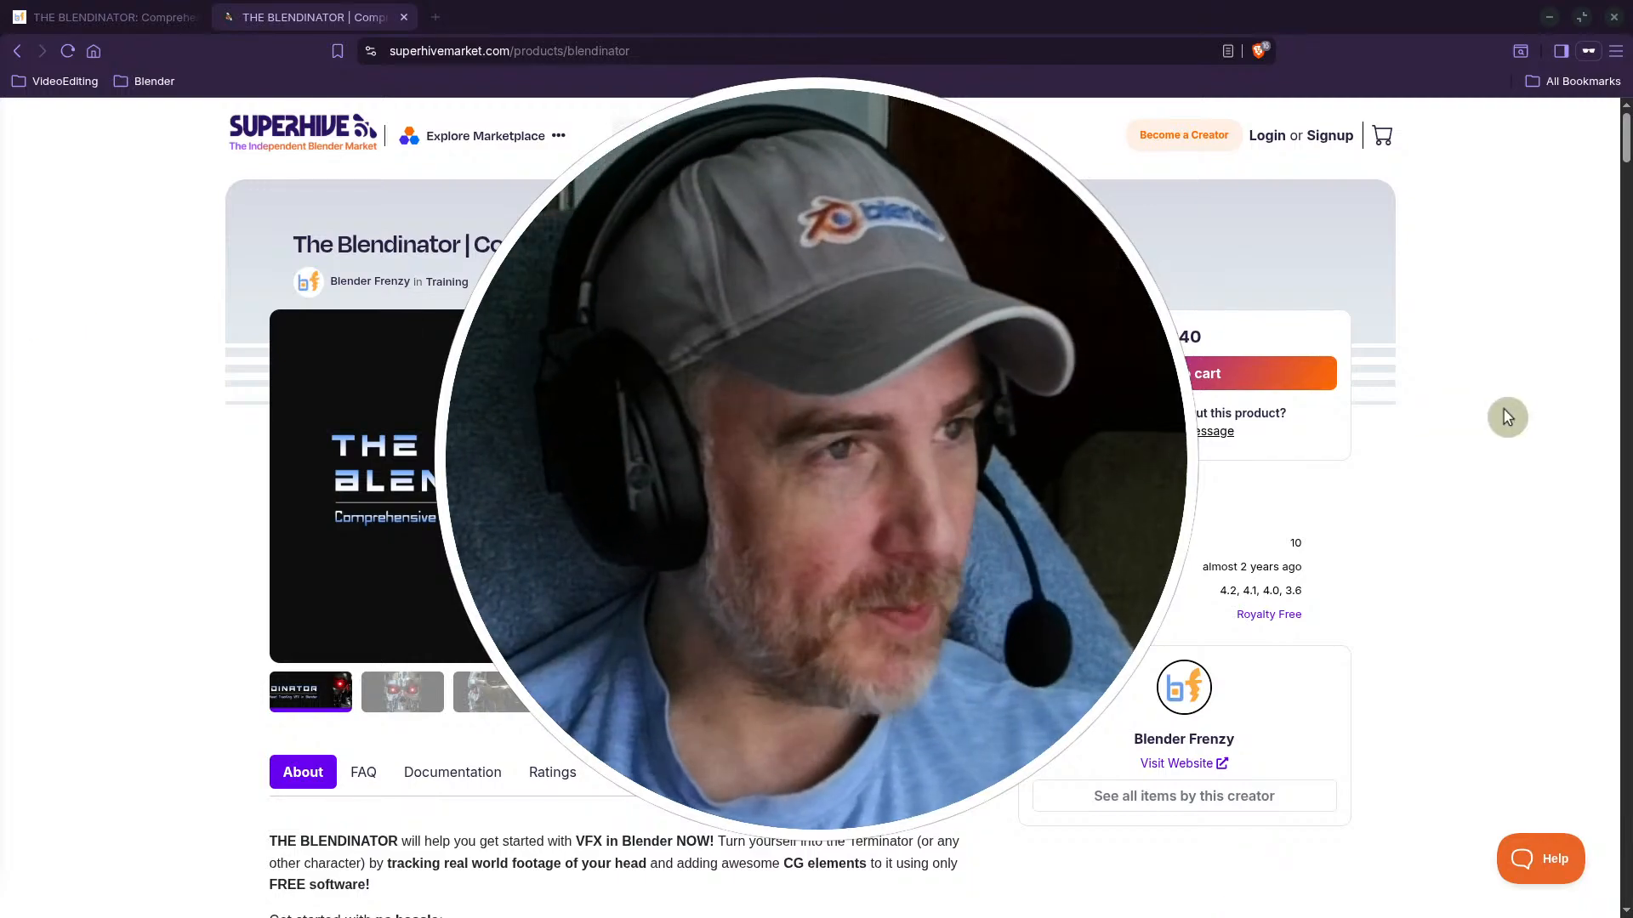
# Step: Open the Blendinator course page on blenderfrenzy.com and look through its previews and introduction down to the course price
pyautogui.click(119, 17)
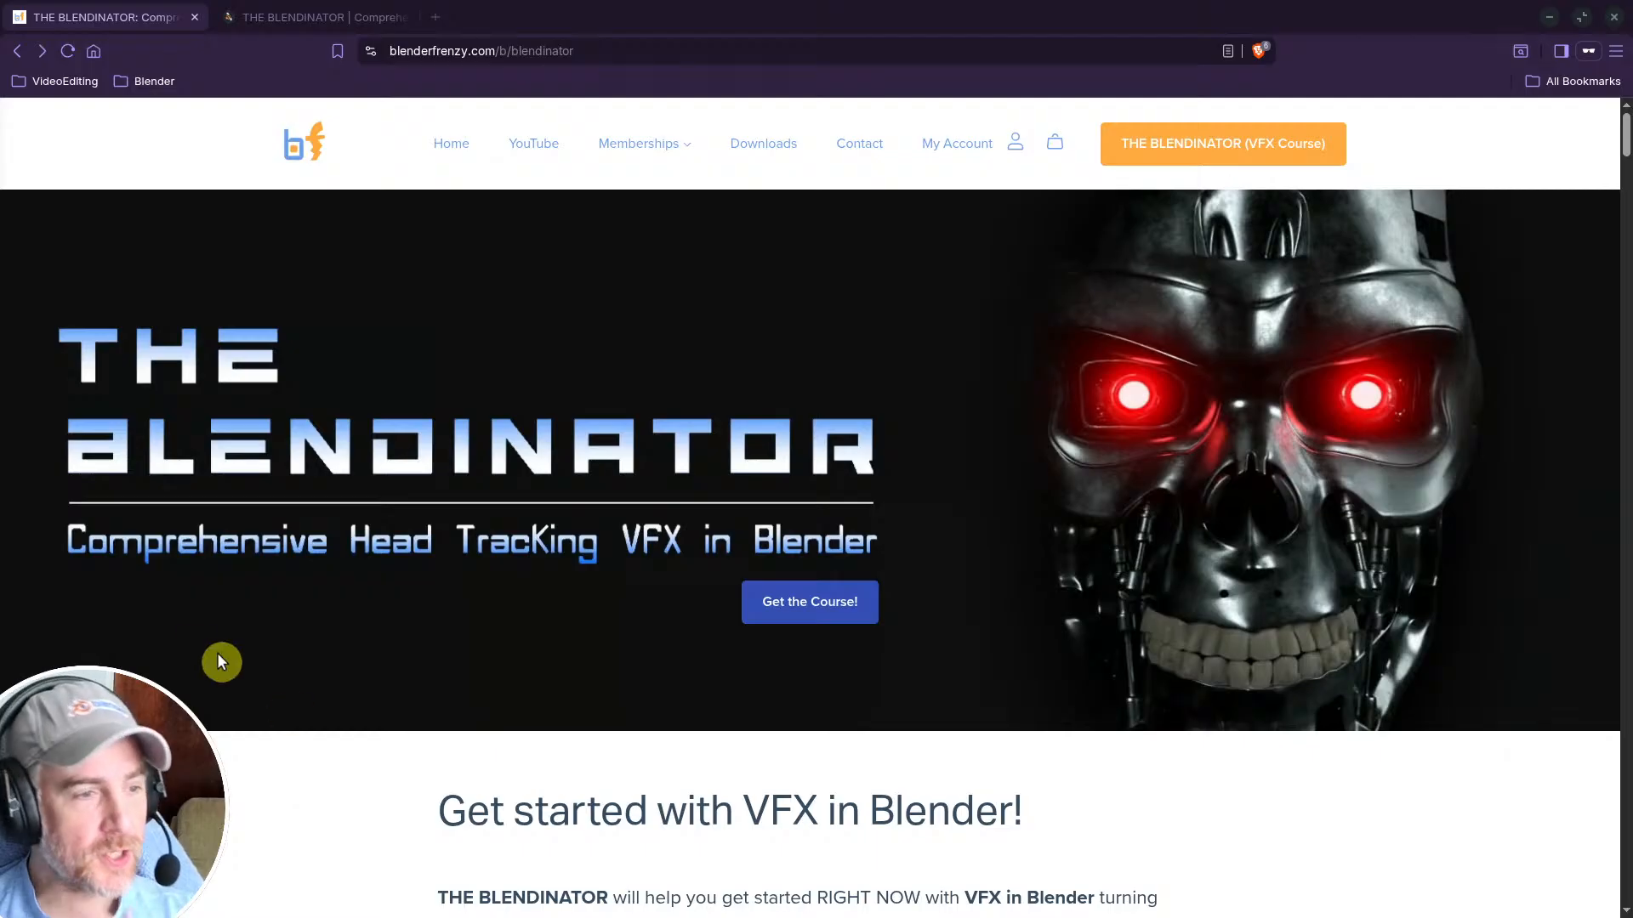
pyautogui.scroll(-5, 526, 646)
pyautogui.scroll(-8, 522, 629)
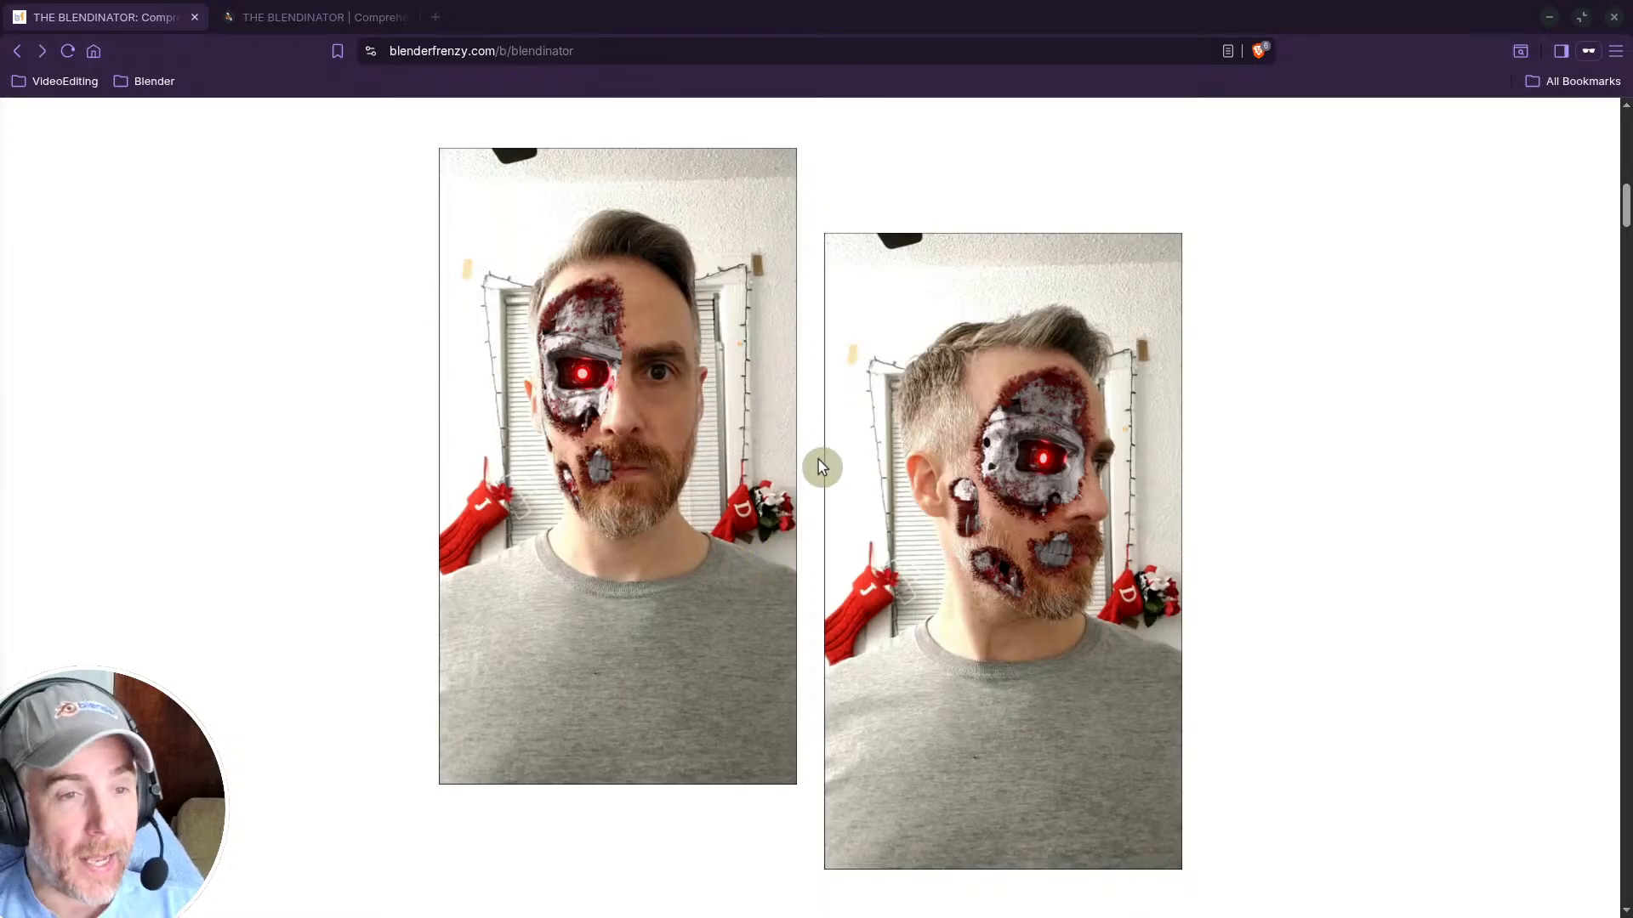
pyautogui.scroll(-10, 629, 451)
pyautogui.scroll(-8, 629, 450)
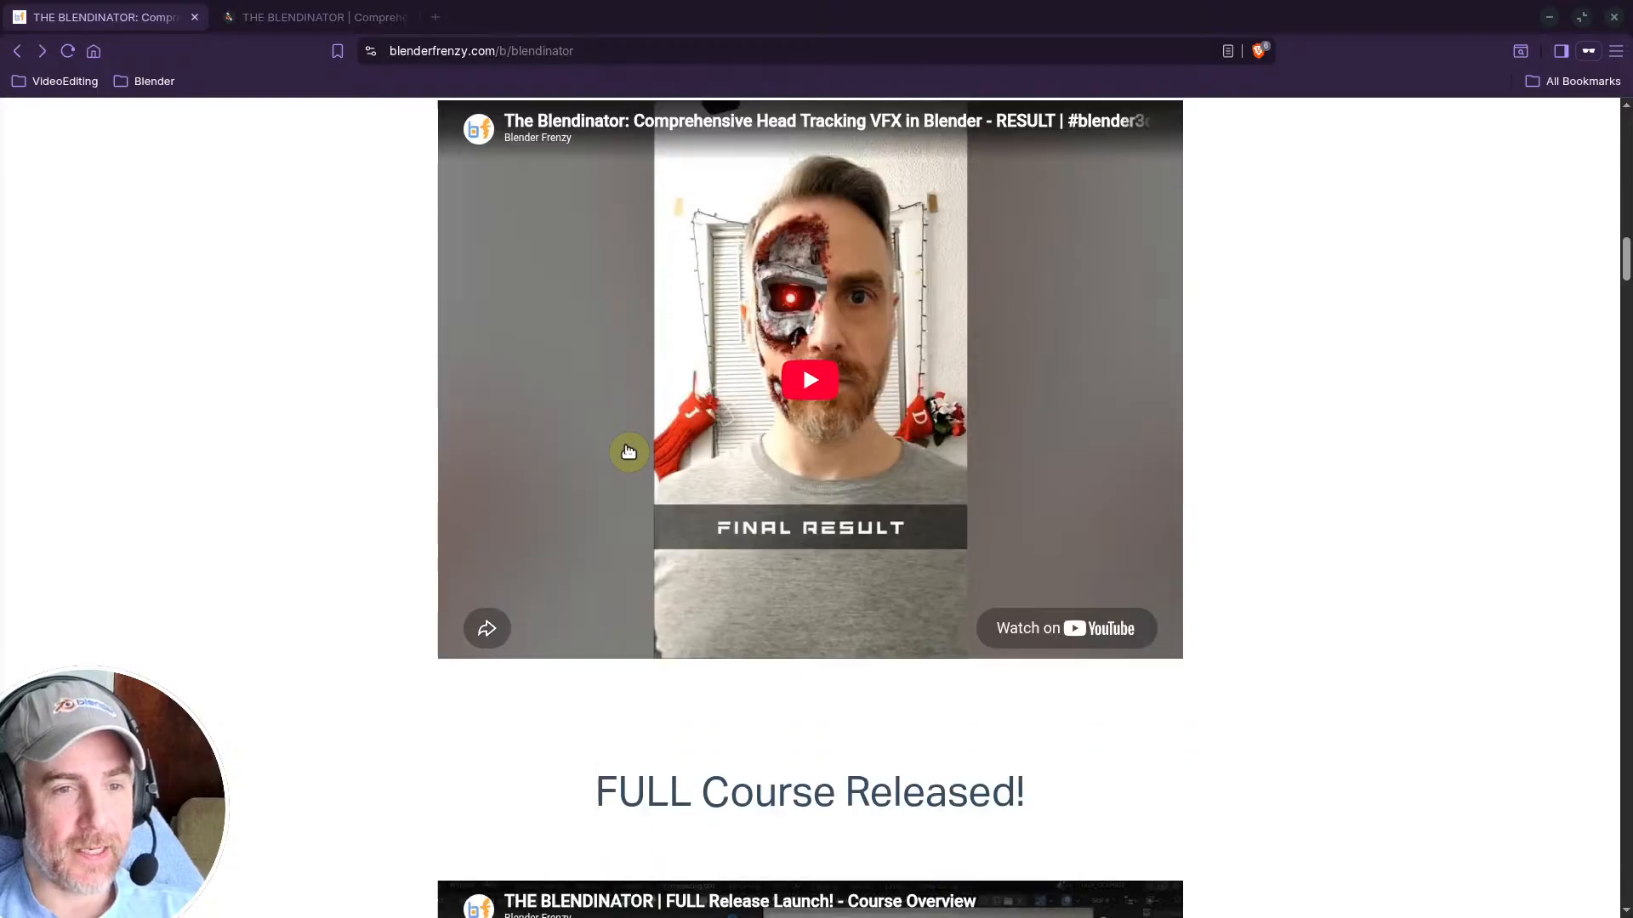
pyautogui.scroll(-8, 629, 451)
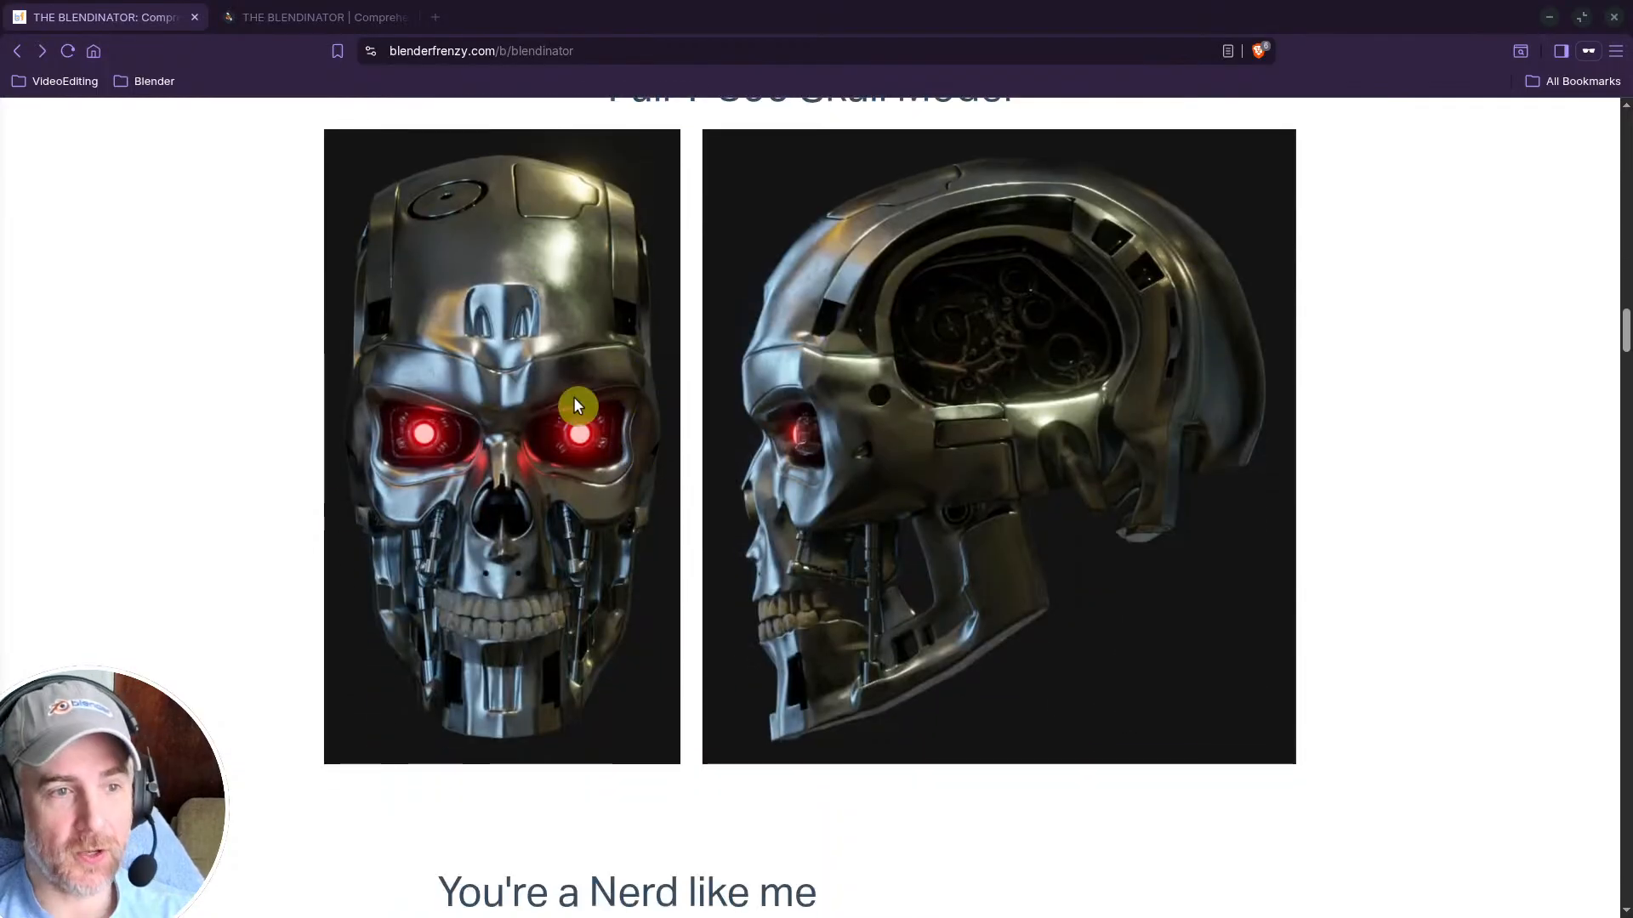
pyautogui.scroll(-9, 604, 387)
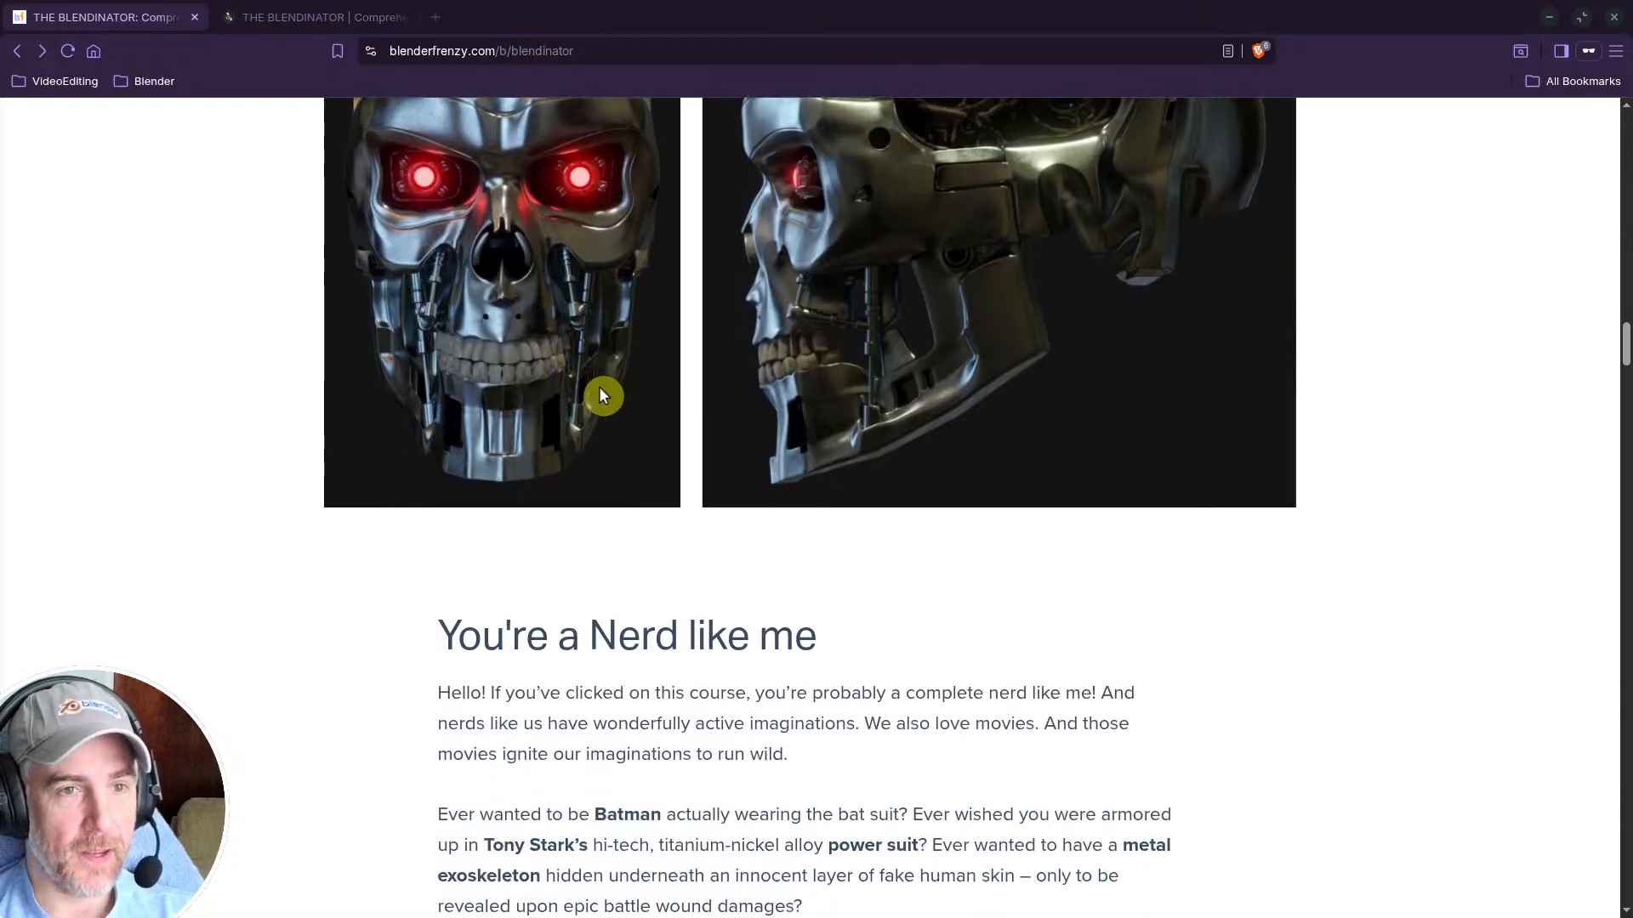
pyautogui.scroll(-10, 587, 374)
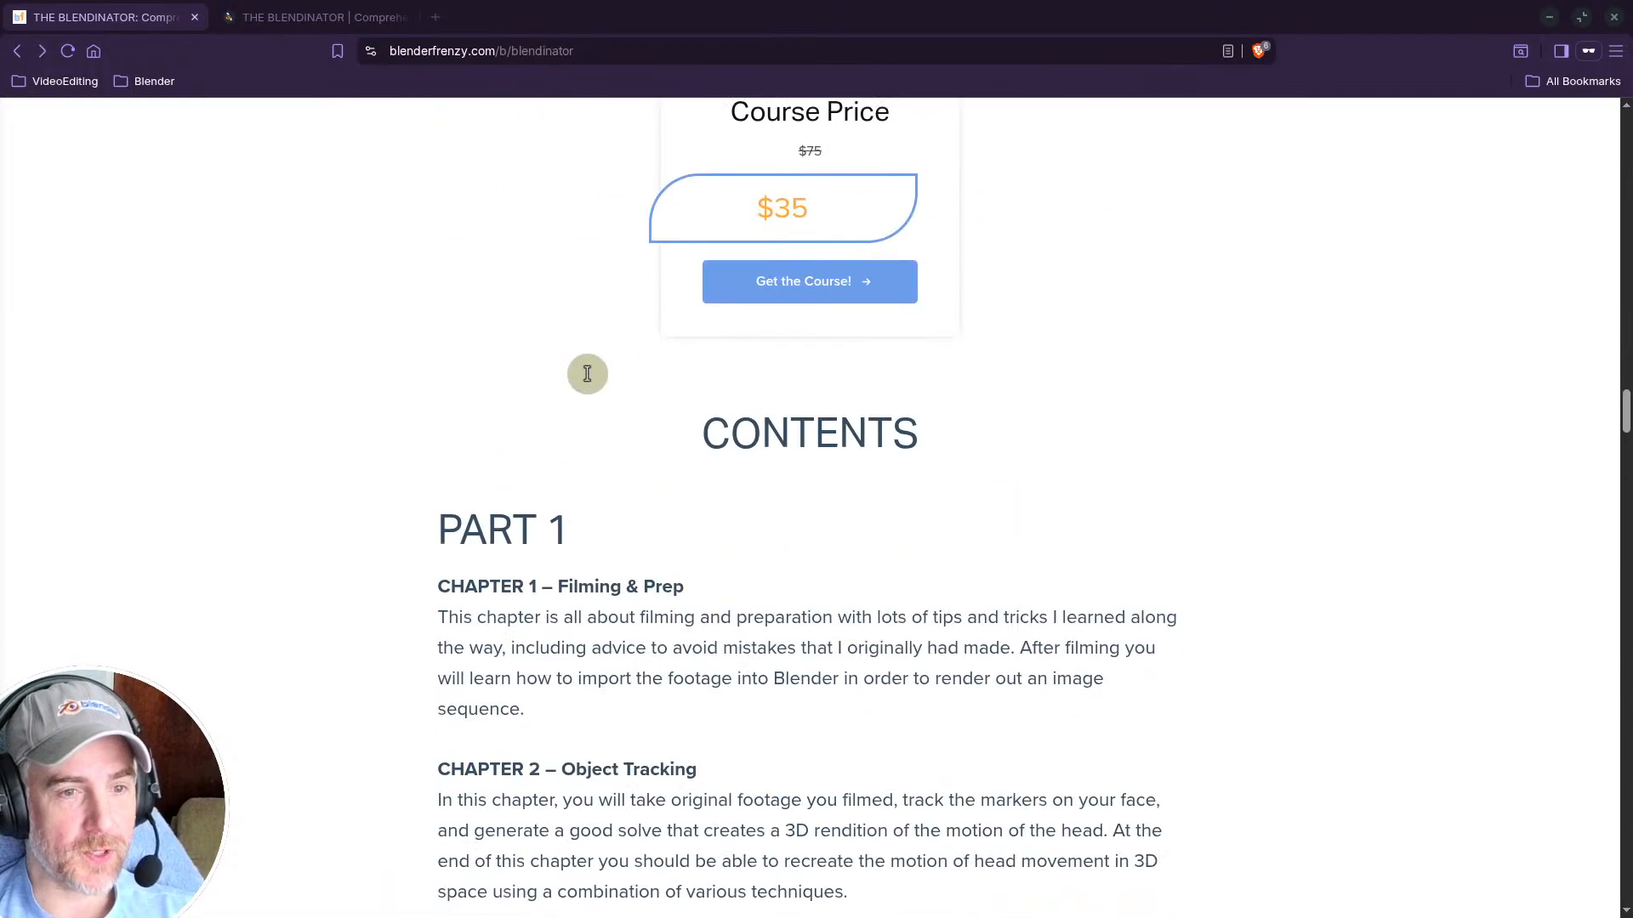
pyautogui.scroll(5, 587, 376)
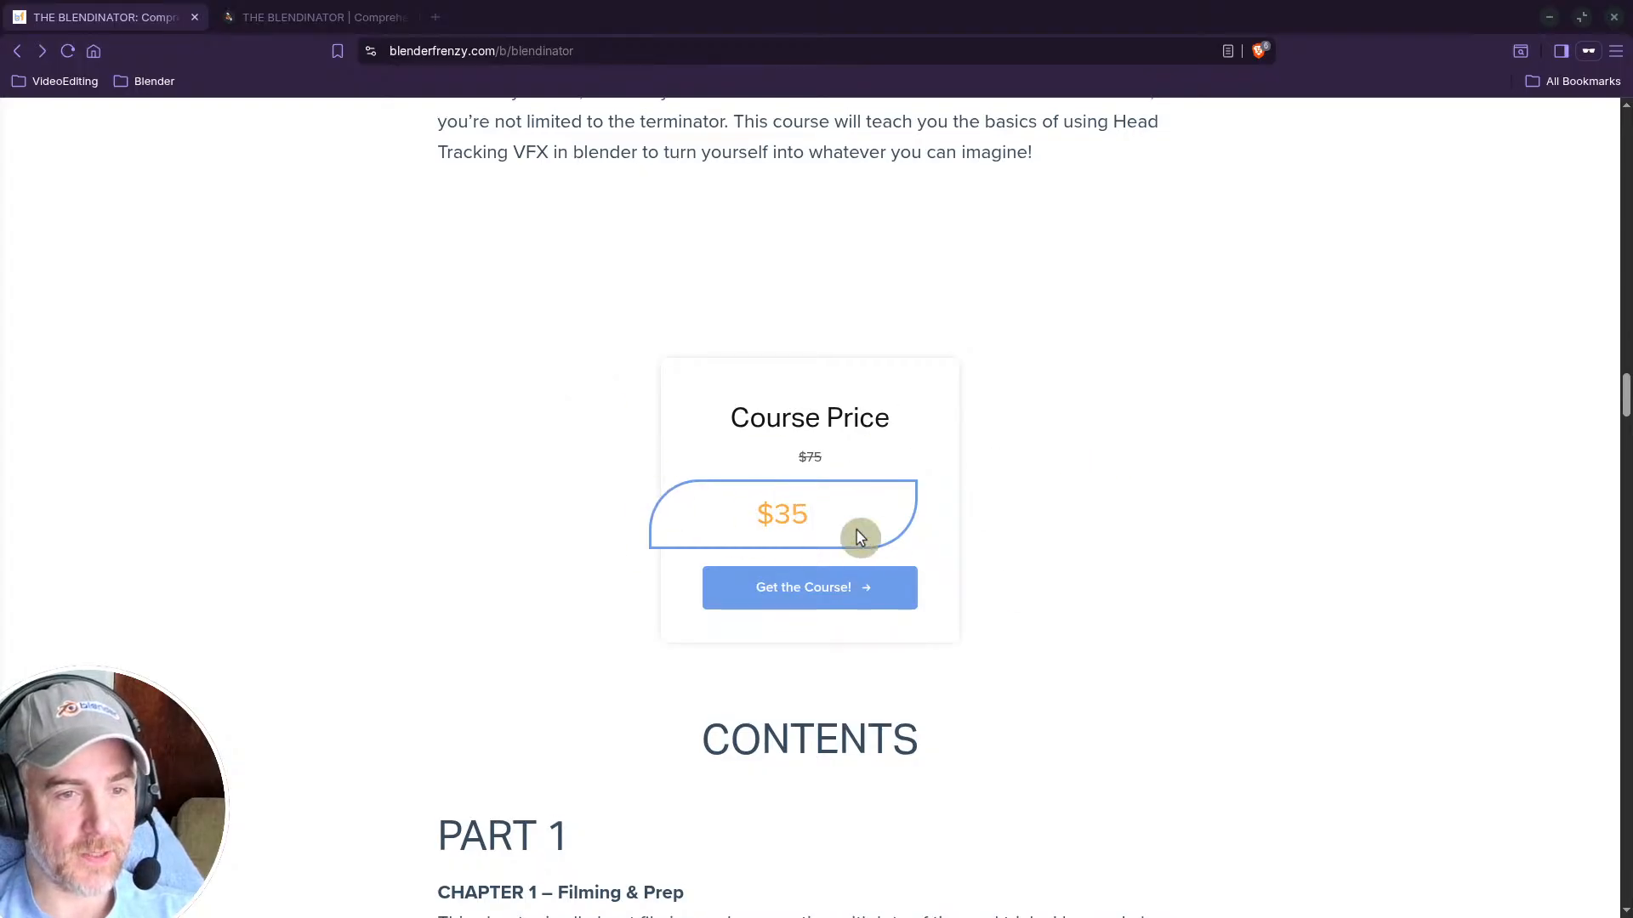
# Step: Reload the course page and review the course price and the Part 1 chapter descriptions
pyautogui.click(66, 53)
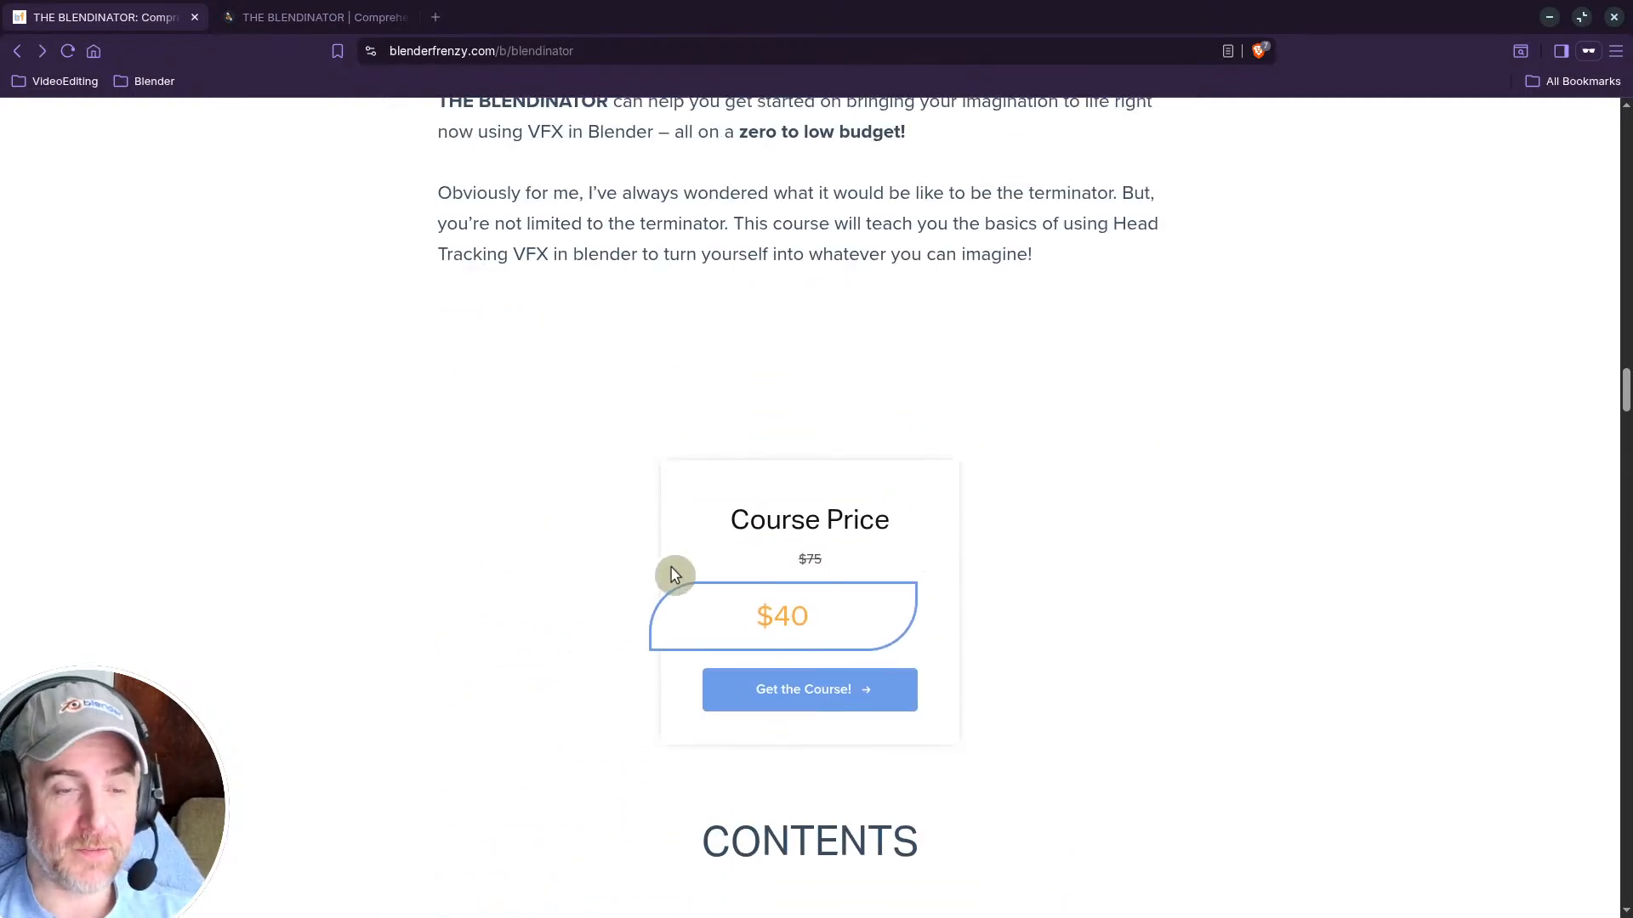
pyautogui.scroll(-5, 625, 588)
pyautogui.scroll(4, 627, 583)
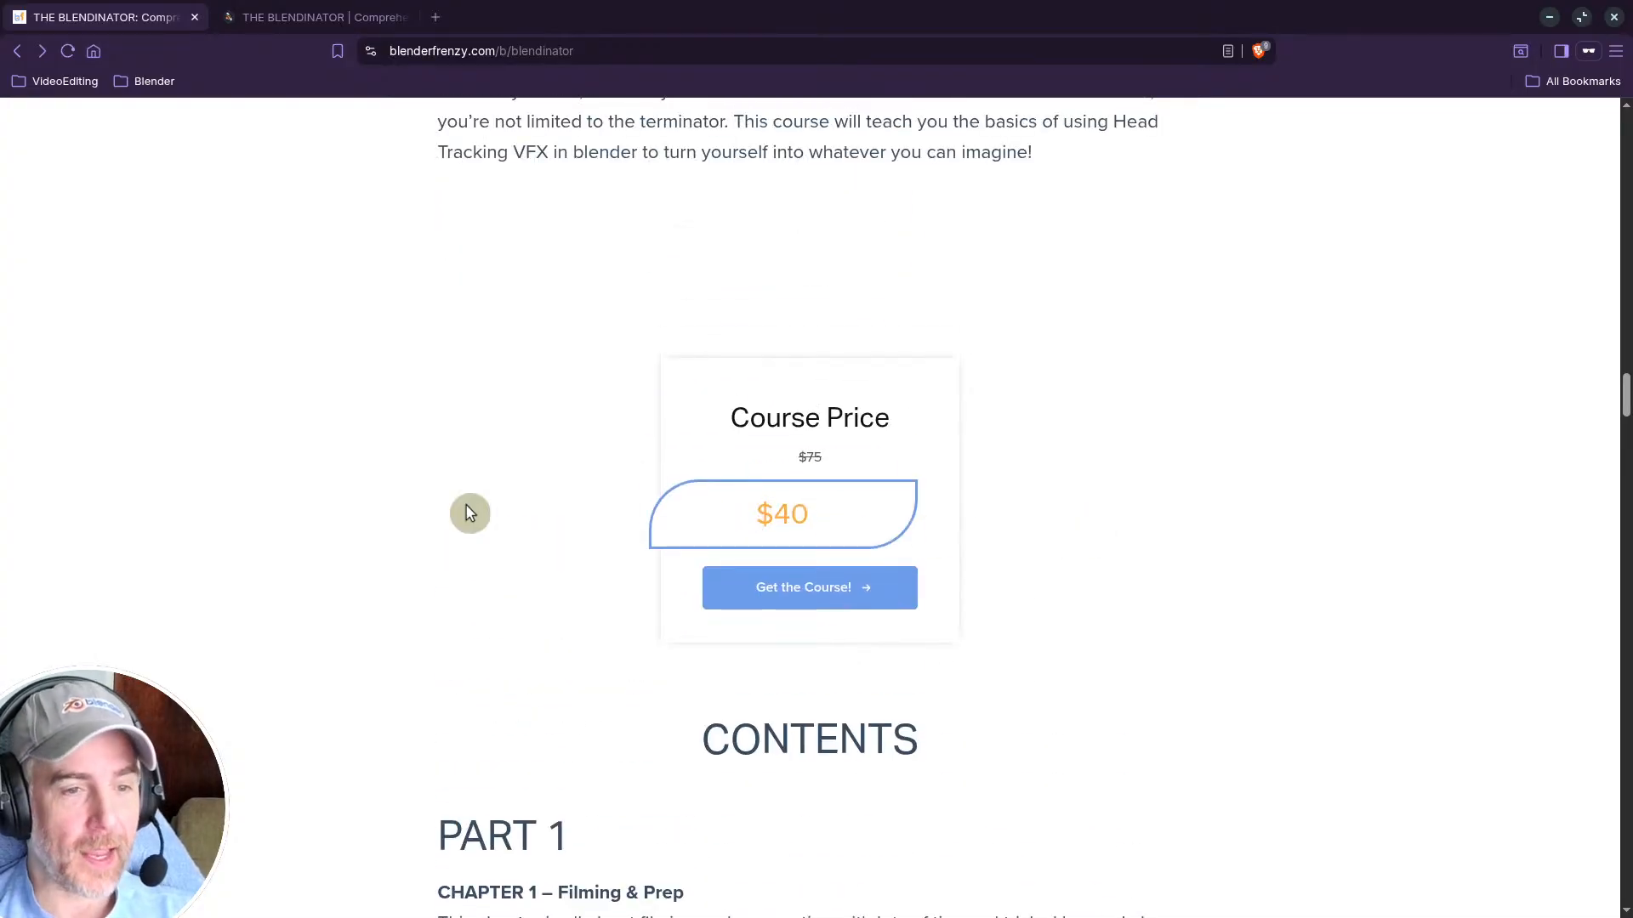
pyautogui.scroll(-2, 467, 507)
pyautogui.scroll(2, 467, 507)
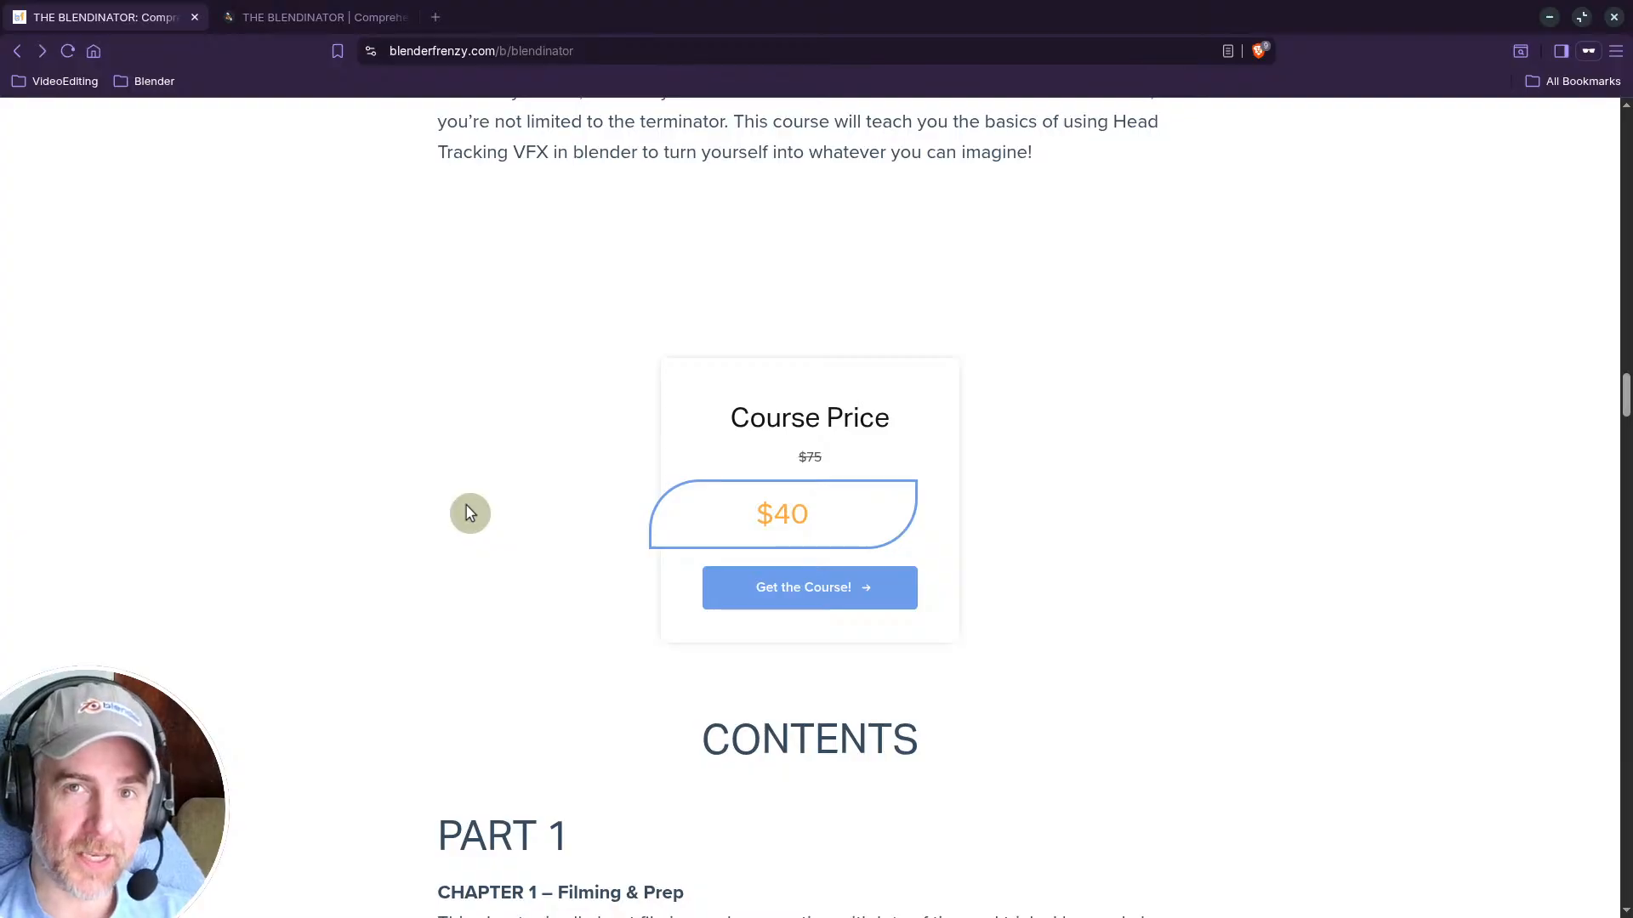
pyautogui.scroll(-4, 464, 507)
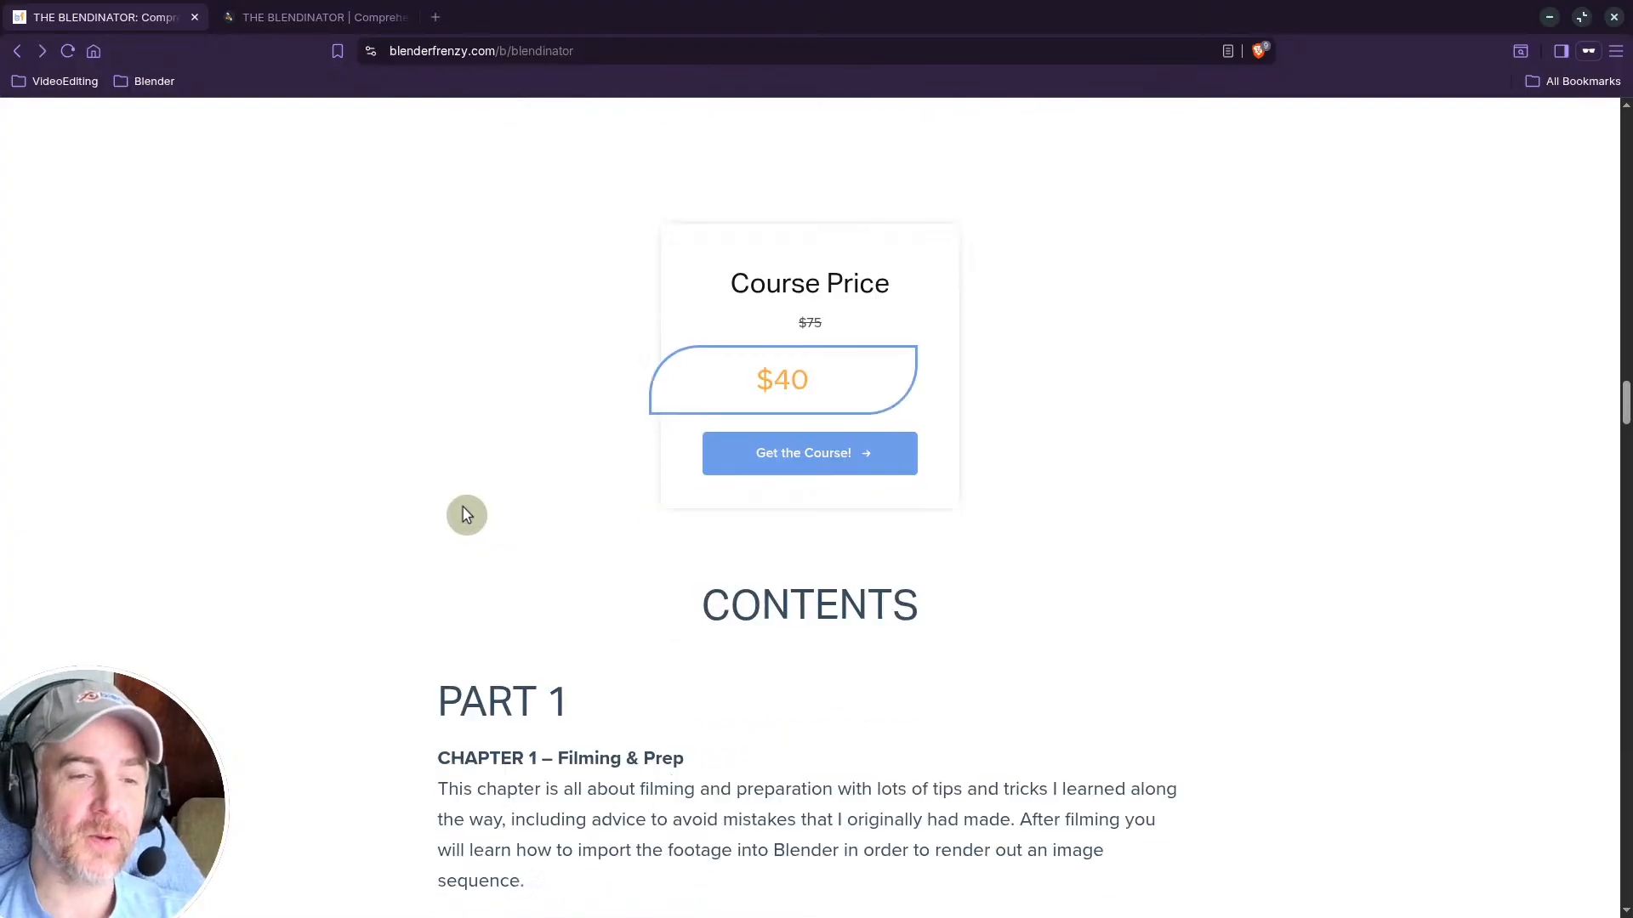
pyautogui.scroll(2, 464, 504)
pyautogui.scroll(-3, 463, 501)
pyautogui.scroll(-3, 464, 501)
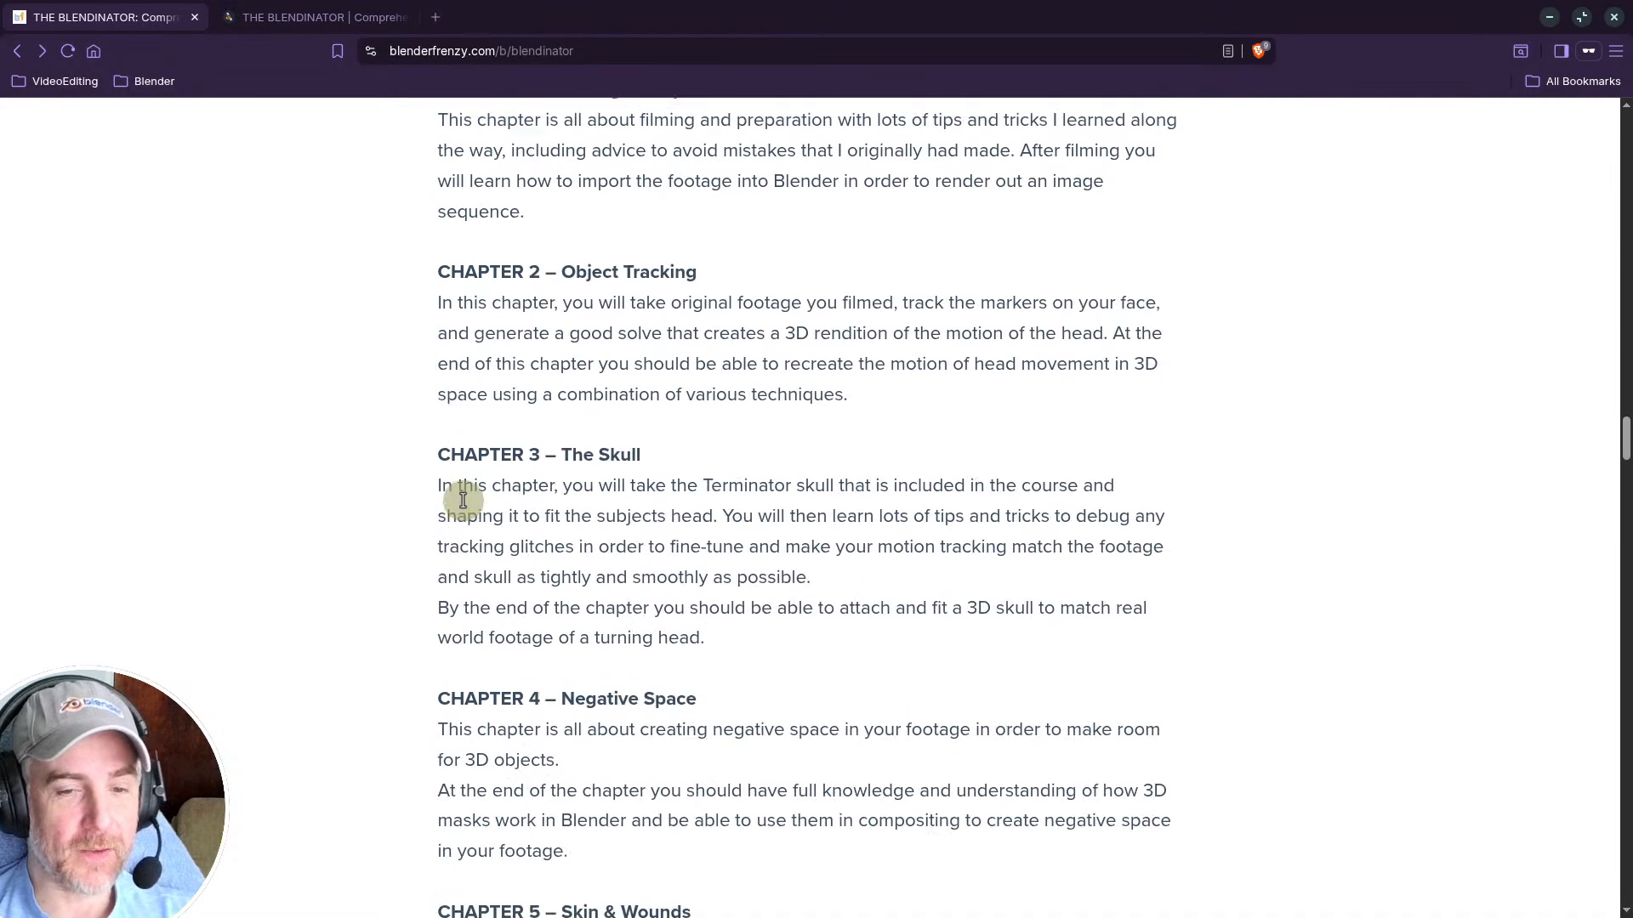
pyautogui.scroll(8, 461, 501)
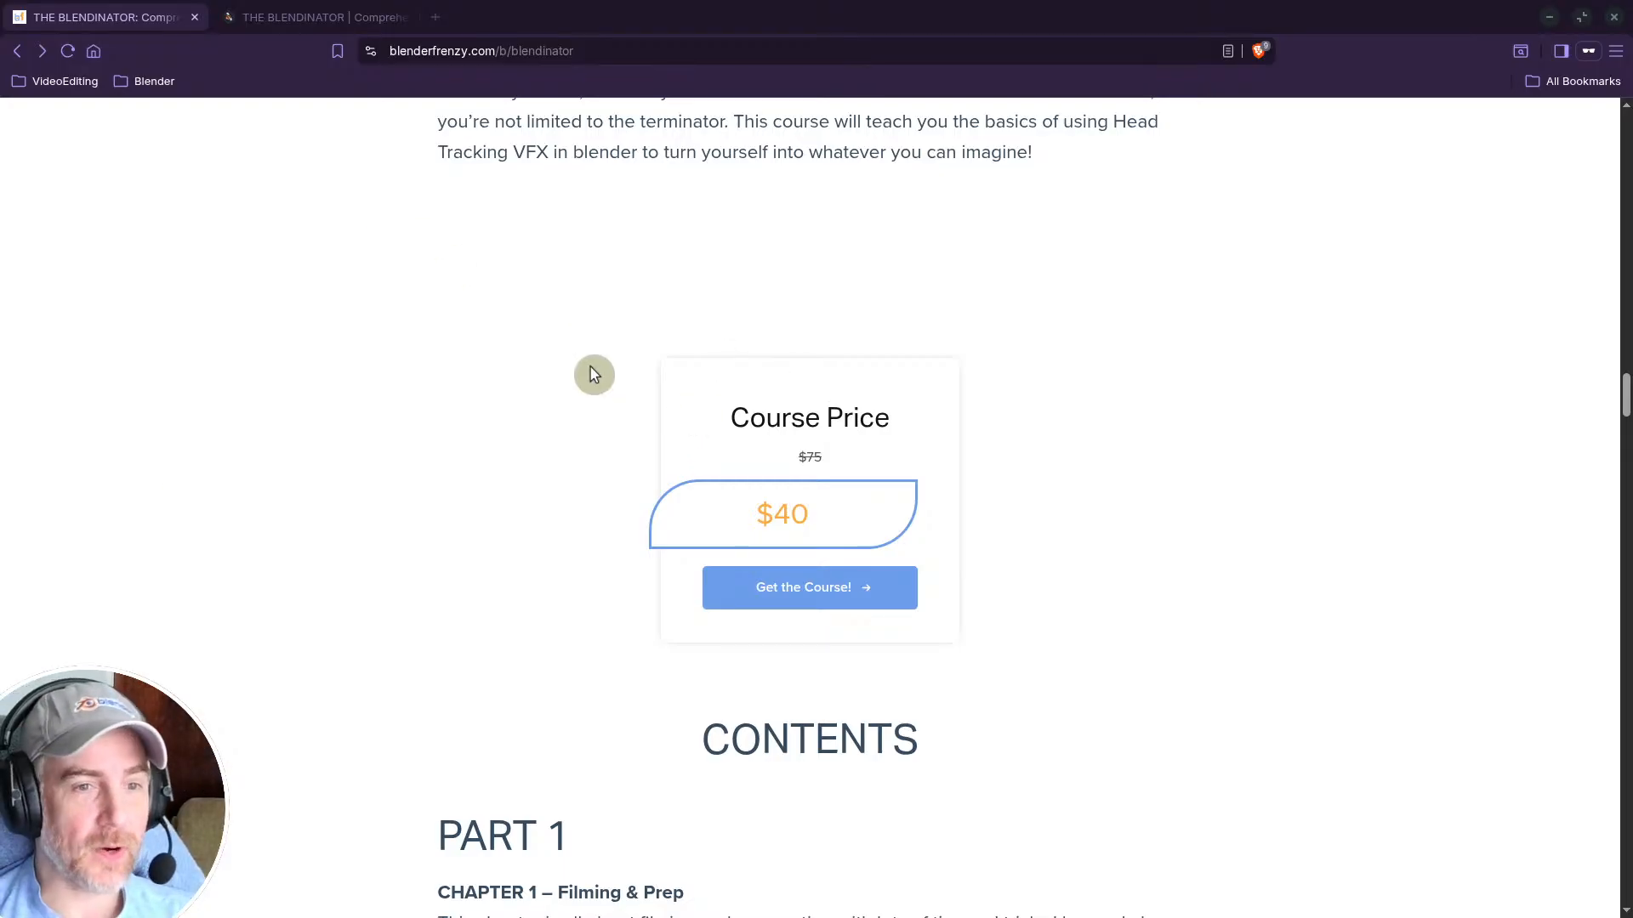
# Step: Examine the Part 1 gallery of filming, face tracking, skull fitting, masking and wound-shading previews
pyautogui.scroll(-20, 594, 374)
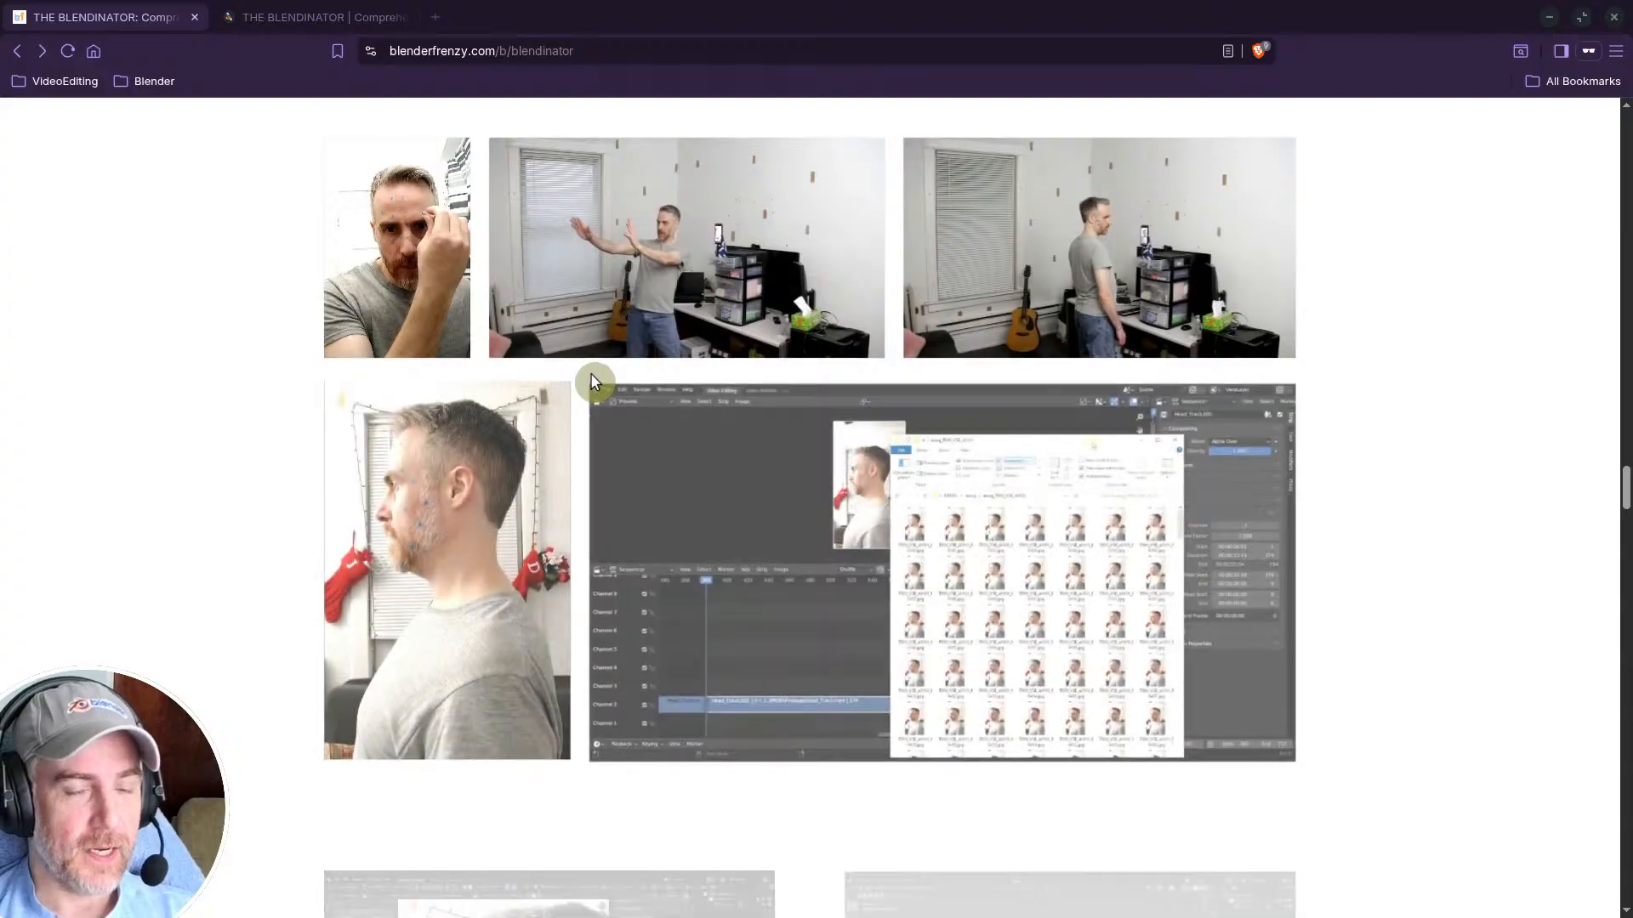
pyautogui.scroll(-5, 593, 381)
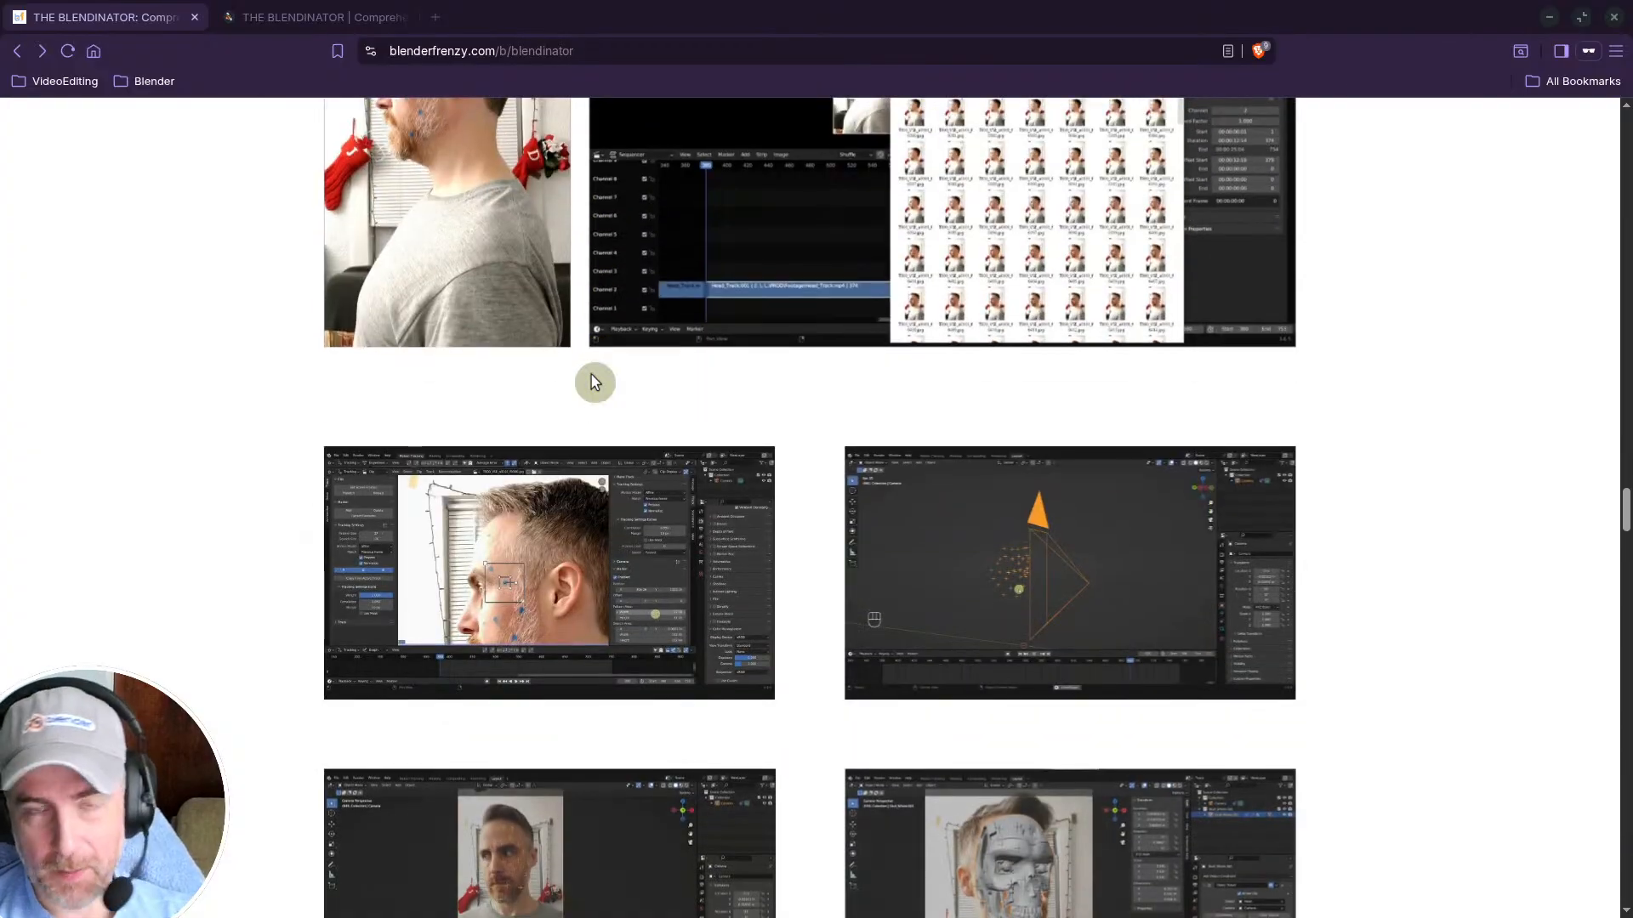
pyautogui.scroll(-7, 592, 376)
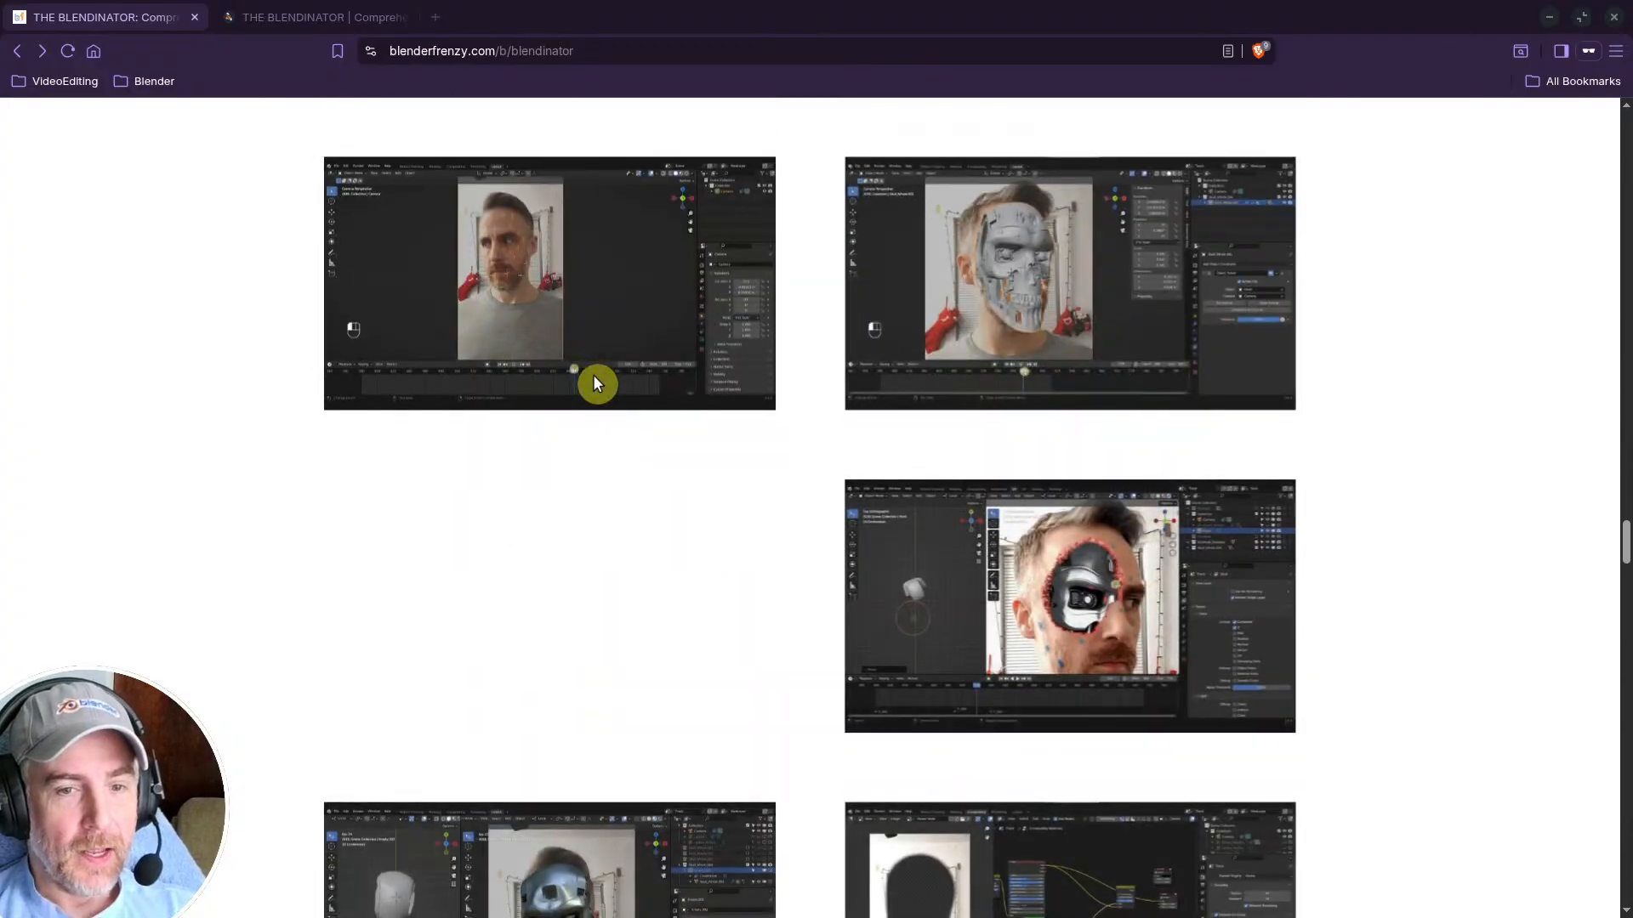
pyautogui.scroll(10, 594, 375)
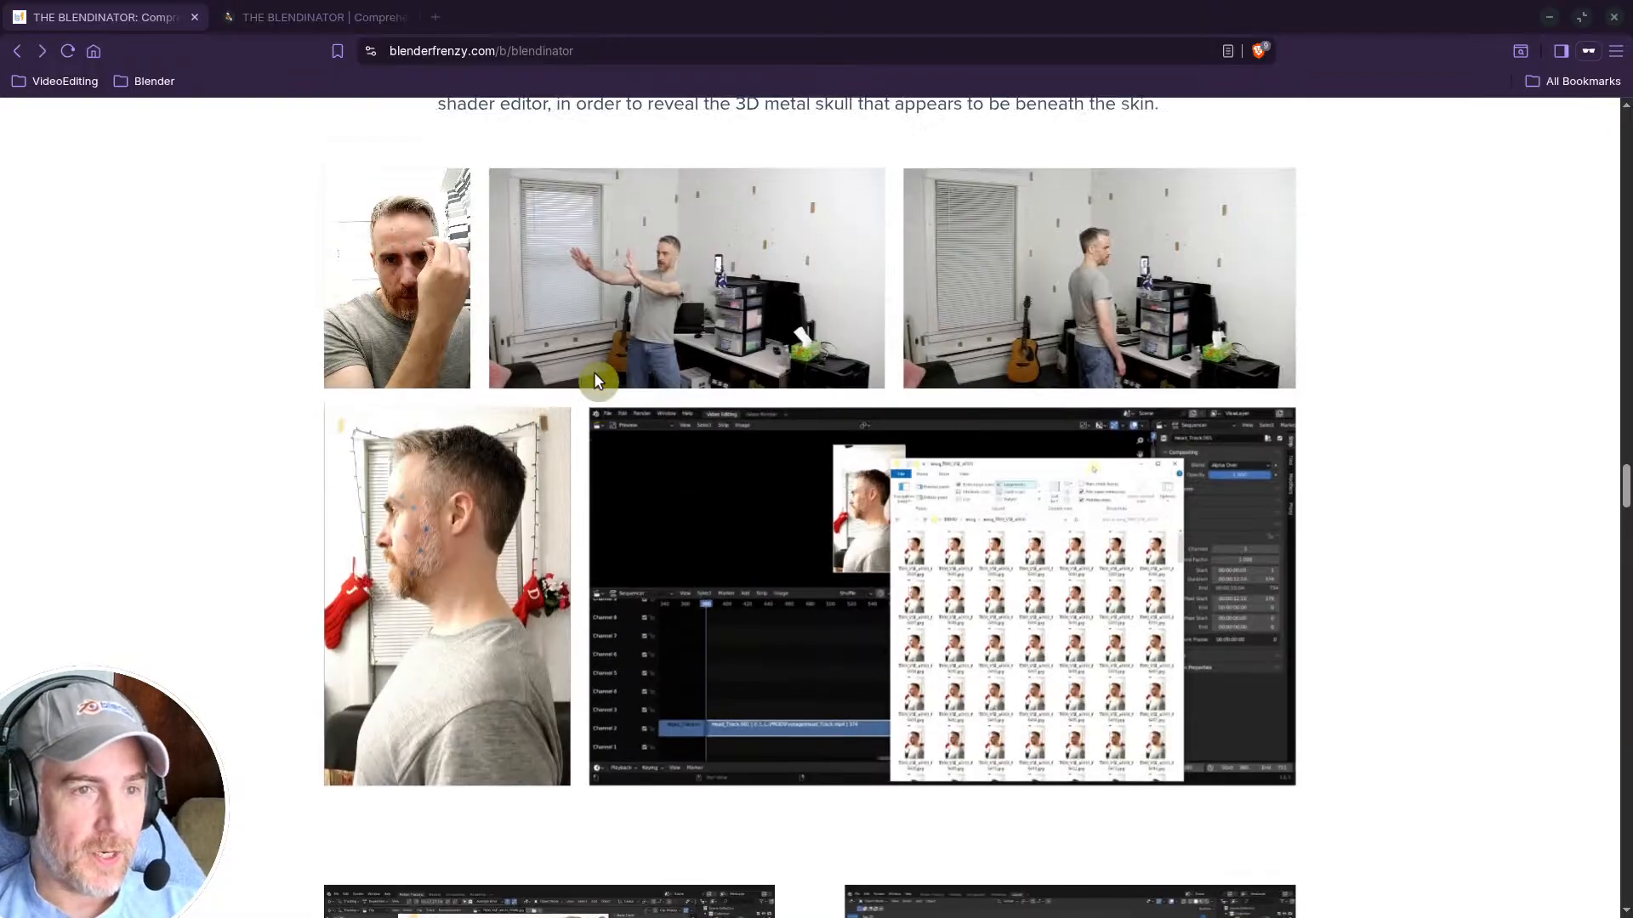
pyautogui.scroll(-1, 594, 381)
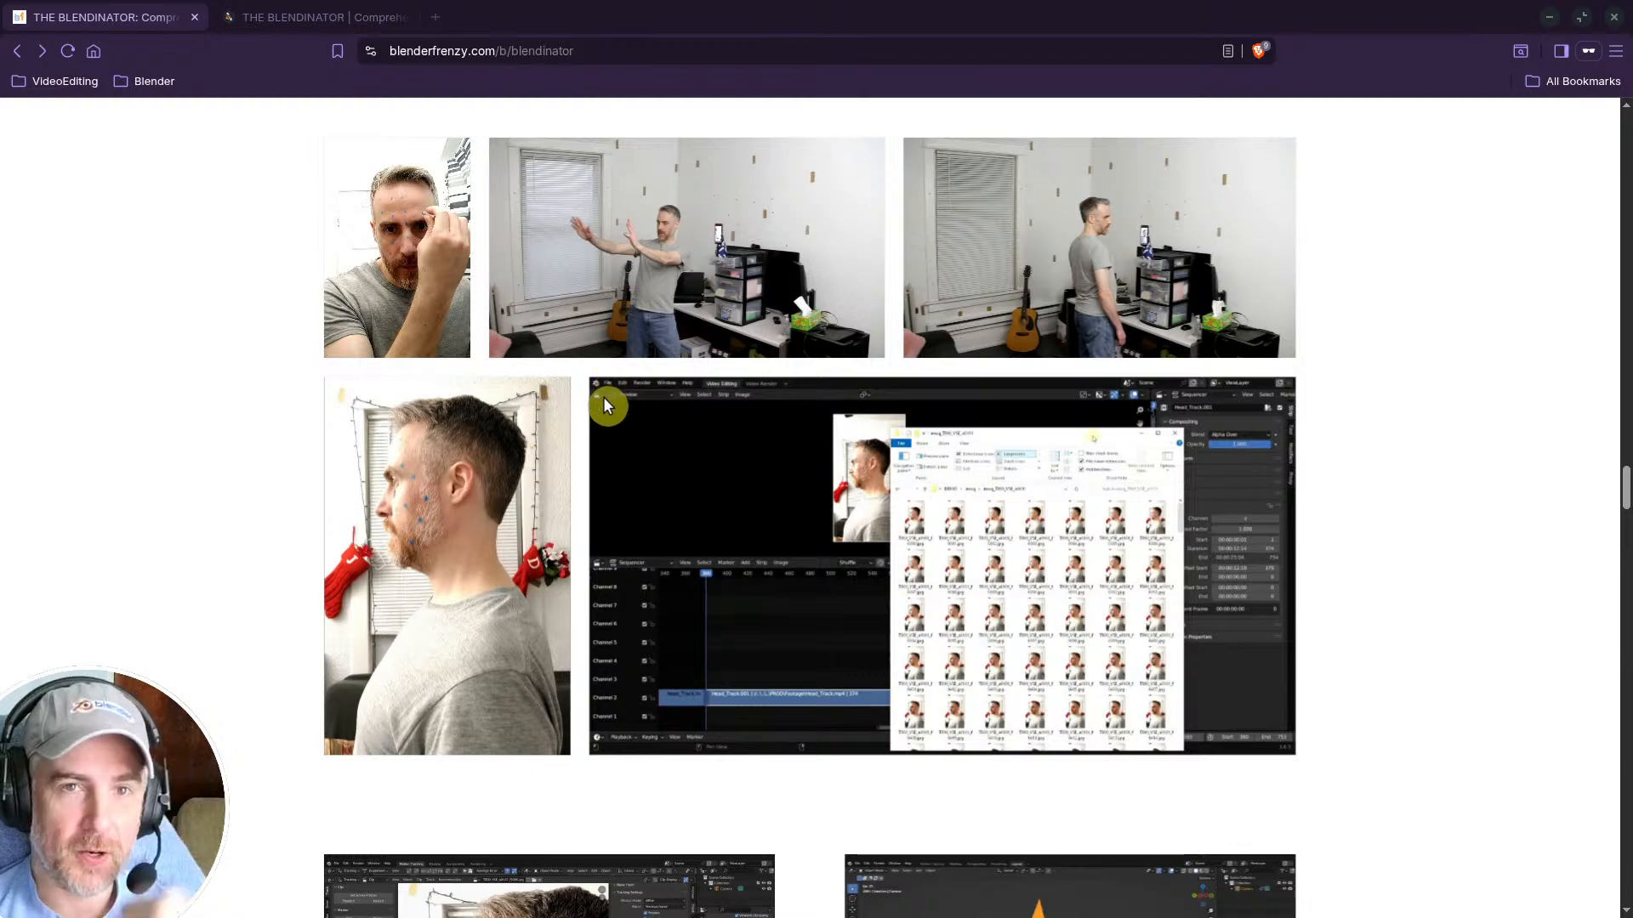
pyautogui.scroll(-2, 506, 398)
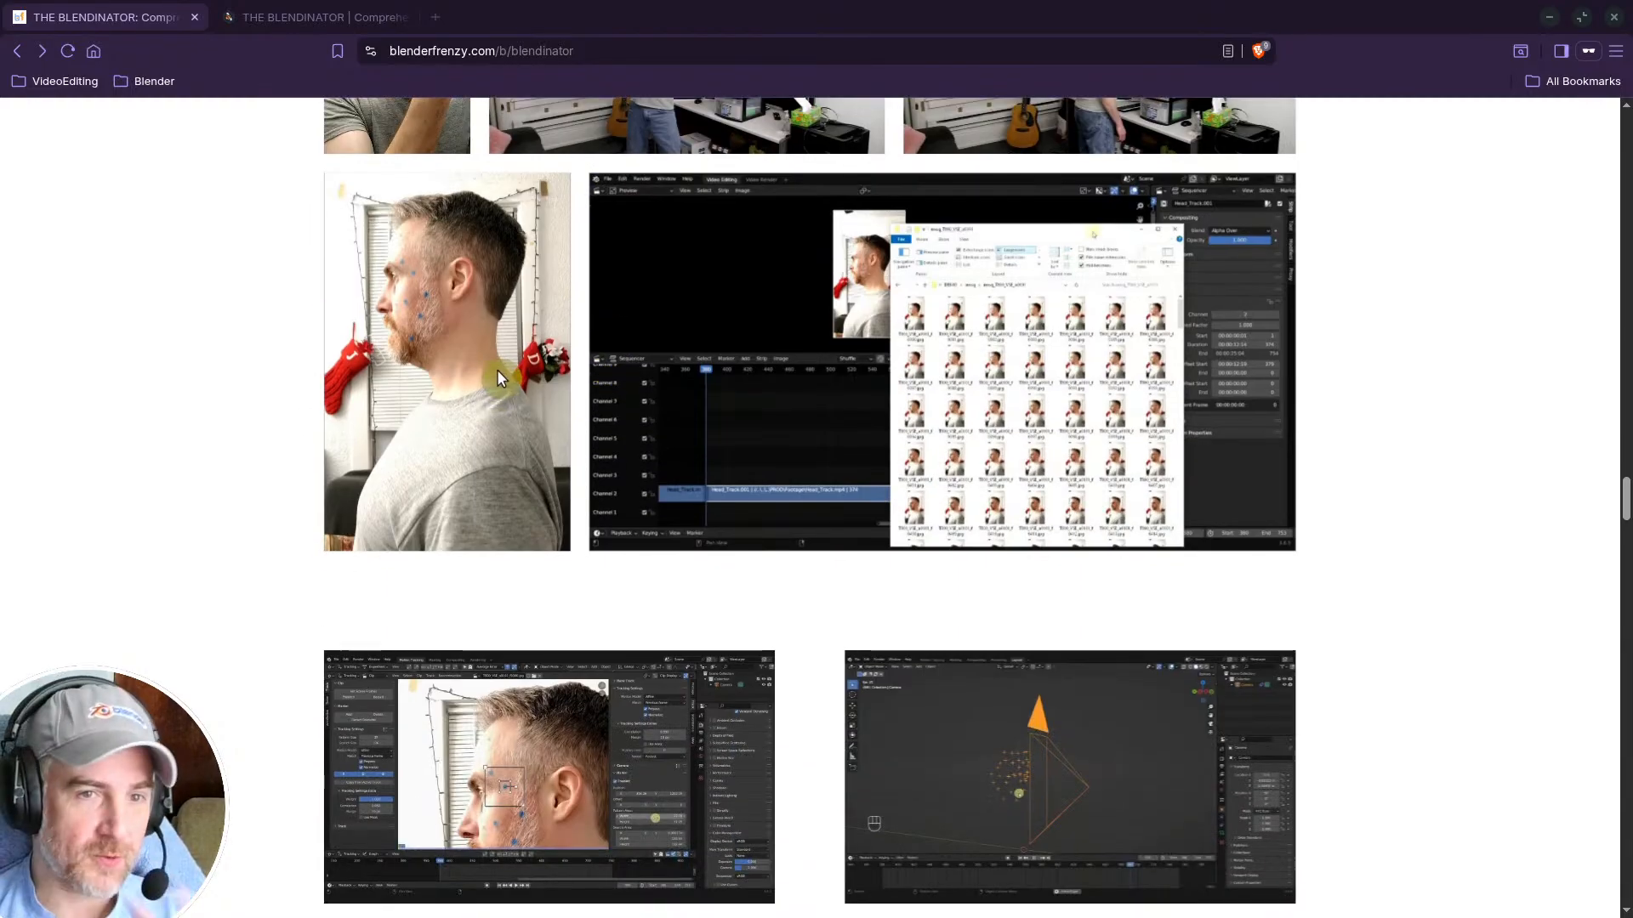
pyautogui.scroll(-5, 500, 381)
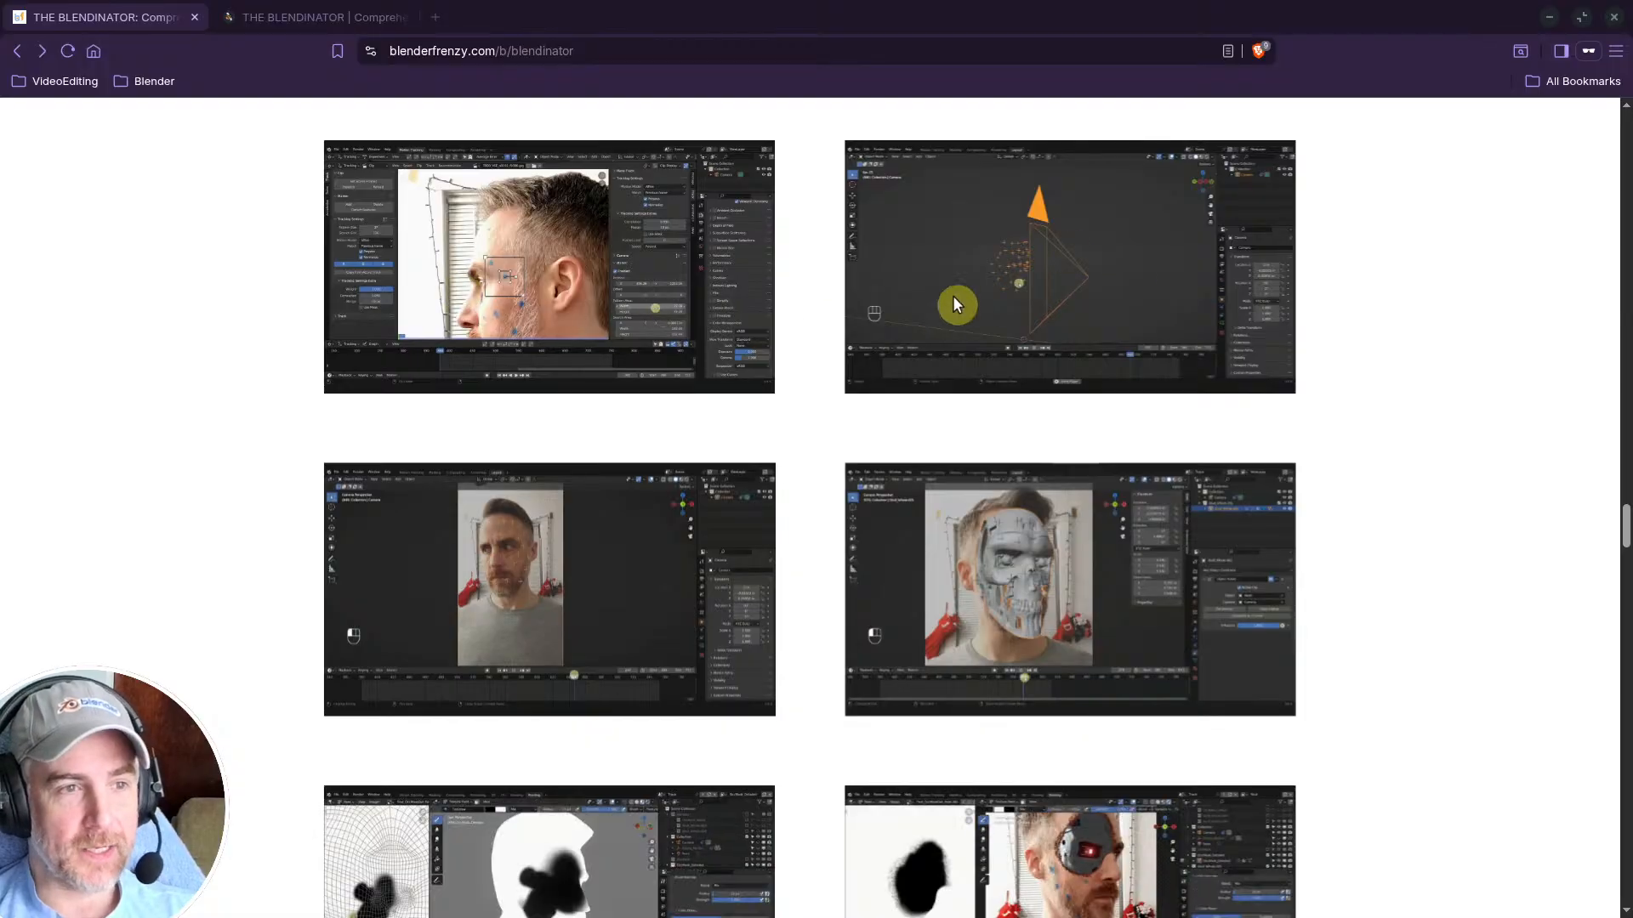
pyautogui.scroll(-1, 537, 330)
pyautogui.scroll(-4, 537, 330)
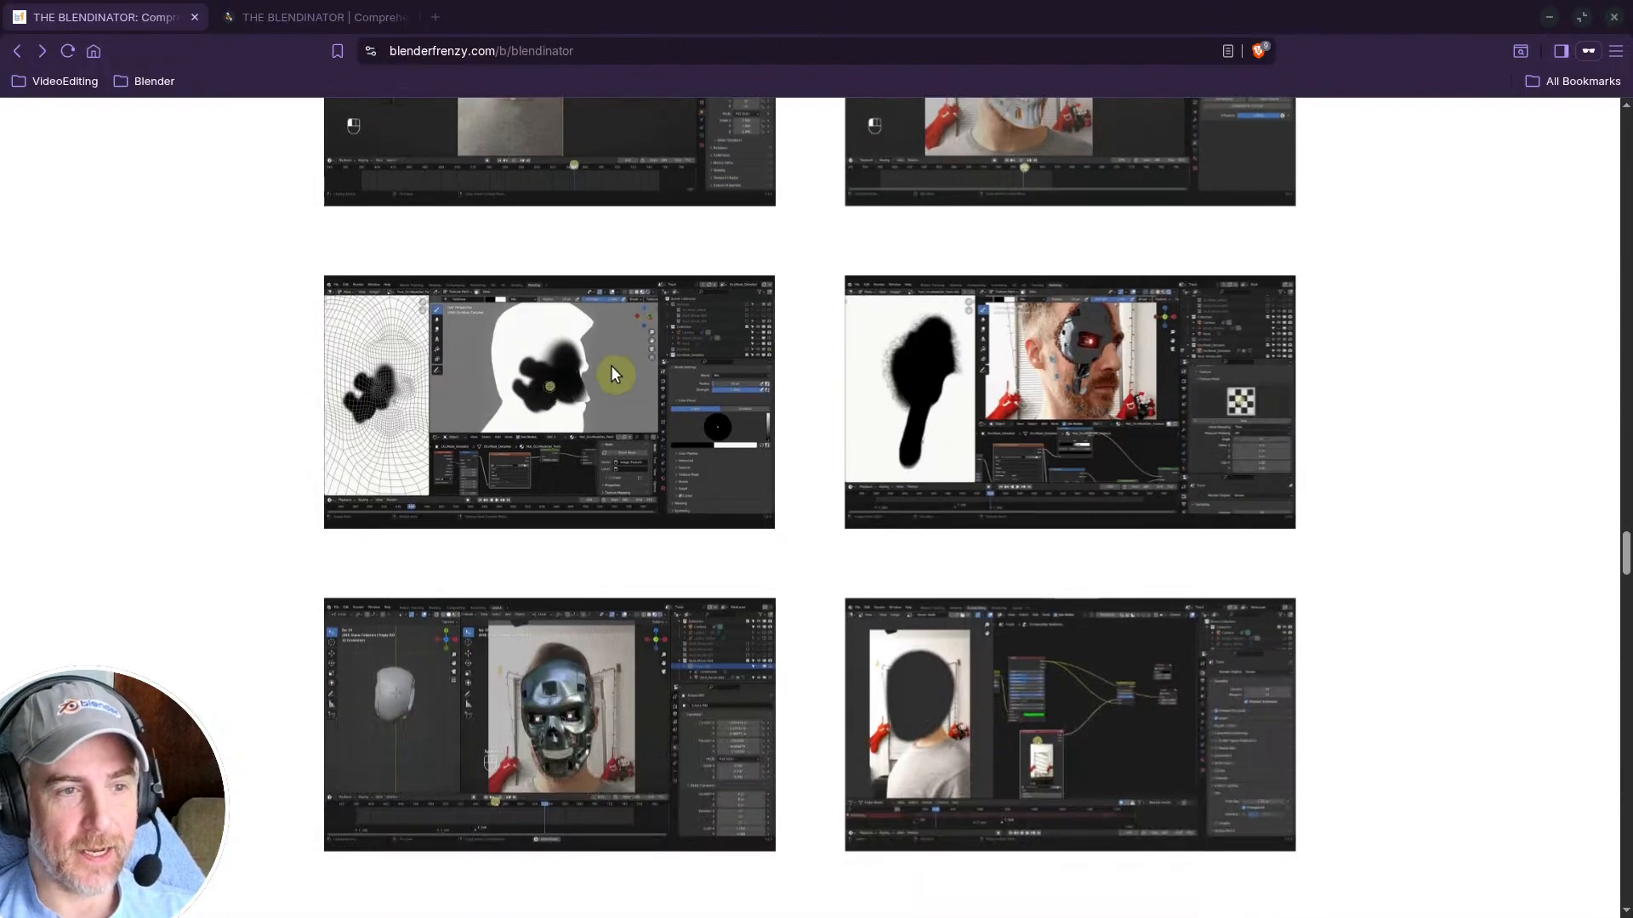
pyautogui.scroll(-1, 535, 425)
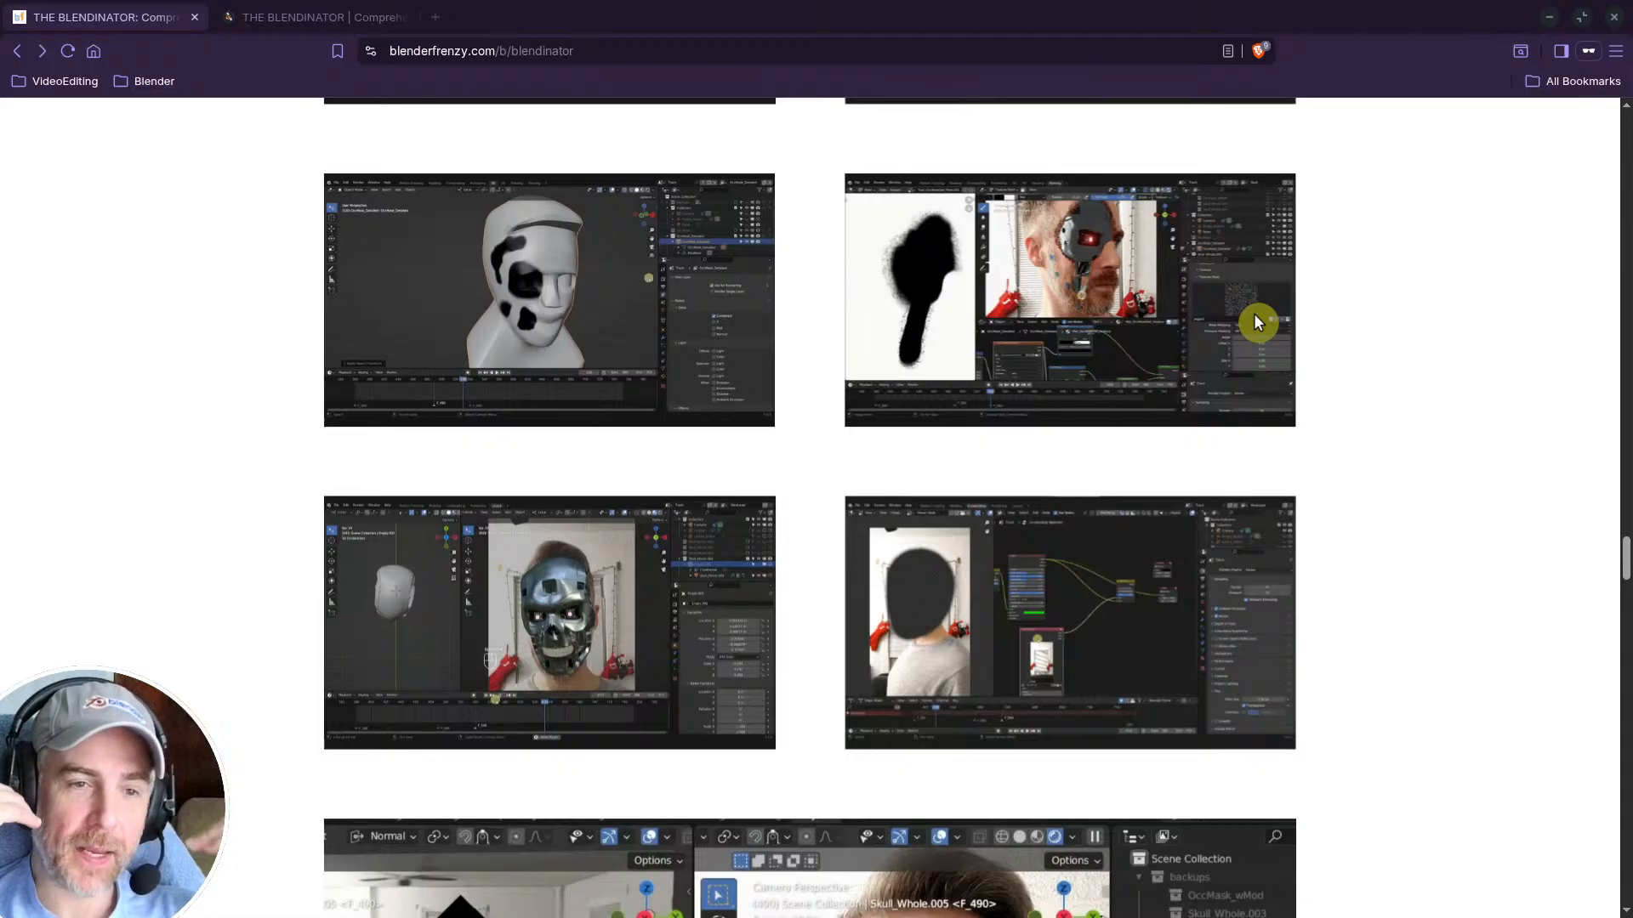
pyautogui.scroll(-3, 1141, 405)
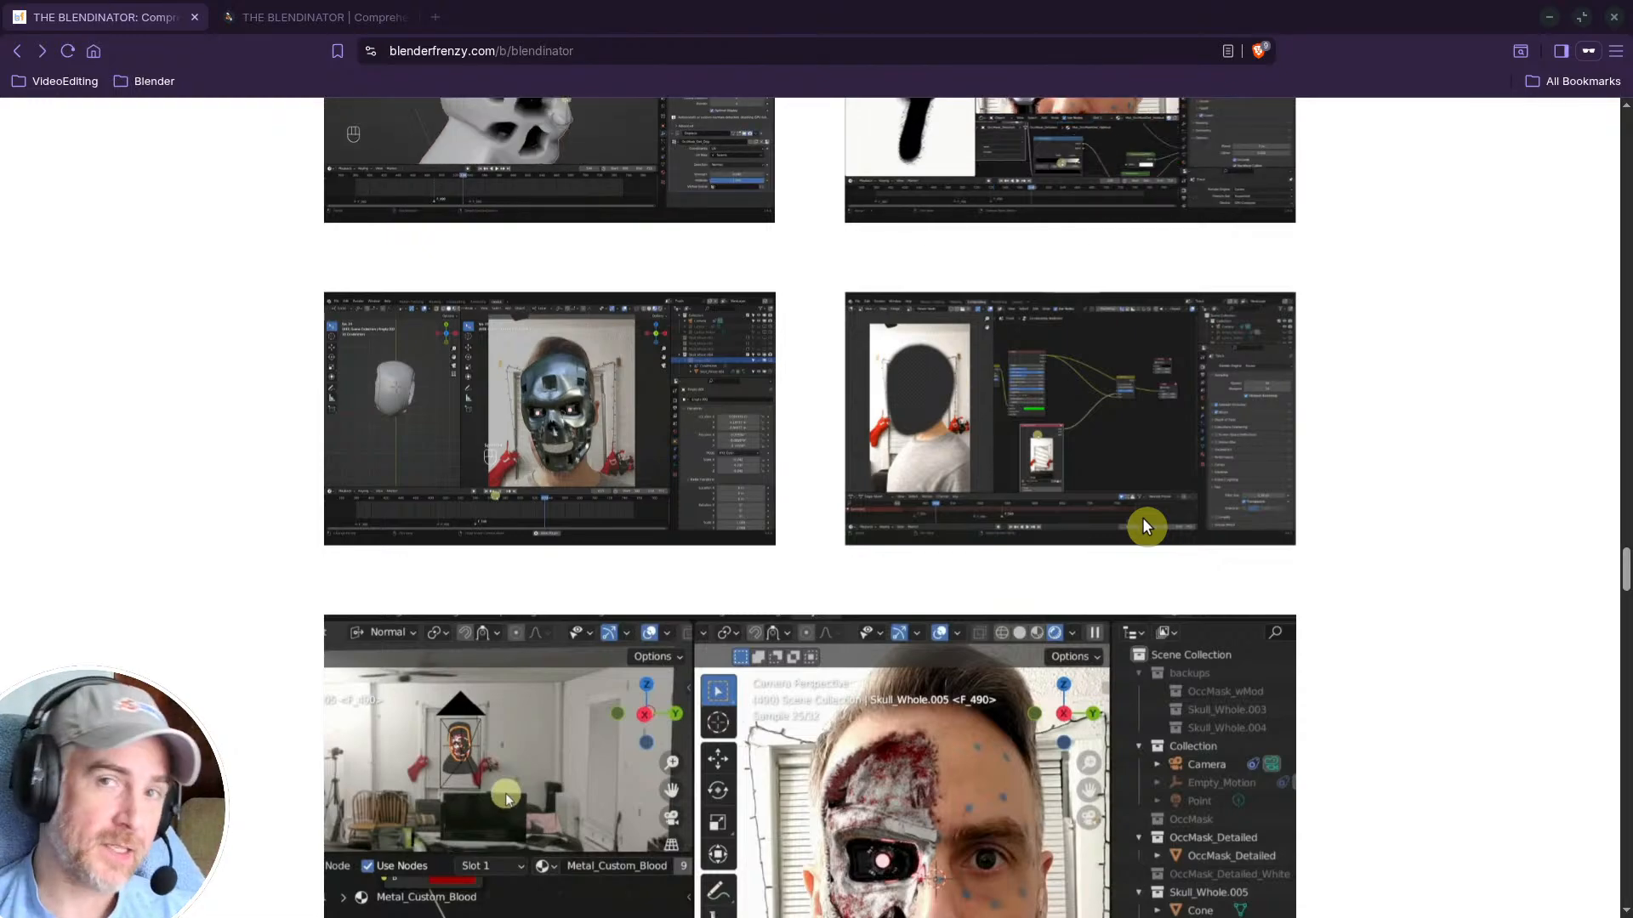
pyautogui.scroll(-3, 1143, 521)
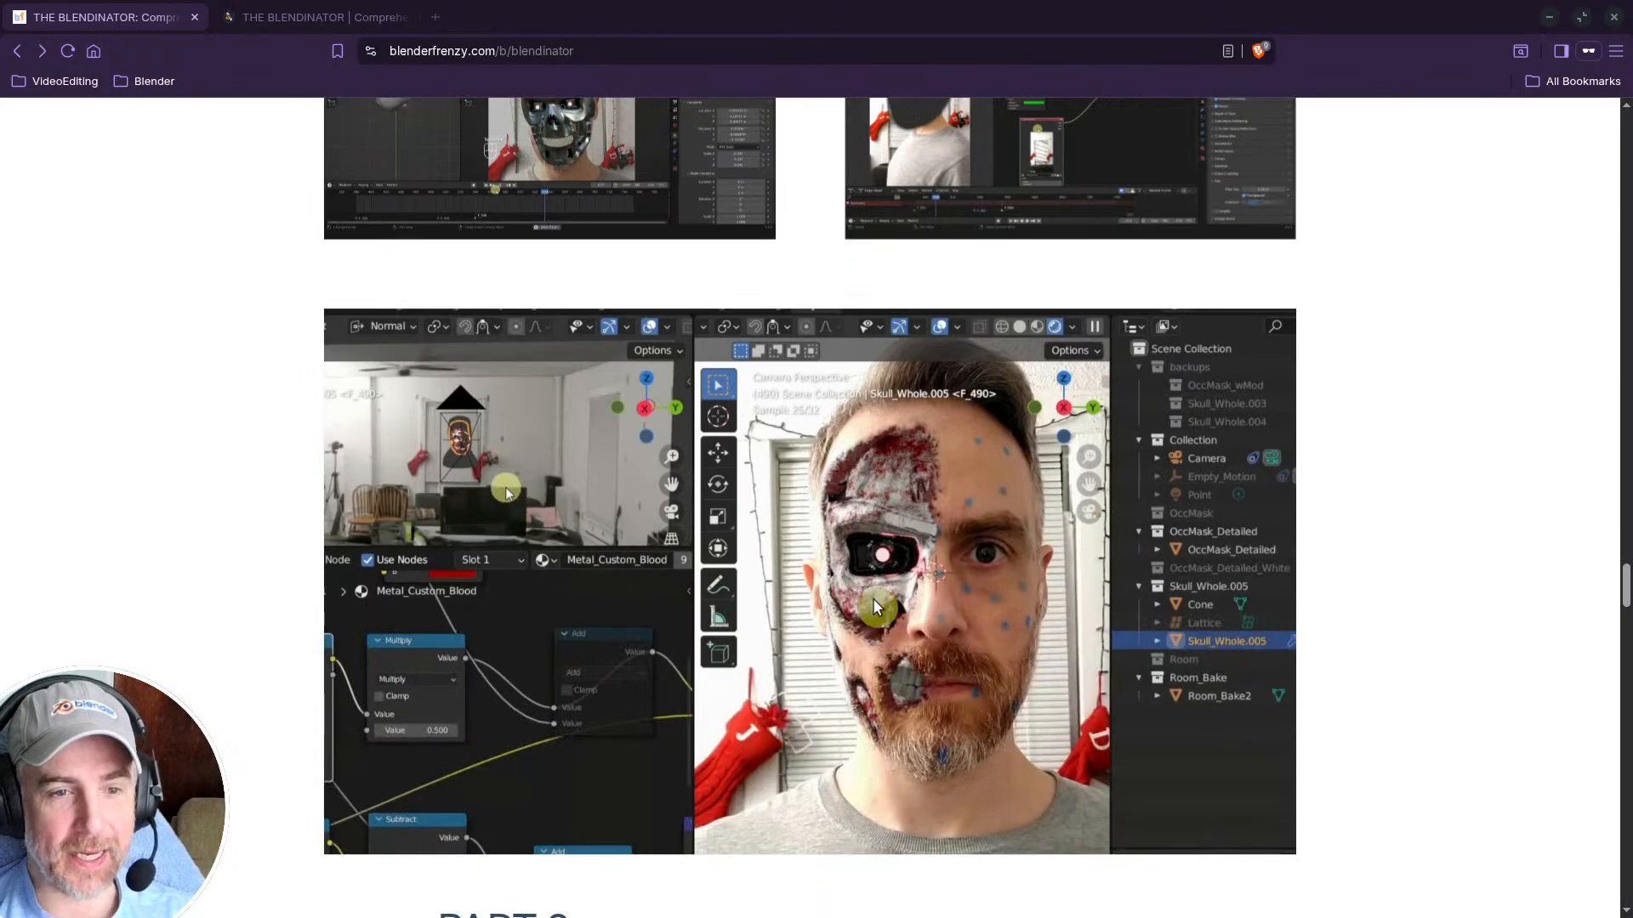
# Step: Examine the Part 2 chapter descriptions and the box room, face marker removal and projection mapping previews
pyautogui.scroll(-10, 896, 538)
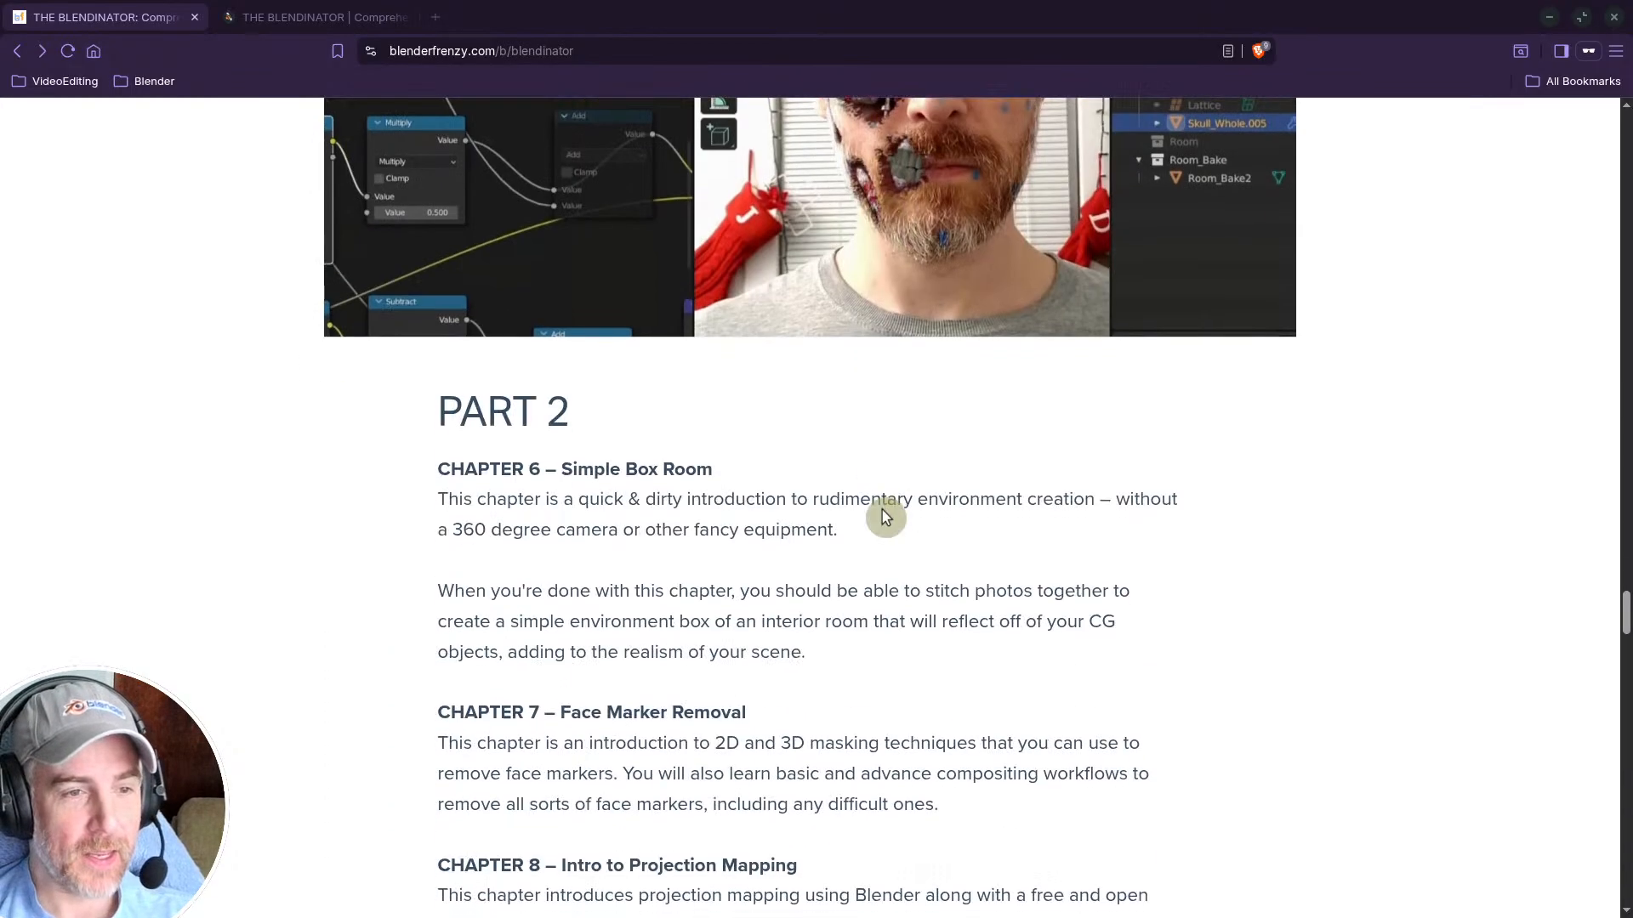
pyautogui.scroll(5, 881, 510)
pyautogui.scroll(-5, 881, 510)
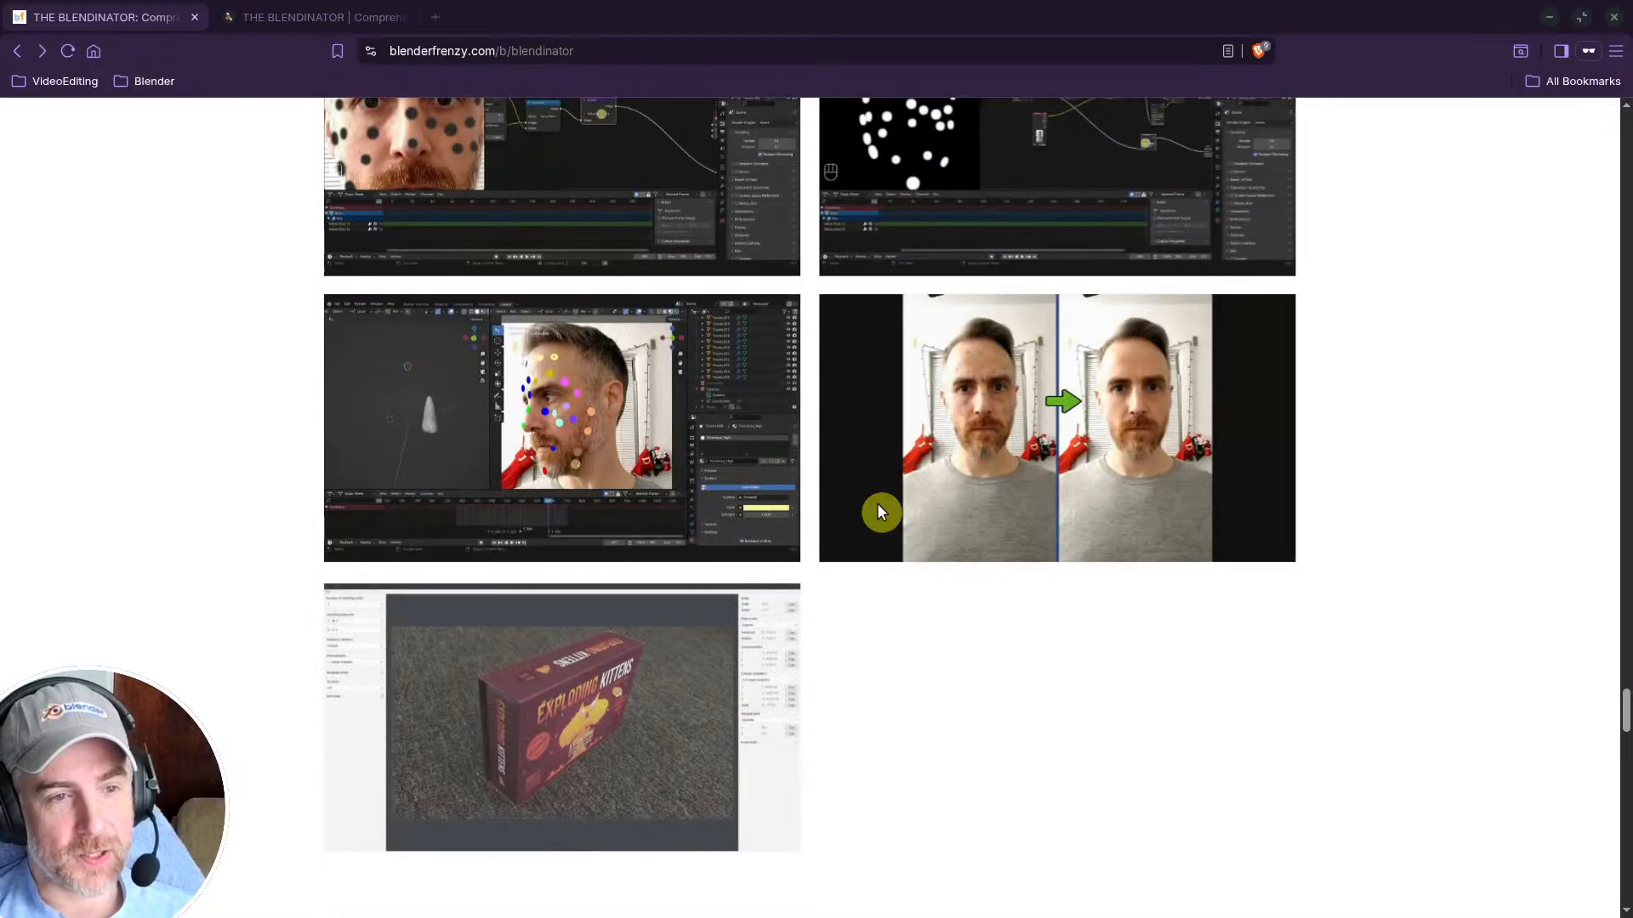
pyautogui.scroll(4, 442, 481)
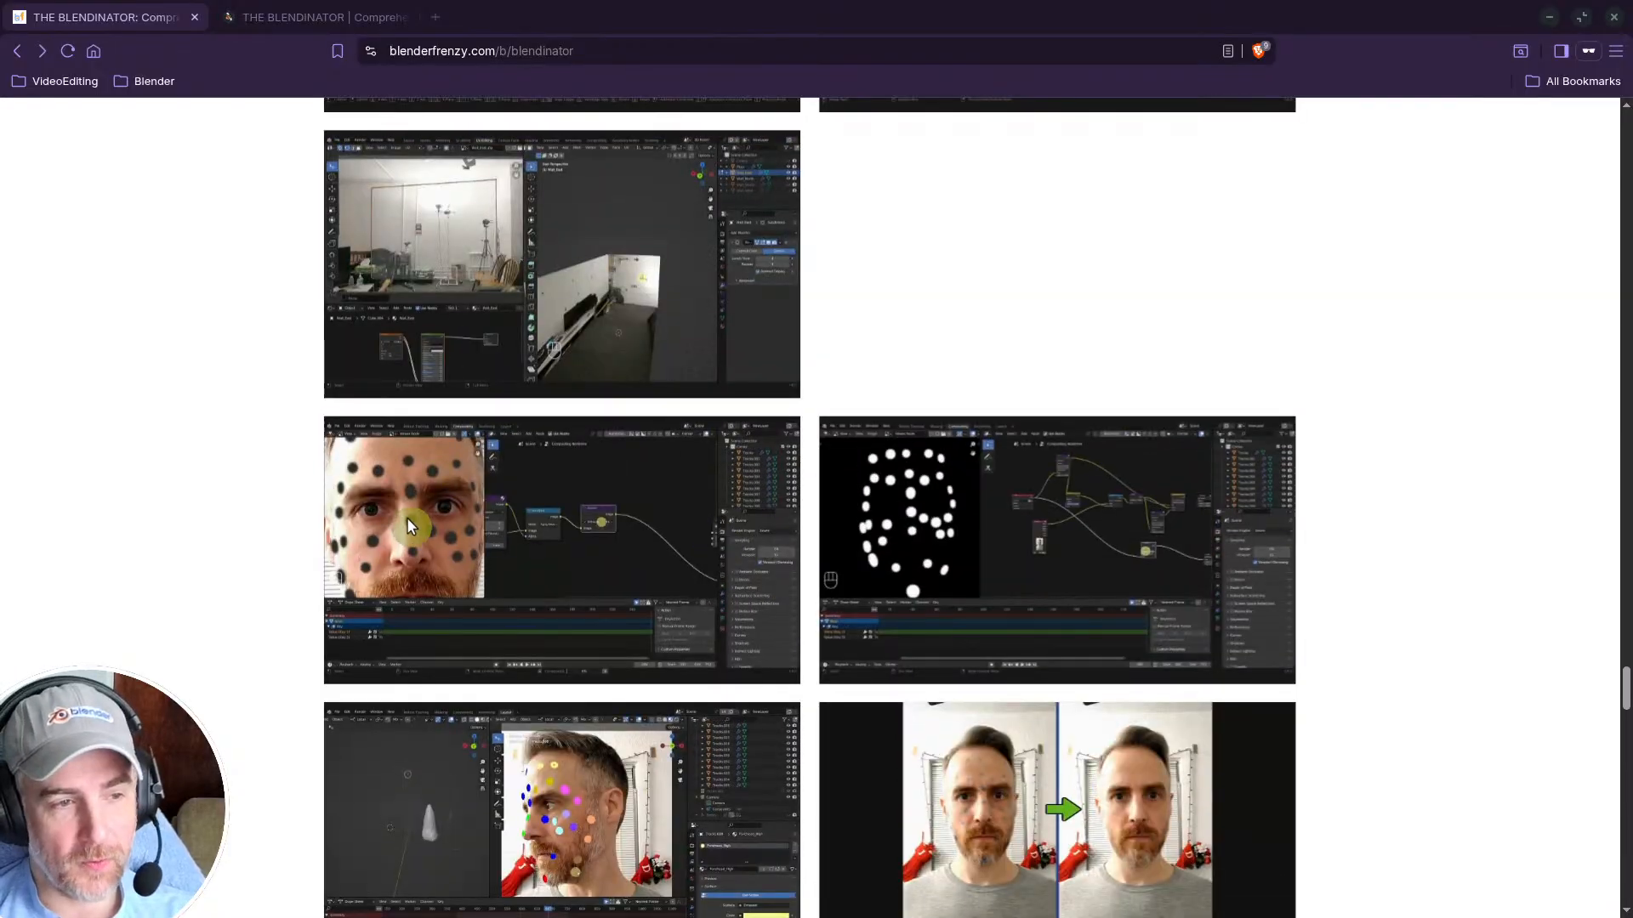
pyautogui.scroll(-3, 422, 514)
pyautogui.scroll(-2, 545, 466)
pyautogui.scroll(-10, 819, 451)
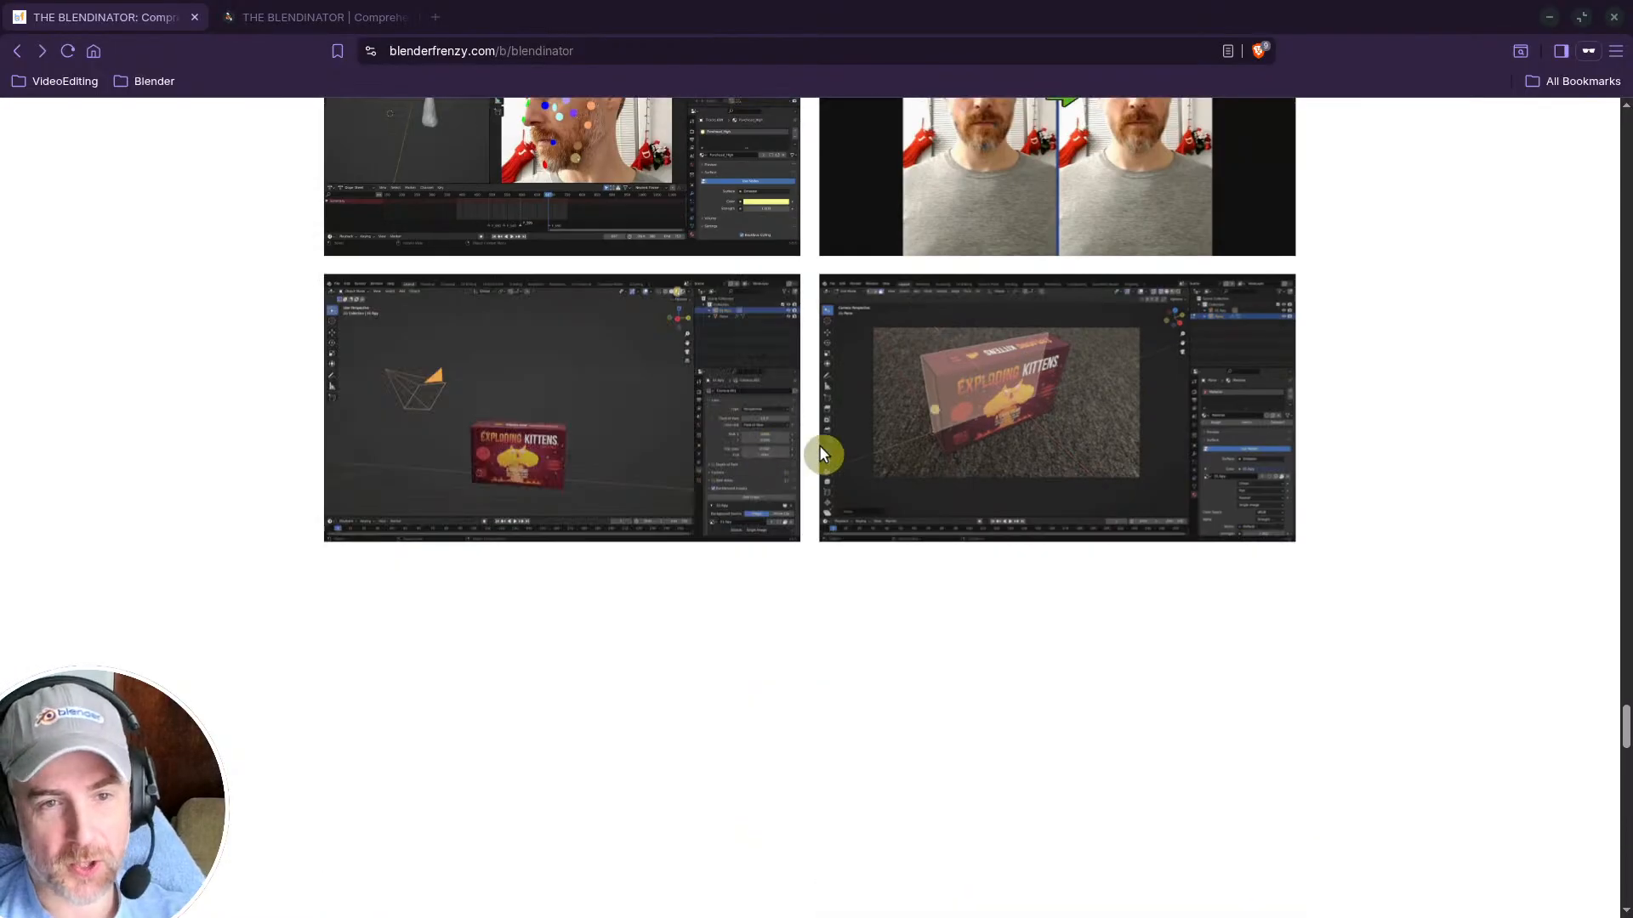
pyautogui.scroll(10, 819, 451)
pyautogui.scroll(-8, 780, 409)
pyautogui.scroll(5, 783, 330)
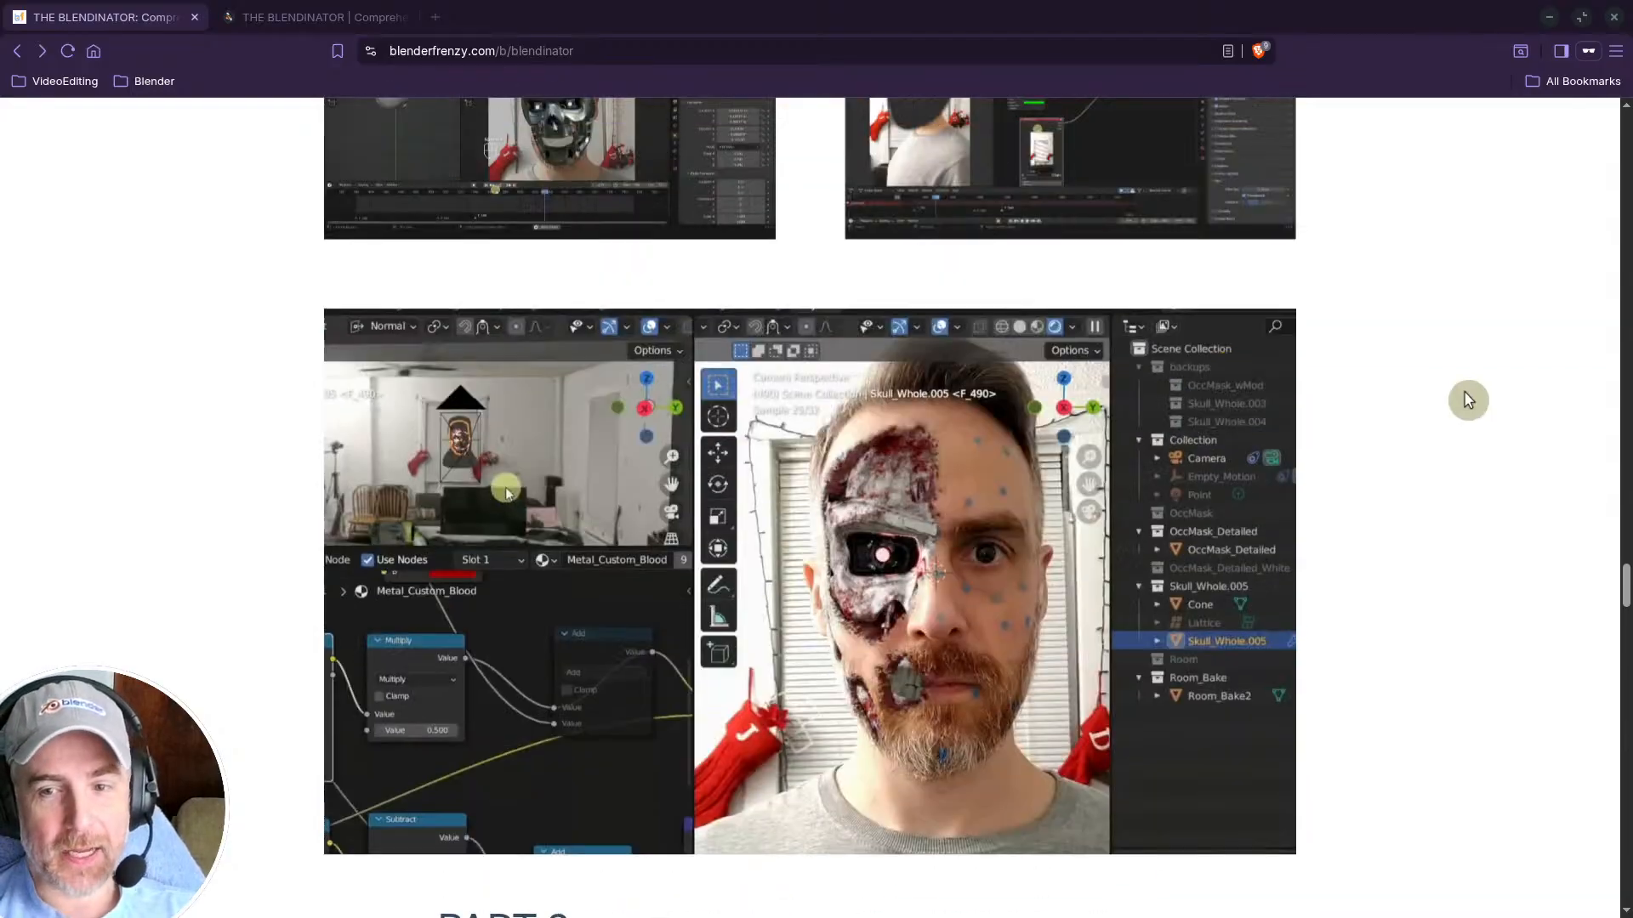
# Step: Return to the top of the course page, view the course's Superhive Market listing, and minimize both browser windows
pyautogui.moveTo(1626, 587); pyautogui.dragTo(1622, 107)
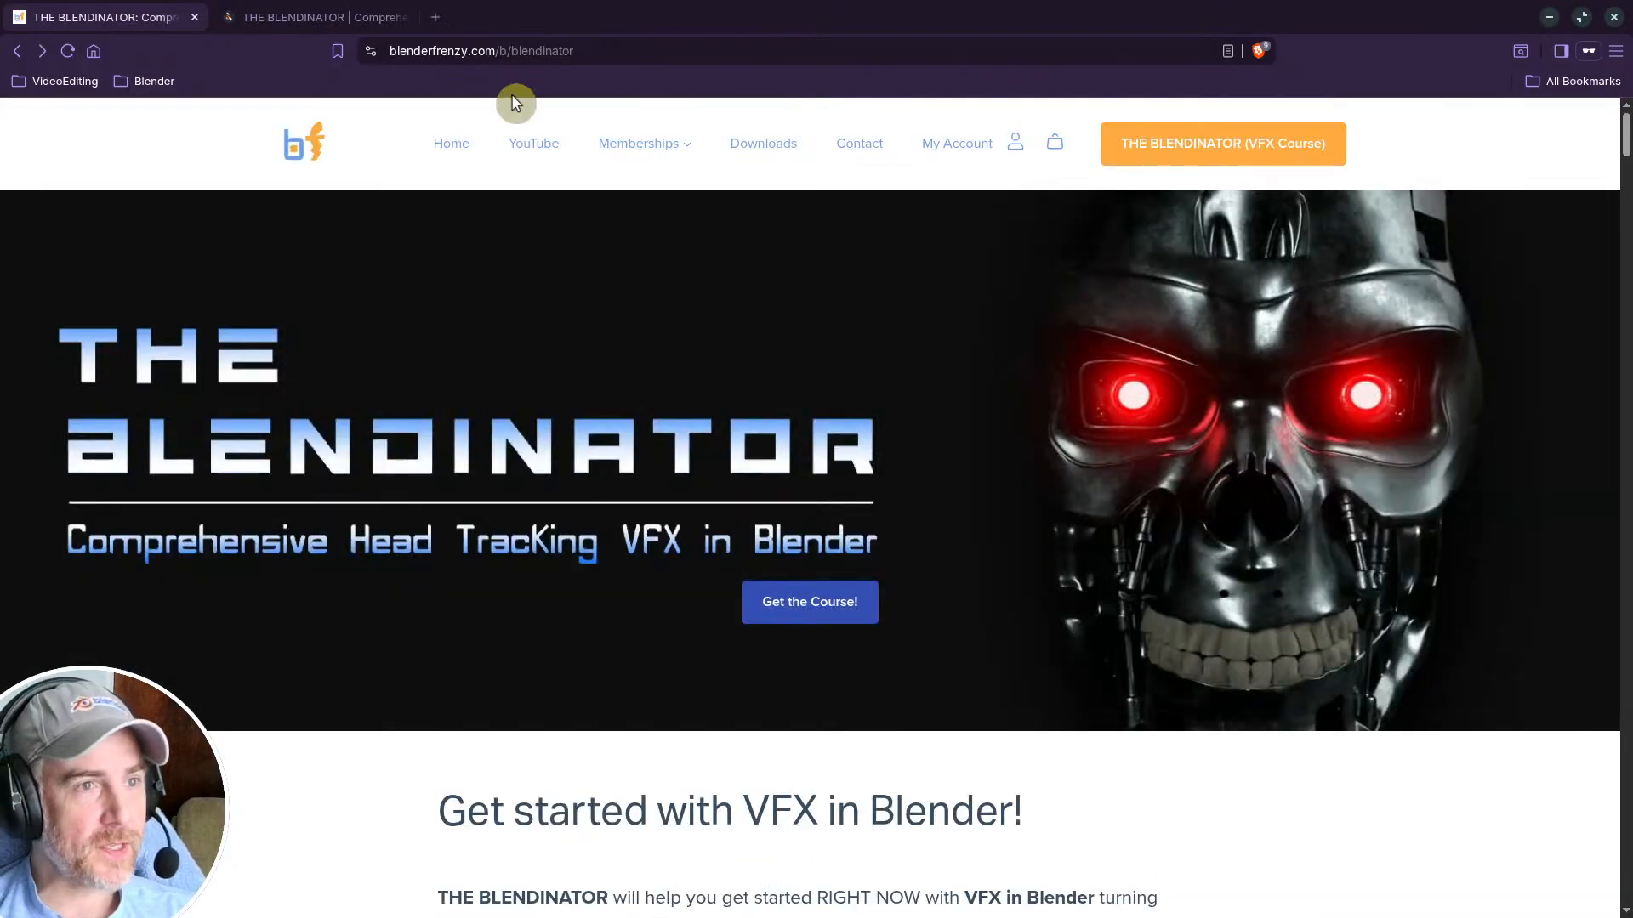
pyautogui.click(285, 17)
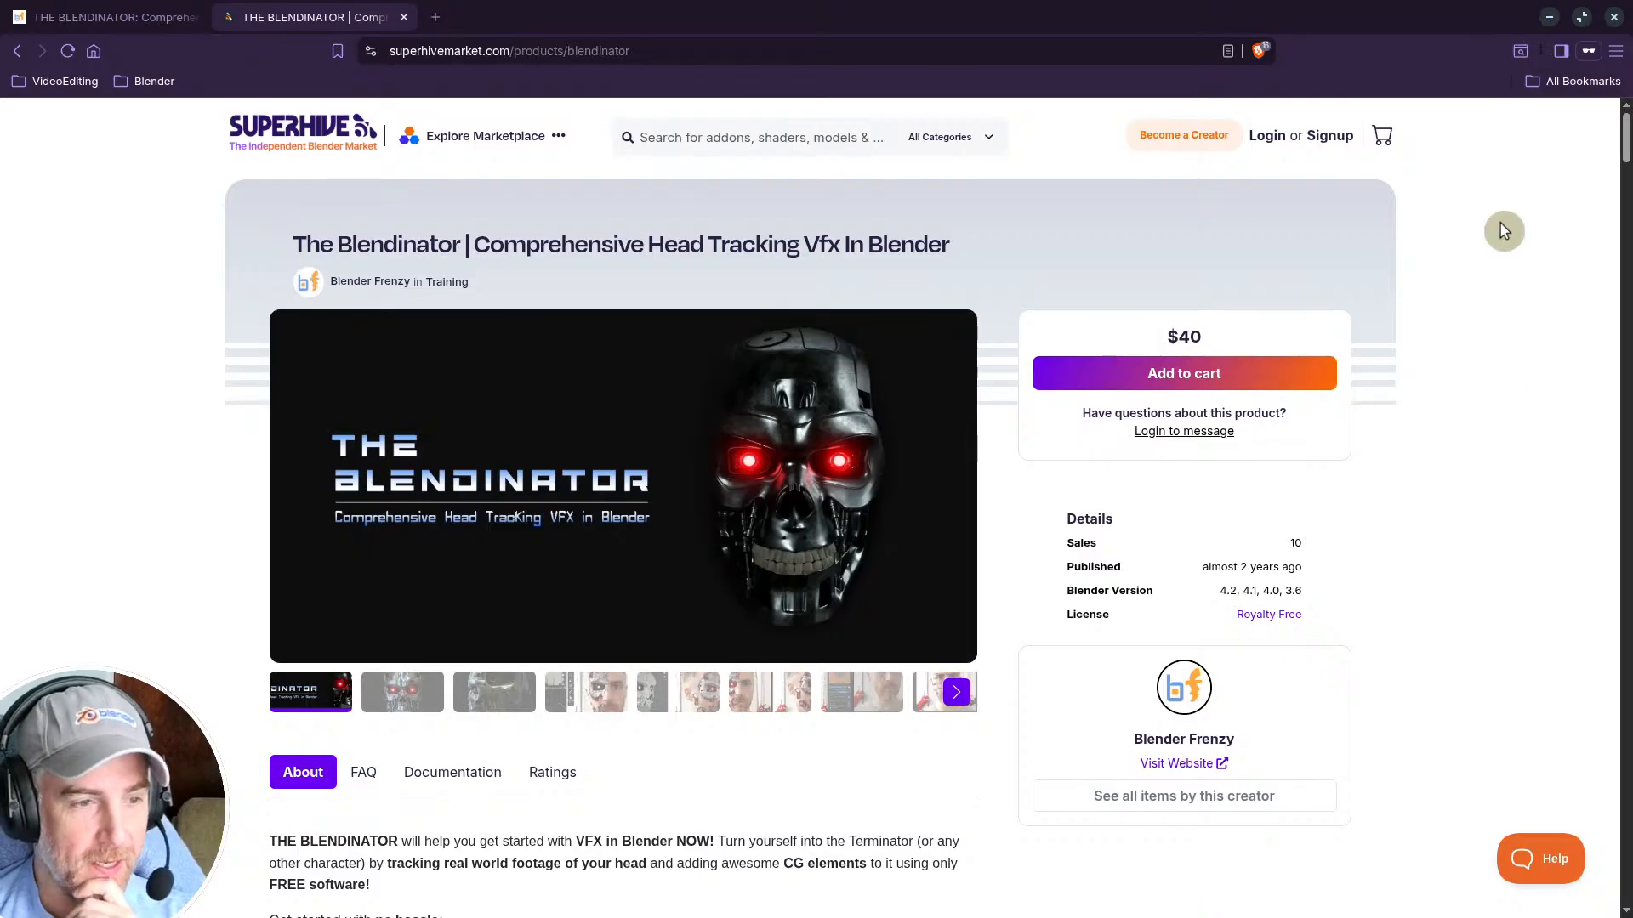
pyautogui.click(1551, 19)
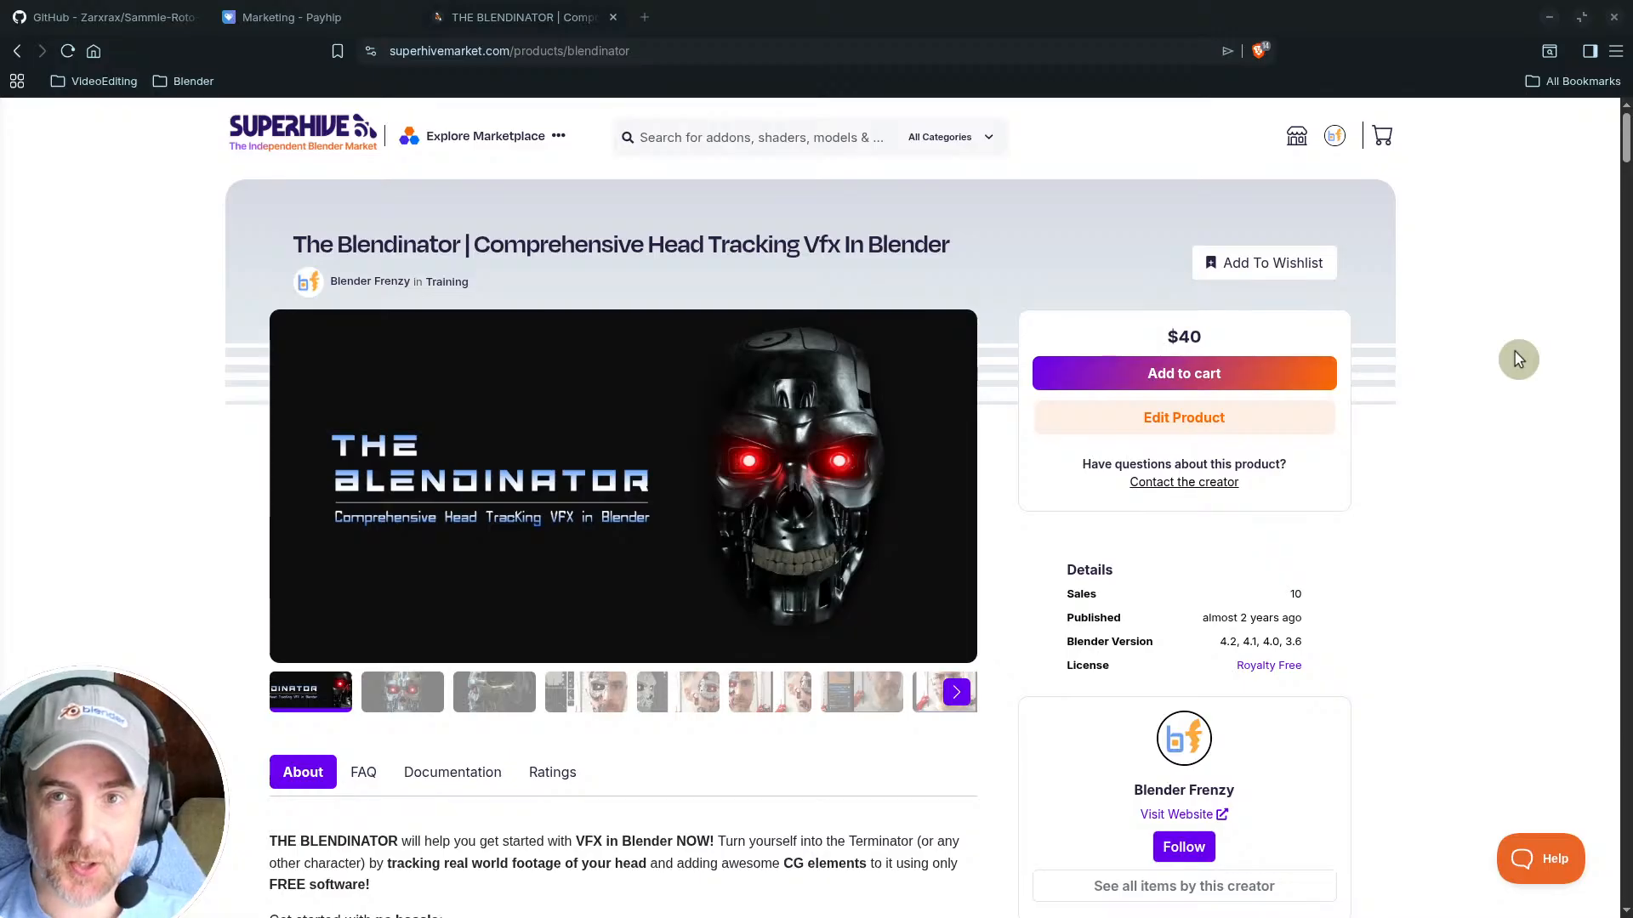
pyautogui.click(1551, 18)
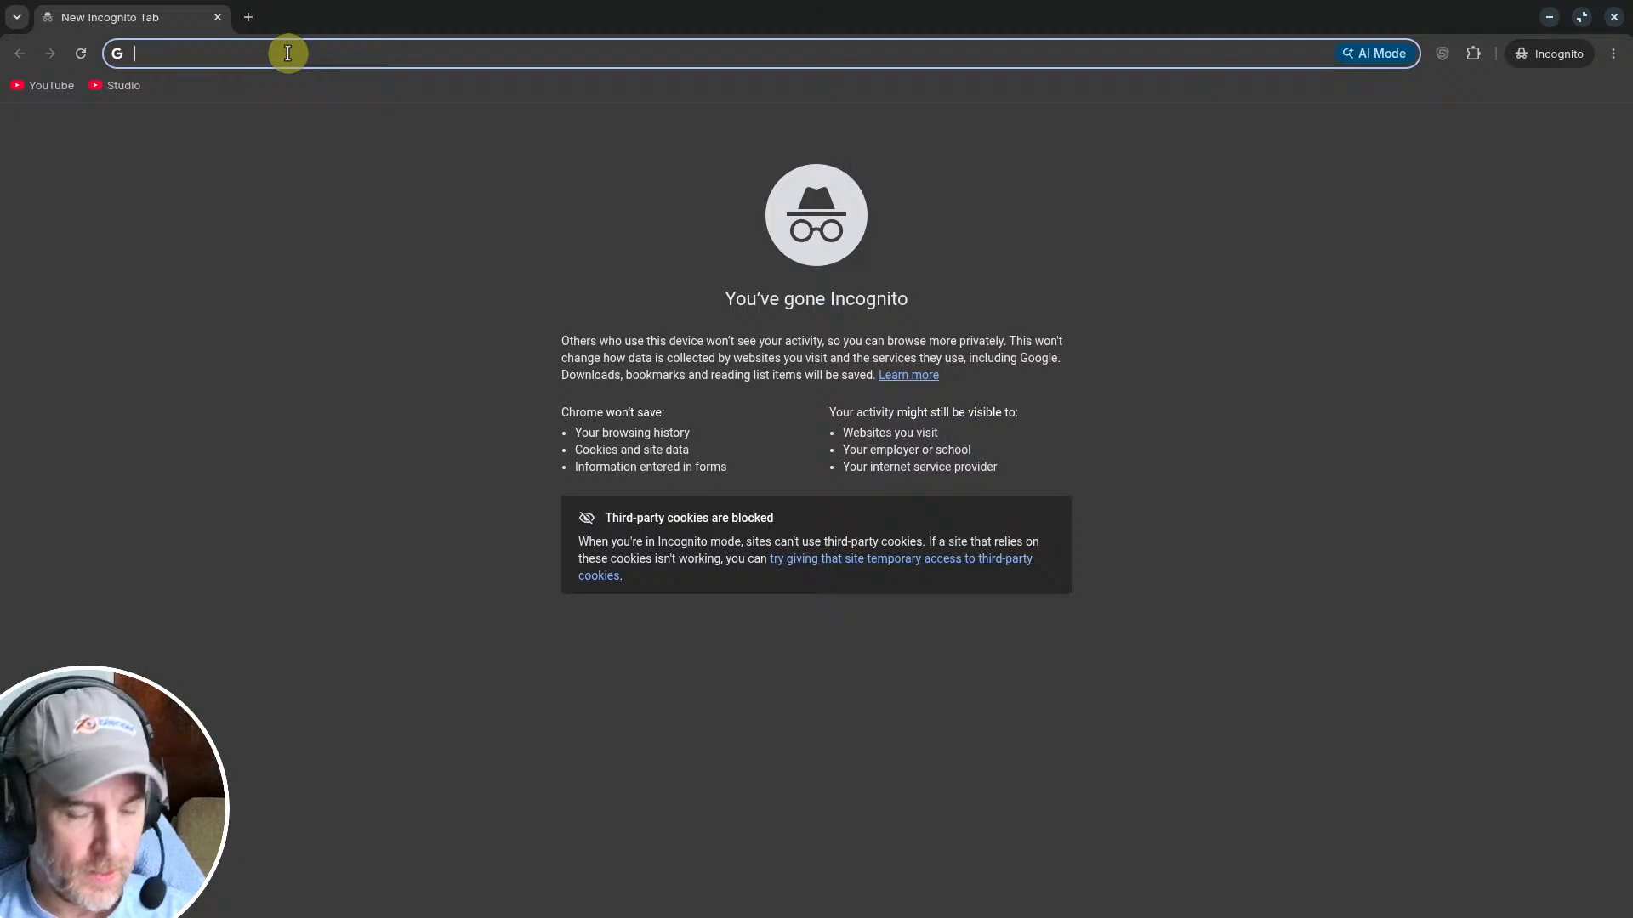
# Step: Open YouTube in the incognito window, search for "Blender Frenzy", and open the Blender Frenzy channel
pyautogui.click(52, 85)
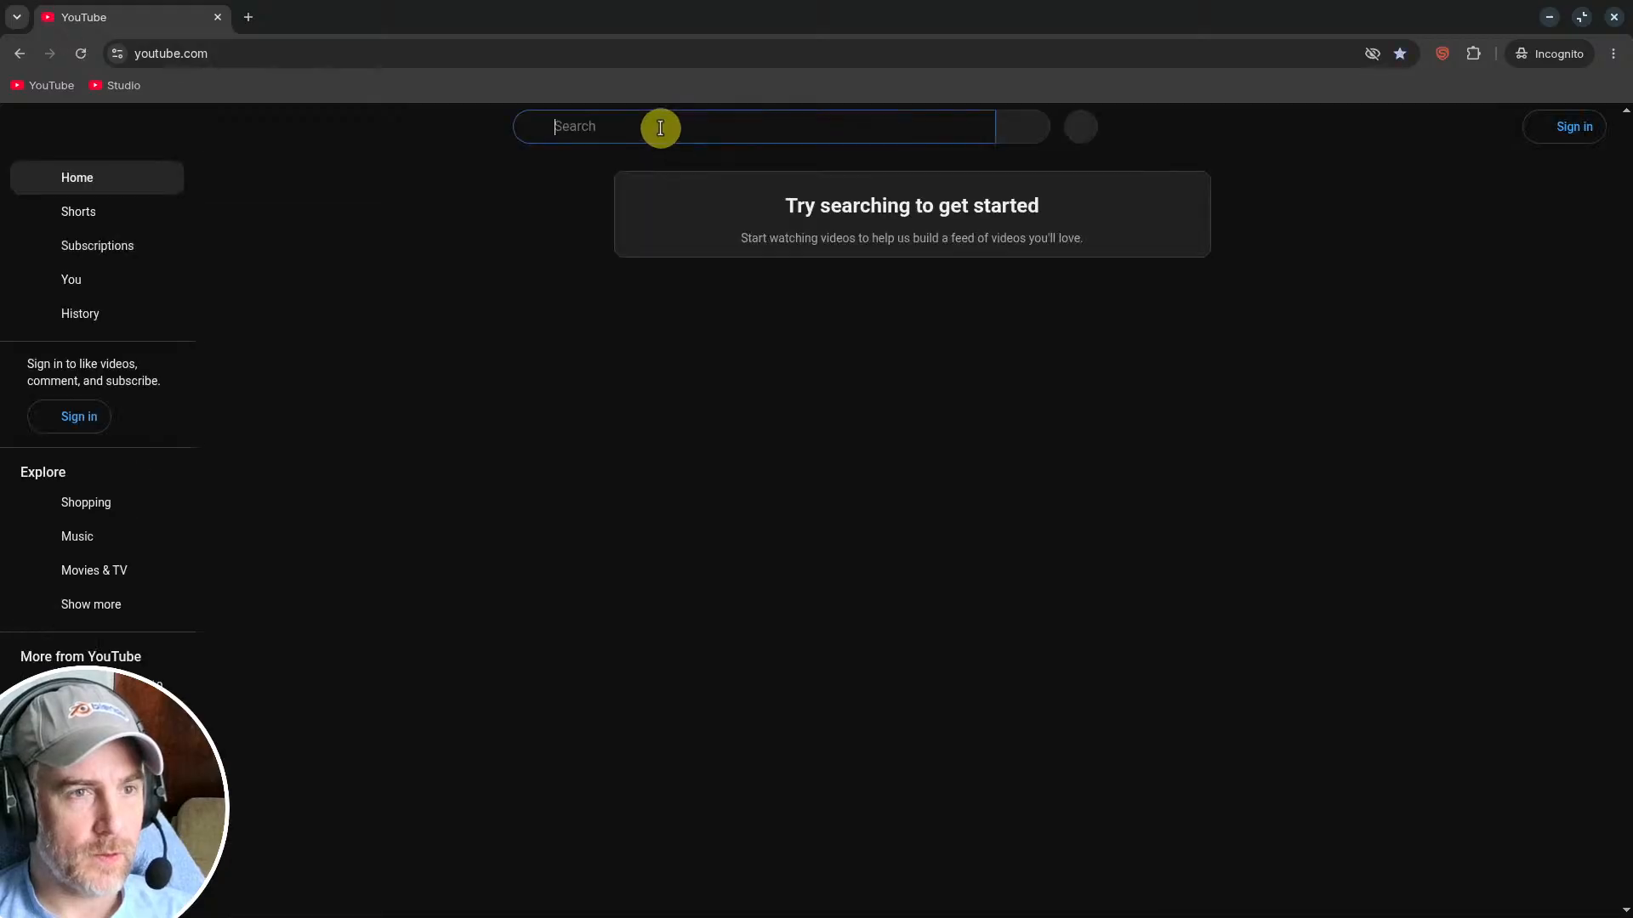
pyautogui.click(657, 128)
pyautogui.write('Blender ')
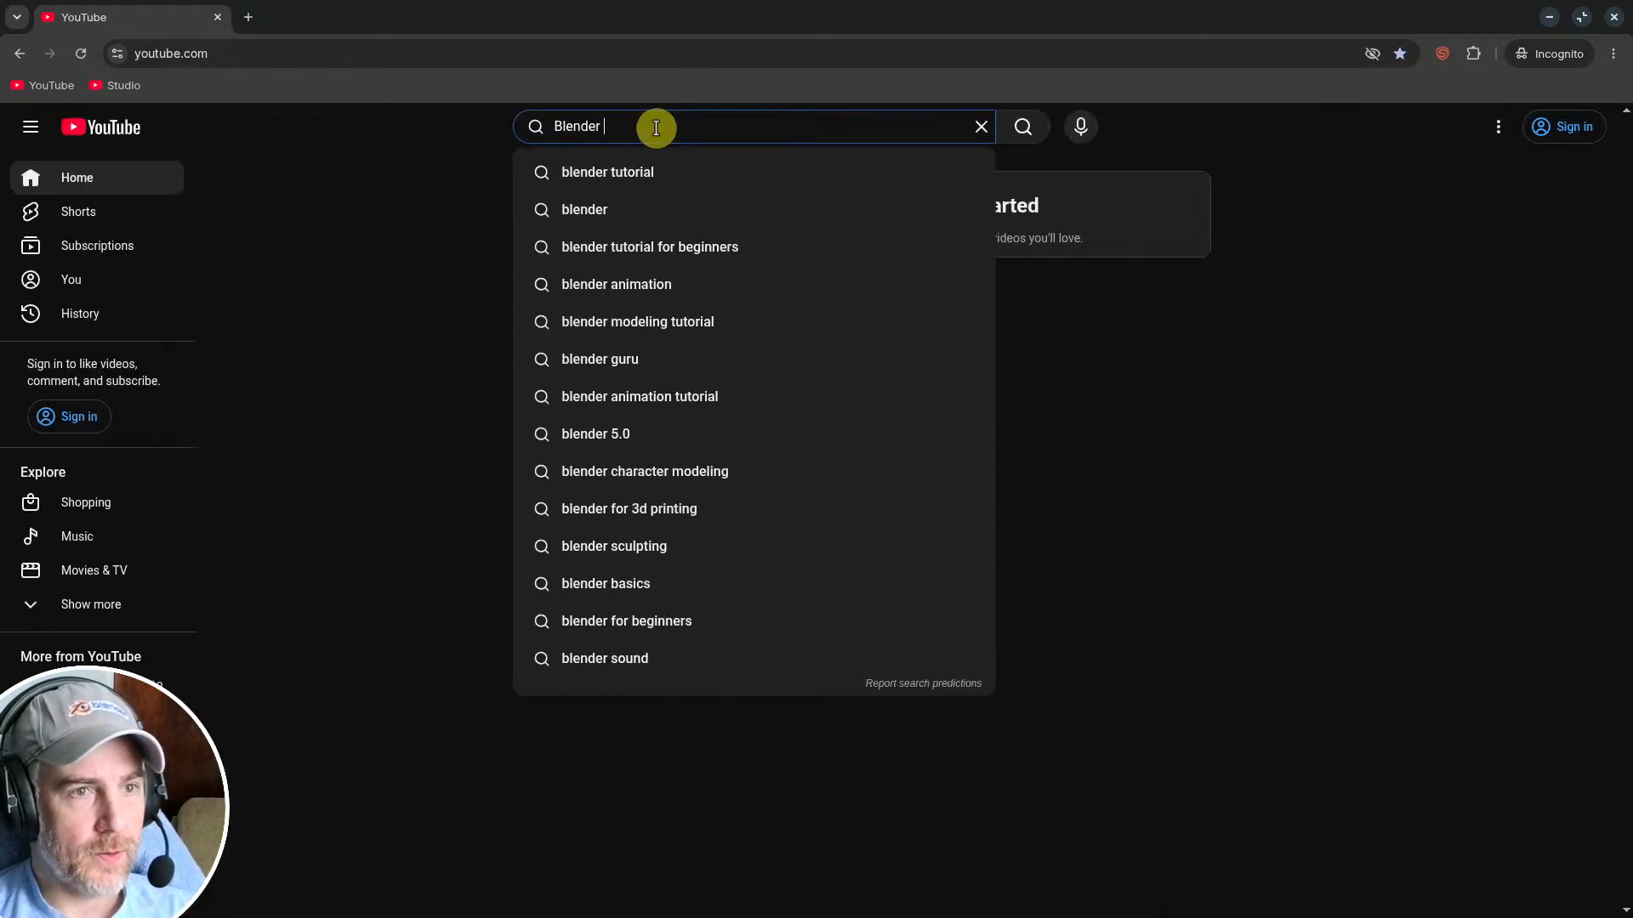
pyautogui.write('Frenzy')
pyautogui.press('Return')
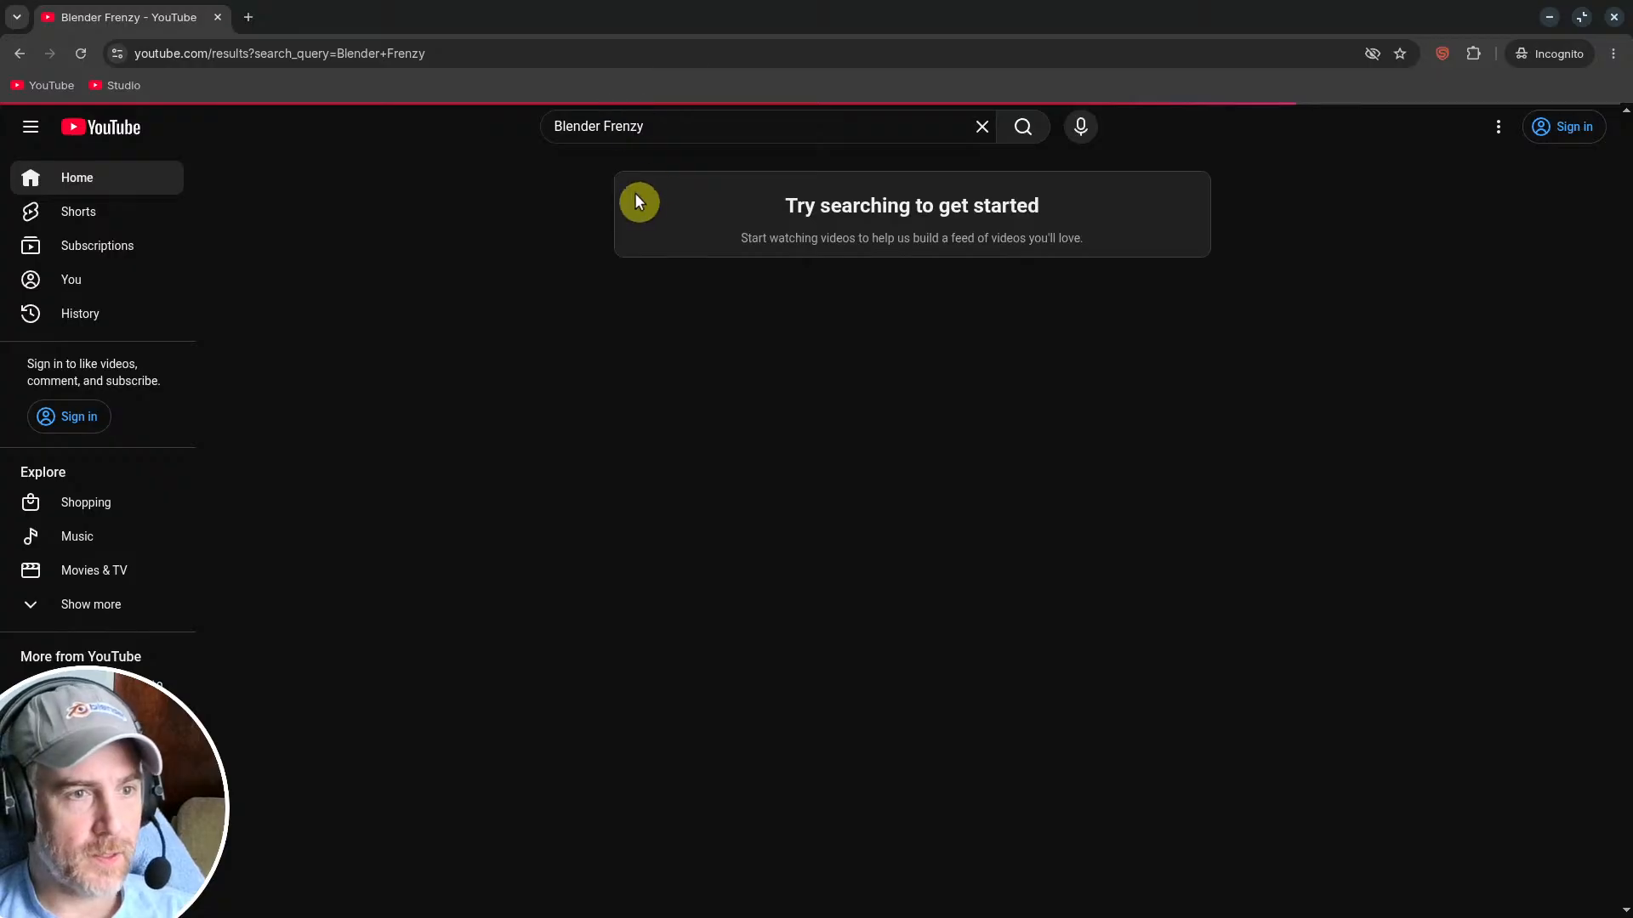
pyautogui.click(597, 266)
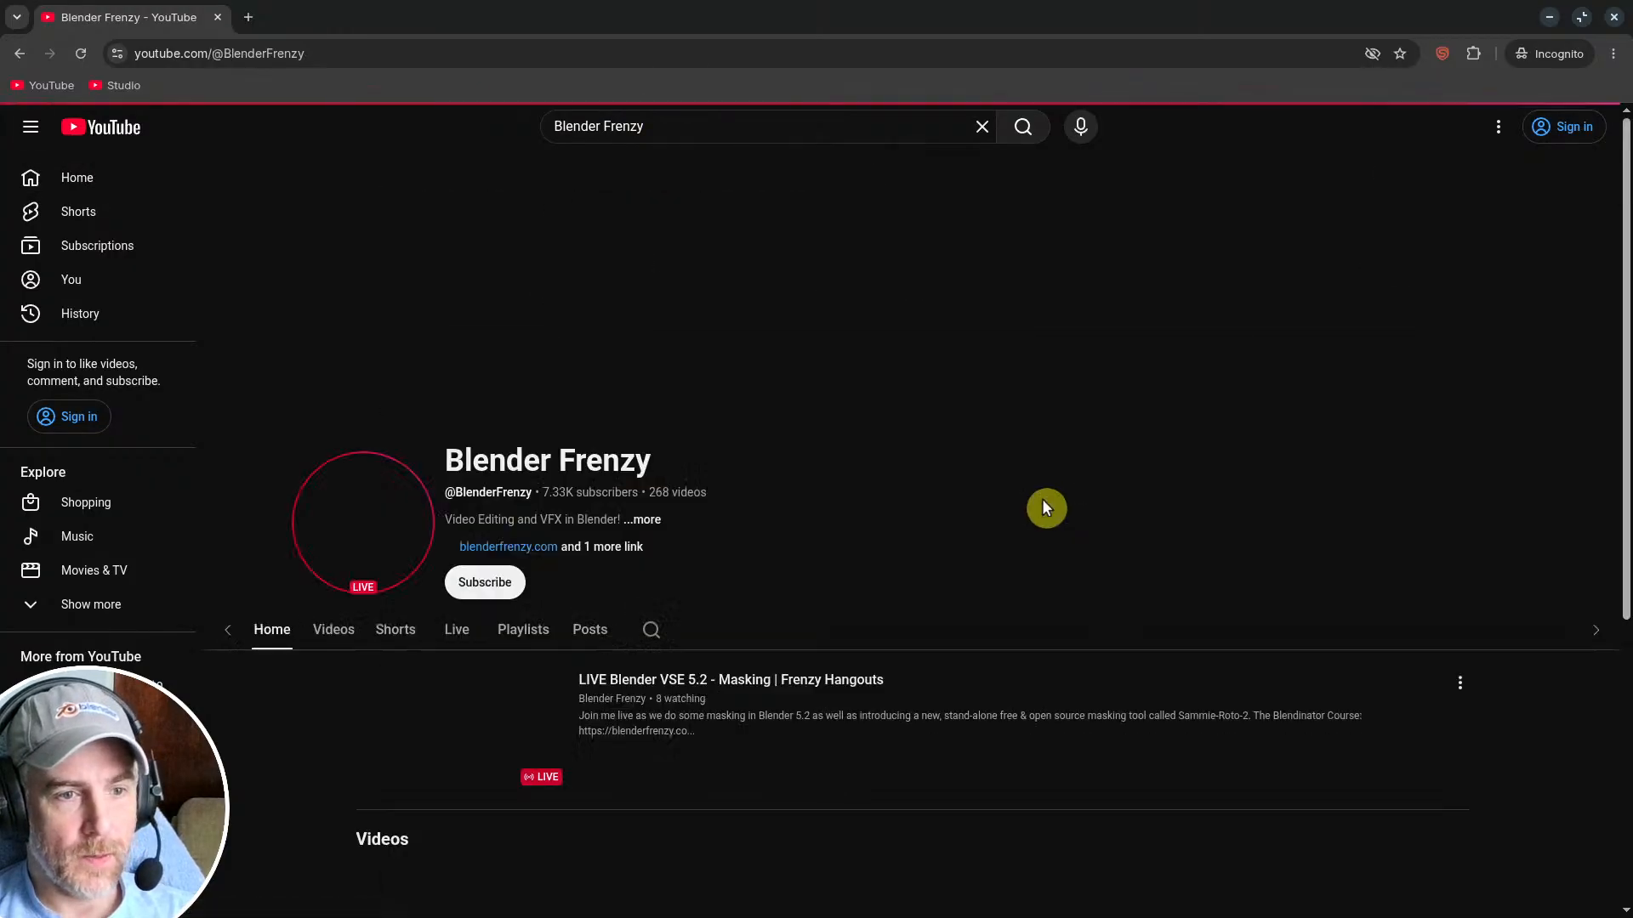
# Step: Examine the channel's home page, from its video editing, motion graphics and VFX sections to its popular videos, Shorts and posts
pyautogui.scroll(-5, 976, 510)
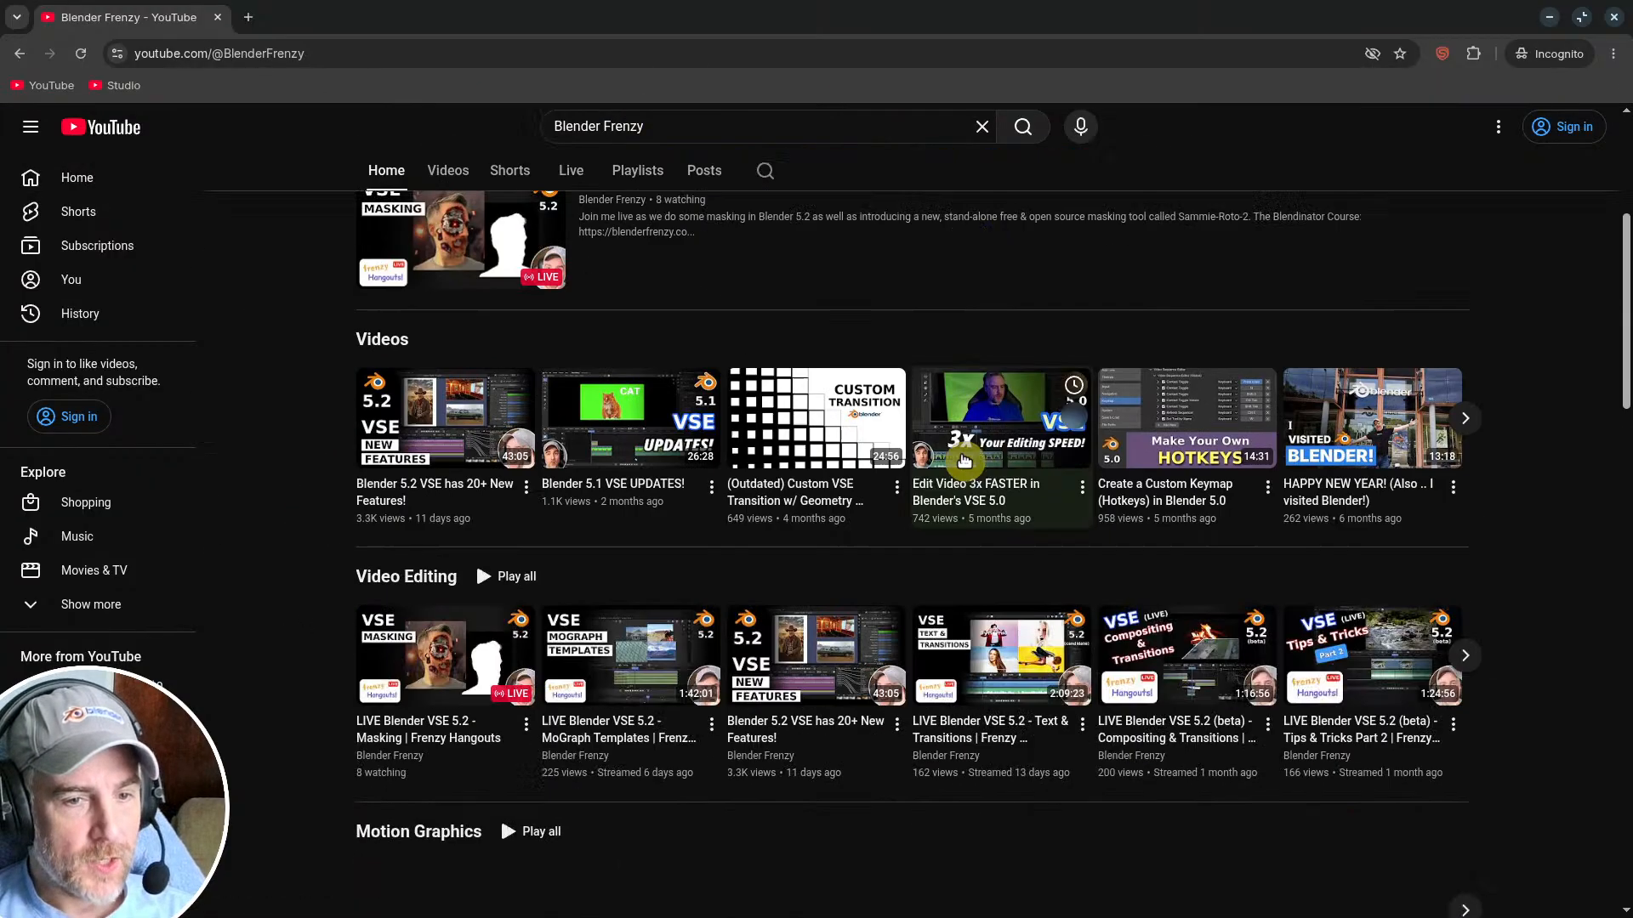
pyautogui.scroll(3, 867, 444)
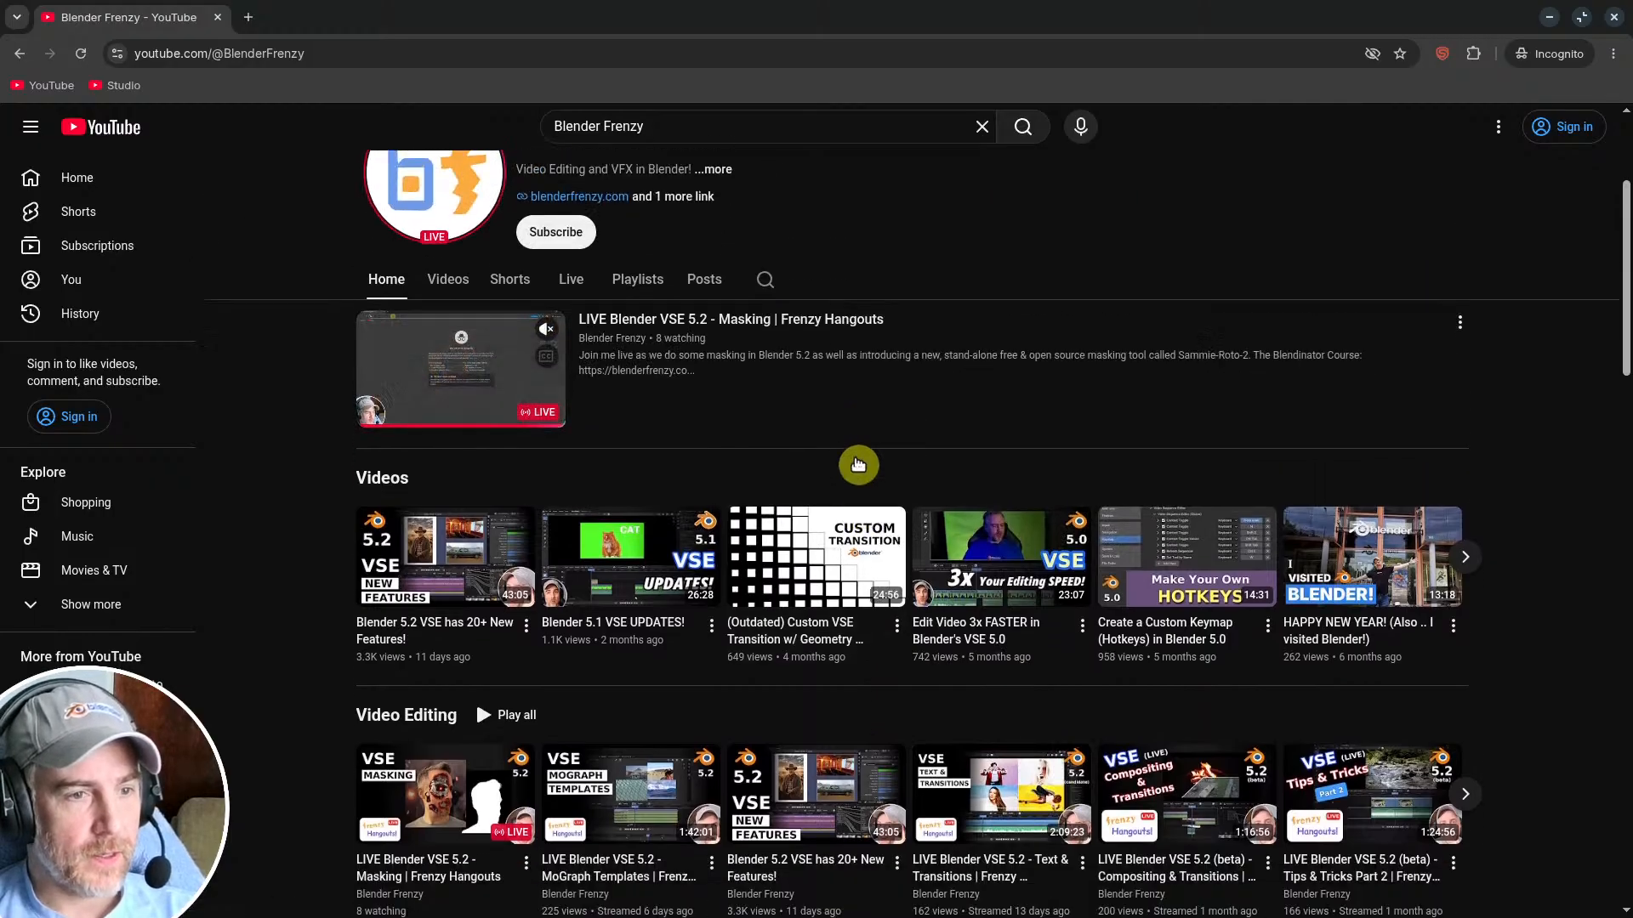
pyautogui.scroll(-2, 860, 467)
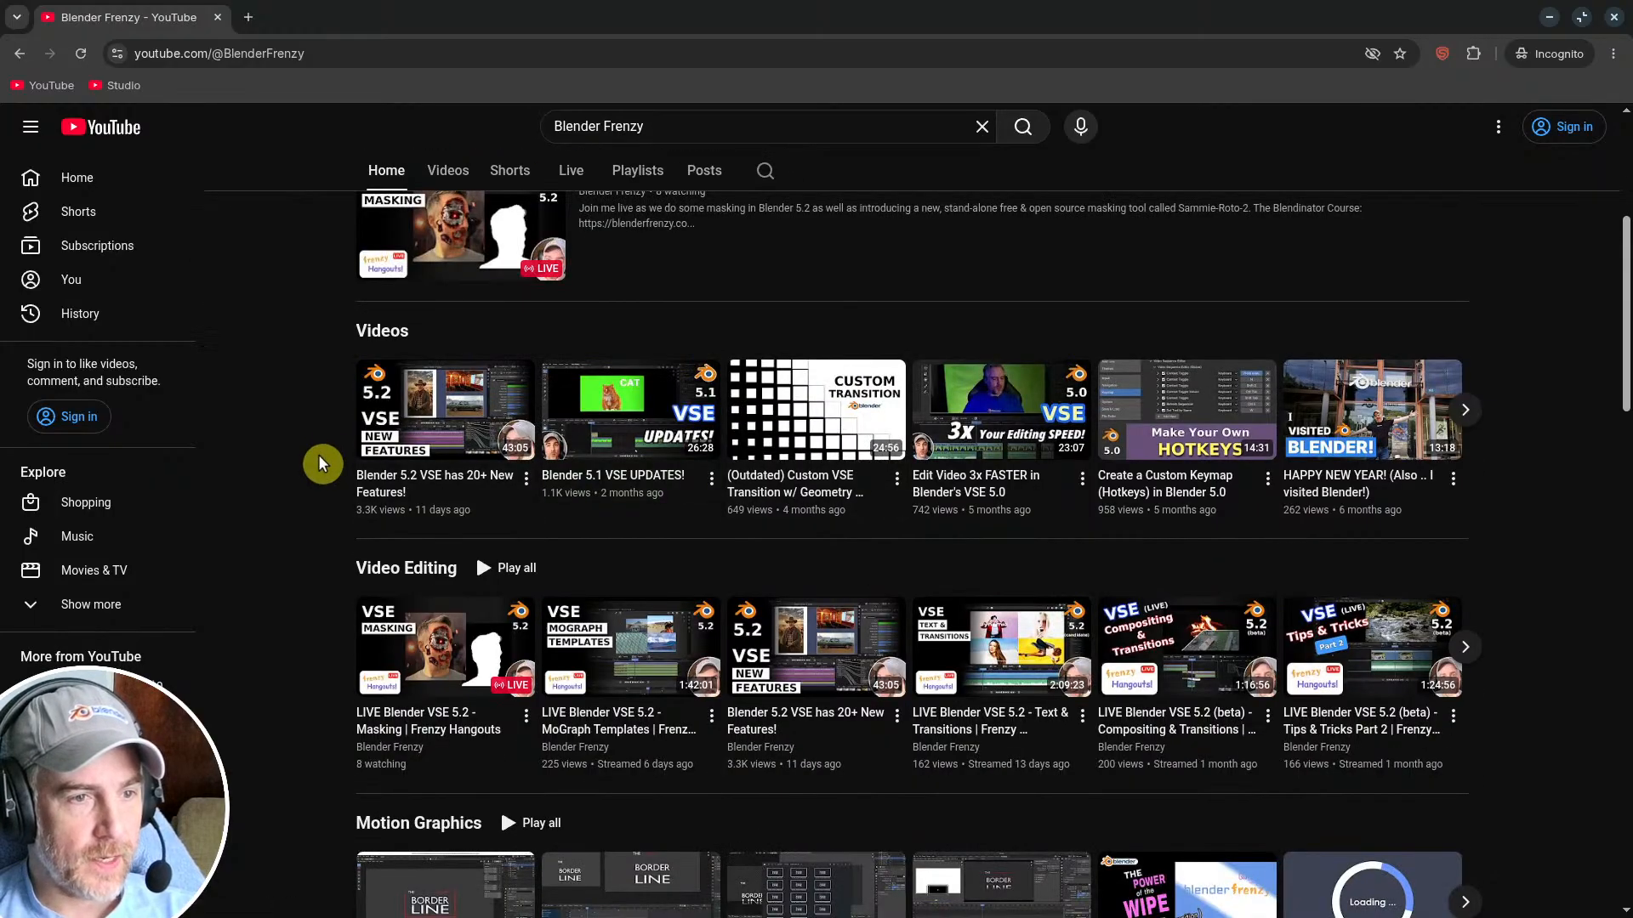
pyautogui.scroll(-3, 320, 460)
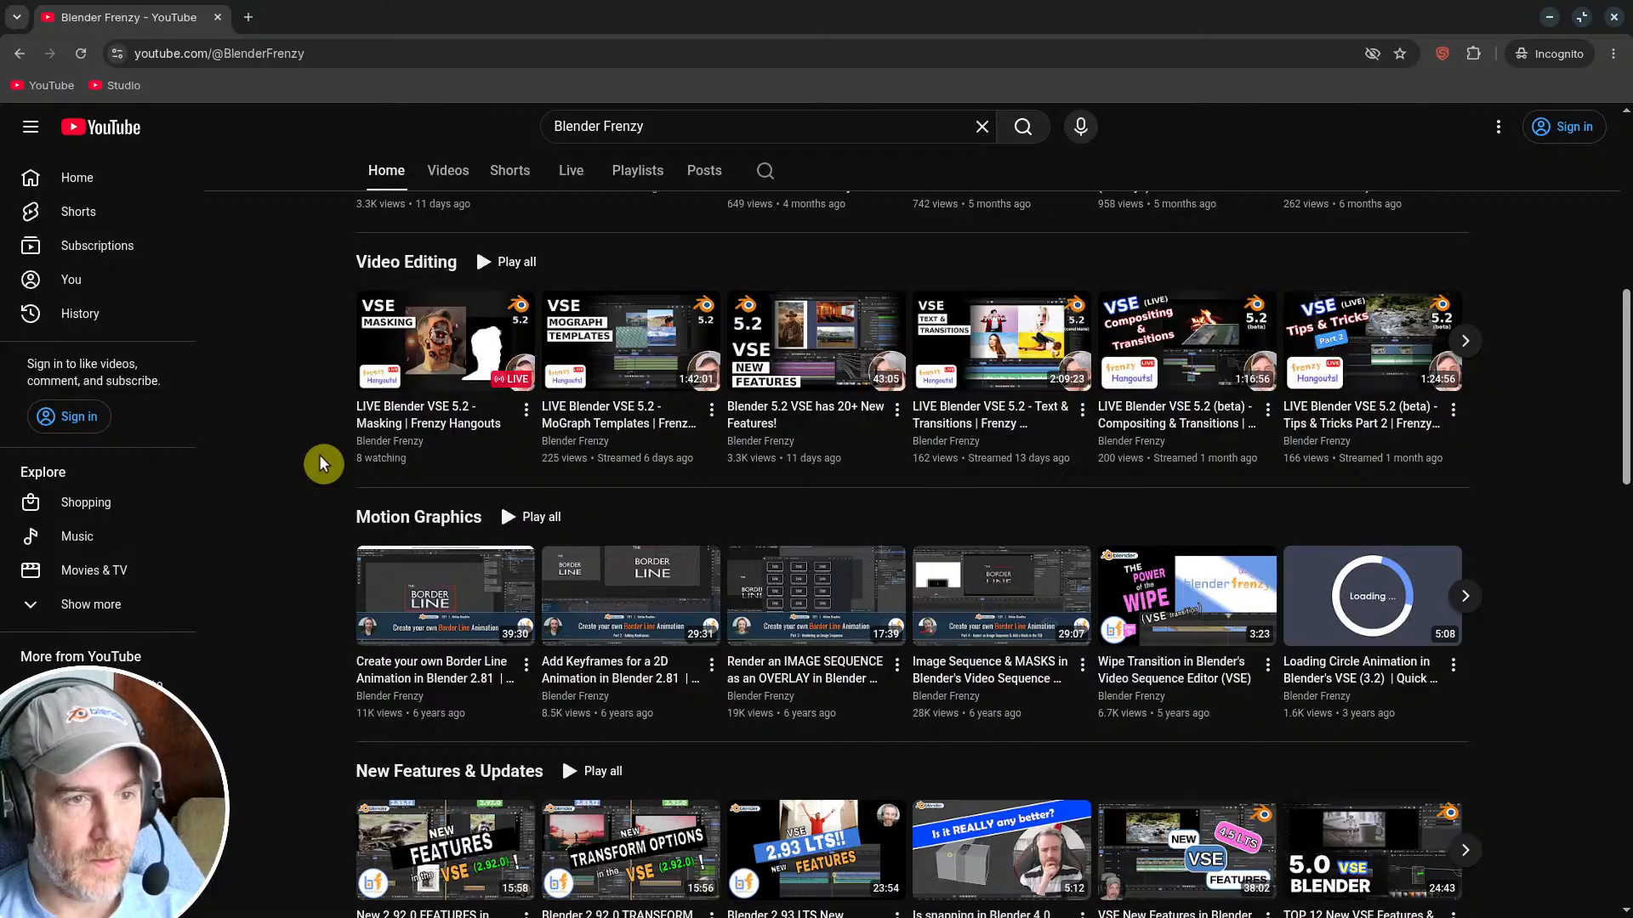
pyautogui.scroll(-13, 320, 459)
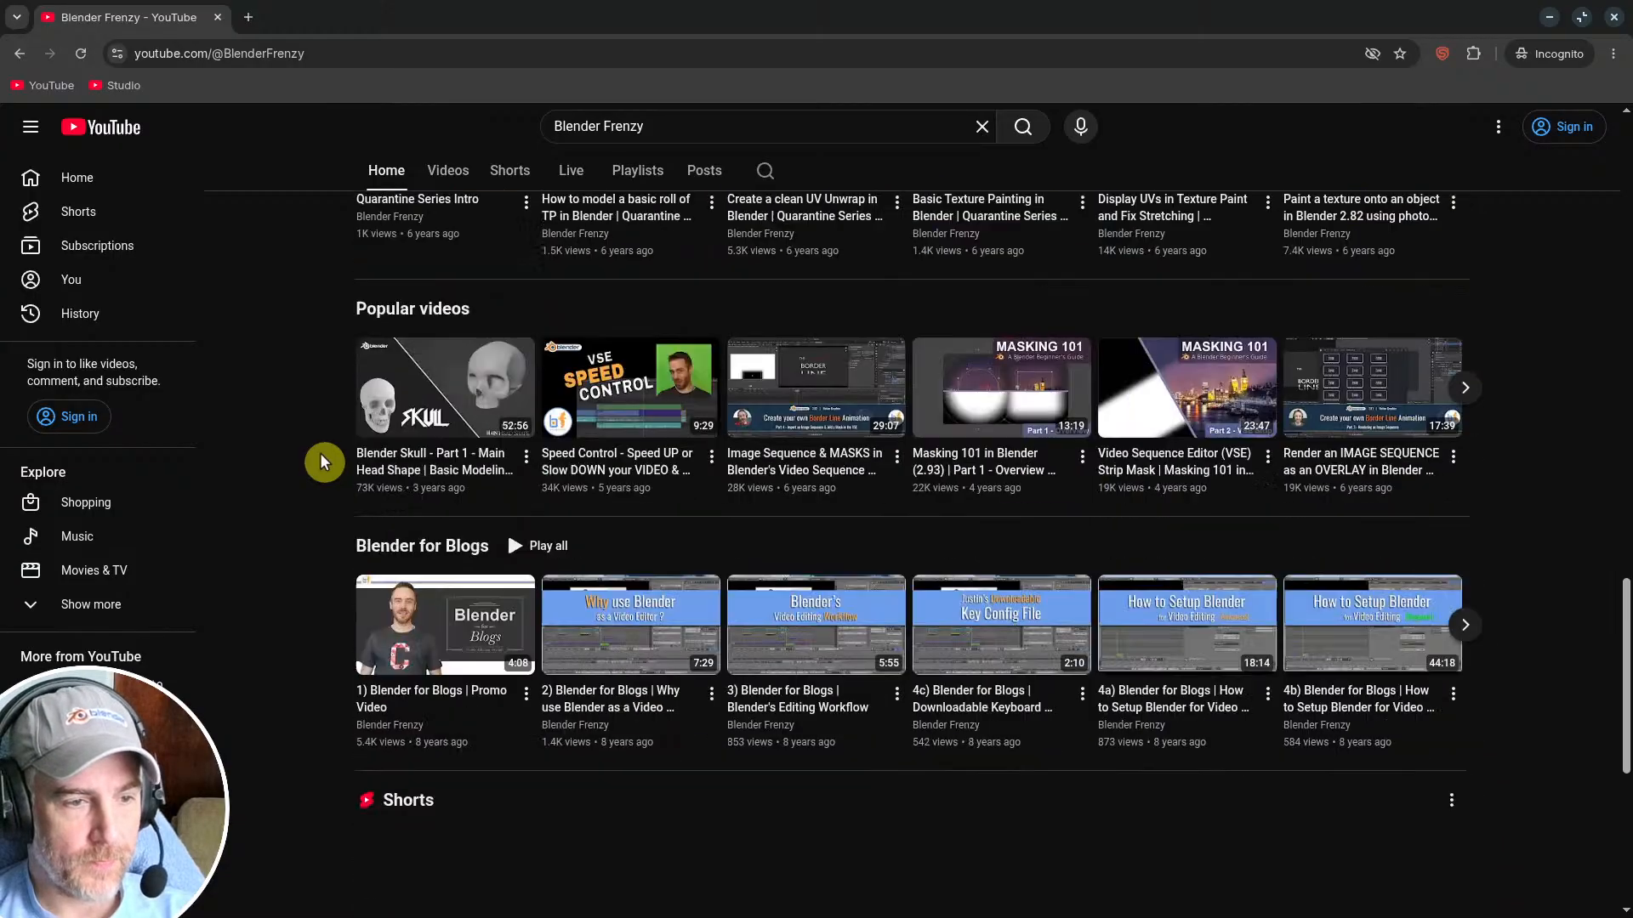
pyautogui.scroll(1, 321, 463)
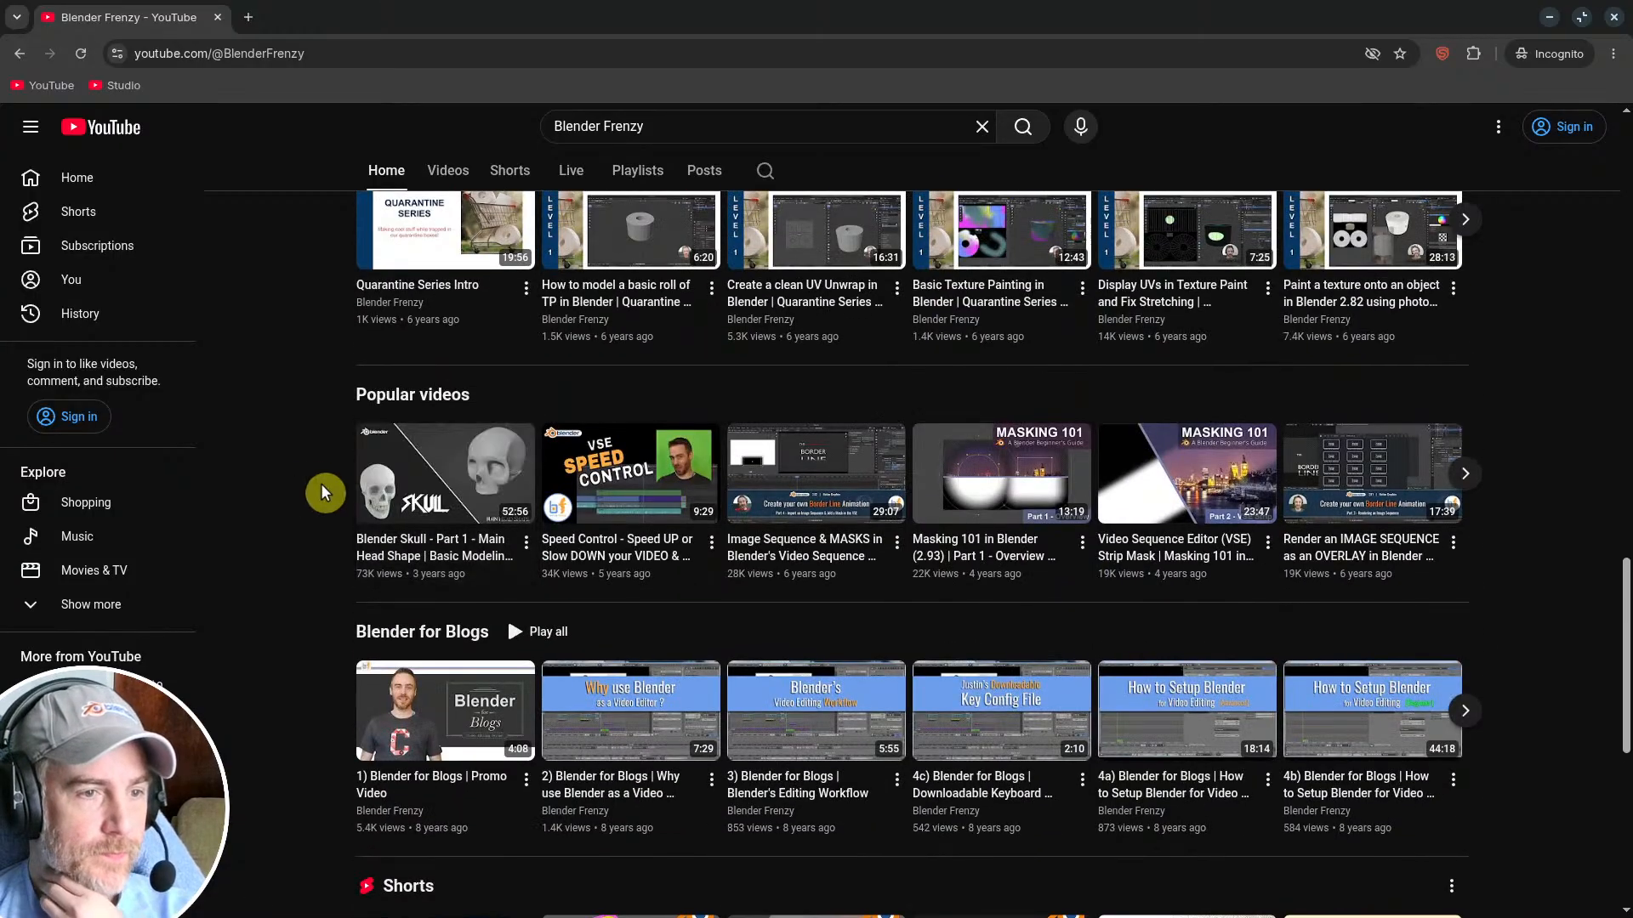
pyautogui.moveTo(451, 479)
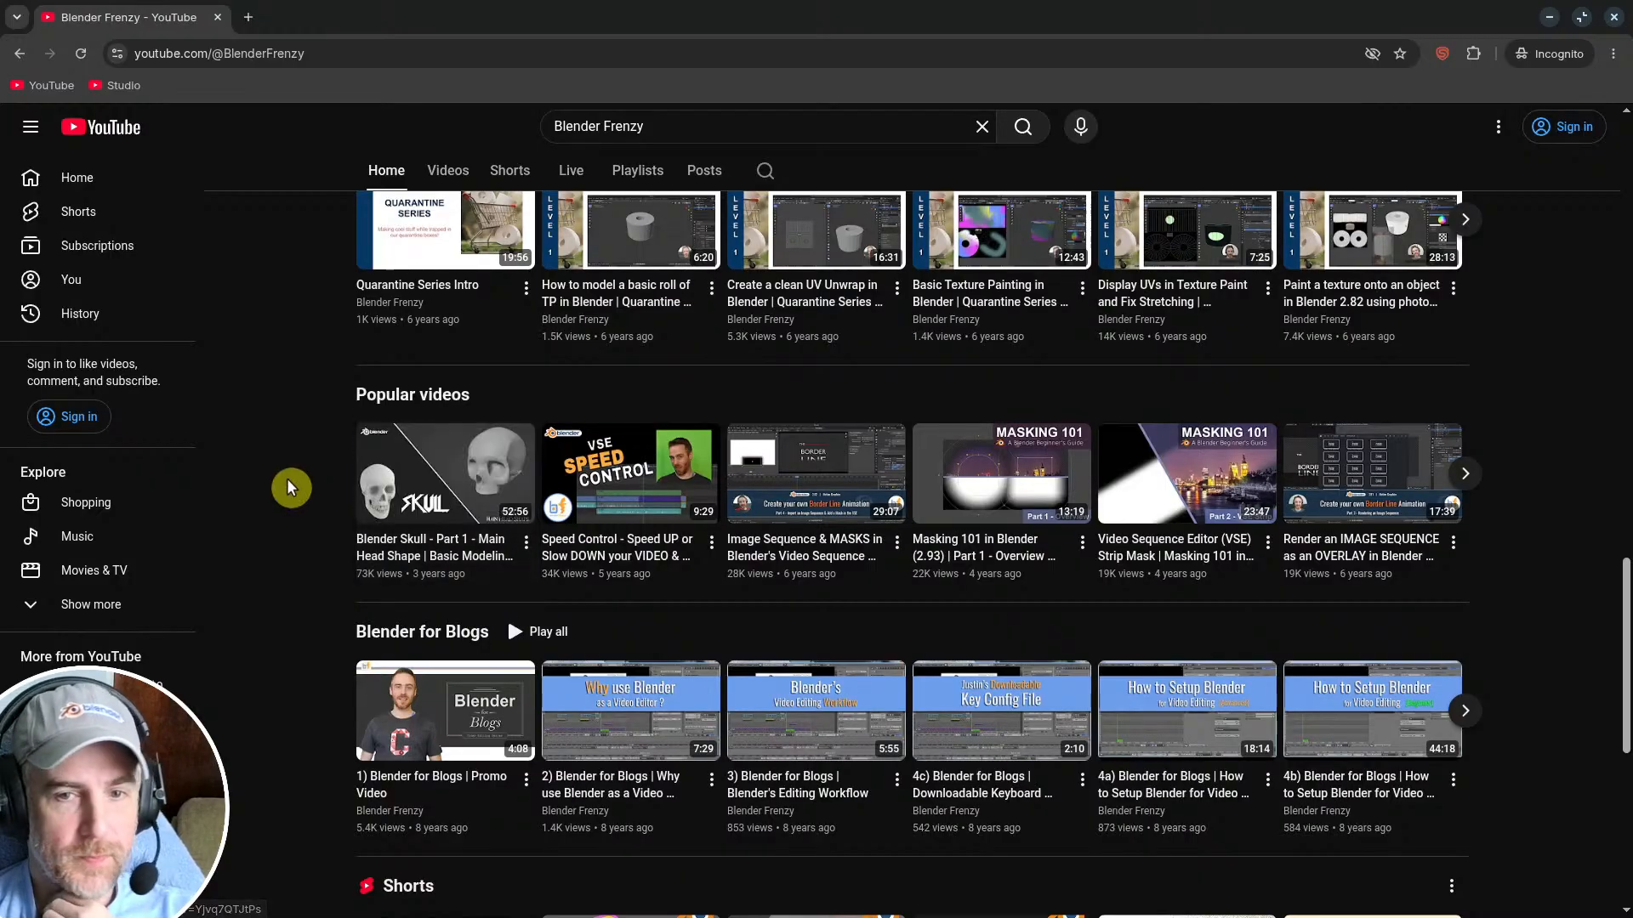
pyautogui.scroll(-2, 306, 481)
pyautogui.scroll(-5, 374, 459)
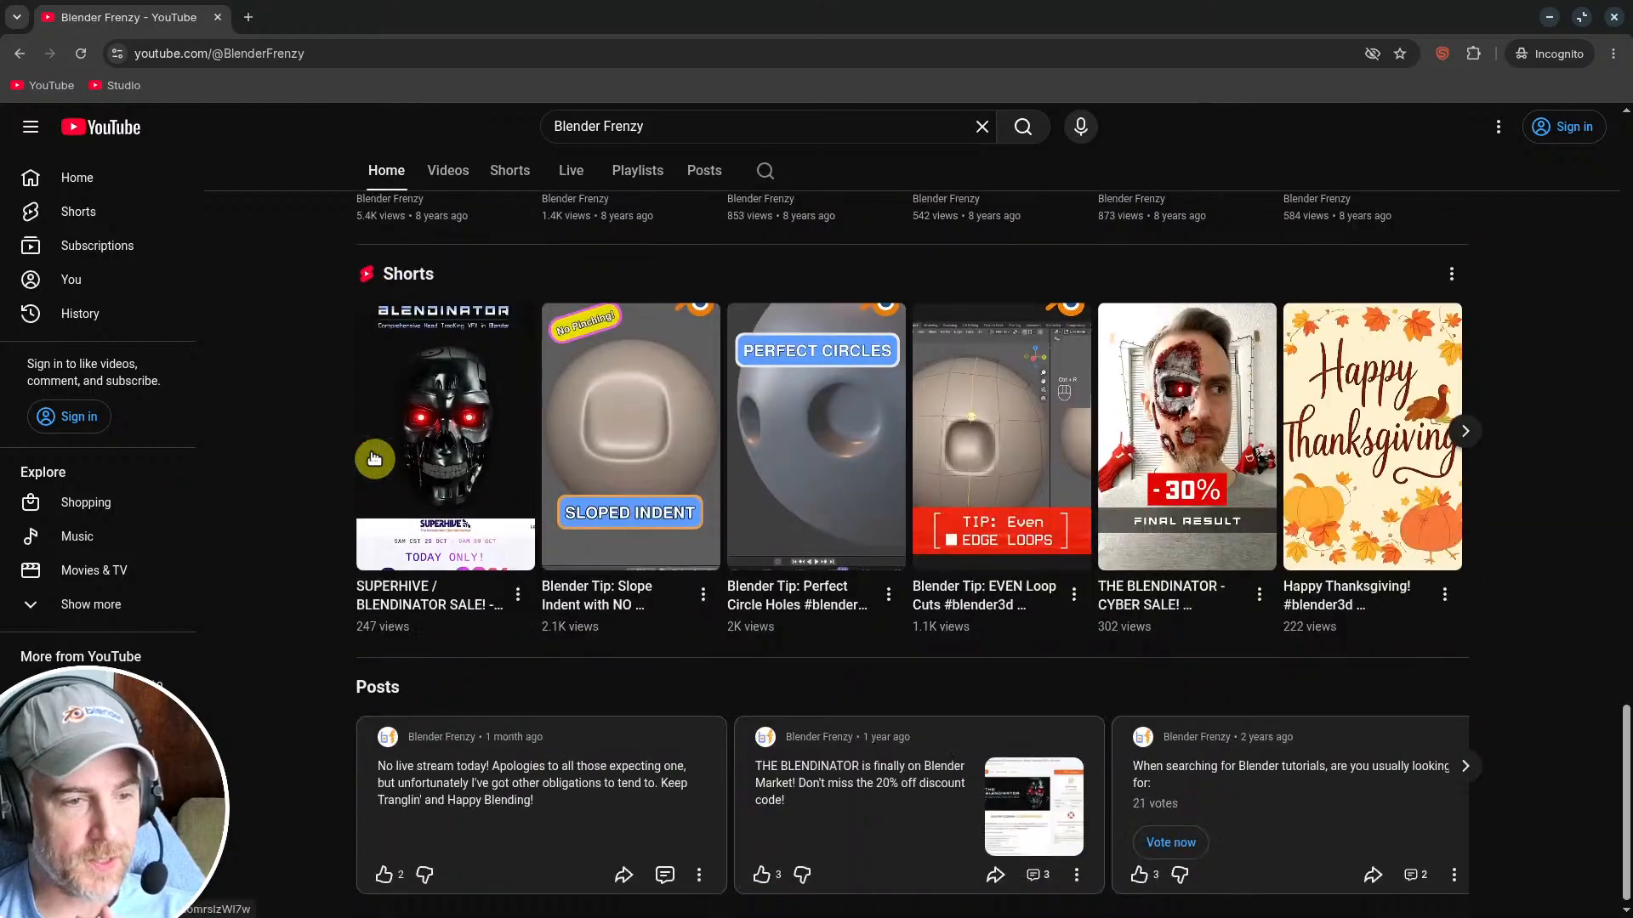
pyautogui.scroll(10, 374, 459)
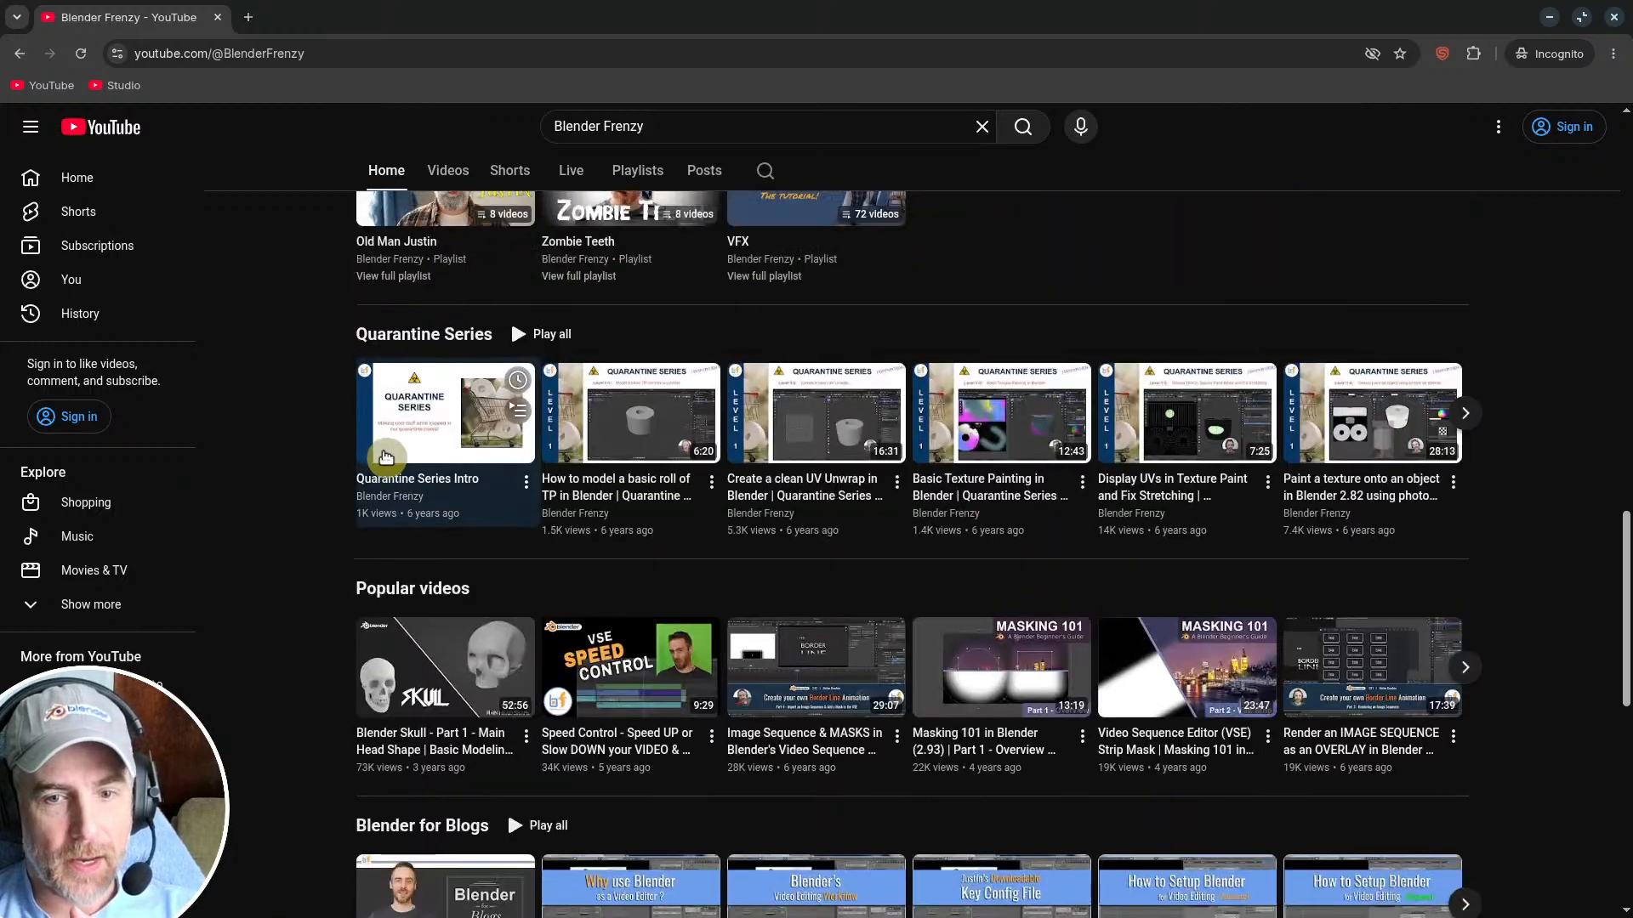
pyautogui.scroll(5, 391, 459)
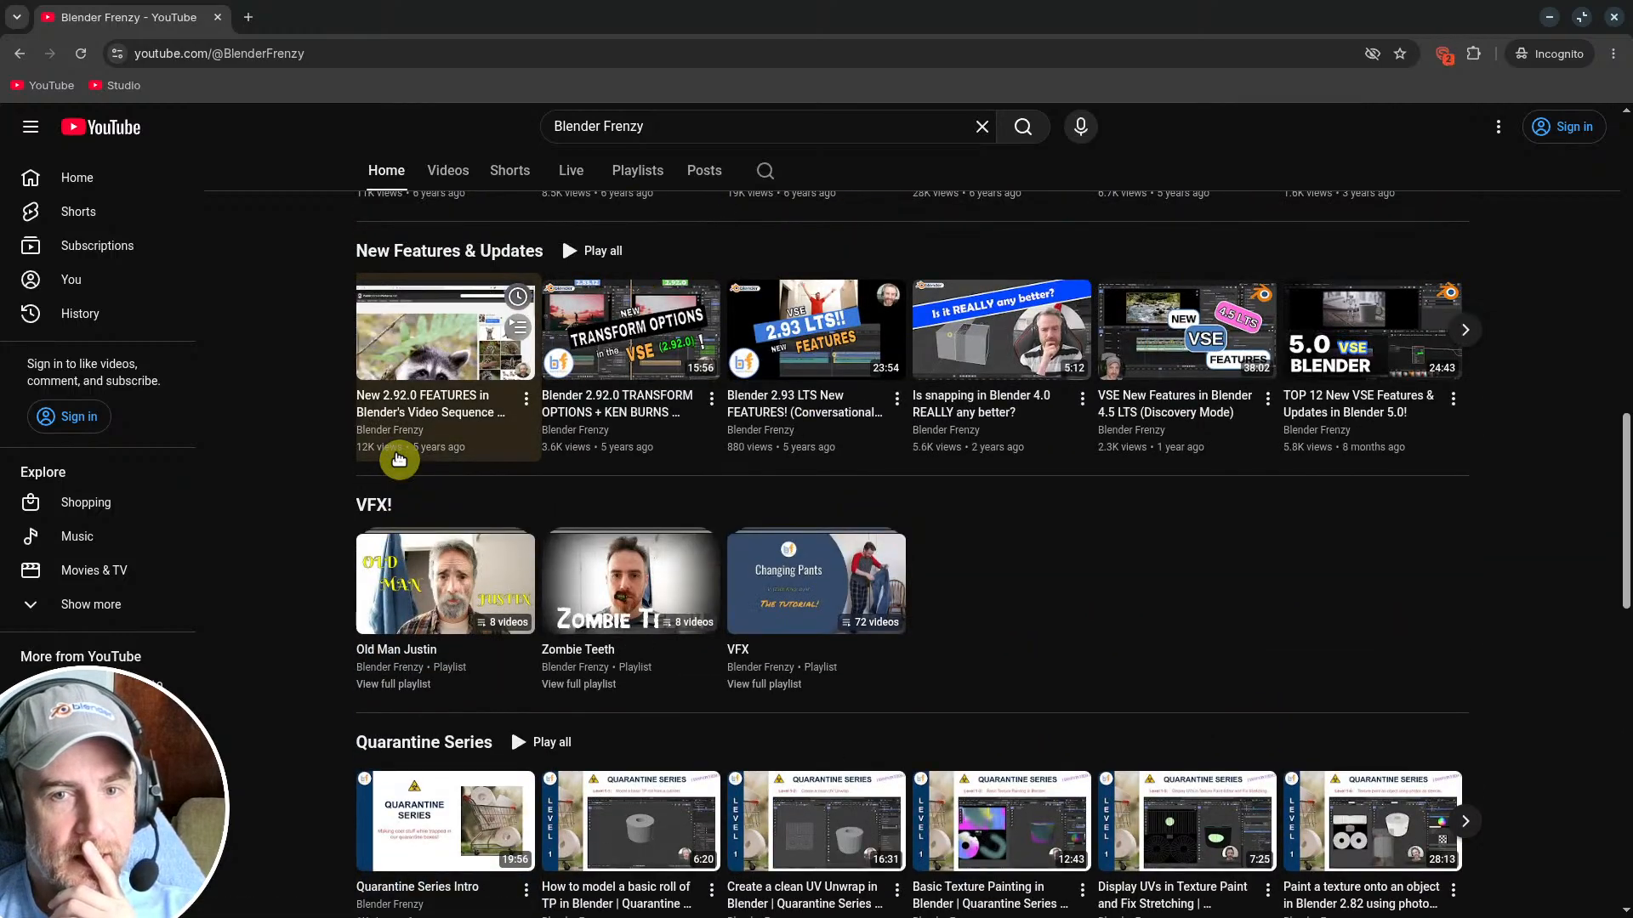
pyautogui.scroll(-3, 398, 460)
pyautogui.scroll(12, 399, 460)
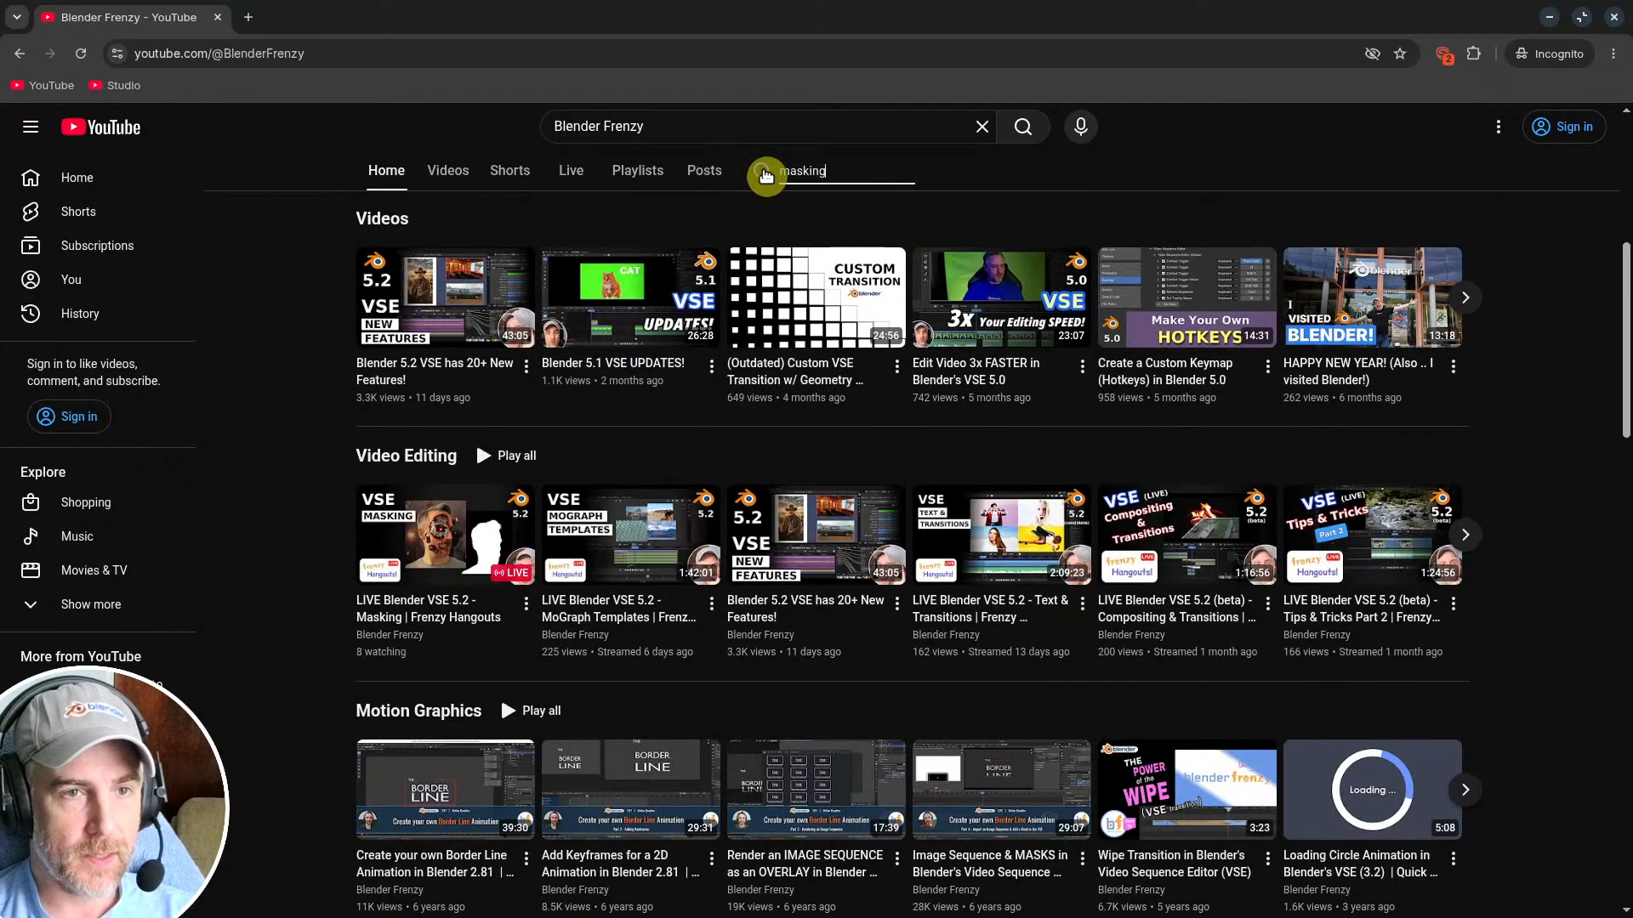
# Step: Search within the Blender Frenzy channel for "masking" and open the Masking playlist in a new tab
pyautogui.click(763, 173)
pyautogui.scroll(-4, 904, 456)
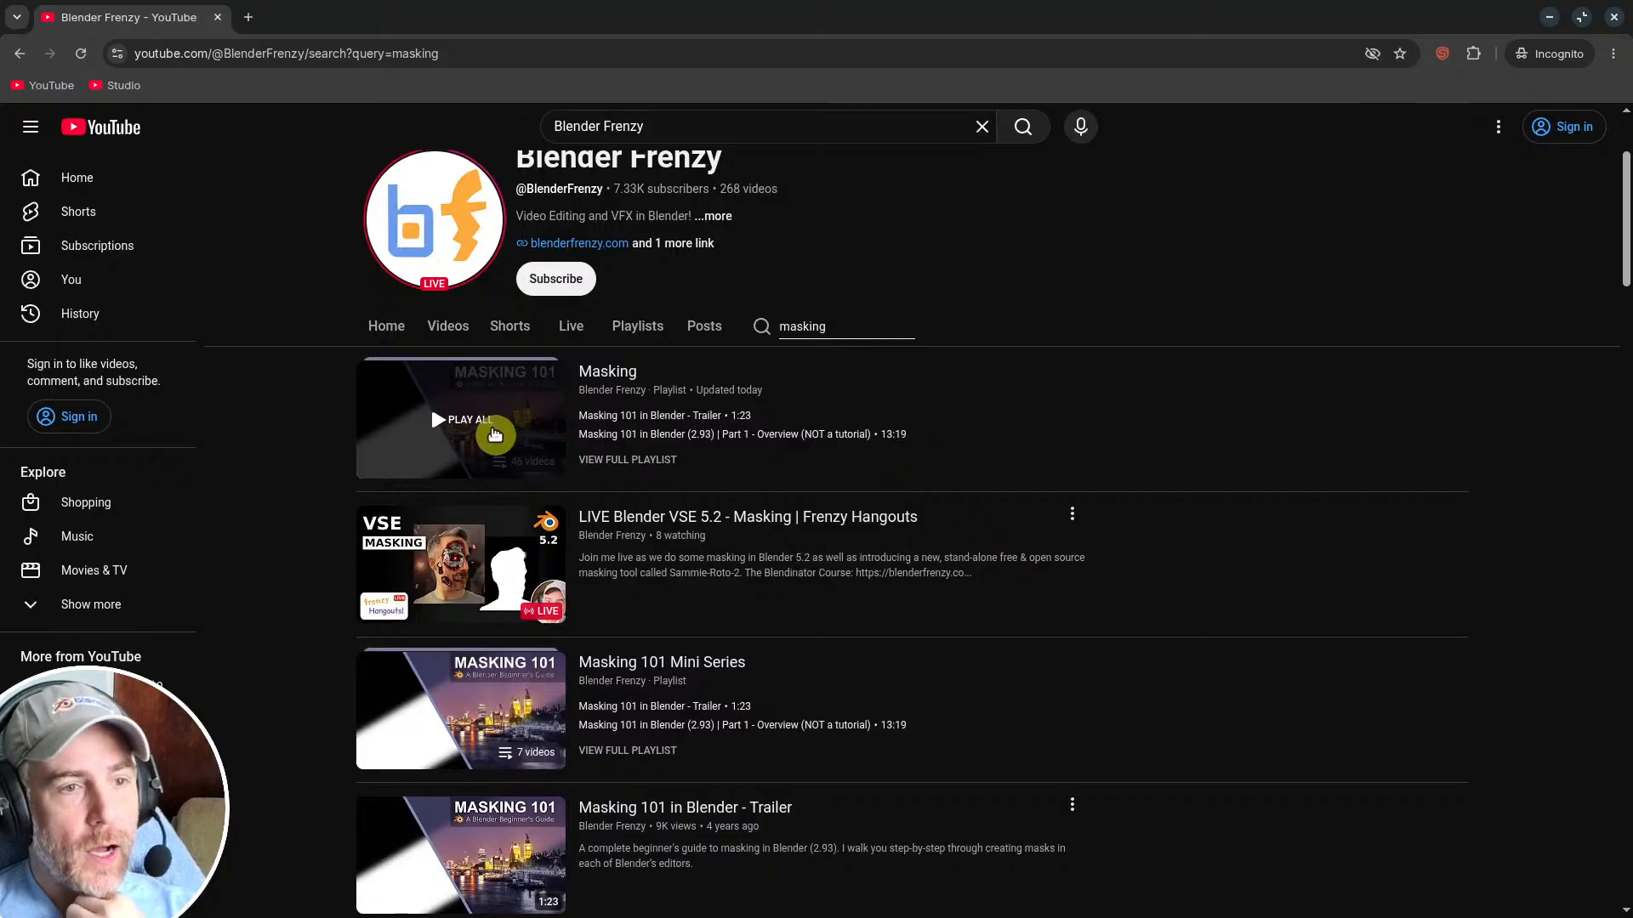
pyautogui.middleClick(603, 375)
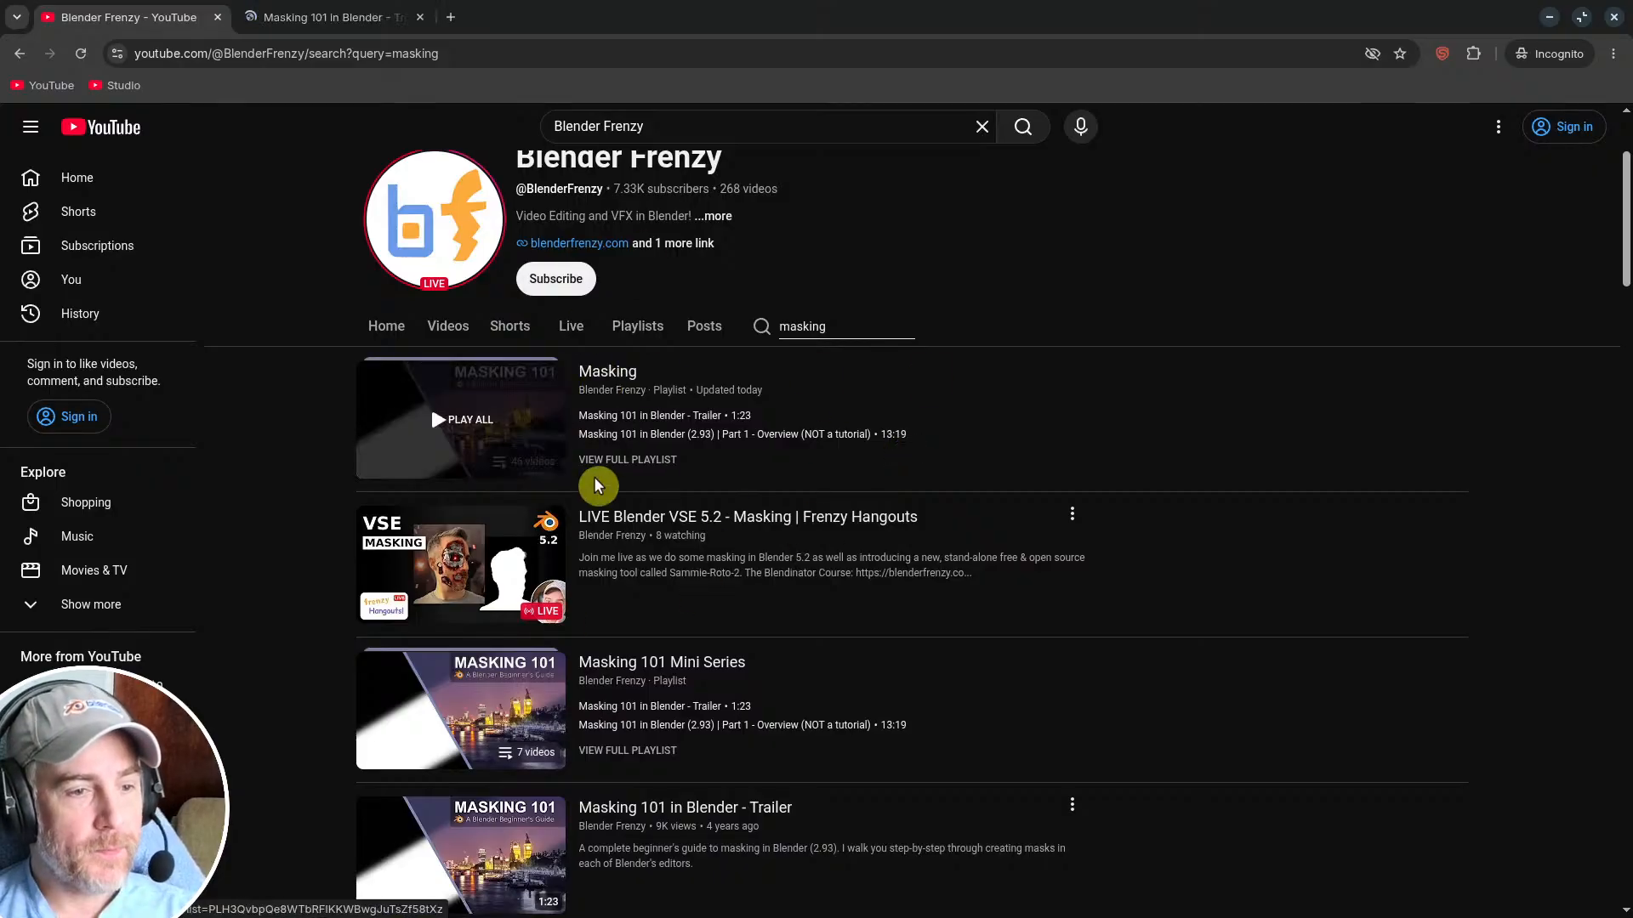
pyautogui.click(340, 15)
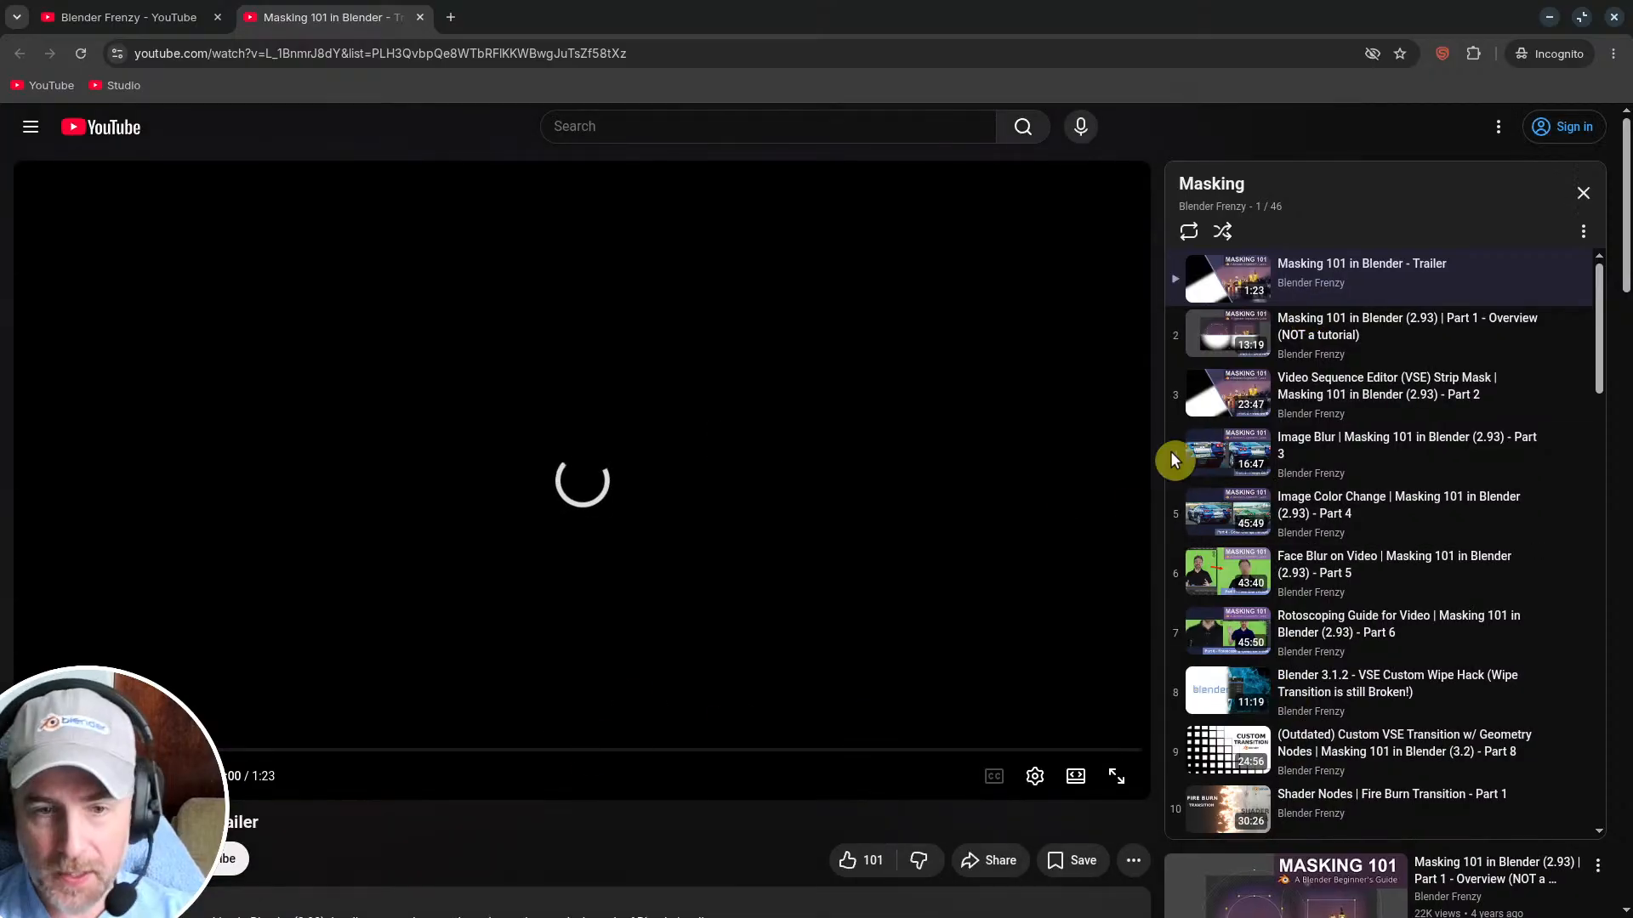
# Step: Examine the videos in the Masking playlist, including the Masking 101 parts, the custom wipe and the Fire Burn Transition series
pyautogui.scroll(-5, 1365, 476)
pyautogui.scroll(-2, 1356, 474)
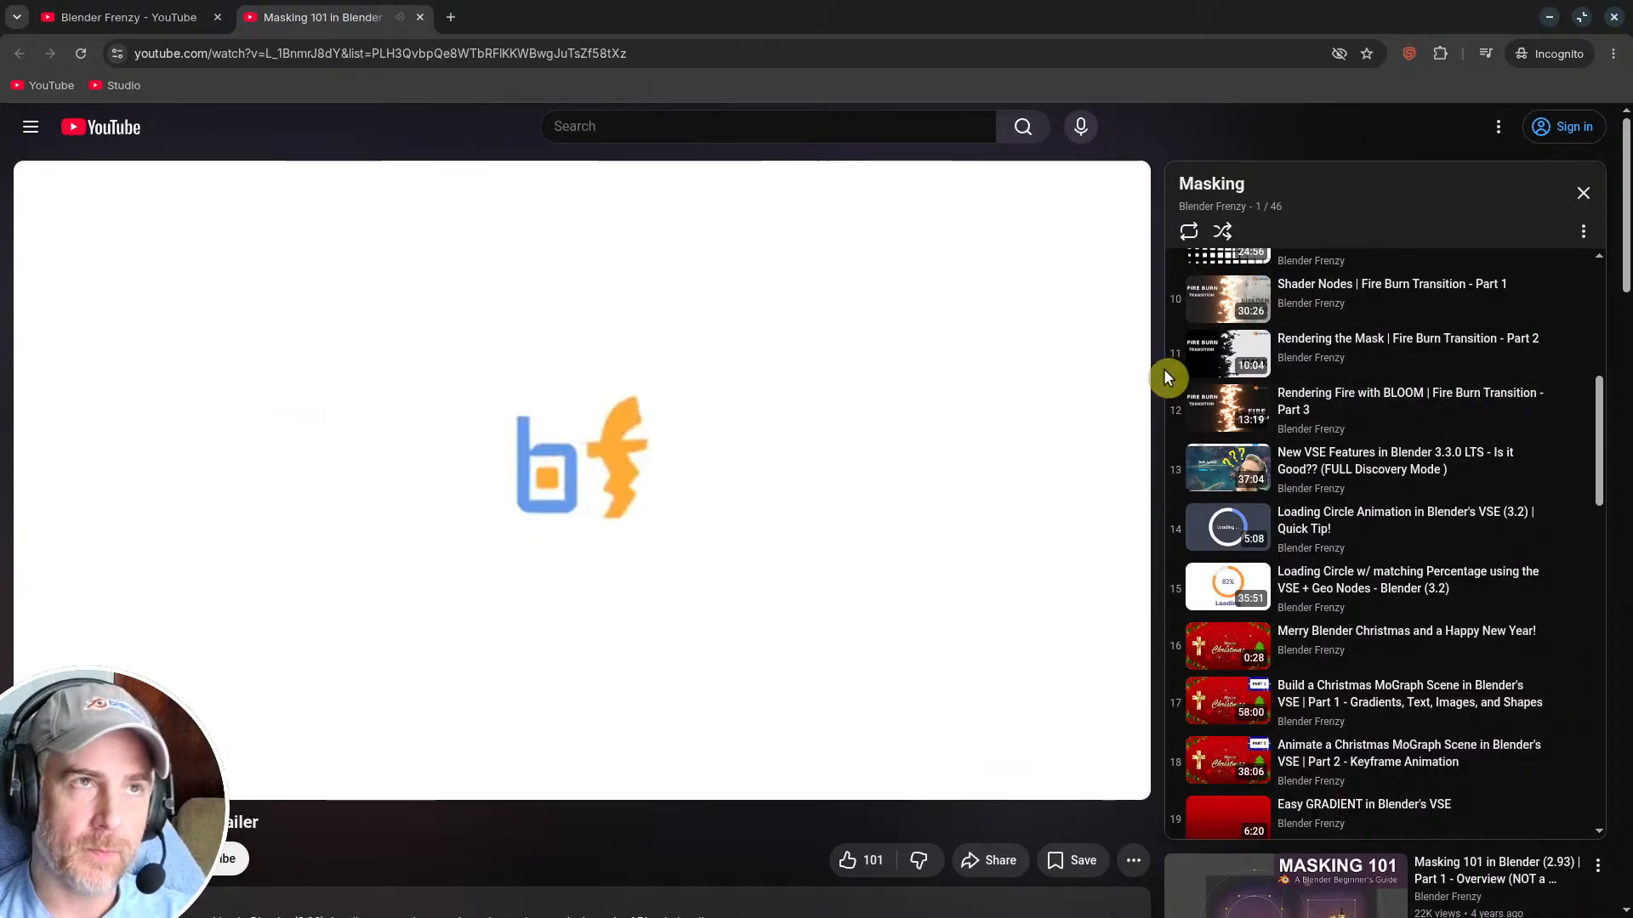
pyautogui.scroll(4, 1314, 430)
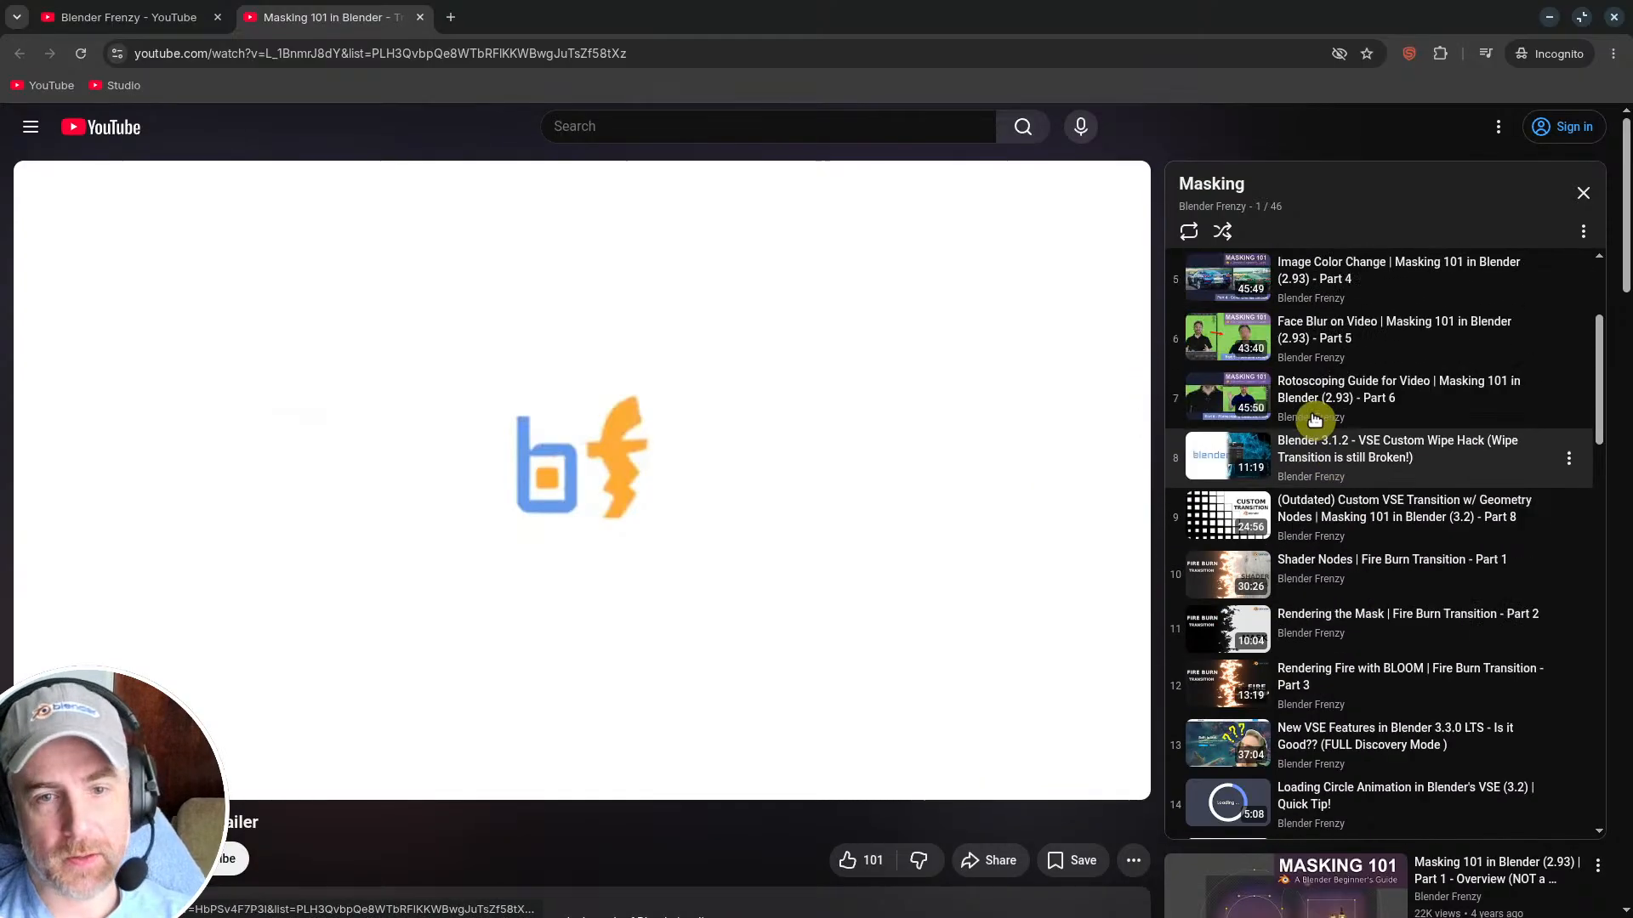
pyautogui.scroll(3, 1310, 431)
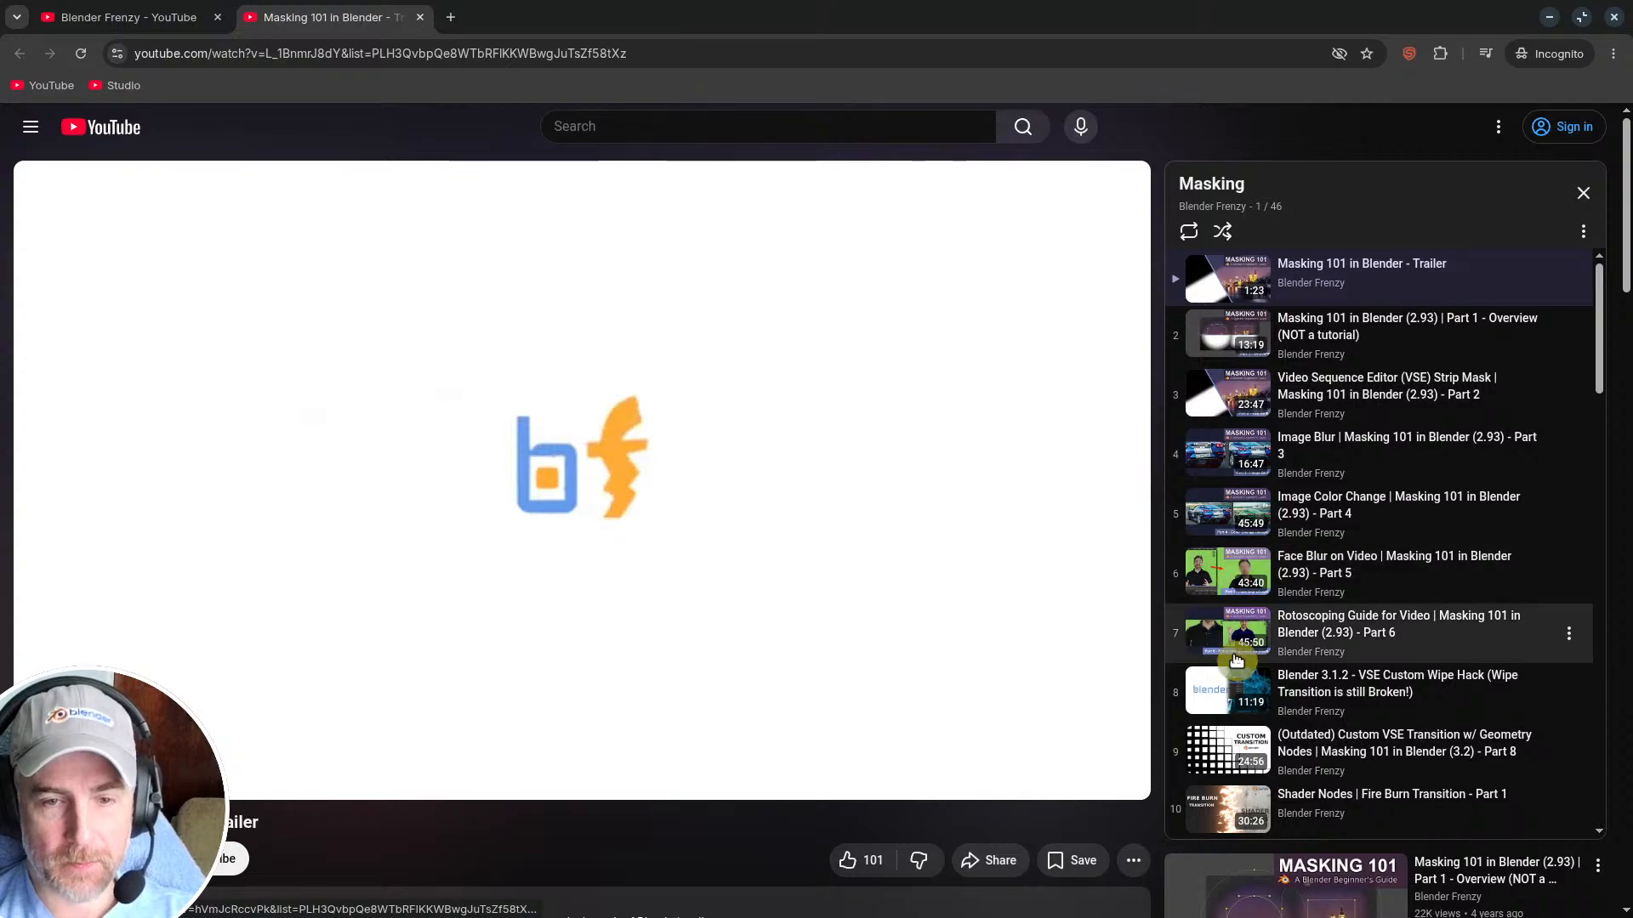
pyautogui.scroll(-1, 1280, 735)
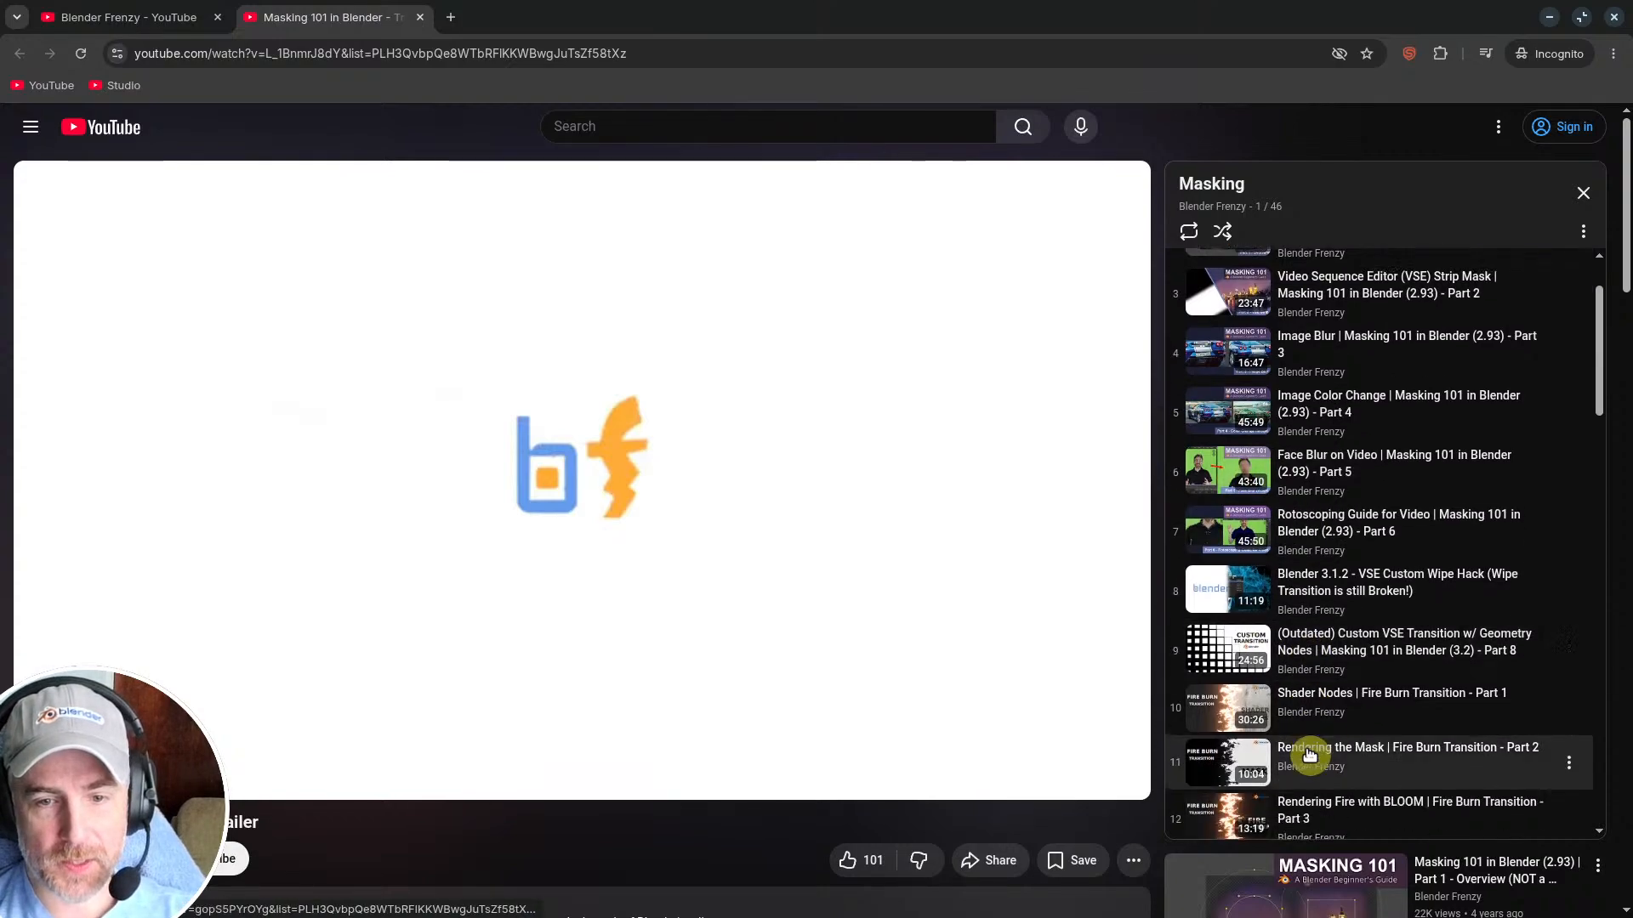
pyautogui.scroll(1, 1284, 727)
pyautogui.scroll(-2, 1280, 719)
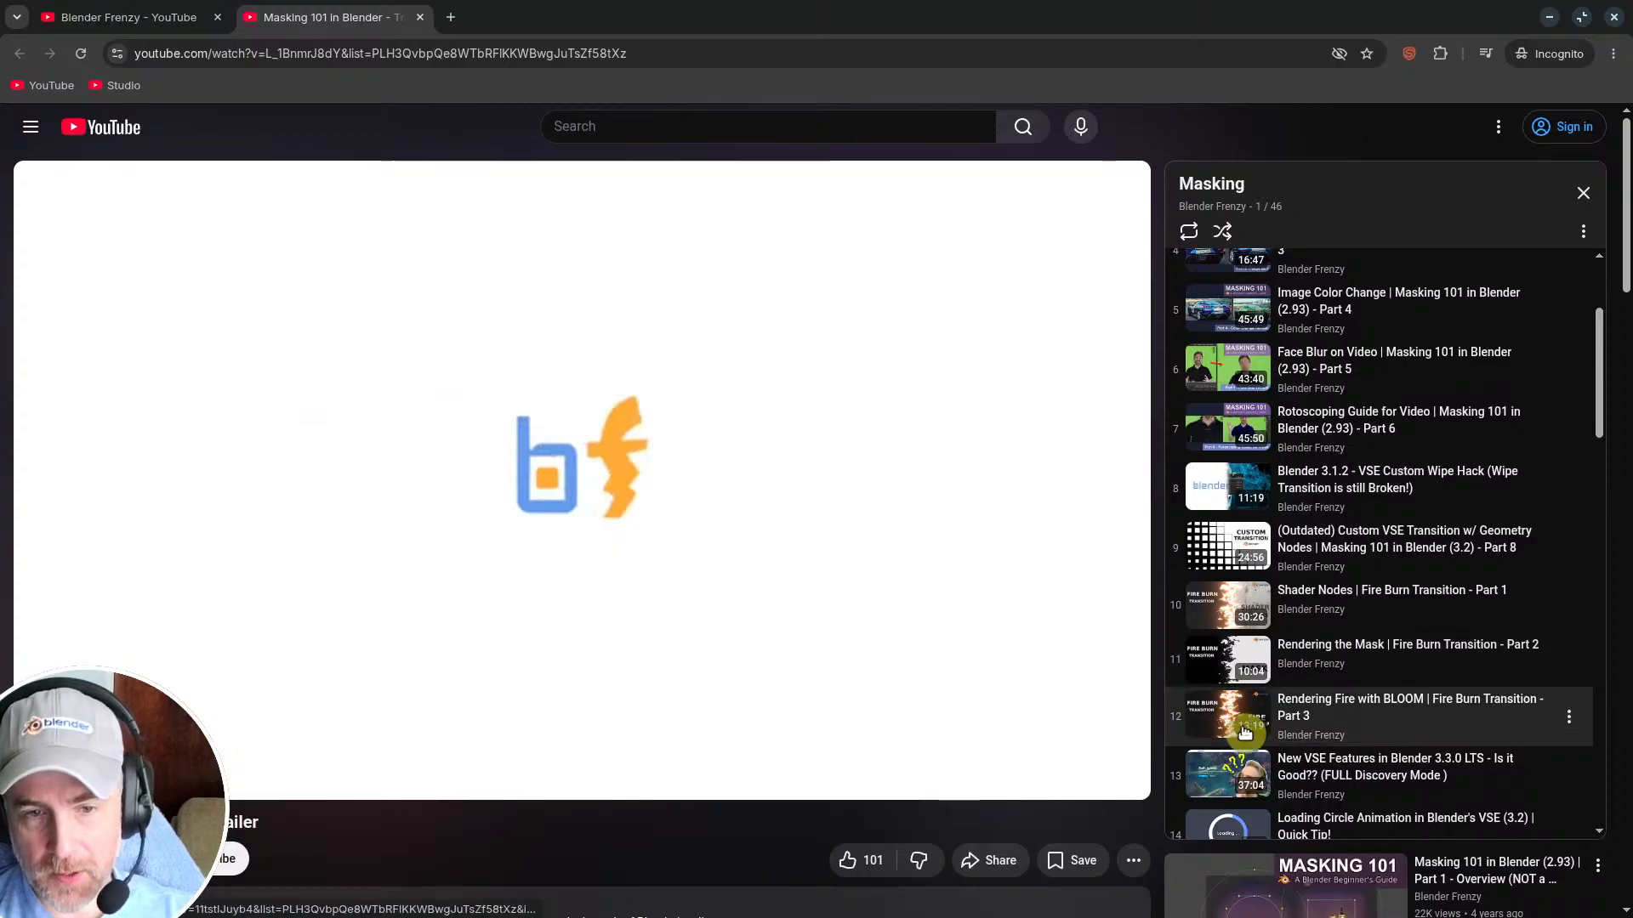
pyautogui.scroll(2, 1289, 654)
pyautogui.scroll(1, 1289, 654)
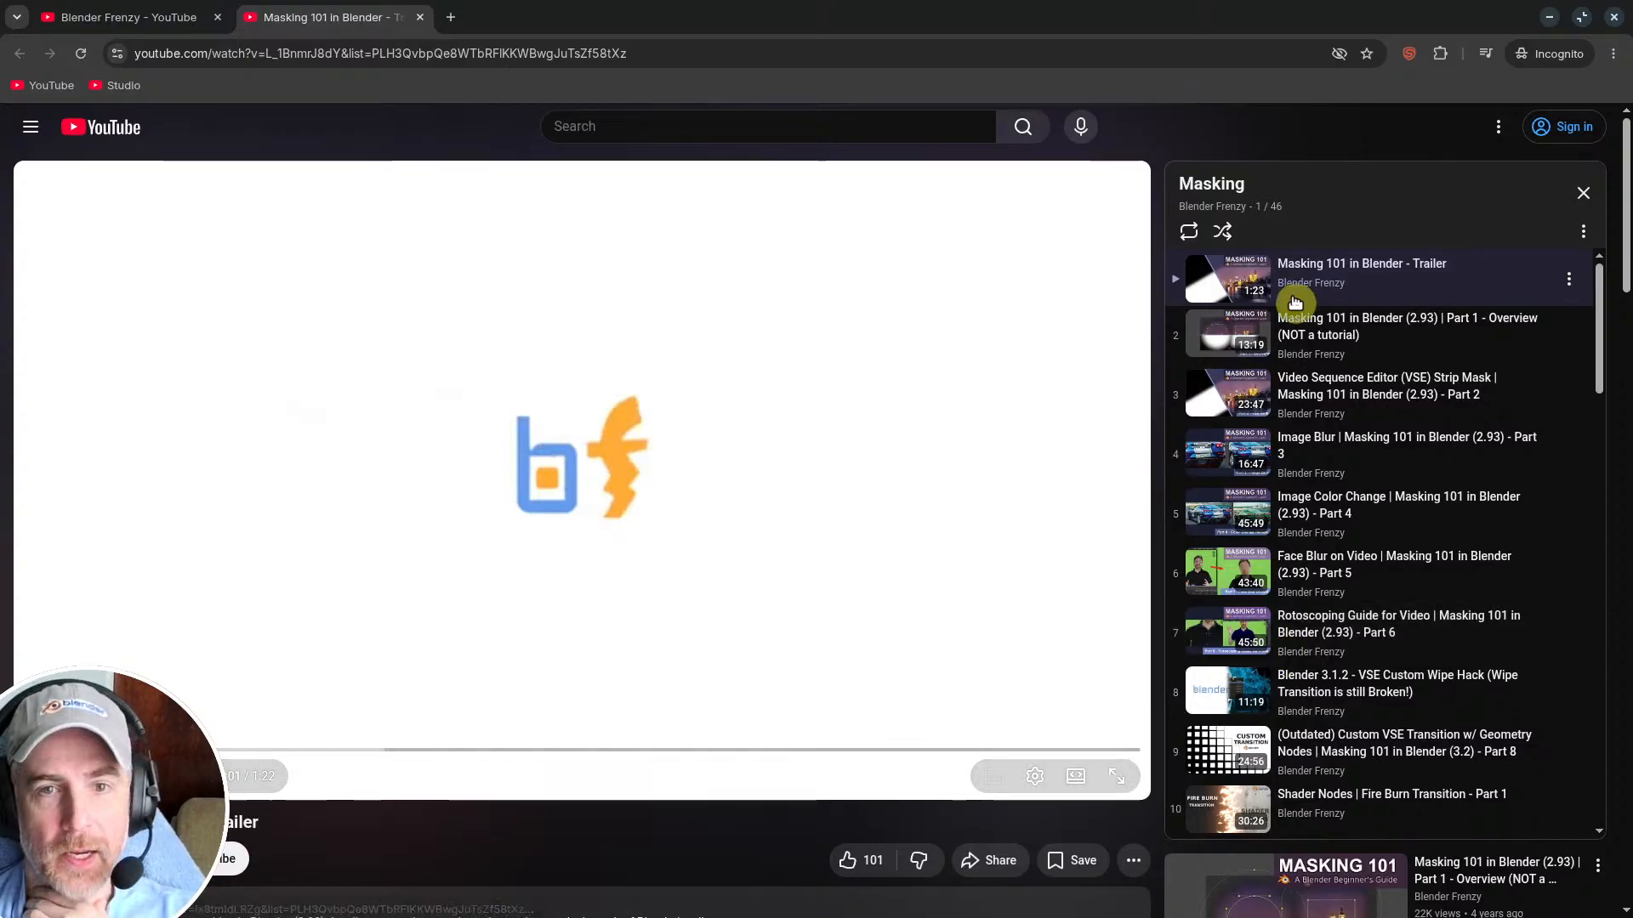
# Step: Return to the Blender Frenzy channel tab and search within the channel for "Skull"
pyautogui.click(194, 17)
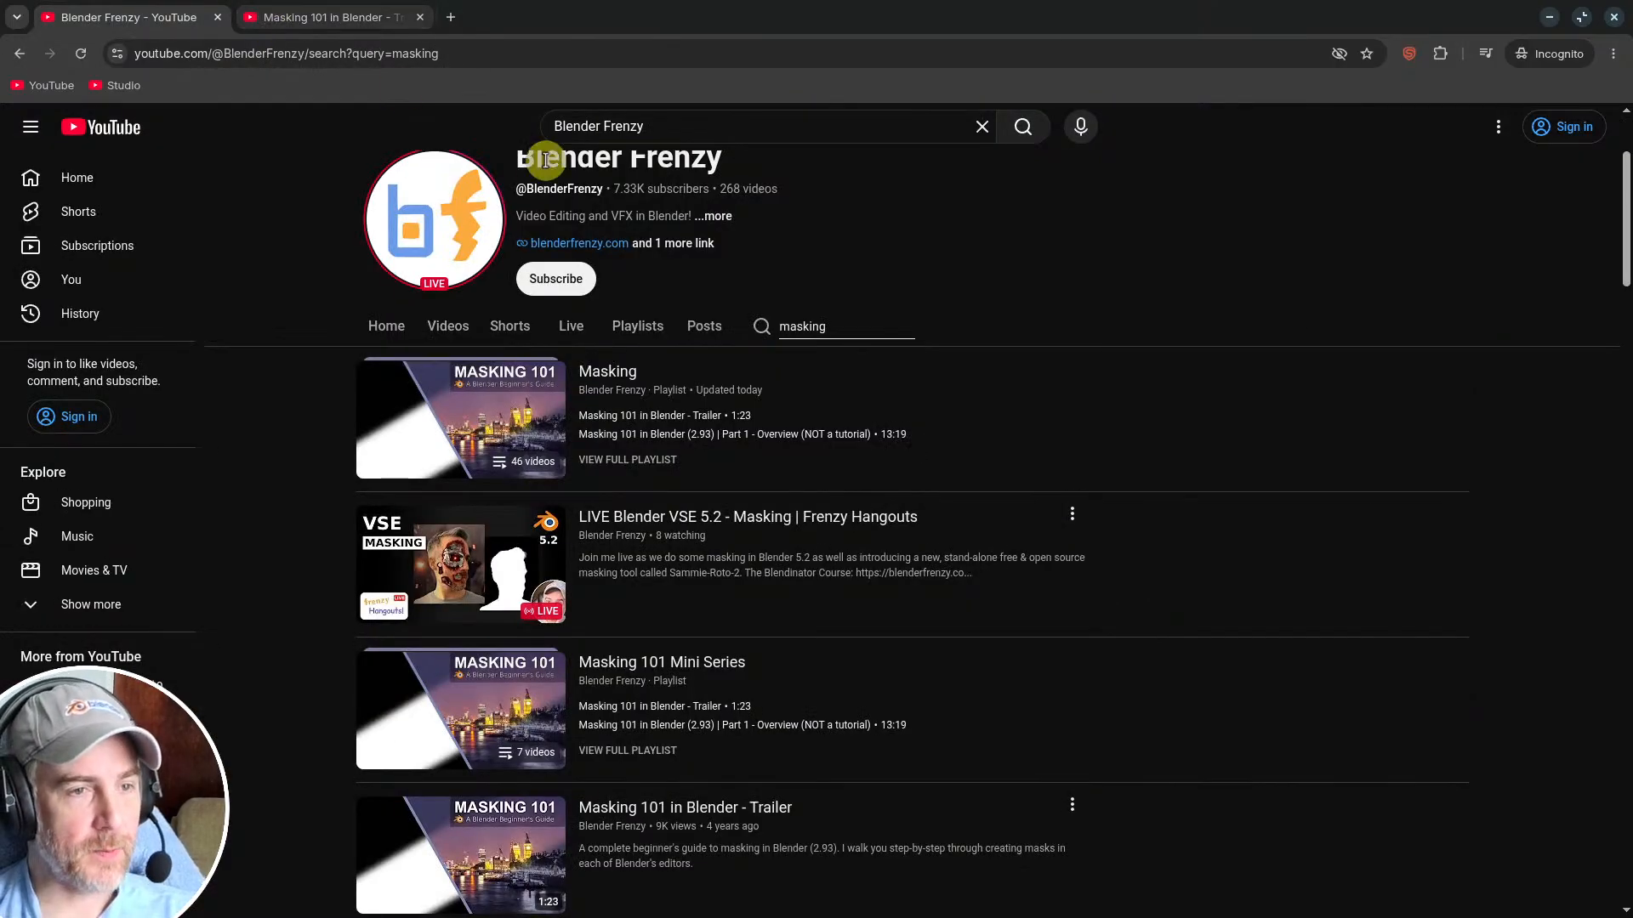
pyautogui.click(809, 326)
pyautogui.write('Skull')
pyautogui.press('Return')
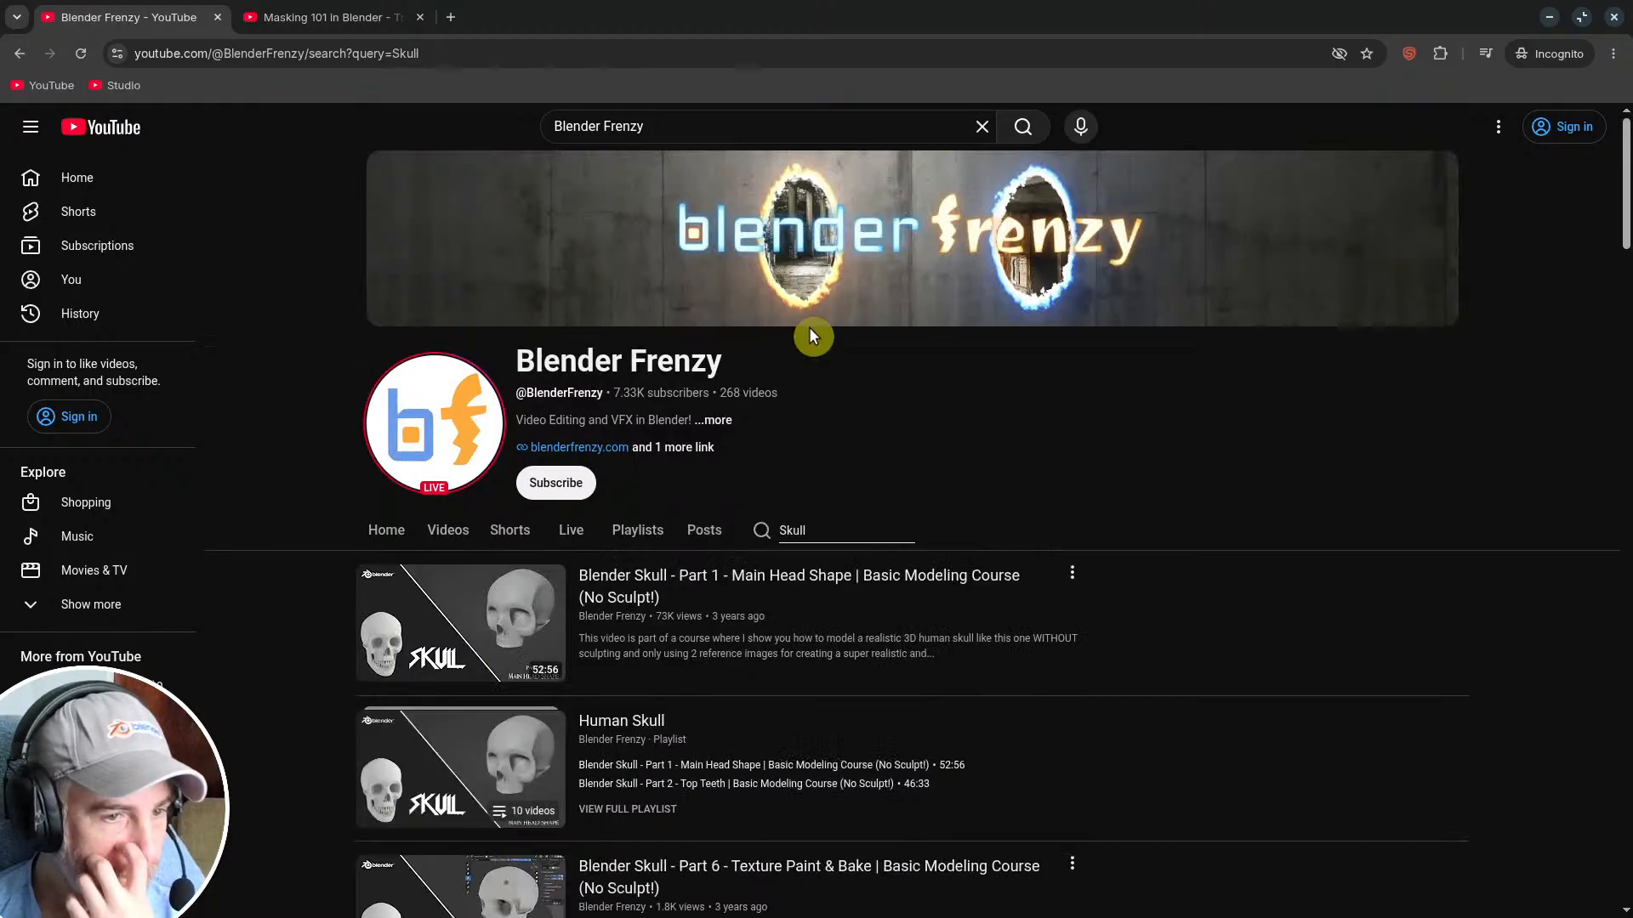
# Step: Look through the skull results, open the Terminator Skull playlist in a new tab, and pause its first video
pyautogui.scroll(-2, 675, 346)
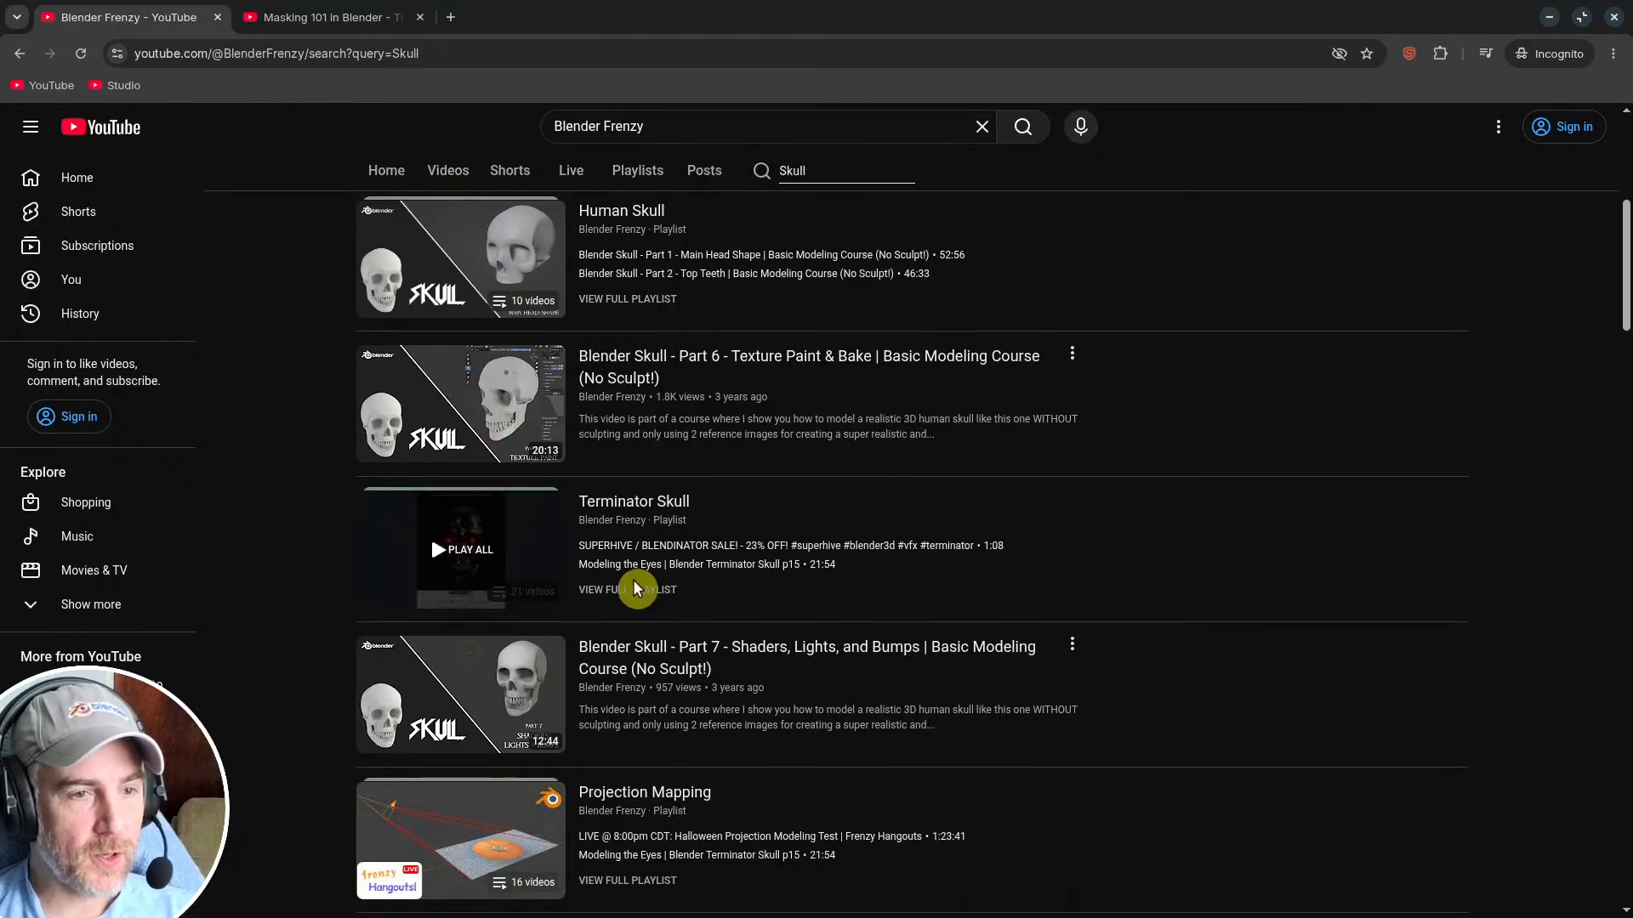
pyautogui.scroll(-6, 633, 477)
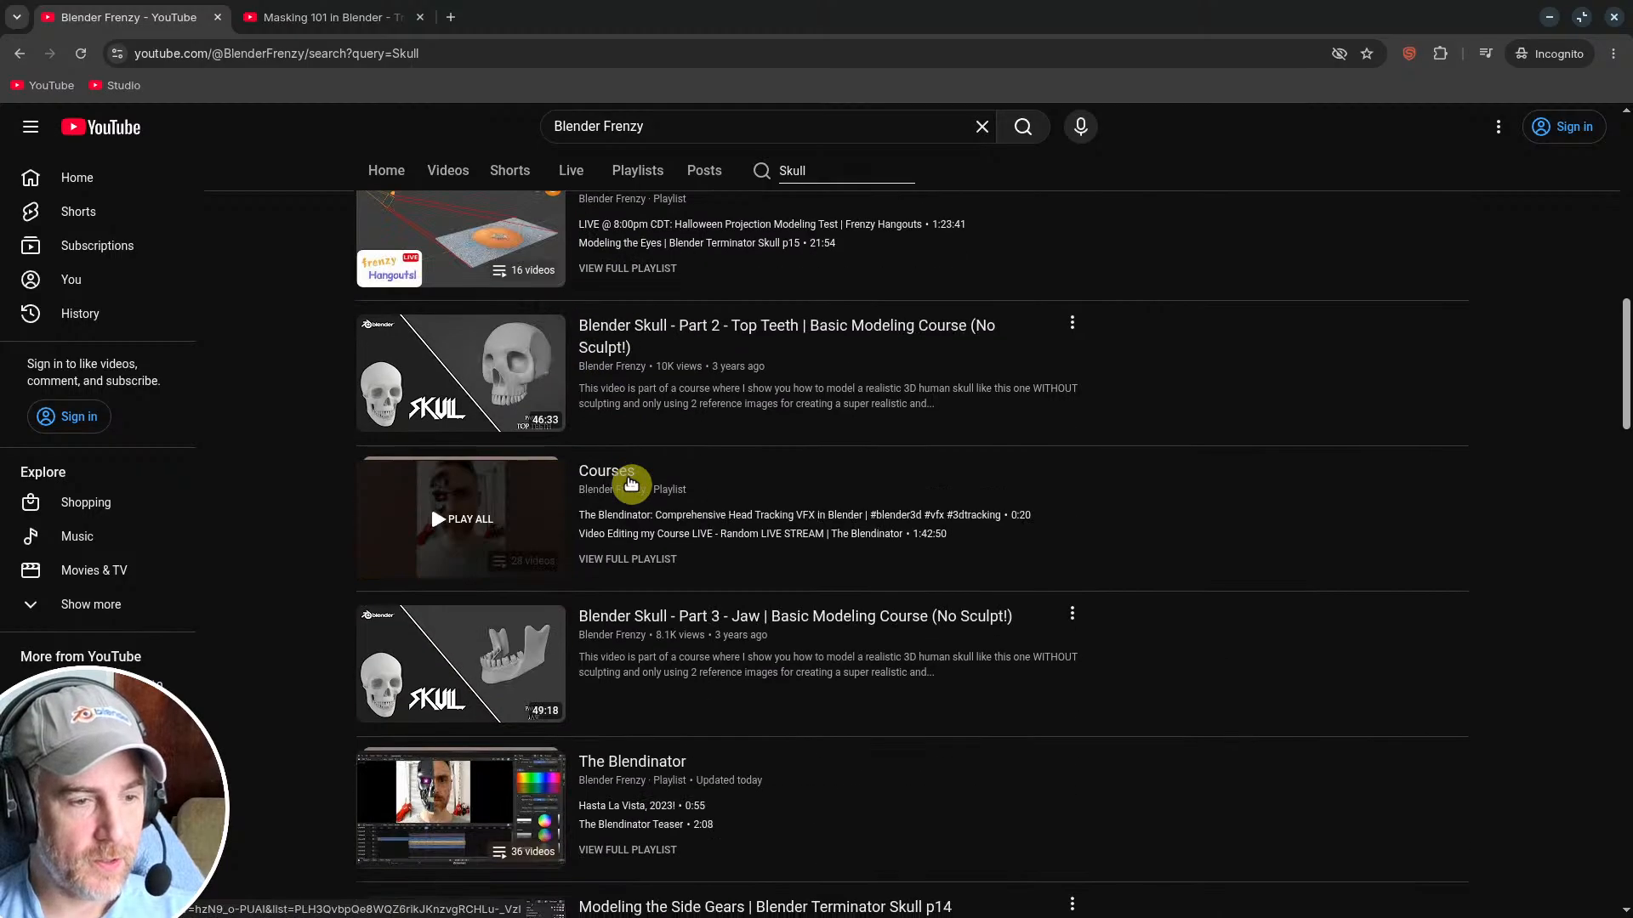
pyautogui.scroll(6, 630, 471)
pyautogui.middleClick(558, 502)
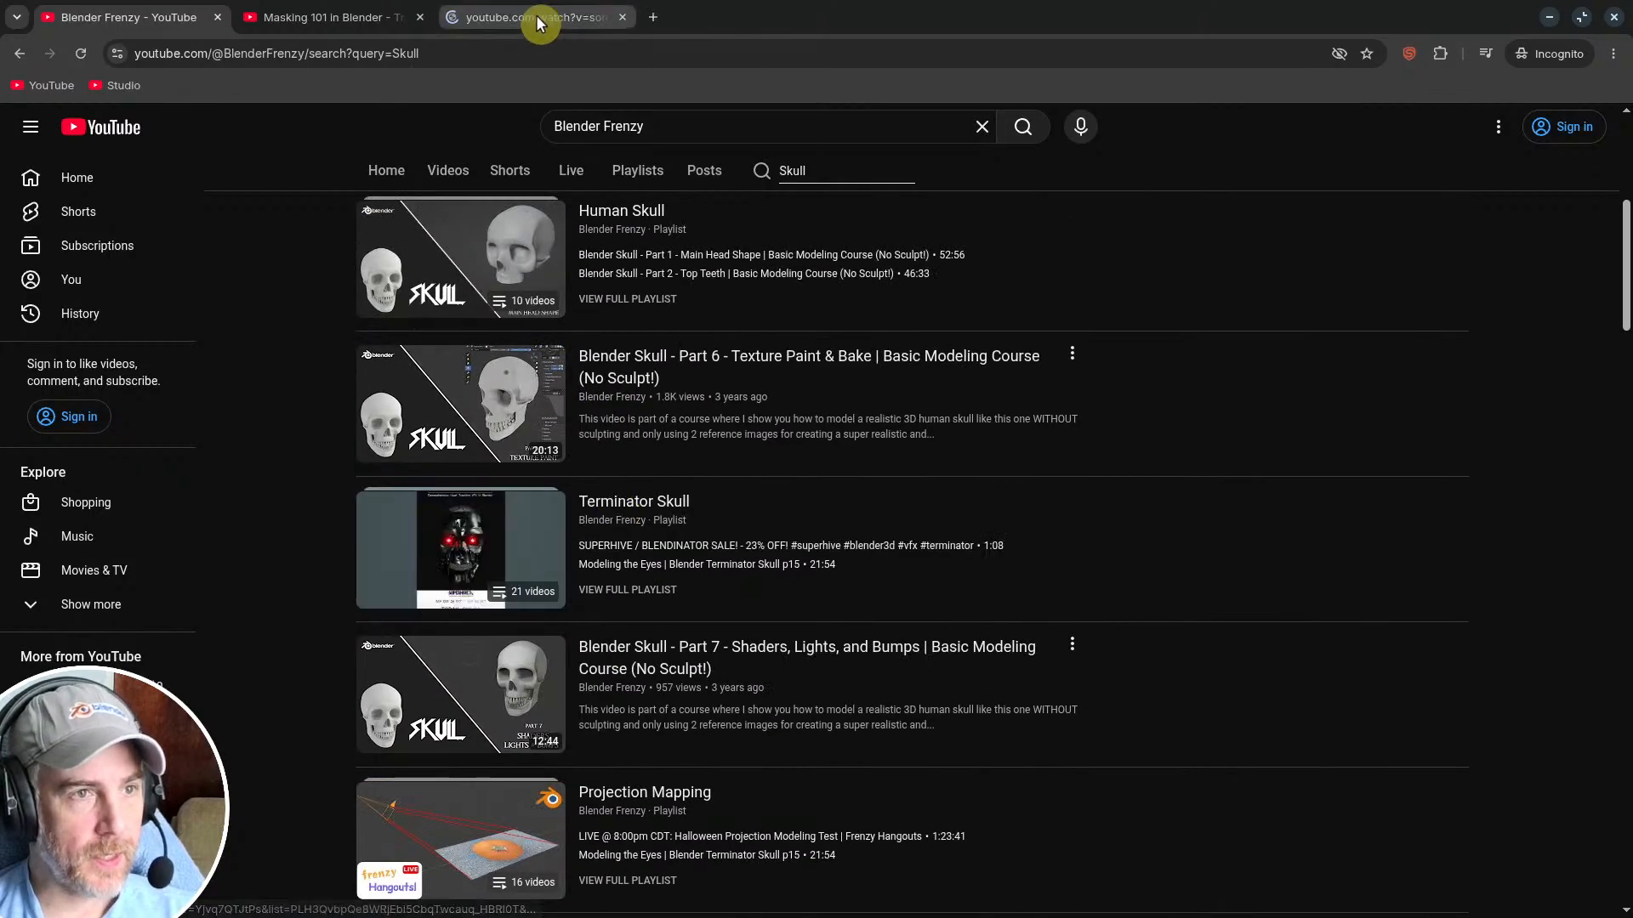
pyautogui.click(540, 17)
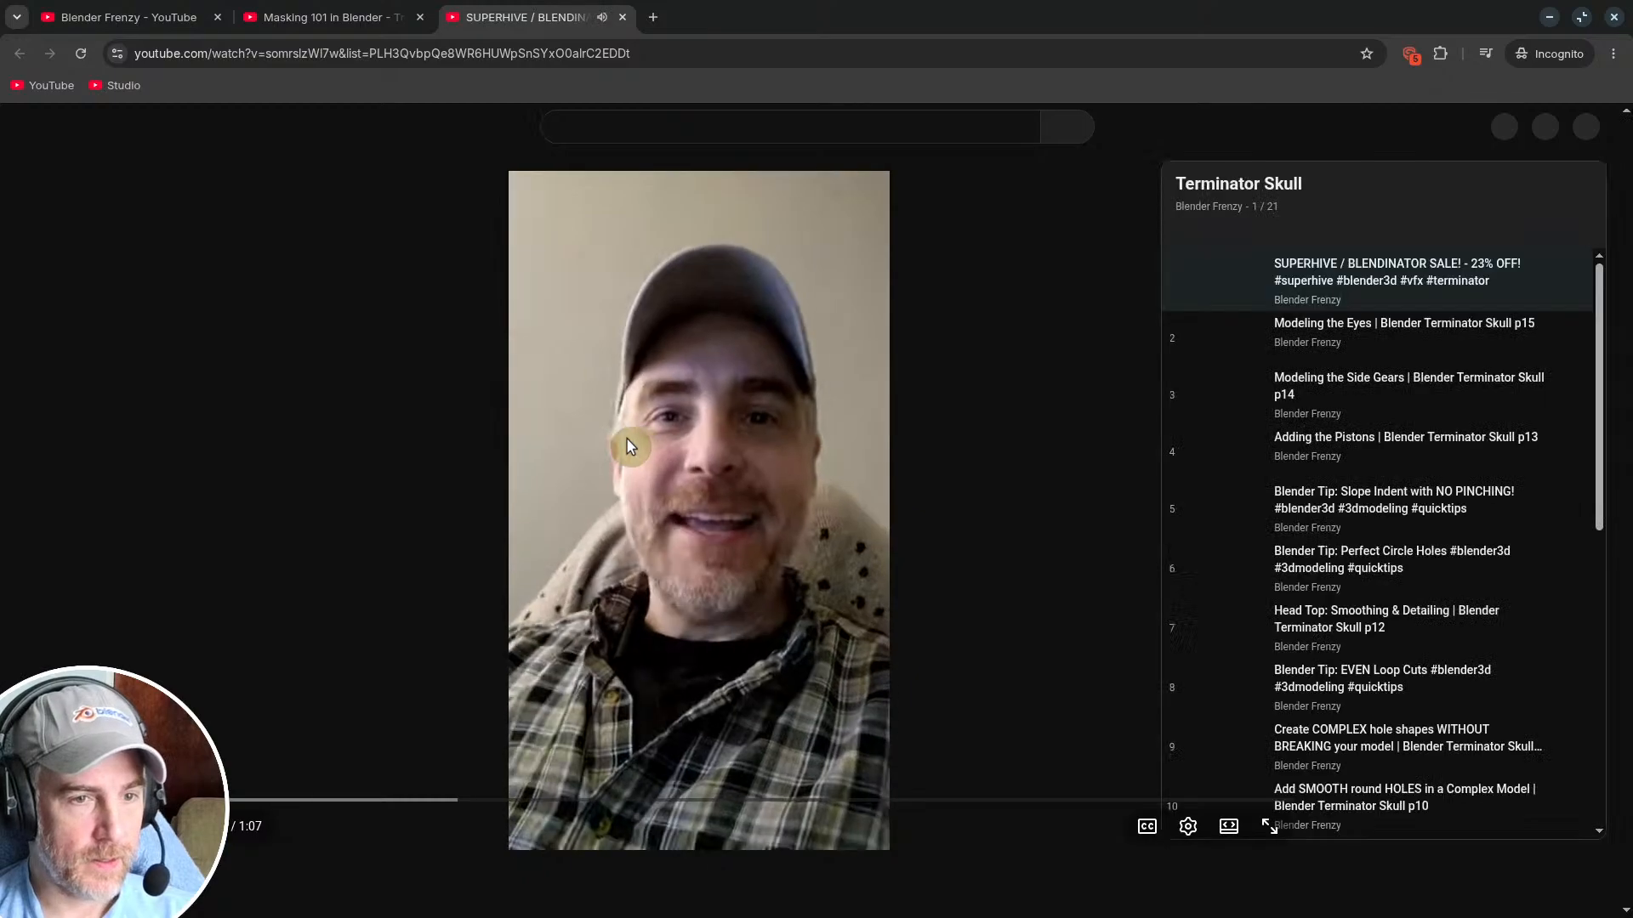
pyautogui.click(590, 482)
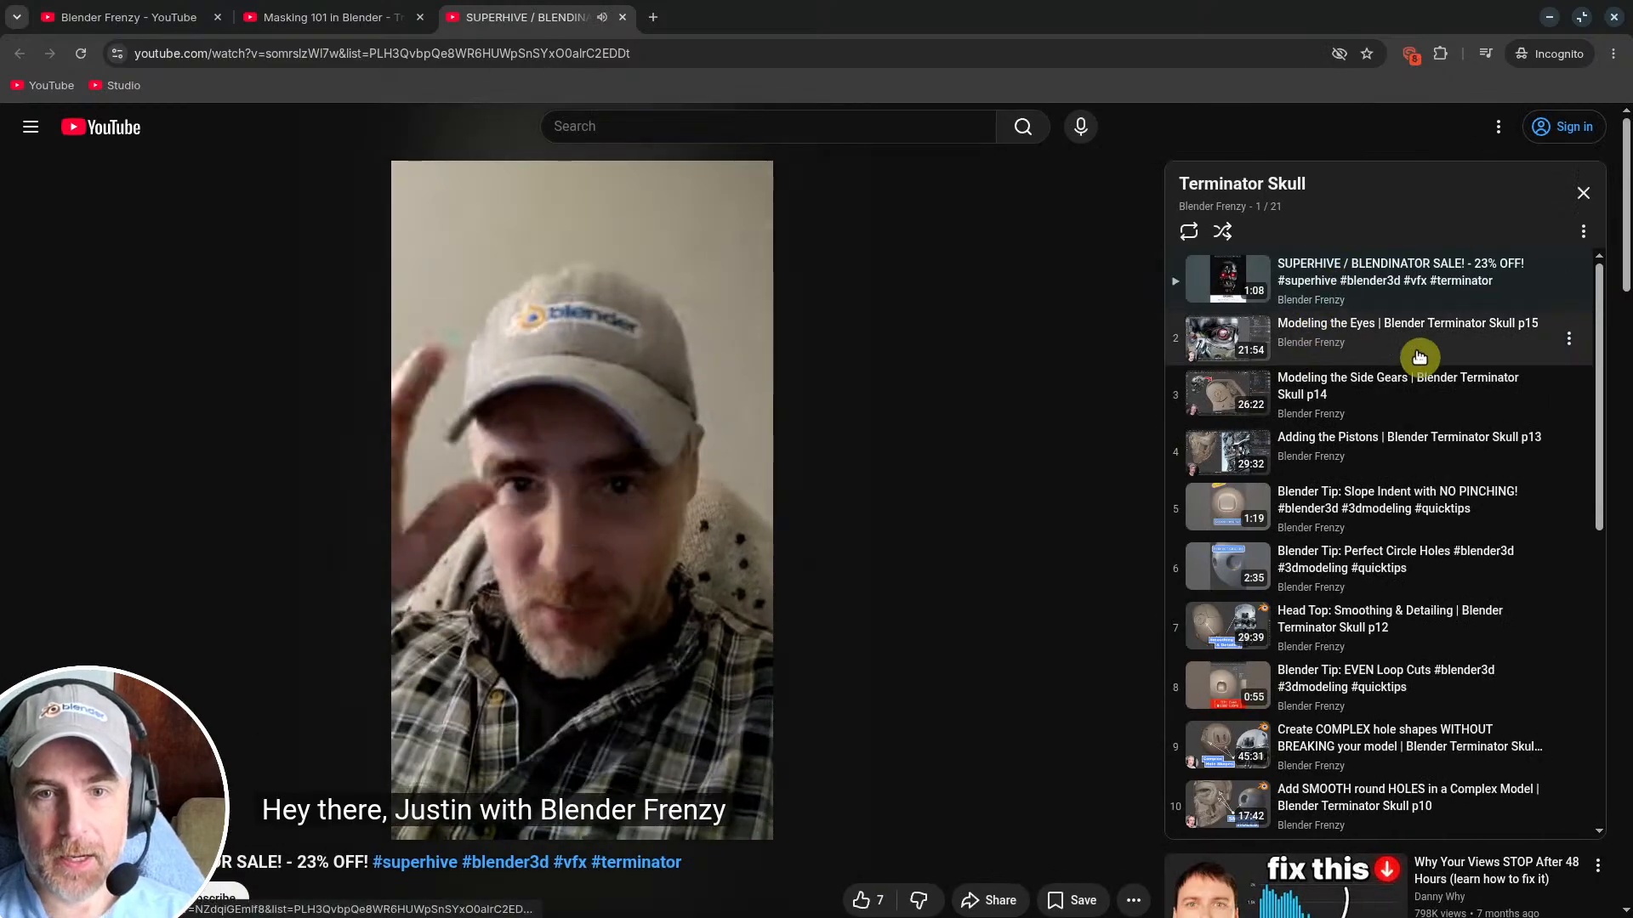
# Step: Play the Terminator Skull p1 video on perfectly aligning two reference images from the playlist, and skip ahead in it
pyautogui.scroll(-8, 1360, 328)
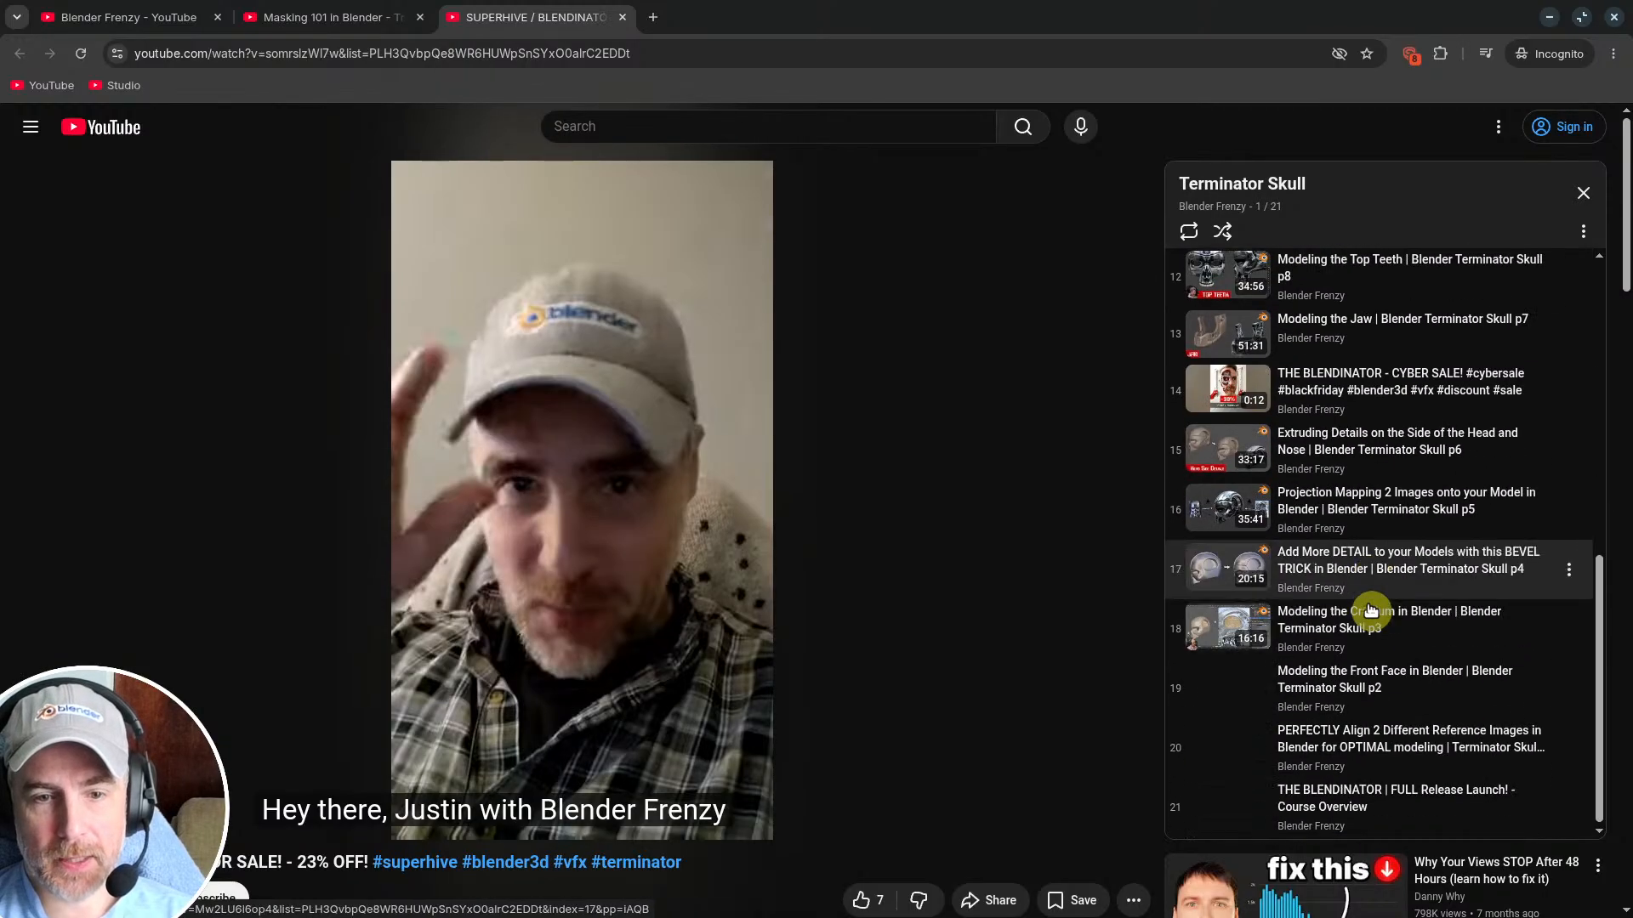
pyautogui.click(1342, 741)
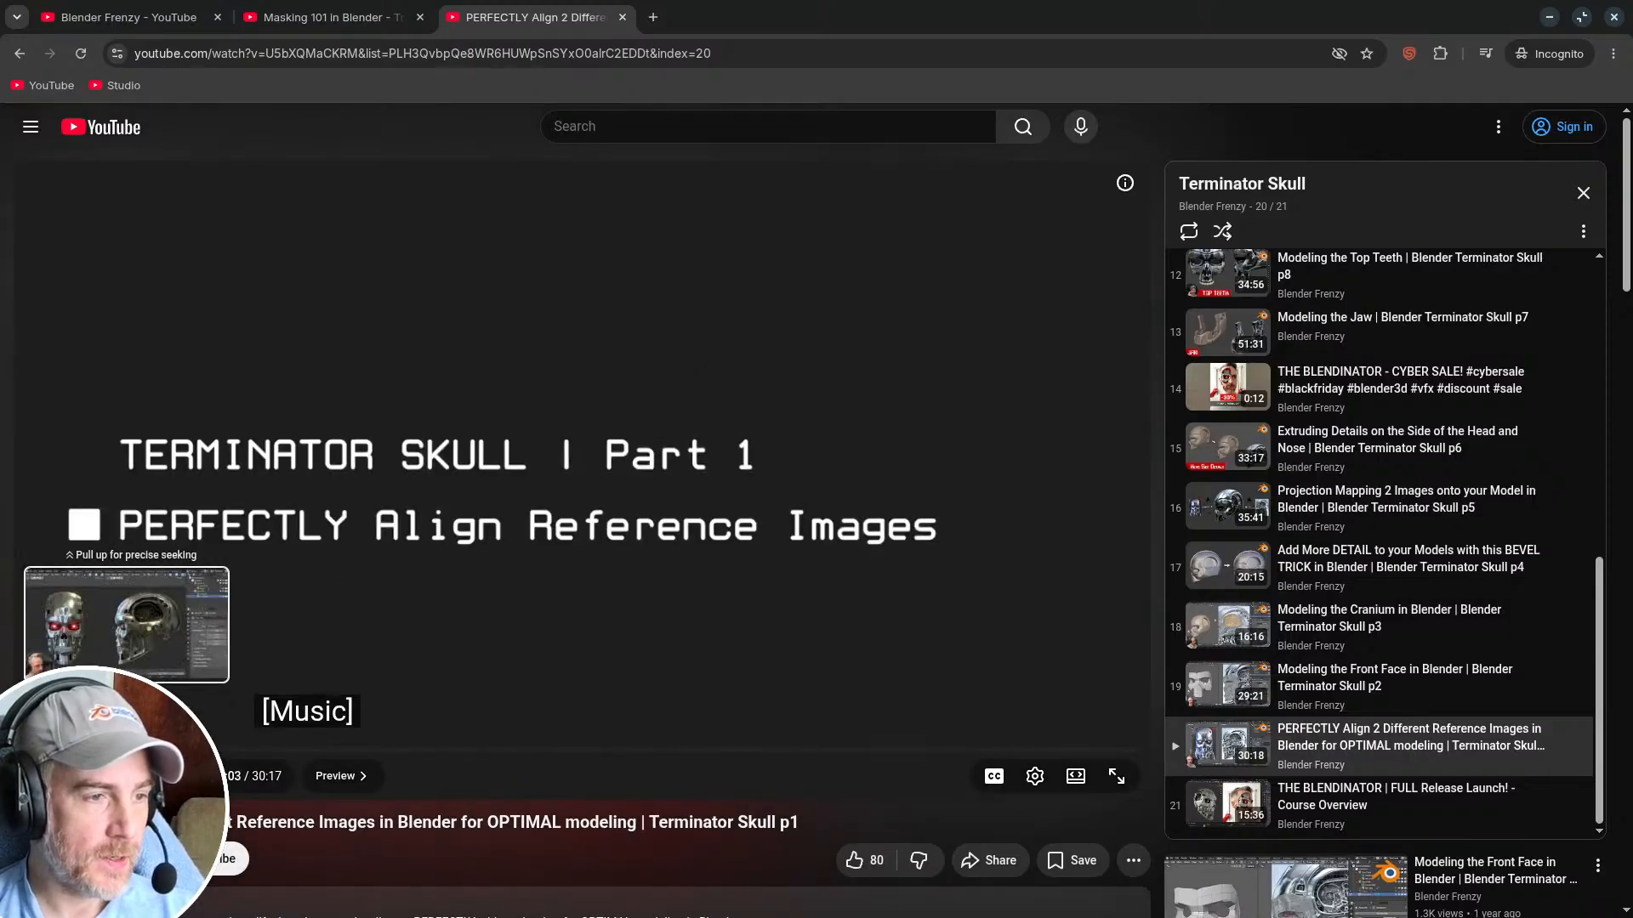
pyautogui.click(63, 751)
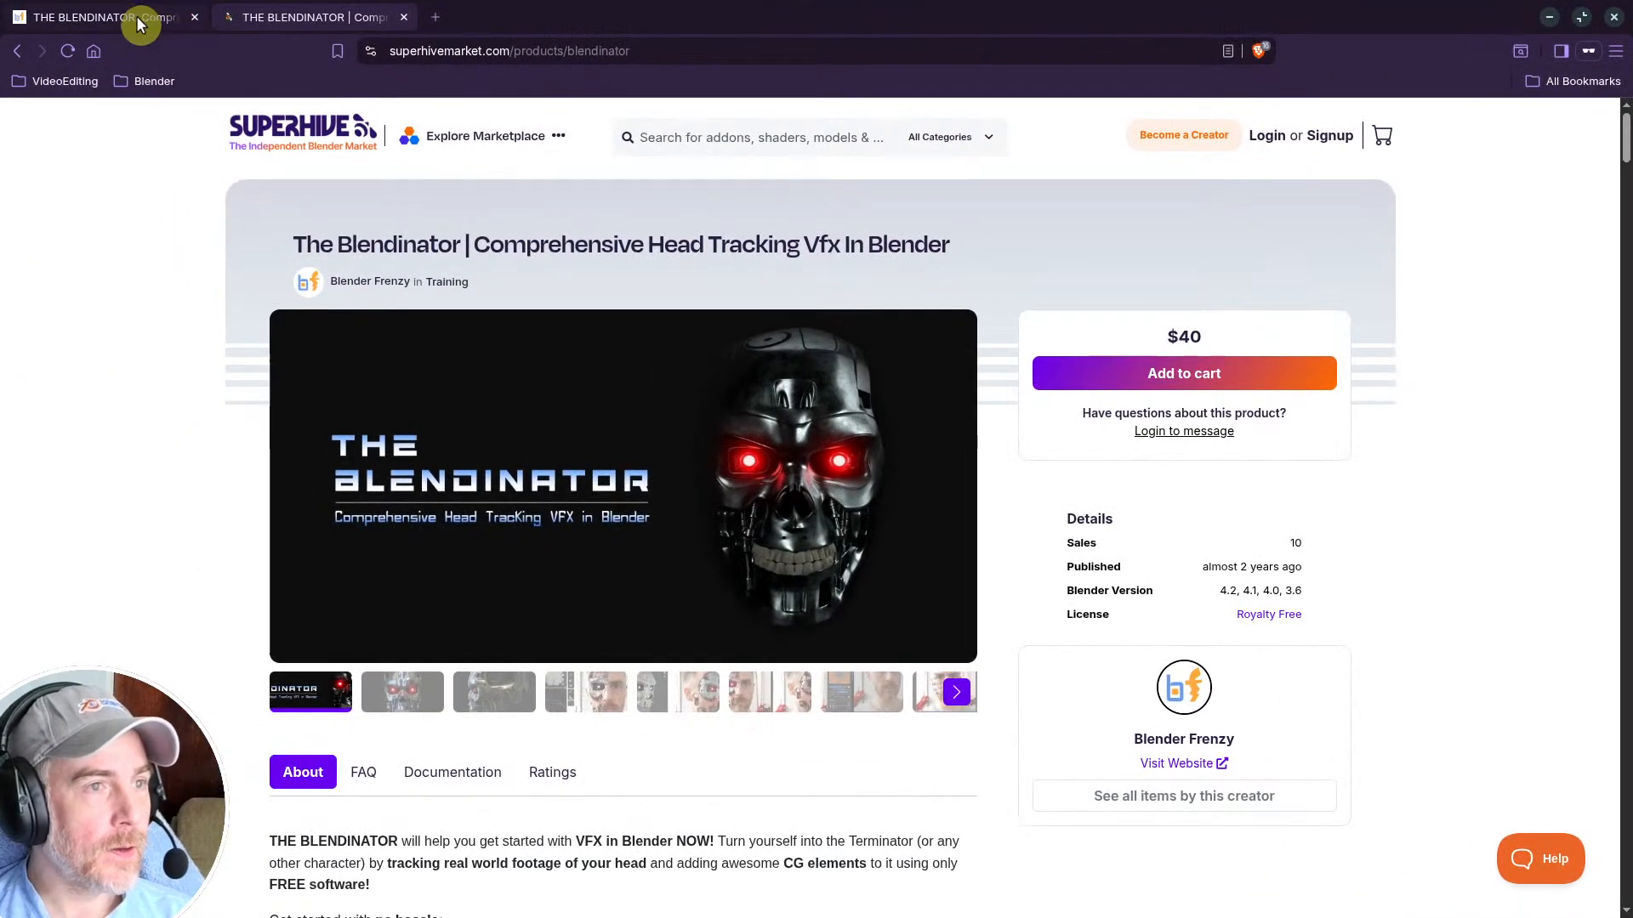
# Step: Switch from the Superhive Market listing back to the Blendinator course page on blenderfrenzy.com
pyautogui.click(136, 18)
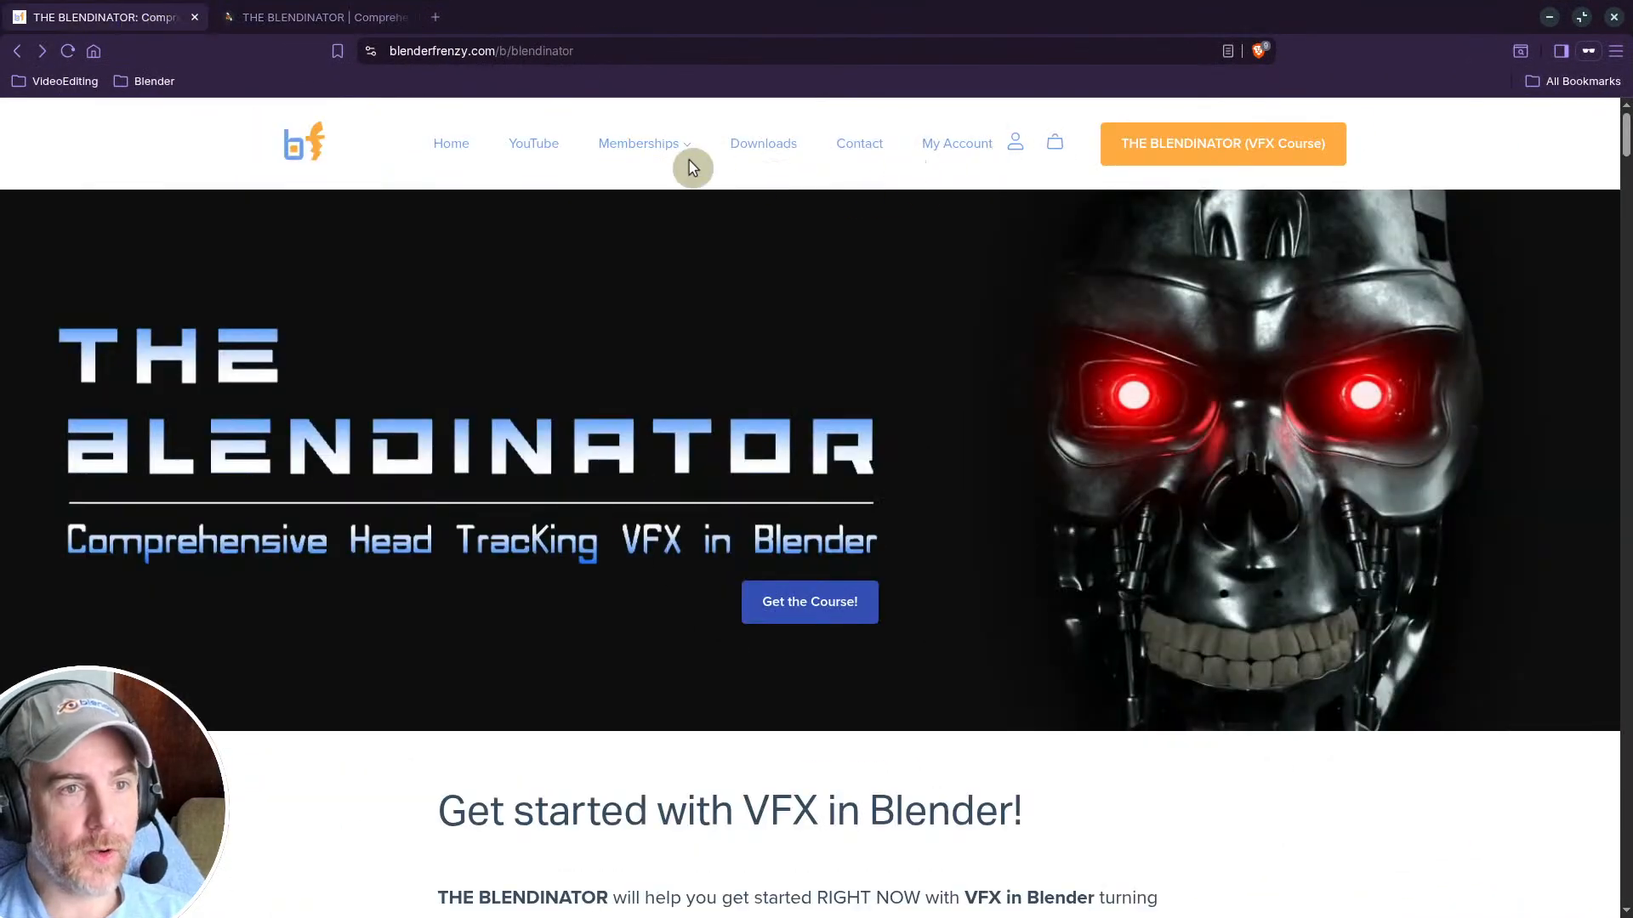
# Step: Open the free single downloads on blenderfrenzy.com, and minimize both browser windows
pyautogui.click(759, 146)
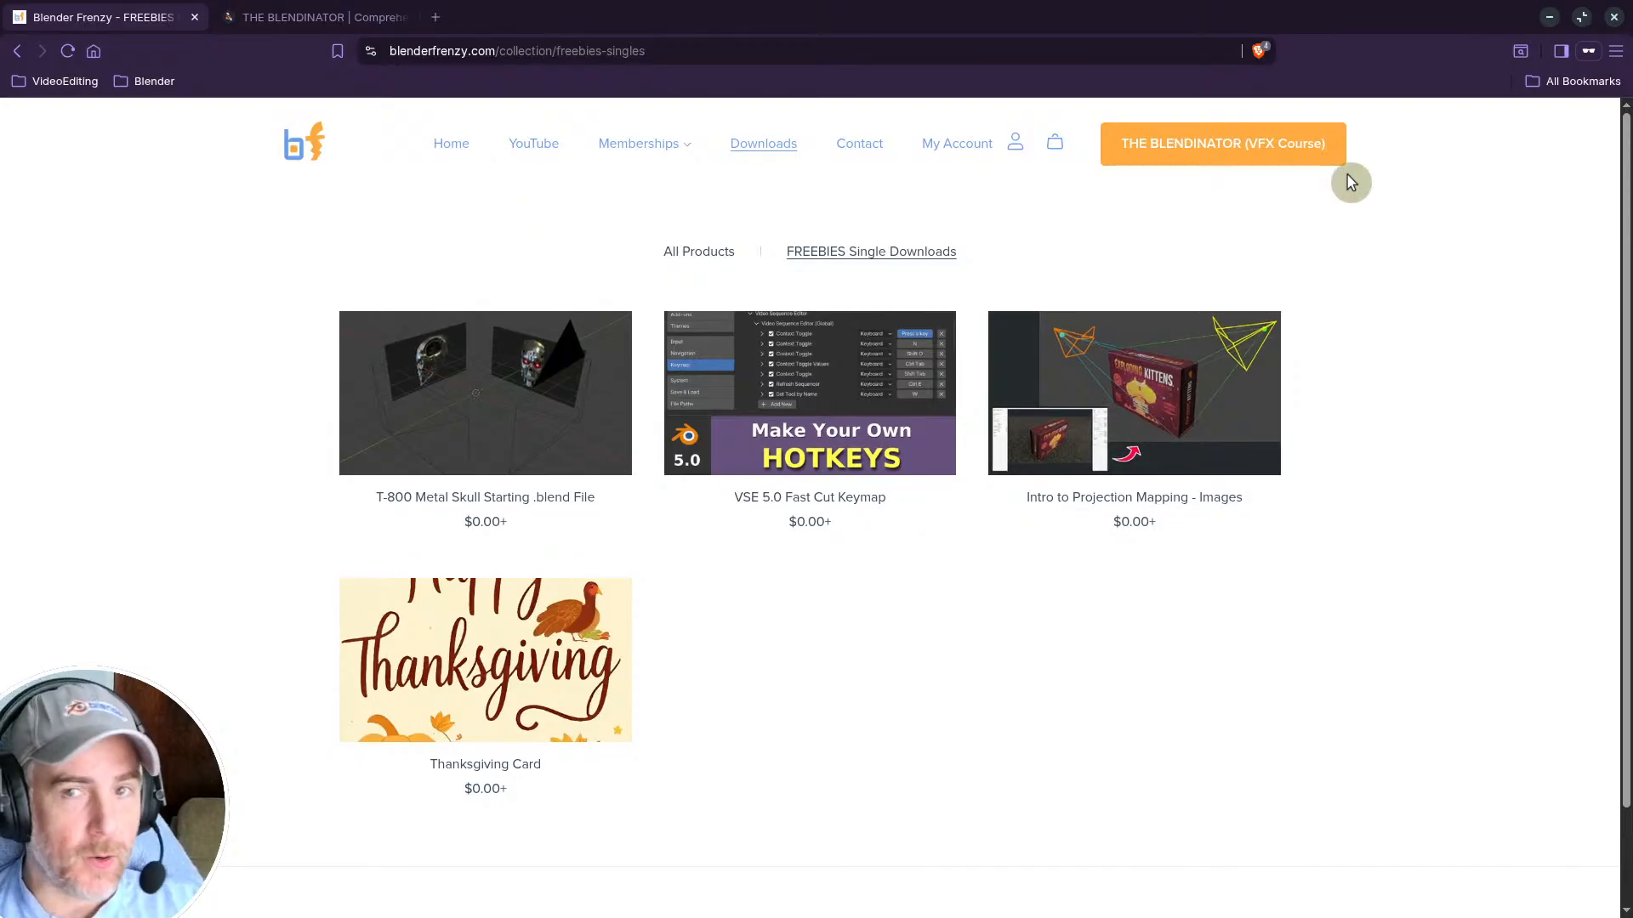
pyautogui.click(1550, 17)
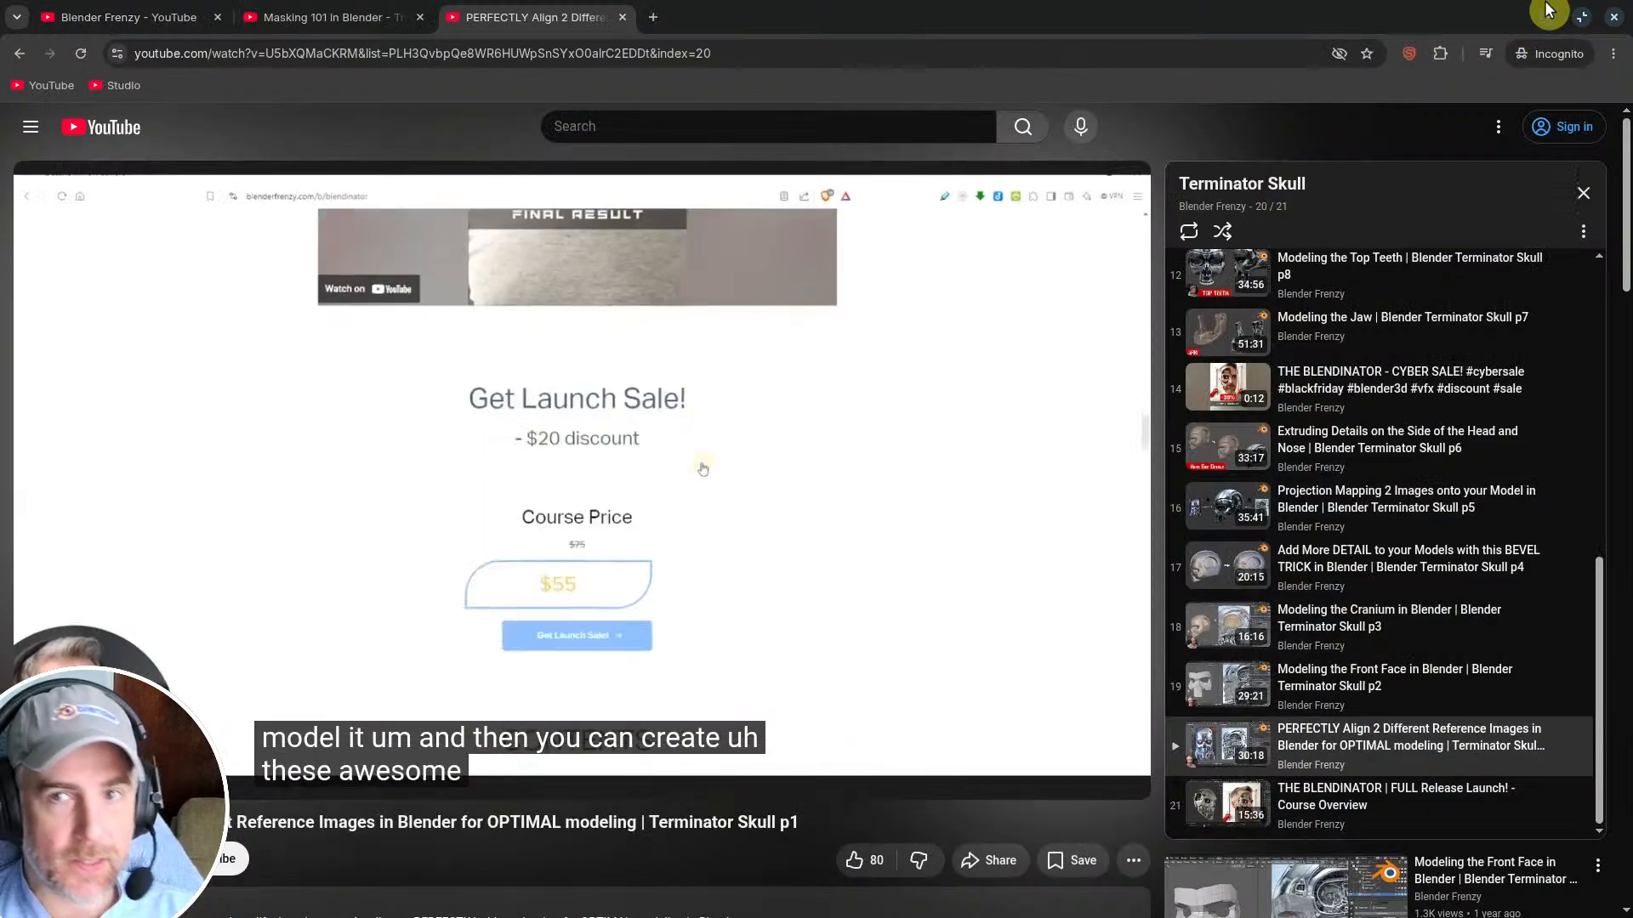
pyautogui.click(1550, 17)
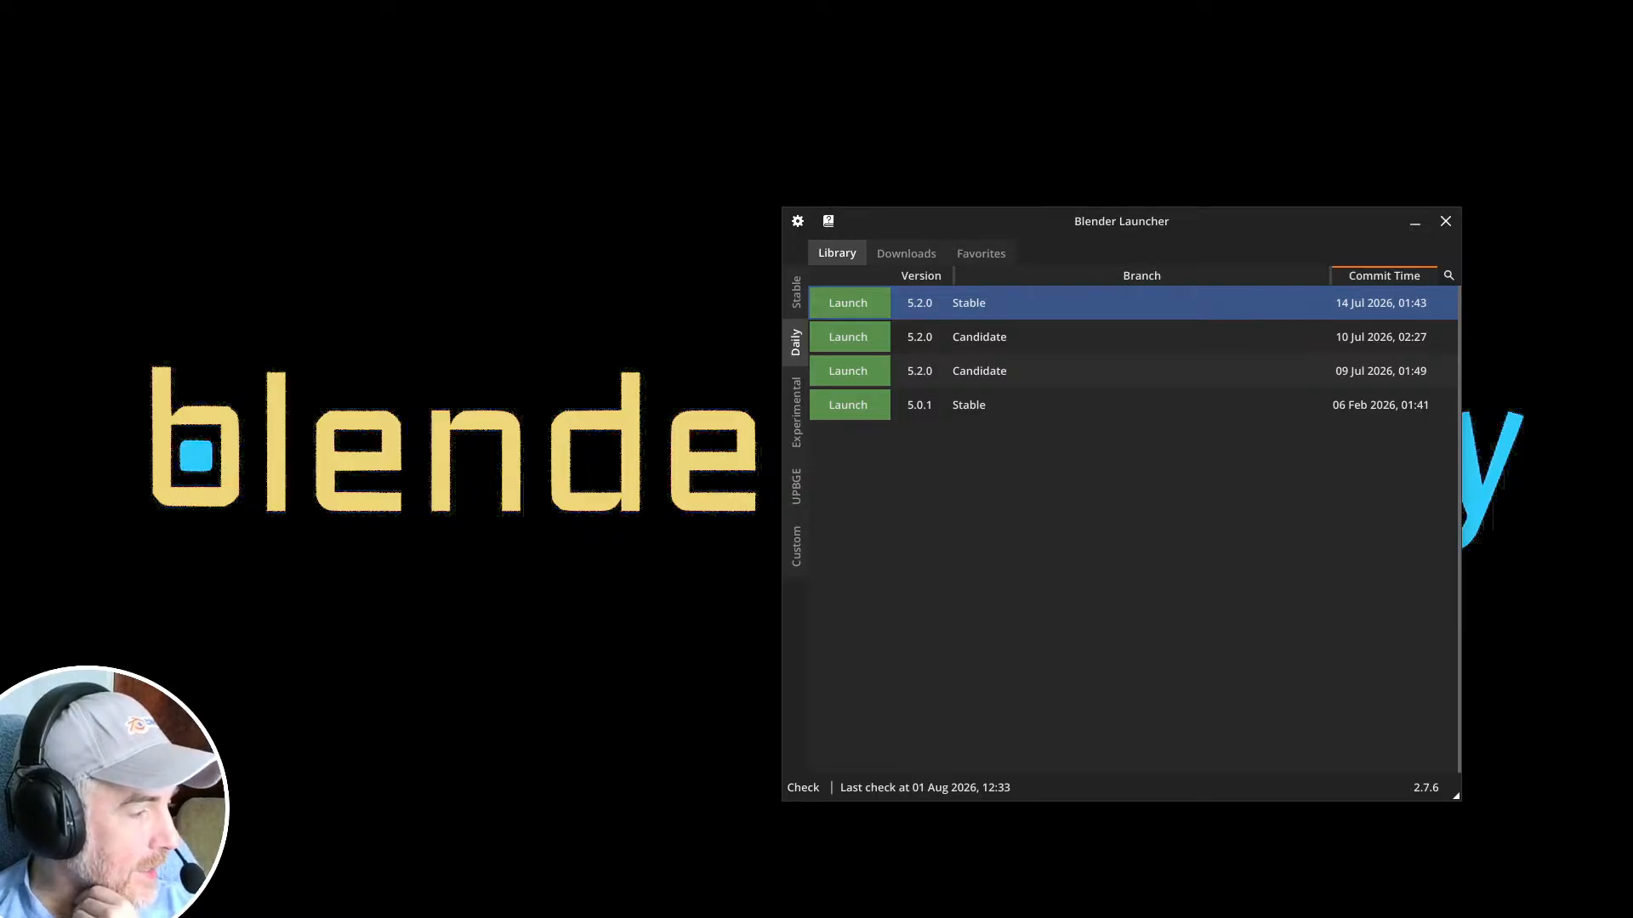
# Step: Launch the 5.2.0 Stable build from Blender Launcher and open the recent file SETUP_VSE_Masking_Sammie-Roto-2_a0101.blend
pyautogui.click(854, 301)
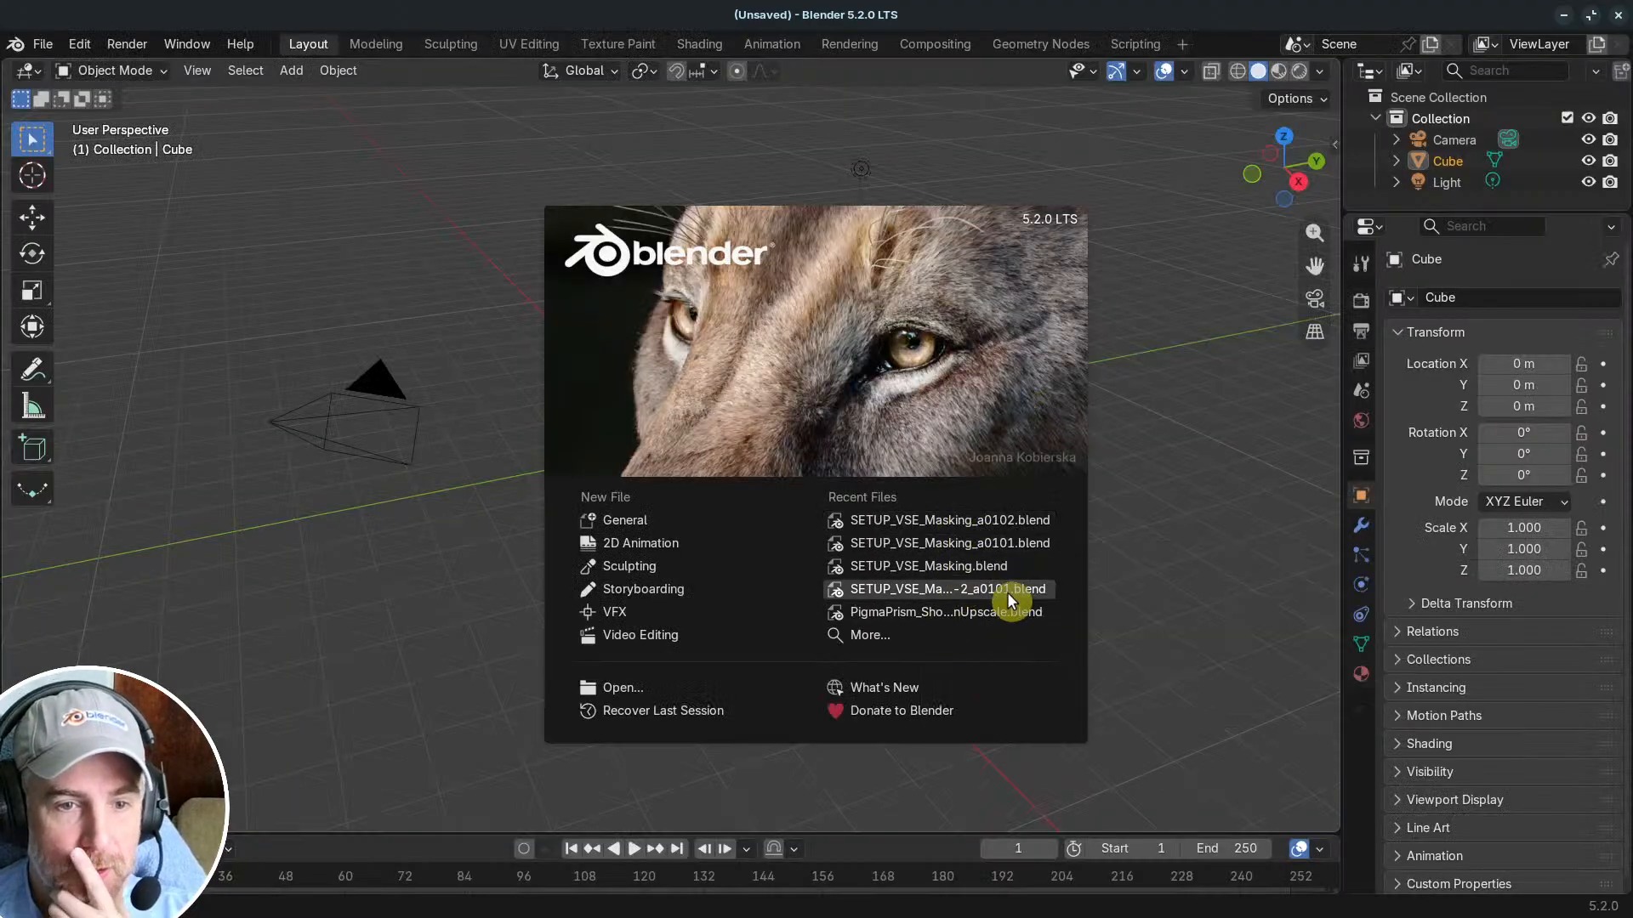
pyautogui.click(978, 590)
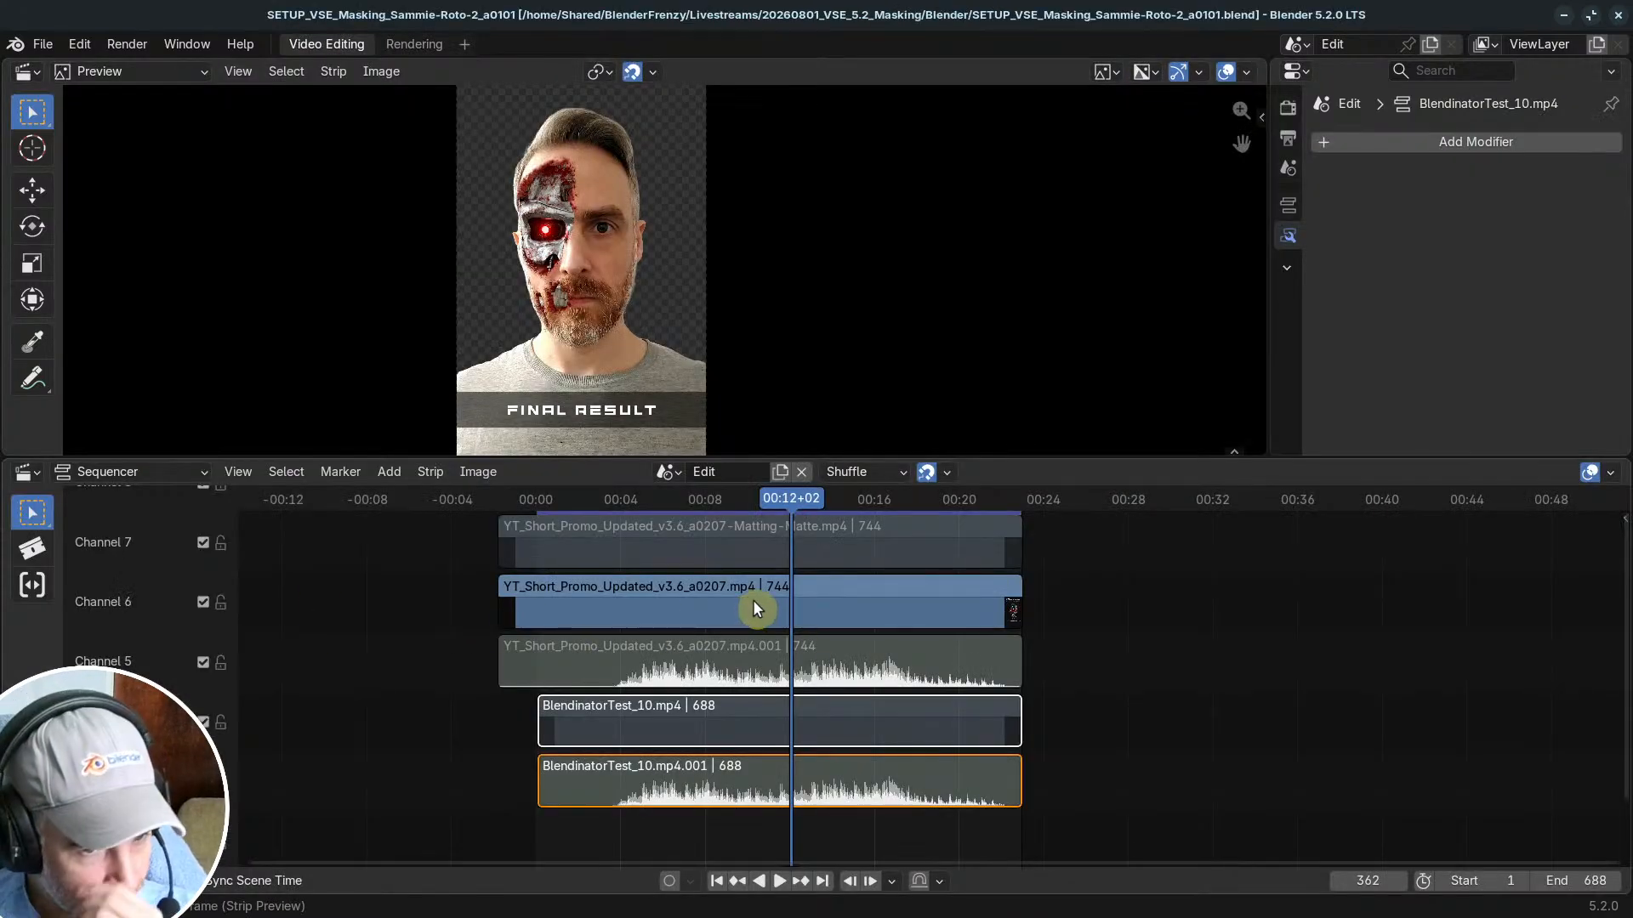
# Step: Disable the Mask modifier's preview display on the YT_Short_Promo_Updated_v3.6_a0207.mp4 video strip, and enlarge the preview area to show the whole frame
pyautogui.click(752, 599)
pyautogui.scroll(2, 757, 647)
pyautogui.click(752, 612)
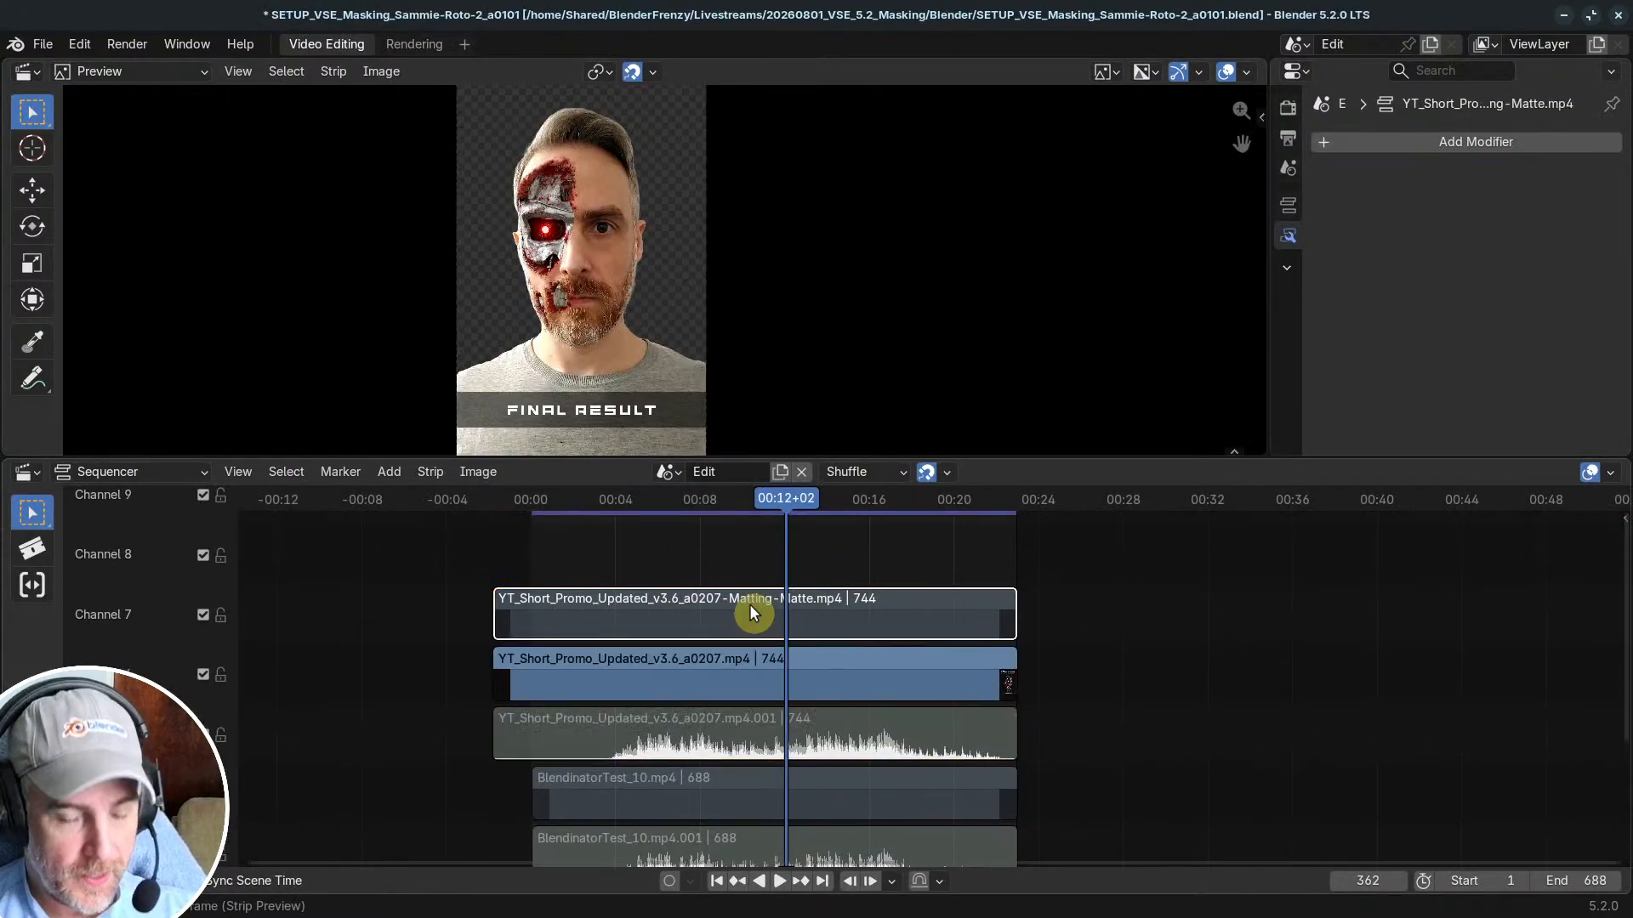
pyautogui.click(750, 677)
pyautogui.scroll(-2, 749, 671)
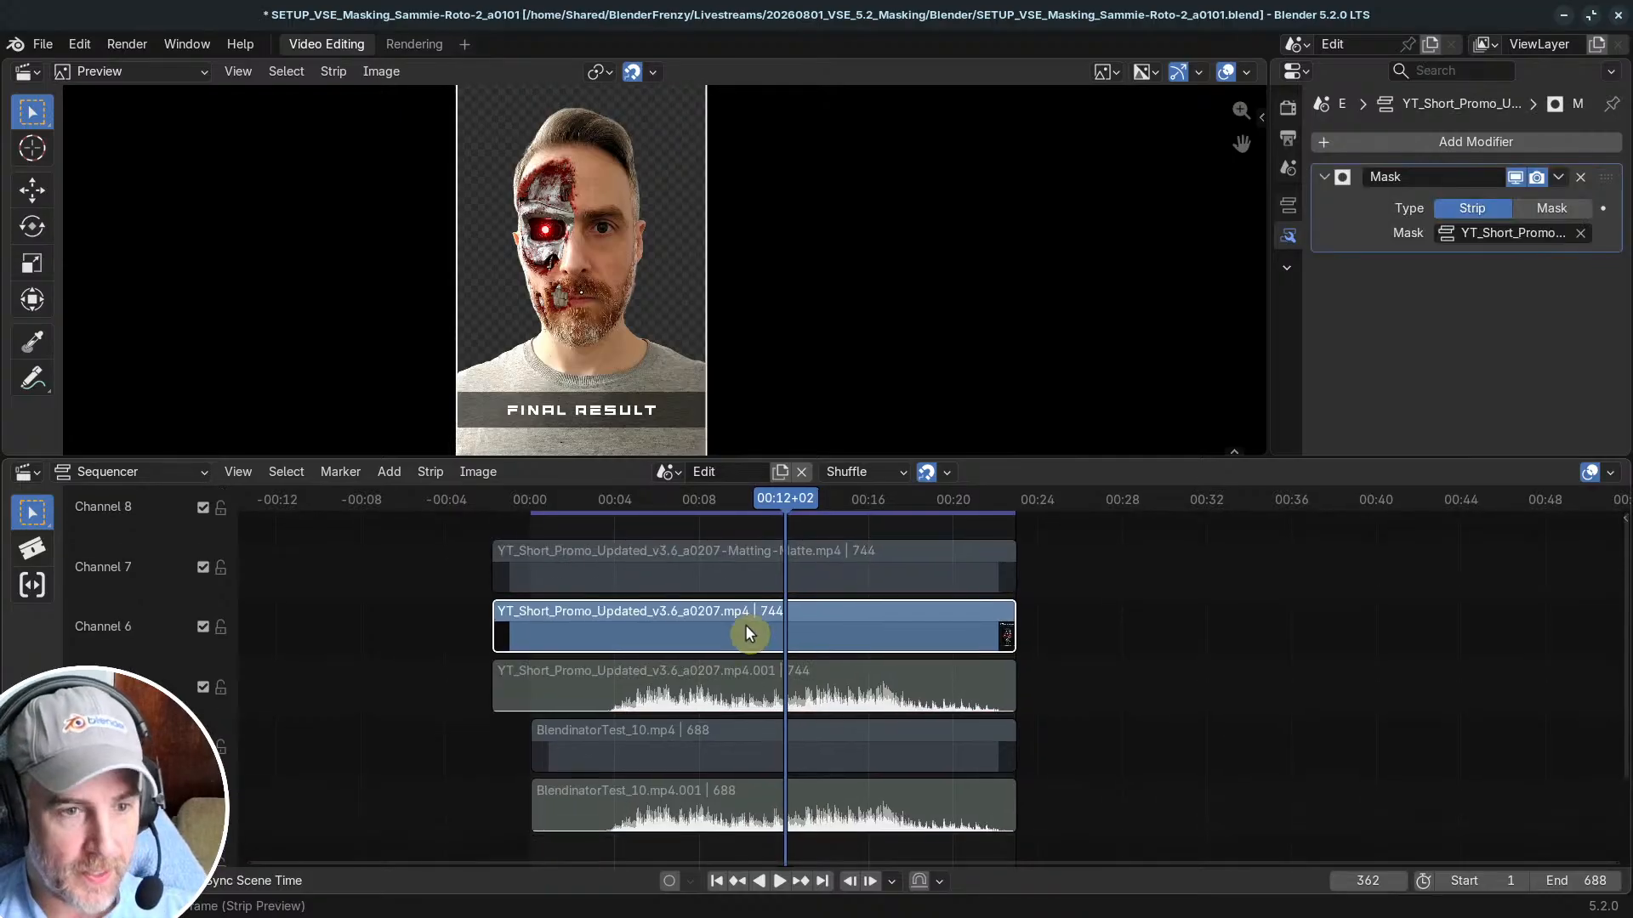
pyautogui.click(1517, 175)
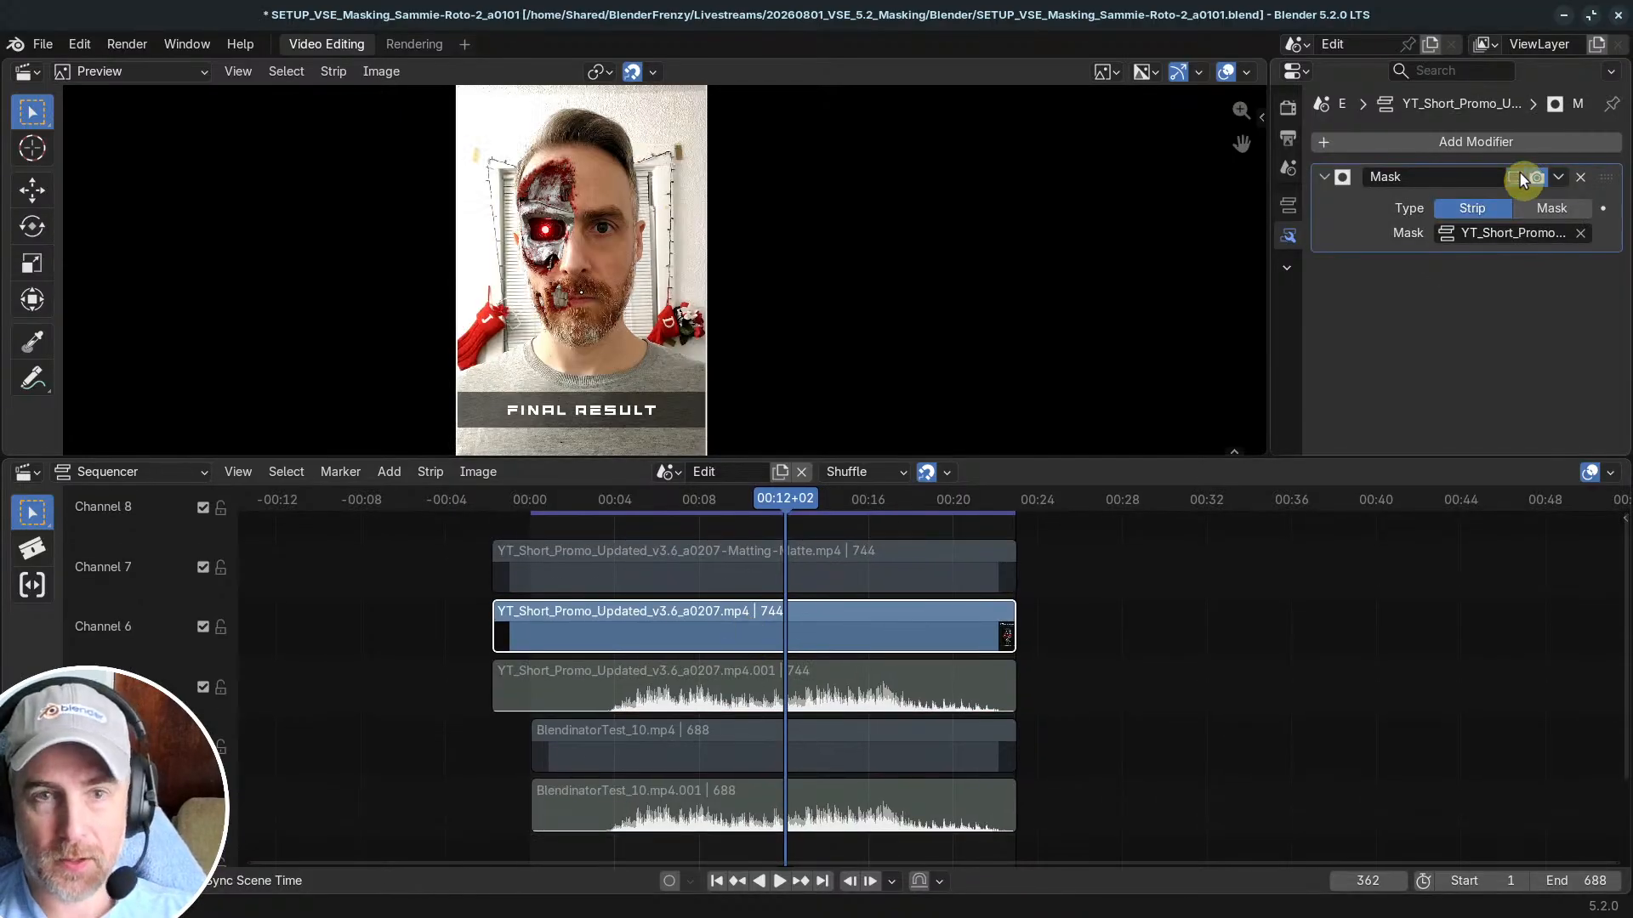
pyautogui.moveTo(717, 455); pyautogui.dragTo(751, 630)
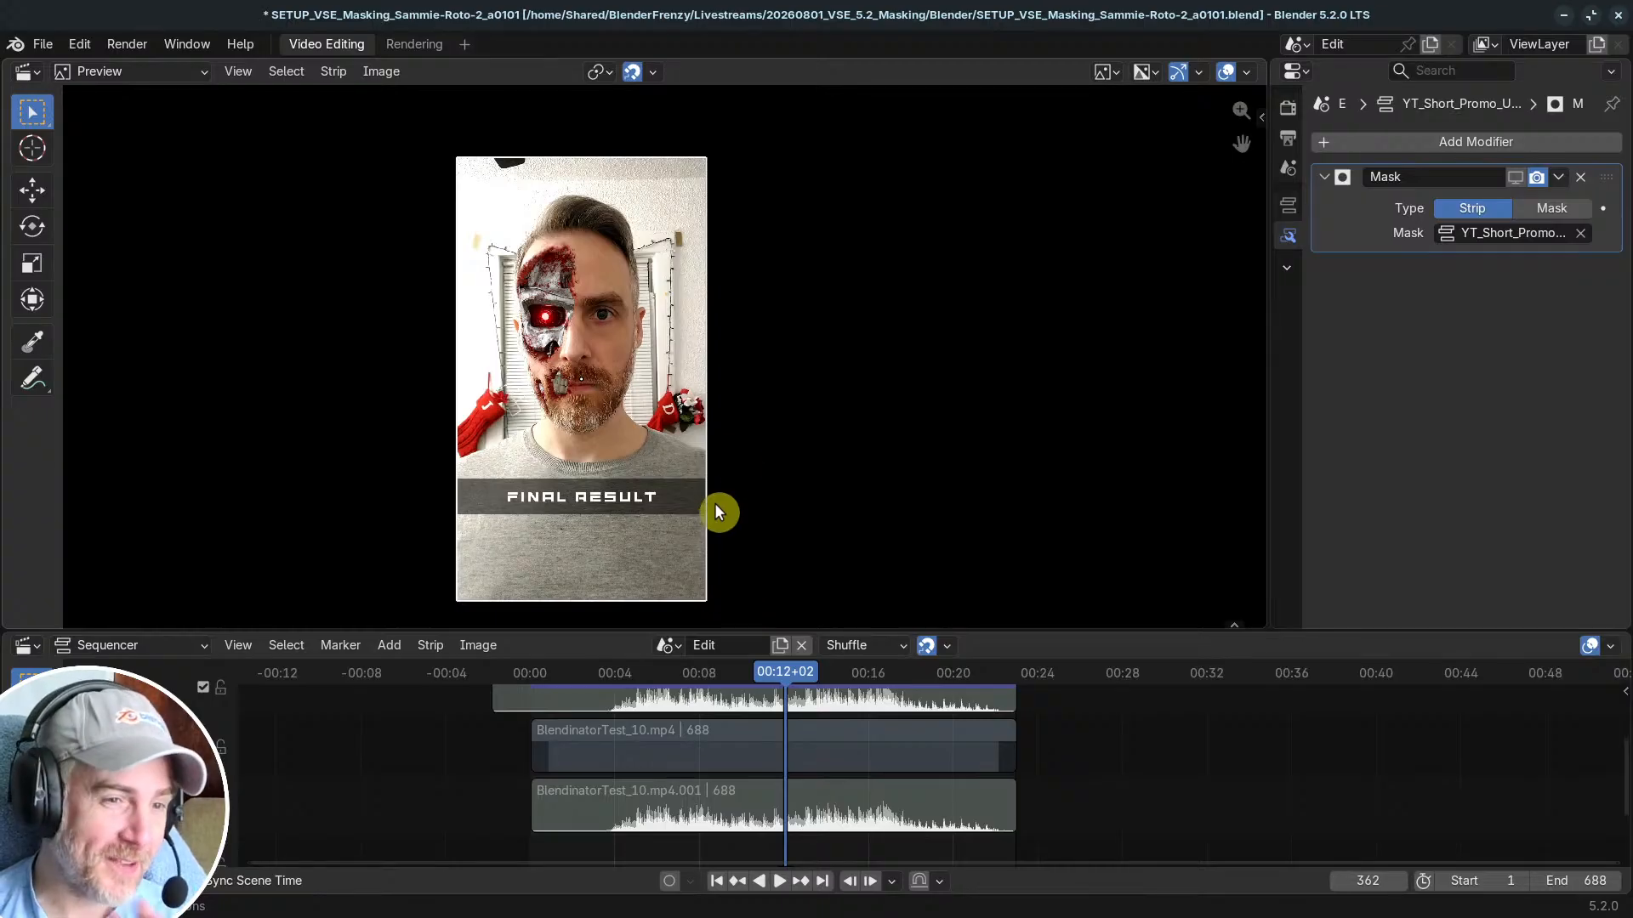
pyautogui.scroll(1, 769, 410)
pyautogui.moveTo(771, 403); pyautogui.dragTo(812, 392, button='middle')
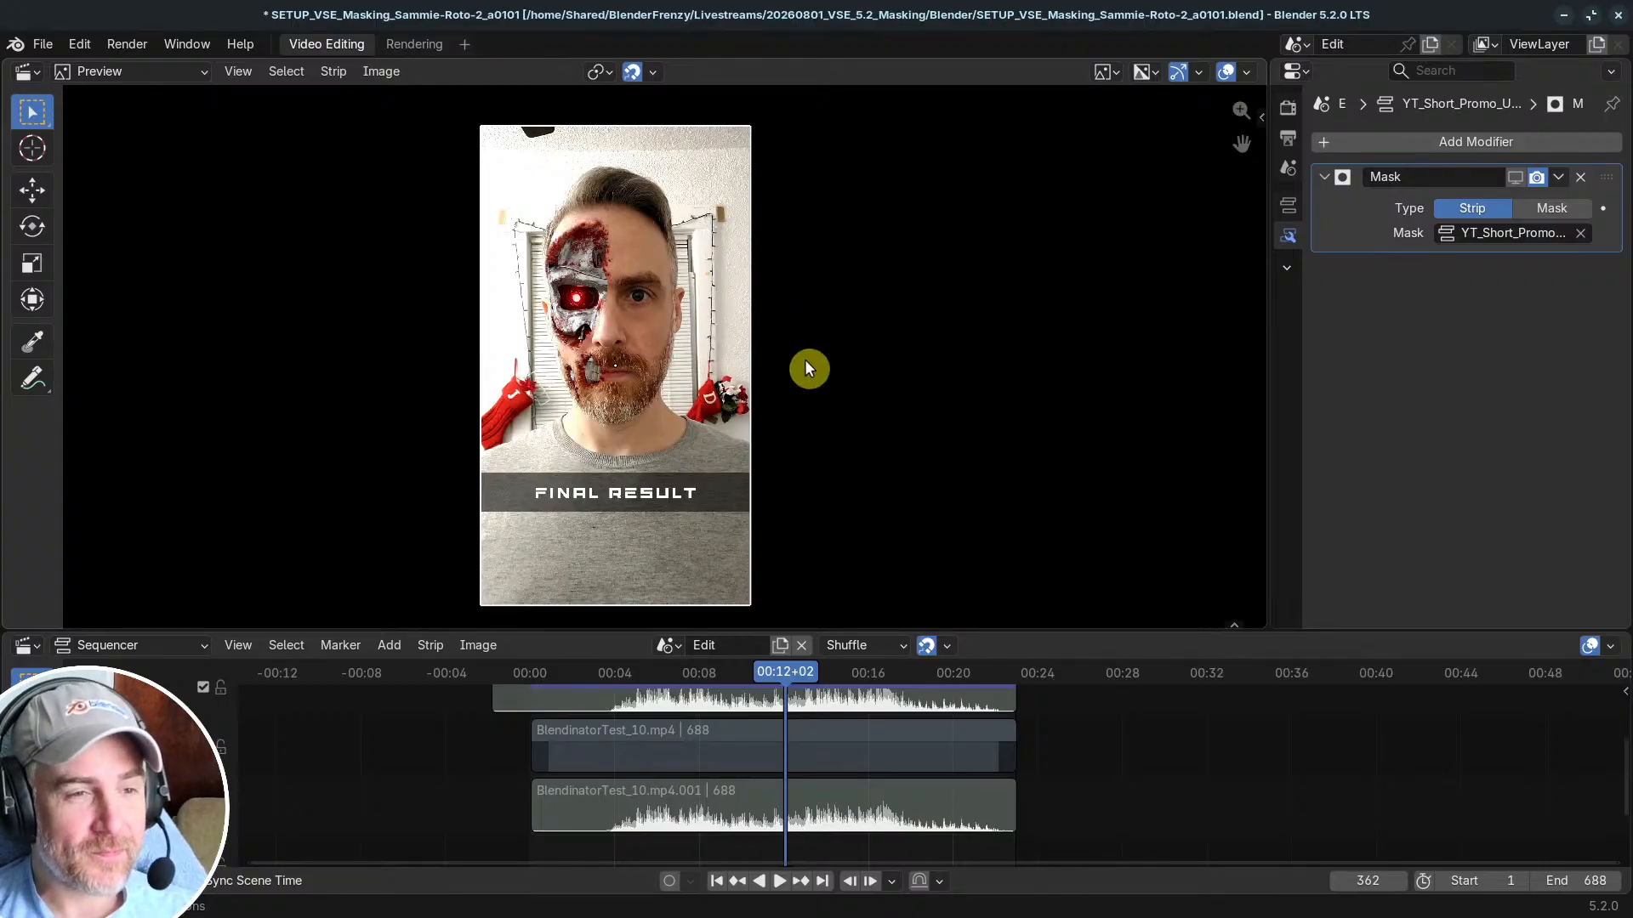
# Step: Return the playhead to frame 1, unmute the promo's sound strip in channel 5, and set its volume to 0.3
pyautogui.moveTo(731, 727); pyautogui.dragTo(809, 678, button='middle')
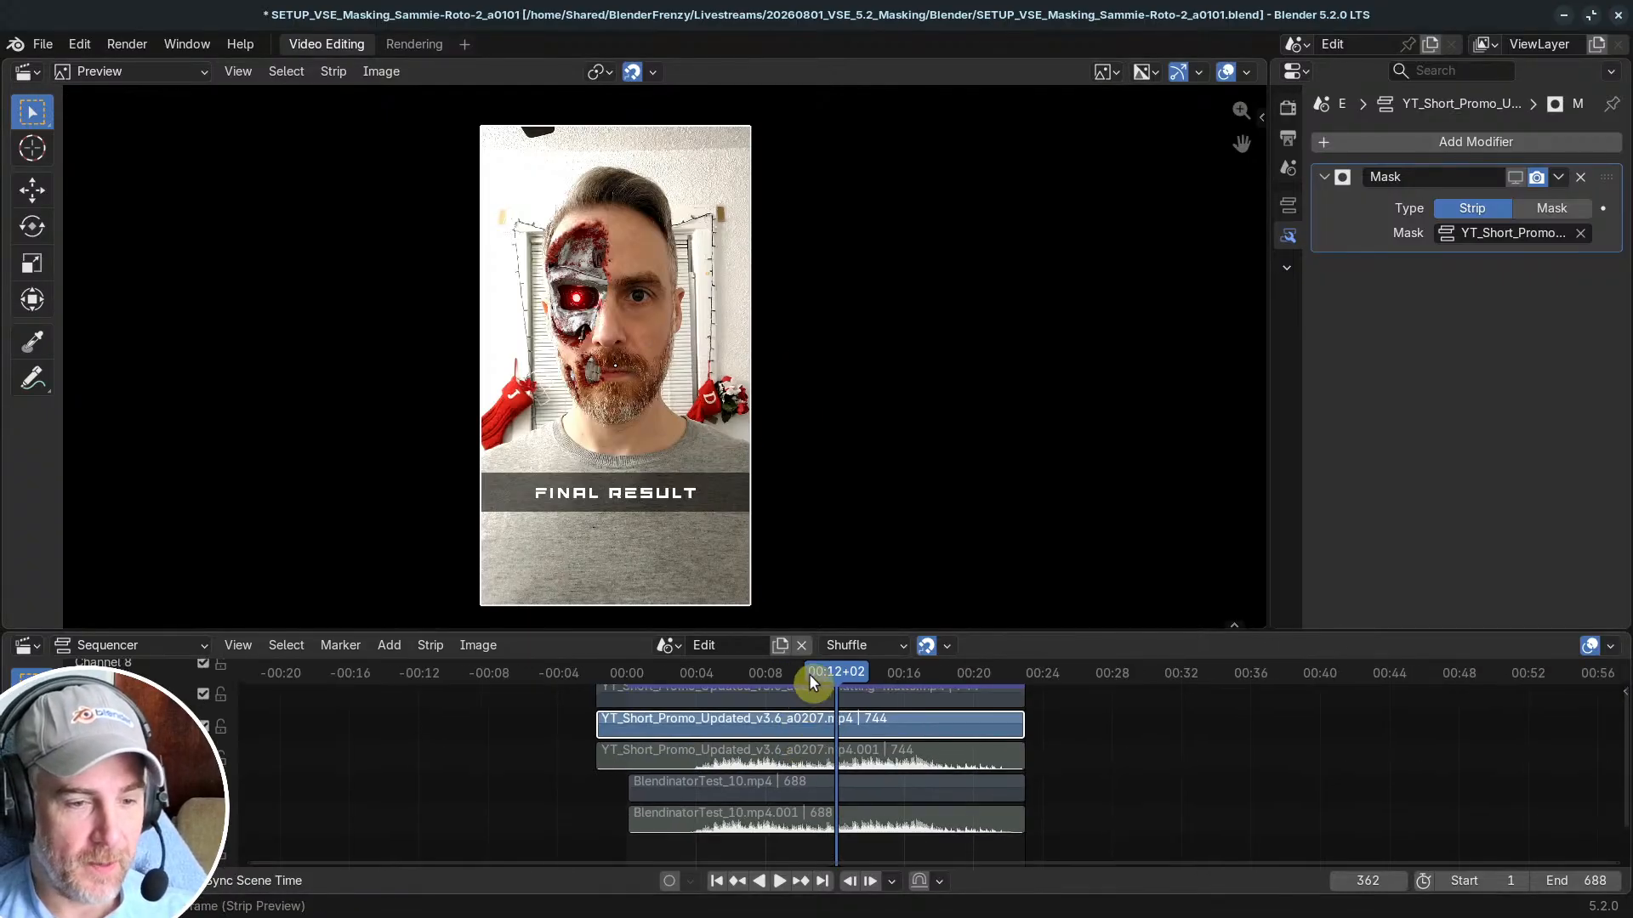
pyautogui.click(717, 882)
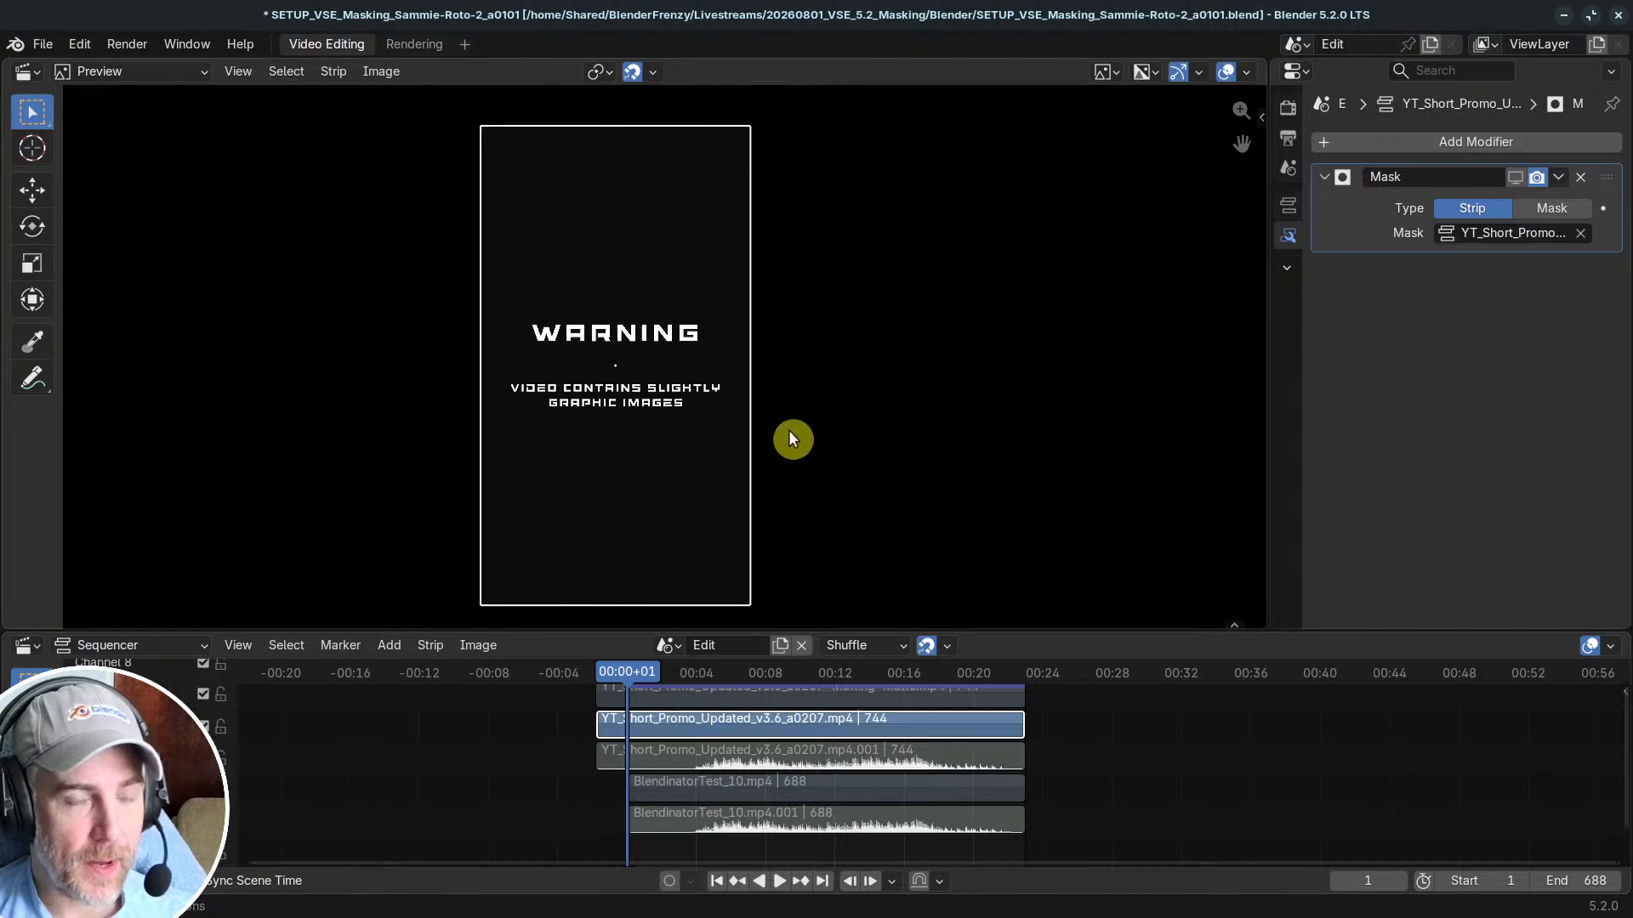
pyautogui.click(737, 752)
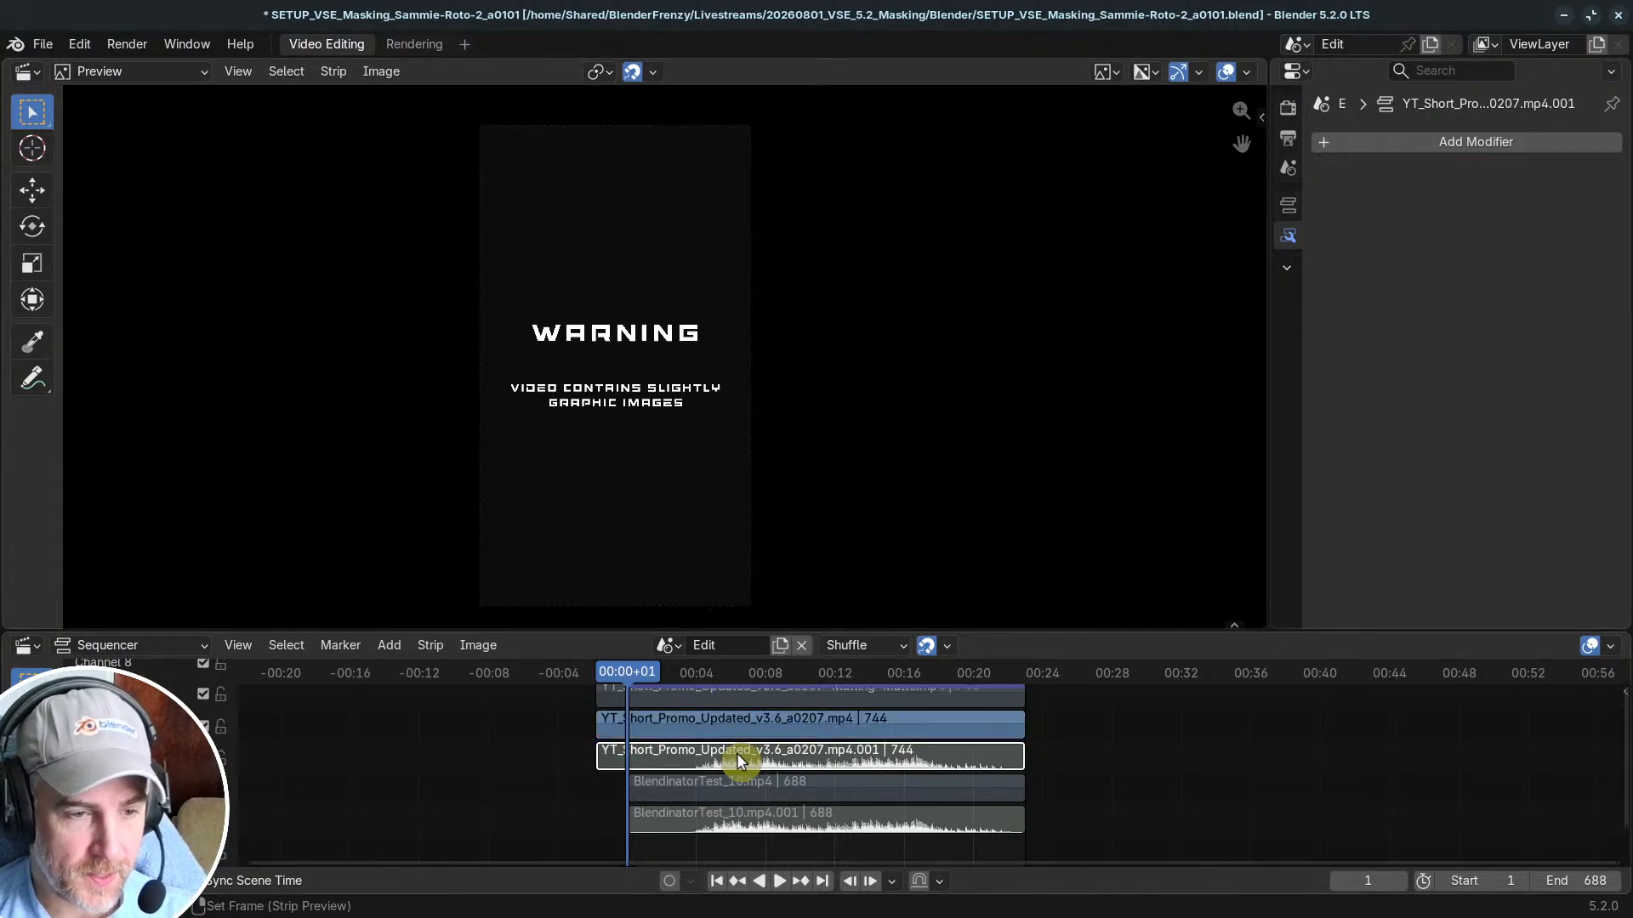
pyautogui.hotkey('alt', 'h')
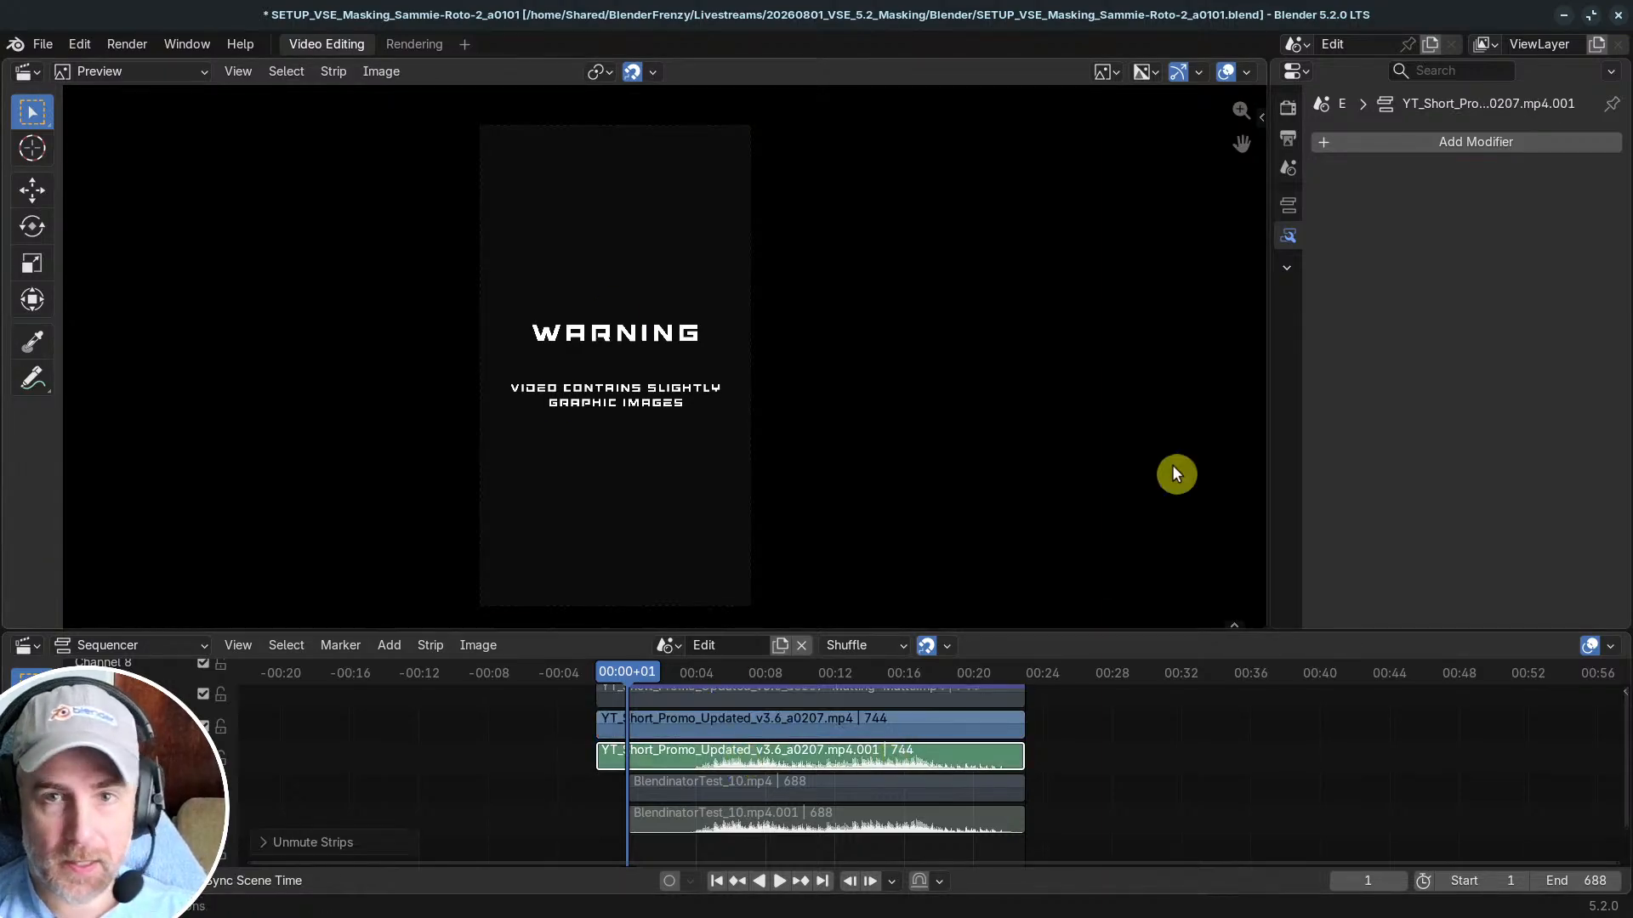
pyautogui.click(1288, 204)
pyautogui.click(1535, 208)
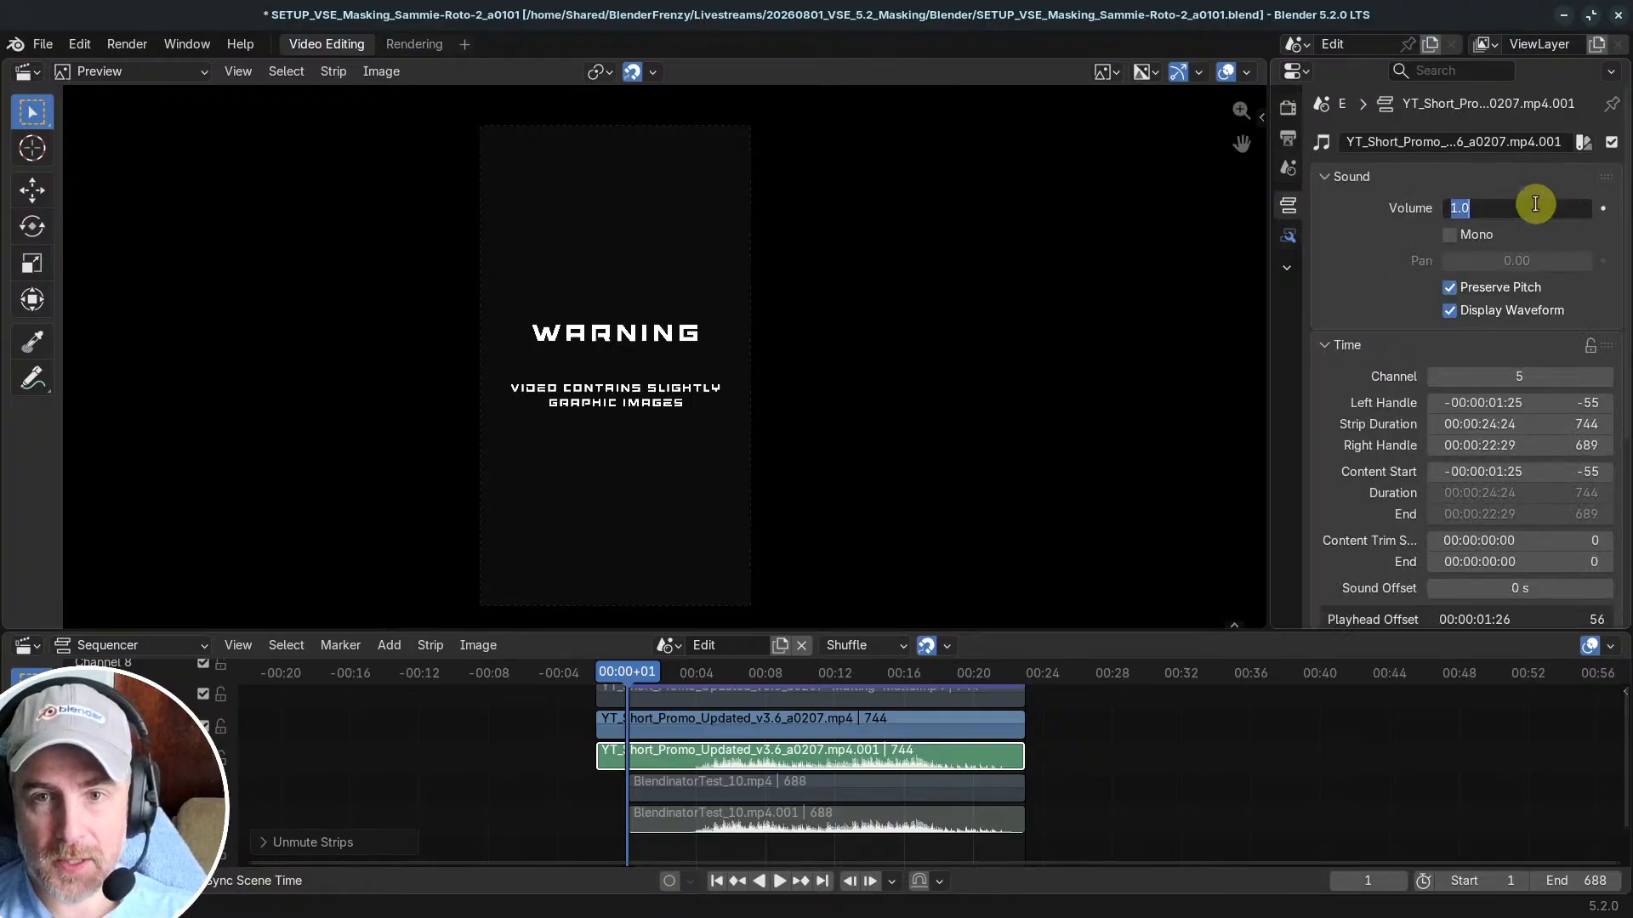
pyautogui.write('.3')
pyautogui.press('Return')
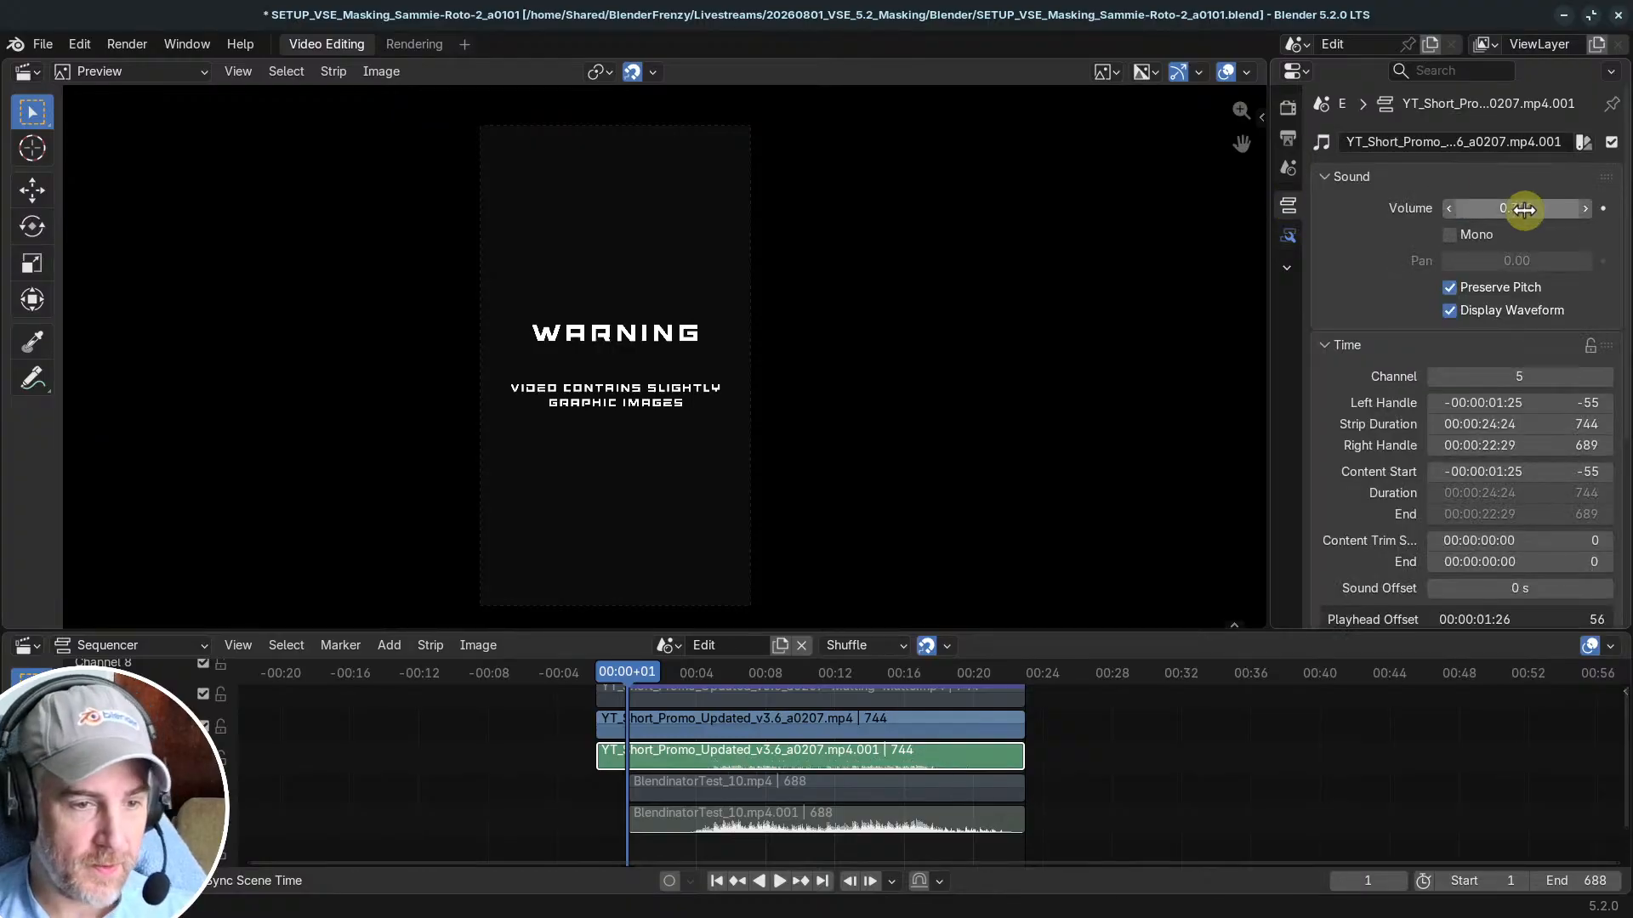
# Step: Play the promo through to its end card, and scrub back through the final-result section to frame 238
pyautogui.press('space')
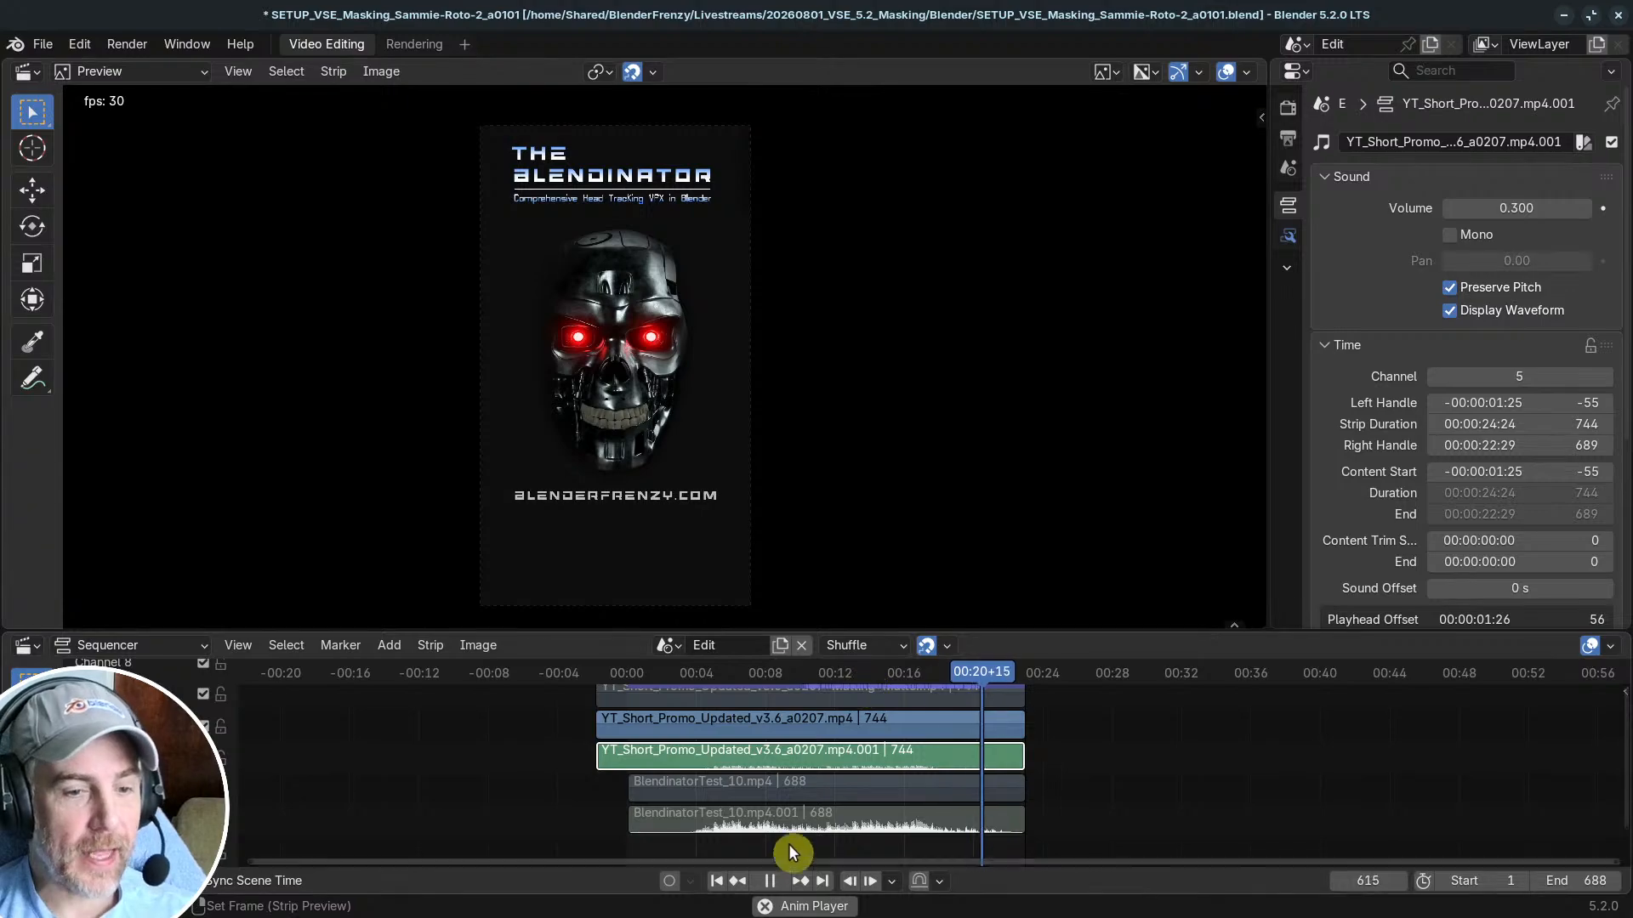
pyautogui.click(770, 887)
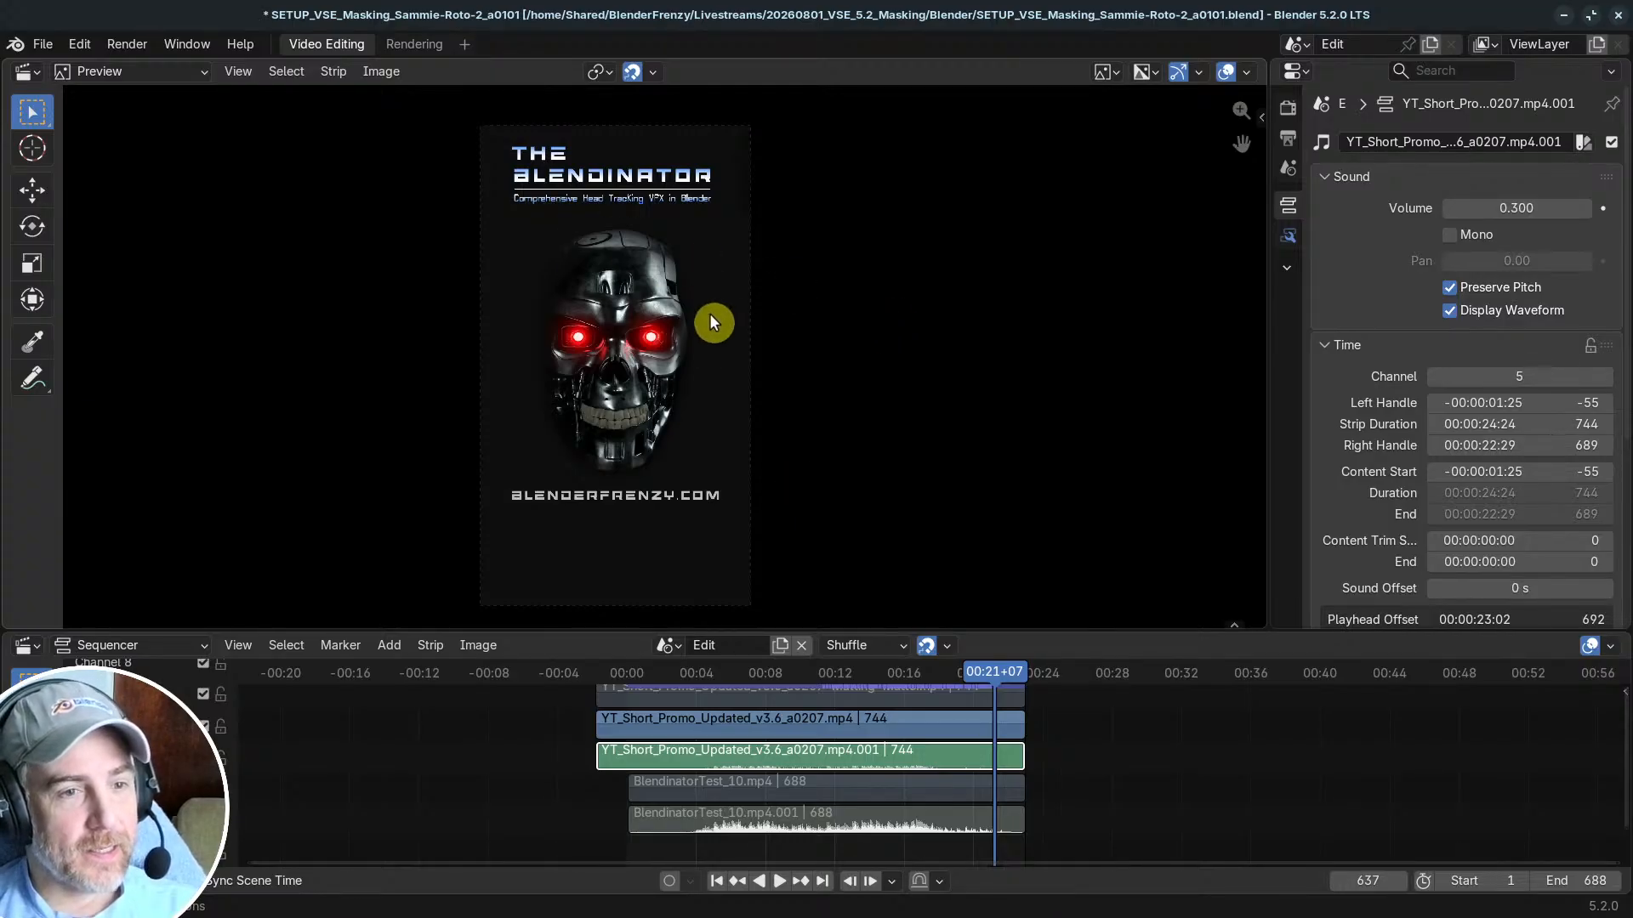
pyautogui.moveTo(987, 673); pyautogui.dragTo(897, 678)
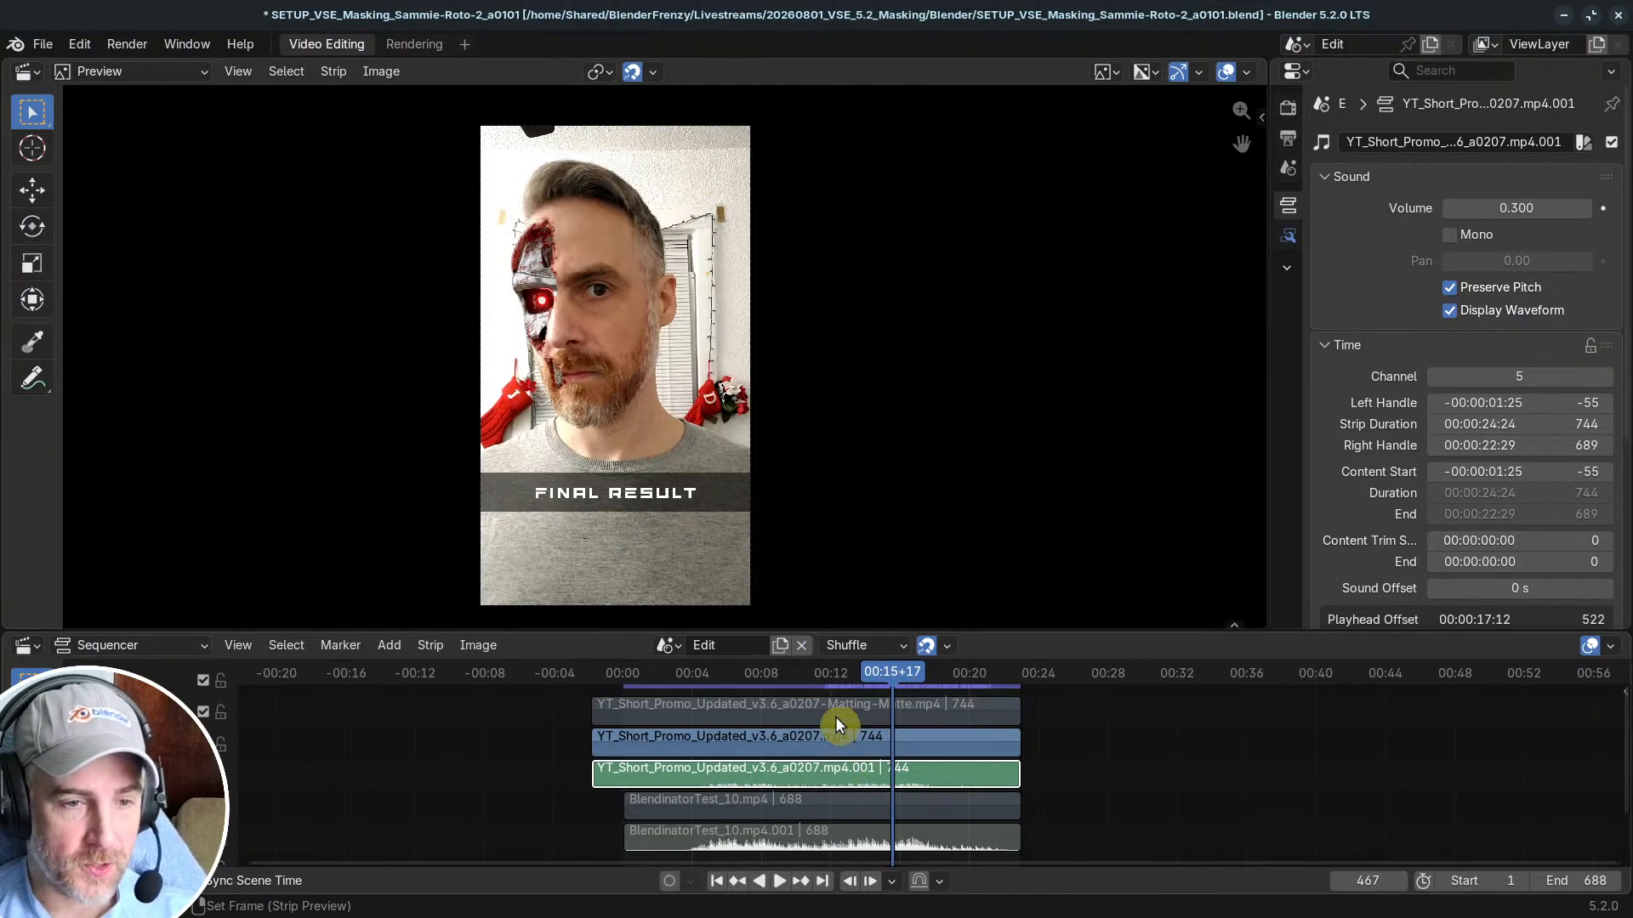
pyautogui.moveTo(999, 630); pyautogui.dragTo(999, 587)
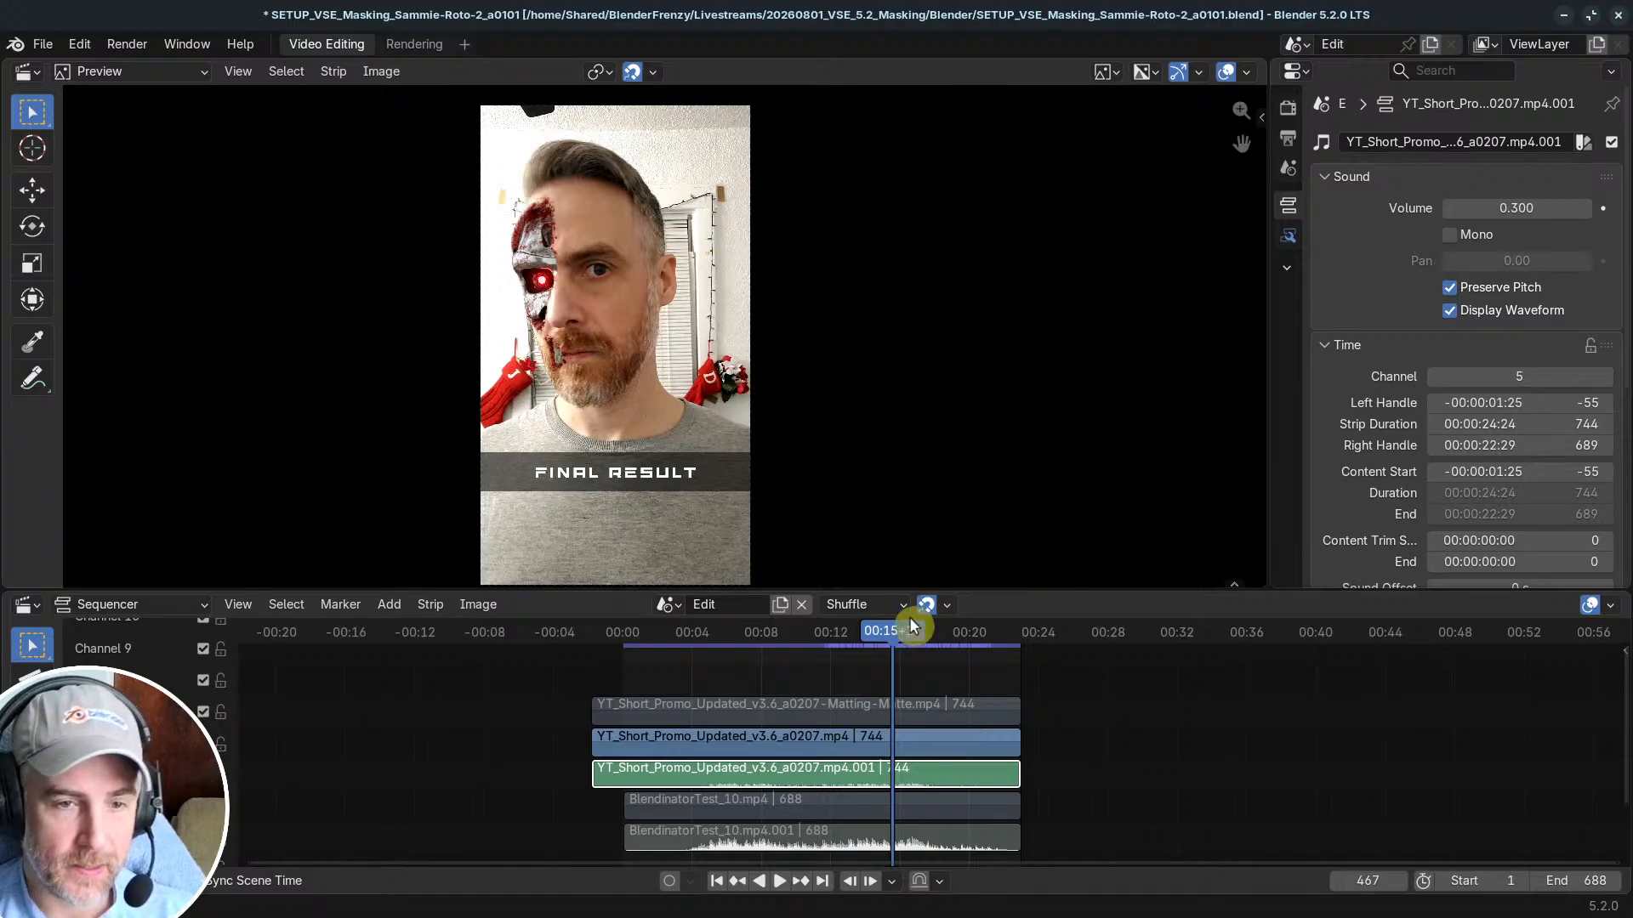
pyautogui.moveTo(889, 702); pyautogui.dragTo(862, 678, button='middle')
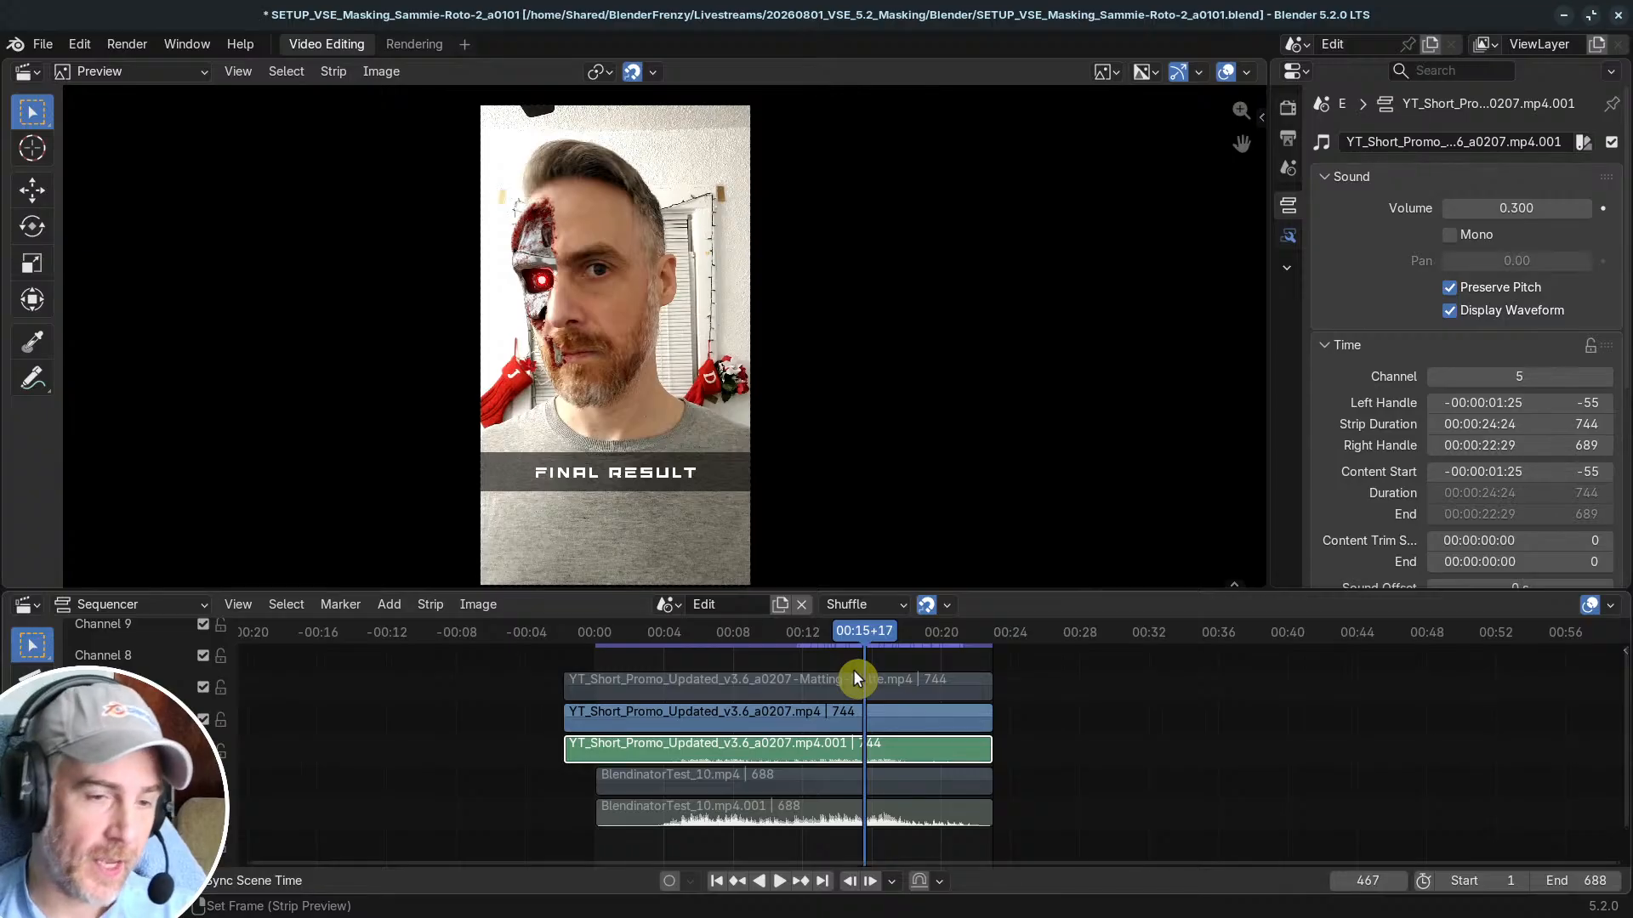
pyautogui.scroll(4, 722, 723)
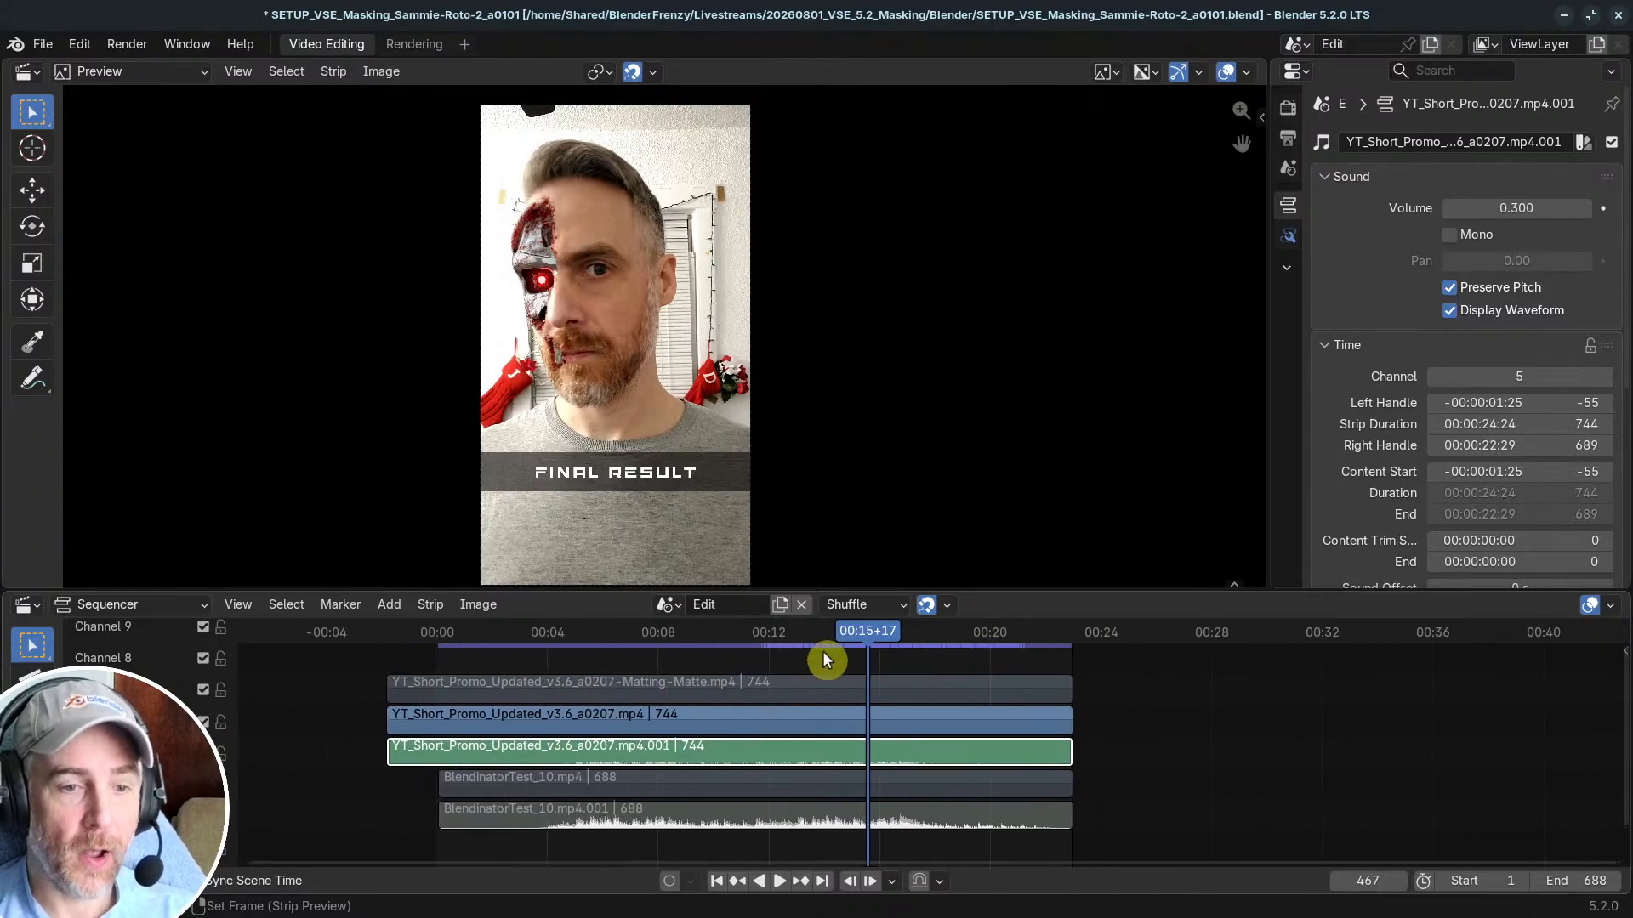
pyautogui.moveTo(825, 660); pyautogui.dragTo(710, 646)
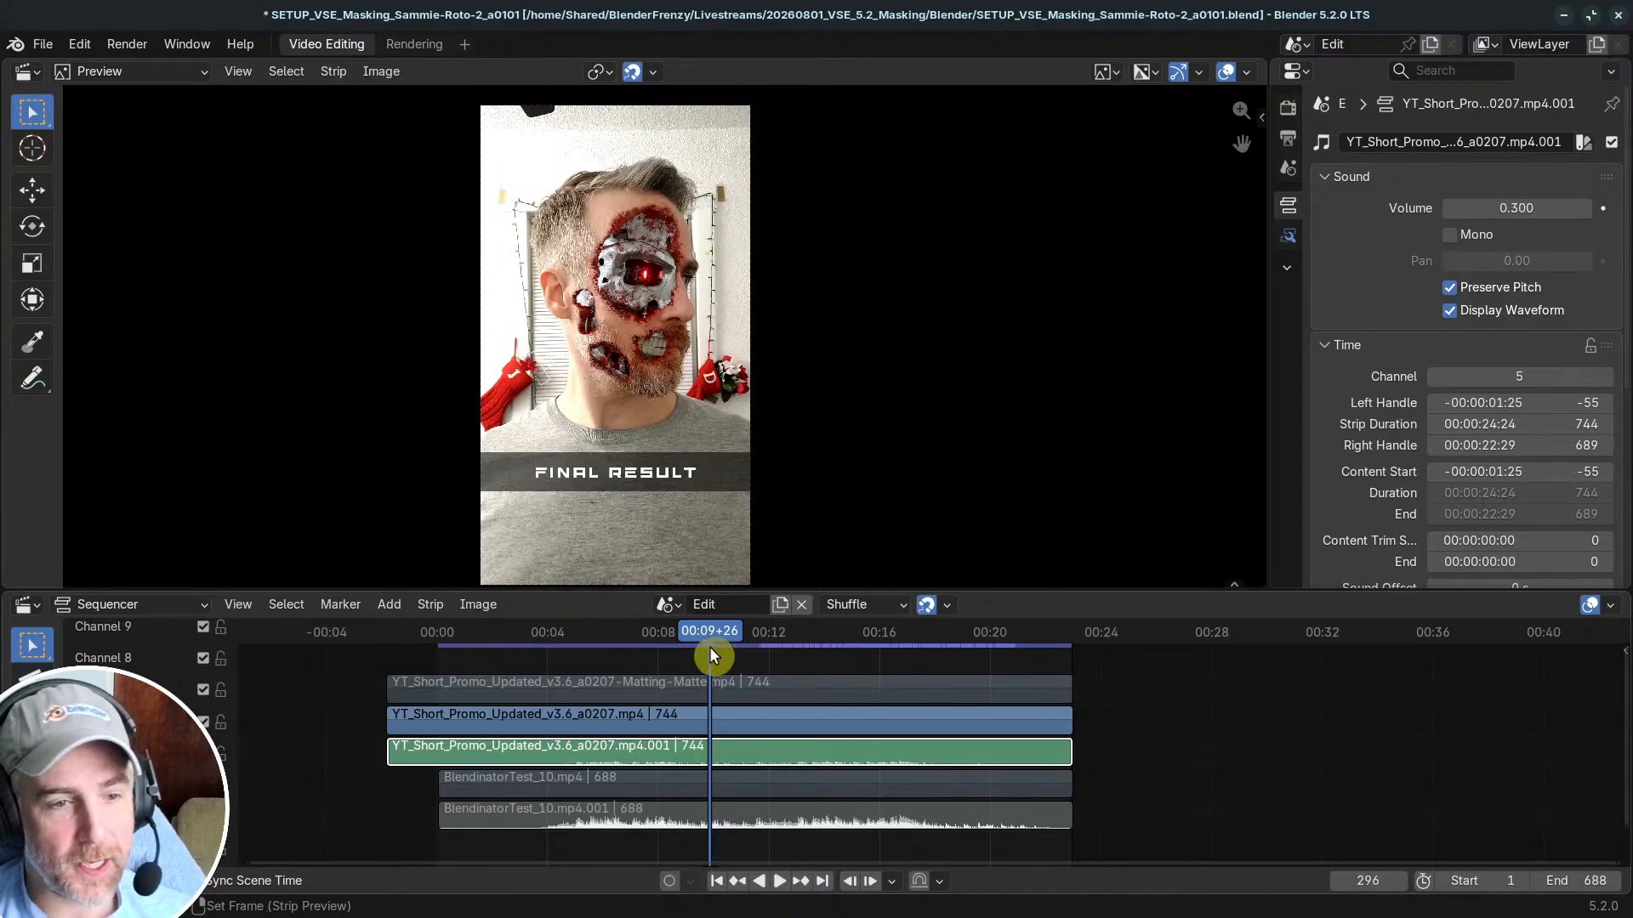
pyautogui.moveTo(710, 636); pyautogui.dragTo(653, 640)
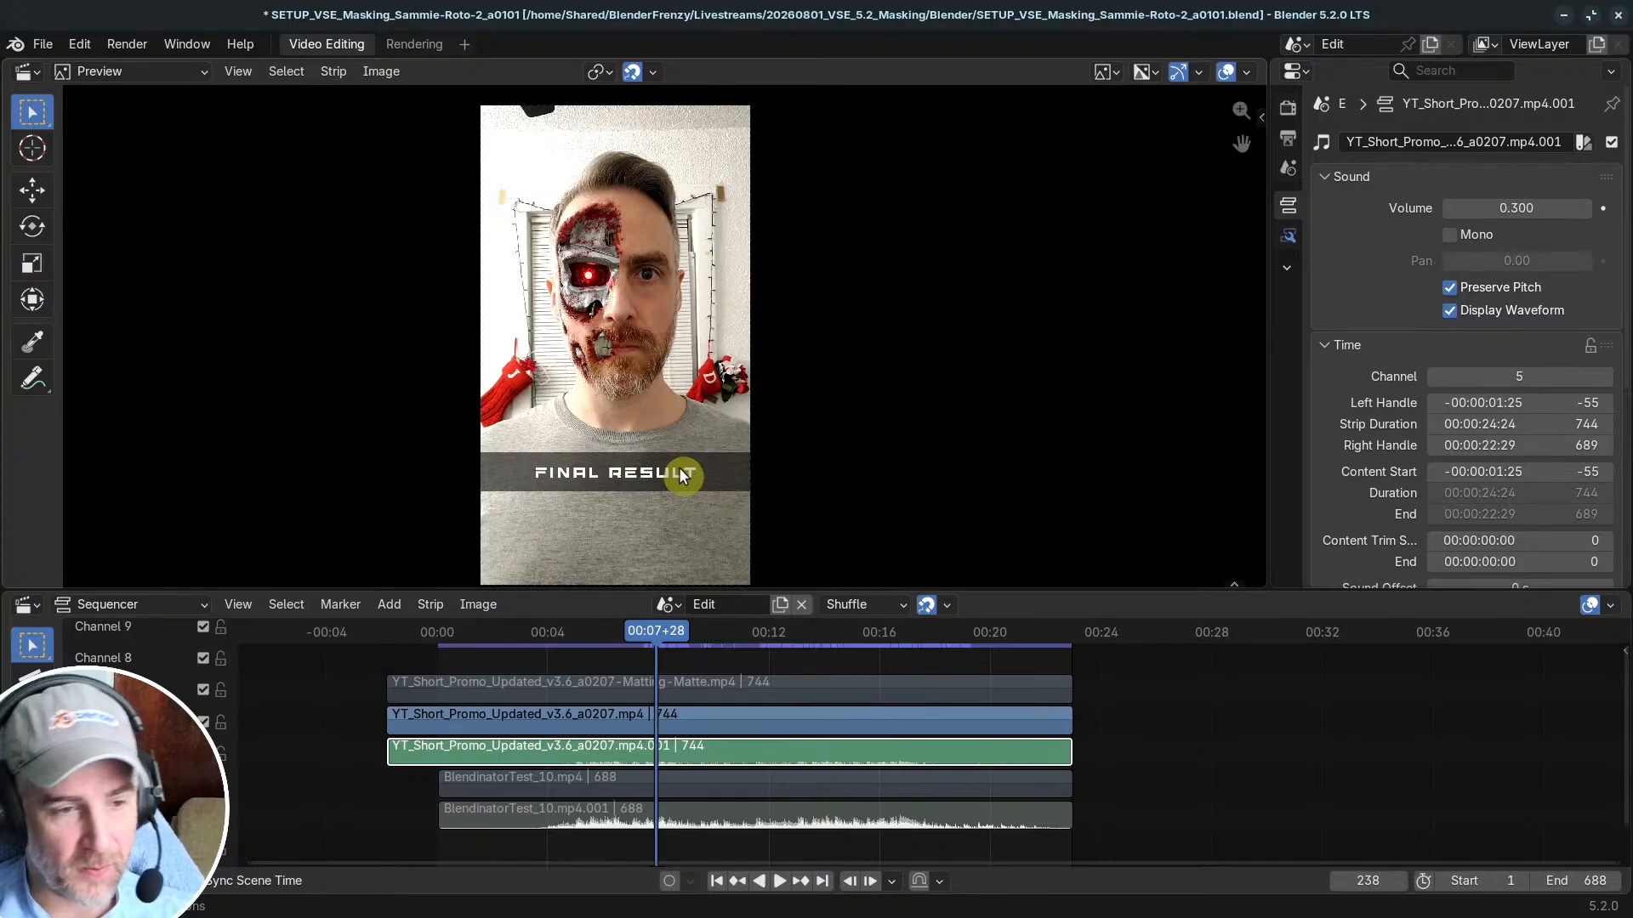
# Step: Unmute the YT_Short_Promo_Updated_v3.6_a0207-Matting-Matte.mp4 strip above the promo video
pyautogui.scroll(3, 584, 701)
pyautogui.moveTo(586, 701); pyautogui.dragTo(759, 725, button='middle')
pyautogui.click(749, 708)
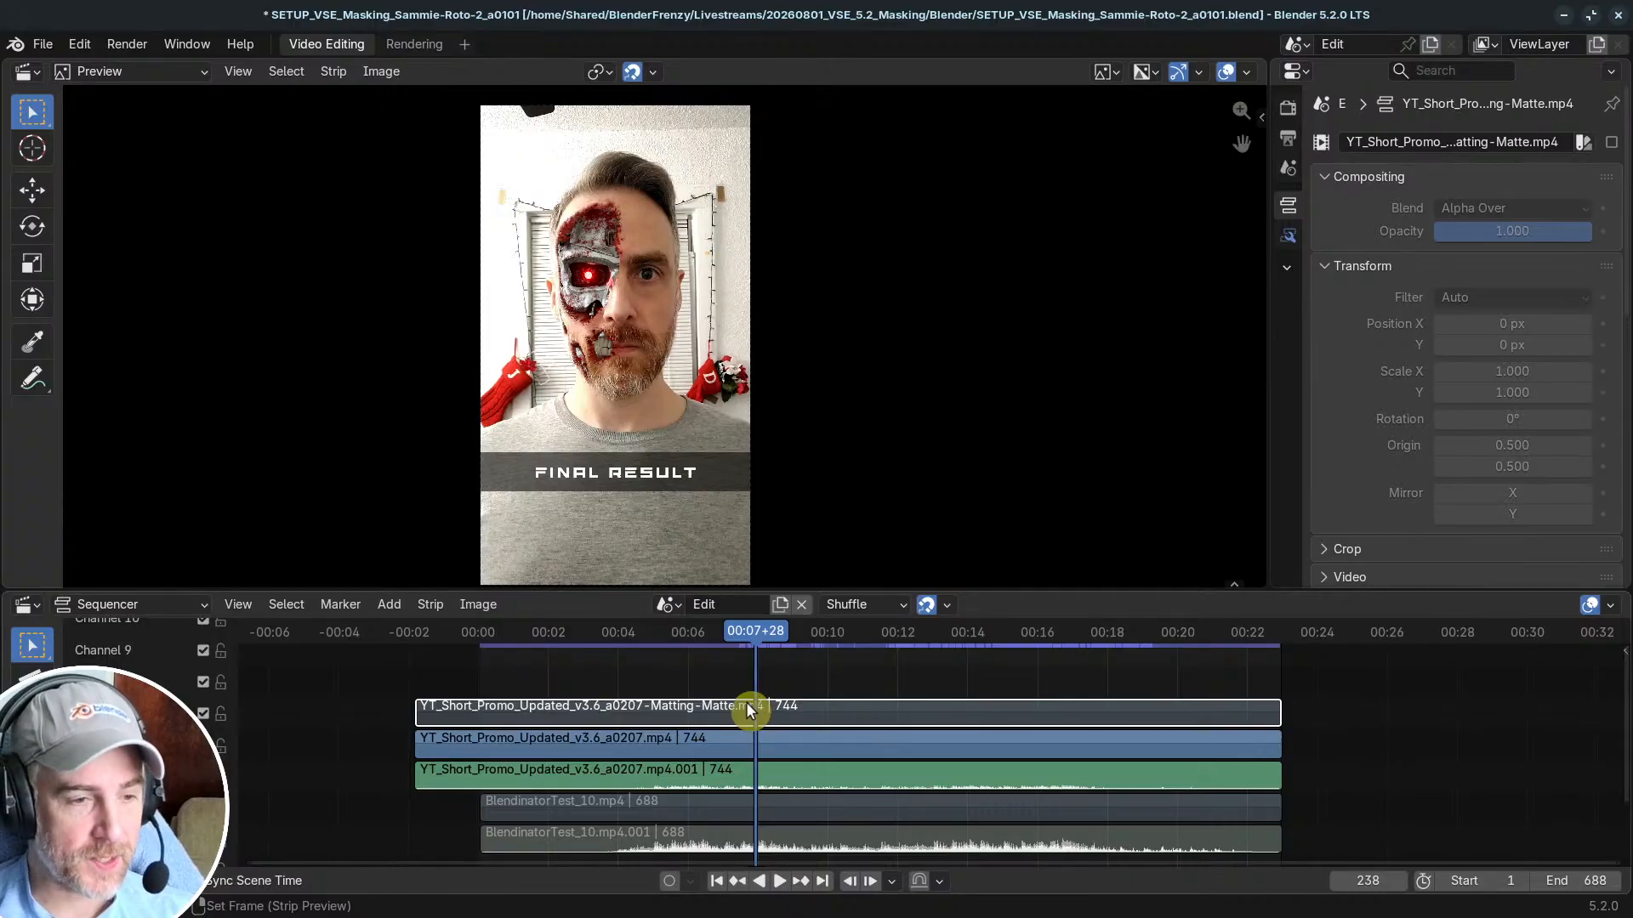
pyautogui.hotkey('alt', 'h')
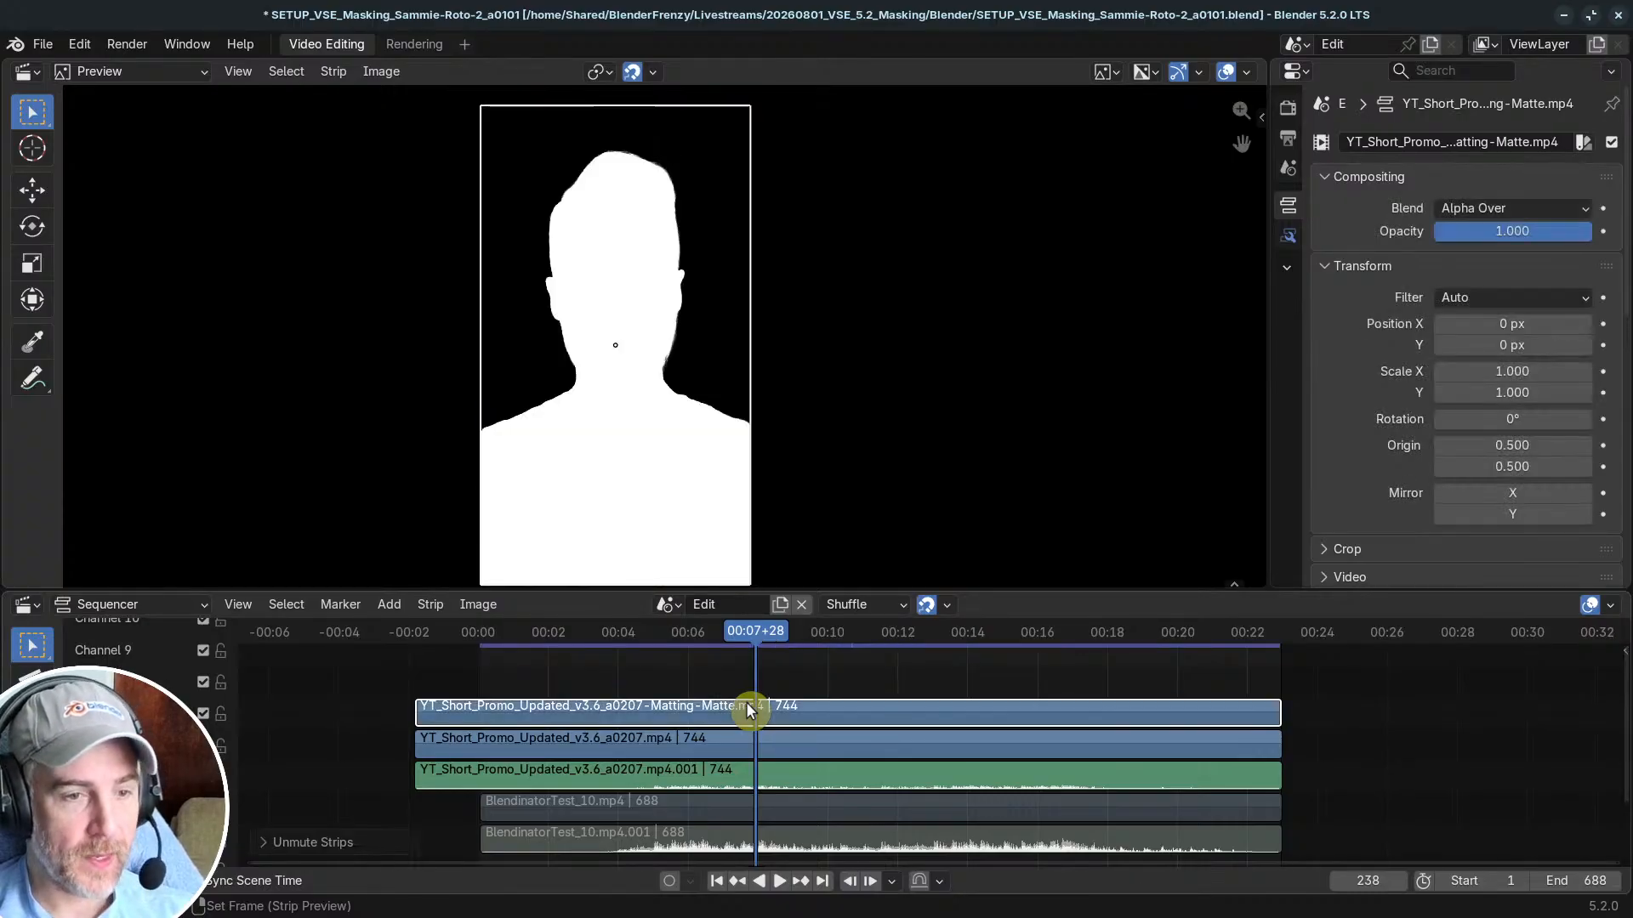
# Step: Scrub the matte between the opening warning and the head shots, examining the silhouette and the title bar area
pyautogui.scroll(2, 735, 694)
pyautogui.moveTo(730, 688); pyautogui.dragTo(1007, 718, button='middle')
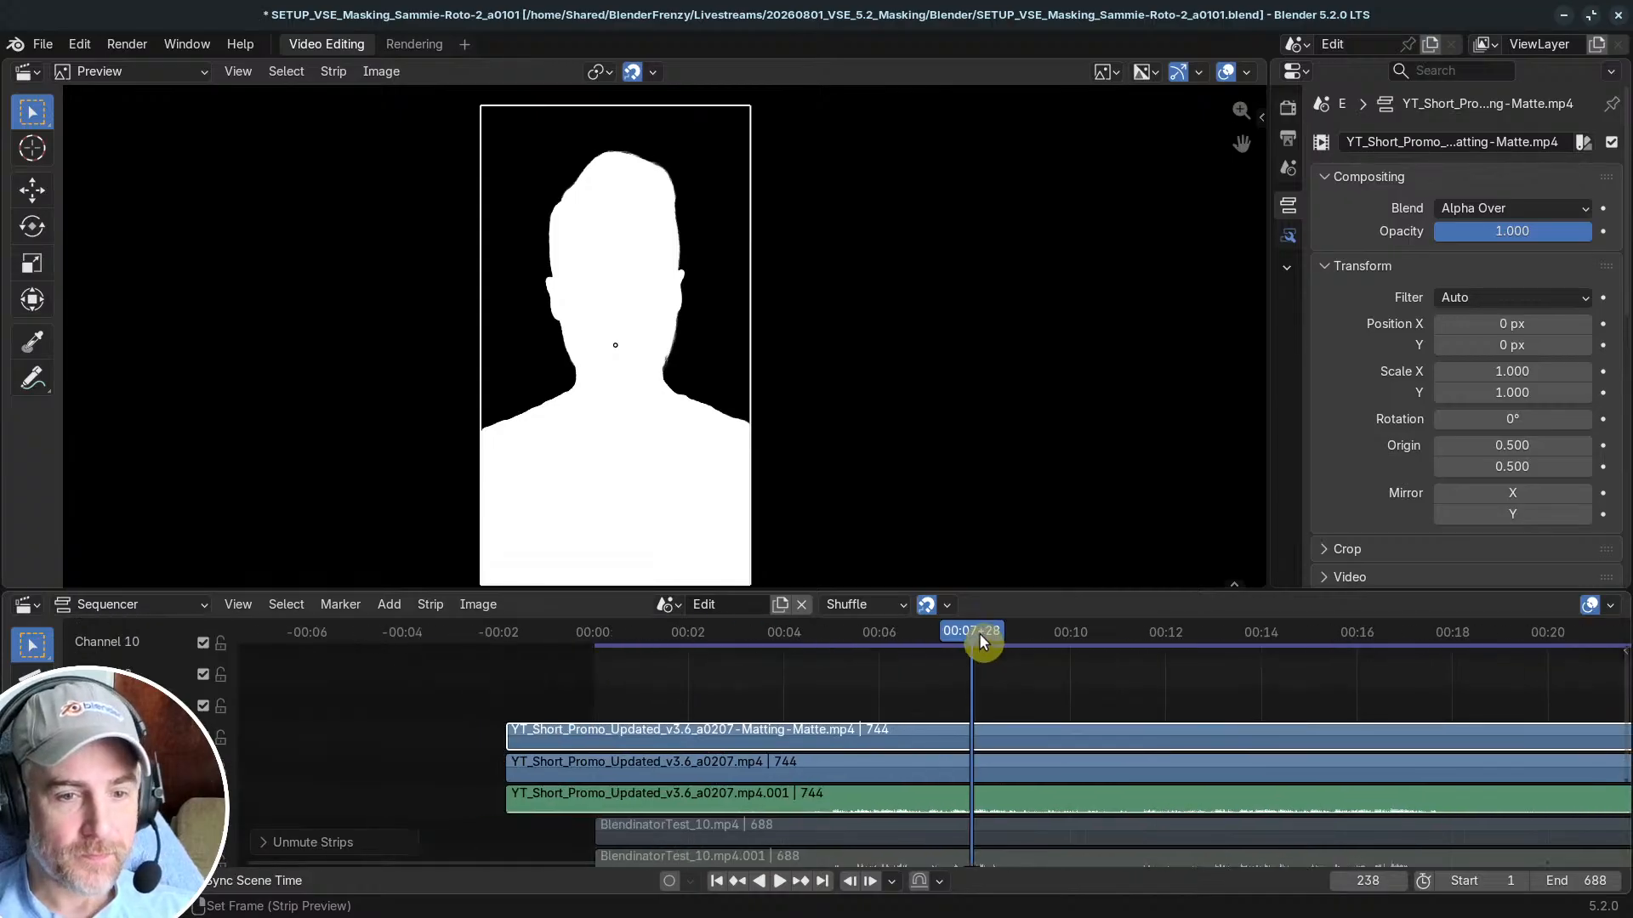
pyautogui.moveTo(978, 632); pyautogui.dragTo(817, 658)
pyautogui.scroll(4, 520, 487)
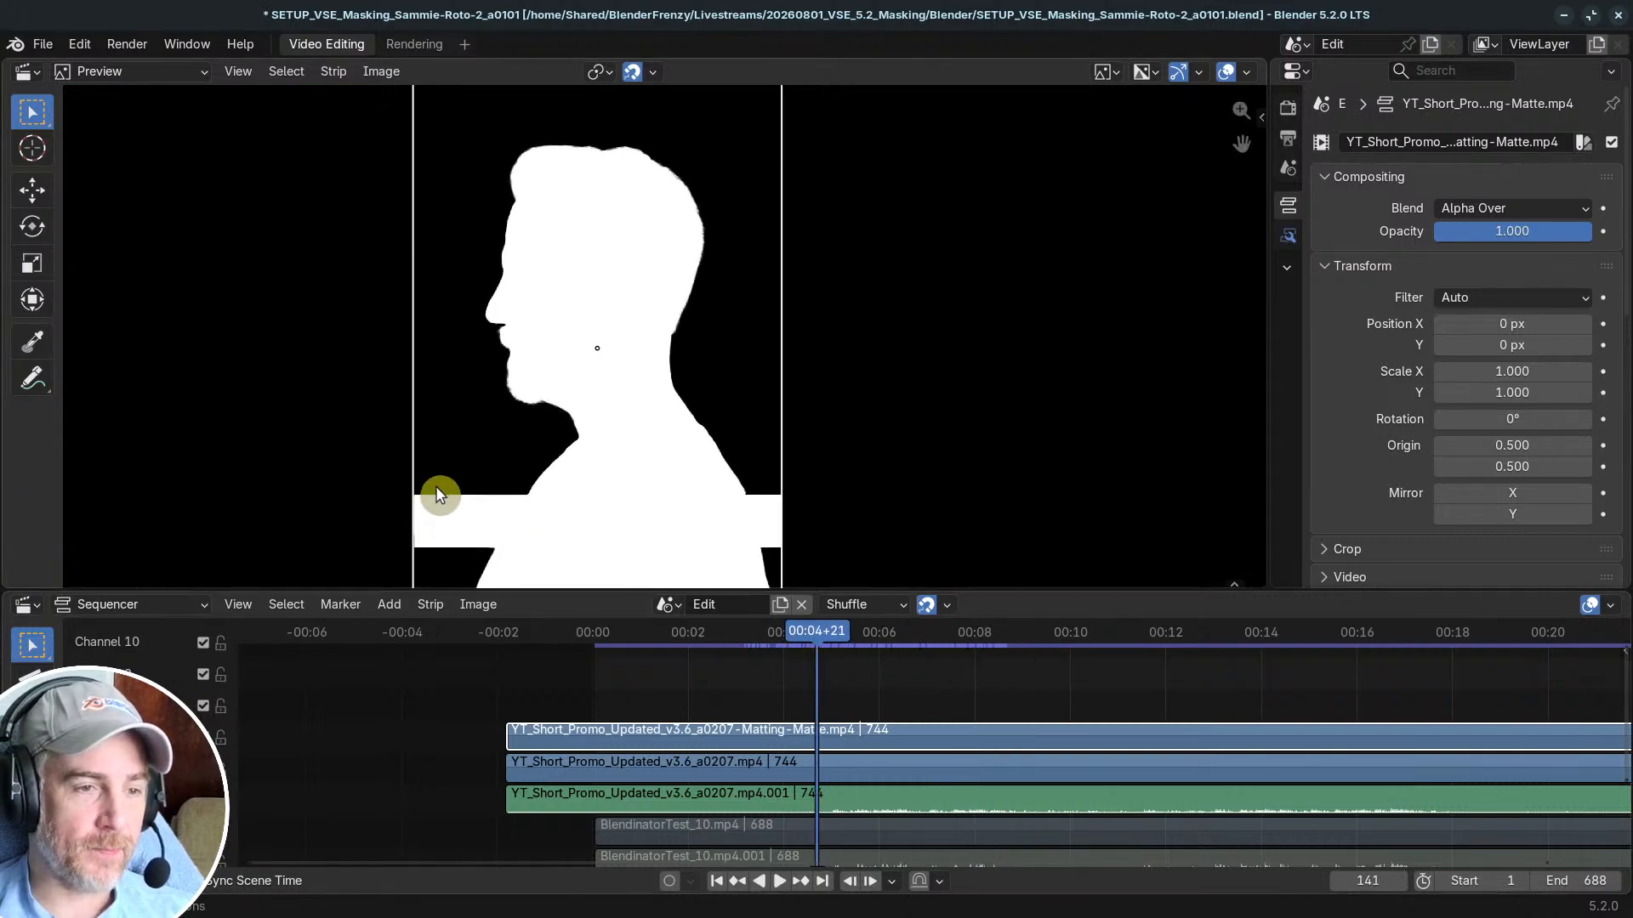
pyautogui.moveTo(525, 509); pyautogui.dragTo(547, 447, button='middle')
pyautogui.keyDown('shift'); pyautogui.rightClick(727, 759); pyautogui.keyUp('shift')
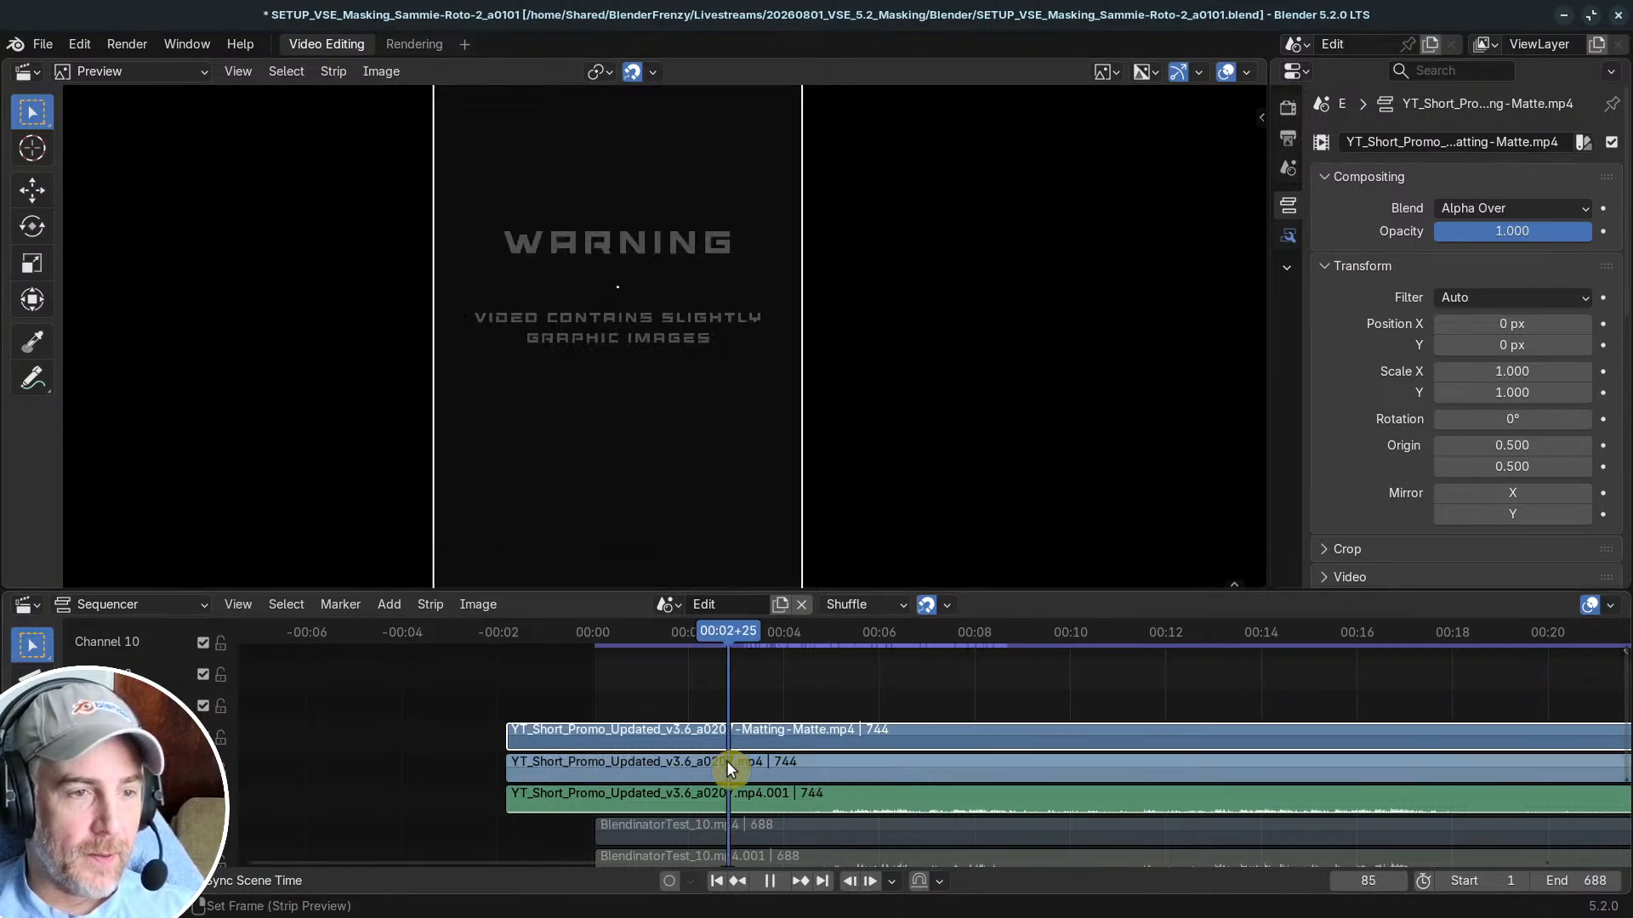
pyautogui.keyDown('shift'); pyautogui.moveTo(932, 767); pyautogui.dragTo(957, 768, button='right'); pyautogui.keyUp('shift')
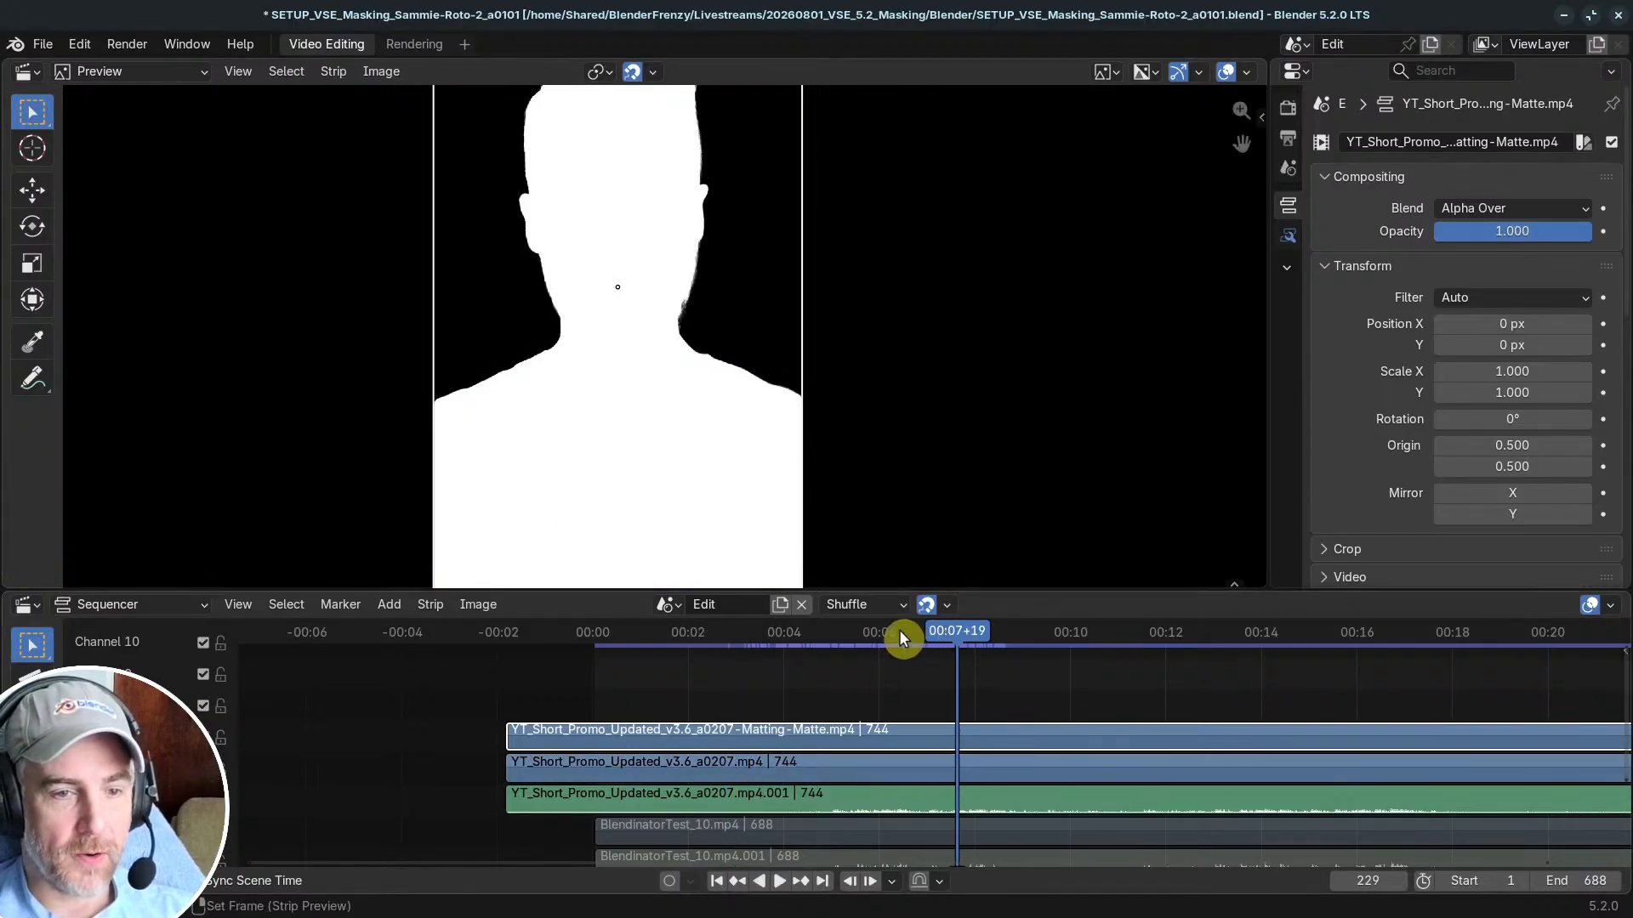
pyautogui.moveTo(899, 638); pyautogui.dragTo(957, 648)
pyautogui.scroll(-2, 819, 707)
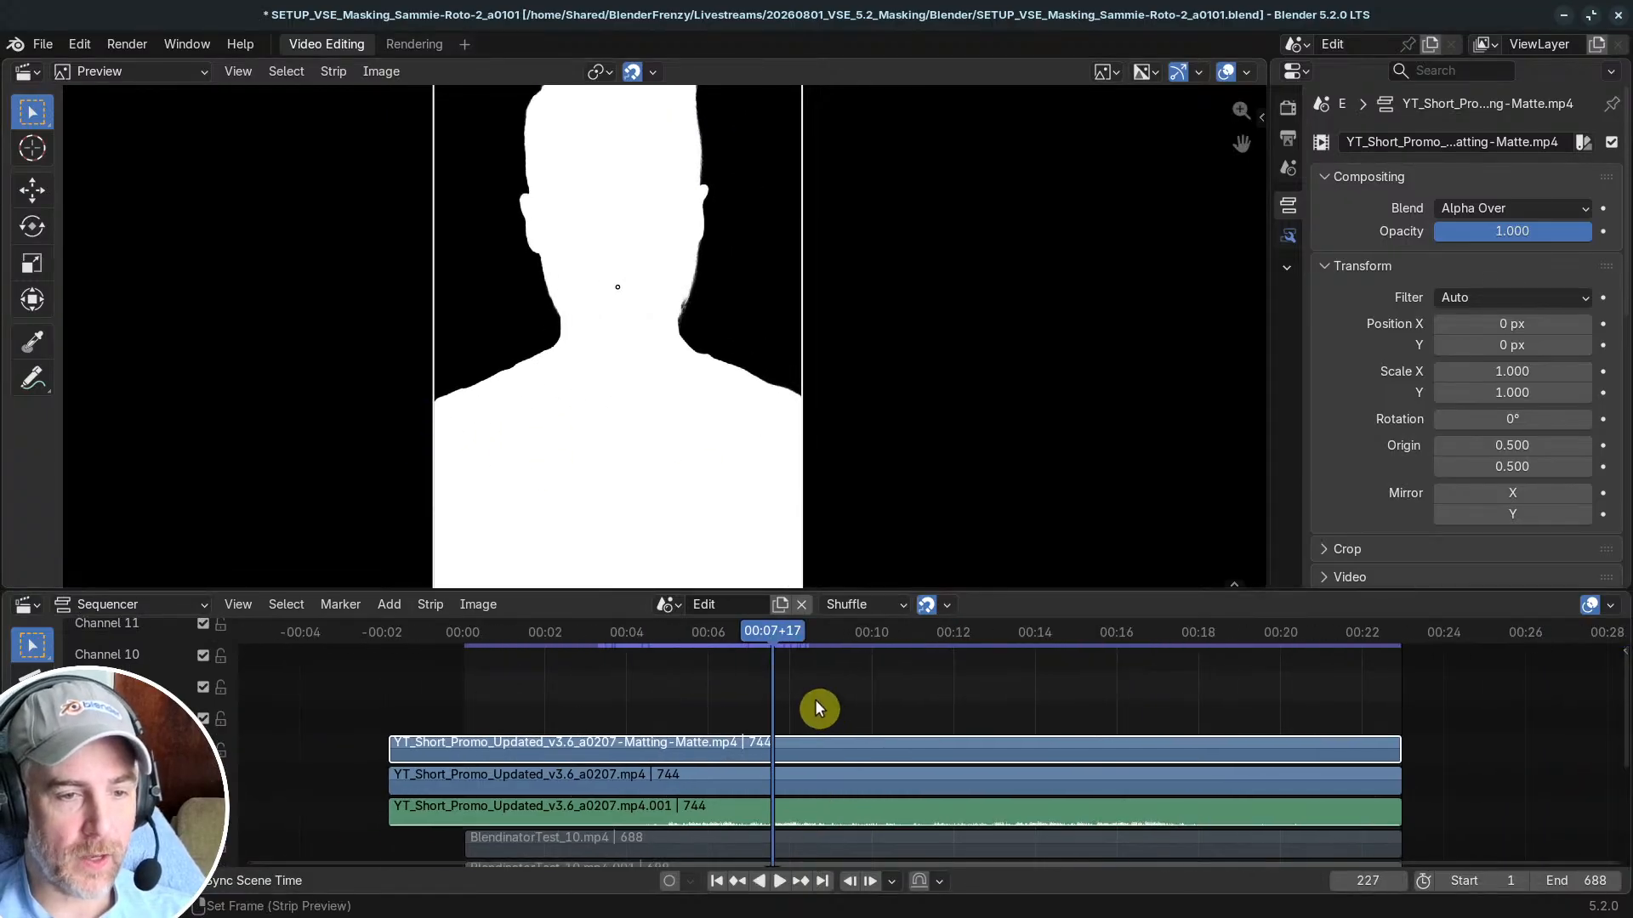
pyautogui.scroll(-3, 671, 354)
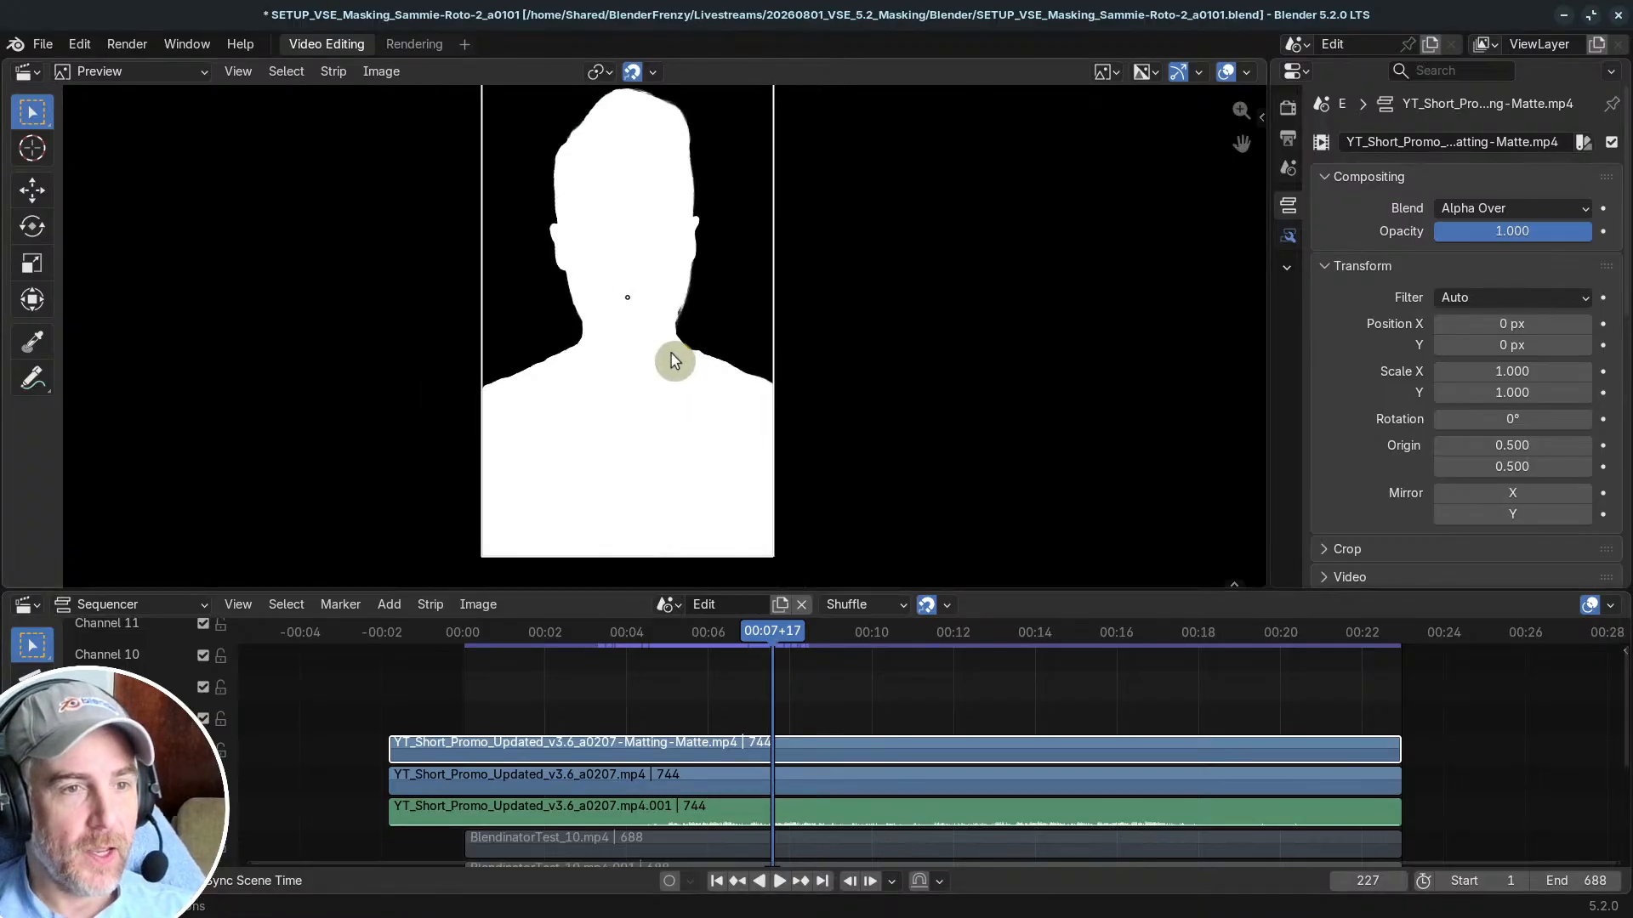
# Step: Move the playhead to frame 288 and examine the matte's fine hair edges up close
pyautogui.moveTo(672, 352); pyautogui.dragTo(685, 469, button='middle')
pyautogui.scroll(4, 693, 455)
pyautogui.scroll(2, 695, 459)
pyautogui.moveTo(807, 635); pyautogui.dragTo(856, 633)
pyautogui.scroll(4, 767, 191)
pyautogui.scroll(3, 767, 192)
pyautogui.moveTo(767, 192); pyautogui.dragTo(755, 399, button='middle')
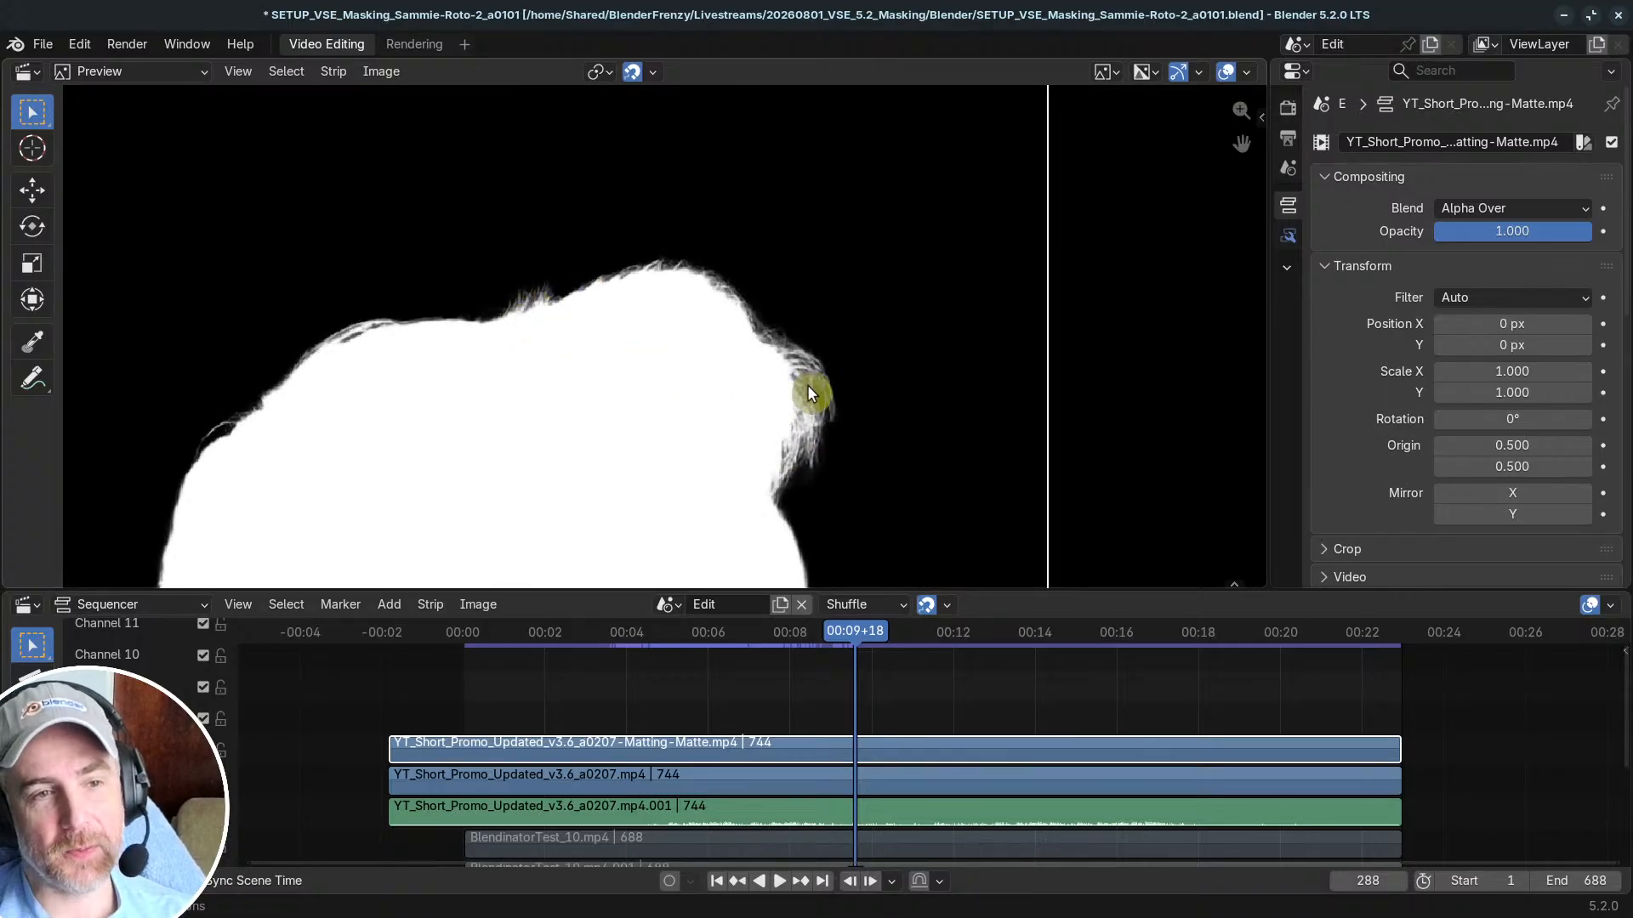
pyautogui.scroll(-1, 808, 387)
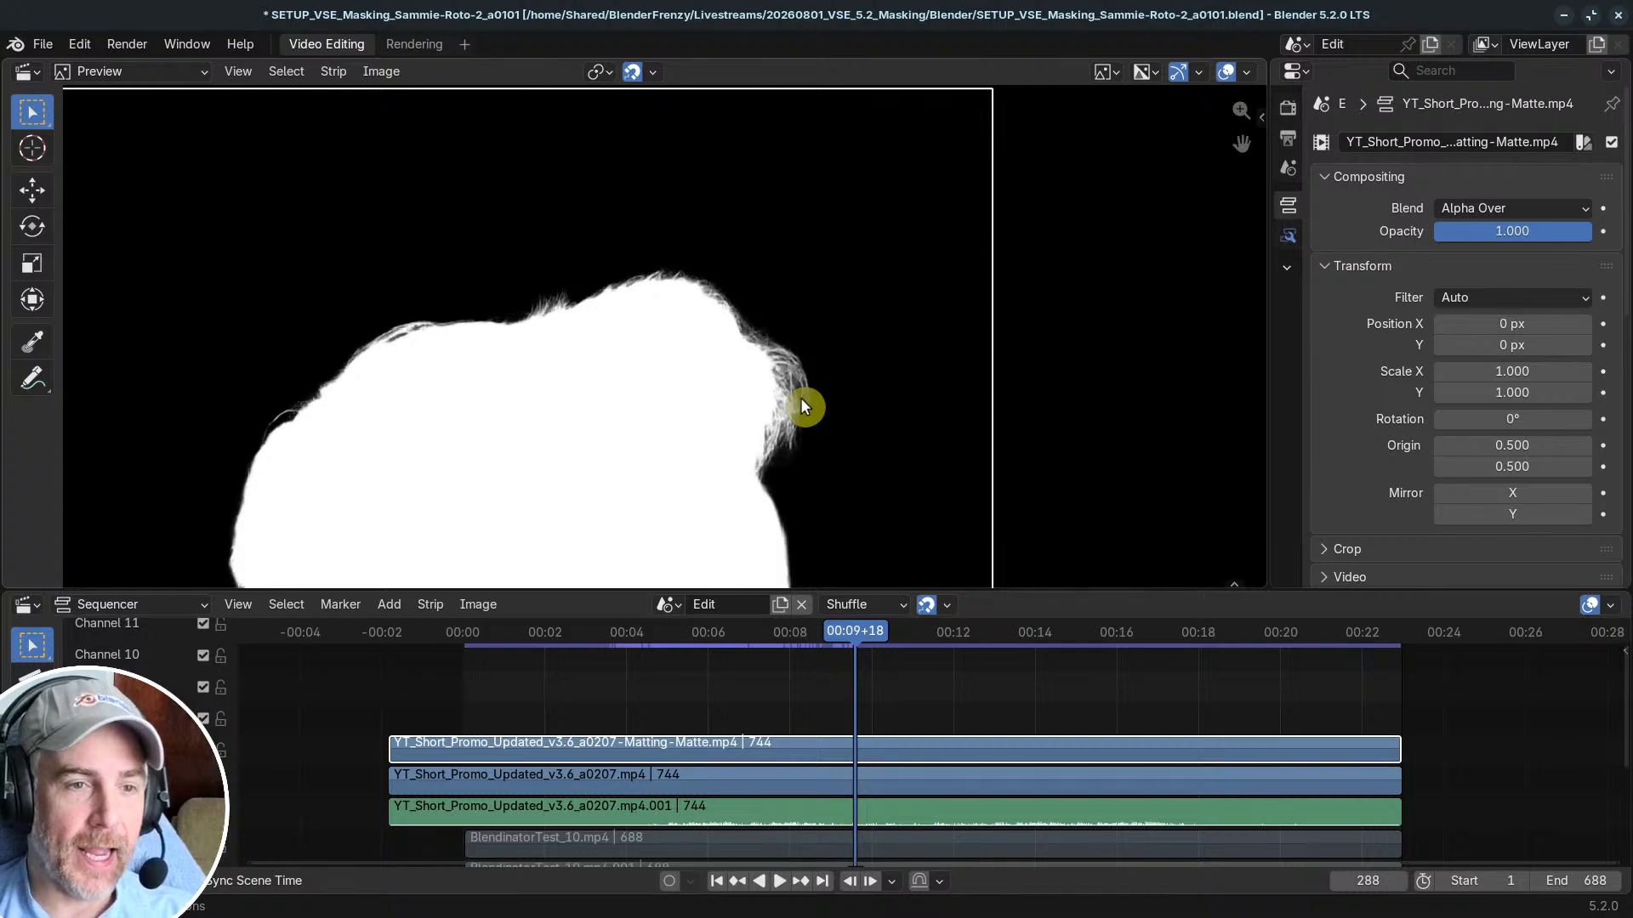
pyautogui.scroll(-2, 925, 400)
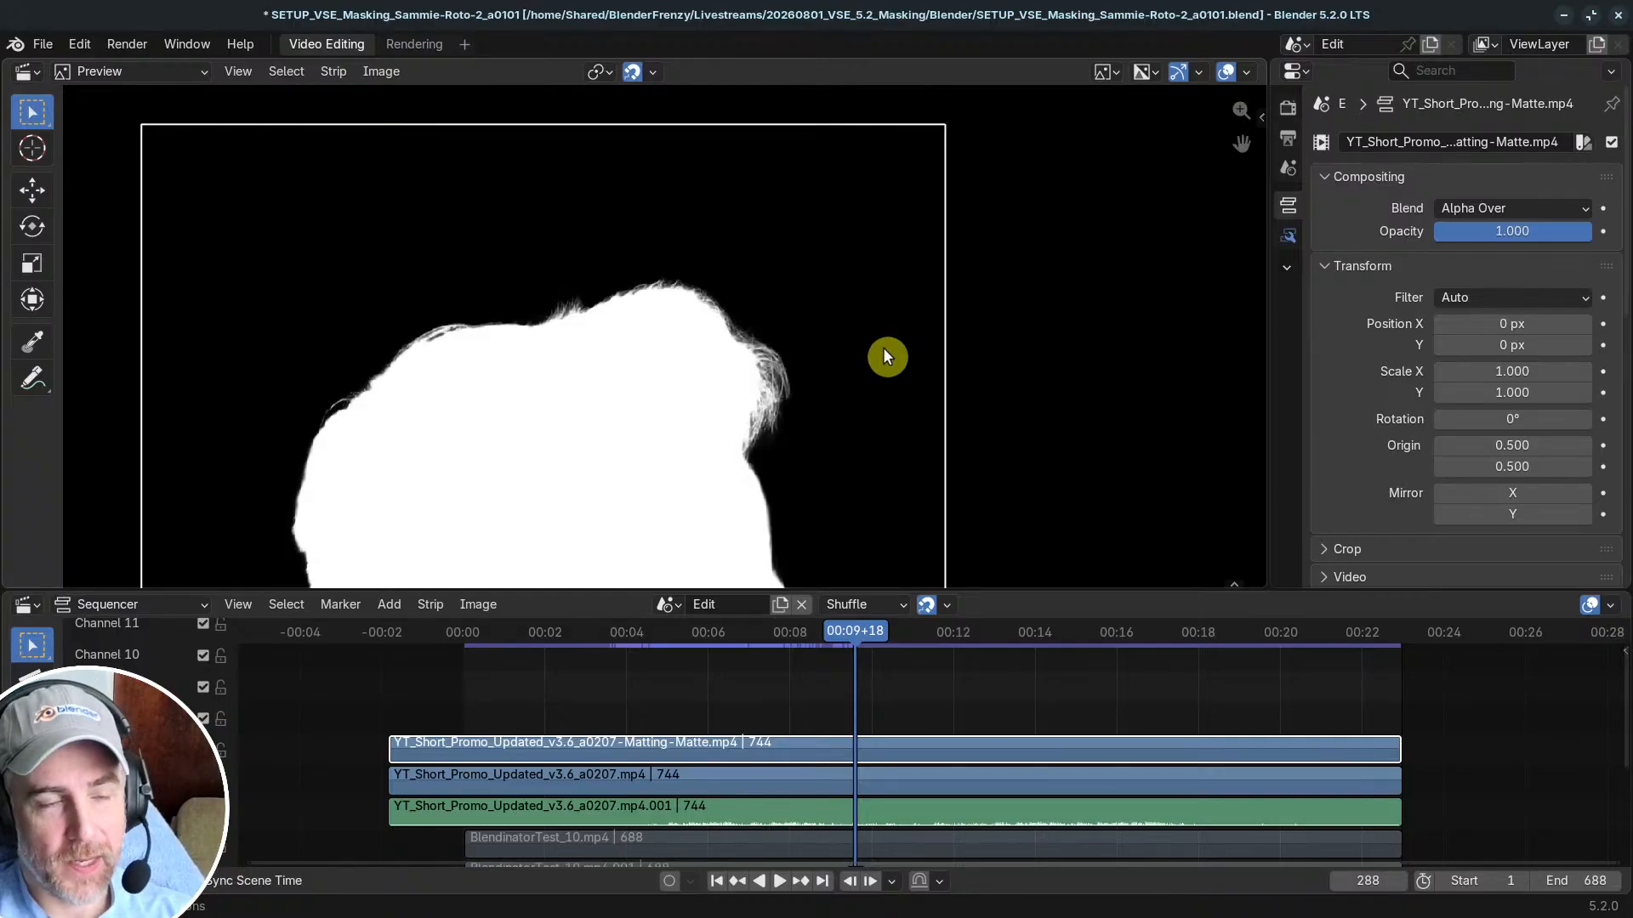
# Step: Examine the matte's edges up close around the hair, face profile and beard at frame 288
pyautogui.scroll(3, 829, 357)
pyautogui.moveTo(804, 383); pyautogui.dragTo(622, 111, button='middle')
pyautogui.scroll(2, 614, 328)
pyautogui.moveTo(614, 328); pyautogui.dragTo(557, 403, button='middle')
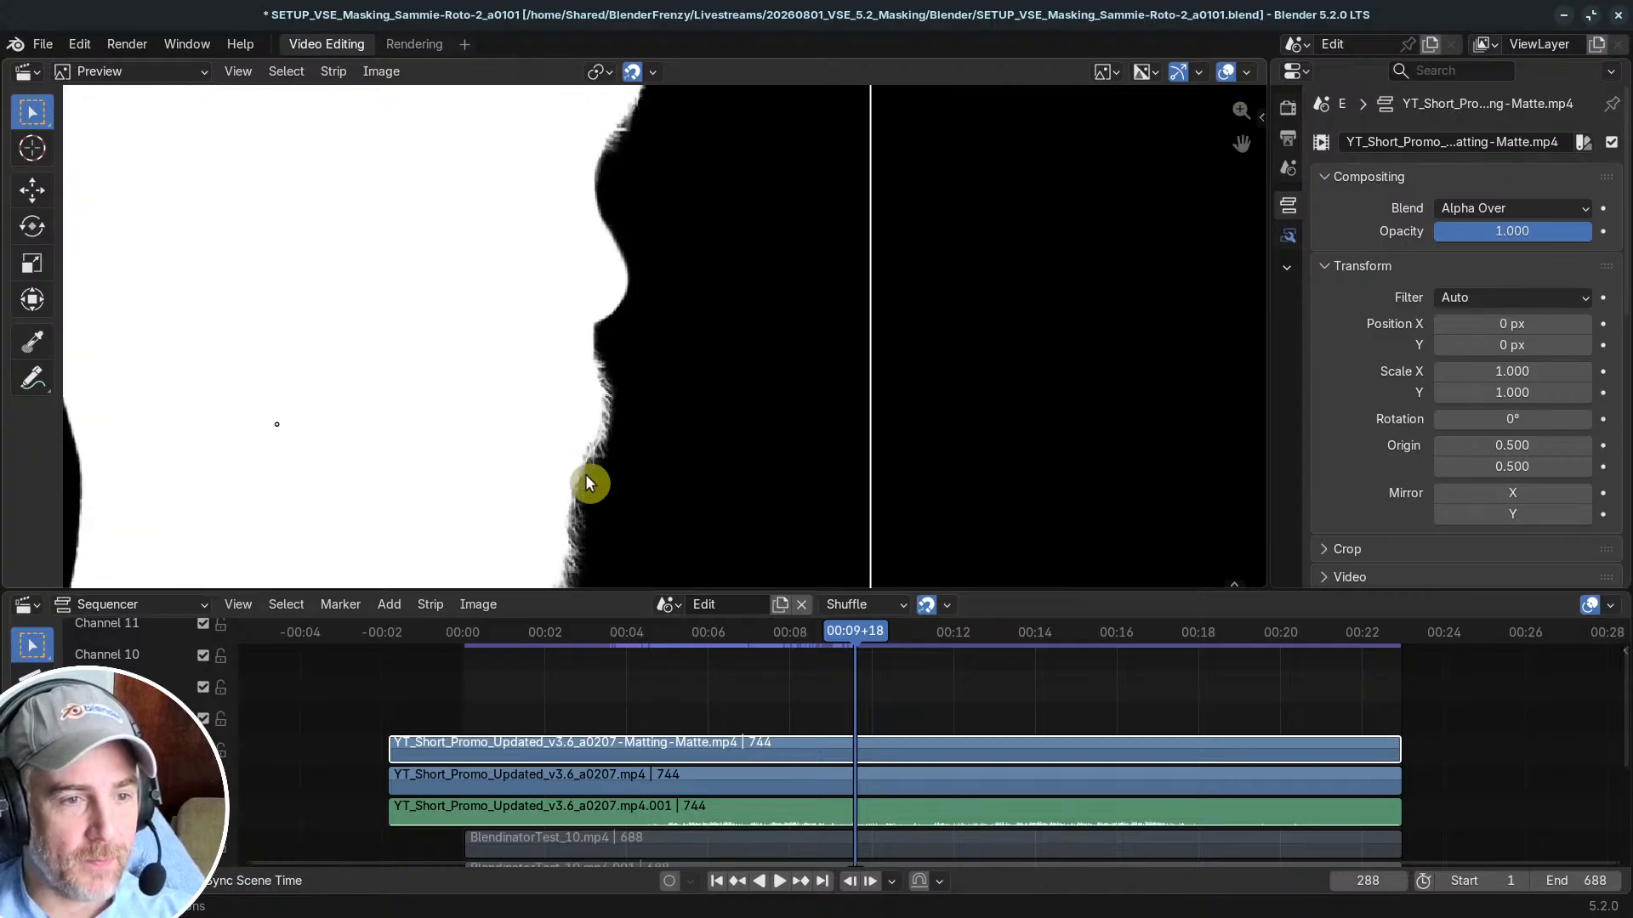
pyautogui.moveTo(587, 479); pyautogui.dragTo(676, 269, button='middle')
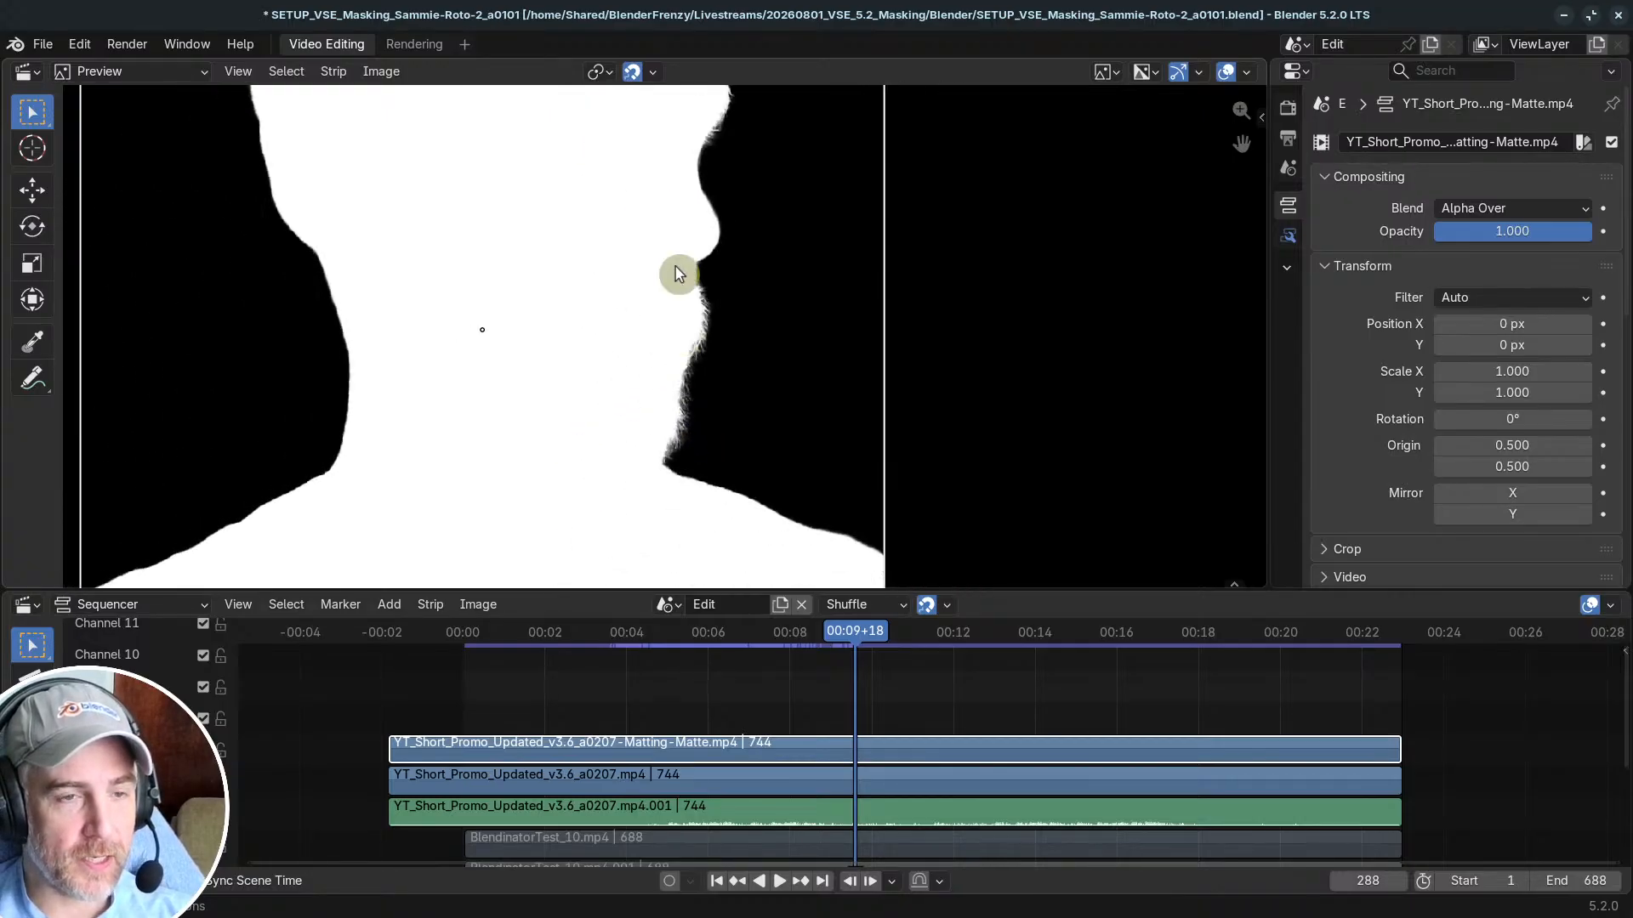
pyautogui.scroll(-3, 678, 273)
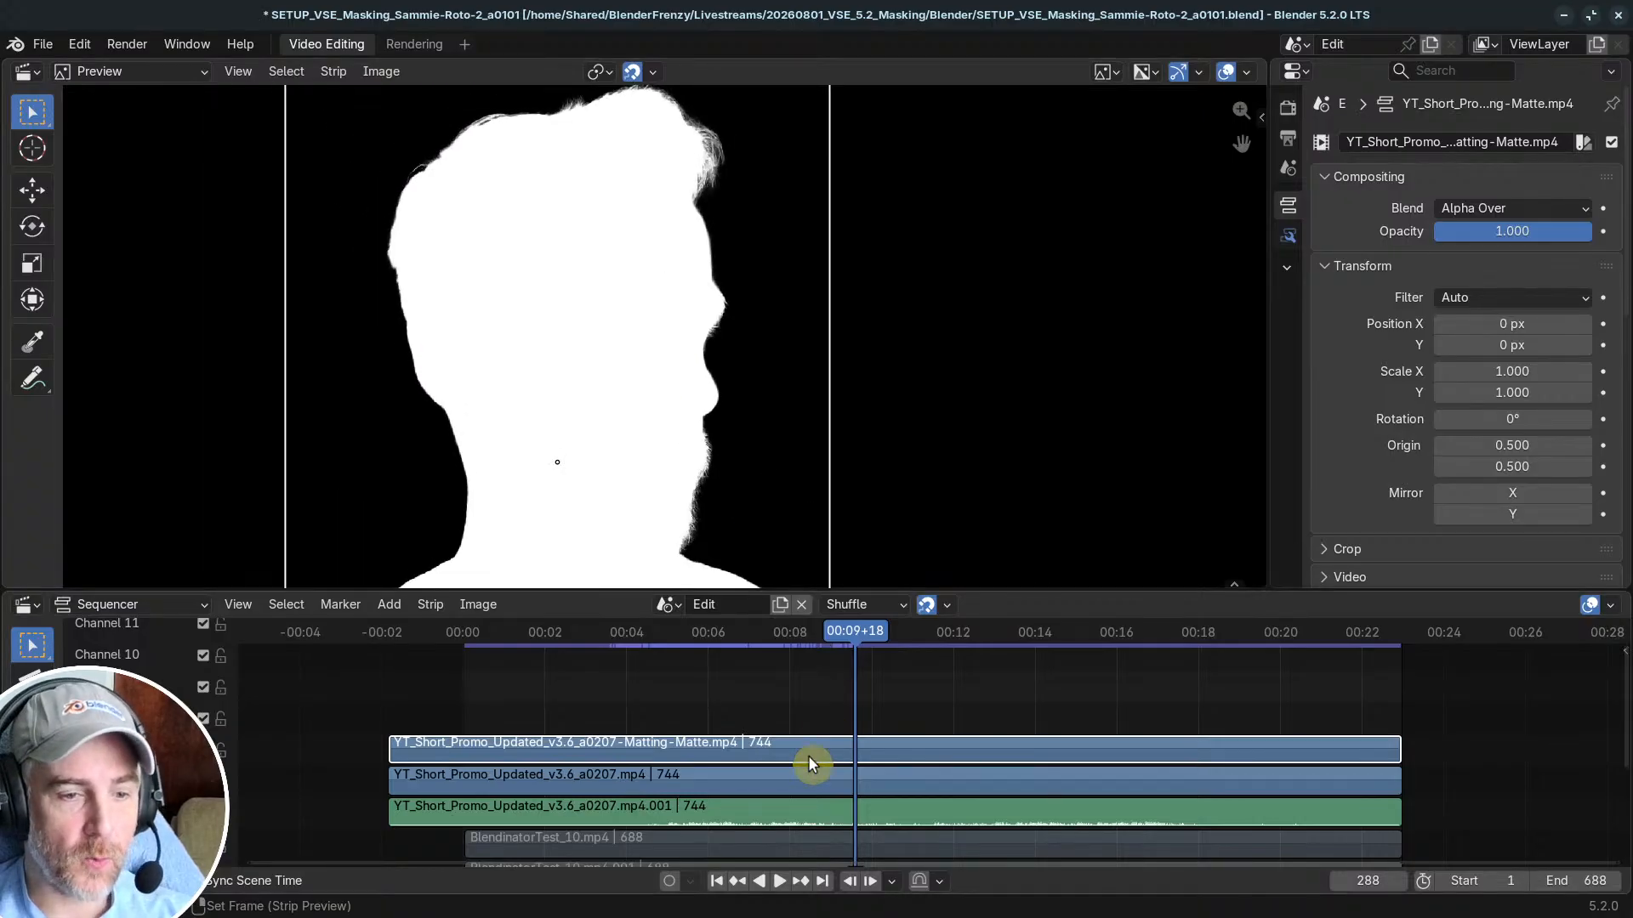
# Step: Mute the matte strip, enable viewport display of the promo video's Mask modifier, and scrub the cutout back to frame 140
pyautogui.press('h')
pyautogui.click(795, 781)
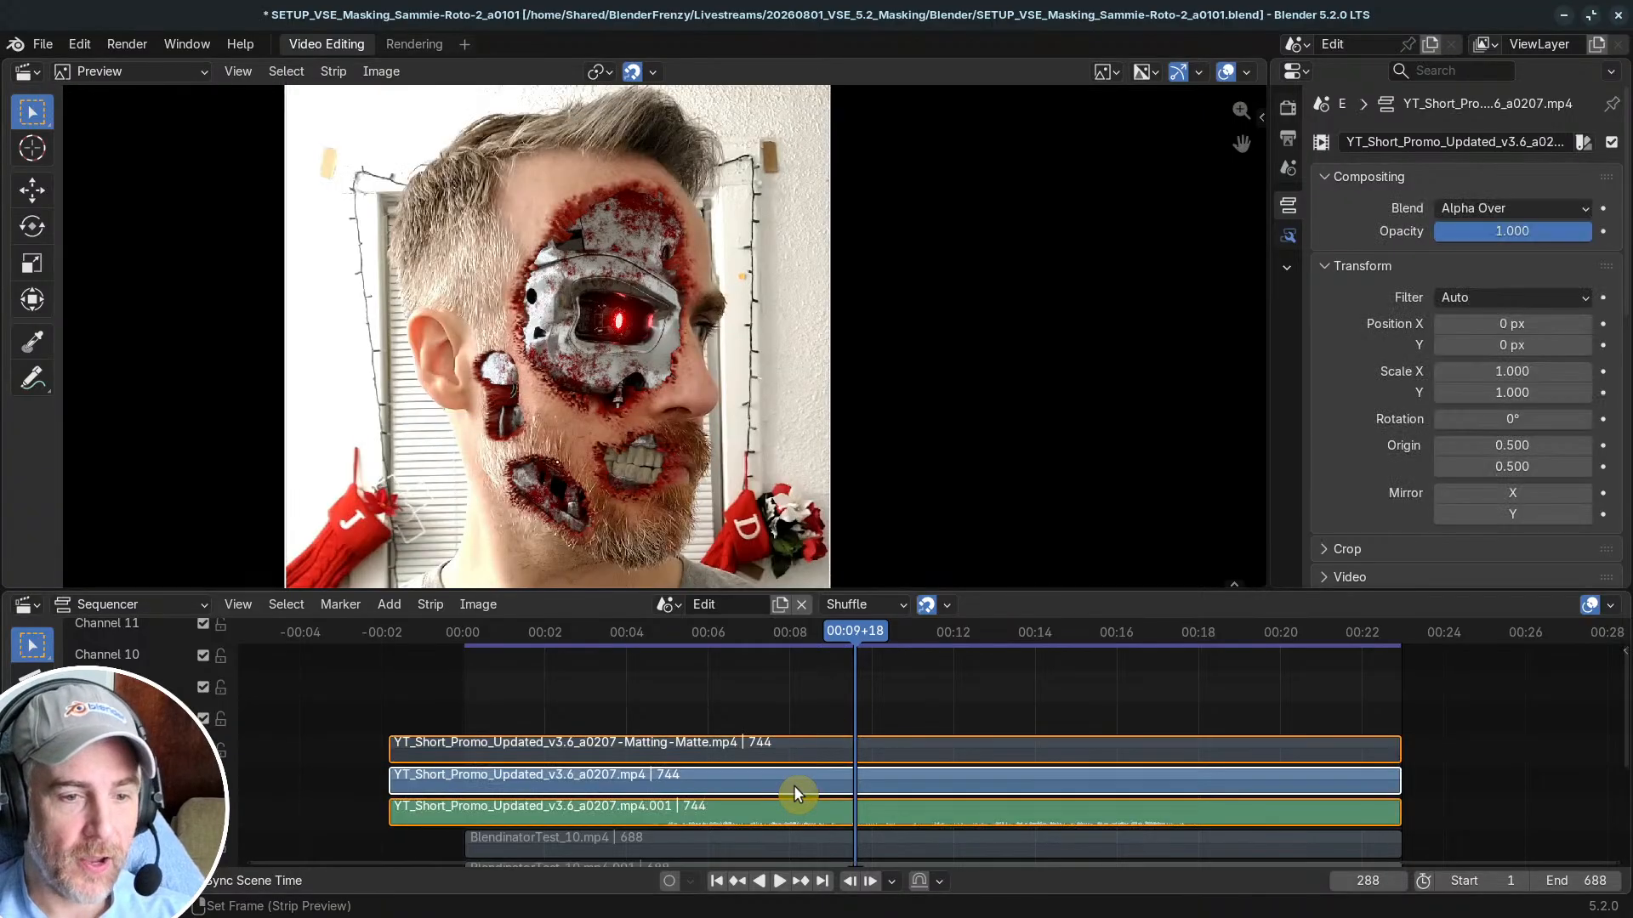
pyautogui.click(1289, 235)
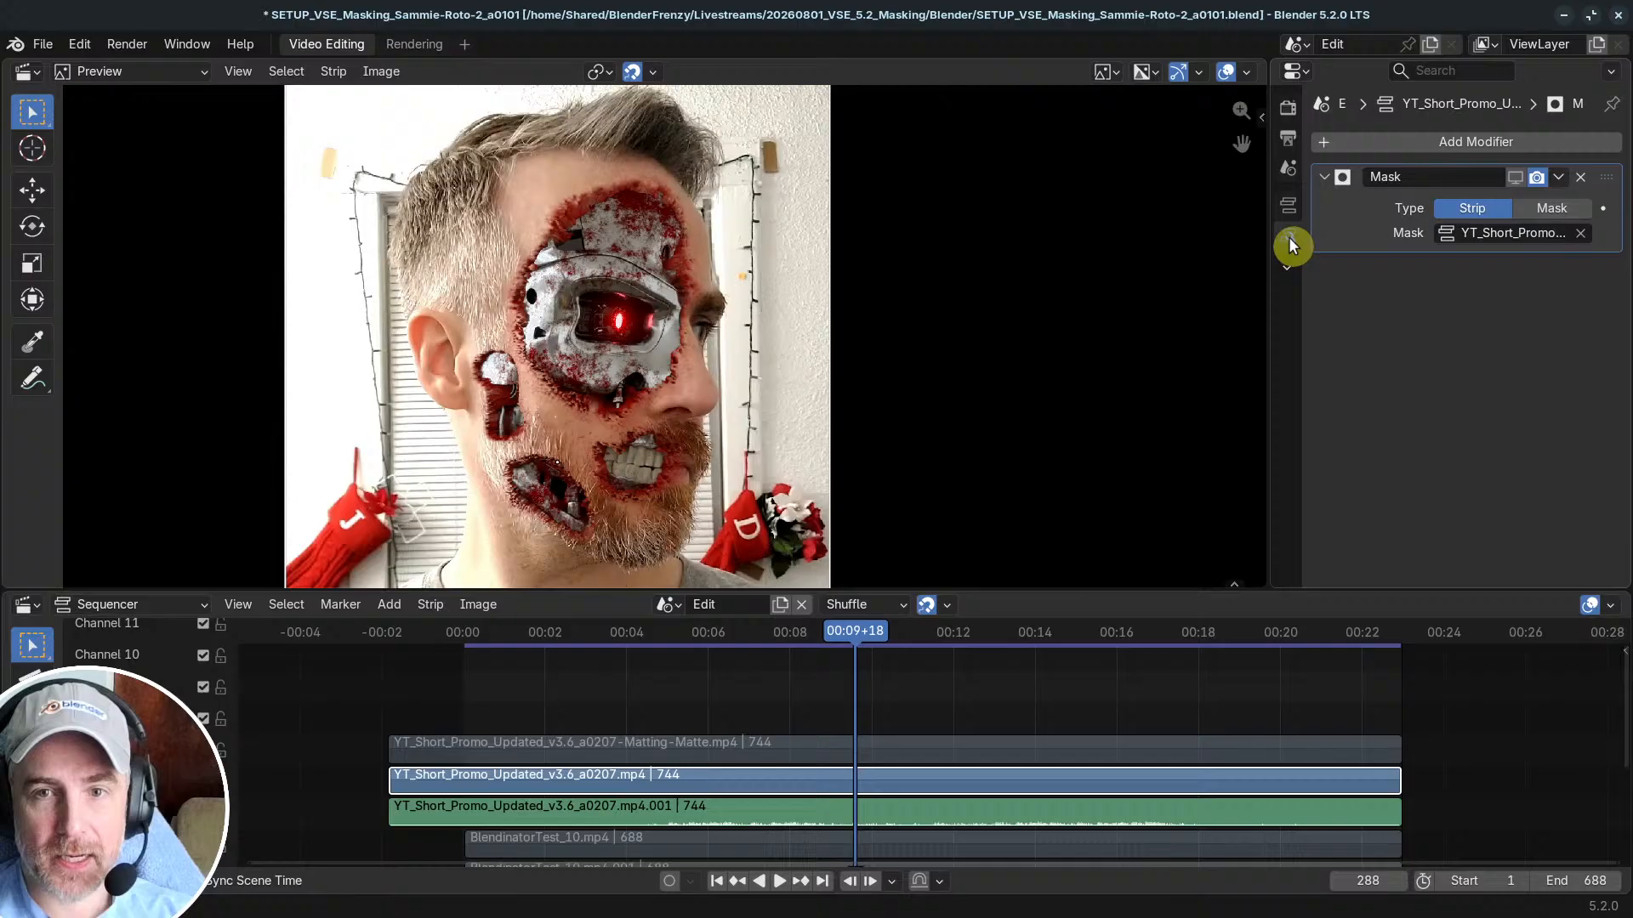
pyautogui.click(1515, 178)
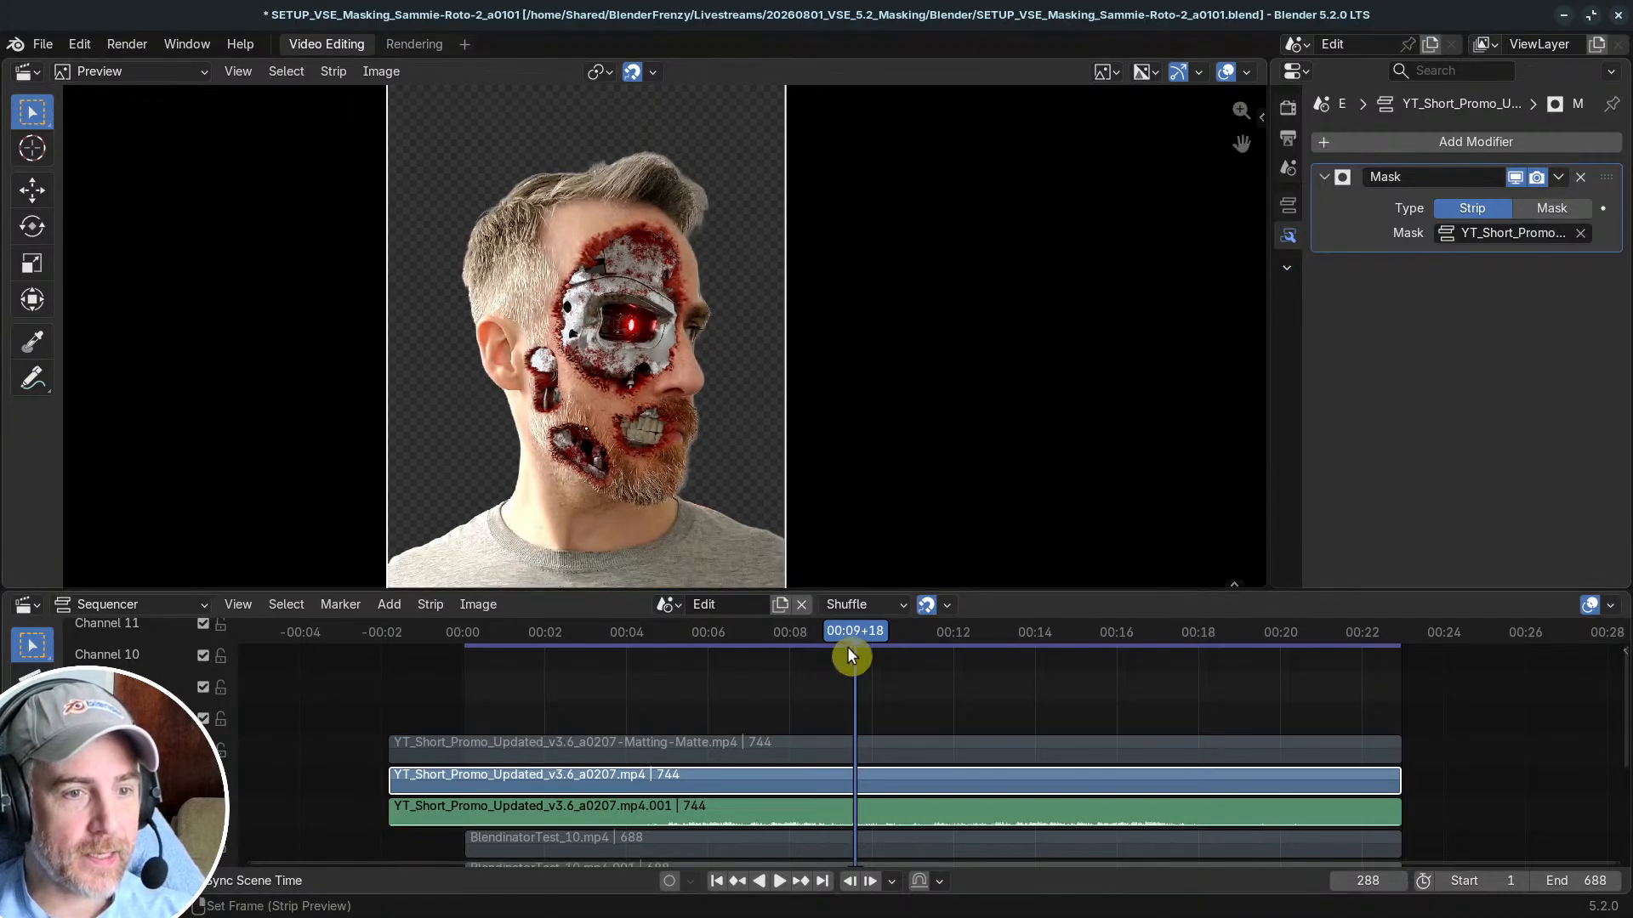
pyautogui.moveTo(854, 636); pyautogui.dragTo(677, 633)
pyautogui.moveTo(797, 738); pyautogui.dragTo(758, 672, button='middle')
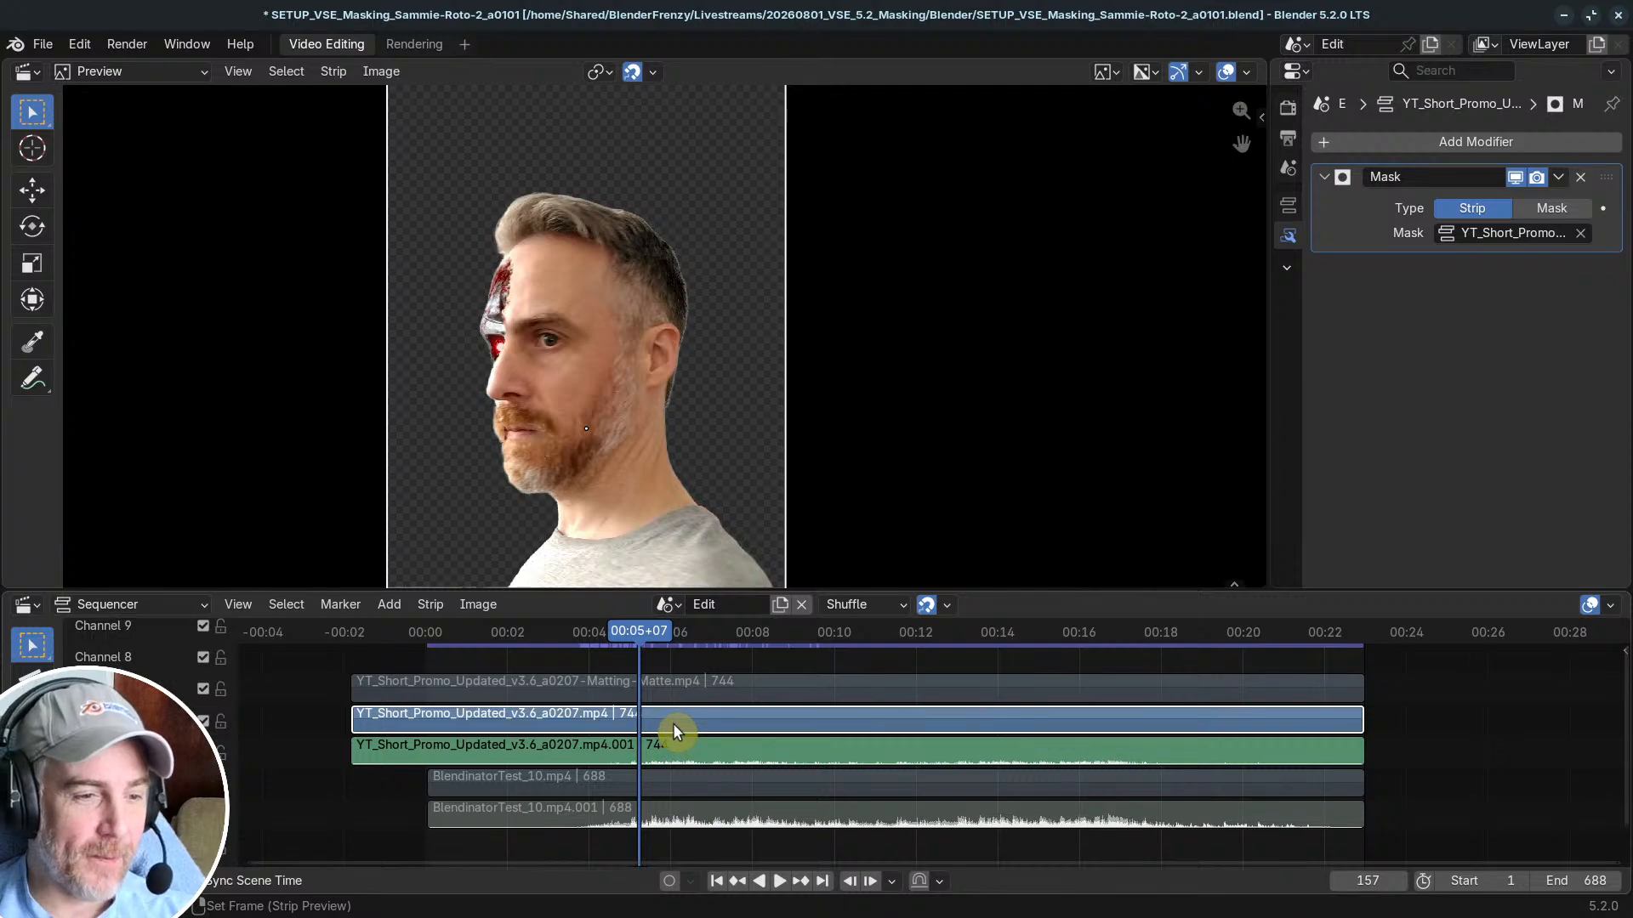
pyautogui.click(618, 790)
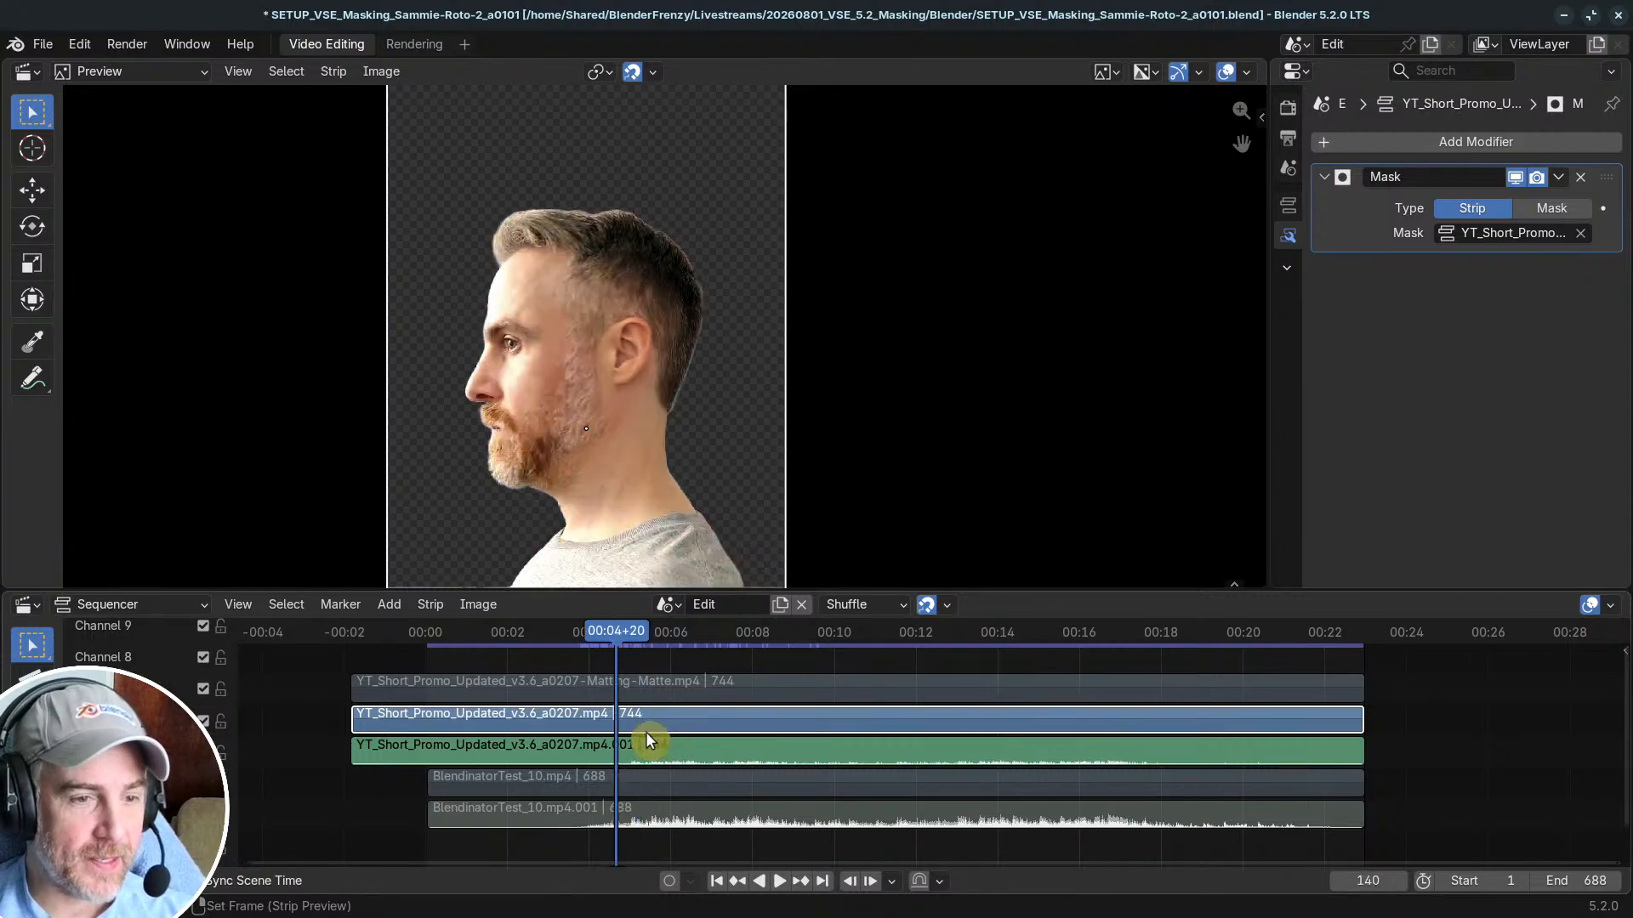
# Step: Mute the promo video, unmute the BlendinatorTest_10.mp4 video strip, and keep the YT_Short_Promo_Updated_v3.6_a0207.mp4.001 audio unmuted
pyautogui.click(641, 749)
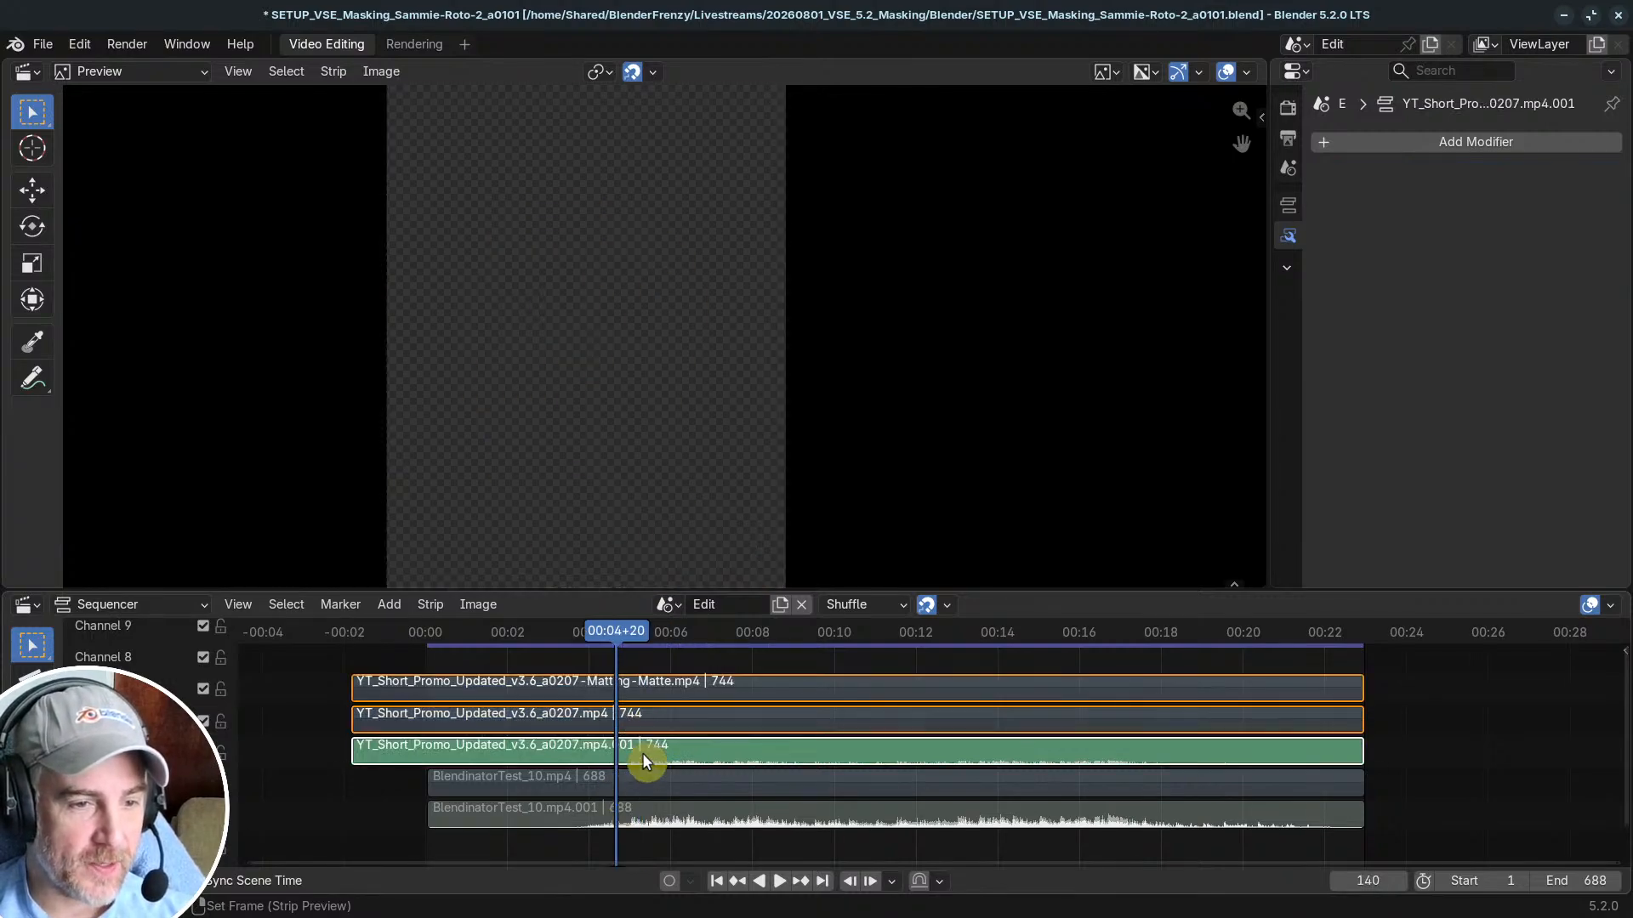
pyautogui.press('h')
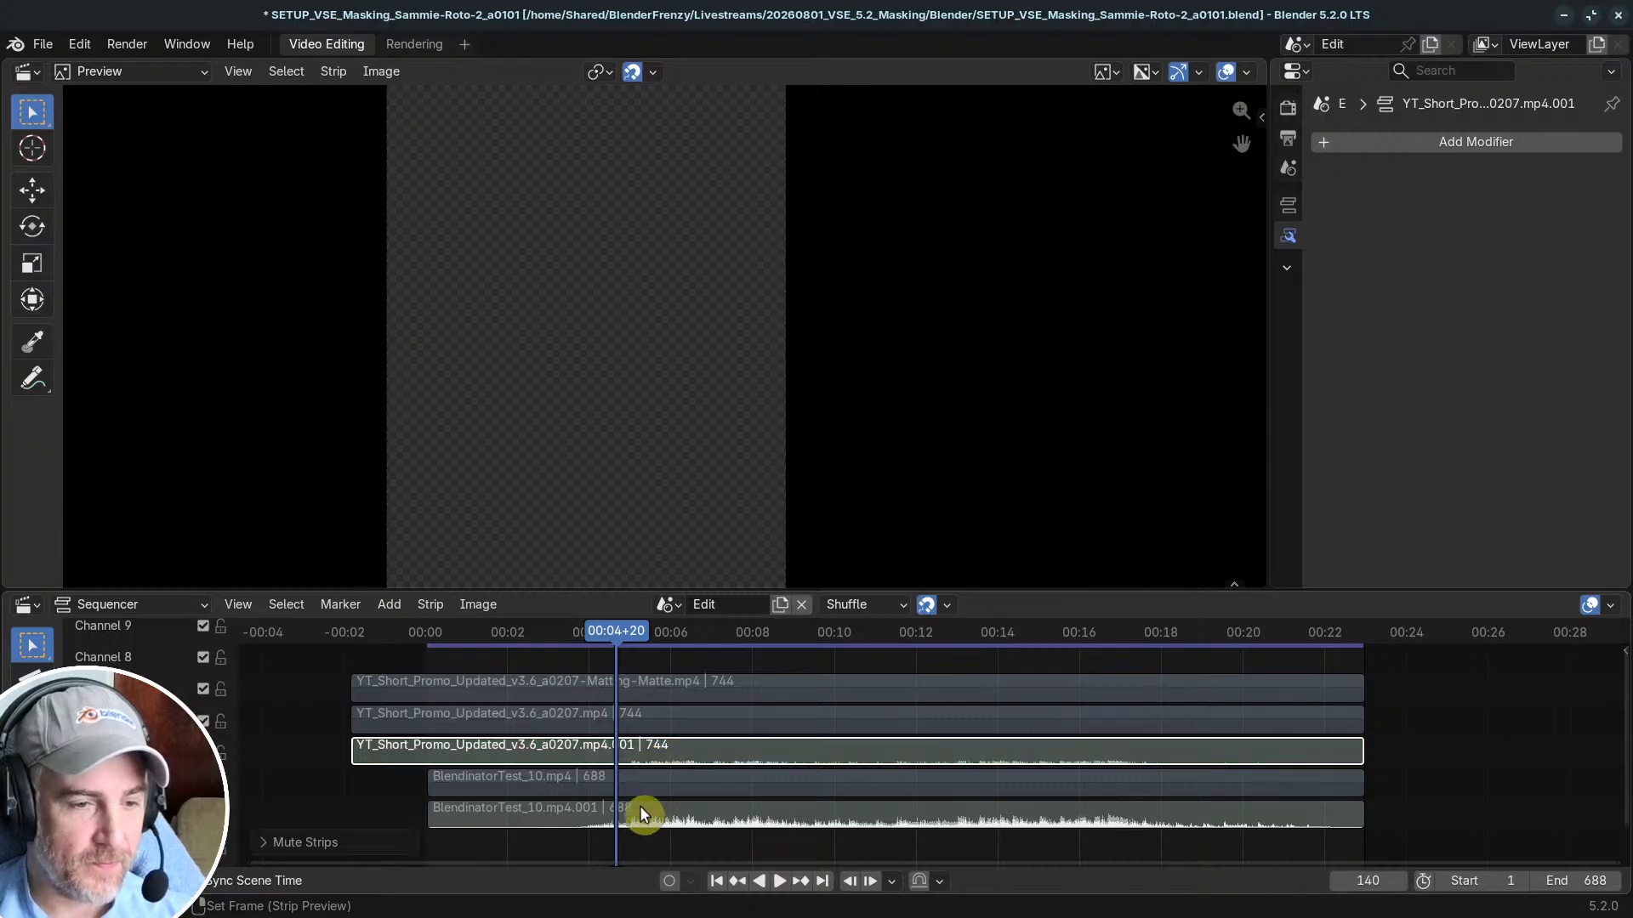
pyautogui.keyDown('alt'); pyautogui.click(639, 782); pyautogui.keyUp('alt')
pyautogui.hotkey('alt', 'h')
pyautogui.click(648, 748)
pyautogui.click(648, 748)
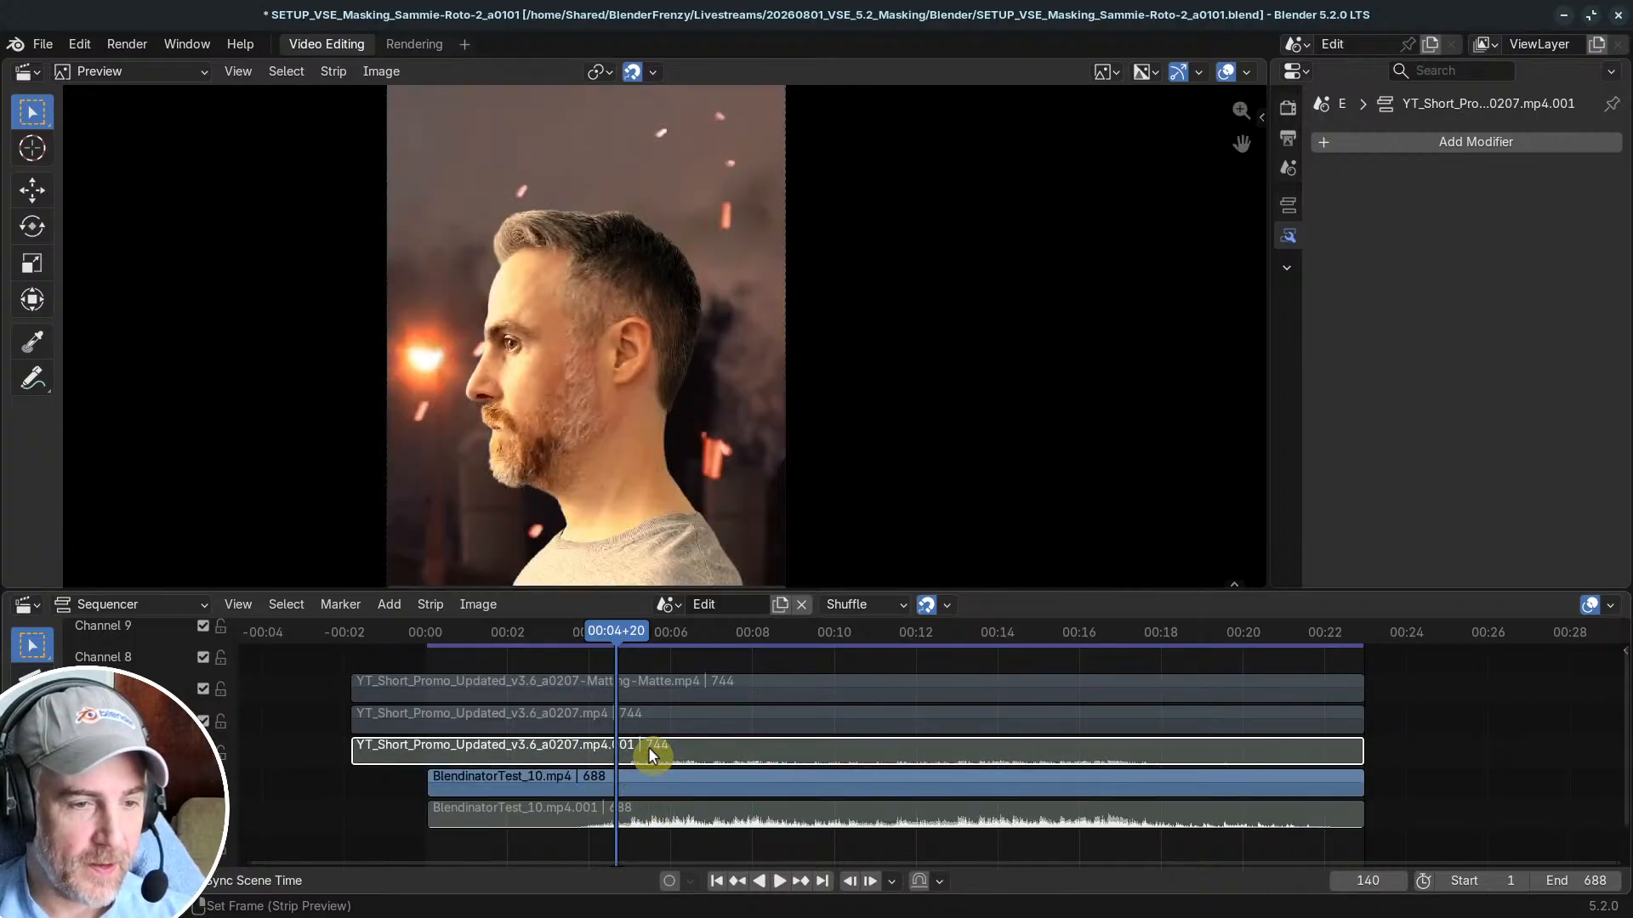
pyautogui.hotkey('alt', 'h')
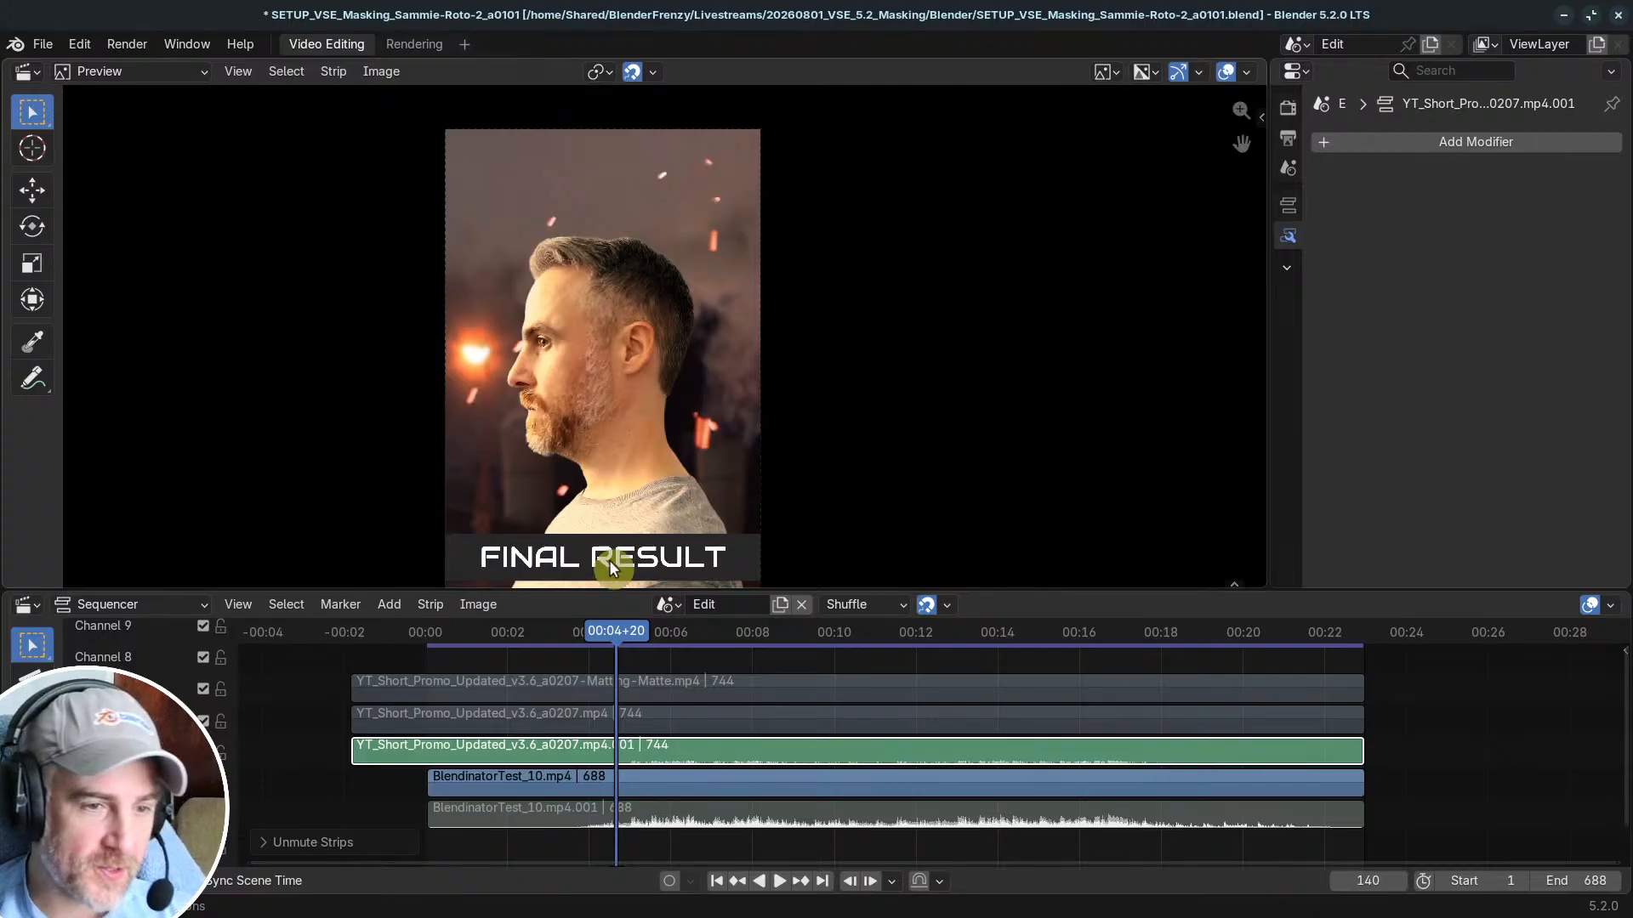
# Step: Play the finished BlendinatorTest_10.mp4 composite from the start, skipping ahead into the FINAL RESULT section
pyautogui.scroll(-1, 611, 563)
pyautogui.scroll(-1, 614, 643)
pyautogui.moveTo(648, 638); pyautogui.dragTo(472, 641)
pyautogui.press('space')
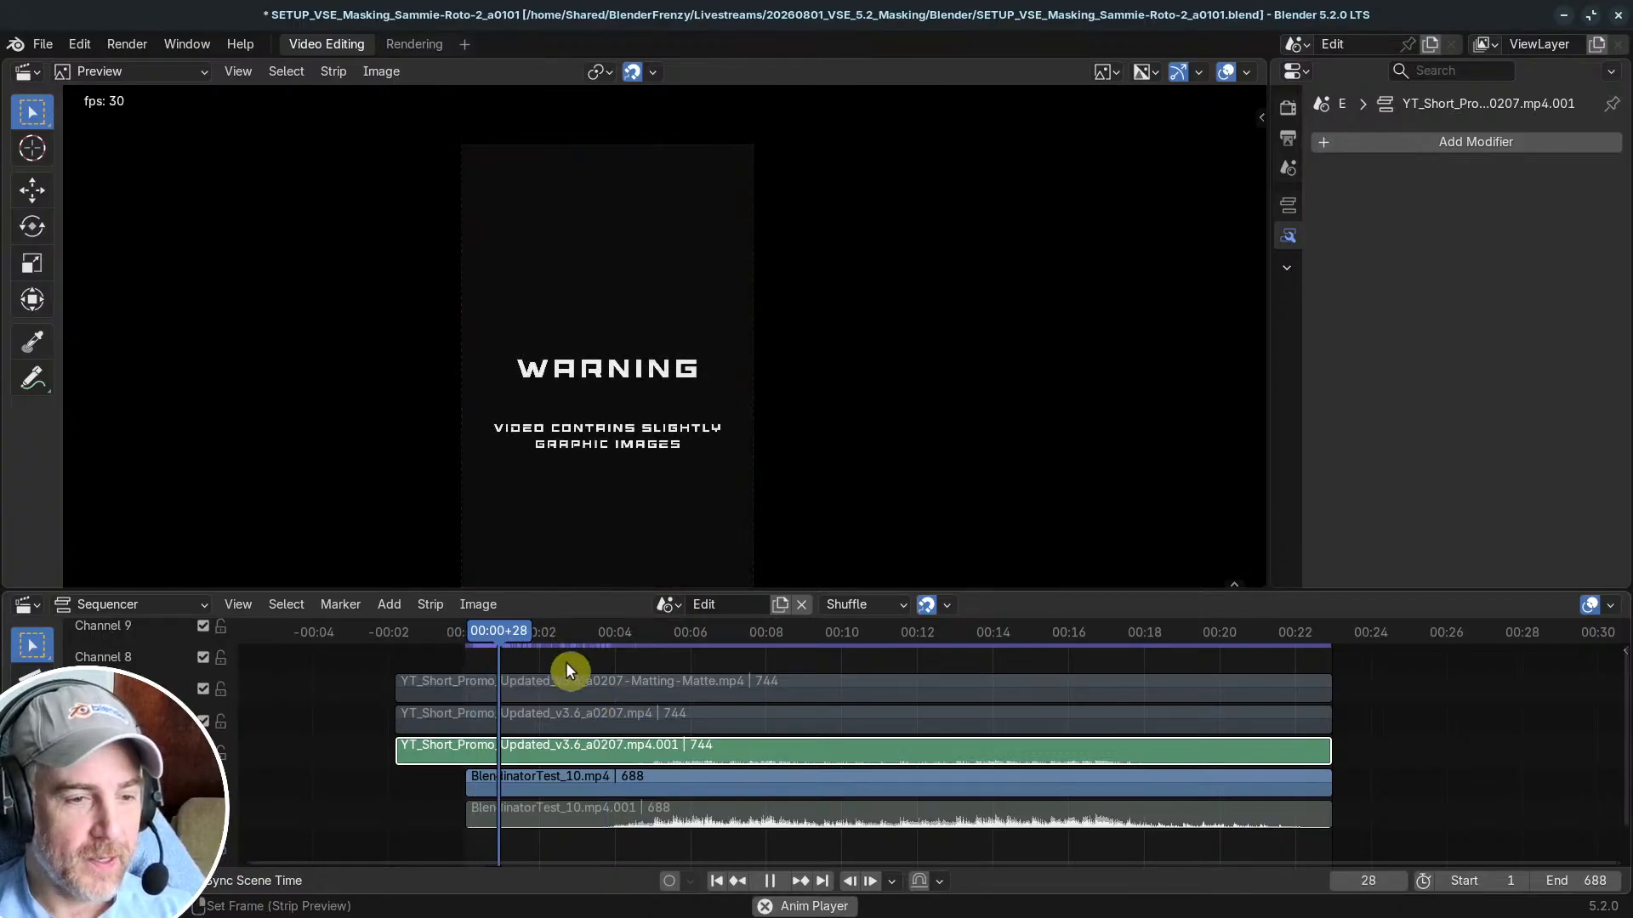
pyautogui.click(571, 637)
pyautogui.moveTo(737, 728); pyautogui.dragTo(670, 736, button='middle')
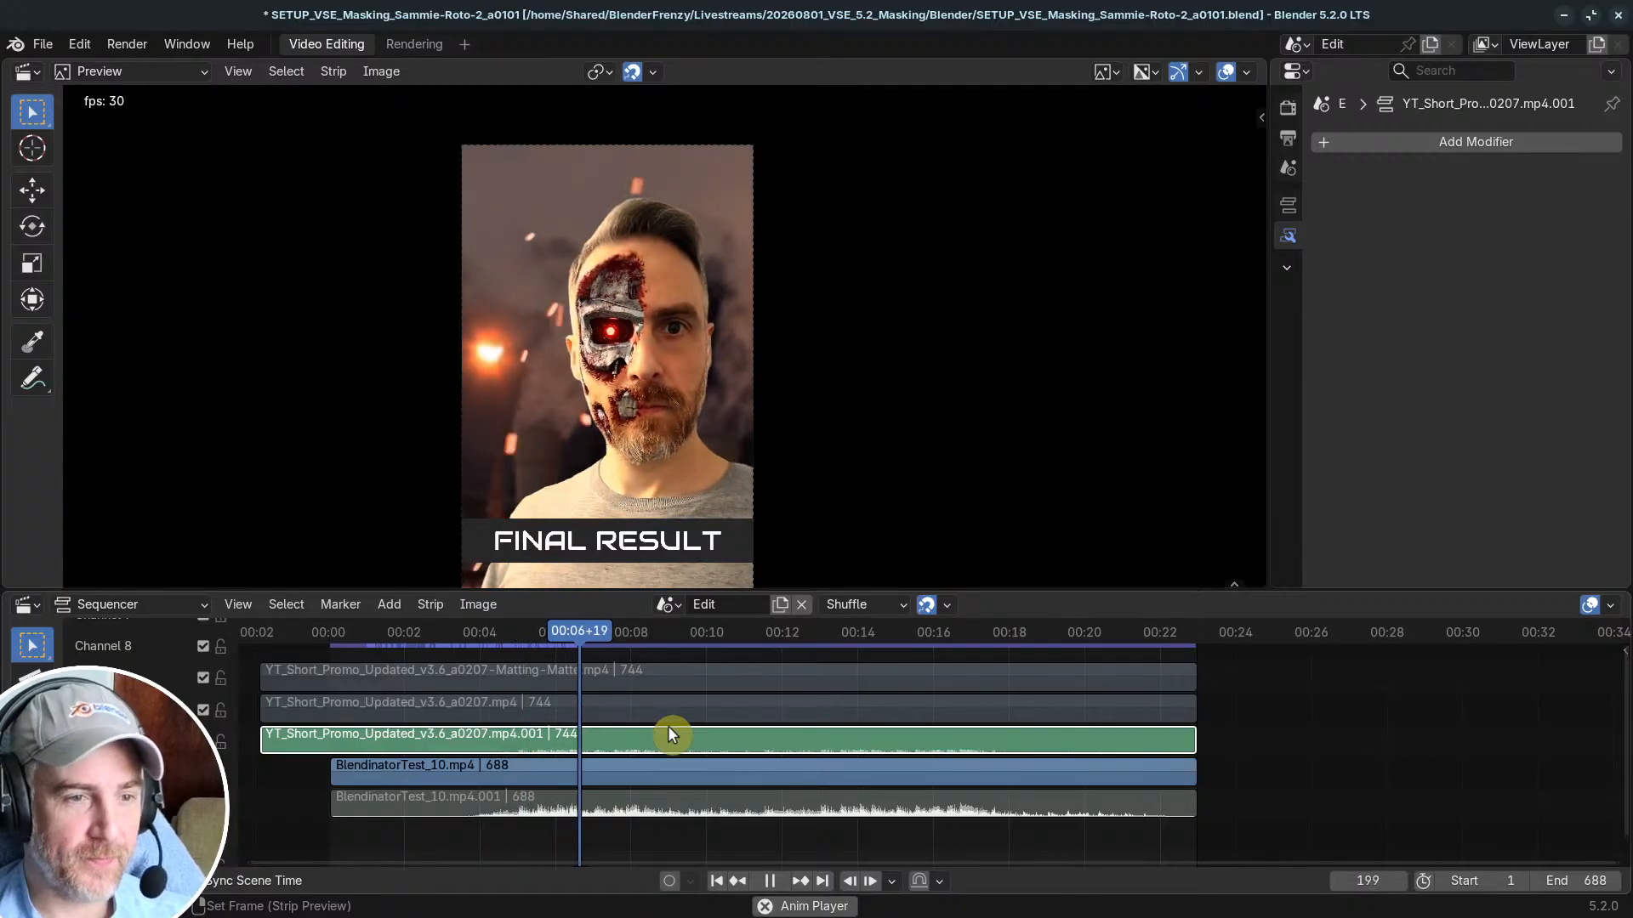
pyautogui.scroll(-1, 772, 410)
pyautogui.moveTo(774, 412); pyautogui.dragTo(788, 379, button='middle')
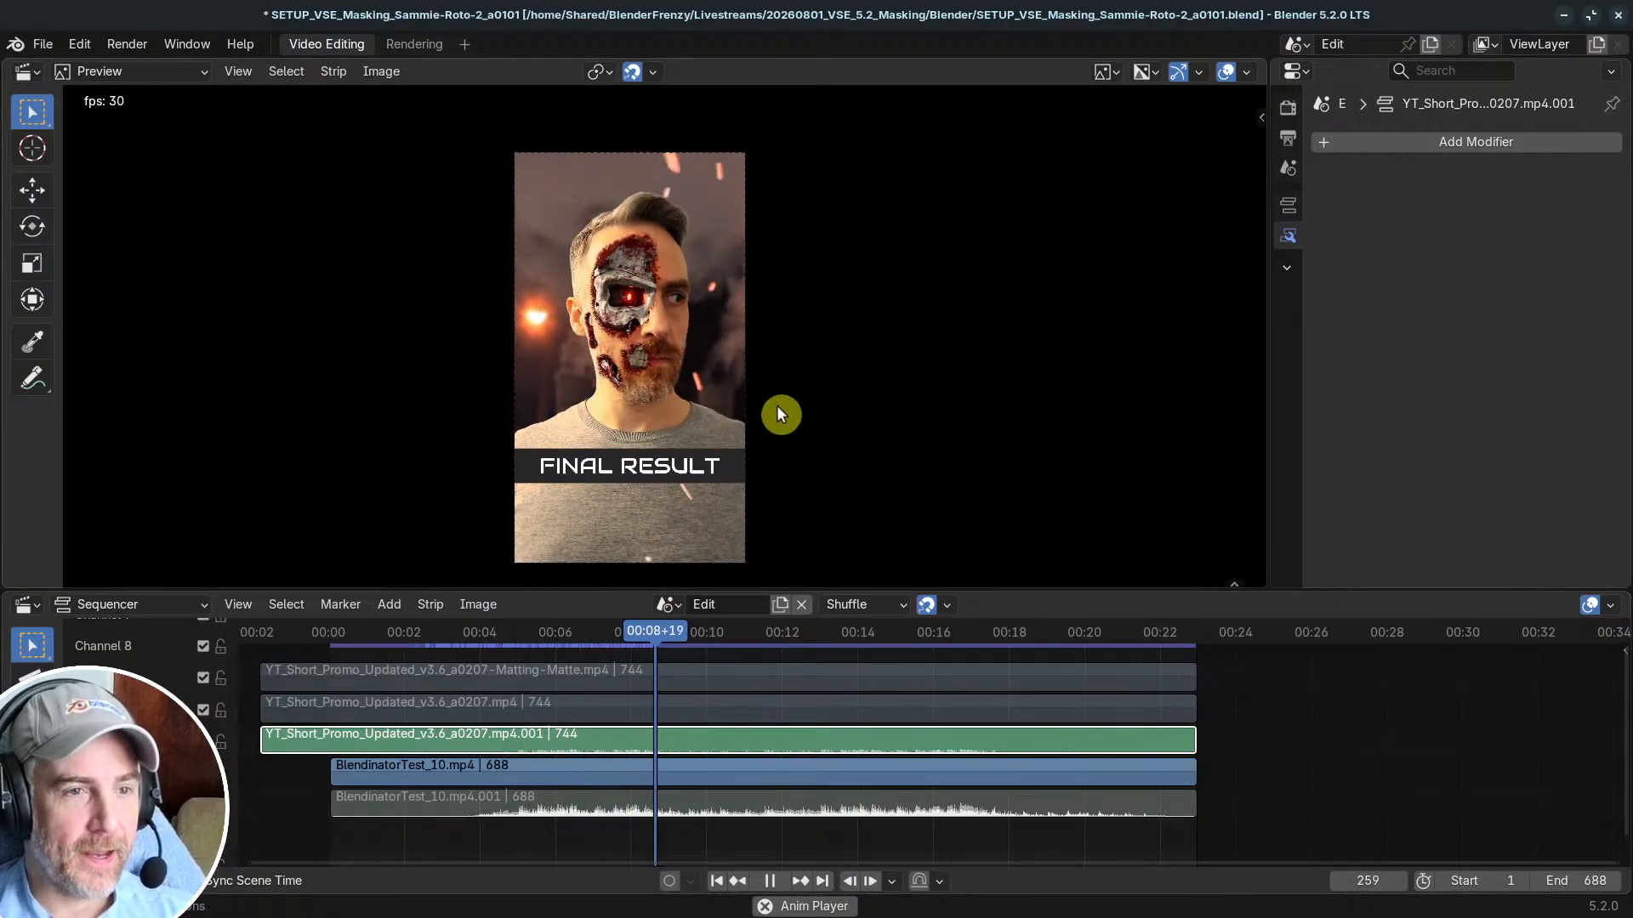
pyautogui.scroll(2, 777, 408)
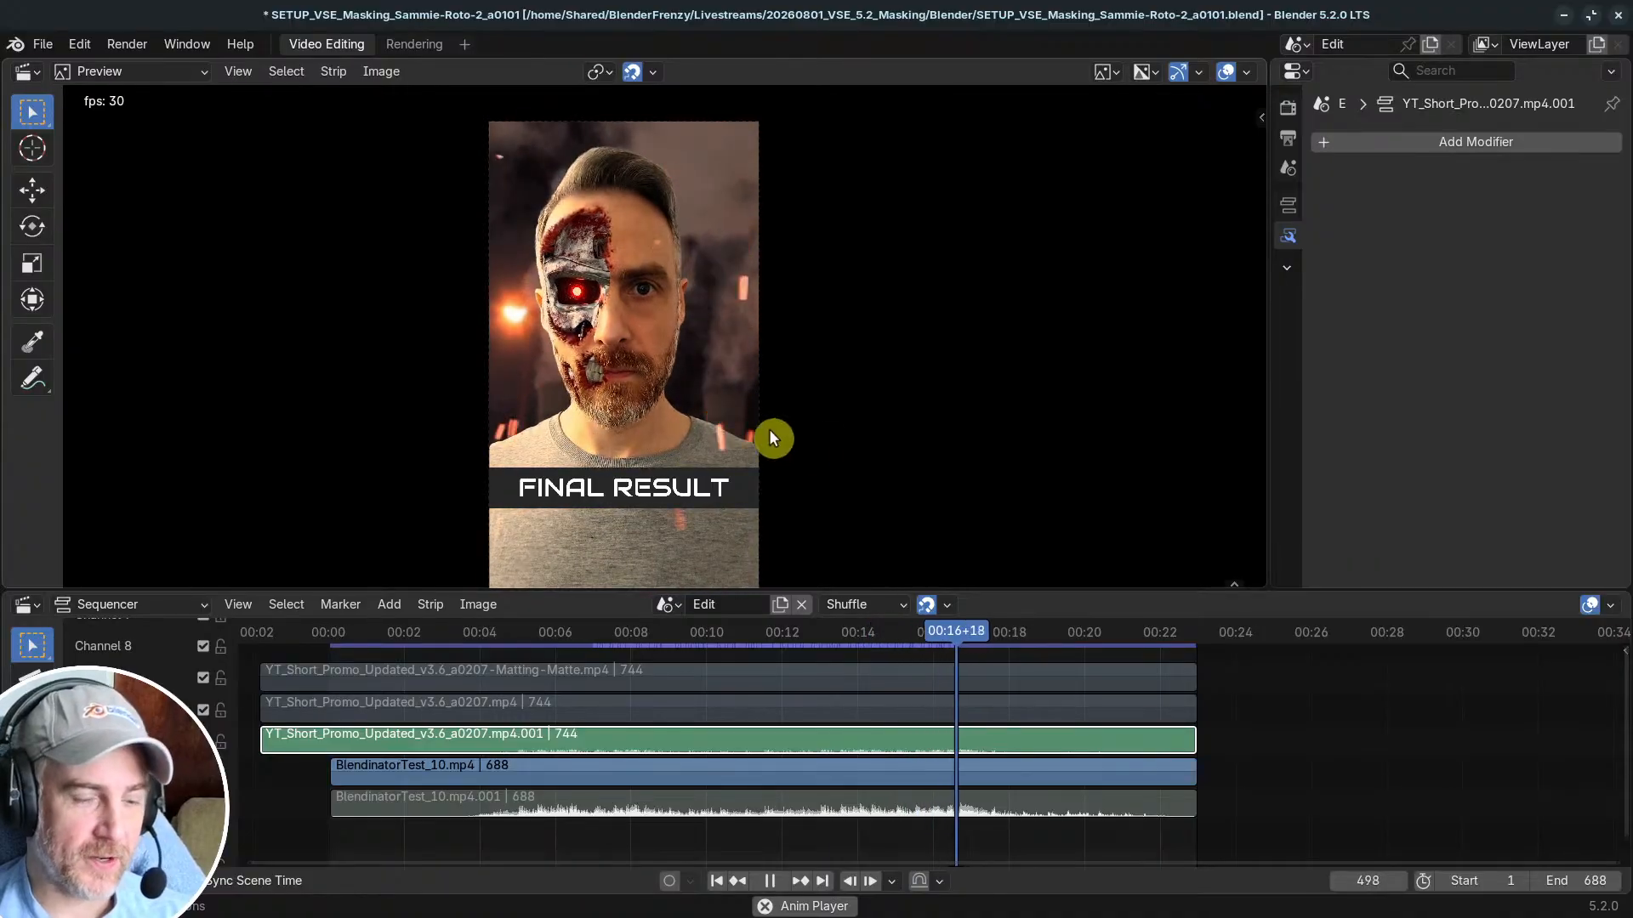
# Step: Maximize the preview area and show the playback controls with a time-scrubbing ruler beneath it
pyautogui.hotkey('ctrl', 'space')
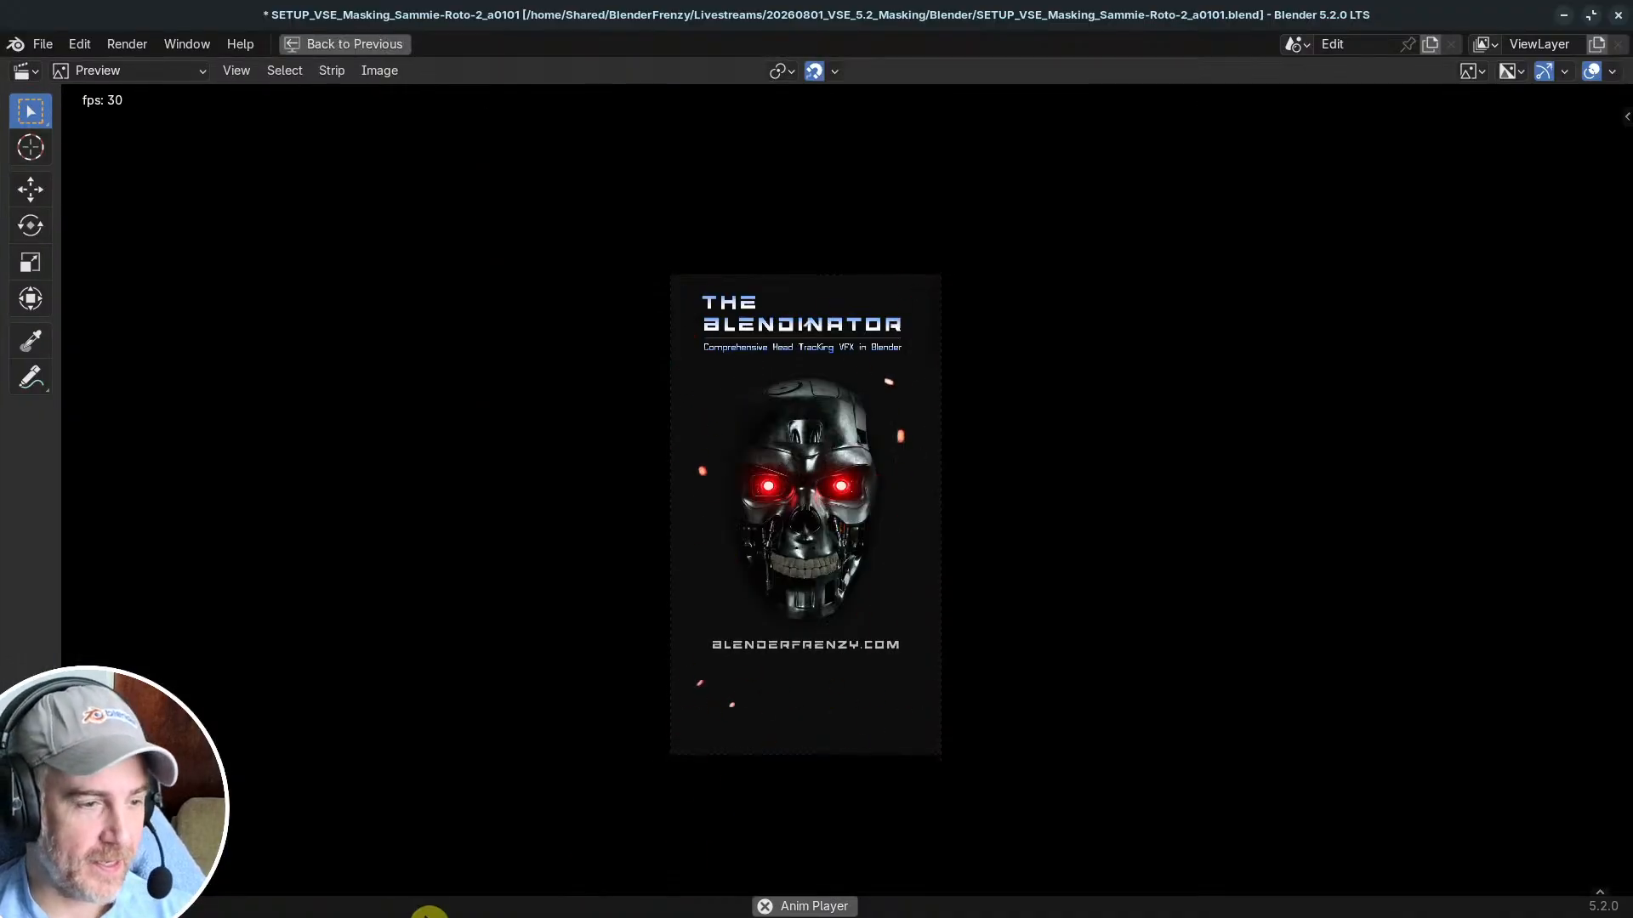
pyautogui.click(1600, 889)
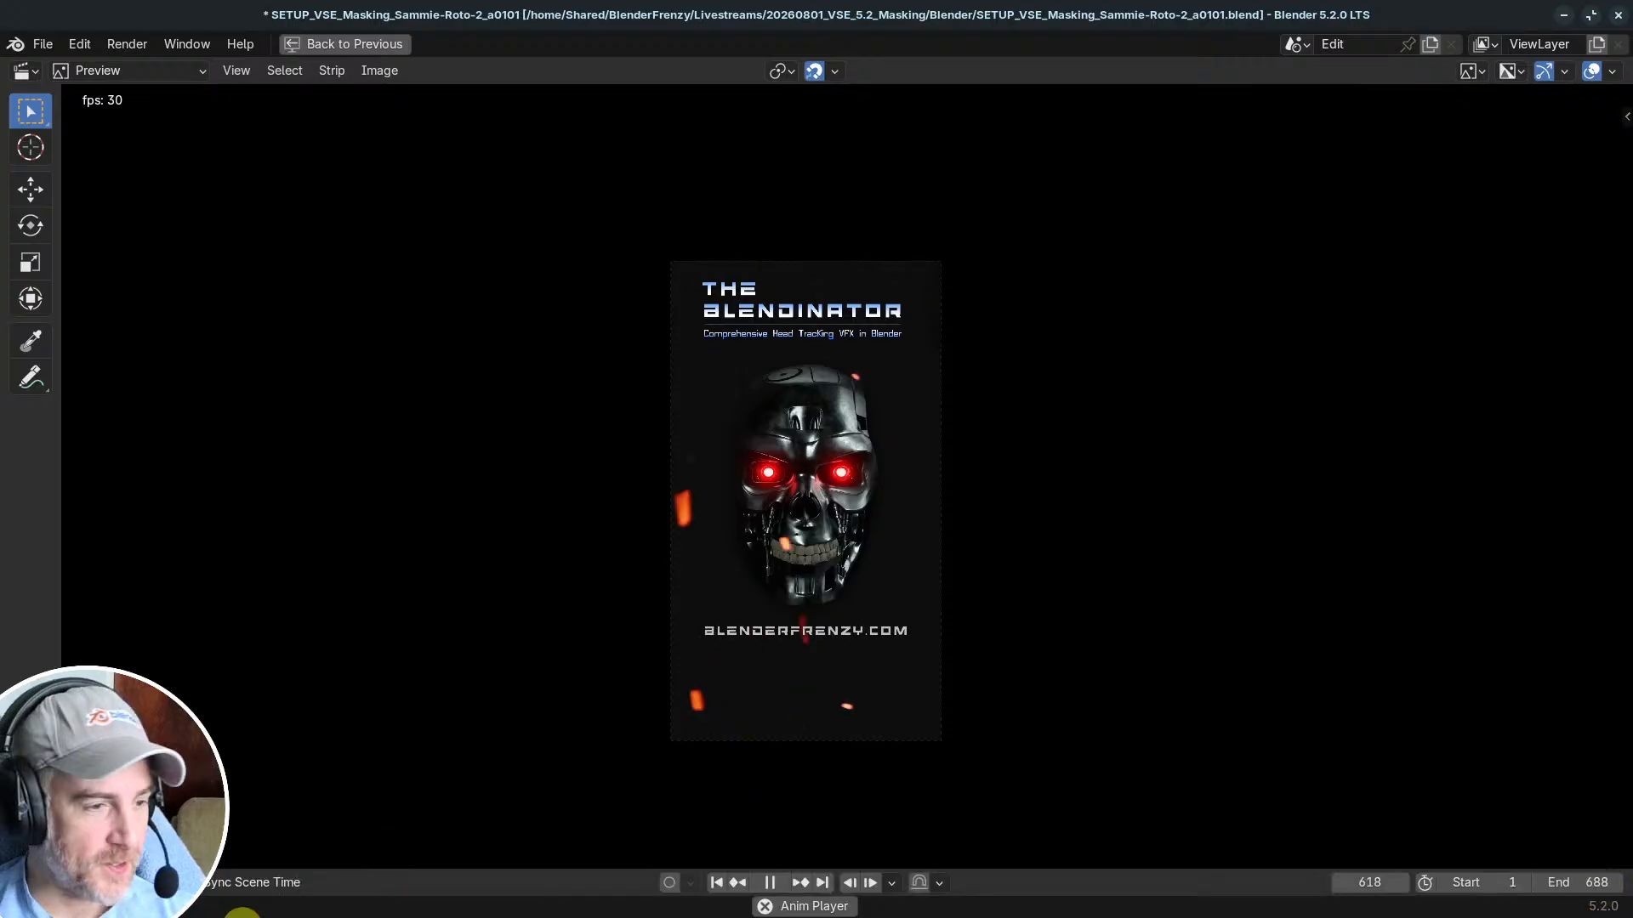
pyautogui.click(127, 884)
pyautogui.click(239, 781)
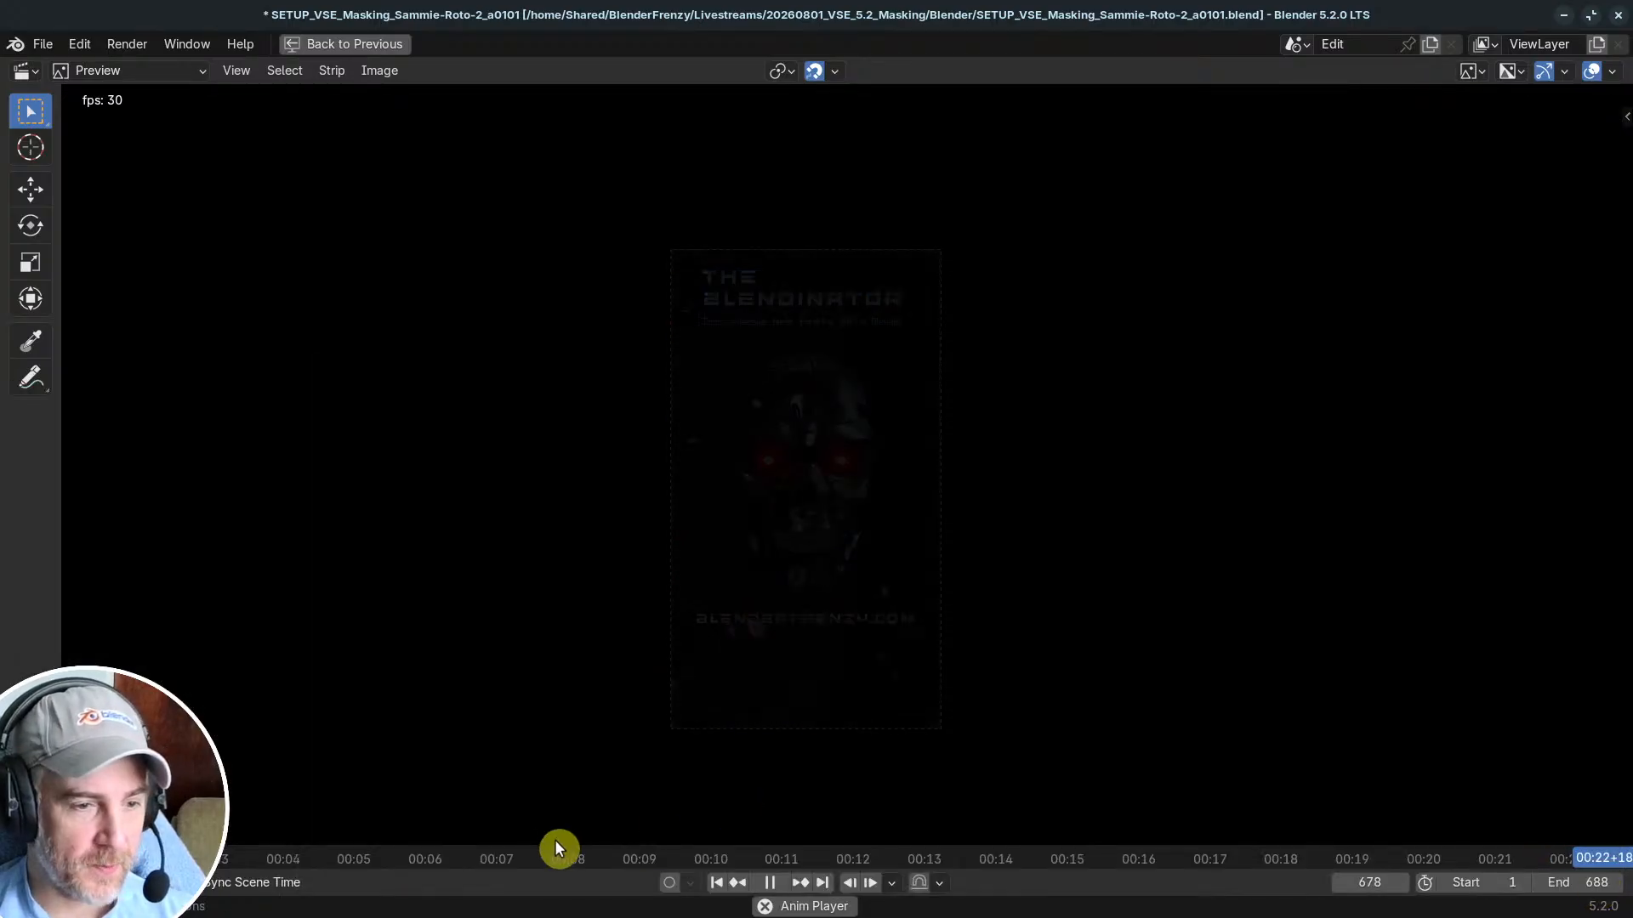
# Step: Replay the final result through to the end card, pause it, and move the playhead to frame 305
pyautogui.click(550, 860)
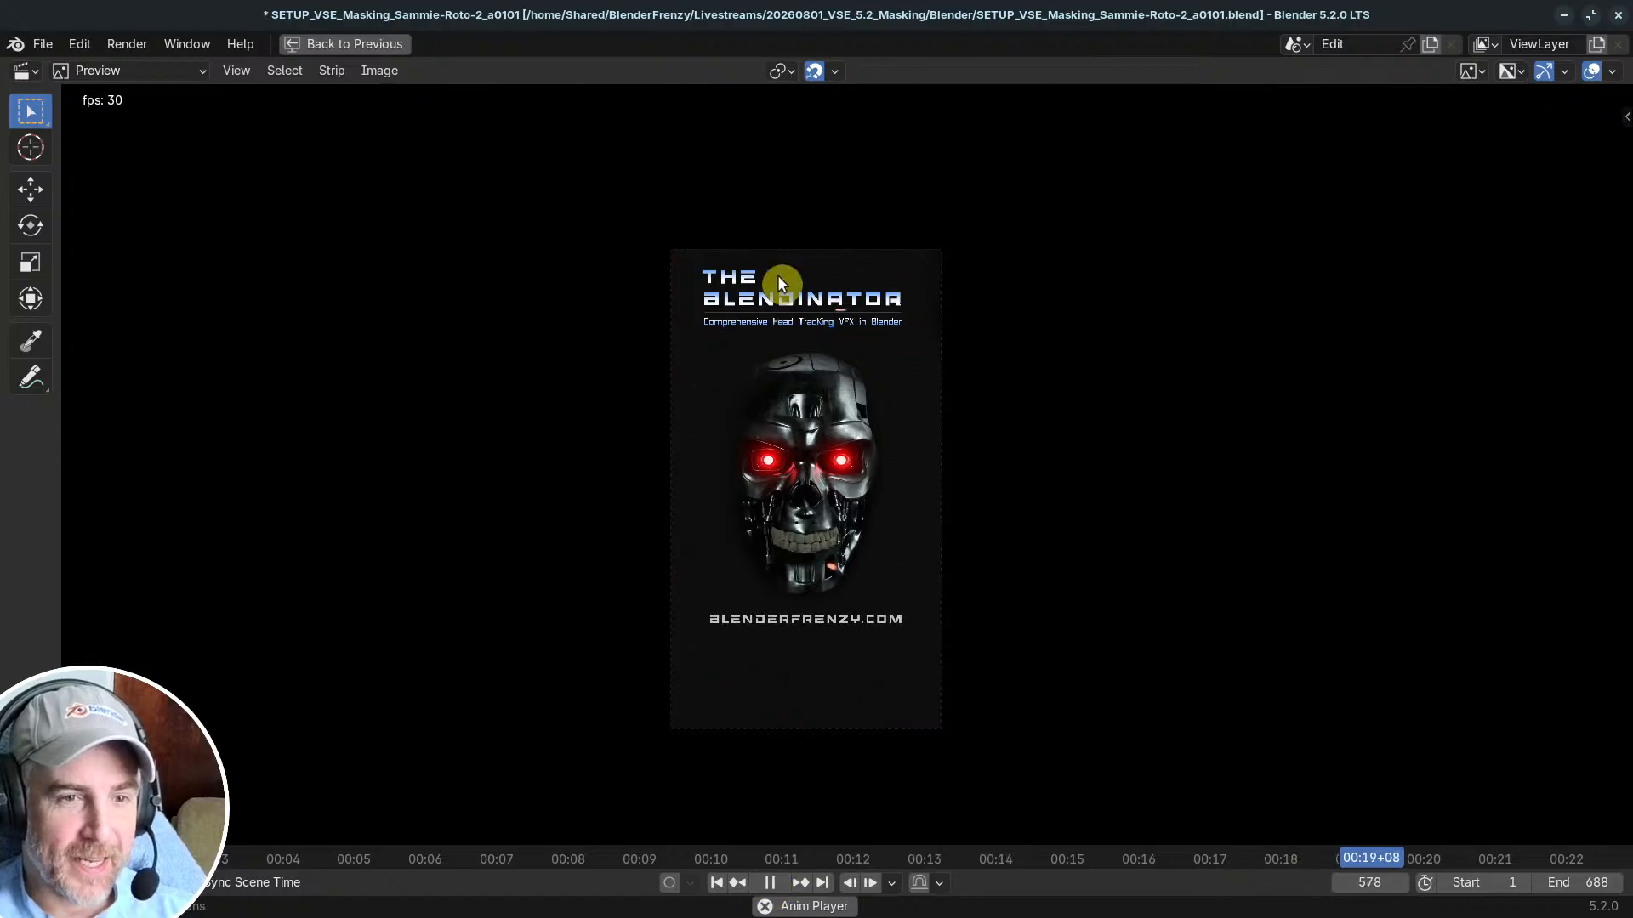
pyautogui.click(772, 885)
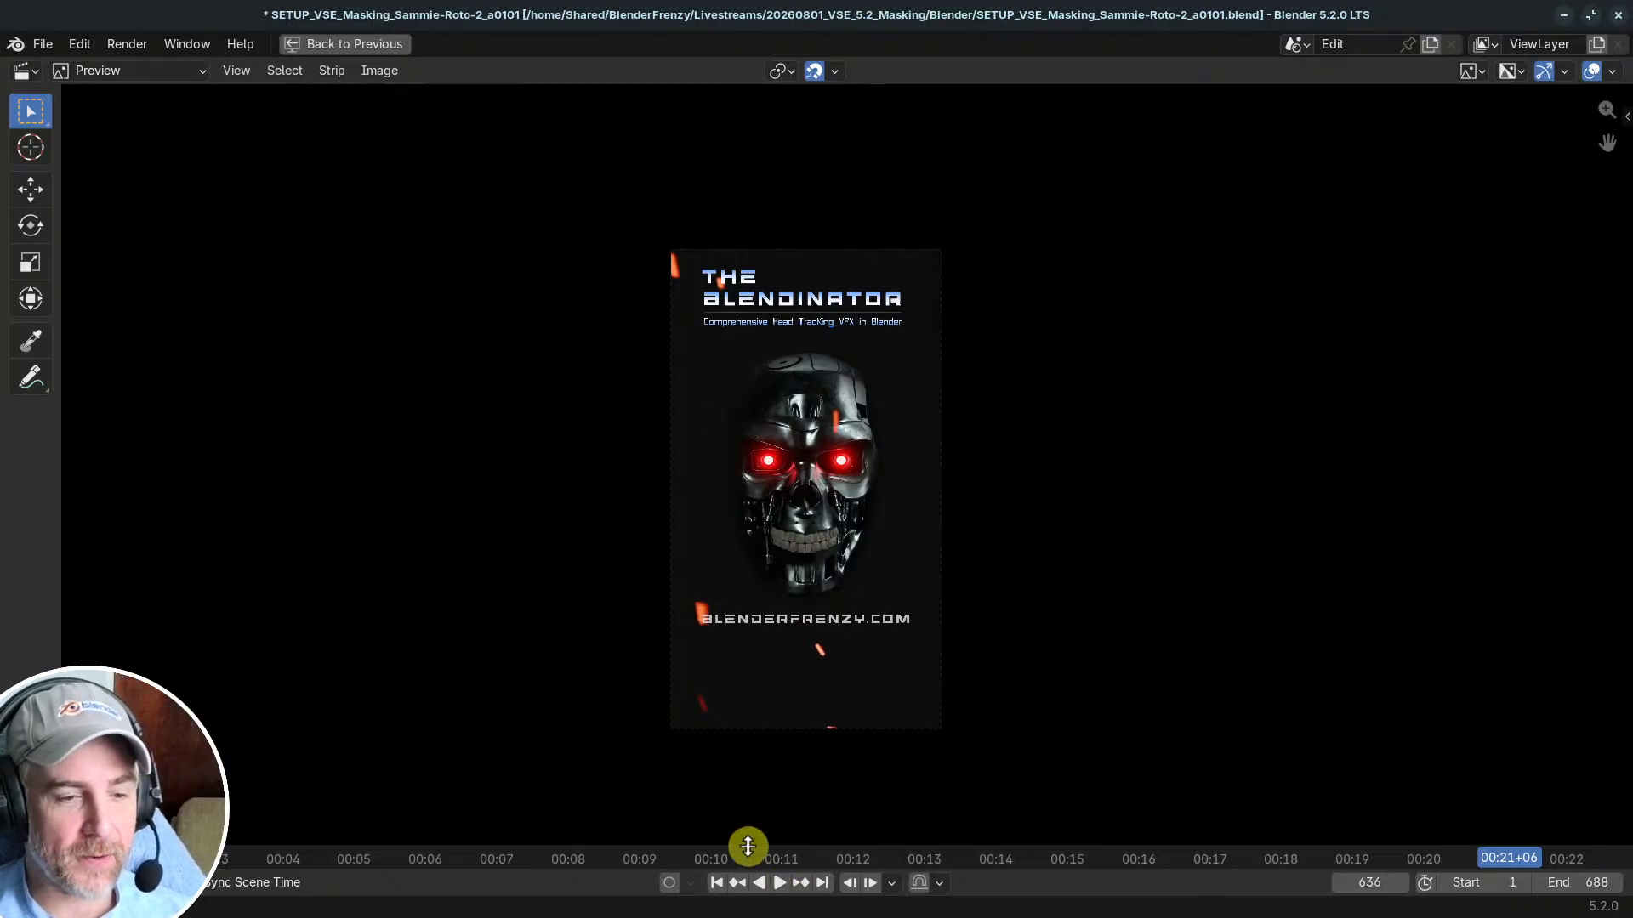
pyautogui.click(721, 857)
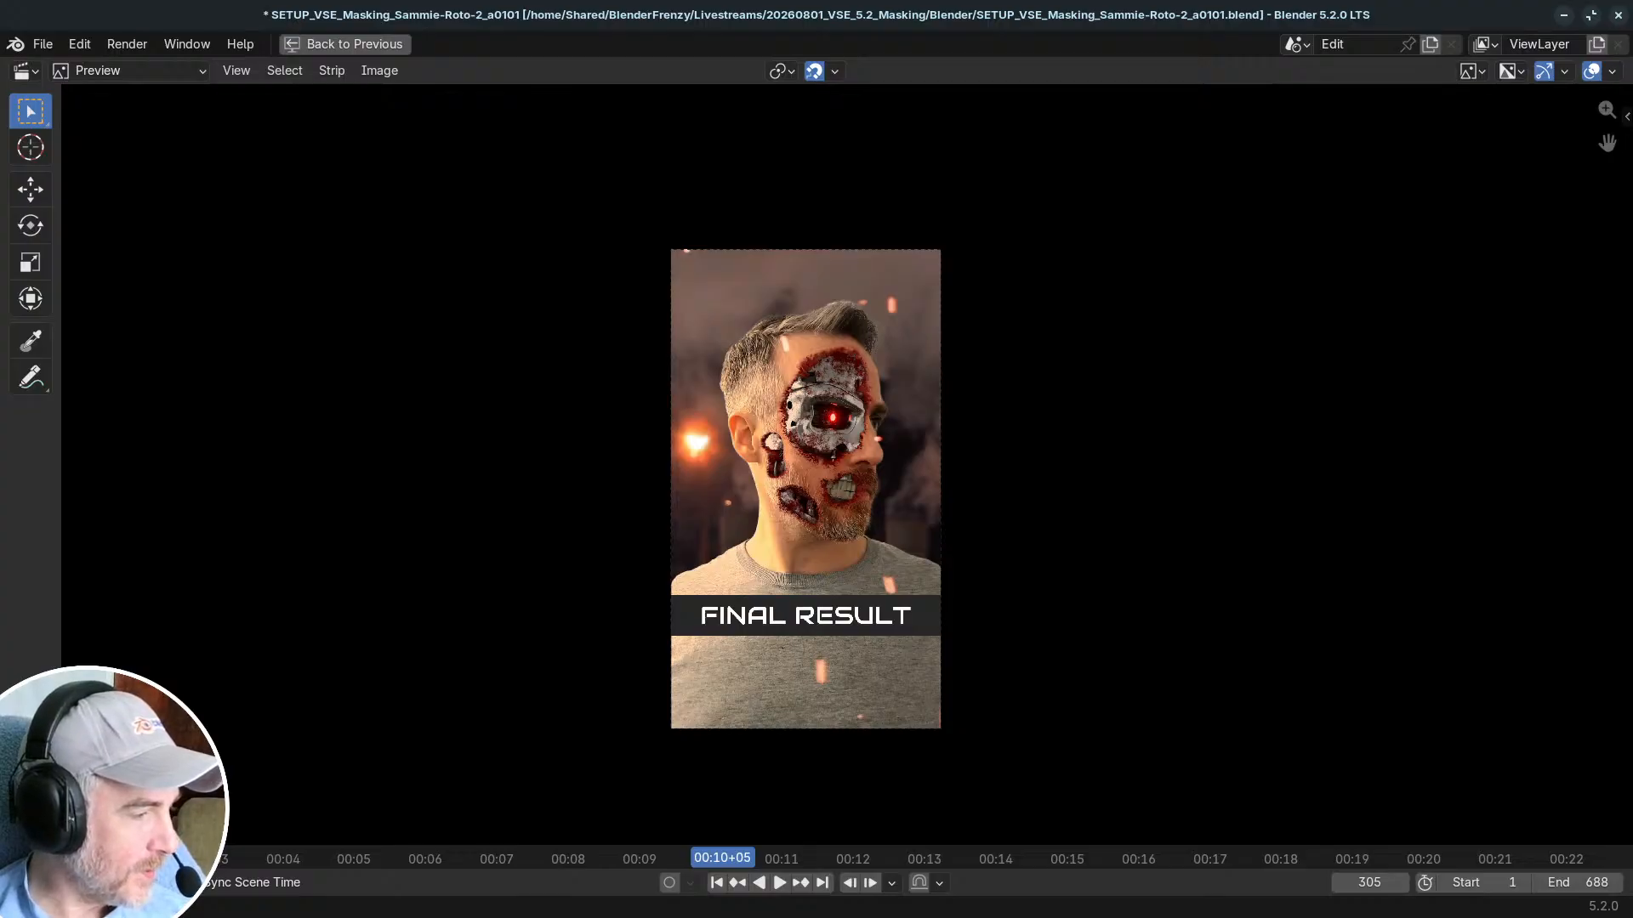
# Step: Switch to the BlendinatorTest_11.blend project in Blender
pyautogui.click(876, 313)
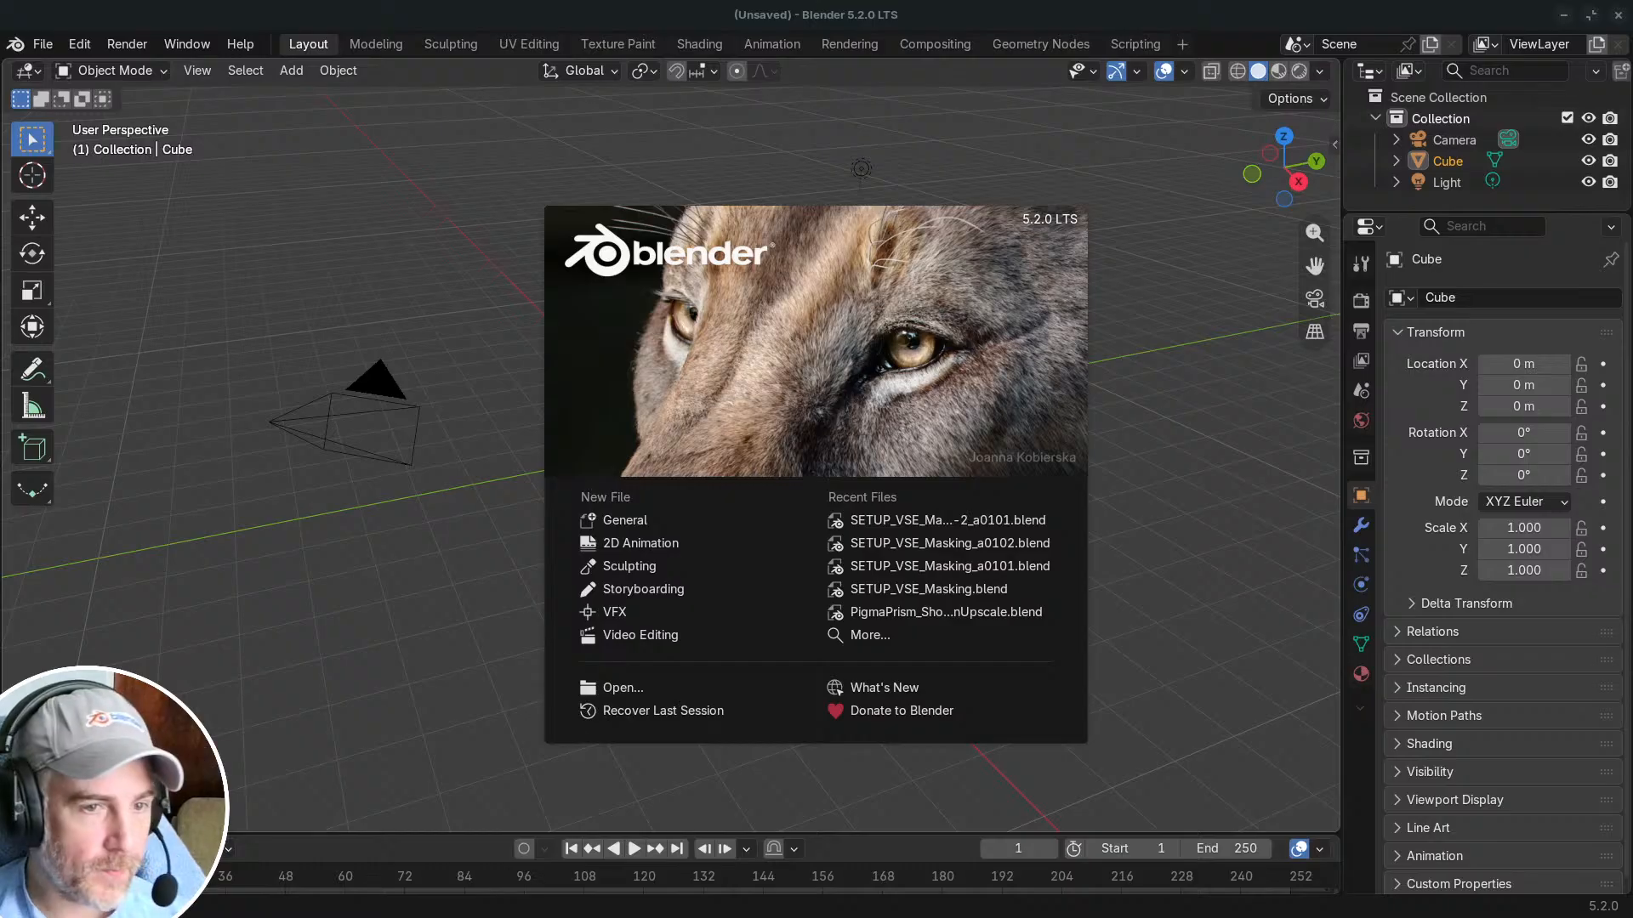
pyautogui.moveTo(369, 310); pyautogui.dragTo(484, 266)
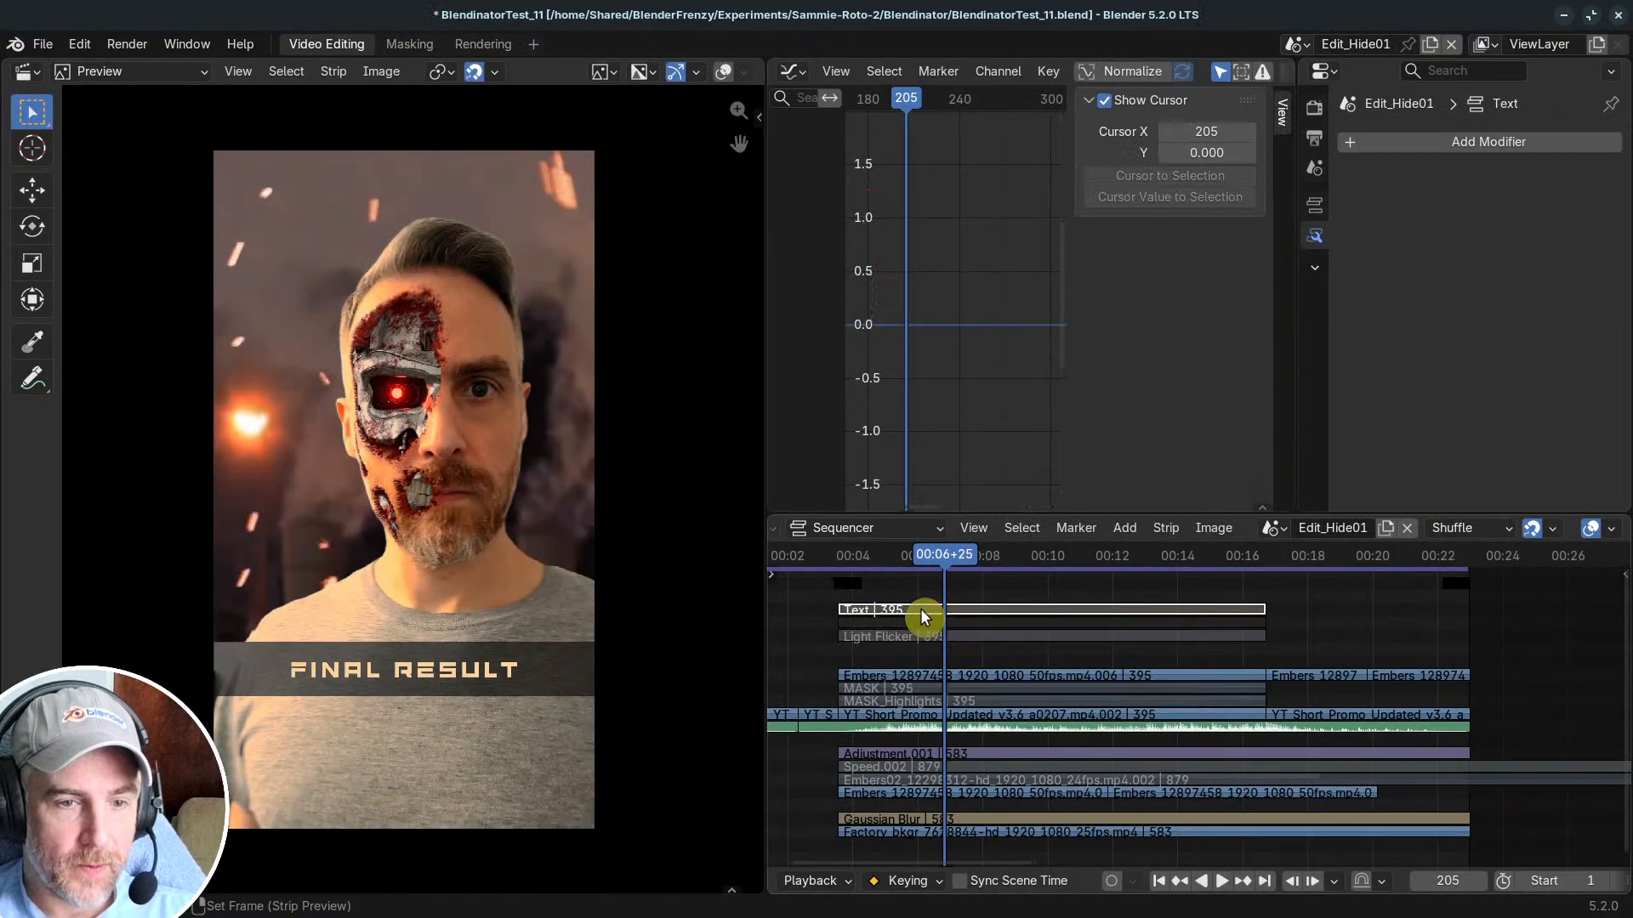
# Step: Unmute the Text, Light Flicker and Color.002 strips, and check the FINAL RESULT title bar around frame 196
pyautogui.click(920, 636)
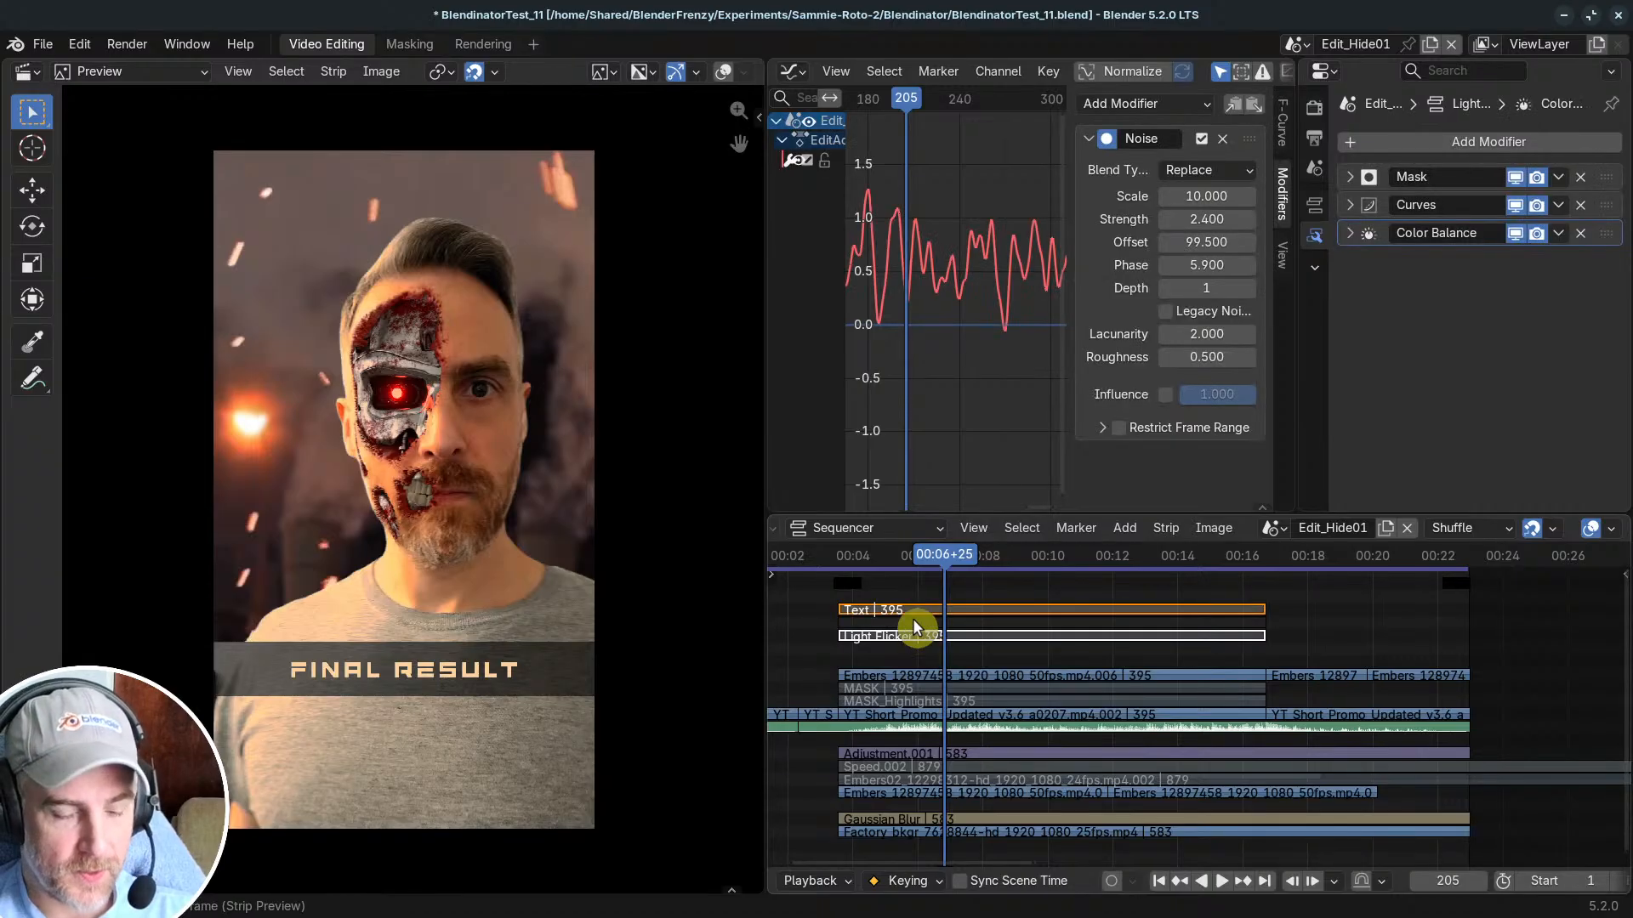
pyautogui.hotkey('alt', 'h')
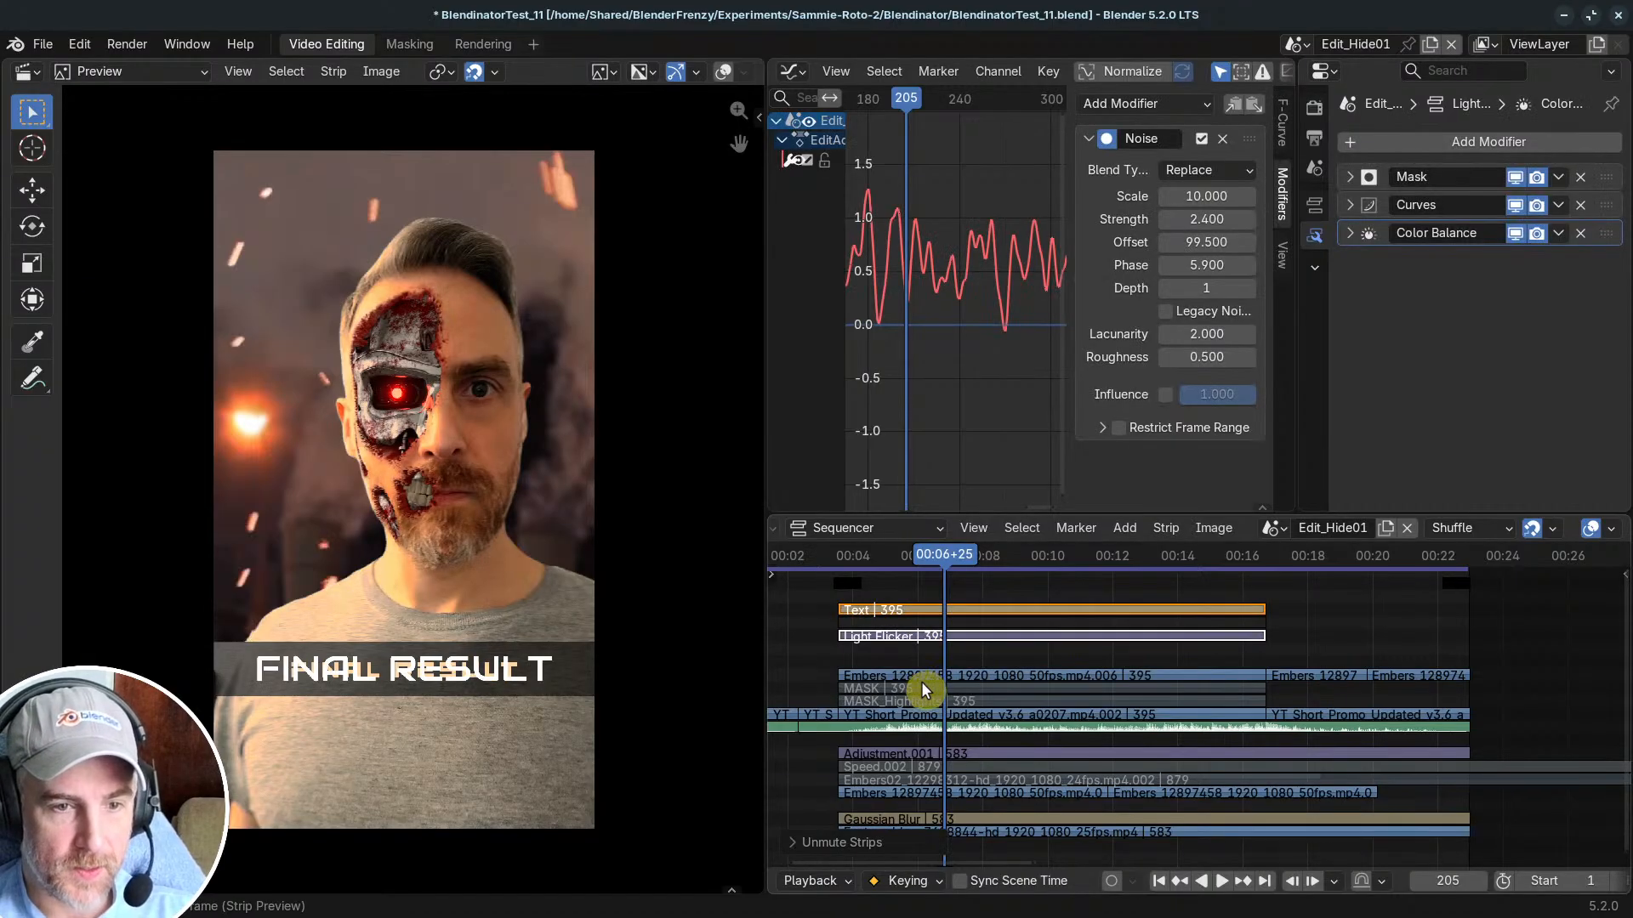
pyautogui.keyDown('ctrl'); pyautogui.click(913, 624); pyautogui.keyUp('ctrl')
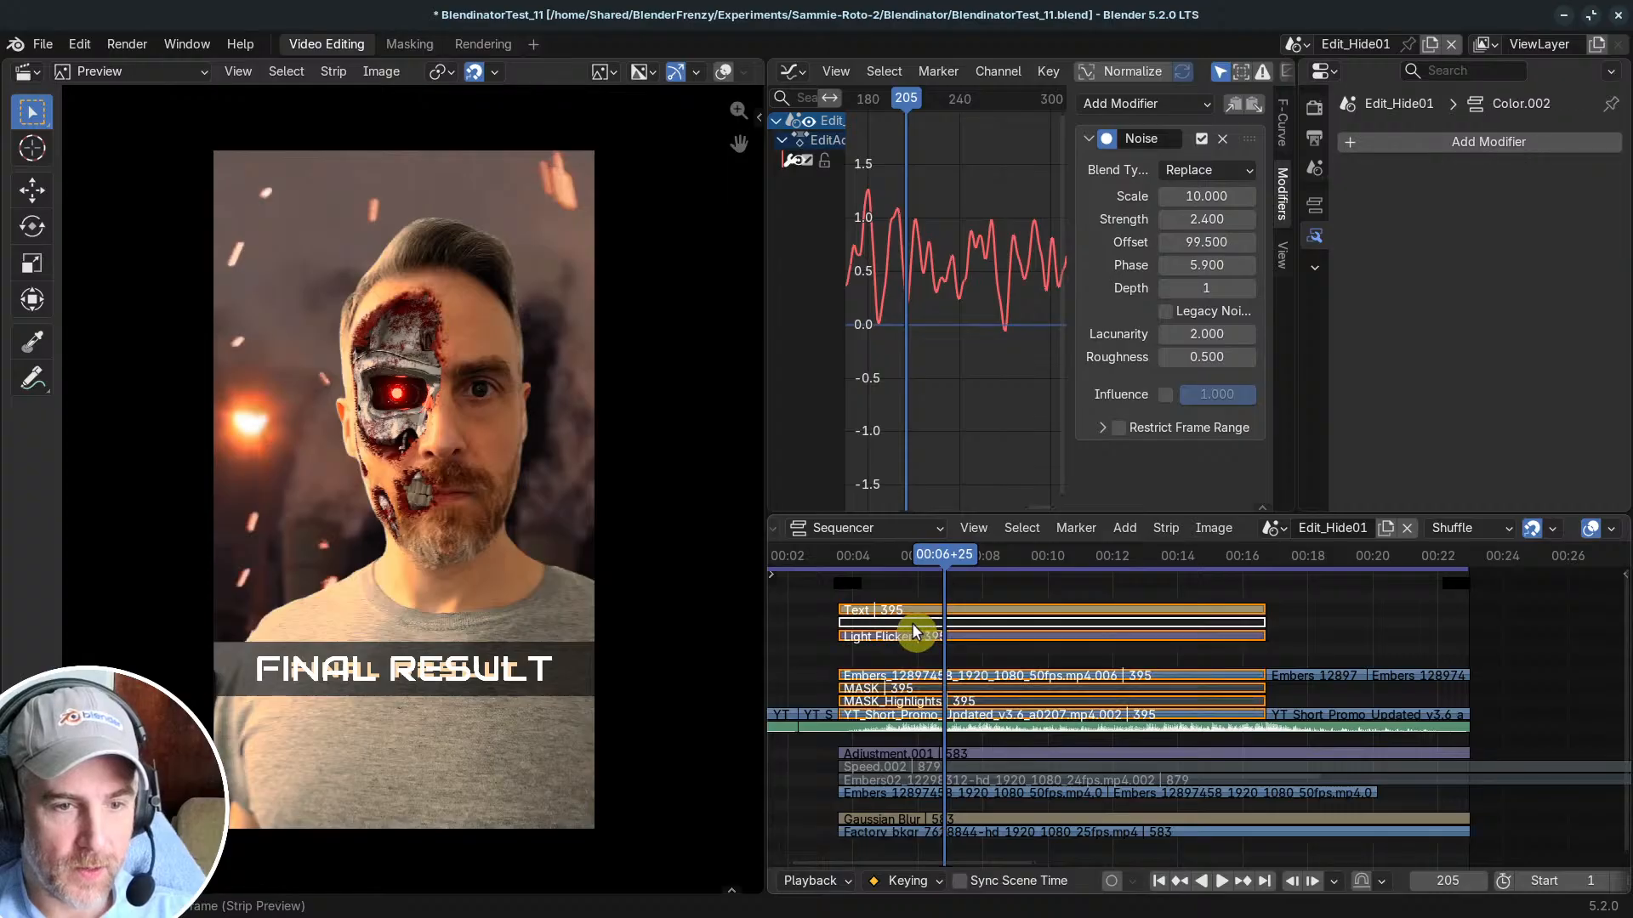
pyautogui.hotkey('ctrl', 'z')
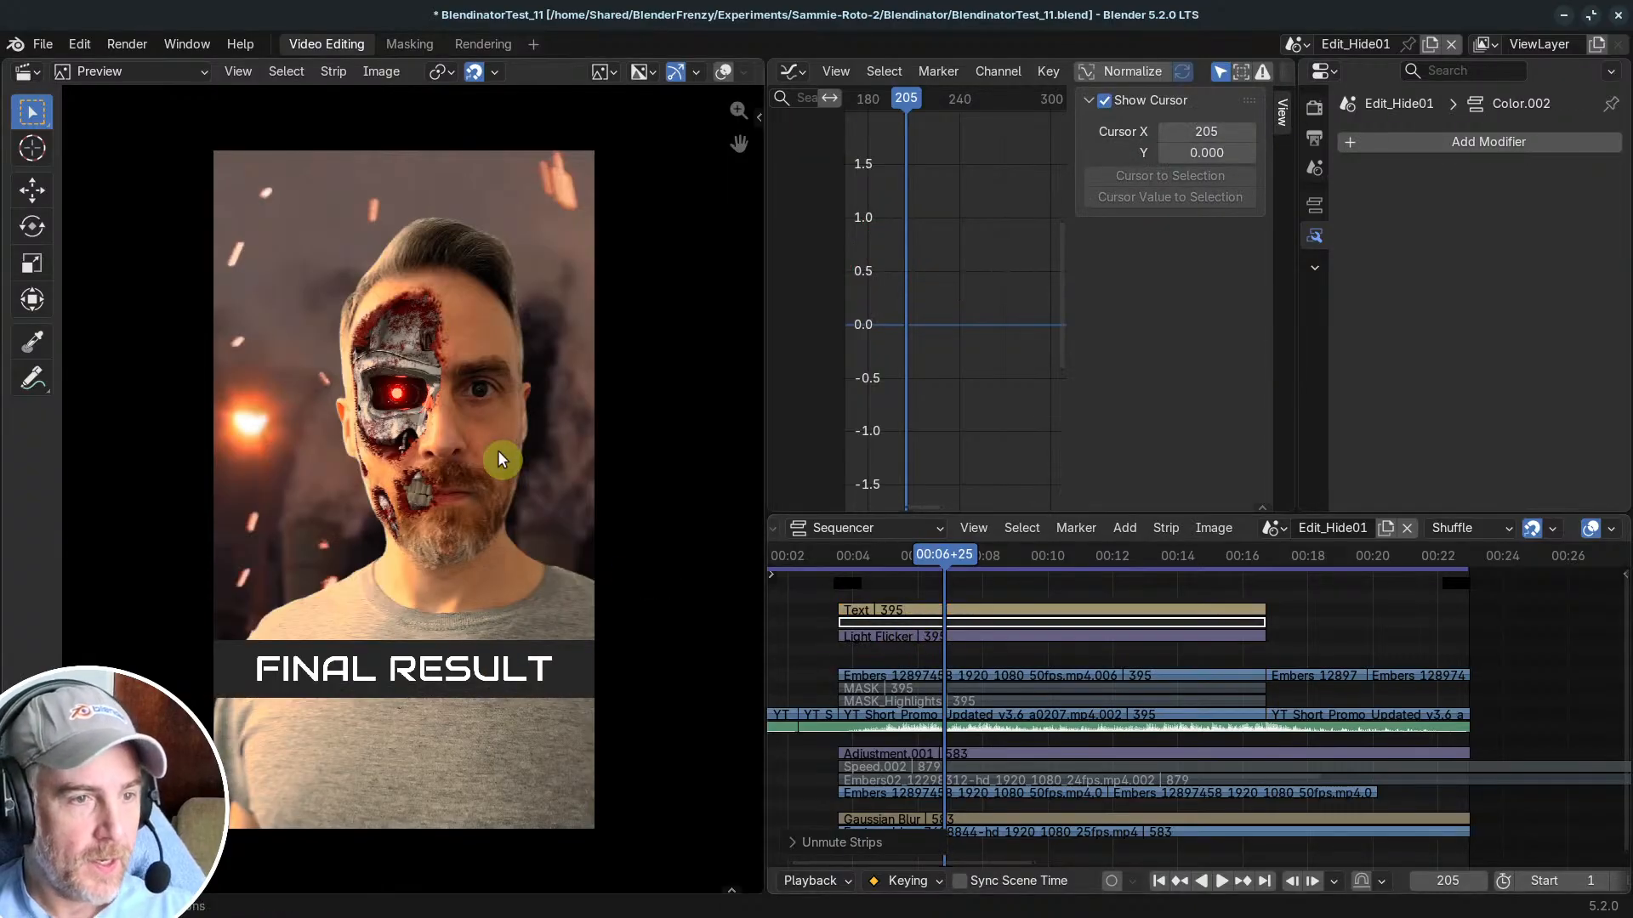
pyautogui.scroll(-1, 712, 535)
pyautogui.moveTo(889, 555); pyautogui.dragTo(935, 553)
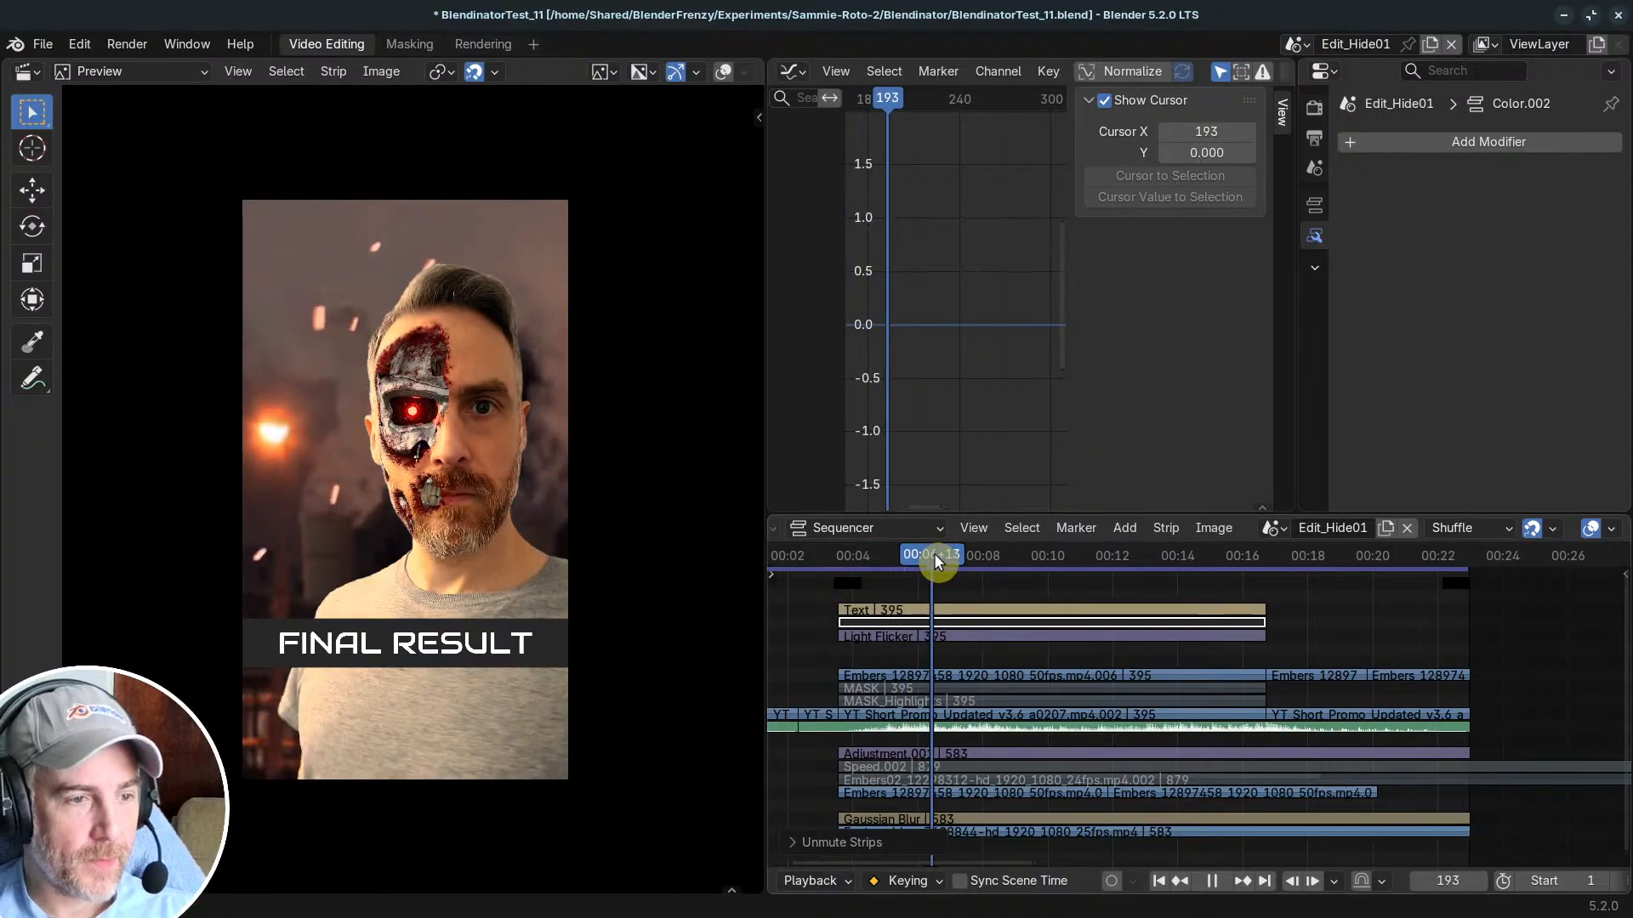
pyautogui.scroll(2, 352, 596)
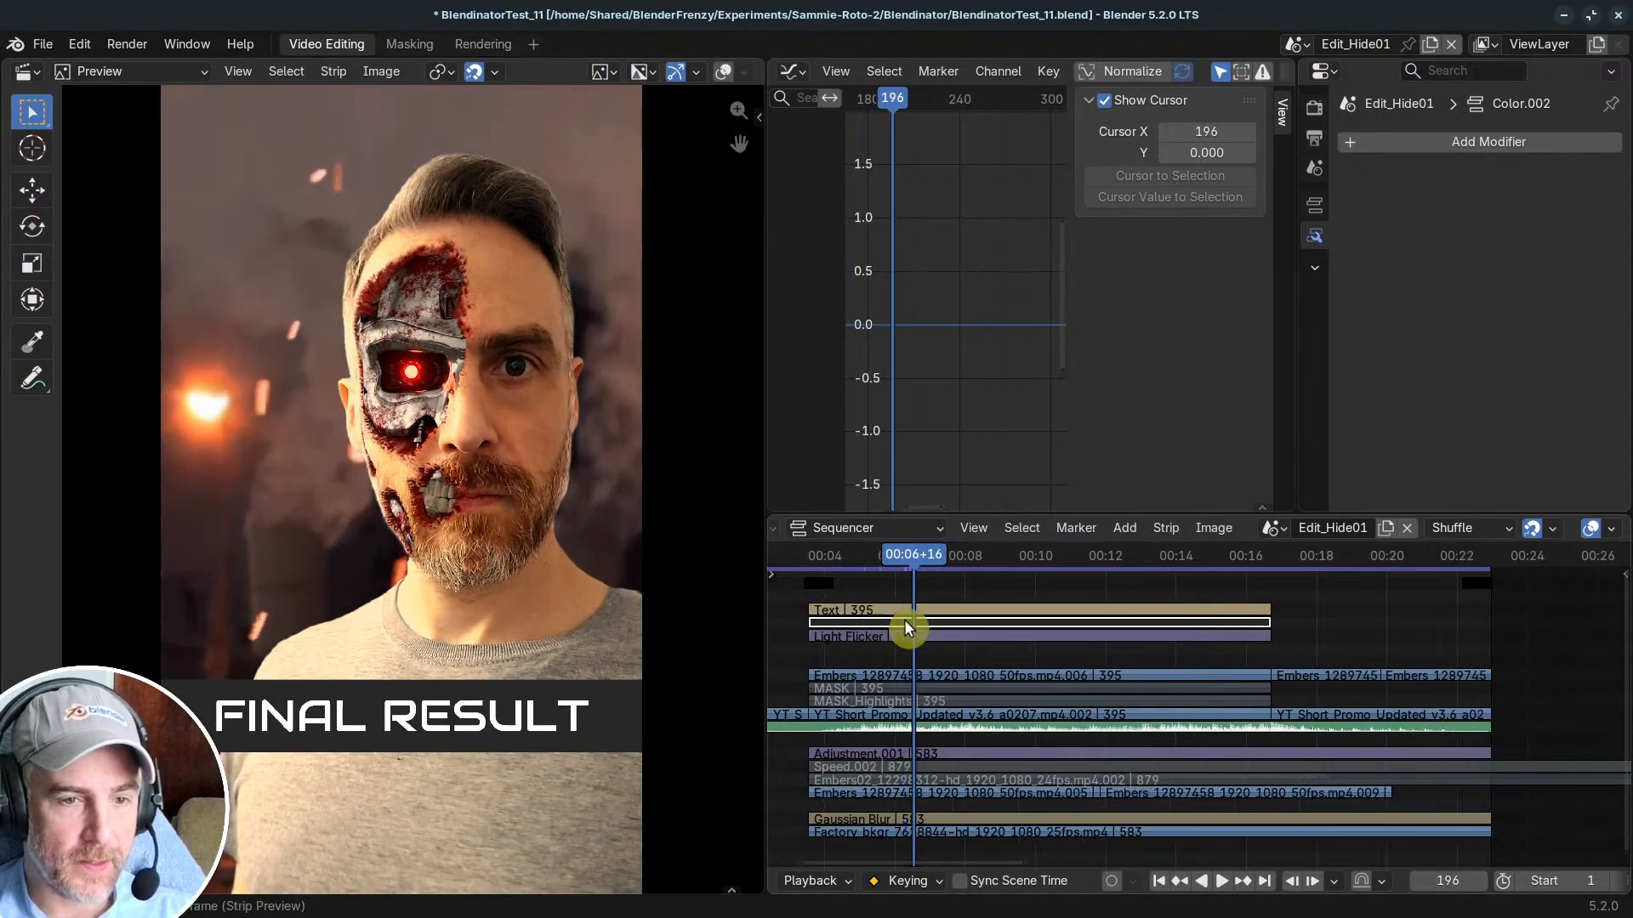
# Step: Mute the Text and Color.002 strips together, and scrub back to frame 143 to check the title bar
pyautogui.scroll(2, 927, 617)
pyautogui.click(963, 607)
pyautogui.keyDown('shift'); pyautogui.click(947, 619); pyautogui.keyUp('shift')
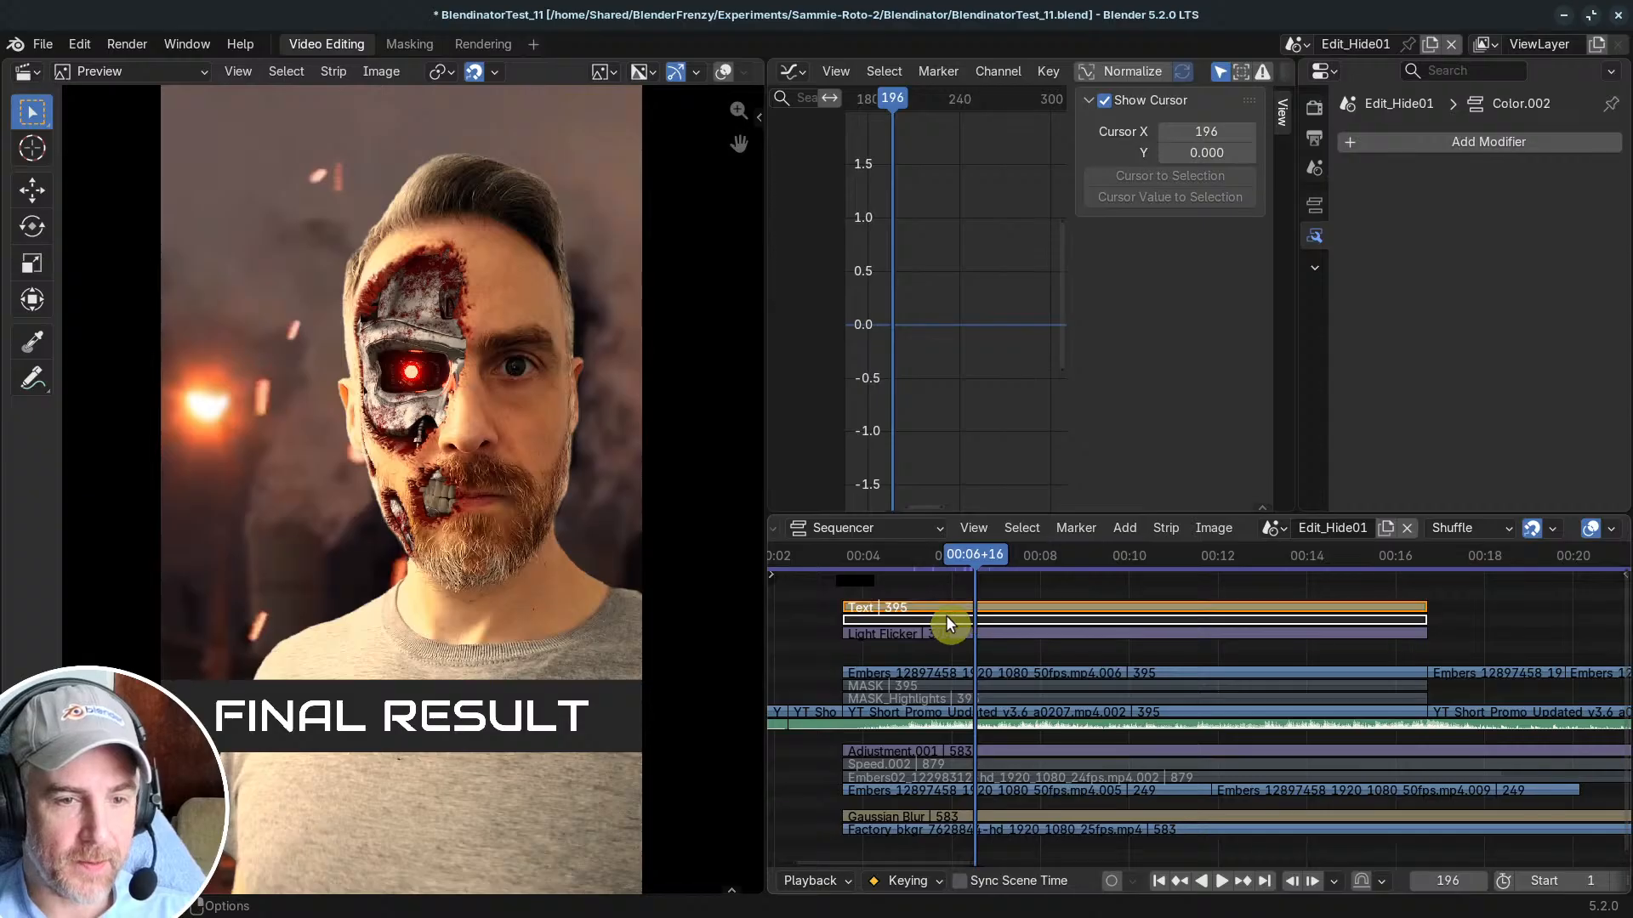
pyautogui.press('h')
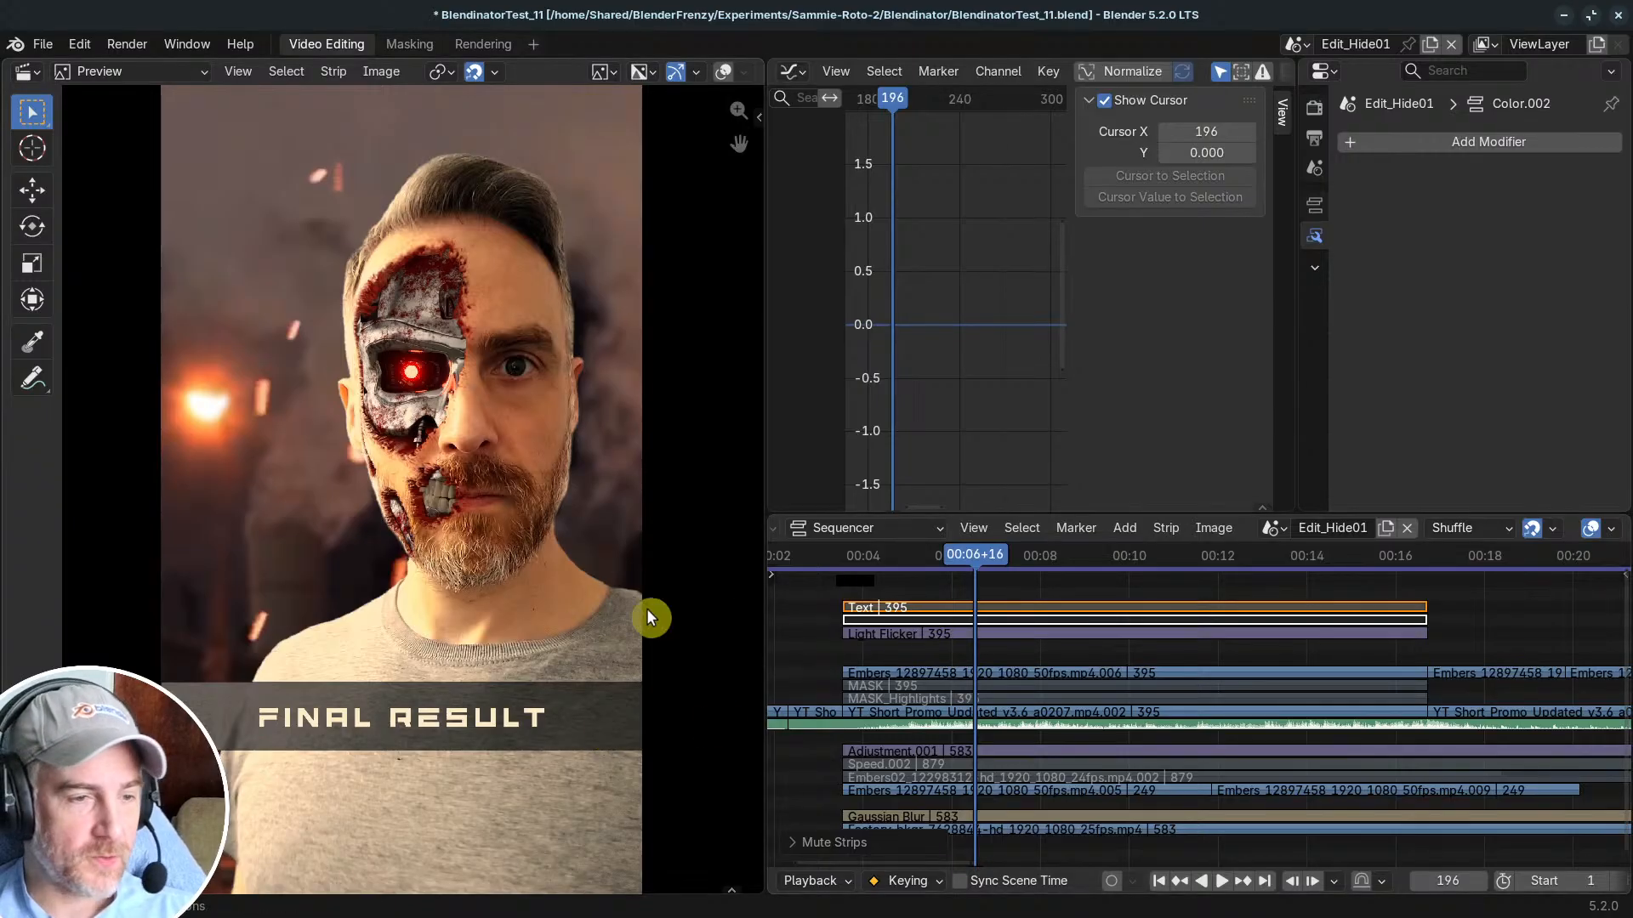
pyautogui.moveTo(896, 617)
pyautogui.mouseDown()
pyautogui.moveTo(913, 619)
pyautogui.moveTo(897, 617)
pyautogui.mouseUp()
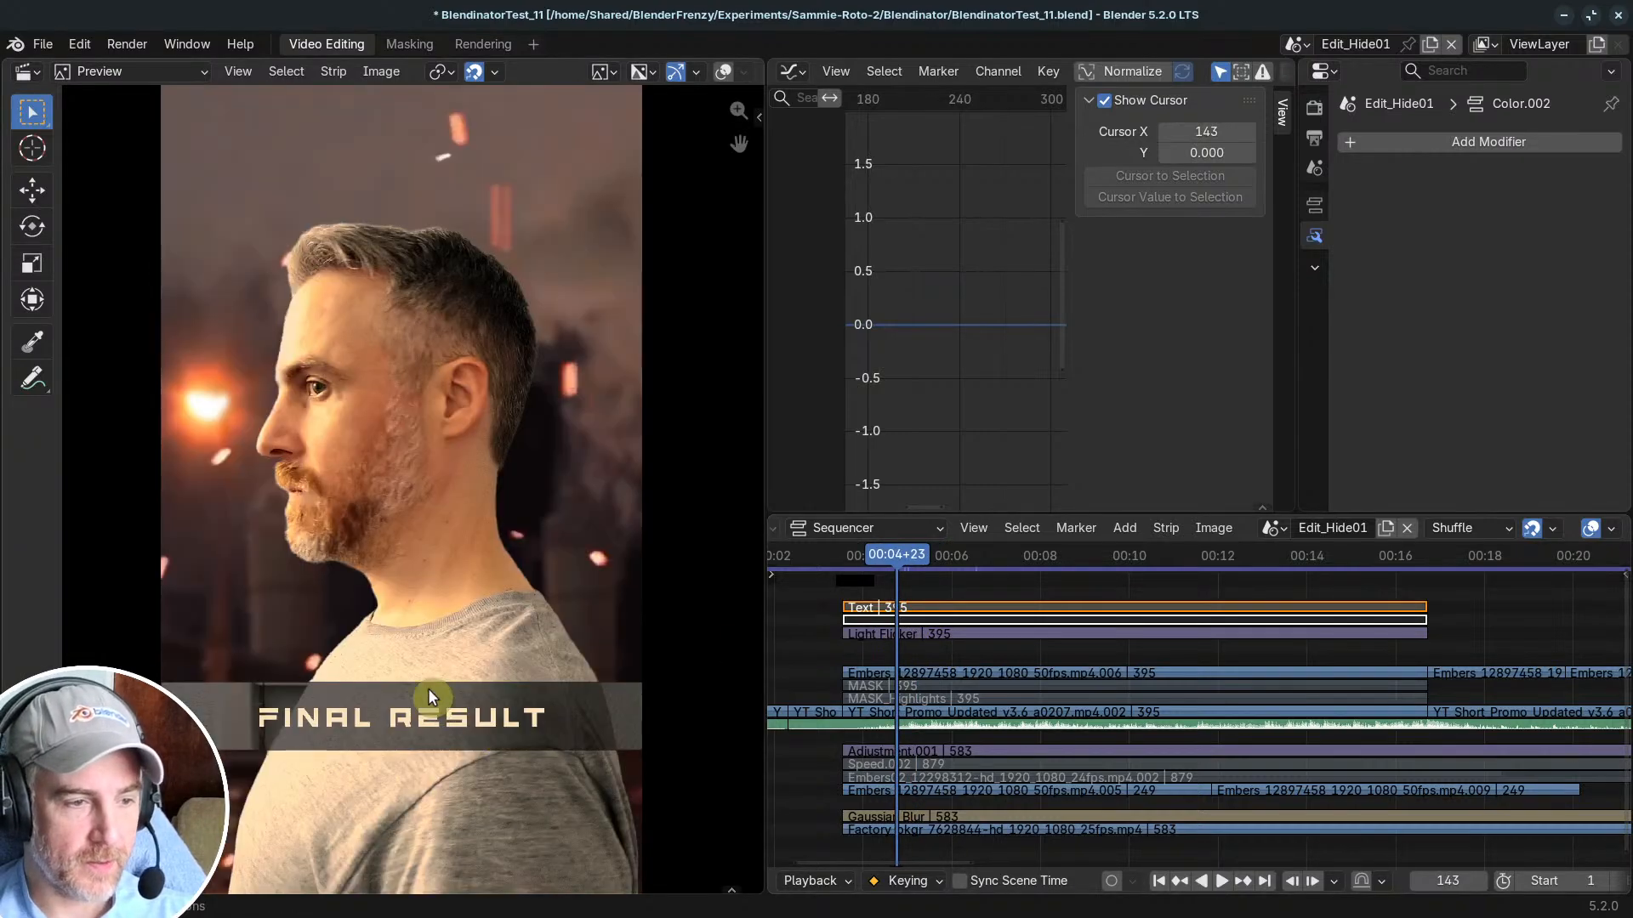
# Step: Select the Light Flicker strip, play its flickering light on the subject, and move the playhead to frame 215
pyautogui.click(912, 644)
pyautogui.press('space')
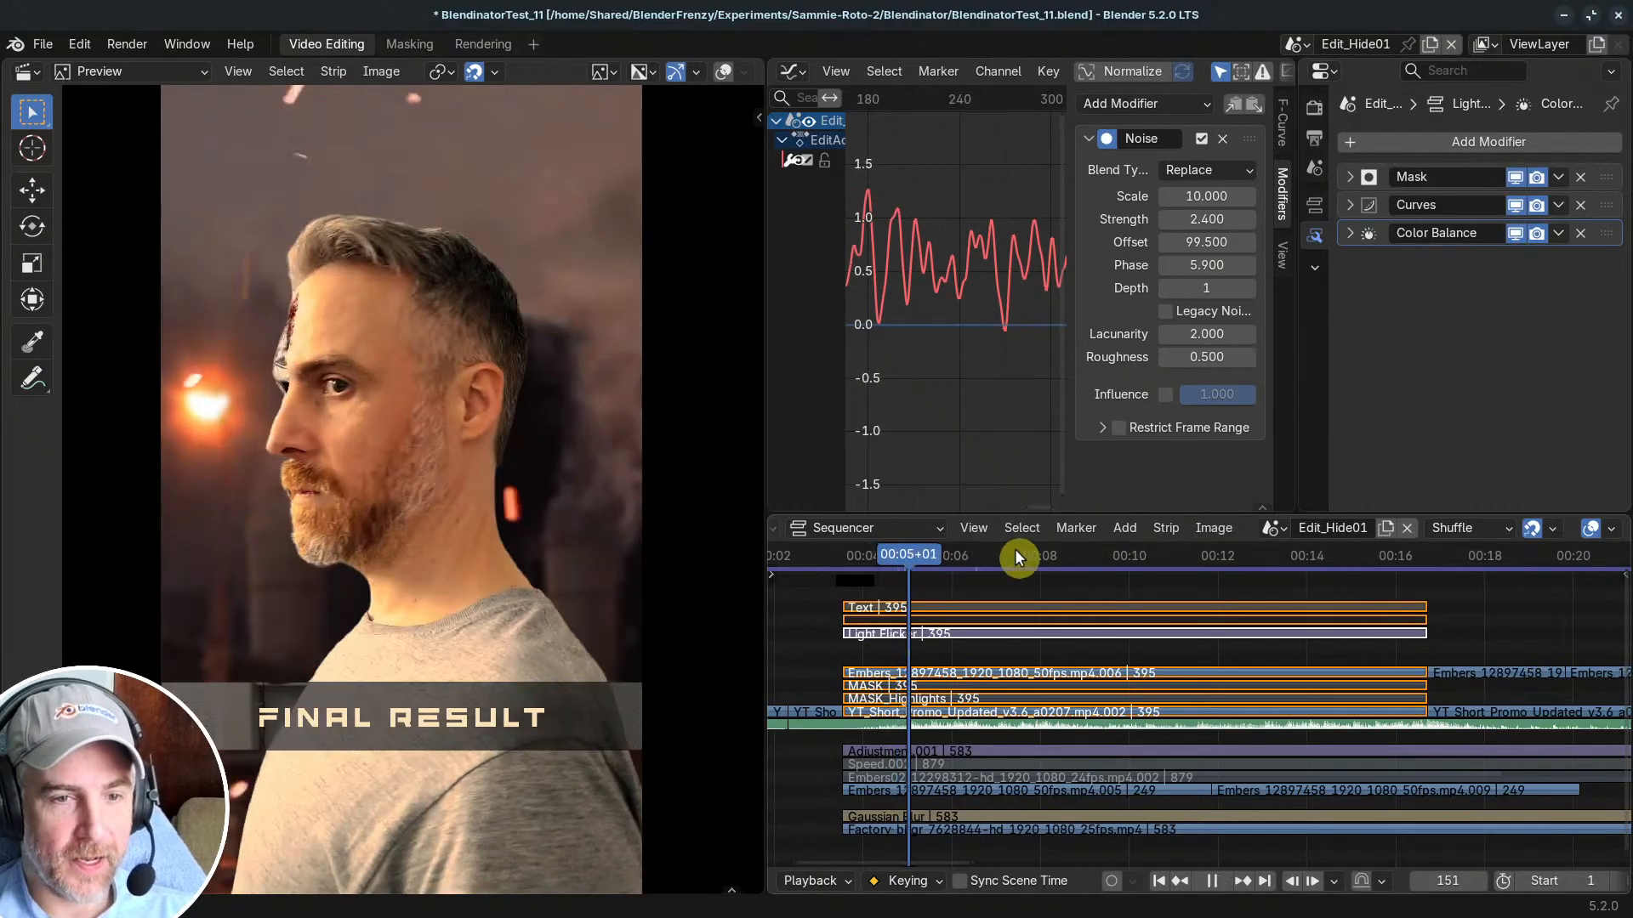
pyautogui.press('space')
pyautogui.moveTo(1016, 552); pyautogui.dragTo(1021, 557)
# Step: Select only the MASK_Highlights strip and examine its modifiers
pyautogui.keyDown('ctrl'); pyautogui.moveTo(960, 653); pyautogui.dragTo(996, 648, button='middle'); pyautogui.keyUp('ctrl')
pyautogui.keyDown('shift'); pyautogui.moveTo(964, 620); pyautogui.dragTo(988, 701, button='right'); pyautogui.keyUp('shift')
pyautogui.click(988, 623)
pyautogui.click(962, 701)
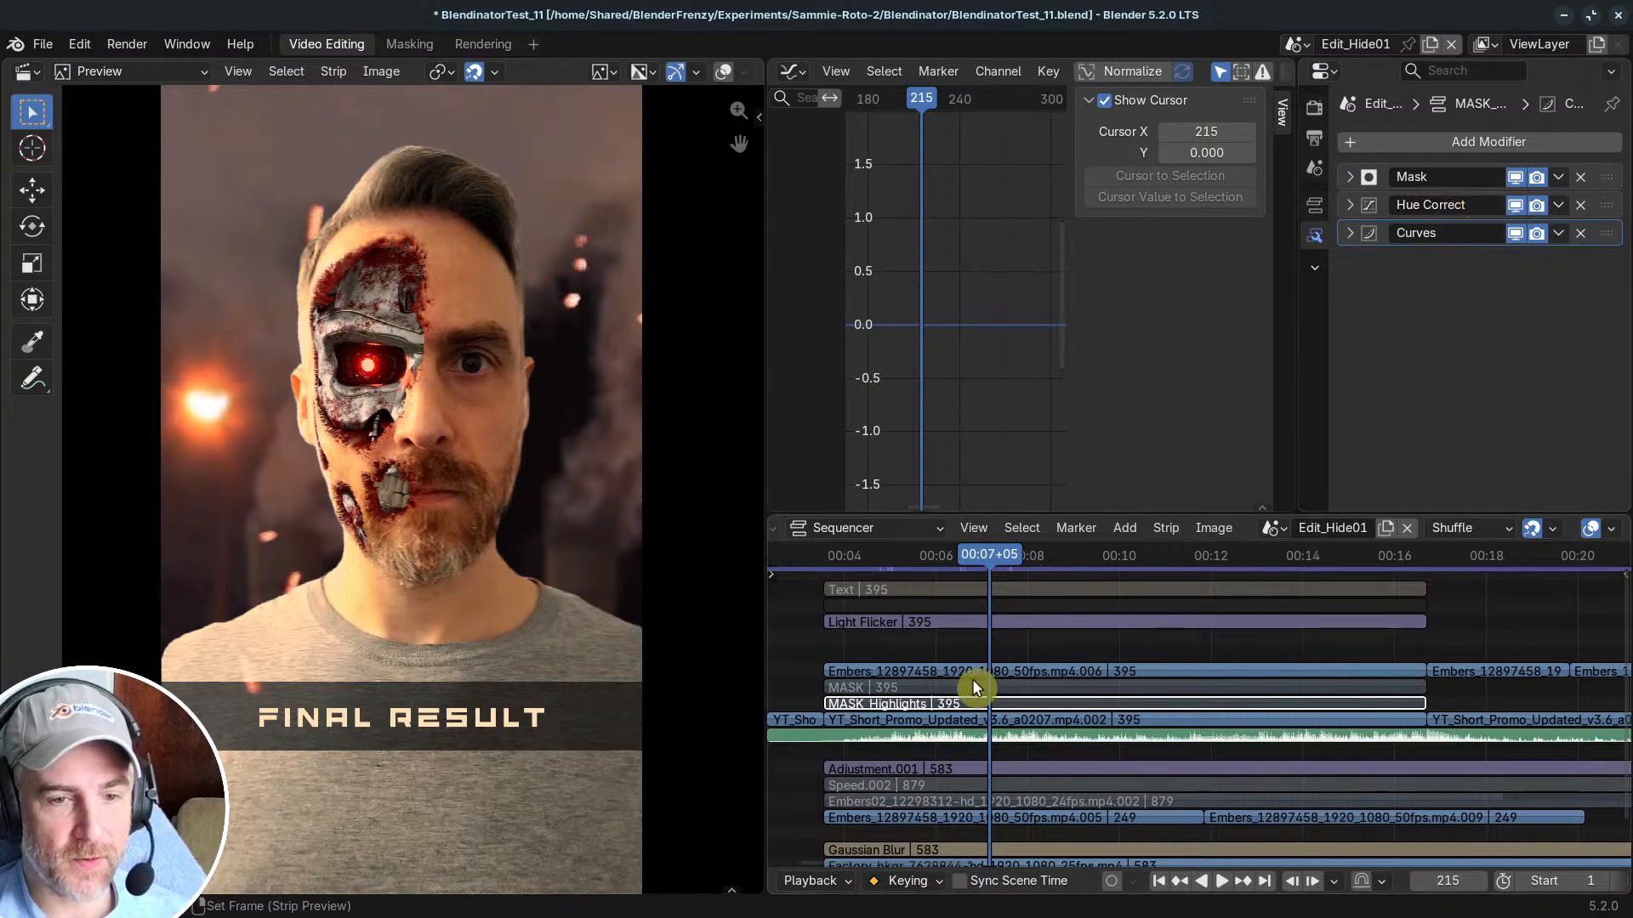
# Step: Preview the MASK_Highlights strip and the Light Flicker strip each on their own, then play the flicker and stop at frame 337
pyautogui.keyDown('shift'); pyautogui.moveTo(964, 701); pyautogui.dragTo(999, 703, button='right'); pyautogui.keyUp('shift')
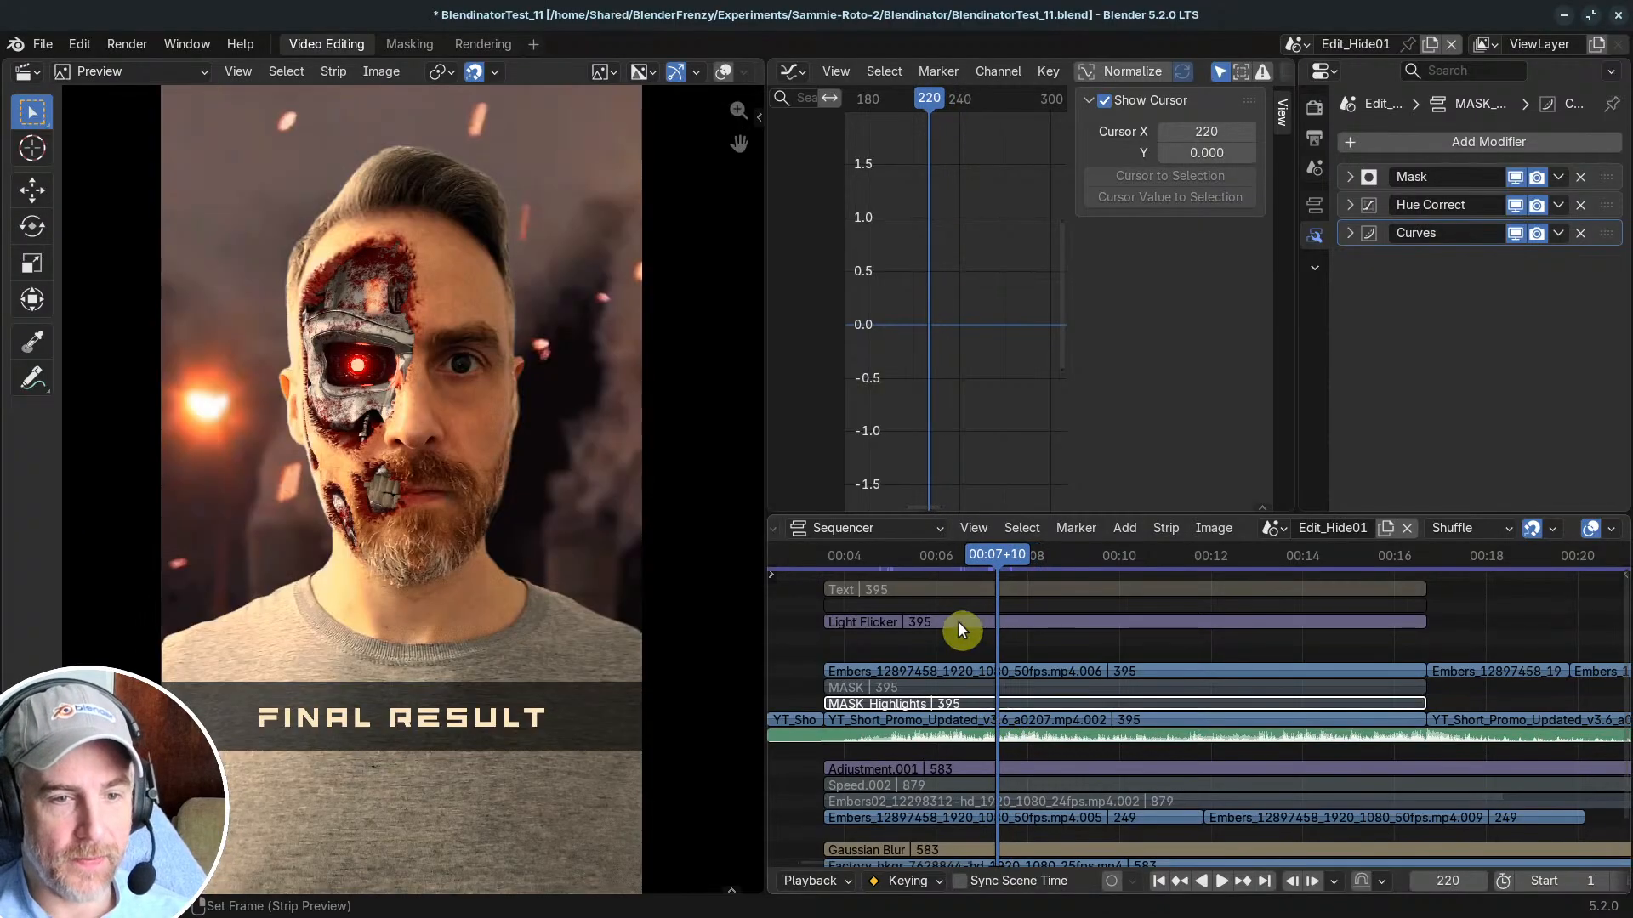
pyautogui.keyDown('shift'); pyautogui.moveTo(954, 621); pyautogui.dragTo(1100, 620, button='right'); pyautogui.keyUp('shift')
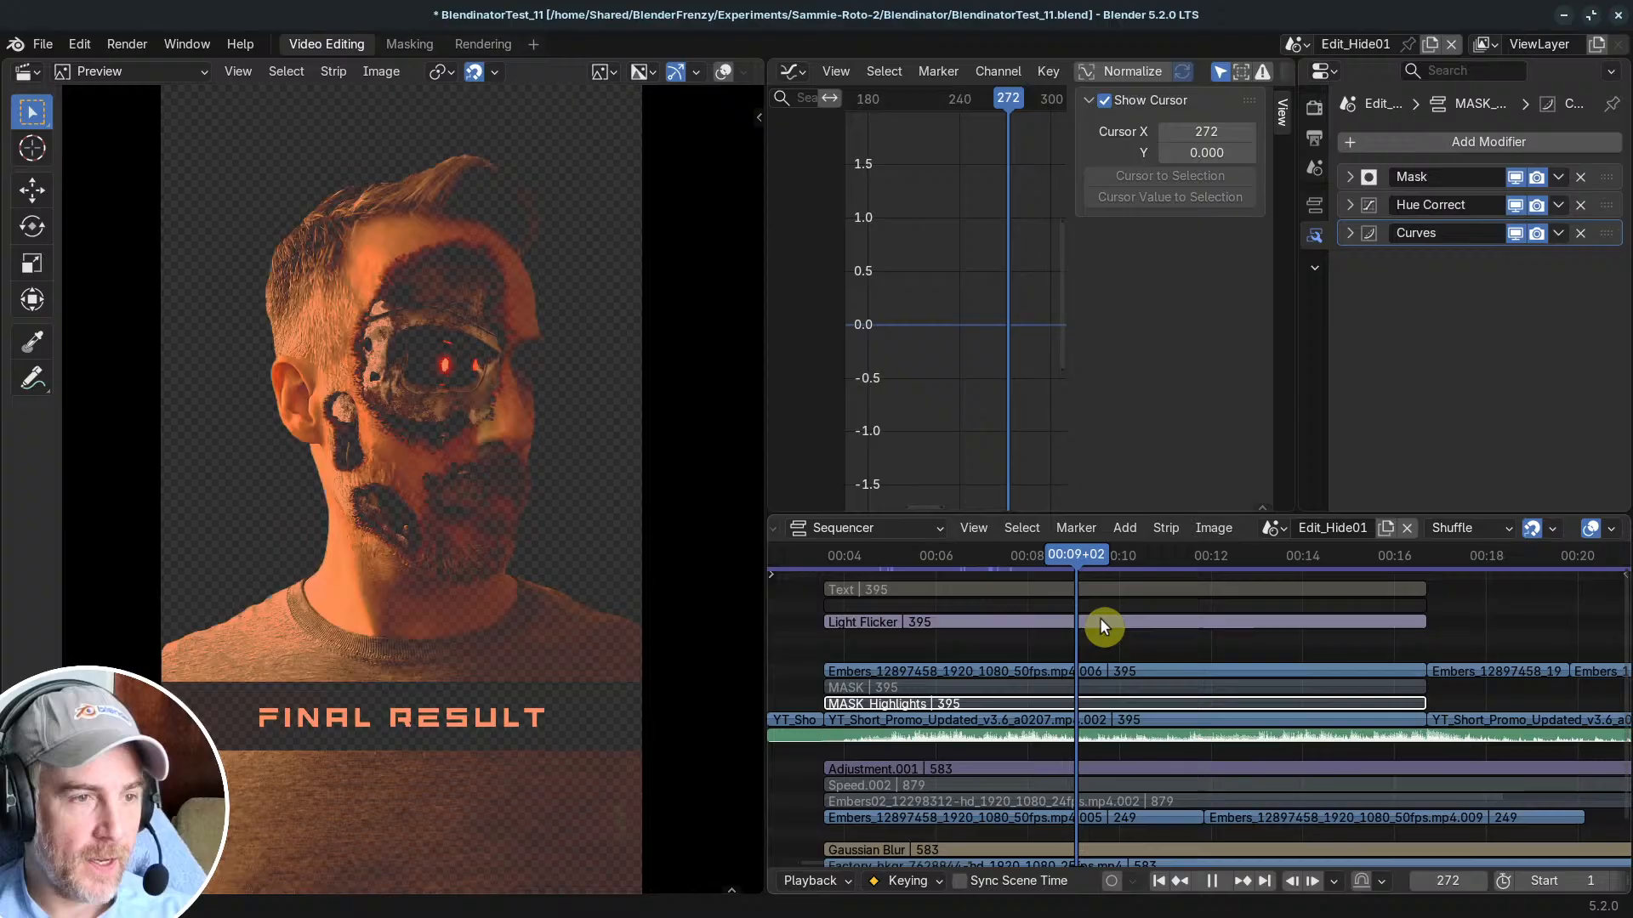
pyautogui.click(1165, 624)
pyautogui.press('space')
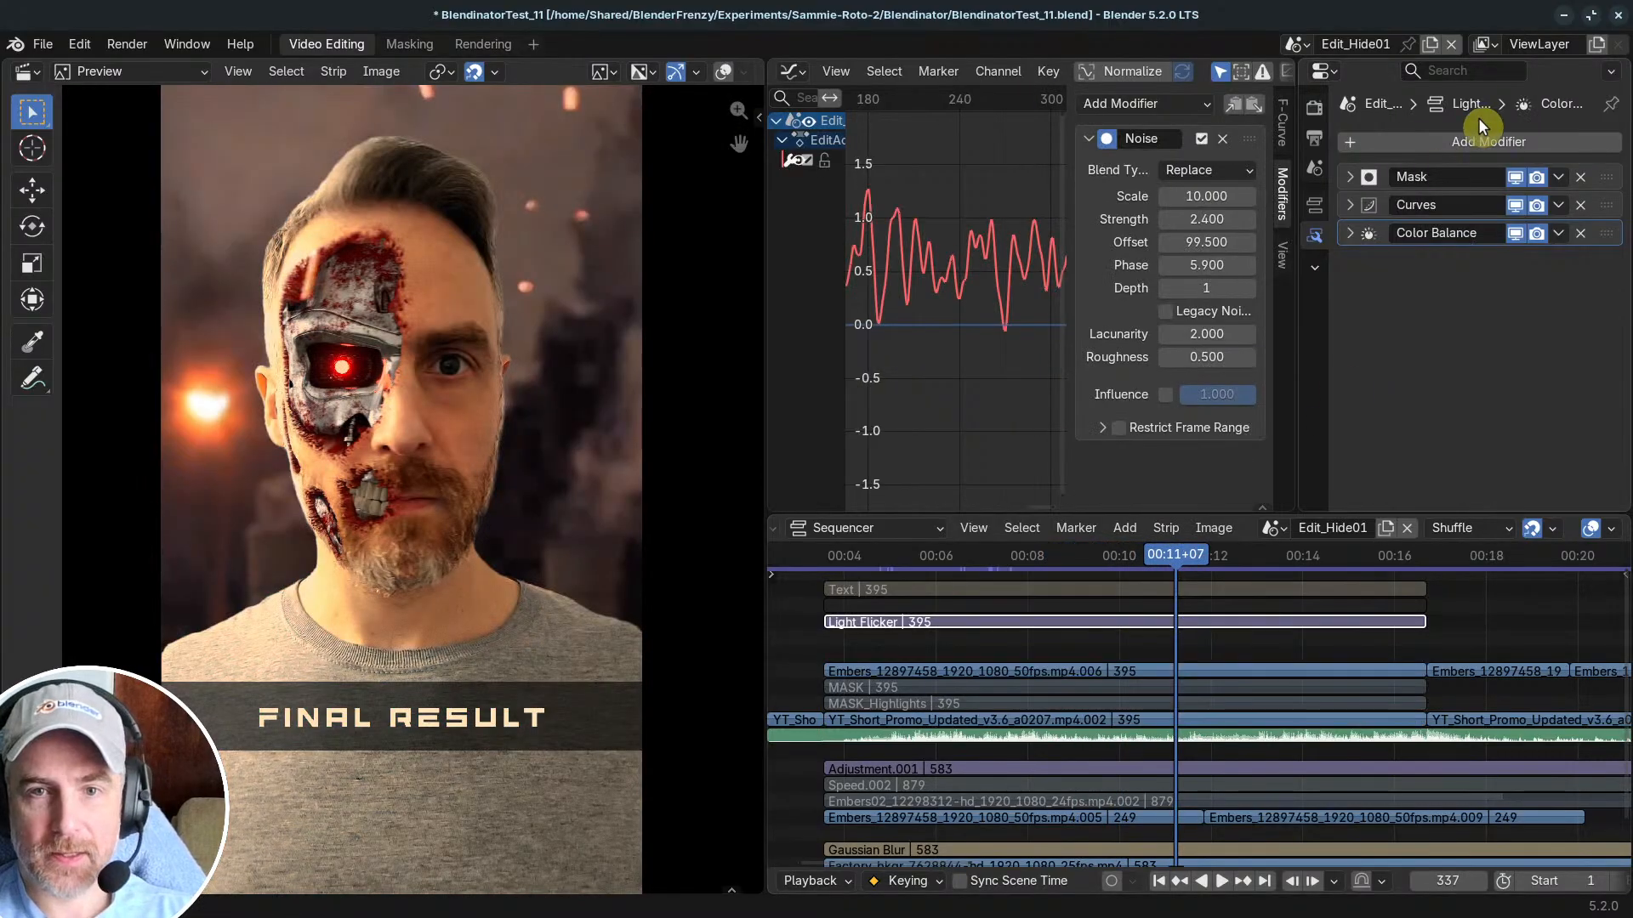
# Step: Select only the Light Flicker strip and check its blend mode and noise-driven opacity between frames 242 and 248
pyautogui.click(1160, 701)
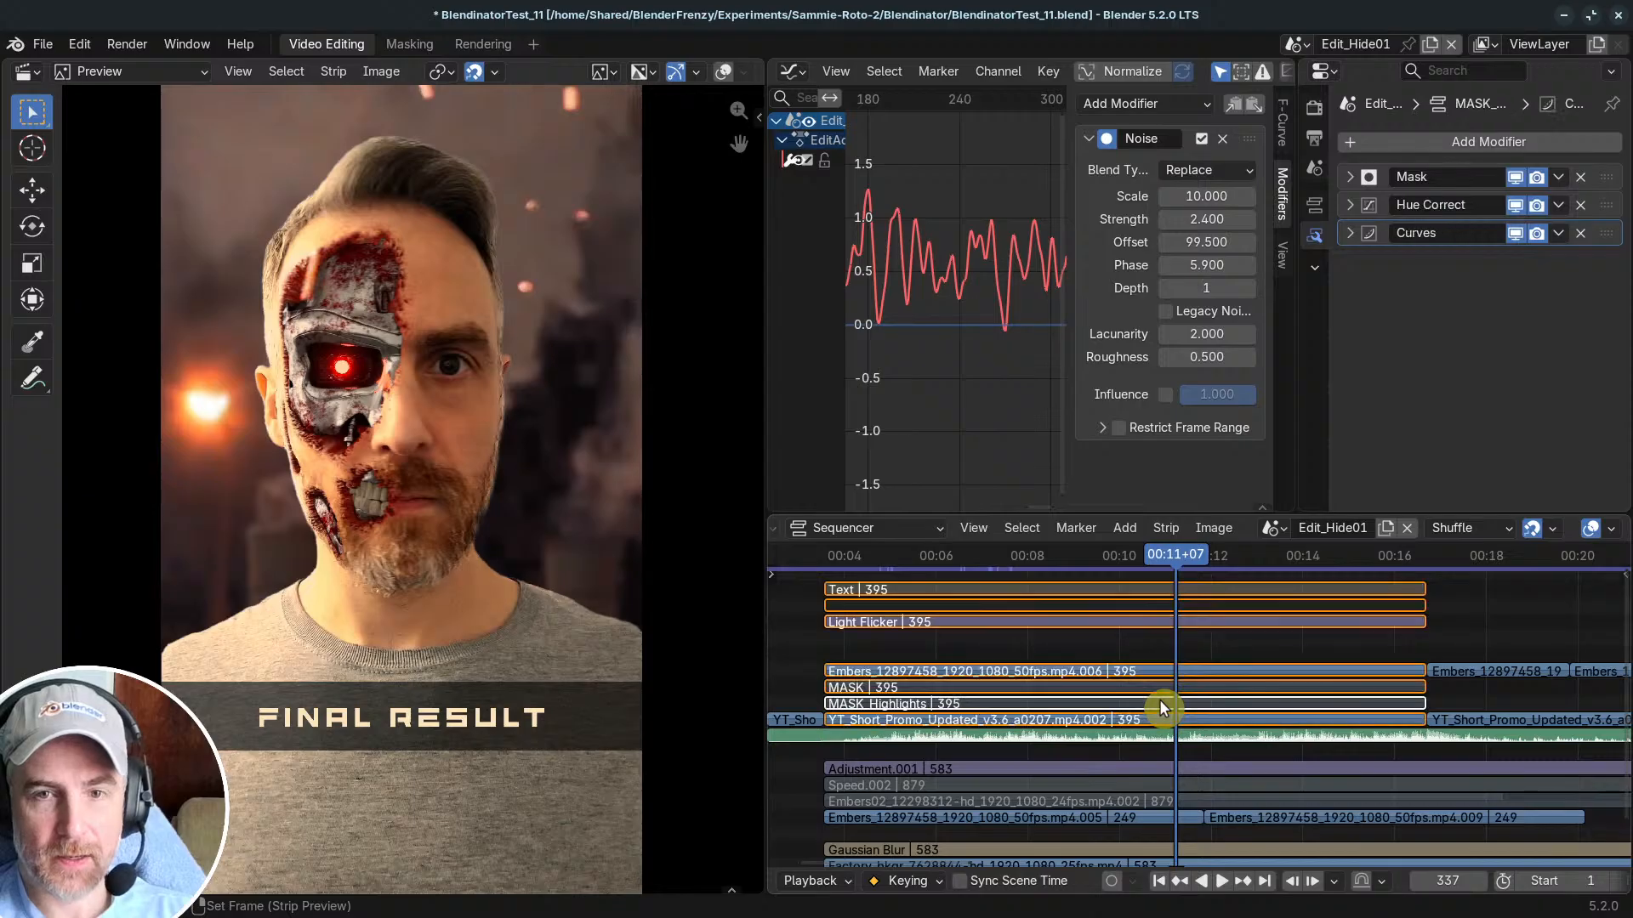
pyautogui.click(1145, 626)
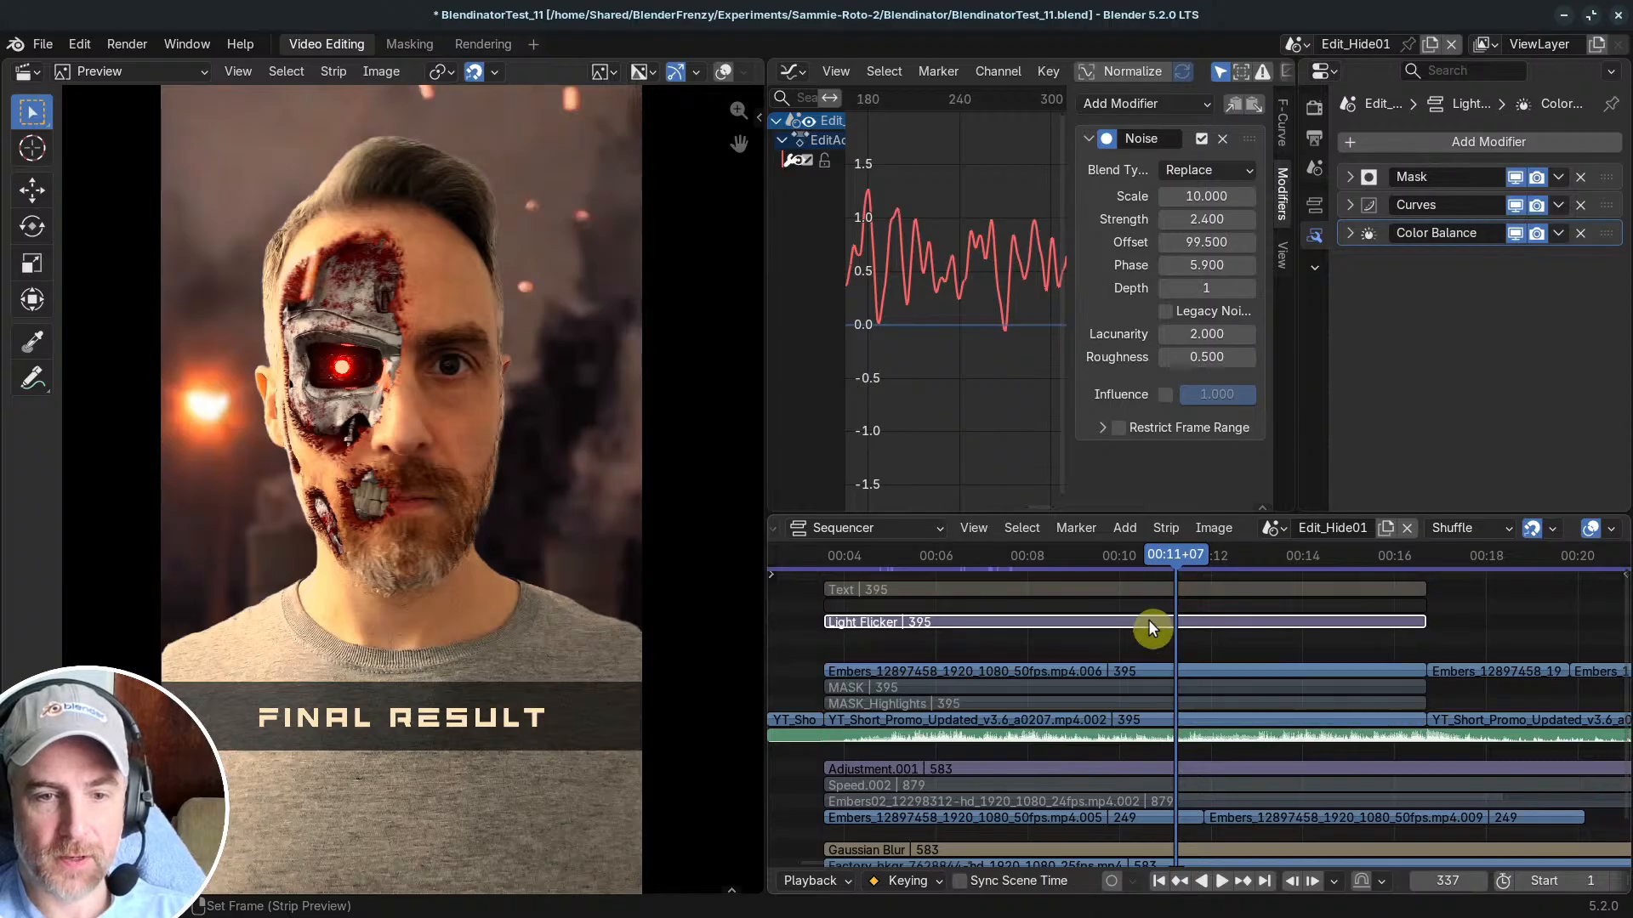
pyautogui.click(1318, 205)
pyautogui.moveTo(1130, 563); pyautogui.dragTo(1030, 555)
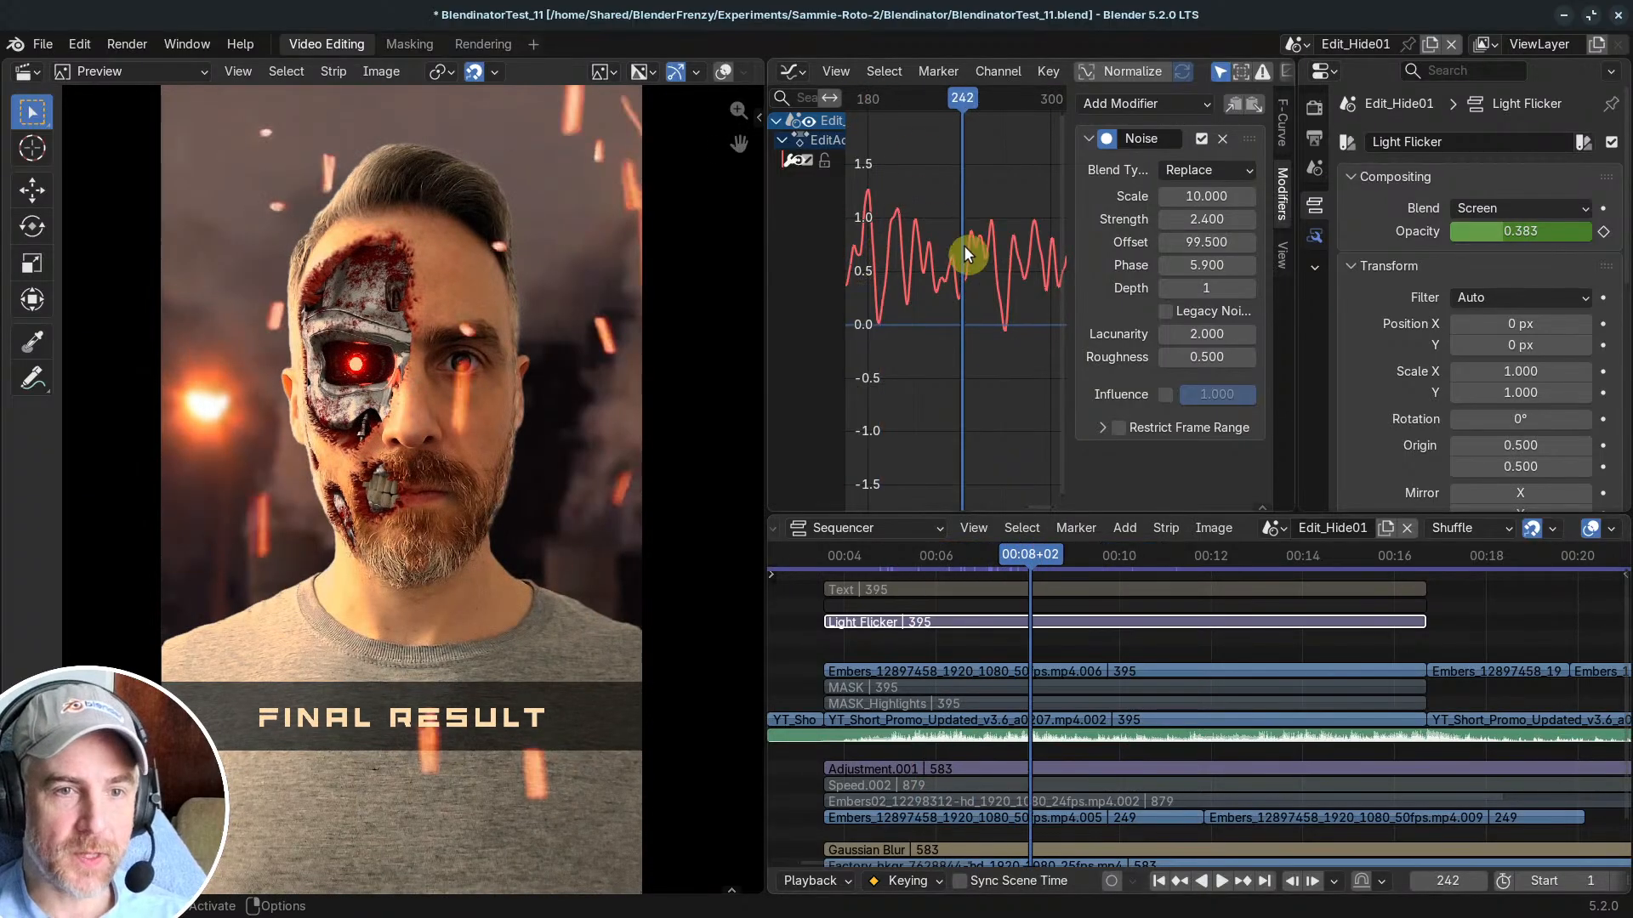
pyautogui.keyDown('ctrl'); pyautogui.moveTo(942, 274); pyautogui.dragTo(940, 338, button='middle'); pyautogui.keyUp('ctrl')
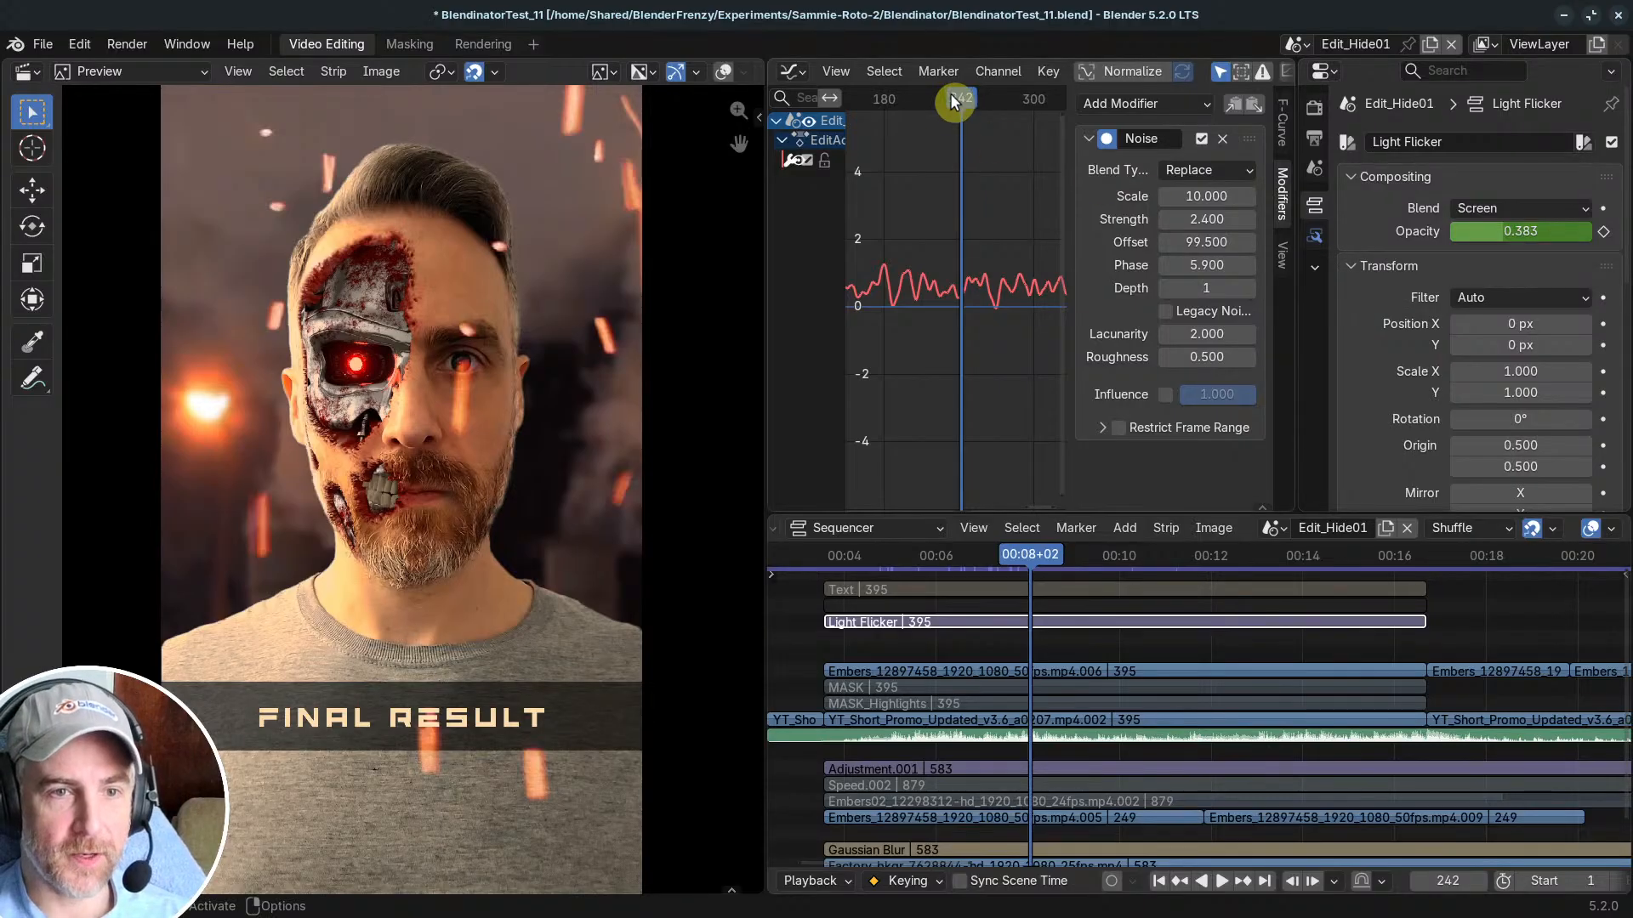
pyautogui.moveTo(951, 93)
pyautogui.mouseDown()
pyautogui.moveTo(880, 98)
pyautogui.moveTo(965, 108)
pyautogui.mouseUp()
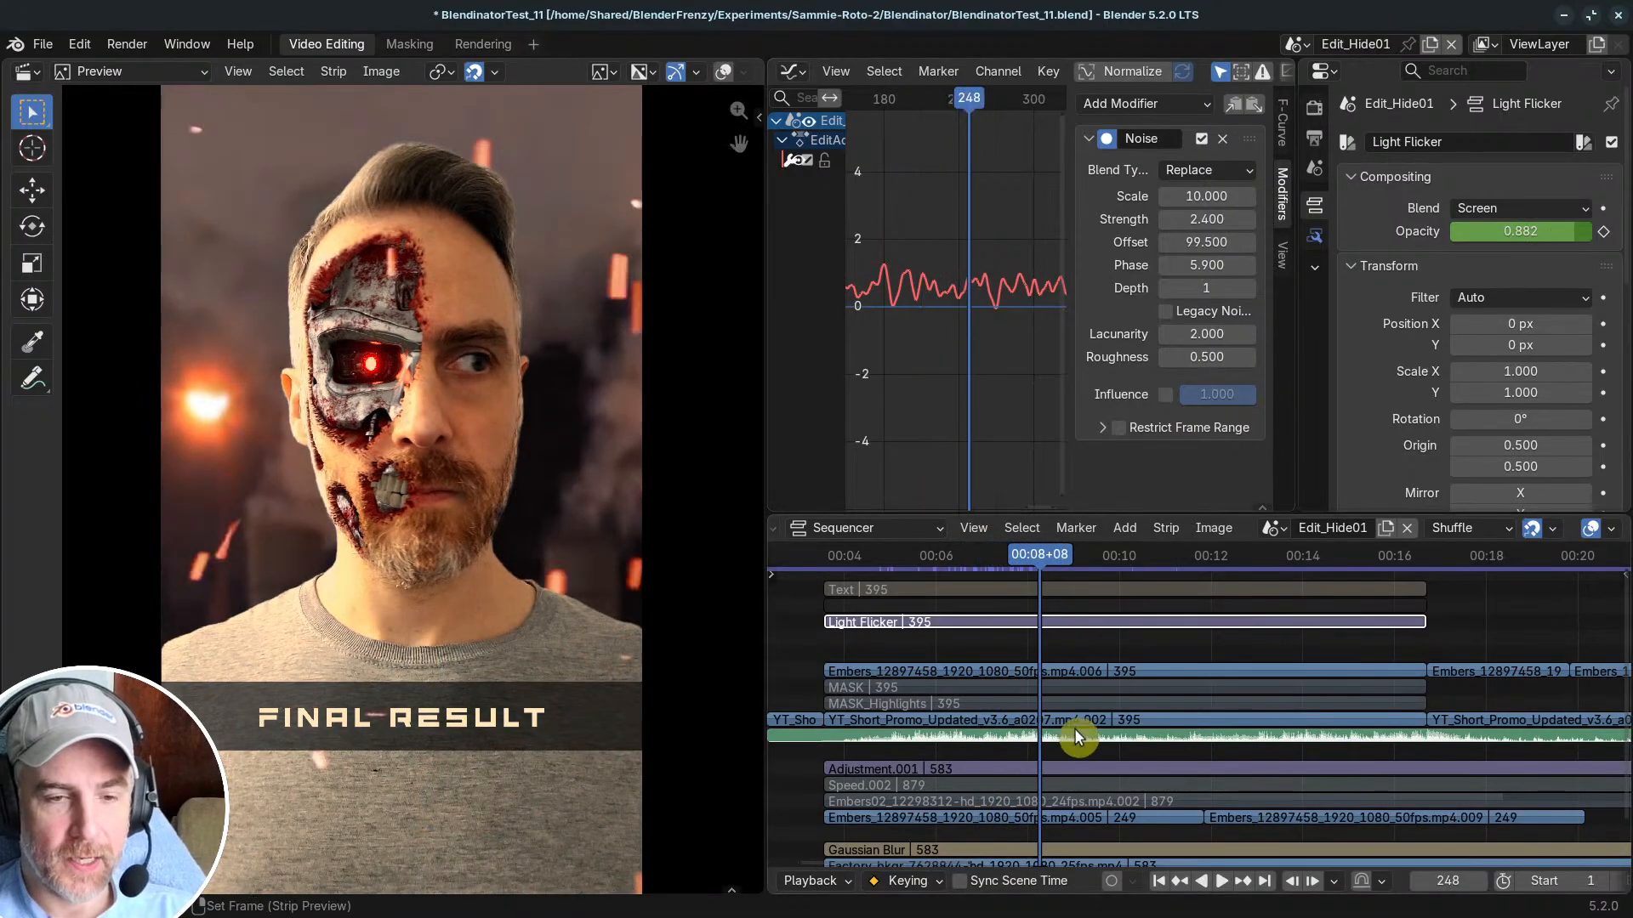
# Step: Mute the Light Flicker strip and move the playhead to frame 255
pyautogui.moveTo(941, 693); pyautogui.dragTo(1020, 694, button='middle')
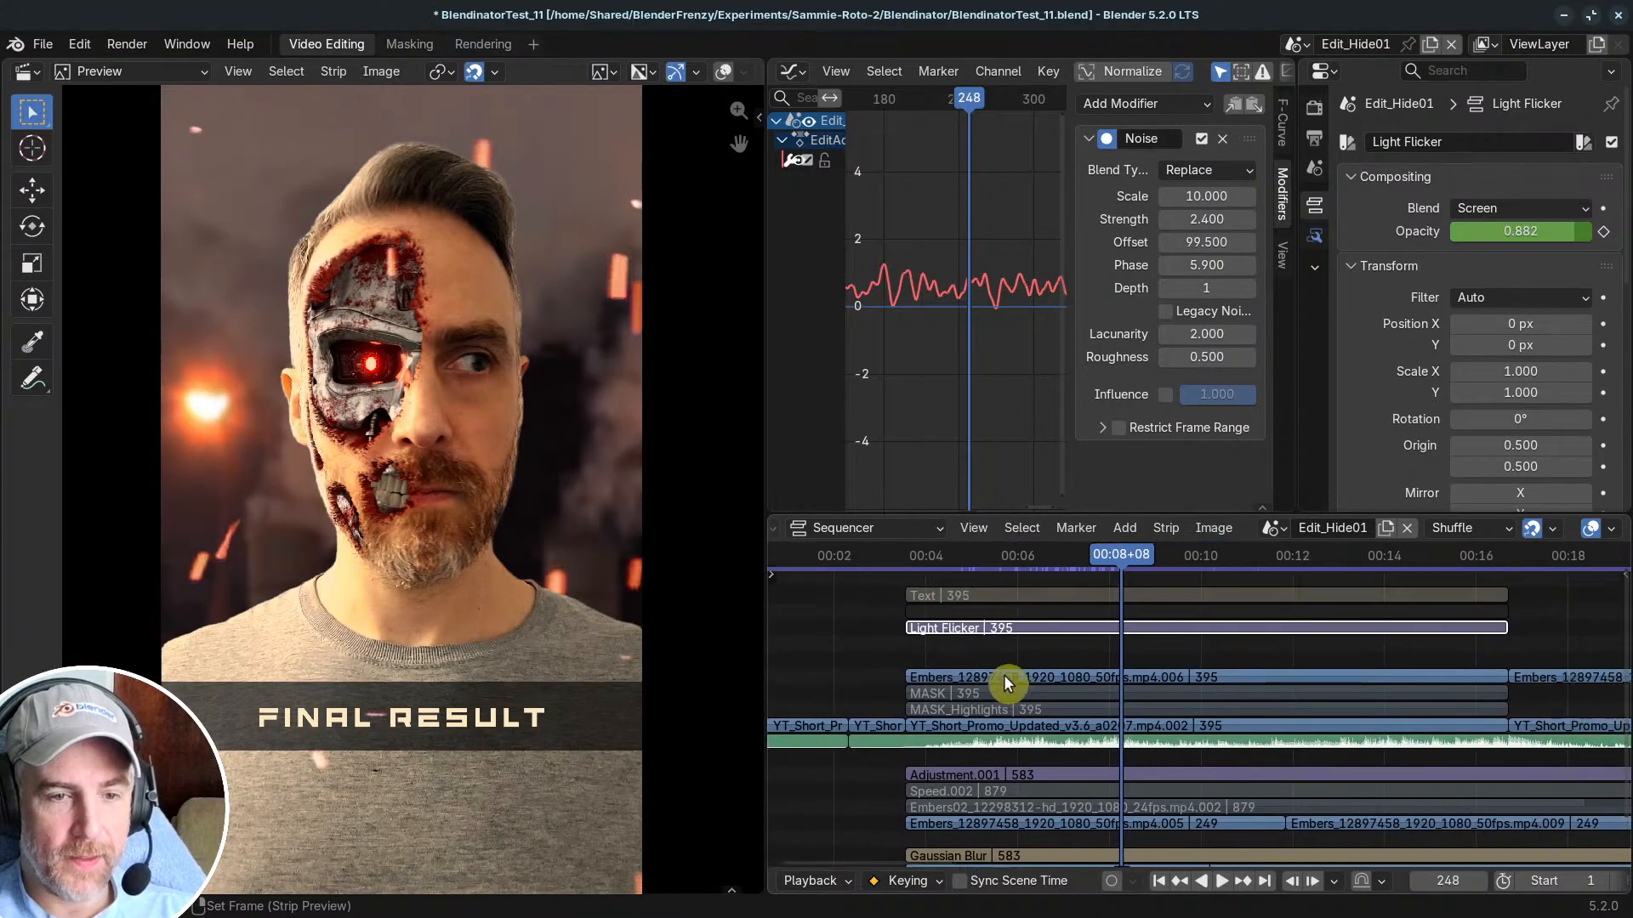
pyautogui.press('h')
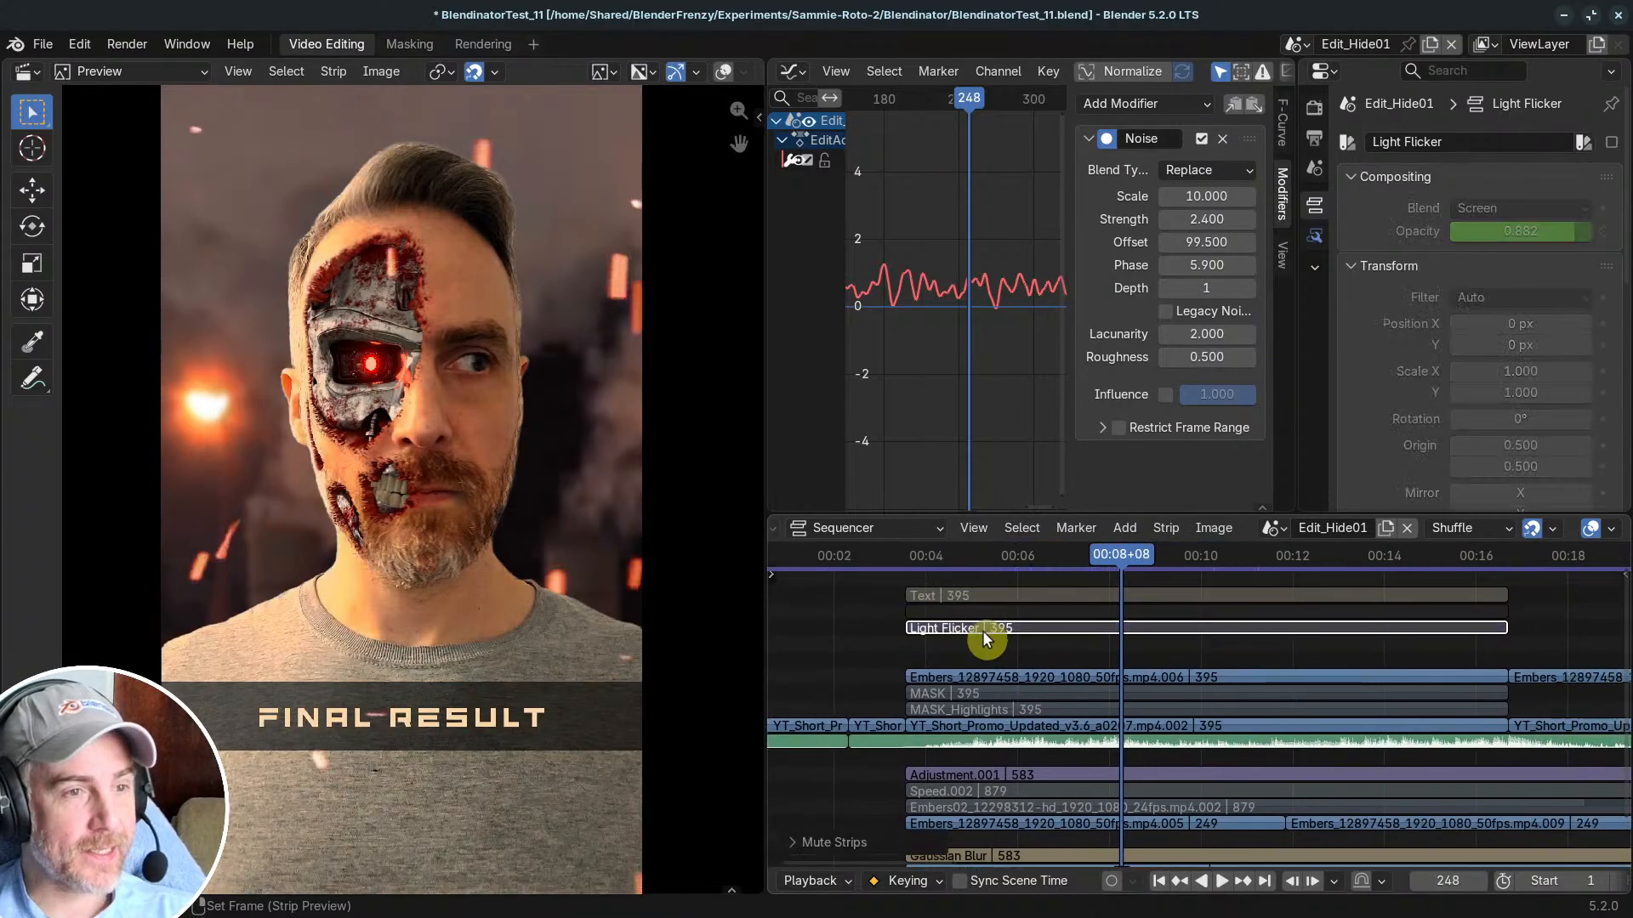
pyautogui.moveTo(1125, 557); pyautogui.dragTo(1132, 563)
# Step: Select only the Embers mp4.006 strip above the masks and preview it on its own up to frame 262
pyautogui.click(1019, 676)
pyautogui.keyDown('alt'); pyautogui.click(1018, 676); pyautogui.keyUp('alt')
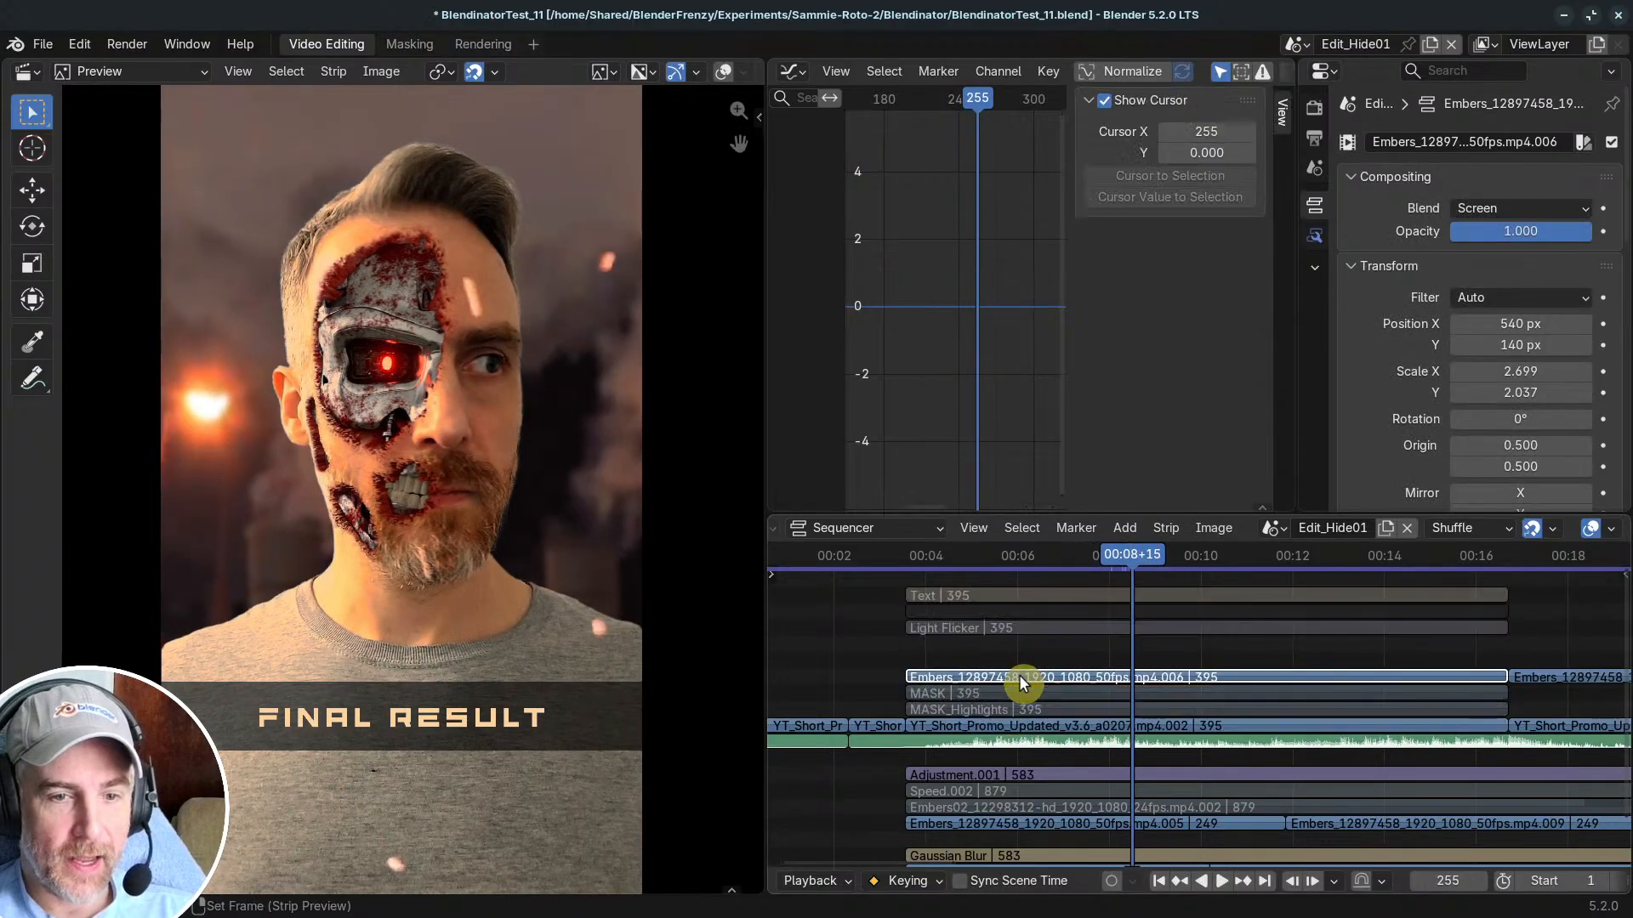
pyautogui.keyDown('shift'); pyautogui.moveTo(1019, 676); pyautogui.dragTo(1143, 680, button='right'); pyautogui.keyUp('shift')
pyautogui.scroll(-7, 545, 487)
pyautogui.scroll(2, 544, 486)
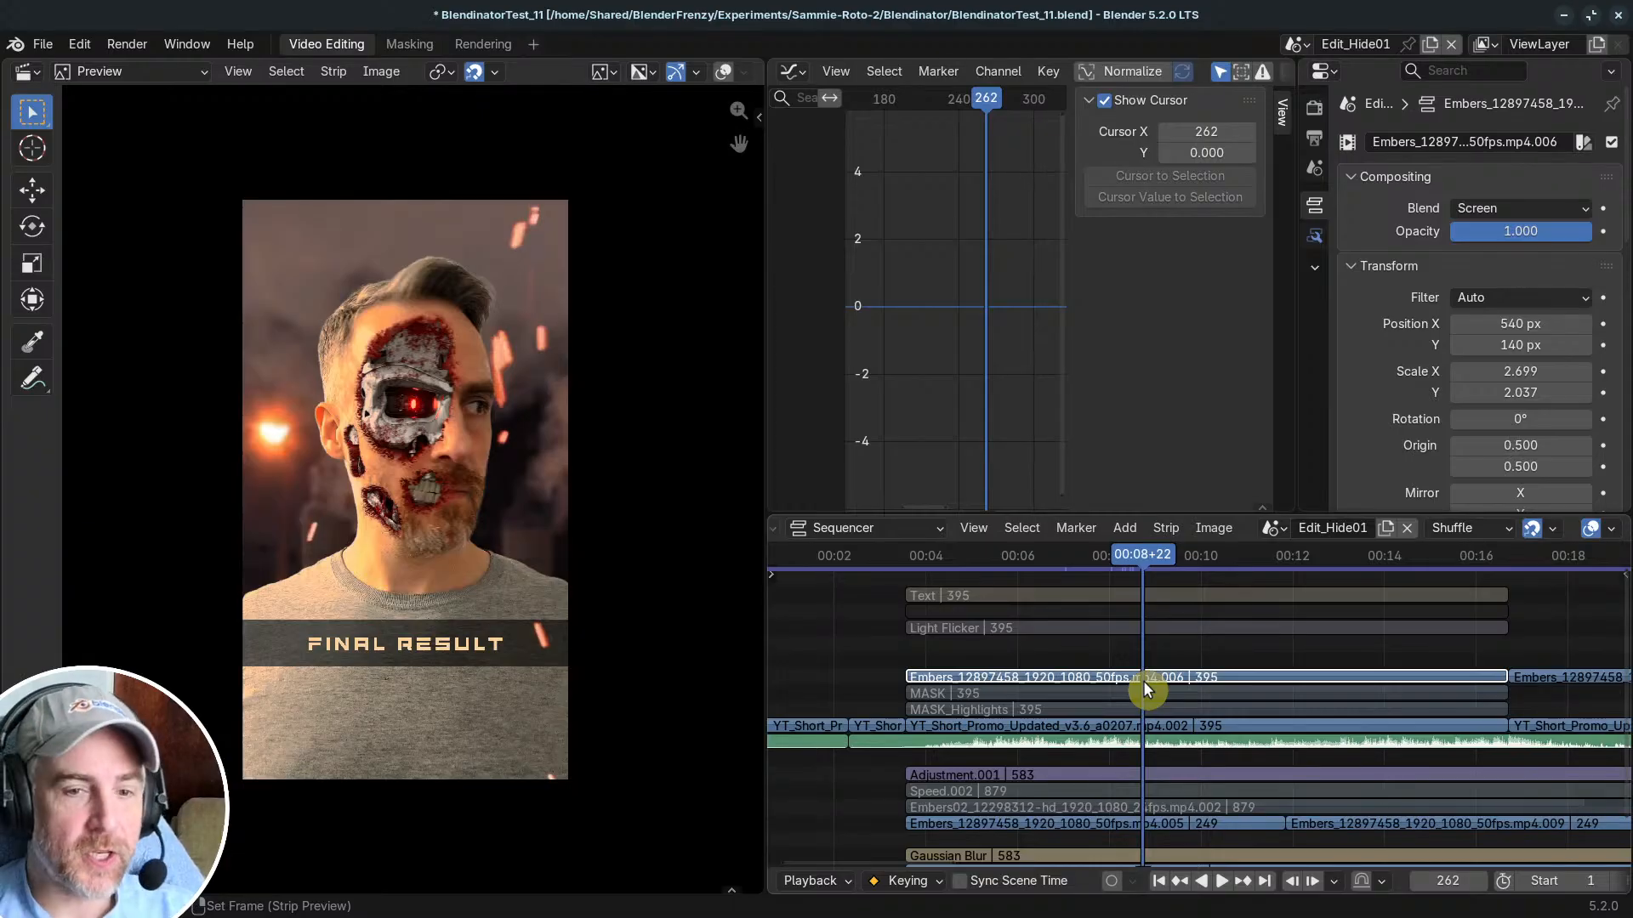
# Step: Play the foreground embers up to frame 255 and examine the Embers mp4.006 strip's compositing, transform, video and time settings
pyautogui.scroll(-5, 1478, 369)
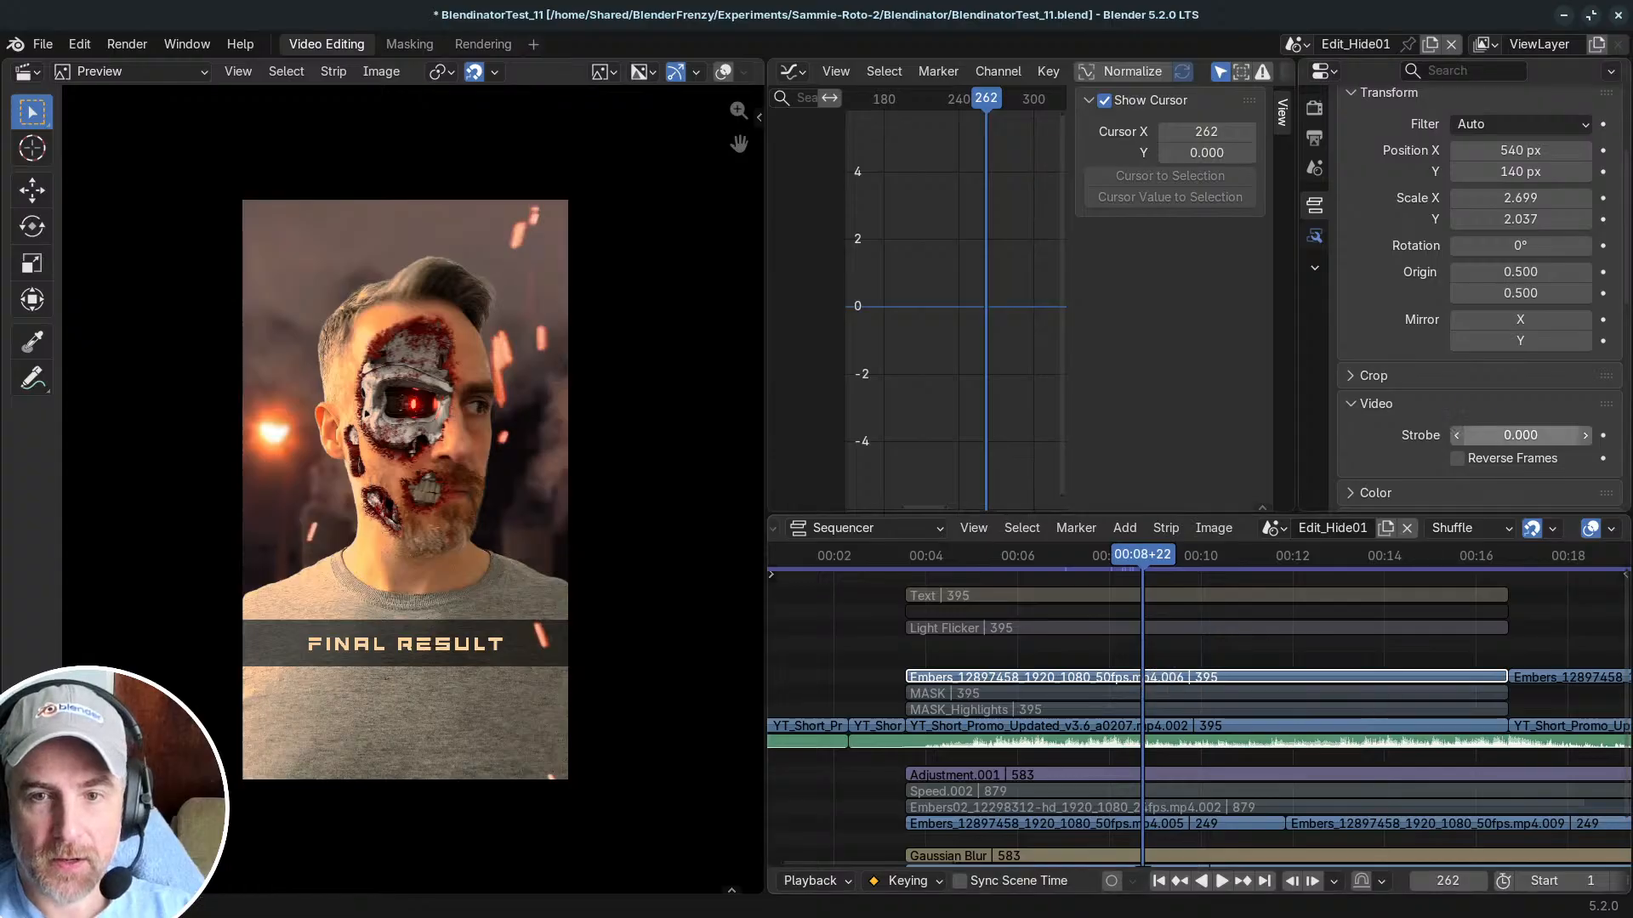
pyautogui.click(1080, 554)
pyautogui.press('space')
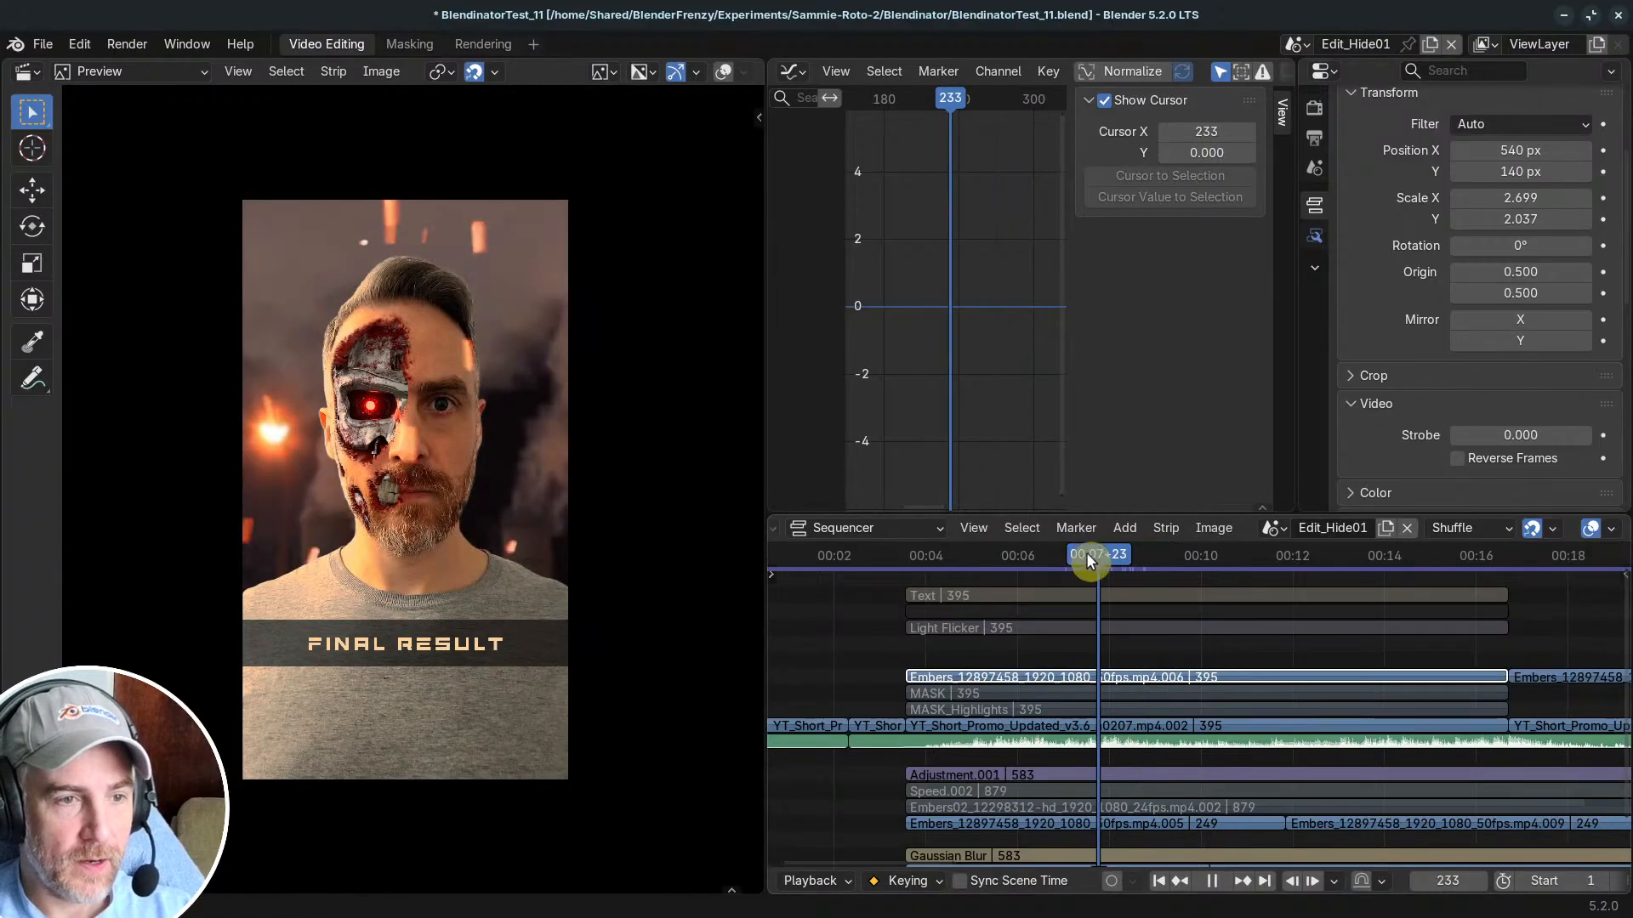
pyautogui.press('space')
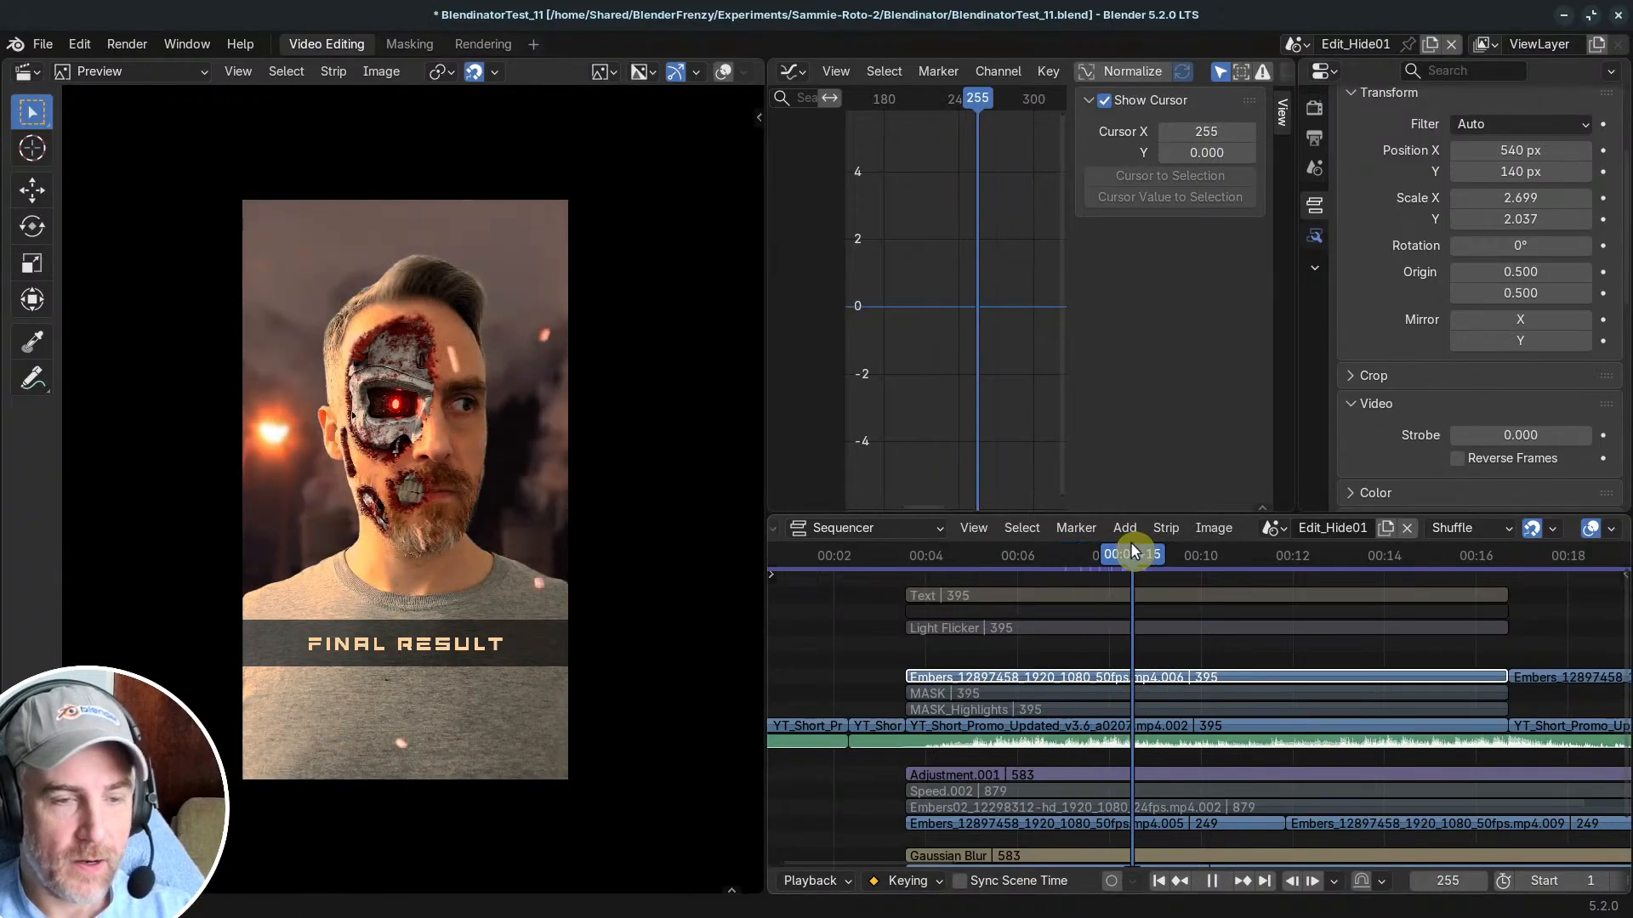
pyautogui.scroll(-5, 1513, 349)
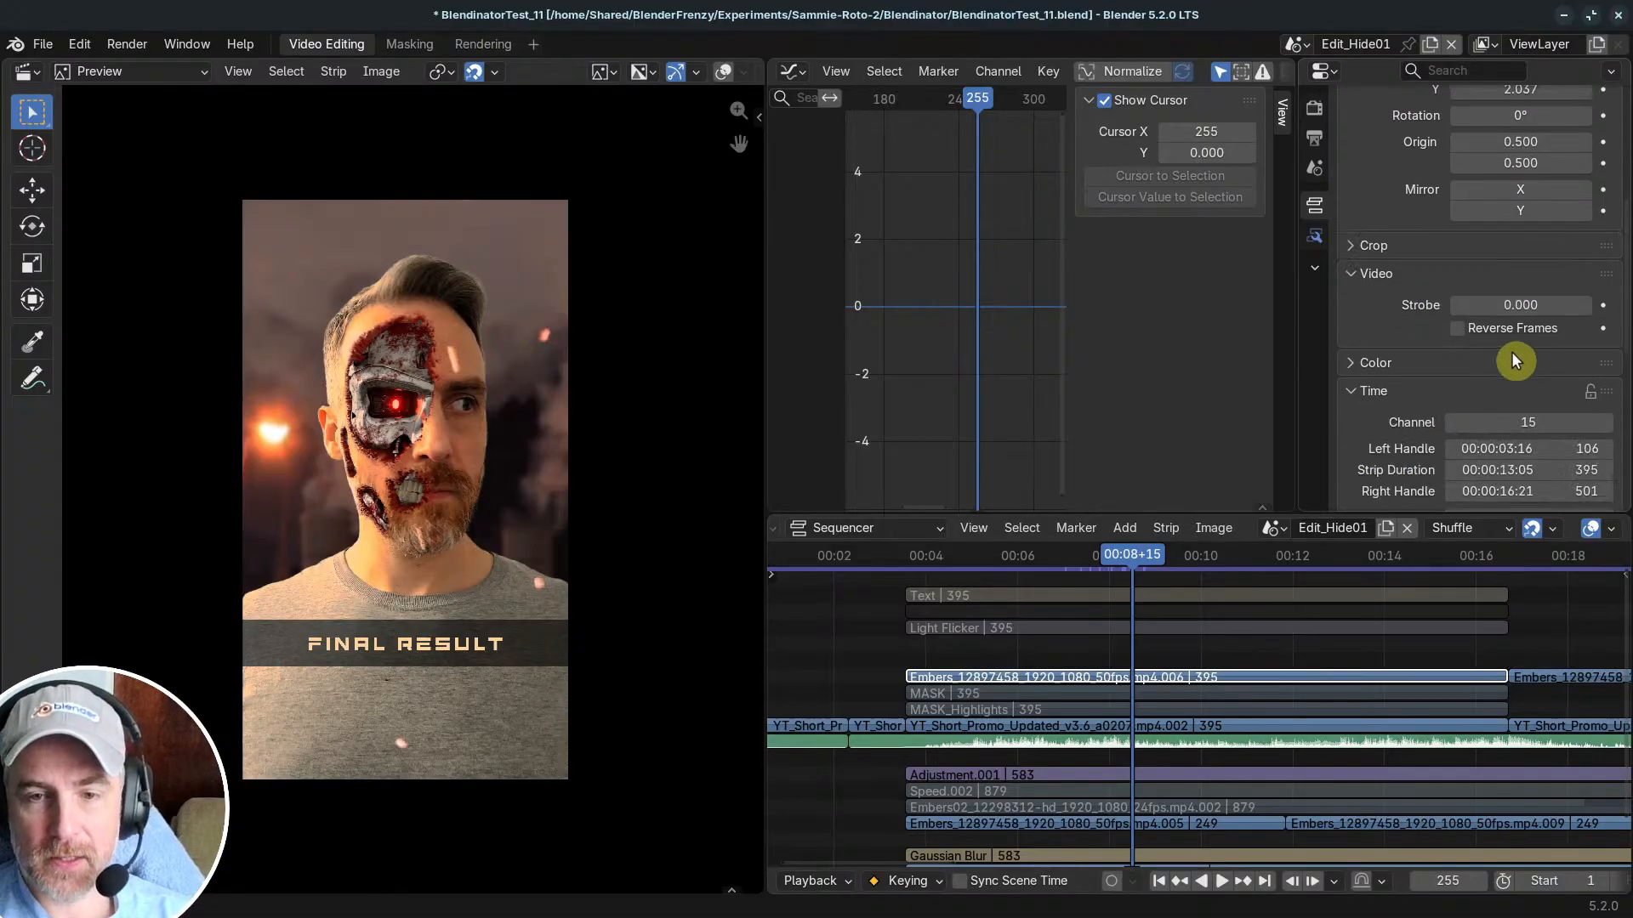
pyautogui.scroll(3, 1512, 337)
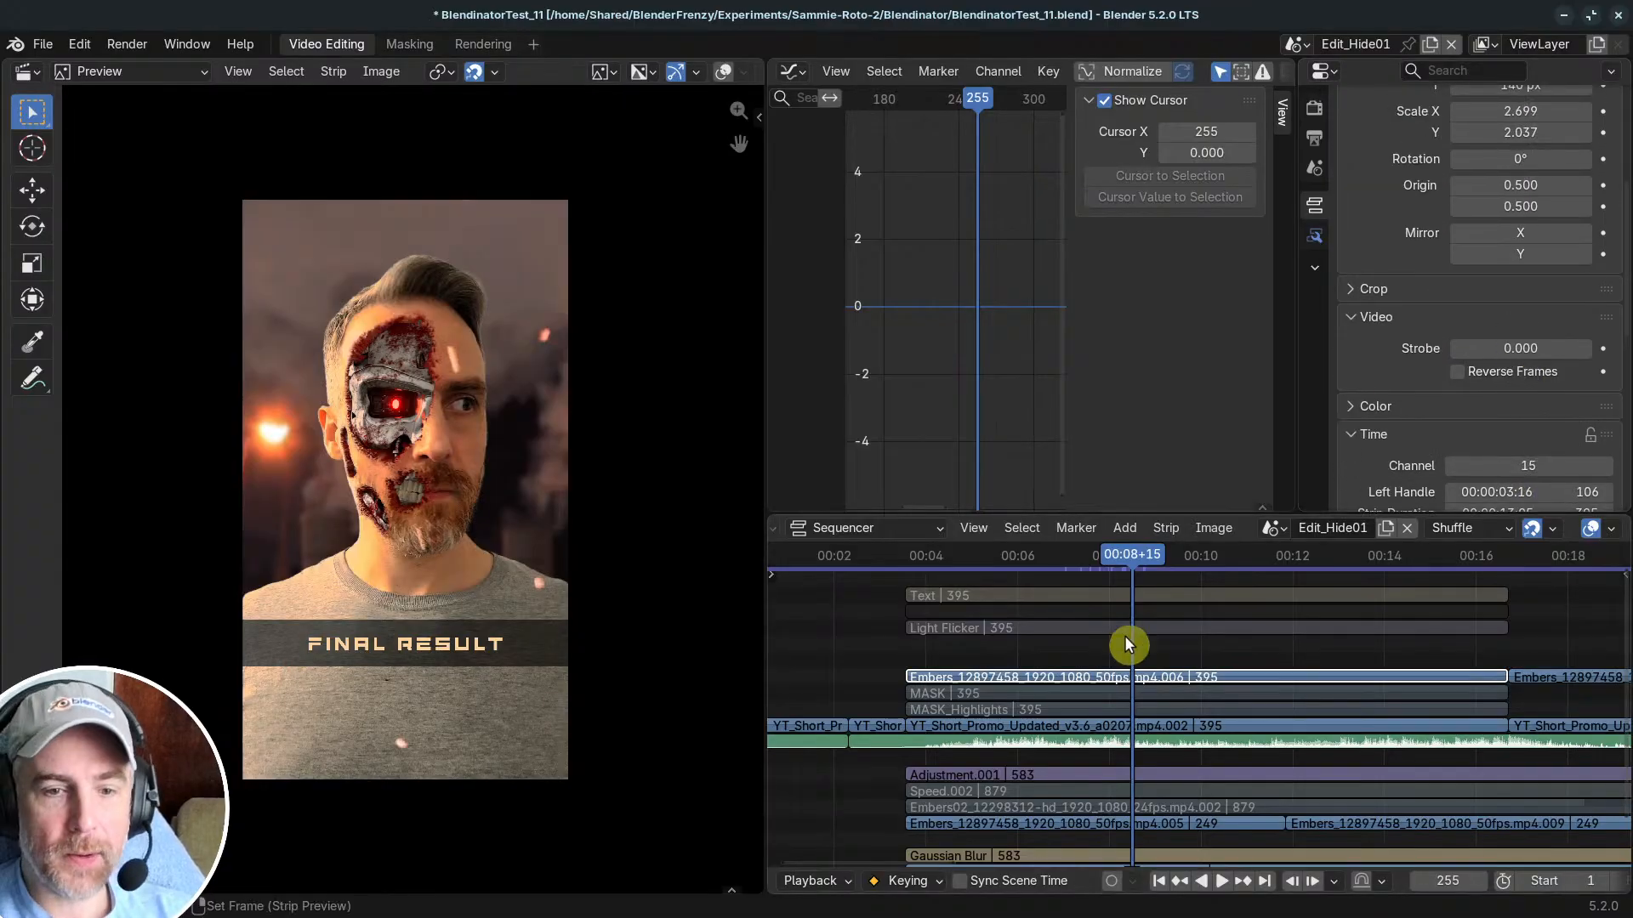
pyautogui.scroll(4, 1479, 289)
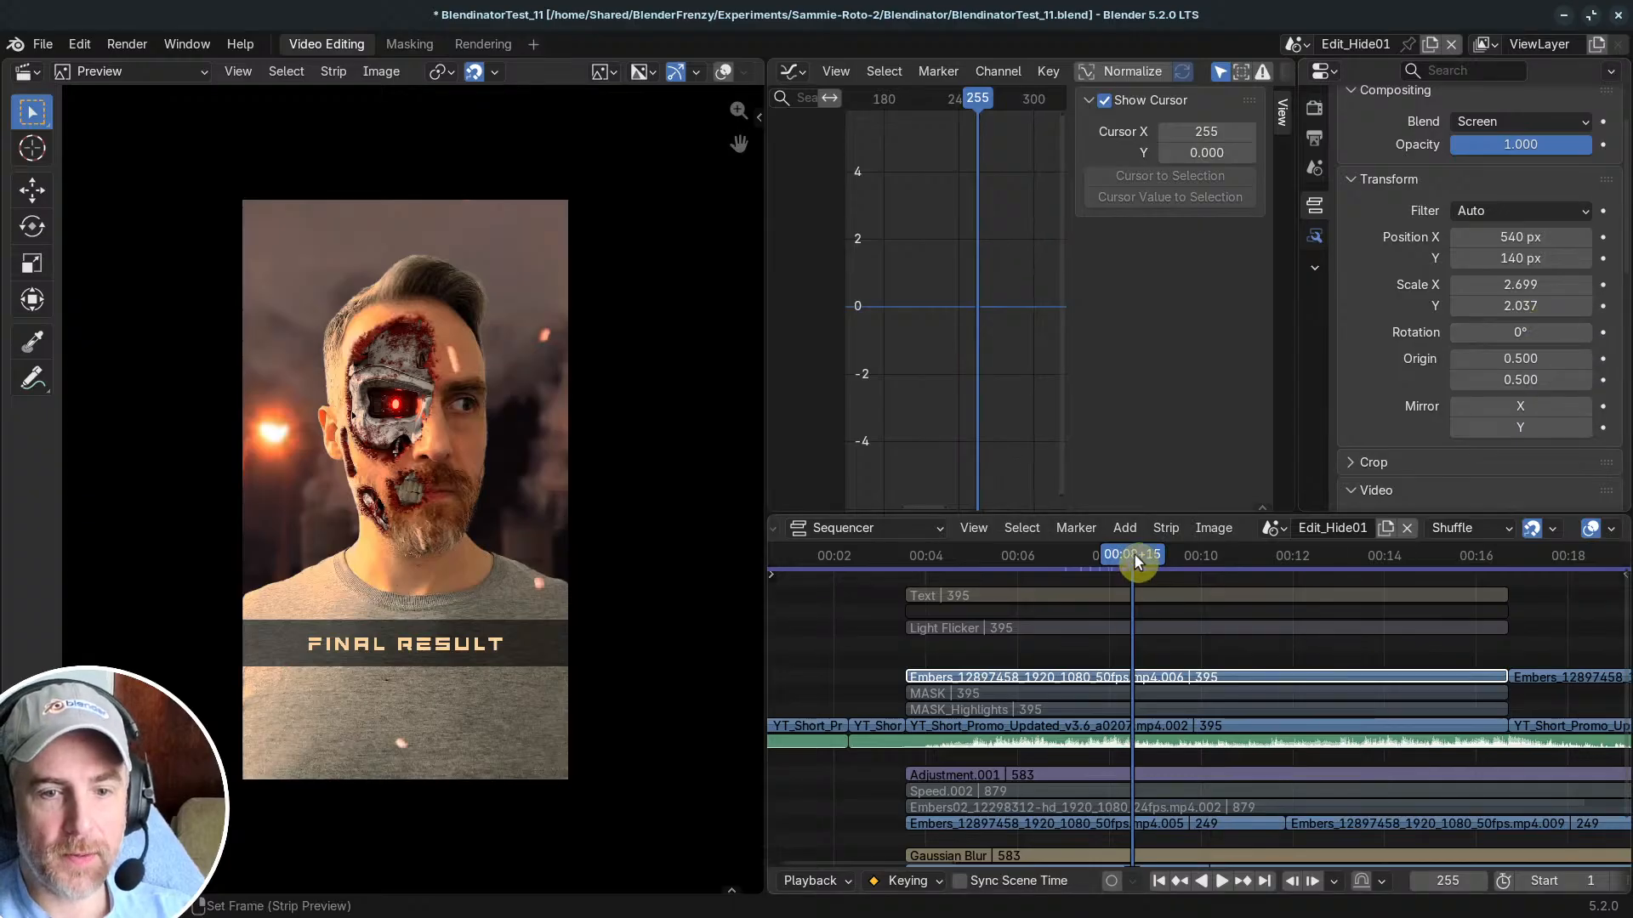
# Step: Scrub the embers over the subject to frame 289 and back to frame 217
pyautogui.moveTo(1134, 552); pyautogui.dragTo(1190, 694)
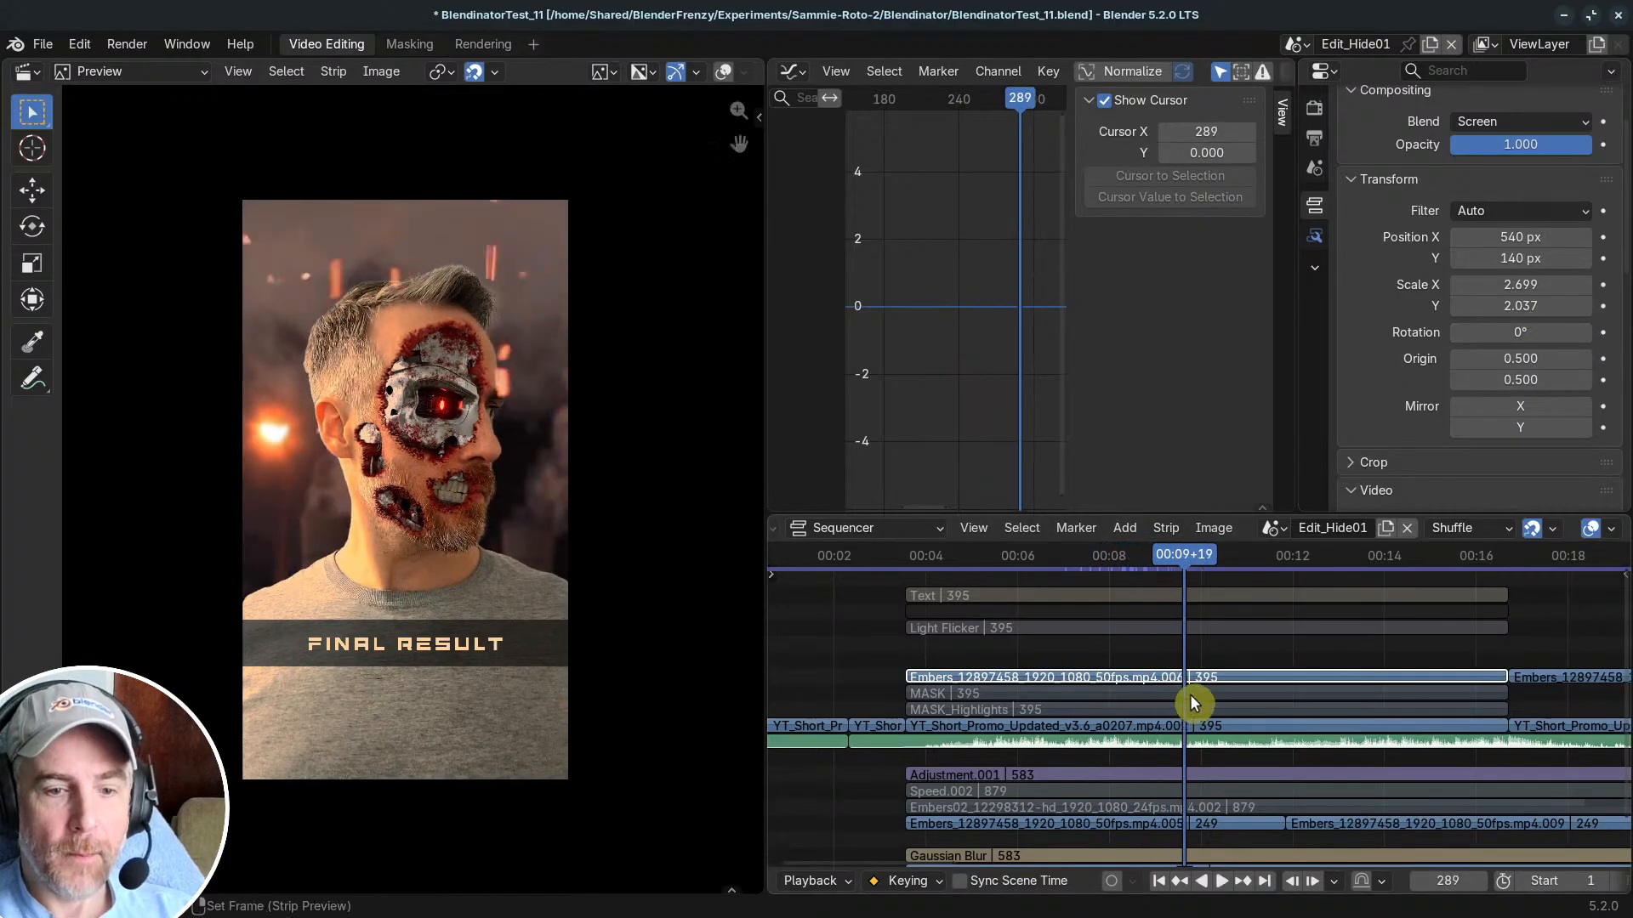
pyautogui.moveTo(1191, 695); pyautogui.dragTo(1046, 653, button='middle')
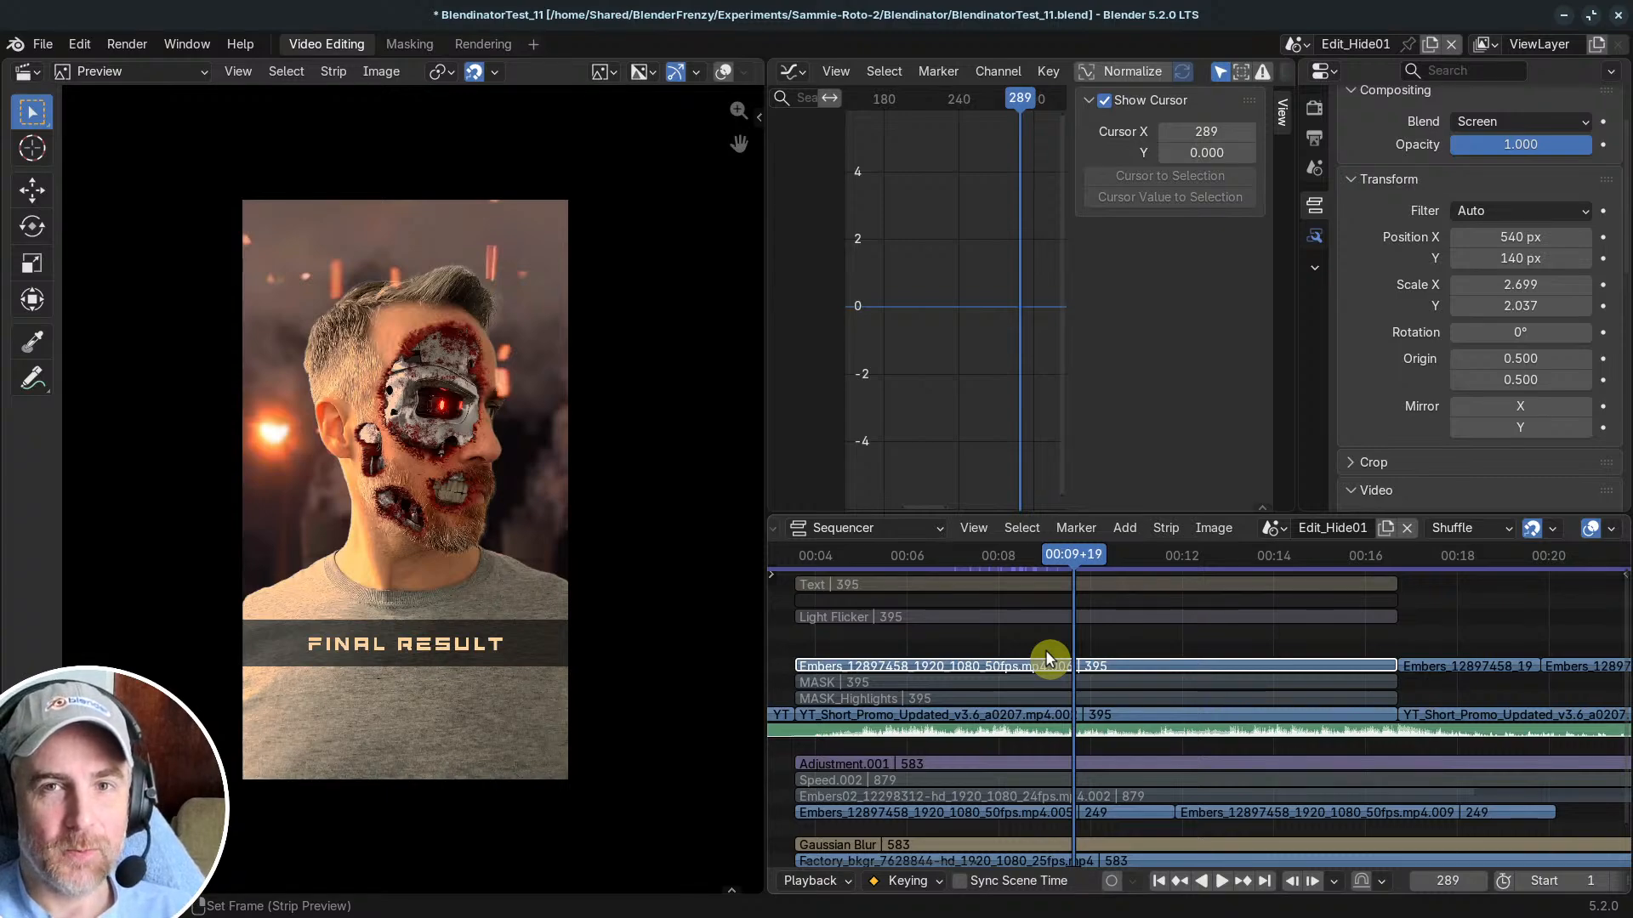
pyautogui.moveTo(998, 692); pyautogui.dragTo(1099, 685, button='middle')
pyautogui.moveTo(1155, 554); pyautogui.dragTo(1093, 554)
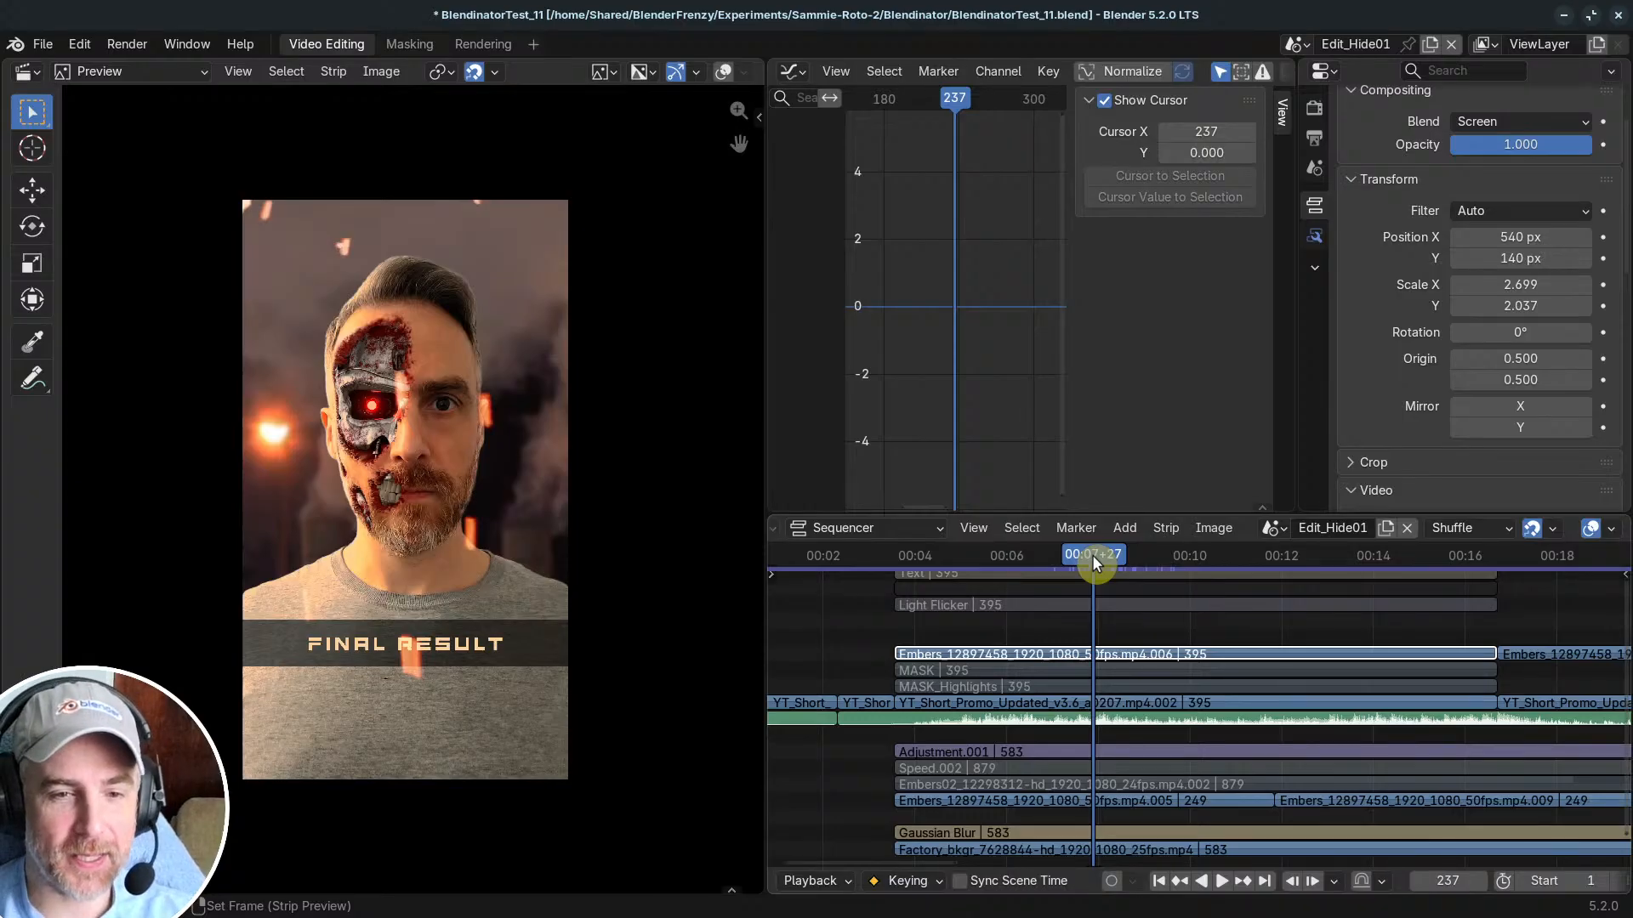
pyautogui.moveTo(1092, 554); pyautogui.dragTo(1059, 553)
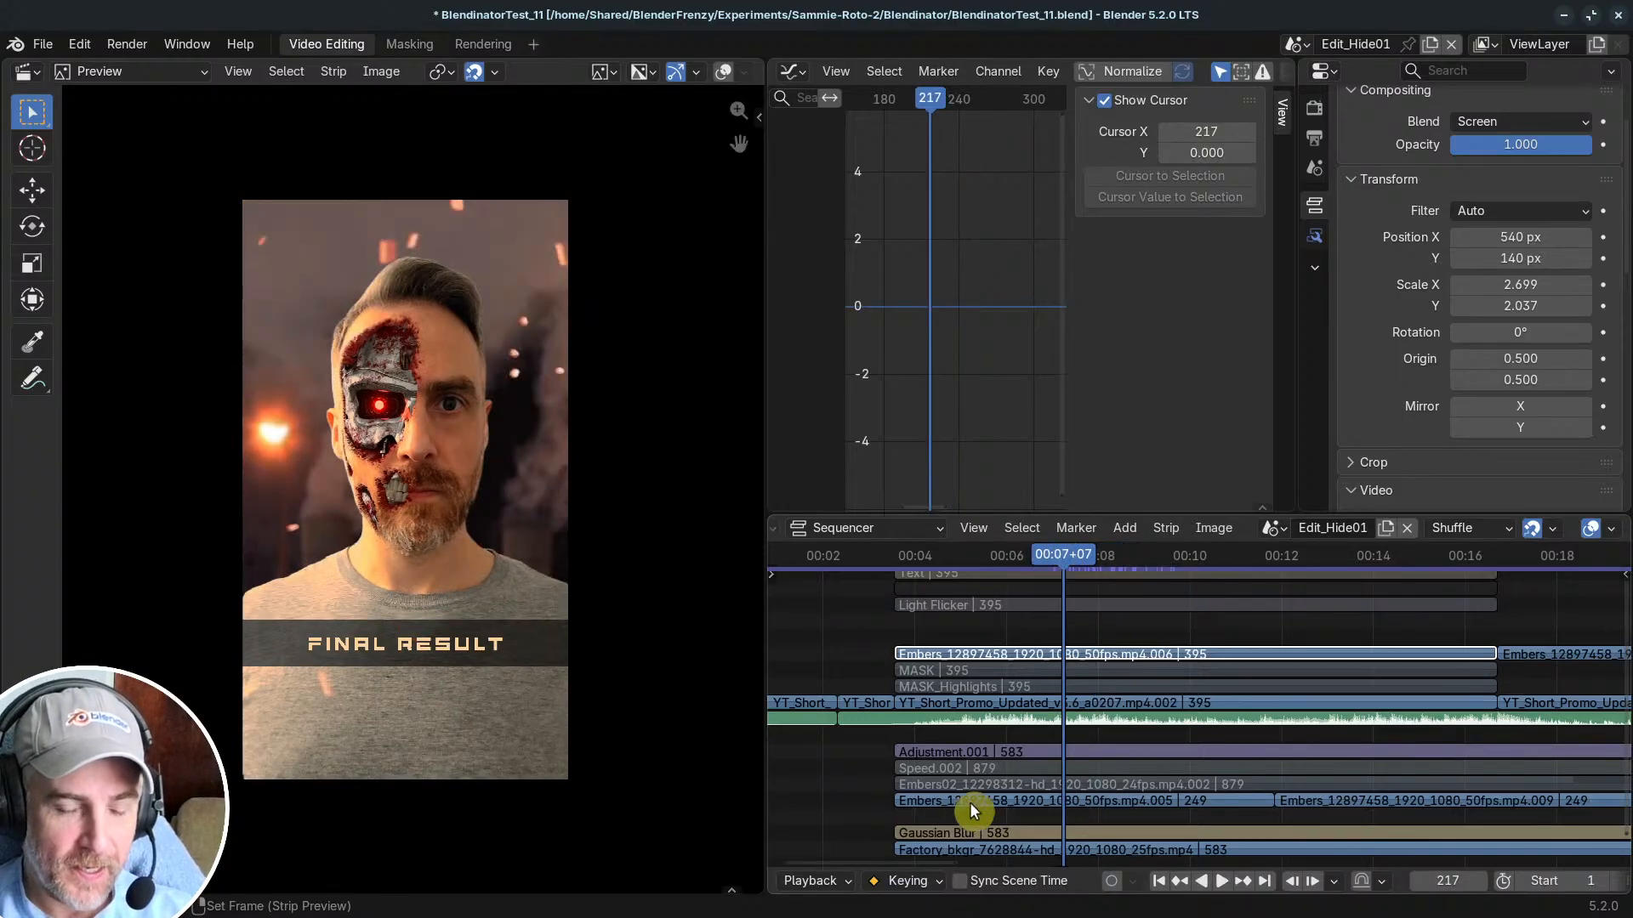
# Step: Mute and unmute the Embers mp4.006 strip to compare the shot, and play the foreground embers up to frame 241
pyautogui.moveTo(1005, 784); pyautogui.dragTo(1031, 781, button='middle')
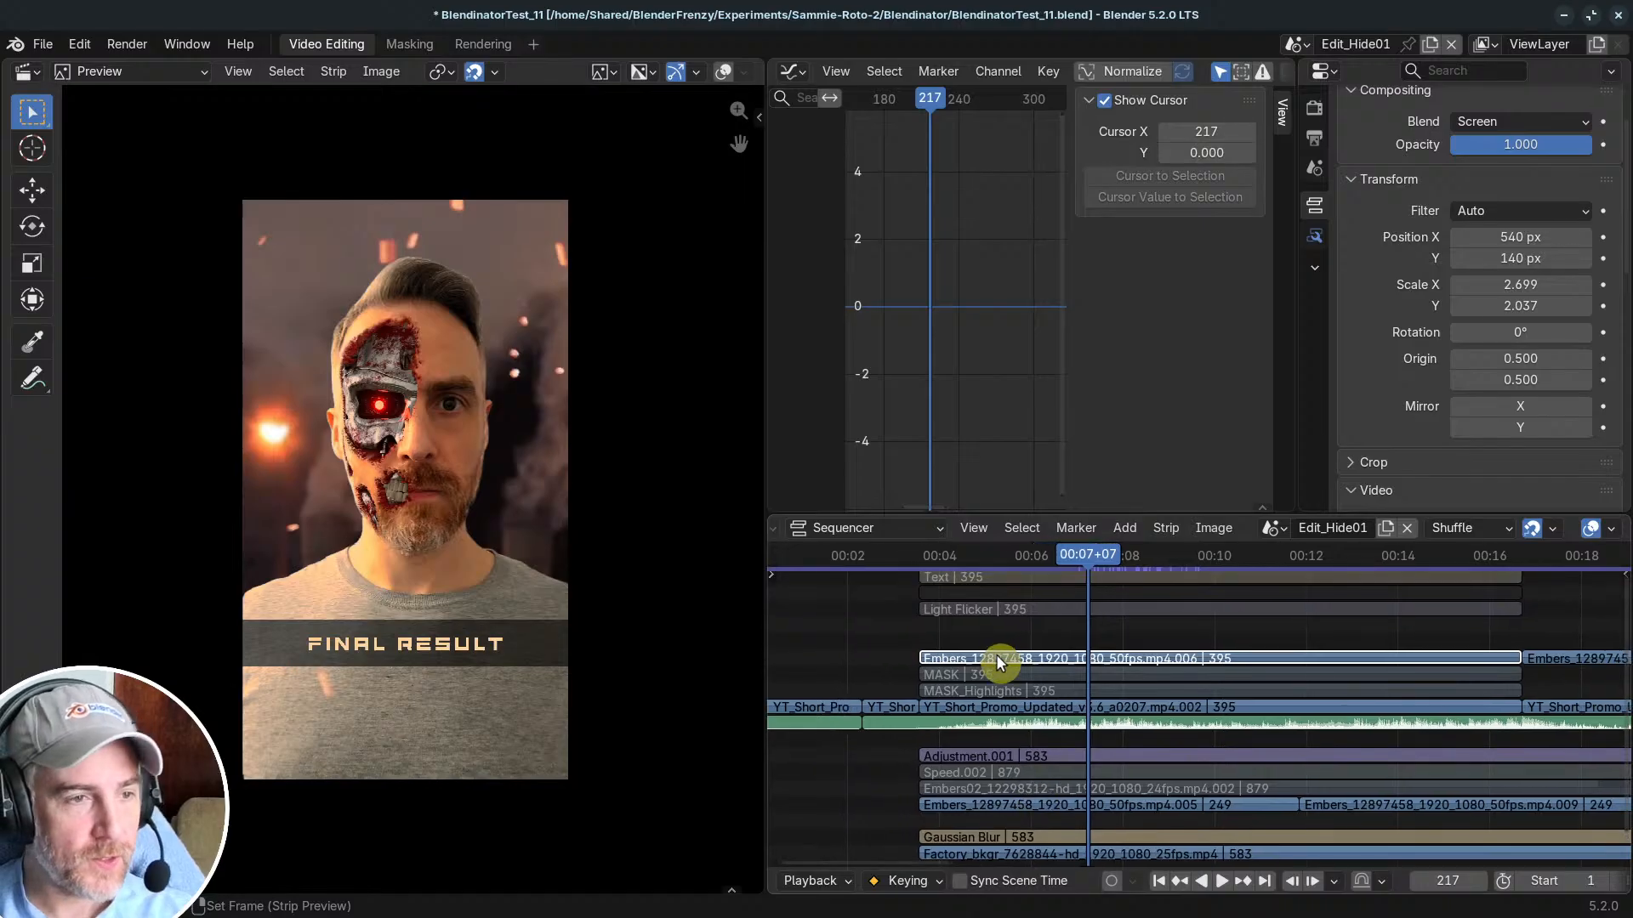
pyautogui.press('h')
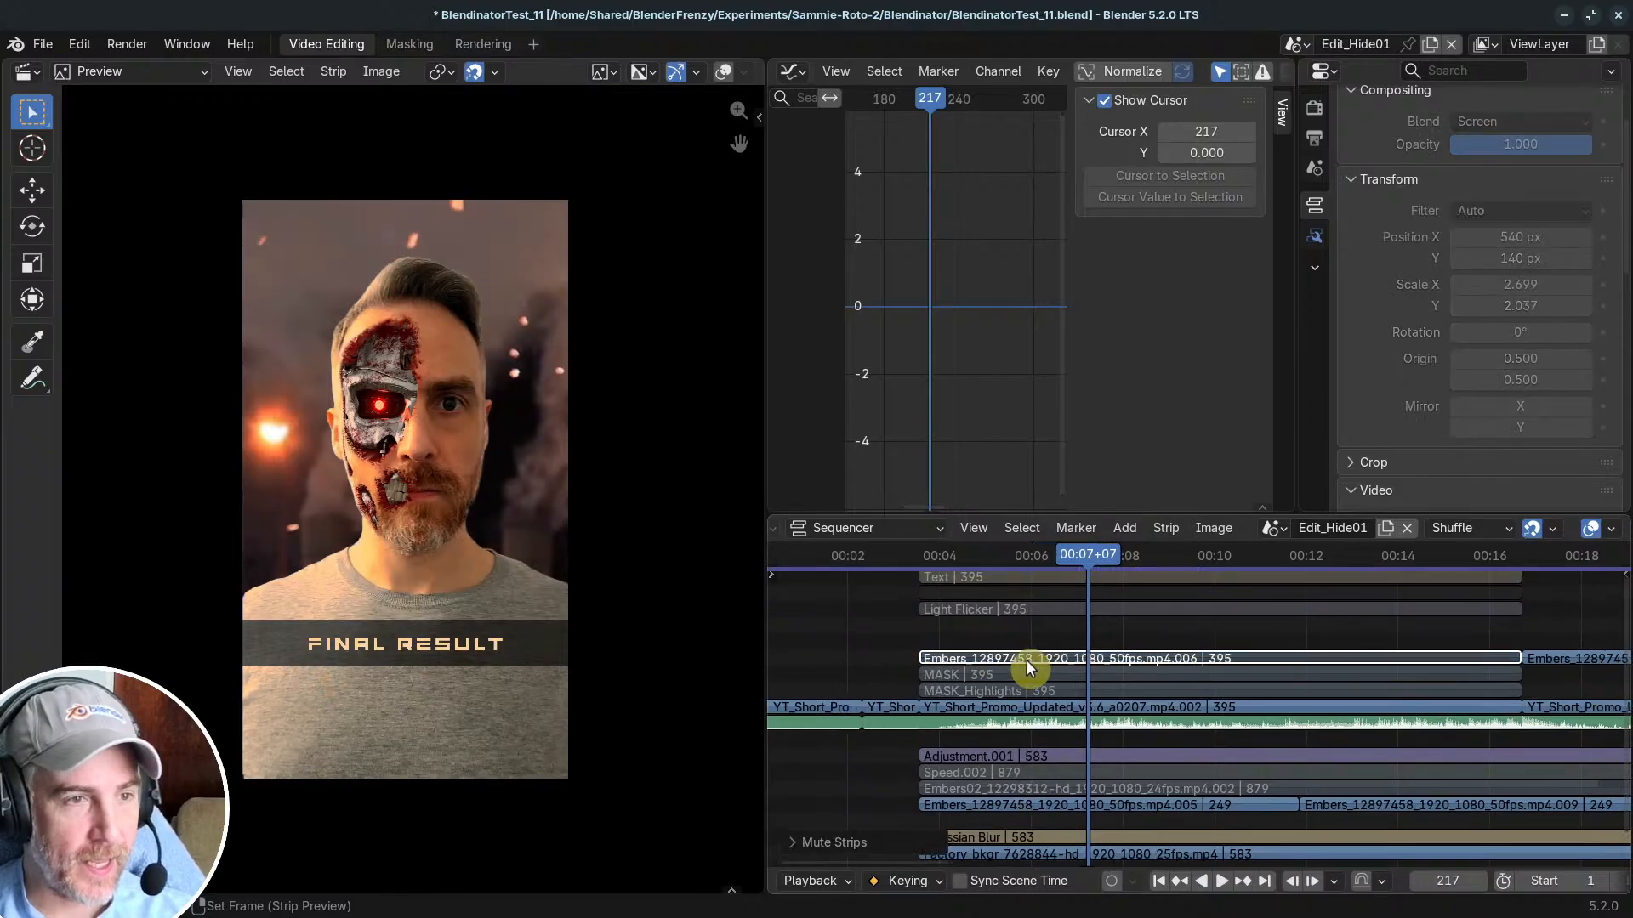
pyautogui.moveTo(1026, 660); pyautogui.dragTo(1031, 650, button='middle')
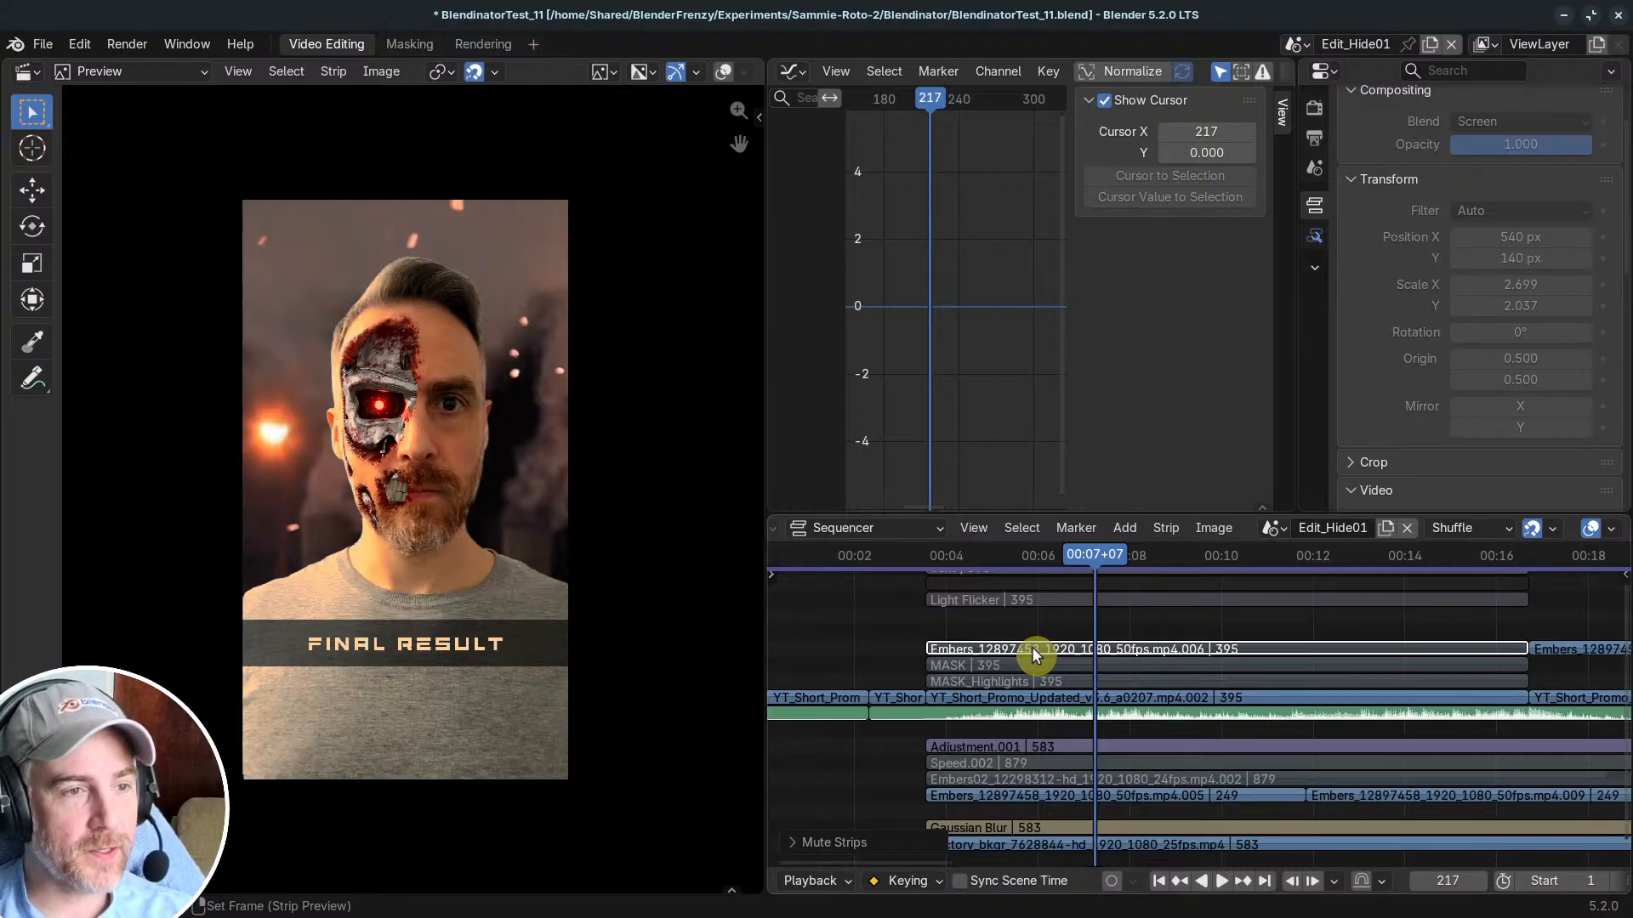
pyautogui.hotkey('alt', 'h')
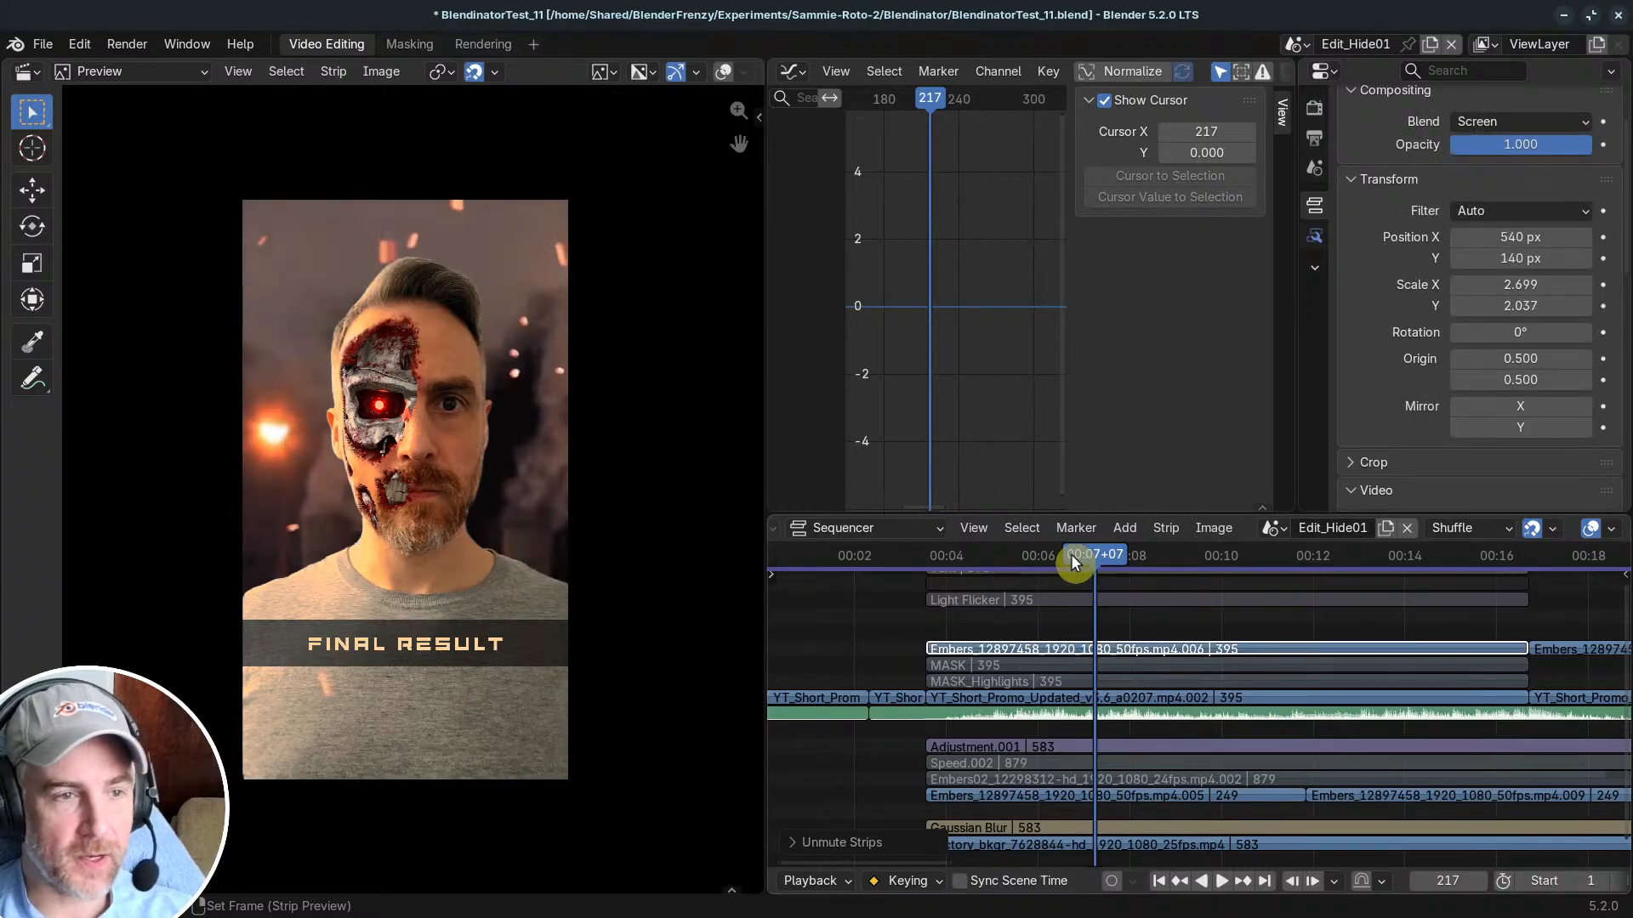
pyautogui.moveTo(1070, 554)
pyautogui.mouseDown()
pyautogui.moveTo(1047, 551)
pyautogui.moveTo(1061, 553)
pyautogui.mouseUp()
pyautogui.press('space')
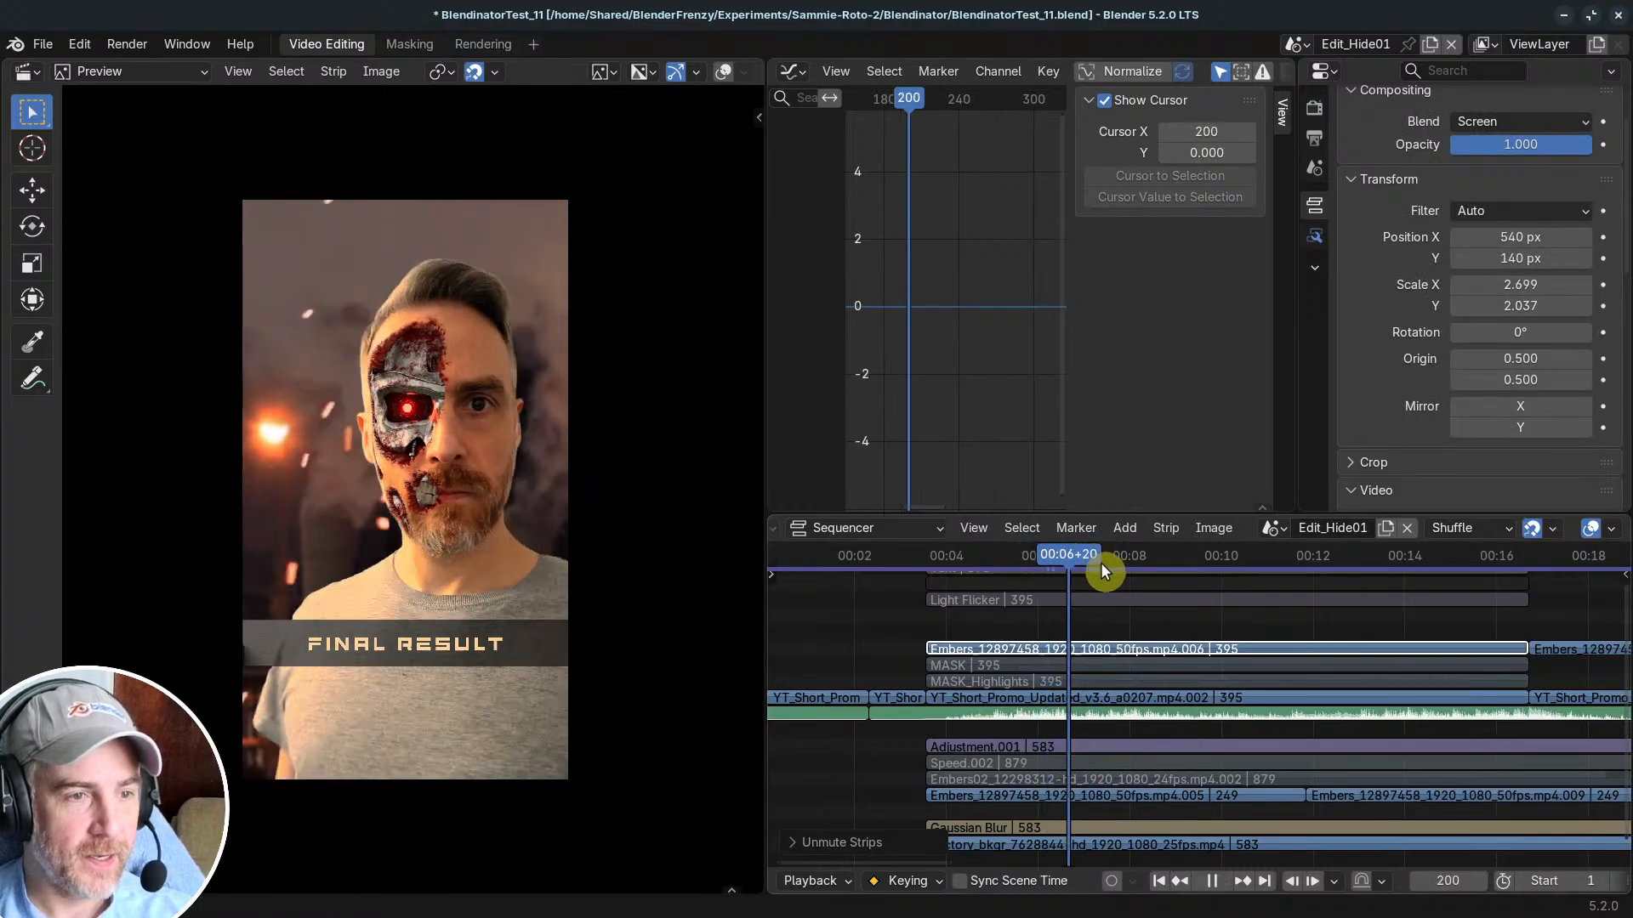
pyautogui.press('space')
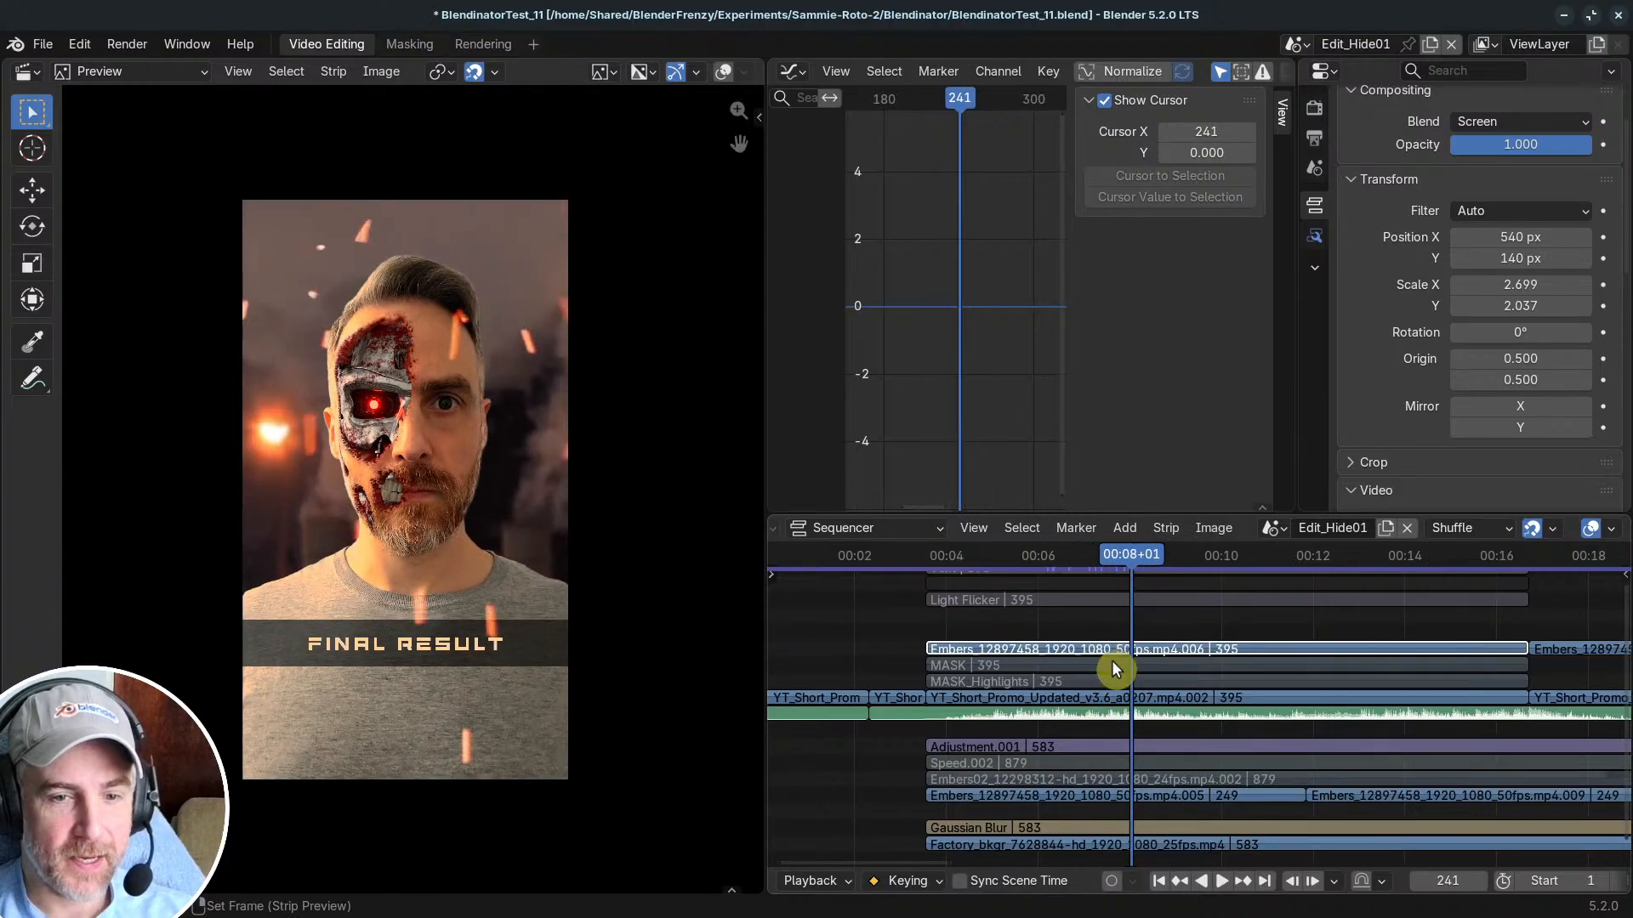
# Step: Mute the Embers mp4.006 strip, preview the background Embers mp4.005 strip alone and mute it too, ending at frame 215
pyautogui.press('h')
pyautogui.click(1054, 796)
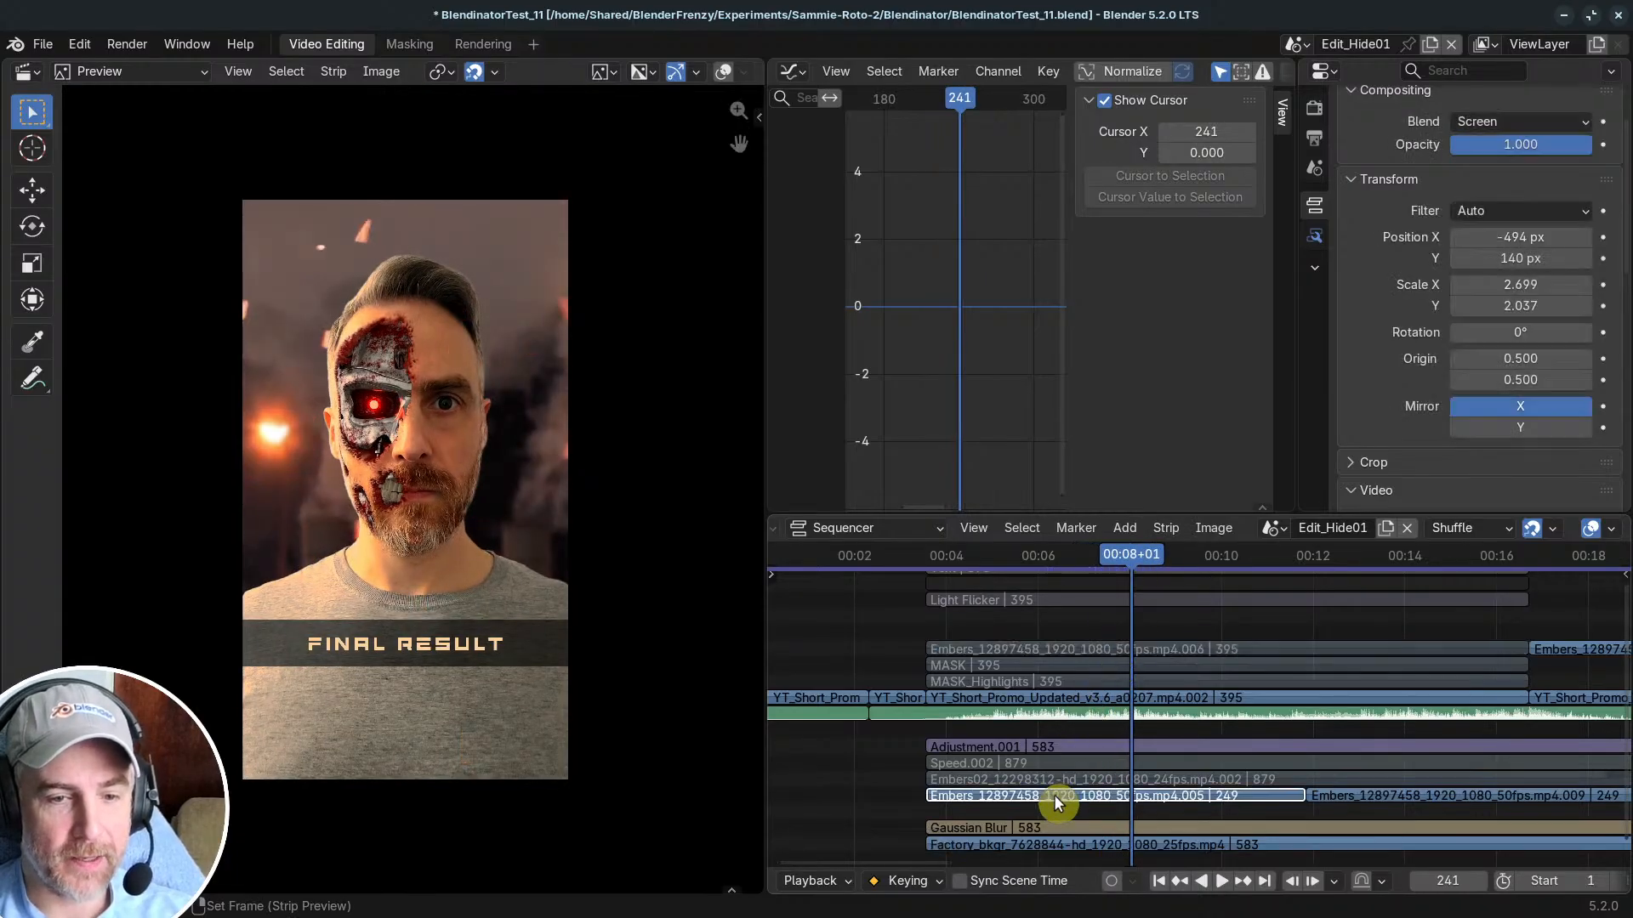
pyautogui.keyDown('shift'); pyautogui.moveTo(1055, 796); pyautogui.dragTo(1080, 799, button='right'); pyautogui.keyUp('shift')
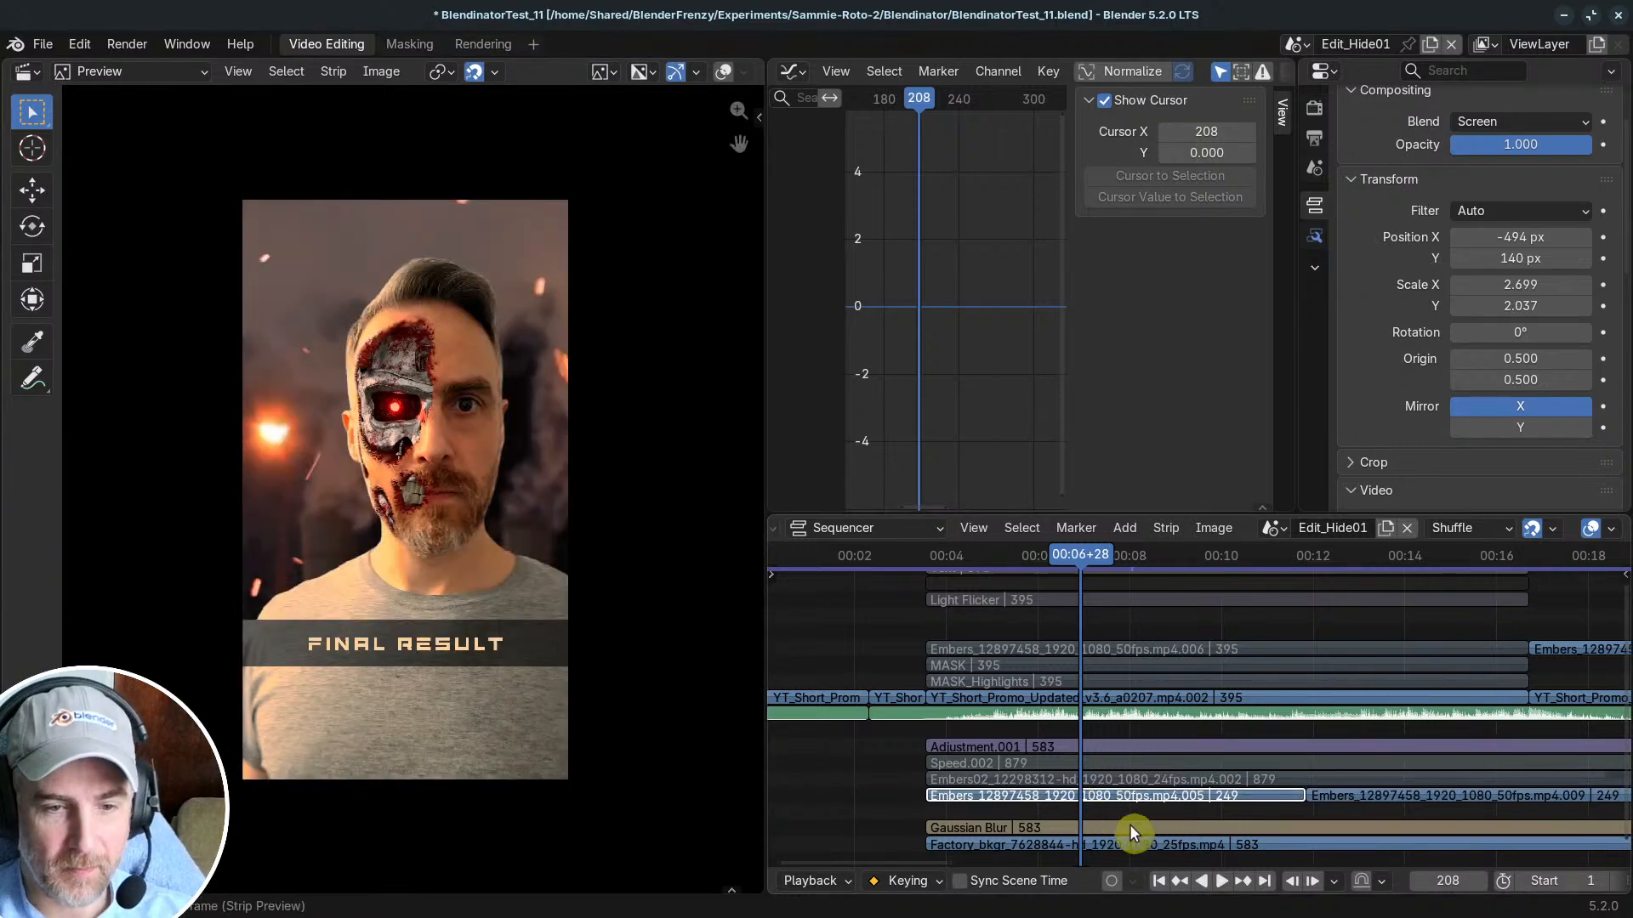
pyautogui.press('h')
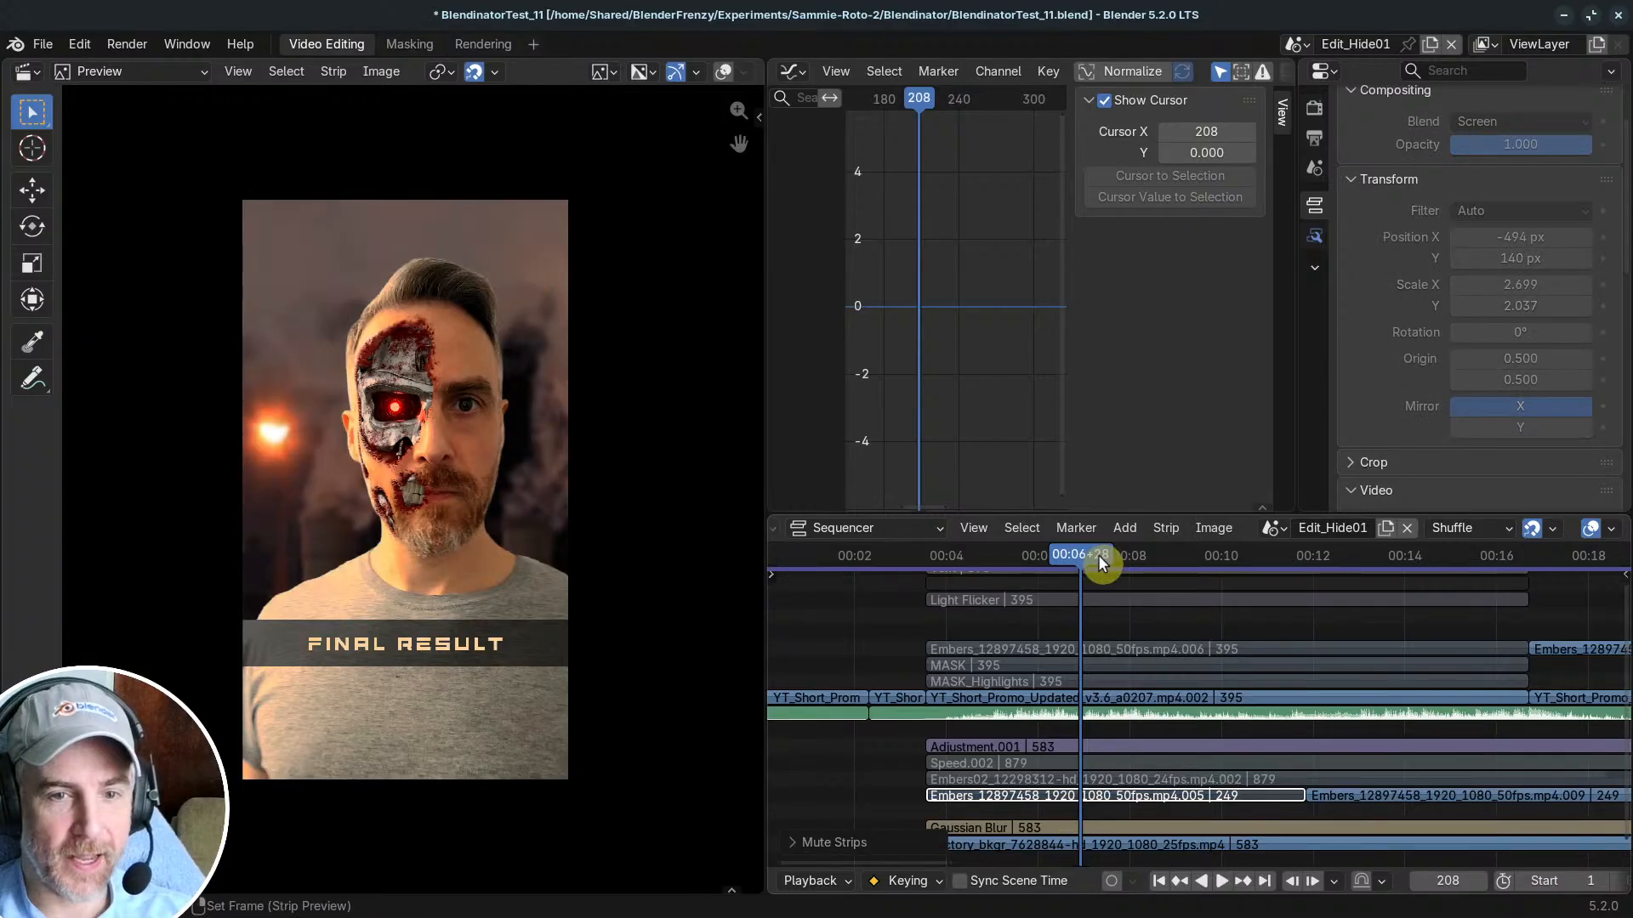
pyautogui.moveTo(1099, 554)
pyautogui.mouseDown()
pyautogui.moveTo(1046, 553)
pyautogui.moveTo(1092, 554)
pyautogui.mouseUp()
pyautogui.moveTo(1092, 752); pyautogui.dragTo(1035, 719, button='middle')
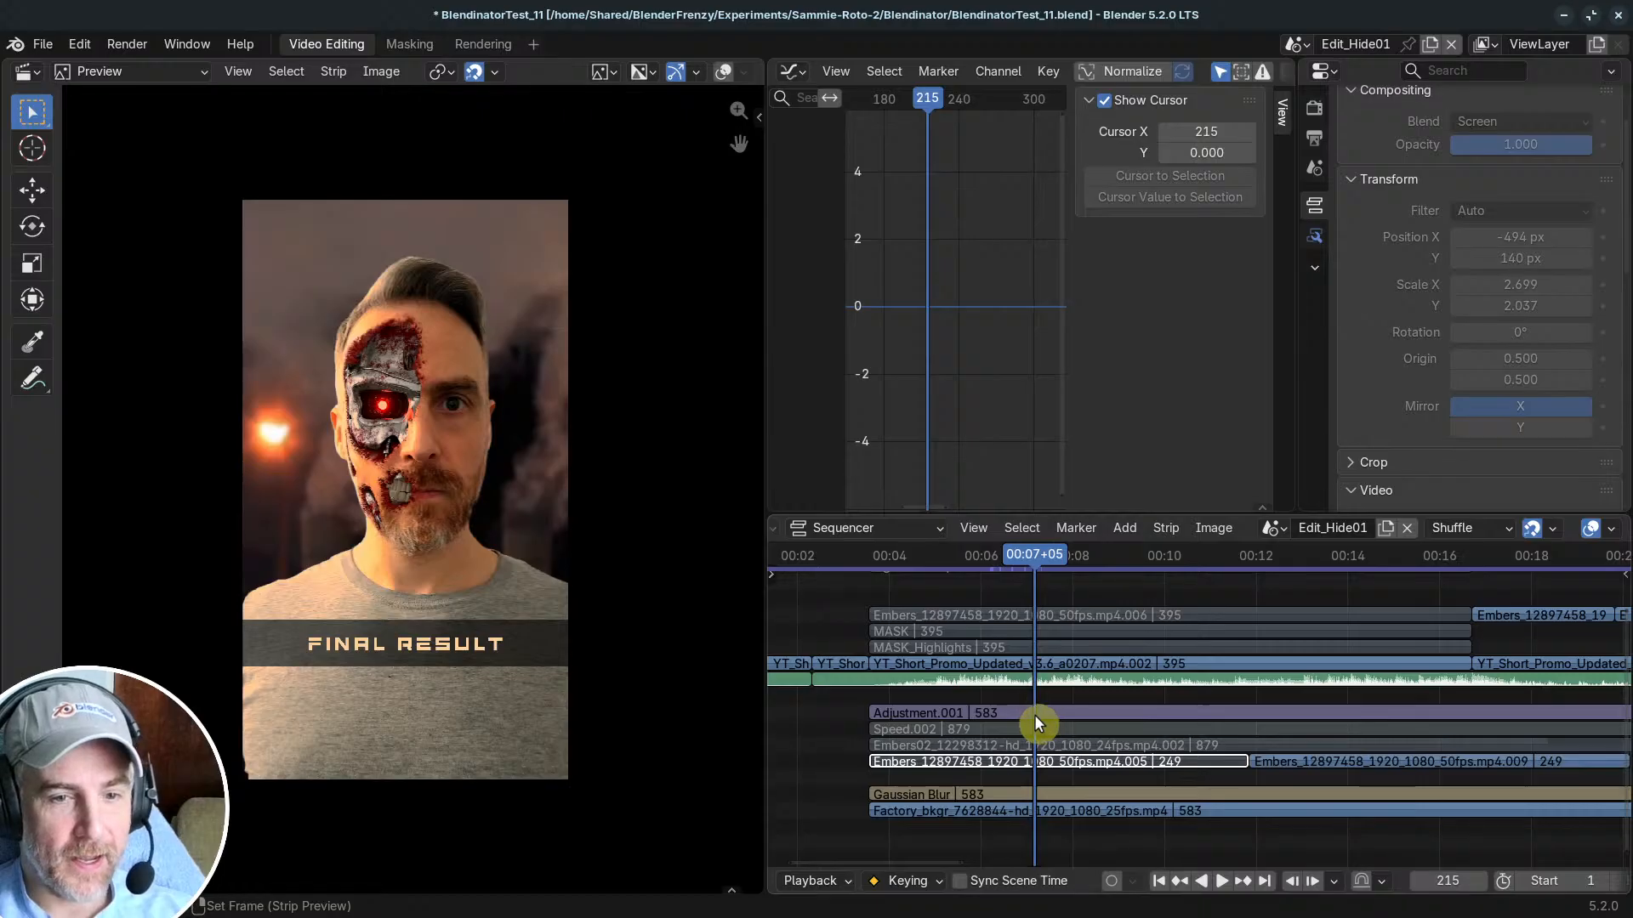
# Step: Select the Adjustment.001 strip below the promo video and examine its modifiers
pyautogui.click(1018, 711)
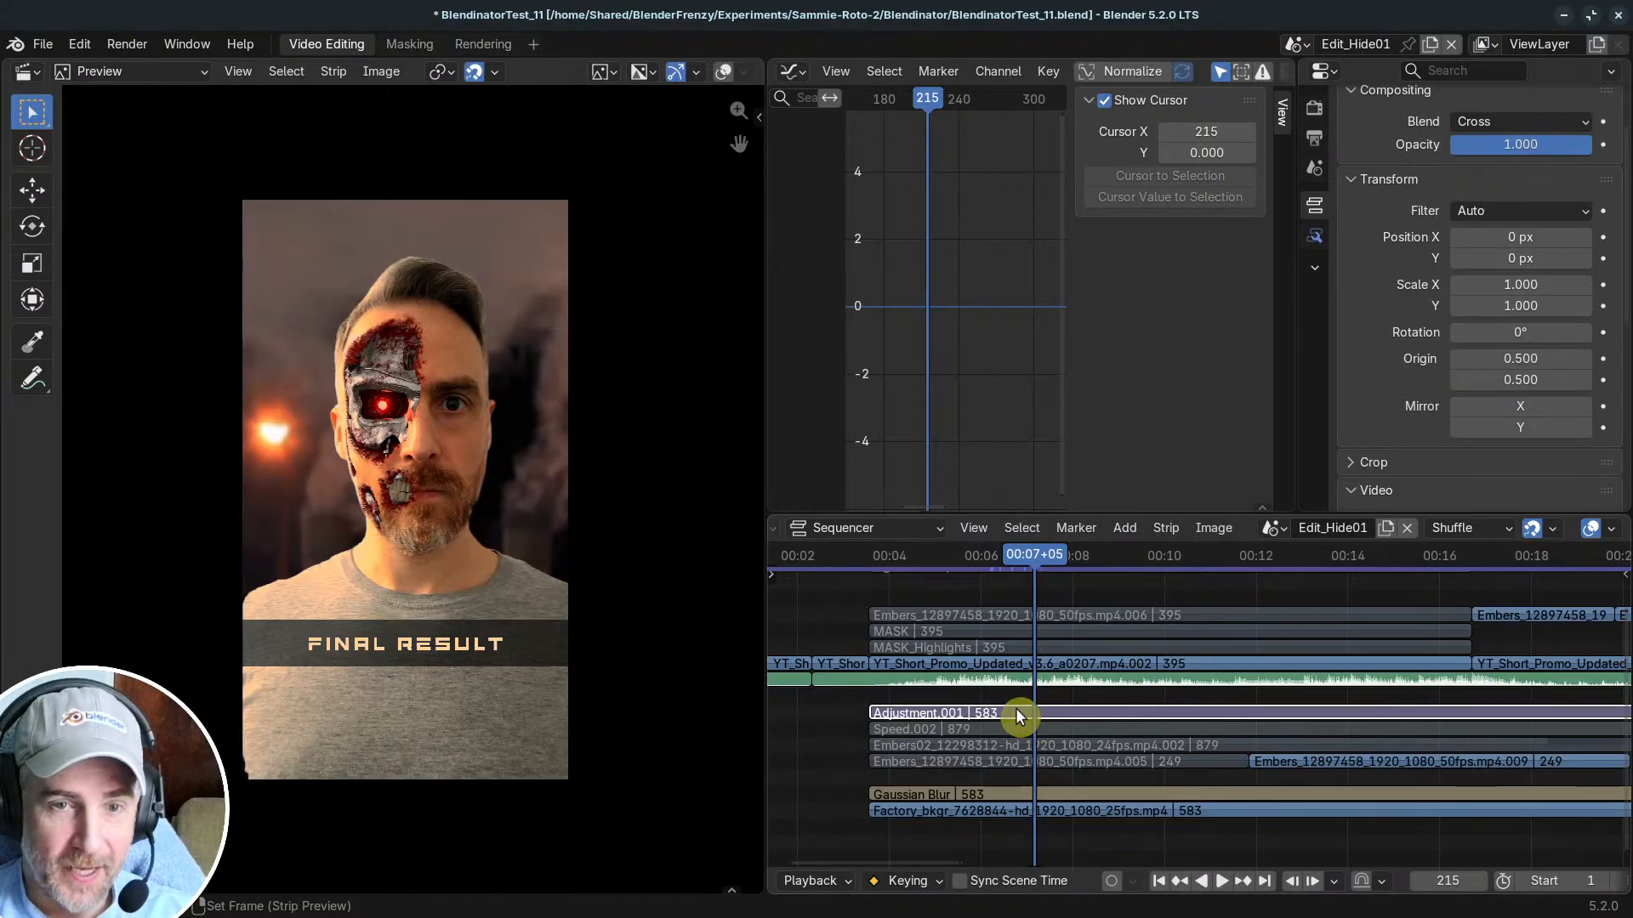
pyautogui.click(1314, 237)
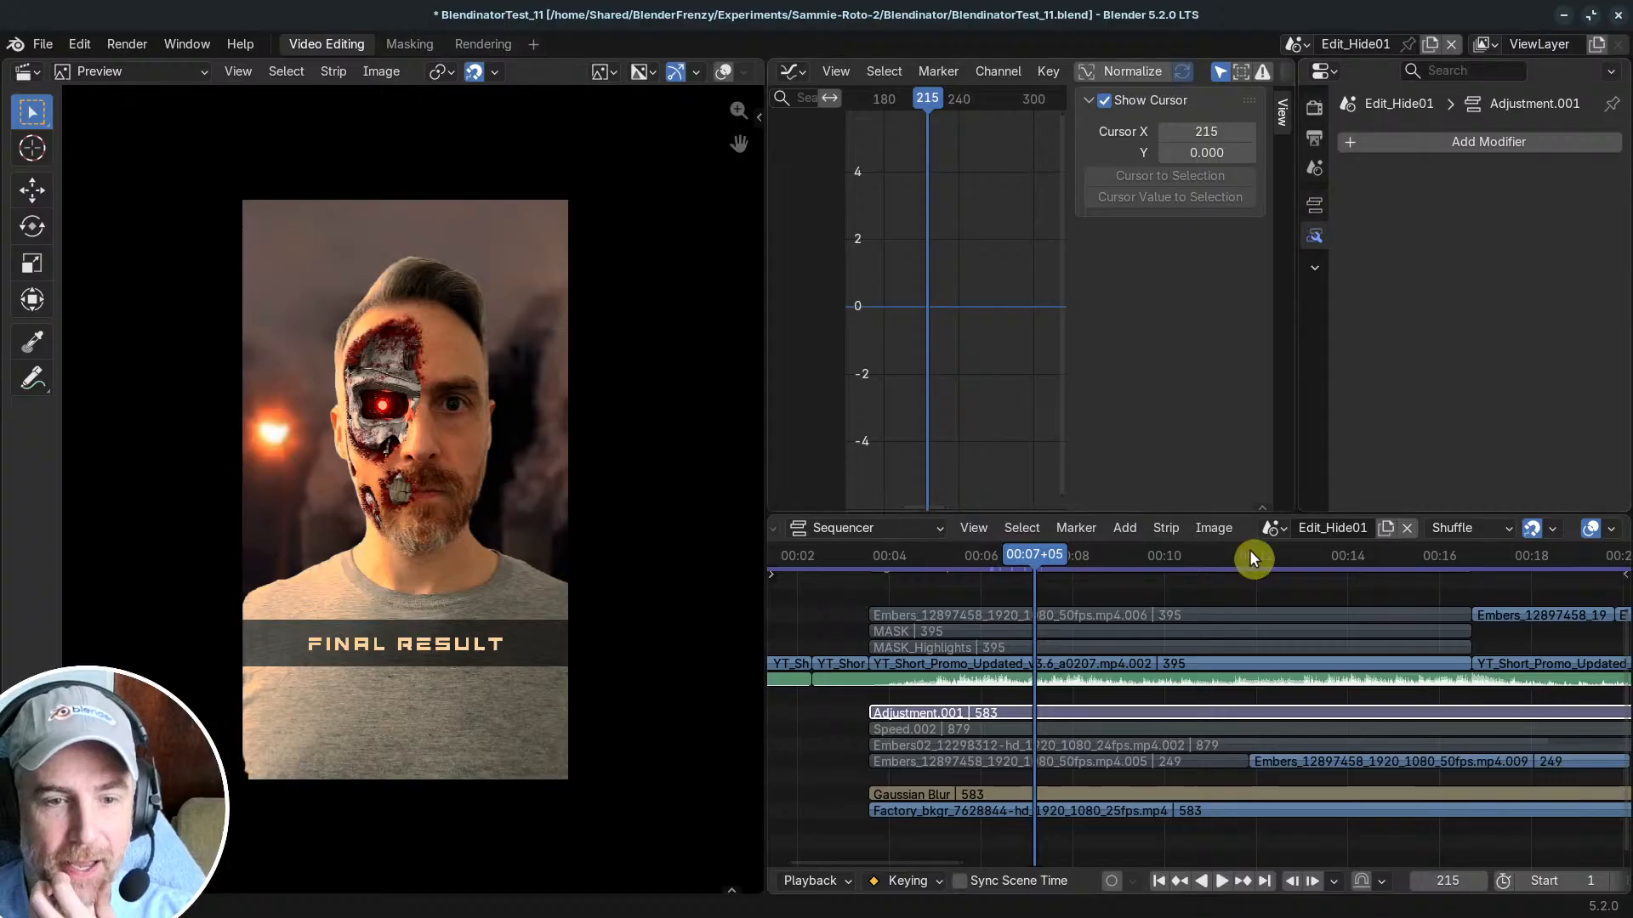
pyautogui.click(1107, 664)
pyautogui.click(1101, 714)
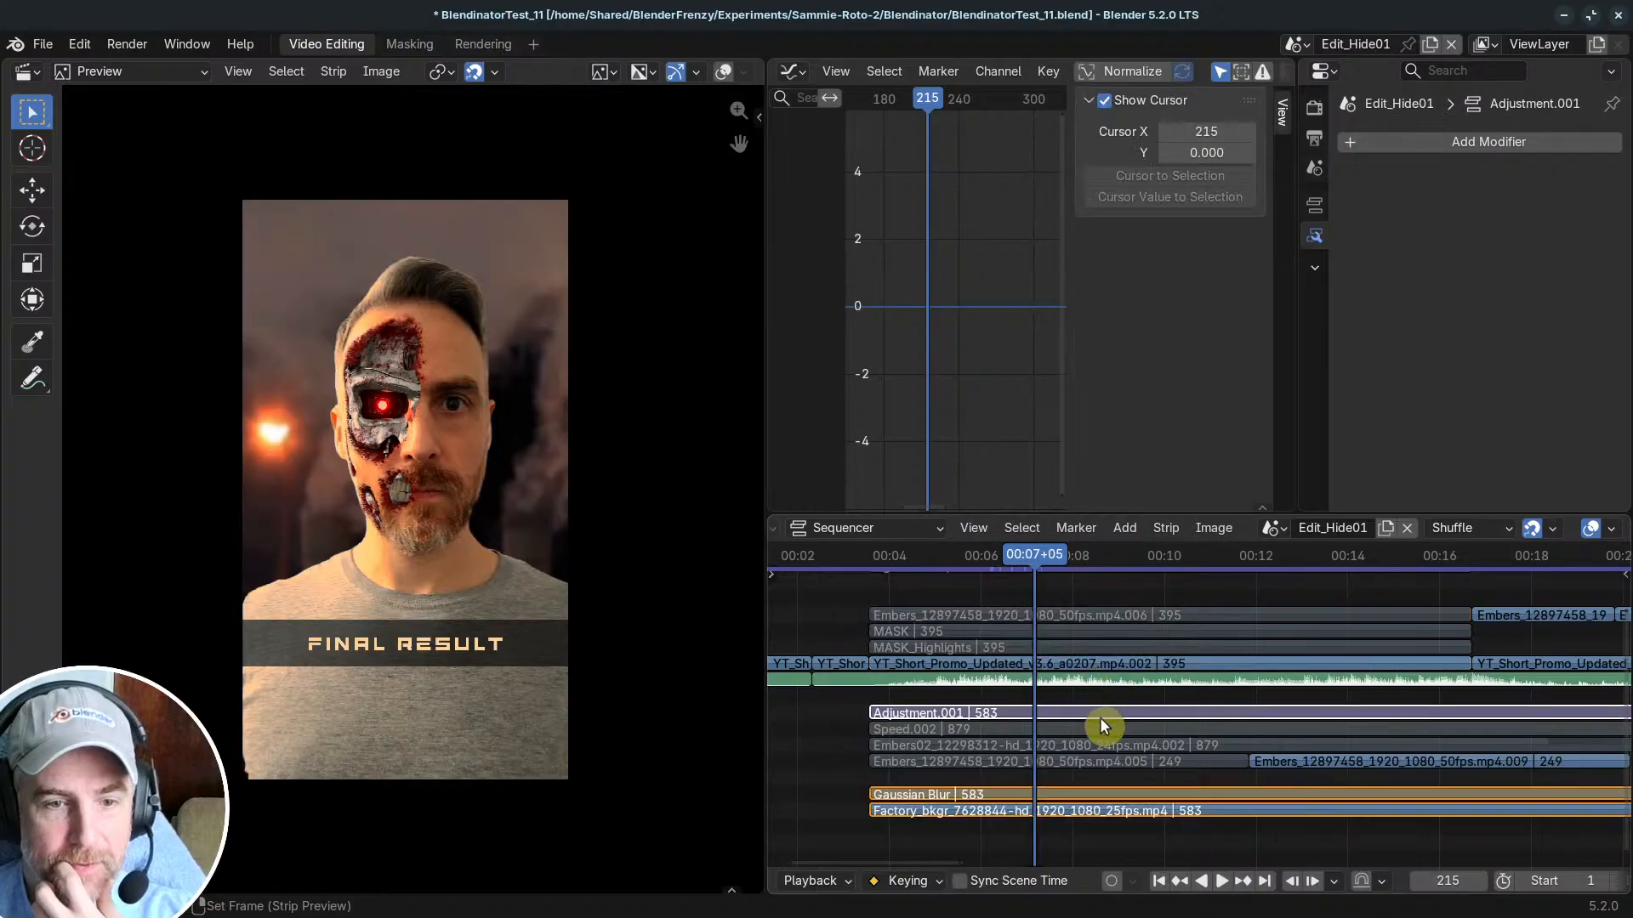
# Step: Scrub the composite without embers from frame 215 back to frame 194
pyautogui.press('space')
pyautogui.keyDown('shift'); pyautogui.moveTo(1006, 704); pyautogui.dragTo(1017, 715, button='right'); pyautogui.keyUp('shift')
pyautogui.moveTo(1046, 720); pyautogui.dragTo(951, 721, button='middle')
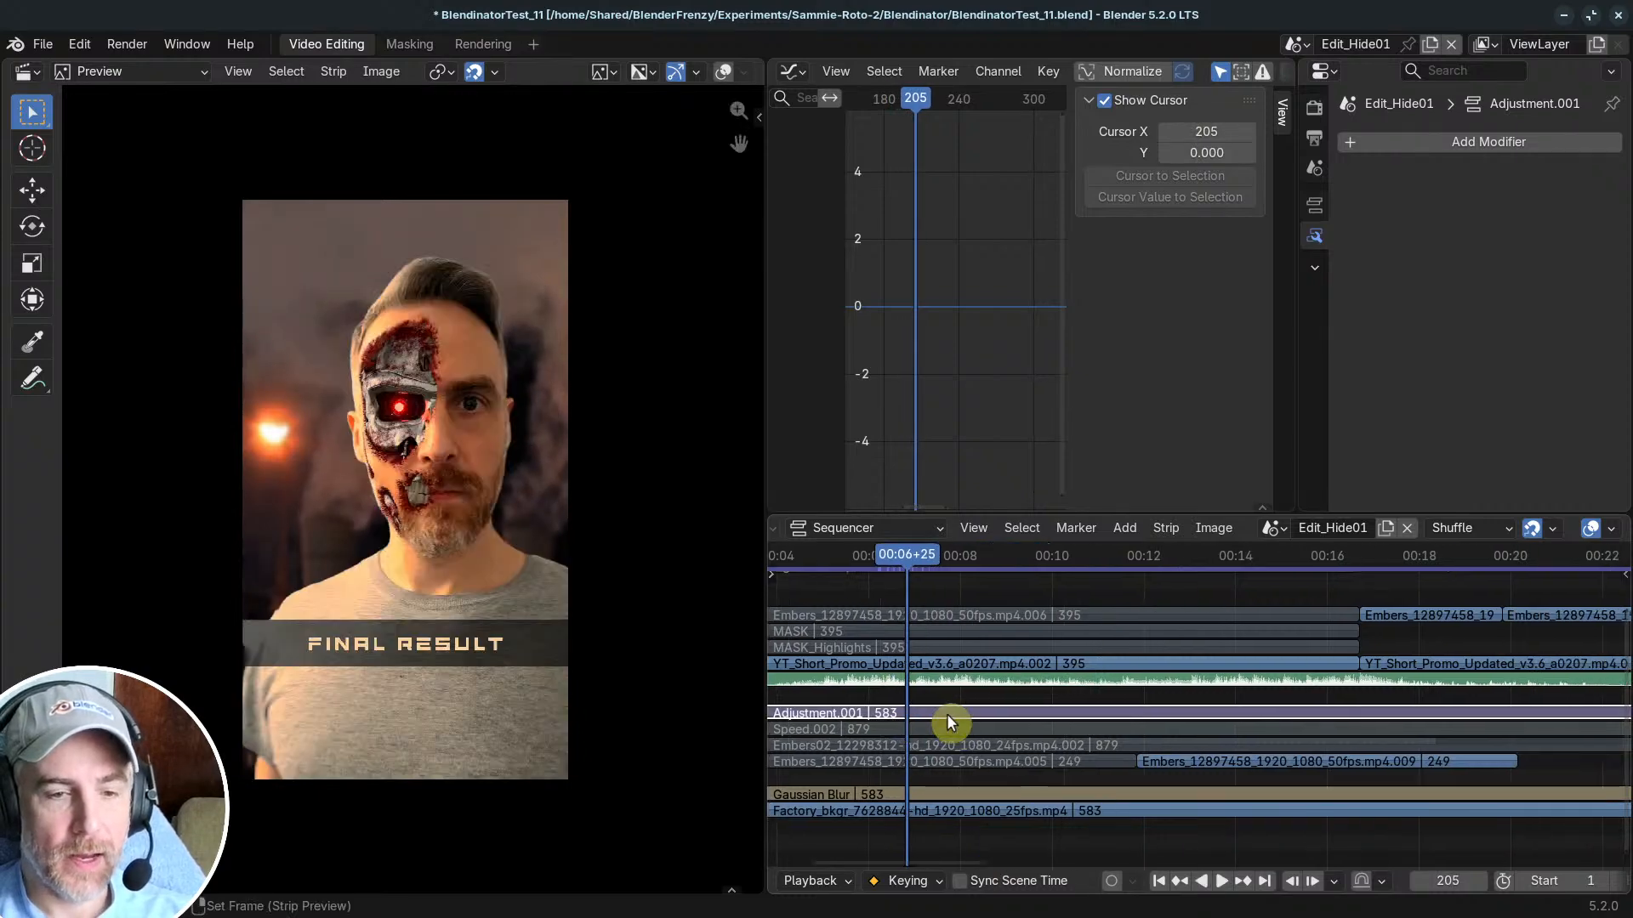
pyautogui.scroll(-2, 981, 721)
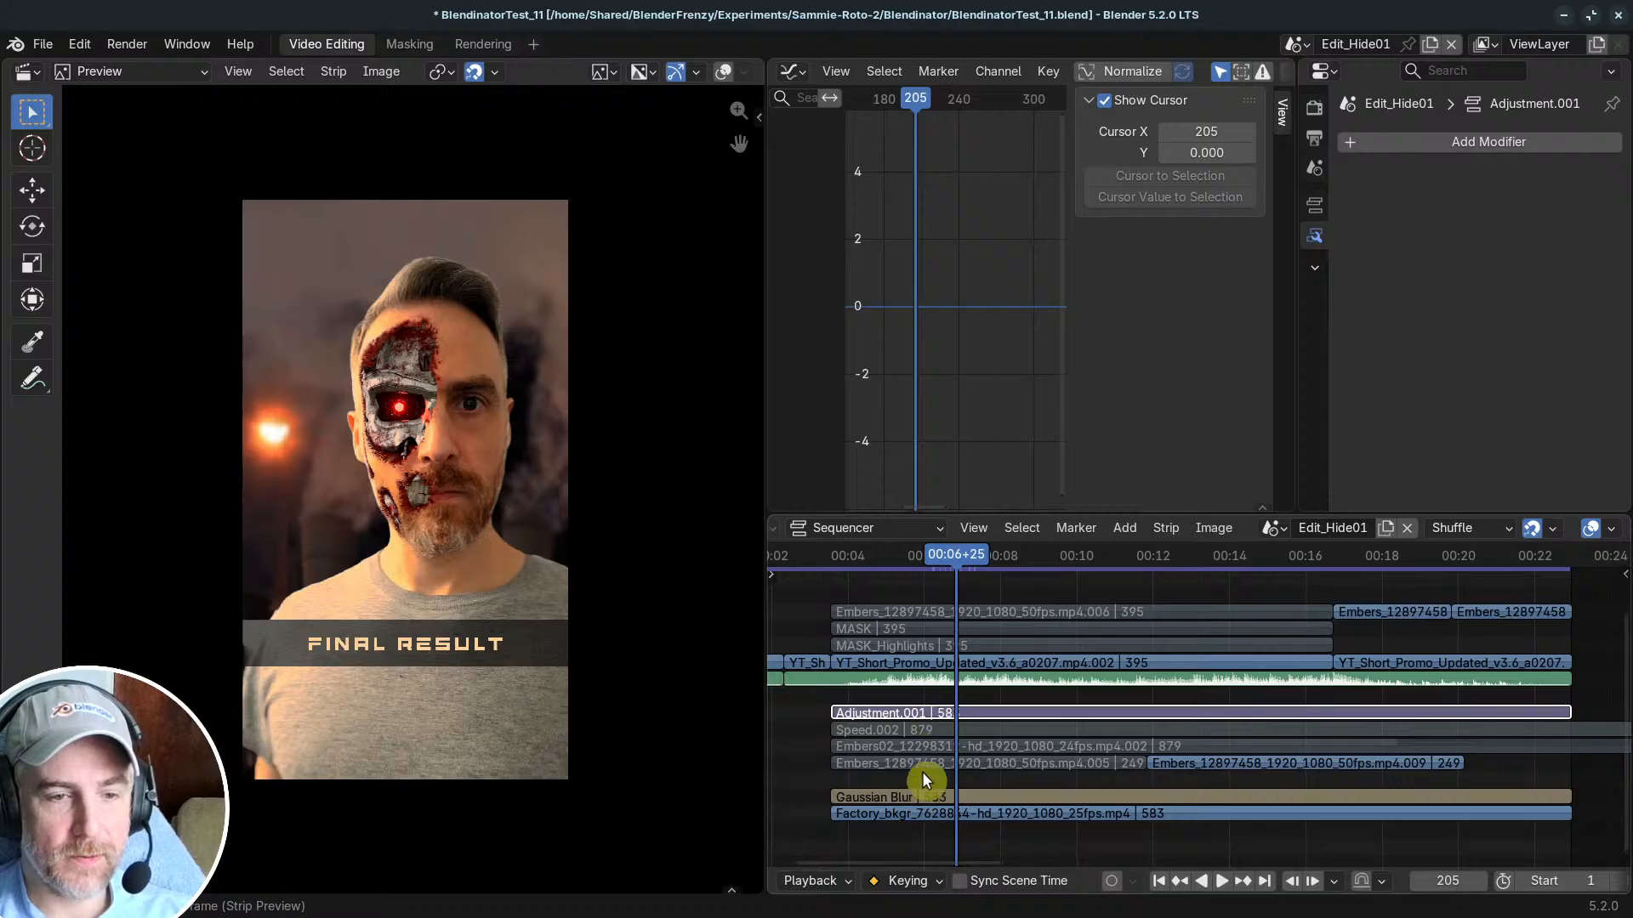
pyautogui.moveTo(922, 772); pyautogui.dragTo(928, 791, button='middle')
pyautogui.moveTo(935, 732)
pyautogui.keyDown('shift'); pyautogui.mouseDown(button='right')
pyautogui.moveTo(960, 733)
pyautogui.moveTo(961, 767)
pyautogui.moveTo(949, 753)
pyautogui.mouseUp(button='right'); pyautogui.keyUp('shift')
pyautogui.moveTo(950, 724); pyautogui.dragTo(980, 737, button='middle')
# Step: Select the promo video mp4.002 strip, turn off the preview of its Color Balance, Mask and second Color Balance modifiers, and toggle Mask to compare
pyautogui.click(984, 700)
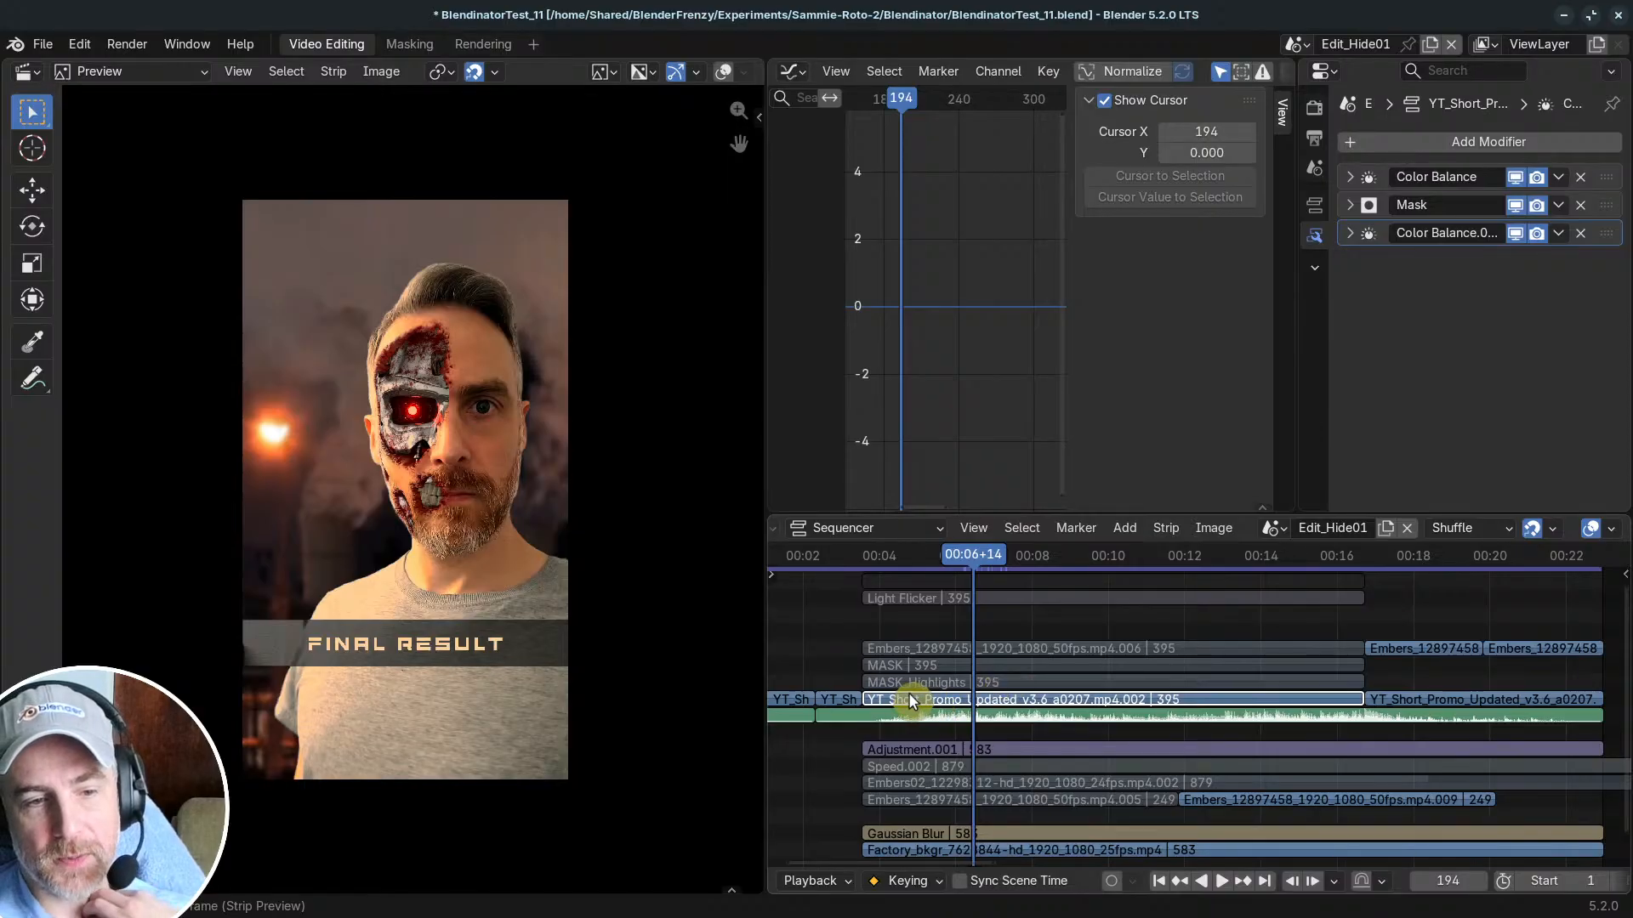
pyautogui.click(1516, 176)
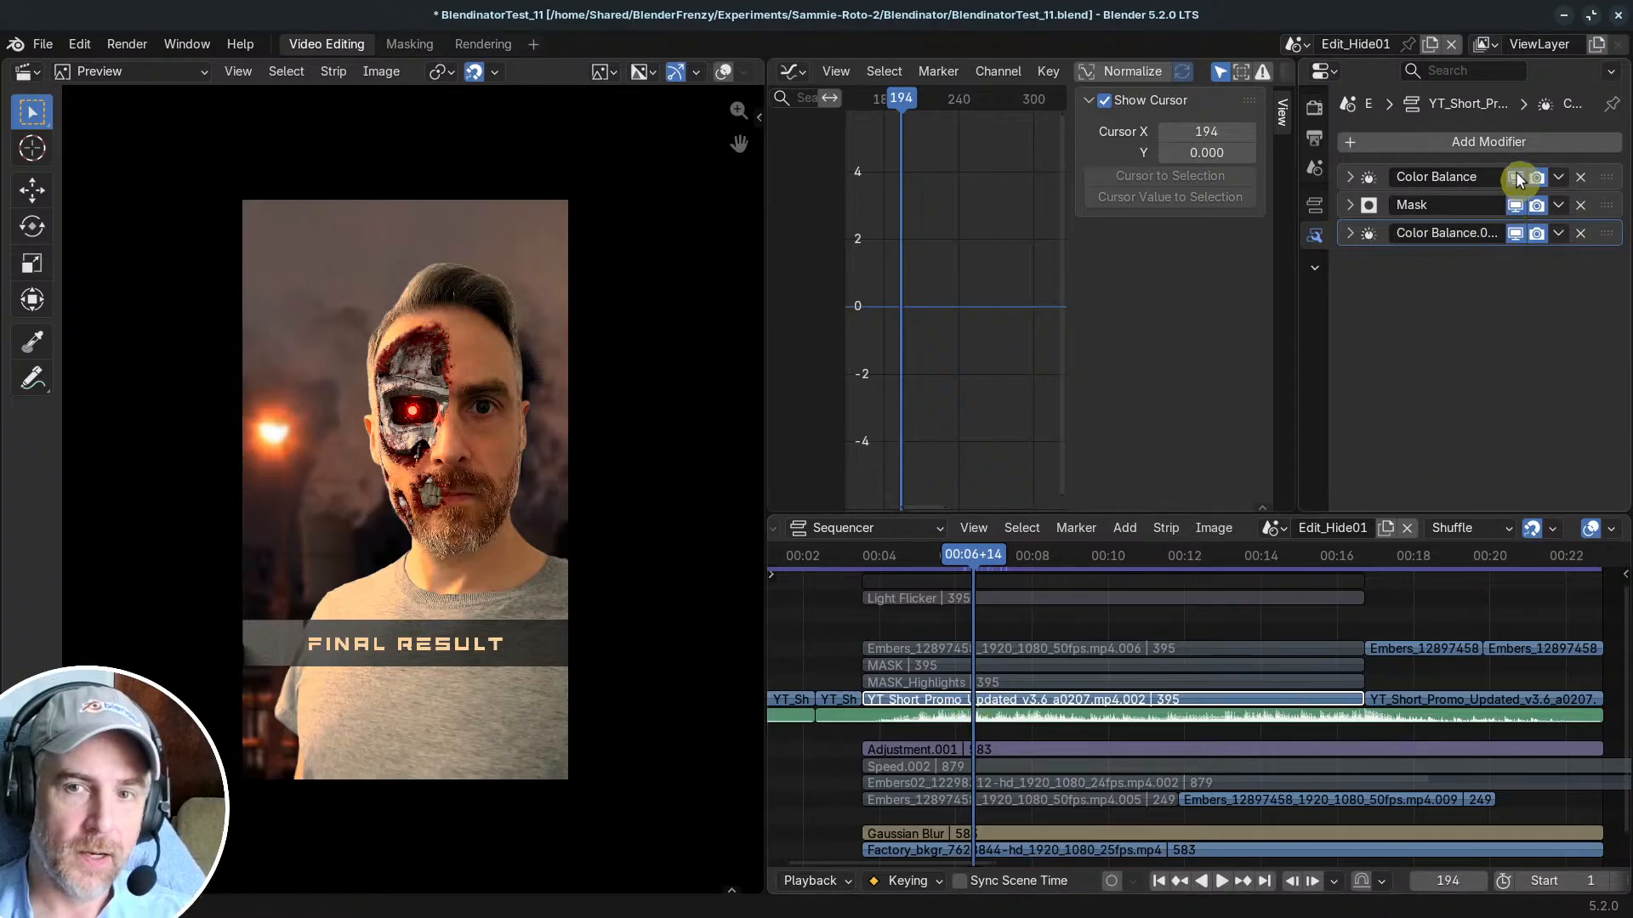
pyautogui.moveTo(1517, 177); pyautogui.dragTo(1517, 235)
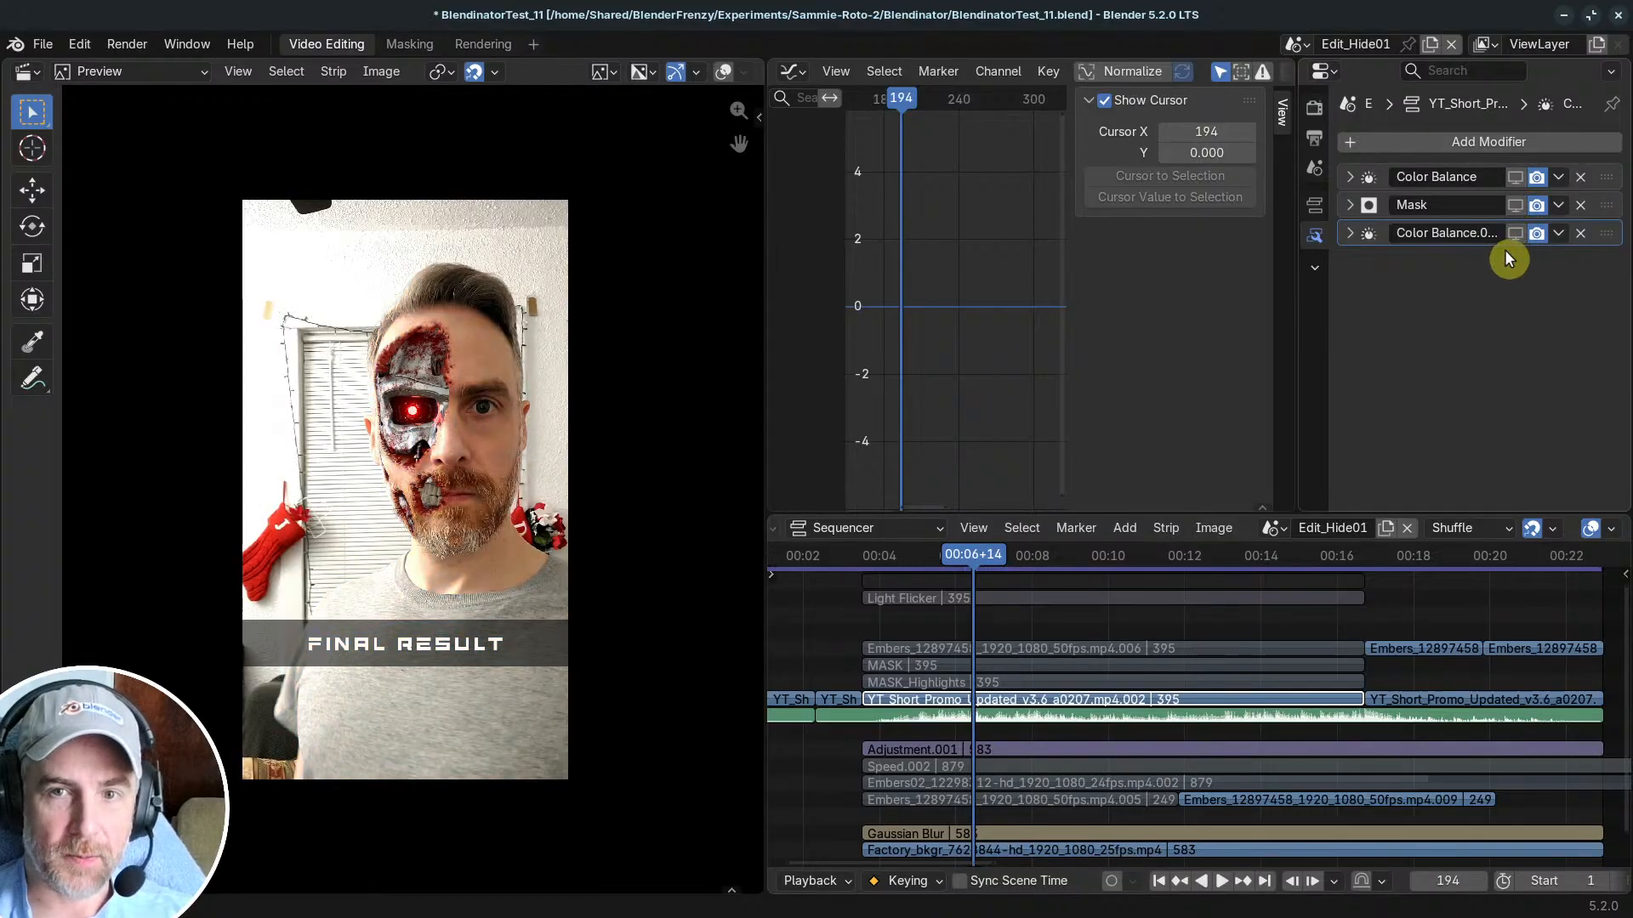
pyautogui.click(1517, 206)
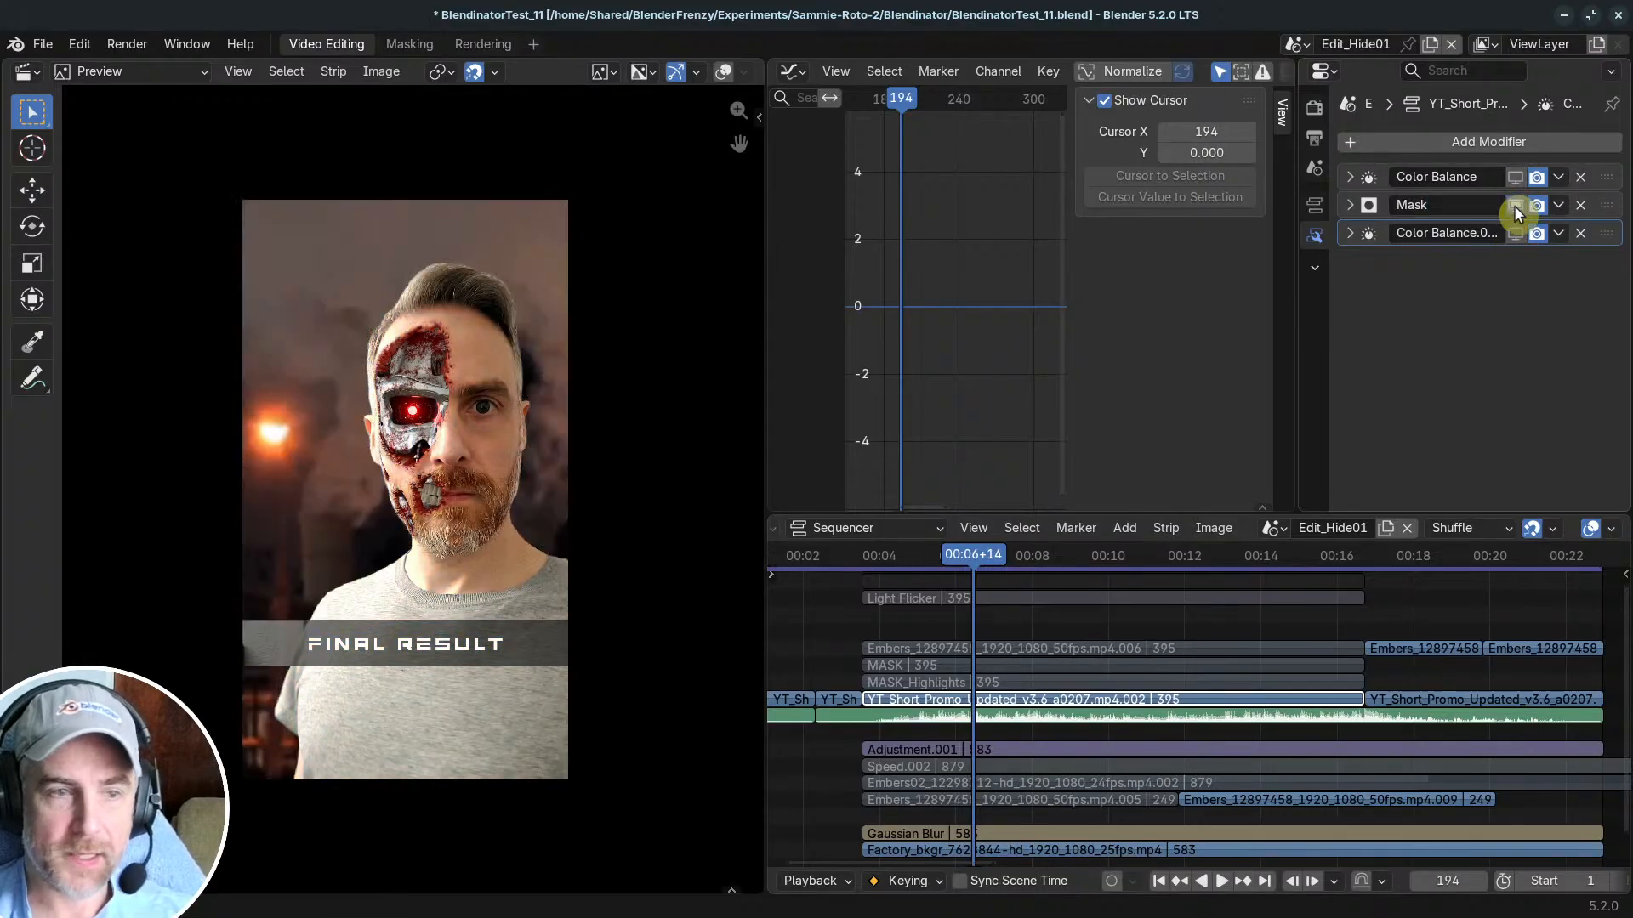
pyautogui.click(1514, 209)
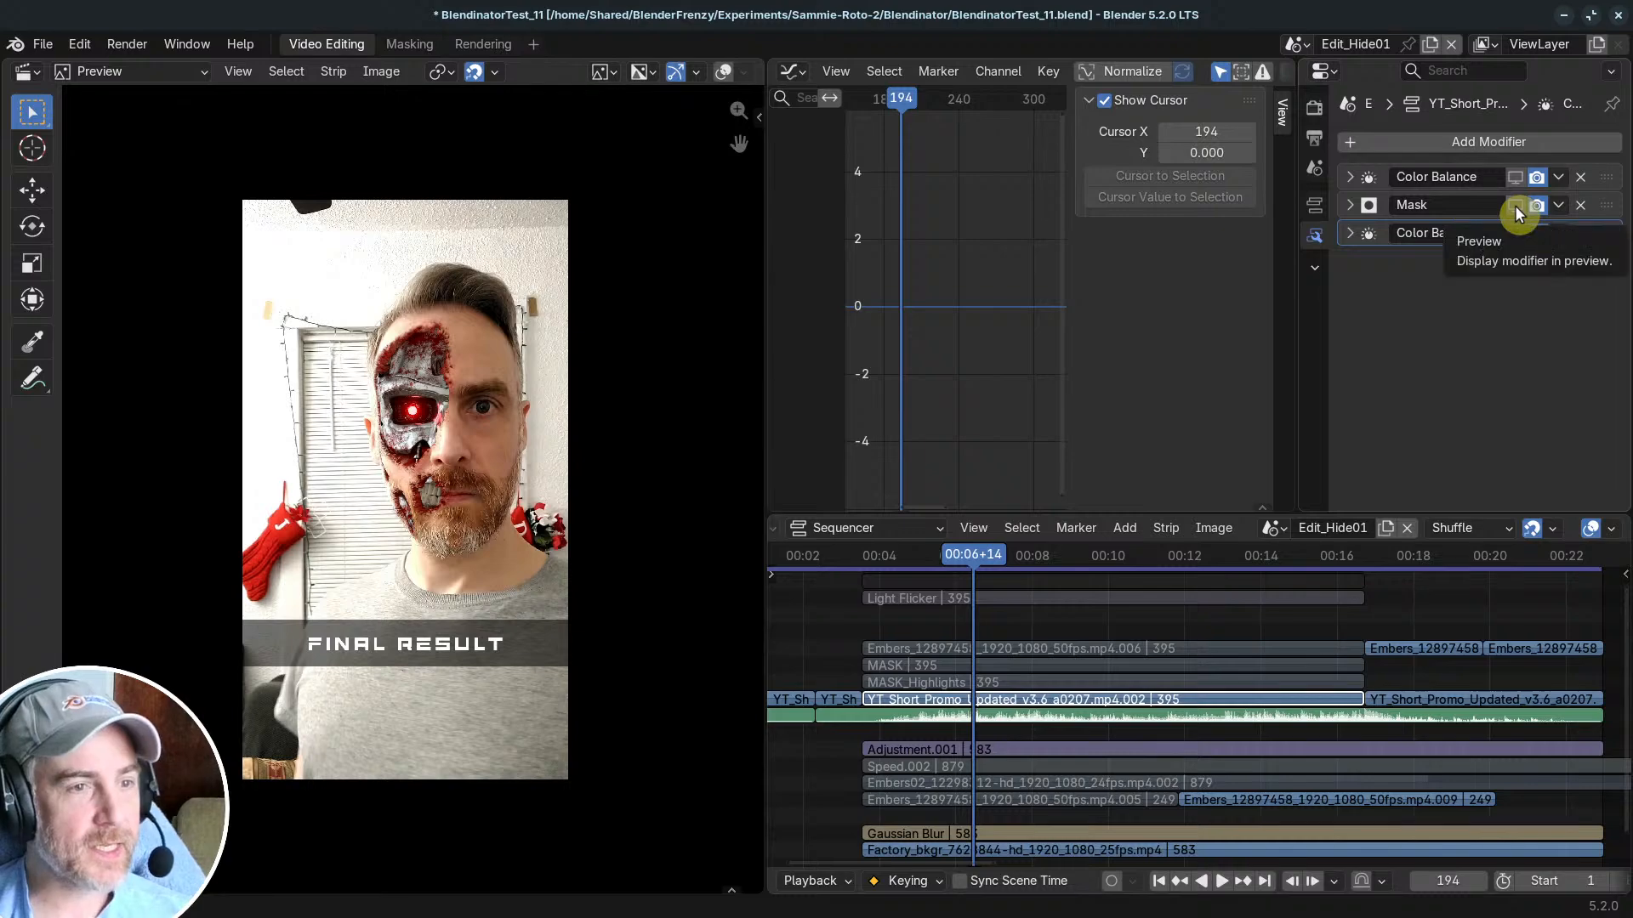
# Step: Toggle the preview of each Color Balance modifier on and off to compare the grading on the unmasked promo video
pyautogui.click(1518, 175)
pyautogui.click(1518, 175)
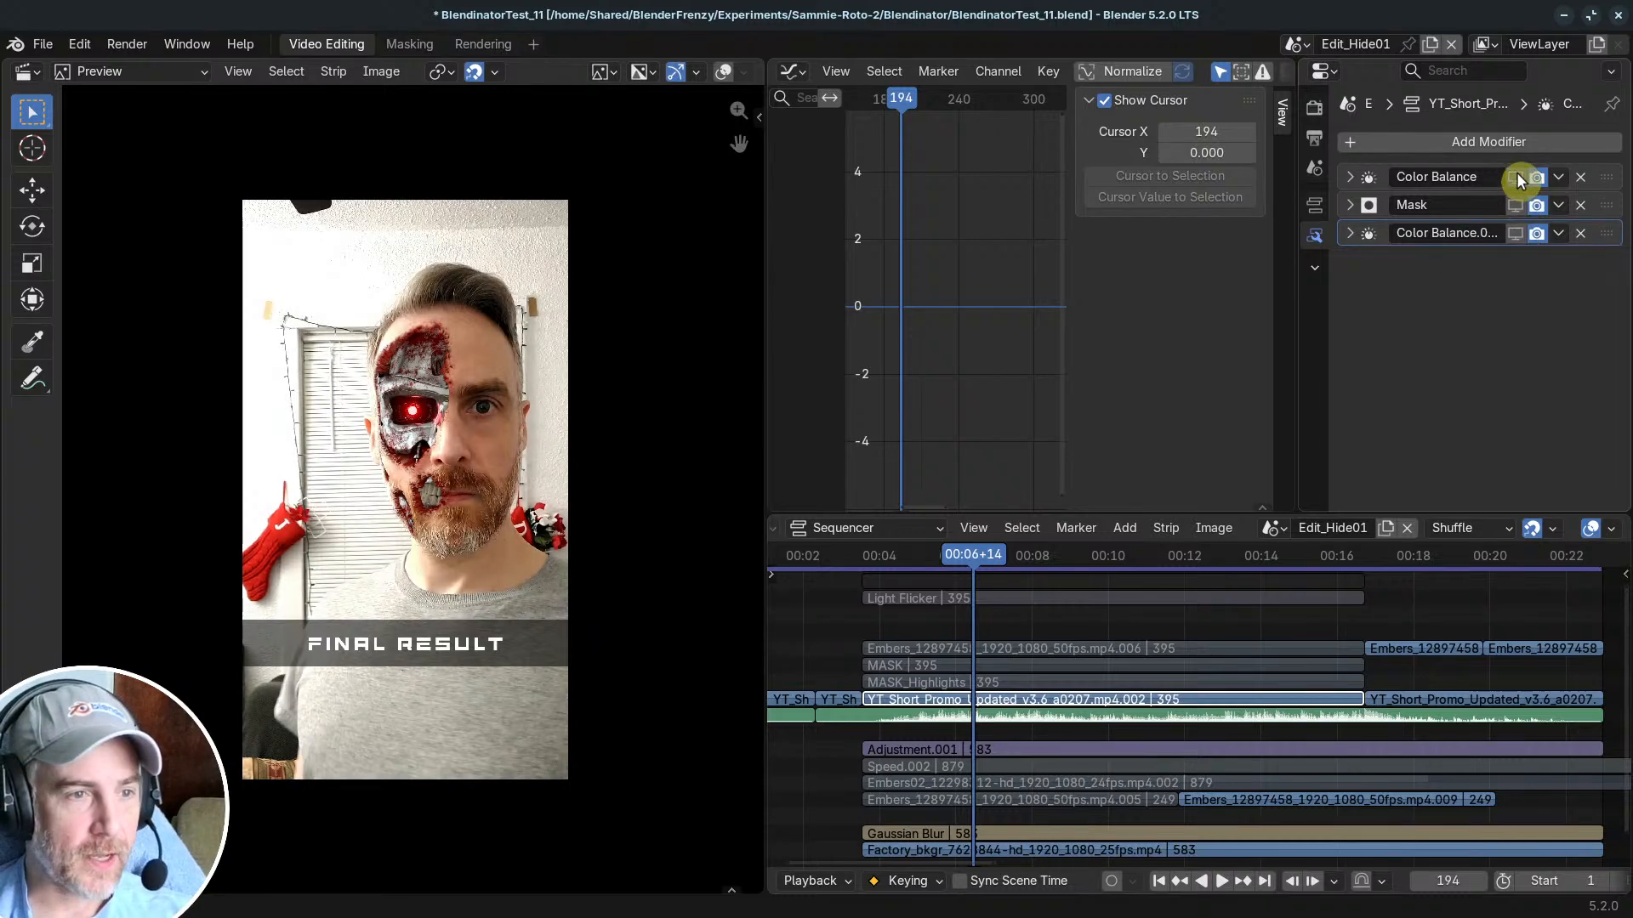
pyautogui.click(1515, 233)
pyautogui.click(1515, 233)
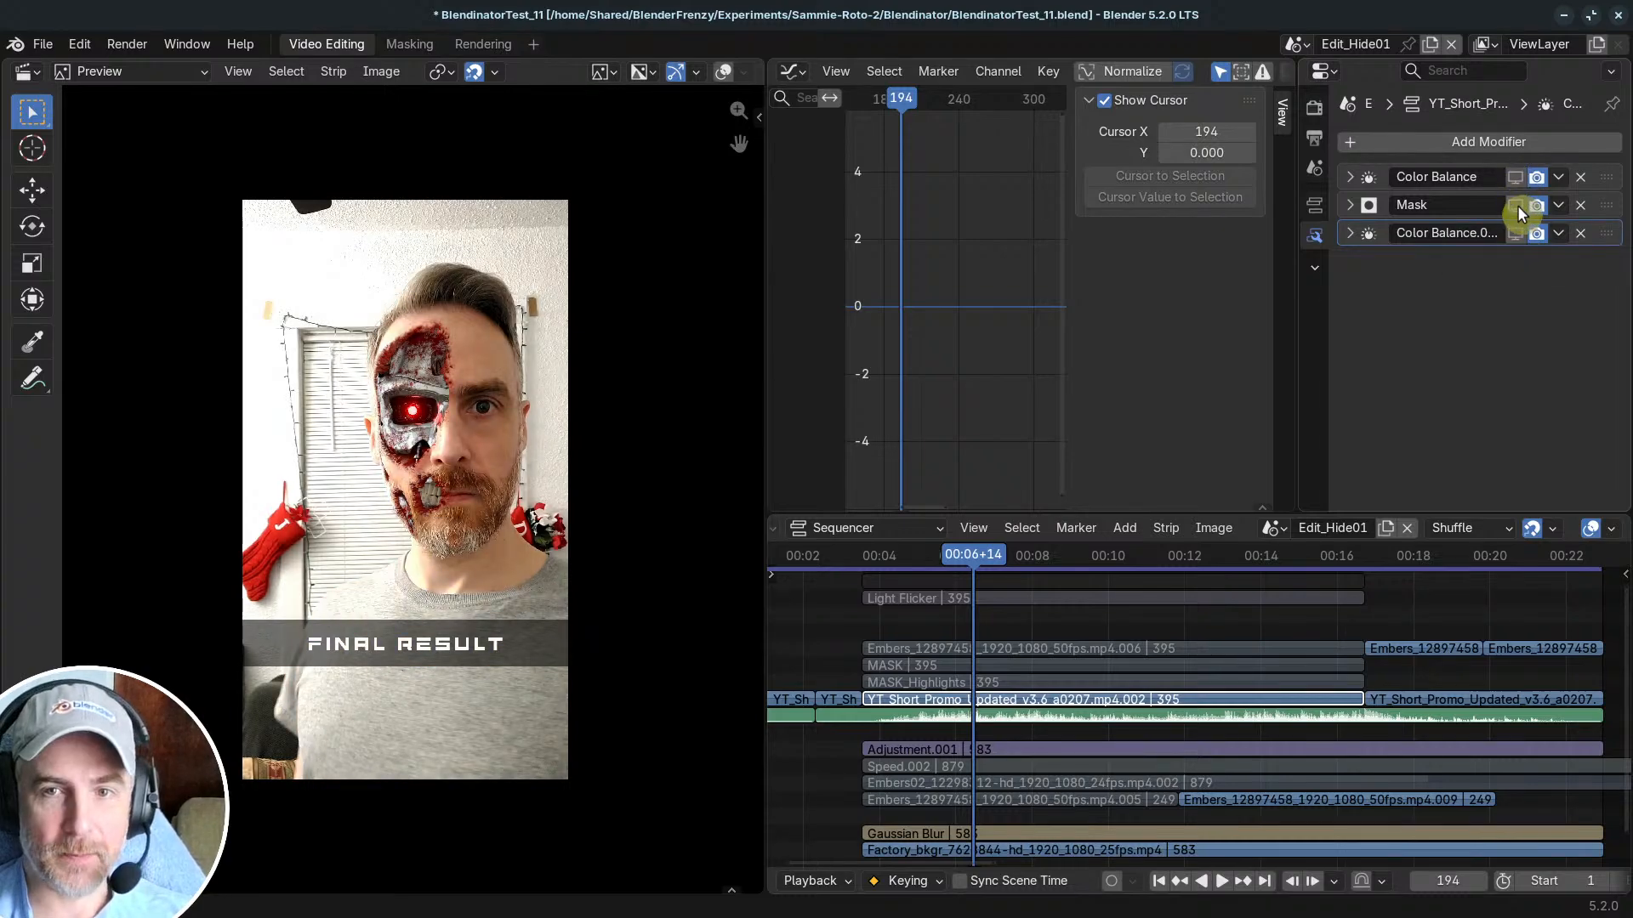
# Step: Turn the preview of the Mask and first Color Balance modifiers back on, and toggle the second Color Balance to compare
pyautogui.click(1516, 205)
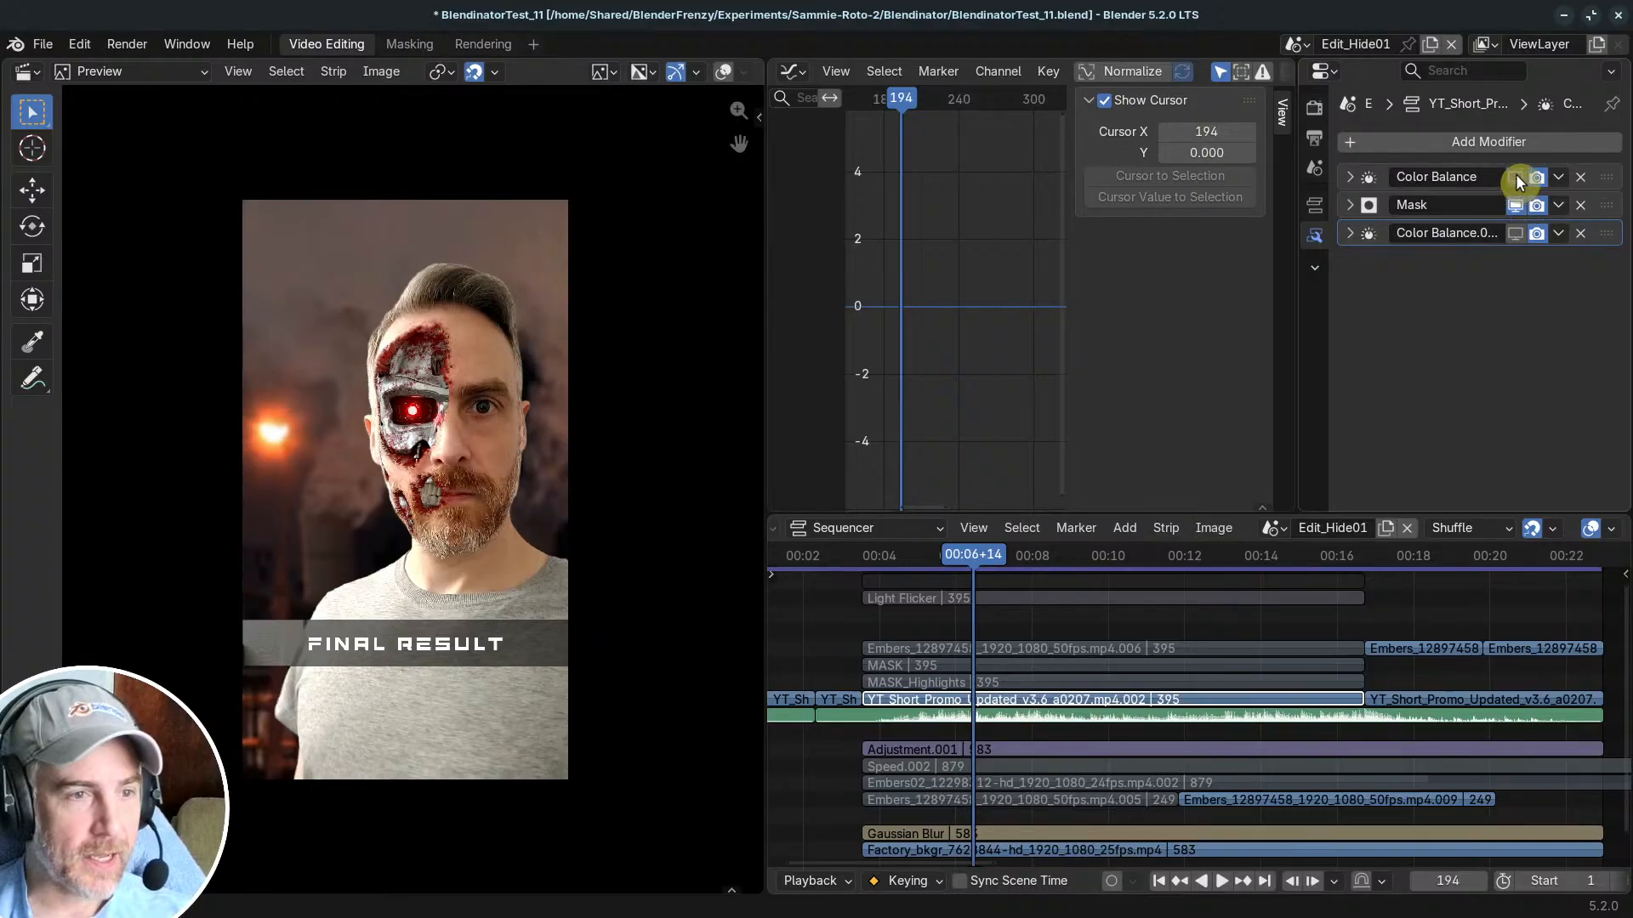
pyautogui.click(1516, 176)
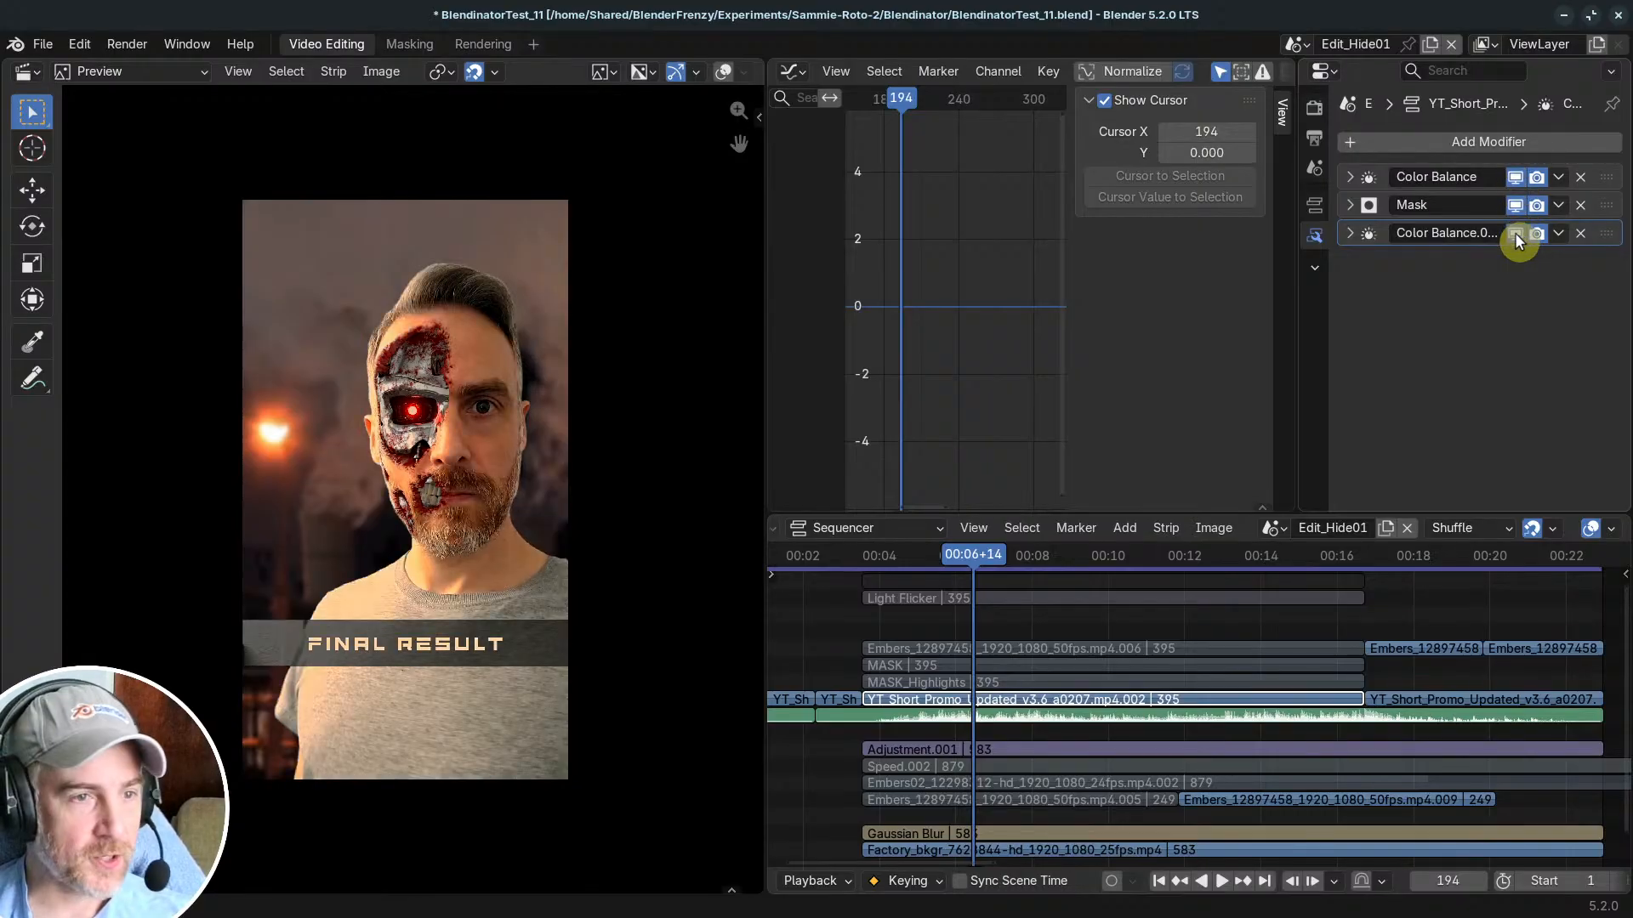
pyautogui.click(1515, 234)
pyautogui.click(1515, 234)
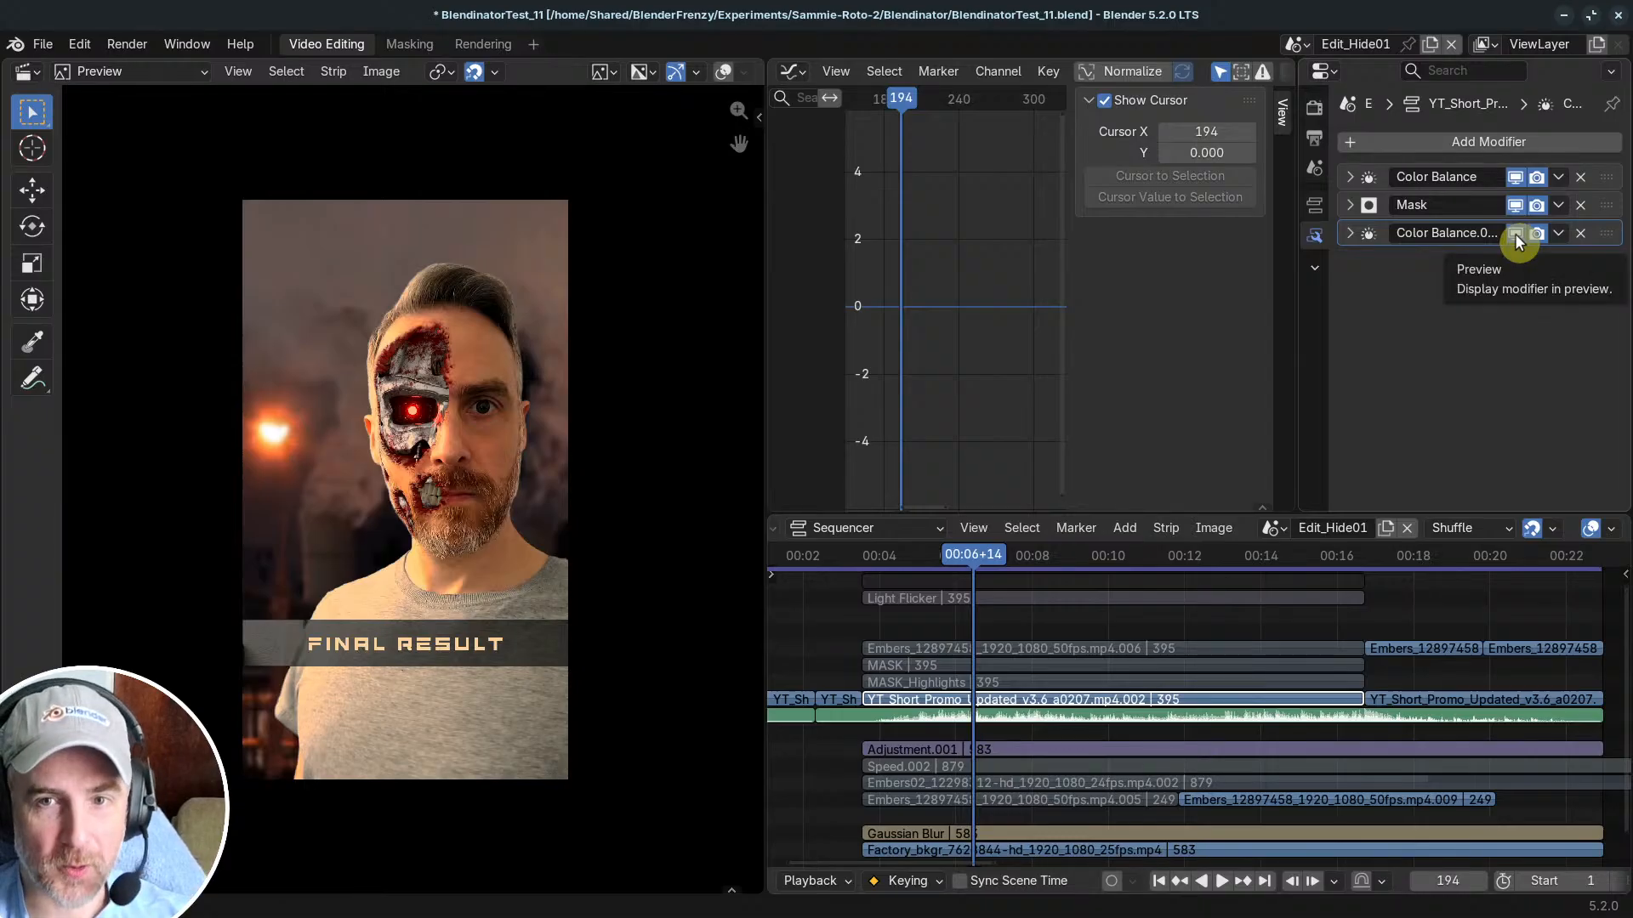
# Step: Turn off the preview of both Color Balance modifiers on the promo strip and inspect the ungraded subject up close
pyautogui.click(1516, 176)
pyautogui.click(1514, 233)
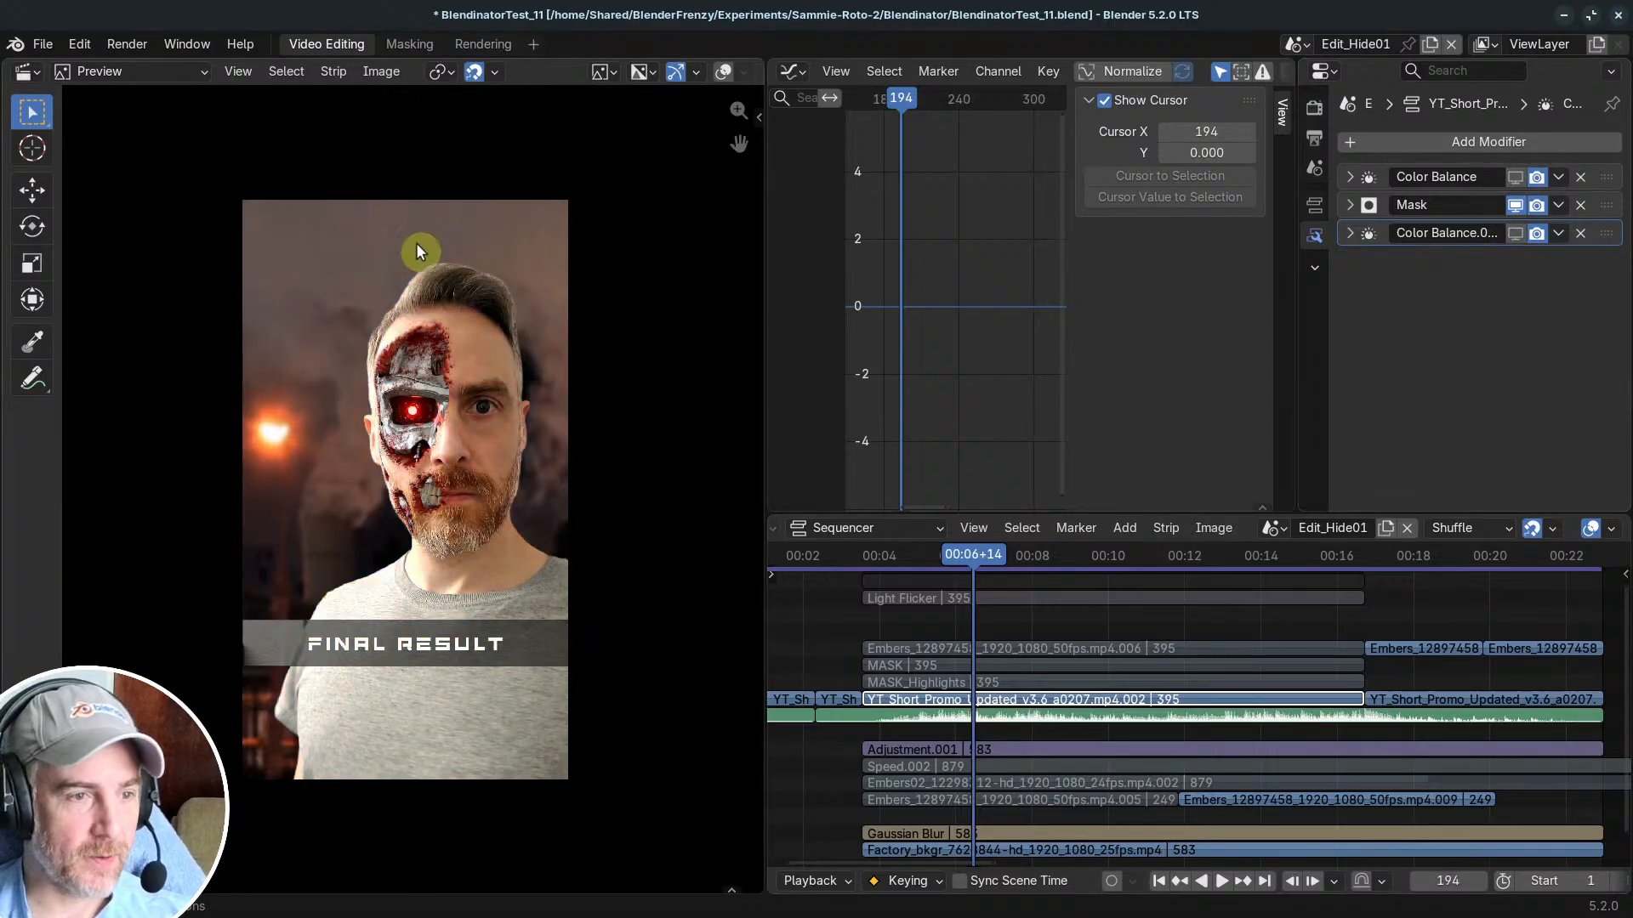
pyautogui.scroll(1, 456, 434)
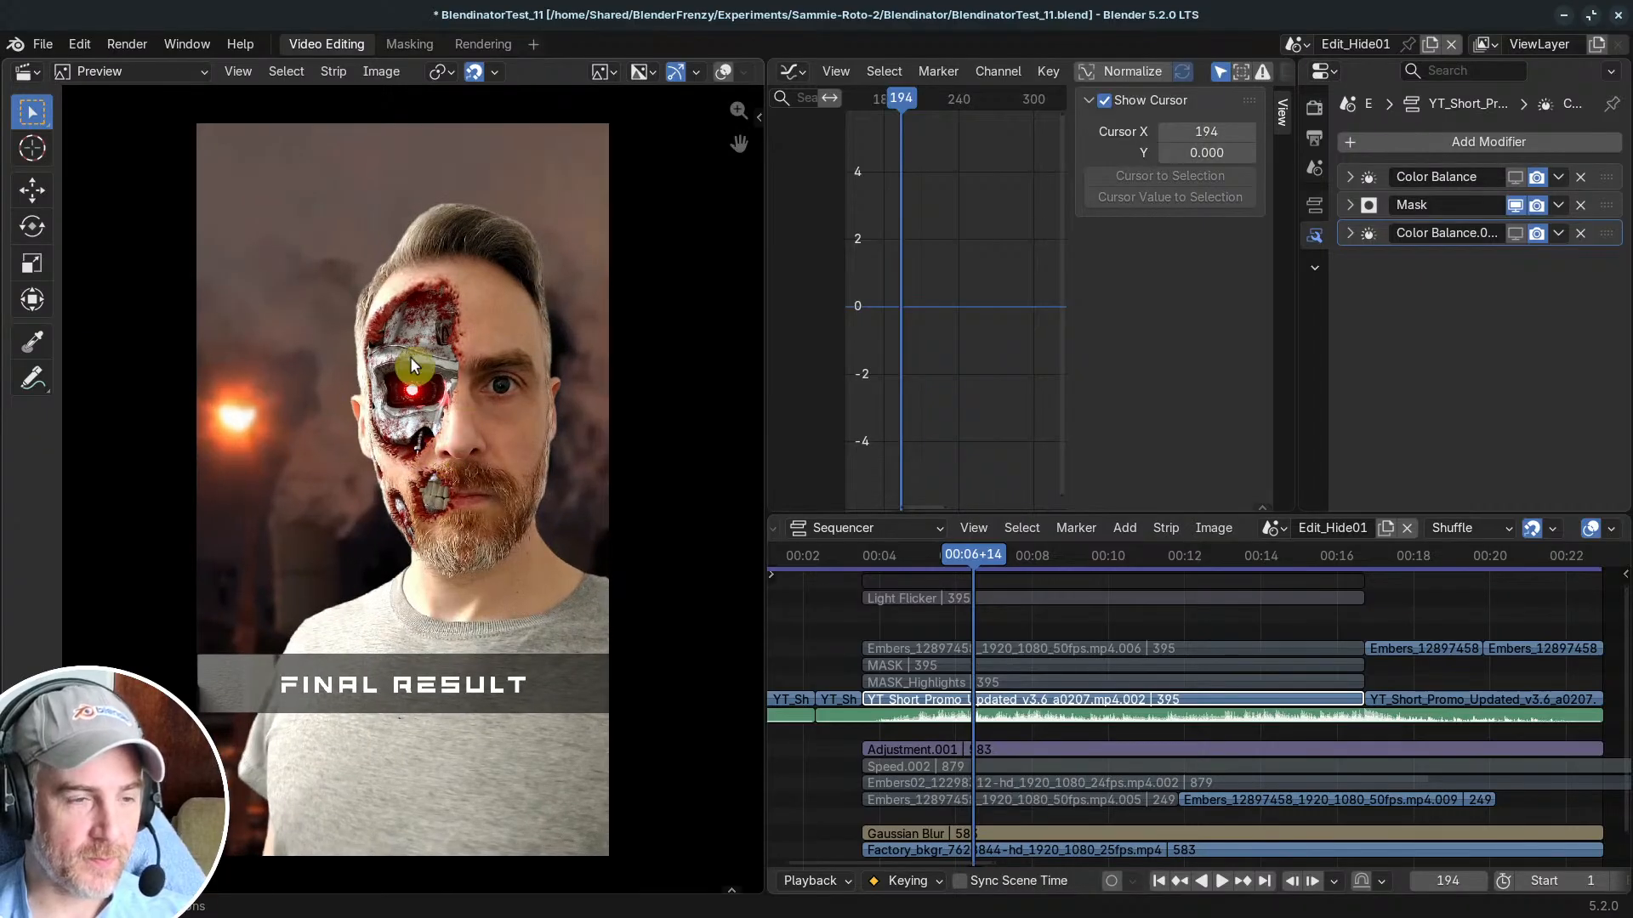
pyautogui.scroll(-1, 471, 481)
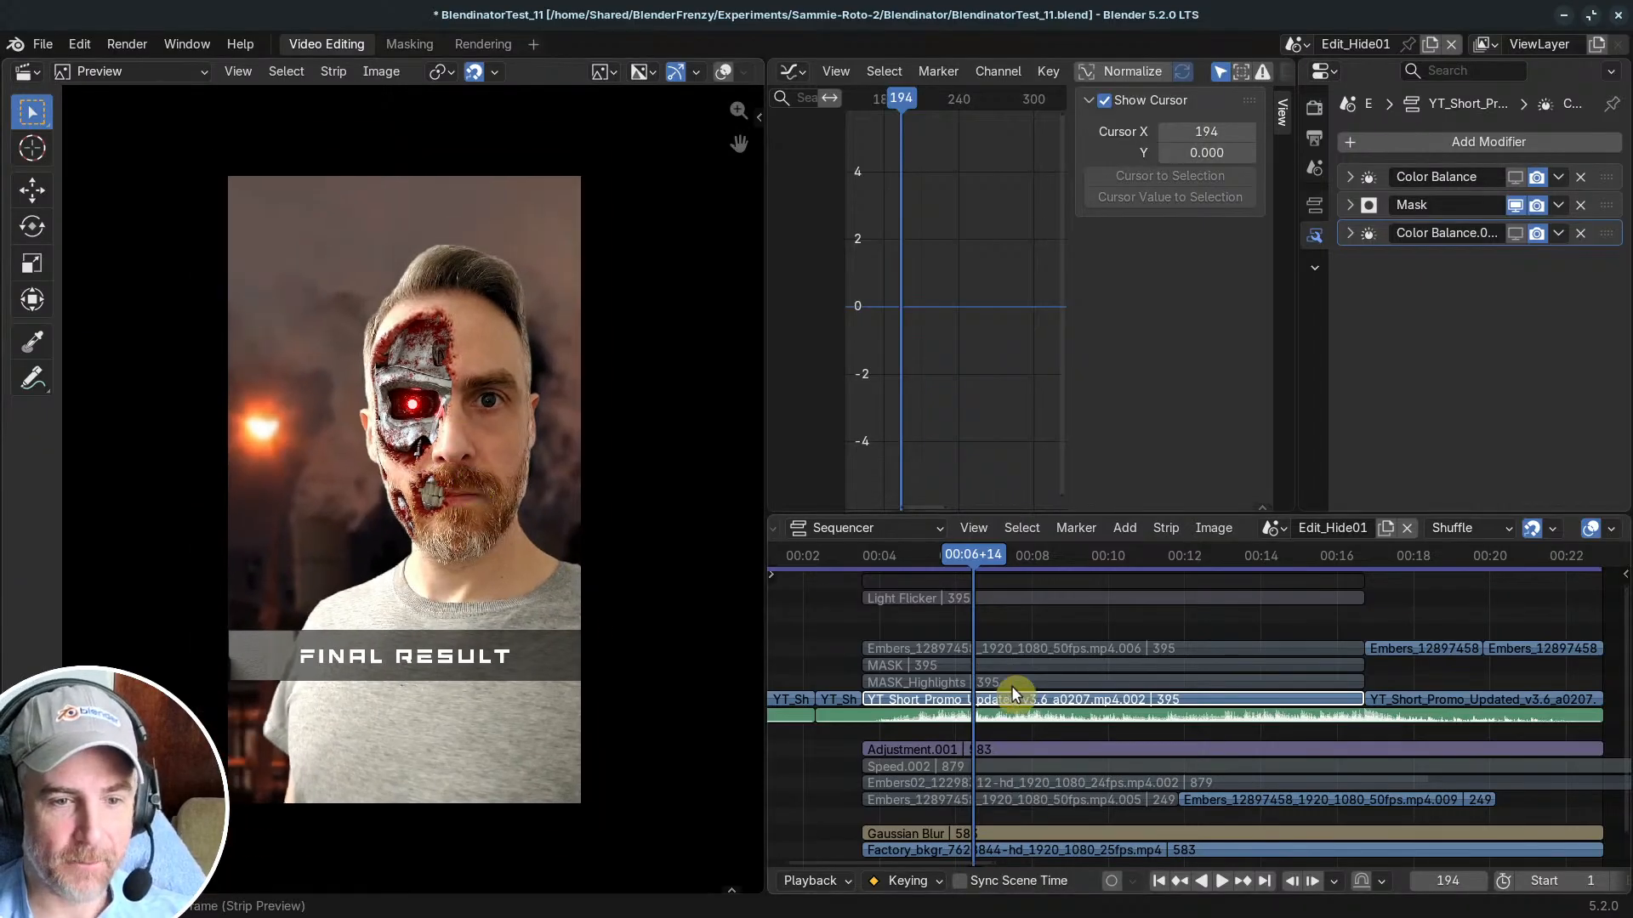
# Step: Mute and unmute the Adjustment.001 strip to compare the background, play the shot briefly, and leave the strip muted
pyautogui.scroll(-2, 1033, 680)
pyautogui.click(972, 710)
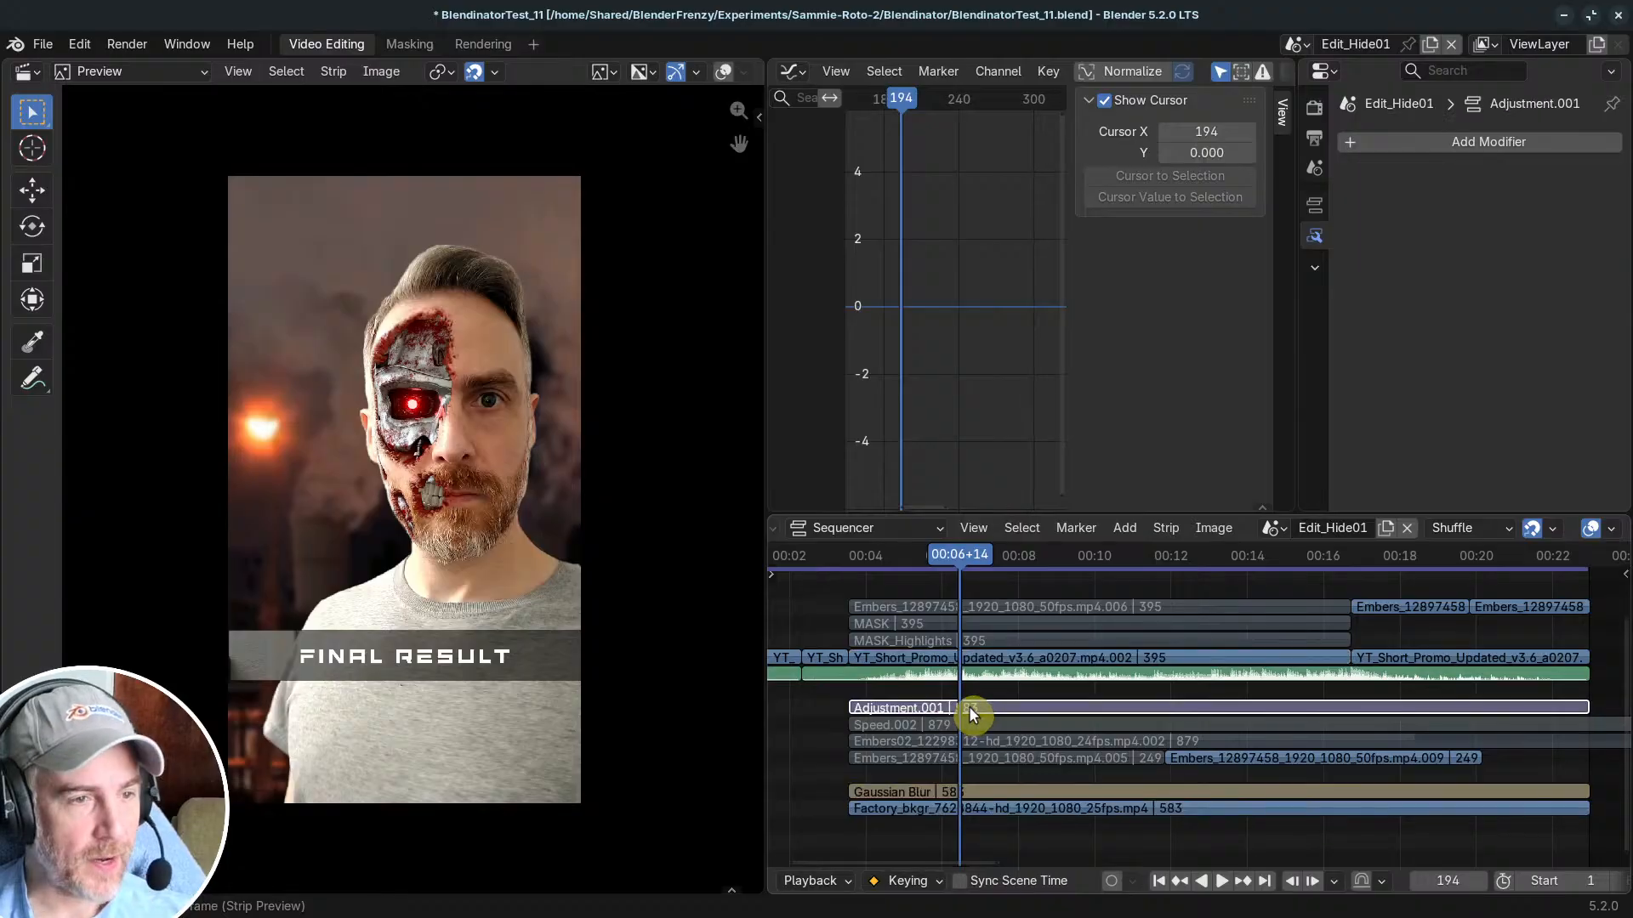
pyautogui.press('h')
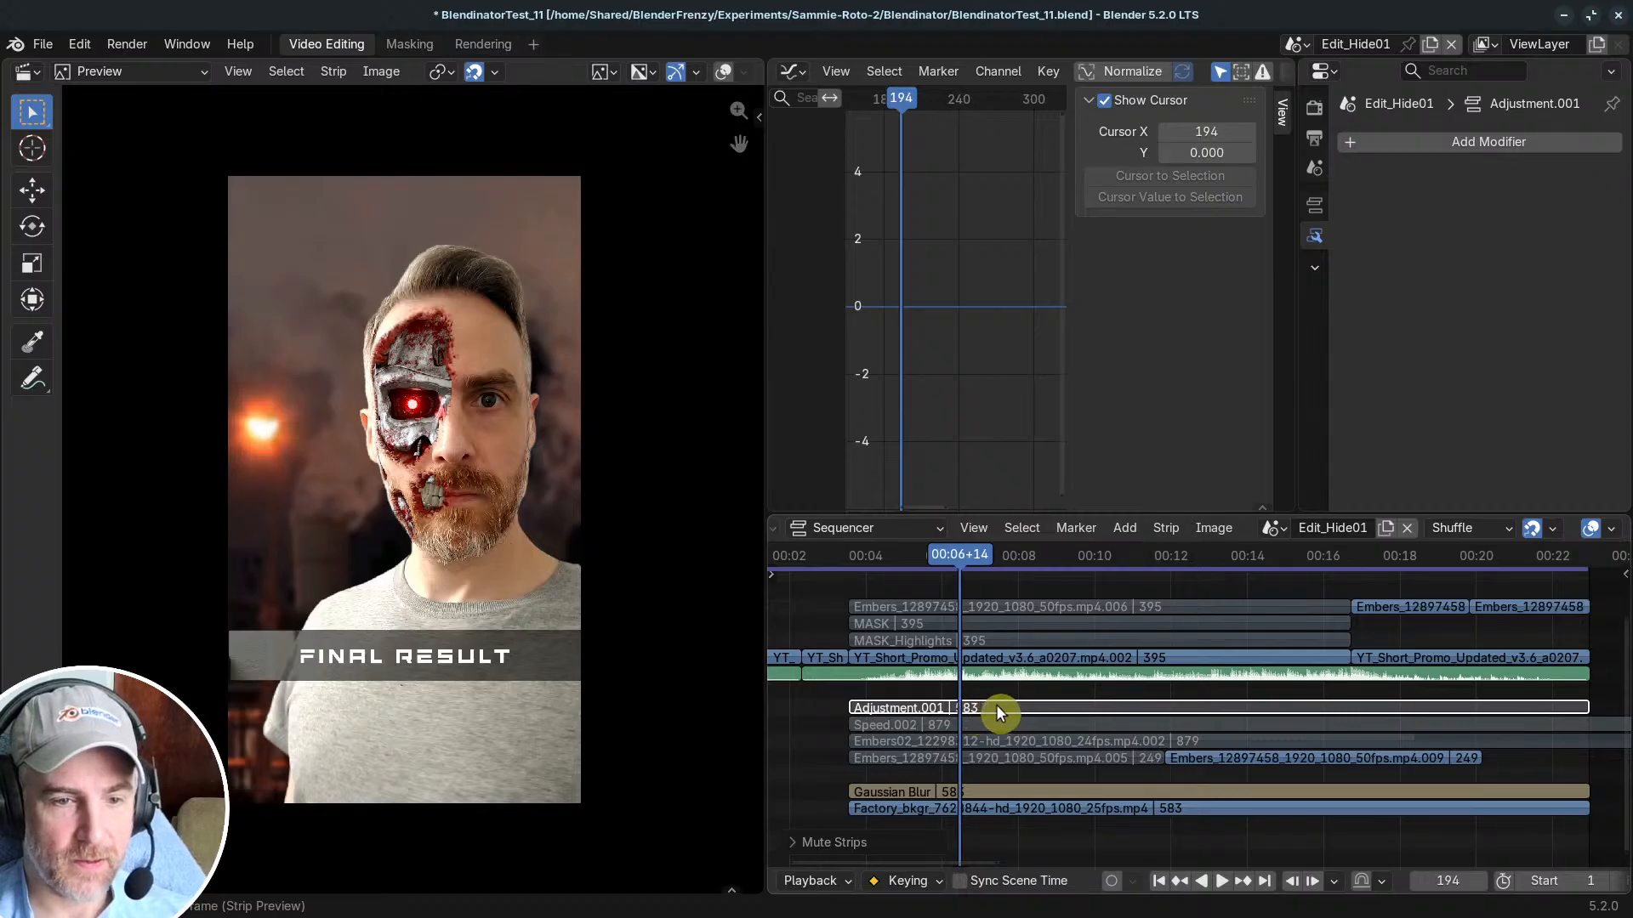
pyautogui.scroll(-1, 991, 705)
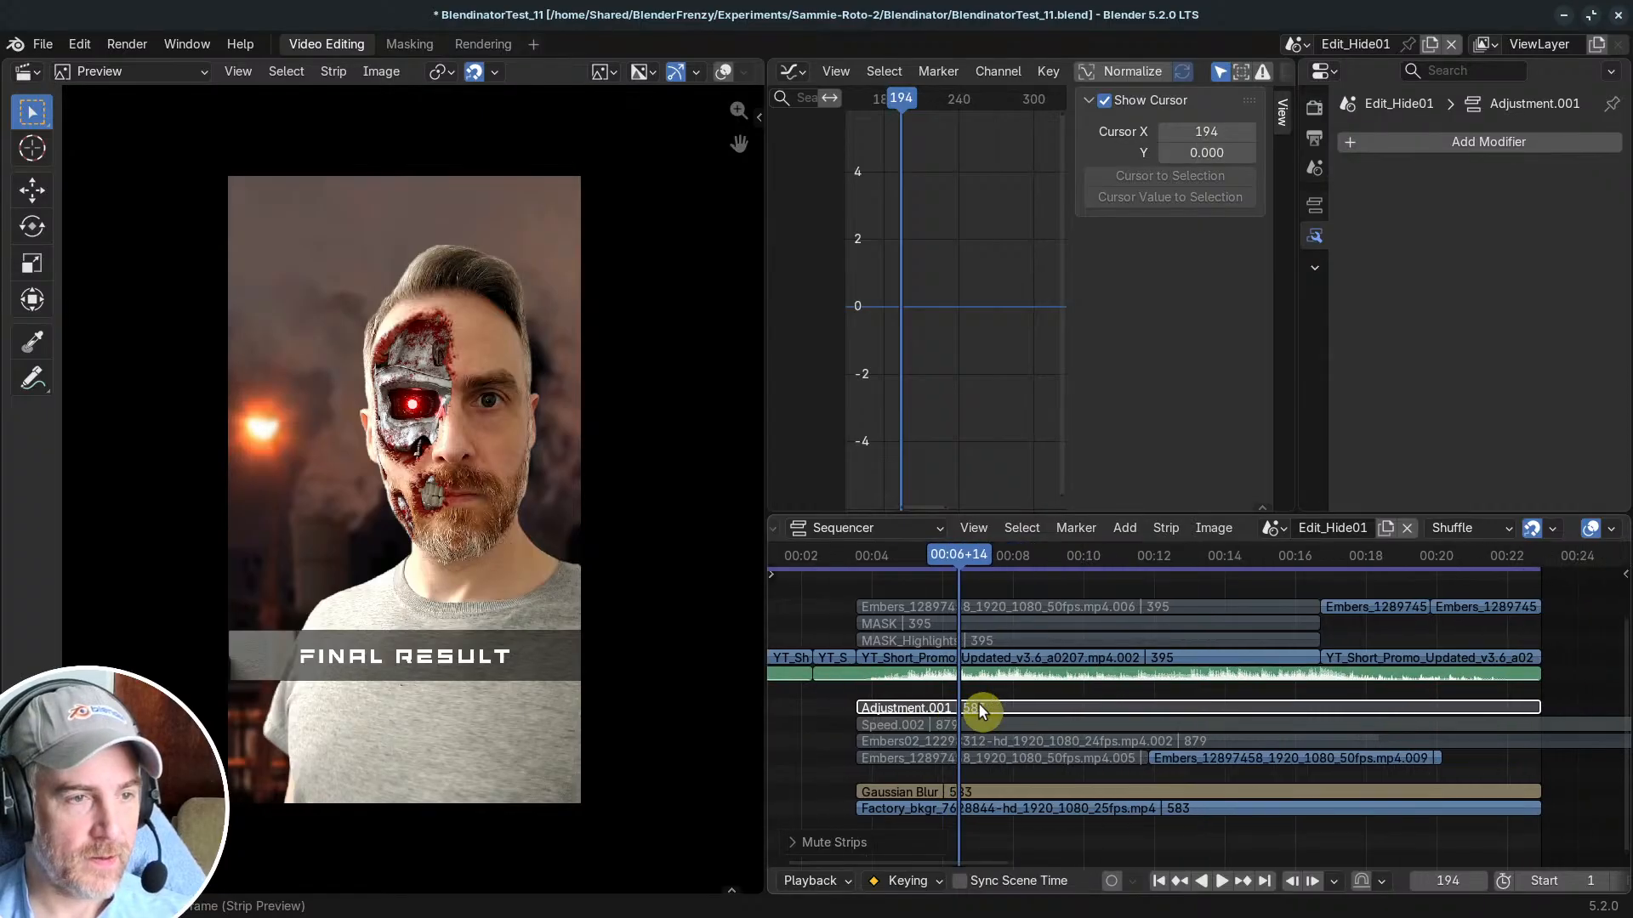
pyautogui.hotkey('alt', 'h')
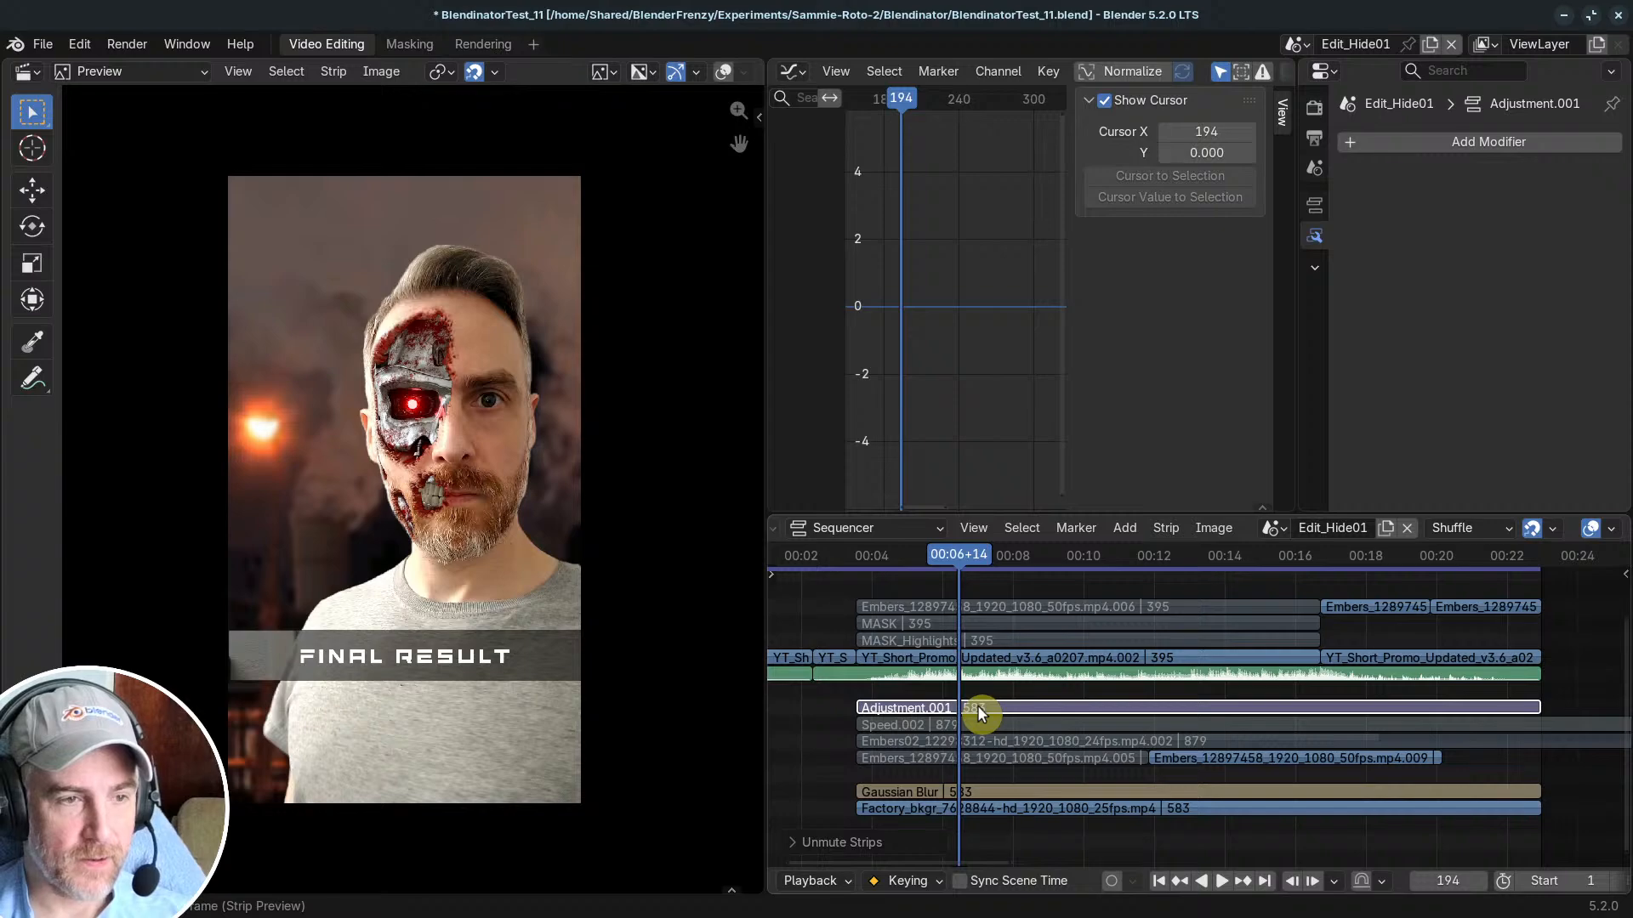
pyautogui.hotkey('shift', 'ctrl', 'space')
pyautogui.press('h')
pyautogui.press('space')
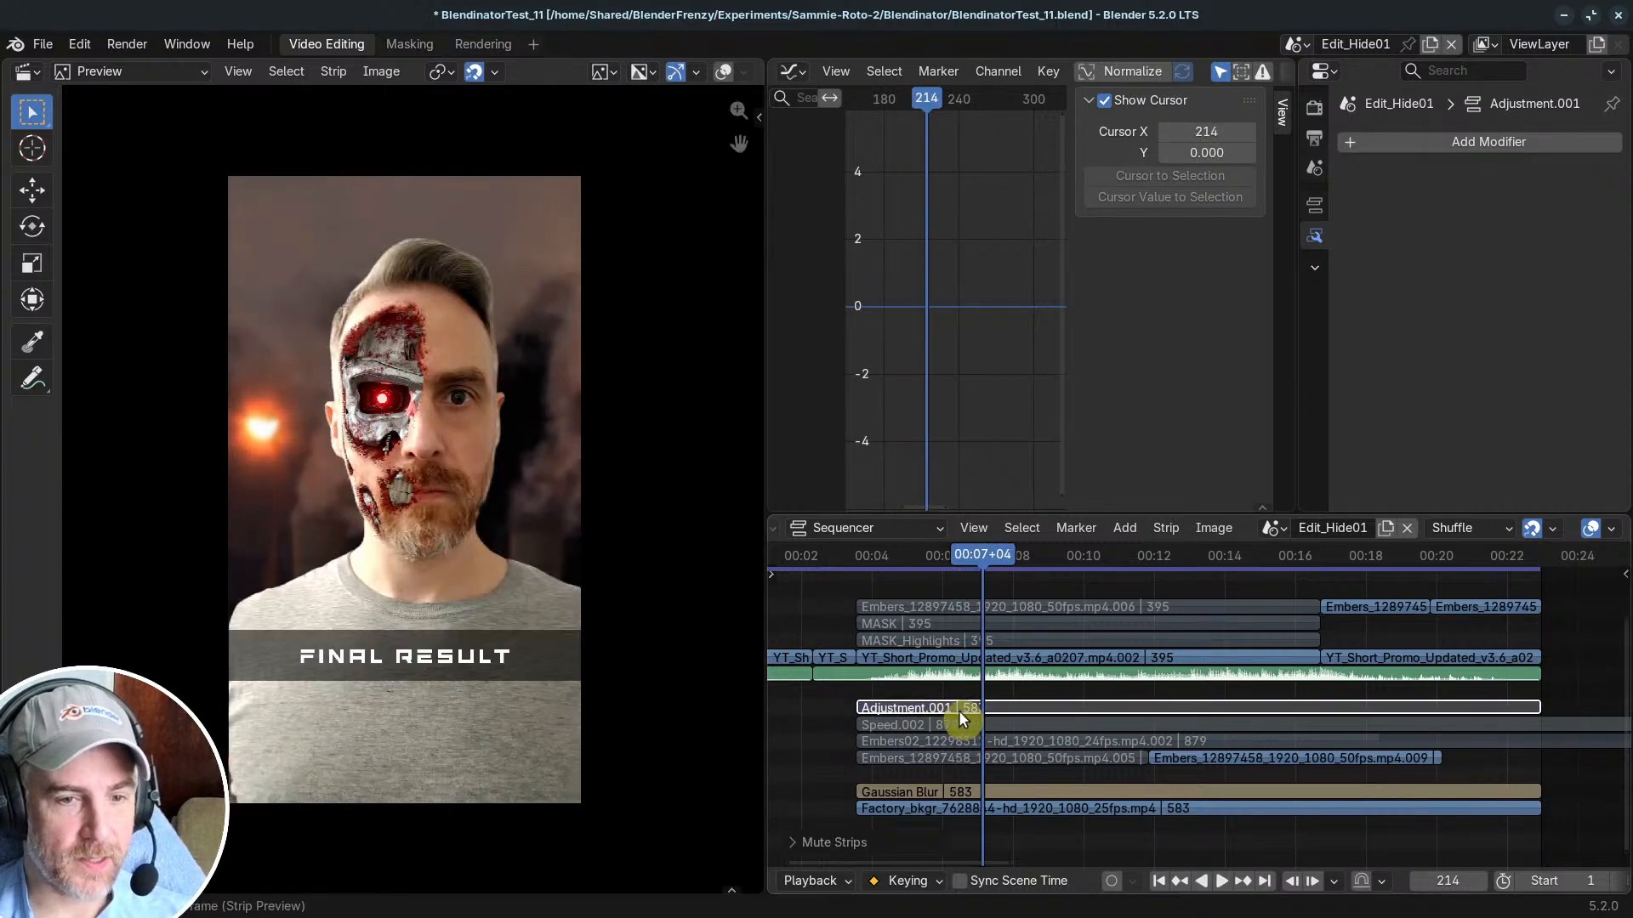
# Step: Scrub the shot without the adjustment layer to frame 189 and on to frame 269
pyautogui.keyDown('shift'); pyautogui.moveTo(925, 809); pyautogui.dragTo(954, 655, button='right'); pyautogui.keyUp('shift')
pyautogui.moveTo(956, 554); pyautogui.dragTo(954, 672)
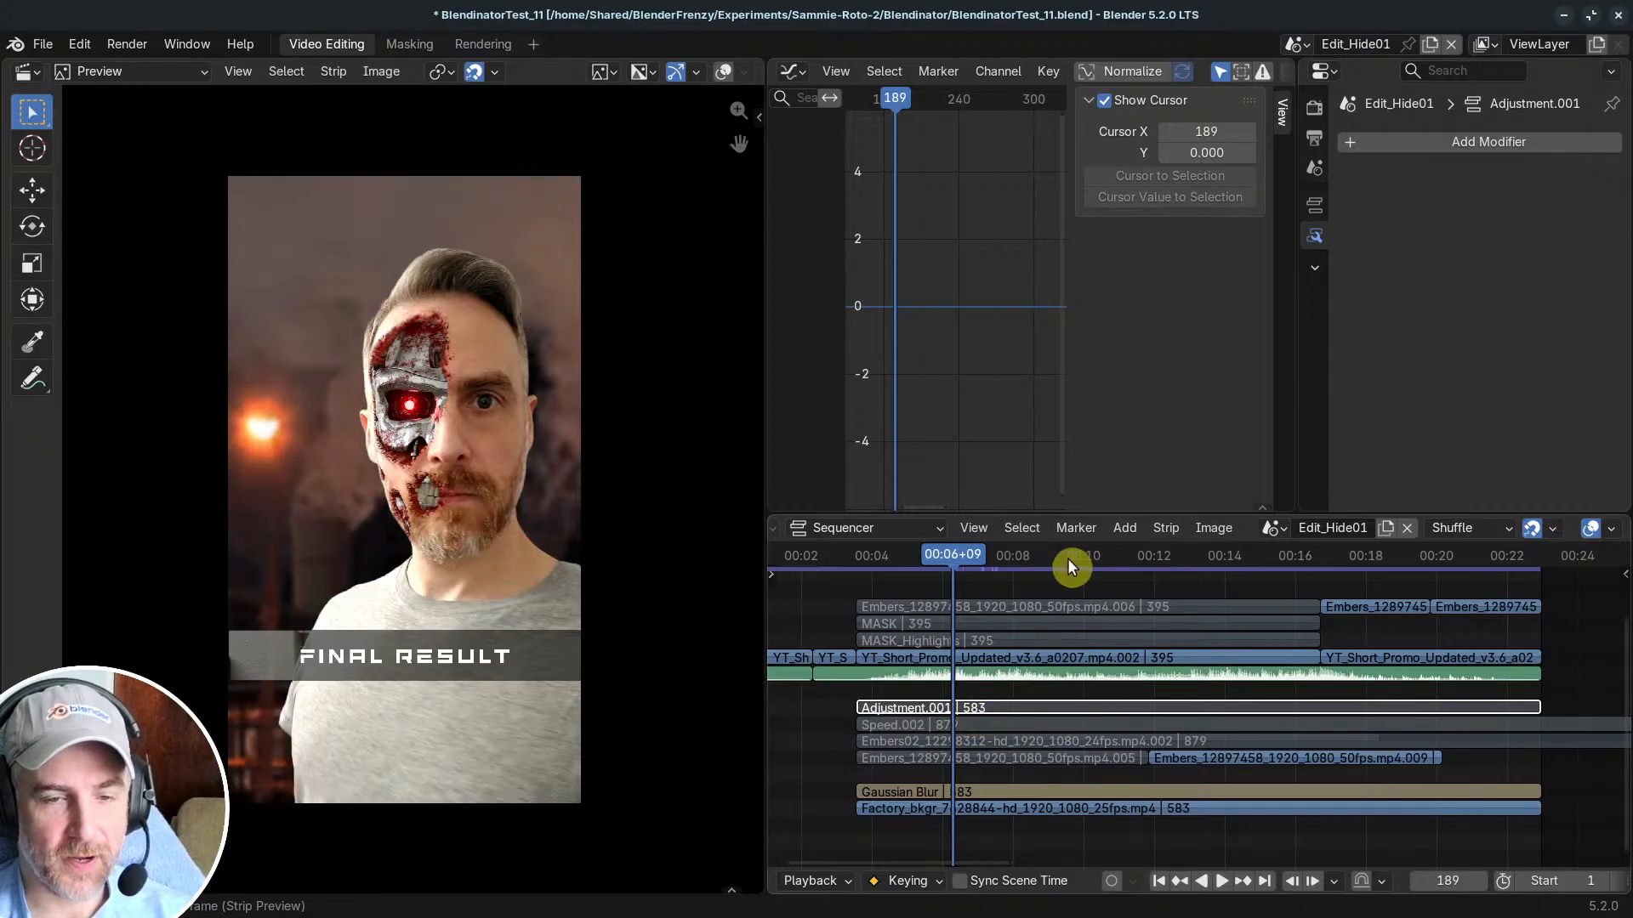
pyautogui.moveTo(1068, 558)
pyautogui.mouseDown()
pyautogui.moveTo(1168, 555)
pyautogui.moveTo(1046, 559)
pyautogui.mouseUp()
# Step: Mute the Embers mp4.009 strip and select only the Factory_bkgr background strip
pyautogui.click(1208, 759)
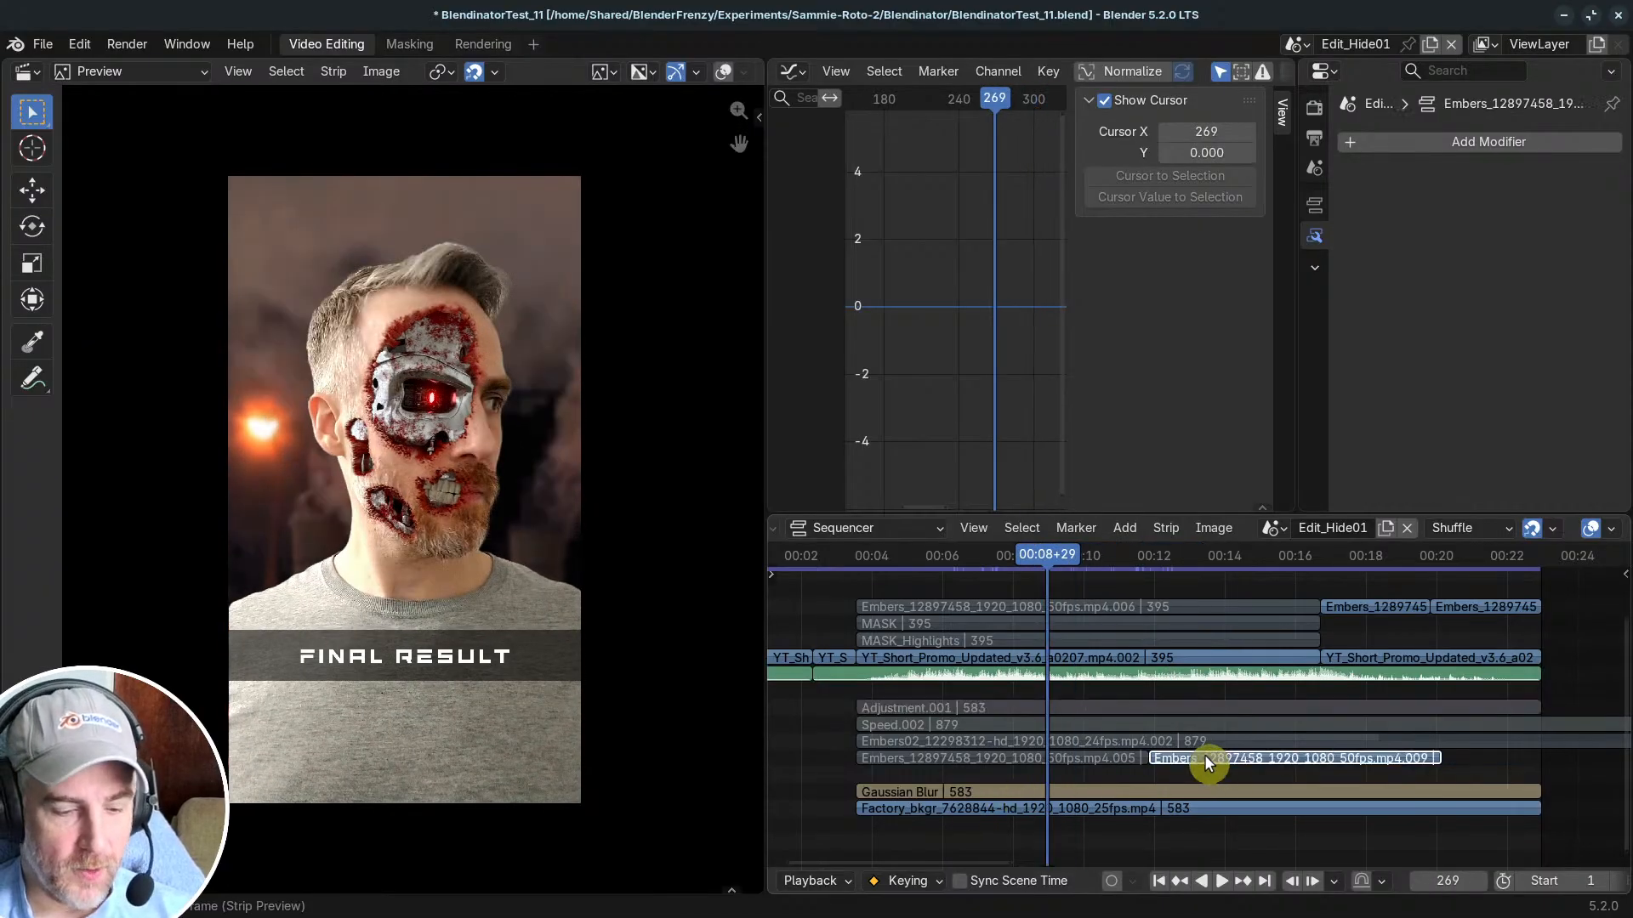
pyautogui.click(963, 809)
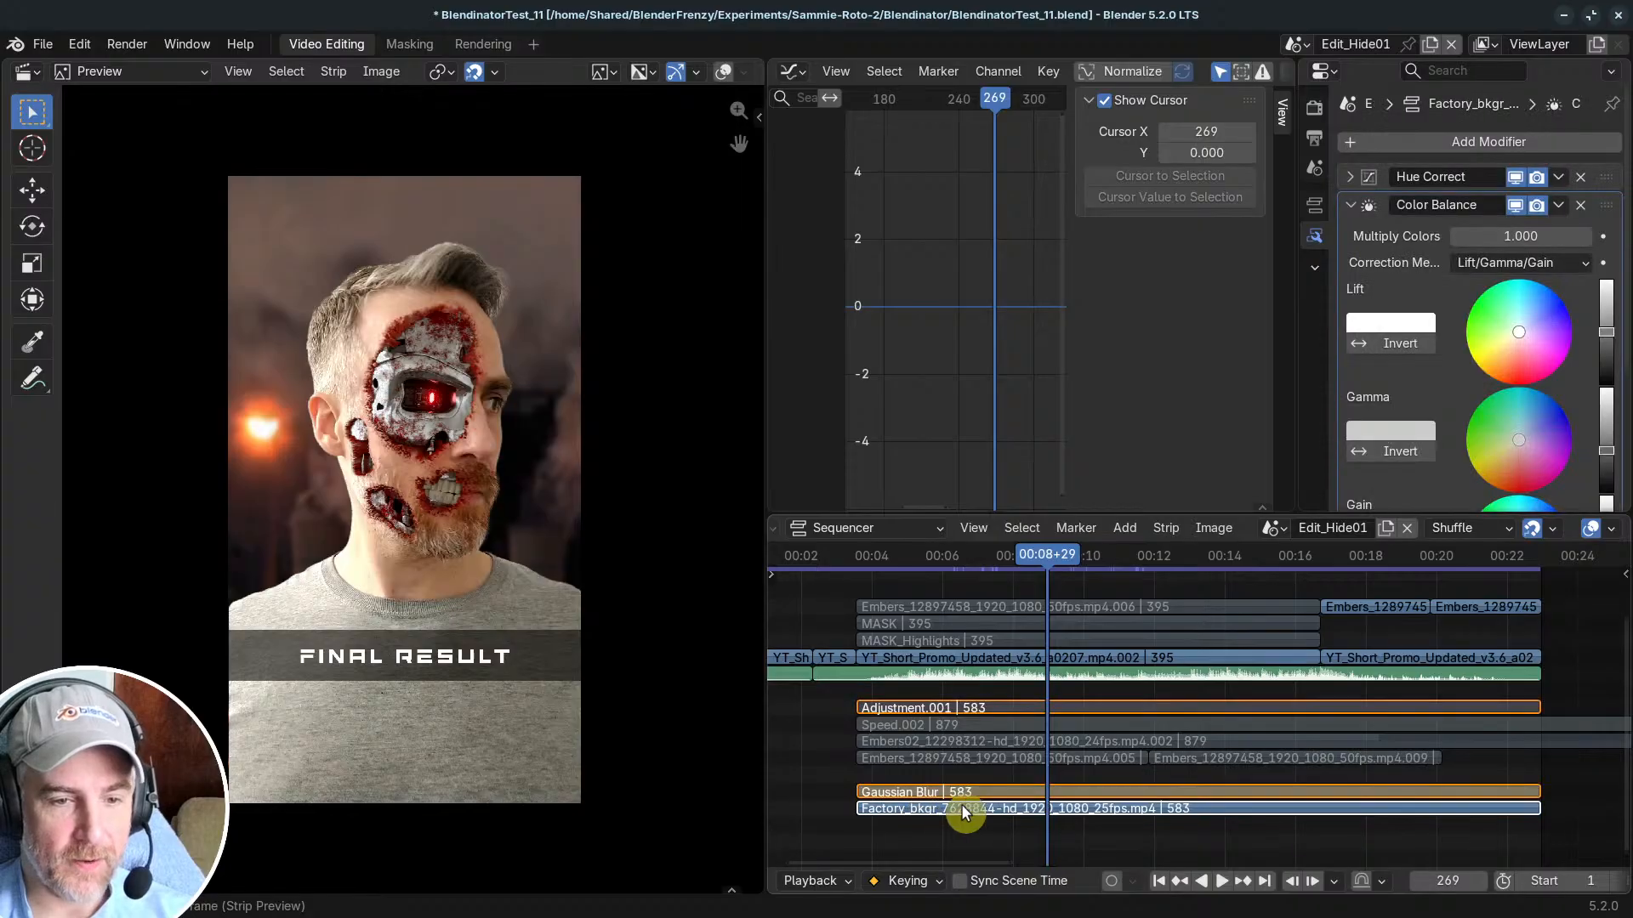
pyautogui.click(962, 807)
# Step: Scrub the factory background behind the subject to frame 188 and on to frame 223, and save the project
pyautogui.moveTo(926, 812)
pyautogui.keyDown('shift'); pyautogui.mouseDown(button='right')
pyautogui.moveTo(956, 812)
pyautogui.moveTo(963, 789)
pyautogui.moveTo(950, 810)
pyautogui.mouseUp(button='right'); pyautogui.keyUp('shift')
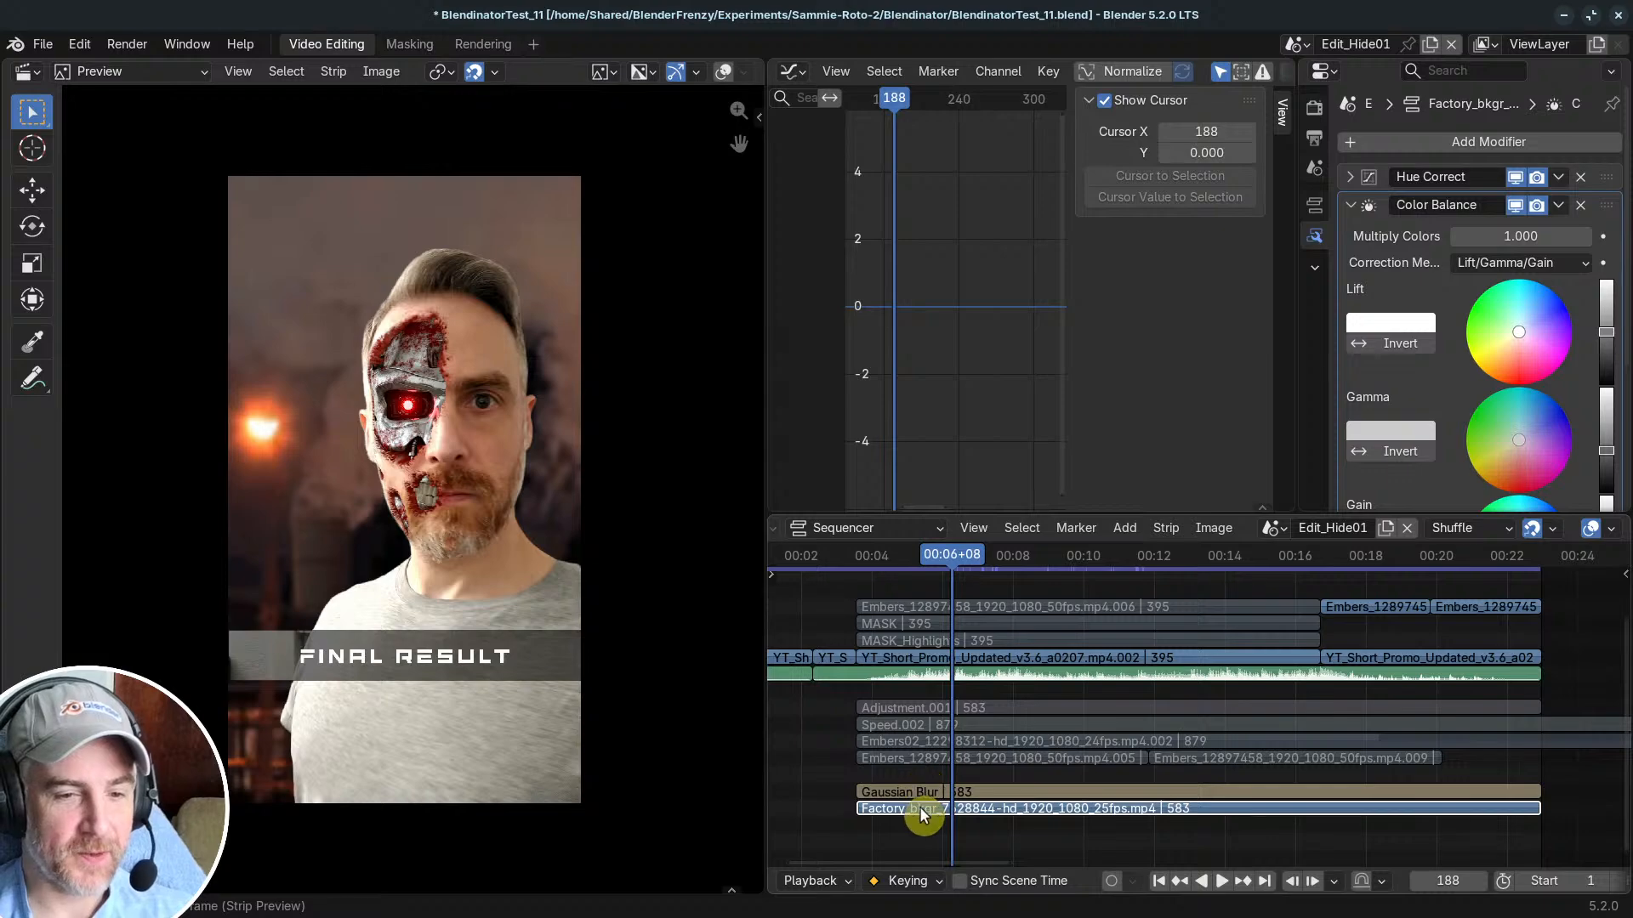
pyautogui.keyDown('shift'); pyautogui.moveTo(922, 808); pyautogui.dragTo(993, 793, button='right'); pyautogui.keyUp('shift')
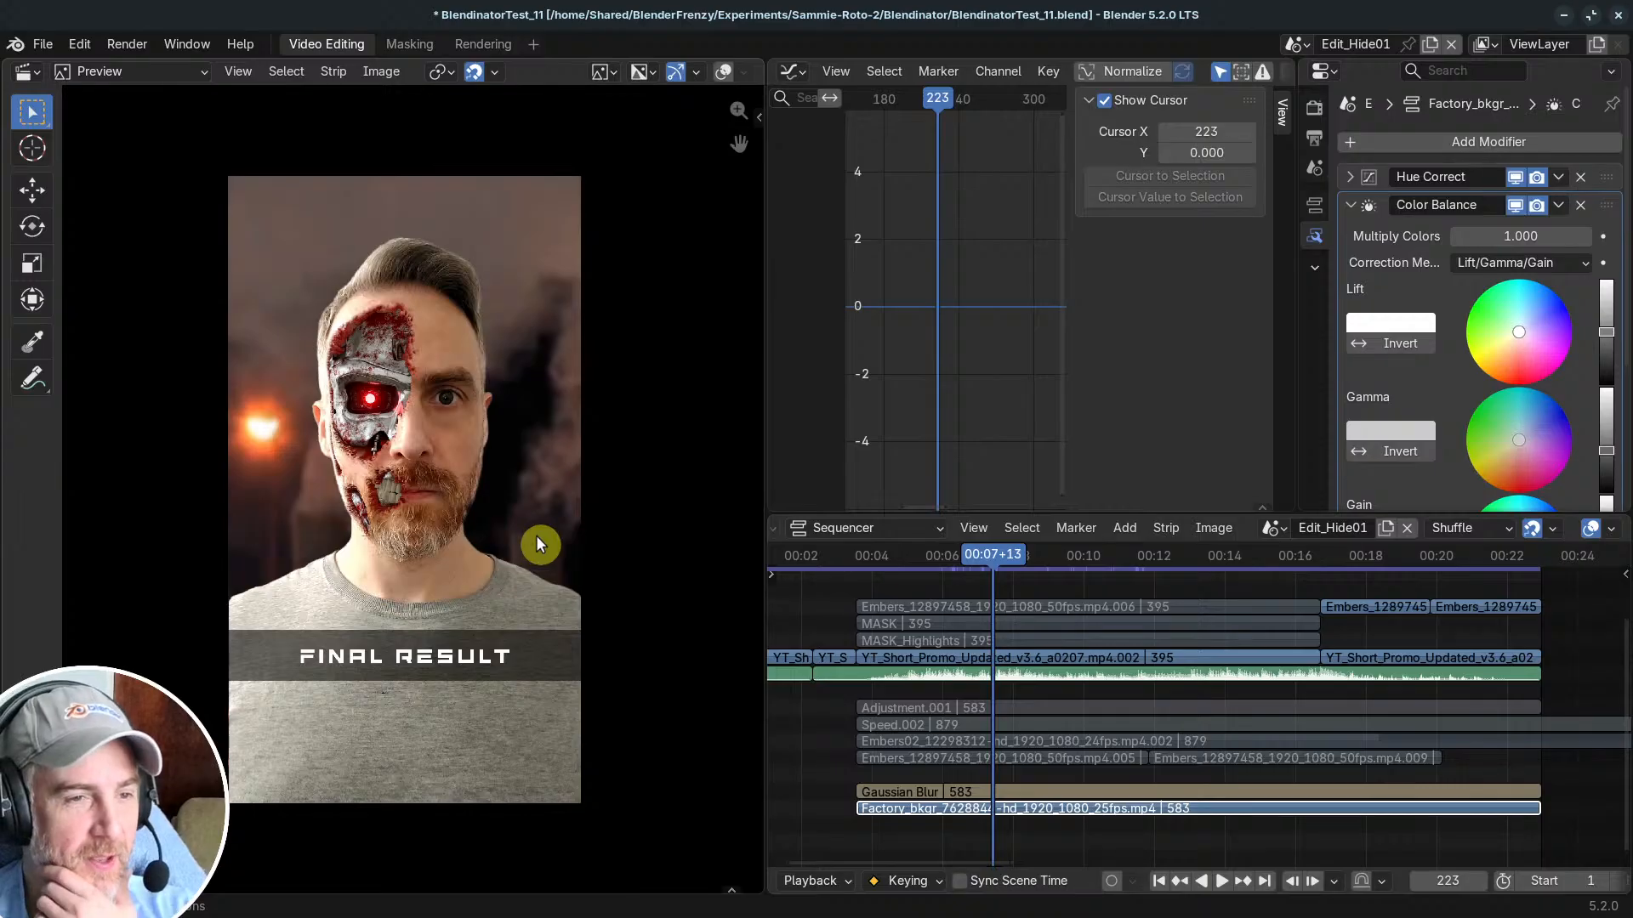
pyautogui.moveTo(1126, 693); pyautogui.dragTo(1106, 704, button='middle')
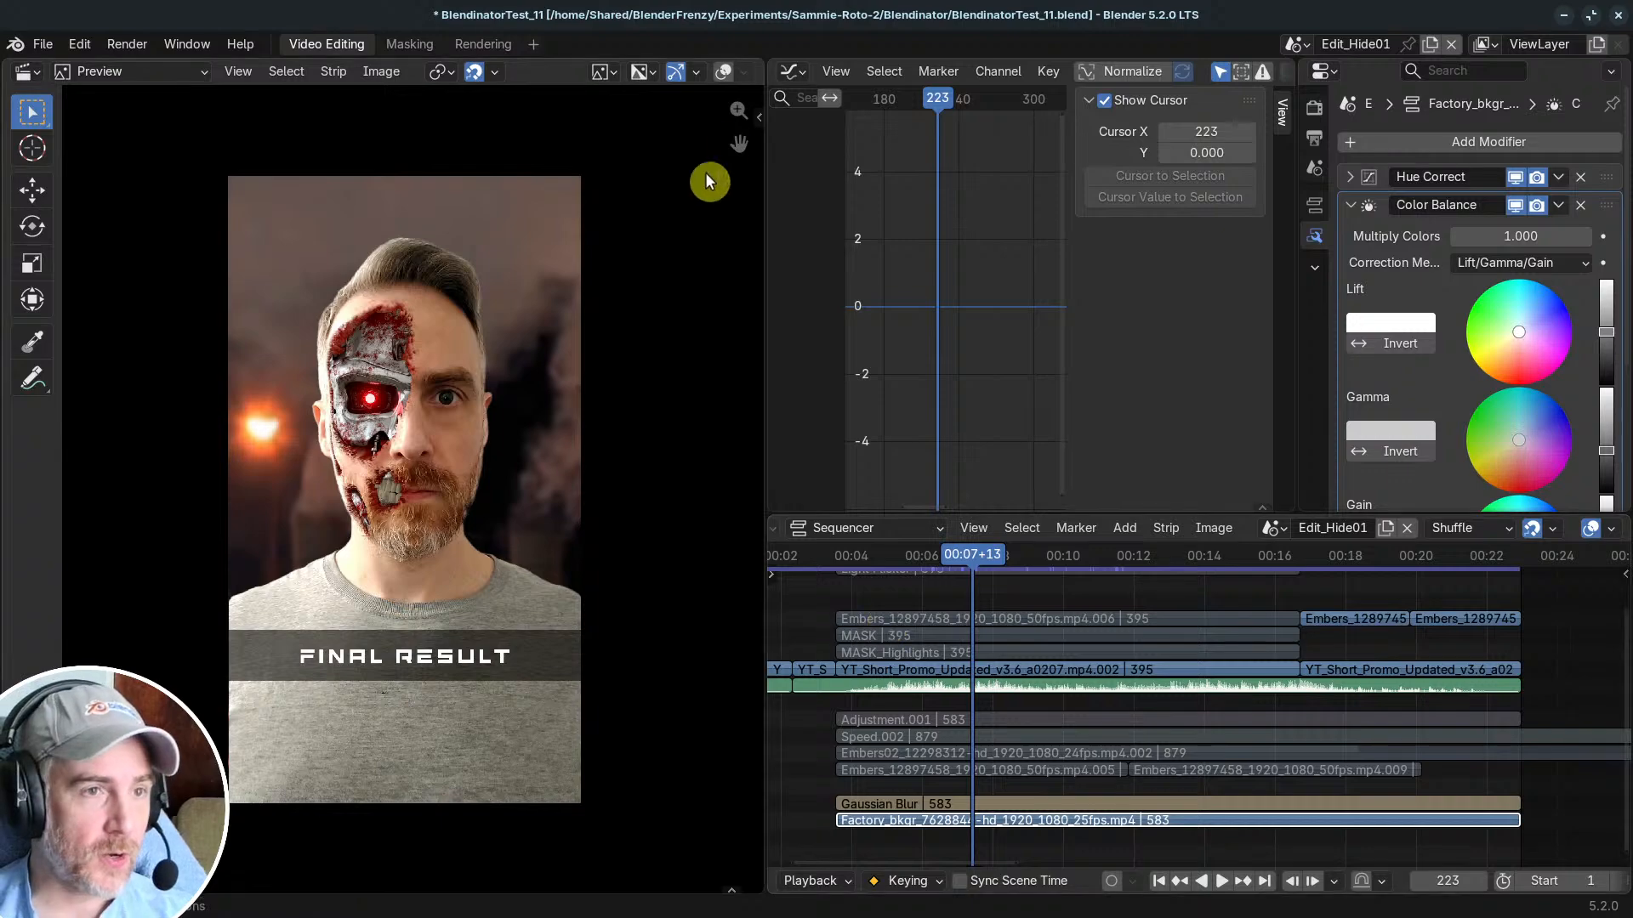
pyautogui.hotkey('ctrl', 's')
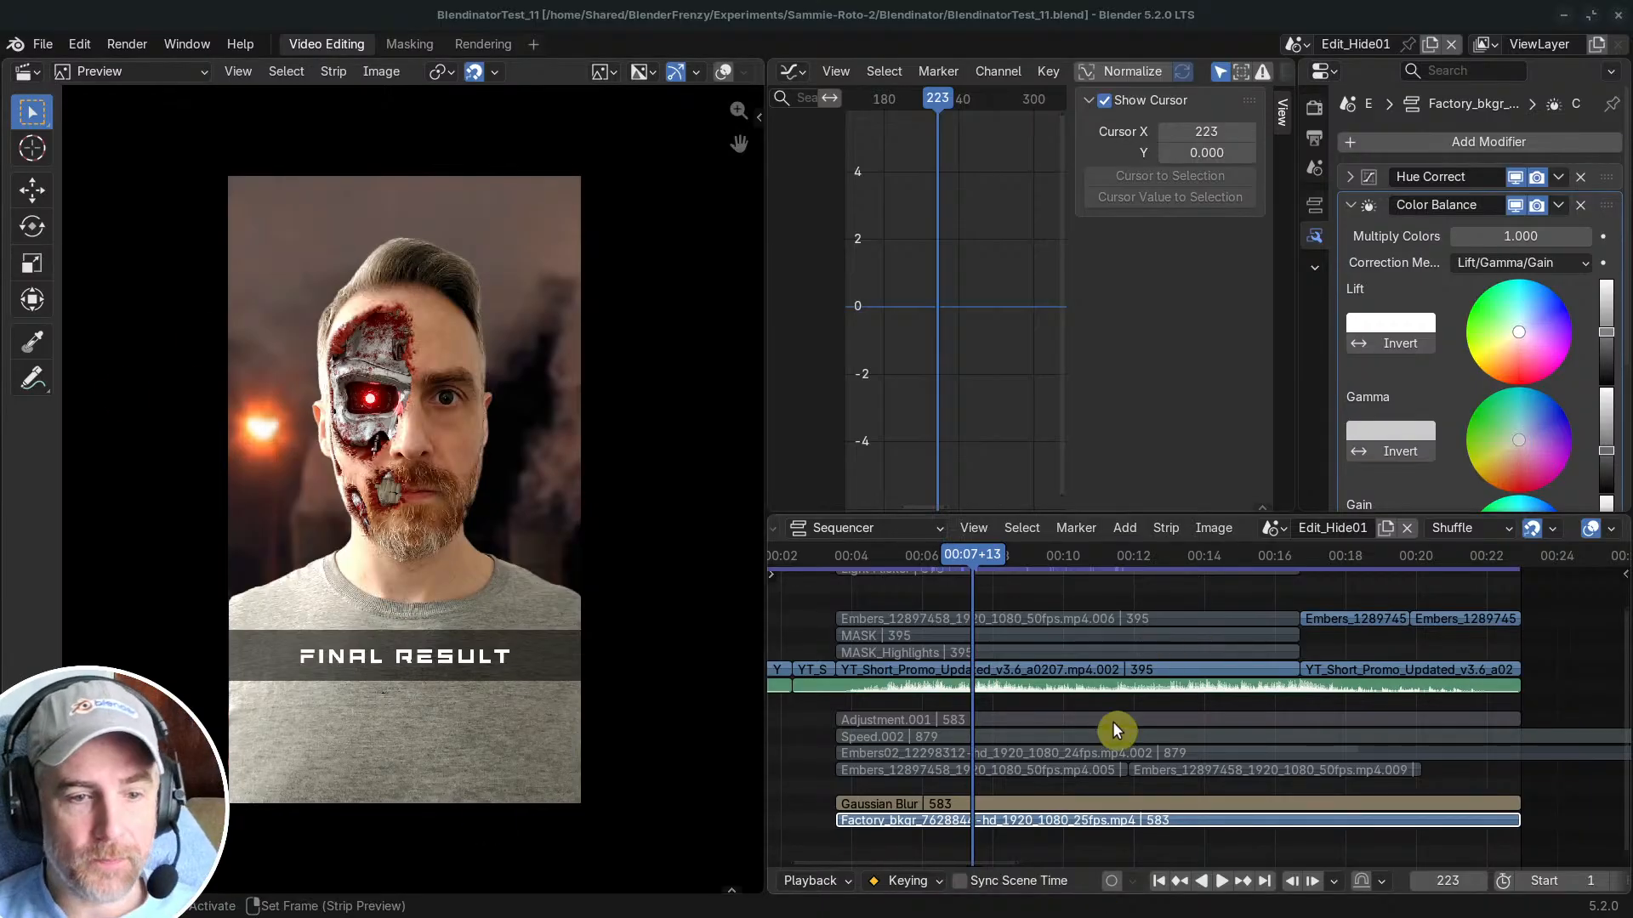
# Step: Enlarge the timeline strips to inspect their thumbnails and set the Sequencer overlay's Thumbnails option to None
pyautogui.moveTo(1075, 708)
pyautogui.keyDown('ctrl'); pyautogui.mouseDown(button='middle')
pyautogui.moveTo(1067, 657)
pyautogui.moveTo(1076, 681)
pyautogui.mouseUp(button='middle'); pyautogui.keyUp('ctrl')
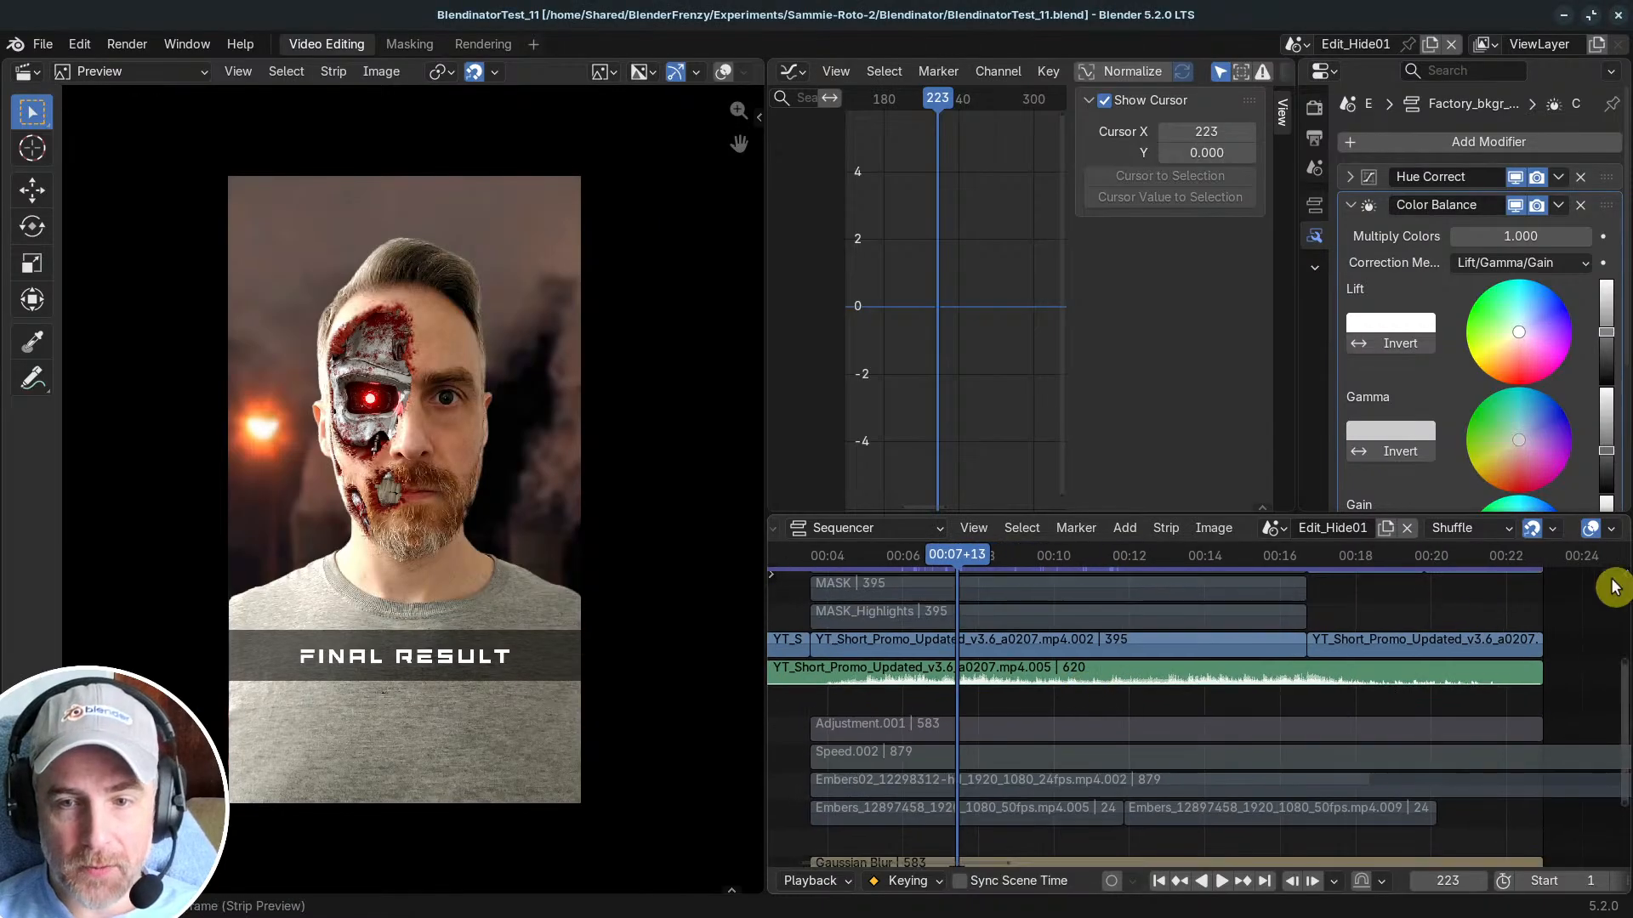
pyautogui.click(1613, 531)
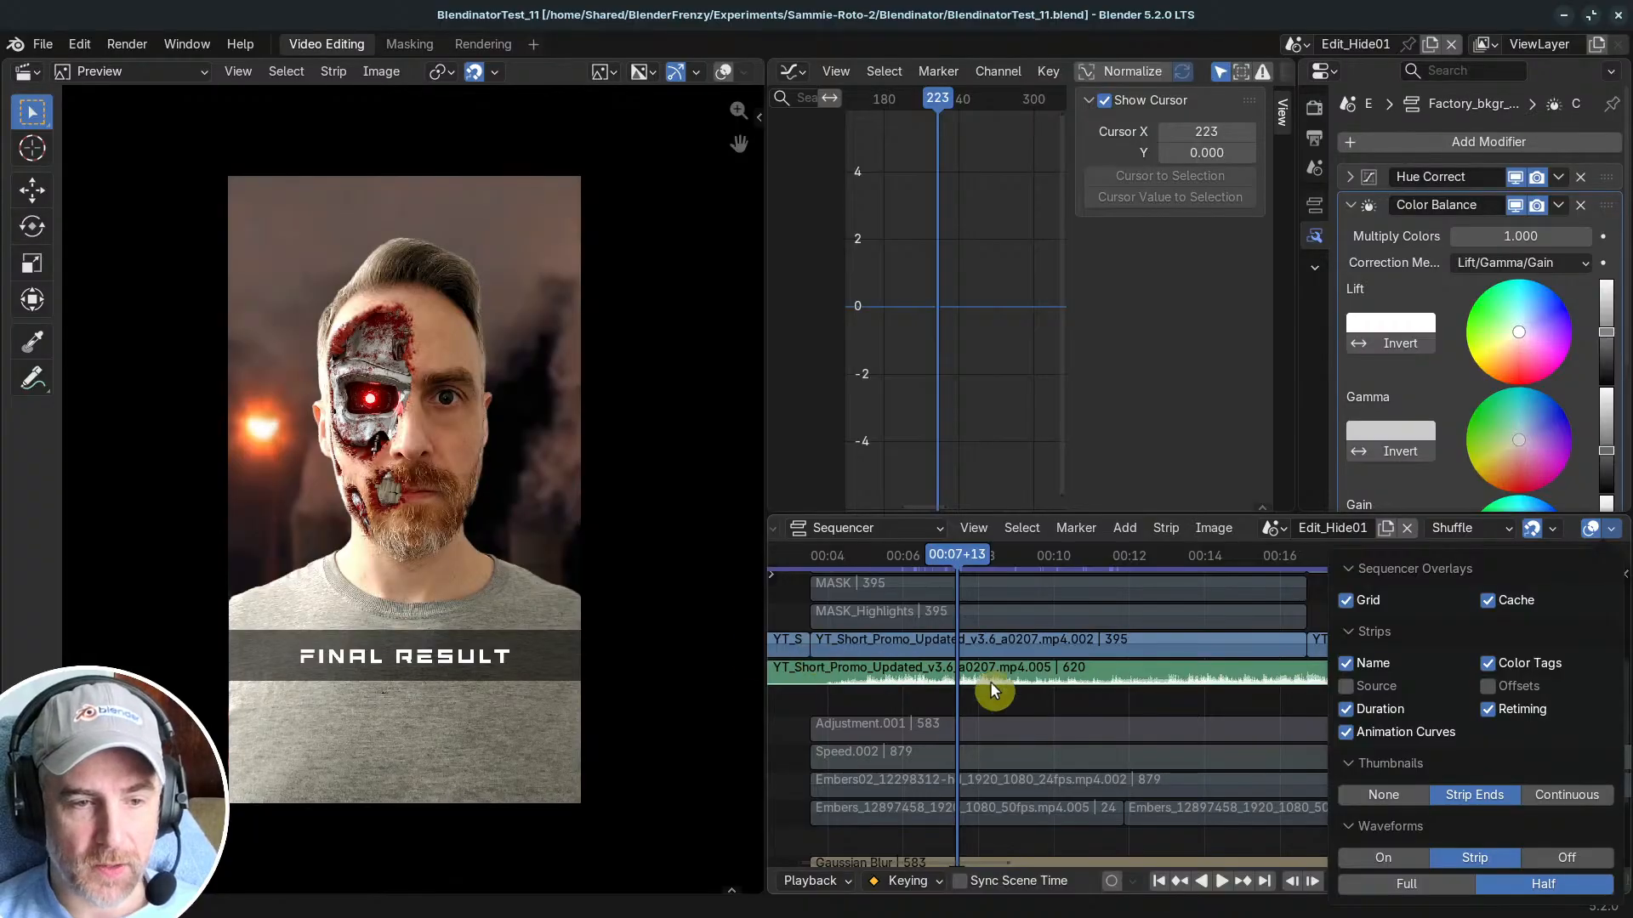
pyautogui.keyDown('ctrl'); pyautogui.moveTo(1005, 698); pyautogui.dragTo(1099, 752, button='middle'); pyautogui.keyUp('ctrl')
pyautogui.keyDown('ctrl'); pyautogui.moveTo(1111, 769); pyautogui.dragTo(1236, 661, button='middle'); pyautogui.keyUp('ctrl')
pyautogui.click(1610, 528)
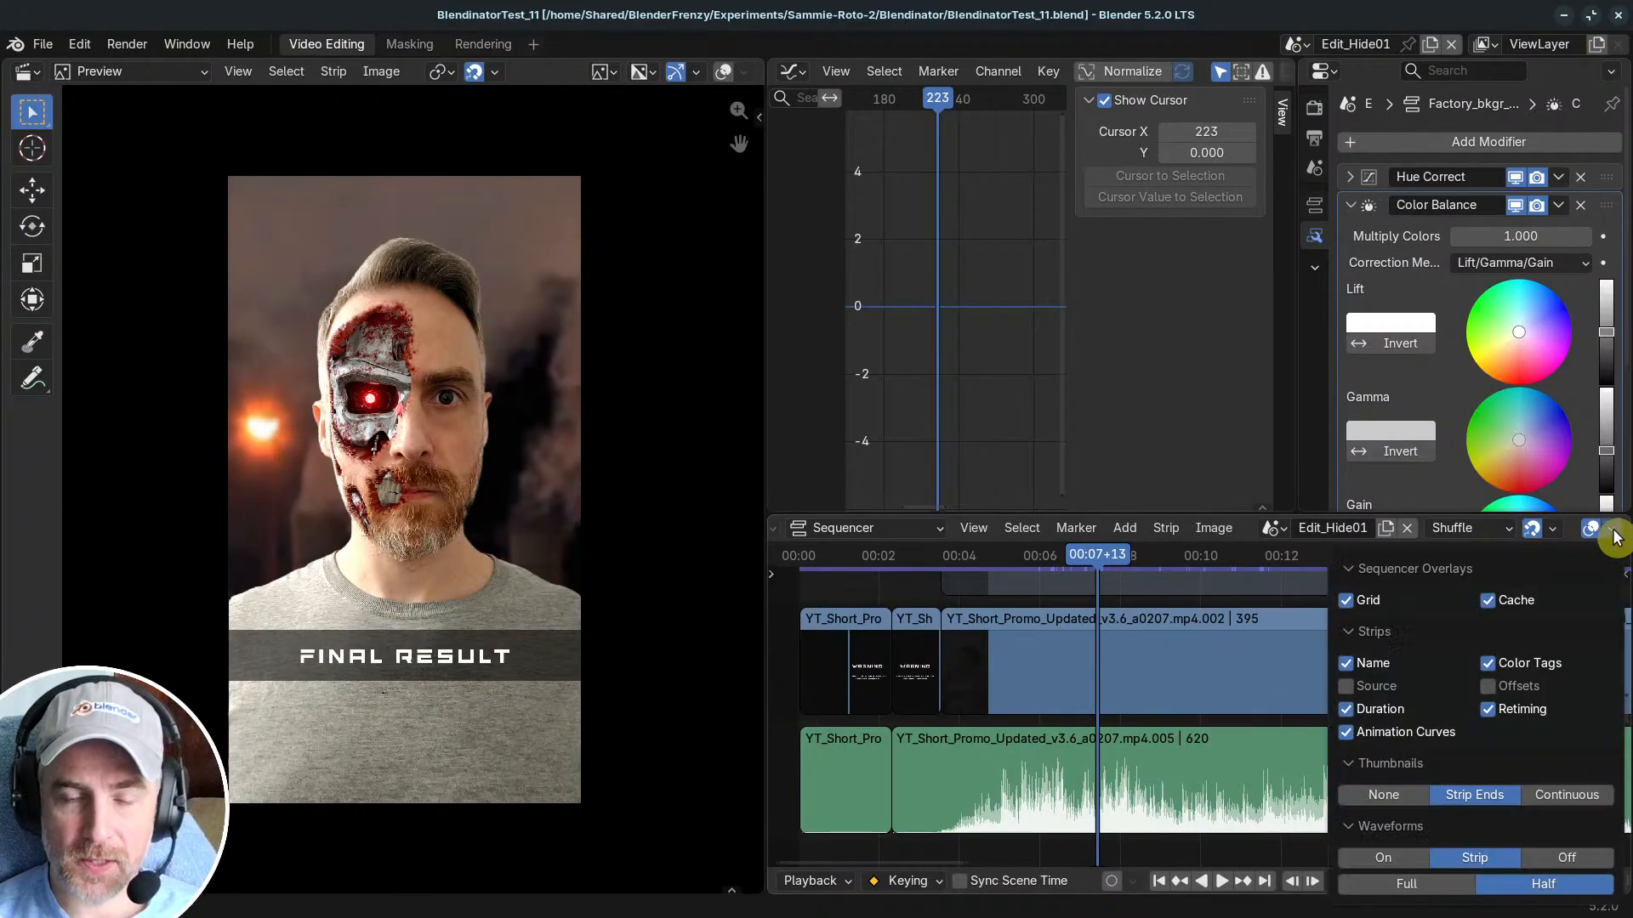
pyautogui.click(1384, 796)
pyautogui.keyDown('ctrl'); pyautogui.moveTo(1218, 724); pyautogui.dragTo(1182, 768, button='middle'); pyautogui.keyUp('ctrl')
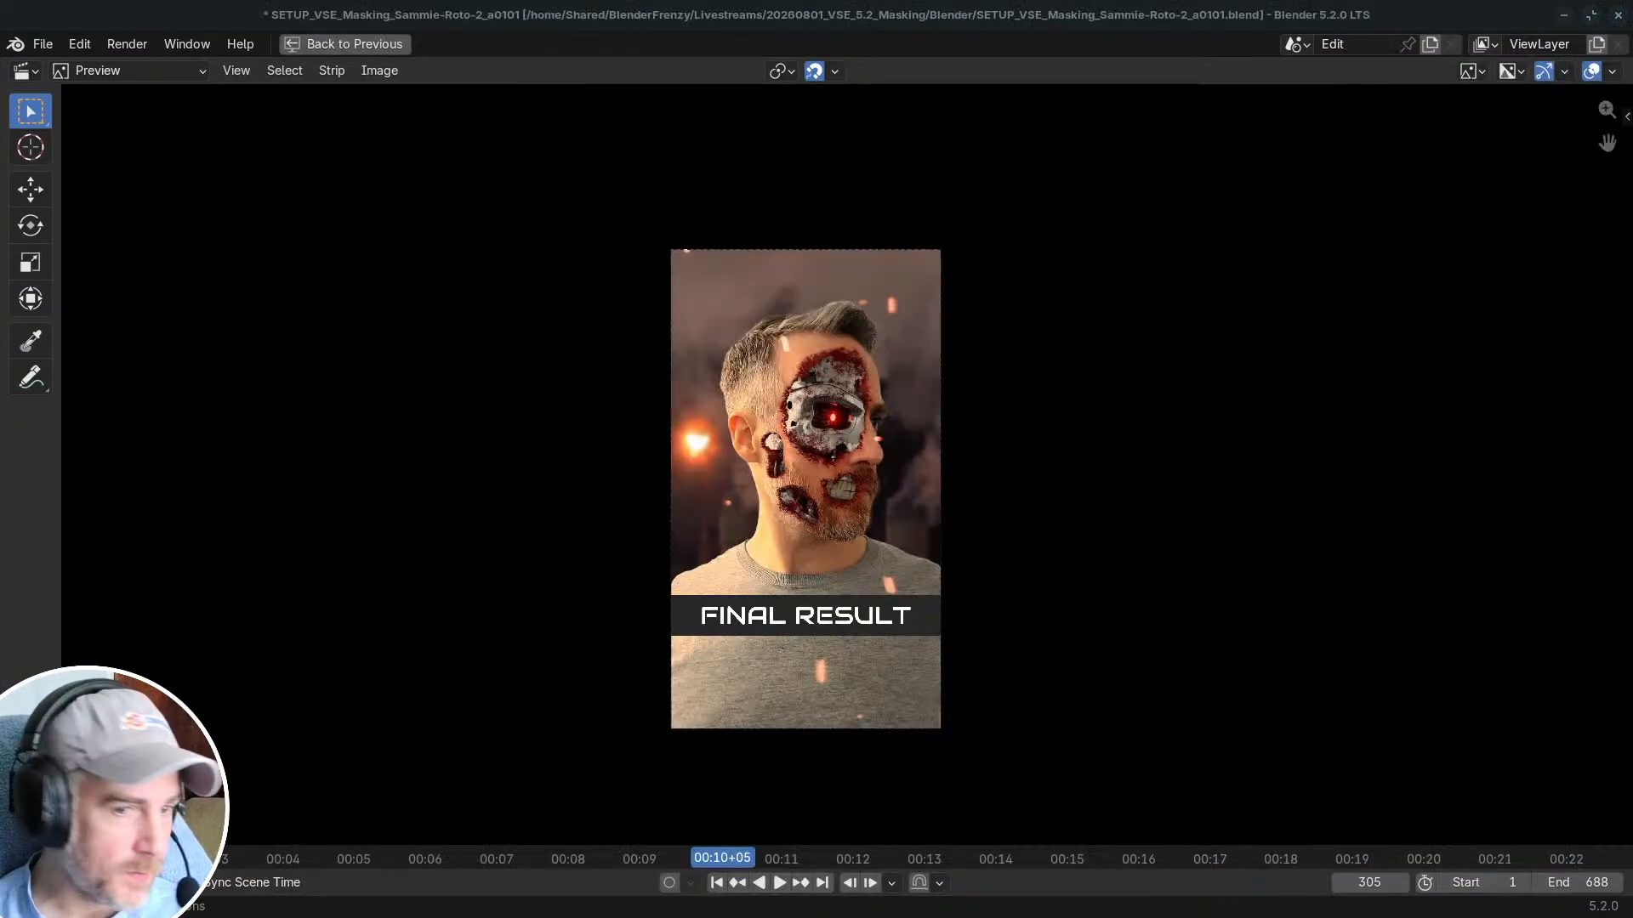
# Step: Switch to the SETUP_VSE_Masking project, restore the full Video Editing layout and show the Sequencer's Proxy Settings
pyautogui.click(330, 46)
pyautogui.moveTo(671, 786); pyautogui.dragTo(737, 771, button='middle')
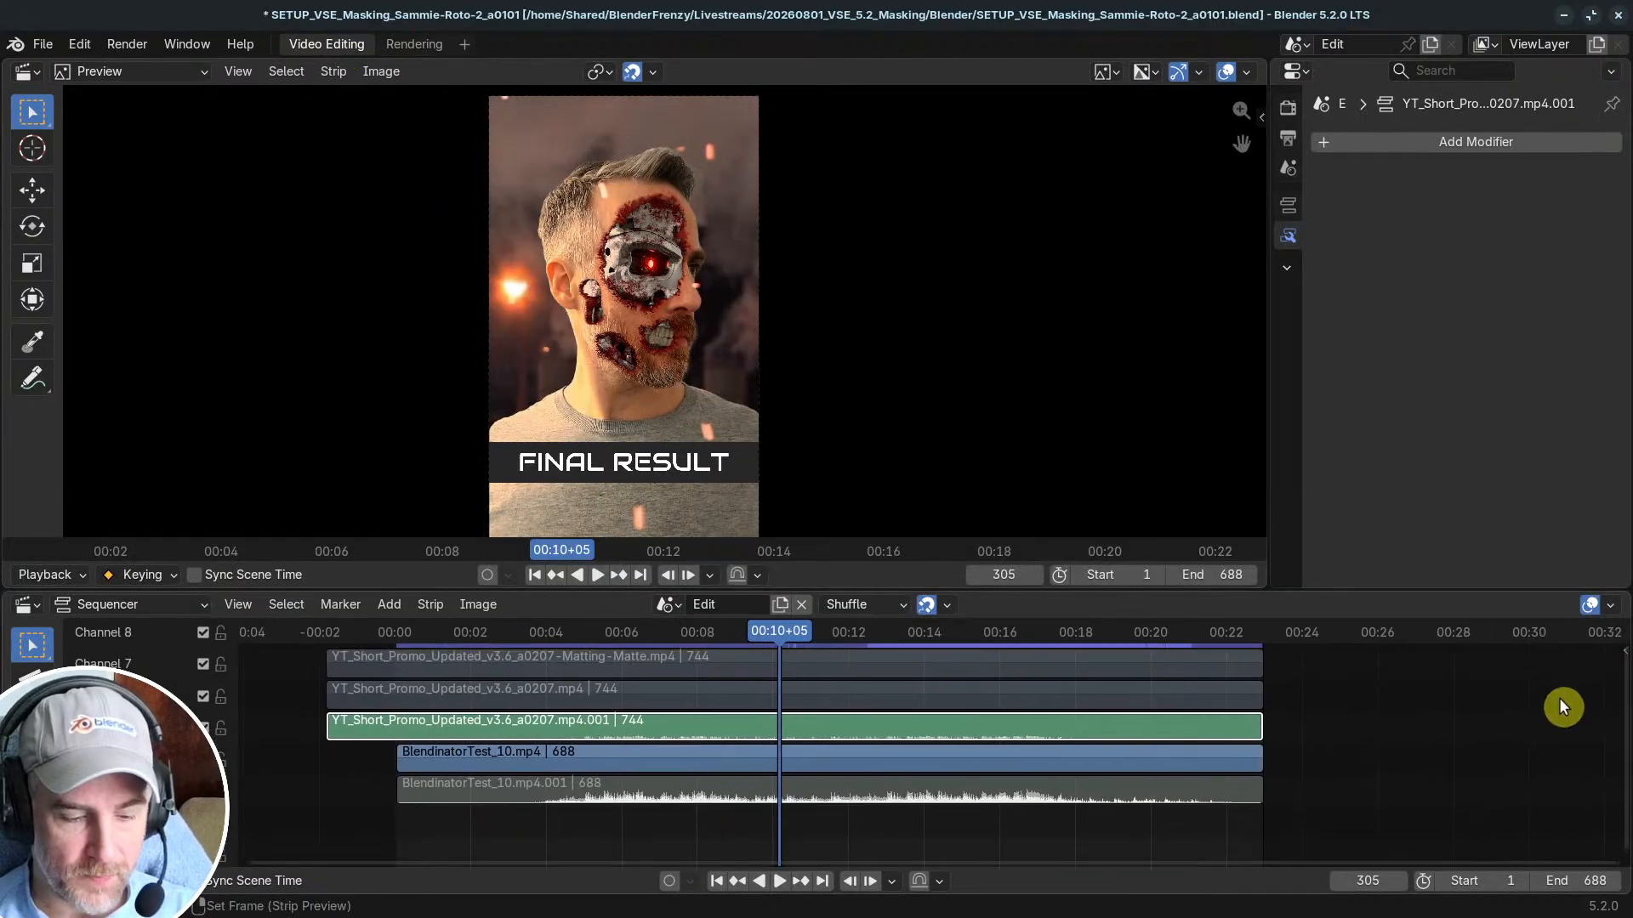
pyautogui.press('n')
pyautogui.click(1615, 753)
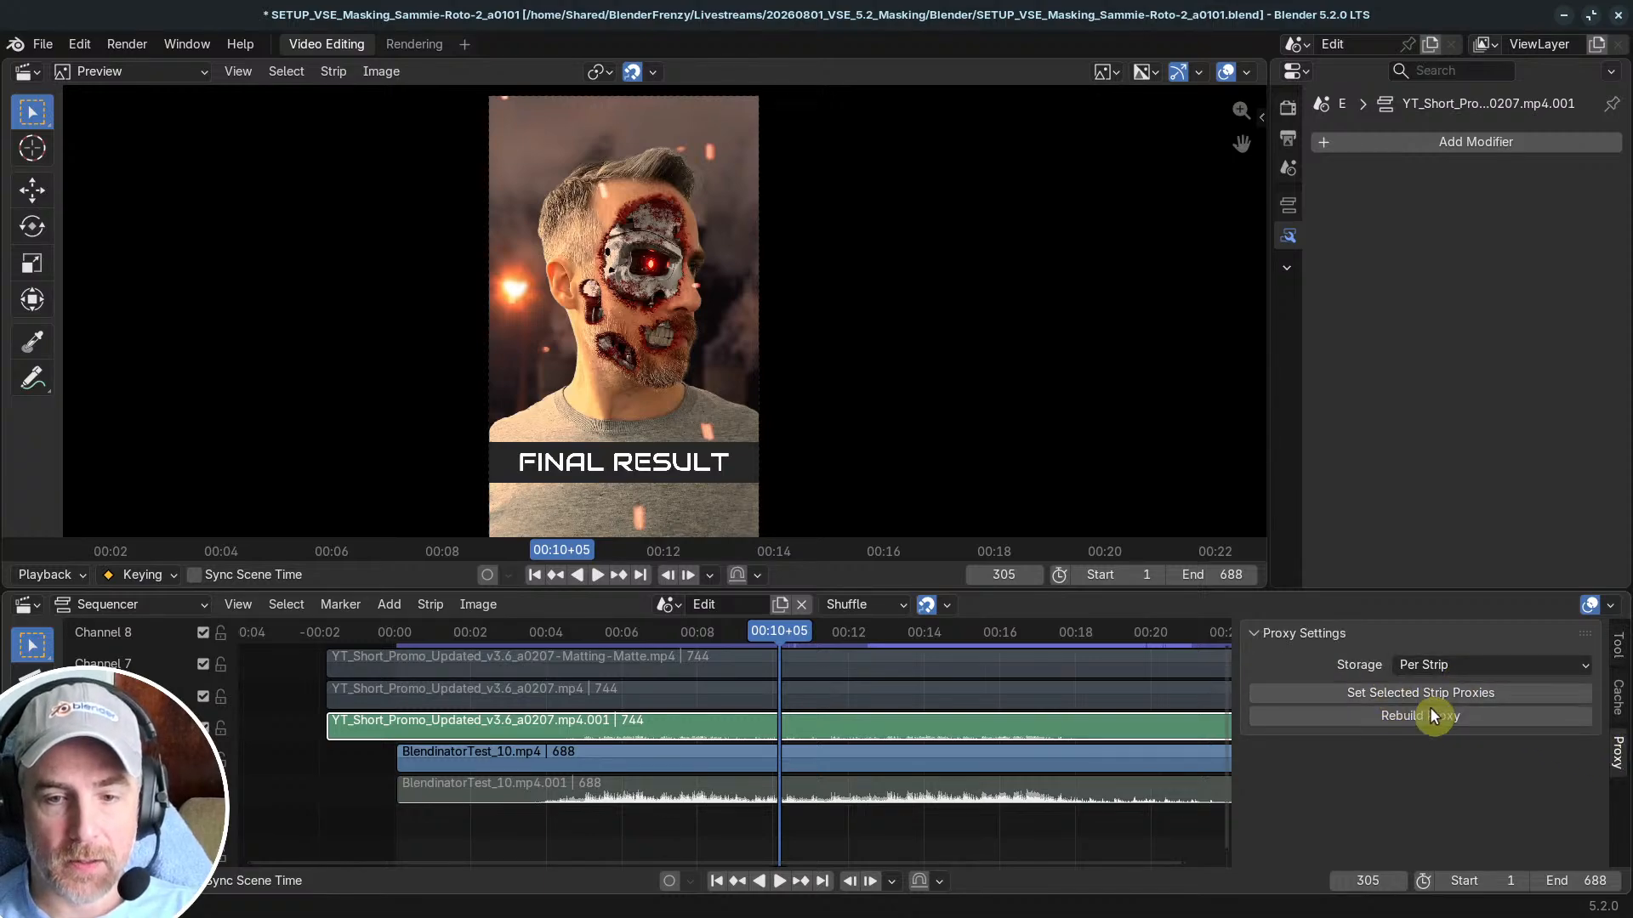
# Step: Select the BlendinatorTest_10.mp4 strip and set its strip proxy to the 25% resolution
pyautogui.click(733, 761)
pyautogui.moveTo(724, 723); pyautogui.dragTo(688, 701, button='middle')
pyautogui.keyDown('alt'); pyautogui.click(640, 764); pyautogui.keyUp('alt')
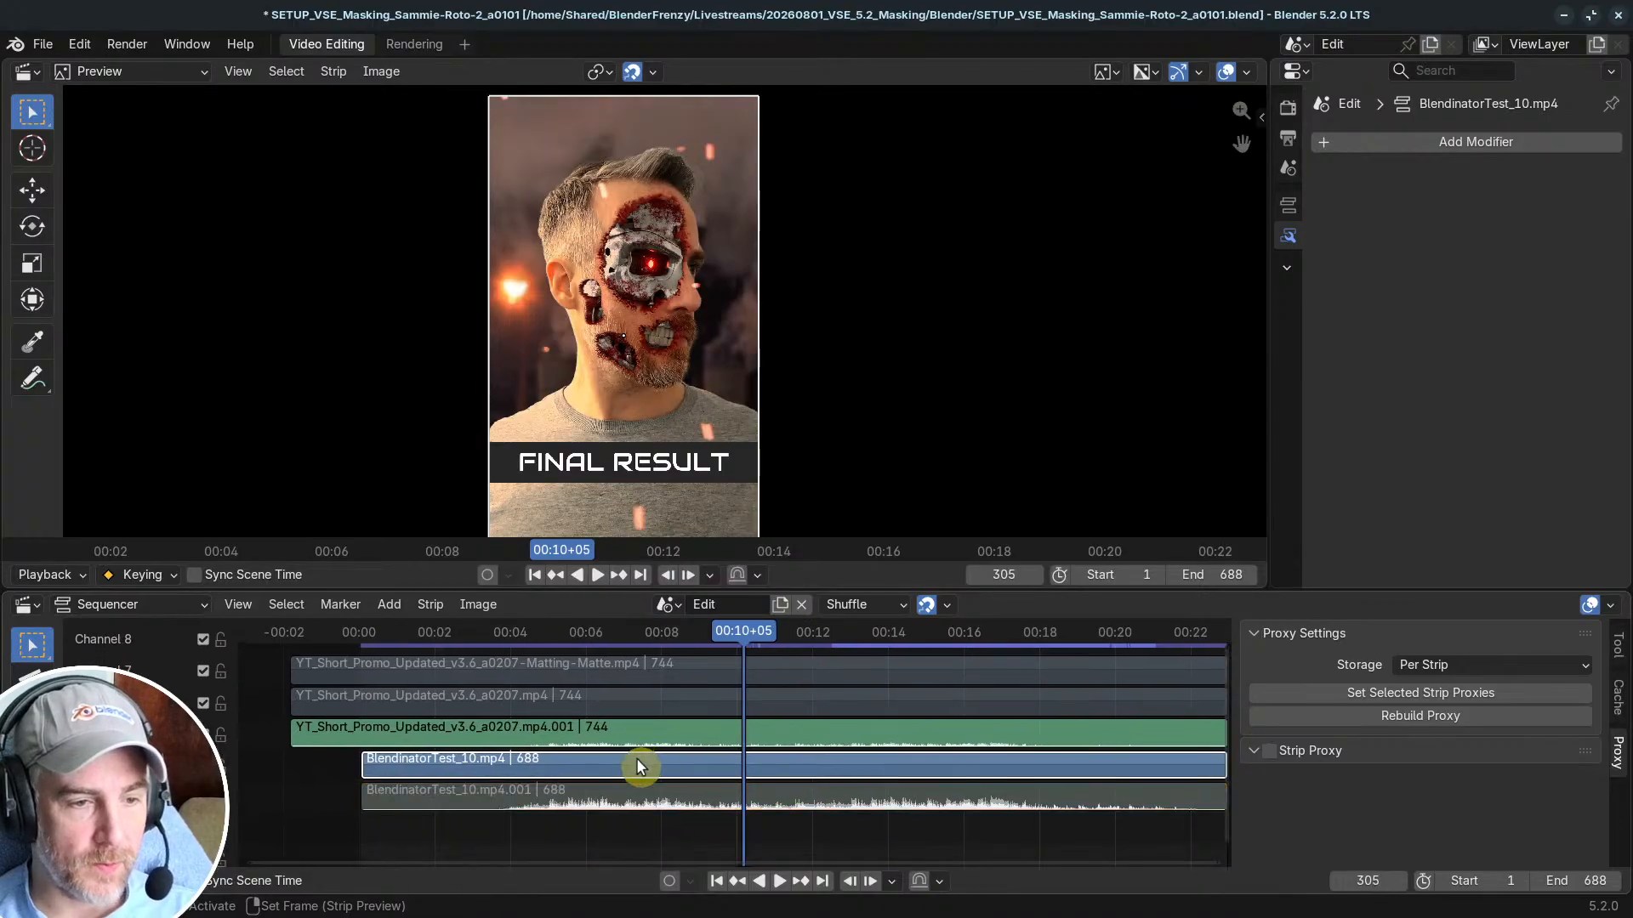
pyautogui.click(1401, 689)
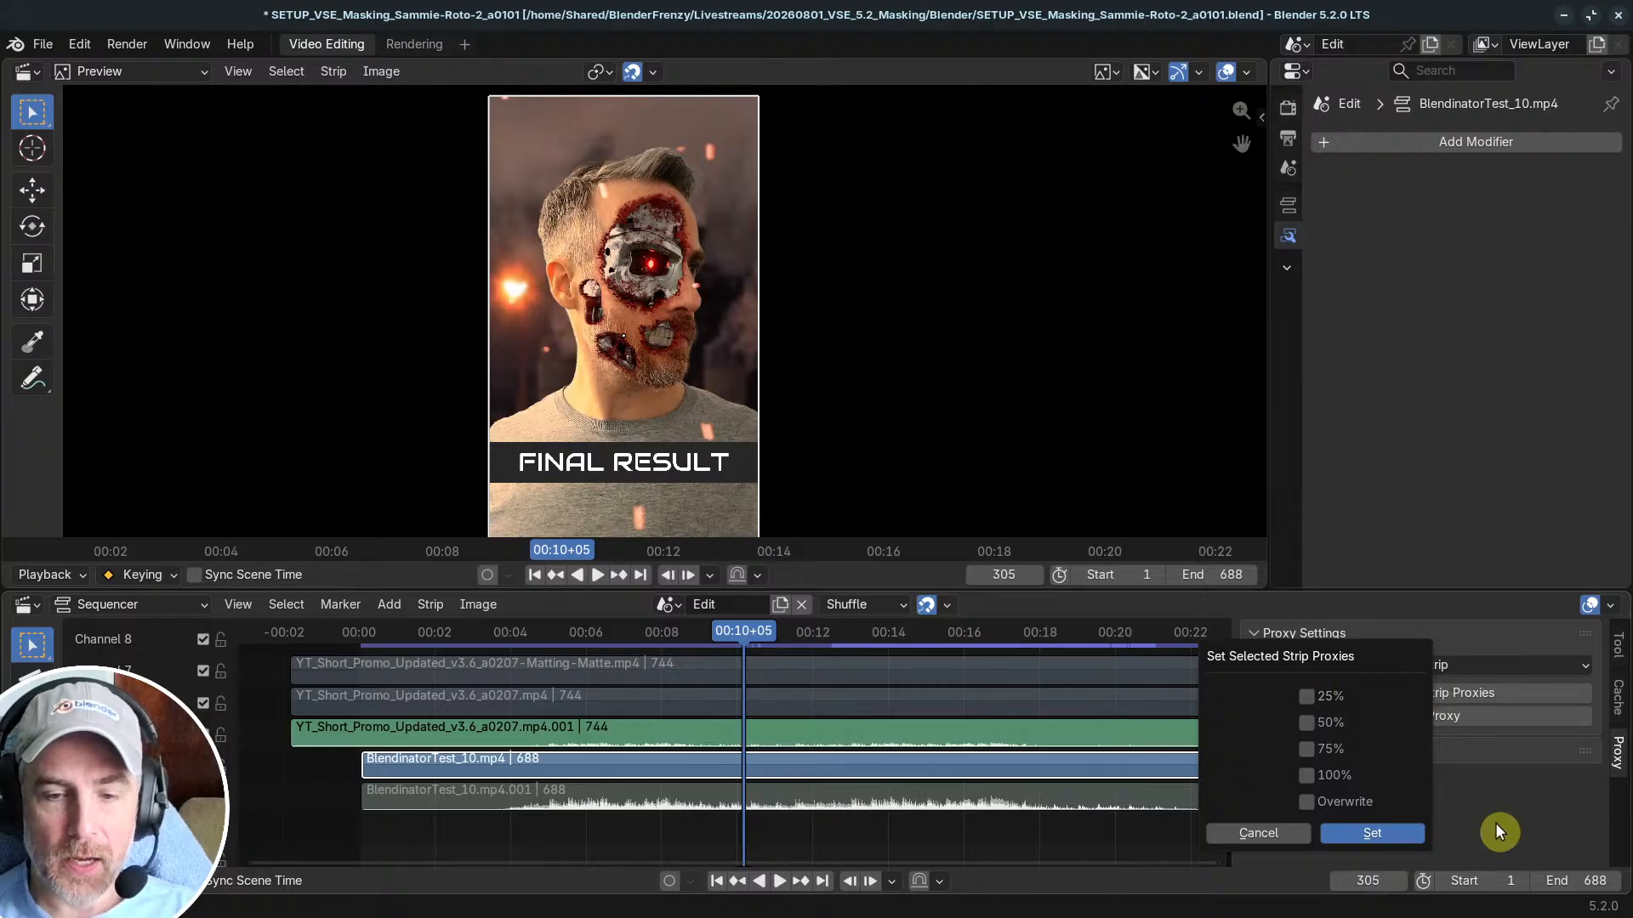
pyautogui.scroll(-3, 680, 748)
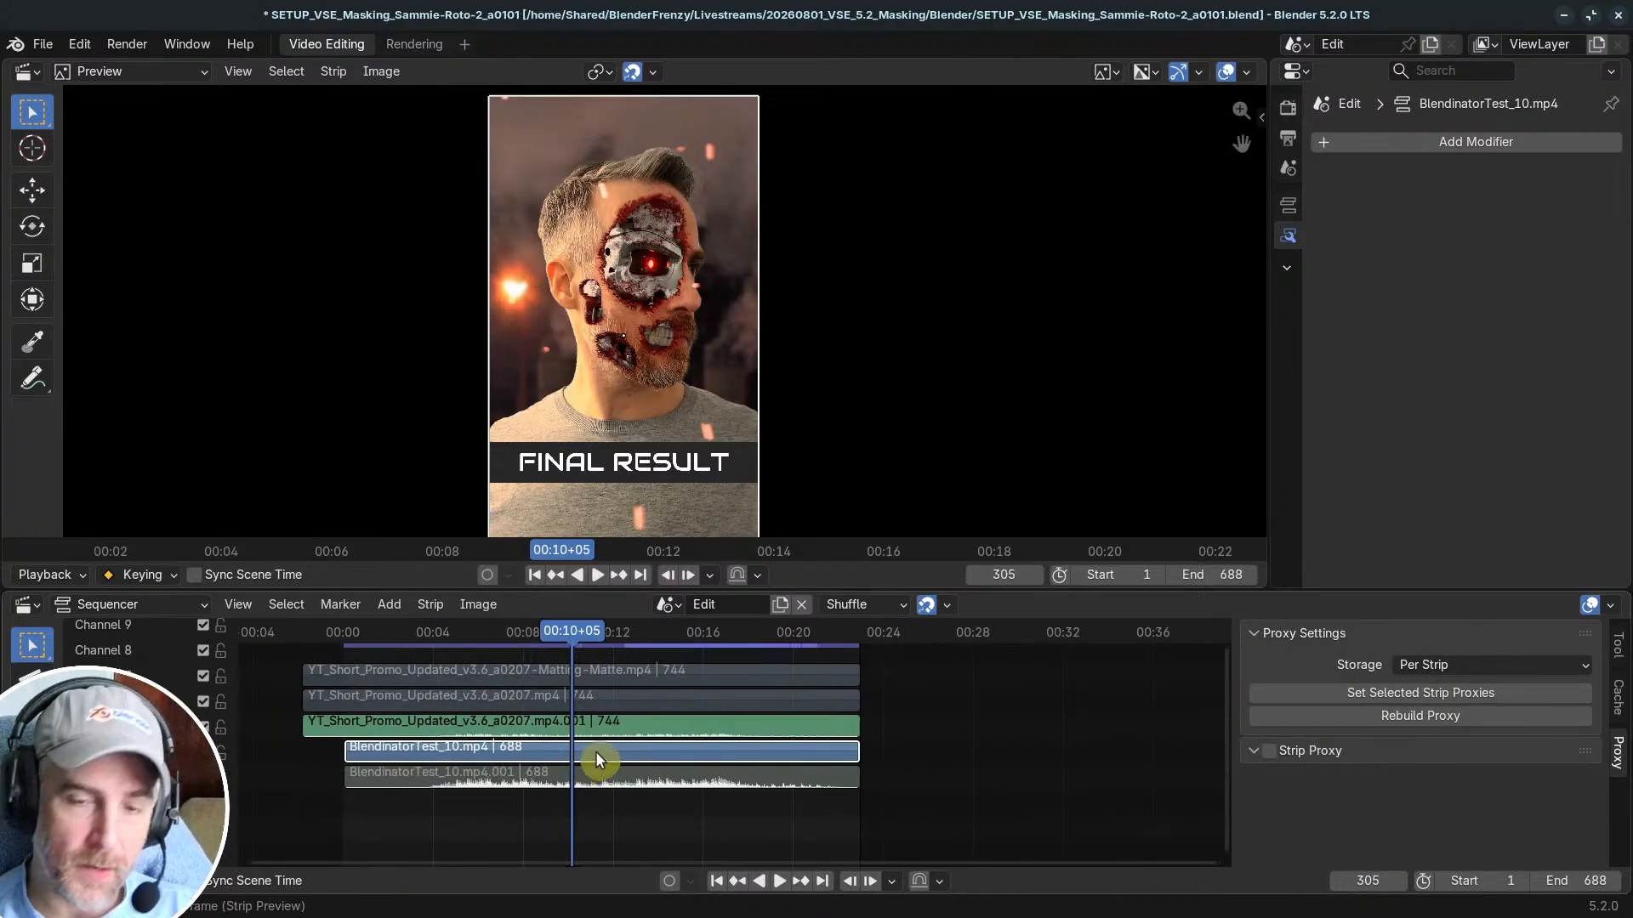
pyautogui.click(1385, 691)
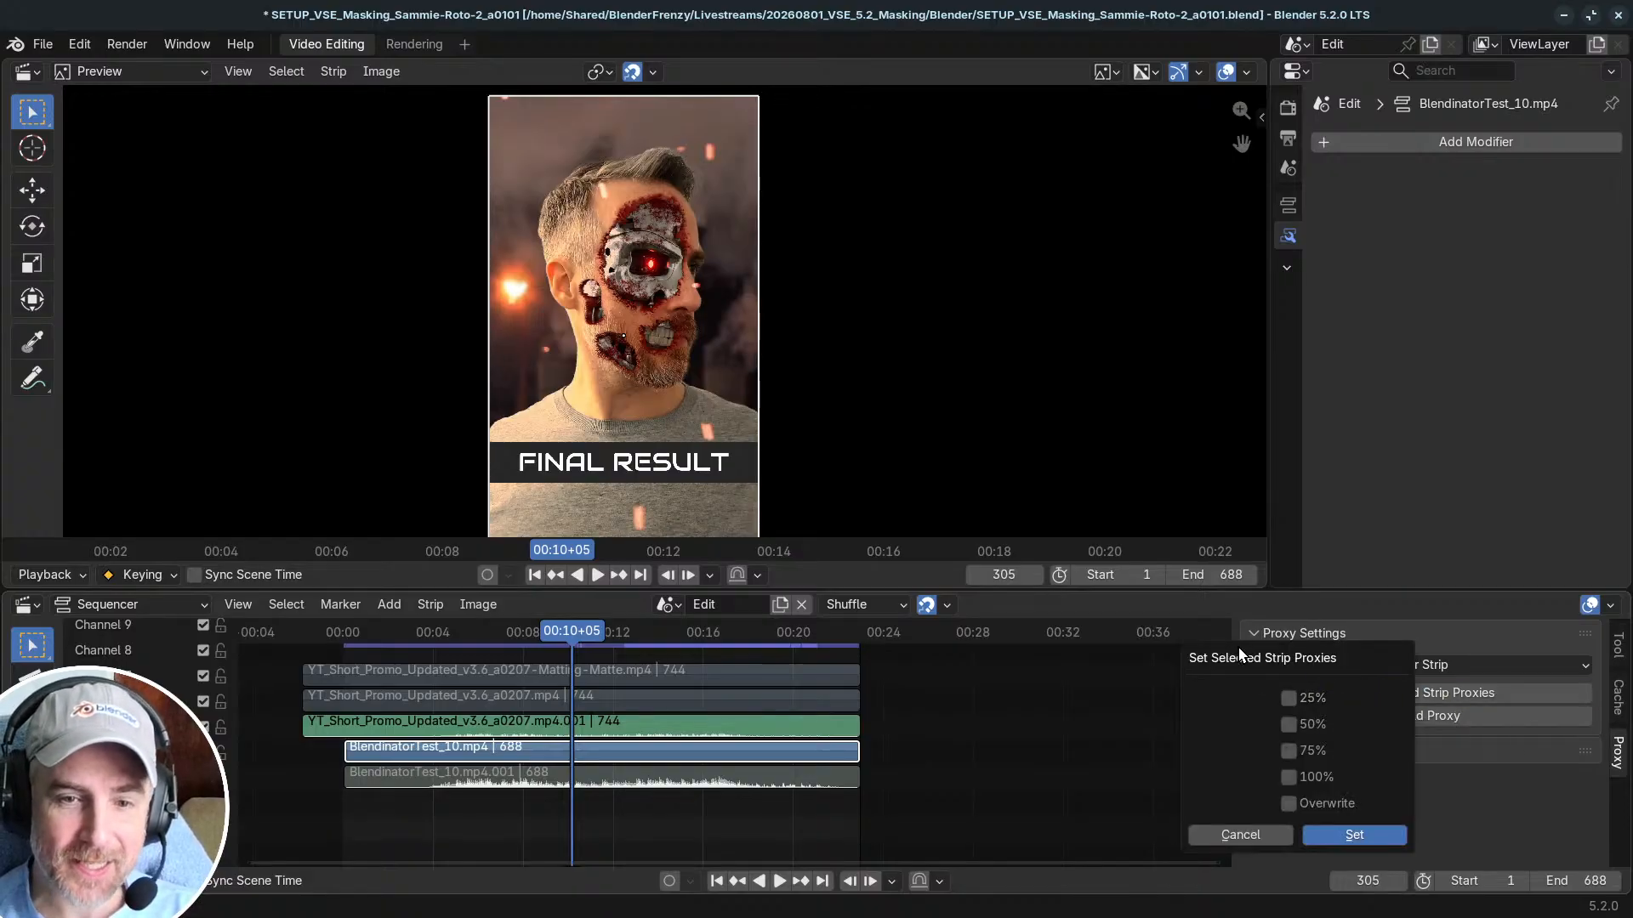
pyautogui.click(1288, 698)
pyautogui.click(1329, 837)
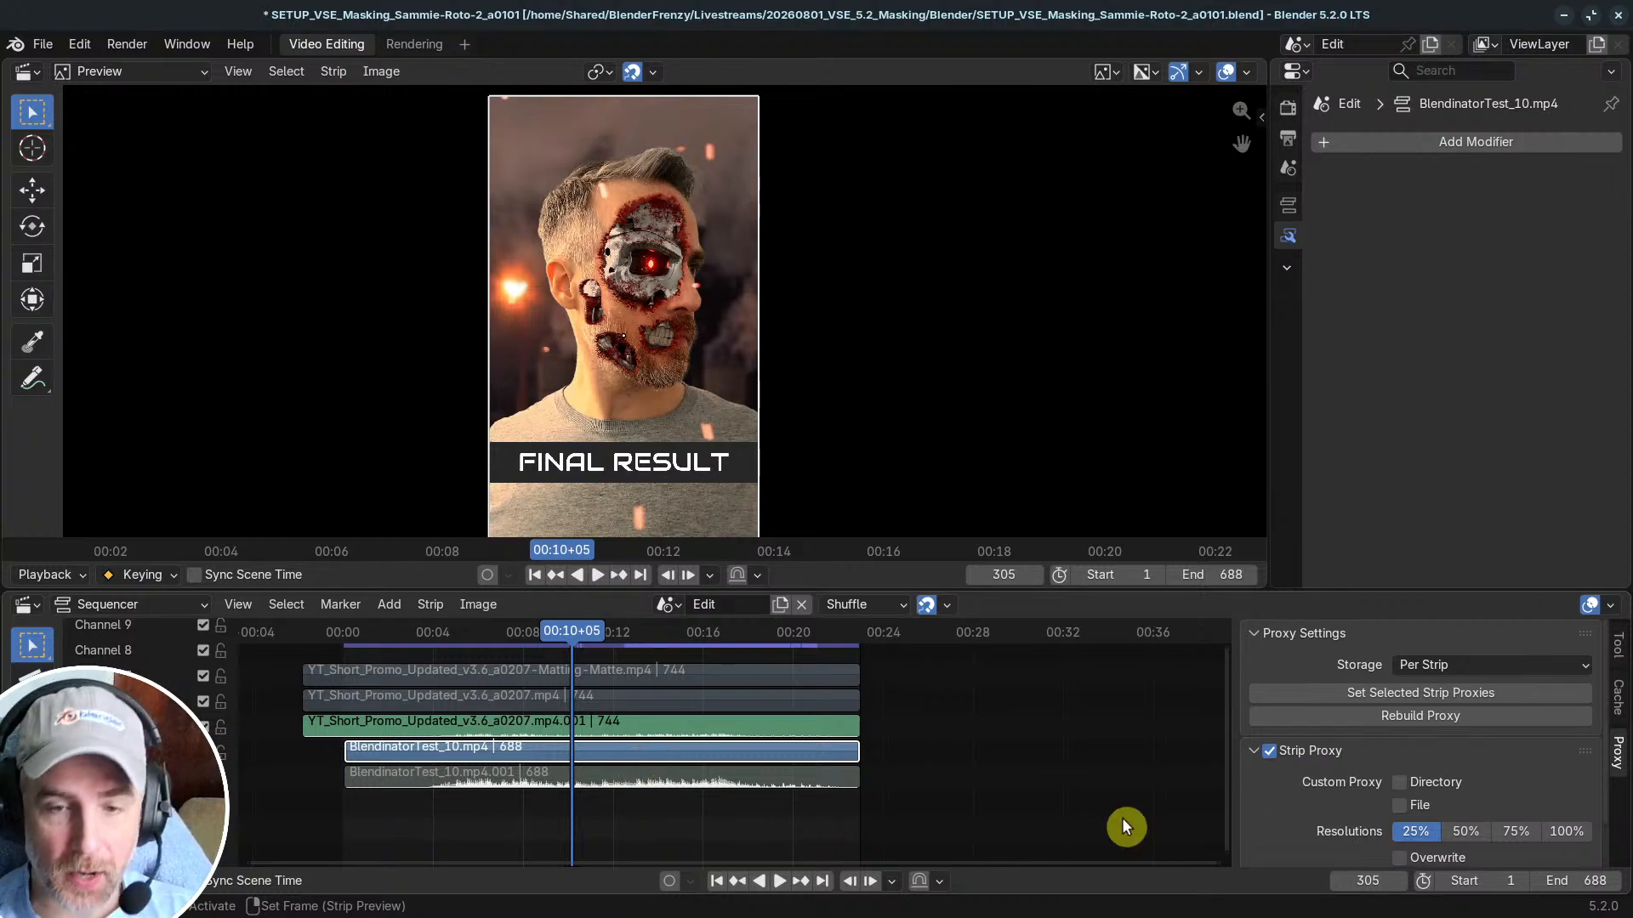
# Step: Rebuild the proxy of the selected BlendinatorTest_10.mp4 strip and show the rest of its Strip Proxy settings
pyautogui.click(1401, 694)
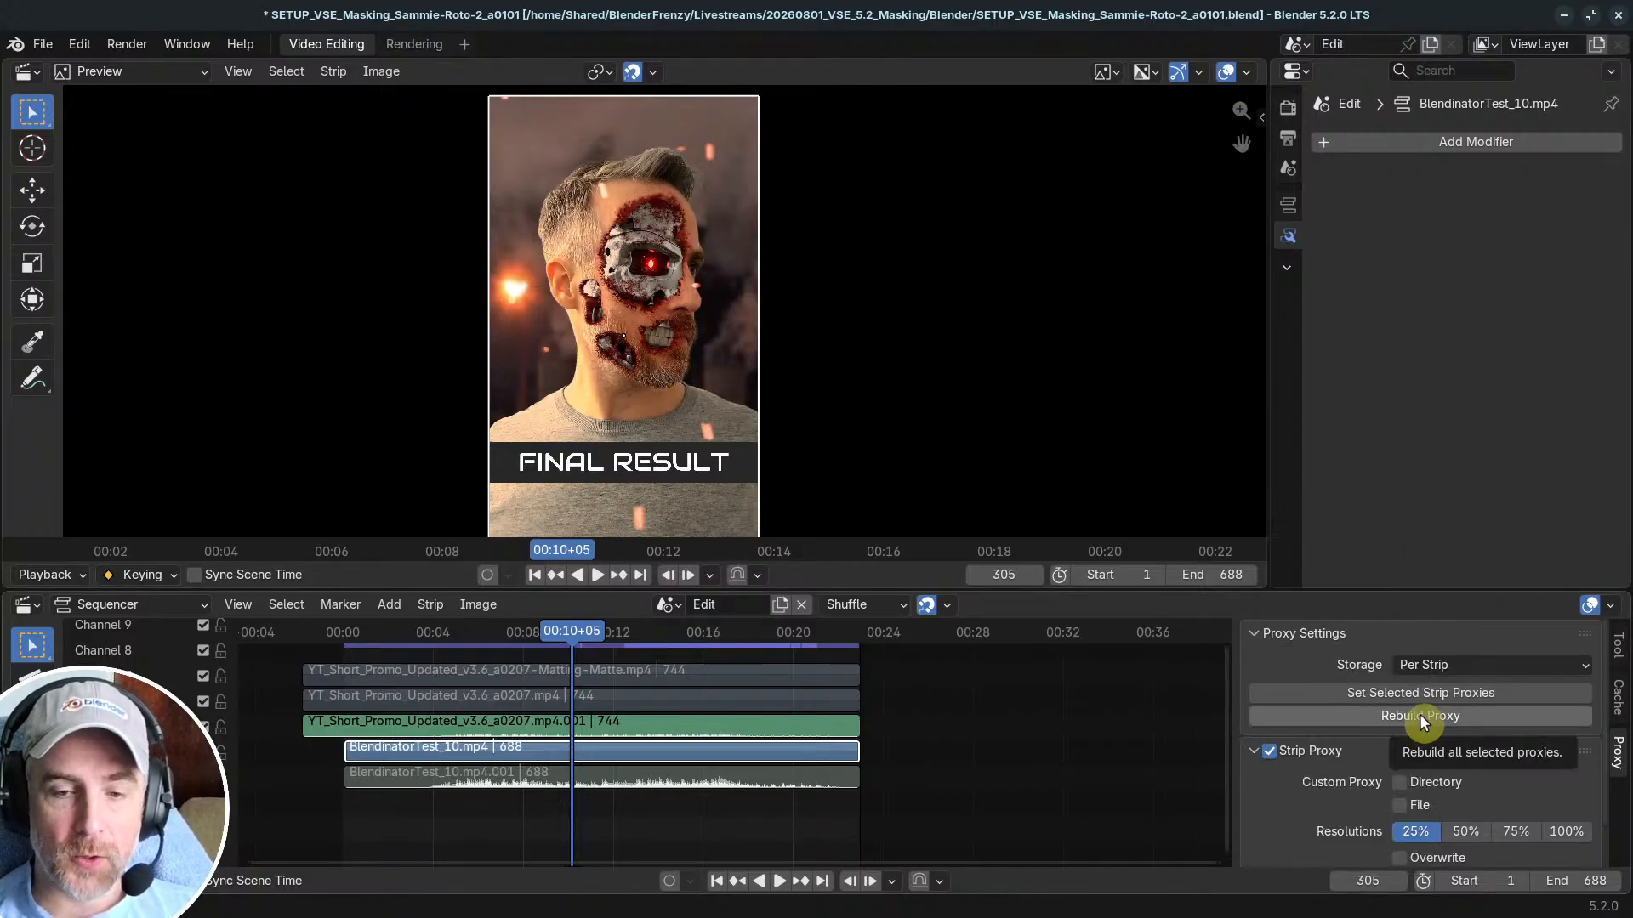
pyautogui.click(1420, 714)
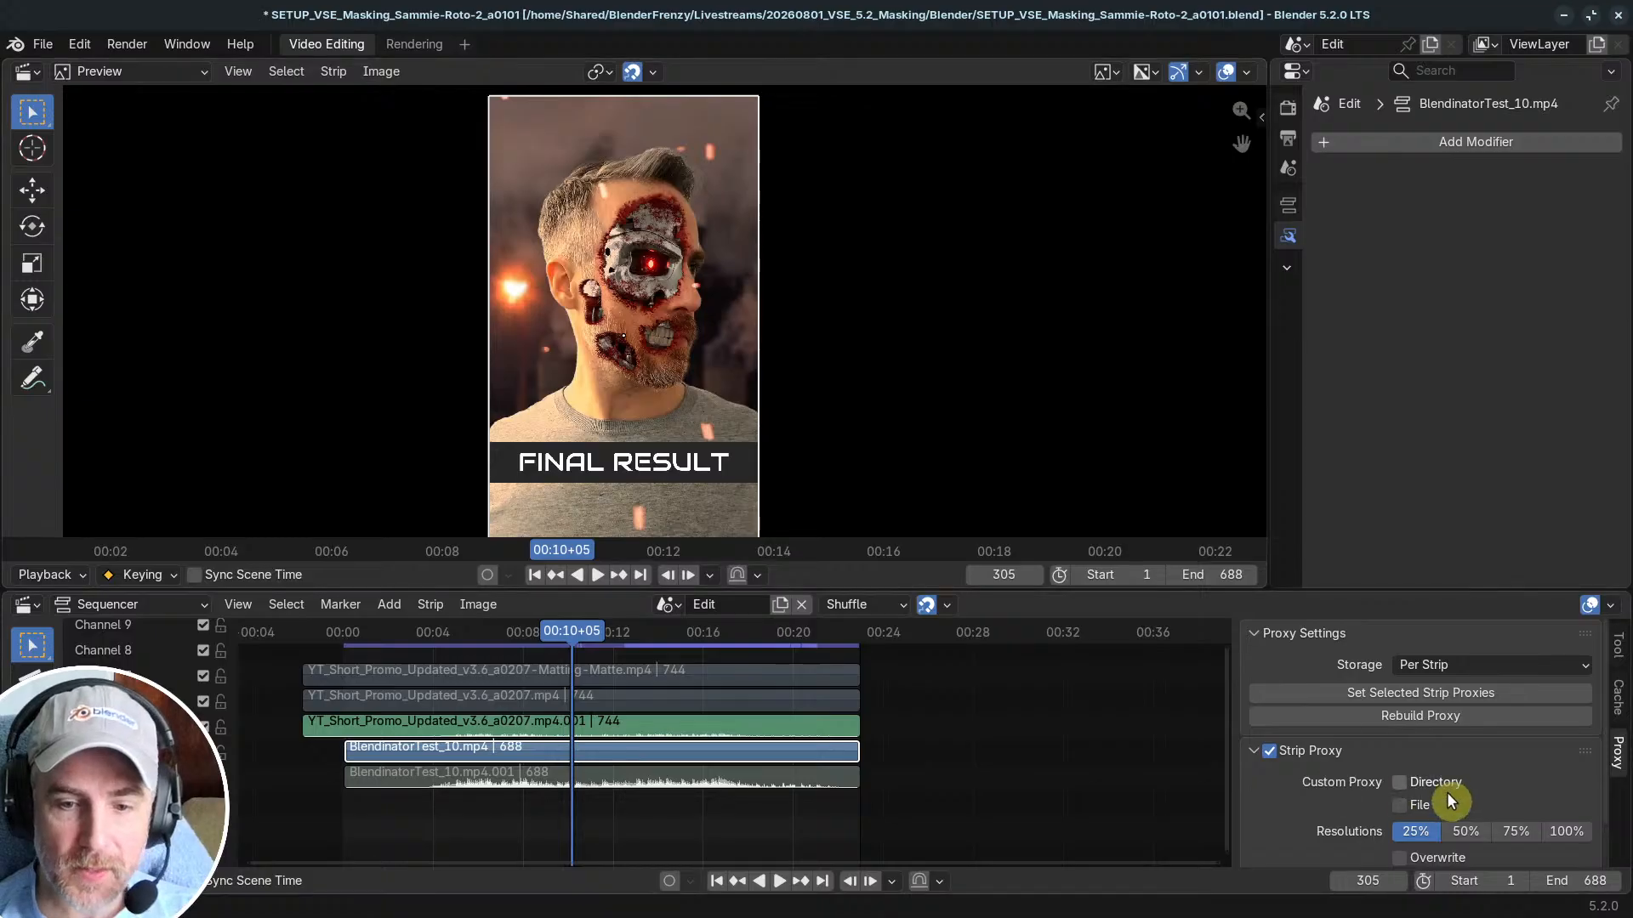
pyautogui.scroll(-1, 1488, 786)
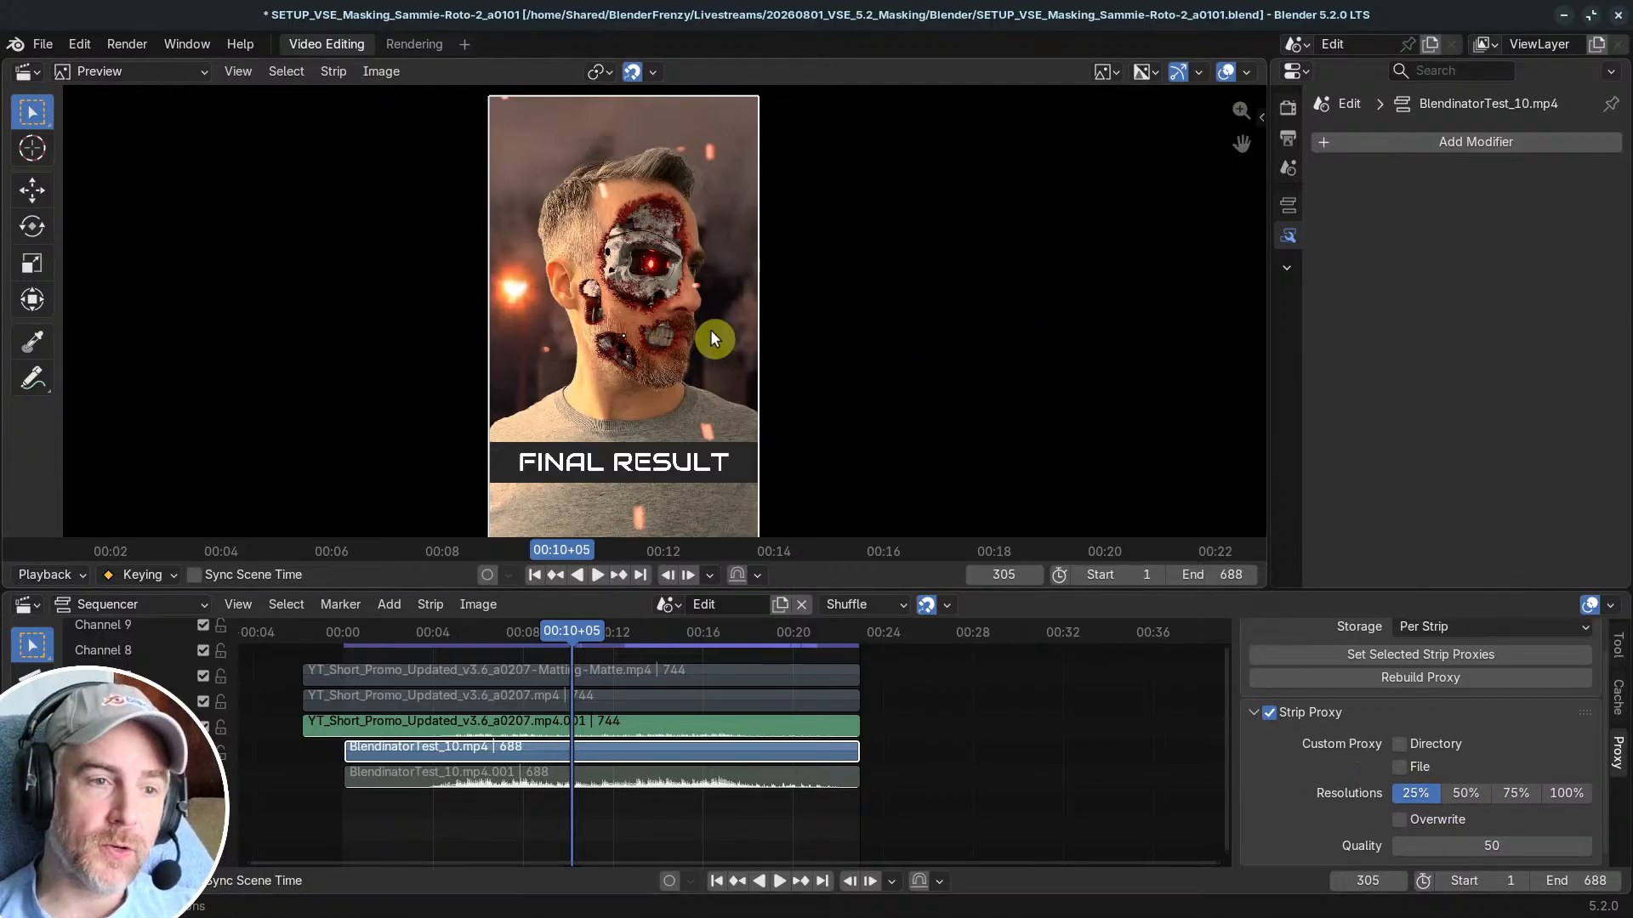
# Step: Show the preview's View Settings, try a Proxy Render Size of 50%, and set it to 25%
pyautogui.press('n')
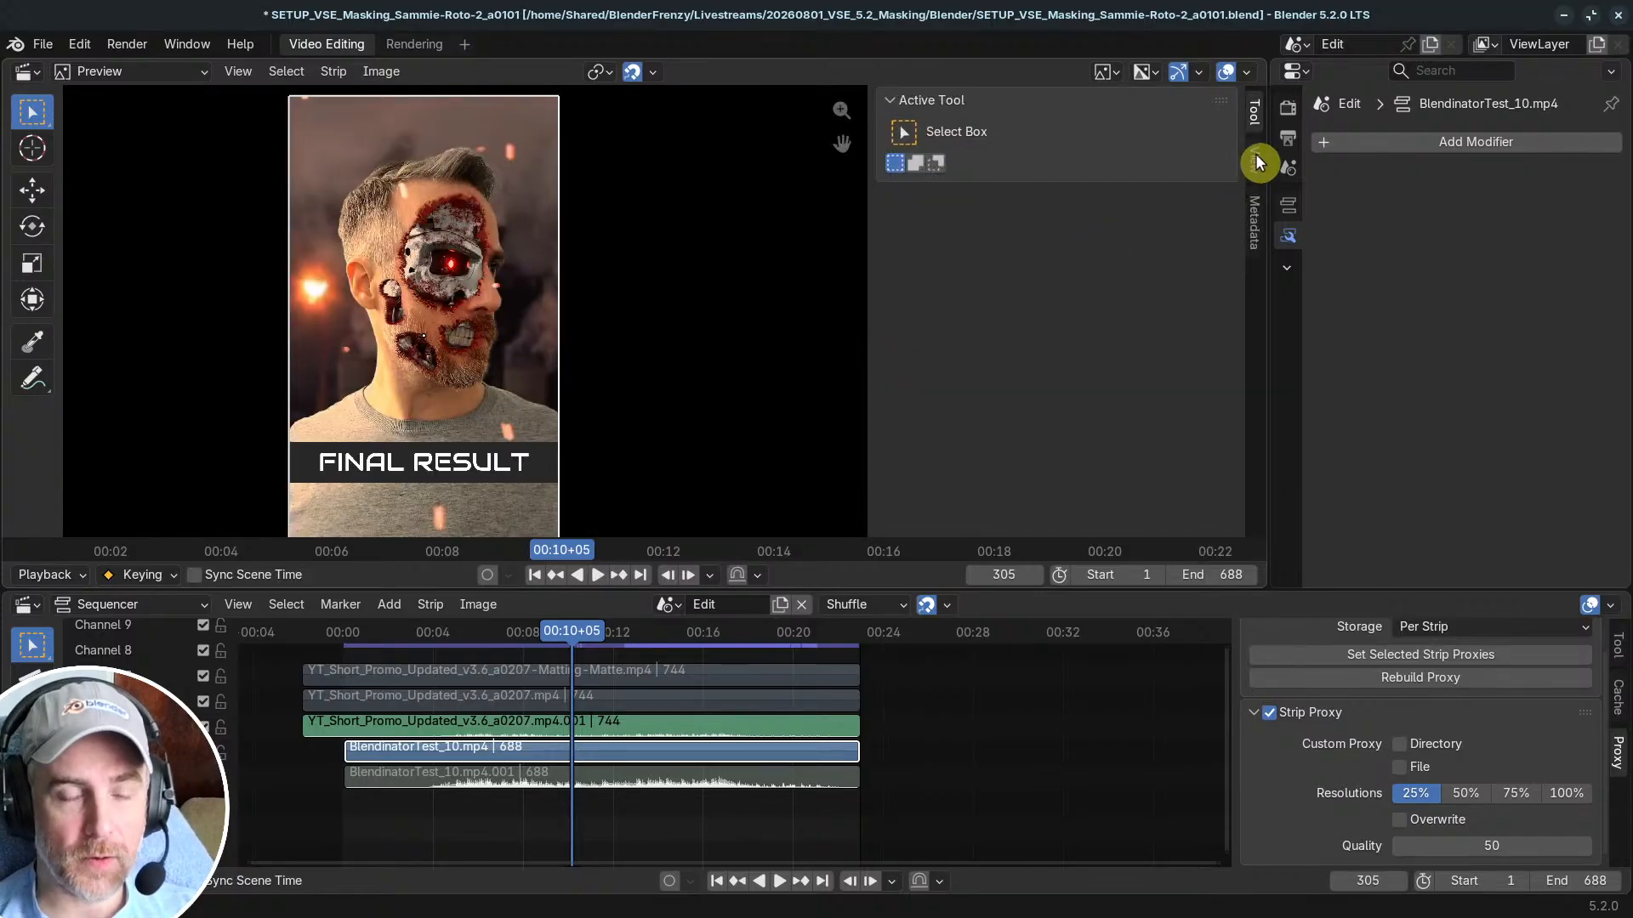
pyautogui.press('n')
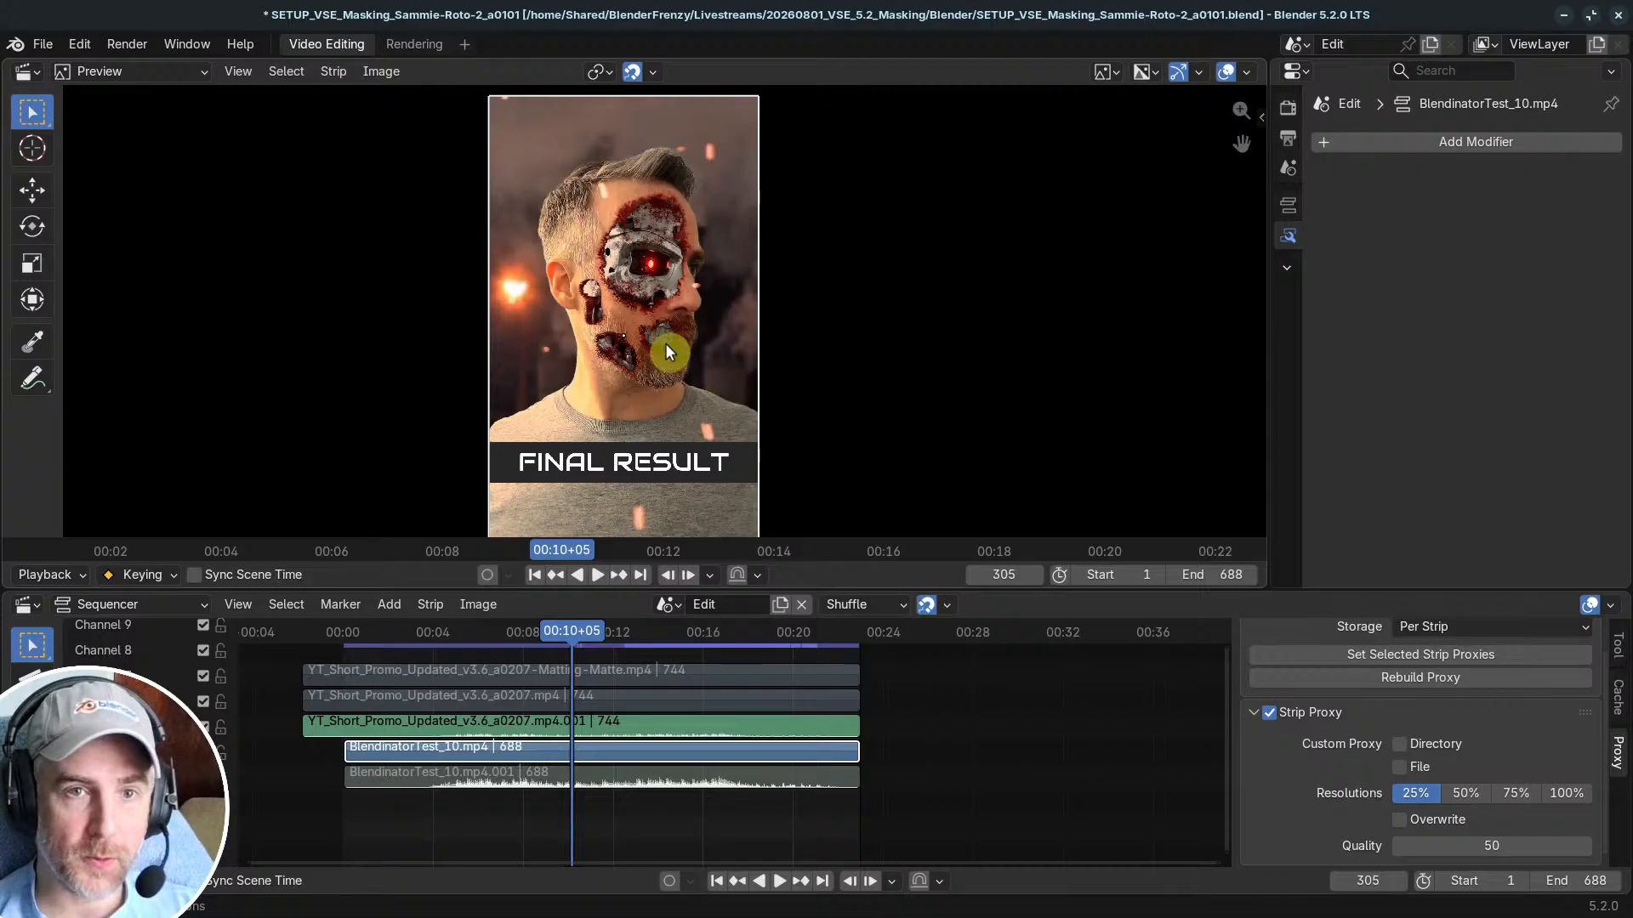
pyautogui.press('n')
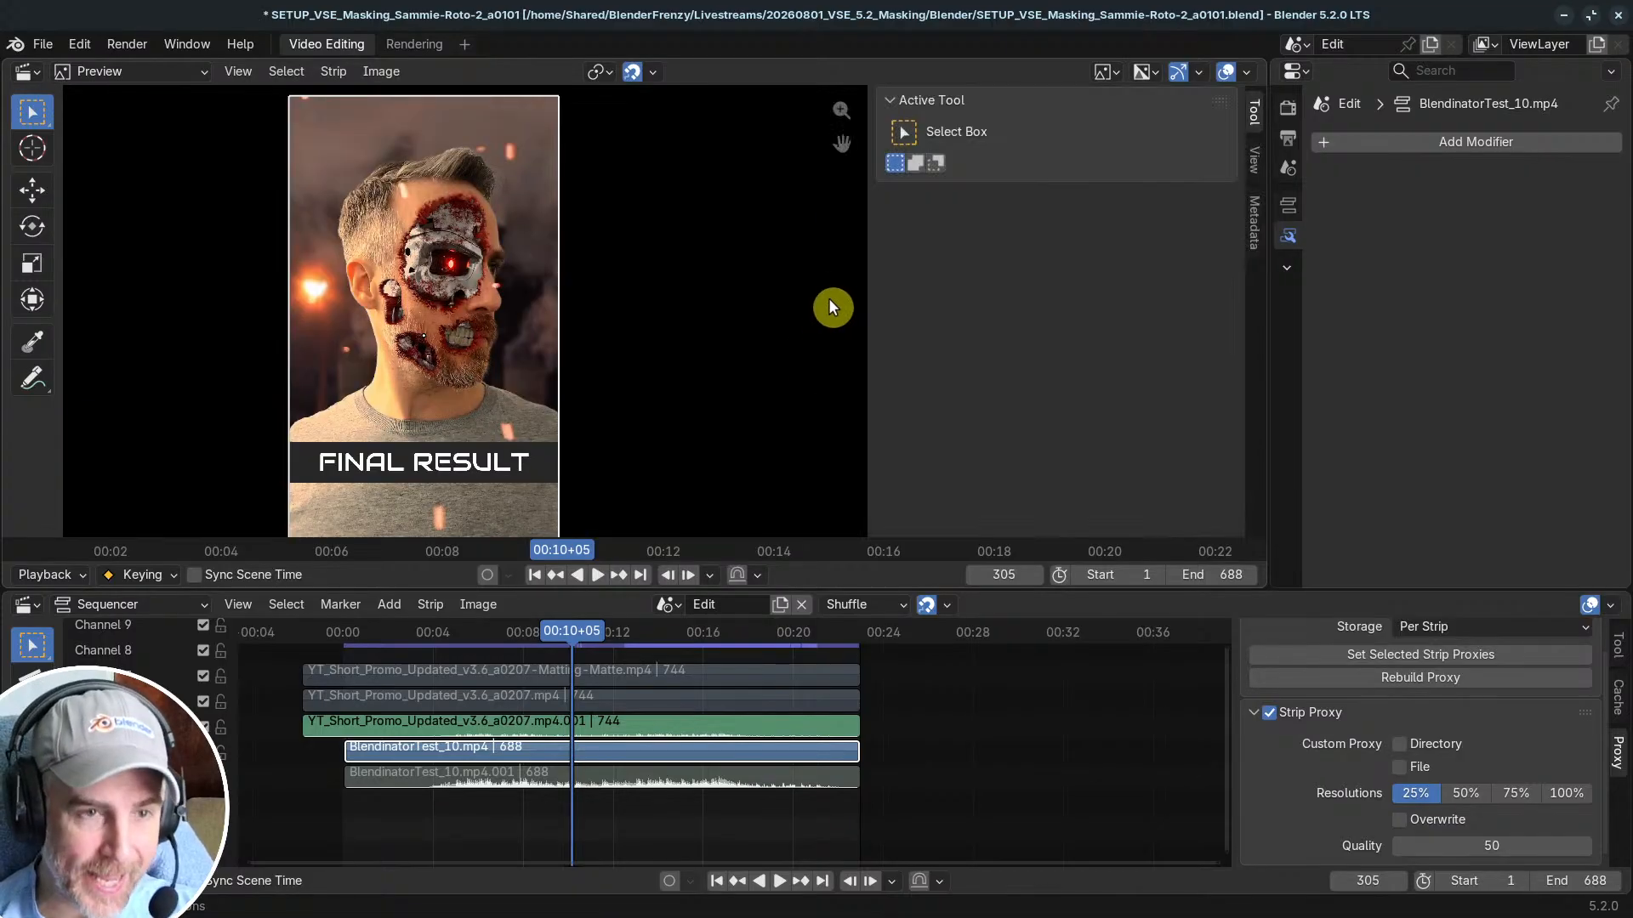
pyautogui.click(1255, 163)
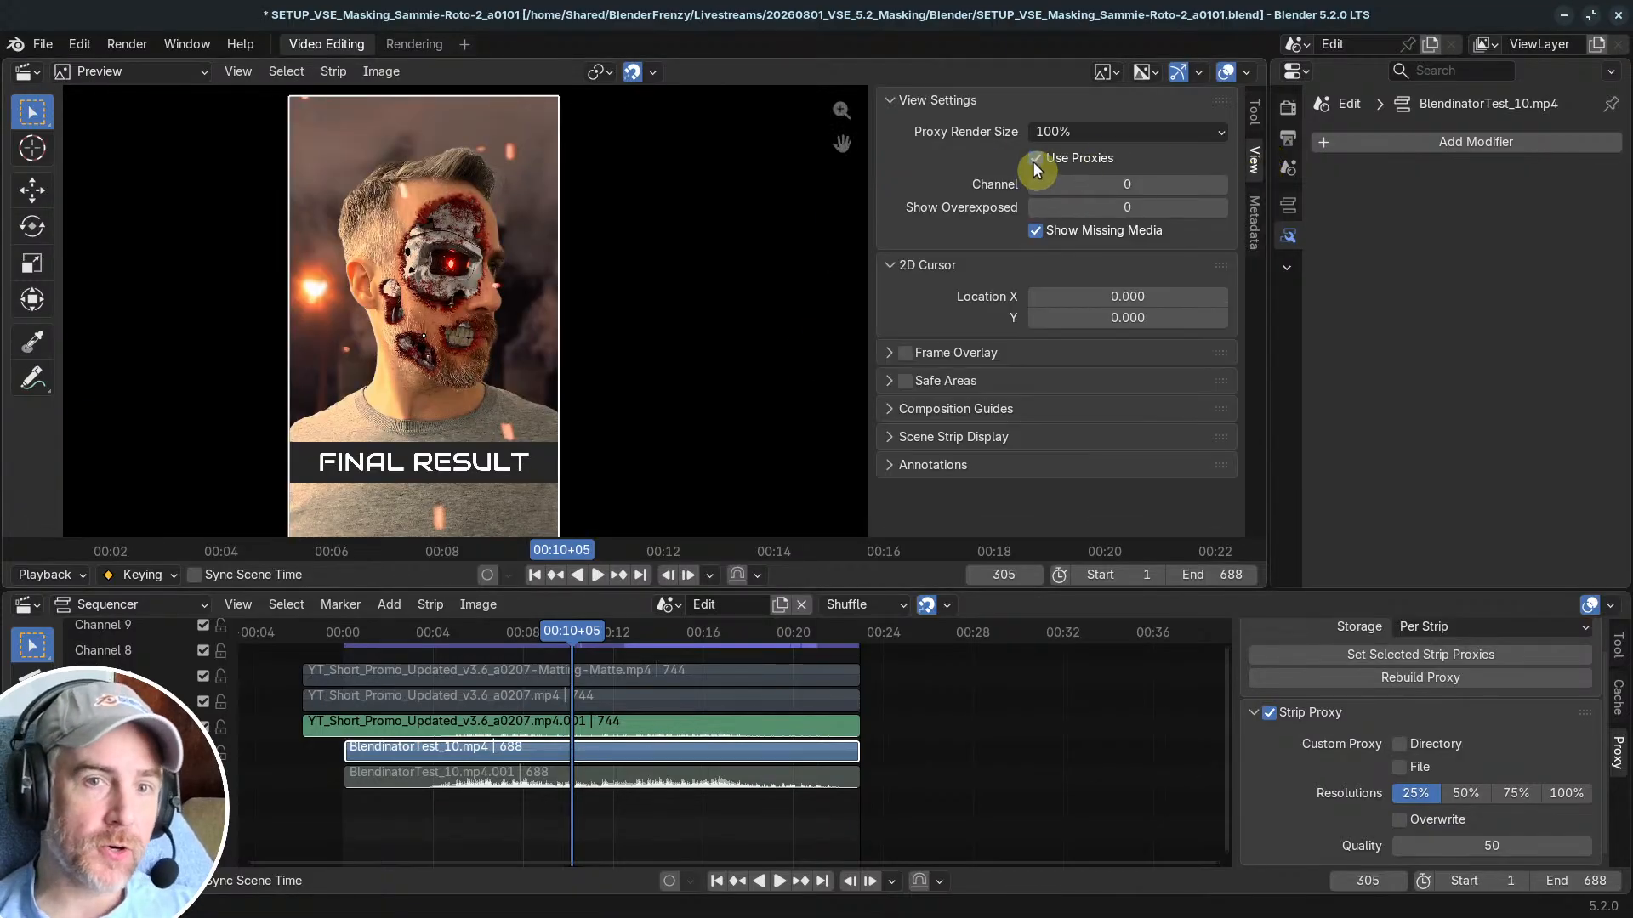
pyautogui.click(1074, 132)
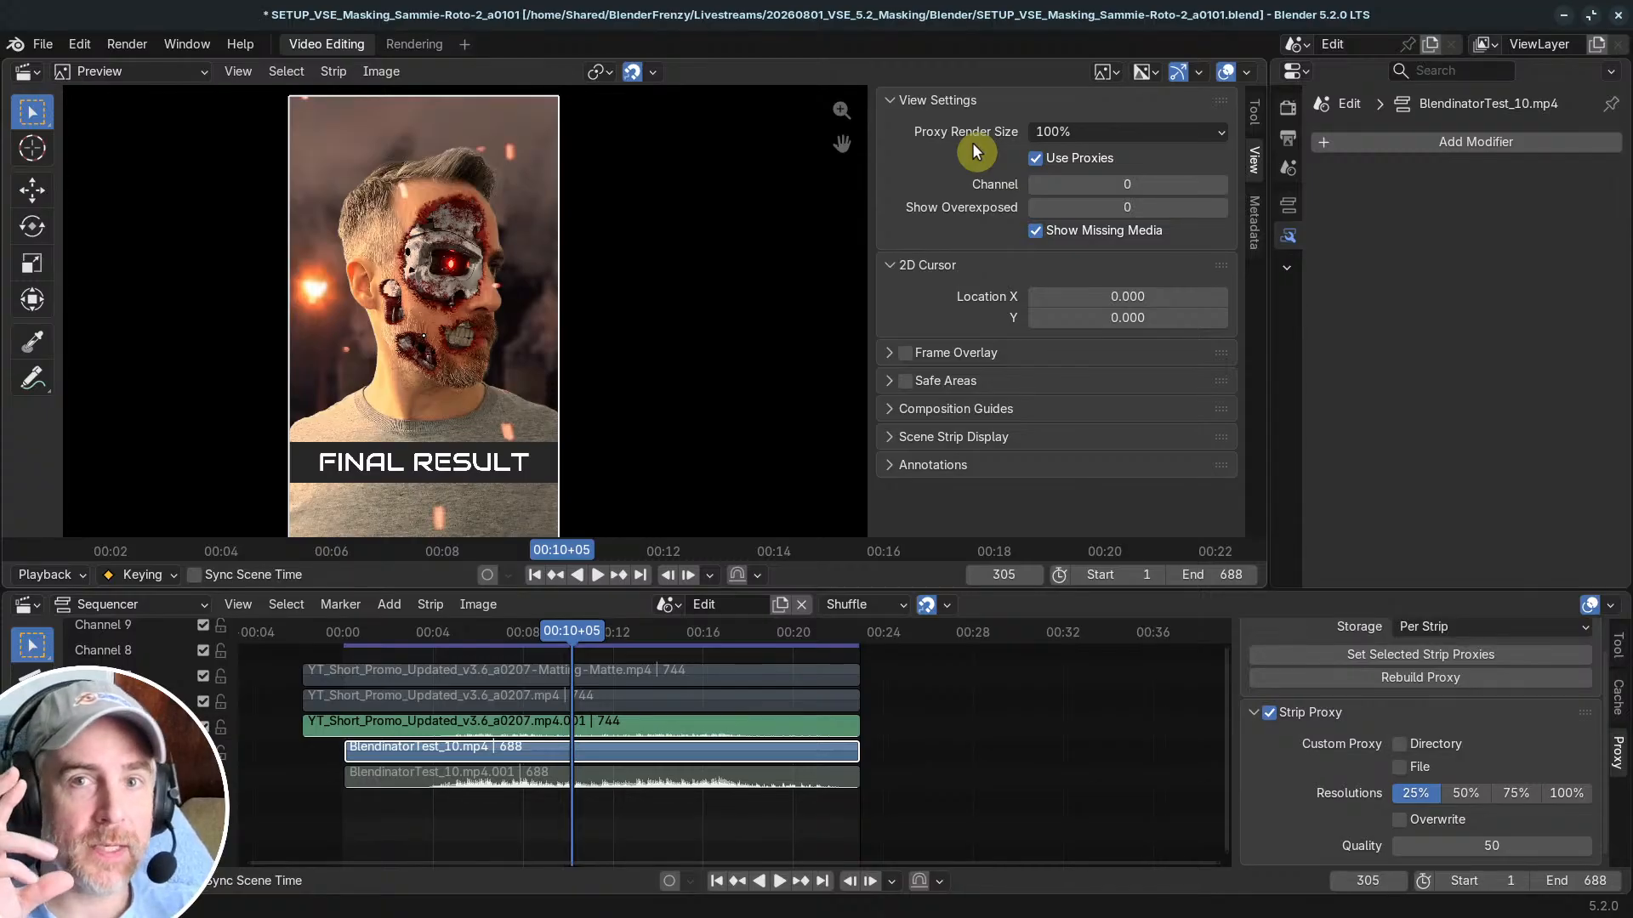
pyautogui.click(1073, 128)
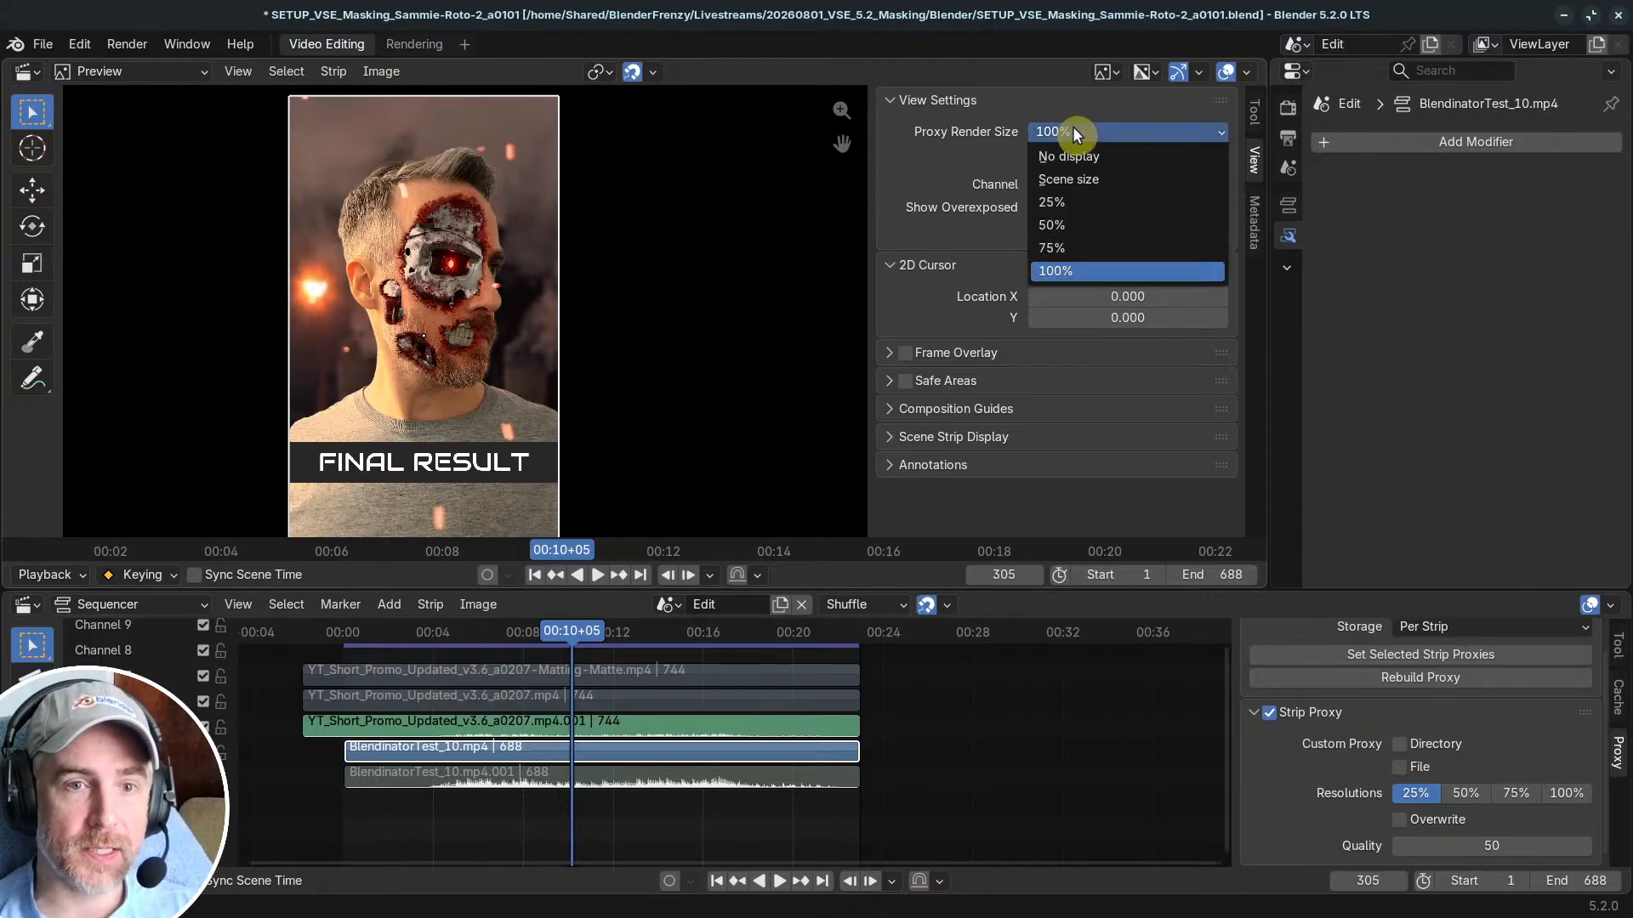
pyautogui.click(1064, 223)
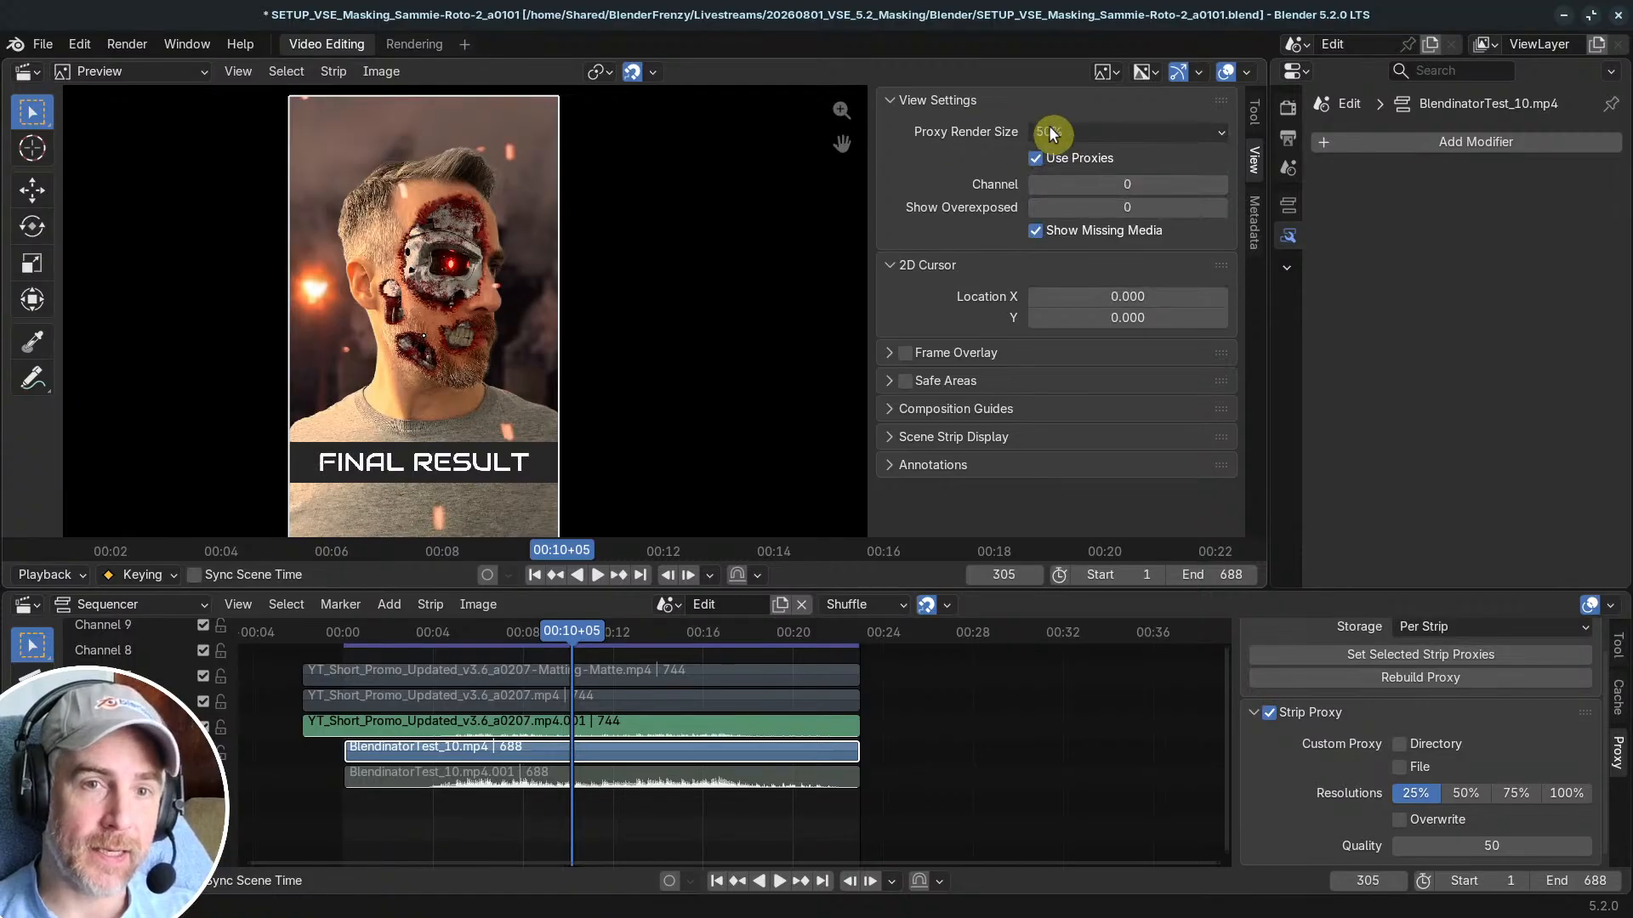
pyautogui.click(1096, 128)
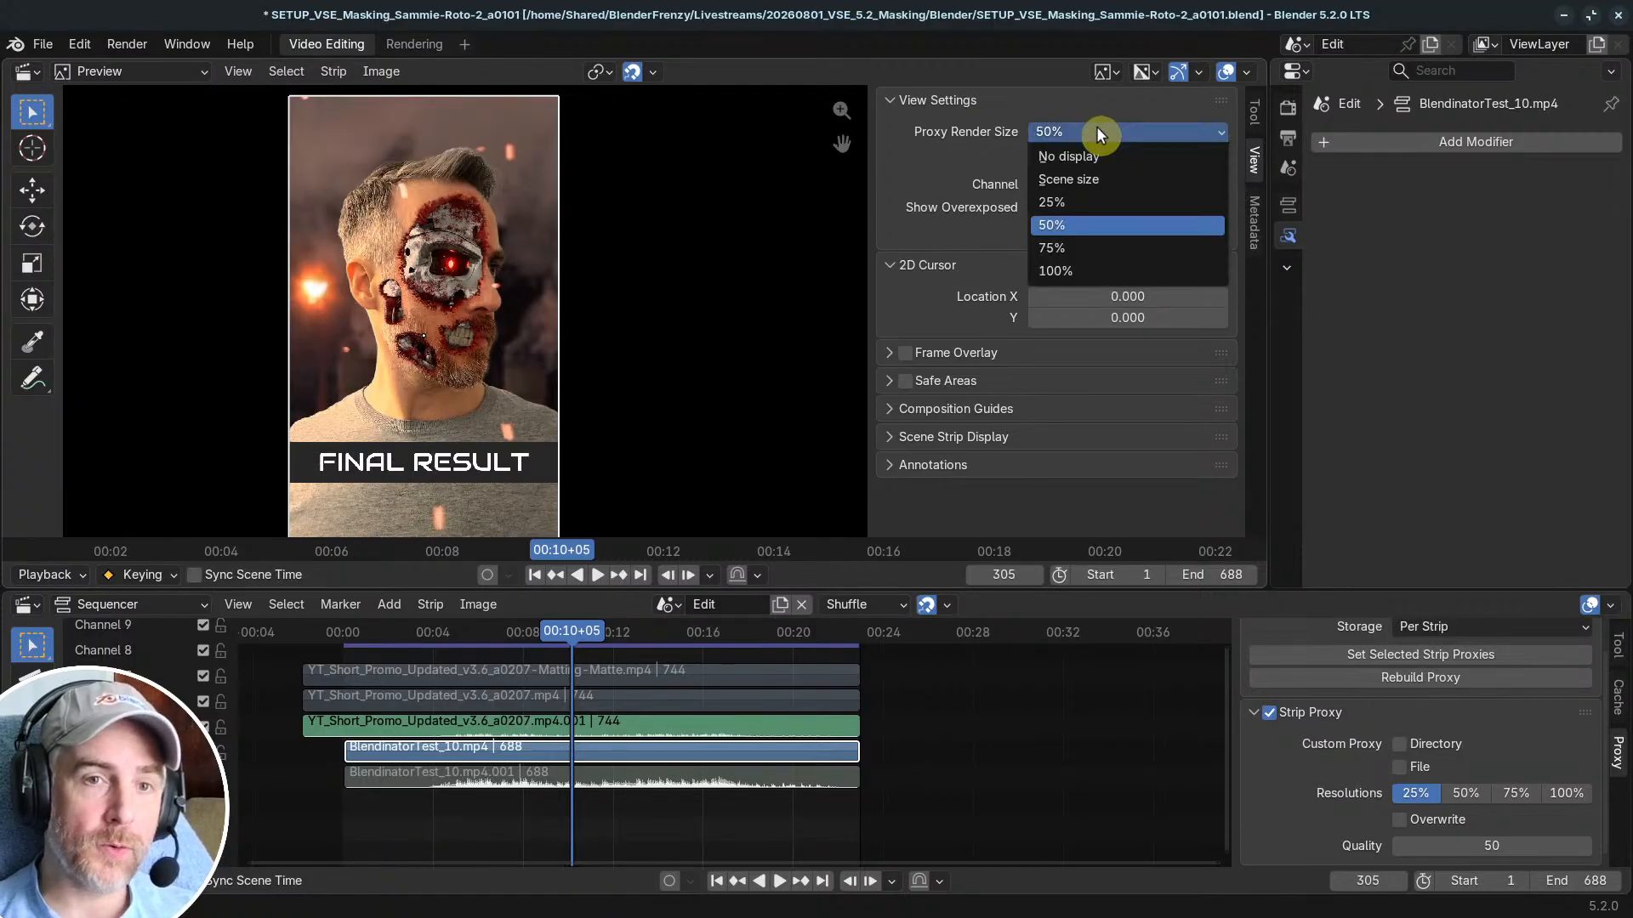
pyautogui.click(1072, 227)
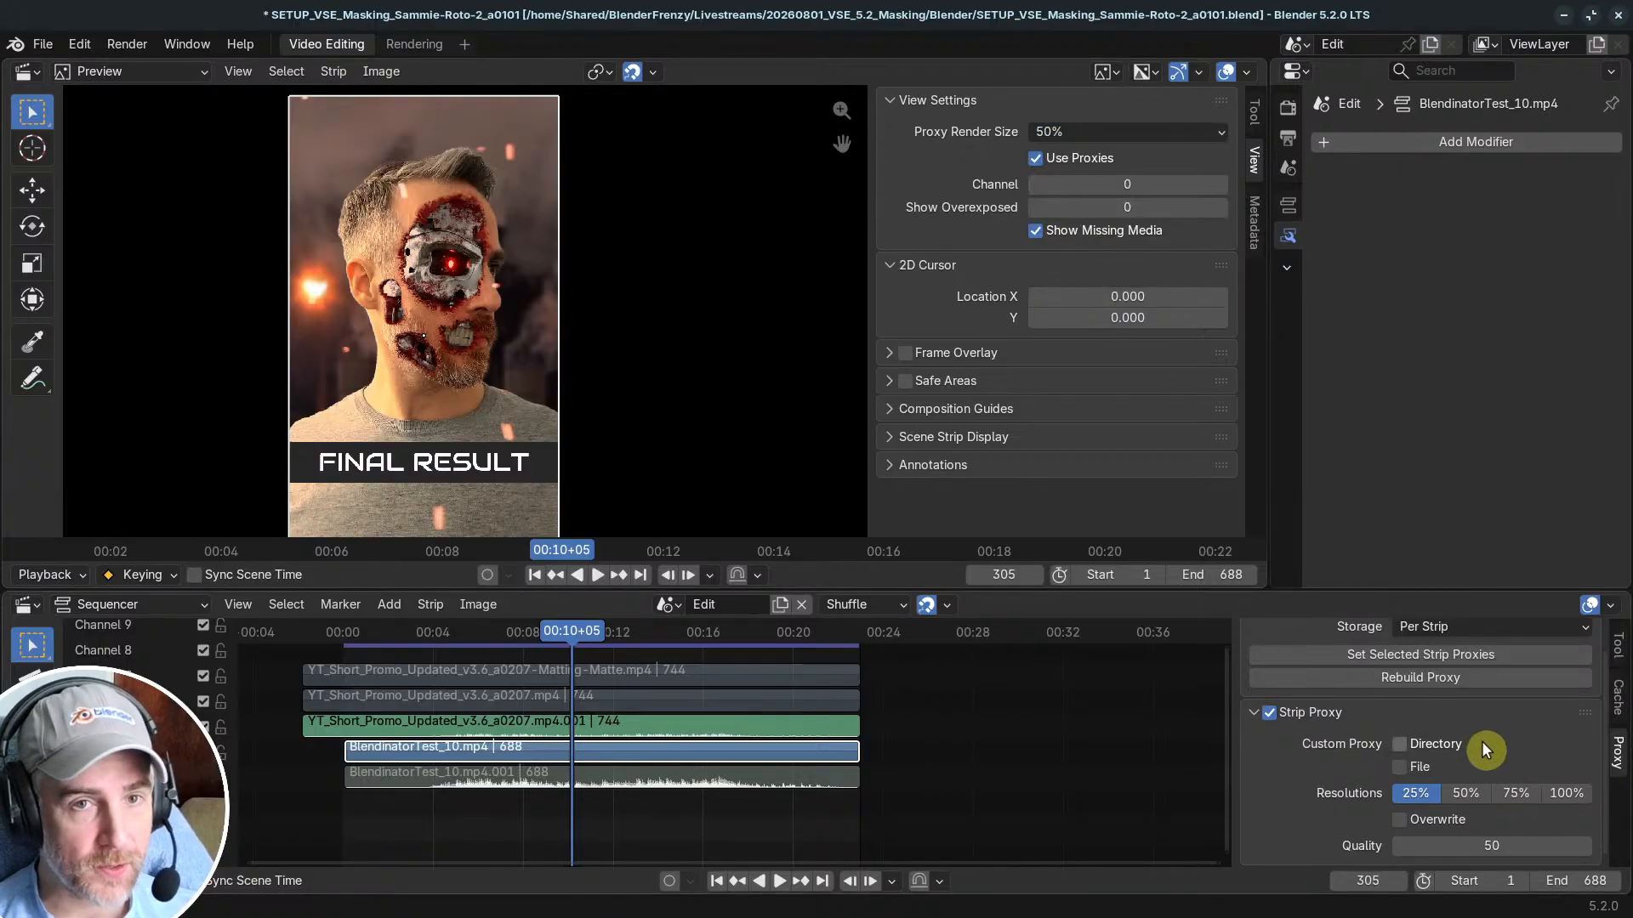
pyautogui.click(1098, 132)
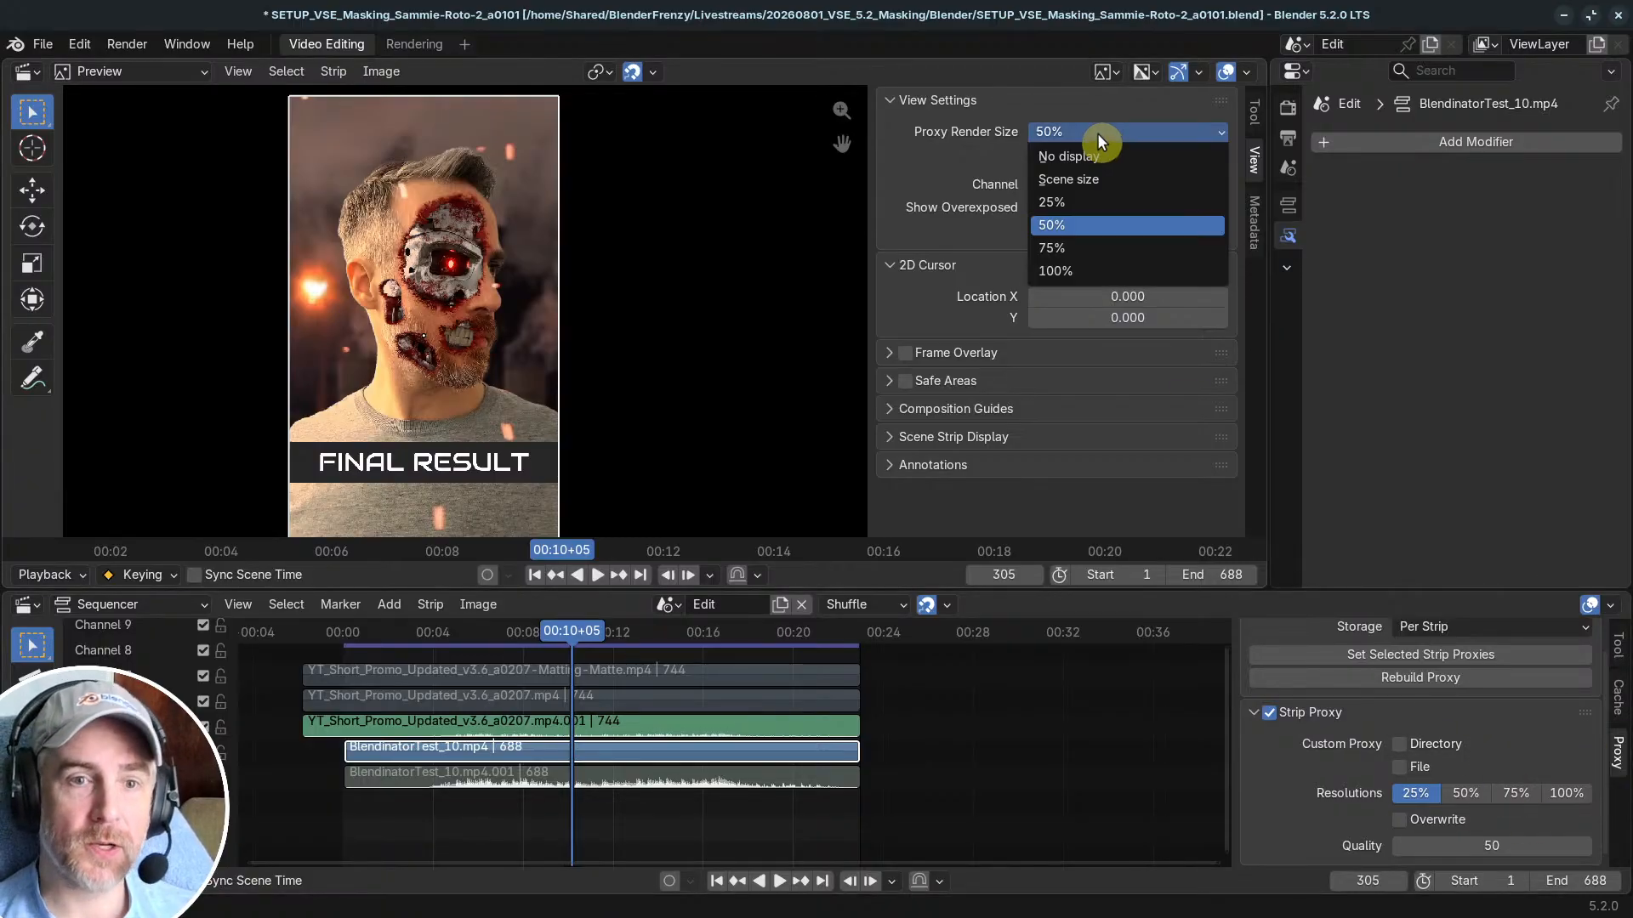
pyautogui.click(1074, 202)
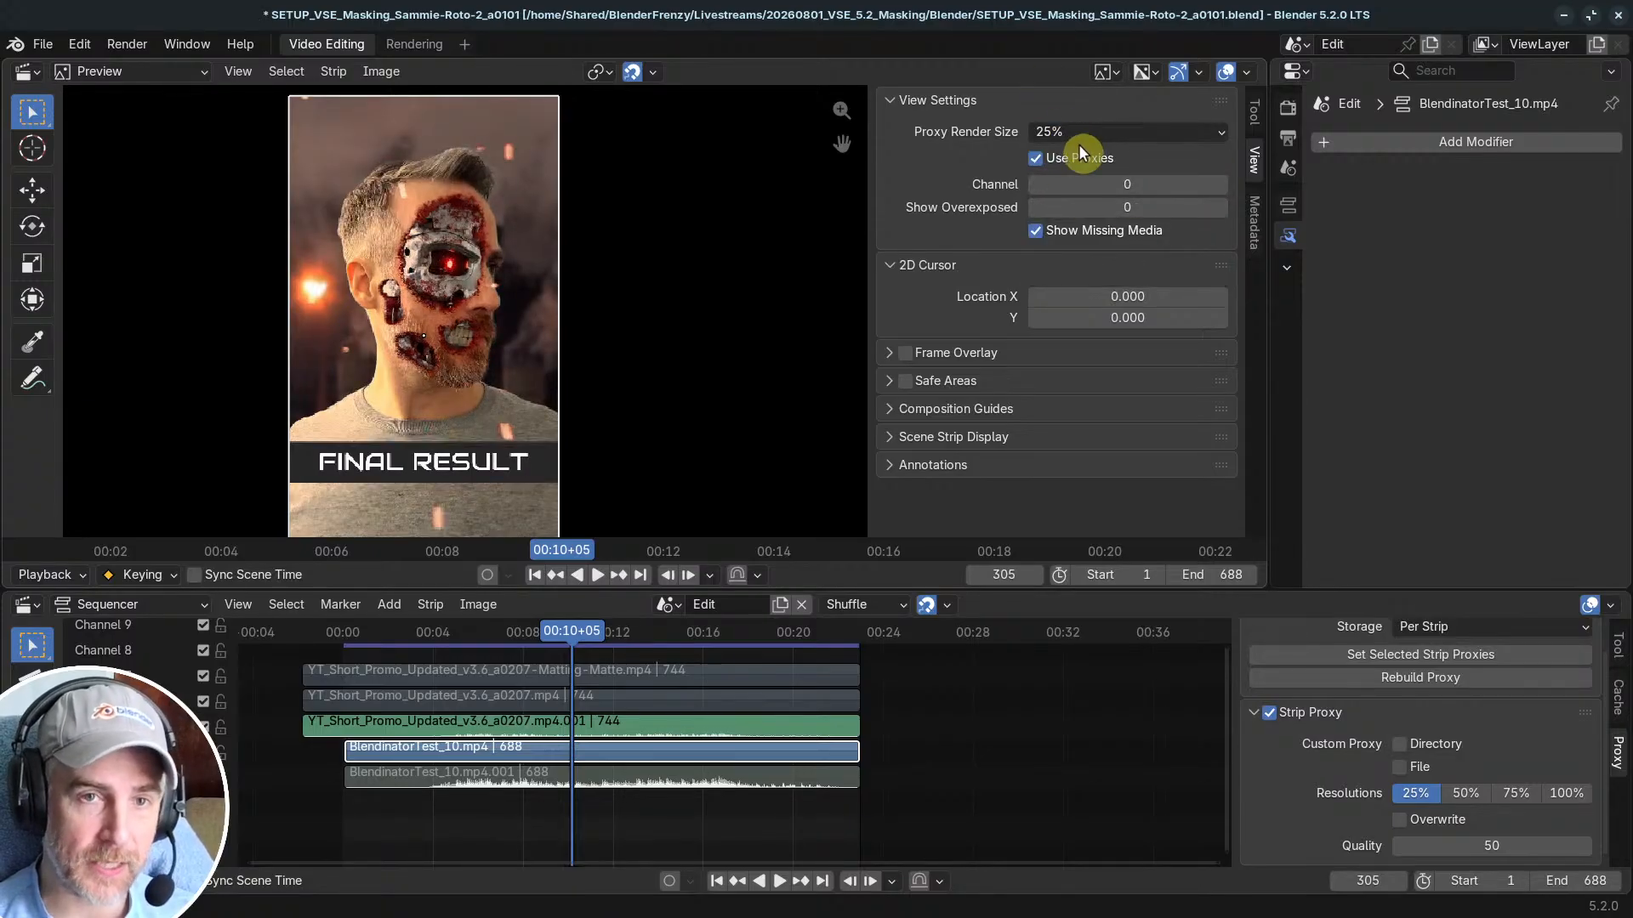
# Step: Scrub the final result to frame 319 and back to frame 272, saving the project in between
pyautogui.moveTo(583, 642); pyautogui.dragTo(609, 675)
pyautogui.scroll(-2, 543, 672)
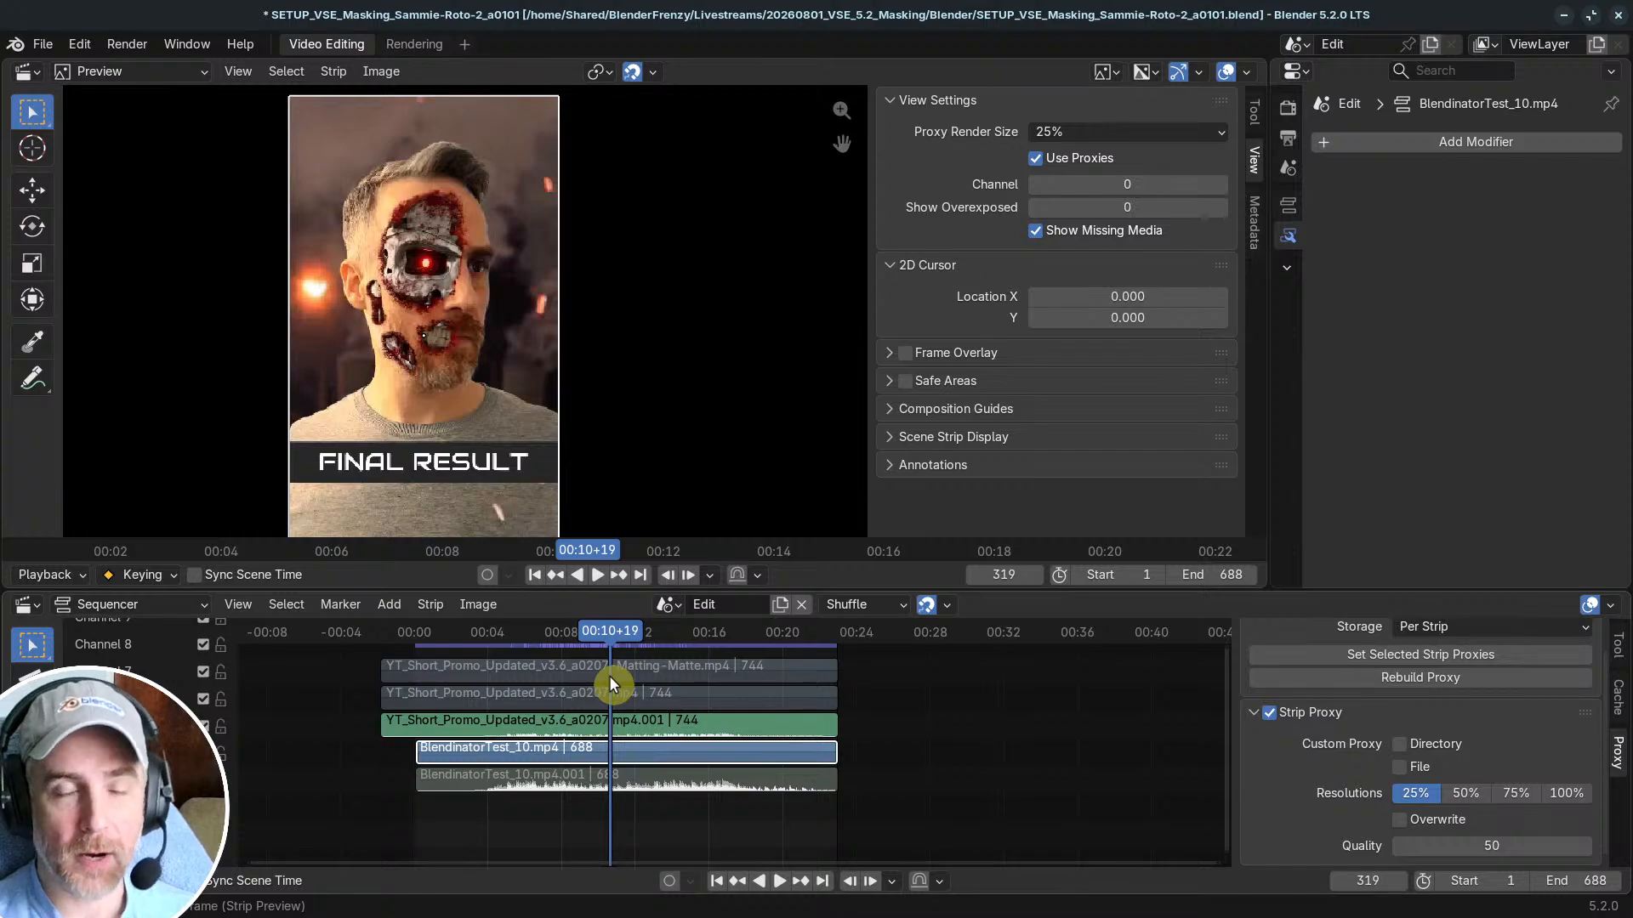
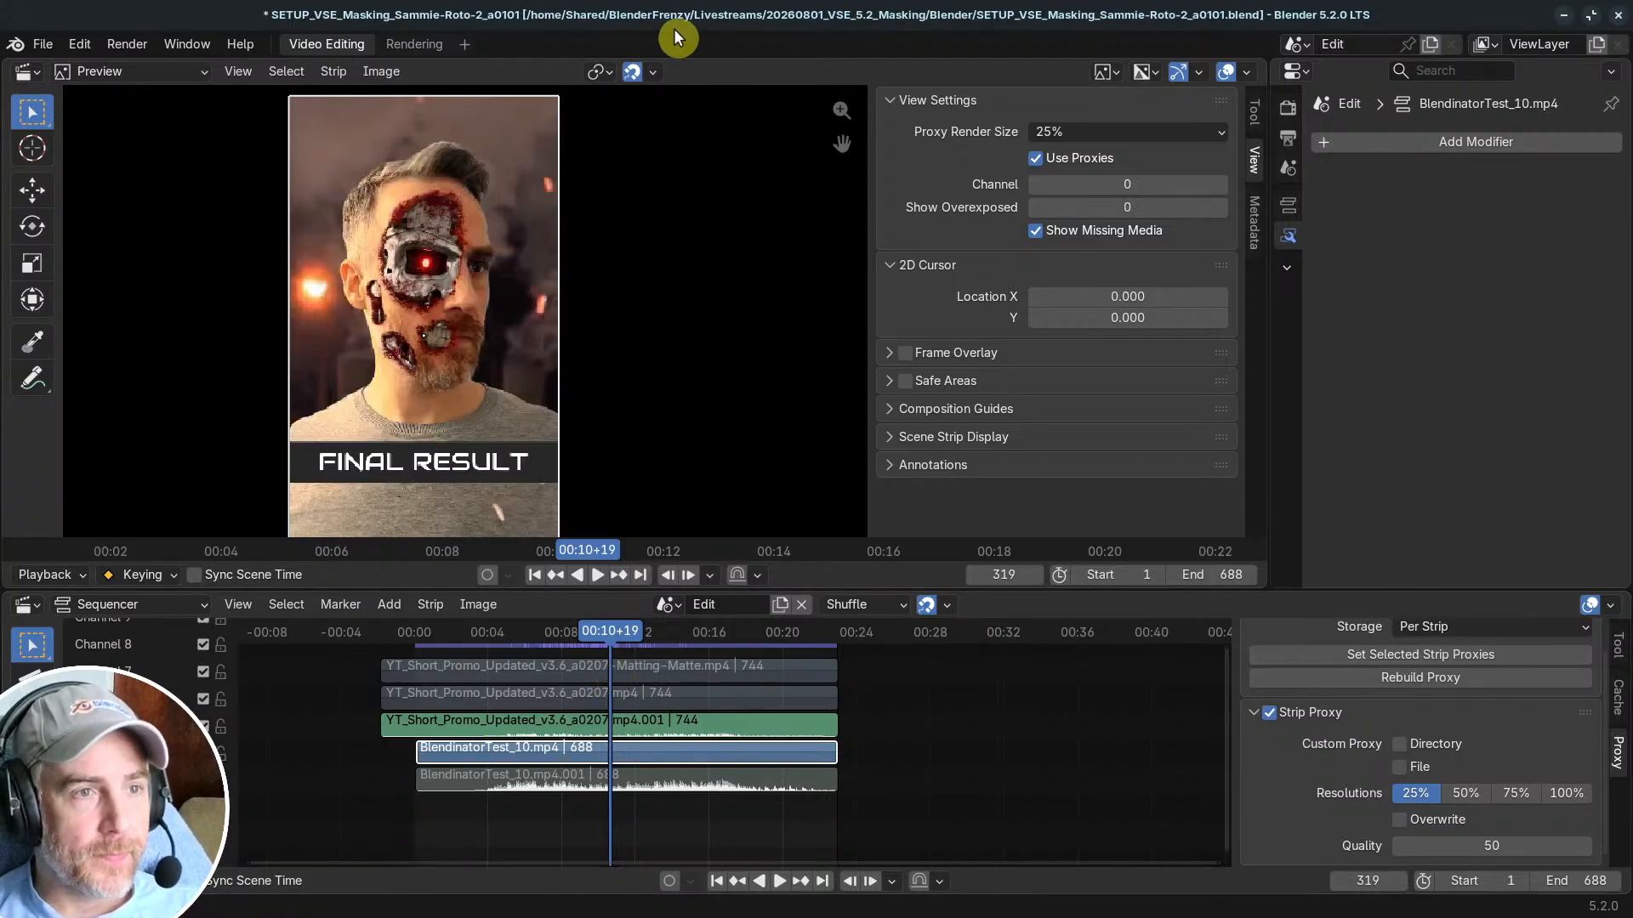
pyautogui.hotkey('ctrl', 's')
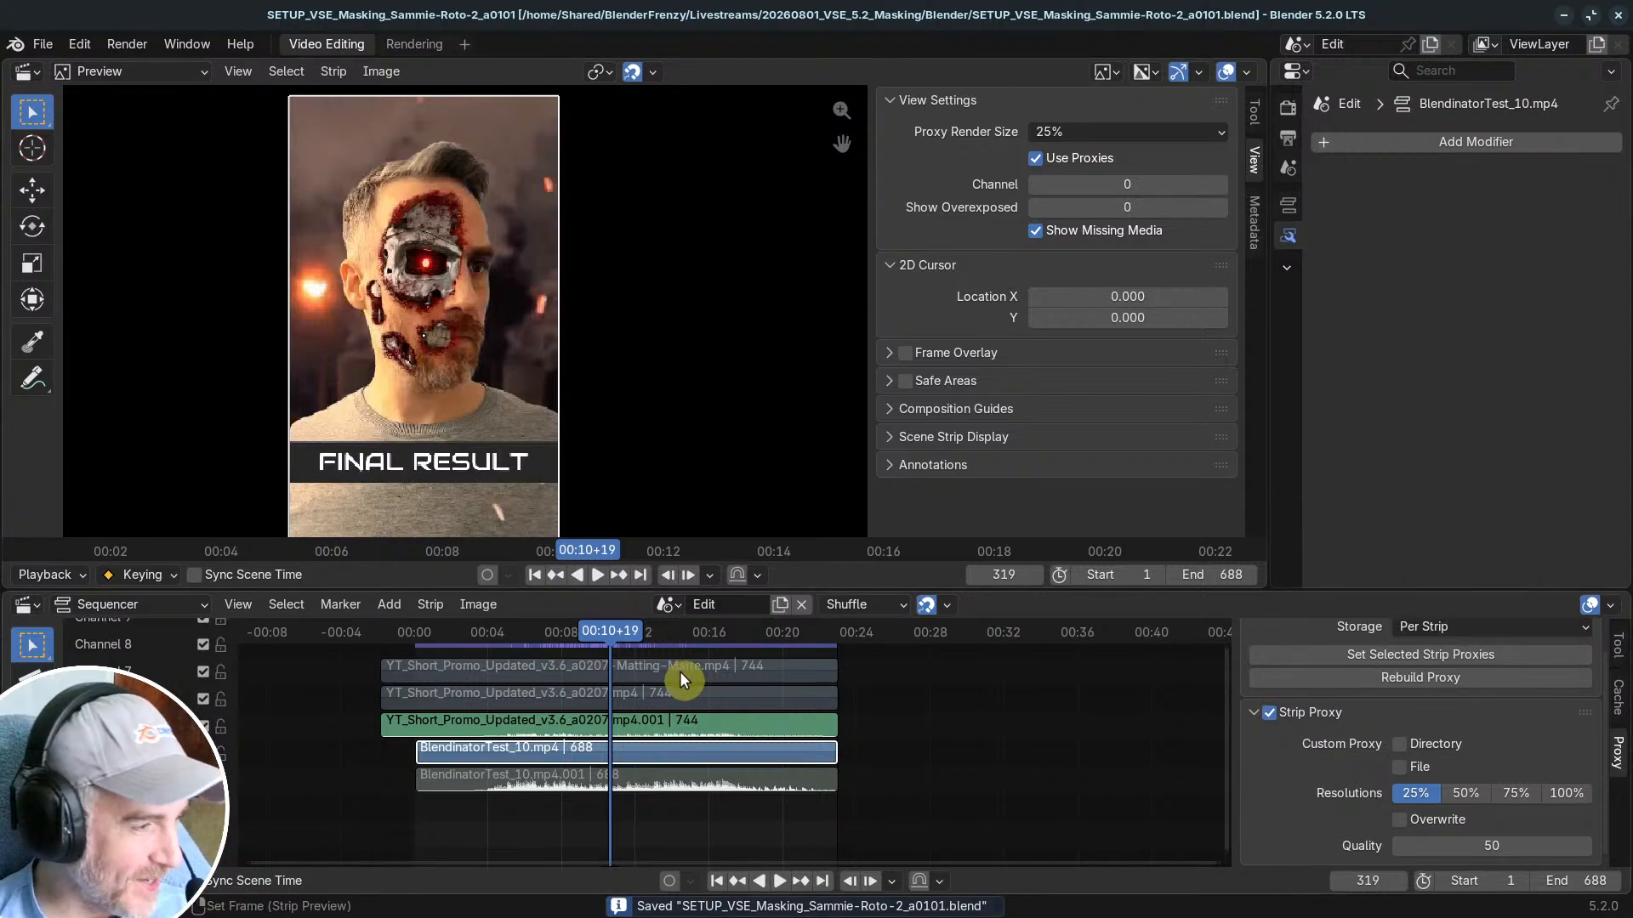
pyautogui.moveTo(616, 629); pyautogui.dragTo(582, 660)
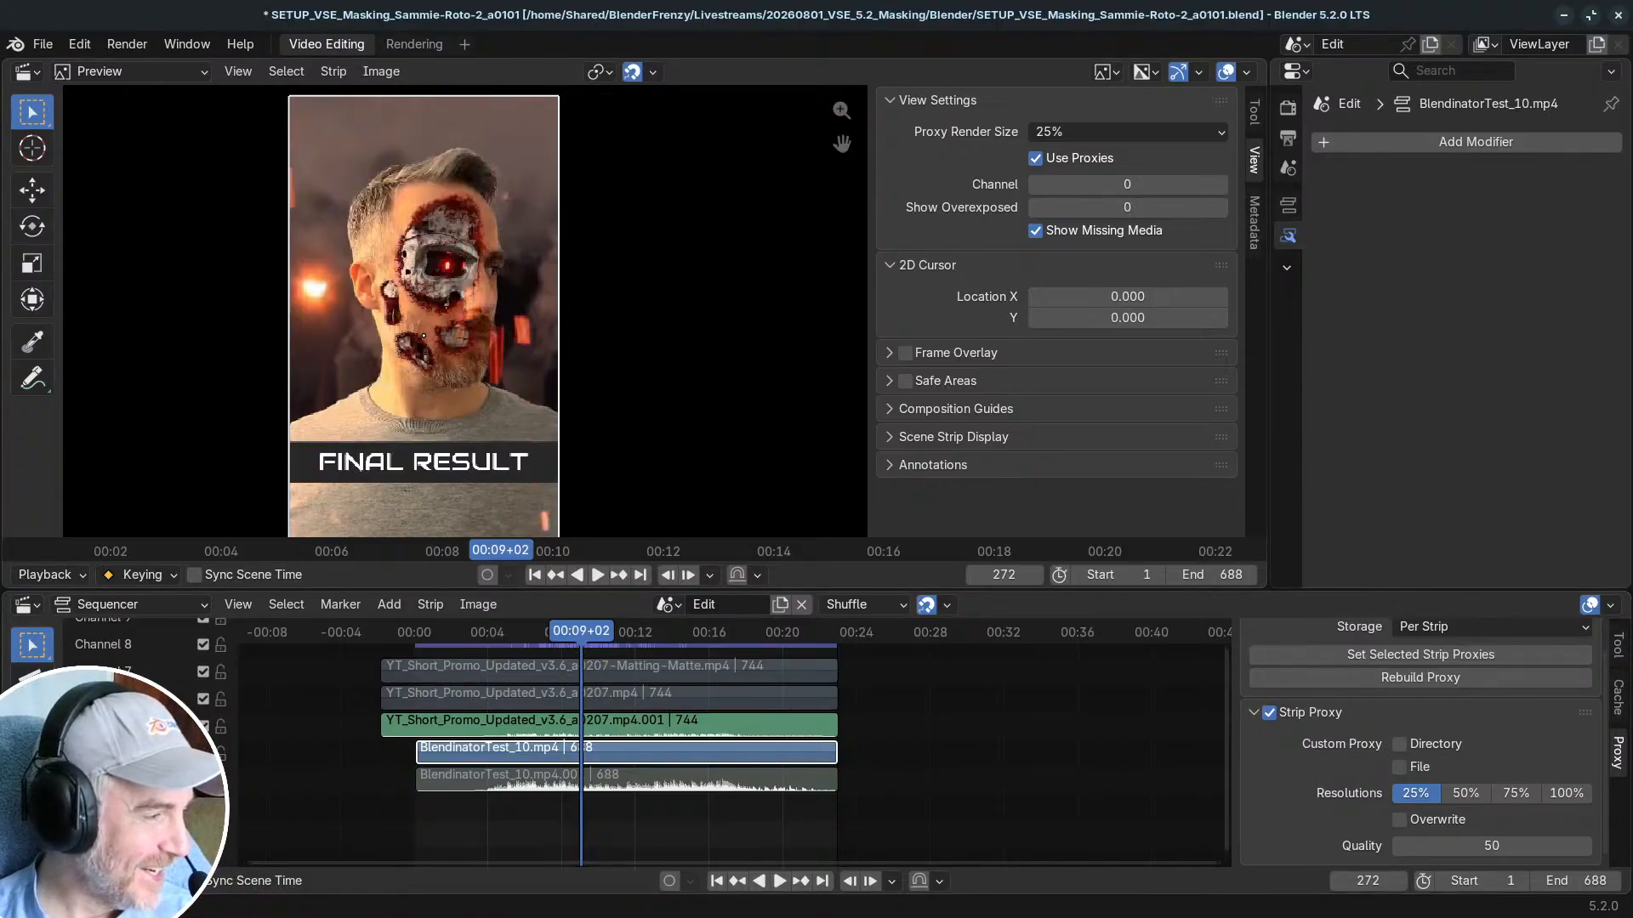
# Step: Open the recent file SETUP_VSE_Masking_a0102.blend in a new Blender session and turn off the mask display's Overlay option
pyautogui.click(869, 313)
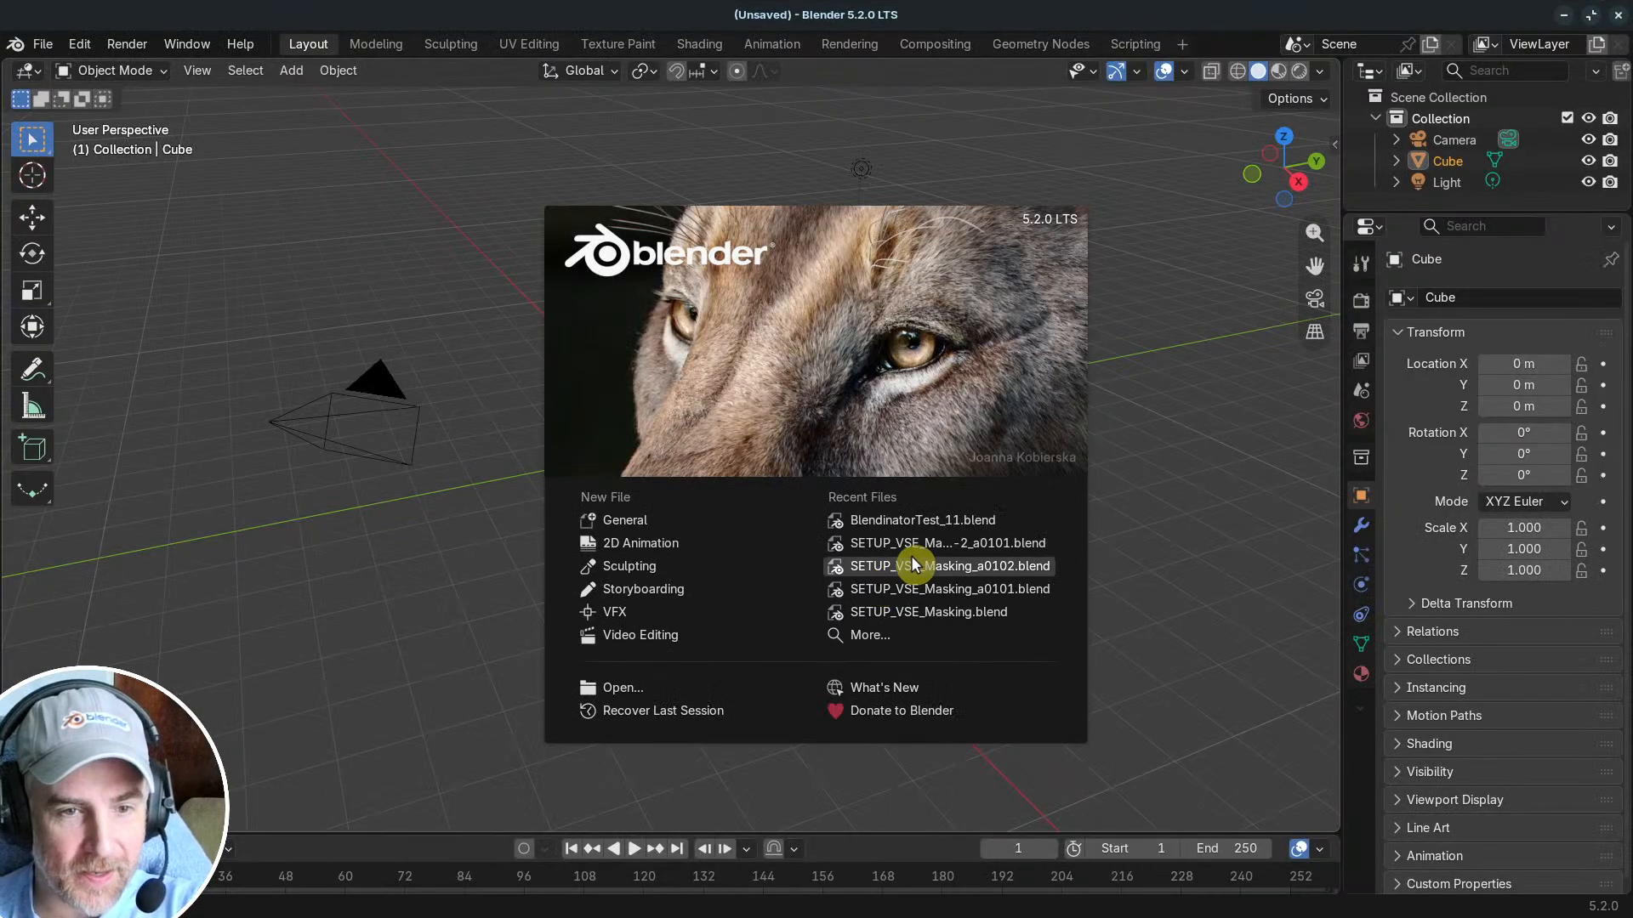
pyautogui.click(914, 566)
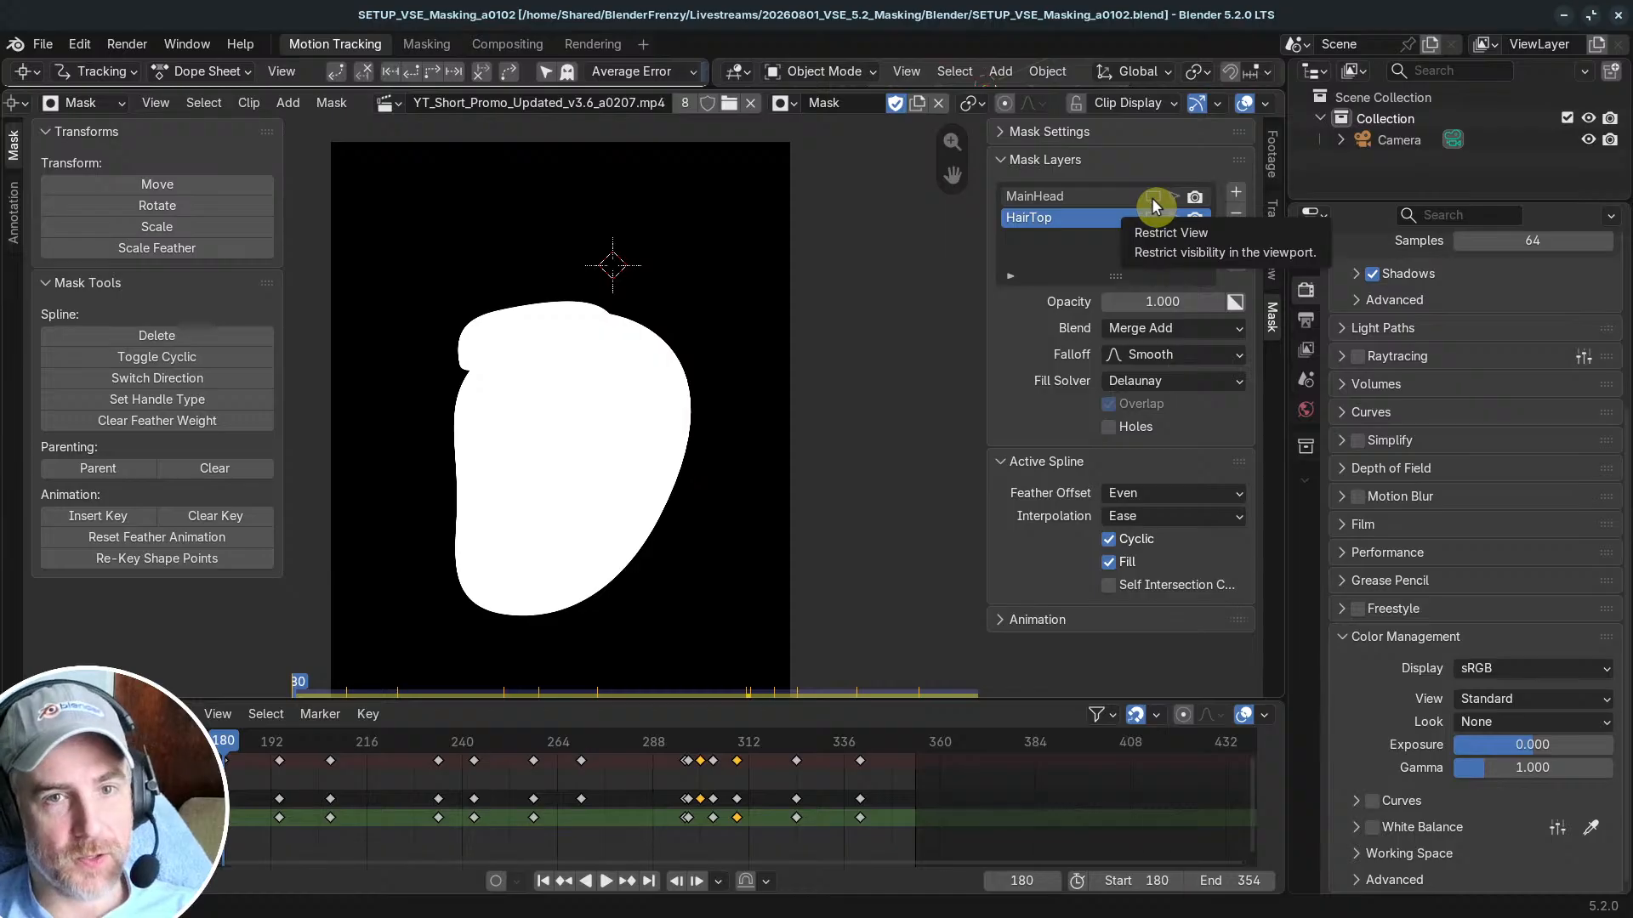
pyautogui.click(1266, 102)
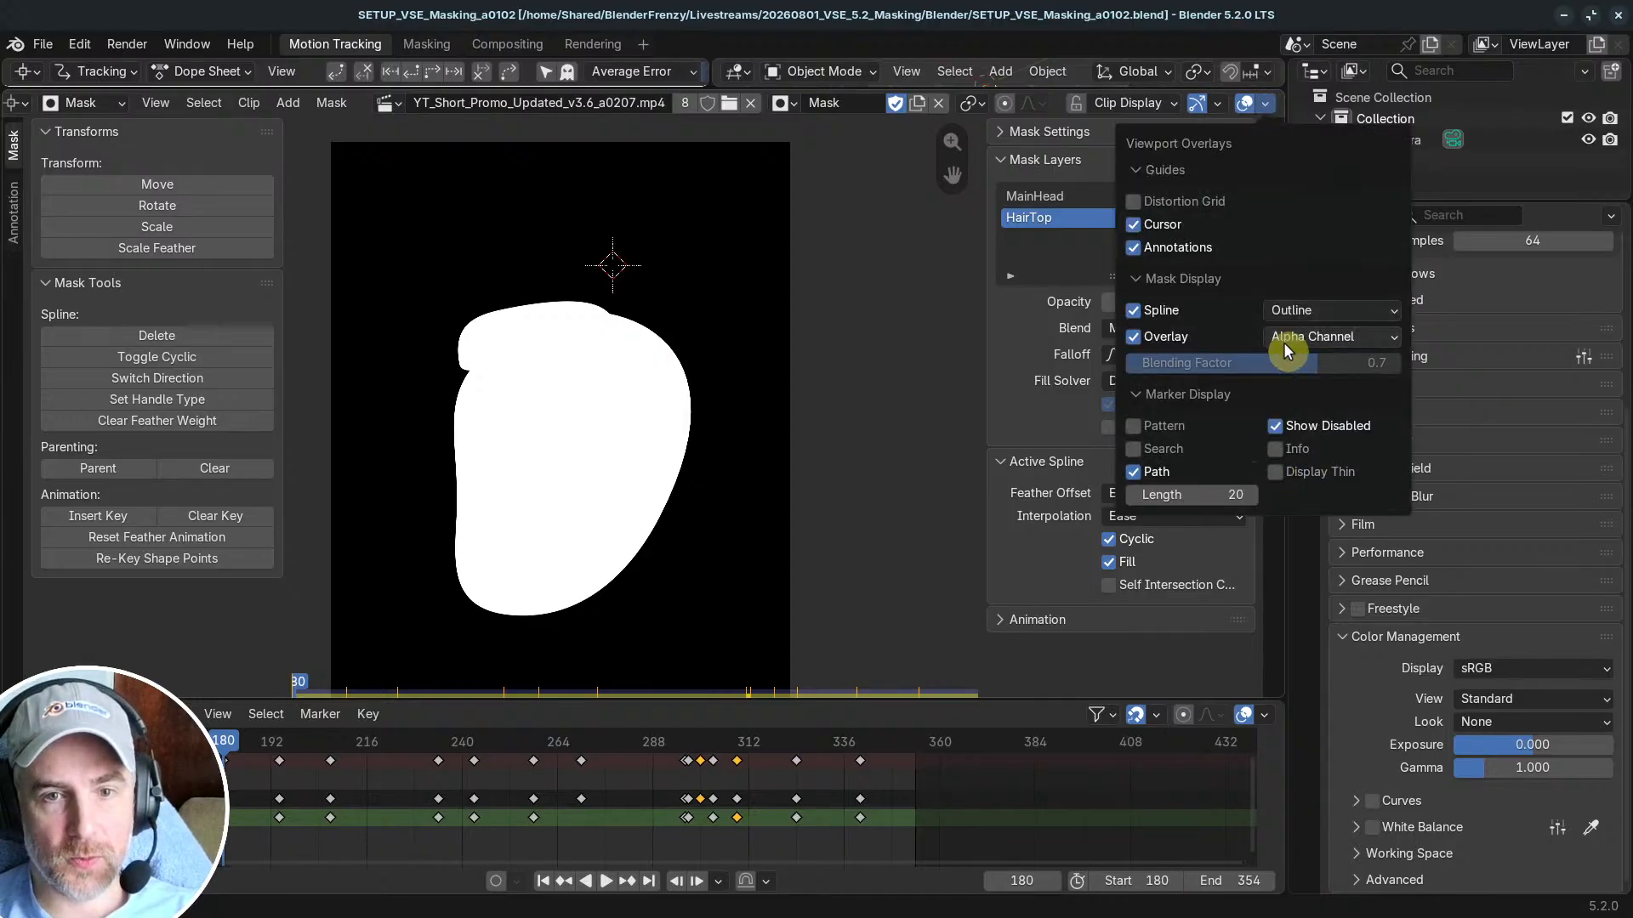
pyautogui.click(1139, 338)
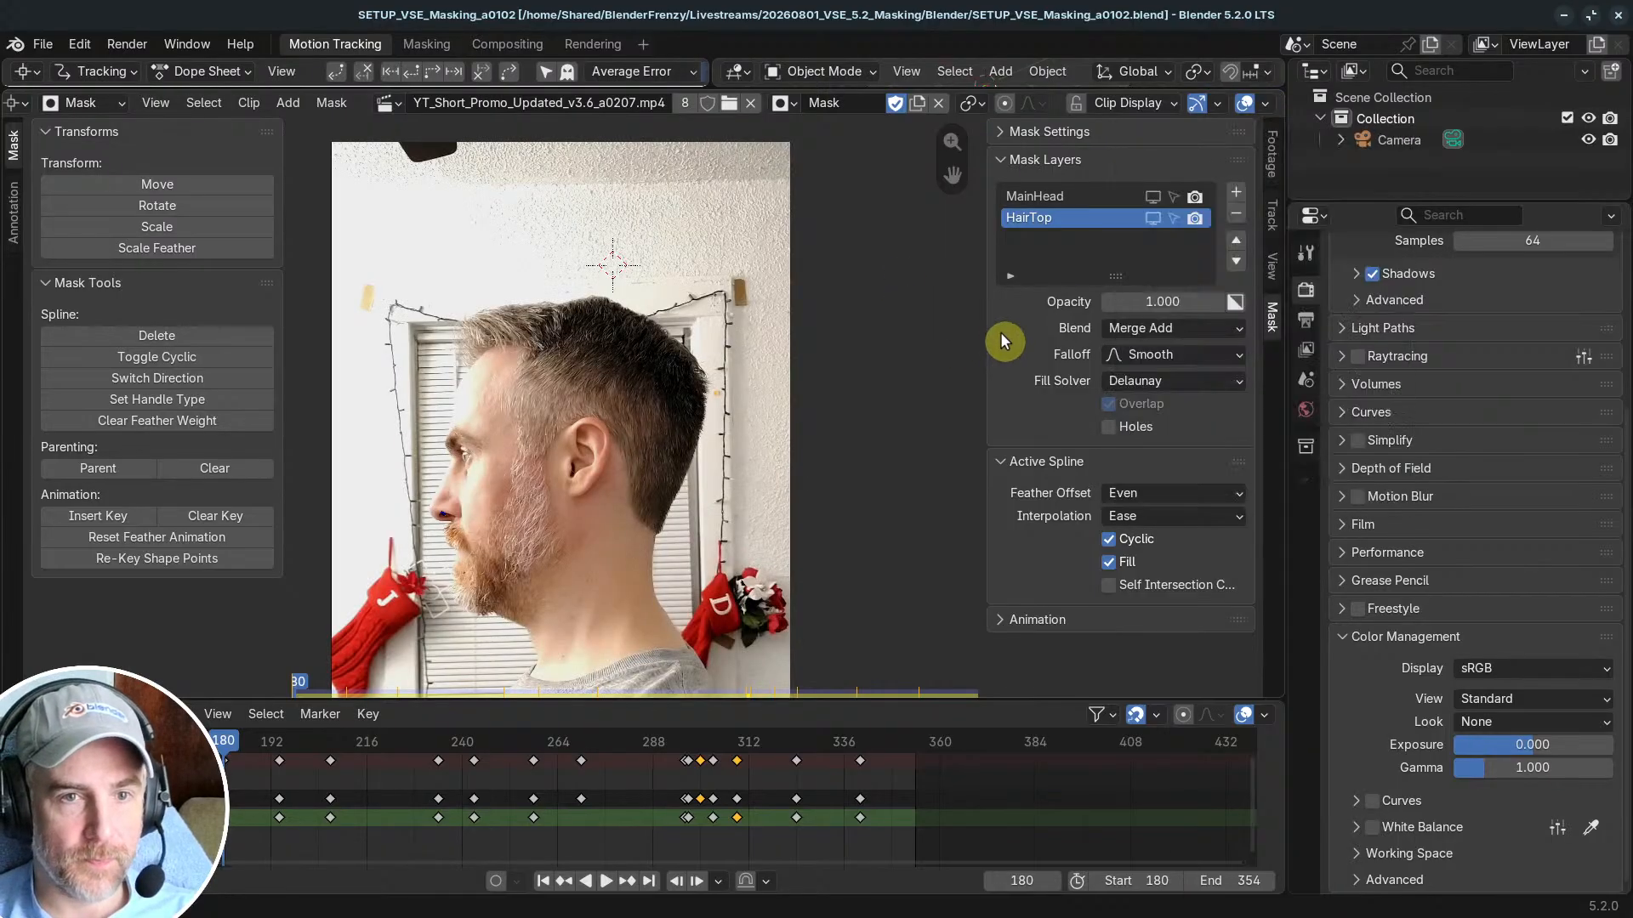
# Step: Make the MainHead mask layer visible and selectable in the viewport, and make the HairTop layer selectable
pyautogui.click(1152, 196)
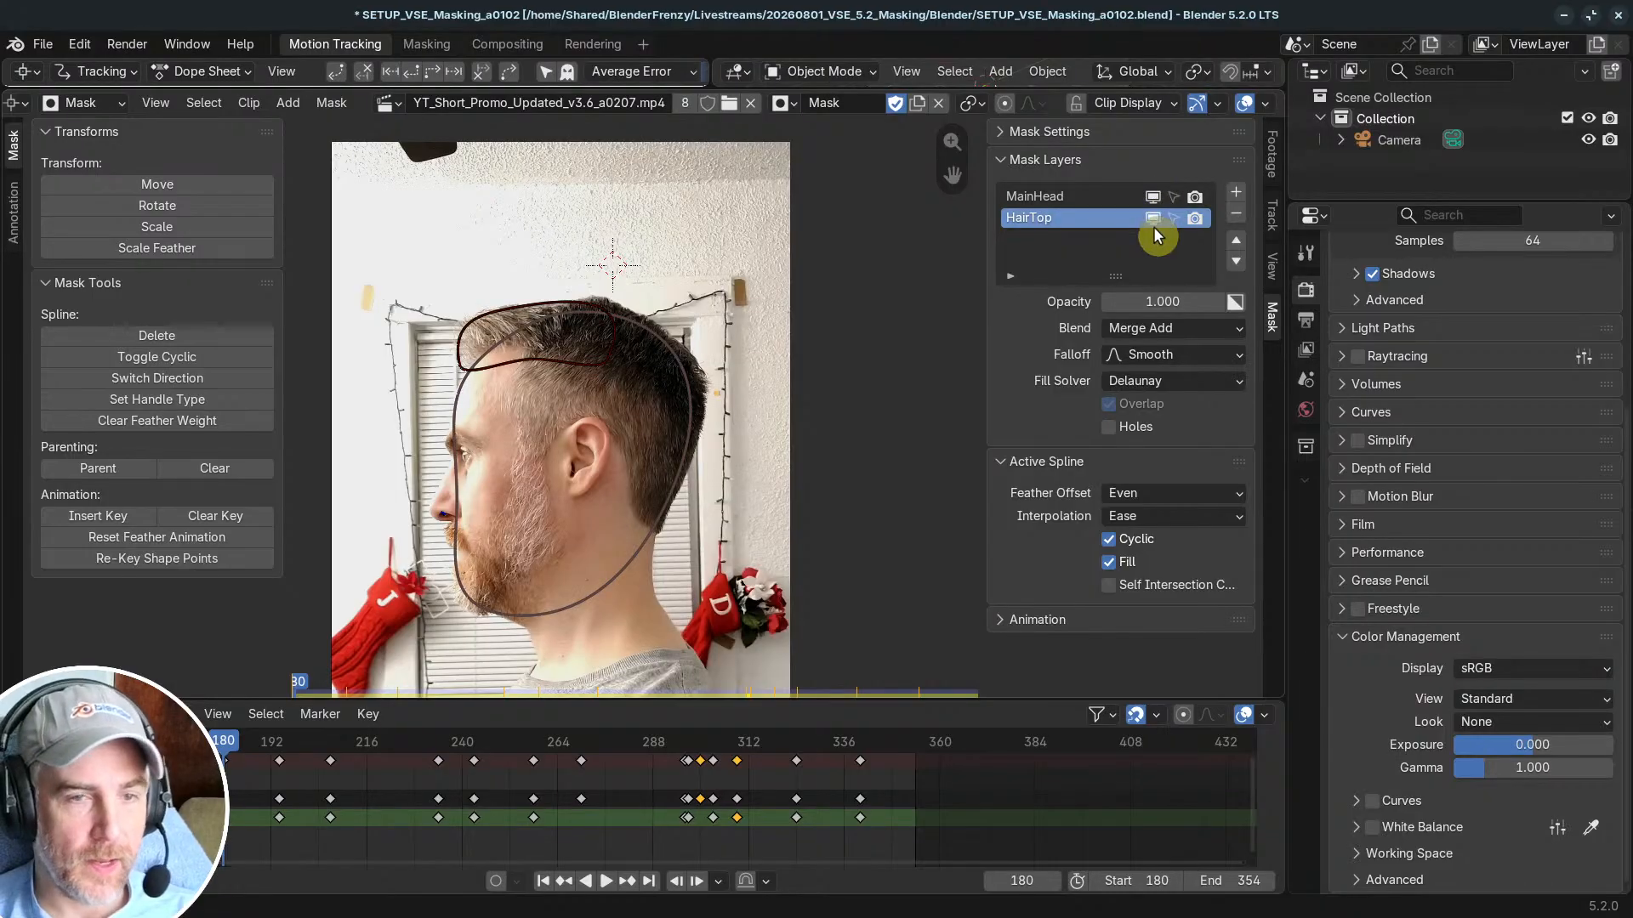
pyautogui.click(1173, 197)
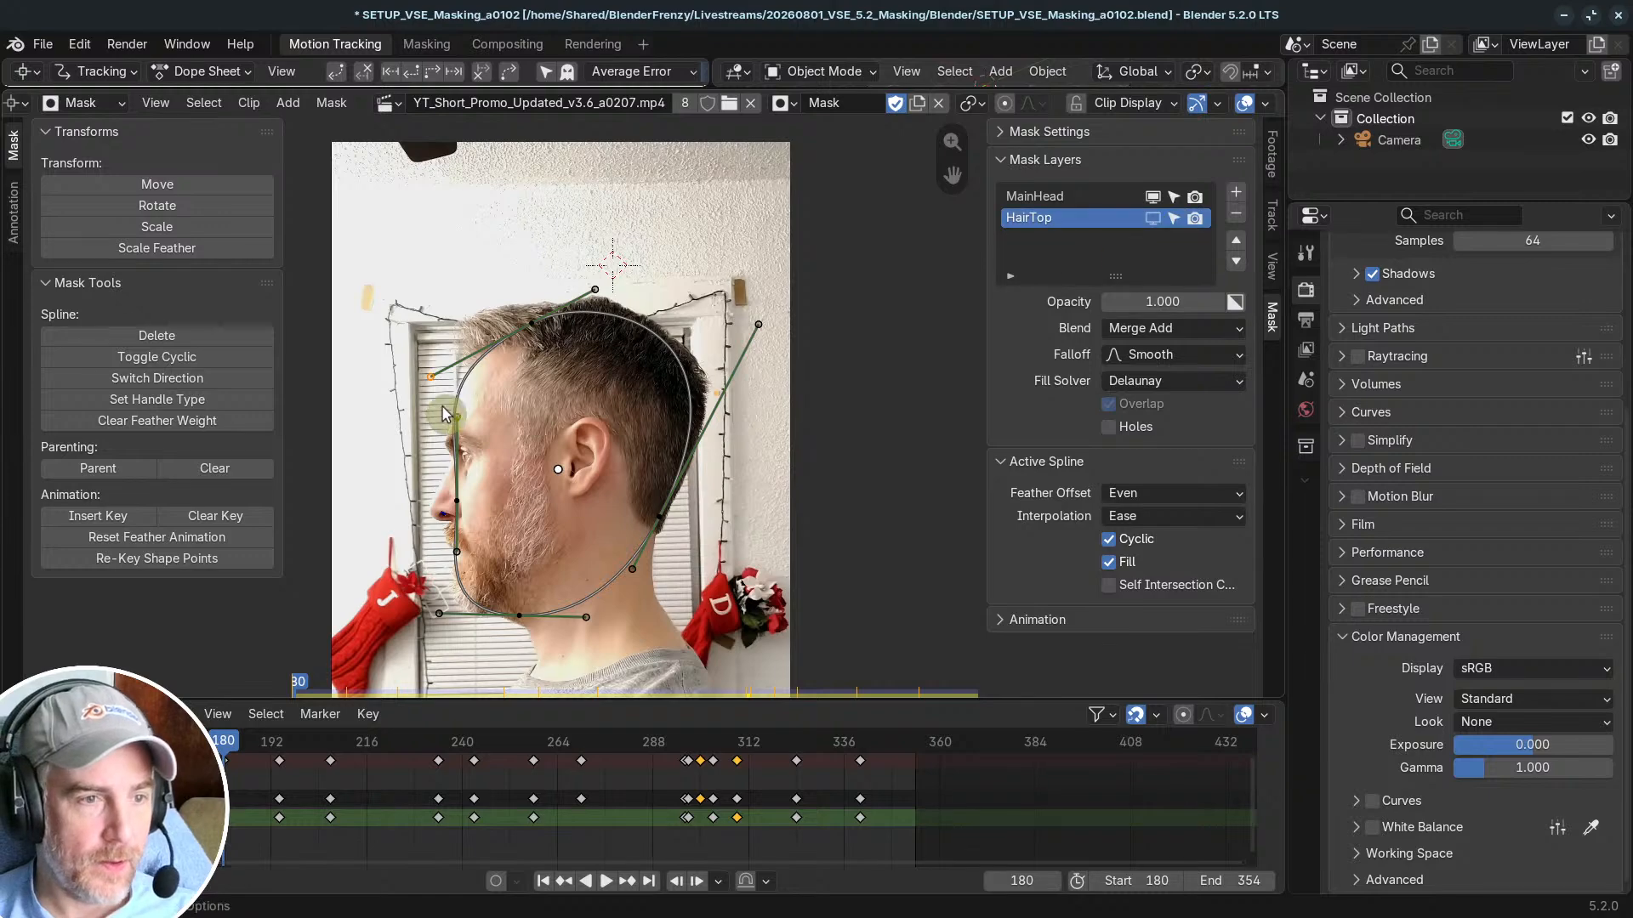
pyautogui.scroll(3, 467, 504)
pyautogui.scroll(-4, 476, 504)
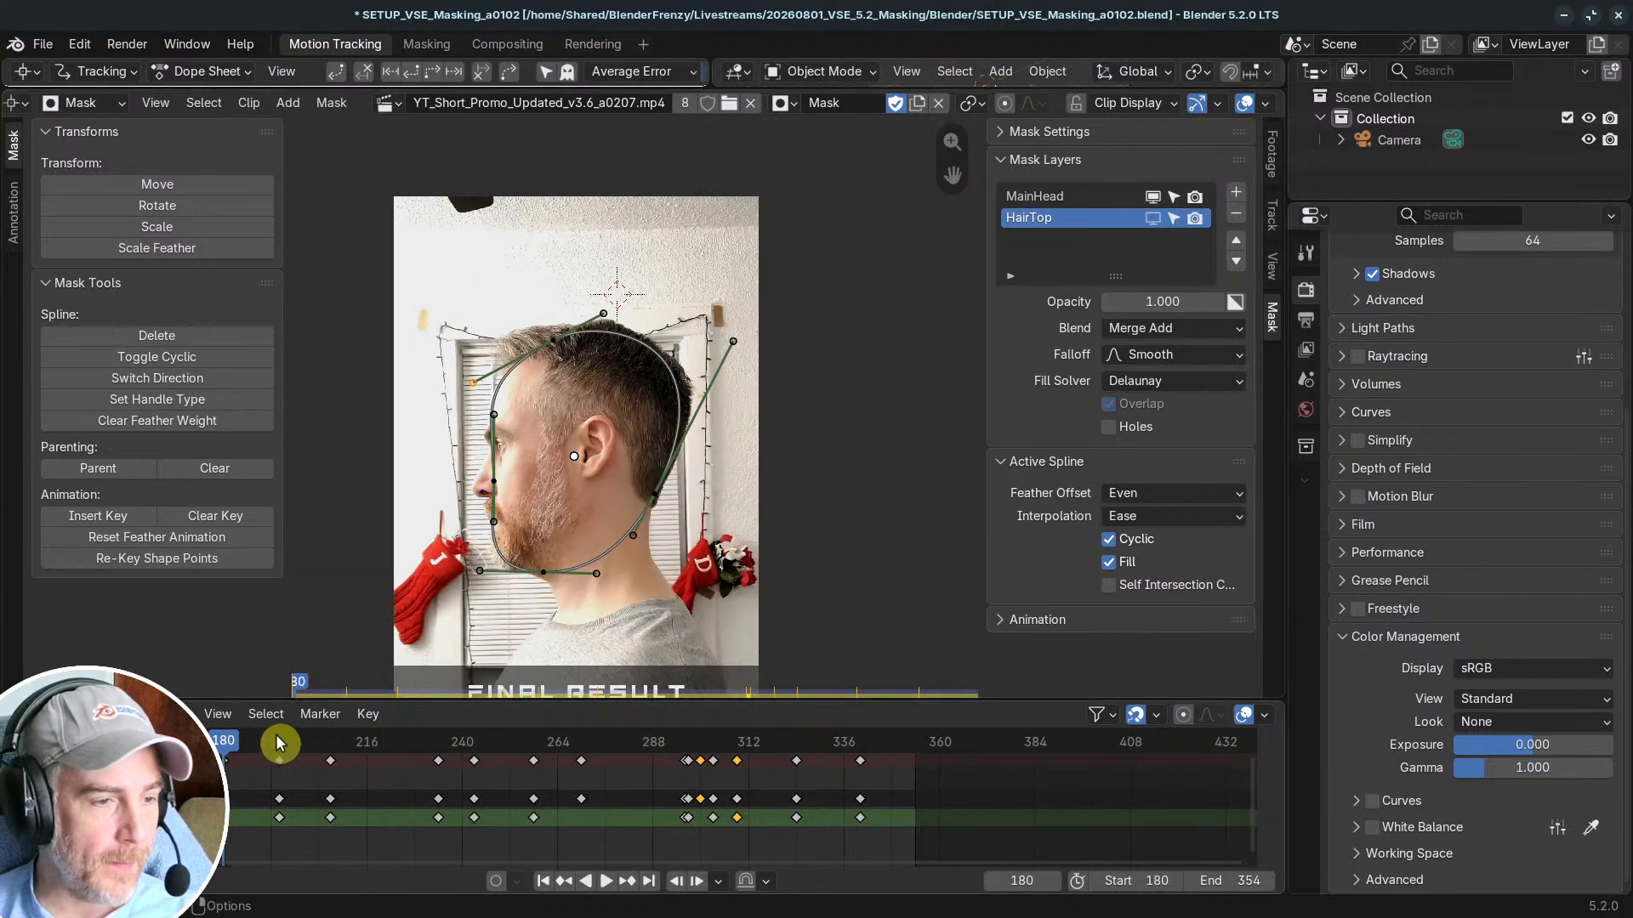
# Step: Scrub the mask animation forward and back to frame 180 to examine how the MainHead spline follows the head
pyautogui.moveTo(229, 746); pyautogui.dragTo(668, 727)
pyautogui.scroll(1, 571, 526)
pyautogui.scroll(-1, 575, 520)
pyautogui.scroll(2, 713, 456)
pyautogui.moveTo(587, 515); pyautogui.dragTo(670, 490, button='middle')
pyautogui.scroll(-1, 728, 479)
pyautogui.moveTo(667, 719); pyautogui.dragTo(226, 746)
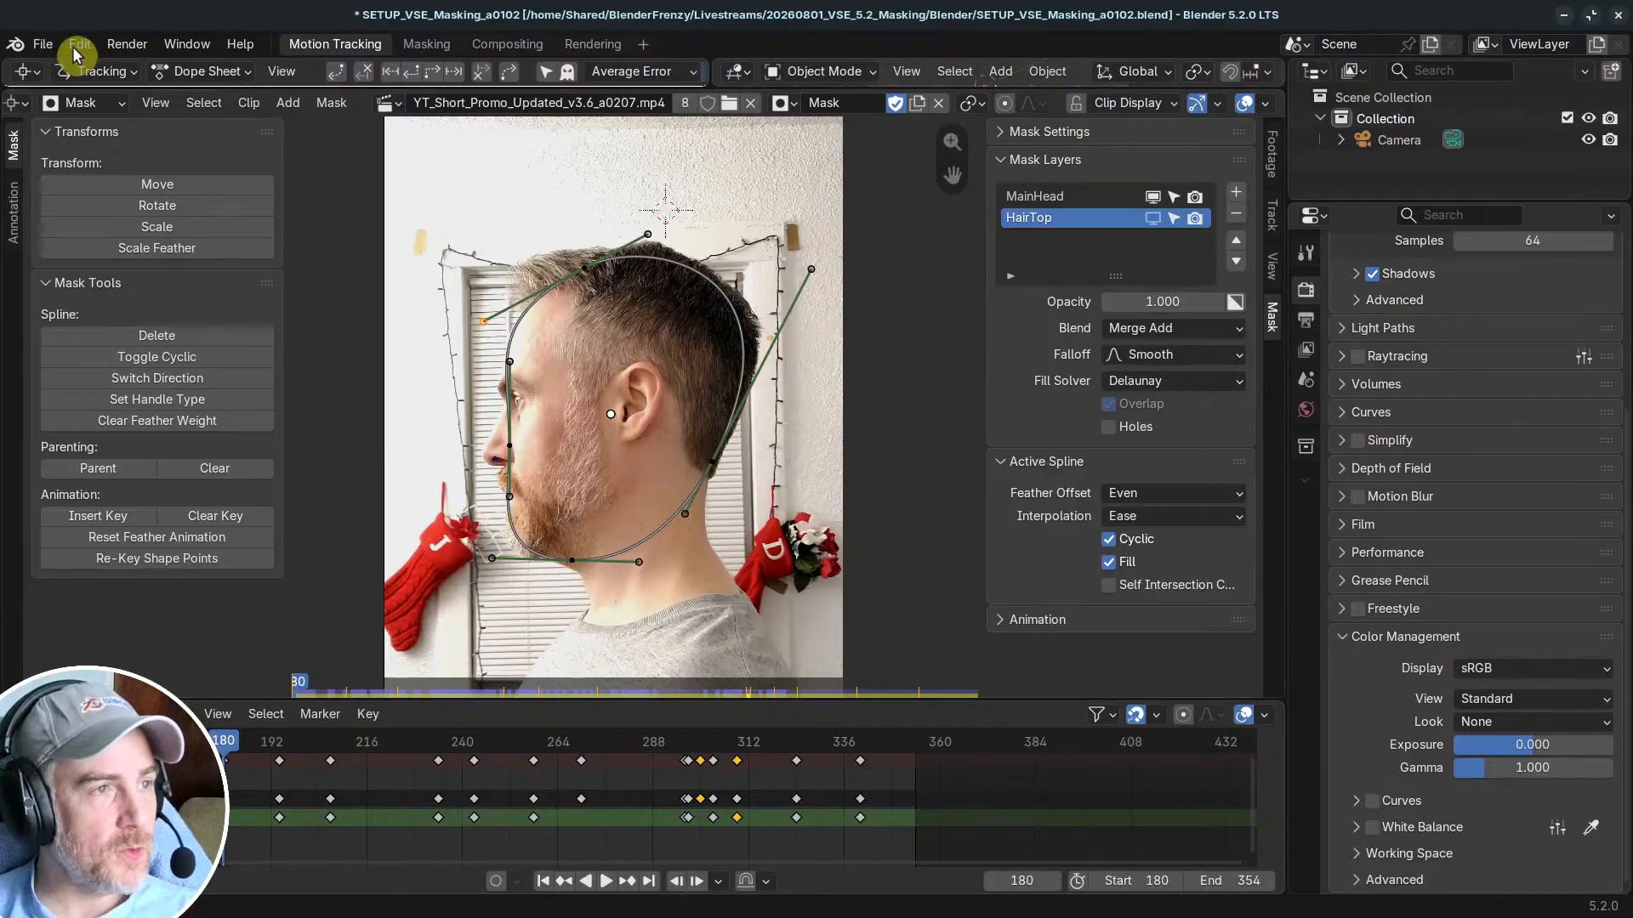
pyautogui.click(42, 43)
pyautogui.moveTo(106, 70)
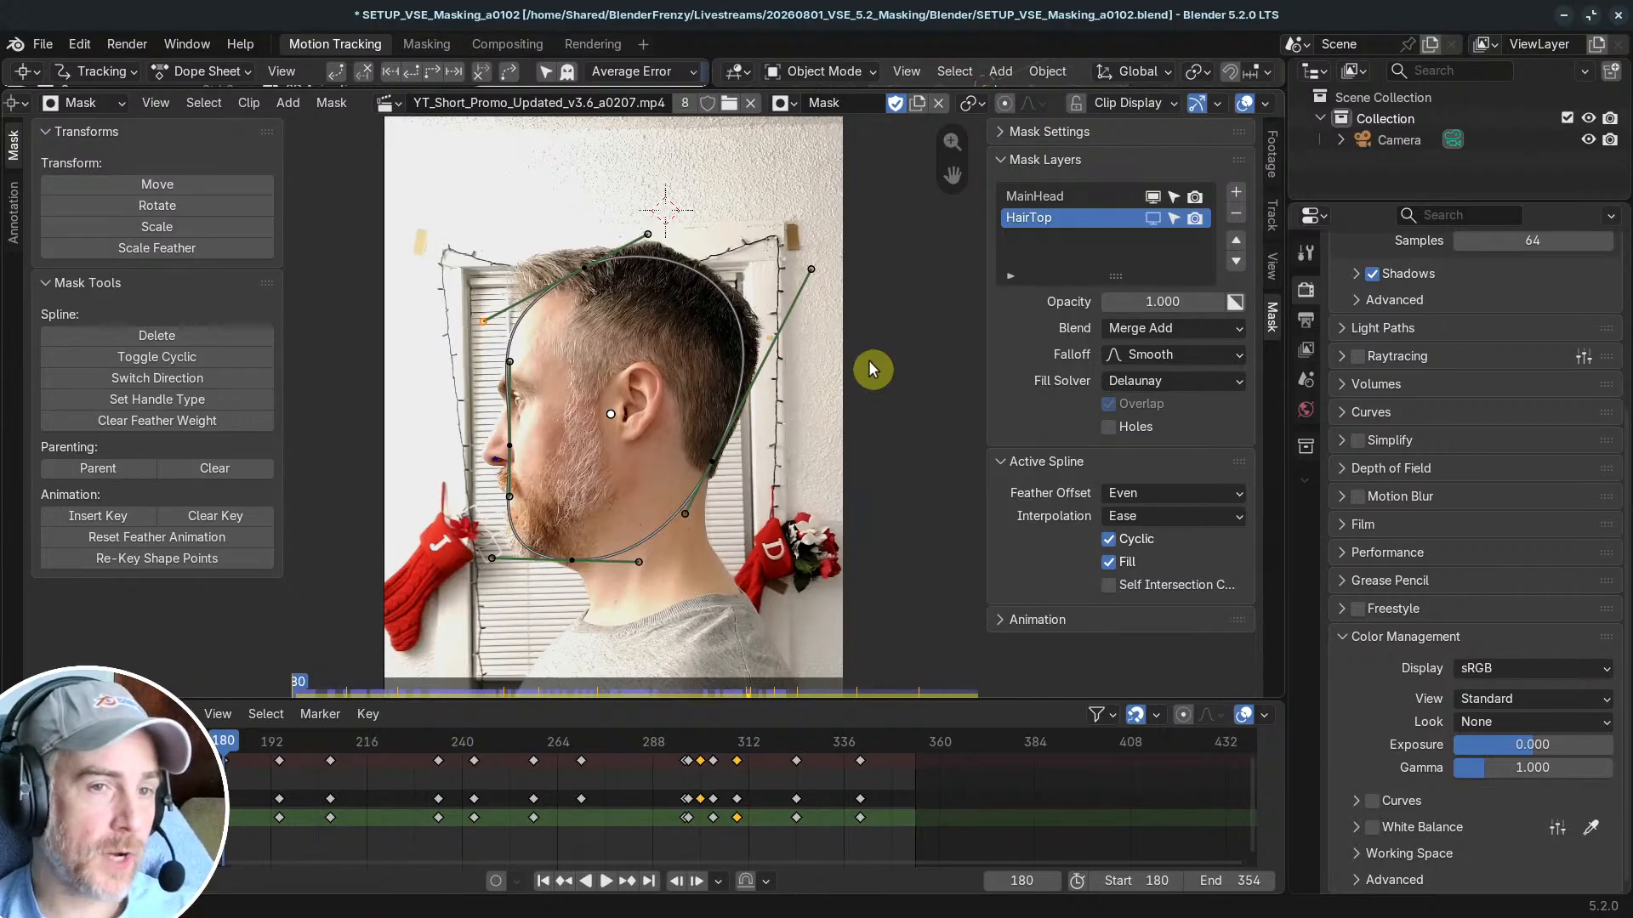
# Step: Close the 3D viewport and the tracking dope sheet above the mask editor so that the mask editor fills their space
pyautogui.moveTo(711, 87); pyautogui.dragTo(798, 337)
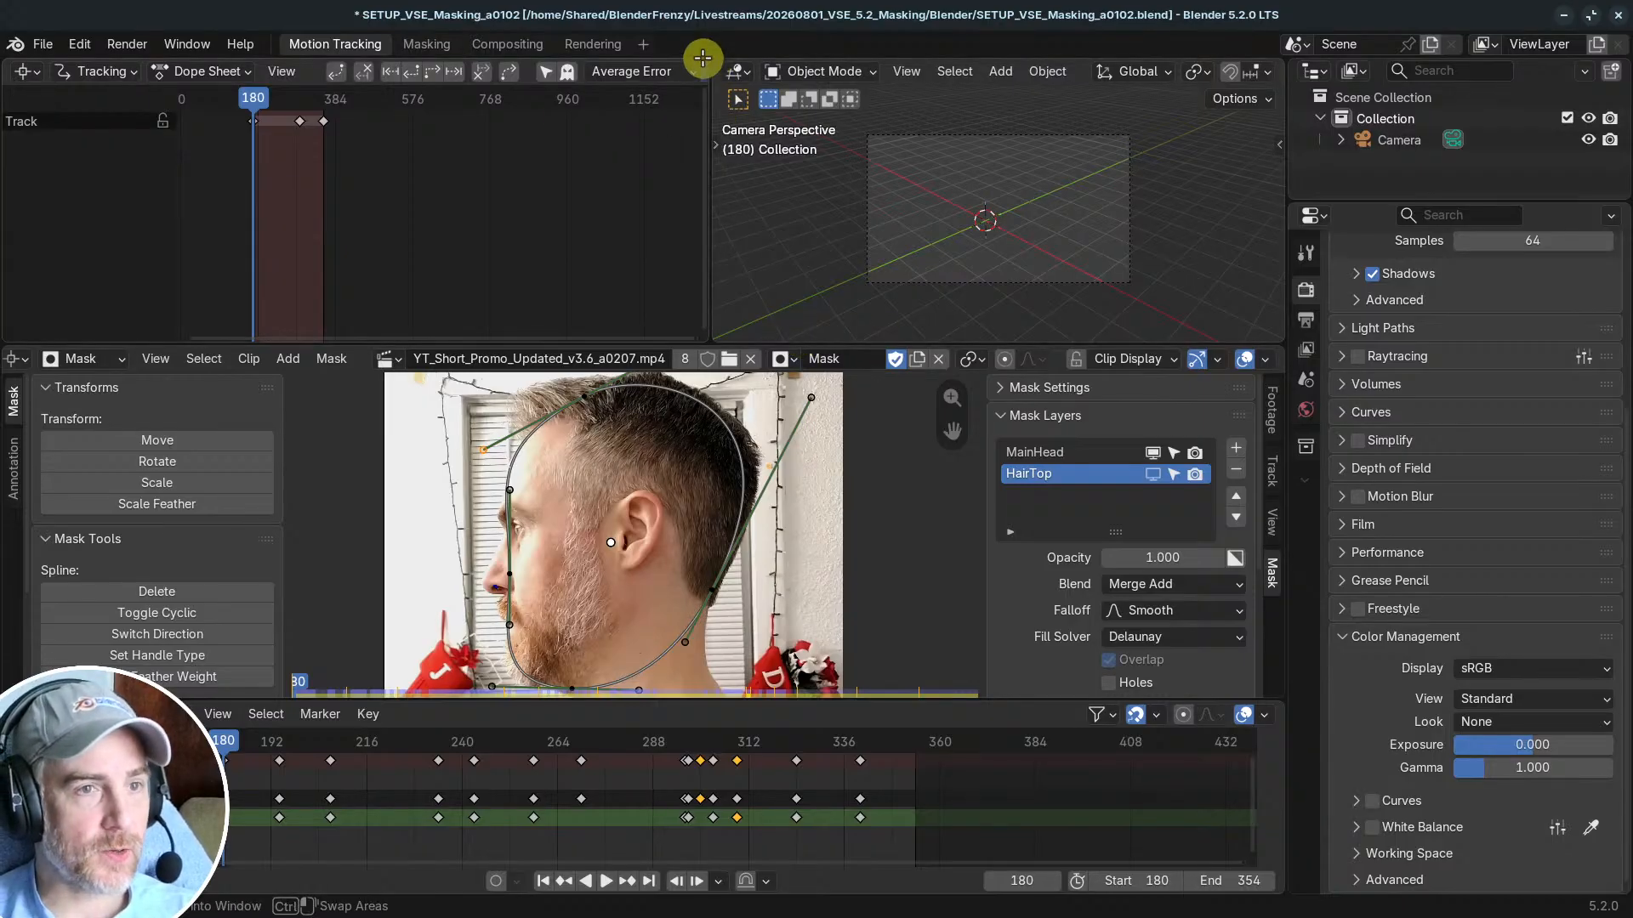
pyautogui.moveTo(702, 57); pyautogui.dragTo(1254, 277)
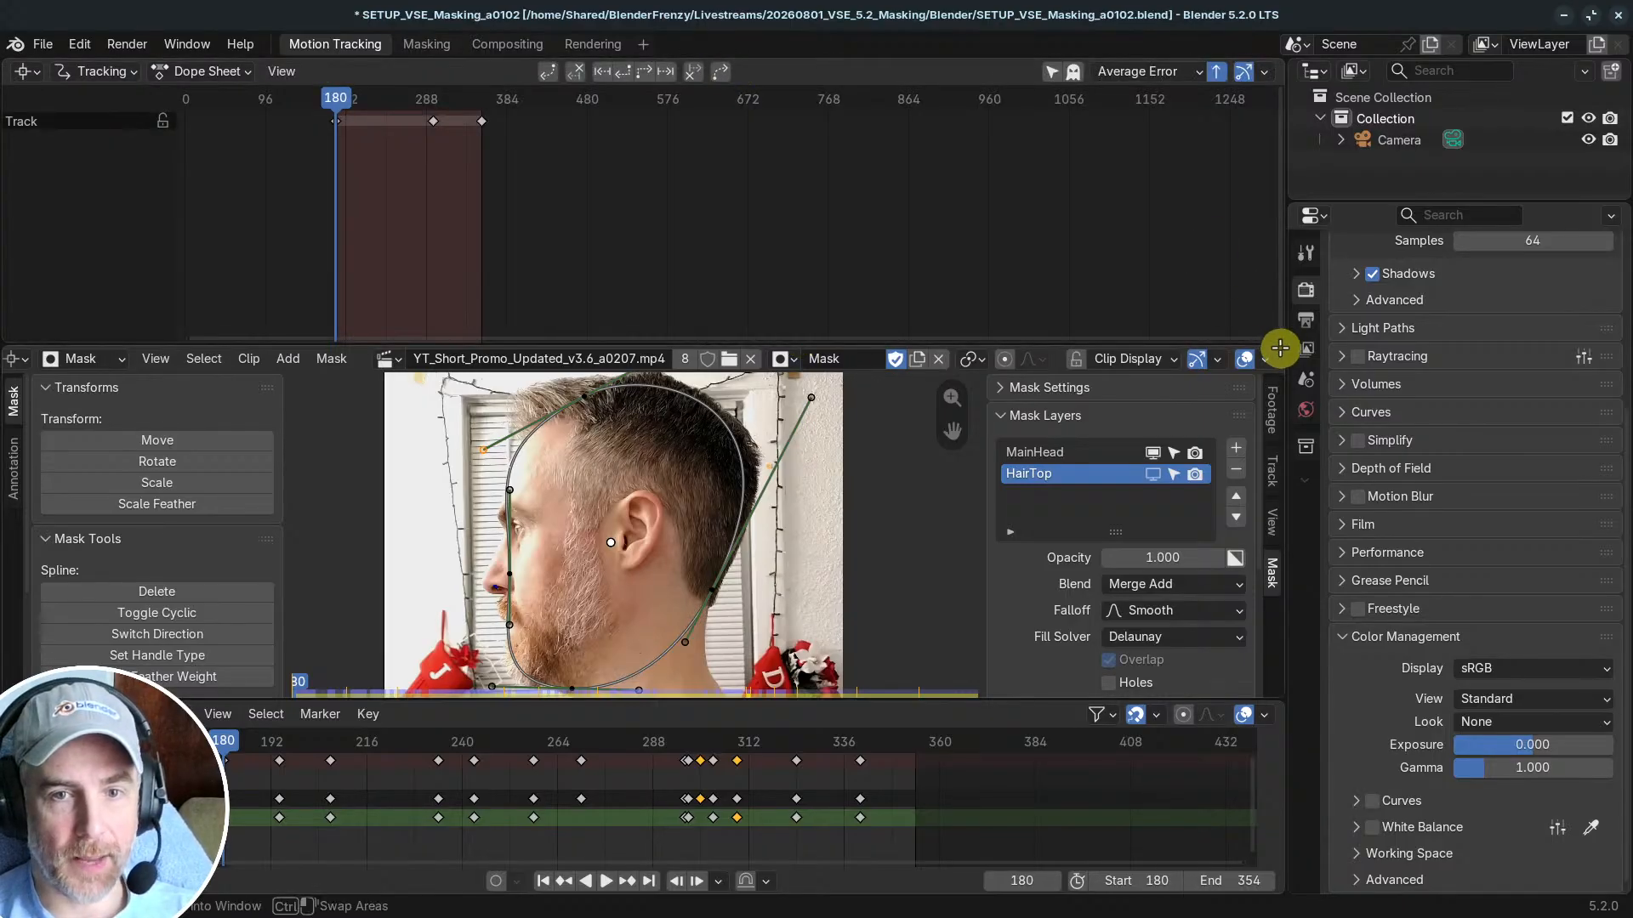
pyautogui.moveTo(1280, 347); pyautogui.dragTo(567, 255)
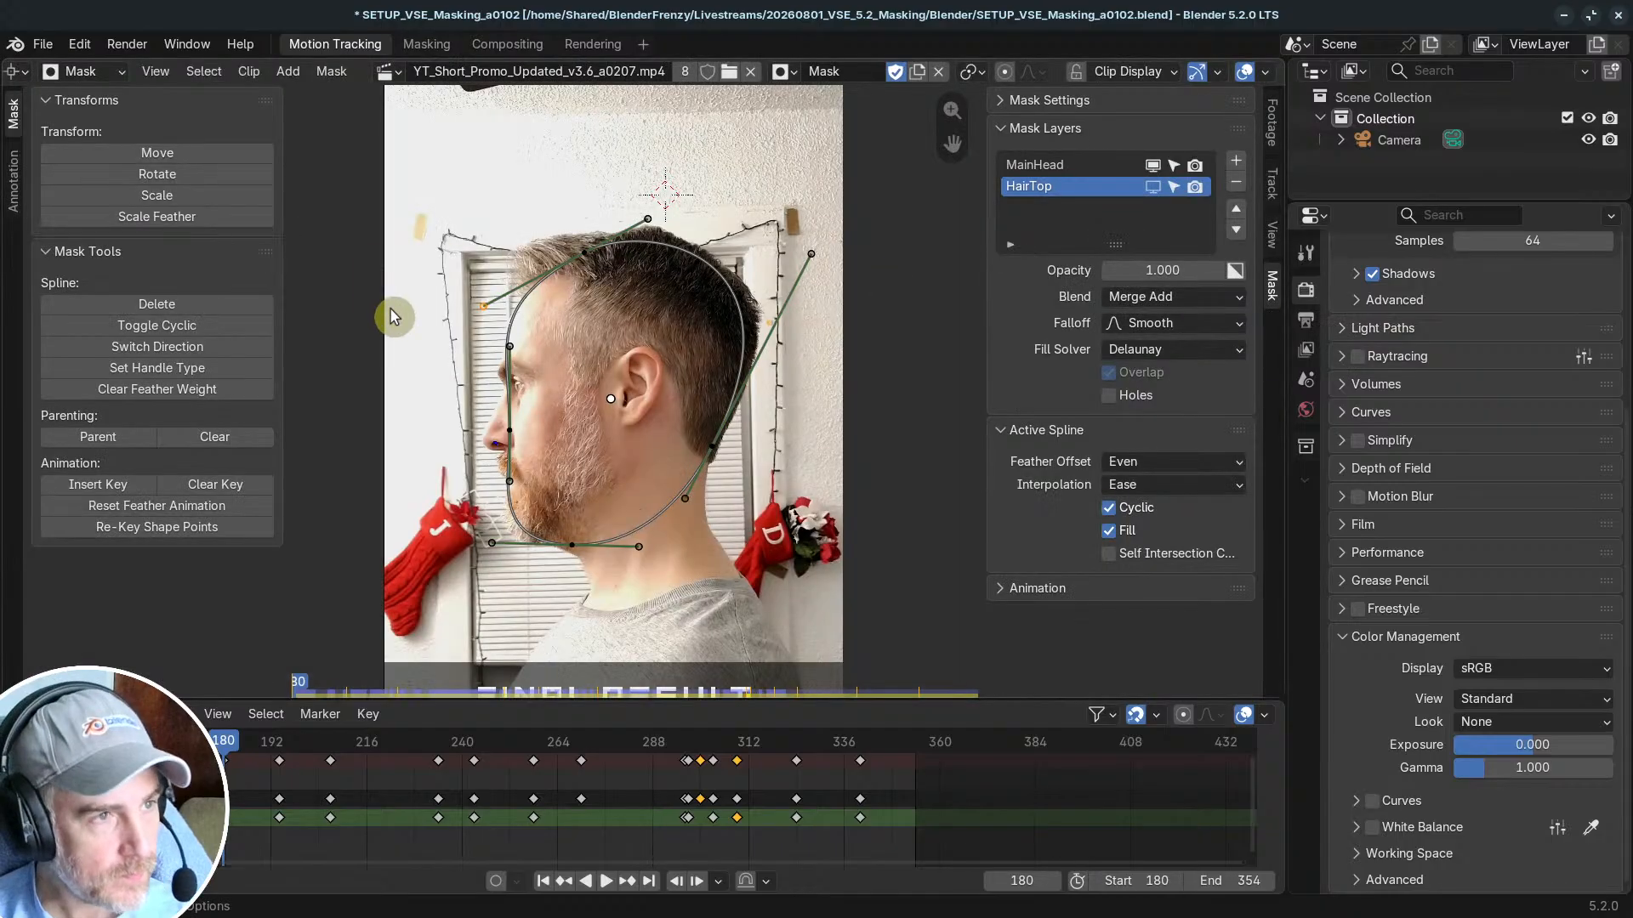
# Step: Switch the clip editor to Tracking mode, scrub to frame 256 and display the tracking marker's pattern, search area and path
pyautogui.click(109, 73)
pyautogui.click(95, 126)
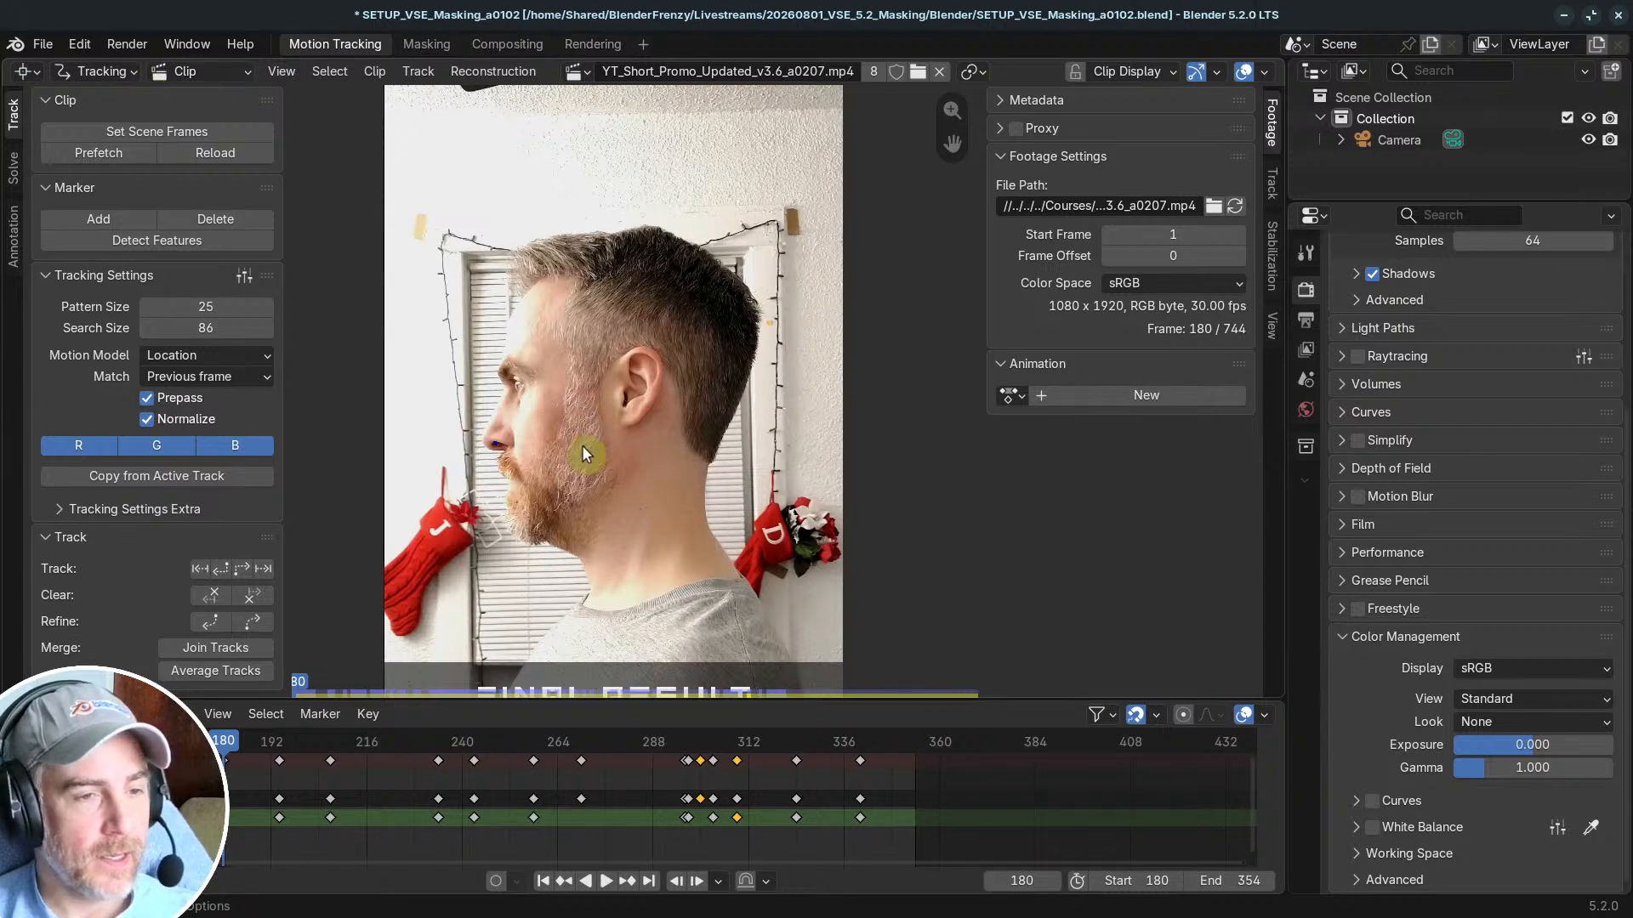
pyautogui.moveTo(226, 750); pyautogui.dragTo(528, 759)
pyautogui.click(1263, 73)
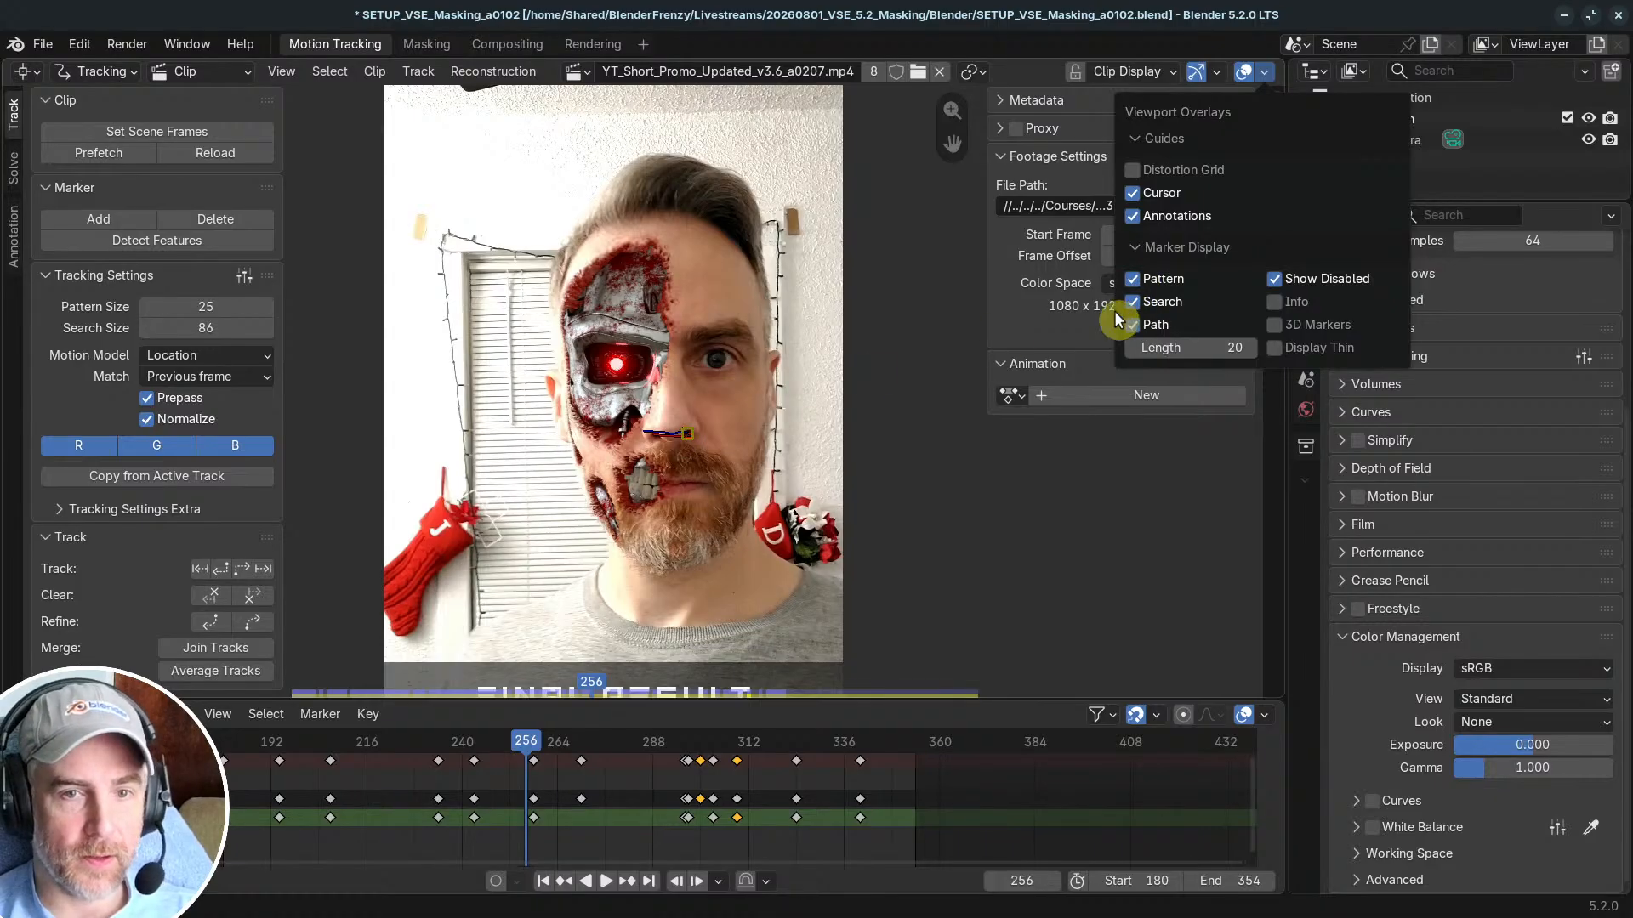
# Step: Scrub back to frame 180 to follow the tracked marker and return the clip editor to Mask mode
pyautogui.scroll(2, 717, 463)
pyautogui.scroll(-4, 717, 463)
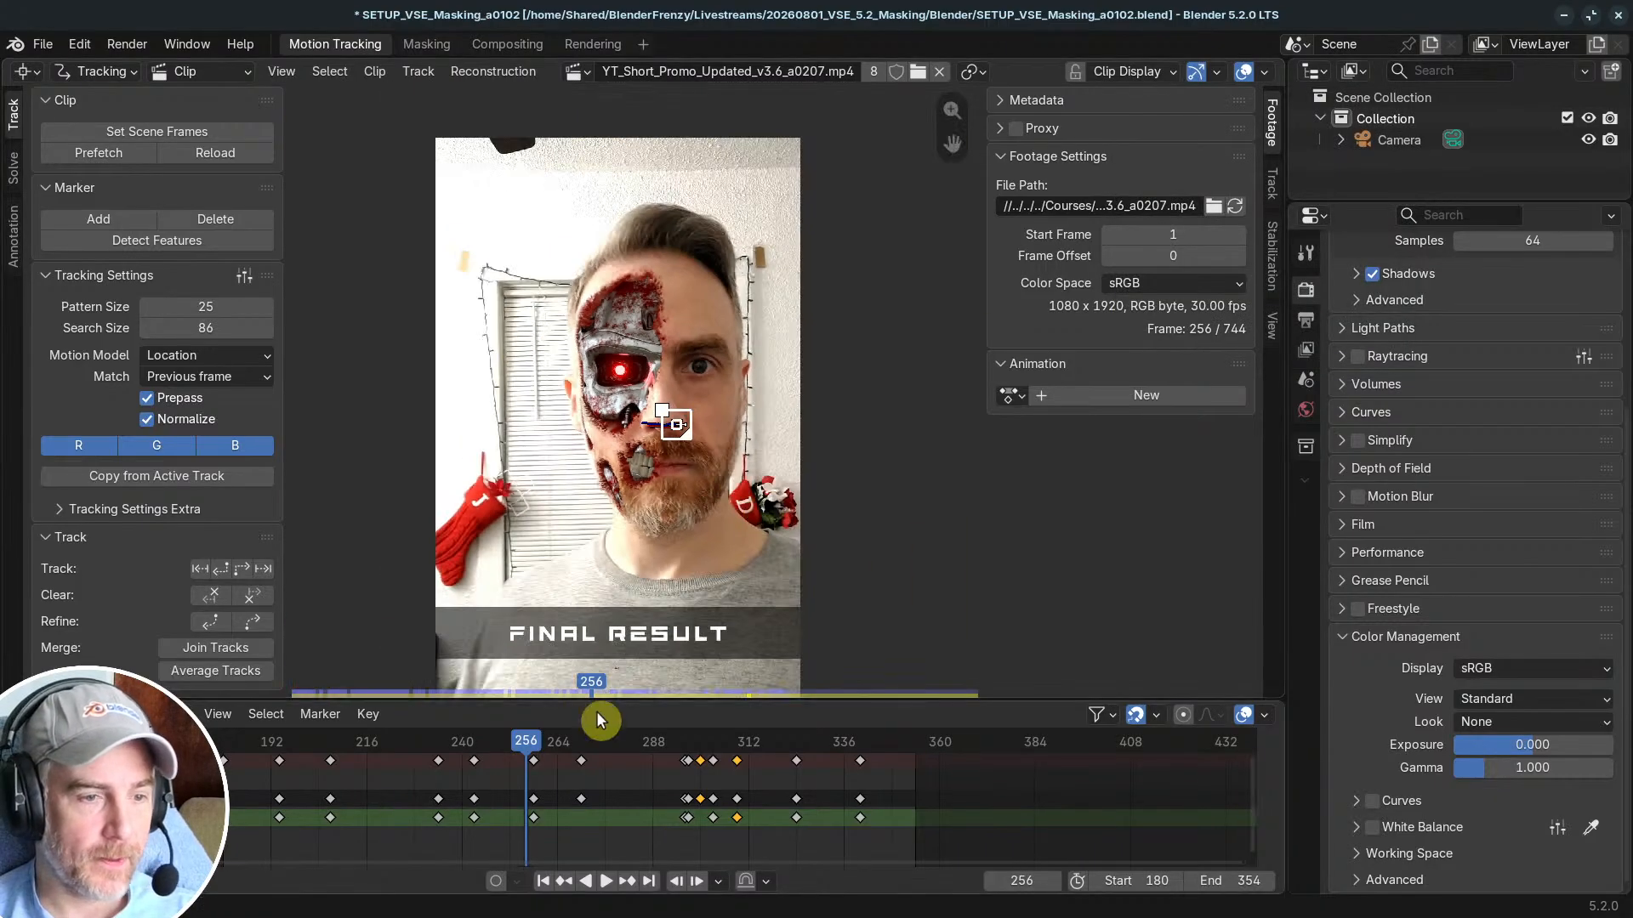
pyautogui.moveTo(535, 743)
pyautogui.mouseDown()
pyautogui.moveTo(235, 753)
pyautogui.moveTo(885, 766)
pyautogui.moveTo(423, 757)
pyautogui.moveTo(230, 774)
pyautogui.mouseUp()
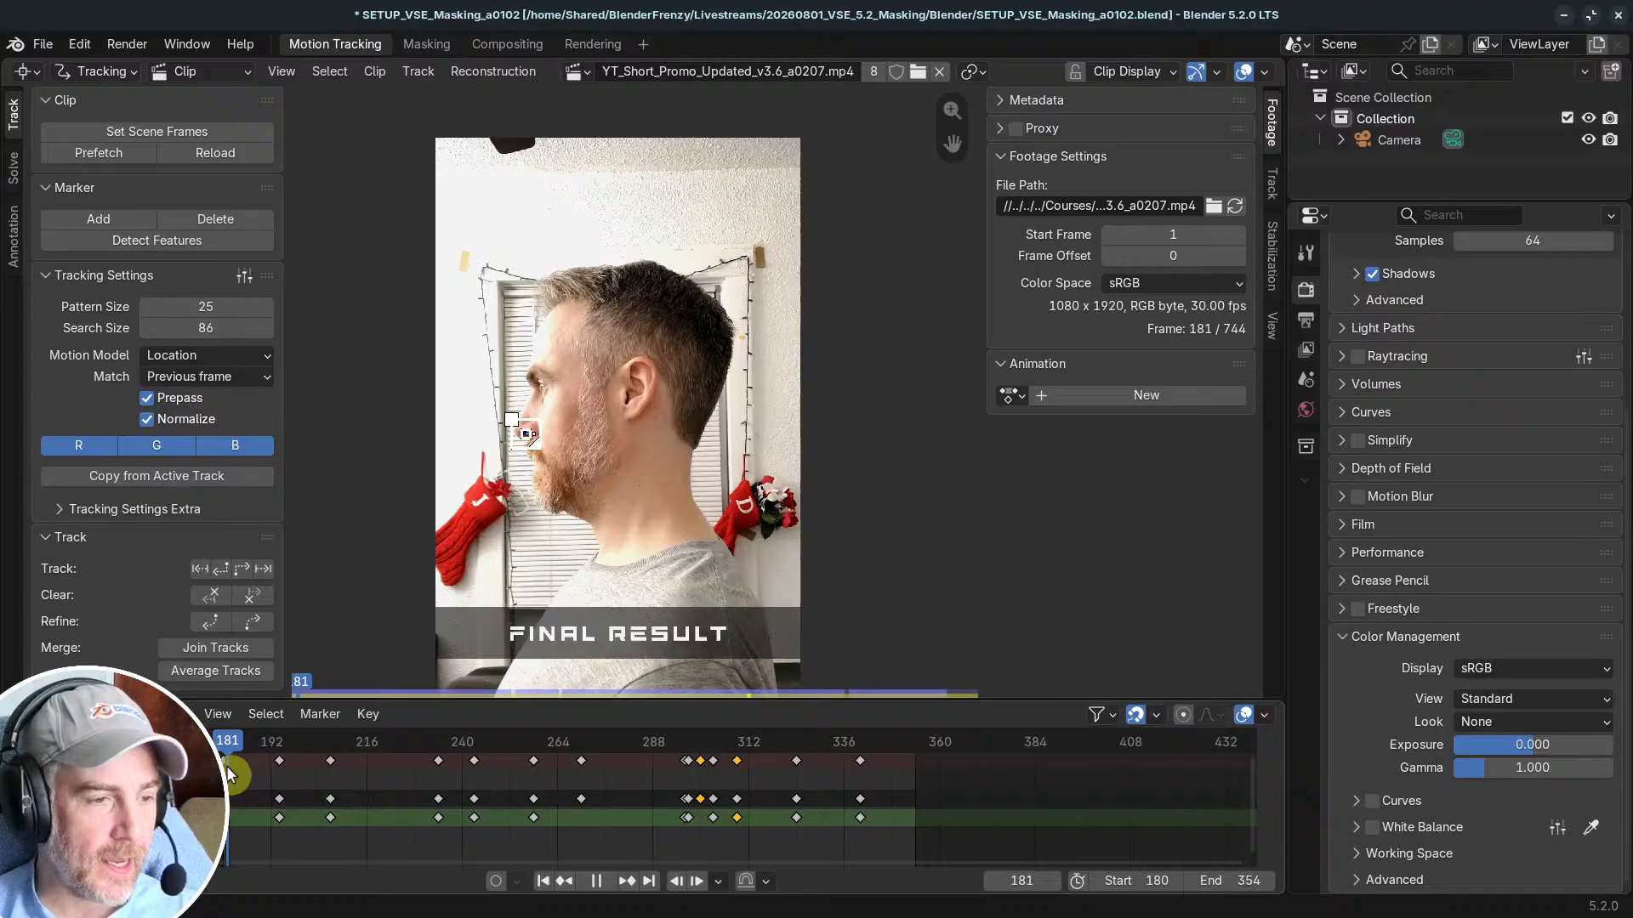
pyautogui.click(113, 75)
pyautogui.click(98, 152)
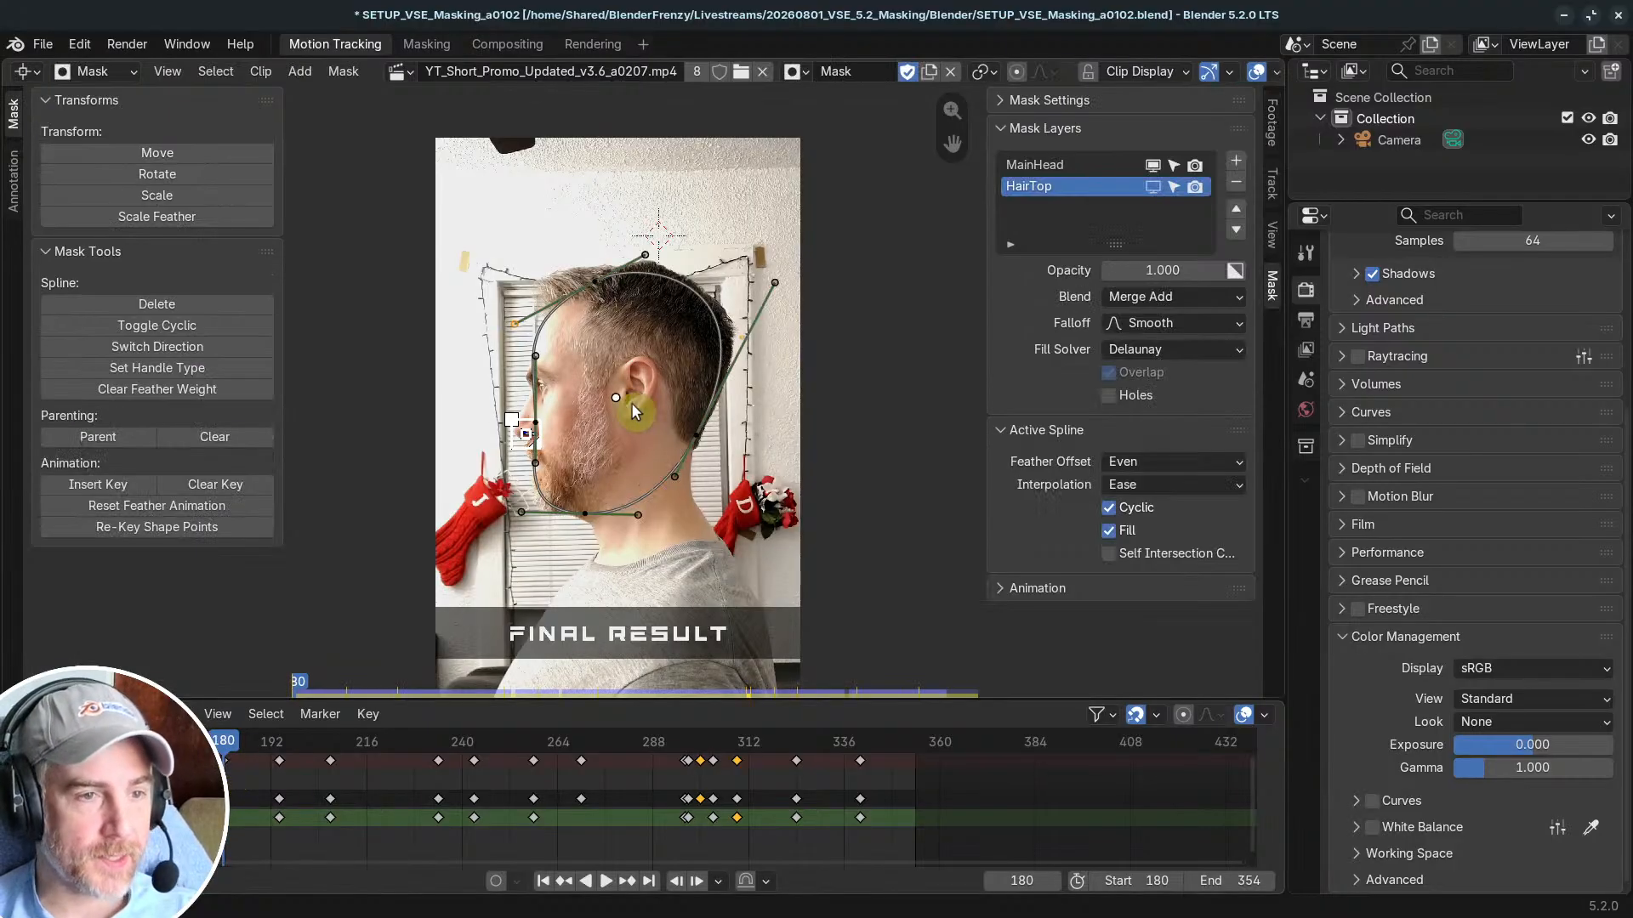
# Step: Place the 2D cursor on the head and add a circle spline over the ear on the HairTop layer
pyautogui.click(300, 70)
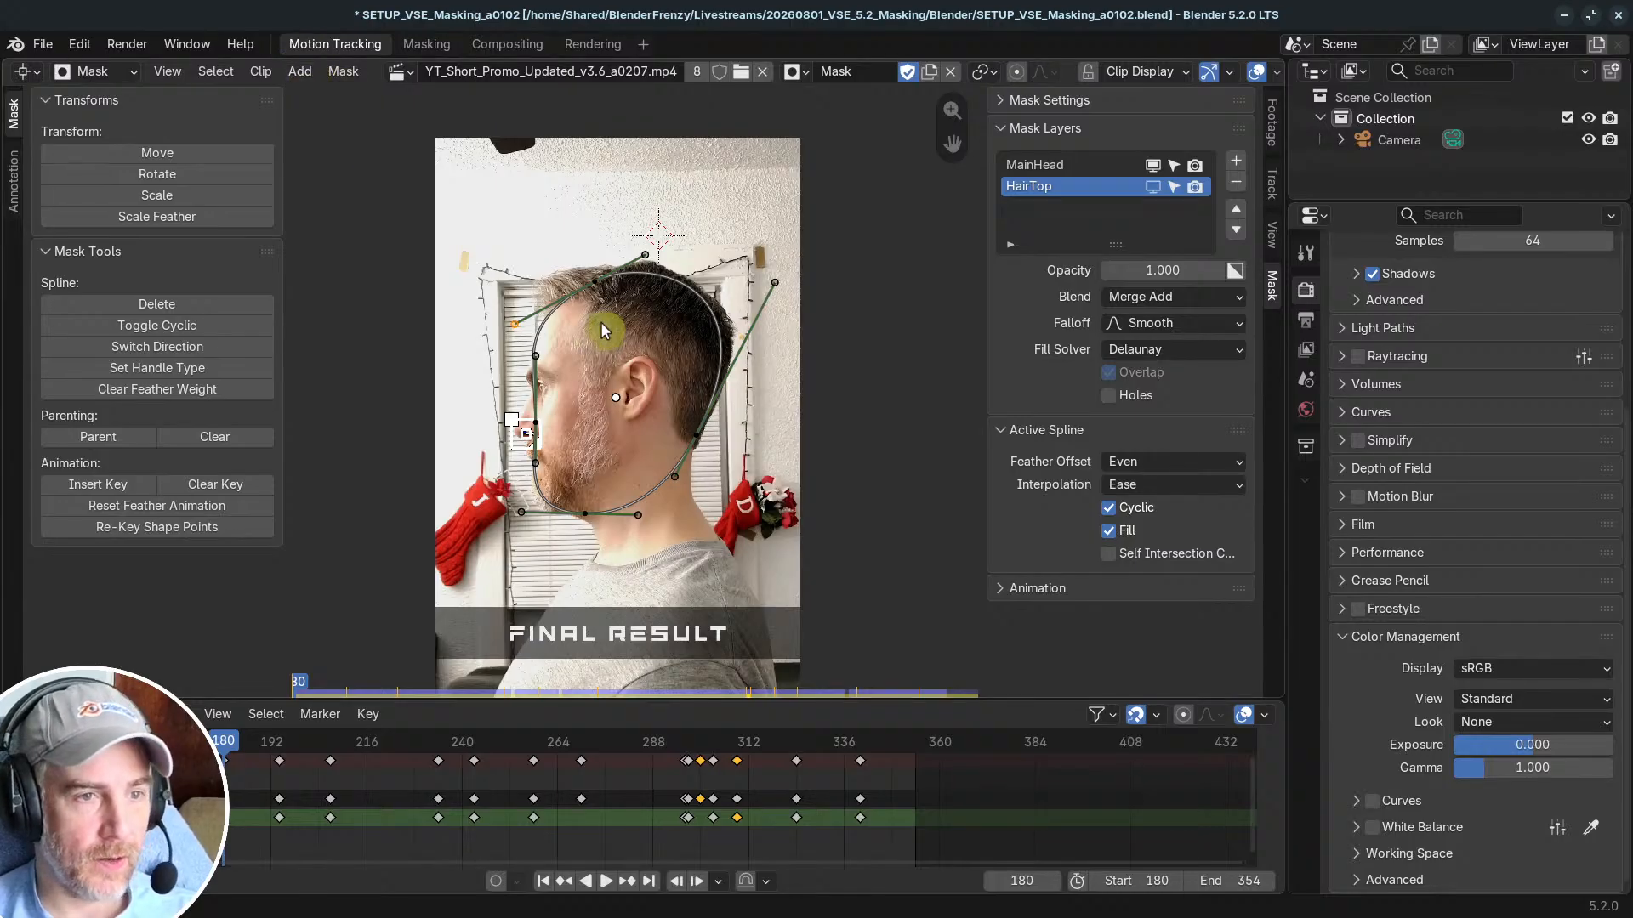
pyautogui.hotkey('shift', 'a')
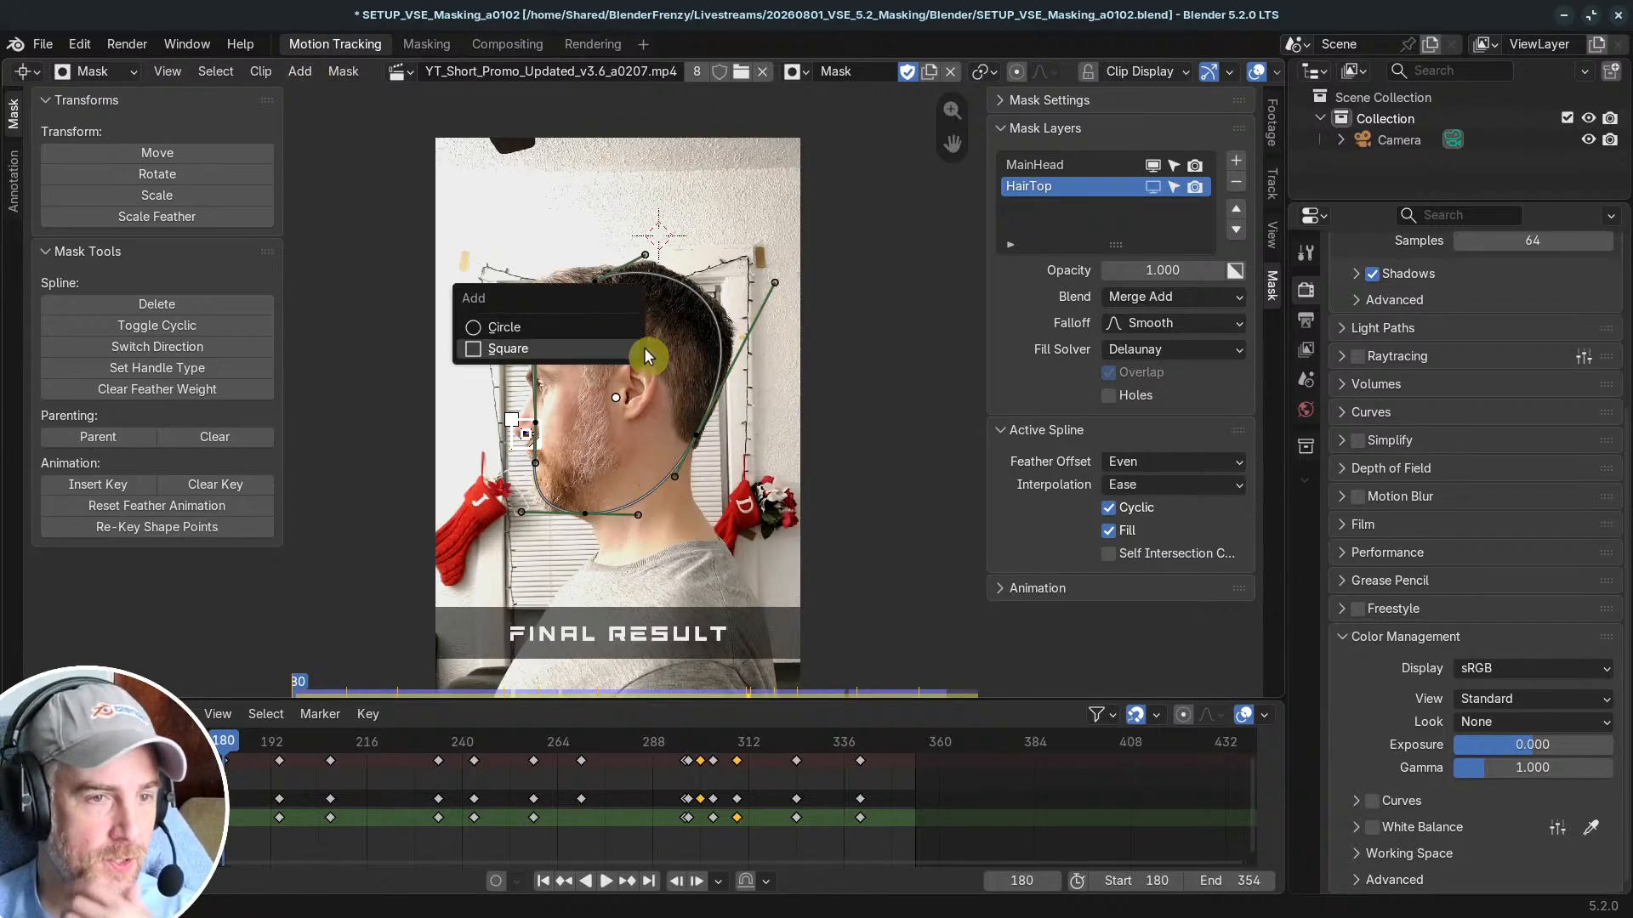
pyautogui.scroll(-3, 676, 473)
pyautogui.scroll(3, 676, 472)
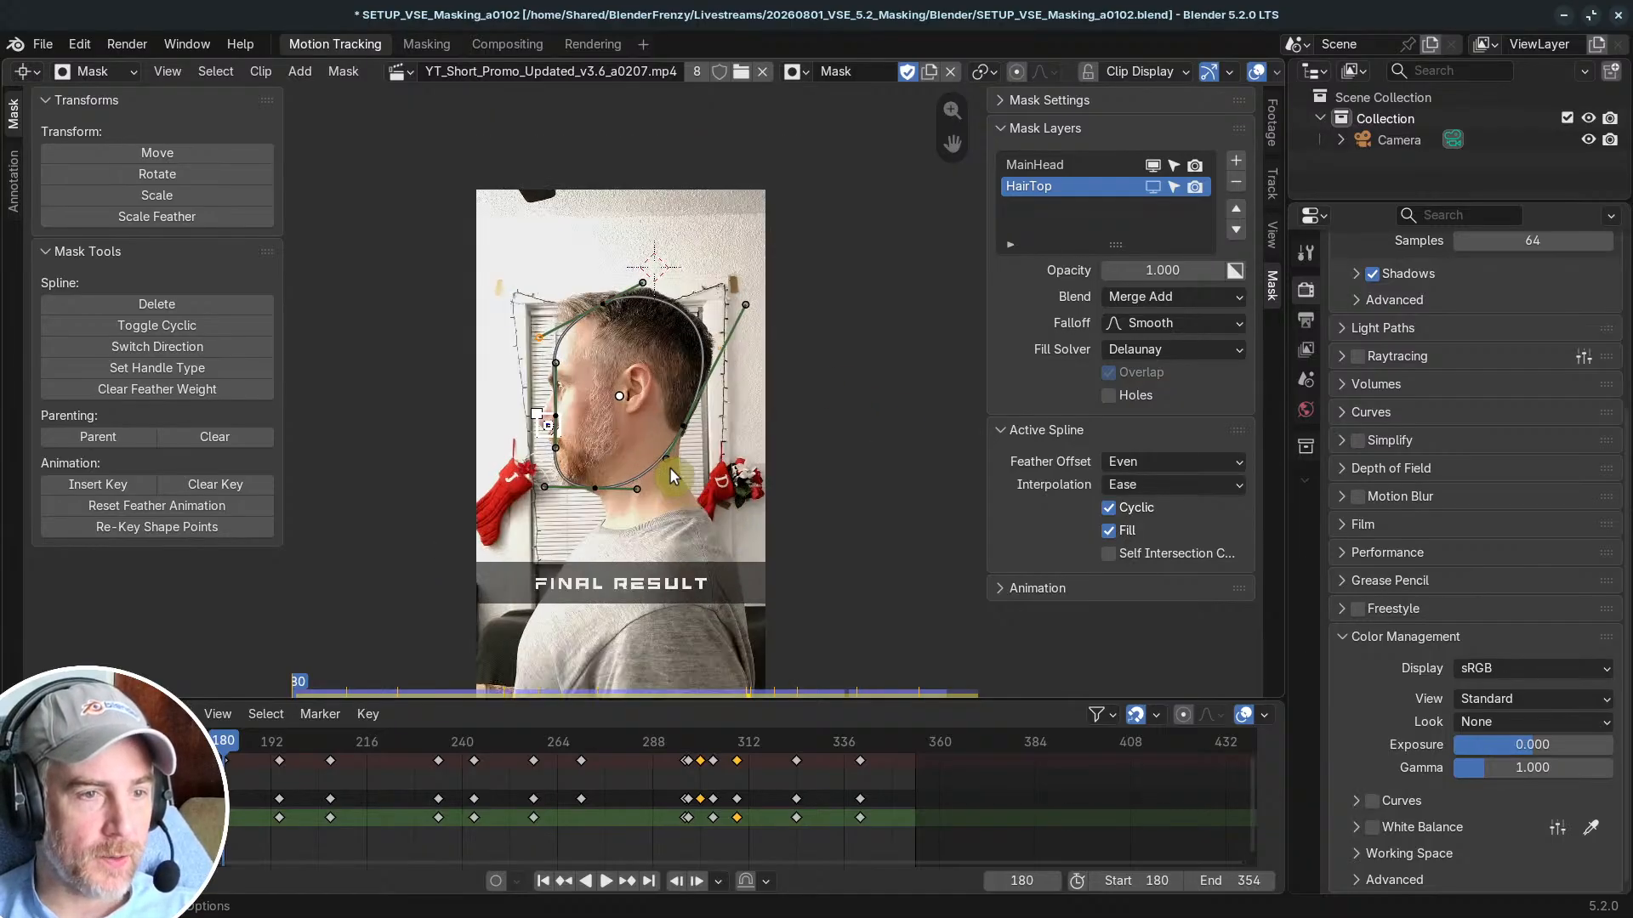
pyautogui.scroll(1, 594, 346)
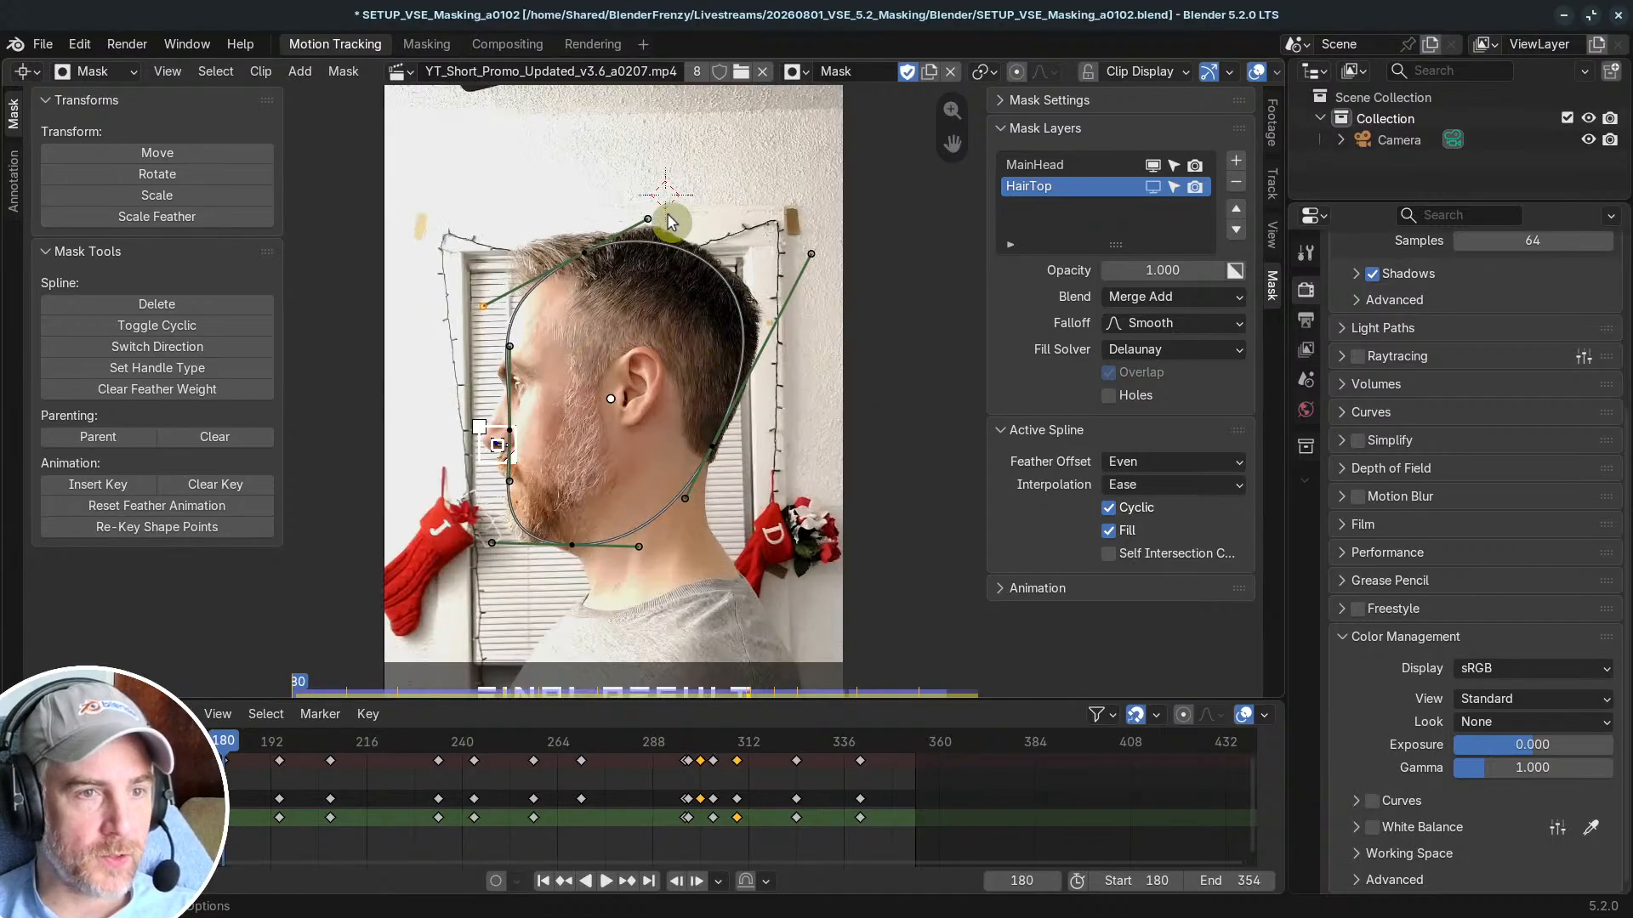
pyautogui.keyDown('shift'); pyautogui.rightClick(636, 289); pyautogui.keyUp('shift')
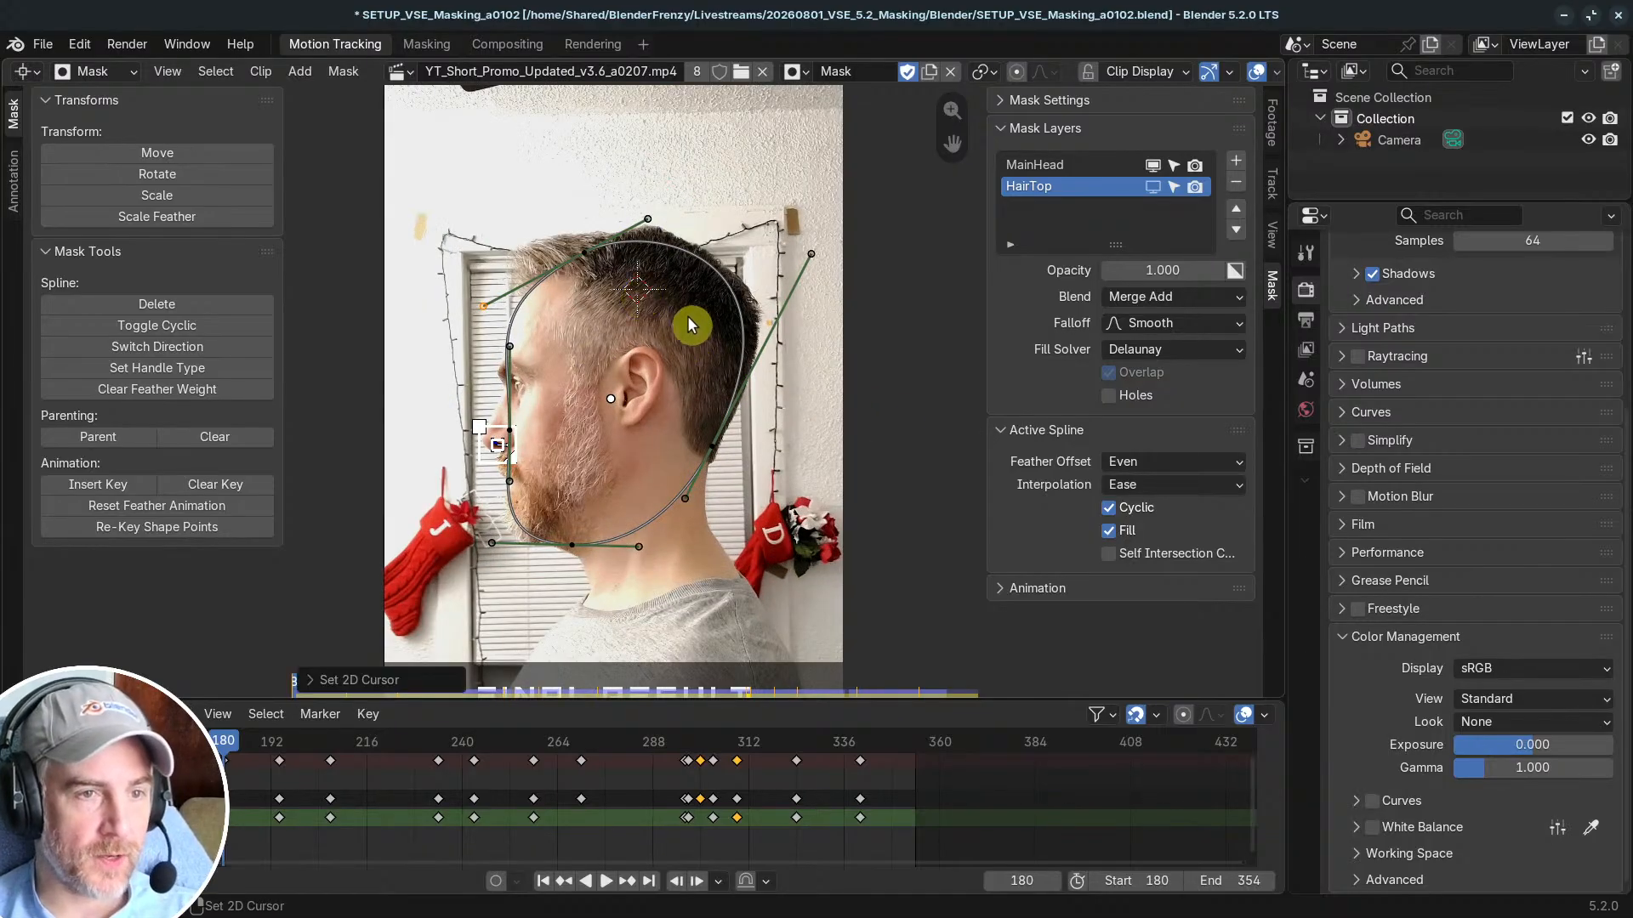
pyautogui.hotkey('shift', 'a')
pyautogui.click(641, 376)
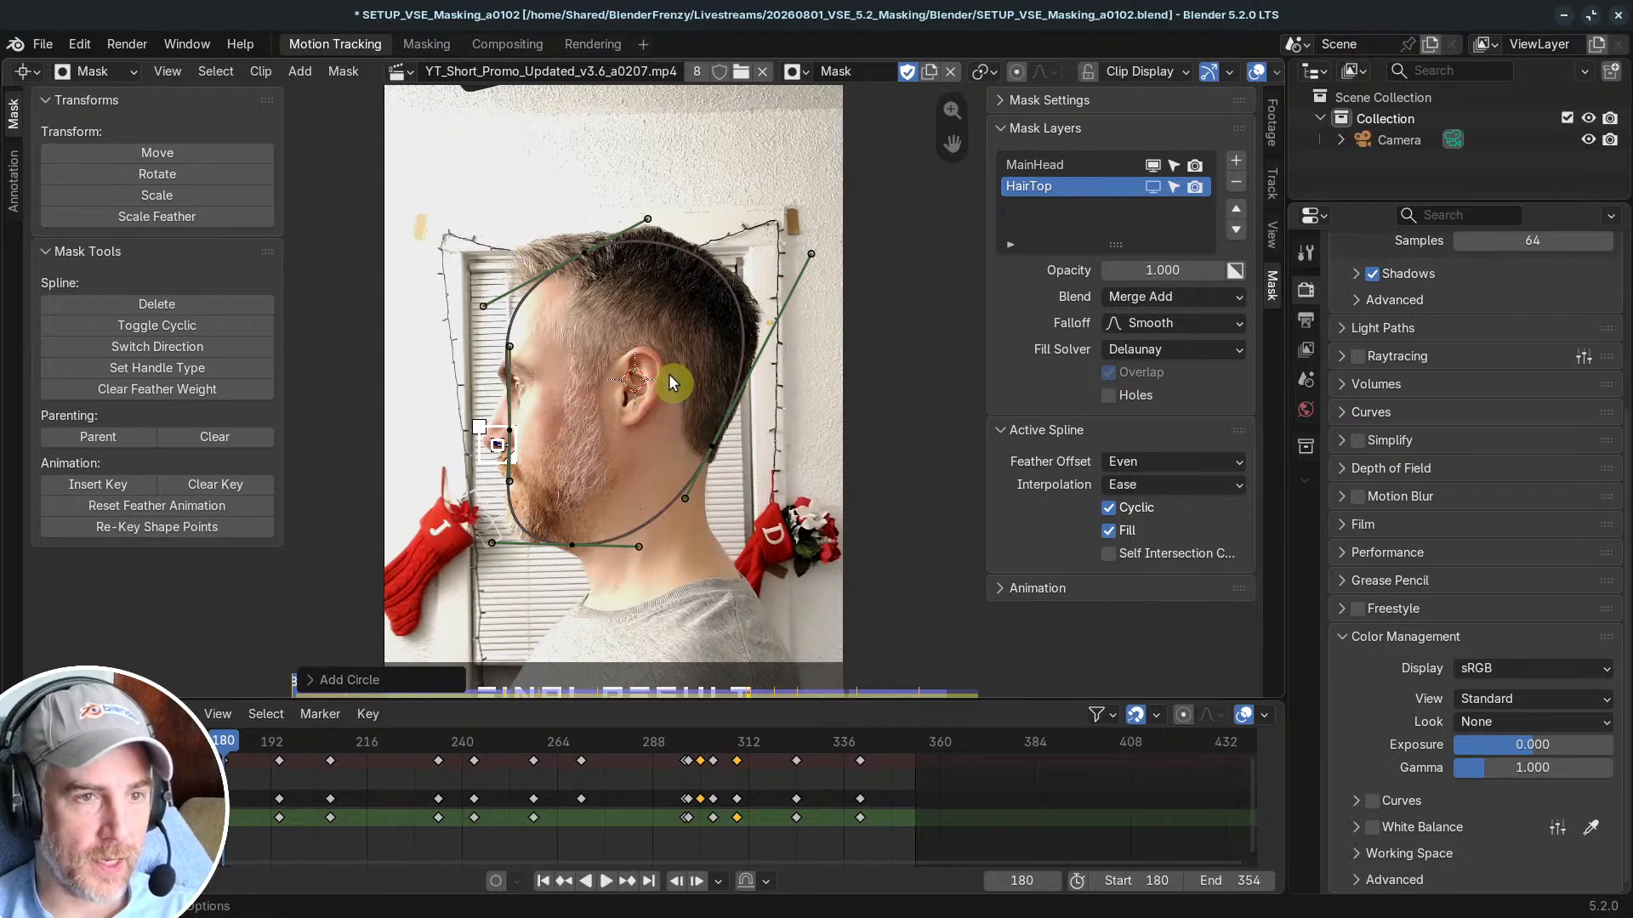
pyautogui.scroll(-2, 669, 379)
pyautogui.scroll(6, 654, 384)
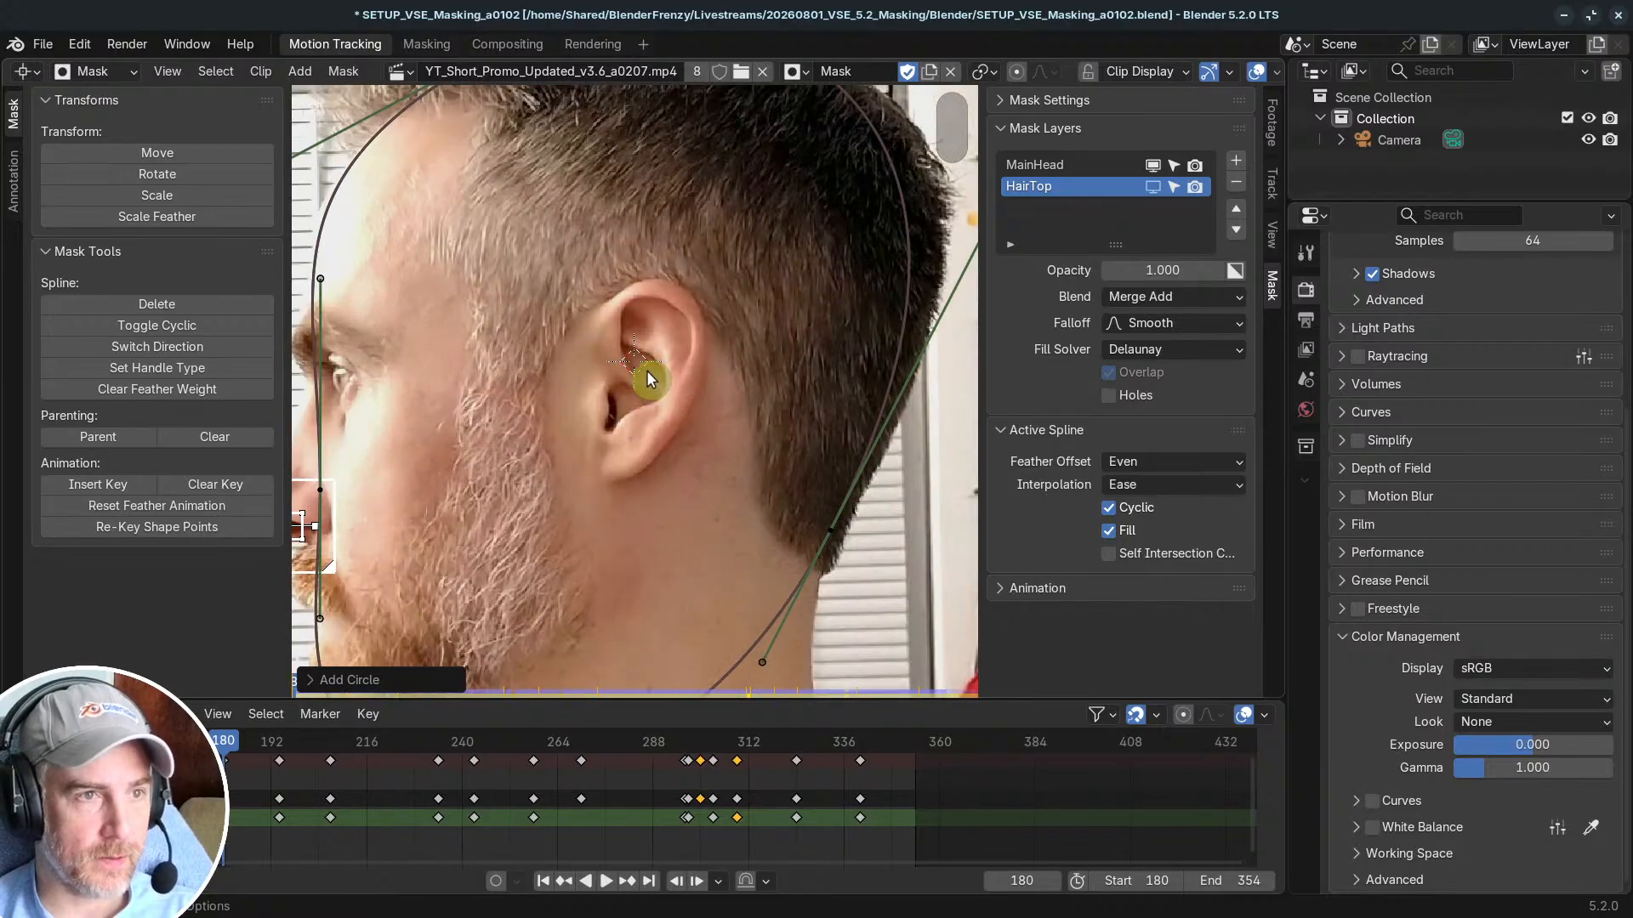
pyautogui.scroll(-6, 672, 361)
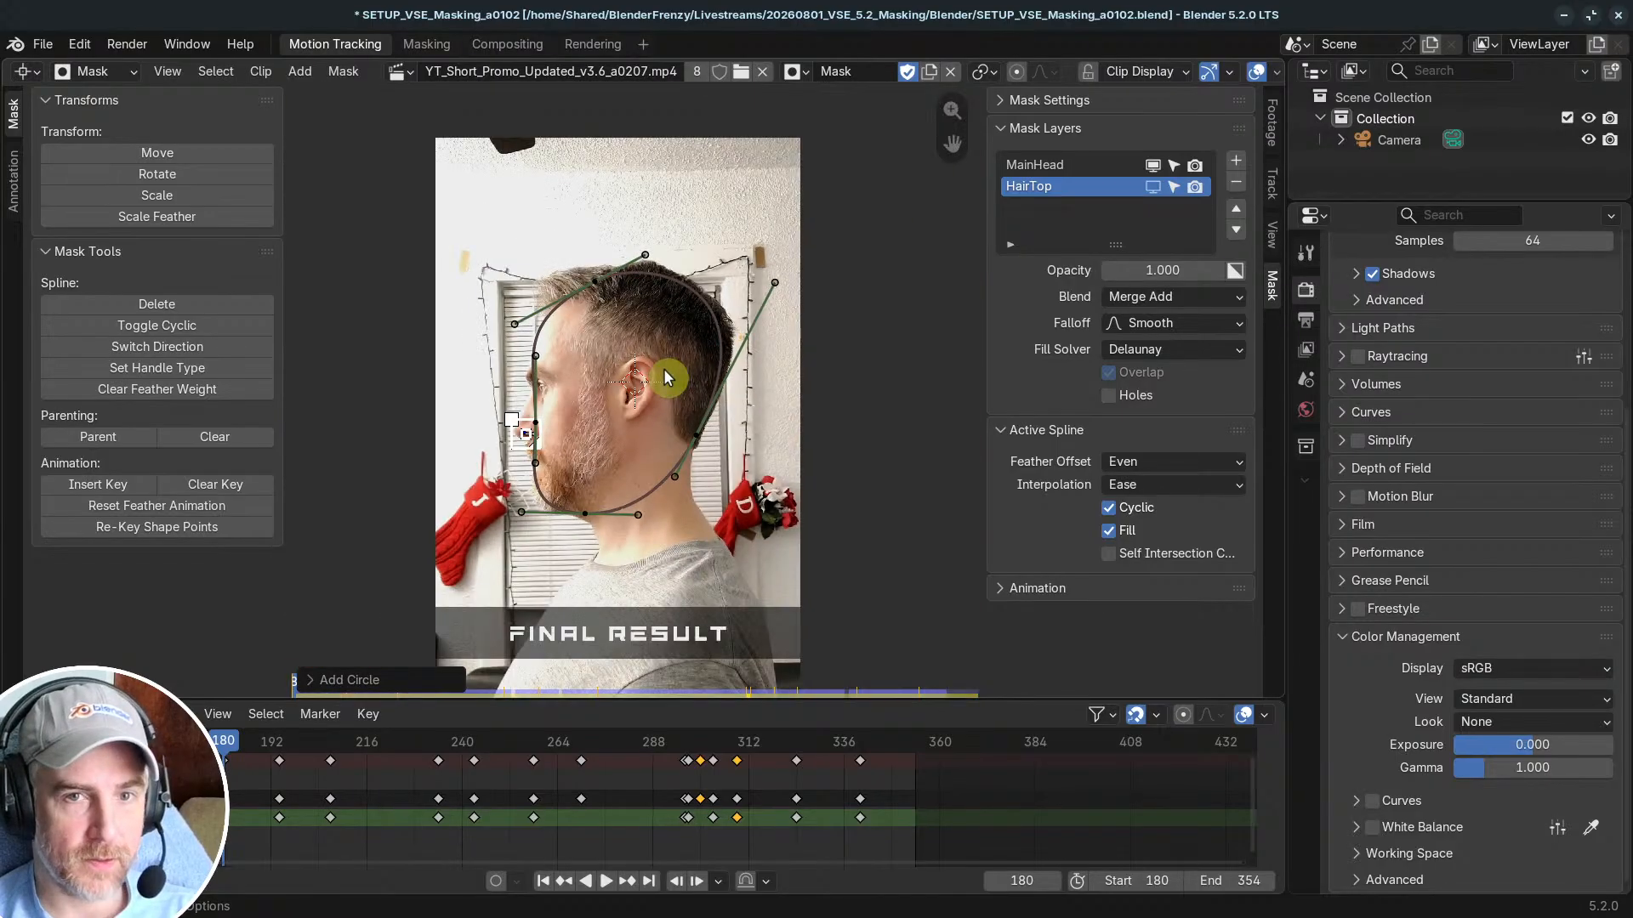
# Step: Show the HairTop mask layer and delete the circle spline over the ear
pyautogui.click(1034, 187)
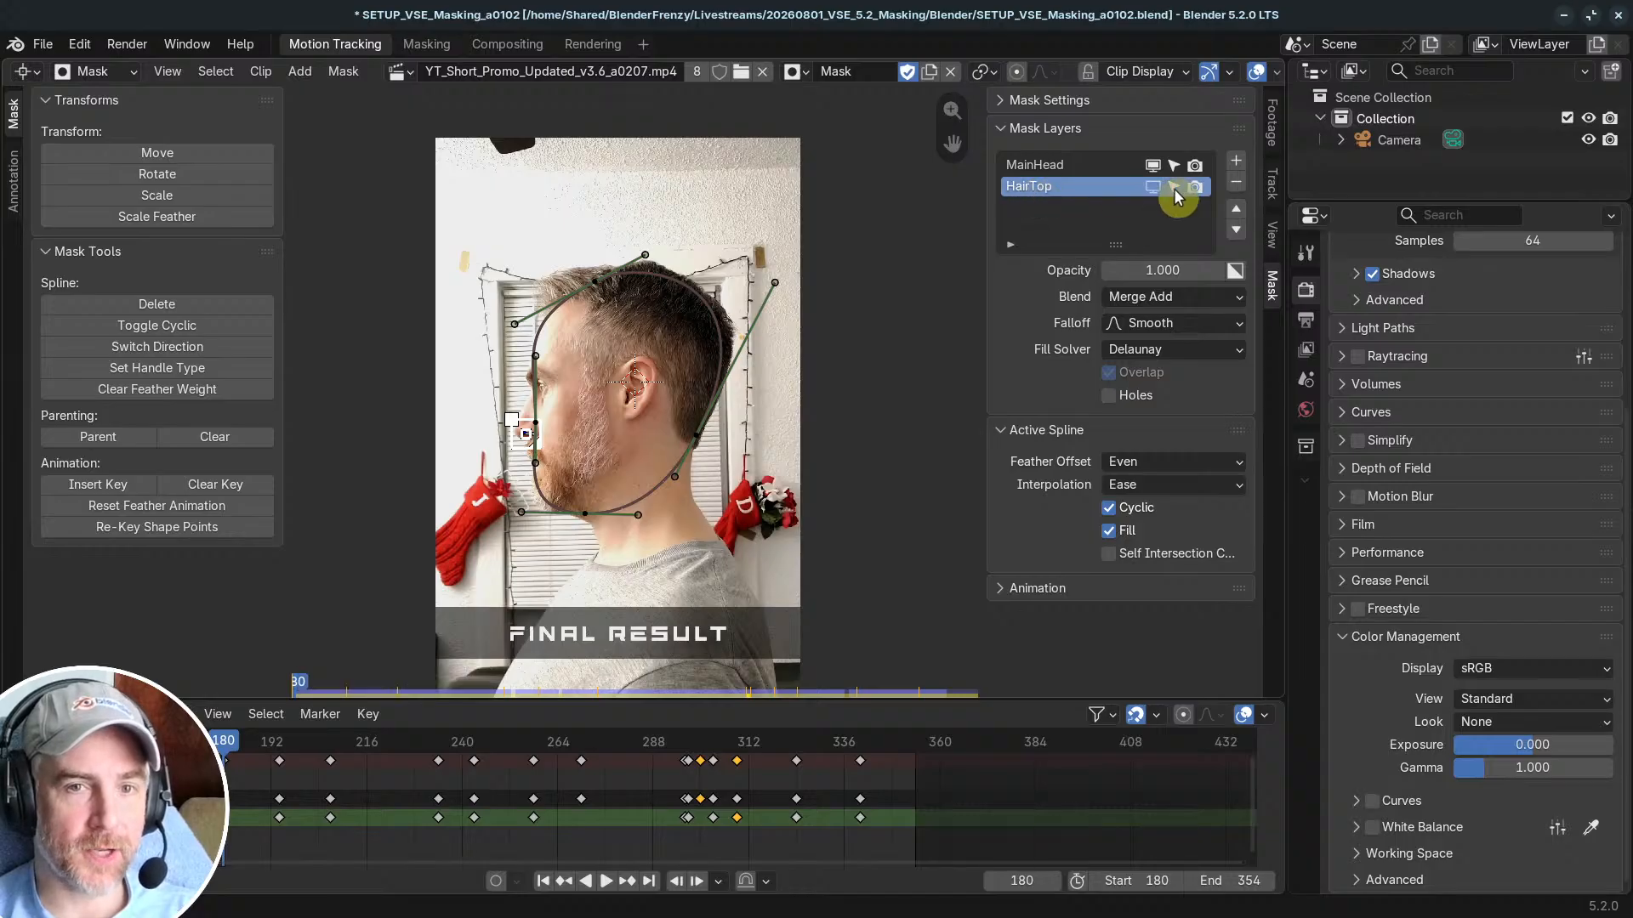
pyautogui.click(1152, 187)
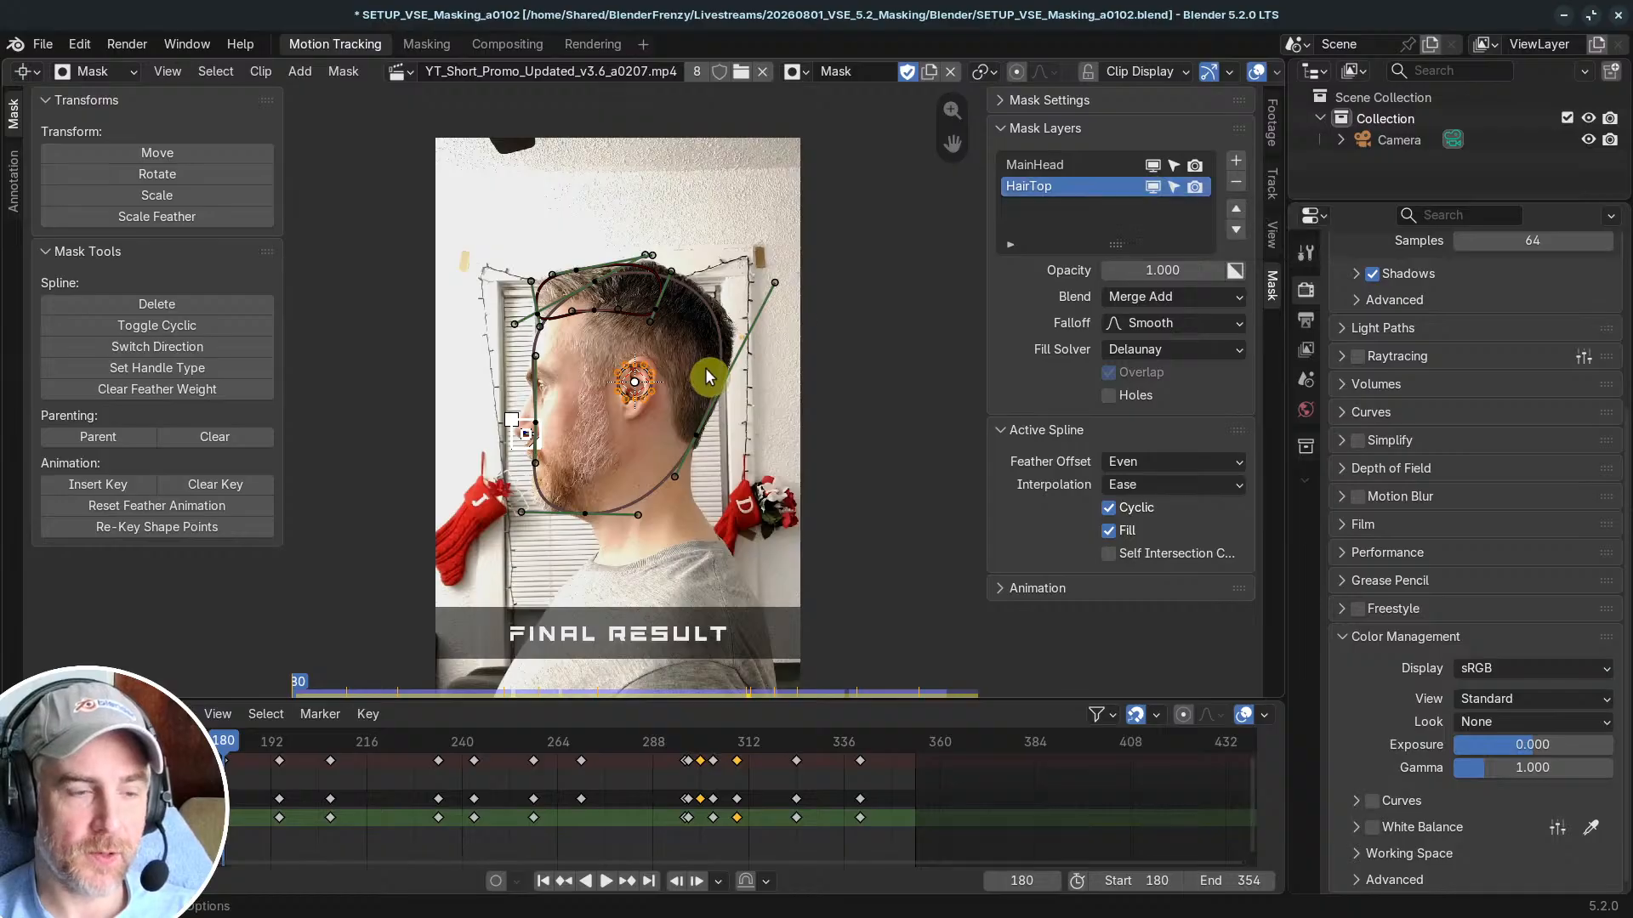
pyautogui.hotkey('ctrl', 'z')
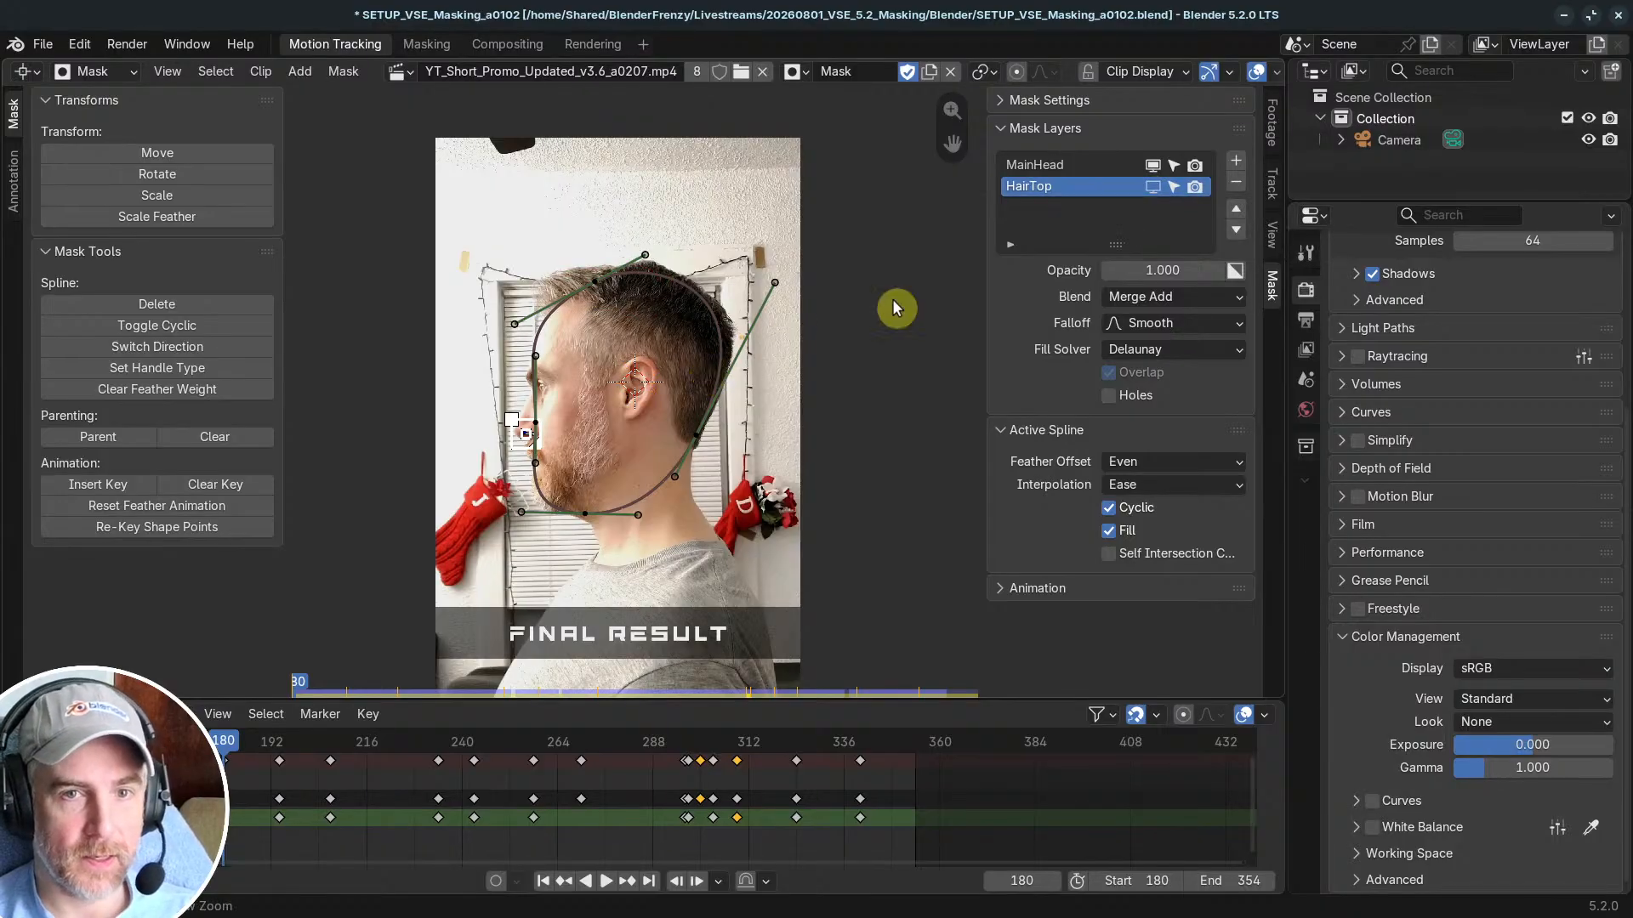
pyautogui.click(1153, 188)
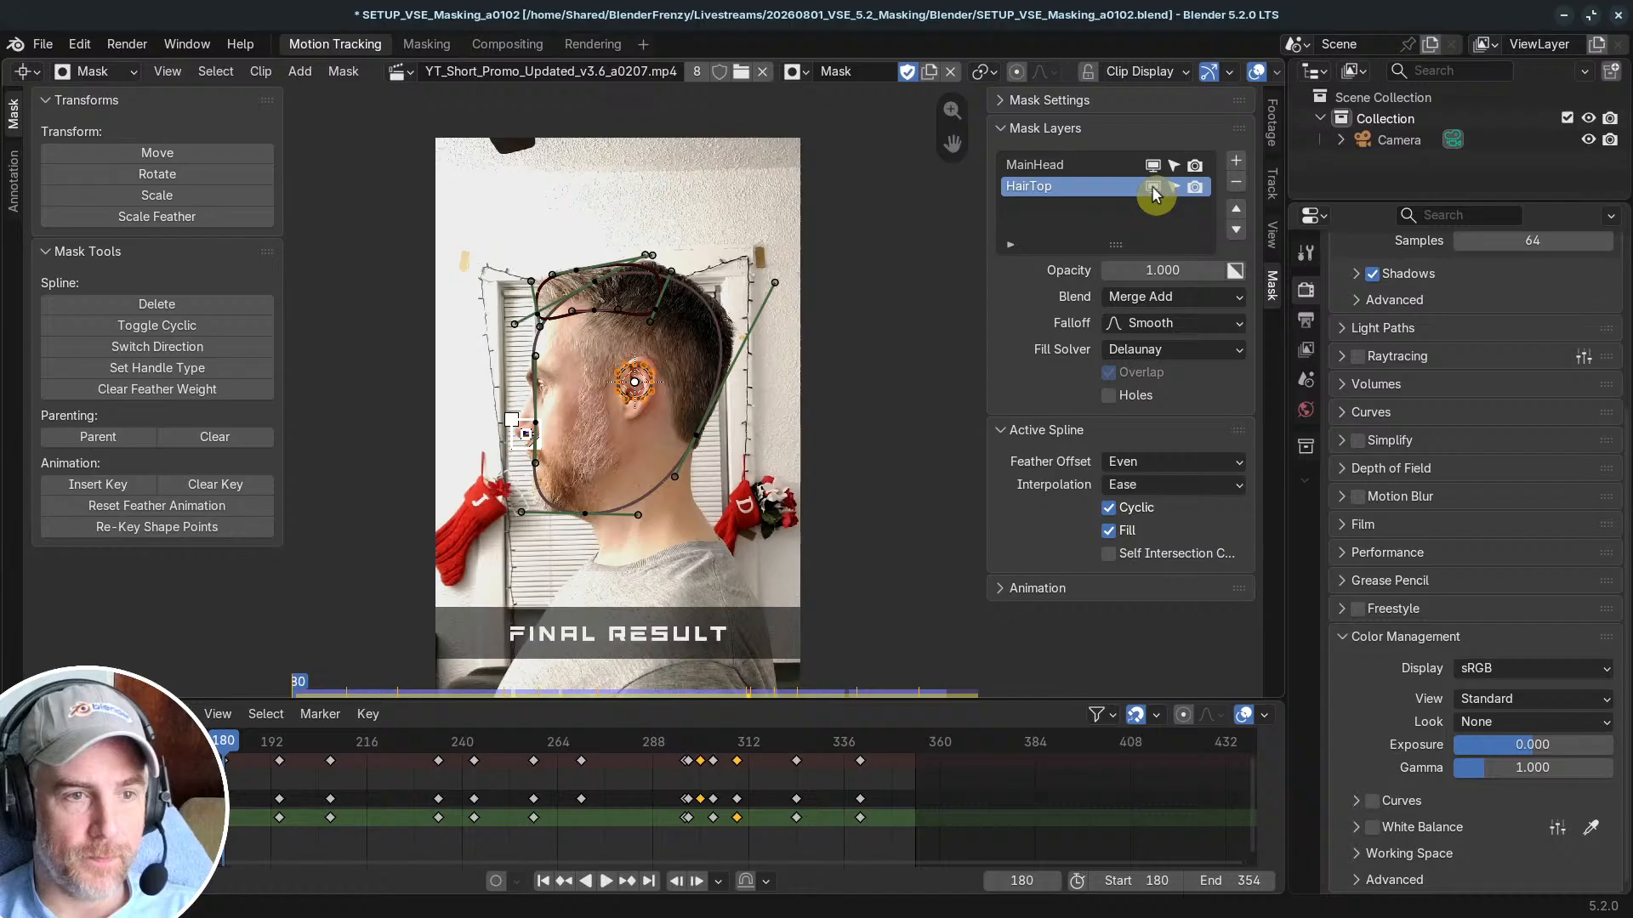
pyautogui.press('x')
pyautogui.click(660, 384)
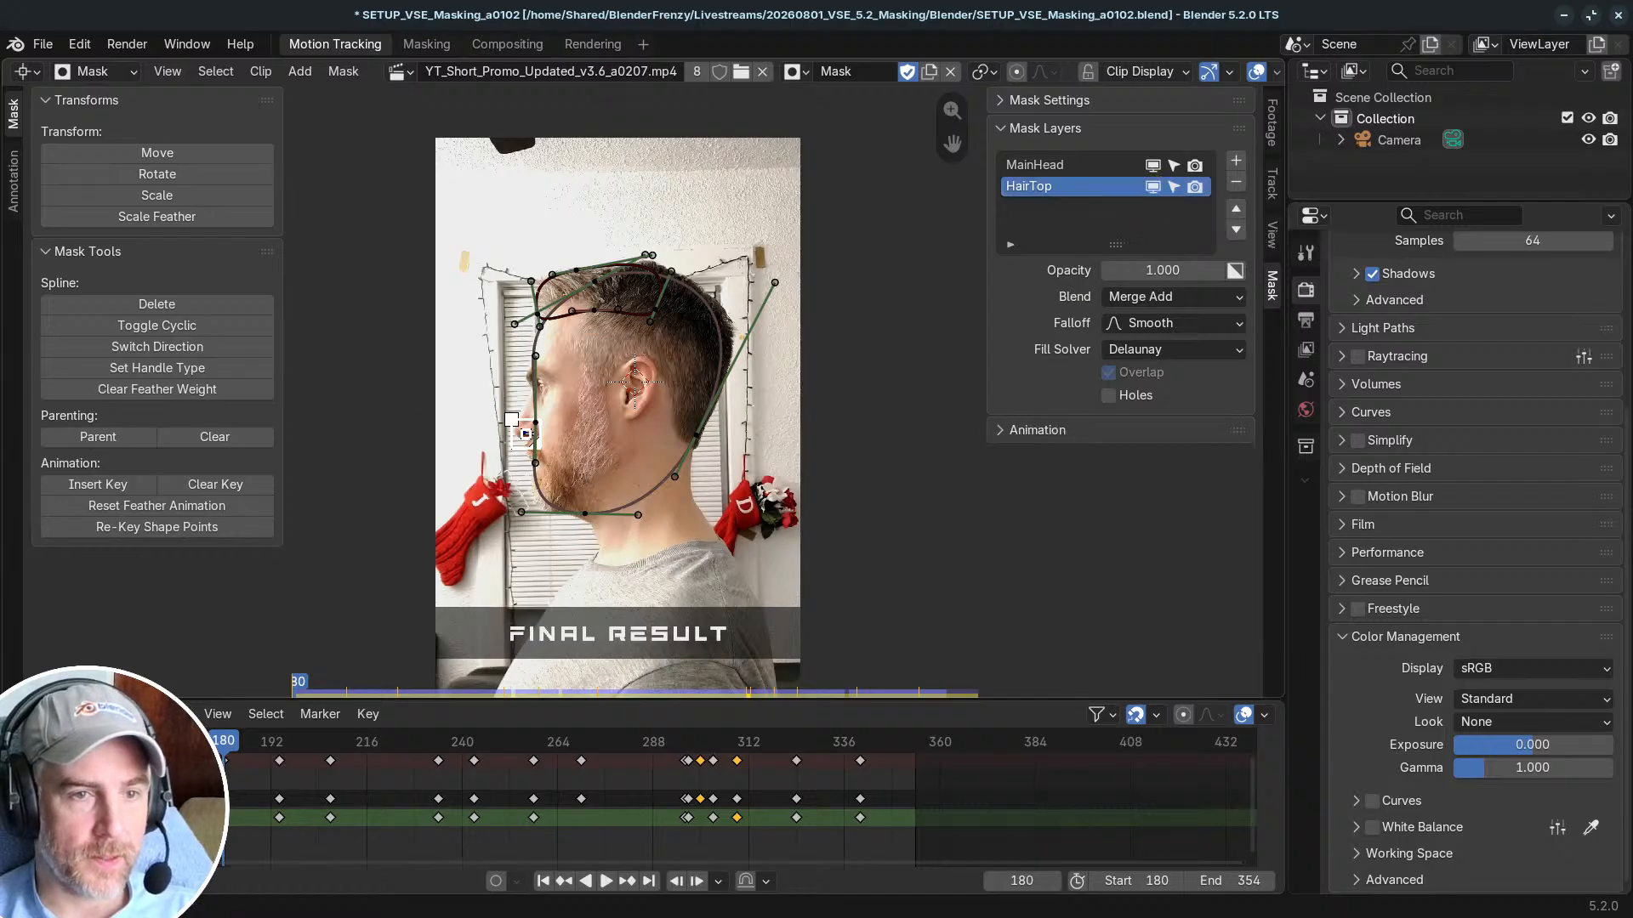
# Step: Hide the HairTop layer, disable its selection and rendering, and make MainHead the active mask layer
pyautogui.click(1153, 188)
pyautogui.click(1073, 164)
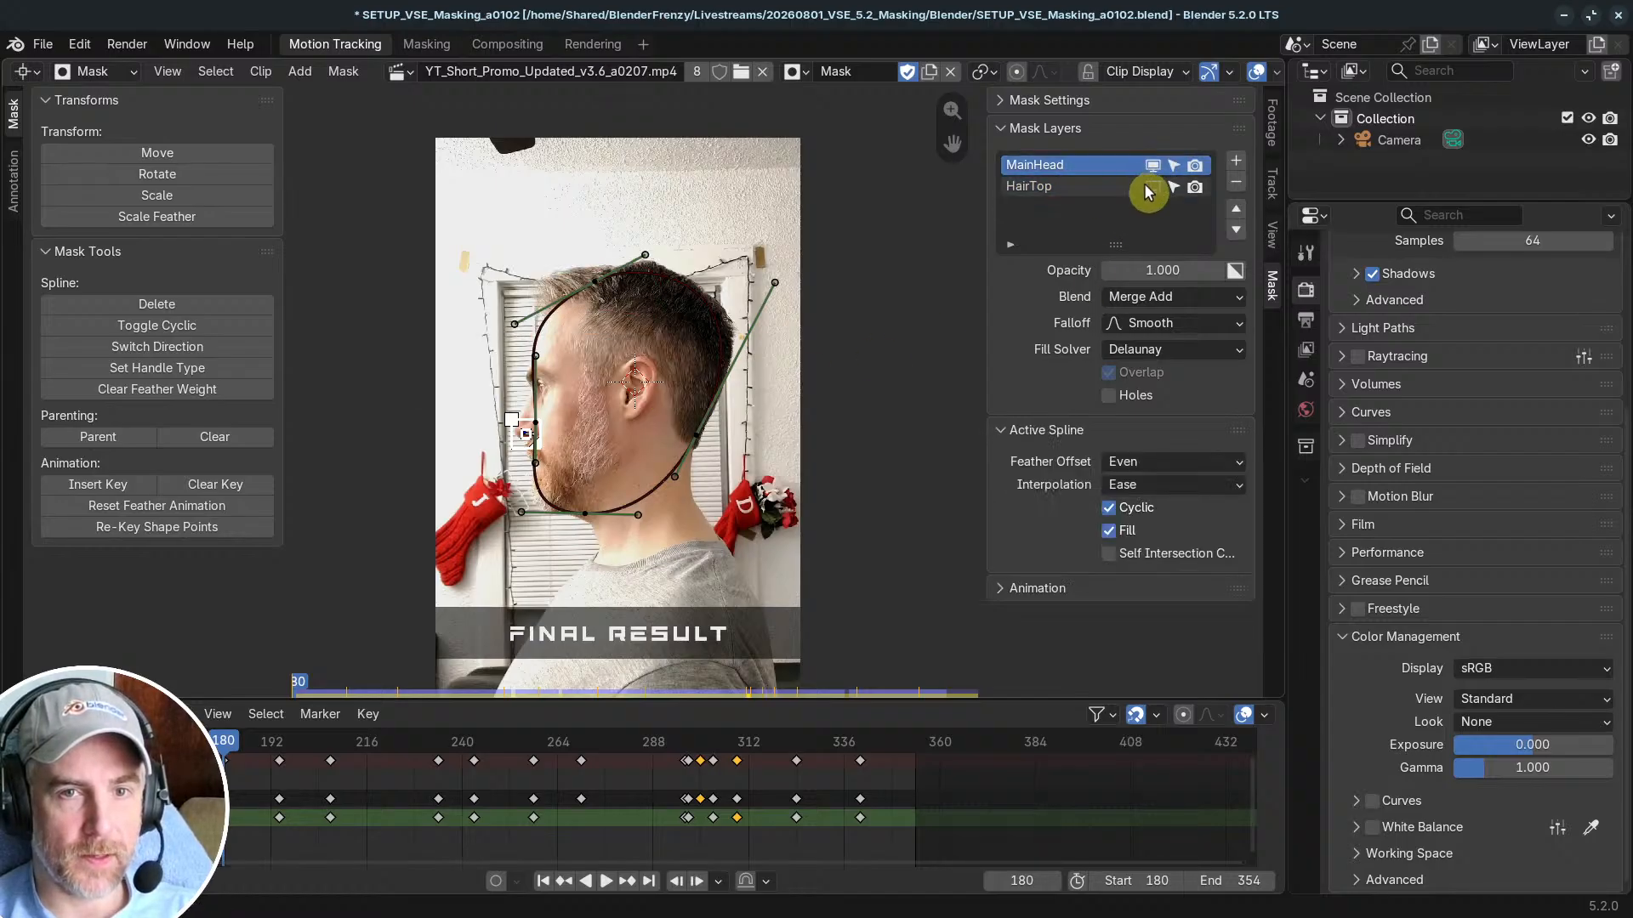
pyautogui.click(1174, 187)
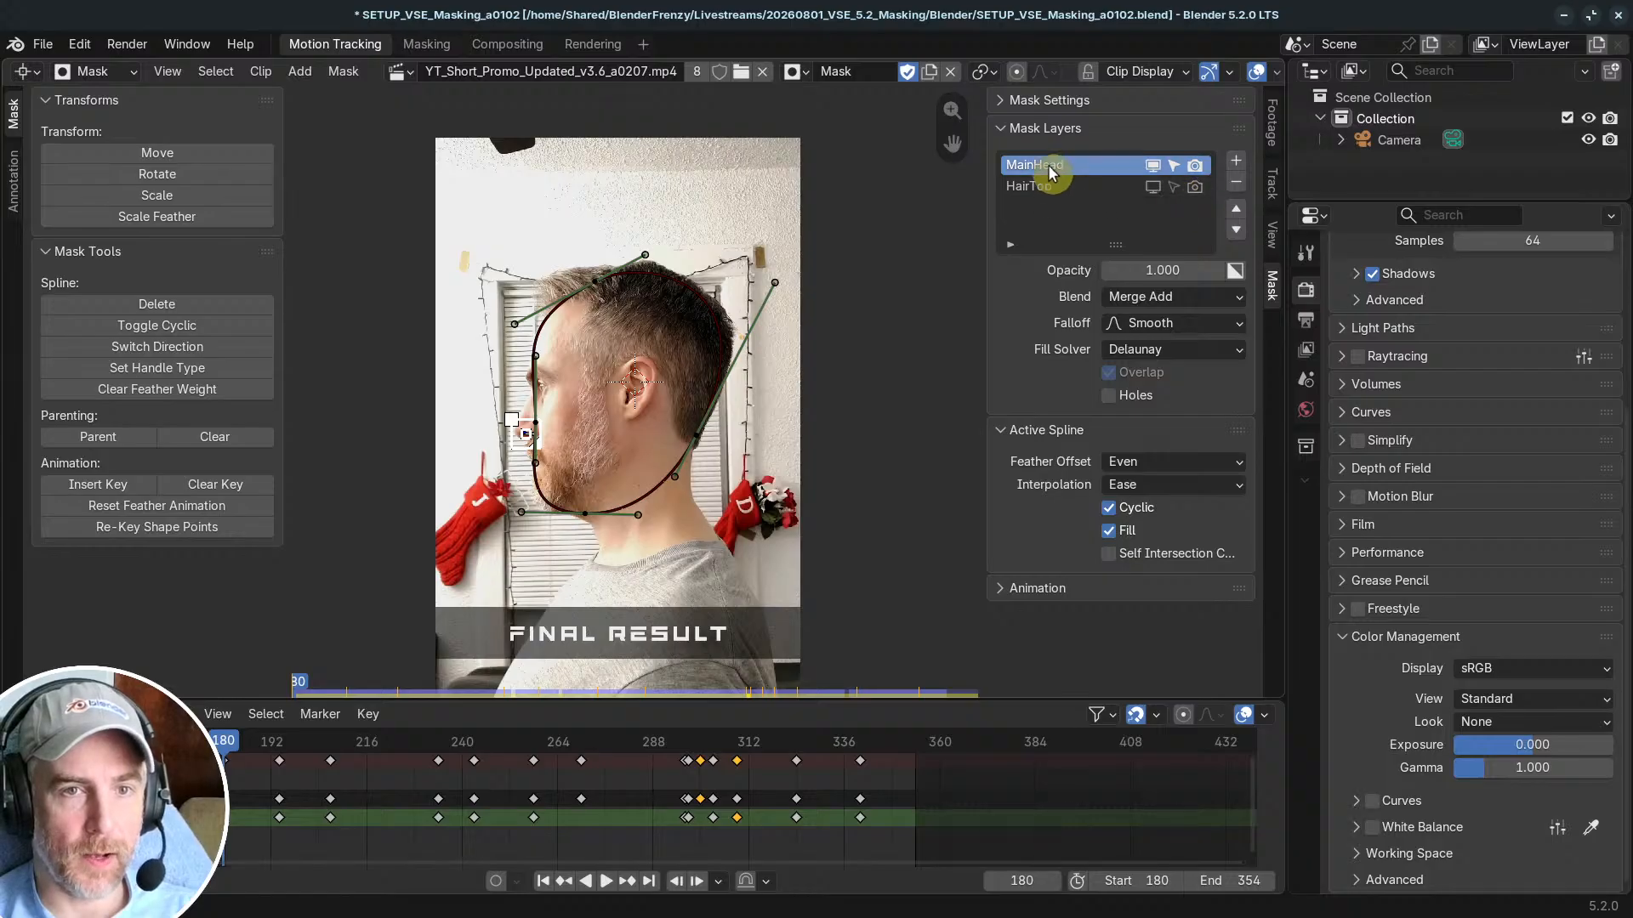
# Step: Add a circle spline to the MainHead layer and scale it up around the ear
pyautogui.scroll(2, 616, 374)
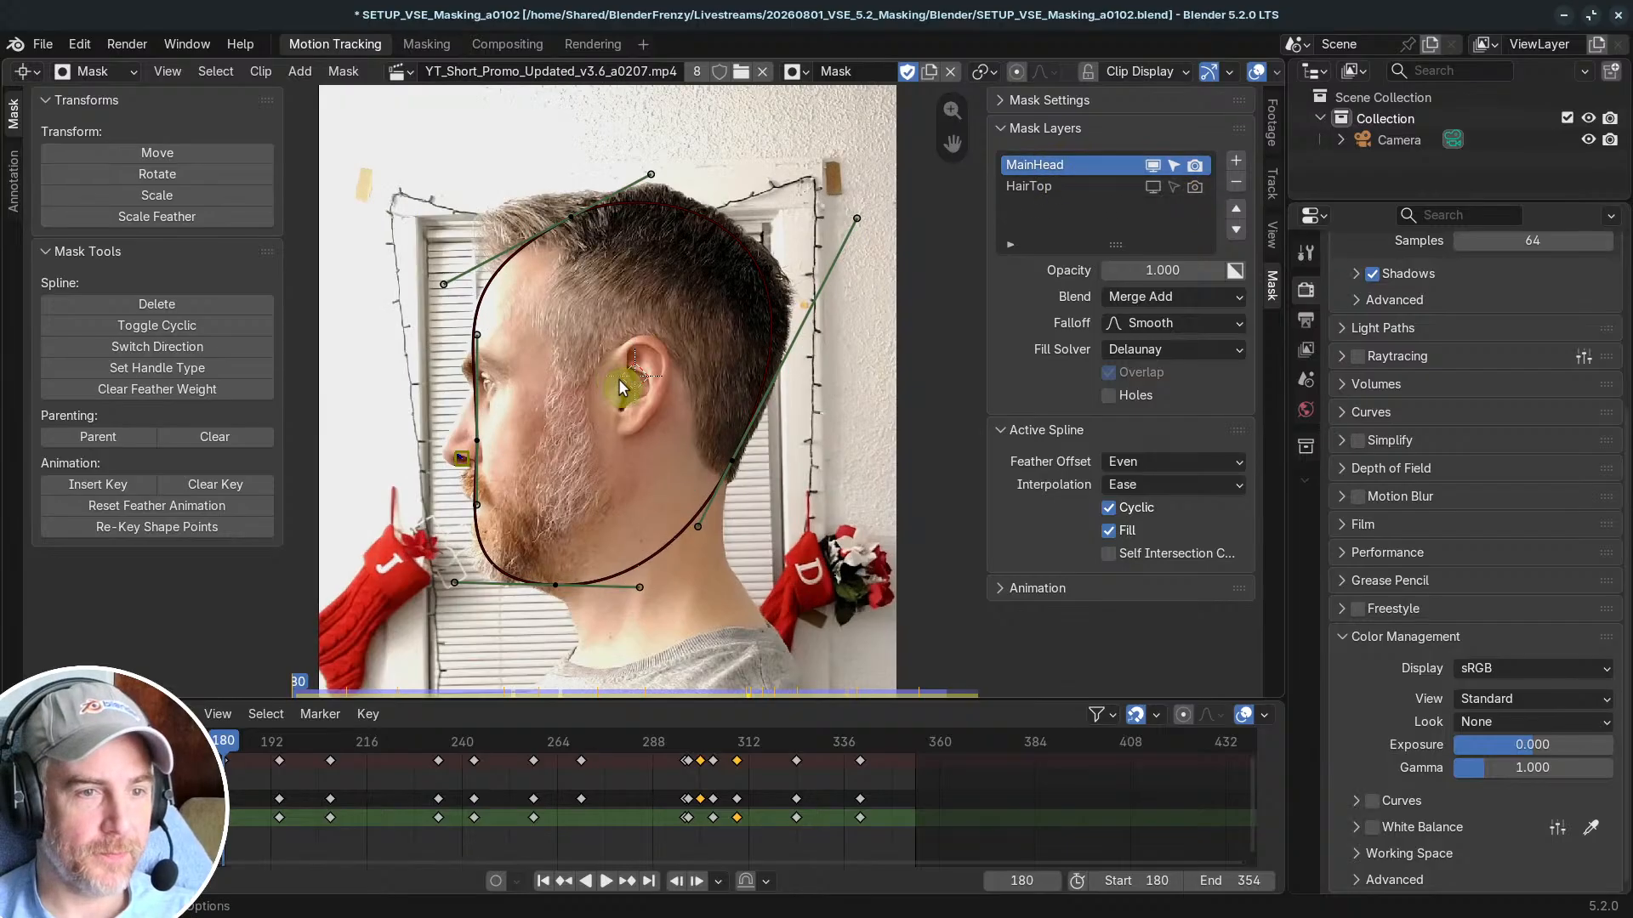
pyautogui.hotkey('shift', 'a')
pyautogui.click(671, 398)
pyautogui.press('s')
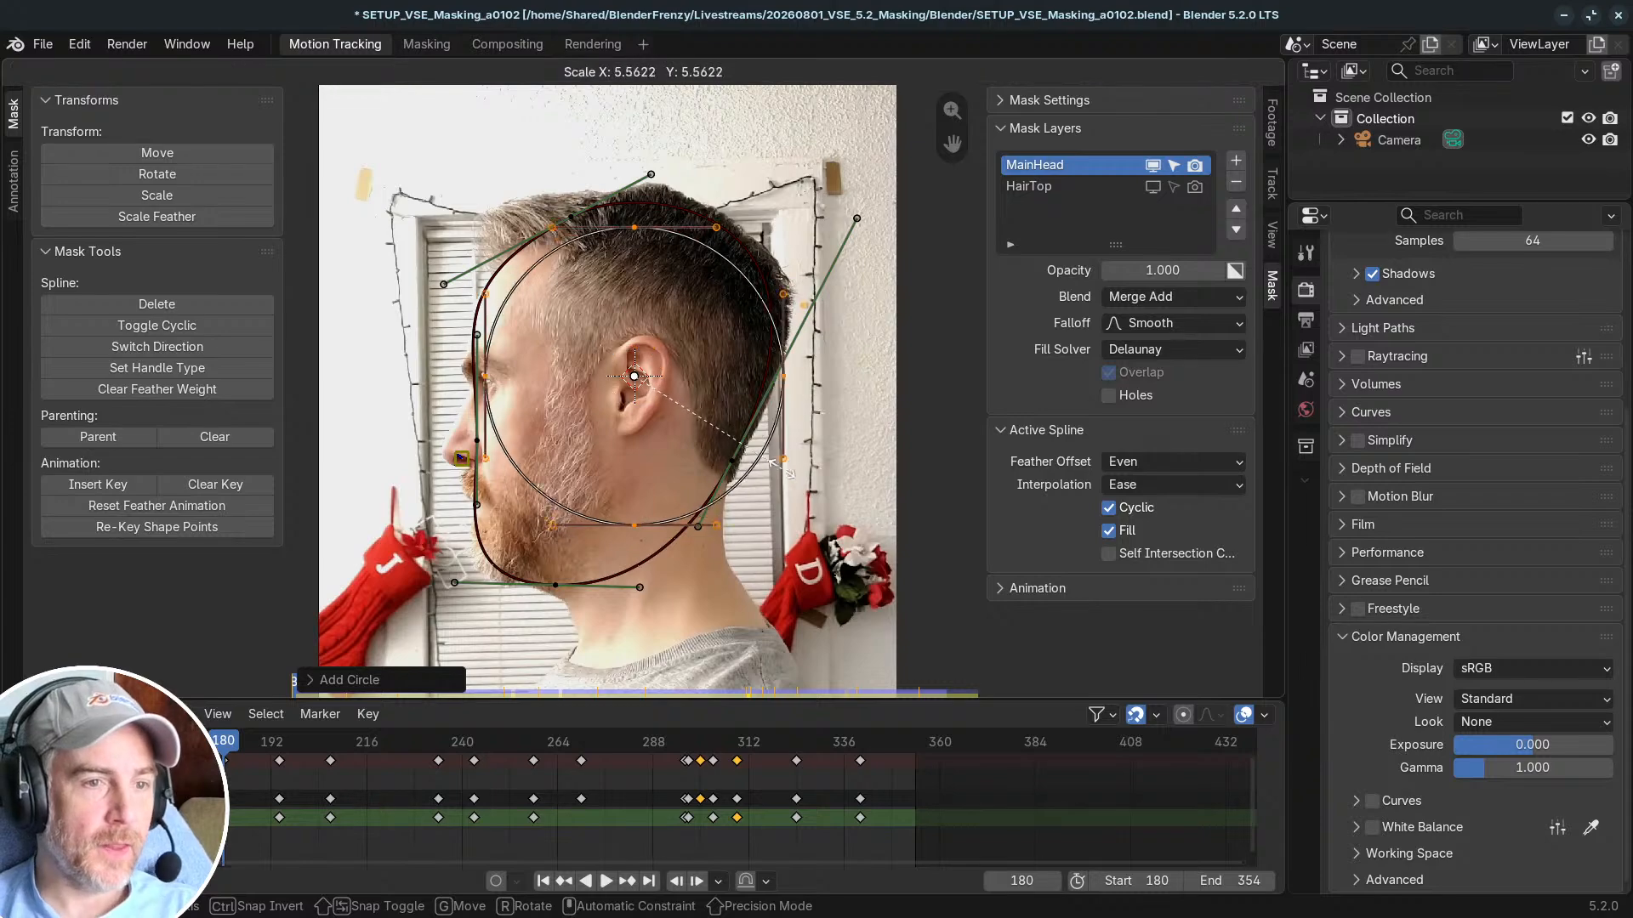
pyautogui.click(737, 374)
# Step: Reshape the circle around the ear by moving its rear control point and adjusting that point's handles
pyautogui.press('g')
pyautogui.click(734, 374)
pyautogui.press('r')
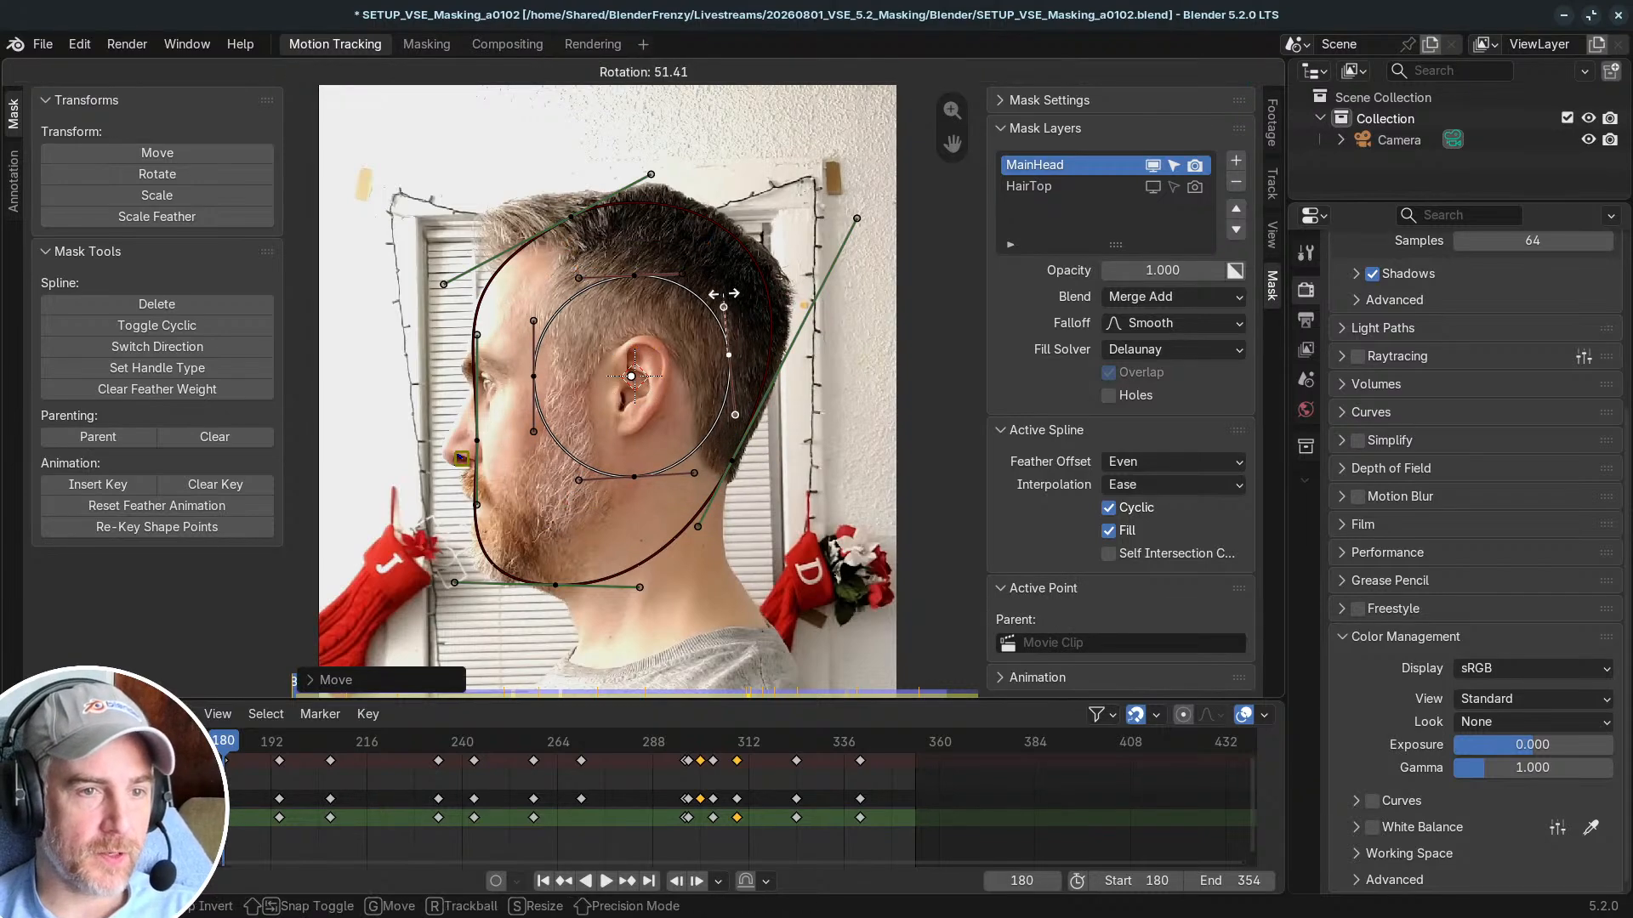
pyautogui.rightClick(747, 372)
pyautogui.press('r')
pyautogui.rightClick(796, 383)
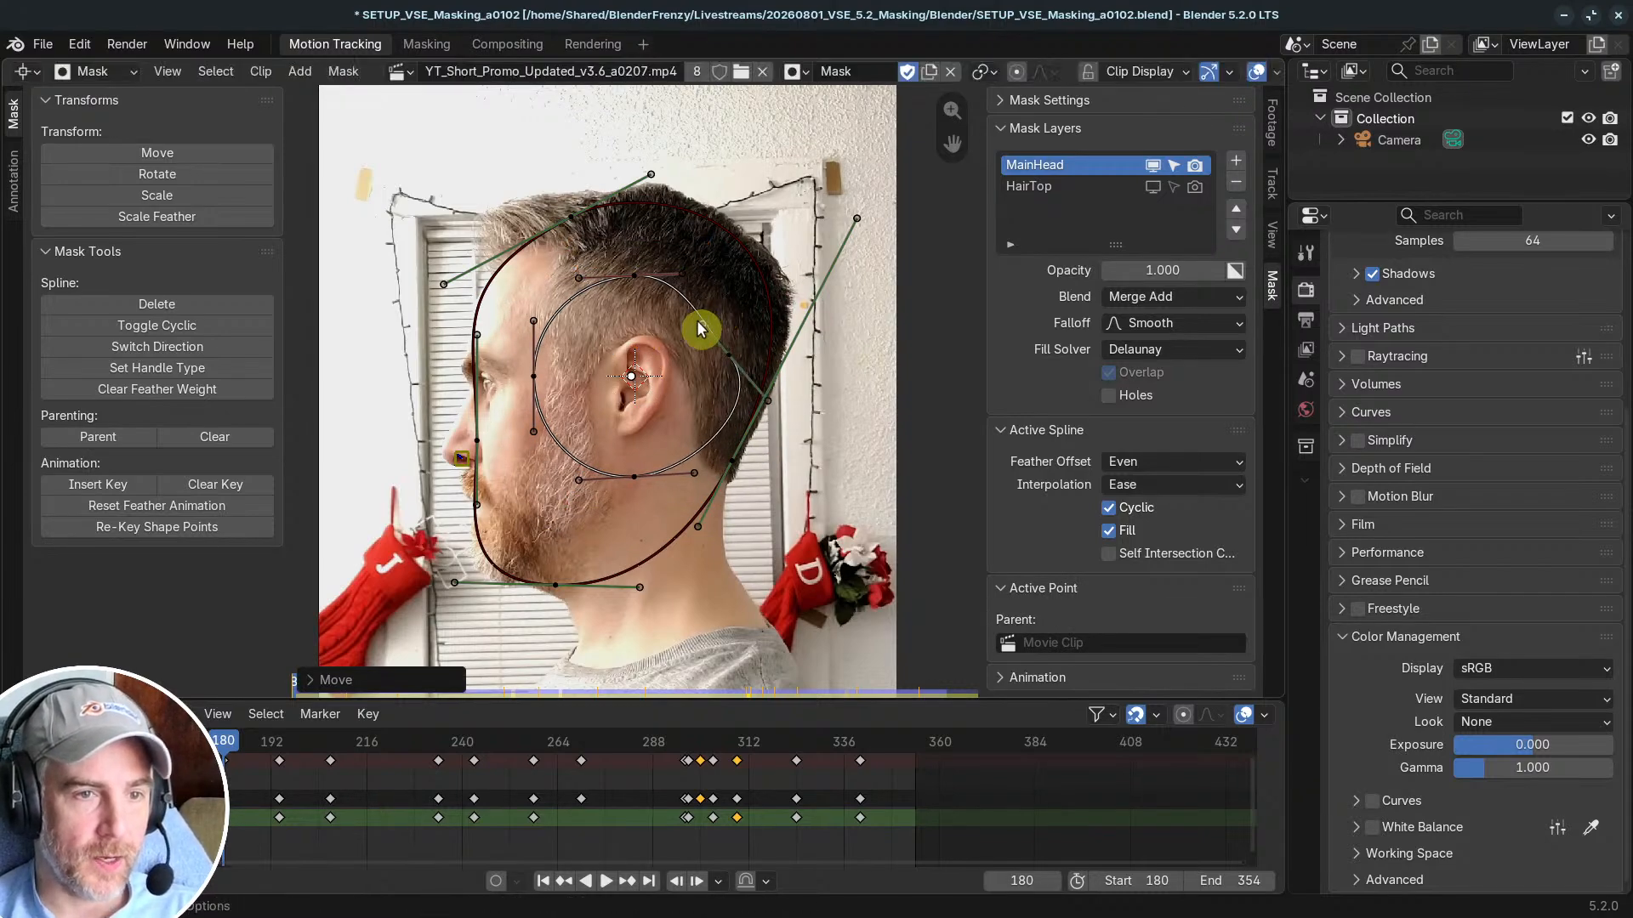
pyautogui.click(704, 318)
pyautogui.moveTo(764, 413); pyautogui.dragTo(776, 449)
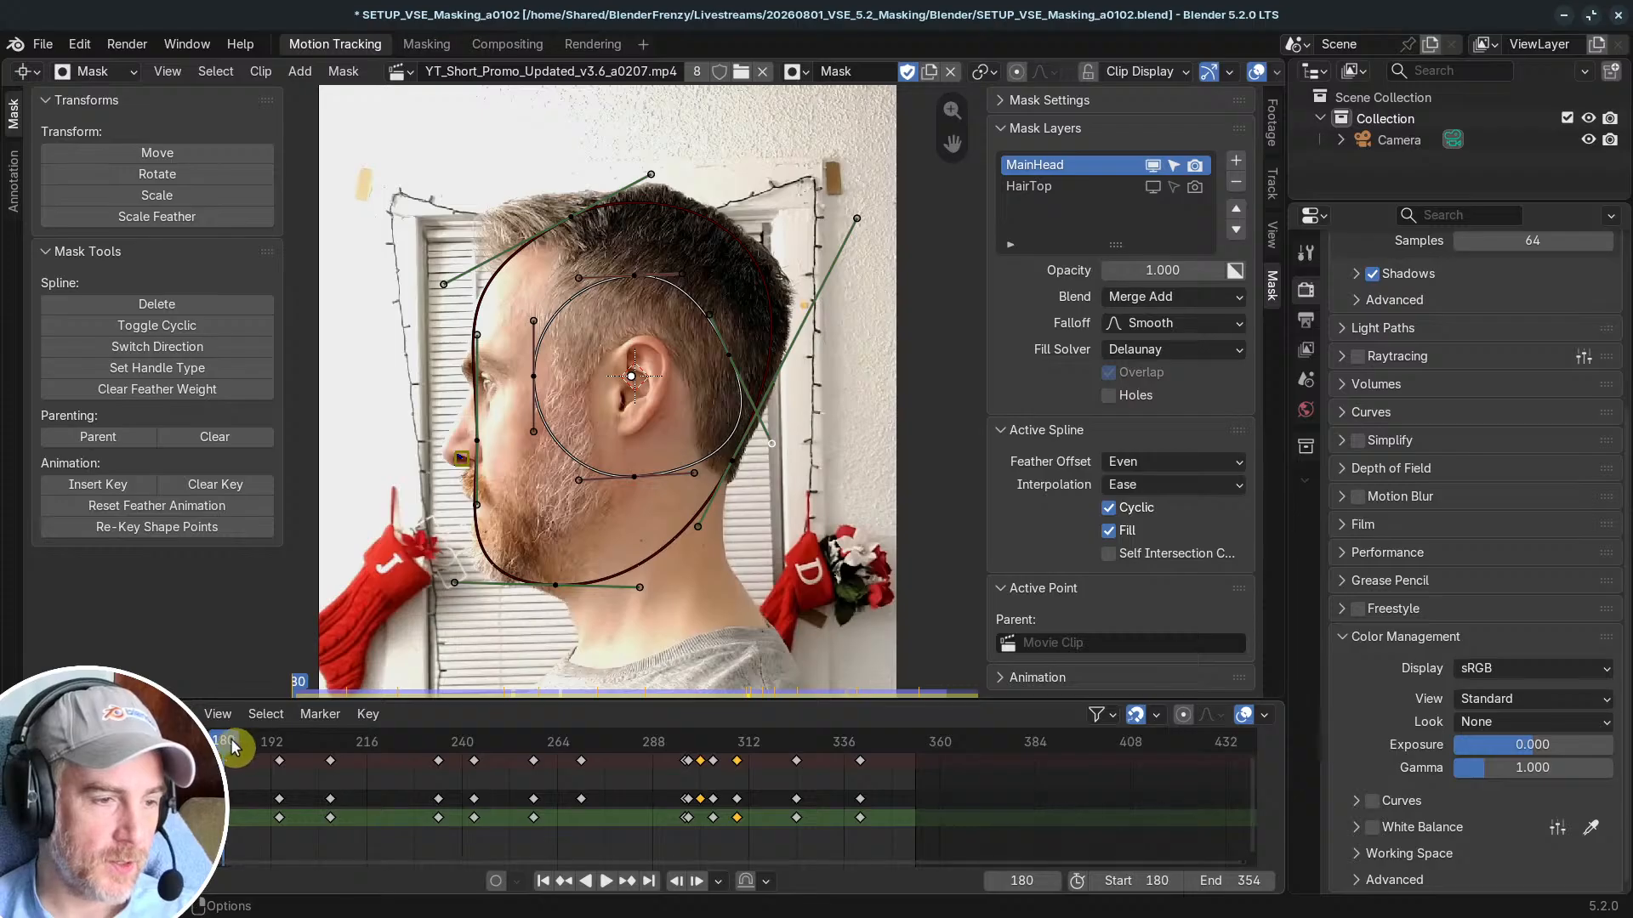
# Step: Scrub forward to frame 307 and delete the circle spline from the MainHead layer
pyautogui.moveTo(231, 747); pyautogui.dragTo(729, 747)
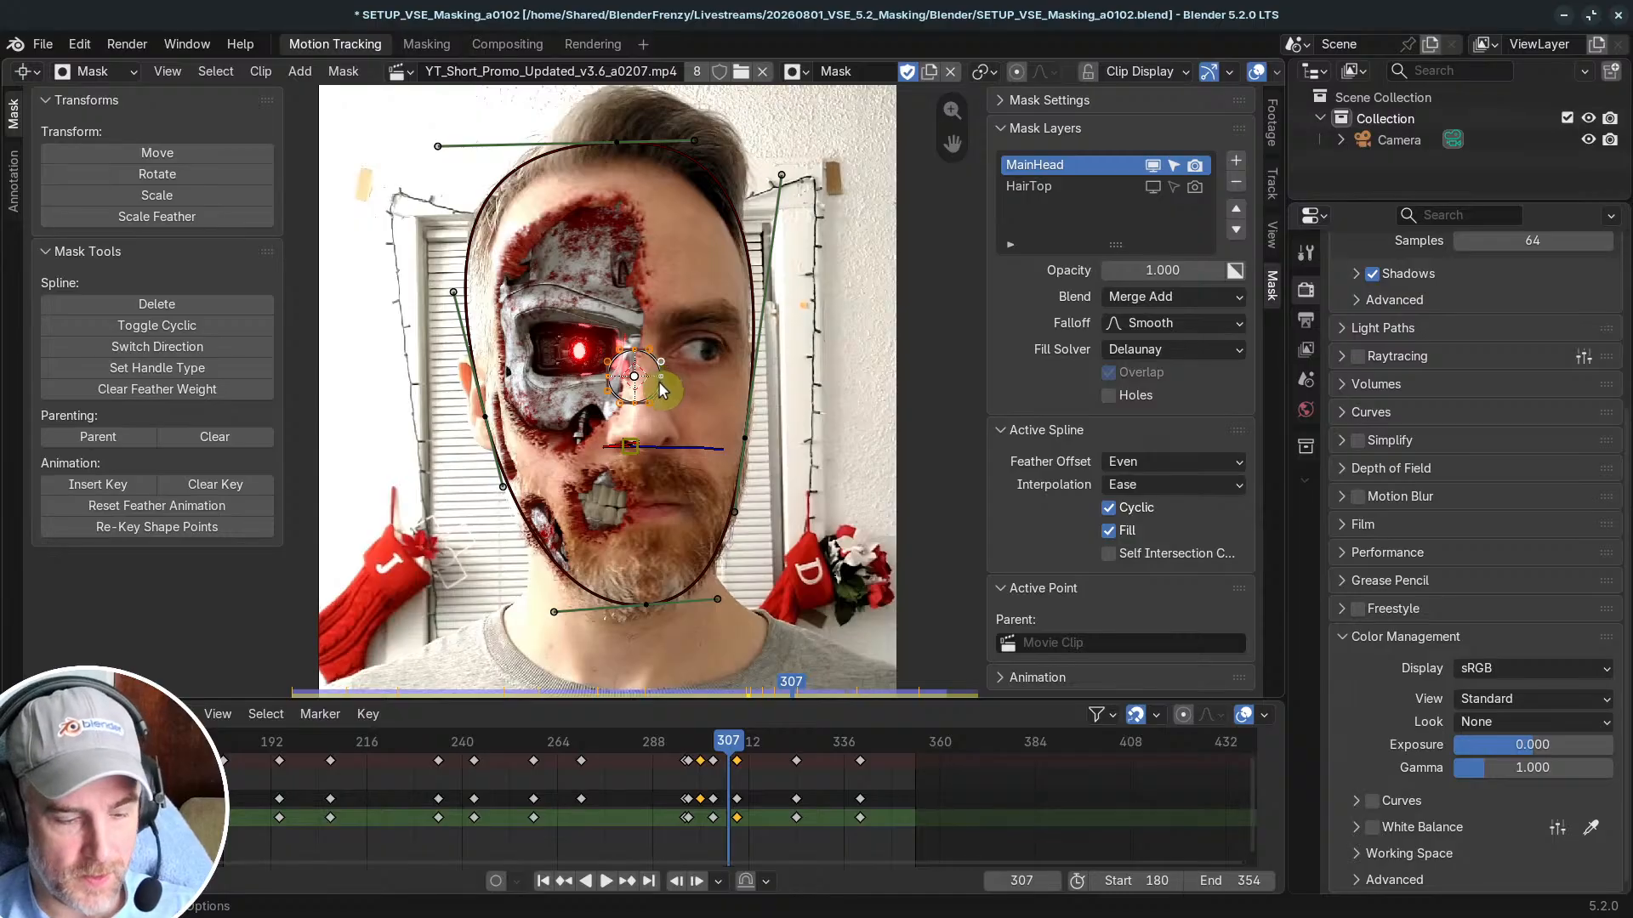
pyautogui.press('x')
pyautogui.press('Return')
# Step: Select the MainHead spline's top control point and scrub back to frame 280 to examine how the points follow the head
pyautogui.scroll(-1, 636, 463)
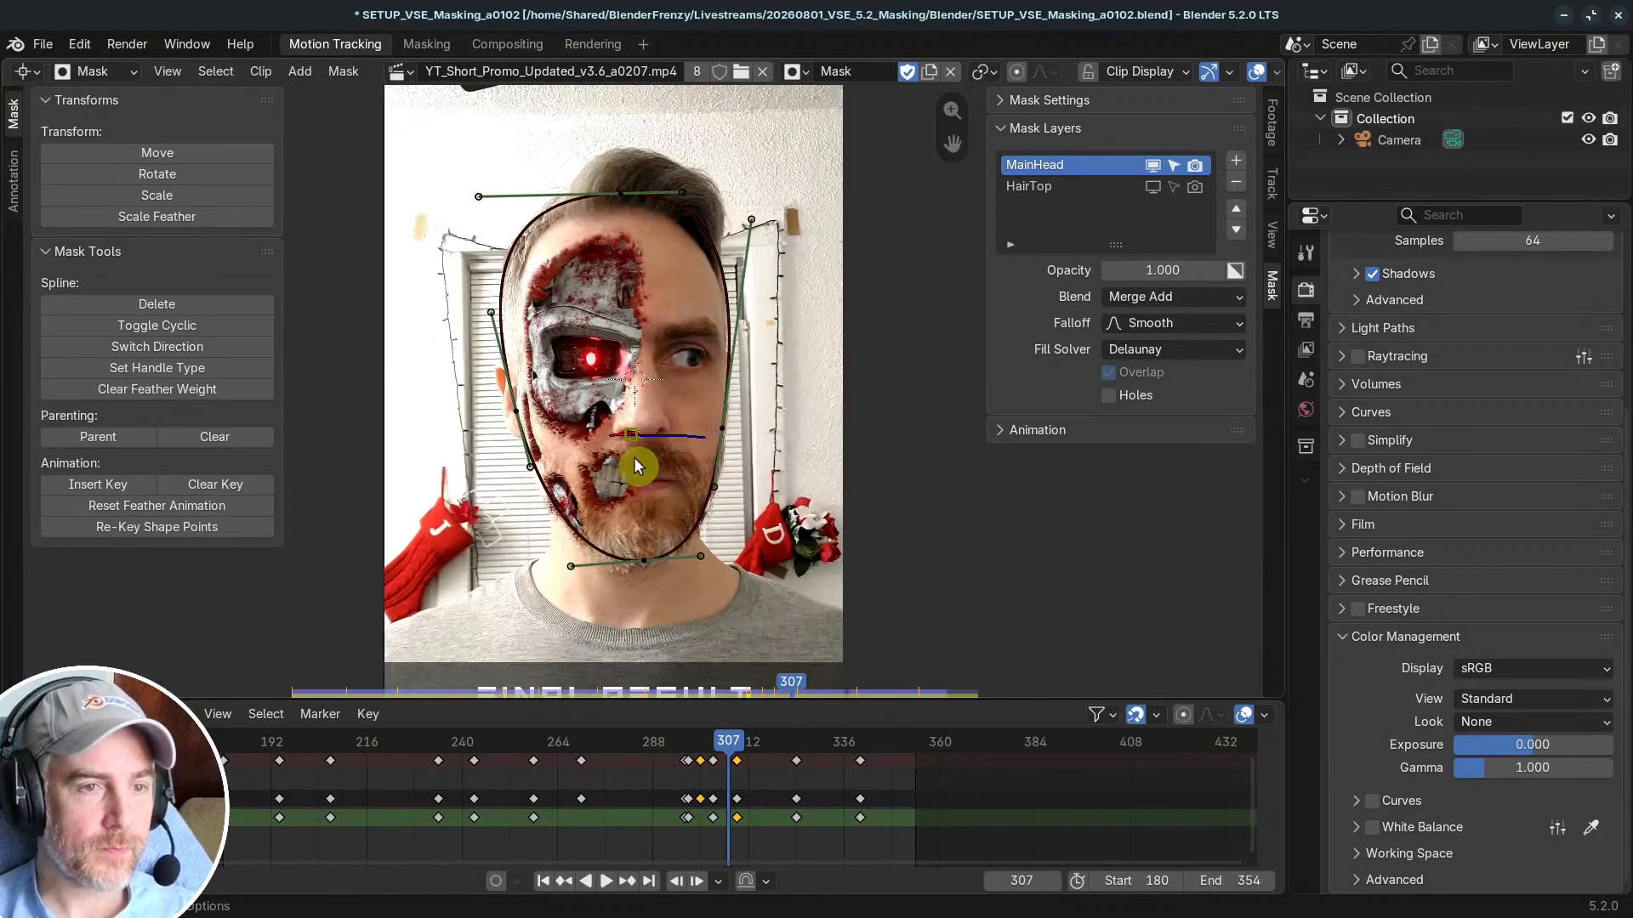
pyautogui.scroll(-1, 638, 398)
pyautogui.click(623, 235)
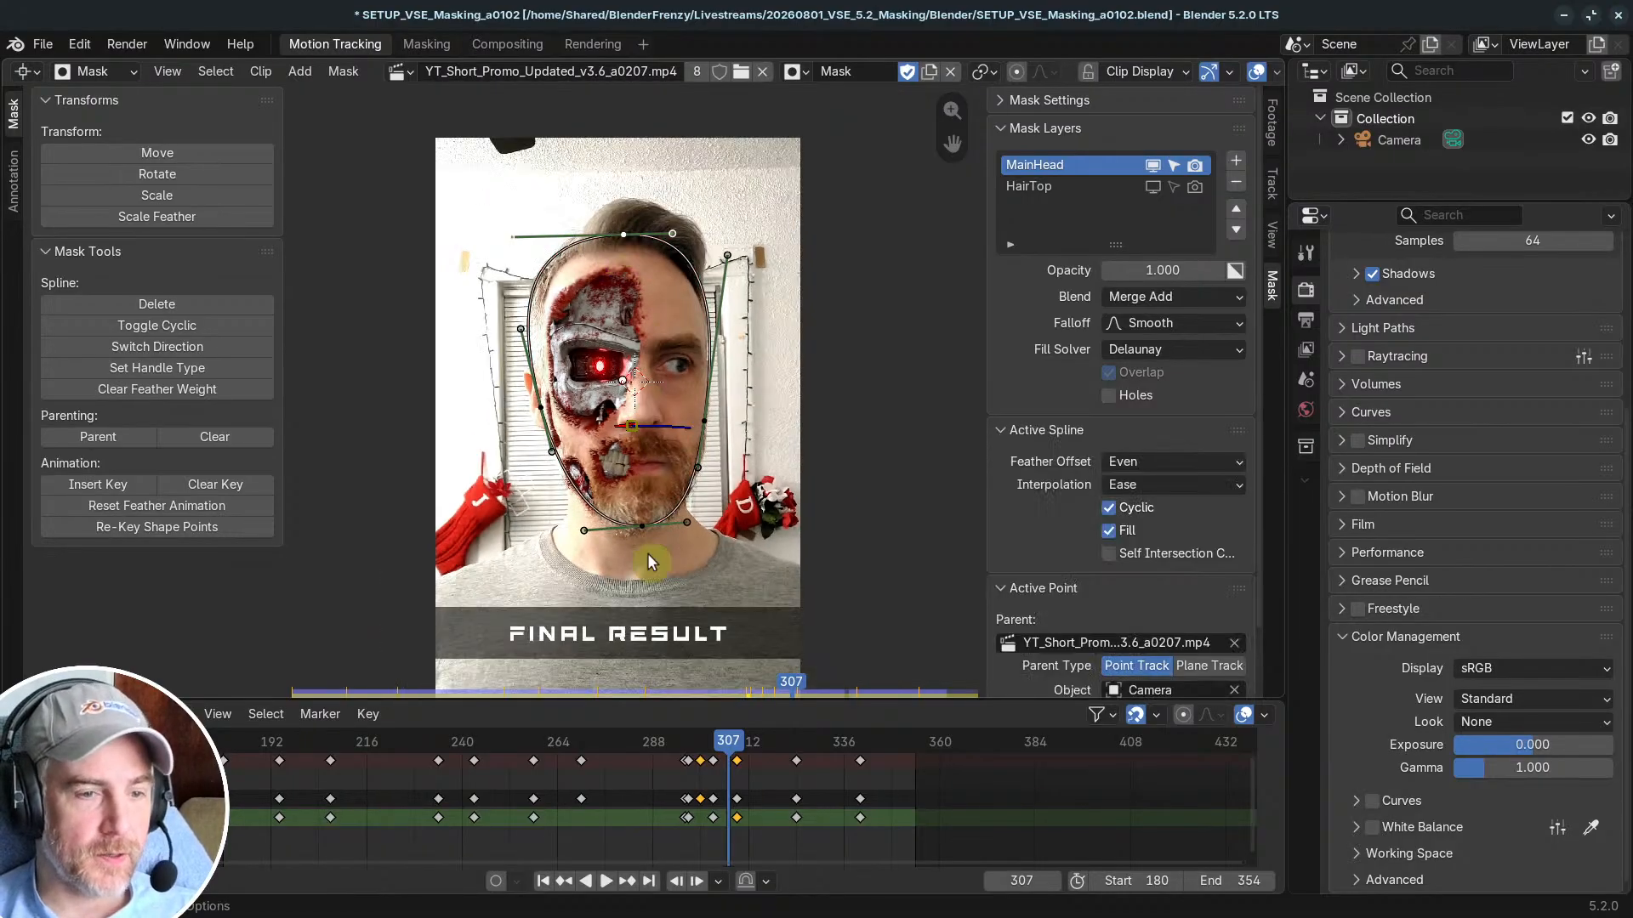
pyautogui.scroll(1, 636, 396)
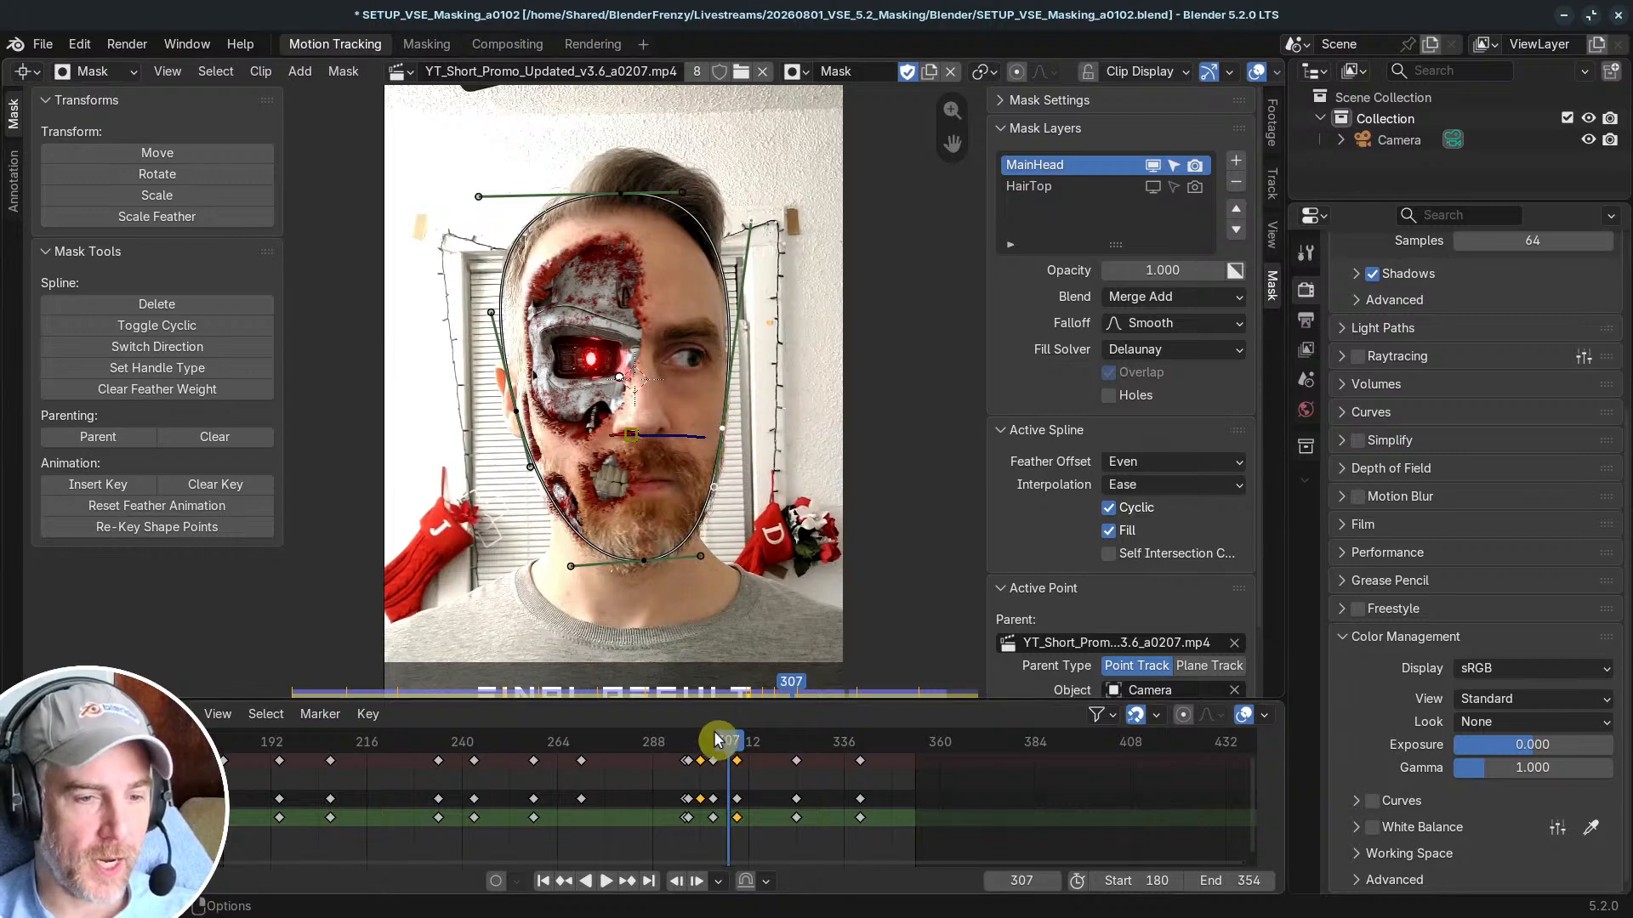
pyautogui.moveTo(734, 738); pyautogui.dragTo(620, 739)
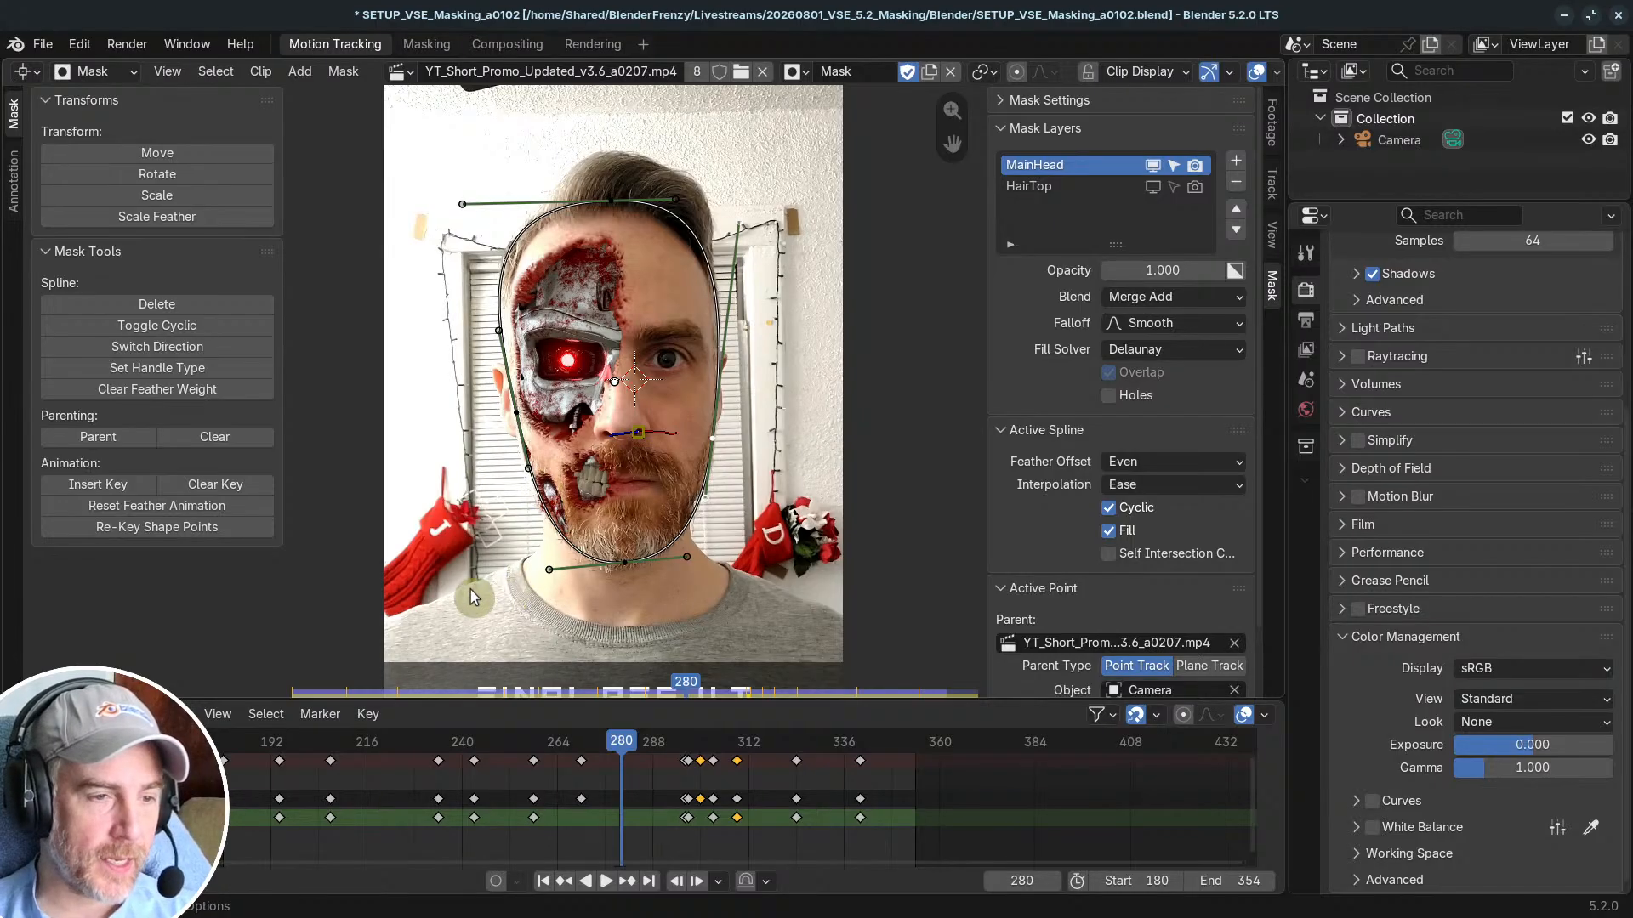
pyautogui.scroll(-2, 471, 589)
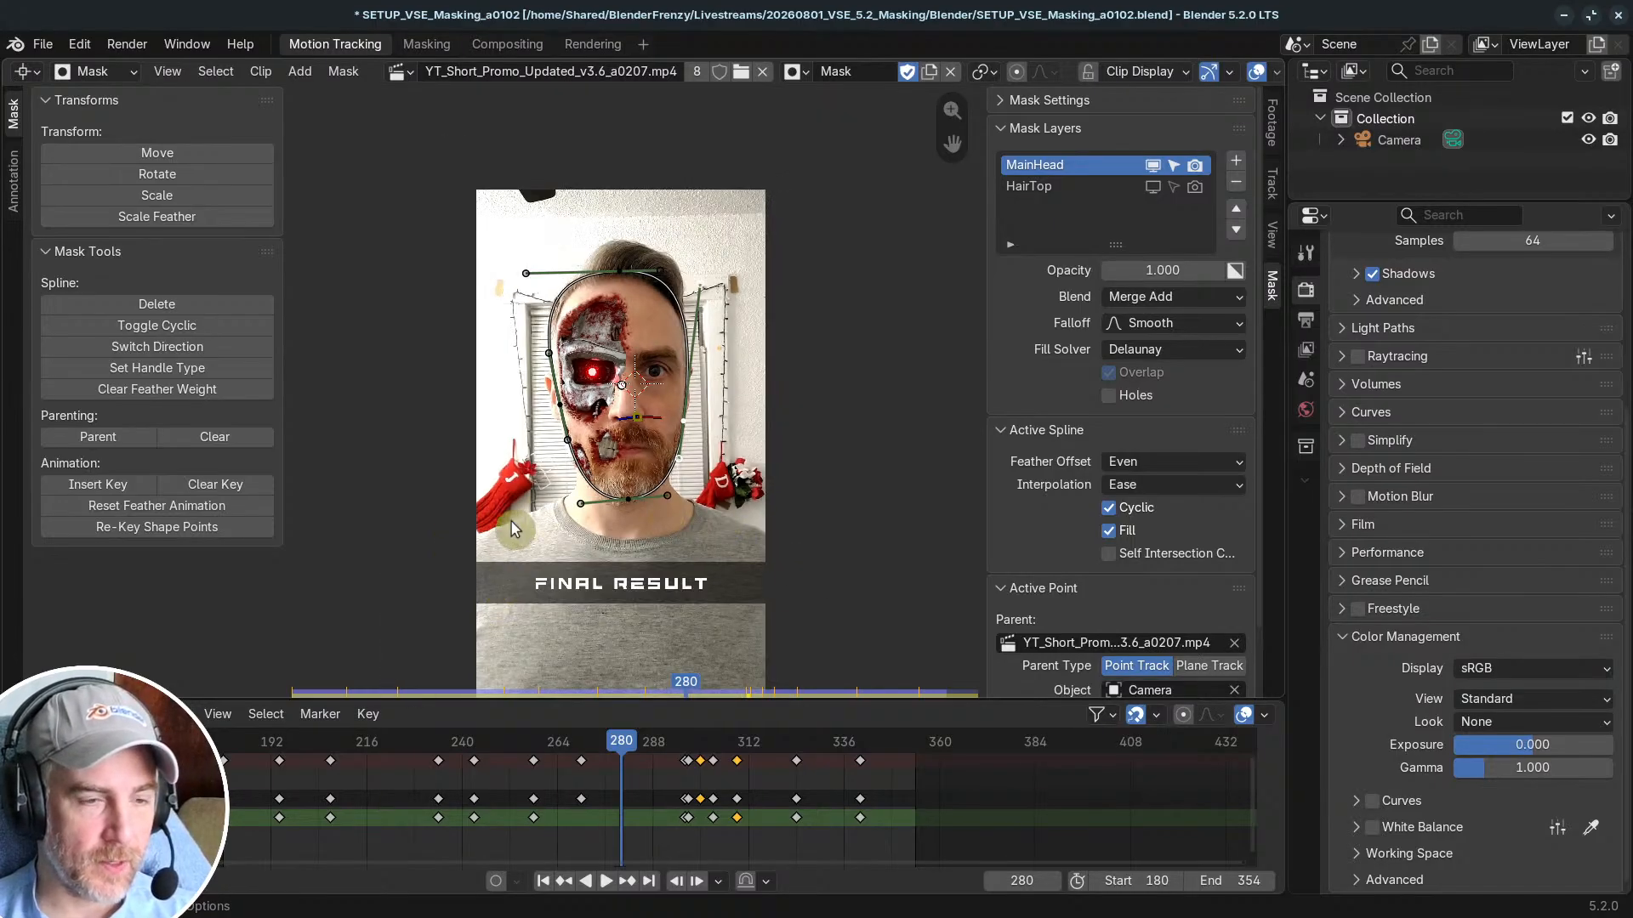
pyautogui.scroll(-1, 465, 525)
pyautogui.scroll(3, 672, 353)
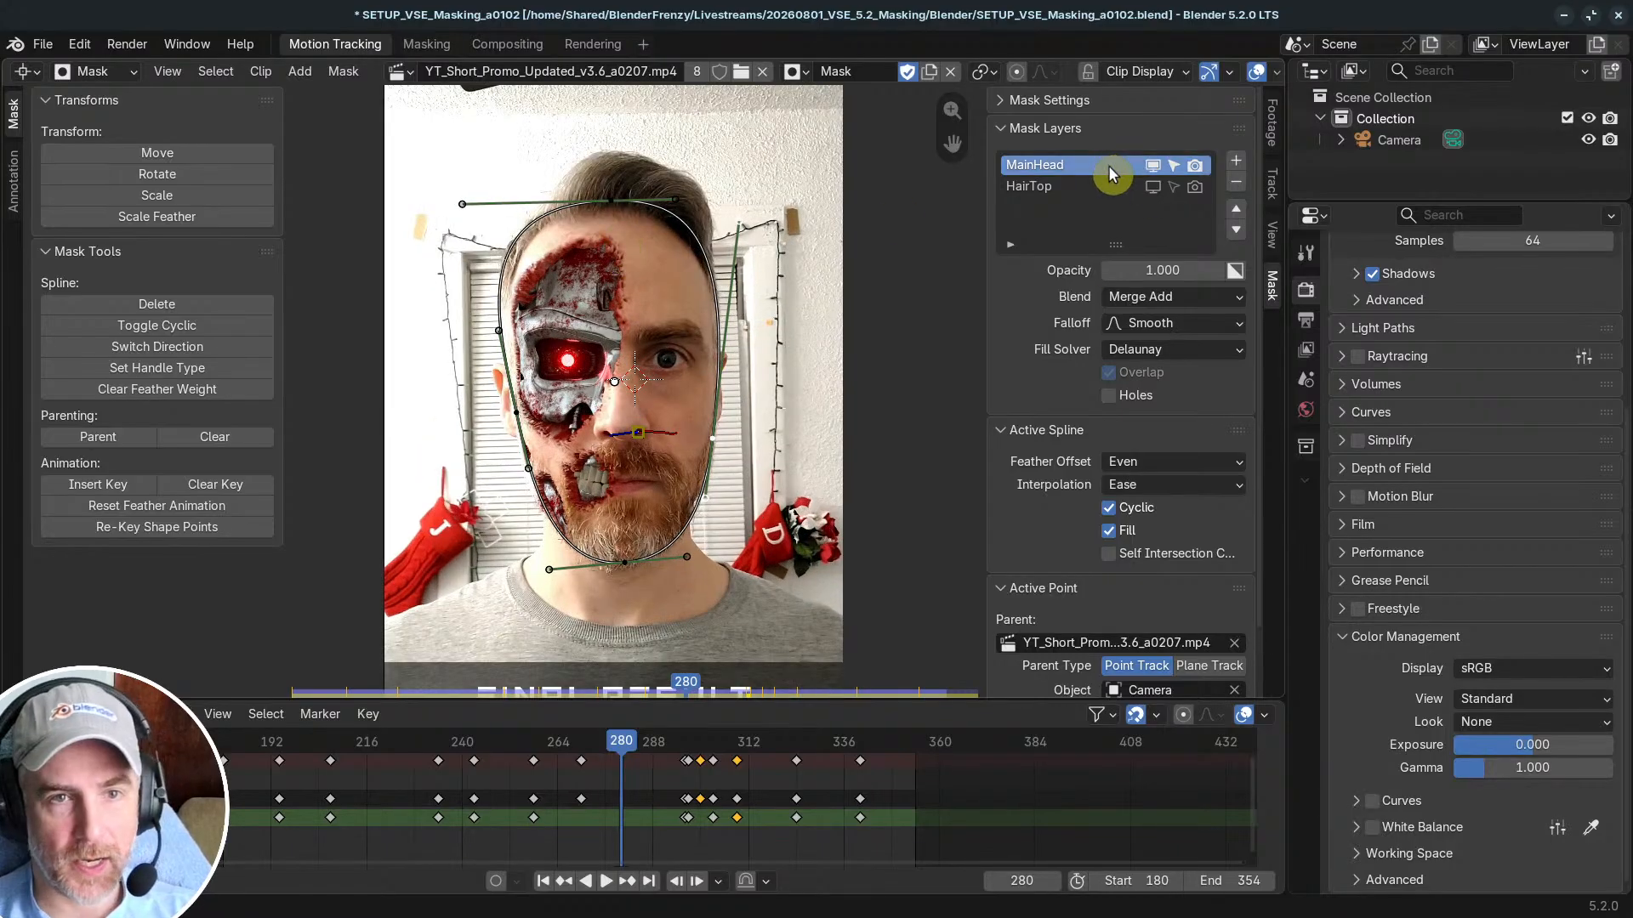
# Step: Make HairTop the active mask layer with visibility, selection and rendering enabled, and scrub back to frame 180
pyautogui.click(1067, 191)
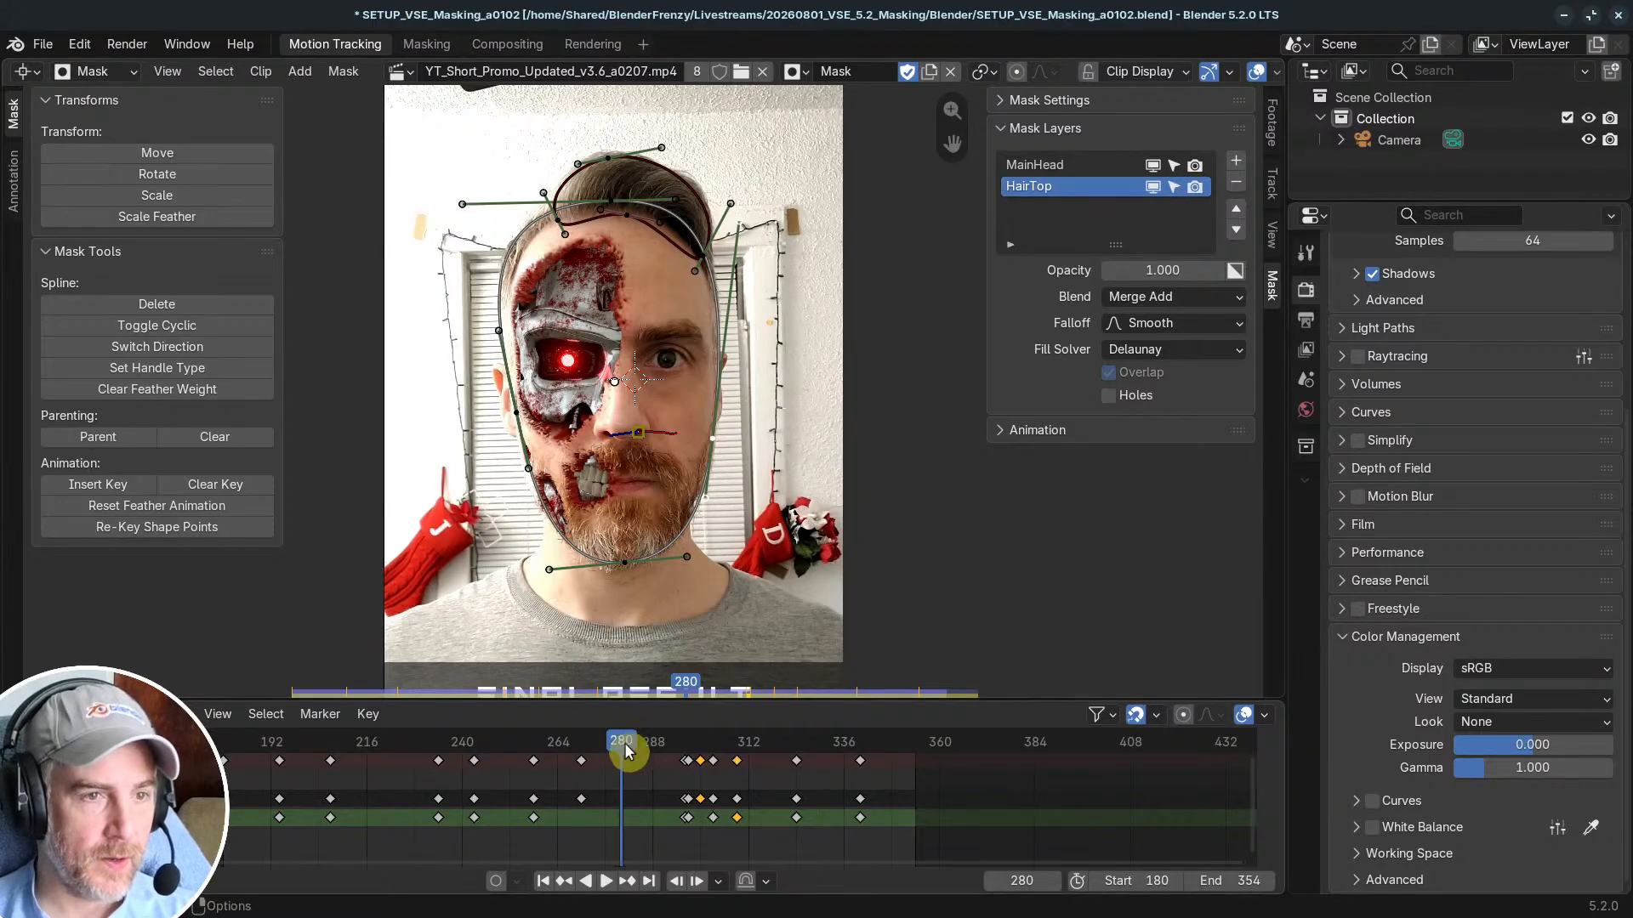
pyautogui.moveTo(625, 742); pyautogui.dragTo(223, 763)
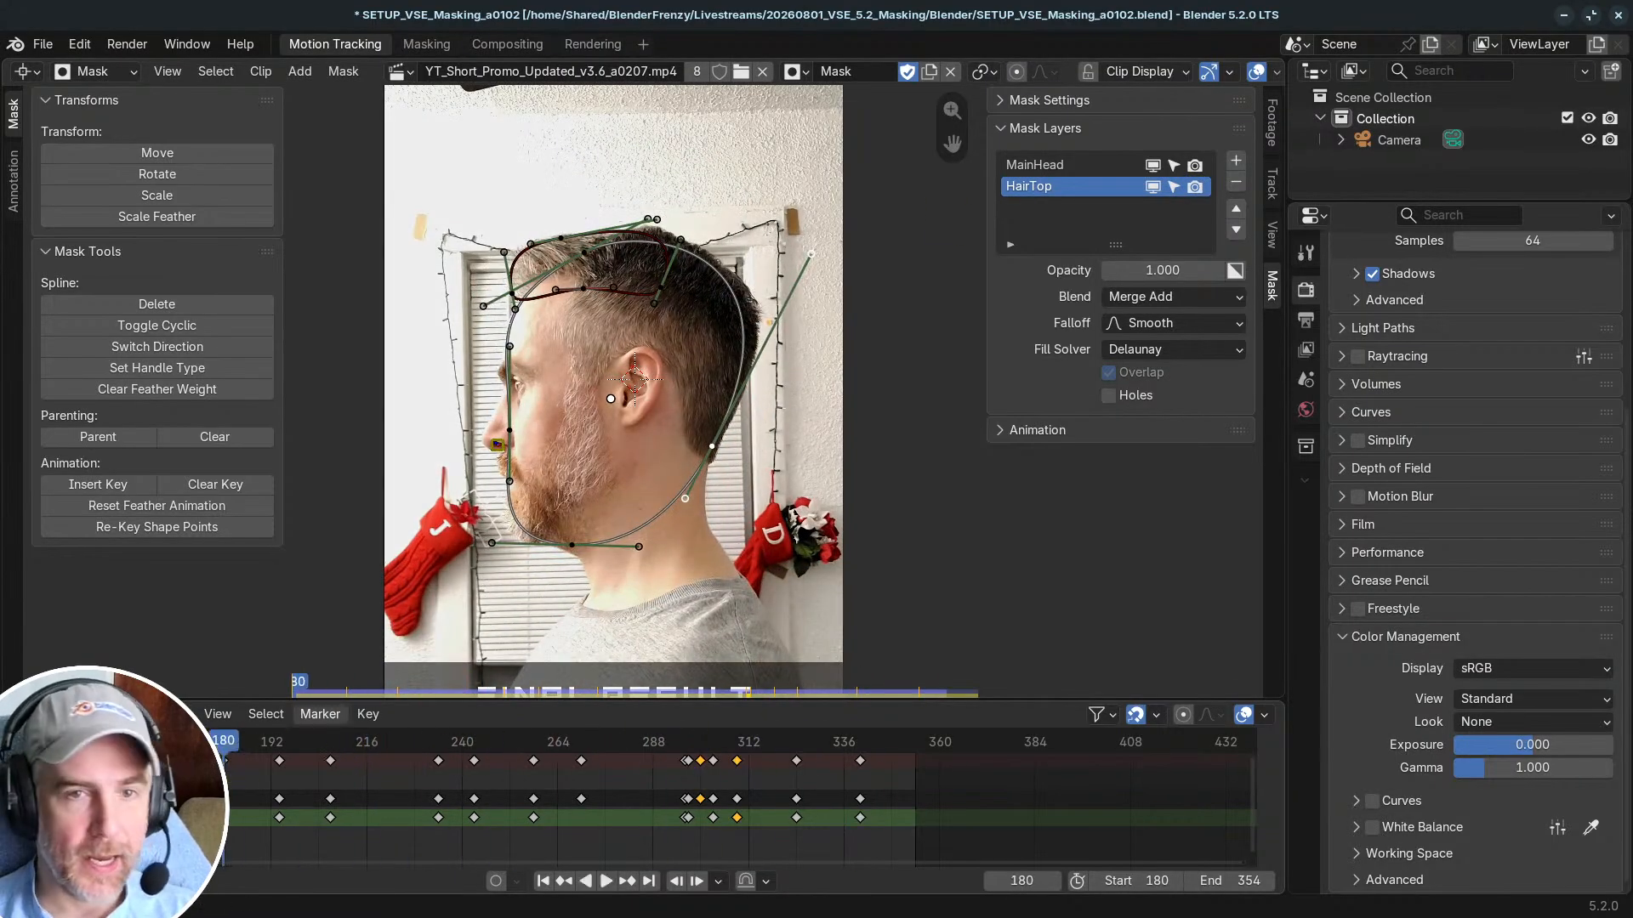
# Step: Turn on the mask overlay in Alpha Channel mode to view the combined head and hair matte
pyautogui.scroll(-1, 1259, 76)
pyautogui.click(1261, 73)
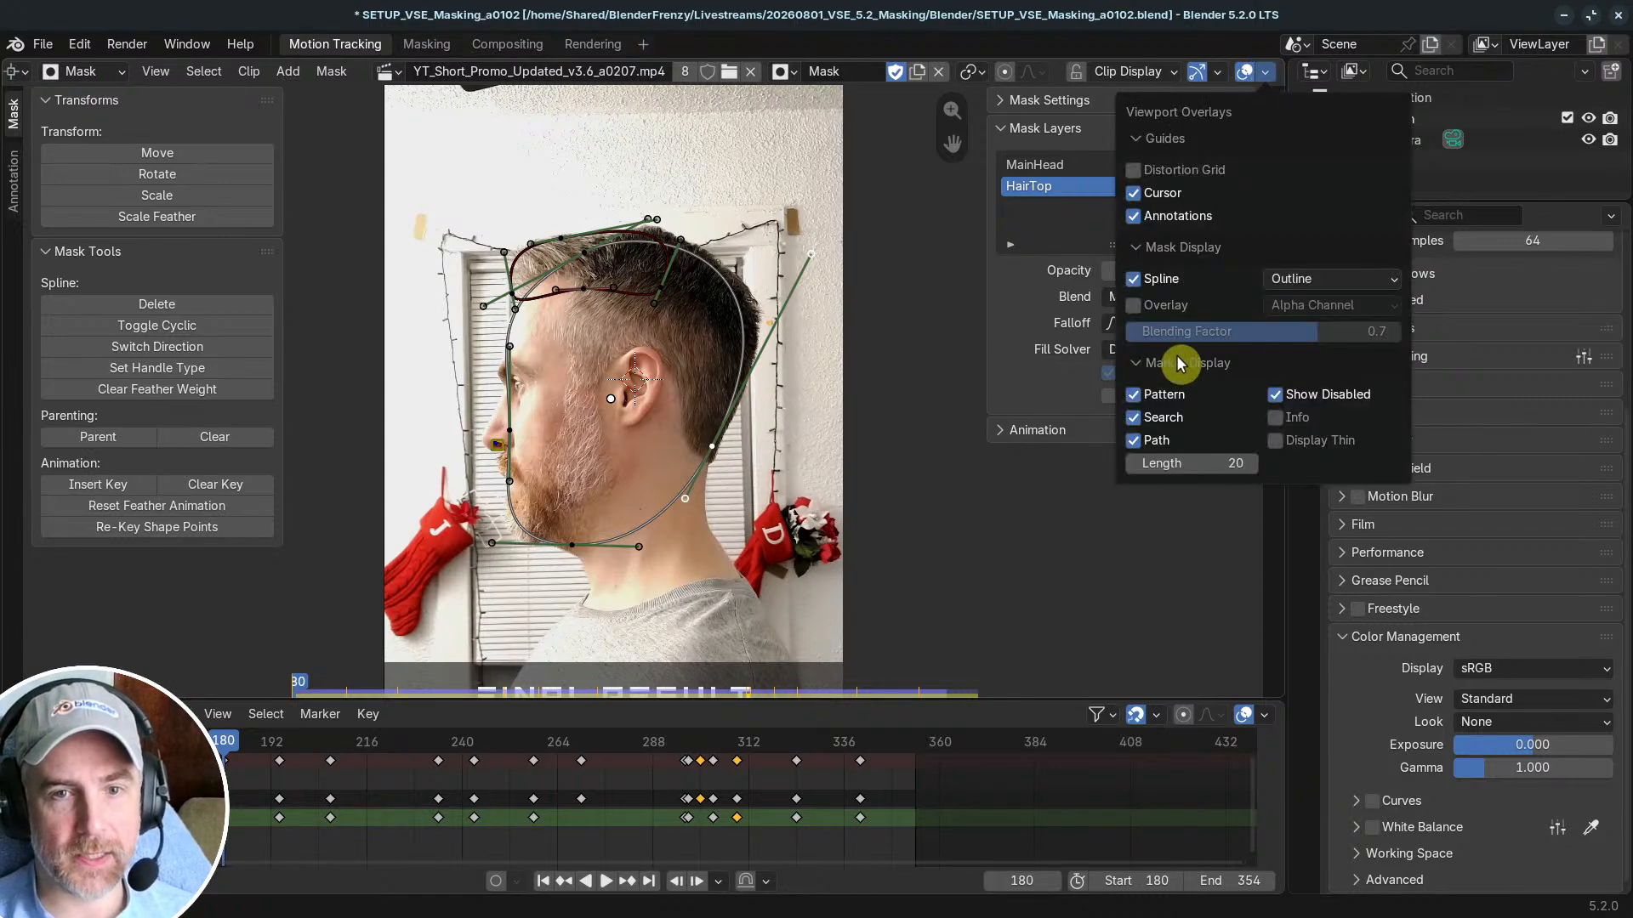
pyautogui.click(1132, 305)
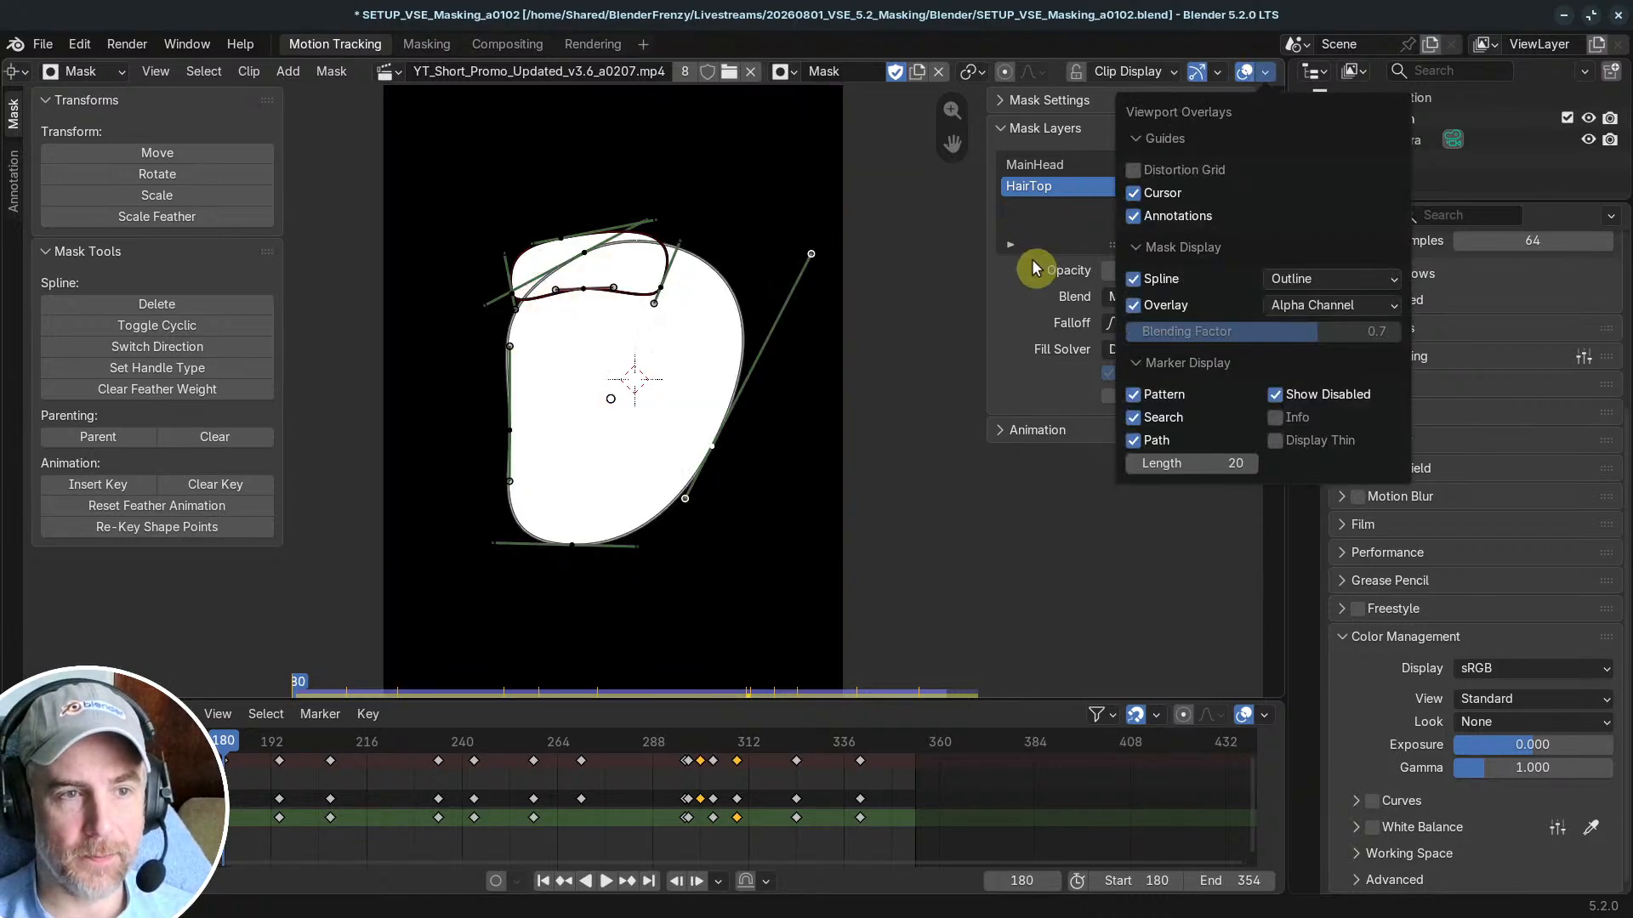
# Step: Disable selection and viewport visibility for both the MainHead and HairTop mask layers
pyautogui.click(1174, 166)
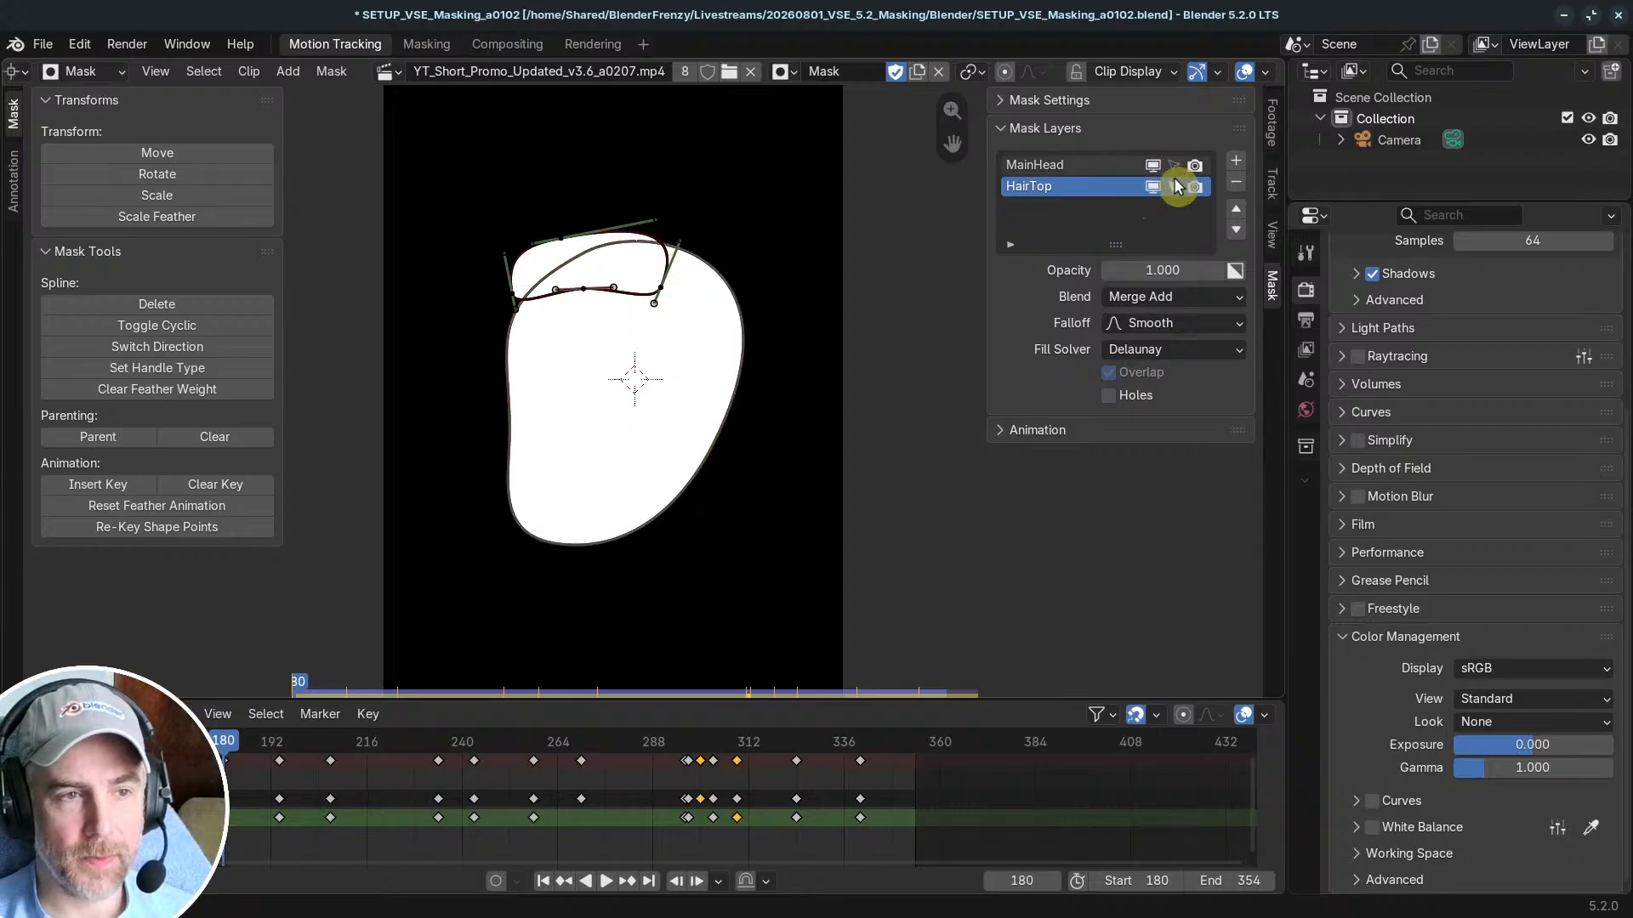
pyautogui.click(1175, 186)
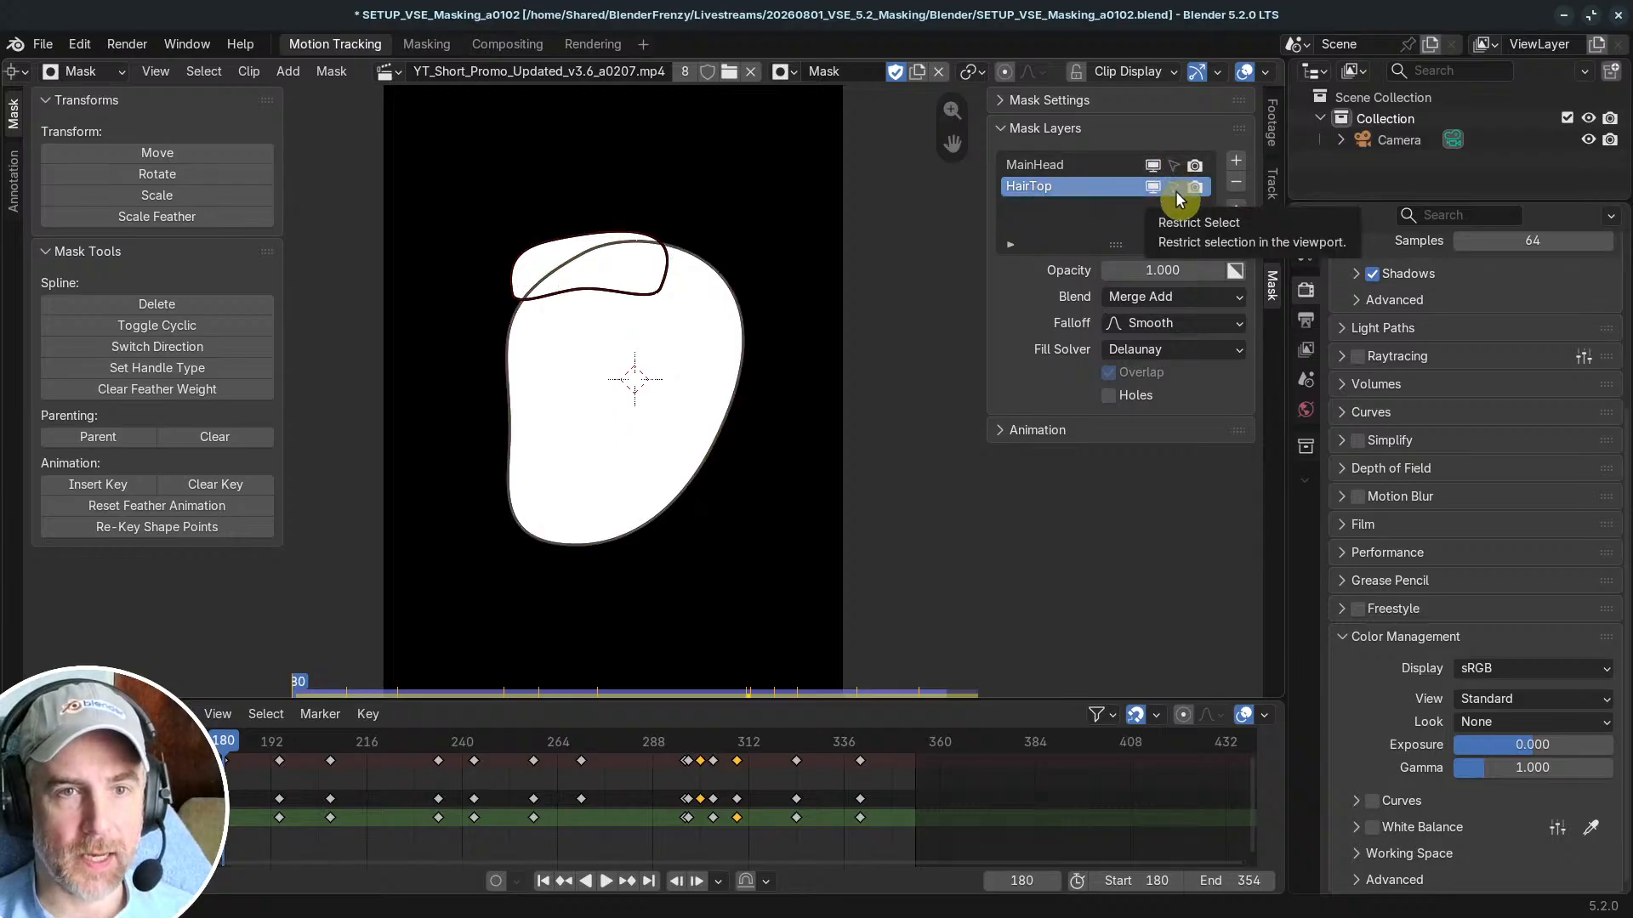
pyautogui.click(1153, 166)
pyautogui.click(1153, 187)
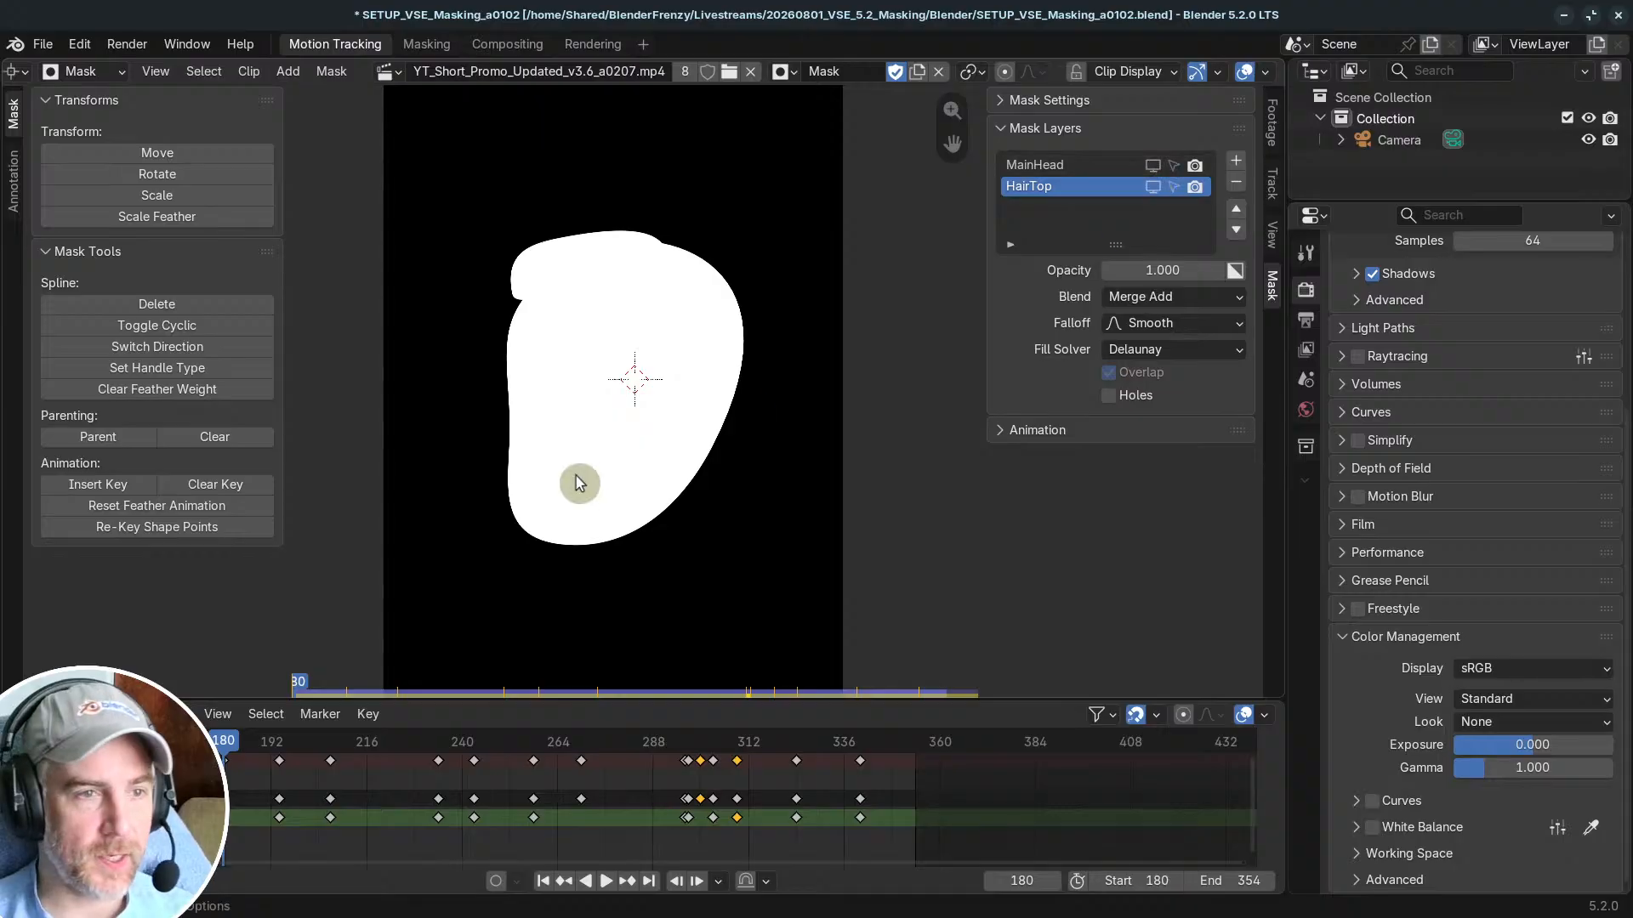
# Step: Scrub to frame 340 and examine the white matte silhouette around the hair and forehead
pyautogui.moveTo(237, 741); pyautogui.dragTo(861, 732)
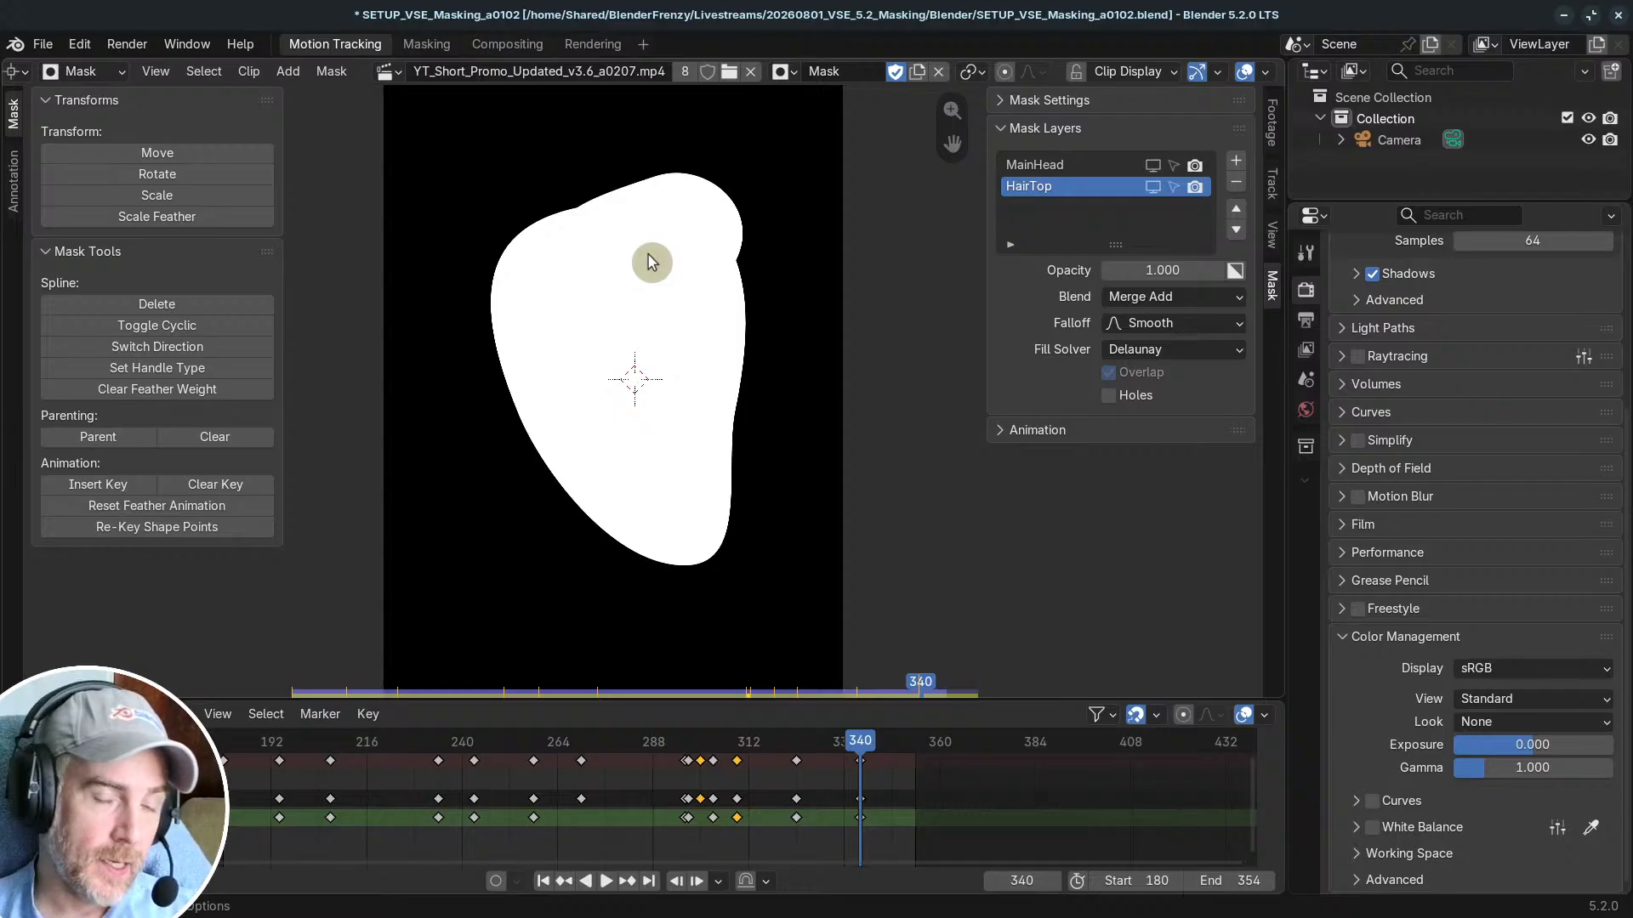
pyautogui.scroll(2, 647, 246)
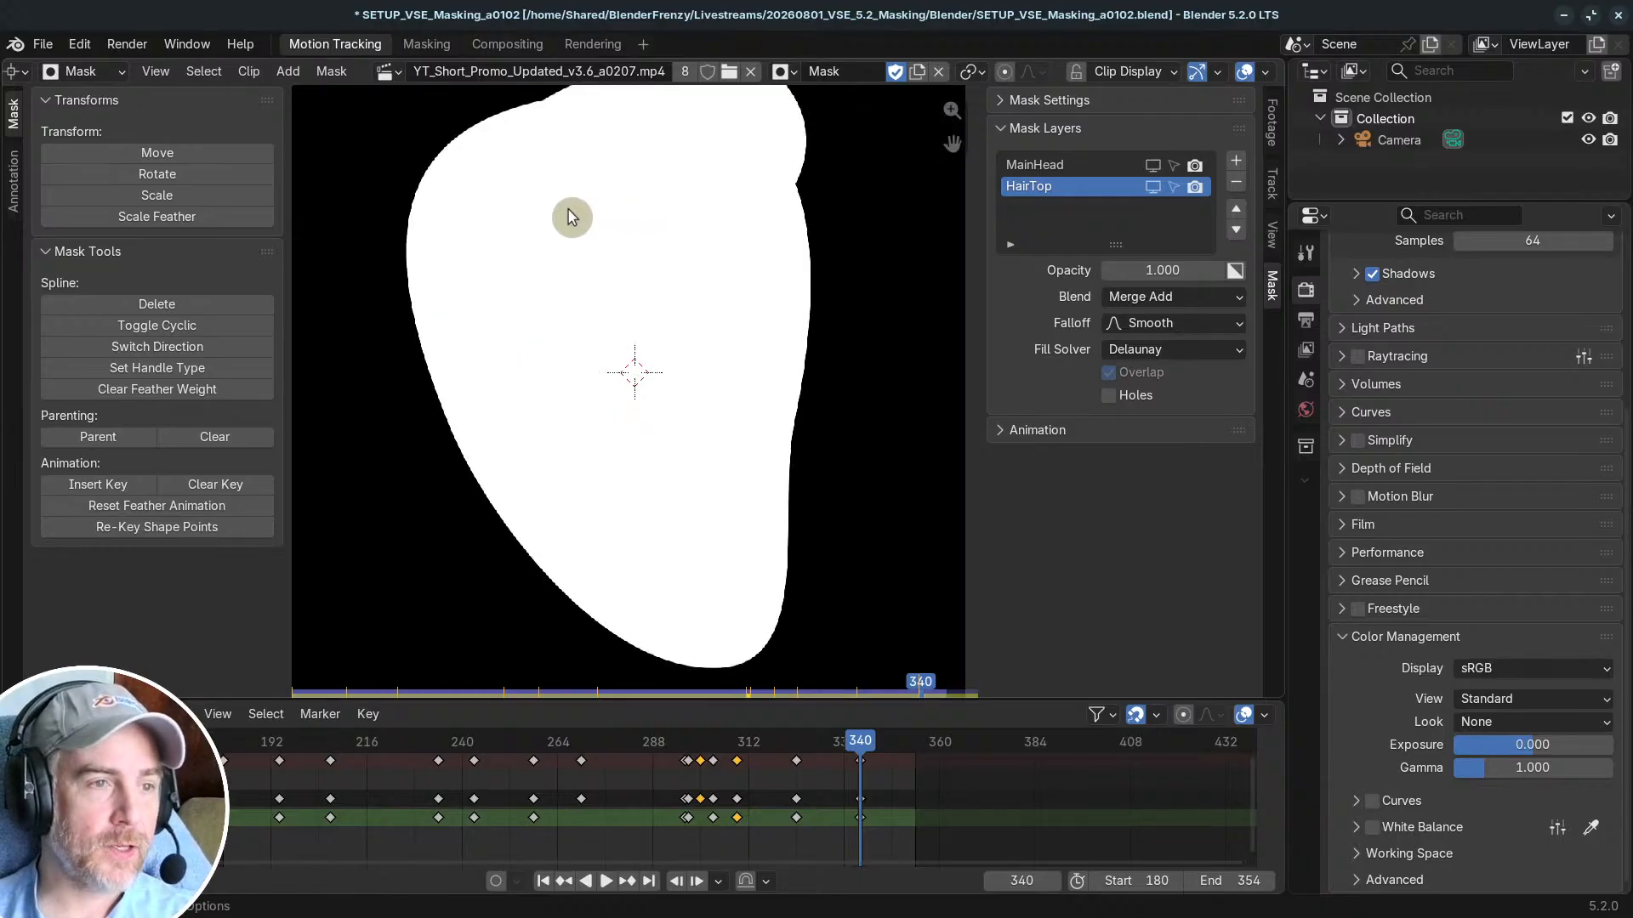
pyautogui.moveTo(568, 209); pyautogui.dragTo(579, 383, button='middle')
pyautogui.scroll(4, 582, 381)
pyautogui.scroll(-2, 647, 226)
pyautogui.moveTo(740, 233); pyautogui.dragTo(581, 397, button='middle')
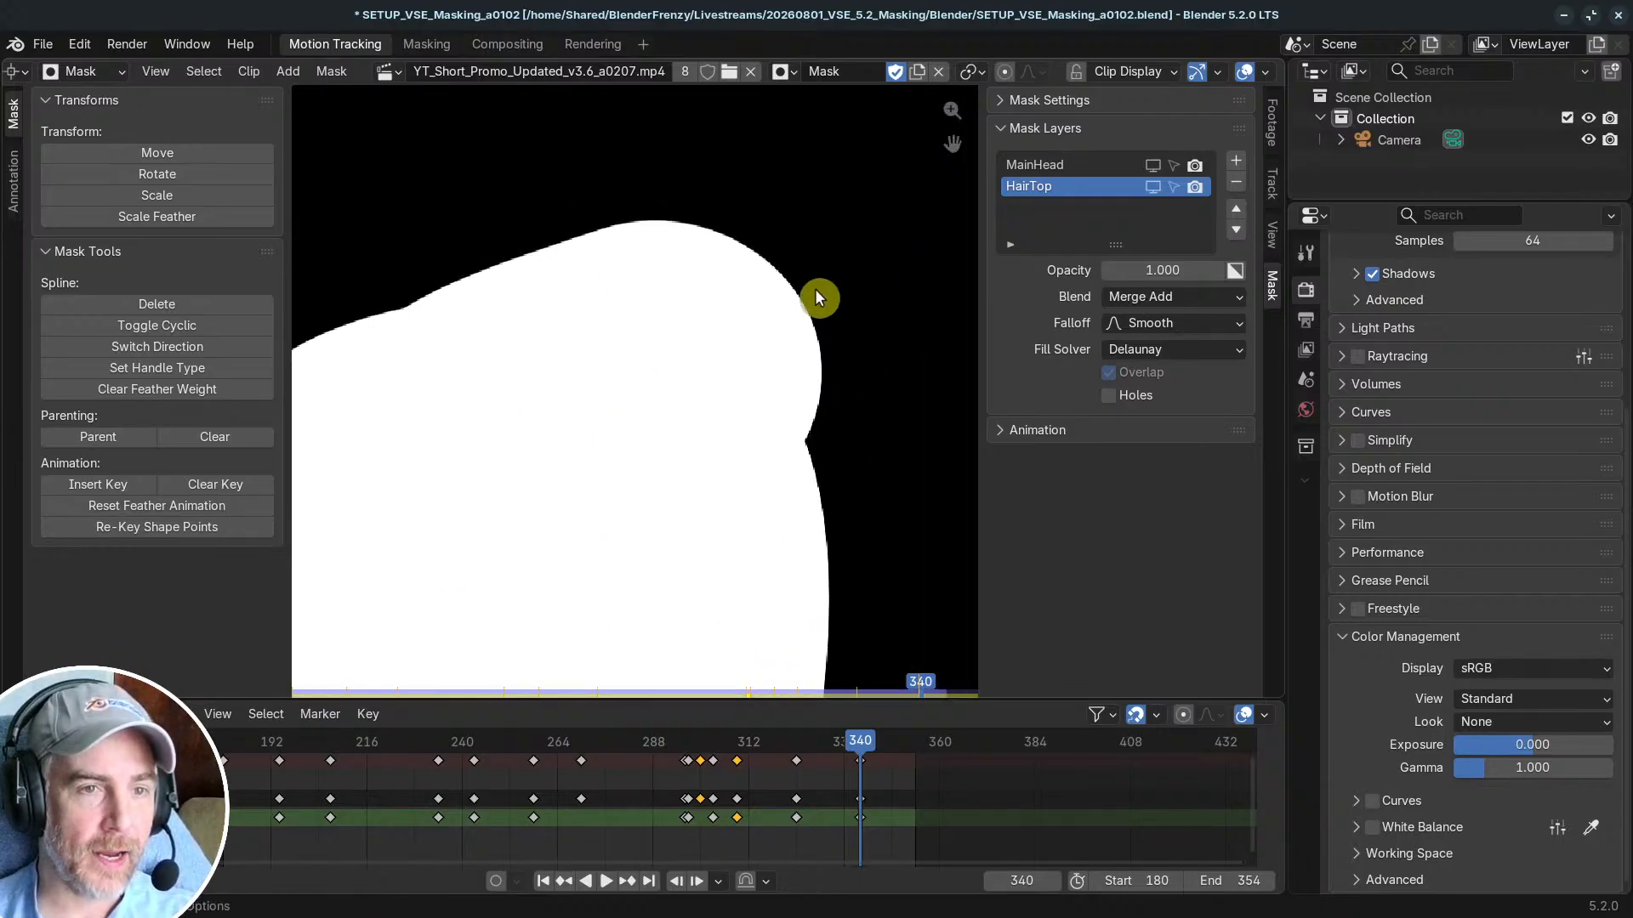
pyautogui.scroll(-3, 630, 263)
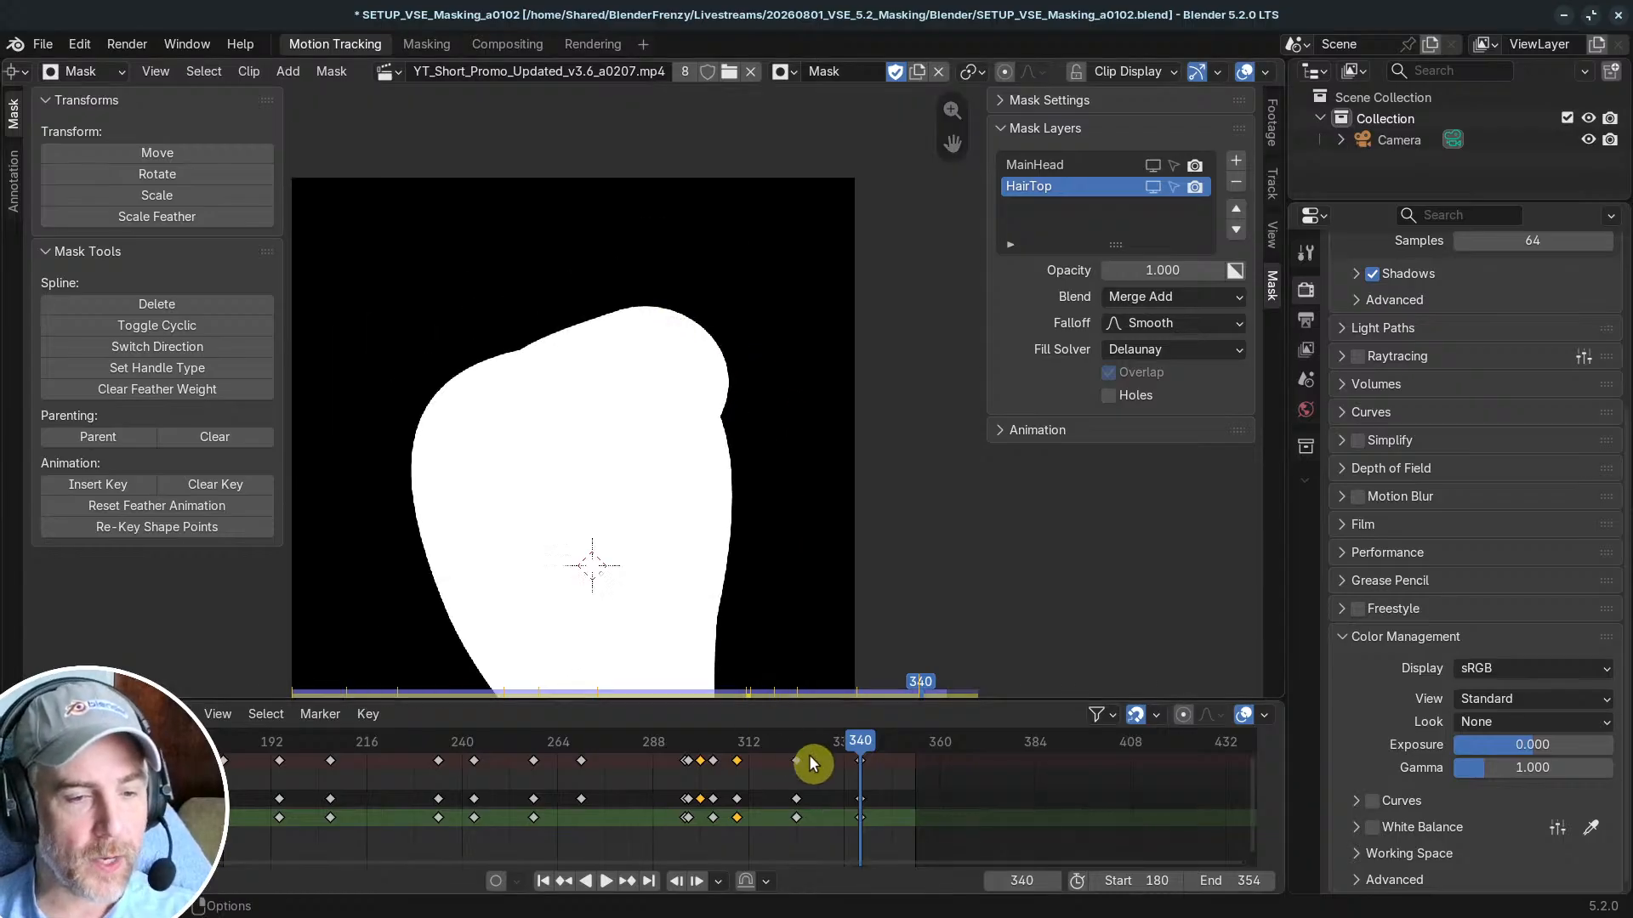
# Step: Turn off the mask overlay and make the MainHead and HairTop layers visible over the footage again
pyautogui.click(1264, 71)
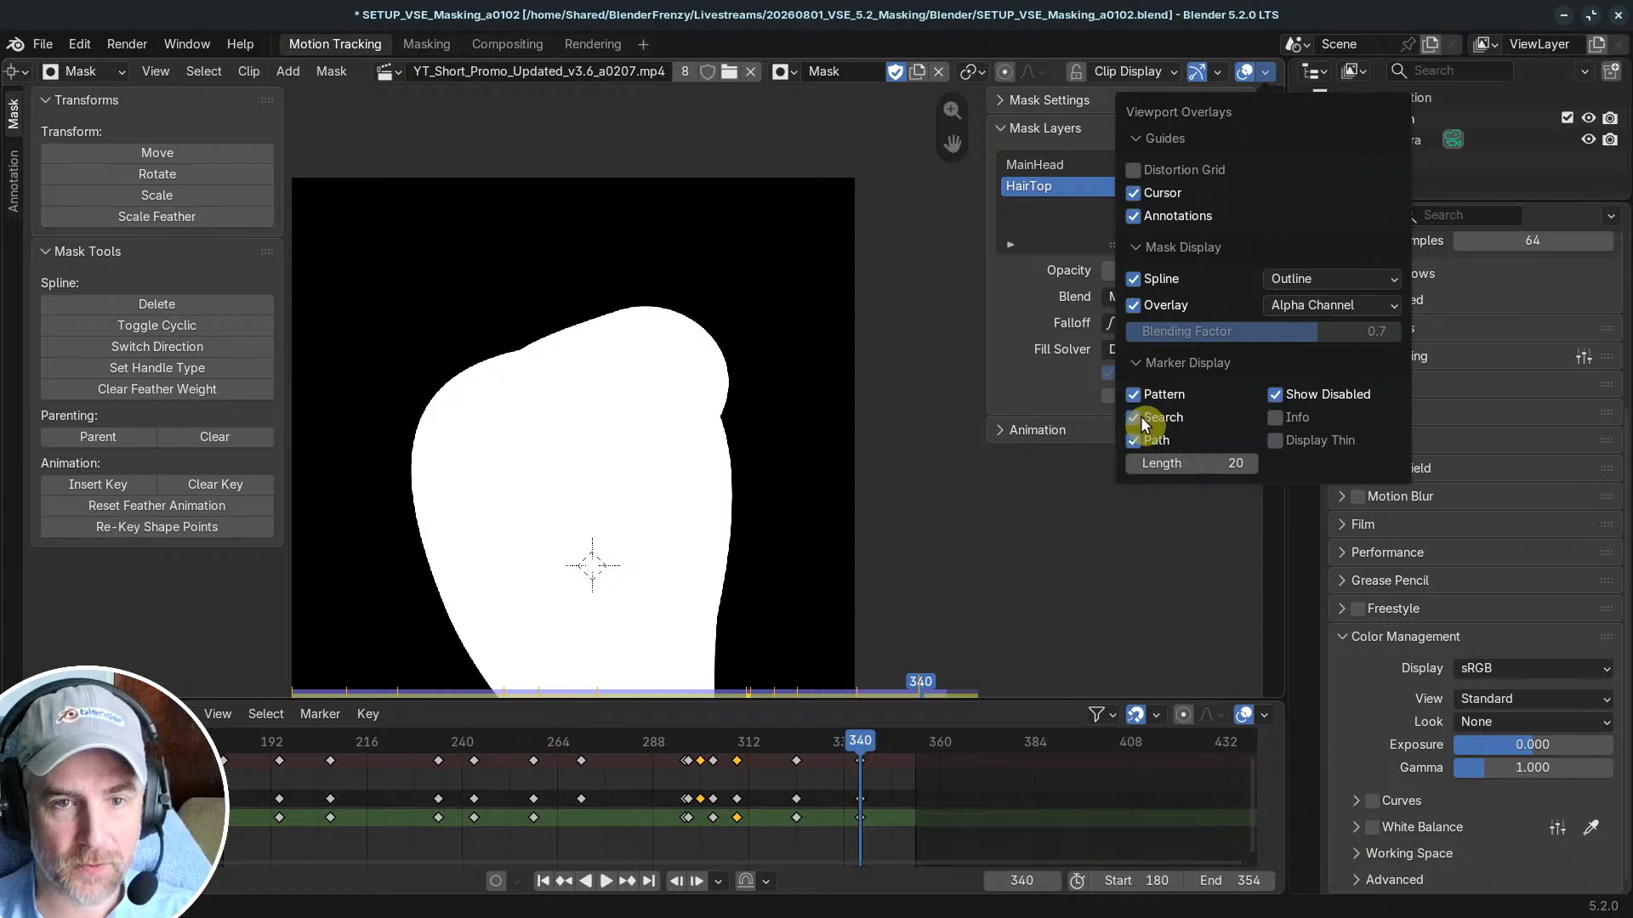
pyautogui.click(1136, 308)
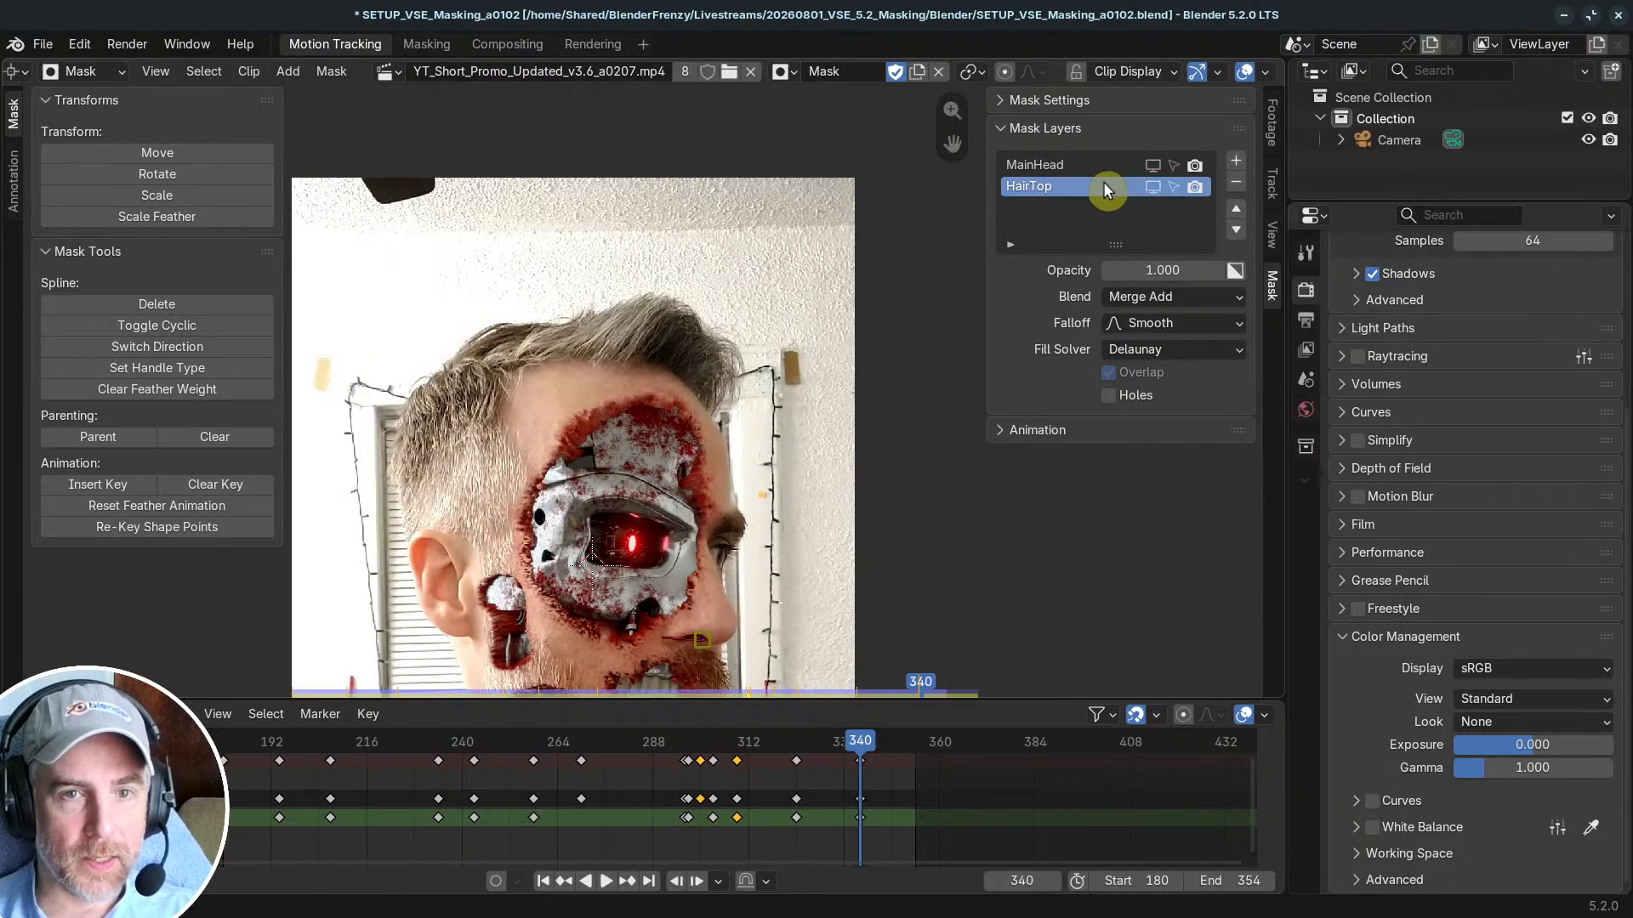
pyautogui.scroll(4, 588, 246)
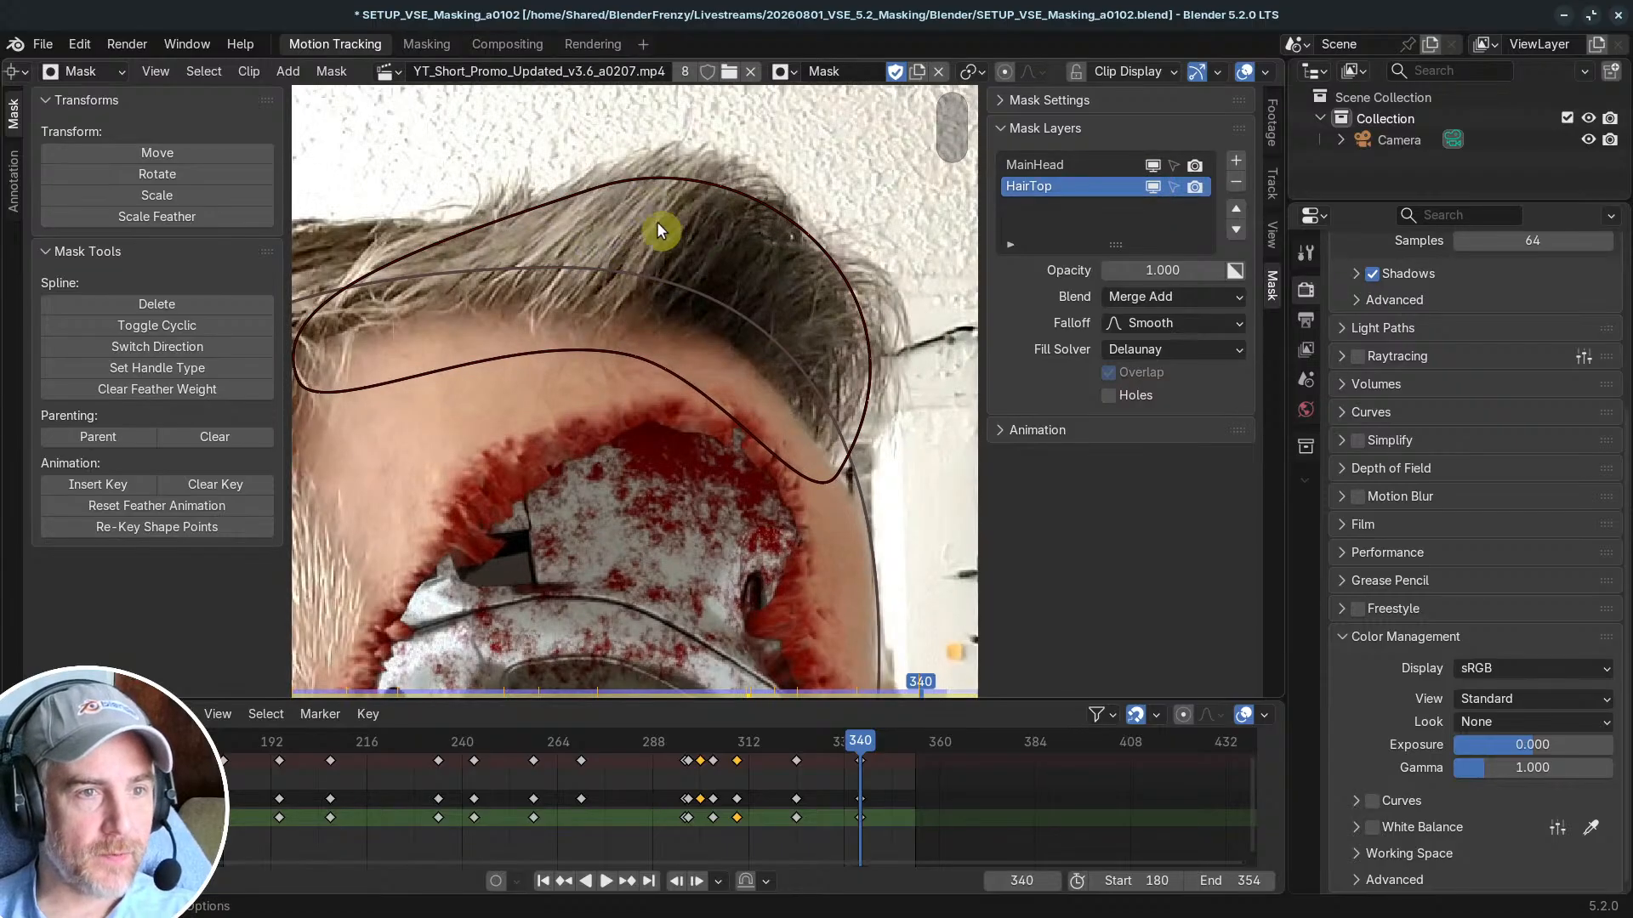
# Step: Examine how the HairTop and MainHead outlines fit the hair edges and head at frame 340
pyautogui.scroll(-2, 659, 229)
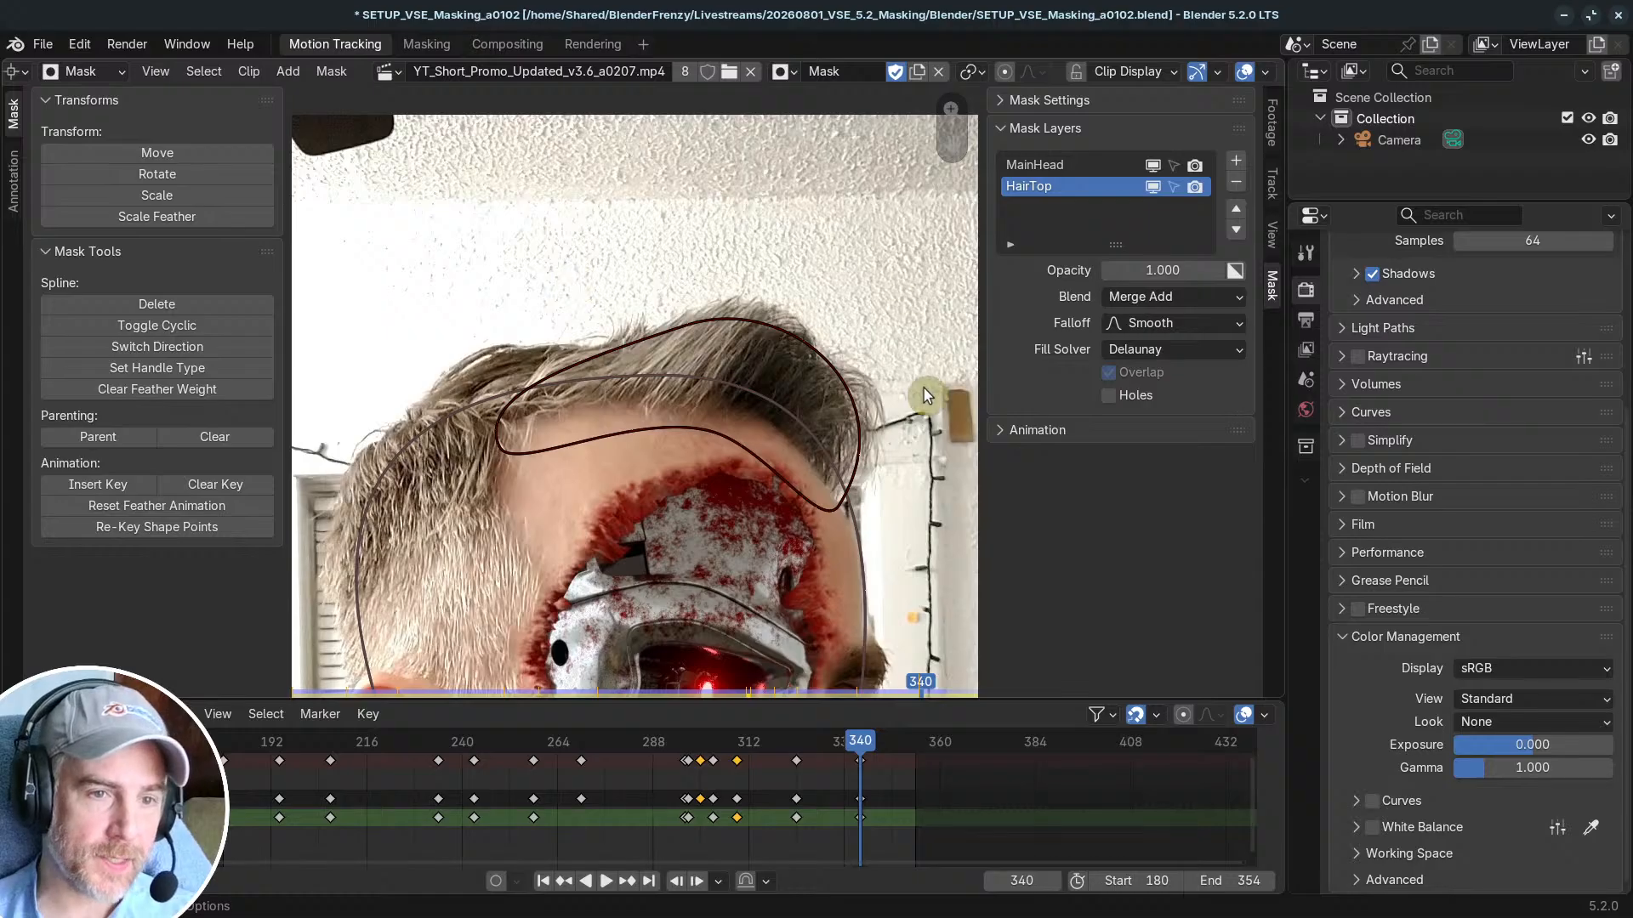
pyautogui.scroll(-3, 783, 364)
pyautogui.scroll(-3, 620, 597)
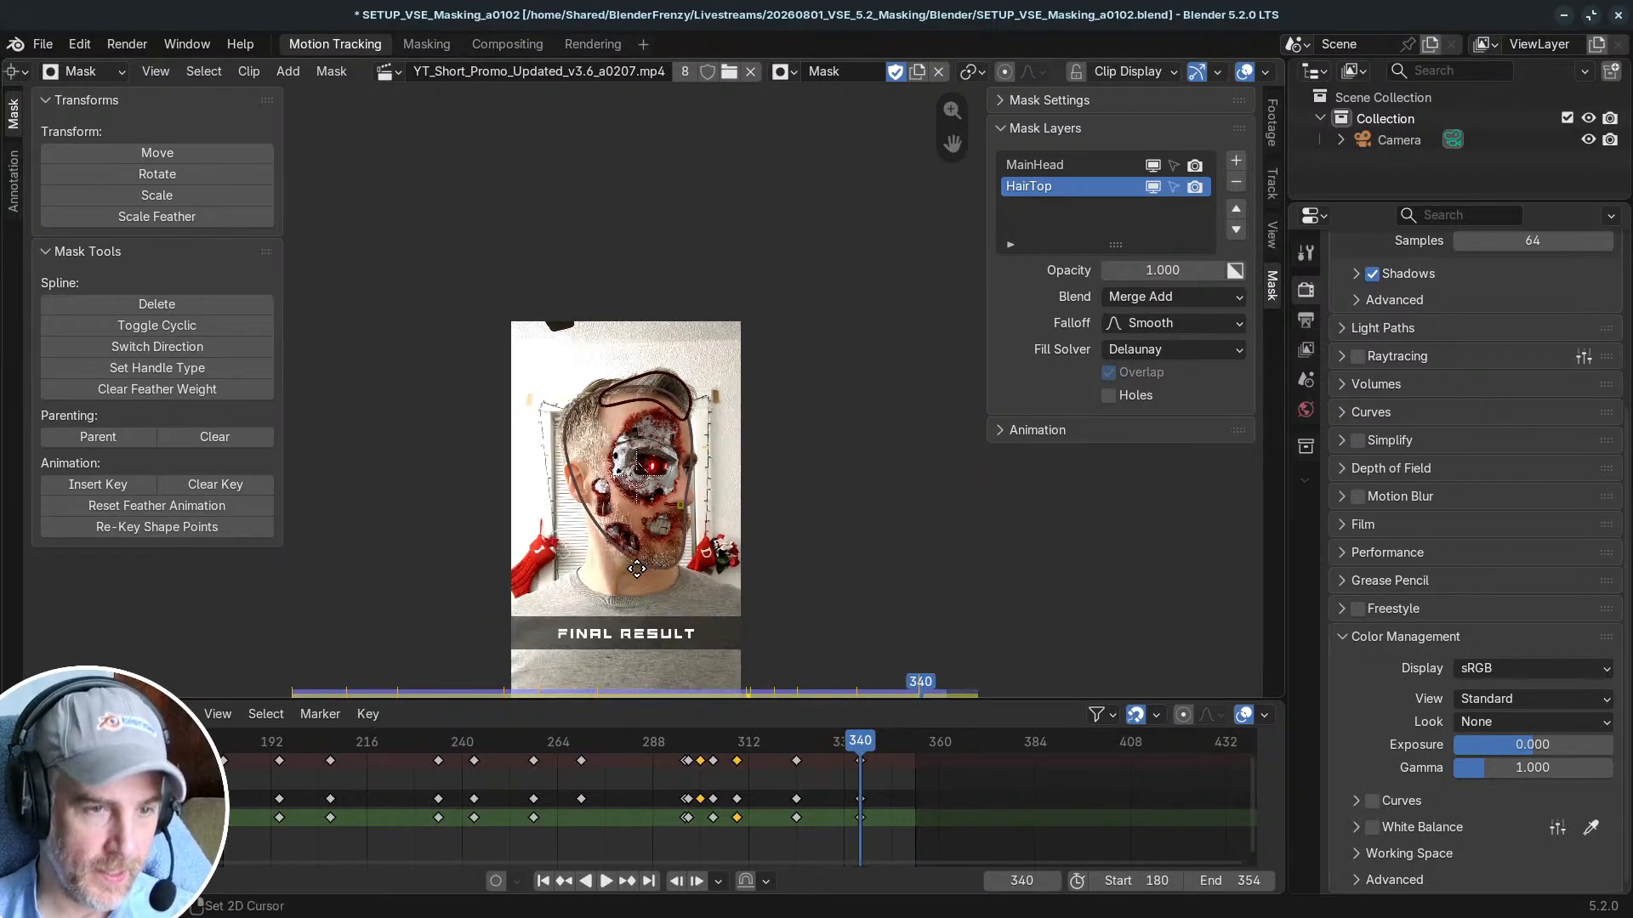
pyautogui.scroll(2, 656, 477)
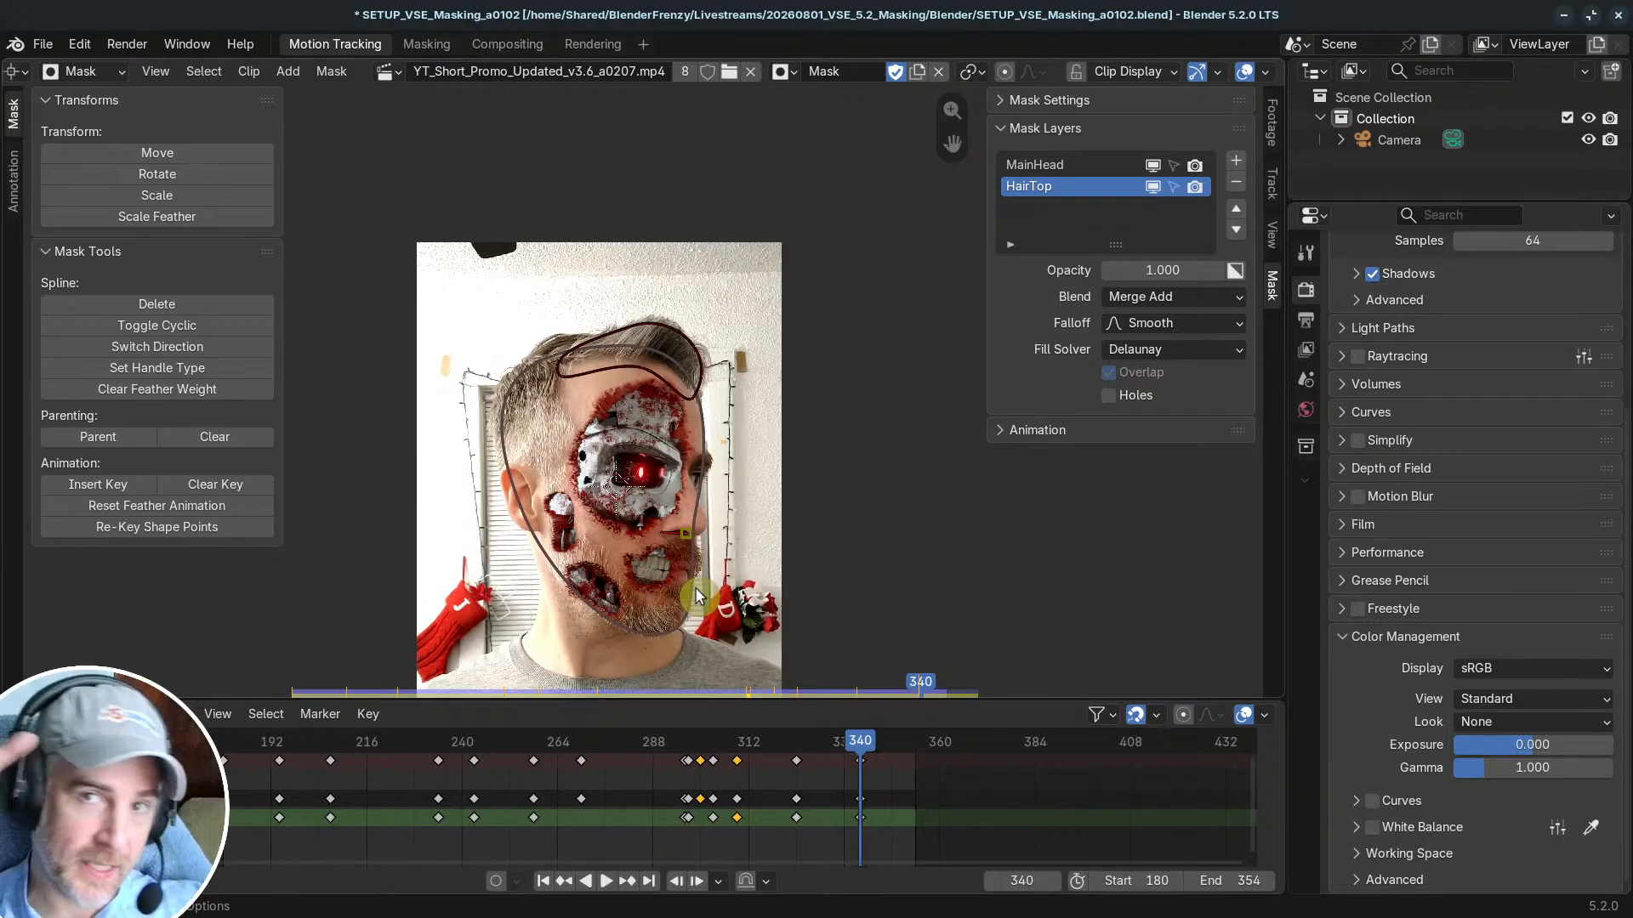
pyautogui.scroll(1, 656, 548)
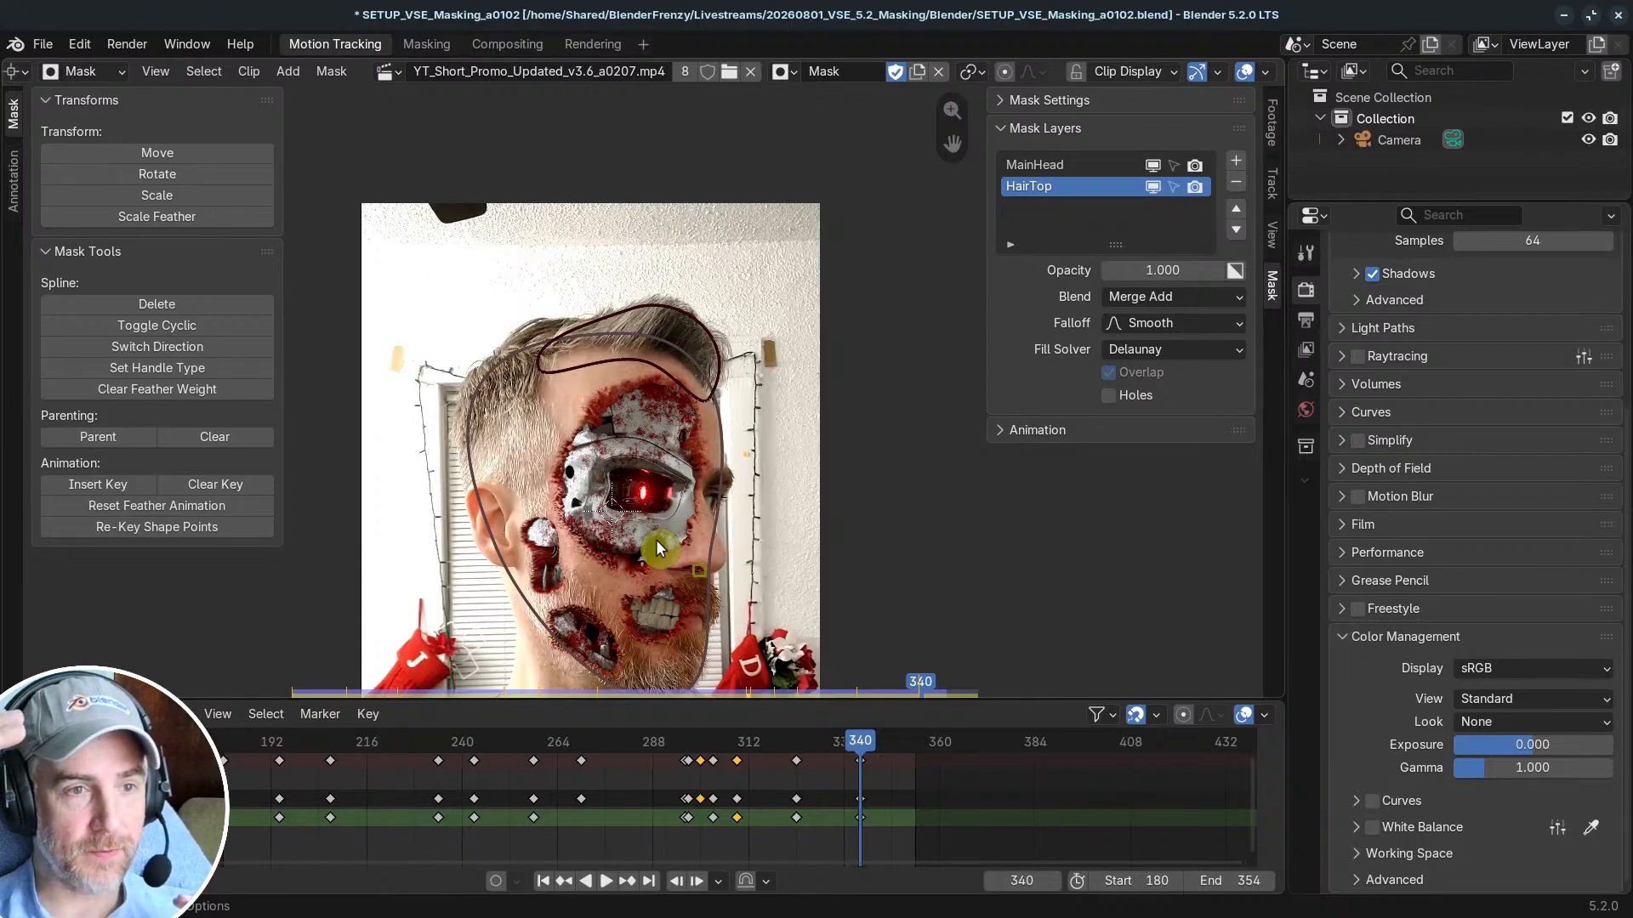
pyautogui.scroll(5, 498, 337)
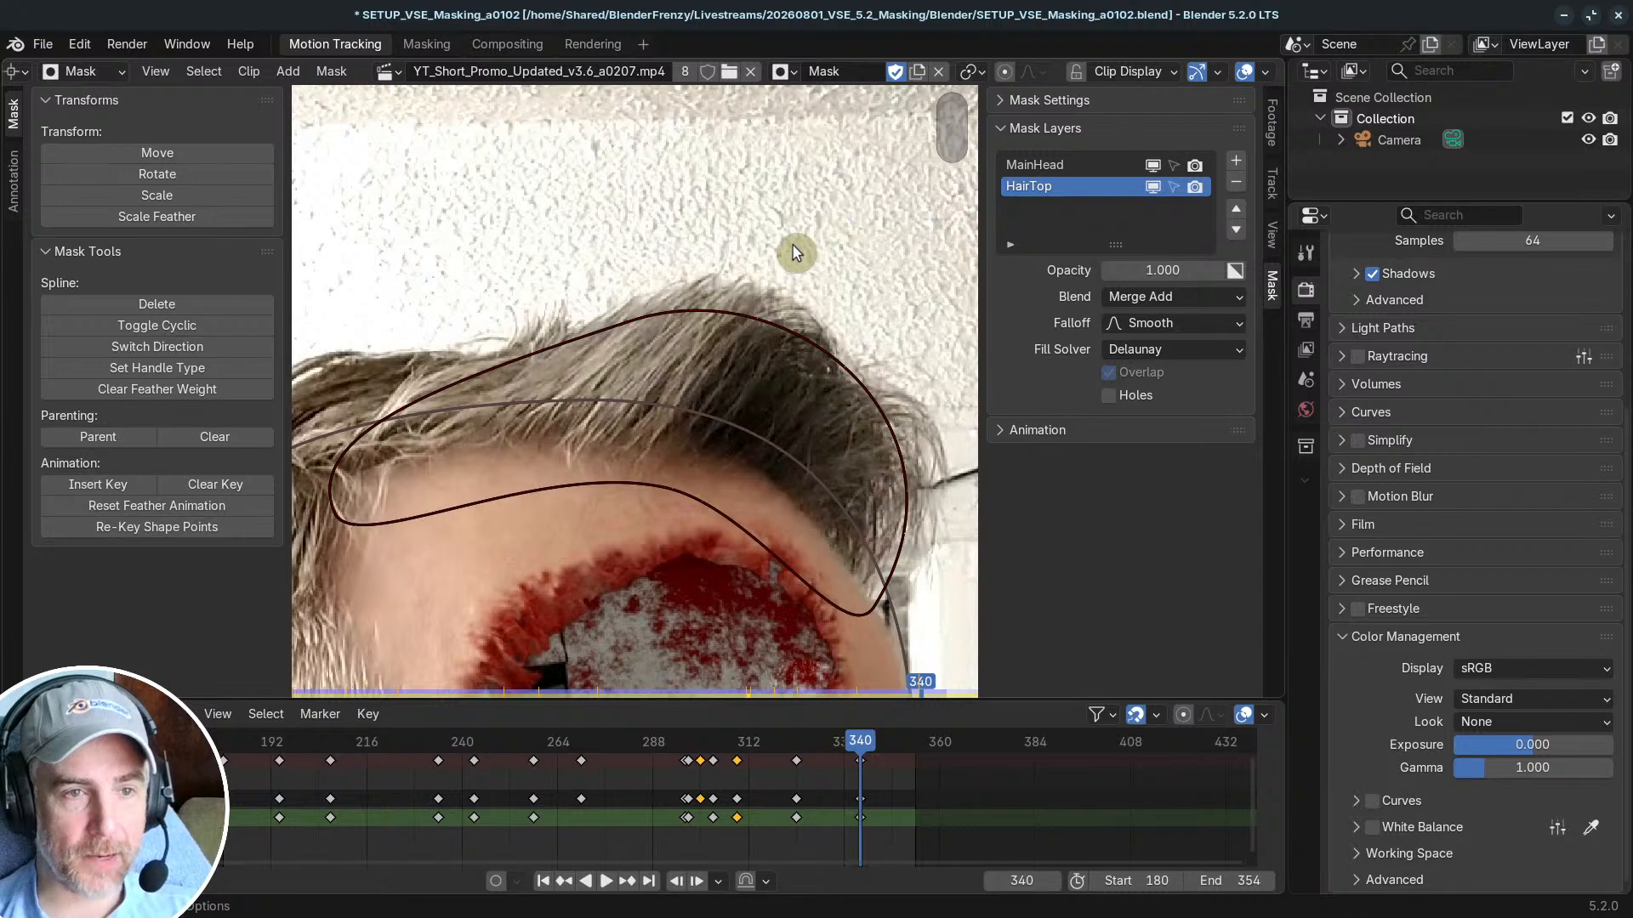
pyautogui.scroll(-5, 915, 497)
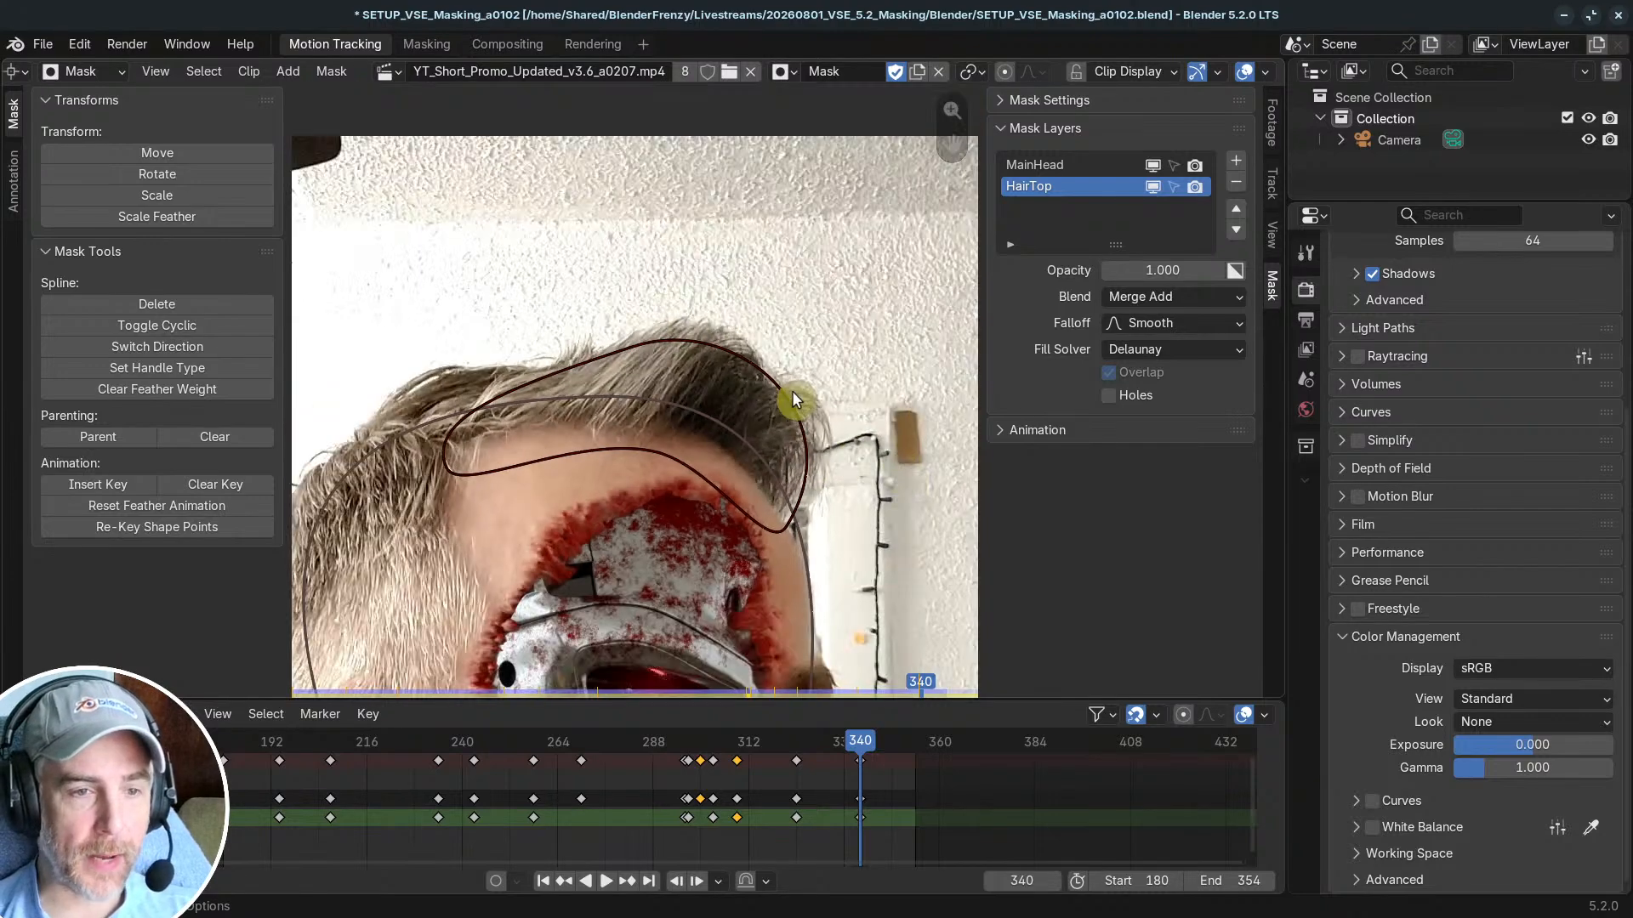
pyautogui.scroll(3, 513, 364)
pyautogui.scroll(2, 511, 364)
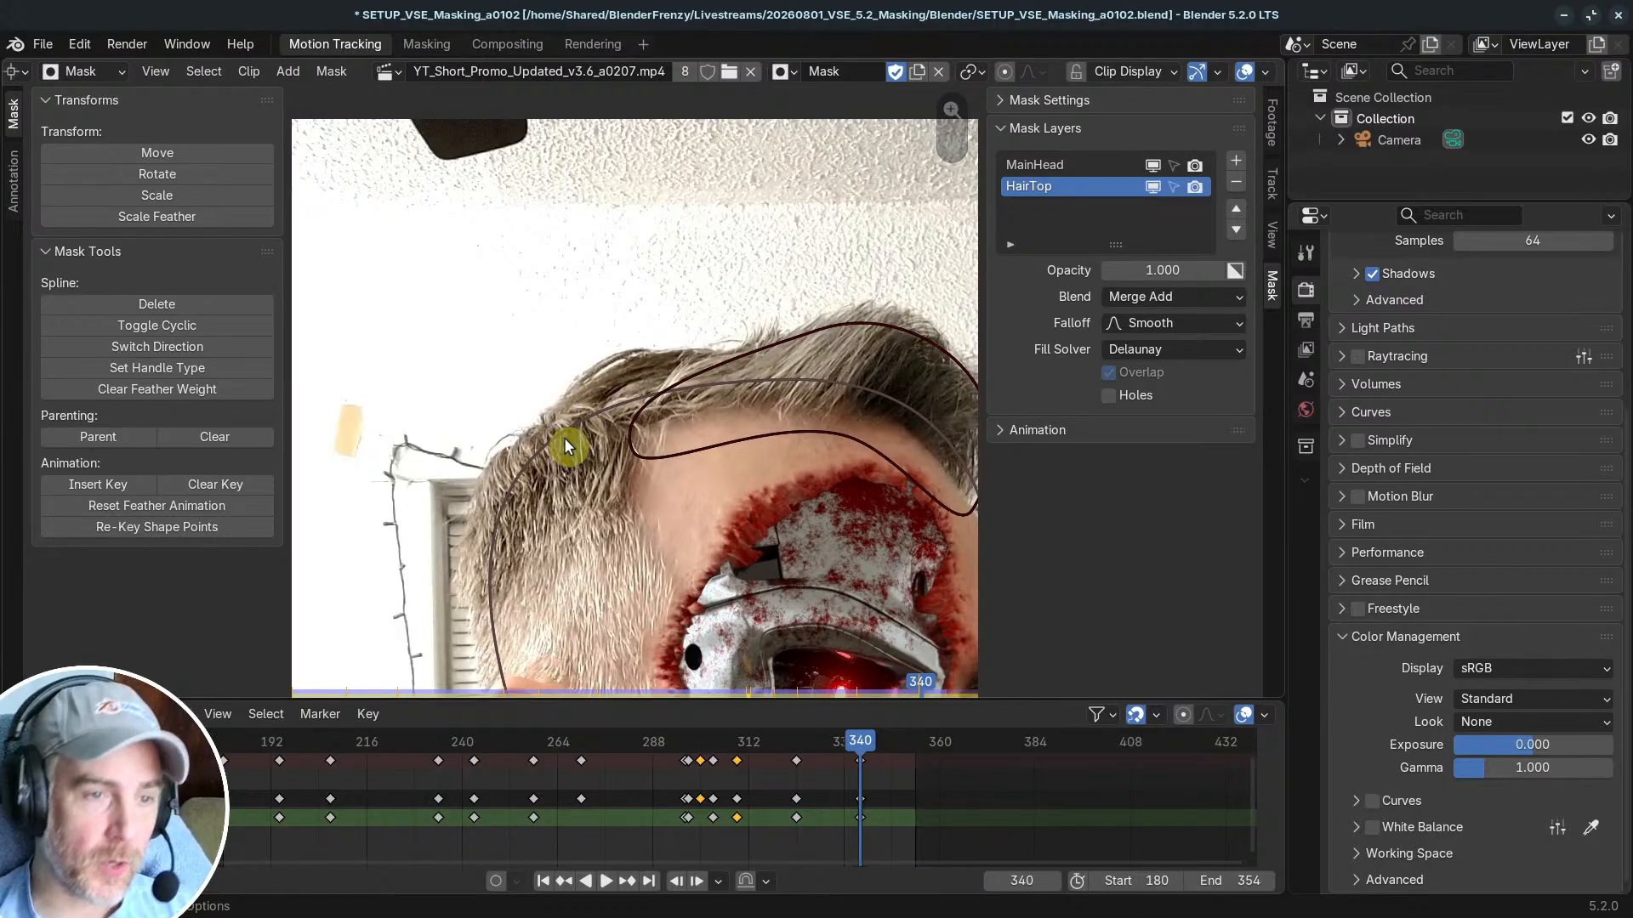
pyautogui.scroll(-1, 819, 257)
pyautogui.moveTo(822, 307); pyautogui.dragTo(743, 274, button='middle')
pyautogui.scroll(2, 743, 274)
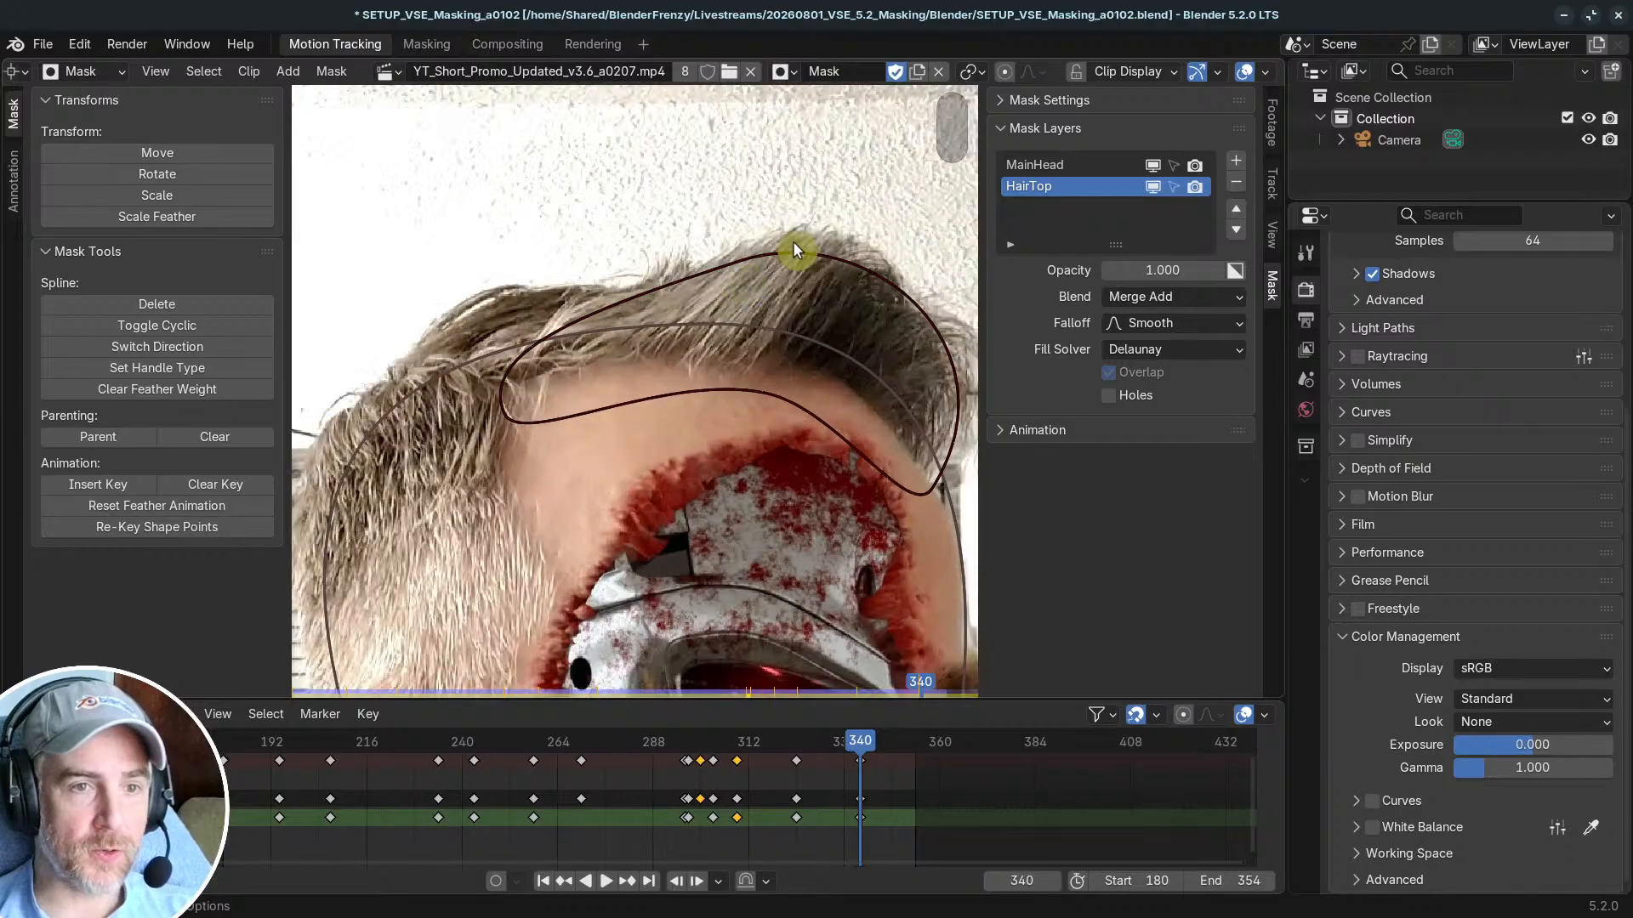
pyautogui.moveTo(944, 322); pyautogui.dragTo(889, 320, button='middle')
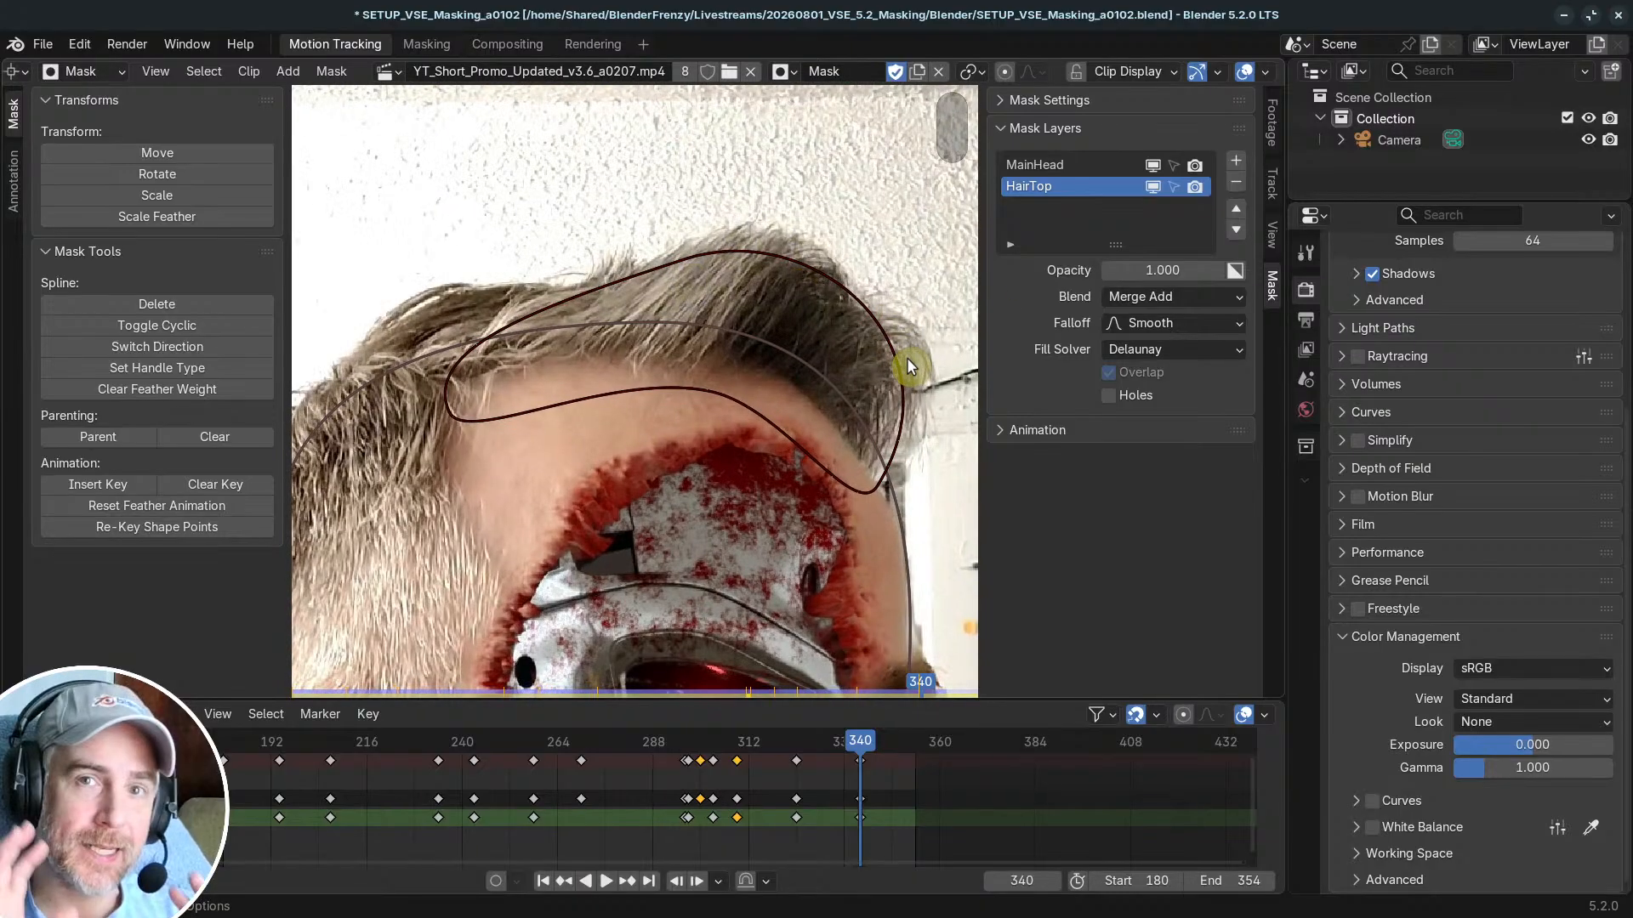
pyautogui.scroll(-3, 742, 348)
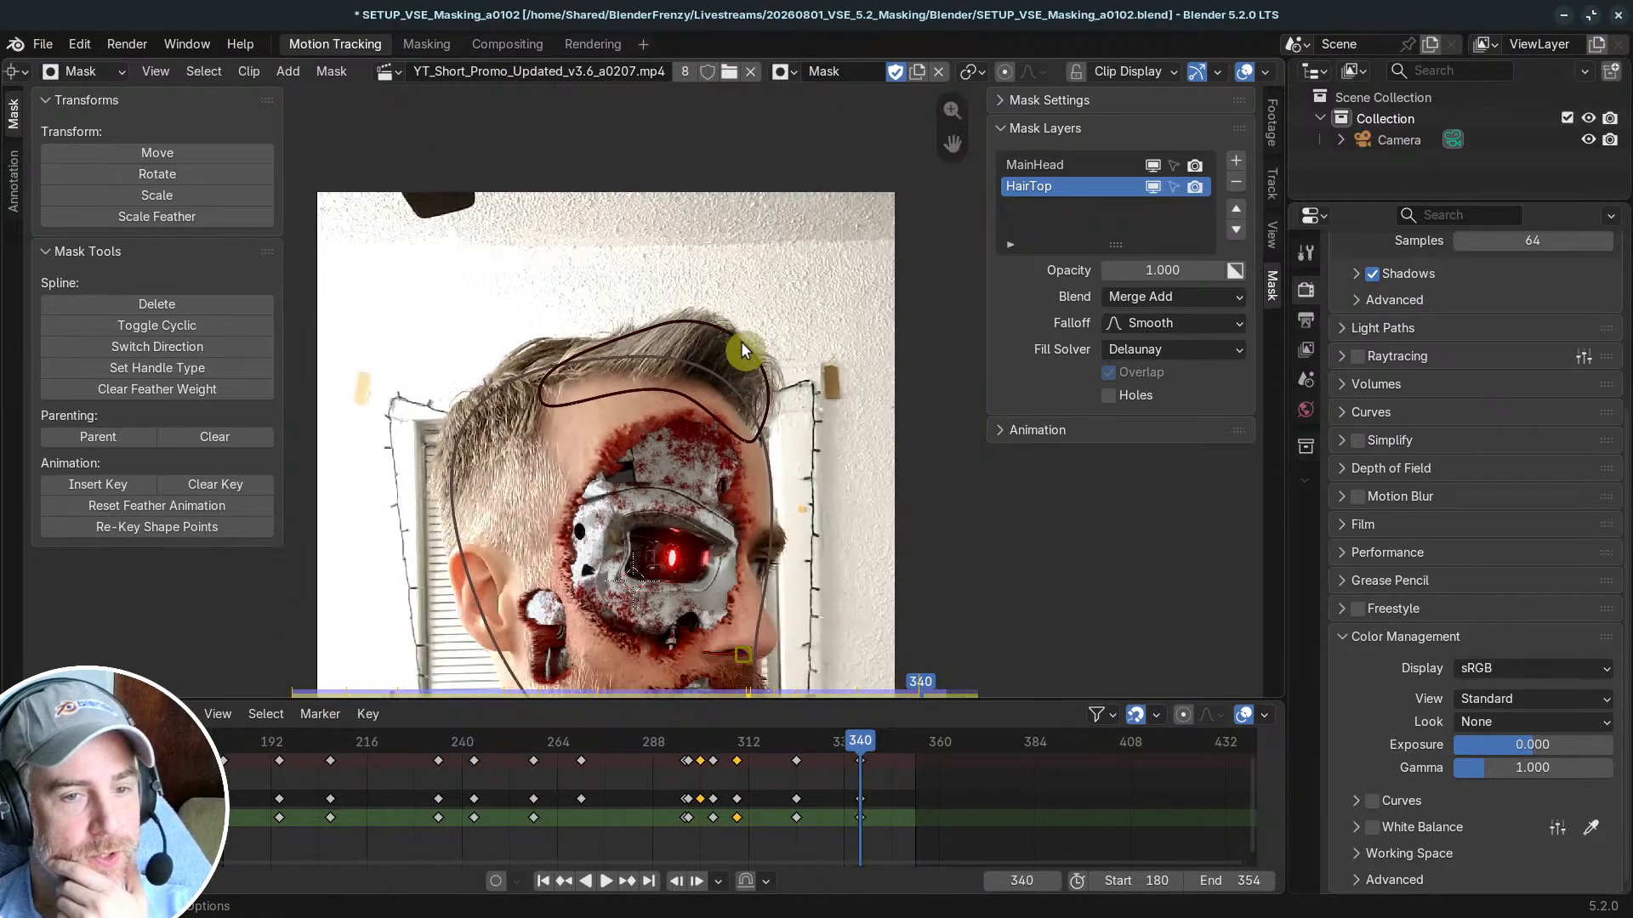
pyautogui.moveTo(732, 449); pyautogui.dragTo(737, 355, button='middle')
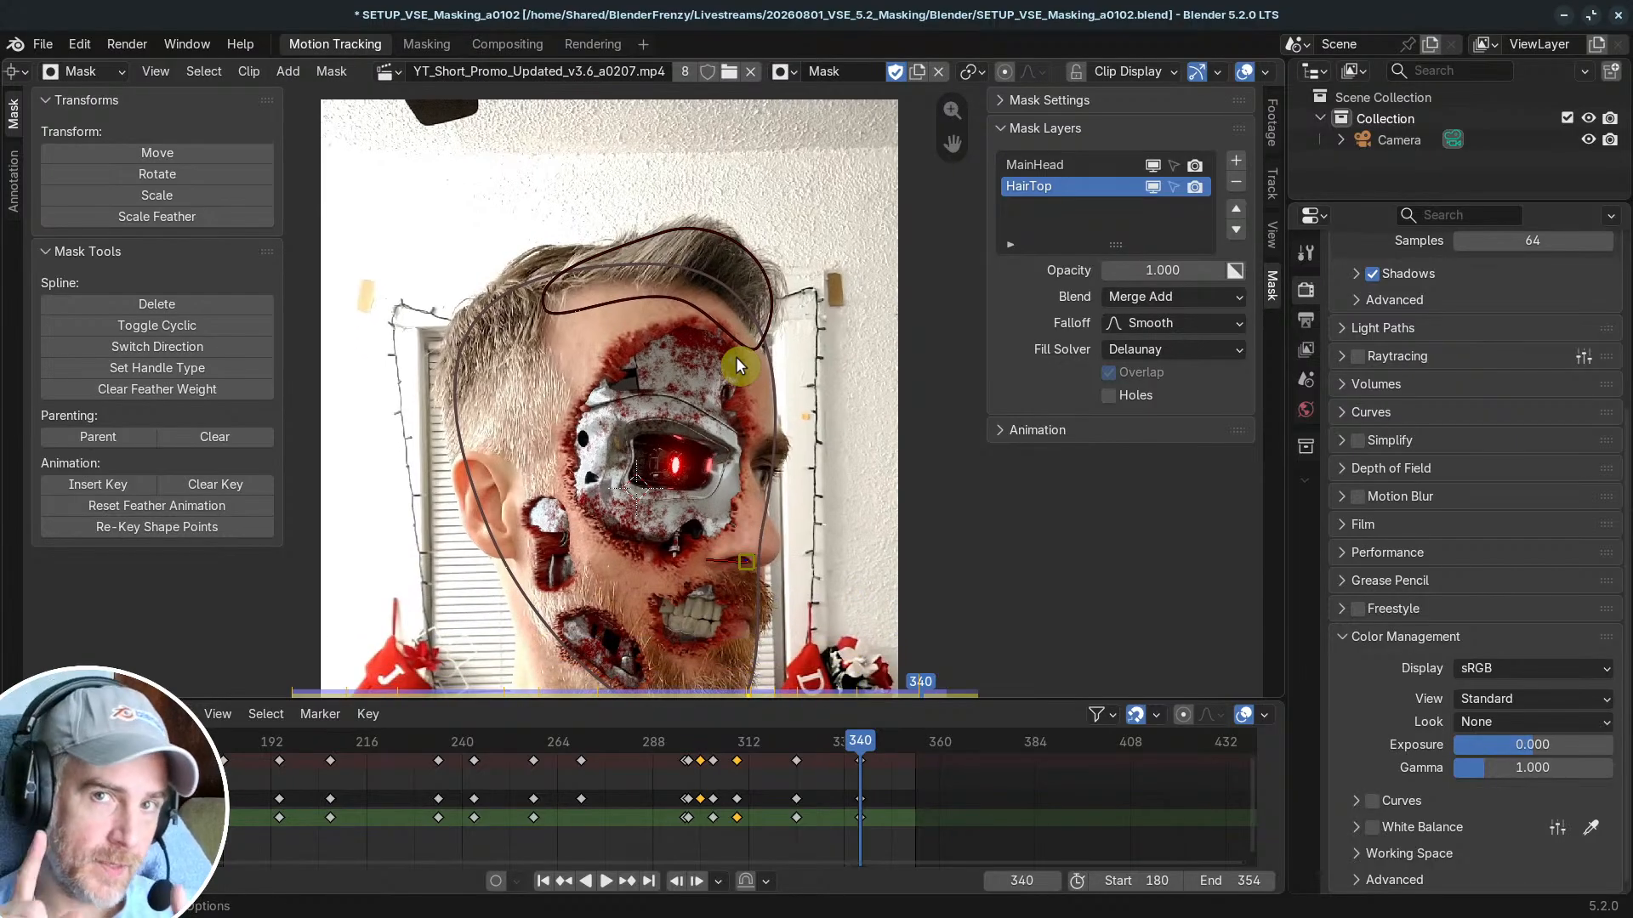
pyautogui.scroll(3, 714, 332)
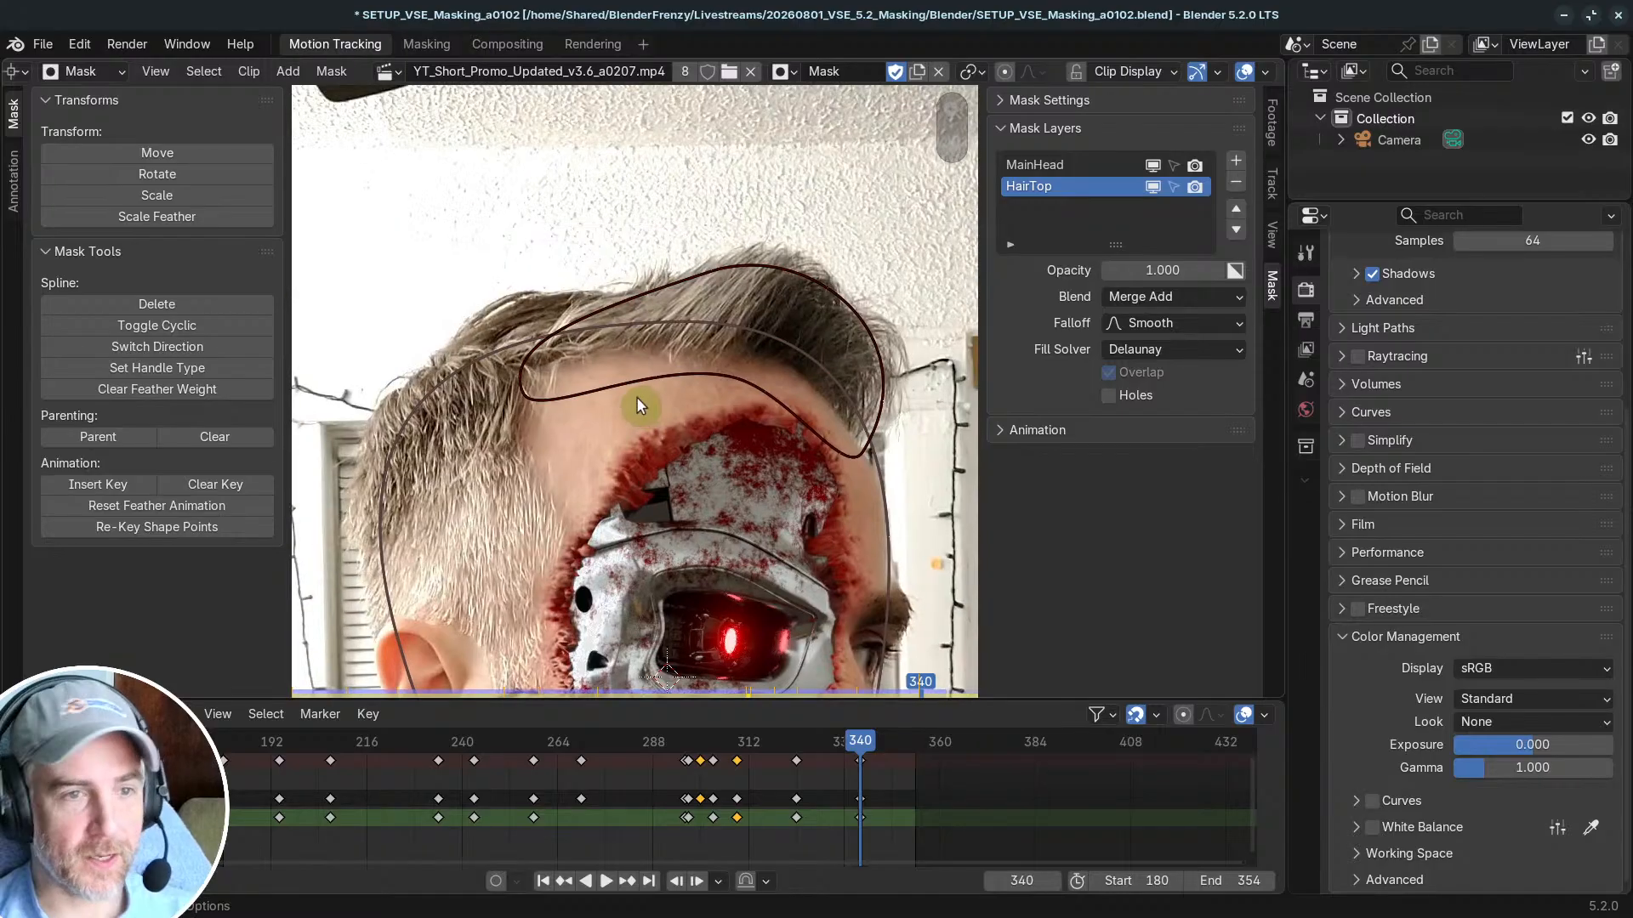
pyautogui.scroll(-2, 670, 303)
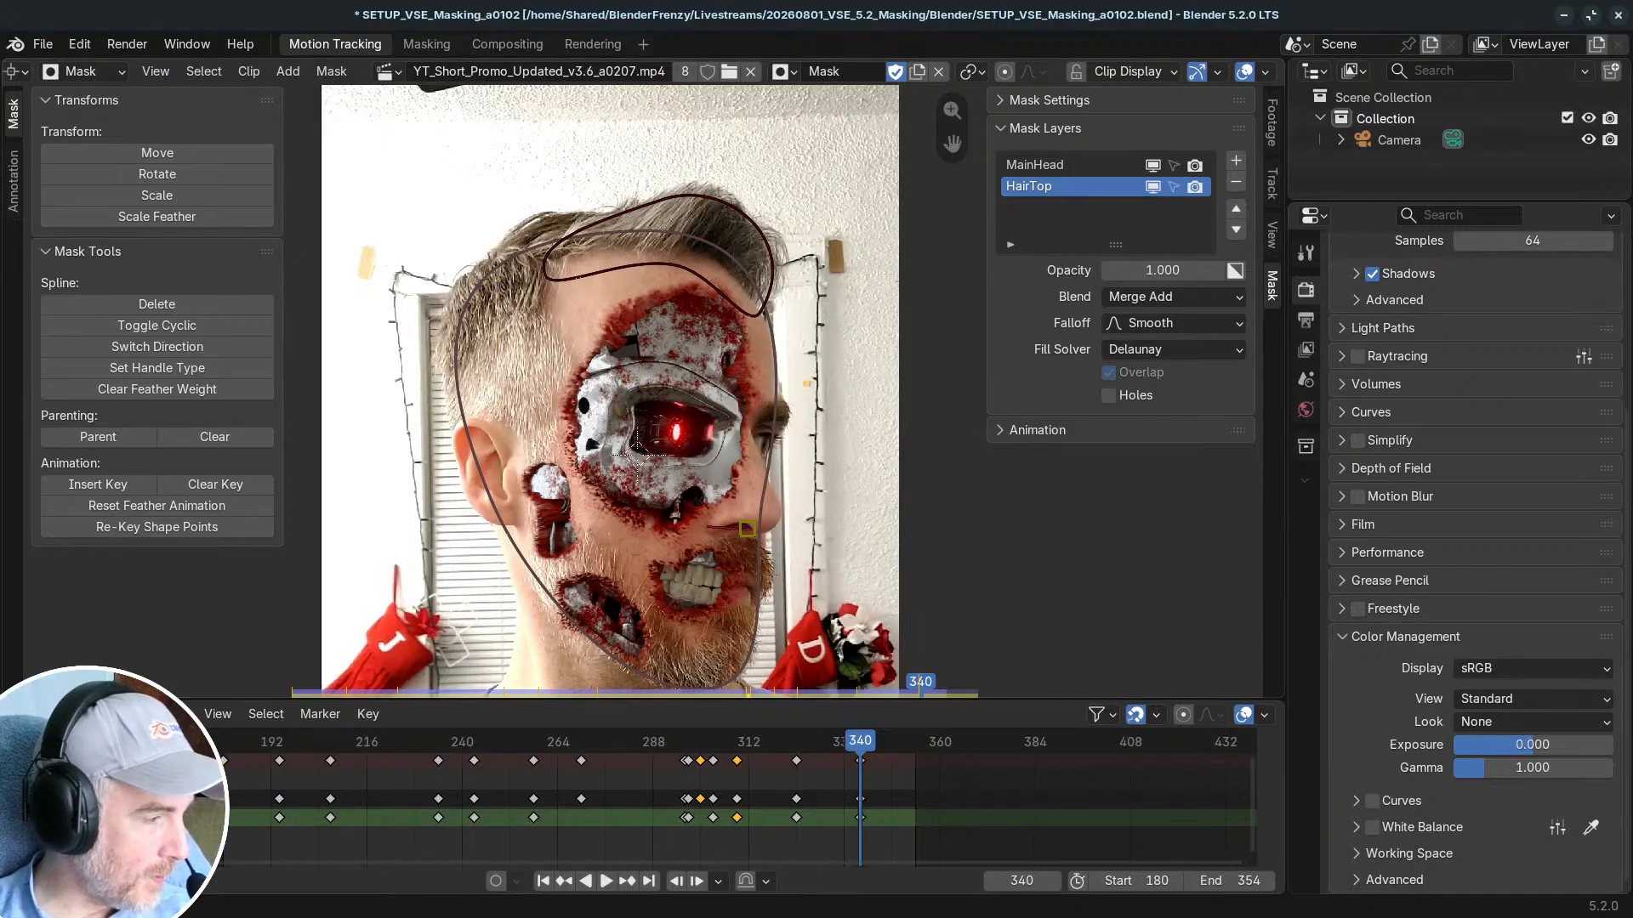
# Step: Switch to a separate new Blender session and create a new file from the VFX template
pyautogui.hotkey('alt', 'Tab')
pyautogui.click(853, 308)
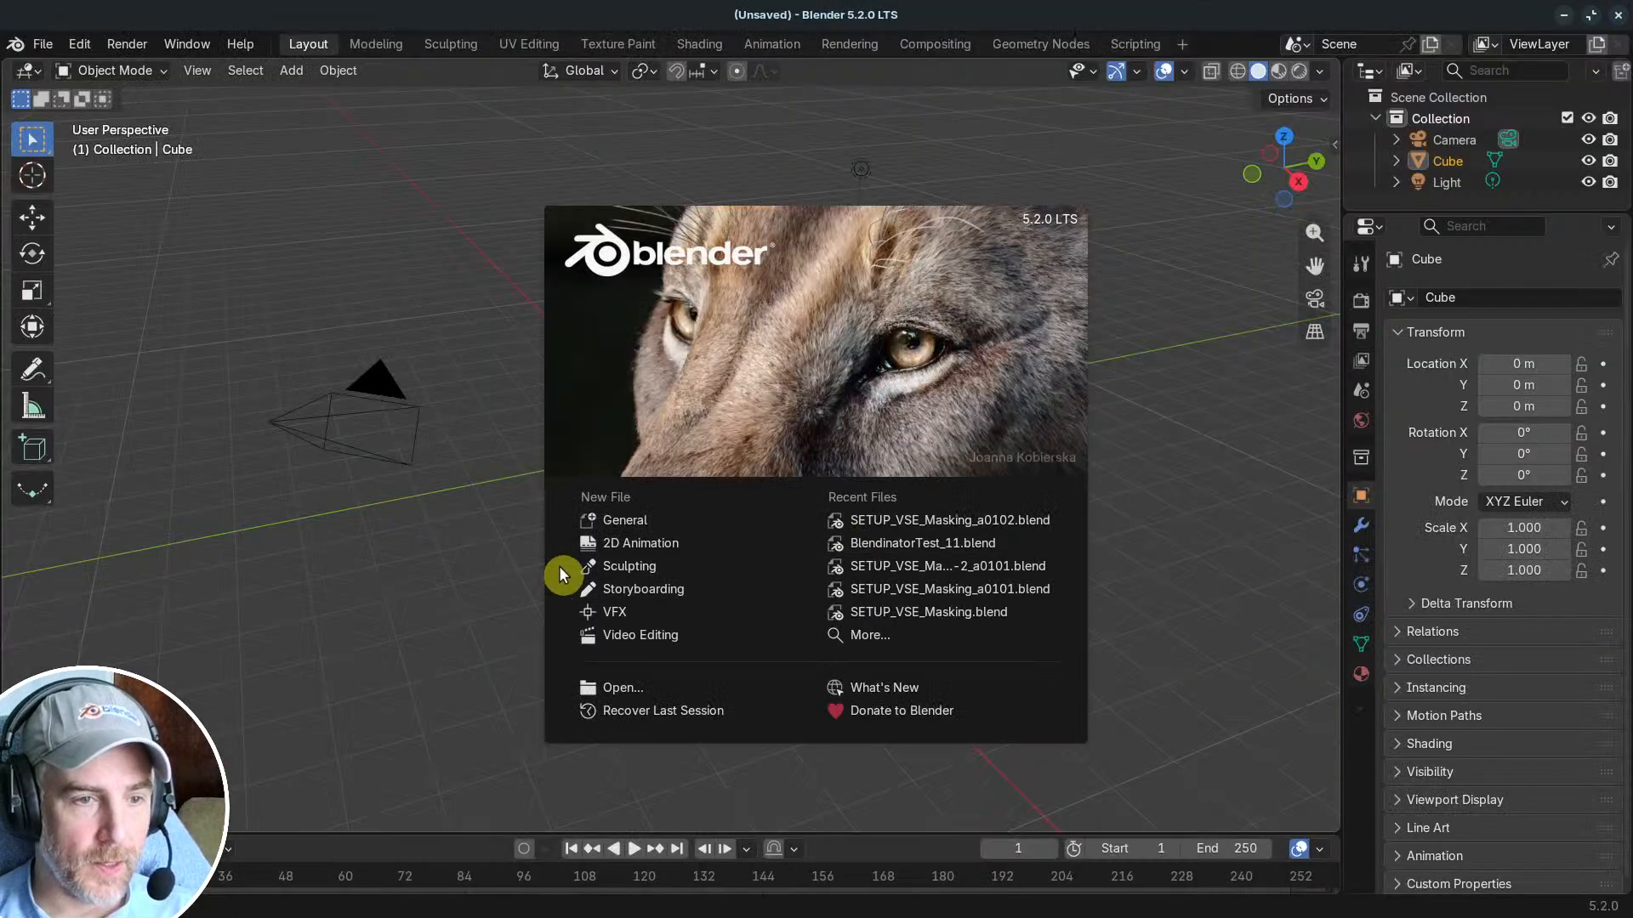
pyautogui.click(636, 617)
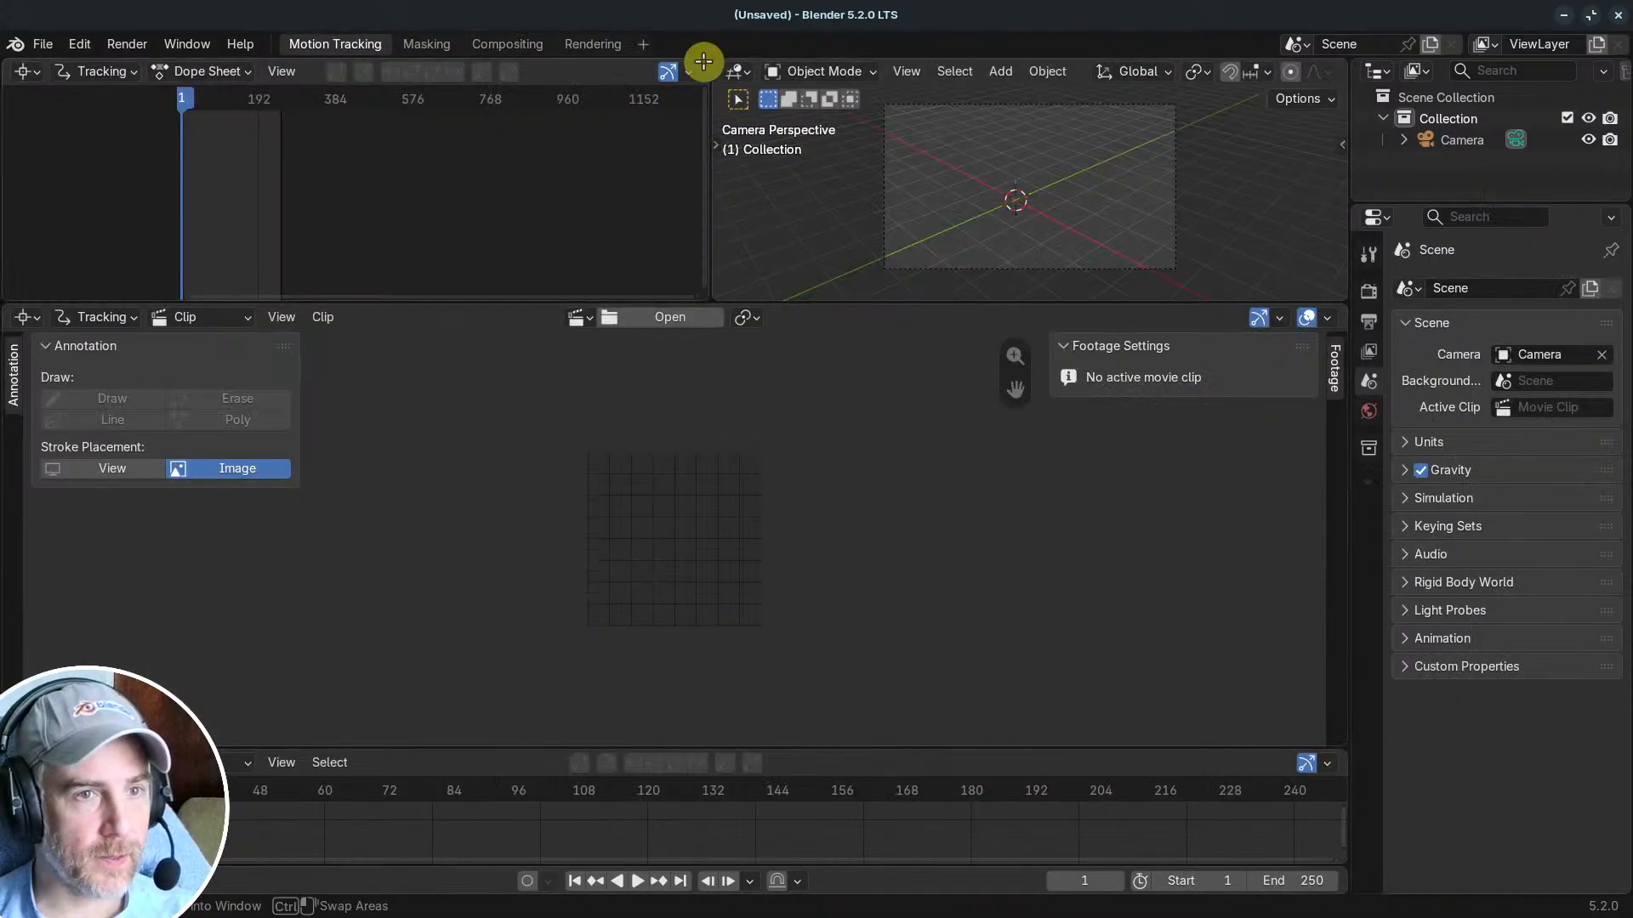
# Step: Close the Dope Sheet and 3D Viewport areas above the clip editor, and save the file as LIVE_VSE_Masking_a0101.blend
pyautogui.moveTo(703, 61); pyautogui.dragTo(795, 76)
pyautogui.moveTo(1343, 311); pyautogui.dragTo(1327, 247)
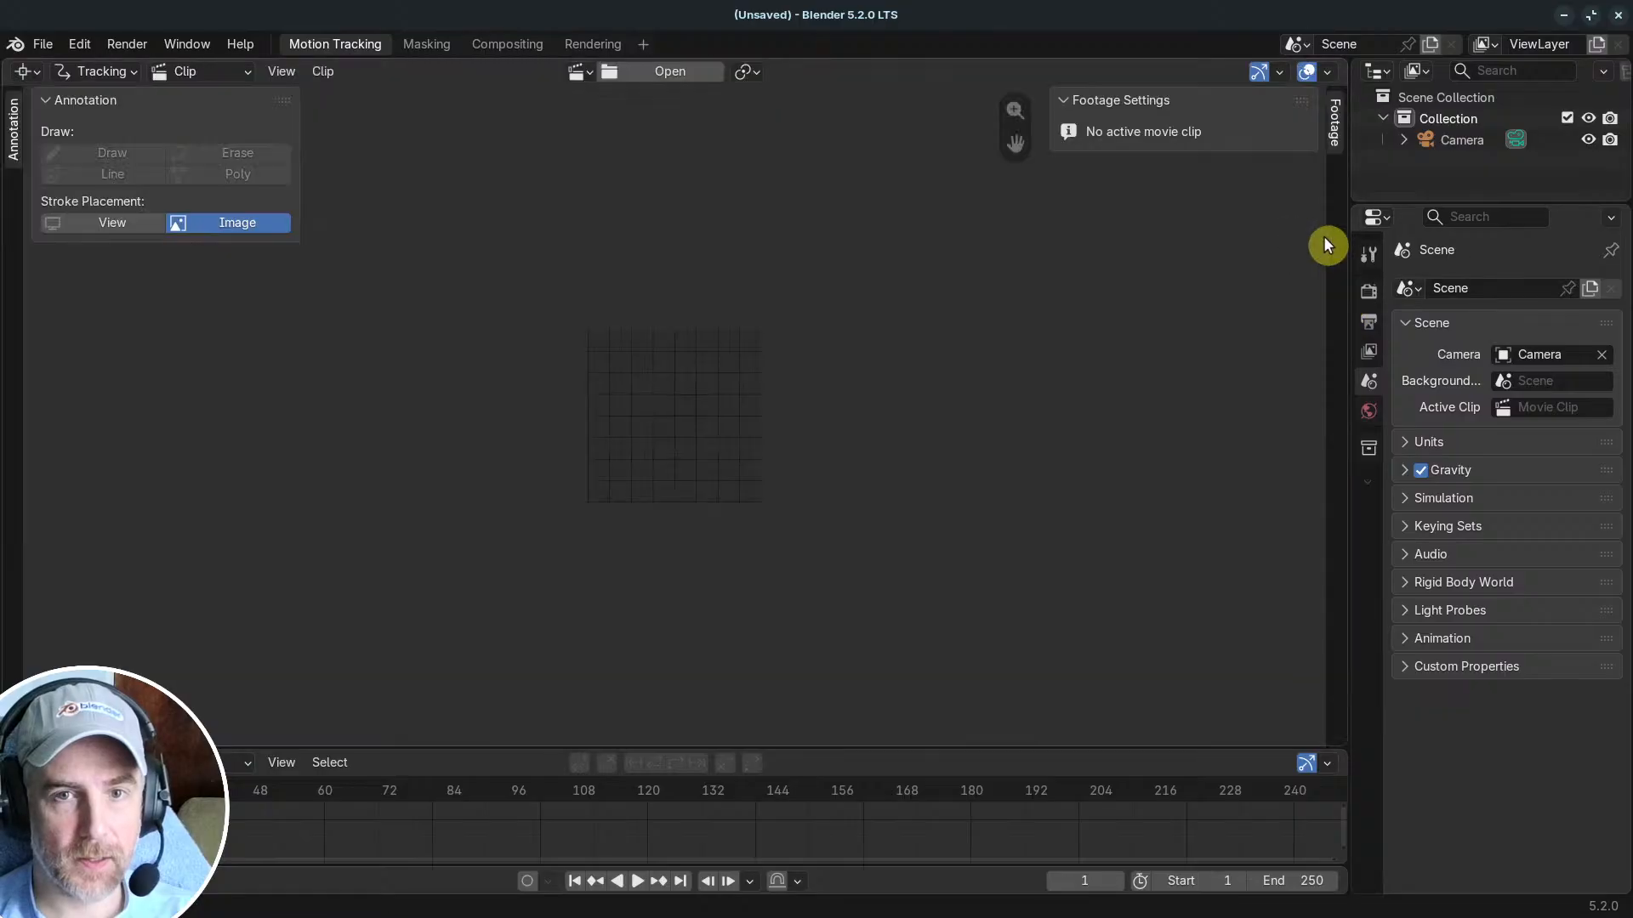
pyautogui.hotkey('ctrl', 'shift', 's')
pyautogui.moveTo(920, 202); pyautogui.dragTo(0, 161)
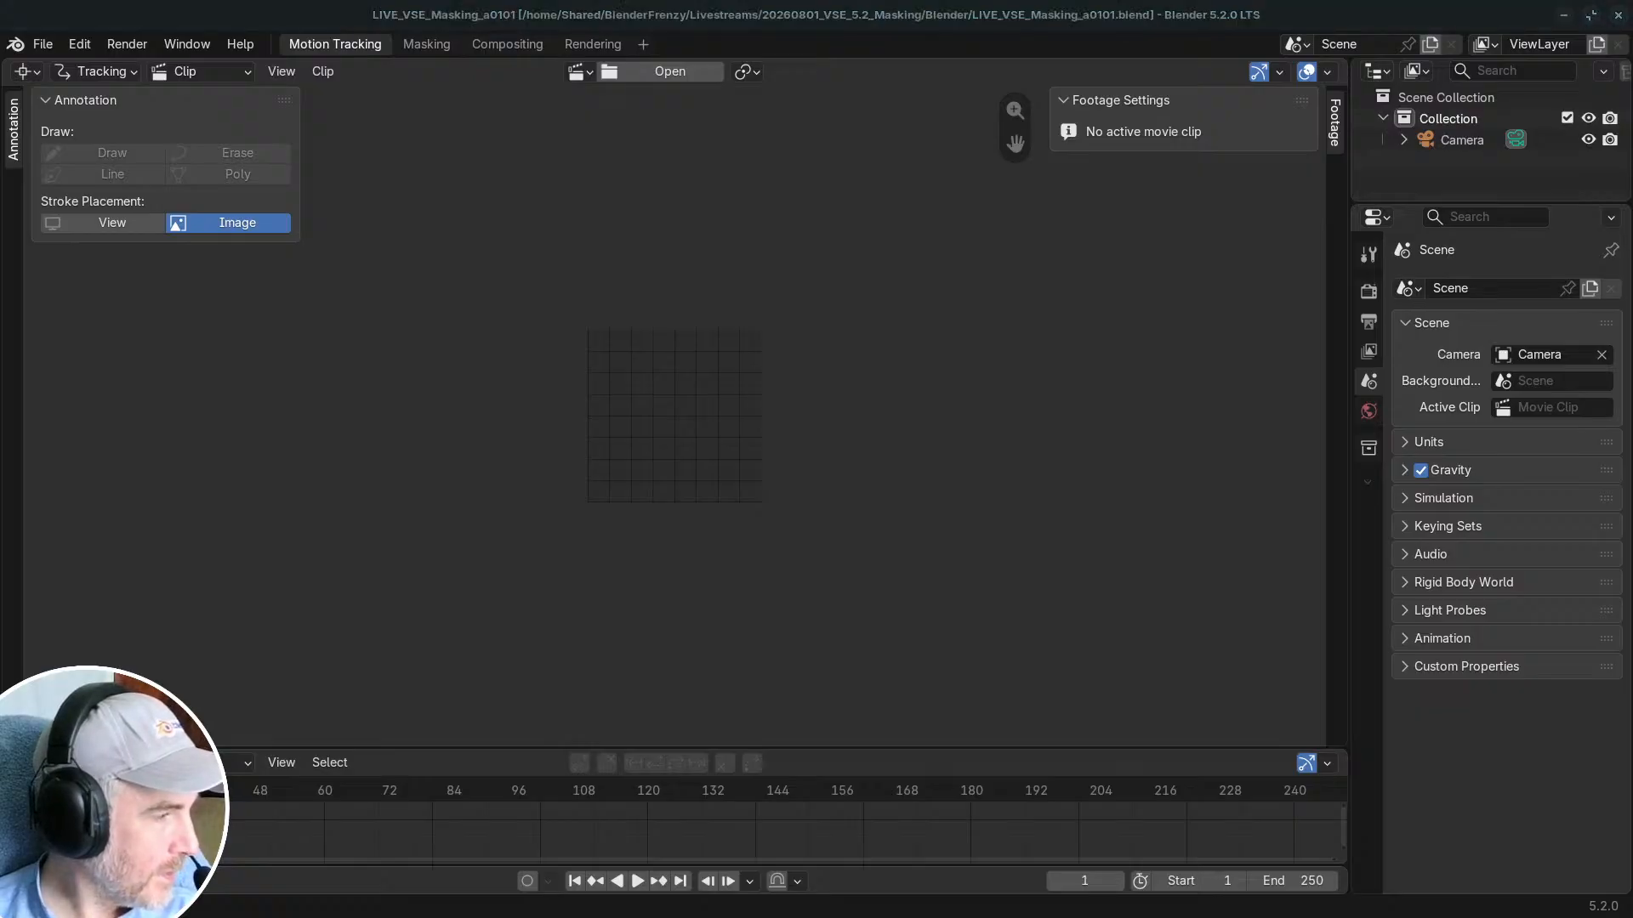
# Step: Load YT_Short_Promo_Updated_v3.6_a0207.mp4 into the Movie Clip Editor and fit the whole clip in view
pyautogui.moveTo(368, 472); pyautogui.dragTo(691, 474)
pyautogui.press('Home')
pyautogui.scroll(2, 685, 509)
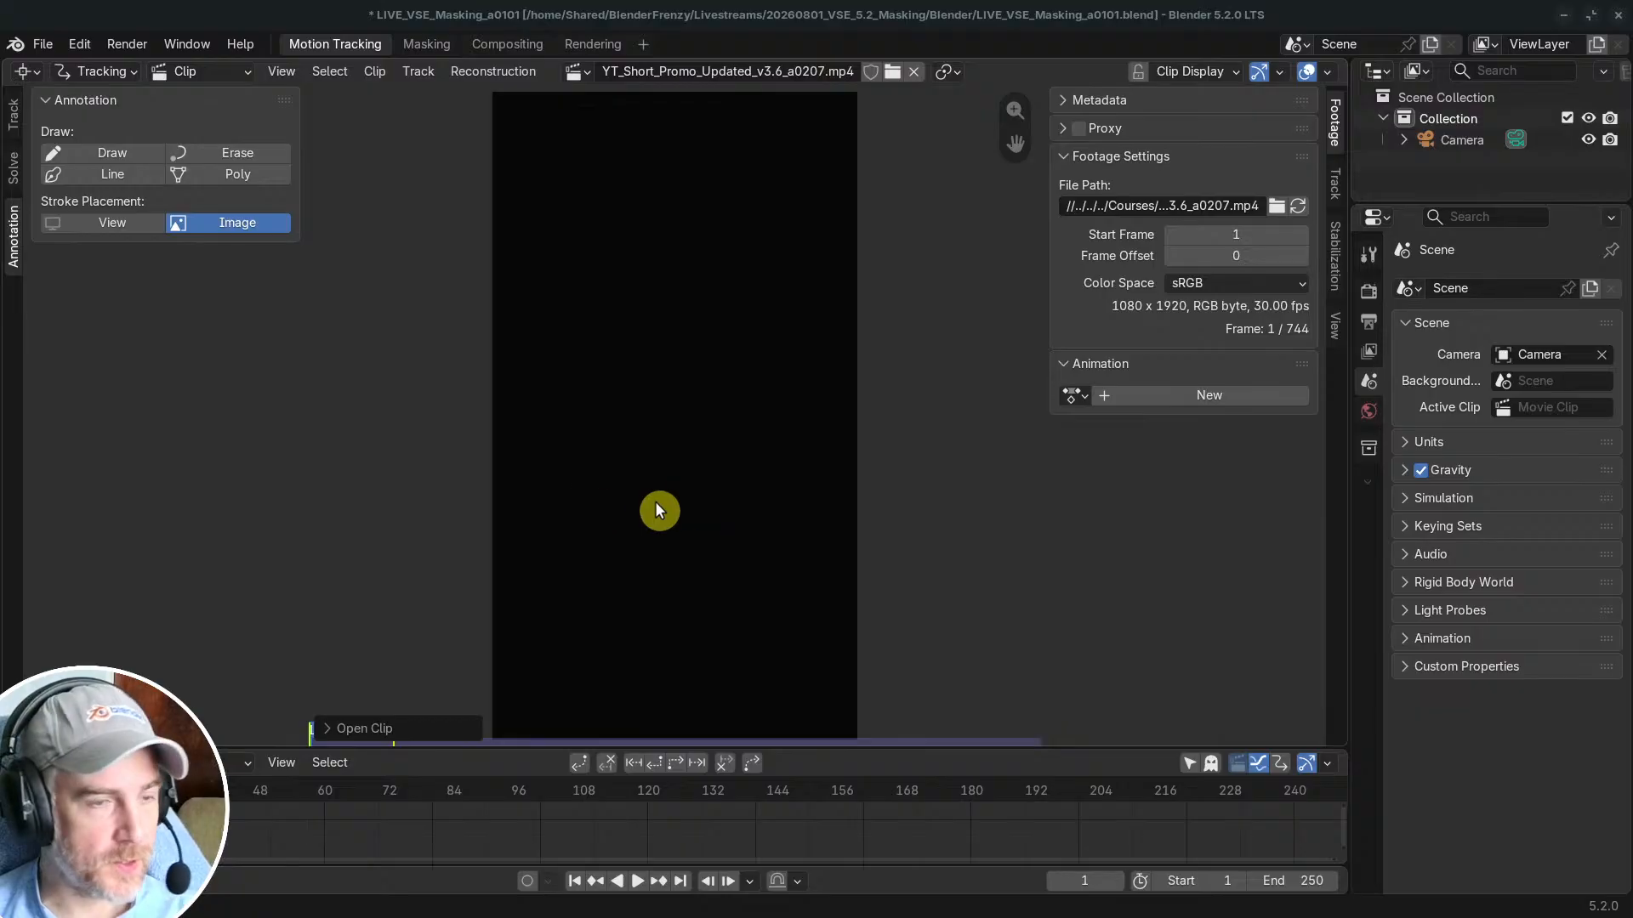
pyautogui.scroll(-1, 646, 323)
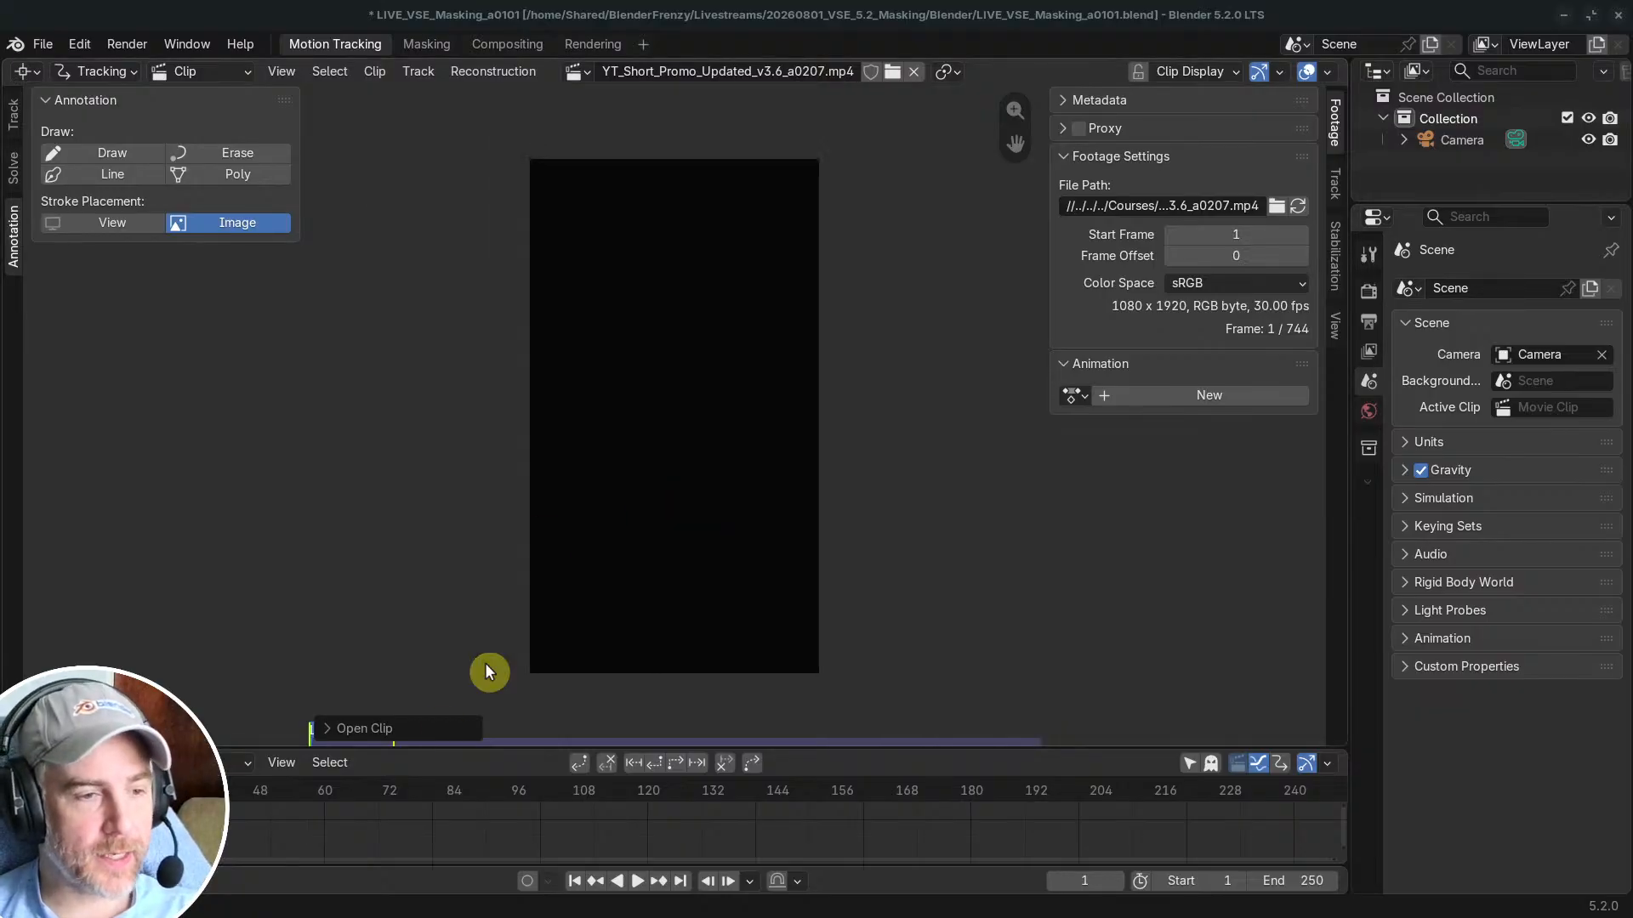
# Step: Set the scene frame range to match the loaded clip and widen the timeline view to show it
pyautogui.click(13, 114)
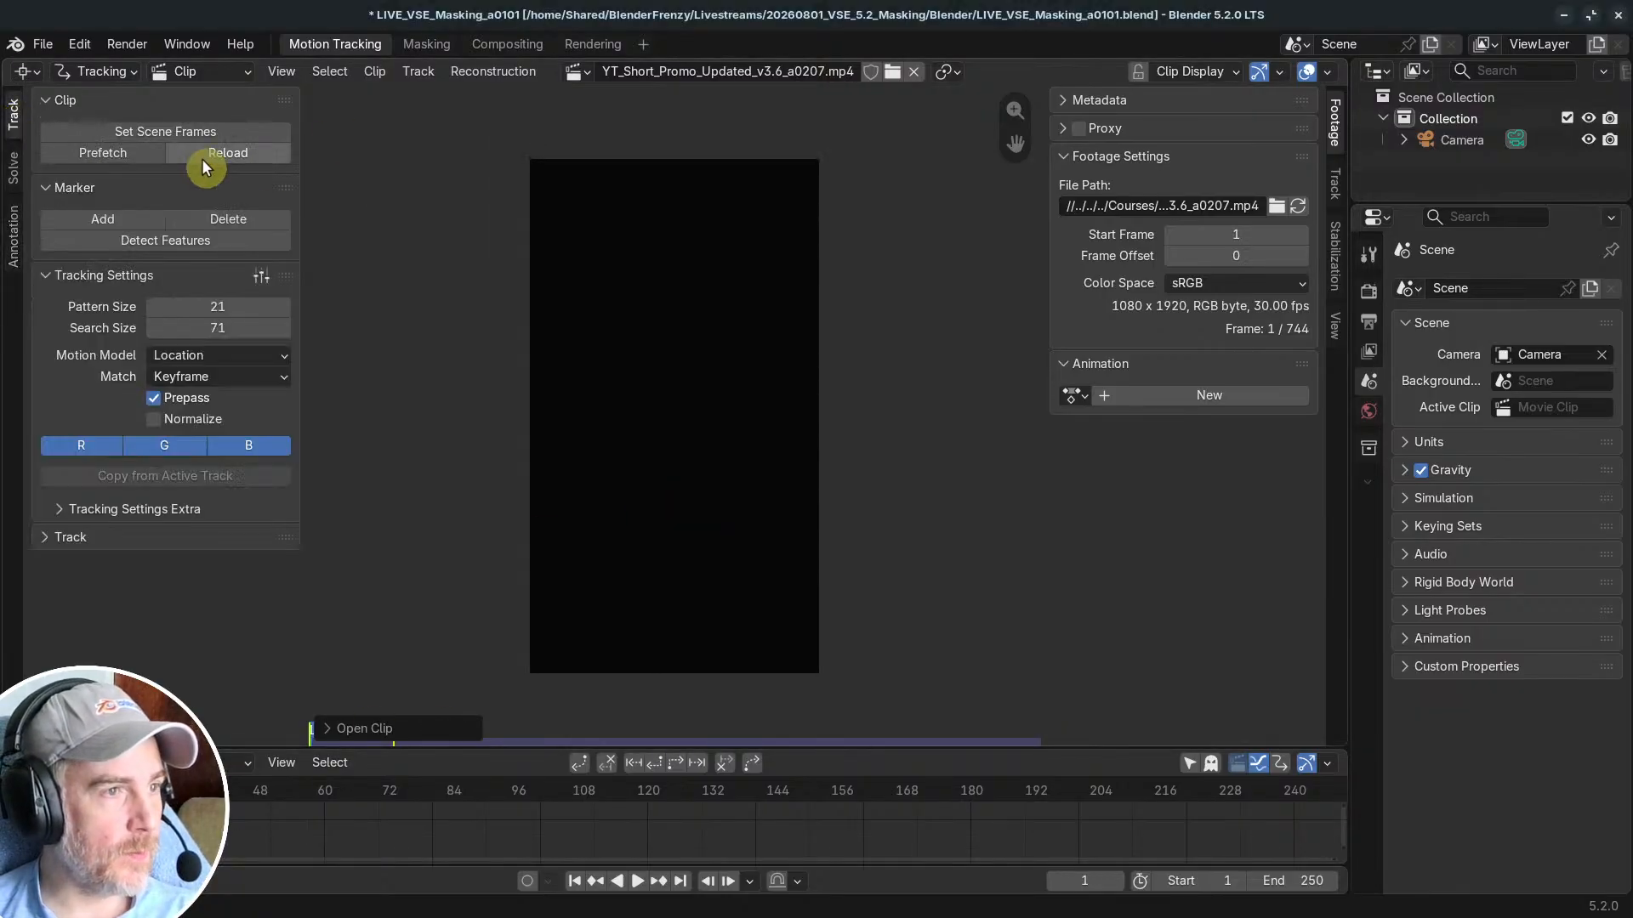
pyautogui.click(158, 133)
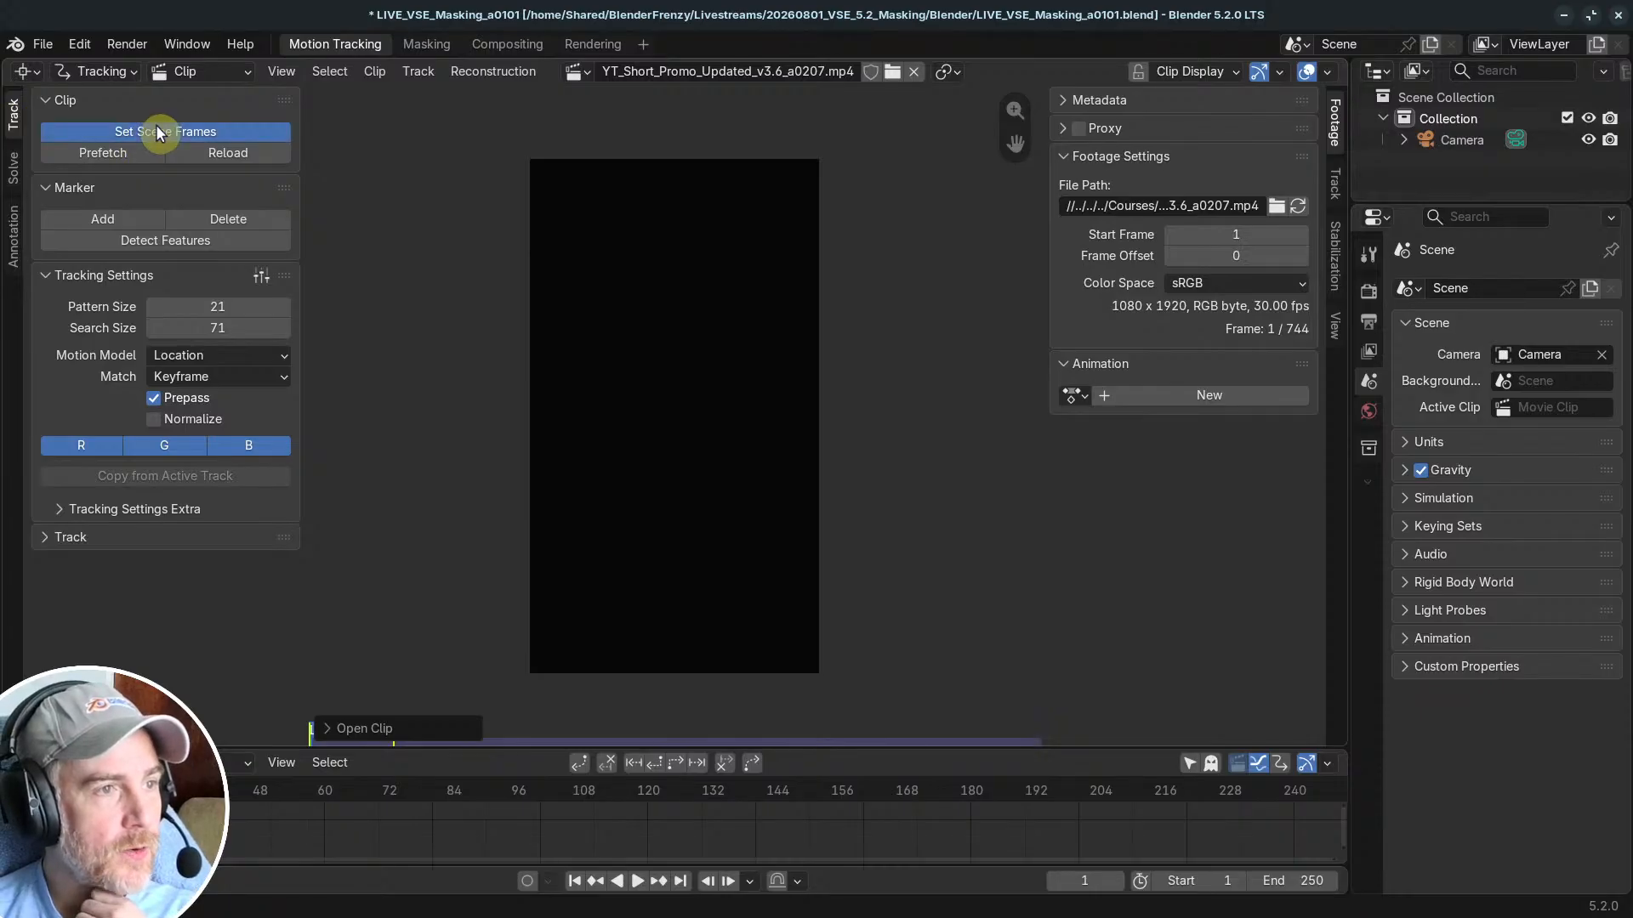
pyautogui.scroll(-8, 460, 832)
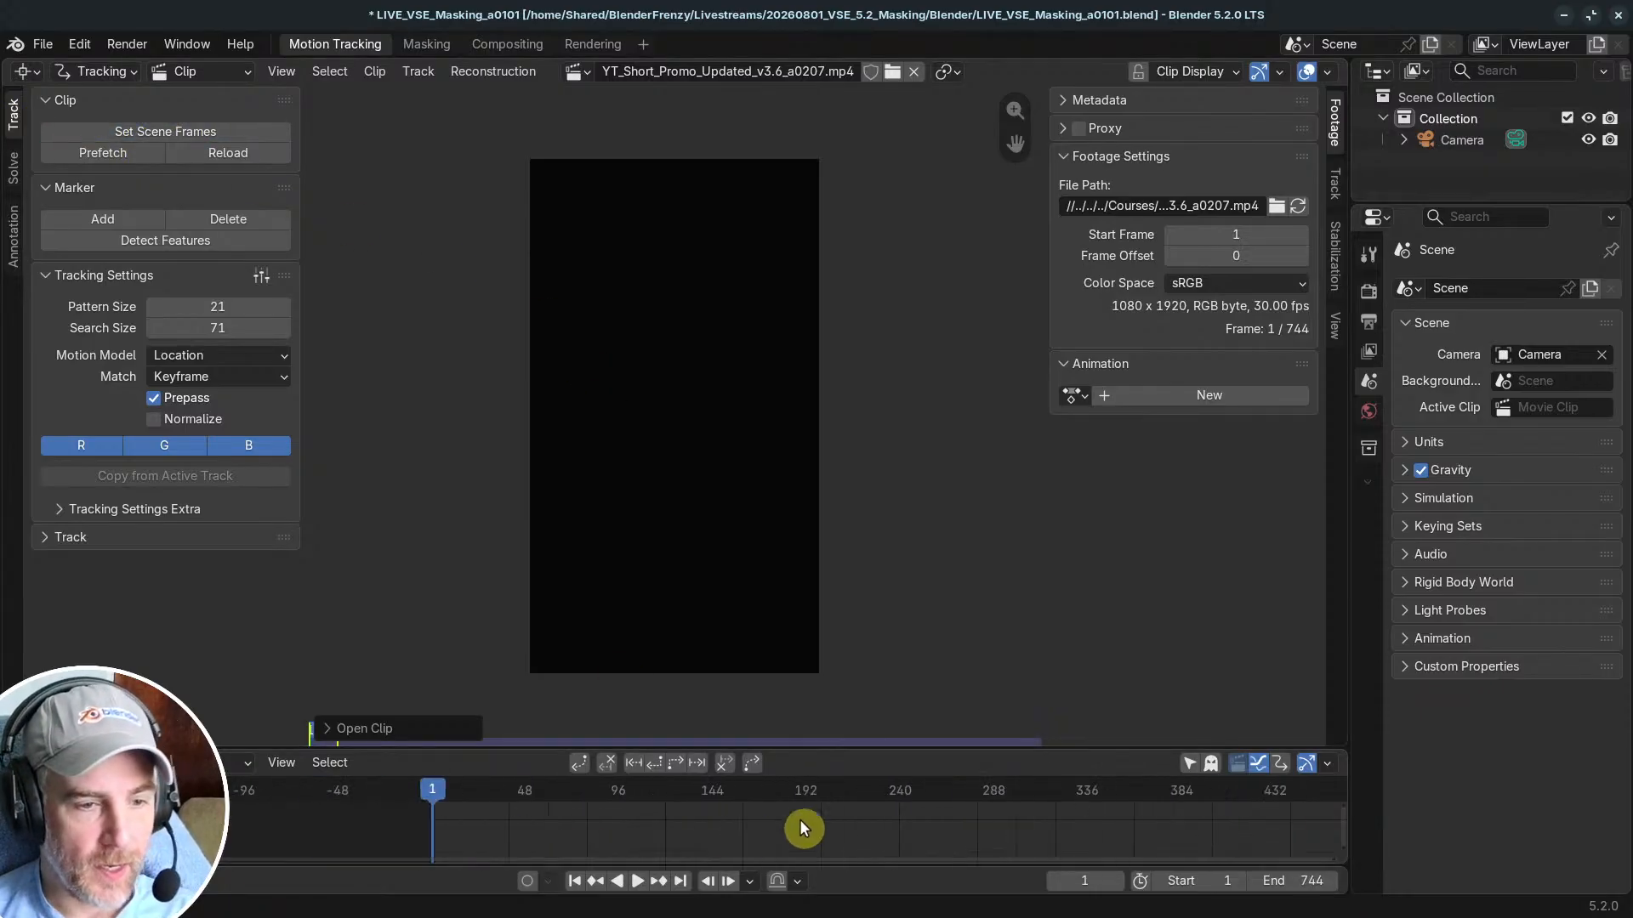
pyautogui.scroll(-3, 845, 822)
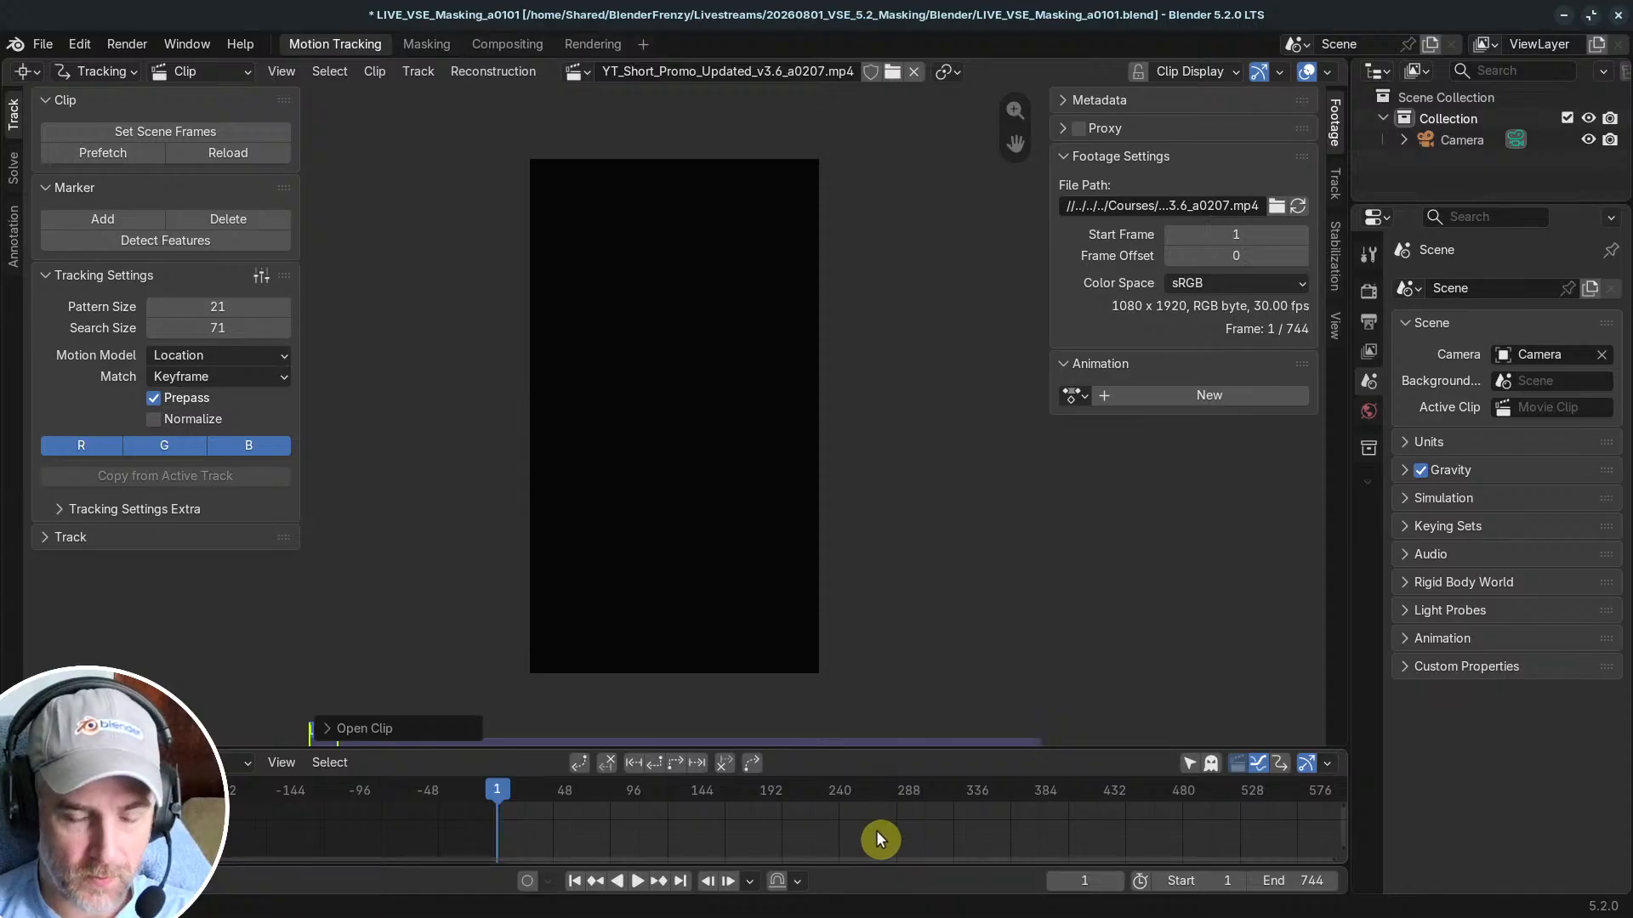
# Step: Fit the clip's full frame range in the timeline and move to frame 244
pyautogui.press('Home')
pyautogui.scroll(-5, 862, 826)
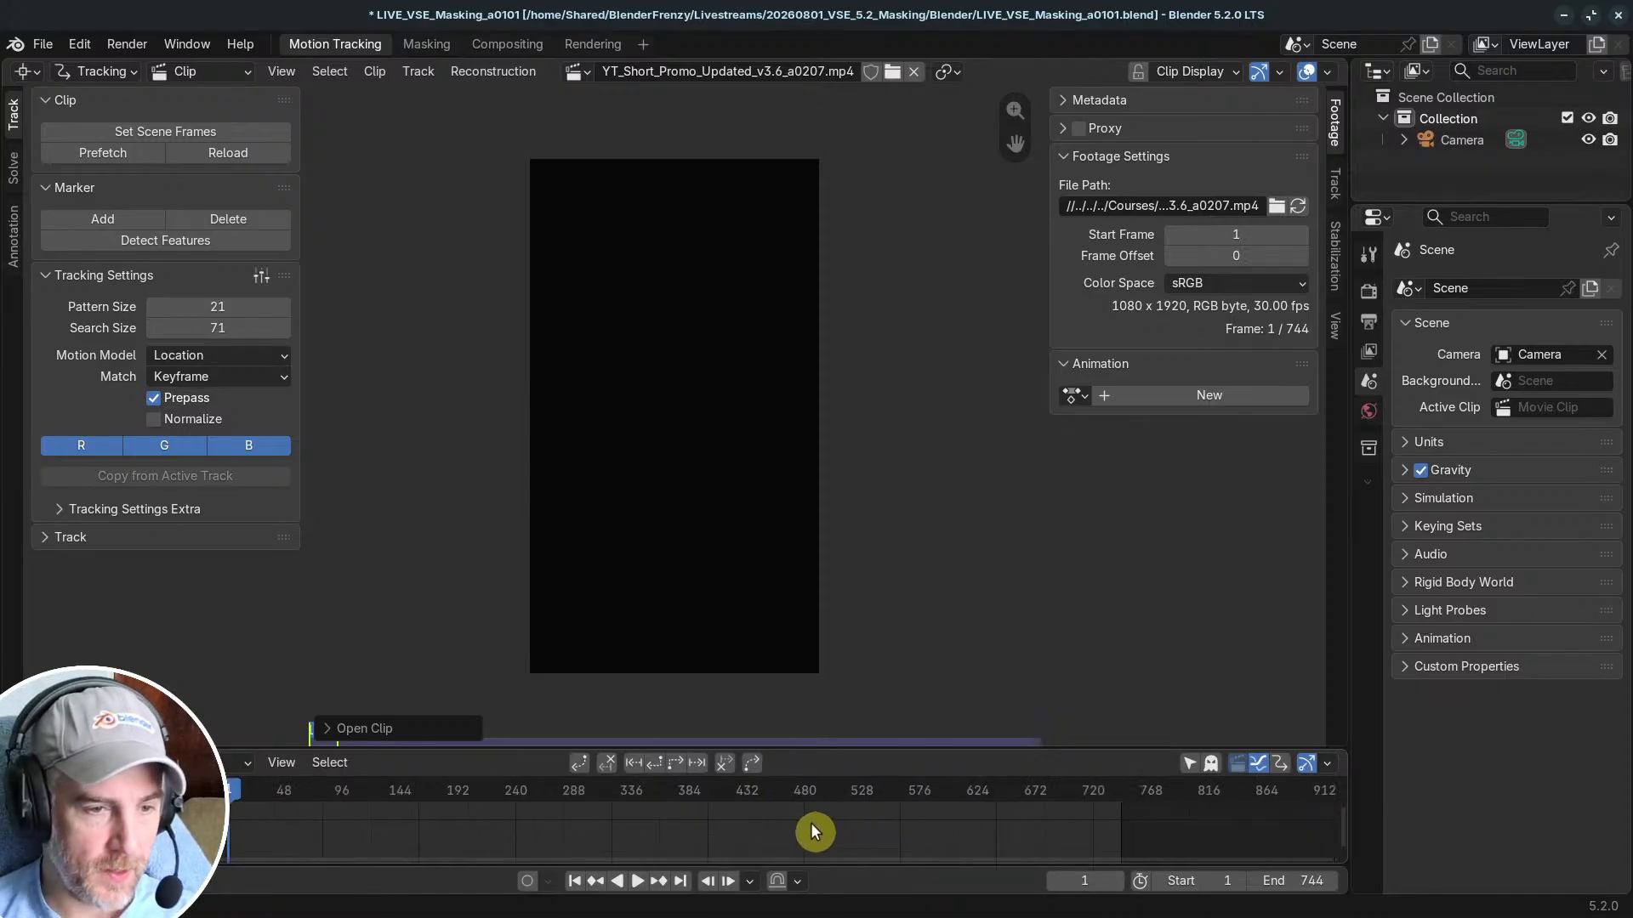
pyautogui.scroll(1, 806, 825)
pyautogui.moveTo(219, 796); pyautogui.dragTo(508, 795)
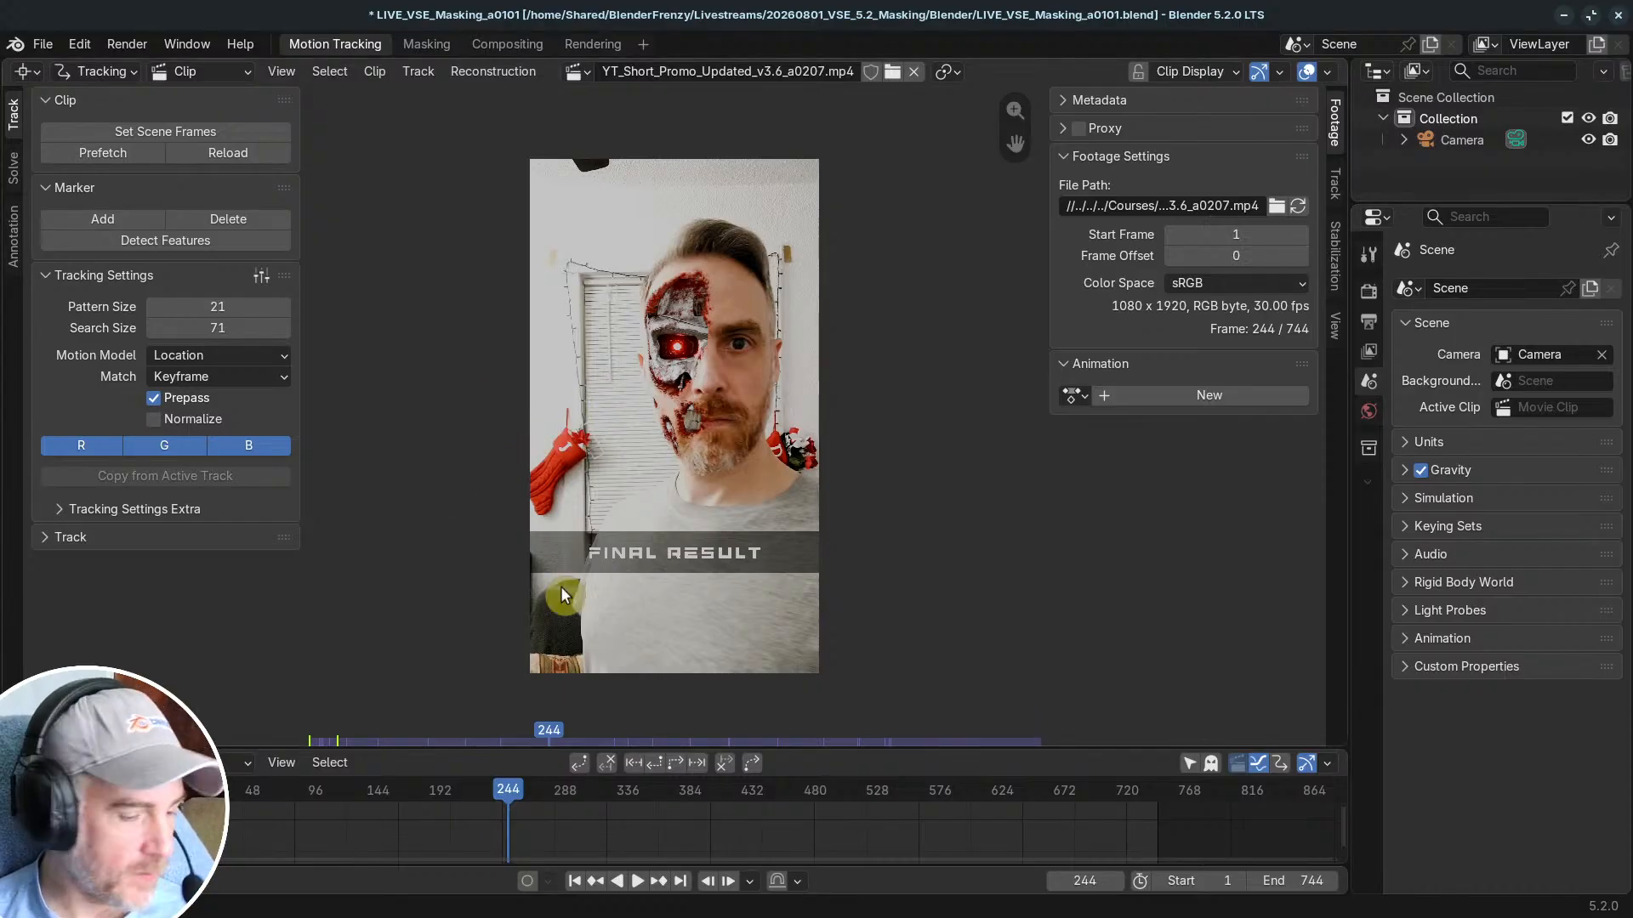
# Step: Switch to the SETUP_VSE_Masking_Sammie-Roto-2_a0101 Blender session and show the Sequencer's cache settings
pyautogui.press('super')
pyautogui.press('super')
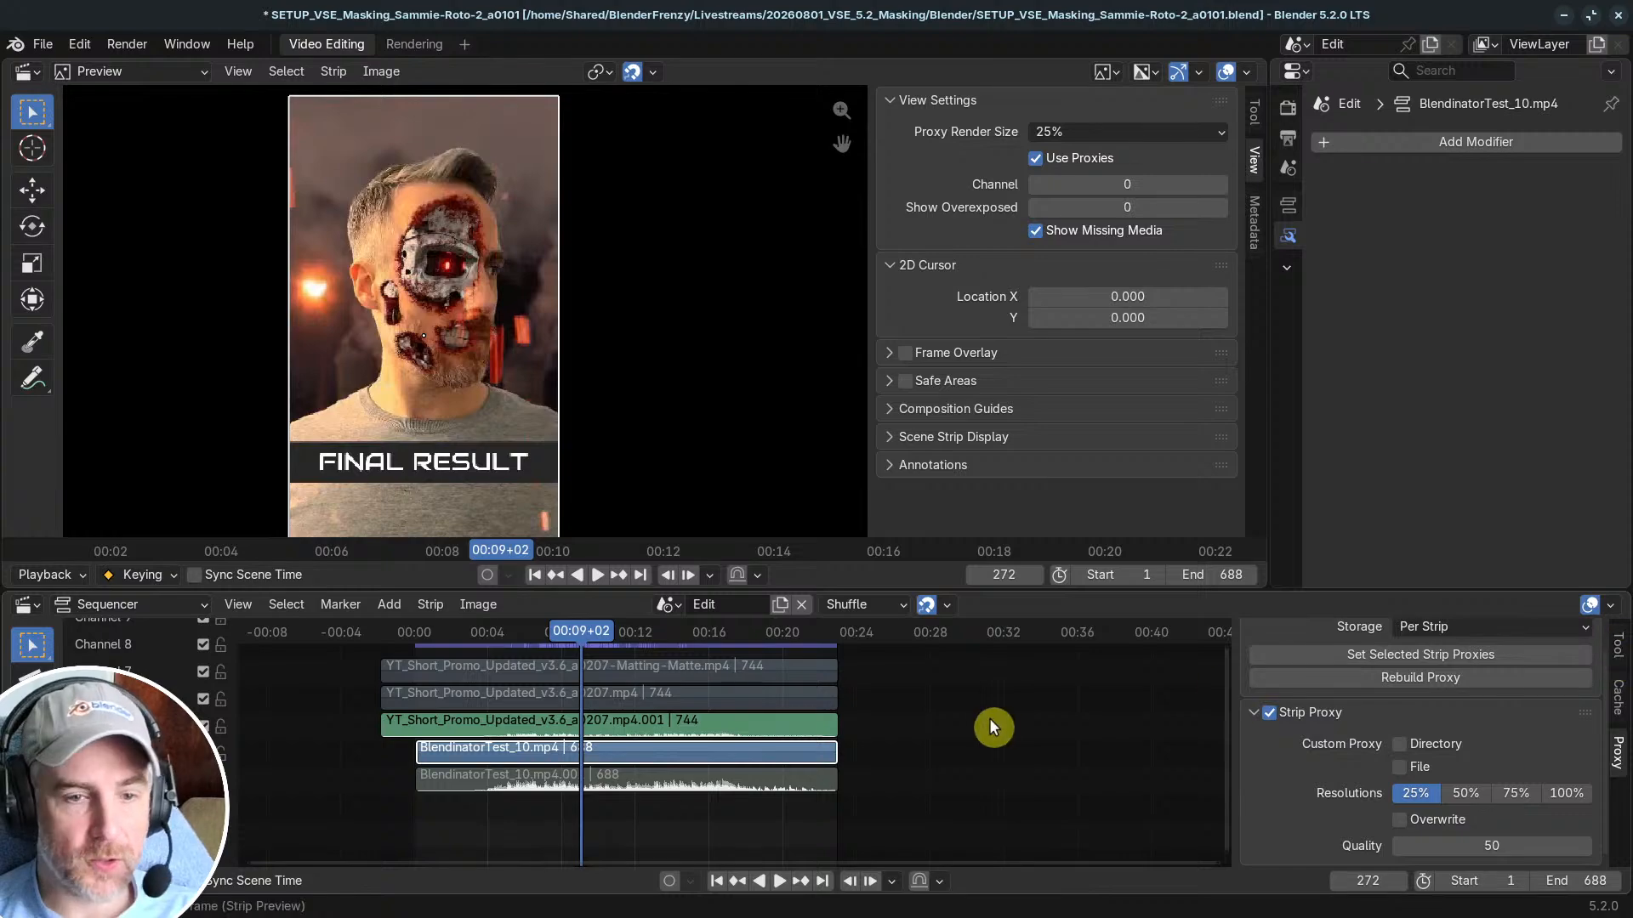
pyautogui.click(1618, 647)
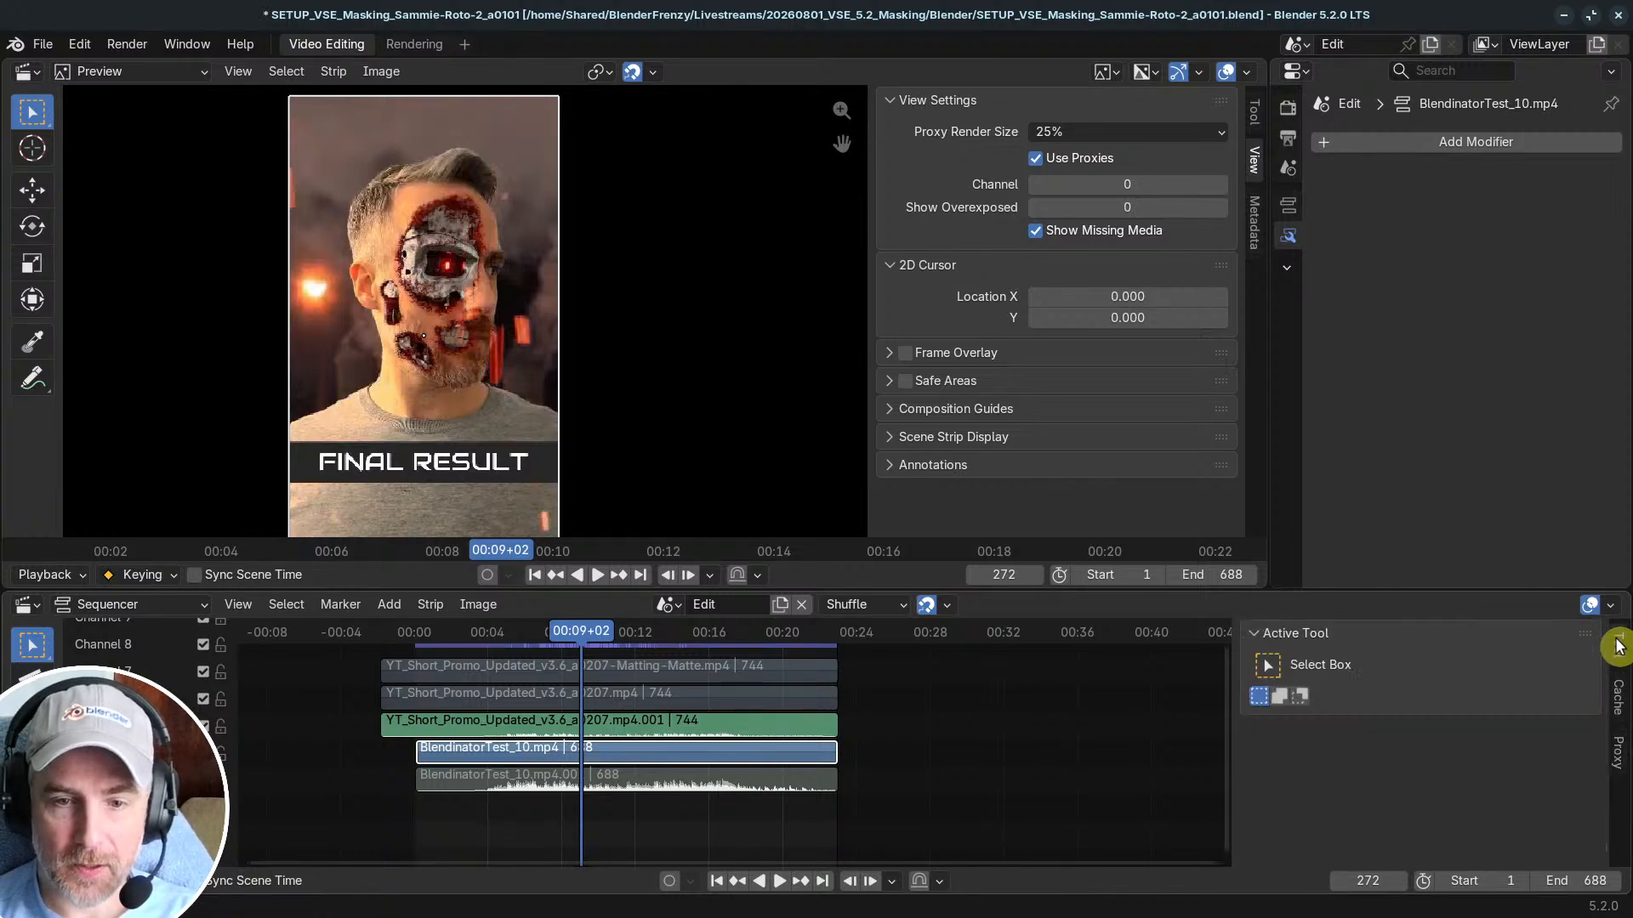
pyautogui.click(1618, 697)
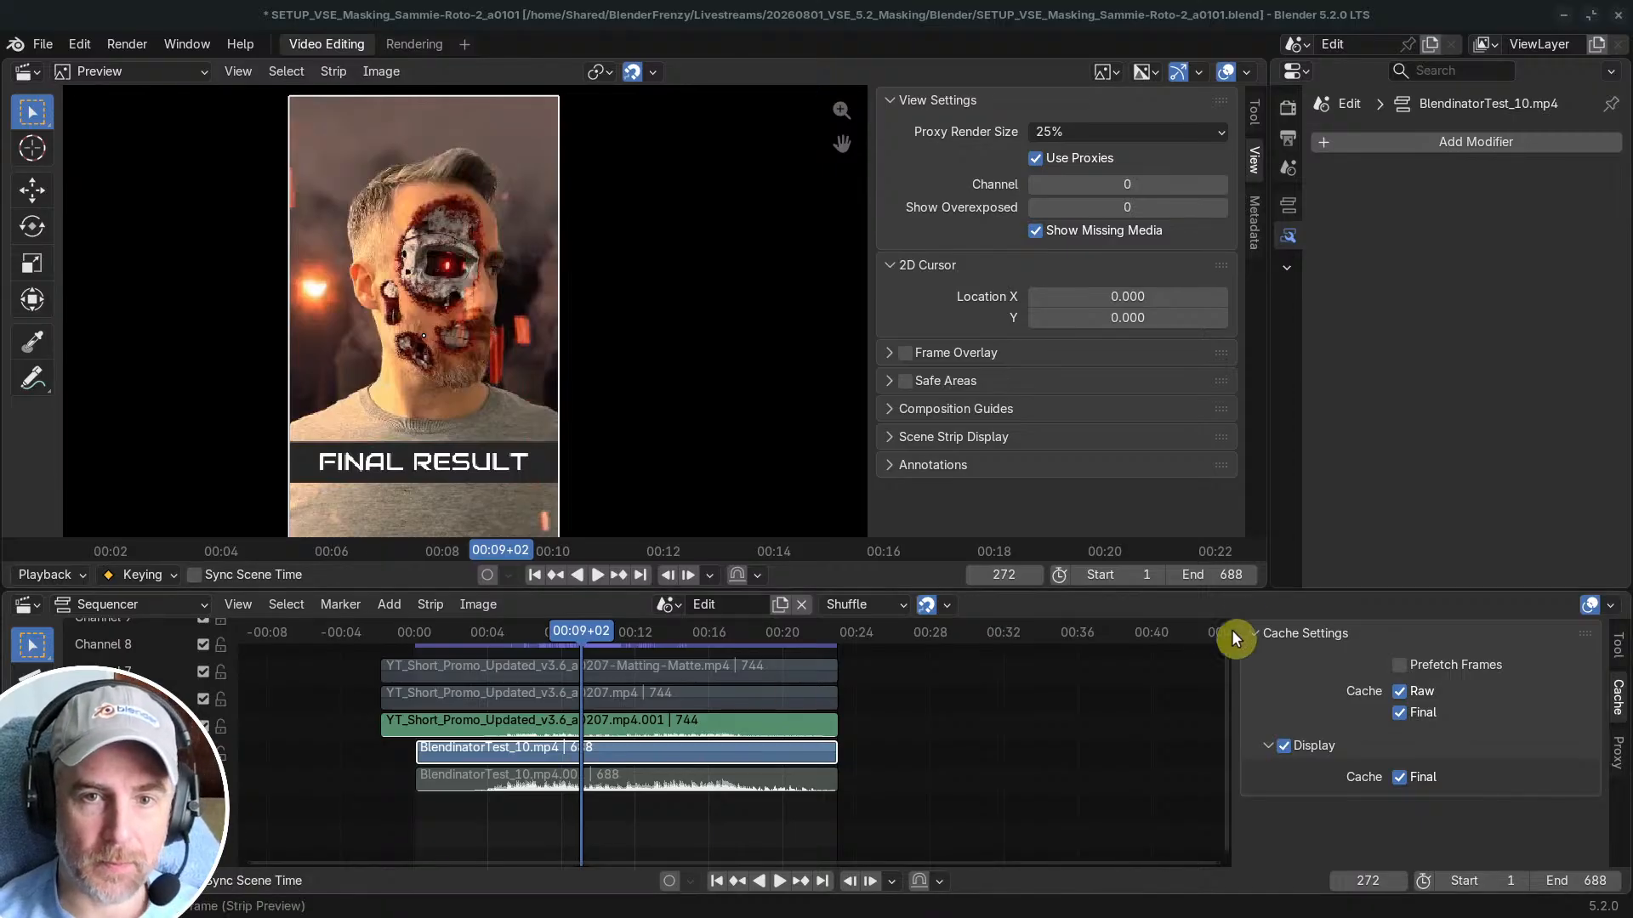
# Step: Look through the scene's output settings and collapse the AI Upscaler section
pyautogui.click(1288, 142)
pyautogui.scroll(-15, 1412, 452)
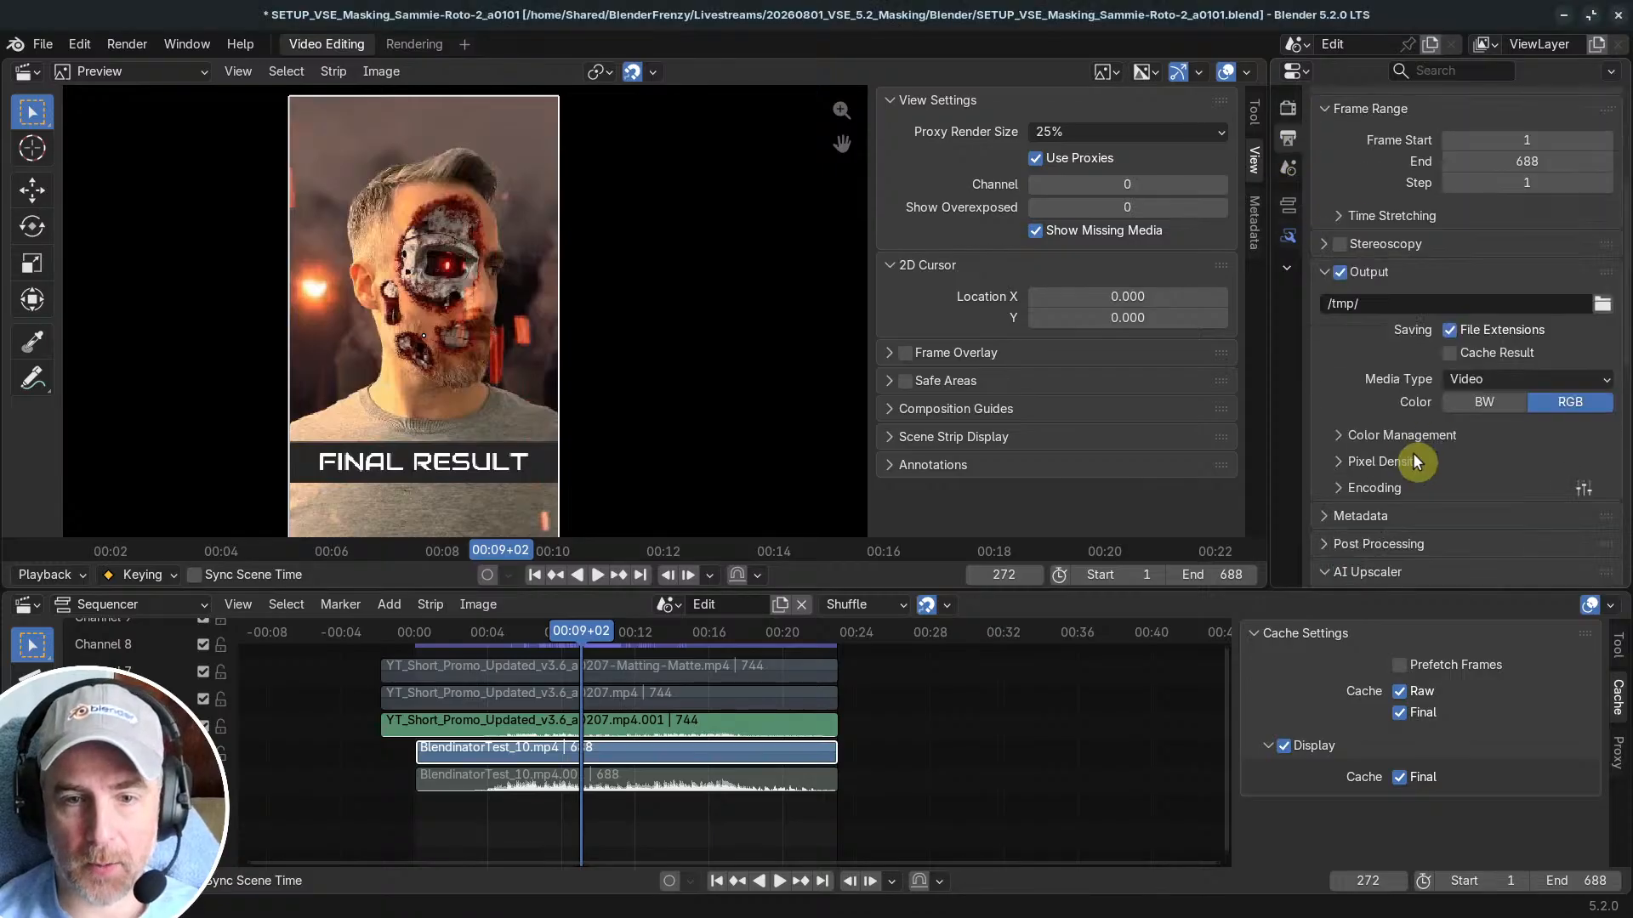
pyautogui.scroll(10, 1505, 475)
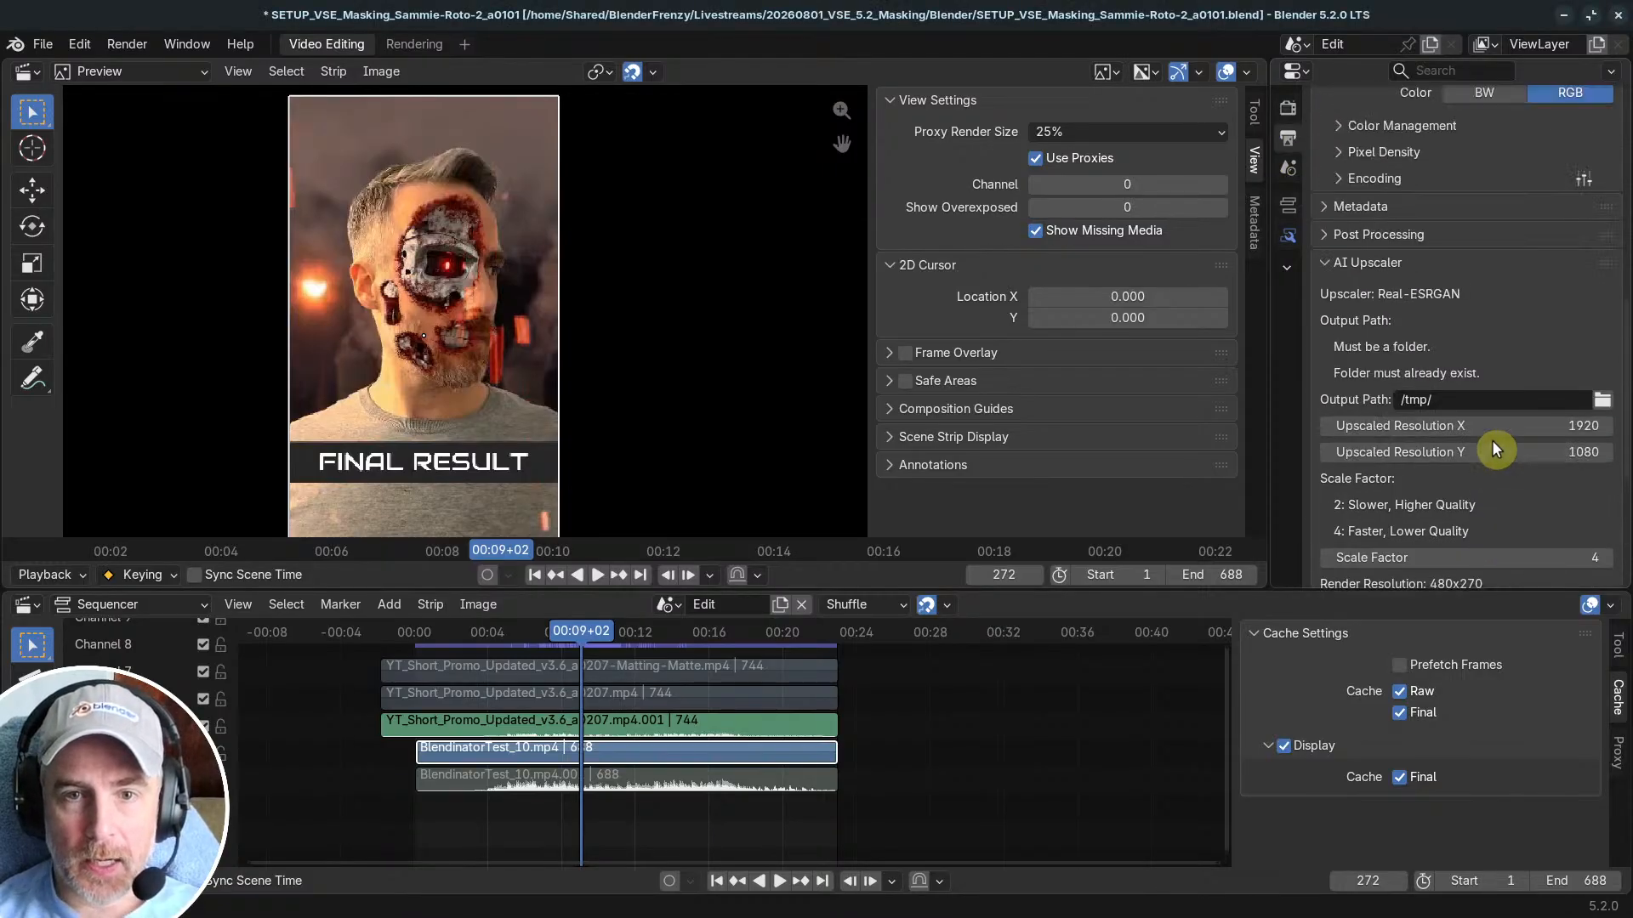
pyautogui.scroll(3, 1361, 395)
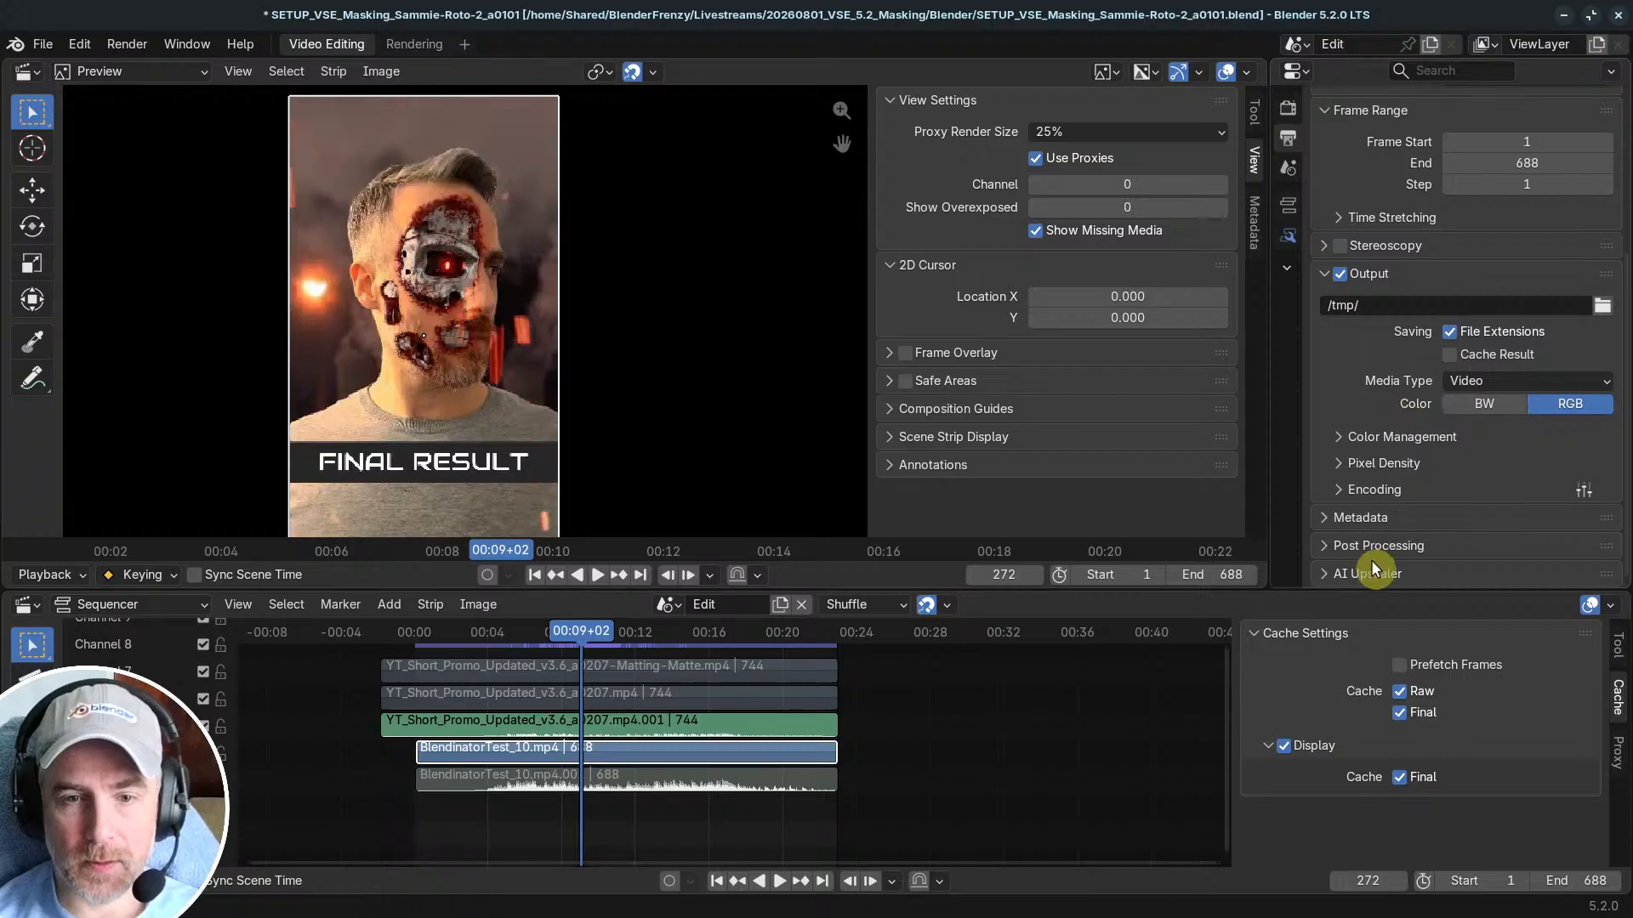
pyautogui.scroll(-3, 1428, 434)
pyautogui.scroll(-6, 1392, 420)
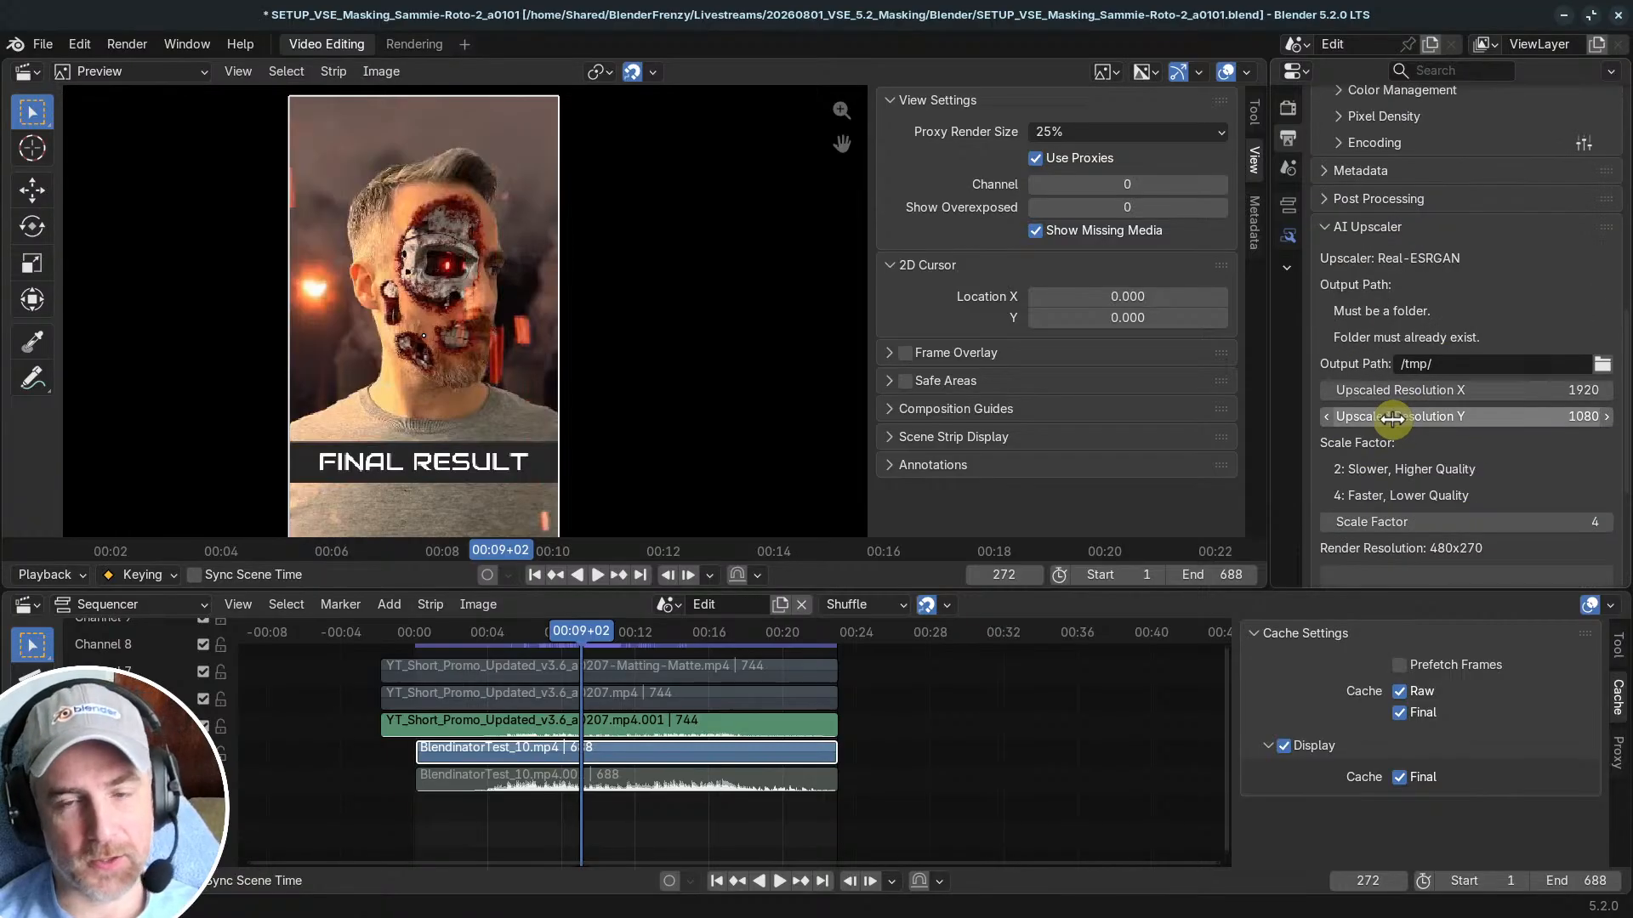
pyautogui.scroll(3, 1391, 420)
pyautogui.click(1345, 315)
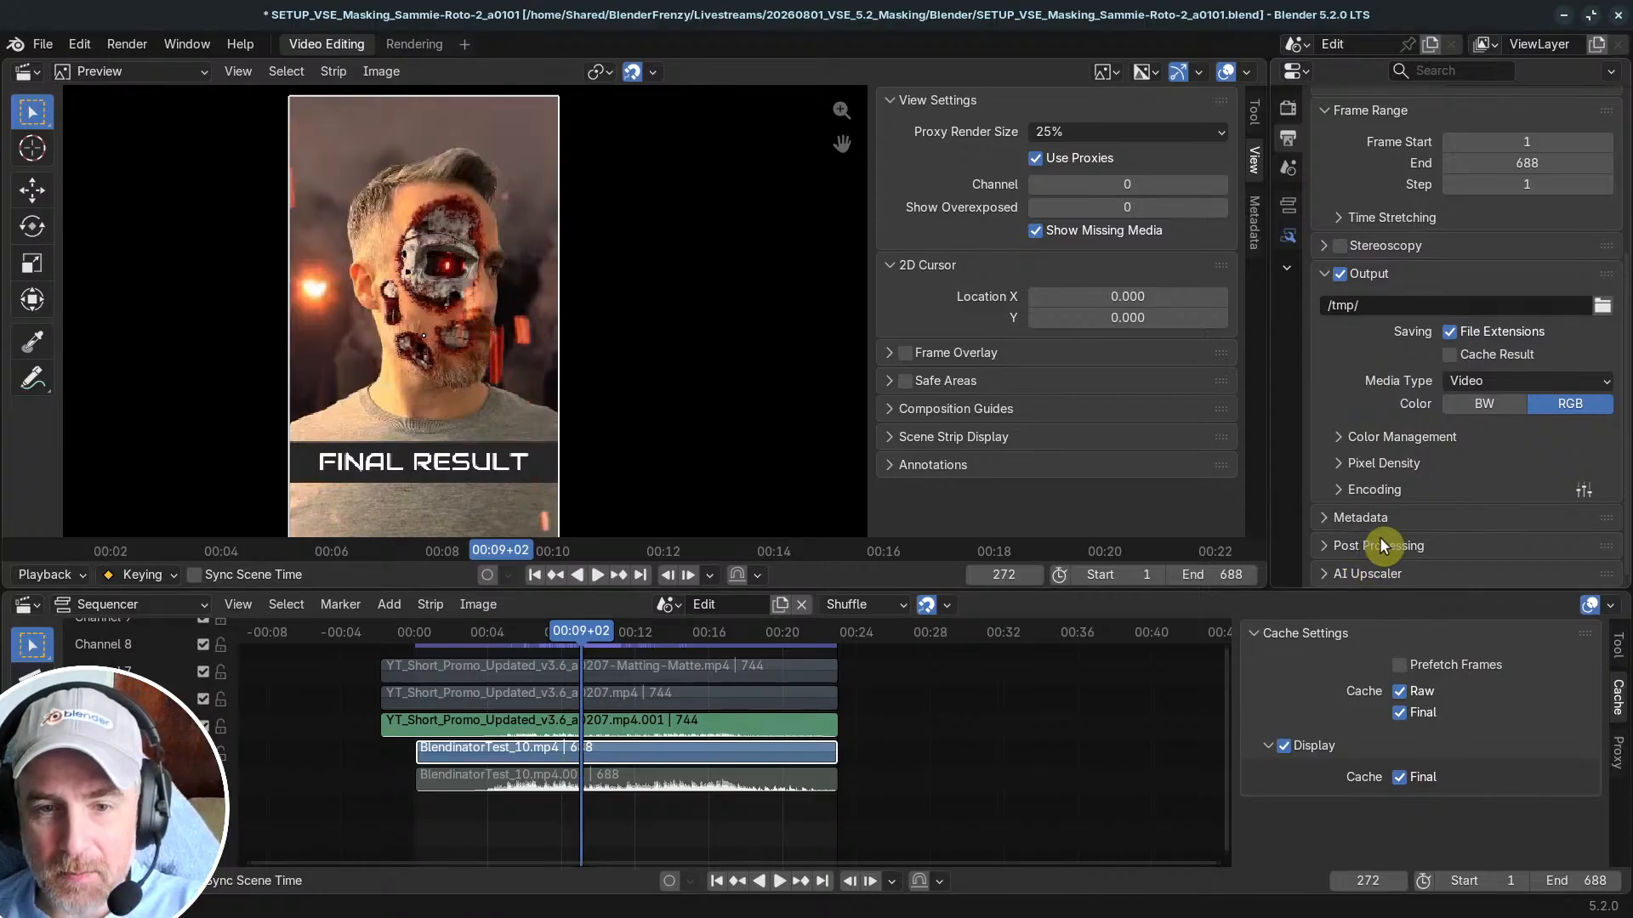
# Step: Apply the "H264 in Matroska for scrubbing" preset to the output's video encoding
pyautogui.click(1366, 493)
pyautogui.scroll(-3, 1450, 498)
pyautogui.click(1585, 364)
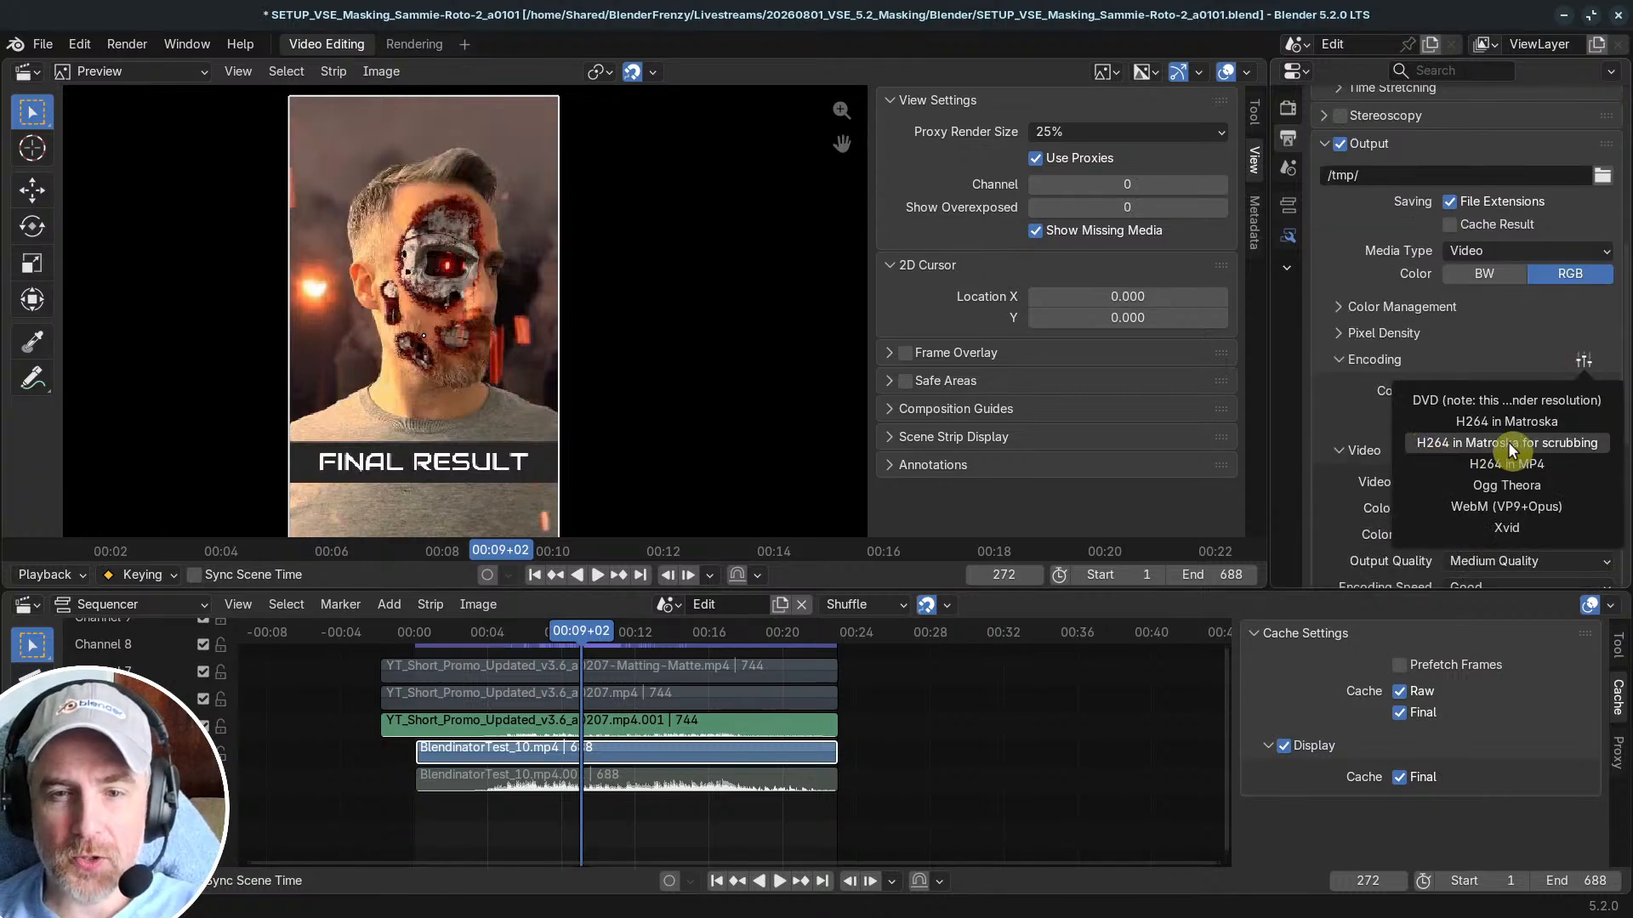
pyautogui.click(1586, 451)
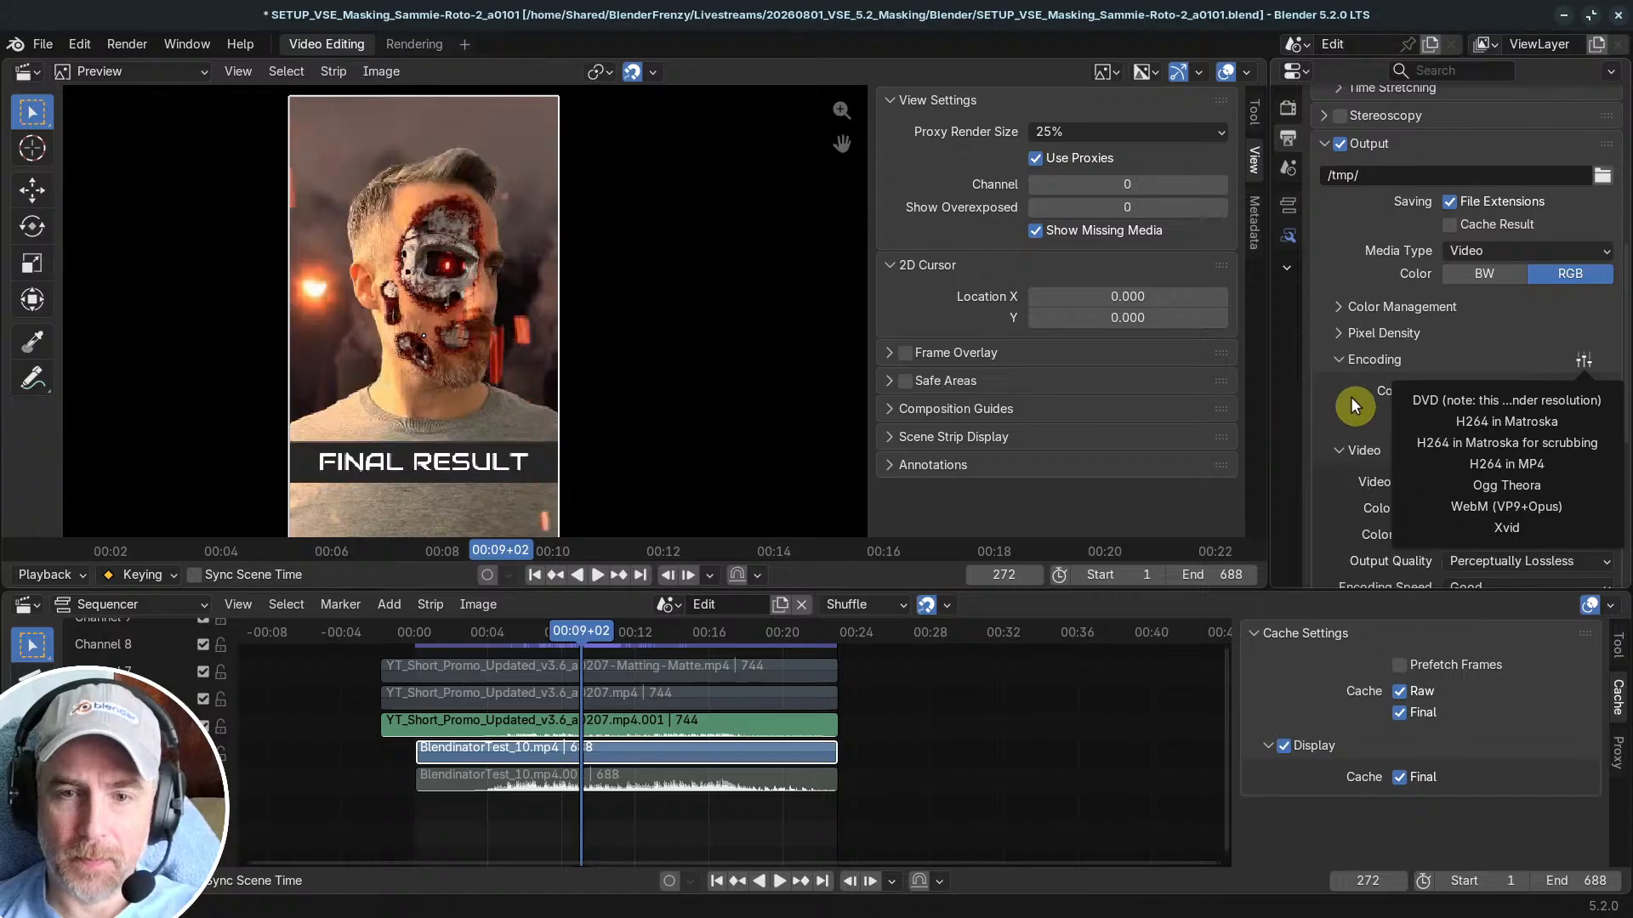
pyautogui.scroll(-5, 1360, 416)
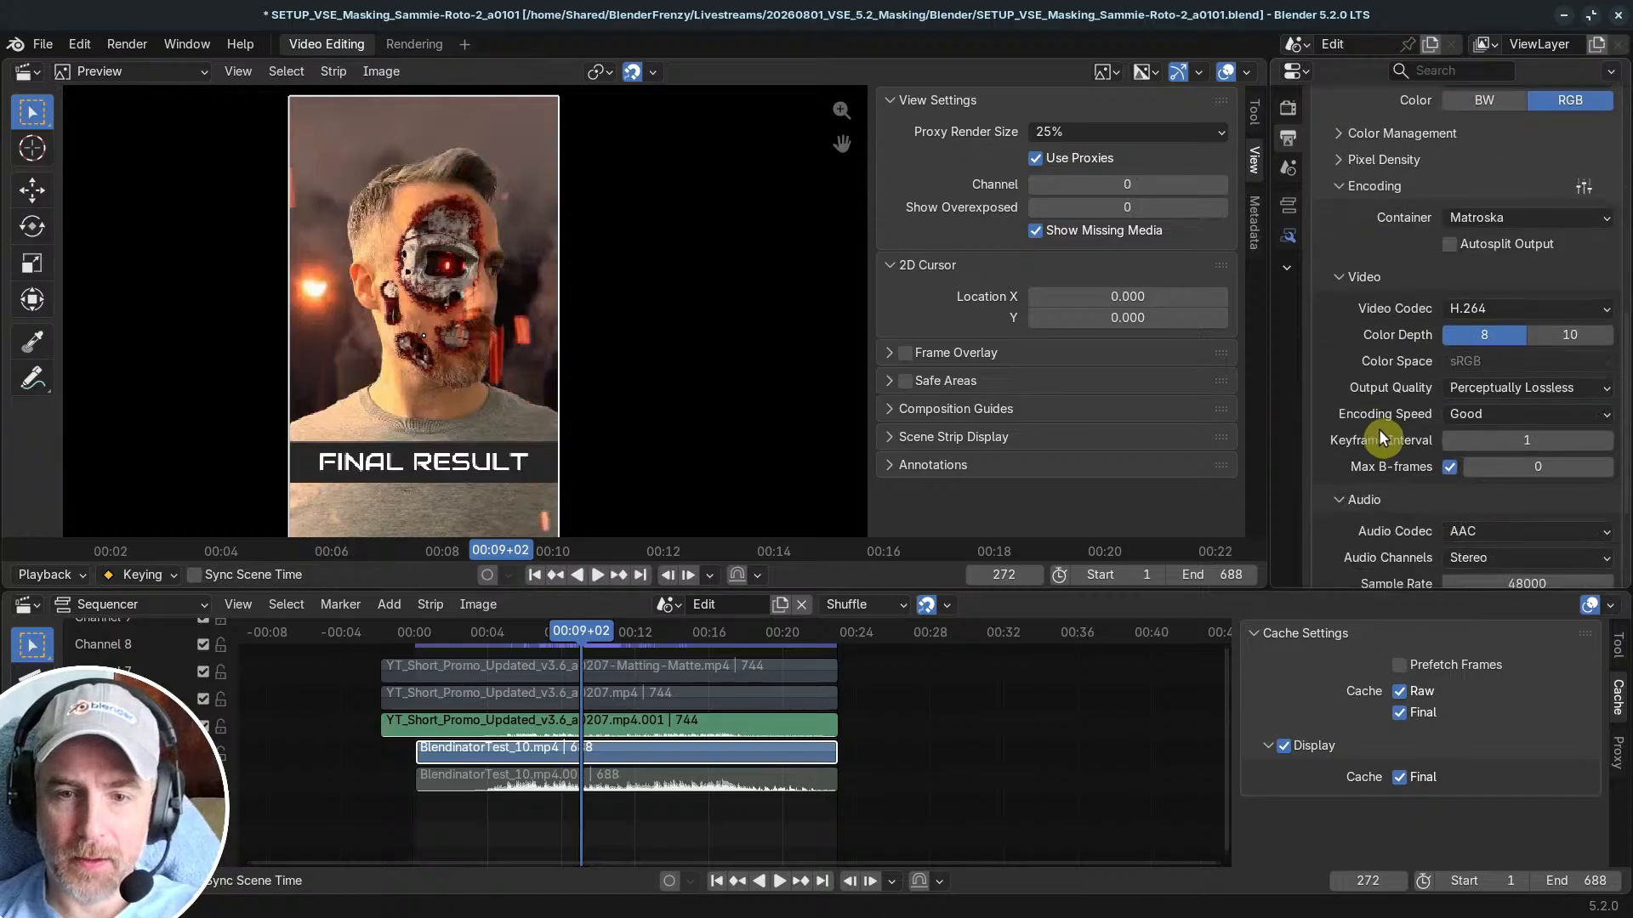
# Step: Check the available Output Quality choices for the H.264 video encoding
pyautogui.click(1504, 387)
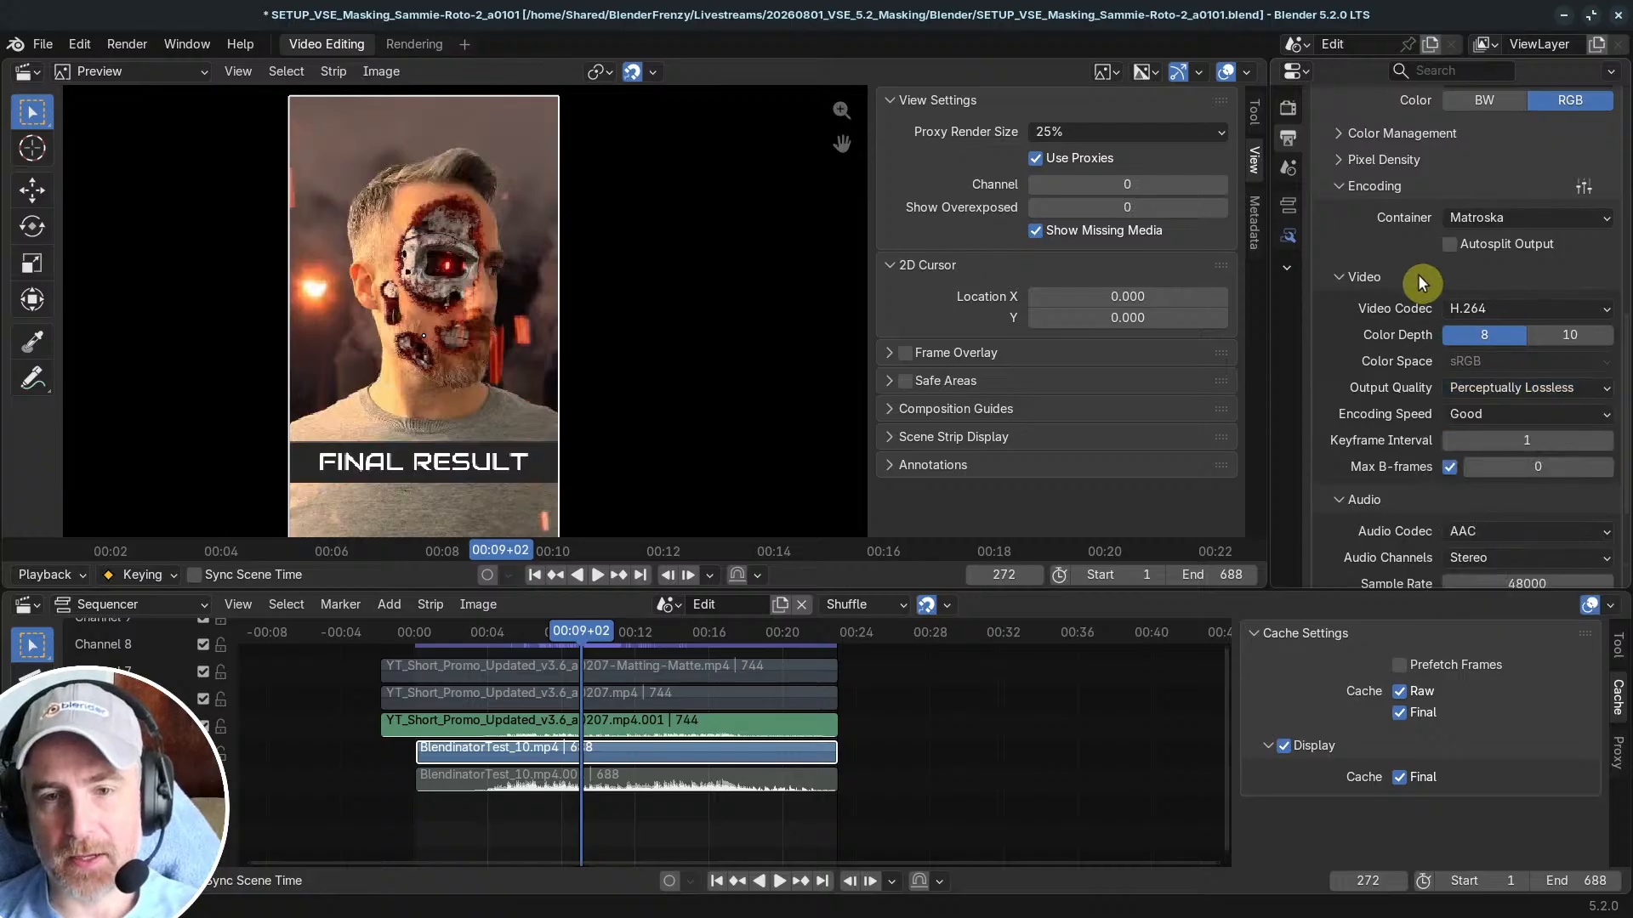
pyautogui.click(1509, 389)
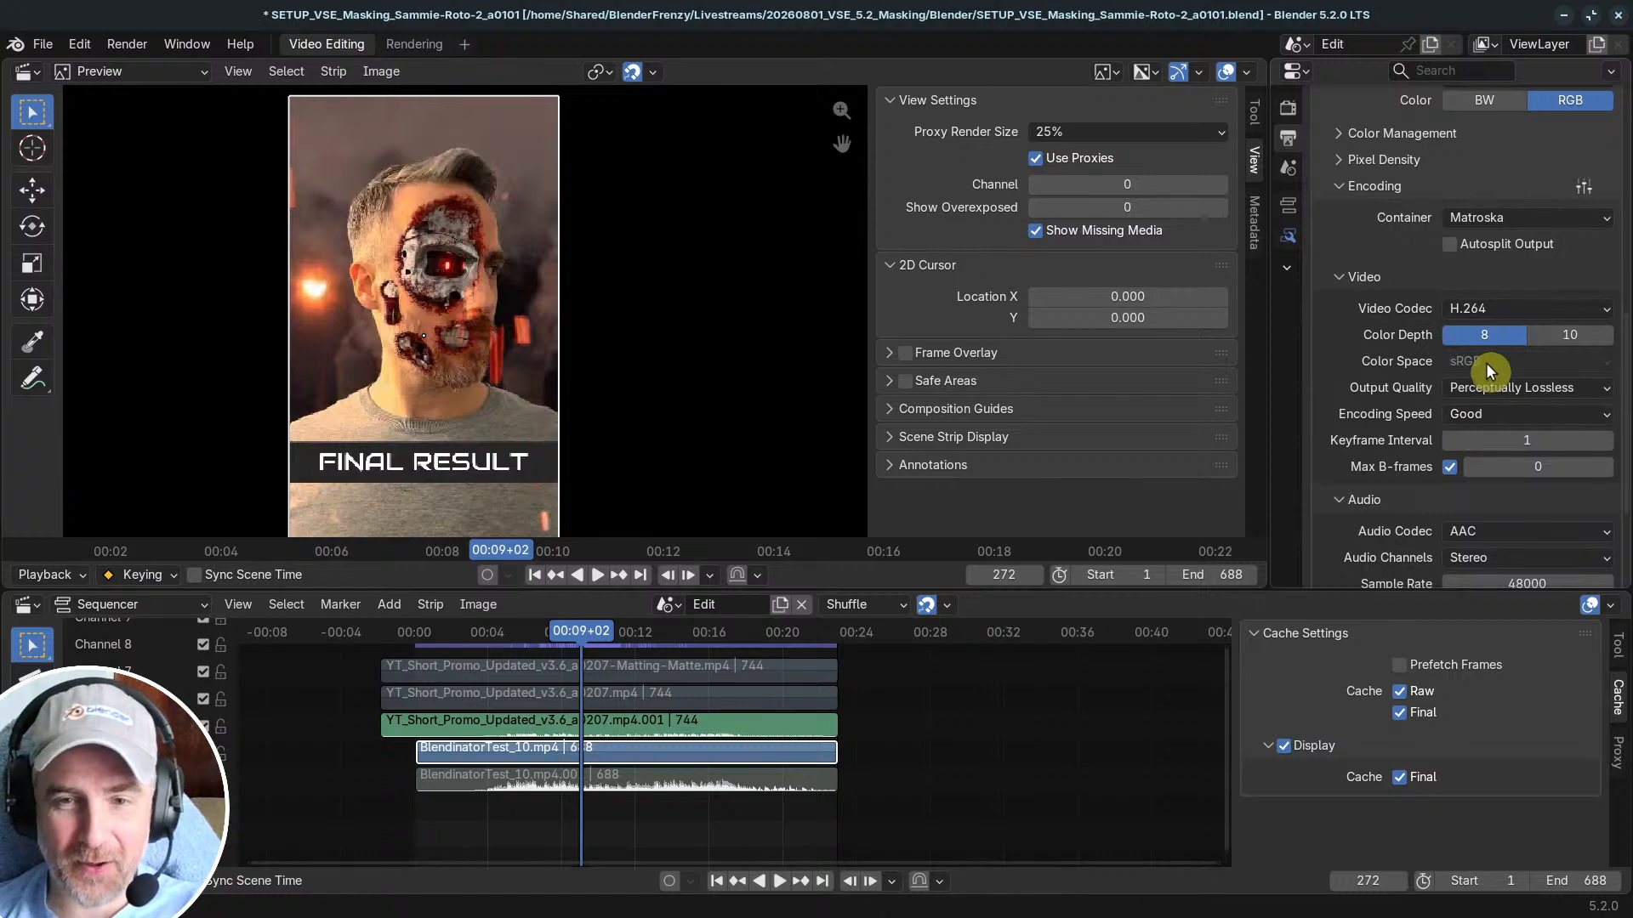
pyautogui.click(1462, 387)
pyautogui.click(1464, 388)
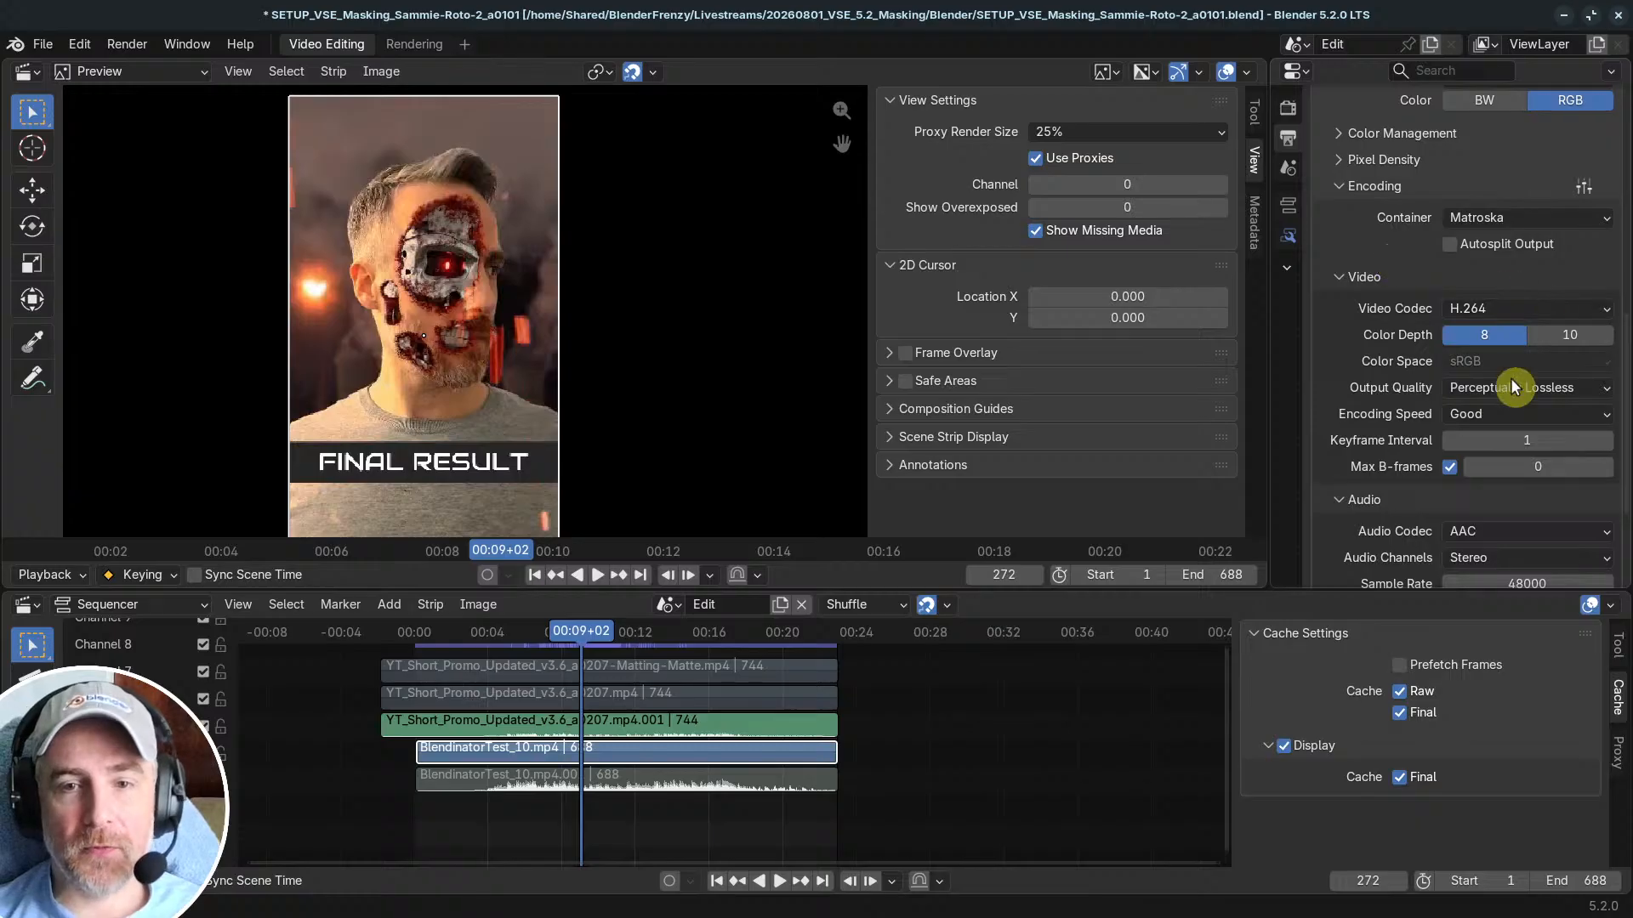
# Step: Apply the HDTV 720p format preset to the output and set the resolution percentage to 50%
pyautogui.scroll(15, 1410, 267)
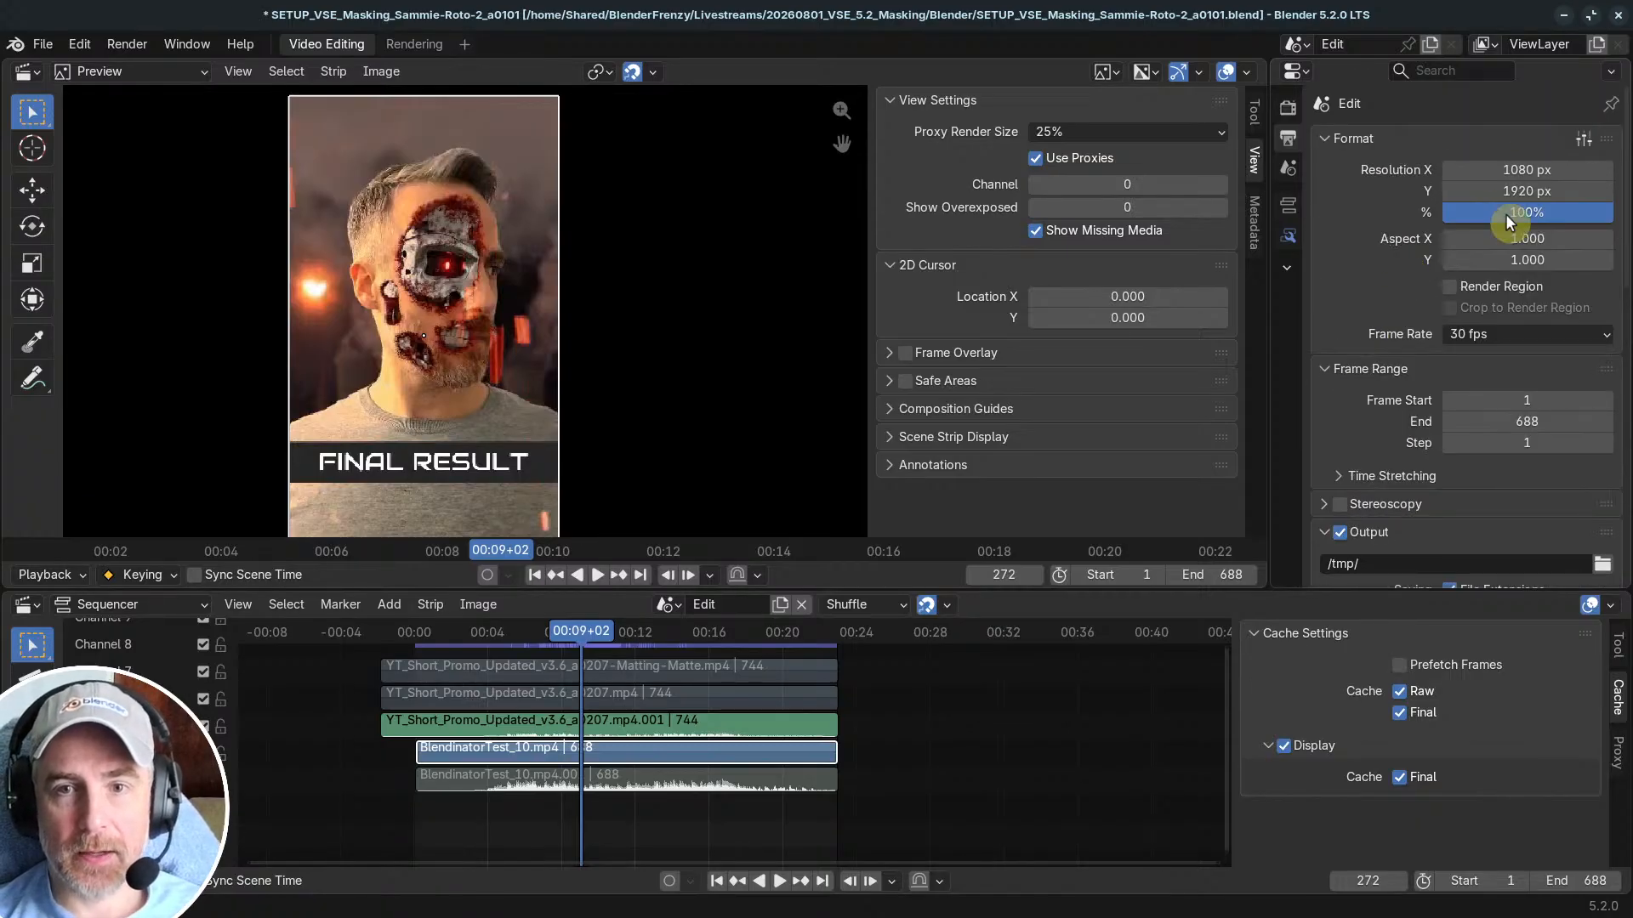
pyautogui.click(1522, 169)
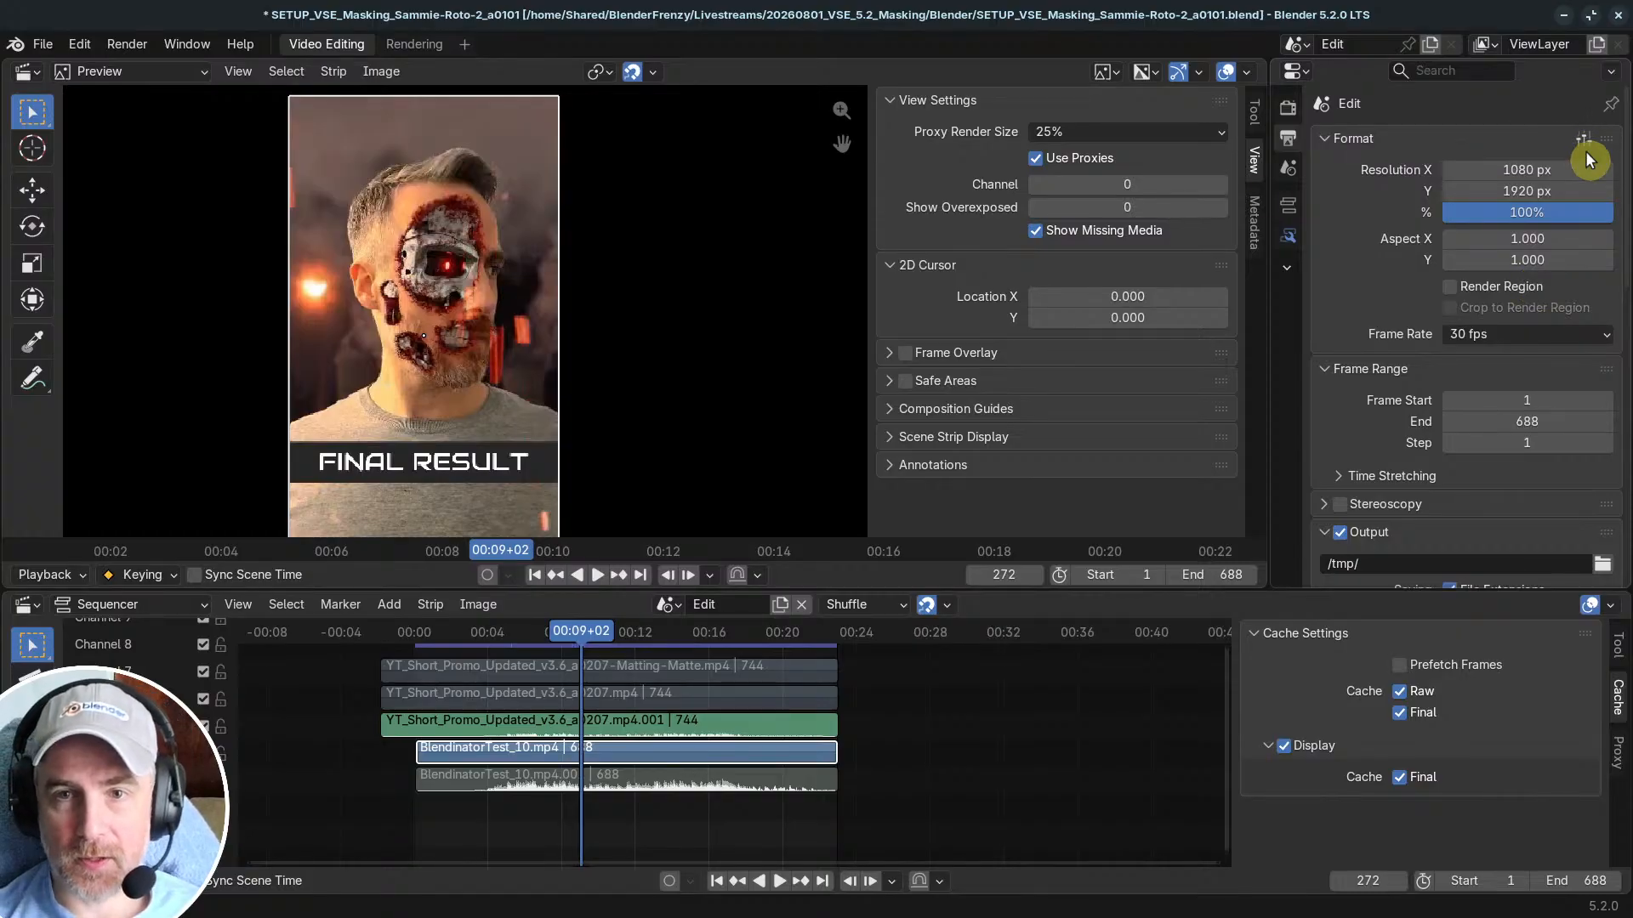
pyautogui.click(1585, 141)
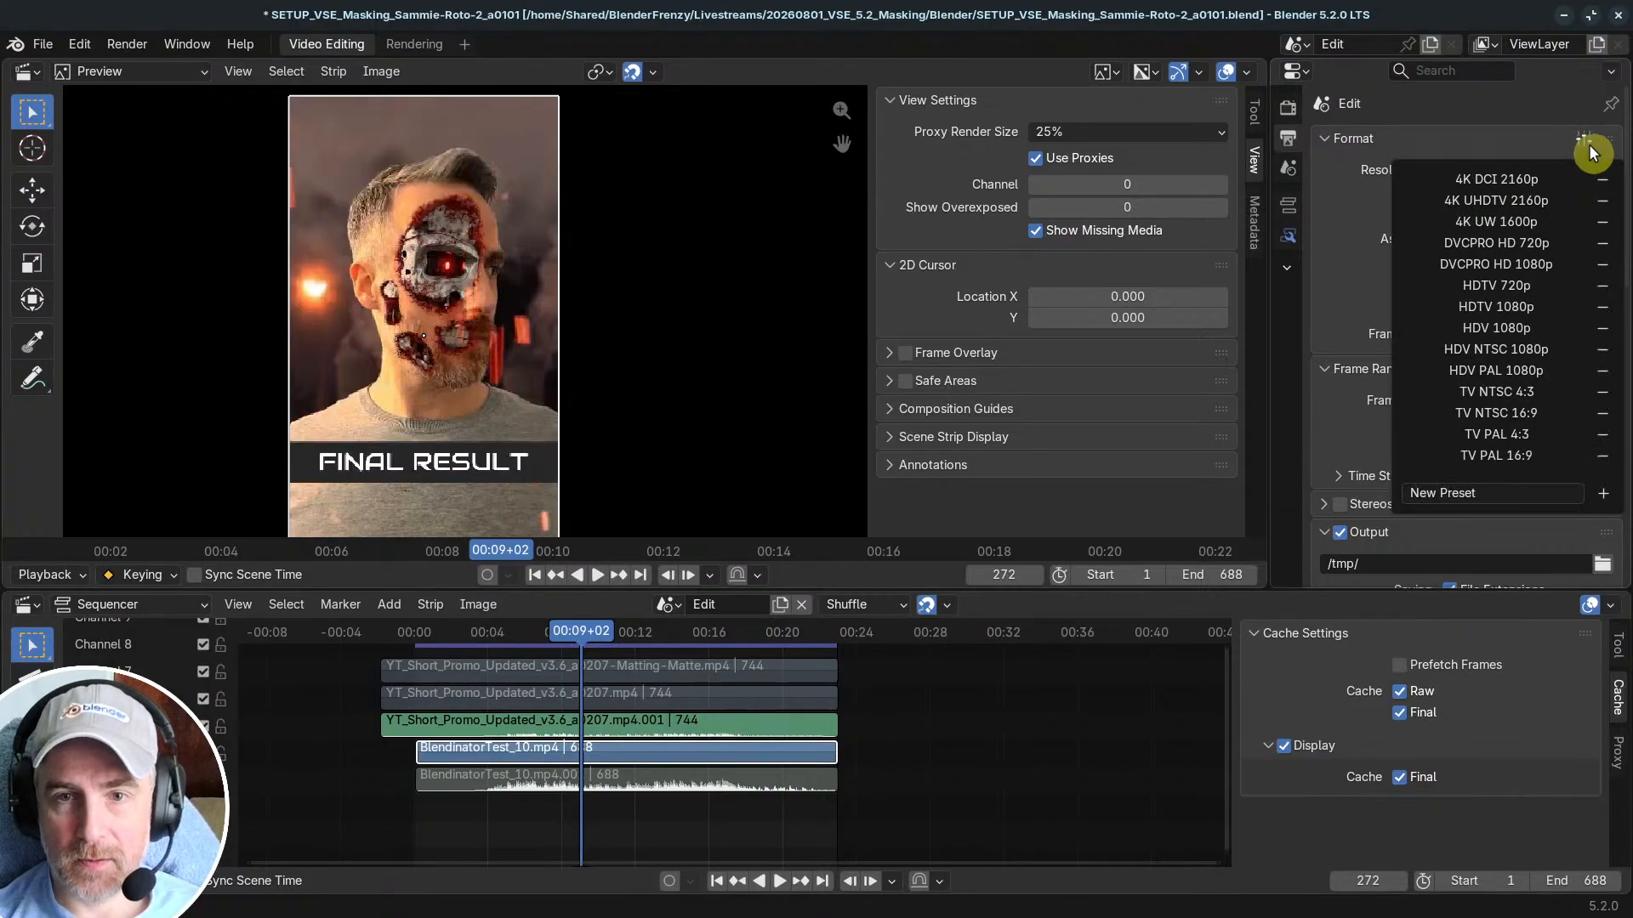
pyautogui.click(1534, 286)
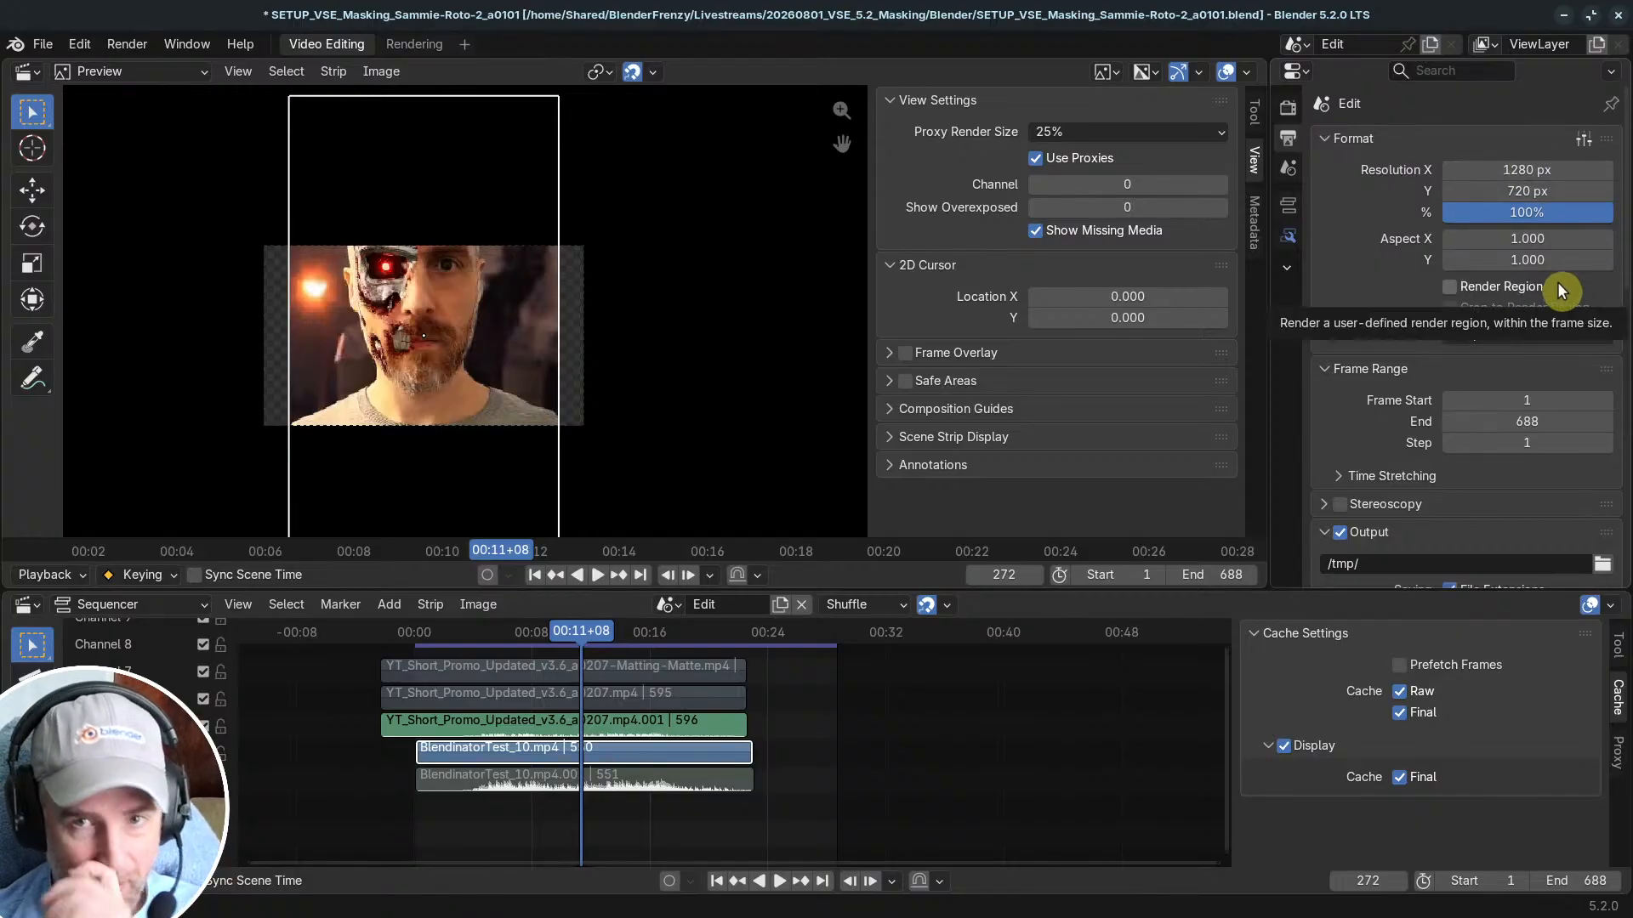
pyautogui.click(1536, 211)
pyautogui.write('50')
pyautogui.press('Return')
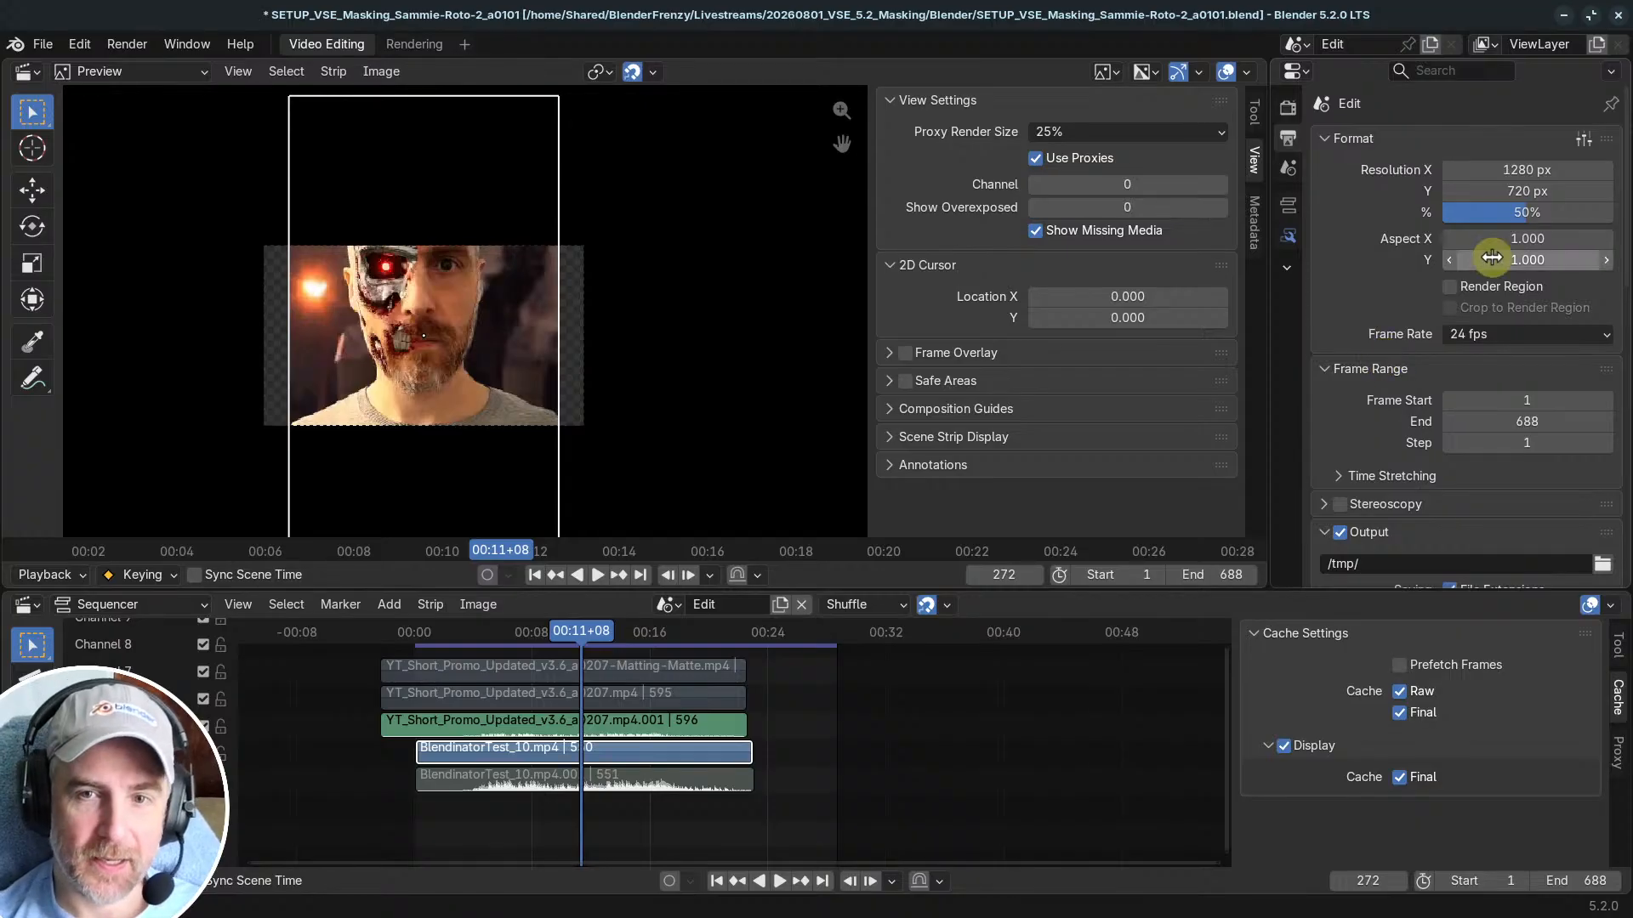
# Step: Review the format and encoding settings, and undo the 50% scaling and the HDTV 720p preset
pyautogui.scroll(-7, 1456, 255)
pyautogui.scroll(8, 1461, 252)
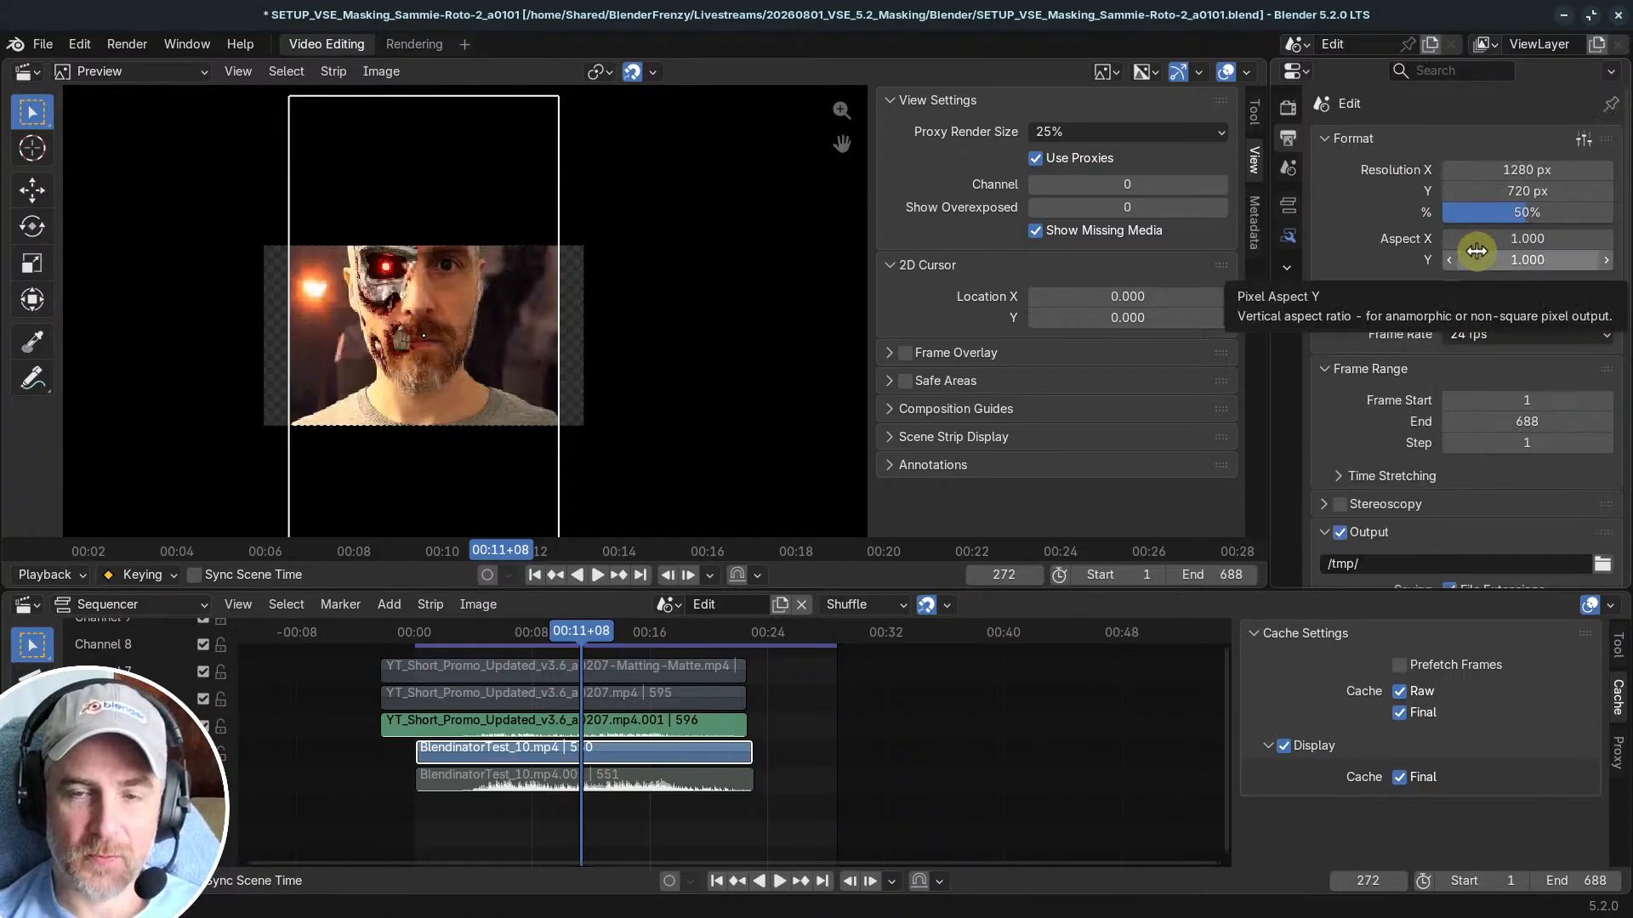
pyautogui.scroll(-6, 1420, 355)
pyautogui.scroll(-10, 1422, 355)
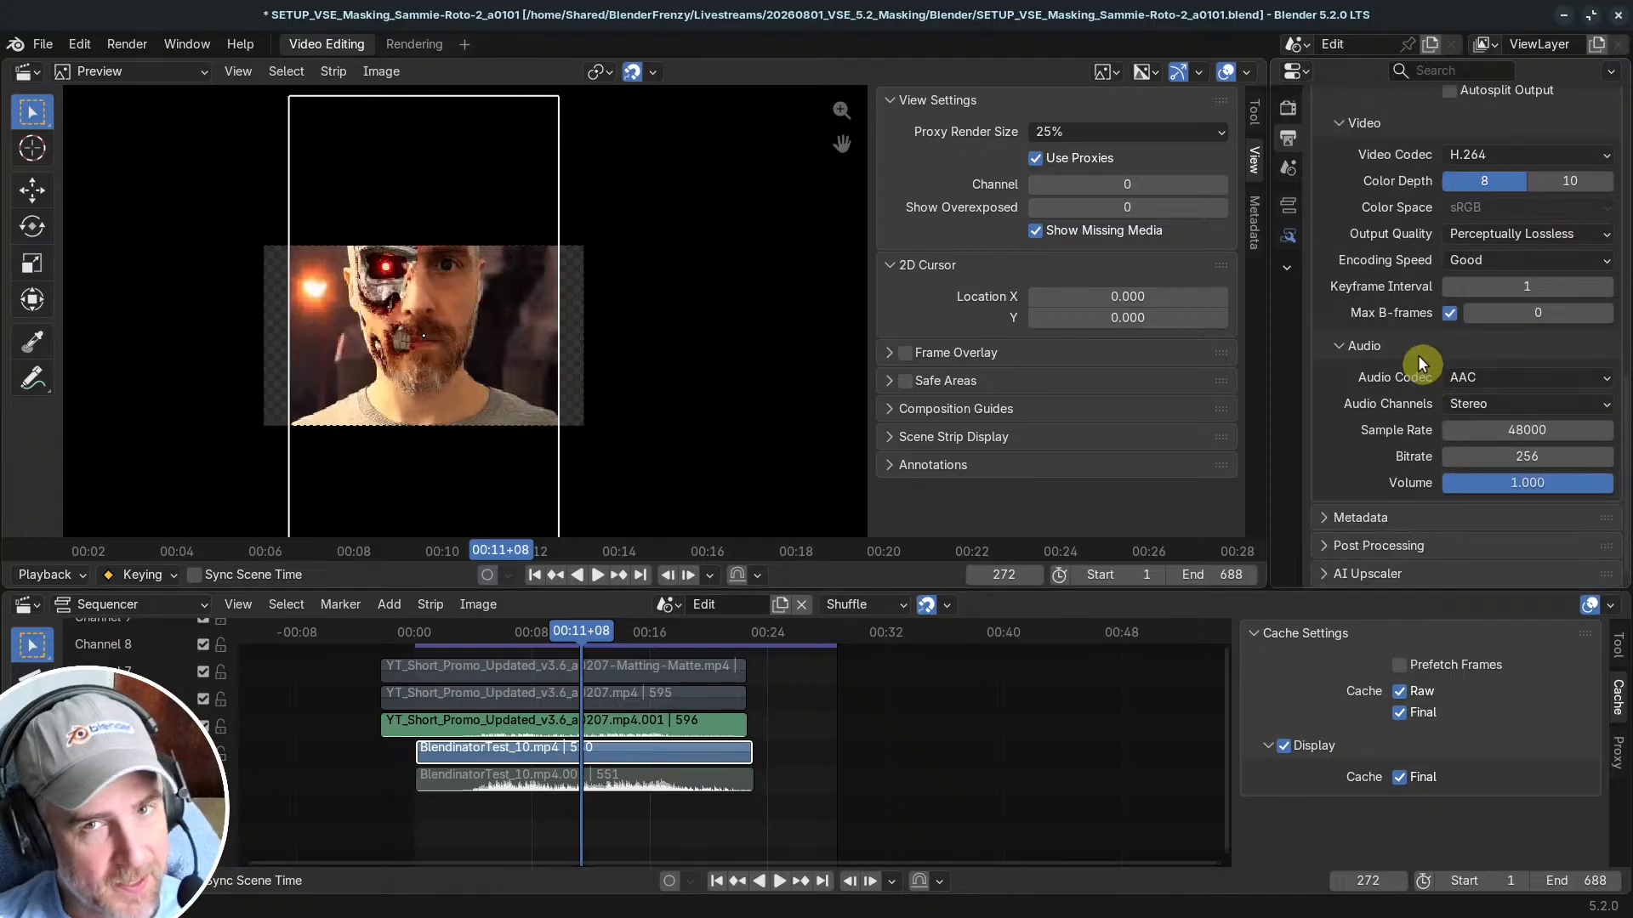
pyautogui.scroll(15, 1452, 265)
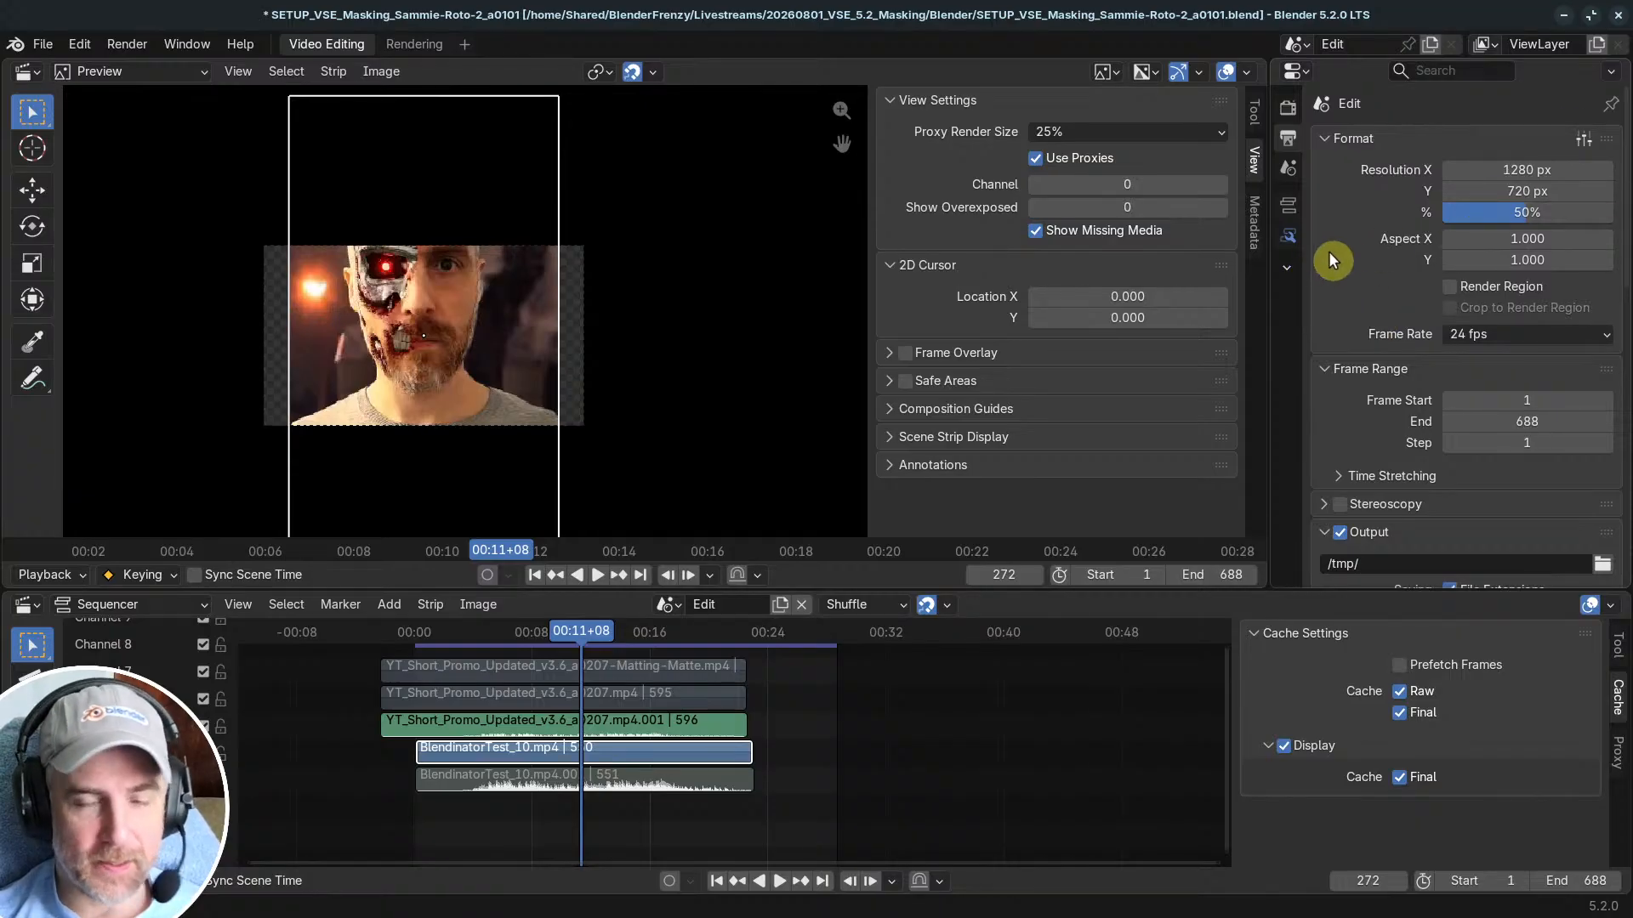
pyautogui.hotkey('ctrl', 'z')
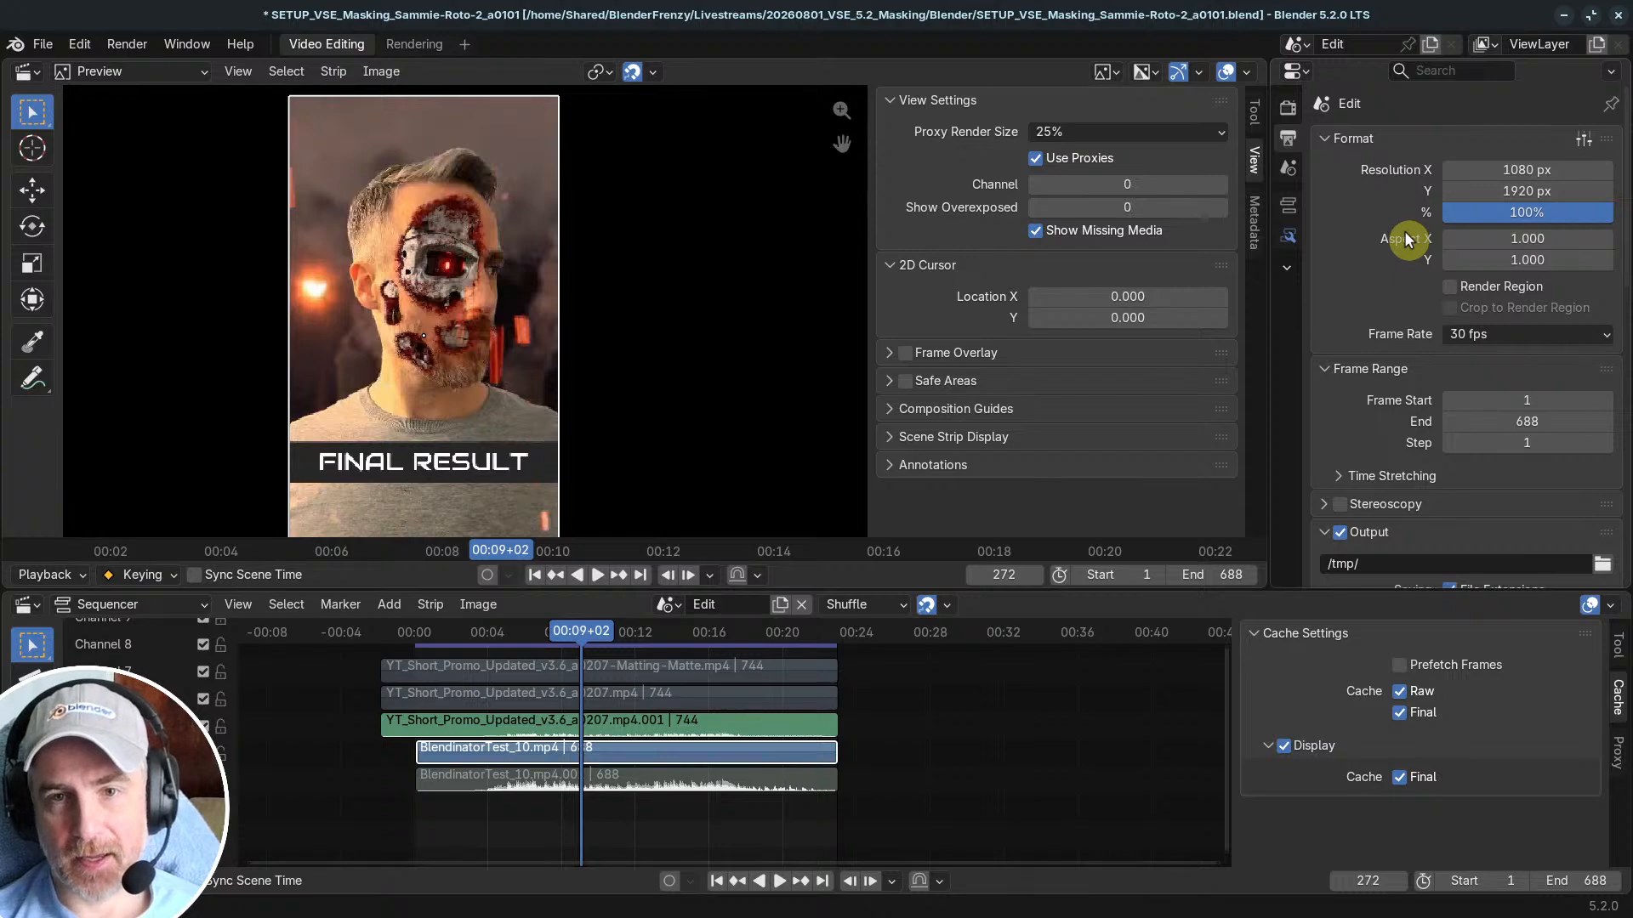
# Step: Deselect the BlendinatorTest_10.mp4 video strip in the Sequencer
pyautogui.scroll(-15, 1395, 297)
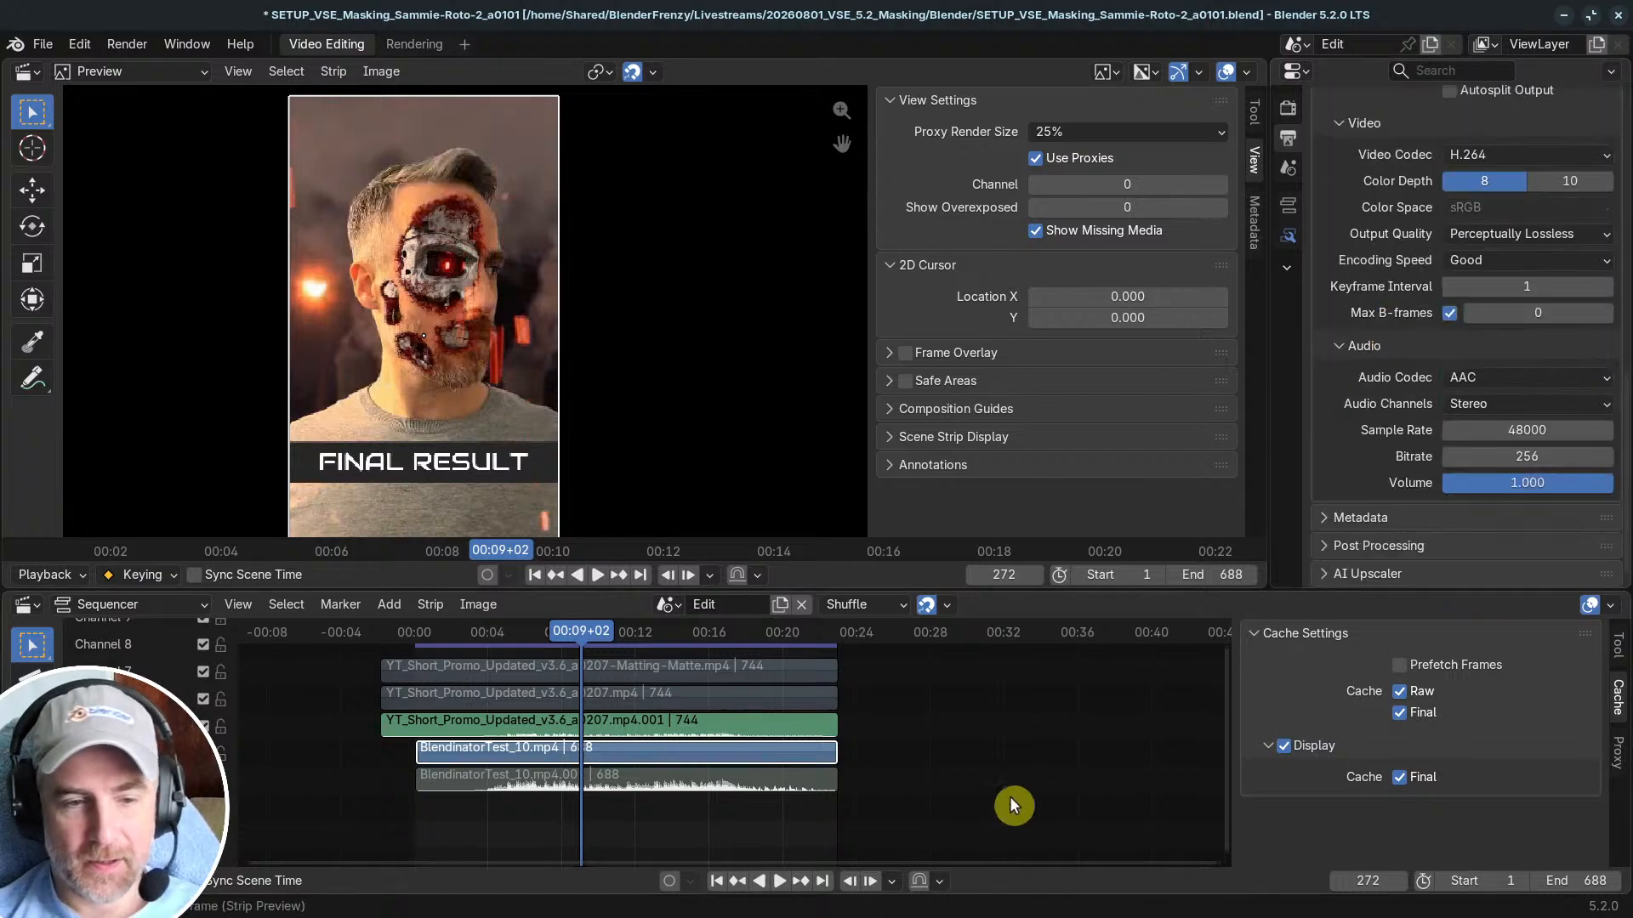
pyautogui.click(881, 768)
pyautogui.moveTo(887, 766); pyautogui.dragTo(894, 708, button='middle')
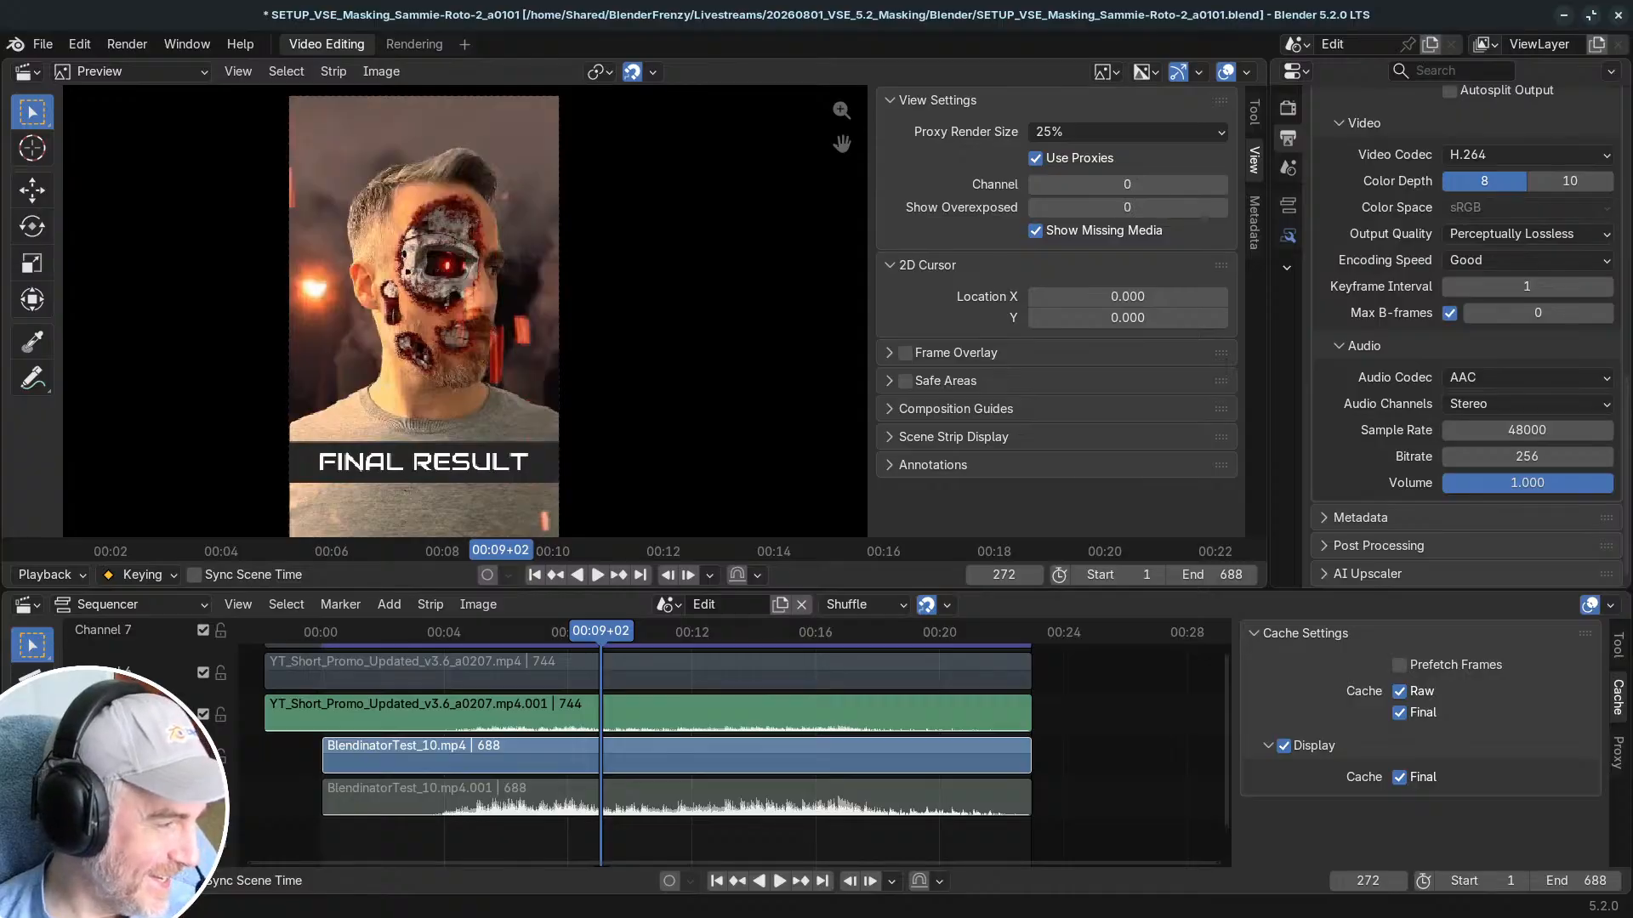
# Step: Close the YouTube browser window and switch to the browser showing the Blender Frenzy website
pyautogui.hotkey('alt', 'Tab')
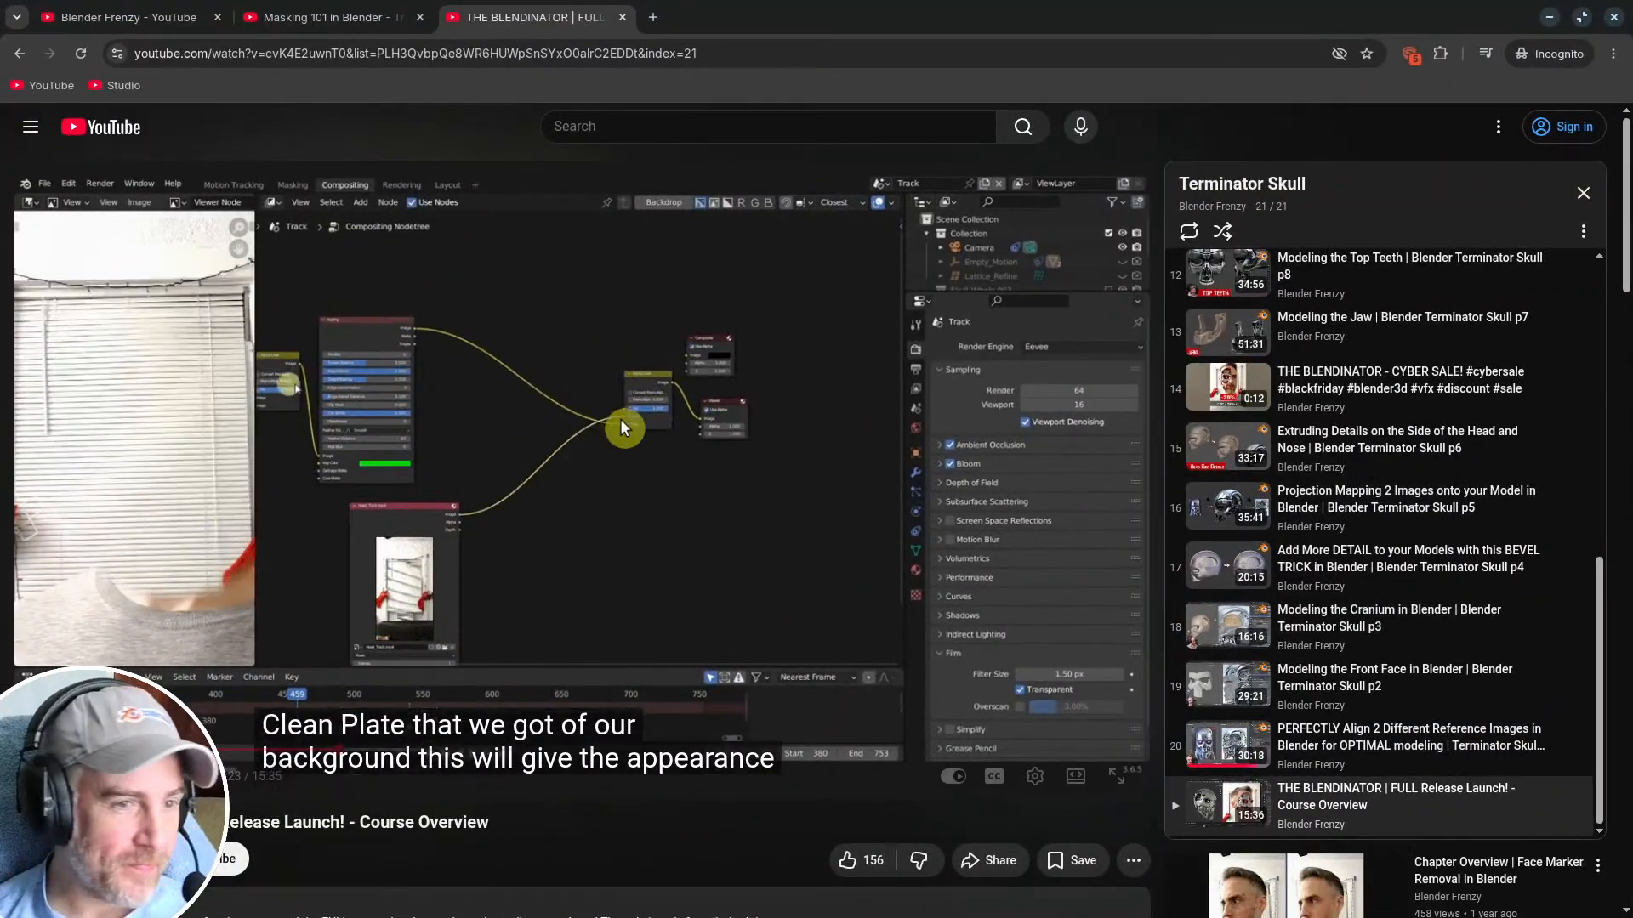
pyautogui.click(1619, 20)
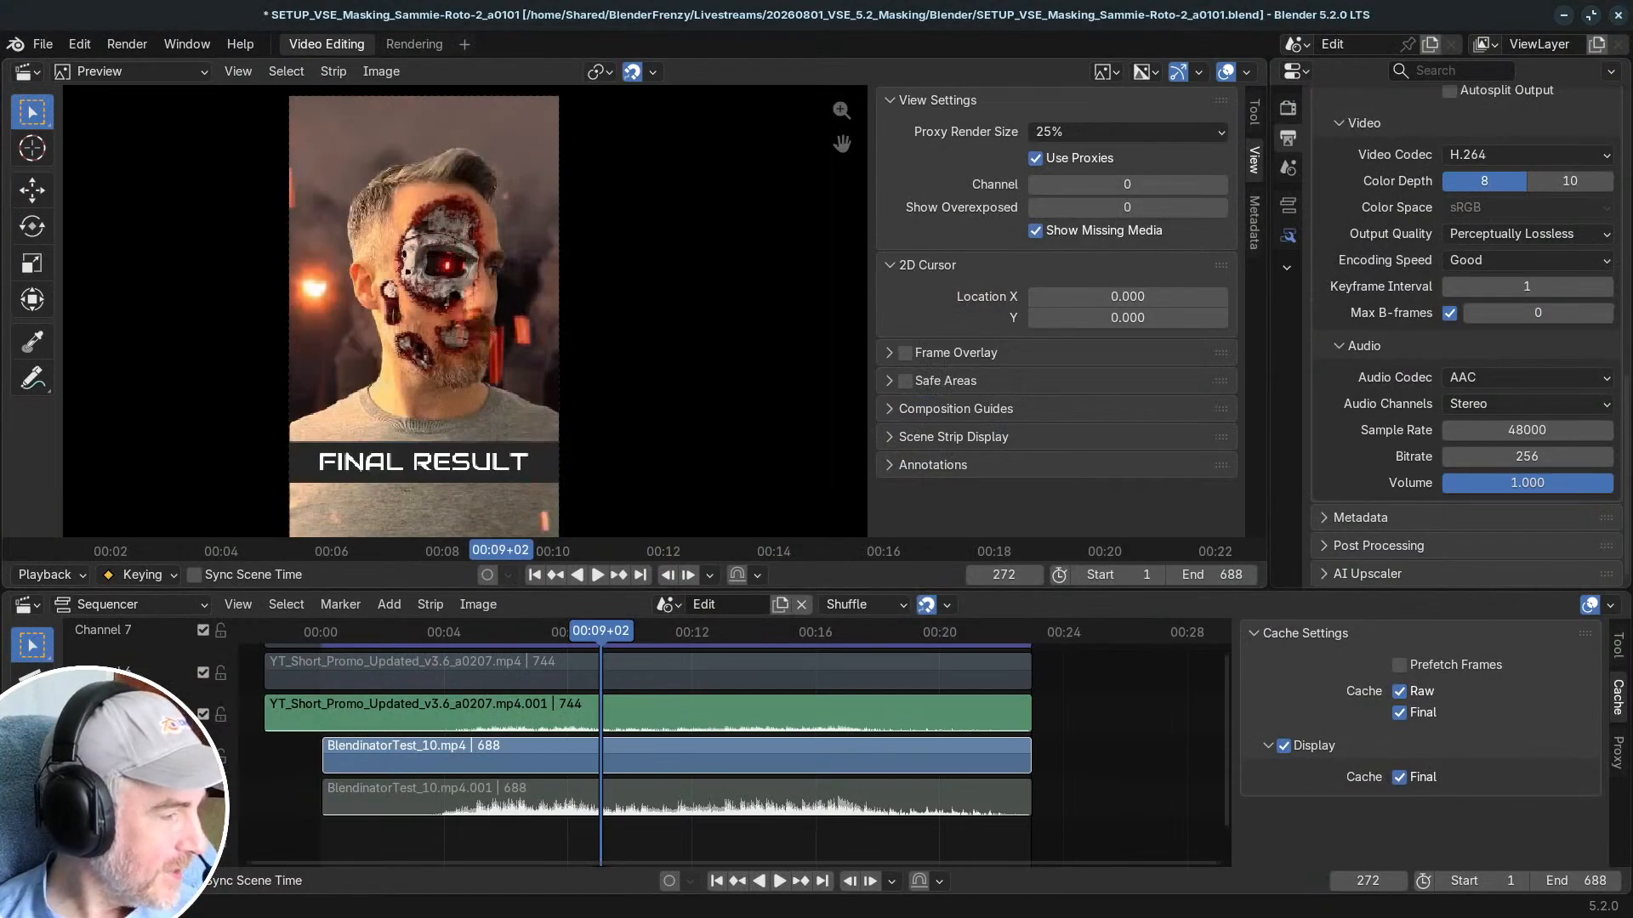
pyautogui.hotkey('alt', 'Tab')
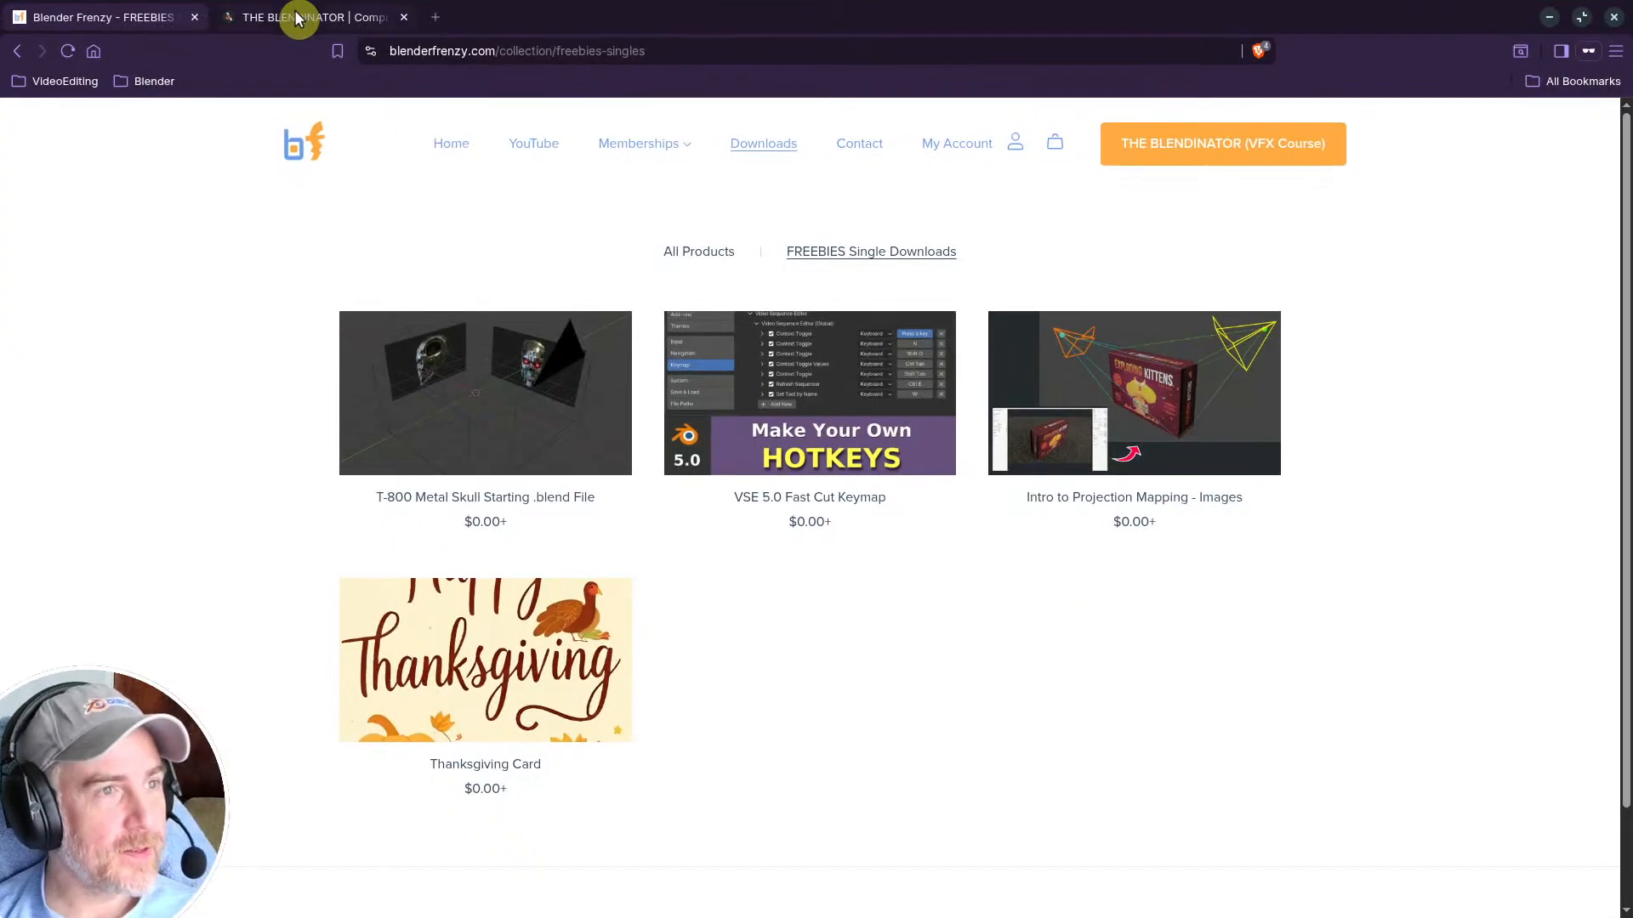
# Step: Open the BLENDER VFX COURSE page from the Blender Frenzy home page
pyautogui.click(298, 17)
pyautogui.click(113, 17)
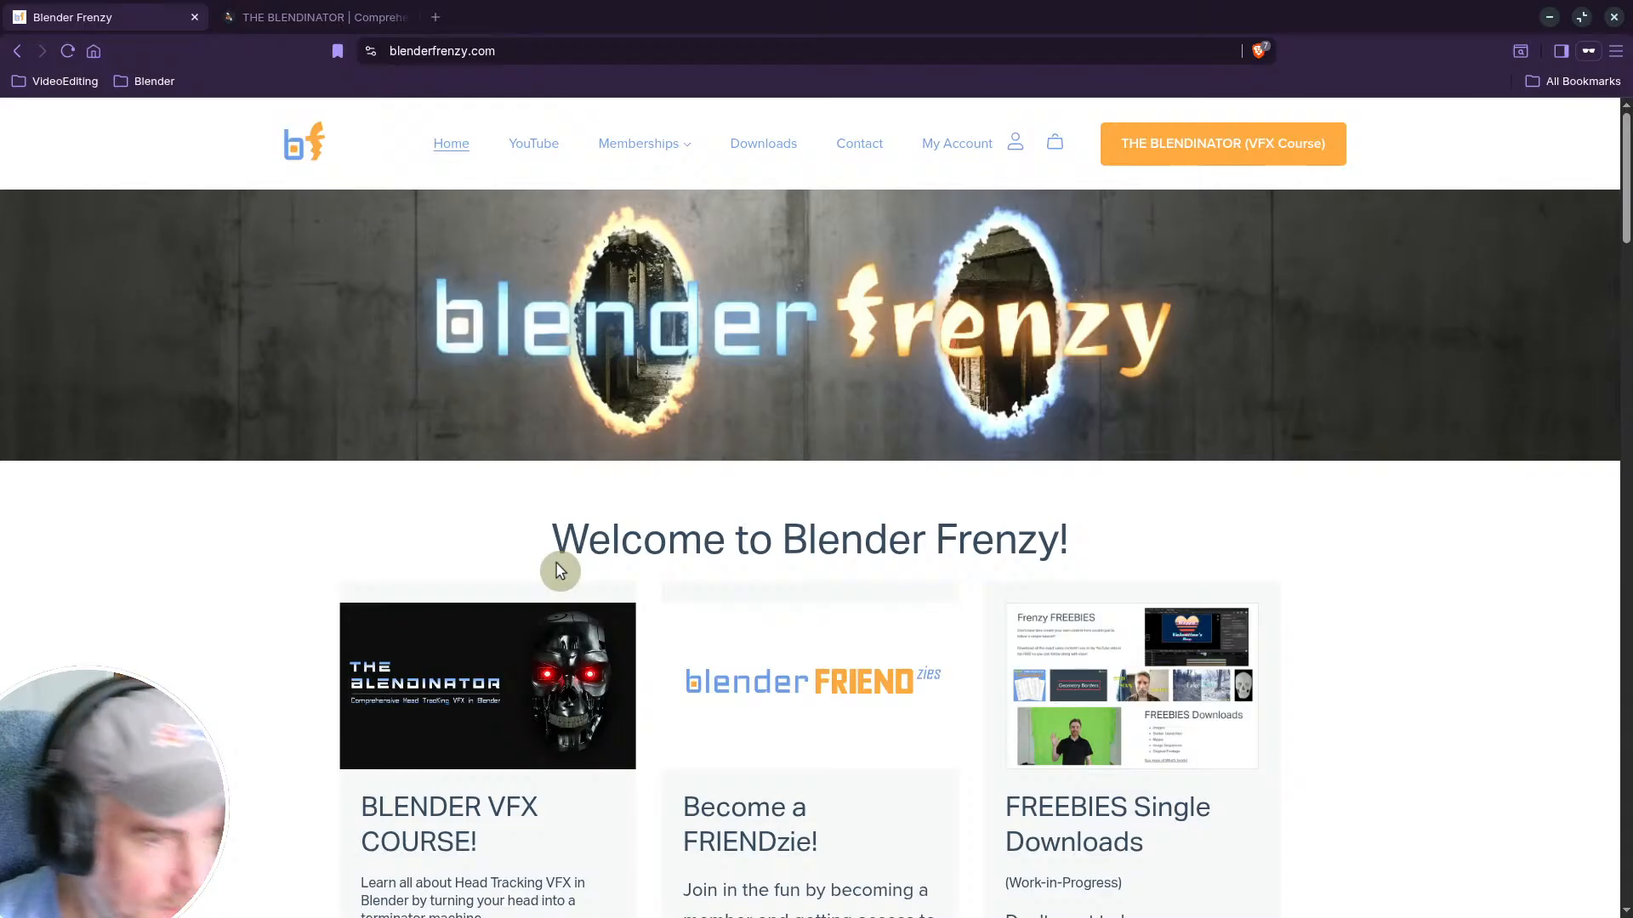
pyautogui.scroll(-3, 560, 571)
pyautogui.click(415, 663)
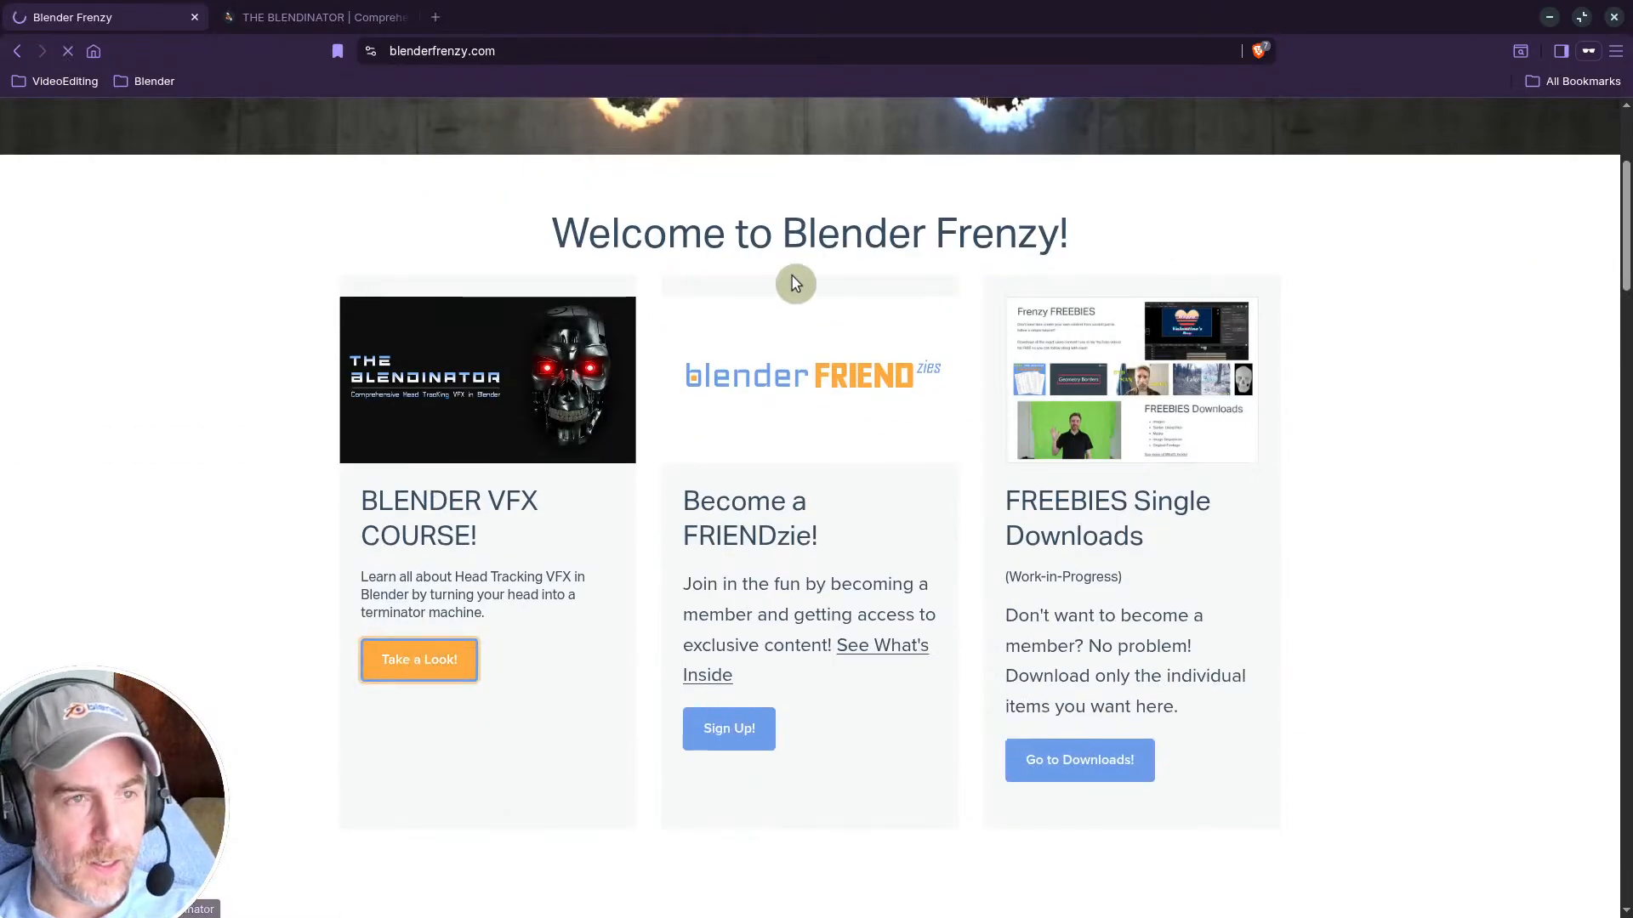
# Step: Look over THE BLENDINATOR course description on blenderfrenzy.com and its product page on superhivemarket.com
pyautogui.scroll(-8, 525, 601)
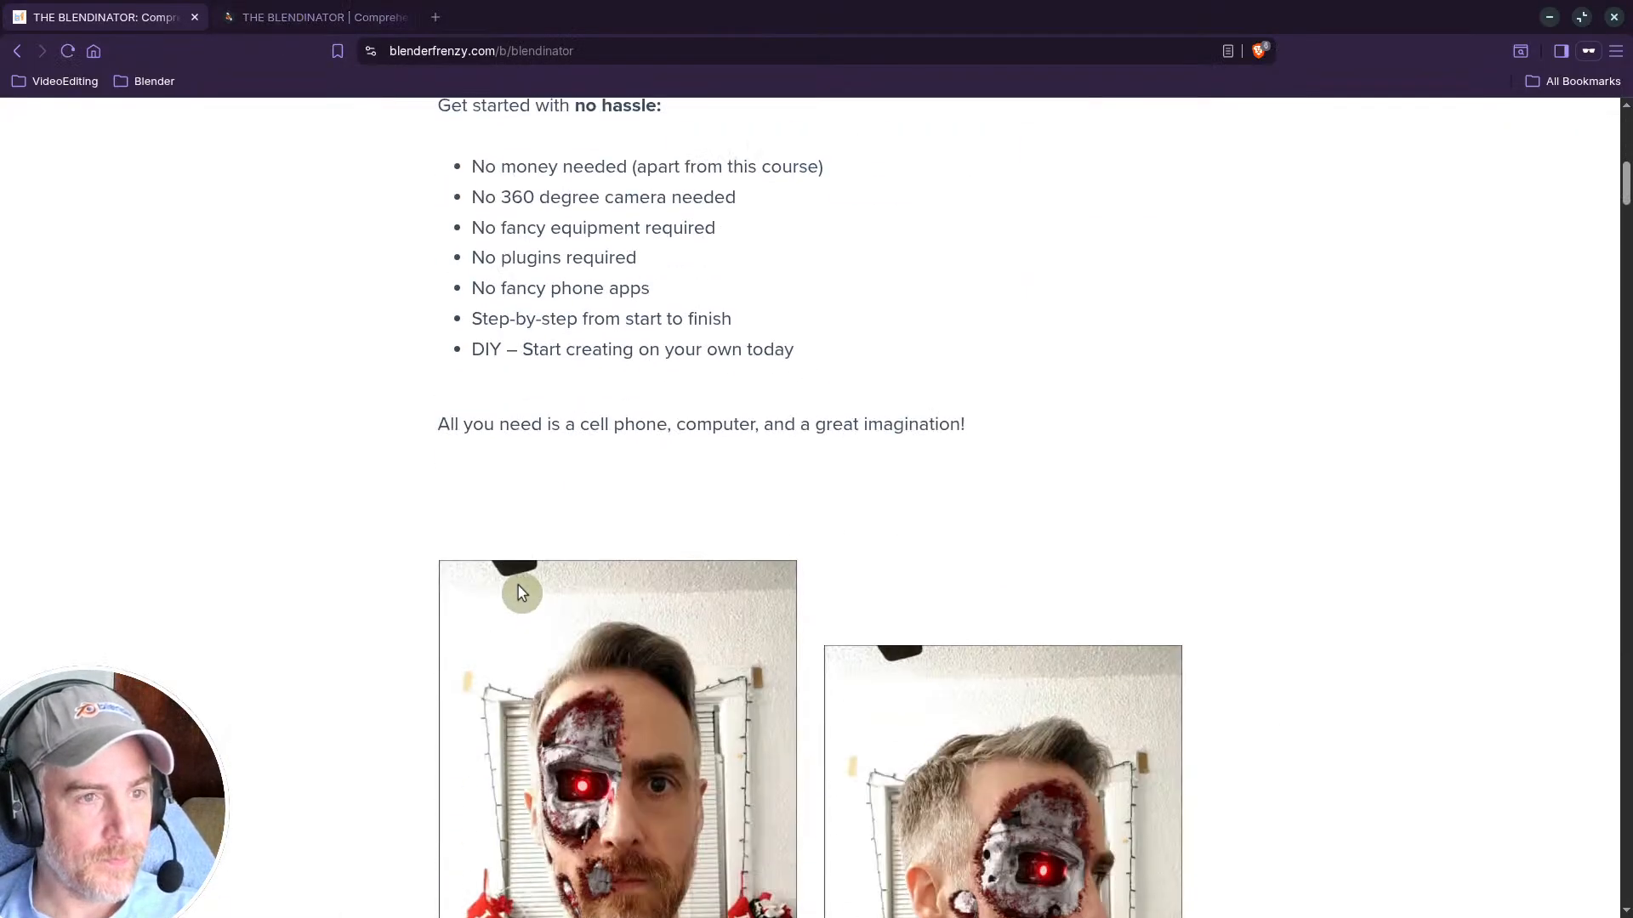
pyautogui.scroll(3, 517, 578)
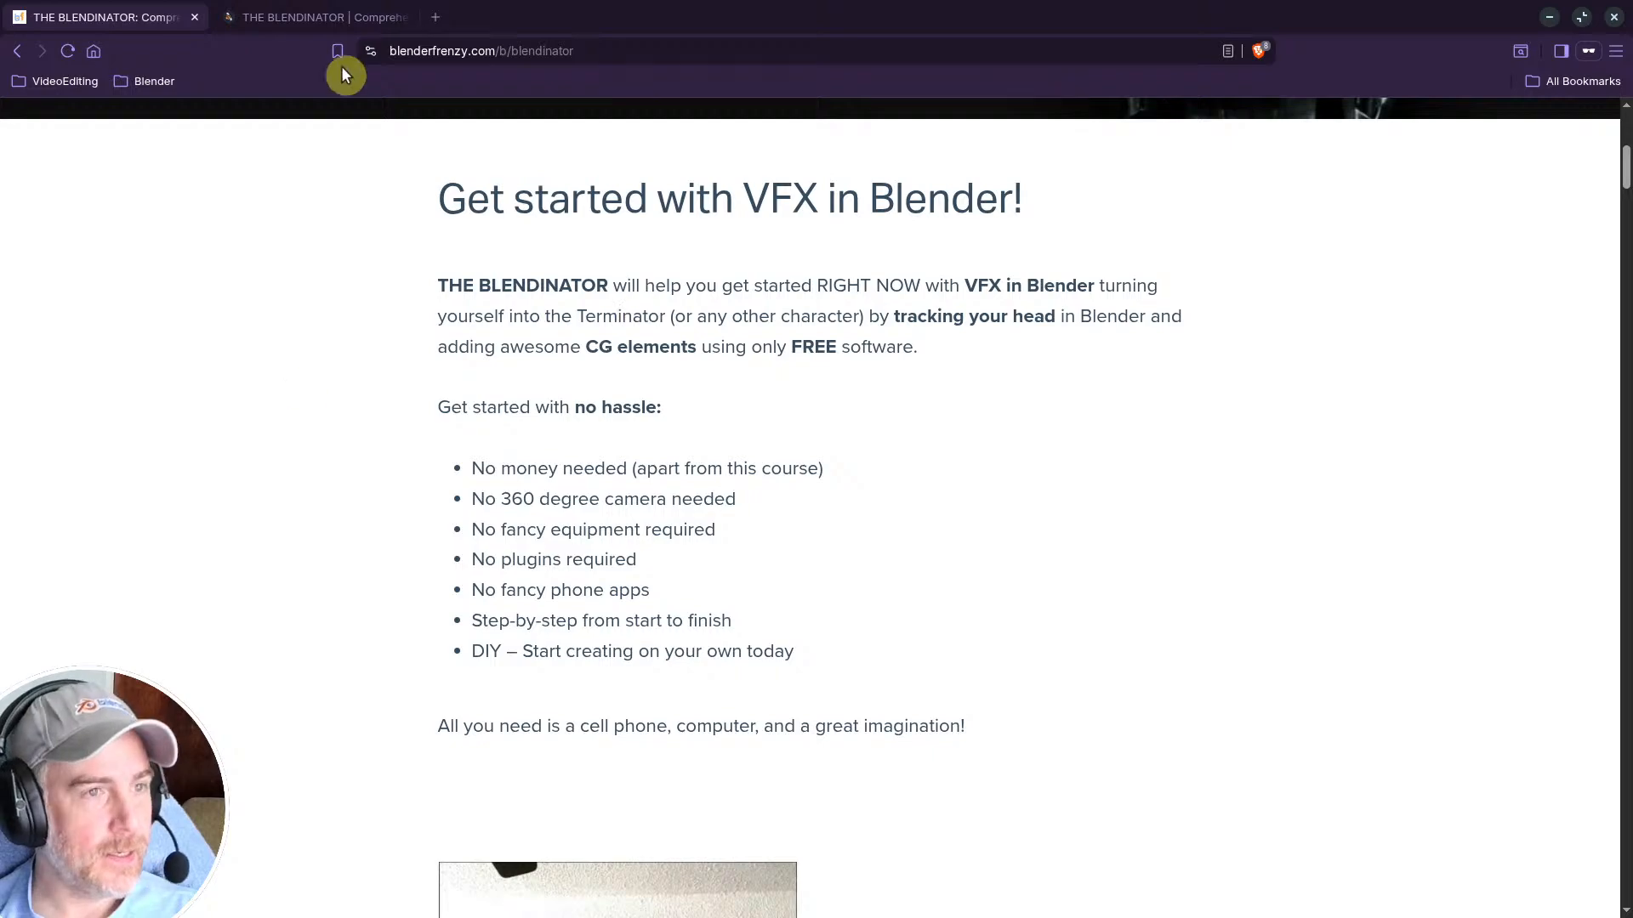
pyautogui.click(328, 17)
pyautogui.scroll(-6, 544, 523)
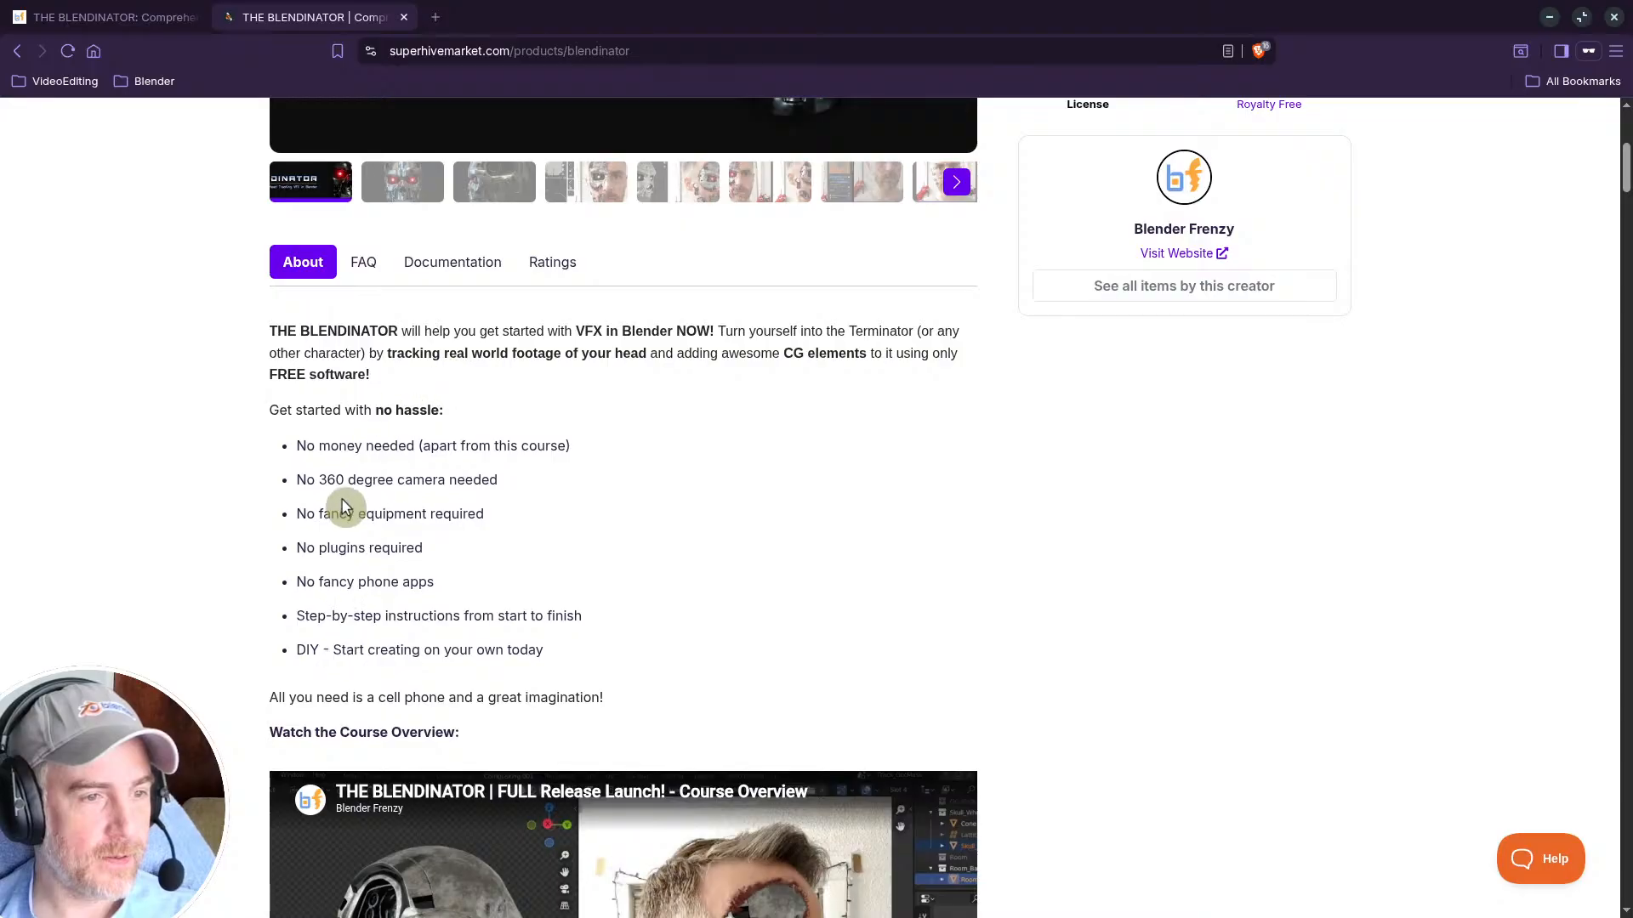
# Step: Read through the "Why buy this course?" reasons on THE BLENDINATOR product page, highlighting the individual points from comprehensive lessons to masking/compositing workflows
pyautogui.scroll(-5, 343, 508)
pyautogui.moveTo(1624, 200); pyautogui.dragTo(1624, 829)
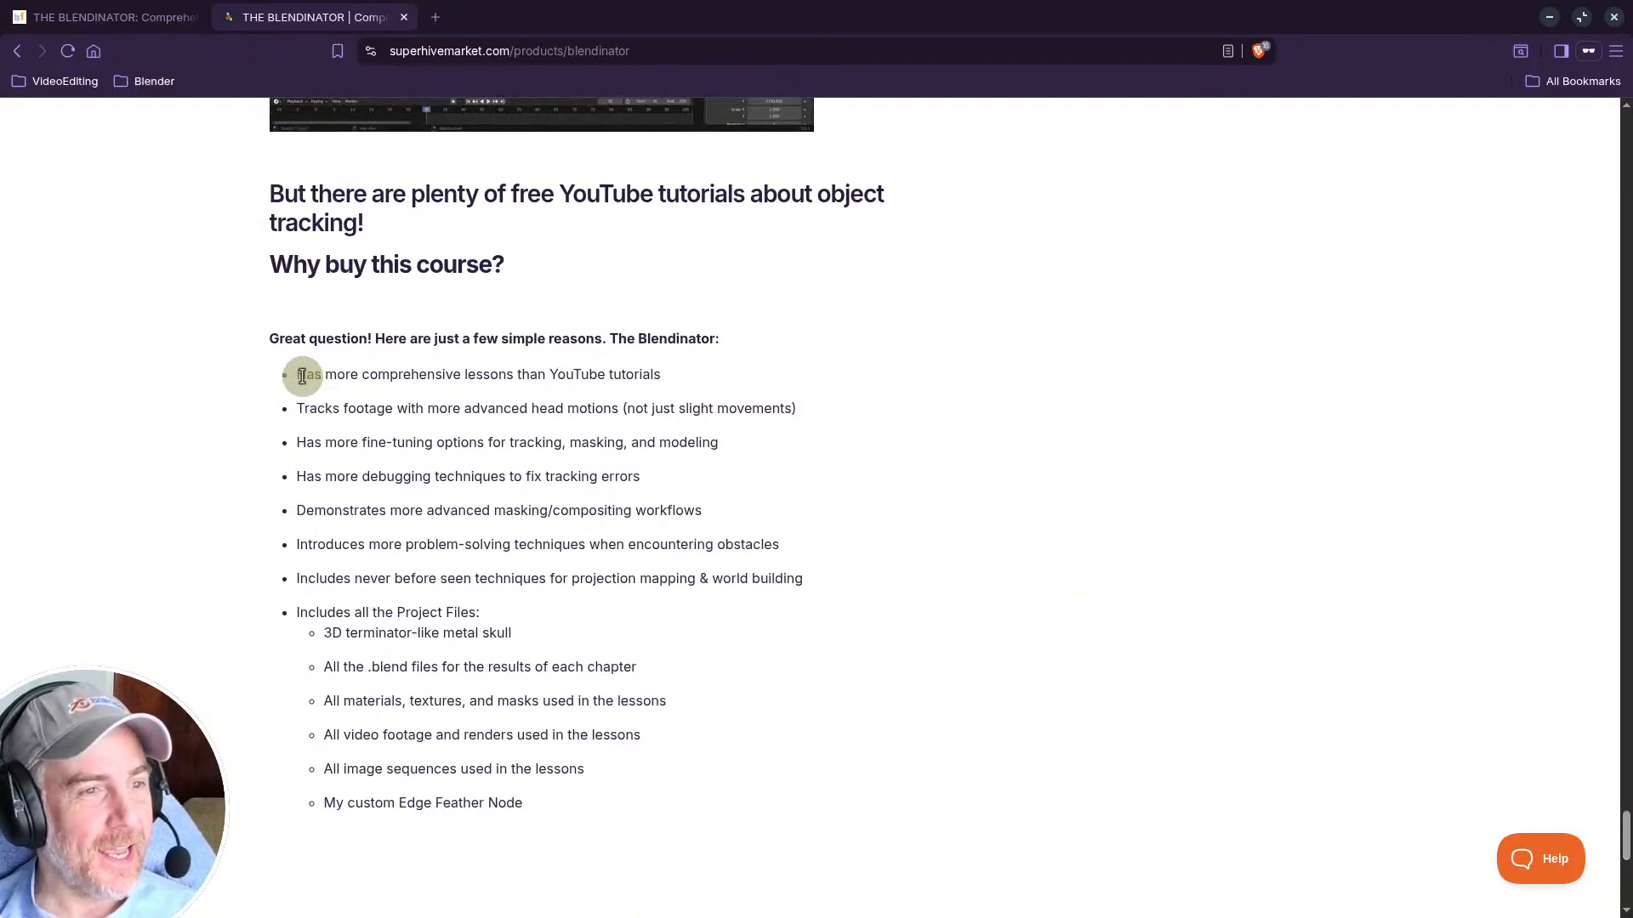
pyautogui.moveTo(303, 376); pyautogui.dragTo(691, 387)
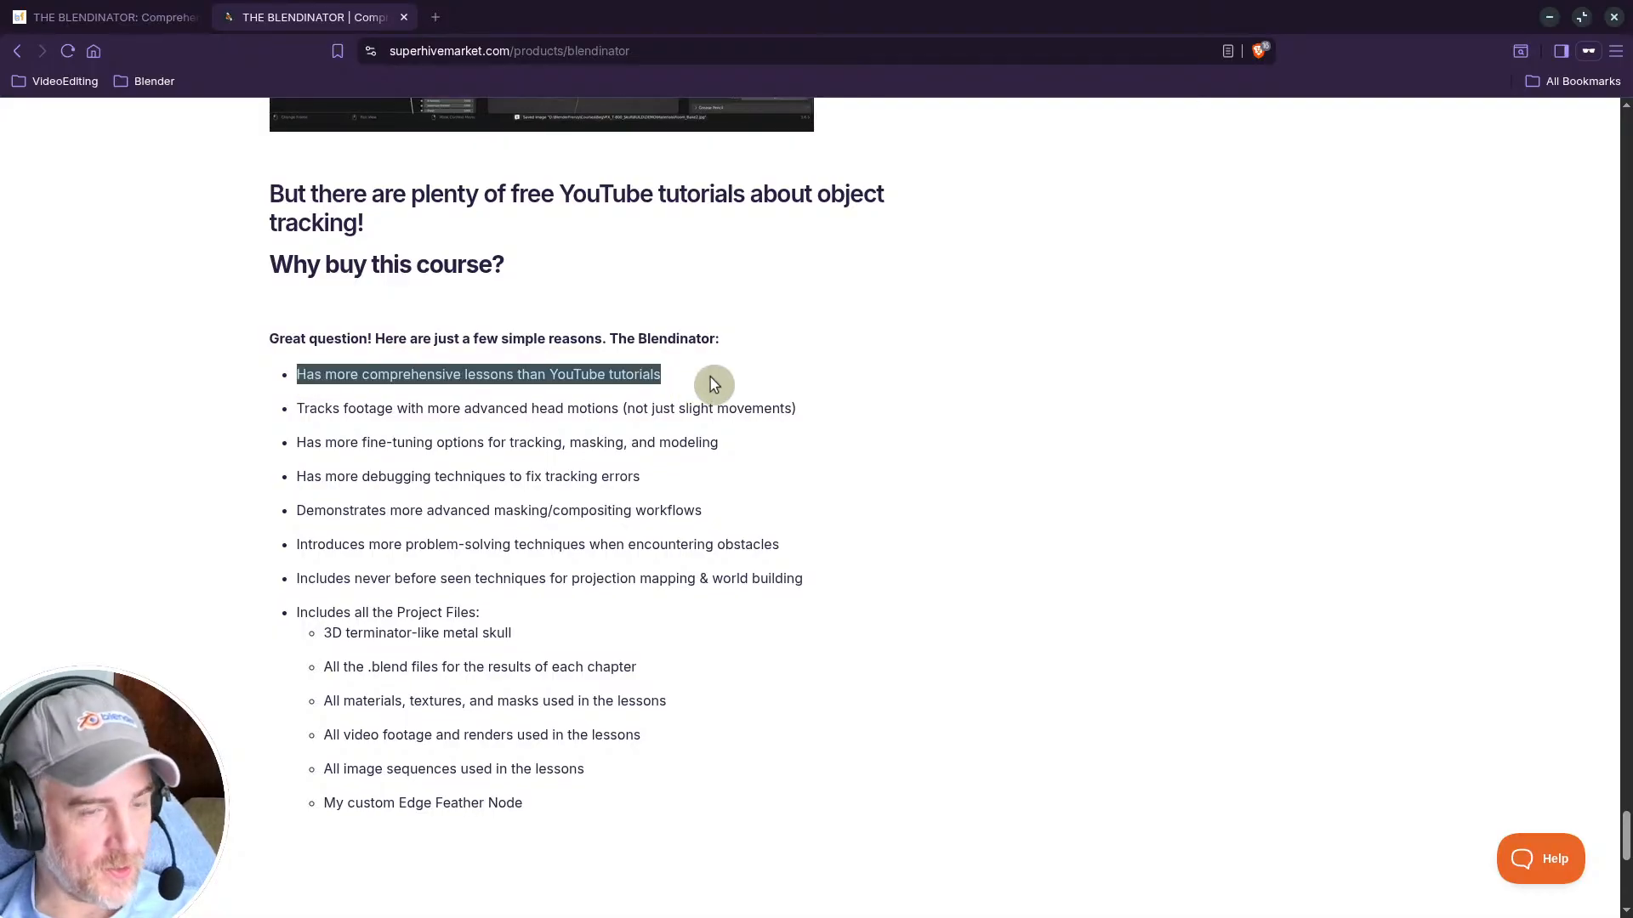
pyautogui.moveTo(298, 408); pyautogui.dragTo(807, 431)
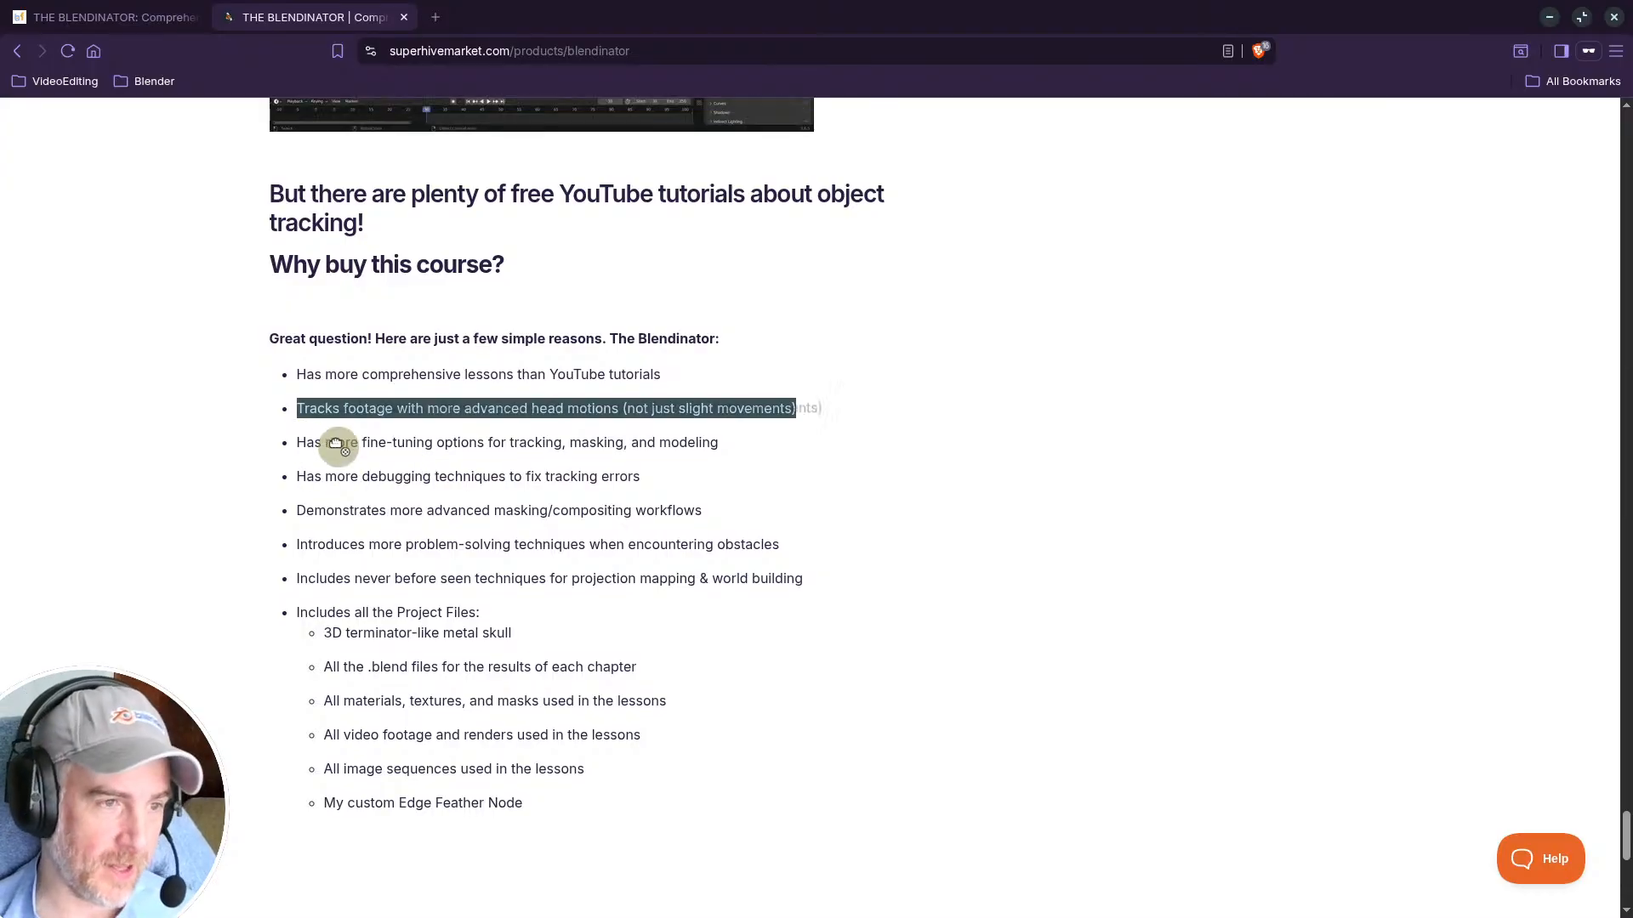
pyautogui.click(375, 437)
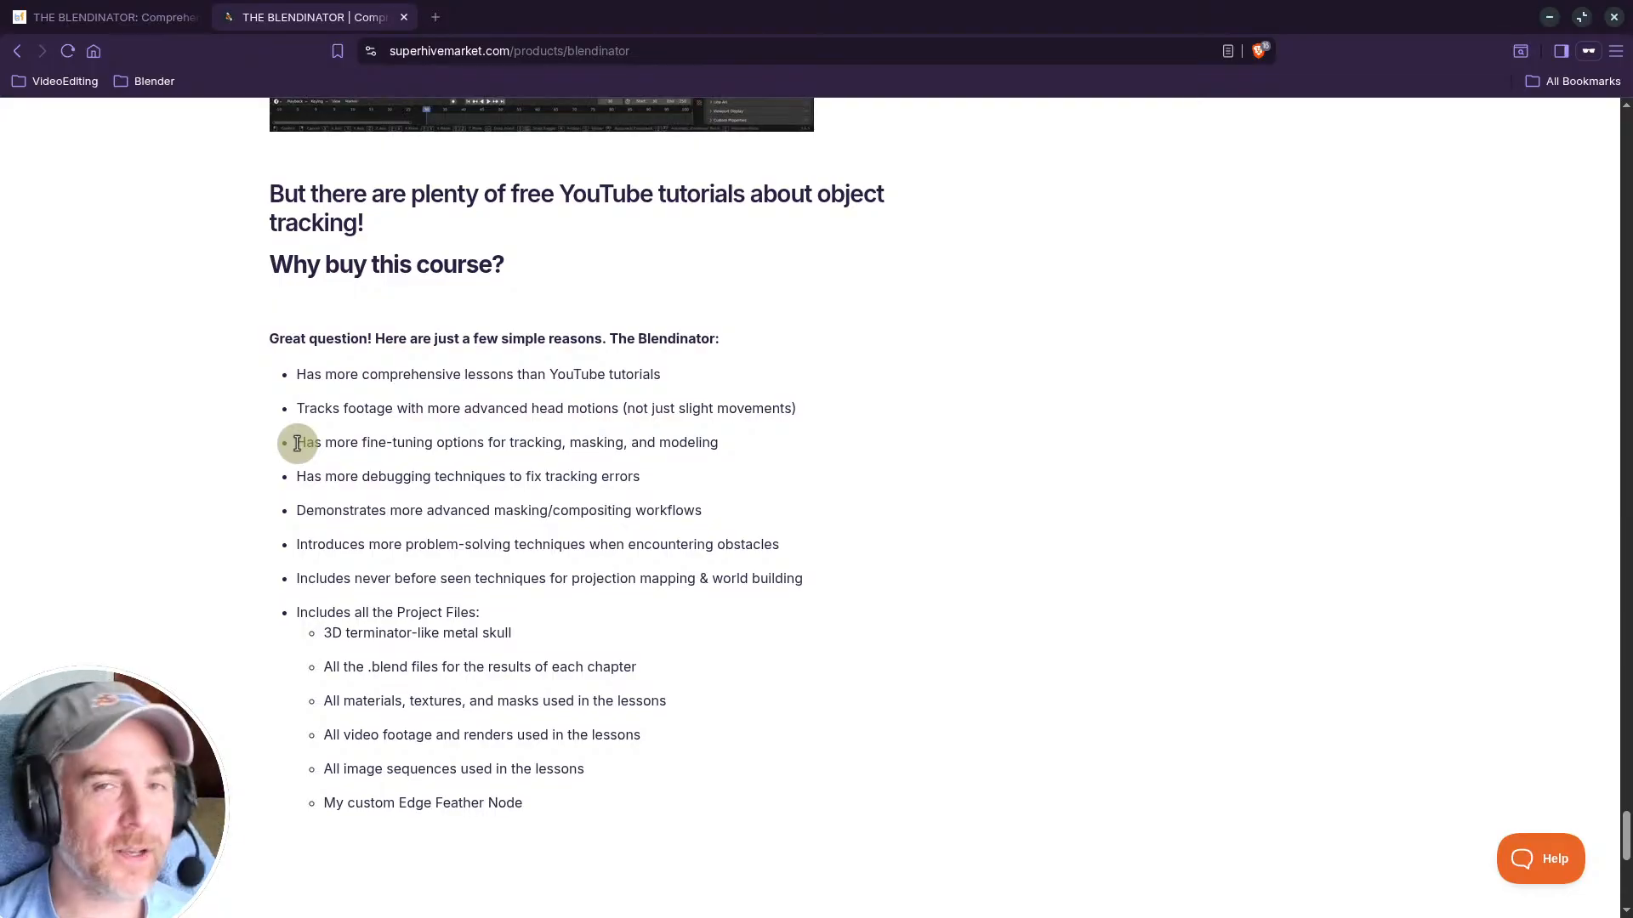
pyautogui.moveTo(297, 443); pyautogui.dragTo(719, 443)
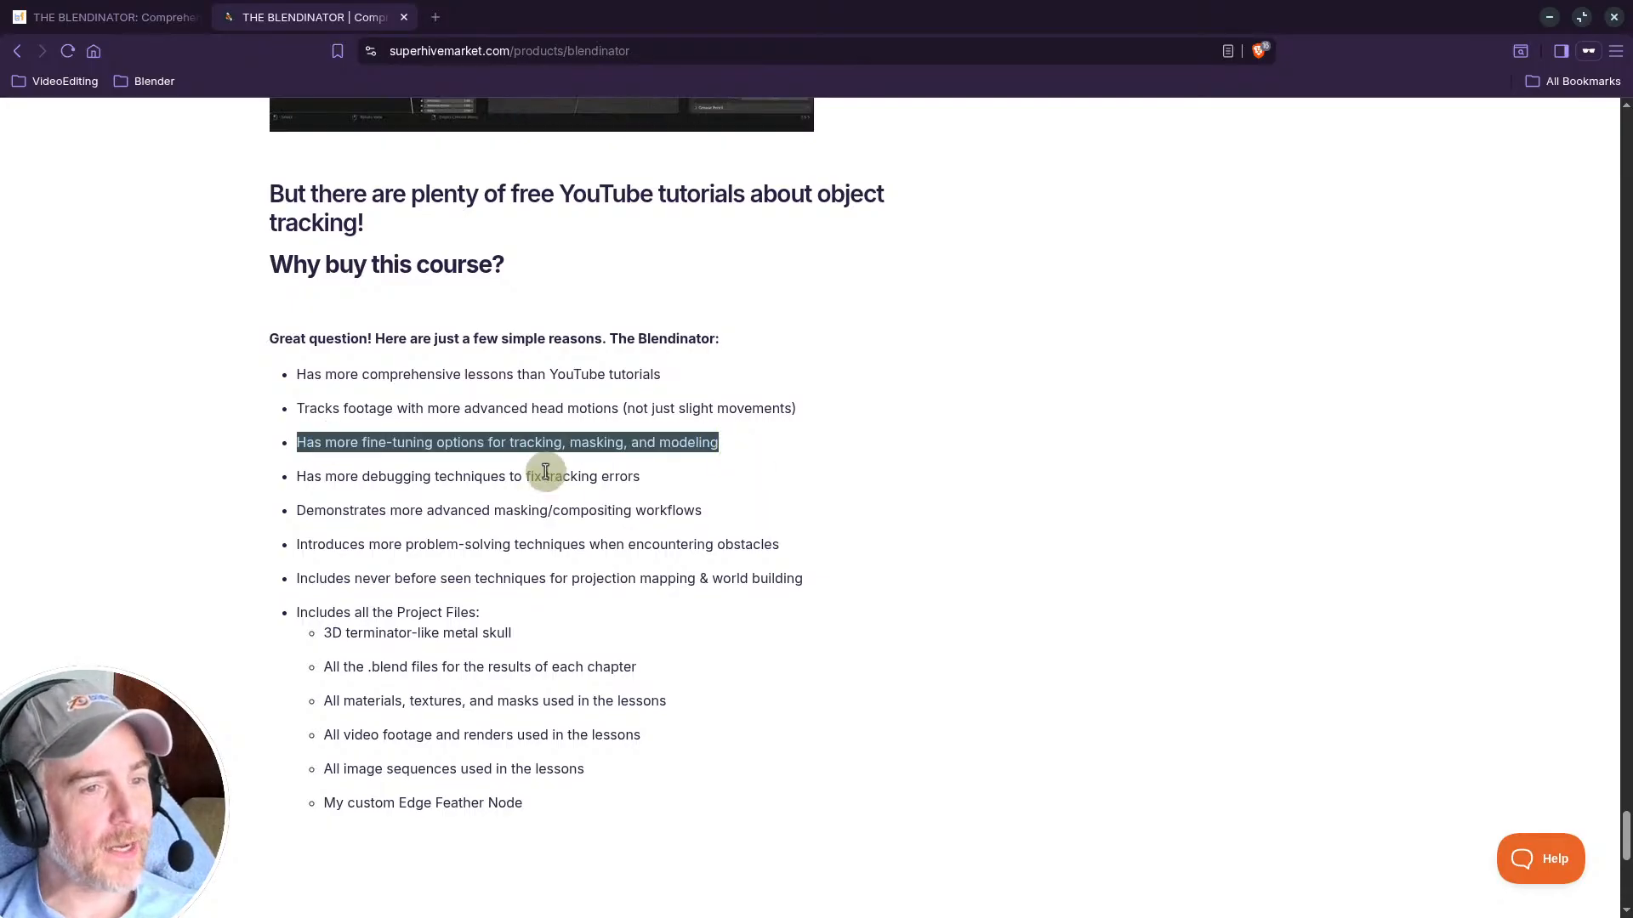
pyautogui.moveTo(509, 443); pyautogui.dragTo(736, 459)
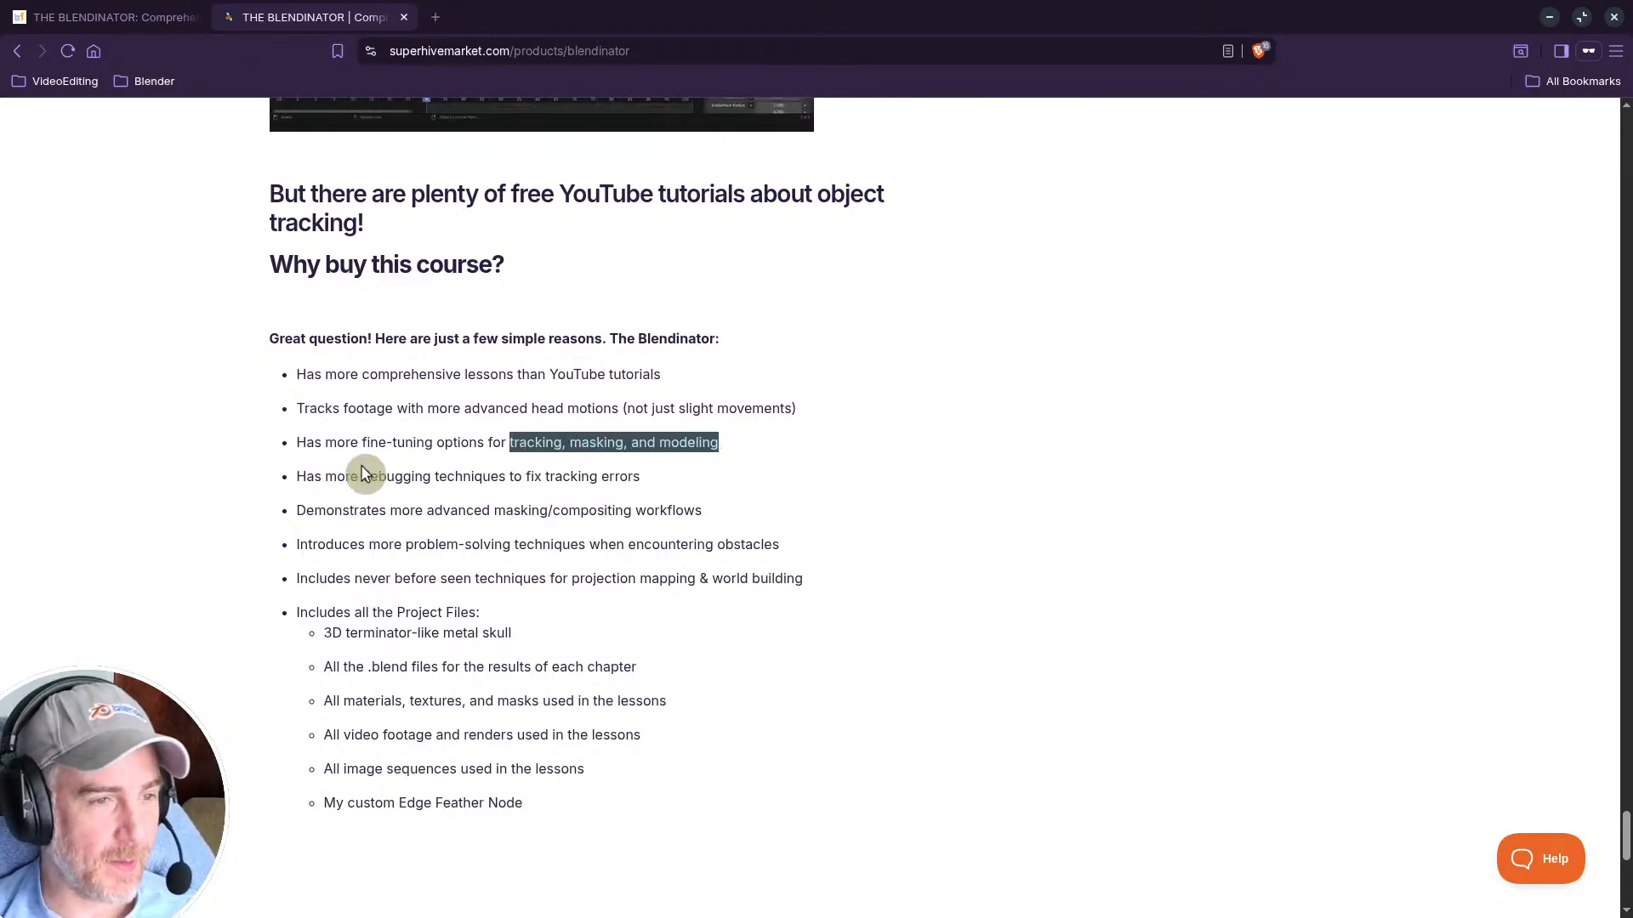
pyautogui.moveTo(298, 477); pyautogui.dragTo(645, 479)
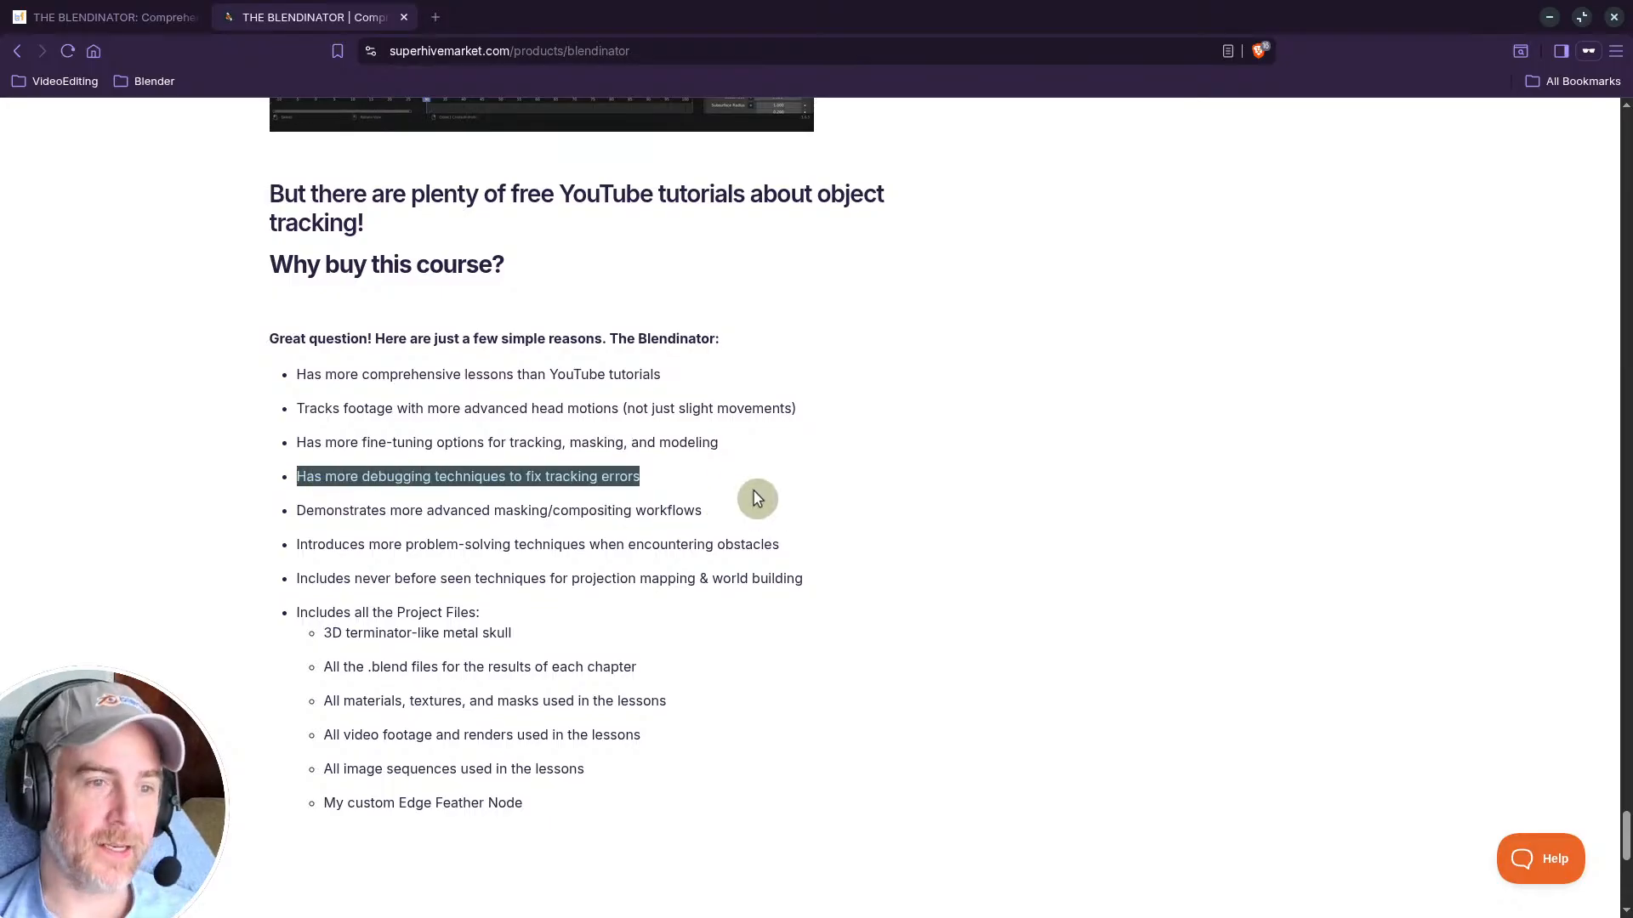
pyautogui.moveTo(306, 511); pyautogui.dragTo(780, 525)
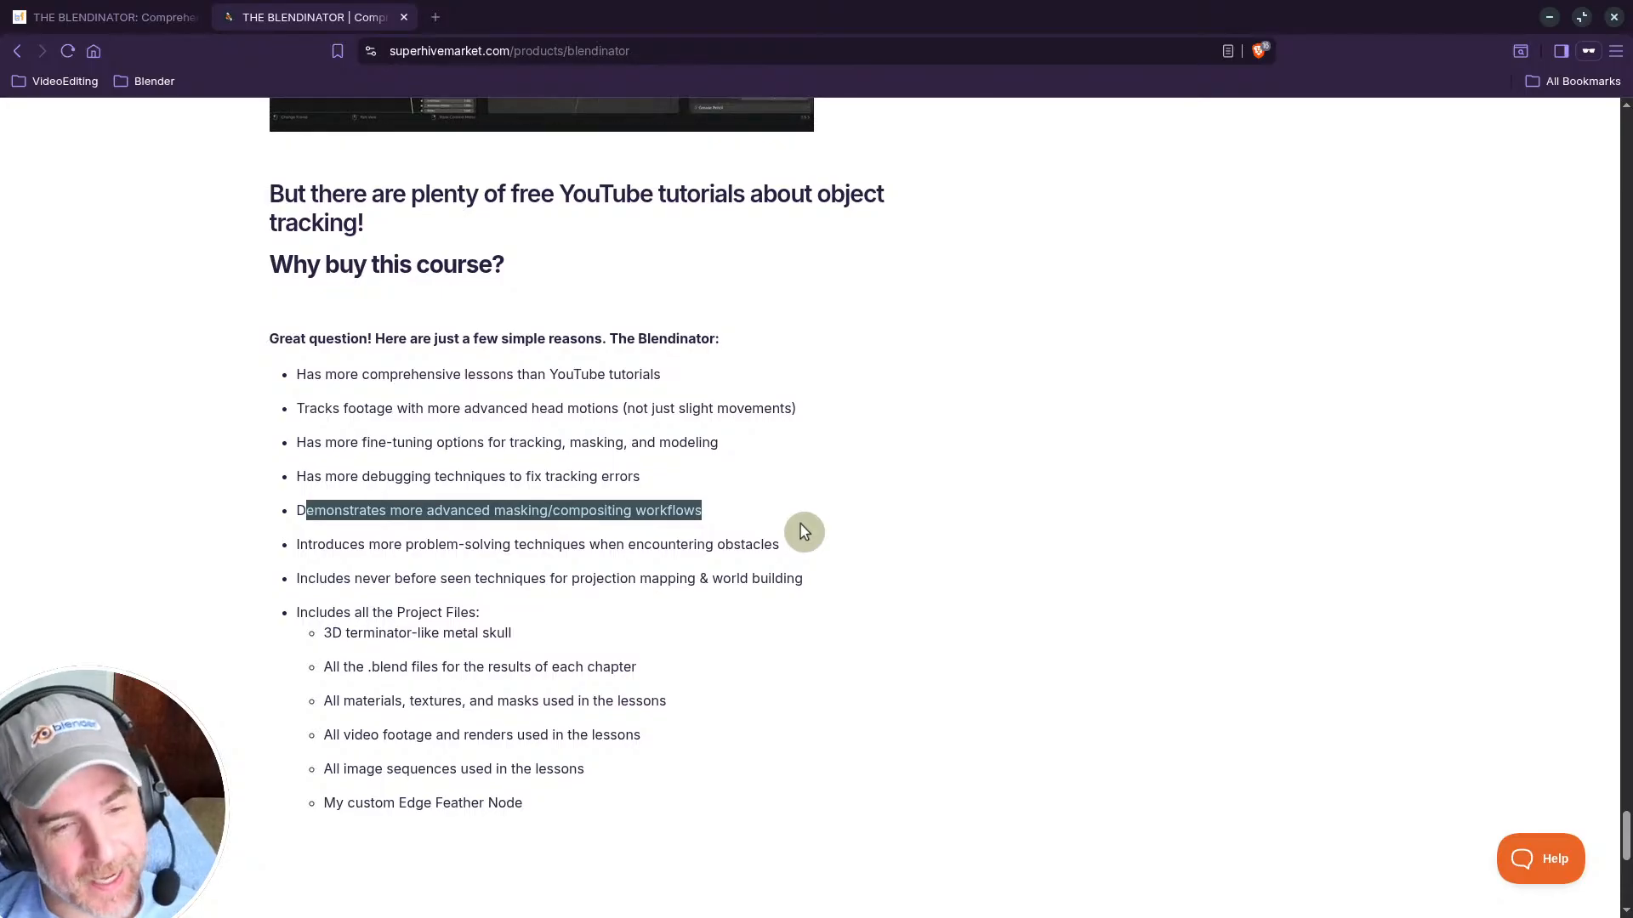
# Step: Return to Blender, save SETUP_VSE_Masking_Sammie-Roto-2_a0101.blend, and switch to the Blender window with LIVE_VSE_Masking_a0101.blend
pyautogui.click(1549, 20)
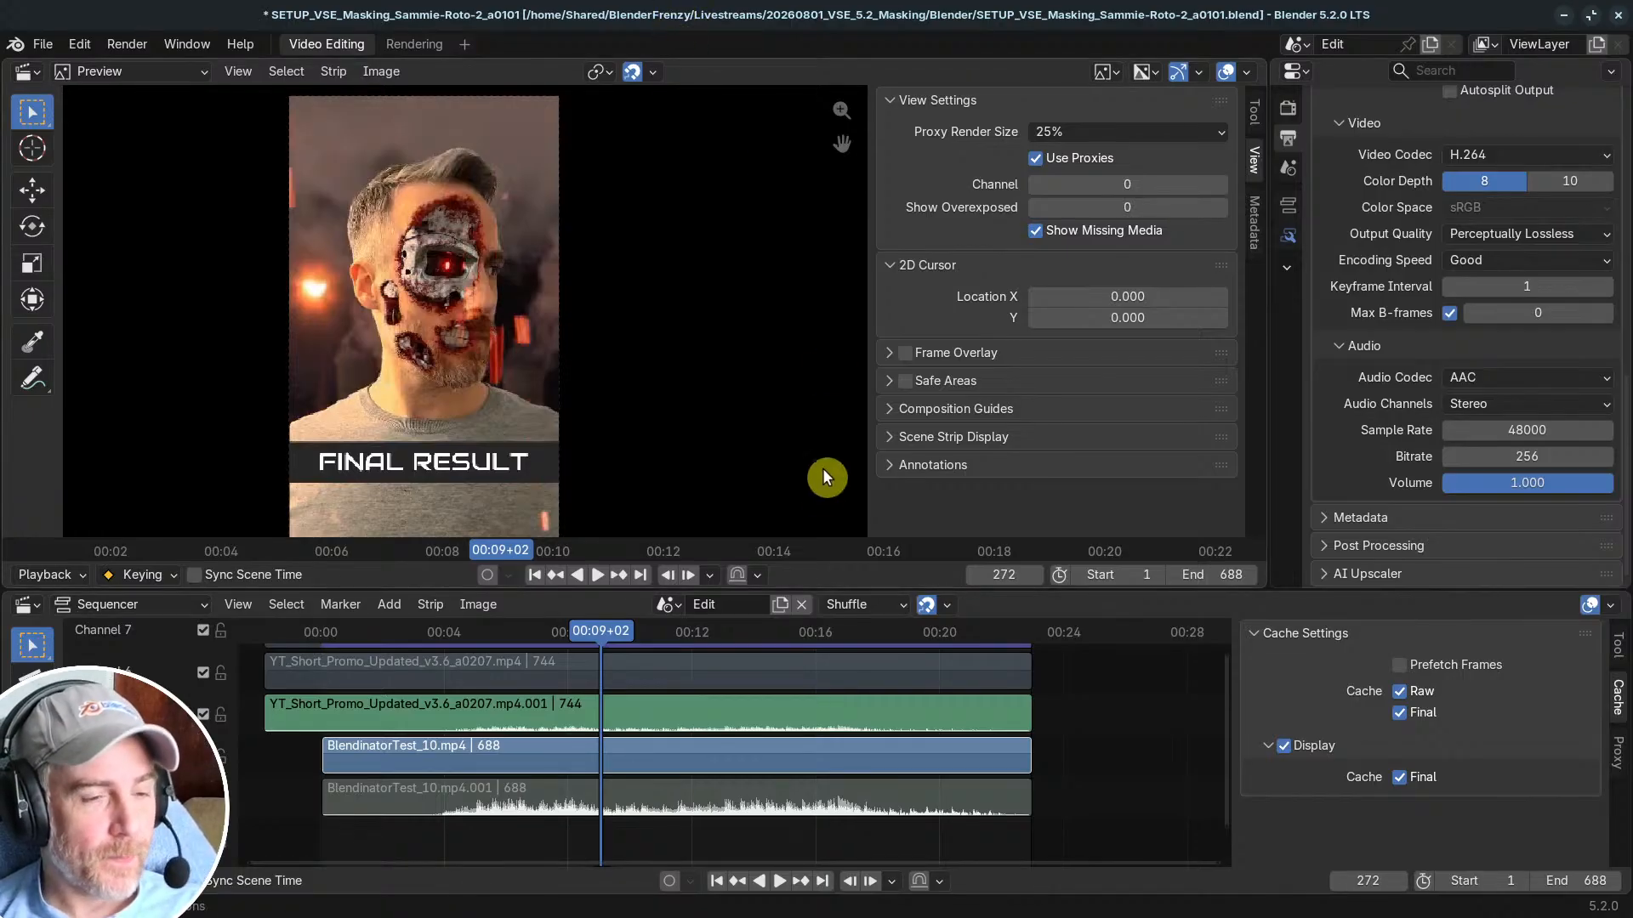
pyautogui.hotkey('ctrl', 's')
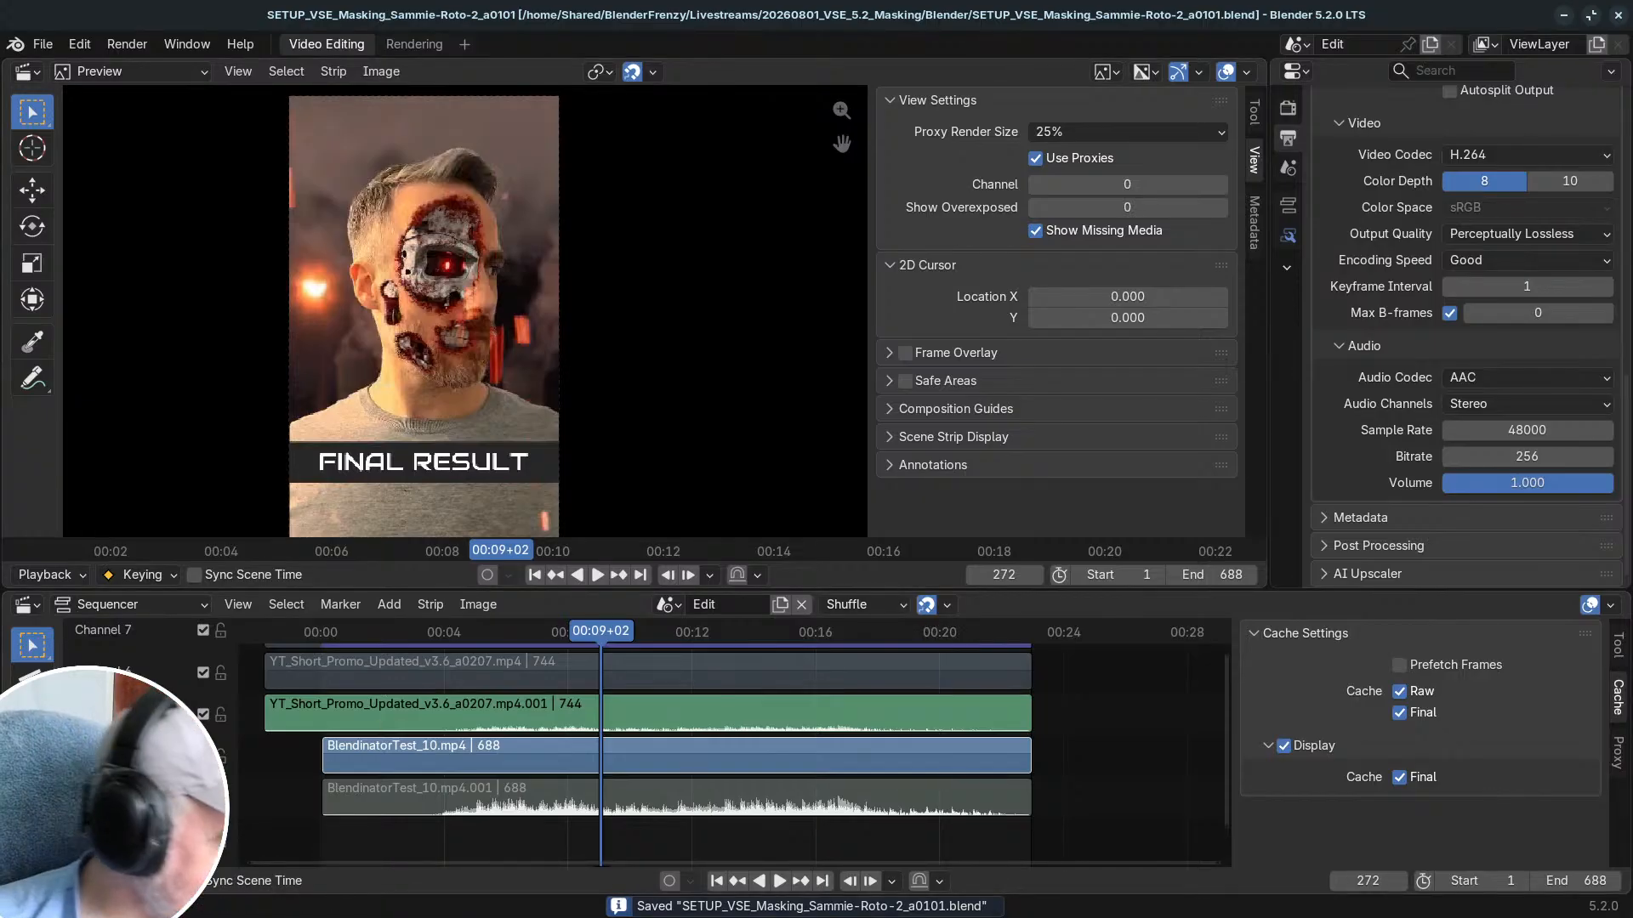
pyautogui.click(1563, 17)
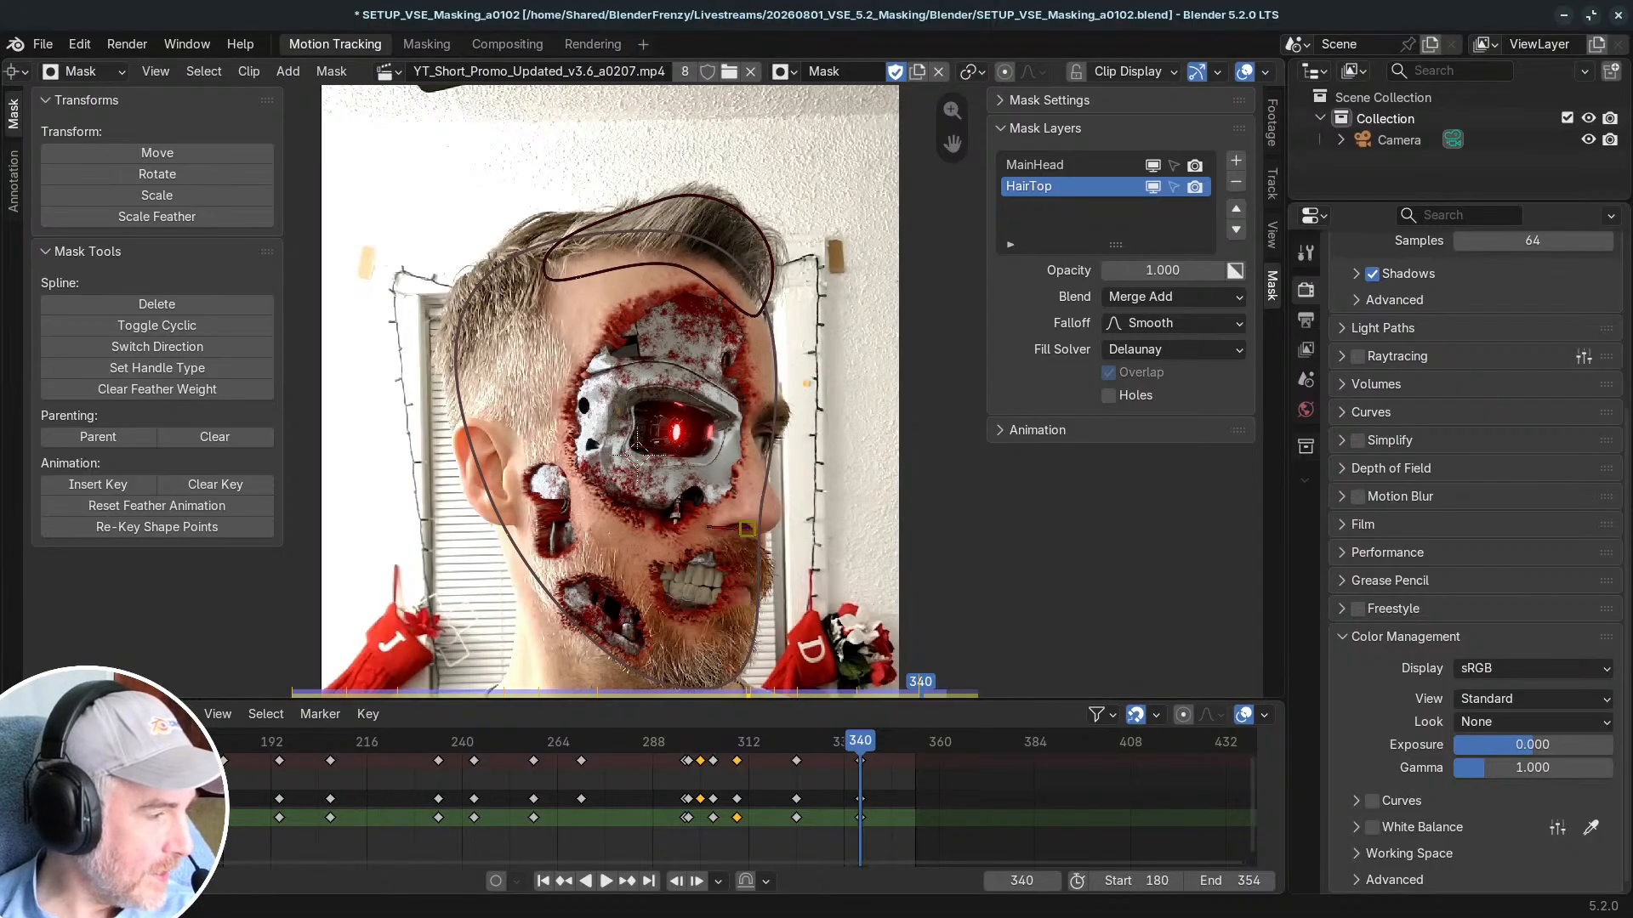
pyautogui.hotkey('alt', 'Tab')
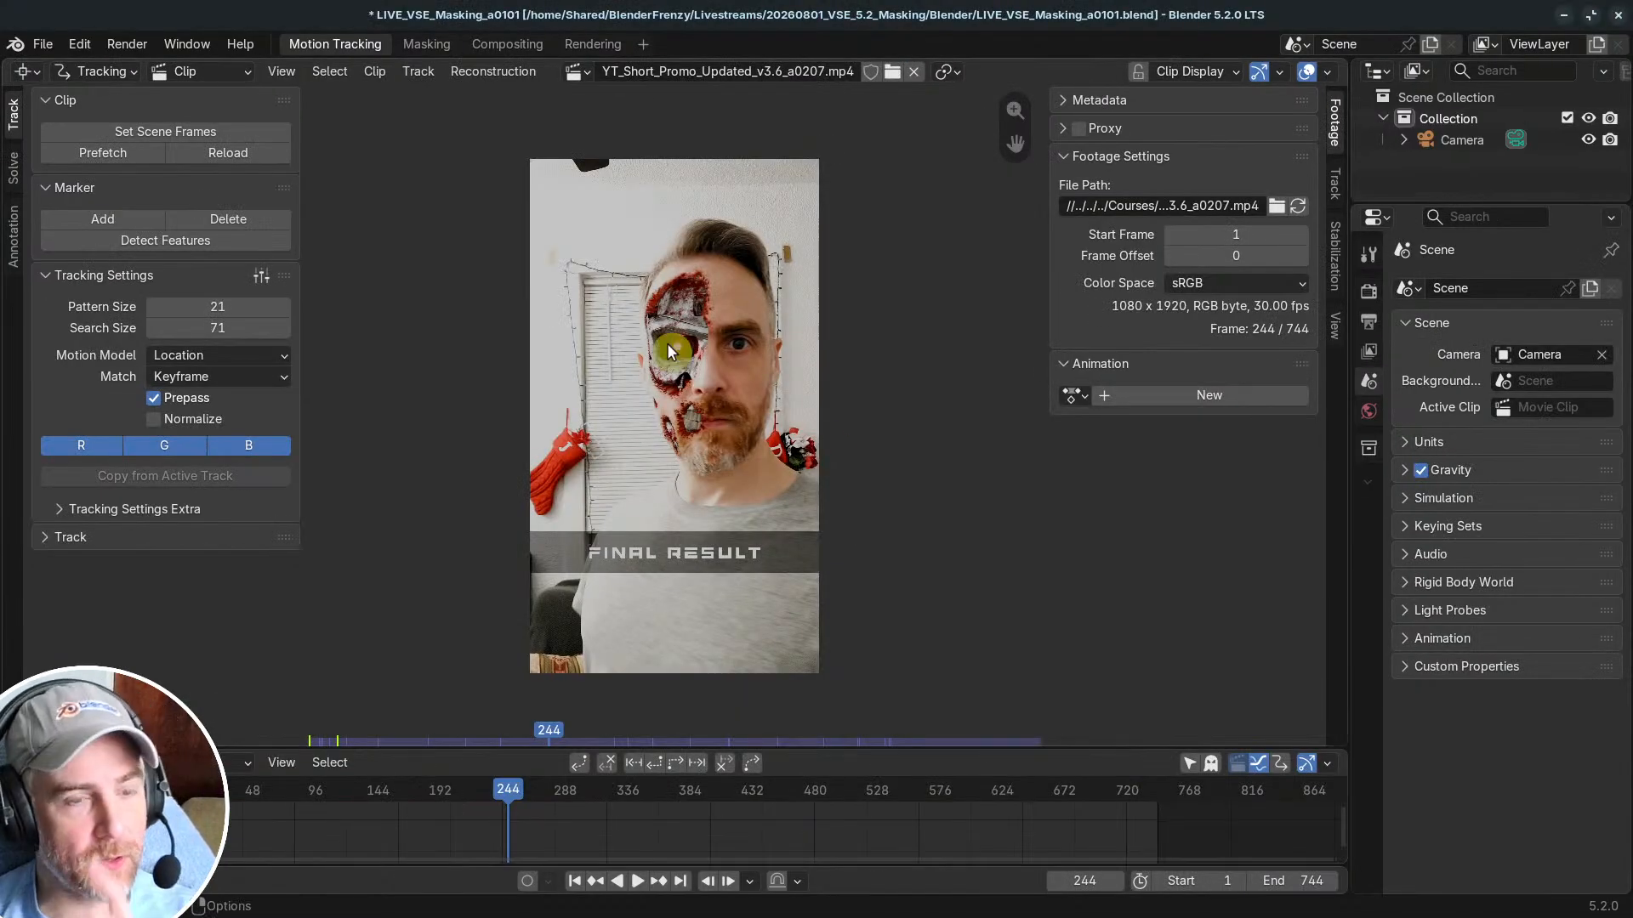
# Step: Change the scene's color management view transform to Standard in the render settings
pyautogui.scroll(2, 731, 313)
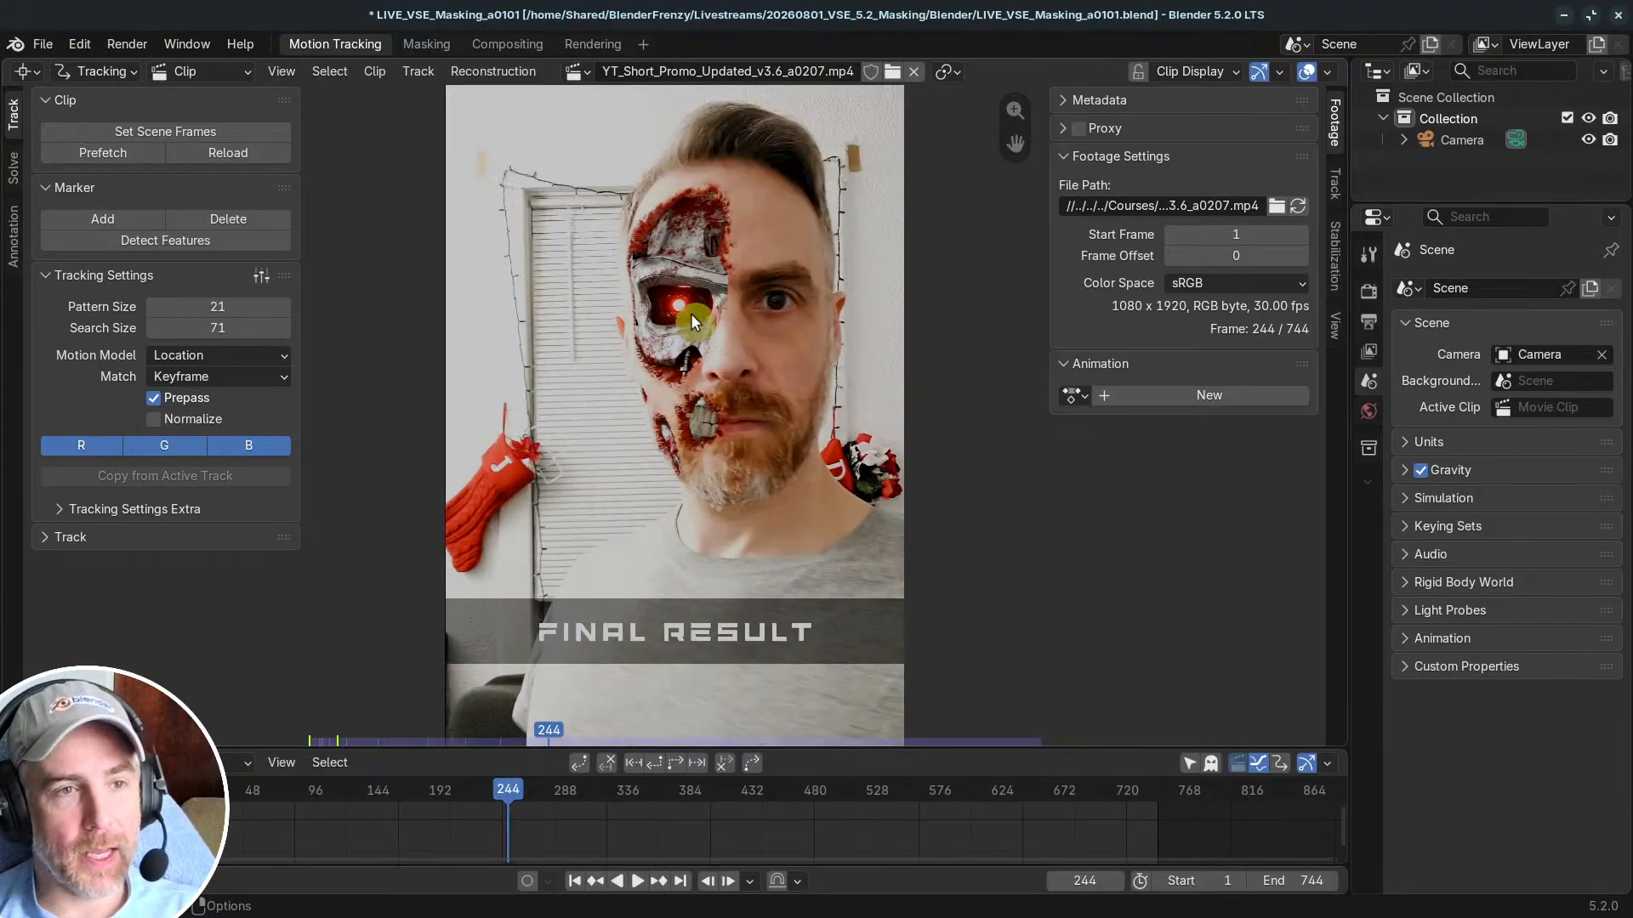
pyautogui.click(1372, 296)
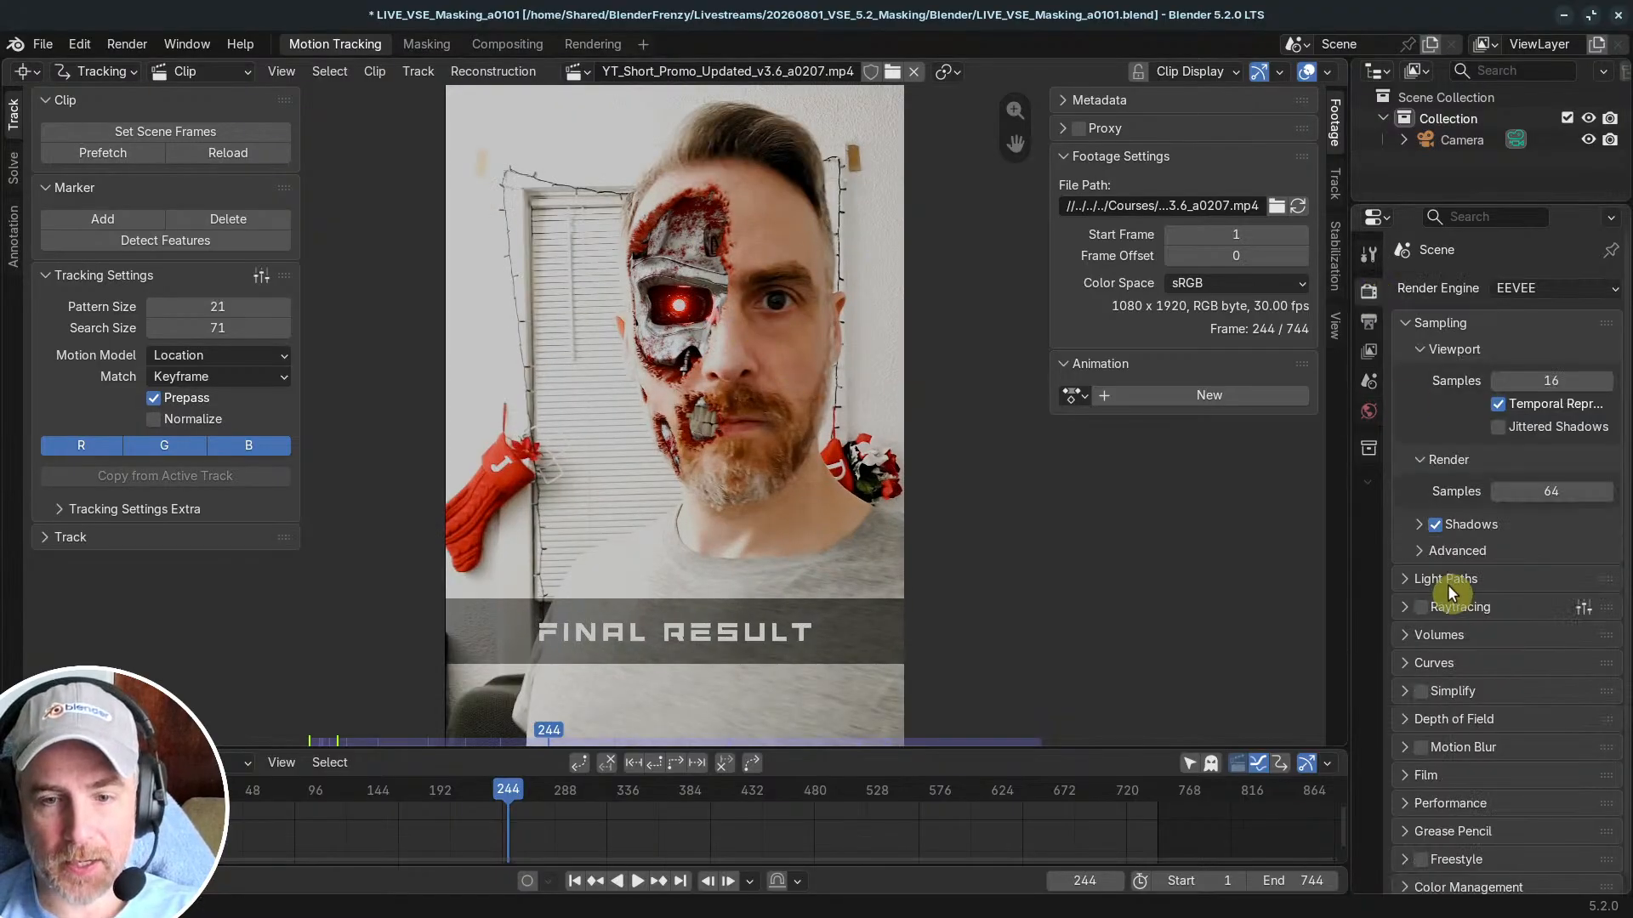
pyautogui.click(1448, 881)
pyautogui.scroll(-6, 1460, 797)
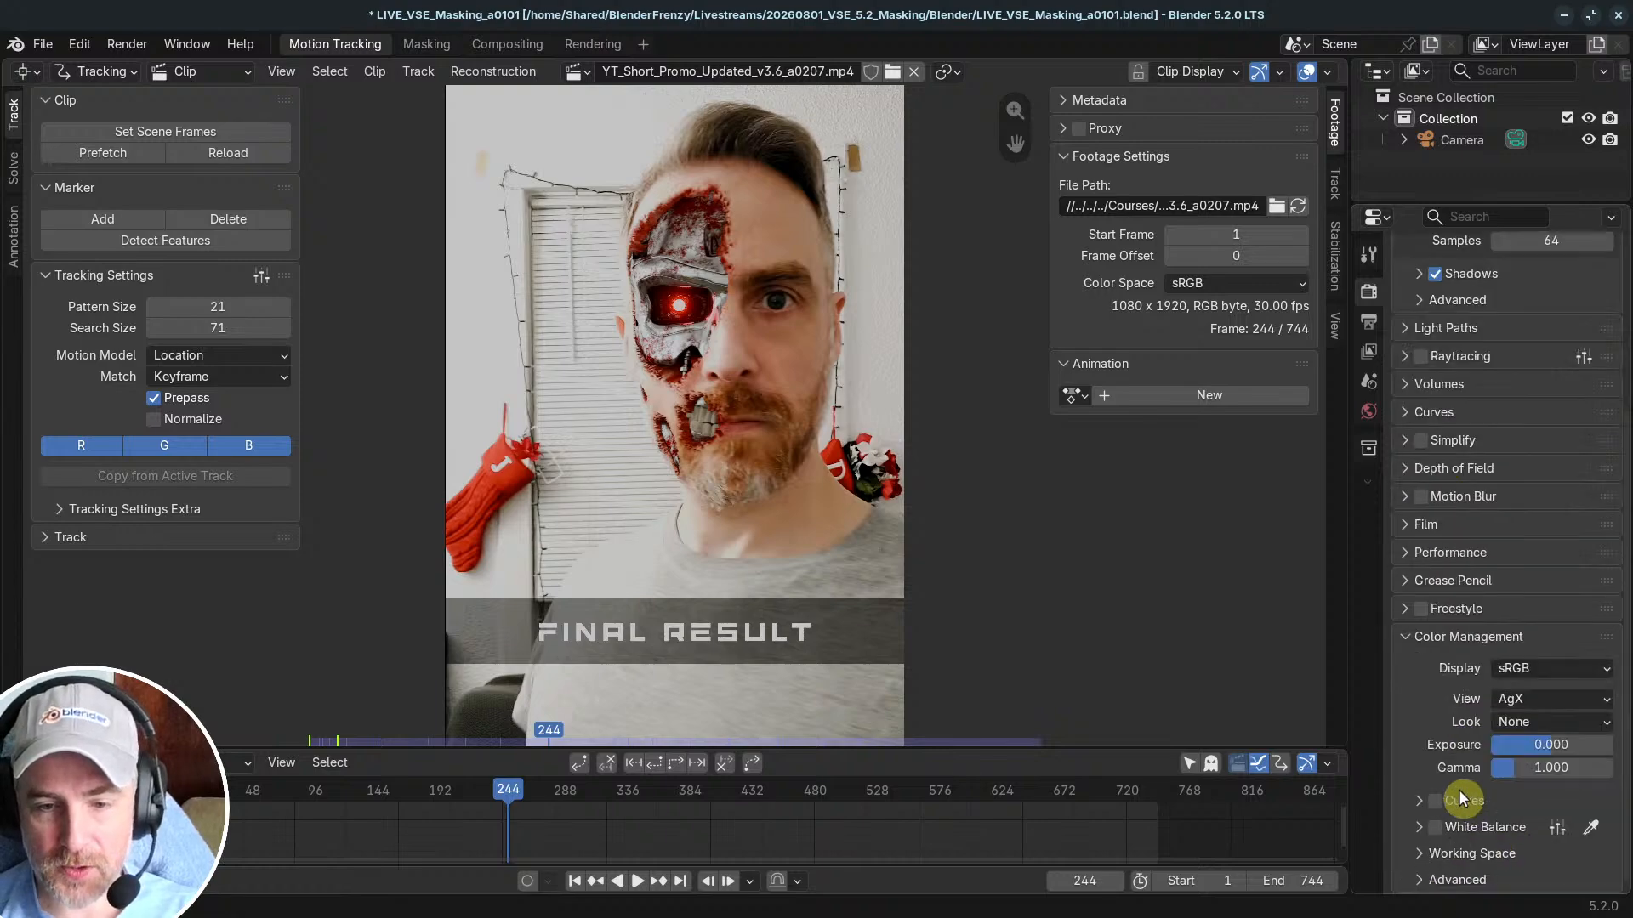
pyautogui.click(1548, 667)
pyautogui.click(1548, 665)
pyautogui.click(1544, 695)
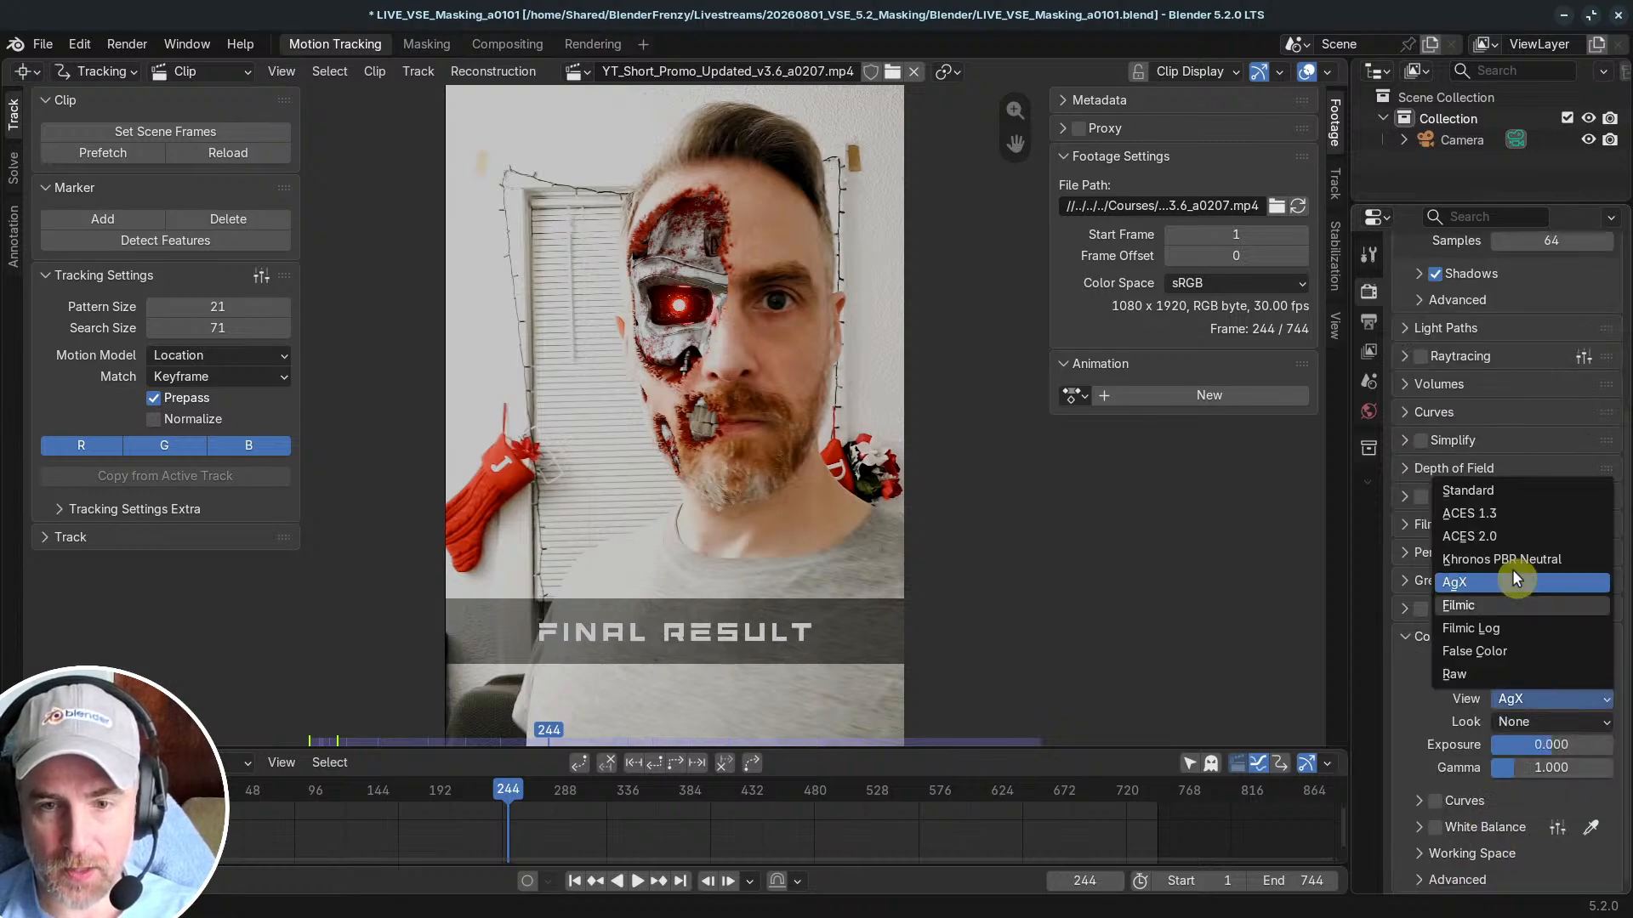
pyautogui.click(1488, 491)
# Step: Scrub the YT_Short_Promo_Updated_v3.6_a0207.mp4 clip to frame 273 with the face framed in view
pyautogui.scroll(2, 744, 311)
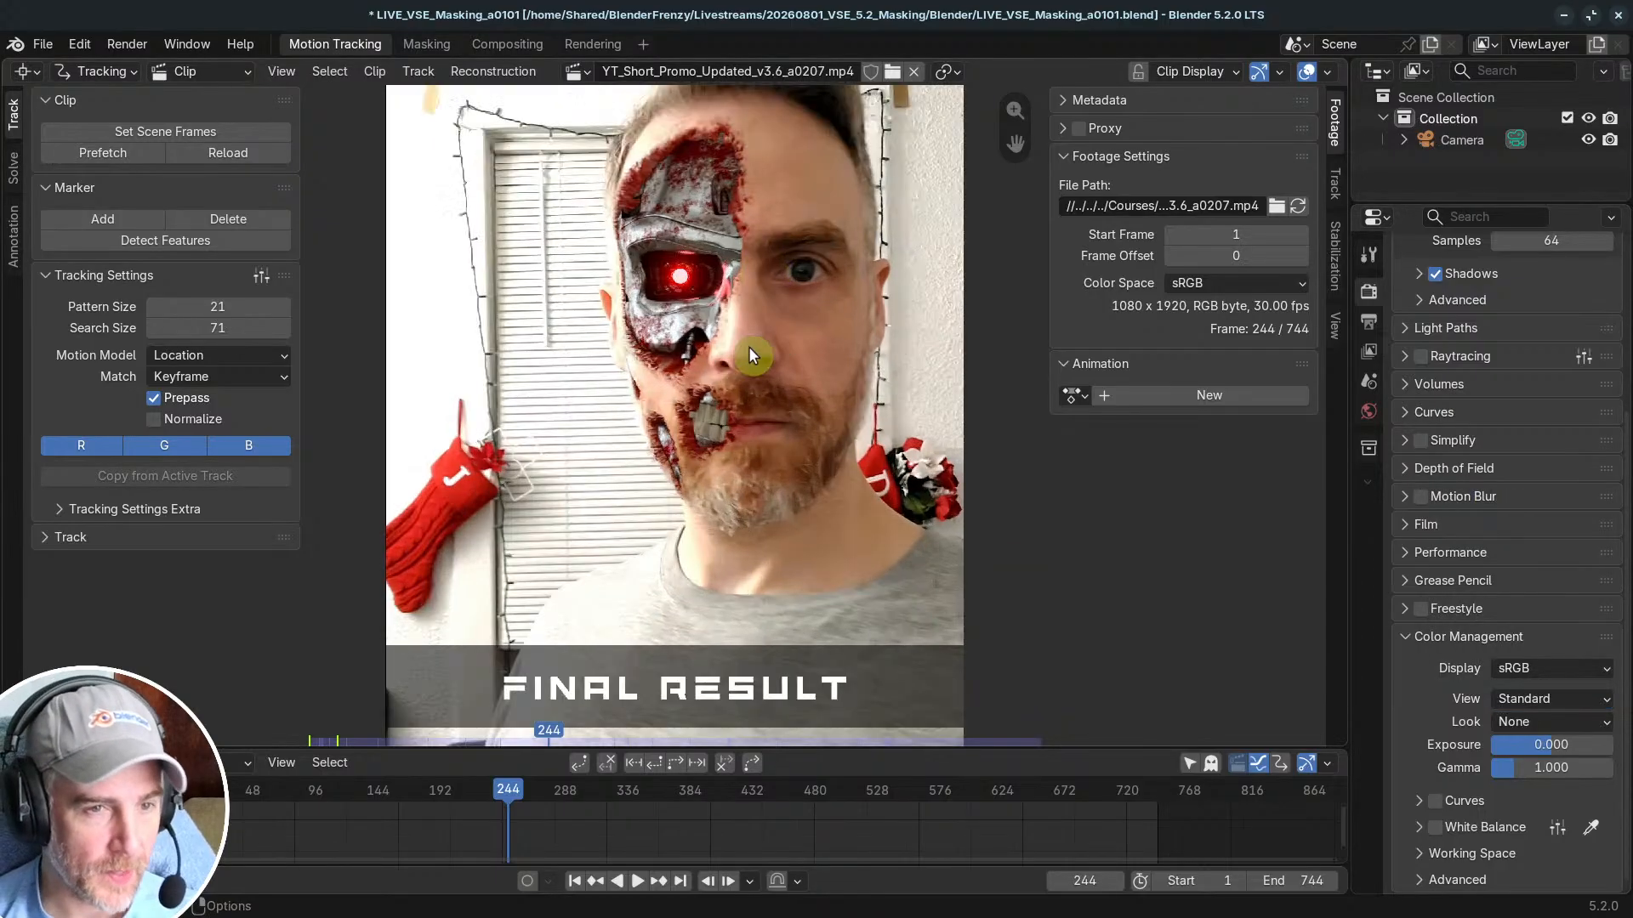
pyautogui.scroll(-3, 748, 355)
pyautogui.scroll(1, 741, 374)
pyautogui.keyDown('shift'); pyautogui.moveTo(741, 375); pyautogui.dragTo(741, 378, button='middle'); pyautogui.keyUp('shift')
pyautogui.scroll(2, 733, 381)
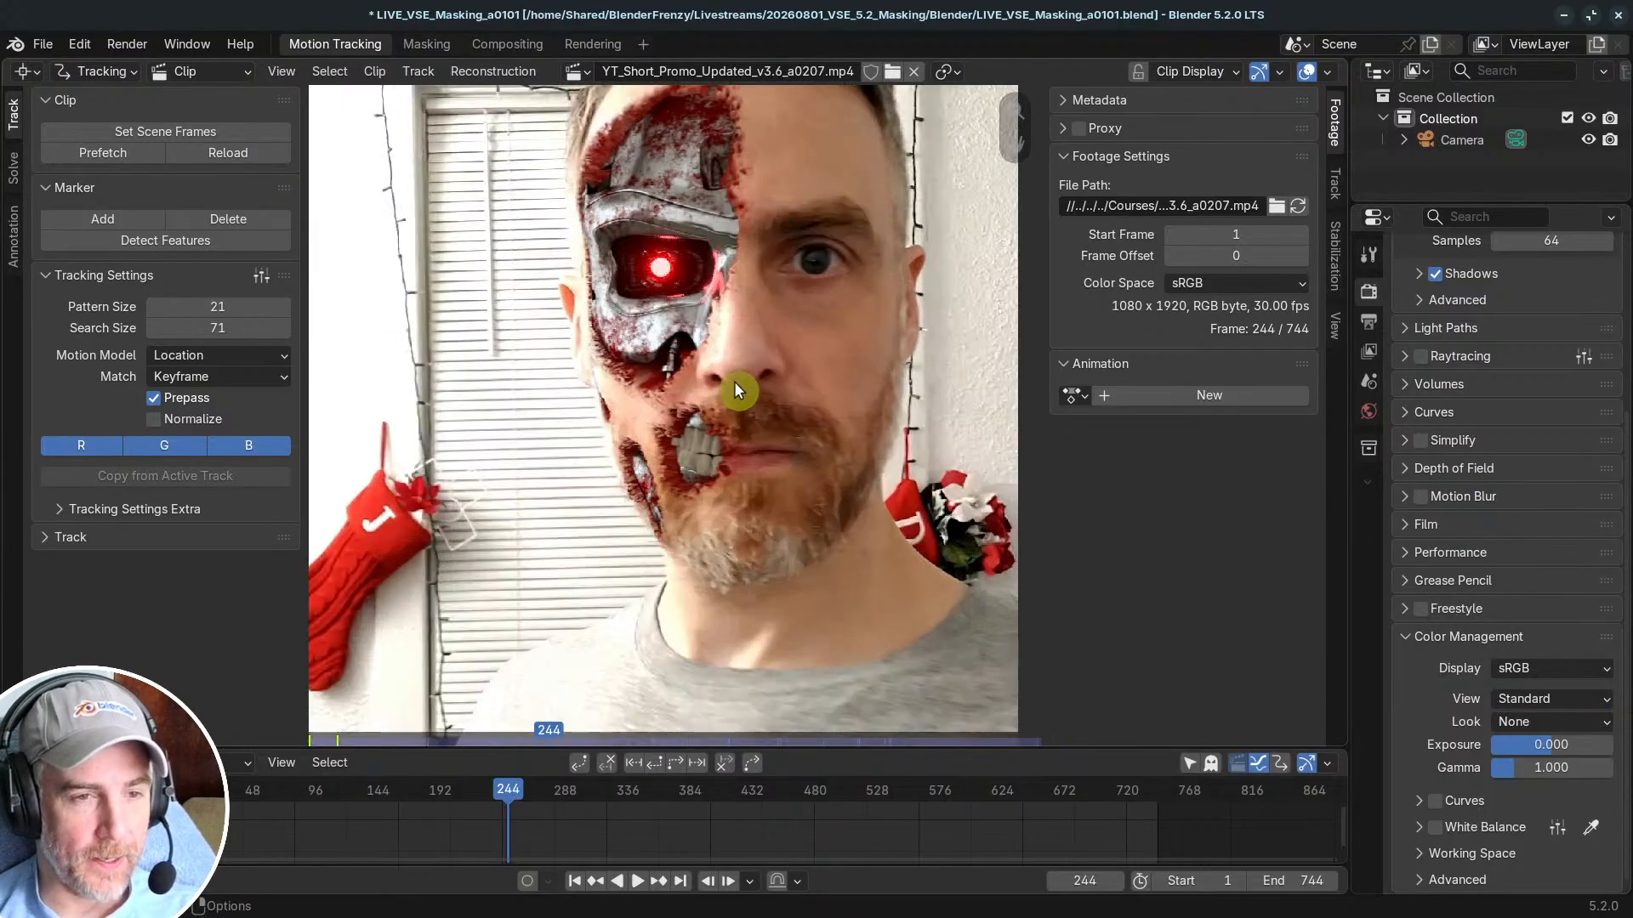
pyautogui.scroll(-1, 733, 381)
pyautogui.click(635, 791)
pyautogui.moveTo(638, 795); pyautogui.dragTo(544, 788)
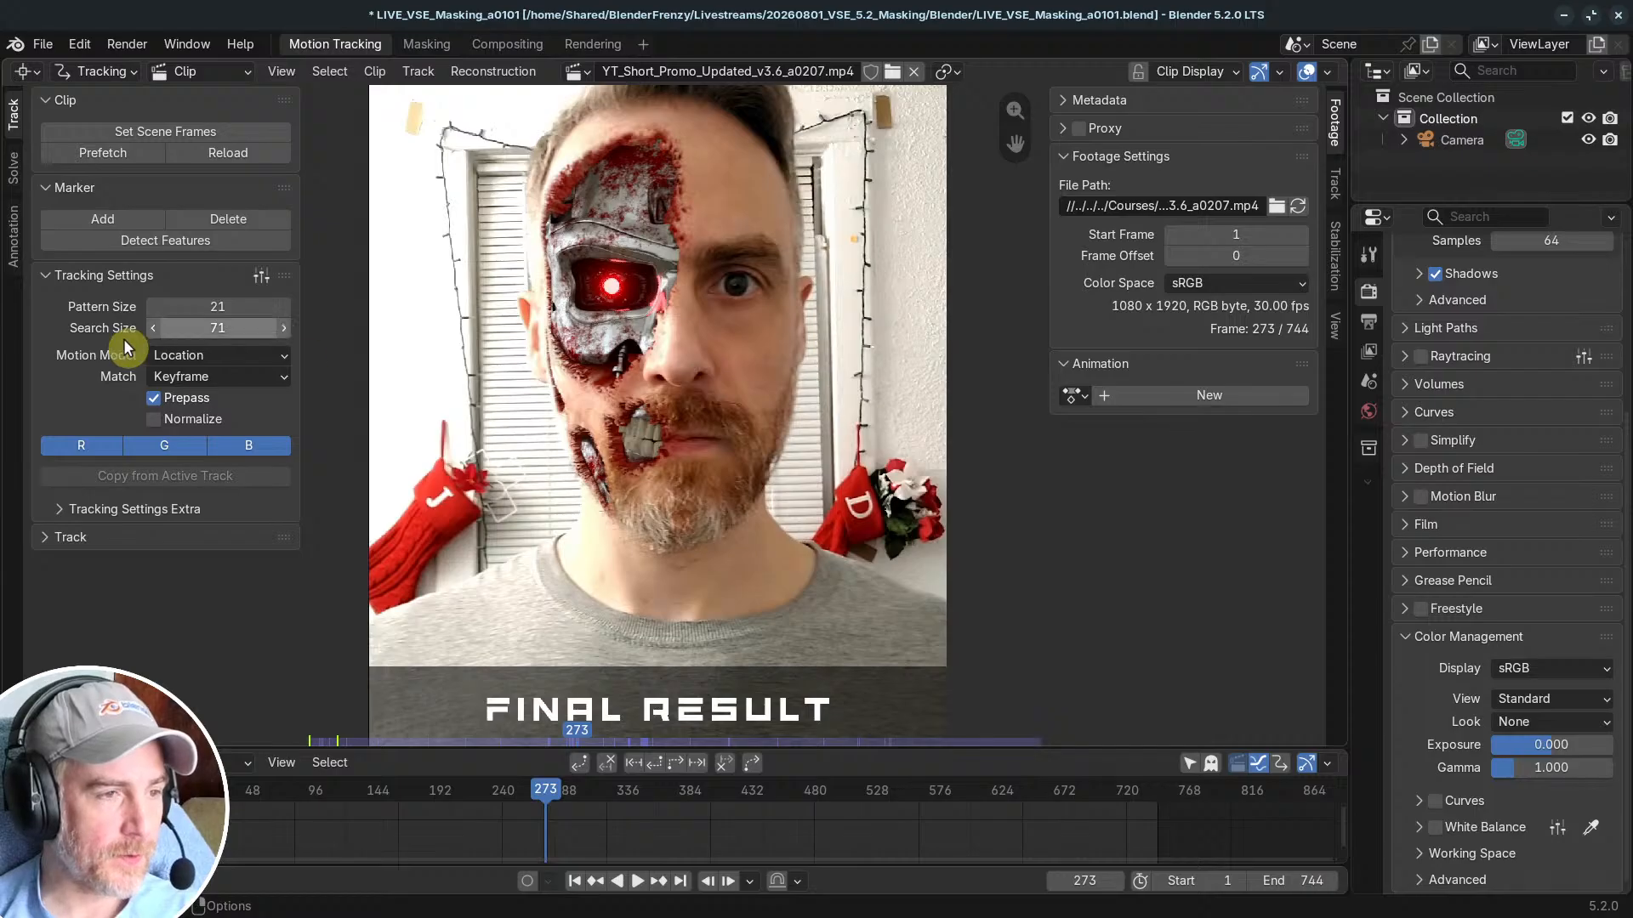
# Step: Set the Match option in the clip's tracking settings to Previous frame
pyautogui.click(258, 356)
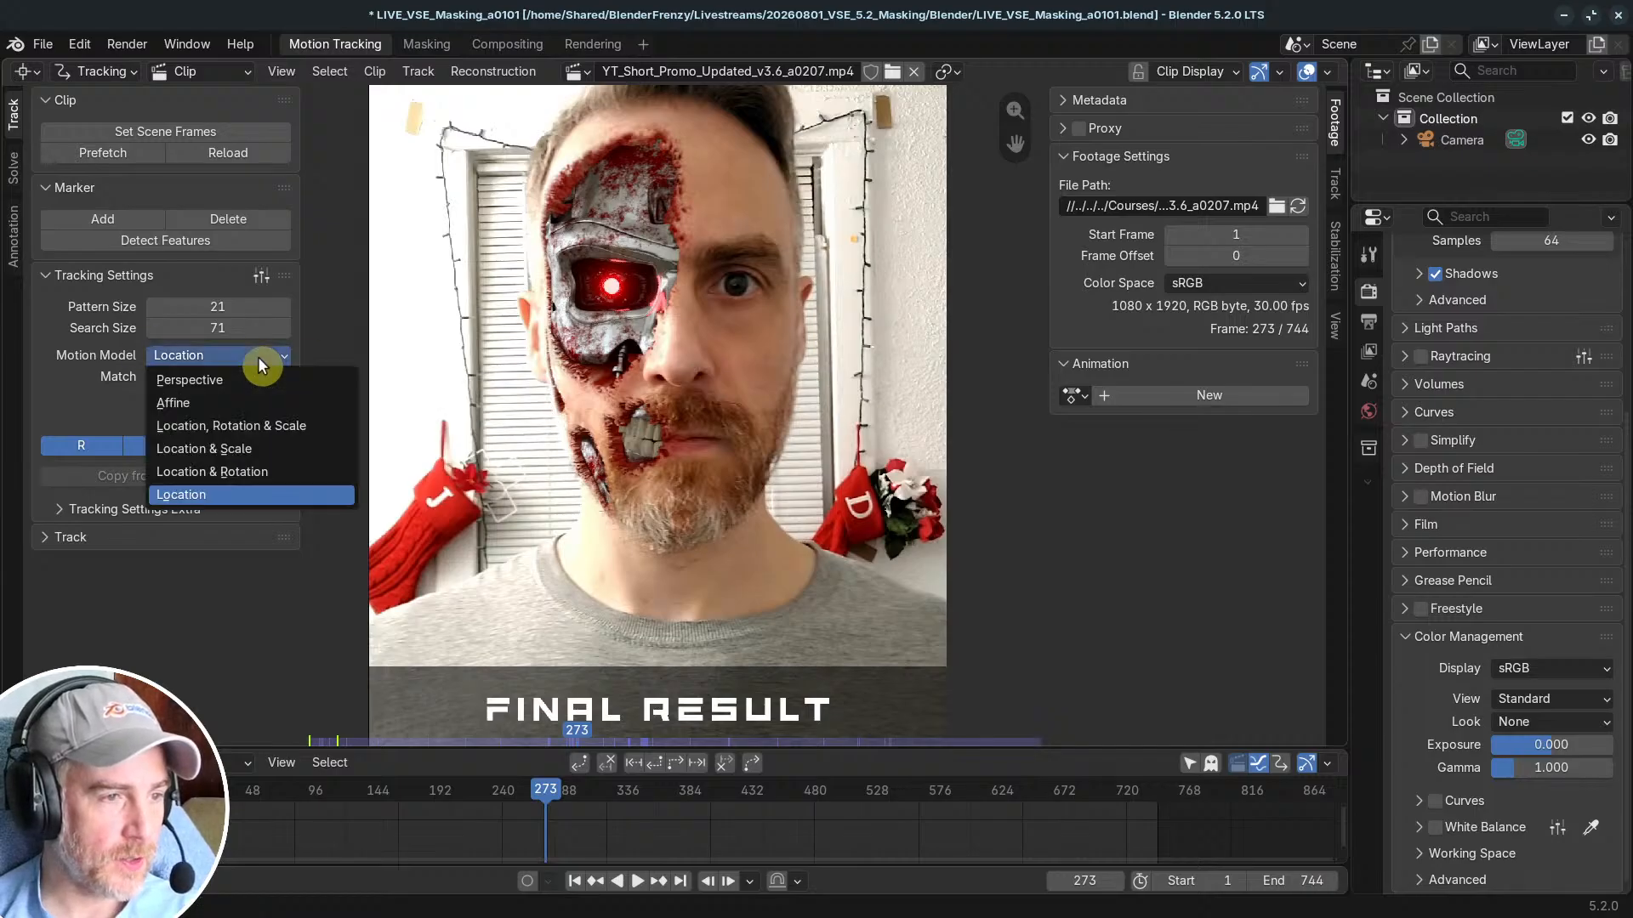
pyautogui.click(226, 374)
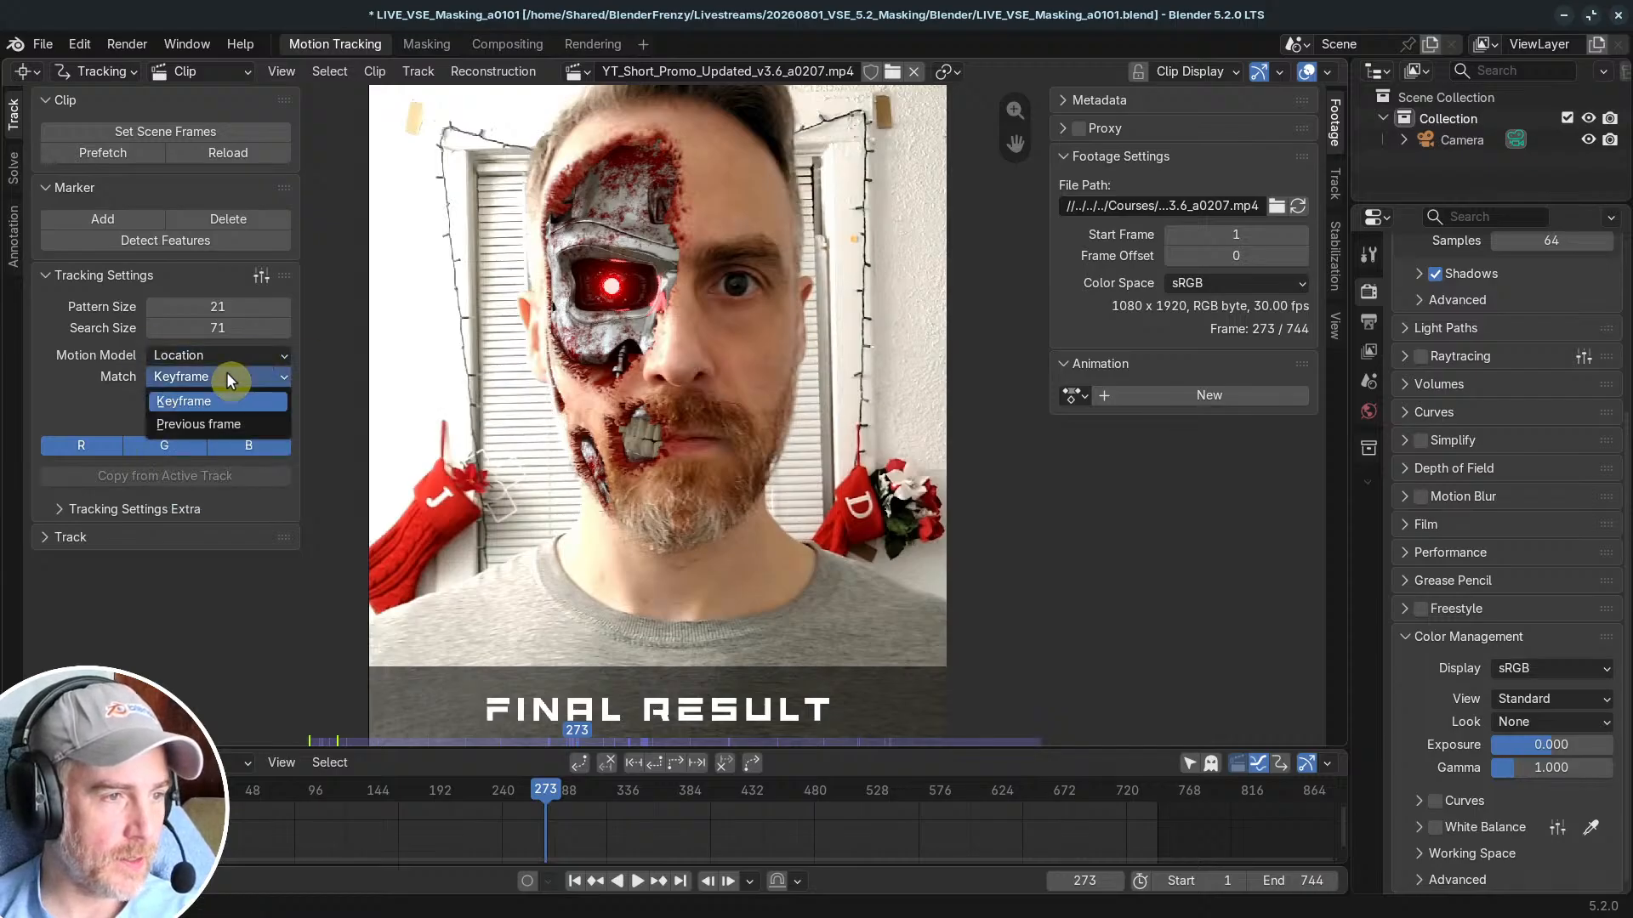
pyautogui.click(205, 424)
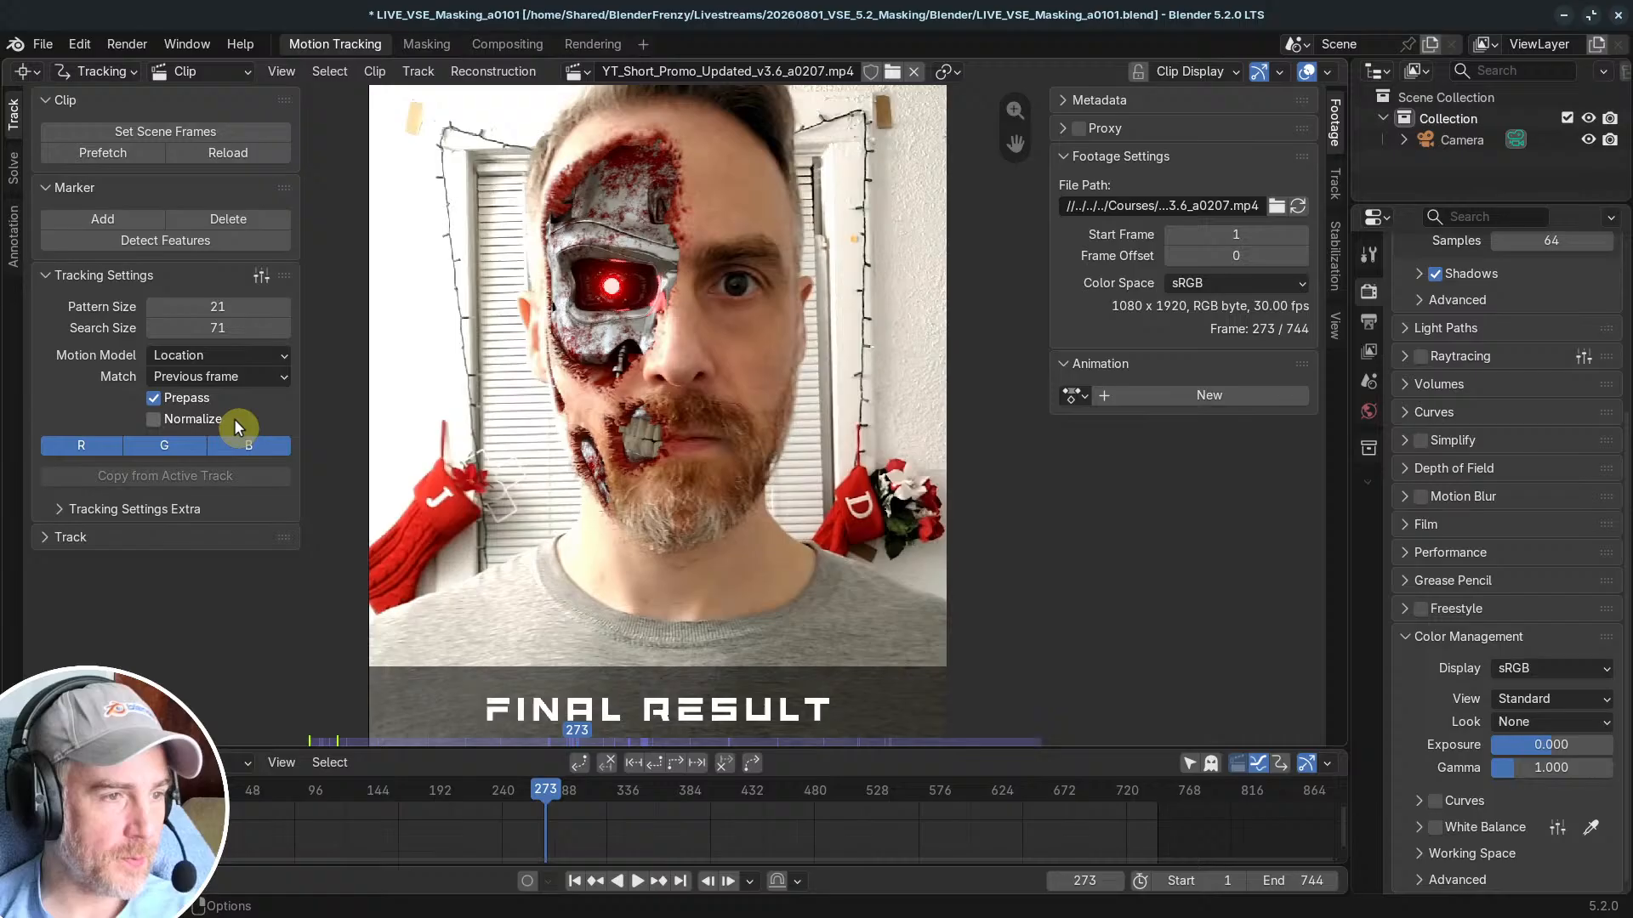
# Step: Enable Normalize in the tracking settings and check the extra tracking settings
pyautogui.click(160, 420)
pyautogui.click(144, 513)
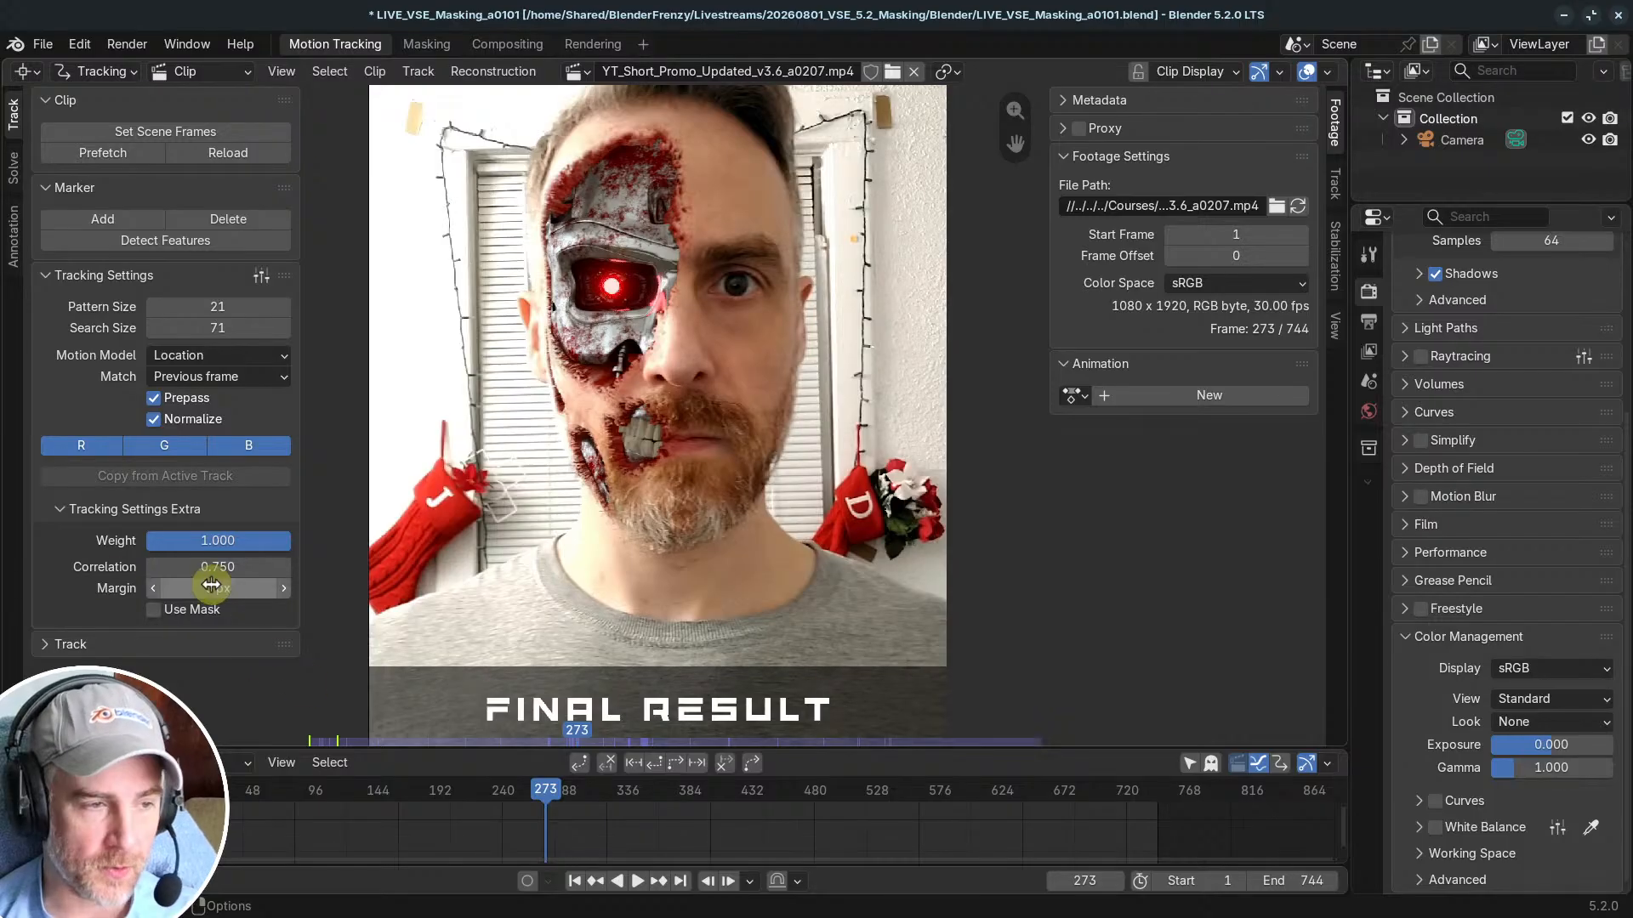
pyautogui.click(68, 514)
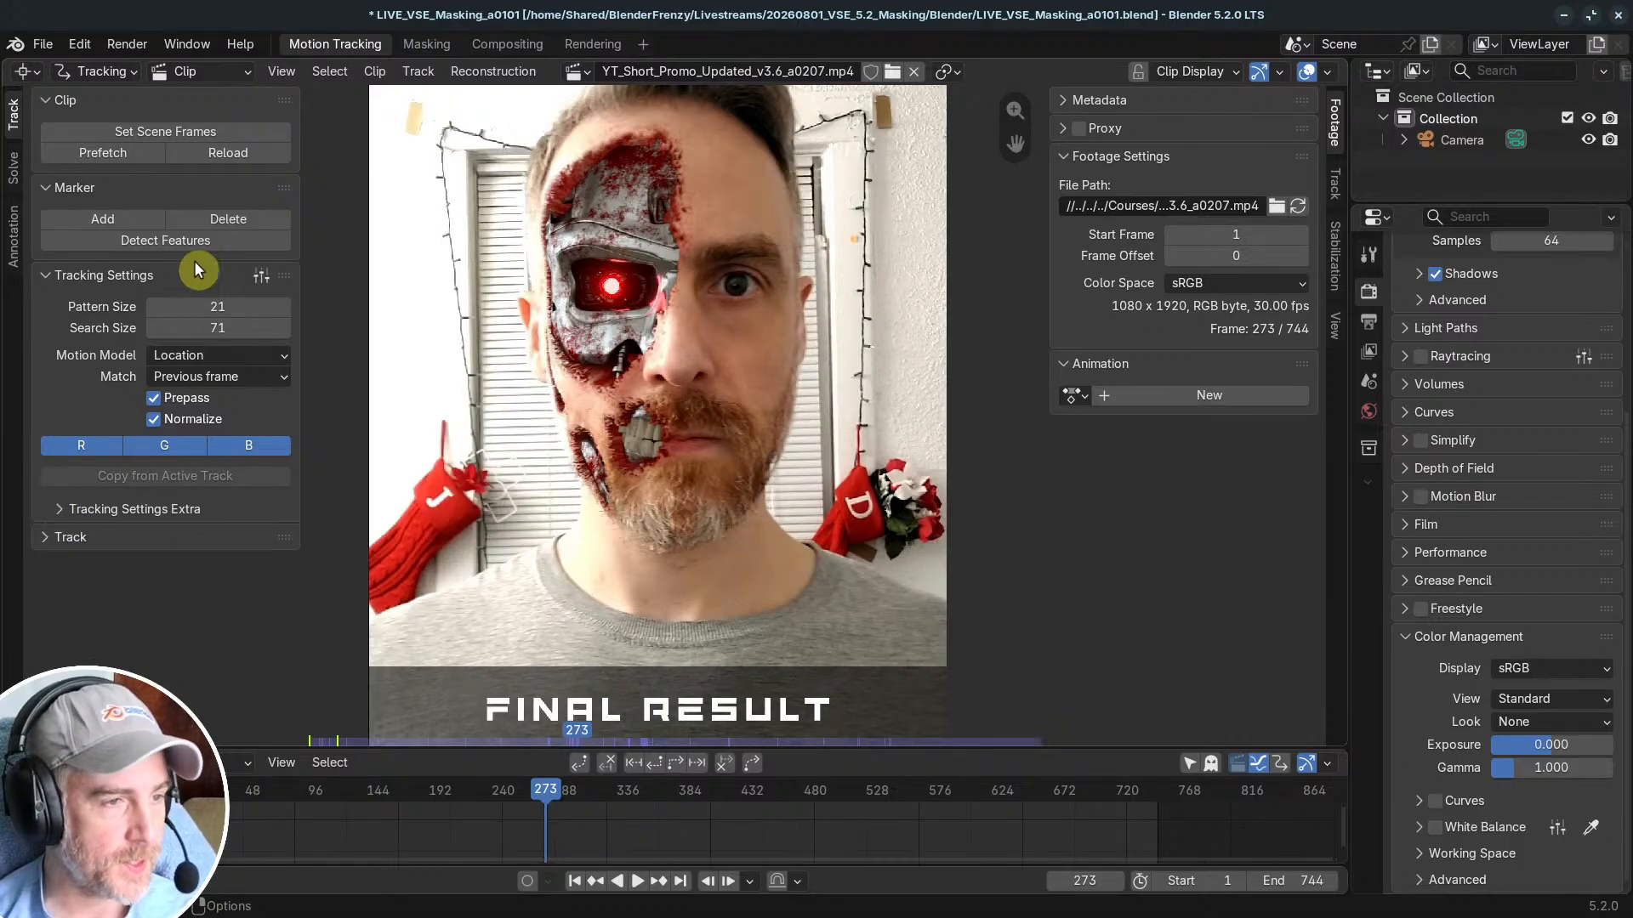
# Step: Add a tracking marker beside the nostril at frame 273 and display the markers' search areas
pyautogui.keyDown('ctrl'); pyautogui.click(700, 374); pyautogui.keyUp('ctrl')
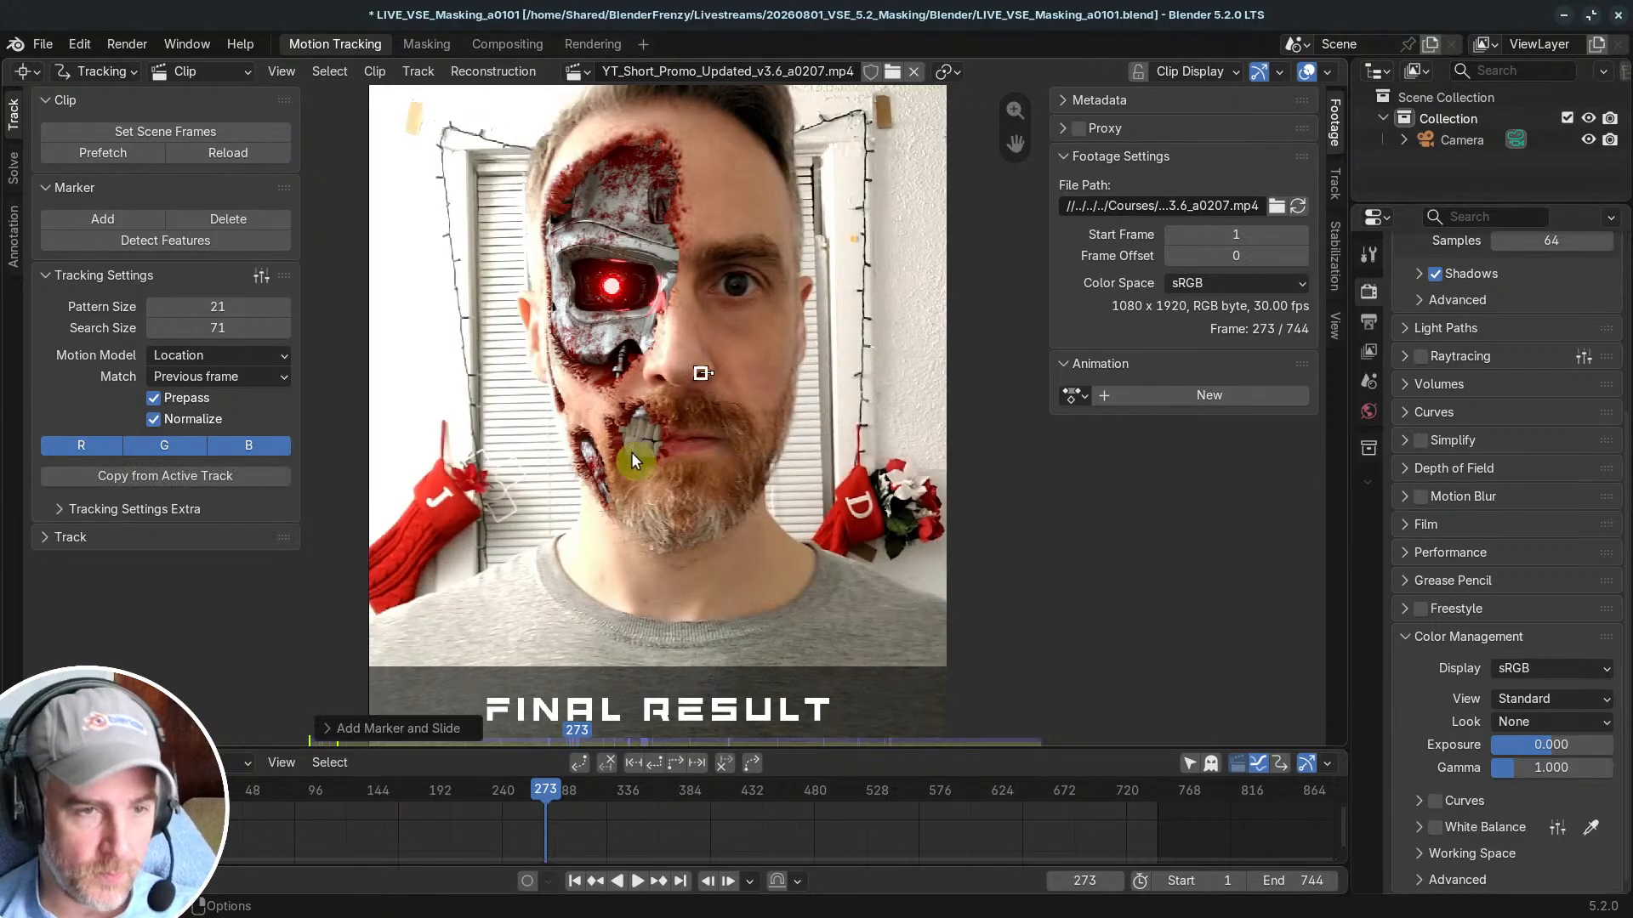
pyautogui.click(1327, 72)
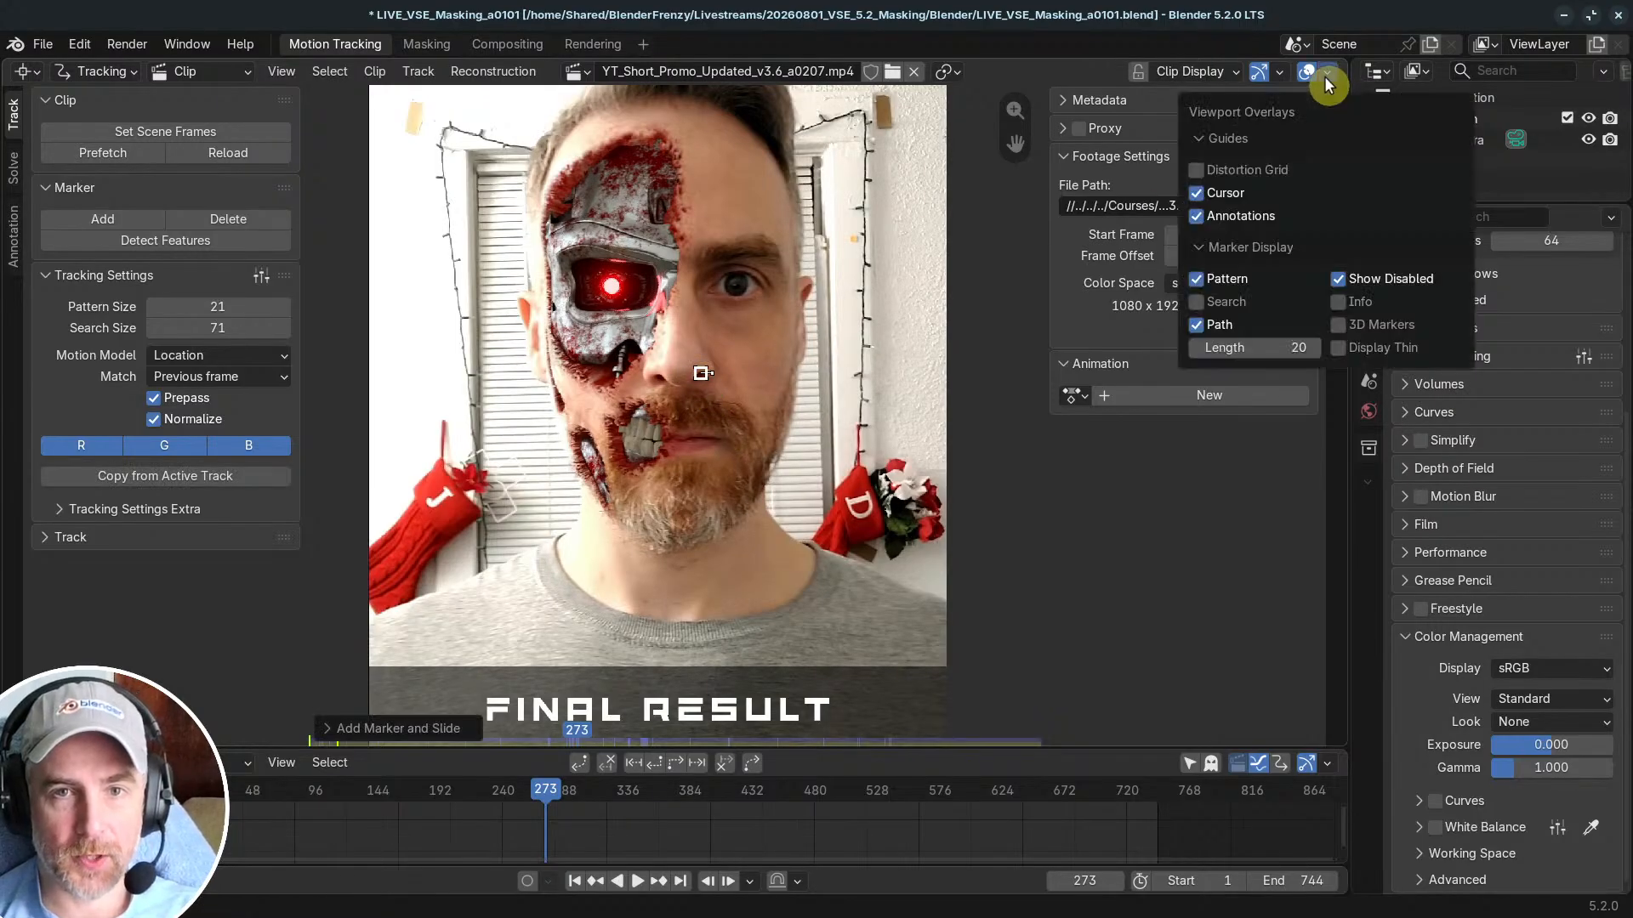
pyautogui.click(1198, 302)
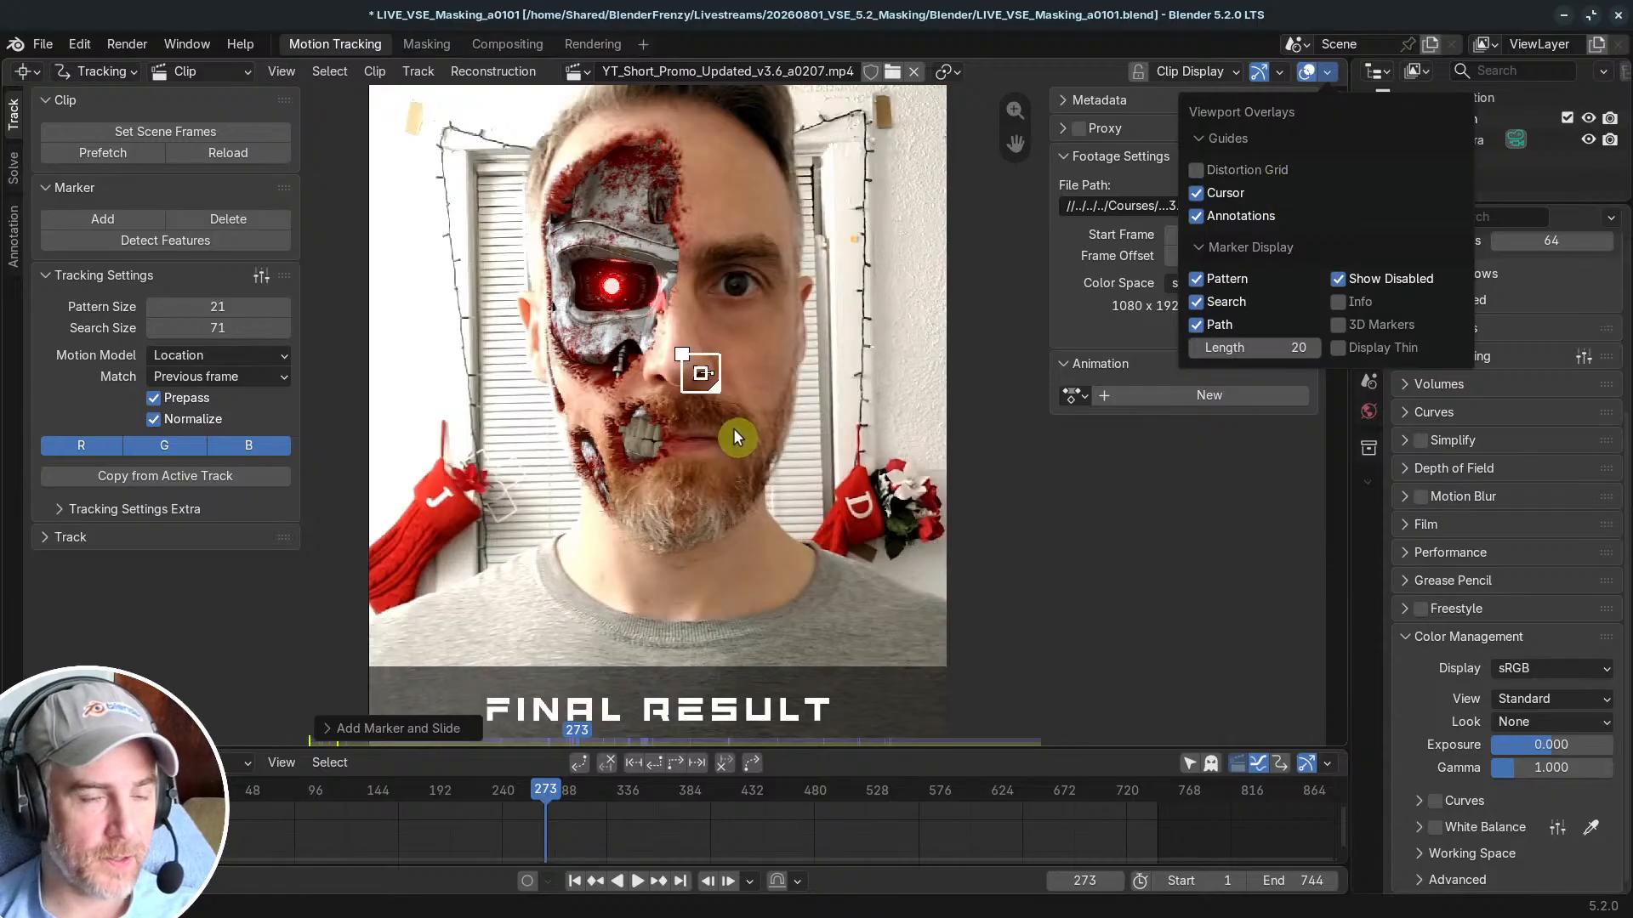
# Step: Enlarge the marker and move it so its pattern area surrounds the nostril
pyautogui.scroll(1, 747, 416)
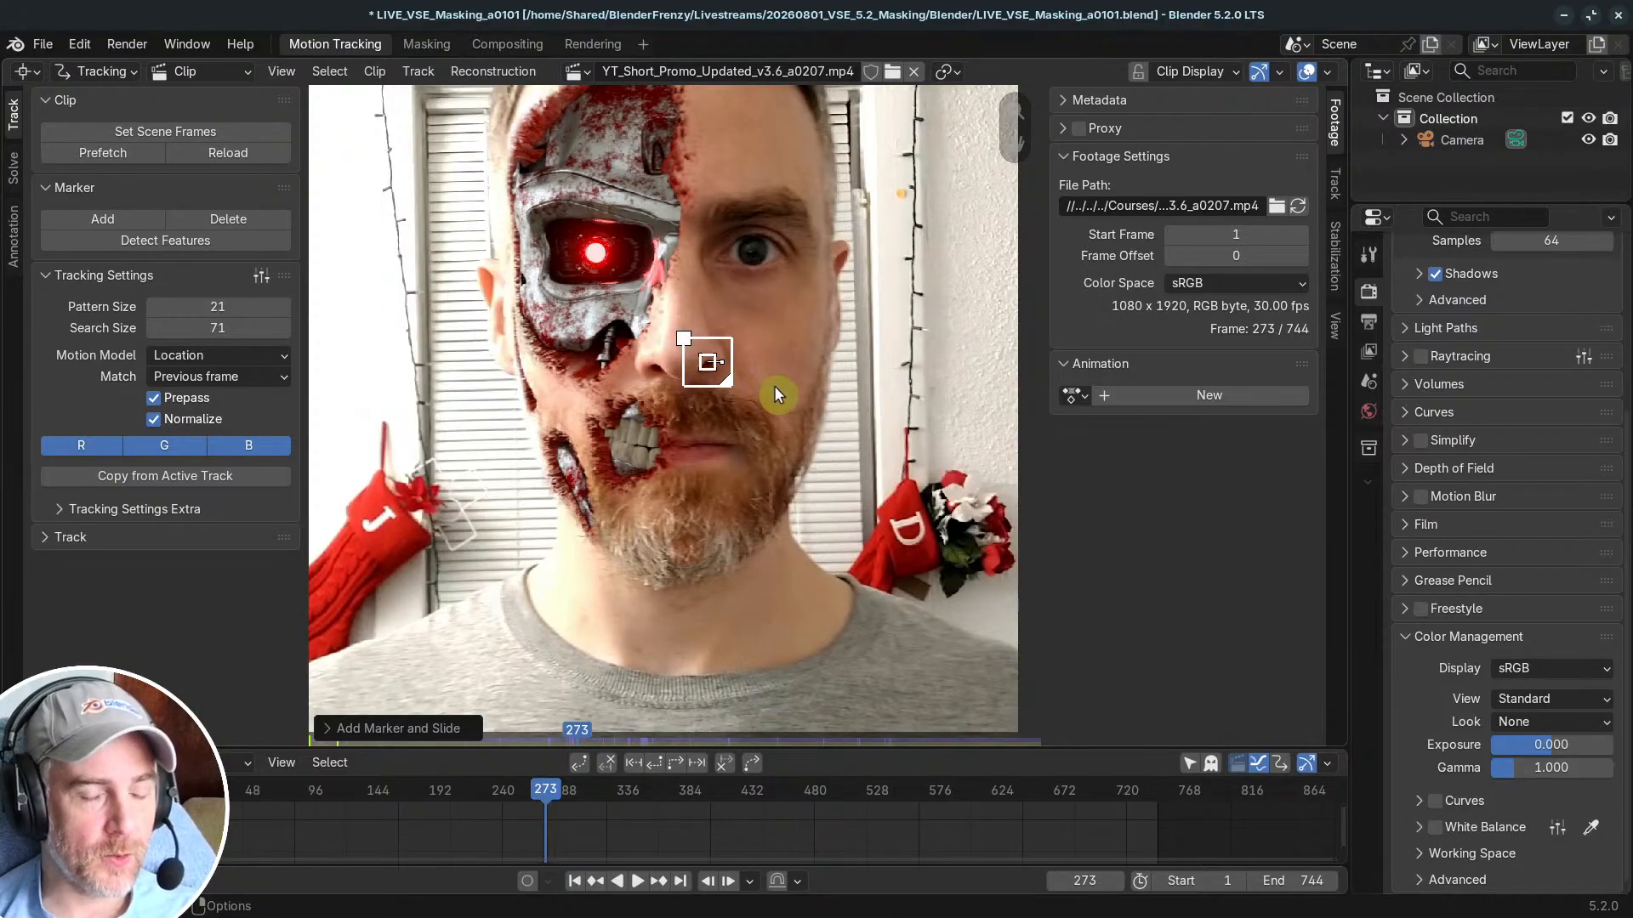
pyautogui.press('s')
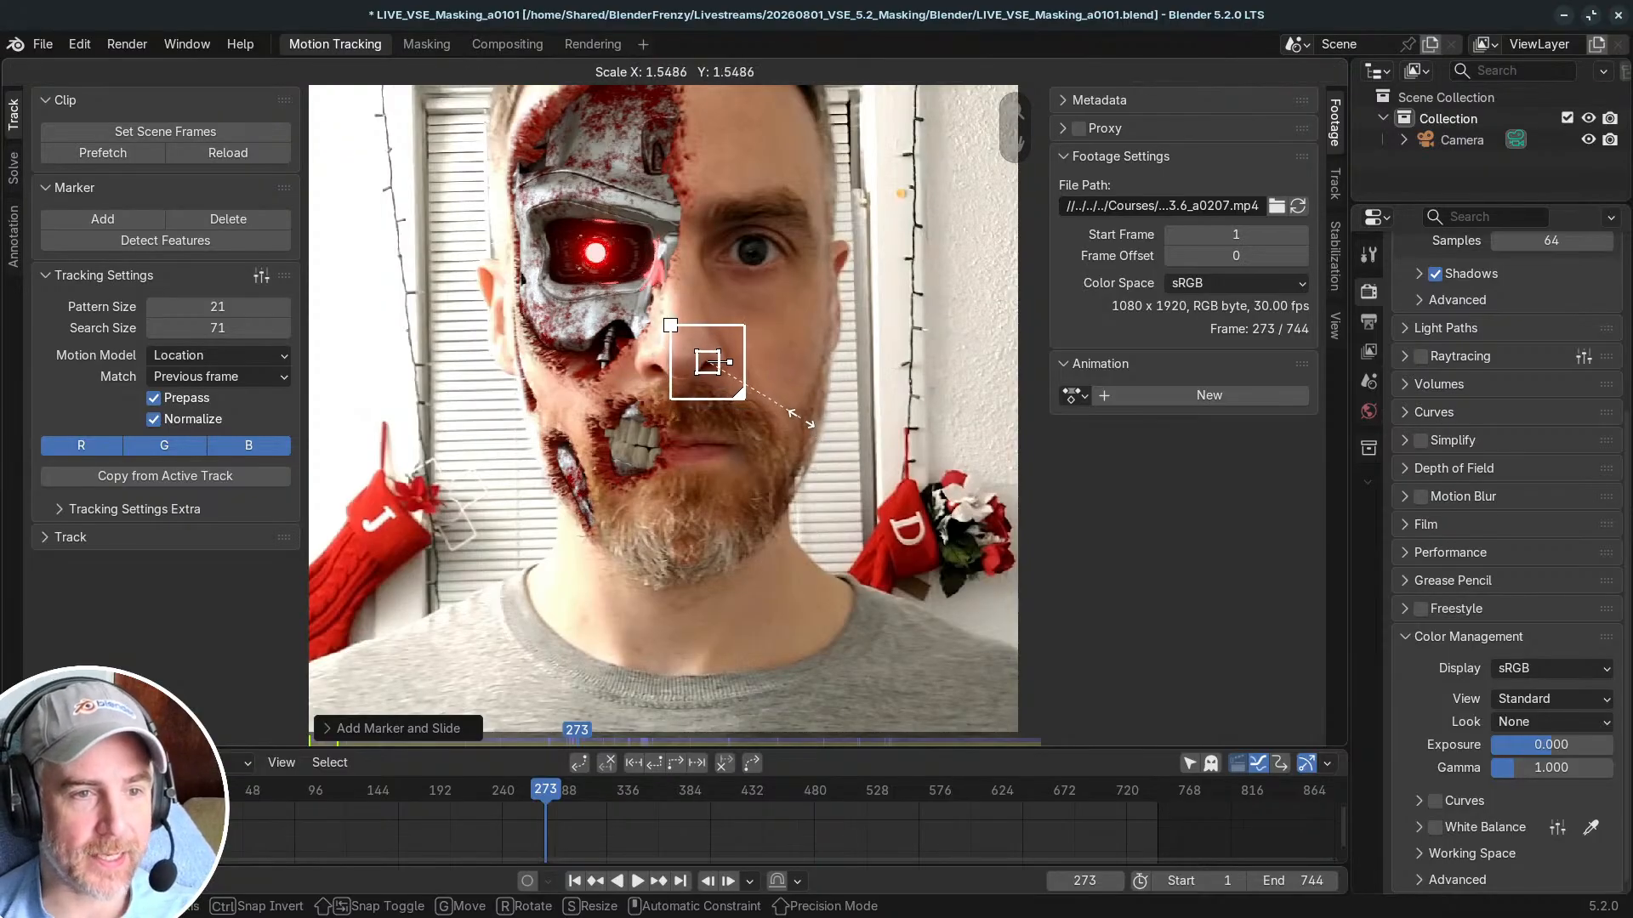
pyautogui.click(784, 416)
pyautogui.scroll(3, 784, 417)
pyautogui.scroll(1, 784, 417)
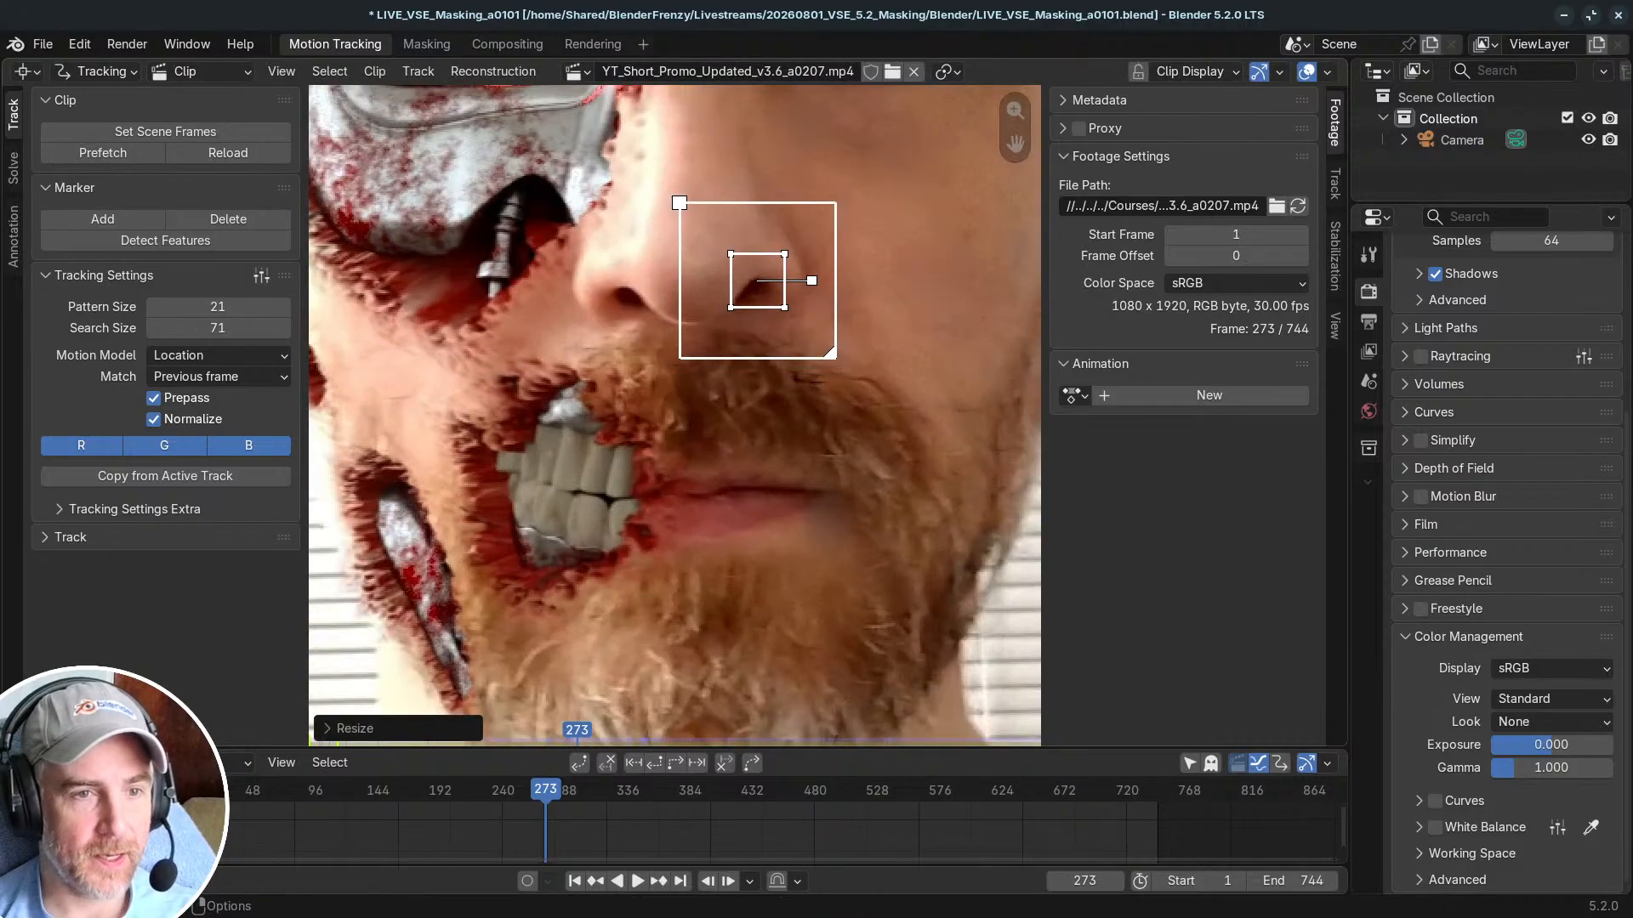
pyautogui.press('s')
pyautogui.click(851, 360)
pyautogui.press('g')
pyautogui.click(847, 375)
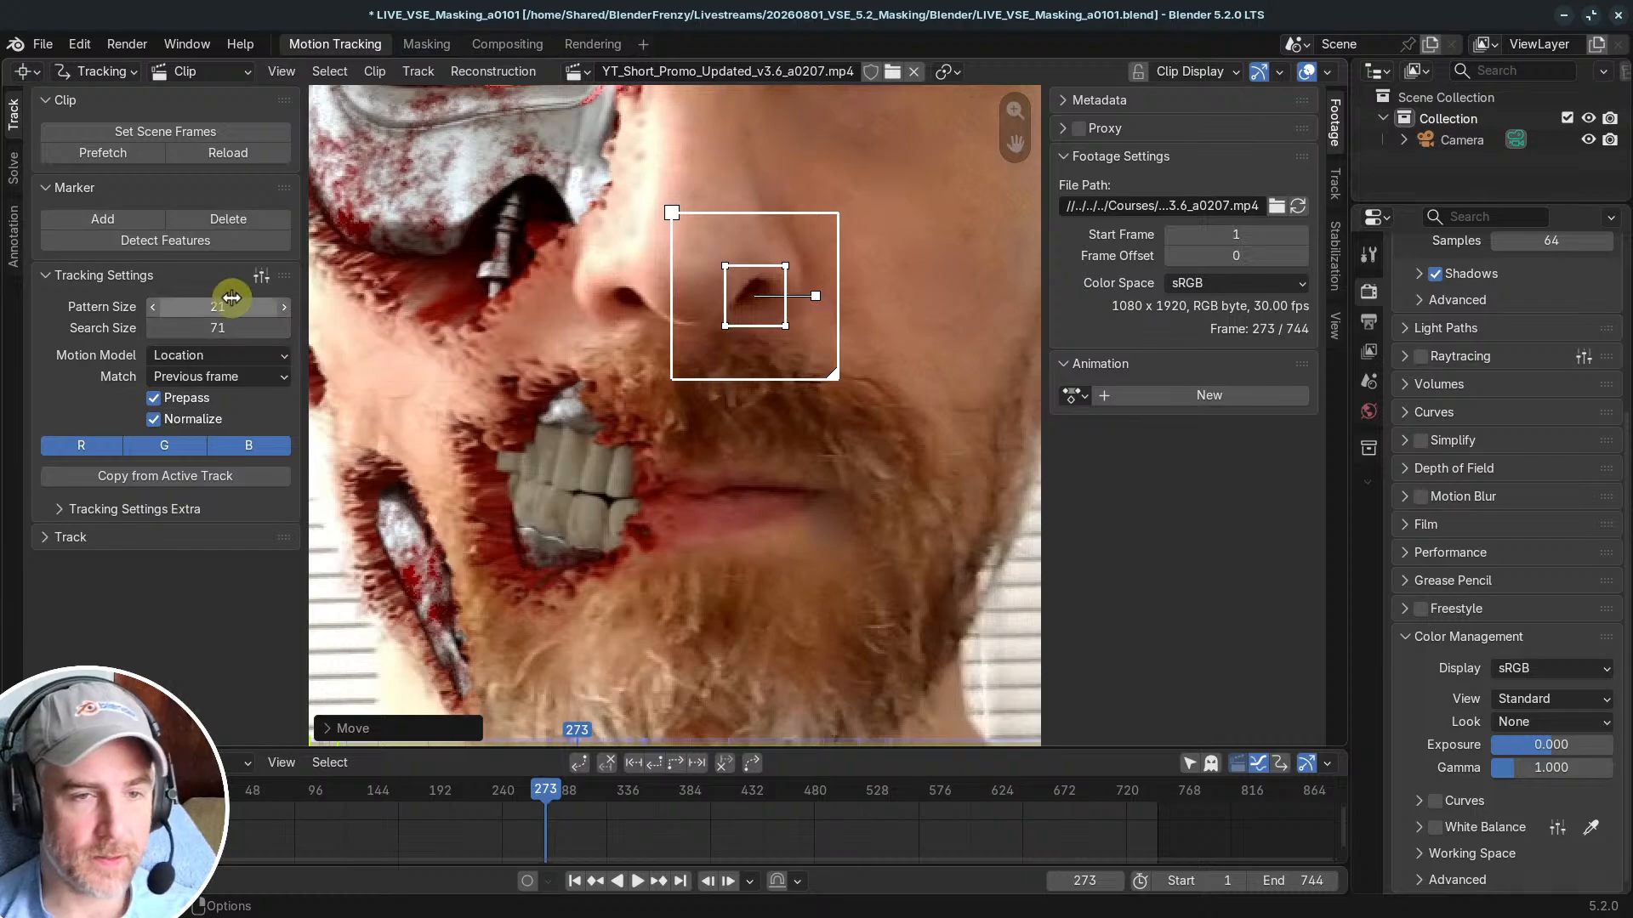
# Step: Copy the tracking settings from the active track and set the default search size to 100
pyautogui.scroll(-3, 772, 352)
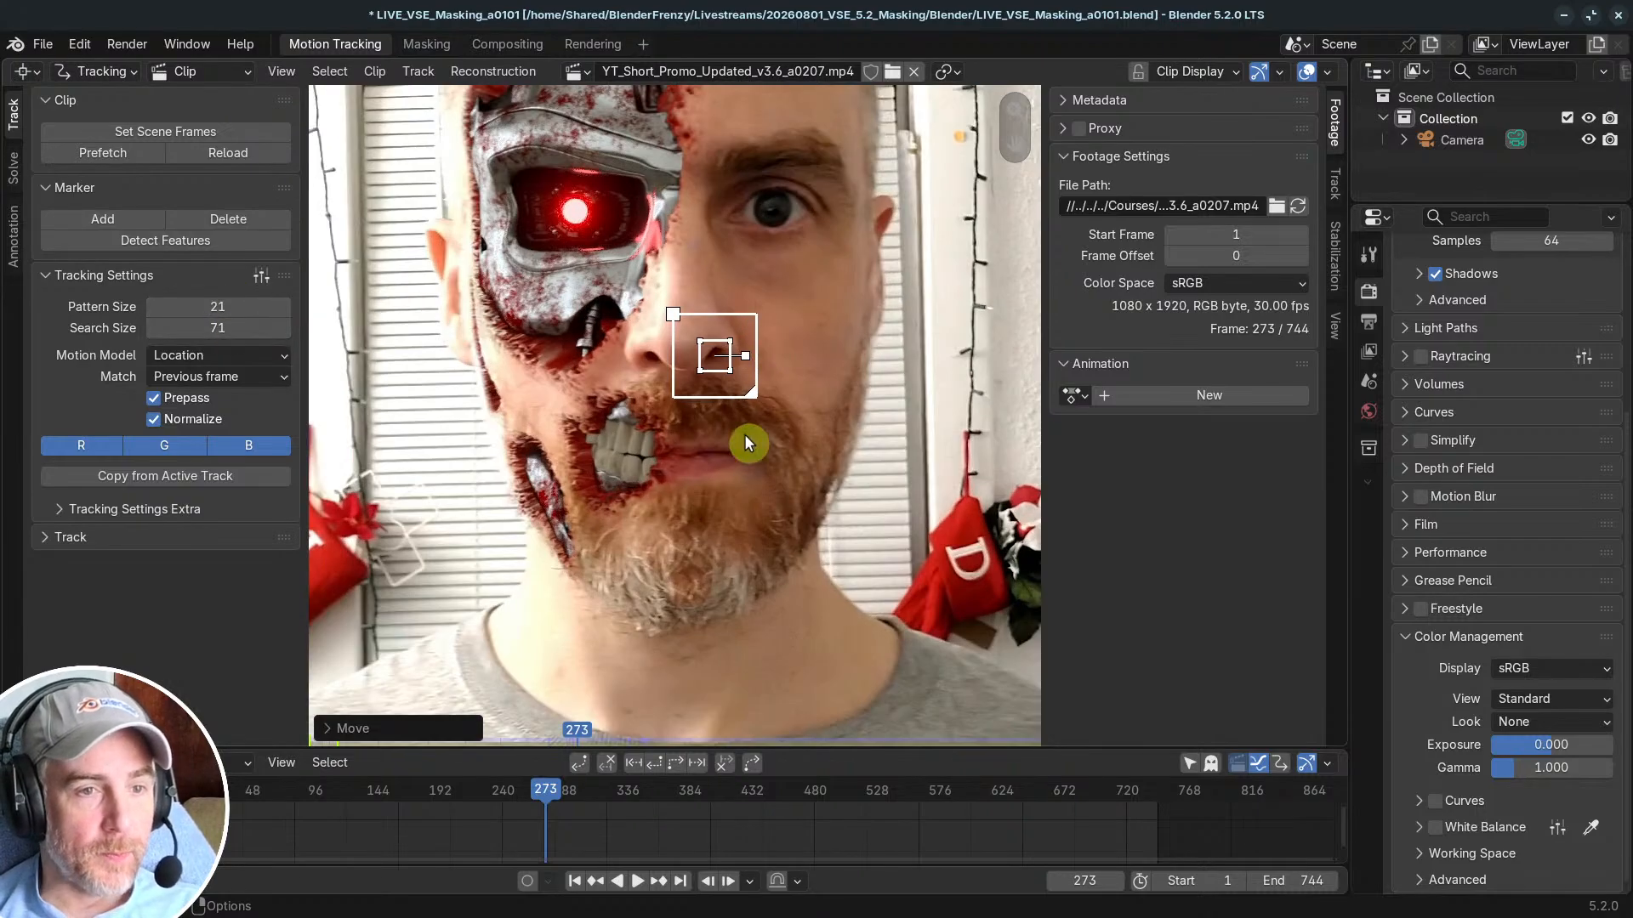
pyautogui.click(159, 483)
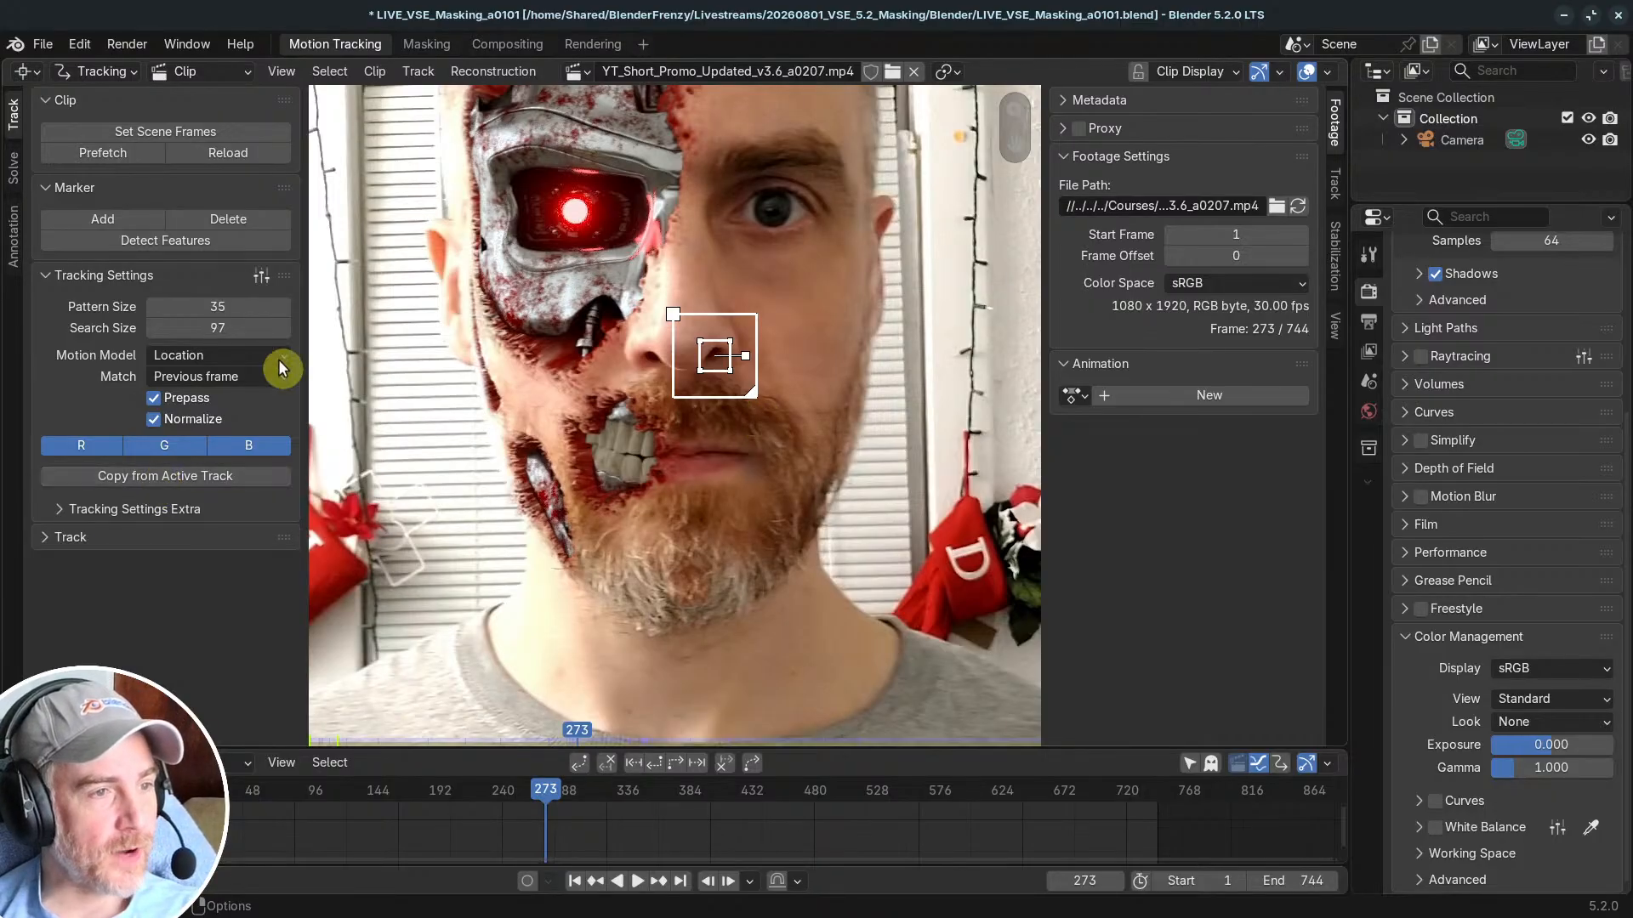
pyautogui.click(217, 331)
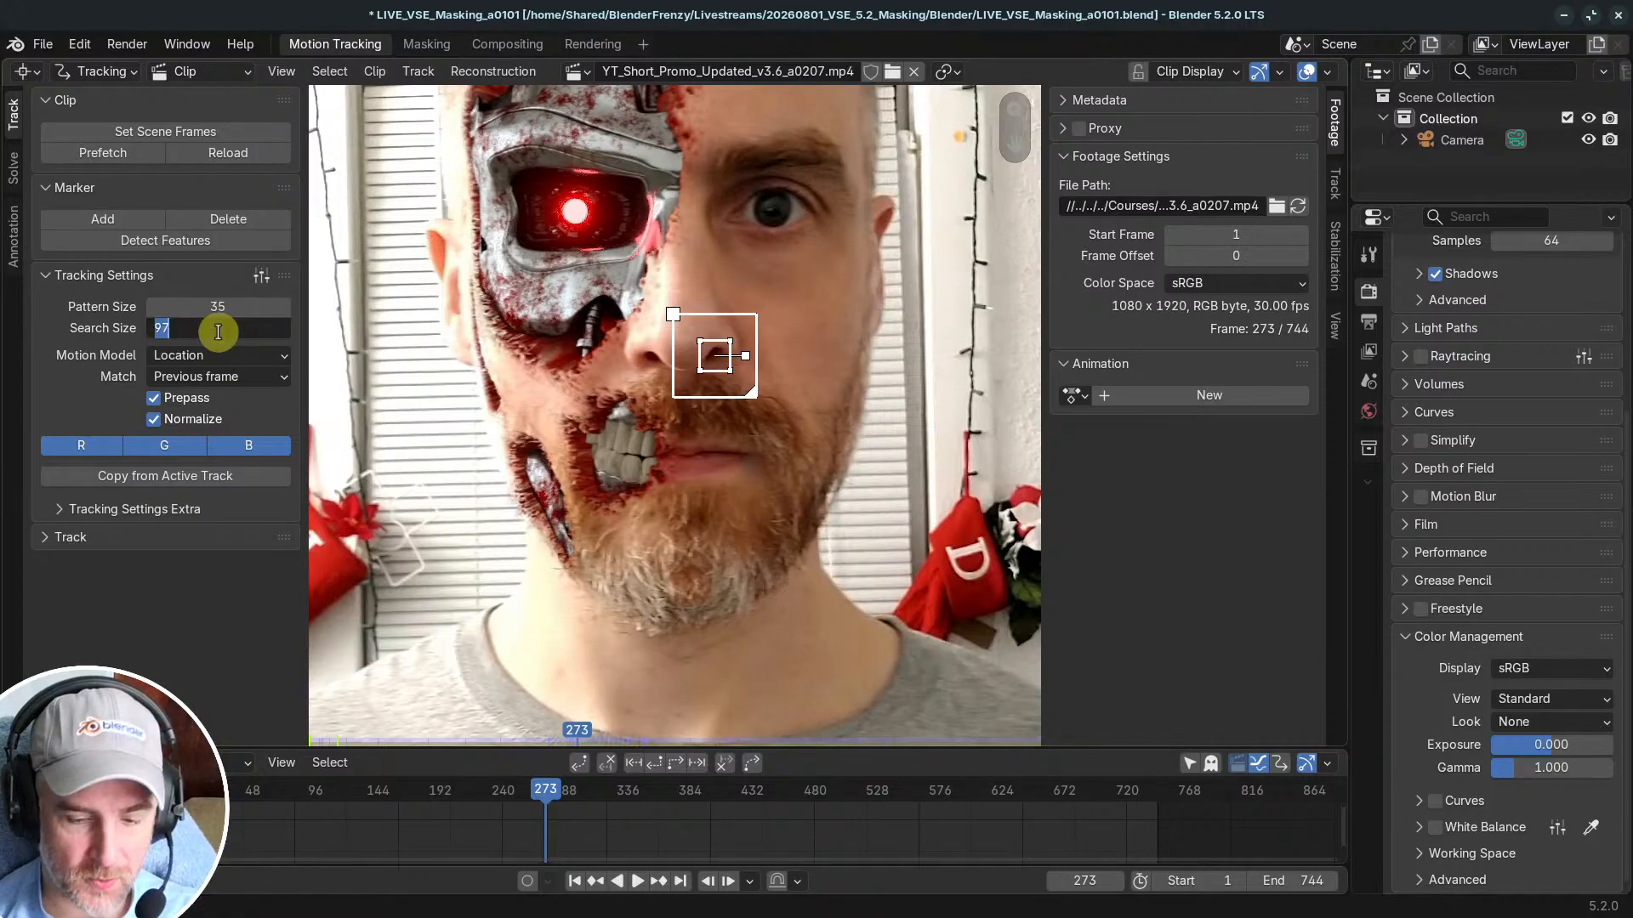
pyautogui.write('100')
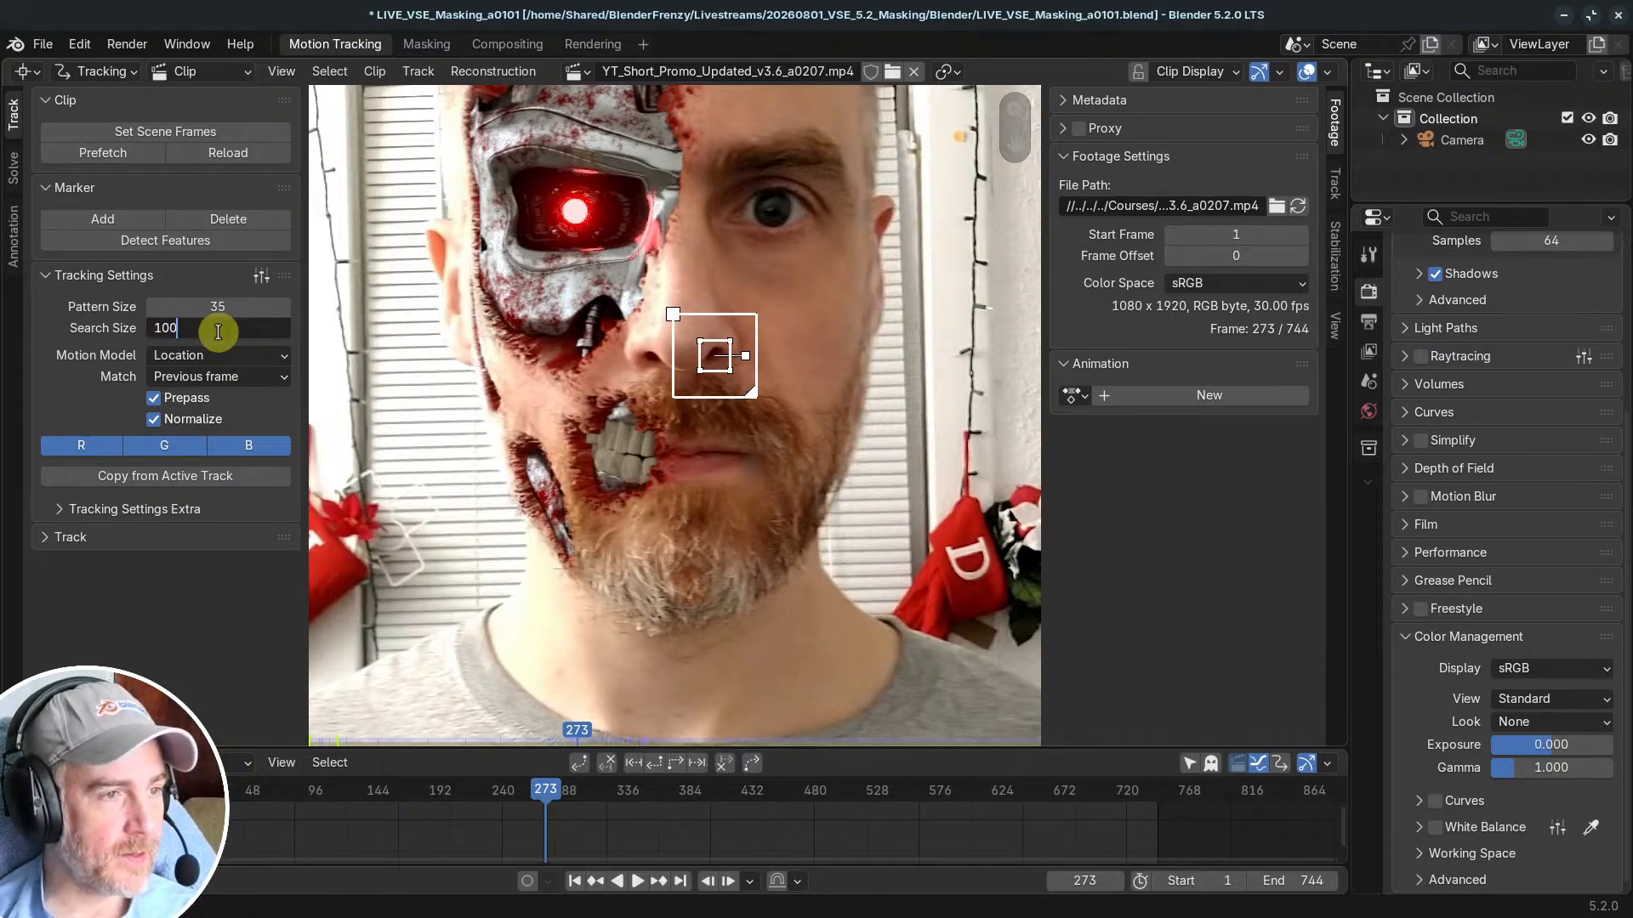
pyautogui.press('Return')
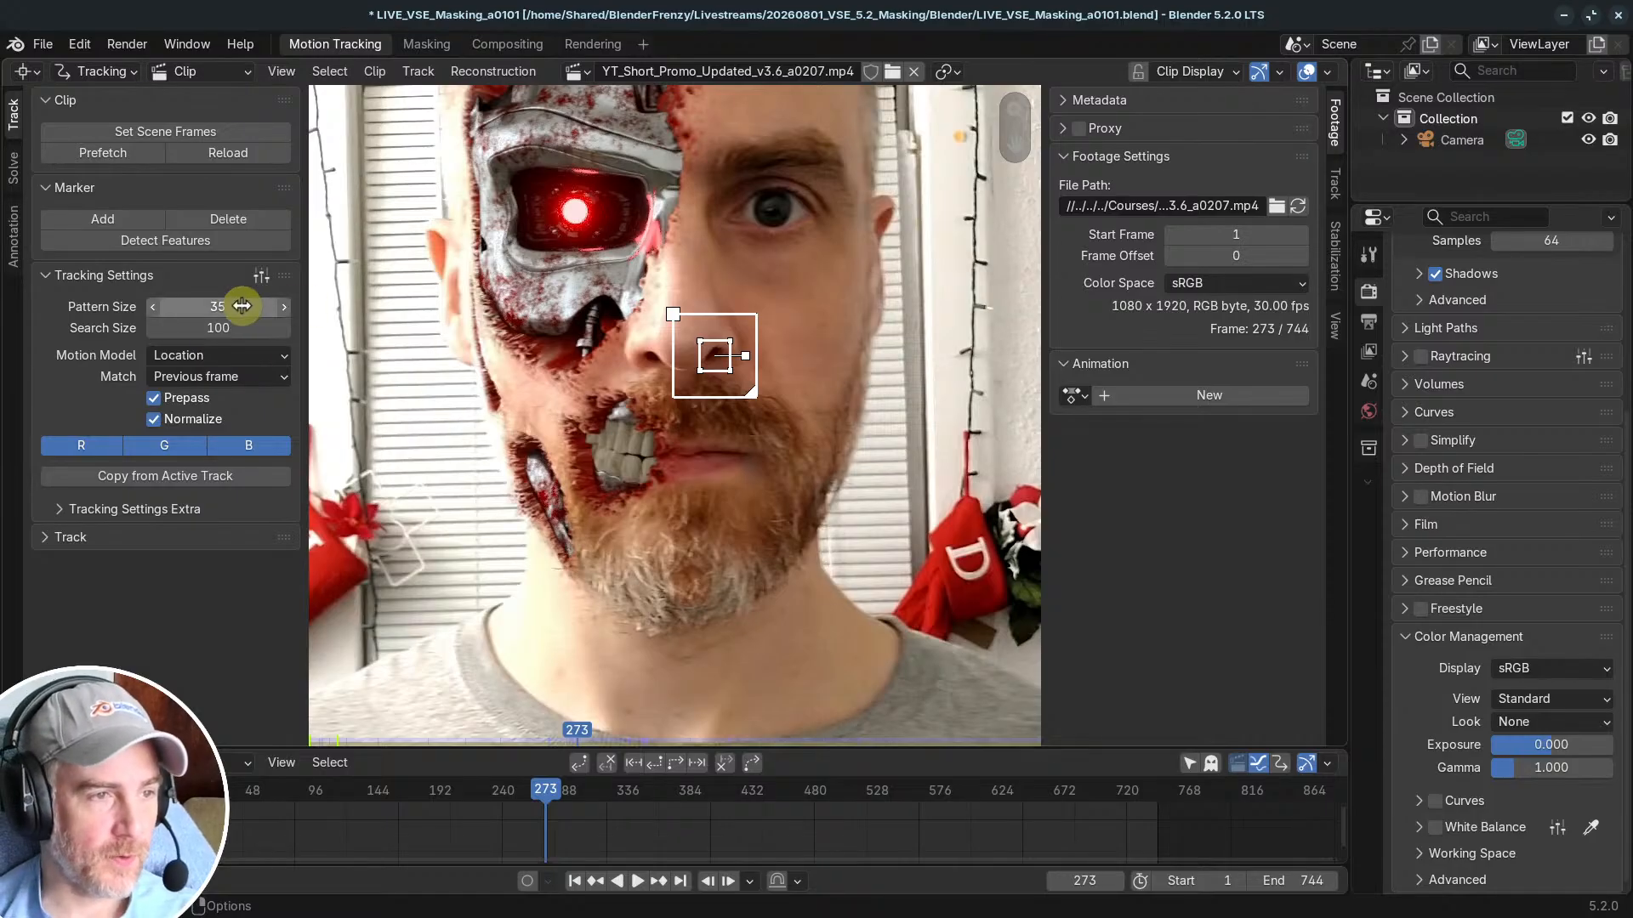
# Step: Track the nostril marker backwards from frame 273
pyautogui.scroll(2, 737, 506)
pyautogui.scroll(-4, 734, 506)
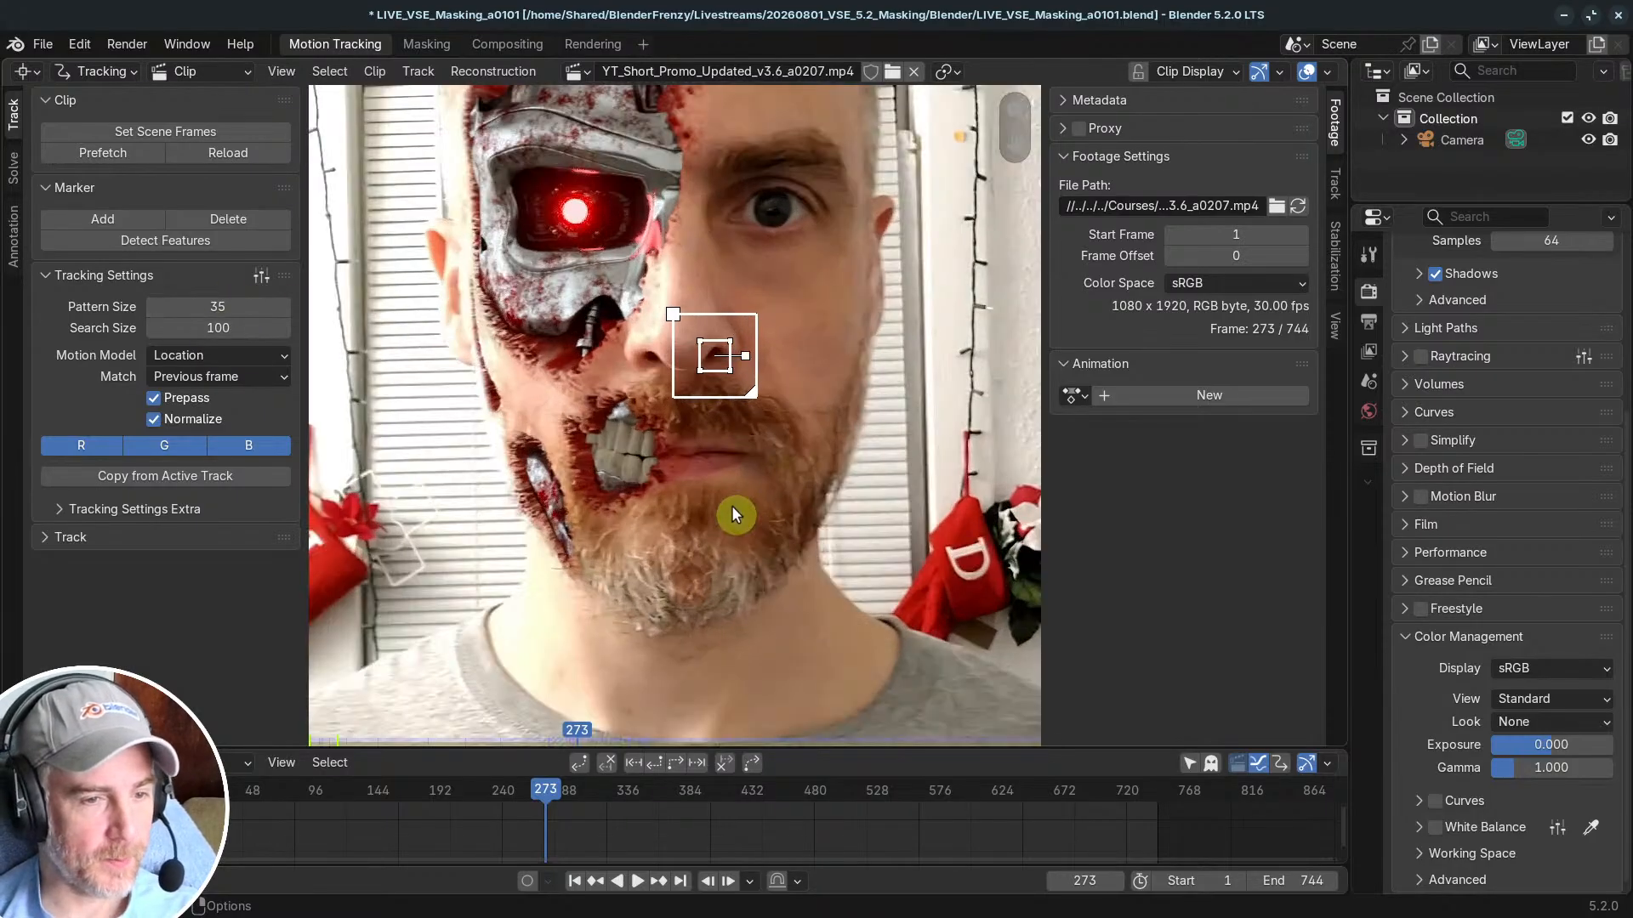
pyautogui.scroll(1, 733, 503)
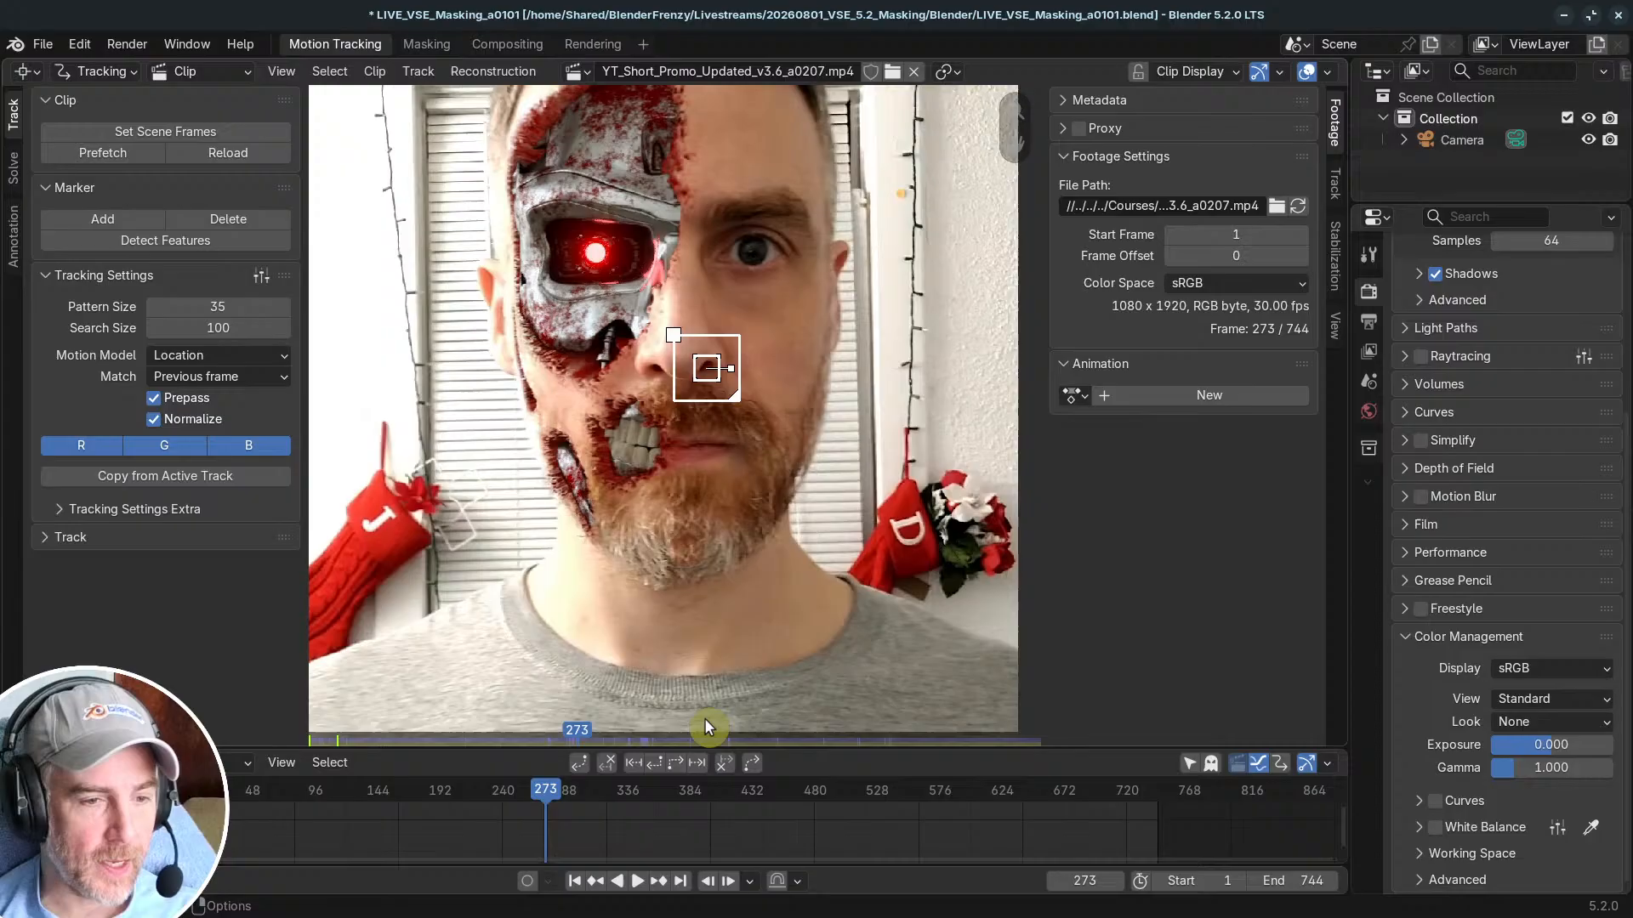
pyautogui.click(659, 769)
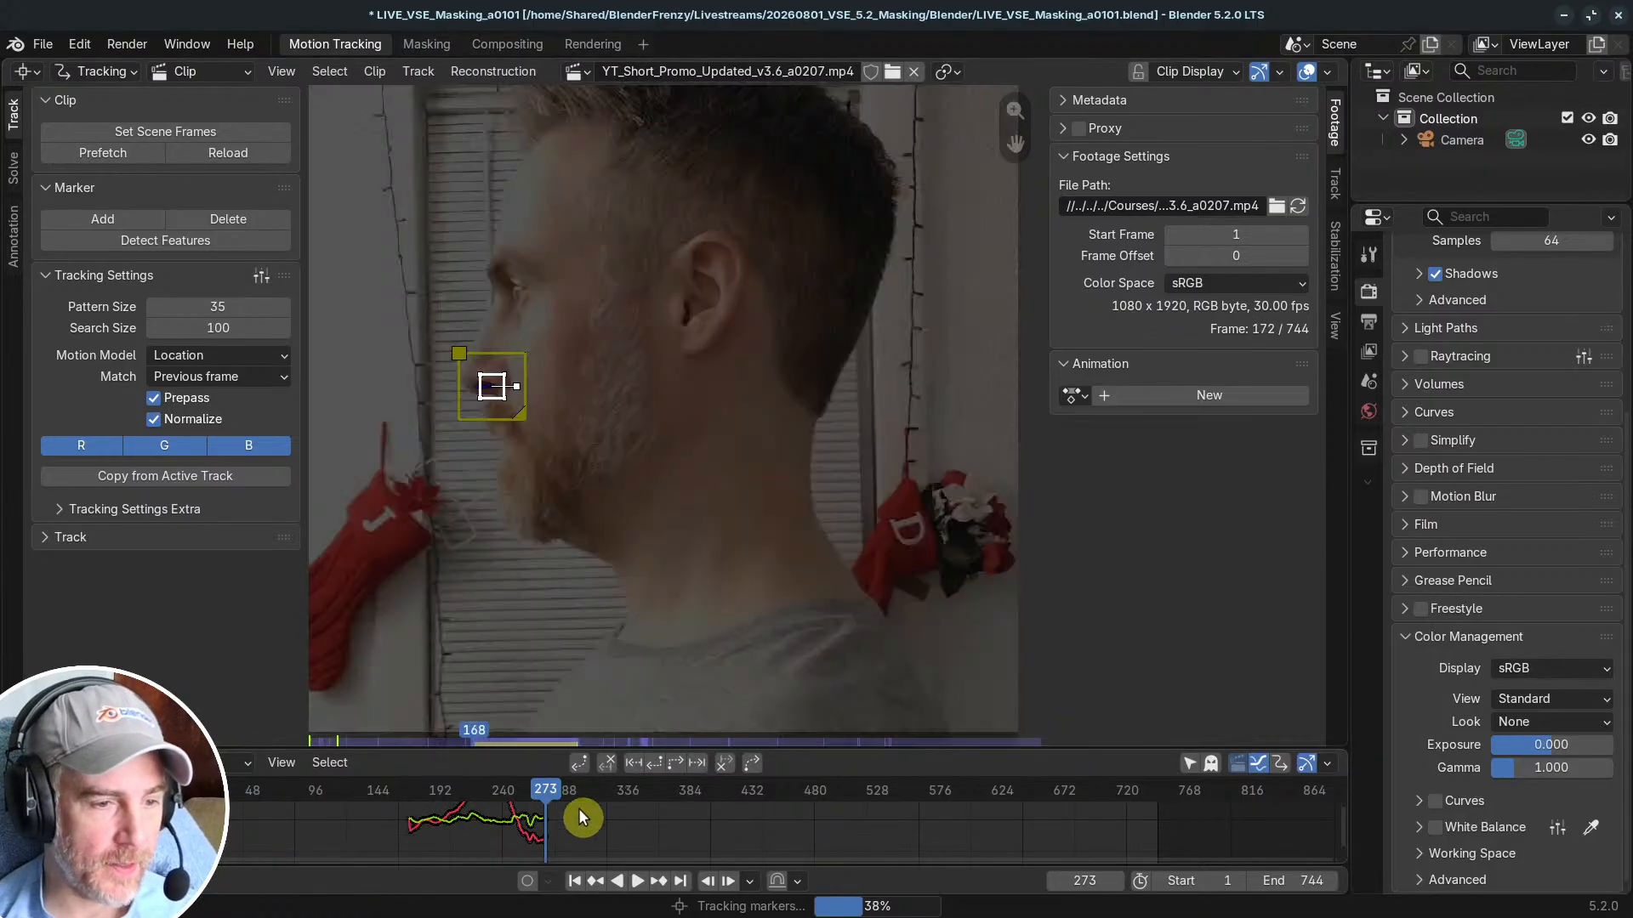
# Step: Advance to frame 160 and use it as the scene's start frame
pyautogui.scroll(-3, 543, 509)
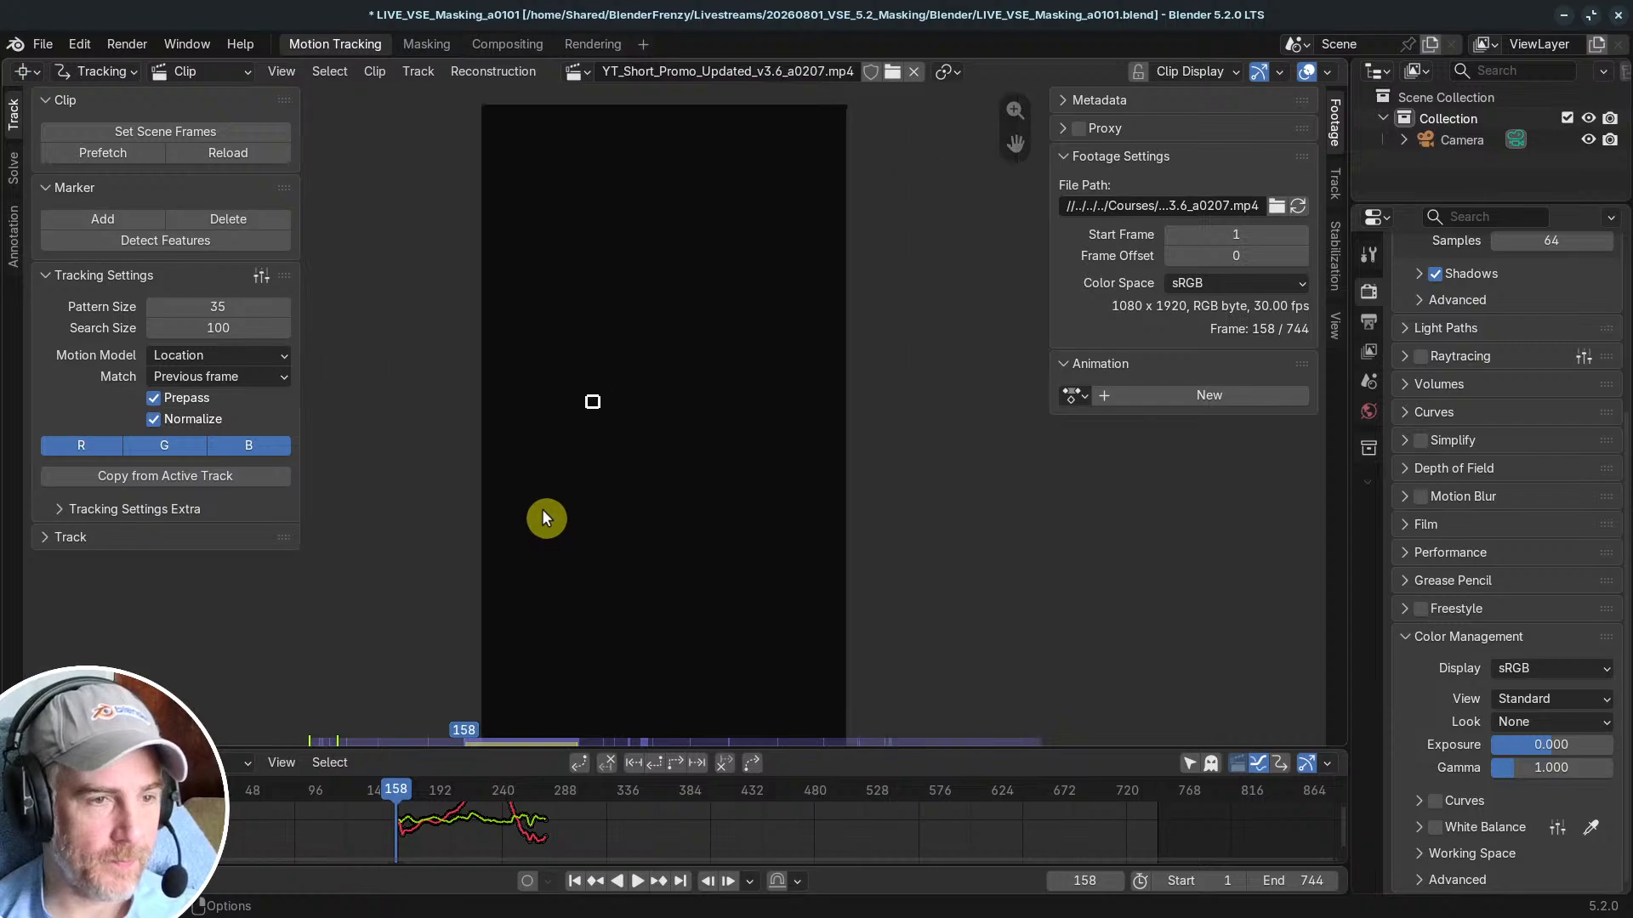
pyautogui.moveTo(546, 507)
pyautogui.mouseDown(button='middle')
pyautogui.moveTo(677, 451)
pyautogui.moveTo(617, 501)
pyautogui.mouseUp(button='middle')
pyautogui.scroll(4, 683, 453)
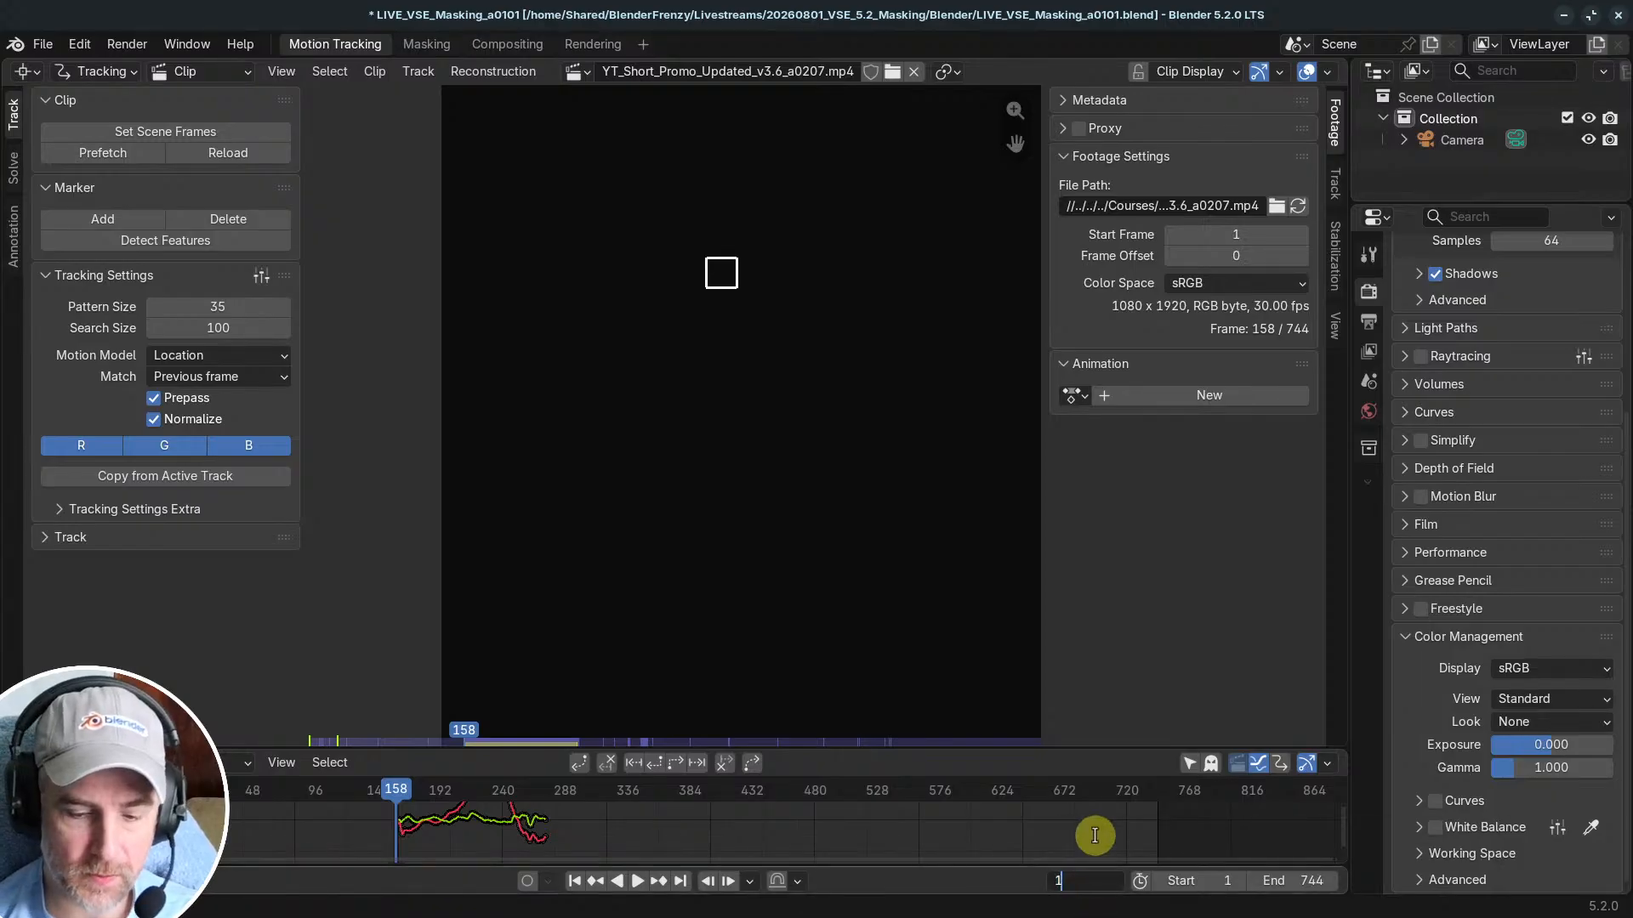
pyautogui.press('Right')
pyautogui.press('Right')
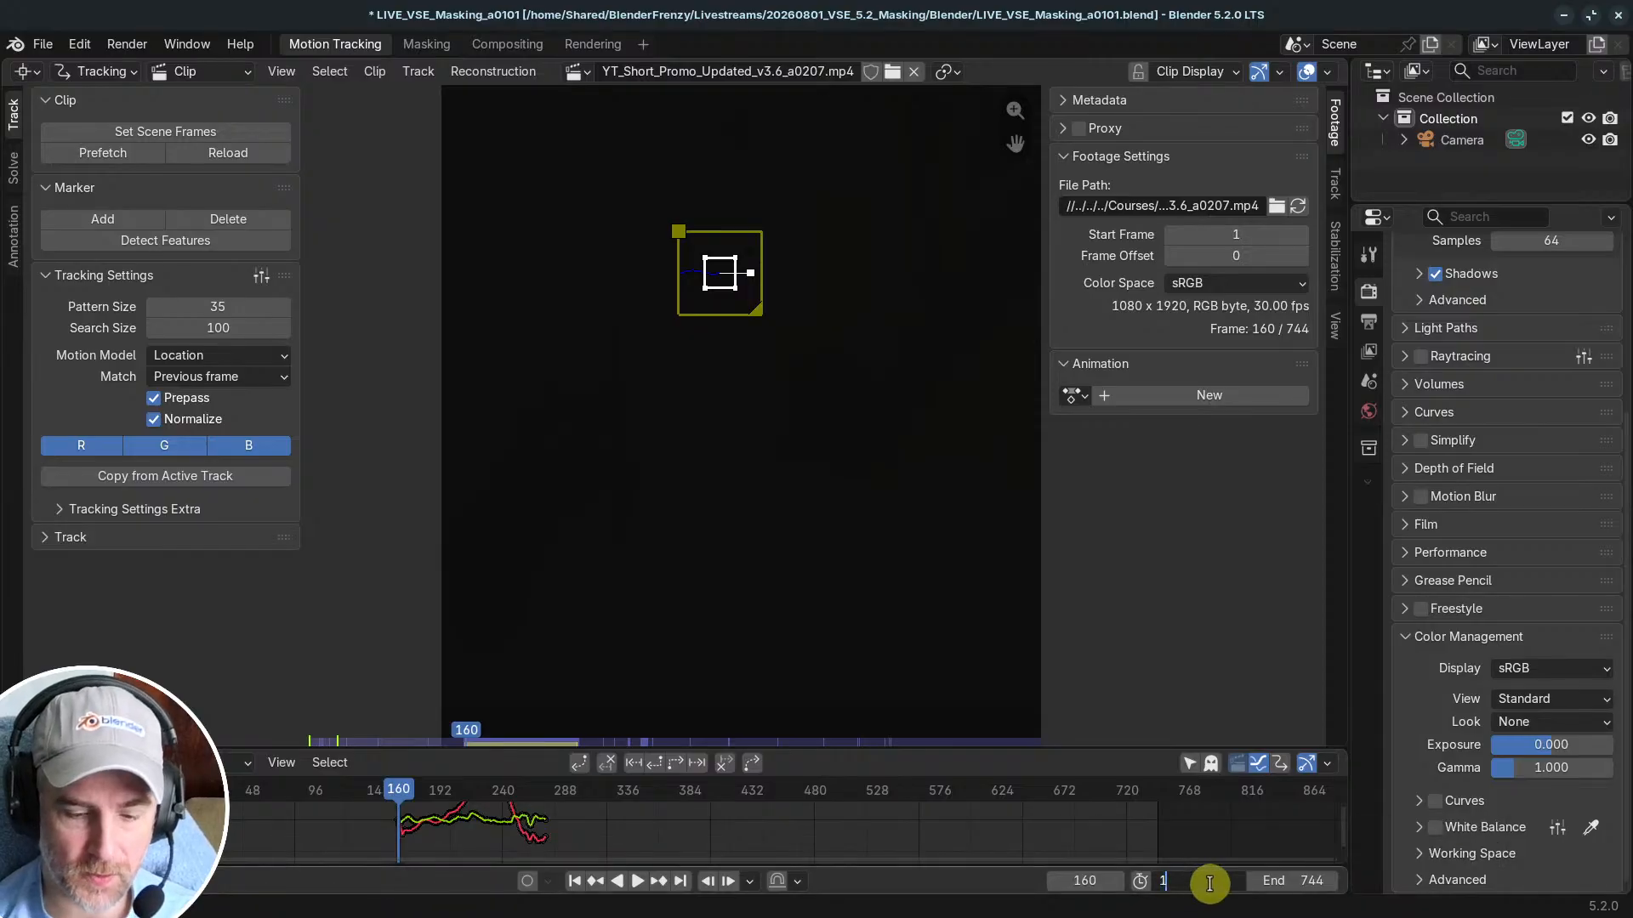
pyautogui.hotkey('ctrl', 'Home')
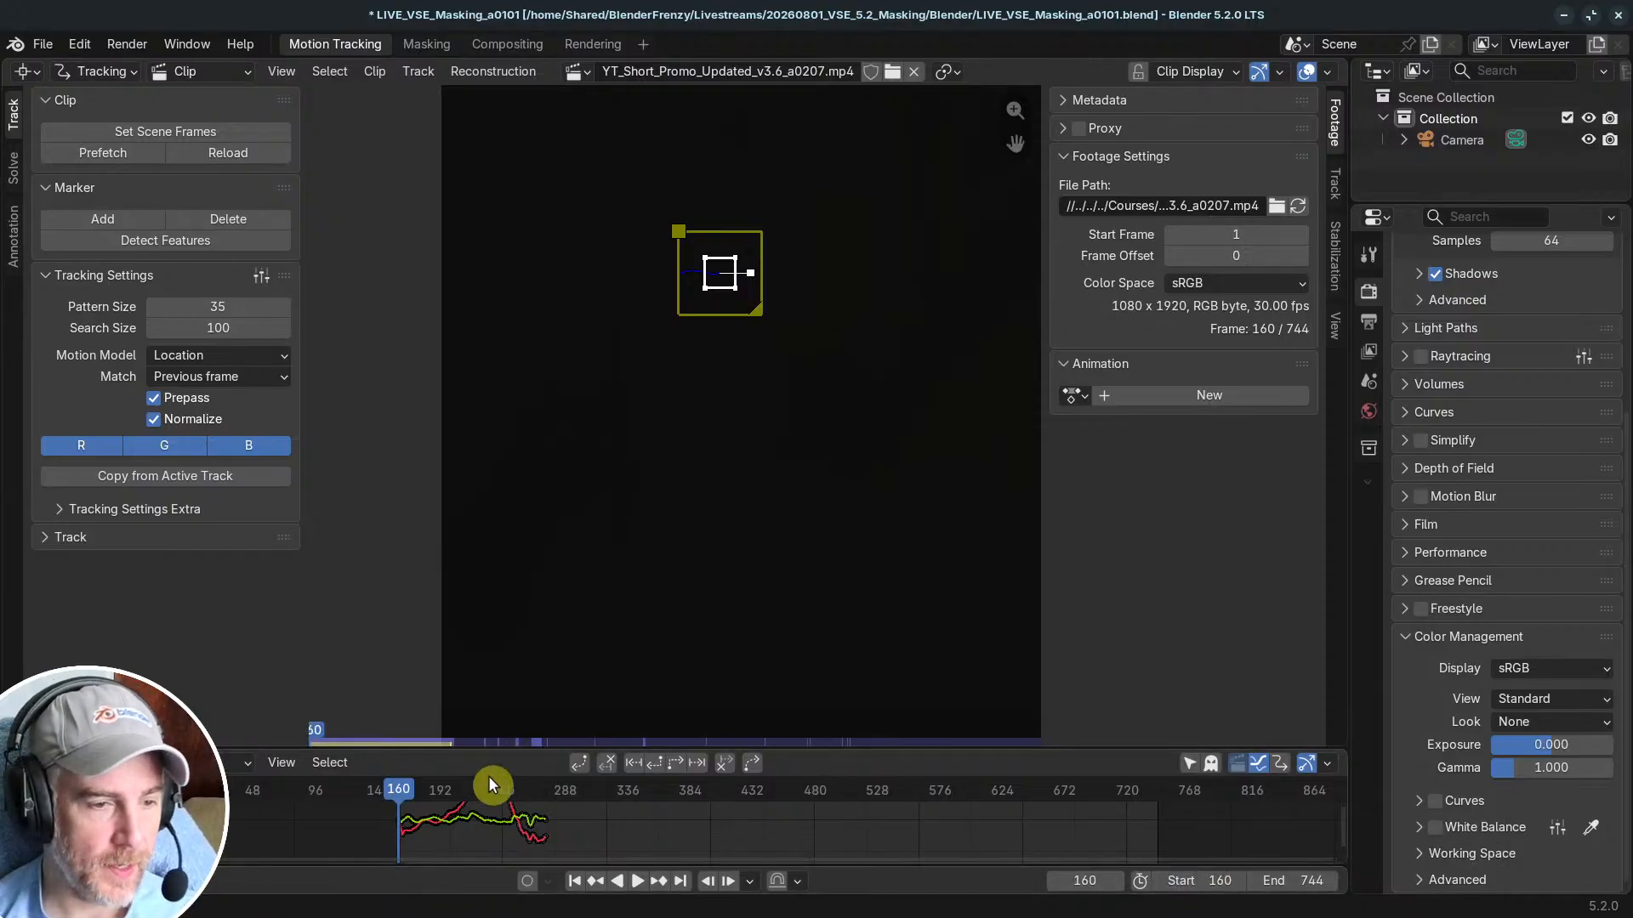
# Step: Move to frame 557 and copy that frame number into the scene's end frame
pyautogui.moveTo(529, 781); pyautogui.dragTo(911, 793)
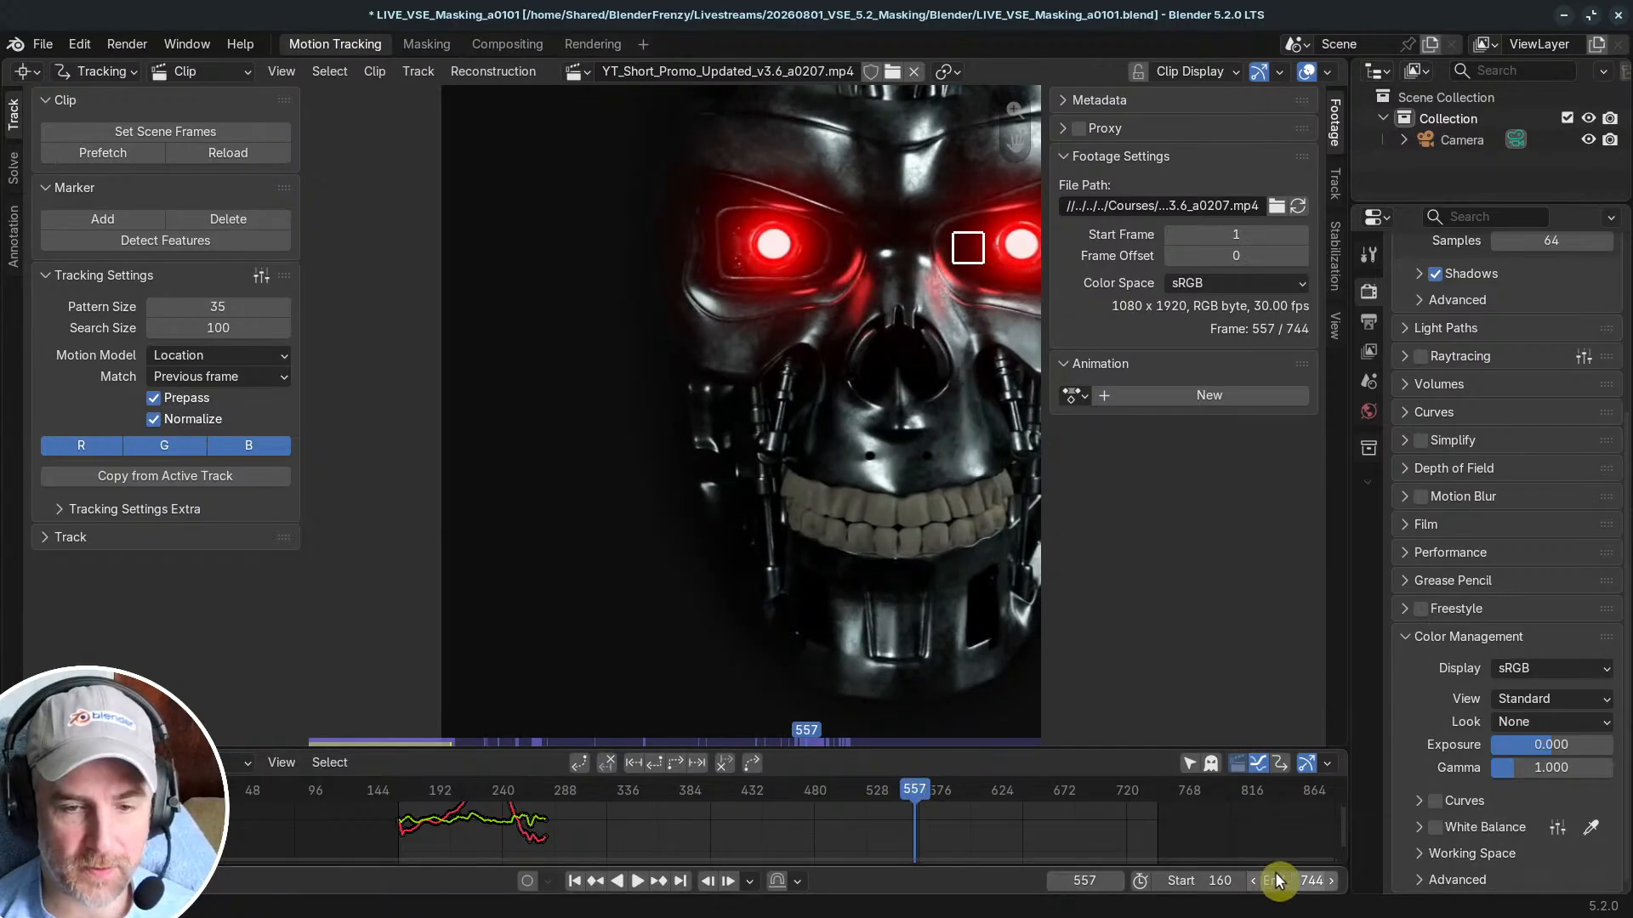
pyautogui.hotkey('ctrl', 'v')
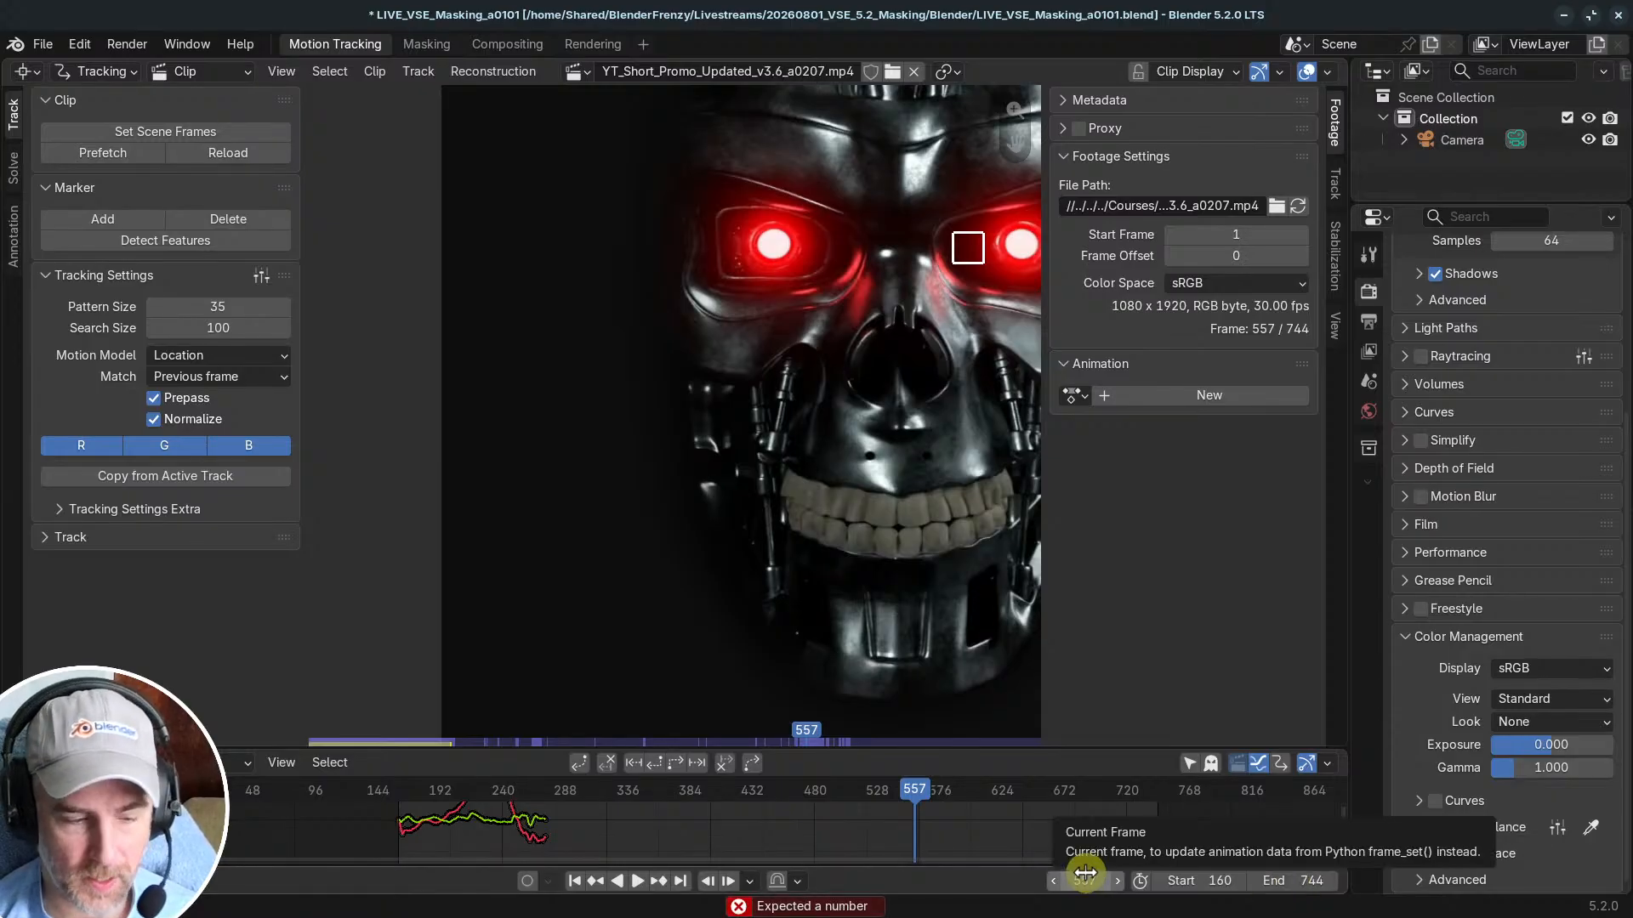
pyautogui.hotkey('ctrl', 'c')
pyautogui.hotkey('ctrl', 'v')
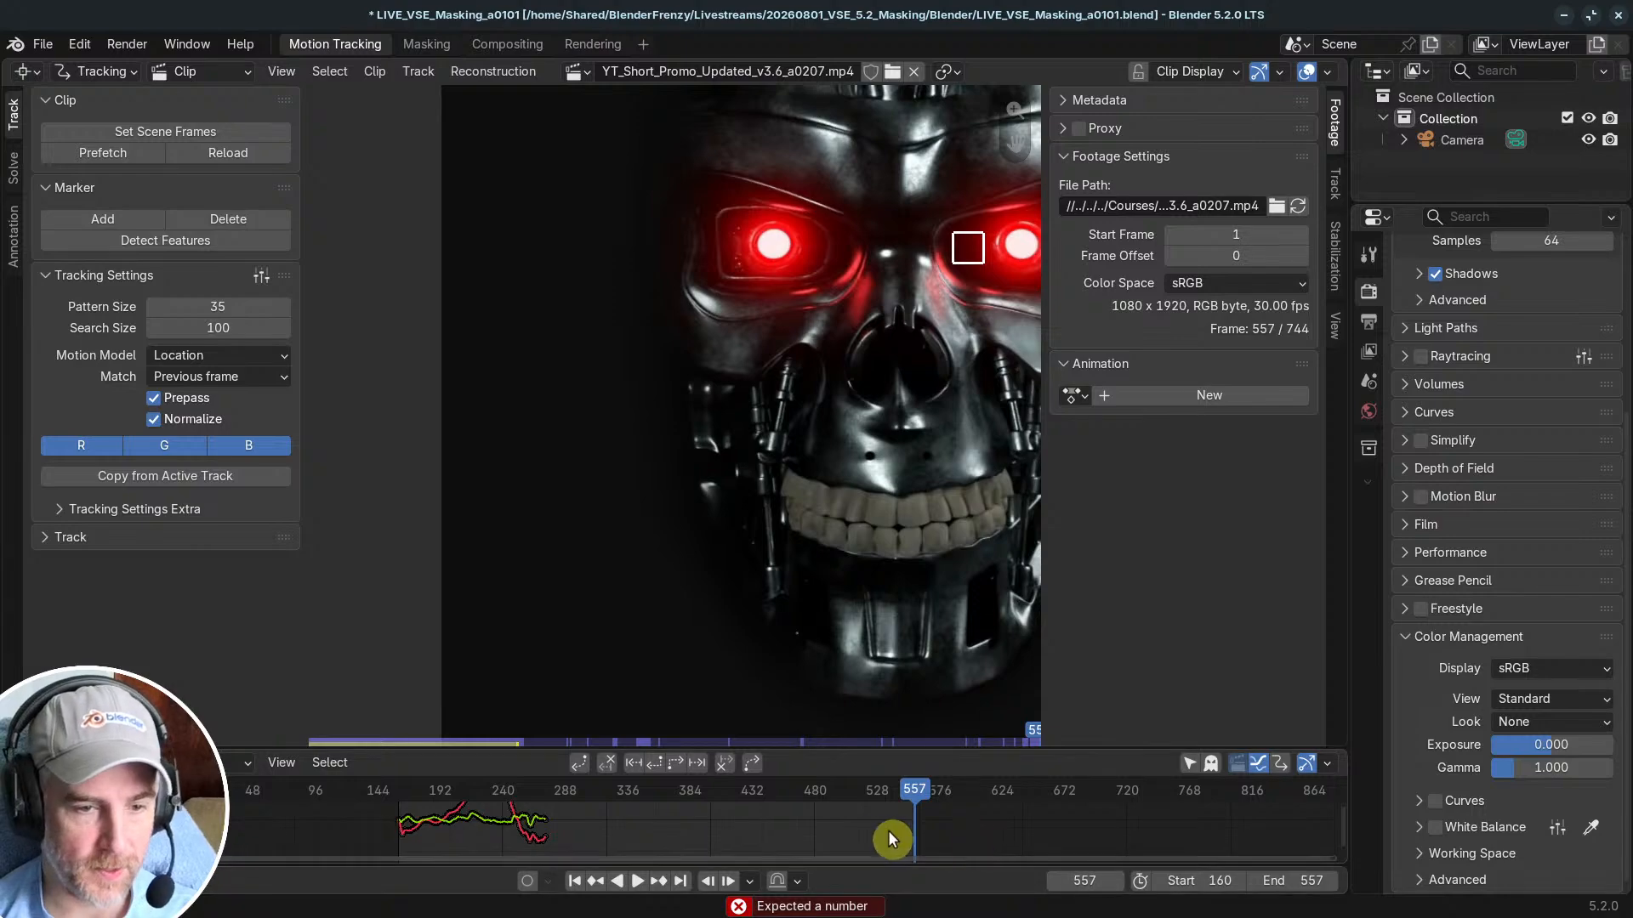
# Step: Return to frame 272 and track the nostril marker forwards to the end of the frame range
pyautogui.moveTo(679, 823); pyautogui.dragTo(752, 824, button='middle')
pyautogui.moveTo(626, 793); pyautogui.dragTo(605, 793)
pyautogui.scroll(12, 630, 795)
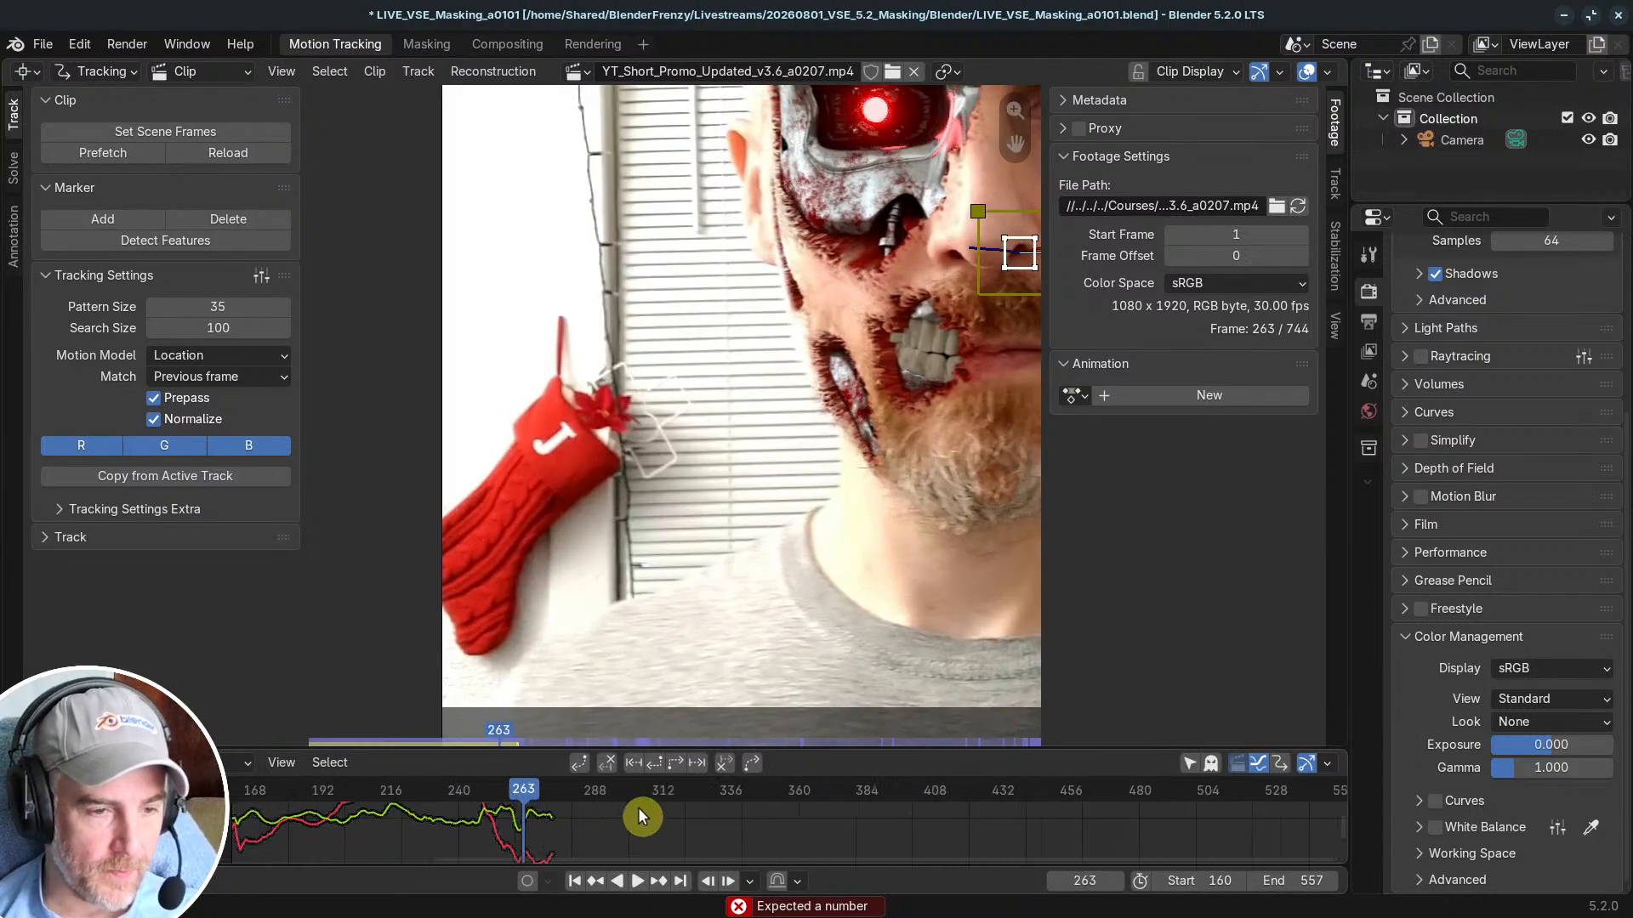
pyautogui.moveTo(639, 810); pyautogui.dragTo(618, 834, button='middle')
pyautogui.scroll(-1, 618, 834)
pyautogui.moveTo(516, 791); pyautogui.dragTo(513, 793)
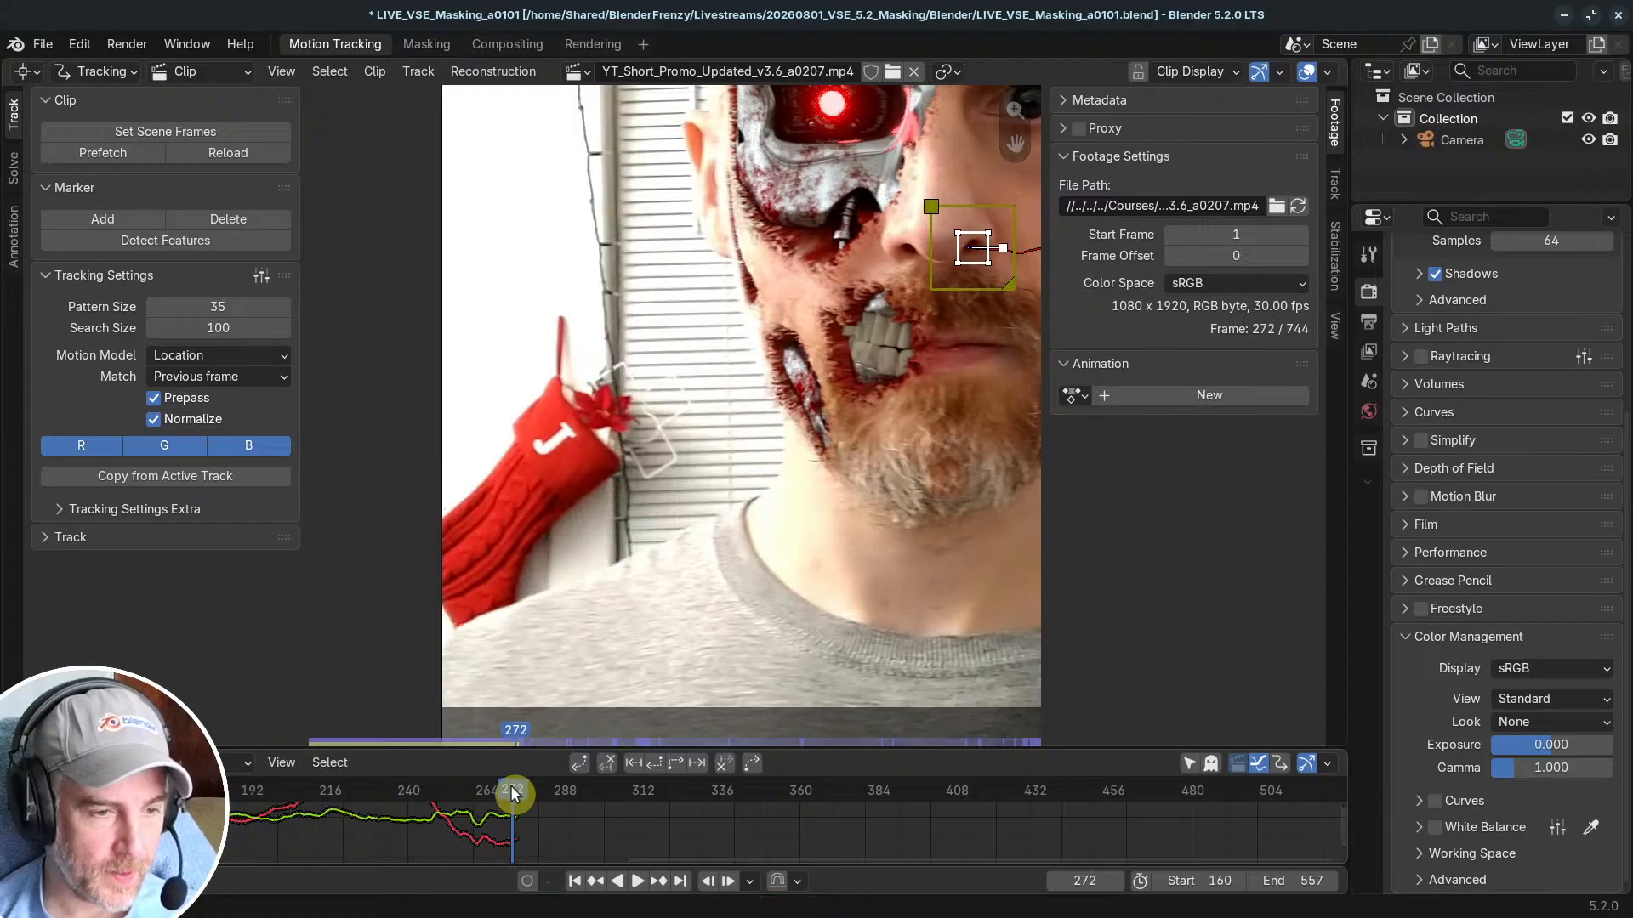
pyautogui.click(695, 764)
pyautogui.scroll(-6, 927, 418)
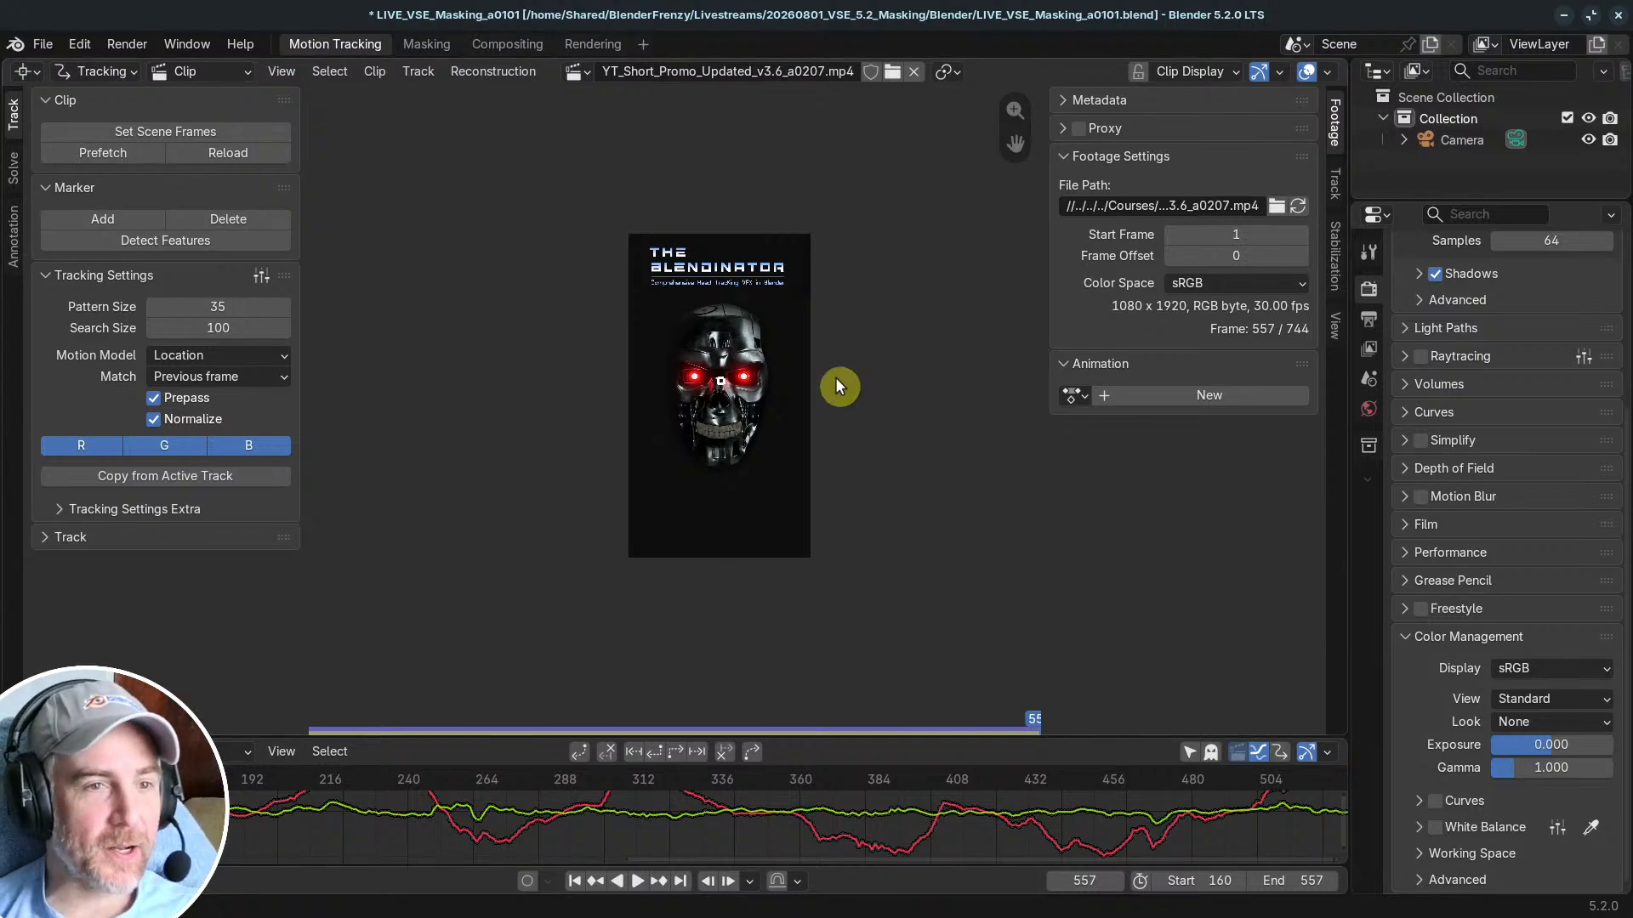
pyautogui.scroll(2, 835, 387)
pyautogui.scroll(-3, 1063, 809)
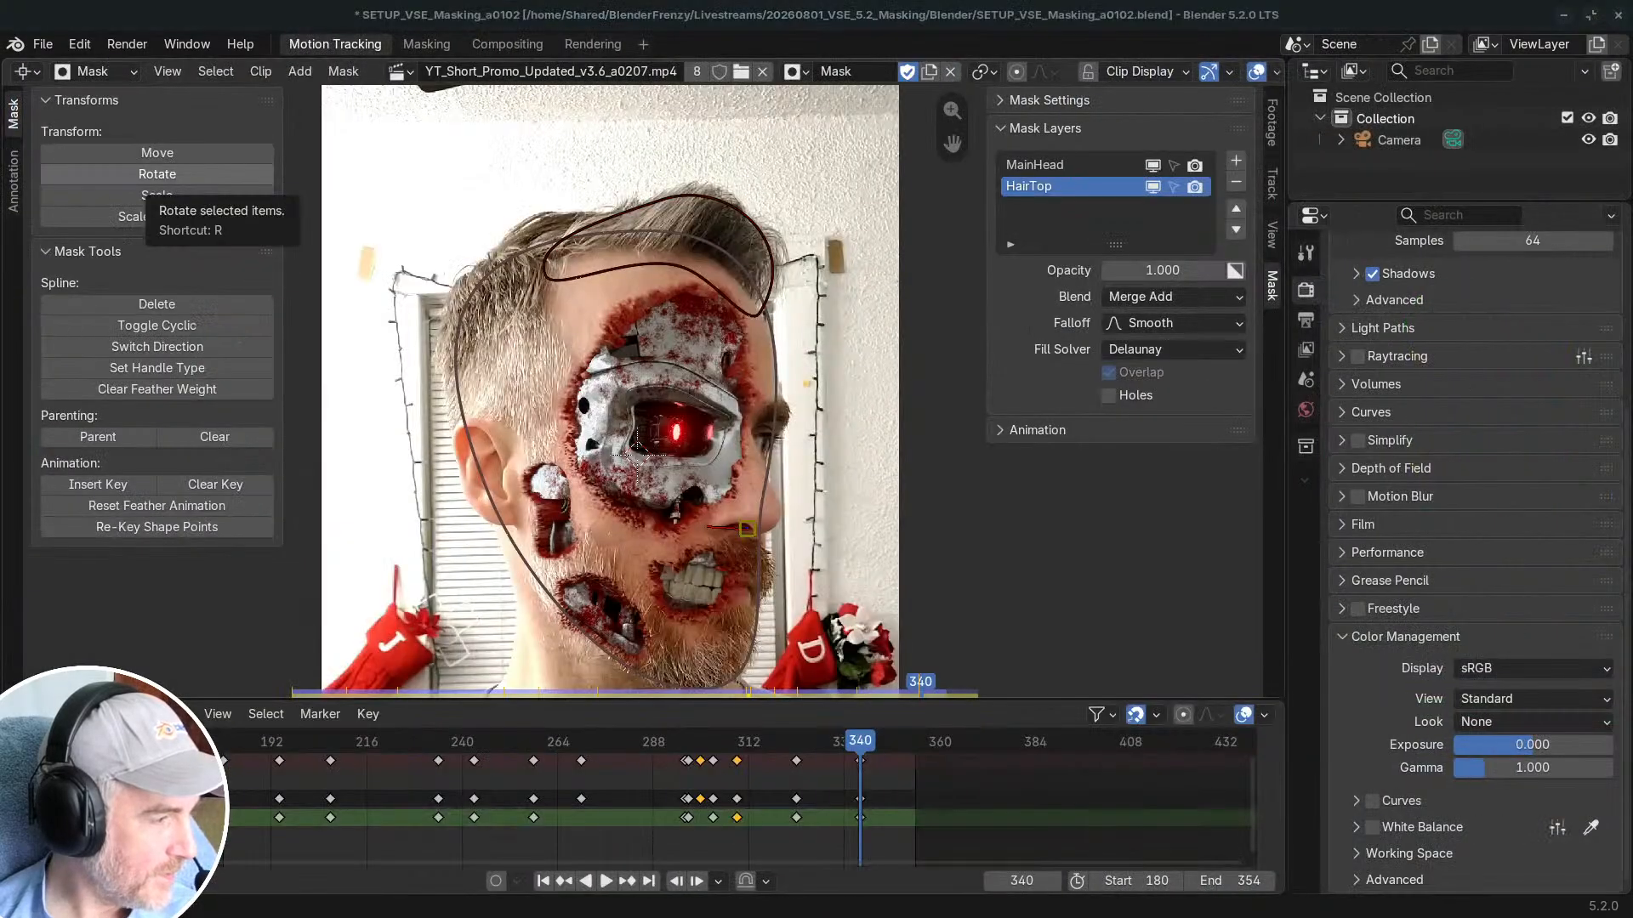
pyautogui.click(643, 513)
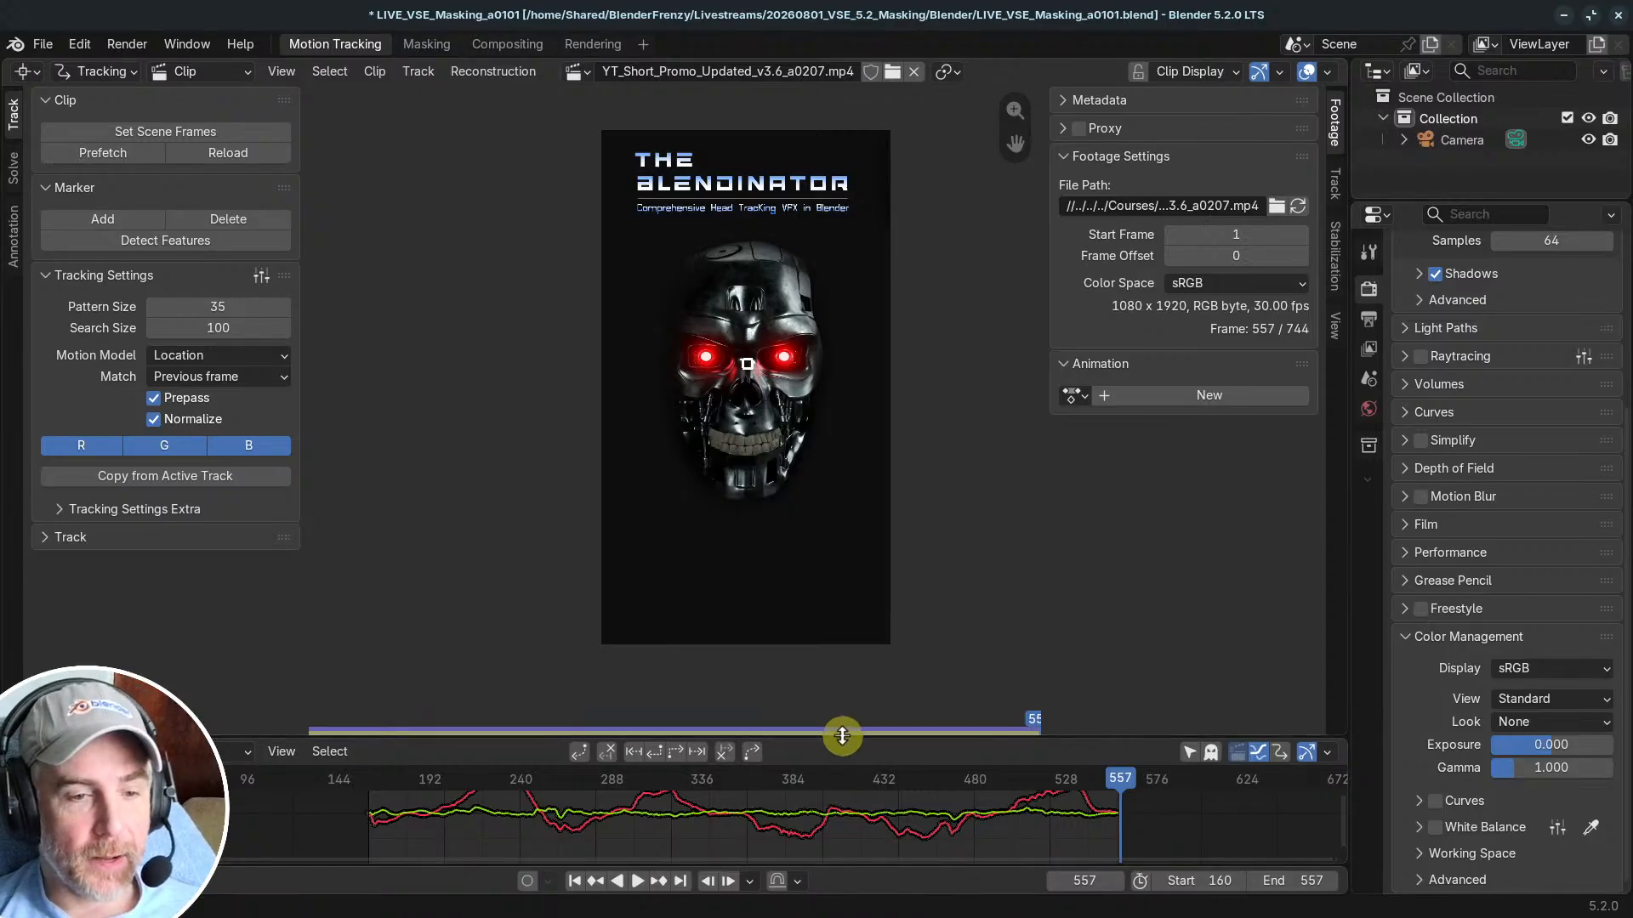
# Step: Enlarge the tracking graph area and inspect the marker's position on the nose at frames 403 and 343
pyautogui.moveTo(842, 735)
pyautogui.mouseDown()
pyautogui.moveTo(838, 677)
pyautogui.moveTo(885, 672)
pyautogui.moveTo(728, 704)
pyautogui.moveTo(1079, 703)
pyautogui.moveTo(600, 731)
pyautogui.moveTo(991, 748)
pyautogui.moveTo(828, 739)
pyautogui.mouseUp()
pyautogui.scroll(6, 848, 385)
pyautogui.scroll(-1, 802, 407)
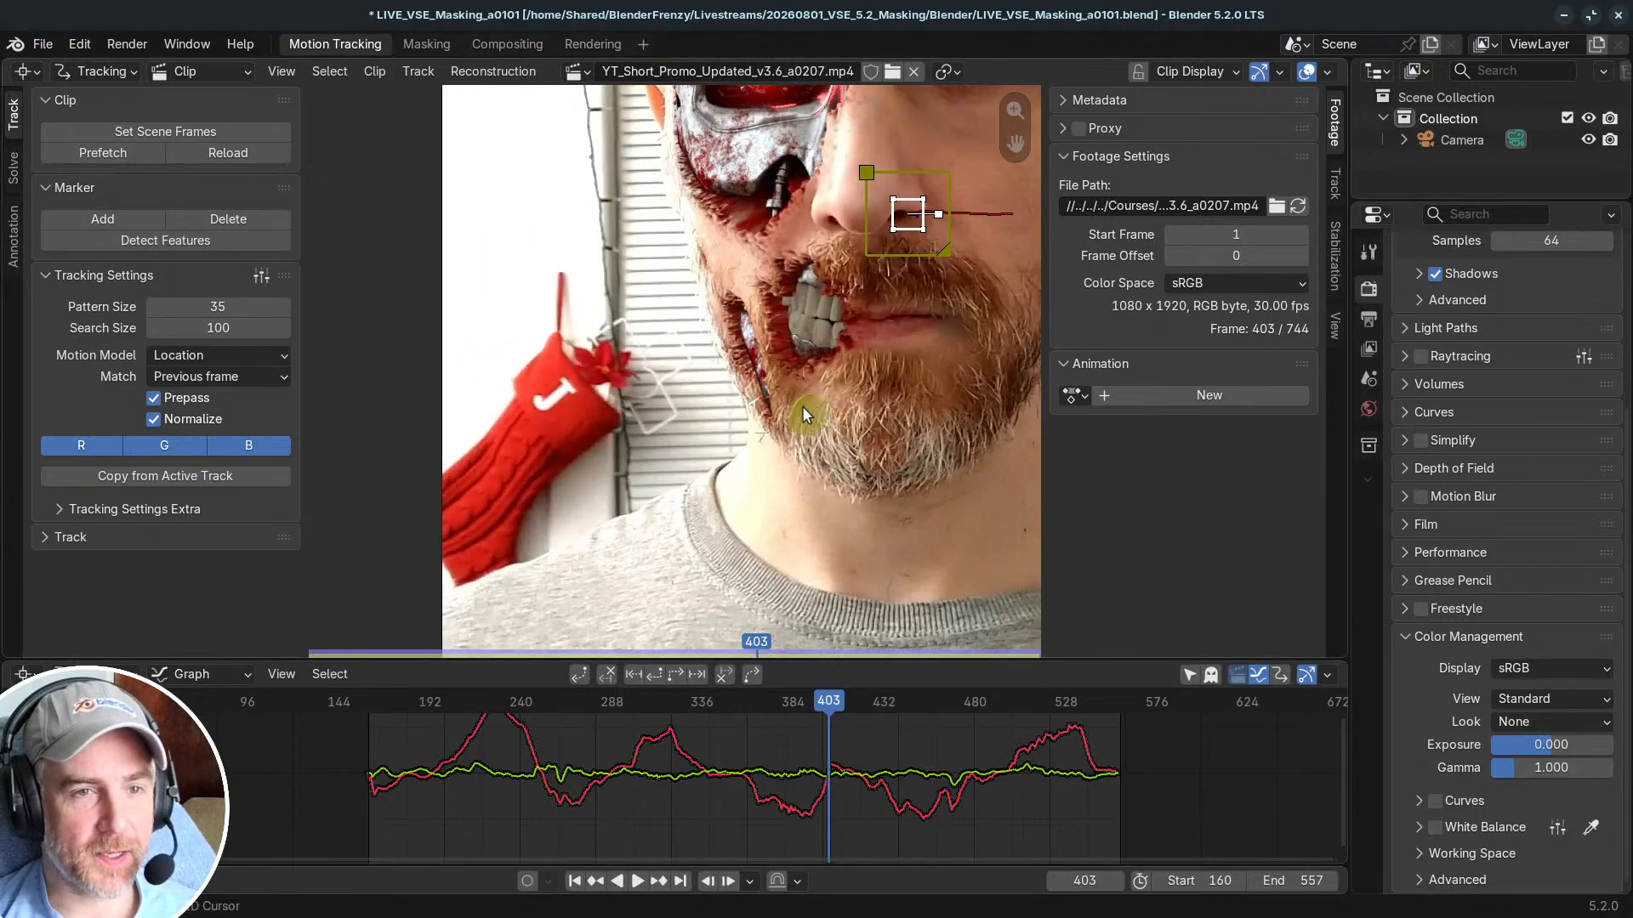
pyautogui.moveTo(803, 408); pyautogui.dragTo(637, 532, button='middle')
pyautogui.moveTo(845, 714); pyautogui.dragTo(716, 688)
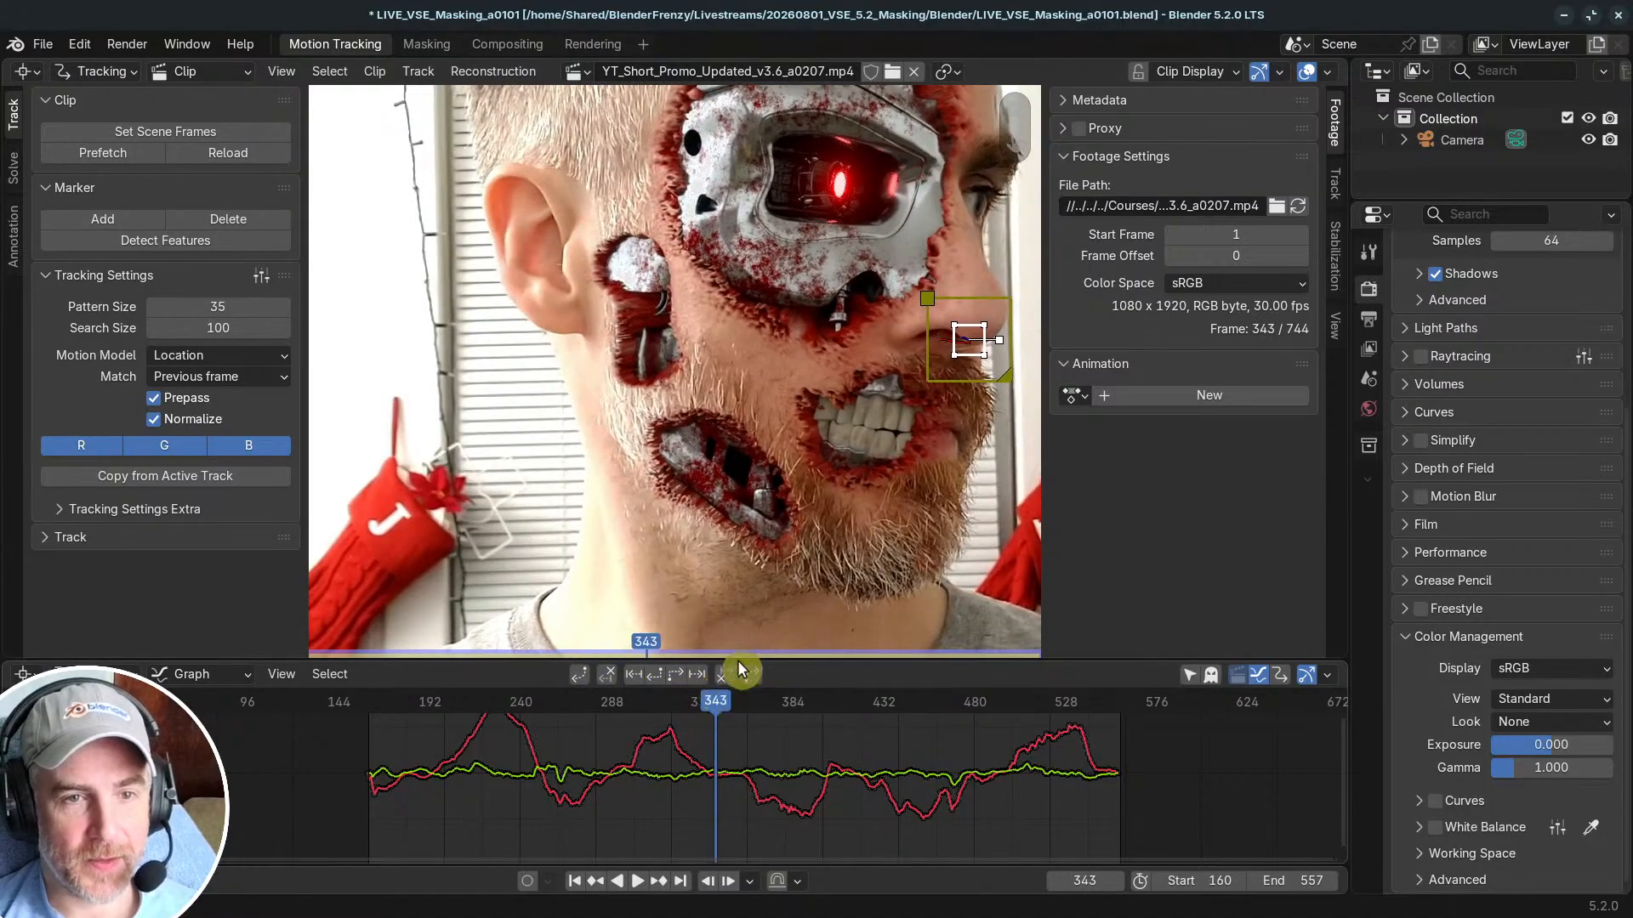
pyautogui.scroll(-2, 999, 327)
pyautogui.moveTo(848, 351); pyautogui.dragTo(799, 356, button='middle')
pyautogui.scroll(2, 799, 356)
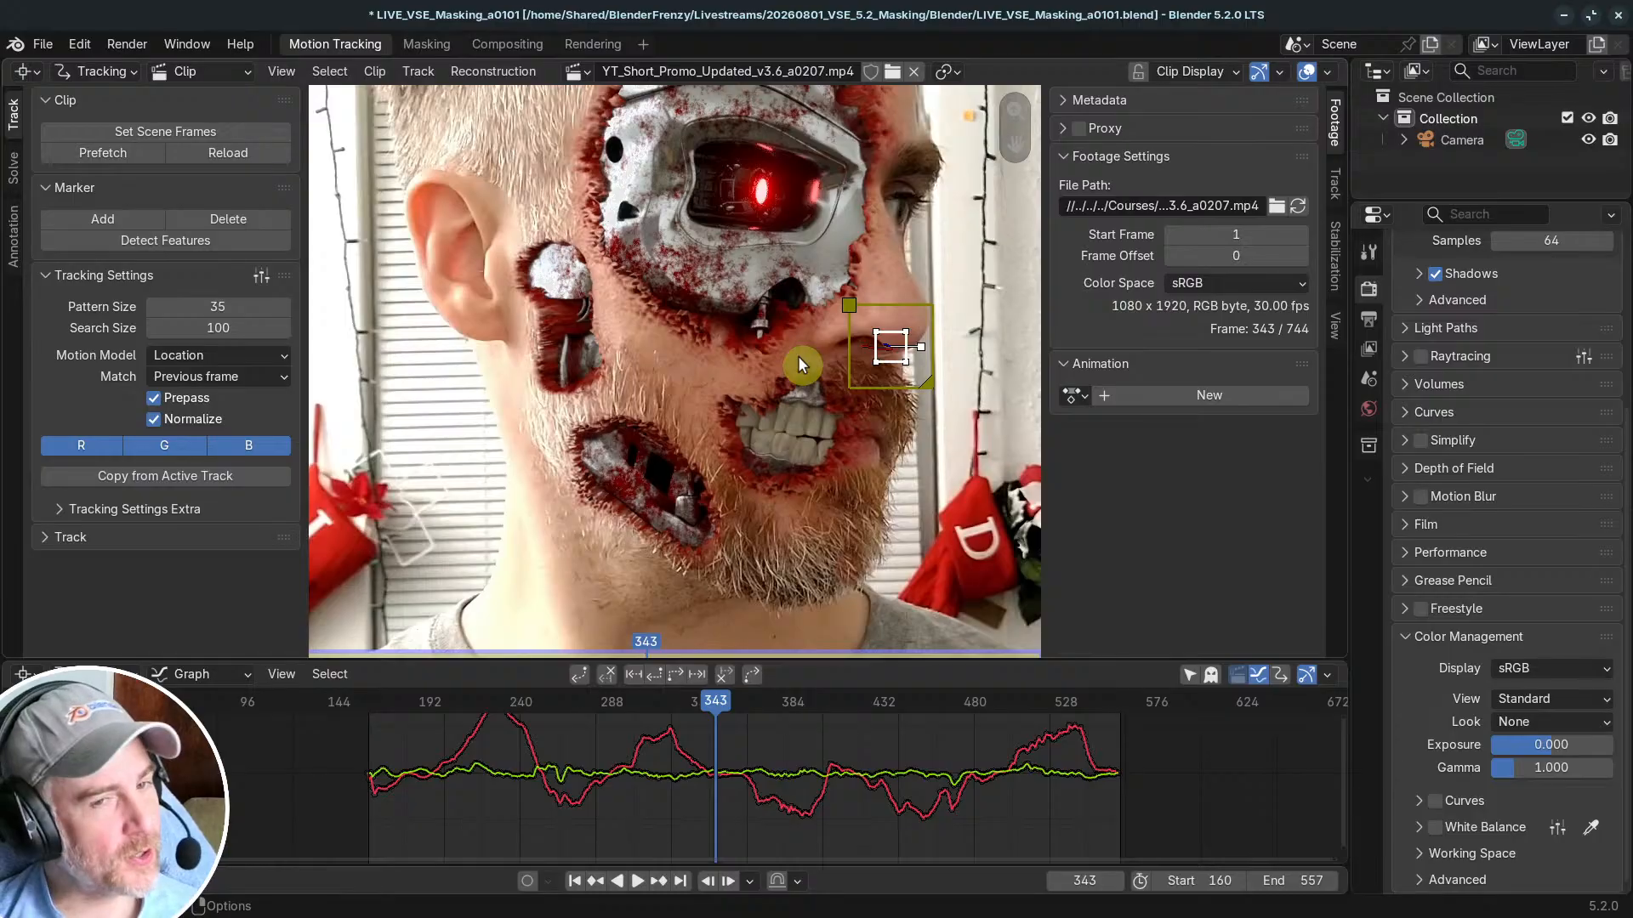
# Step: Clear the marker's track after frame 308 and add a second marker at the other nostril on that frame
pyautogui.moveTo(714, 699)
pyautogui.mouseDown()
pyautogui.moveTo(637, 699)
pyautogui.moveTo(667, 702)
pyautogui.moveTo(650, 705)
pyautogui.mouseUp()
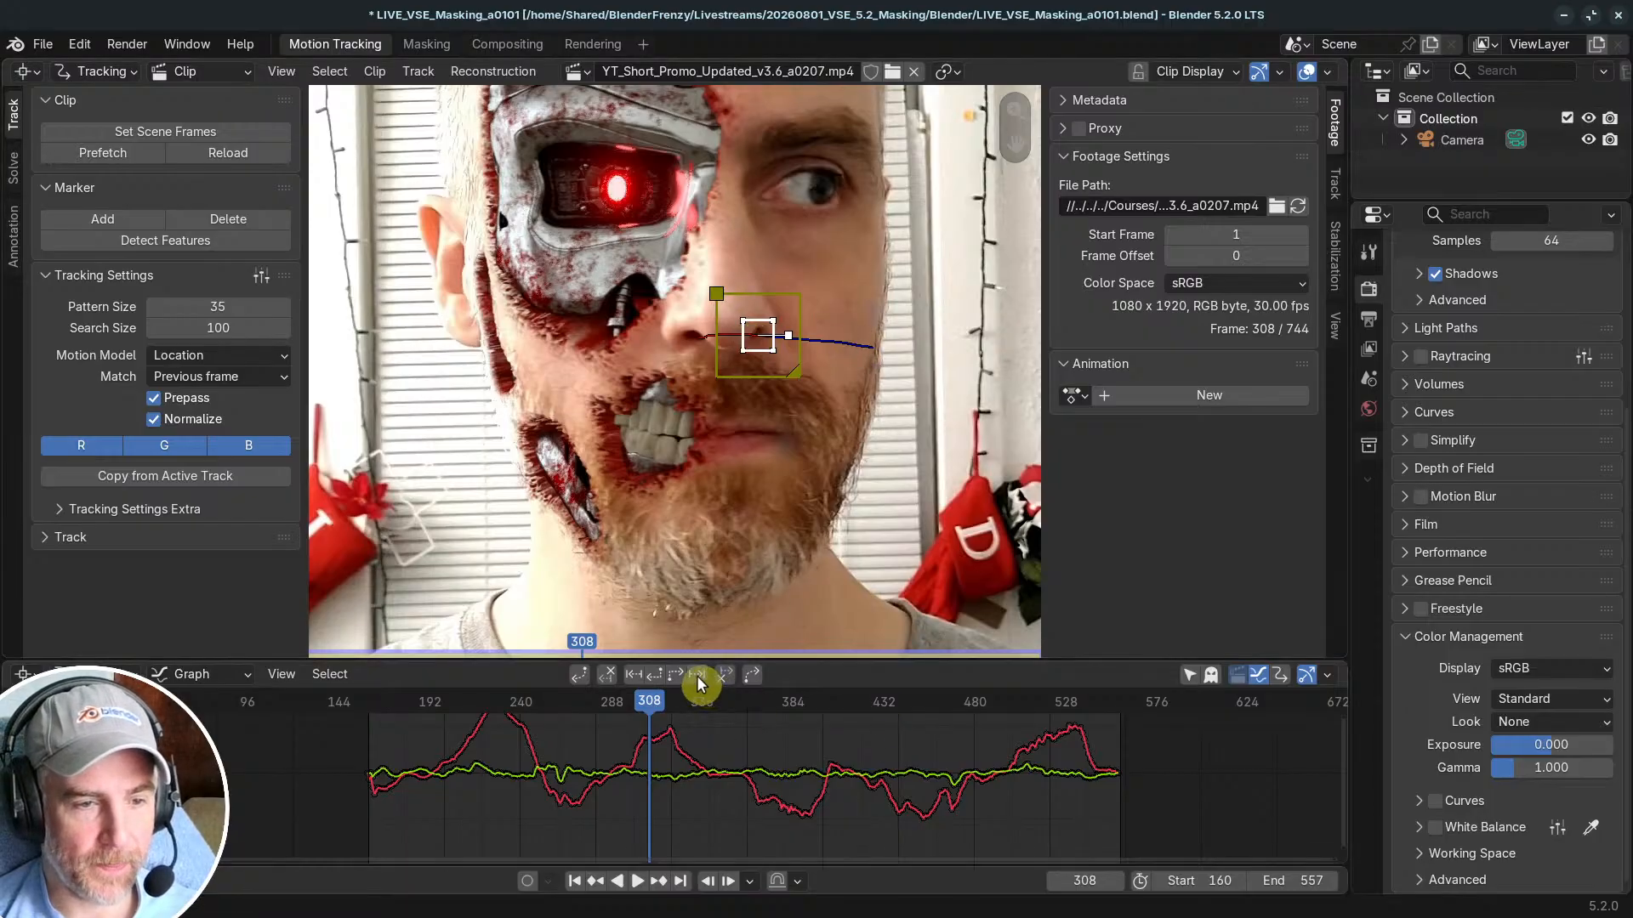
pyautogui.click(725, 676)
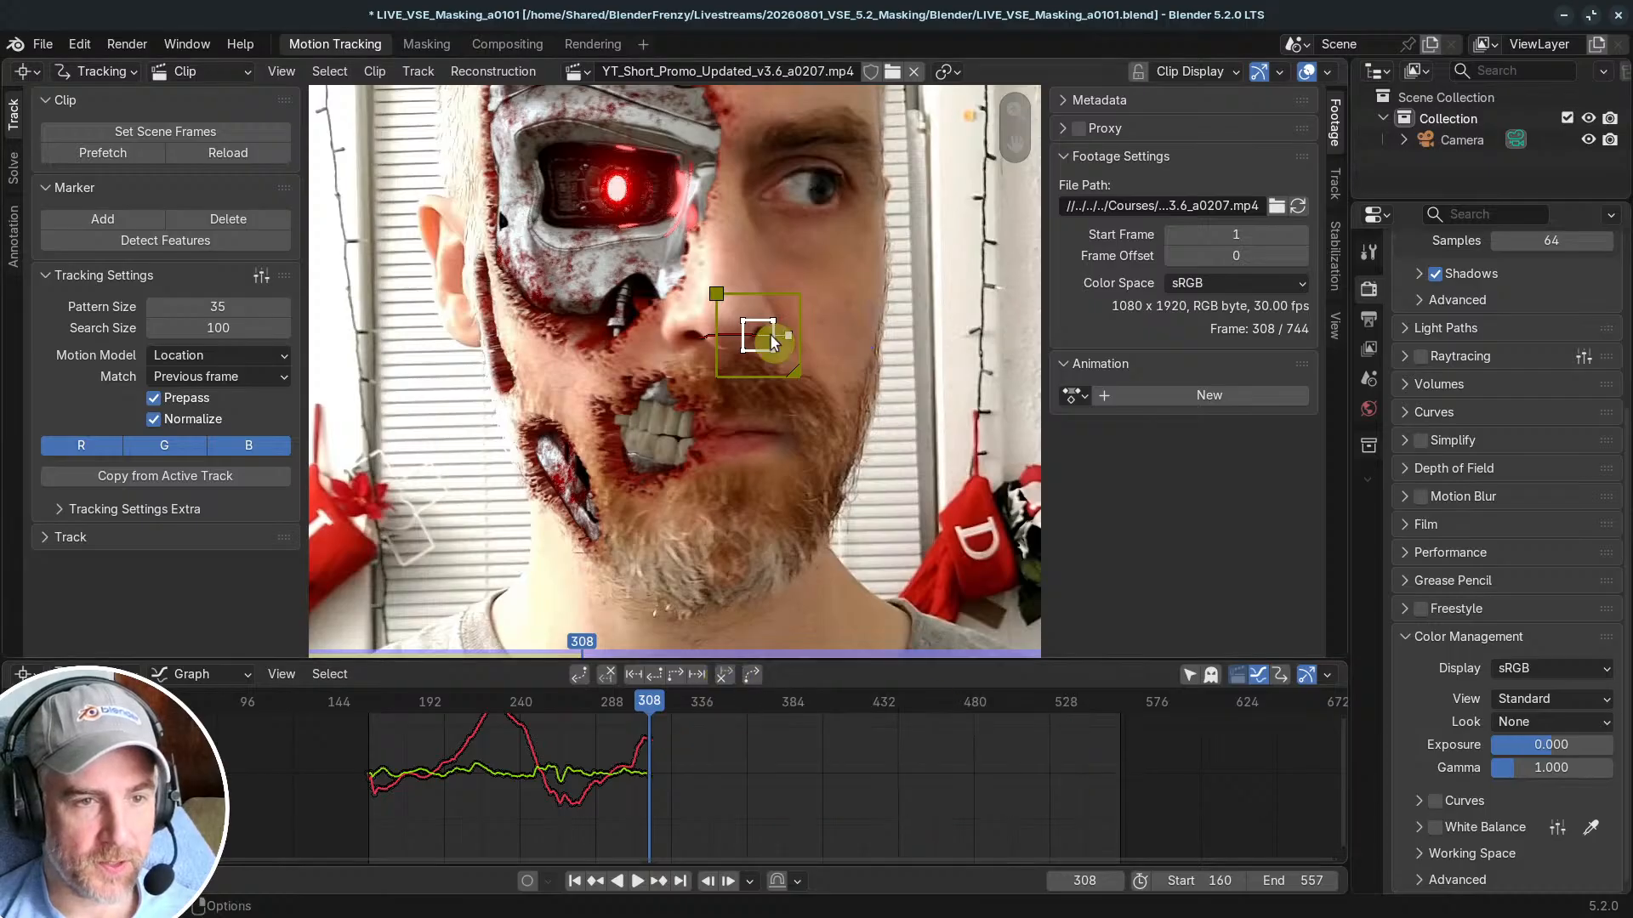
pyautogui.keyDown('ctrl'); pyautogui.click(696, 337); pyautogui.keyUp('ctrl')
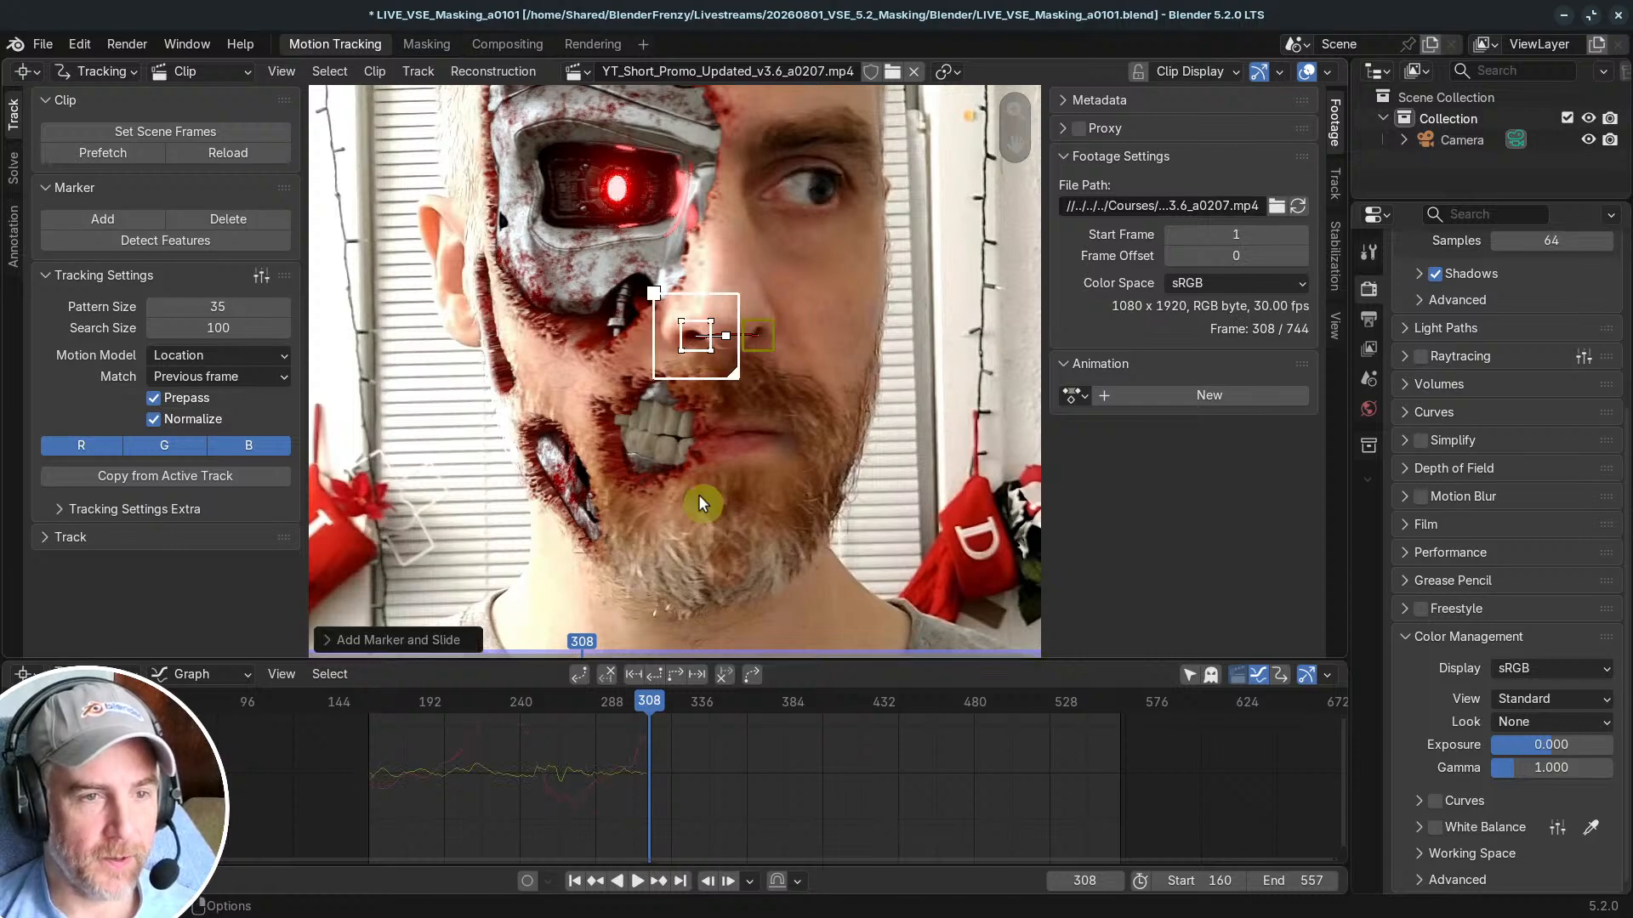
# Step: Track the second nostril marker forwards to frame 557, return to frame 350 and set the scene's end frame to 350
pyautogui.click(675, 675)
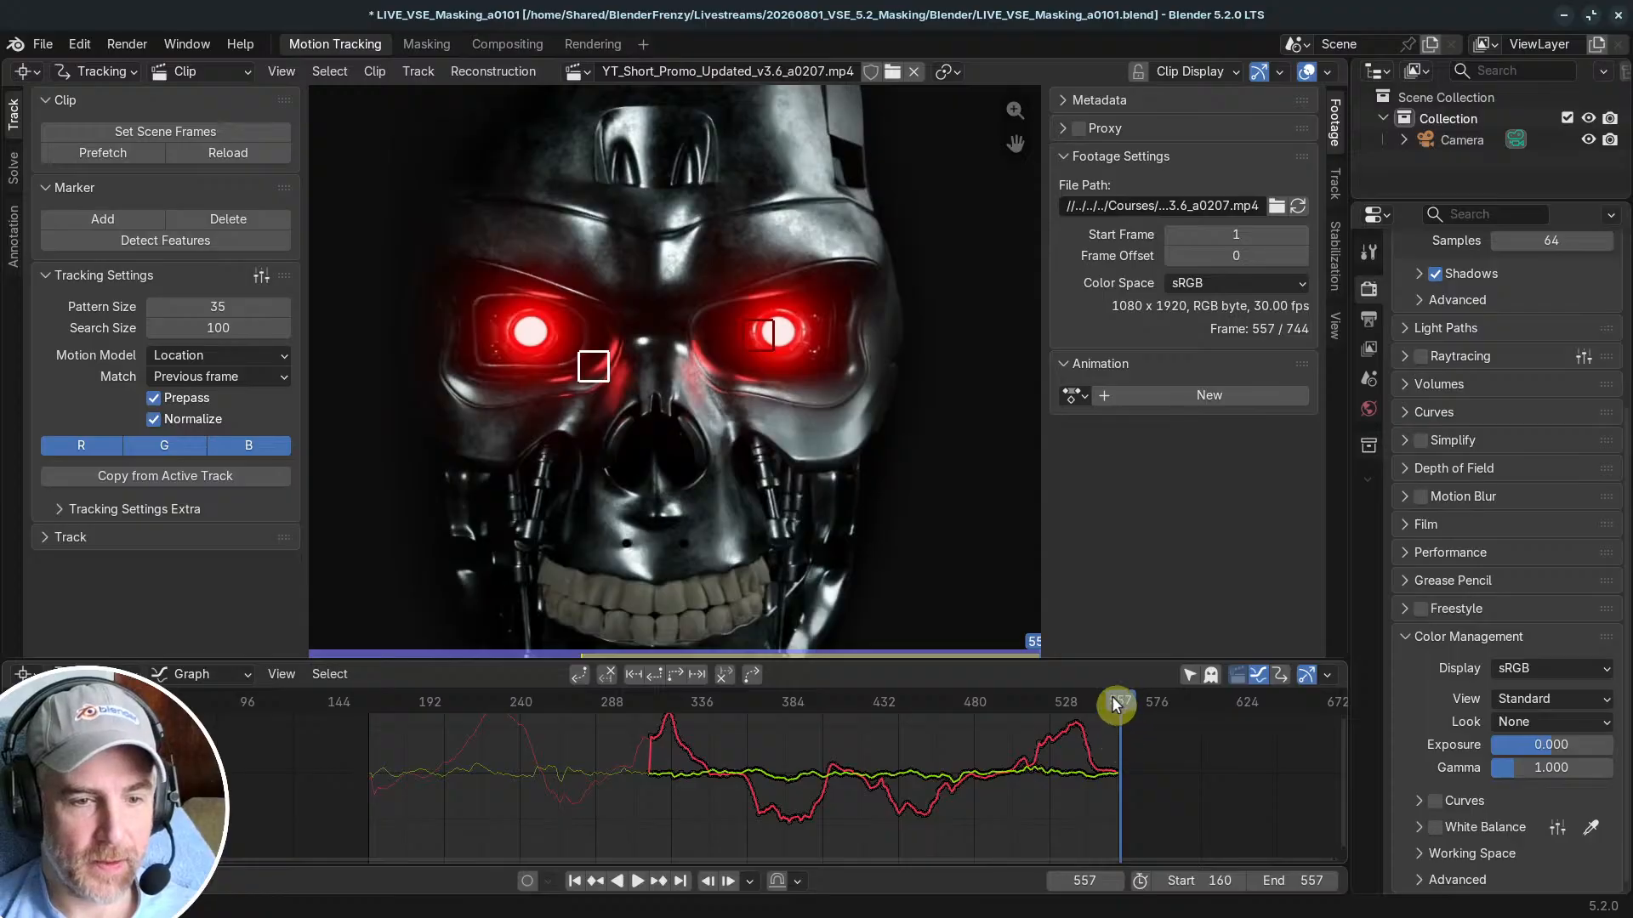
pyautogui.moveTo(1114, 701); pyautogui.dragTo(732, 714)
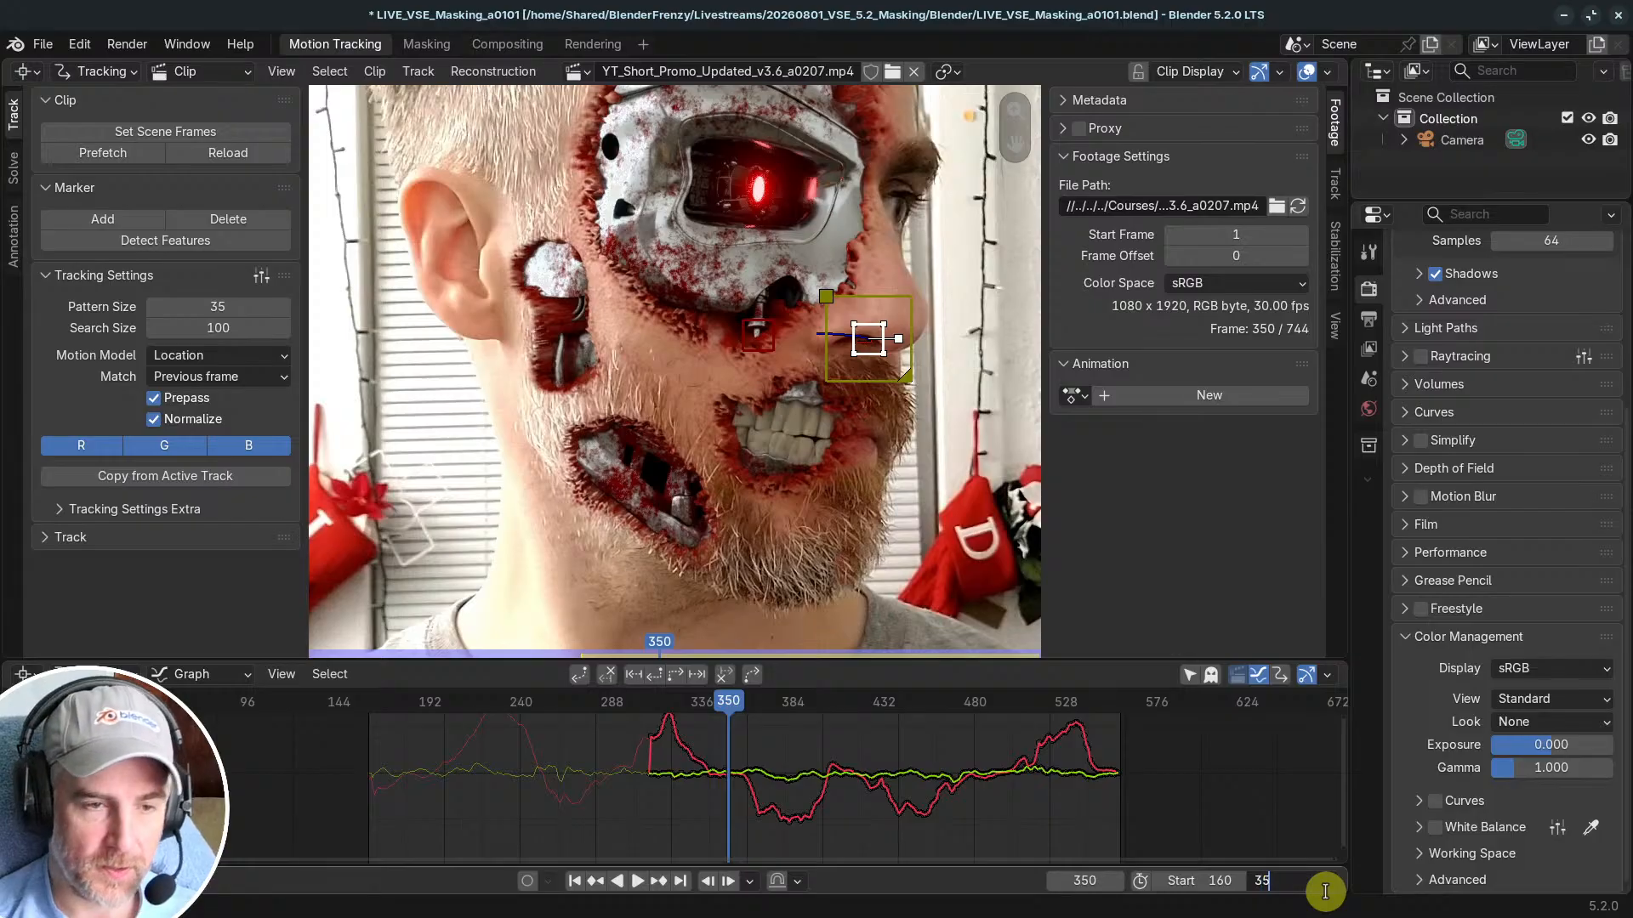
pyautogui.write('0')
pyautogui.press('Return')
pyautogui.scroll(-2, 764, 424)
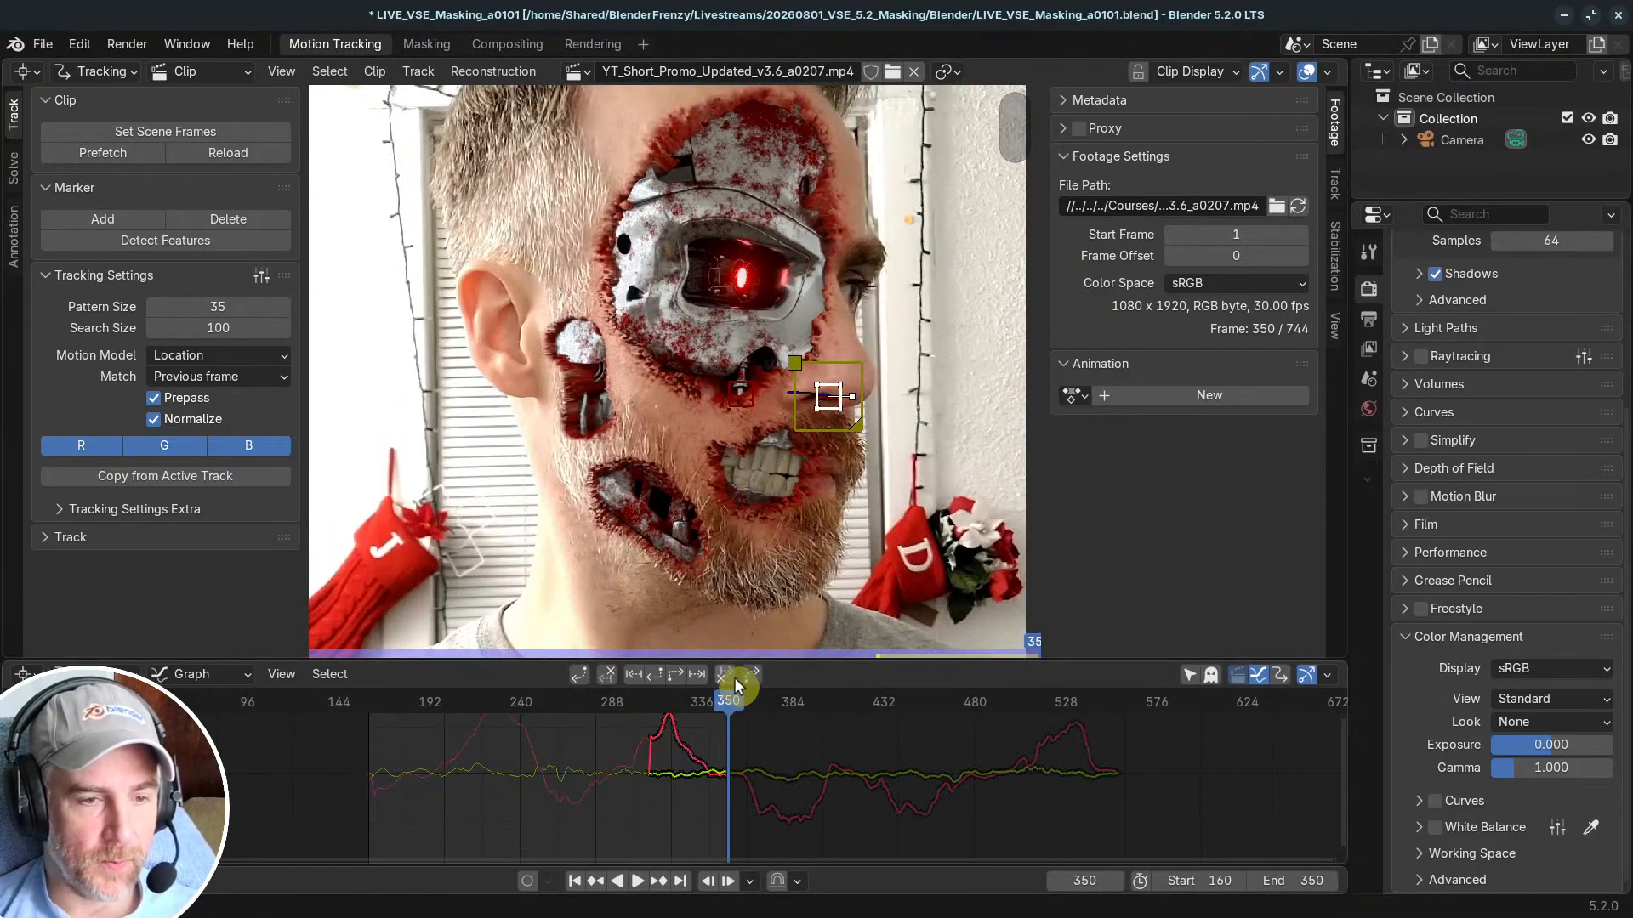
# Step: Move to frame 307, select both nostril markers and join their tracks into one
pyautogui.moveTo(649, 768); pyautogui.dragTo(684, 783, button='middle')
pyautogui.scroll(7, 738, 769)
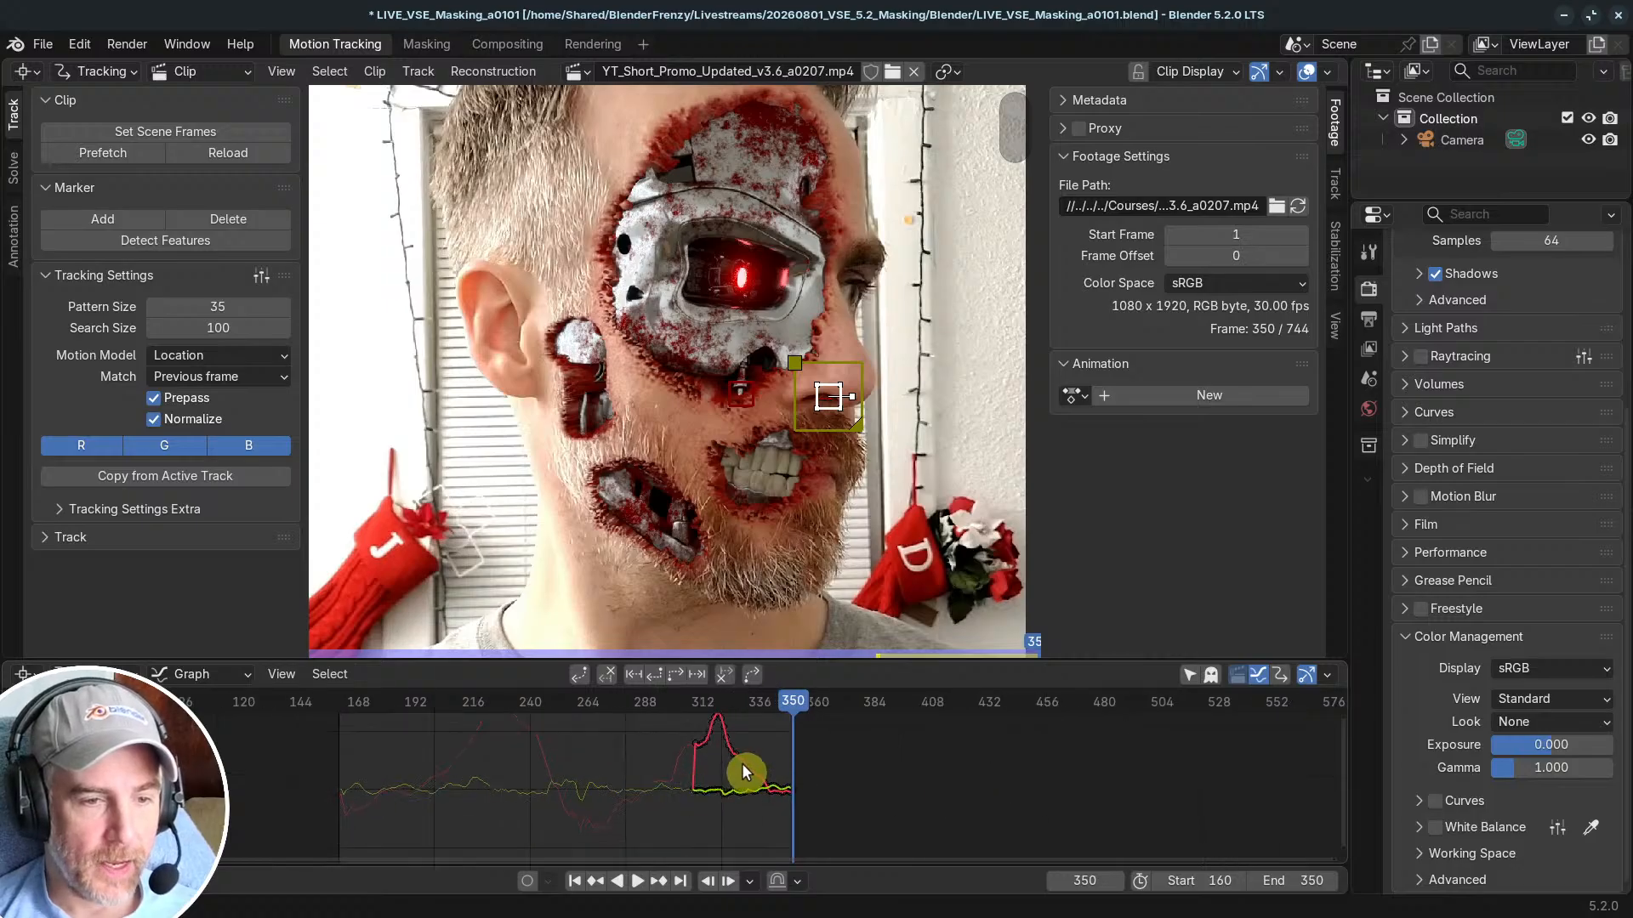
pyautogui.moveTo(840, 703)
pyautogui.mouseDown()
pyautogui.moveTo(623, 703)
pyautogui.moveTo(711, 702)
pyautogui.moveTo(697, 707)
pyautogui.mouseUp()
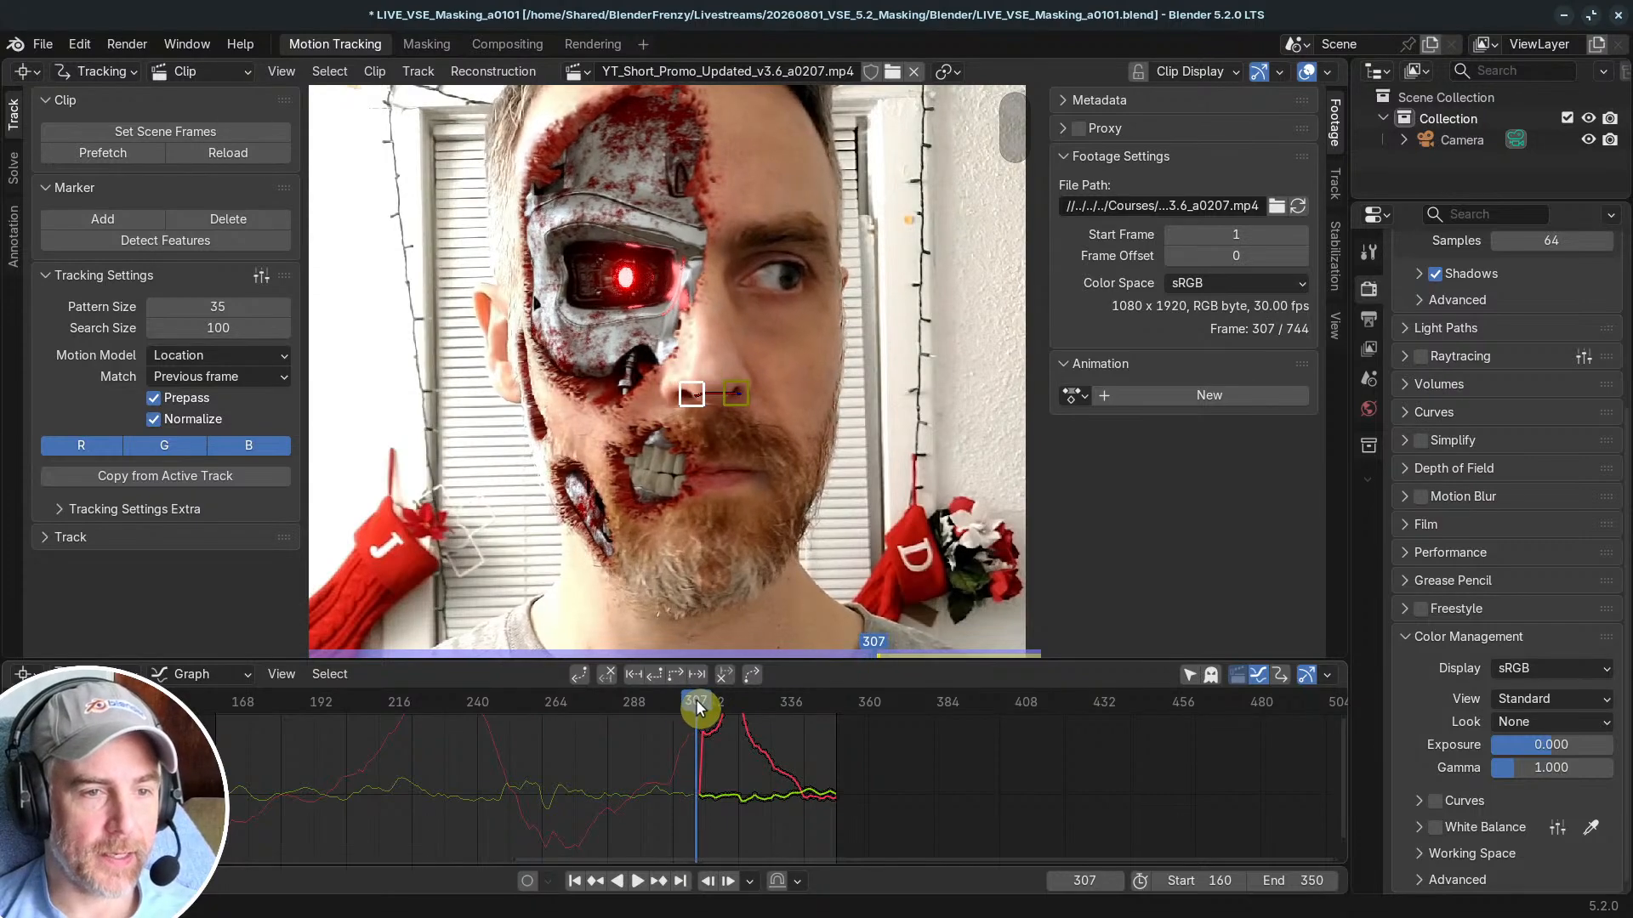
pyautogui.click(735, 394)
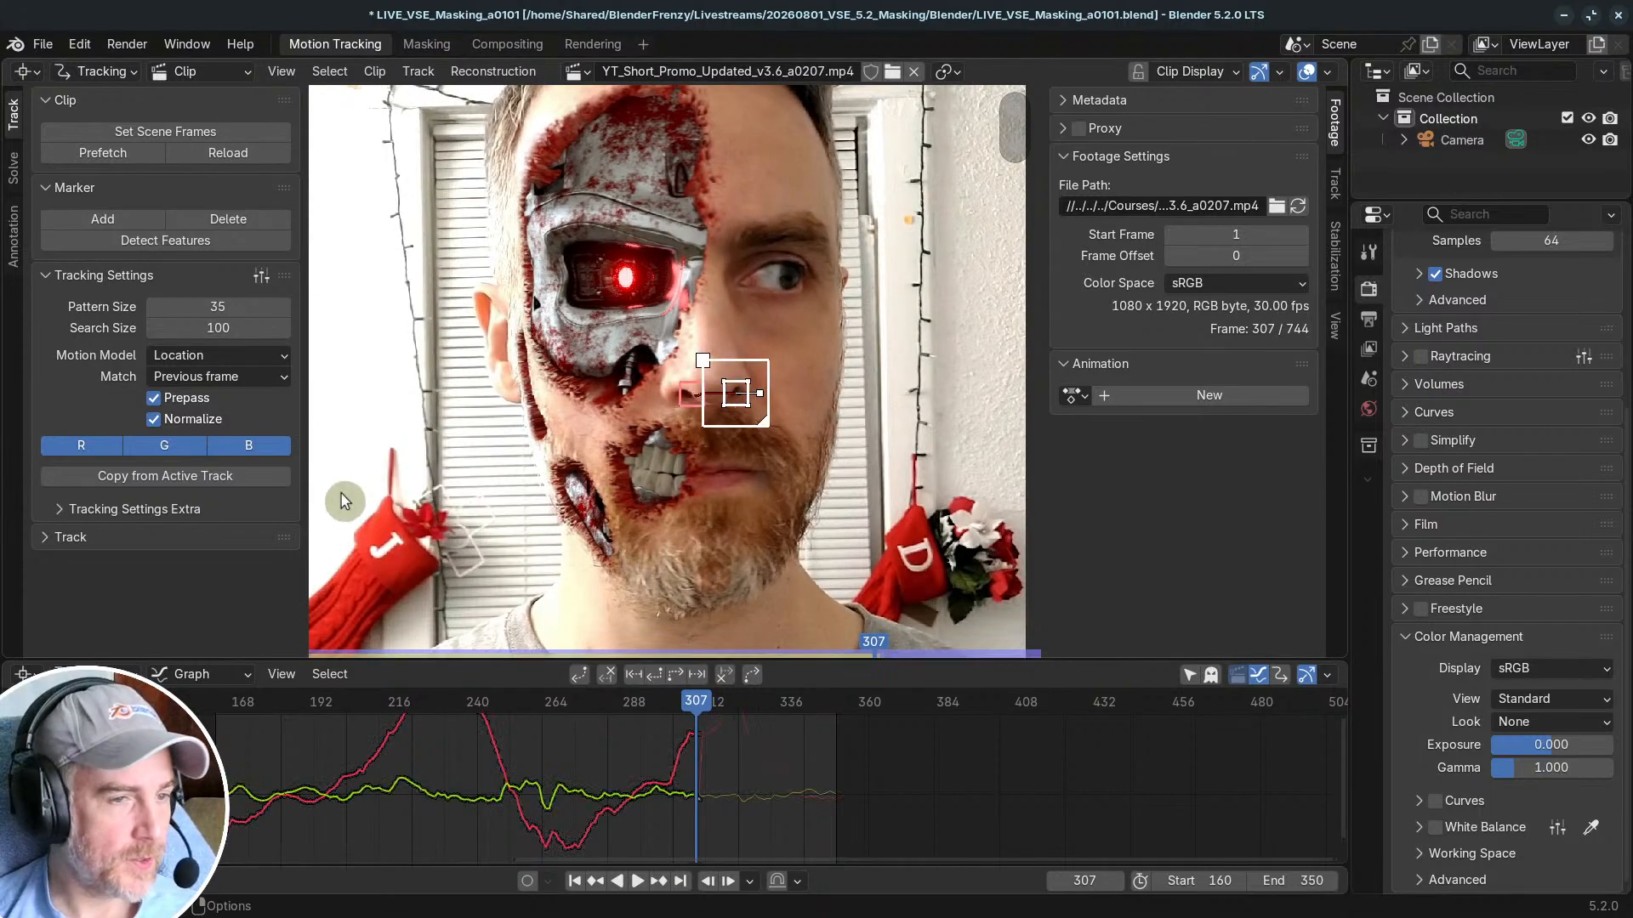
pyautogui.click(48, 536)
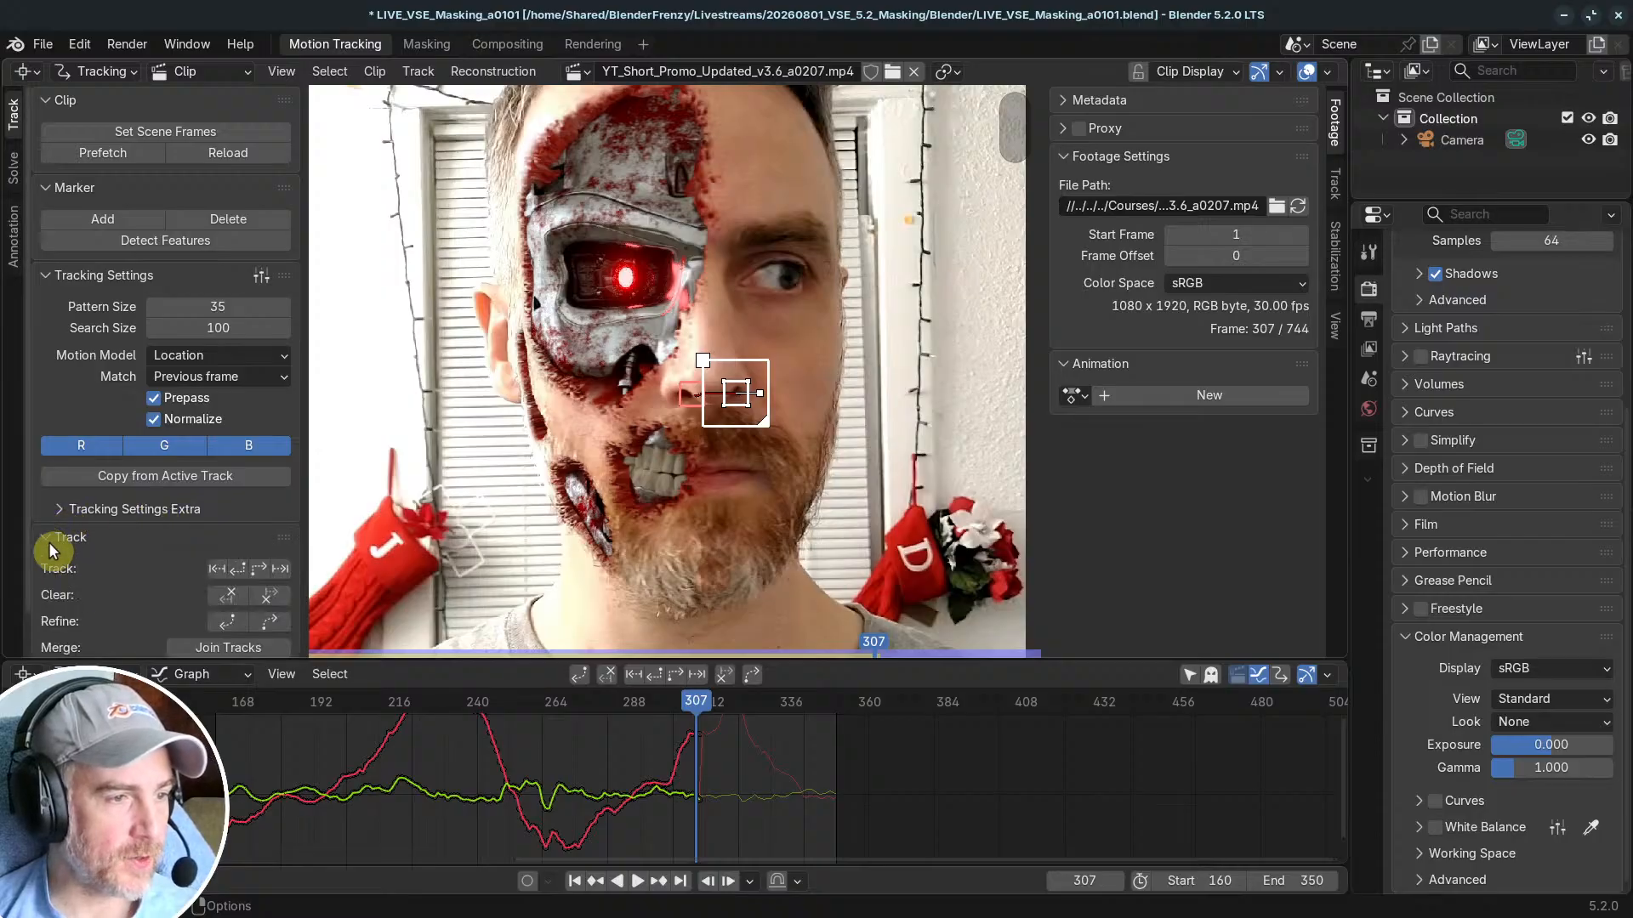
pyautogui.scroll(-1, 51, 553)
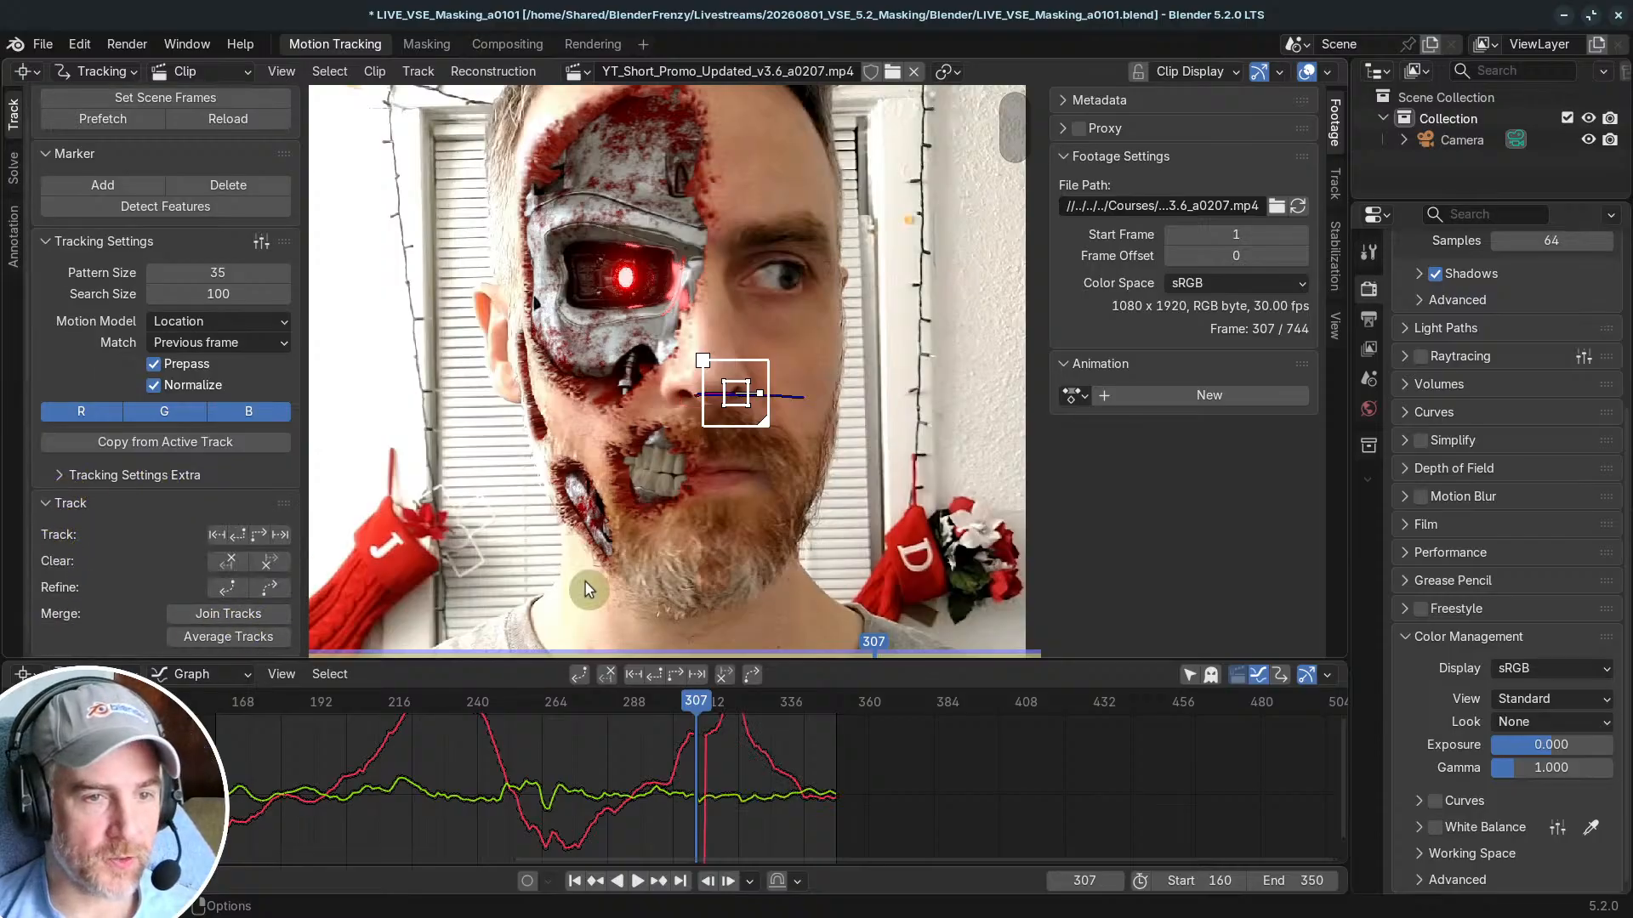
# Step: Scrub between frames 302 and 308 and enlarge the tracking graph to examine the joined track's red curve
pyautogui.moveTo(699, 705)
pyautogui.mouseDown()
pyautogui.moveTo(466, 708)
pyautogui.moveTo(702, 711)
pyautogui.moveTo(663, 712)
pyautogui.moveTo(679, 712)
pyautogui.mouseUp()
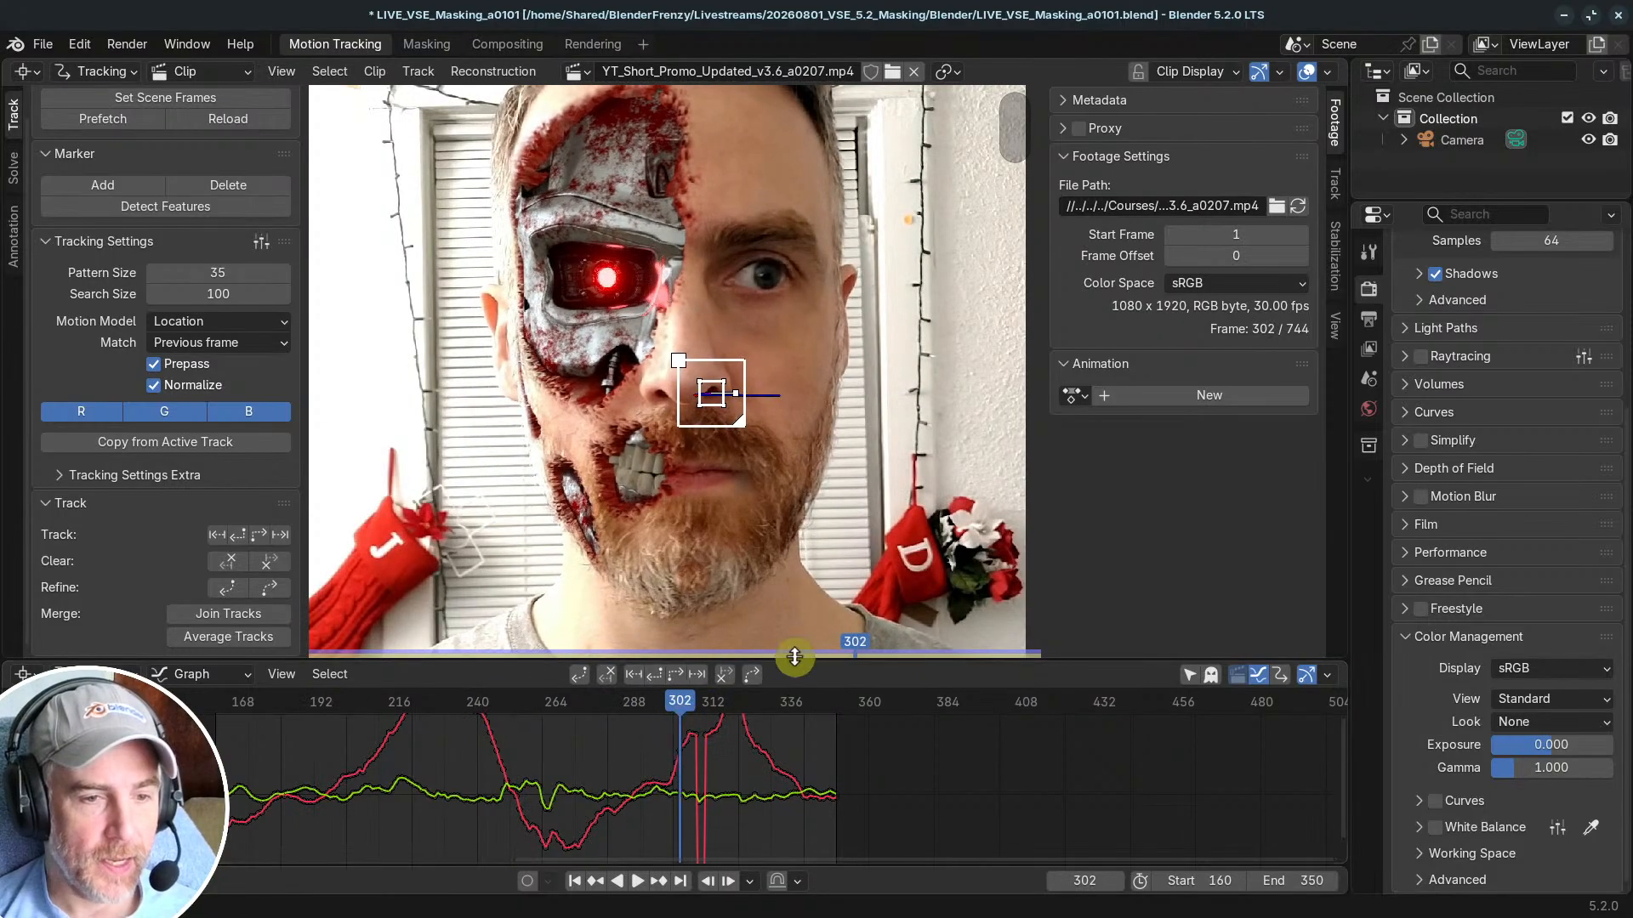
pyautogui.keyDown('ctrl'); pyautogui.moveTo(807, 744); pyautogui.dragTo(907, 782, button='middle'); pyautogui.keyUp('ctrl')
pyautogui.moveTo(906, 782); pyautogui.dragTo(763, 751, button='middle')
pyautogui.keyDown('ctrl'); pyautogui.moveTo(764, 752); pyautogui.dragTo(798, 768, button='middle'); pyautogui.keyUp('ctrl')
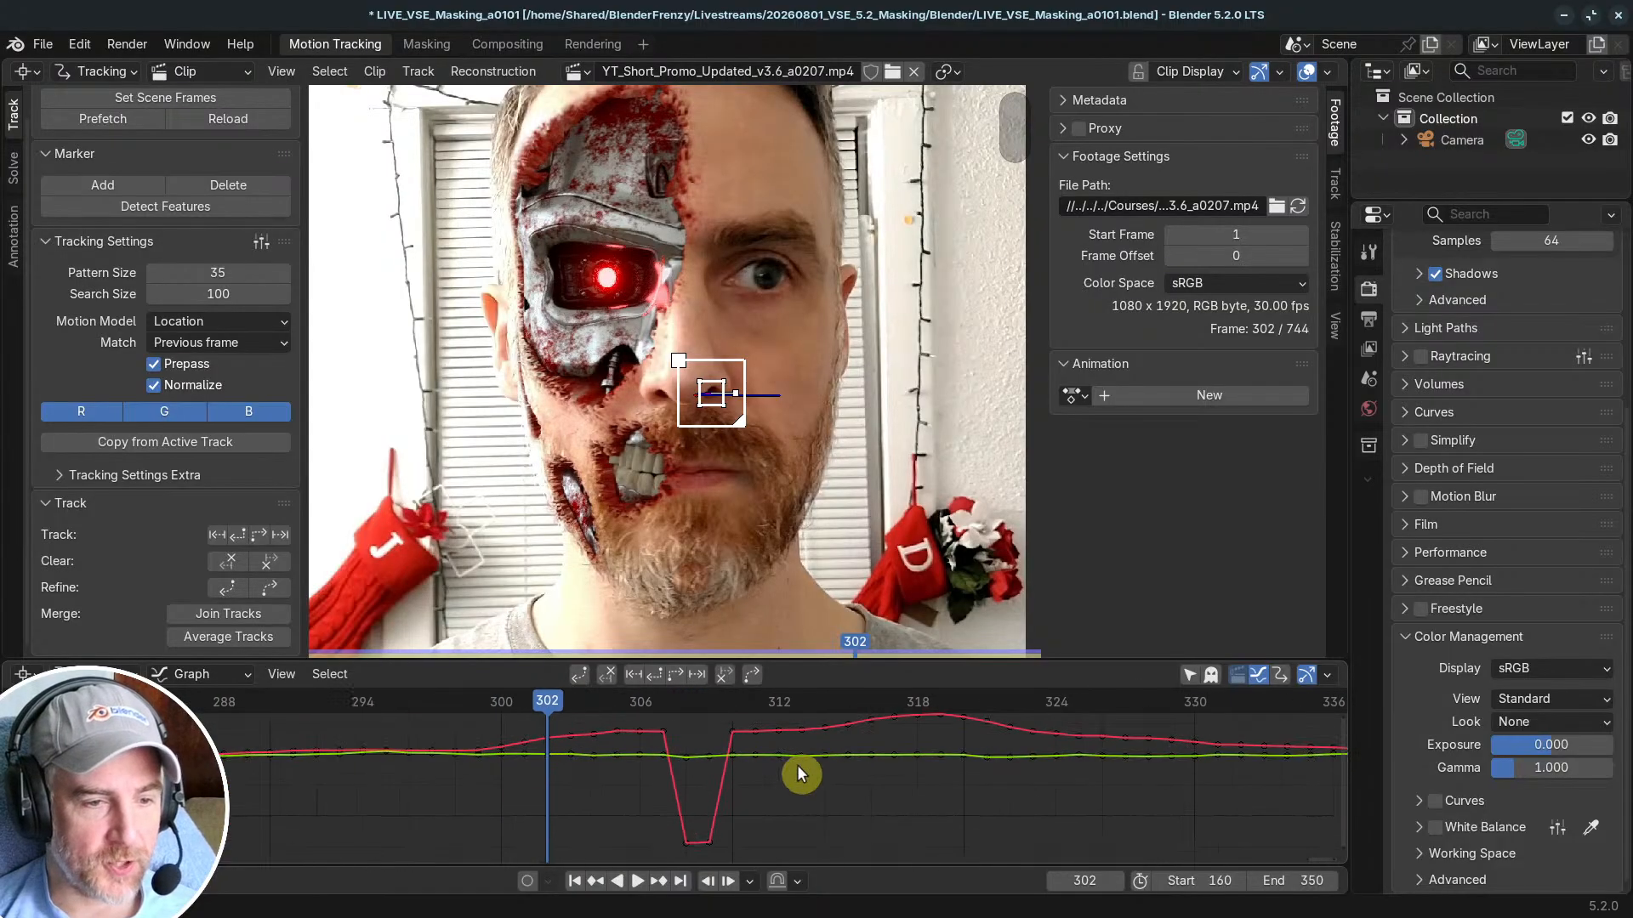
pyautogui.moveTo(558, 699)
pyautogui.mouseDown()
pyautogui.moveTo(699, 701)
pyautogui.moveTo(660, 696)
pyautogui.moveTo(679, 700)
pyautogui.mouseUp()
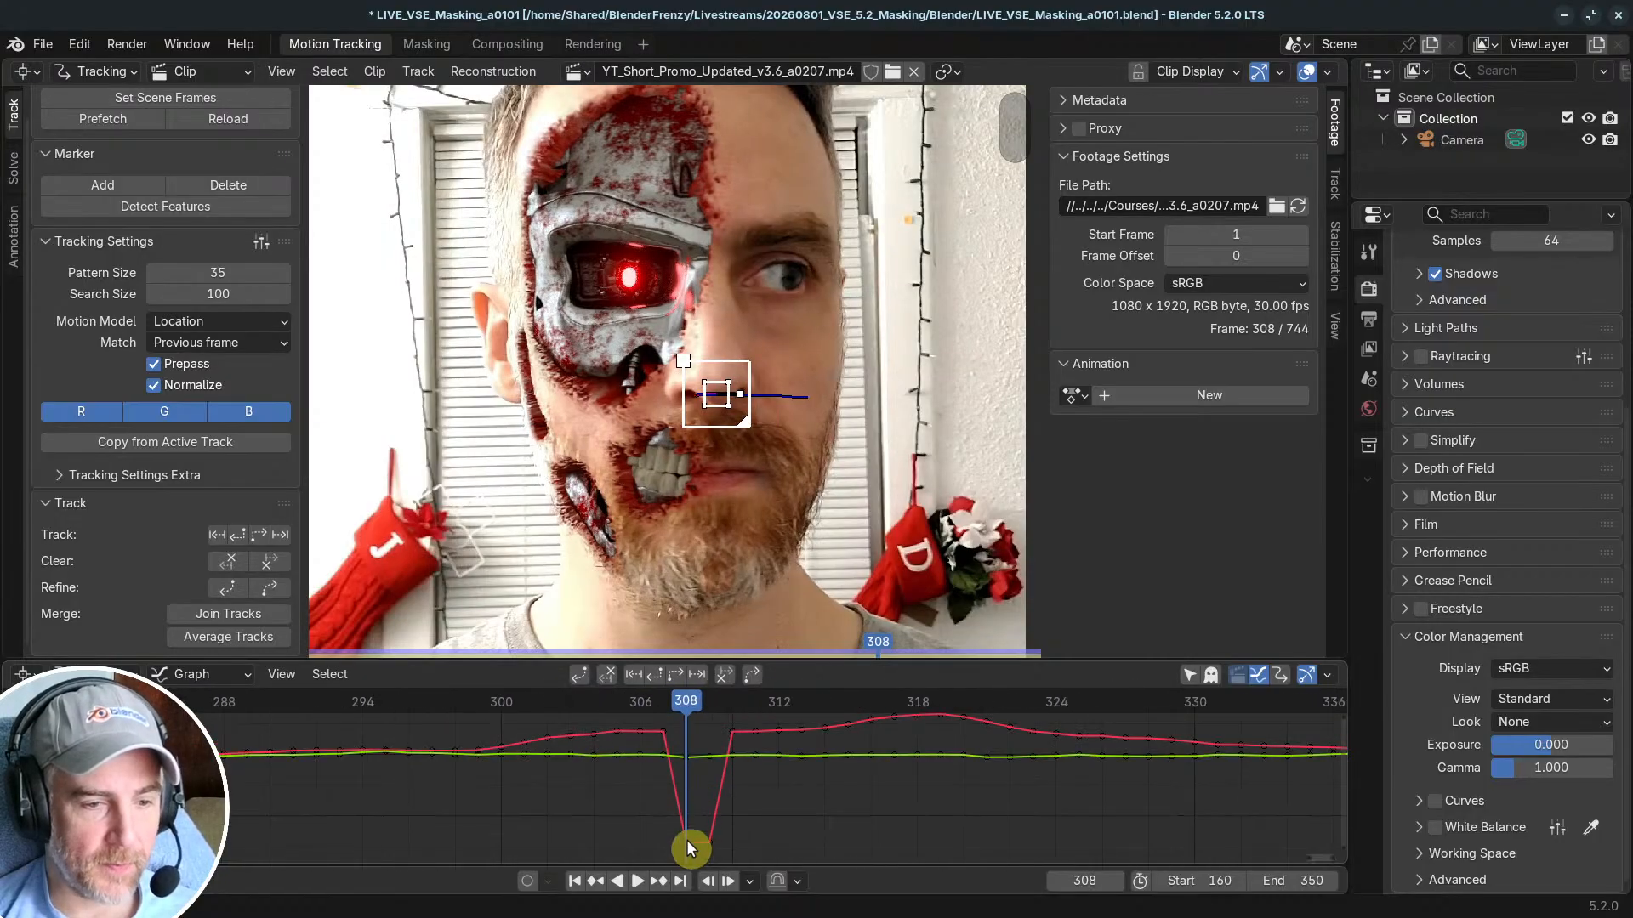
pyautogui.scroll(2, 689, 846)
pyautogui.hotkey('ctrl', 'space')
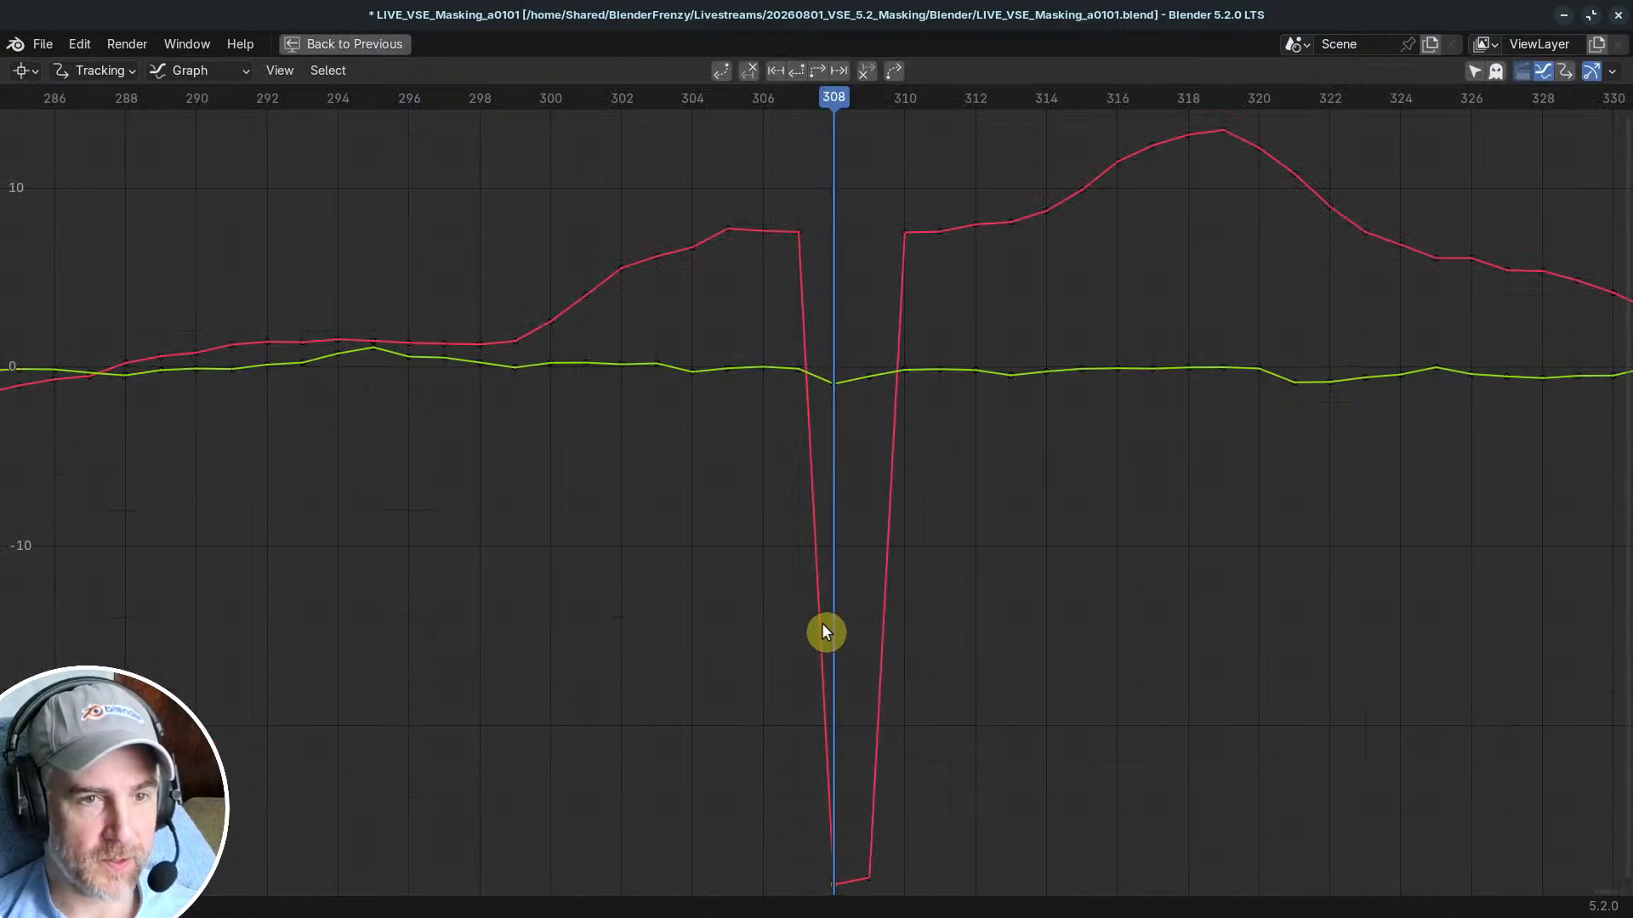
# Step: Raise the red curve's point at frame 308 level with frame 307 and restore the normal editor layout
pyautogui.keyDown('ctrl'); pyautogui.moveTo(915, 657); pyautogui.dragTo(951, 703, button='middle'); pyautogui.keyUp('ctrl')
pyautogui.scroll(1, 833, 685)
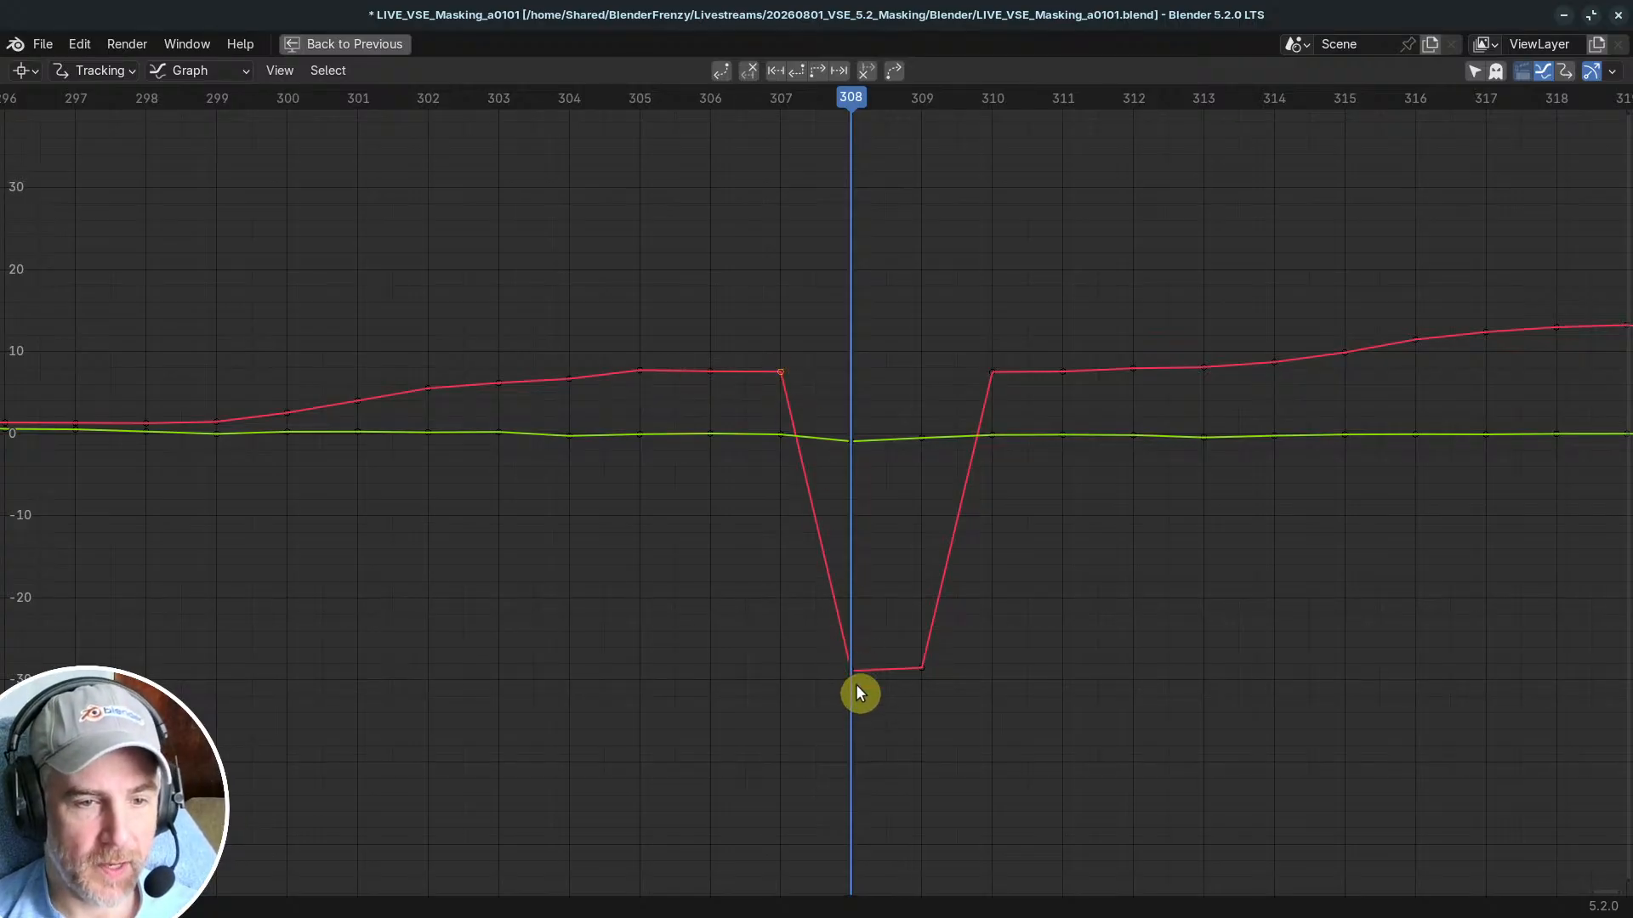
pyautogui.moveTo(859, 671); pyautogui.dragTo(848, 498)
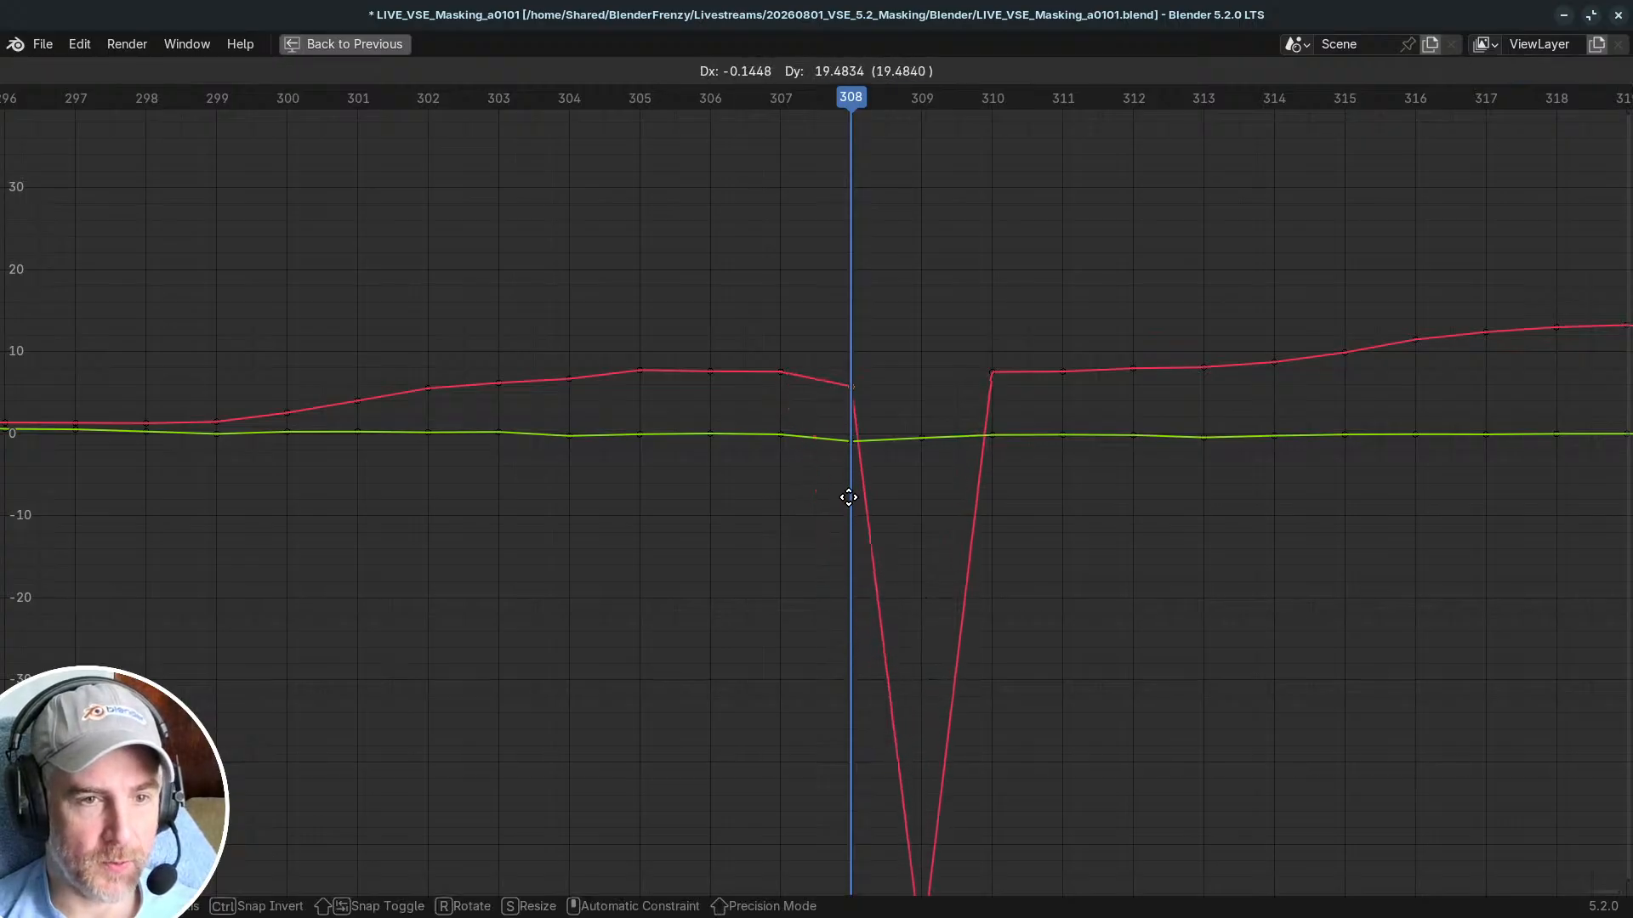
pyautogui.click(849, 491)
pyautogui.scroll(6, 783, 383)
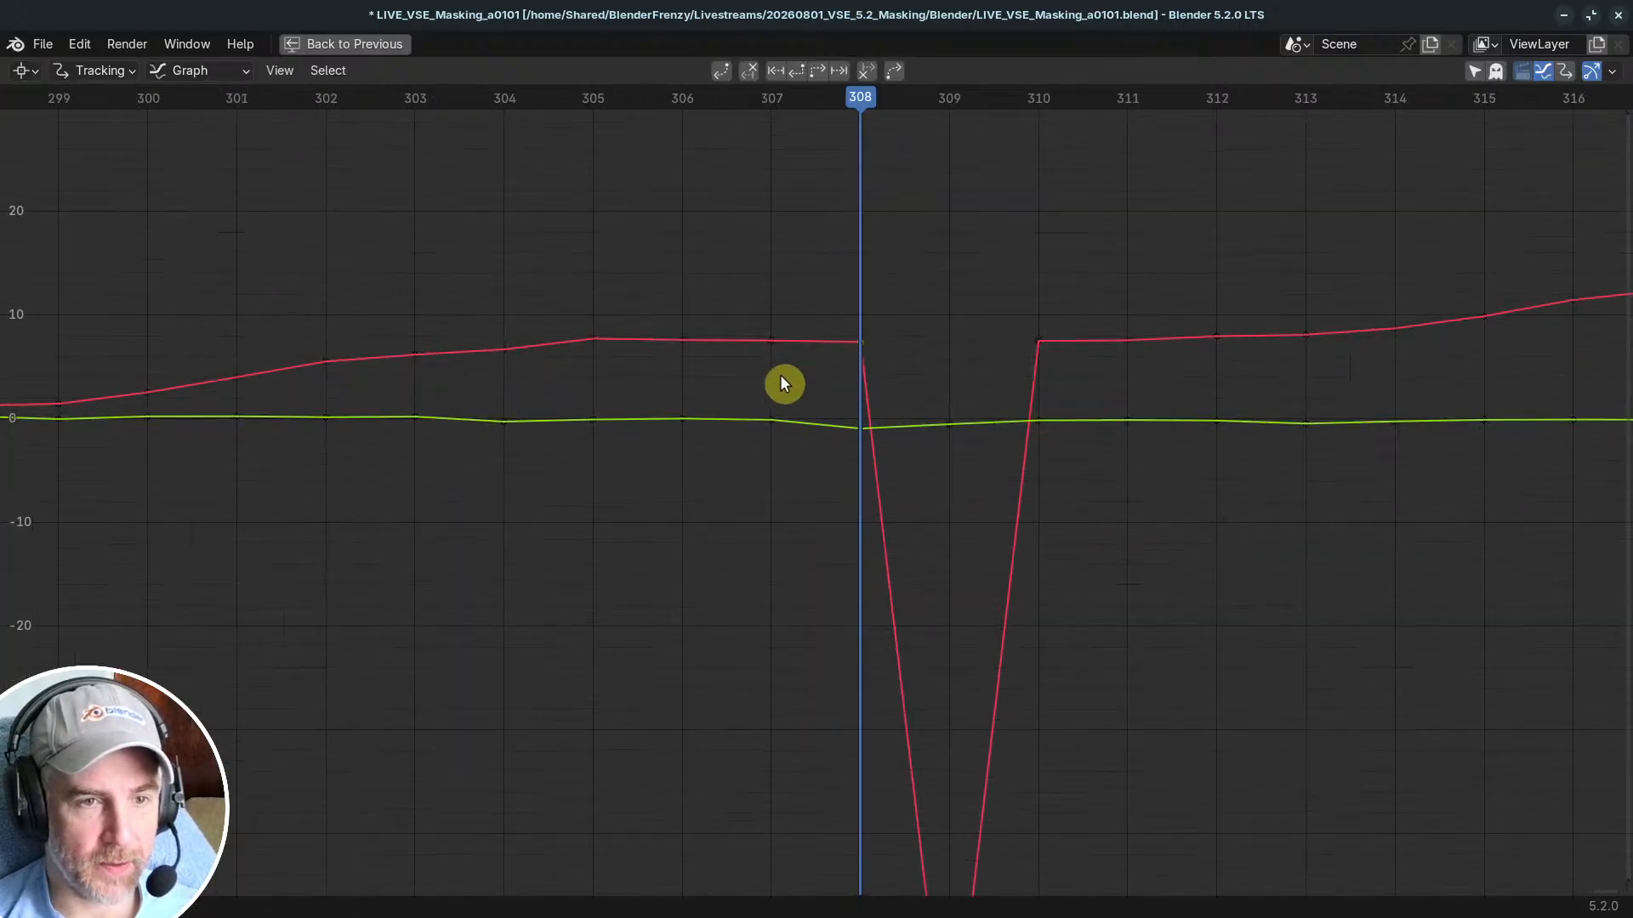
pyautogui.press('g')
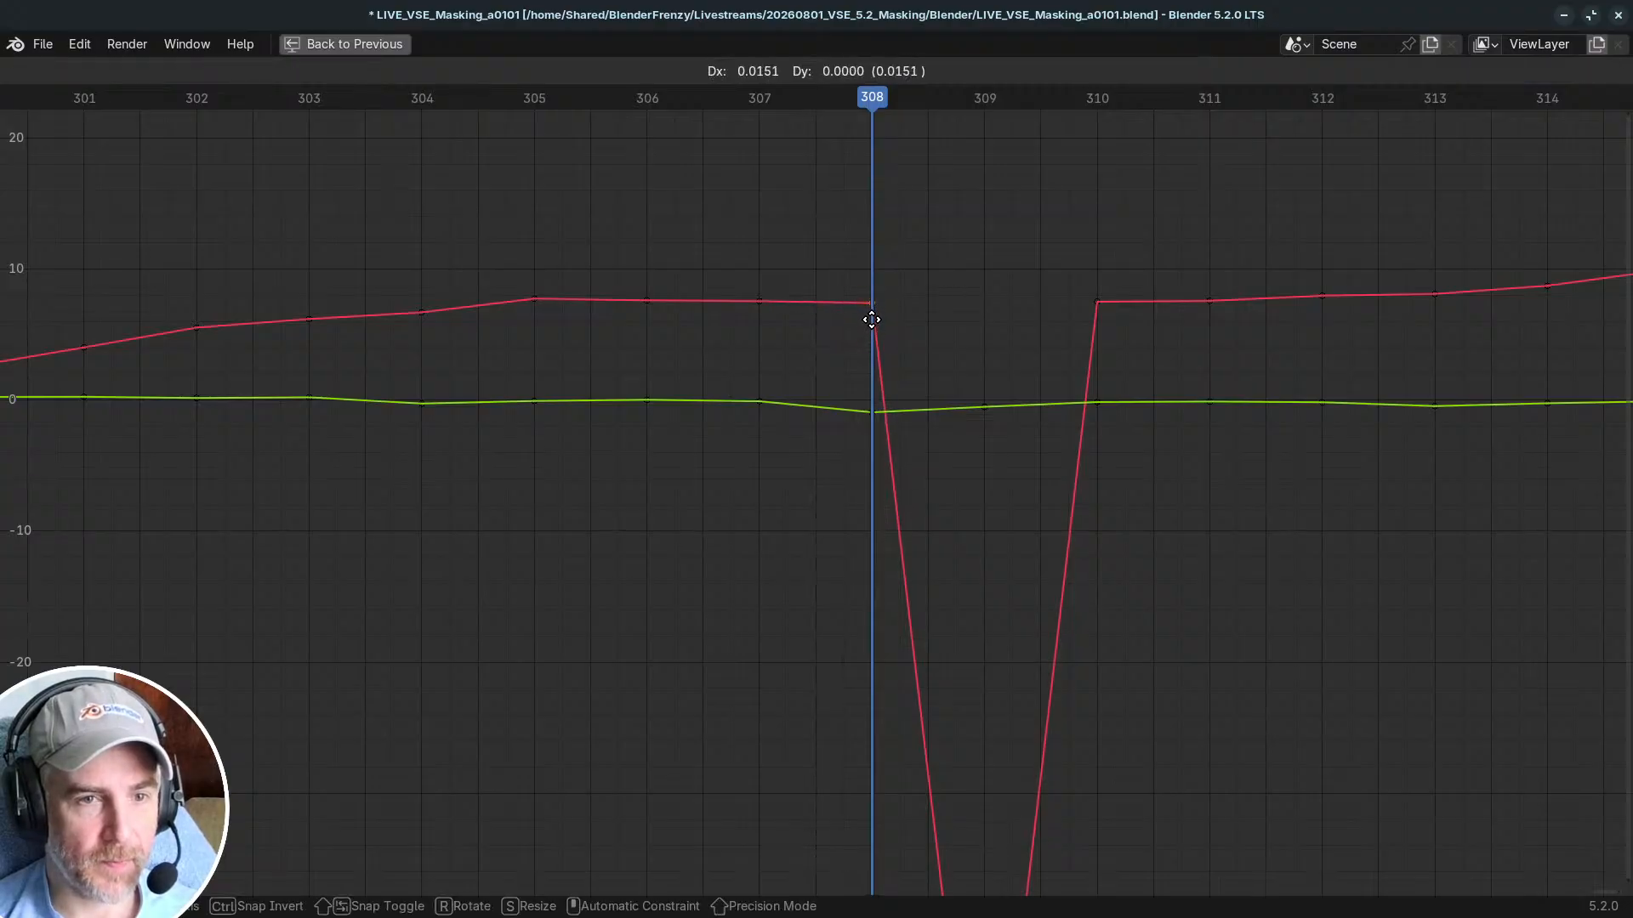
pyautogui.click(887, 425)
pyautogui.hotkey('ctrl', 'space')
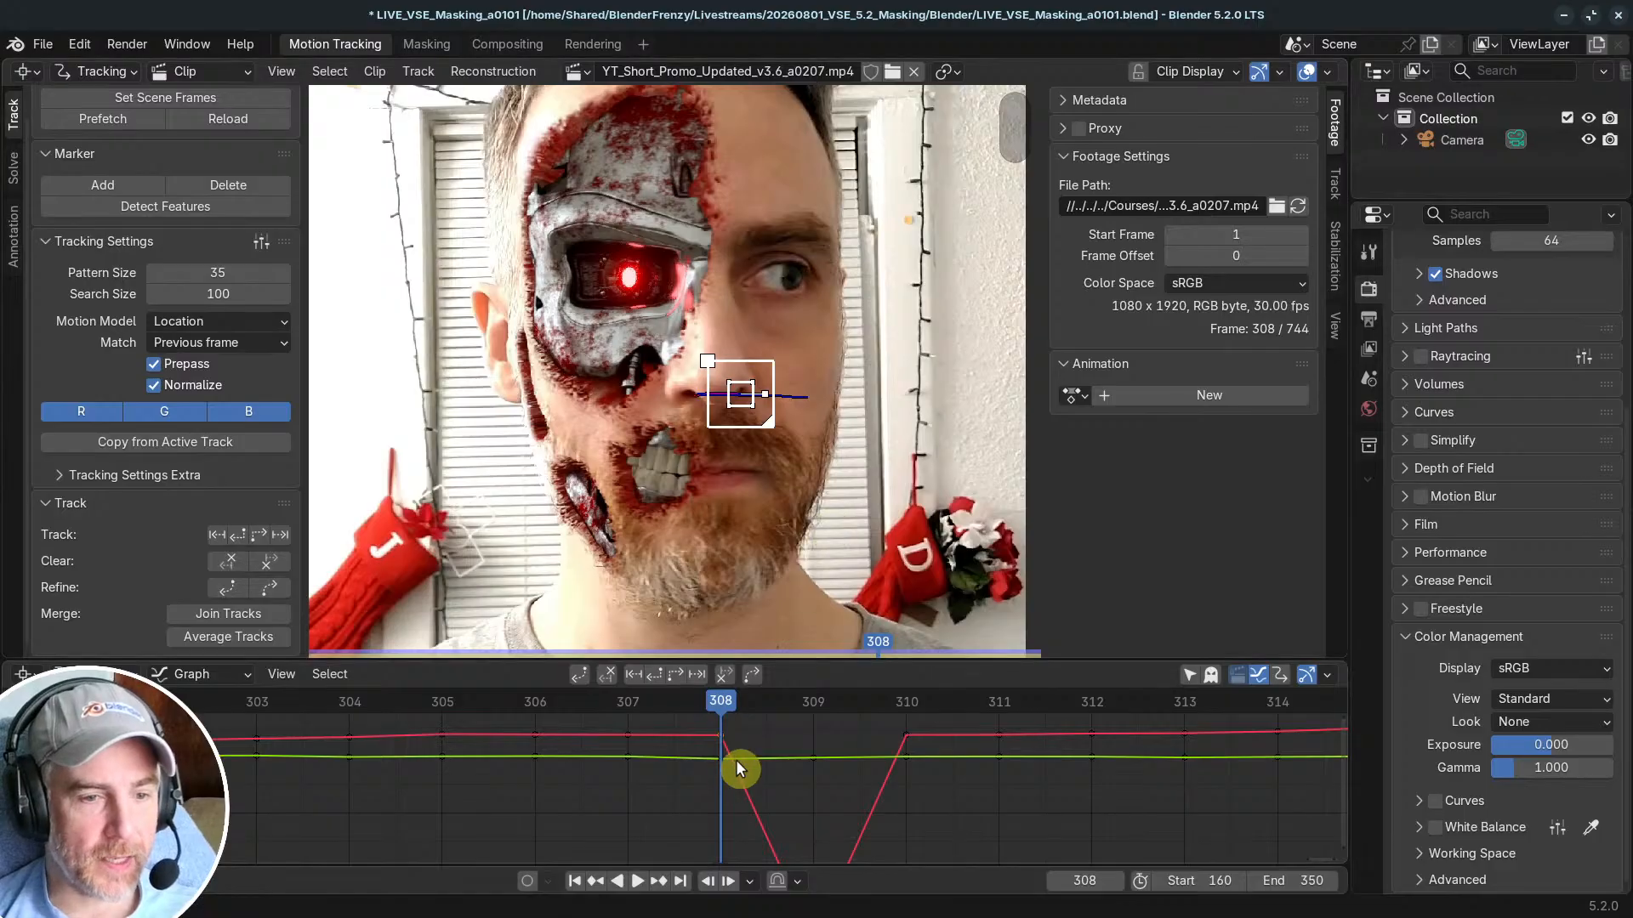
# Step: Try to raise the red curve's point at frame 309
pyautogui.moveTo(681, 705)
pyautogui.mouseDown()
pyautogui.moveTo(916, 700)
pyautogui.moveTo(585, 699)
pyautogui.moveTo(1006, 711)
pyautogui.moveTo(518, 712)
pyautogui.moveTo(902, 733)
pyautogui.moveTo(799, 731)
pyautogui.mouseUp()
pyautogui.scroll(-5, 851, 787)
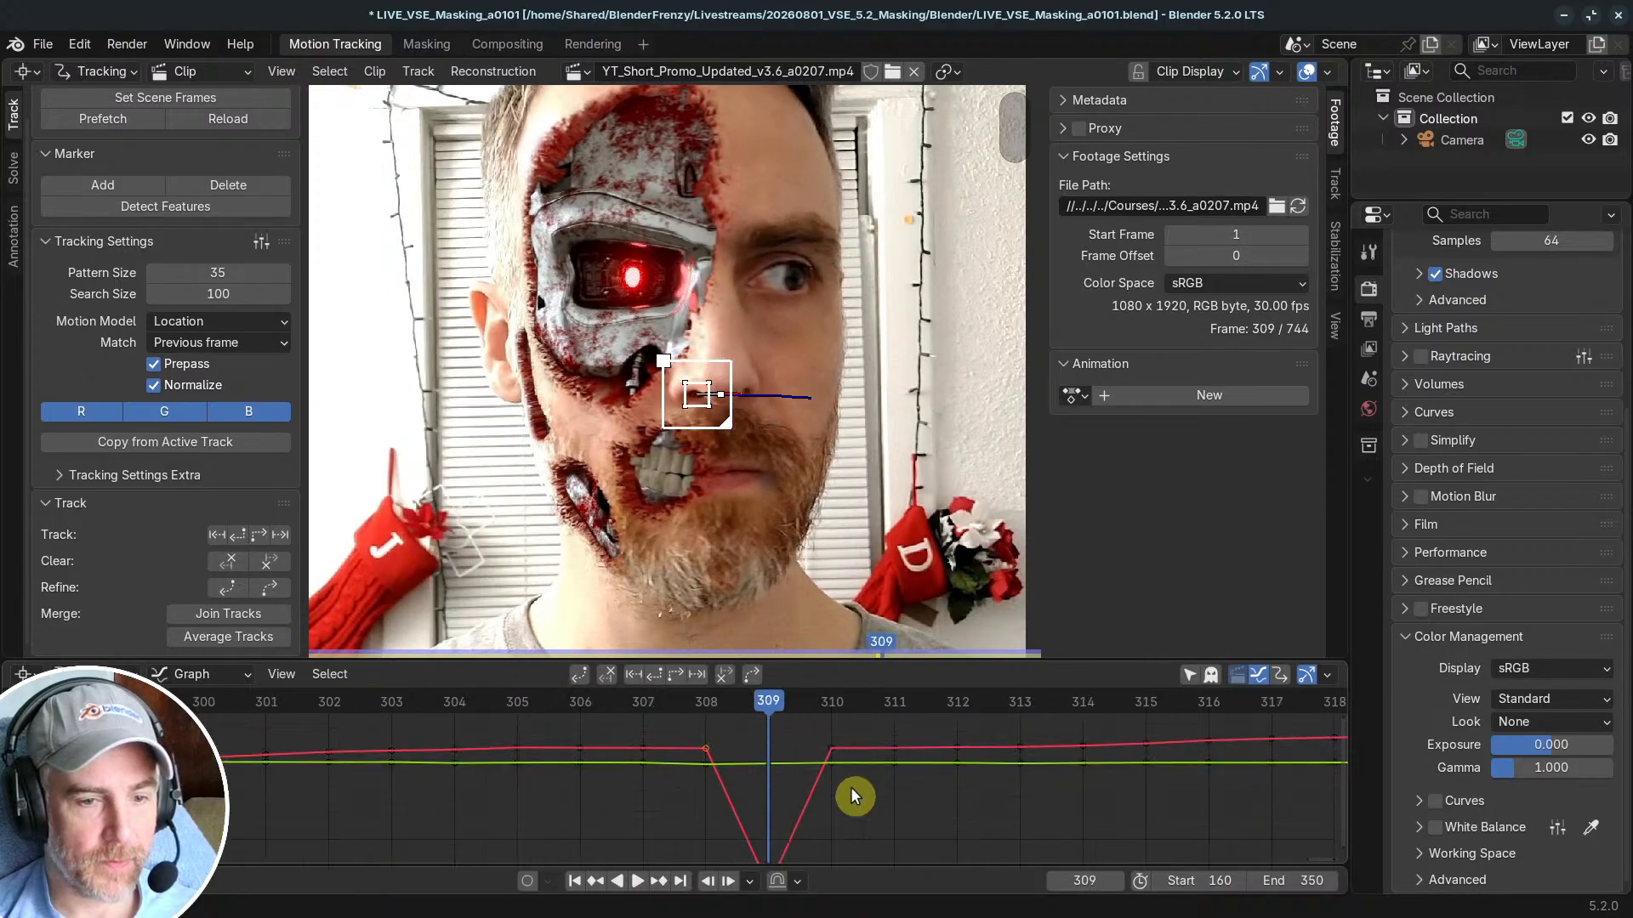
pyautogui.moveTo(871, 792); pyautogui.dragTo(840, 766, button='middle')
pyautogui.click(742, 856)
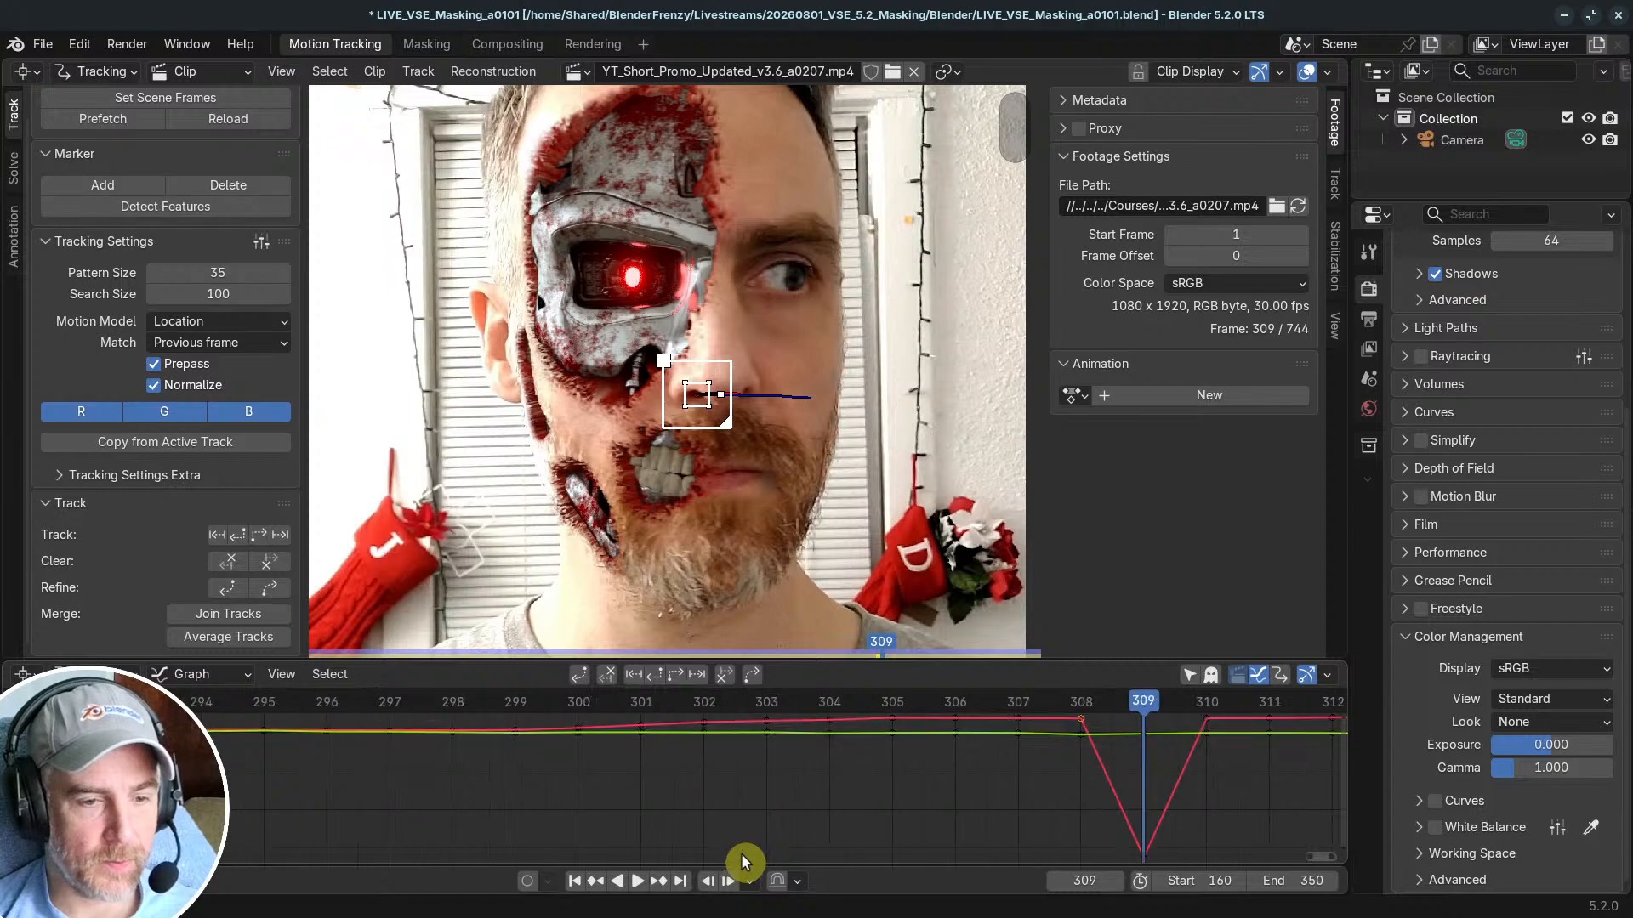
pyautogui.moveTo(1171, 840)
pyautogui.mouseDown(button='middle')
pyautogui.moveTo(1153, 818)
pyautogui.moveTo(1151, 838)
pyautogui.mouseUp(button='middle')
pyautogui.press('g')
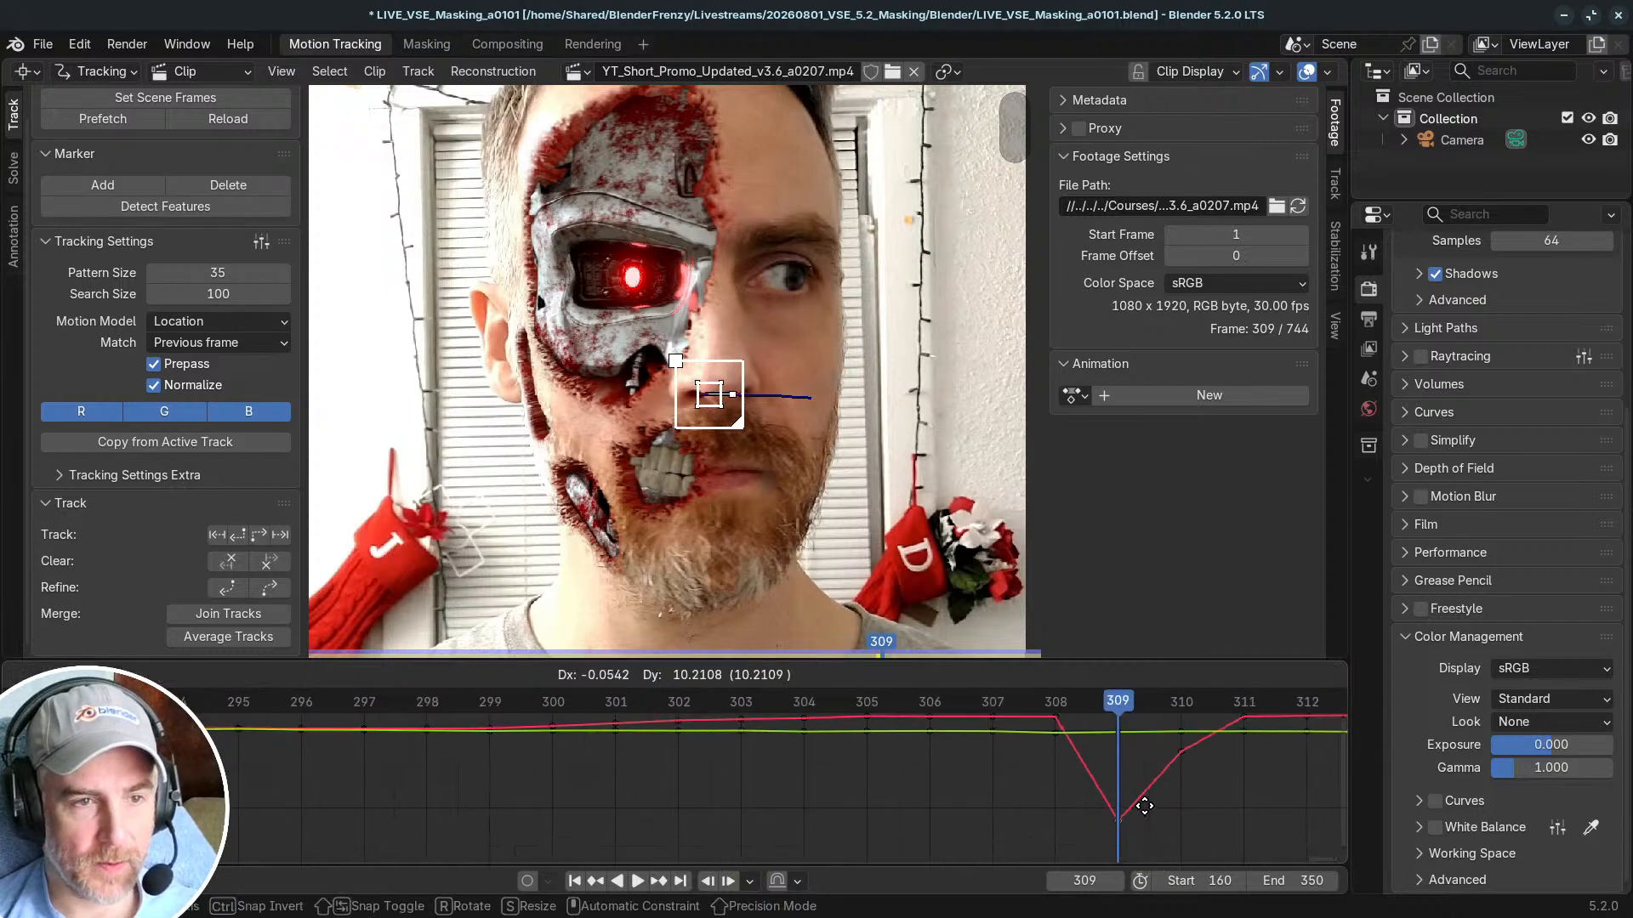
pyautogui.click(1148, 830)
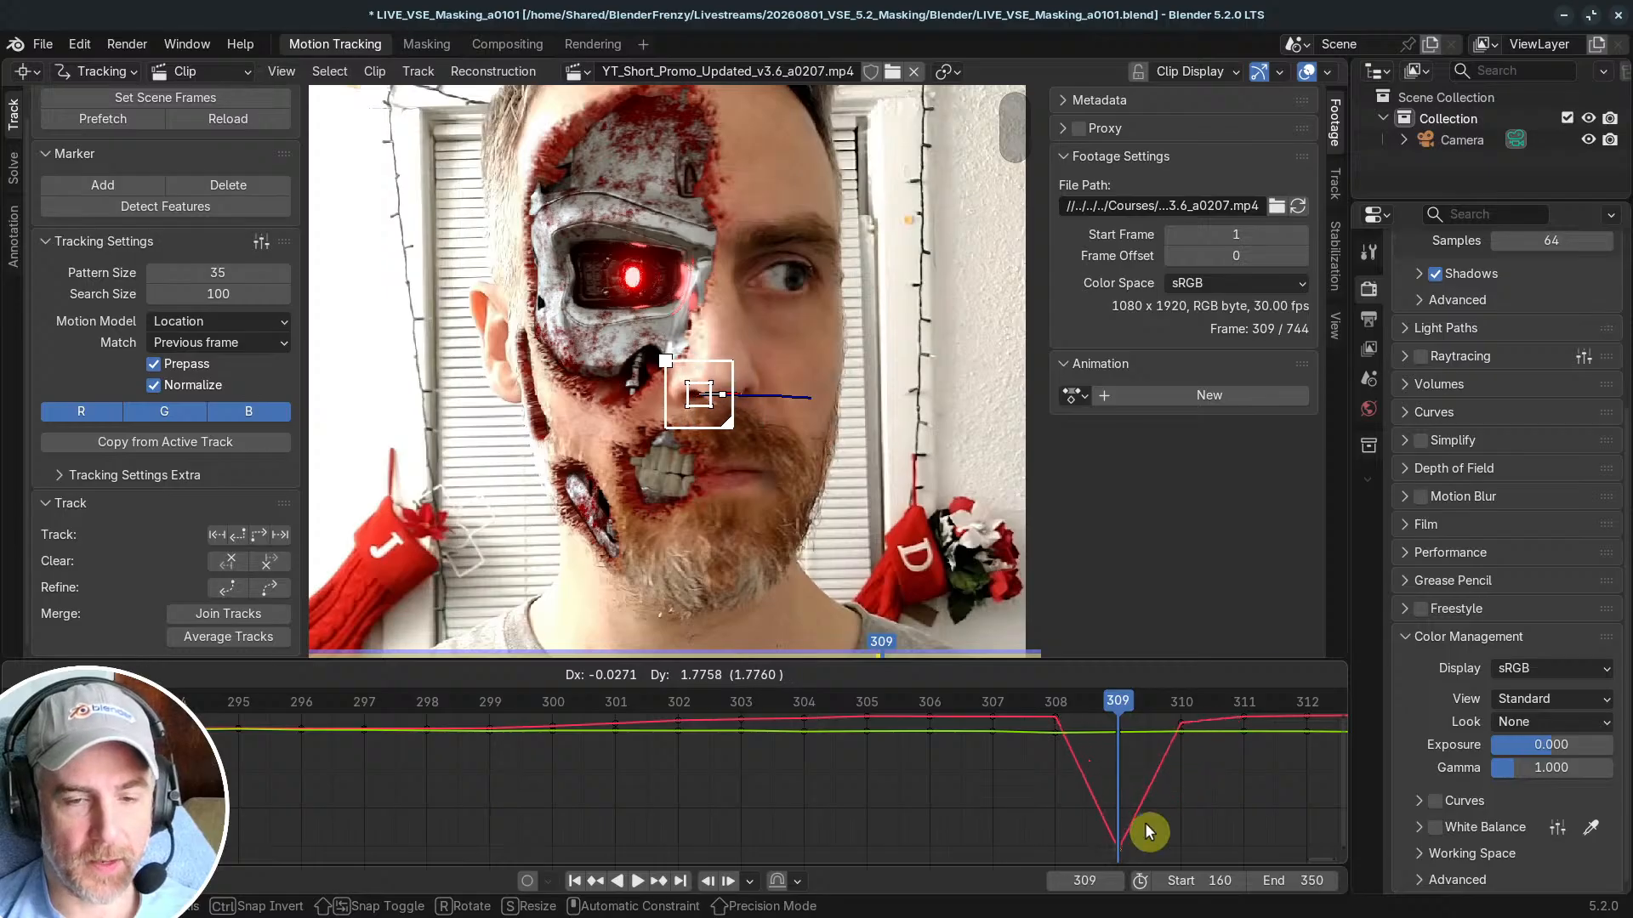
# Step: Save the file, return to frame 308 and save again
pyautogui.scroll(-2, 1170, 805)
pyautogui.moveTo(1170, 807); pyautogui.dragTo(1000, 809, button='middle')
pyautogui.moveTo(950, 705); pyautogui.dragTo(1097, 723)
pyautogui.scroll(-5, 831, 488)
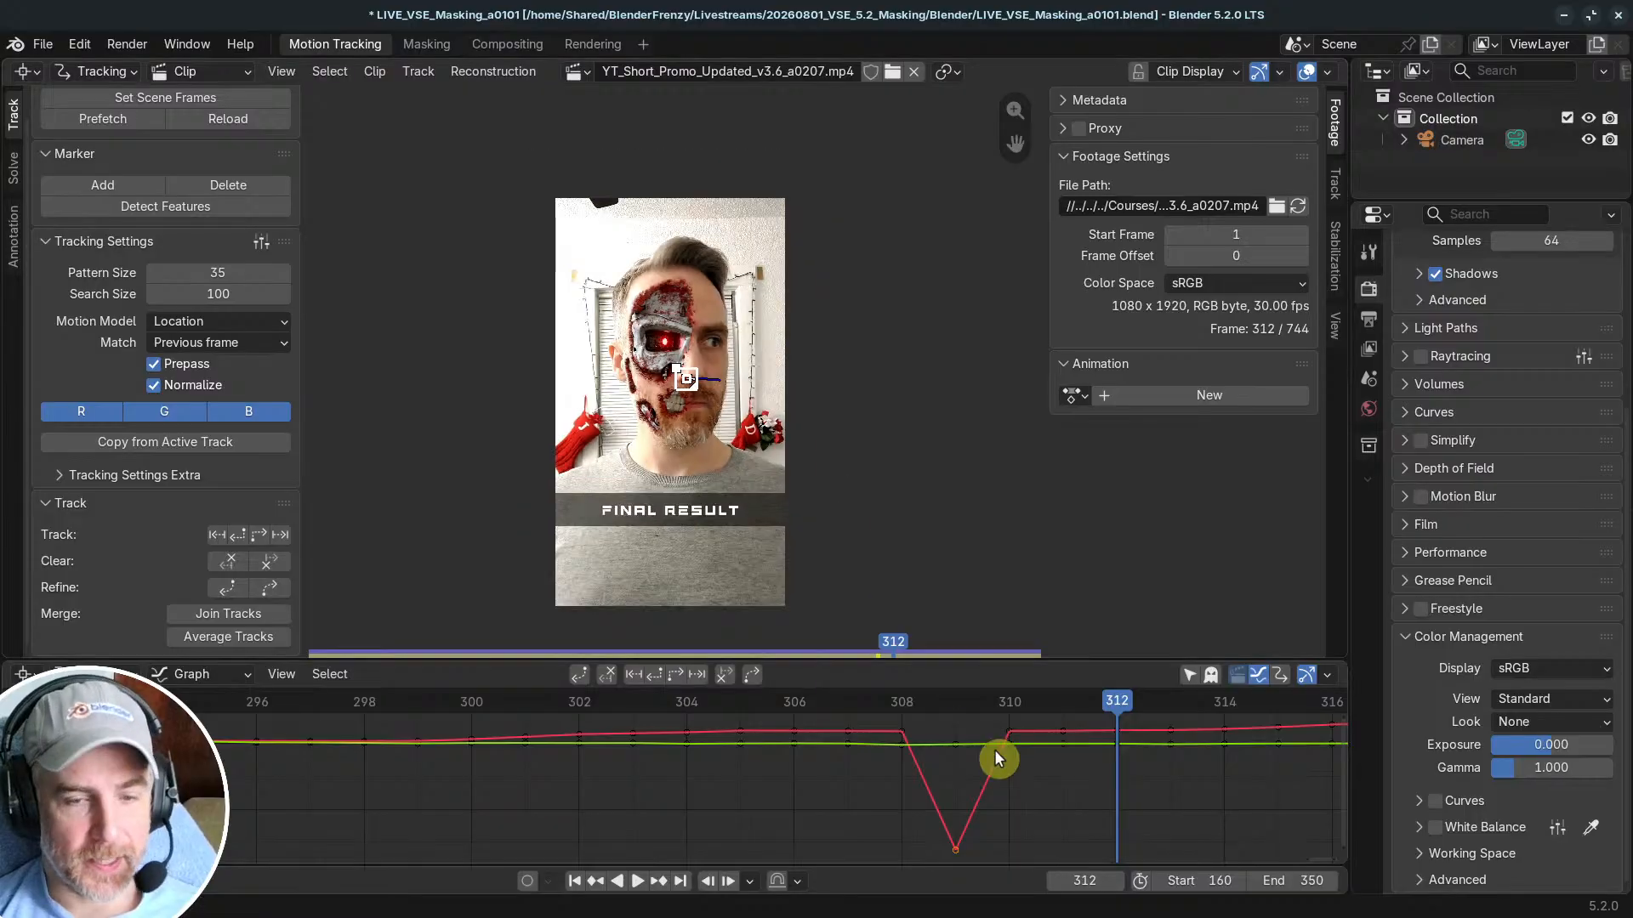
pyautogui.moveTo(1023, 754); pyautogui.dragTo(936, 763, button='middle')
pyautogui.hotkey('ctrl', 's')
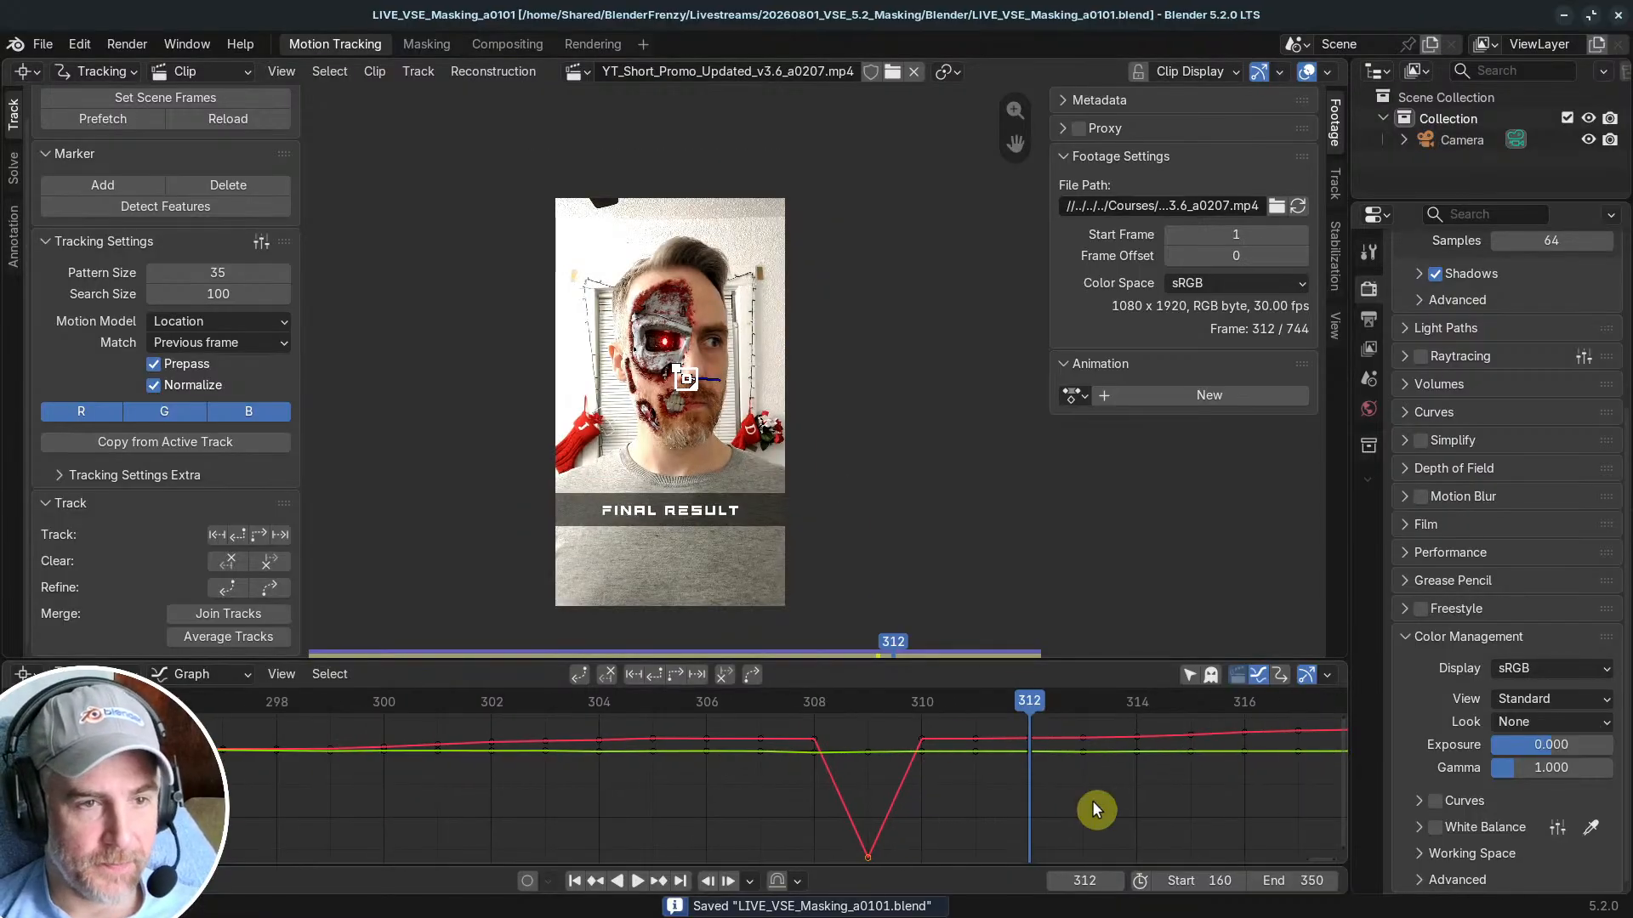
pyautogui.moveTo(1043, 710); pyautogui.dragTo(816, 696)
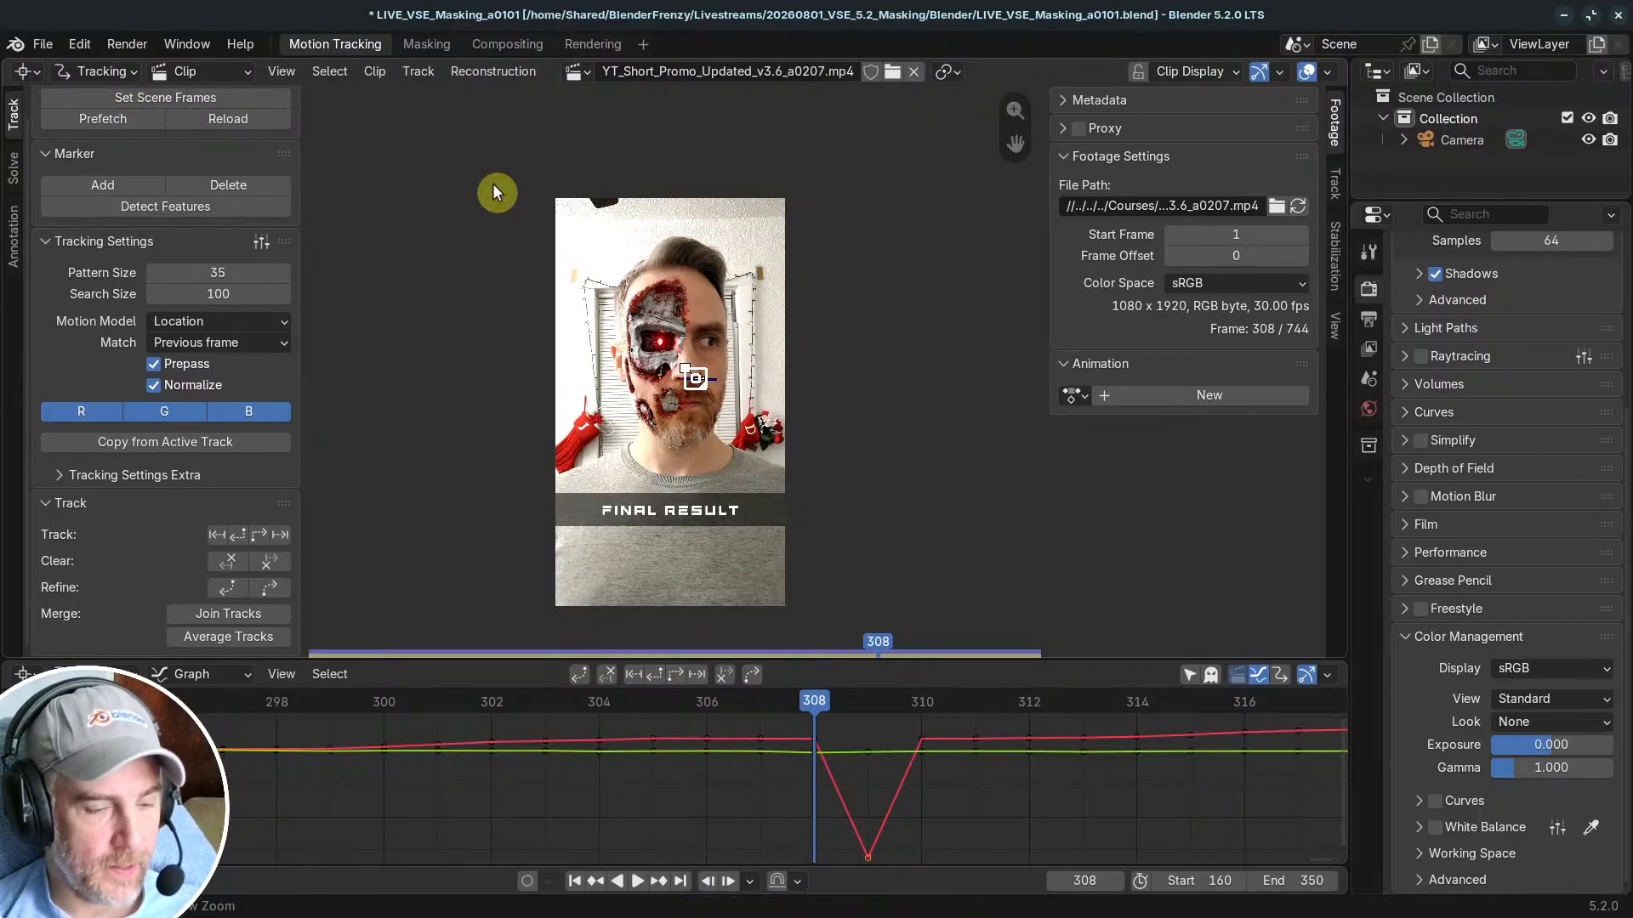
pyautogui.hotkey('ctrl', 's')
# Step: Switch the clip editor from Tracking to Mask mode and frame the man's head
pyautogui.scroll(1, 218, 201)
pyautogui.click(120, 68)
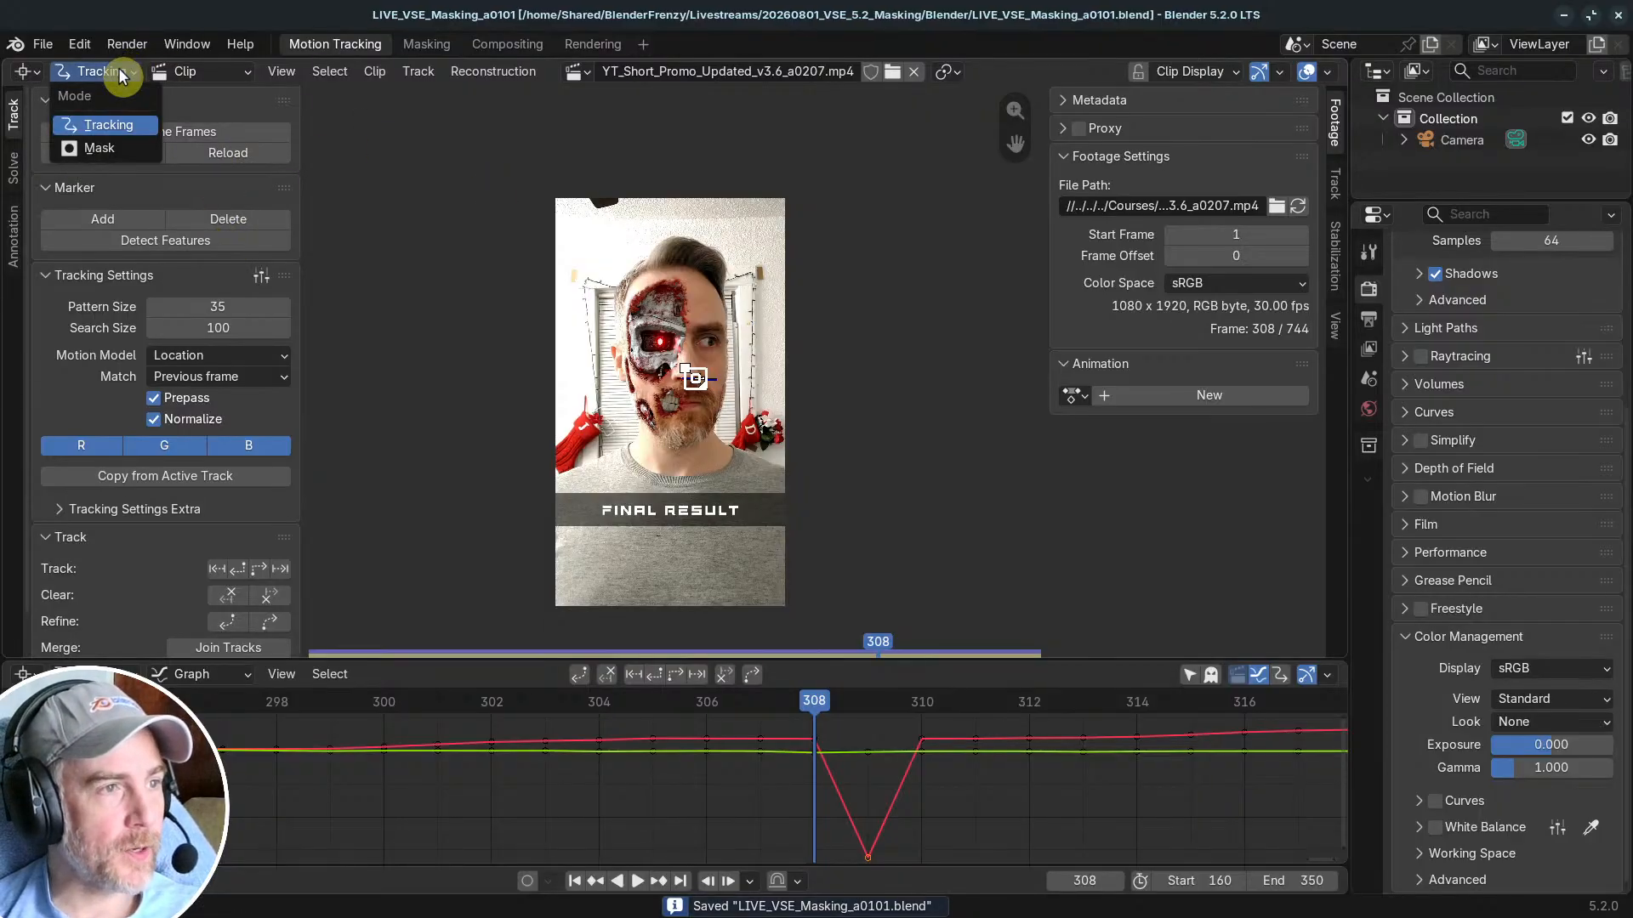
pyautogui.click(104, 152)
pyautogui.scroll(4, 713, 340)
pyautogui.scroll(-2, 728, 375)
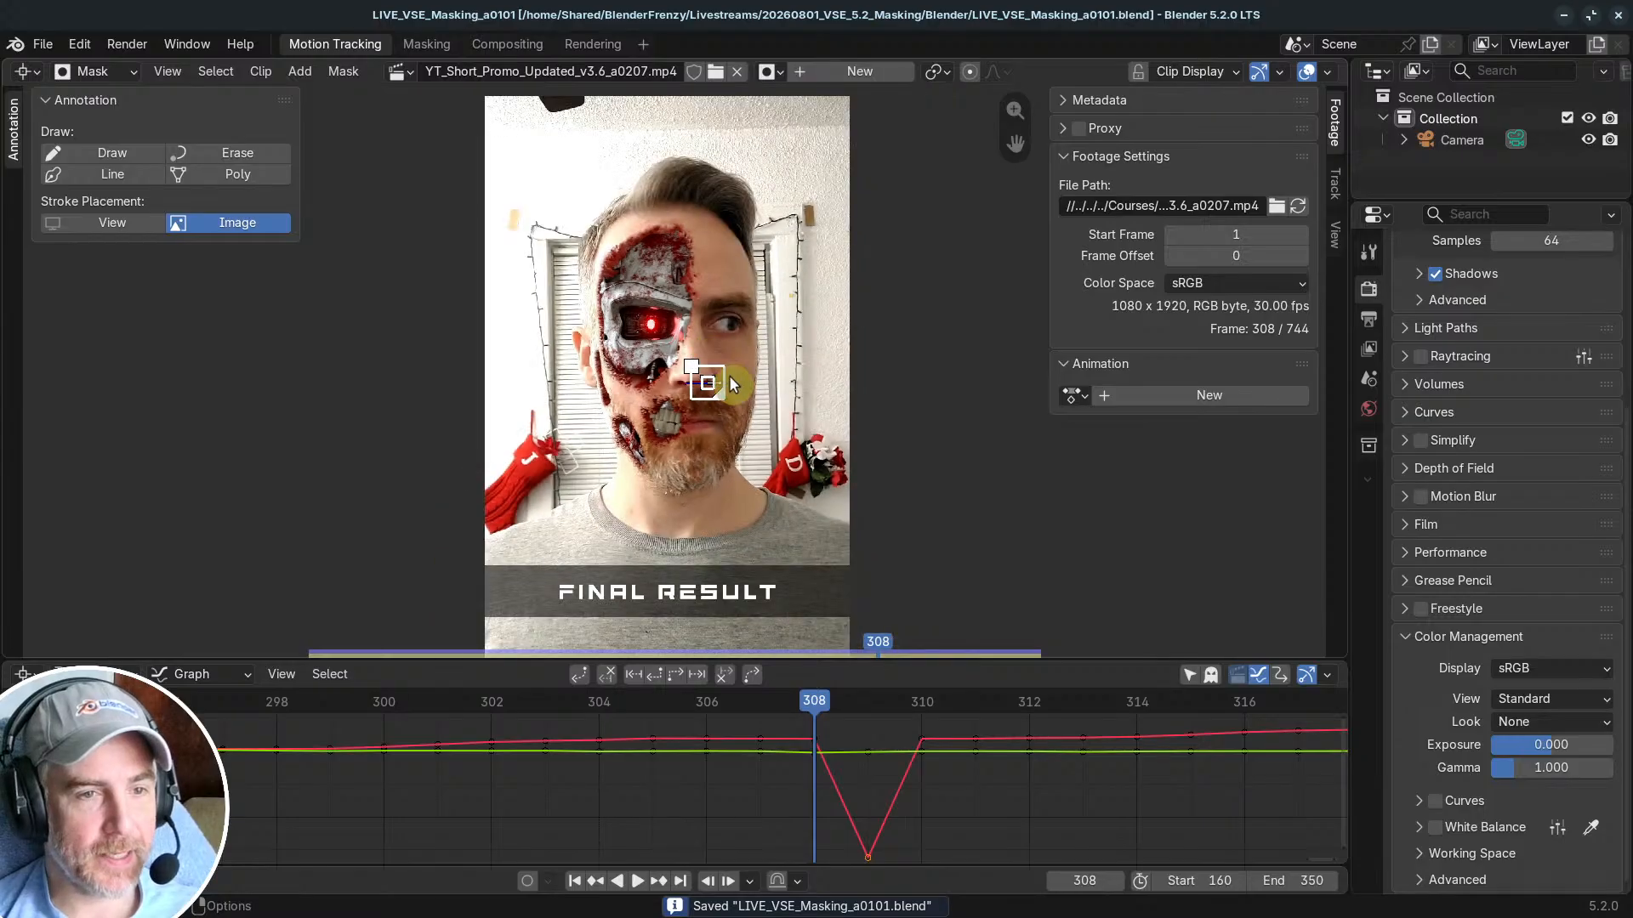
pyautogui.scroll(2, 758, 373)
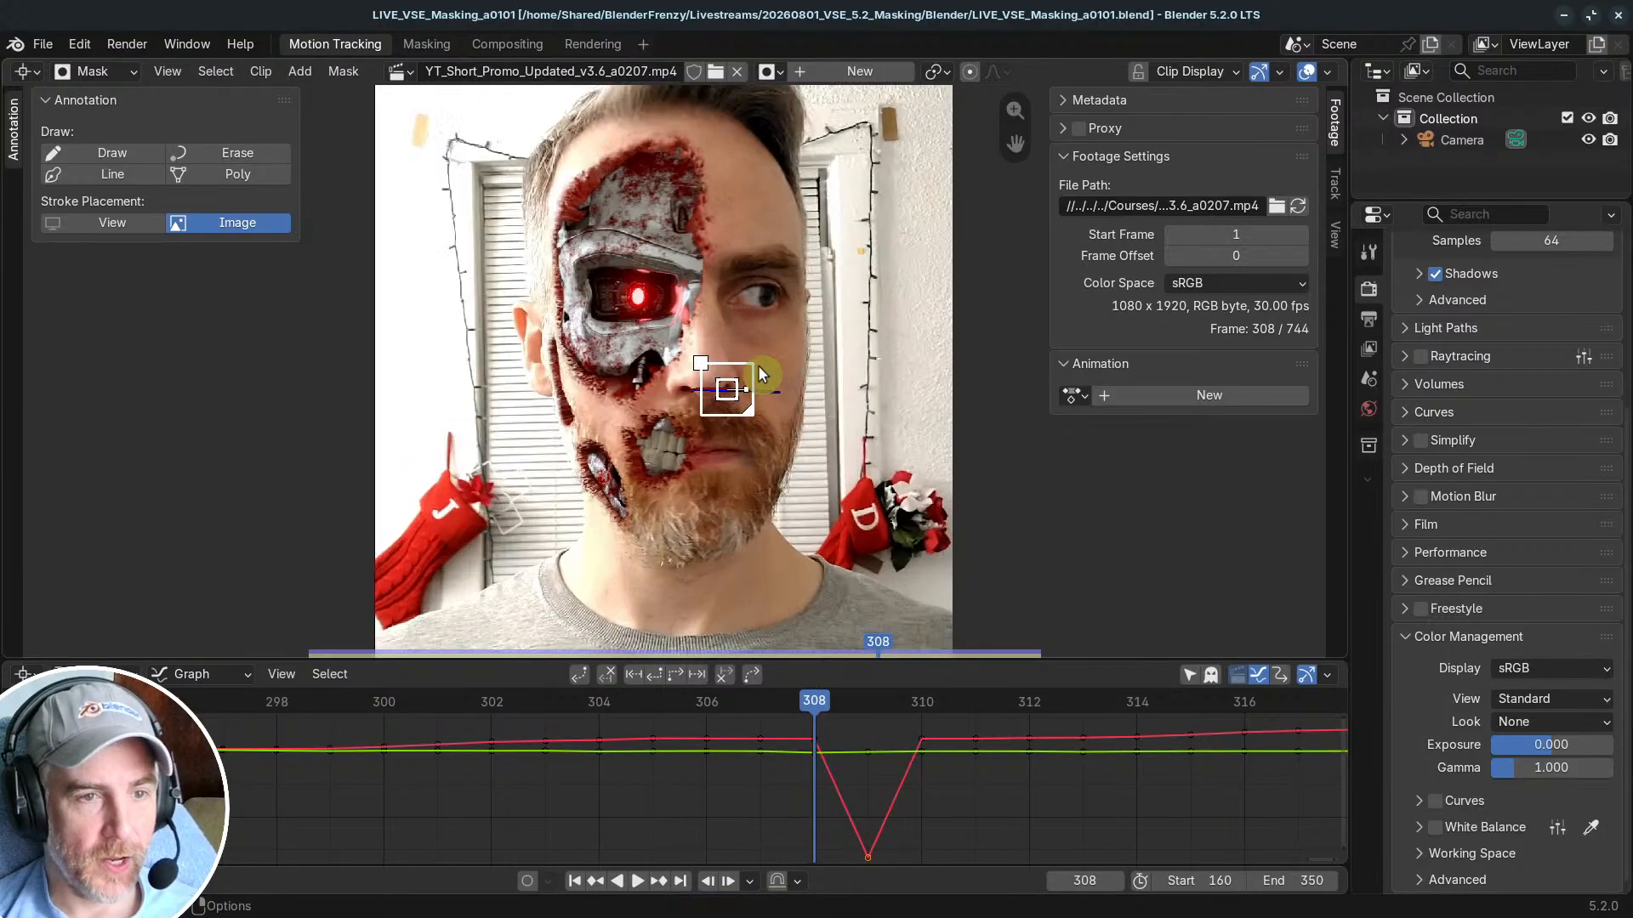
# Step: Add a circle mask on the man's face, enlarge it and move it over both eyes and the nose
pyautogui.keyDown('shift'); pyautogui.rightClick(732, 316); pyautogui.keyUp('shift')
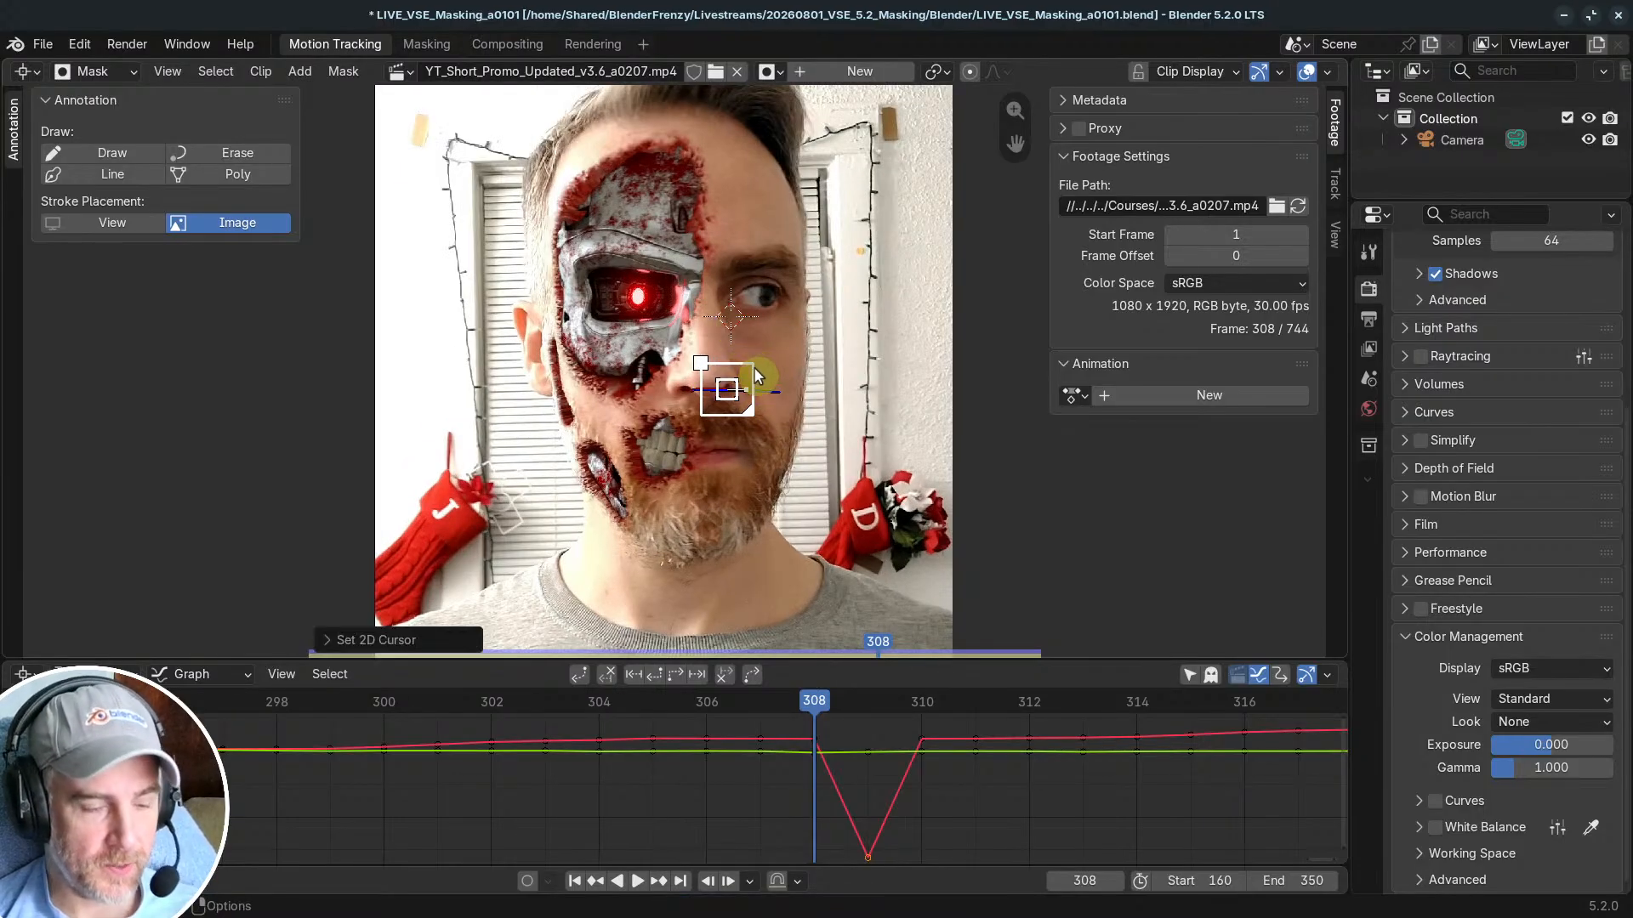
pyautogui.hotkey('shift', 'a')
pyautogui.click(728, 360)
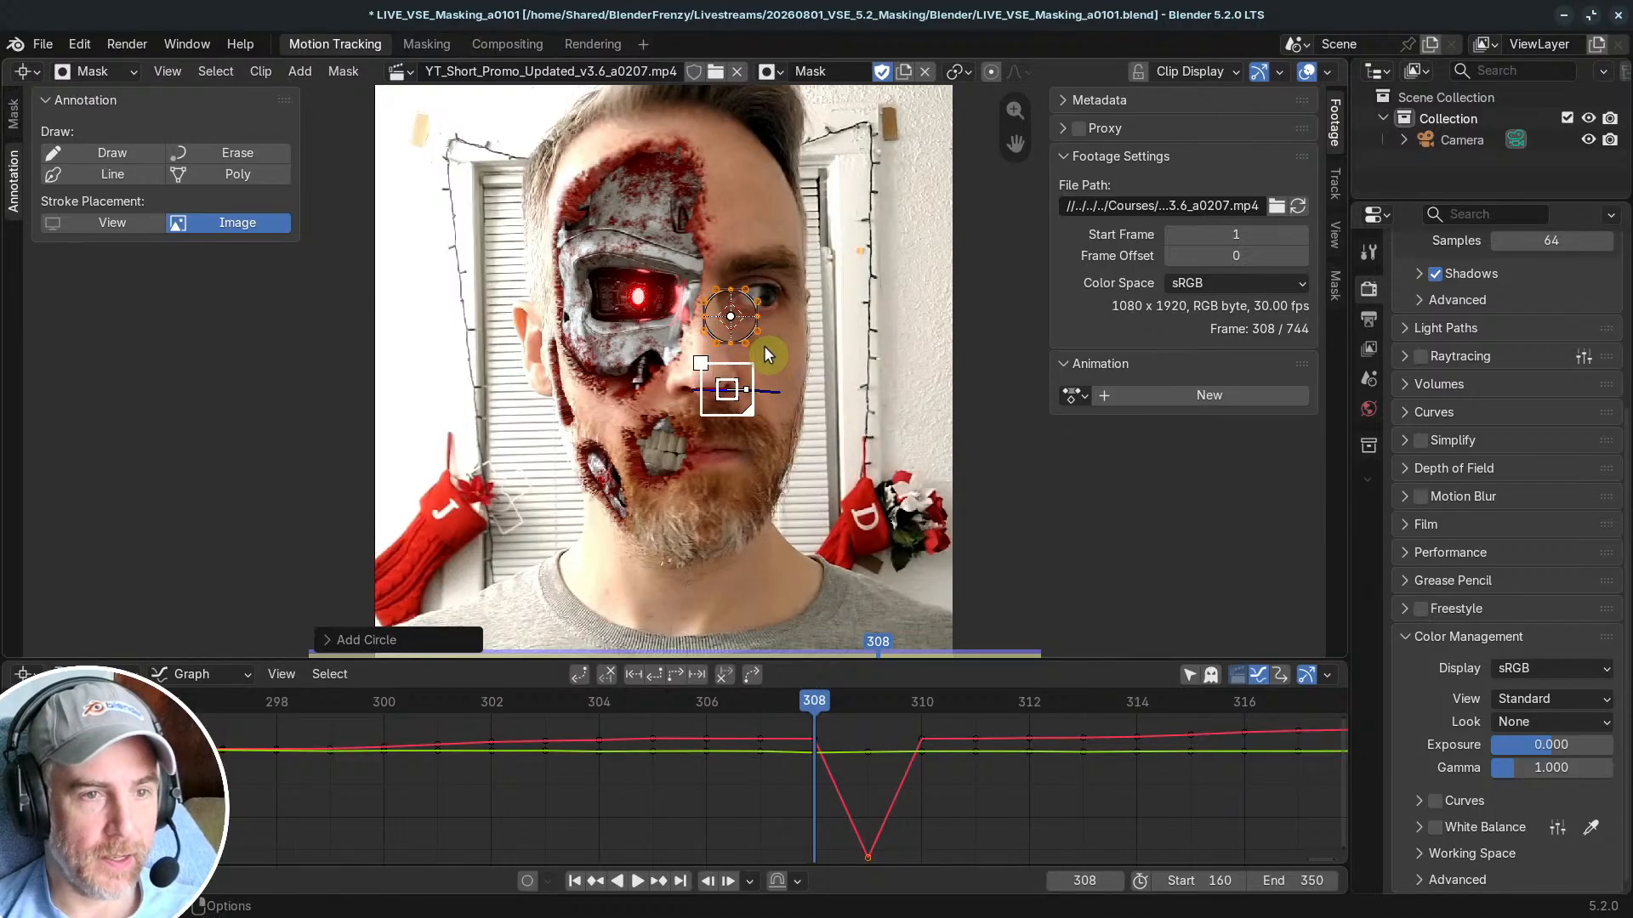
pyautogui.press('s')
pyautogui.click(818, 477)
pyautogui.press('g')
pyautogui.click(770, 493)
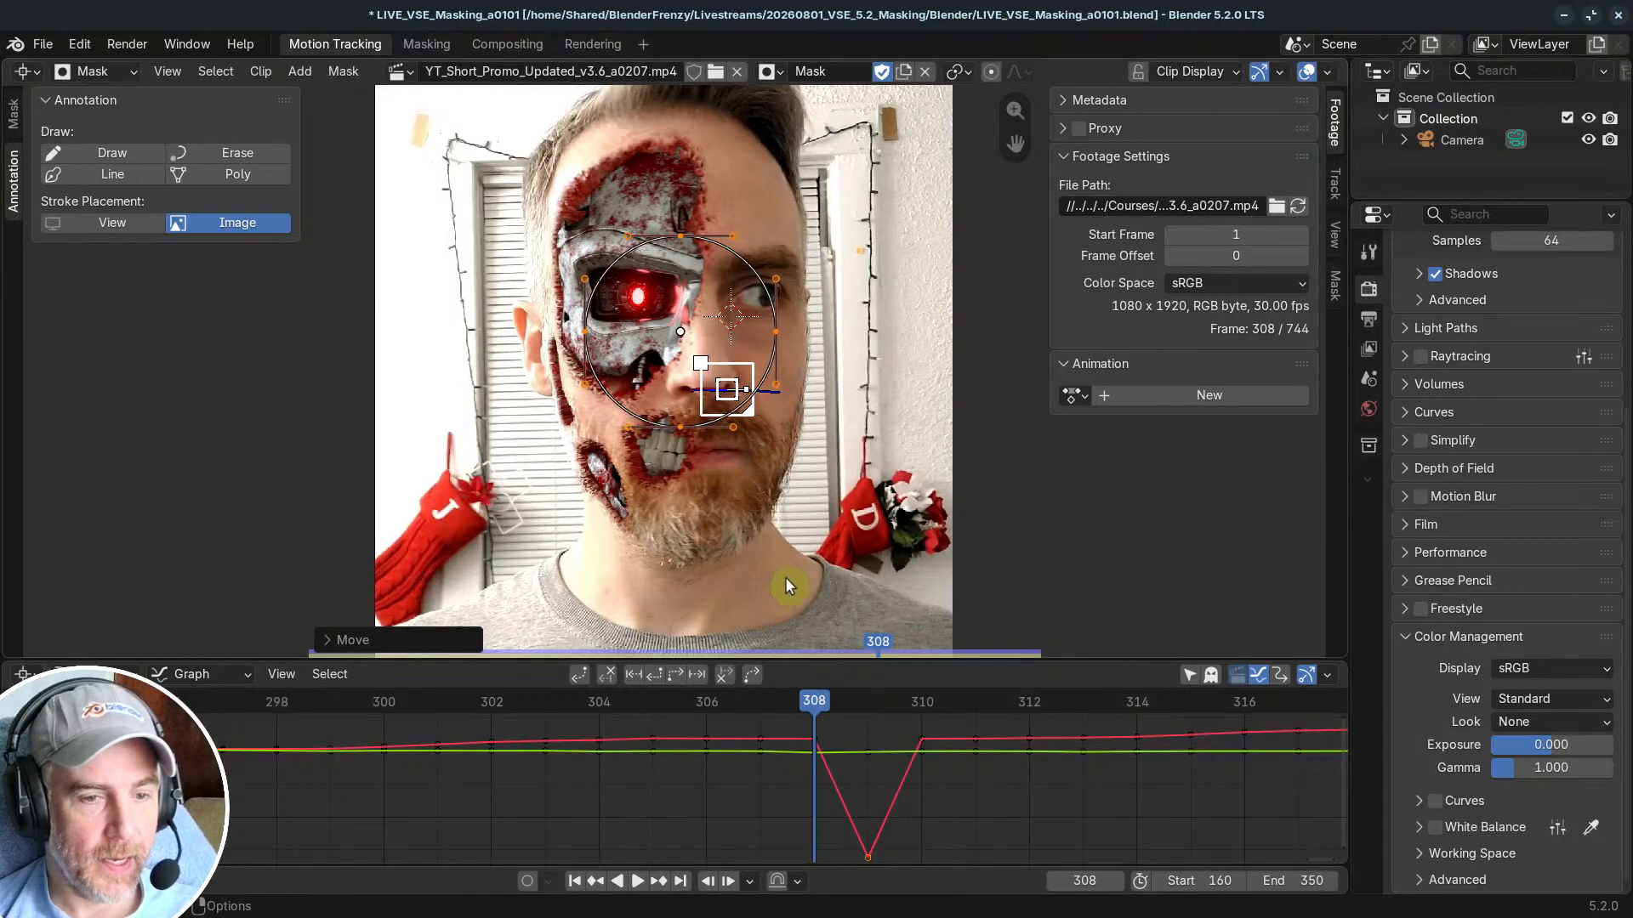
# Step: Examine the joined track's curves around frame 308 and across the rest of the frame range
pyautogui.scroll(-4, 785, 579)
pyautogui.scroll(3, 816, 707)
pyautogui.moveTo(892, 740); pyautogui.dragTo(827, 673, button='middle')
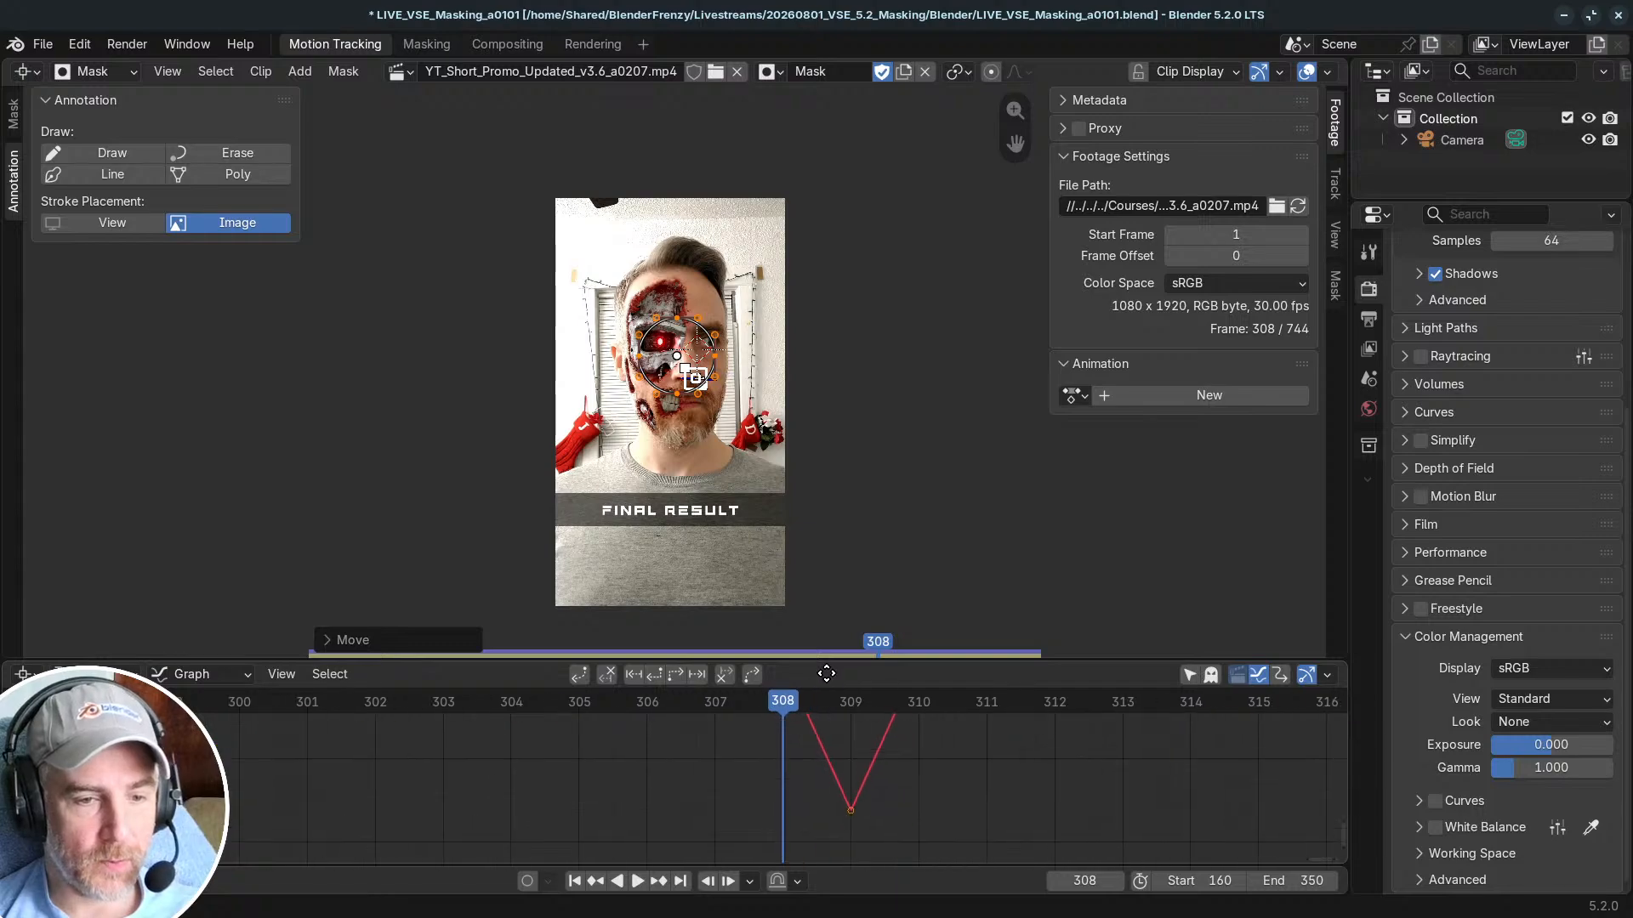
pyautogui.scroll(-2, 836, 850)
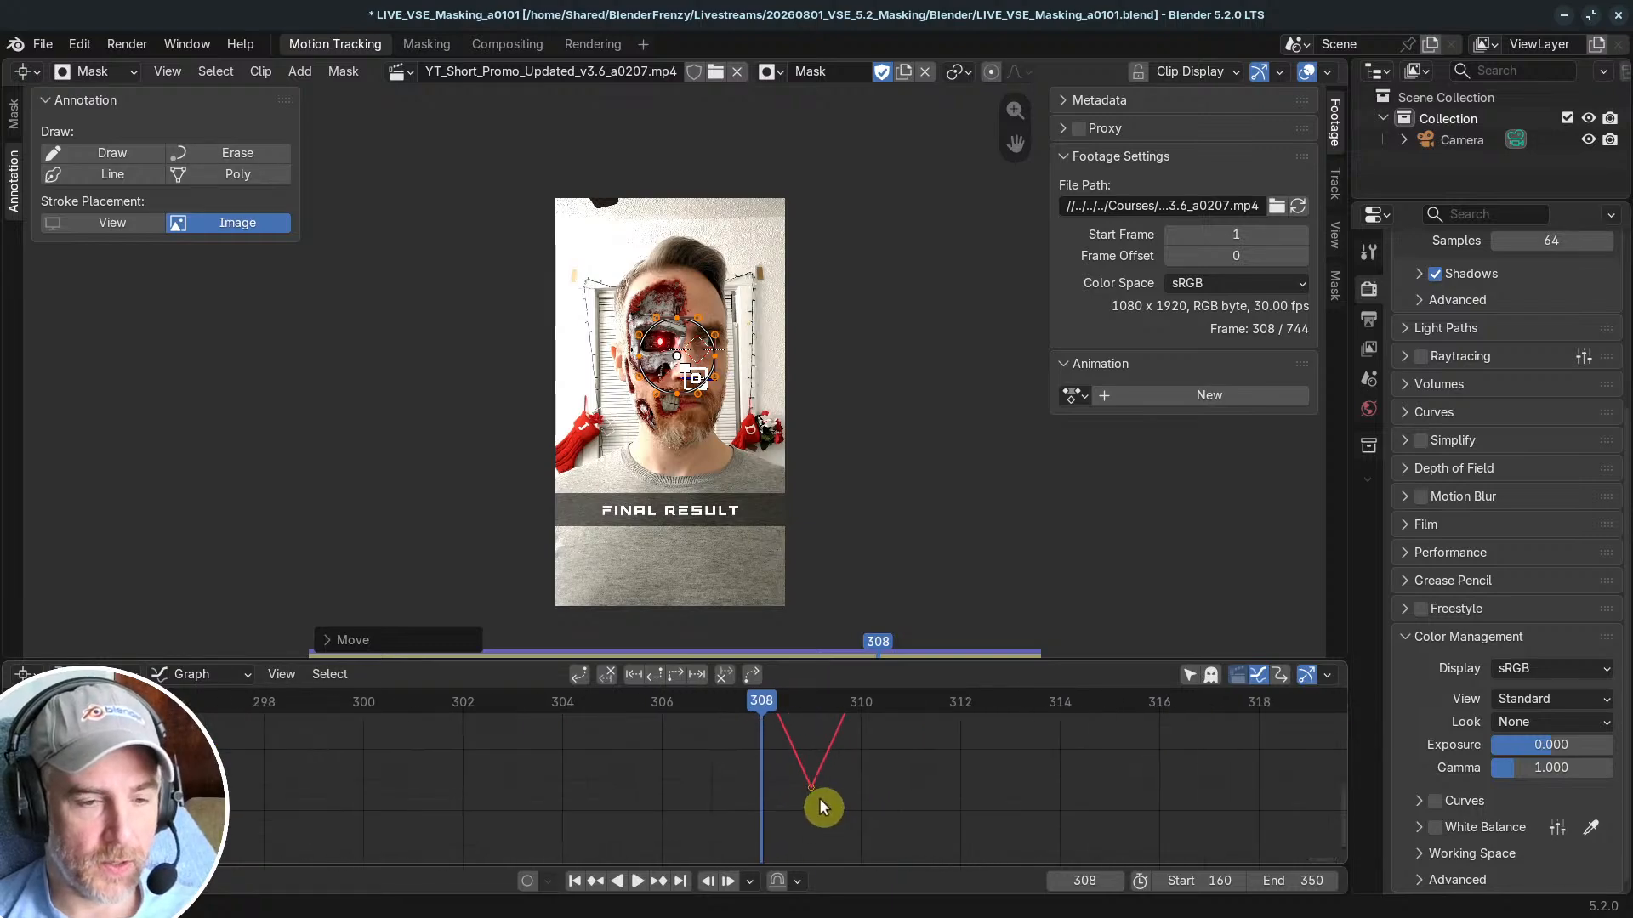
pyautogui.moveTo(733, 781); pyautogui.dragTo(819, 839, button='middle')
pyautogui.scroll(-4, 808, 828)
pyautogui.scroll(-5, 757, 799)
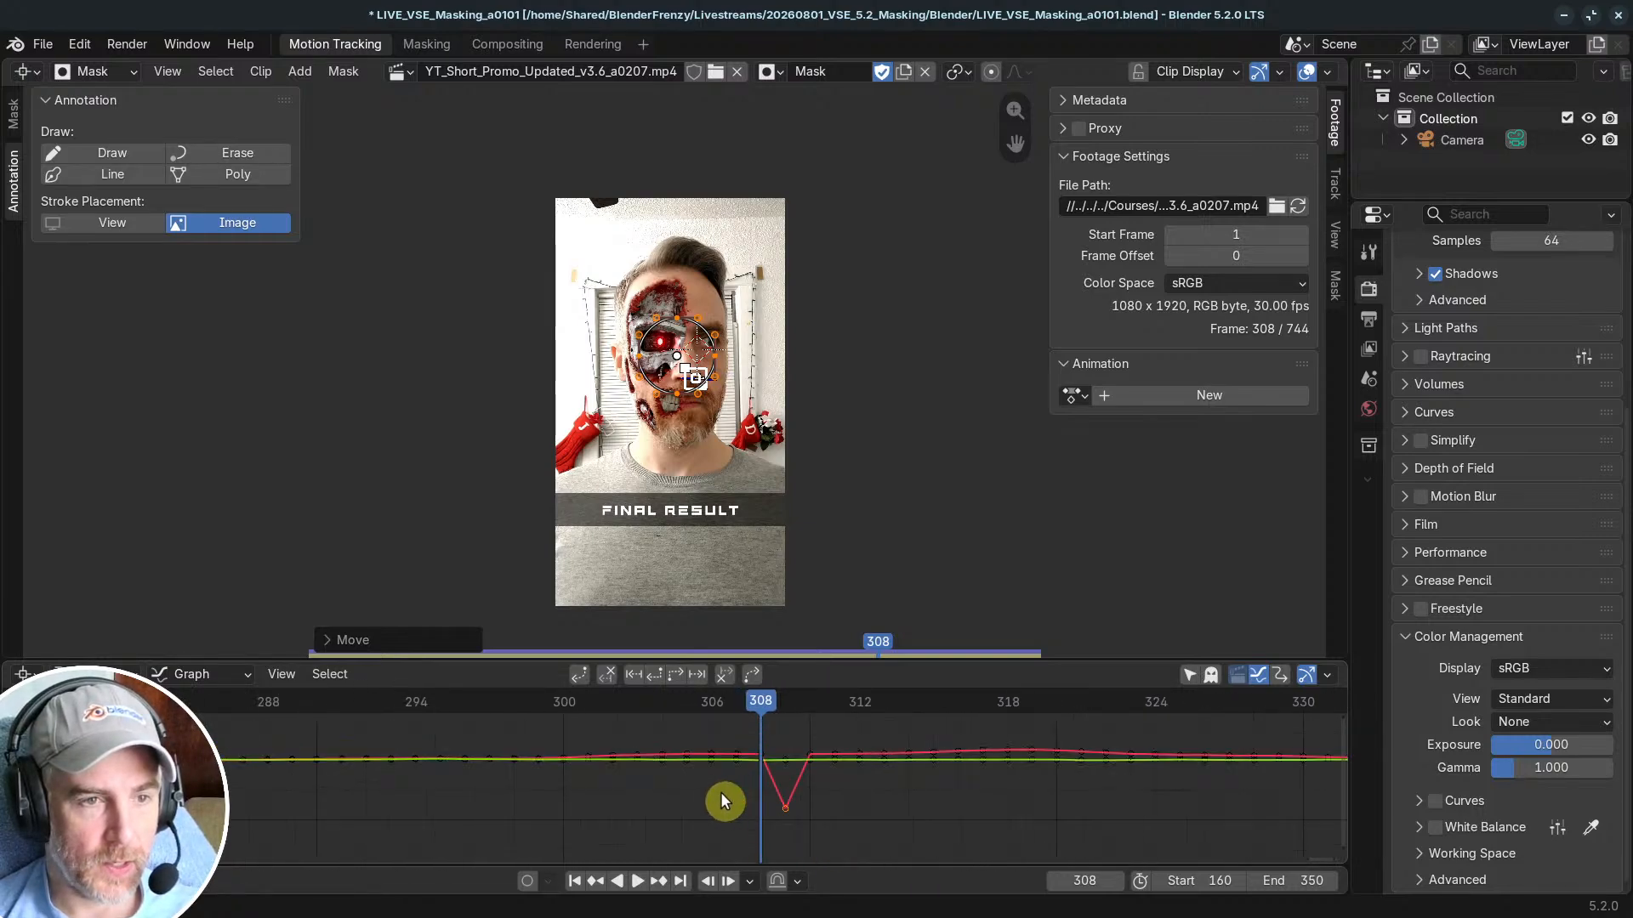
pyautogui.scroll(6, 708, 793)
pyautogui.scroll(-3, 707, 791)
pyautogui.scroll(-3, 705, 800)
pyautogui.moveTo(762, 800); pyautogui.dragTo(809, 791, button='middle')
pyautogui.scroll(1, 740, 787)
pyautogui.scroll(-3, 739, 788)
pyautogui.moveTo(612, 764); pyautogui.dragTo(822, 752, button='middle')
pyautogui.scroll(-5, 637, 770)
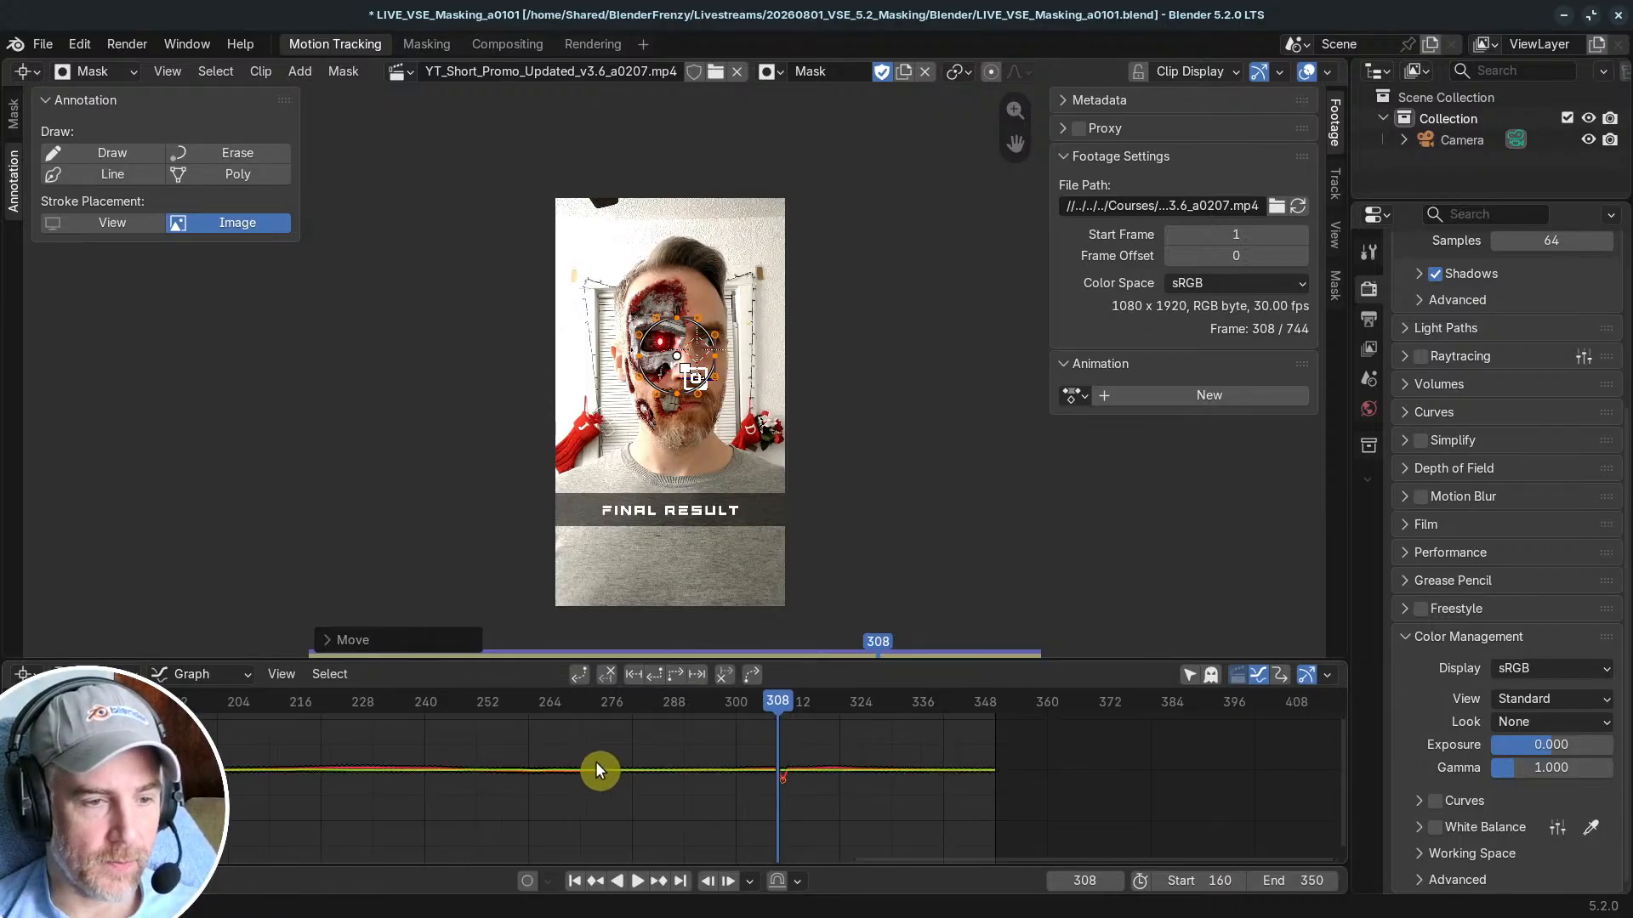
# Step: Scrub the clip to frame 272
pyautogui.moveTo(601, 769); pyautogui.dragTo(736, 717, button='middle')
pyautogui.click(630, 707)
pyautogui.moveTo(630, 711); pyautogui.dragTo(787, 714)
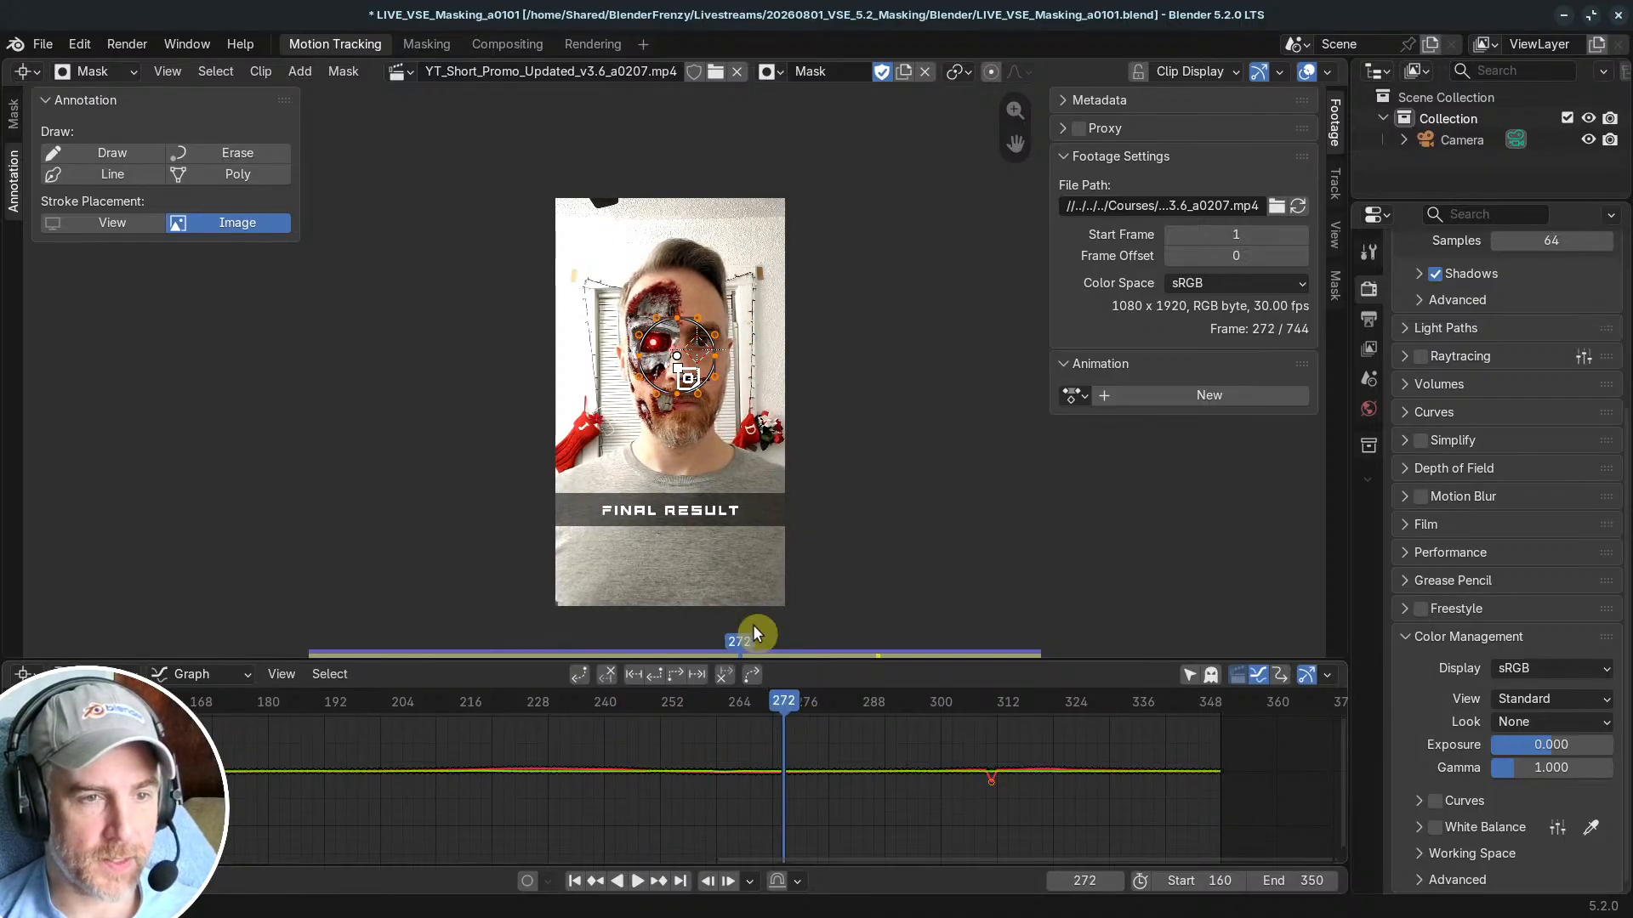
# Step: Stretch the circle mask at frame 272 down to the man's chin, up to his forehead and out to his unaffected cheek
pyautogui.scroll(5, 700, 337)
pyautogui.scroll(-2, 705, 425)
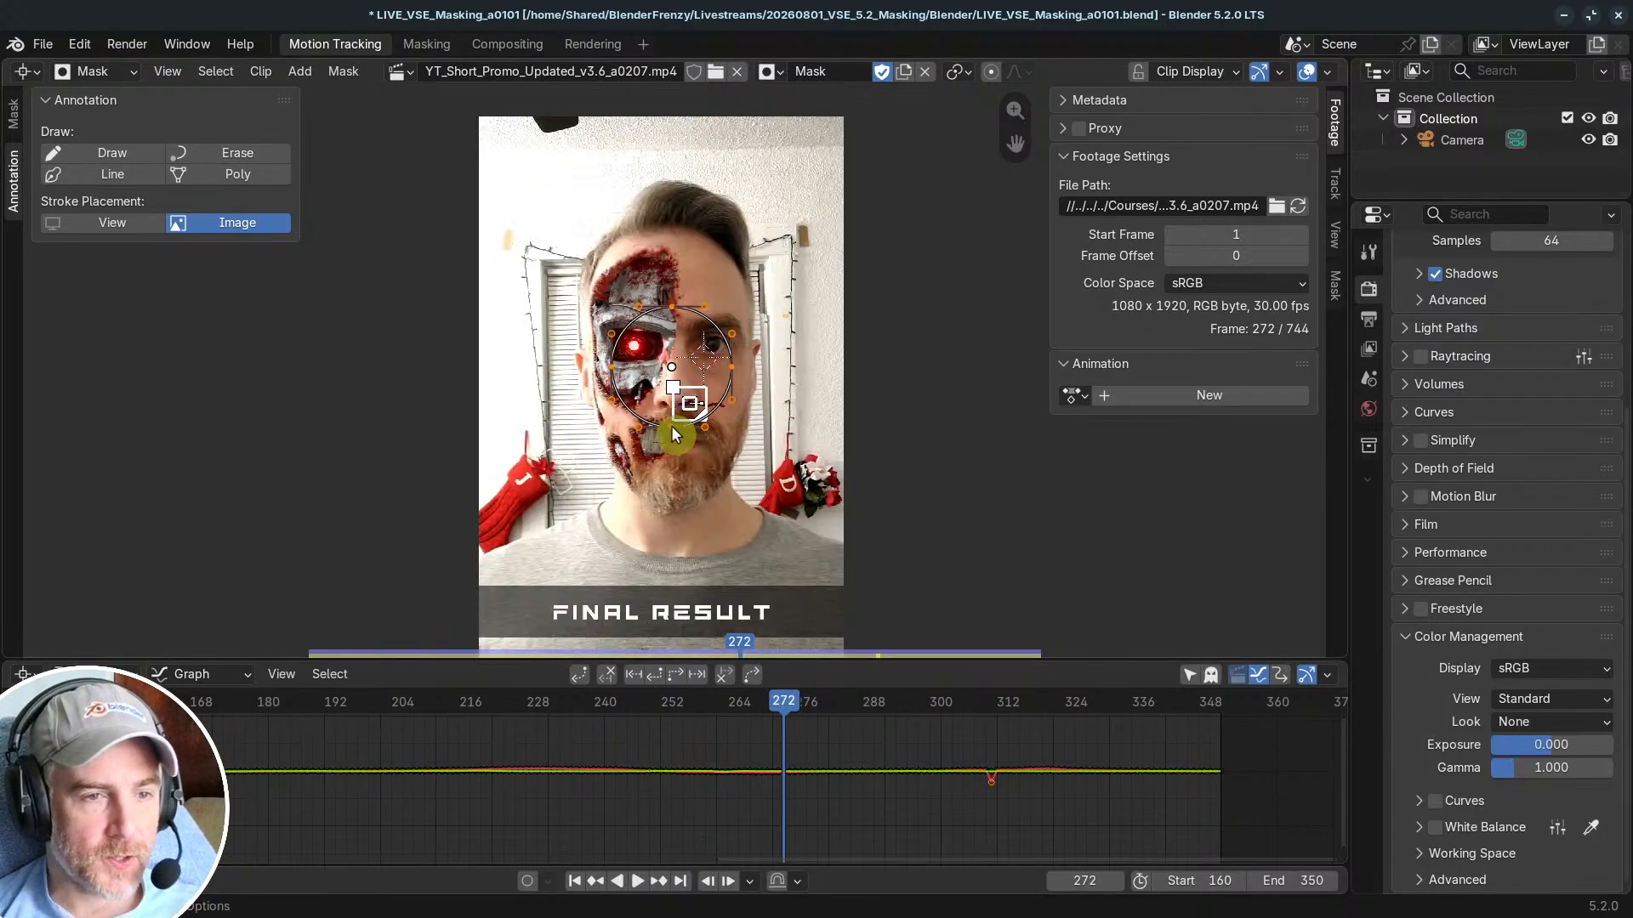
pyautogui.moveTo(671, 425); pyautogui.dragTo(680, 503)
pyautogui.moveTo(670, 304); pyautogui.dragTo(655, 223)
pyautogui.moveTo(732, 366); pyautogui.dragTo(752, 364)
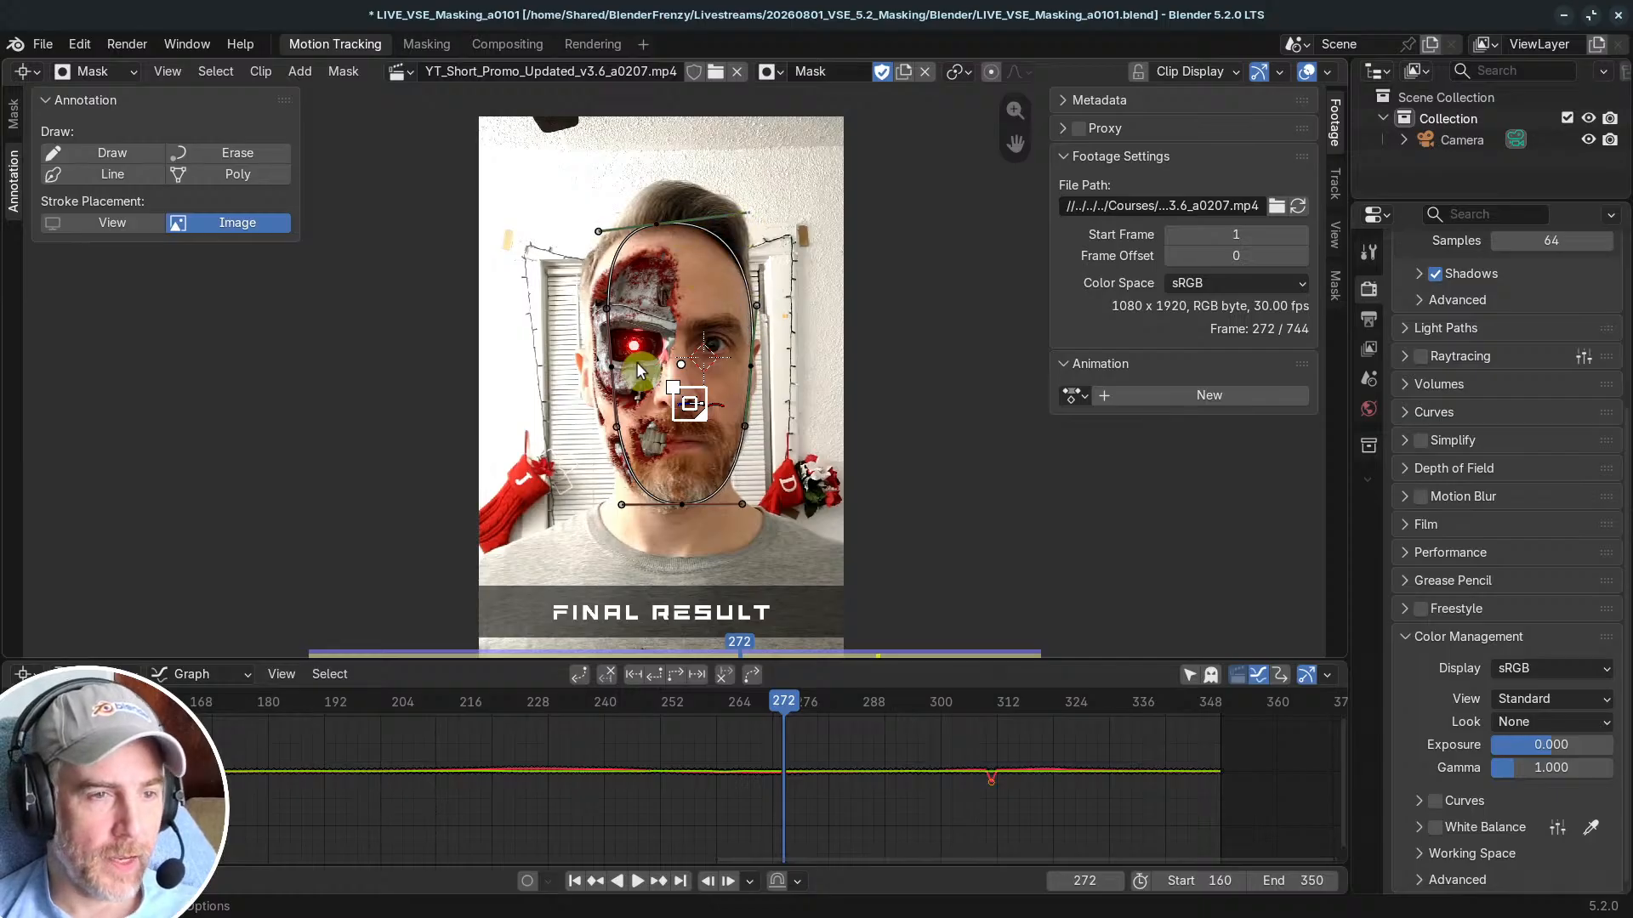
# Step: Refine the mask outline at the chin, the robotic side of the face and the forehead curve to fit the frontal head
pyautogui.scroll(2, 609, 425)
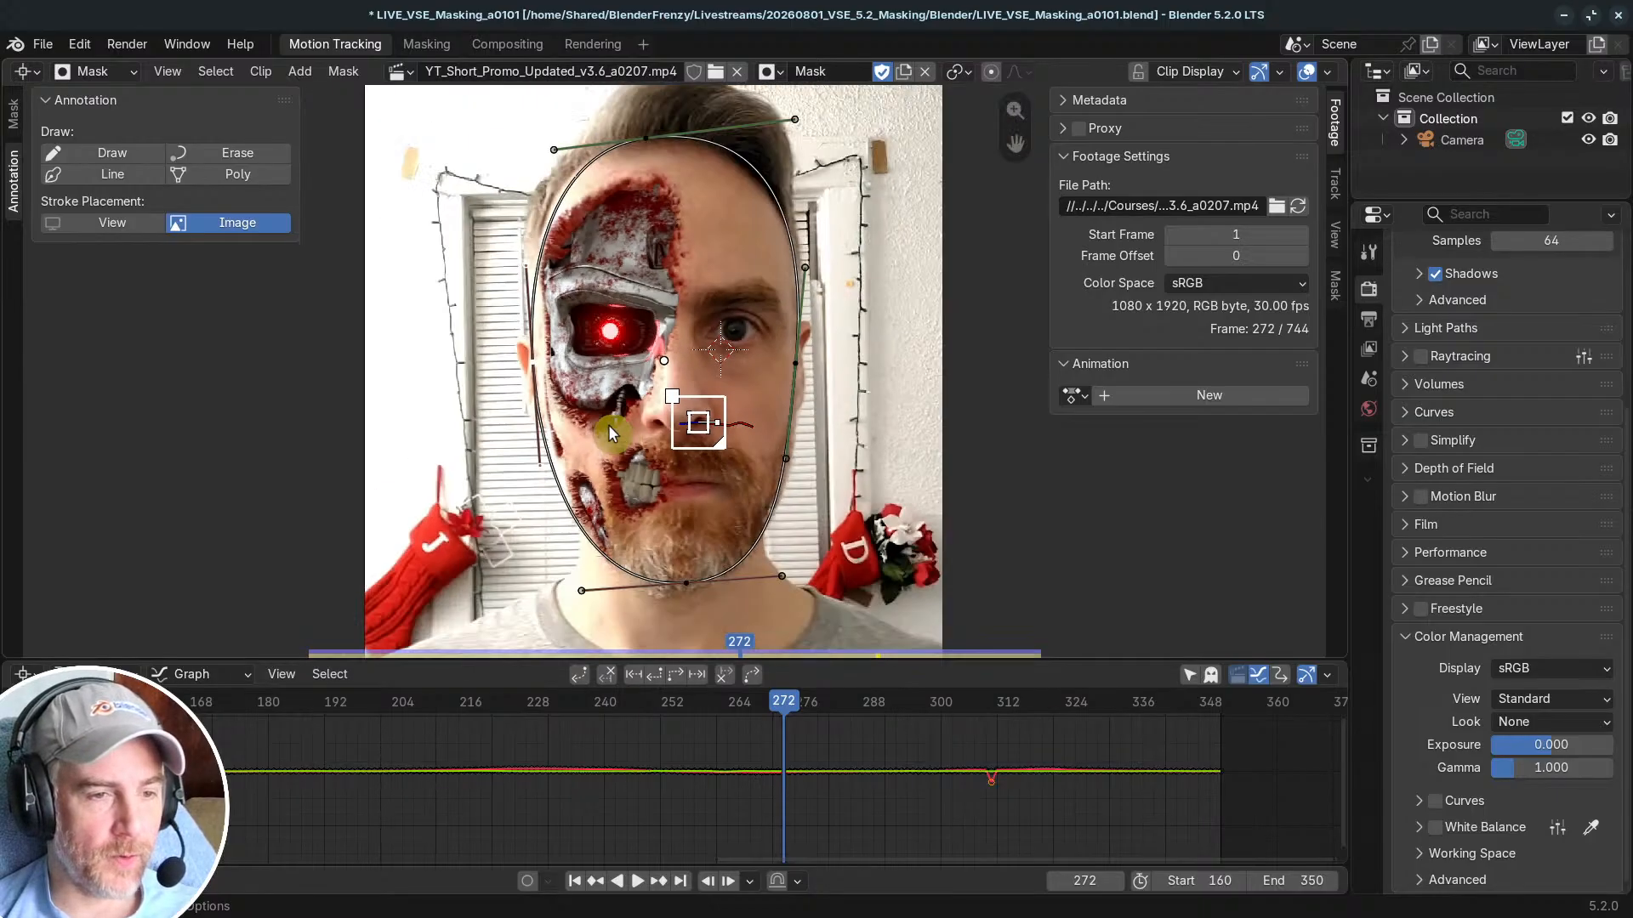
pyautogui.moveTo(675, 583)
pyautogui.mouseDown()
pyautogui.moveTo(612, 587)
pyautogui.moveTo(687, 583)
pyautogui.mouseUp()
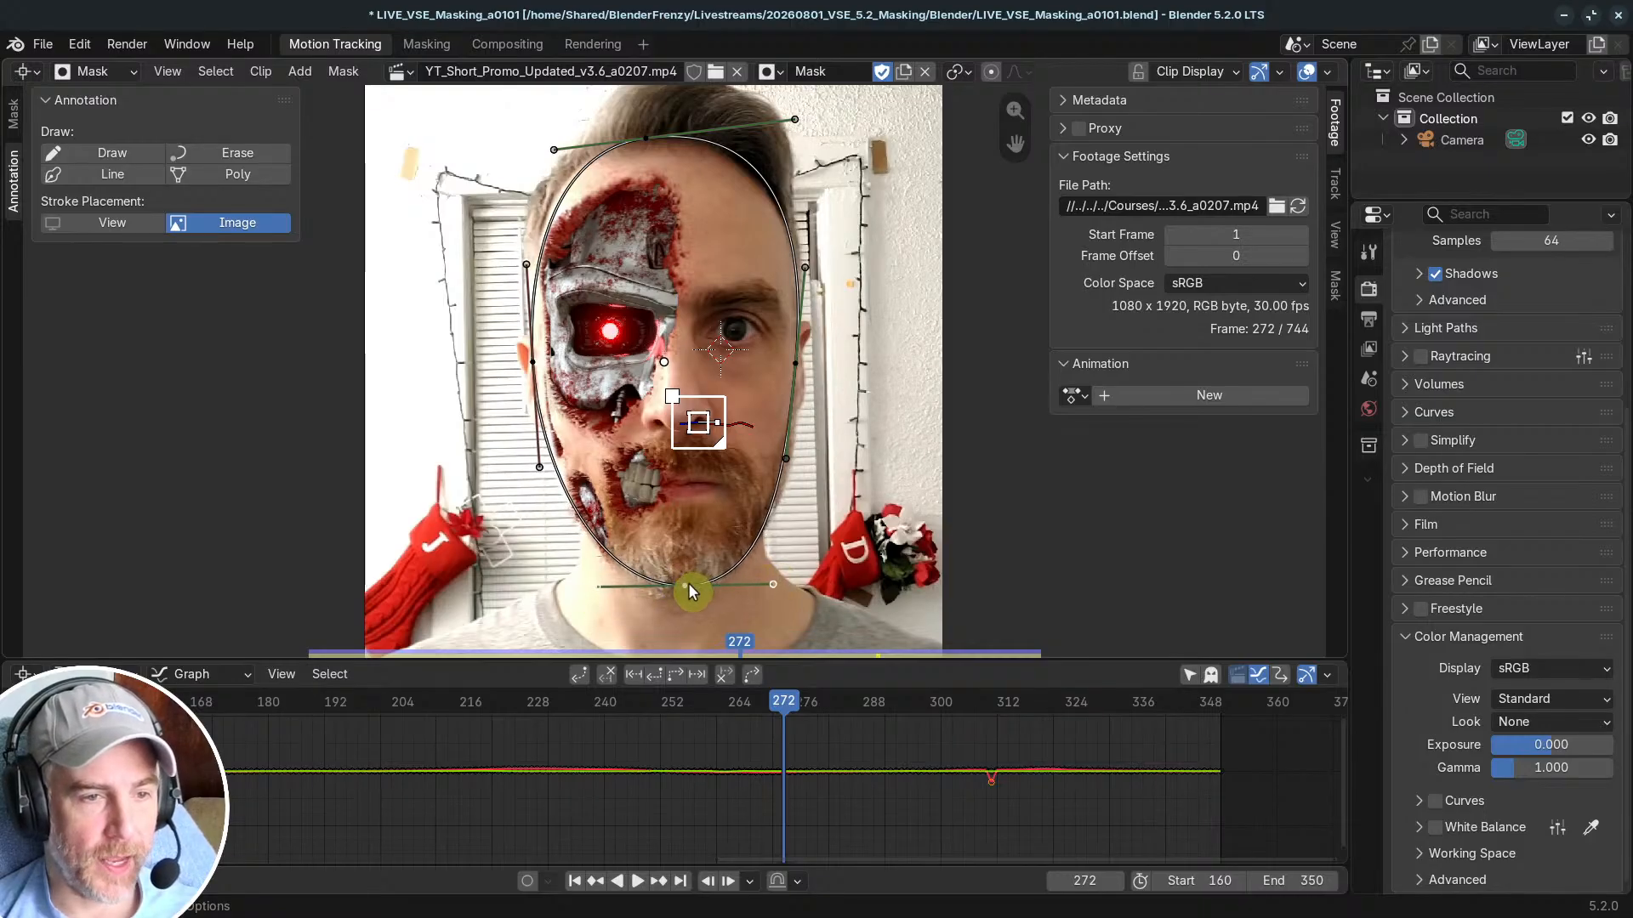
pyautogui.moveTo(534, 363); pyautogui.dragTo(539, 350)
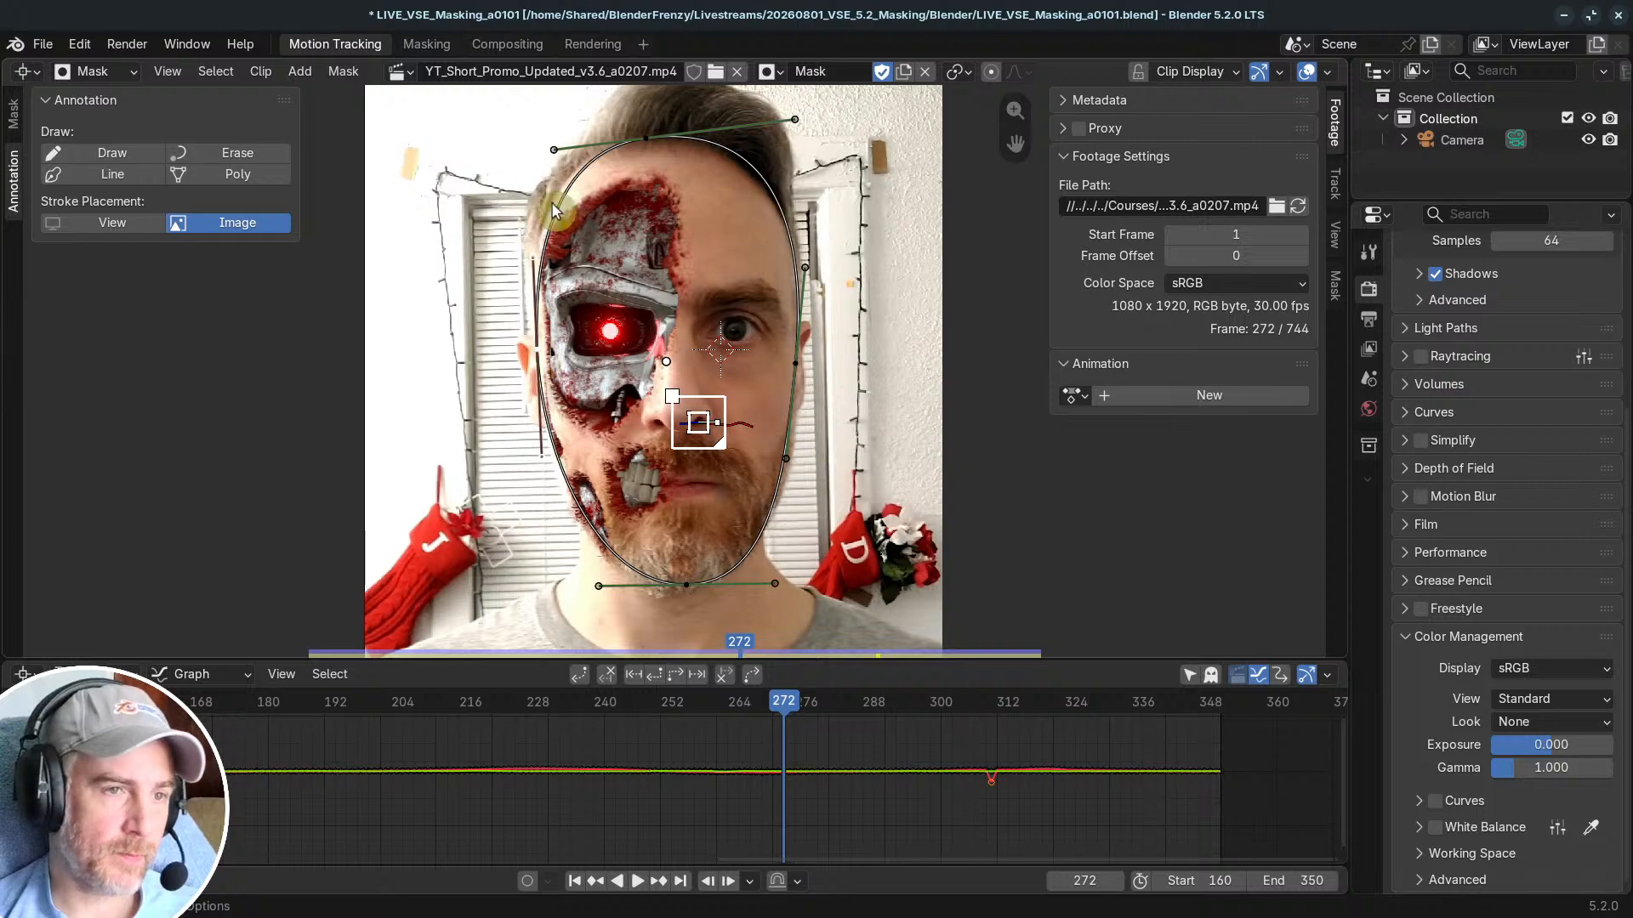
pyautogui.moveTo(532, 143); pyautogui.dragTo(496, 141)
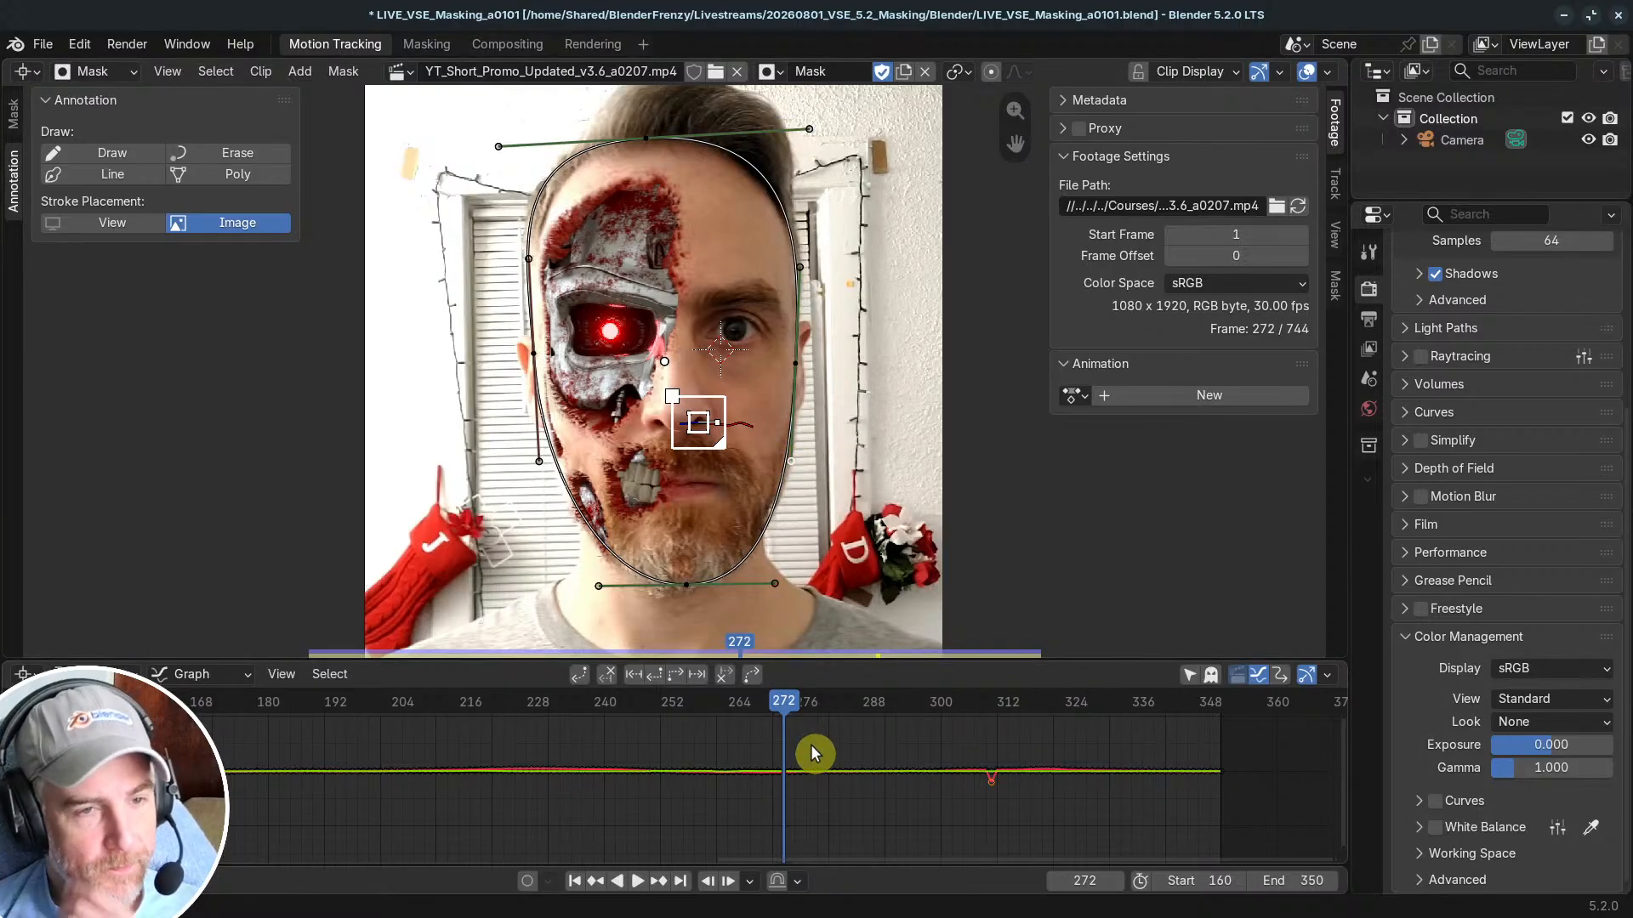
# Step: Parent the mask's chin point to the clip YT_Short_Promo_Updated_v3.6_a0207.mp4 as a point track, with object Camera and track Track
pyautogui.scroll(-1, 706, 415)
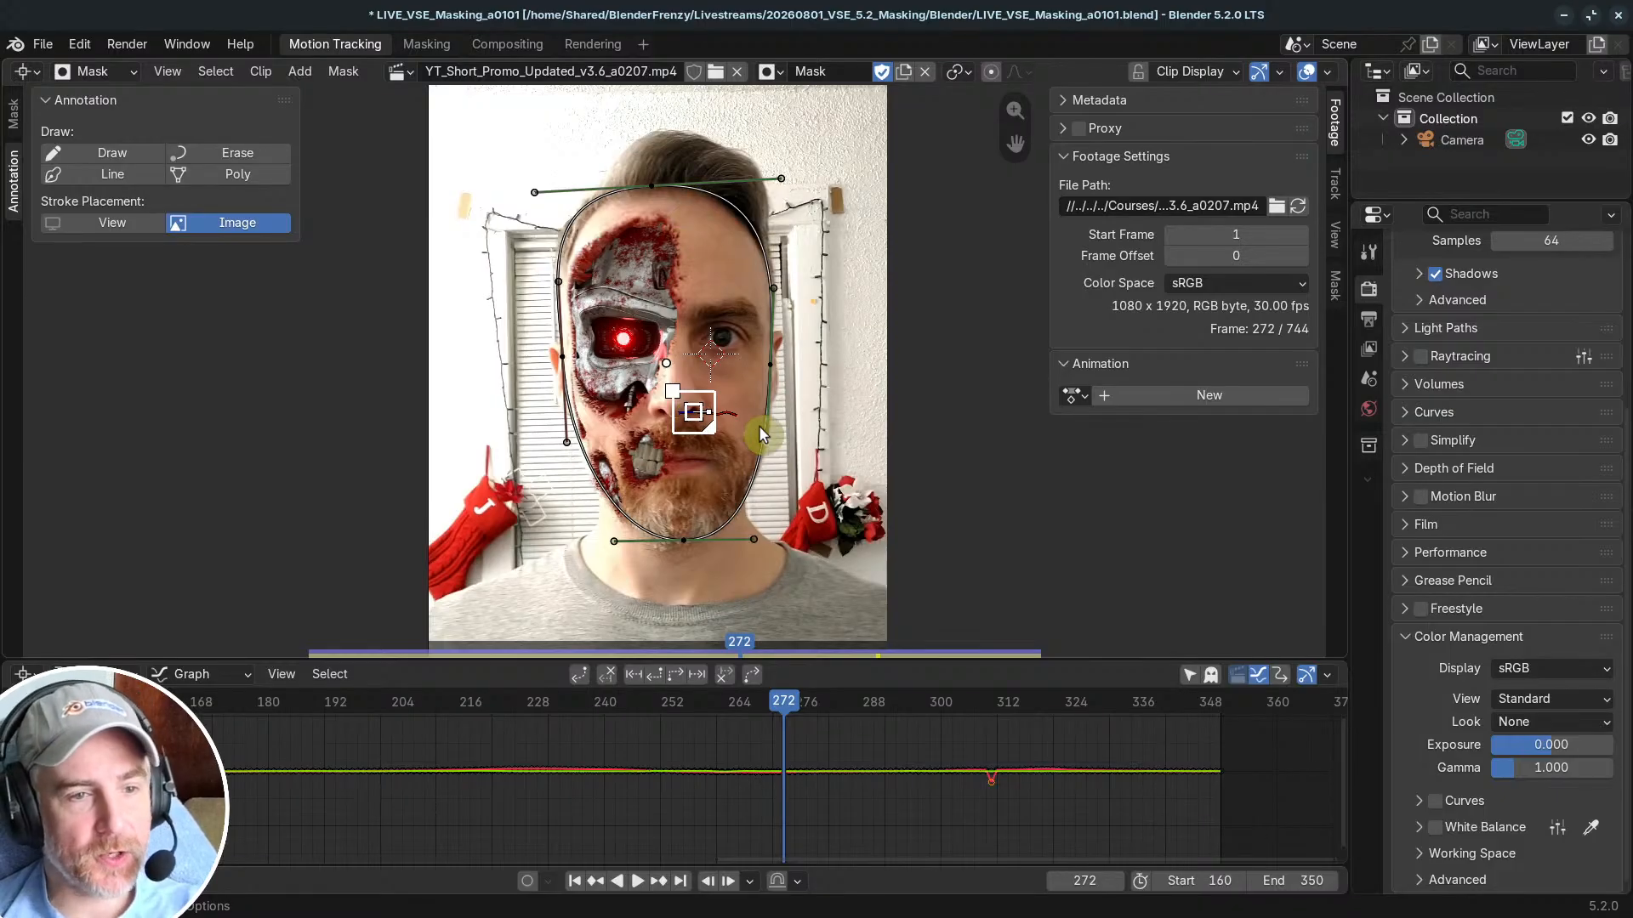
pyautogui.click(682, 540)
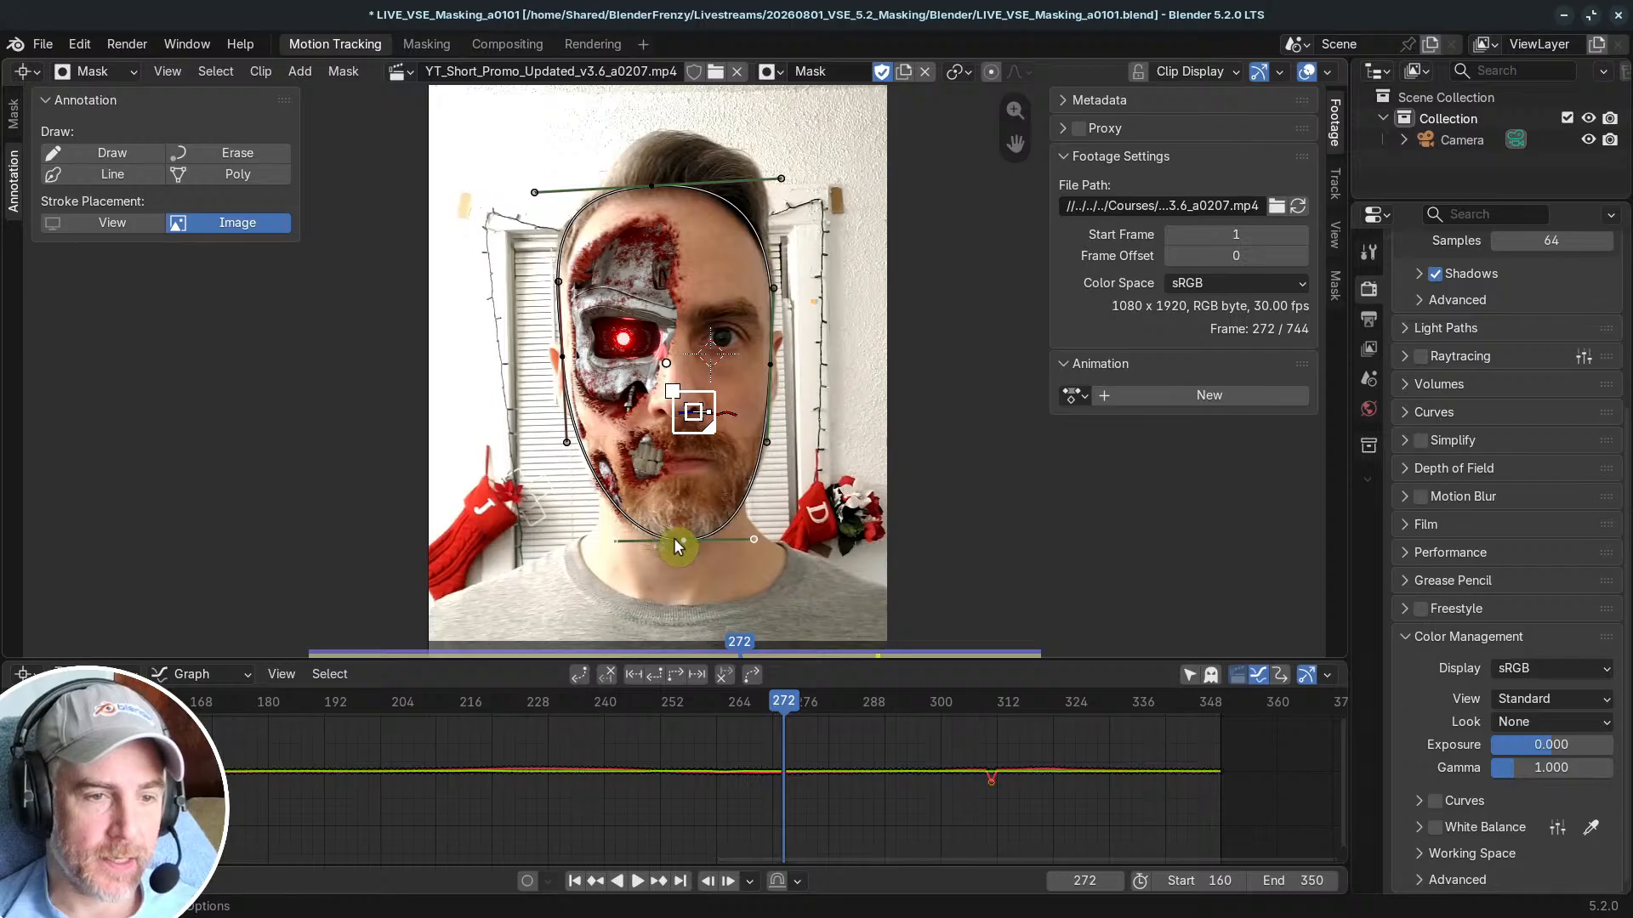
pyautogui.click(1335, 288)
pyautogui.press('n')
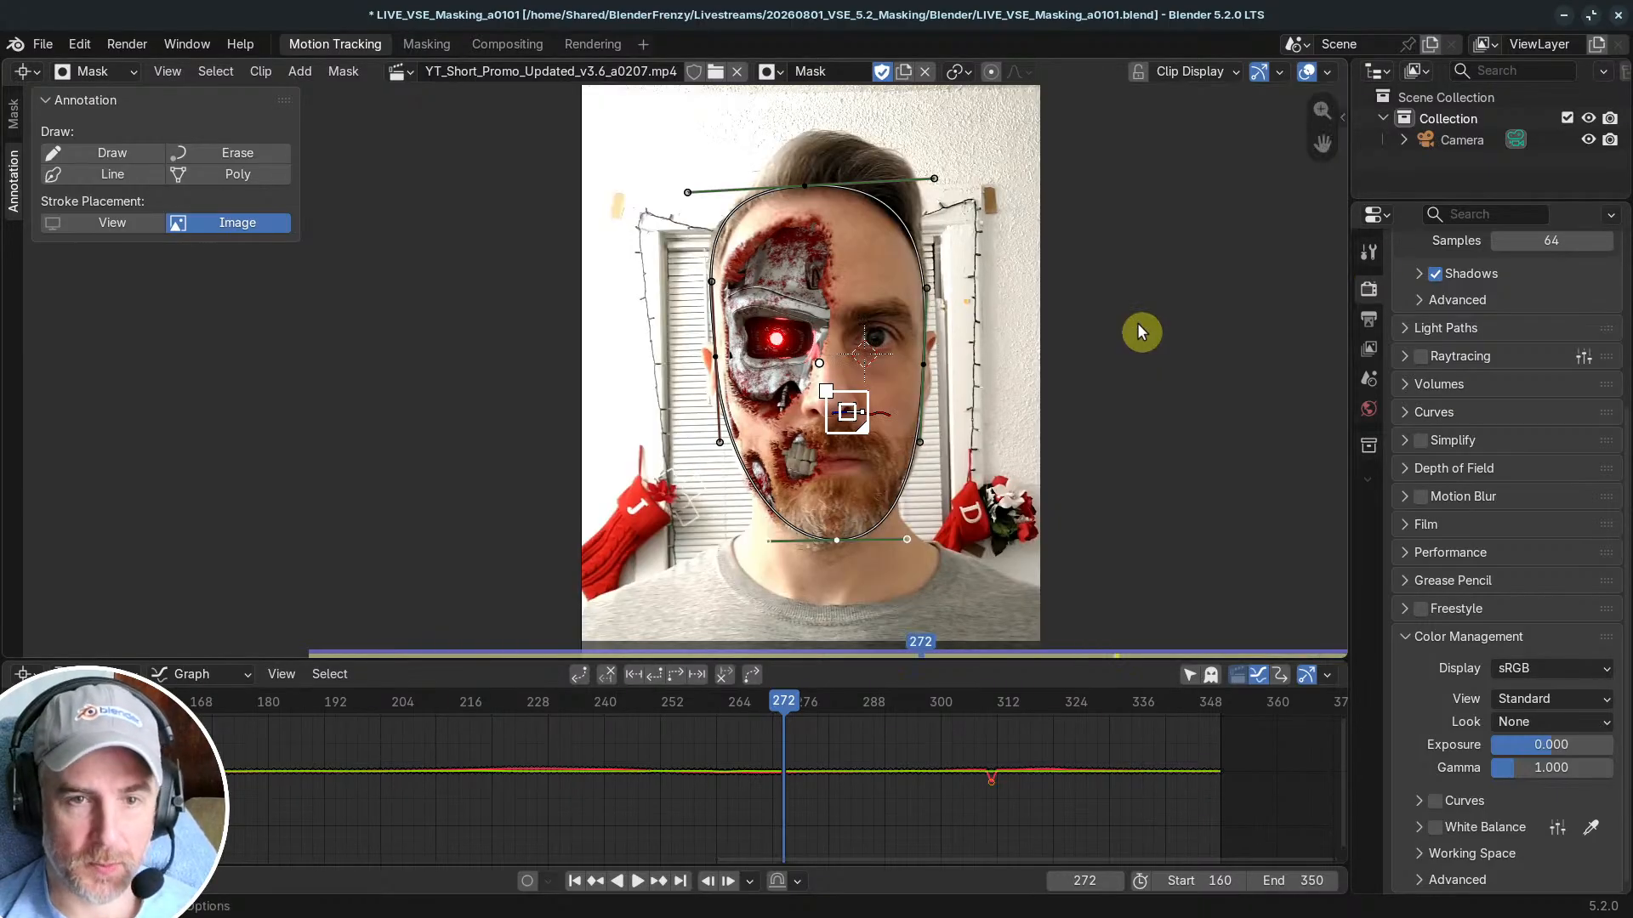
pyautogui.press('n')
pyautogui.click(1340, 290)
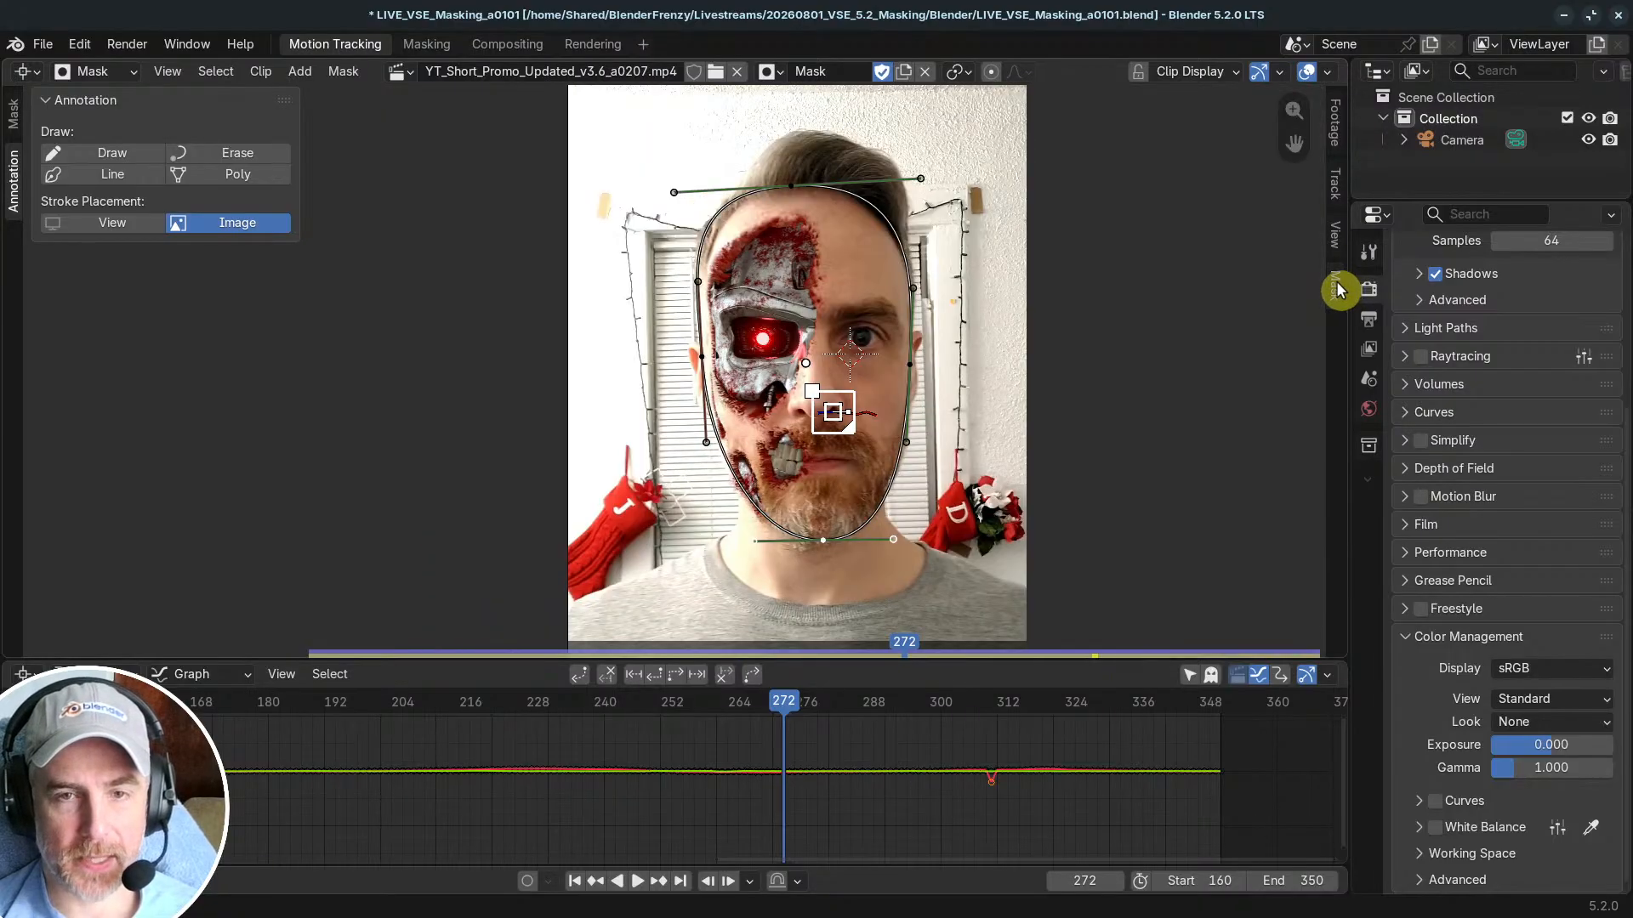
pyautogui.click(1339, 289)
pyautogui.scroll(-2, 1226, 463)
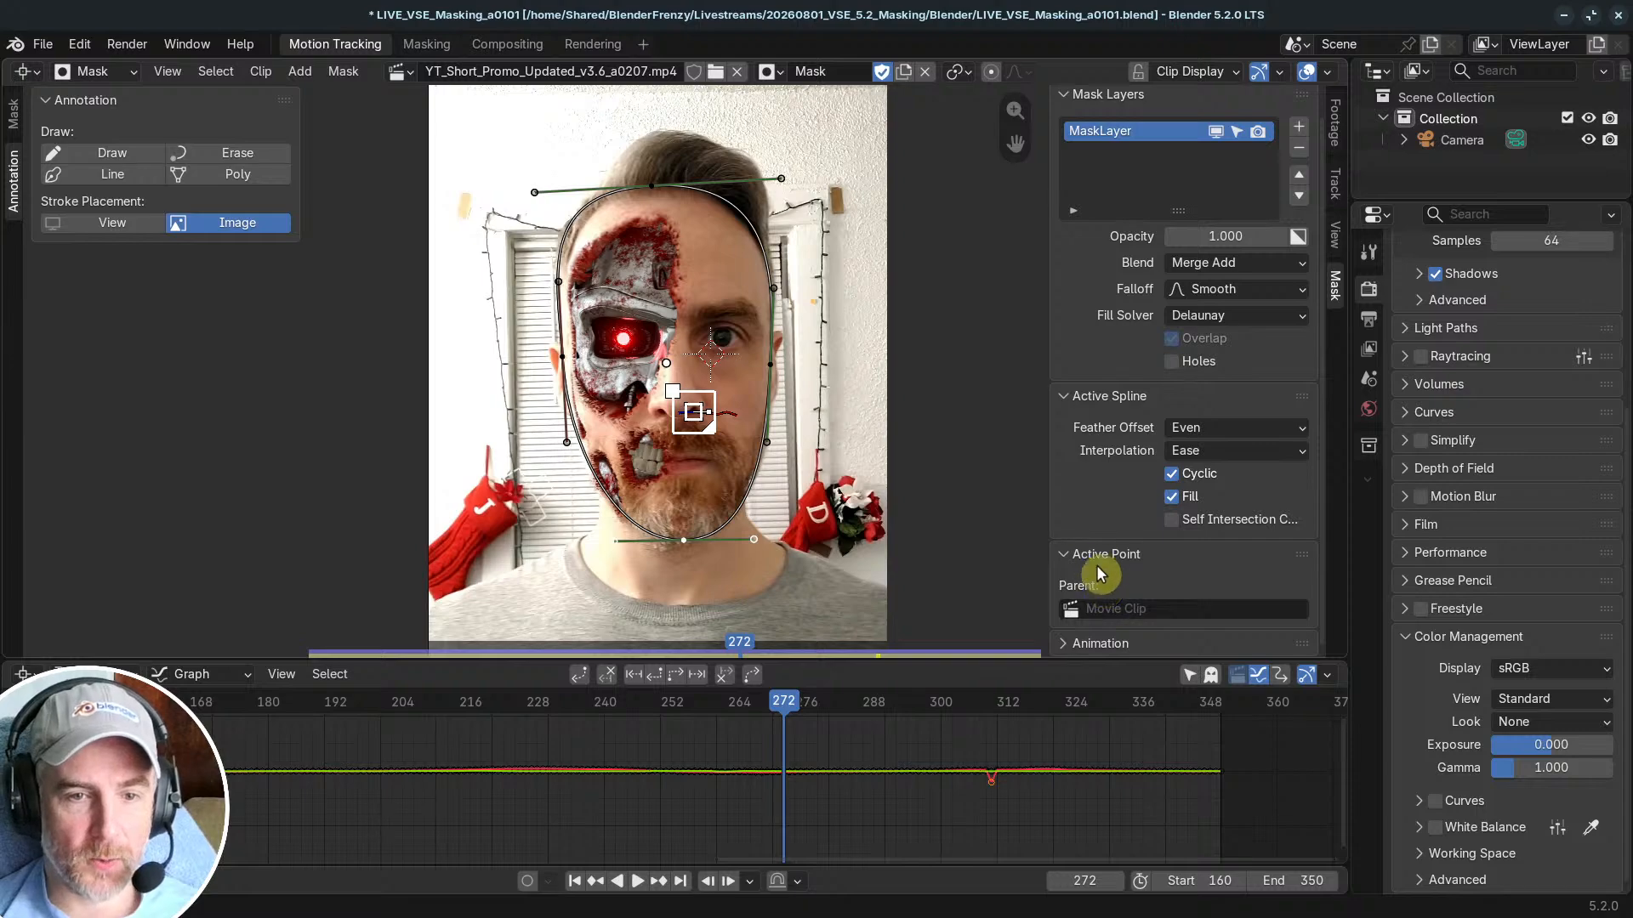
pyautogui.click(1140, 608)
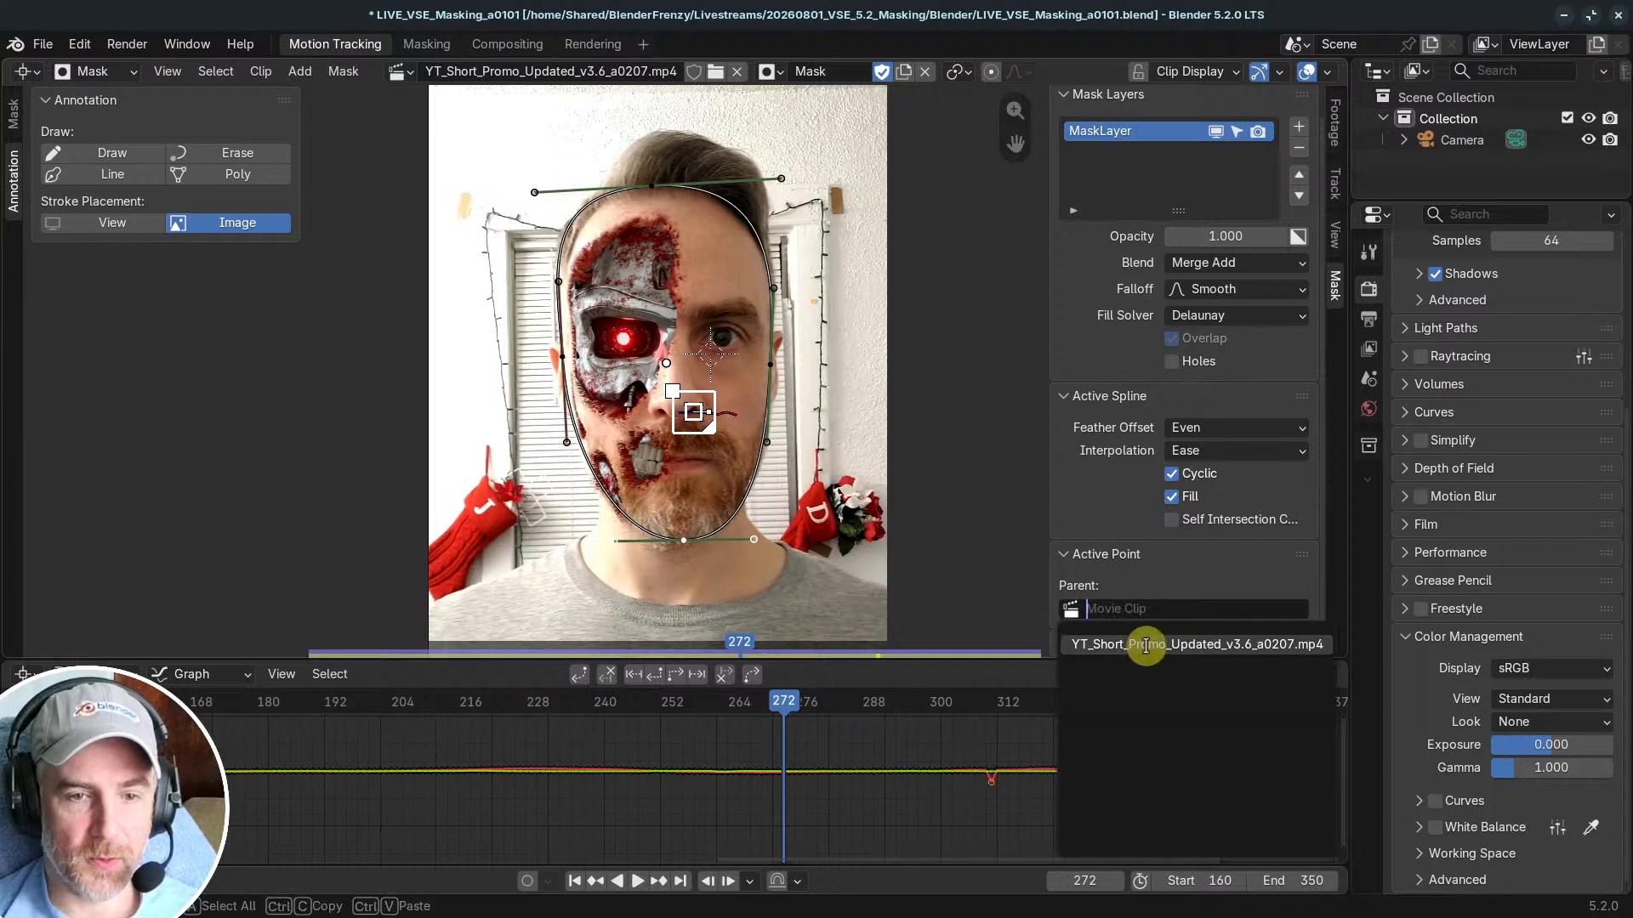
pyautogui.click(1145, 645)
pyautogui.click(1213, 585)
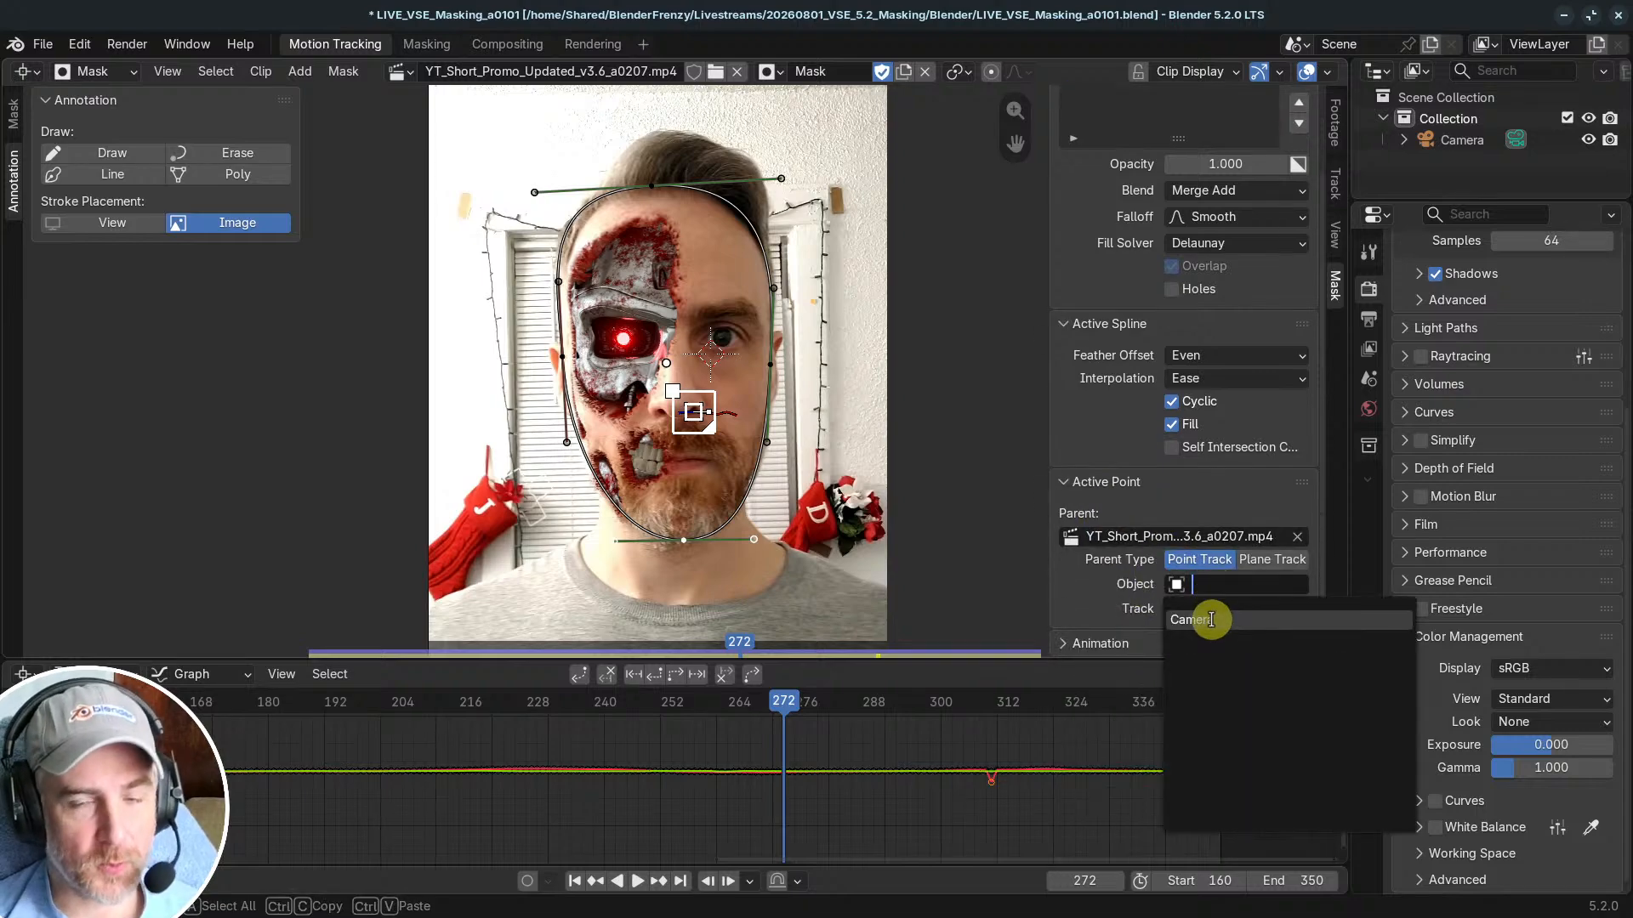
pyautogui.click(1211, 619)
pyautogui.click(1215, 607)
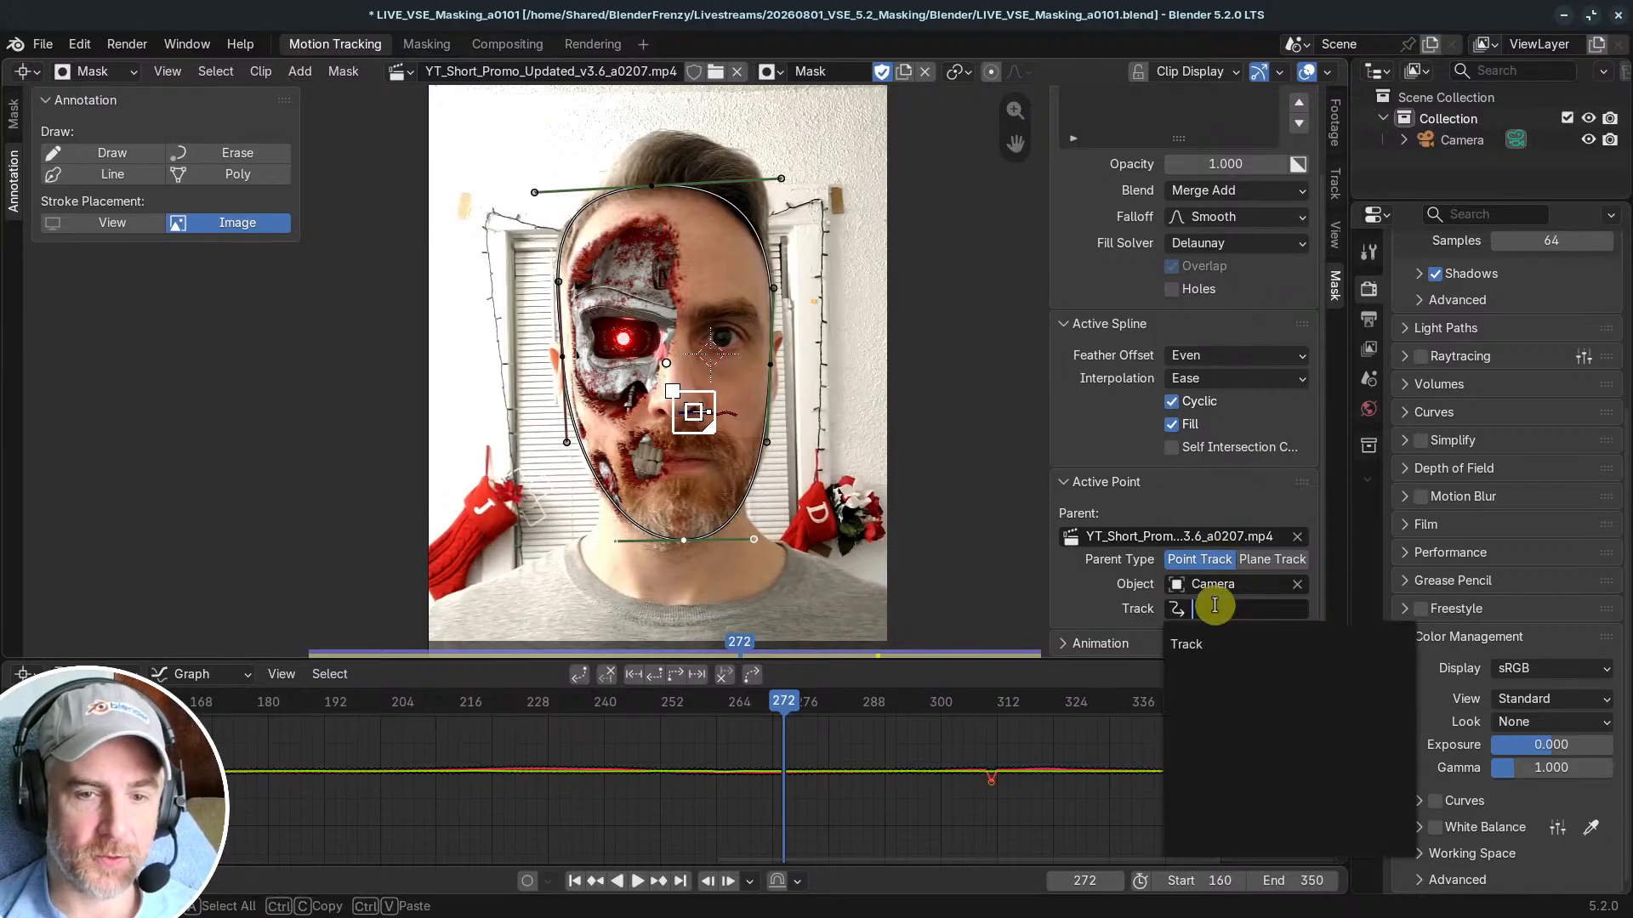
pyautogui.click(1200, 646)
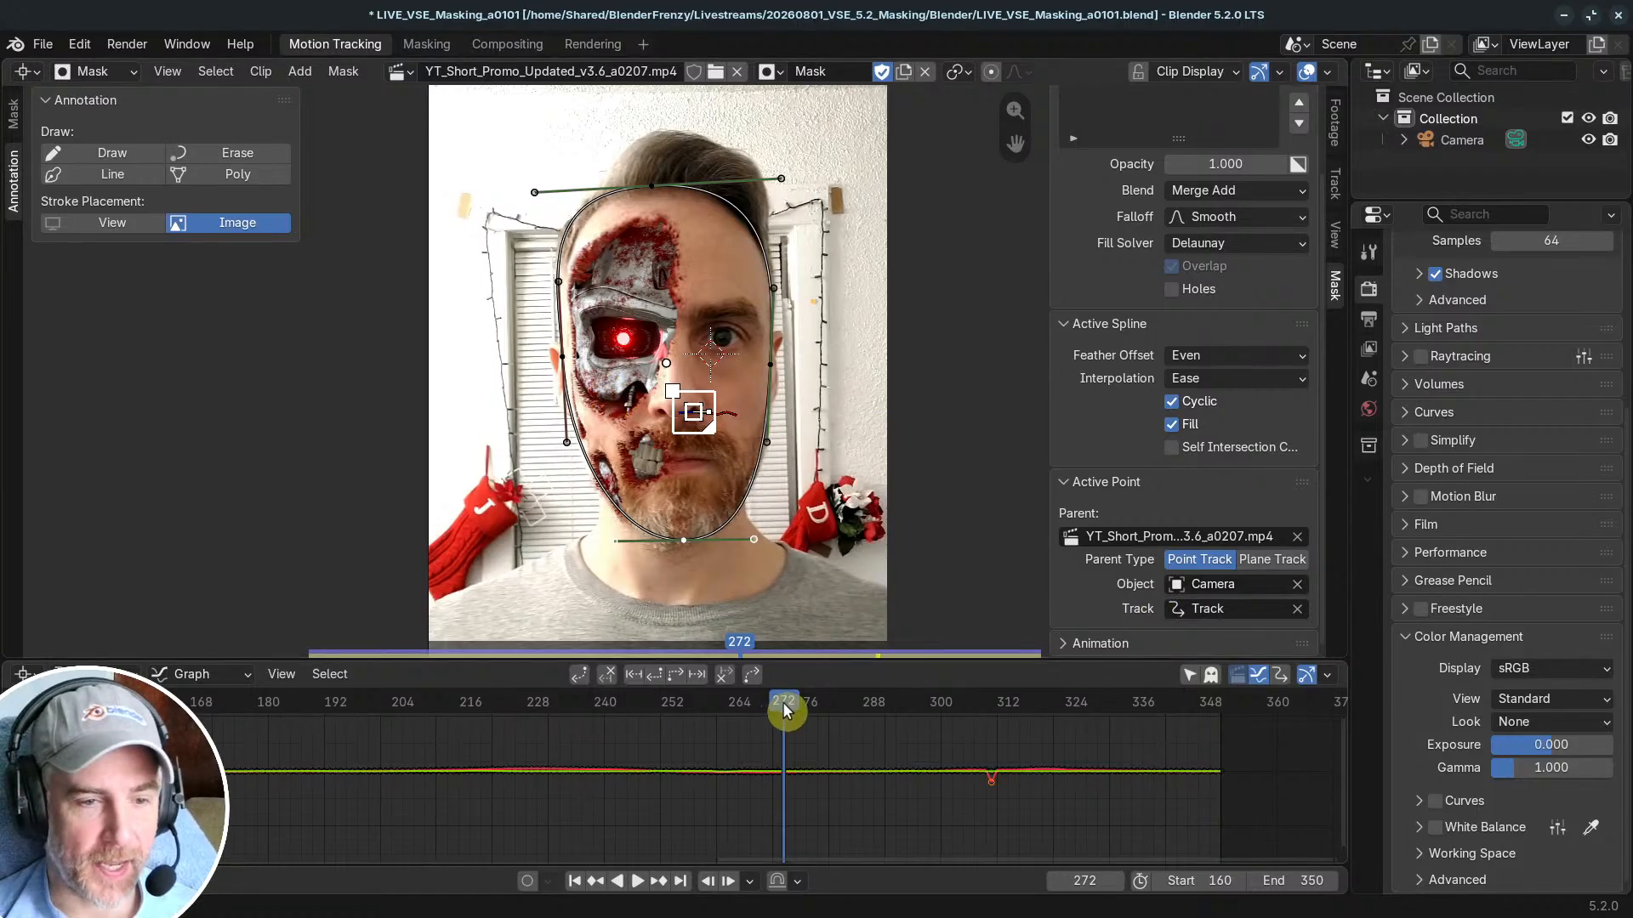
# Step: Scrub back to preview the parented chin point, and undo its Camera and Track assignments
pyautogui.moveTo(783, 706); pyautogui.dragTo(630, 708)
pyautogui.hotkey('ctrl', 'z')
pyautogui.hotkey('ctrl', 'z')
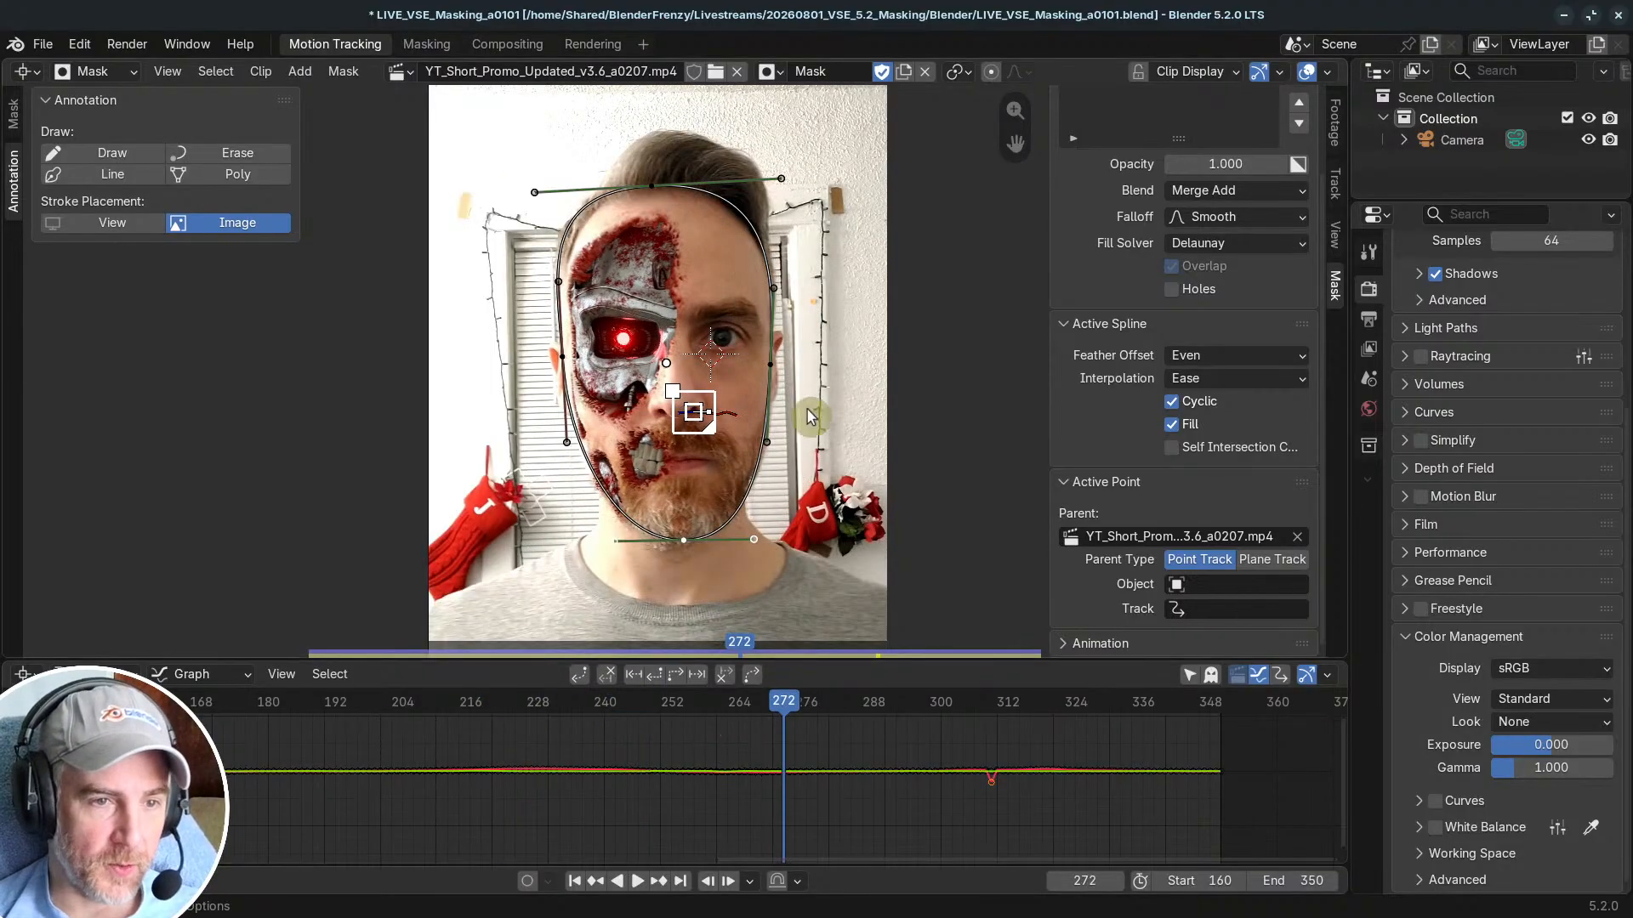
# Step: Parent all mask points to the selected nose track and scrub back to frame 181 to check the mask's motion
pyautogui.click(770, 364)
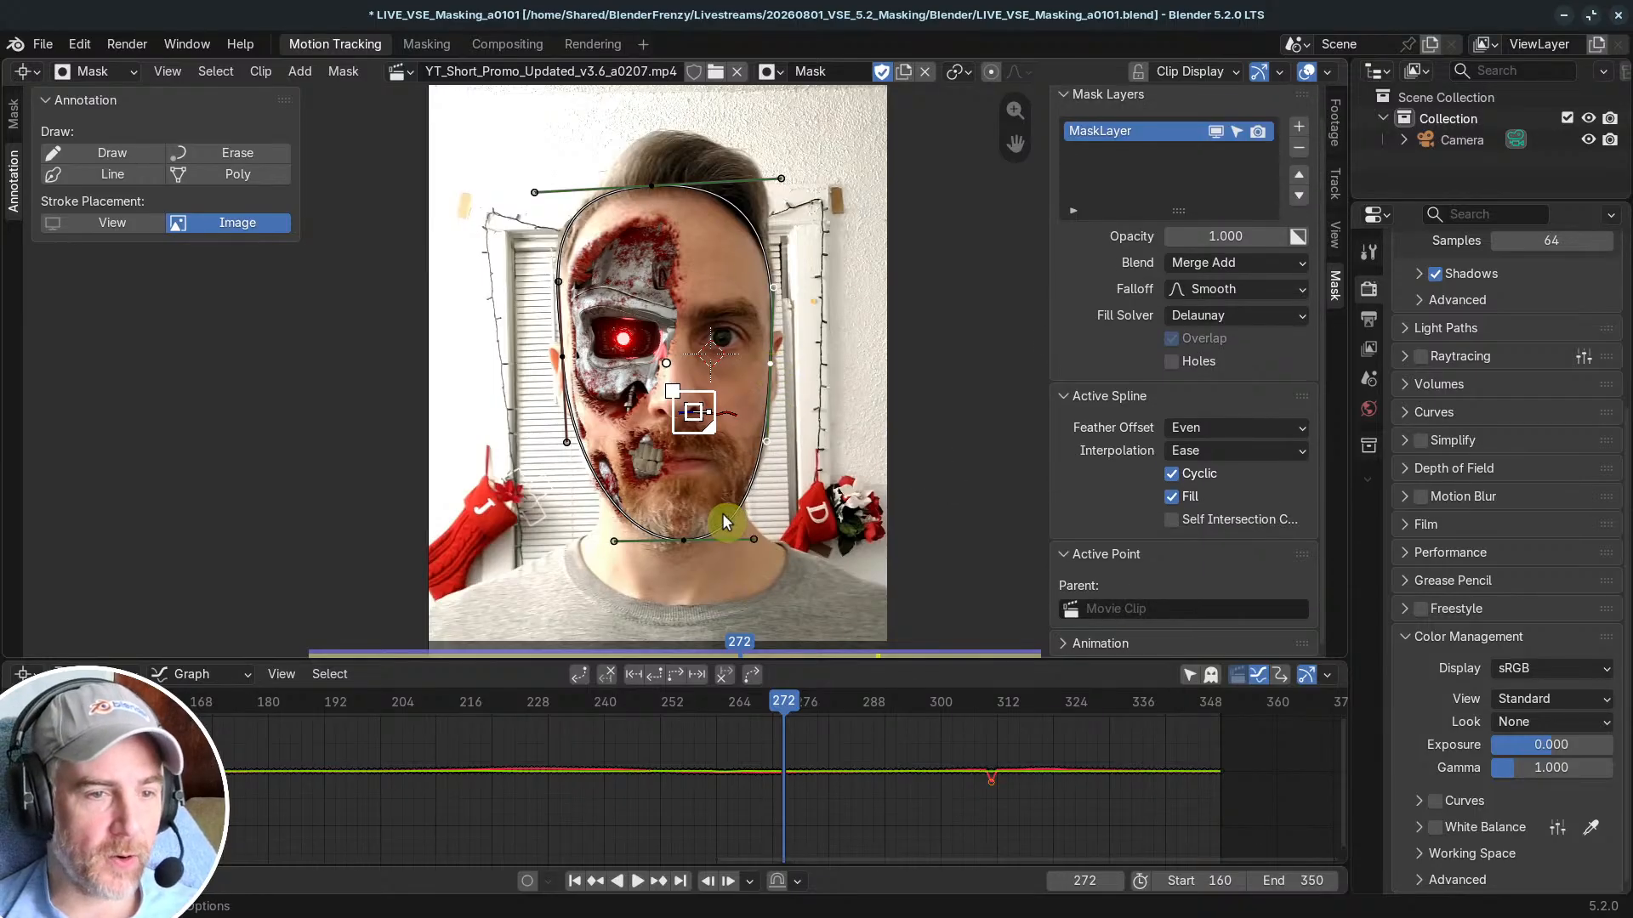
pyautogui.press('a')
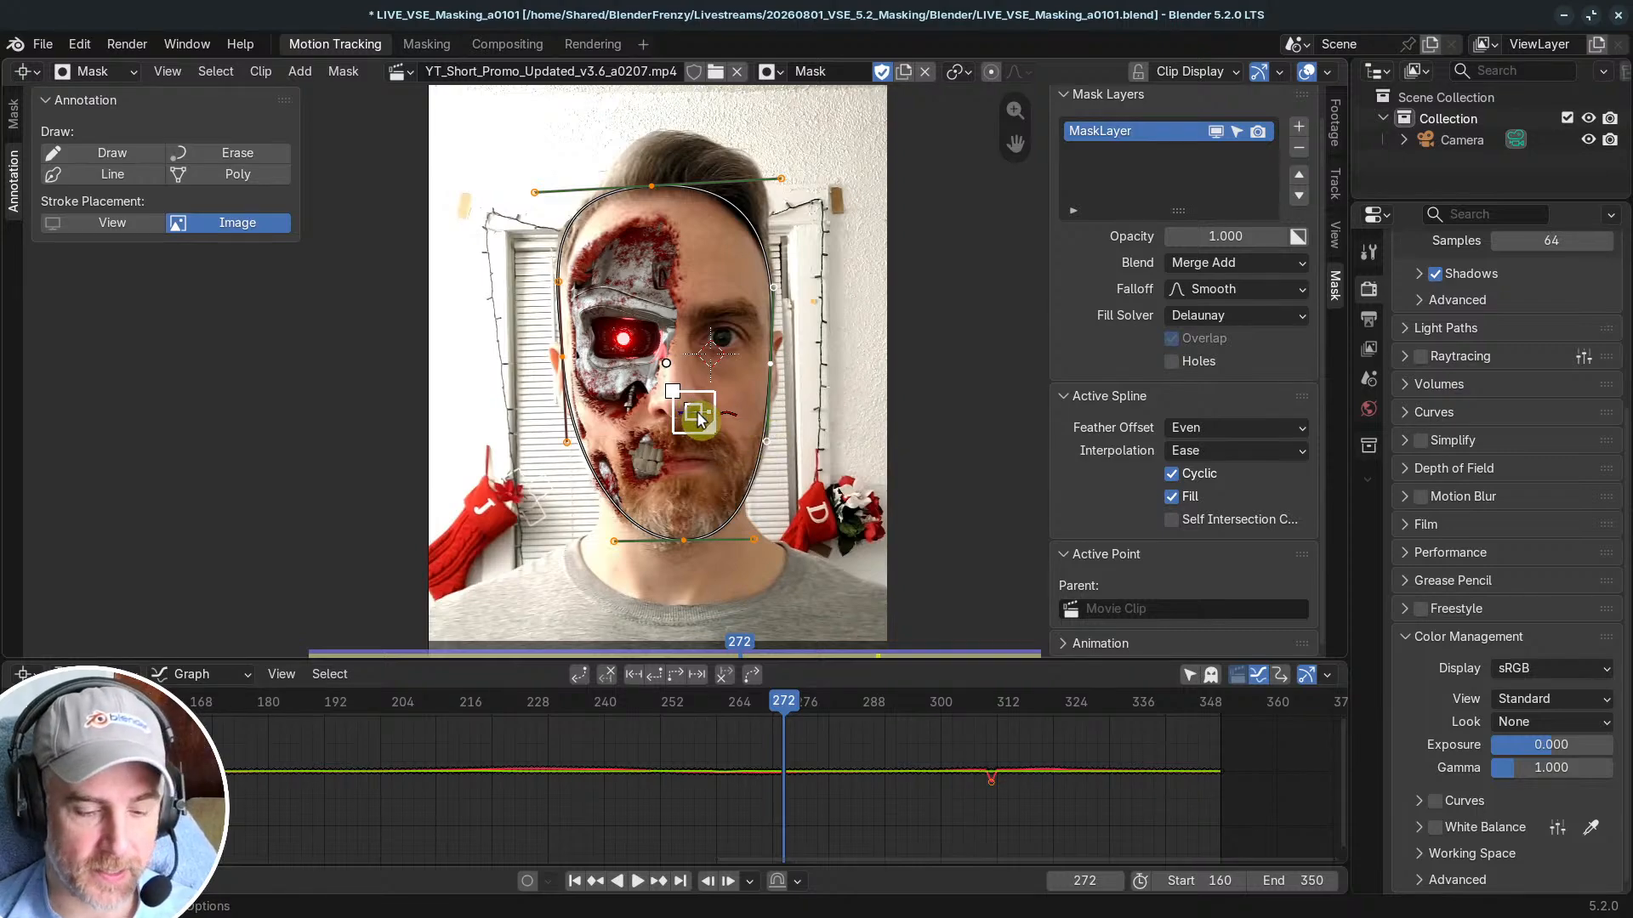
pyautogui.hotkey('ctrl', 'p')
pyautogui.moveTo(784, 701); pyautogui.dragTo(285, 721)
pyautogui.moveTo(253, 737)
pyautogui.mouseDown()
pyautogui.moveTo(649, 714)
pyautogui.moveTo(352, 703)
pyautogui.moveTo(1010, 697)
pyautogui.moveTo(173, 715)
pyautogui.moveTo(681, 717)
pyautogui.moveTo(269, 747)
pyautogui.mouseUp()
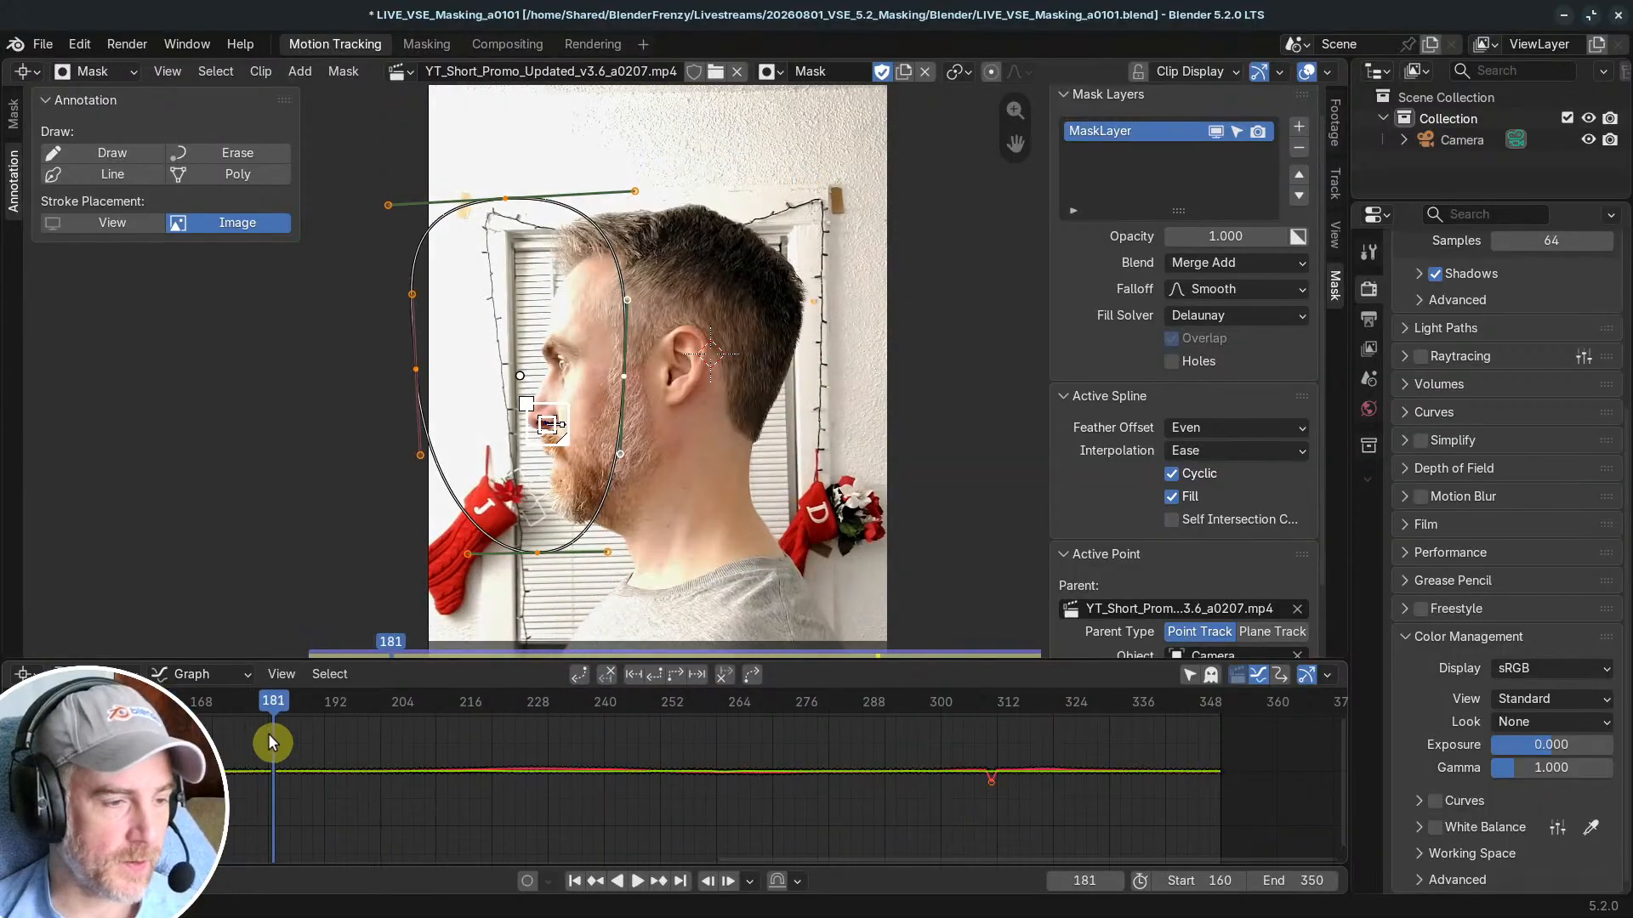
# Step: Scrub to frame 175 near the beginning of the shot and set the scene's start frame to 175
pyautogui.click(576, 881)
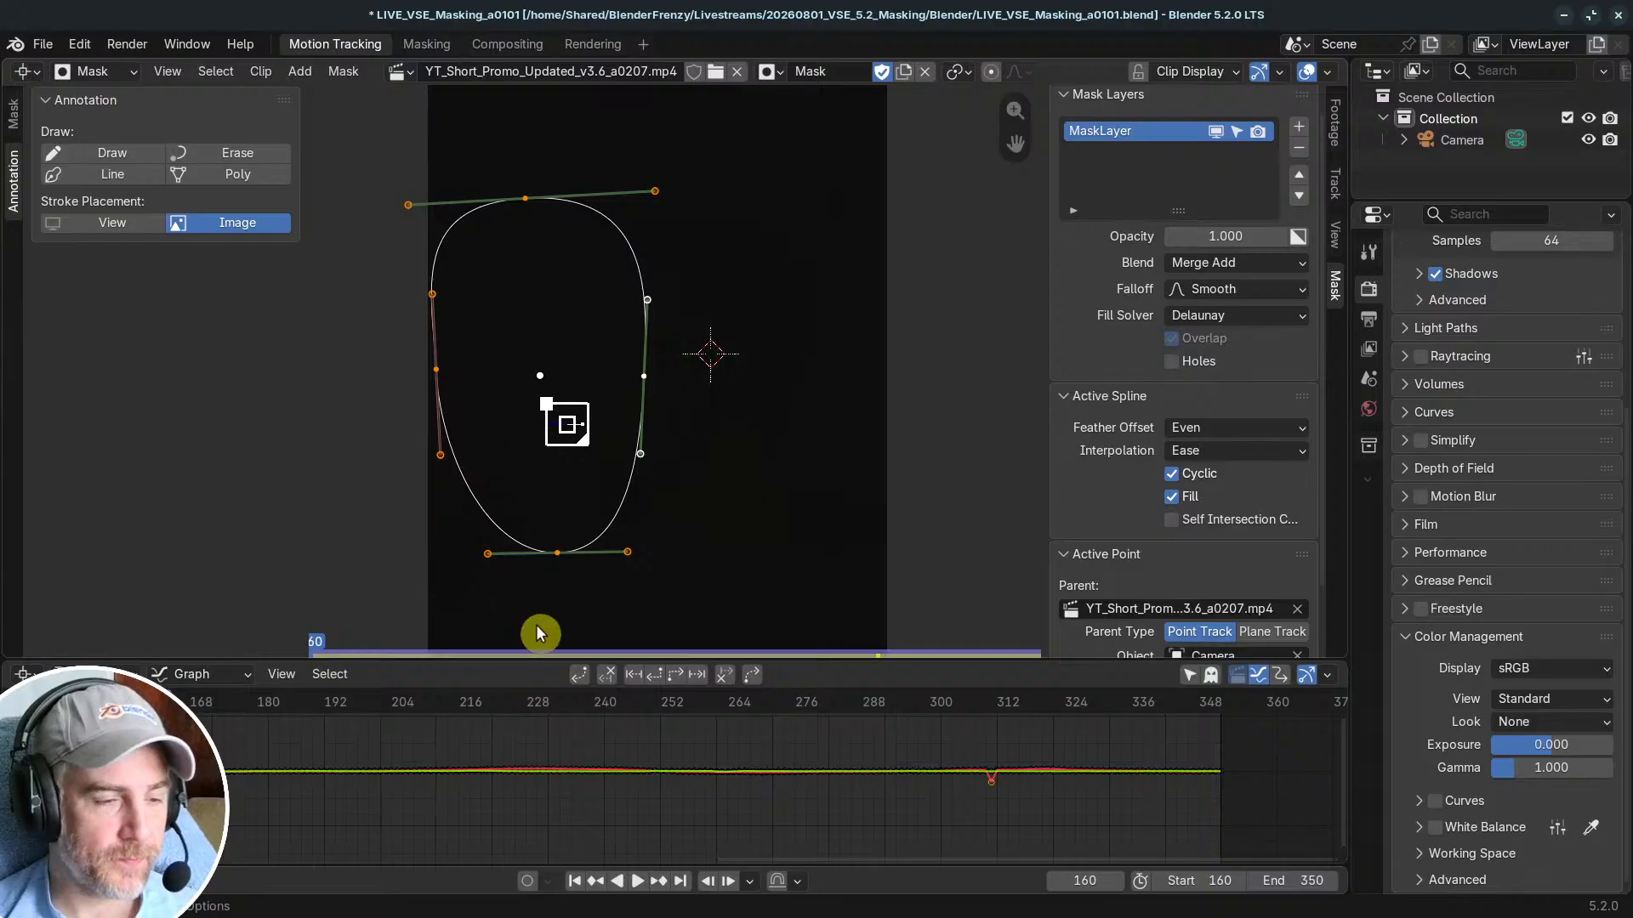
pyautogui.click(204, 703)
pyautogui.moveTo(204, 703); pyautogui.dragTo(240, 701)
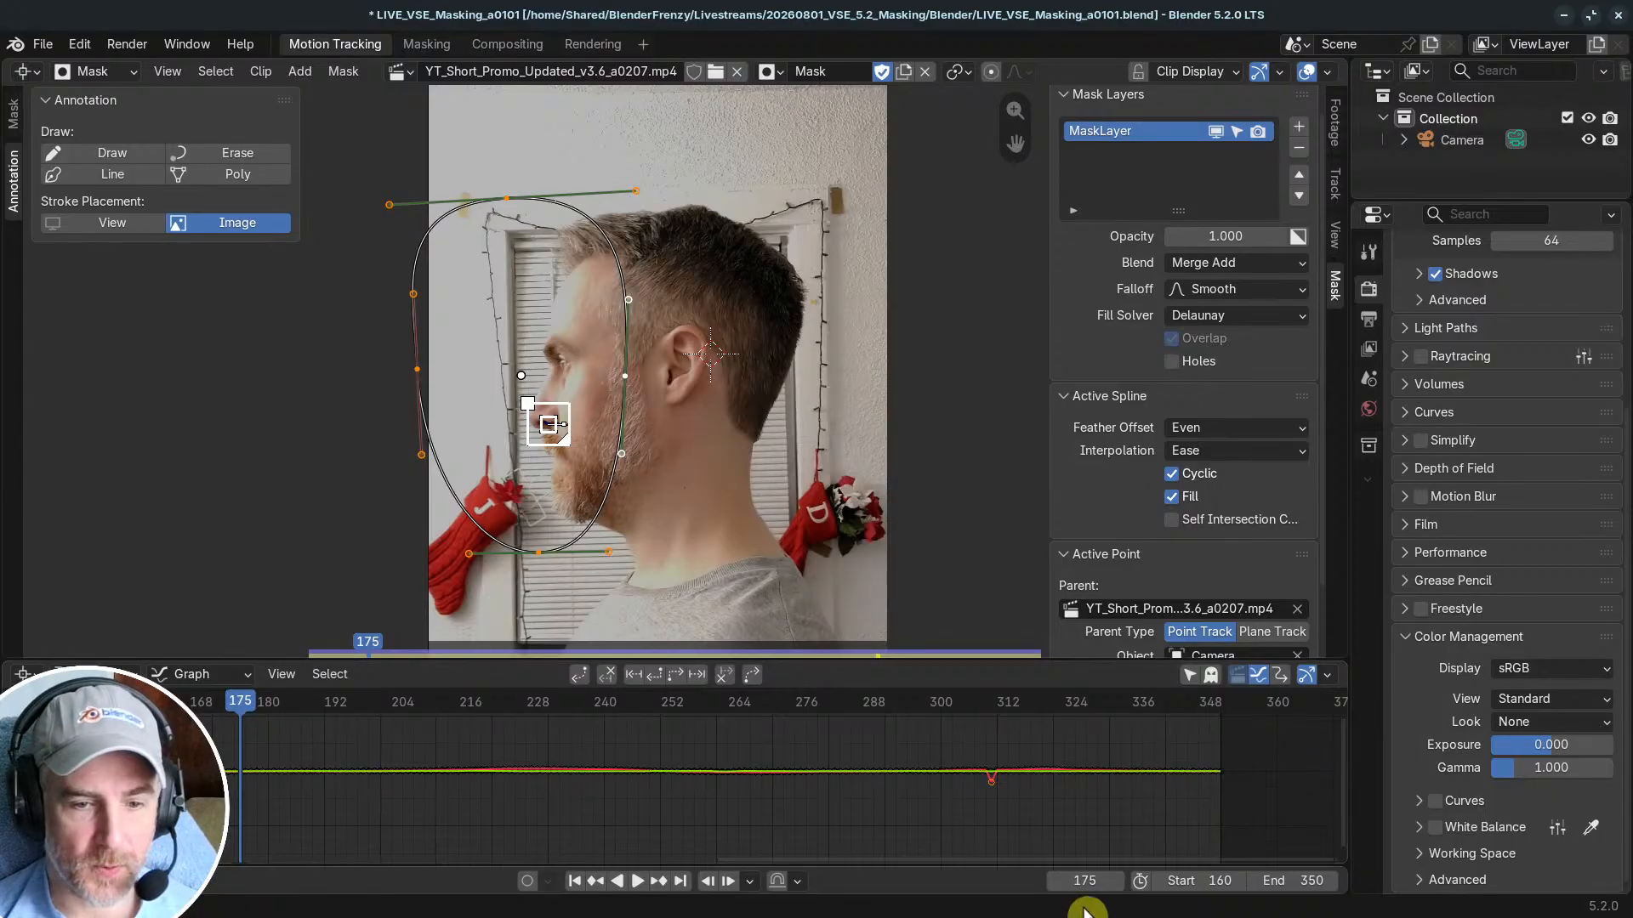
pyautogui.click(1200, 882)
pyautogui.write('175')
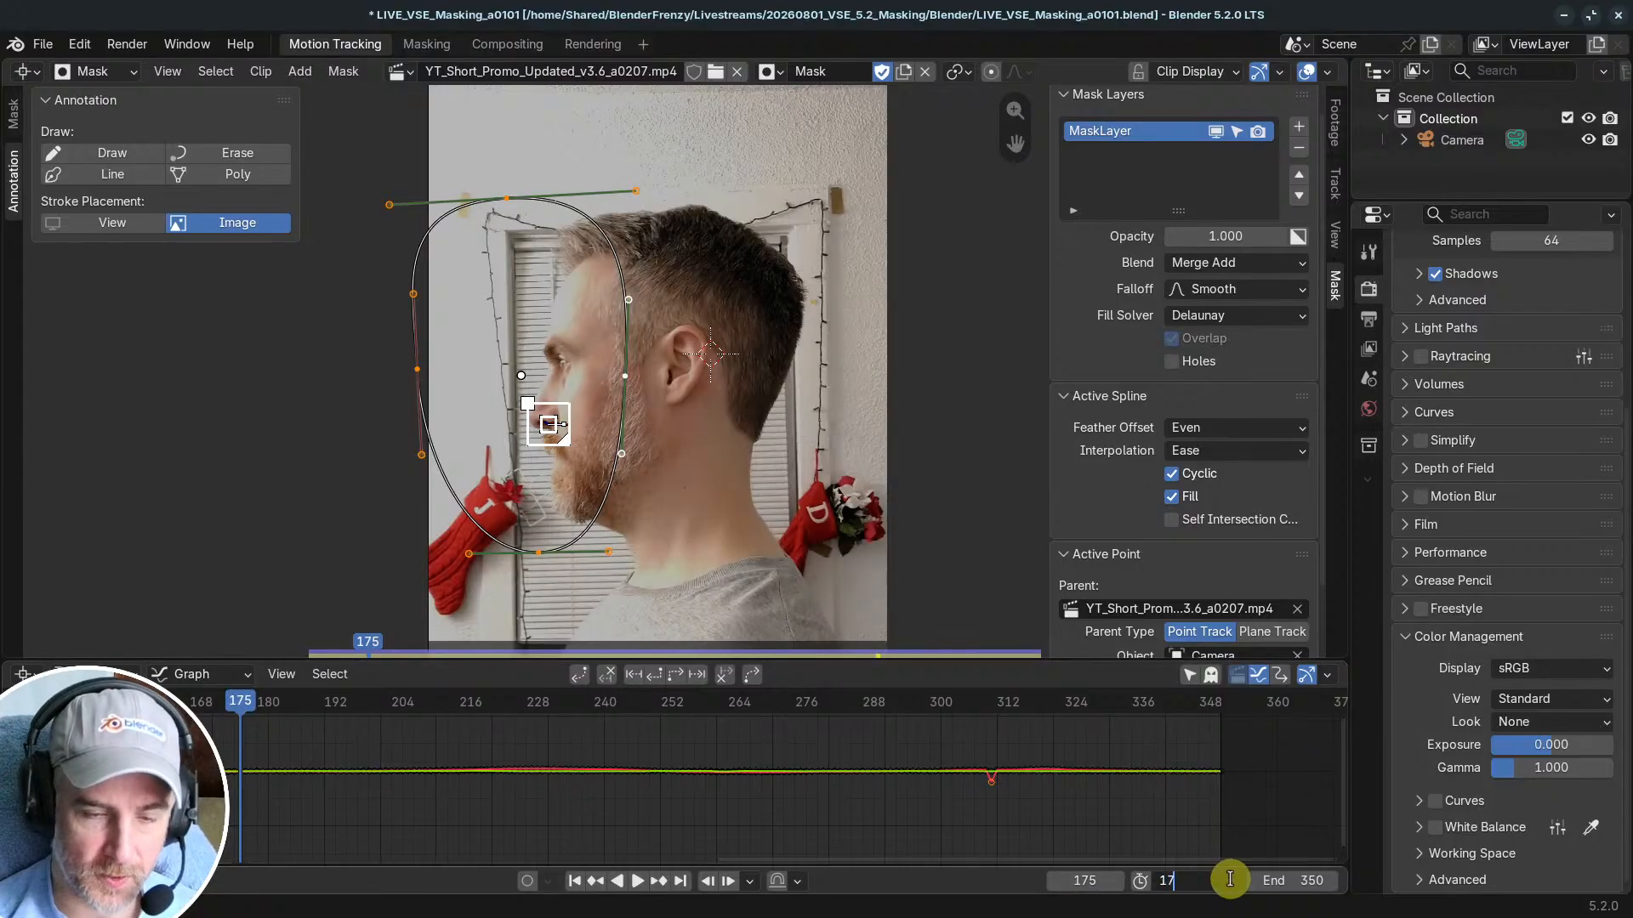
pyautogui.press('Return')
# Step: Move, shrink and rotate the whole mask at frame 175 so it tilts along the man's head in profile
pyautogui.scroll(2, 405, 421)
pyautogui.scroll(-1, 405, 421)
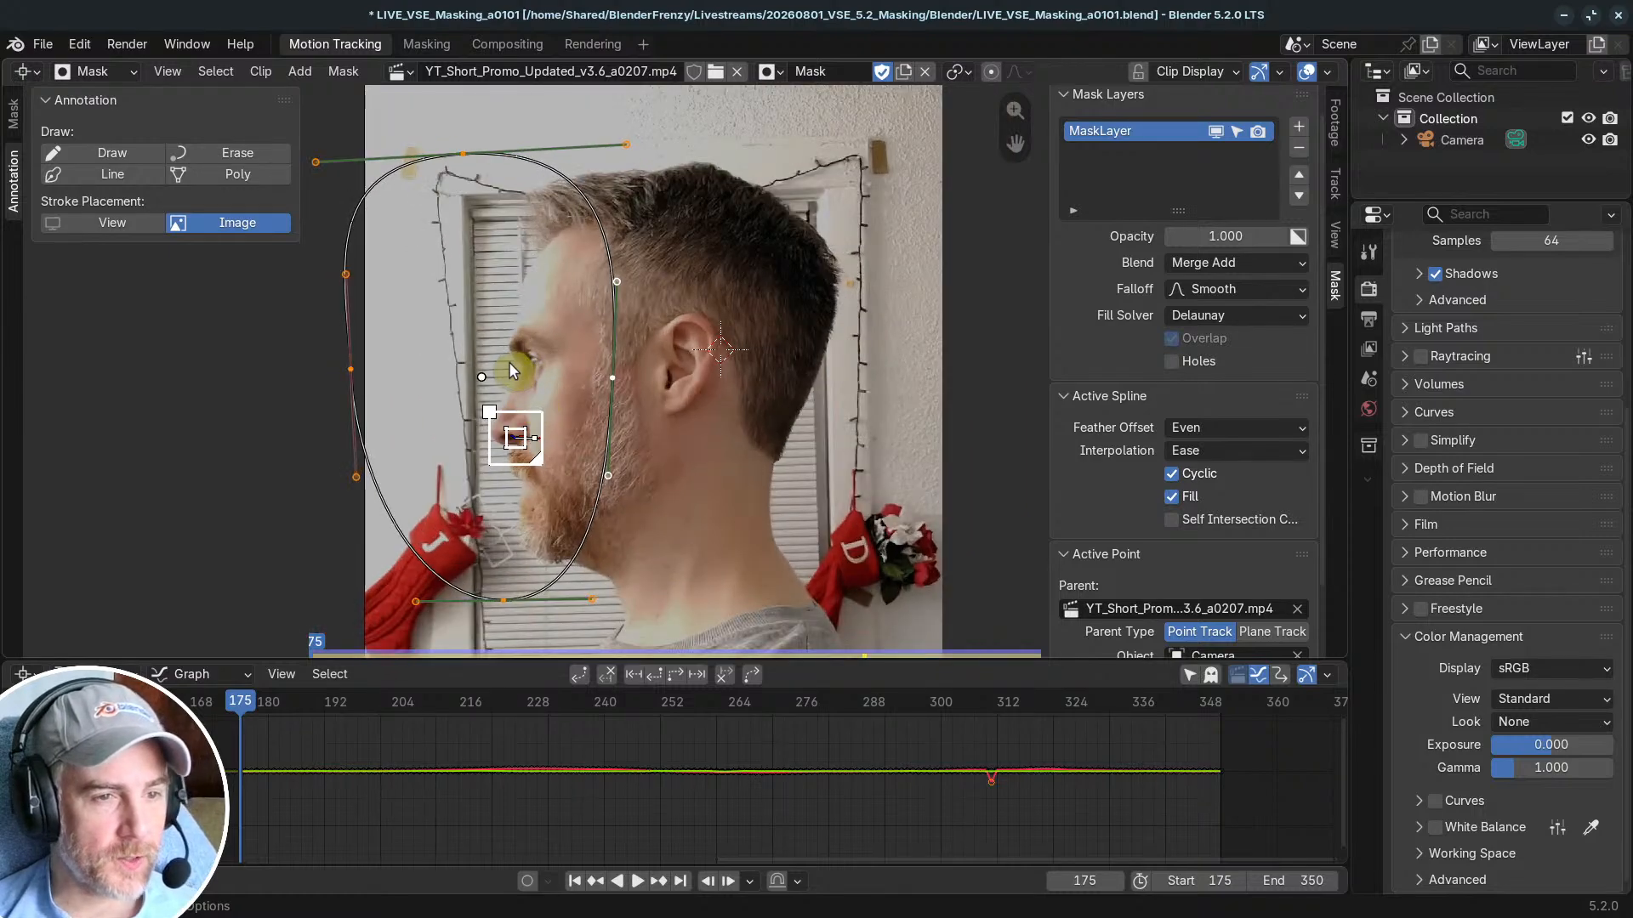
pyautogui.press('g')
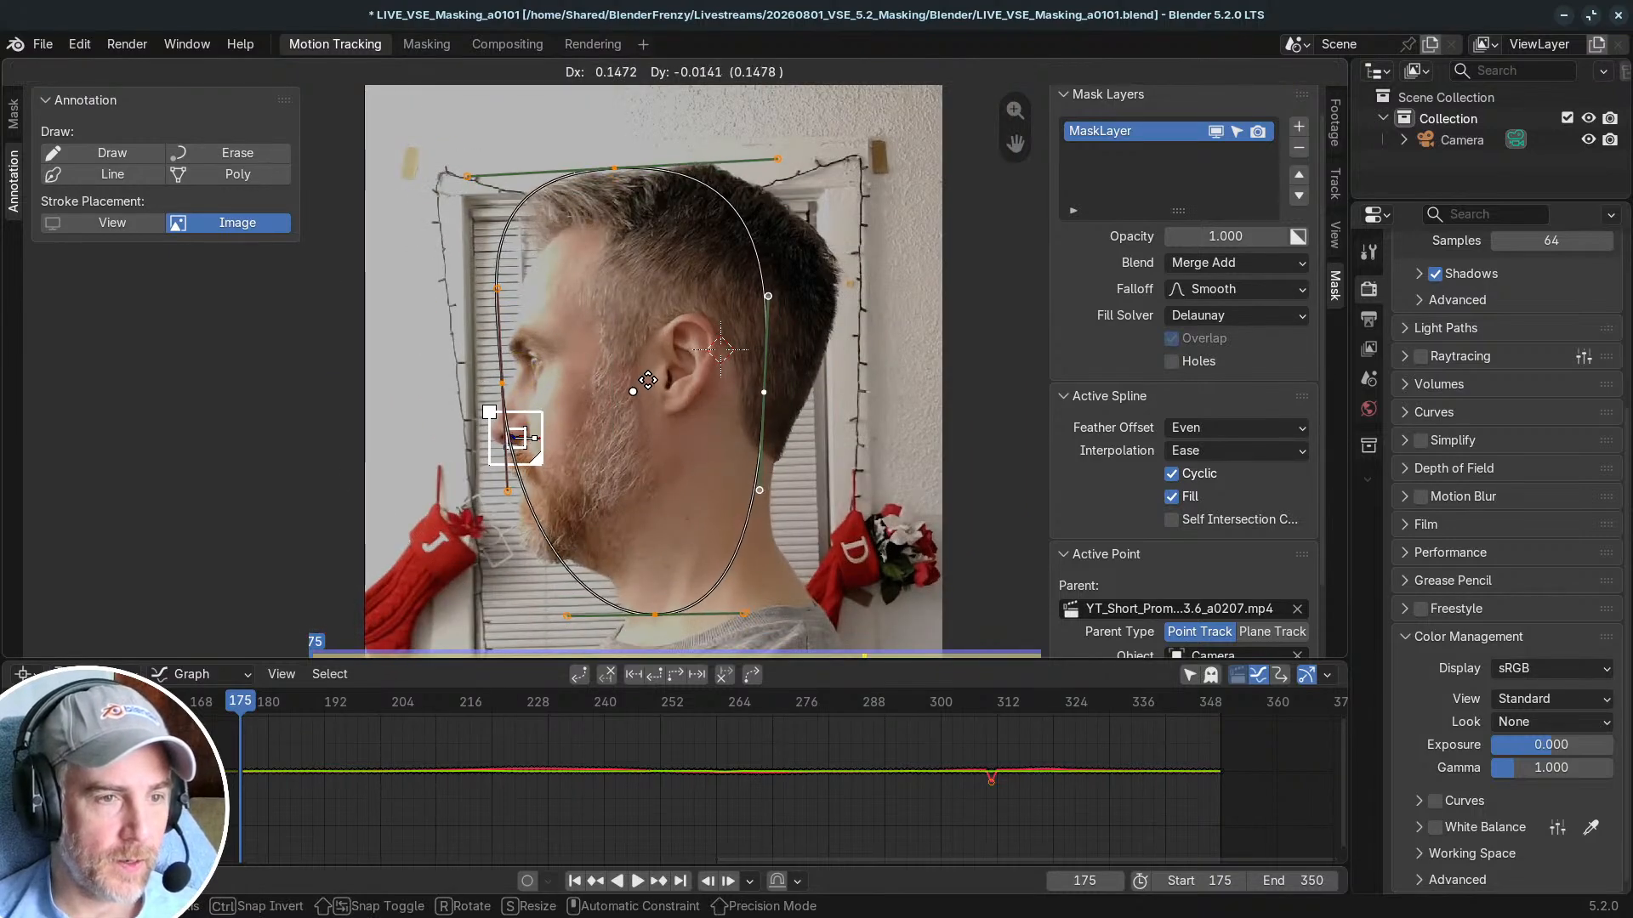
pyautogui.click(570, 399)
pyautogui.press('s')
pyautogui.click(783, 453)
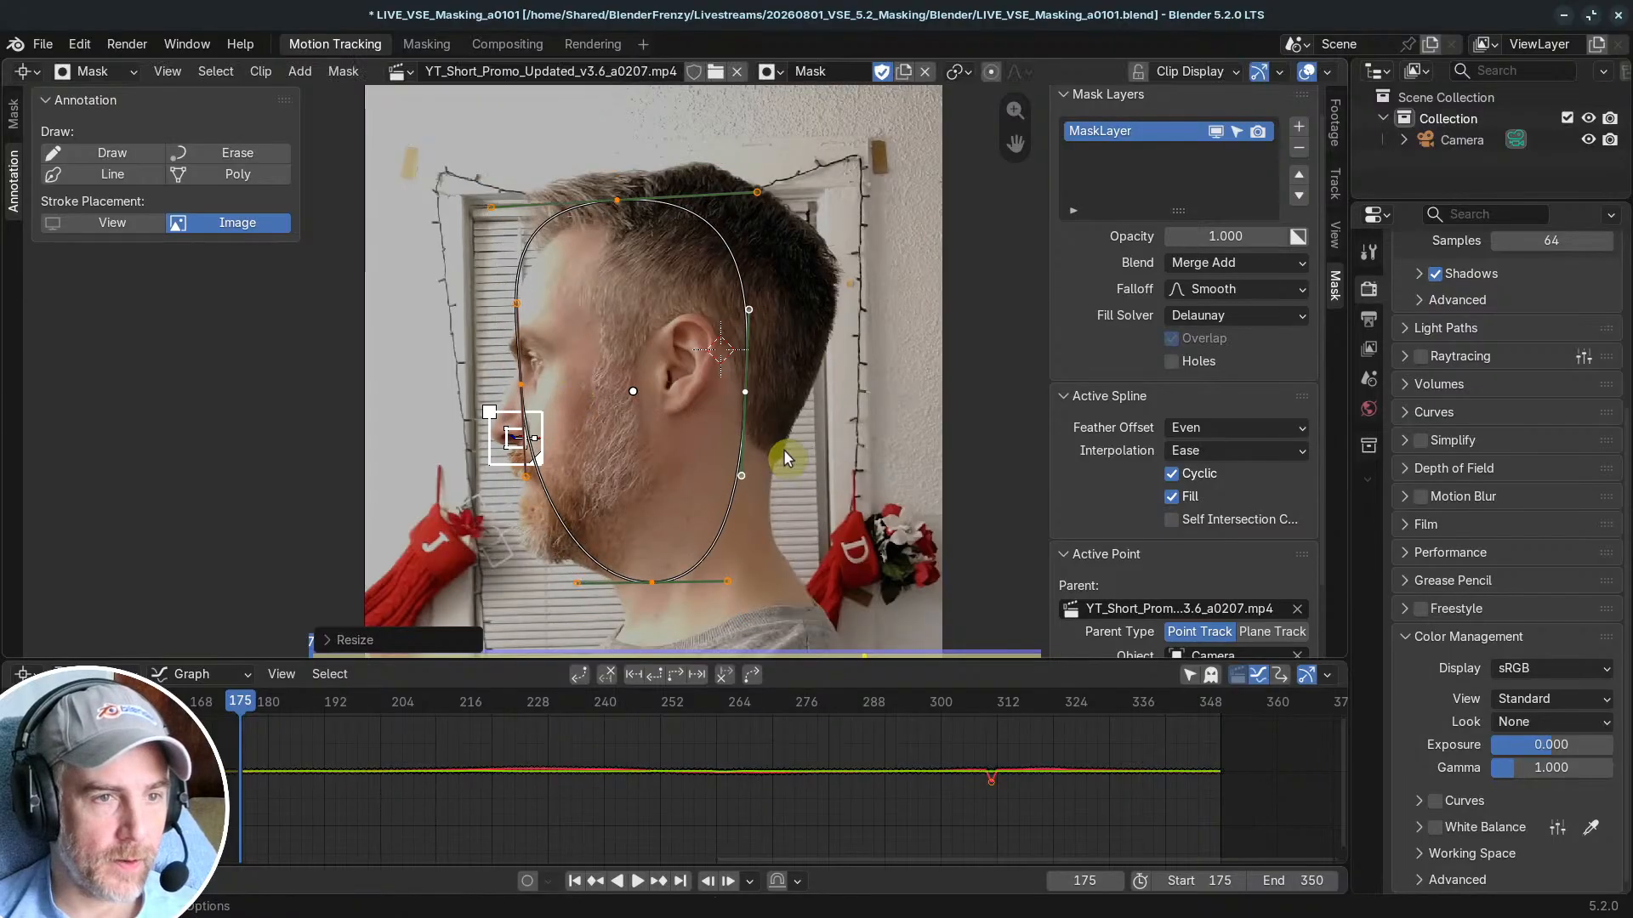
pyautogui.press('r')
pyautogui.click(768, 500)
pyautogui.press('g')
pyautogui.click(791, 484)
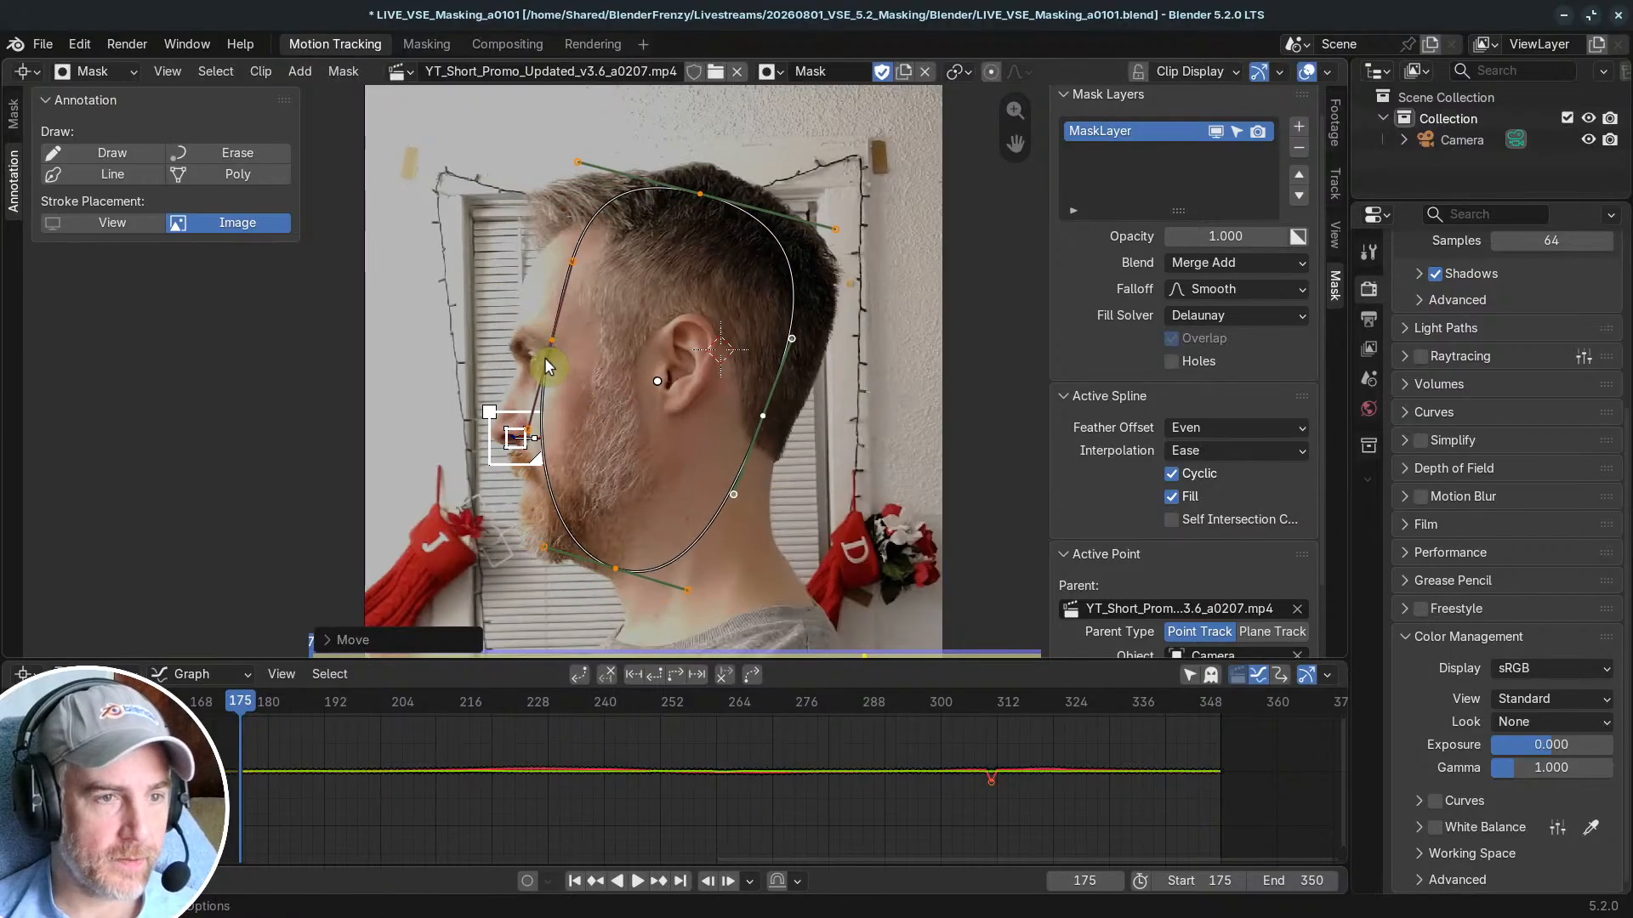
# Step: Reshape the mask's points and handles at frame 175 to follow the face, crown, back of the head and chin in profile
pyautogui.moveTo(553, 340); pyautogui.dragTo(519, 344)
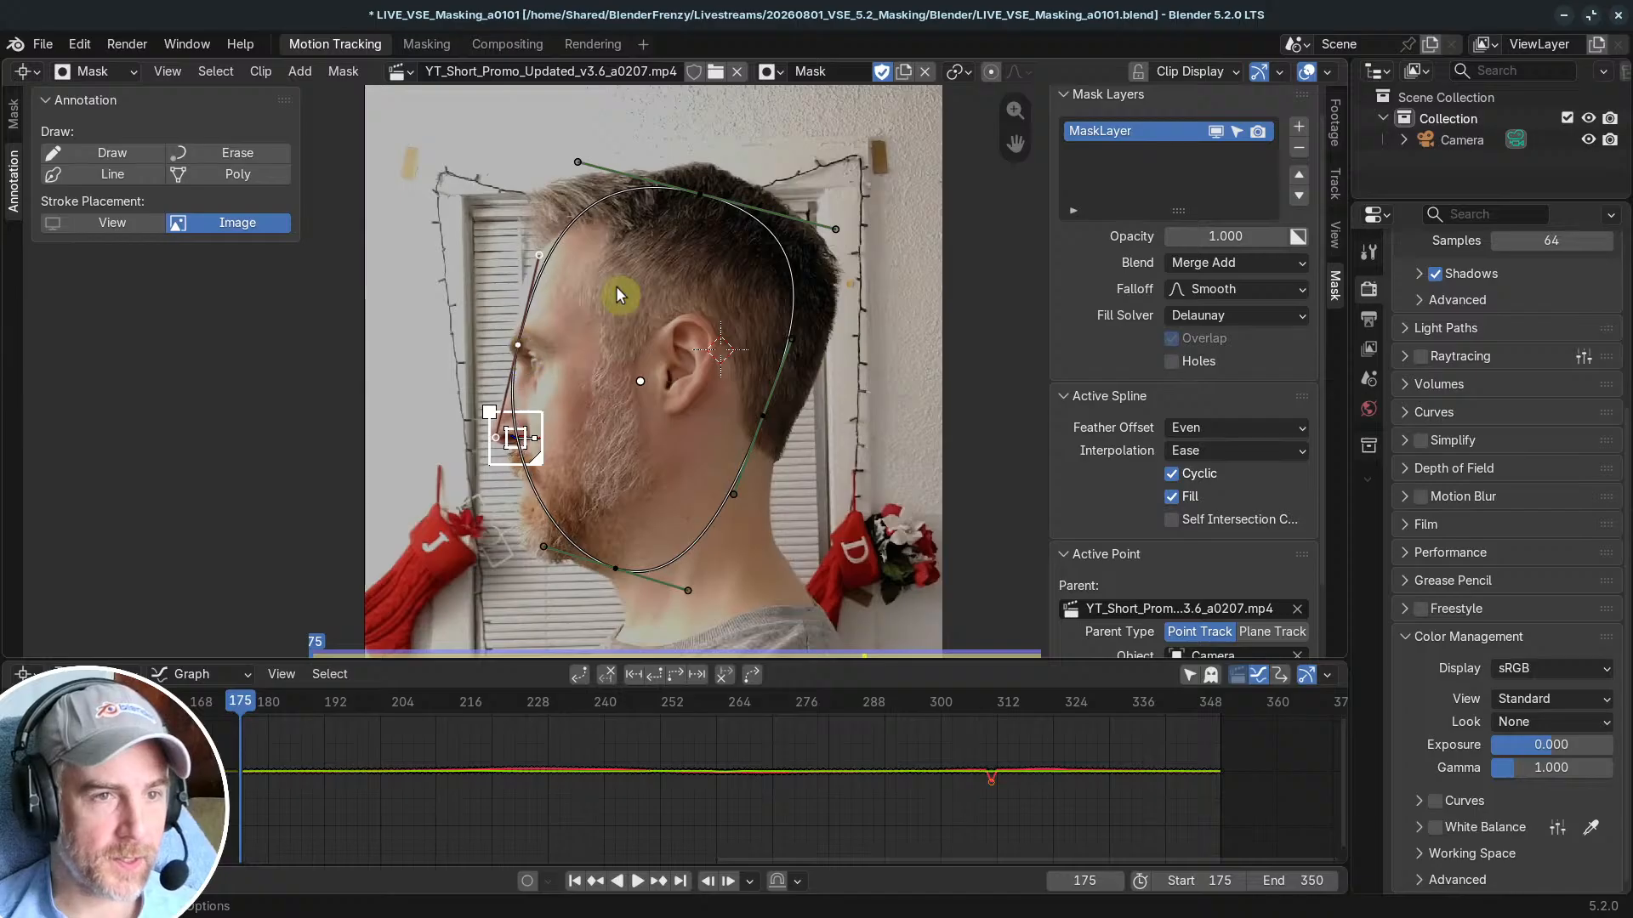
pyautogui.moveTo(763, 415); pyautogui.dragTo(797, 412)
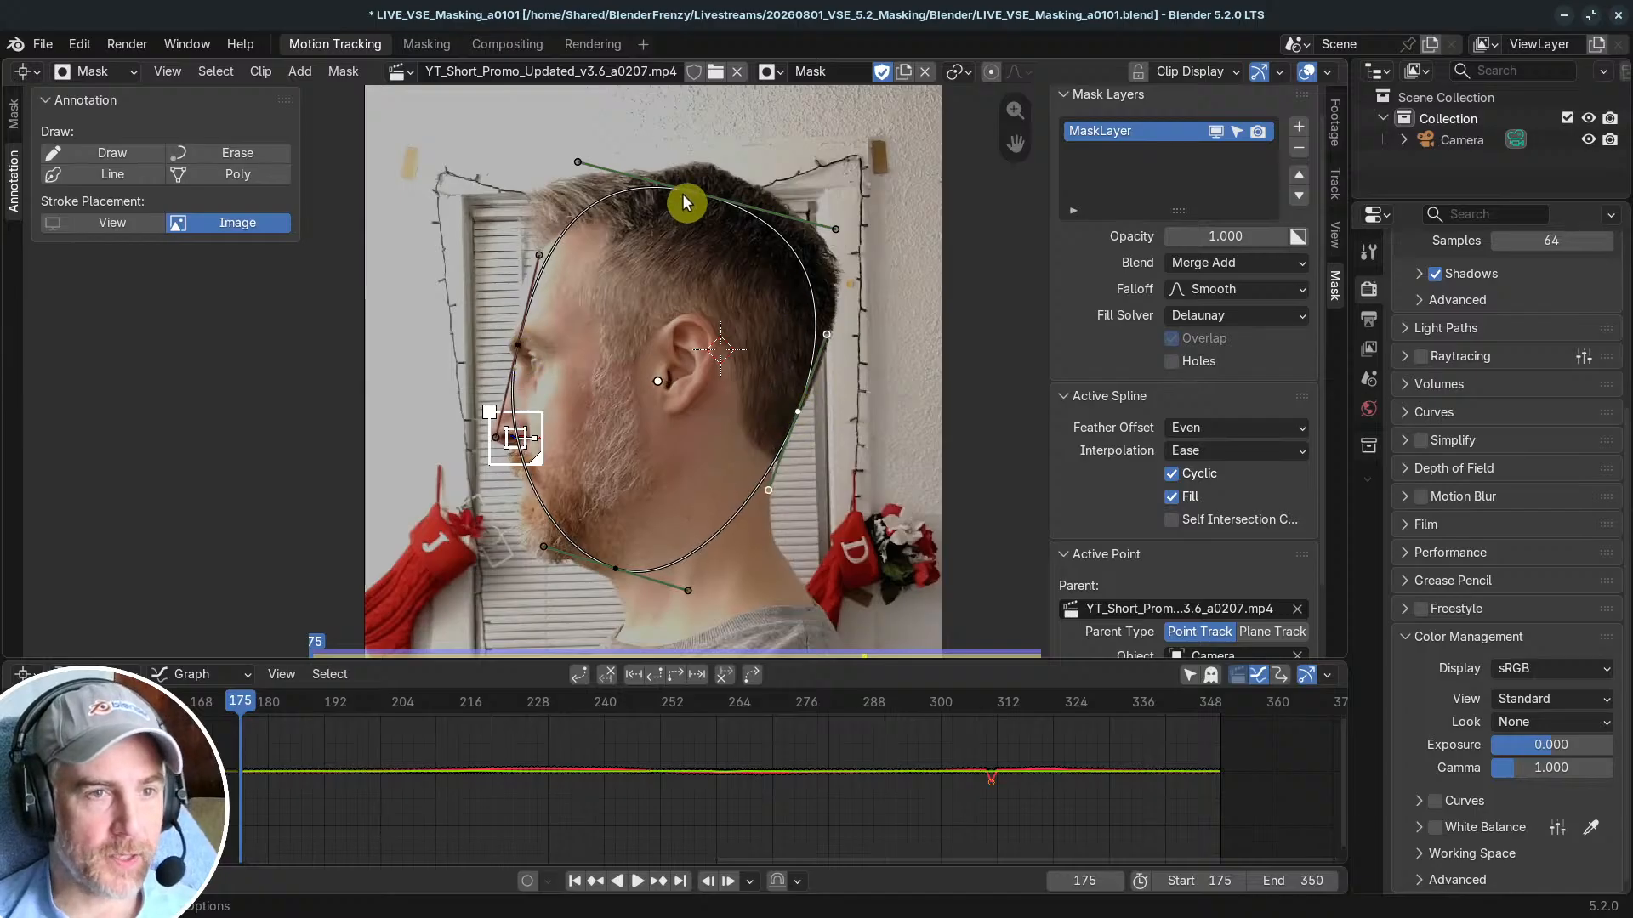
pyautogui.moveTo(683, 195); pyautogui.dragTo(720, 178)
pyautogui.moveTo(862, 218); pyautogui.dragTo(874, 222)
pyautogui.moveTo(624, 563); pyautogui.dragTo(516, 529)
pyautogui.moveTo(487, 419); pyautogui.dragTo(504, 422)
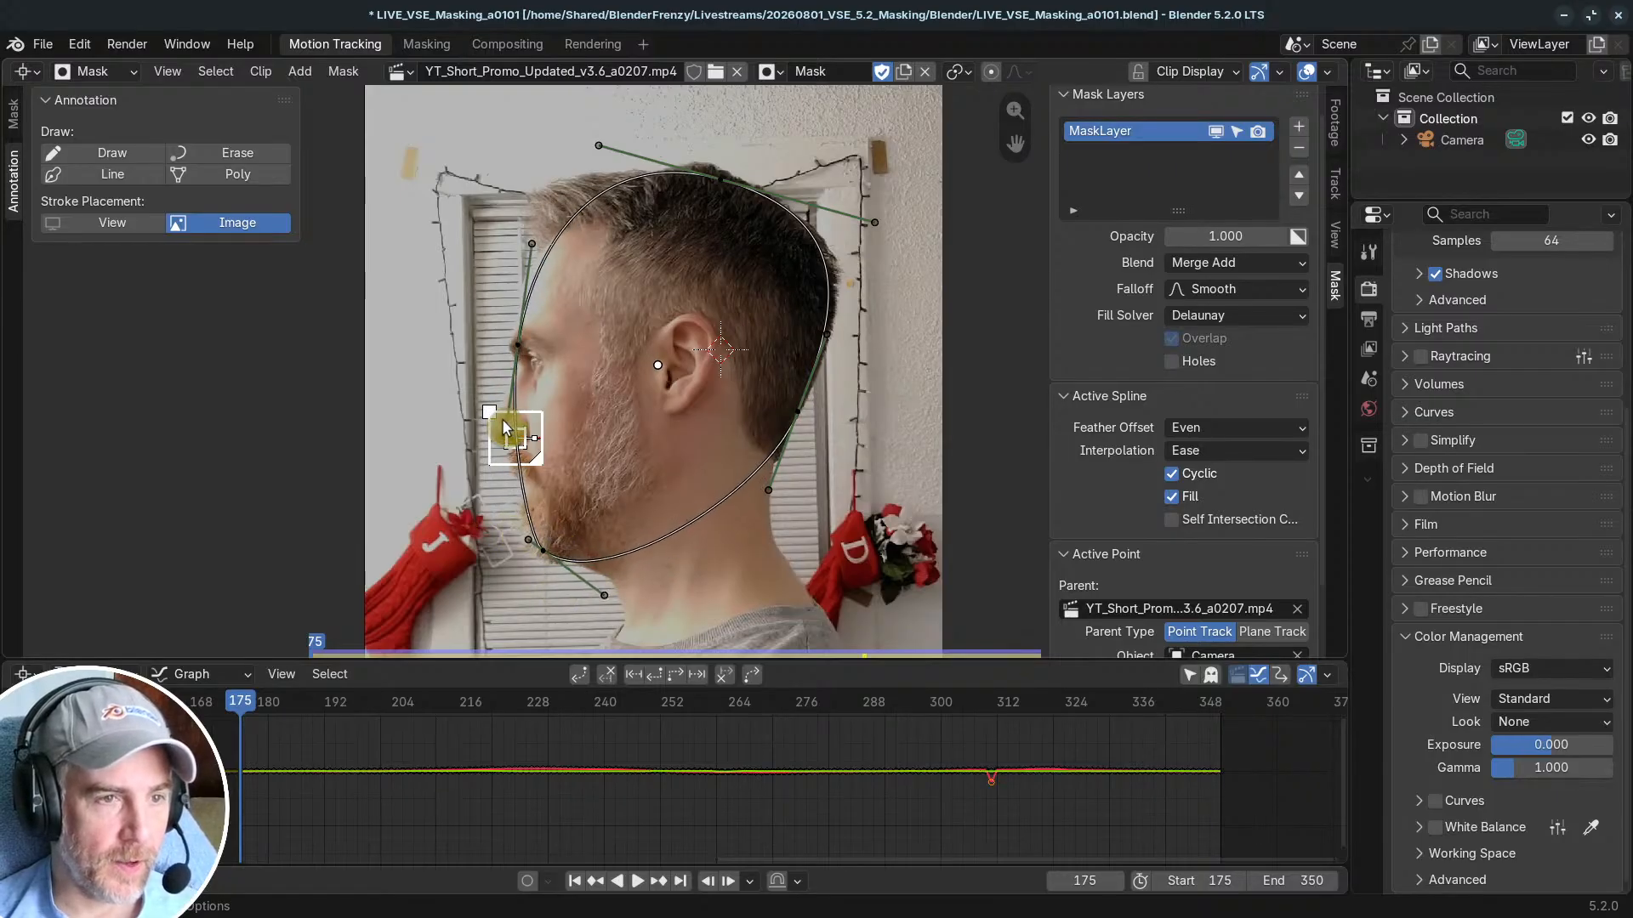
pyautogui.moveTo(524, 328); pyautogui.dragTo(529, 325)
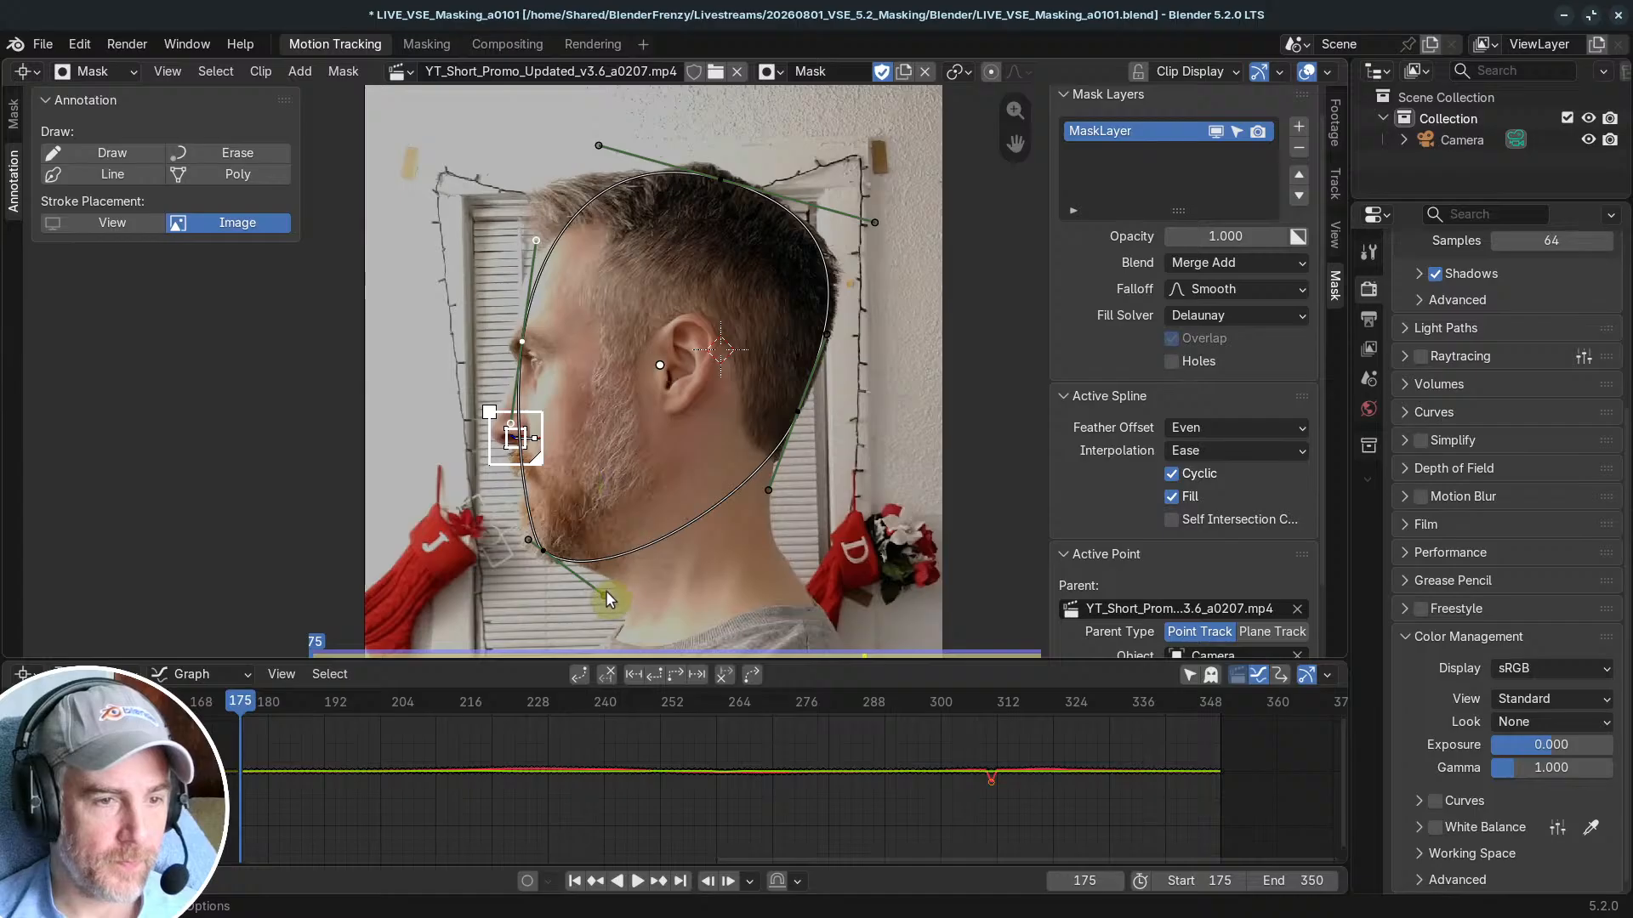
pyautogui.moveTo(605, 590); pyautogui.dragTo(614, 582)
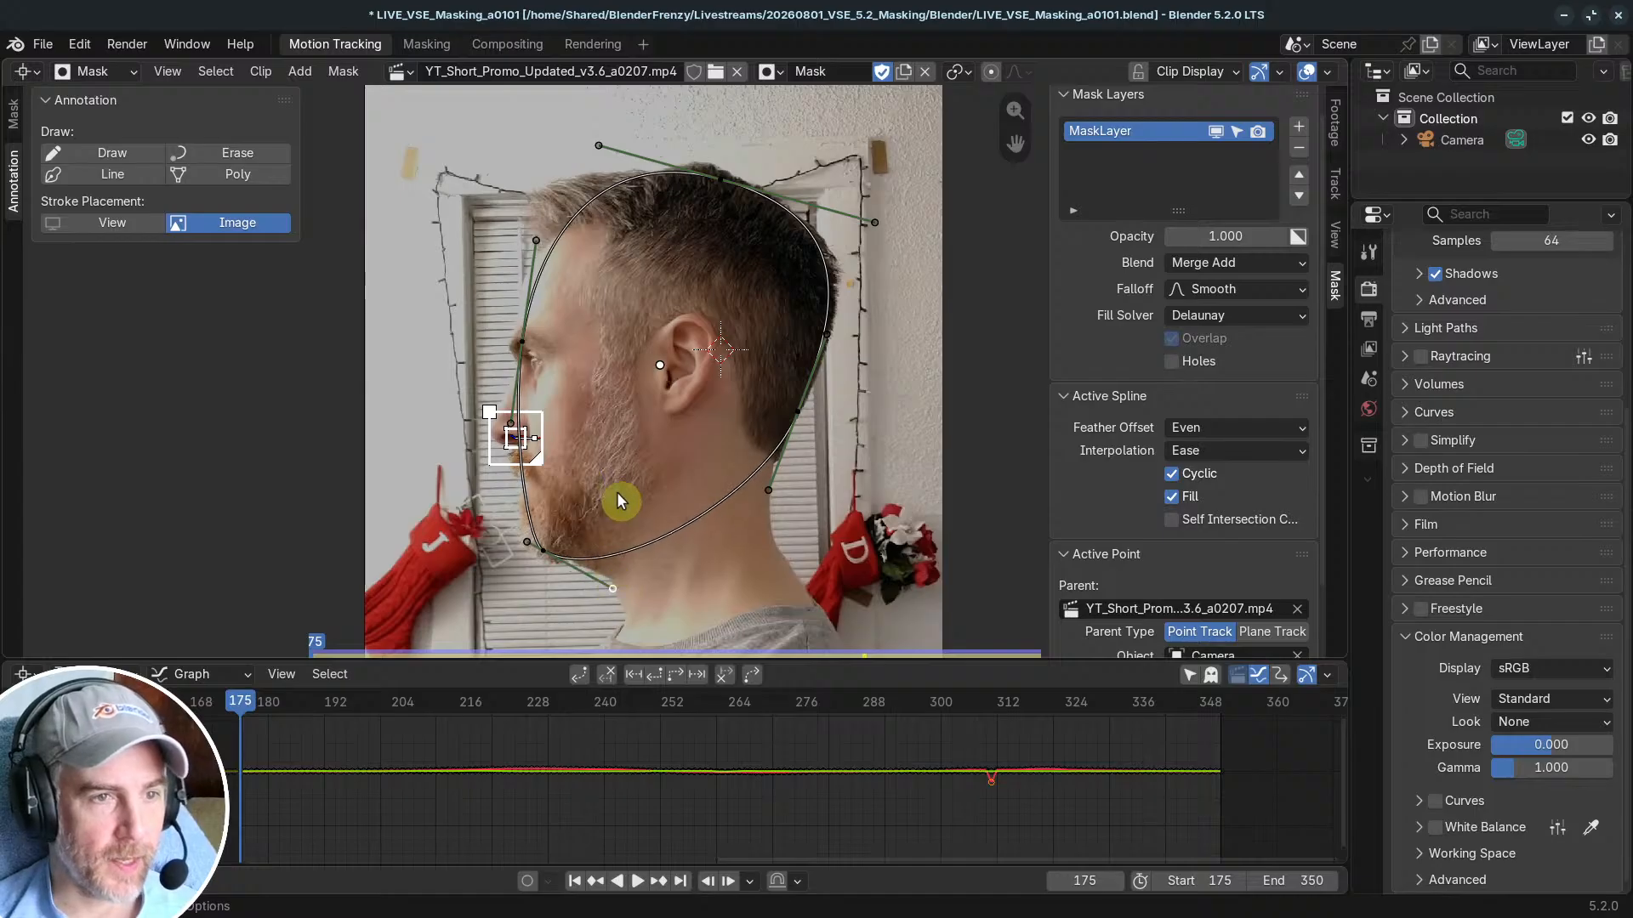
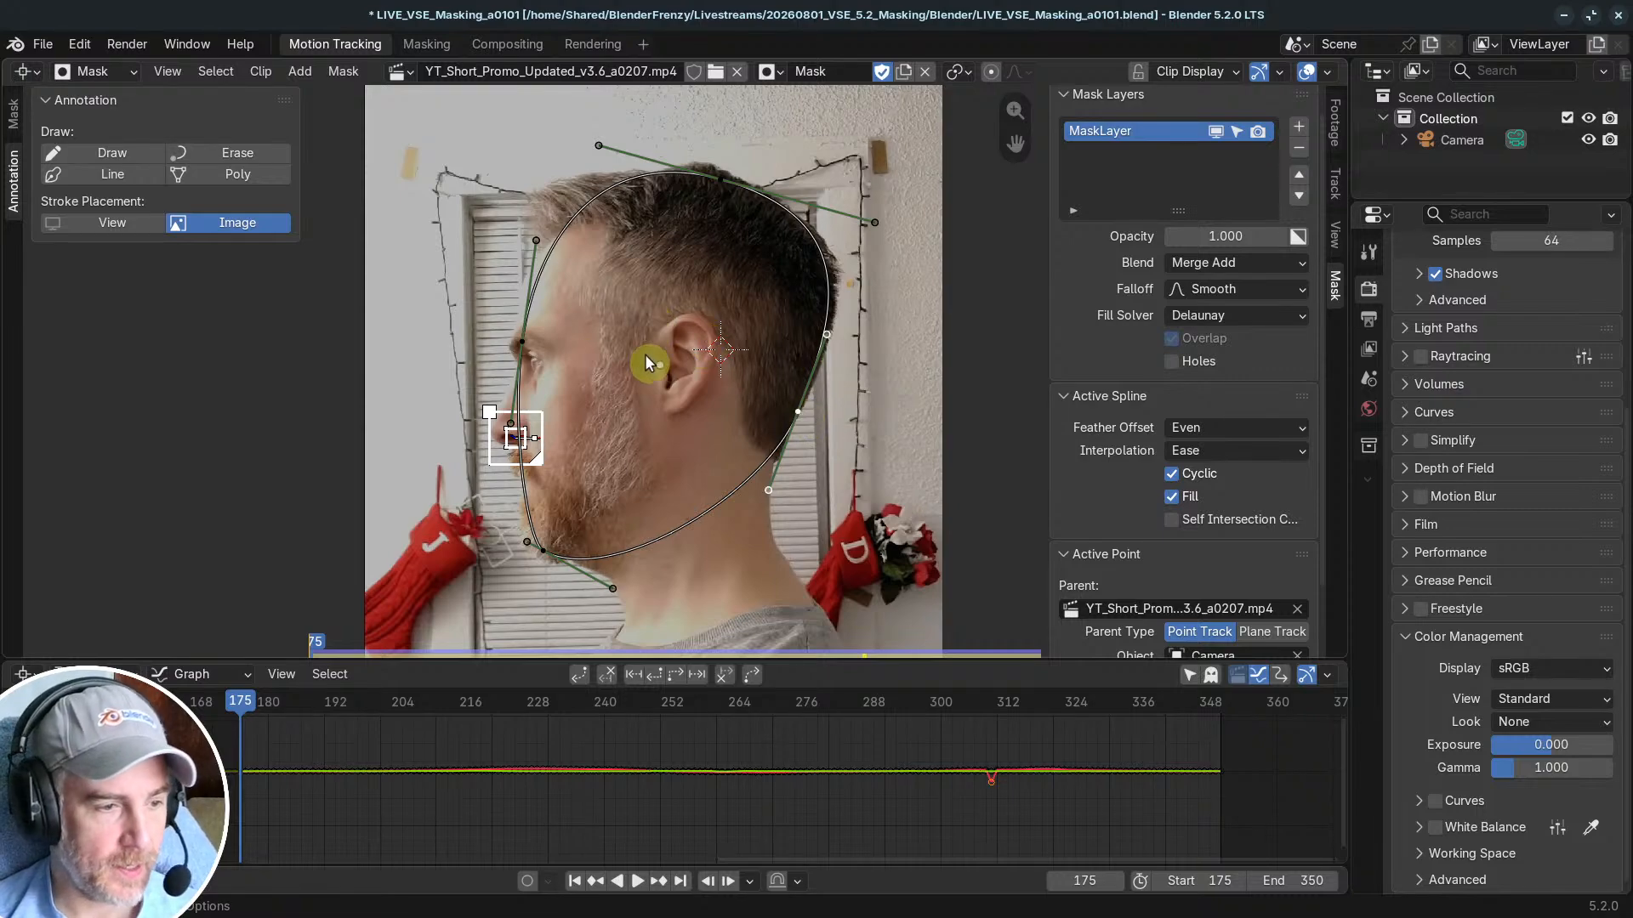
# Step: Enlarge the tracking graph area and turn it into a Dope Sheet in Mask mode with the mask's layer channel expanded
pyautogui.moveTo(335, 862)
pyautogui.mouseDown()
pyautogui.moveTo(354, 755)
pyautogui.moveTo(346, 868)
pyautogui.mouseUp()
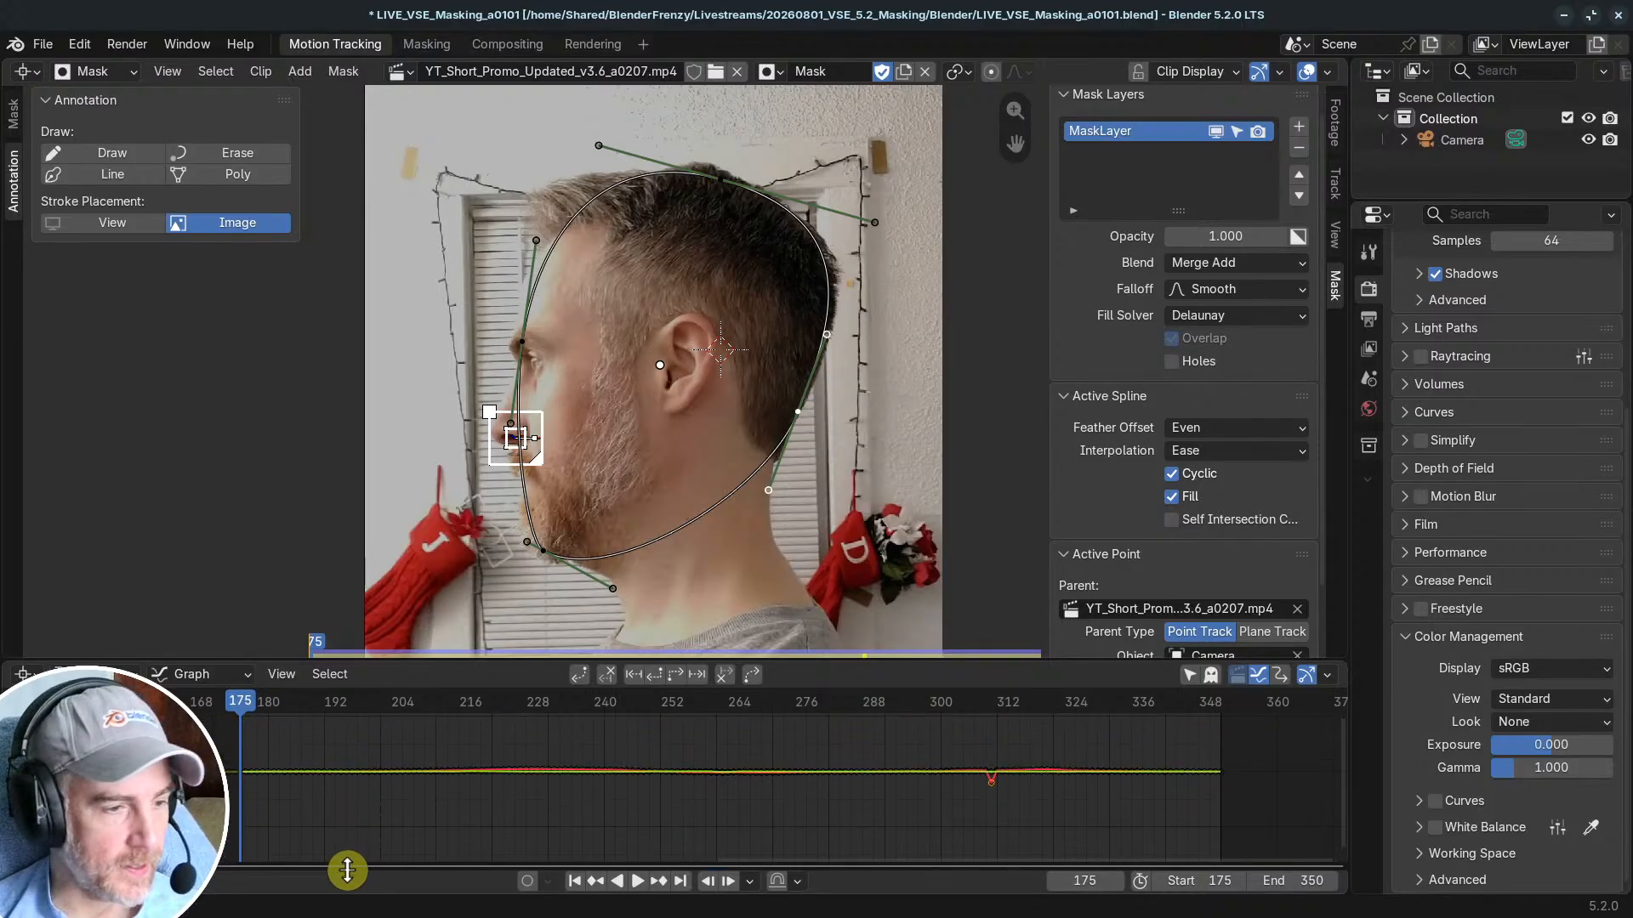
pyautogui.moveTo(196, 657); pyautogui.dragTo(207, 606)
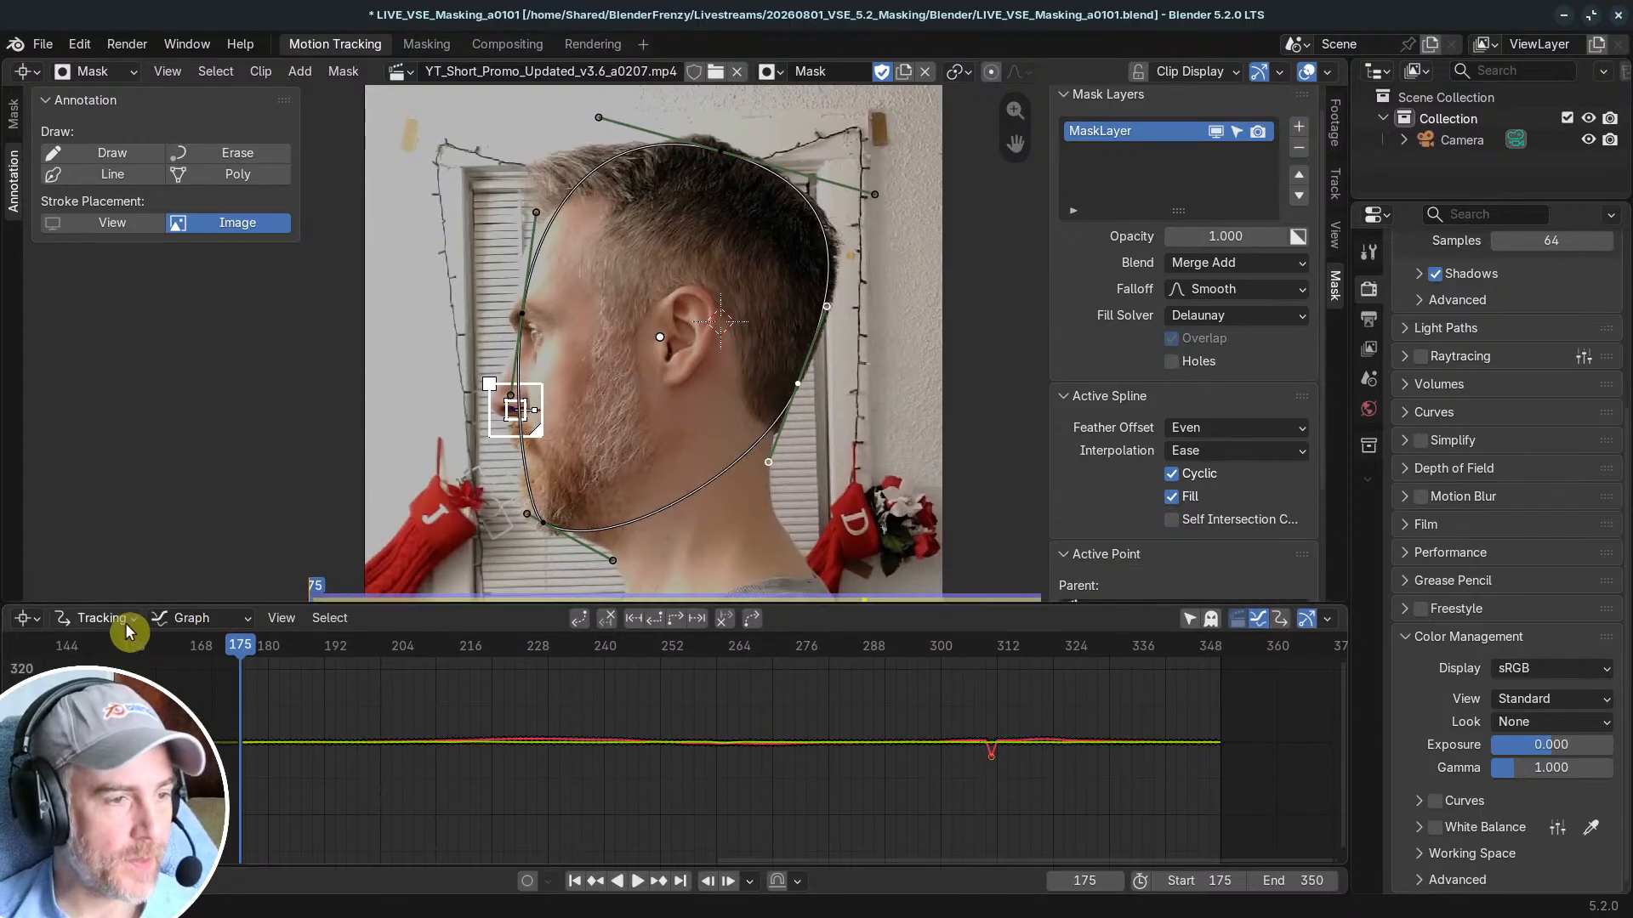
pyautogui.click(26, 619)
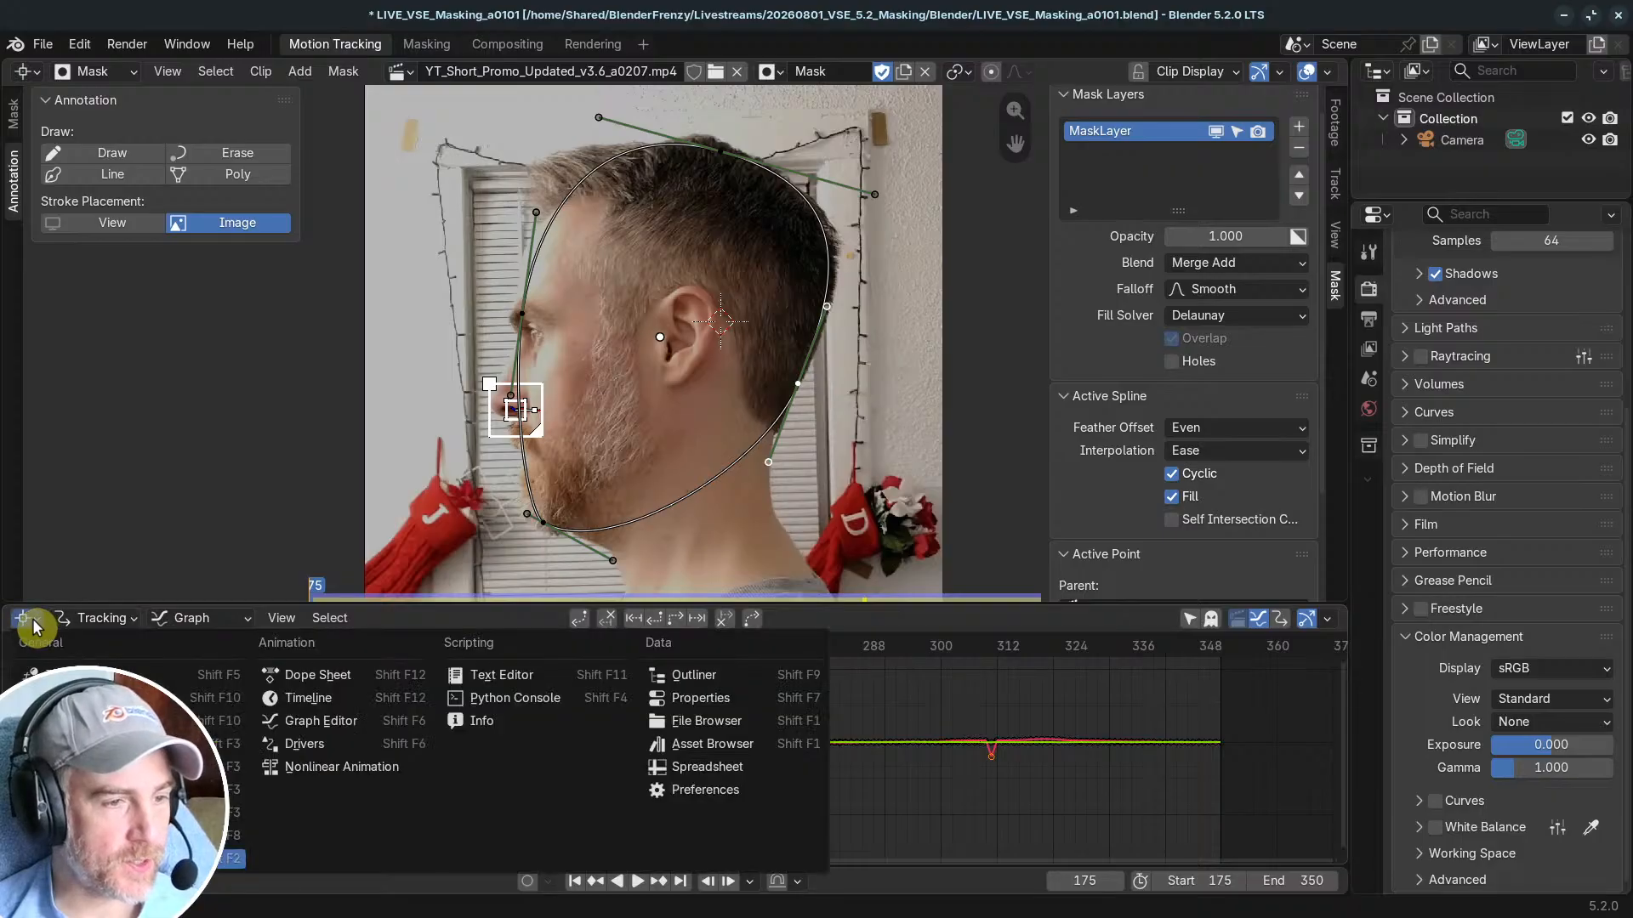
pyautogui.click(339, 673)
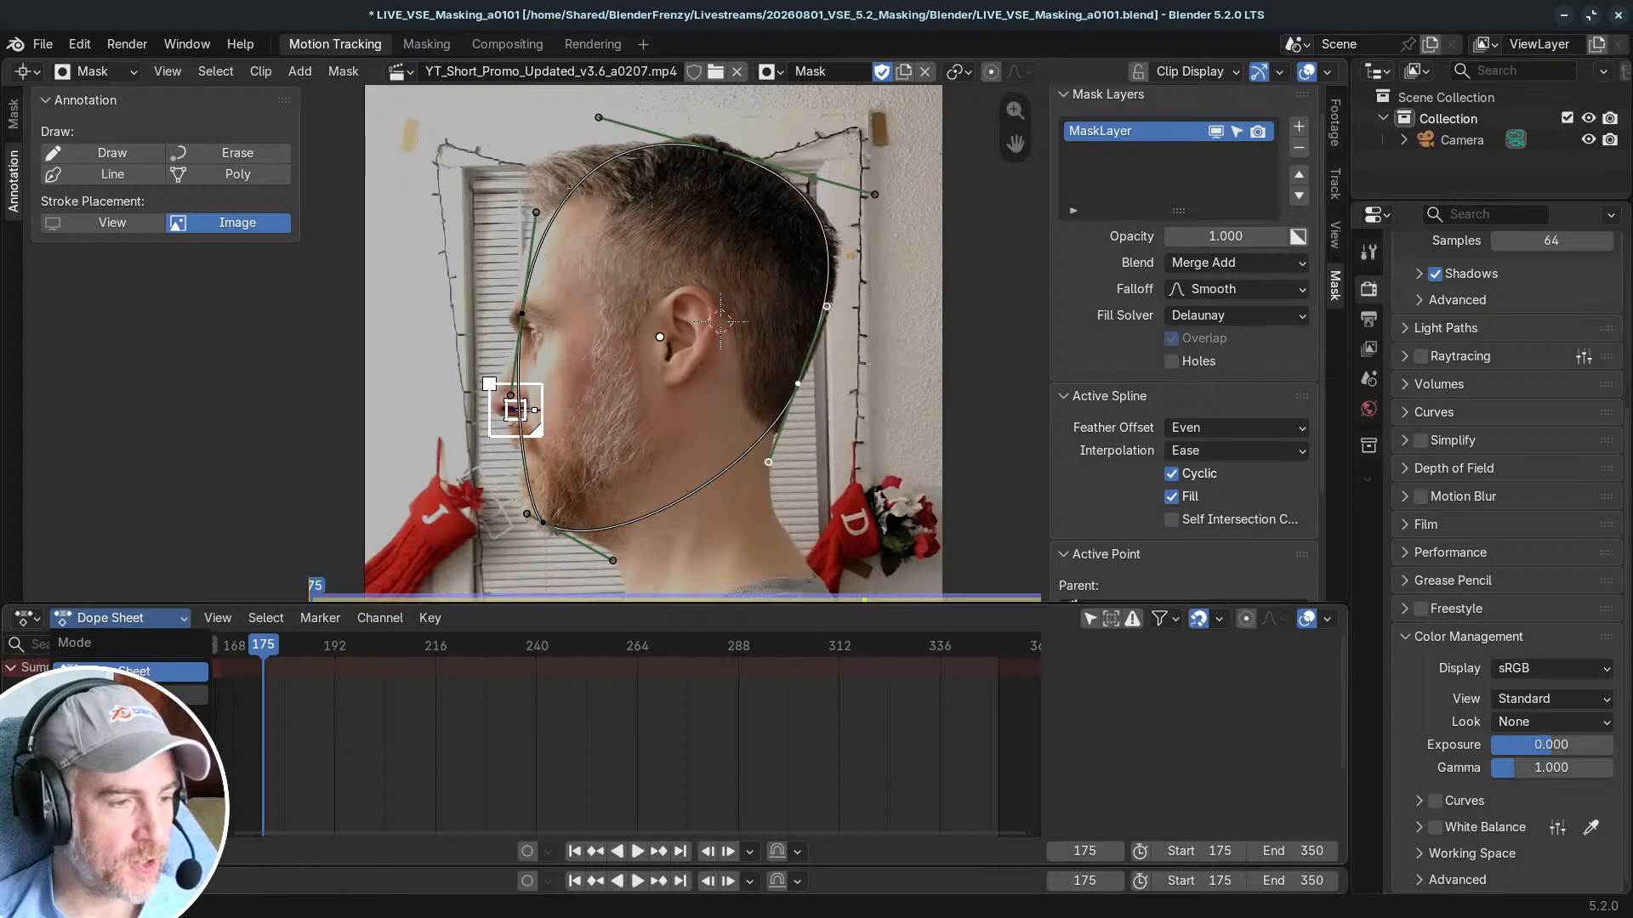
pyautogui.click(96, 757)
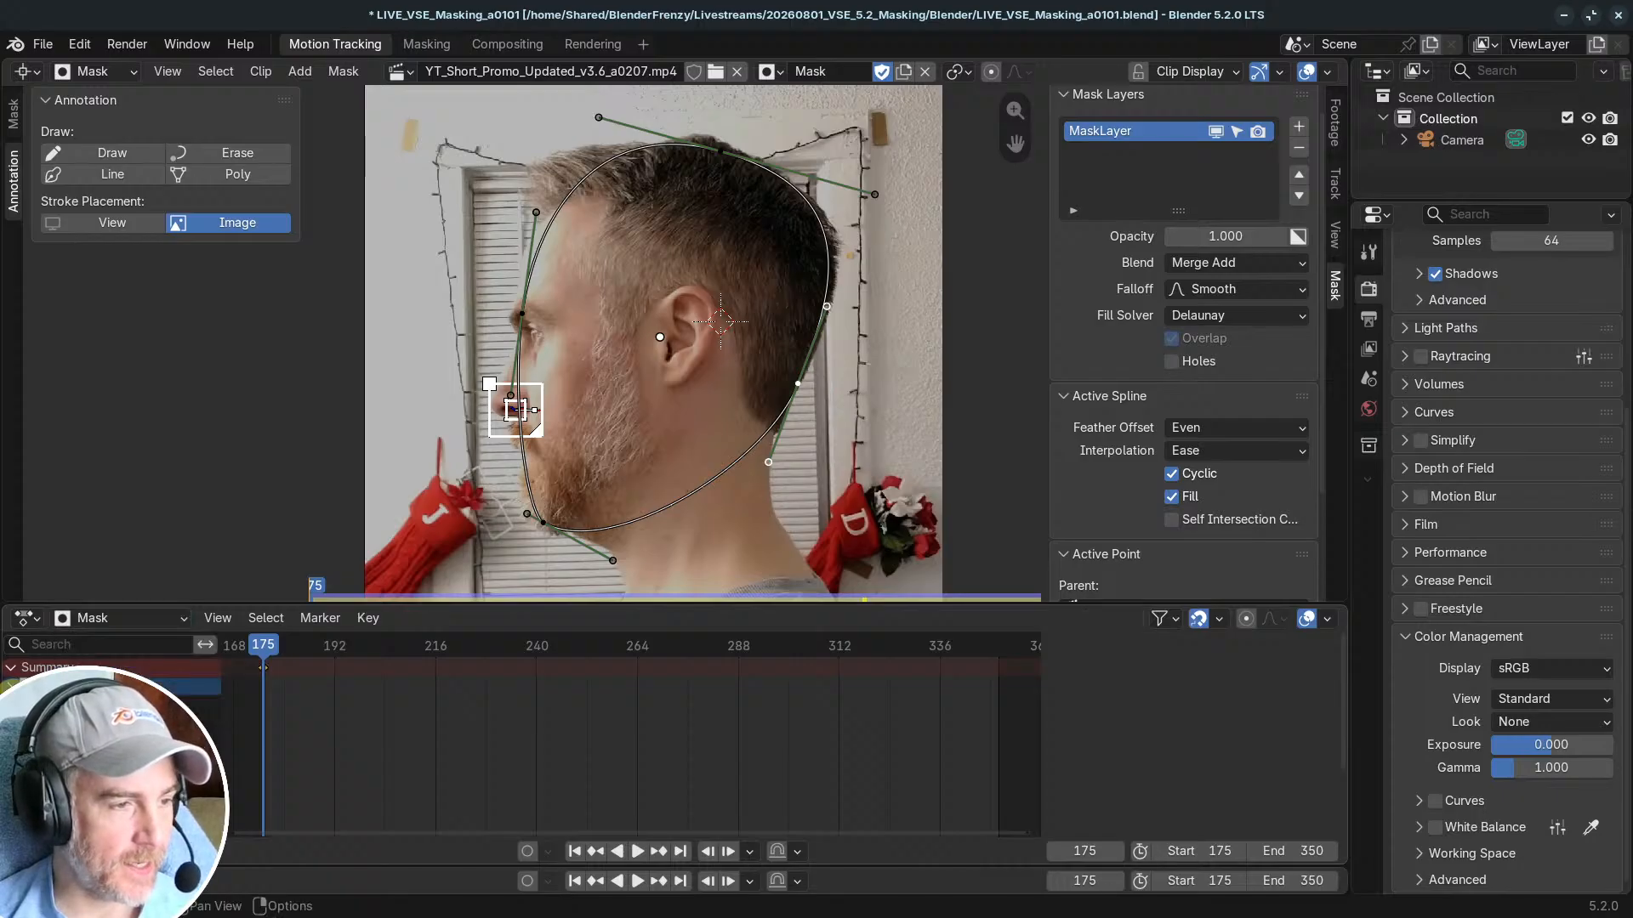
pyautogui.click(10, 686)
pyautogui.click(68, 707)
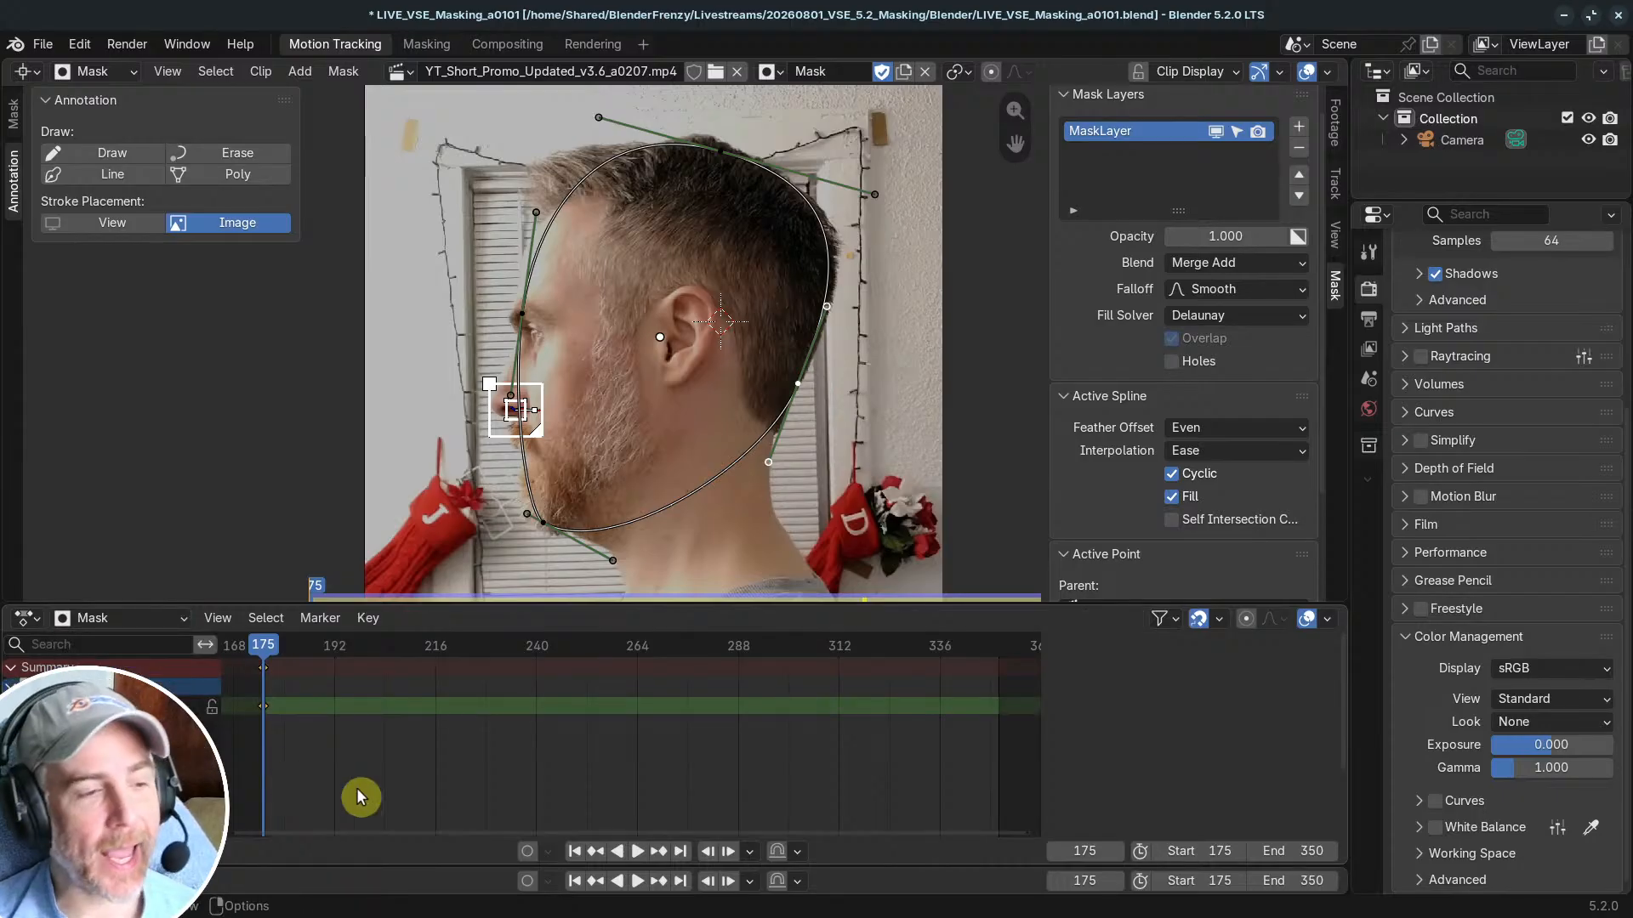
pyautogui.scroll(7, 310, 755)
pyautogui.moveTo(361, 750); pyautogui.dragTo(587, 738, button='middle')
pyautogui.scroll(2, 557, 747)
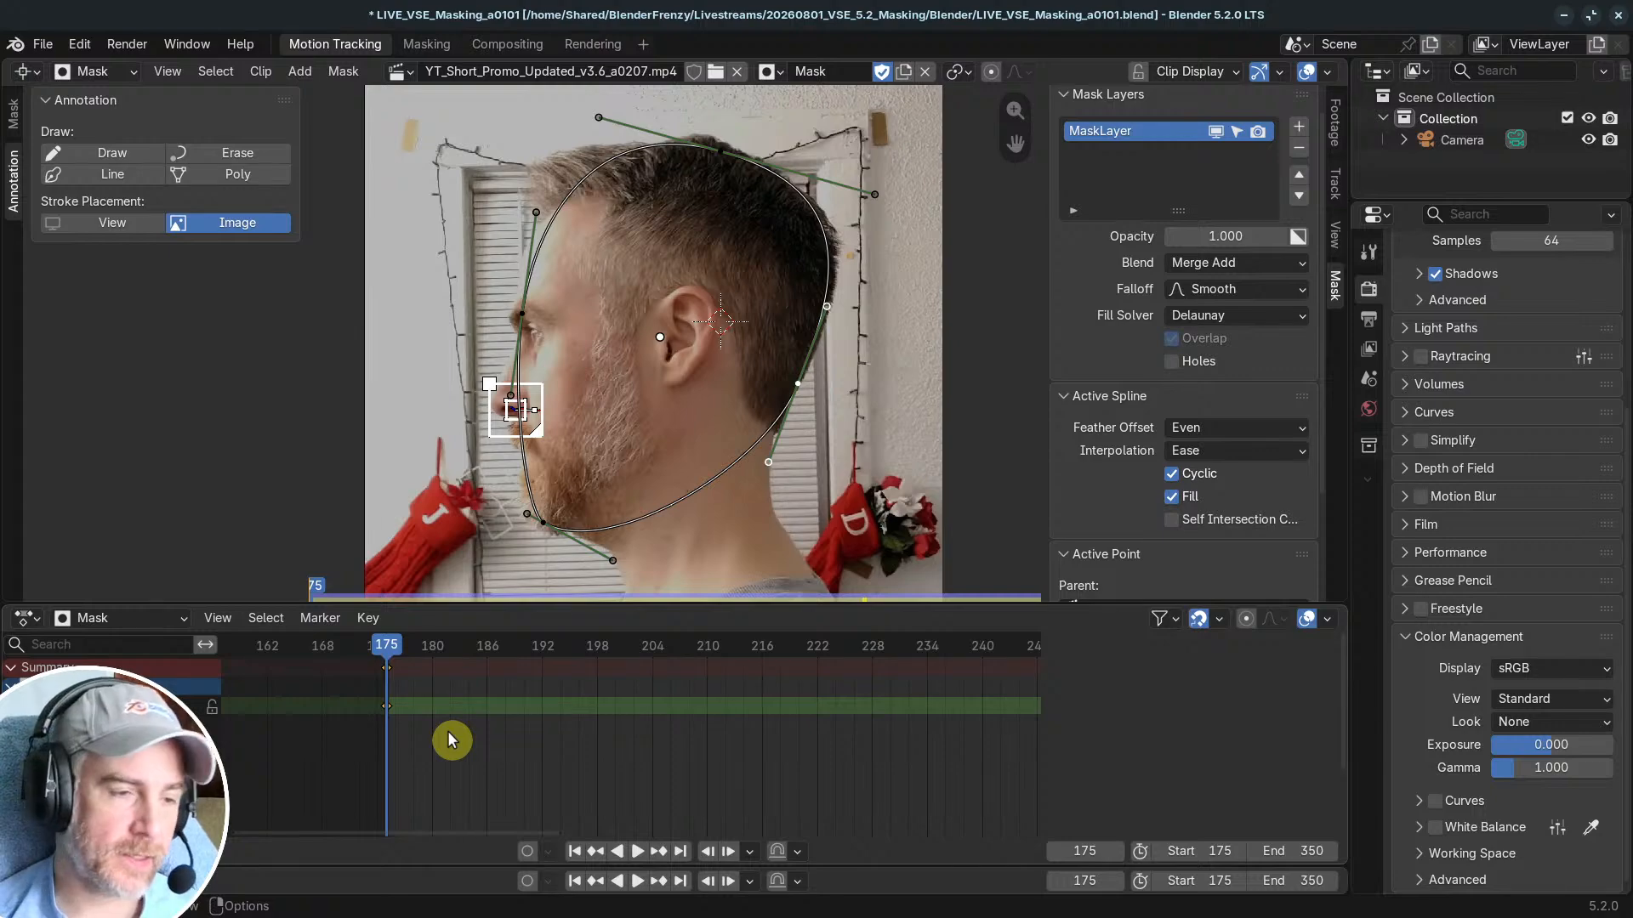
pyautogui.scroll(-2, 451, 746)
pyautogui.scroll(2, 468, 747)
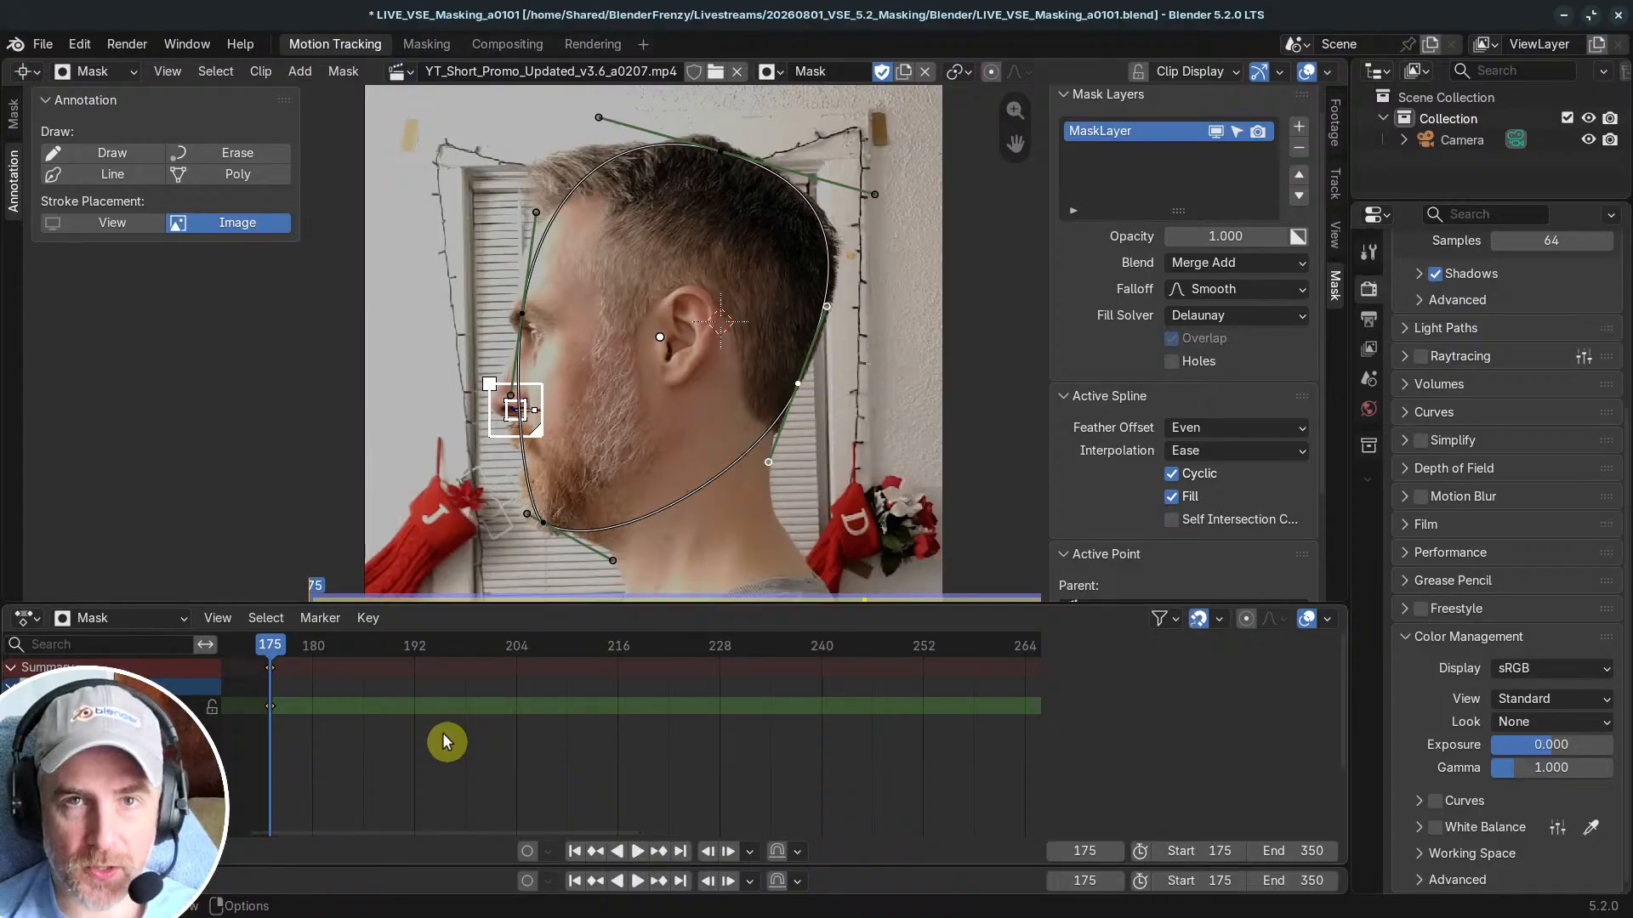
pyautogui.moveTo(265, 653)
pyautogui.mouseDown()
pyautogui.moveTo(526, 644)
pyautogui.moveTo(274, 650)
pyautogui.moveTo(278, 672)
pyautogui.mouseUp()
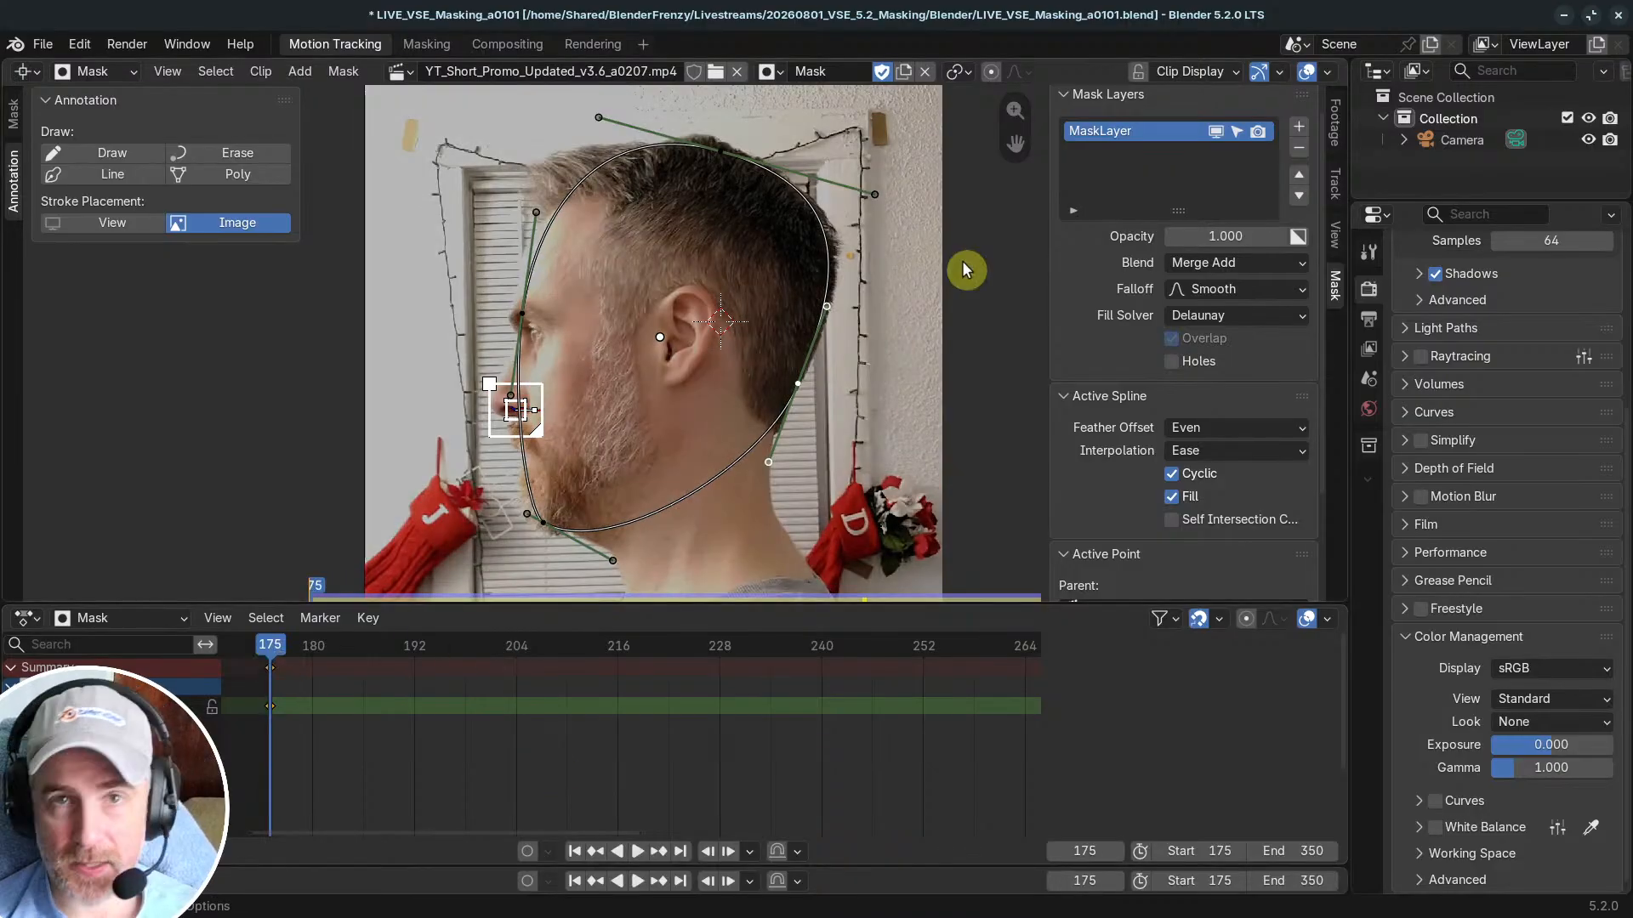
# Step: At frame 215, enable auto keying and move the whole mask back over the man's head
pyautogui.moveTo(273, 642)
pyautogui.mouseDown()
pyautogui.moveTo(448, 648)
pyautogui.moveTo(423, 667)
pyautogui.moveTo(273, 658)
pyautogui.moveTo(609, 661)
pyautogui.mouseUp()
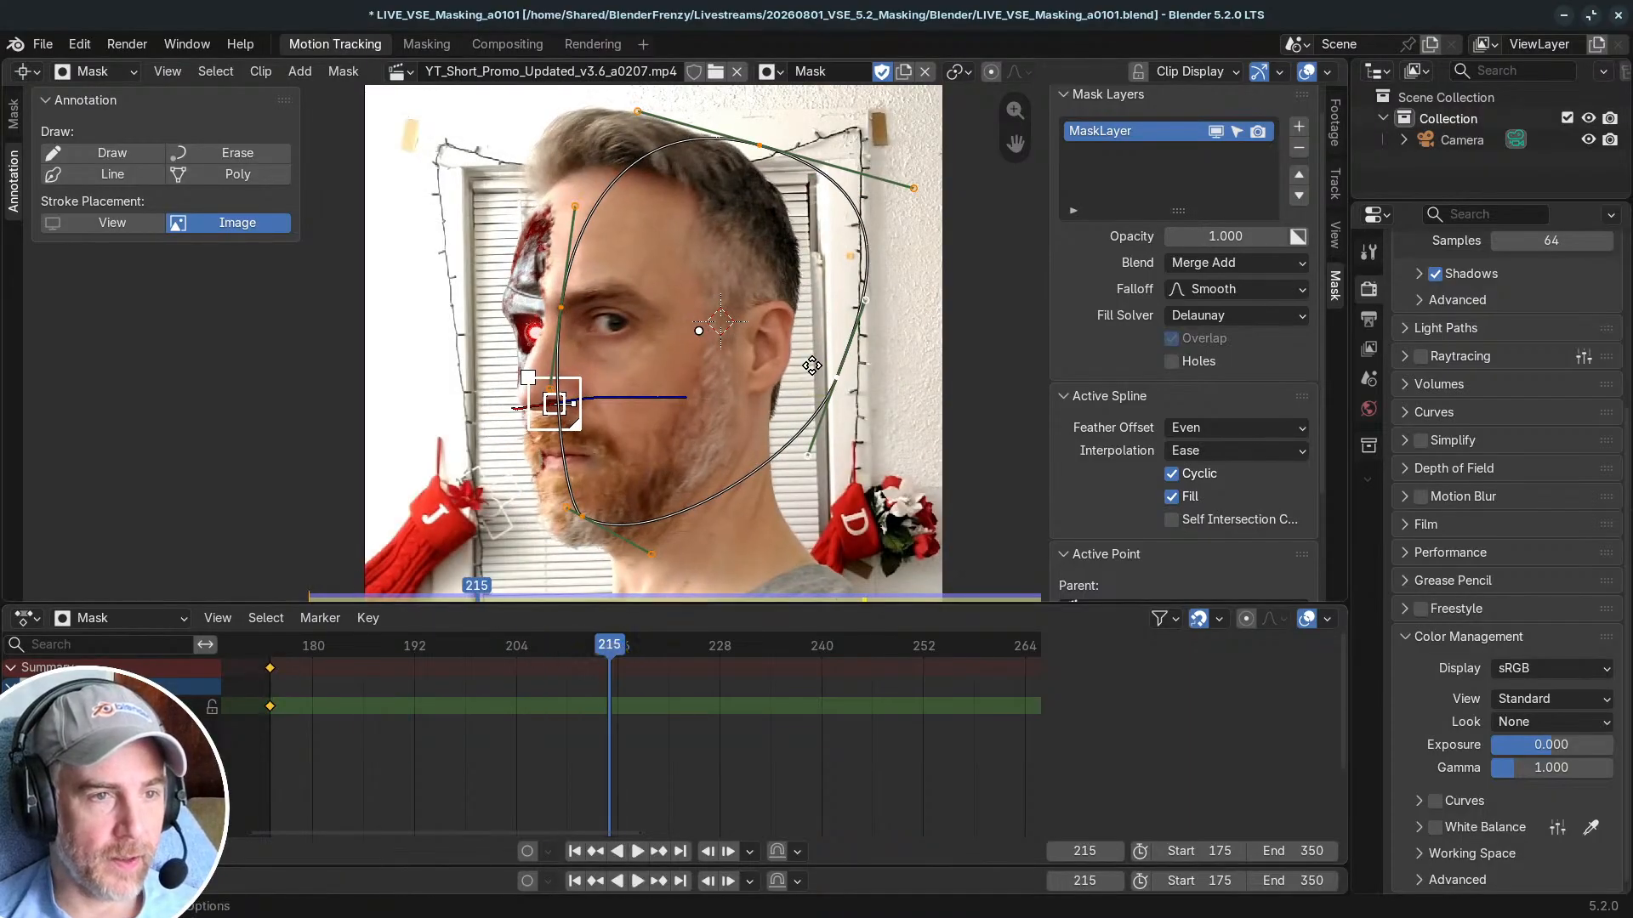
pyautogui.press('g')
pyautogui.rightClick(764, 367)
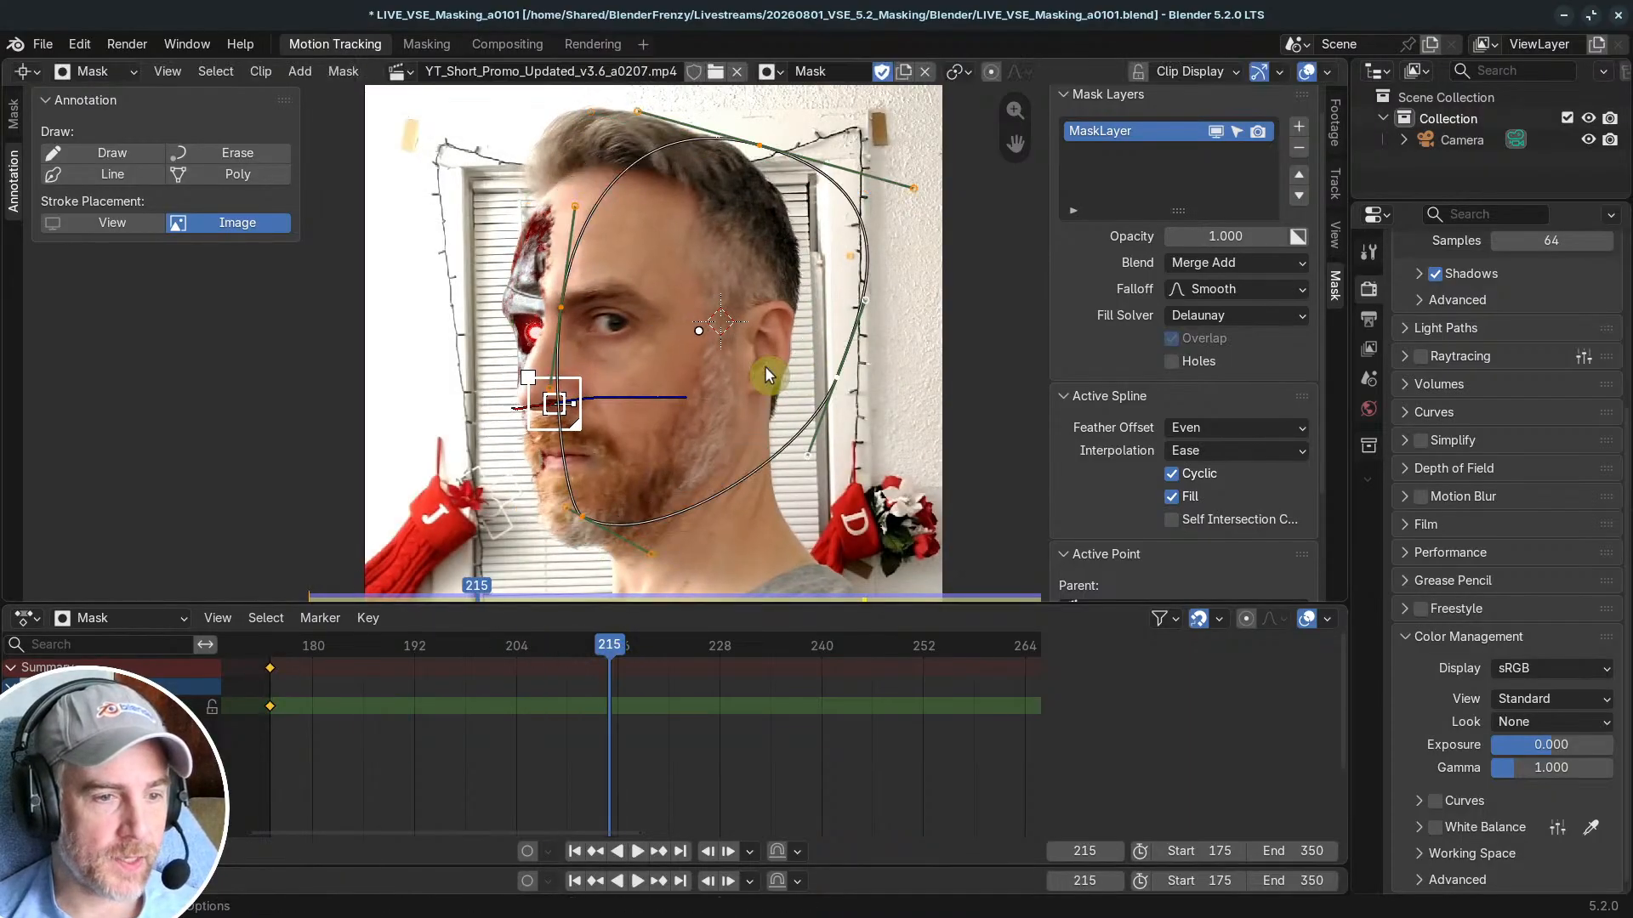
pyautogui.click(527, 852)
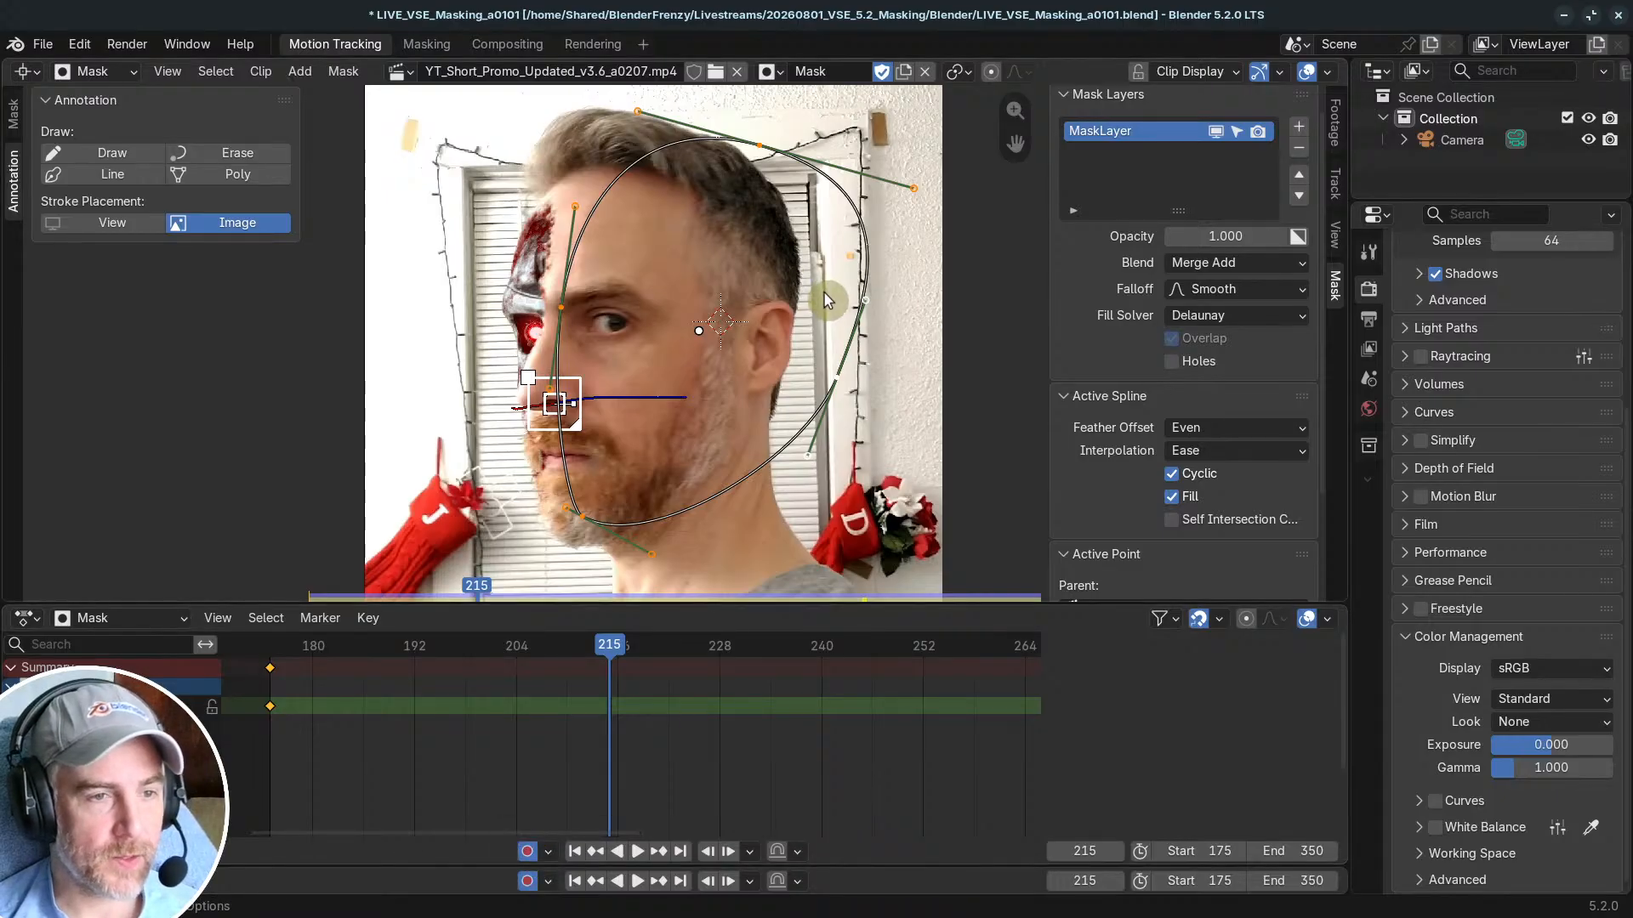
pyautogui.press('g')
pyautogui.click(795, 313)
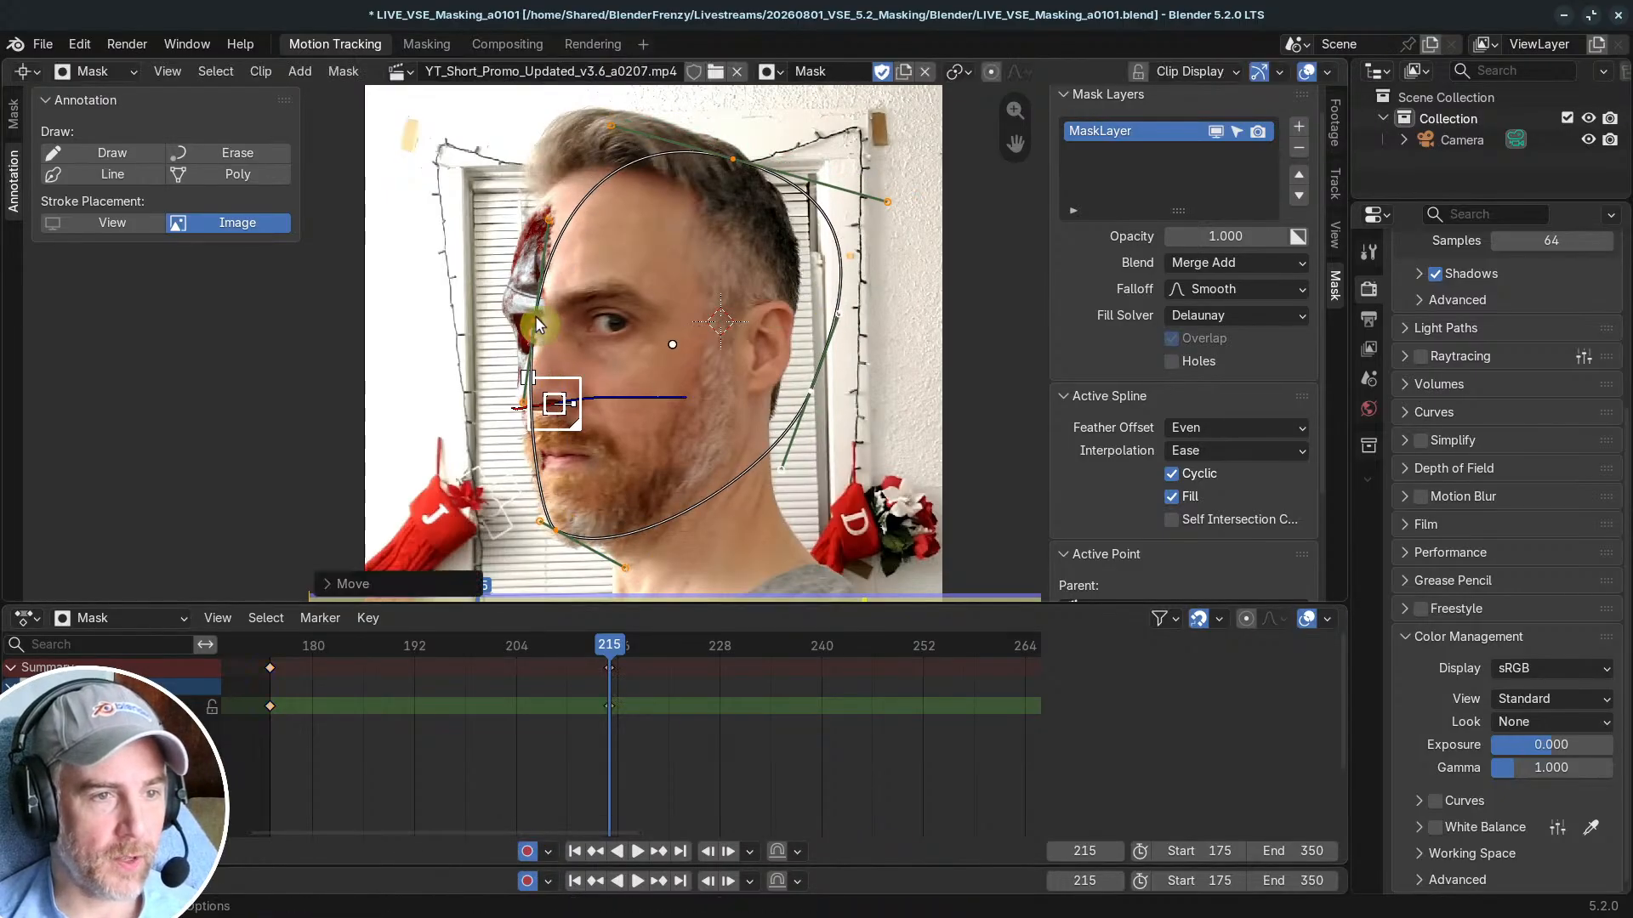
# Step: Reshape the mask's points and handles at frame 215 to follow the forehead, crown, back of the head and neck
pyautogui.moveTo(535, 317); pyautogui.dragTo(520, 274)
pyautogui.moveTo(608, 131); pyautogui.dragTo(572, 117)
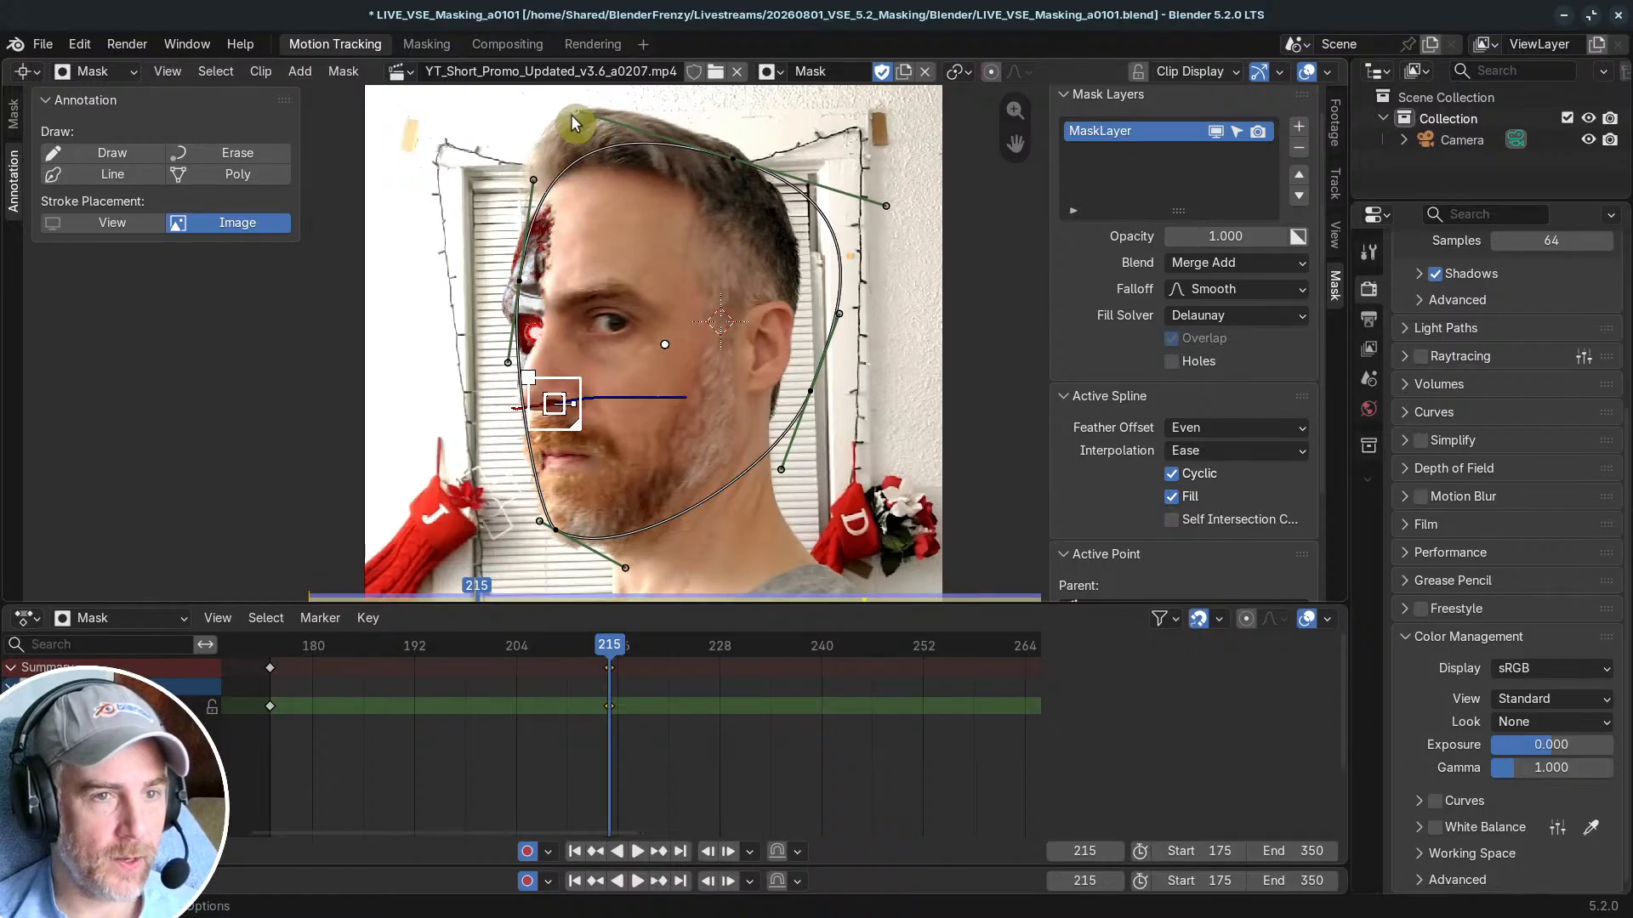
pyautogui.moveTo(813, 387); pyautogui.dragTo(768, 412)
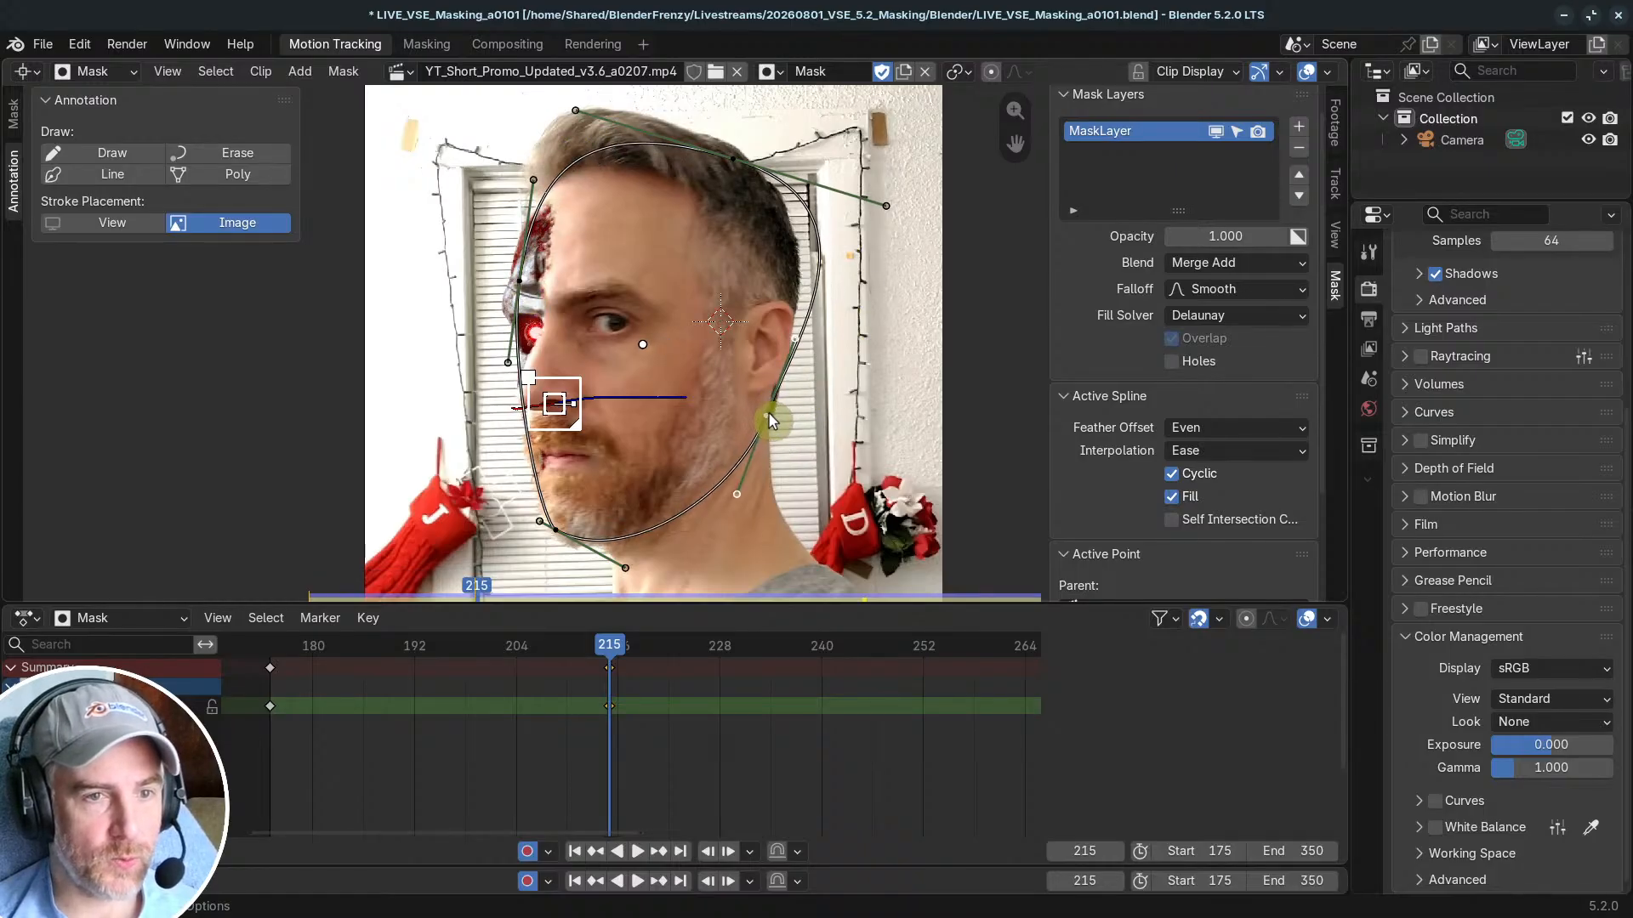
pyautogui.moveTo(884, 208); pyautogui.dragTo(822, 215)
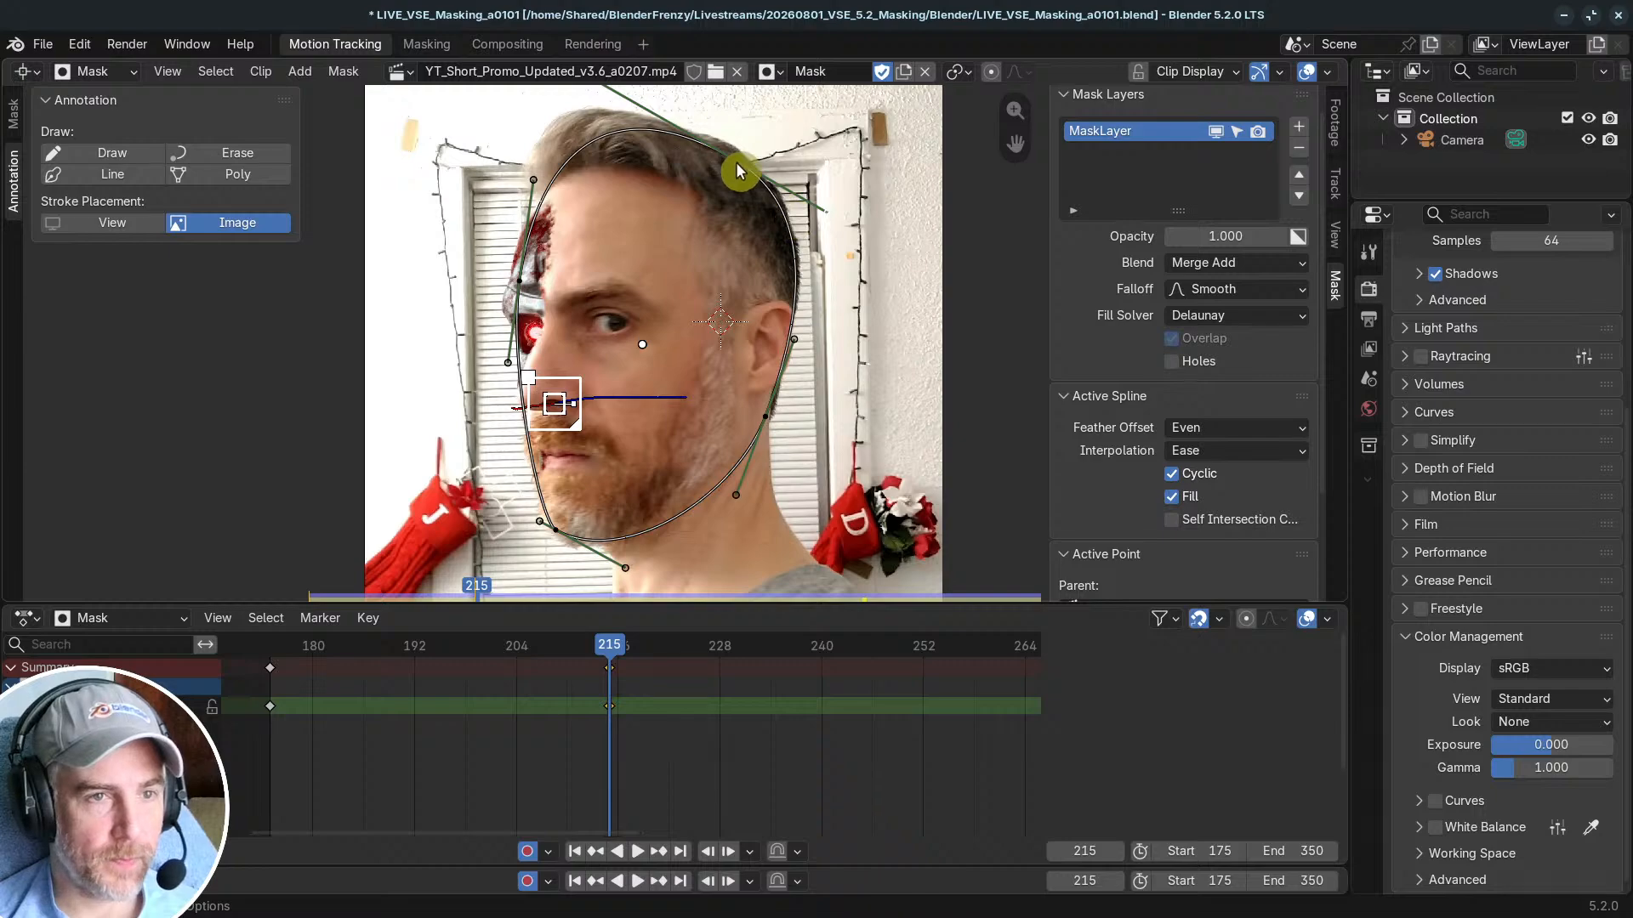
pyautogui.moveTo(736, 162); pyautogui.dragTo(730, 157)
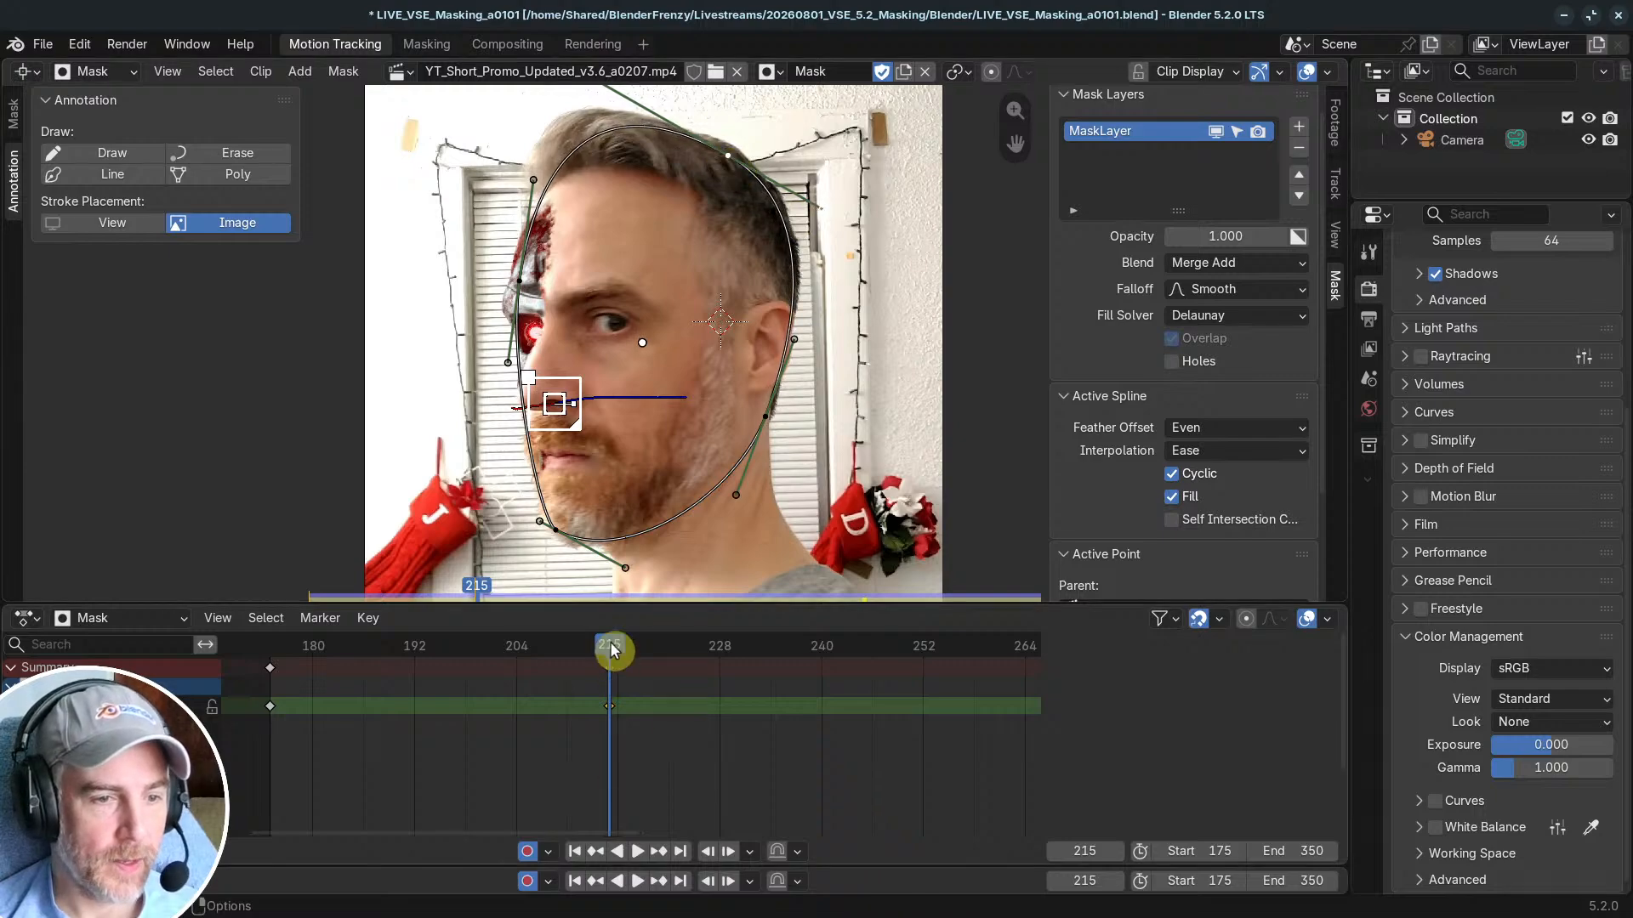
# Step: At frame 196, reshape the mask's brow, crown, back-of-head and chin points and handles to fit the profile
pyautogui.moveTo(609, 648); pyautogui.dragTo(445, 632)
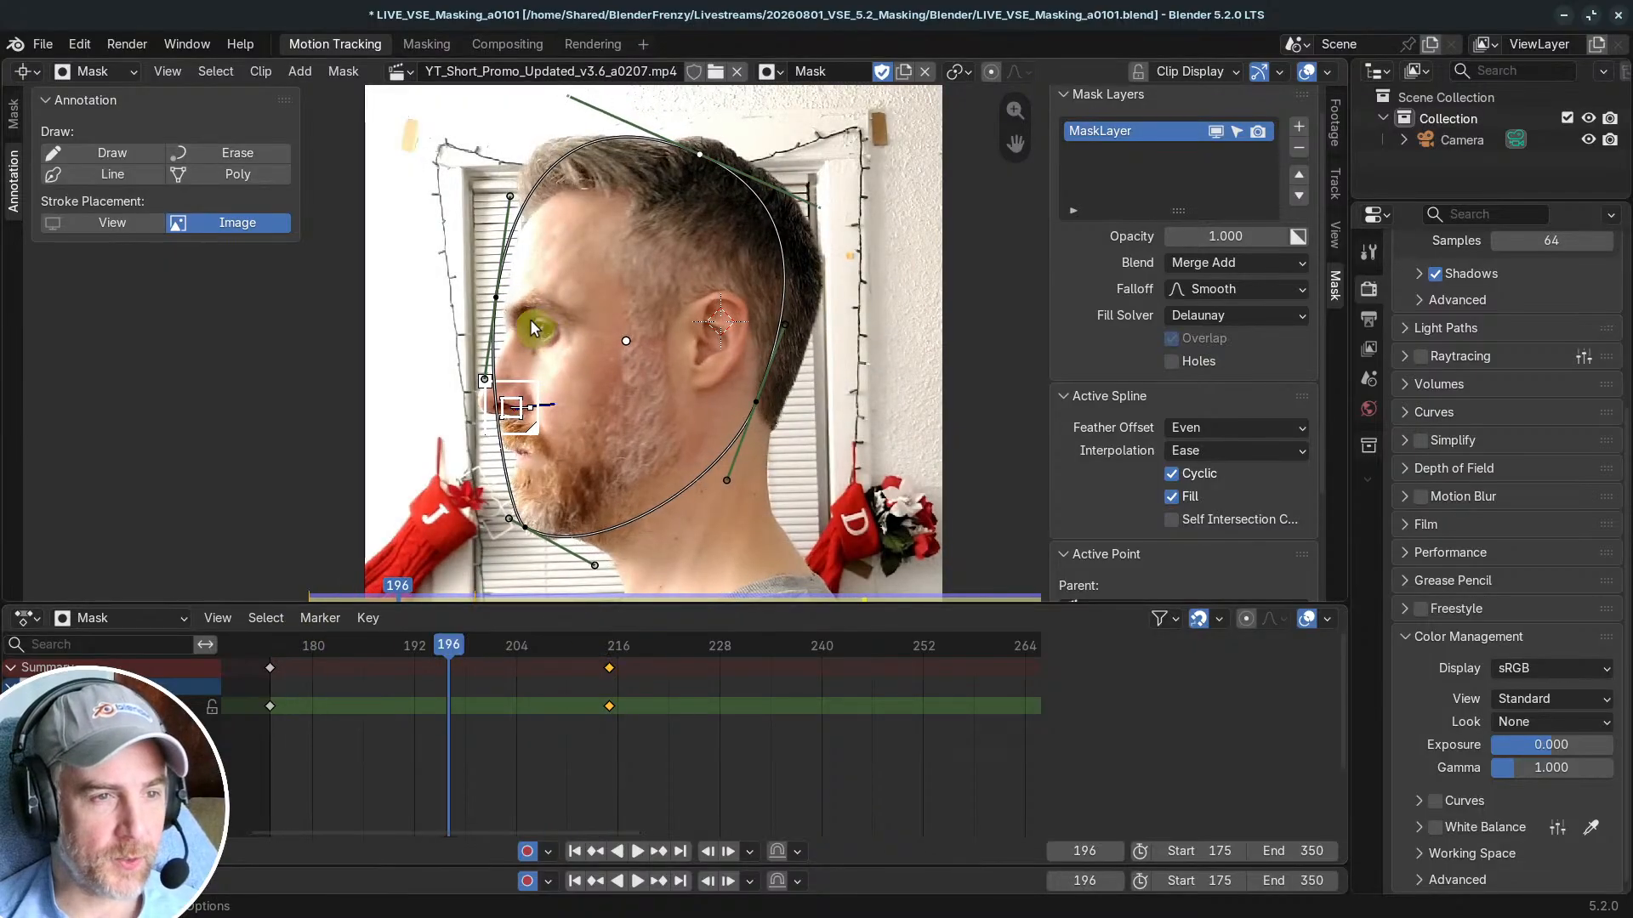
pyautogui.moveTo(497, 299); pyautogui.dragTo(515, 293)
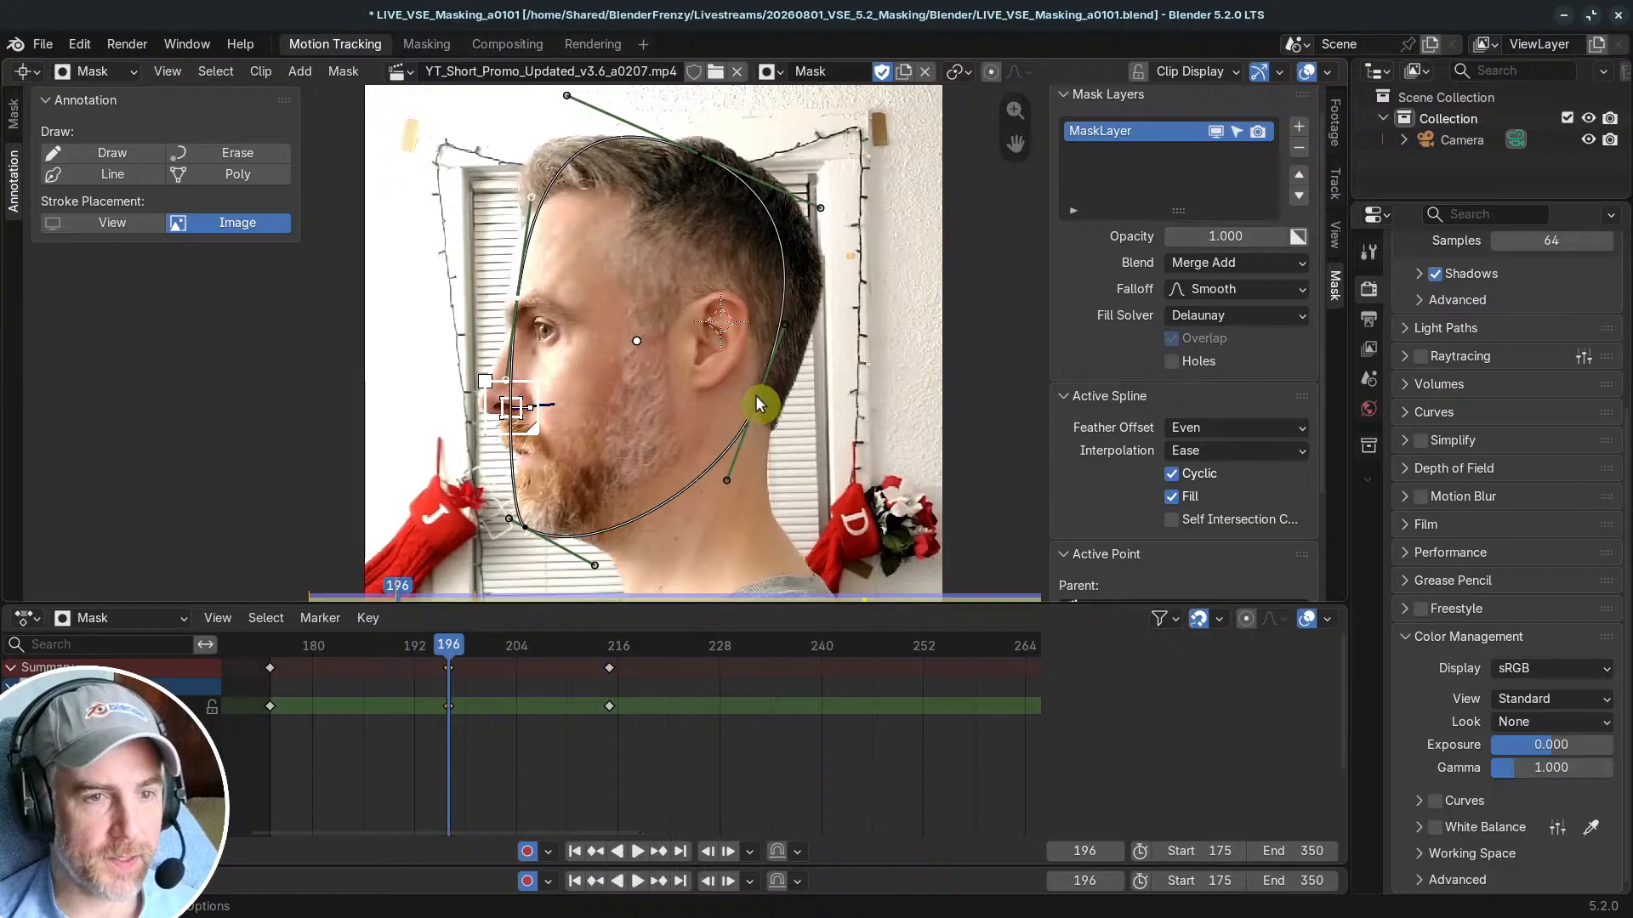
pyautogui.moveTo(762, 401); pyautogui.dragTo(778, 409)
pyautogui.moveTo(820, 208); pyautogui.dragTo(861, 225)
pyautogui.moveTo(529, 198); pyautogui.dragTo(512, 197)
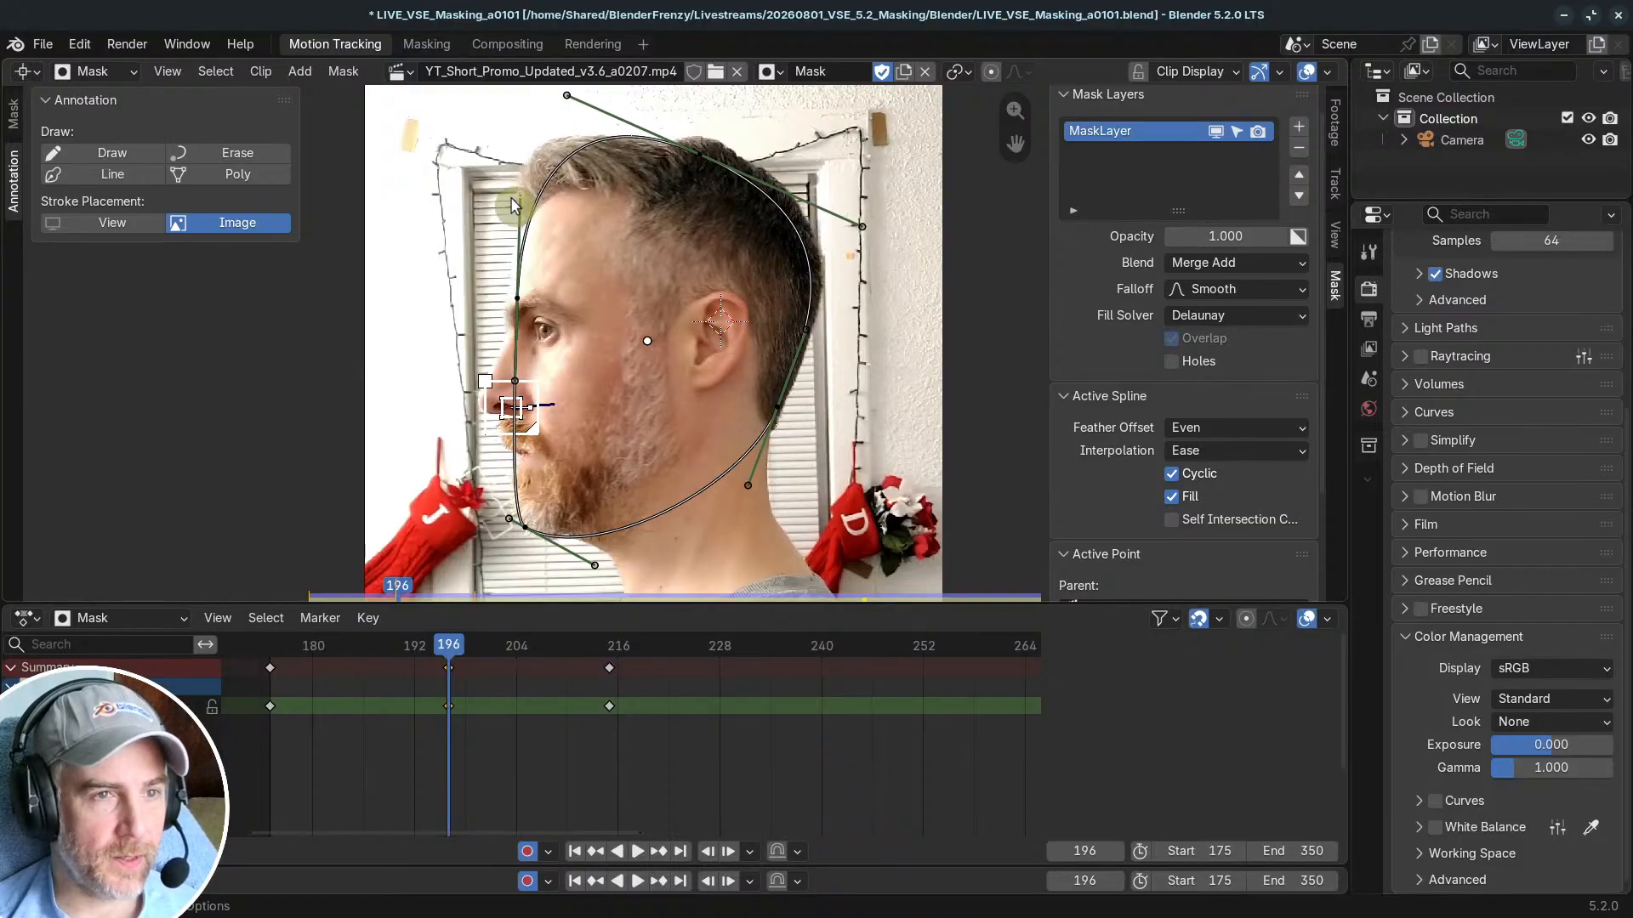
pyautogui.moveTo(584, 97); pyautogui.dragTo(591, 129)
pyautogui.moveTo(697, 161); pyautogui.dragTo(693, 170)
pyautogui.moveTo(528, 519); pyautogui.dragTo(583, 541)
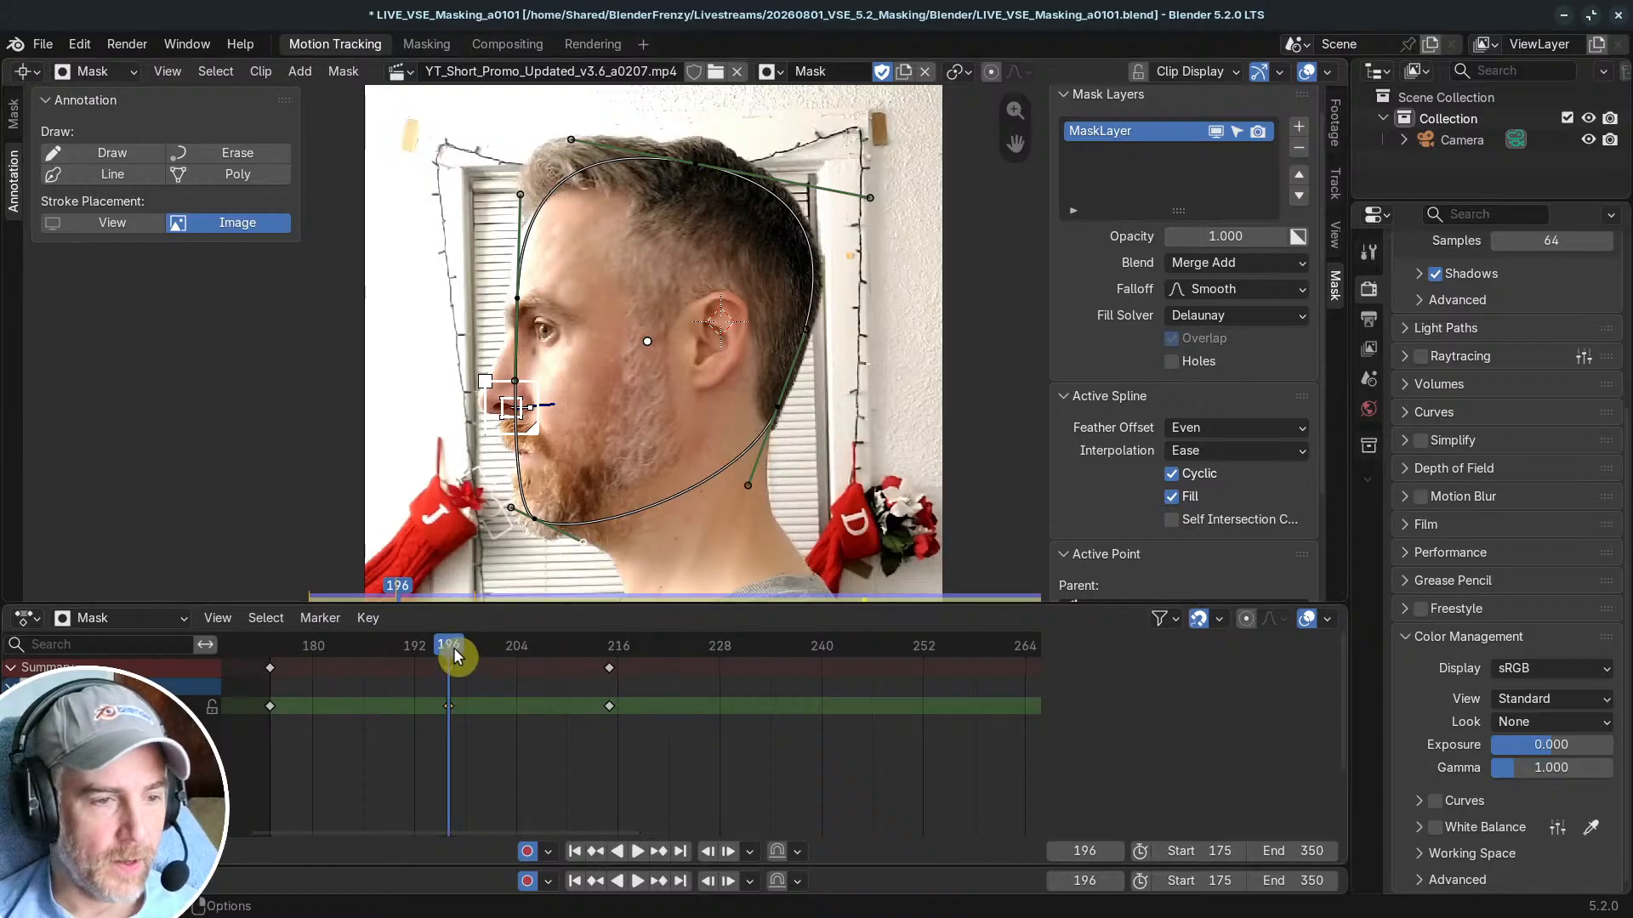
# Step: Check the in-between frames and nudge the mask's brow point slightly inward at frame 211
pyautogui.moveTo(456, 657); pyautogui.dragTo(577, 652)
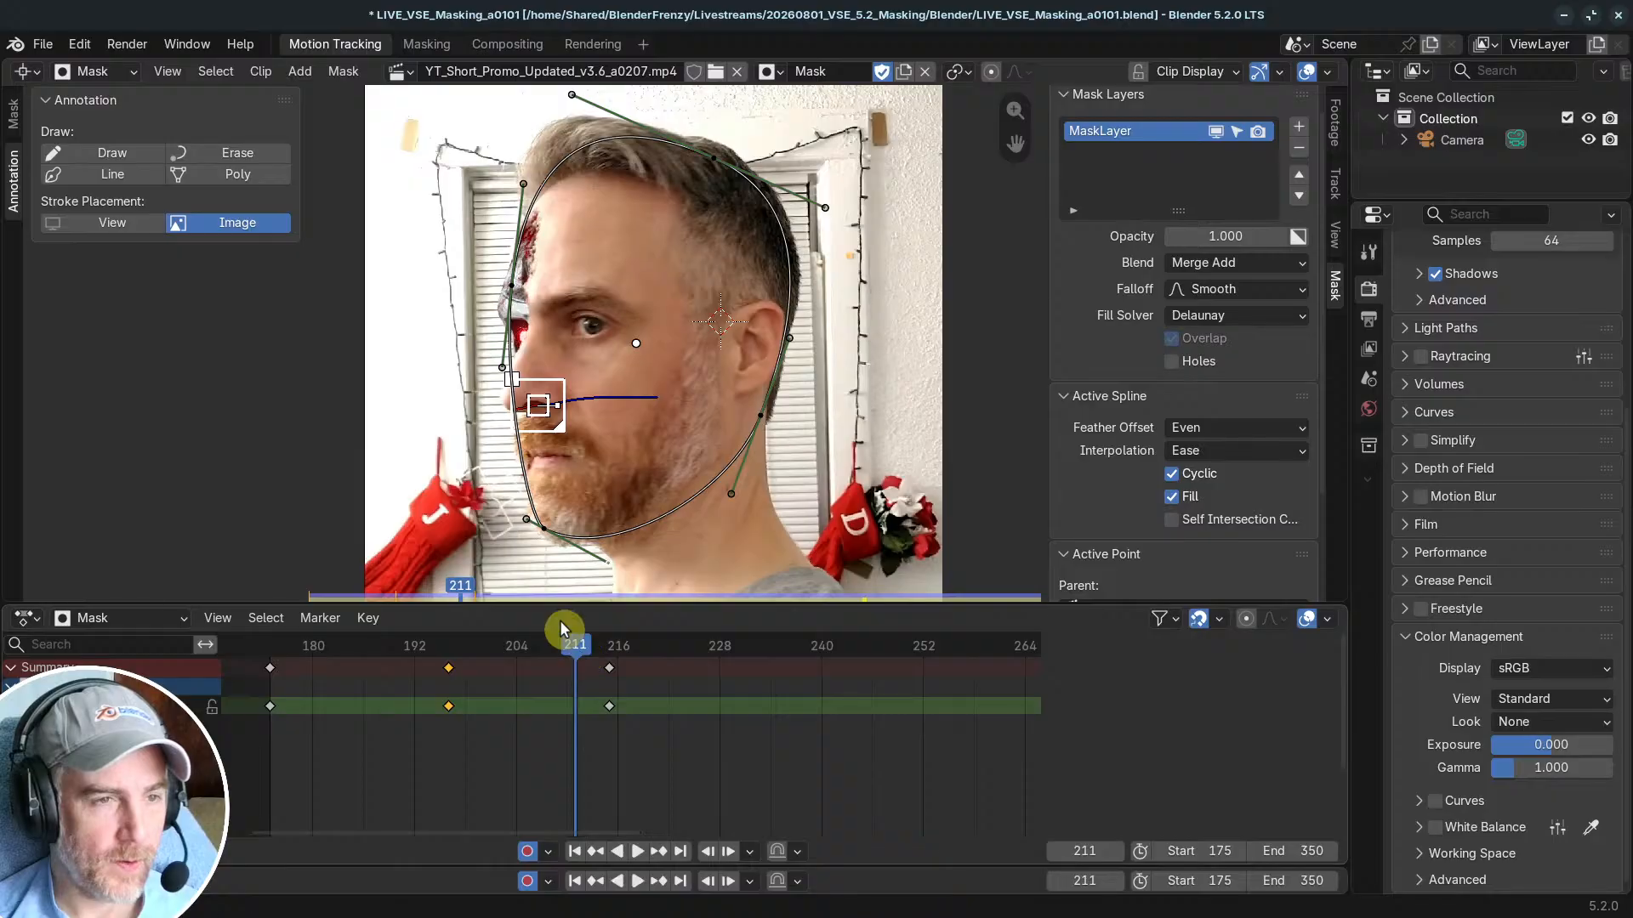
pyautogui.moveTo(509, 279); pyautogui.dragTo(517, 282)
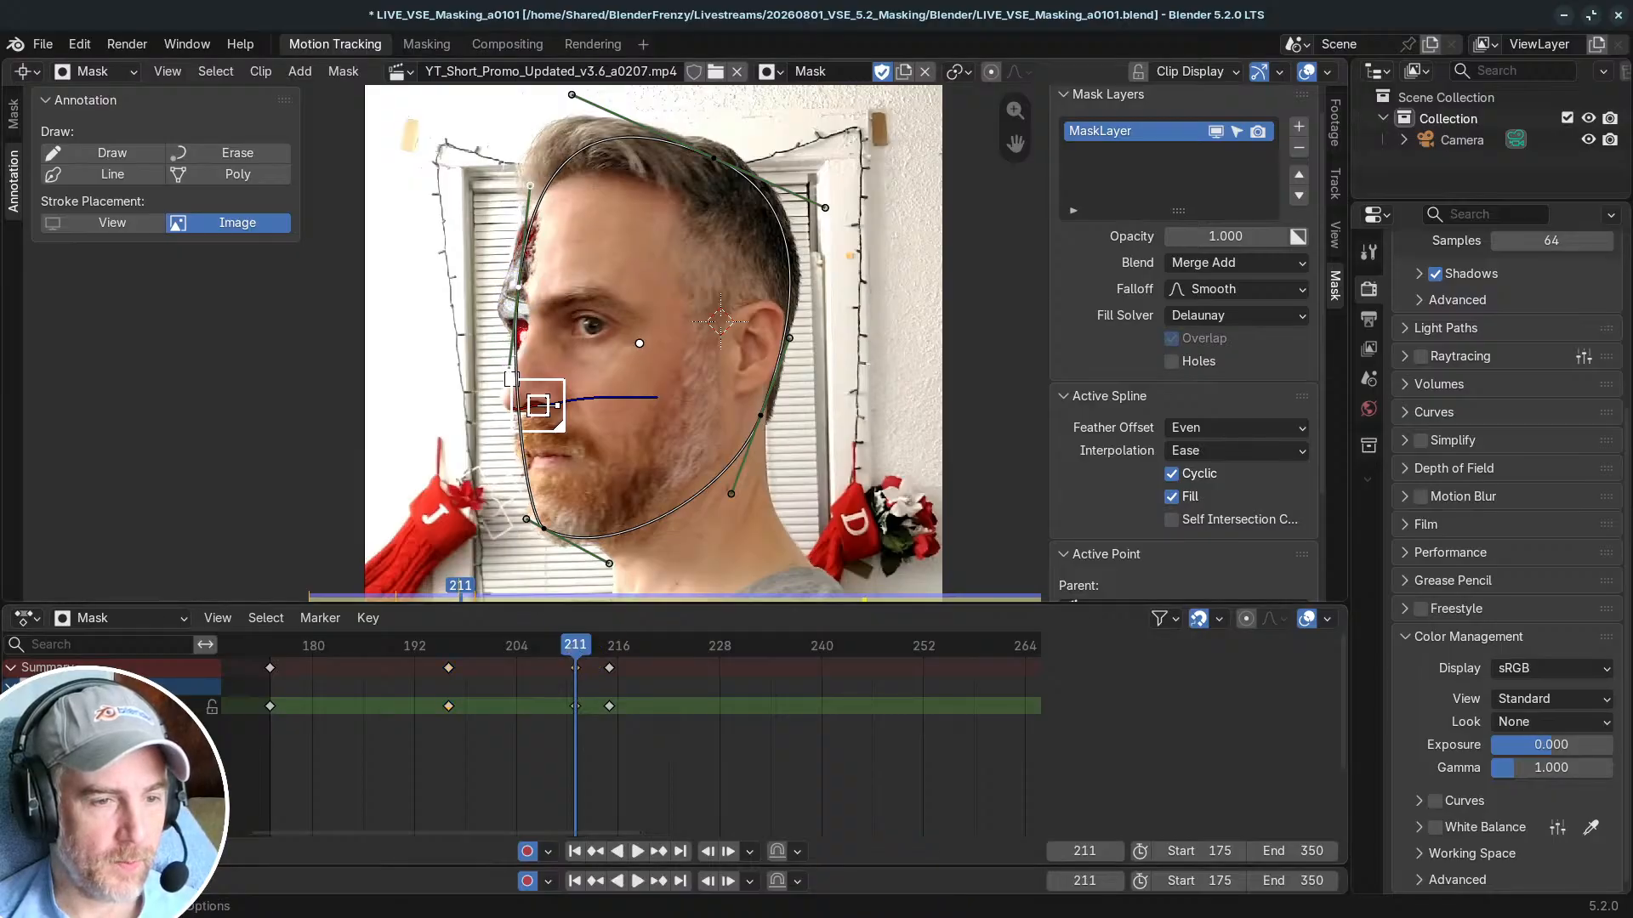
pyautogui.moveTo(579, 648); pyautogui.dragTo(621, 648)
# Step: At frame 261, move the whole mask over the front-facing head and rotate it about 13 degrees
pyautogui.scroll(-6, 745, 721)
pyautogui.moveTo(771, 725); pyautogui.dragTo(480, 730, button='middle')
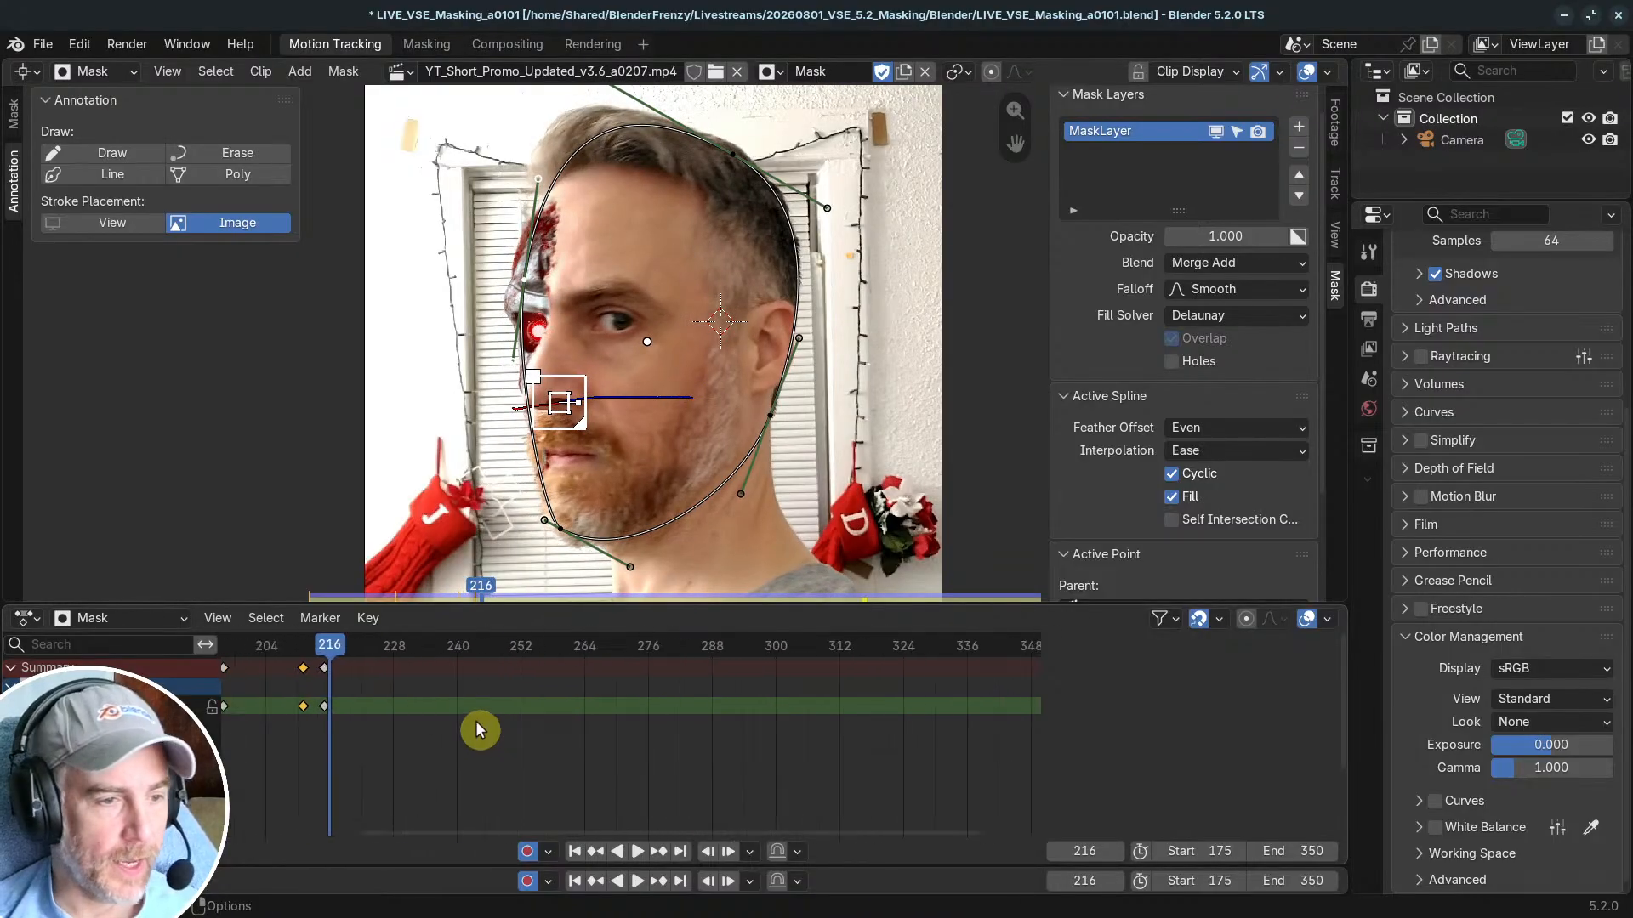
pyautogui.scroll(-3, 479, 731)
pyautogui.moveTo(426, 656); pyautogui.dragTo(592, 652)
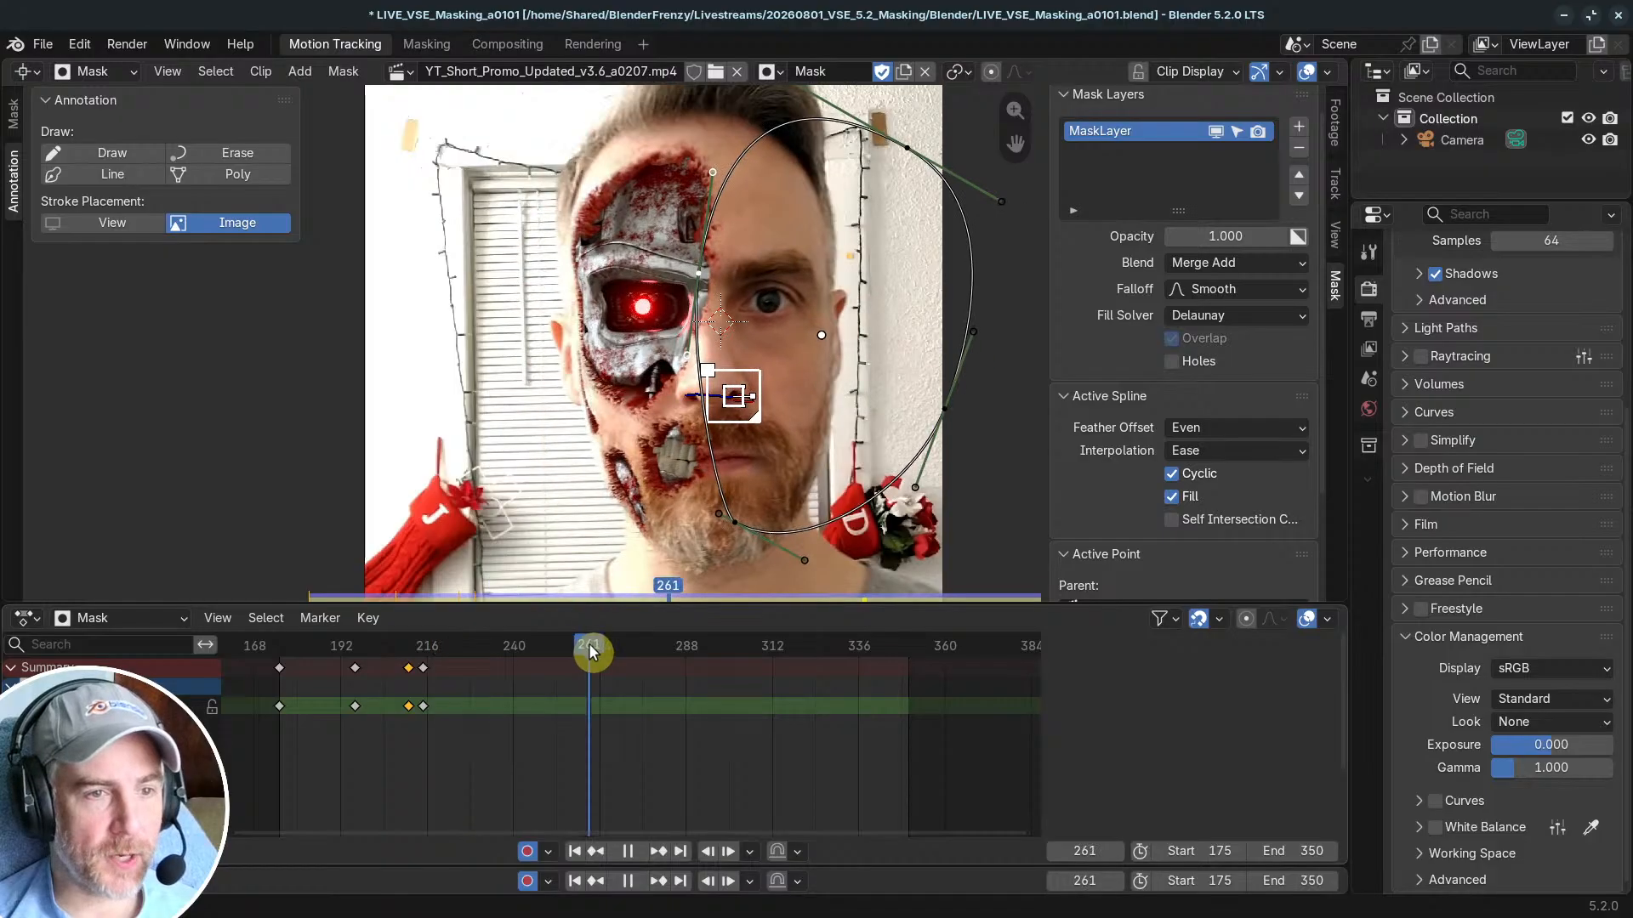
pyautogui.scroll(-2, 672, 399)
pyautogui.scroll(1, 741, 356)
pyautogui.press('a')
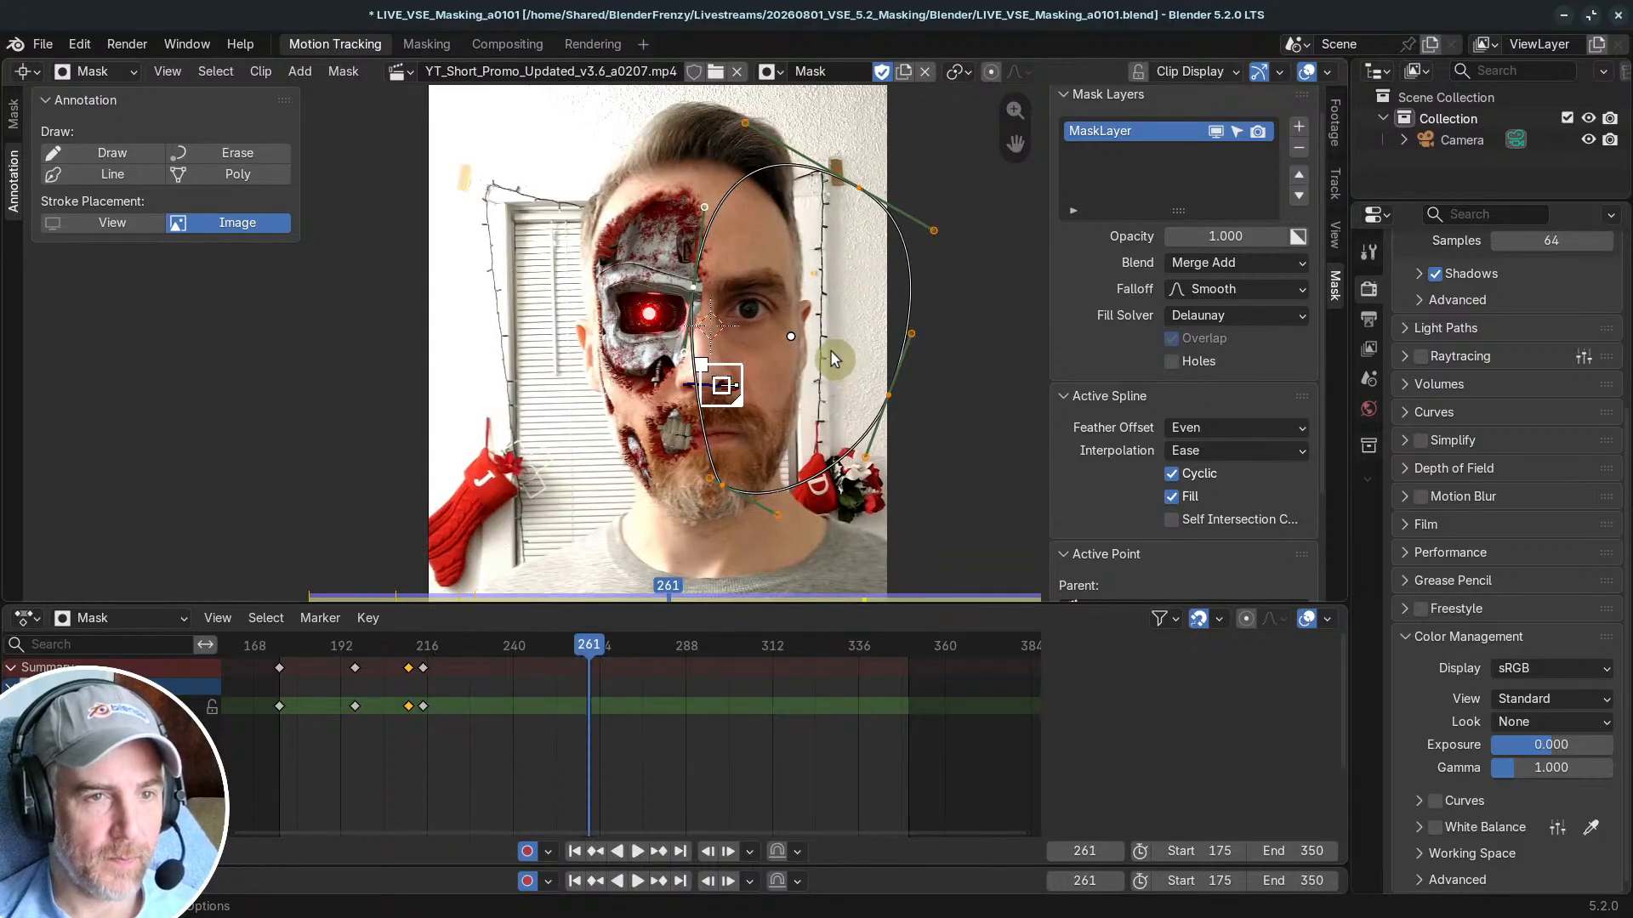
pyautogui.press('g')
pyautogui.click(747, 350)
pyautogui.press('r')
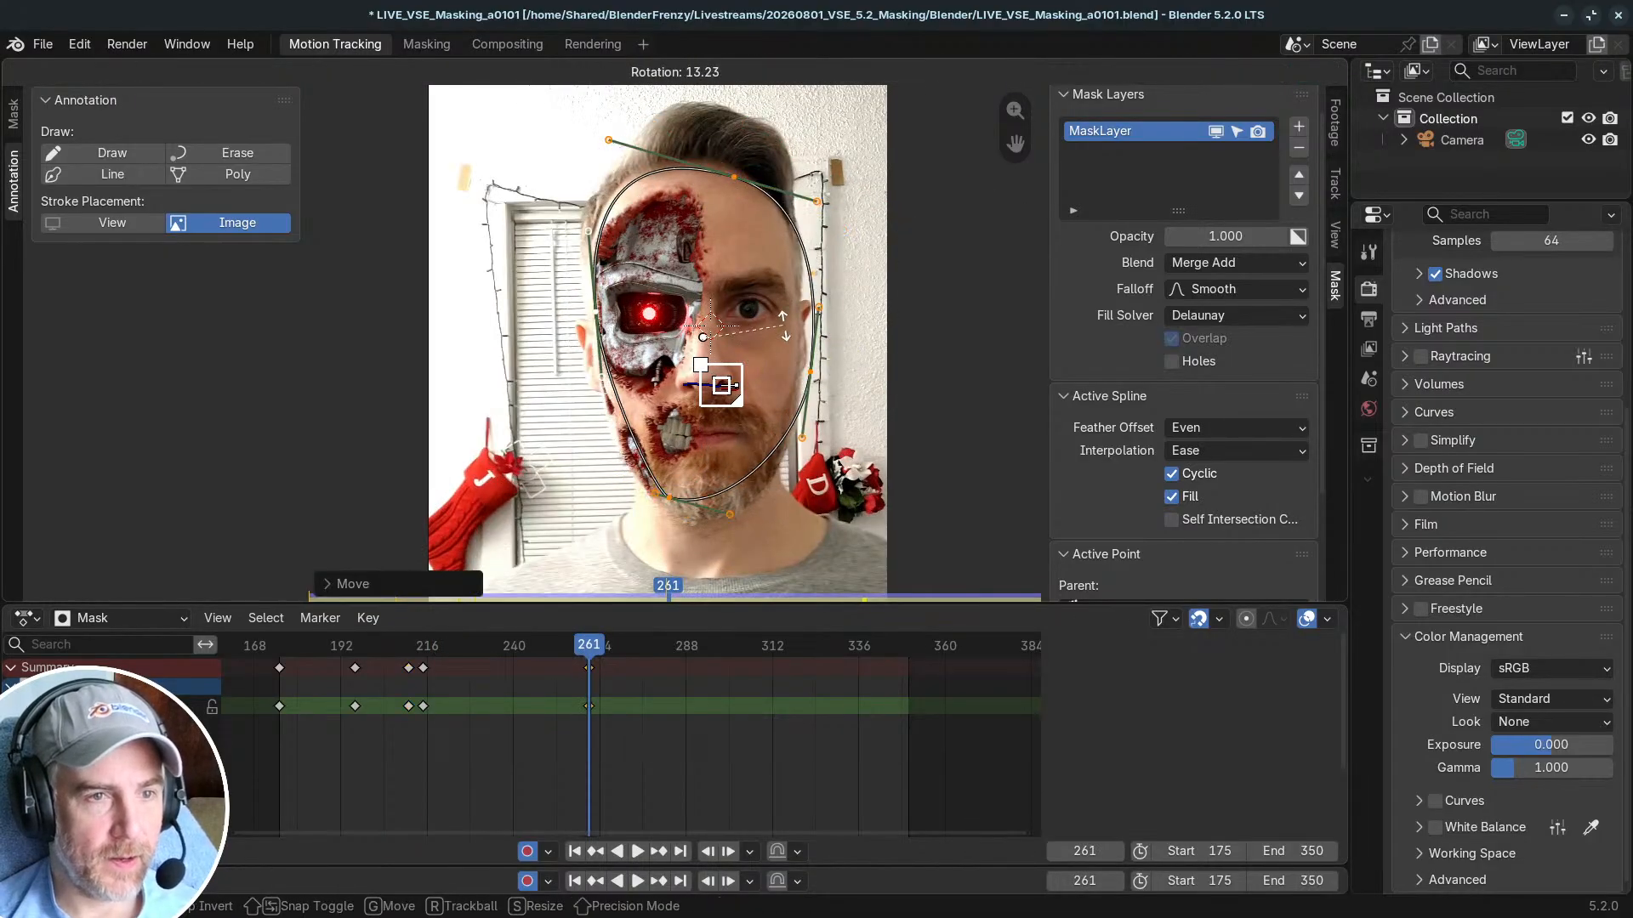
pyautogui.click(784, 325)
# Step: Reshape the mask at frame 261 to follow the jaw, chin, both sides of the face and the top of the head
pyautogui.click(730, 456)
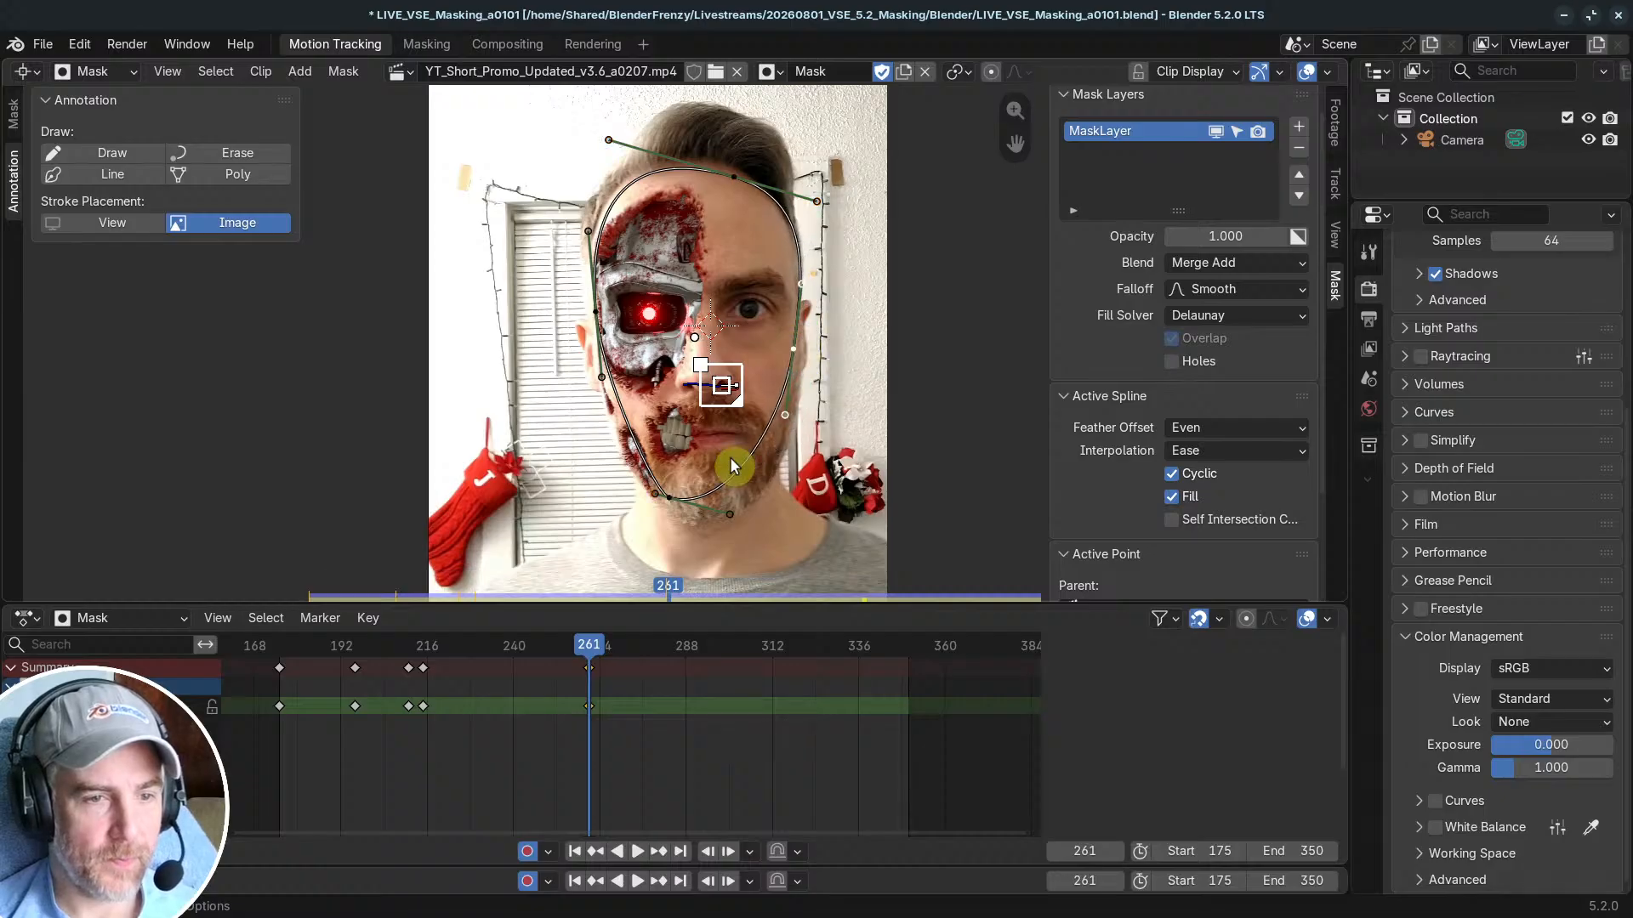
pyautogui.moveTo(686, 501); pyautogui.dragTo(644, 522)
pyautogui.moveTo(767, 529); pyautogui.dragTo(787, 509)
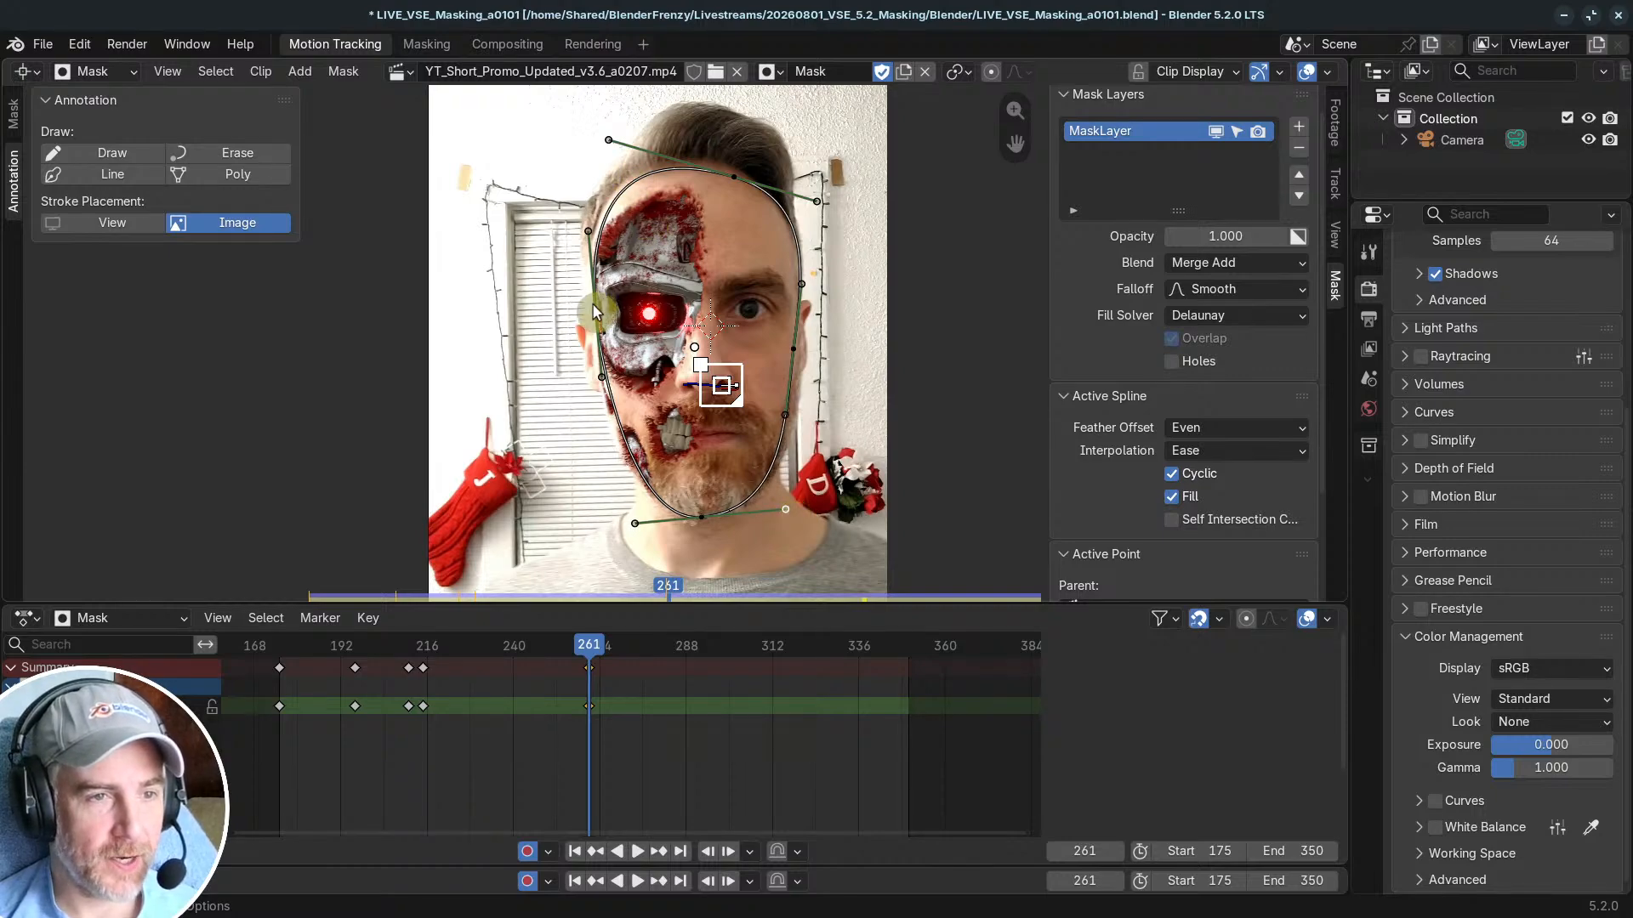
pyautogui.moveTo(593, 307); pyautogui.dragTo(587, 306)
pyautogui.moveTo(729, 173); pyautogui.dragTo(729, 172)
# Step: At frame 239, move the whole mask onto the face and refit its crown, side and chin points
pyautogui.moveTo(590, 657); pyautogui.dragTo(505, 650)
pyautogui.press('g')
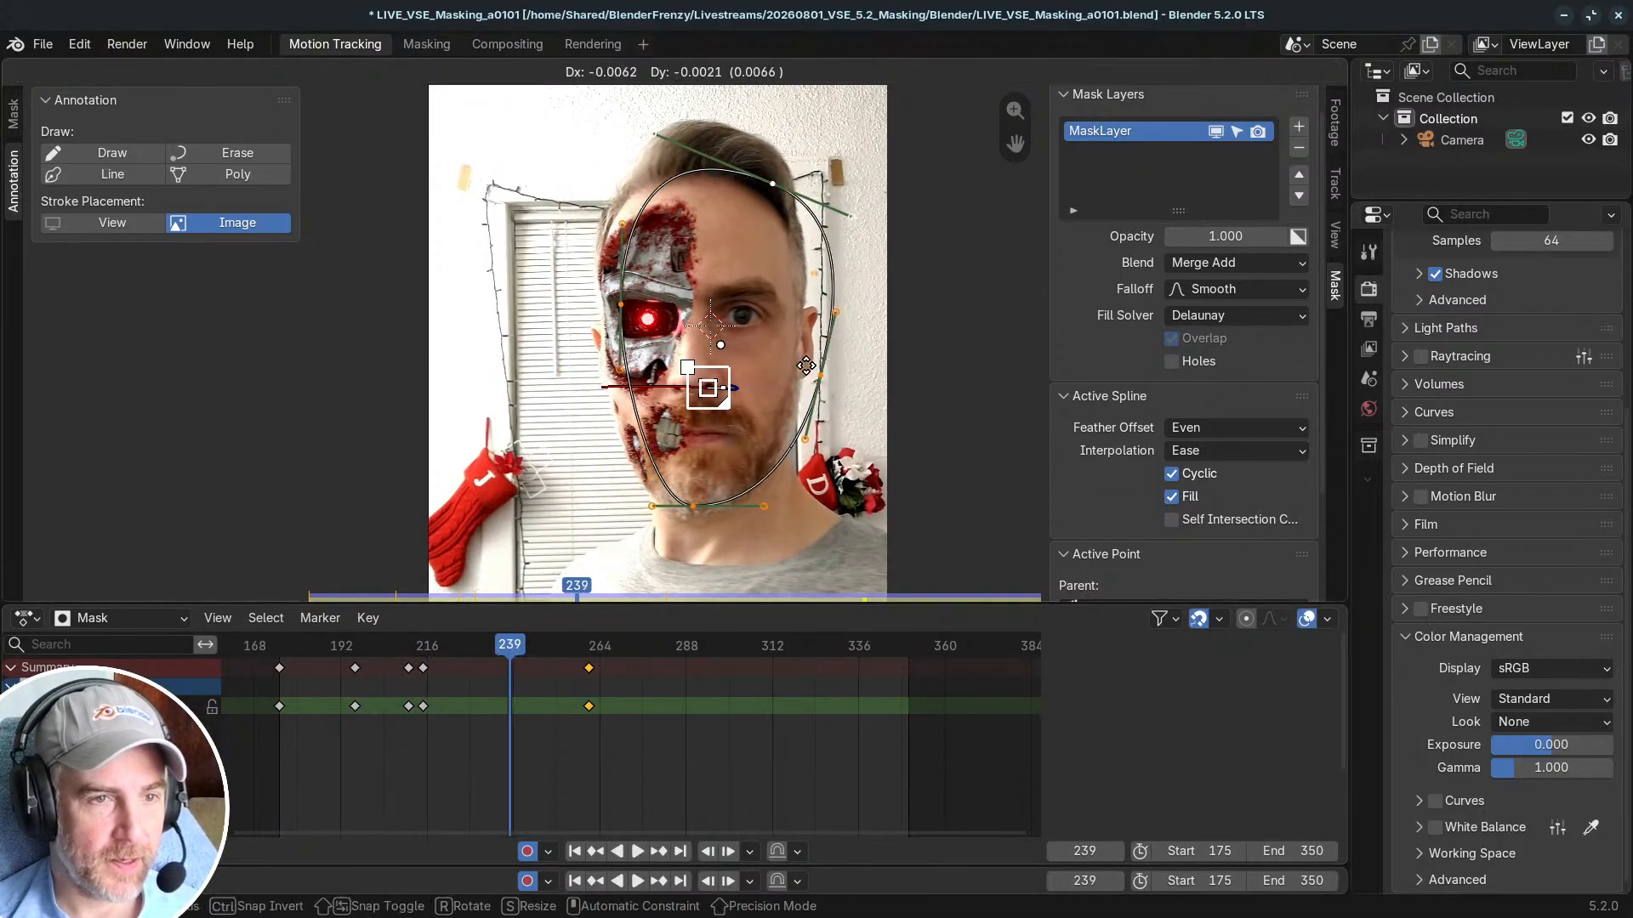
pyautogui.click(795, 373)
pyautogui.moveTo(766, 186); pyautogui.dragTo(753, 186)
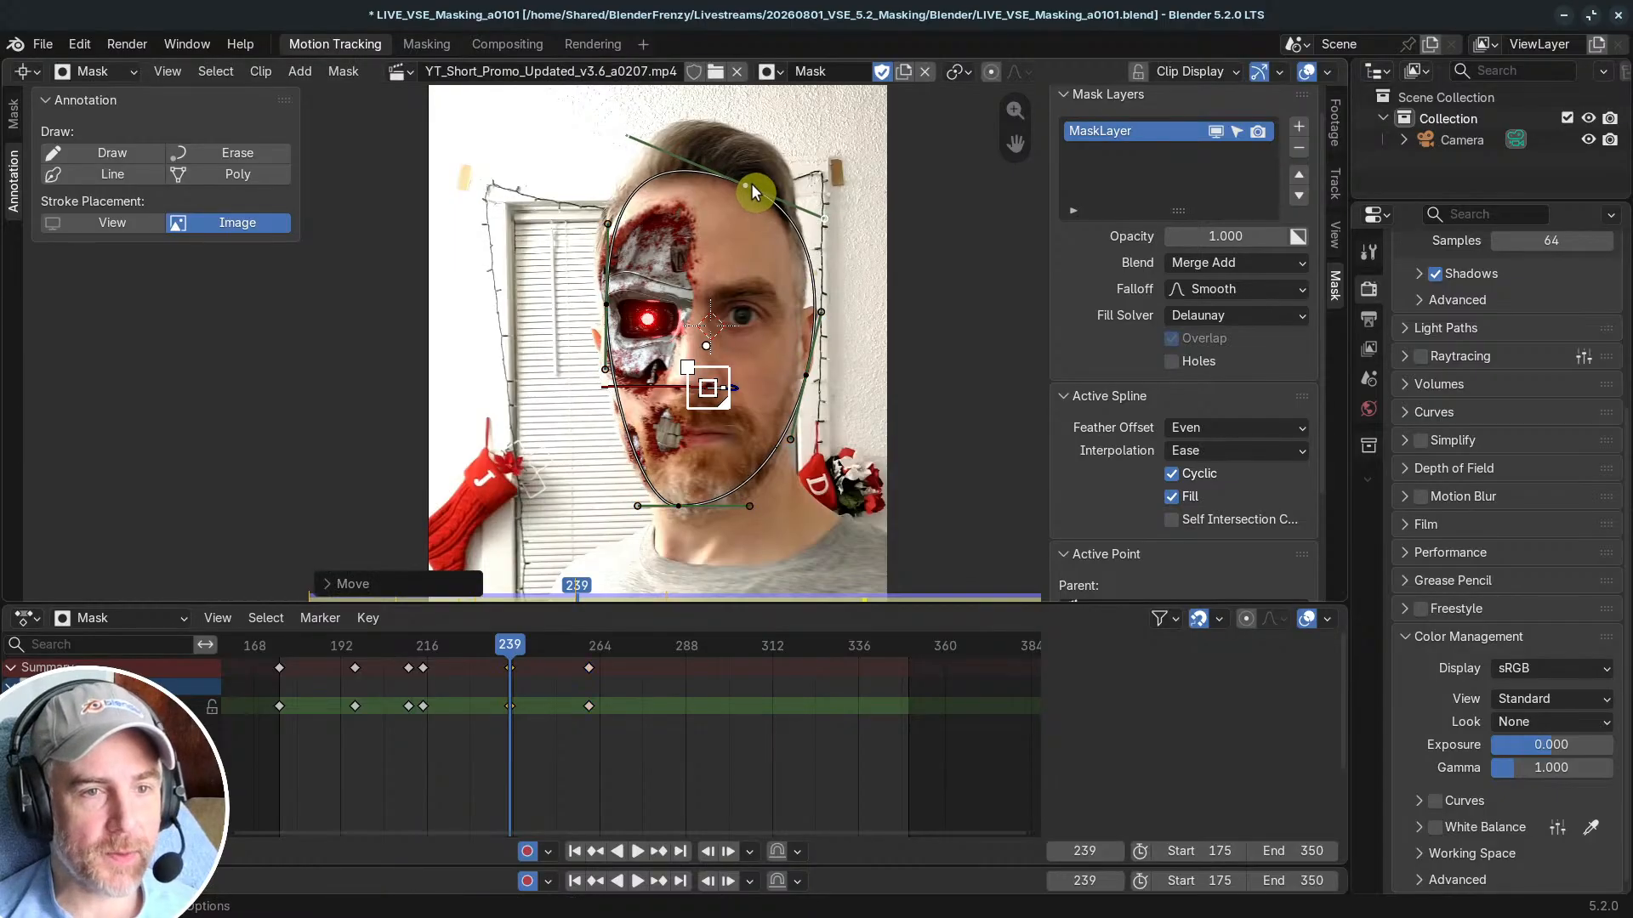
pyautogui.moveTo(809, 378); pyautogui.dragTo(794, 378)
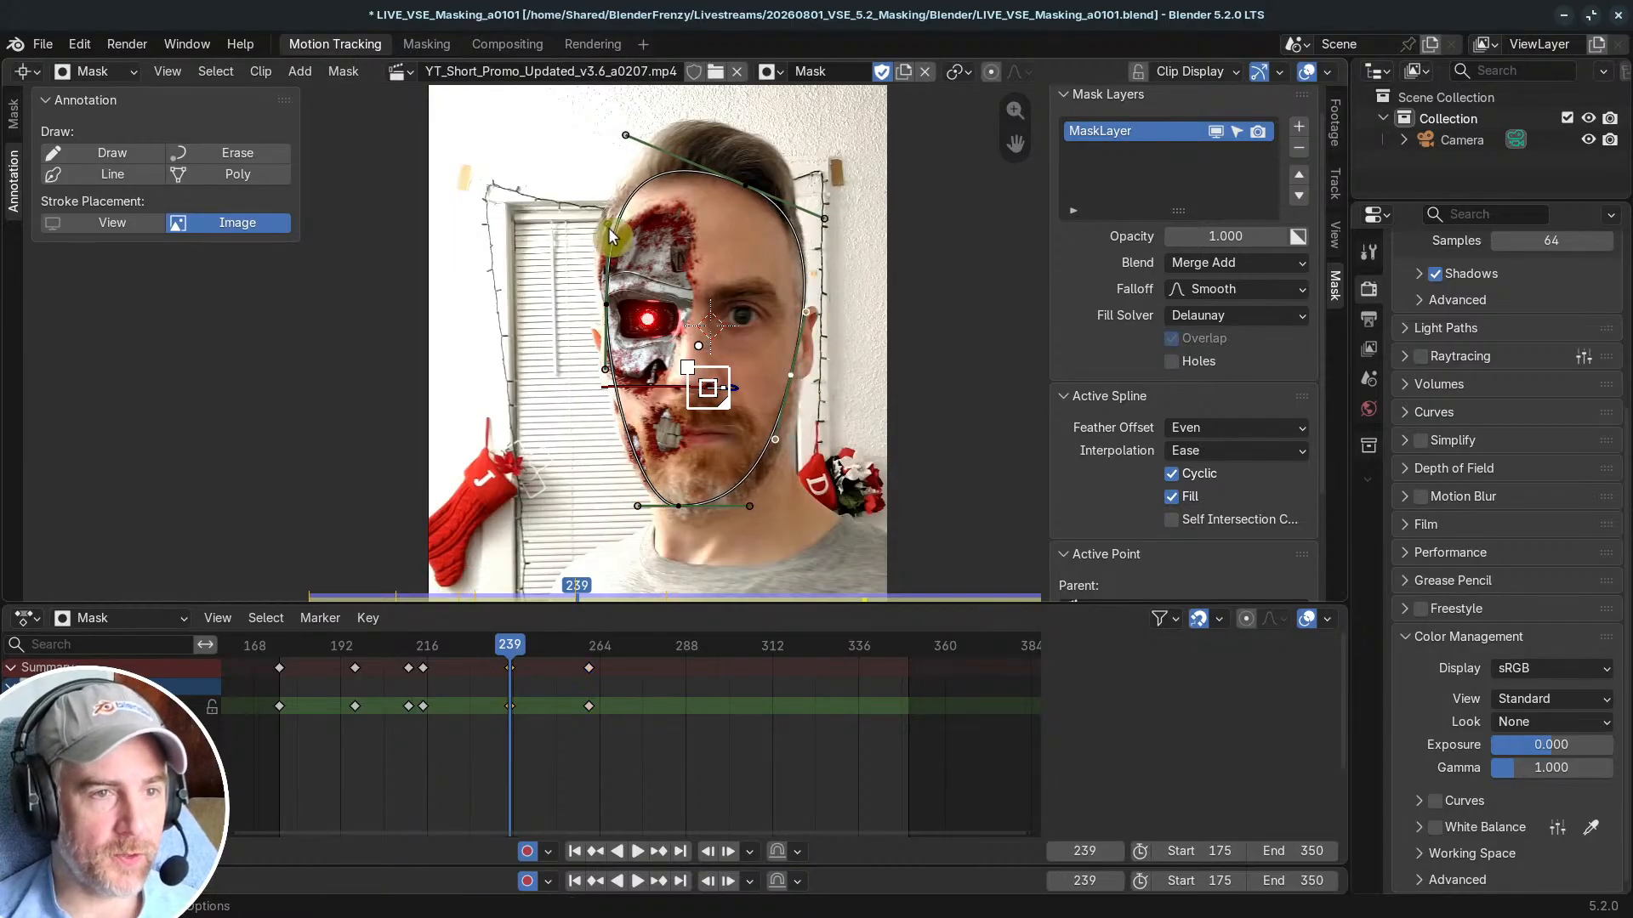
pyautogui.moveTo(608, 226); pyautogui.dragTo(605, 228)
pyautogui.moveTo(681, 508); pyautogui.dragTo(639, 513)
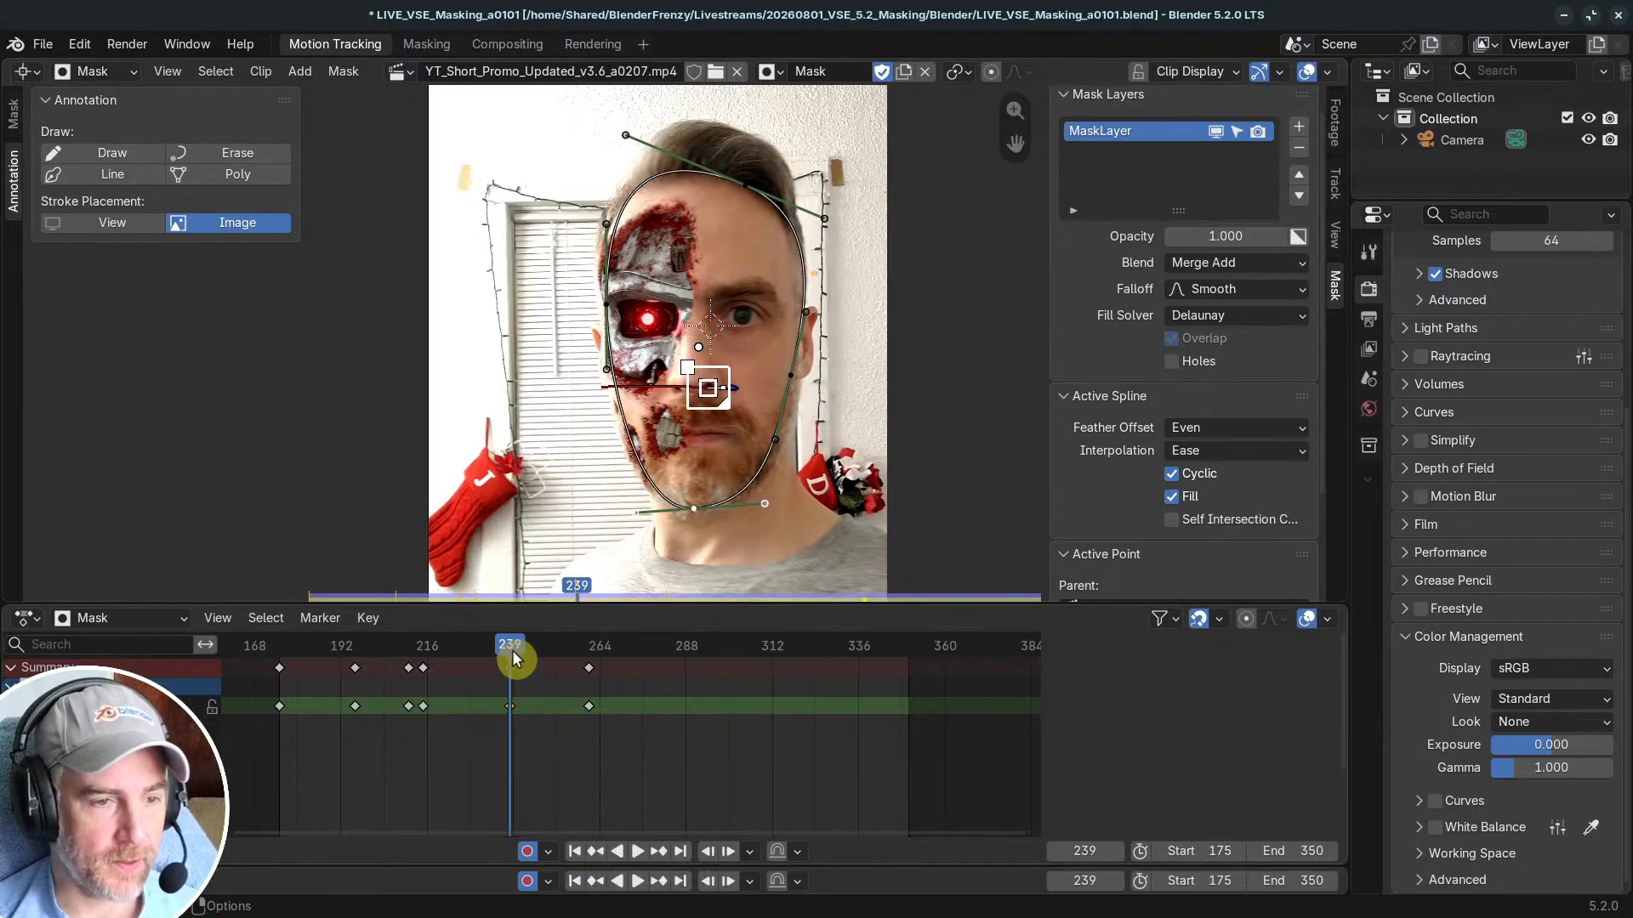
# Step: Review the mask's motion from about frame 211 to 239, and extend the chin point's handle outward at frame 239
pyautogui.press('space')
pyautogui.click(409, 660)
pyautogui.moveTo(408, 660); pyautogui.dragTo(509, 662)
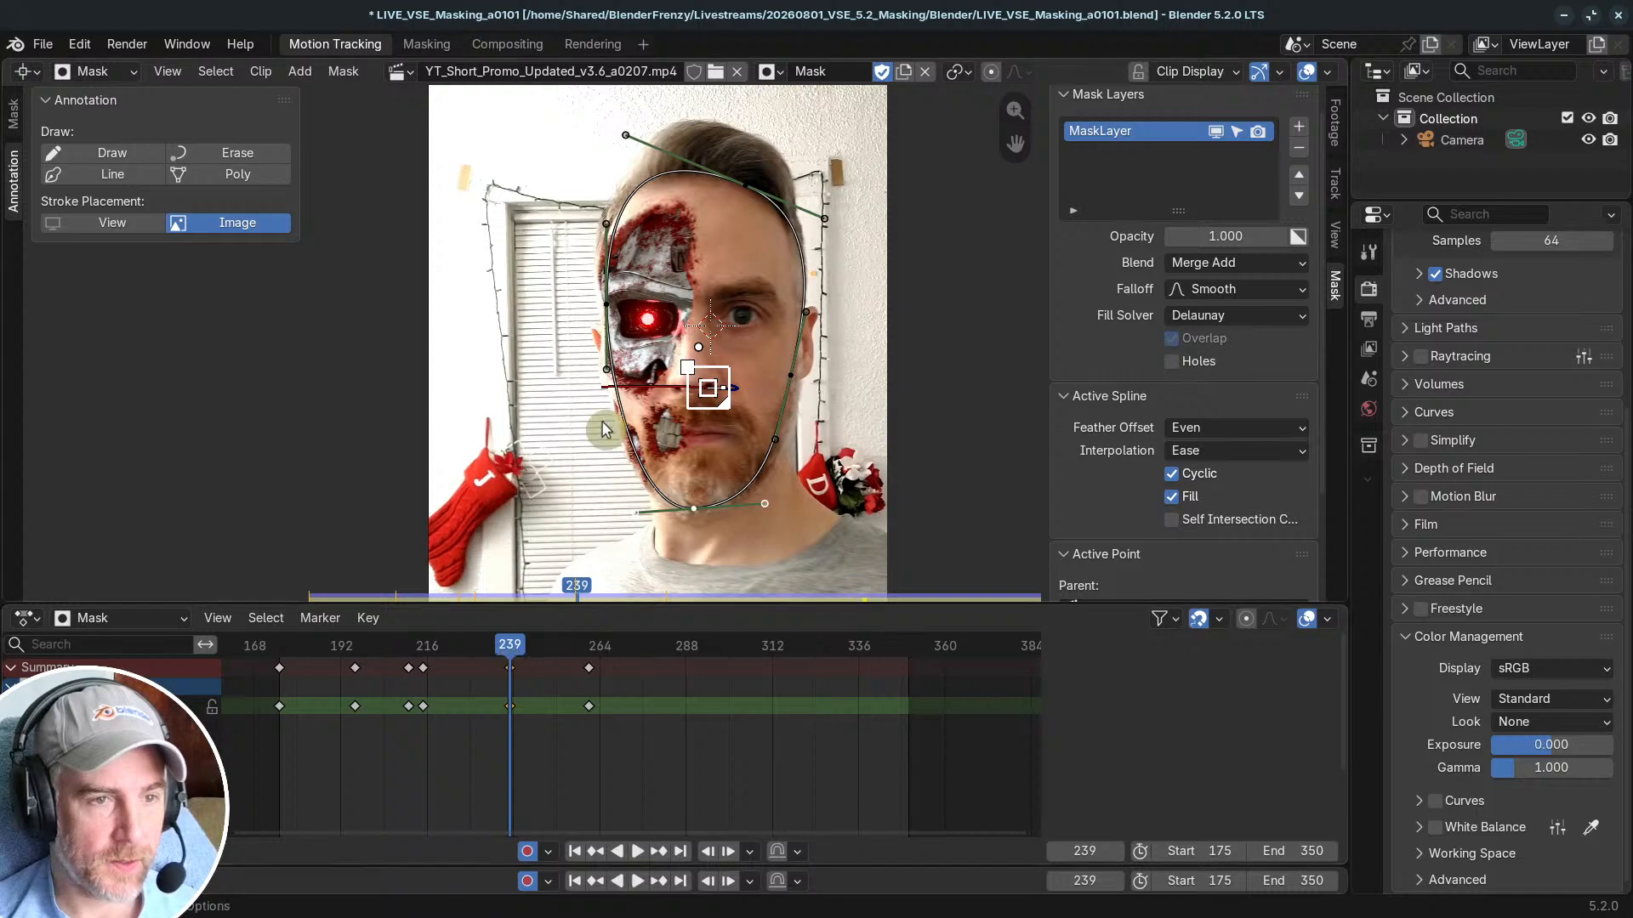
pyautogui.moveTo(638, 513); pyautogui.dragTo(628, 516)
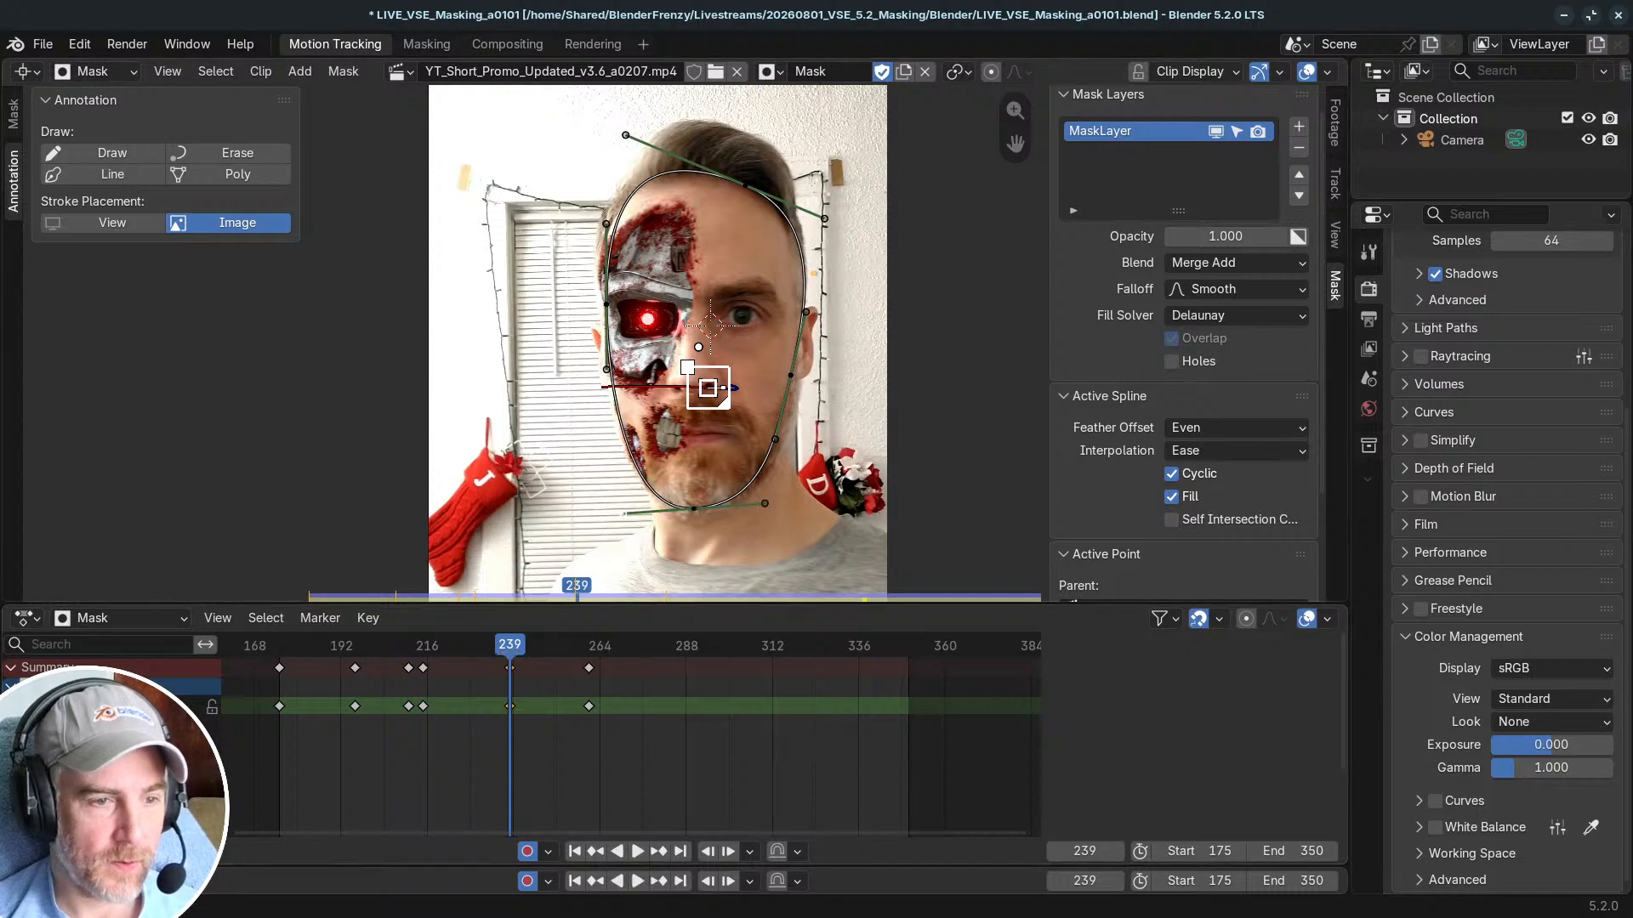
# Step: At frame 251, pull the mask's skull-side point outward to the face edge, and key the mask at frame 288
pyautogui.moveTo(510, 648); pyautogui.dragTo(553, 649)
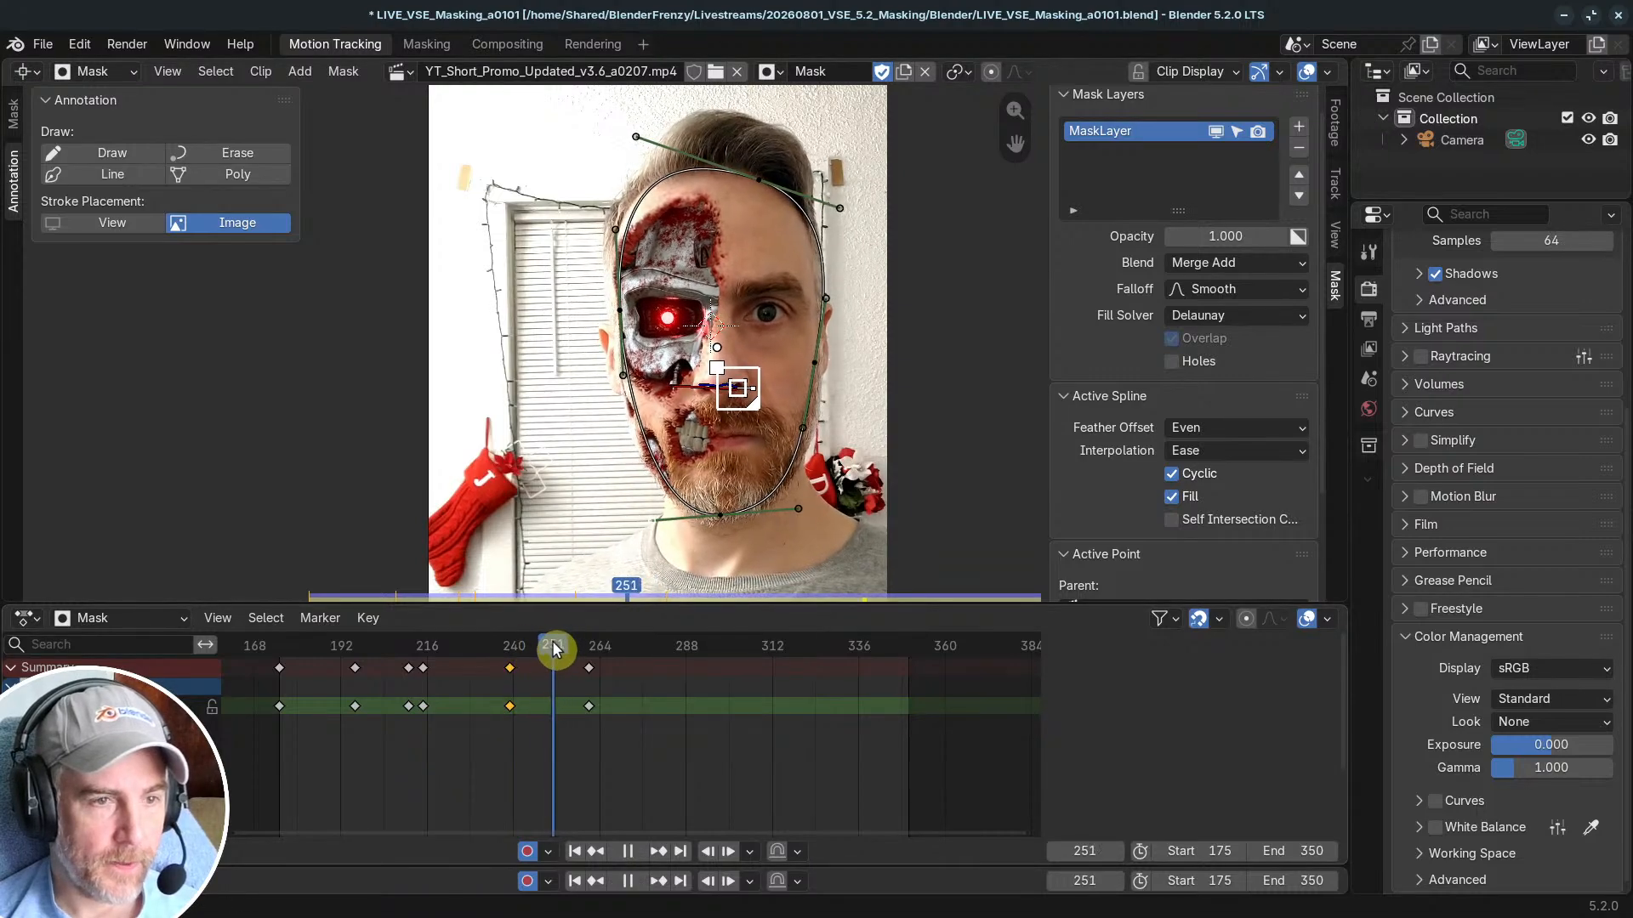
pyautogui.moveTo(621, 311); pyautogui.dragTo(614, 311)
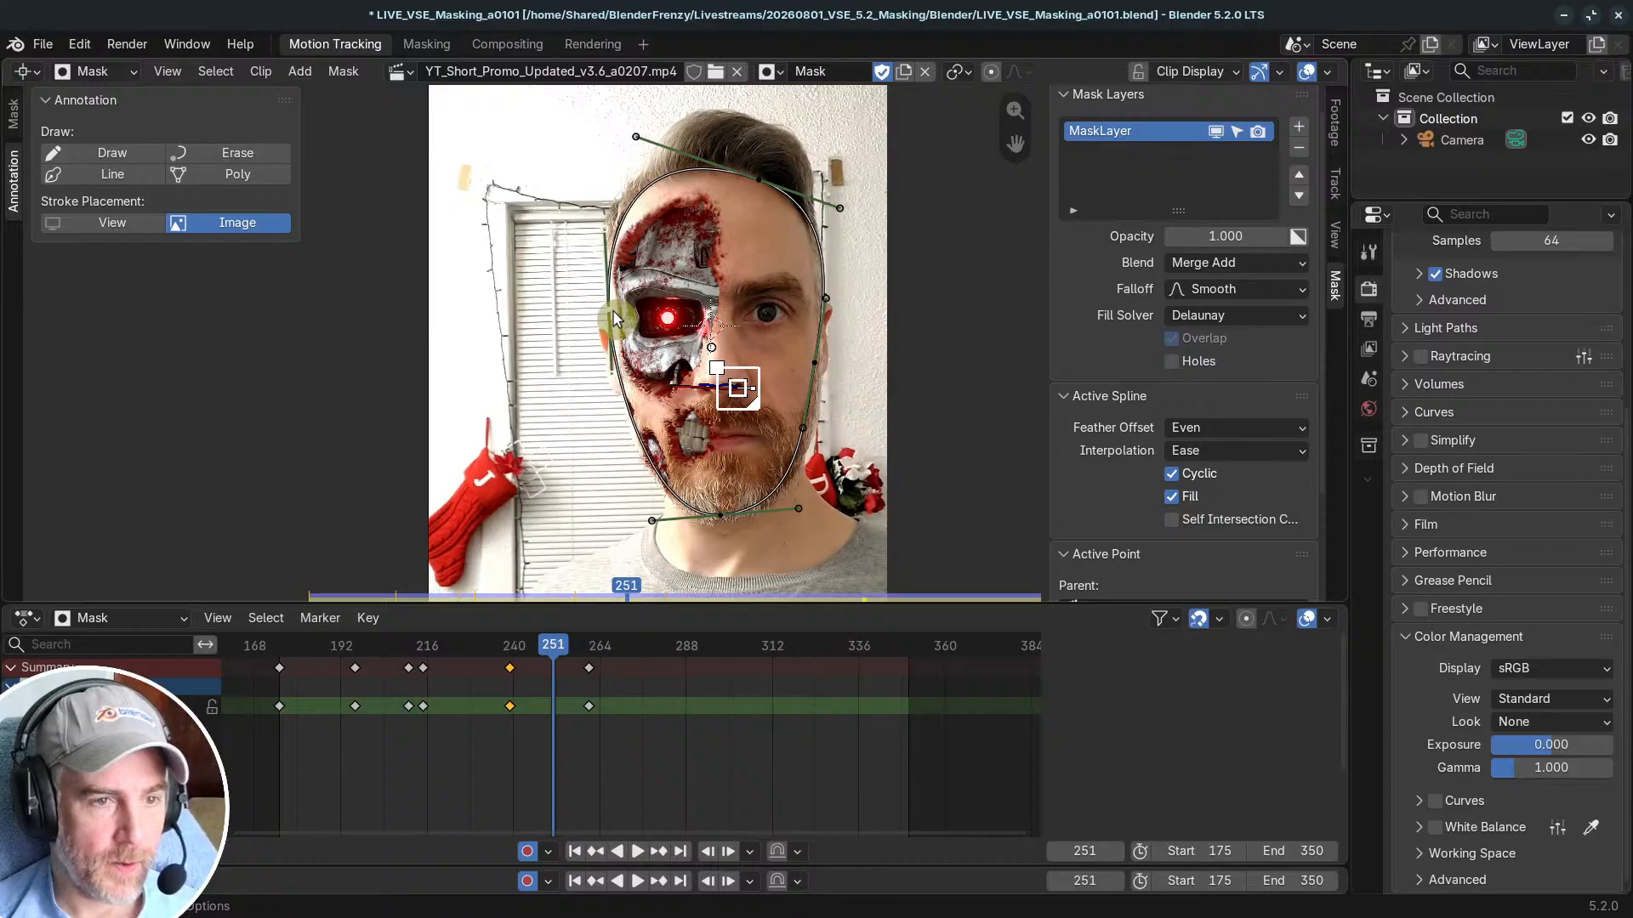
pyautogui.press('space')
pyautogui.moveTo(568, 652); pyautogui.dragTo(688, 653)
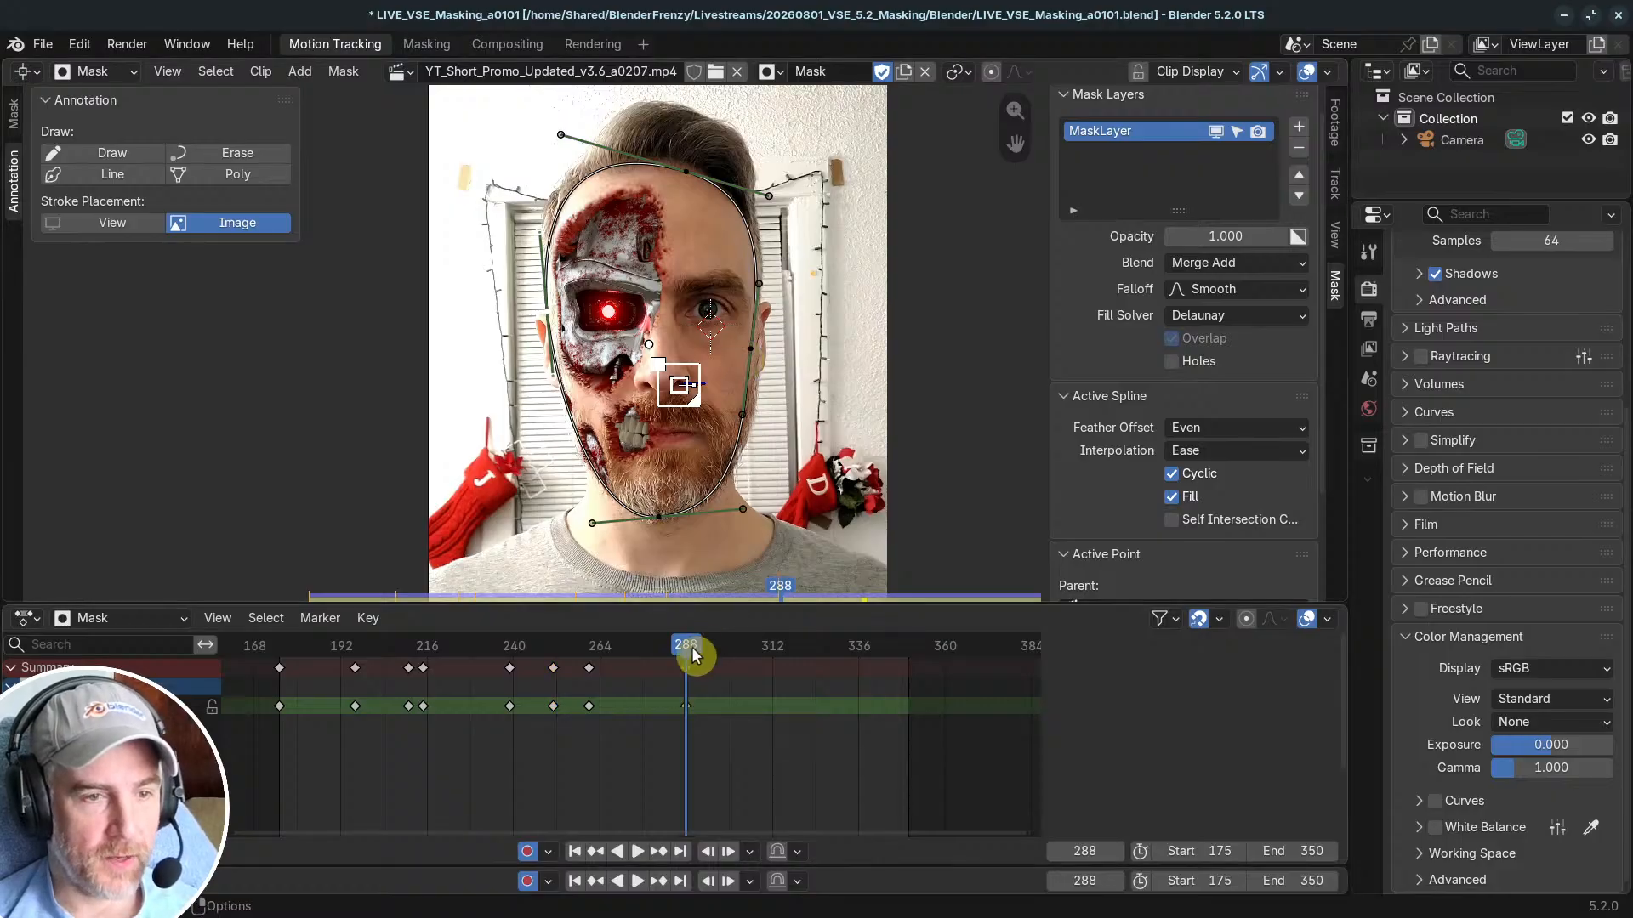
# Step: At frame 308, insert a mask shape key and move the whole mask back over the face
pyautogui.moveTo(693, 655); pyautogui.dragTo(761, 644)
pyautogui.scroll(2, 713, 377)
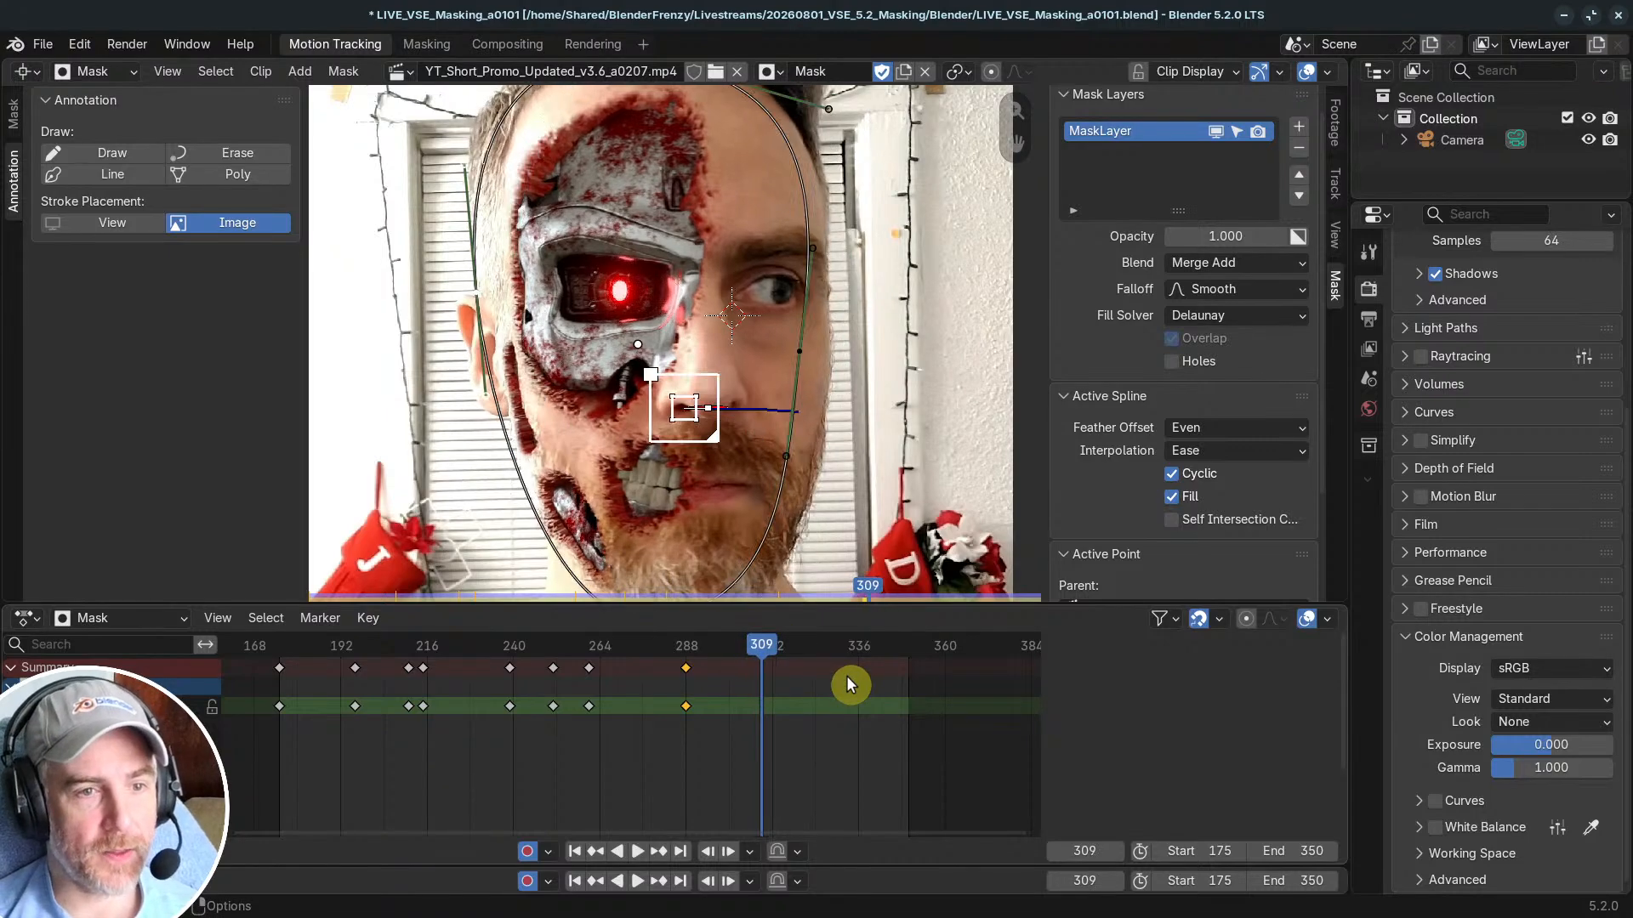
pyautogui.press('Left')
pyautogui.scroll(-2, 722, 139)
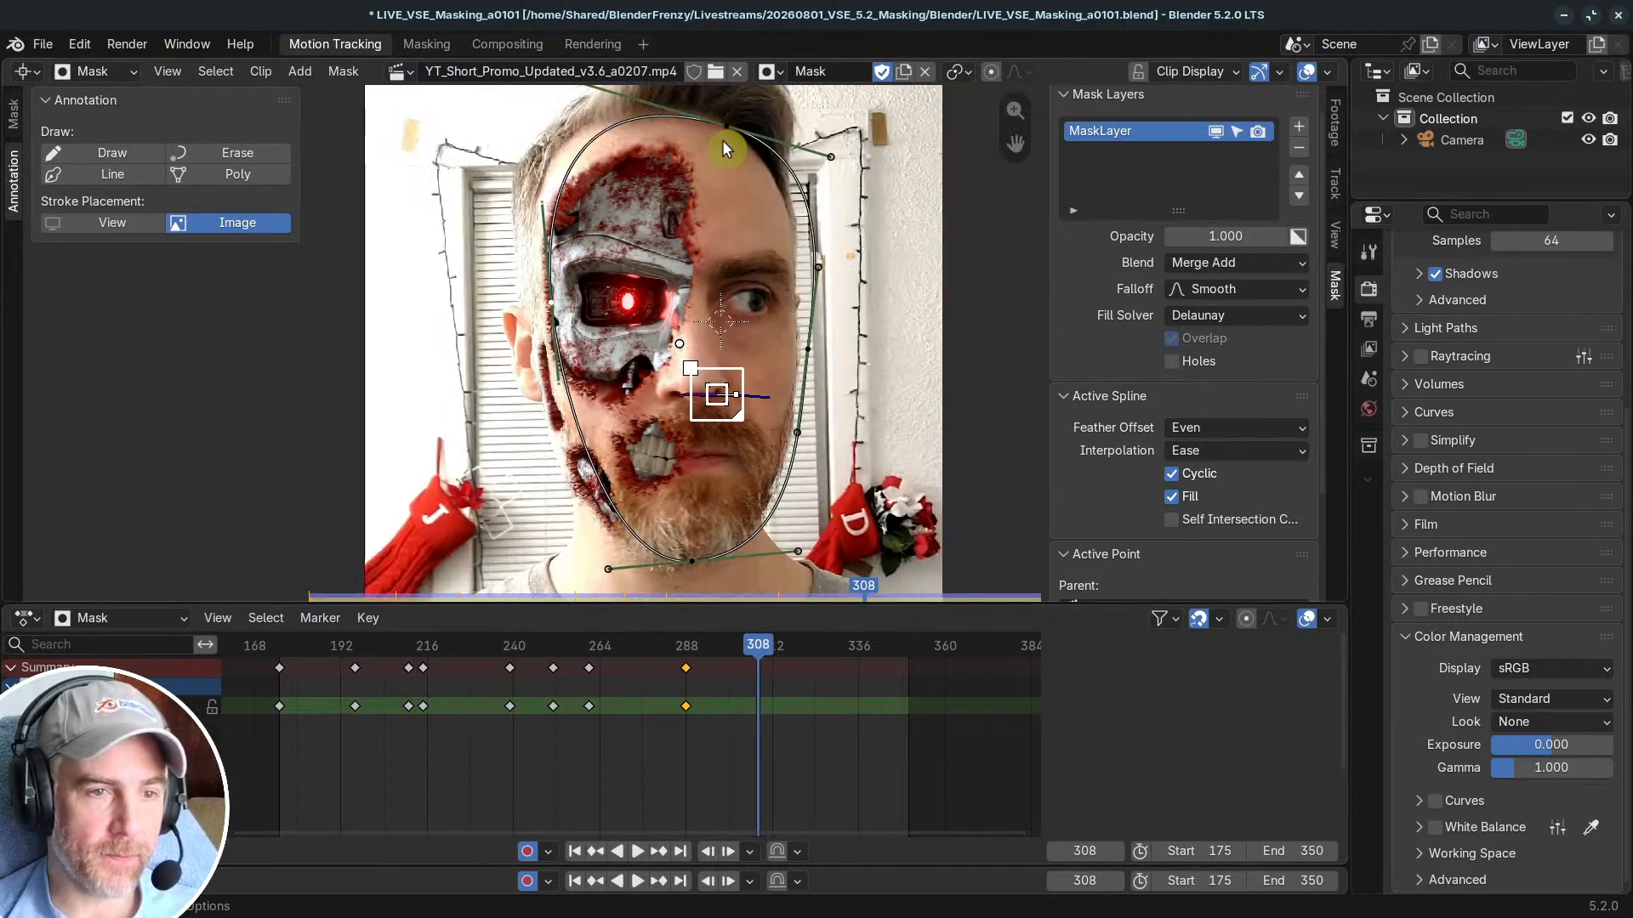
pyautogui.scroll(1, 719, 226)
pyautogui.moveTo(725, 257); pyautogui.dragTo(697, 264, button='middle')
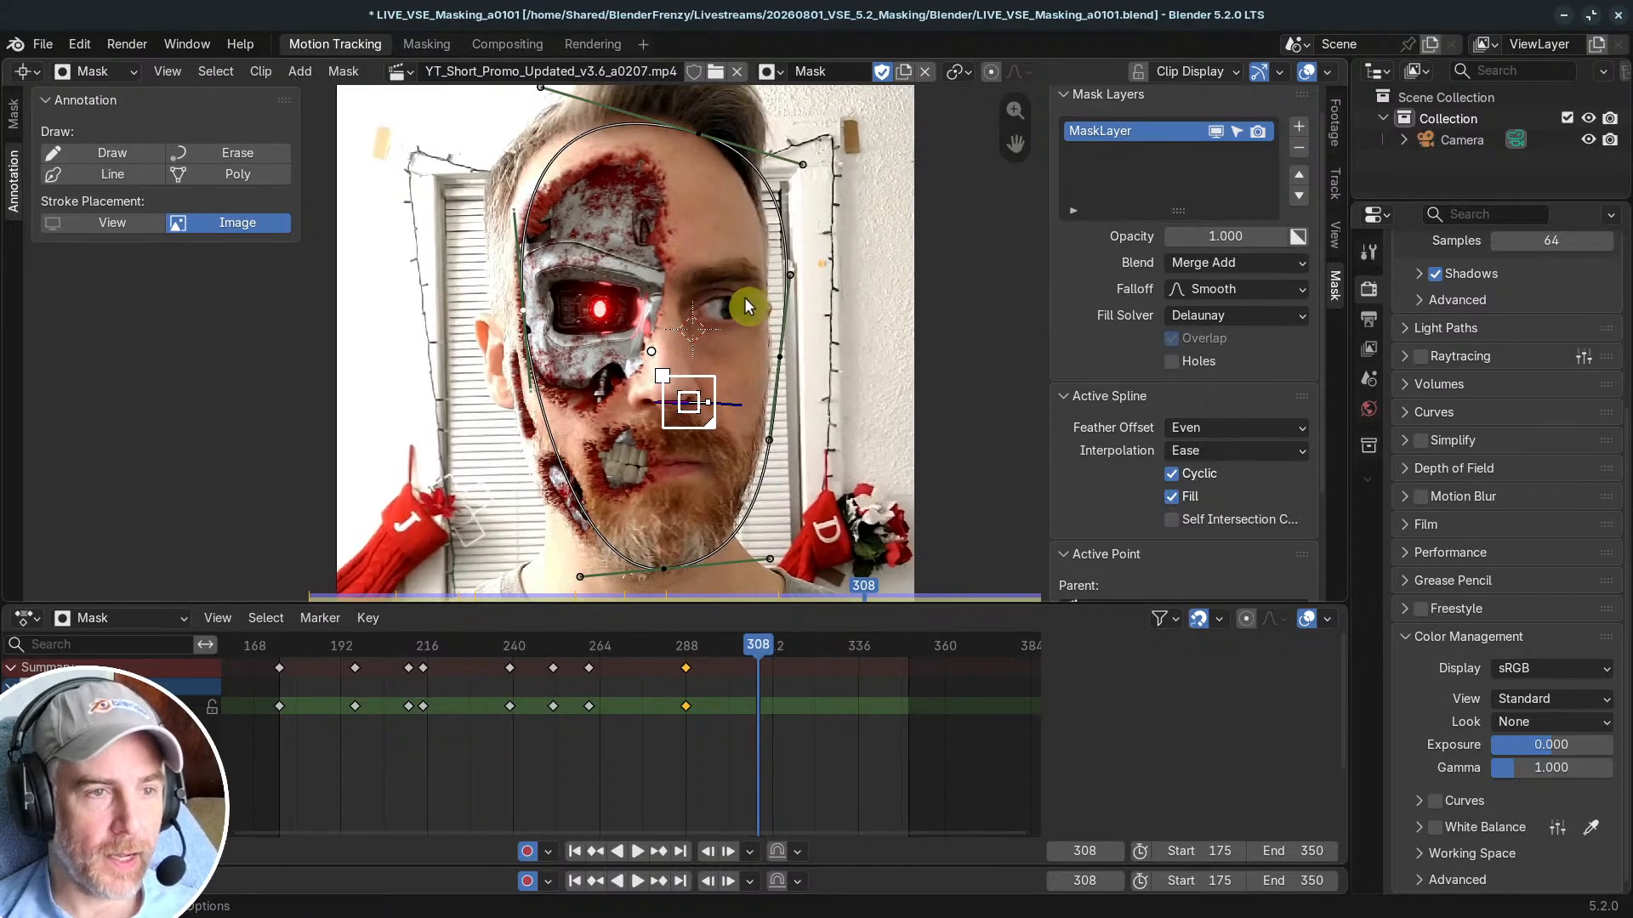
pyautogui.press('i')
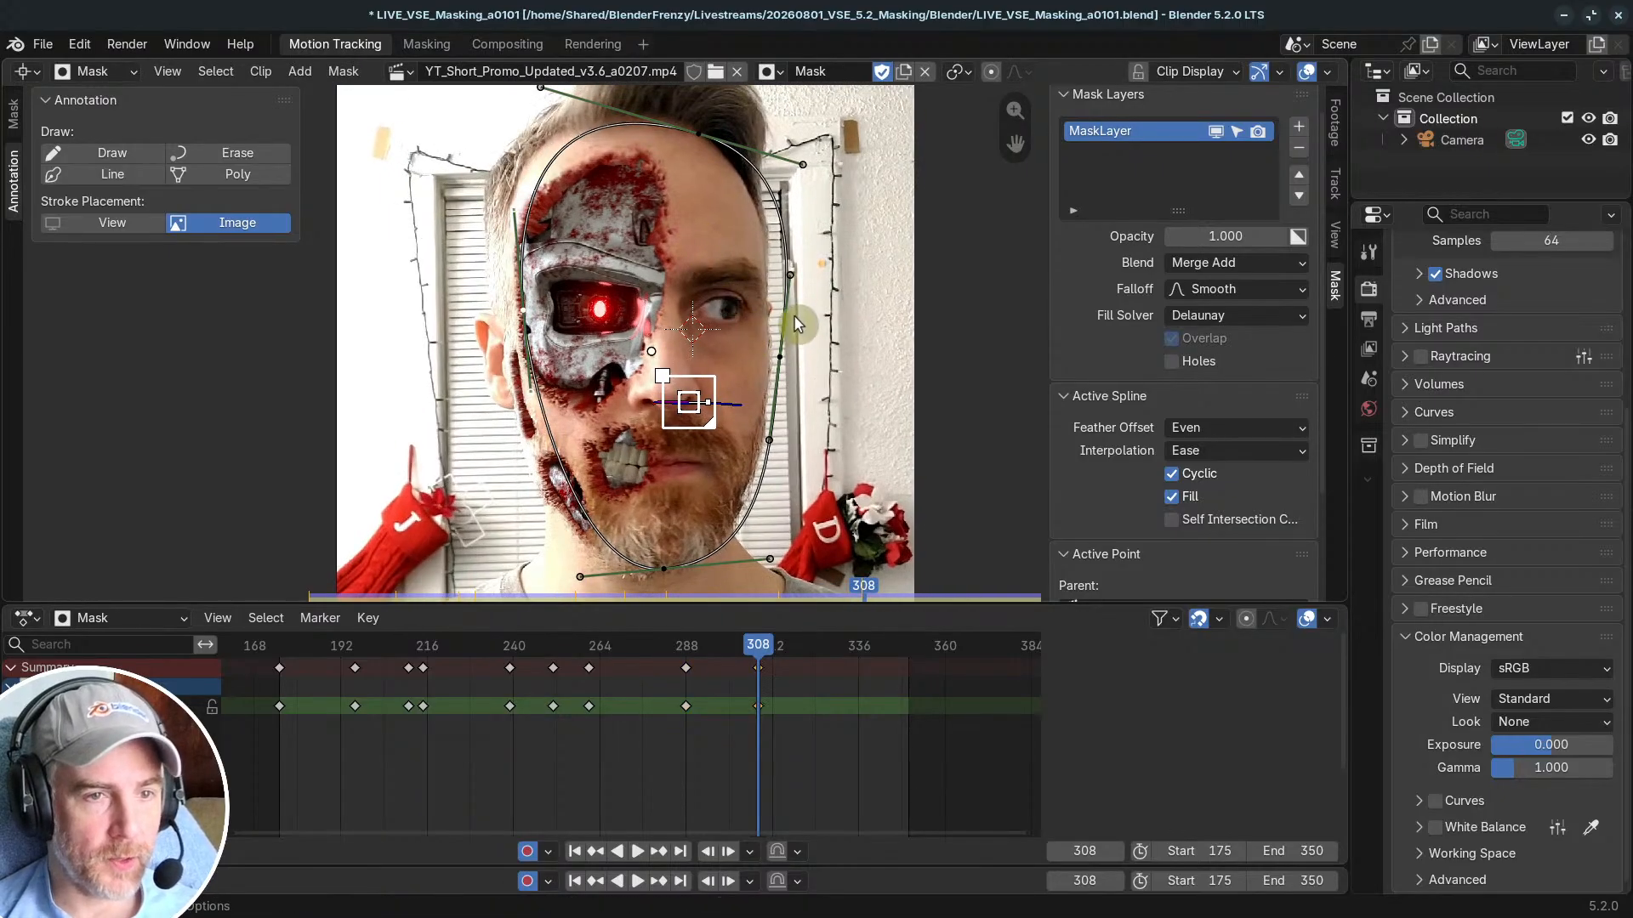
pyautogui.press('a')
pyautogui.press('g')
pyautogui.click(777, 309)
# Step: Reshape the mask at frame 308 to follow both sides of the face, the crown and the chin
pyautogui.click(760, 353)
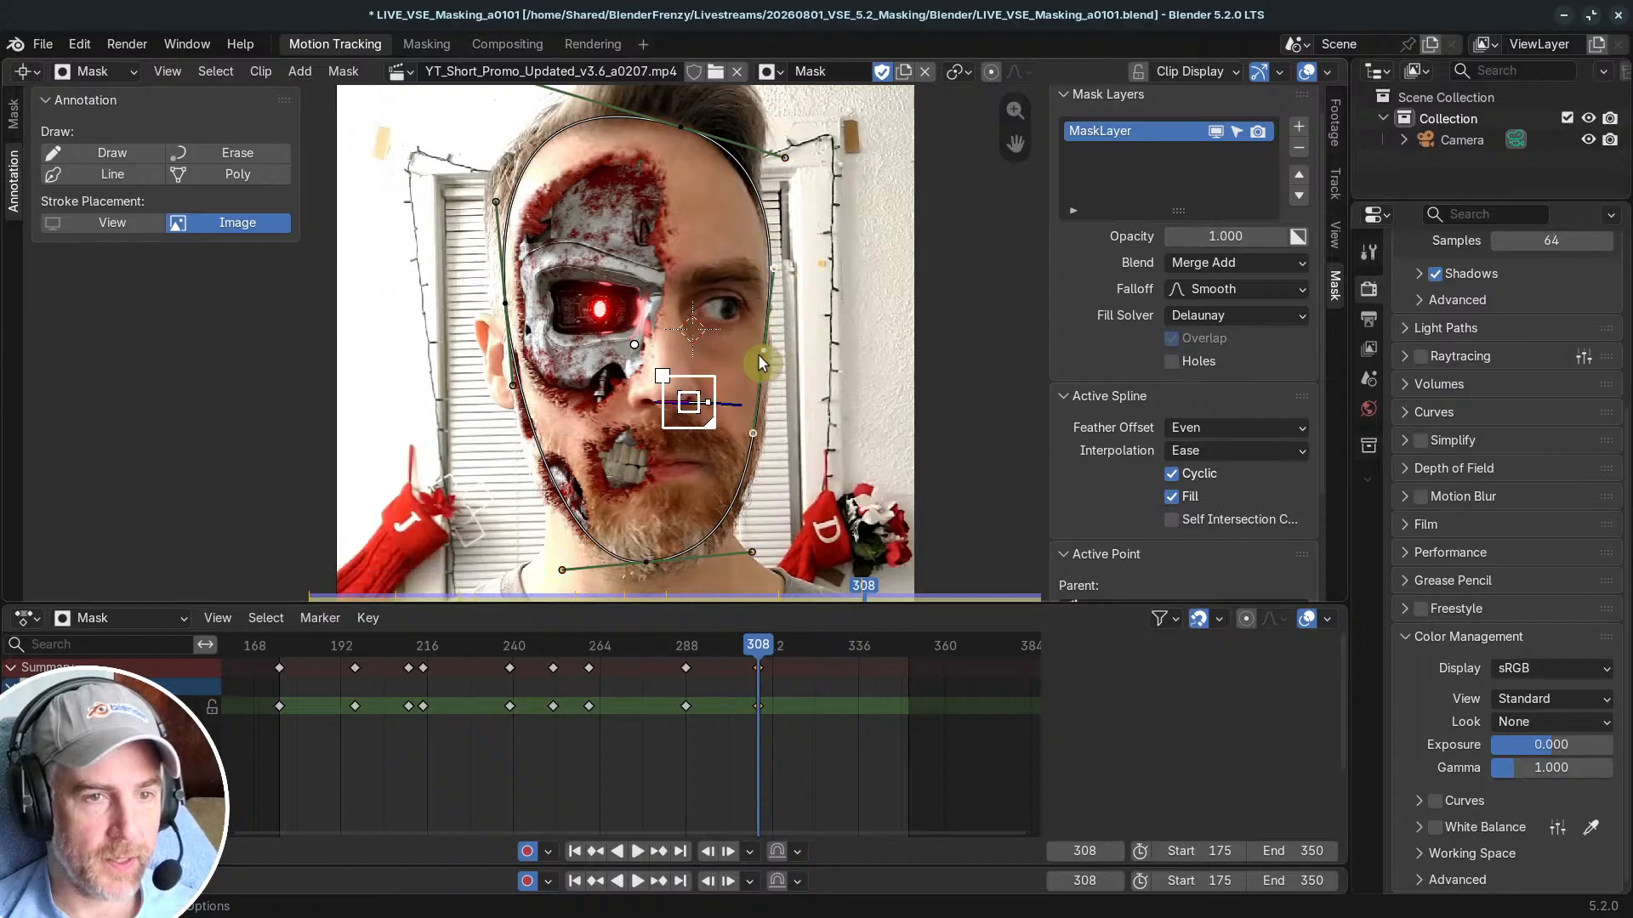
pyautogui.moveTo(757, 354); pyautogui.dragTo(756, 354)
pyautogui.moveTo(741, 556); pyautogui.dragTo(737, 562)
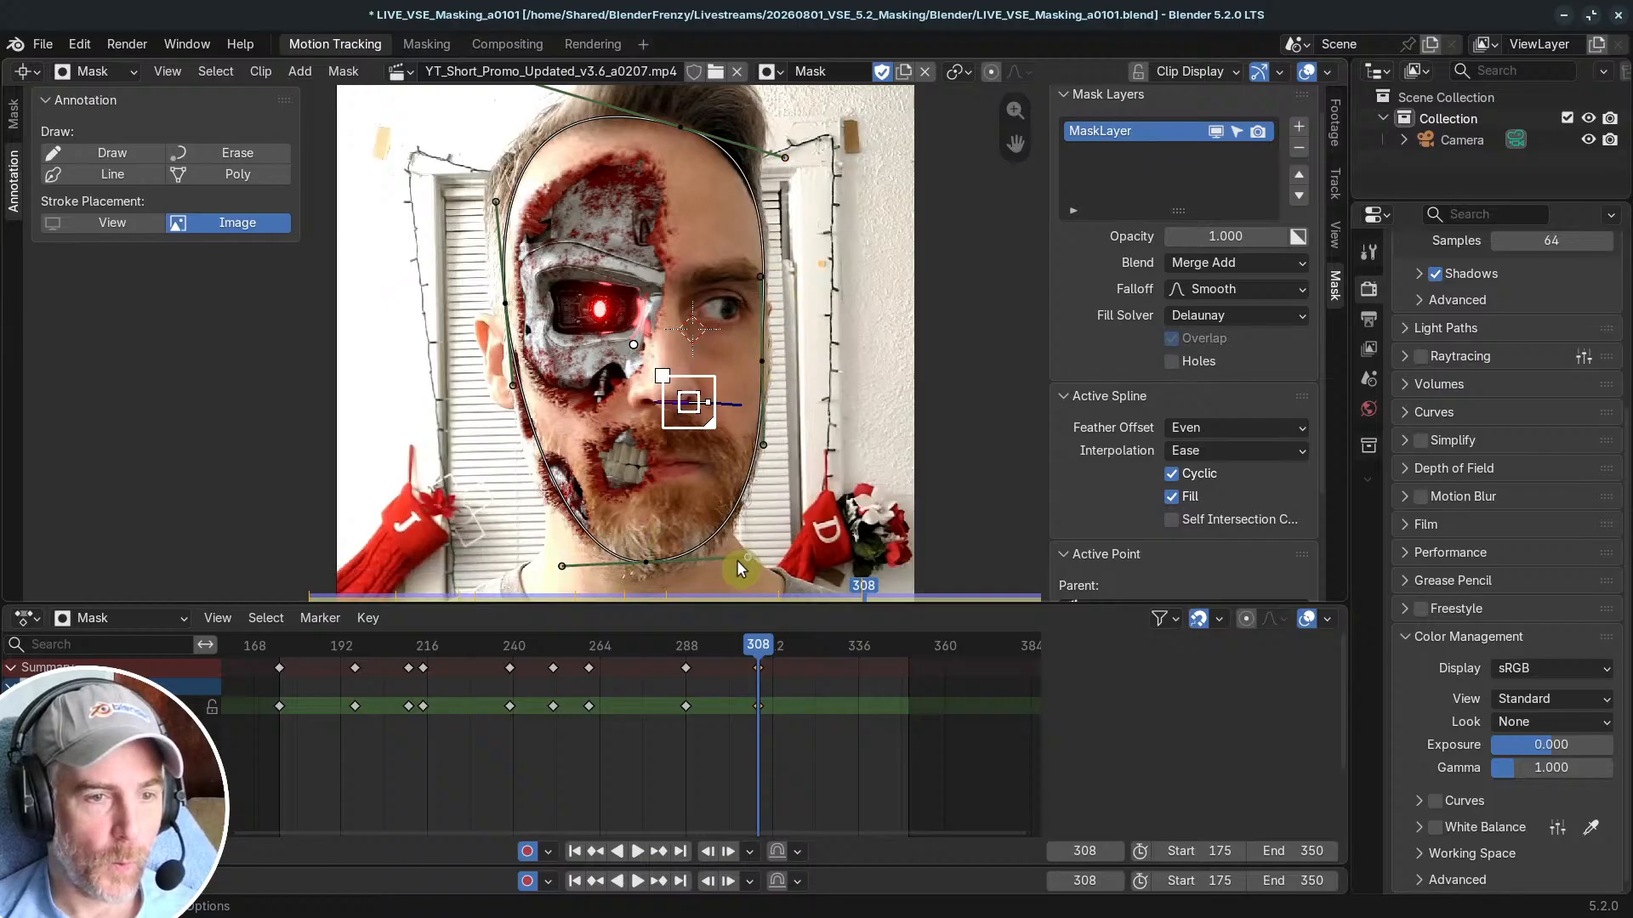
pyautogui.moveTo(508, 282)
pyautogui.mouseDown()
pyautogui.moveTo(492, 283)
pyautogui.moveTo(496, 310)
pyautogui.mouseUp()
pyautogui.hotkey('ctrl', 'z')
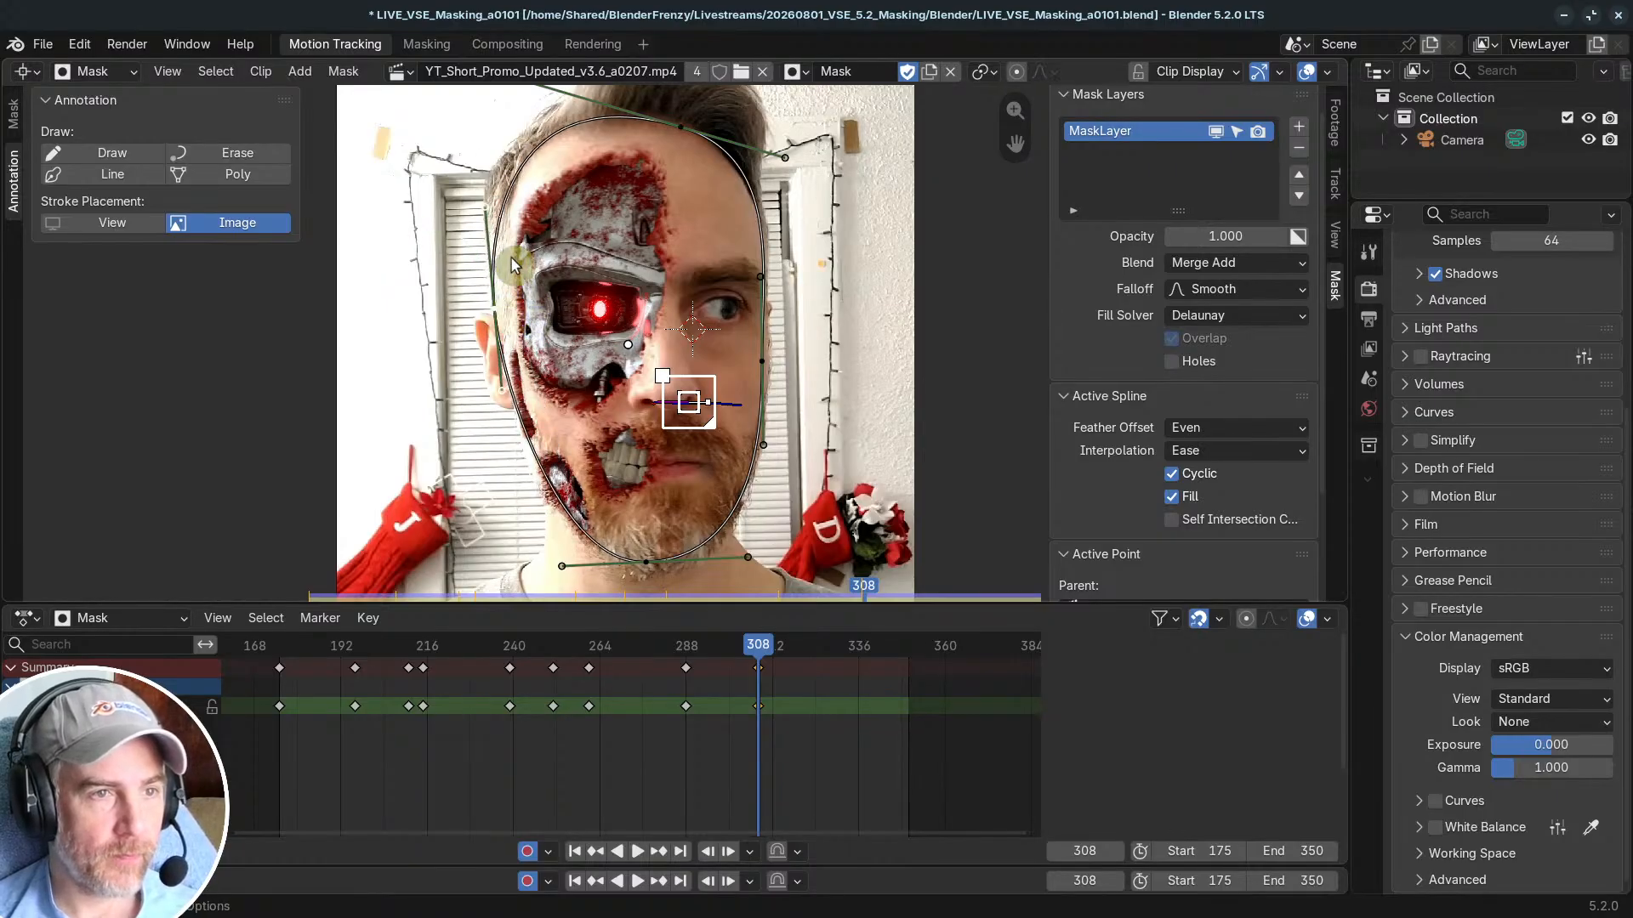
pyautogui.scroll(-2, 560, 164)
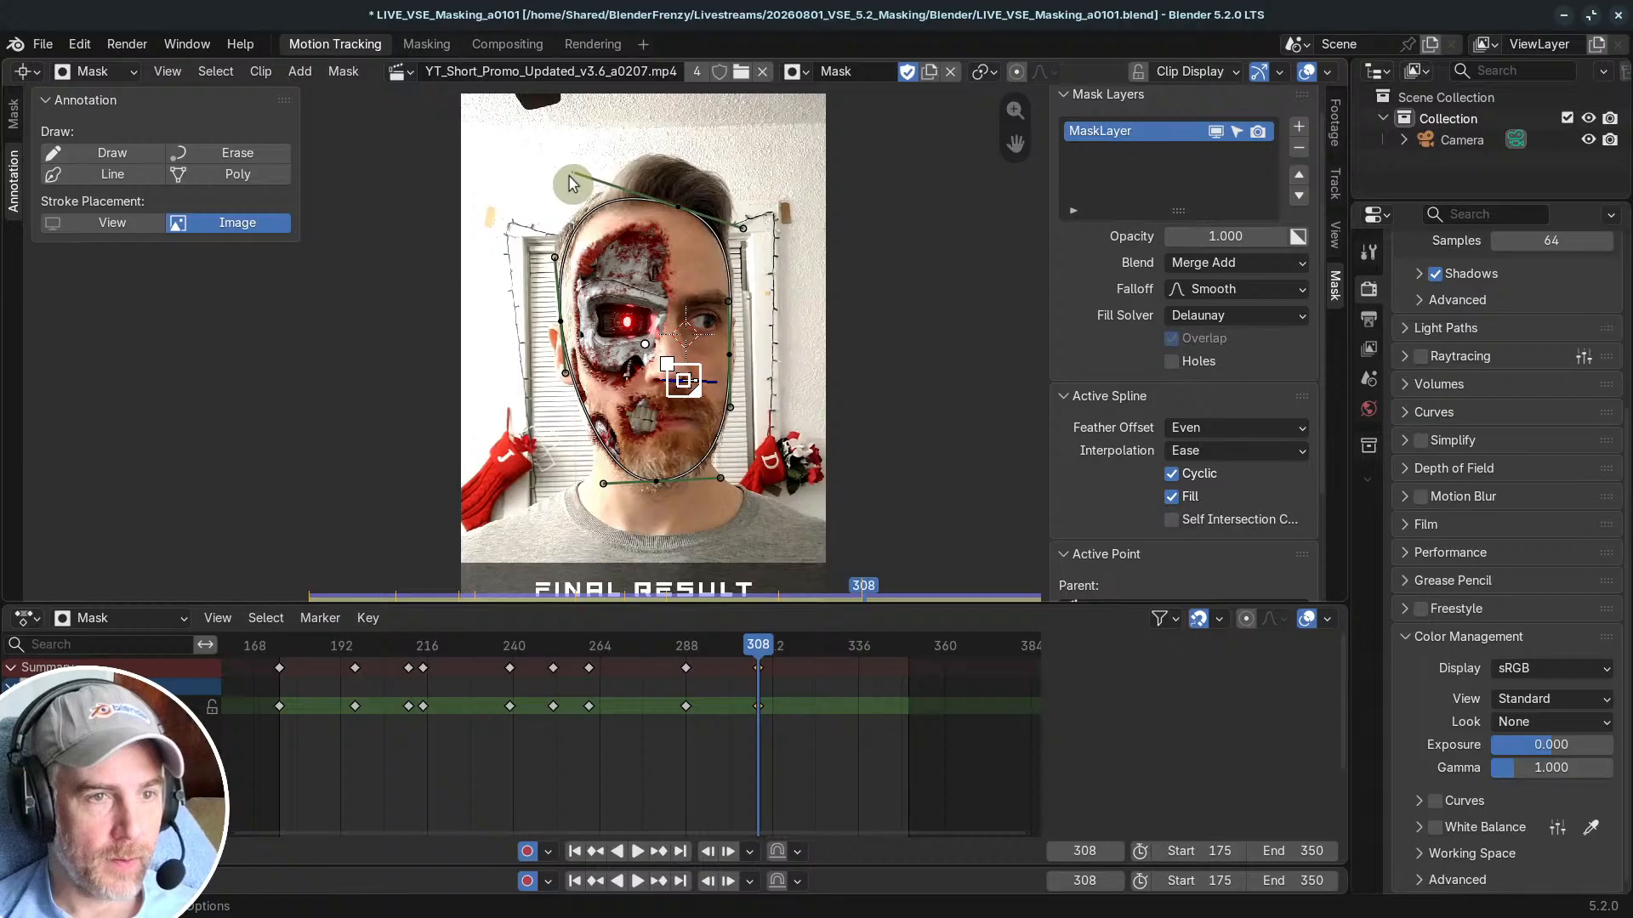
pyautogui.moveTo(569, 176); pyautogui.dragTo(563, 179)
pyautogui.click(660, 482)
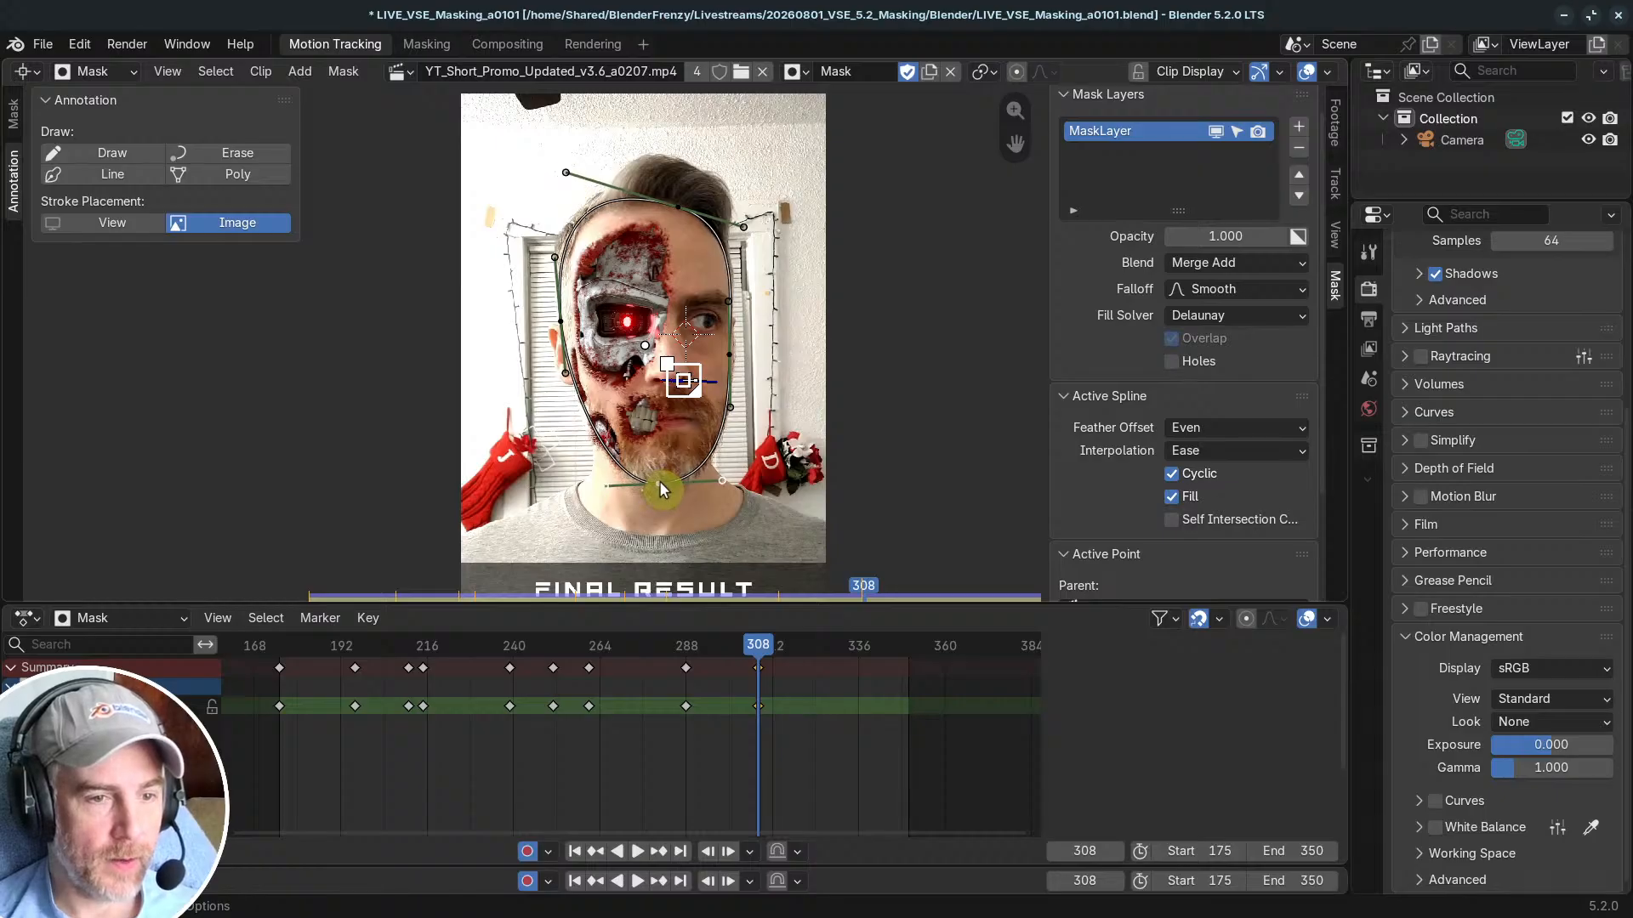
# Step: At frame 309, move the whole mask about 0.038 sideways back onto the face
pyautogui.scroll(2, 752, 640)
pyautogui.scroll(4, 672, 711)
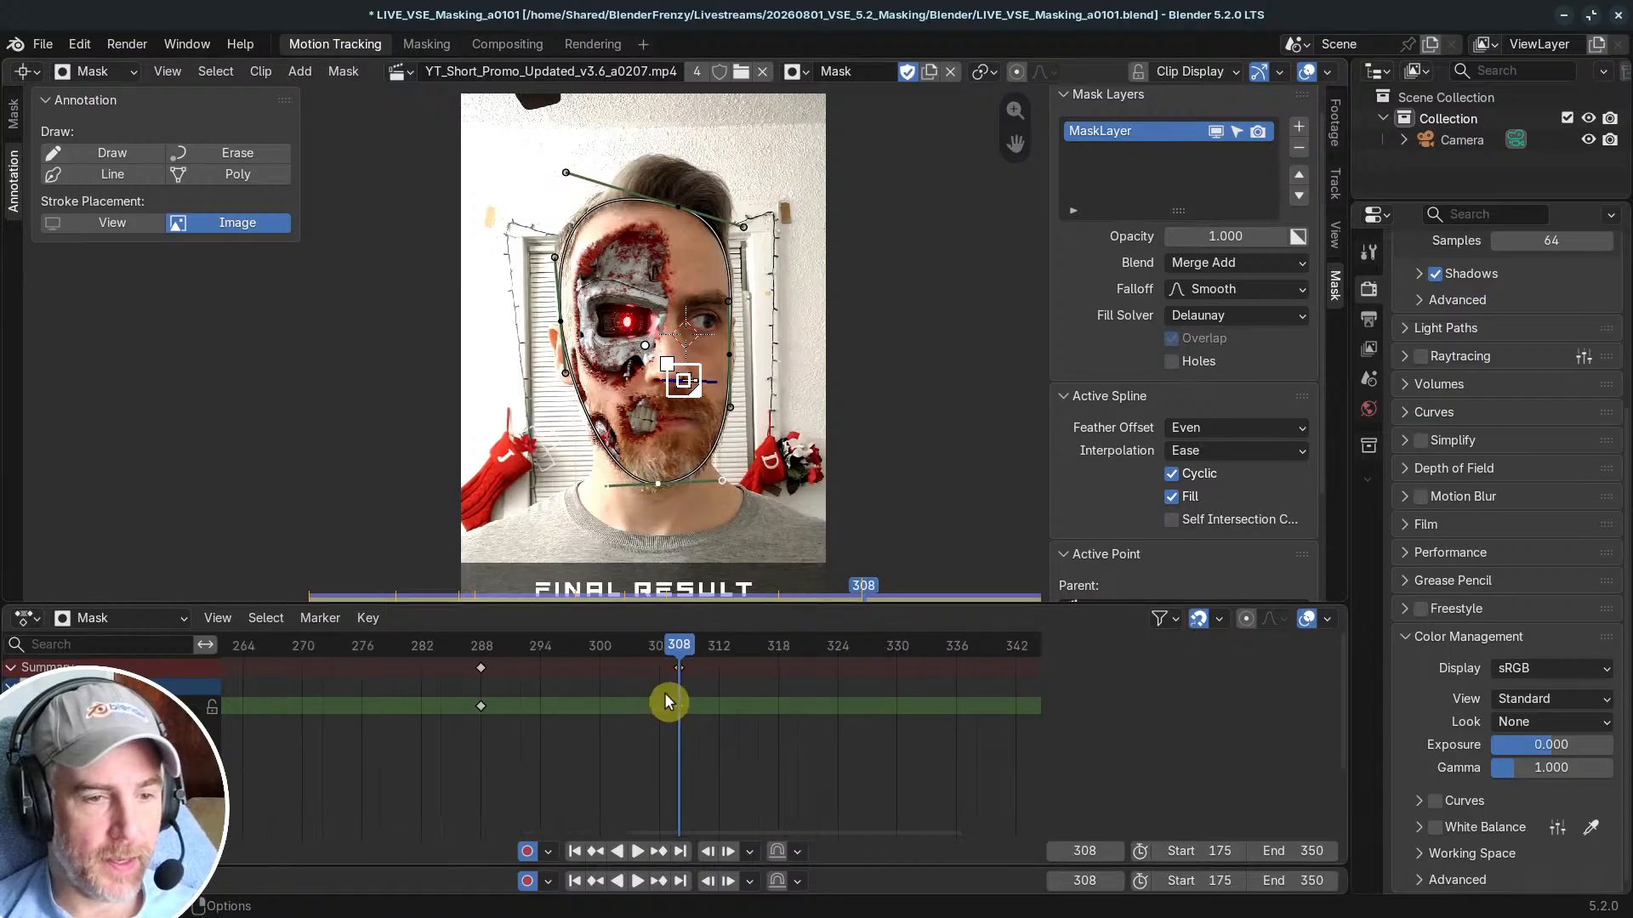
pyautogui.press('Right')
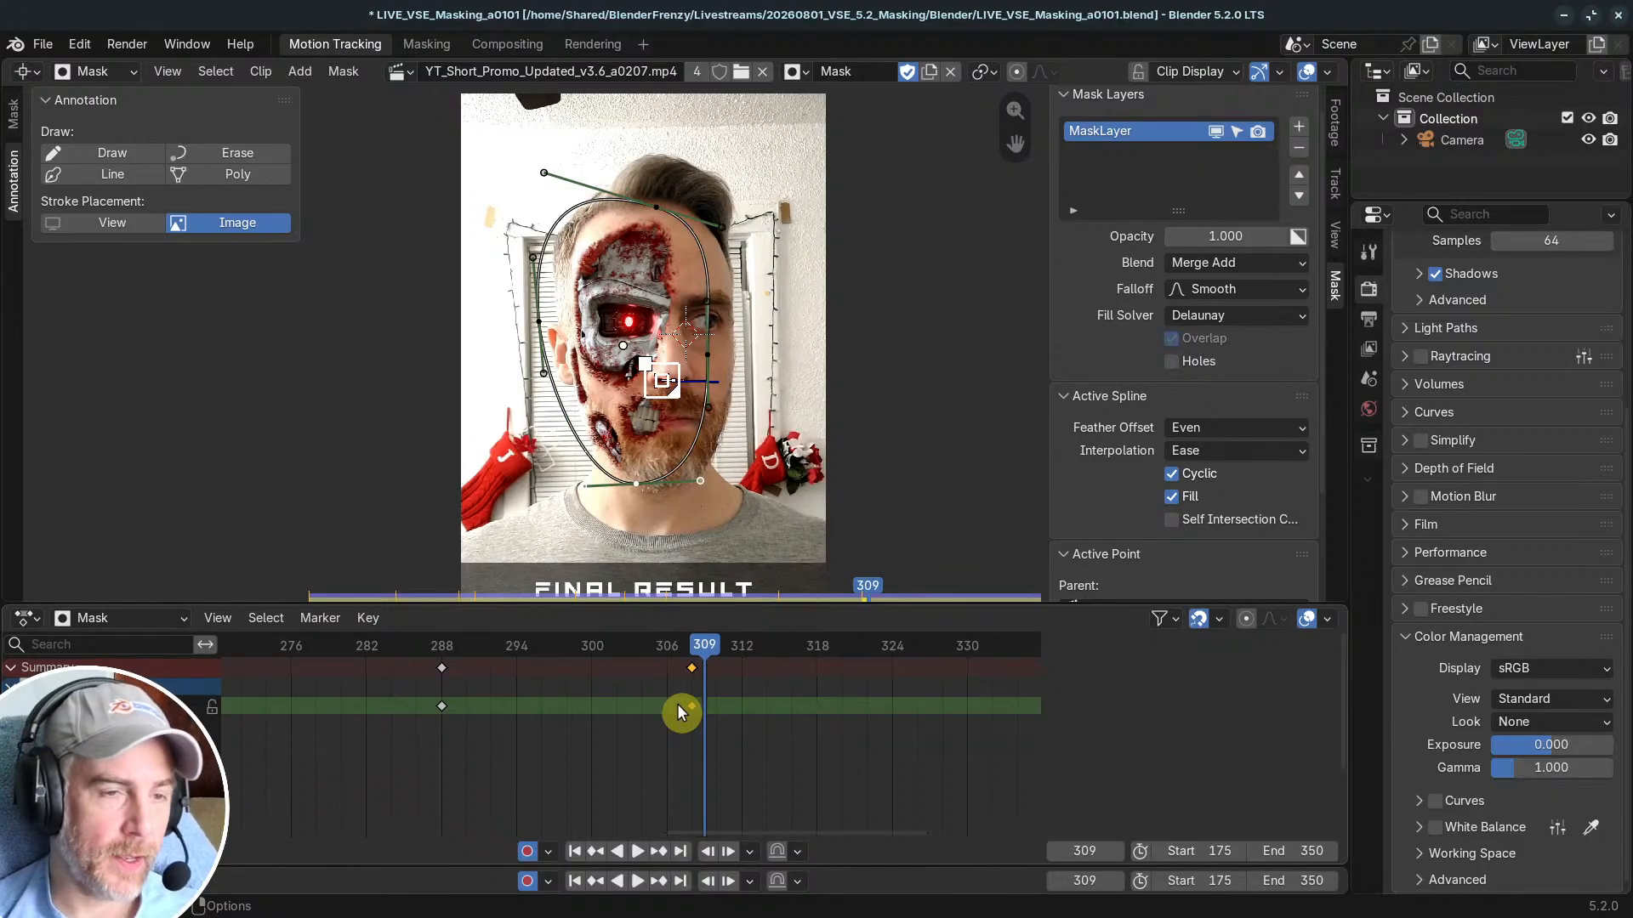
pyautogui.press('g')
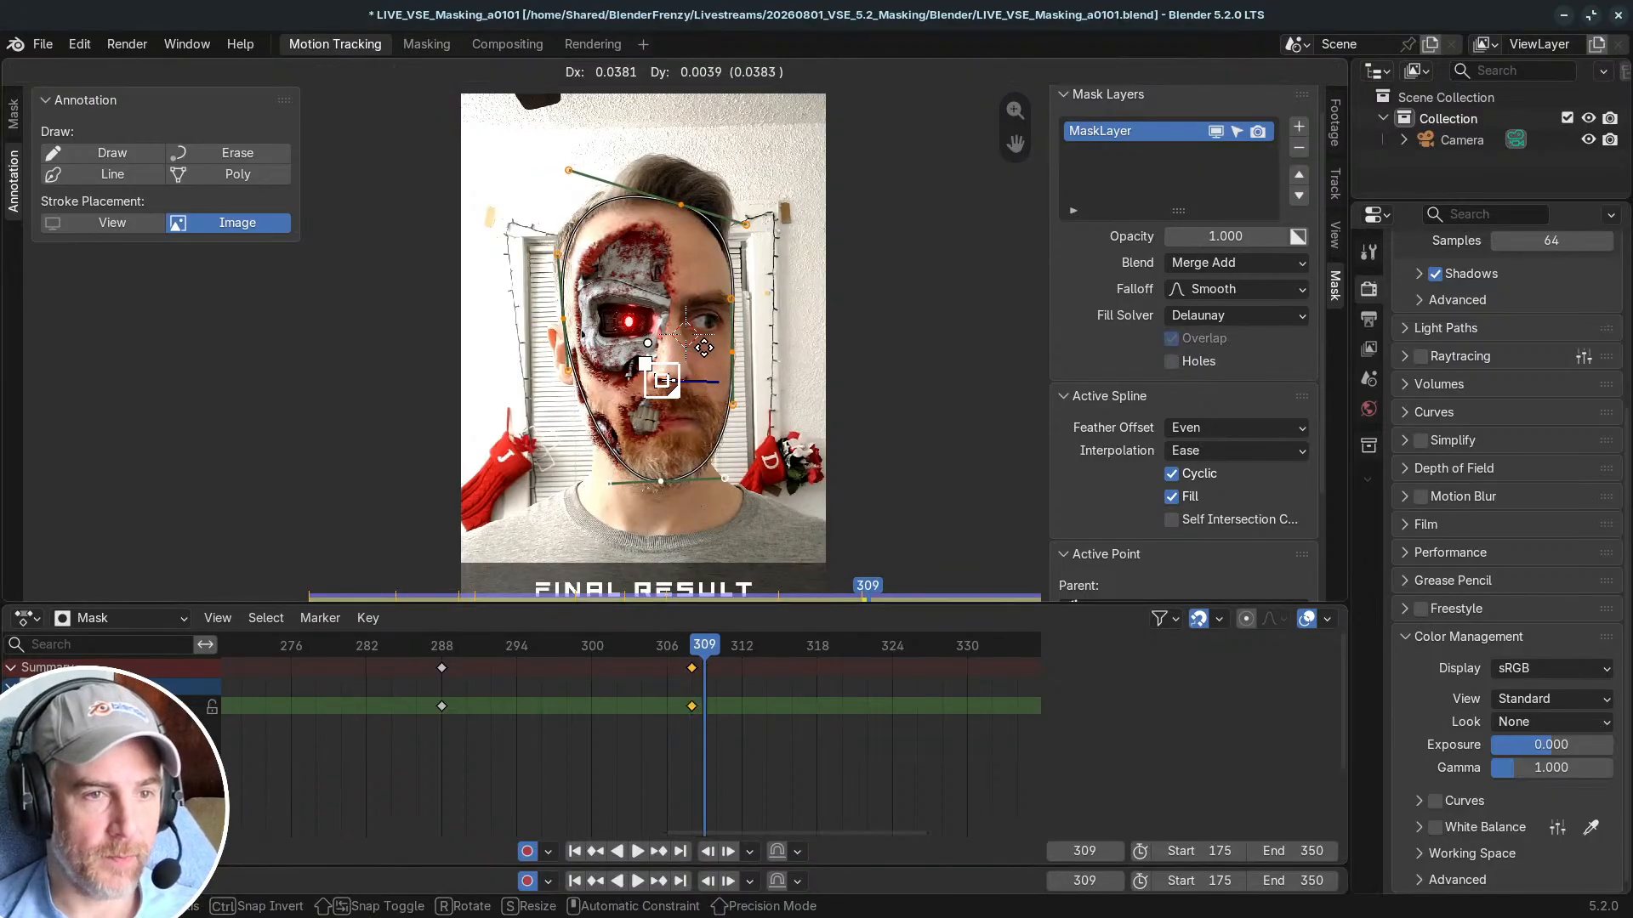
pyautogui.click(704, 347)
# Step: Compare the mask at frames 308 and 309, and nudge the whole mask at frame 309 to match its neighbour
pyautogui.scroll(4, 736, 687)
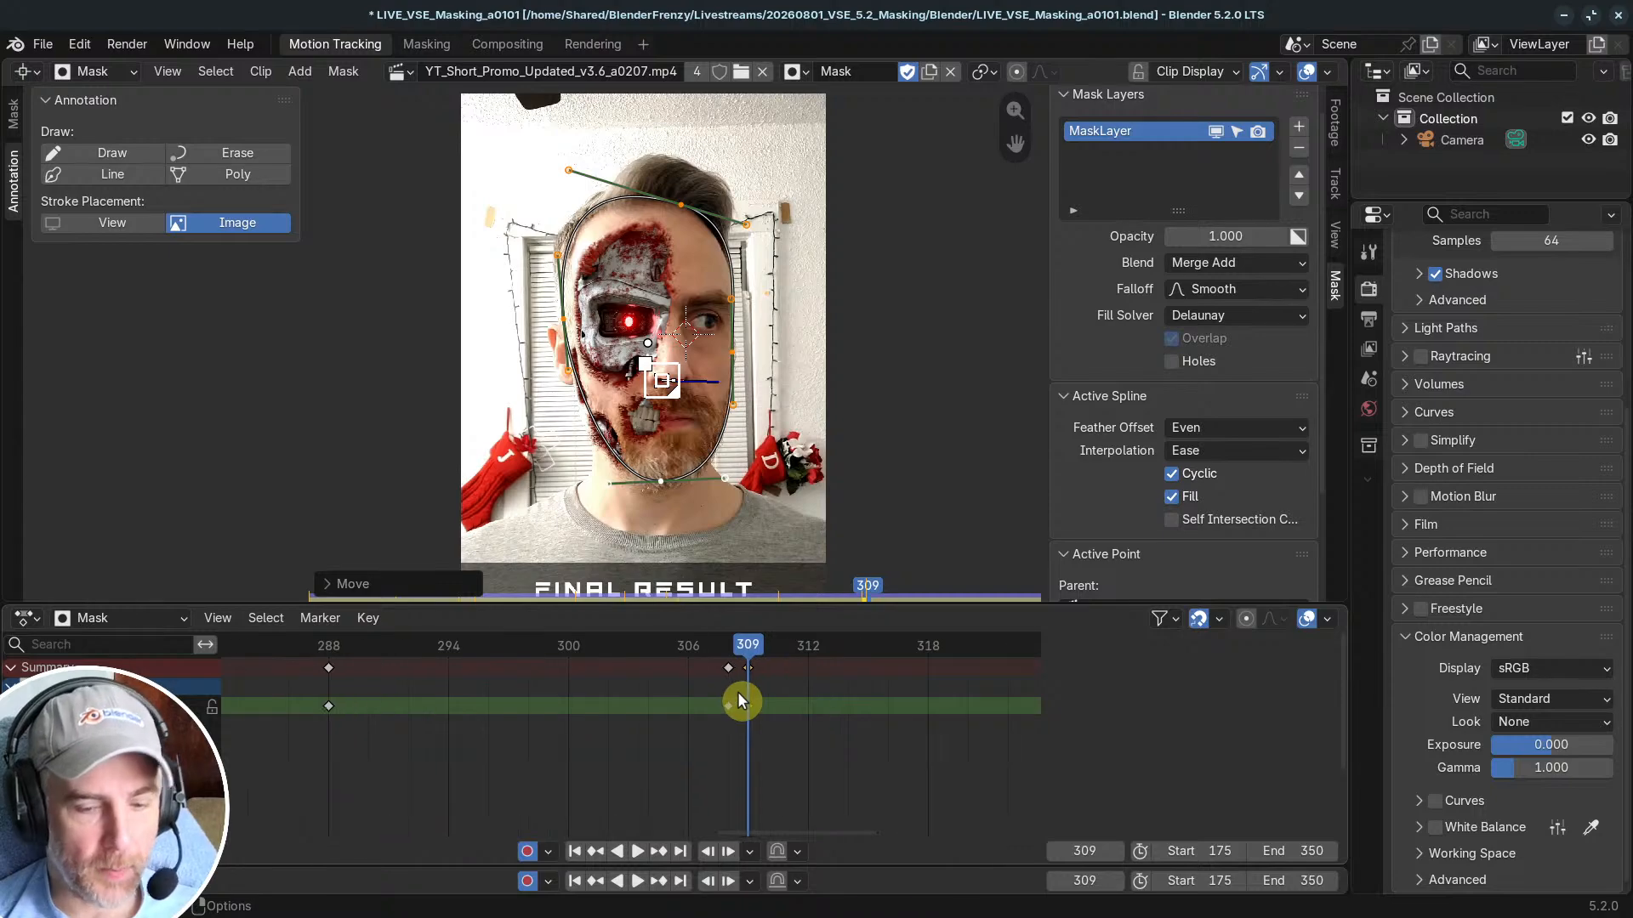
pyautogui.press('Left')
pyautogui.press('Right')
pyautogui.press('Left')
pyautogui.press('Right')
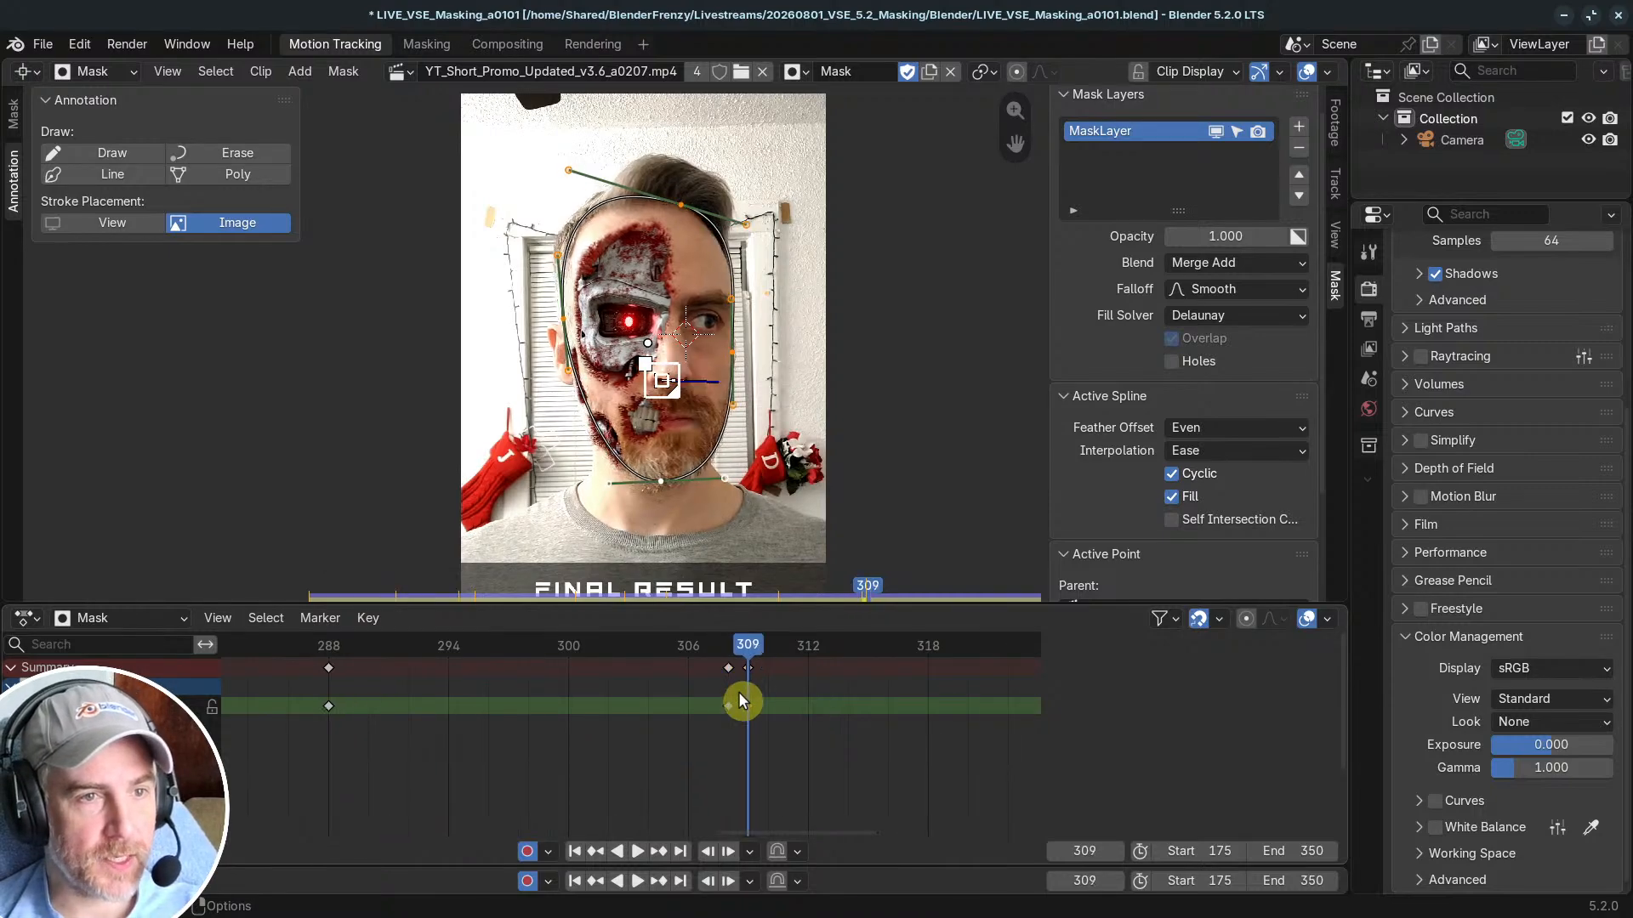
pyautogui.press('Left')
pyautogui.press('Right')
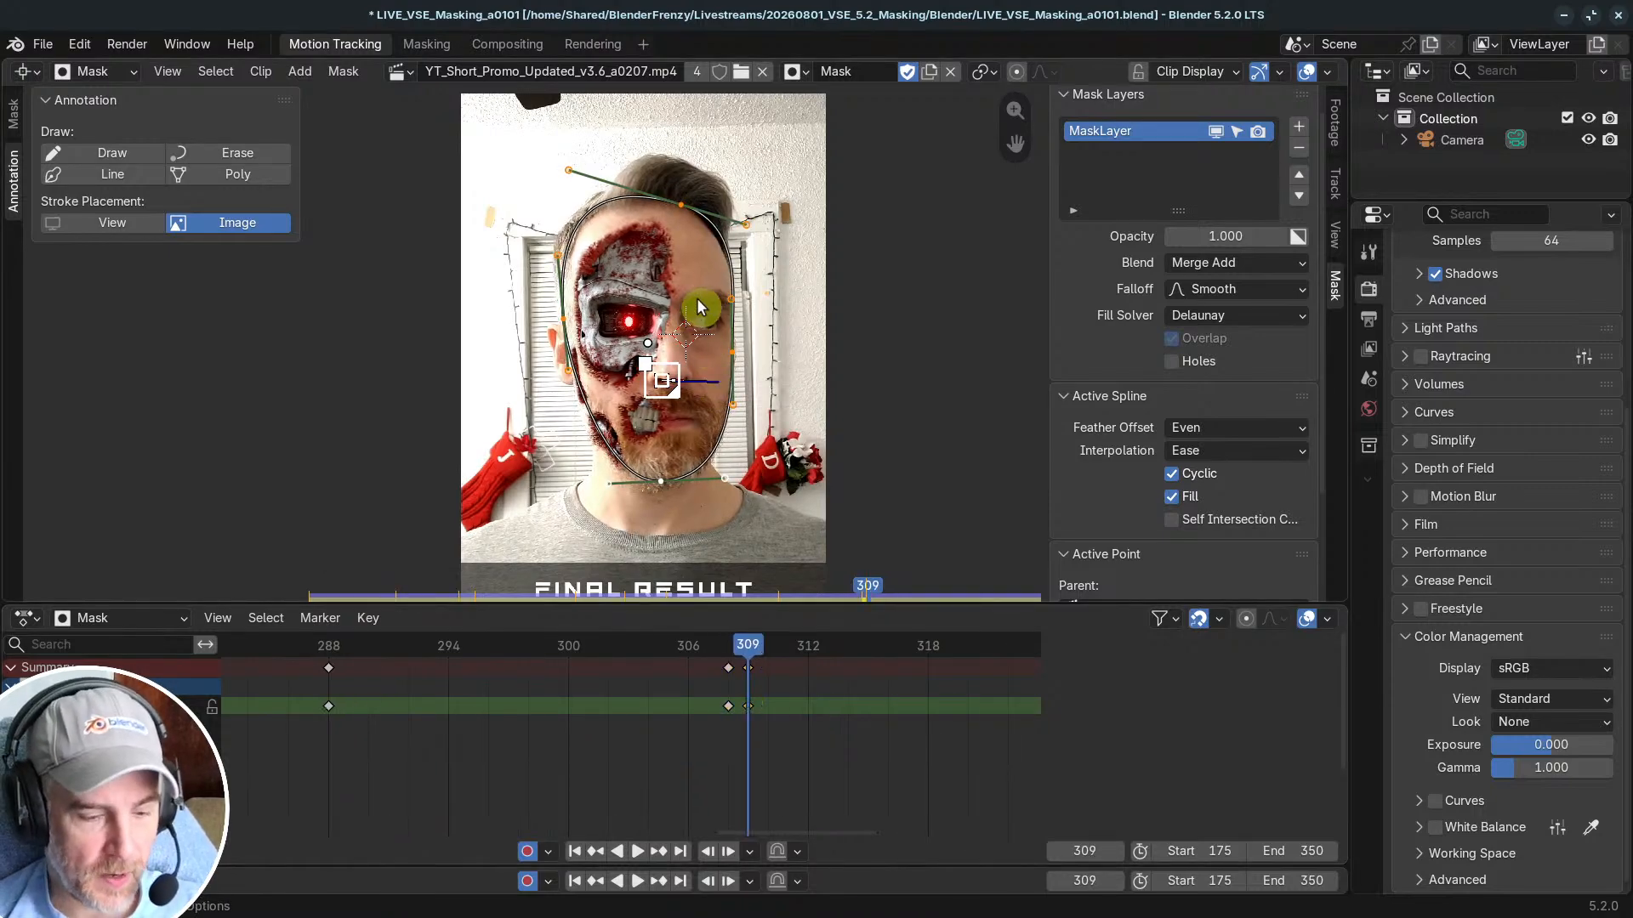
pyautogui.press('g')
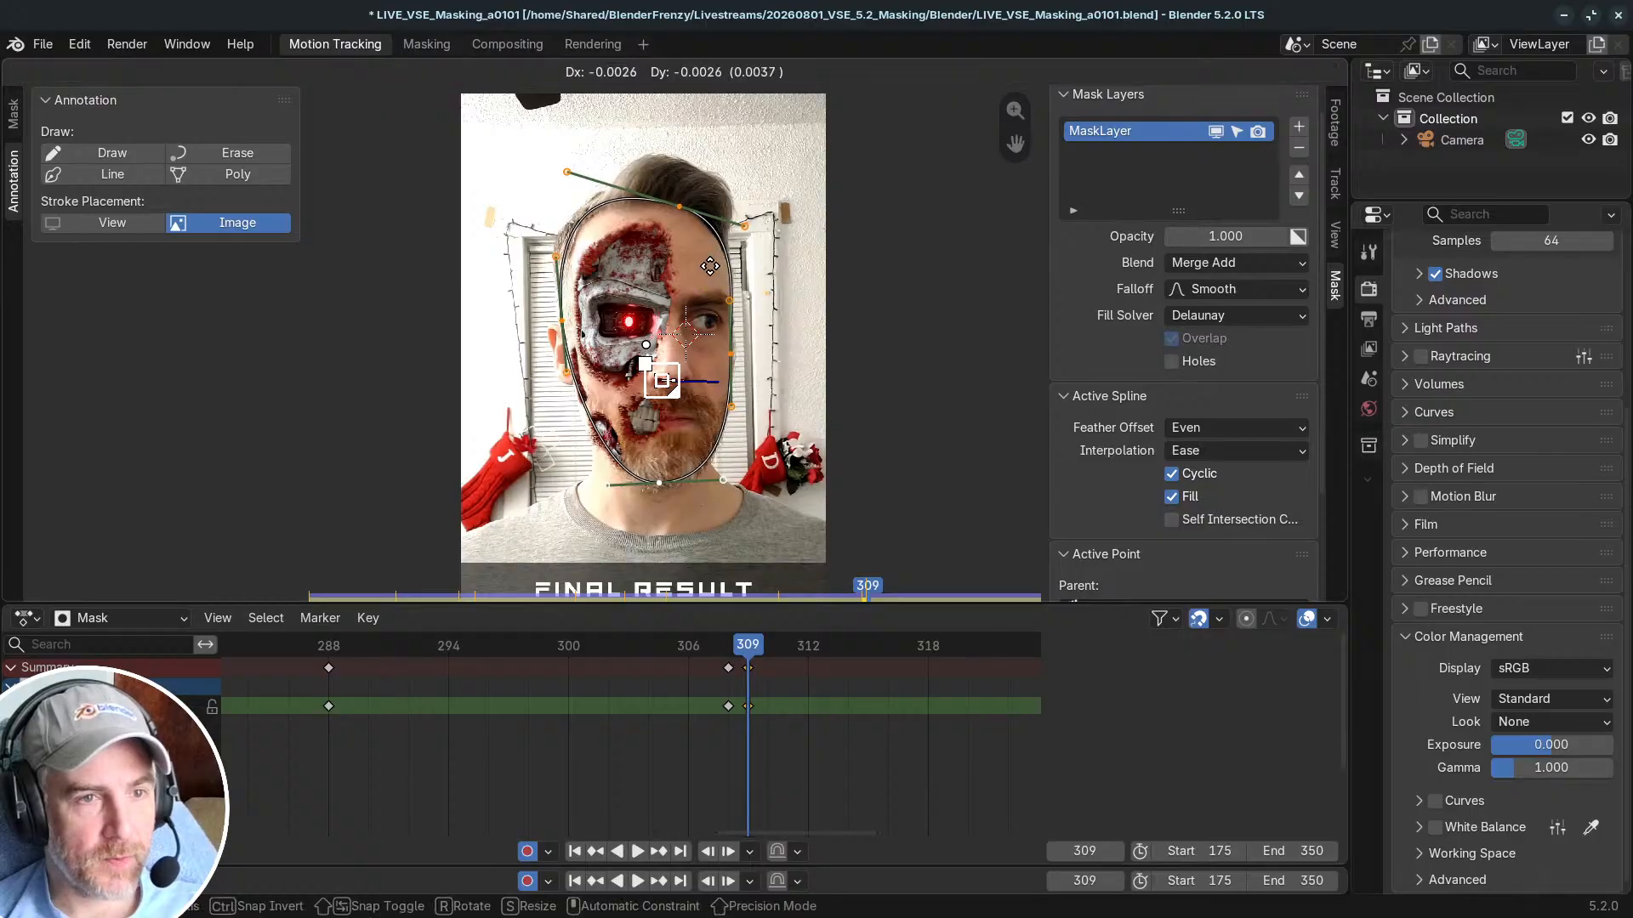
pyautogui.click(723, 363)
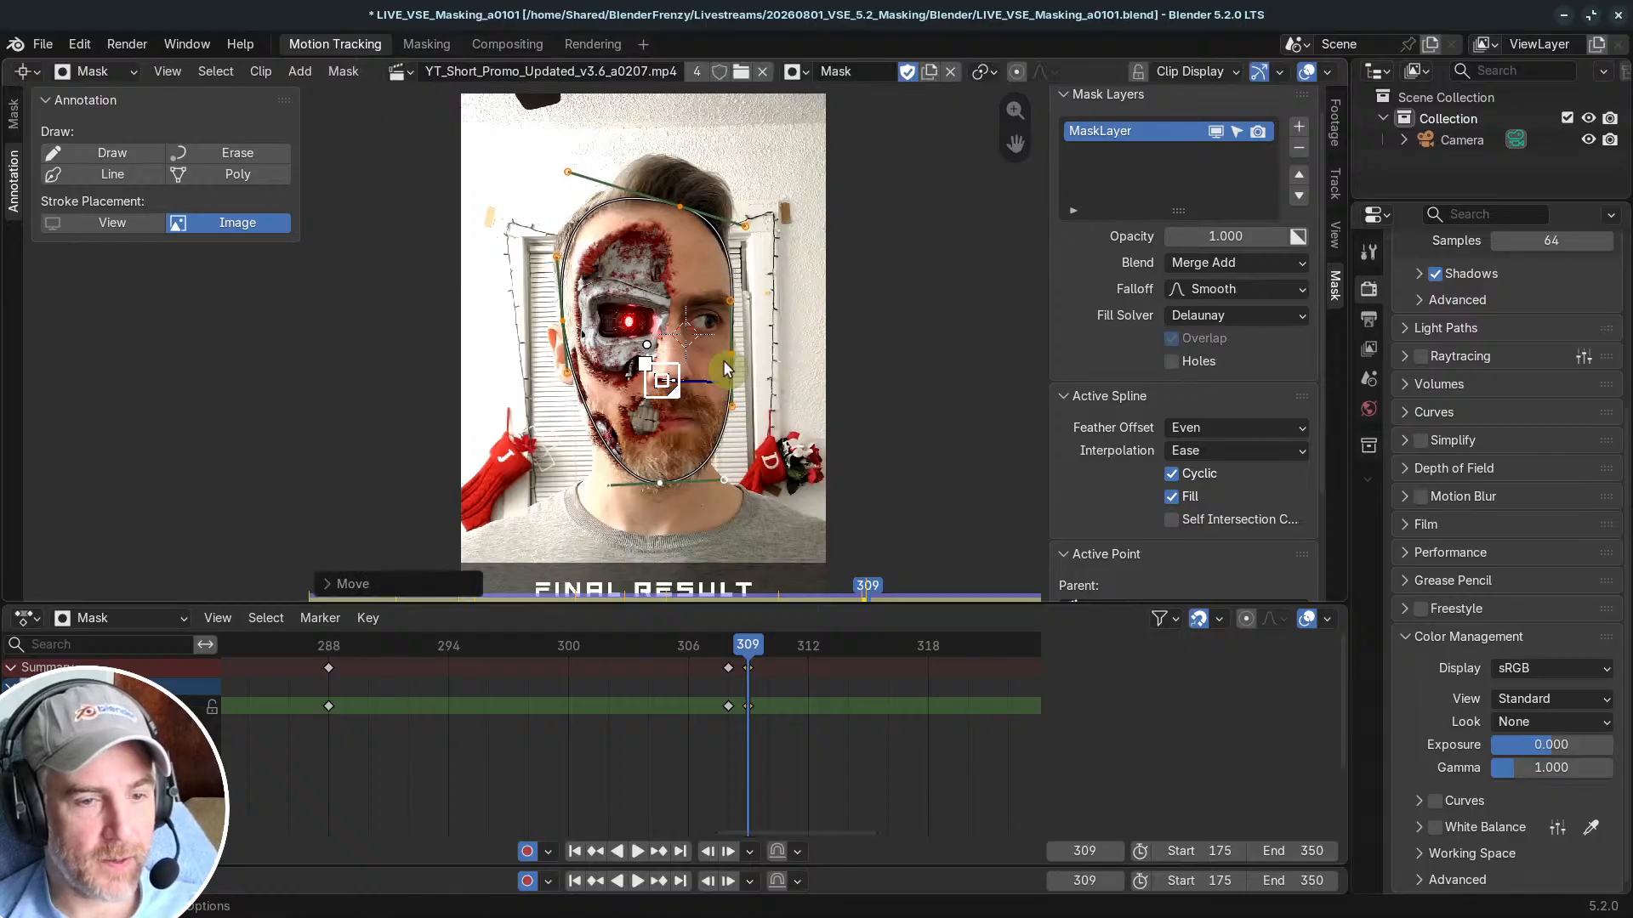
pyautogui.click(738, 587)
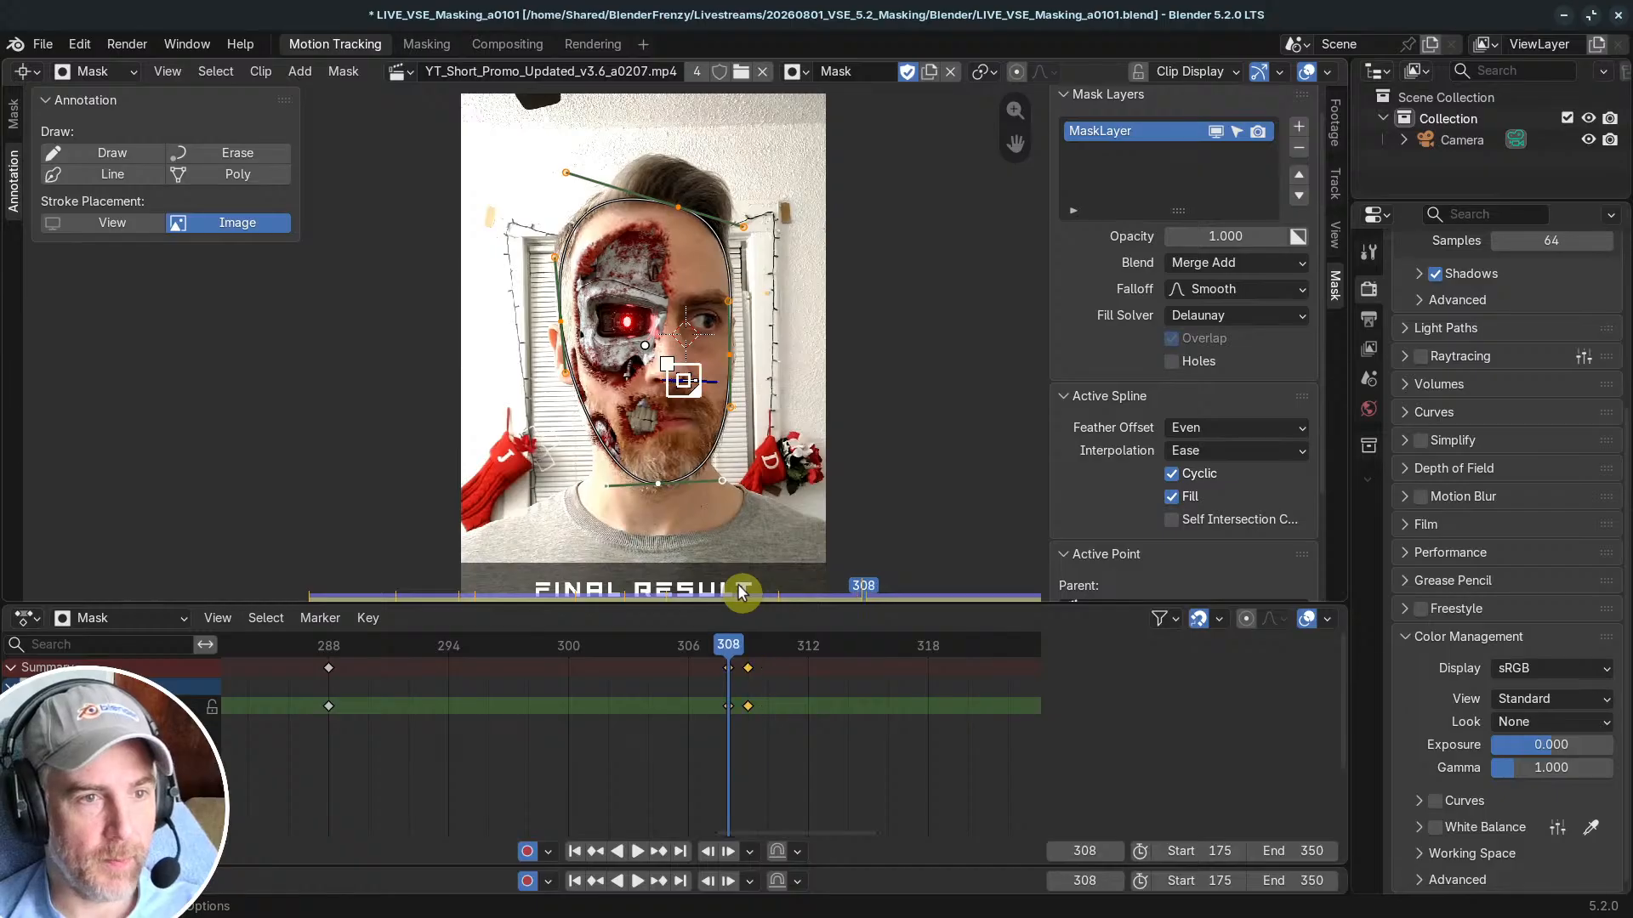
pyautogui.press('Left')
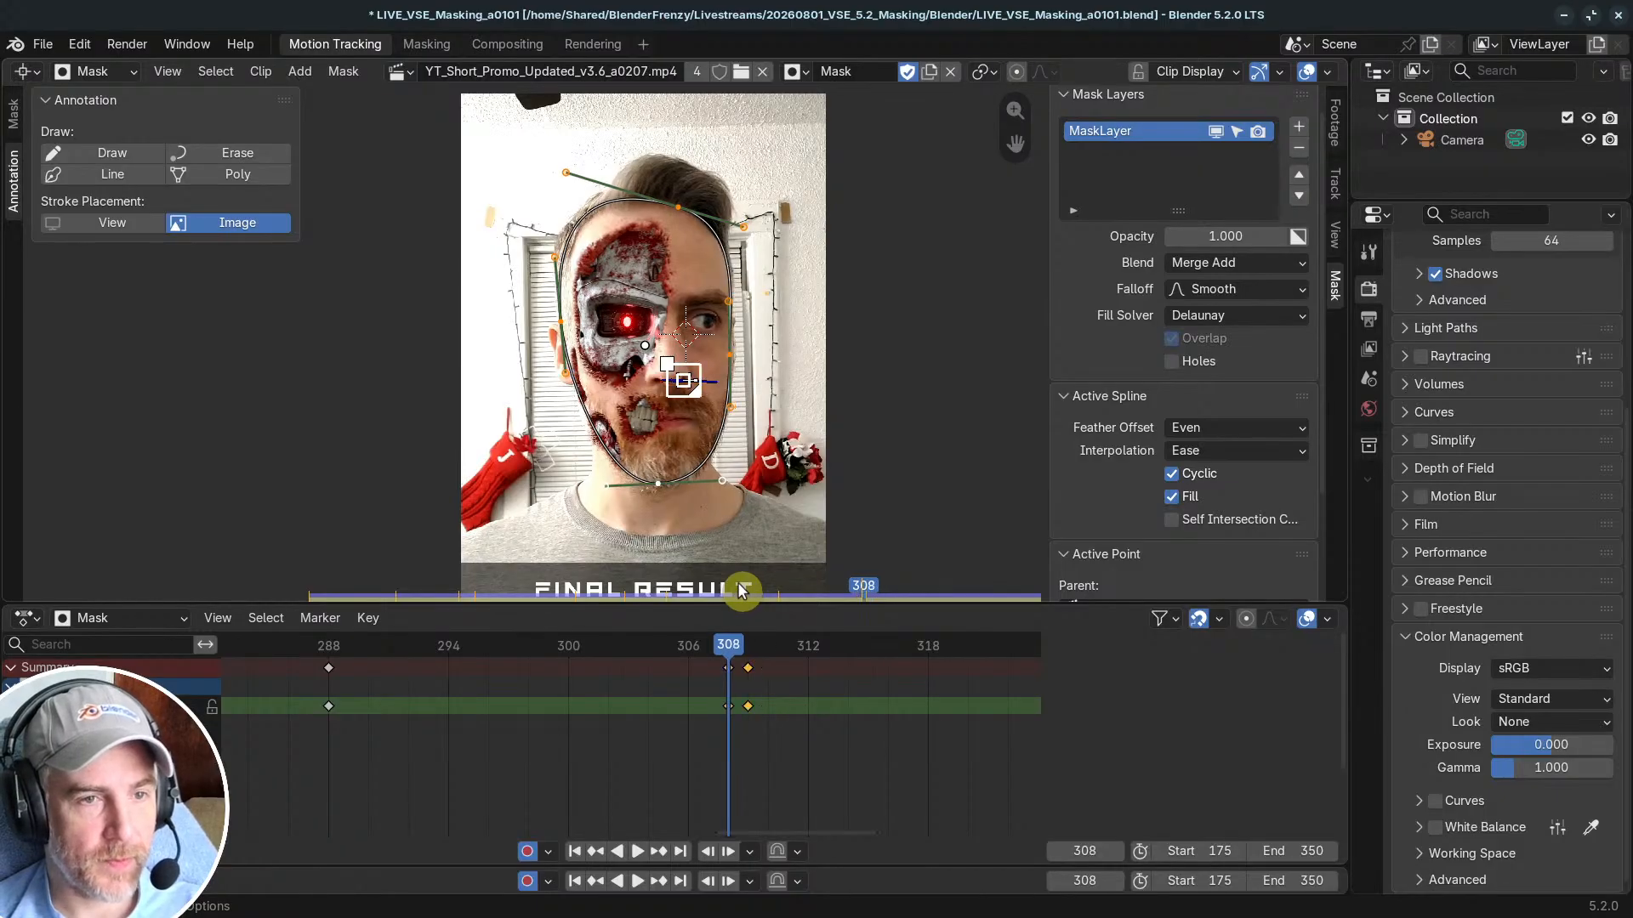
pyautogui.press('Right')
# Step: At frame 322, move the whole mask about 0.056 back over the turned head and pull its ear-side point outward
pyautogui.moveTo(799, 738); pyautogui.dragTo(519, 774, button='middle')
pyautogui.scroll(-4, 629, 749)
pyautogui.scroll(-3, 714, 744)
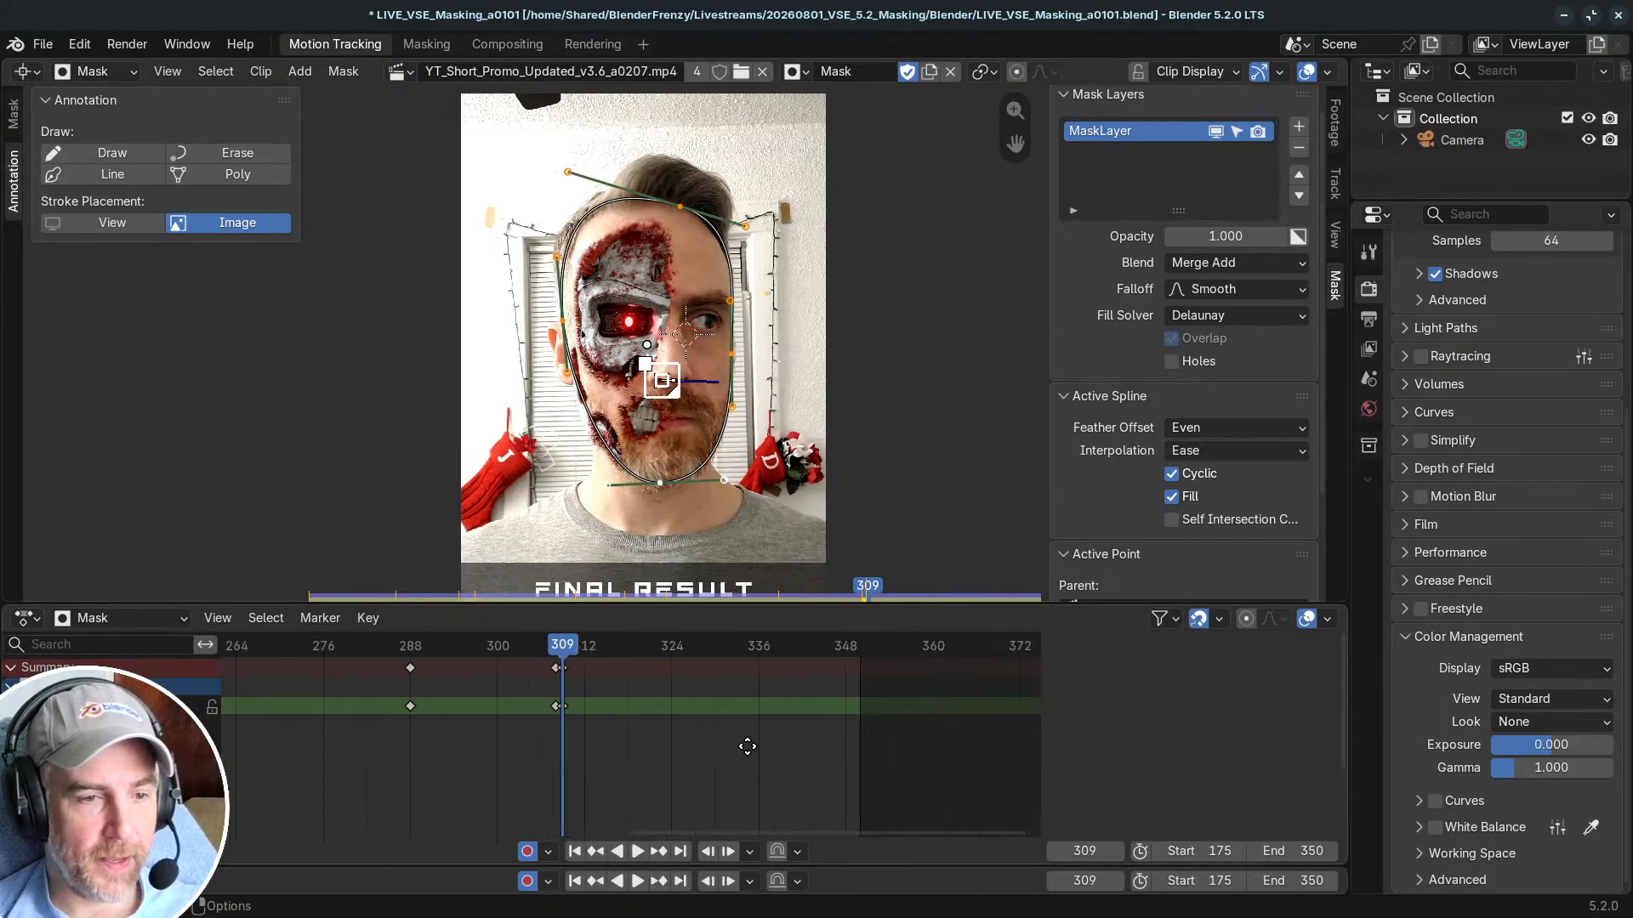
pyautogui.press('space')
pyautogui.moveTo(638, 651)
pyautogui.mouseDown()
pyautogui.moveTo(547, 645)
pyautogui.moveTo(773, 646)
pyautogui.moveTo(536, 656)
pyautogui.moveTo(627, 653)
pyautogui.mouseUp()
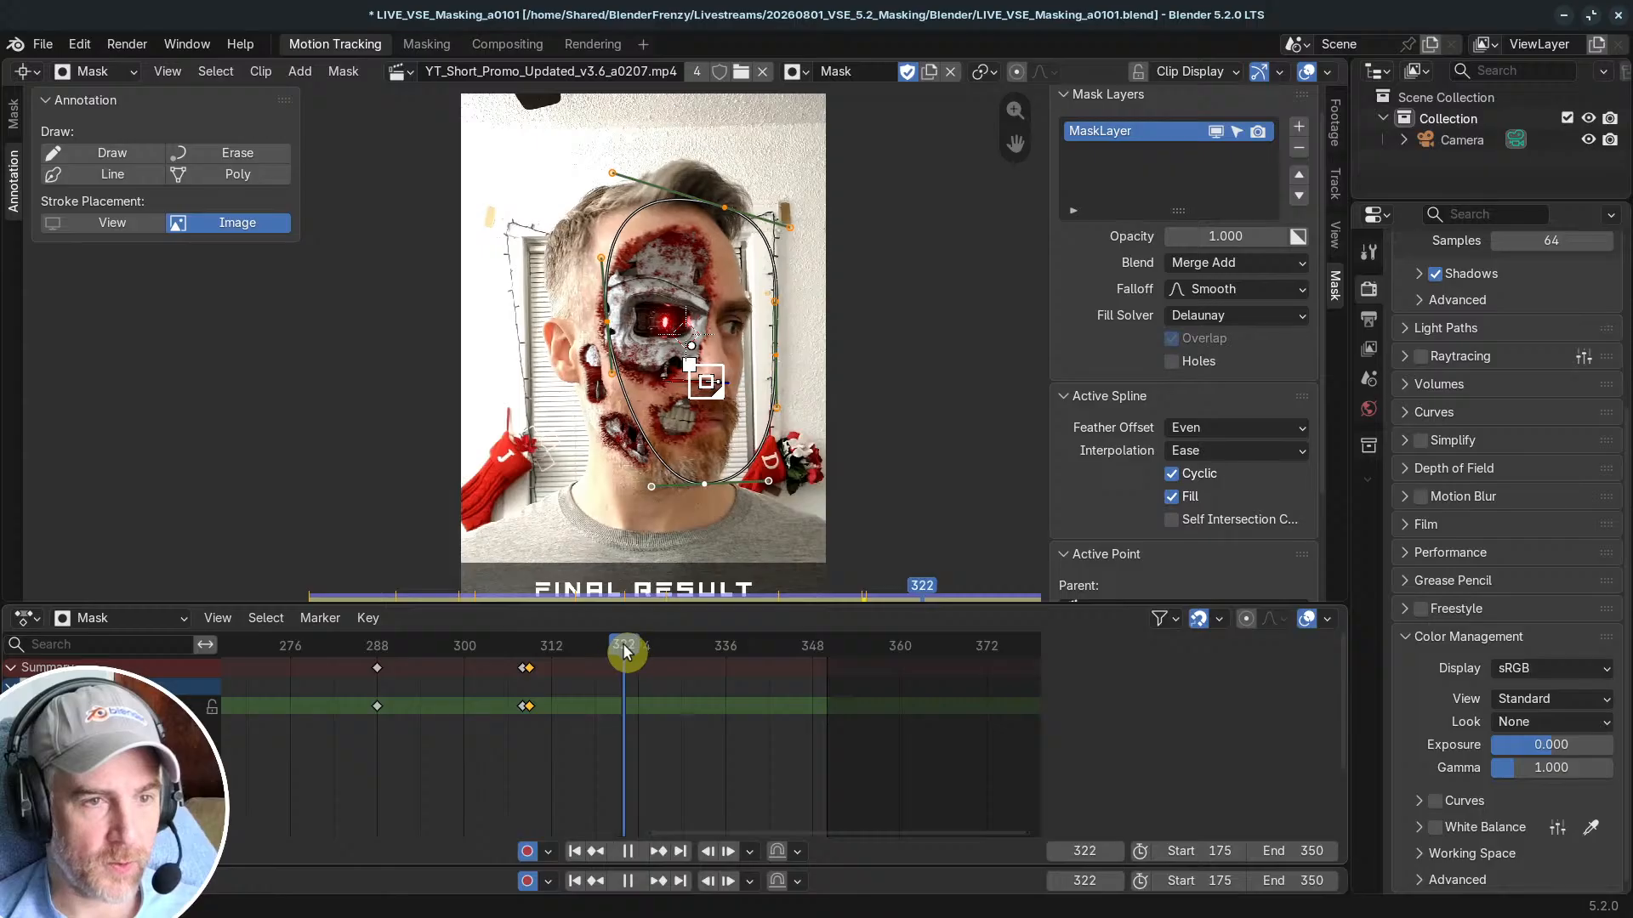
pyautogui.press('g')
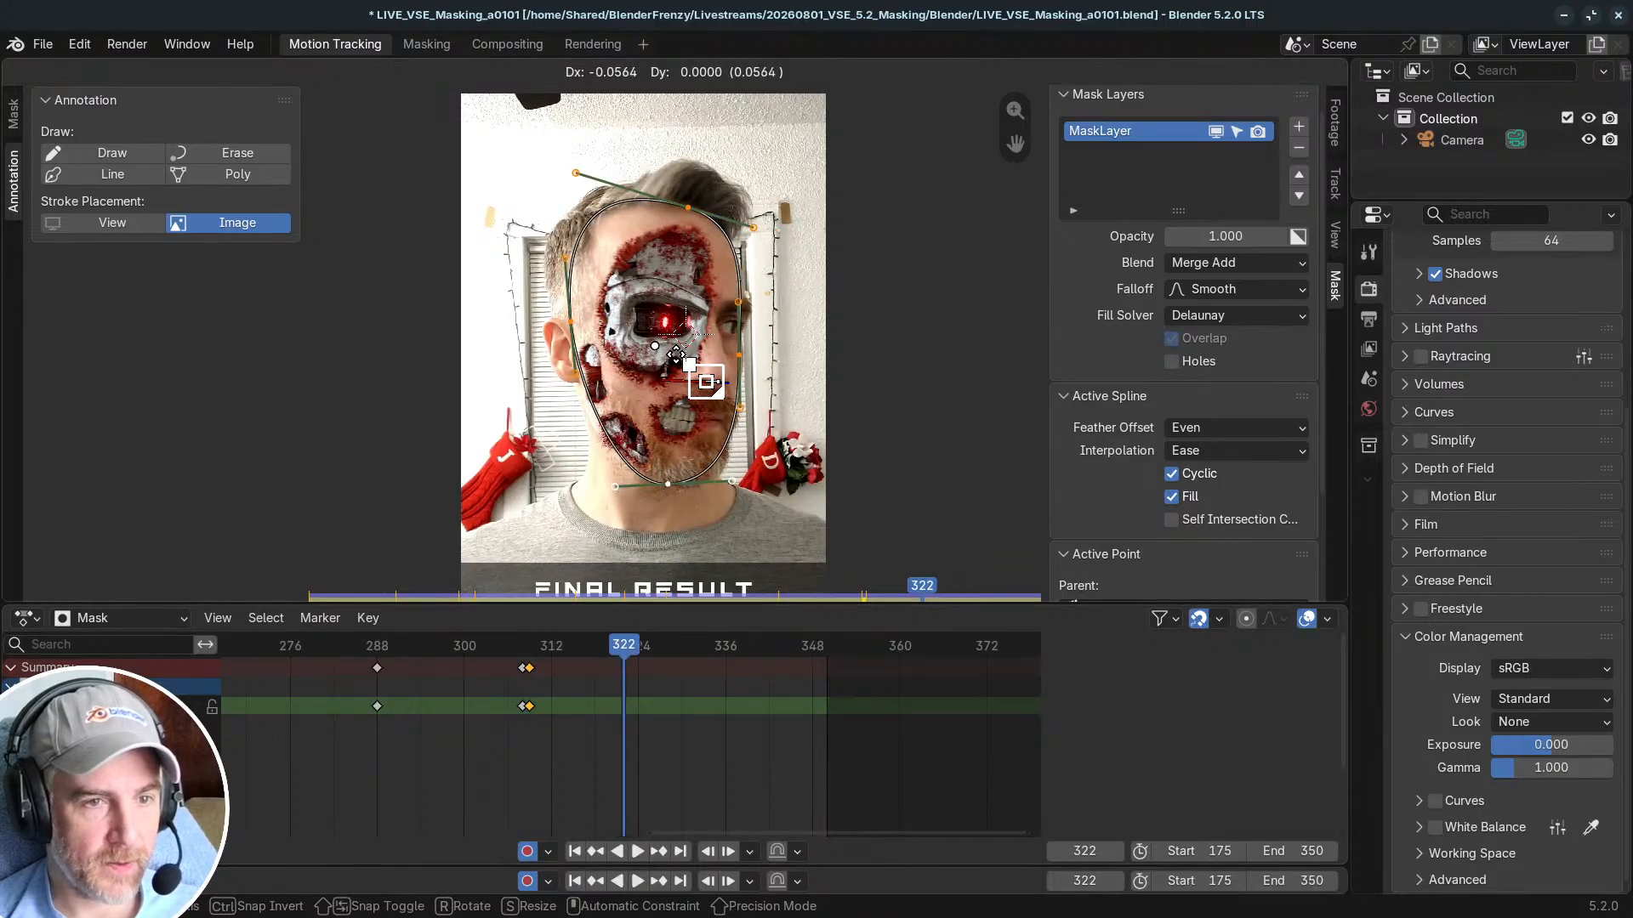
pyautogui.click(677, 355)
pyautogui.moveTo(573, 319); pyautogui.dragTo(560, 313)
# Step: At frame 350, move the whole mask onto the turned head and fit its chin point and handle to the jaw
pyautogui.moveTo(630, 643); pyautogui.dragTo(828, 648)
pyautogui.scroll(2, 606, 345)
pyautogui.press('g')
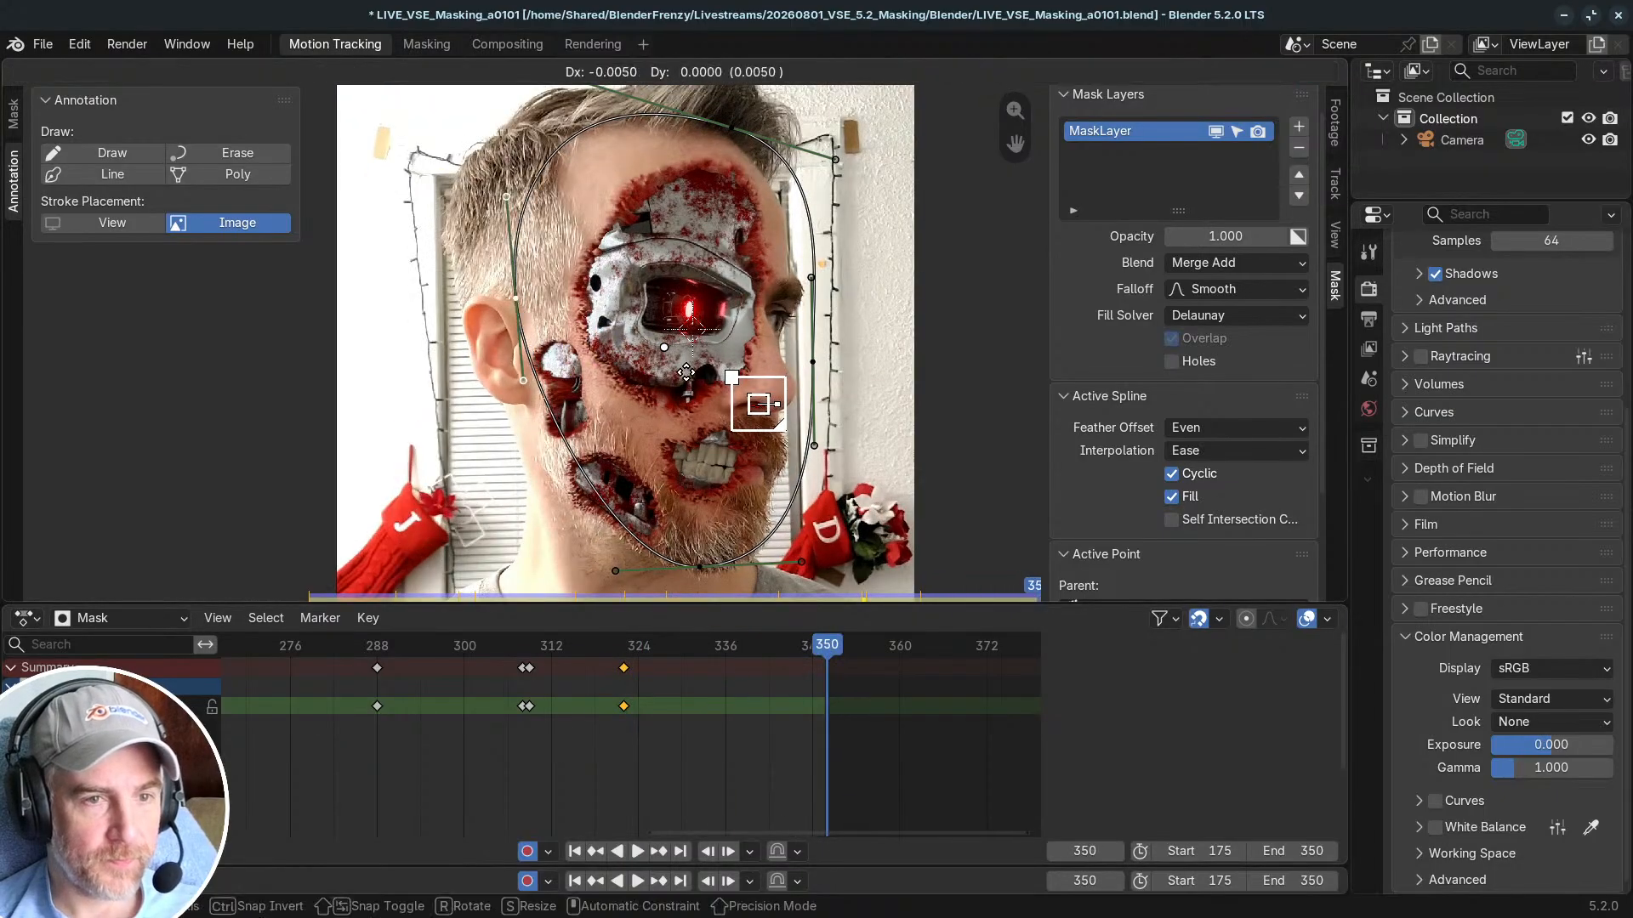
pyautogui.rightClick(678, 372)
pyautogui.press('a')
pyautogui.press('g')
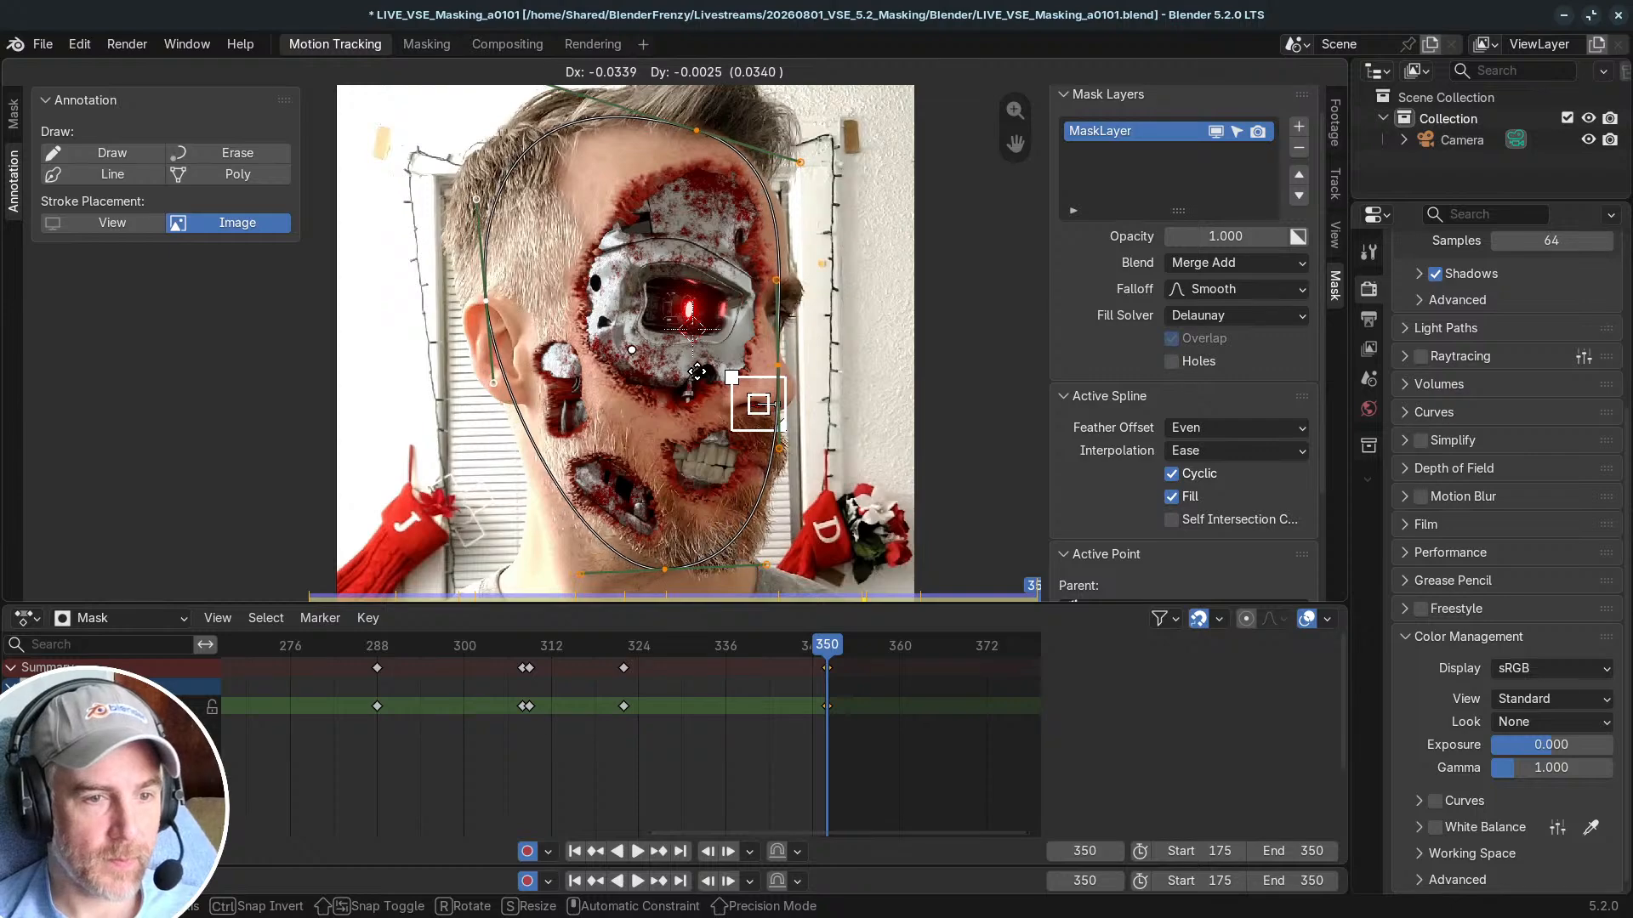
pyautogui.rightClick(671, 565)
pyautogui.click(709, 563)
pyautogui.moveTo(808, 556); pyautogui.dragTo(775, 544)
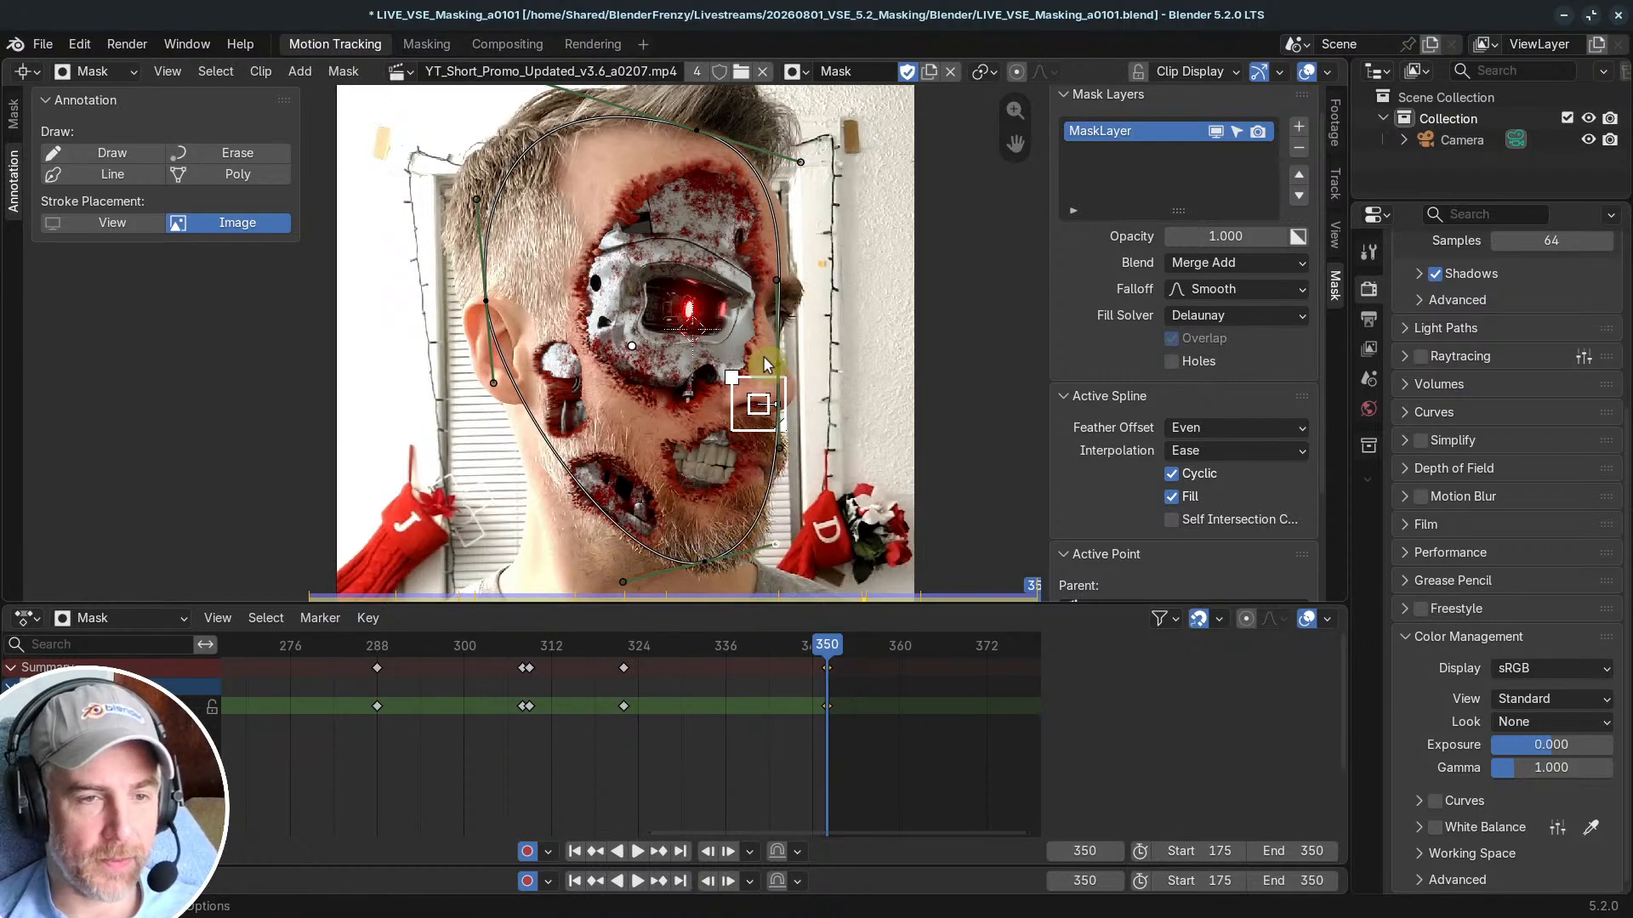
# Step: At frame 350, raise the crown point, extend its handle, and push the ear-side and brow-side points outward
pyautogui.moveTo(709, 135); pyautogui.dragTo(706, 126)
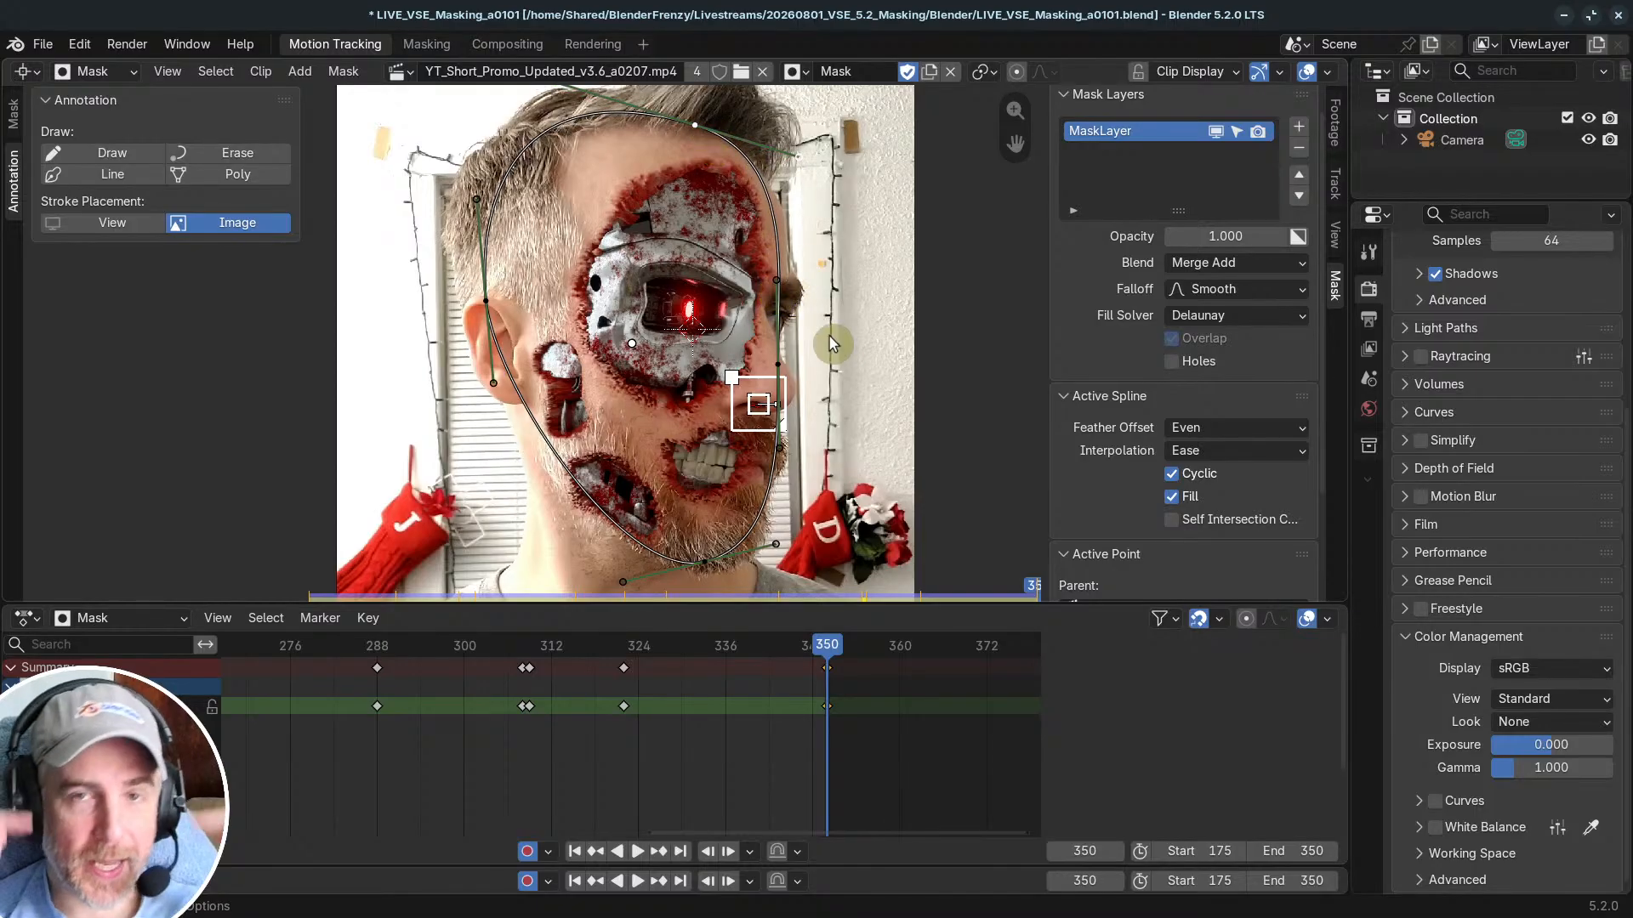
pyautogui.moveTo(487, 295); pyautogui.dragTo(461, 296)
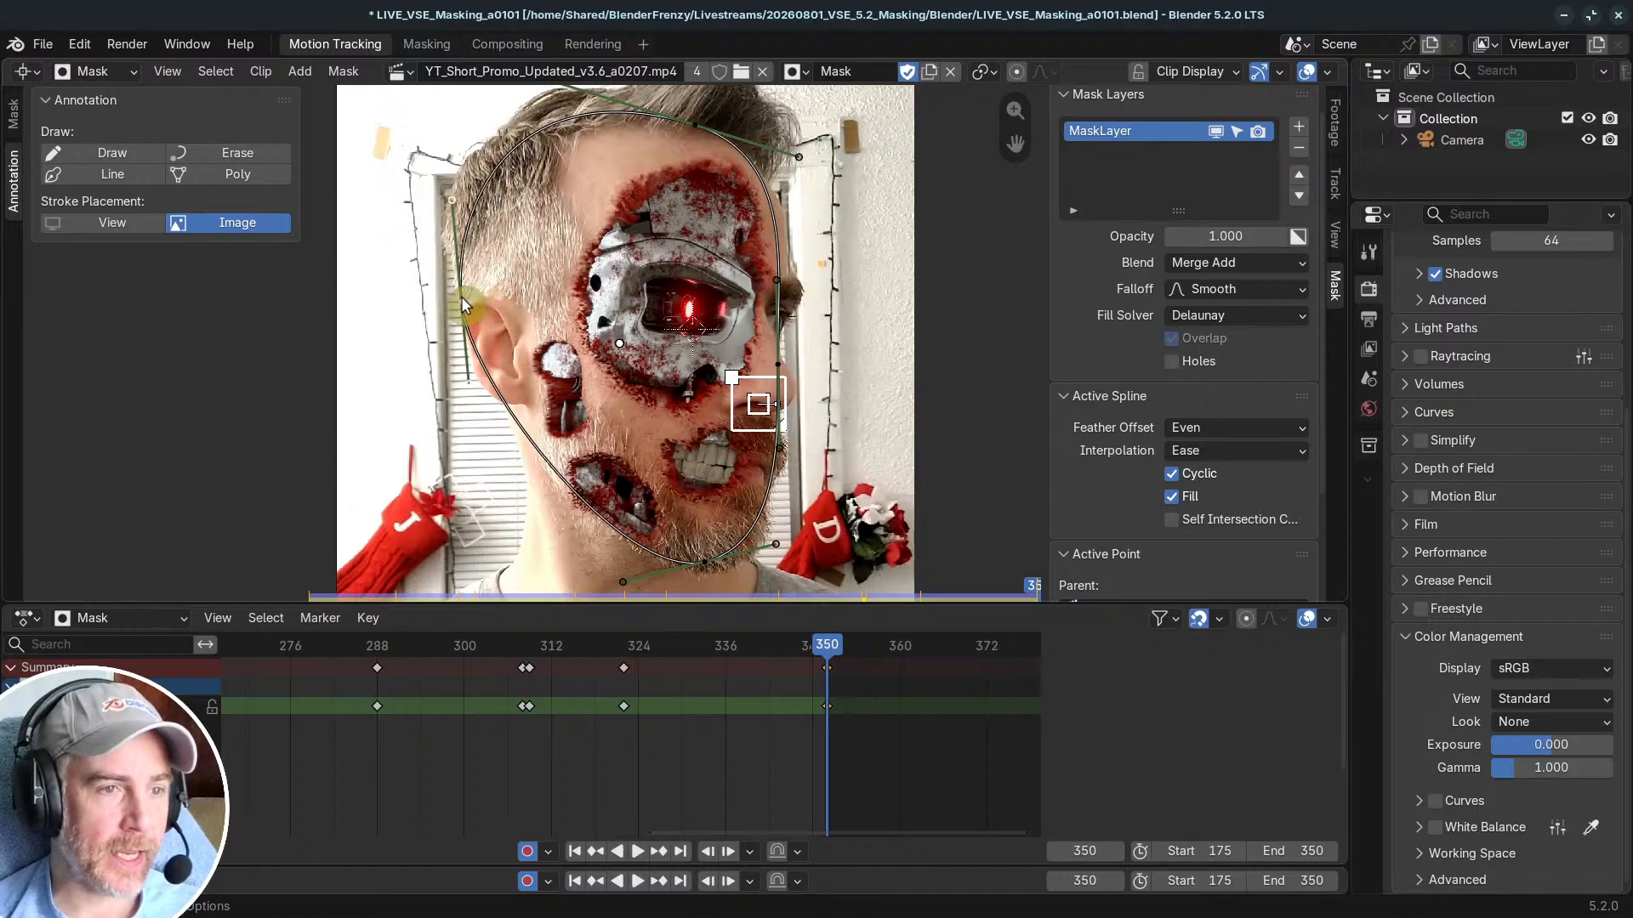
pyautogui.scroll(-2, 601, 167)
pyautogui.moveTo(549, 162); pyautogui.dragTo(541, 167)
pyautogui.moveTo(738, 307)
pyautogui.mouseDown()
pyautogui.moveTo(737, 355)
pyautogui.moveTo(747, 306)
pyautogui.mouseUp()
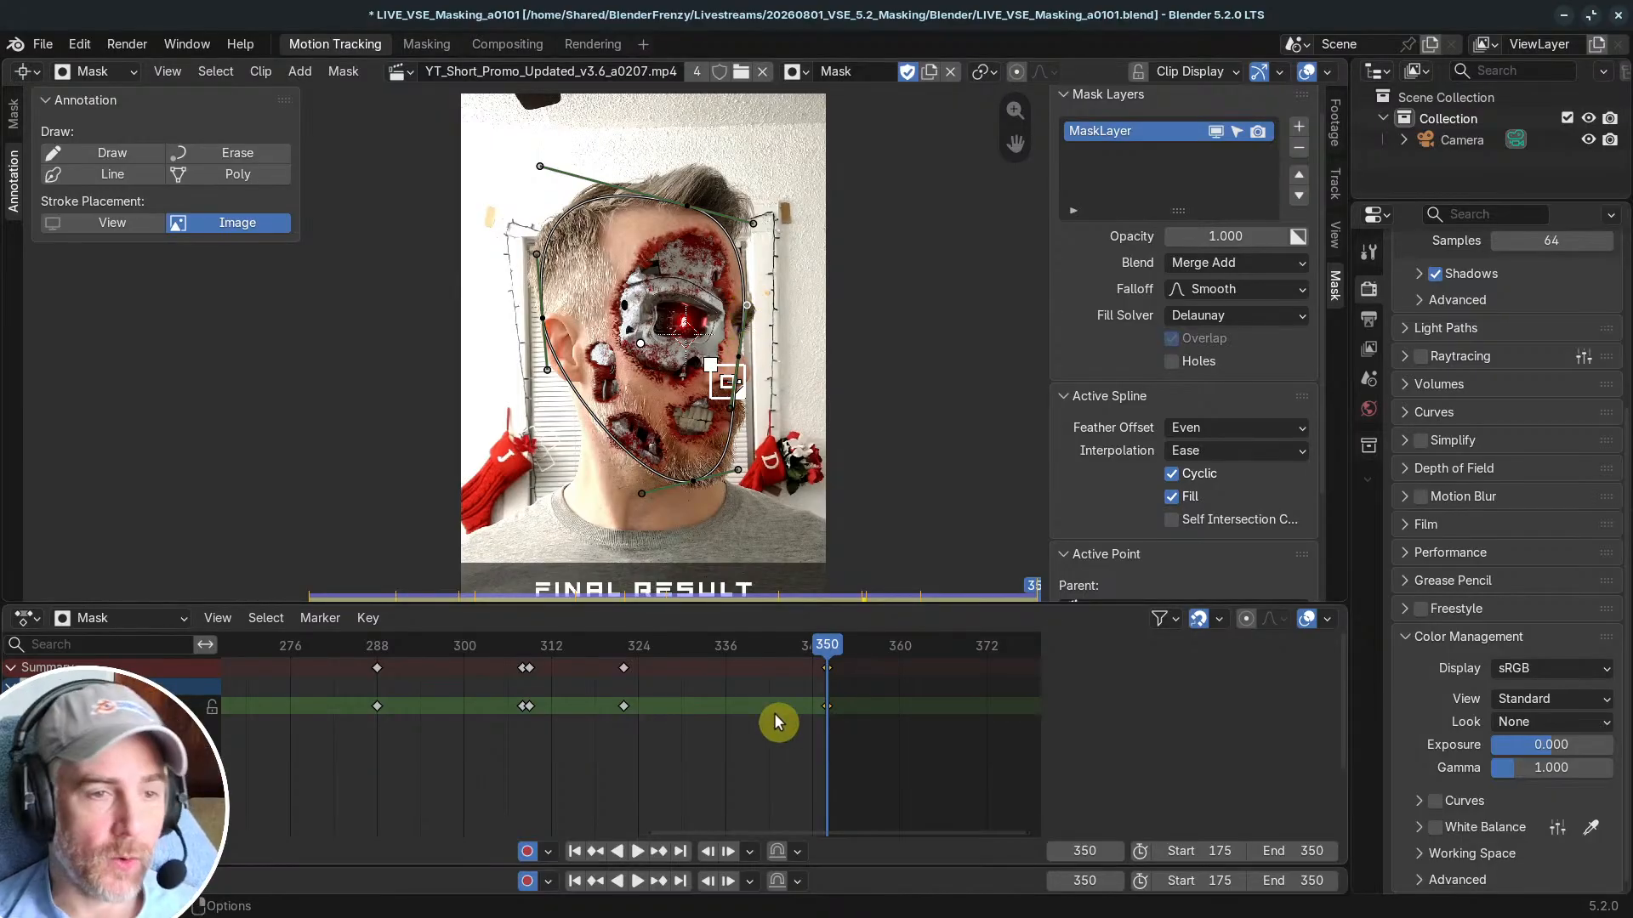
# Step: Review the mask's fit across the keyframed range, scrubbing back from frame 350 and ending at frame 239
pyautogui.scroll(-7, 768, 721)
pyautogui.moveTo(690, 737); pyautogui.dragTo(870, 748, button='middle')
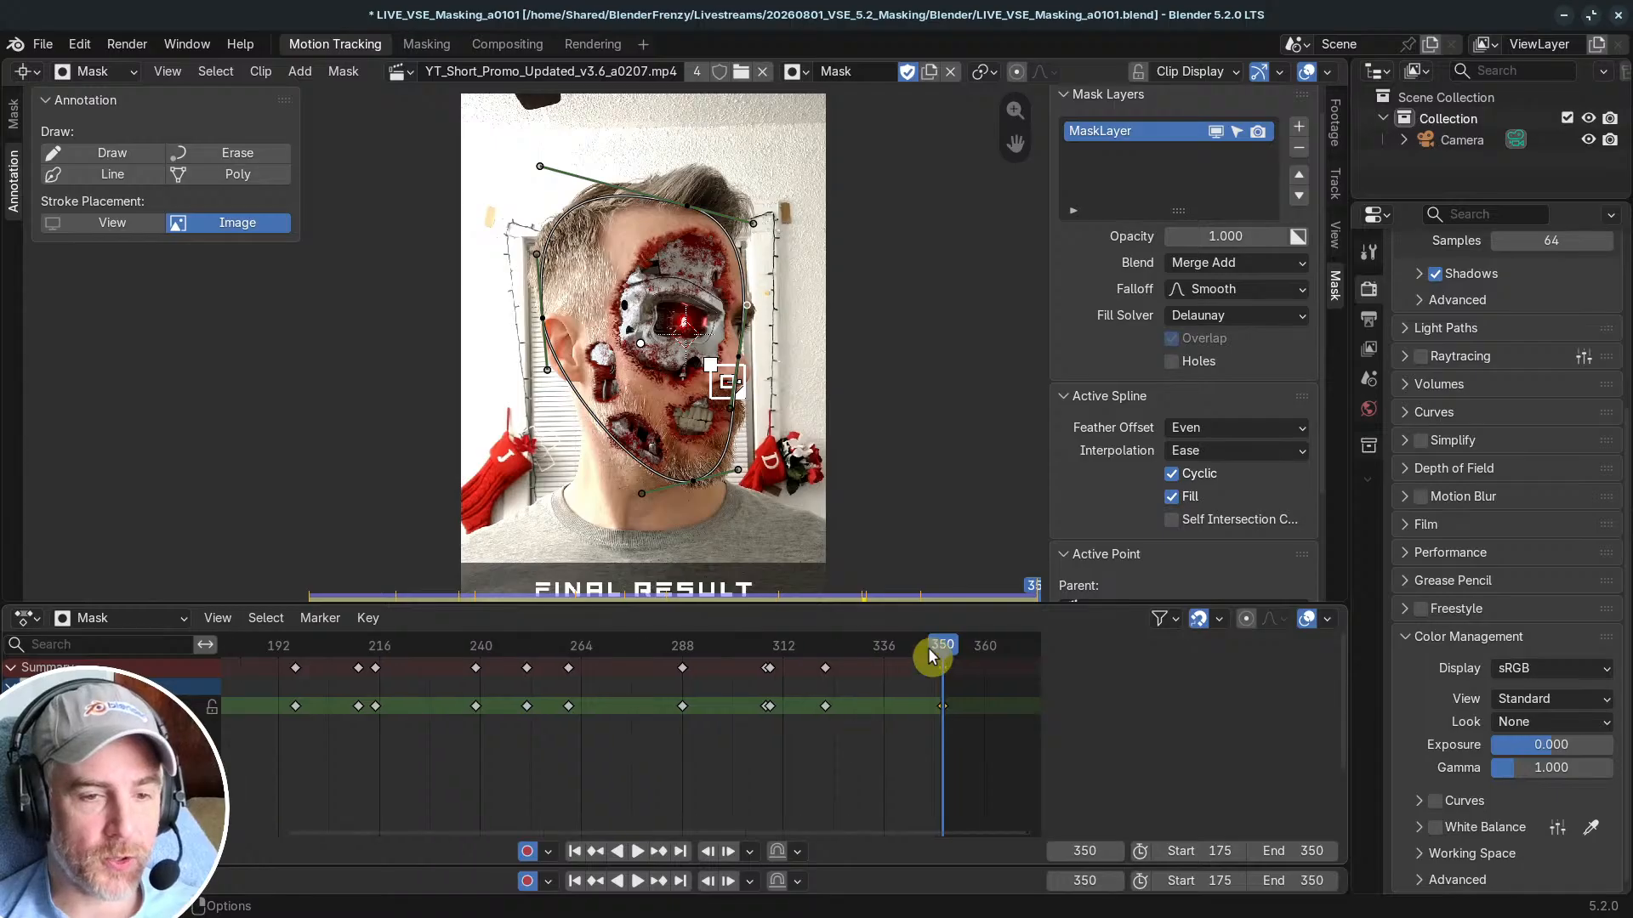
pyautogui.moveTo(928, 648); pyautogui.dragTo(384, 690)
pyautogui.moveTo(449, 772); pyautogui.dragTo(667, 691, button='middle')
pyautogui.moveTo(605, 652); pyautogui.dragTo(696, 671)
pyautogui.scroll(2, 688, 337)
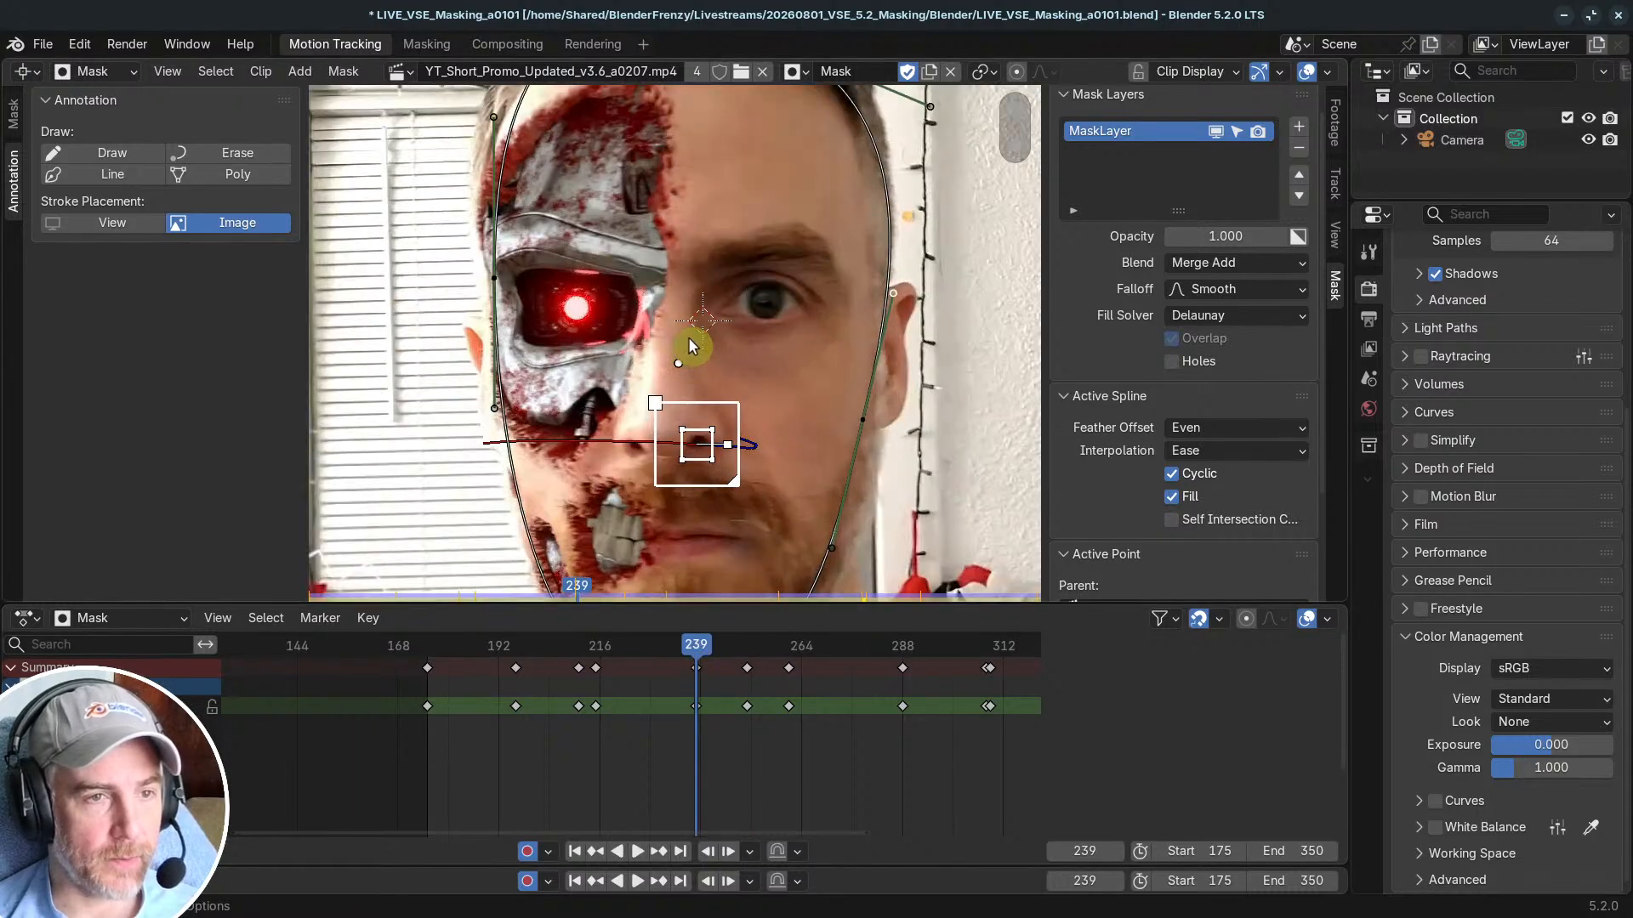
# Step: Save the file and save an incremental version as LIVE_VSE_Masking_a0102.blend
pyautogui.hotkey('ctrl', 's')
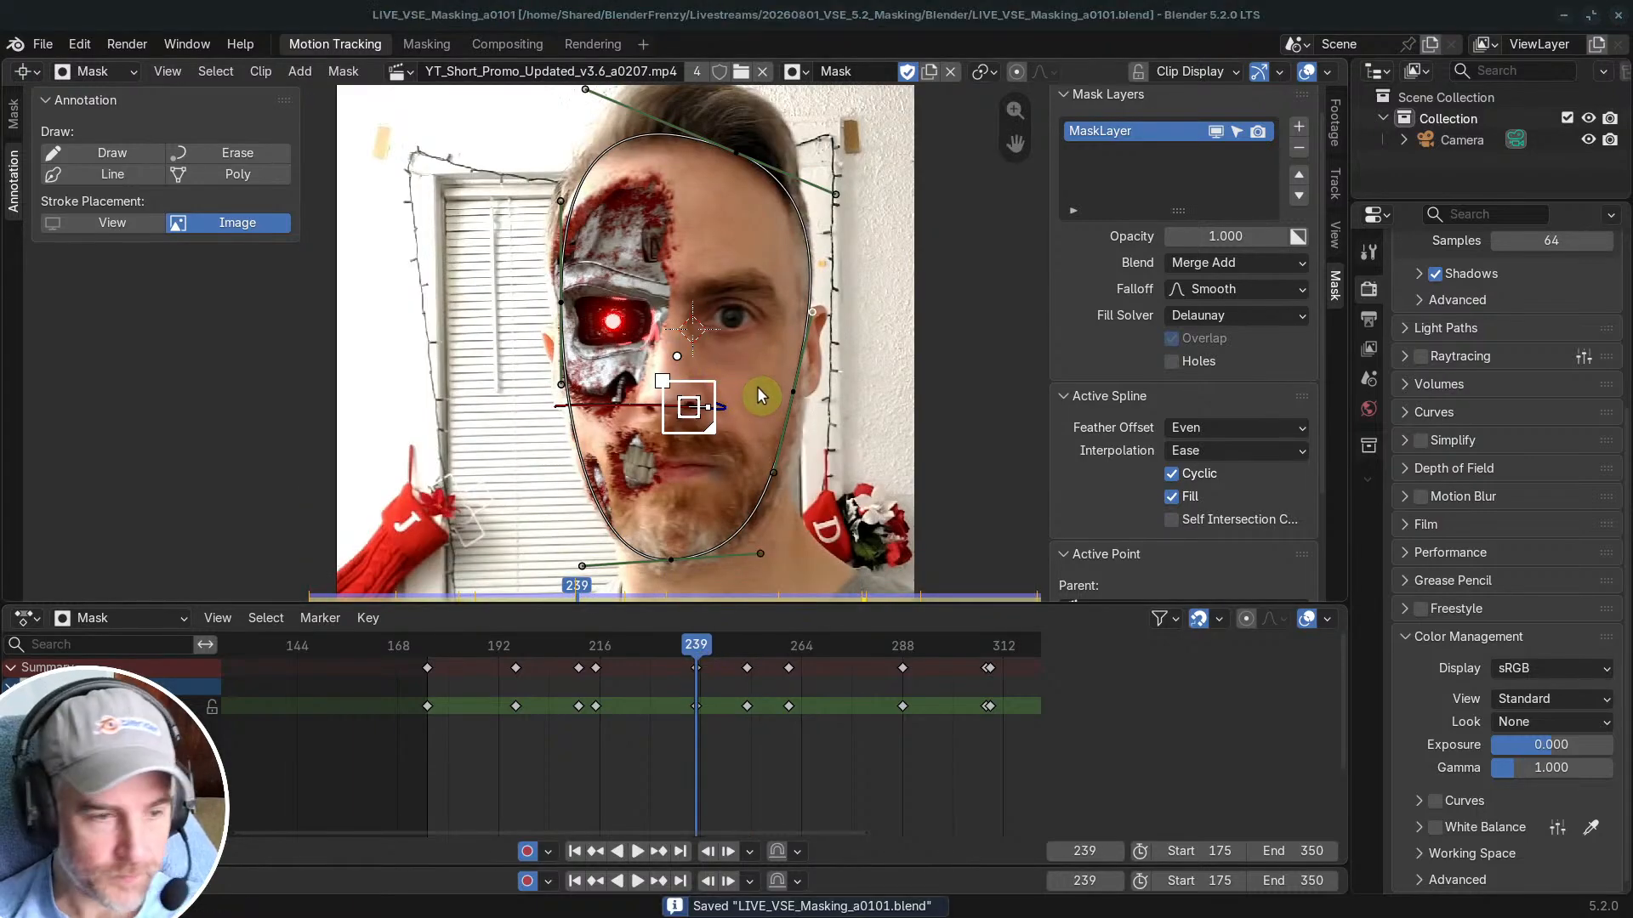
pyautogui.hotkey('ctrl', 'alt', 's')
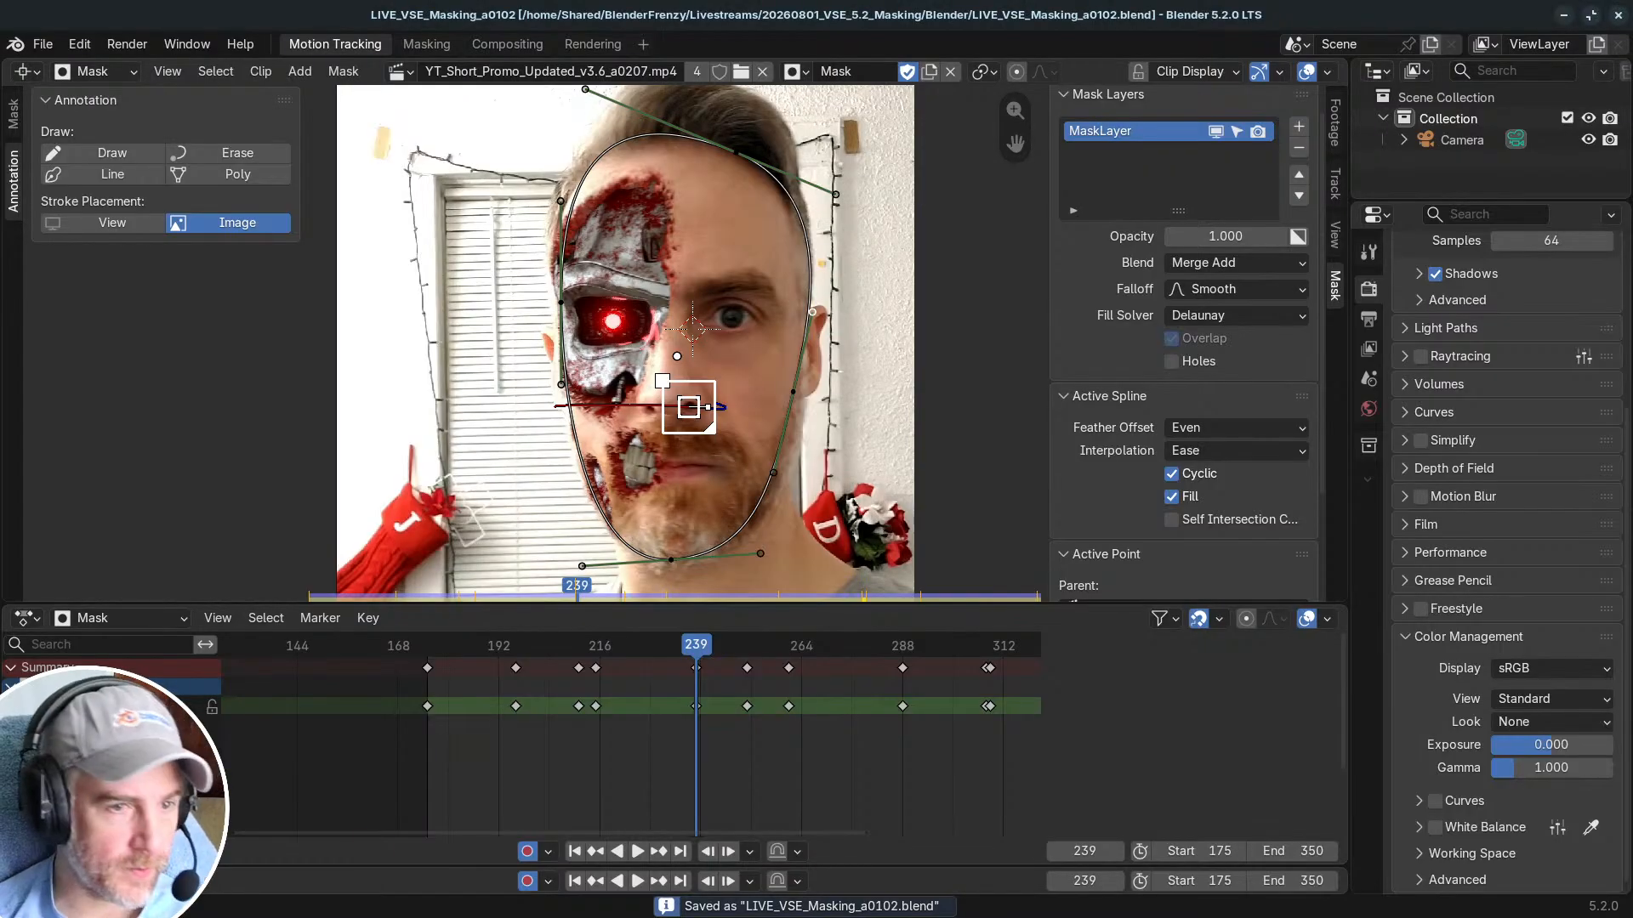
# Step: At frame 239, nudge the mask's point beside the red eye outward and adjust its upper handle and the crown's handle to the head outline
pyautogui.scroll(2, 636, 313)
pyautogui.scroll(-2, 656, 339)
pyautogui.moveTo(655, 340); pyautogui.dragTo(661, 353, button='middle')
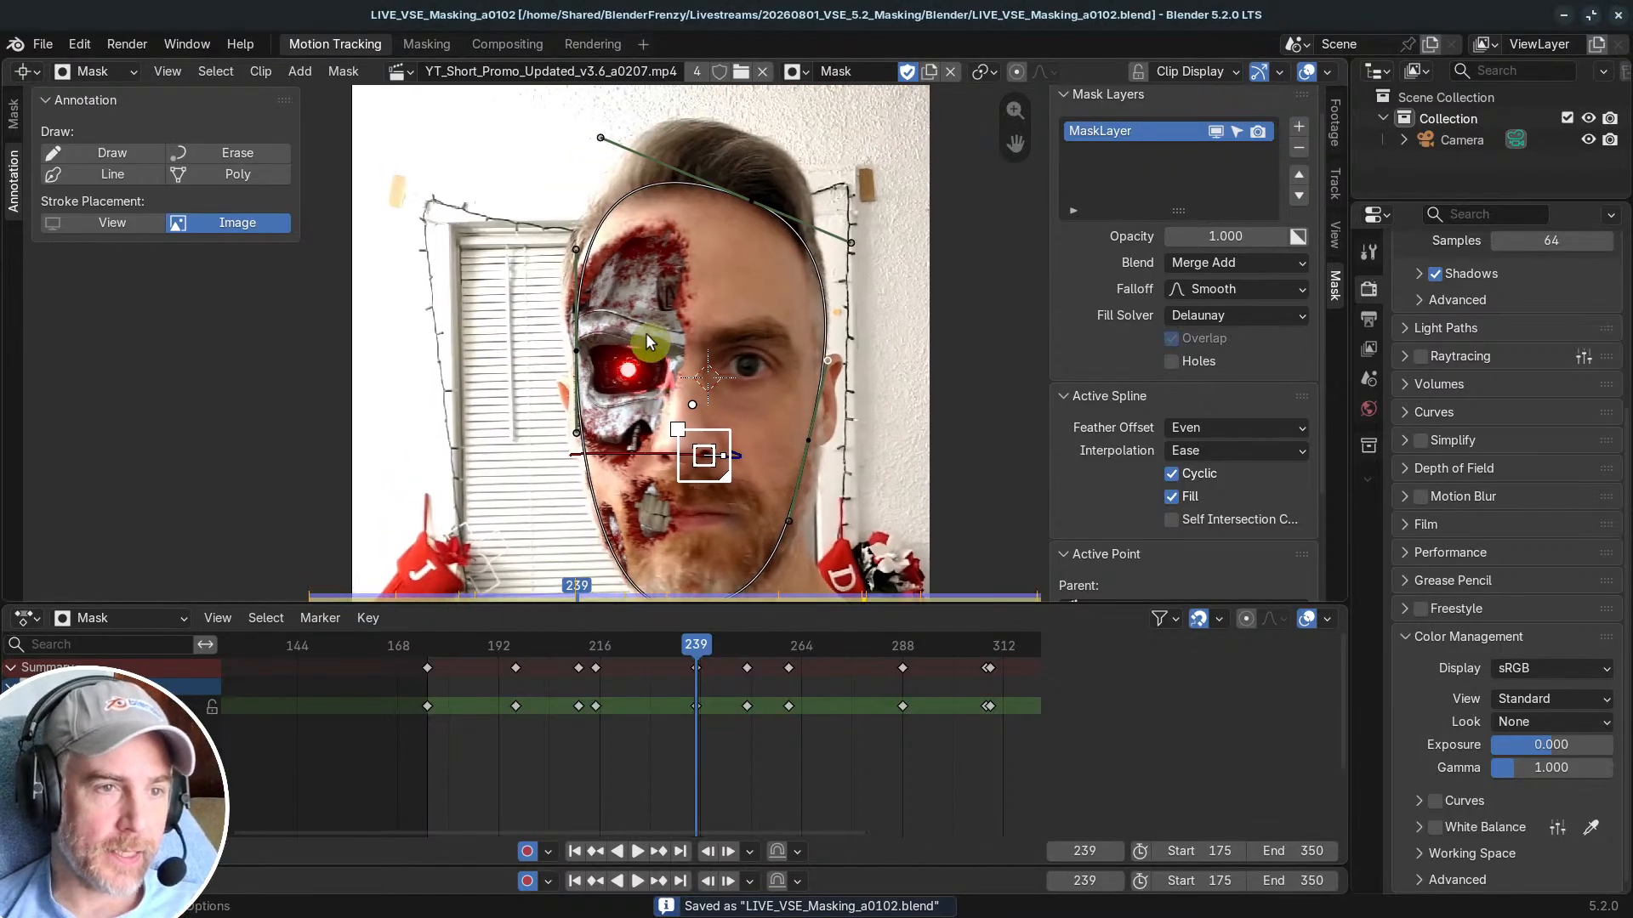
pyautogui.moveTo(577, 257)
pyautogui.mouseDown()
pyautogui.moveTo(543, 249)
pyautogui.moveTo(576, 249)
pyautogui.mouseUp()
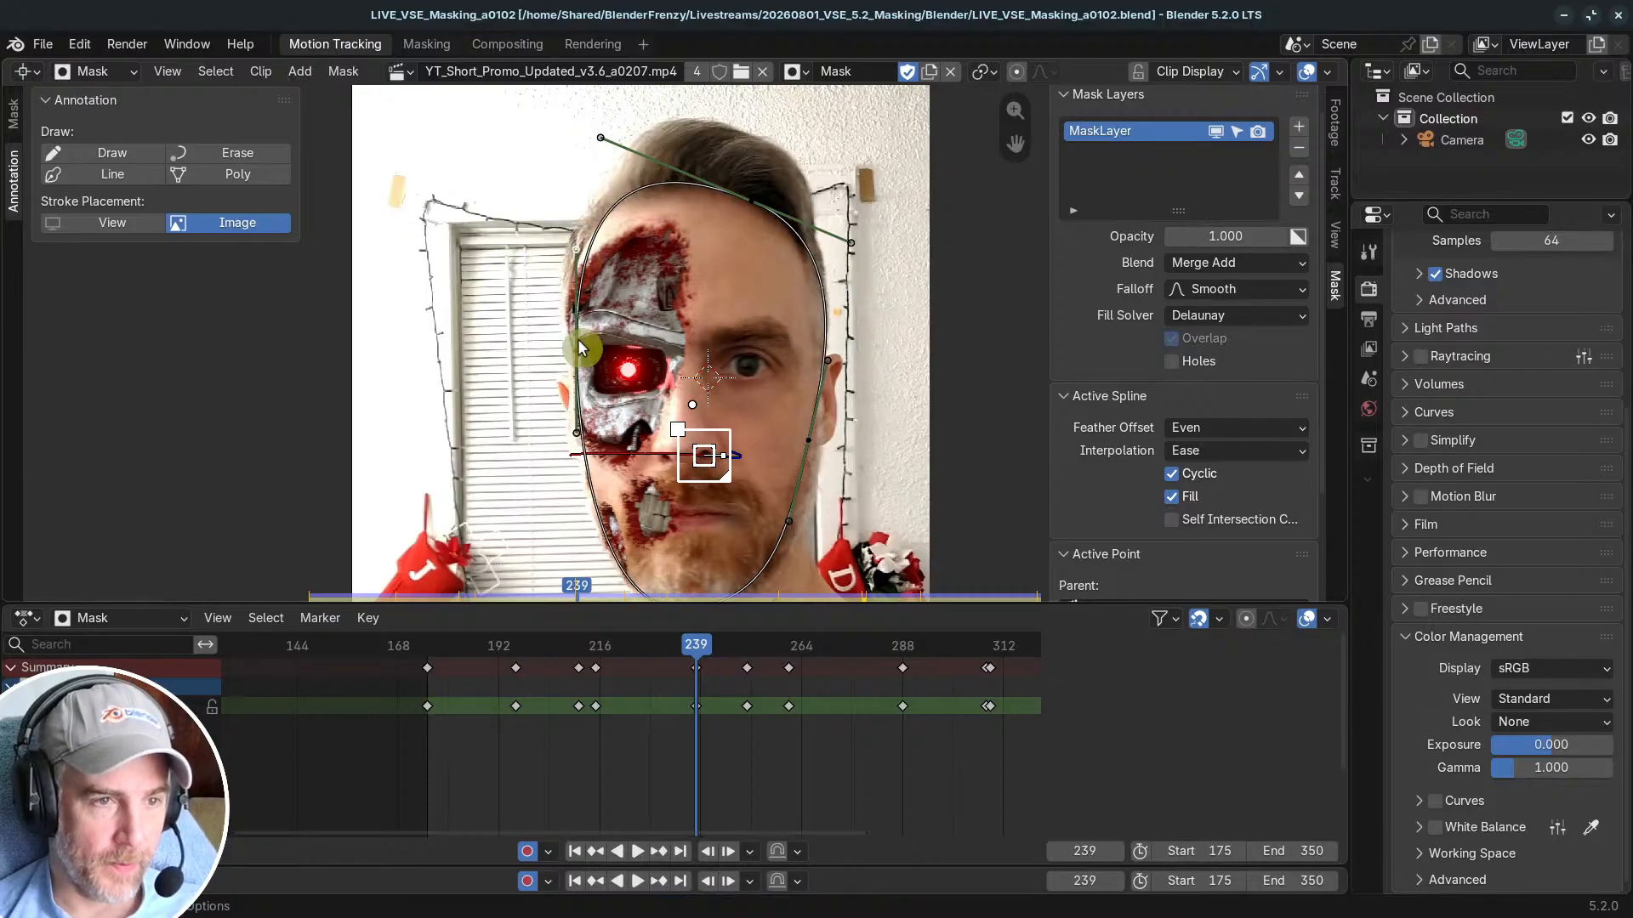
pyautogui.moveTo(578, 340); pyautogui.dragTo(574, 355)
pyautogui.moveTo(572, 264); pyautogui.dragTo(560, 253)
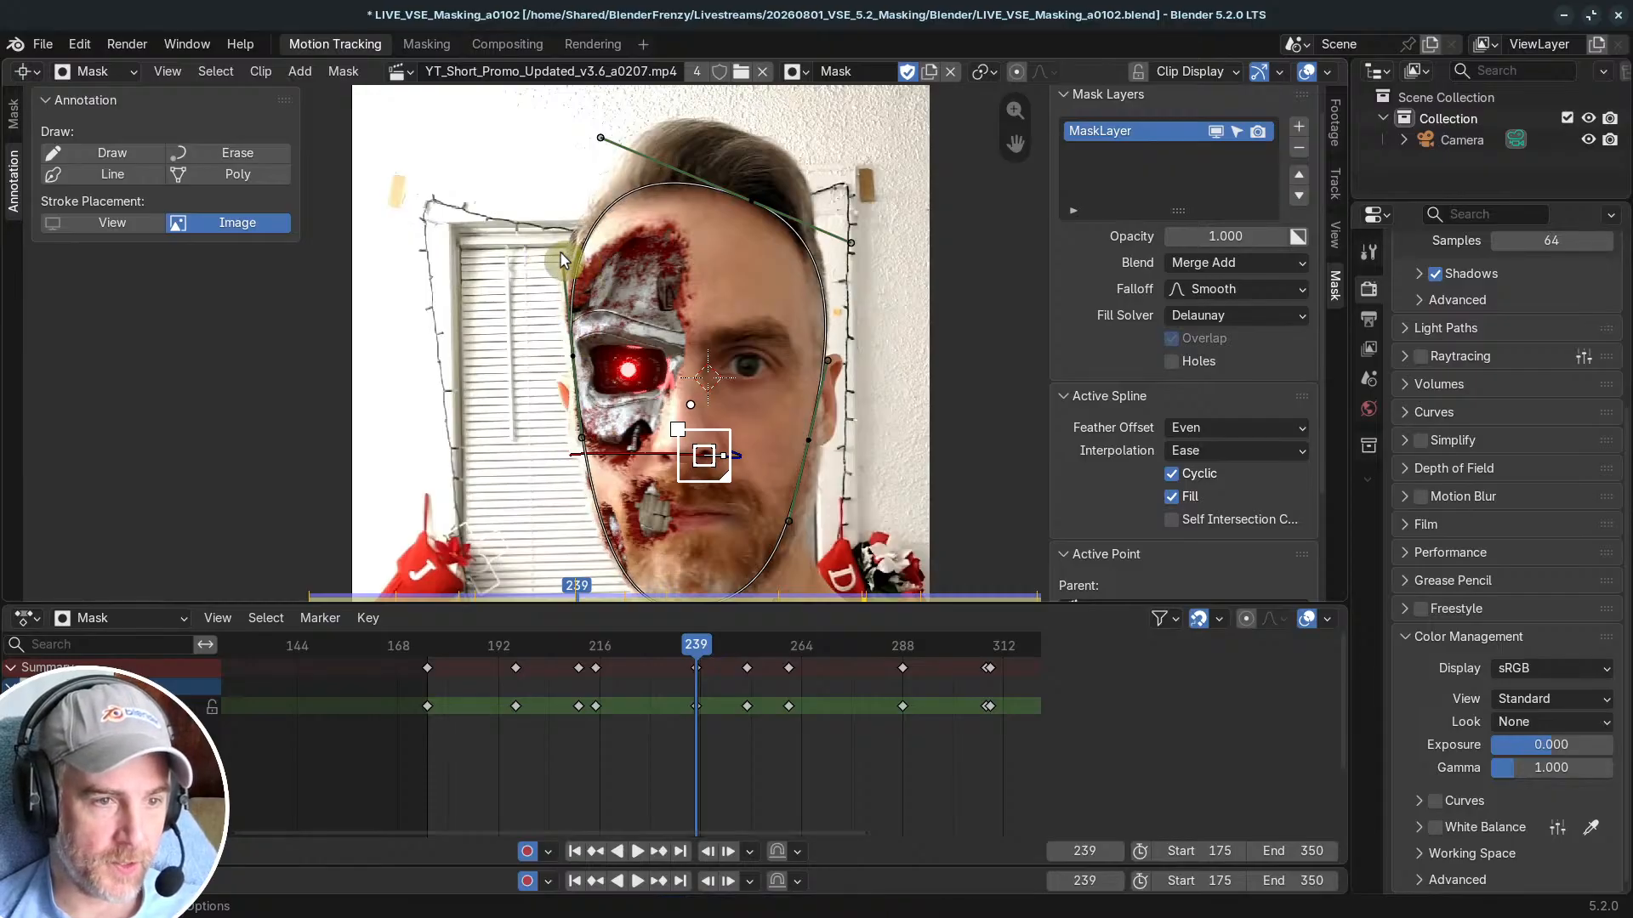
pyautogui.moveTo(576, 358); pyautogui.dragTo(576, 363)
pyautogui.moveTo(600, 138)
pyautogui.mouseDown()
pyautogui.moveTo(572, 145)
pyautogui.moveTo(583, 153)
pyautogui.mouseUp()
# Step: Fatten the feather outward around the whole mask at frame 239 with all points selected
pyautogui.moveTo(721, 678); pyautogui.dragTo(520, 757, button='middle')
pyautogui.scroll(-1, 520, 757)
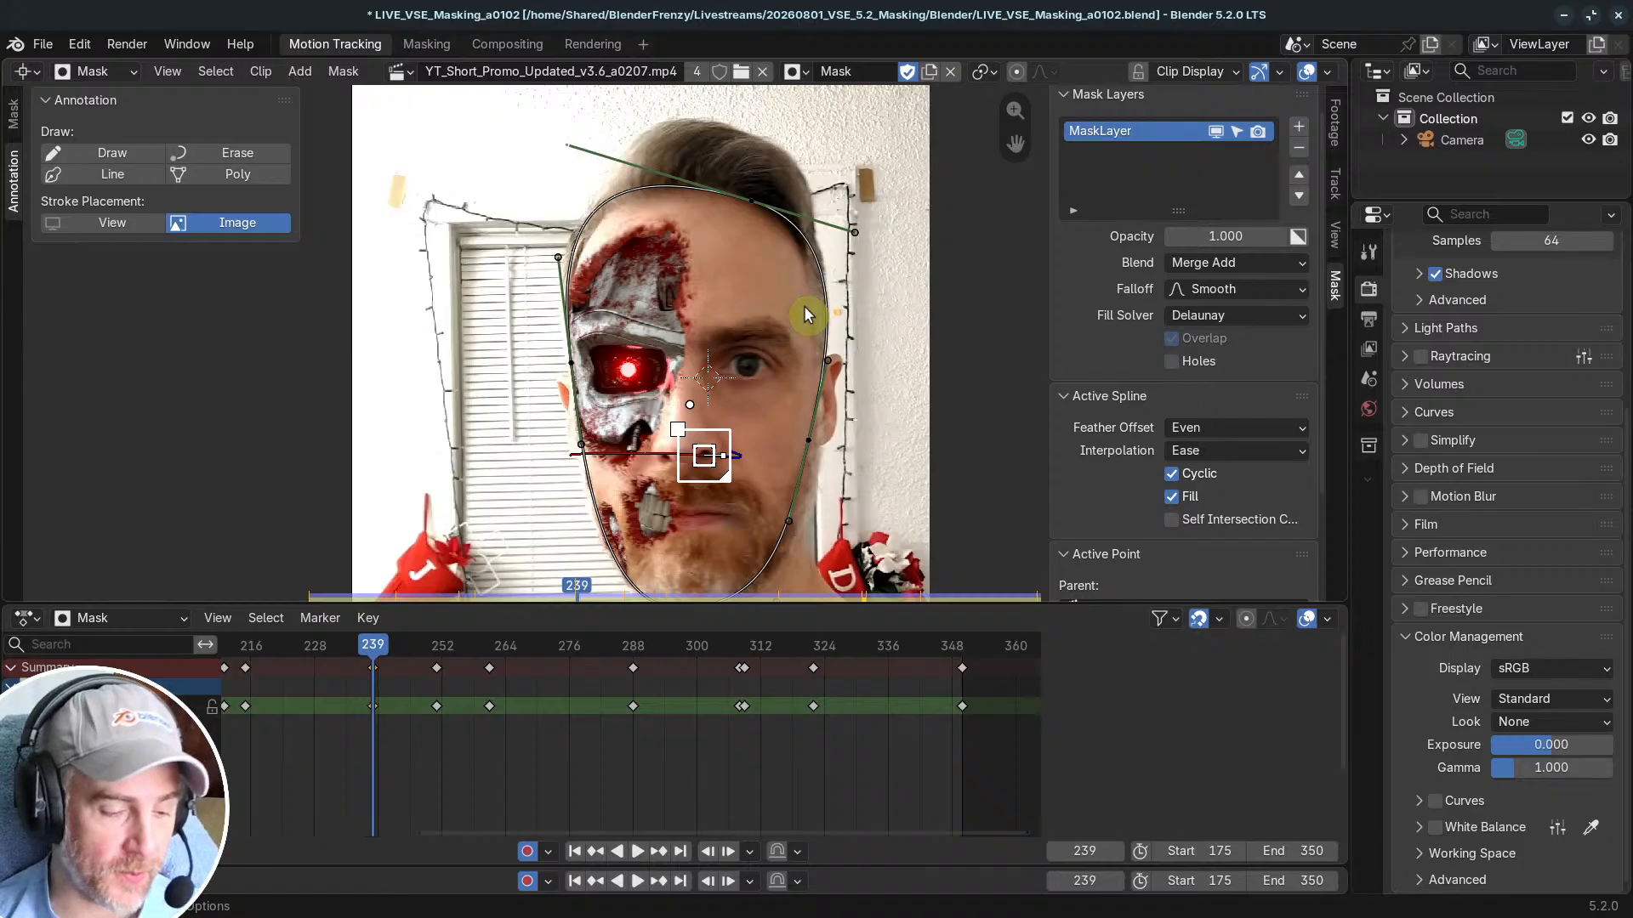
pyautogui.scroll(-1, 710, 395)
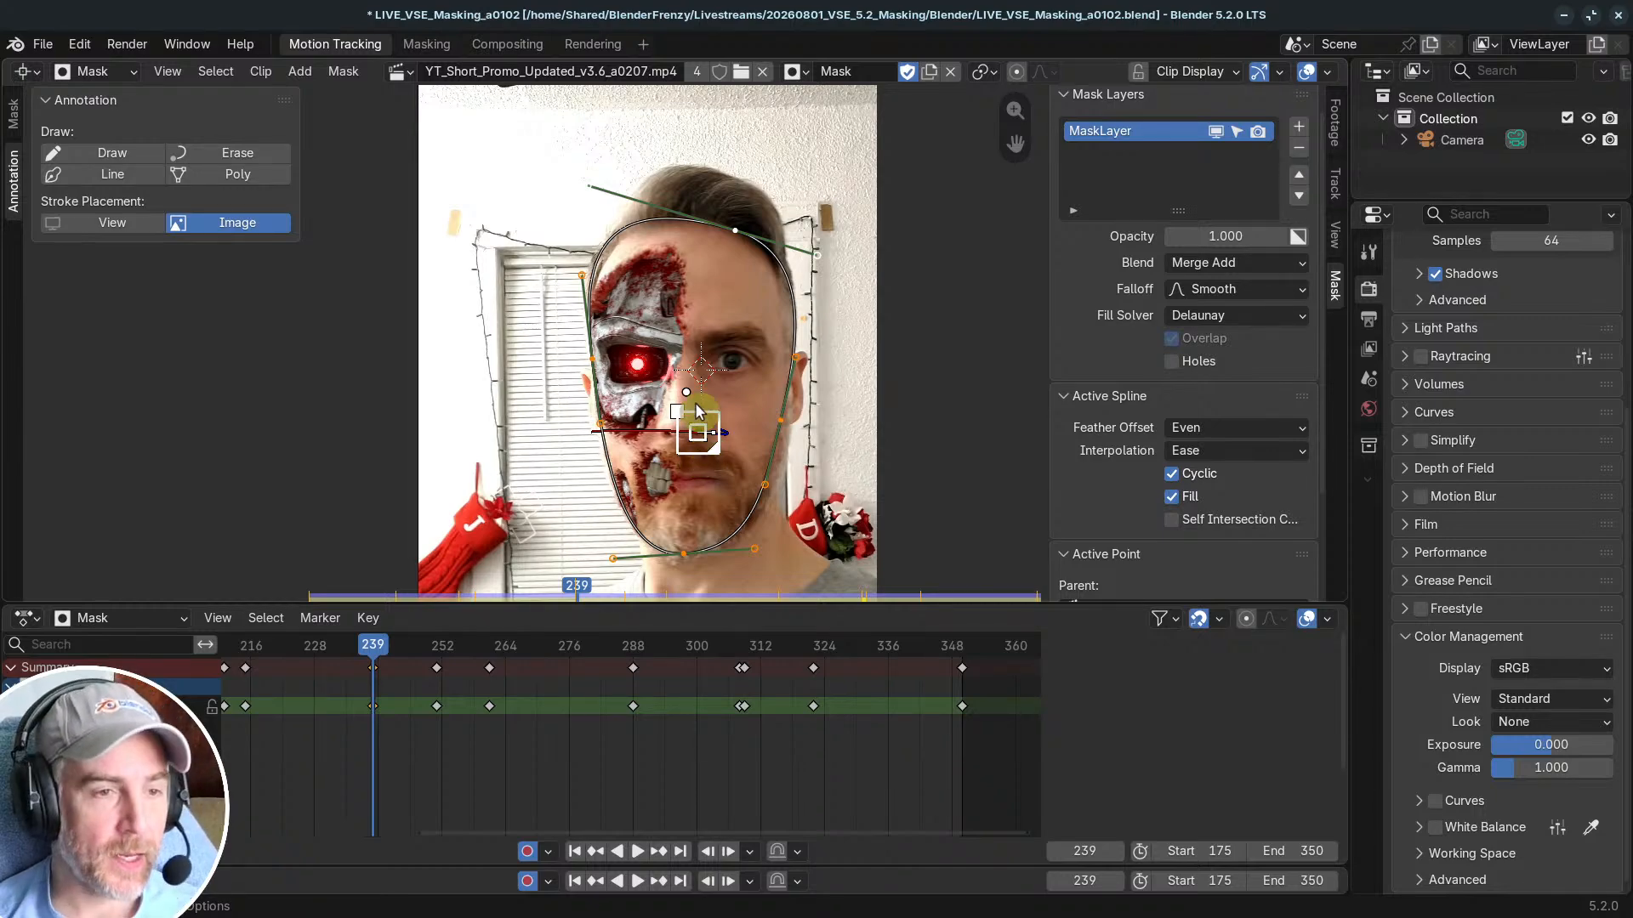
pyautogui.hotkey('alt', 's')
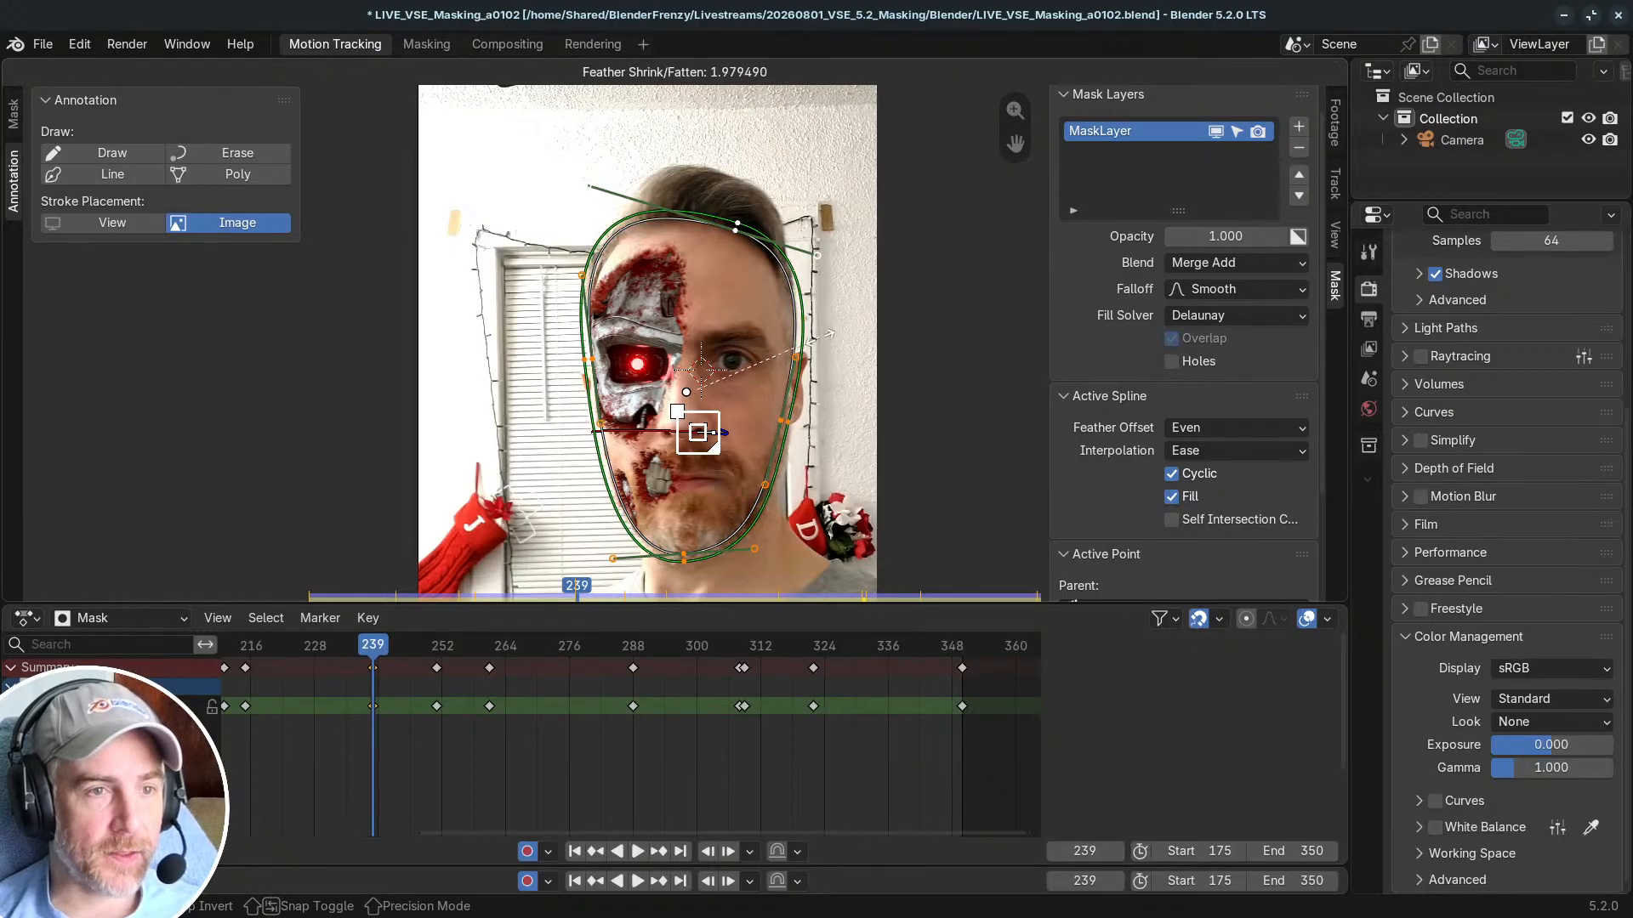
pyautogui.click(746, 369)
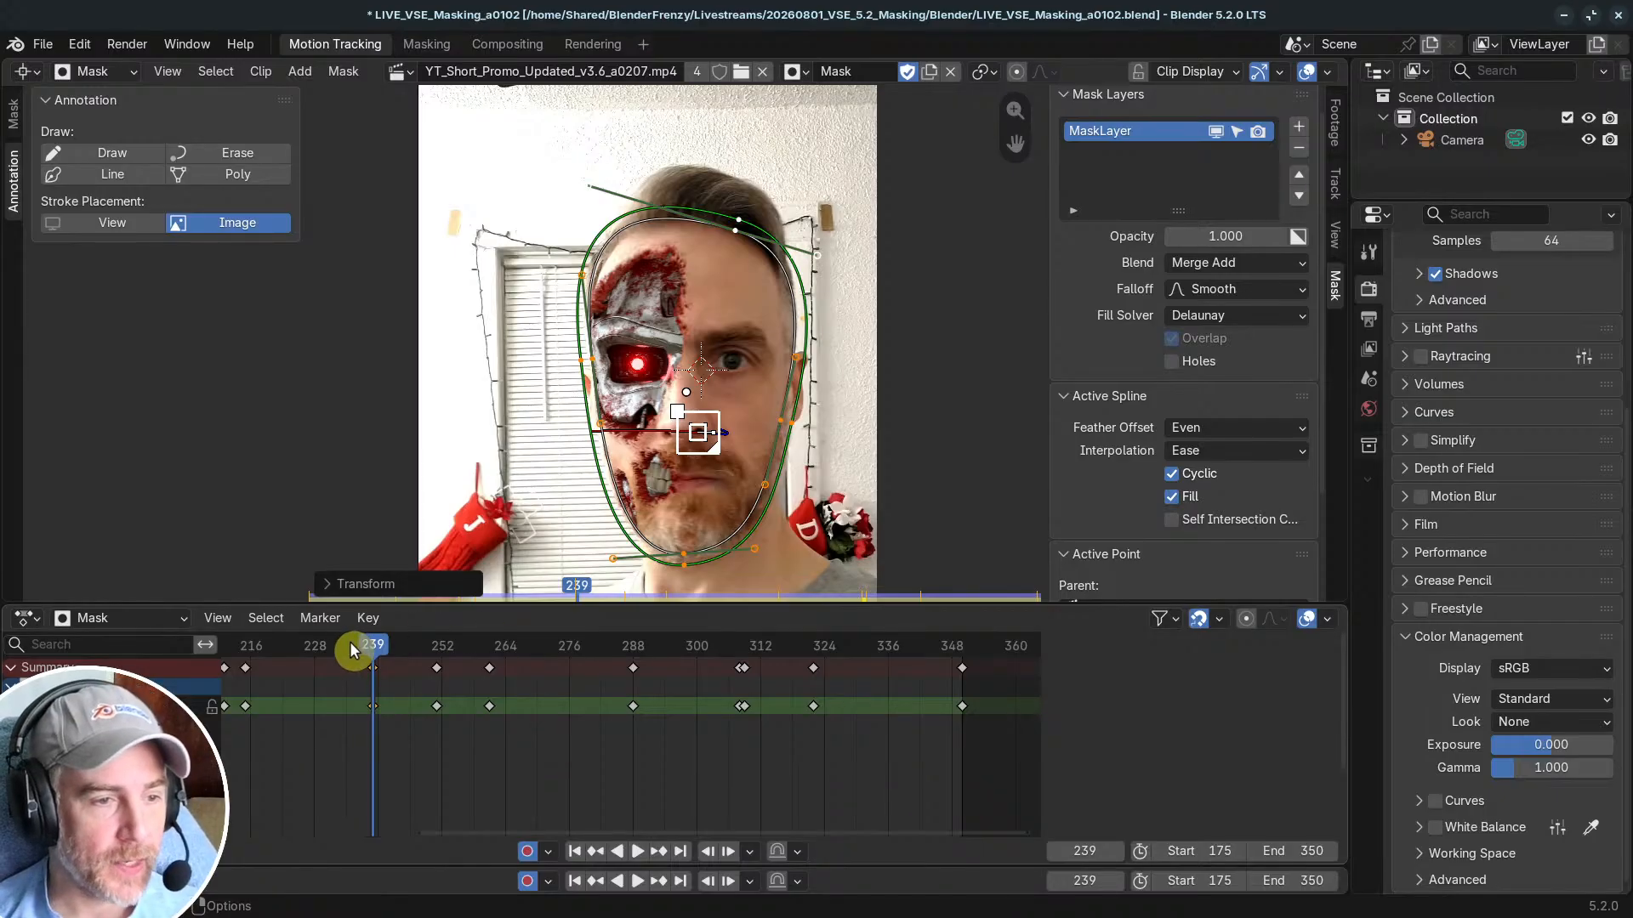
# Step: Compare the feather at frame 239 with the following keyframes, scrubbing through frame 251 and back to 239
pyautogui.moveTo(372, 651)
pyautogui.mouseDown()
pyautogui.moveTo(394, 656)
pyautogui.moveTo(374, 657)
pyautogui.mouseUp()
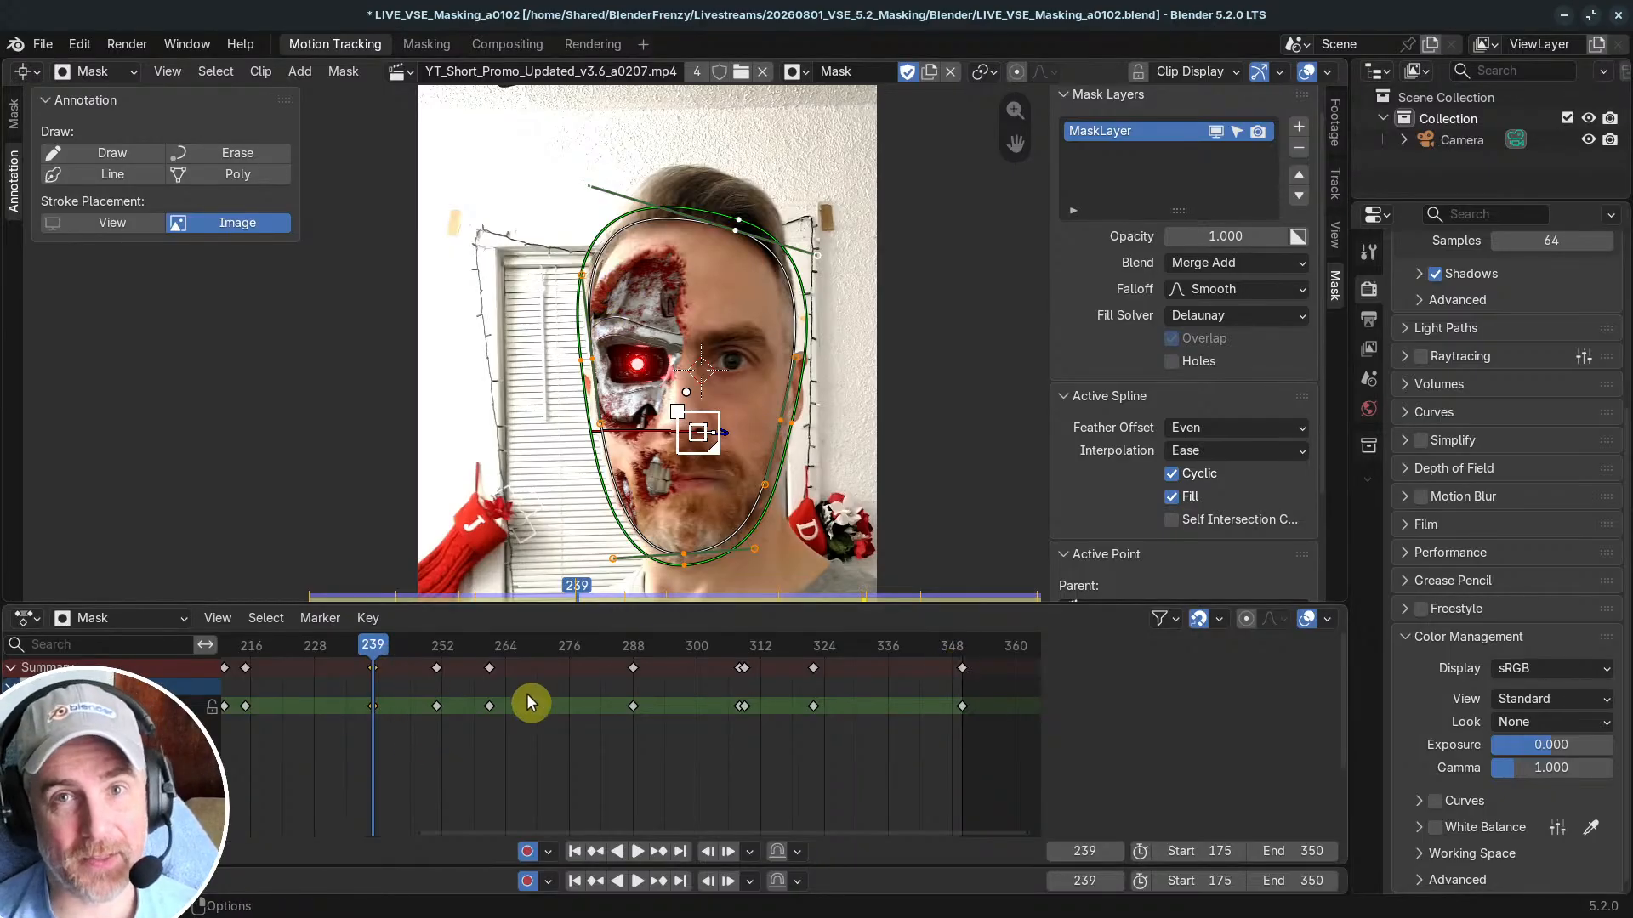
pyautogui.moveTo(378, 654); pyautogui.dragTo(569, 655)
pyautogui.click(436, 653)
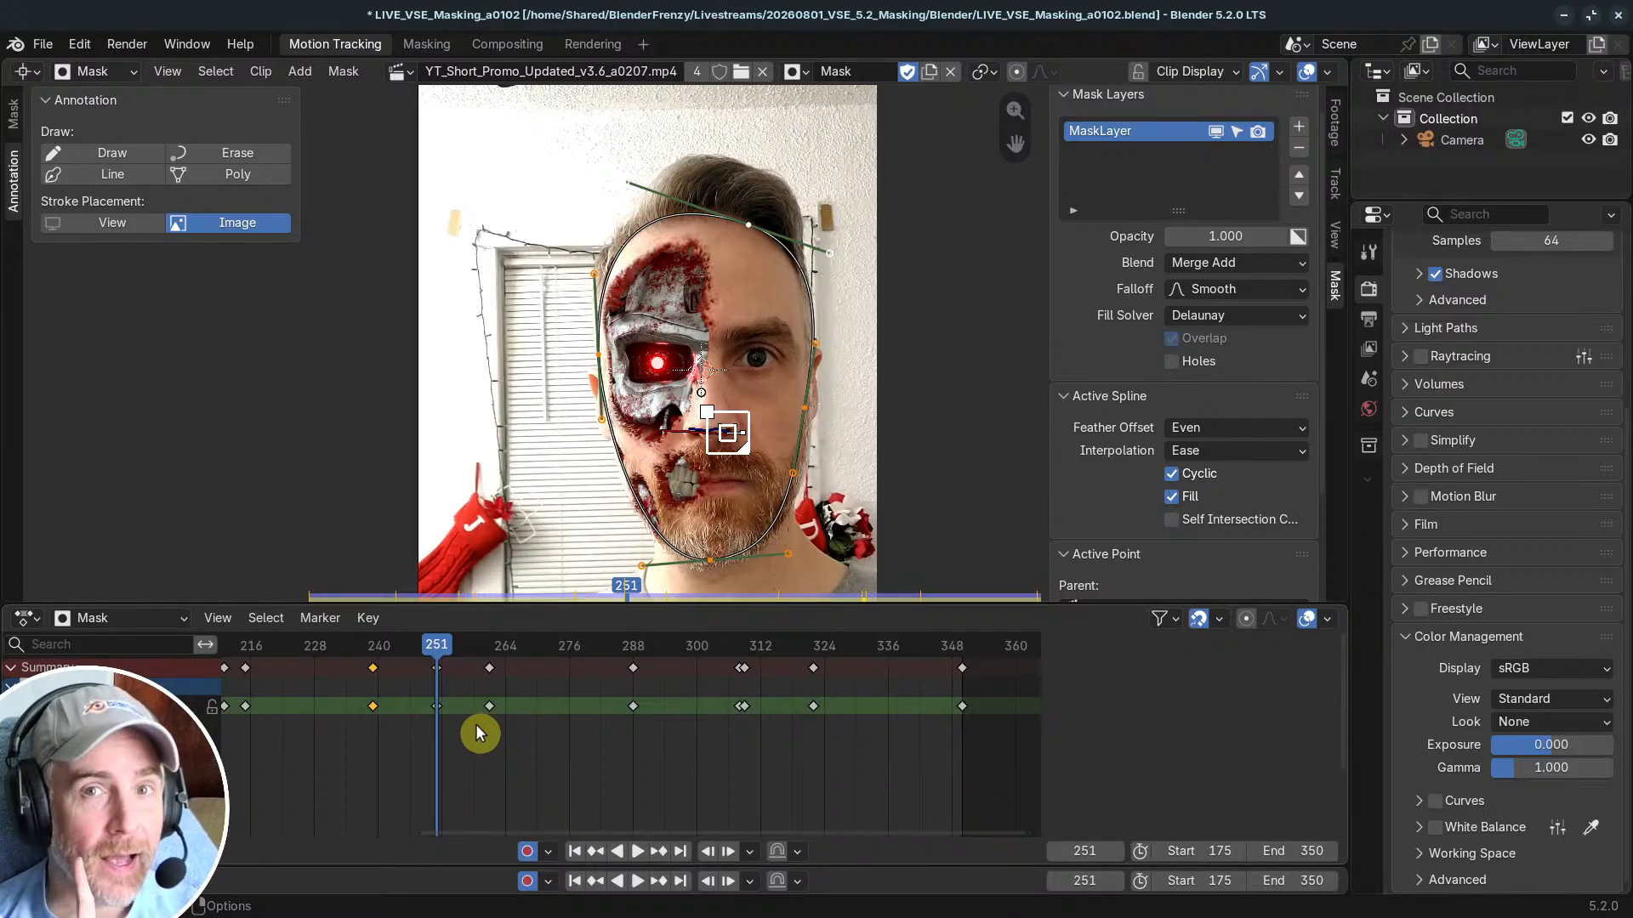
pyautogui.moveTo(462, 648); pyautogui.dragTo(372, 646)
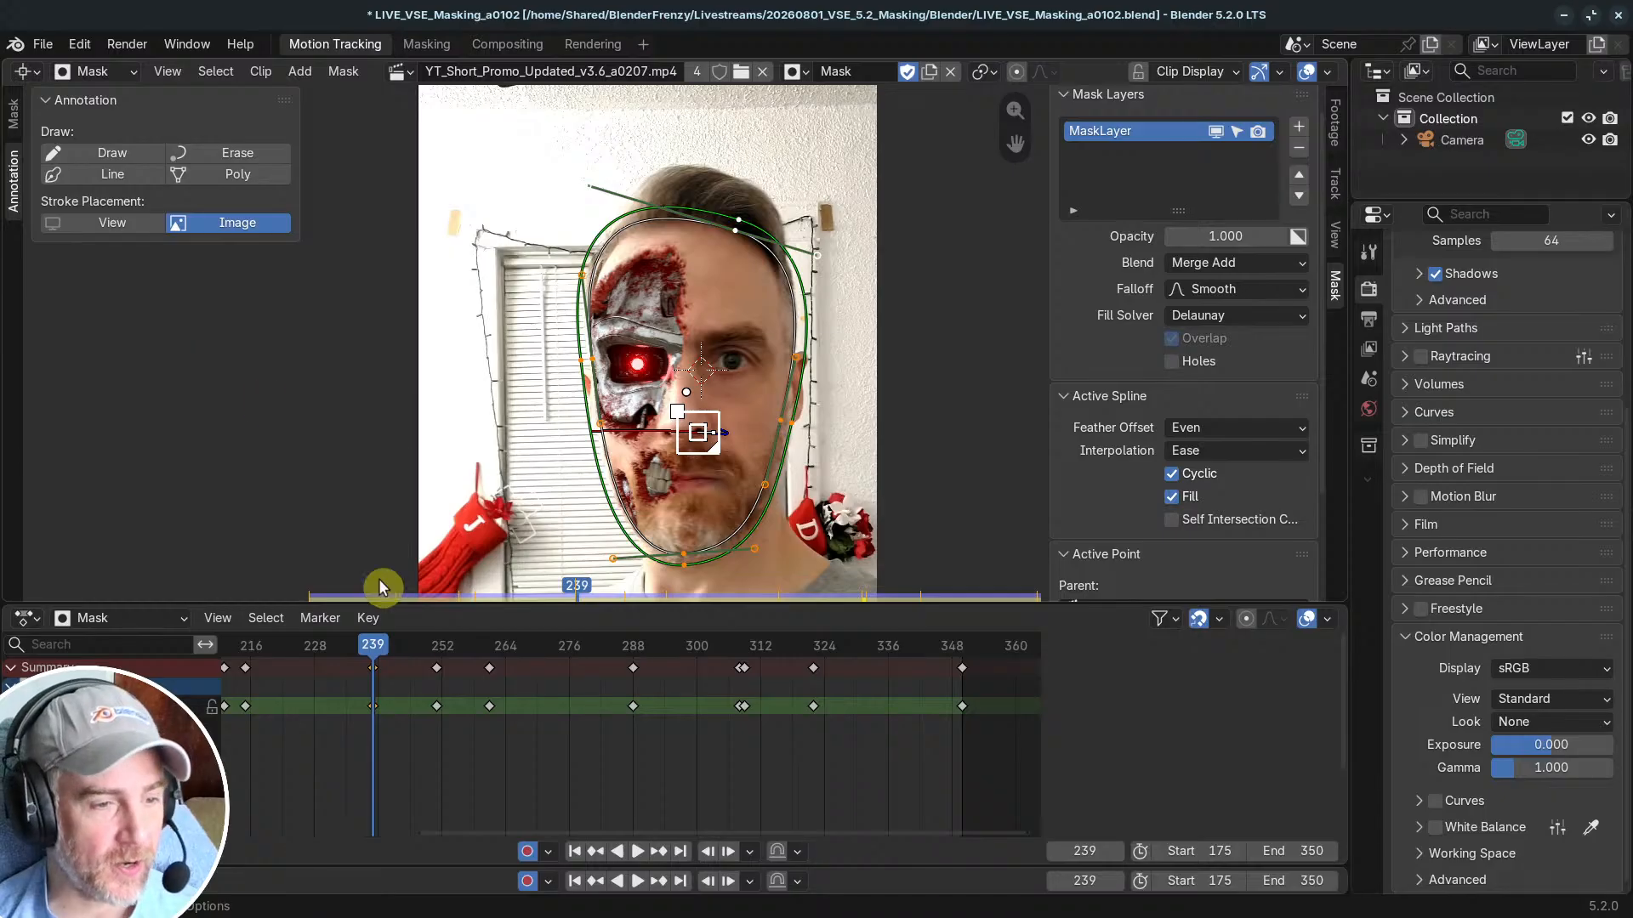
pyautogui.moveTo(442, 730); pyautogui.dragTo(458, 729, button='middle')
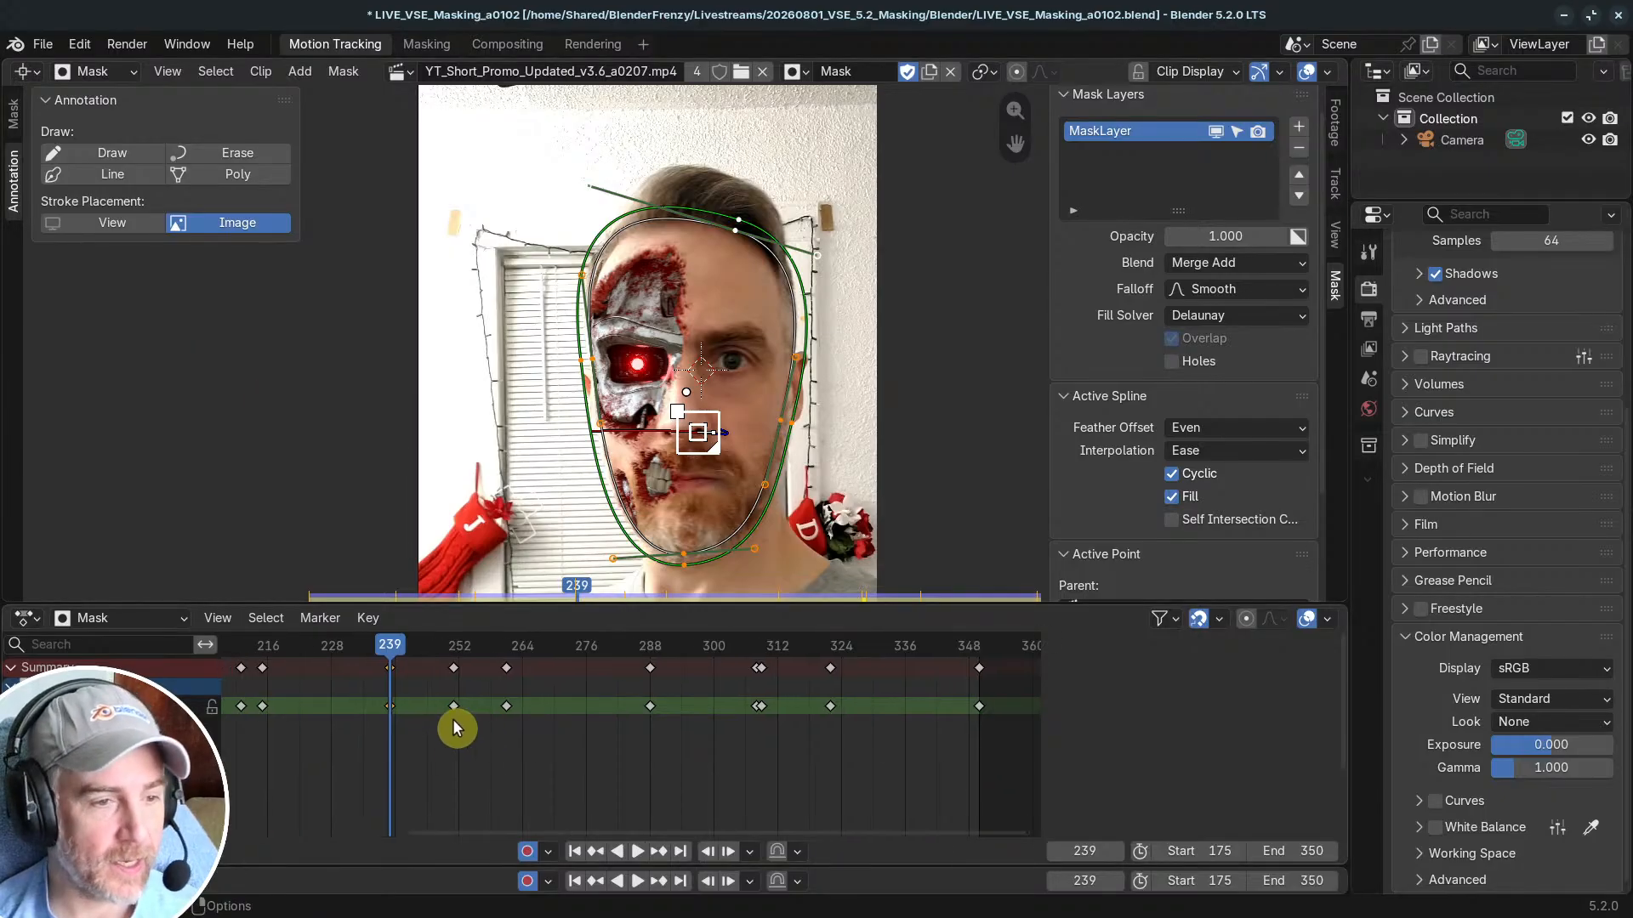
# Step: Select the keyframes from 251 to 350 and re-key the shape points of the whole mask on them, playing back the result
pyautogui.click(14, 122)
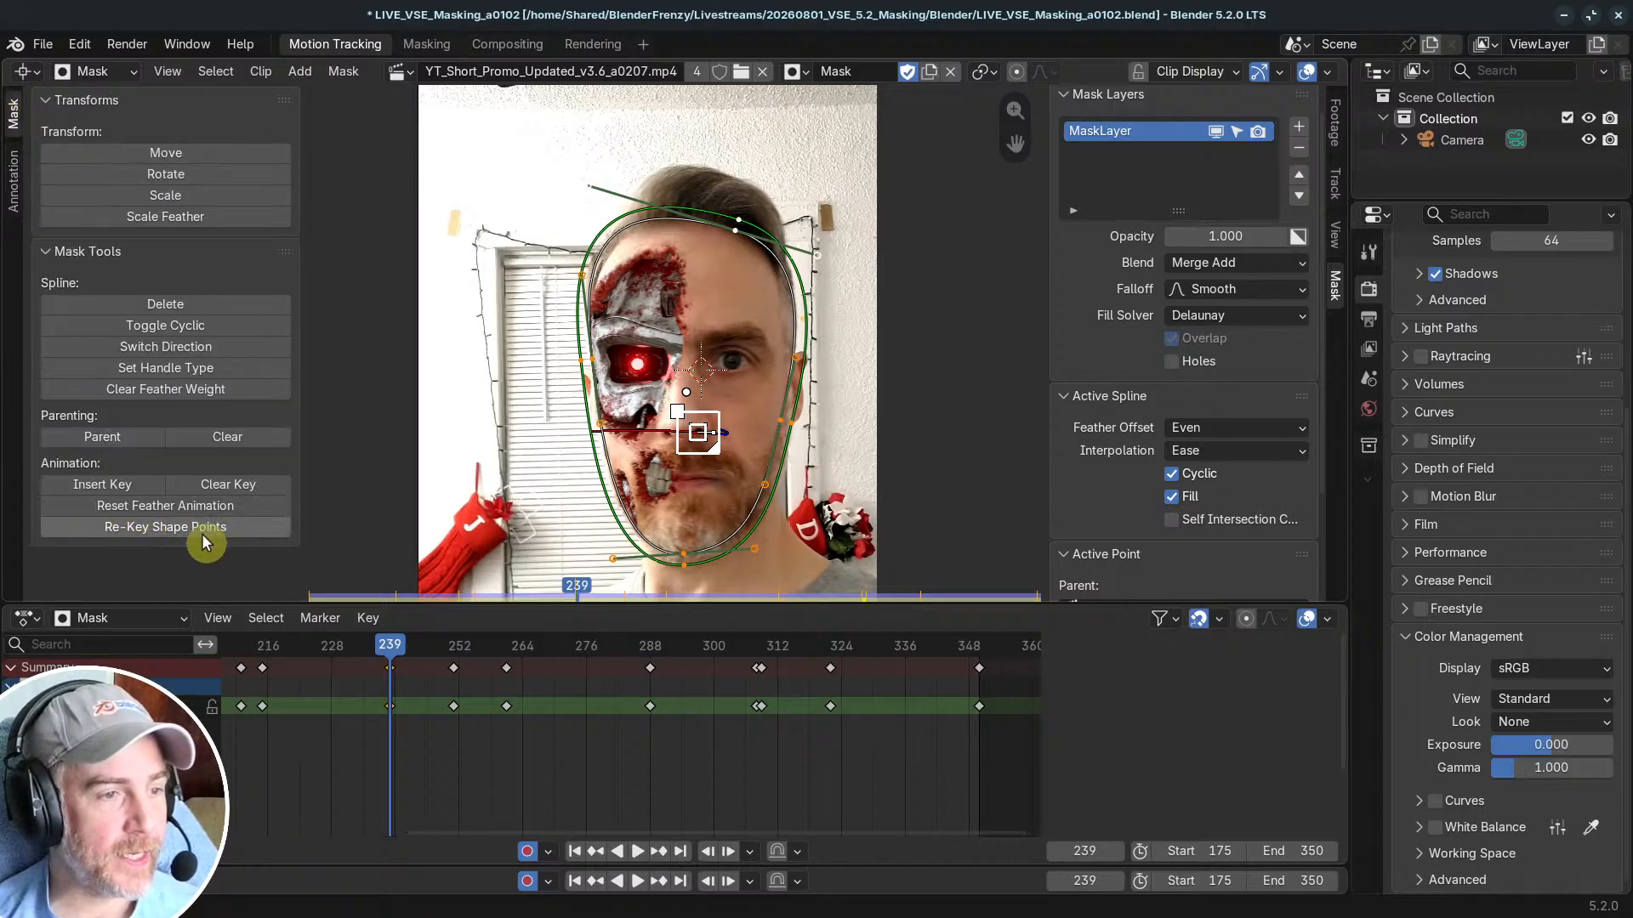
pyautogui.moveTo(523, 707); pyautogui.dragTo(426, 728, button='middle')
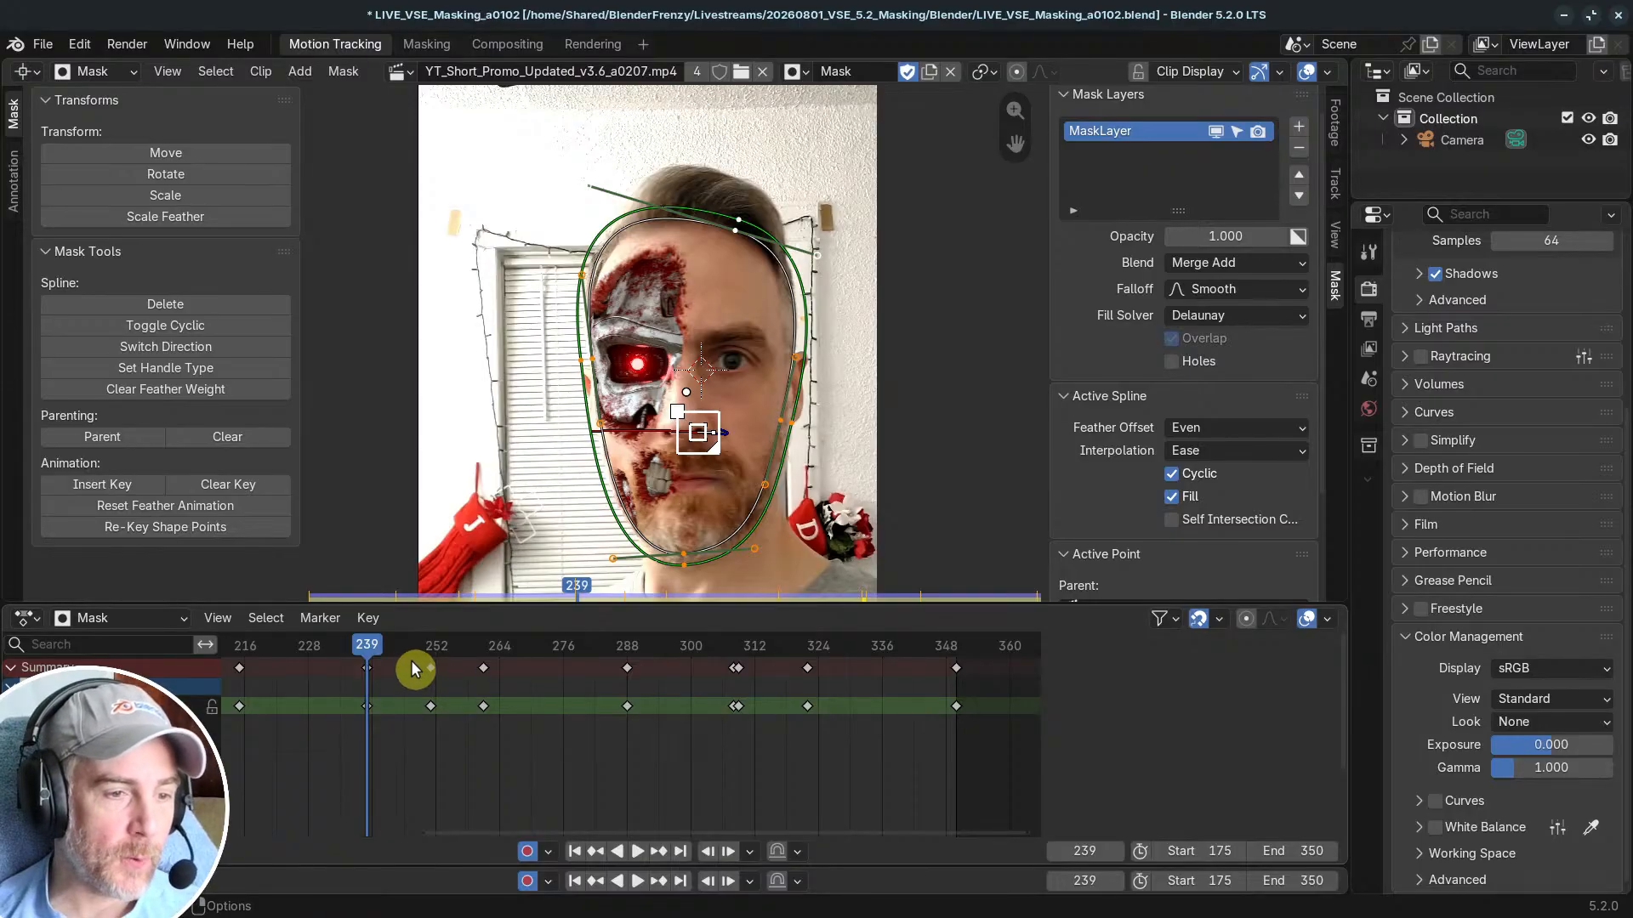
pyautogui.moveTo(412, 662); pyautogui.dragTo(972, 720)
pyautogui.scroll(3, 365, 730)
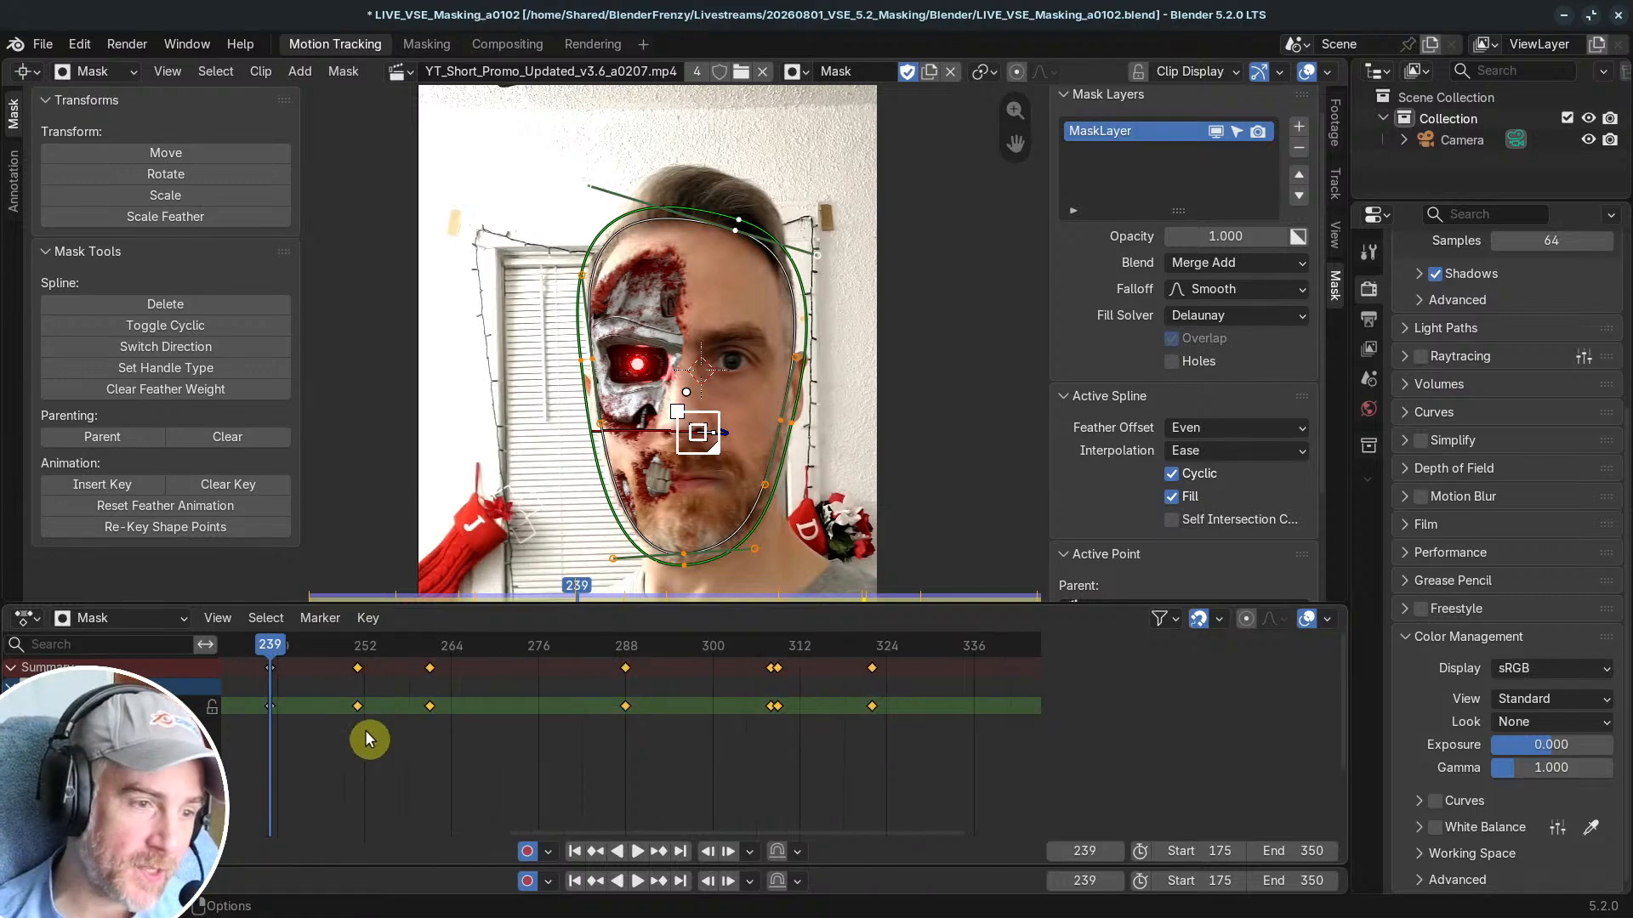
pyautogui.moveTo(425, 651); pyautogui.dragTo(420, 650)
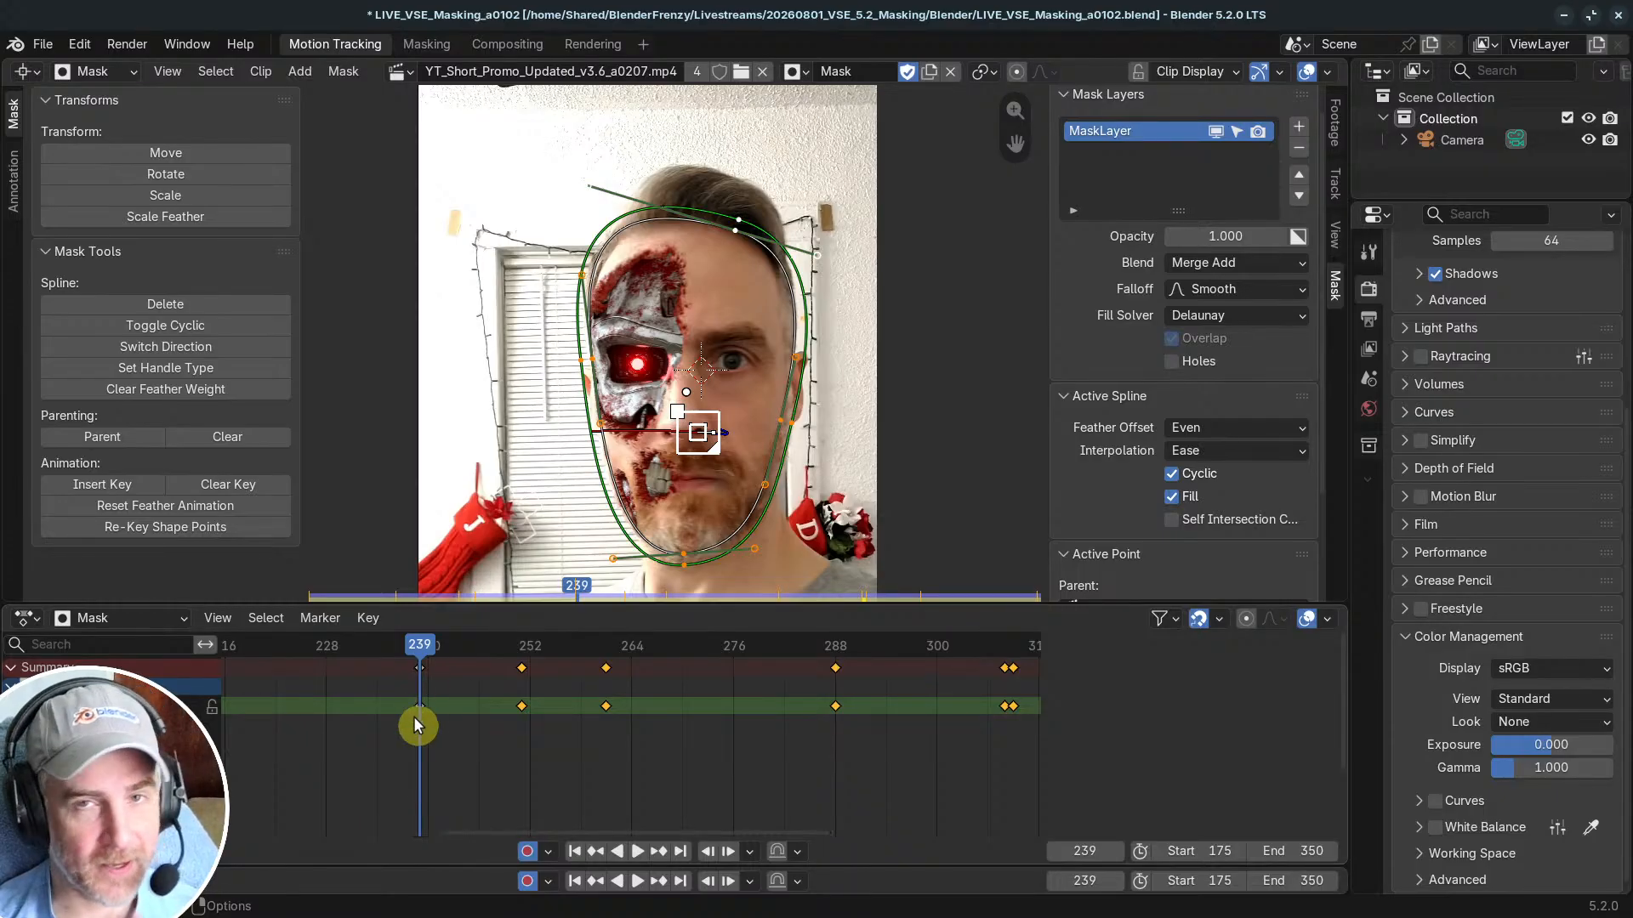
pyautogui.scroll(-2, 594, 729)
pyautogui.moveTo(594, 729); pyautogui.dragTo(451, 769, button='middle')
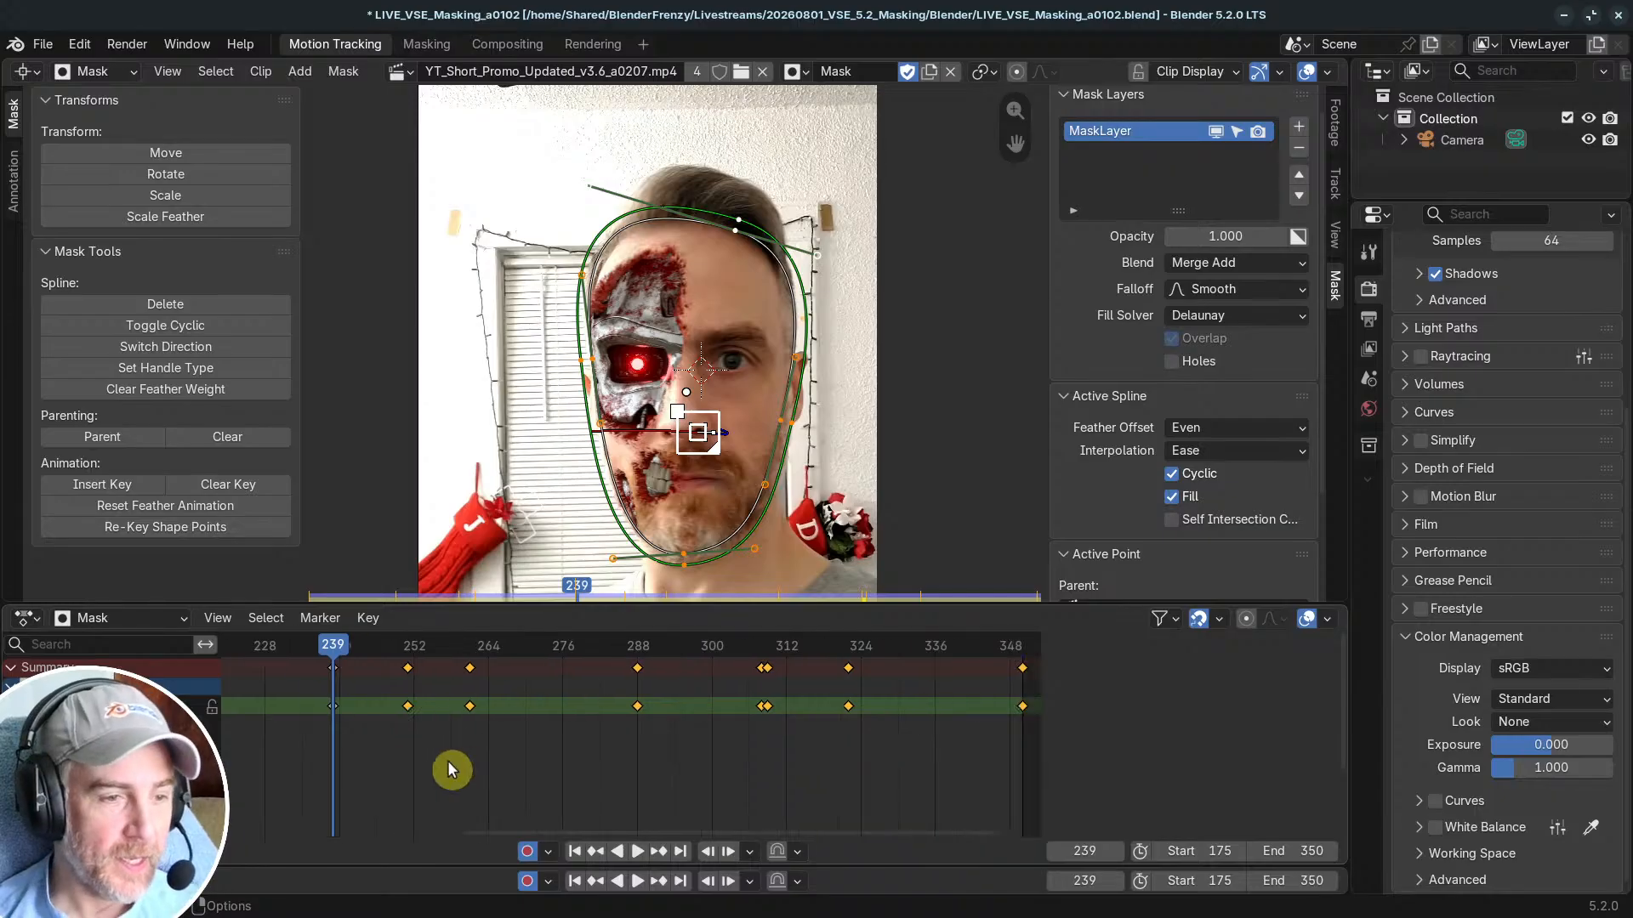
pyautogui.scroll(-1, 468, 759)
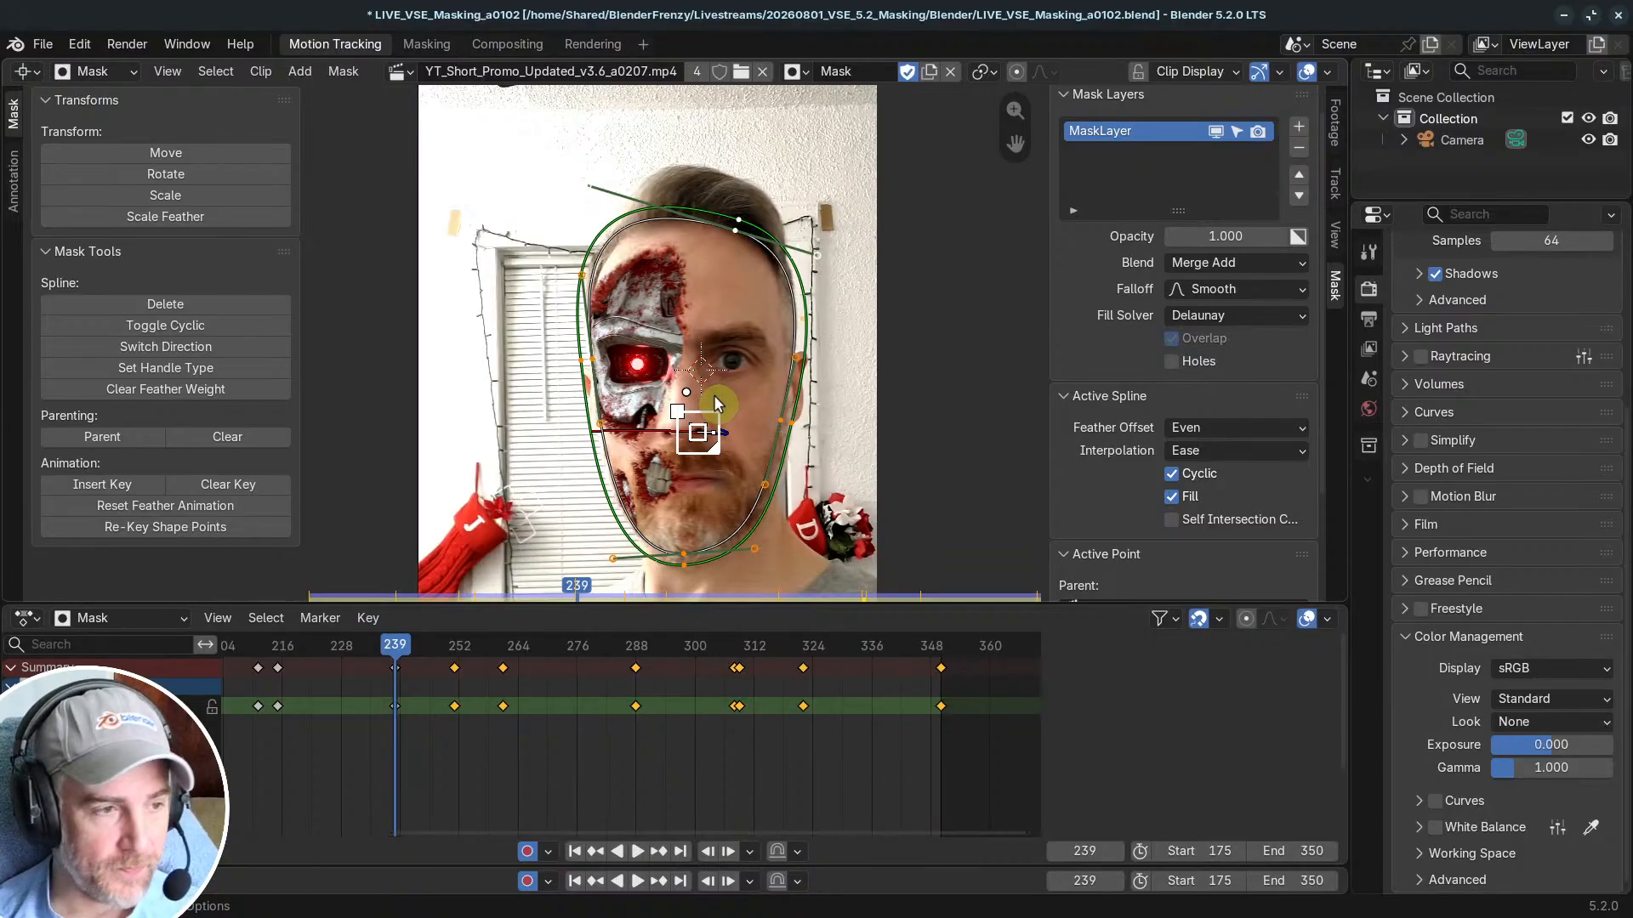
pyautogui.click(168, 533)
pyautogui.press('space')
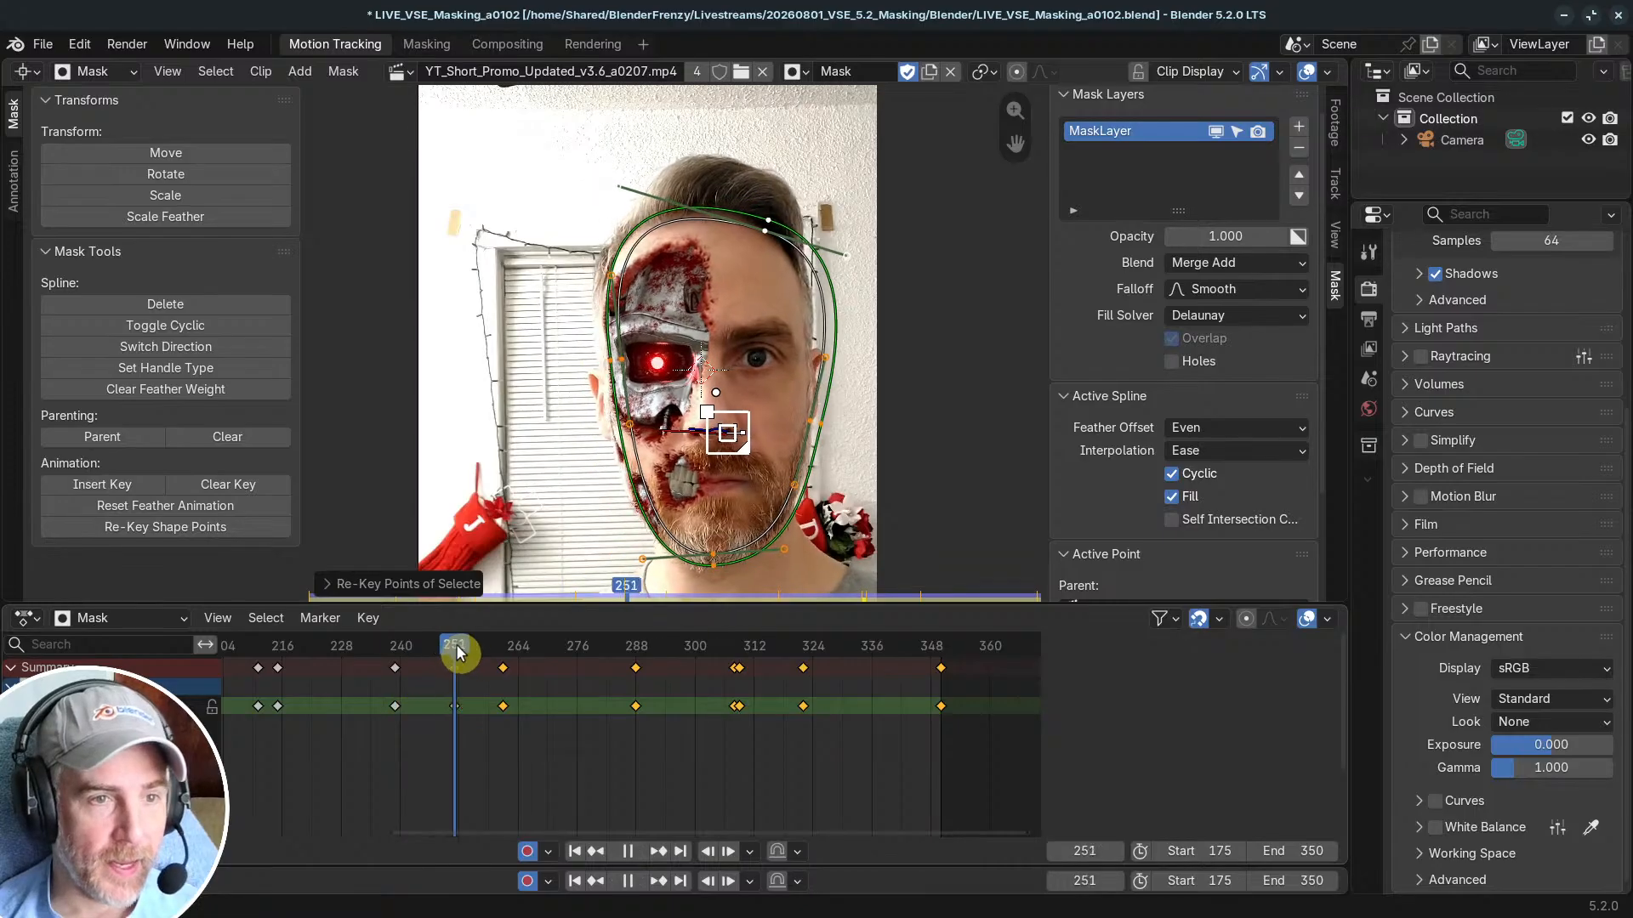
pyautogui.moveTo(628, 652); pyautogui.dragTo(395, 665)
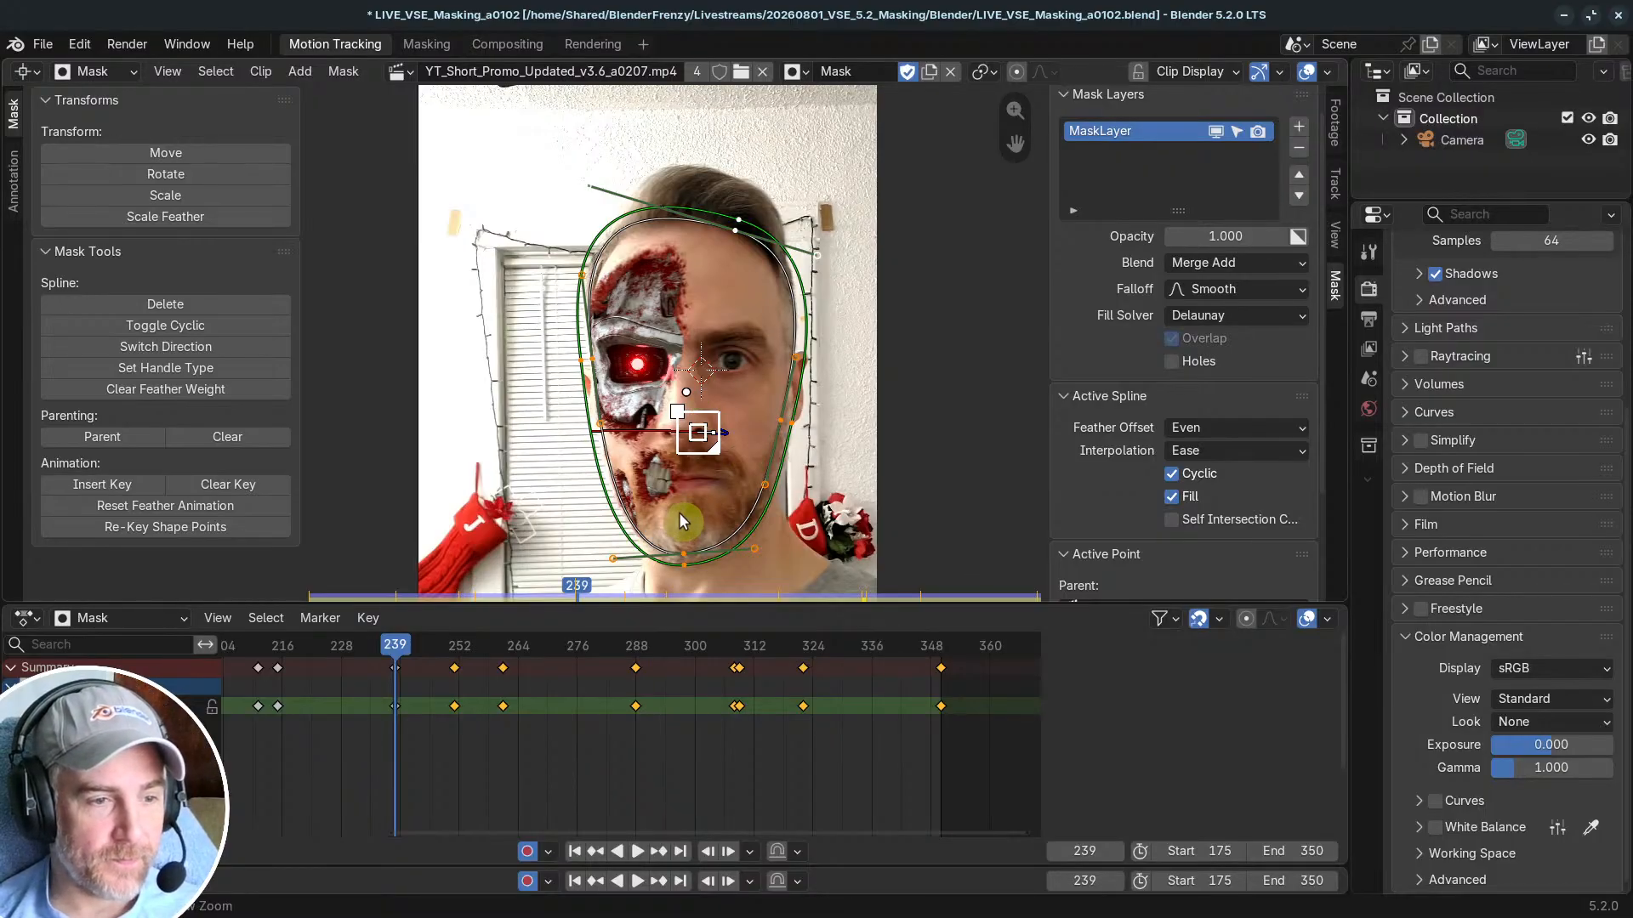
# Step: Try re-keying only the mask point beside the red eye on the keyframes from 251 to 350
pyautogui.moveTo(426, 661); pyautogui.dragTo(984, 719)
pyautogui.moveTo(397, 648)
pyautogui.mouseDown()
pyautogui.moveTo(485, 649)
pyautogui.moveTo(394, 650)
pyautogui.mouseUp()
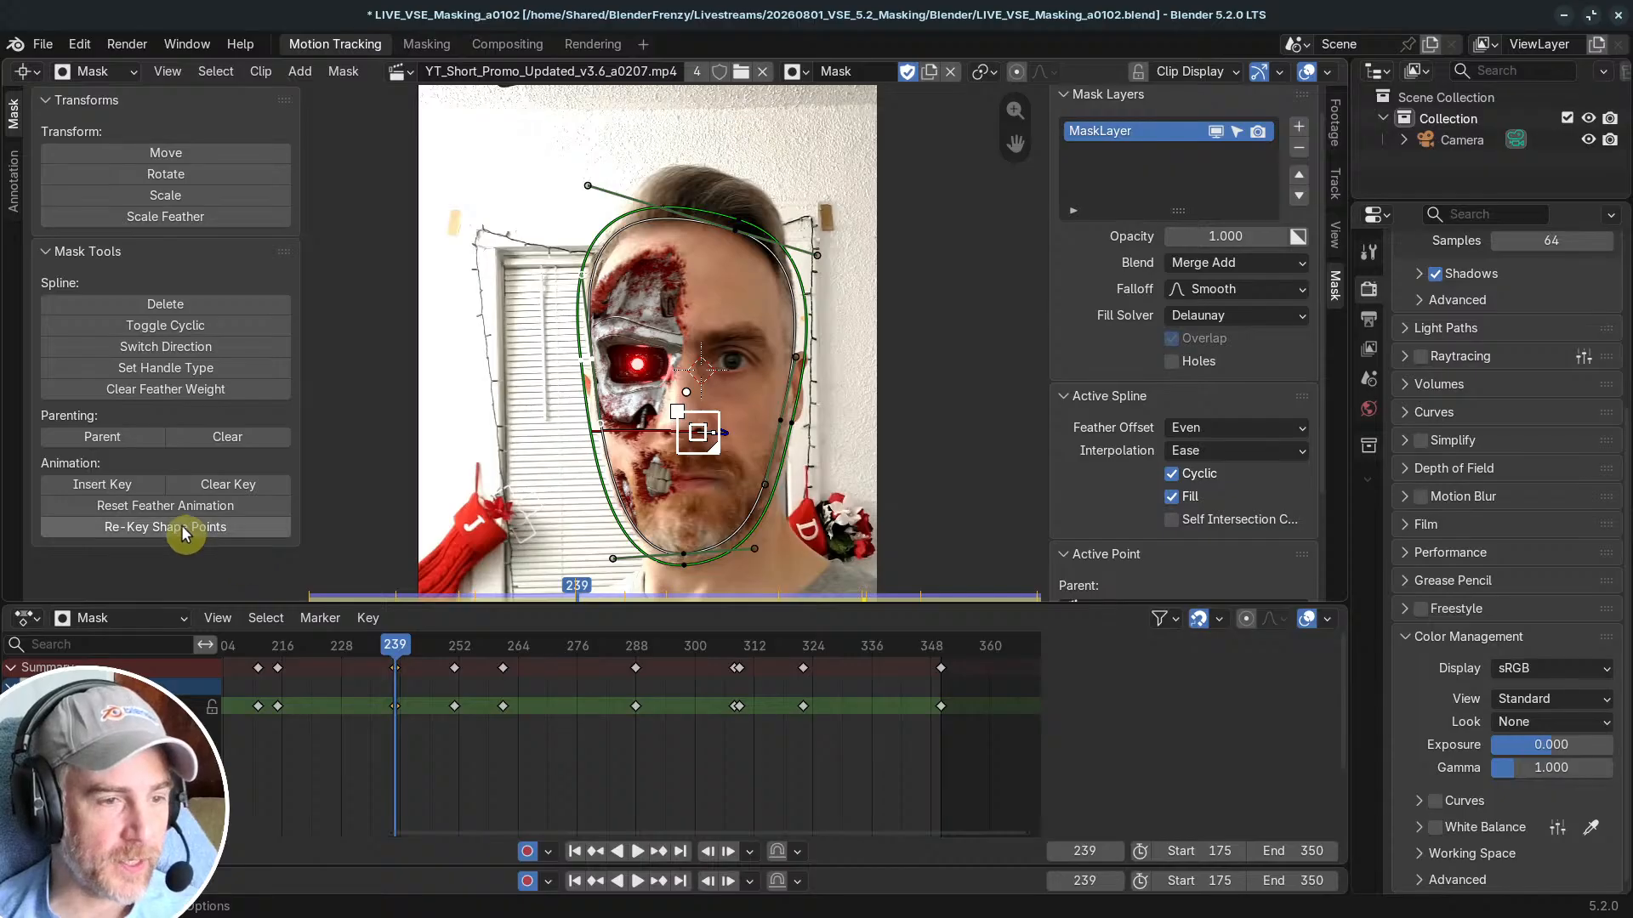
pyautogui.click(441, 664)
pyautogui.moveTo(444, 654); pyautogui.dragTo(396, 741)
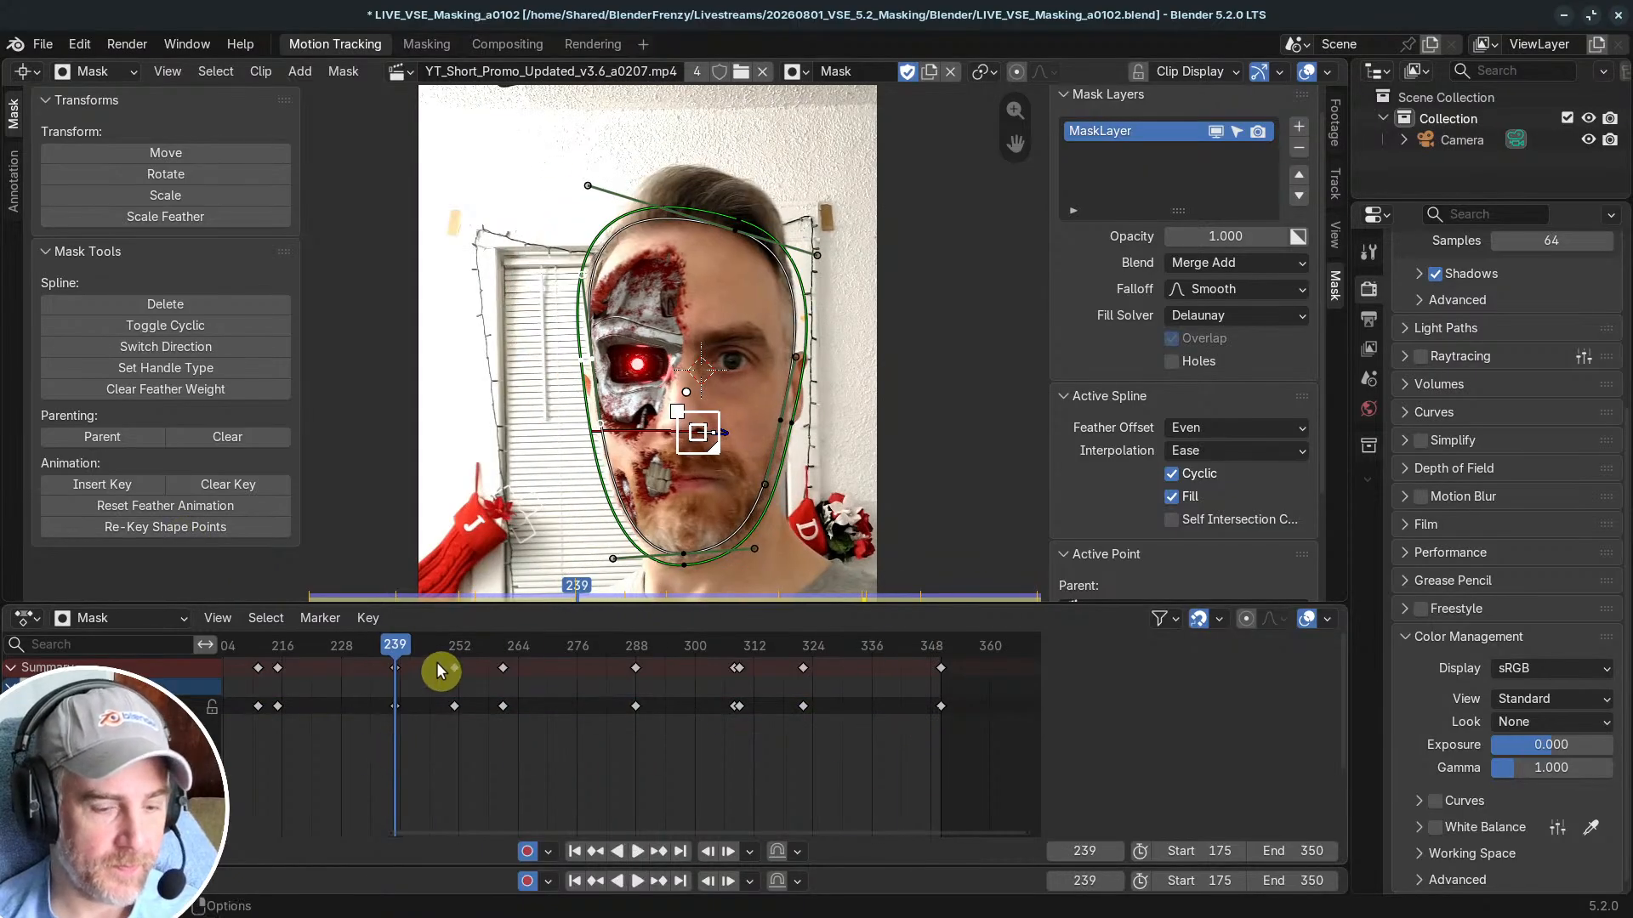
pyautogui.scroll(2, 441, 670)
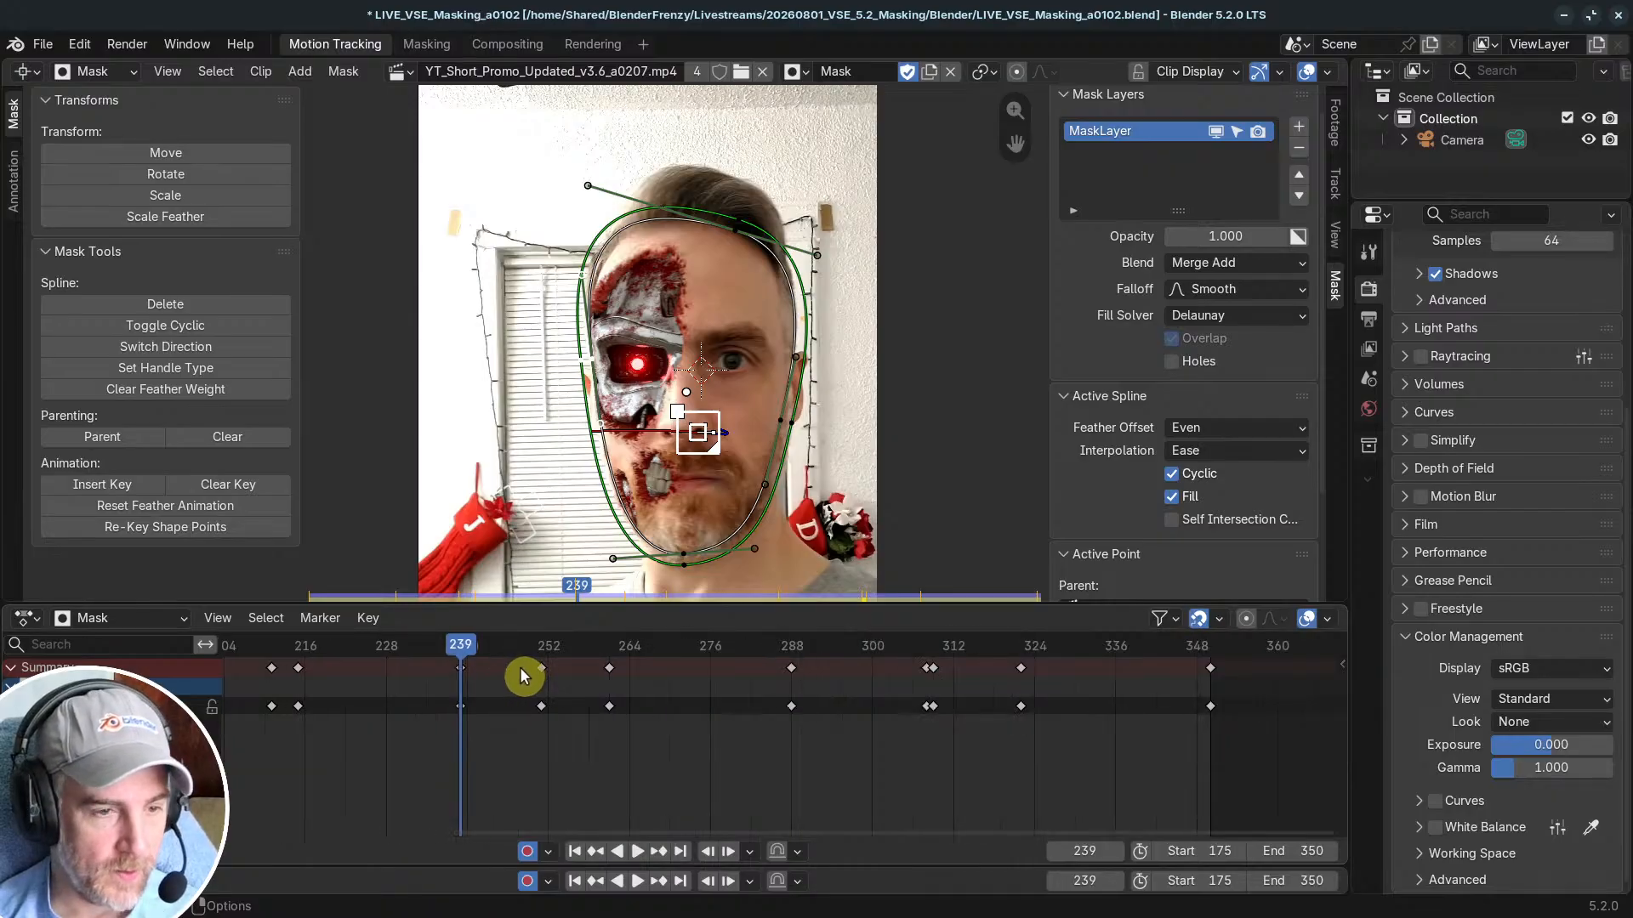
pyautogui.moveTo(520, 674); pyautogui.dragTo(1316, 774)
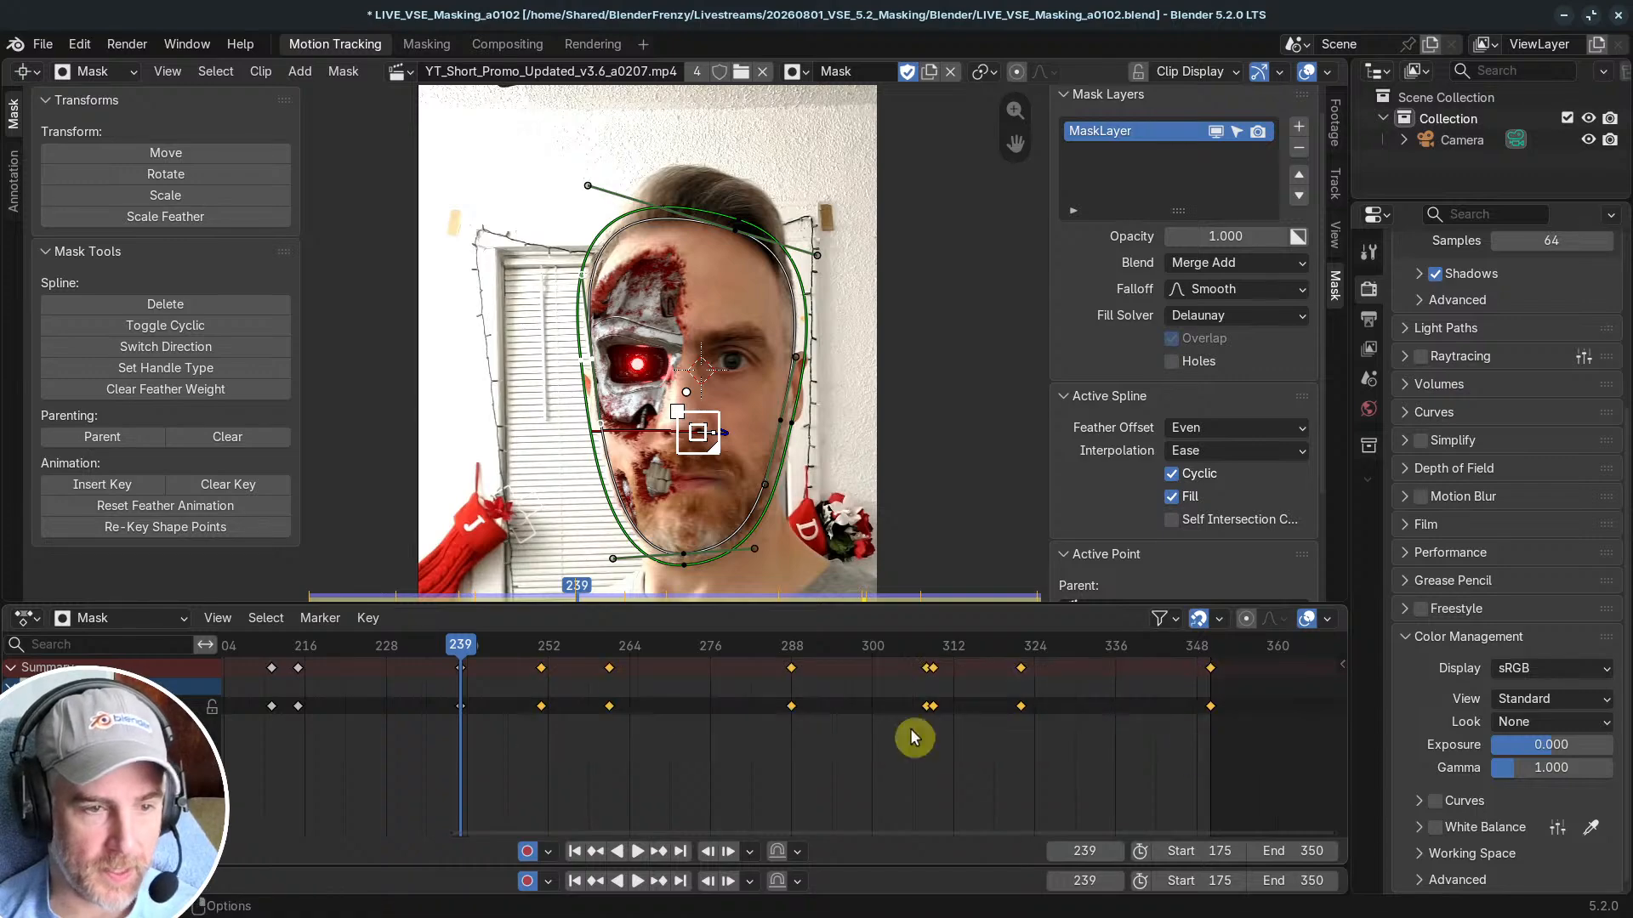
pyautogui.click(182, 527)
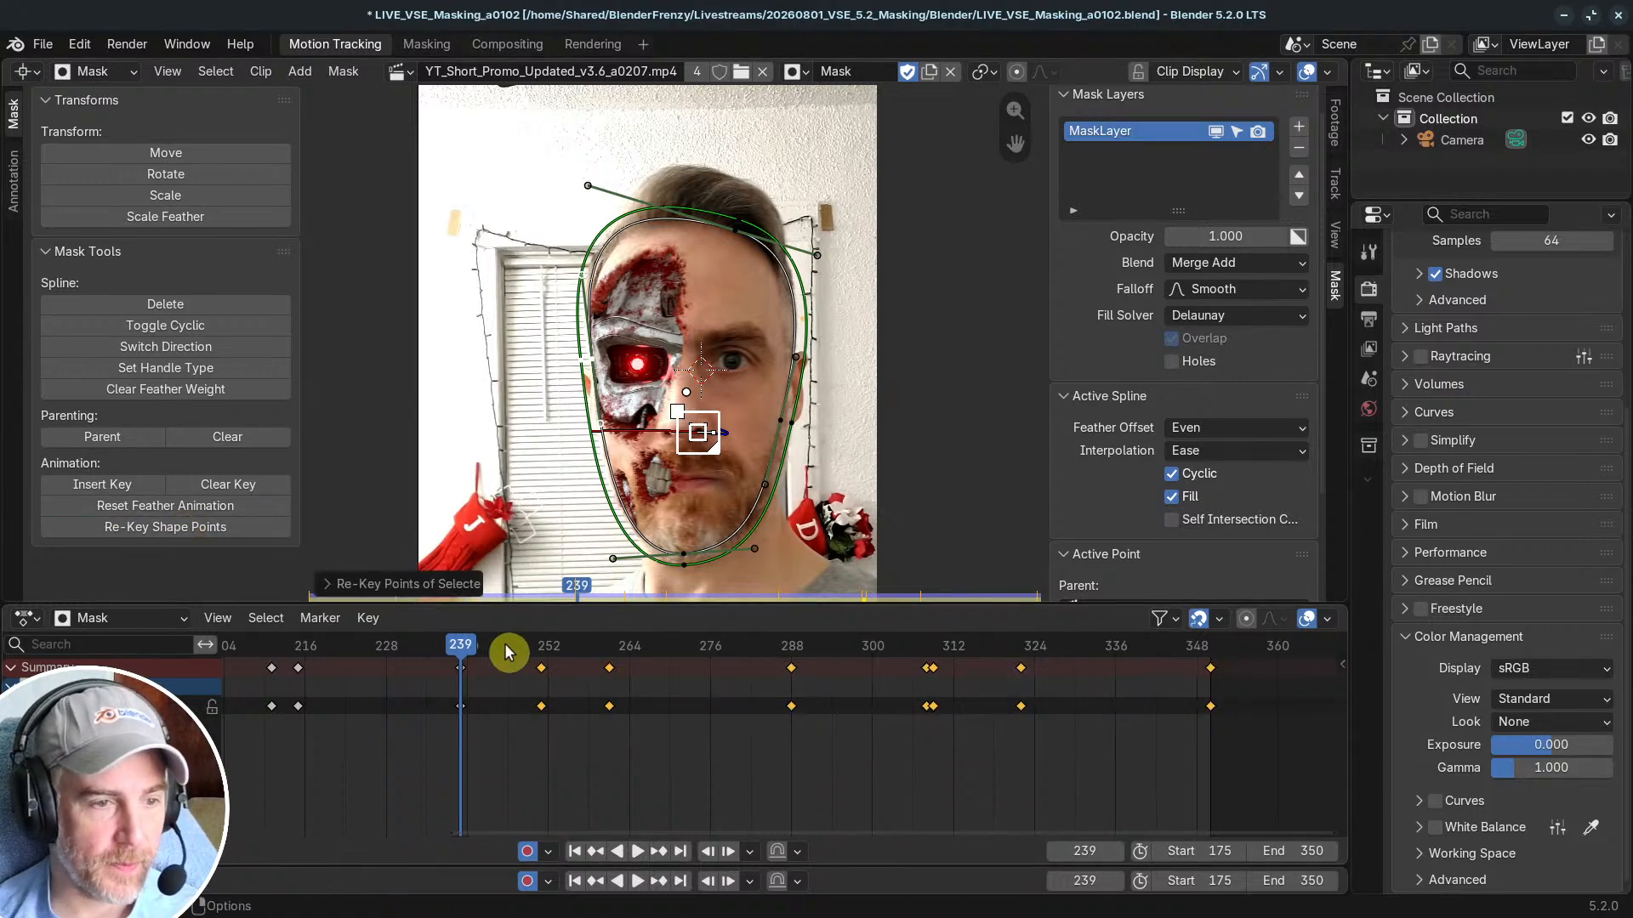
# Step: Check the mask's outline and feather on the re-keyed range, scrubbing to frame 274 and returning to frame 239
pyautogui.press('space')
pyautogui.moveTo(497, 655); pyautogui.dragTo(696, 709)
pyautogui.scroll(2, 522, 344)
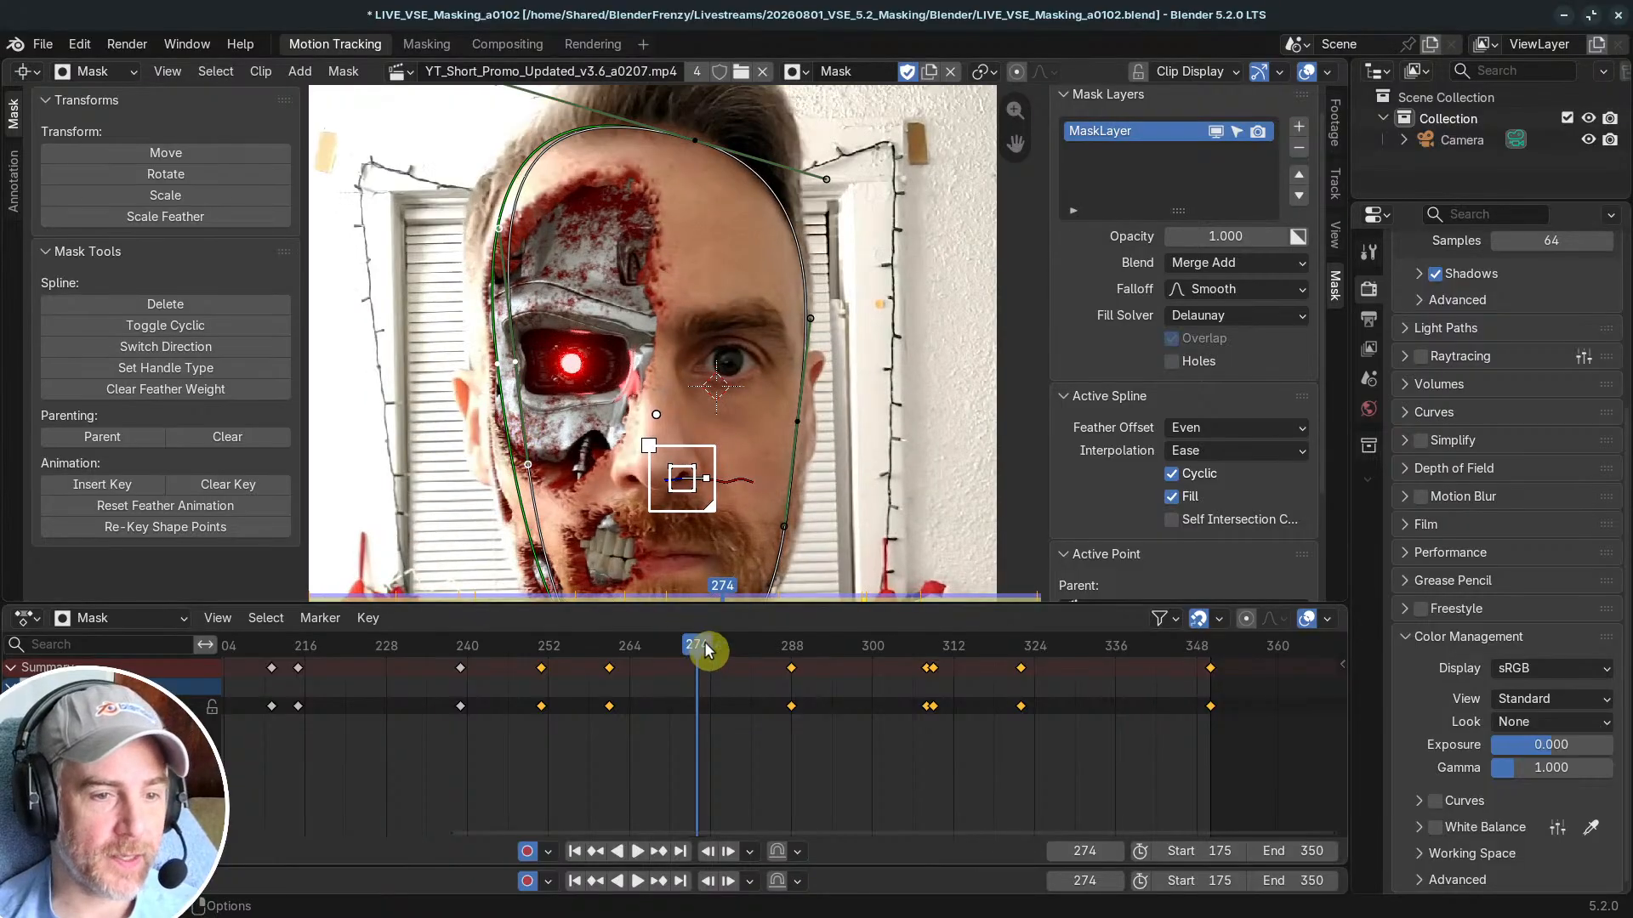
pyautogui.moveTo(705, 651); pyautogui.dragTo(459, 699)
pyautogui.click(576, 376)
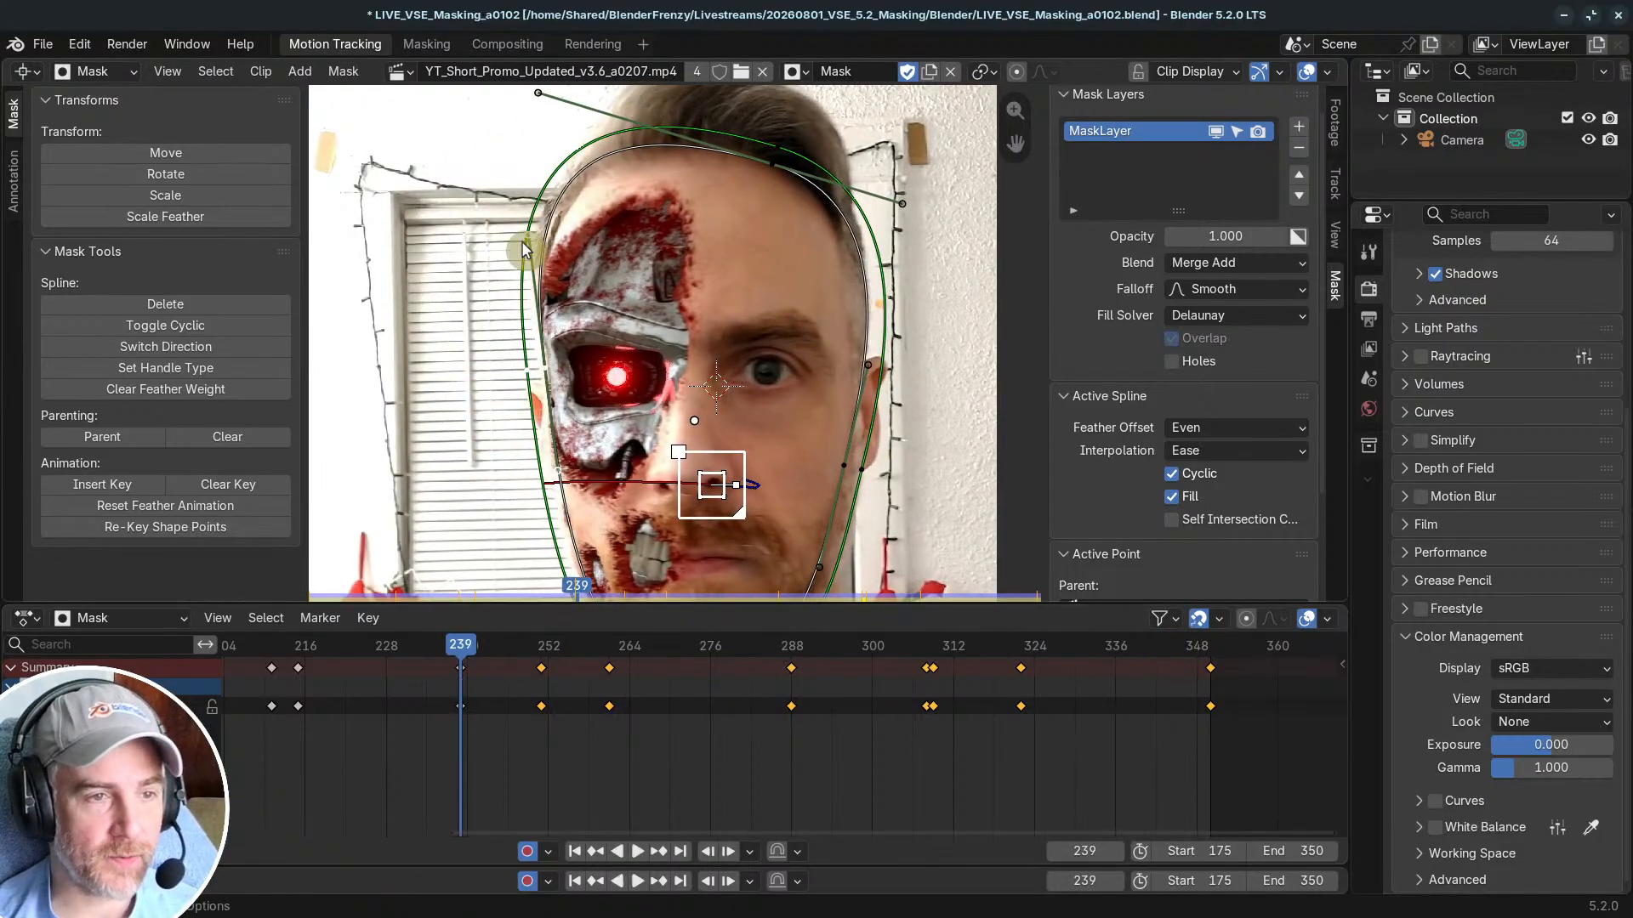
pyautogui.scroll(-2, 523, 249)
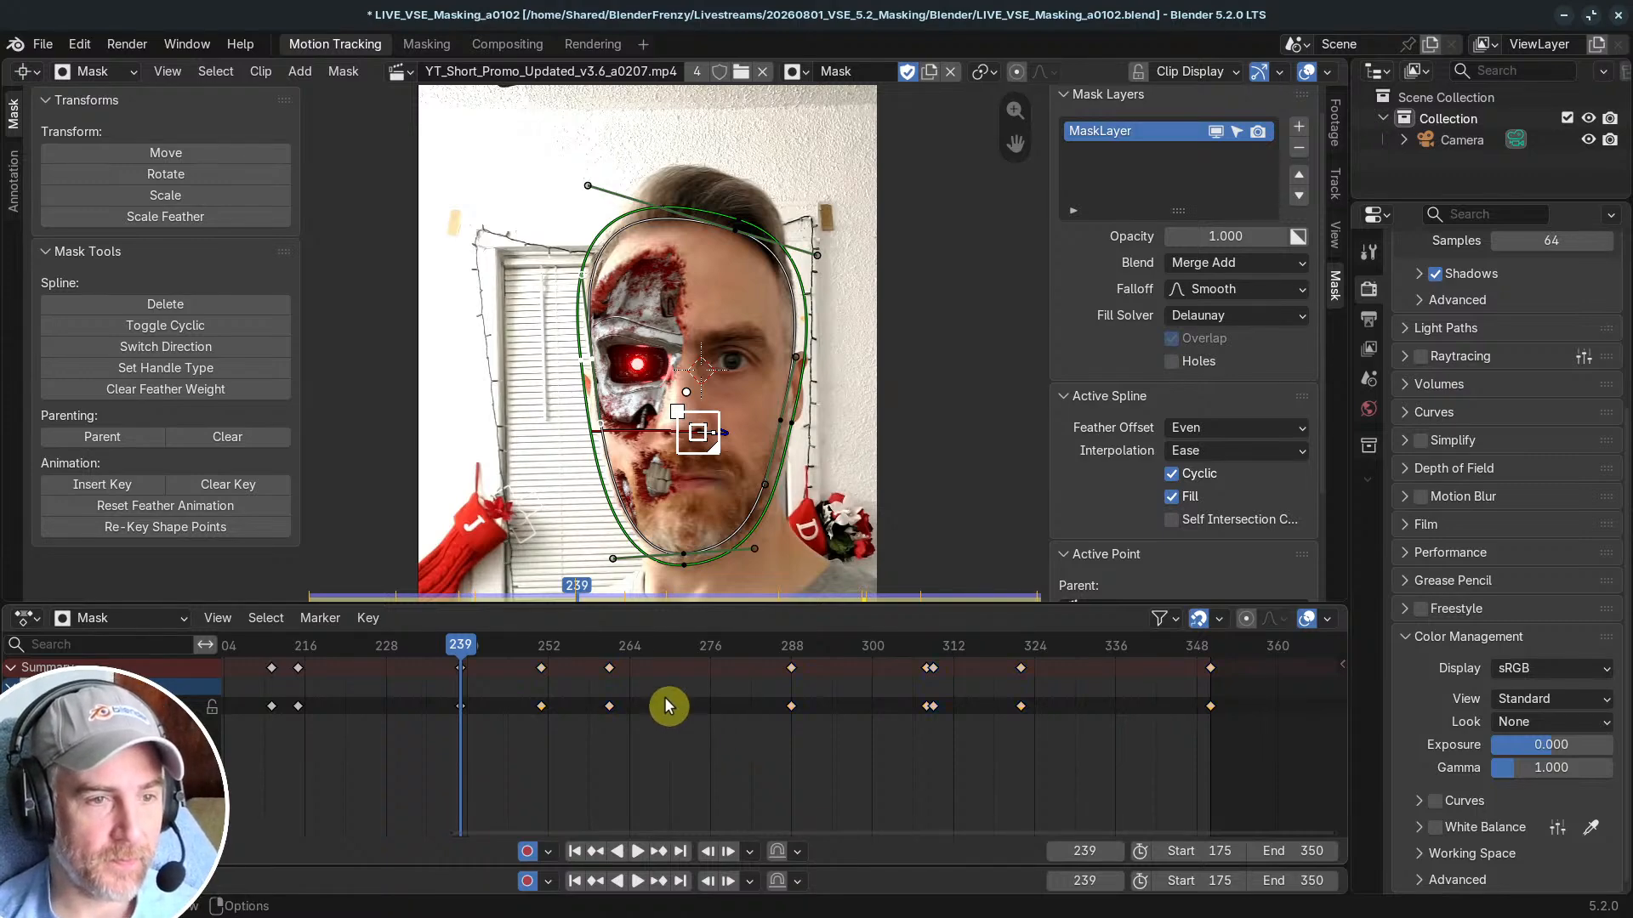
pyautogui.press('space')
pyautogui.moveTo(568, 653); pyautogui.dragTo(461, 656)
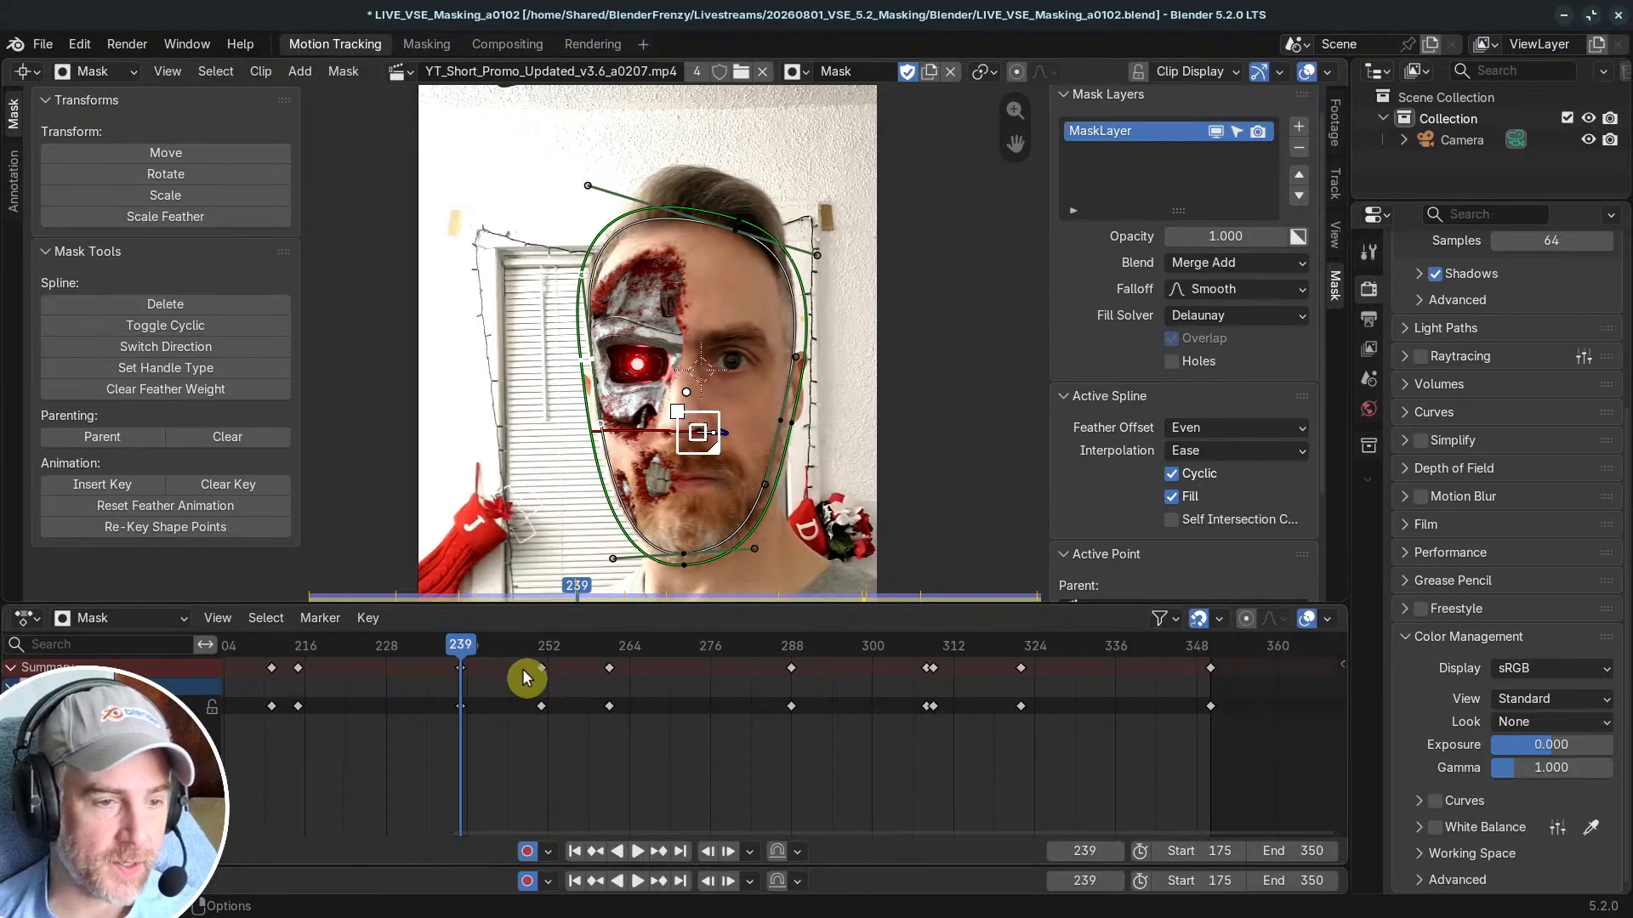
# Step: Reselect the keyframes from 251 to 350 and try re-keying the single selected point with the Location option off
pyautogui.moveTo(525, 674); pyautogui.dragTo(1216, 723)
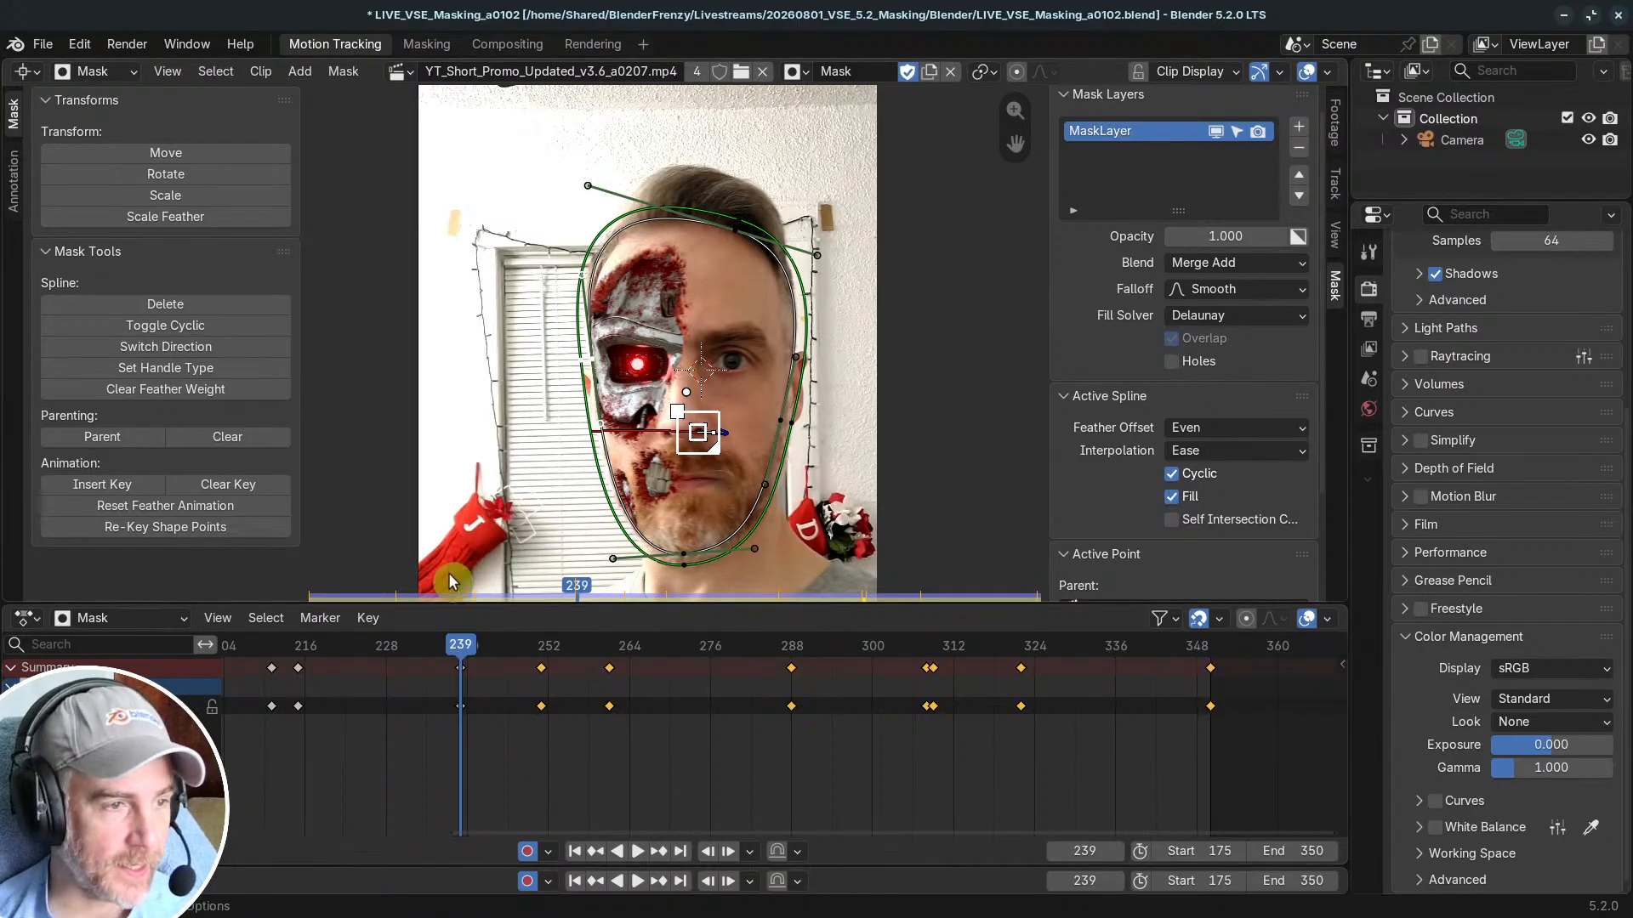
pyautogui.click(179, 529)
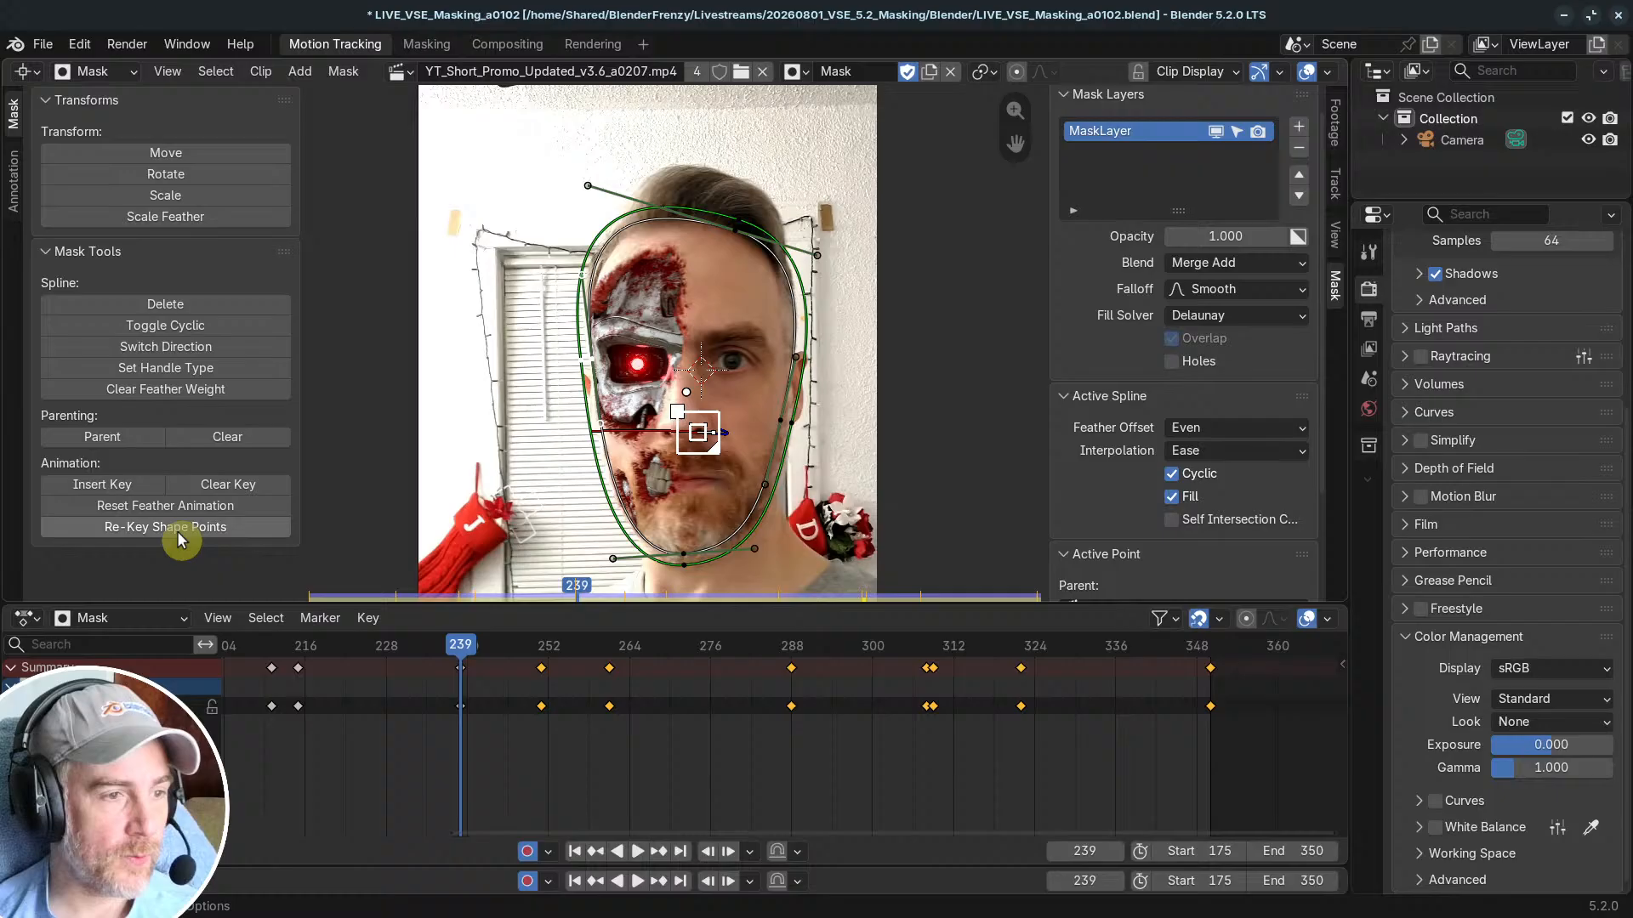
pyautogui.click(330, 587)
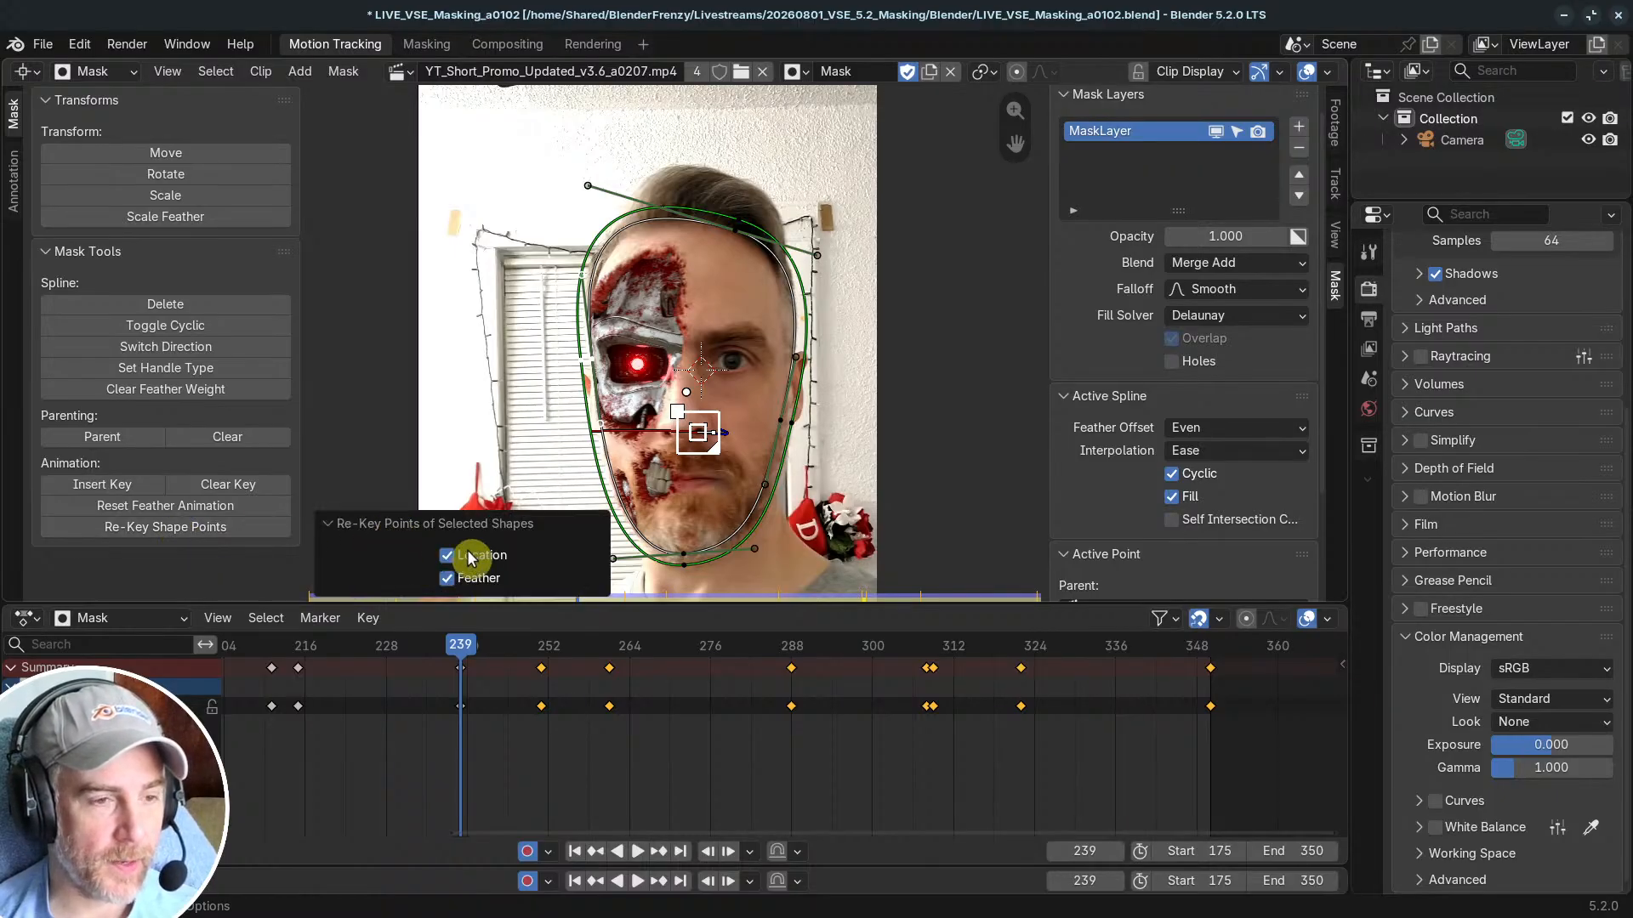
pyautogui.click(448, 578)
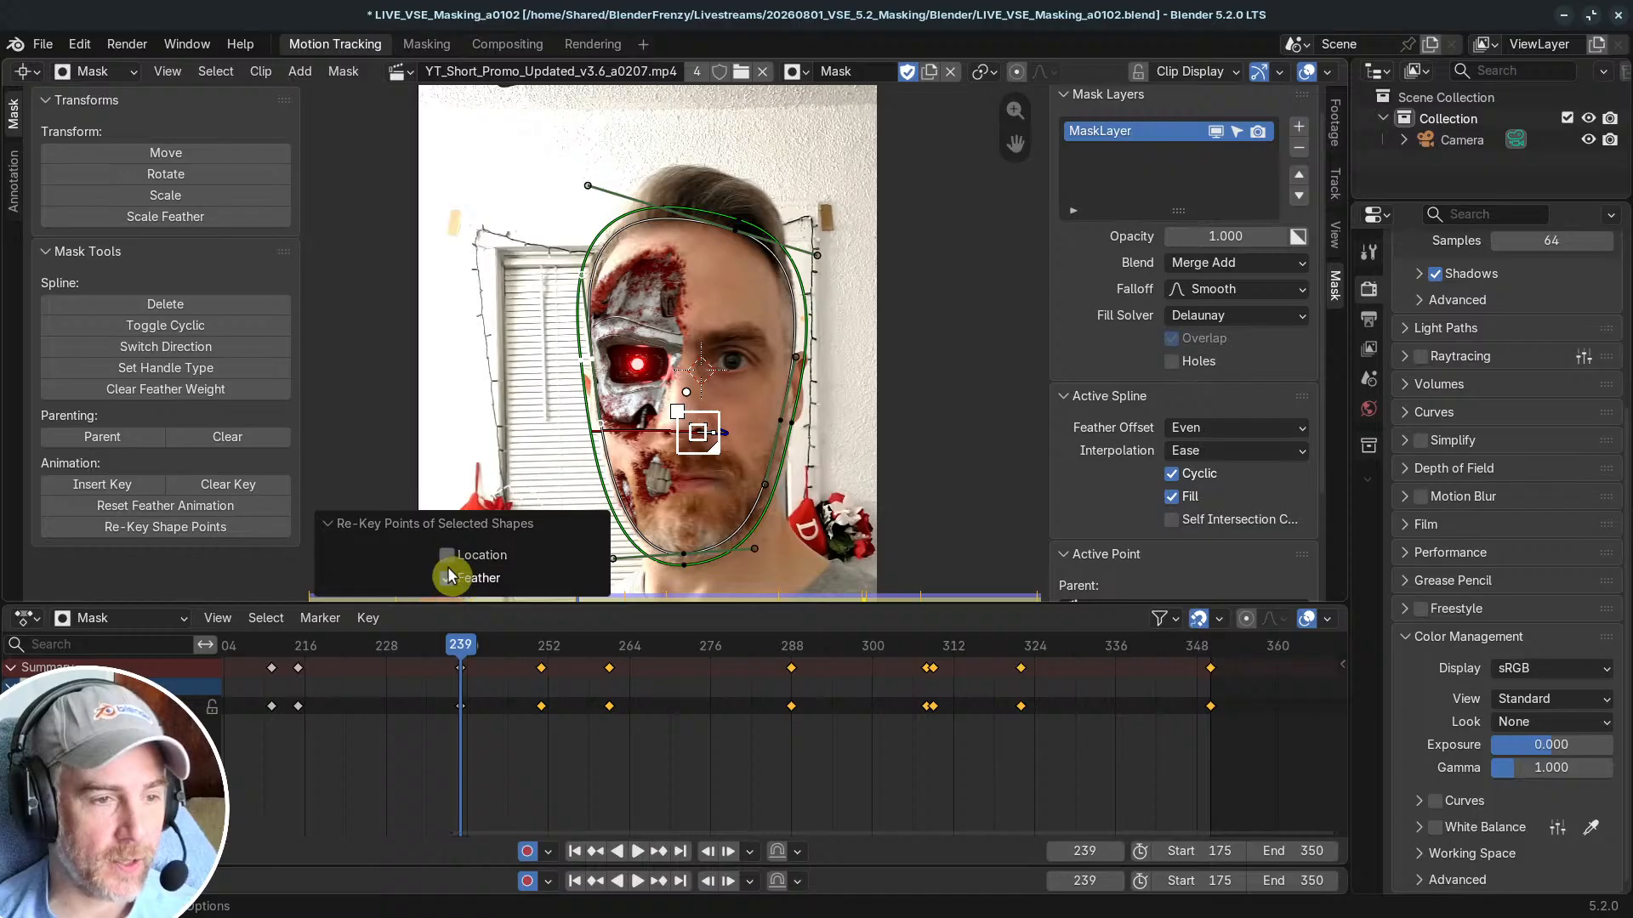
pyautogui.click(328, 523)
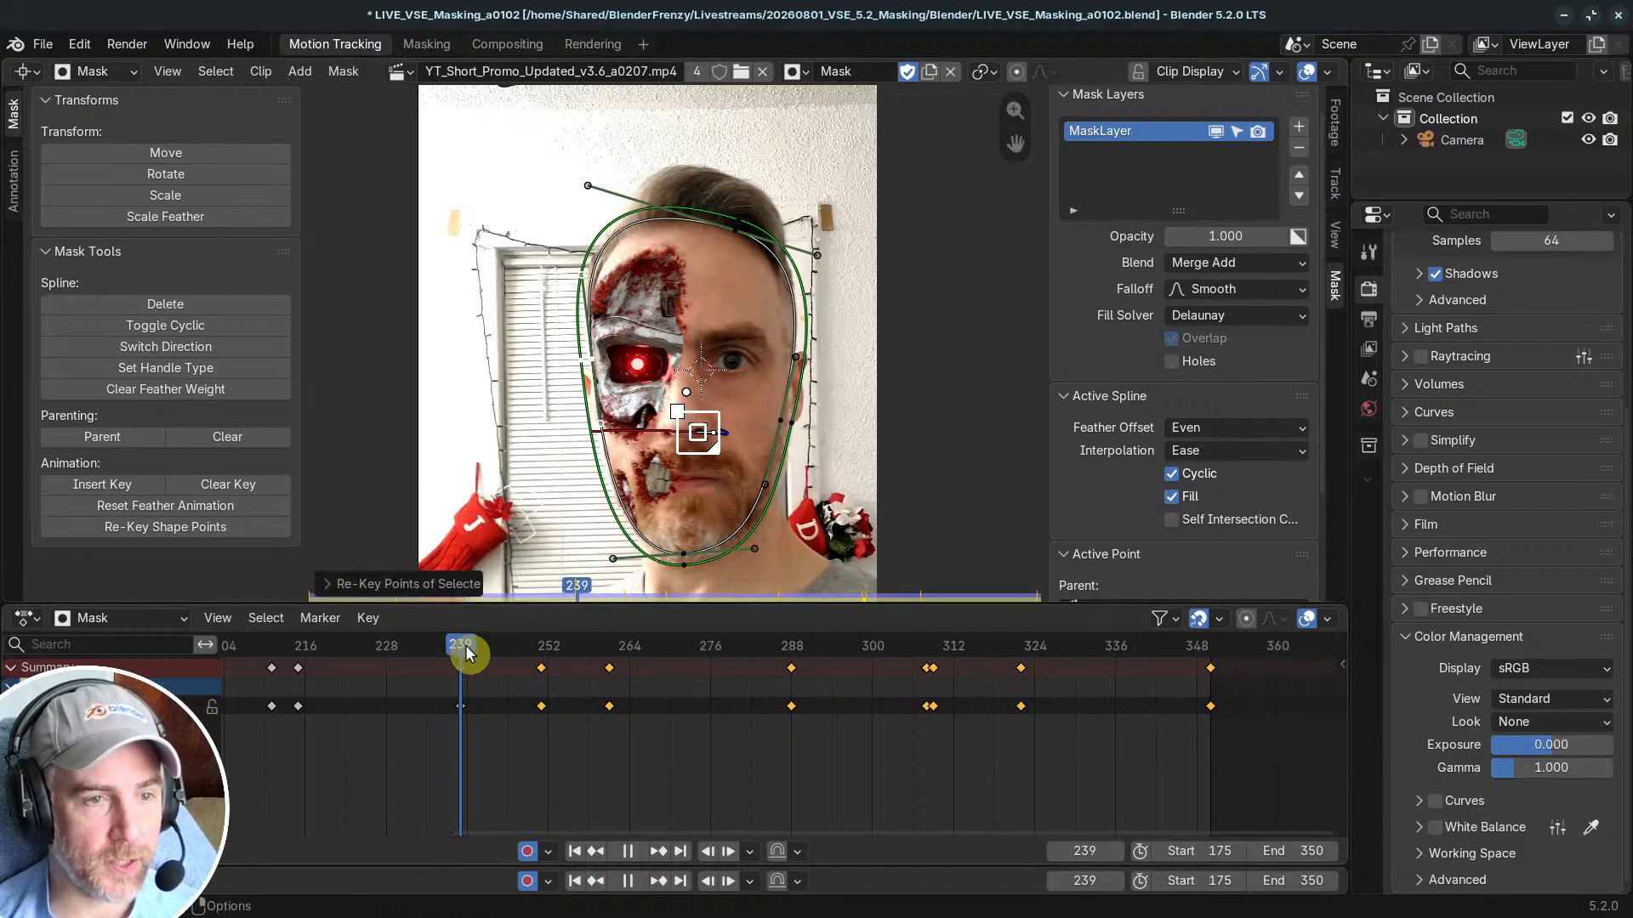
pyautogui.moveTo(466, 653)
pyautogui.mouseDown()
pyautogui.moveTo(1097, 672)
pyautogui.moveTo(459, 677)
pyautogui.mouseUp()
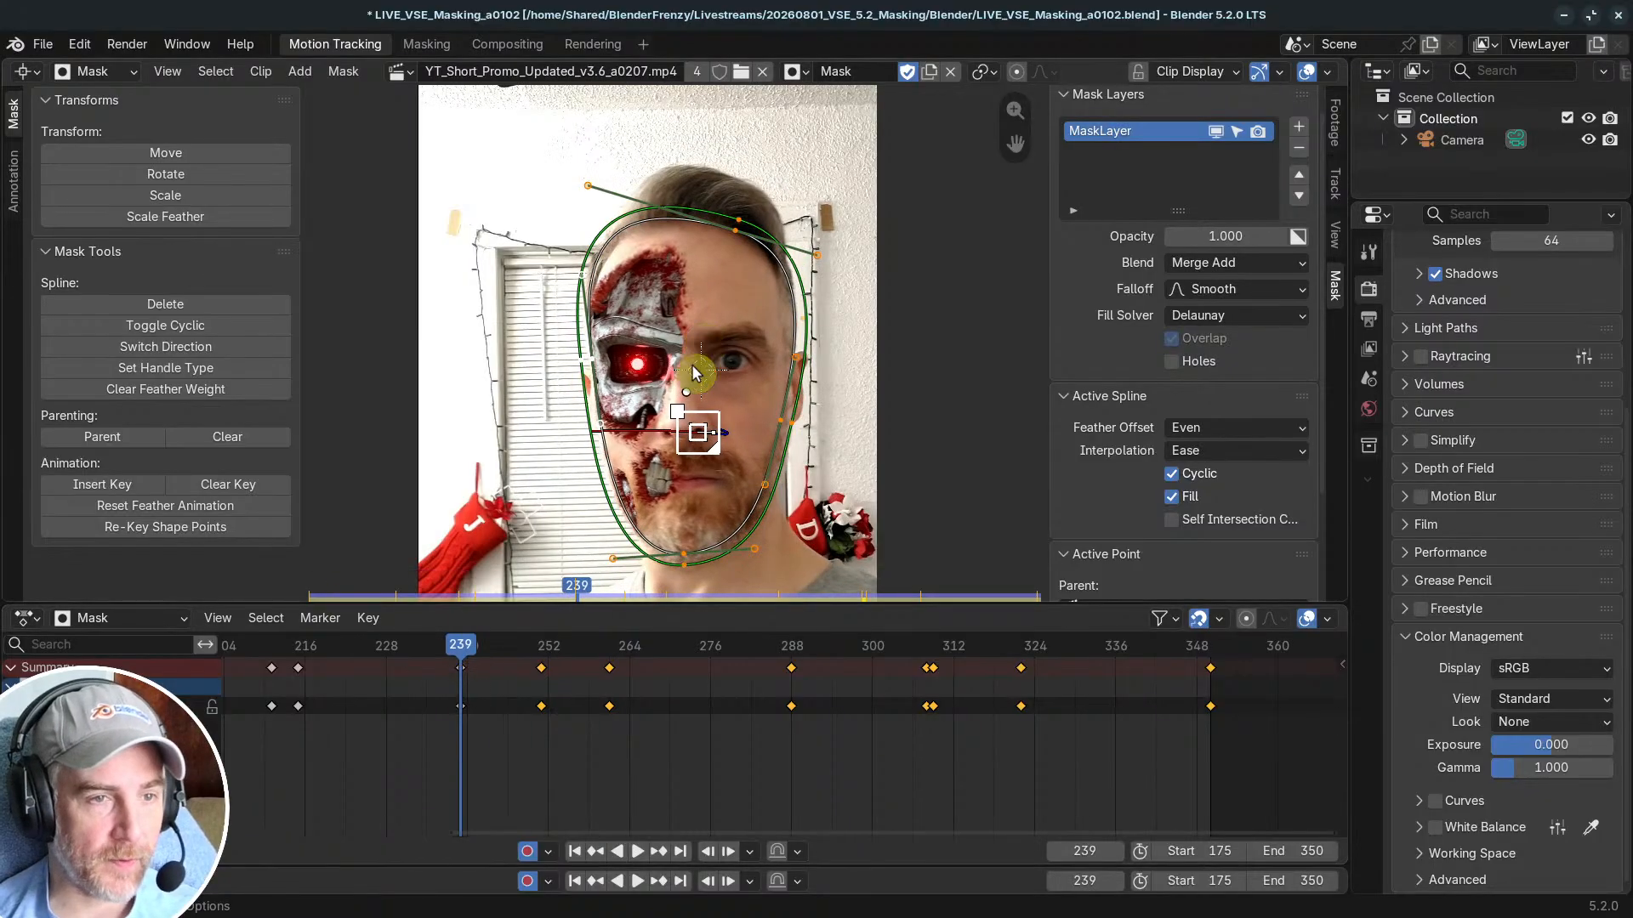
# Step: Re-key all mask points on the selected keyframes with Feather enabled and Location disabled
pyautogui.click(162, 527)
pyautogui.click(341, 580)
pyautogui.click(455, 580)
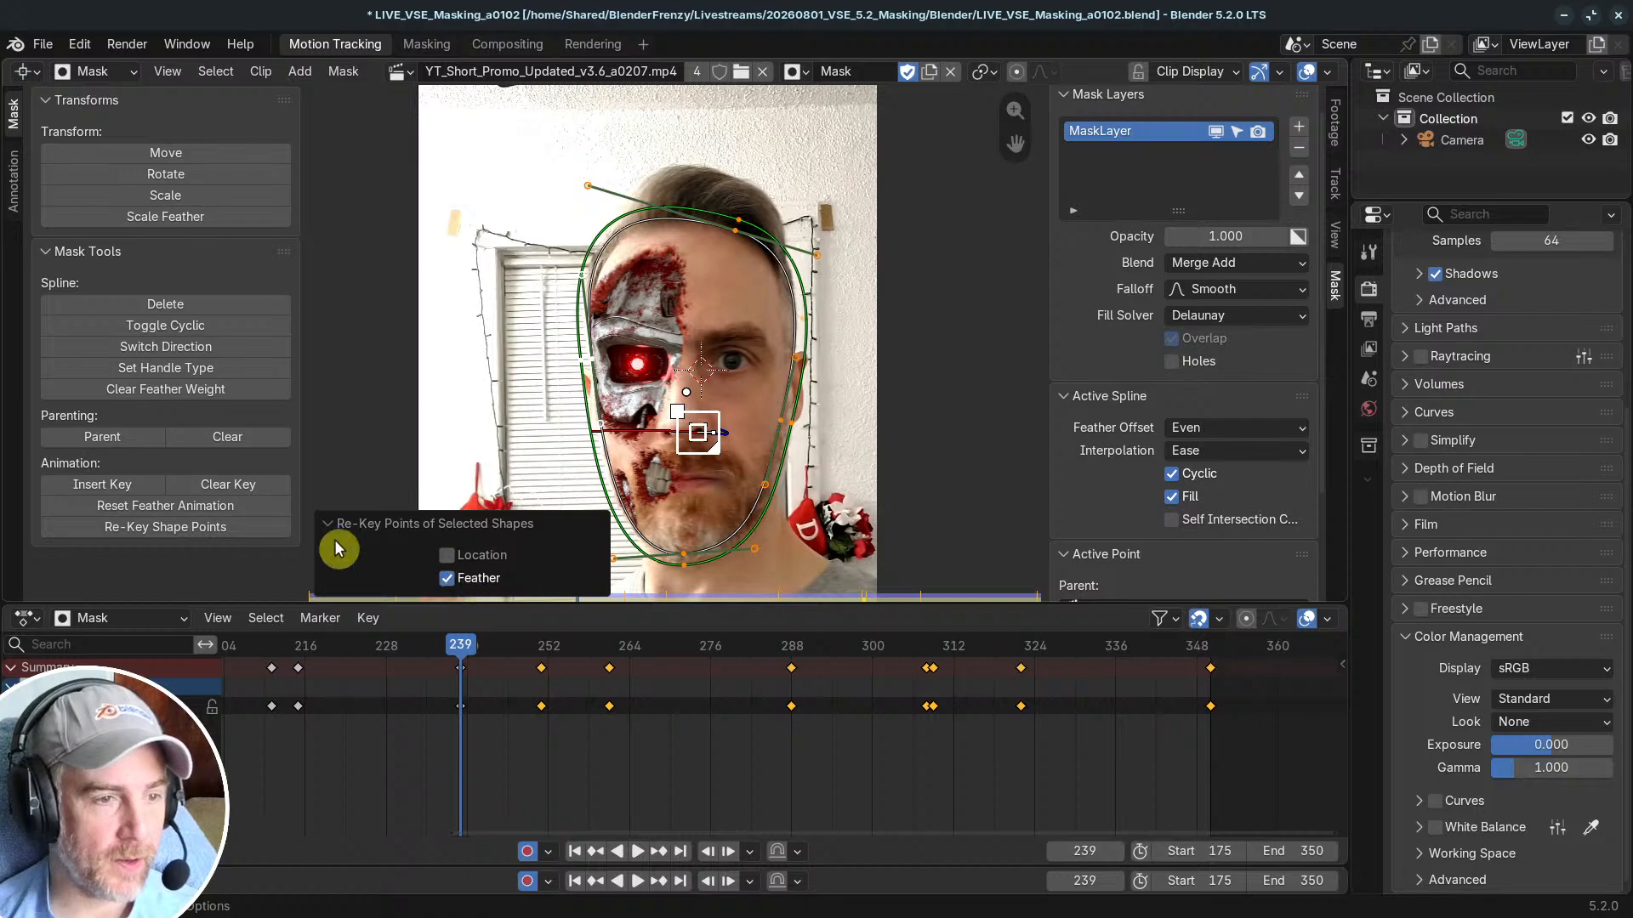
# Step: Deselect the keyframes and play the mask animation from frame 239 to check the outline and feather
pyautogui.click(333, 522)
pyautogui.moveTo(467, 647)
pyautogui.mouseDown()
pyautogui.moveTo(1147, 662)
pyautogui.moveTo(460, 665)
pyautogui.mouseUp()
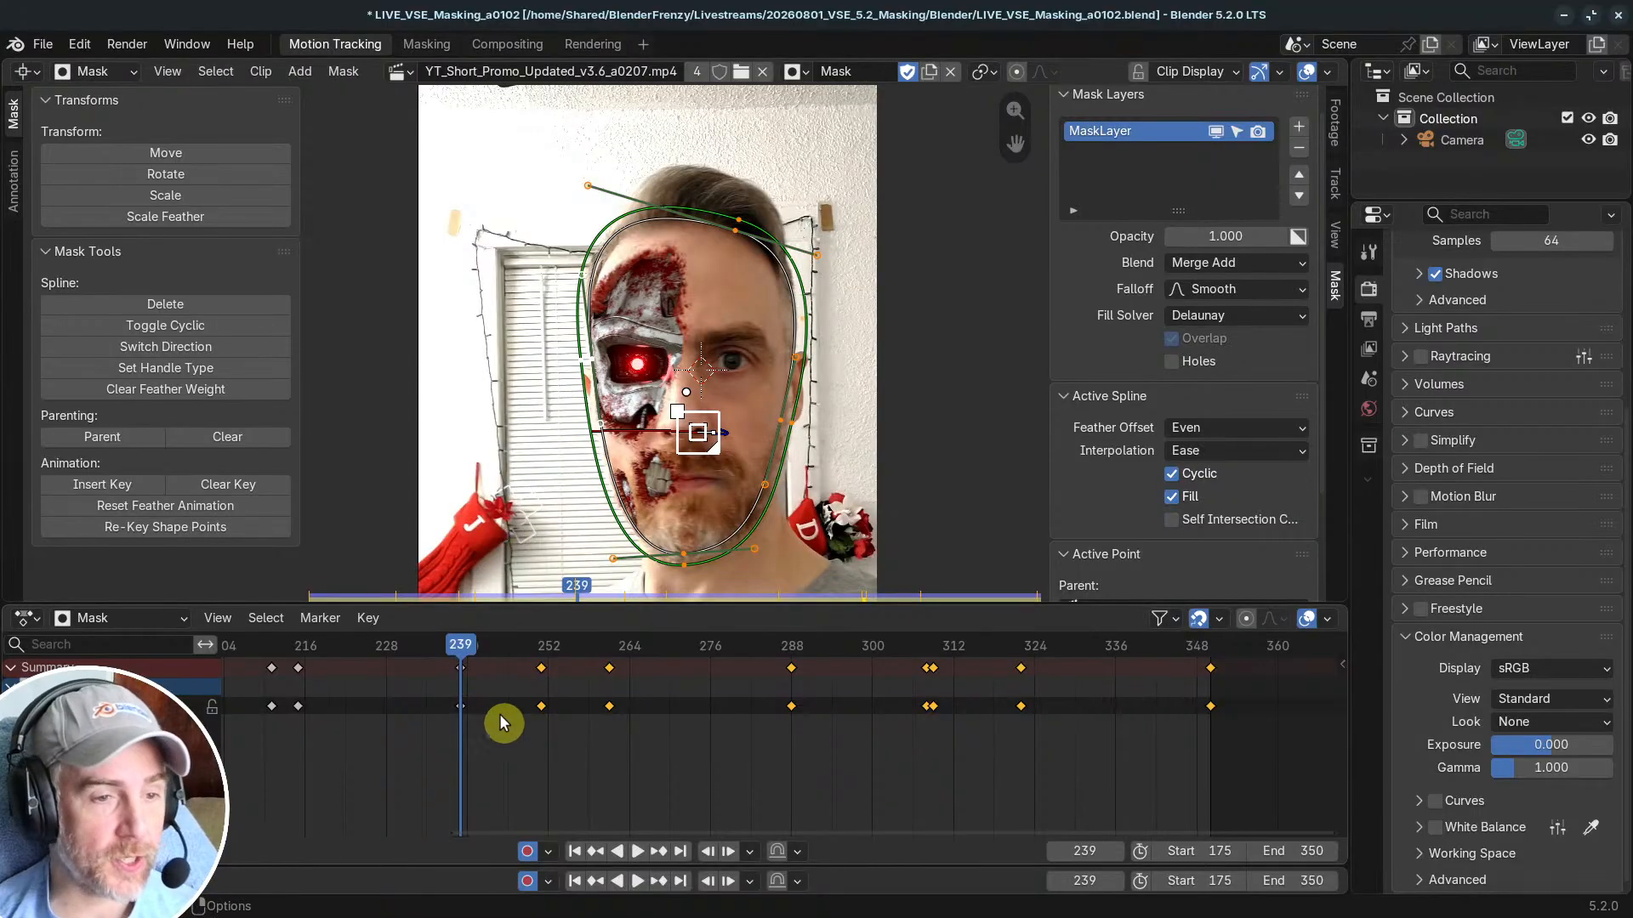
pyautogui.click(523, 756)
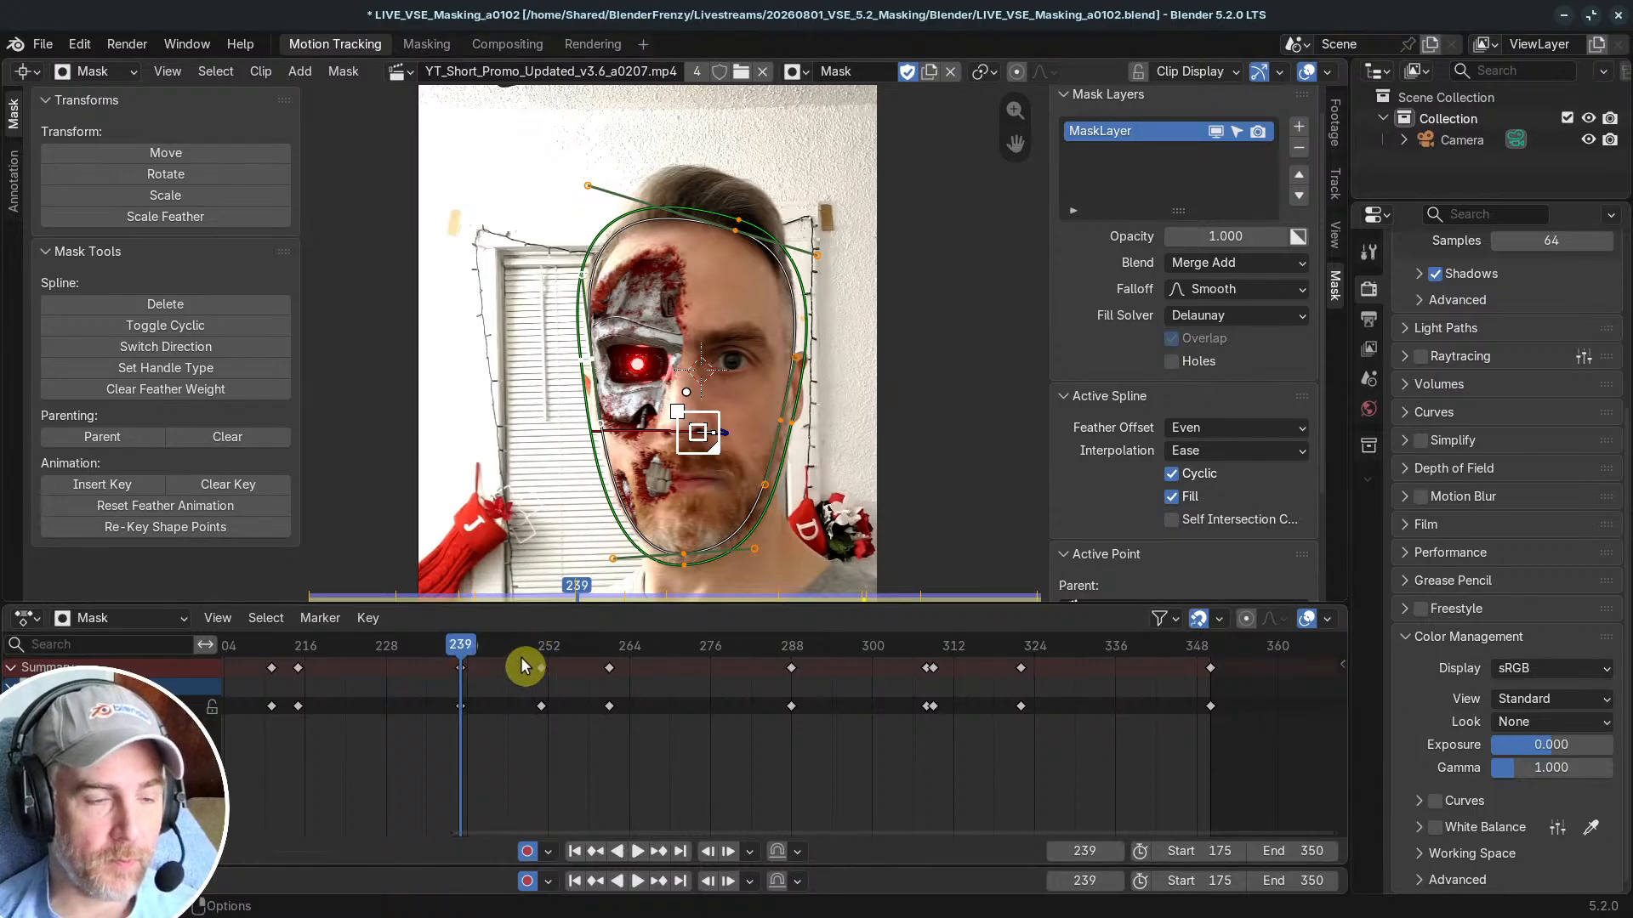
pyautogui.press('space')
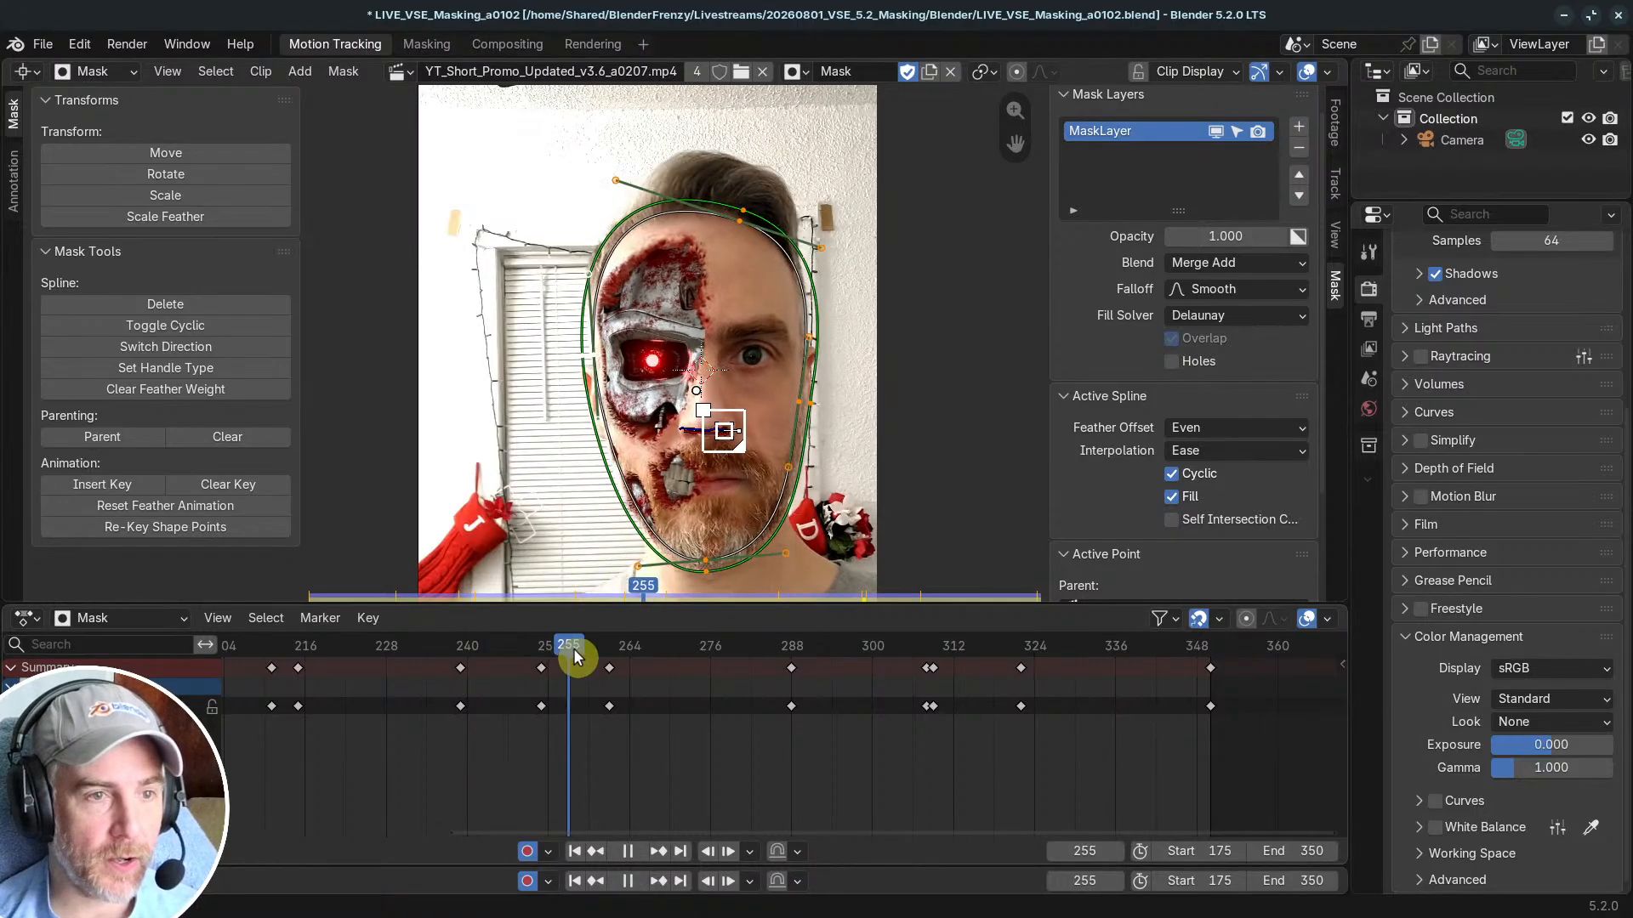
# Step: Select the mask keyframes from 251 to 288 and re-key their points from frame 239 with Feather on and Location off
pyautogui.moveTo(680, 666); pyautogui.dragTo(850, 706)
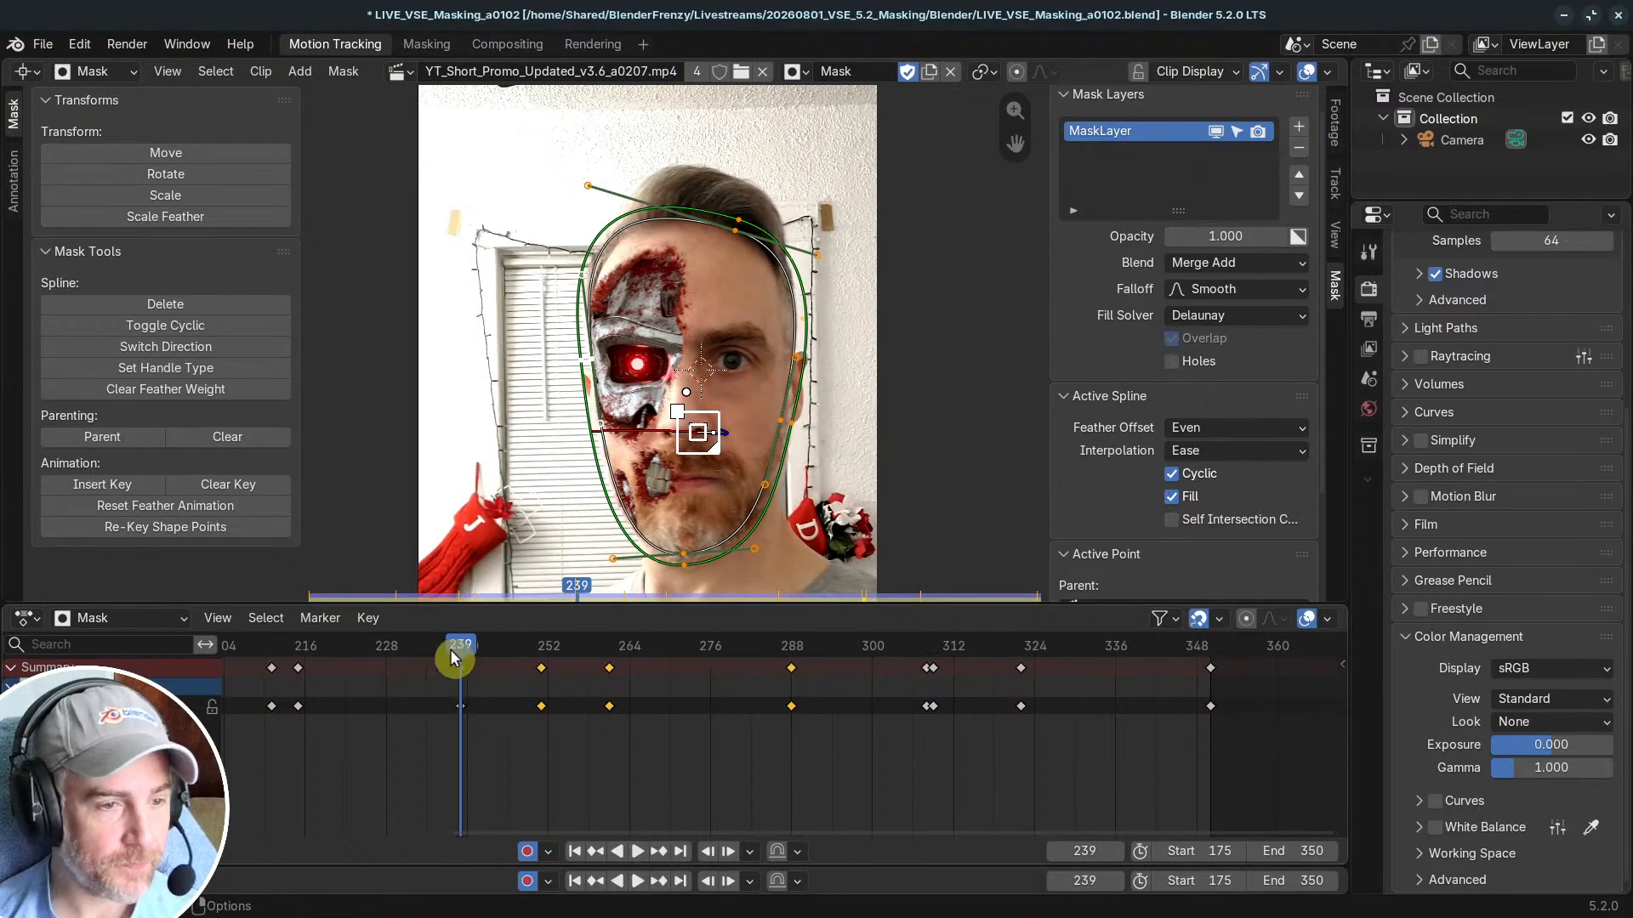
pyautogui.click(213, 529)
pyautogui.click(366, 582)
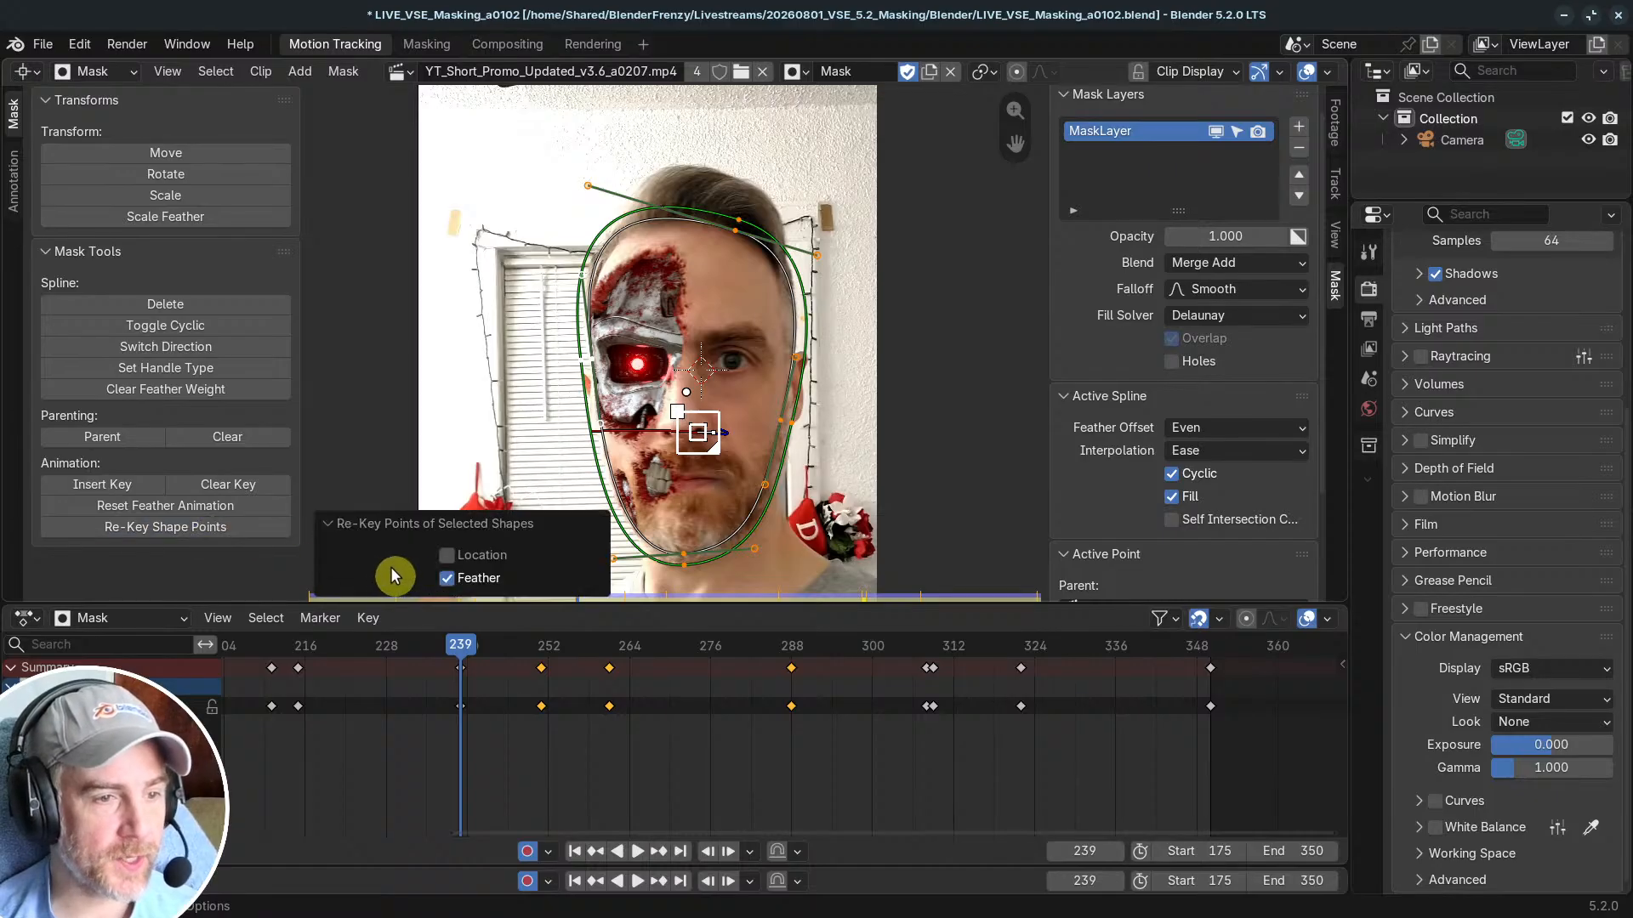
pyautogui.click(333, 526)
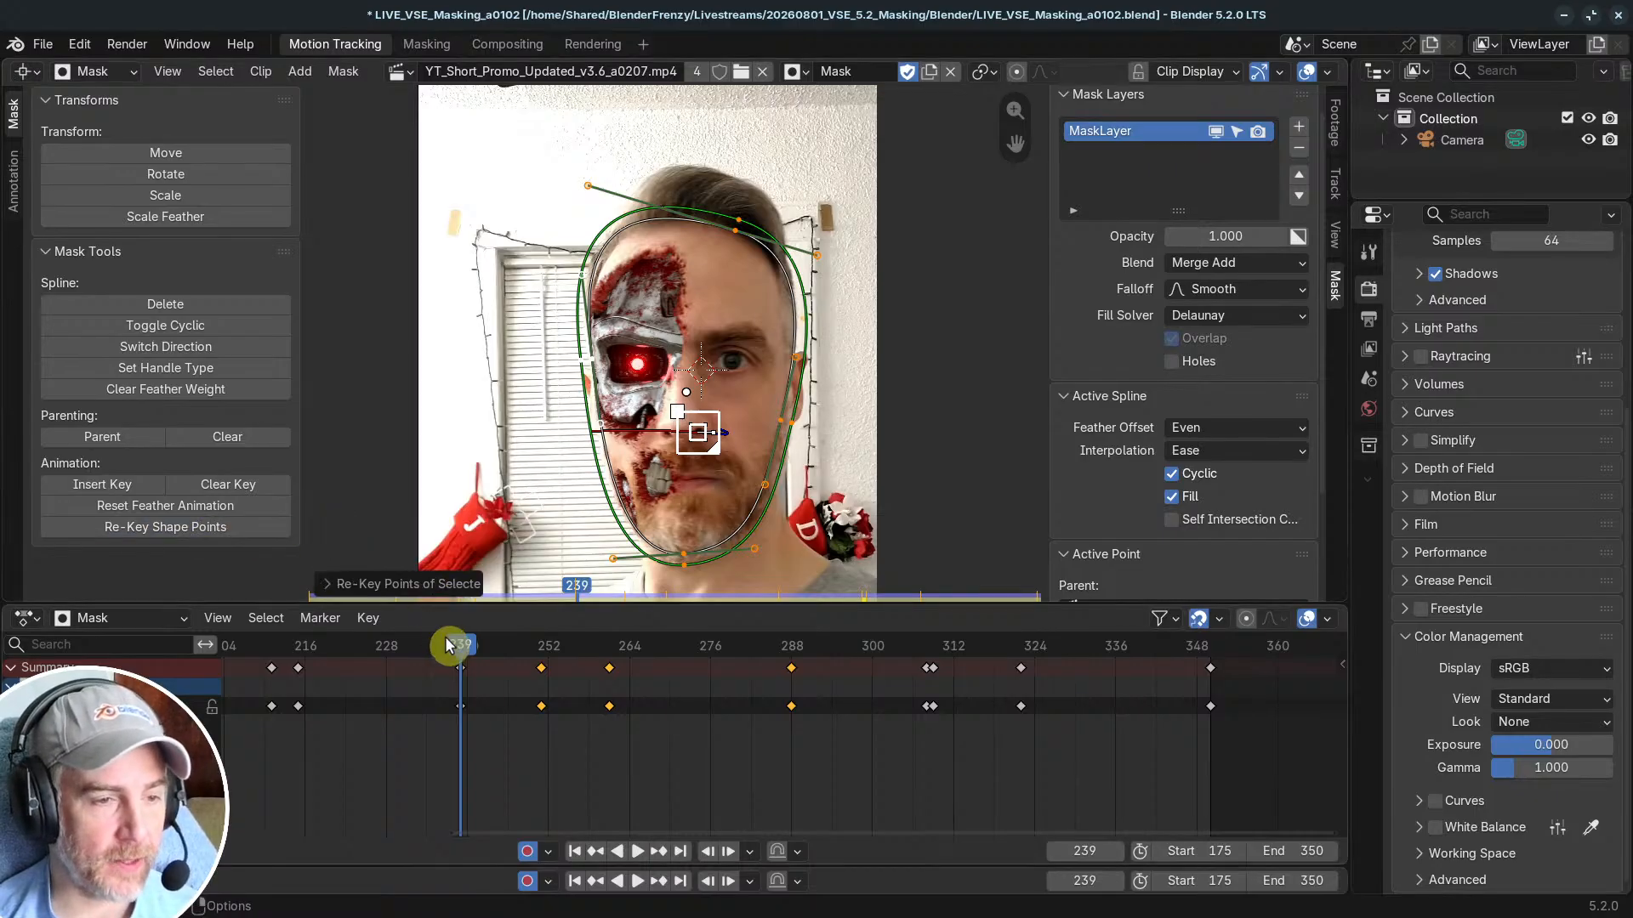
# Step: Re-key the mask points of the frame 308 keyframe from frame 251, and adjust the outline at frame 308
pyautogui.moveTo(460, 651); pyautogui.dragTo(541, 685)
pyautogui.click(926, 670)
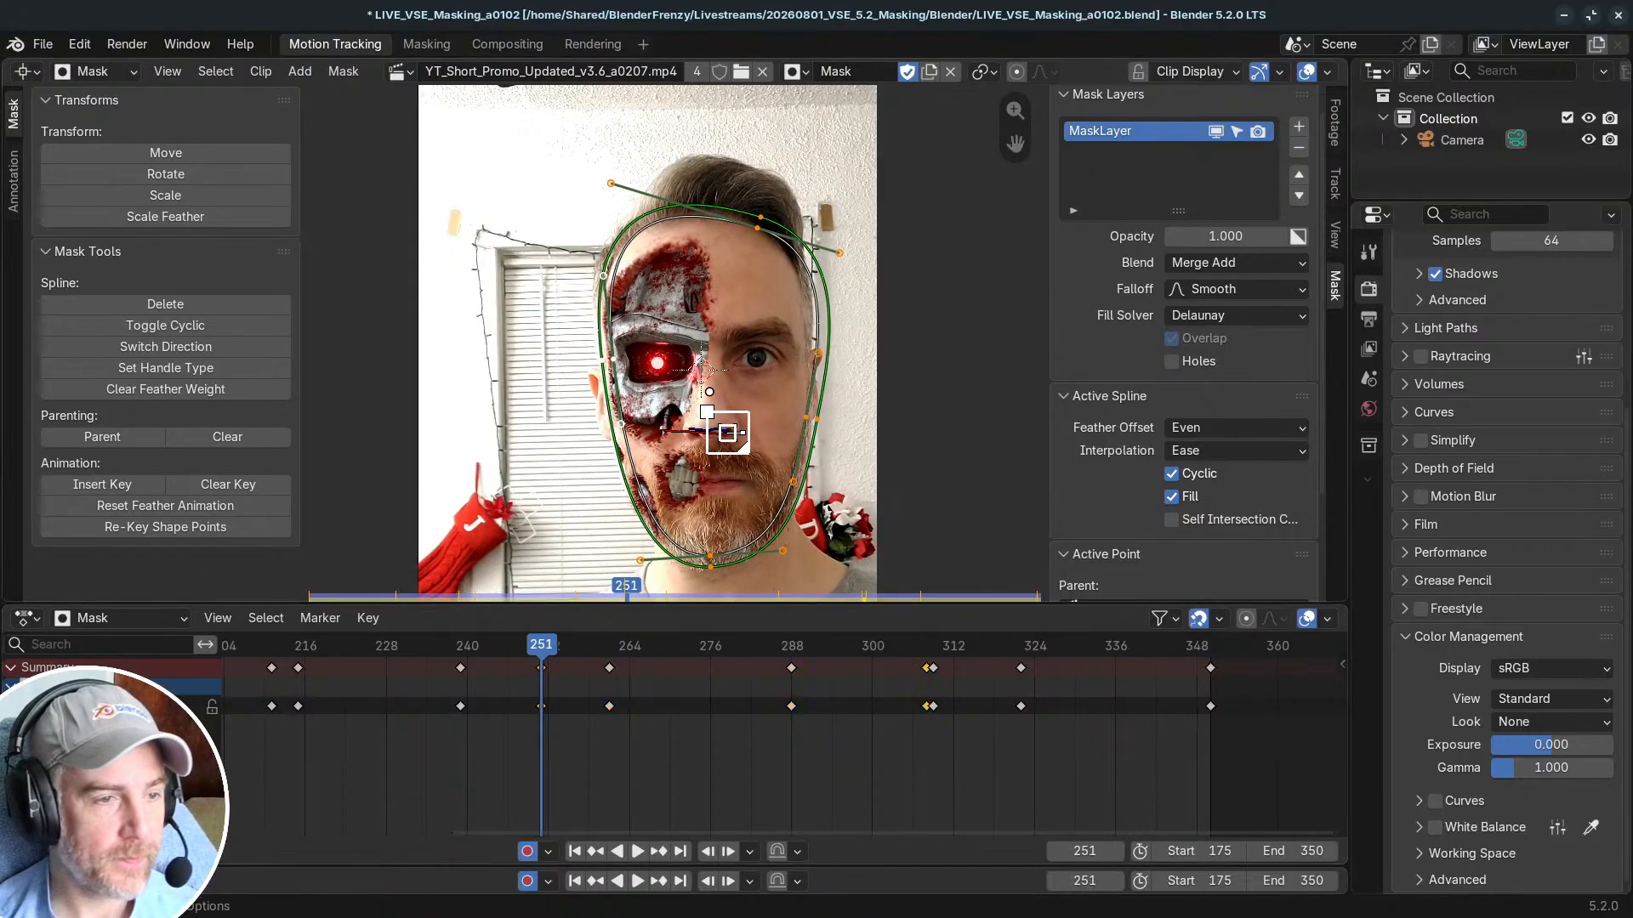
pyautogui.click(175, 528)
pyautogui.moveTo(549, 667); pyautogui.dragTo(927, 669)
pyautogui.scroll(1, 689, 438)
pyautogui.moveTo(827, 445); pyautogui.dragTo(787, 438)
pyautogui.scroll(-2, 674, 342)
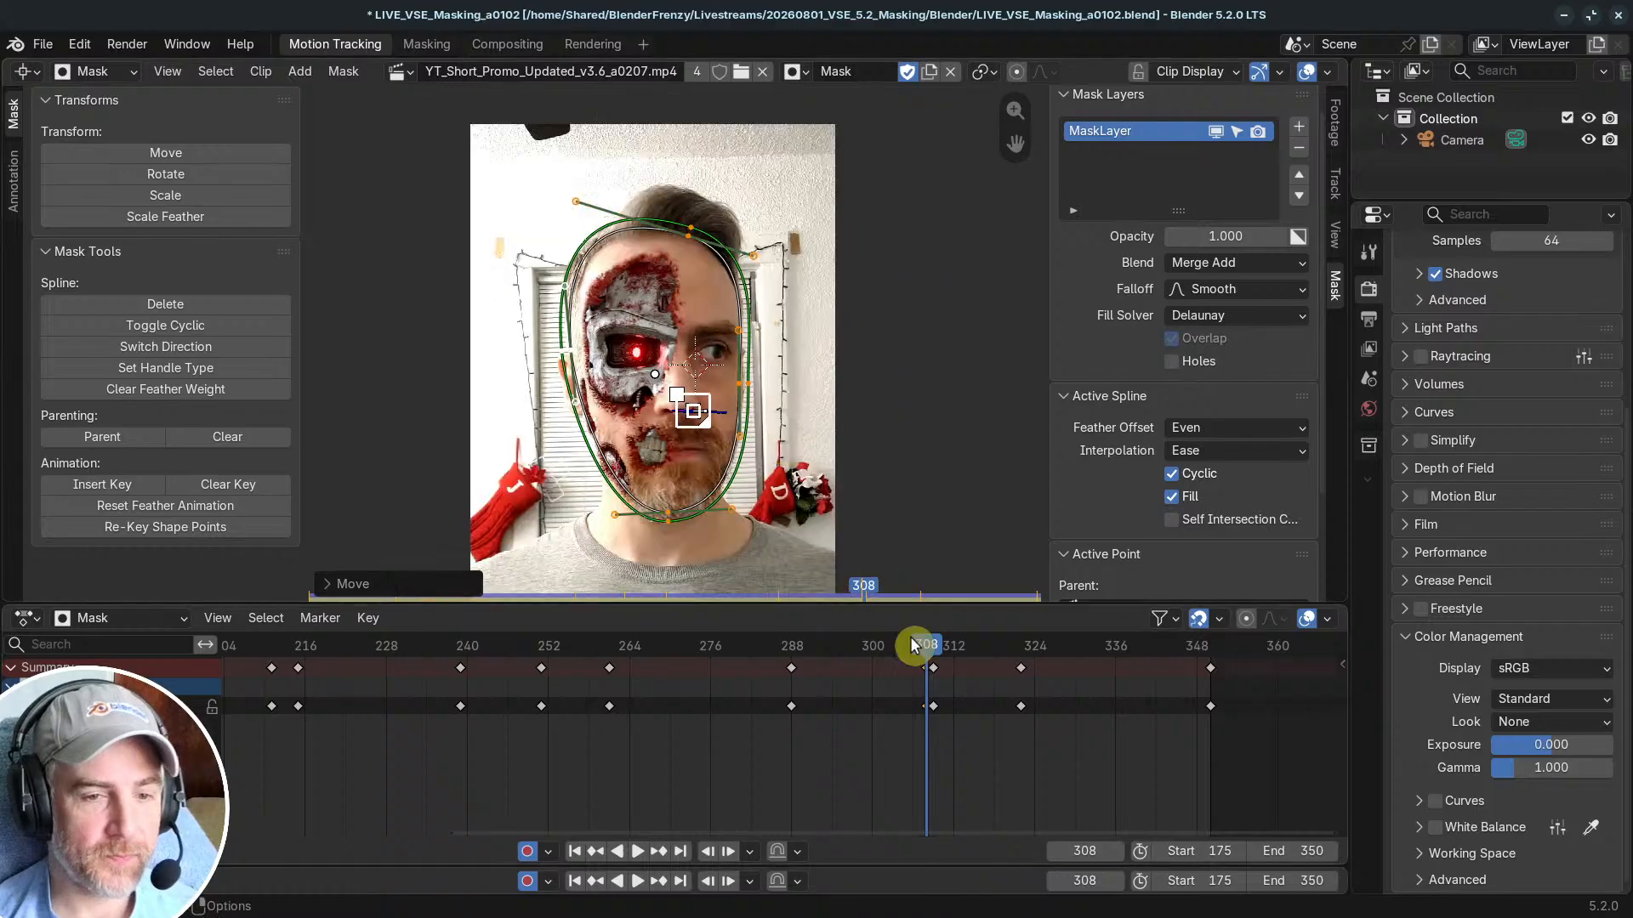
# Step: Scrub backward through the animation to check the head mask's feathered outline, ending at frame 175
pyautogui.moveTo(933, 660); pyautogui.dragTo(789, 587)
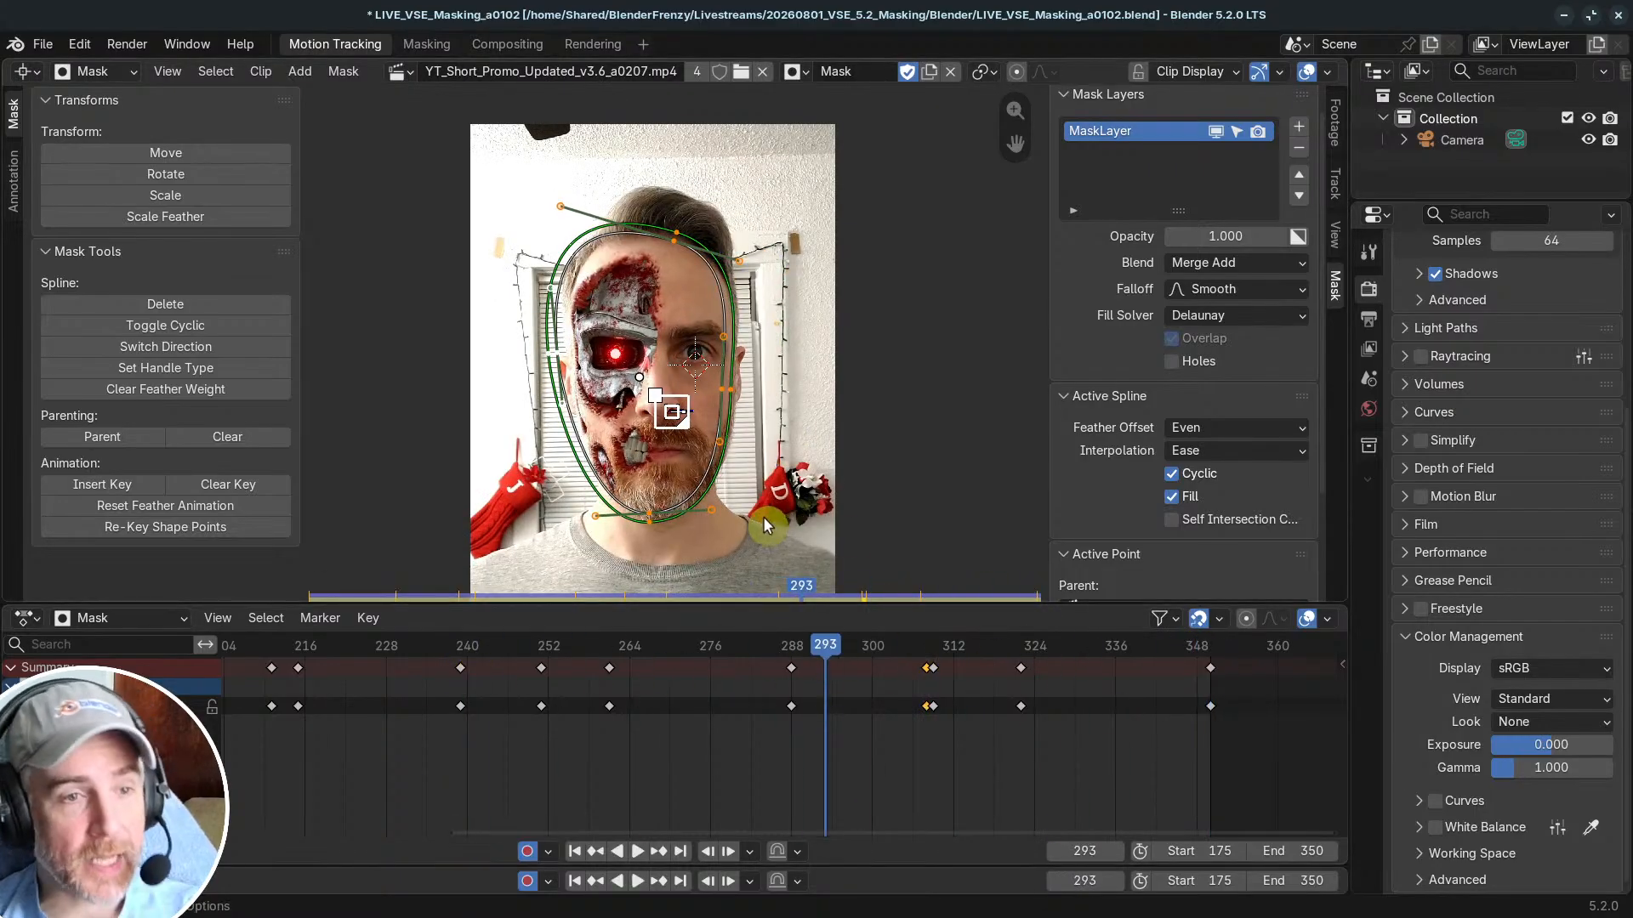
pyautogui.moveTo(440, 662); pyautogui.dragTo(383, 657)
pyautogui.scroll(-4, 411, 689)
pyautogui.moveTo(549, 692); pyautogui.dragTo(583, 692, button='middle')
pyautogui.scroll(-1, 584, 692)
pyautogui.moveTo(547, 655); pyautogui.dragTo(311, 668)
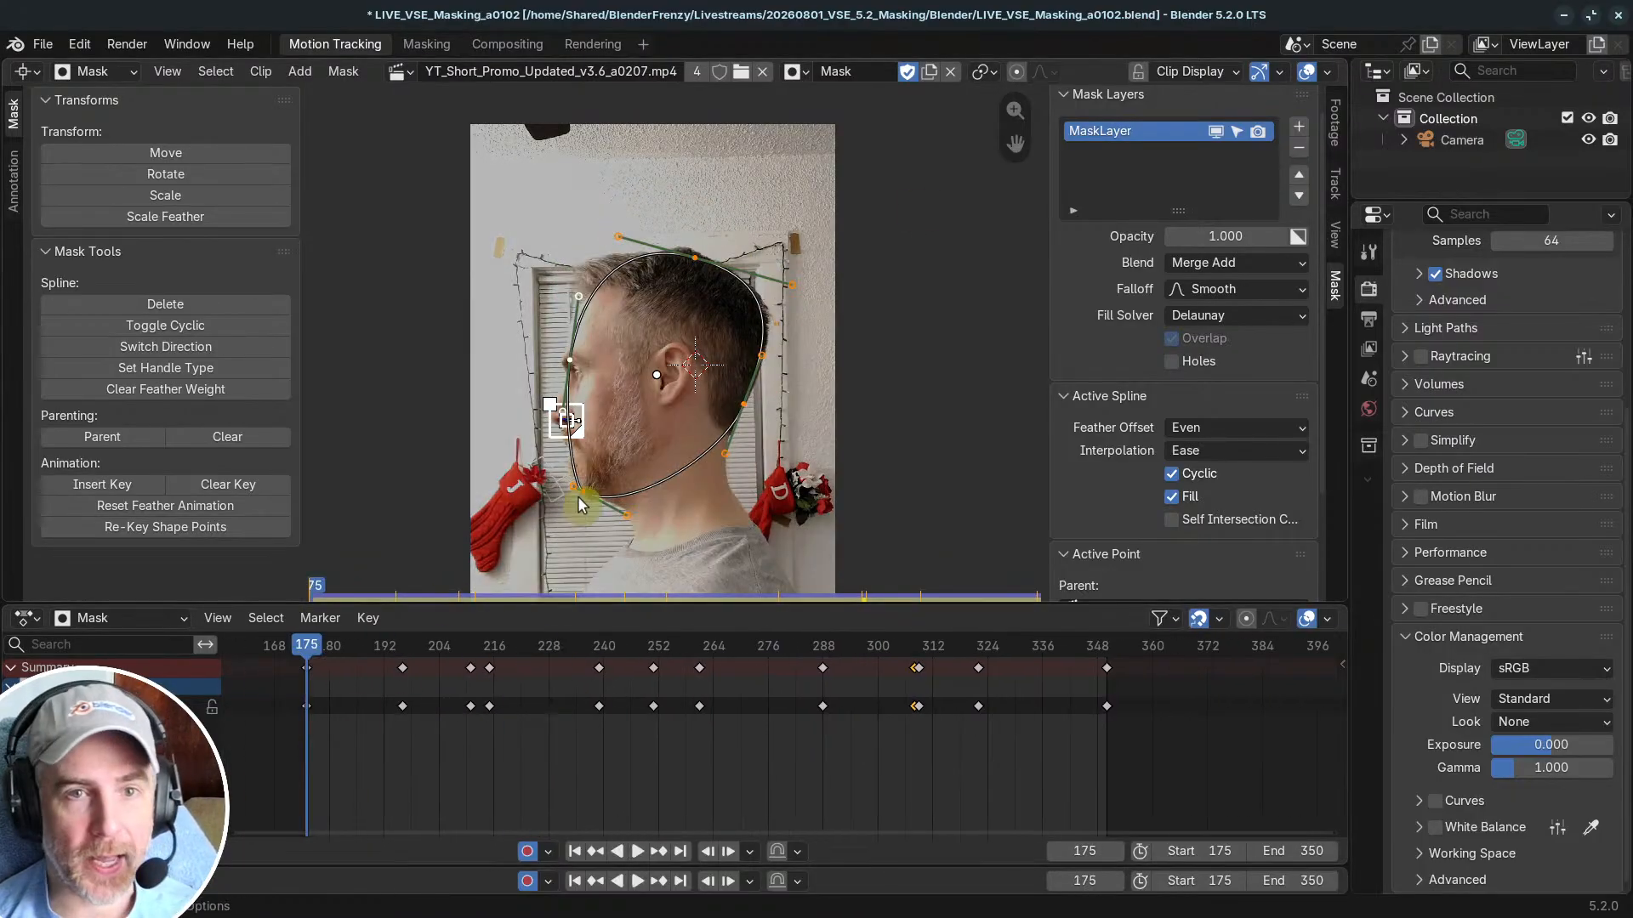
# Step: Rename the head's mask layer MainHead and add a second mask layer named HairTip
pyautogui.doubleClick(1122, 136)
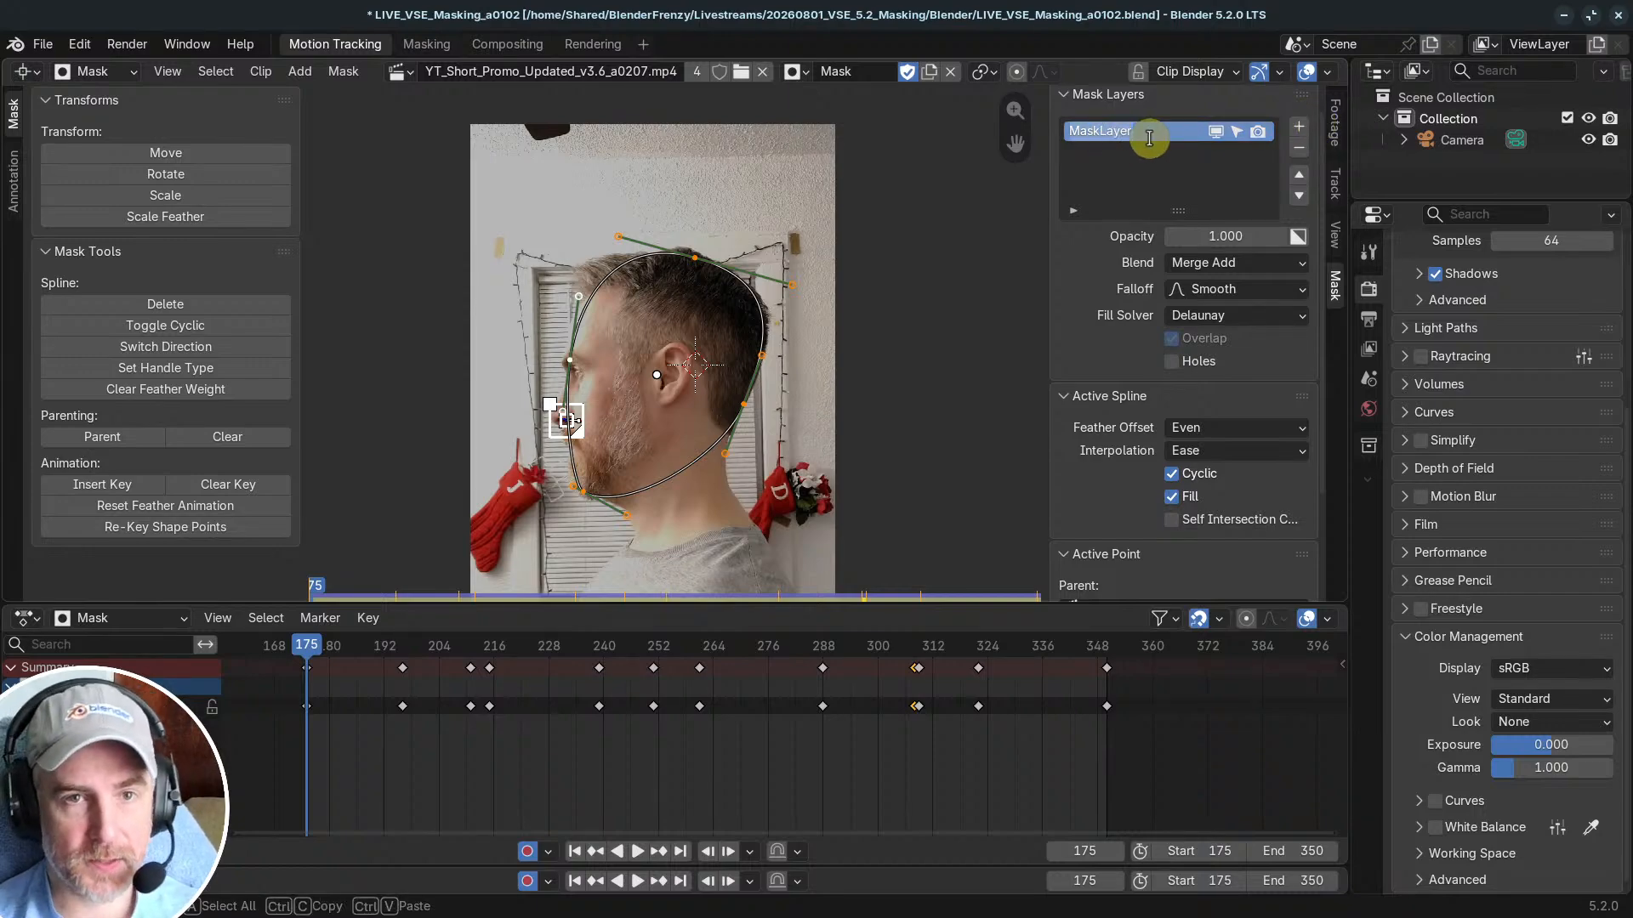
pyautogui.write('MainHead')
pyautogui.press('Return')
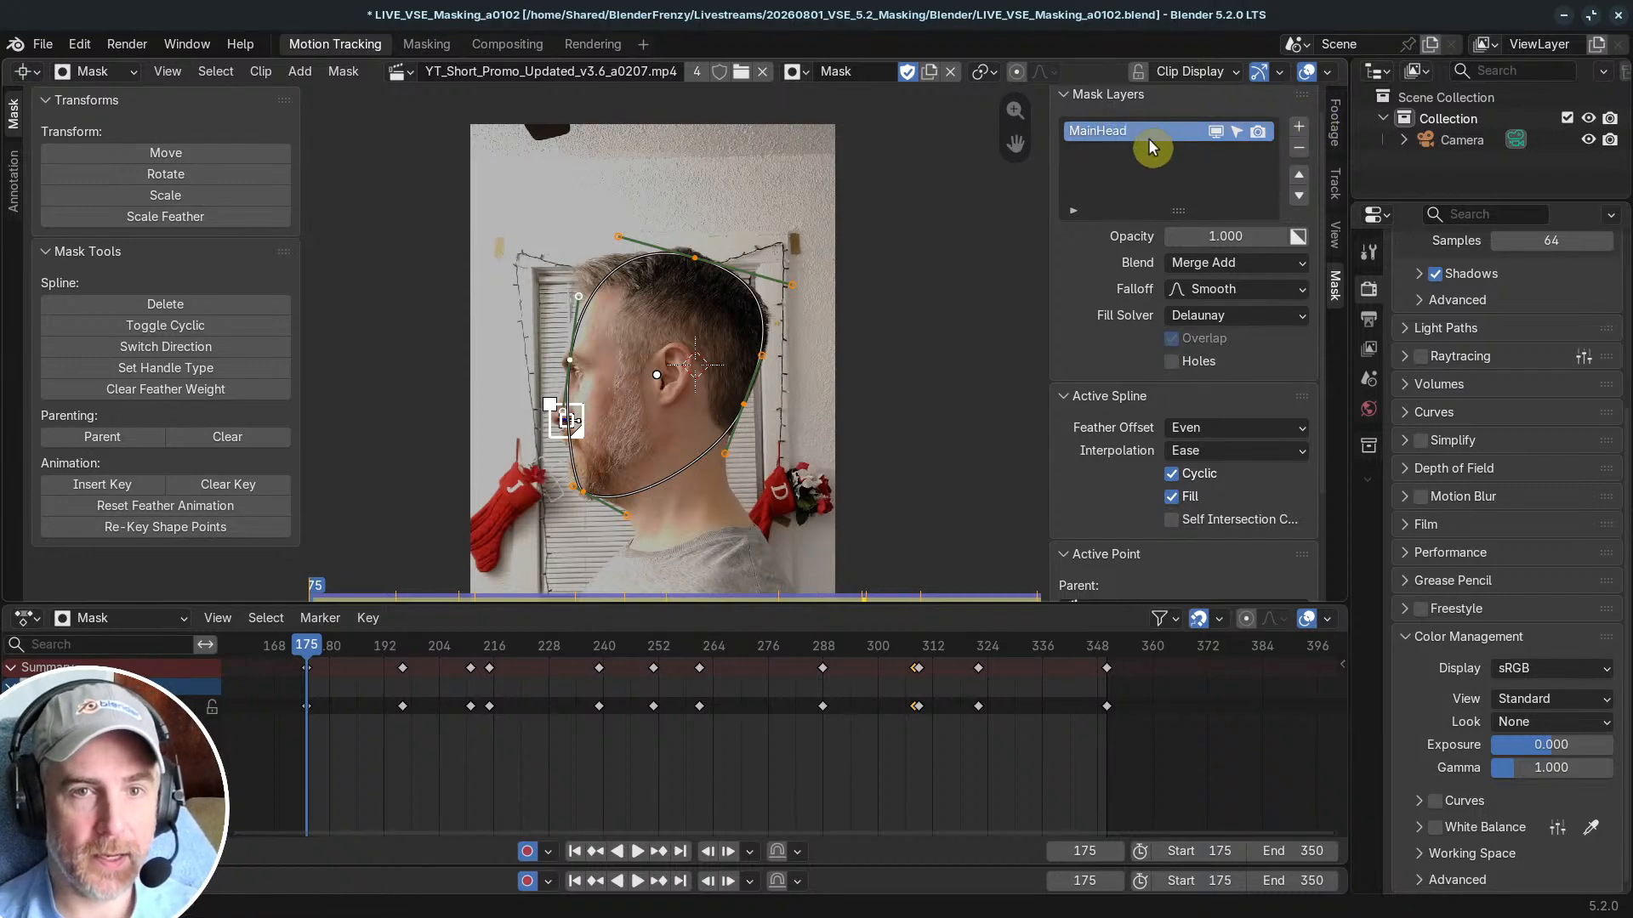
pyautogui.click(1299, 126)
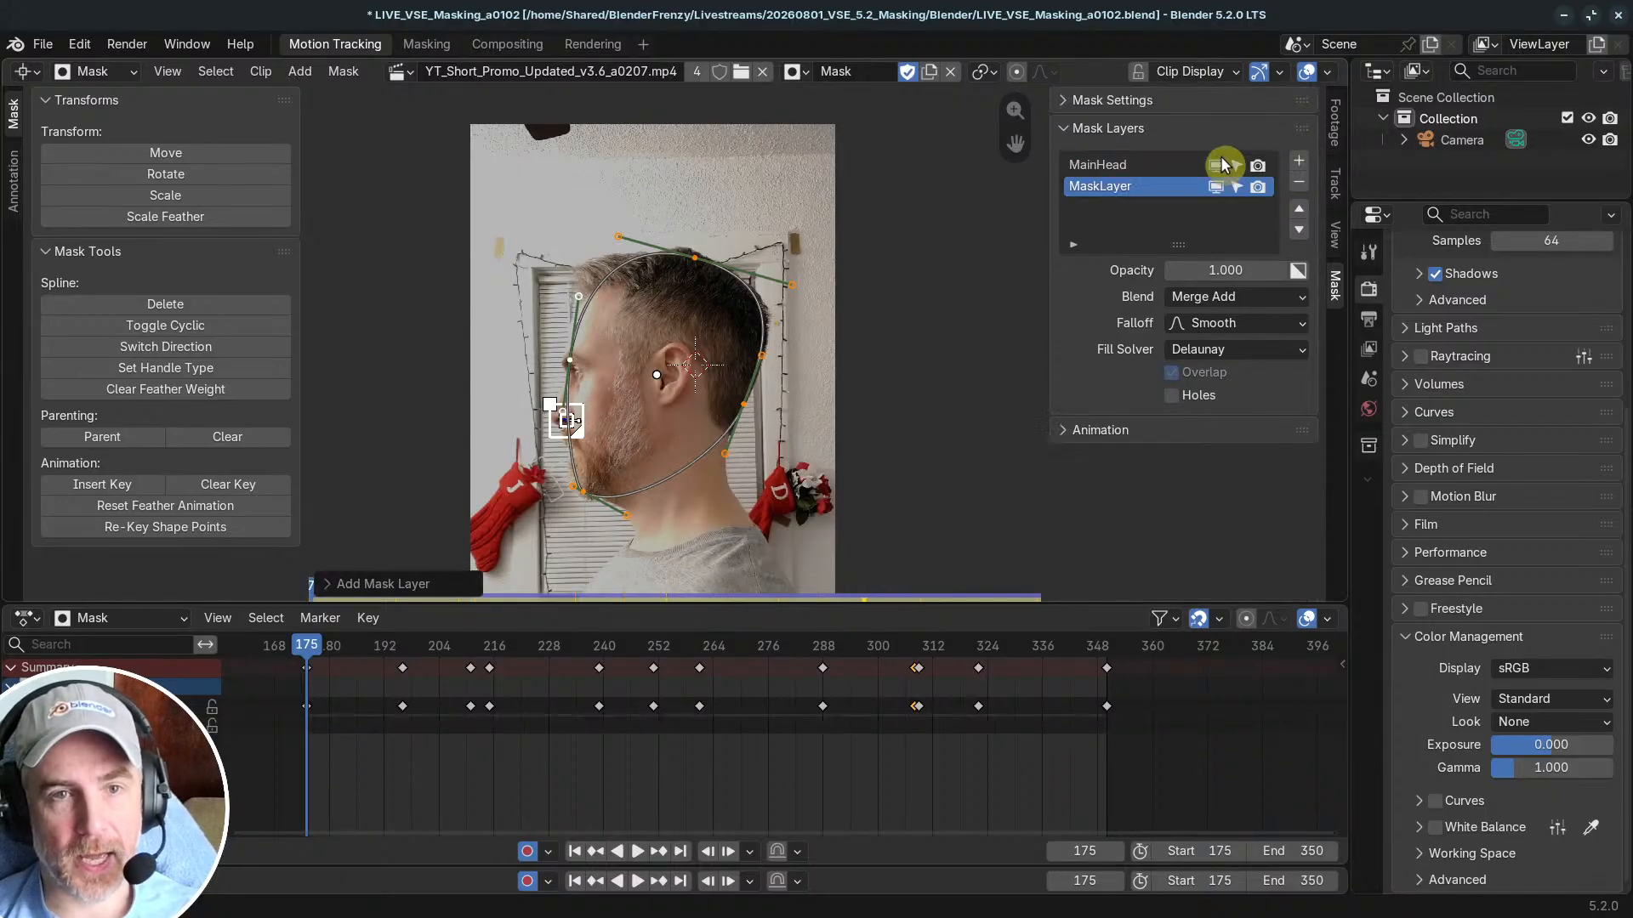
pyautogui.doubleClick(1099, 187)
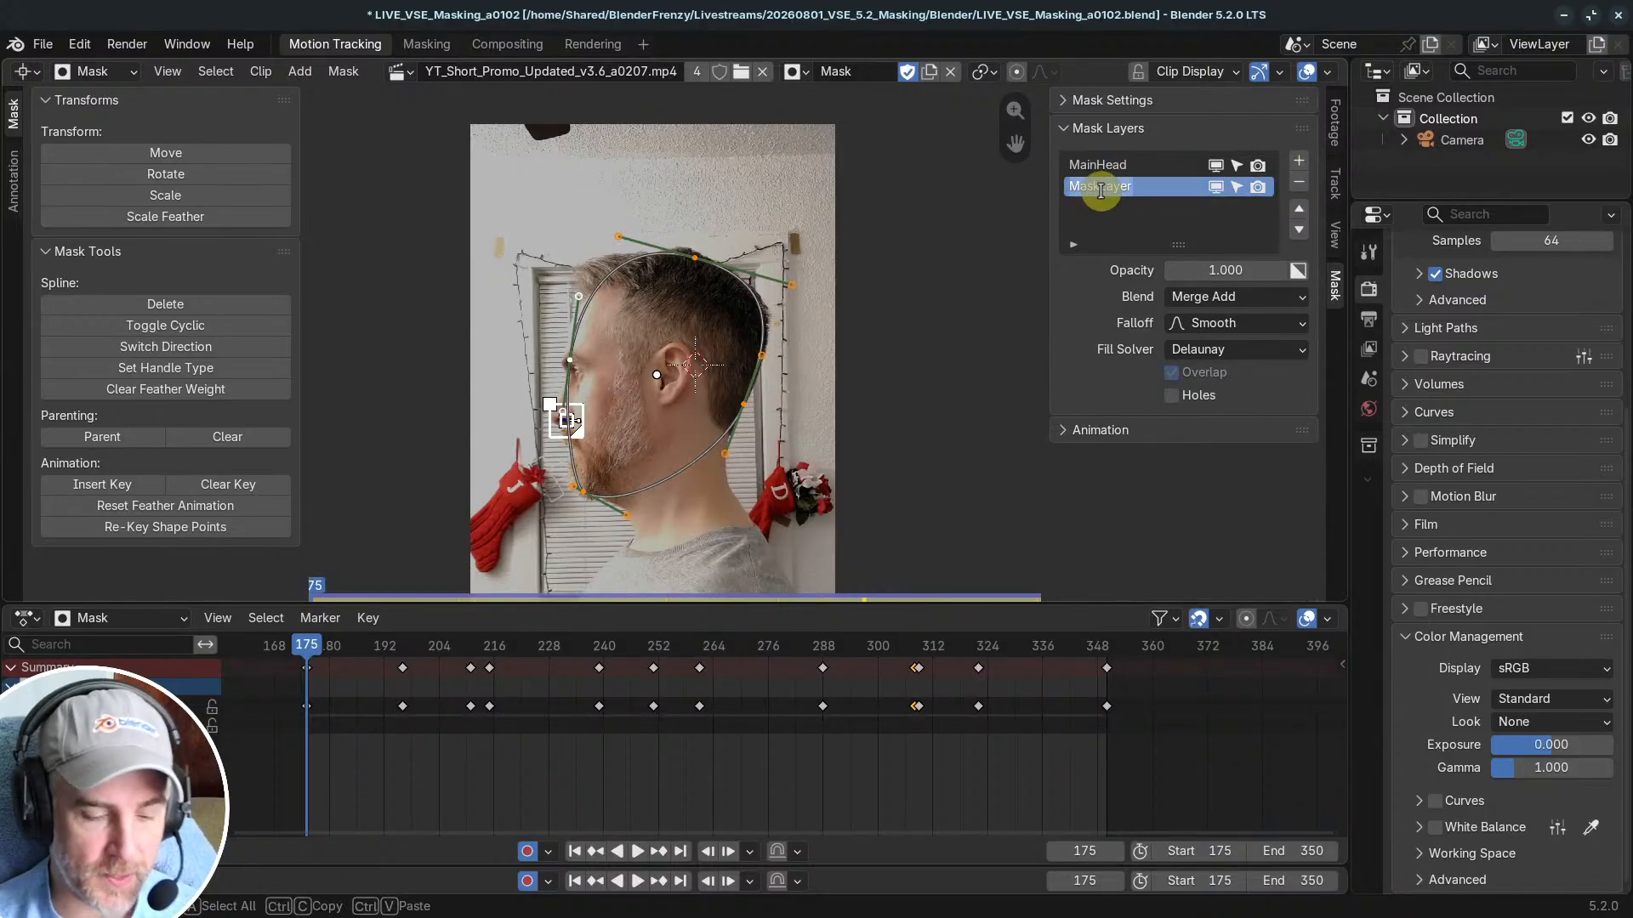
pyautogui.press('Return')
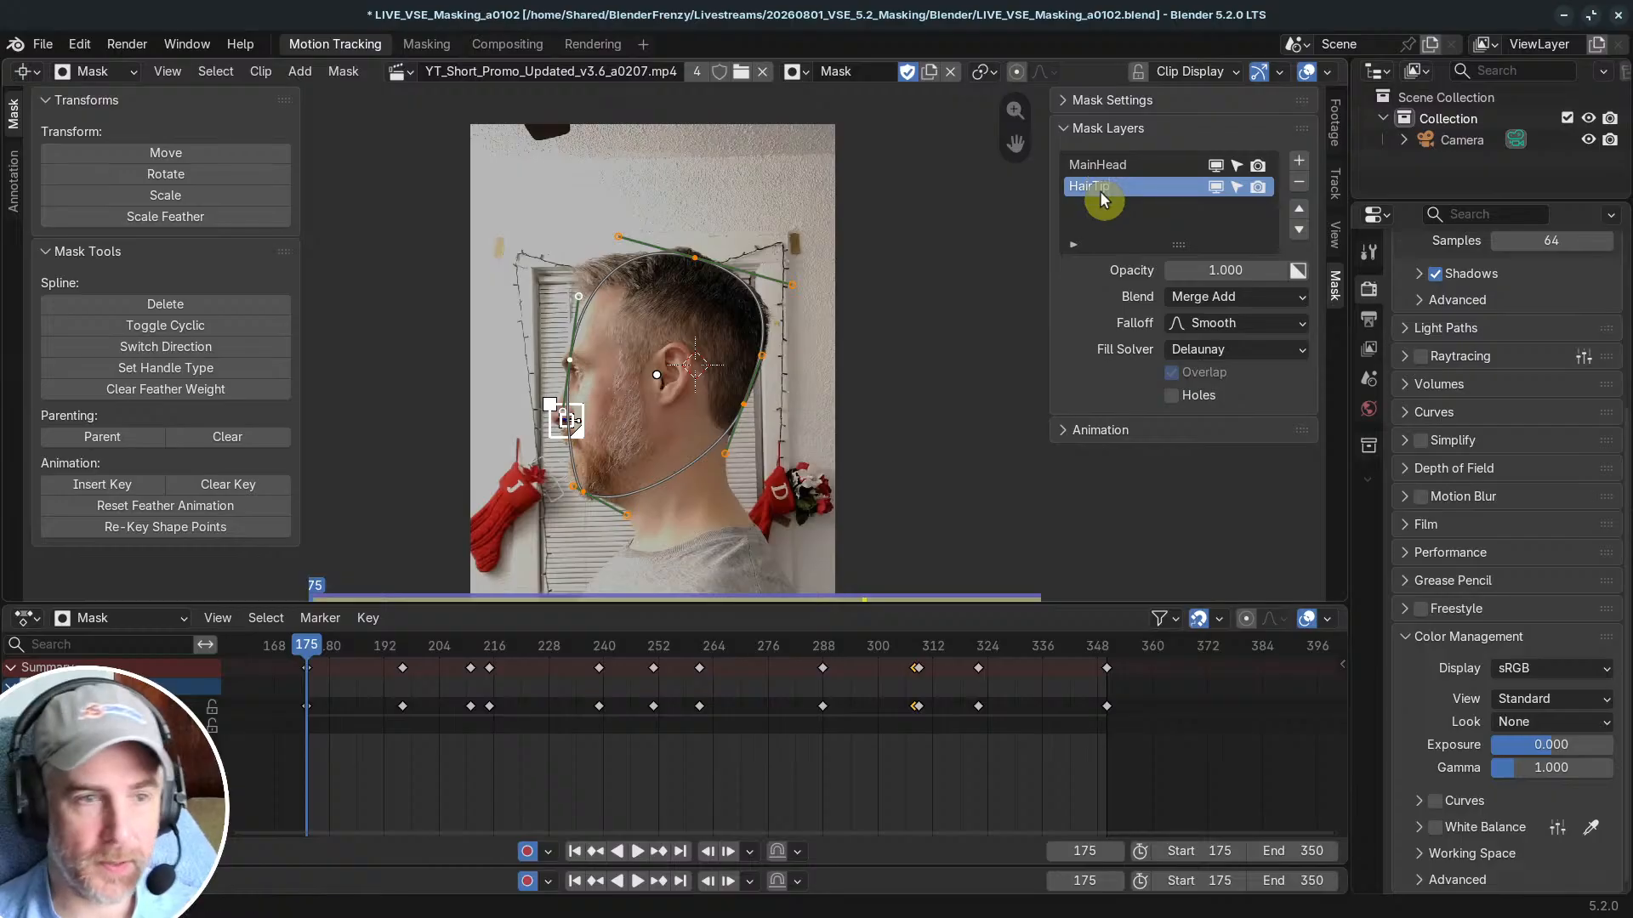
# Step: Keep the MainHead layer visible in the viewport while restricting its selection and rendering
pyautogui.moveTo(283, 673); pyautogui.dragTo(307, 644)
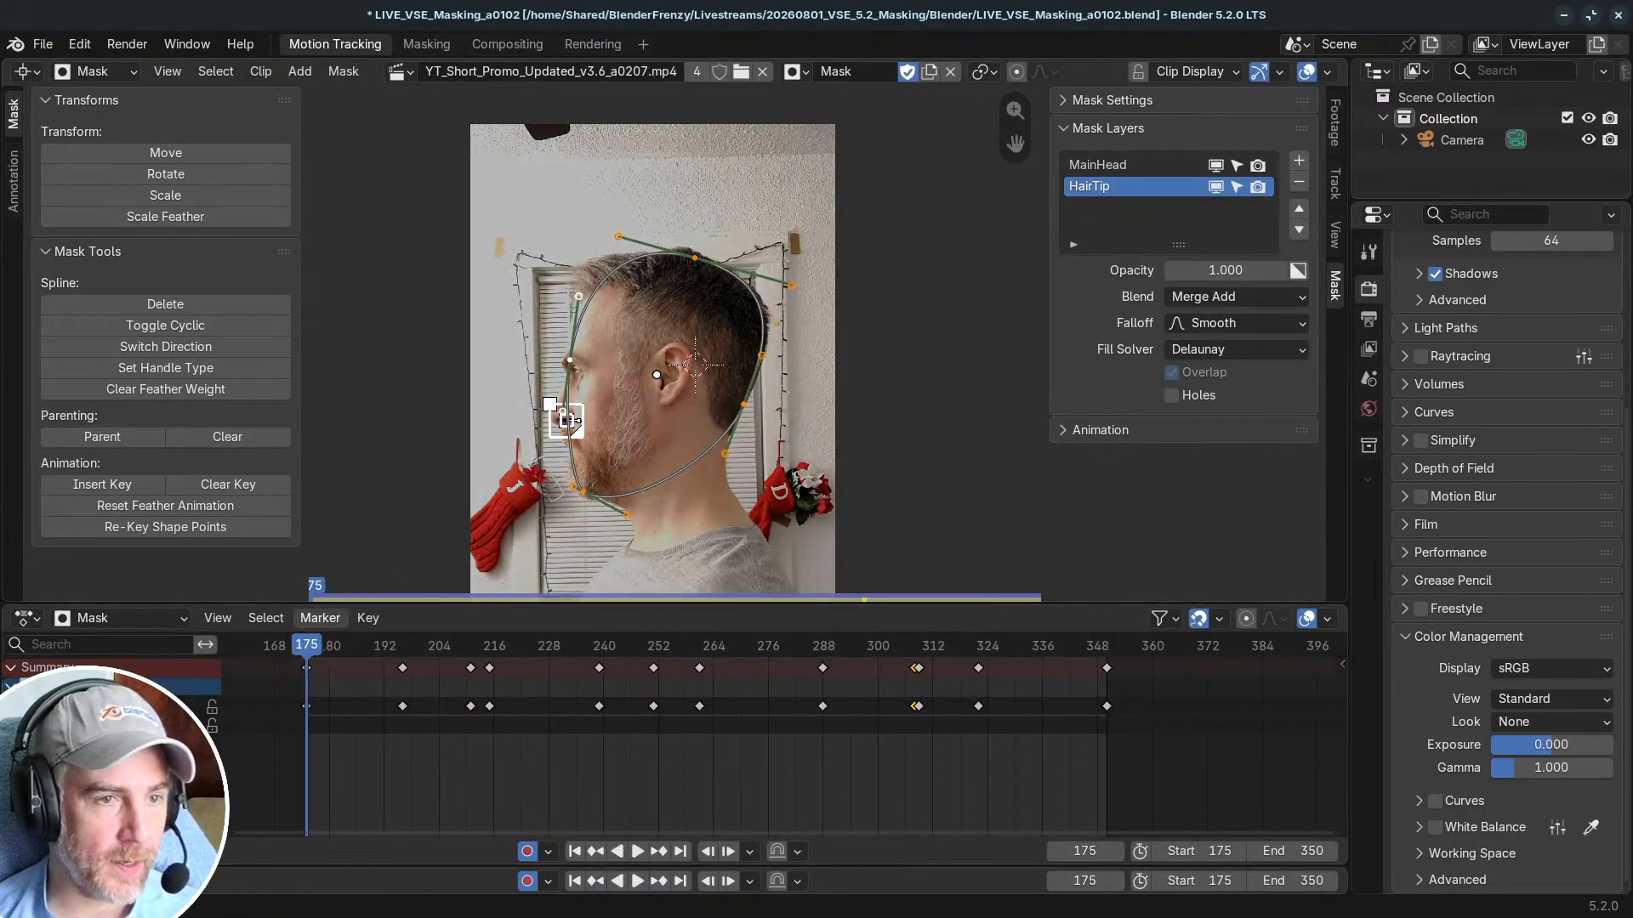
pyautogui.scroll(2, 658, 298)
pyautogui.scroll(-2, 657, 298)
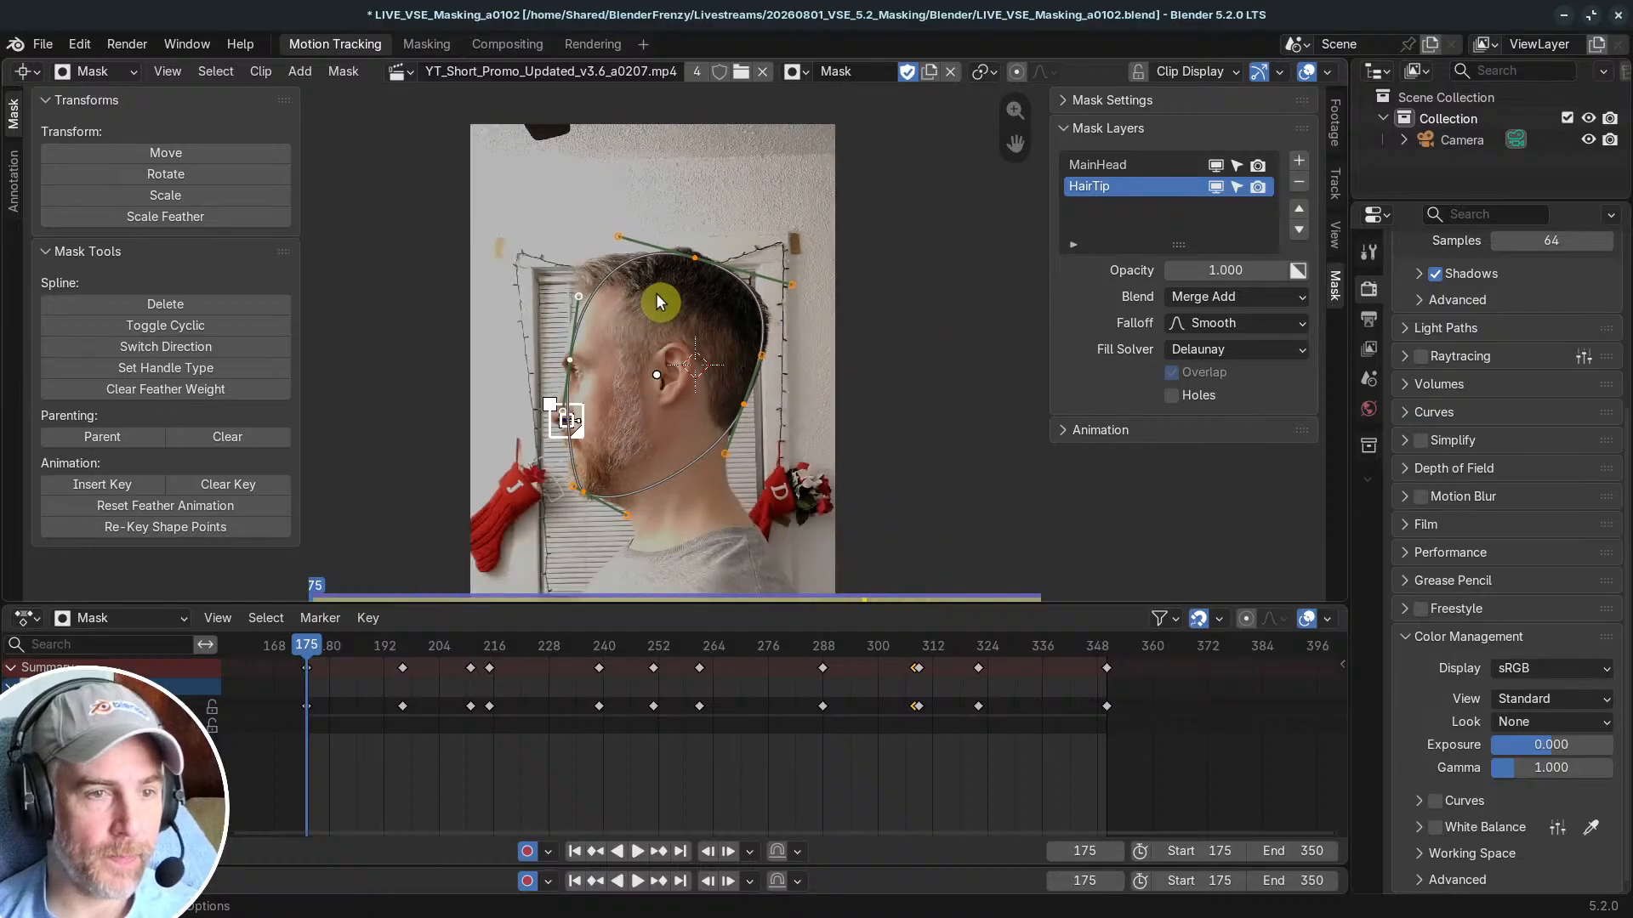
pyautogui.click(1214, 167)
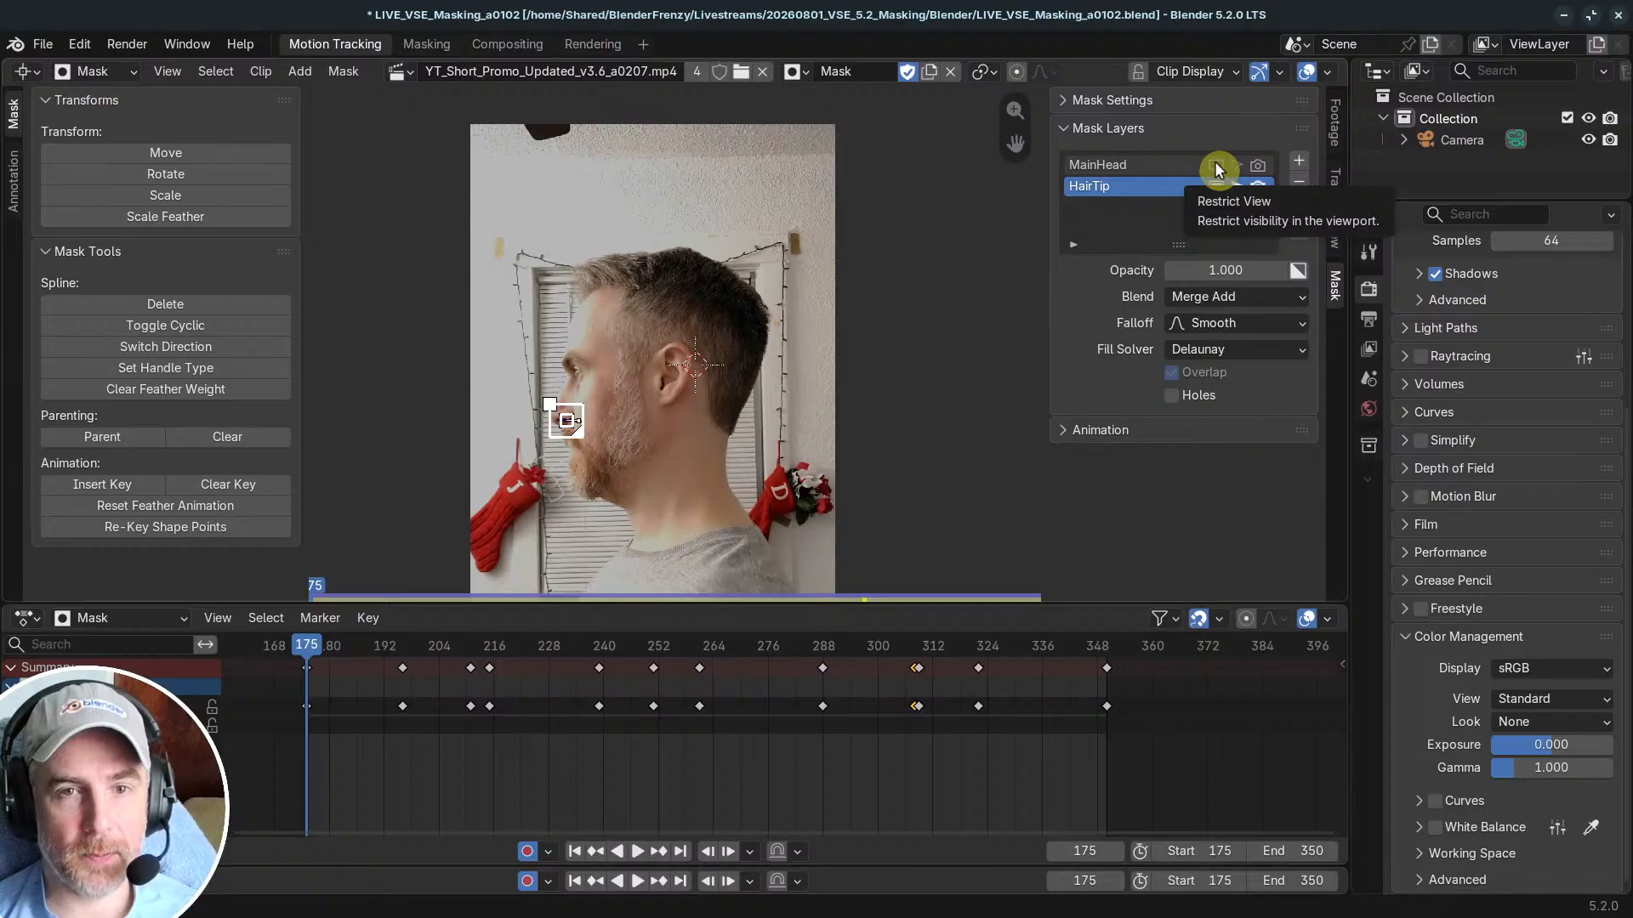
pyautogui.click(1216, 165)
pyautogui.scroll(3, 638, 234)
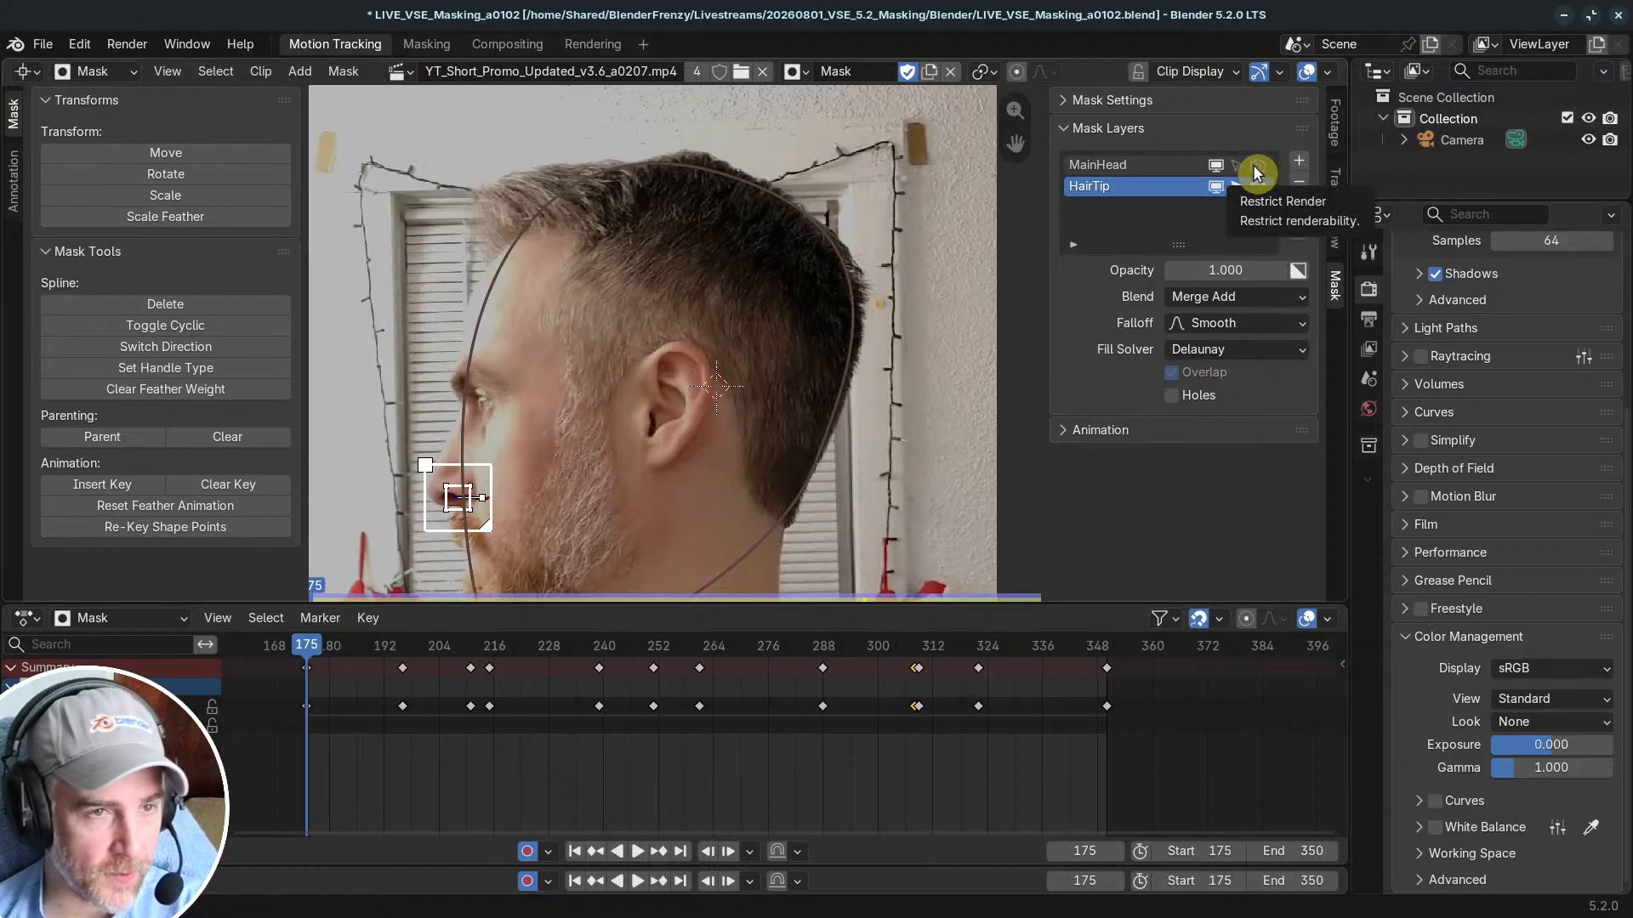
pyautogui.scroll(-1, 568, 244)
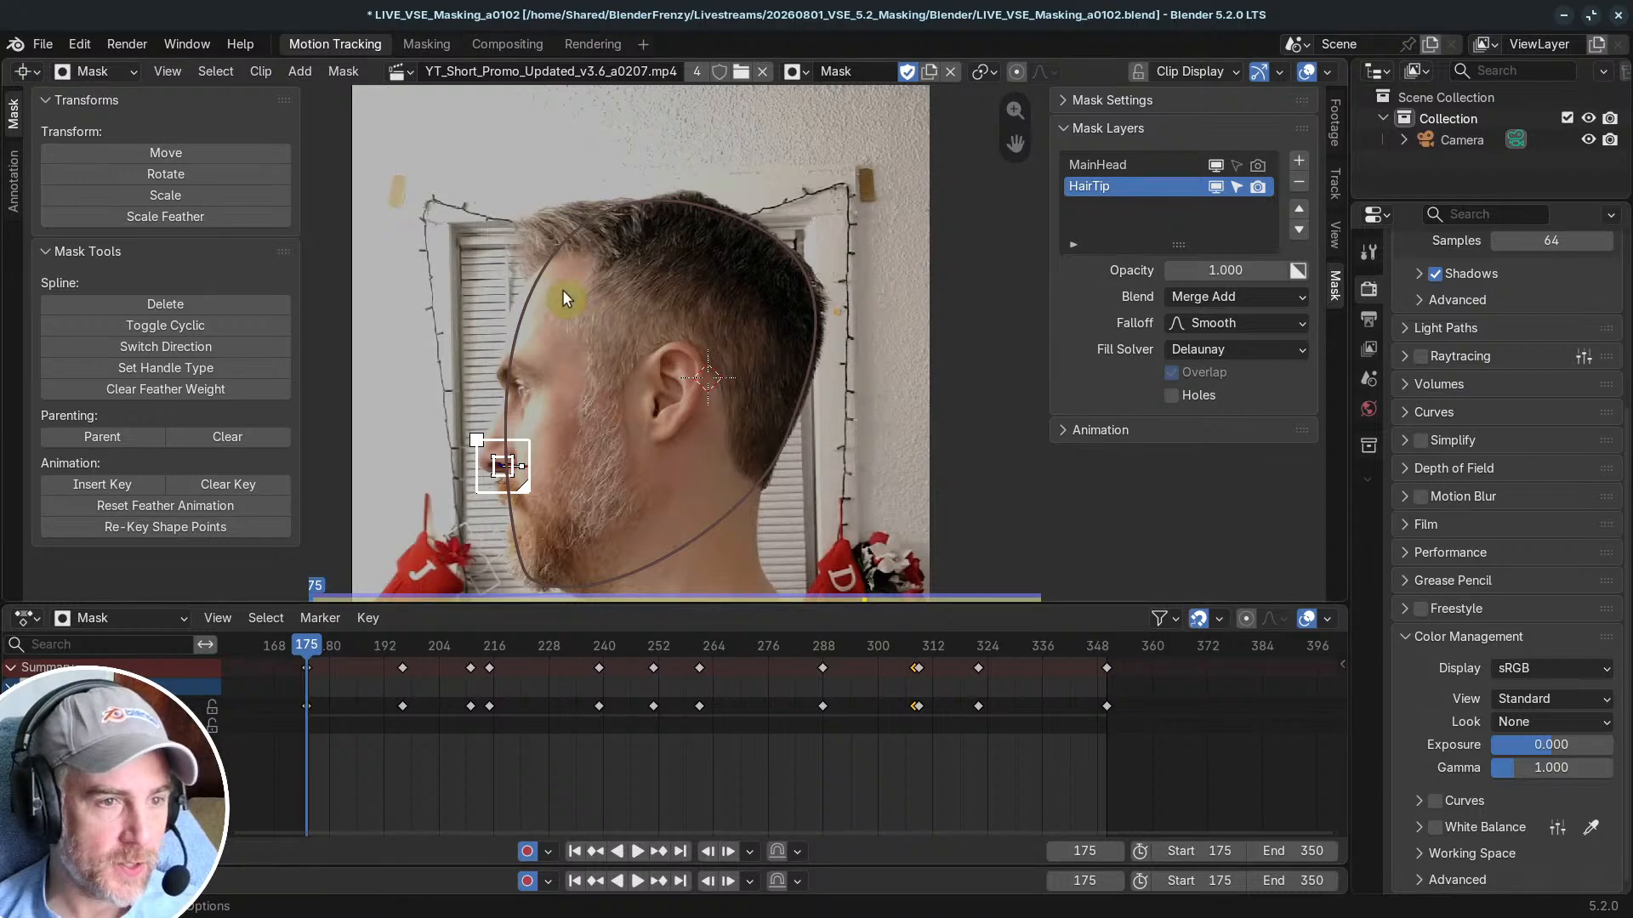
# Step: Add a circle mask to HairTip at the front of the hair, scaled to about twice its size and moved over the hair
pyautogui.keyDown('shift'); pyautogui.rightClick(575, 254); pyautogui.keyUp('shift')
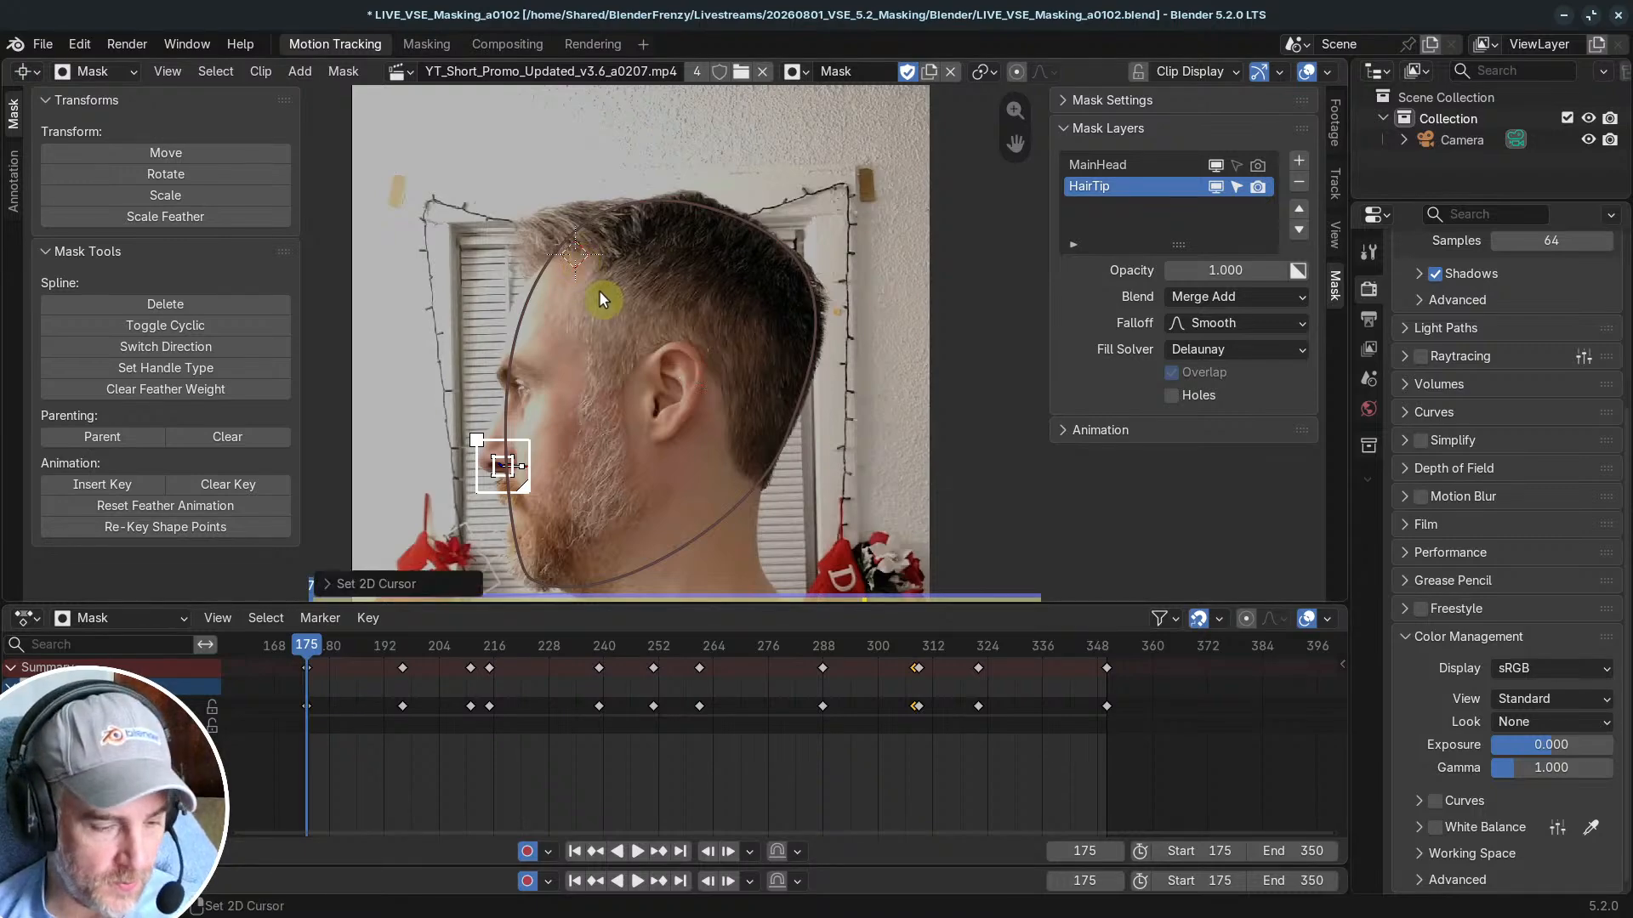
pyautogui.hotkey('shift', 'a')
pyautogui.click(588, 284)
pyautogui.press('s')
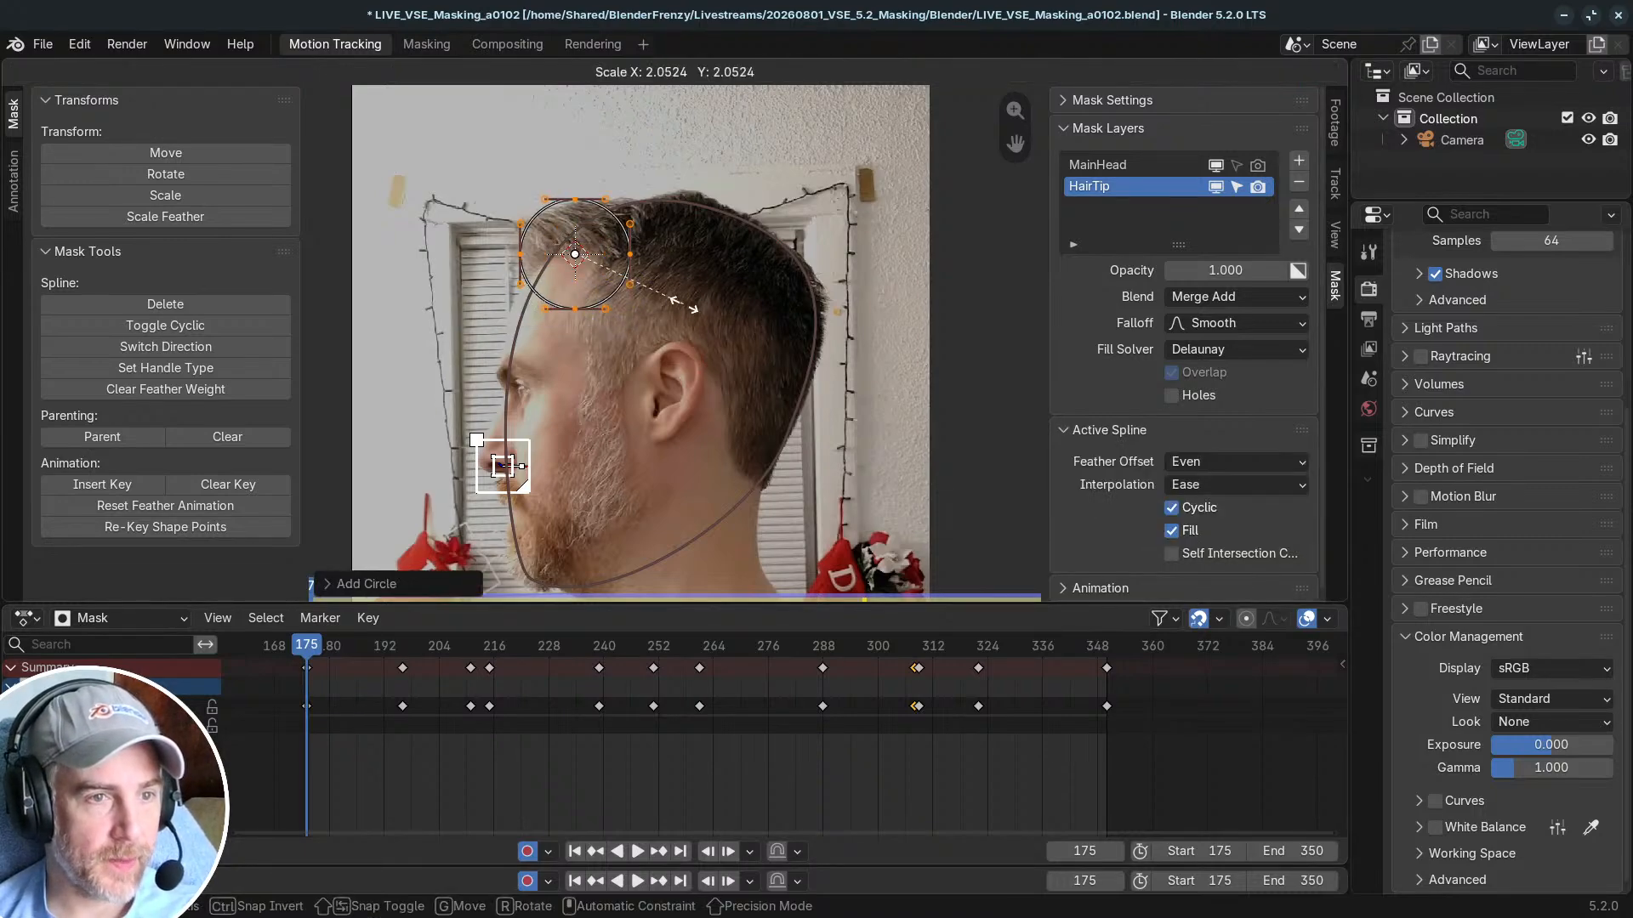
pyautogui.click(680, 320)
pyautogui.press('g')
pyautogui.click(581, 321)
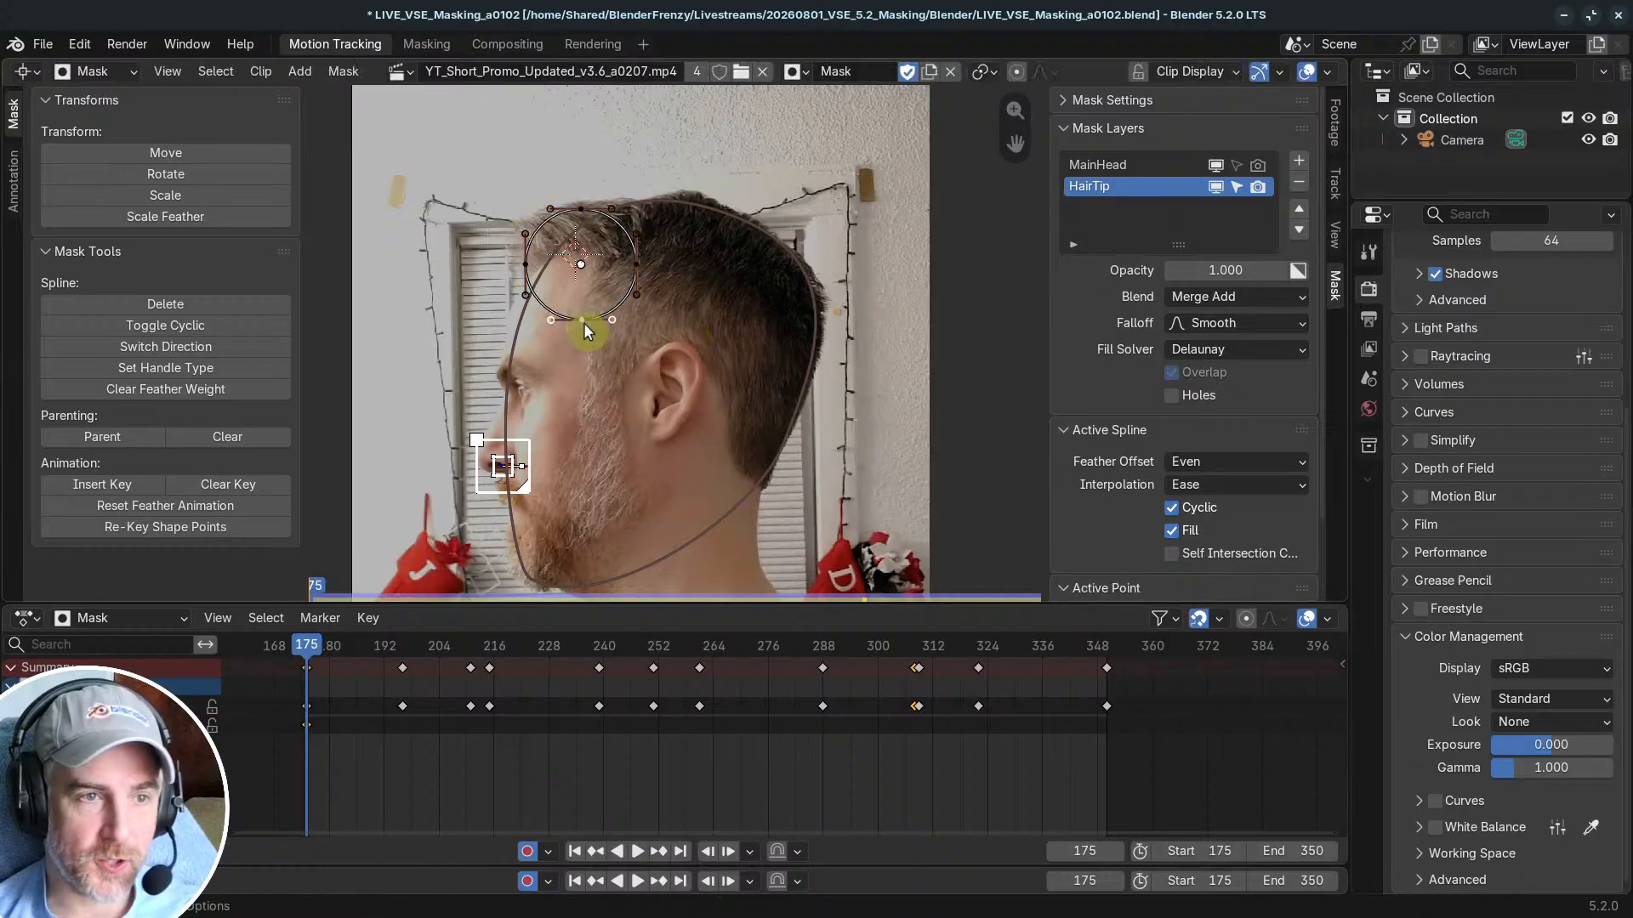
# Step: Shape the HairTip circle around the front hair at frame 175, and refit its points at frame 196
pyautogui.moveTo(583, 322); pyautogui.dragTo(583, 266)
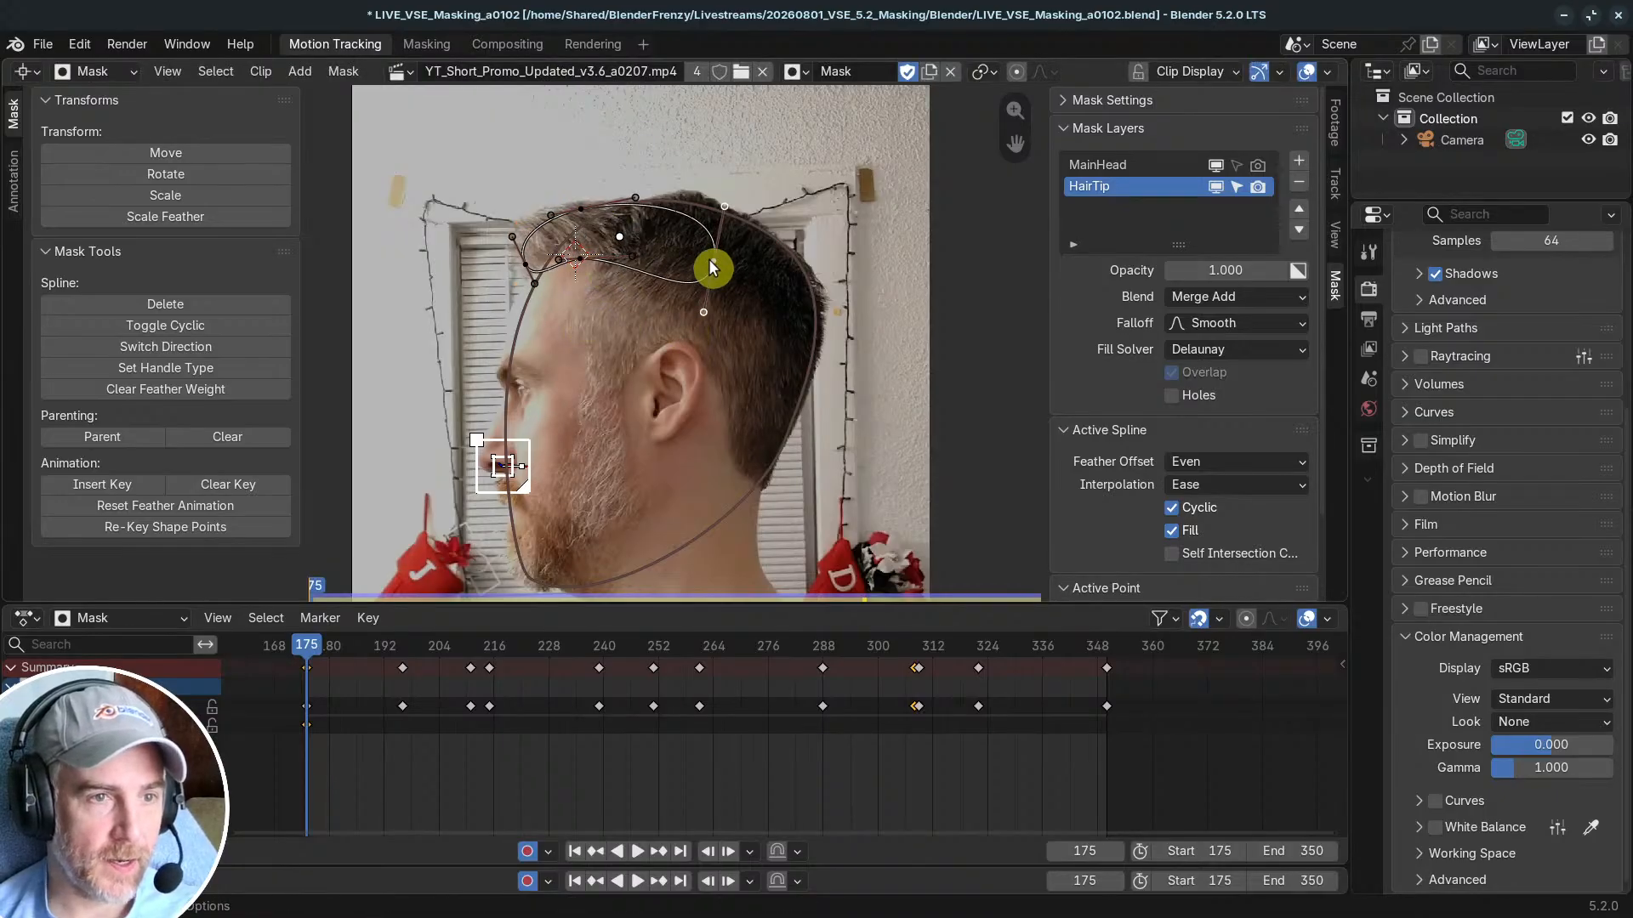
pyautogui.moveTo(584, 209); pyautogui.dragTo(568, 207)
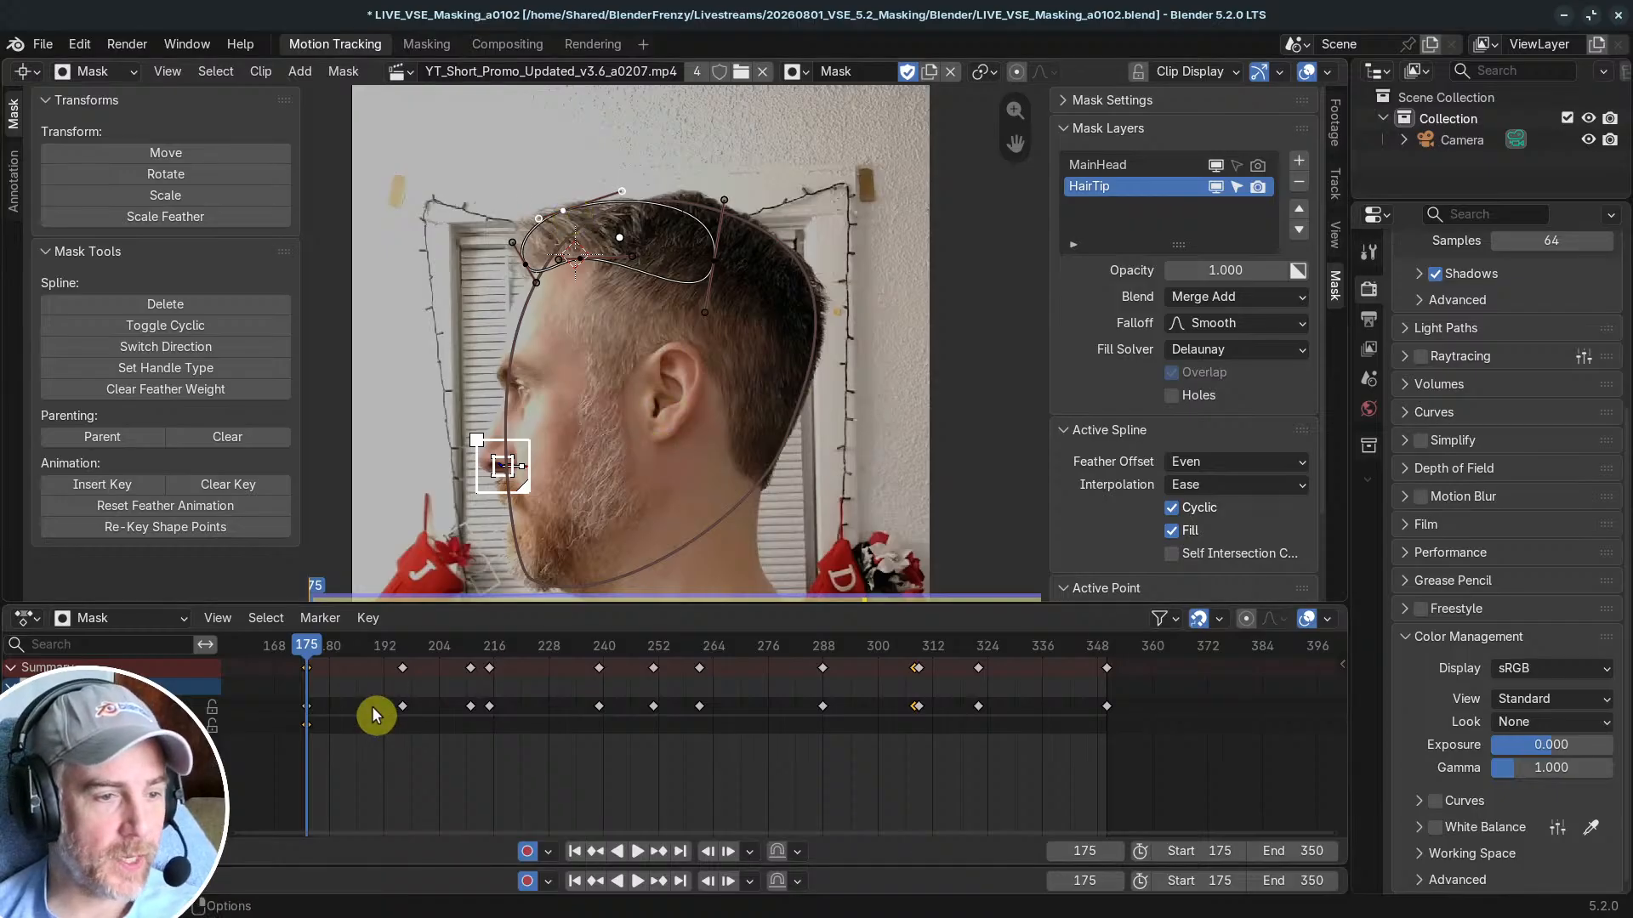
pyautogui.moveTo(313, 649); pyautogui.dragTo(404, 647)
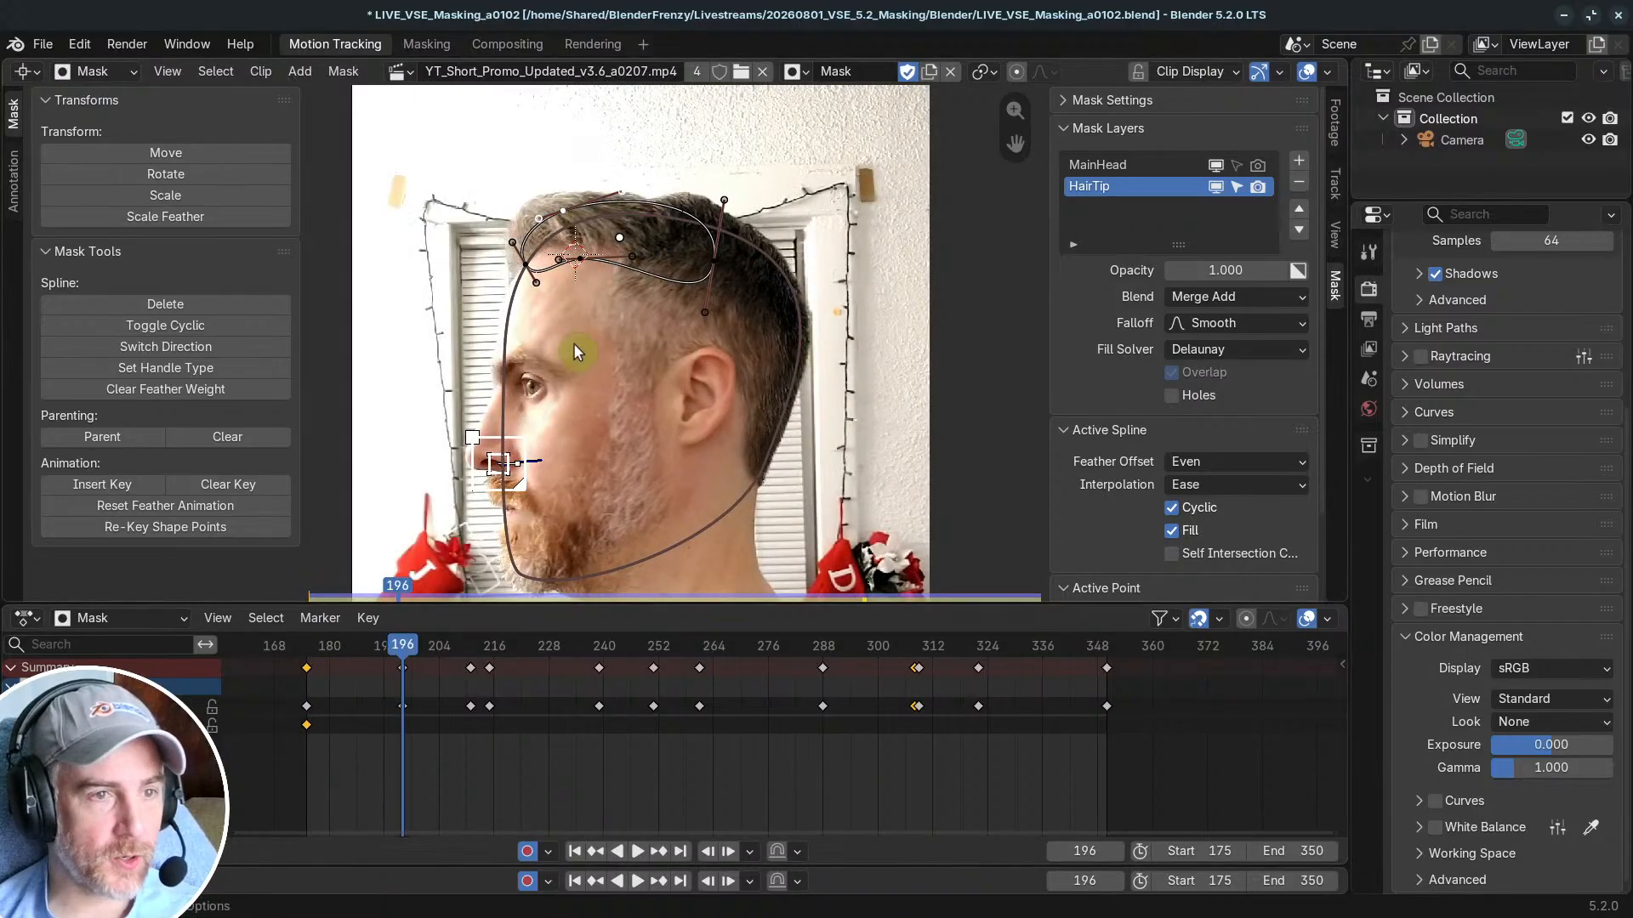
pyautogui.moveTo(525, 260); pyautogui.dragTo(641, 202)
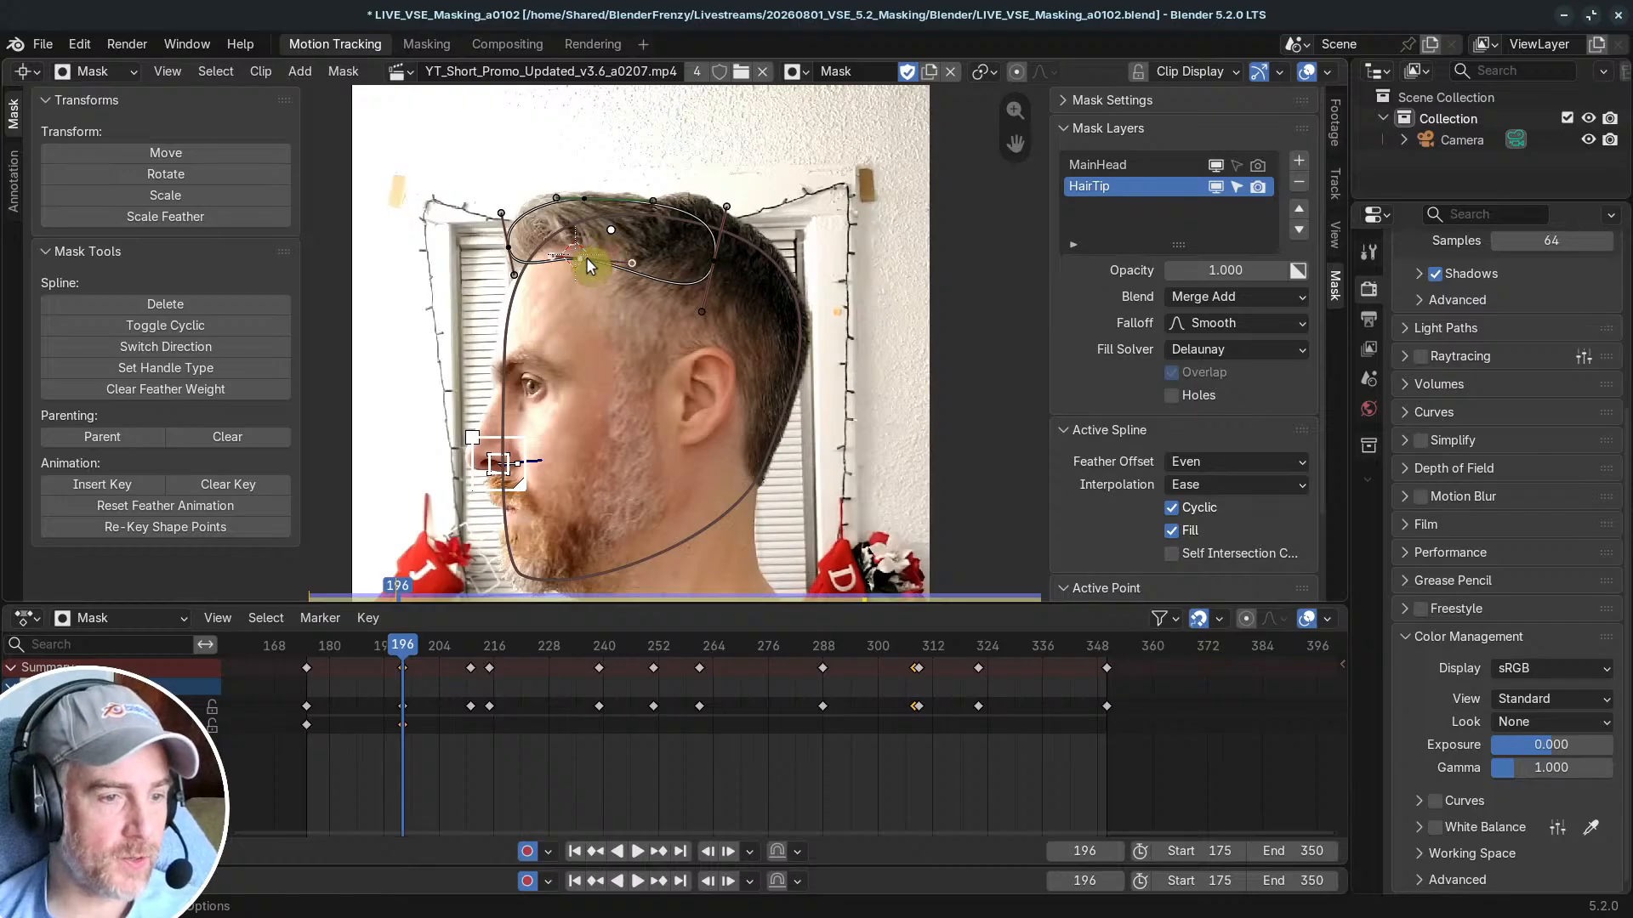
# Step: Refit the HairTip outline to the front hair at frames 211 and 215
pyautogui.moveTo(398, 655); pyautogui.dragTo(473, 655)
pyautogui.moveTo(515, 249); pyautogui.dragTo(587, 175)
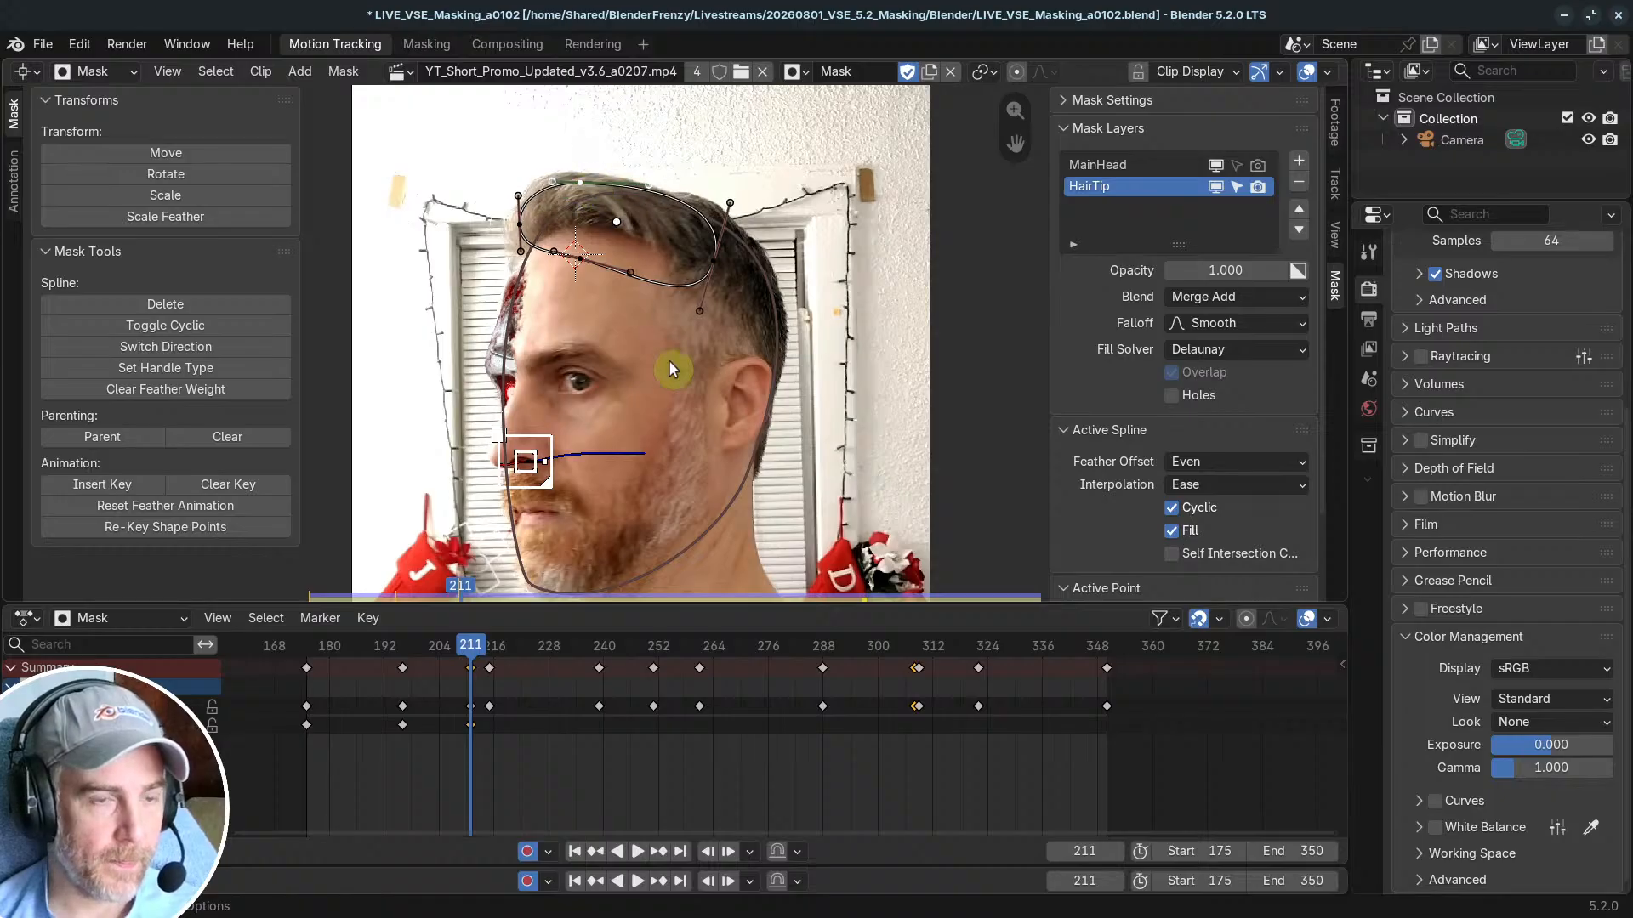
pyautogui.moveTo(490, 647); pyautogui.dragTo(487, 634)
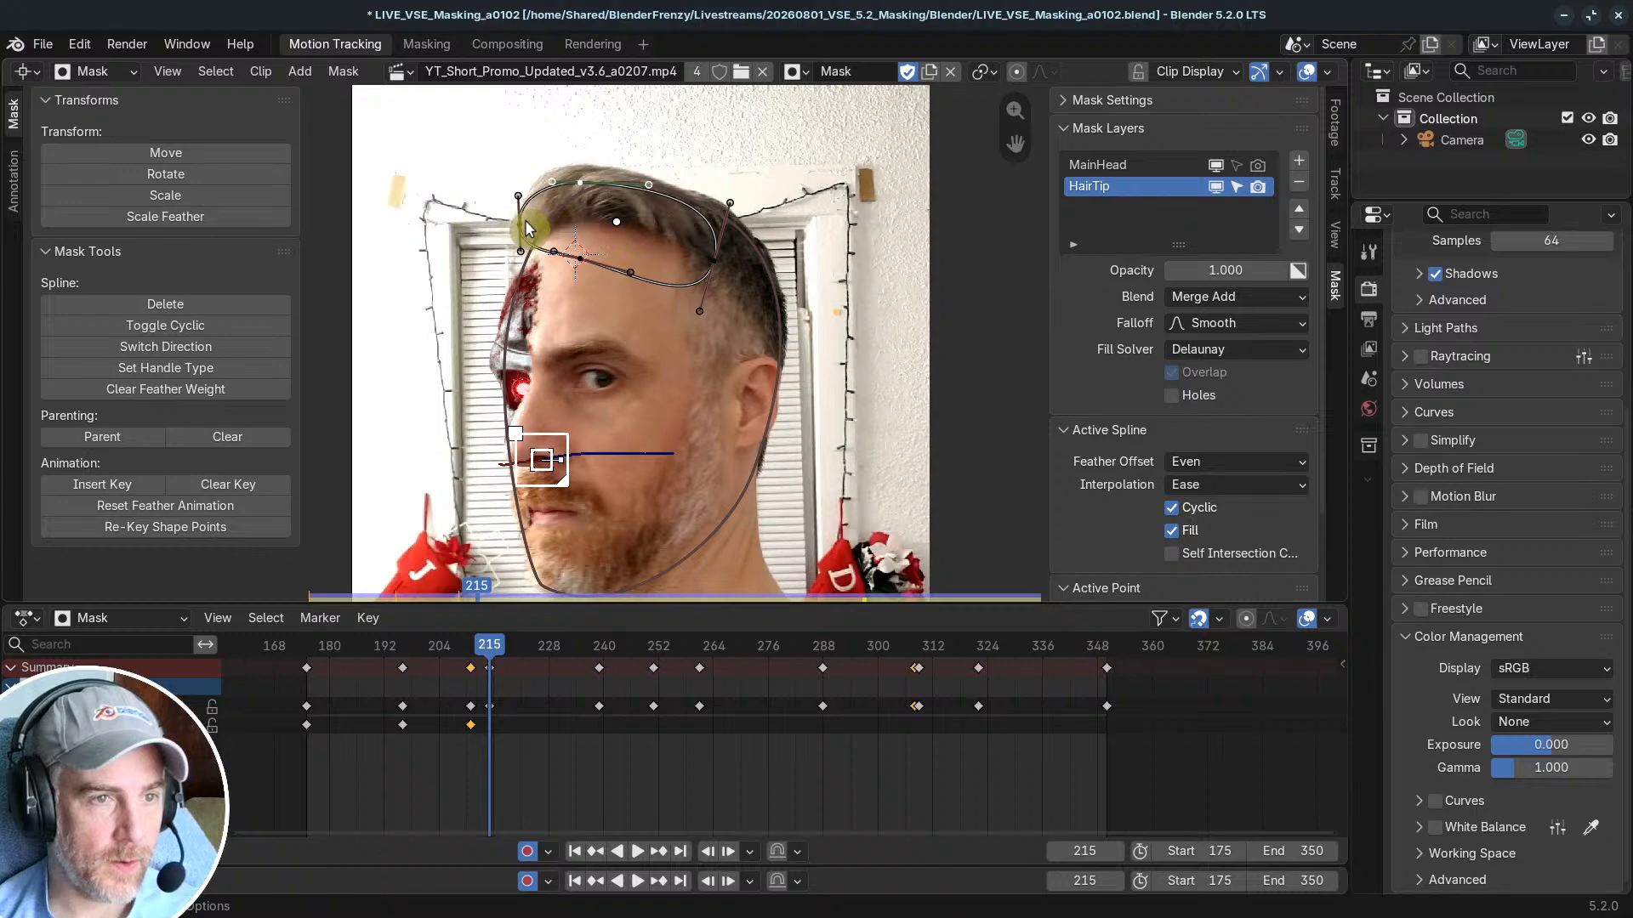
pyautogui.moveTo(525, 223); pyautogui.dragTo(594, 171)
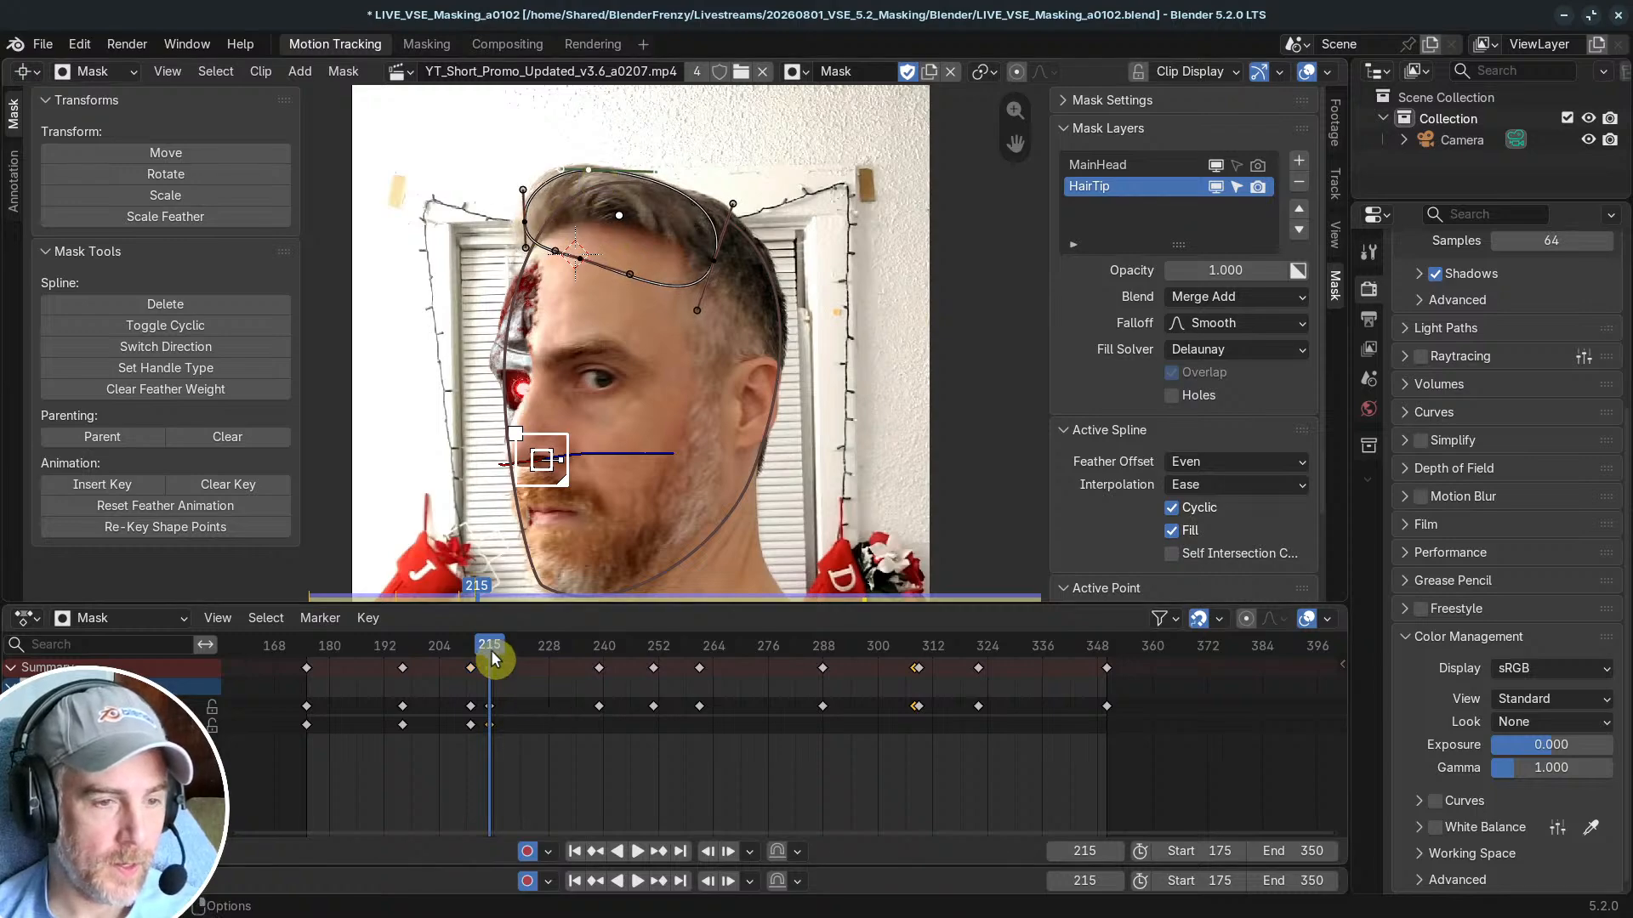
# Step: Move the whole HairTip mask onto the hair above the forehead at frame 239 and refine its upper point
pyautogui.press('Up')
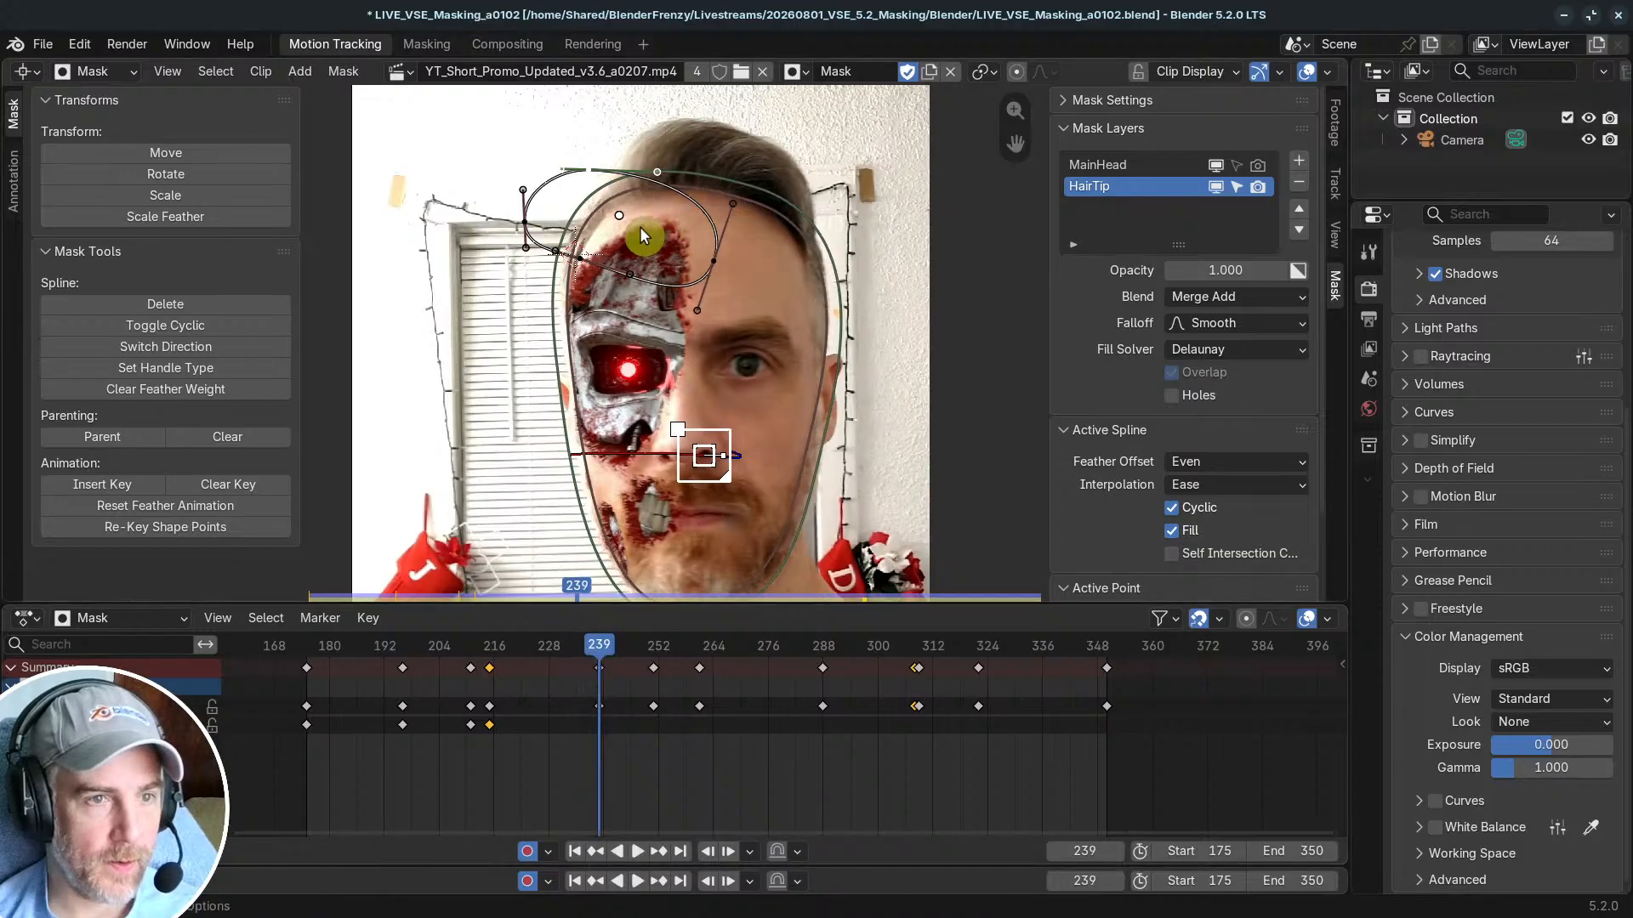
pyautogui.press('a')
pyautogui.press('g')
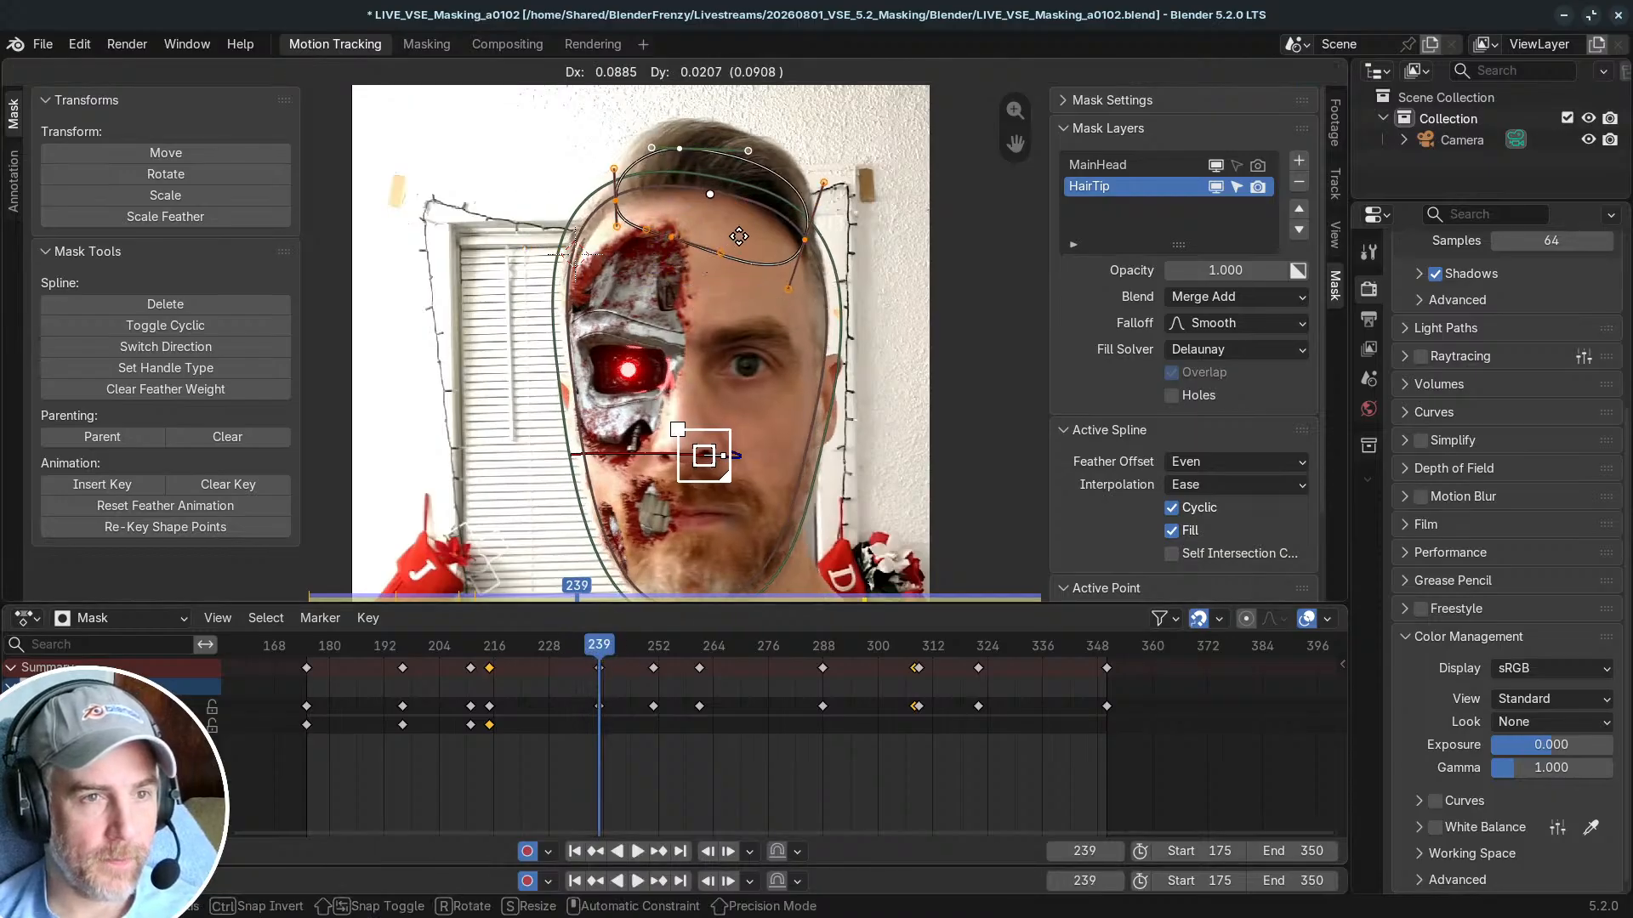
pyautogui.click(745, 221)
pyautogui.click(804, 223)
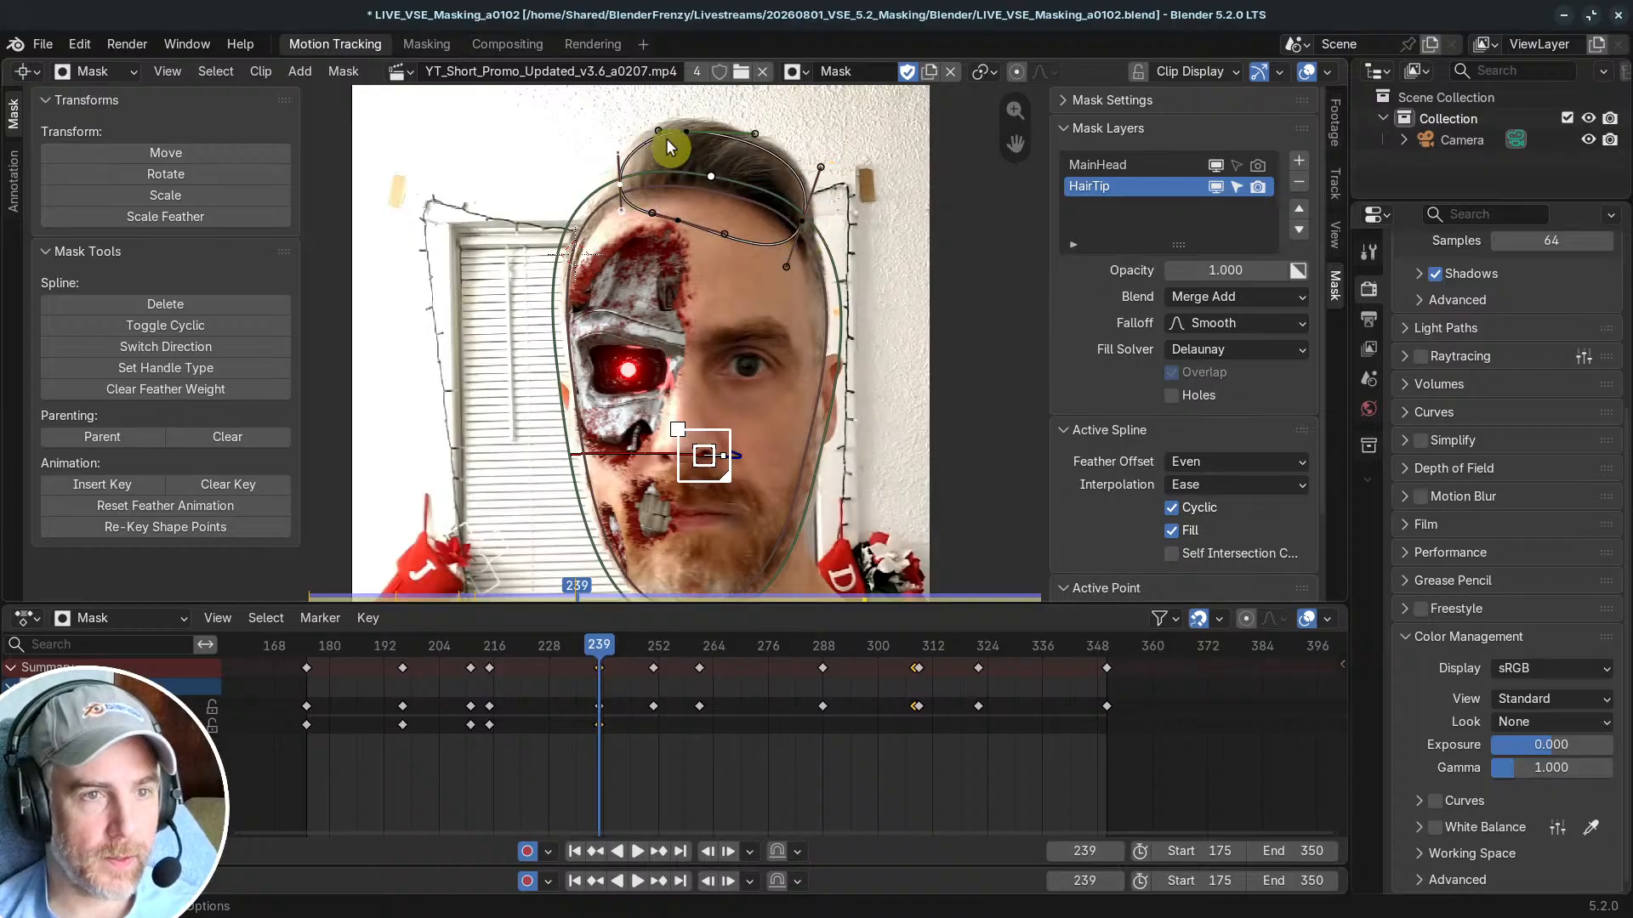
pyautogui.moveTo(686, 132); pyautogui.dragTo(688, 129)
# Step: Move the whole HairTip mask to match the front hair at frames 251 and 261
pyautogui.moveTo(603, 644); pyautogui.dragTo(653, 645)
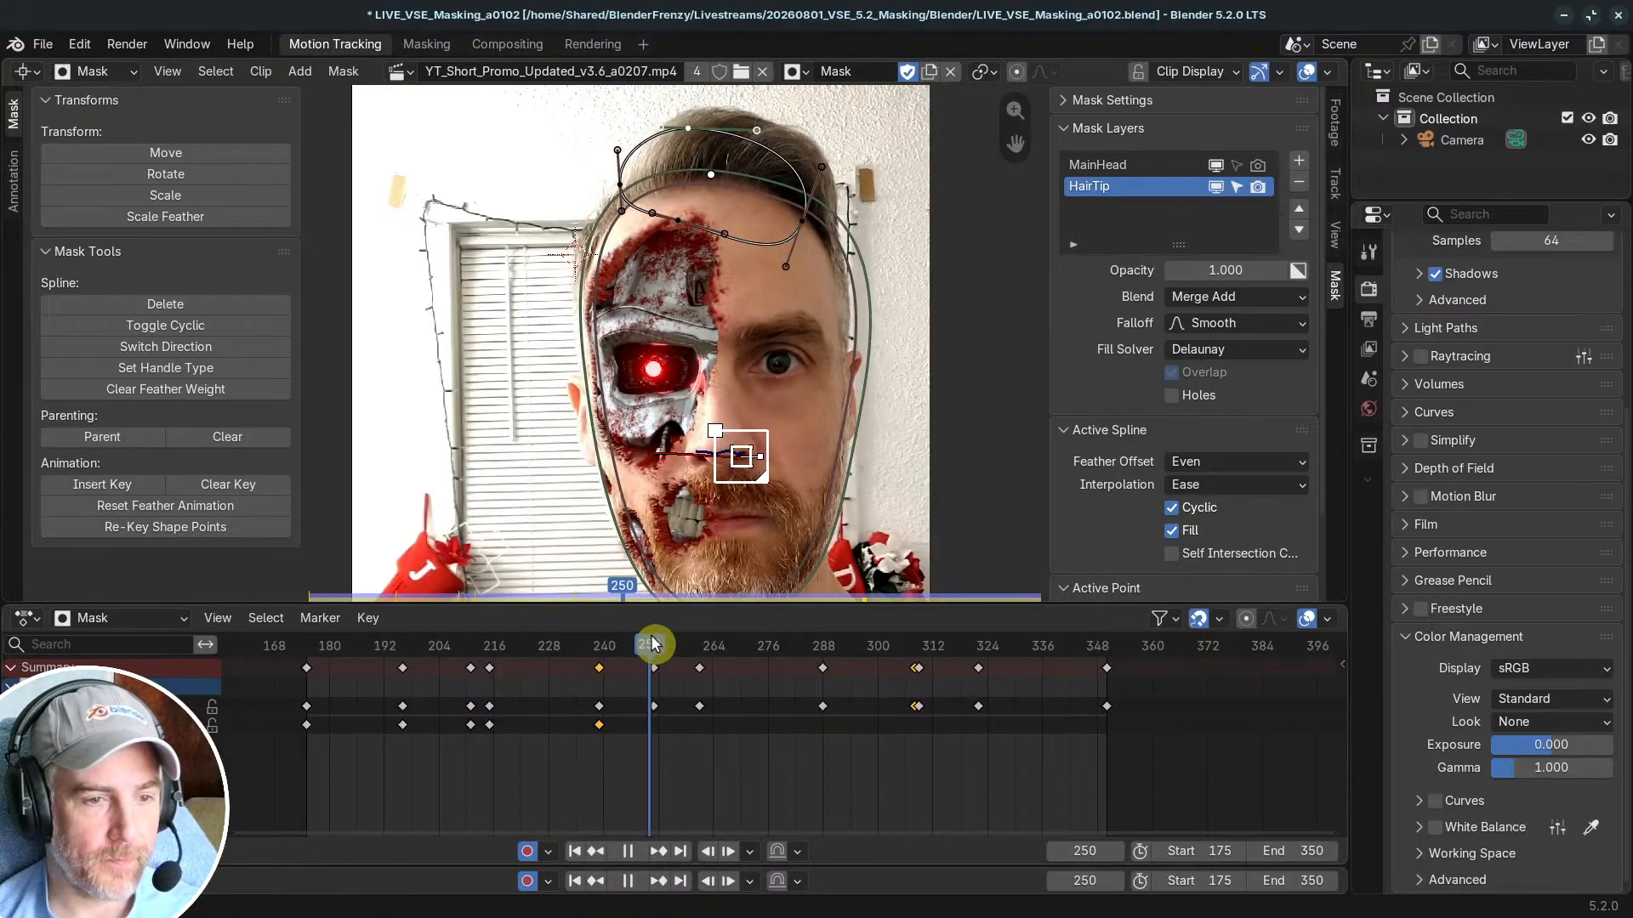
pyautogui.press('a')
pyautogui.press('g')
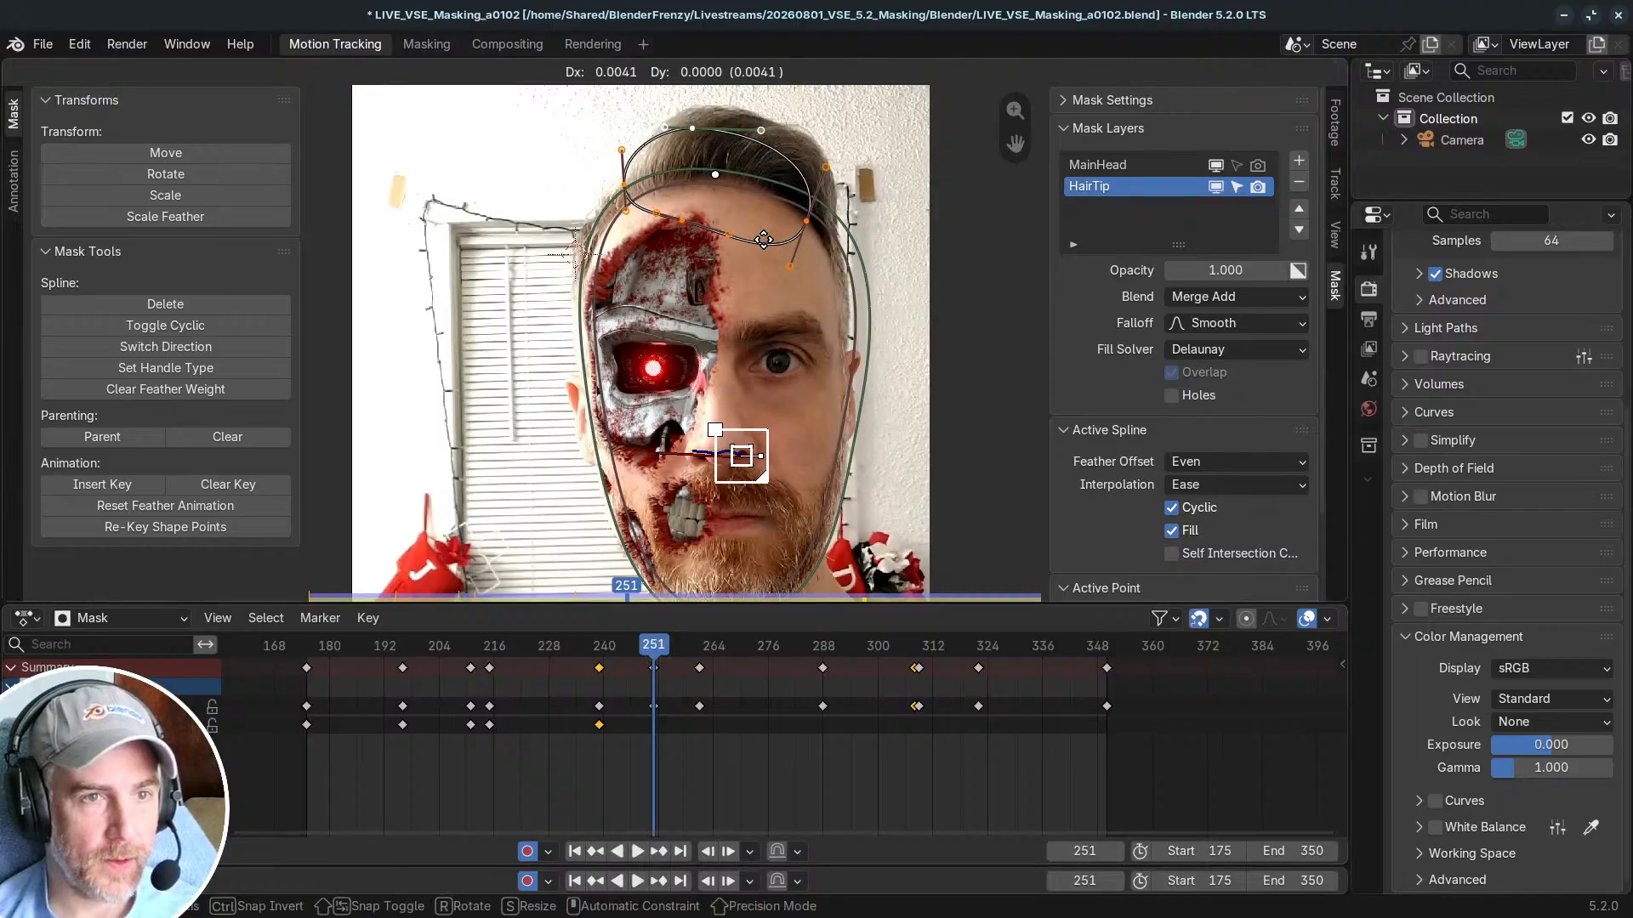
pyautogui.click(779, 228)
pyautogui.moveTo(665, 646); pyautogui.dragTo(702, 646)
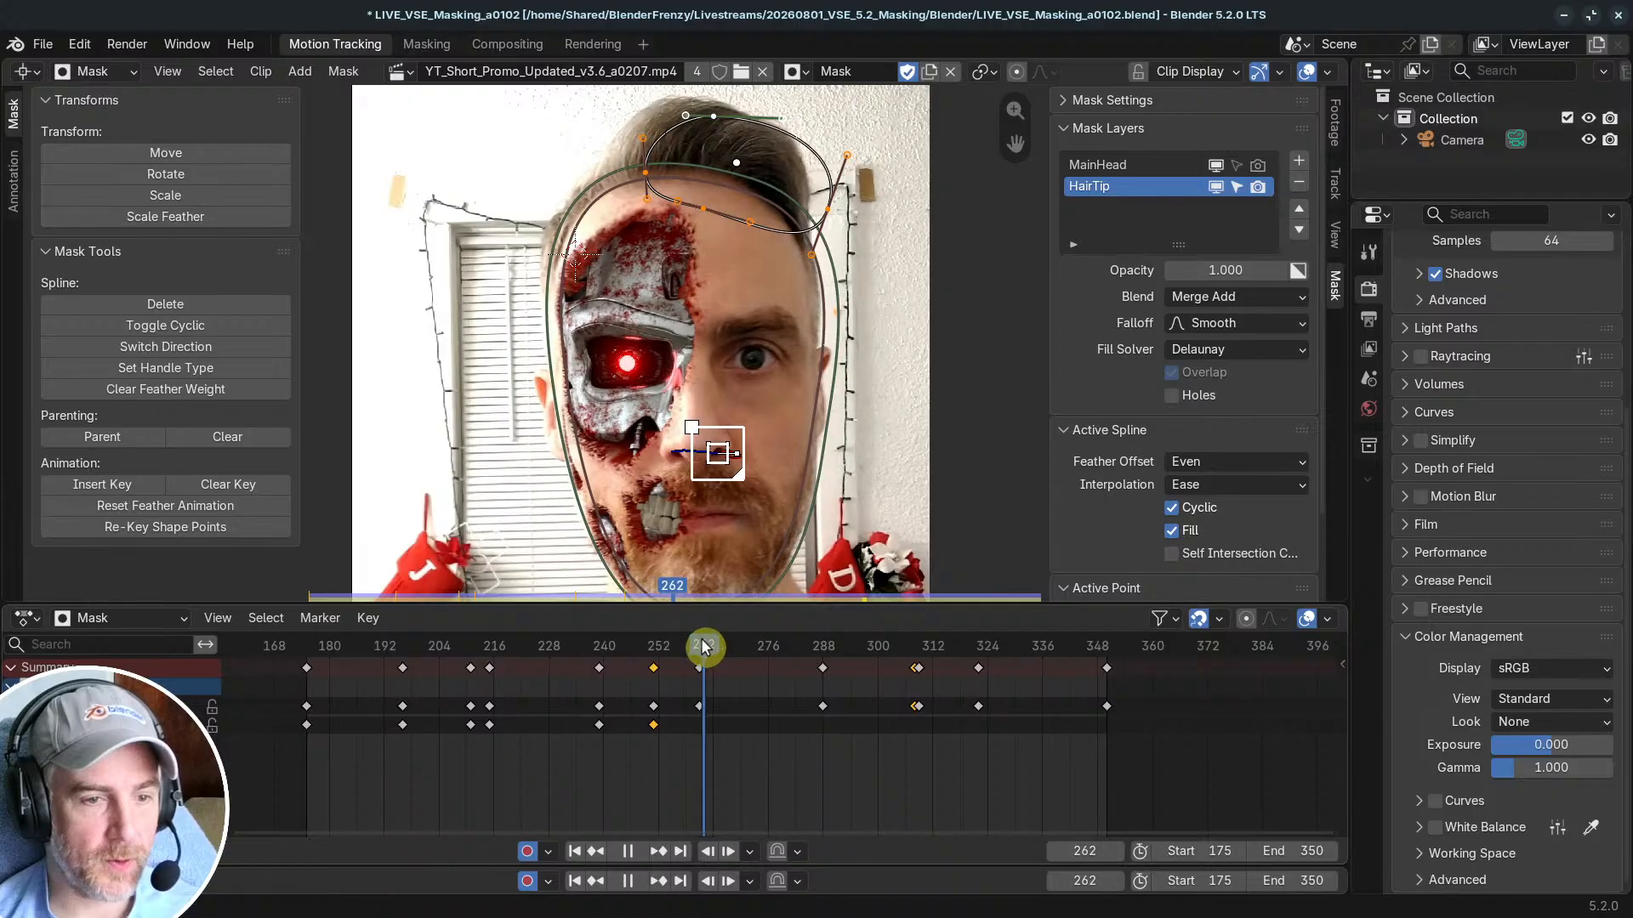
pyautogui.press('g')
pyautogui.click(698, 246)
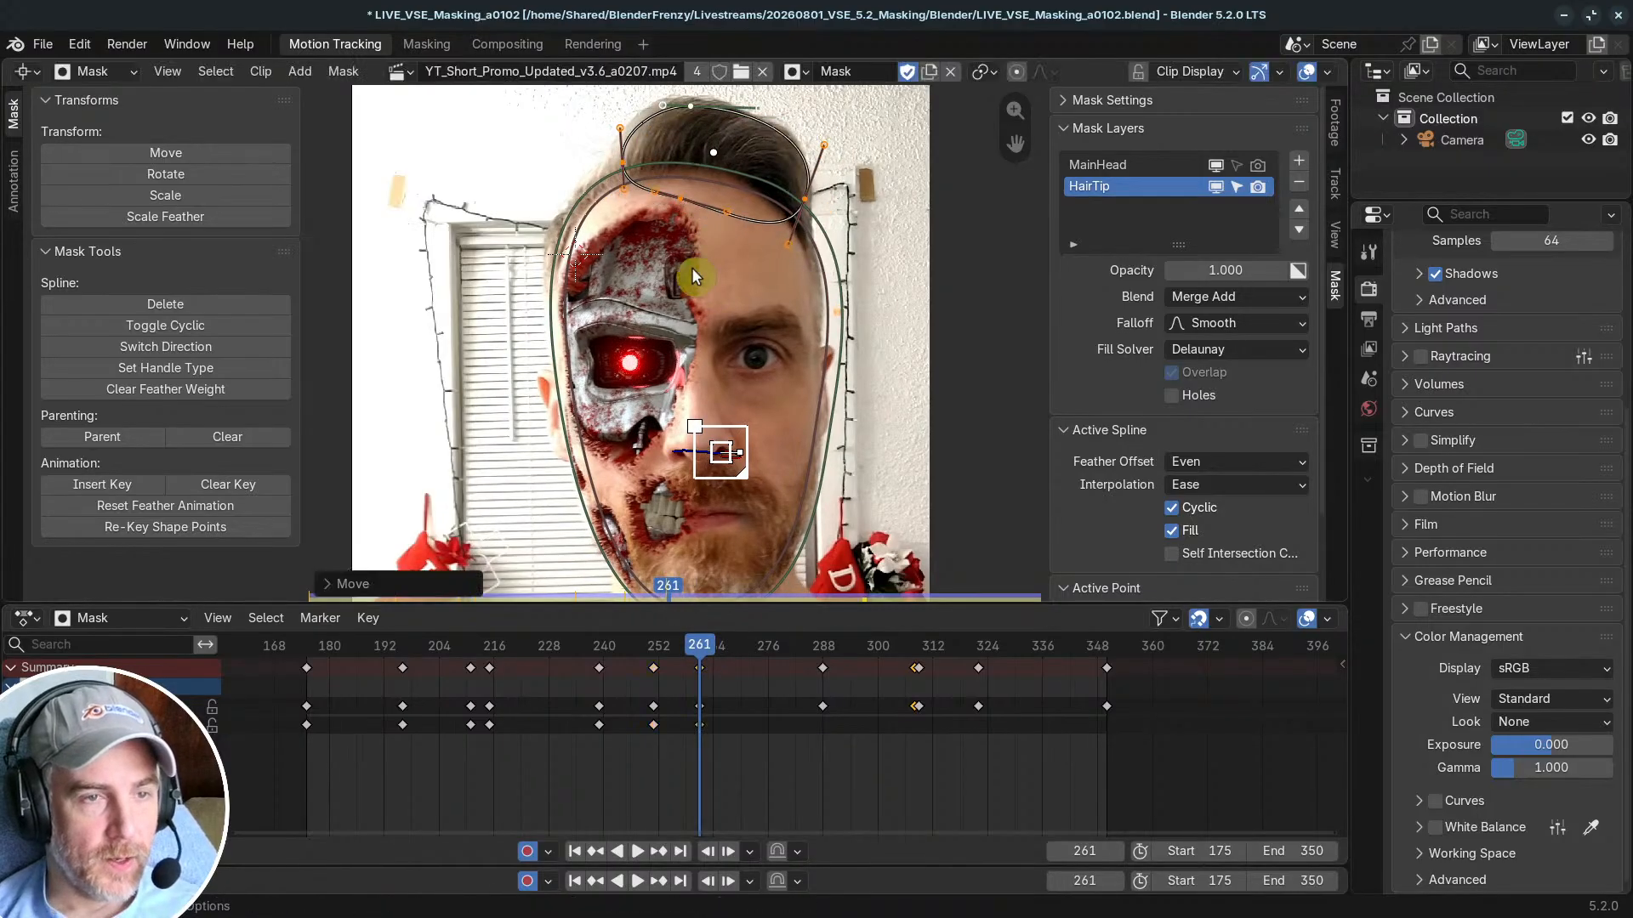
# Step: Show the mask as an alpha overlay with MainHead enabled for rendering and both layers' outlines hidden and locked from selection
pyautogui.moveTo(732, 644); pyautogui.dragTo(630, 660)
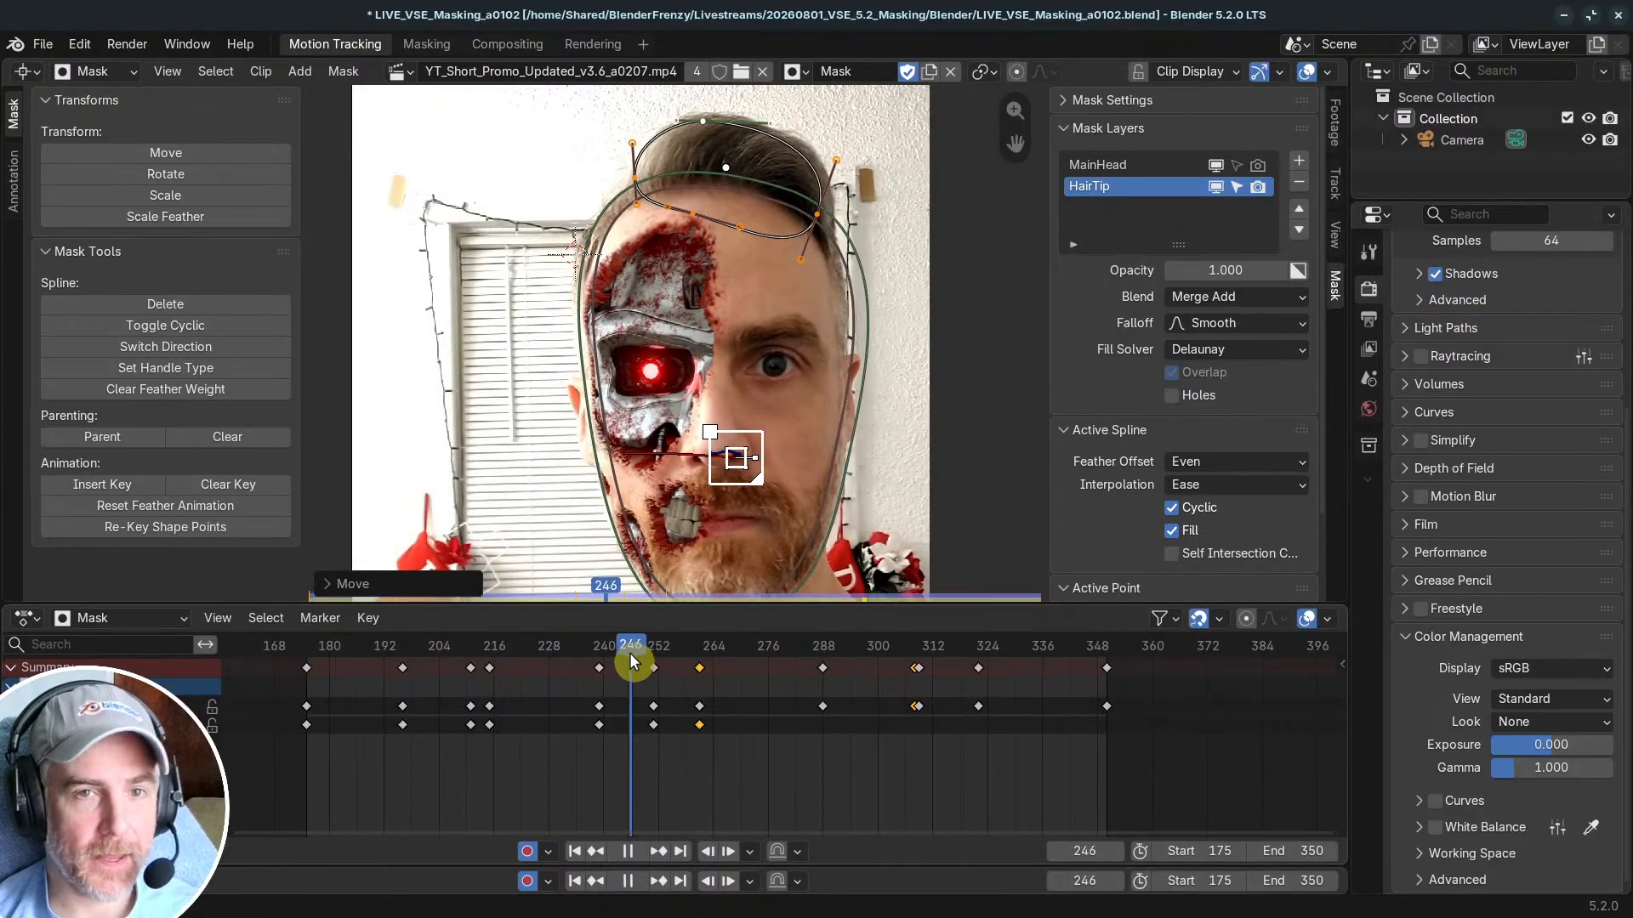
pyautogui.click(1326, 72)
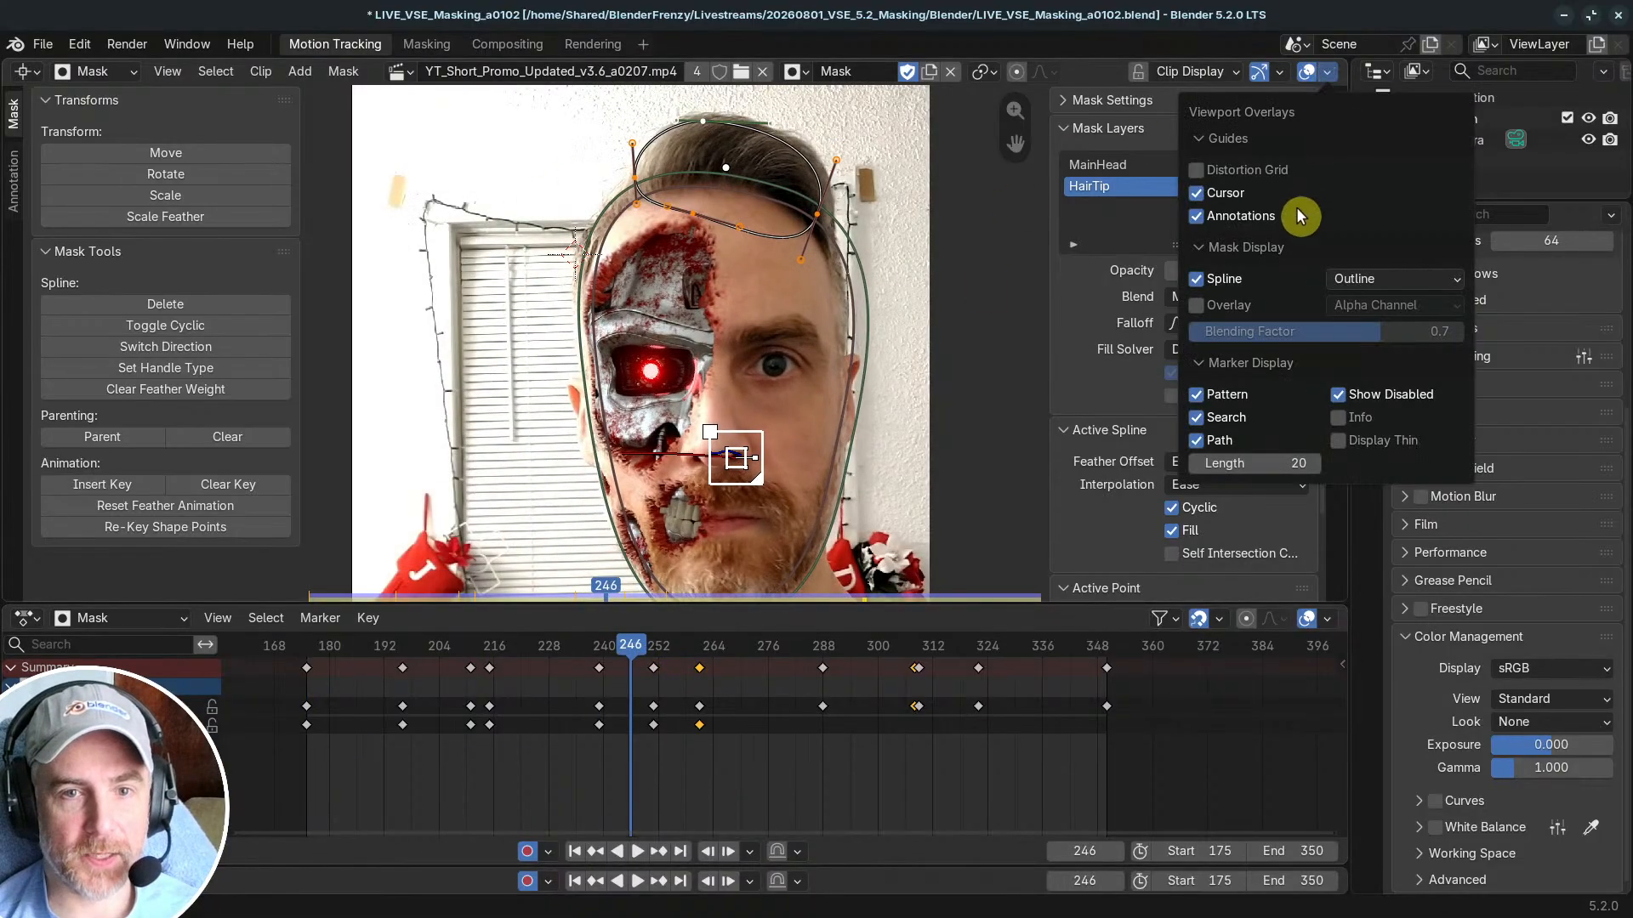
pyautogui.click(1196, 305)
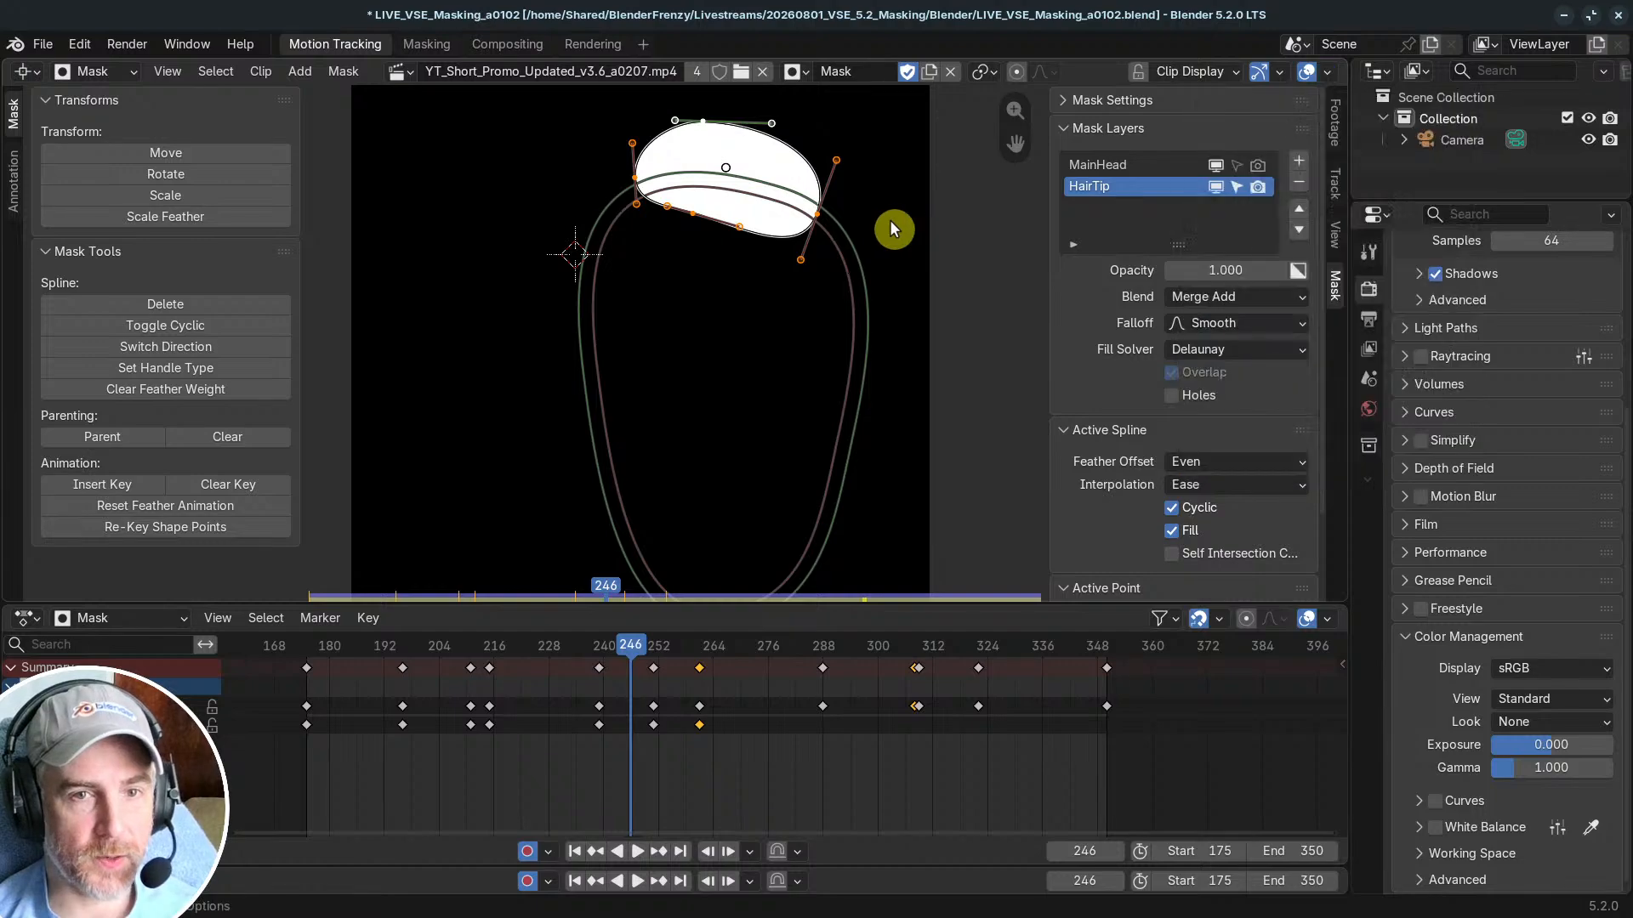
pyautogui.click(1257, 165)
pyautogui.click(1233, 186)
pyautogui.moveTo(1216, 187); pyautogui.dragTo(1217, 164)
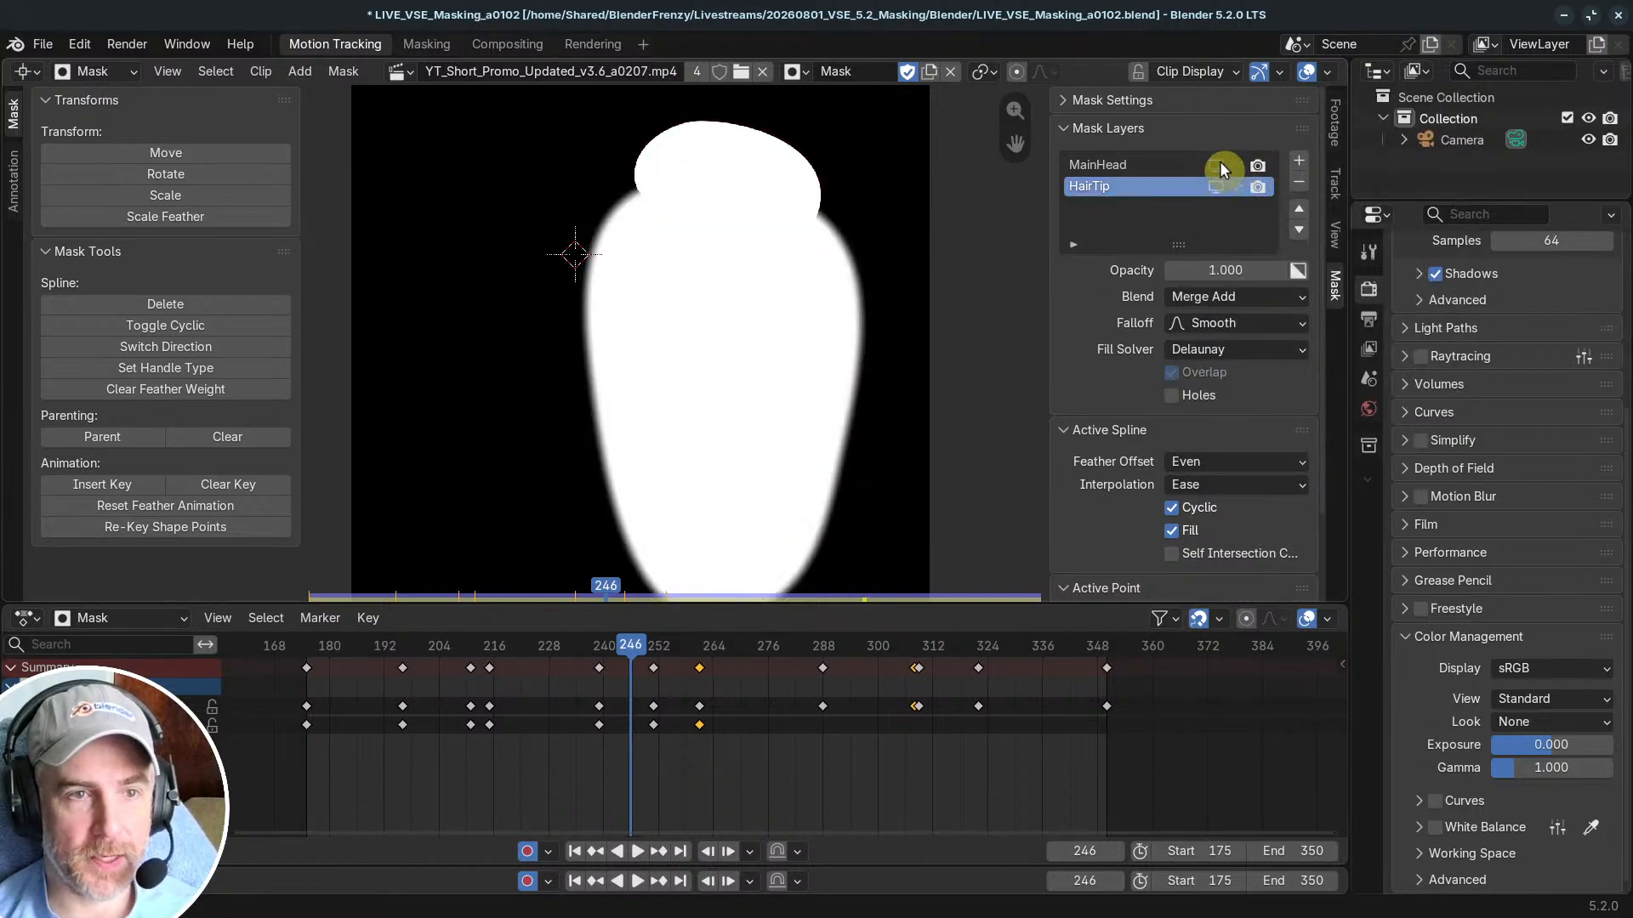
pyautogui.moveTo(630, 646)
pyautogui.mouseDown()
pyautogui.moveTo(322, 649)
pyautogui.moveTo(659, 650)
pyautogui.mouseUp()
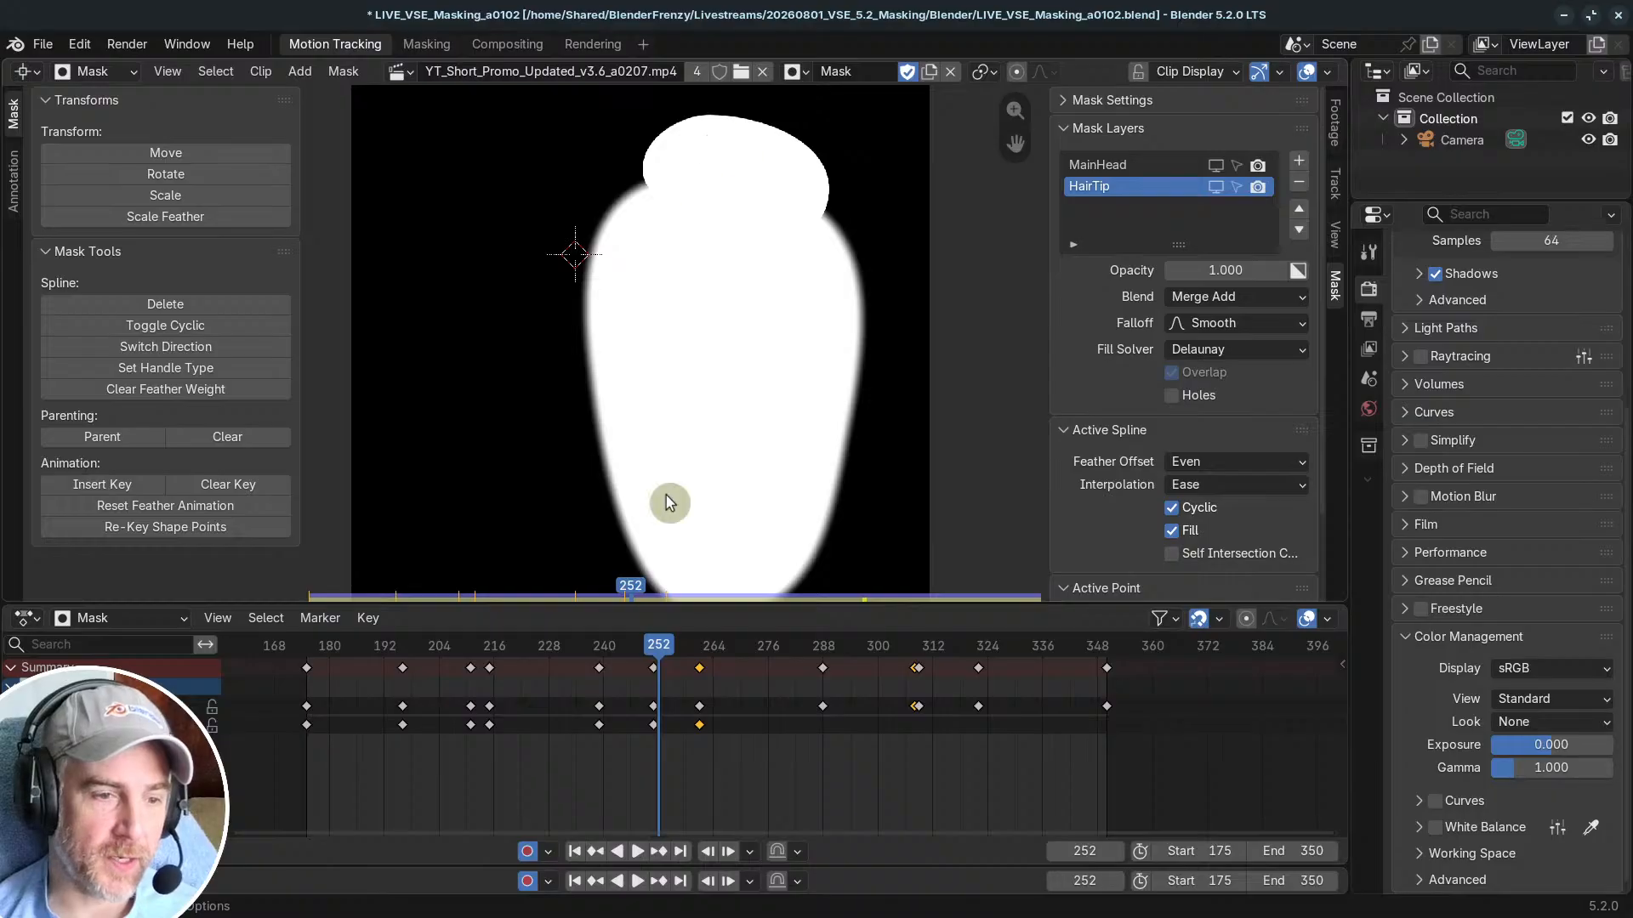
# Step: Make HairTip visible and selectable again, and feather its outline slightly outward at frame 175
pyautogui.moveTo(652, 649); pyautogui.dragTo(308, 654)
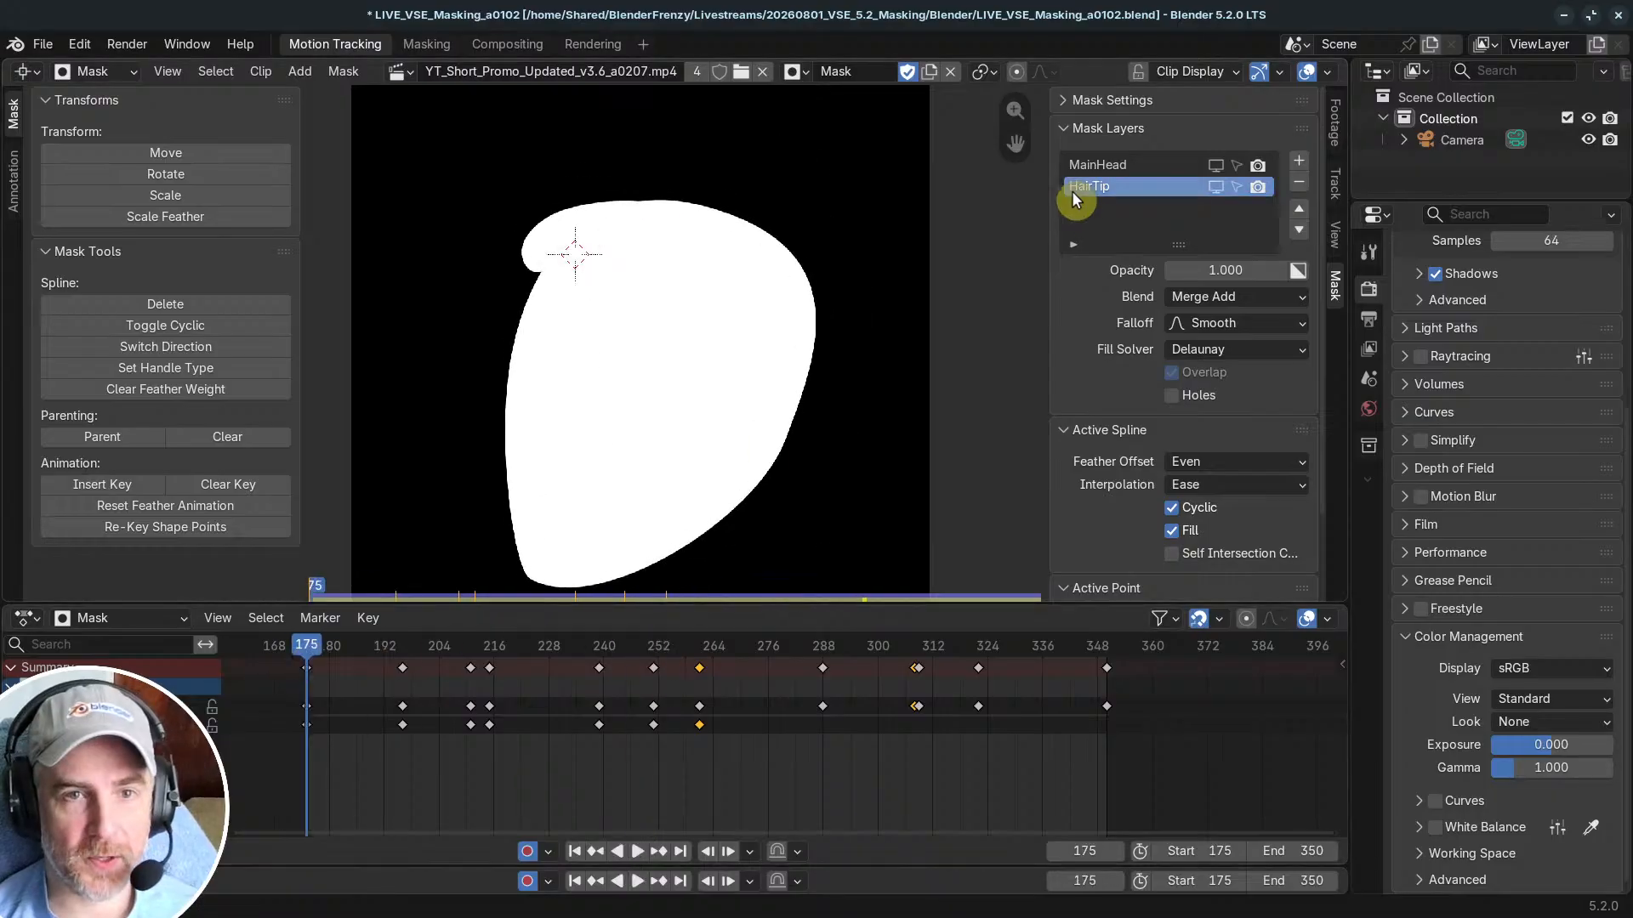
pyautogui.click(1216, 186)
pyautogui.click(1236, 186)
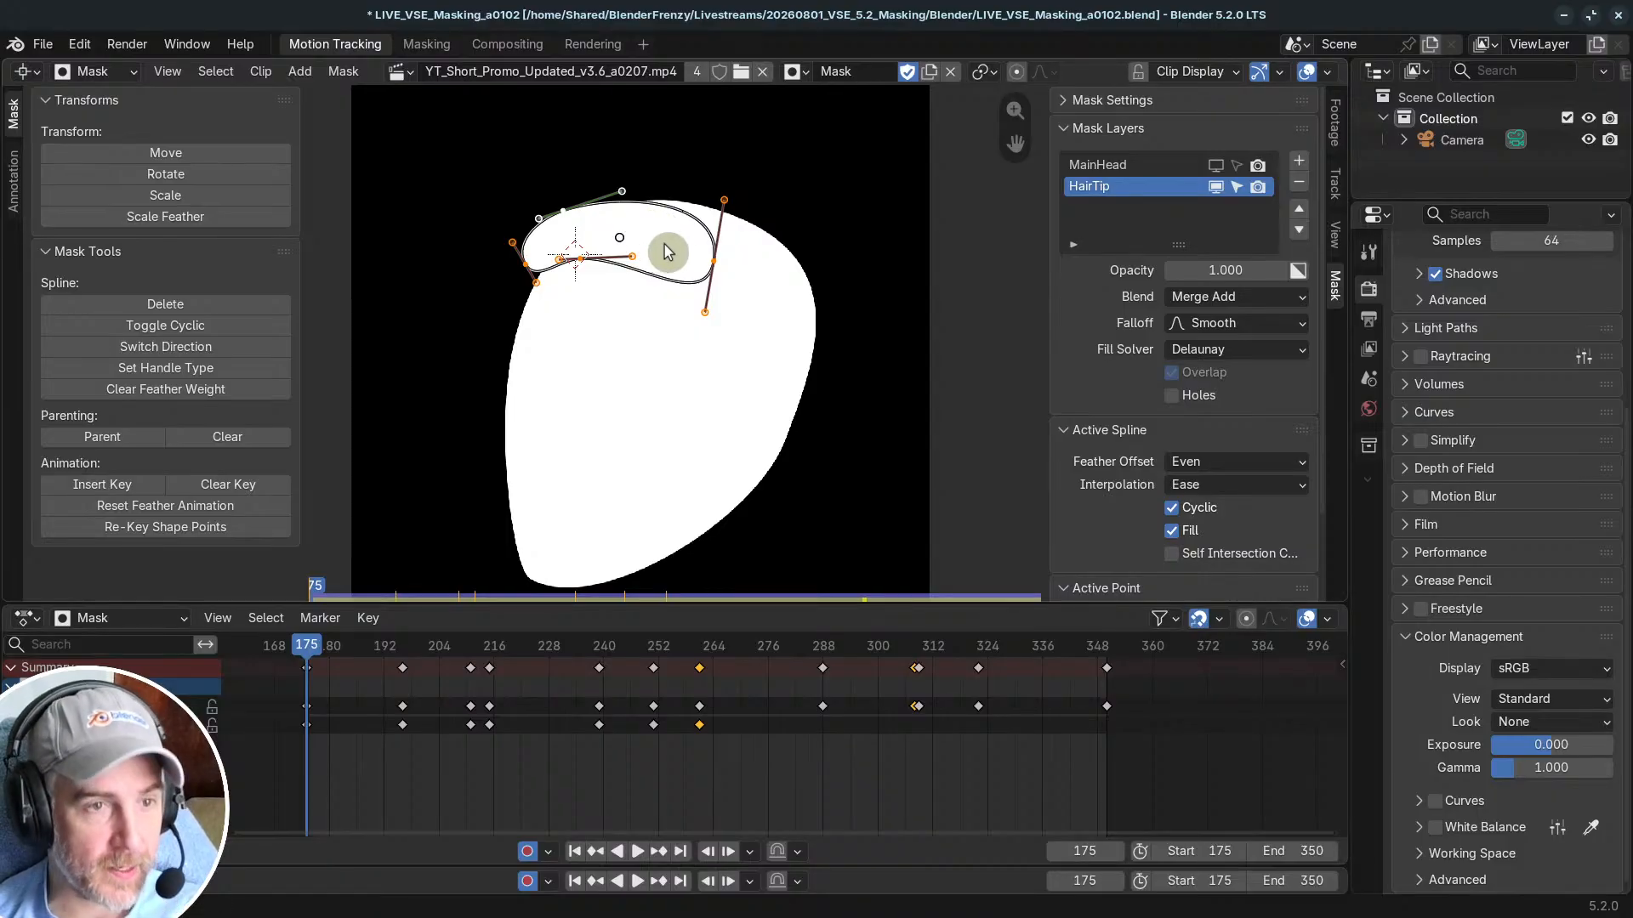
pyautogui.hotkey('alt', 's')
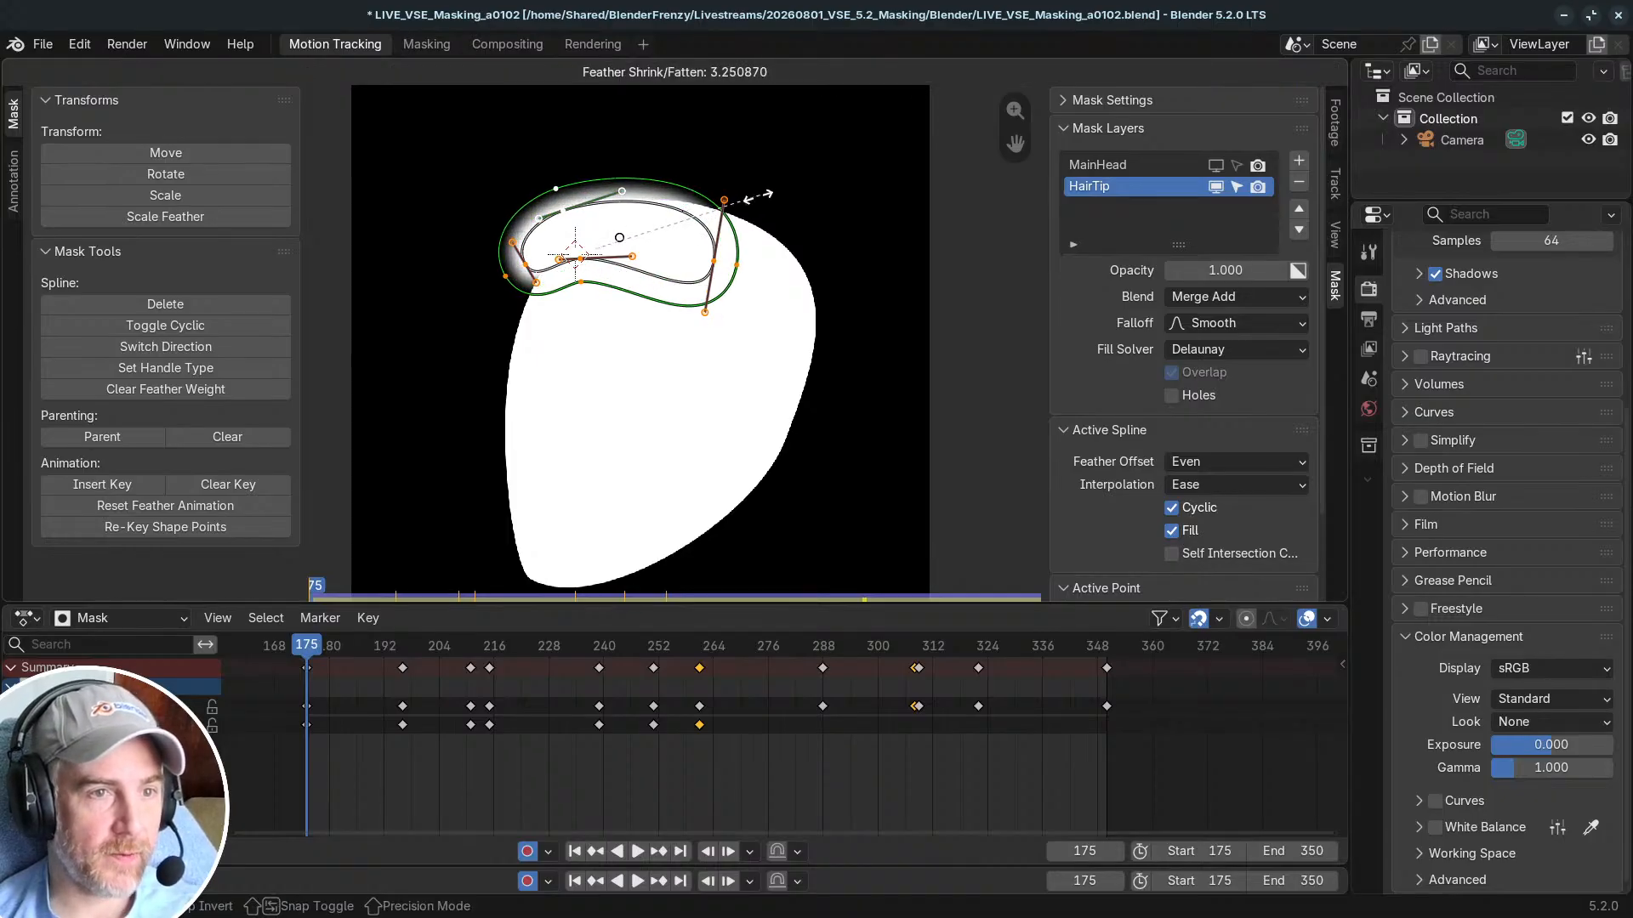
pyautogui.click(363, 588)
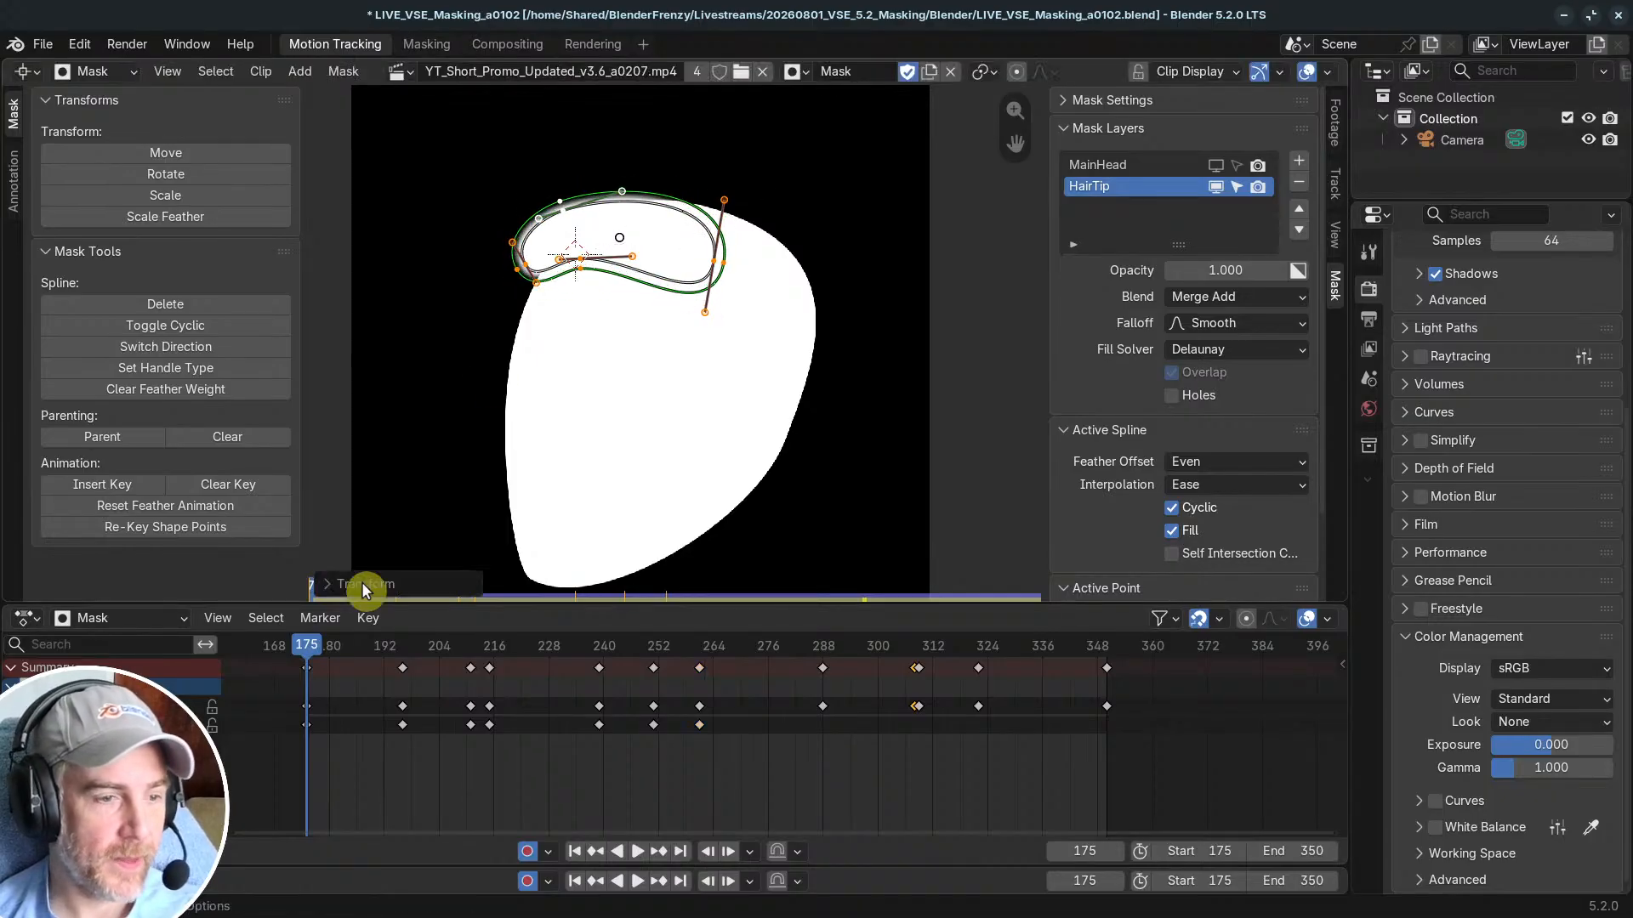
# Step: Select the HairTip keyframes from frame 196 to 261 and re-key their shape points to carry the frame 175 feather through
pyautogui.press('space')
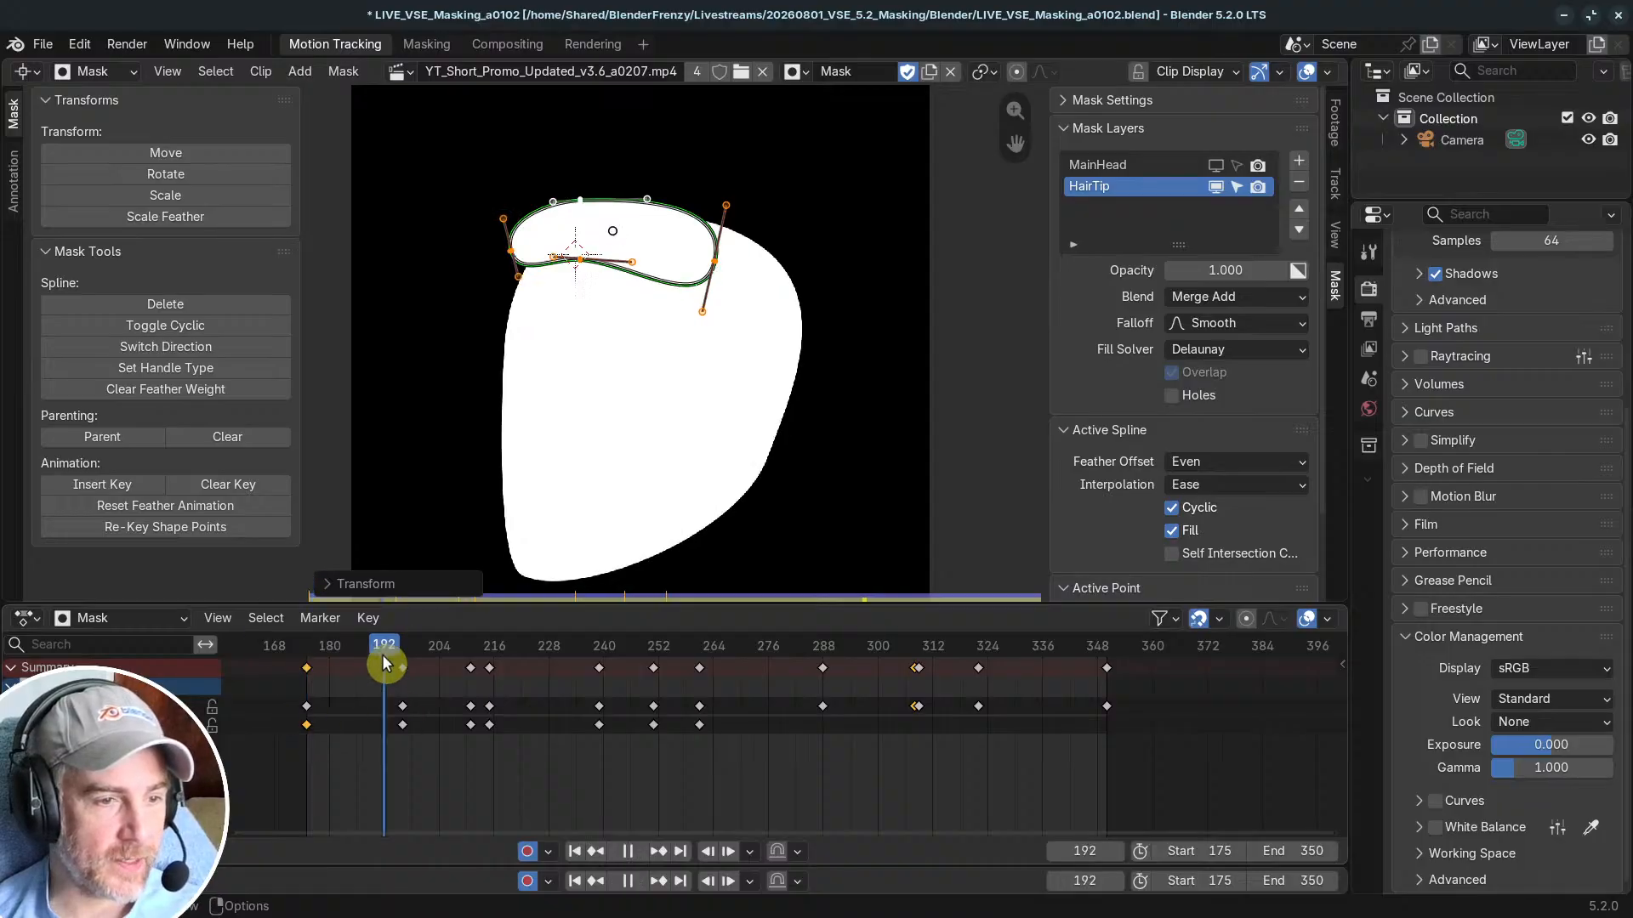
pyautogui.moveTo(385, 664); pyautogui.dragTo(1187, 764)
pyautogui.click(572, 853)
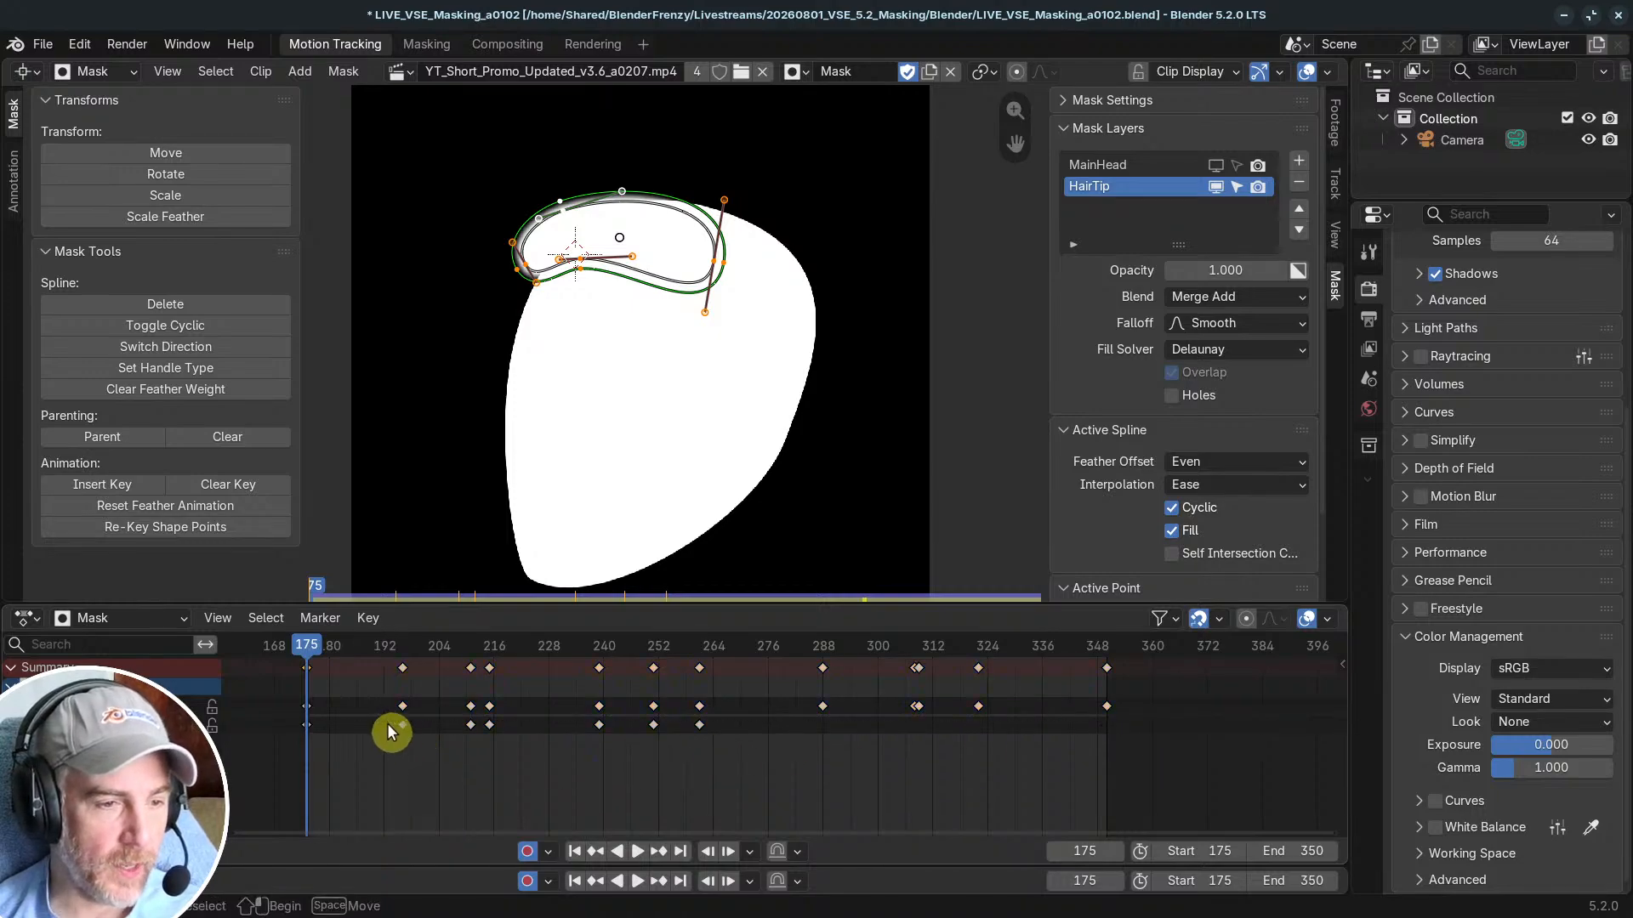
pyautogui.moveTo(375, 714); pyautogui.dragTo(765, 757)
pyautogui.click(136, 726)
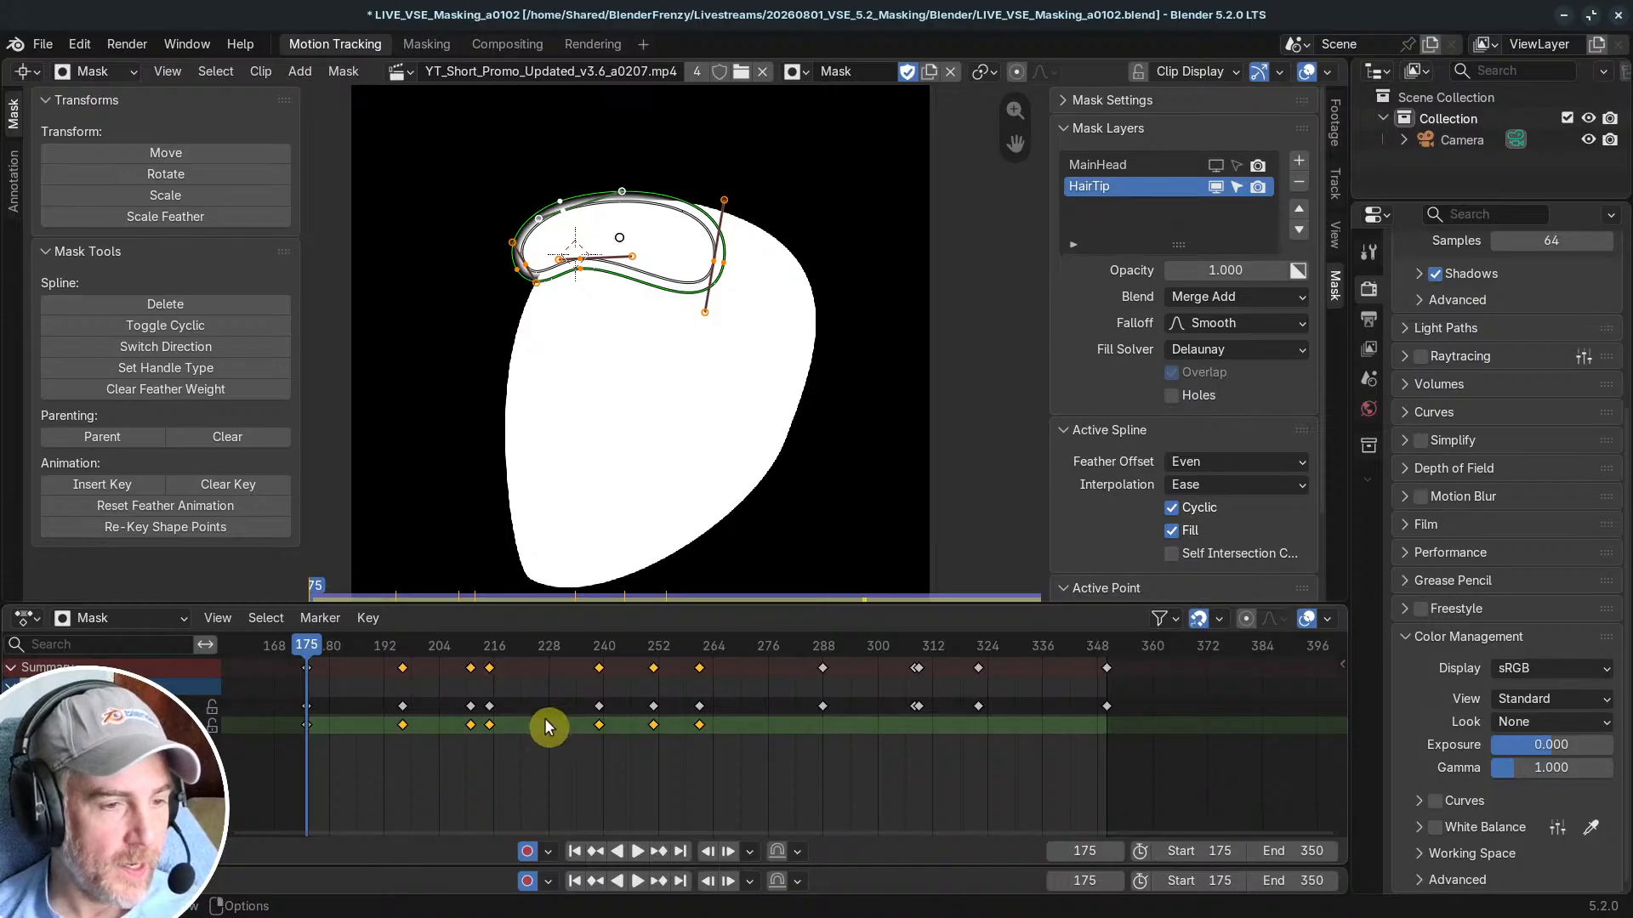
pyautogui.click(128, 526)
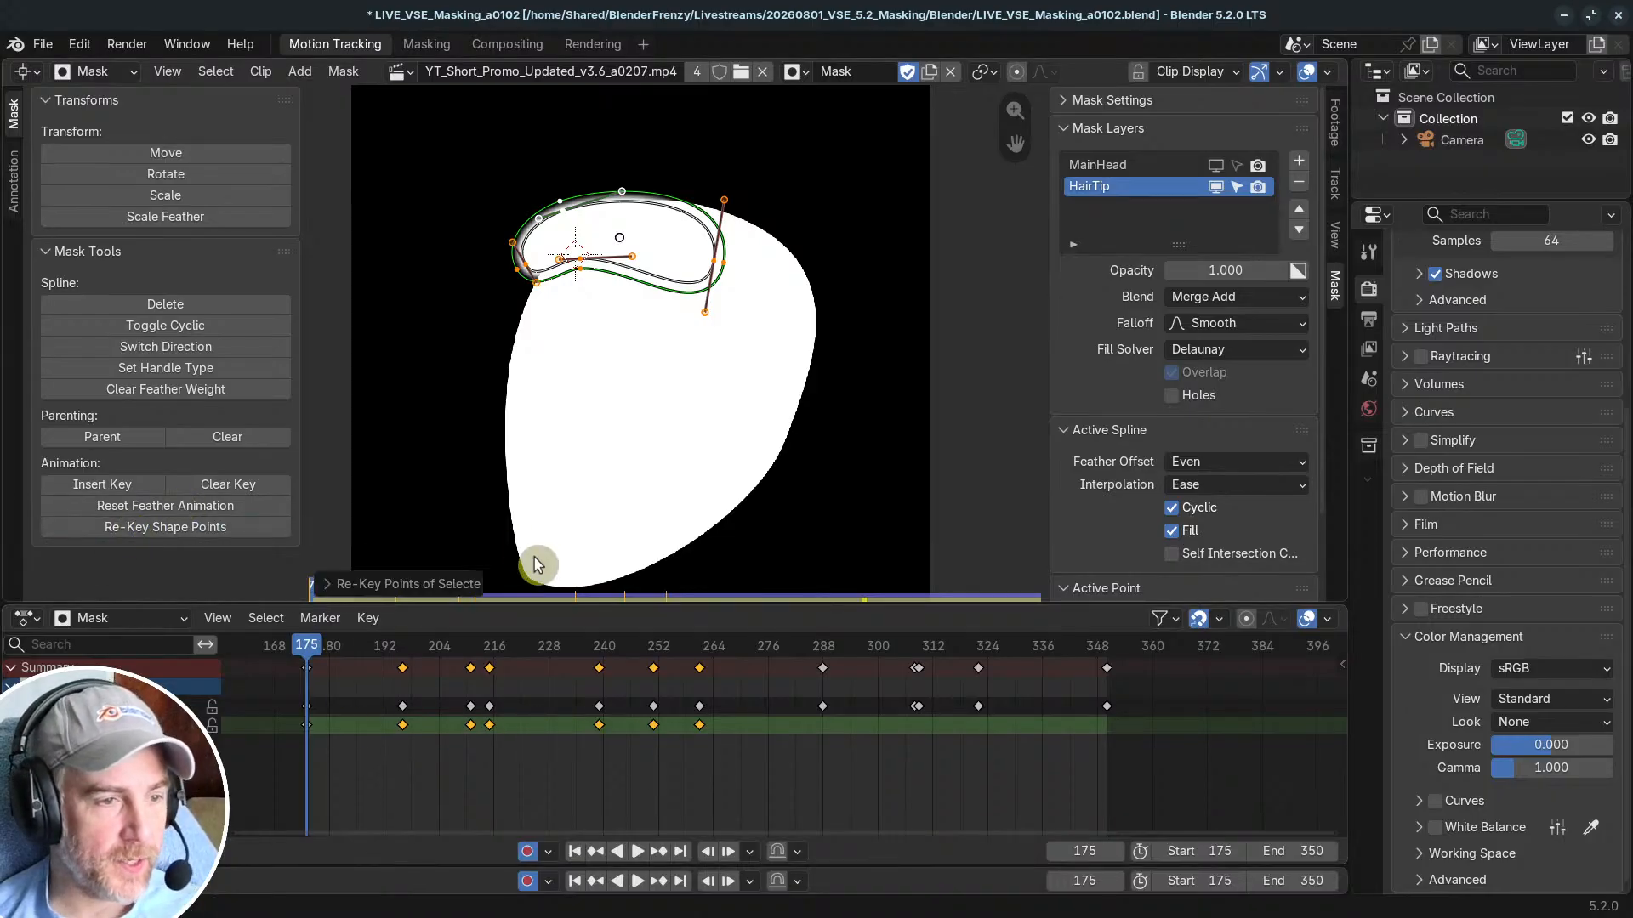
pyautogui.click(344, 582)
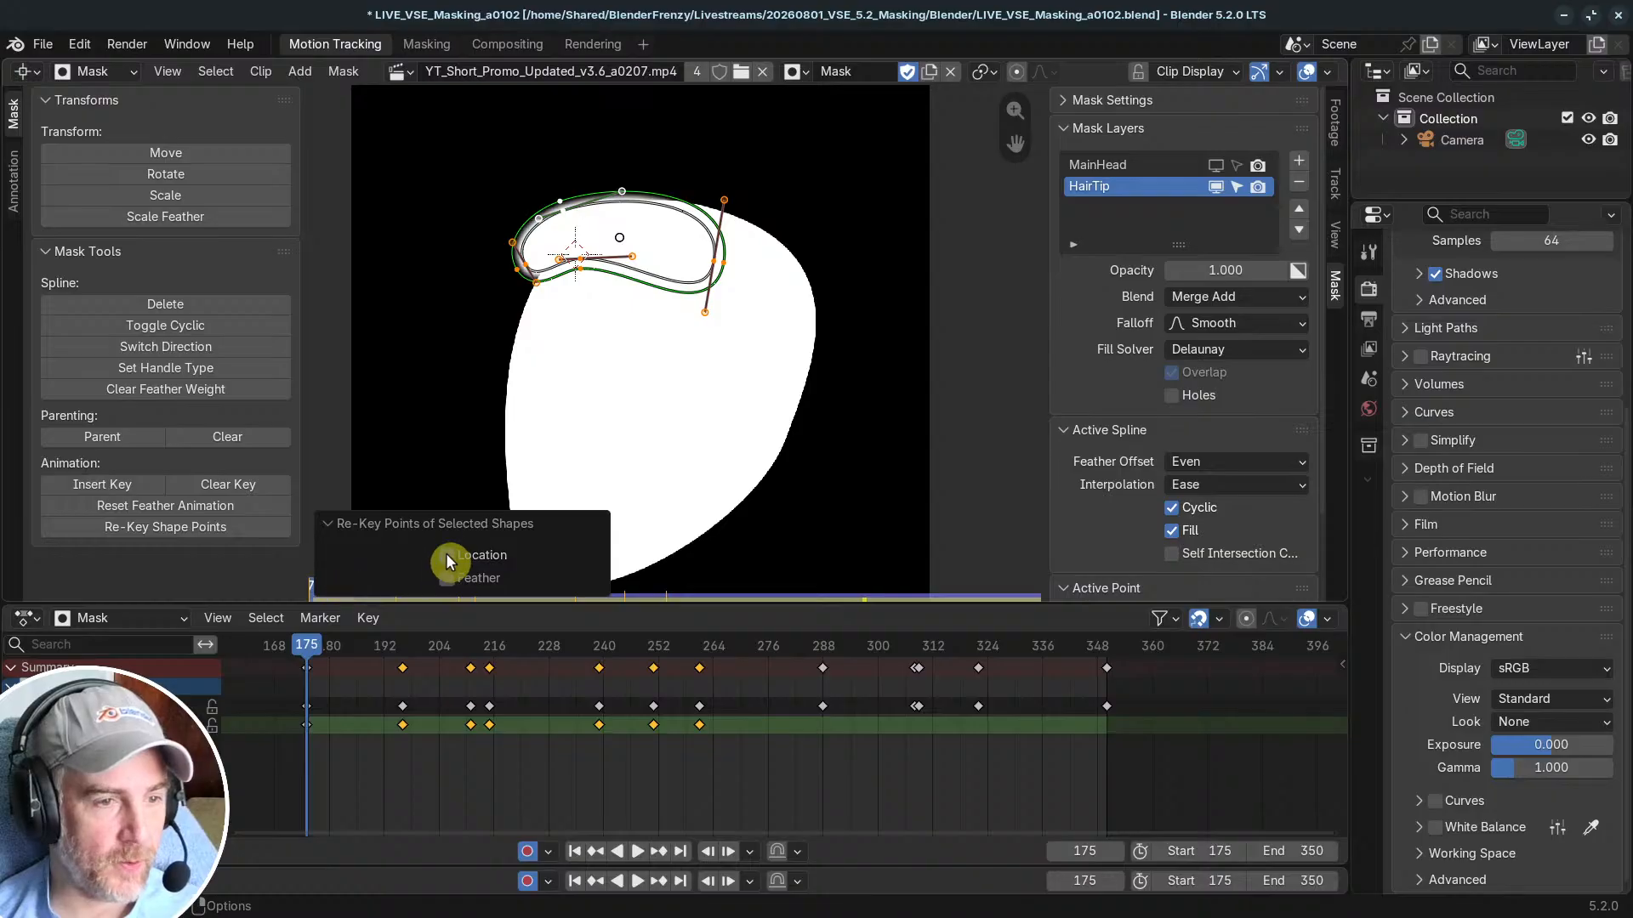
pyautogui.click(330, 524)
# Step: Hide the HairTip outline and lock it from selection, review the combined mask's feathered hair edge, and save the file
pyautogui.moveTo(312, 651); pyautogui.dragTo(516, 644)
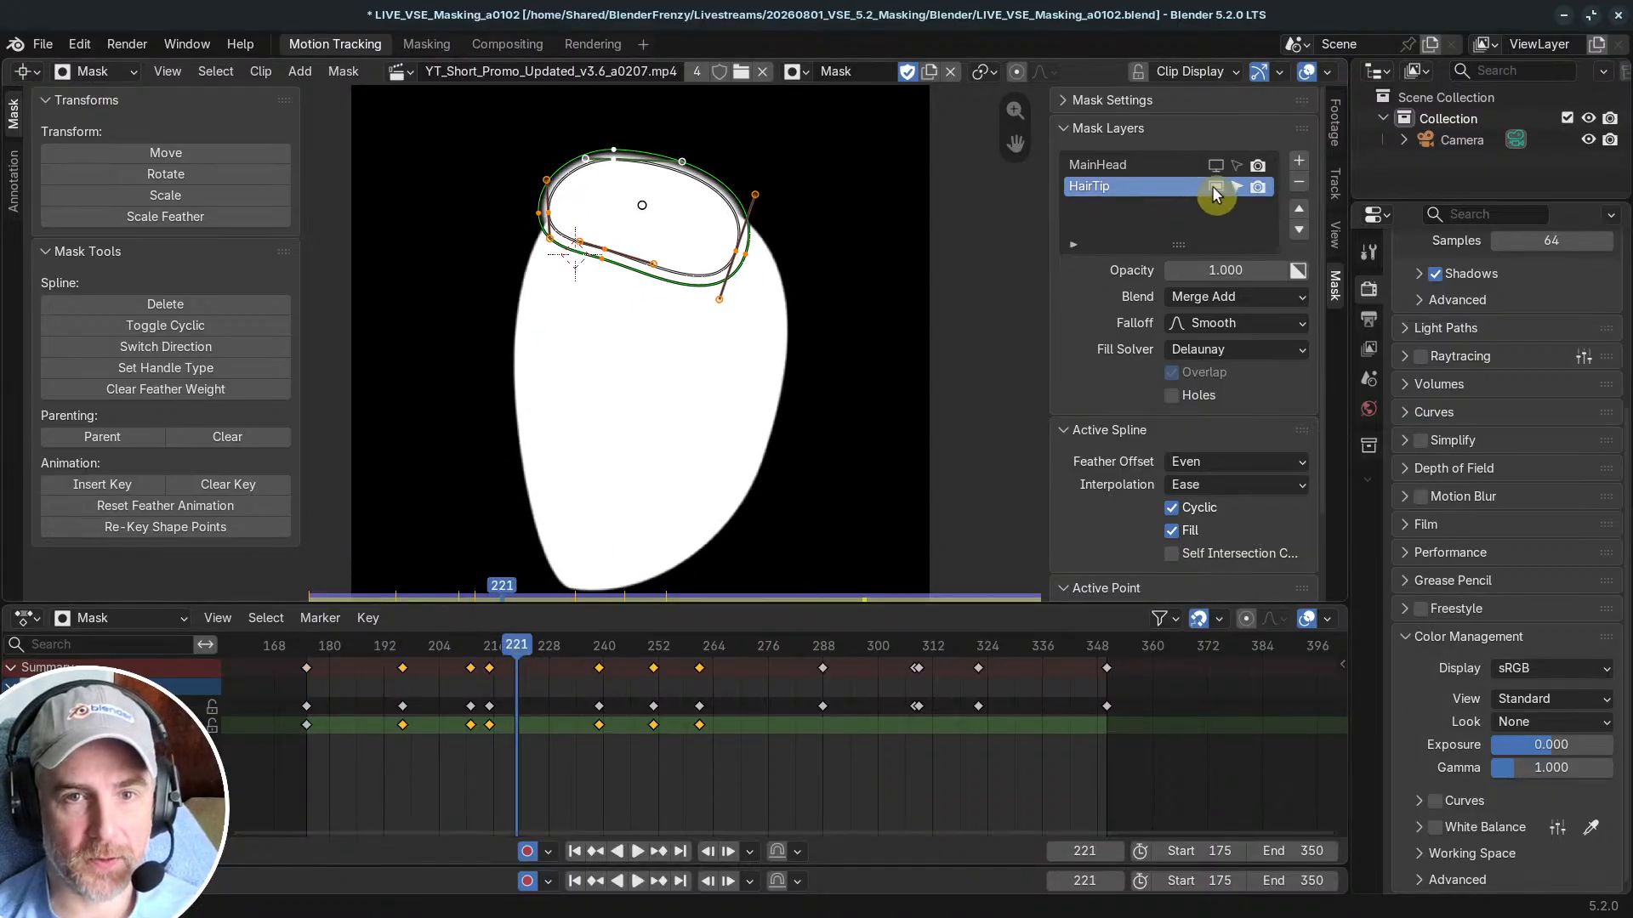
pyautogui.click(1233, 186)
pyautogui.moveTo(514, 652); pyautogui.dragTo(449, 680)
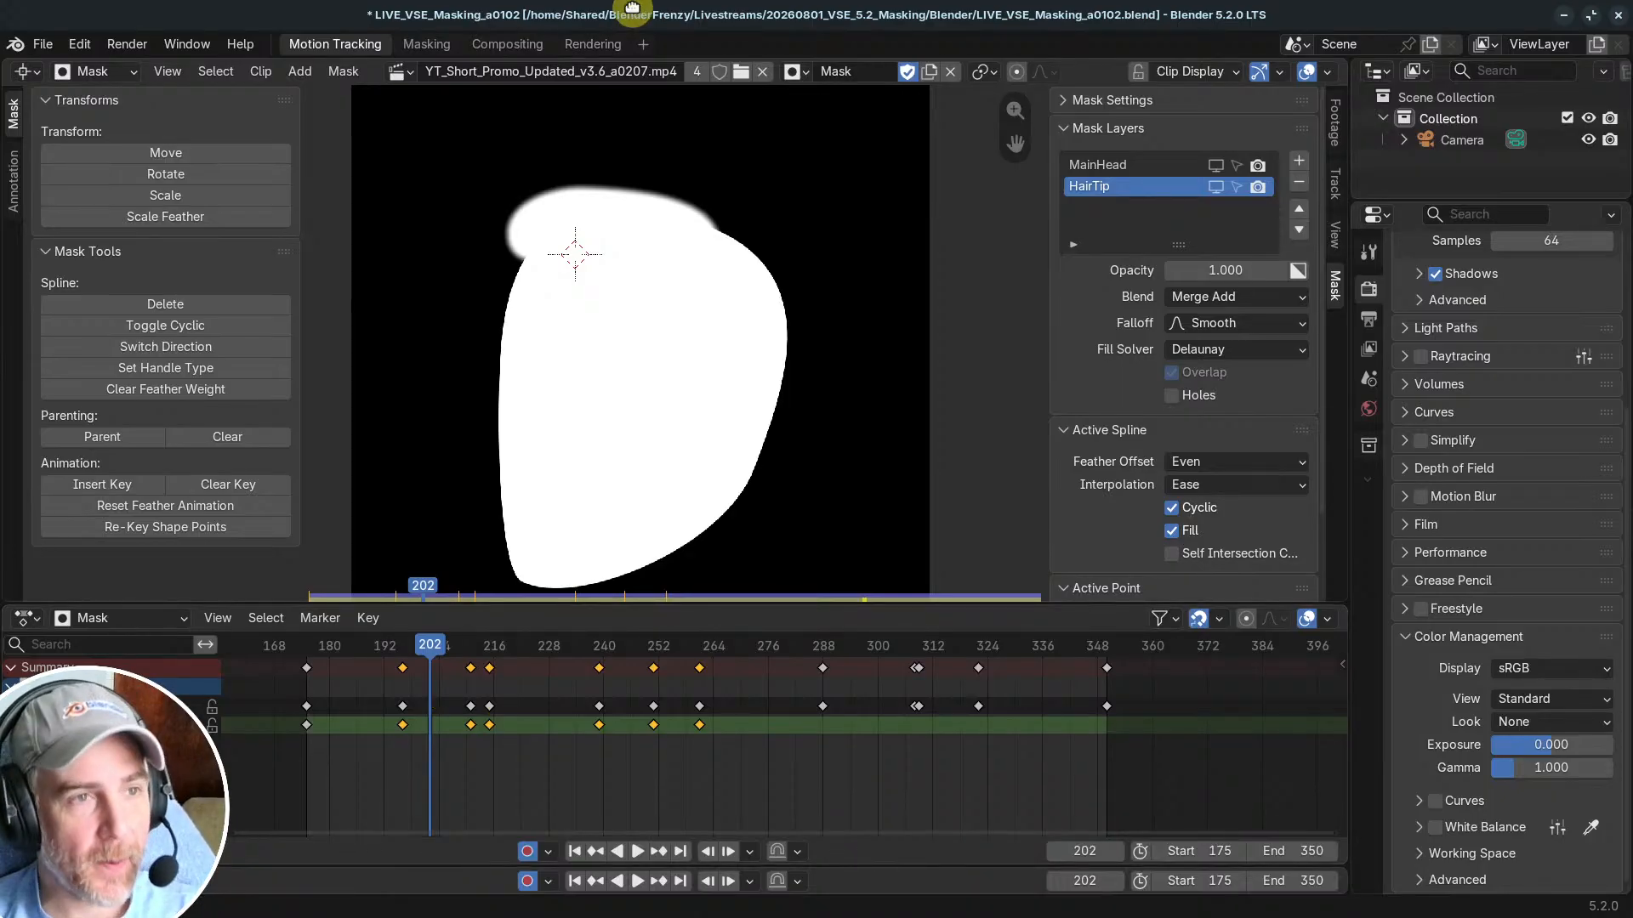
pyautogui.hotkey('ctrl', 's')
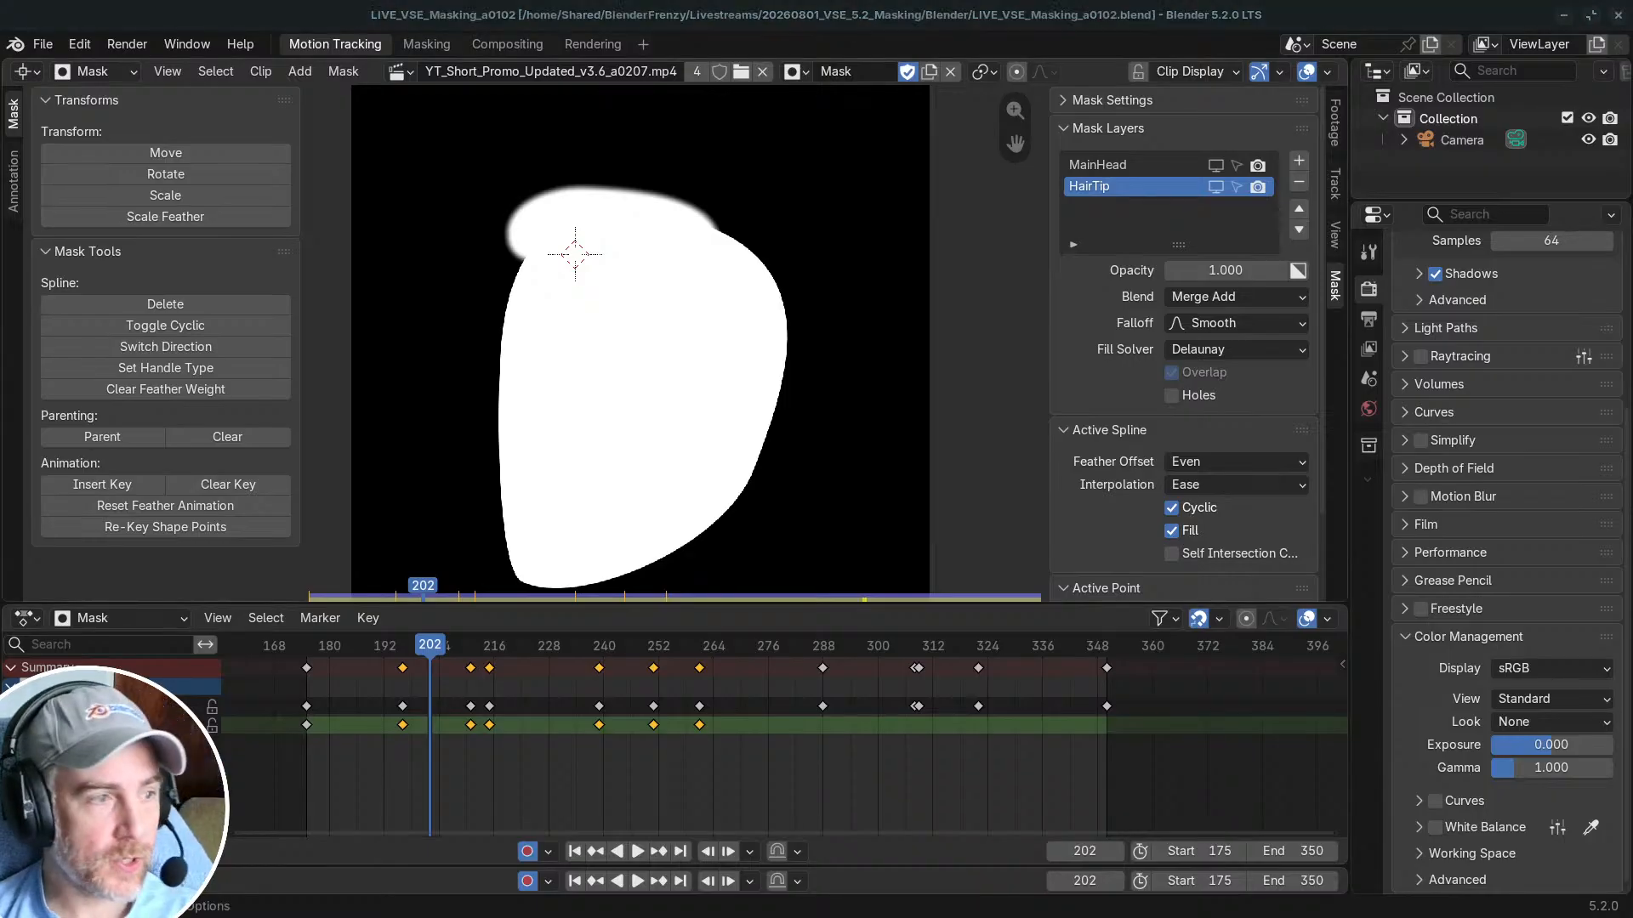
# Step: Switch to the web browser, open YouTube, and search for Jacob Zirkle
pyautogui.moveTo(1632, 60); pyautogui.dragTo(1225, 12)
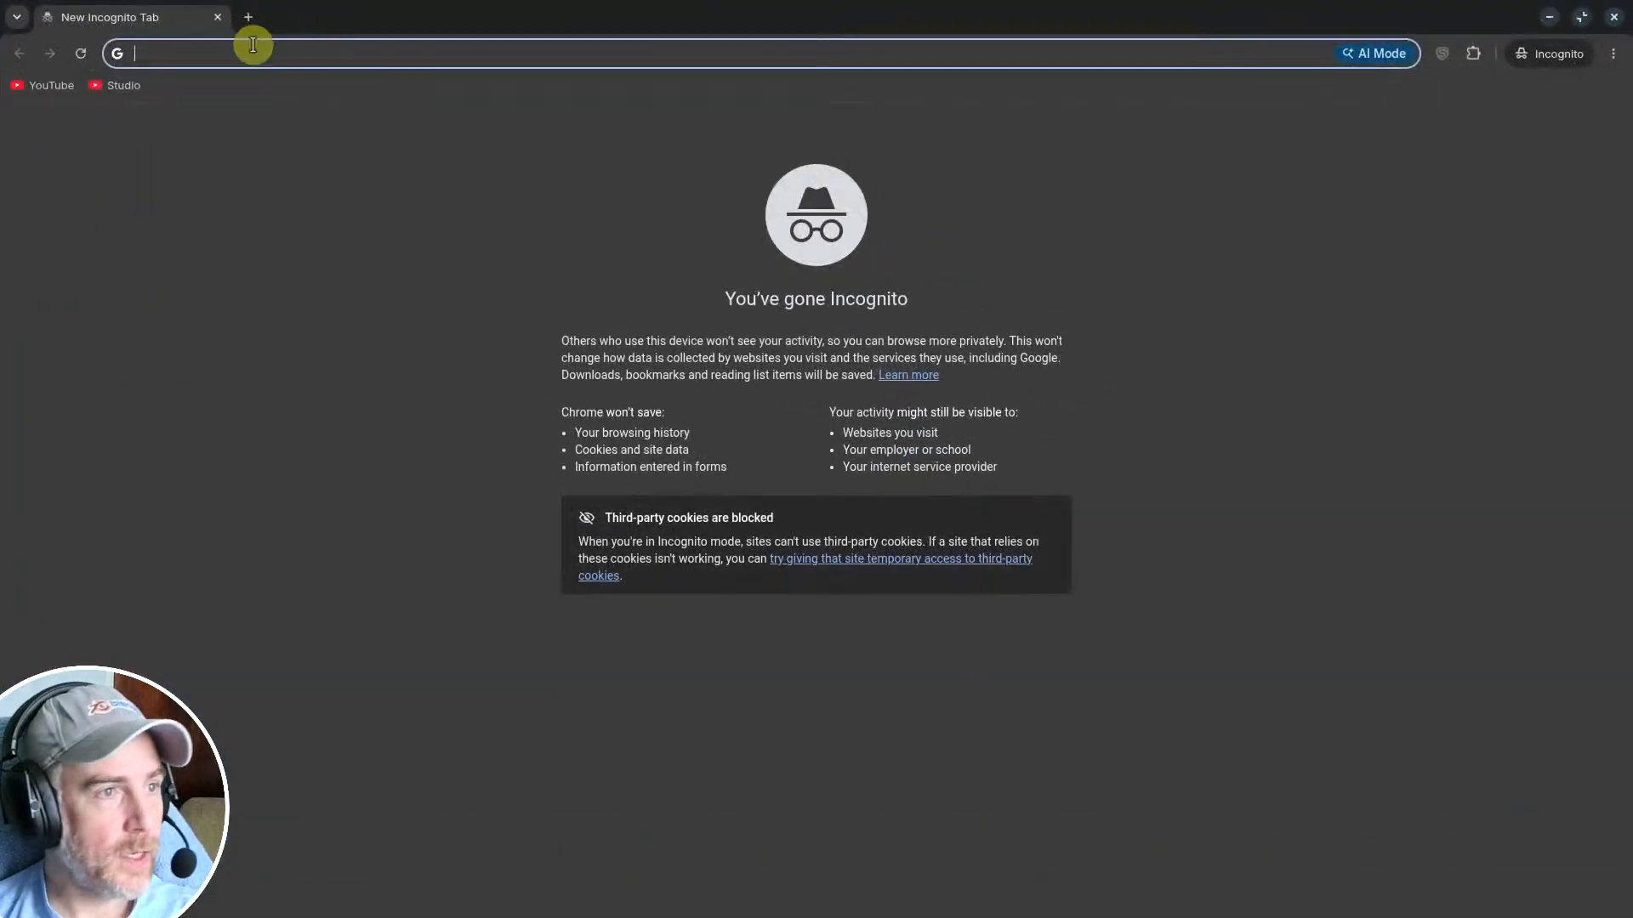
pyautogui.click(38, 87)
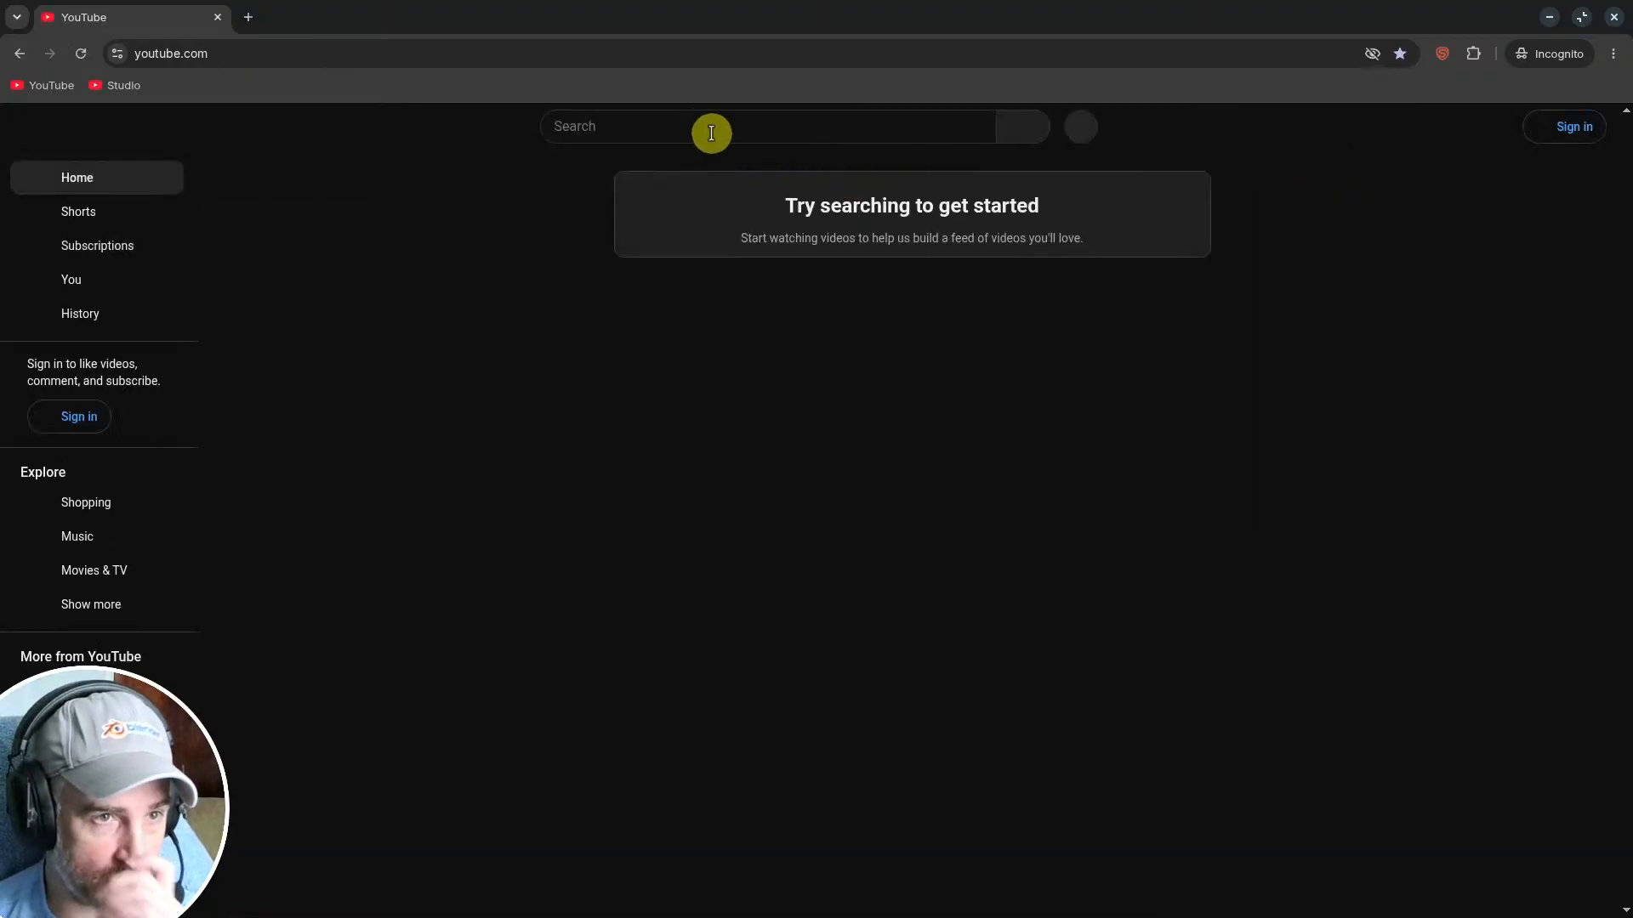
pyautogui.click(699, 126)
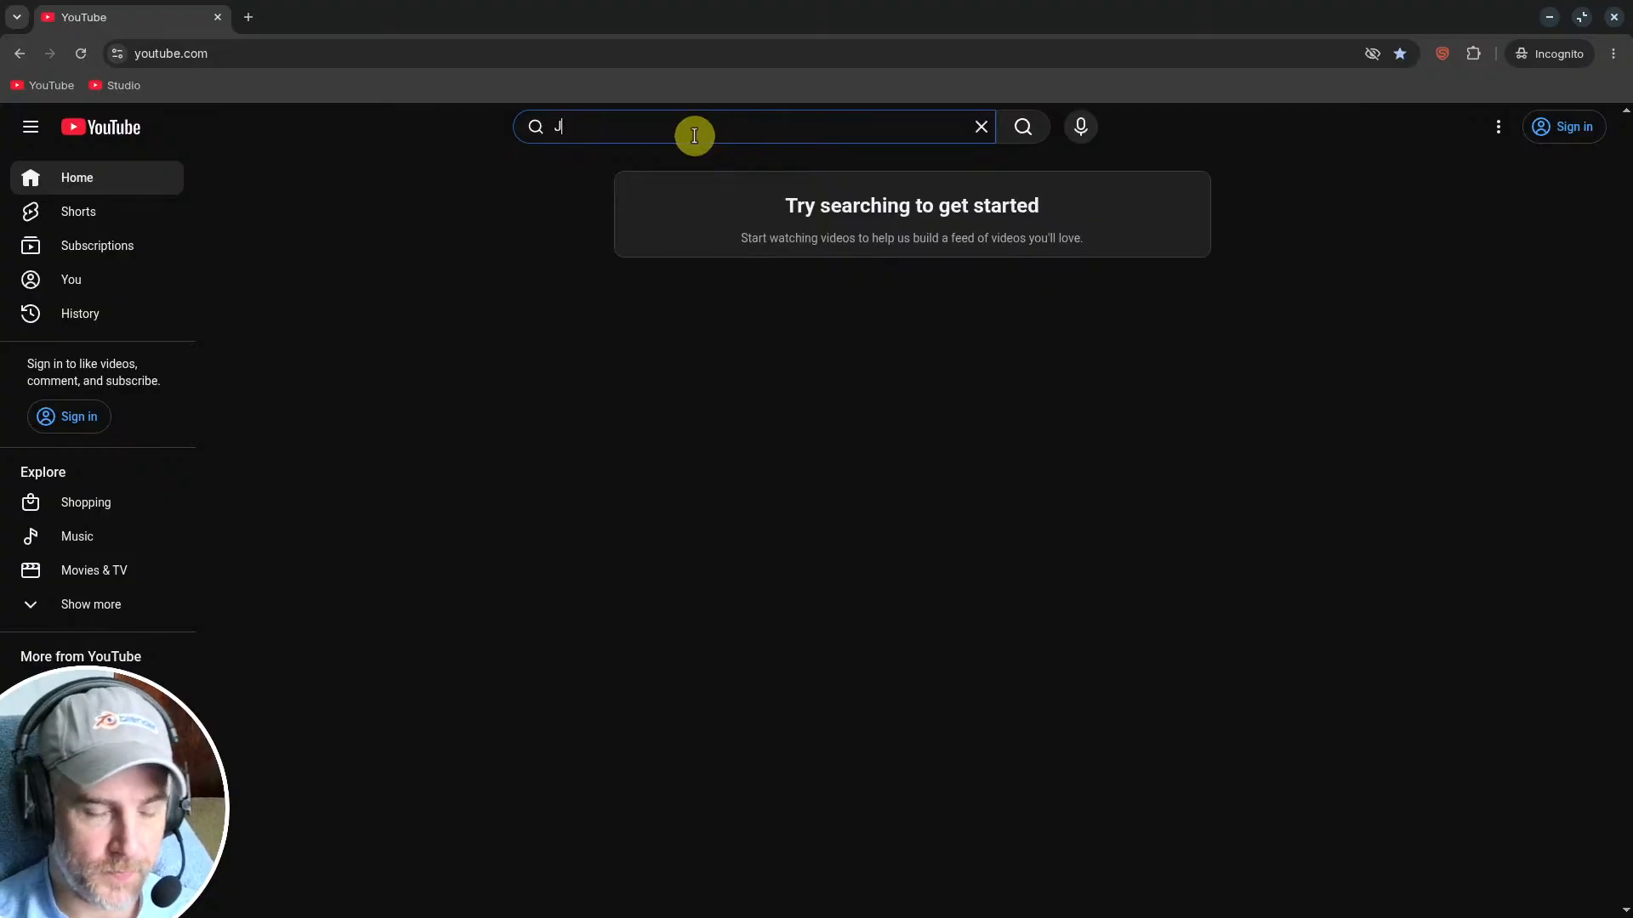
pyautogui.write('acob zi')
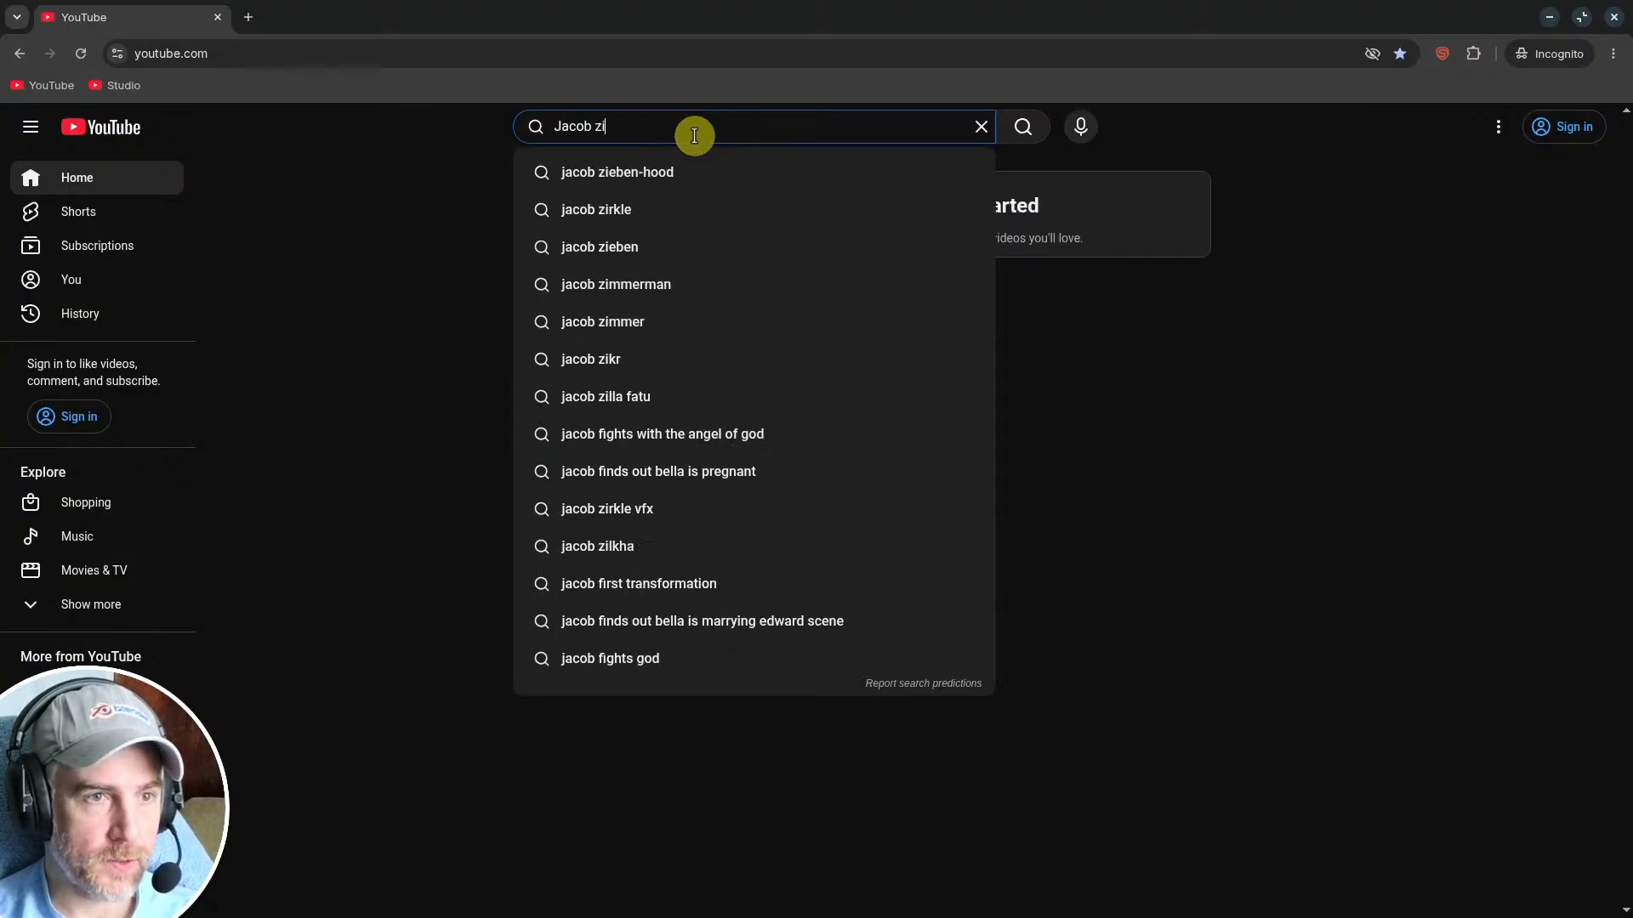
pyautogui.write('rc')
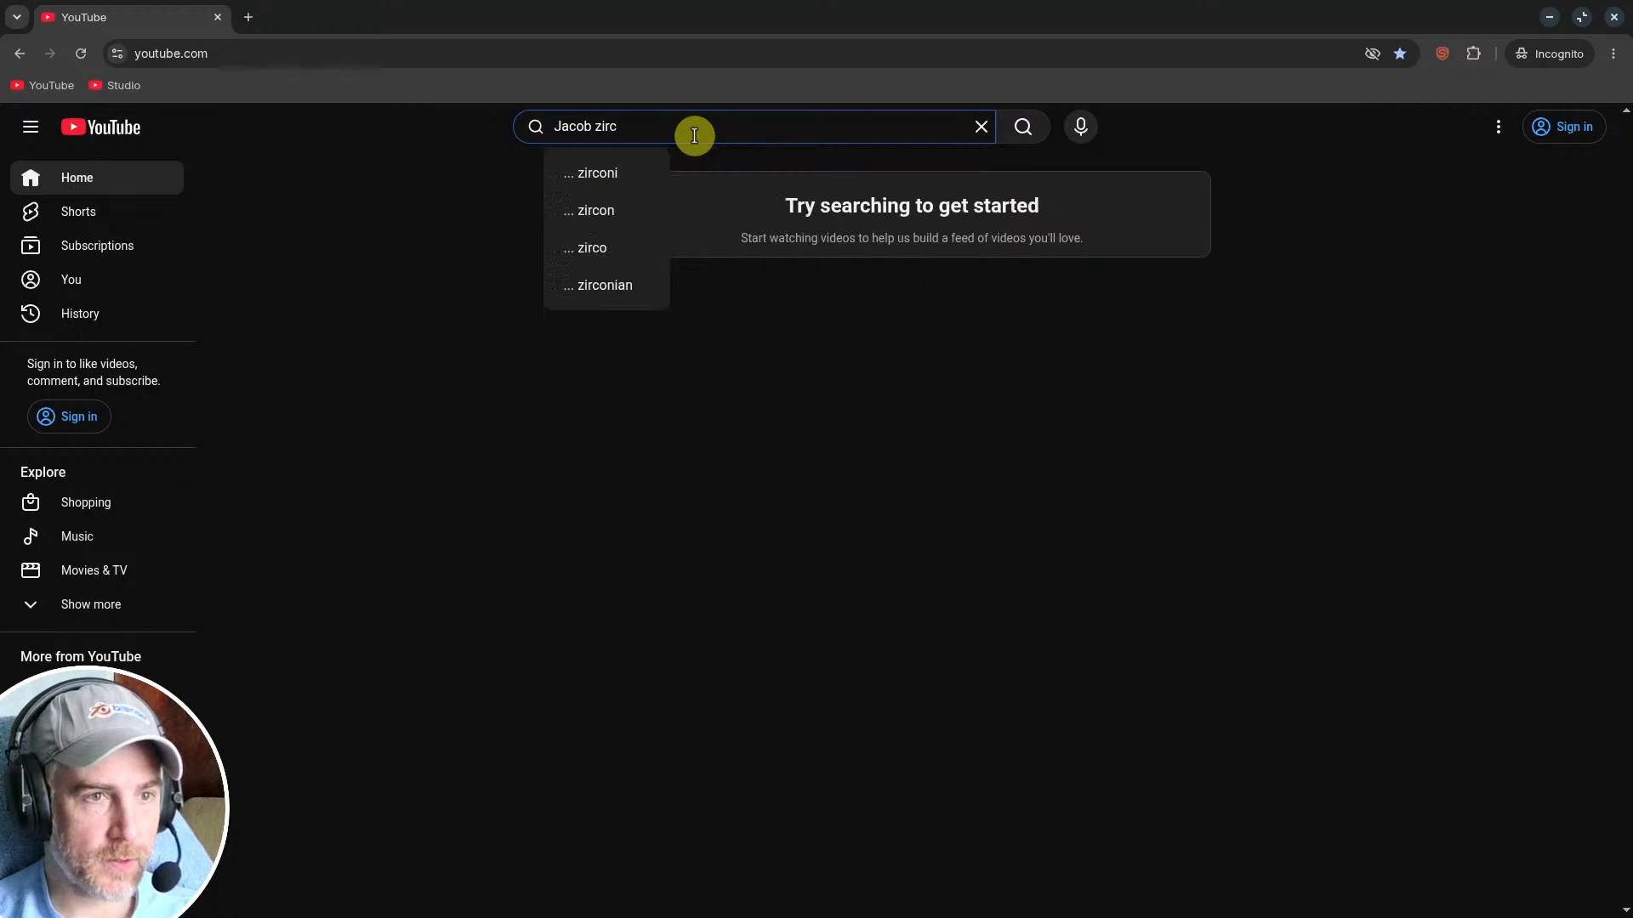
pyautogui.press('BackSpace')
pyautogui.write('k')
pyautogui.press('Down')
pyautogui.press('Return')
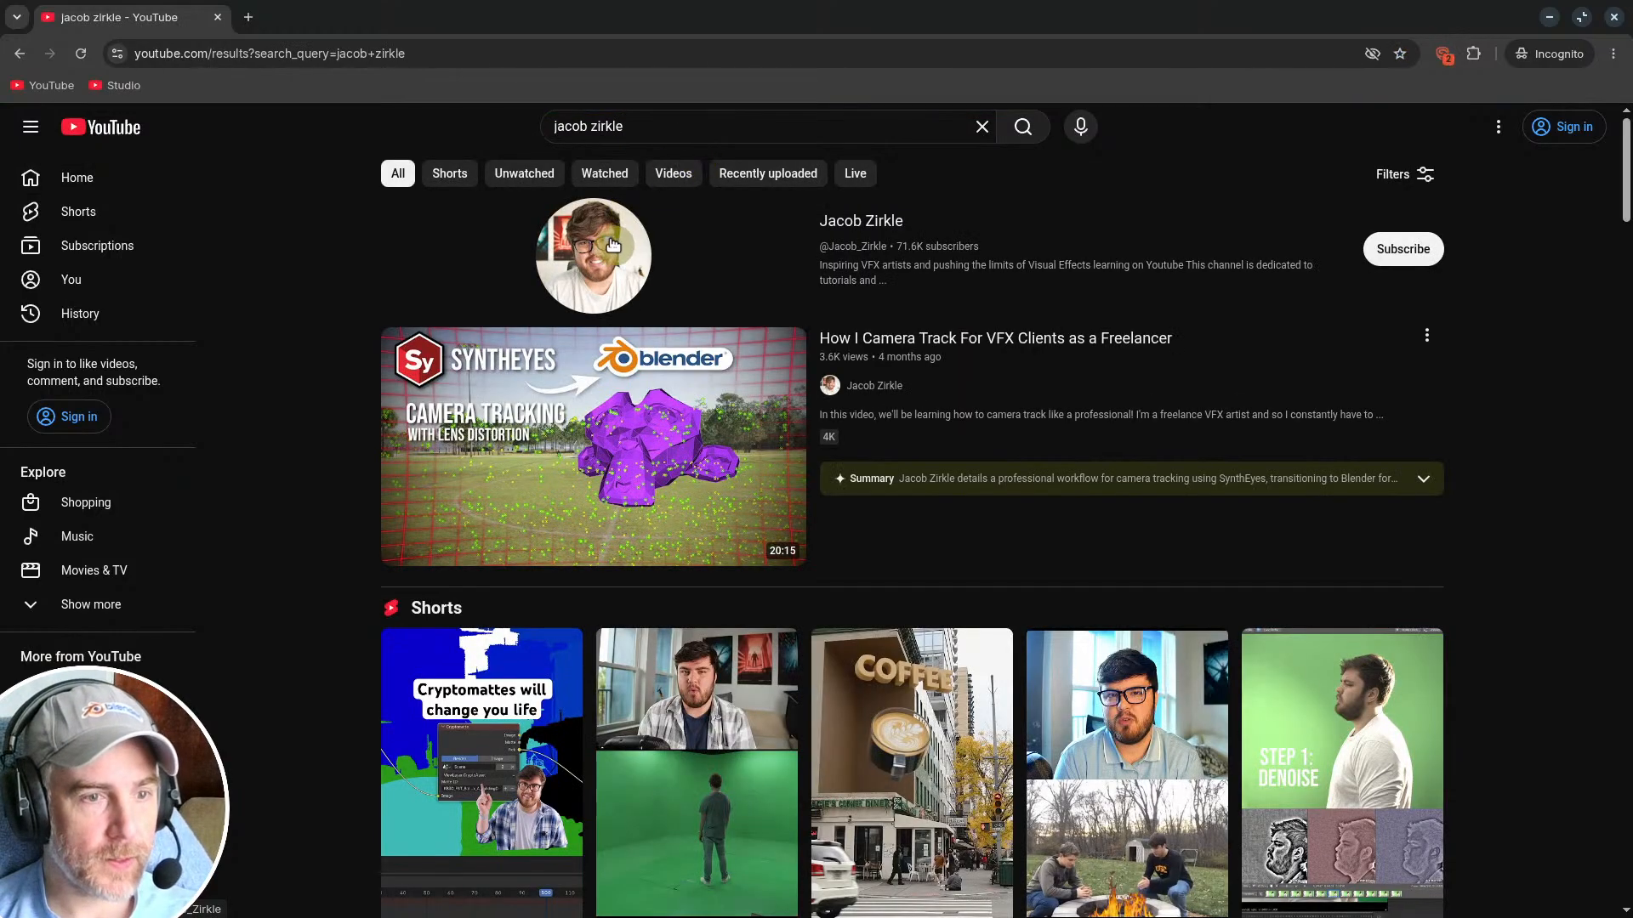
# Step: Find the video "This FREE Tool Makes Rotoscoping Easy" on the Jacob Zirkle channel, view it in a new tab, and minimize the browser
pyautogui.click(612, 247)
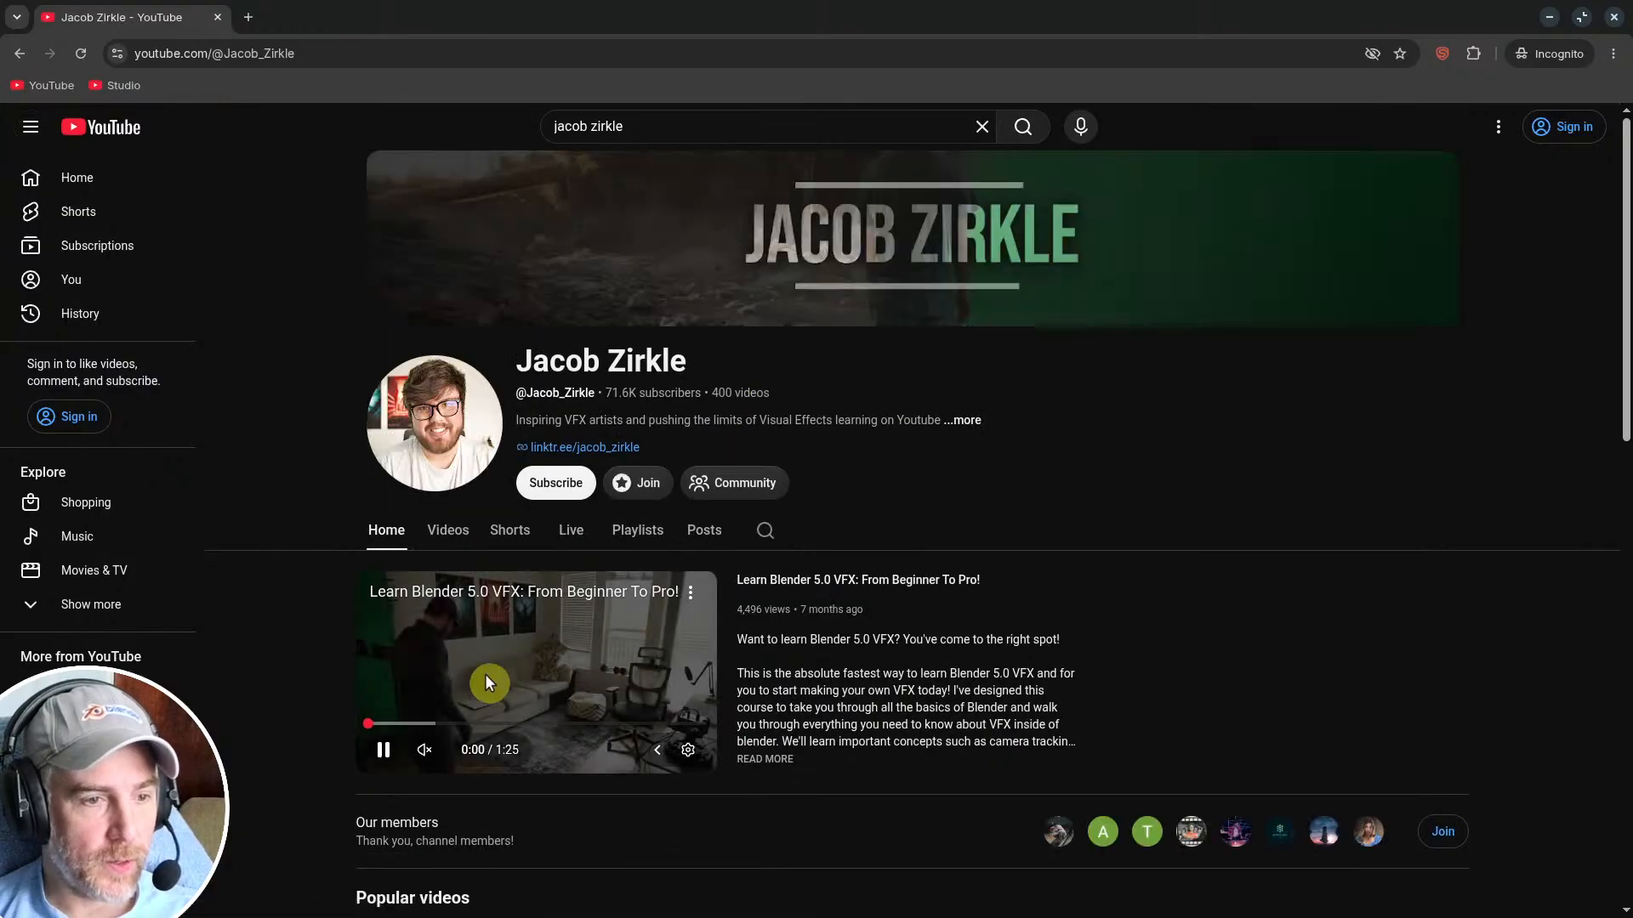
pyautogui.scroll(-6, 1021, 565)
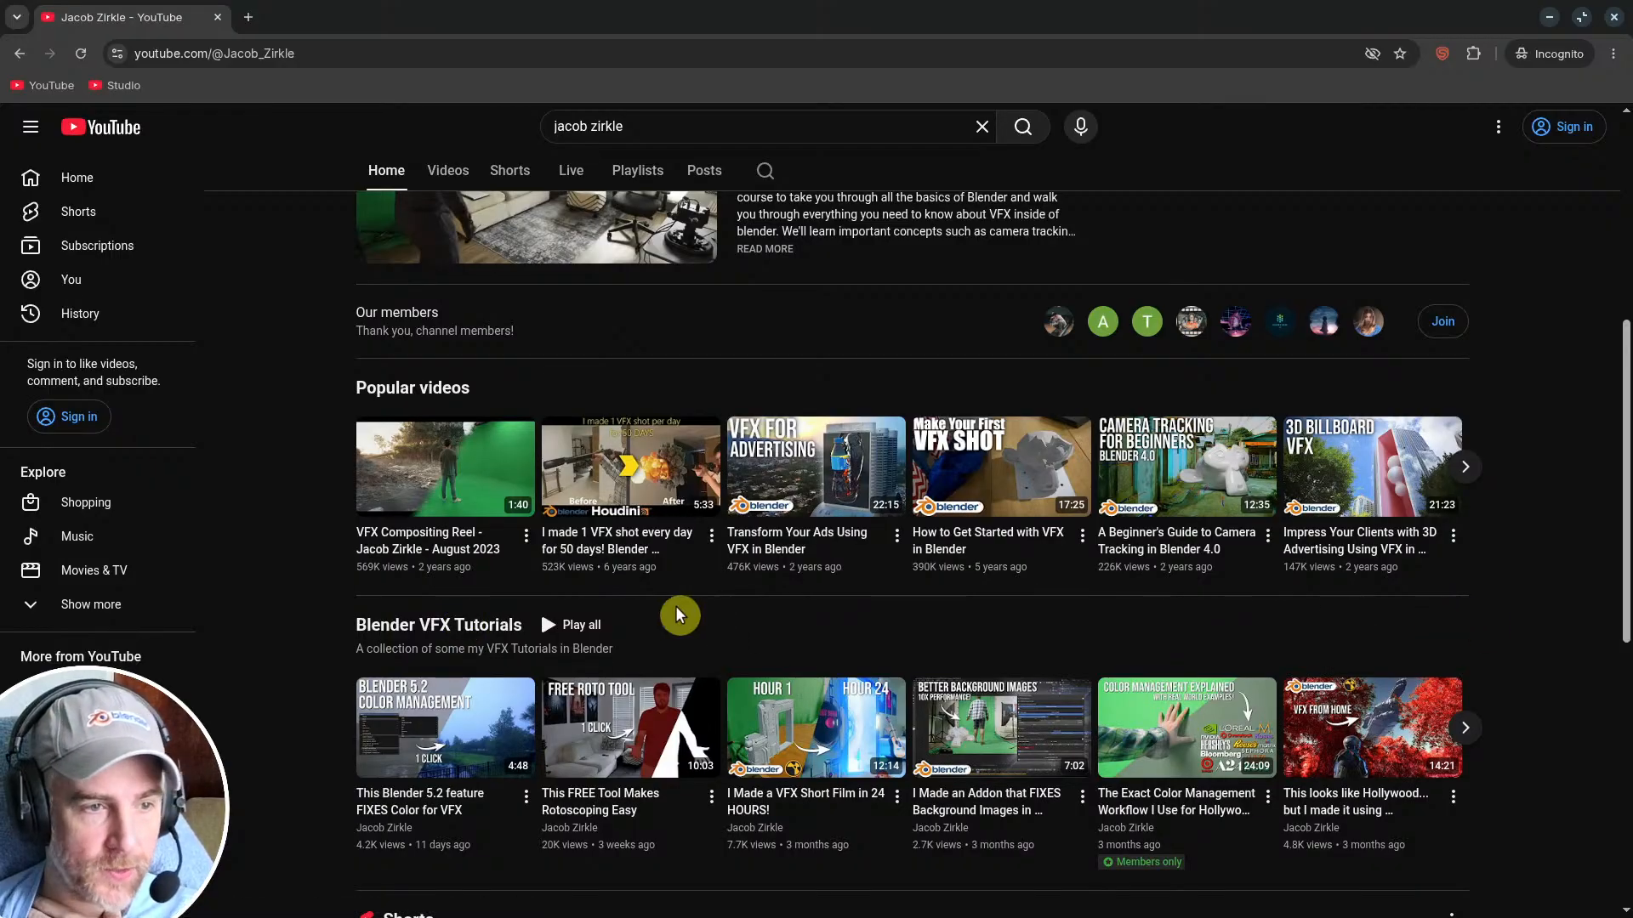
pyautogui.scroll(6, 539, 609)
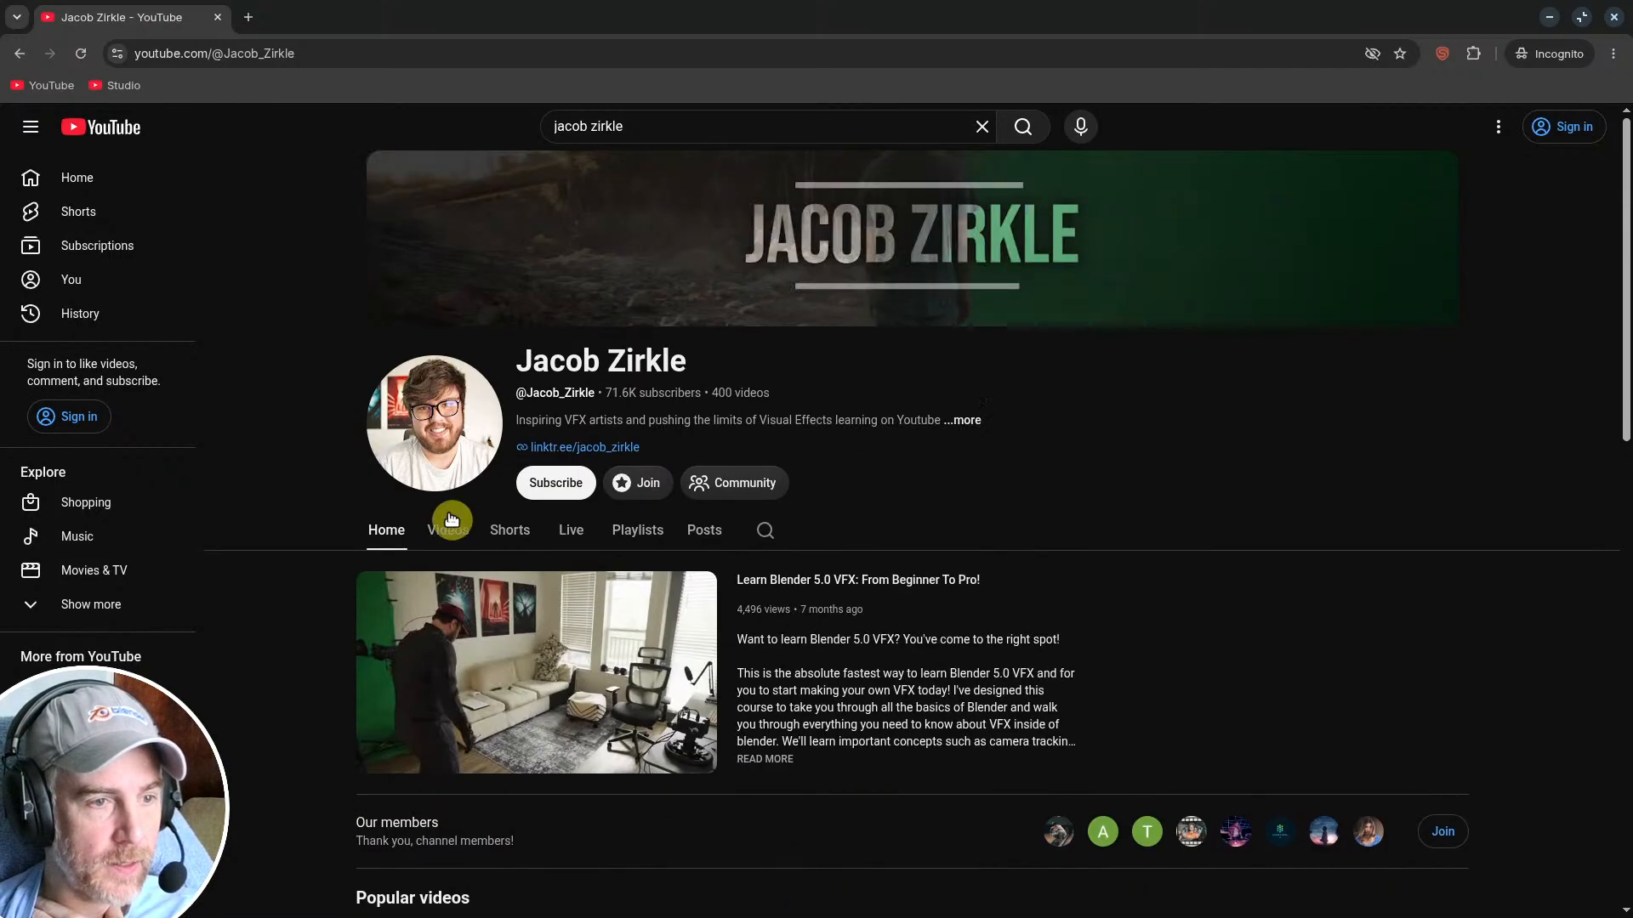
pyautogui.click(449, 528)
pyautogui.scroll(-2, 978, 578)
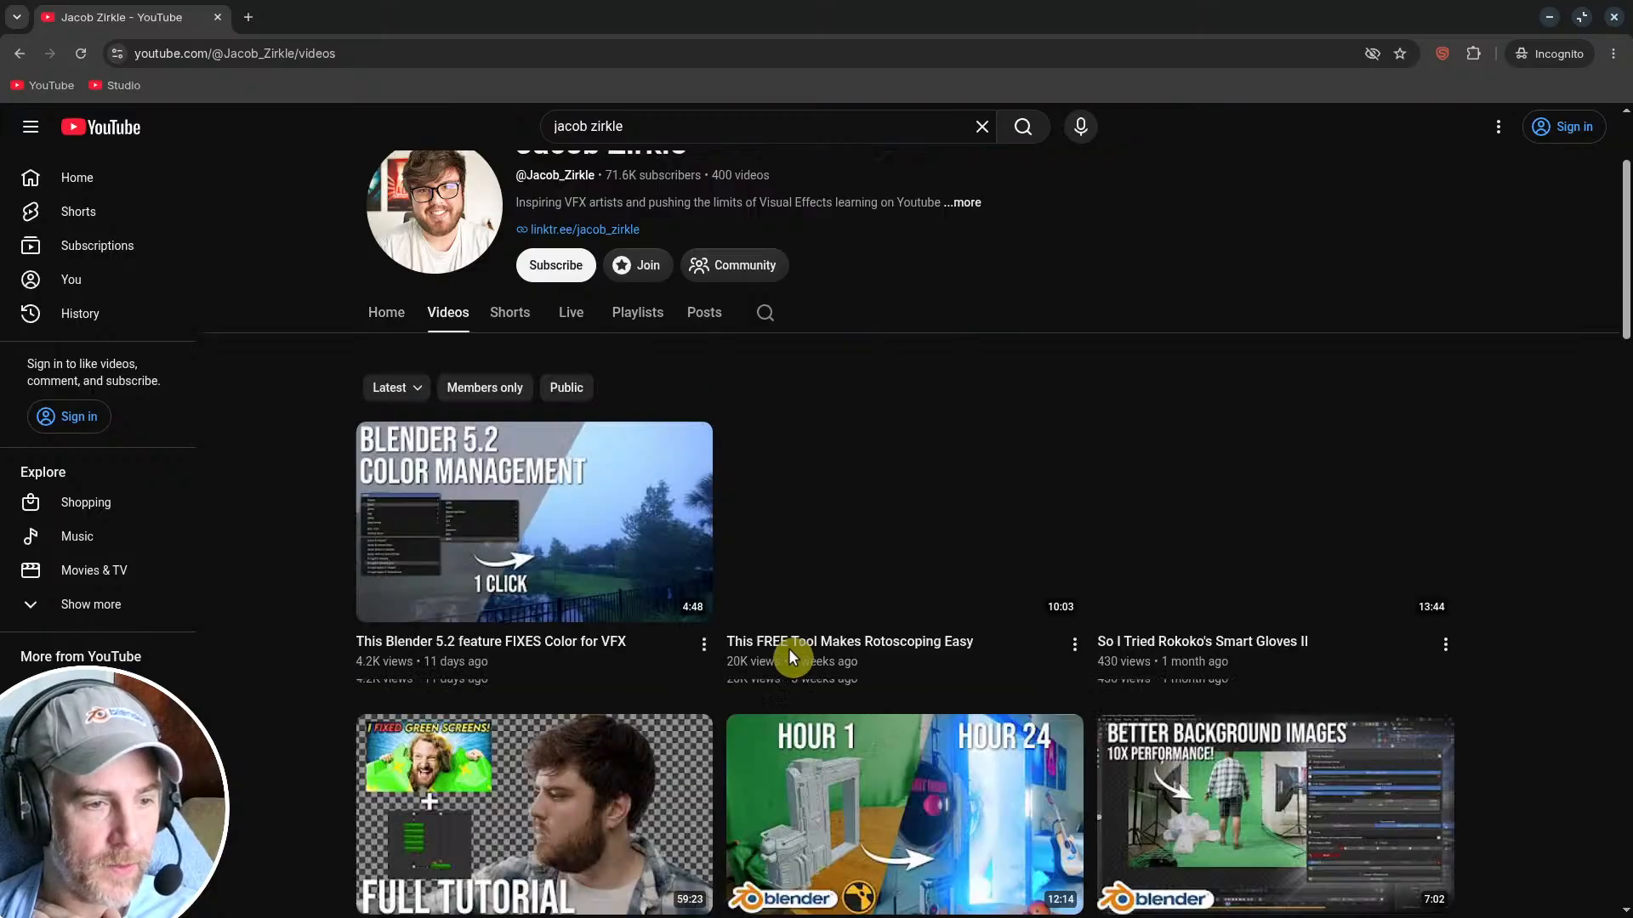
pyautogui.scroll(-2, 791, 649)
pyautogui.scroll(2, 800, 638)
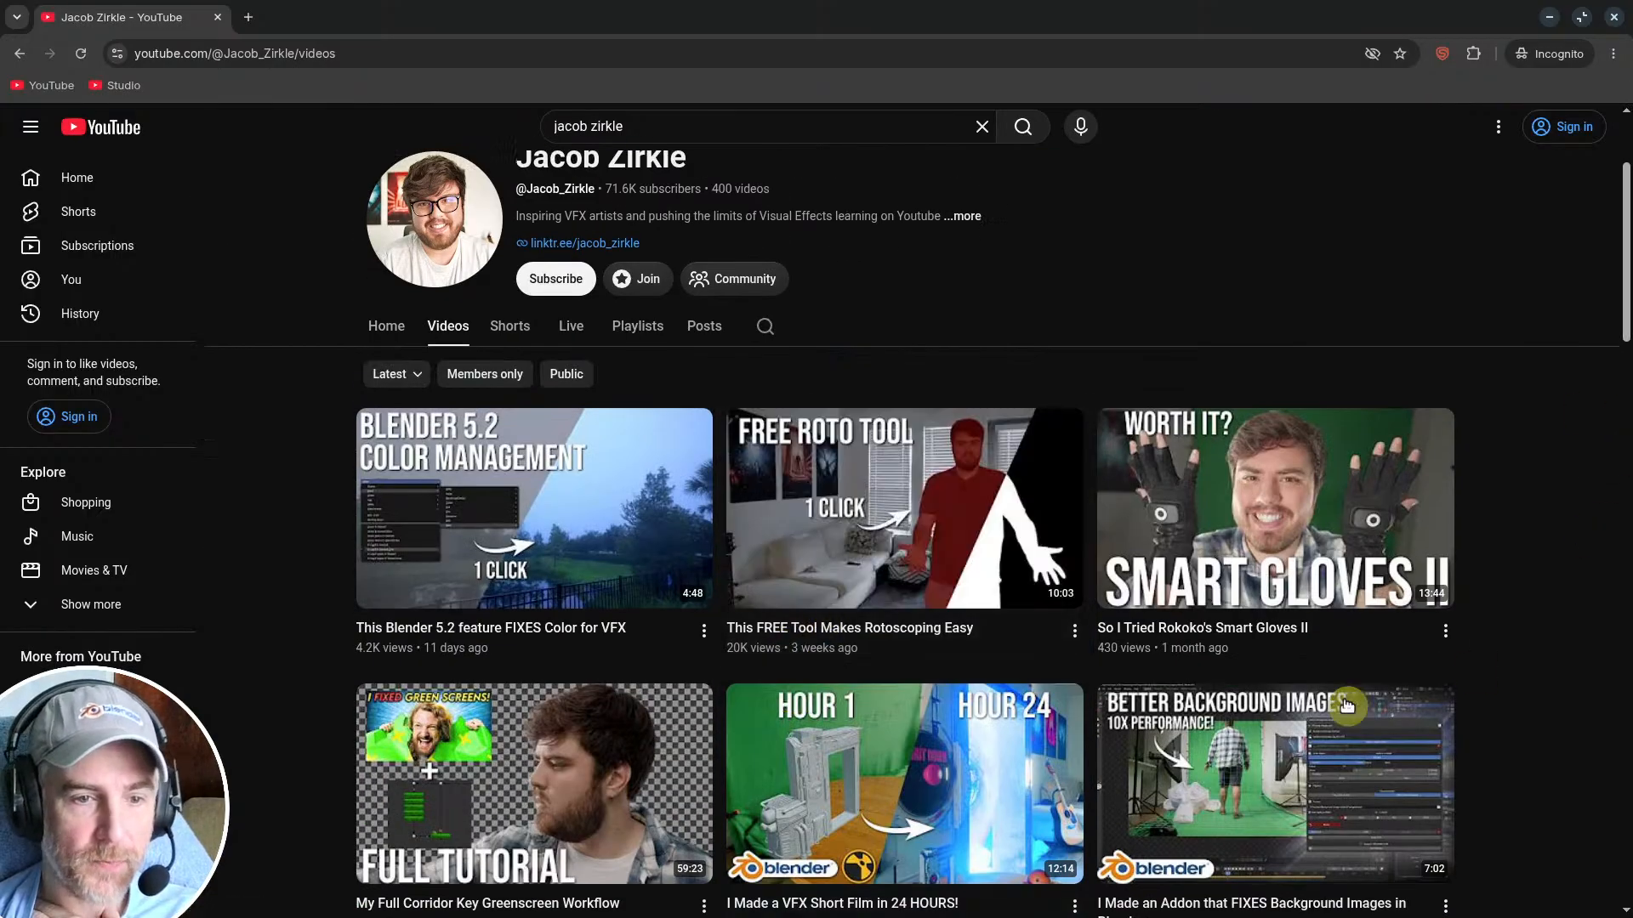
pyautogui.middleClick(884, 519)
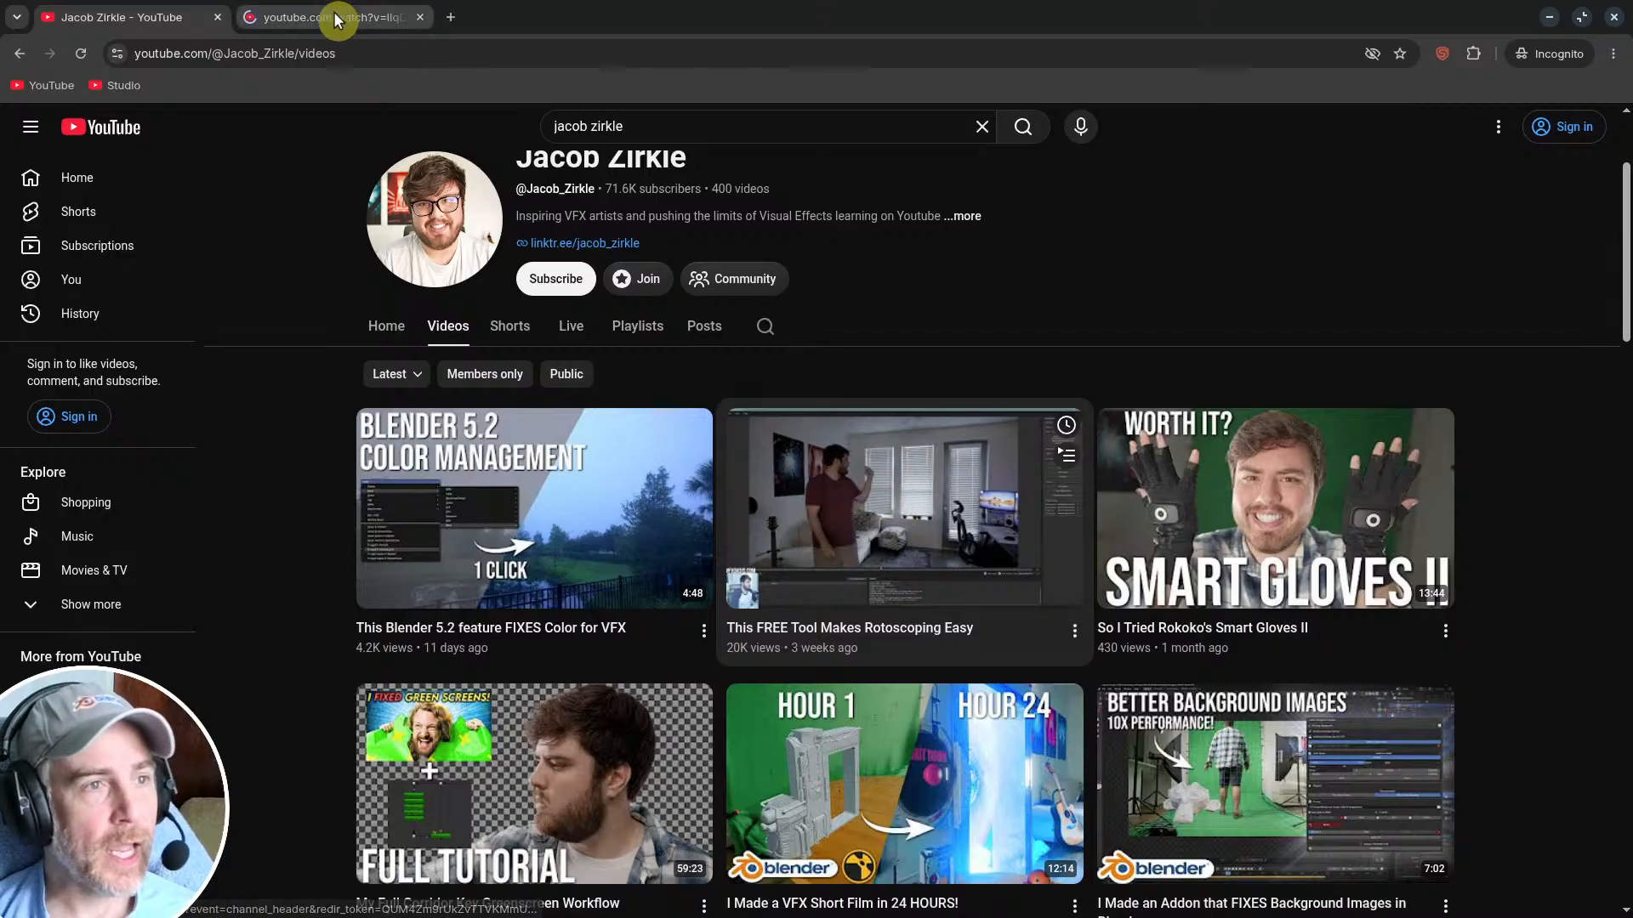
pyautogui.click(337, 20)
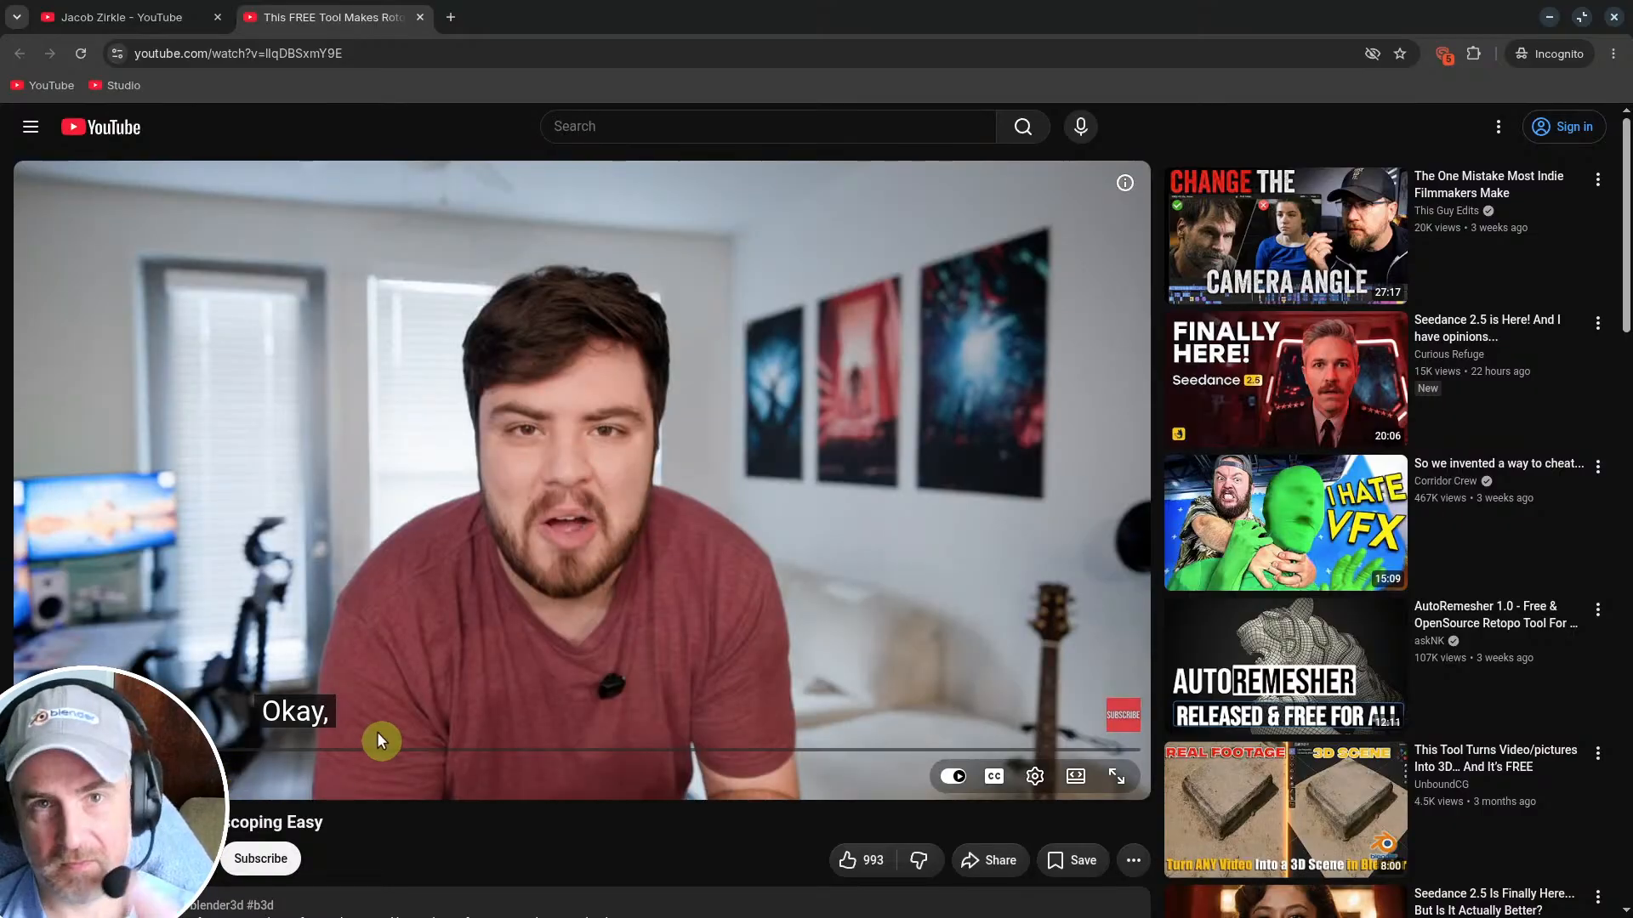
pyautogui.click(1550, 19)
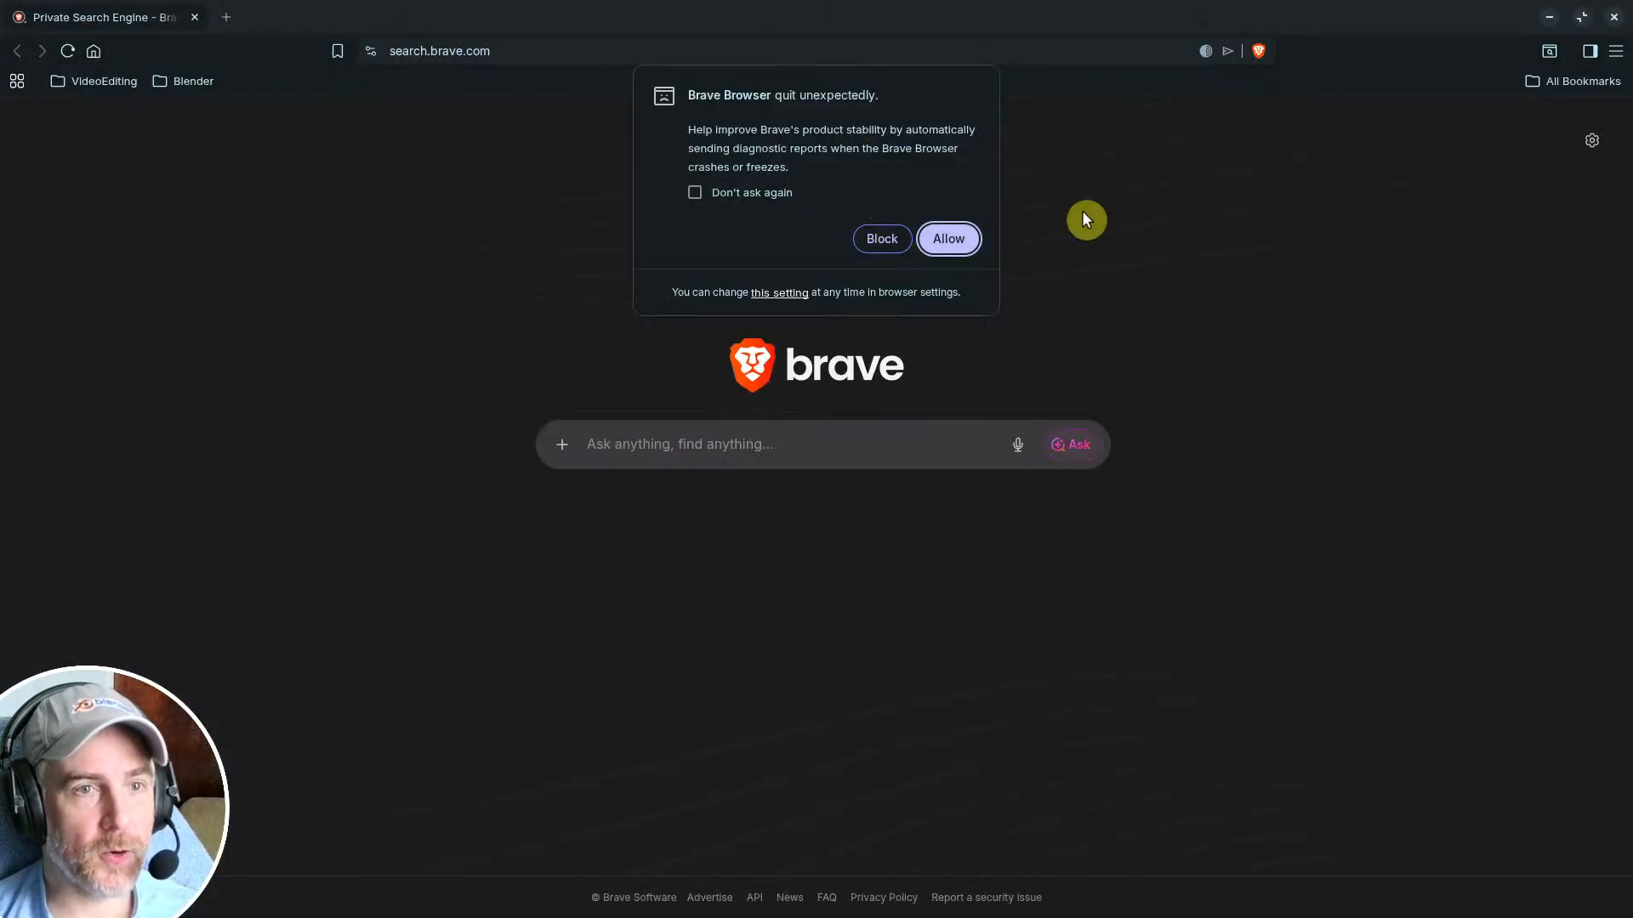
# Step: Reopen the browser, decline diagnostic reports, restore the earlier pages, and open the bookmarked Zarxrax/Sammie-Roto-2 GitHub page
pyautogui.click(881, 239)
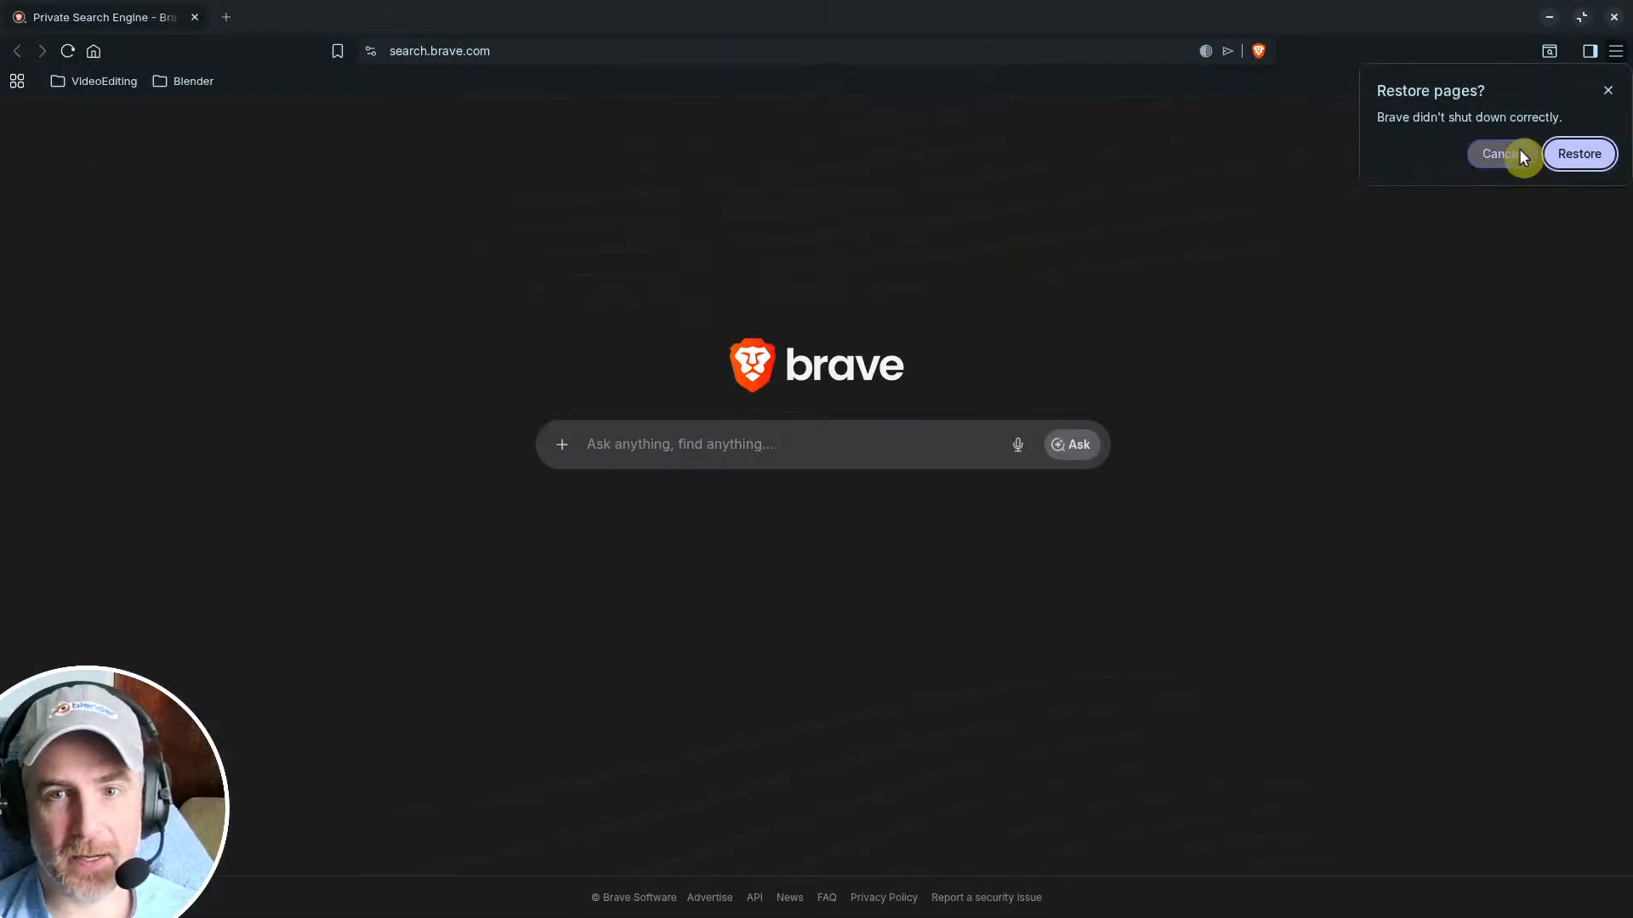
pyautogui.click(1573, 153)
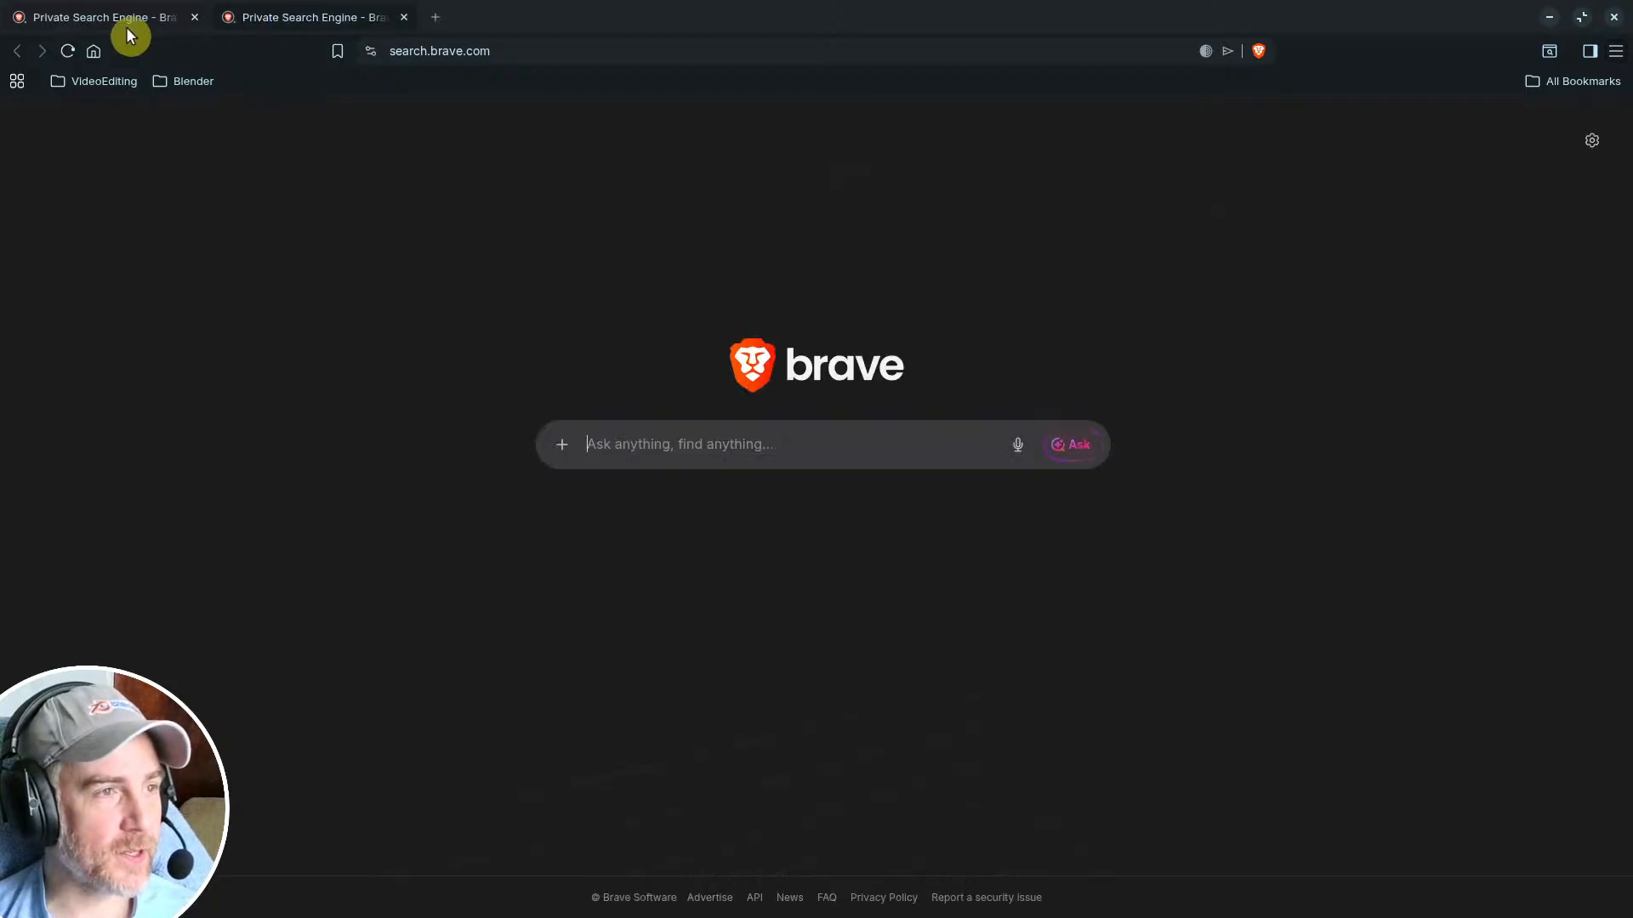
pyautogui.click(204, 82)
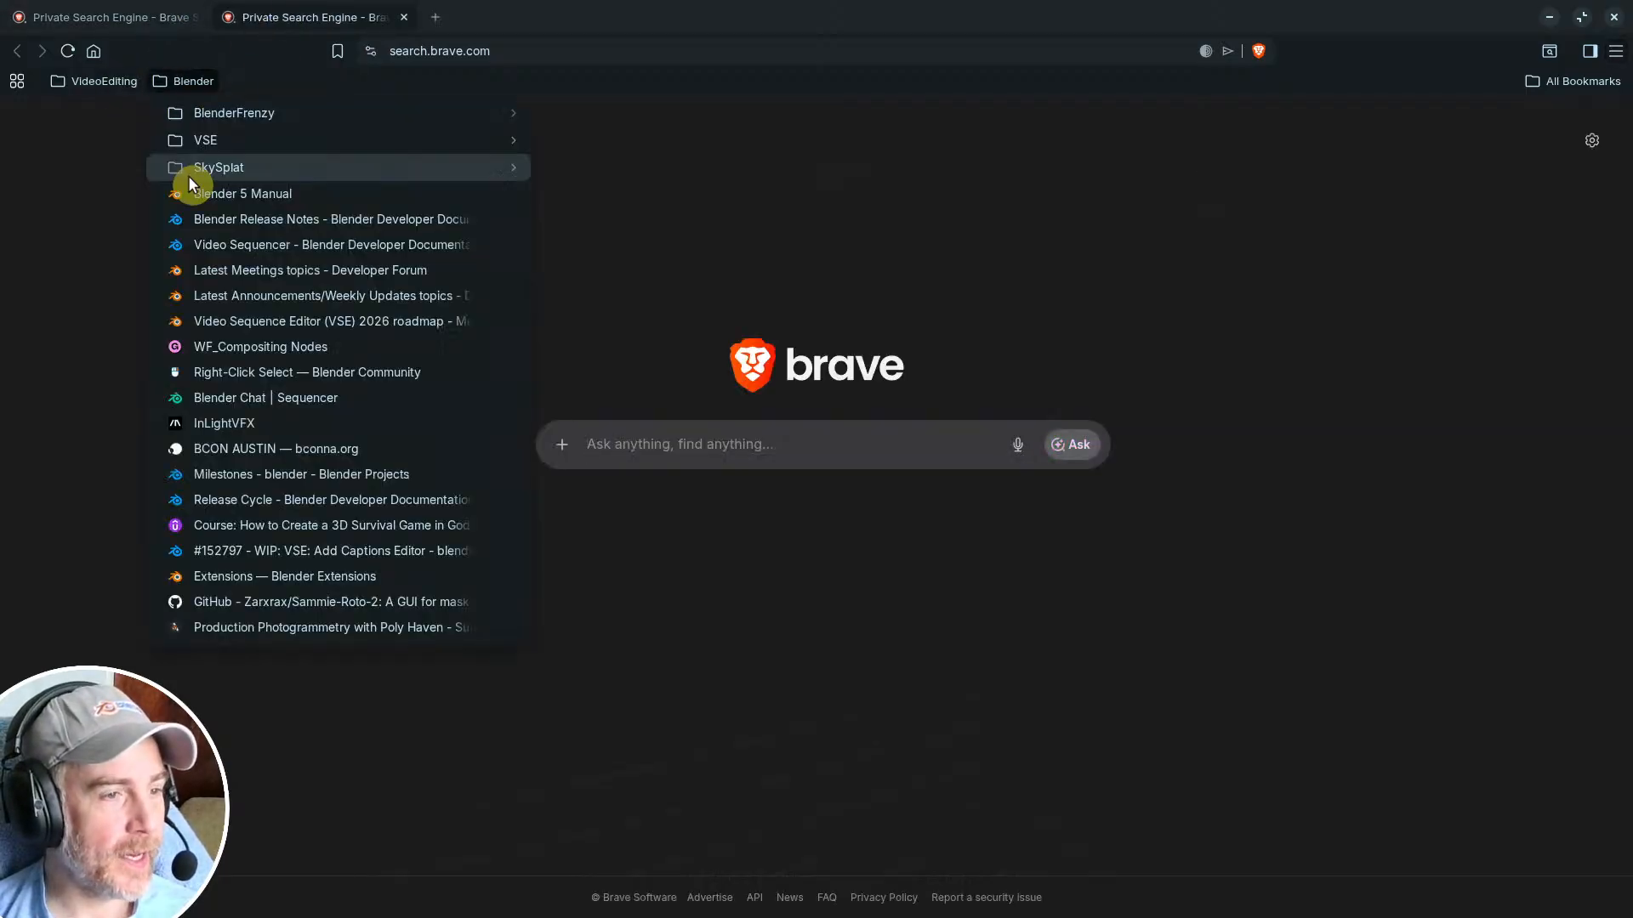
pyautogui.click(212, 602)
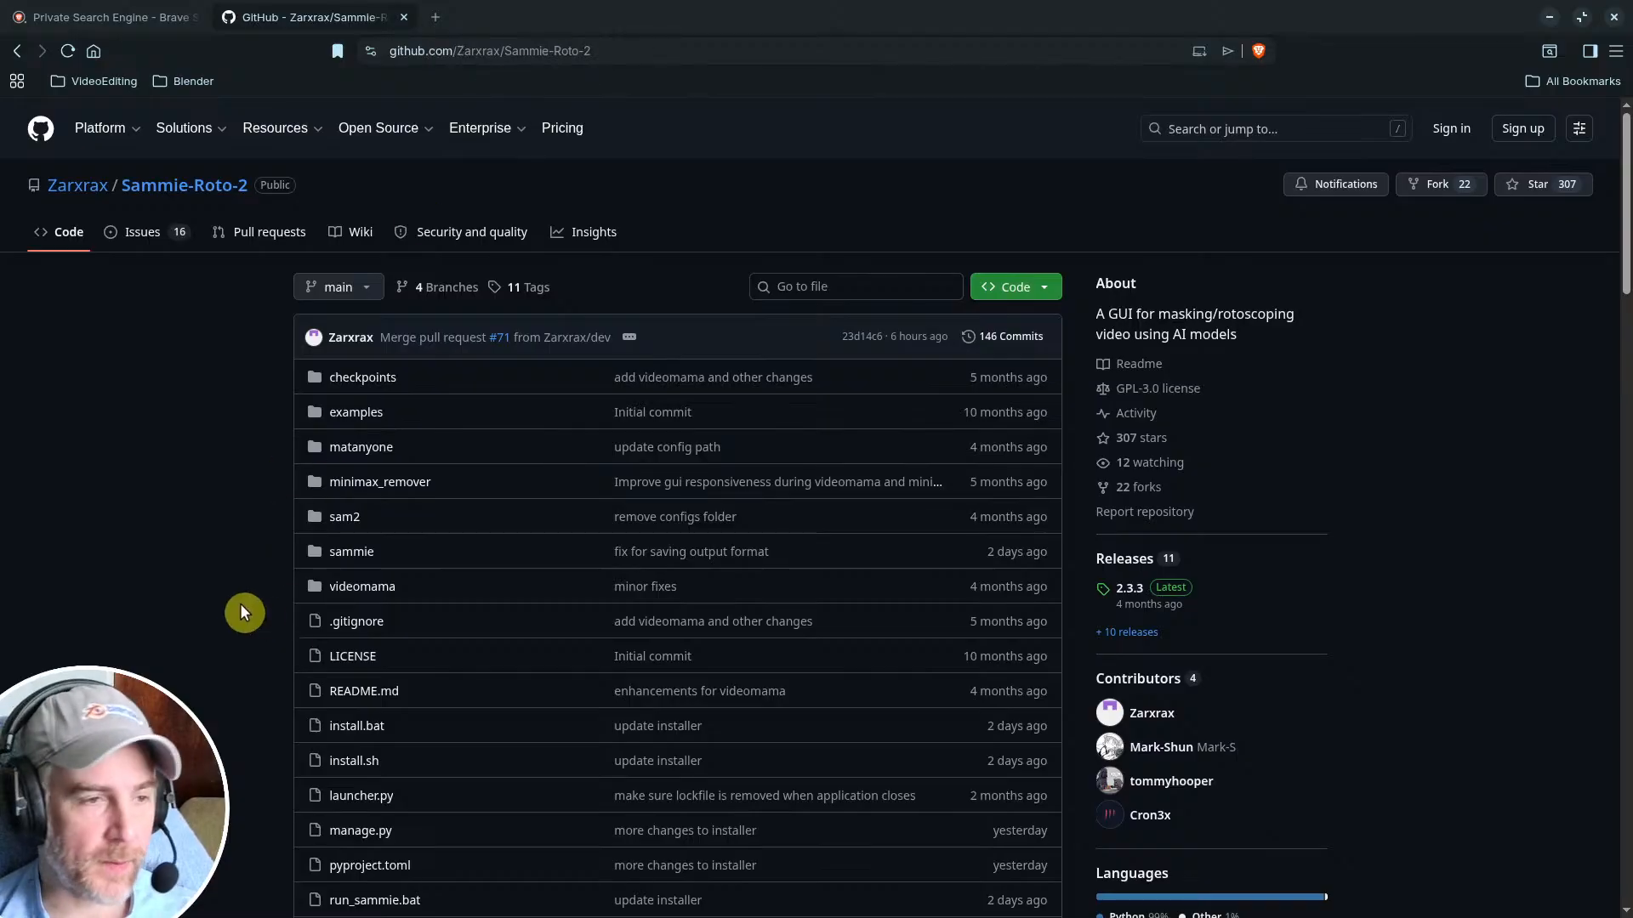
# Step: Examine the Sammie-Roto 2 README's interface picture, primary functions and update history, and return to Blender
pyautogui.scroll(-10, 314, 527)
pyautogui.scroll(1, 289, 532)
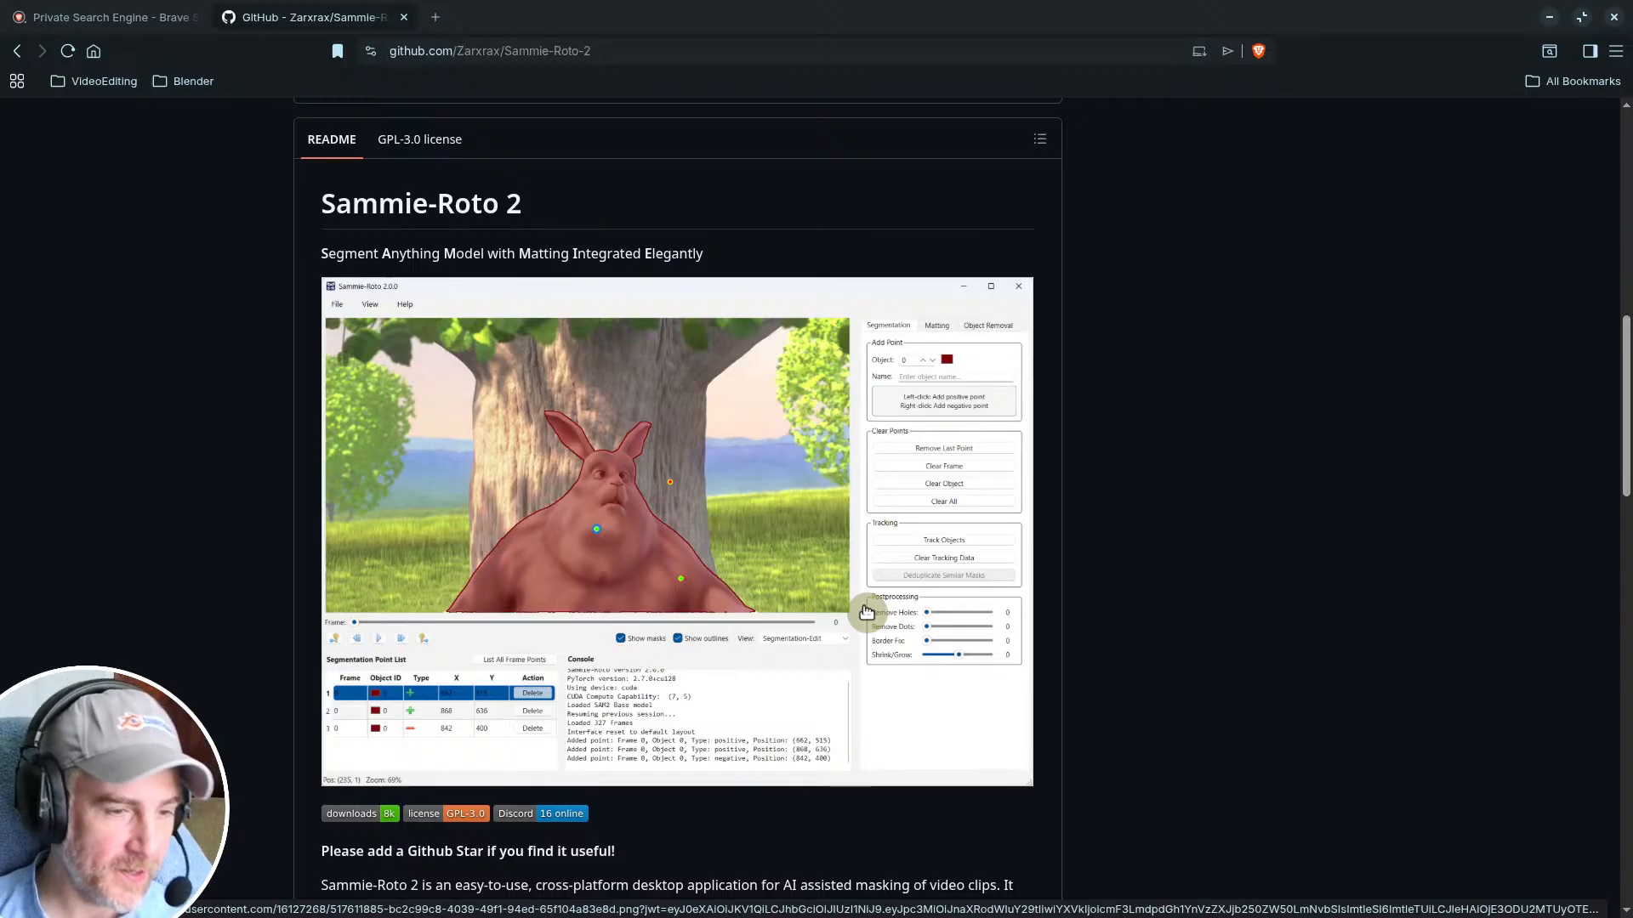
pyautogui.scroll(-6, 973, 666)
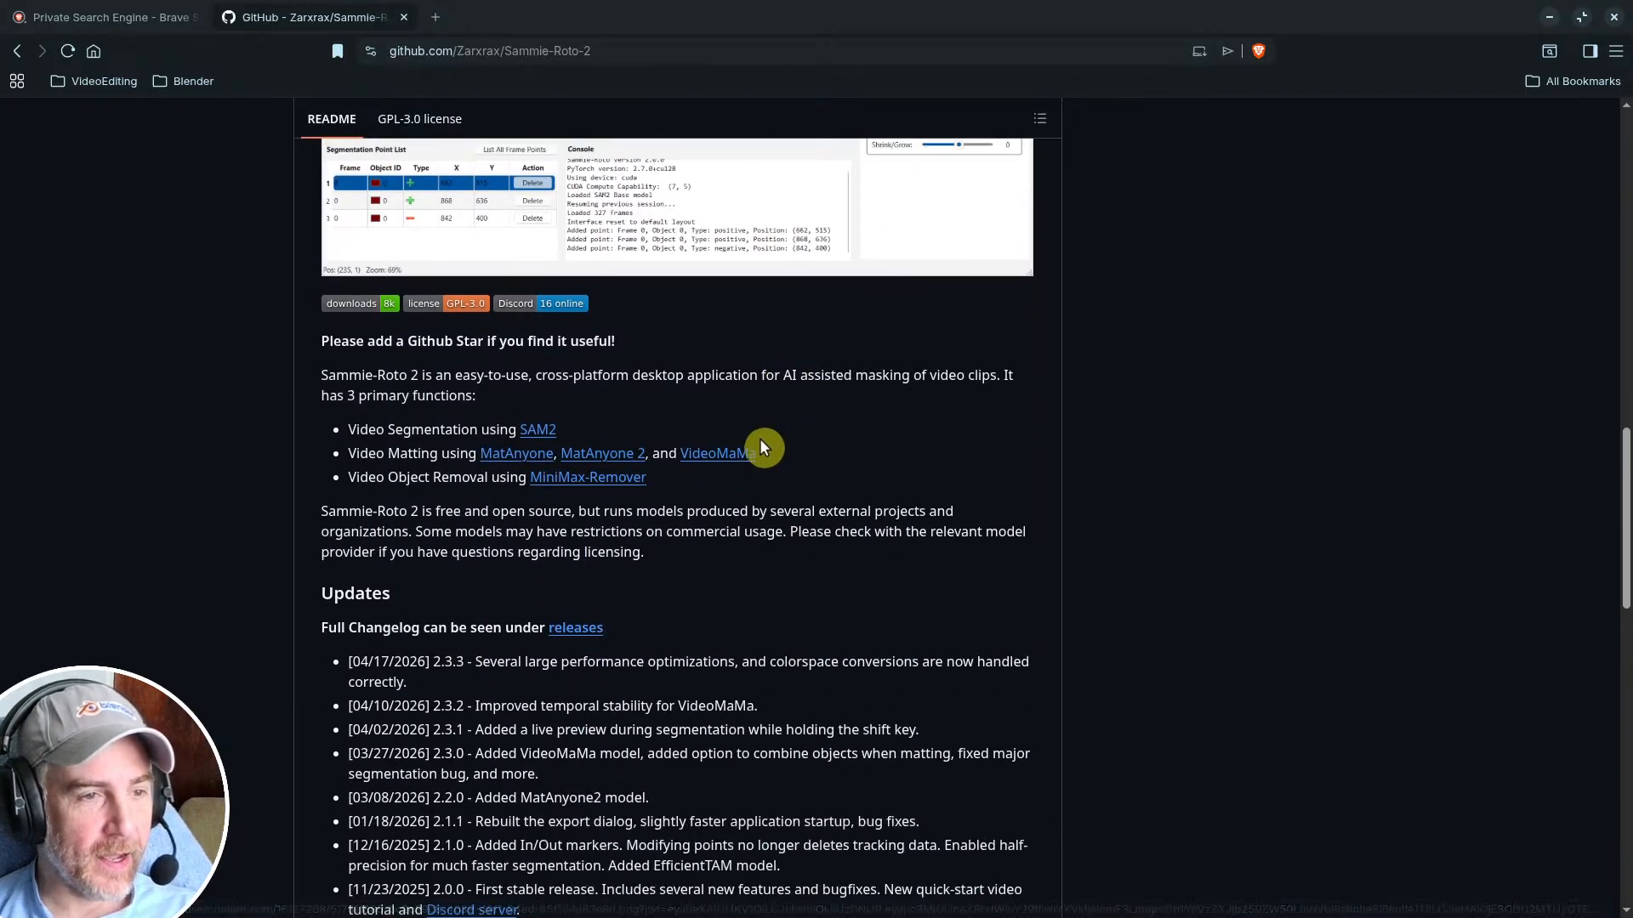
pyautogui.scroll(-20, 758, 437)
pyautogui.scroll(20, 759, 436)
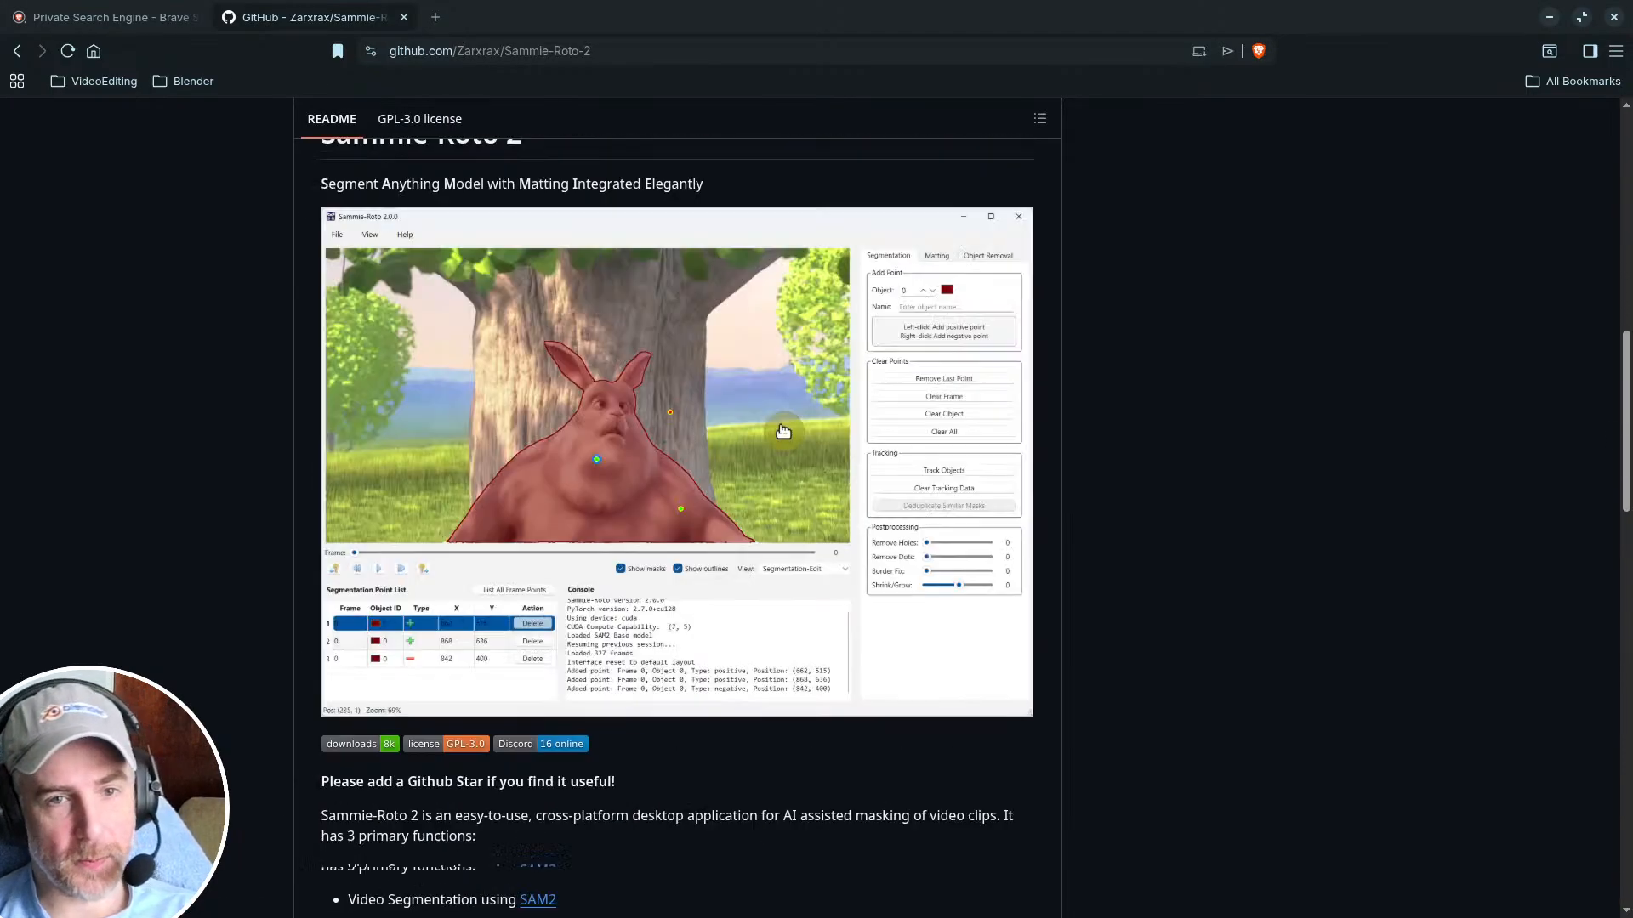
pyautogui.scroll(10, 782, 431)
pyautogui.scroll(-3, 1254, 547)
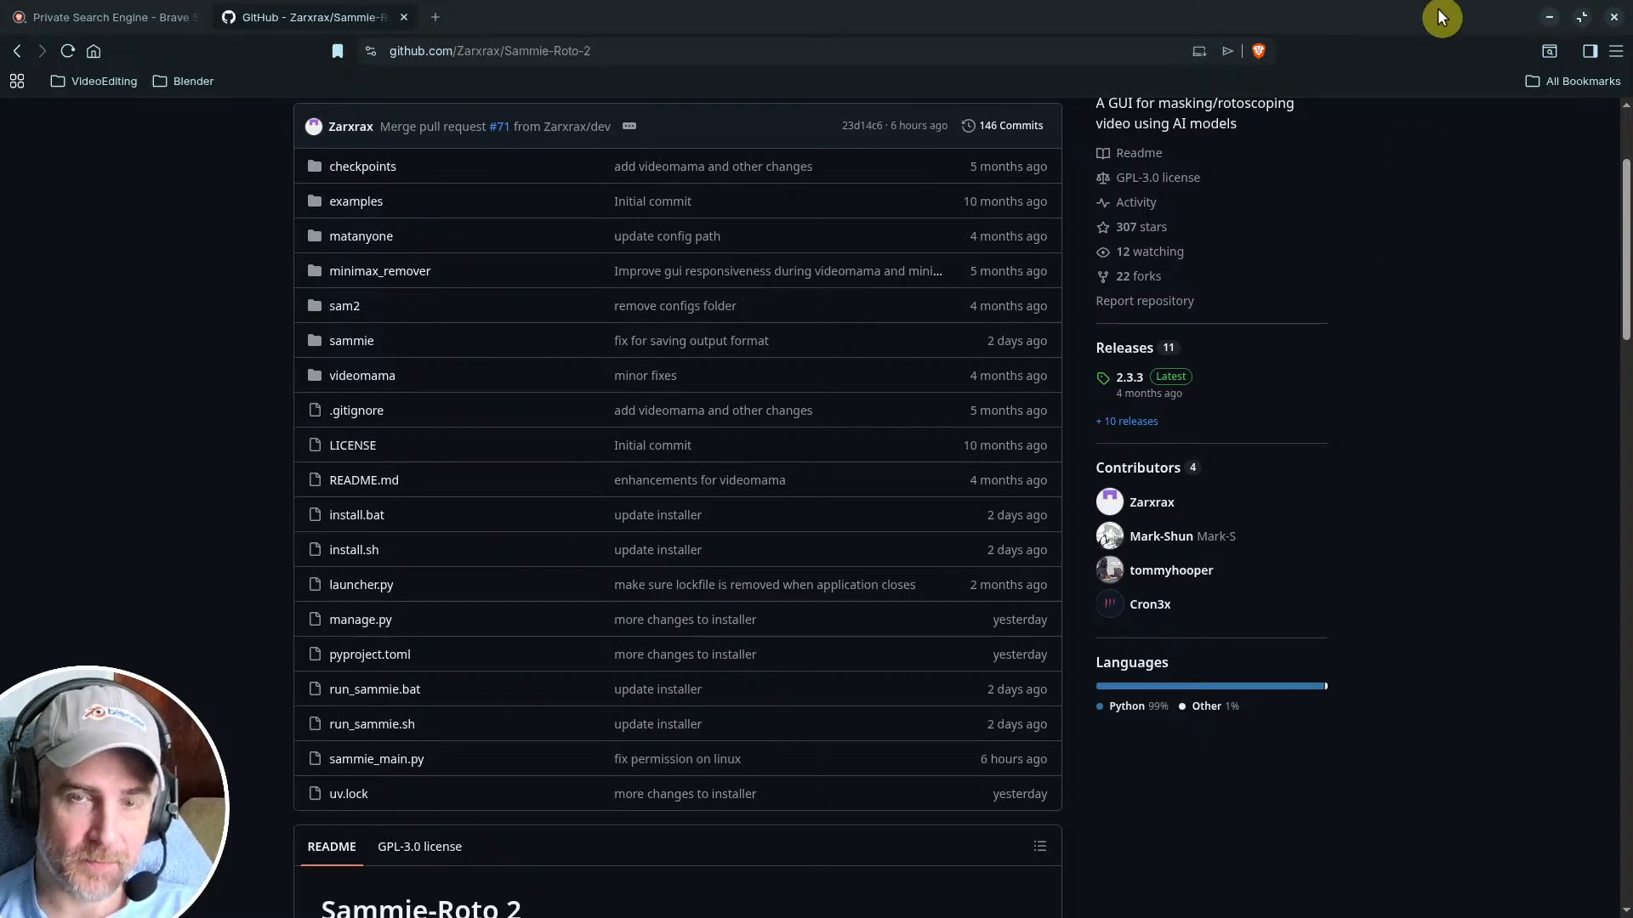
pyautogui.scroll(-8, 1614, 111)
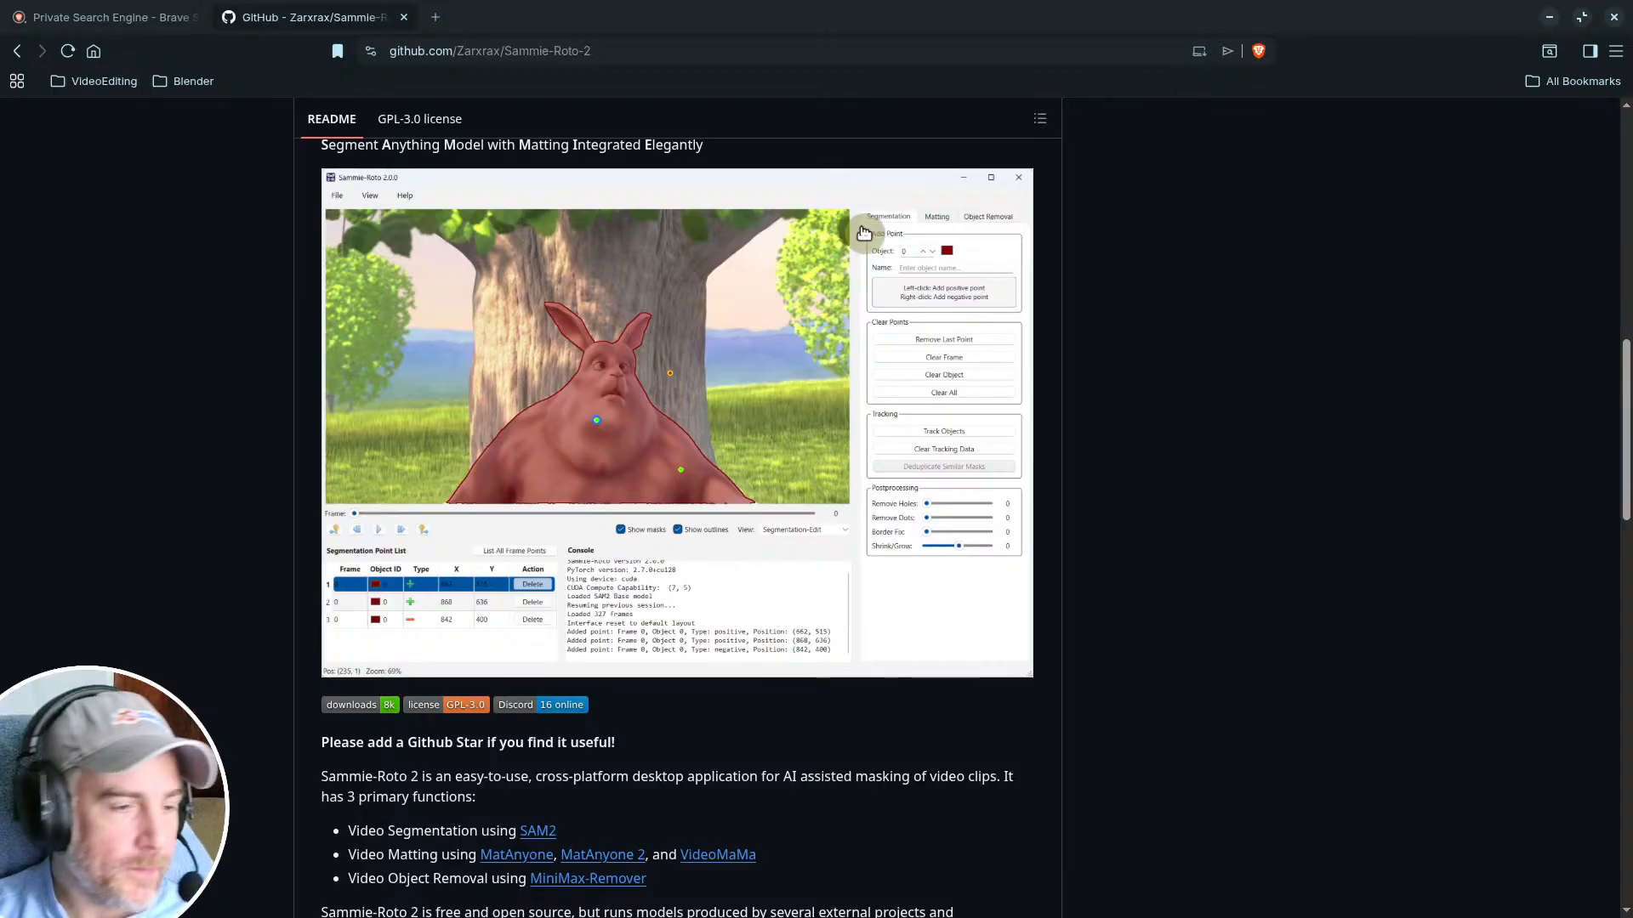
pyautogui.click(1550, 18)
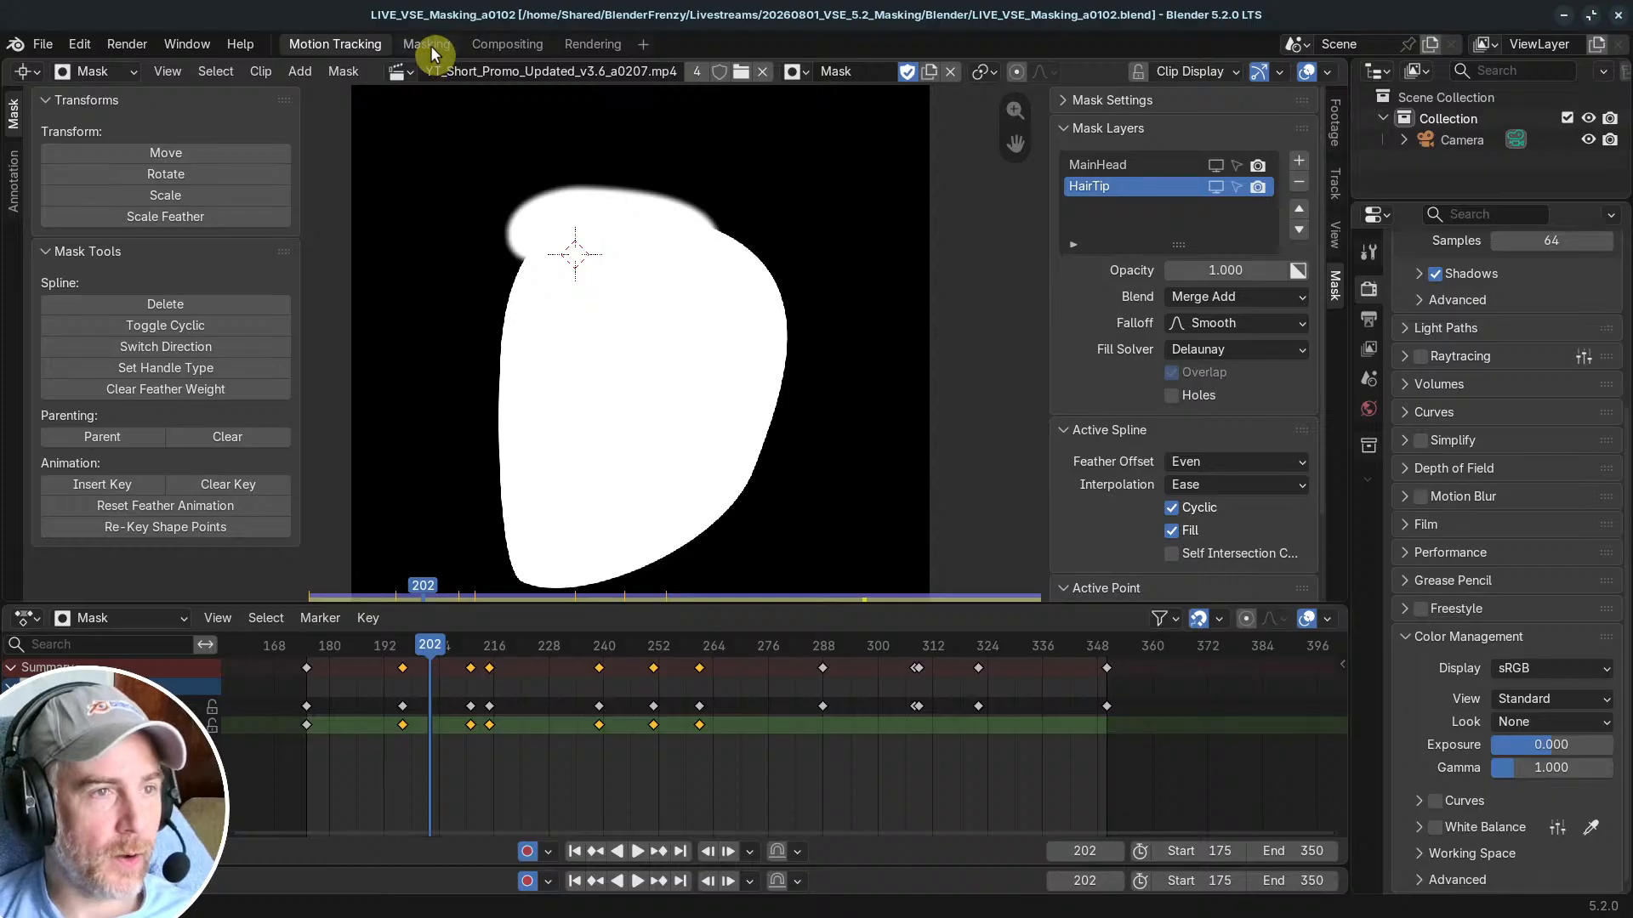
# Step: Add a Video Editing workspace and remove its file browser area to widen the preview
pyautogui.click(644, 44)
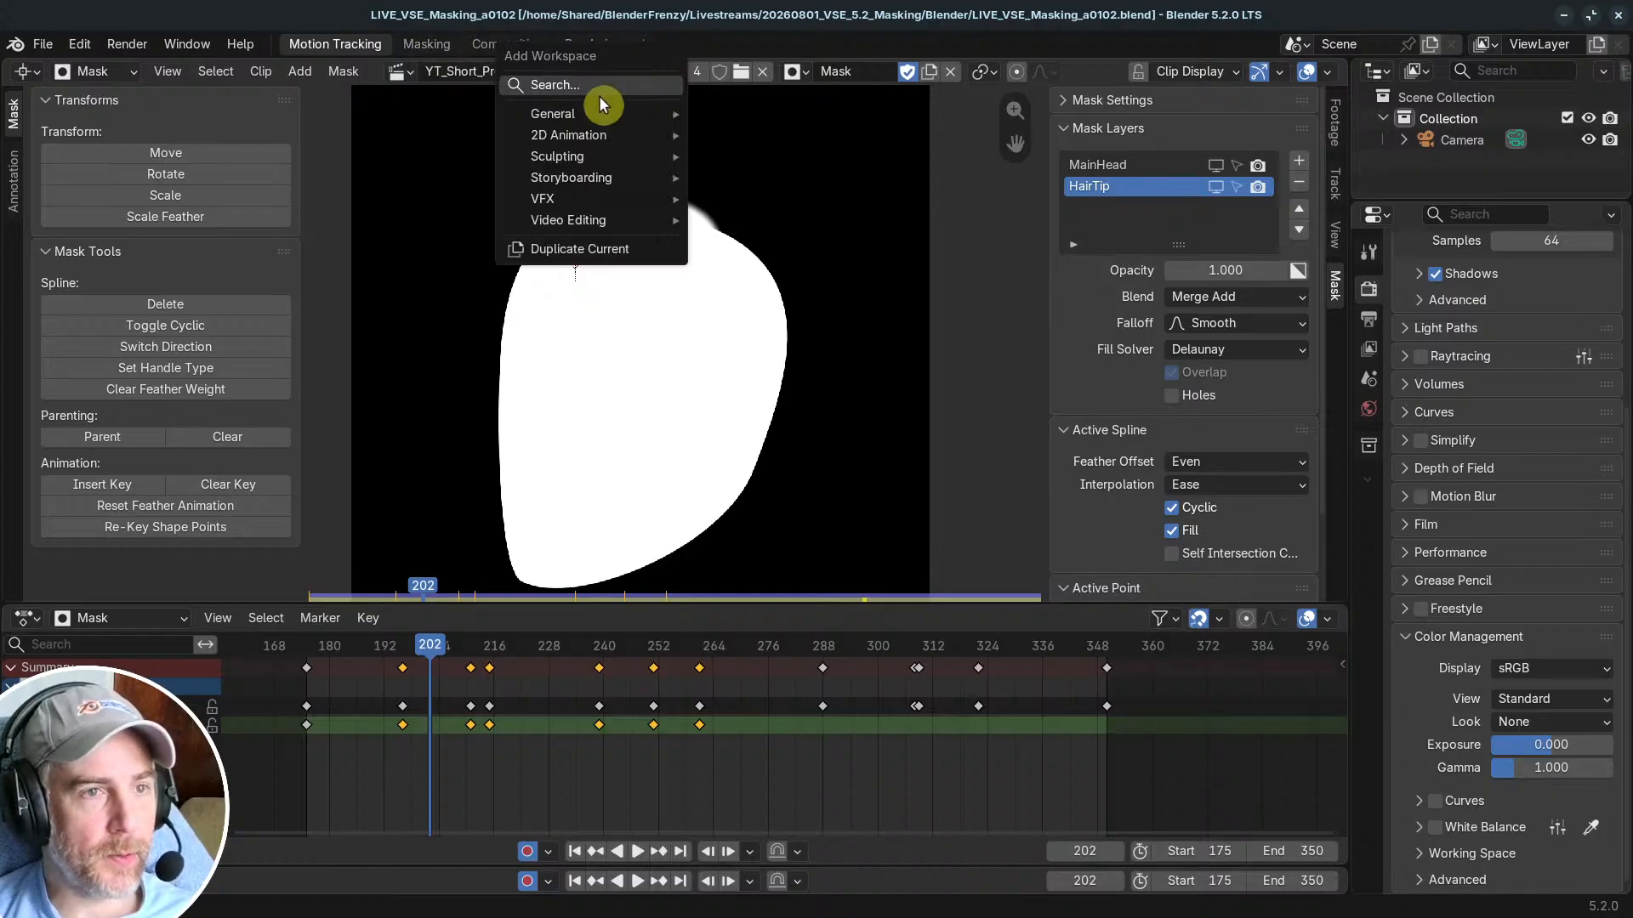
pyautogui.moveTo(569, 229)
pyautogui.click(740, 241)
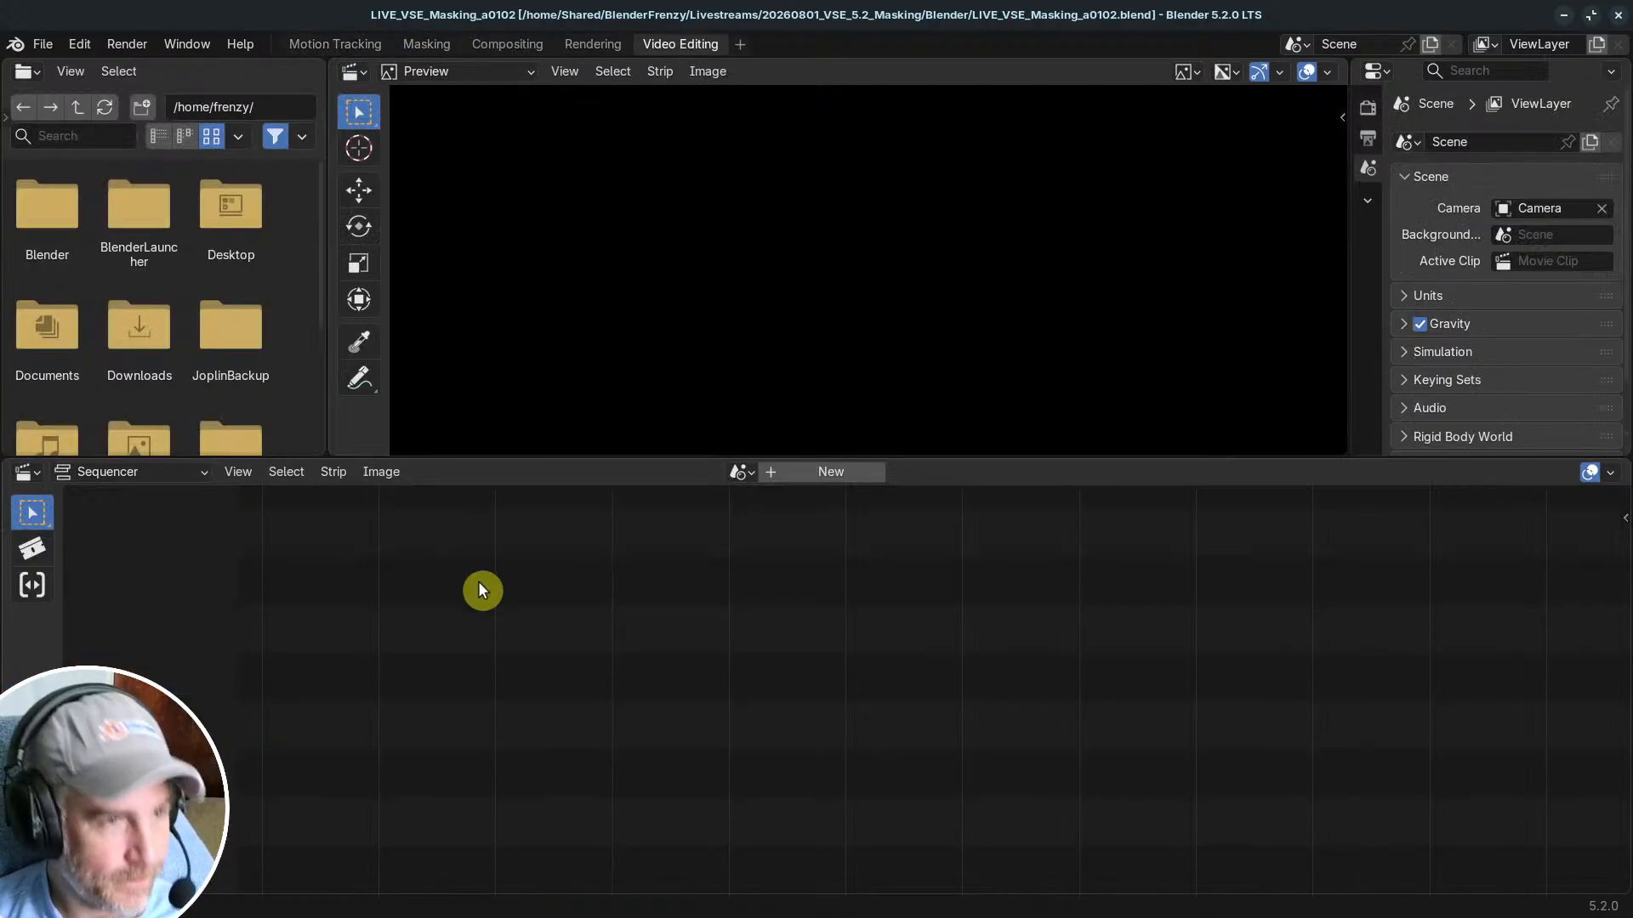
pyautogui.moveTo(330, 59); pyautogui.dragTo(319, 90)
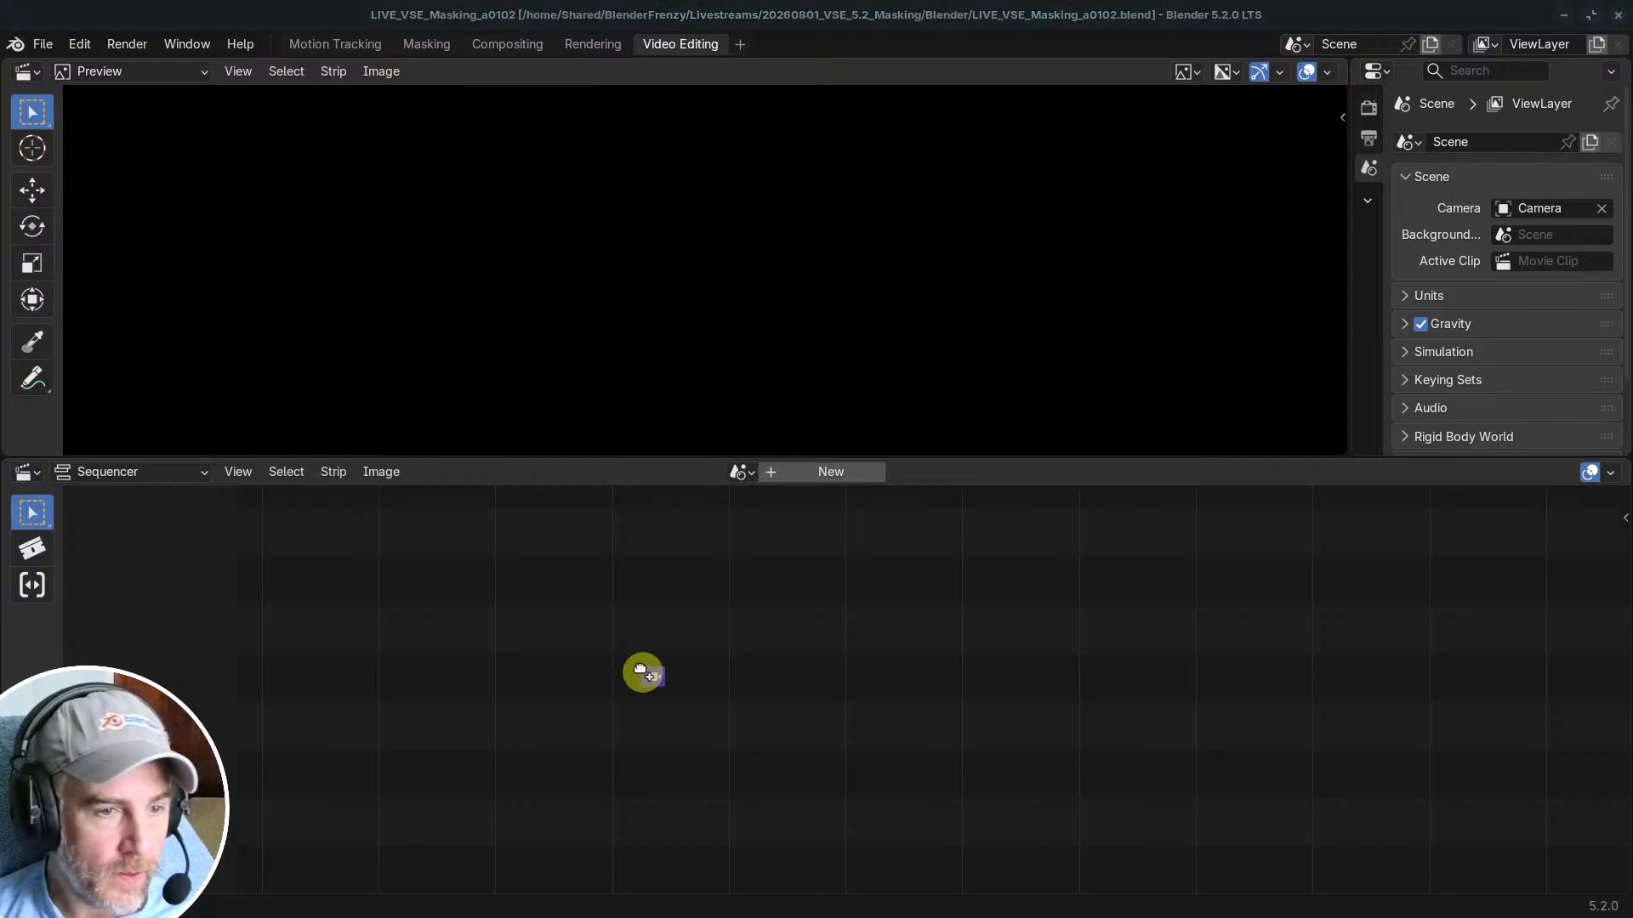
# Step: Assign the existing Scene to the sequencer so its frame range from 175 to 350 is in view
pyautogui.click(743, 474)
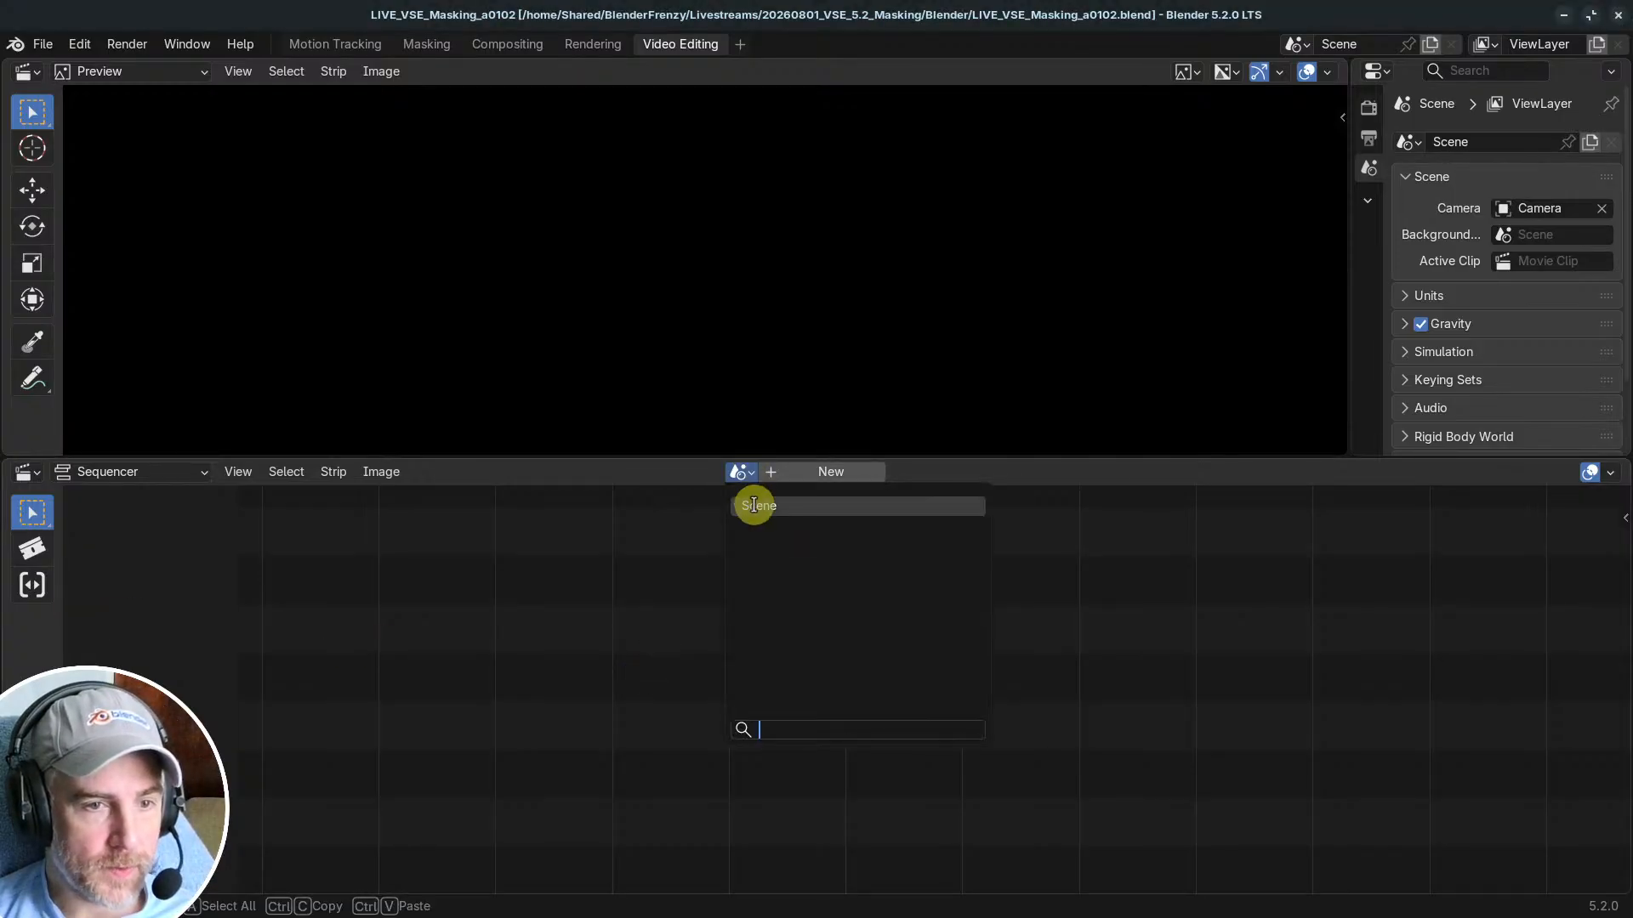
pyautogui.click(756, 505)
pyautogui.moveTo(1075, 758); pyautogui.dragTo(333, 733, button='middle')
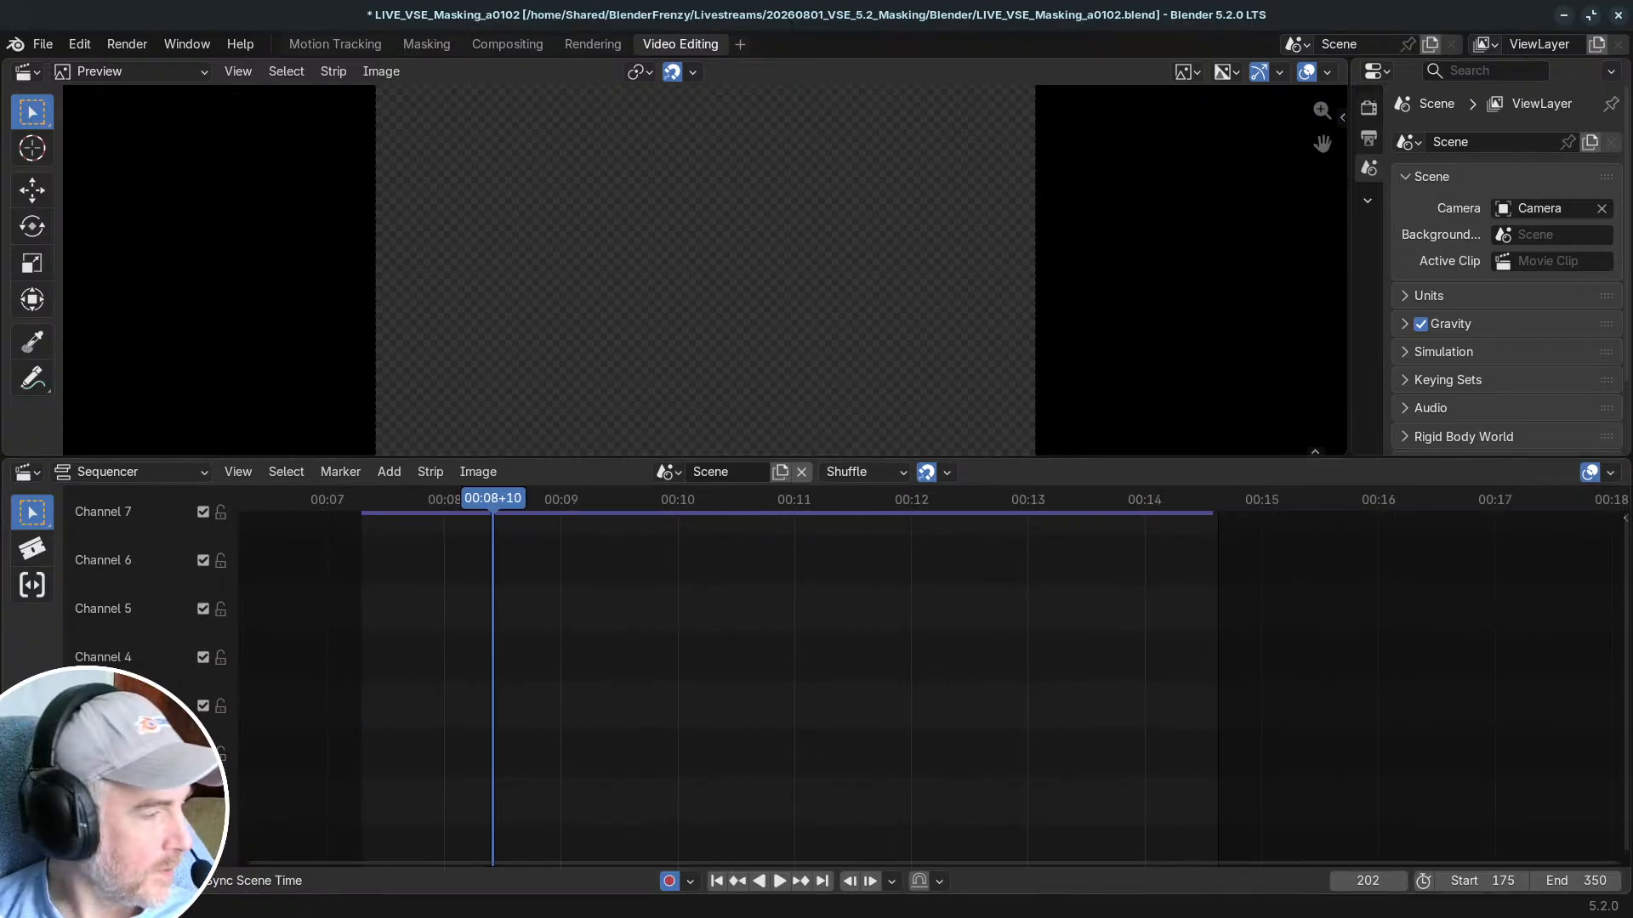
# Step: Add YT_Short_Promo_Updated_v3.6_a0207.mp4 with its sound on channels 5 and 4, and snap both strips to frame 175
pyautogui.click(716, 881)
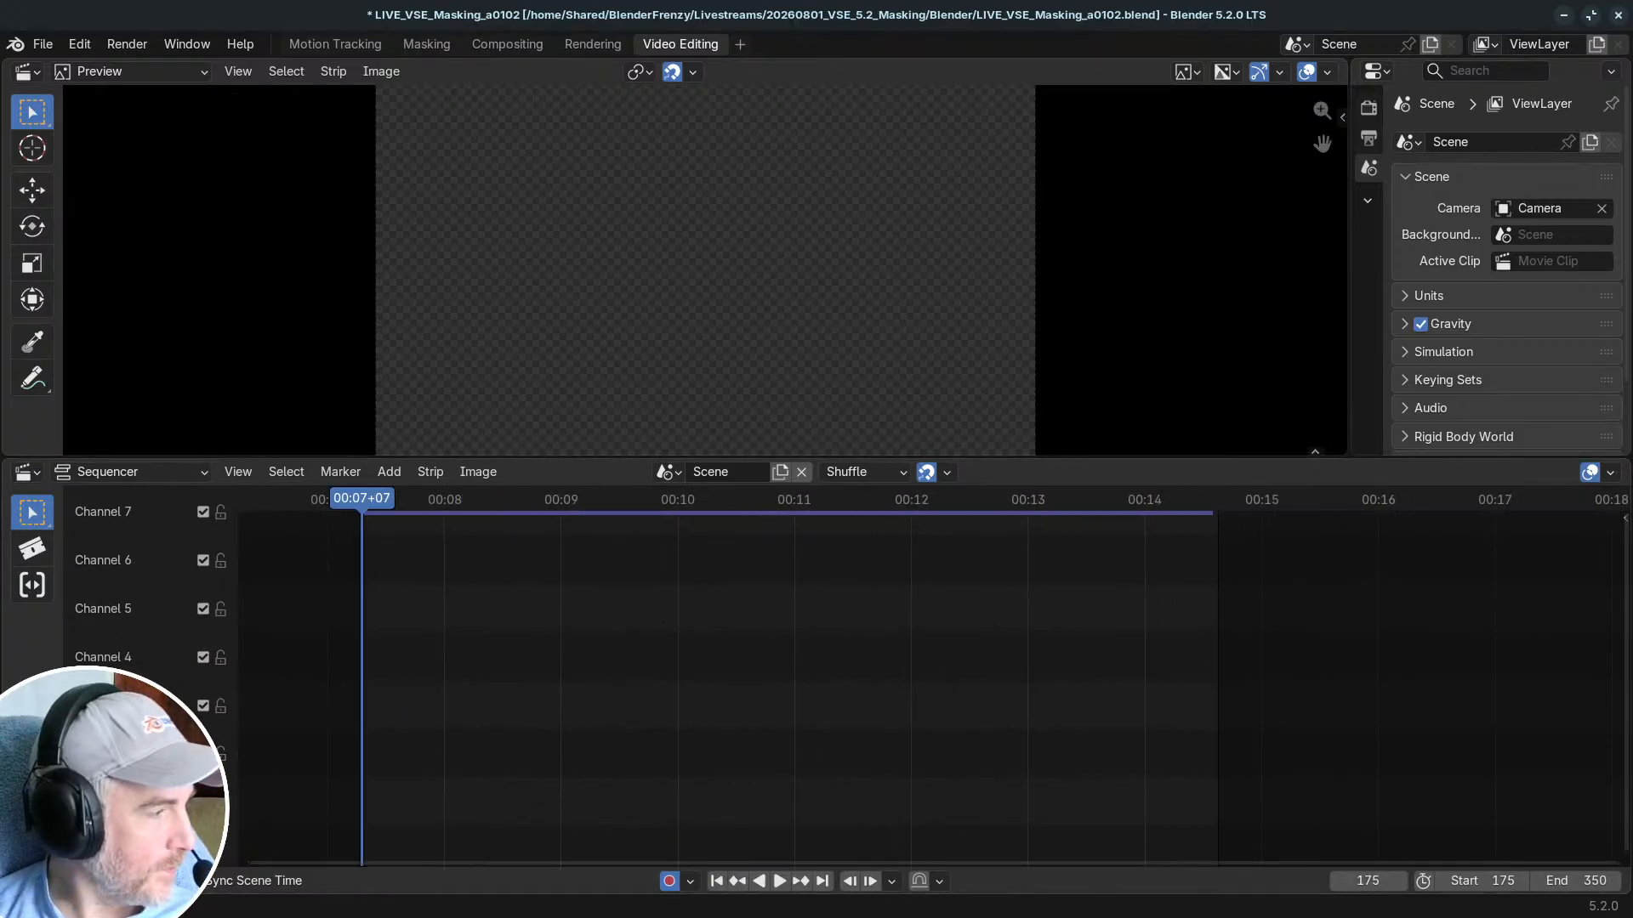
pyautogui.moveTo(0, 669); pyautogui.dragTo(558, 681)
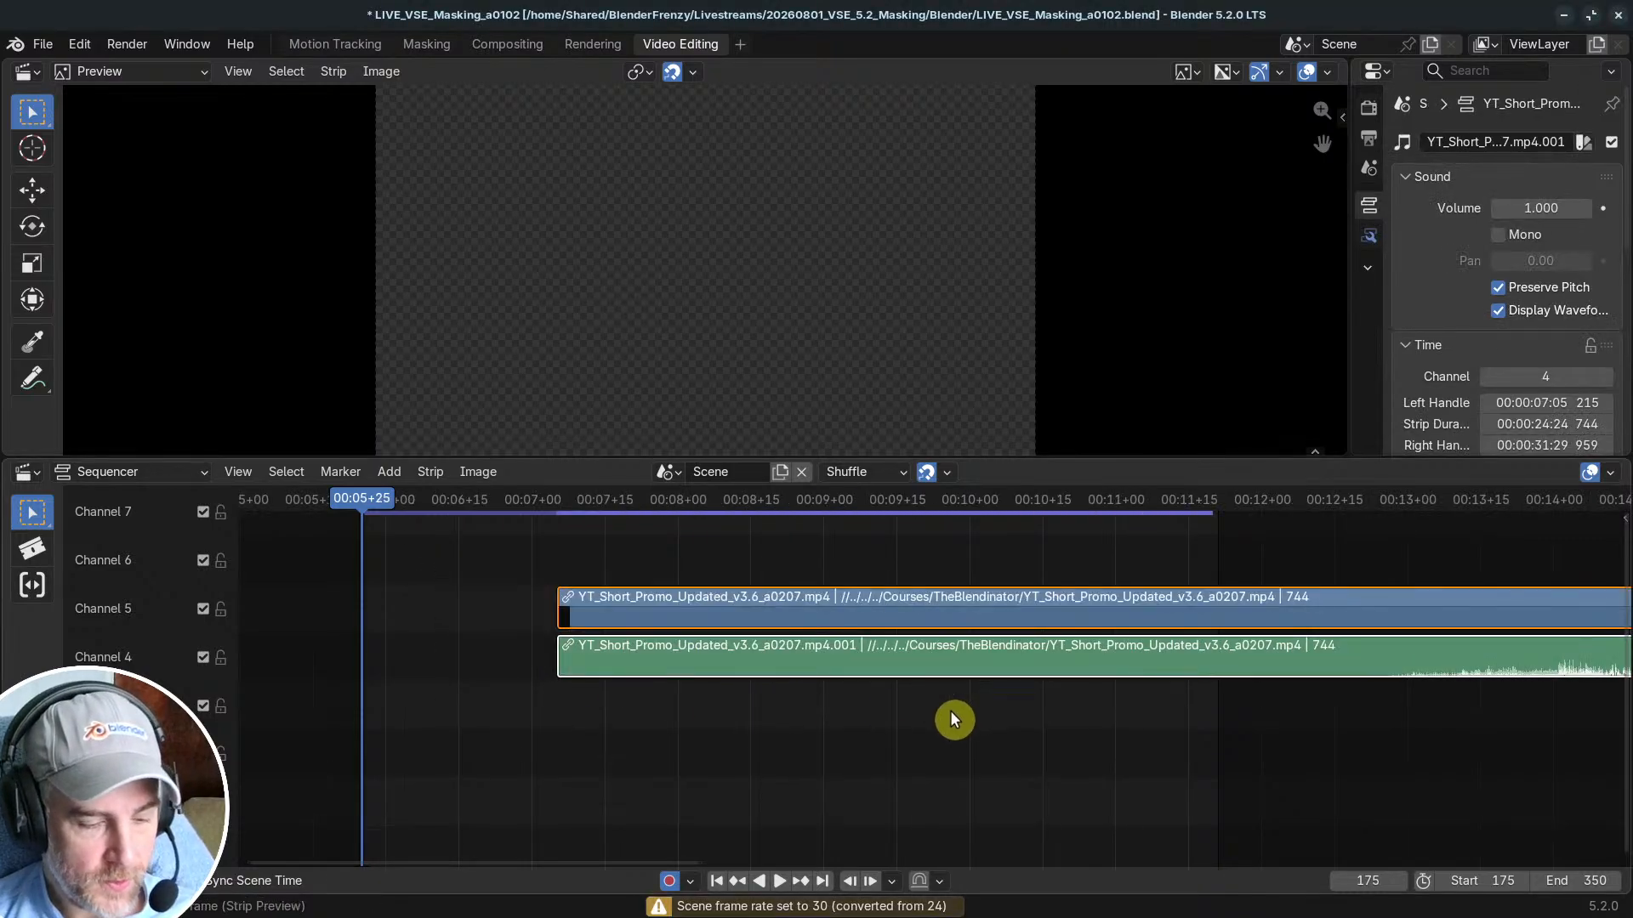
pyautogui.hotkey('shift', 's')
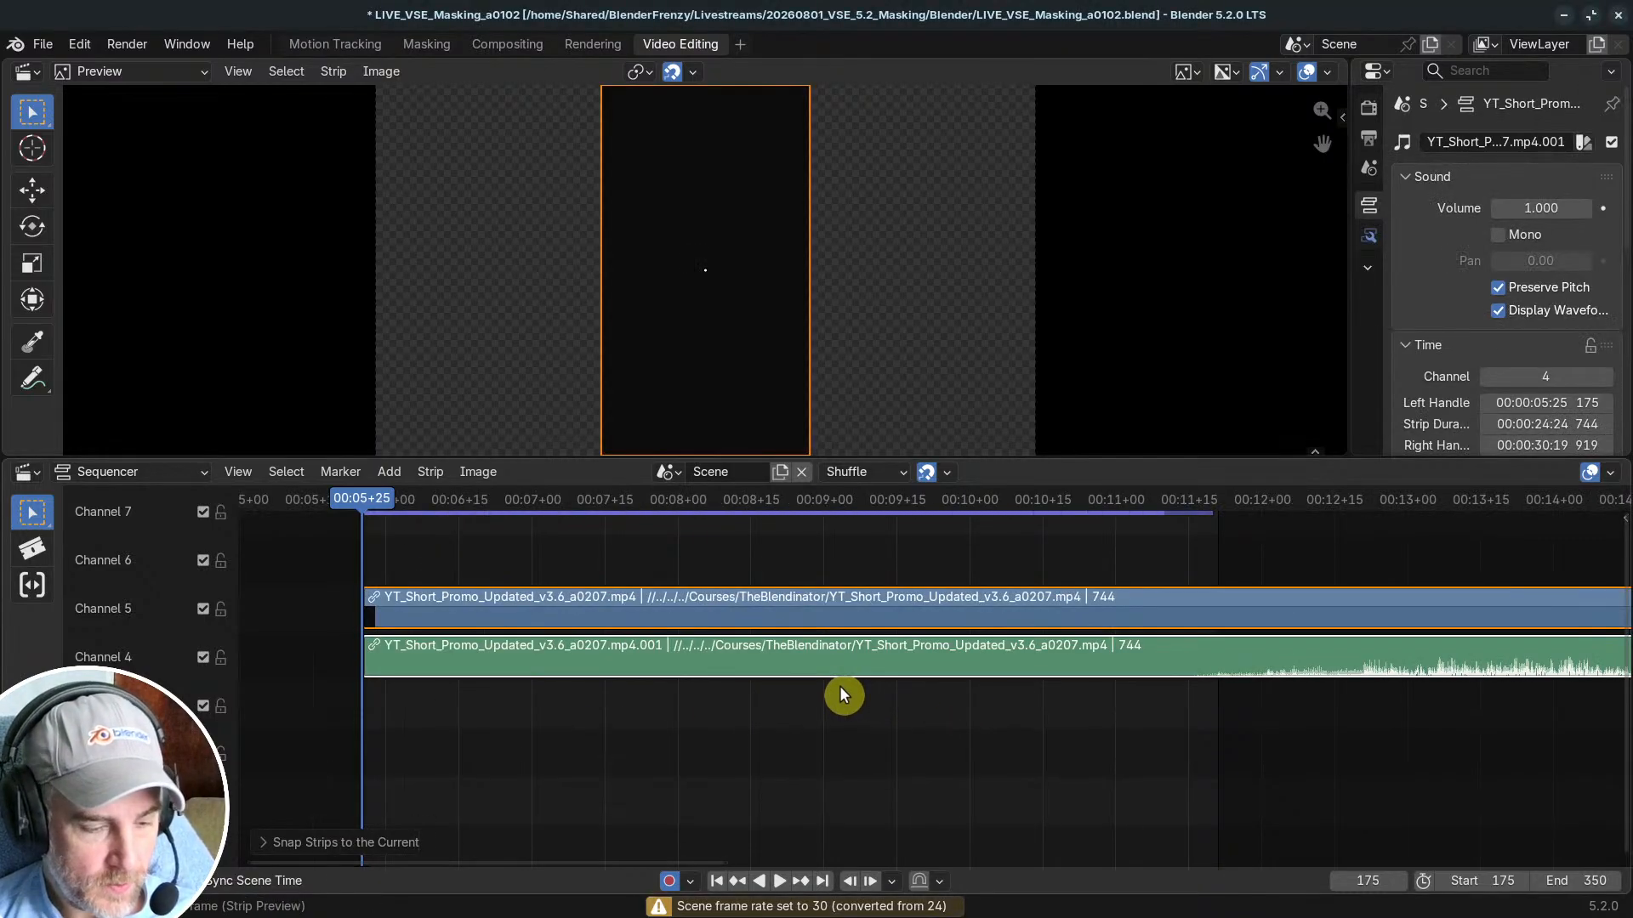
# Step: Fit the scene's end frame to the strips at 918 and match the render size to the movie strip
pyautogui.keyDown('ctrl'); pyautogui.moveTo(1178, 676); pyautogui.dragTo(1037, 695, button='middle'); pyautogui.keyUp('ctrl')
pyautogui.moveTo(1037, 695); pyautogui.dragTo(881, 761, button='middle')
pyautogui.moveTo(881, 761); pyautogui.dragTo(961, 751, button='middle')
pyautogui.keyDown('ctrl'); pyautogui.moveTo(838, 716); pyautogui.dragTo(864, 712, button='middle'); pyautogui.keyUp('ctrl')
pyautogui.click(704, 644)
pyautogui.rightClick(699, 644)
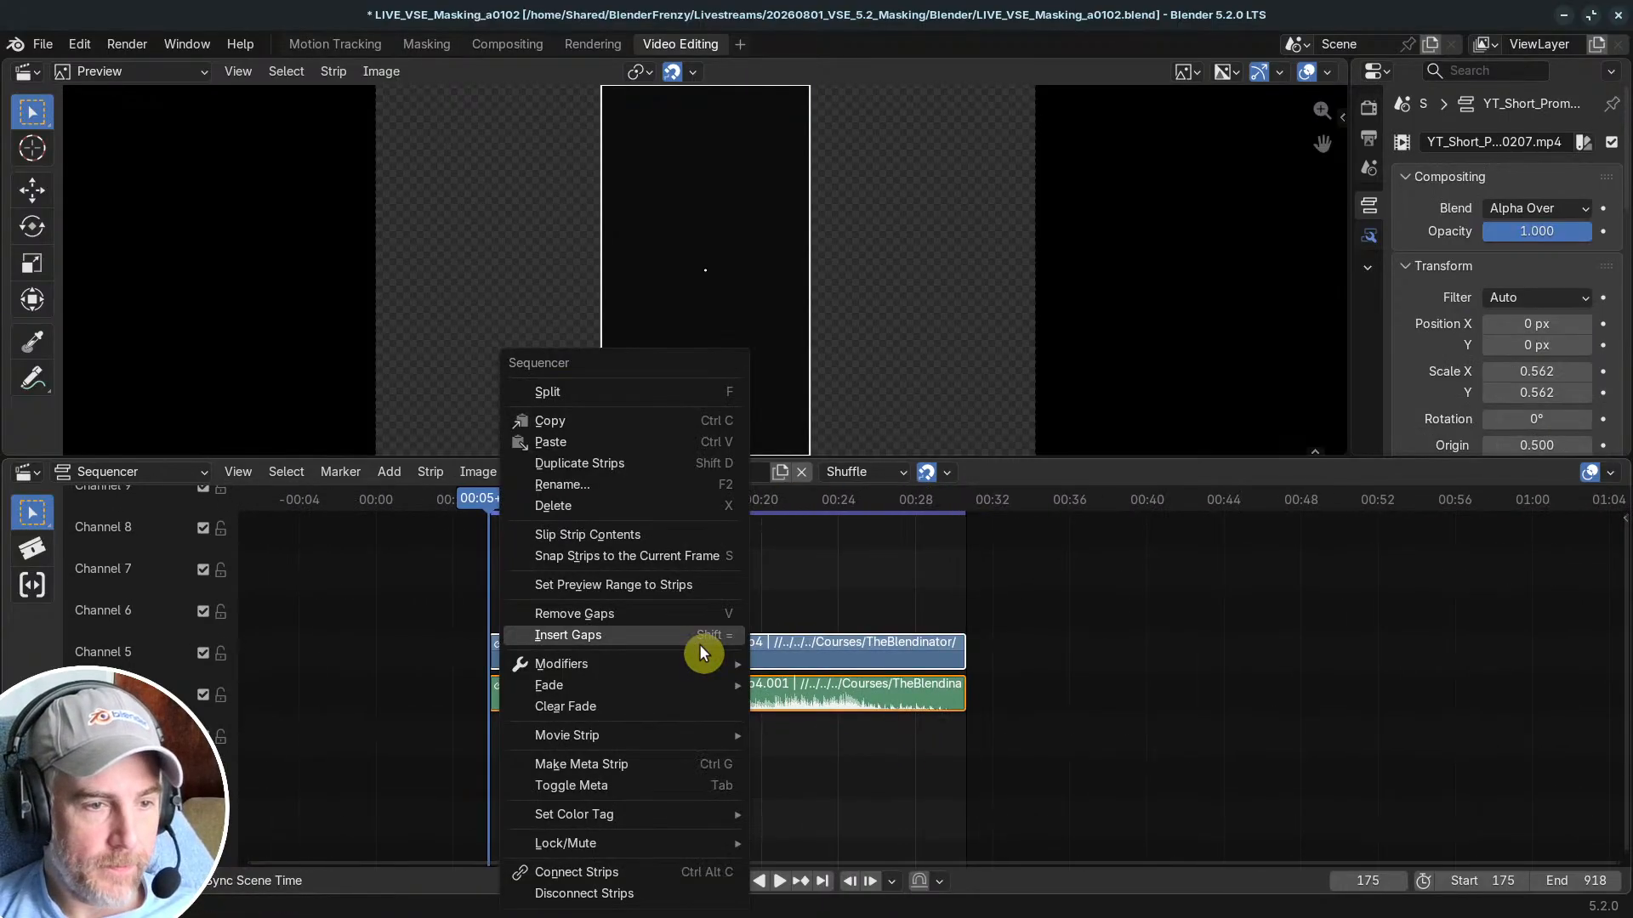
pyautogui.moveTo(640, 733)
pyautogui.click(870, 737)
pyautogui.press('Home')
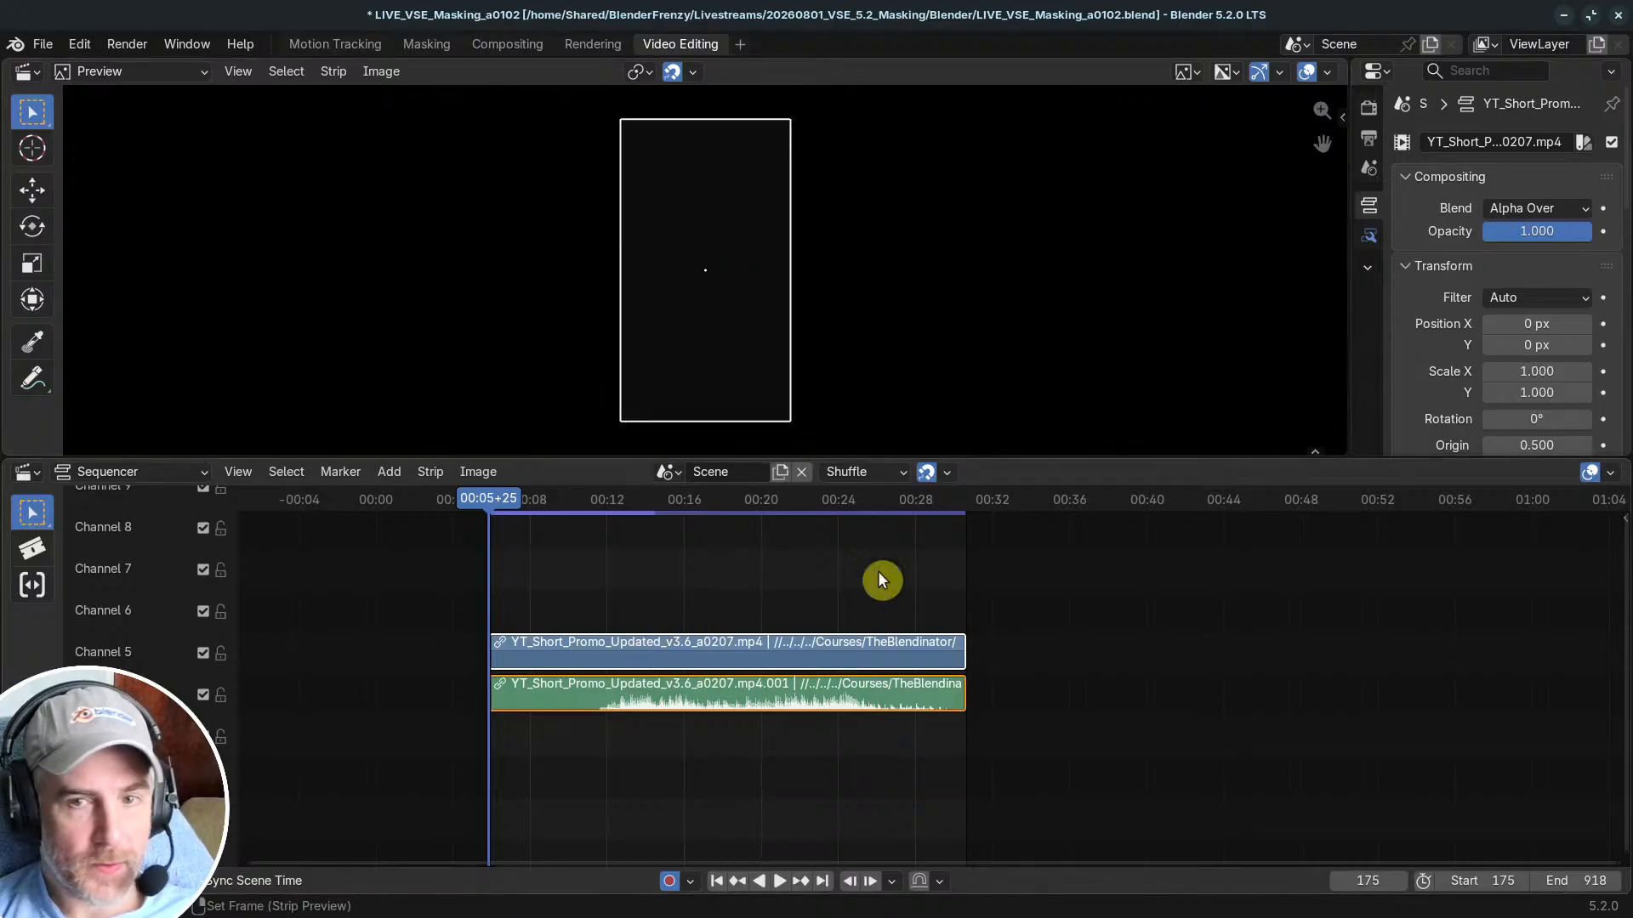
# Step: Widen the strip properties and add a Mask modifier to the movie strip, with type Mask using the Mask data-block
pyautogui.moveTo(1348, 349); pyautogui.dragTo(1174, 375)
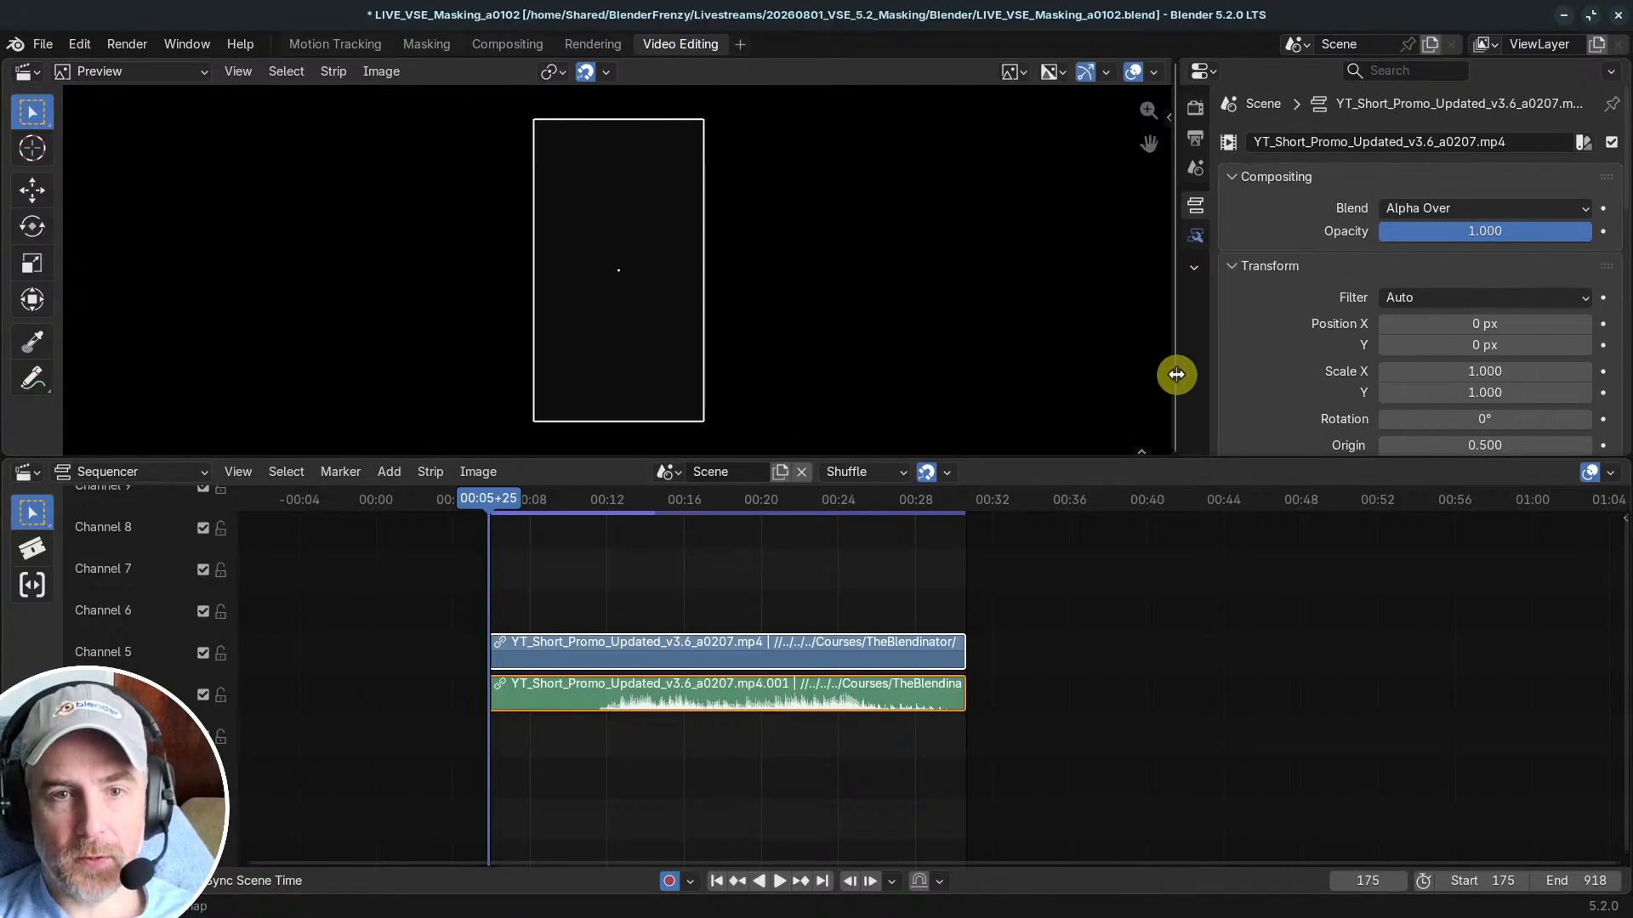
pyautogui.click(1195, 236)
pyautogui.click(1331, 141)
pyautogui.click(1229, 262)
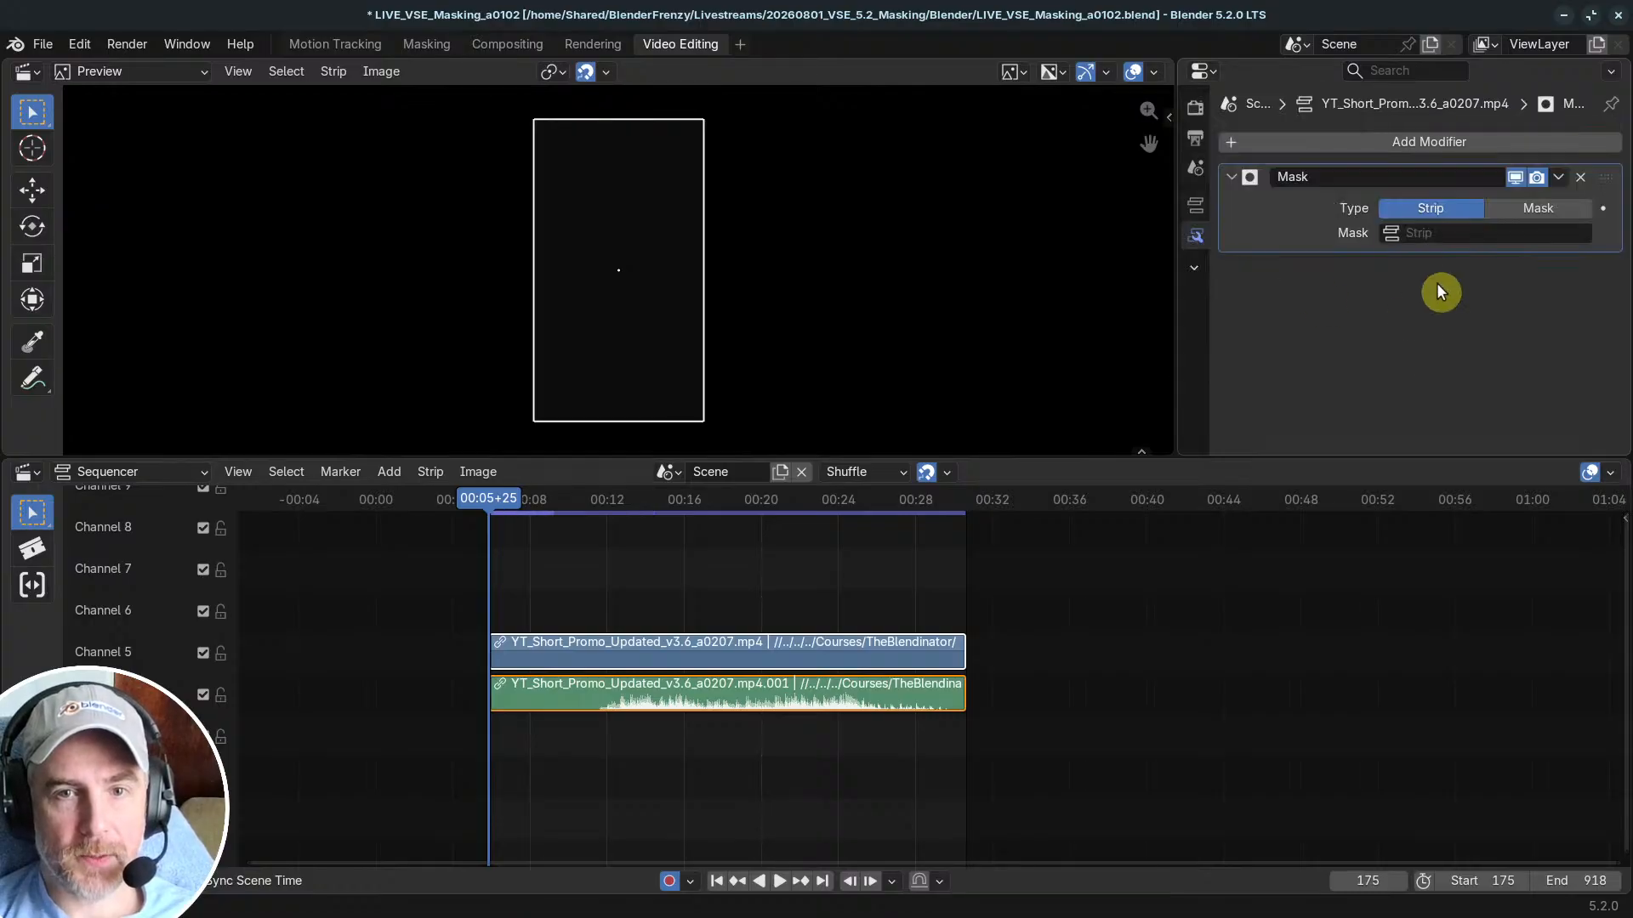
pyautogui.click(1537, 210)
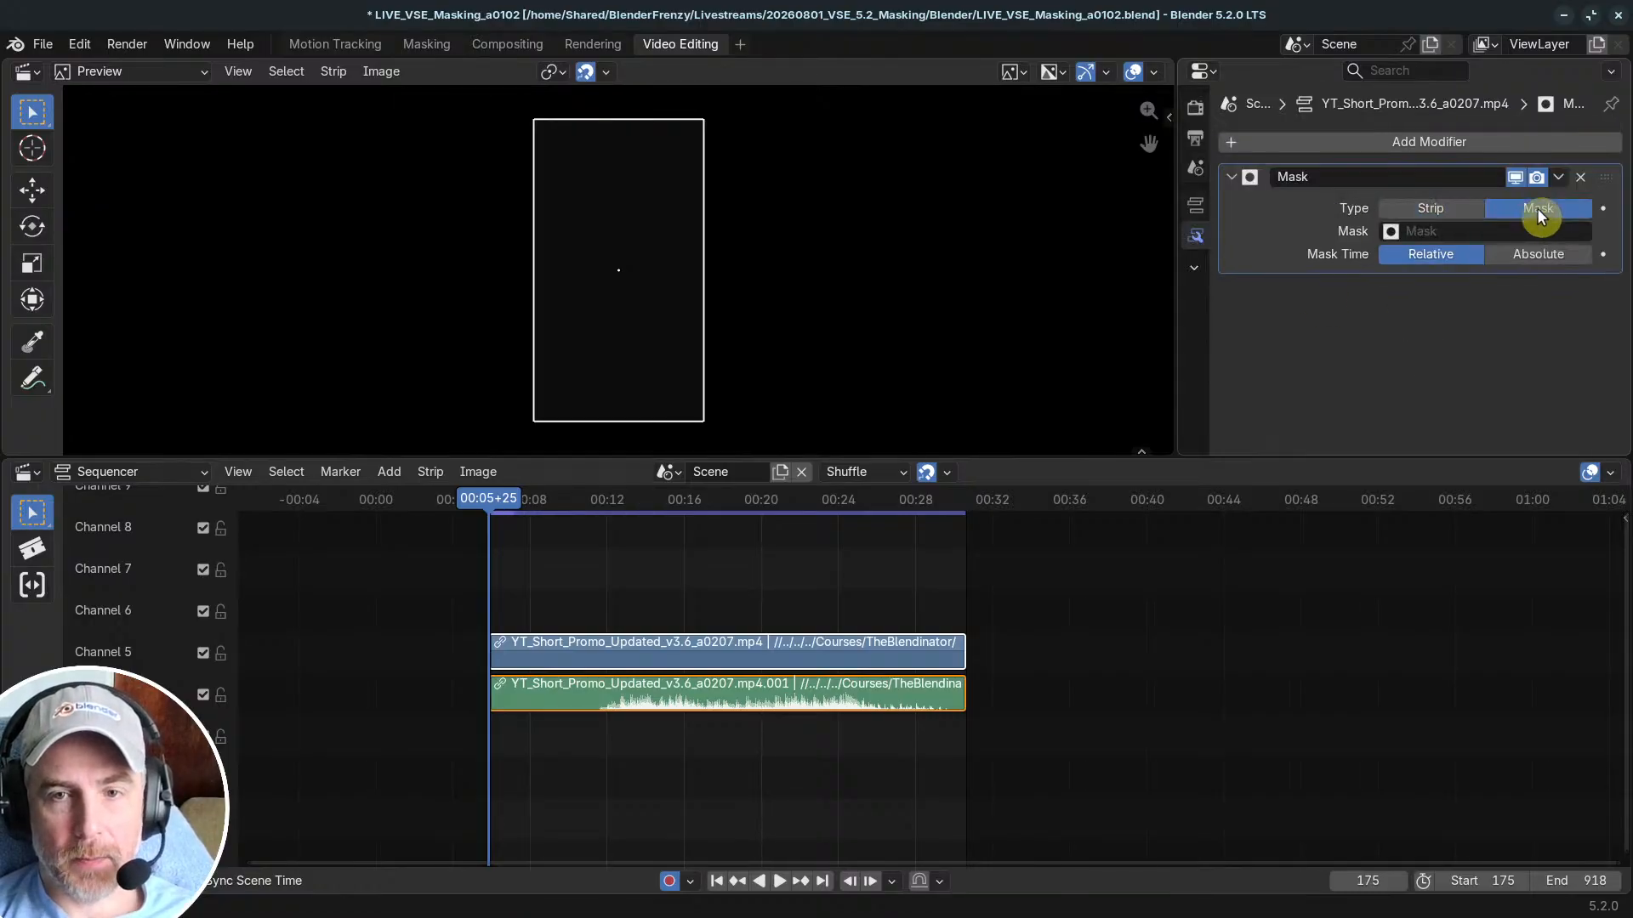
pyautogui.click(1471, 230)
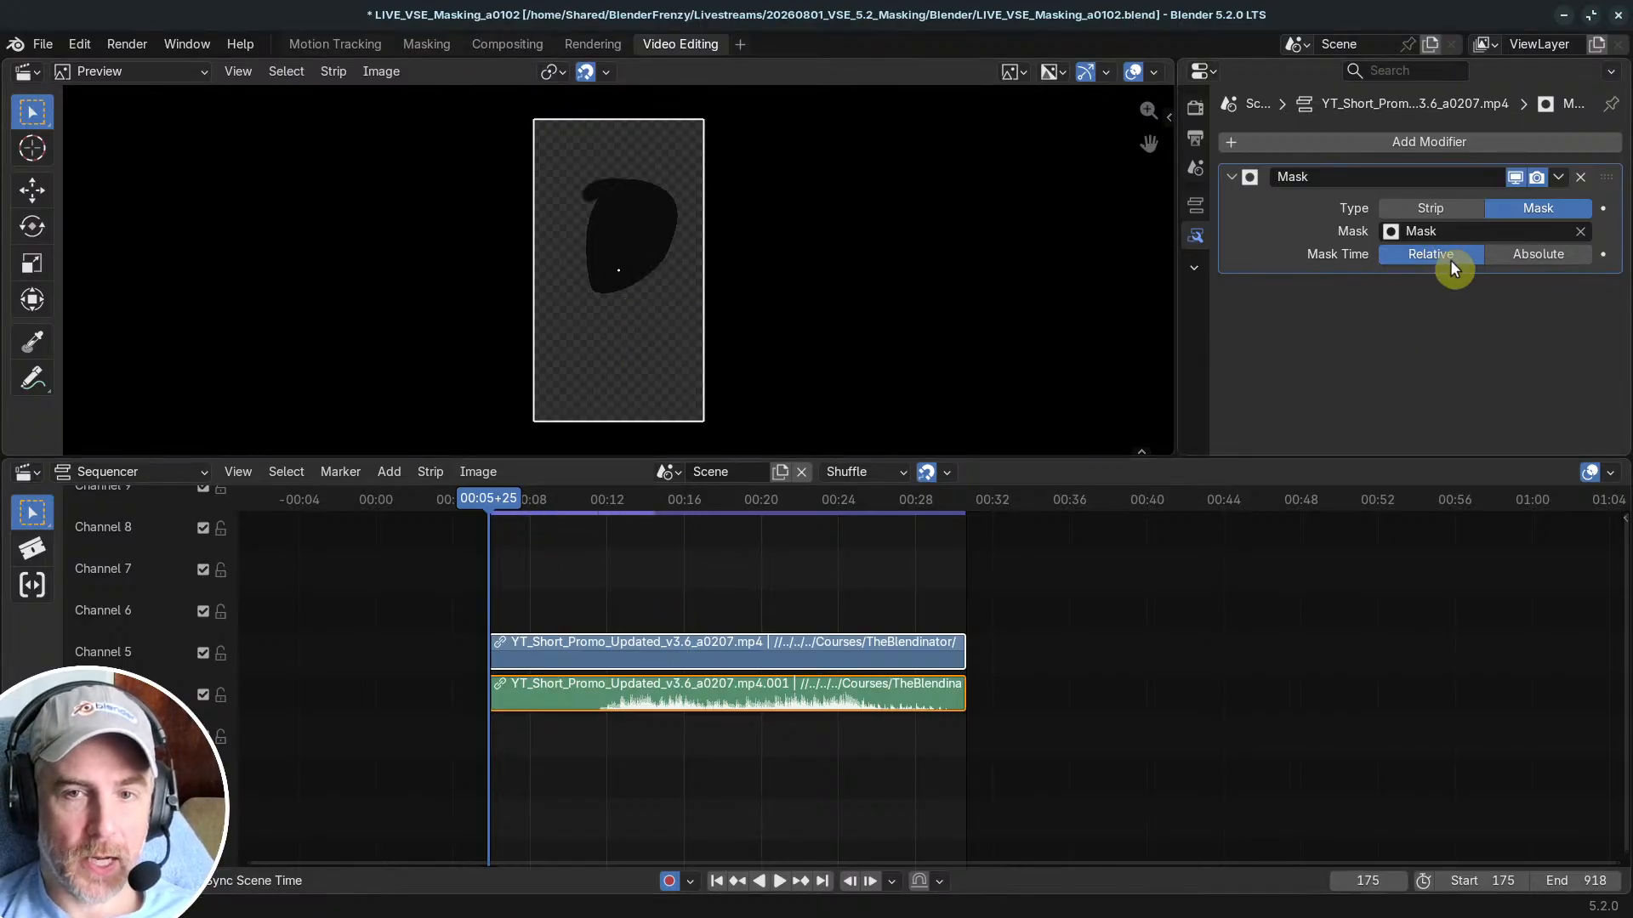
pyautogui.moveTo(667, 711)
pyautogui.mouseDown()
pyautogui.moveTo(809, 729)
pyautogui.moveTo(664, 735)
pyautogui.mouseUp()
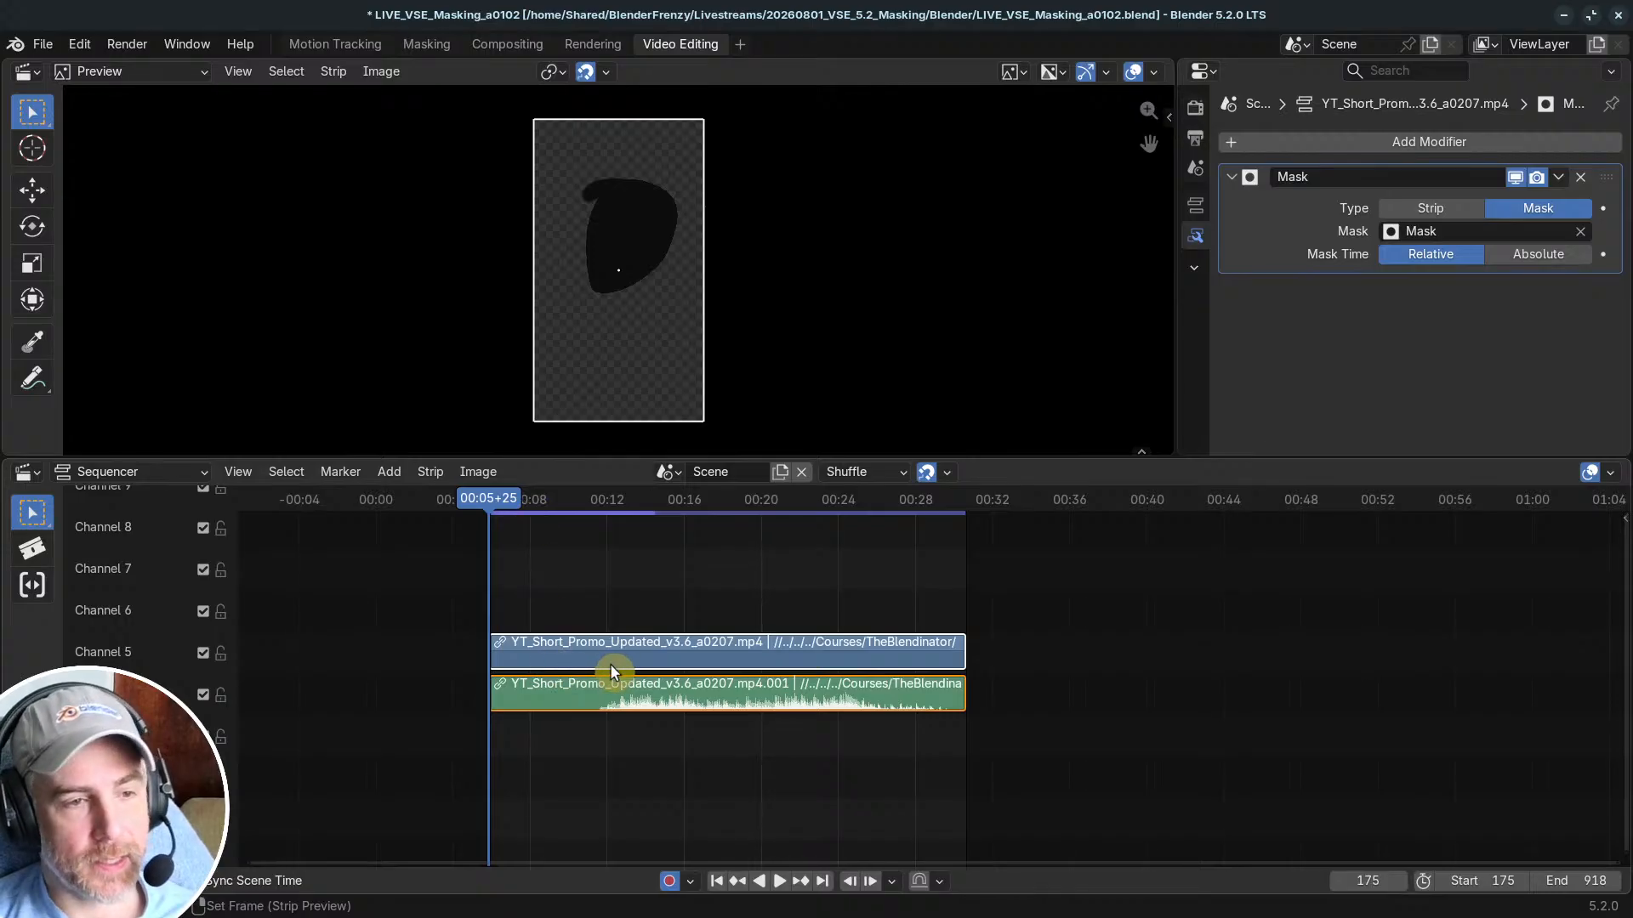
# Step: Check the mask animation up to its last keyframe at frame 350 in Motion Tracking, and return to Video Editing
pyautogui.click(349, 45)
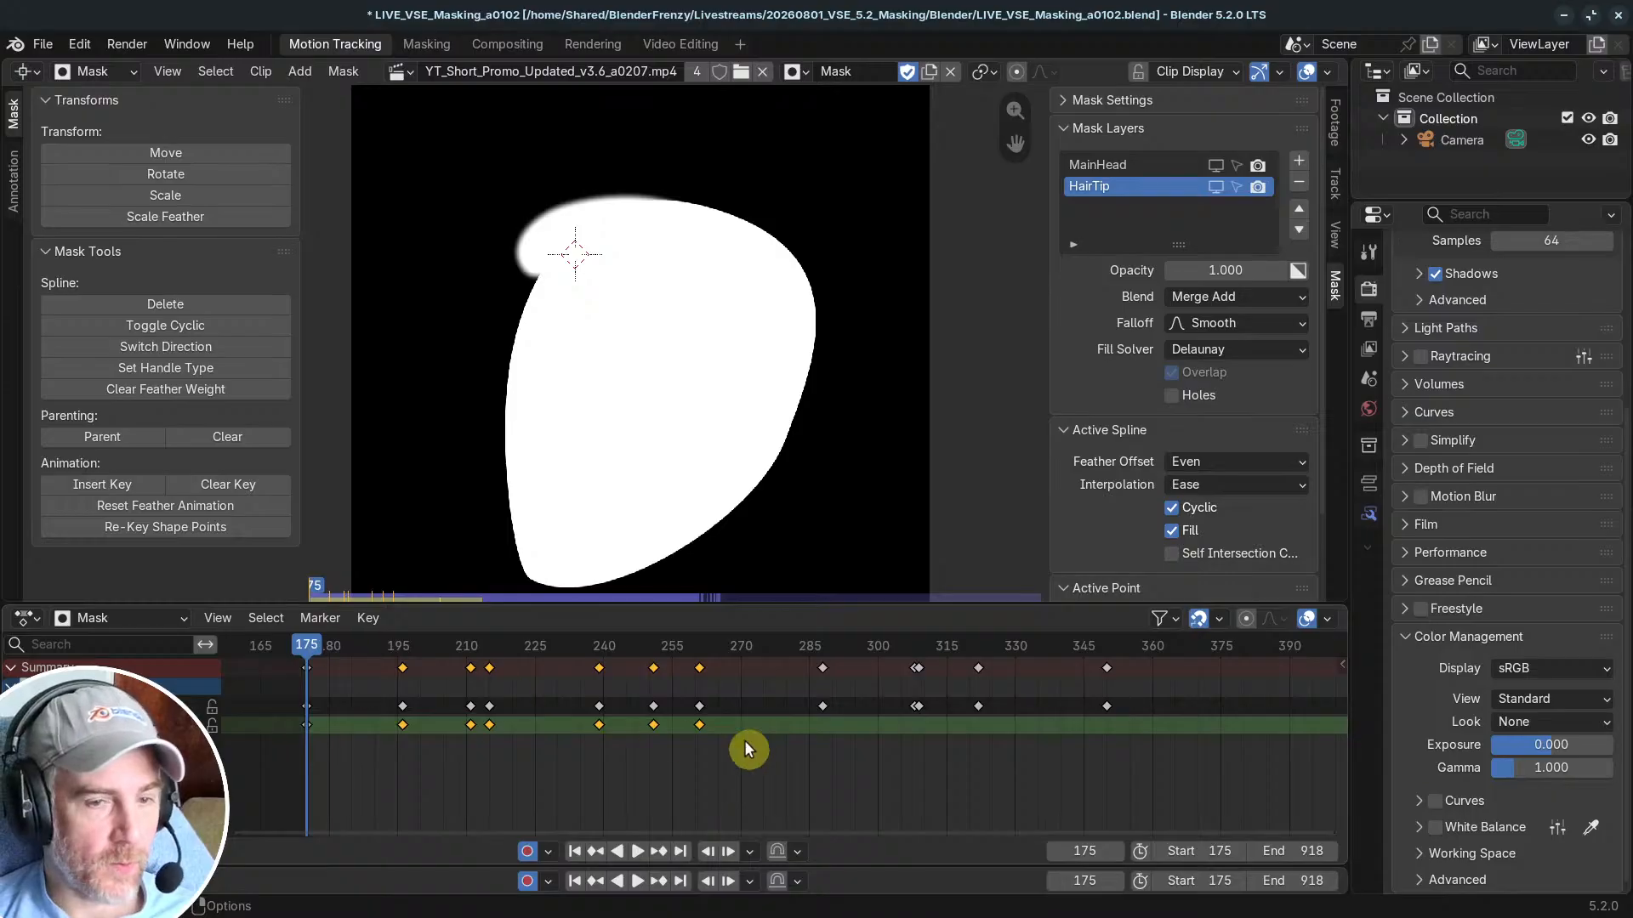
pyautogui.scroll(-8, 850, 731)
pyautogui.scroll(6, 960, 722)
pyautogui.moveTo(759, 649); pyautogui.dragTo(767, 646)
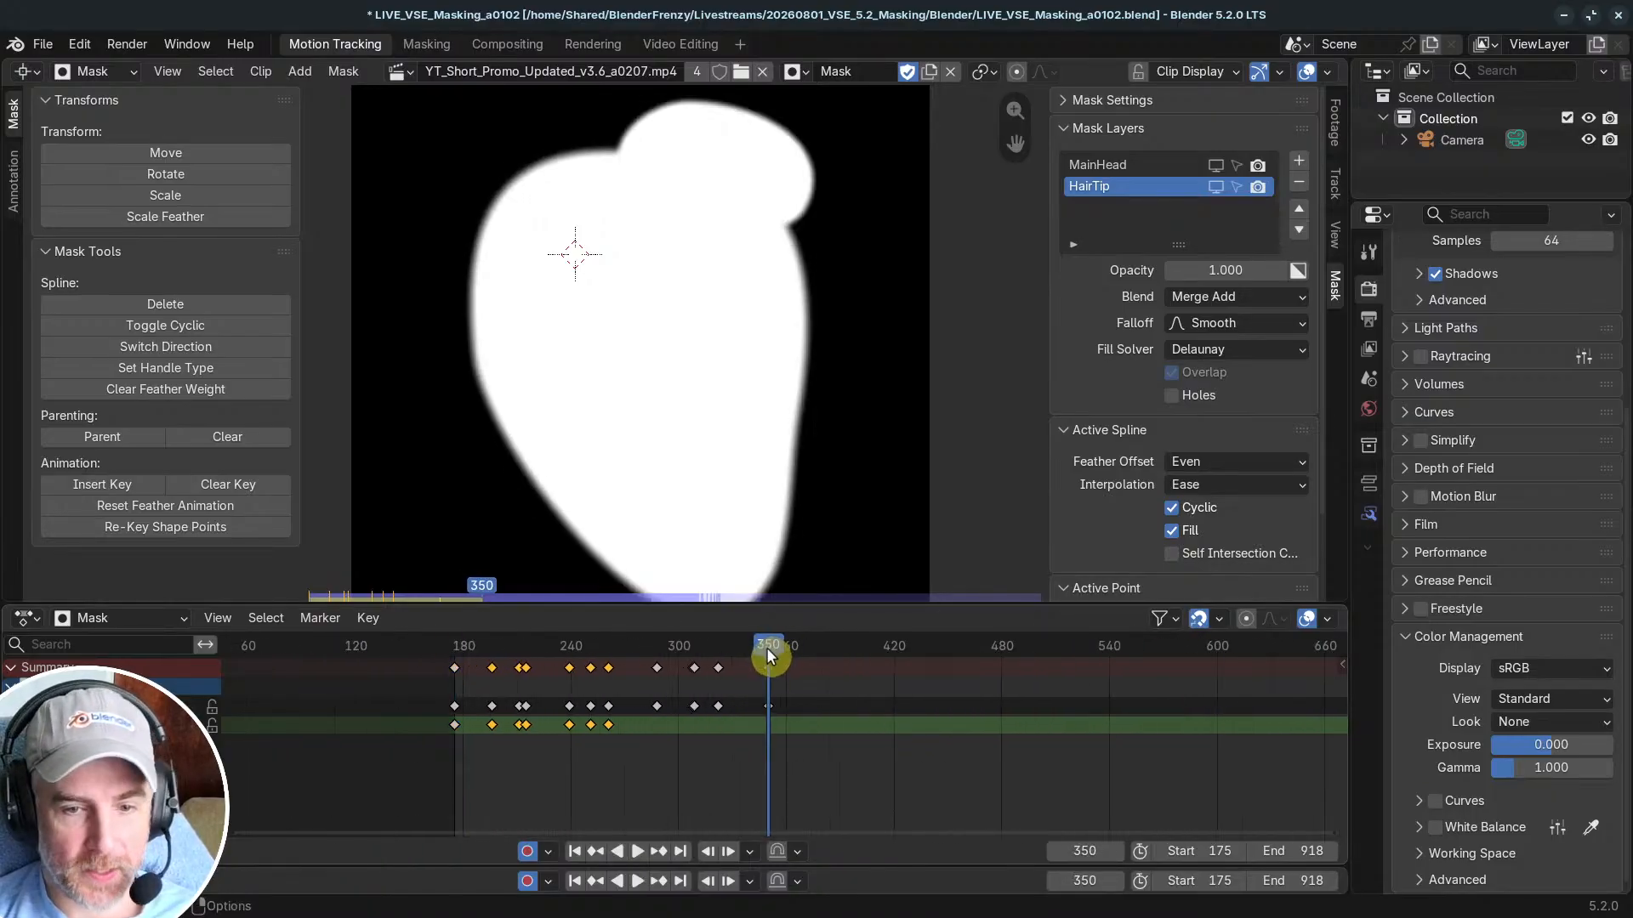
pyautogui.click(684, 44)
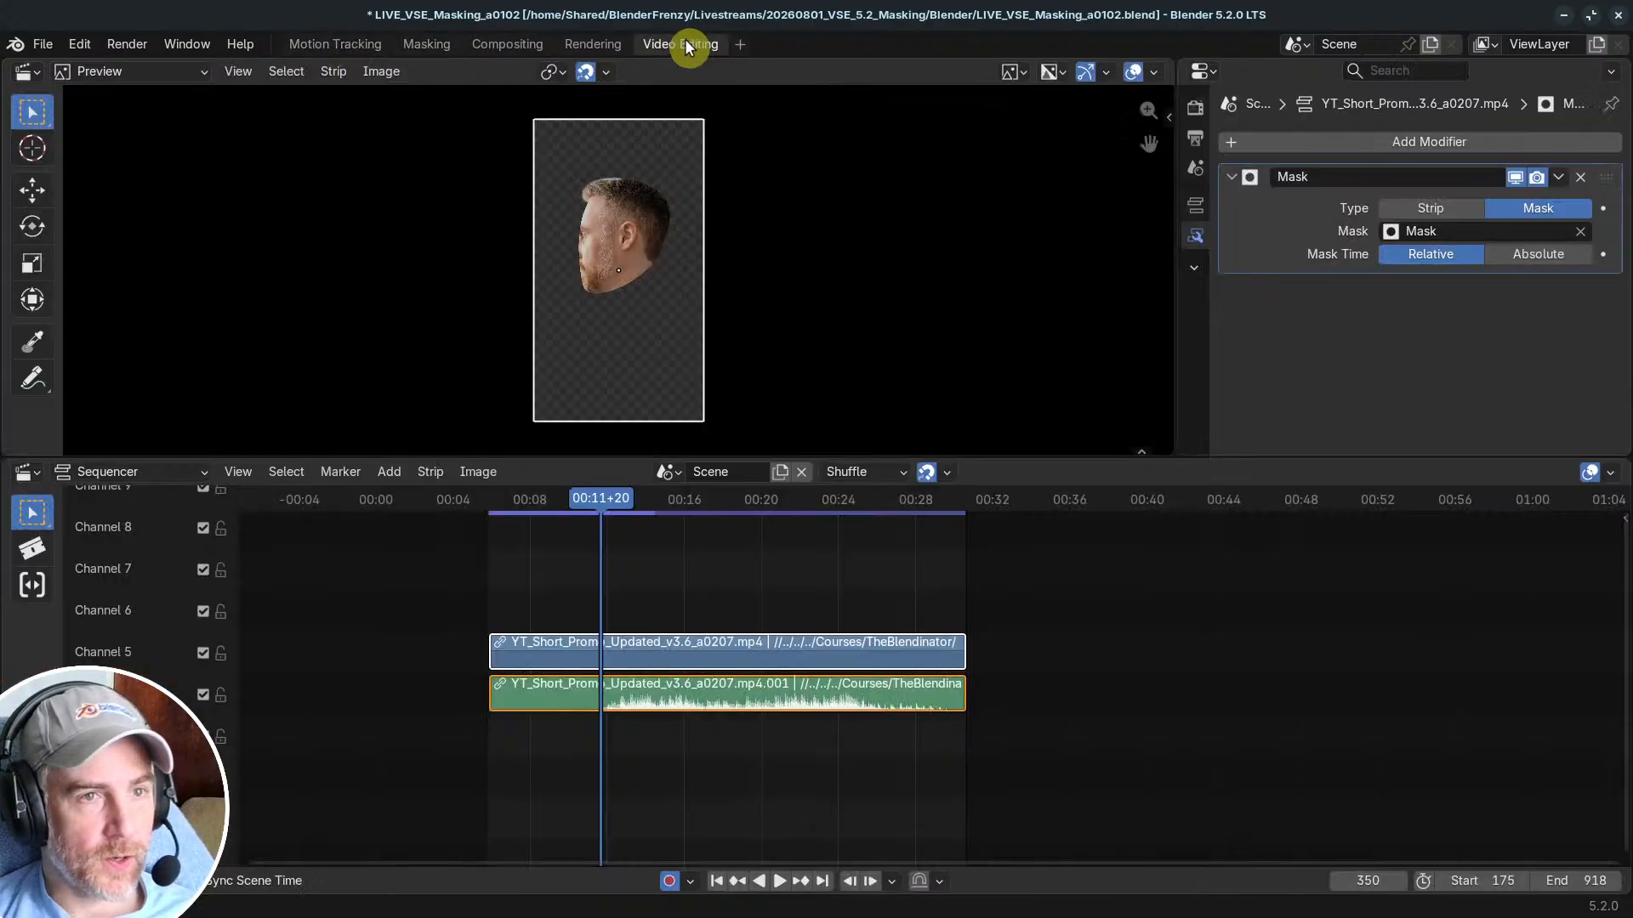
# Step: Set the scene's end frame to 350 and frame the start of the strips in the sequencer
pyautogui.click(1569, 881)
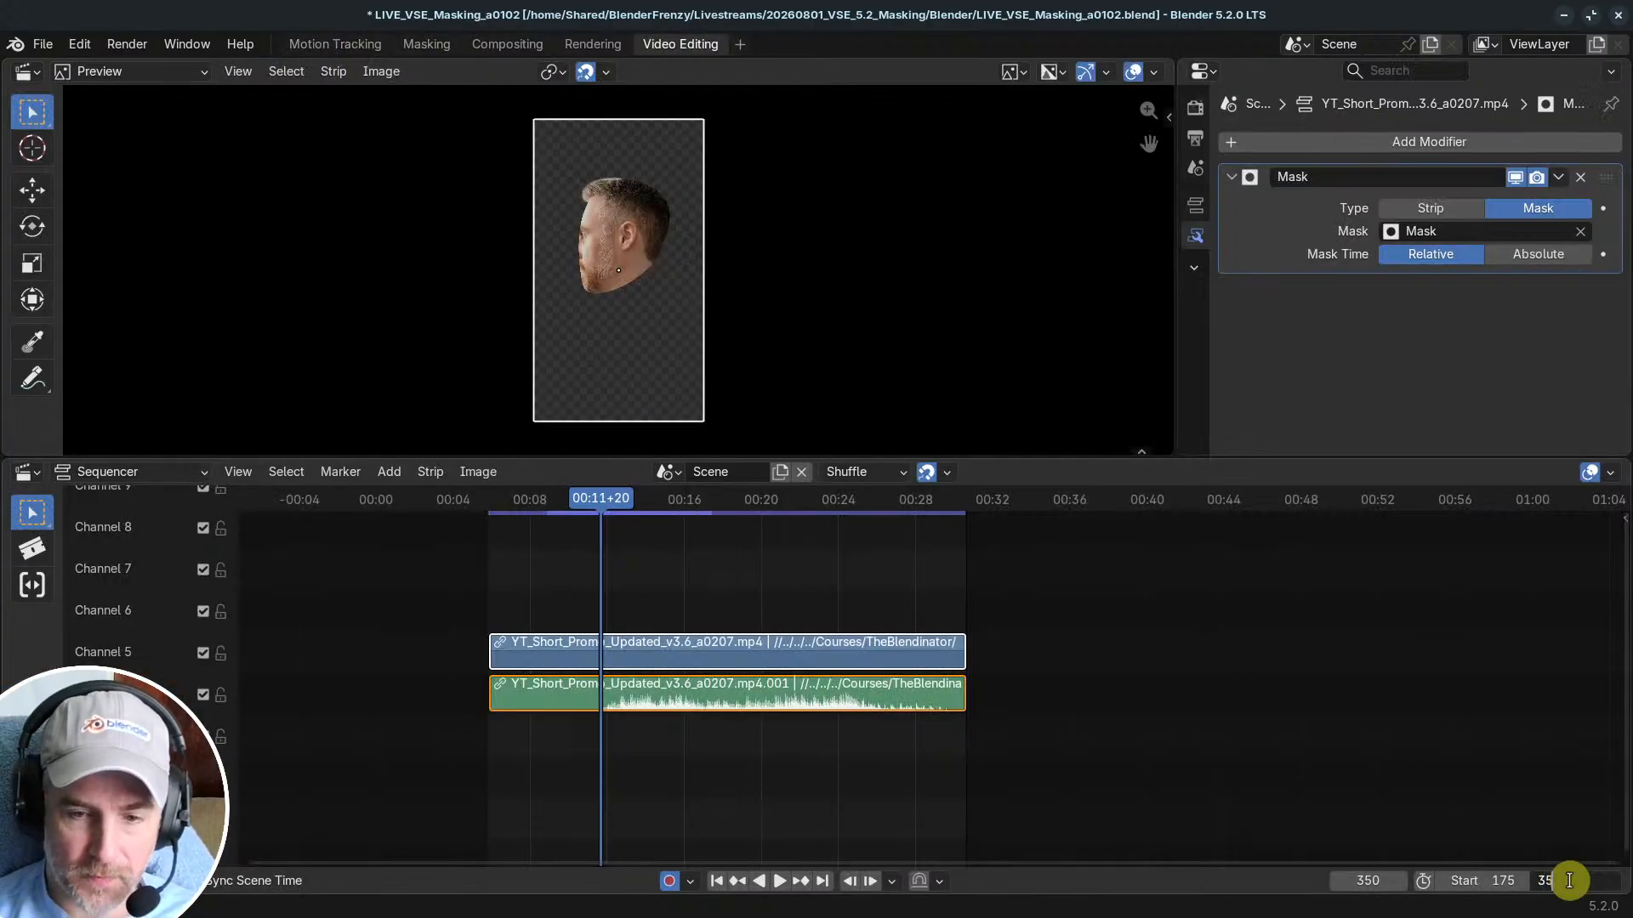
pyautogui.press('Return')
pyautogui.scroll(1, 935, 744)
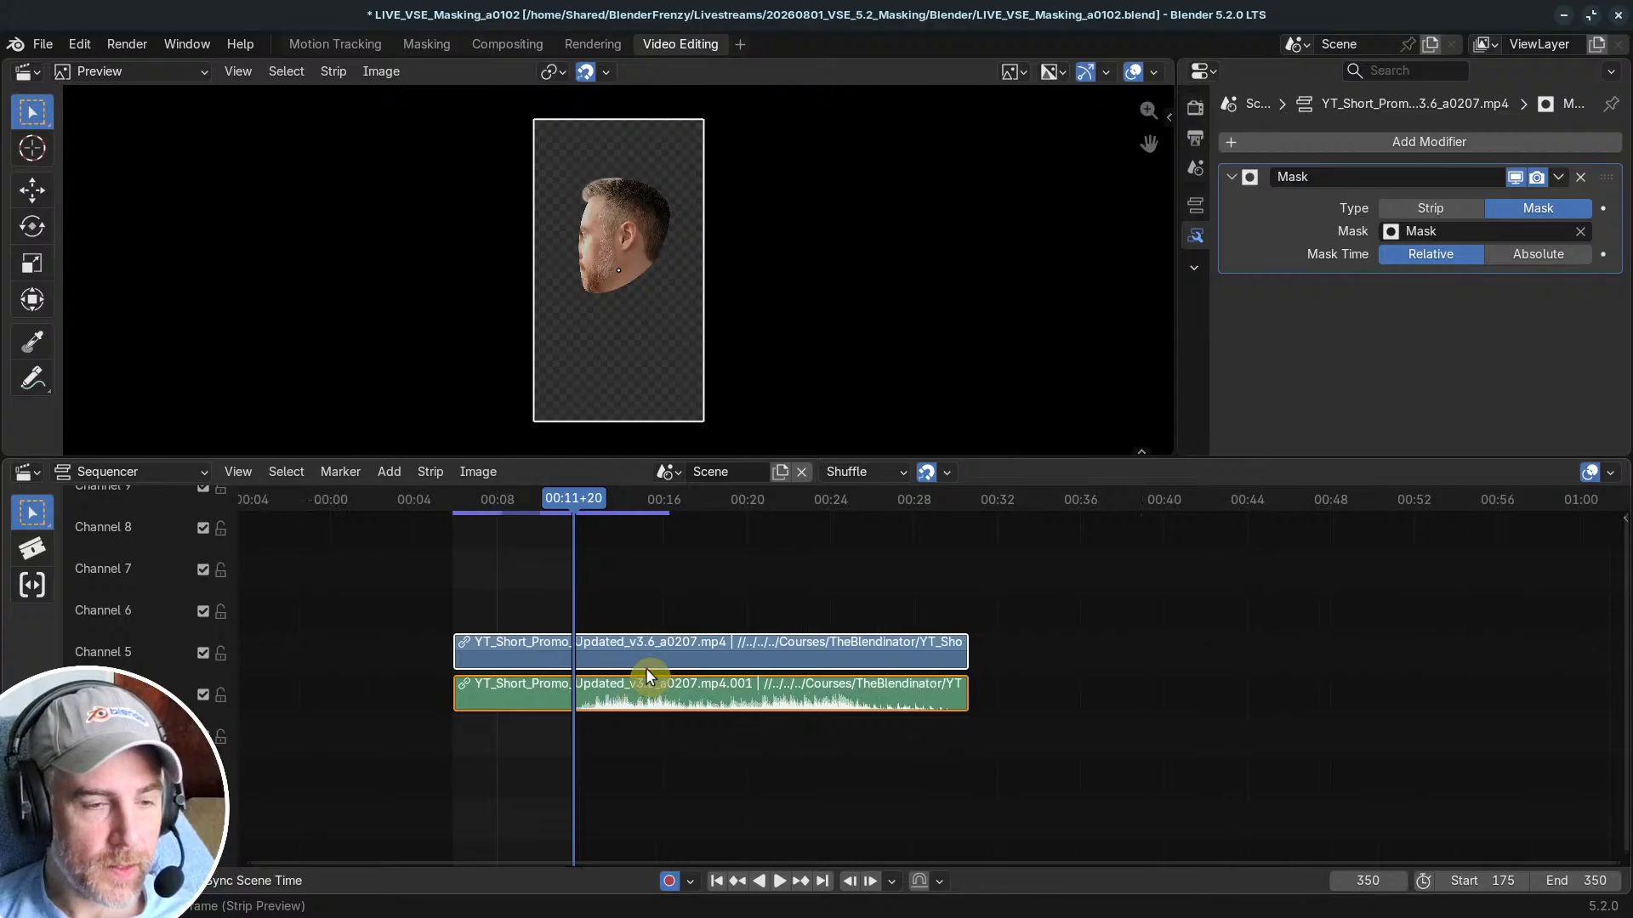
pyautogui.moveTo(593, 690); pyautogui.dragTo(941, 680, button='middle')
pyautogui.scroll(3, 684, 671)
pyautogui.scroll(3, 685, 672)
# Step: Check the mask shape at its first keyframe, frame 175, in Motion Tracking, and return to Video Editing
pyautogui.click(334, 44)
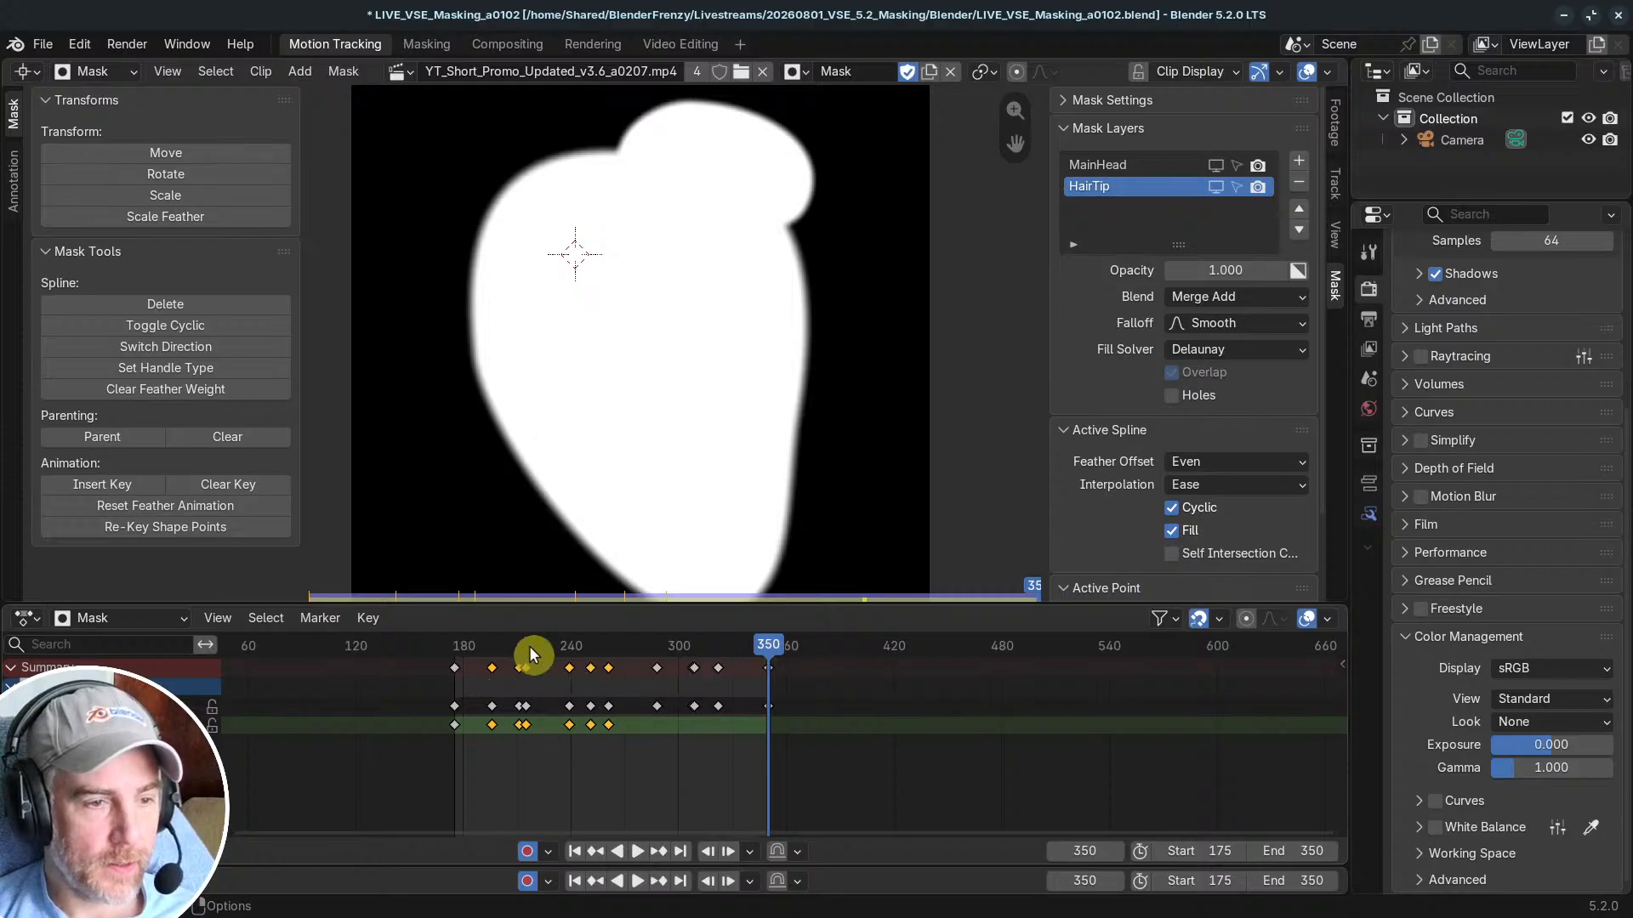
pyautogui.click(456, 646)
pyautogui.press('space')
pyautogui.moveTo(456, 643); pyautogui.dragTo(454, 644)
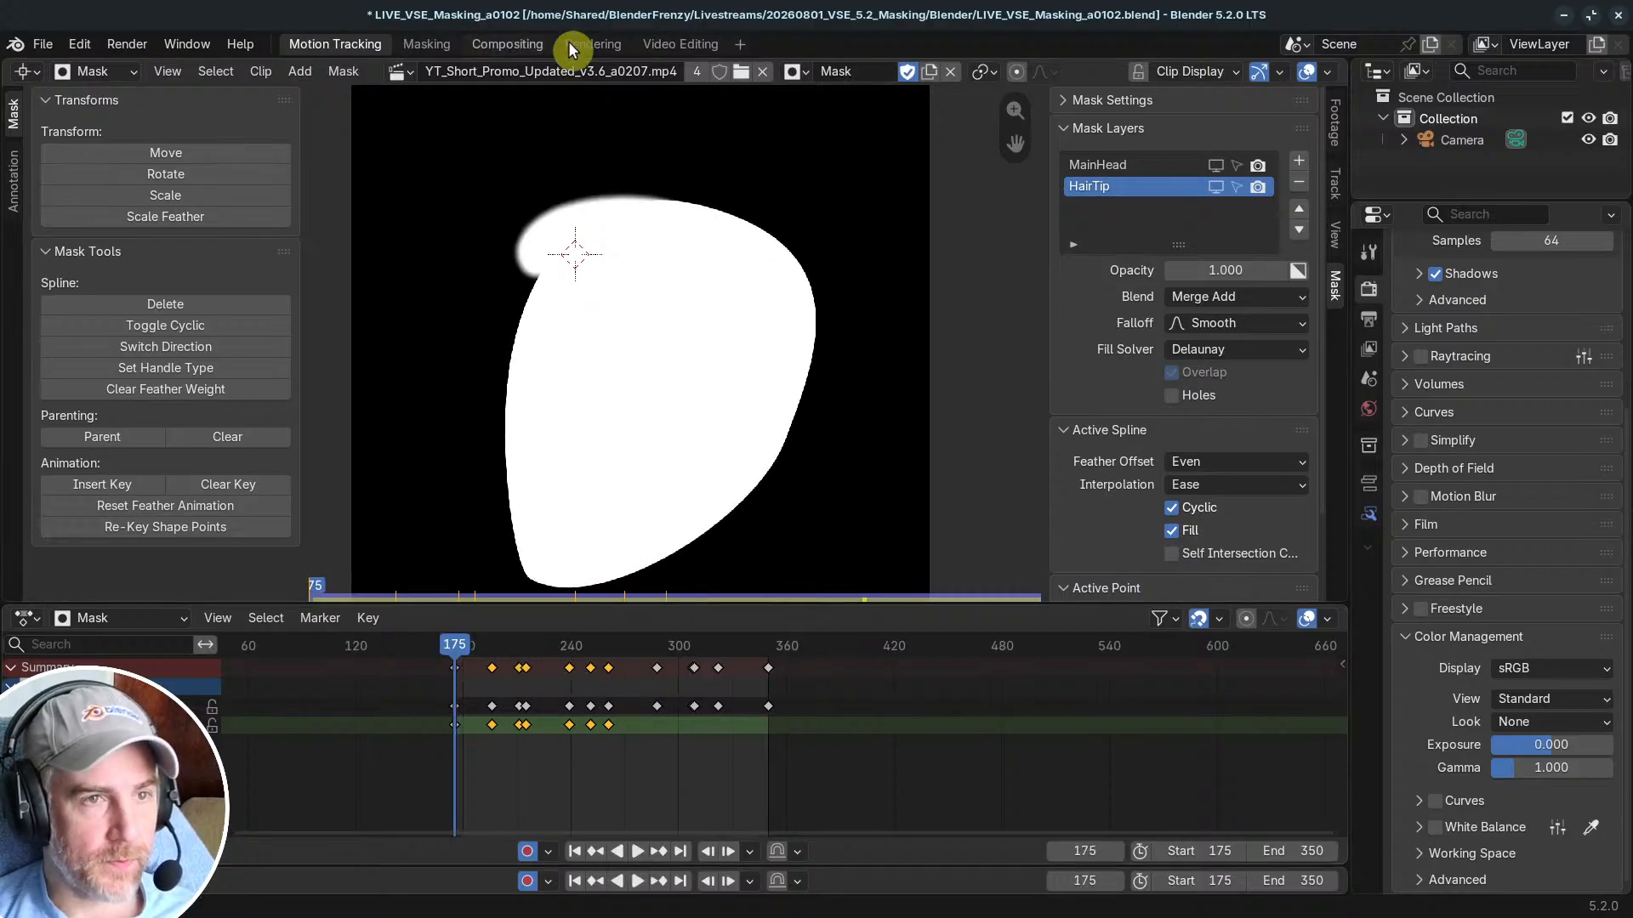
pyautogui.click(679, 44)
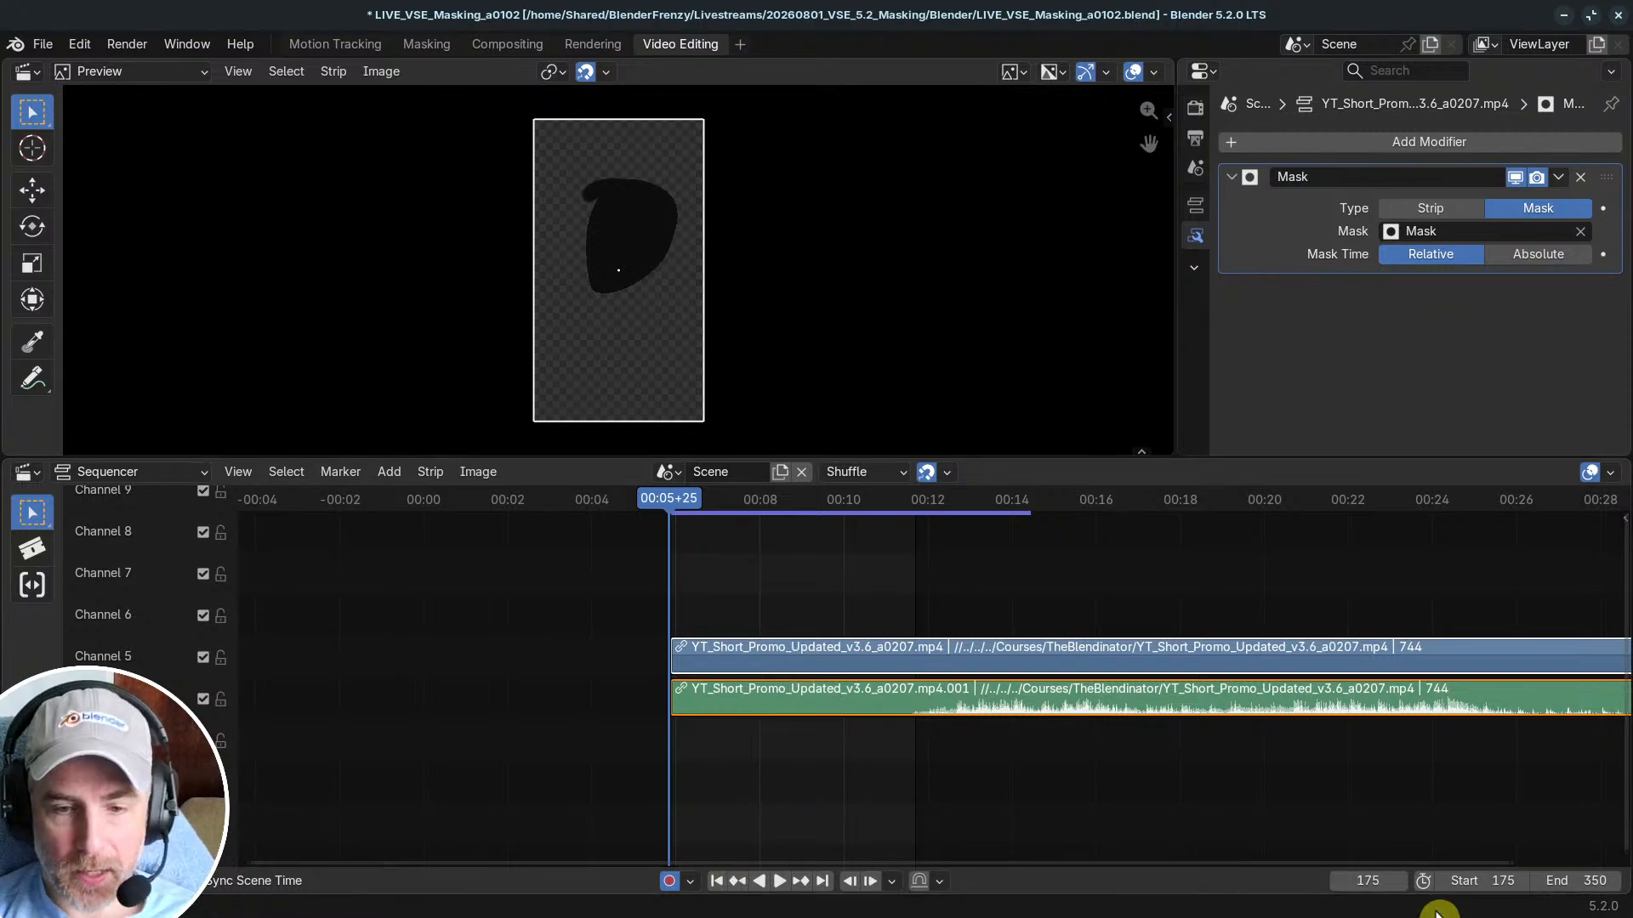
# Step: Set the sequencer's current frame to 1
pyautogui.click(1368, 881)
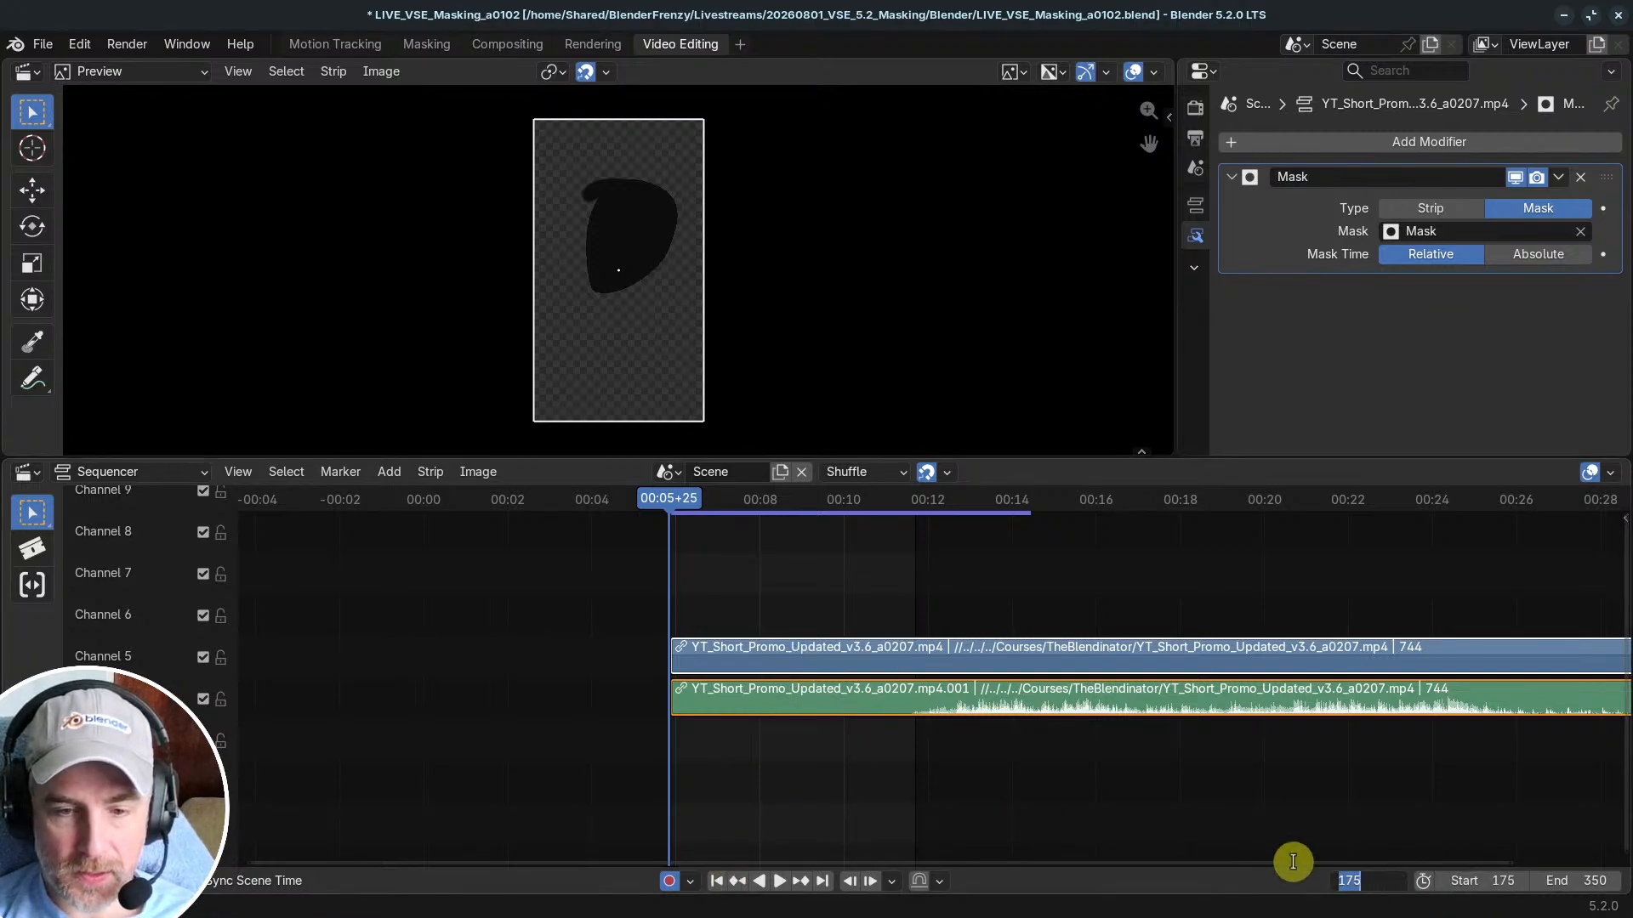
pyautogui.write('1')
pyautogui.press('Return')
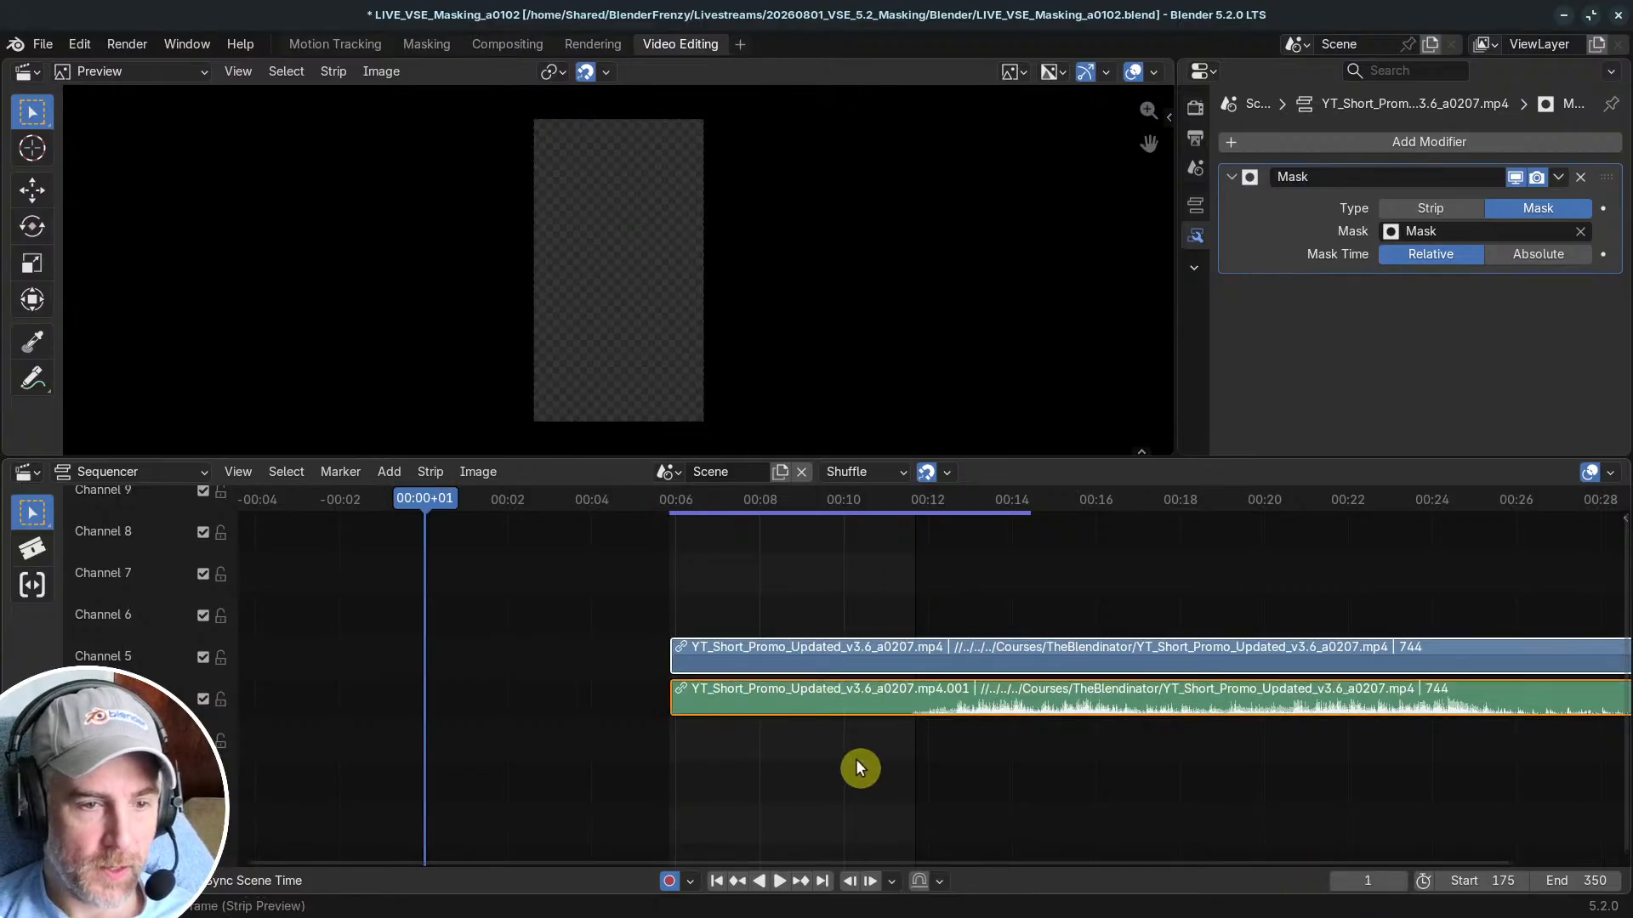
# Step: Snap the promo video and audio strips to the current frame 1 and jump to their end at frame 745
pyautogui.hotkey('shift', 's')
pyautogui.press('Home')
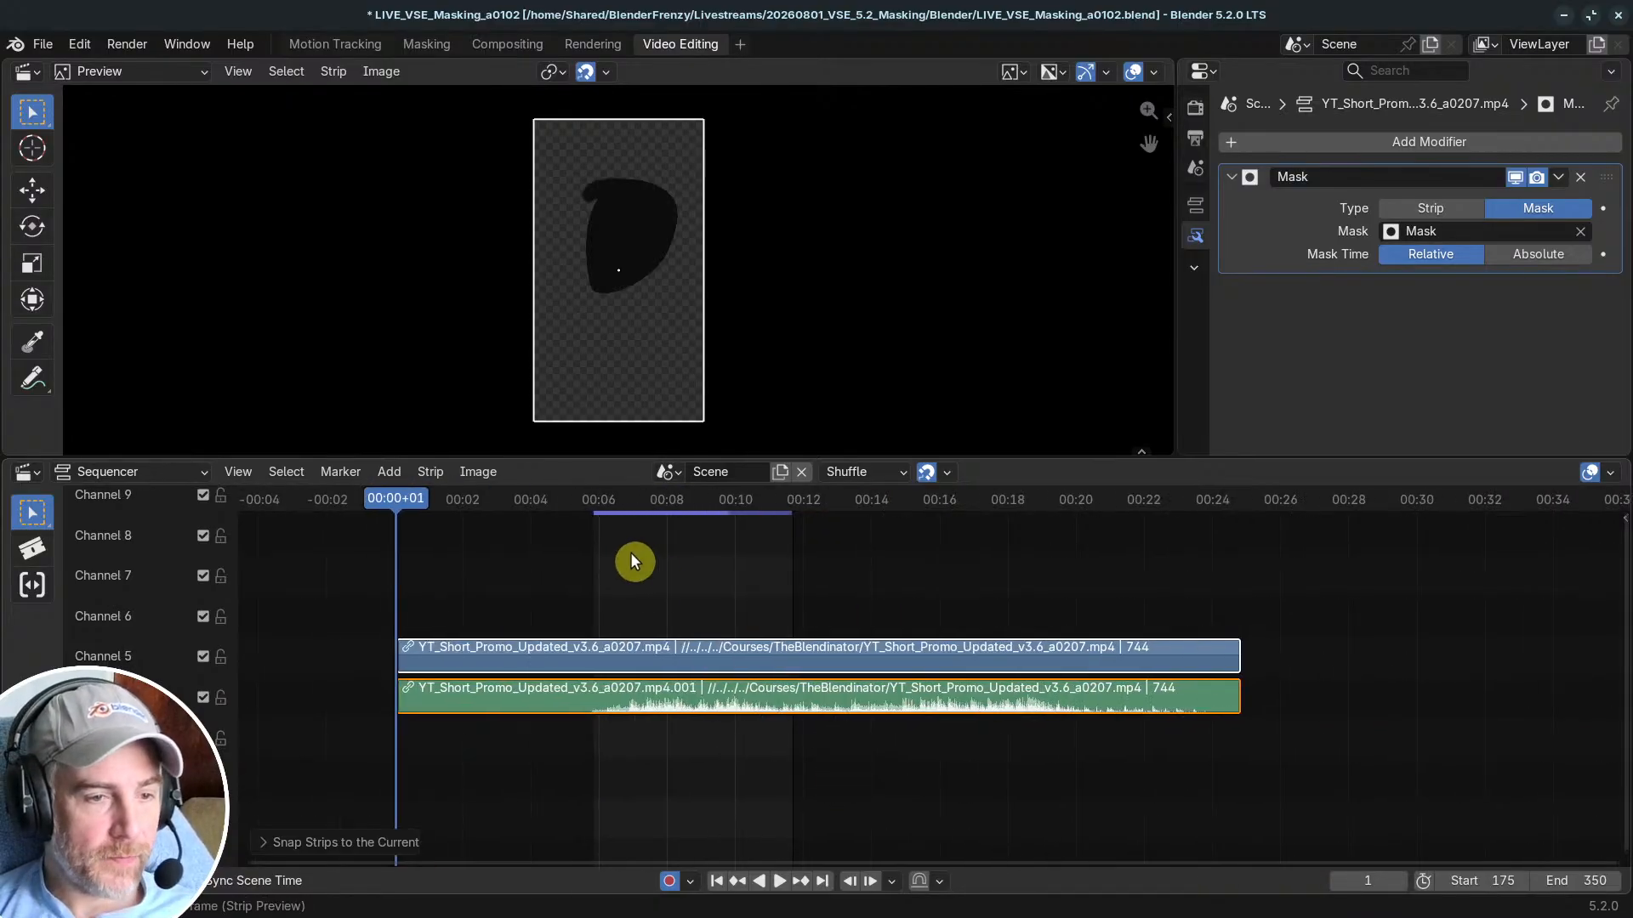
pyautogui.press('pageup')
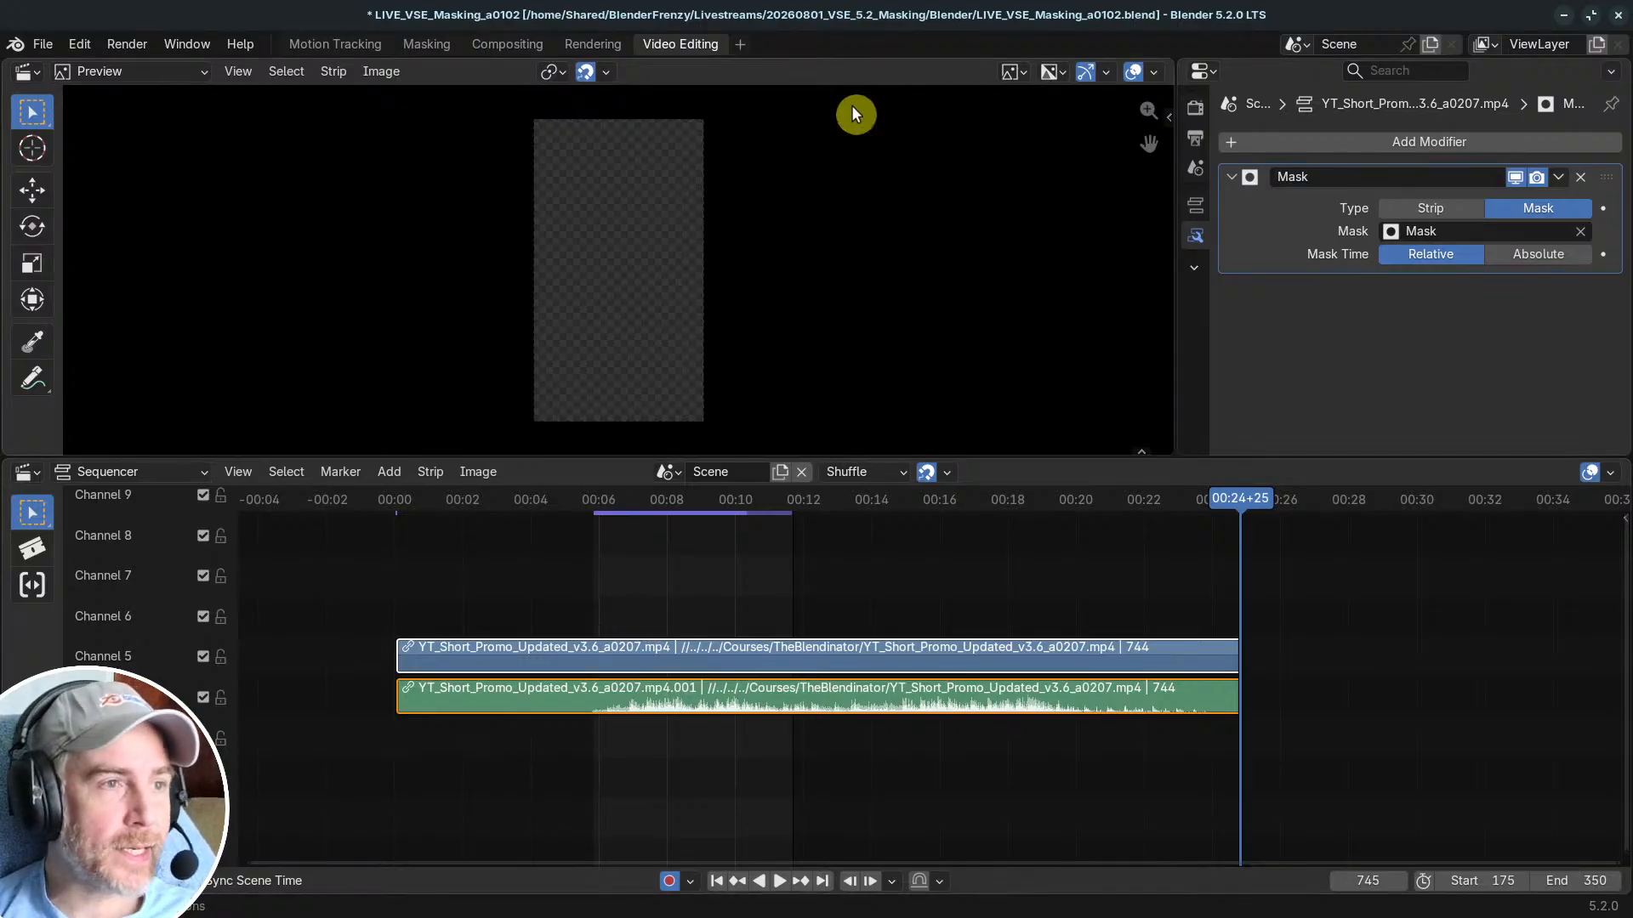
# Step: Scrub the mask animation through its keyframes to frame 338 in Motion Tracking, and return to Video Editing
pyautogui.click(335, 43)
pyautogui.scroll(-3, 548, 758)
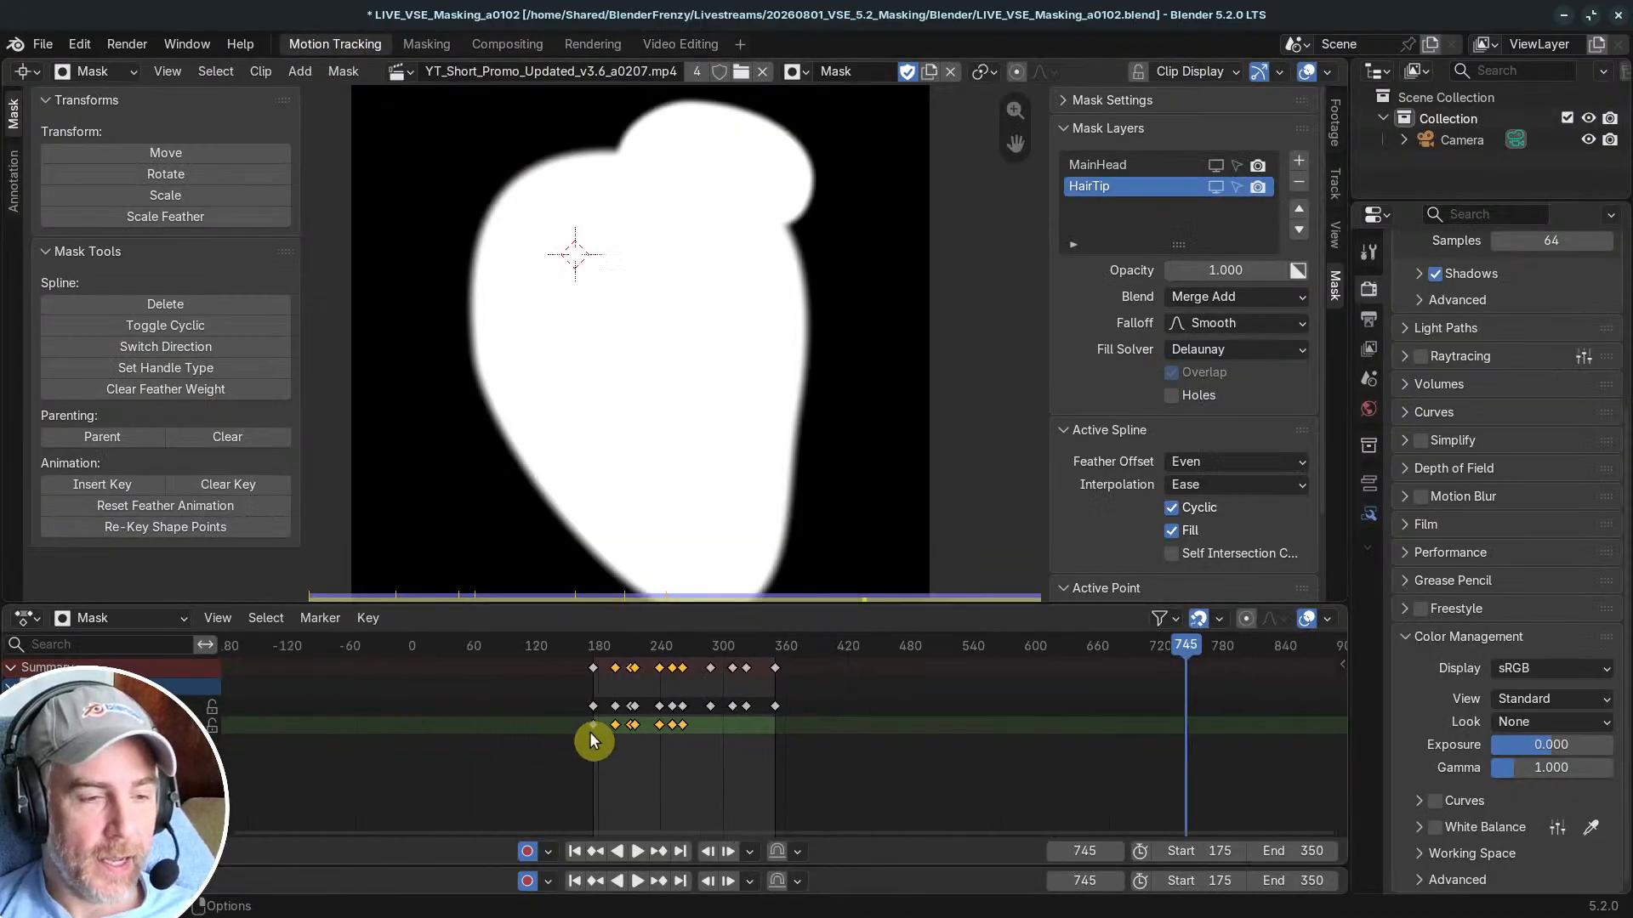
pyautogui.click(488, 640)
pyautogui.moveTo(488, 640); pyautogui.dragTo(774, 641)
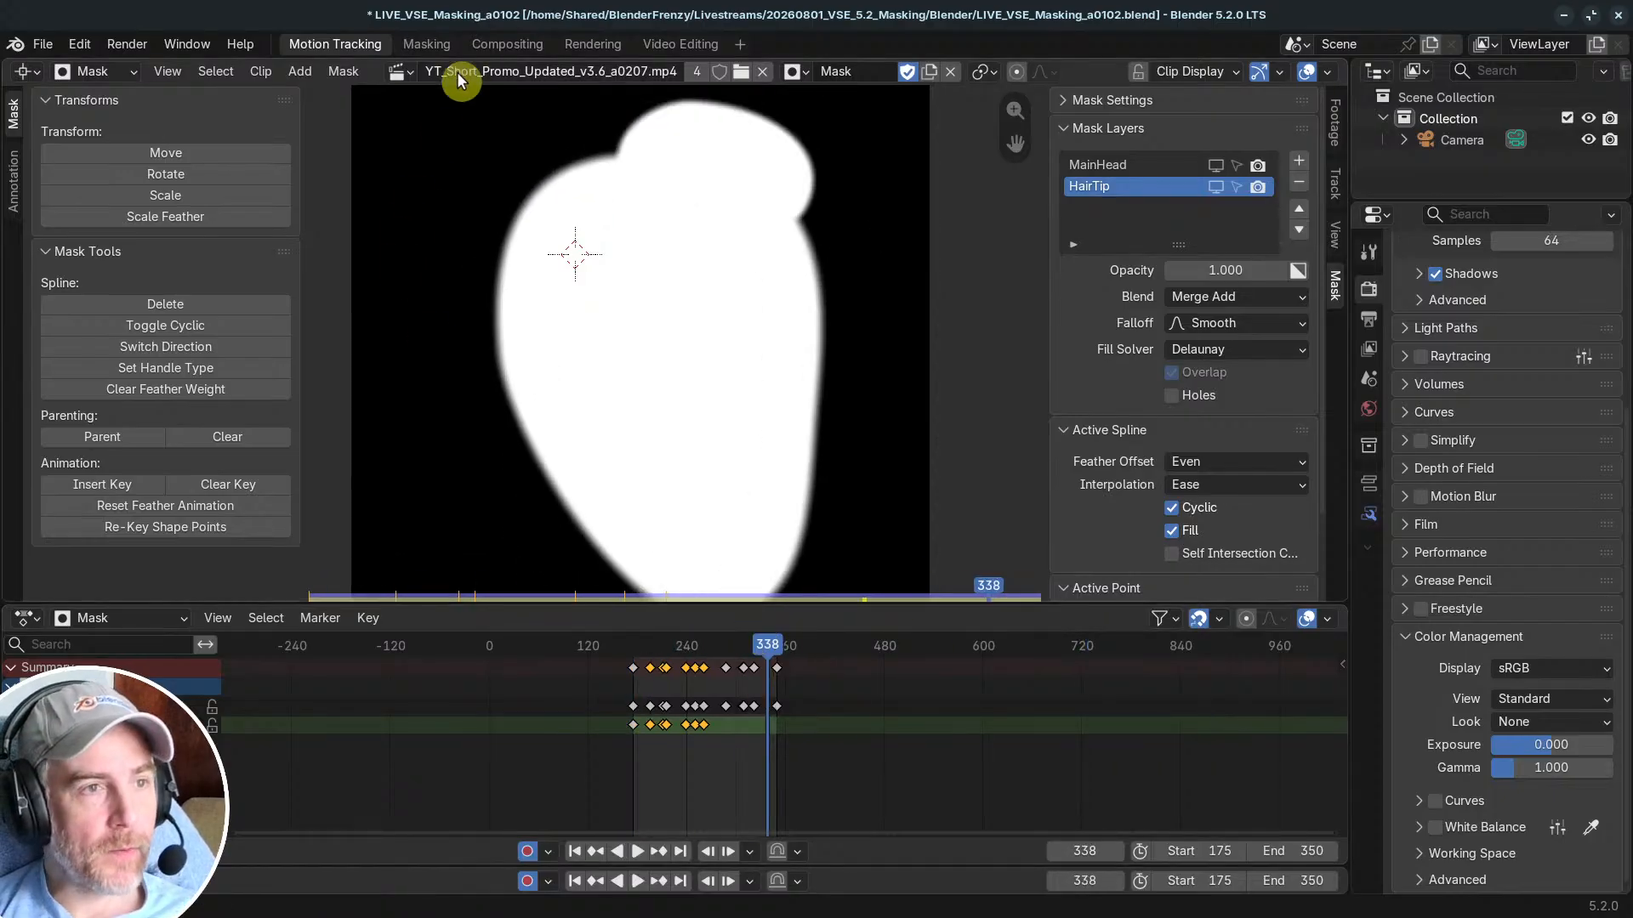
pyautogui.click(692, 45)
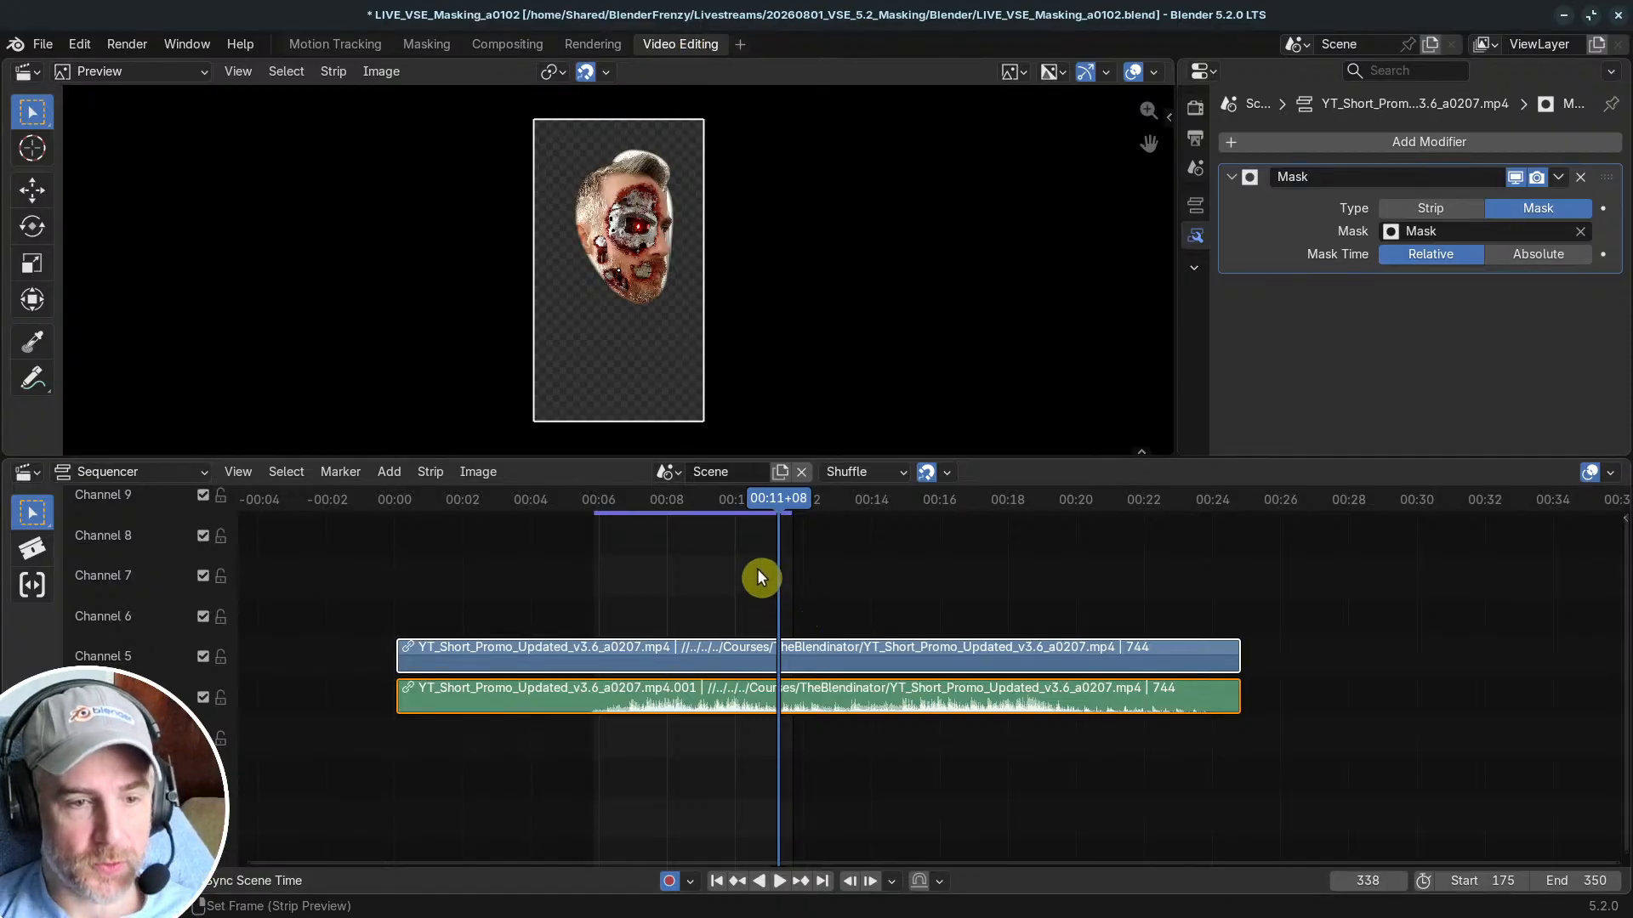
# Step: Add timeline markers at the scene's start frame 175 and end frame 350
pyautogui.scroll(5, 652, 583)
pyautogui.keyDown('shift'); pyautogui.moveTo(787, 583); pyautogui.dragTo(726, 523, button='right'); pyautogui.keyUp('shift')
pyautogui.press('pagedown')
pyautogui.click(716, 881)
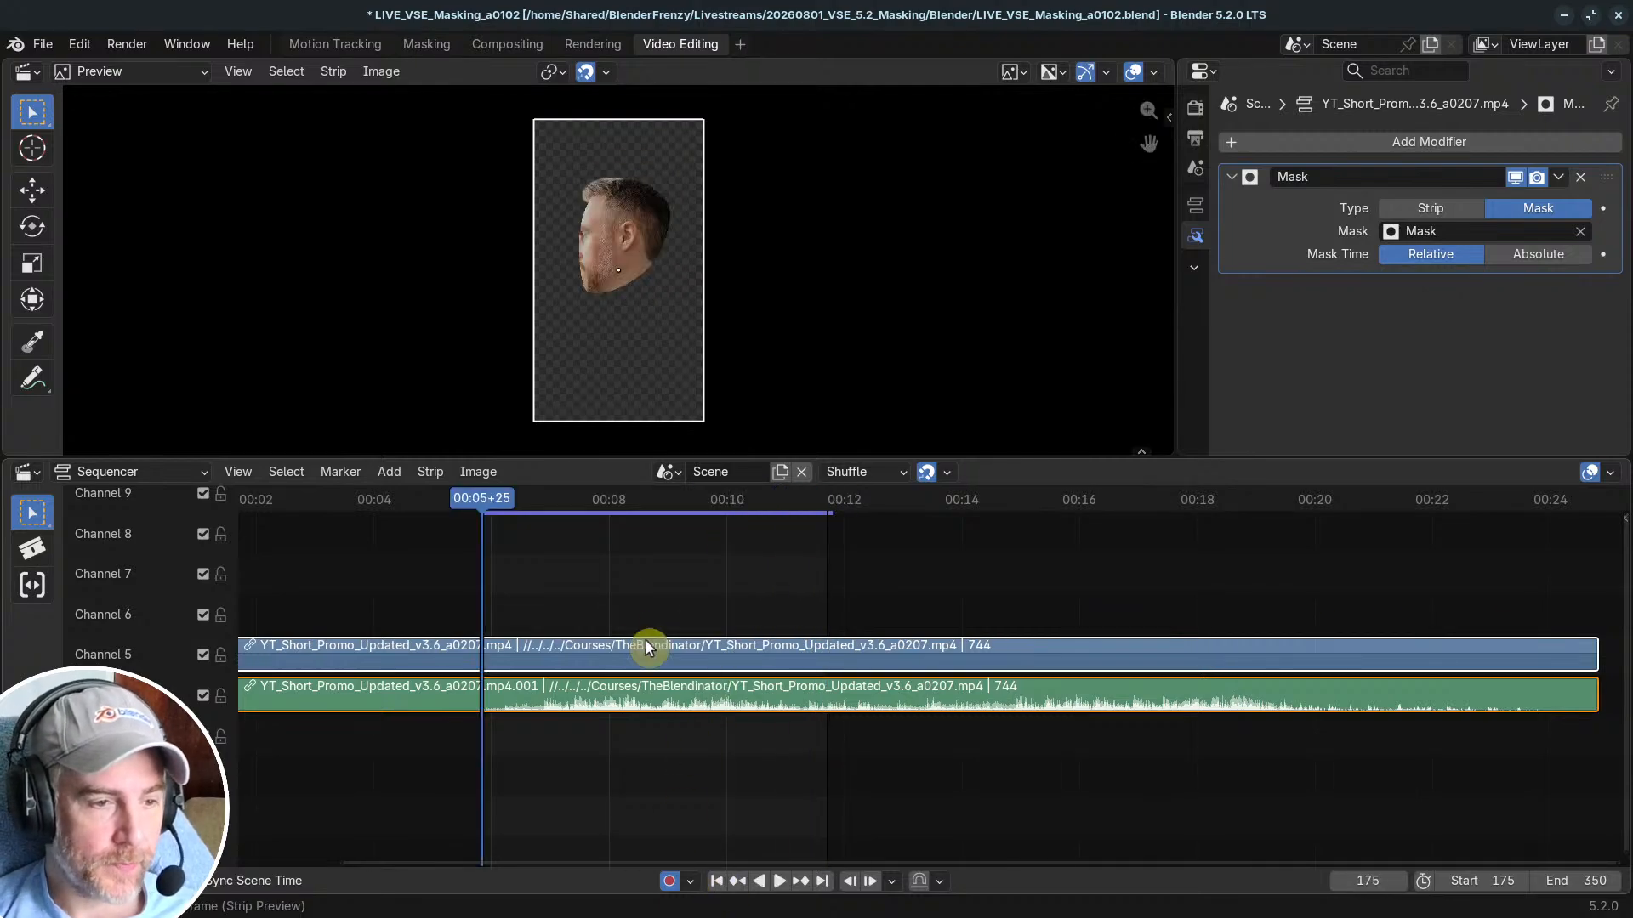
pyautogui.press('m')
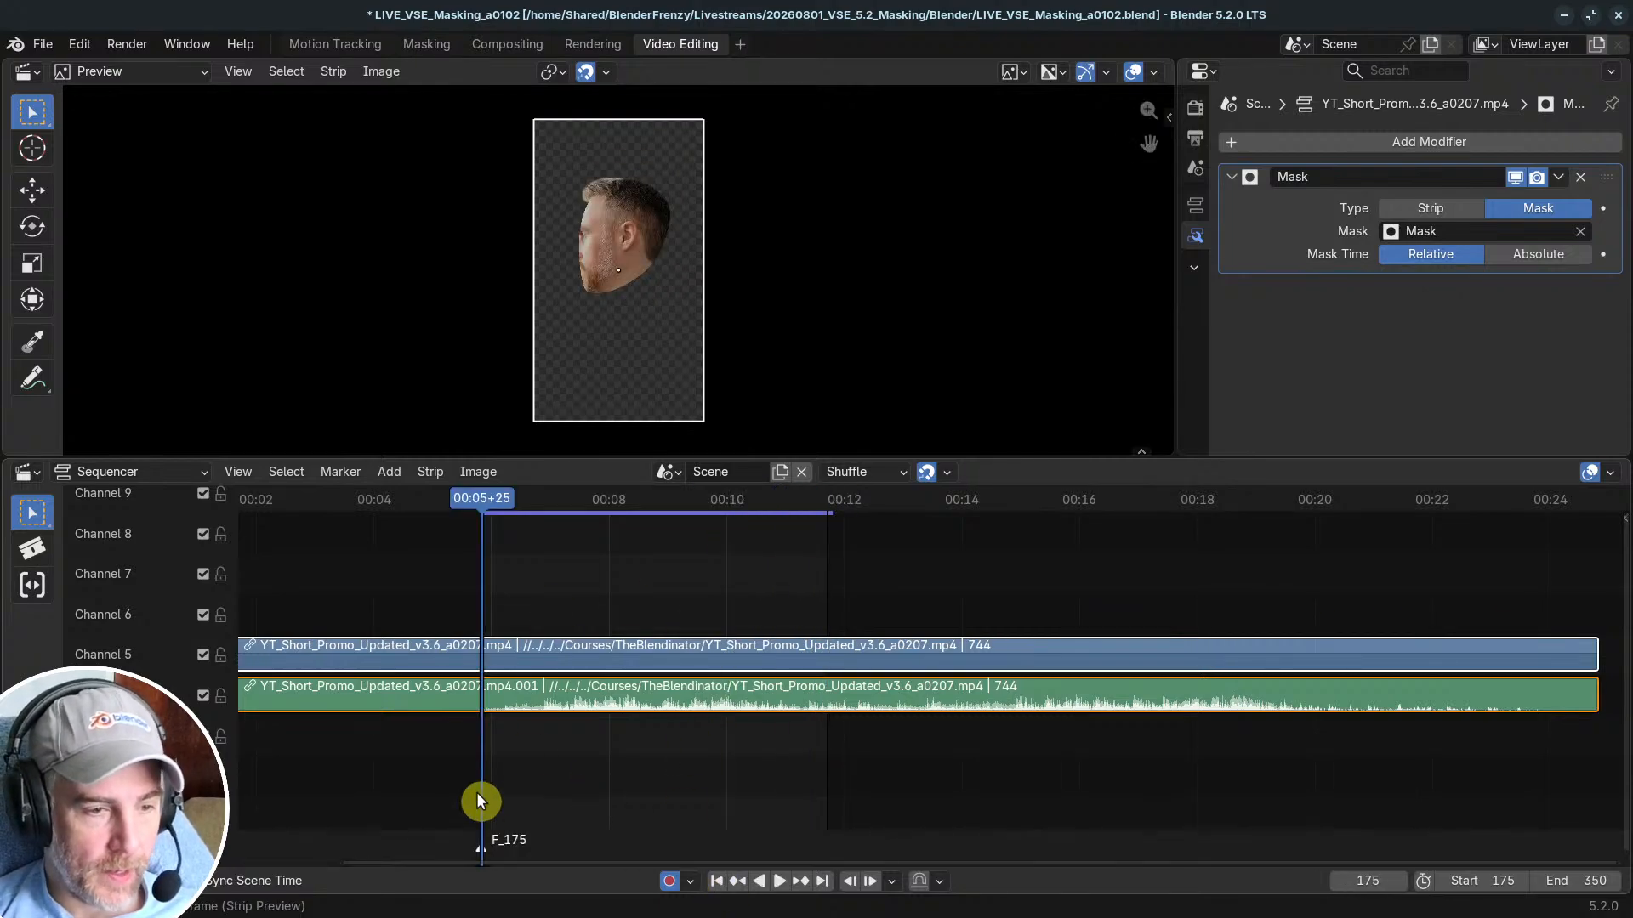
pyautogui.click(824, 879)
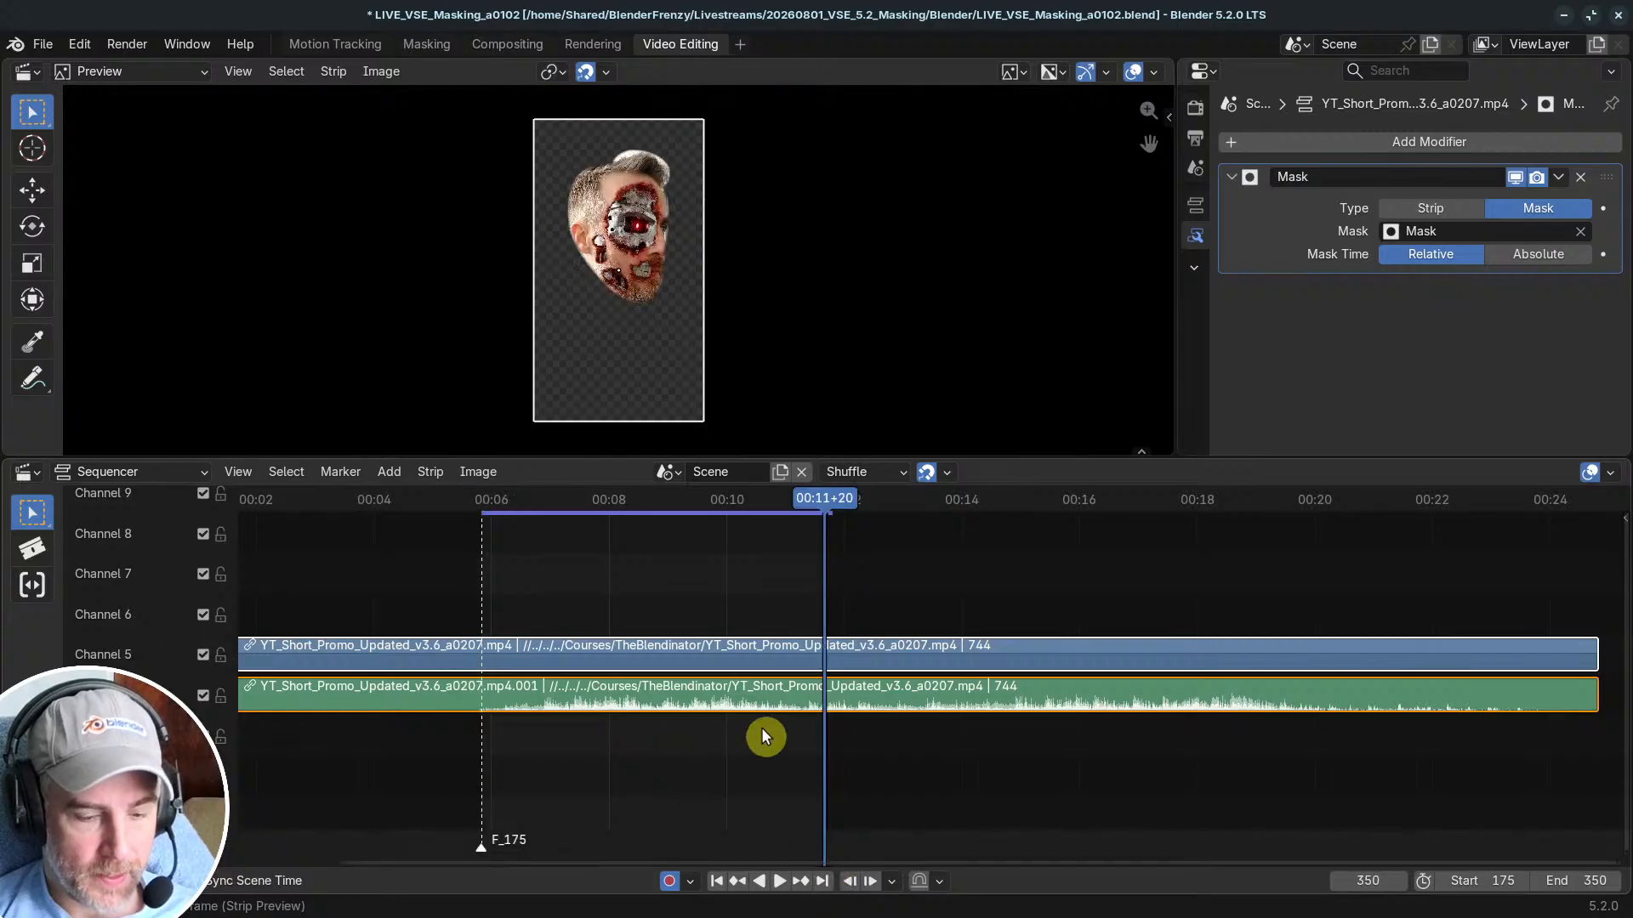
pyautogui.press('m')
pyautogui.scroll(-7, 691, 644)
pyautogui.moveTo(709, 575); pyautogui.dragTo(666, 571, button='middle')
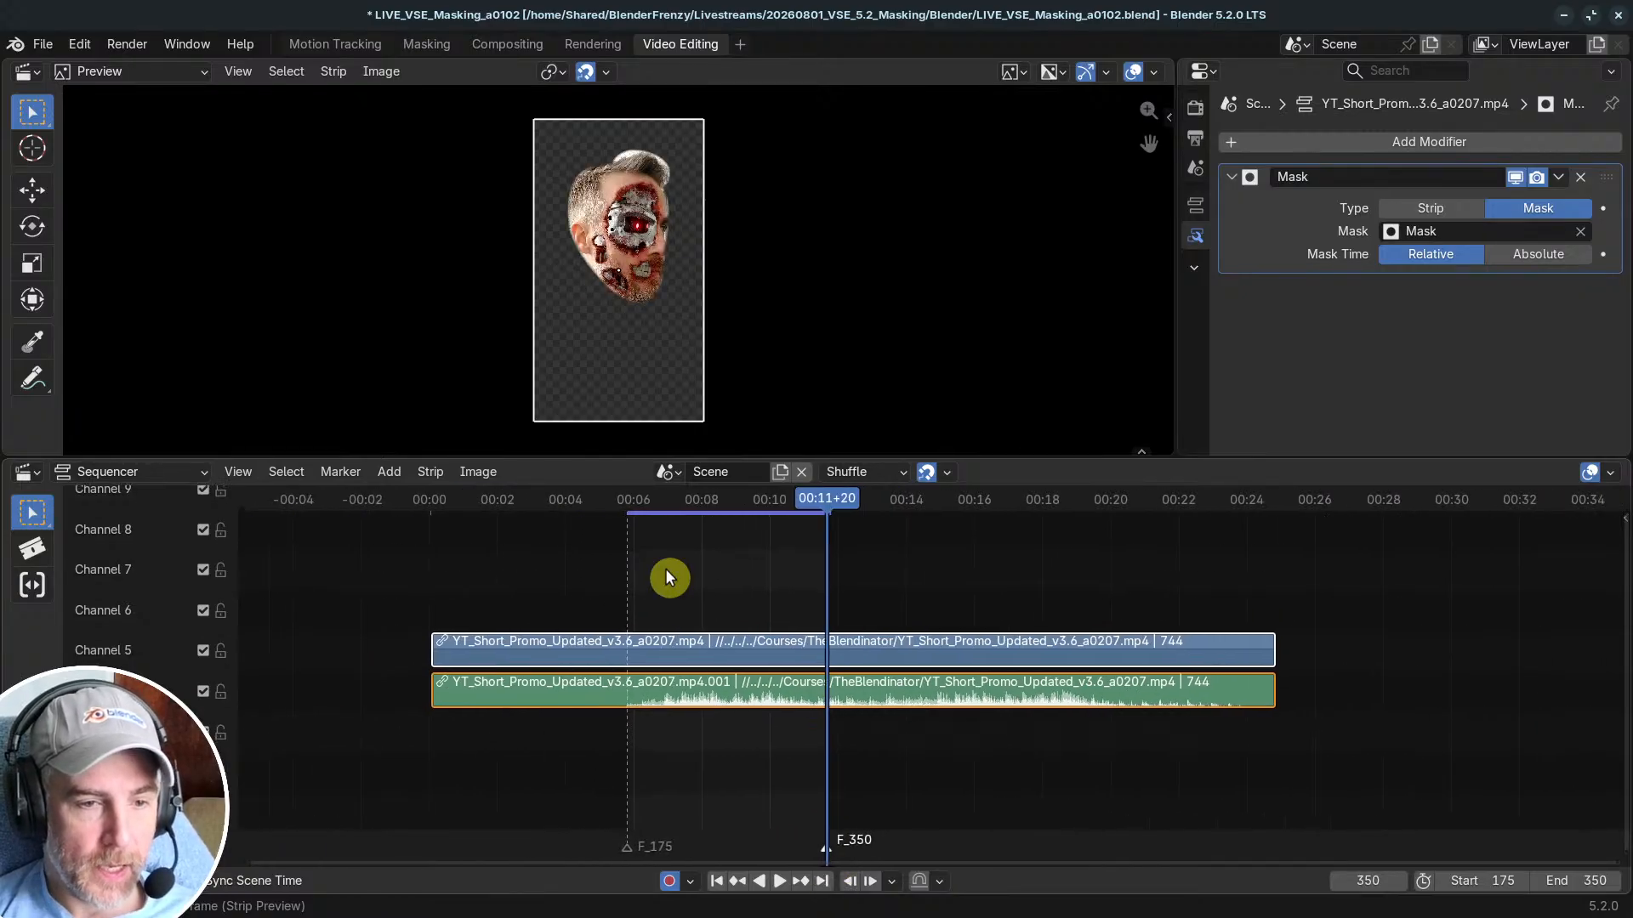
# Step: Scrub the masked clip between the F_175 and F_350 markers back to frame 214
pyautogui.scroll(3, 706, 629)
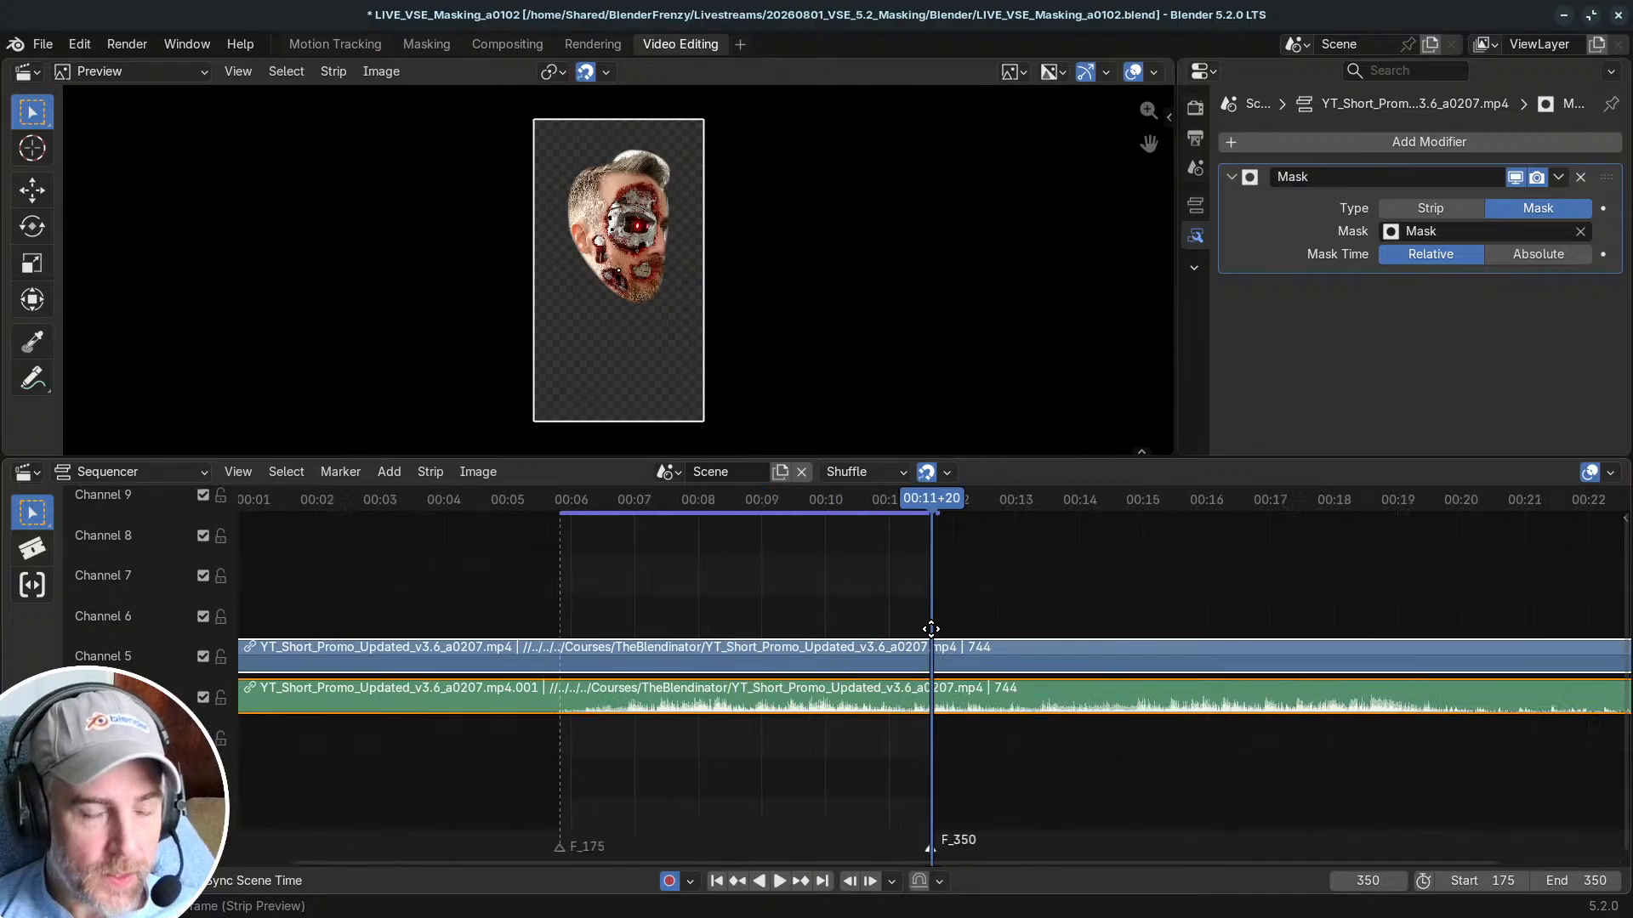
pyautogui.scroll(1, 713, 301)
pyautogui.moveTo(1002, 500); pyautogui.dragTo(715, 505)
pyautogui.scroll(-8, 902, 587)
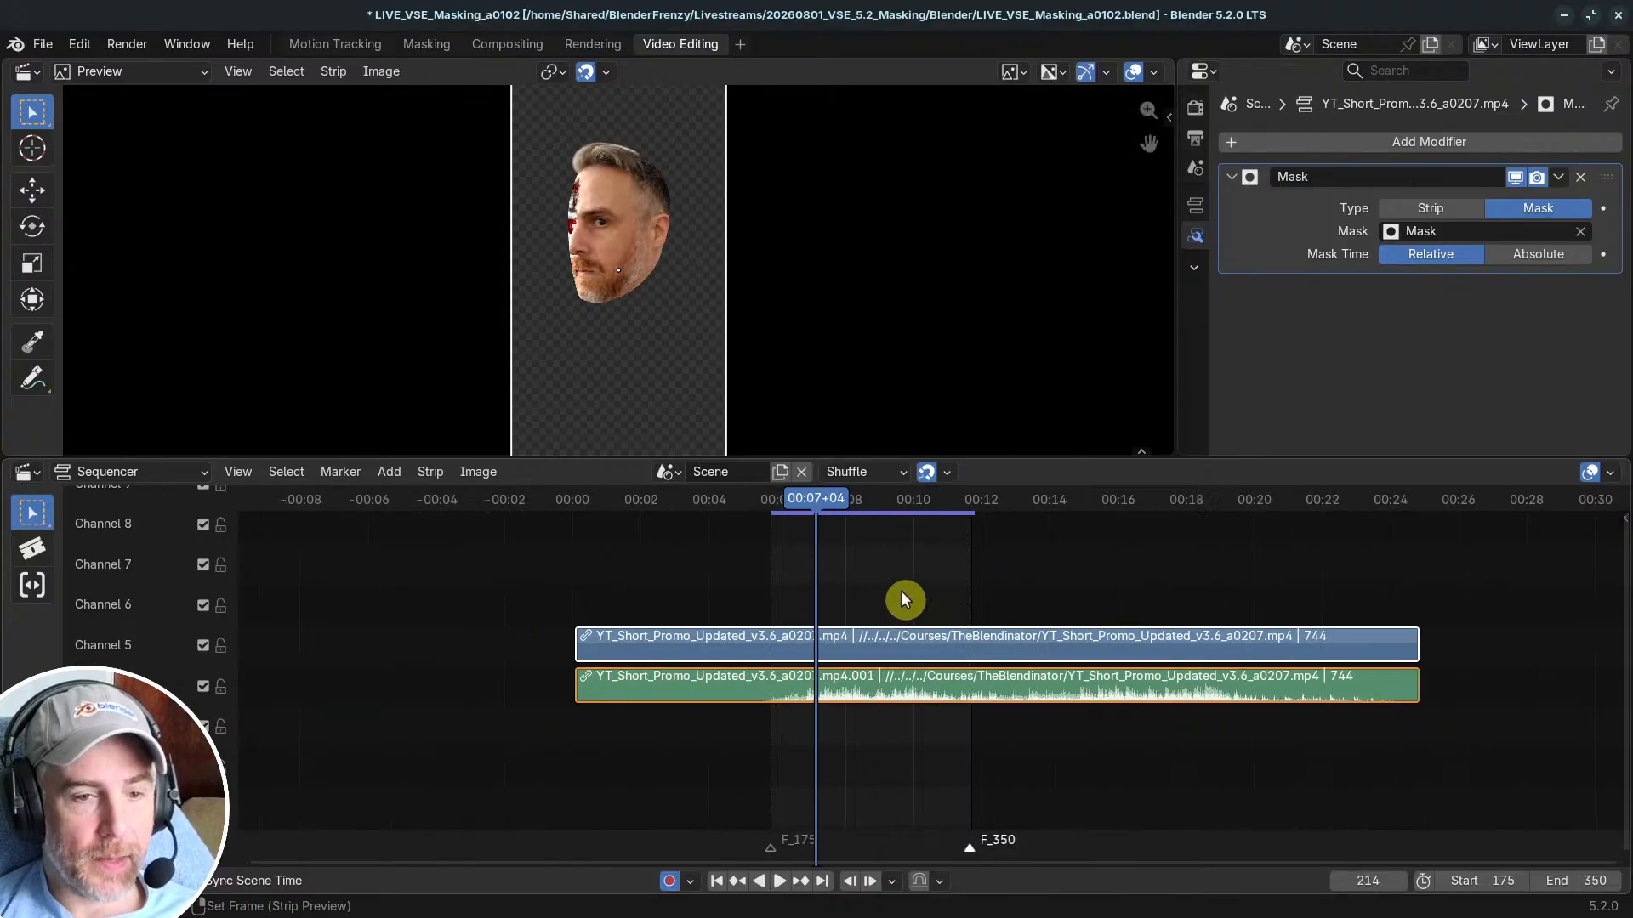
# Step: Turn on Sync Markers for the sequencer's markers
pyautogui.moveTo(901, 590); pyautogui.dragTo(791, 684, button='middle')
pyautogui.scroll(2, 775, 694)
pyautogui.scroll(1, 776, 697)
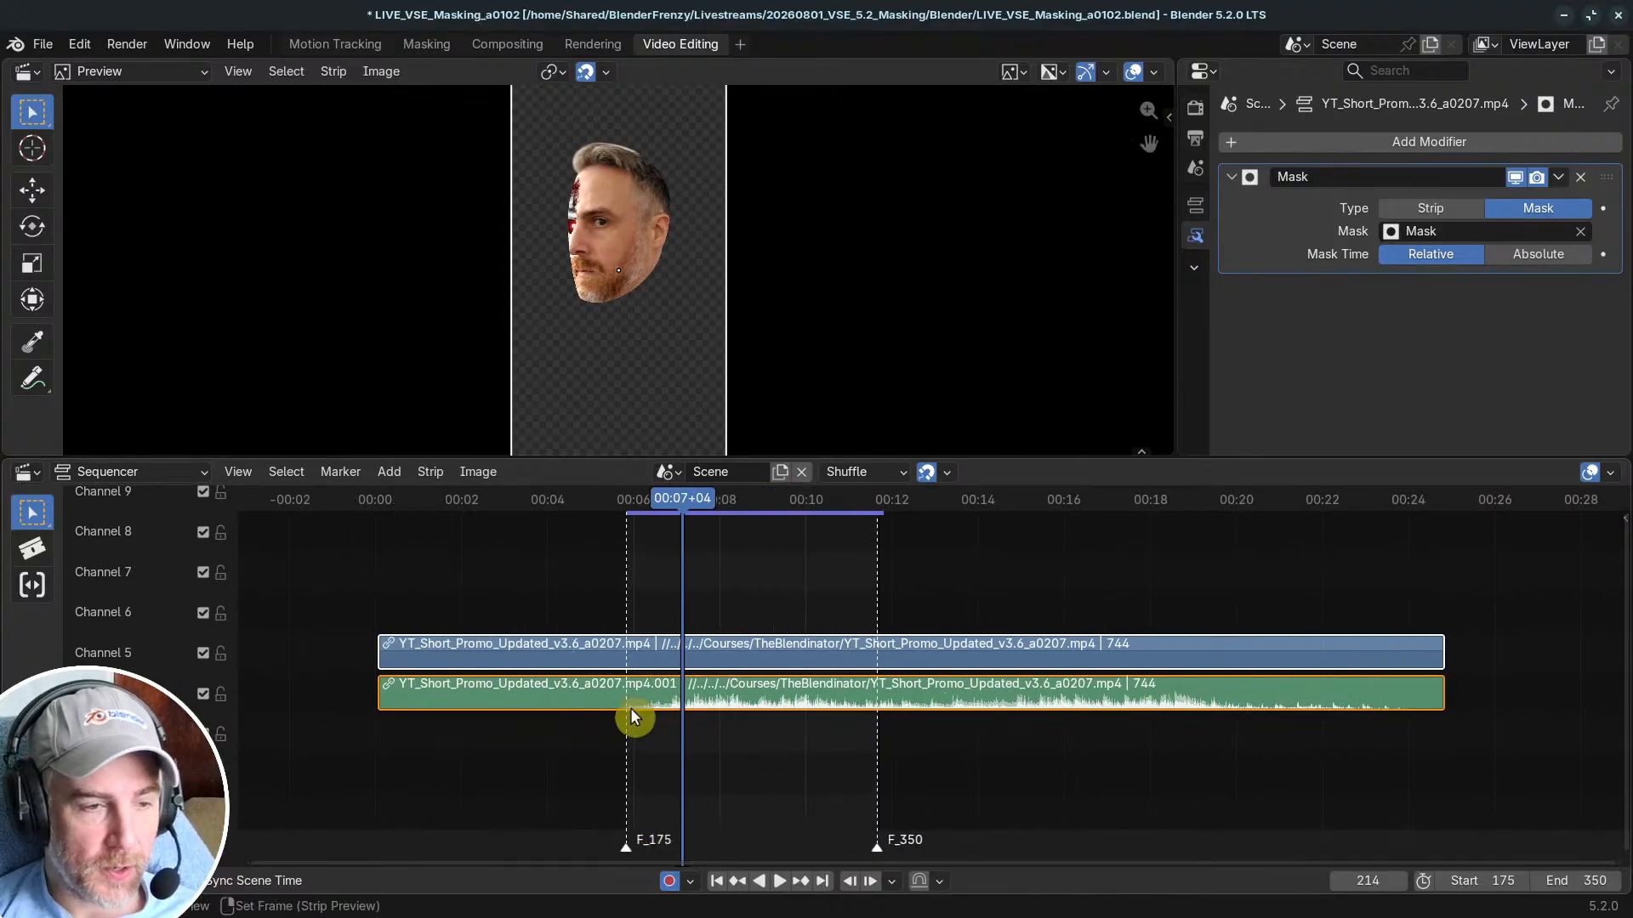
pyautogui.click(333, 478)
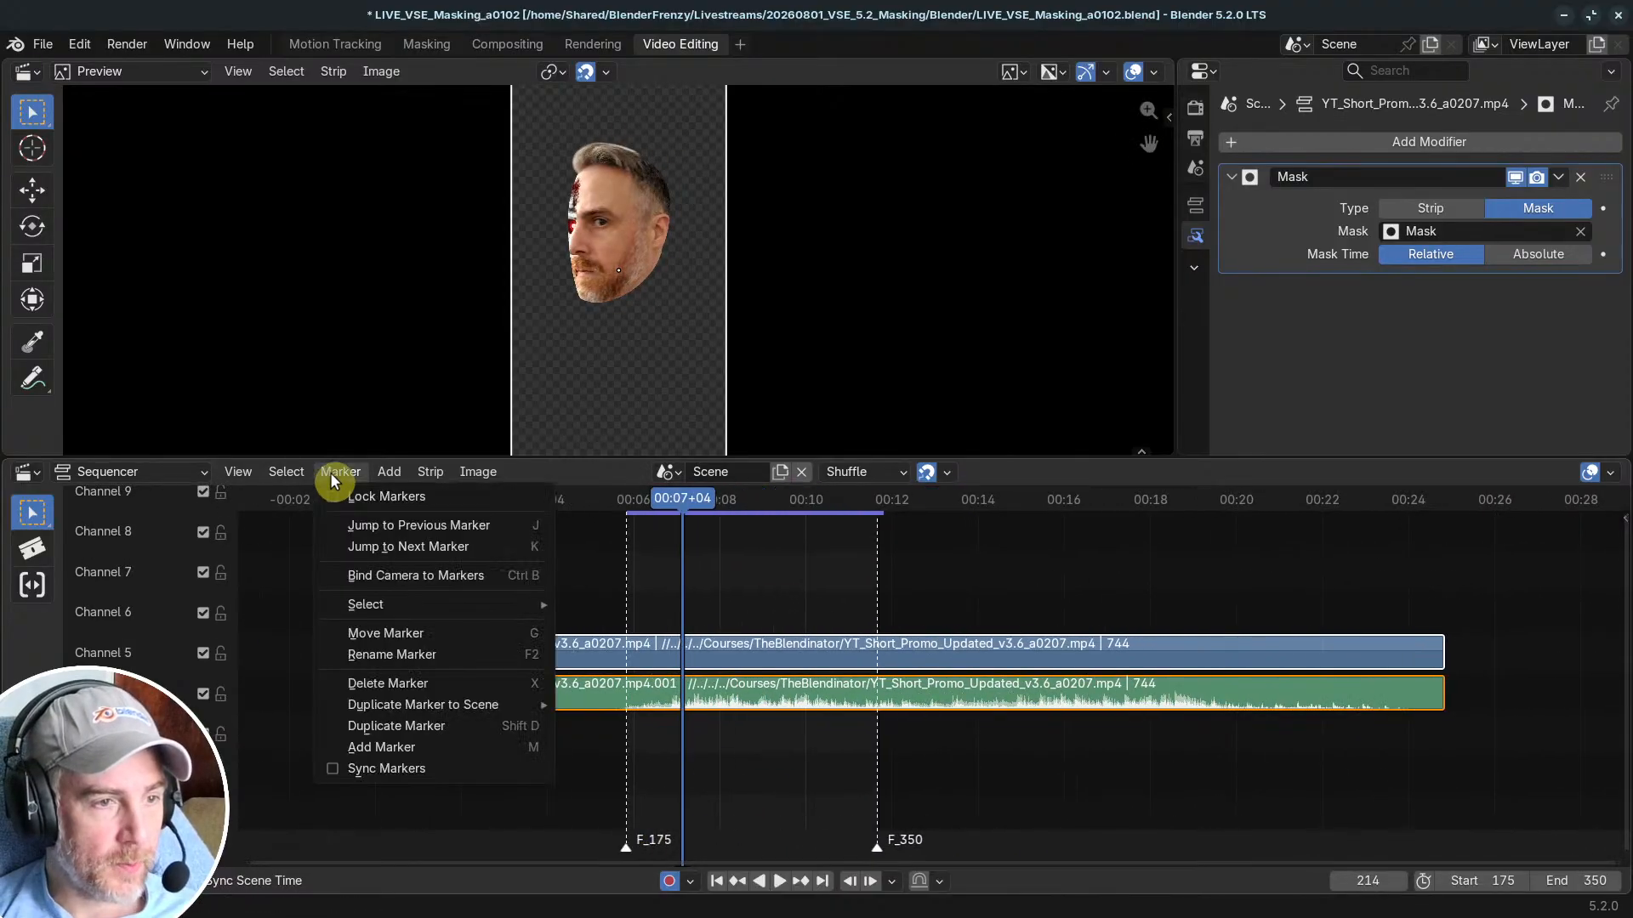
pyautogui.click(349, 770)
# Step: Move both promo strips along with their markers so they start at about 00:13+26
pyautogui.scroll(-5, 1021, 671)
pyautogui.moveTo(986, 675); pyautogui.dragTo(717, 680, button='middle')
pyautogui.moveTo(540, 685); pyautogui.dragTo(943, 698)
pyautogui.click(943, 697)
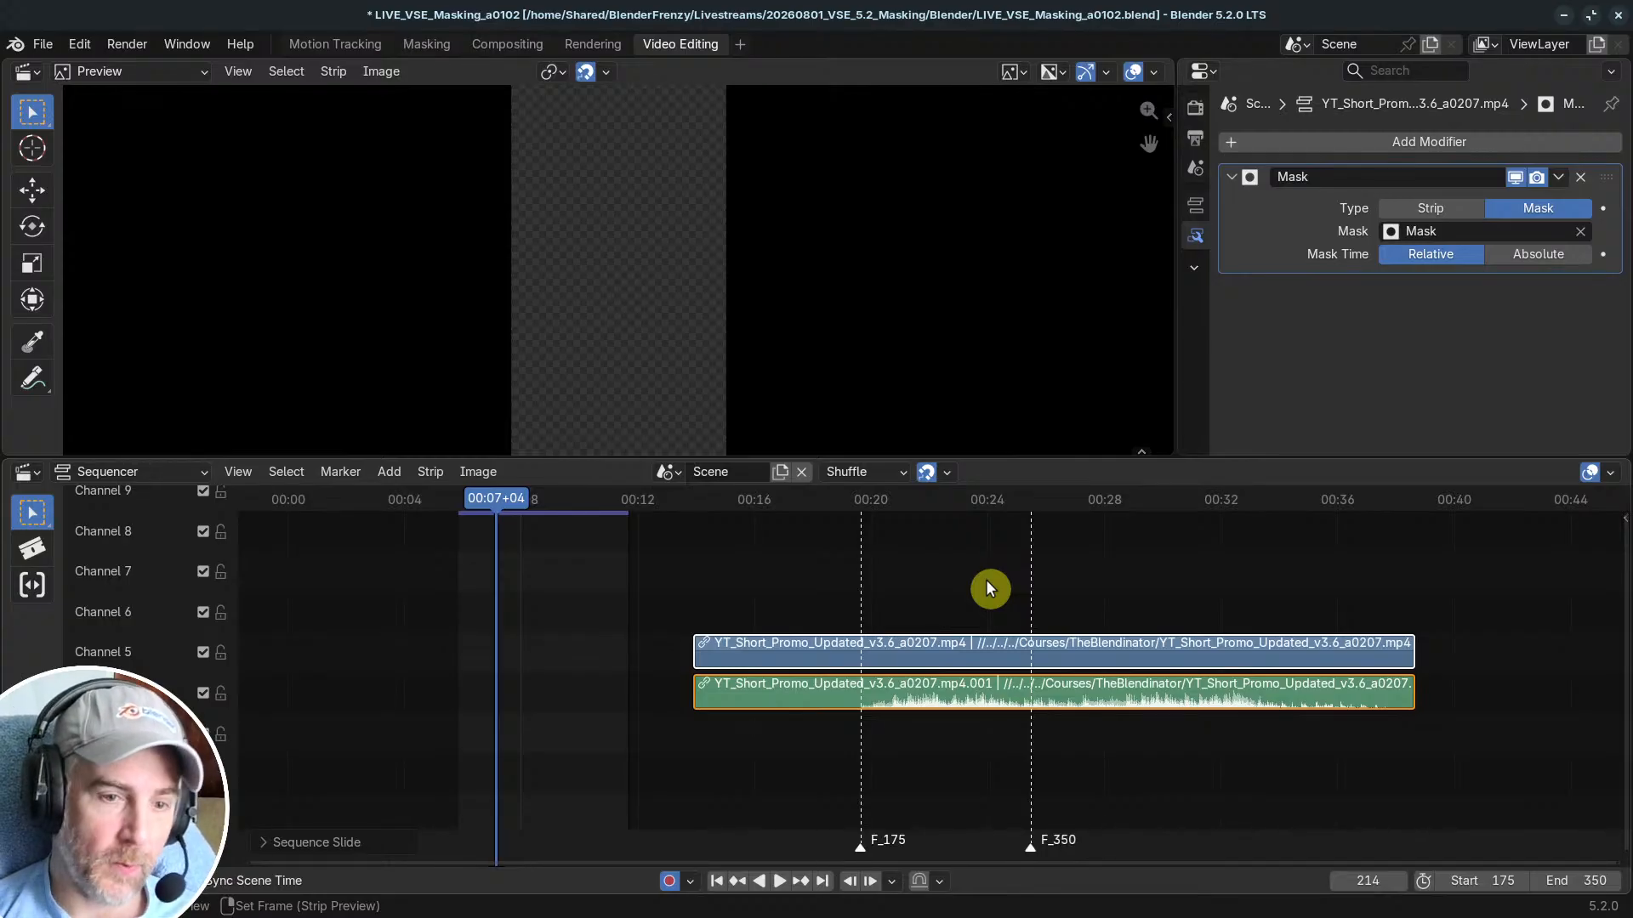
# Step: Check the mask on the moved clip by scrubbing from the F_175 marker with Relative mask time
pyautogui.click(903, 502)
pyautogui.press('space')
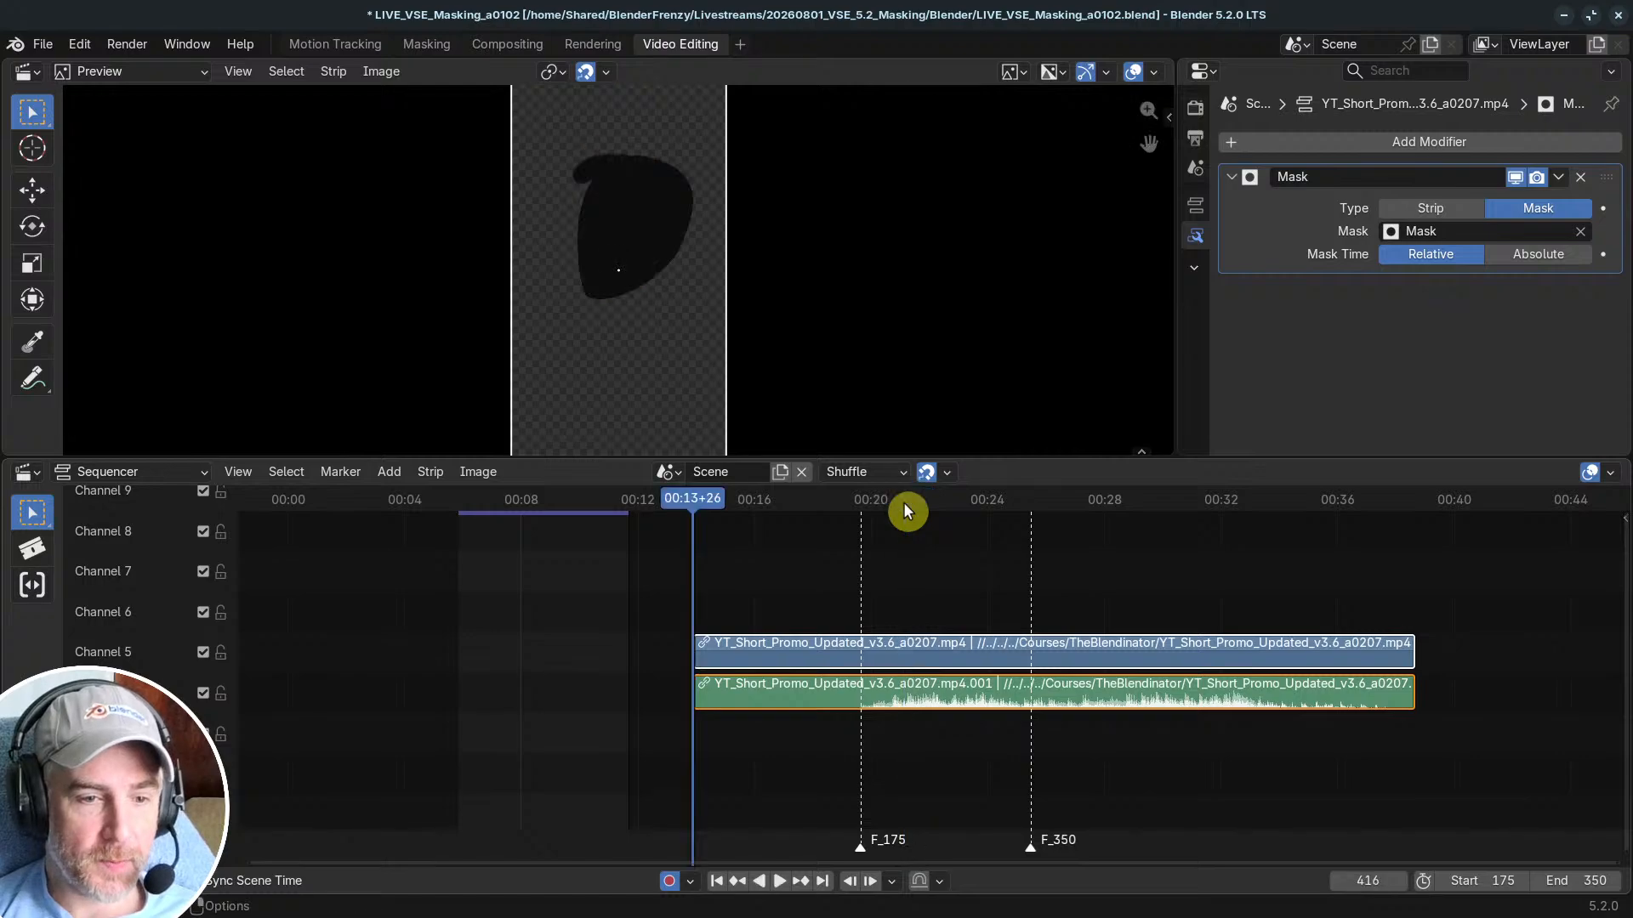
pyautogui.click(862, 508)
pyautogui.moveTo(861, 507); pyautogui.dragTo(957, 497)
pyautogui.press('Escape')
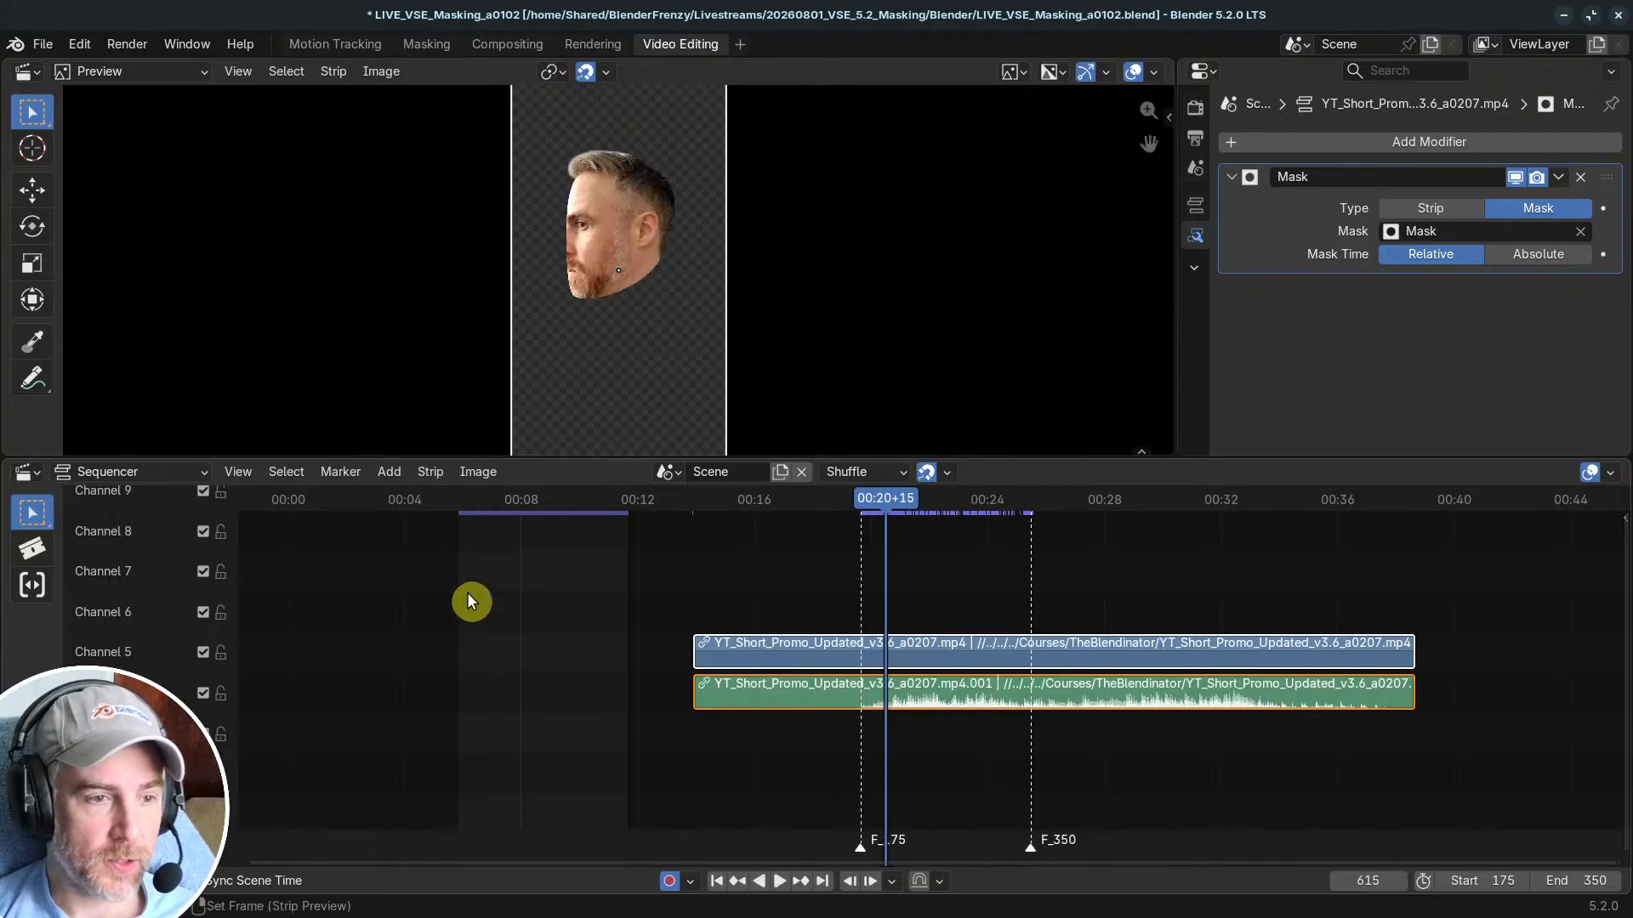
# Step: Try Absolute mask time while scrubbing the timeline, restore Relative mask time, and scrub the moved clip to frame 663
pyautogui.click(1526, 254)
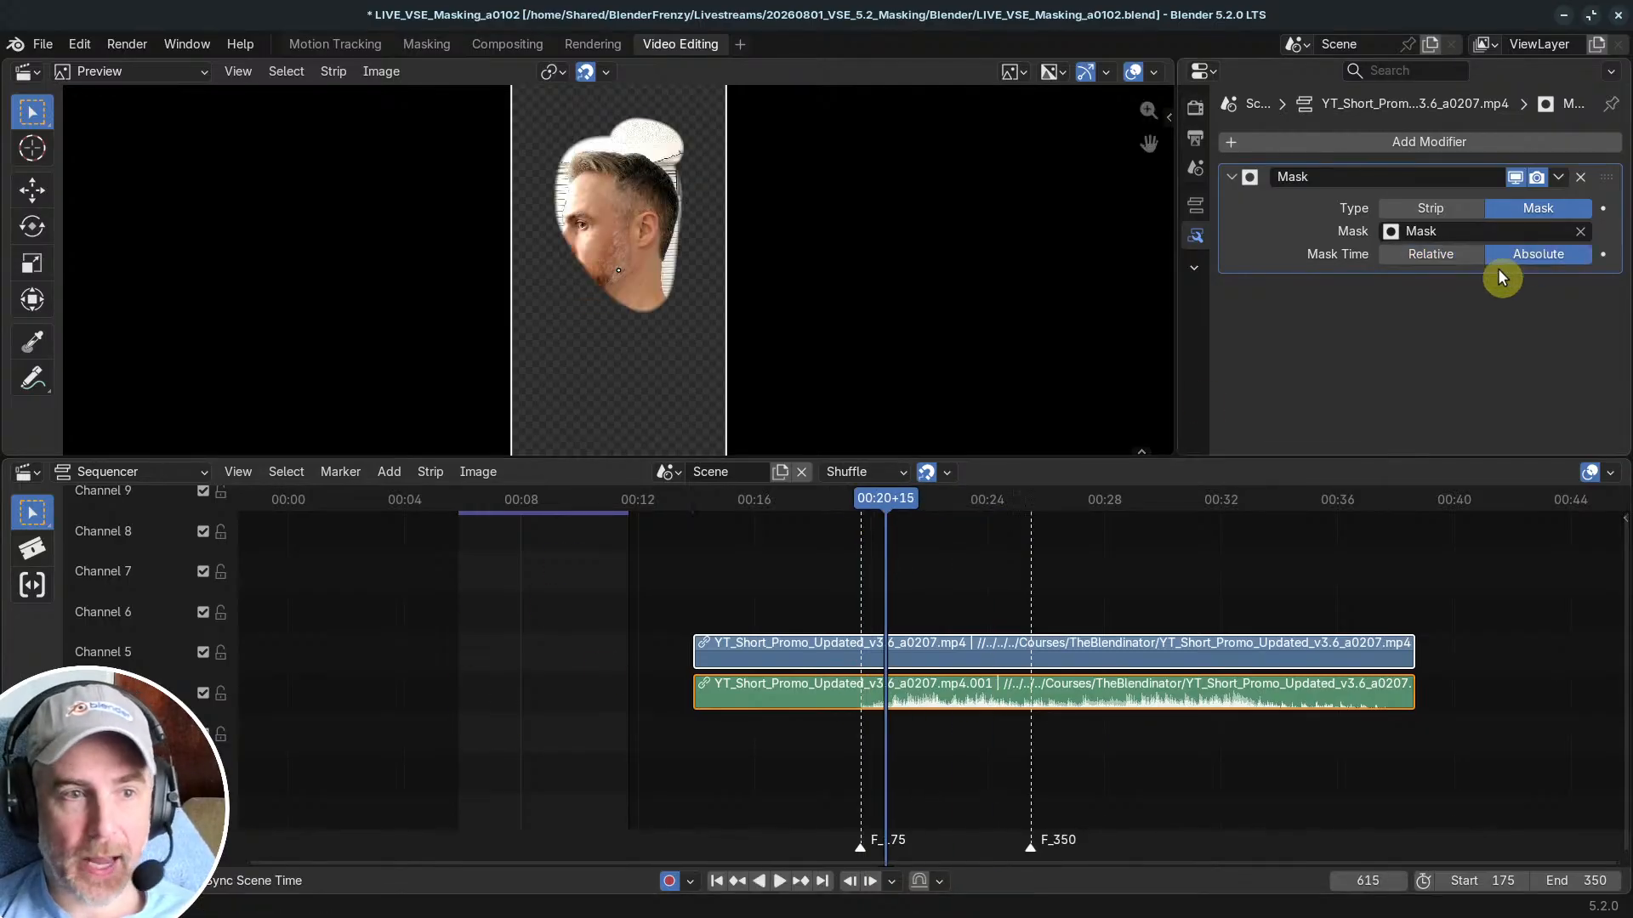
pyautogui.moveTo(919, 503); pyautogui.dragTo(740, 500)
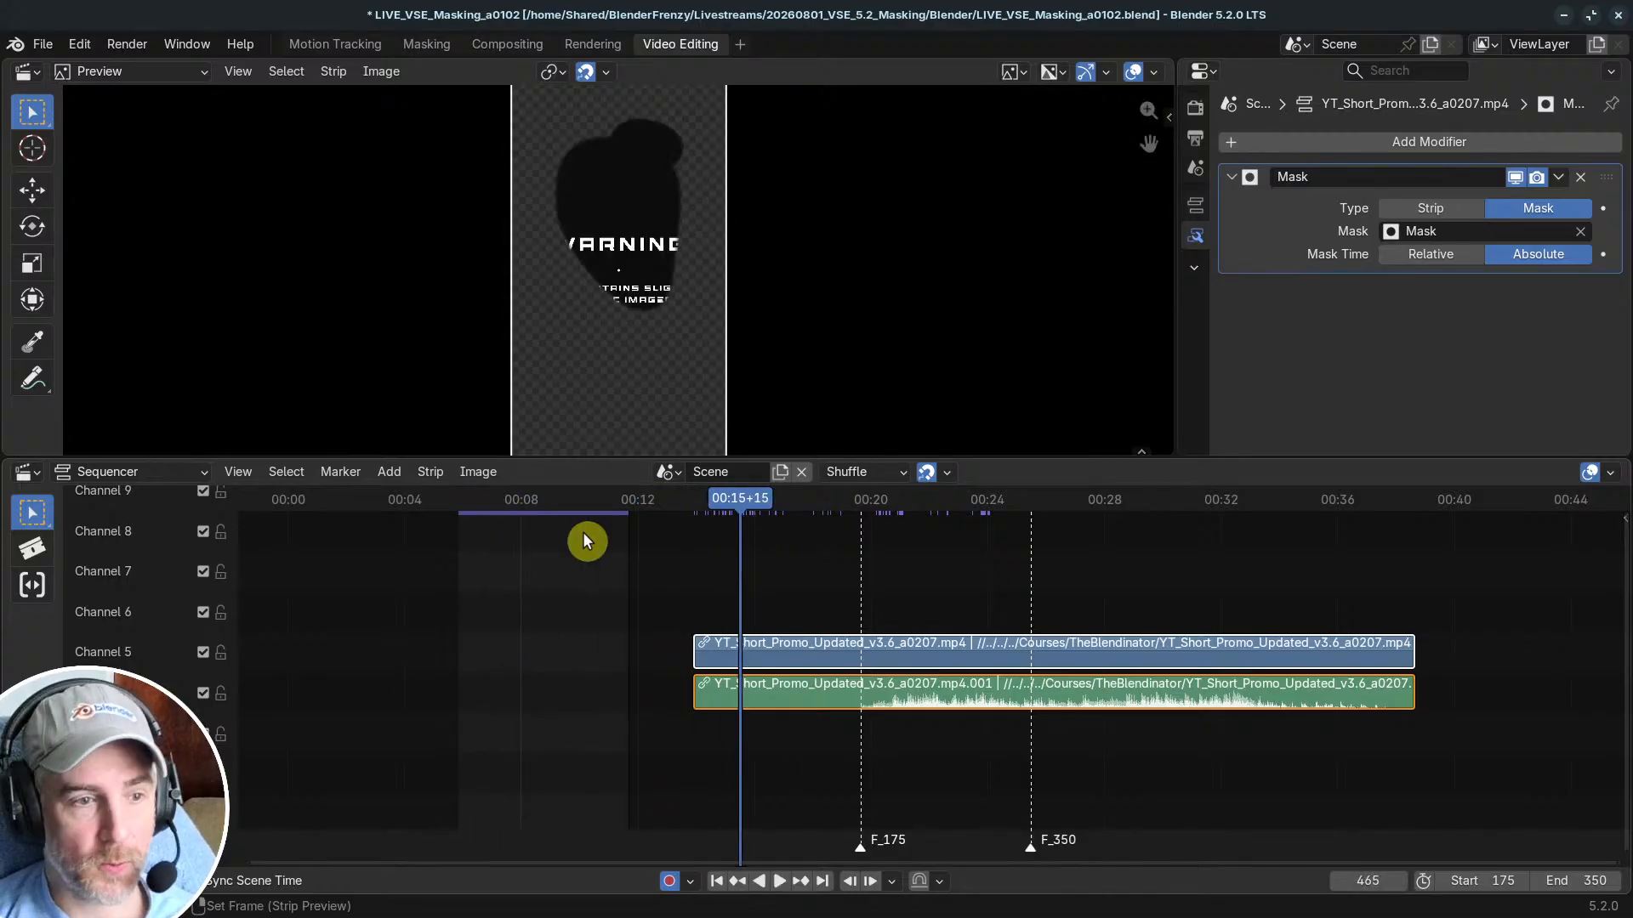
pyautogui.moveTo(512, 500); pyautogui.dragTo(593, 503)
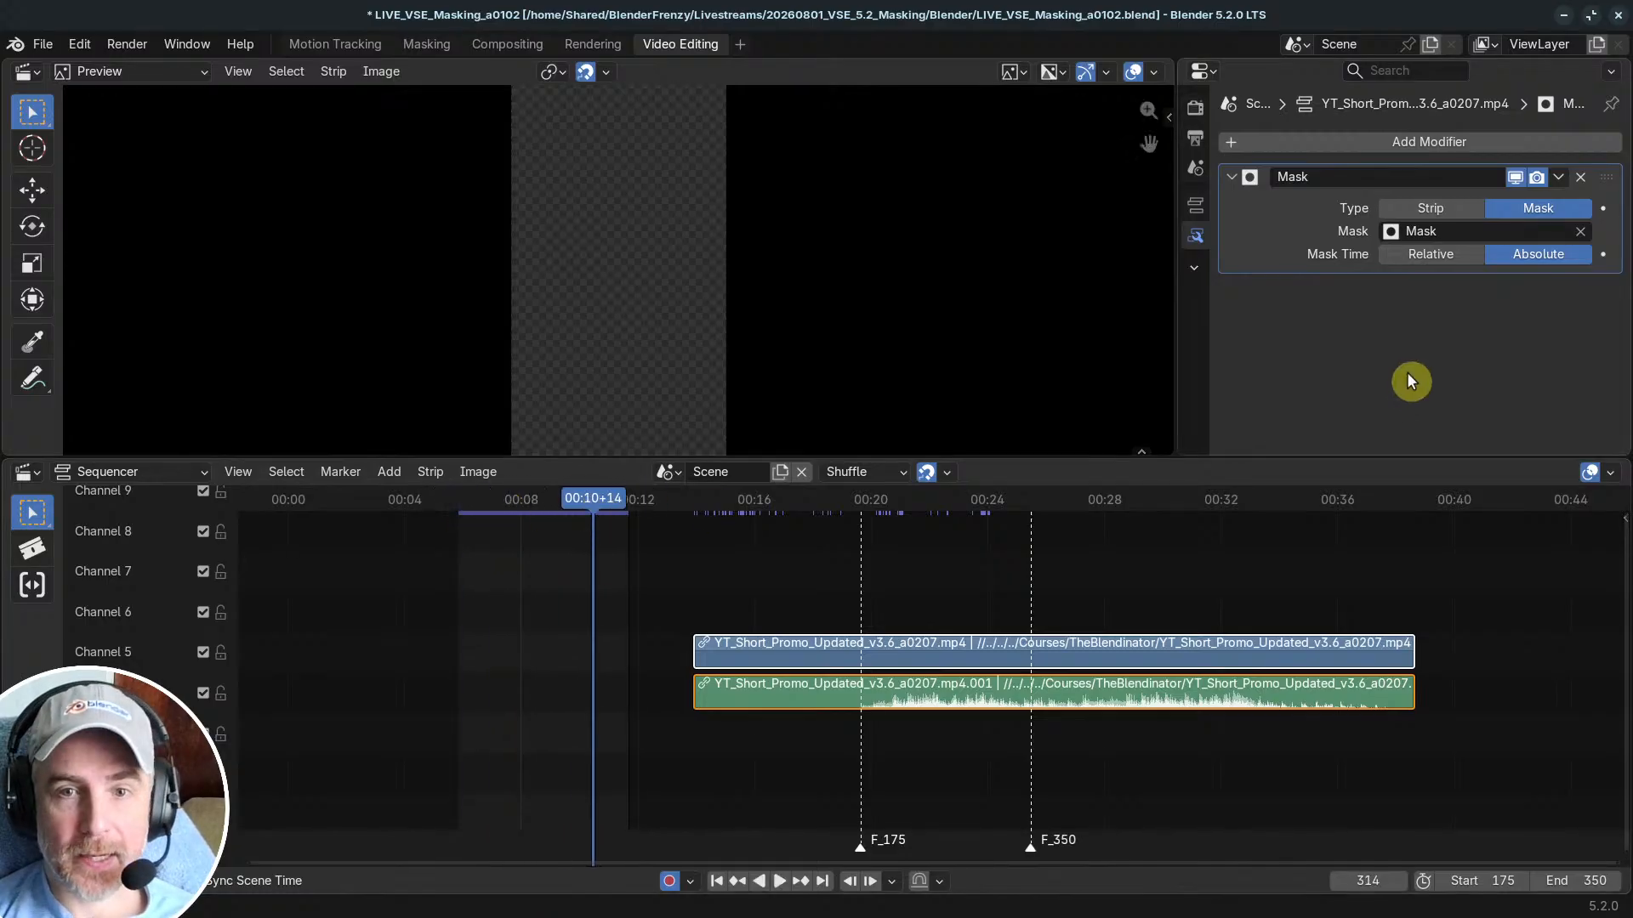
pyautogui.click(1427, 254)
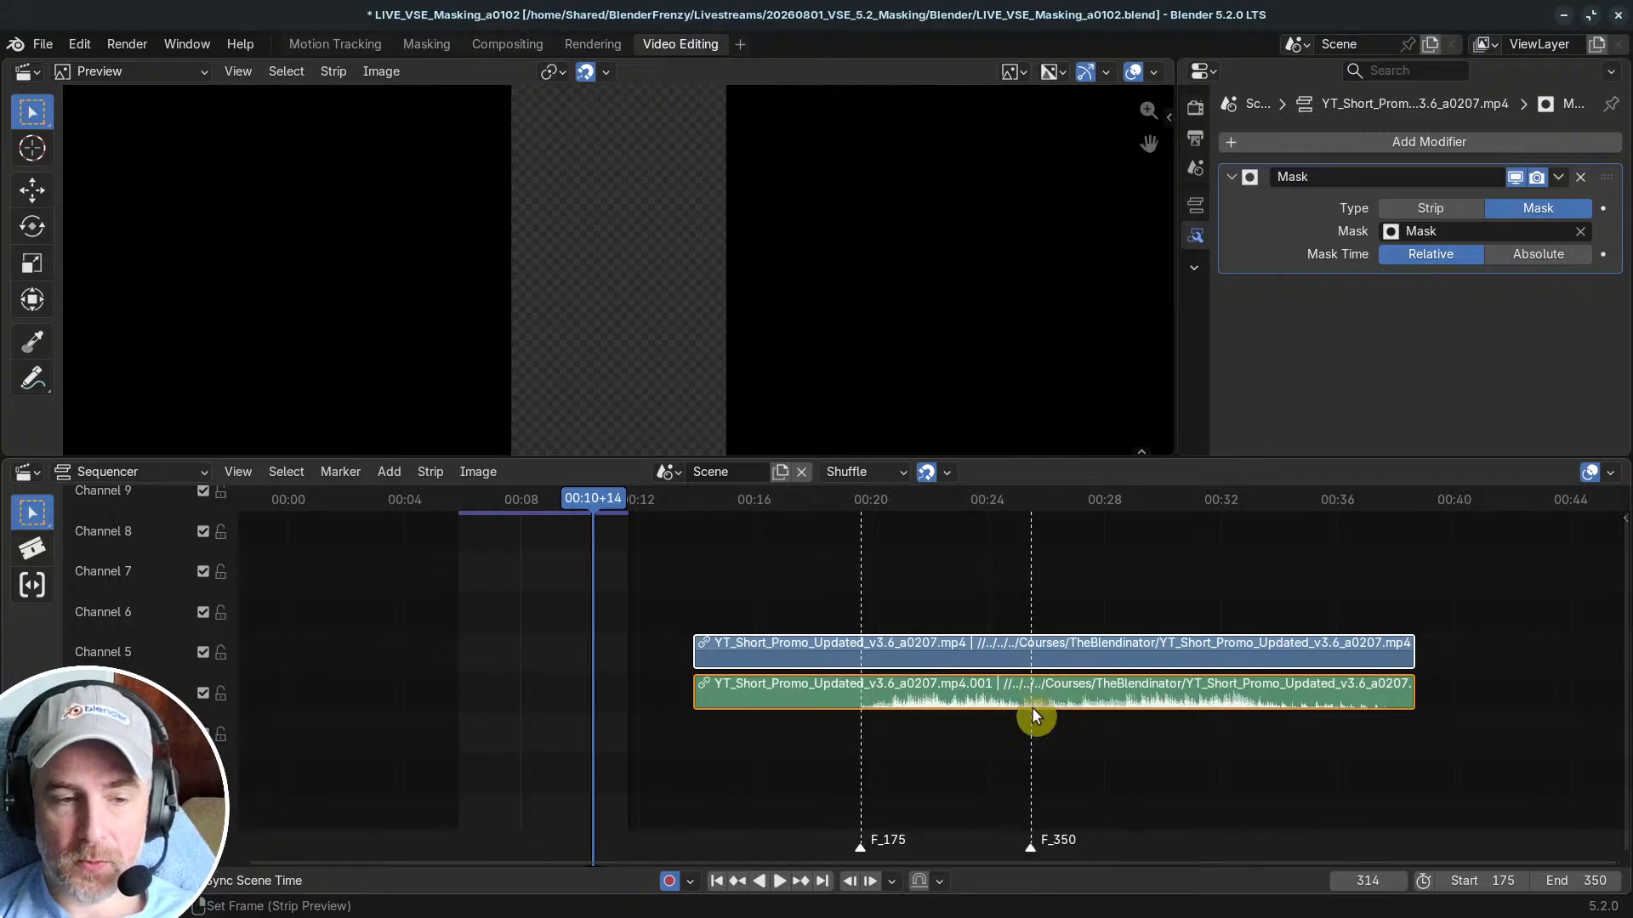
pyautogui.moveTo(582, 493)
pyautogui.mouseDown()
pyautogui.moveTo(1028, 492)
pyautogui.moveTo(860, 500)
pyautogui.moveTo(955, 500)
pyautogui.moveTo(878, 510)
pyautogui.moveTo(929, 524)
pyautogui.mouseUp()
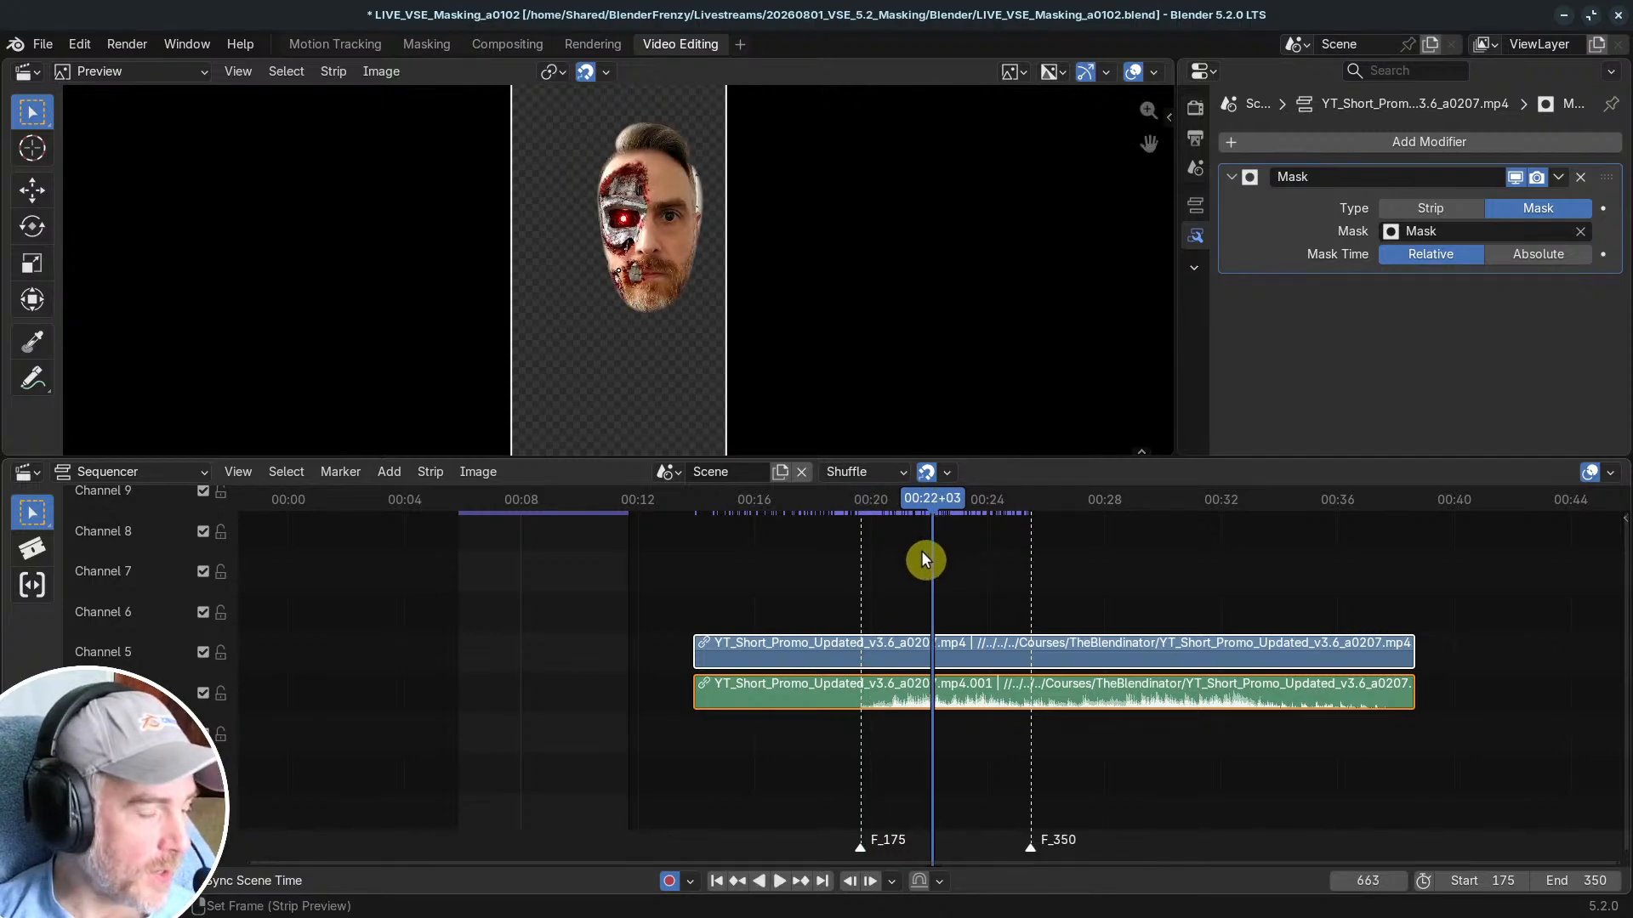
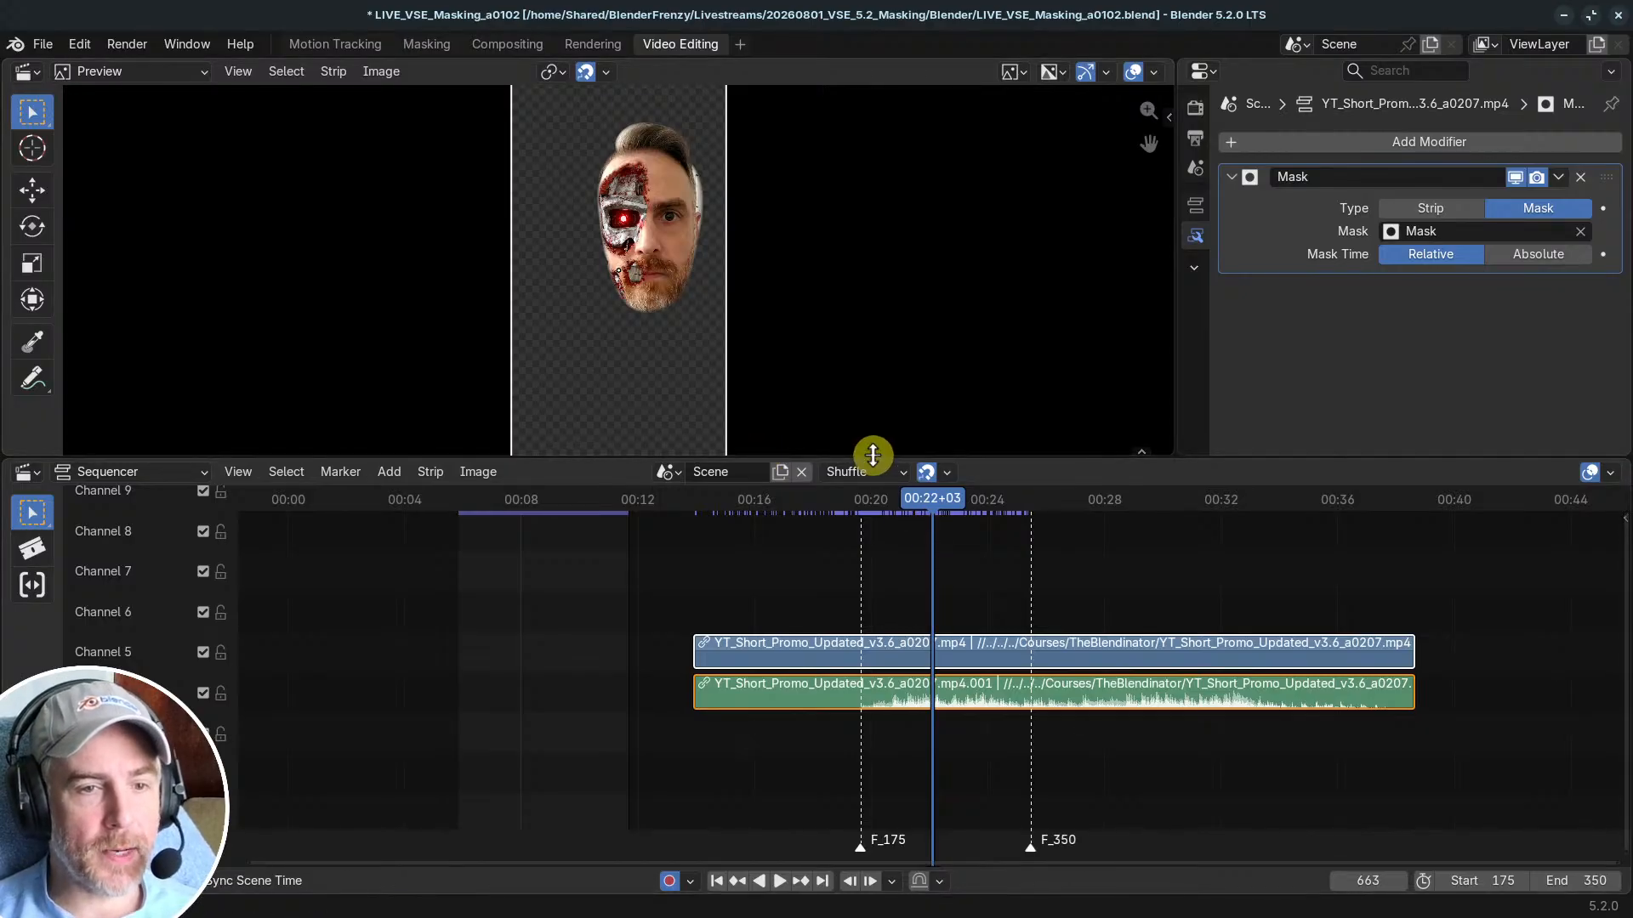
# Step: Enlarge the preview area, split it, and make the new area an Image Editor showing the Render Result
pyautogui.moveTo(874, 457); pyautogui.dragTo(893, 521)
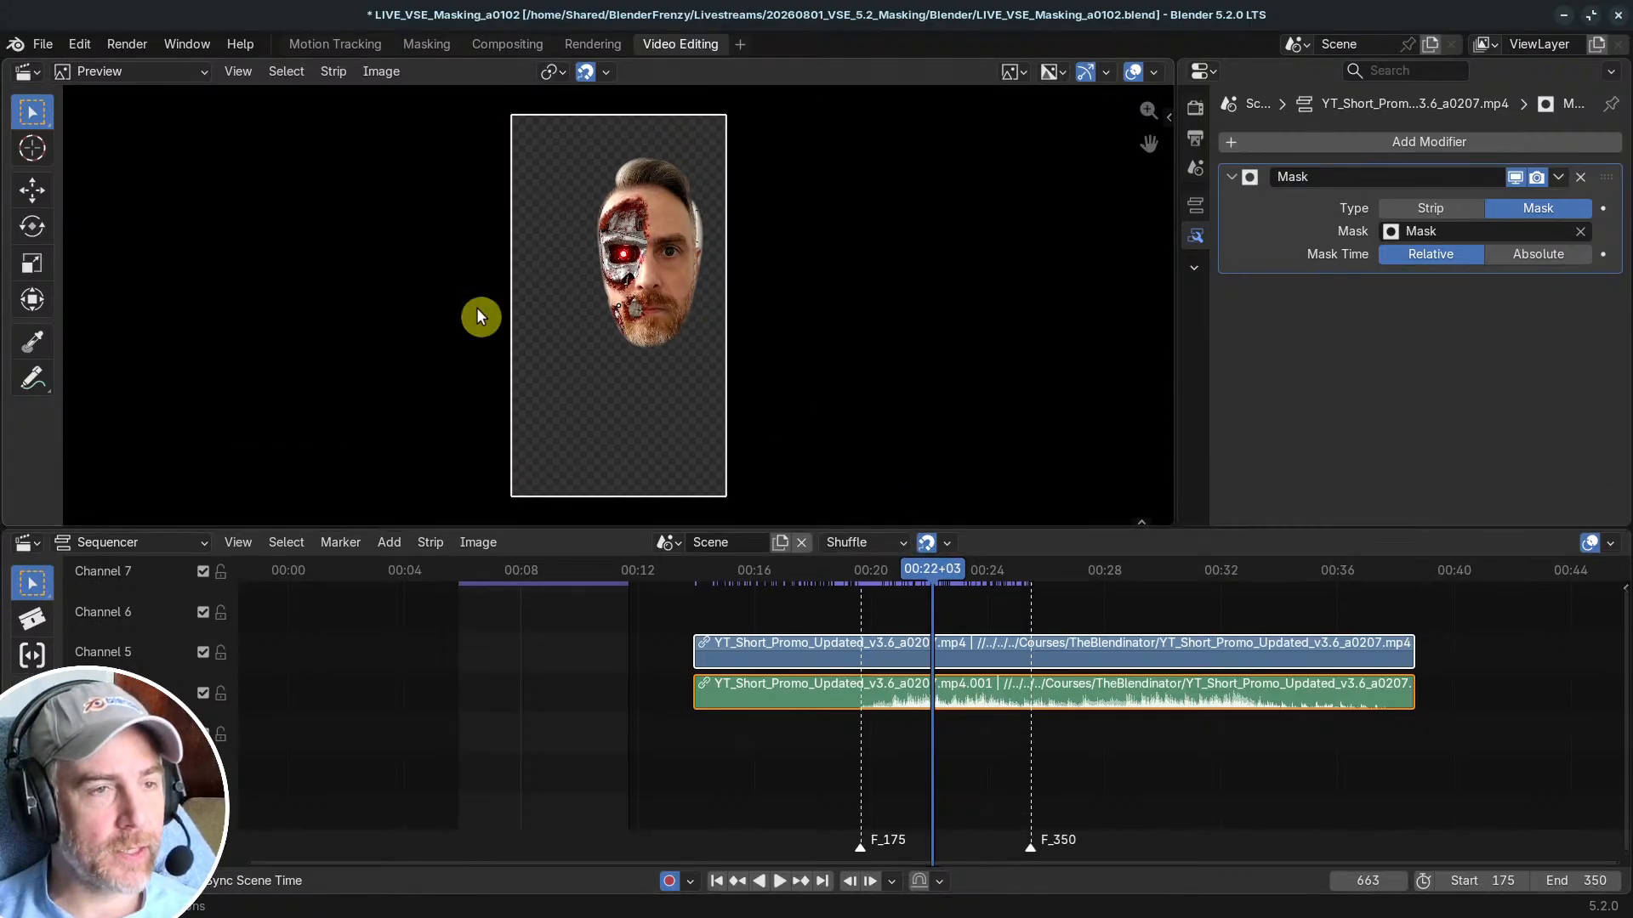
pyautogui.moveTo(7, 62); pyautogui.dragTo(476, 95)
pyautogui.click(27, 71)
pyautogui.click(68, 145)
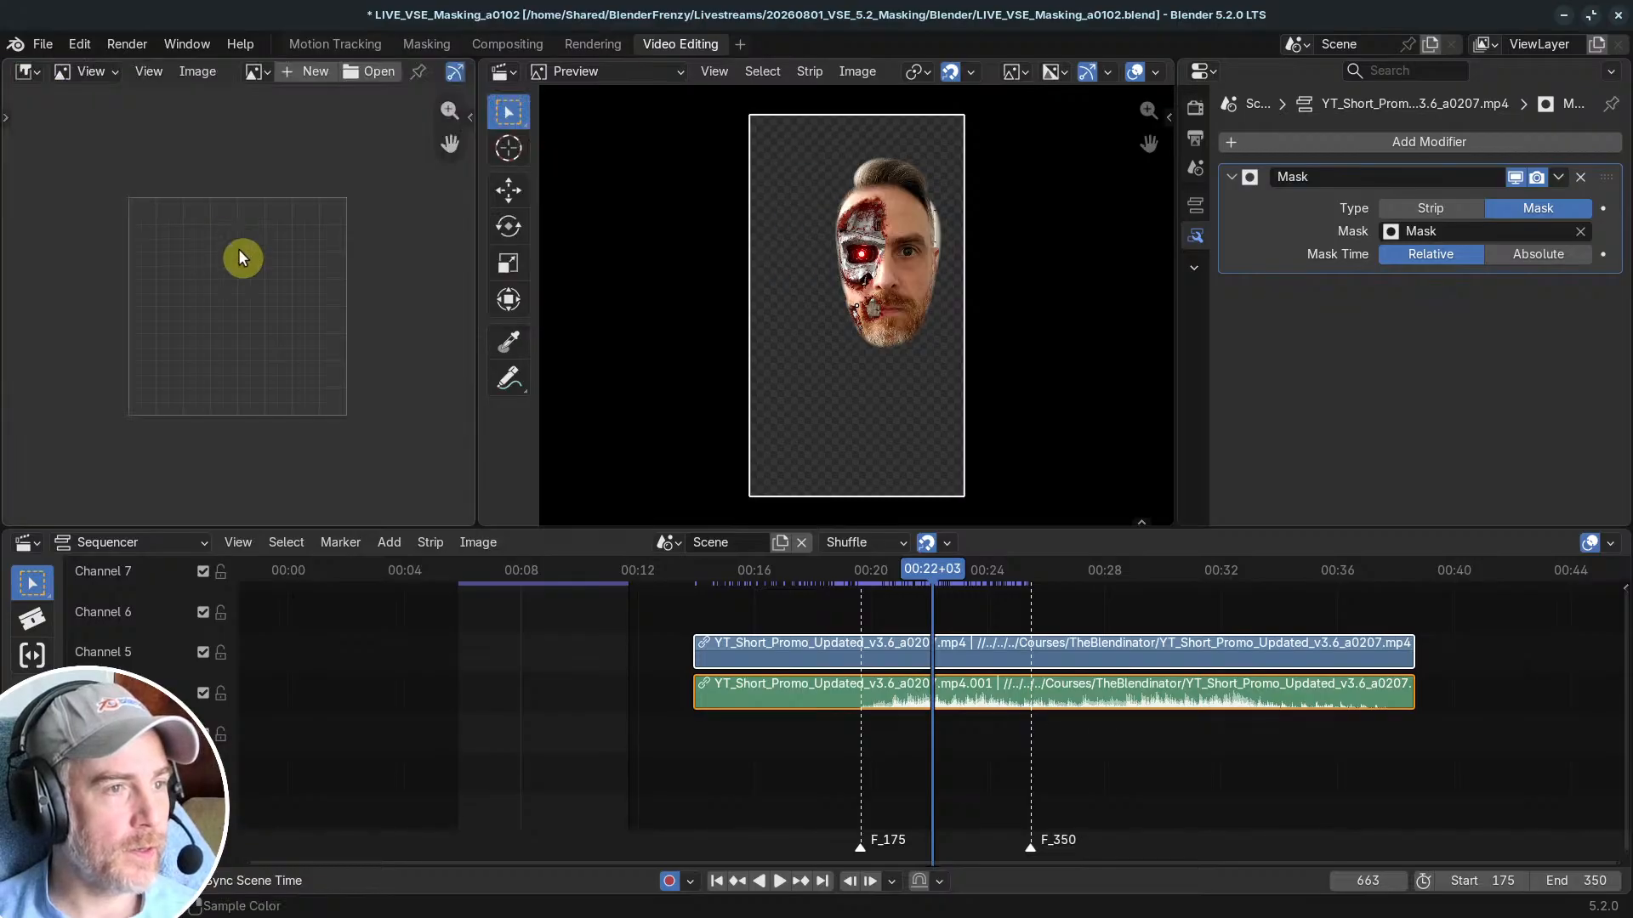
pyautogui.click(263, 74)
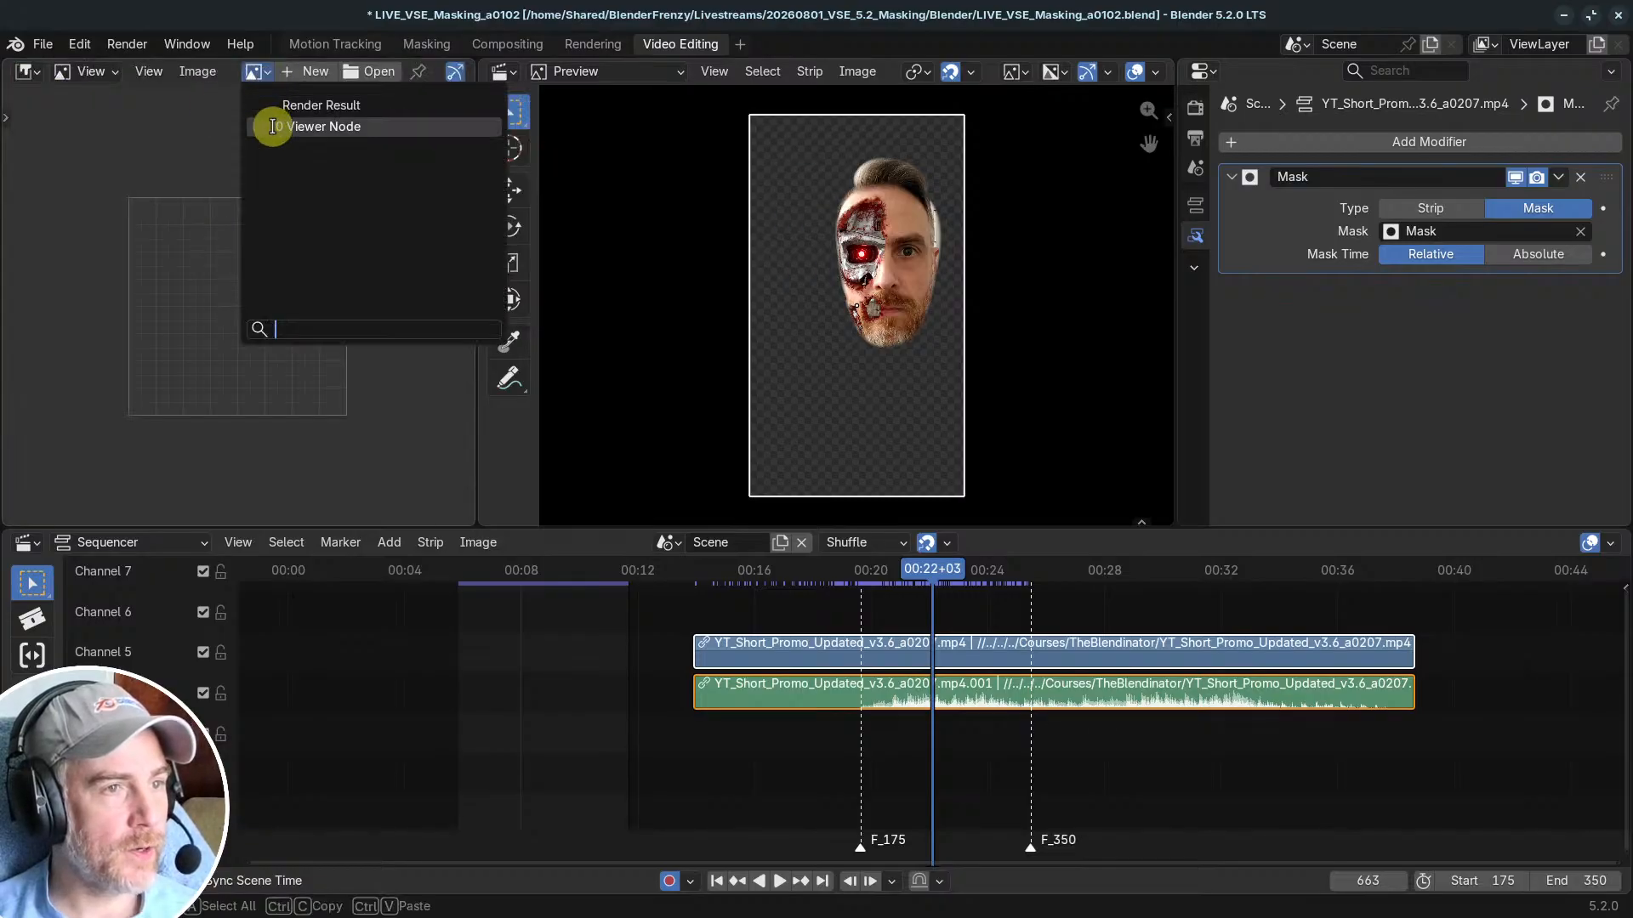
pyautogui.click(271, 102)
pyautogui.scroll(-2, 206, 218)
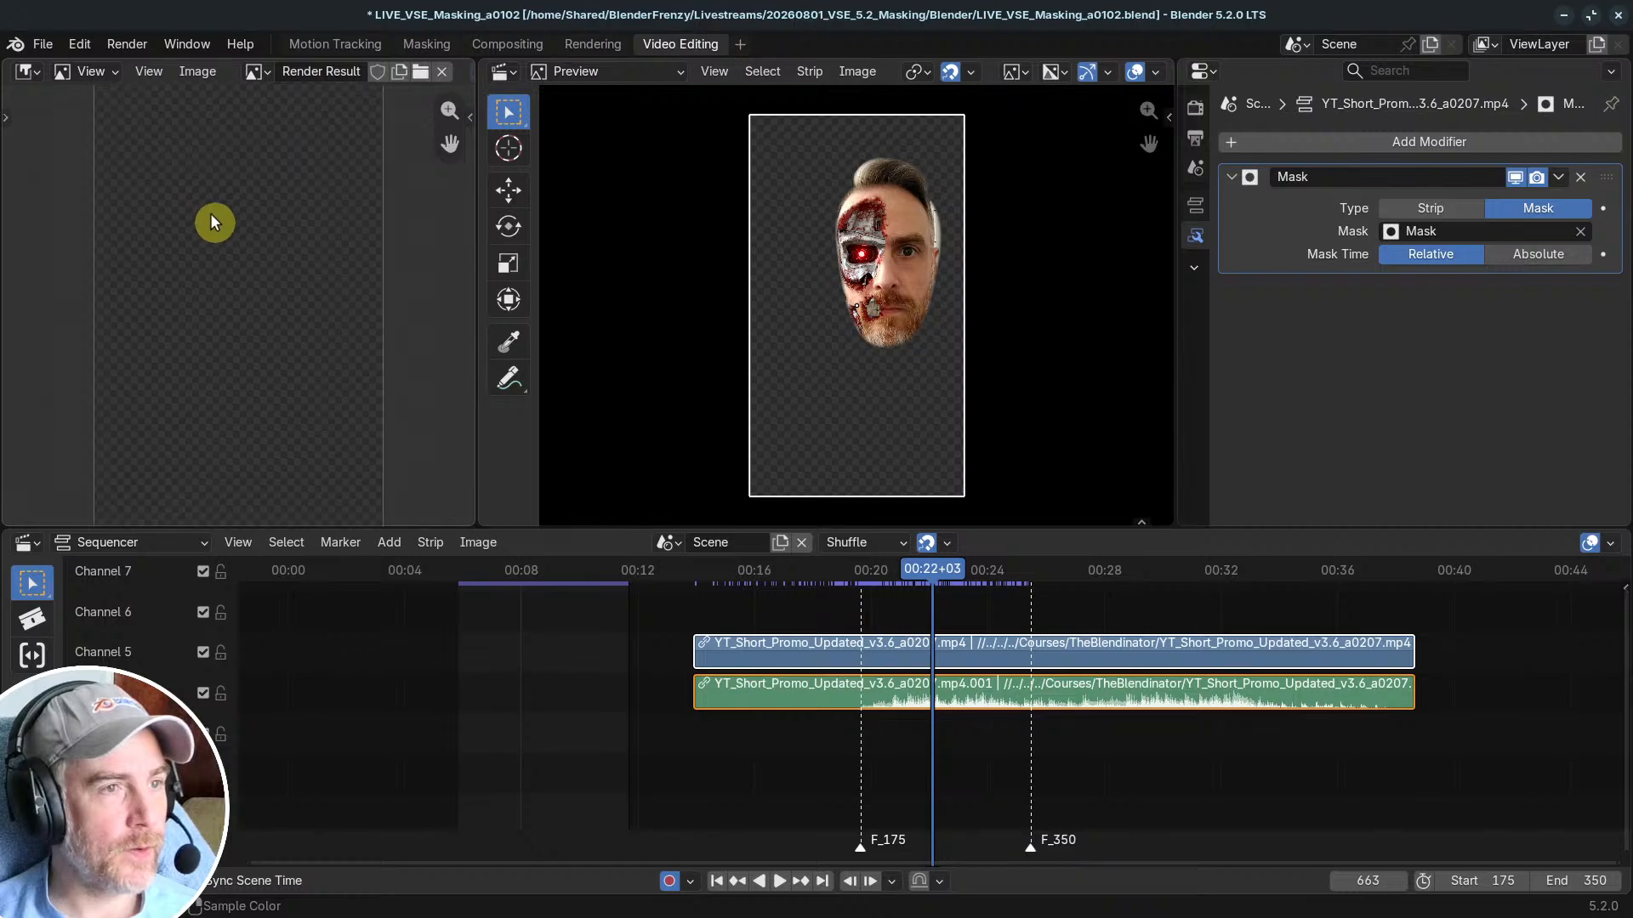
# Step: Switch the Image Editor to Mask mode and load the existing Mask data-block
pyautogui.click(27, 71)
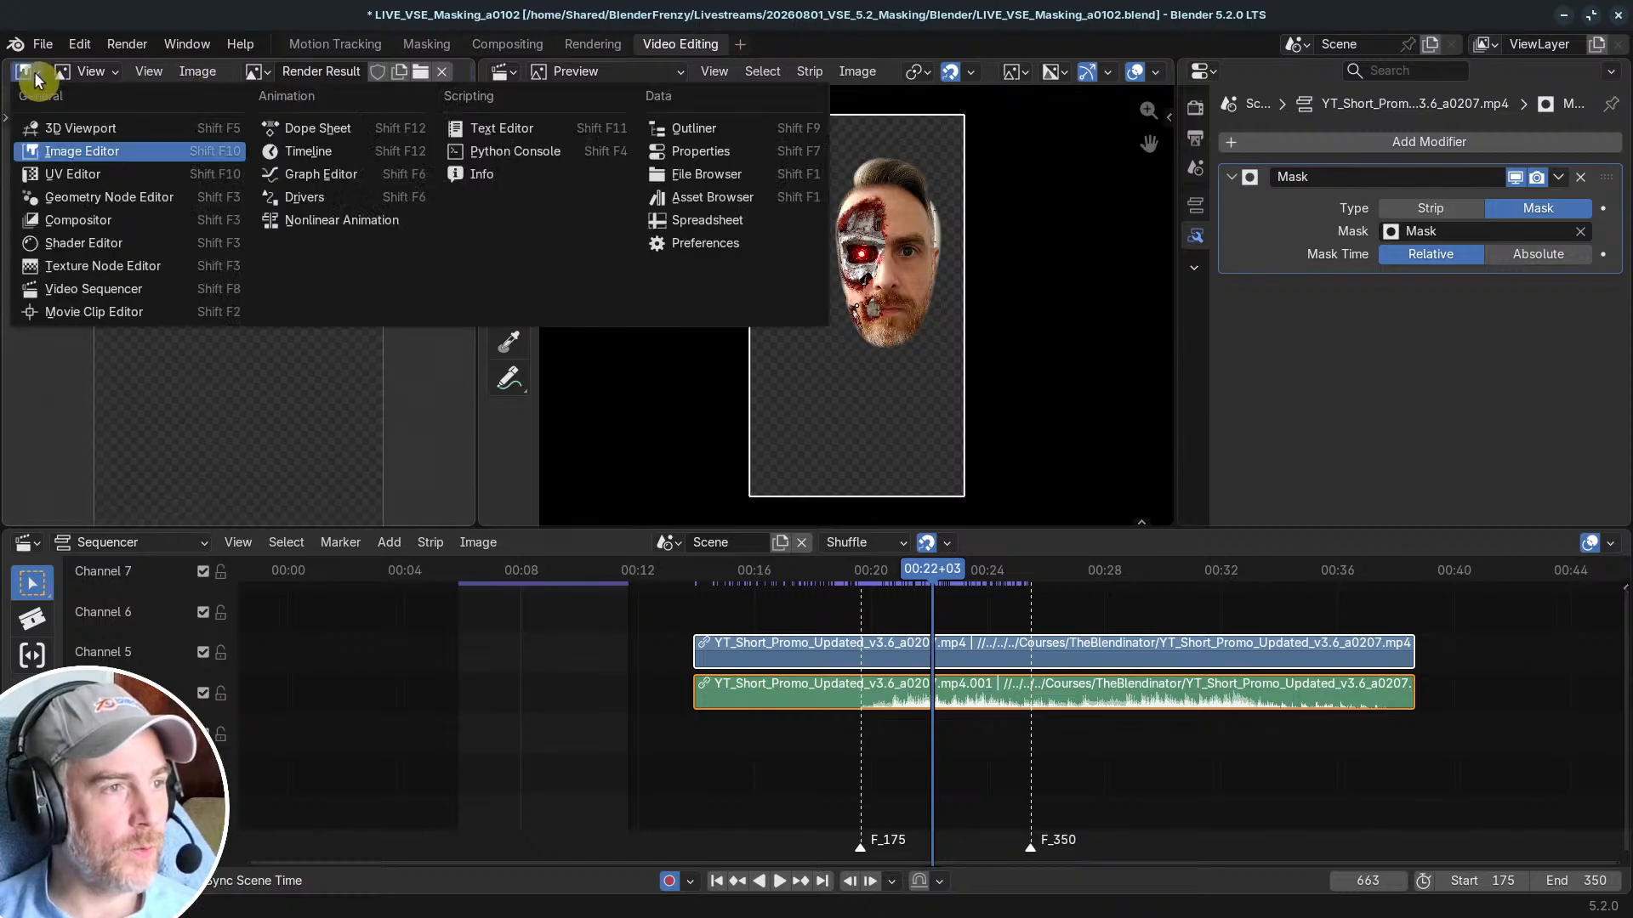
pyautogui.click(64, 75)
pyautogui.click(99, 168)
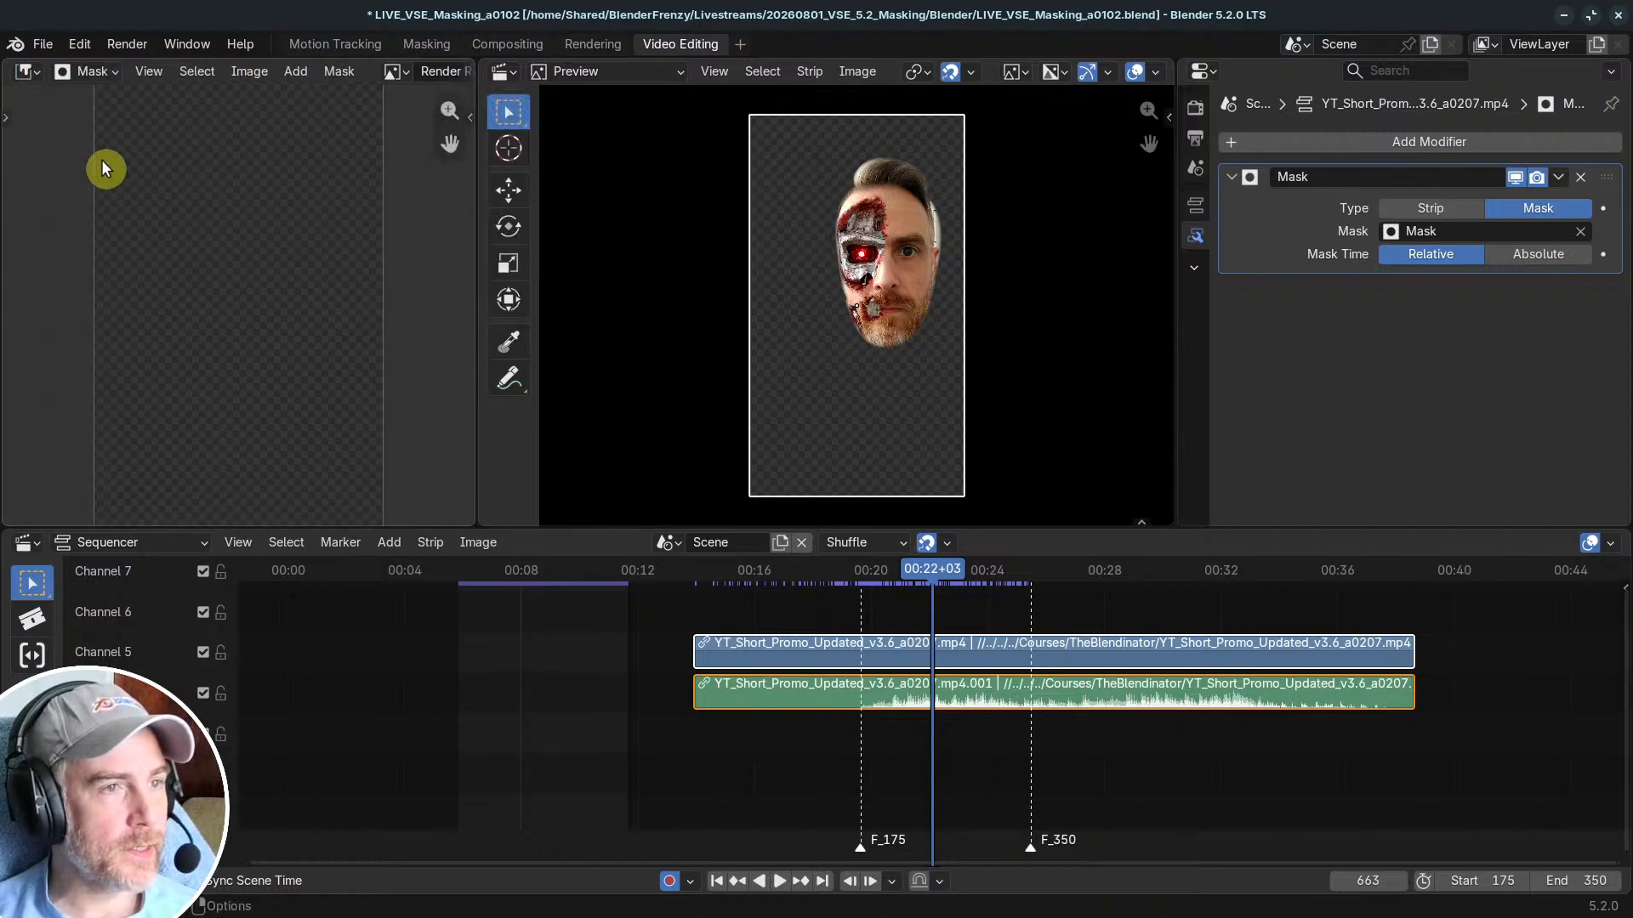
pyautogui.scroll(-5, 241, 75)
pyautogui.scroll(-6, 241, 71)
pyautogui.click(134, 72)
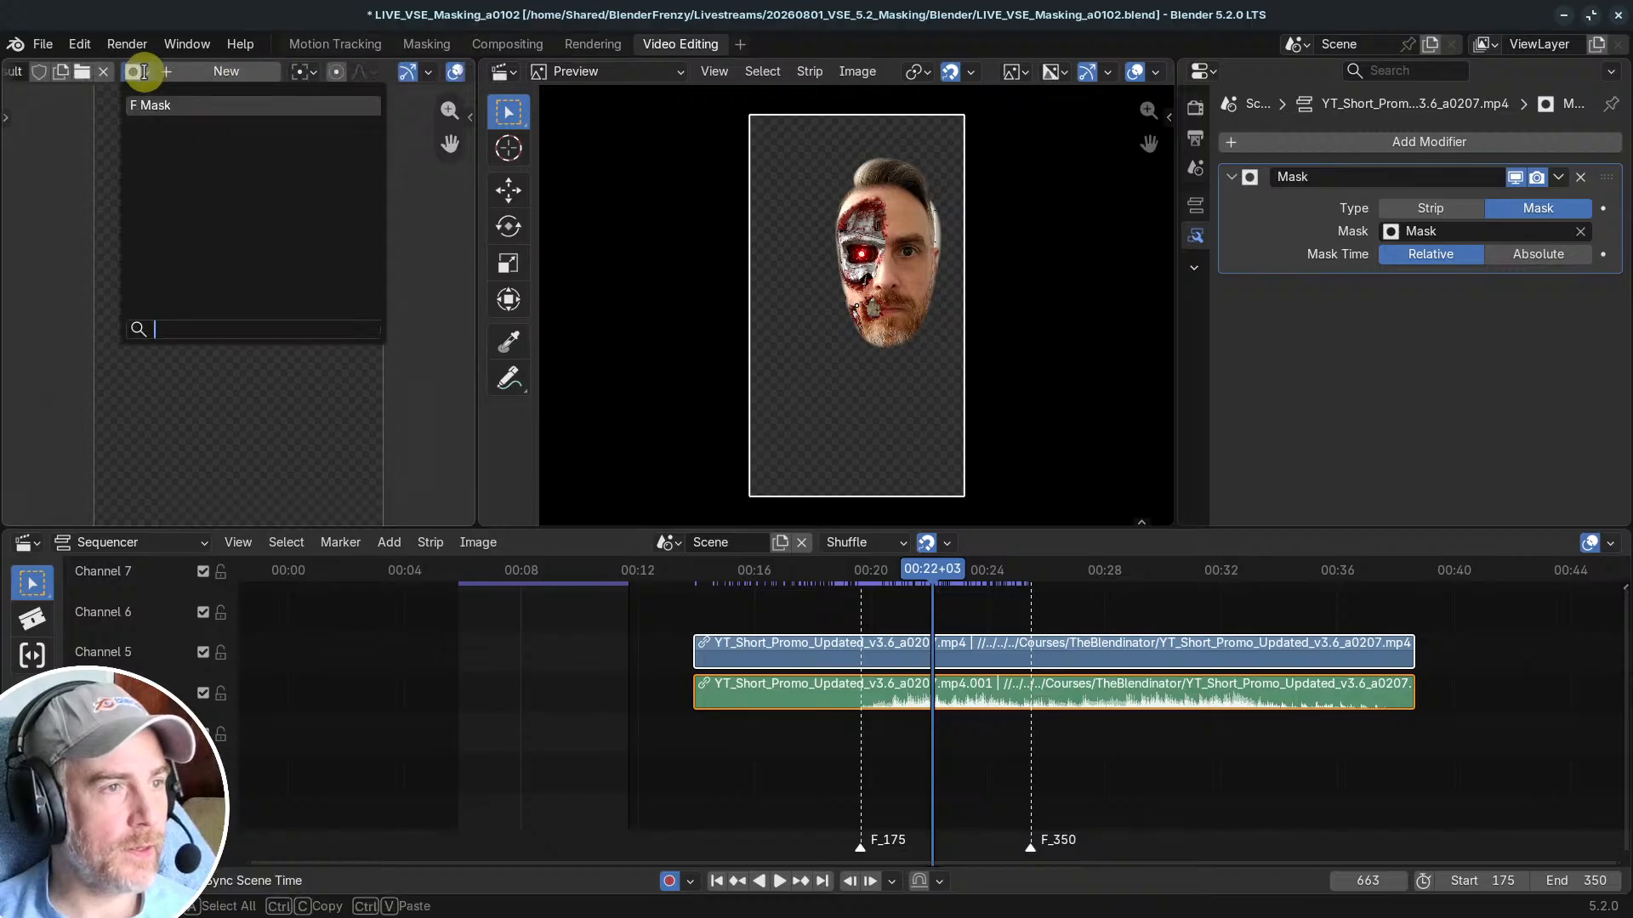
pyautogui.click(162, 104)
pyautogui.scroll(-4, 242, 266)
pyautogui.scroll(2, 244, 268)
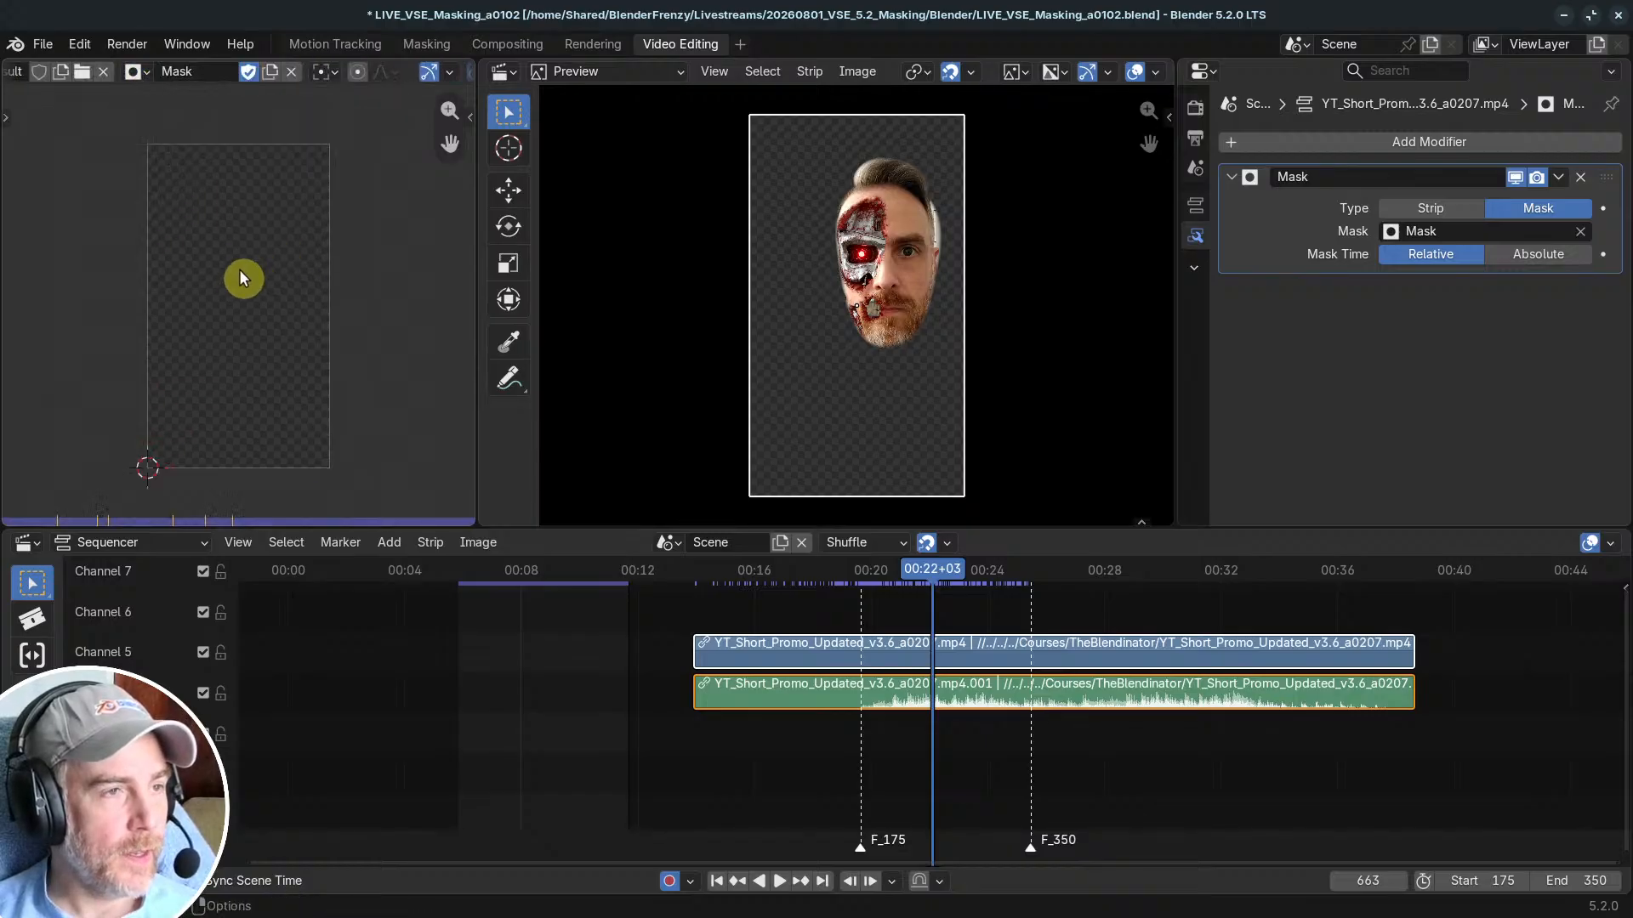
pyautogui.scroll(2, 217, 236)
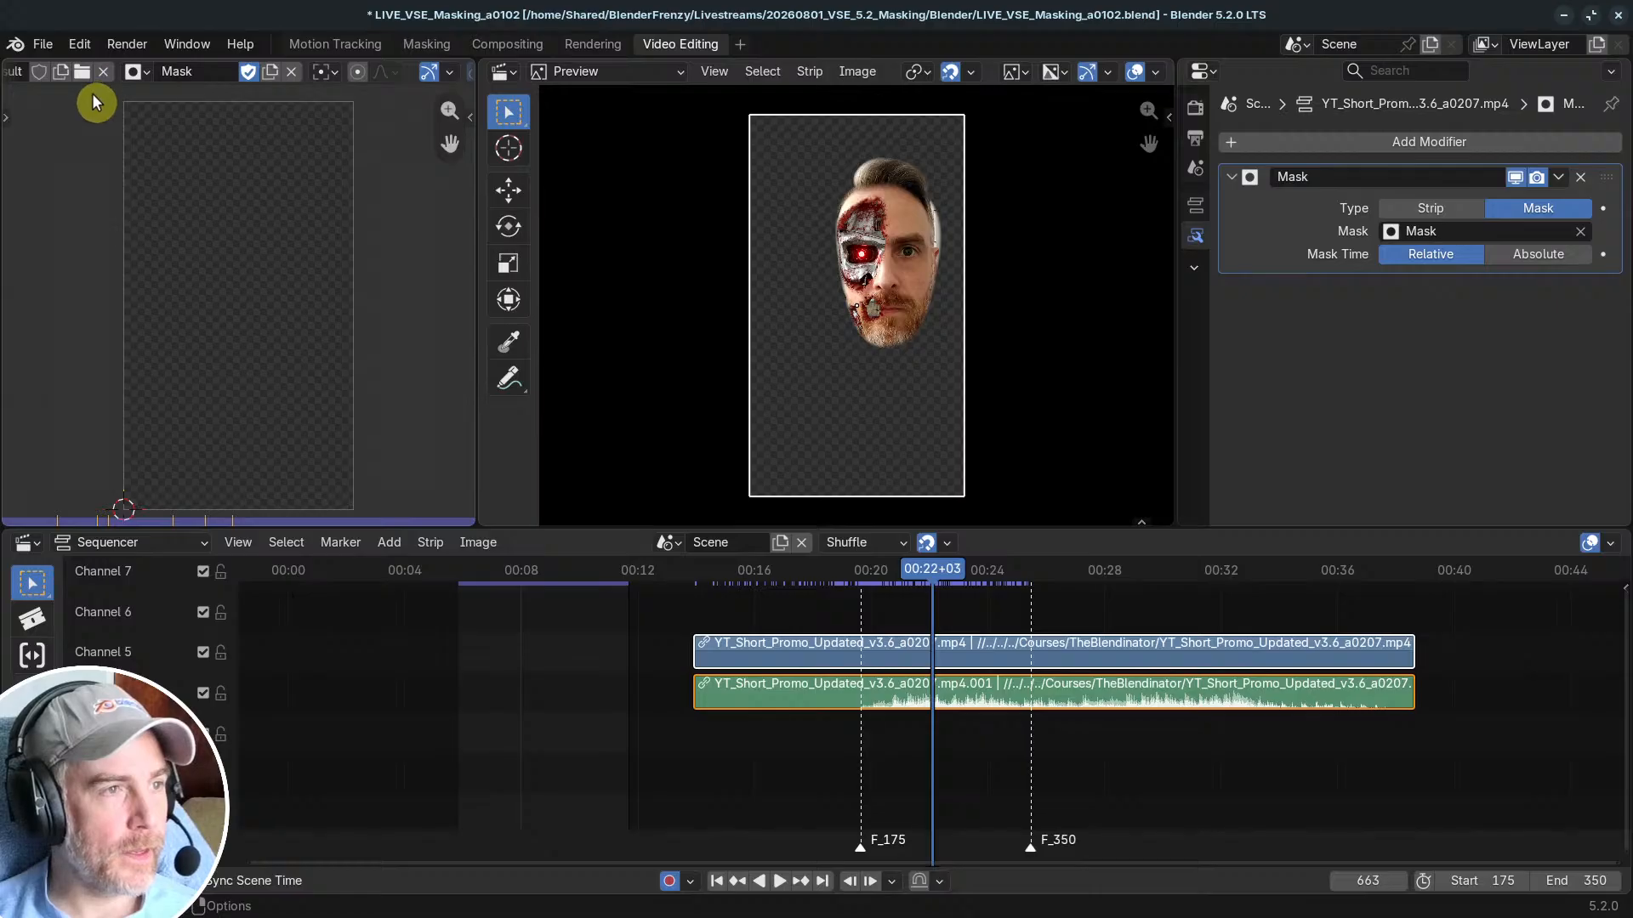
# Step: Try the Viewer Node as the Image Editor's image and switch back to Render Result
pyautogui.scroll(4, 72, 73)
pyautogui.click(135, 72)
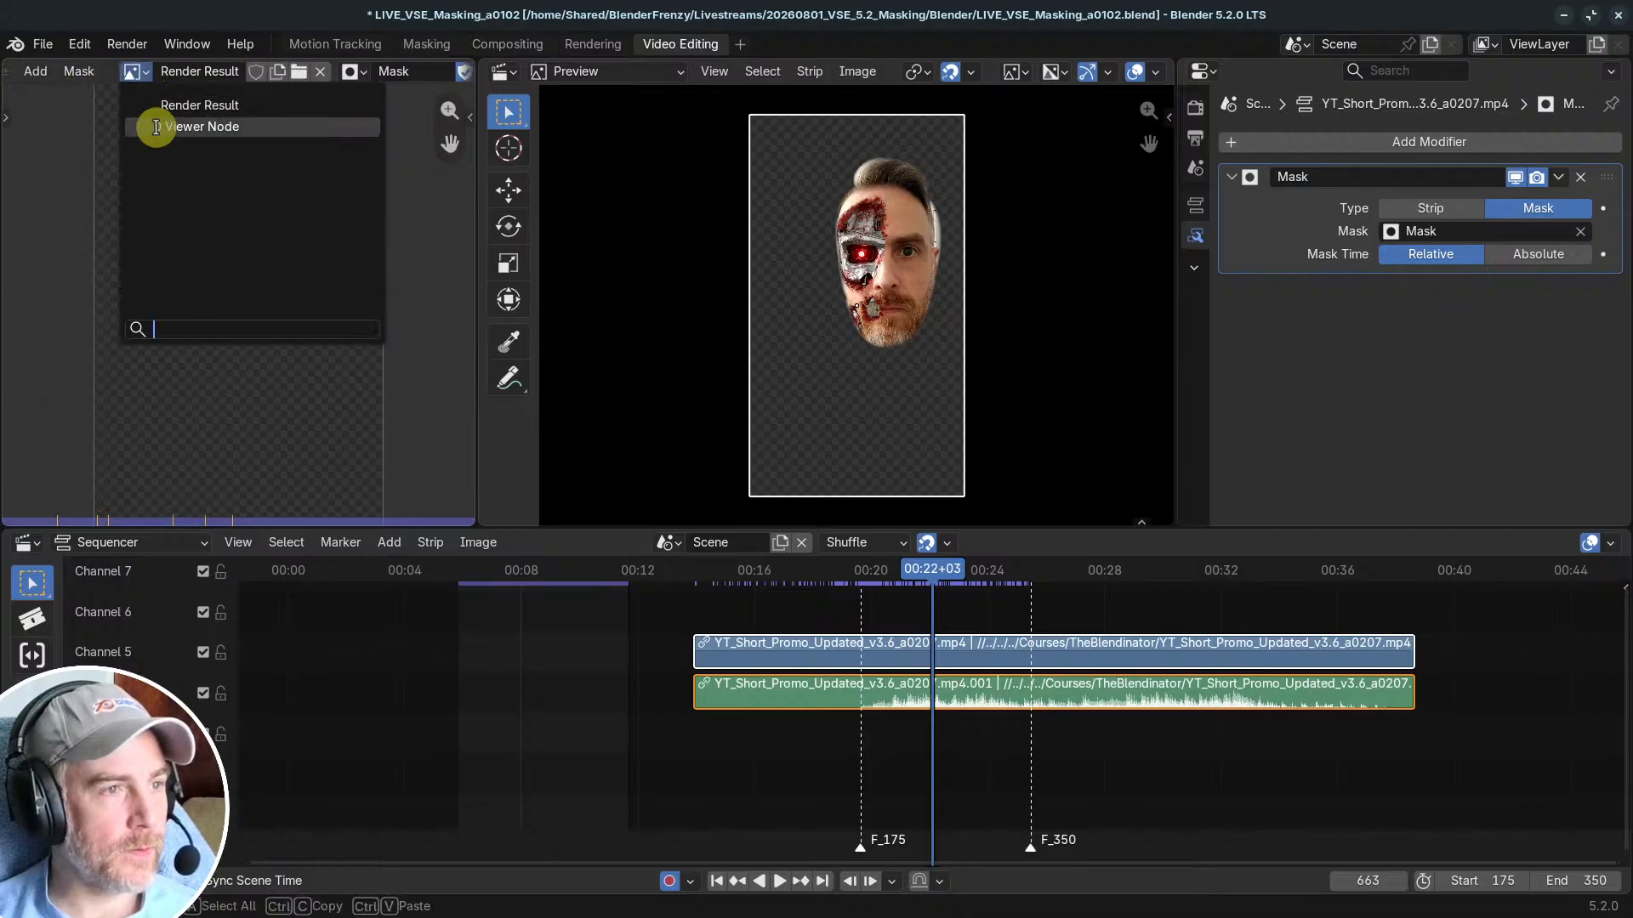
pyautogui.click(225, 252)
pyautogui.scroll(-3, 211, 273)
pyautogui.scroll(2, 211, 273)
pyautogui.click(146, 70)
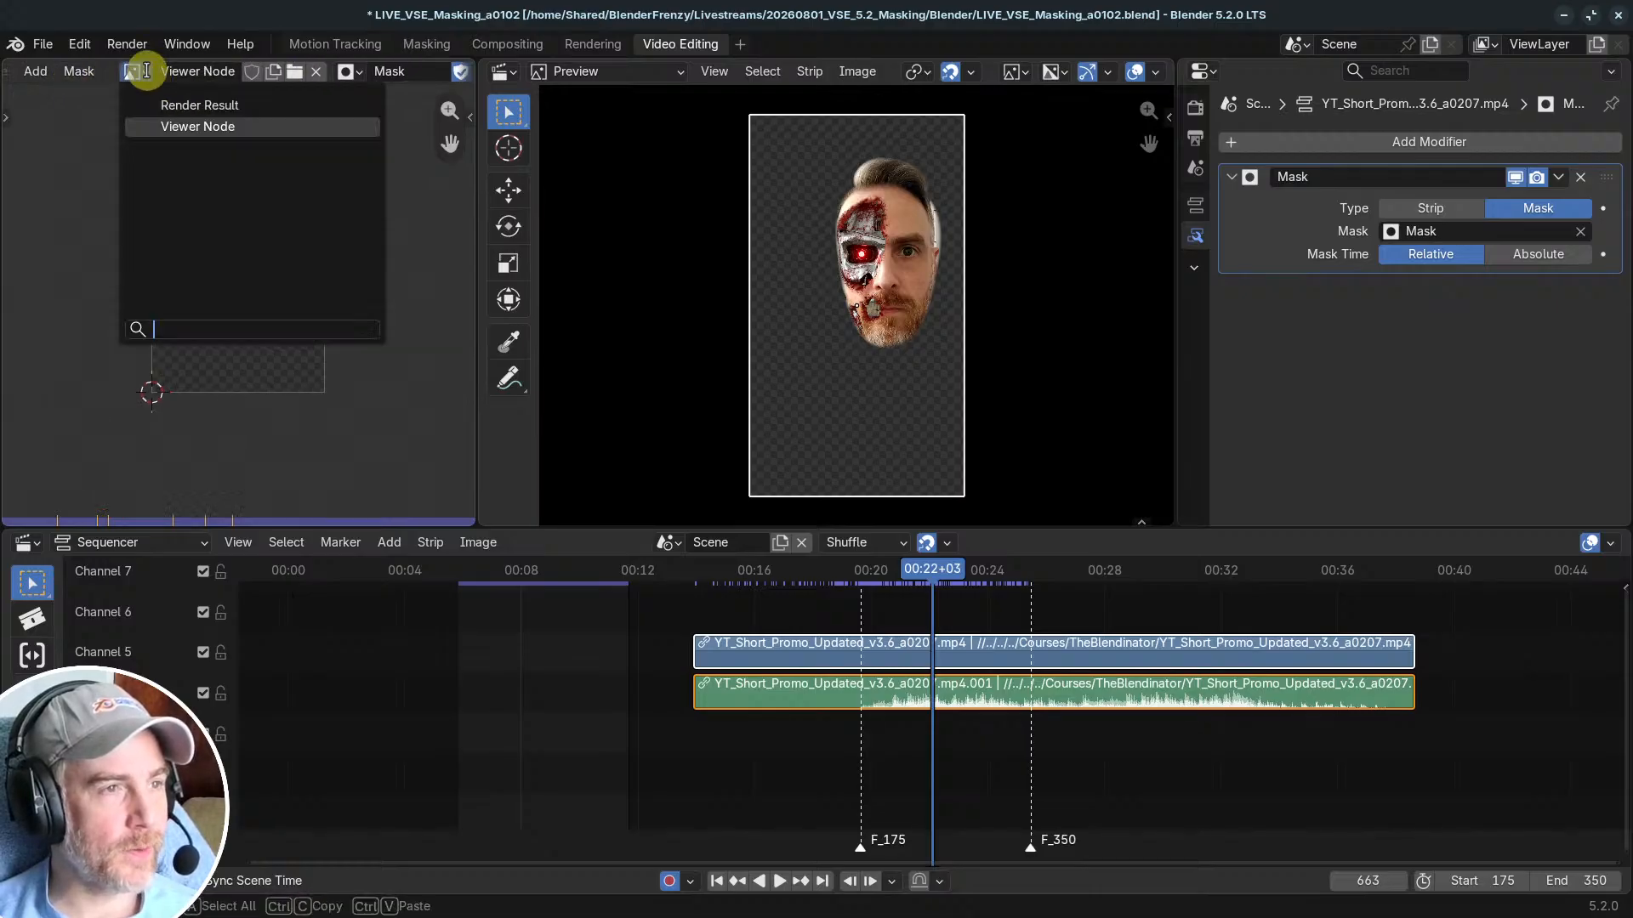
pyautogui.click(158, 105)
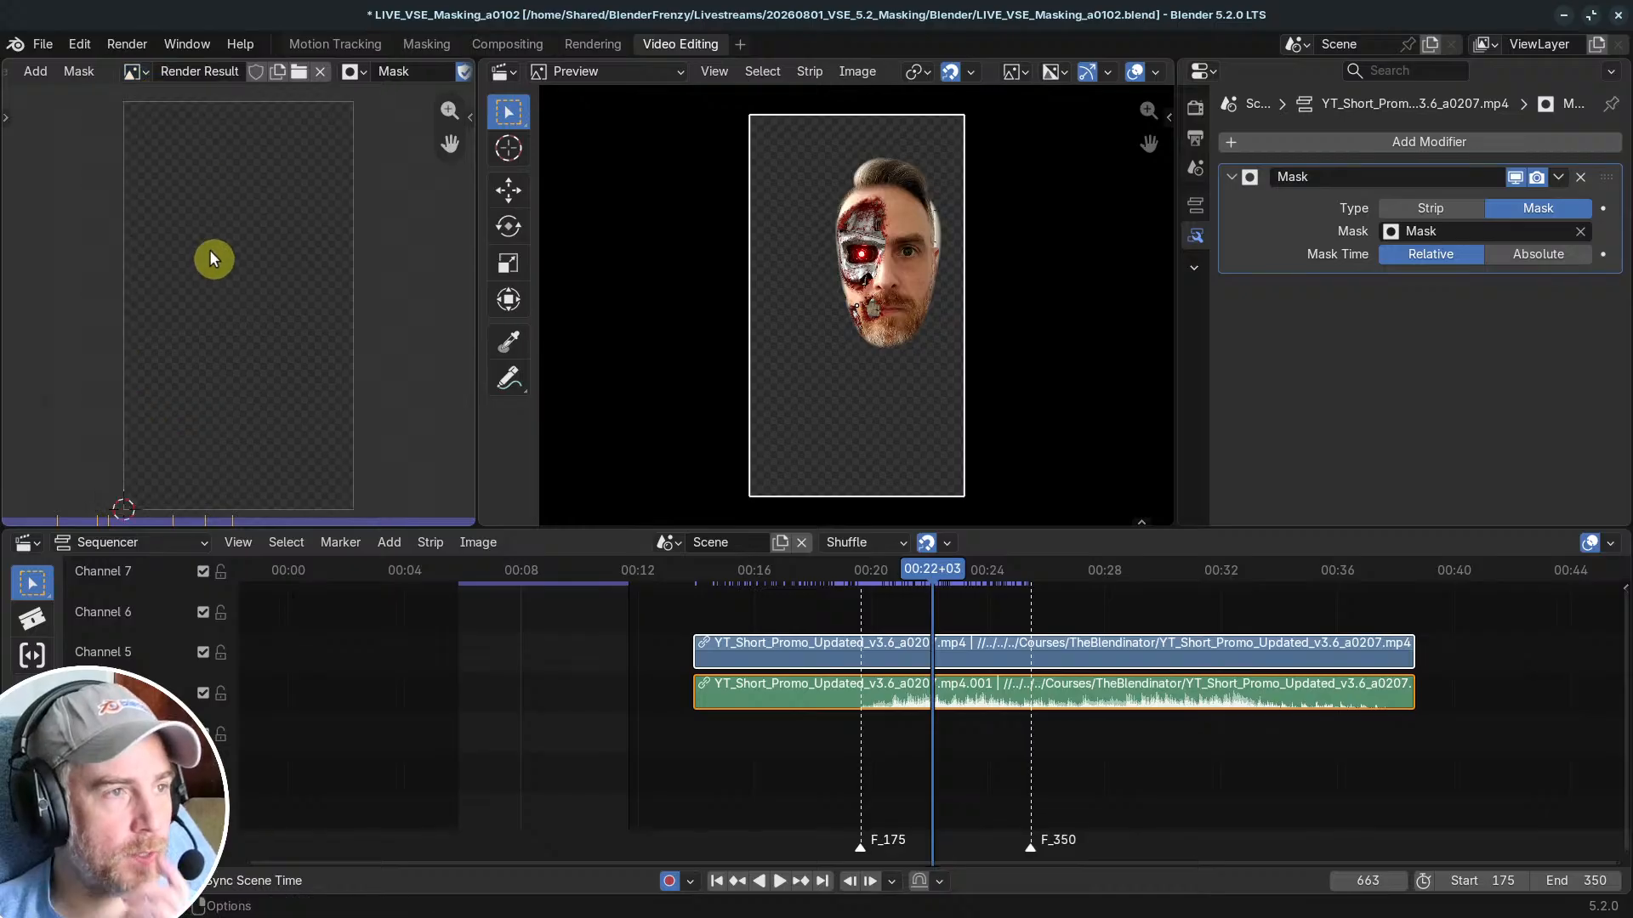
pyautogui.scroll(5, 59, 72)
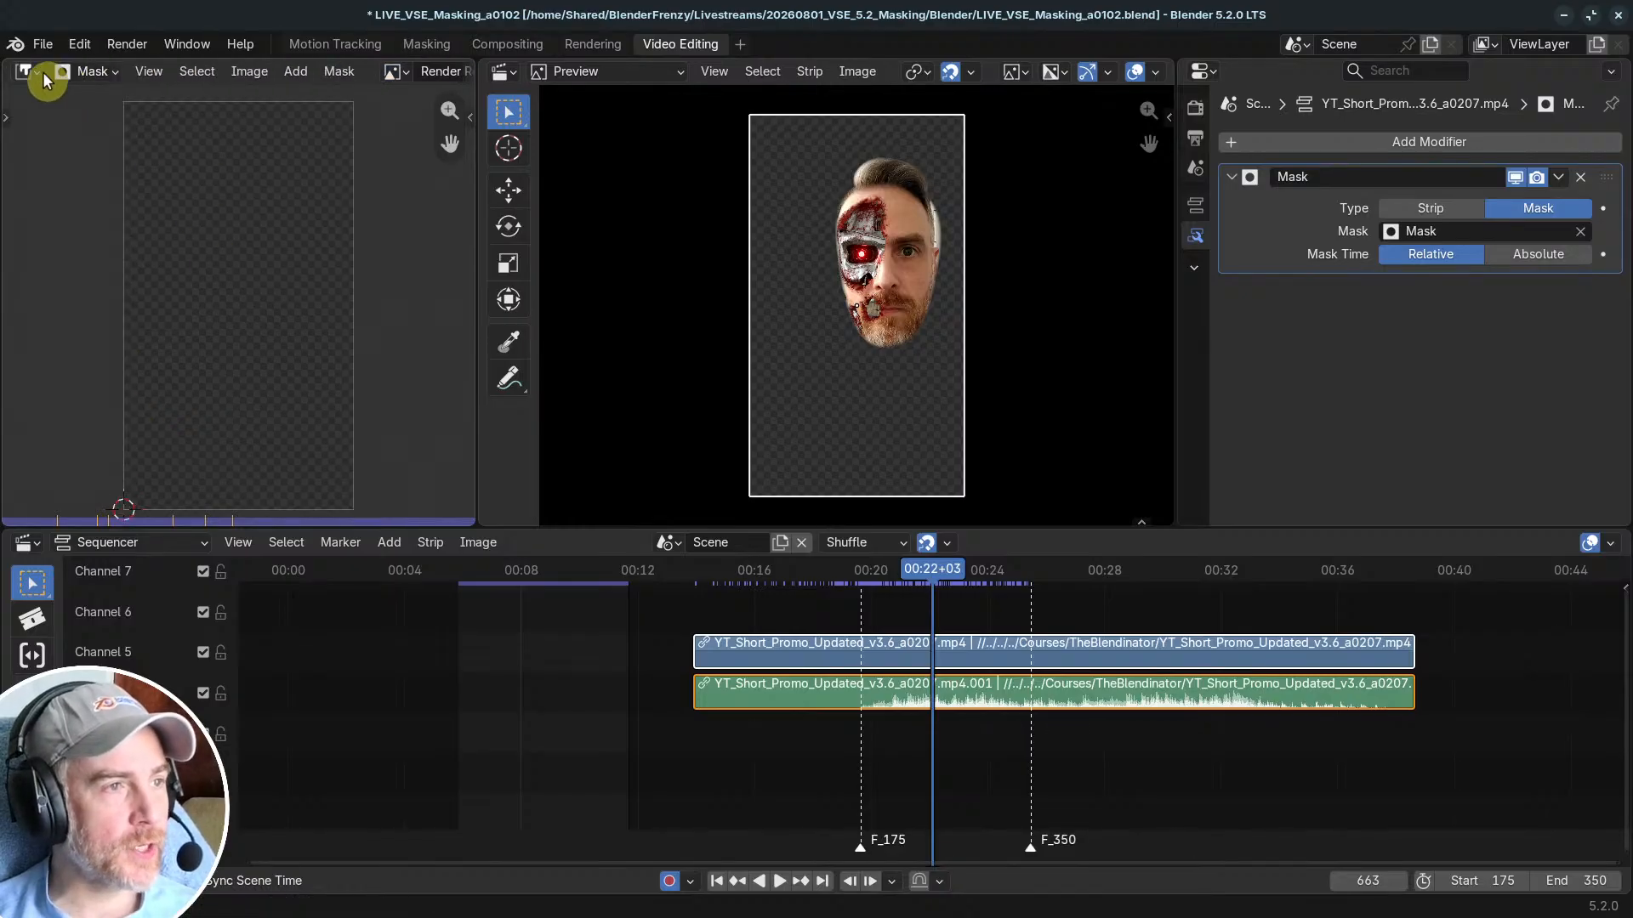
# Step: Change the Image Editor area to a Movie Clip Editor and load the existing clip YT_Short_Promo_Updated_v3.6_a0207.mp4
pyautogui.click(39, 73)
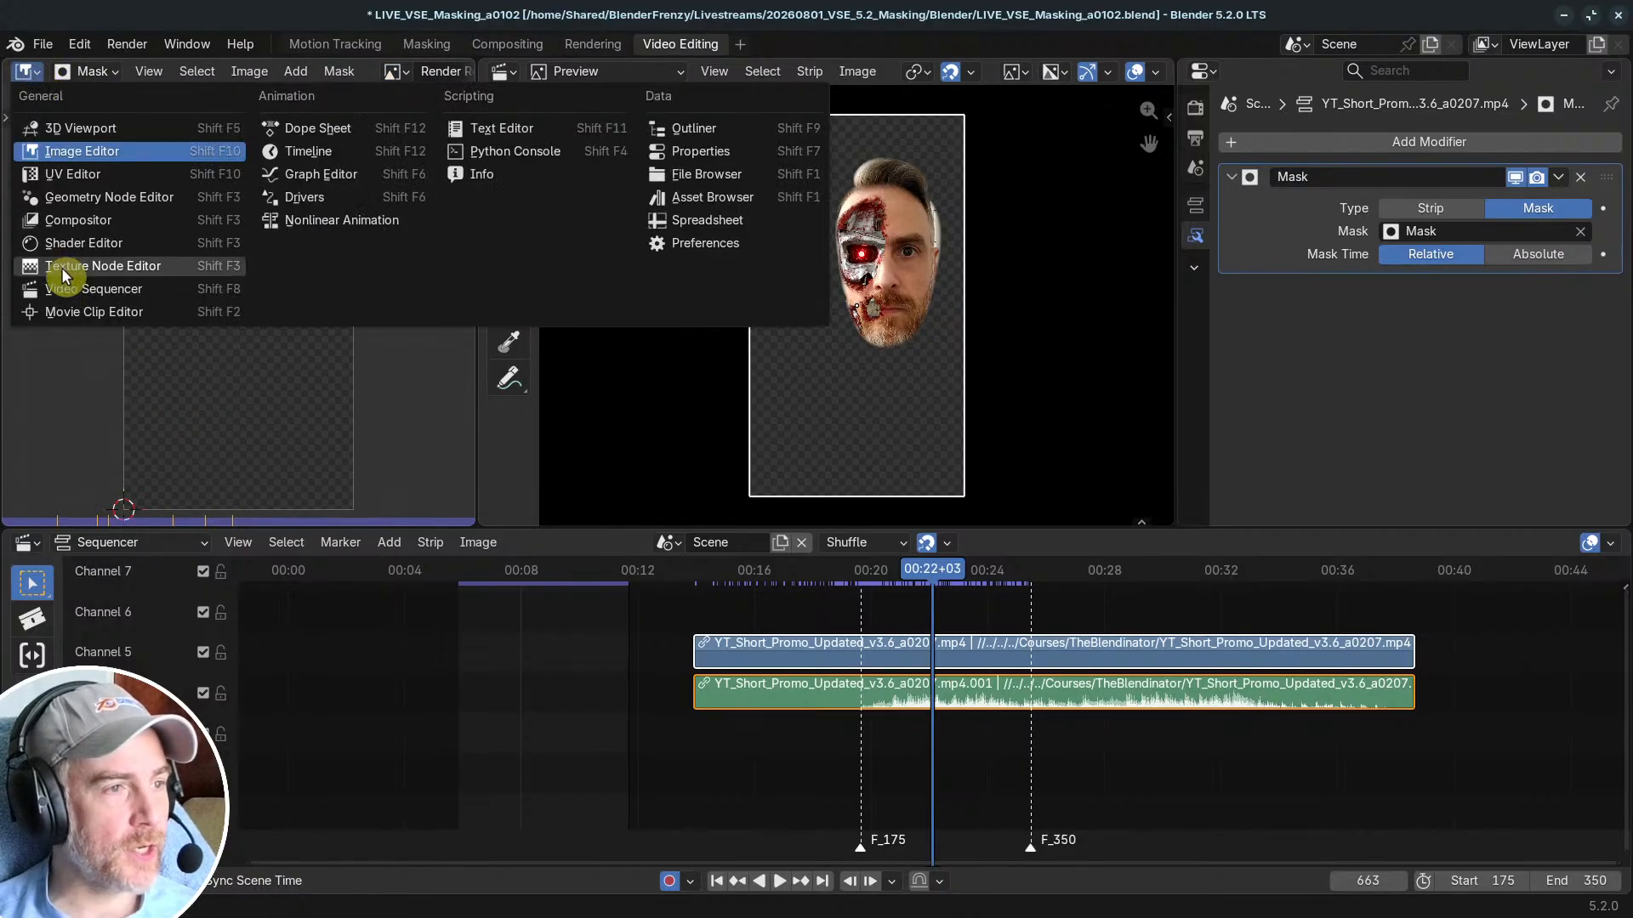
pyautogui.click(80, 313)
pyautogui.scroll(-3, 318, 72)
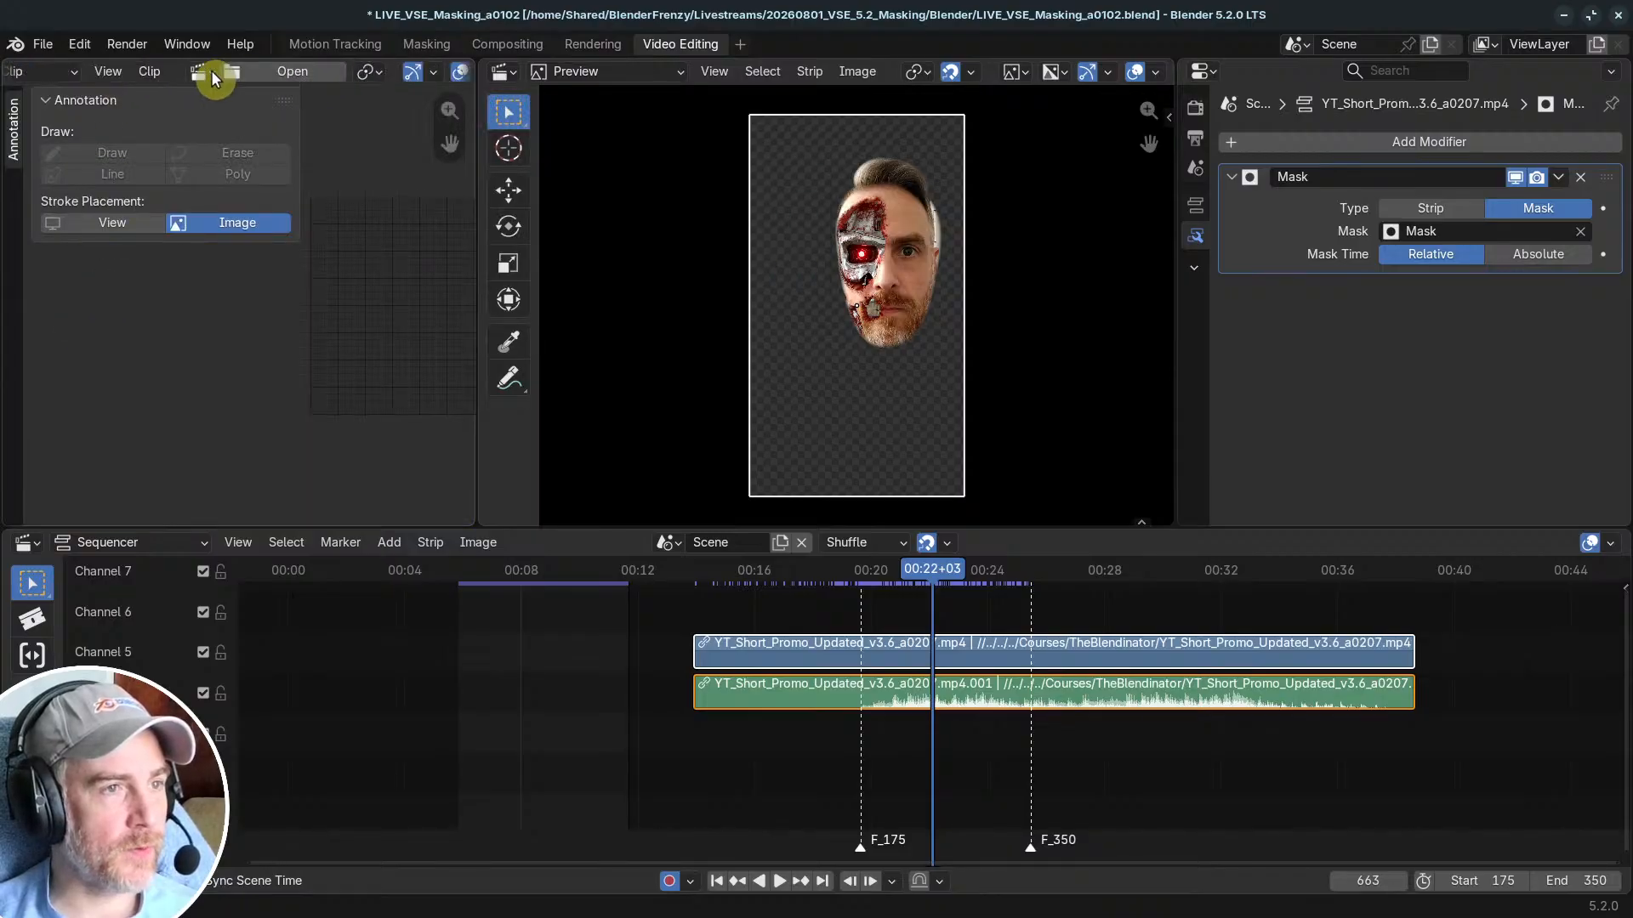
pyautogui.click(211, 70)
pyautogui.click(208, 107)
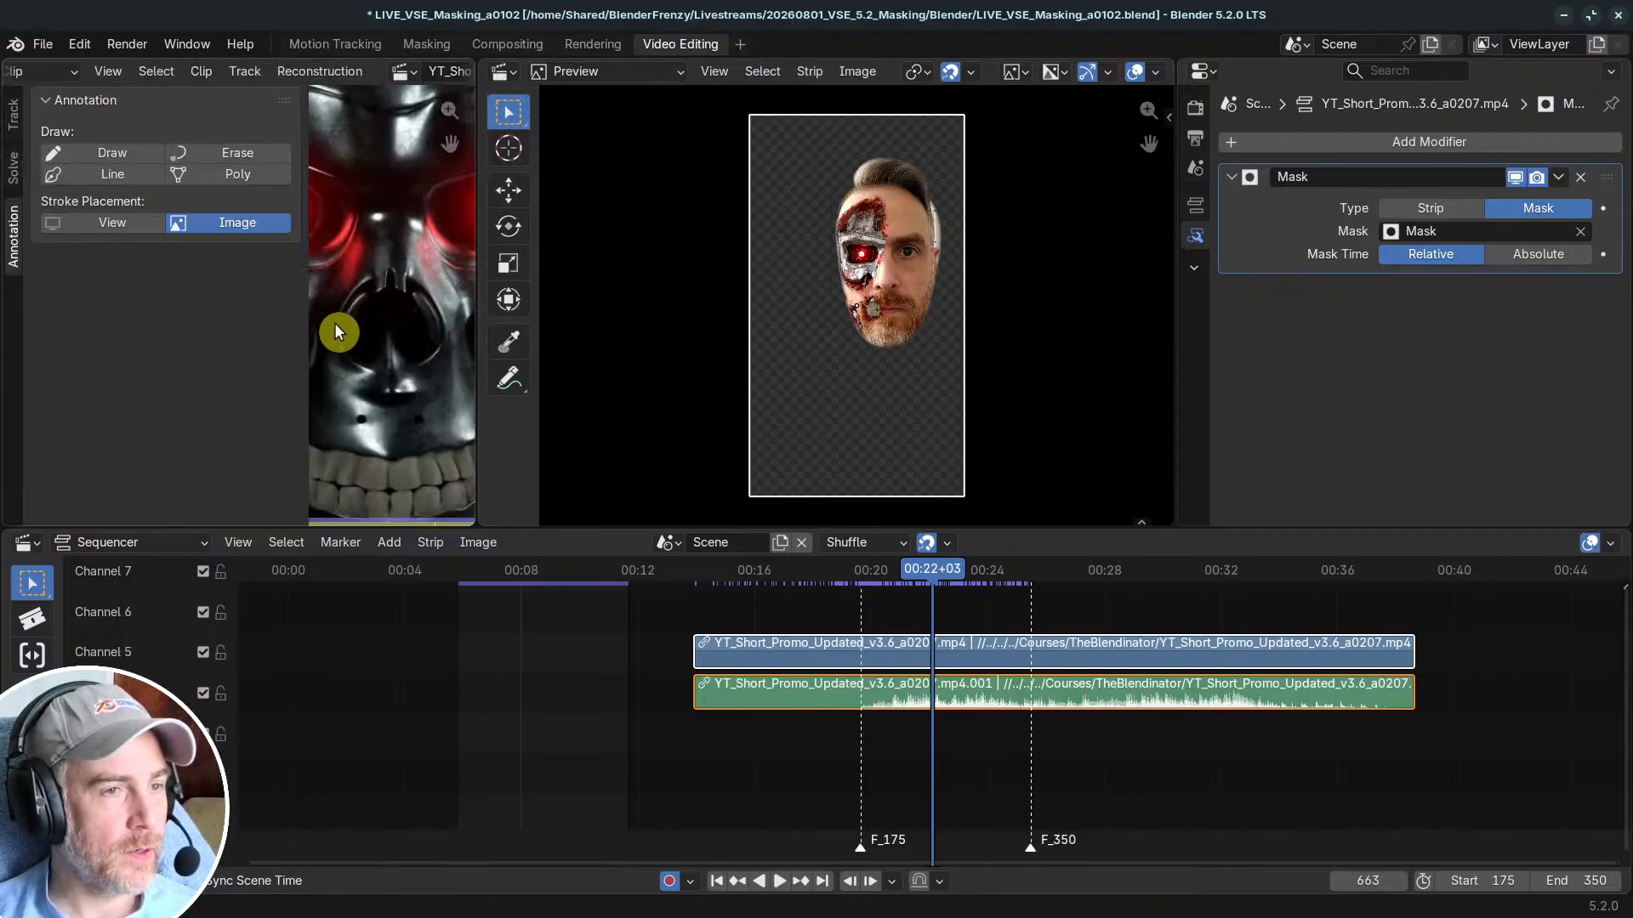
# Step: Check the Track, Solve and Footage settings, hide both side regions and fit the whole clip in the Movie Clip Editor
pyautogui.click(14, 114)
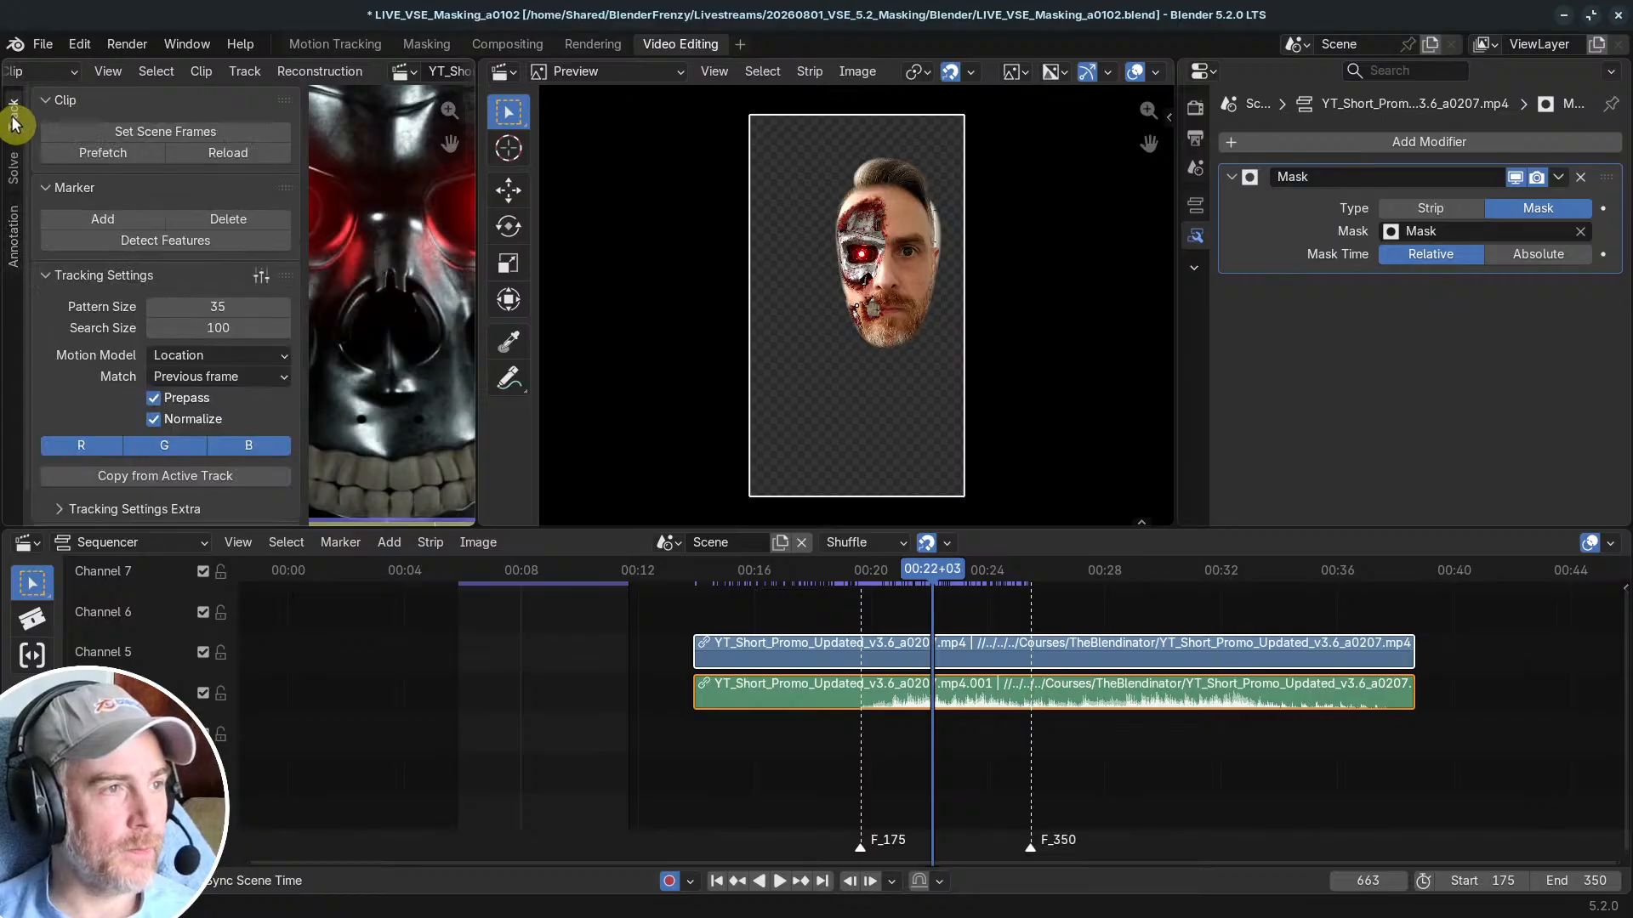
pyautogui.click(14, 167)
pyautogui.press('n')
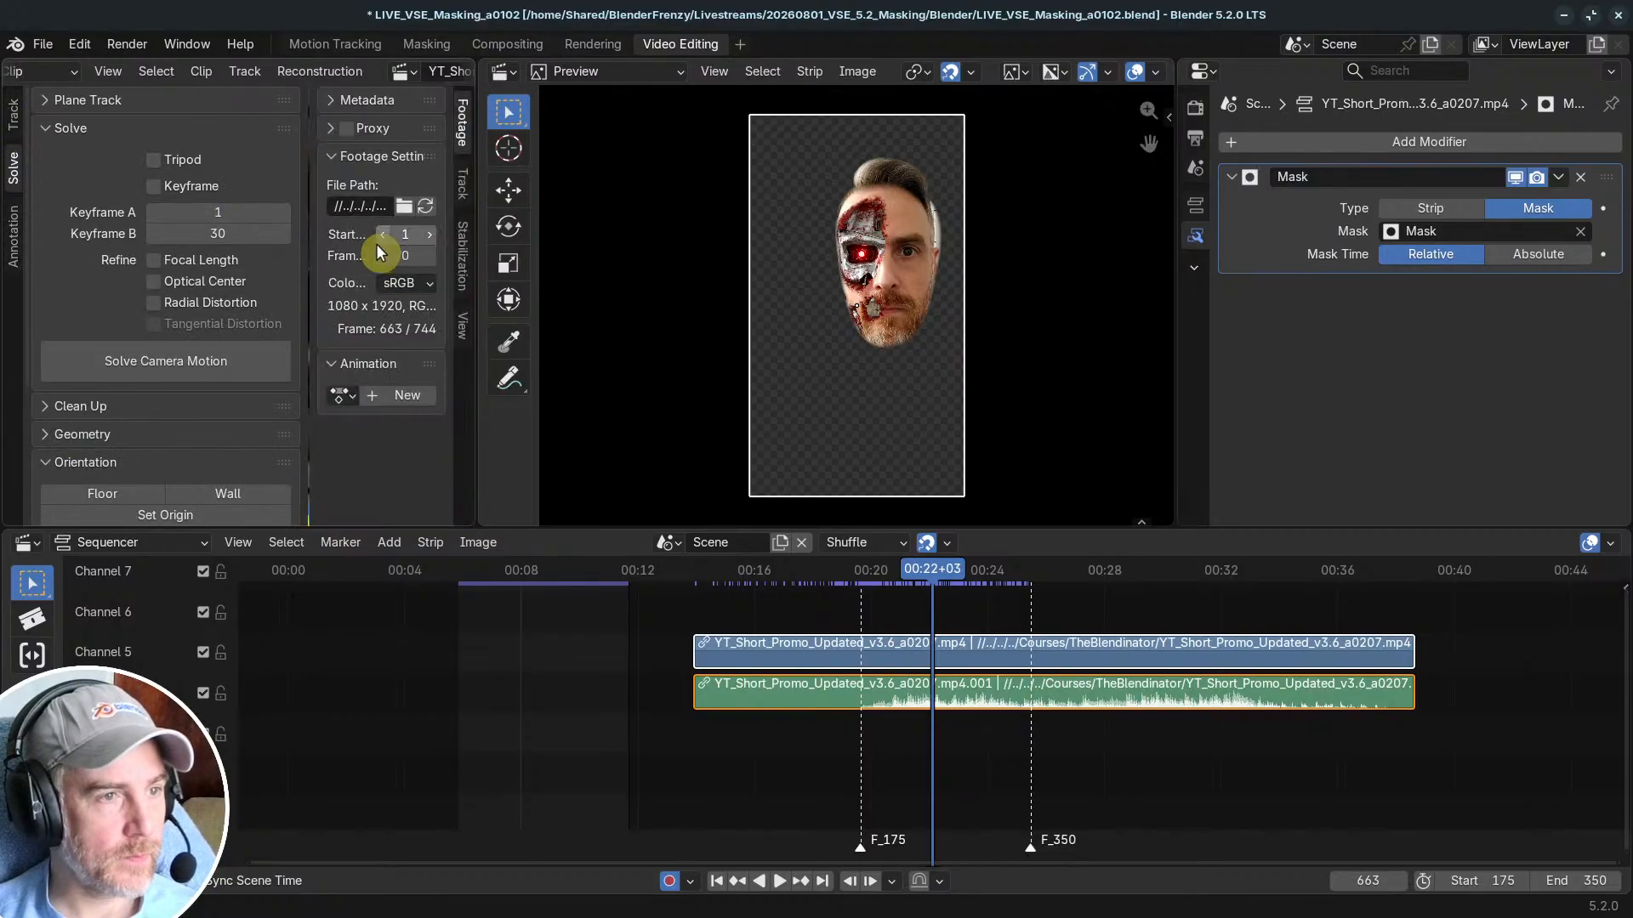
pyautogui.press('n')
pyautogui.press('t')
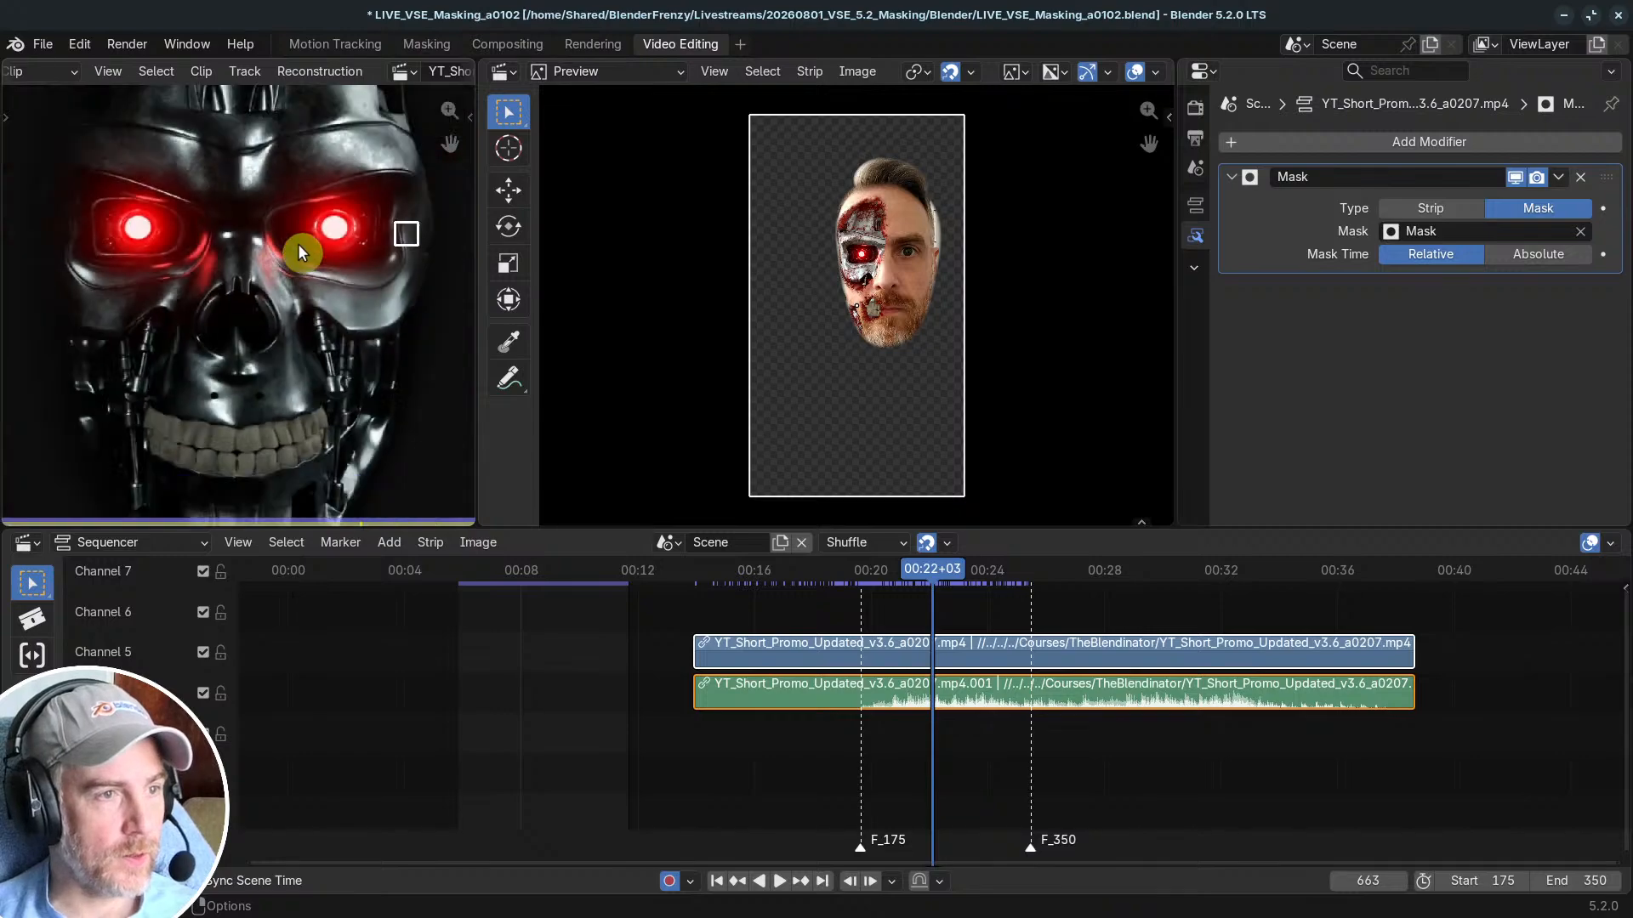
pyautogui.press('Home')
pyautogui.scroll(1, 274, 258)
pyautogui.scroll(-2, 225, 298)
pyautogui.scroll(1, 221, 278)
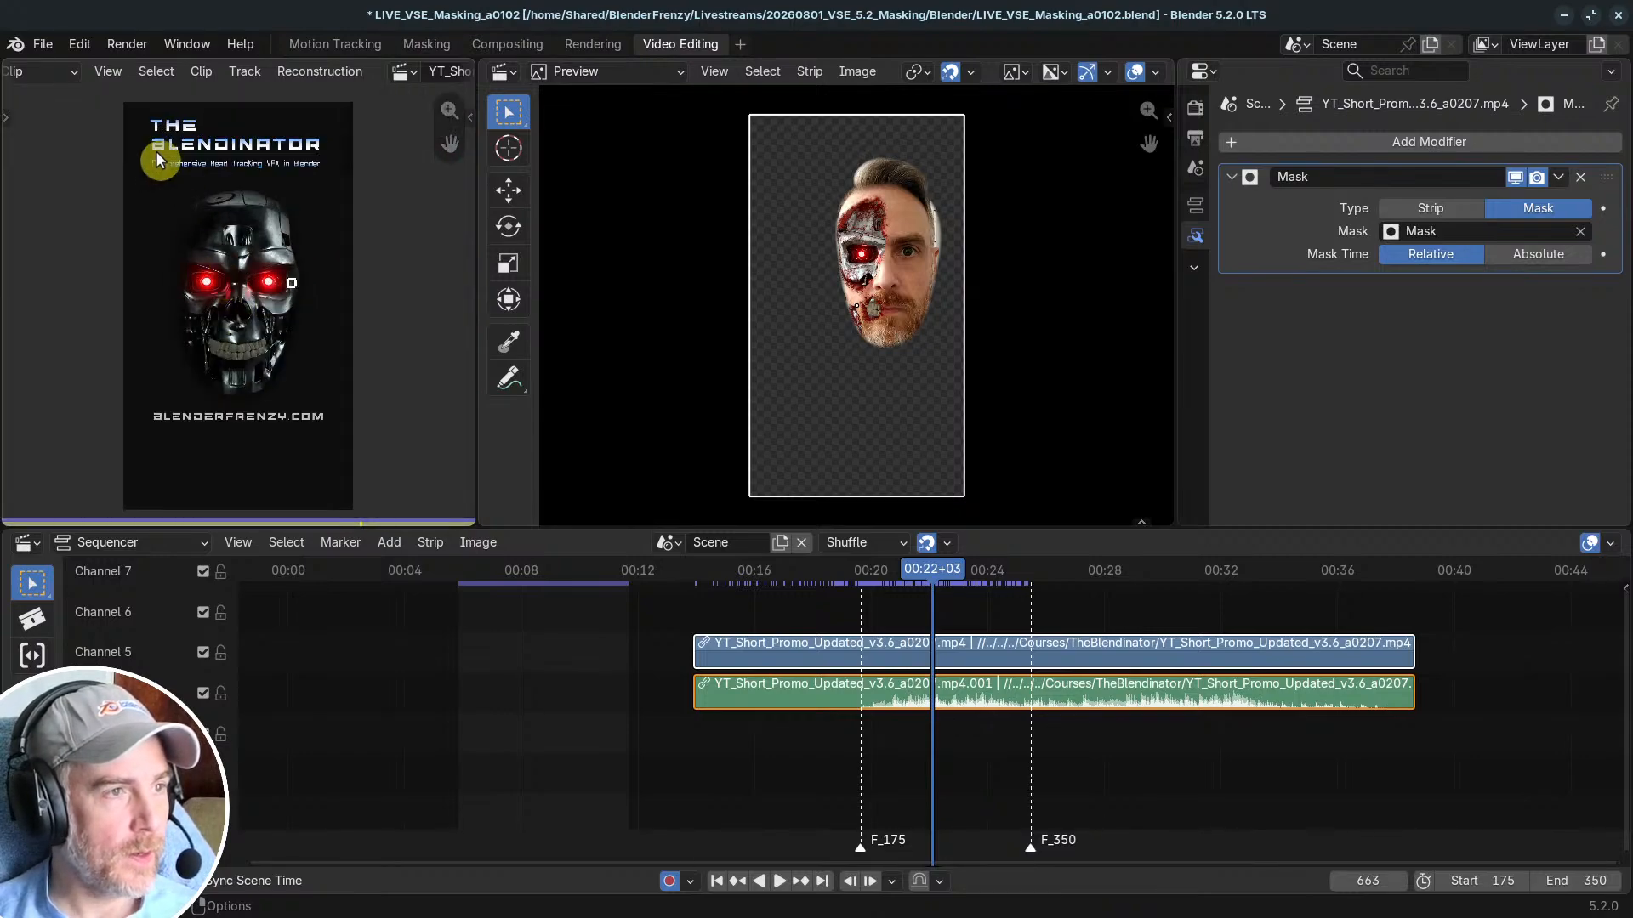
# Step: Switch the Movie Clip Editor from tracking to Mask mode
pyautogui.scroll(4, 96, 70)
pyautogui.click(85, 71)
pyautogui.click(72, 146)
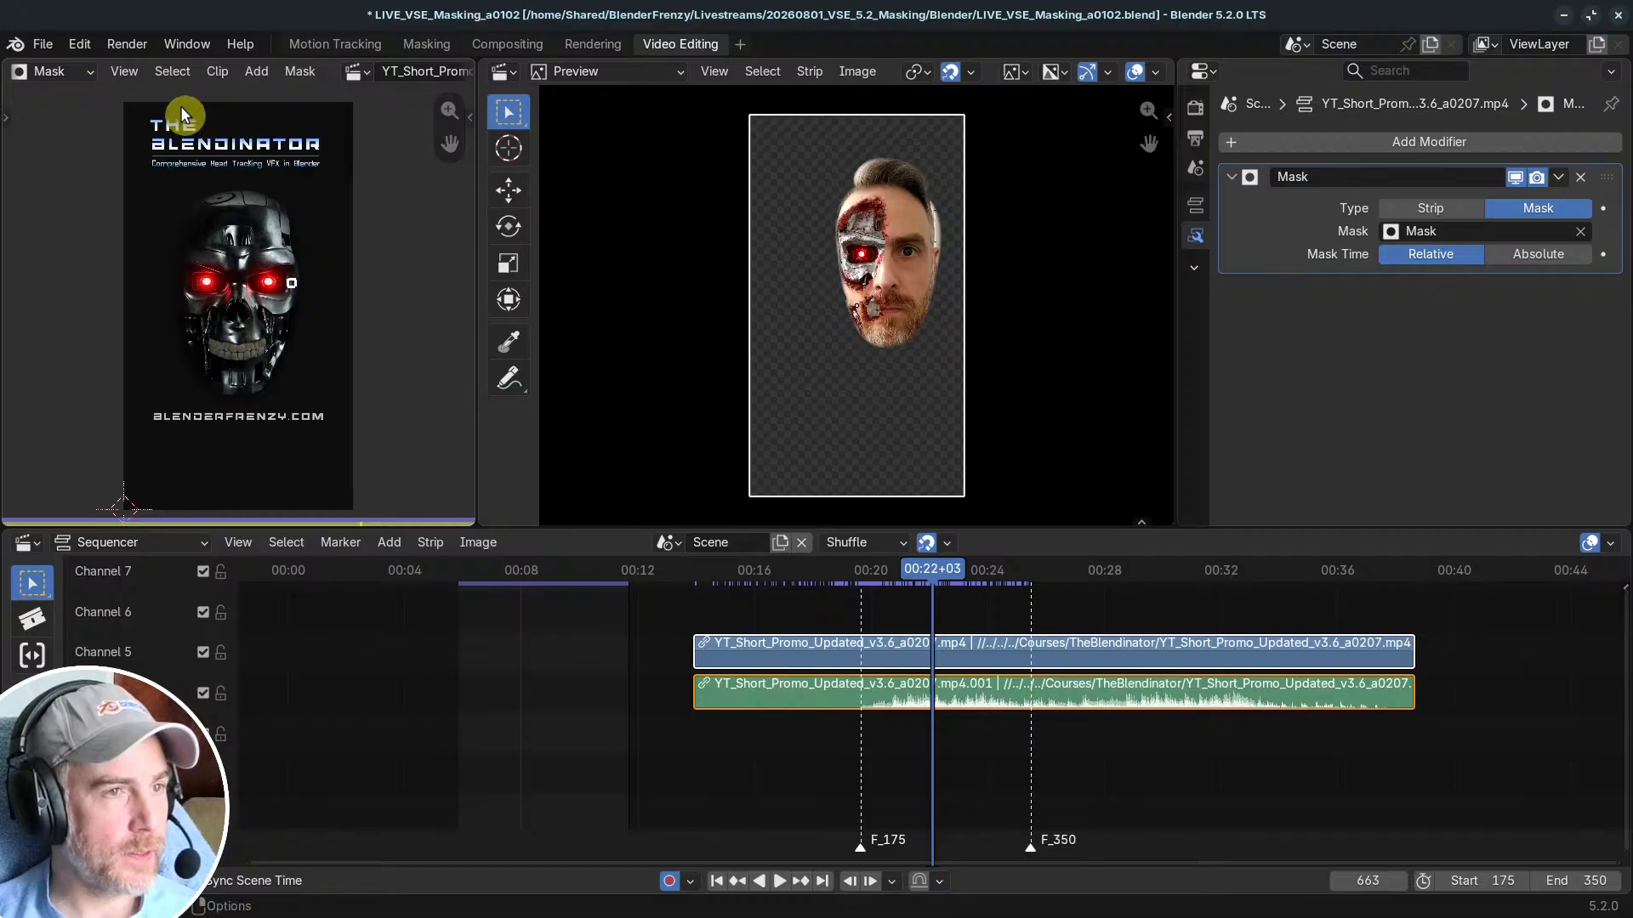
pyautogui.scroll(-3, 257, 142)
pyautogui.scroll(2, 252, 350)
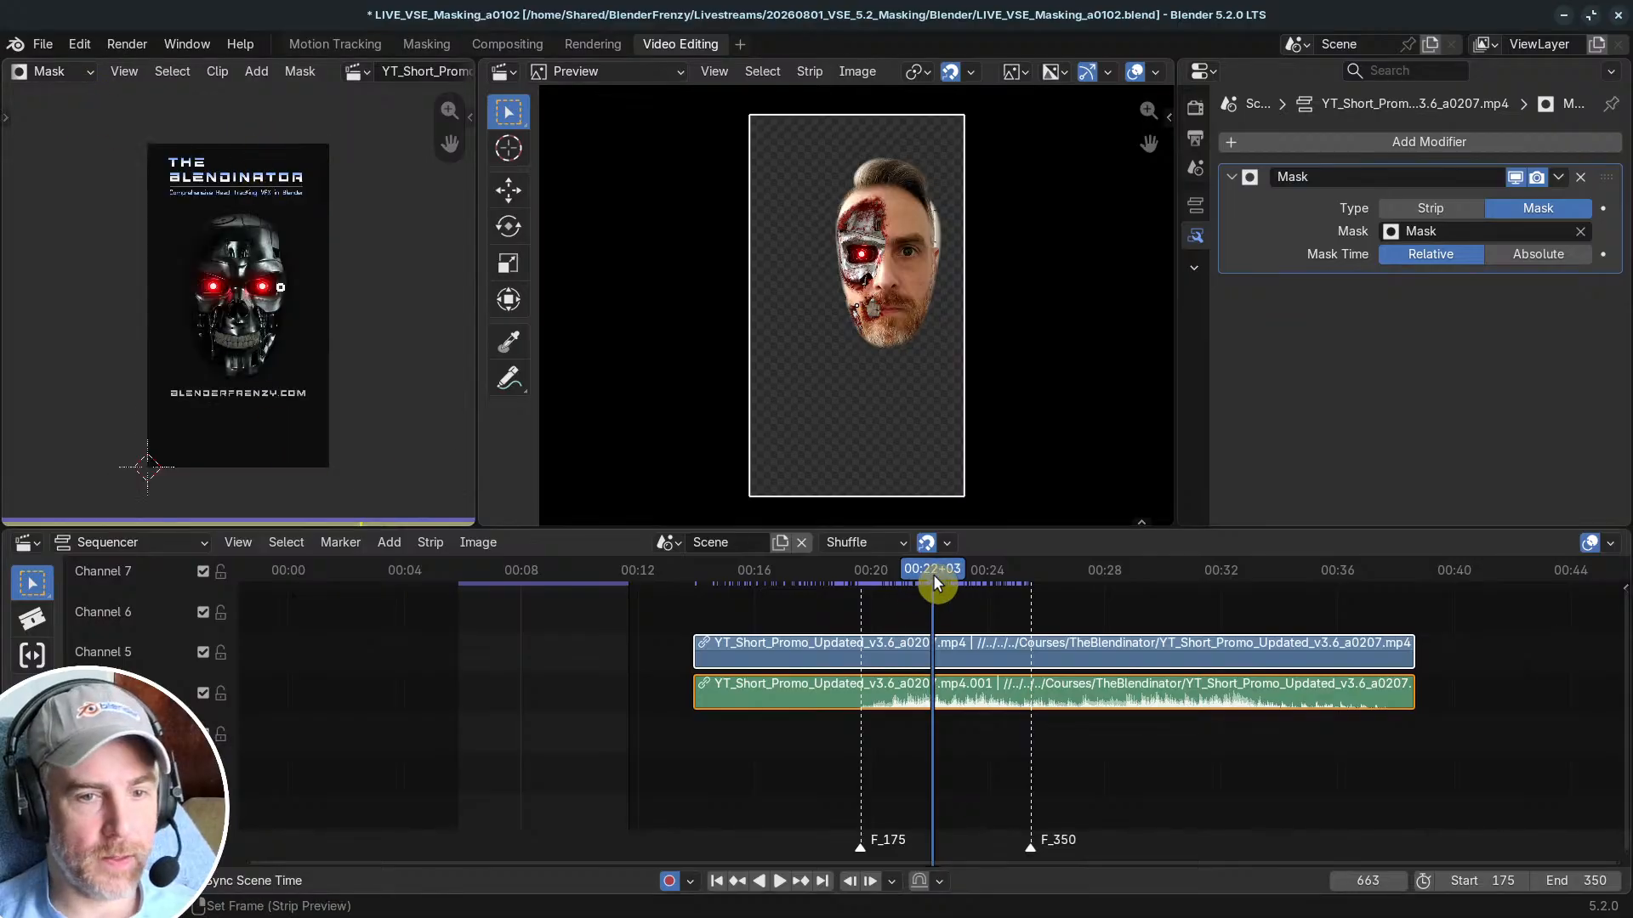
# Step: Scrub the moved promo clip in the Sequencer, and set the current frame to 1
pyautogui.hotkey('shift', 'ctrl', 'space')
pyautogui.moveTo(957, 575); pyautogui.dragTo(900, 599)
pyautogui.scroll(-4, 893, 614)
pyautogui.moveTo(744, 671); pyautogui.dragTo(798, 664, button='middle')
pyautogui.scroll(4, 844, 677)
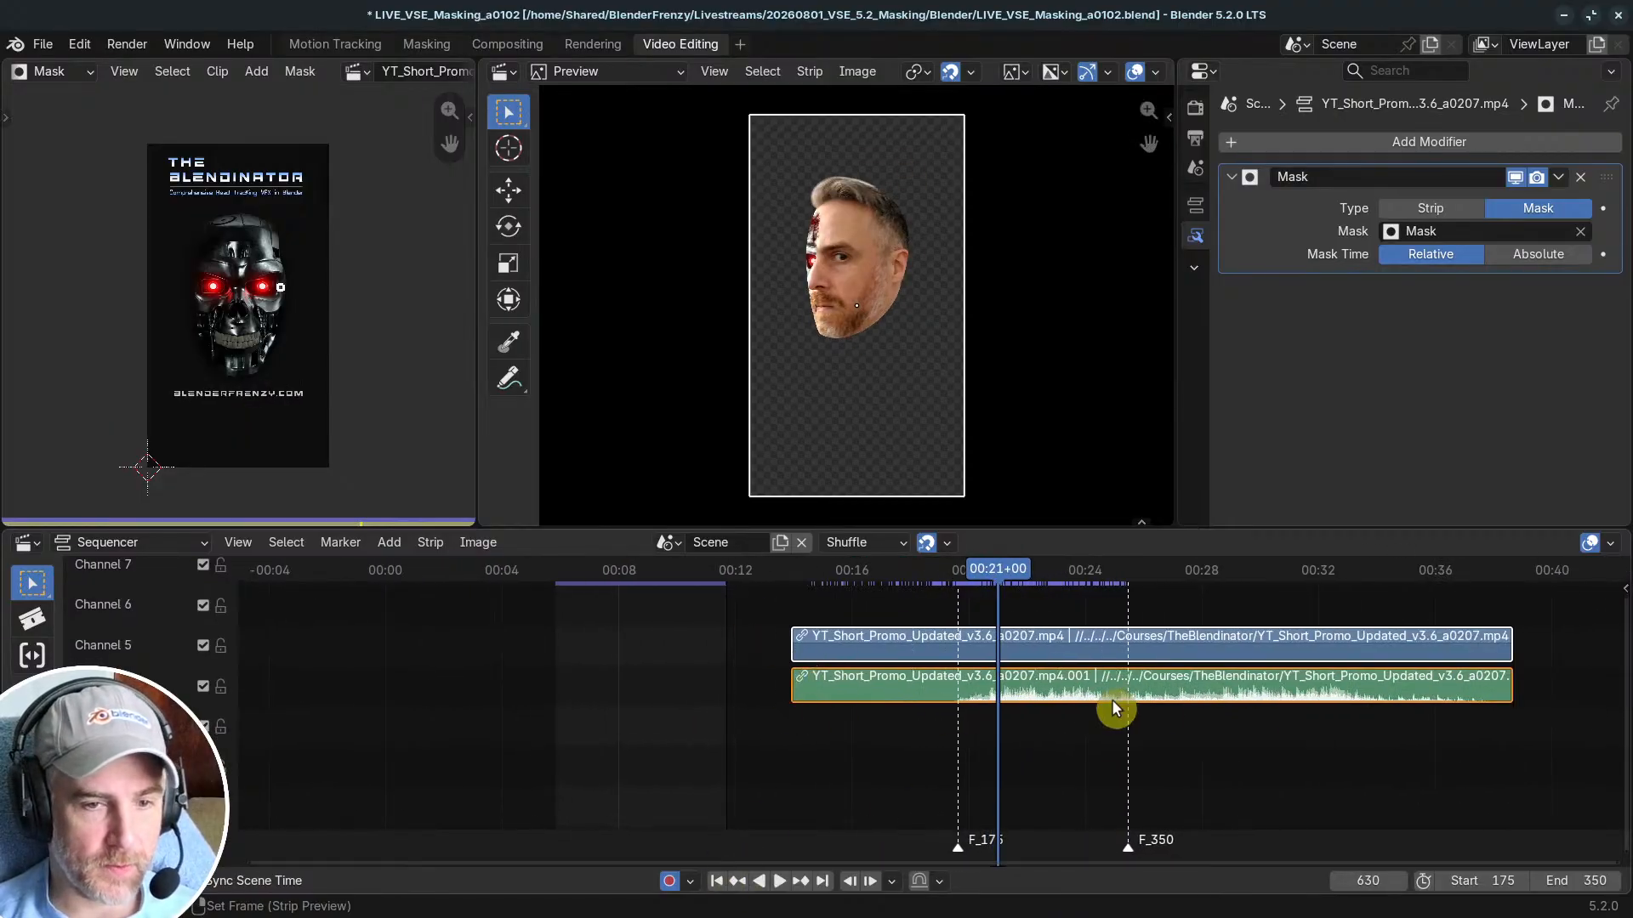
pyautogui.click(1370, 881)
pyautogui.write('1')
pyautogui.press('Return')
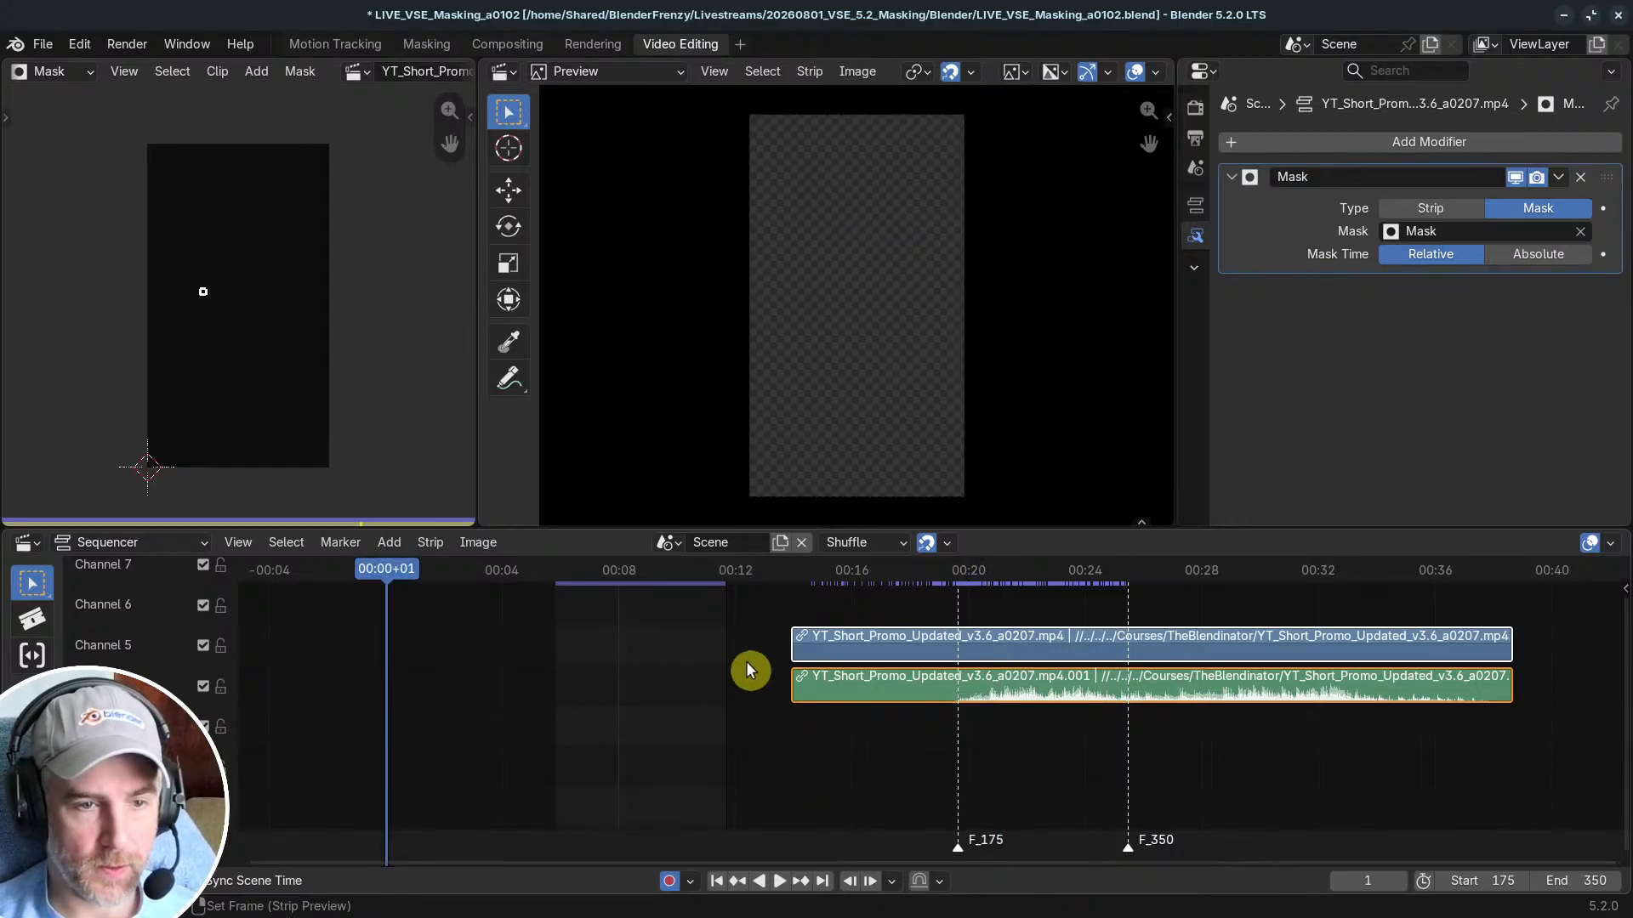
# Step: Try snapping the promo video and audio strips to the current frame, and undo the move
pyautogui.hotkey('shift', 's')
pyautogui.click(912, 738)
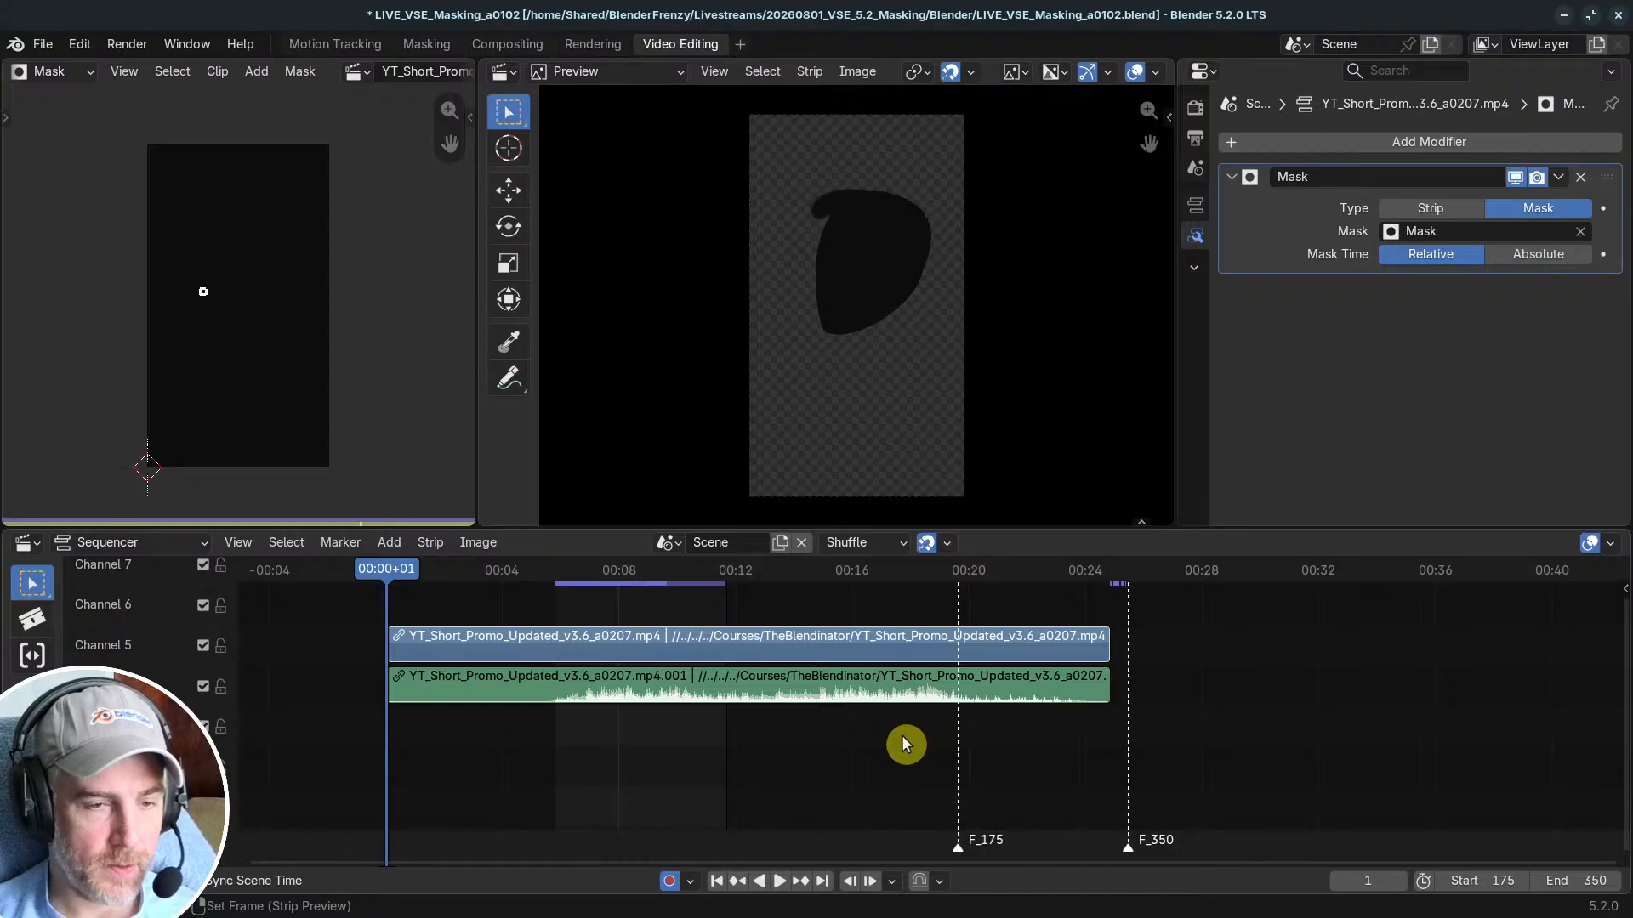
pyautogui.press('a')
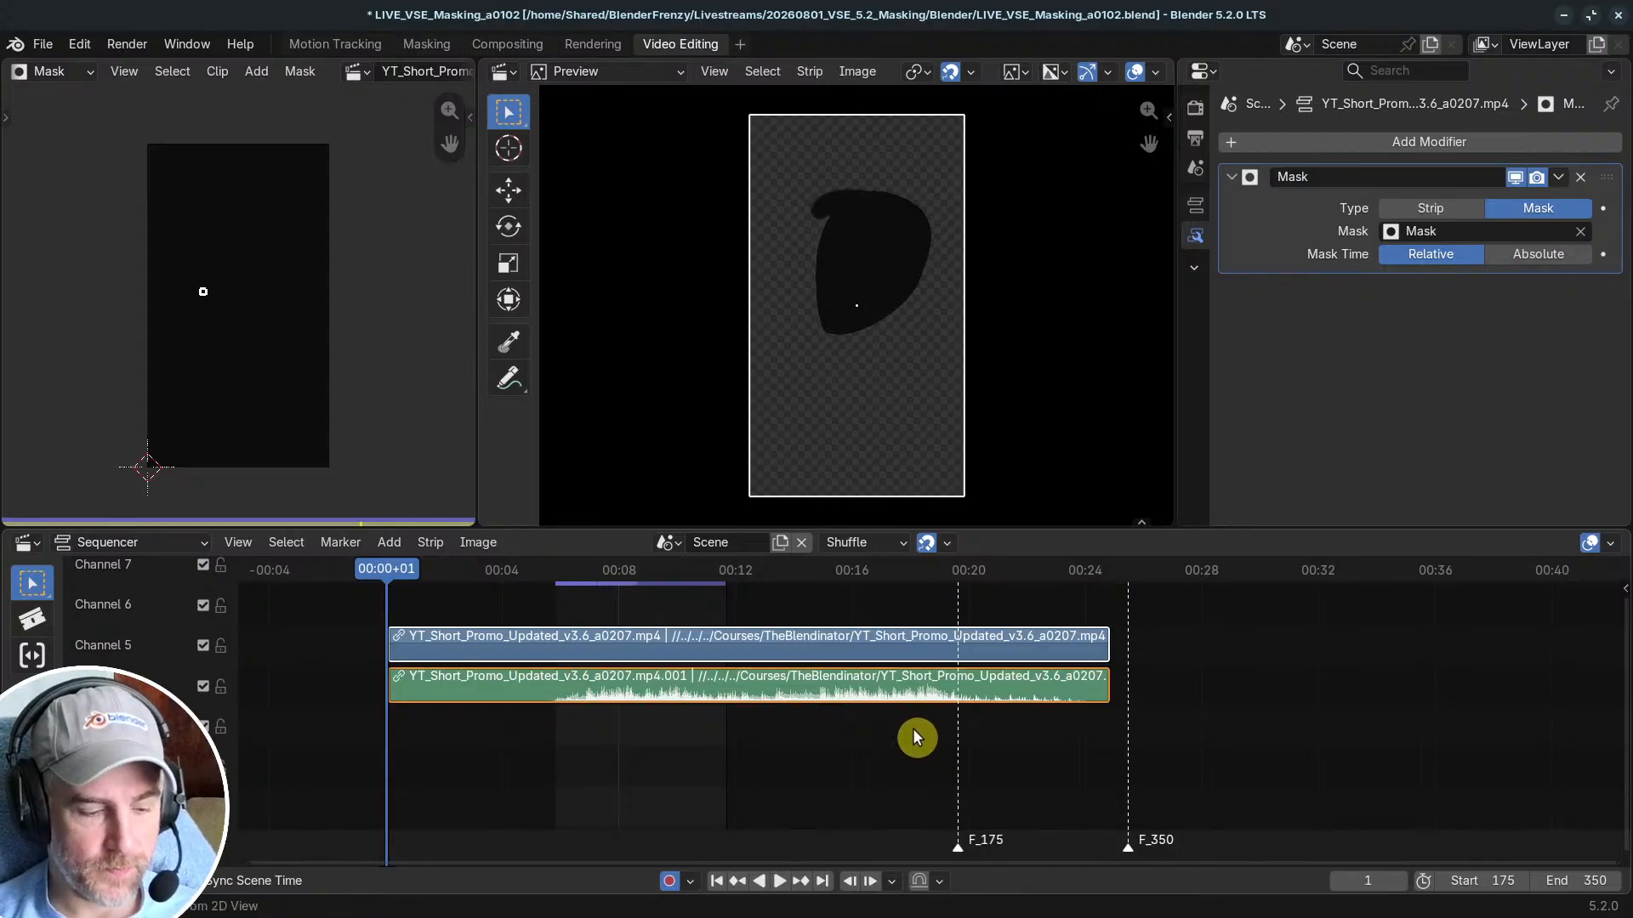
pyautogui.press('g')
pyautogui.click(981, 760)
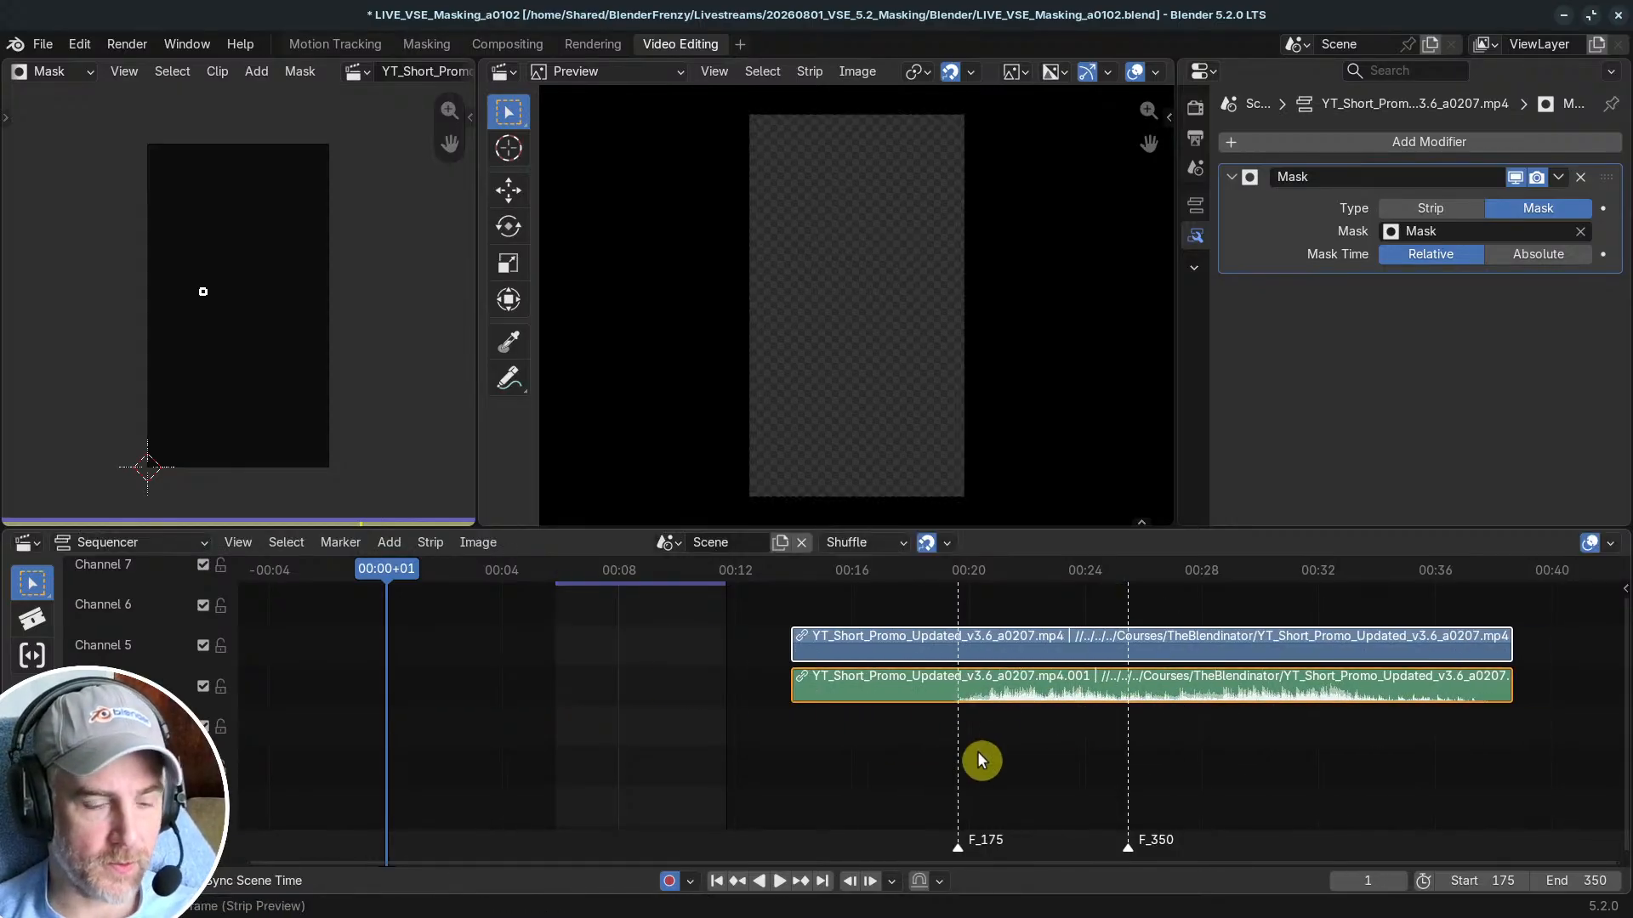
# Step: Snap the promo video and audio strips to frame 1 and delete the F_175 and F_350 markers
pyautogui.hotkey('shift', 's')
pyautogui.press('x')
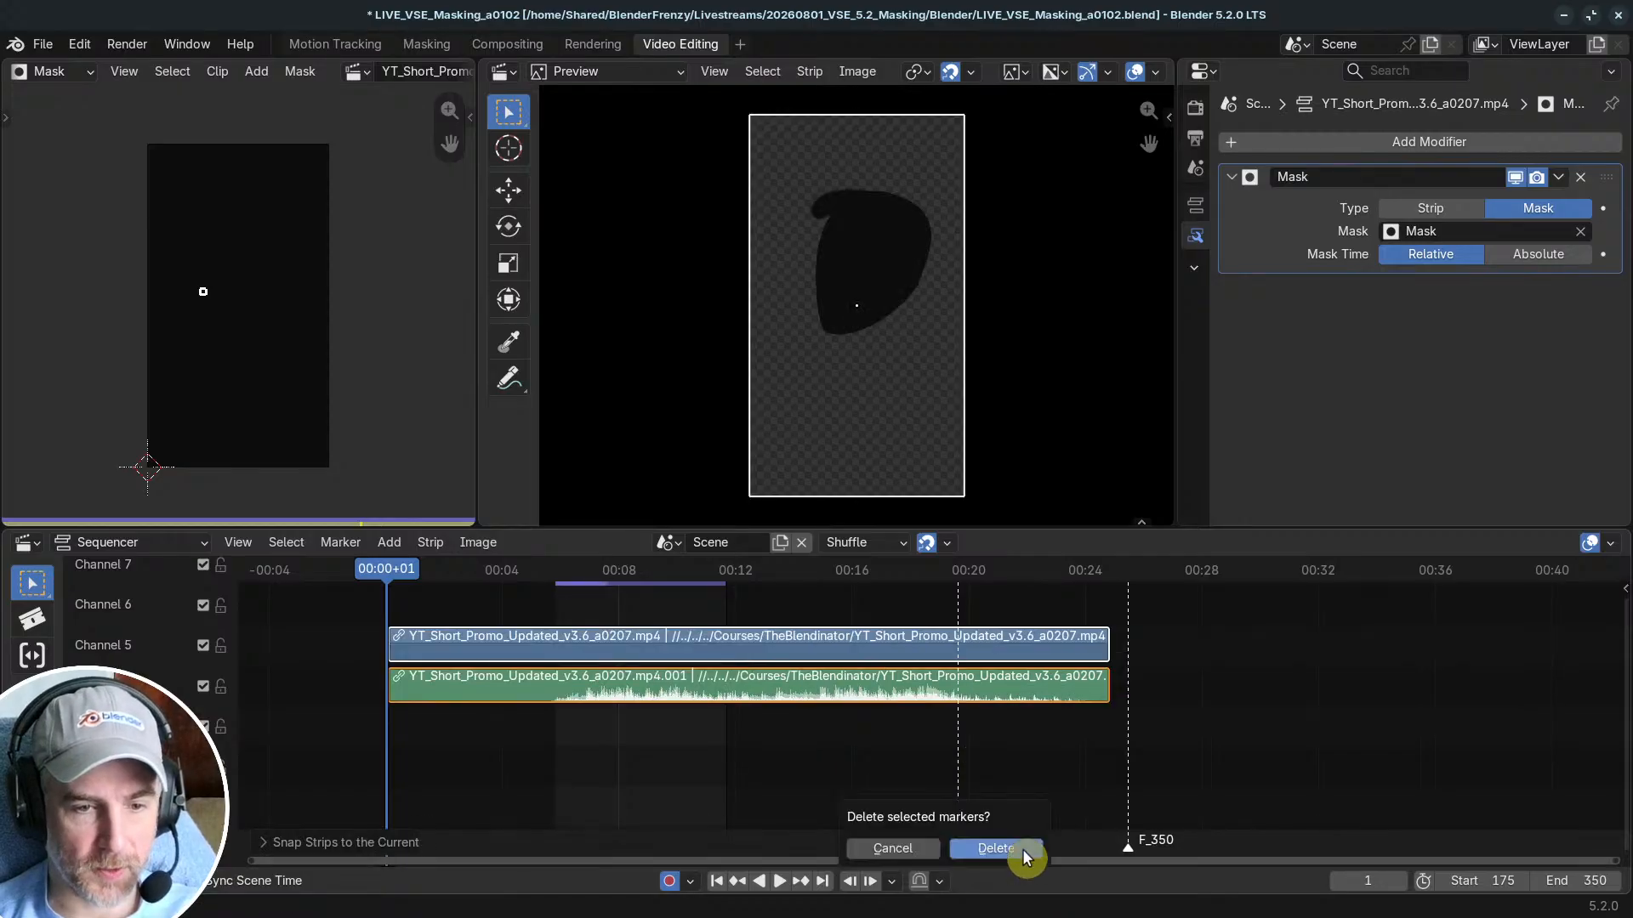
pyautogui.click(1023, 853)
pyautogui.press('Home')
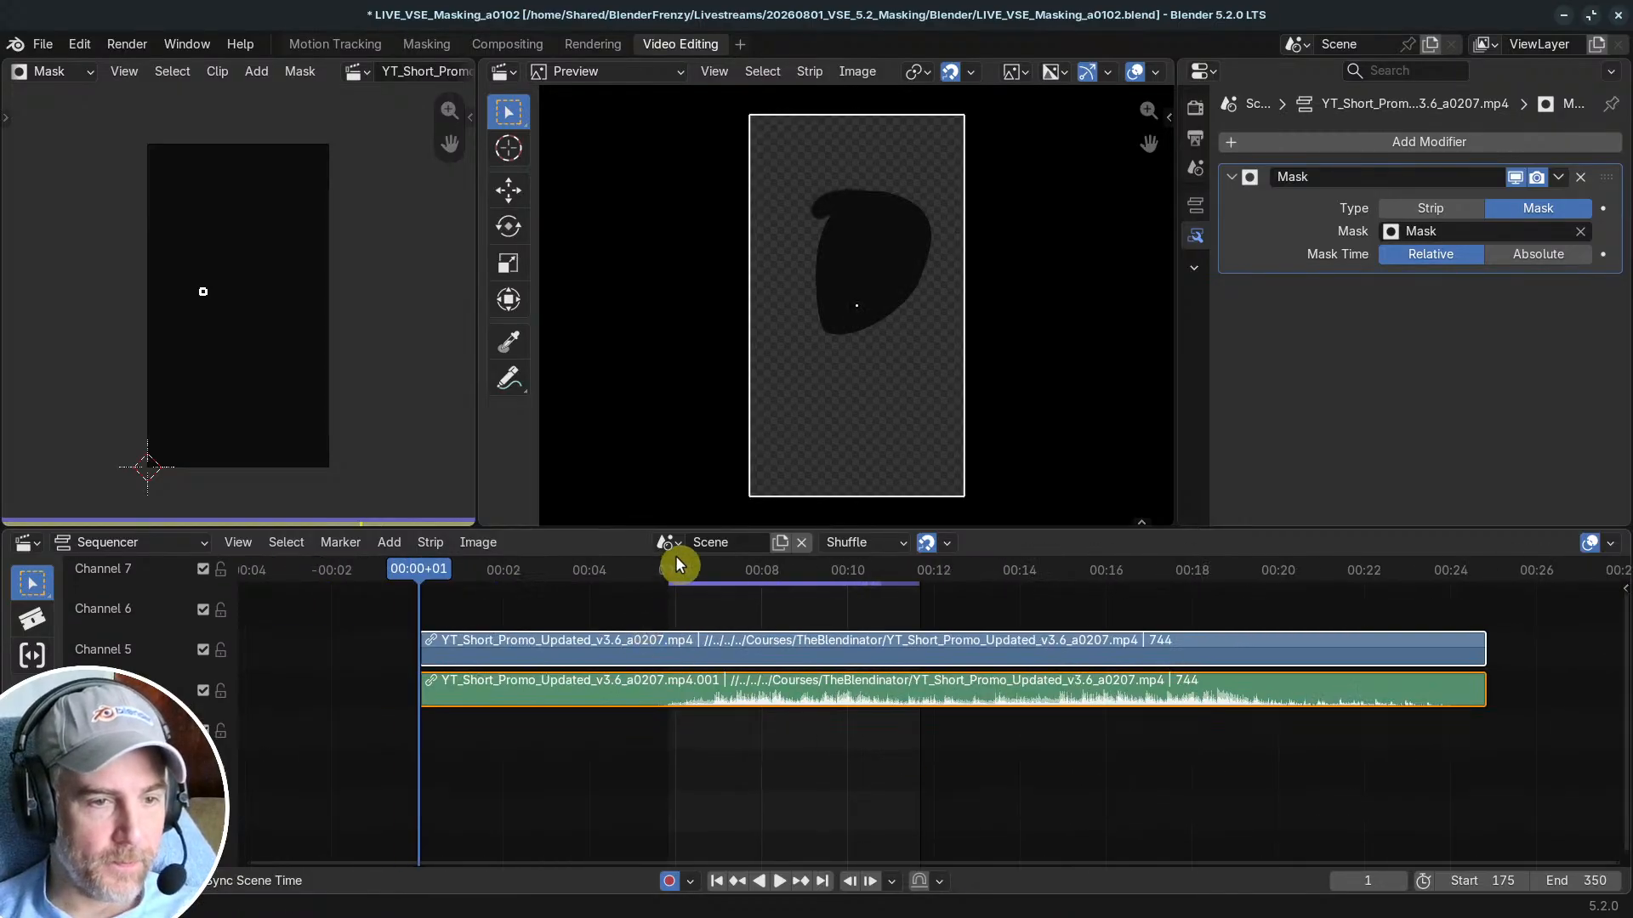
# Step: Play the sequence from near frame 175, turn off Prefetch Frames and scrub to frame 189
pyautogui.click(674, 572)
pyautogui.press('space')
pyautogui.press('q')
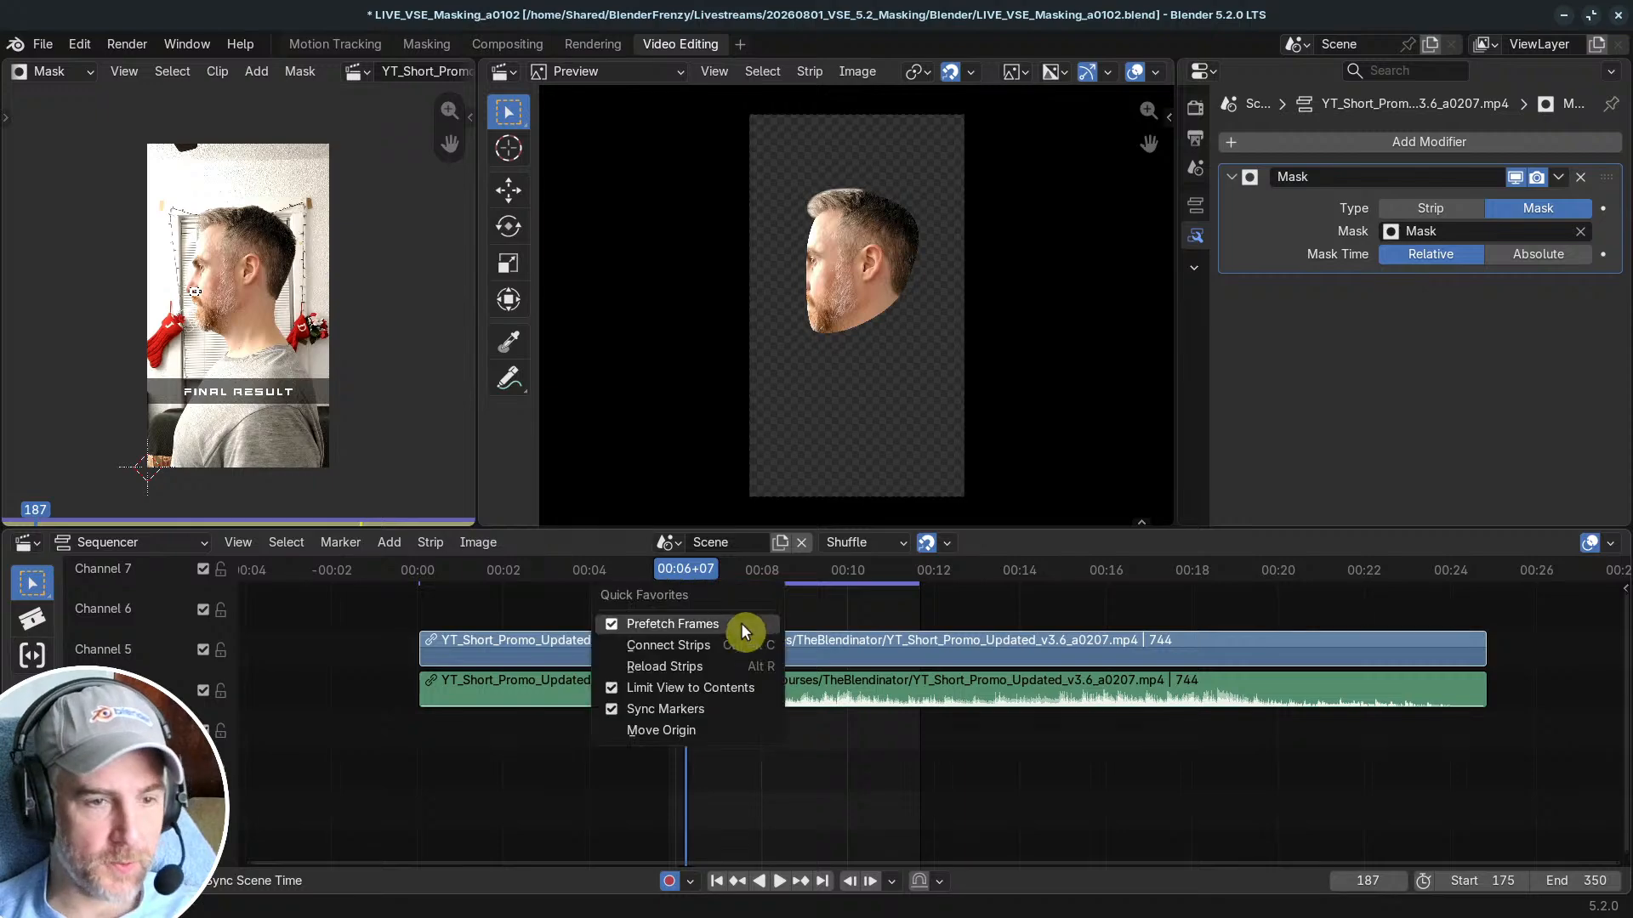
pyautogui.click(742, 623)
pyautogui.moveTo(716, 572); pyautogui.dragTo(687, 579)
pyautogui.scroll(3, 712, 596)
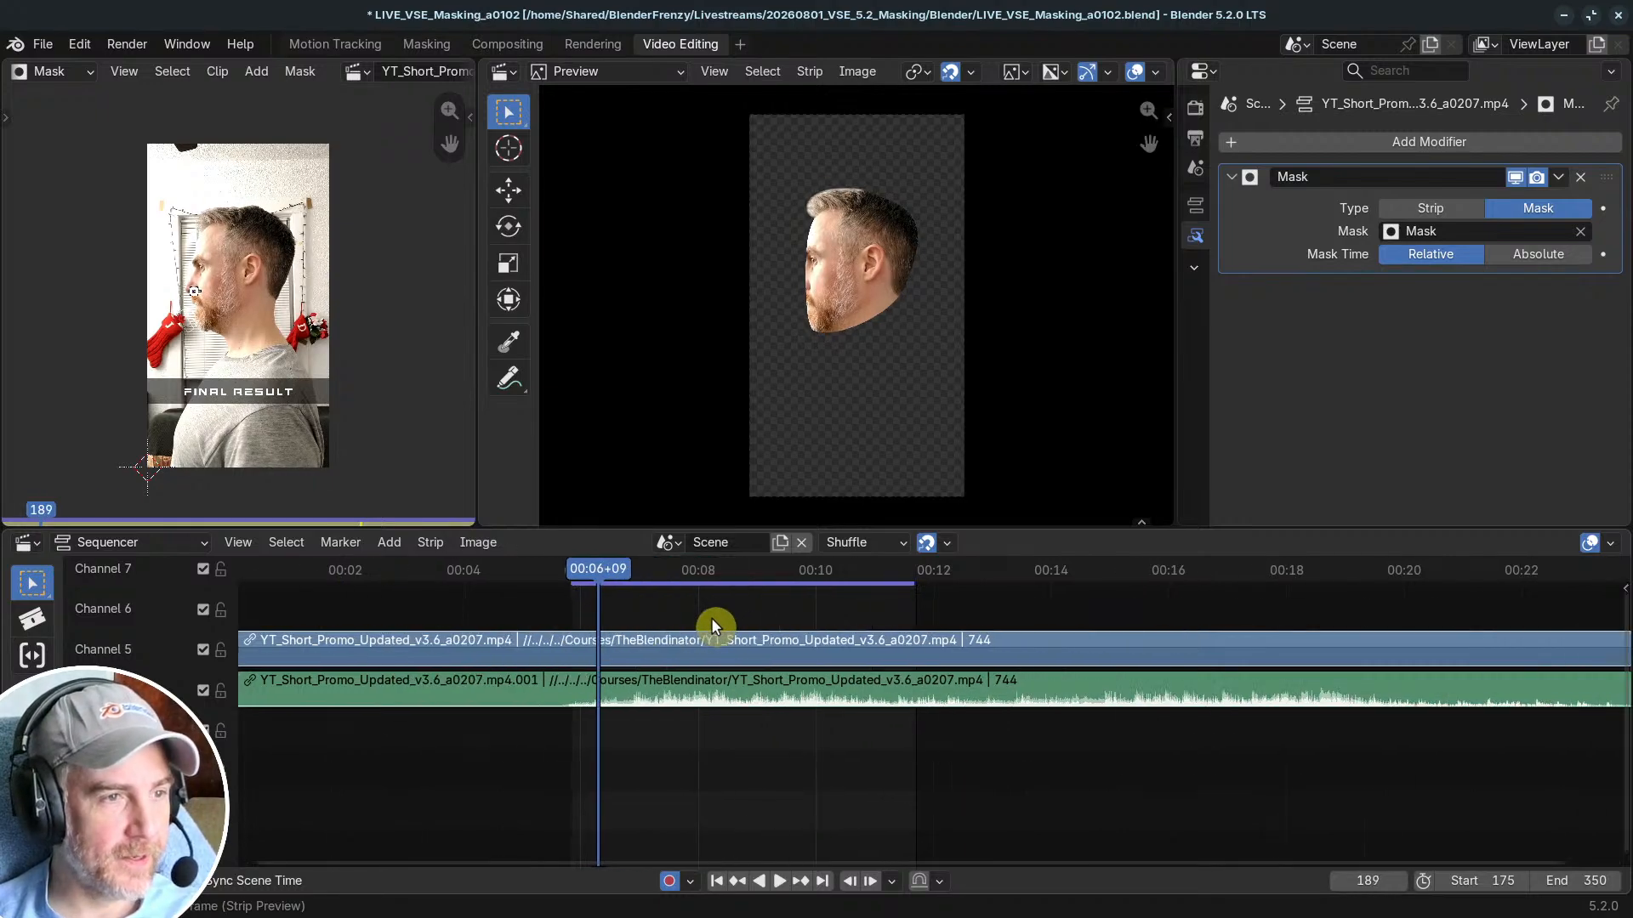
# Step: Load the existing Mask data-block in the Movie Clip Editor over the promo clip
pyautogui.scroll(2, 338, 354)
pyautogui.scroll(-1, 339, 354)
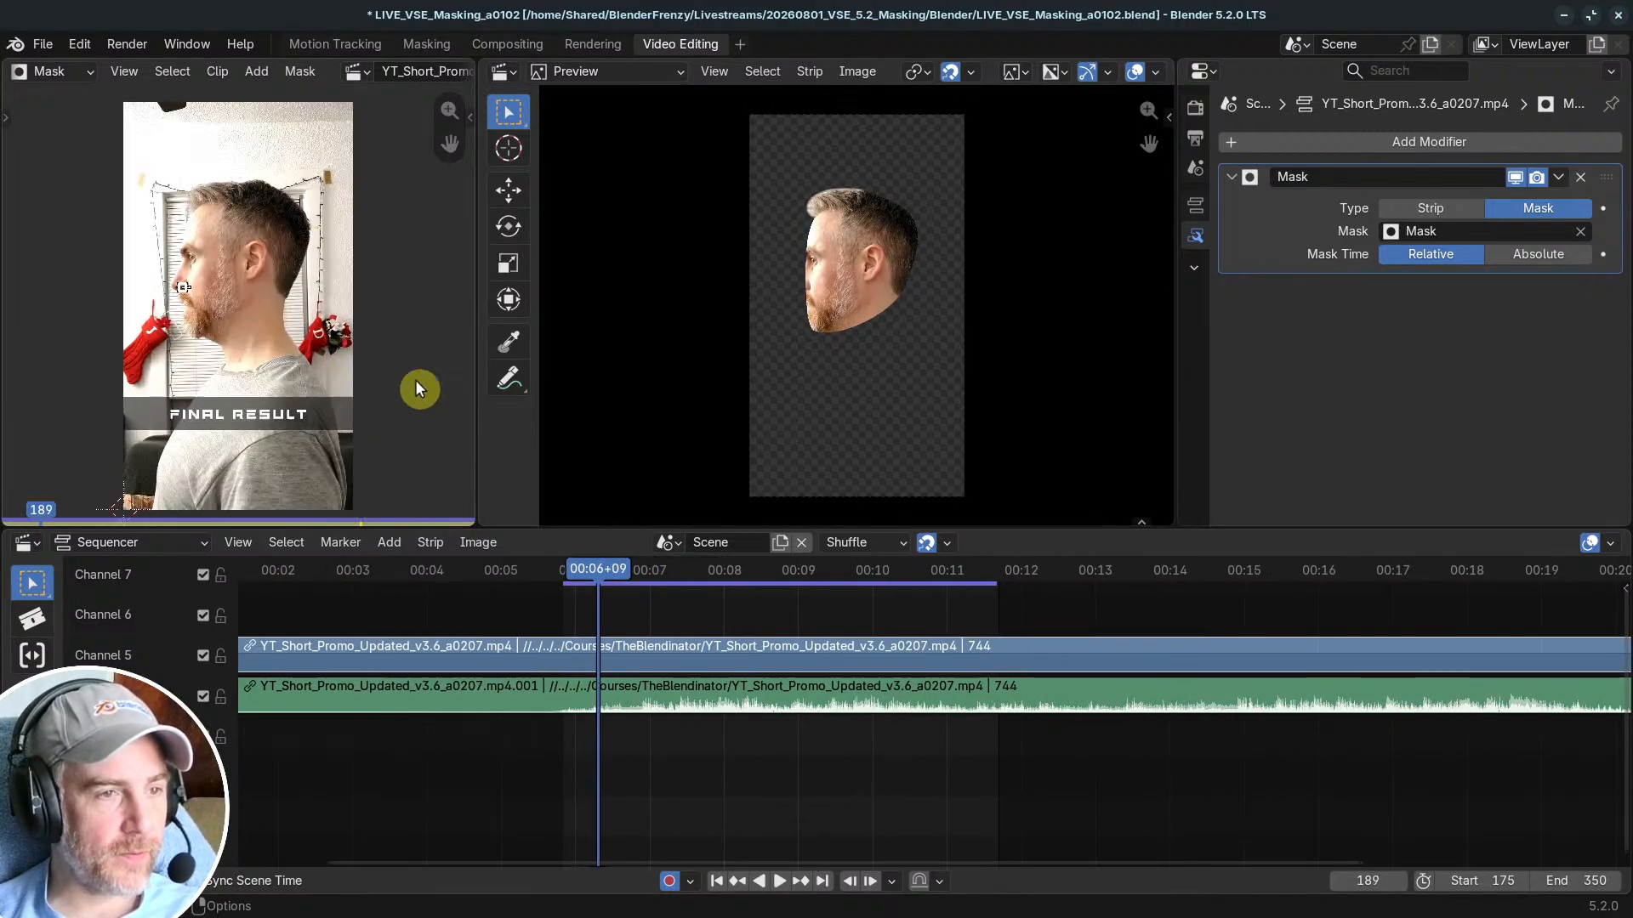
pyautogui.scroll(-5, 379, 79)
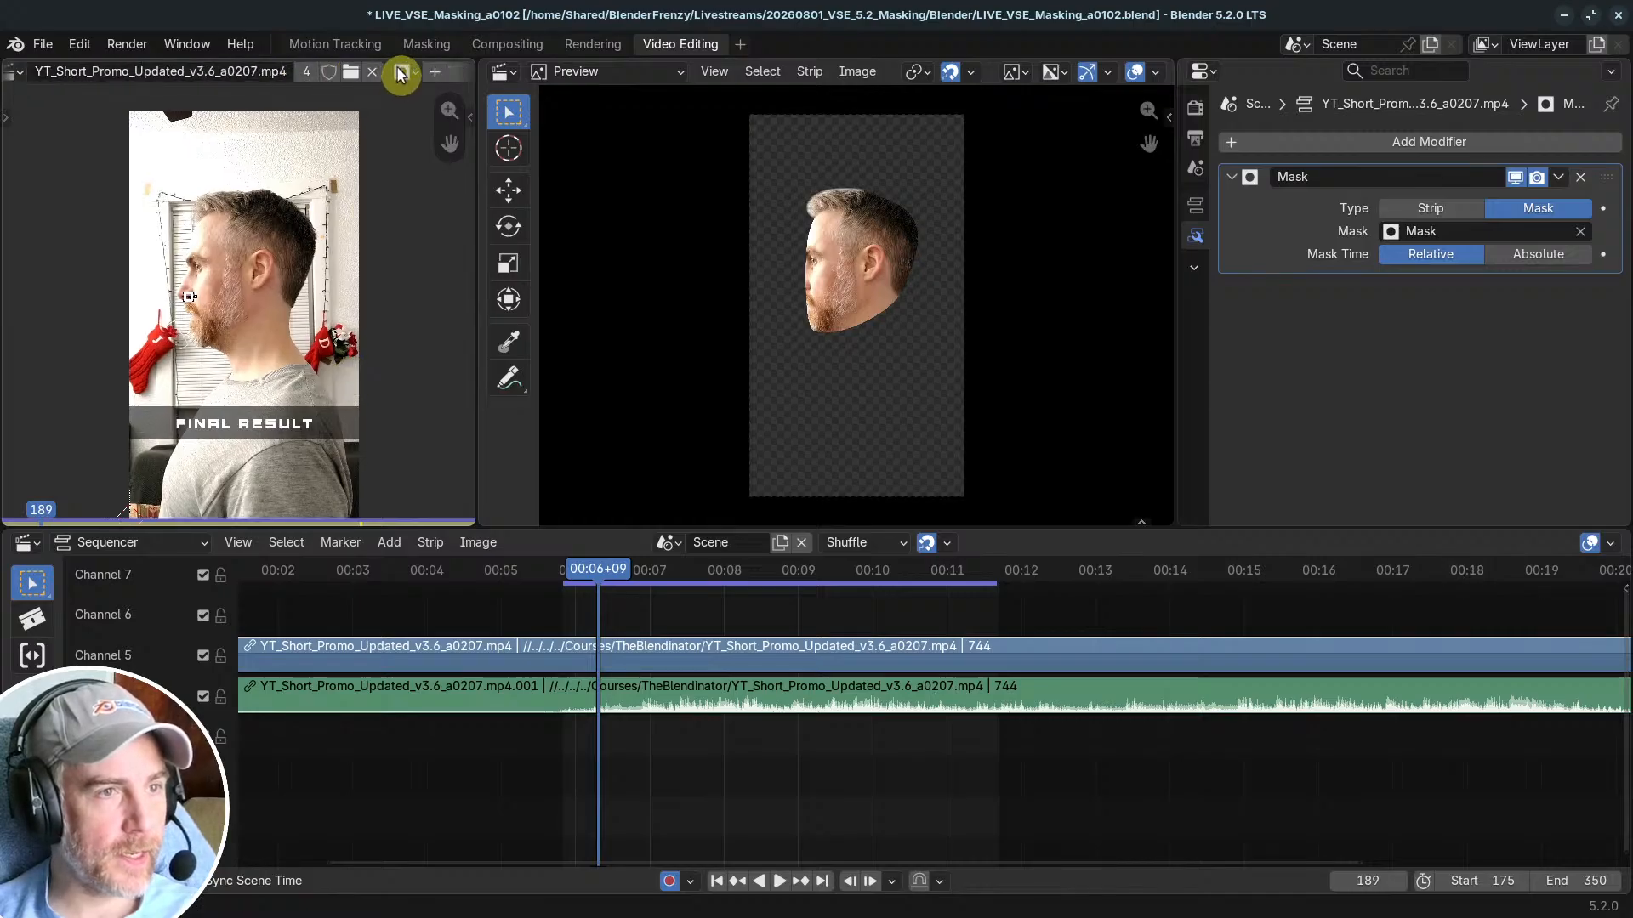
pyautogui.click(101, 72)
pyautogui.click(120, 99)
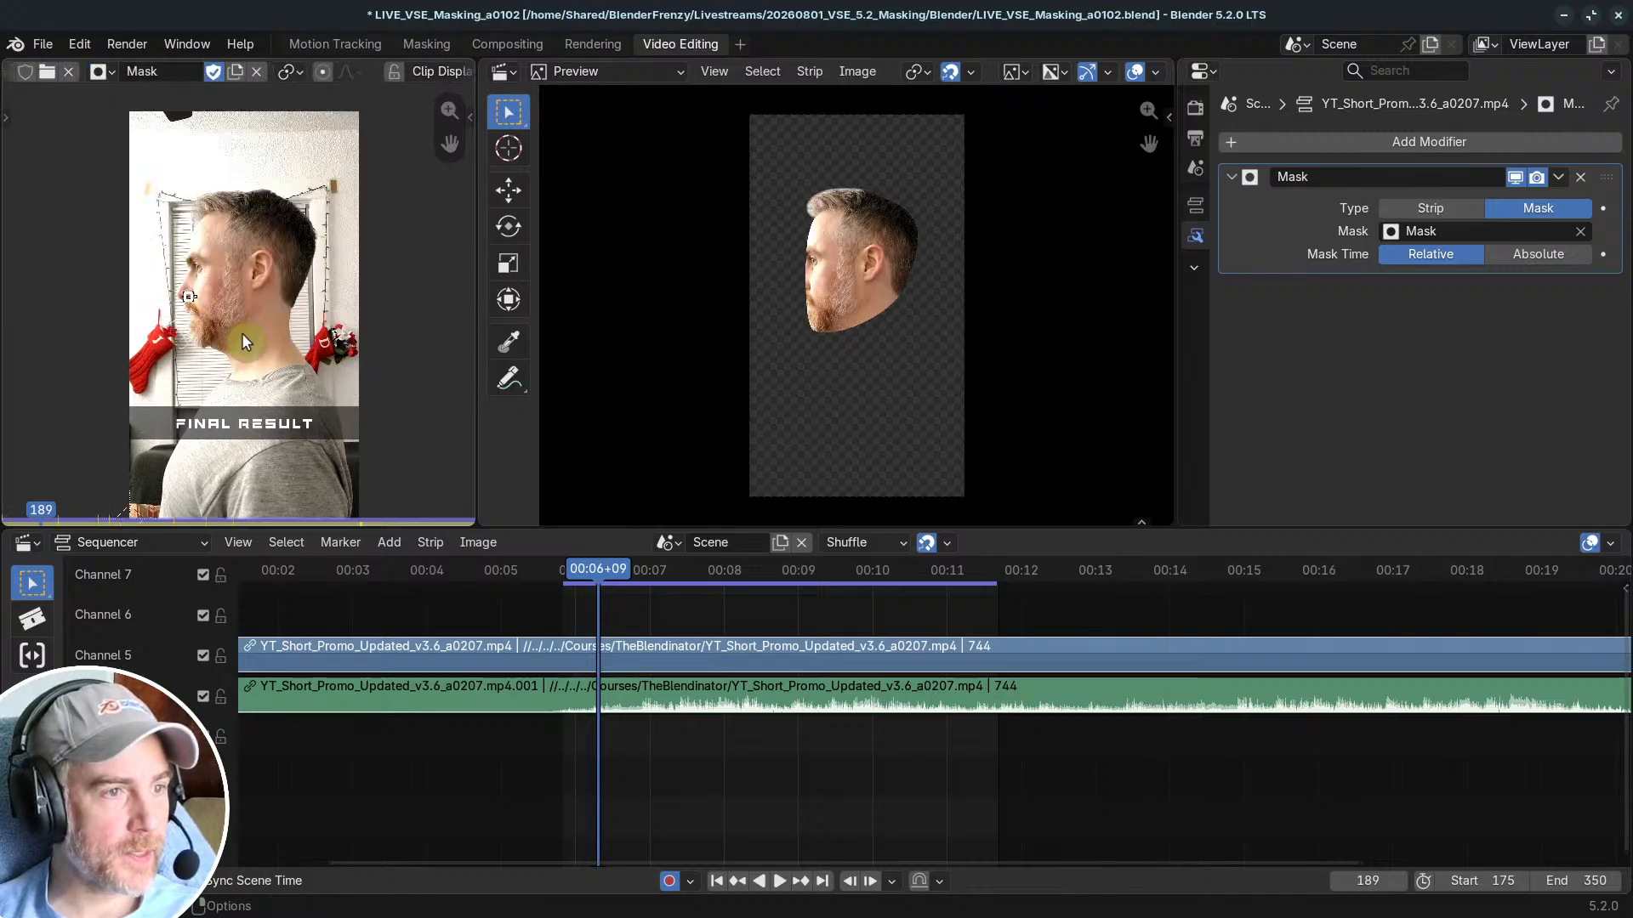
# Step: Show the mask settings beside the clip and widen both areas so the mask layer names are readable
pyautogui.press('n')
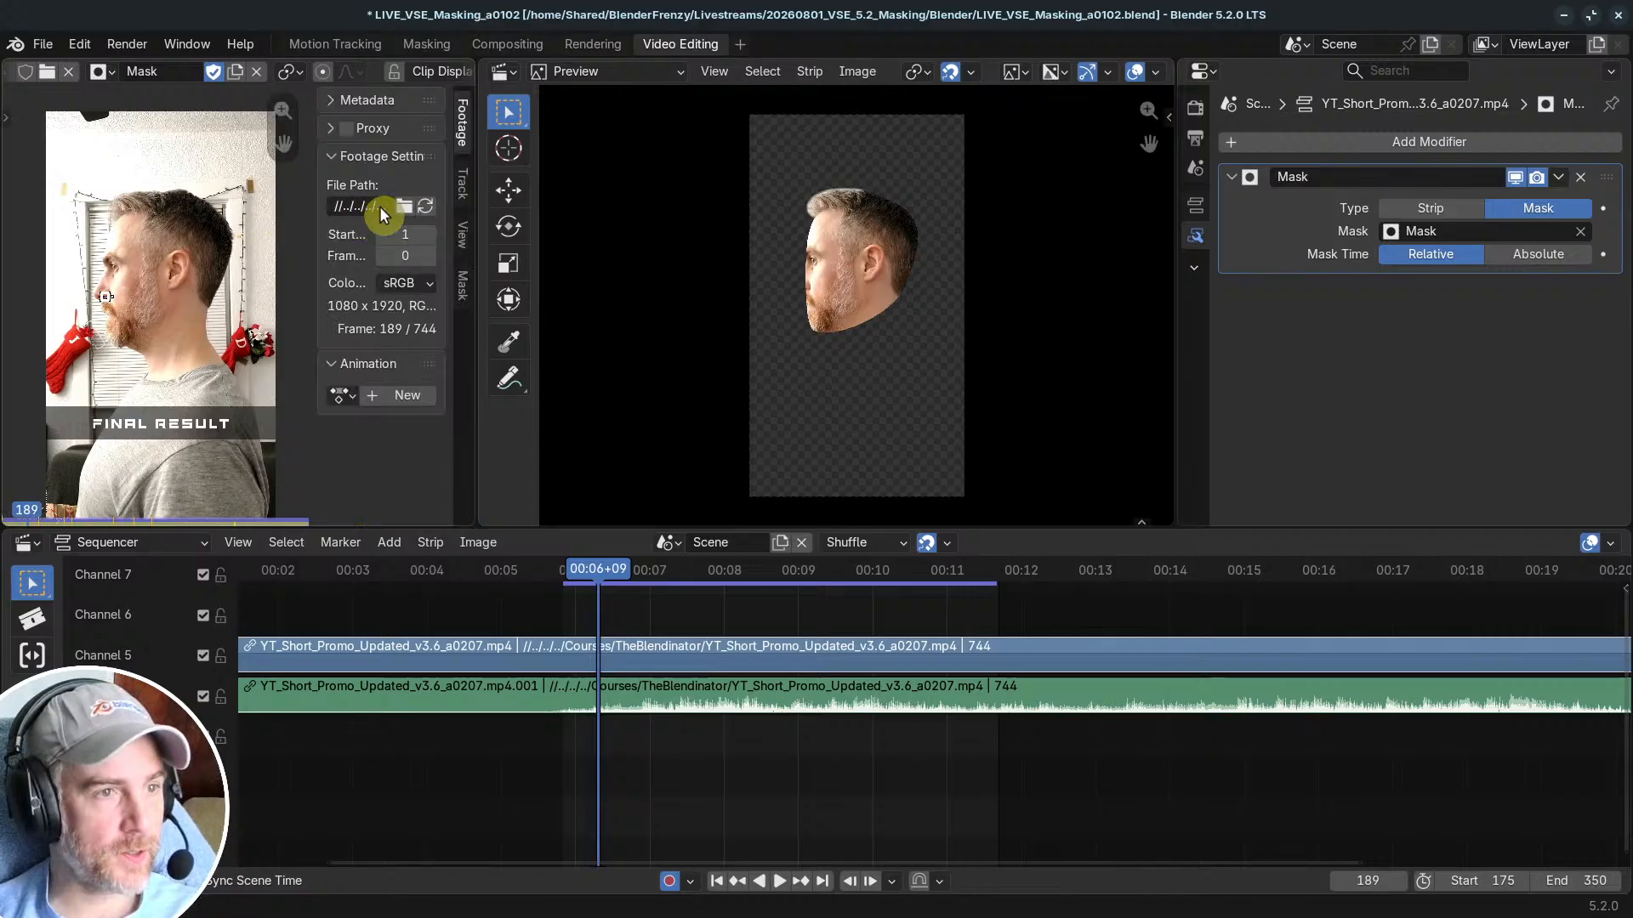
pyautogui.moveTo(480, 203); pyautogui.dragTo(672, 208)
pyautogui.click(655, 285)
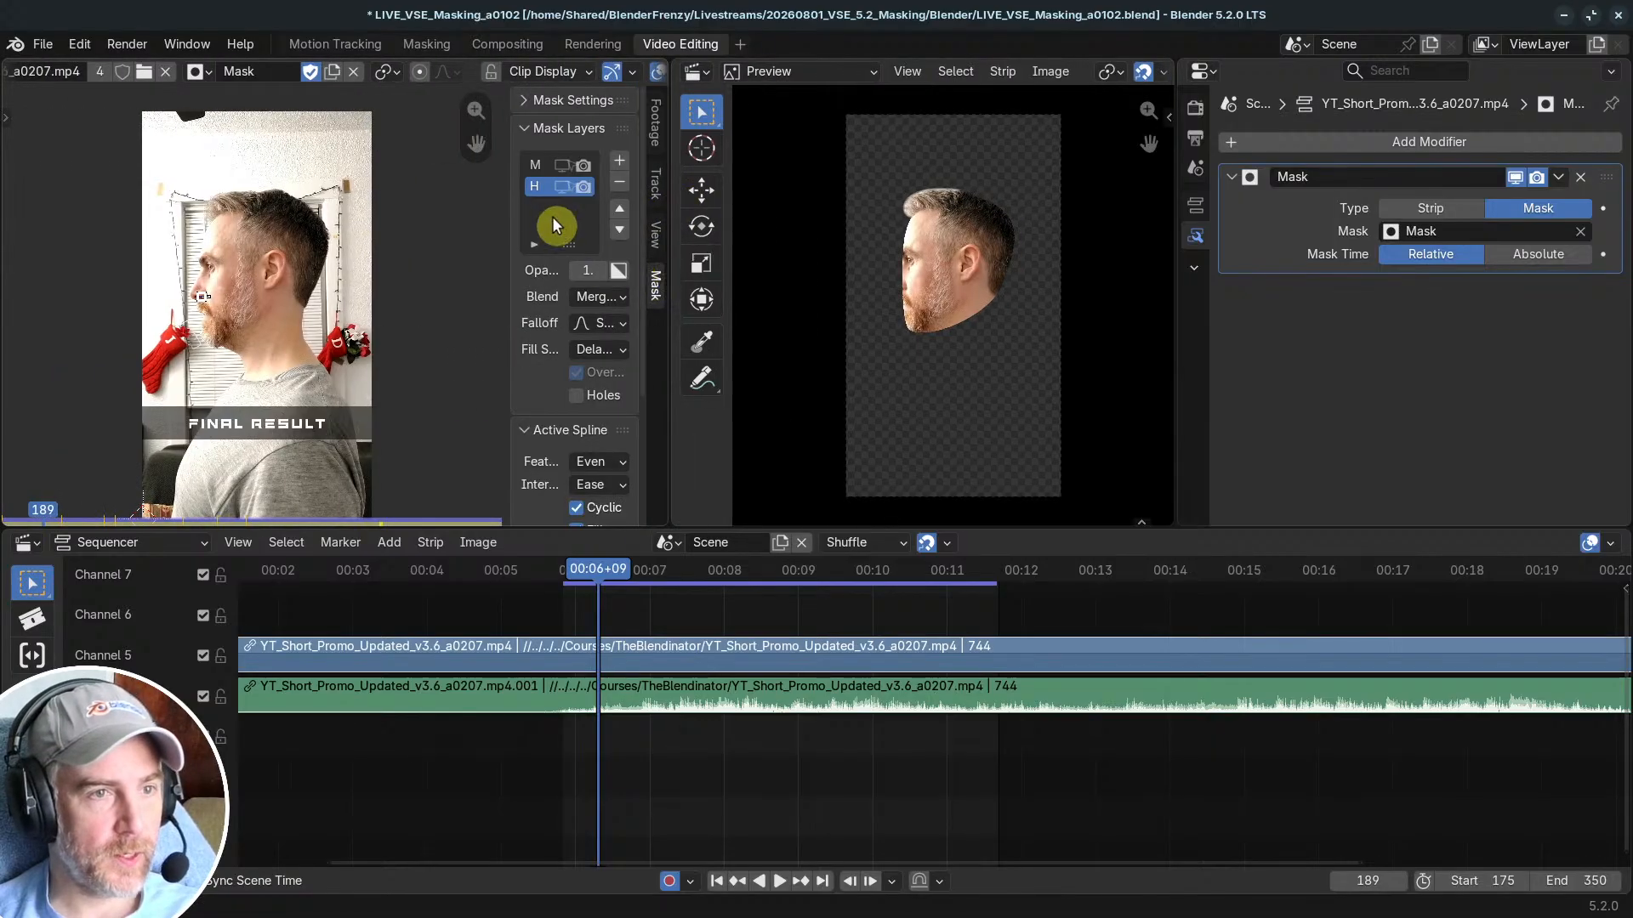
pyautogui.moveTo(509, 215); pyautogui.dragTo(407, 208)
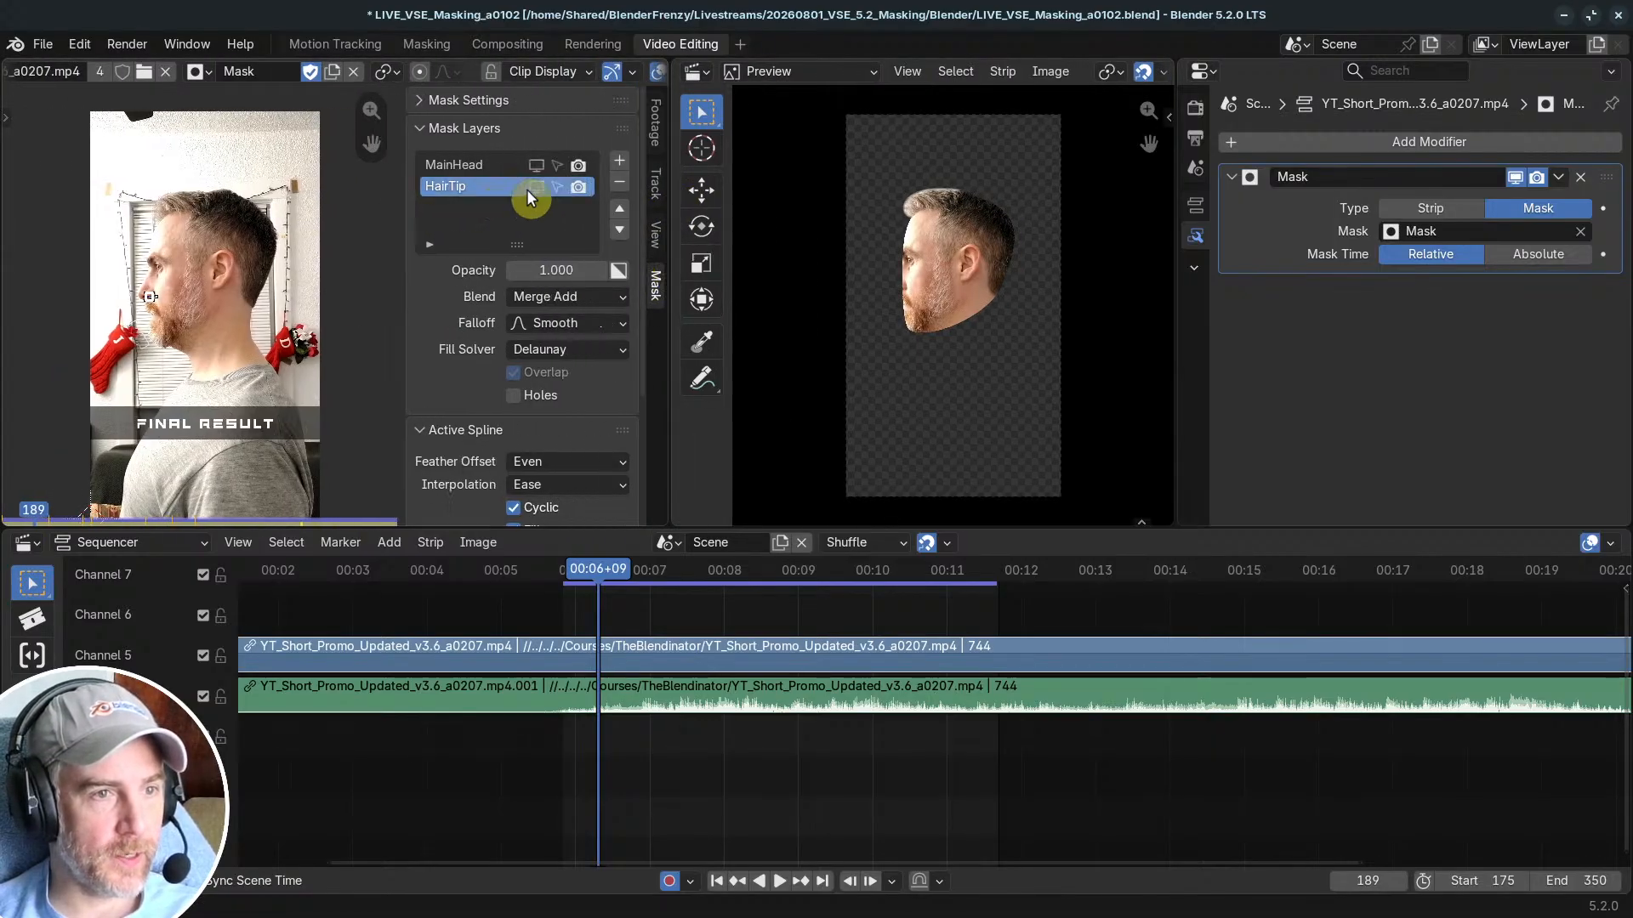
# Step: Make the MainHead and HairTip mask layers visible and selectable over the clip, and move the playhead to frame 182
pyautogui.click(555, 164)
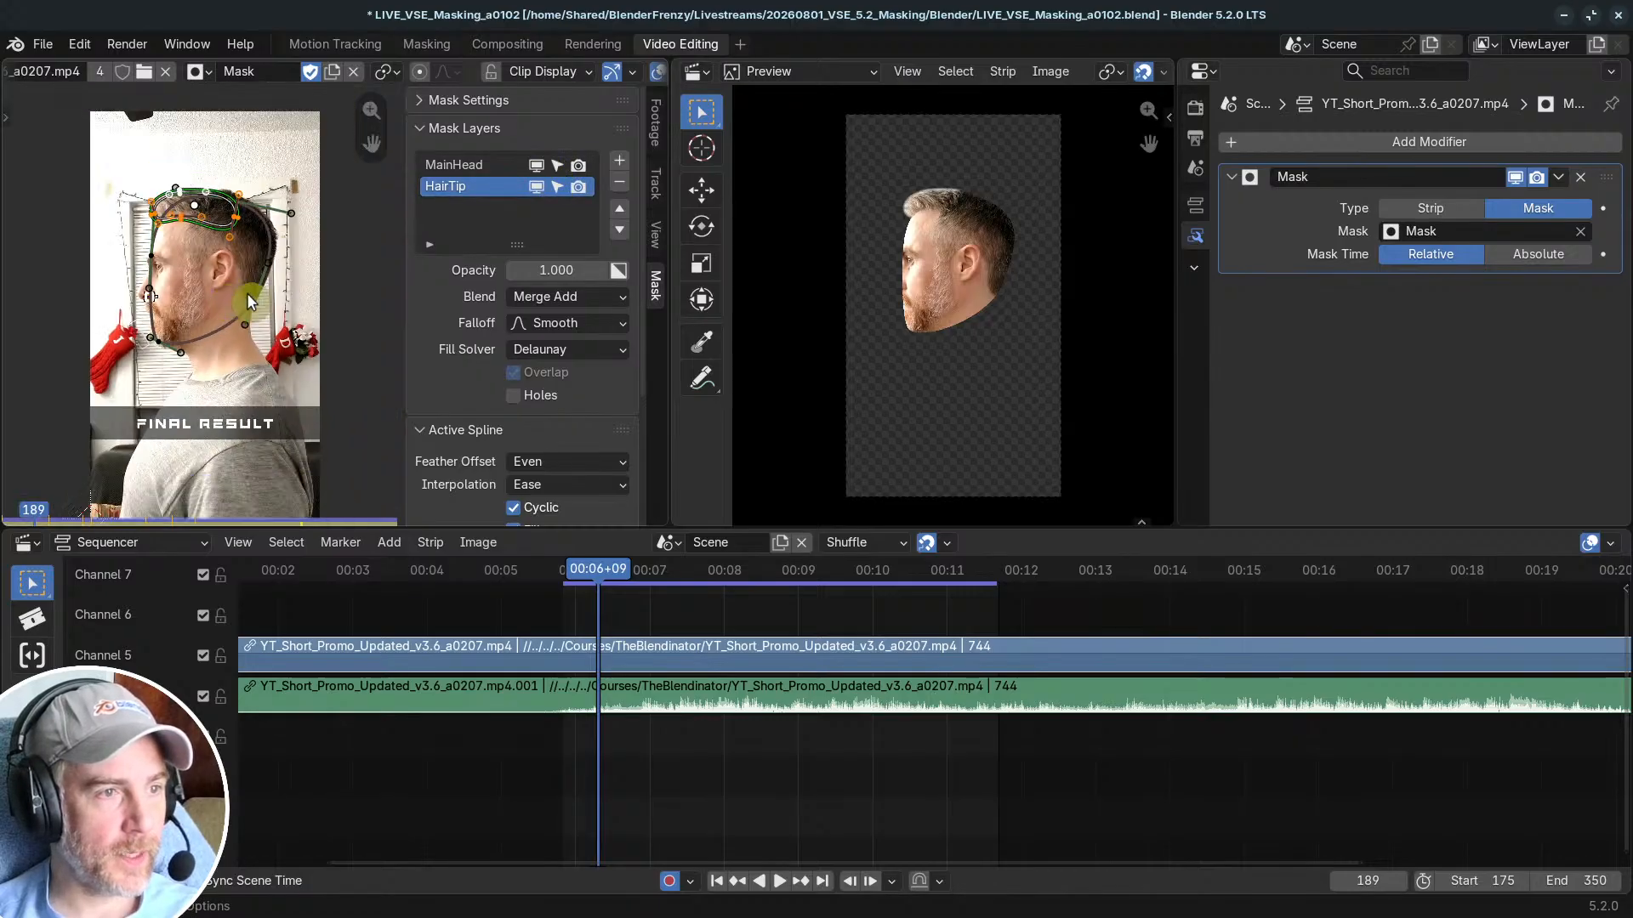
pyautogui.scroll(2, 255, 289)
pyautogui.scroll(2, 976, 301)
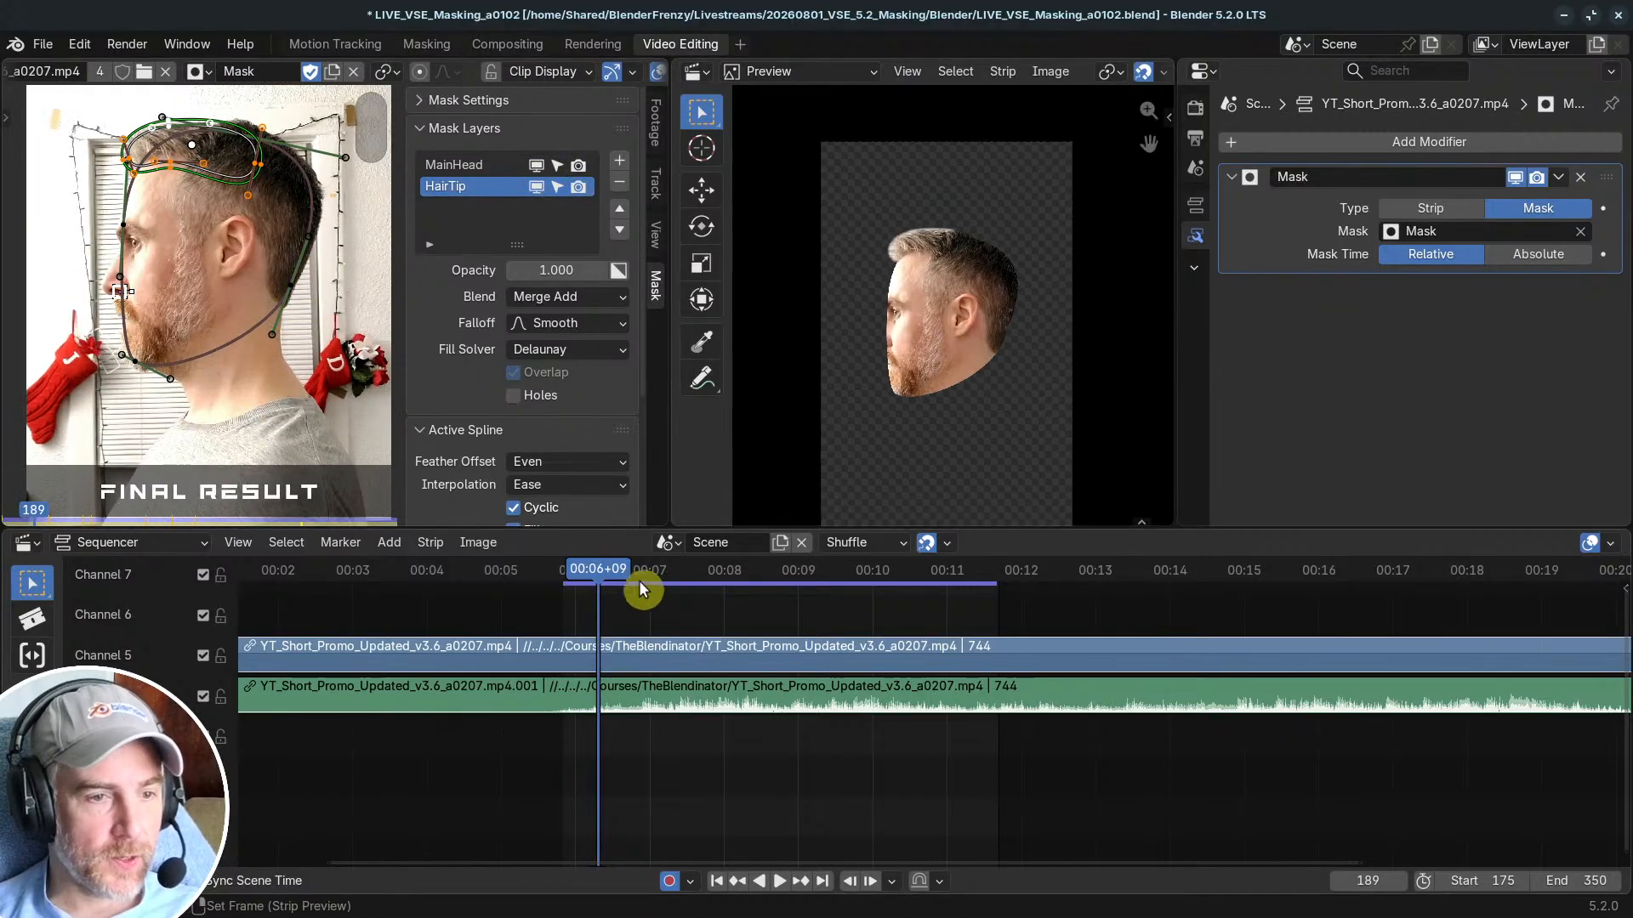
pyautogui.press('space')
pyautogui.moveTo(601, 582); pyautogui.dragTo(581, 577)
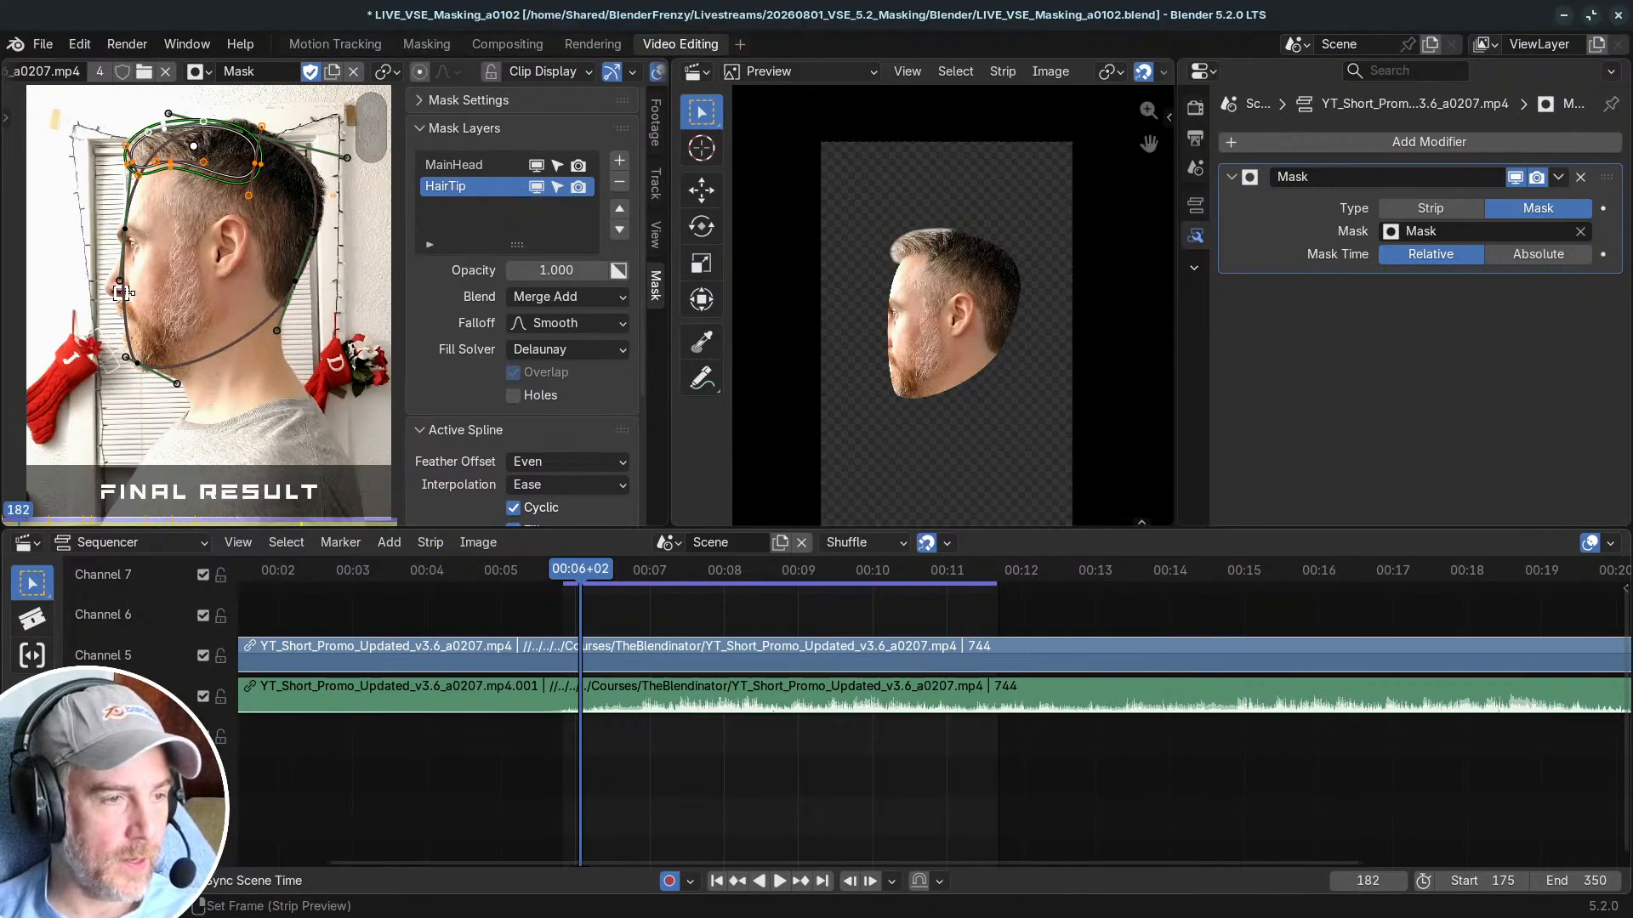
# Step: Split the sequencer area in two and turn the upper part into a Dope Sheet in Mask mode
pyautogui.moveTo(6, 533); pyautogui.dragTo(29, 670)
pyautogui.click(27, 542)
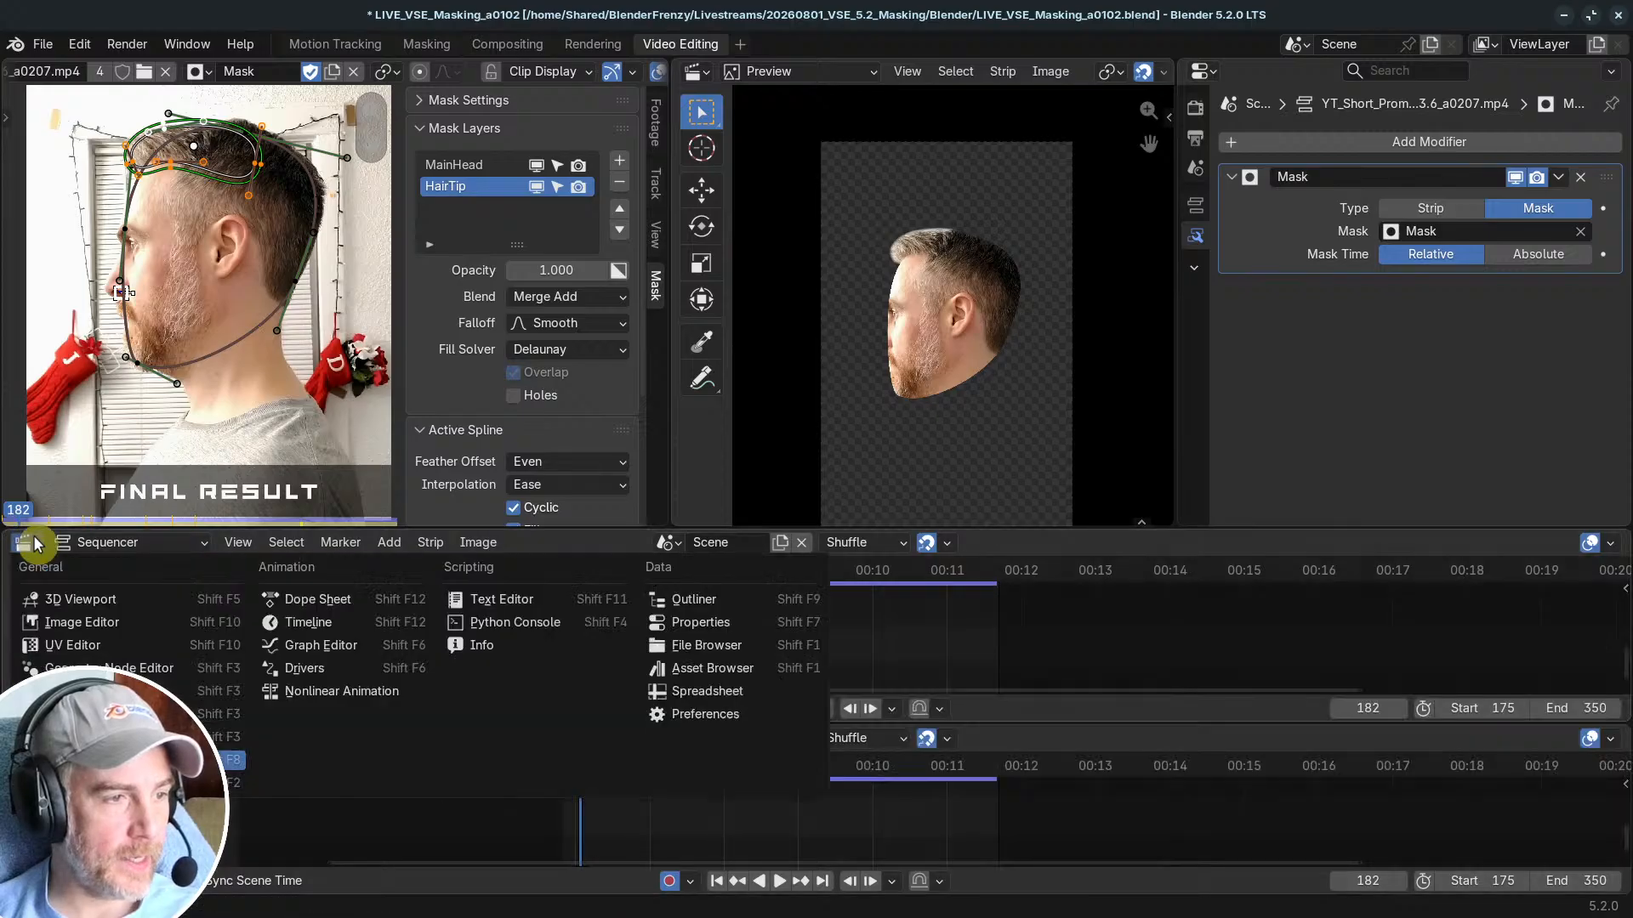
pyautogui.click(367, 611)
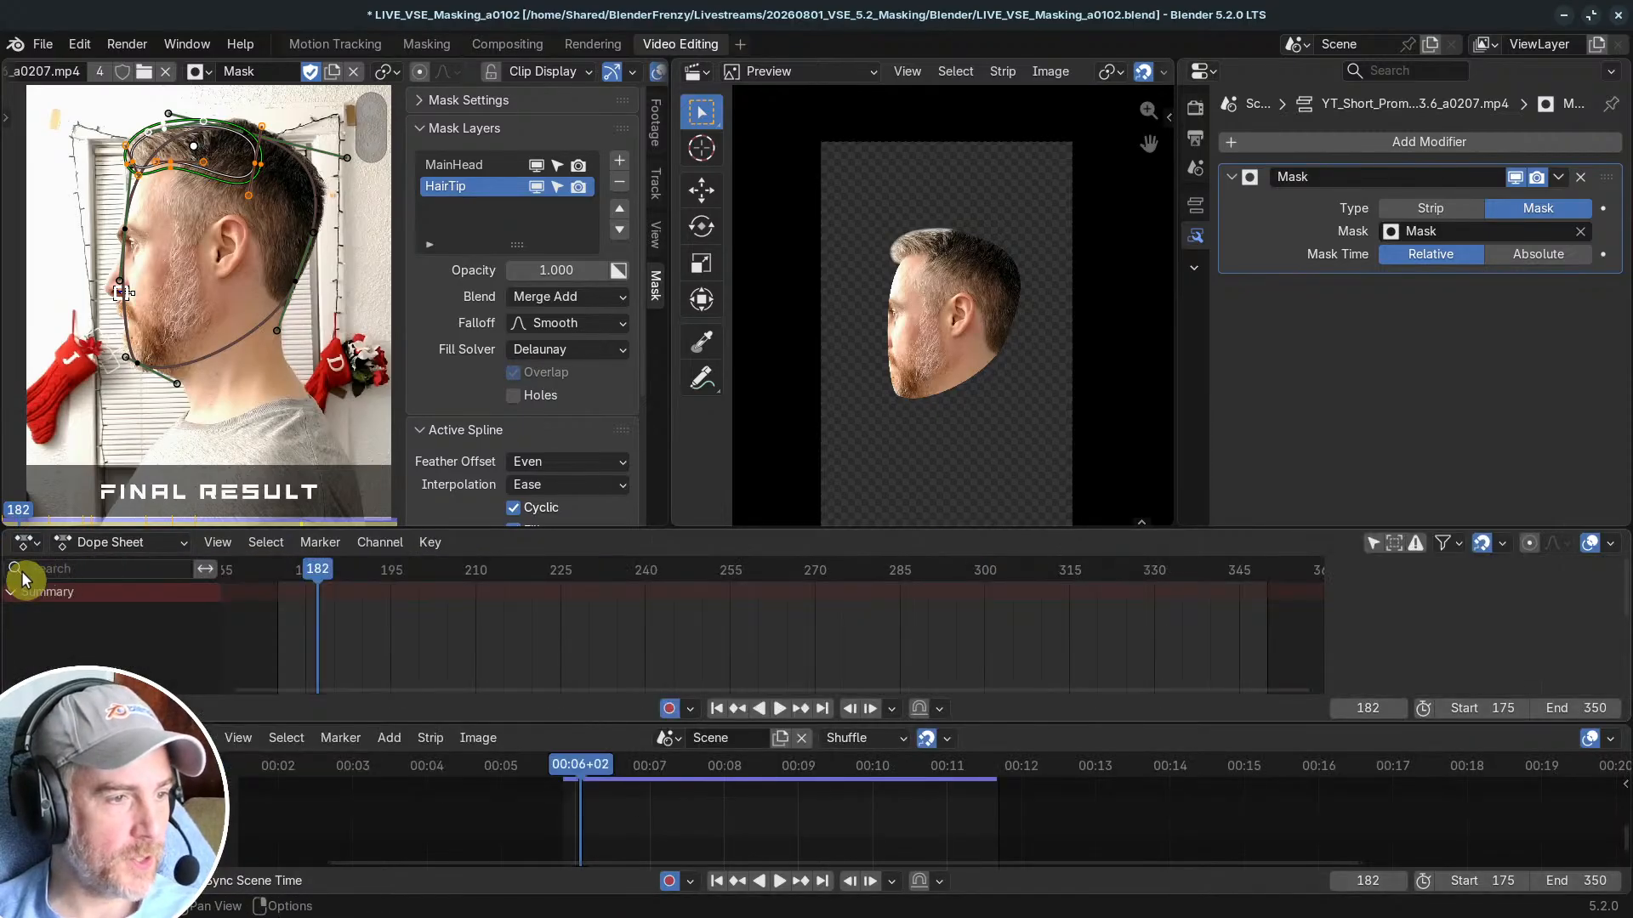
pyautogui.click(115, 541)
pyautogui.click(94, 676)
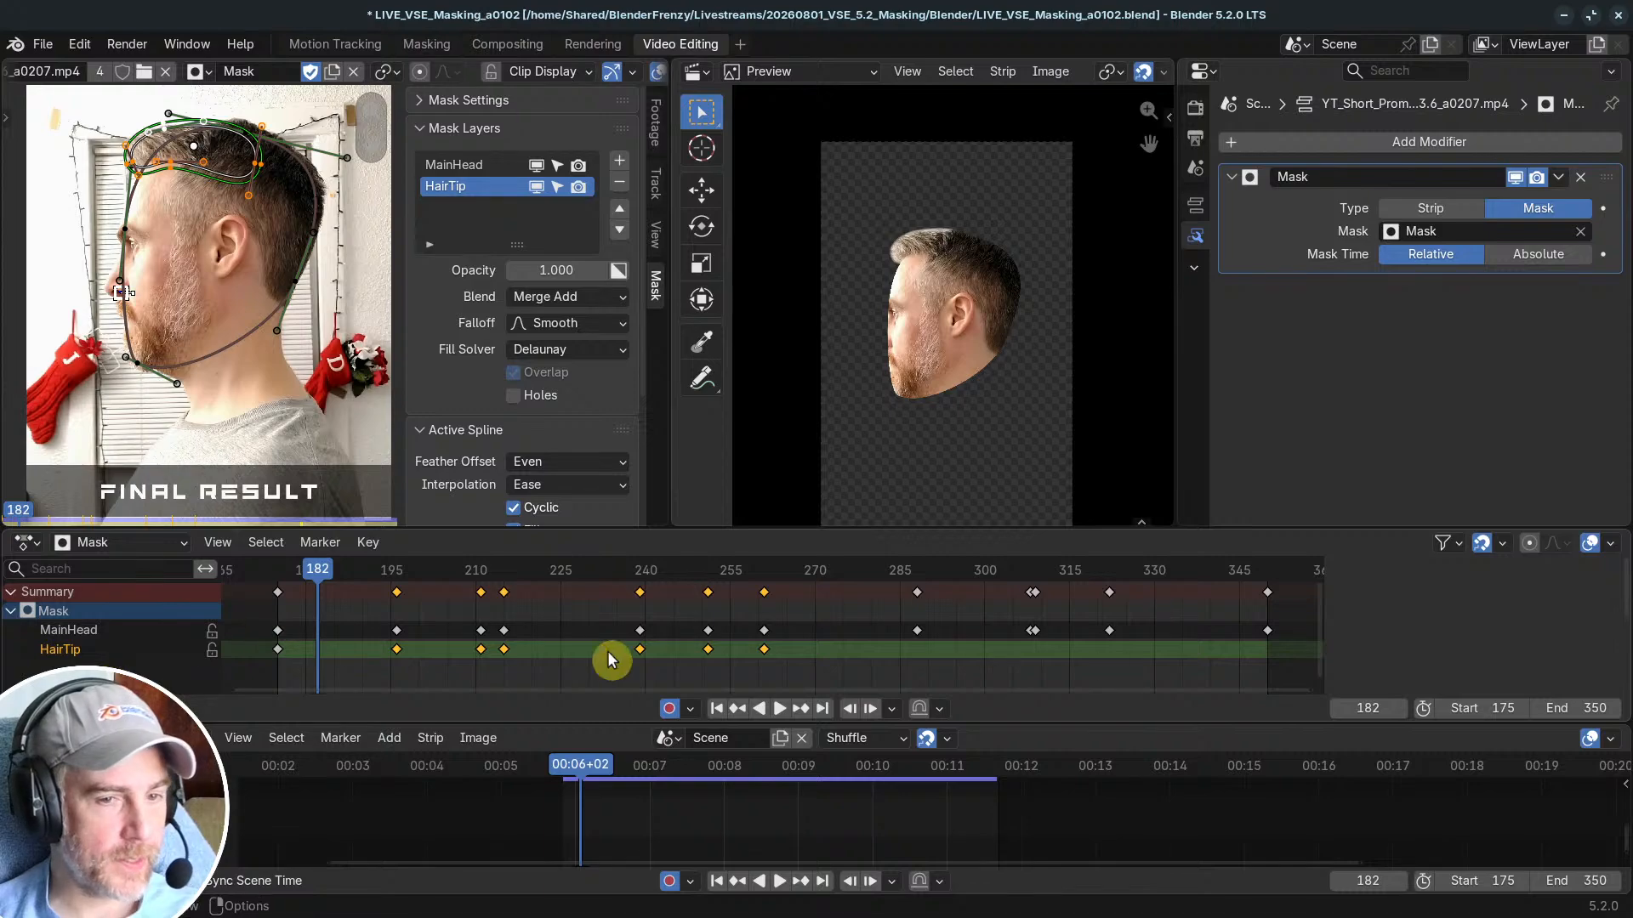
# Step: Bring the remaining mask keyframes into view and advance the playhead to the MainHead keyframe at frame 288
pyautogui.scroll(-2, 713, 636)
pyautogui.moveTo(701, 639); pyautogui.dragTo(557, 641, button='middle')
pyautogui.moveTo(653, 818)
pyautogui.mouseDown(button='middle')
pyautogui.moveTo(660, 853)
pyautogui.moveTo(656, 791)
pyautogui.moveTo(661, 859)
pyautogui.moveTo(664, 808)
pyautogui.moveTo(673, 828)
pyautogui.mouseUp(button='middle')
pyautogui.moveTo(602, 769); pyautogui.dragTo(791, 768)
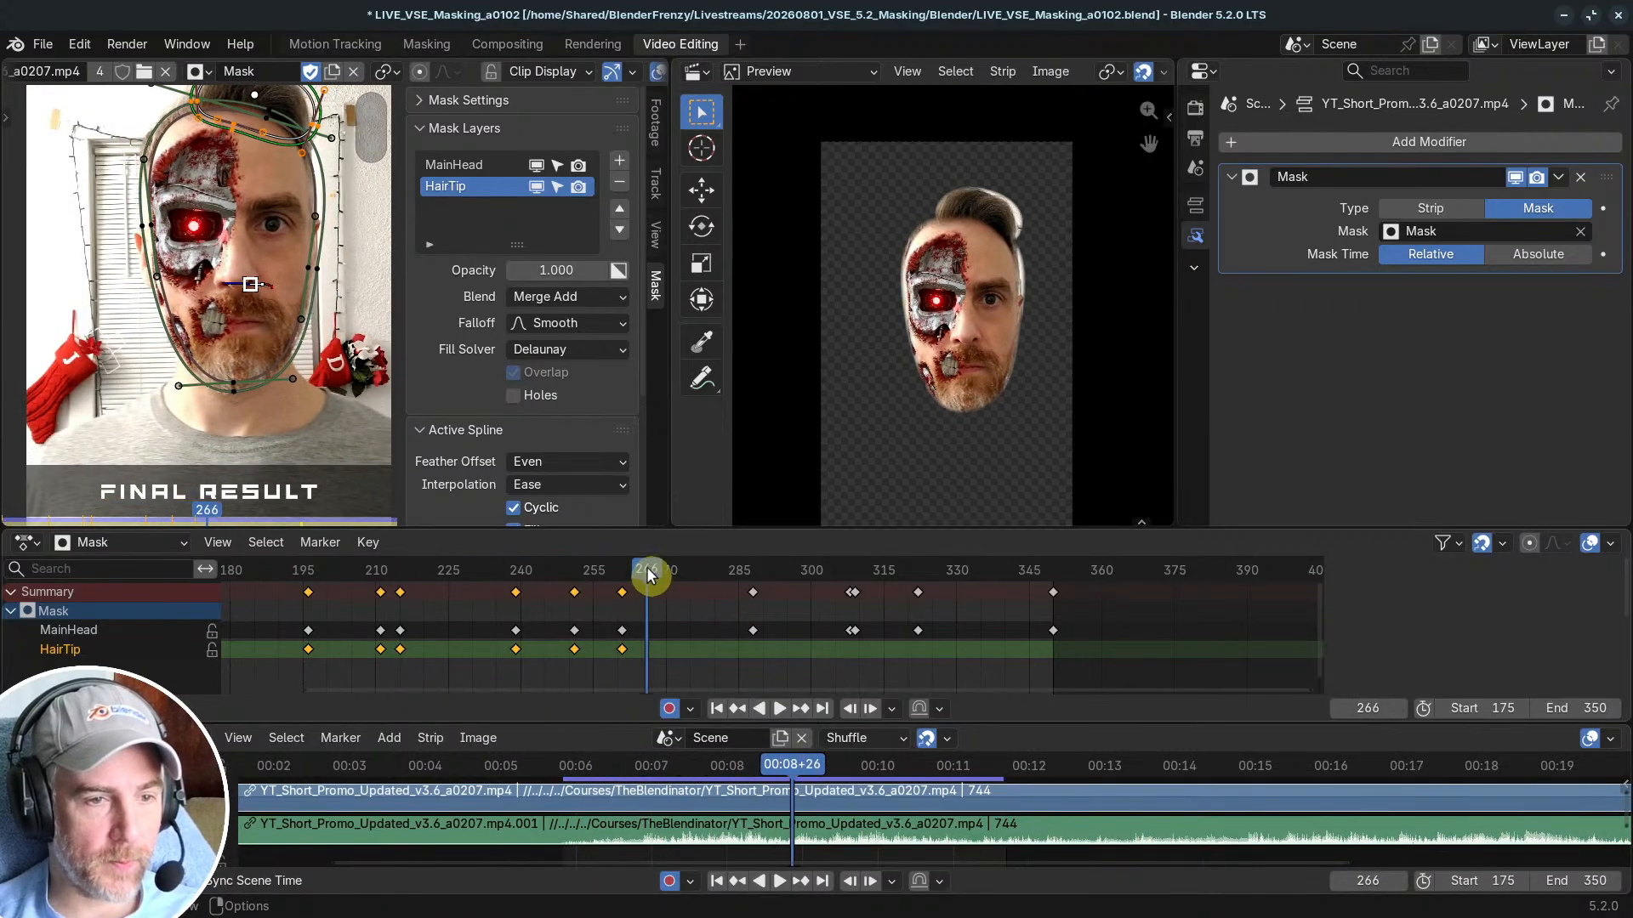
pyautogui.press('space')
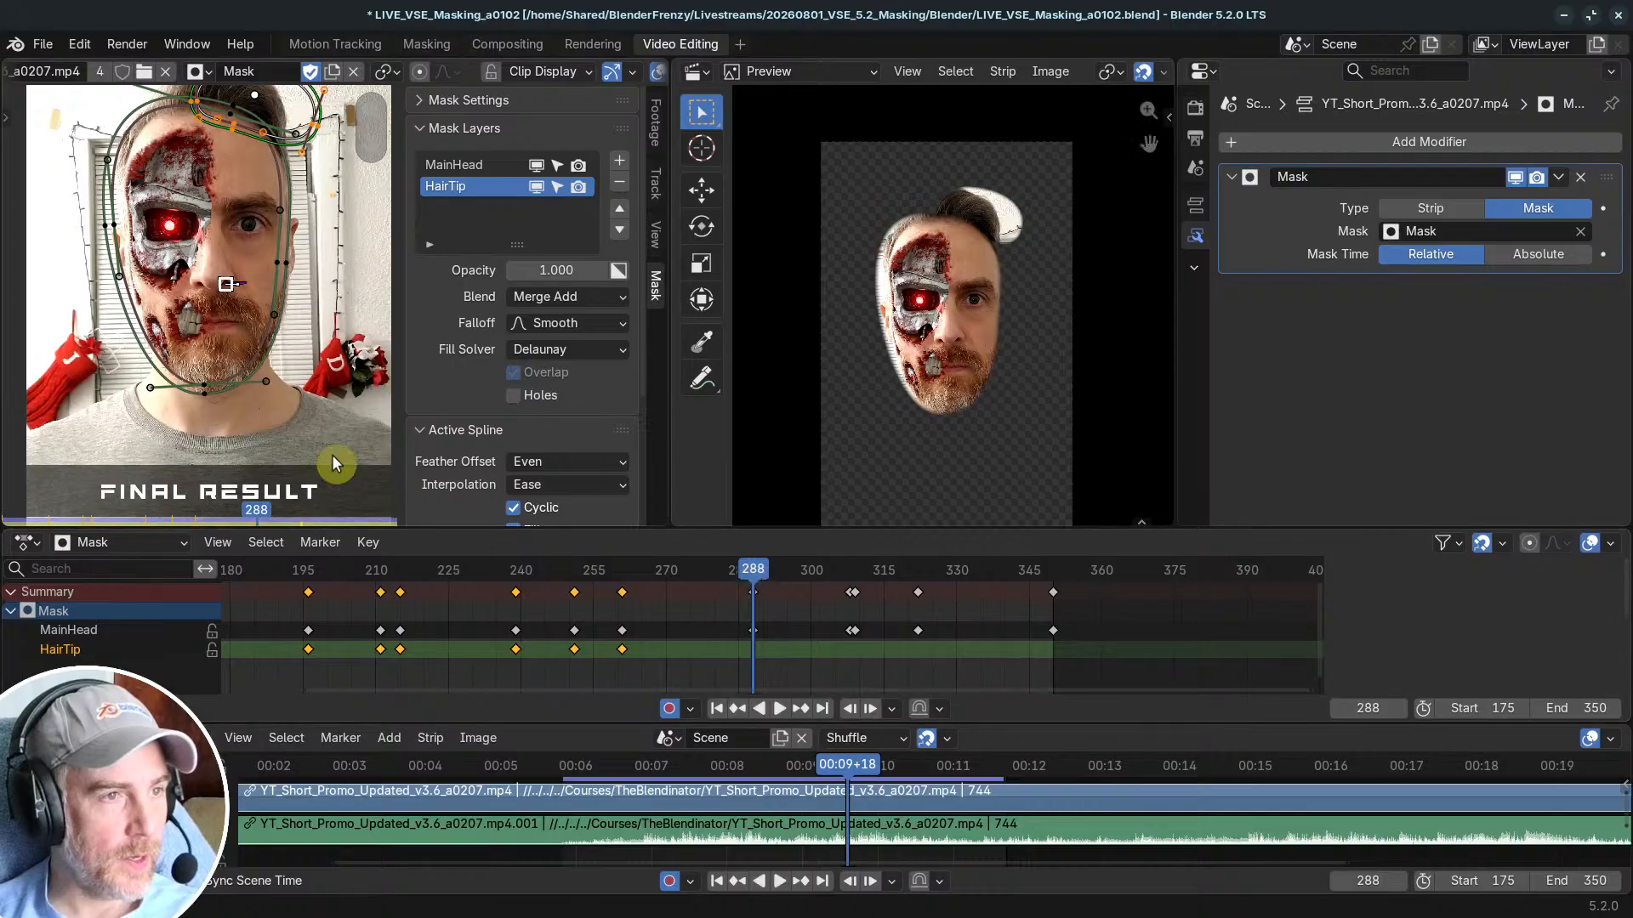
# Step: Hide the HairTip layer, shift all MainHead mask points about 0.0135 horizontally onto the face at frame 288, and advance to frame 307
pyautogui.scroll(-1, 196, 261)
pyautogui.moveTo(195, 262); pyautogui.dragTo(278, 336, button='middle')
pyautogui.click(537, 187)
pyautogui.scroll(3, 269, 298)
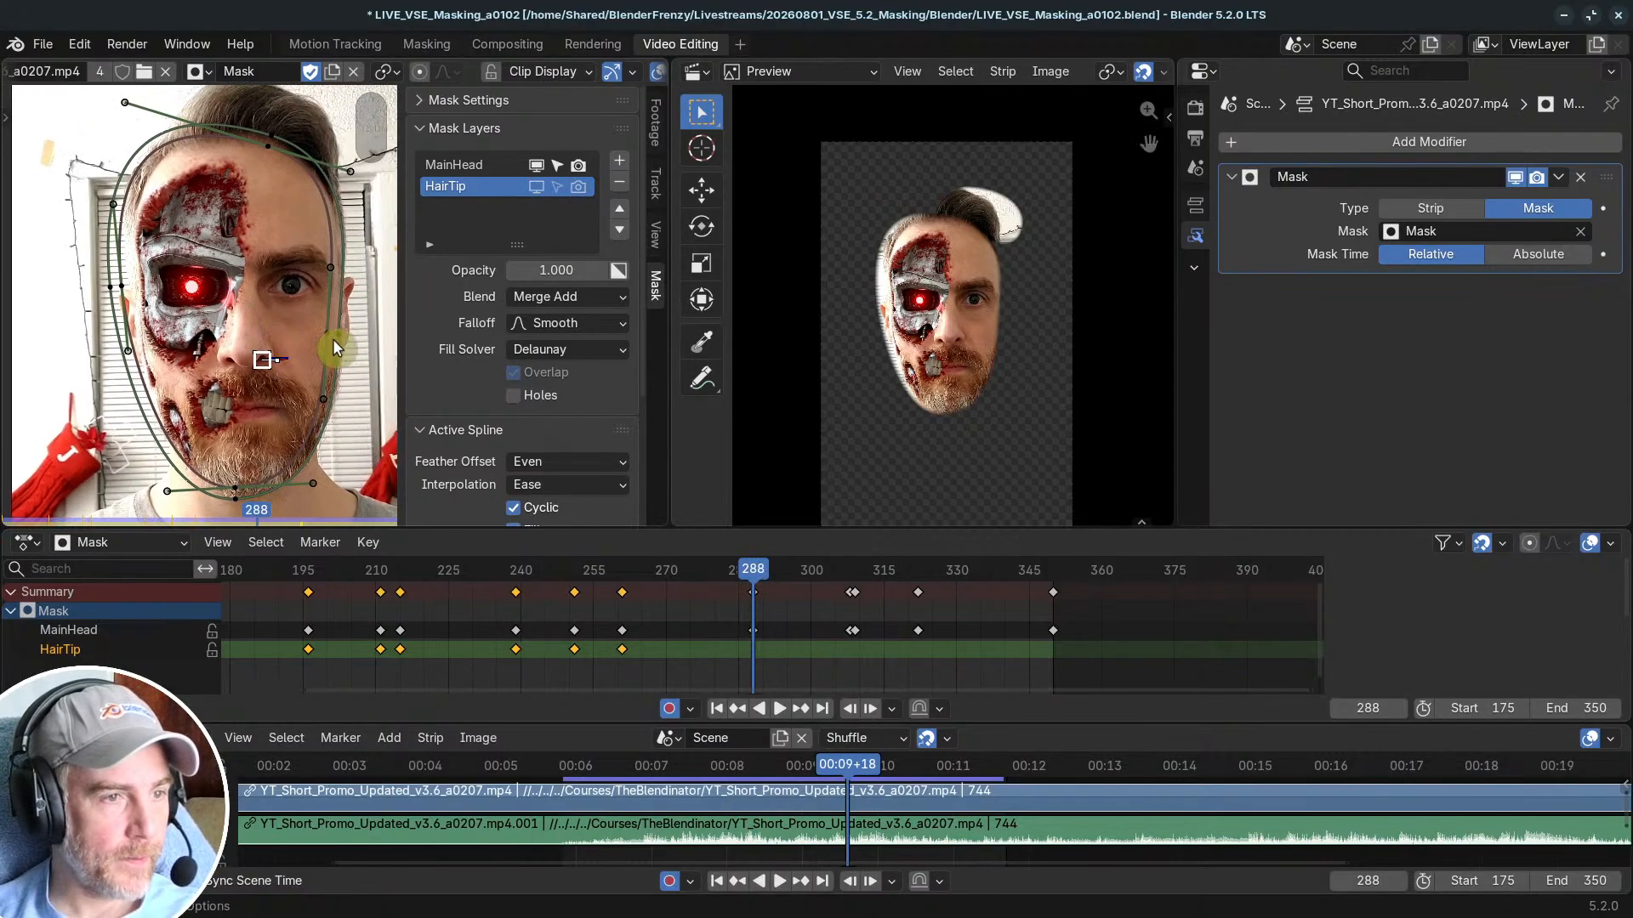
pyautogui.press('a')
pyautogui.press('g')
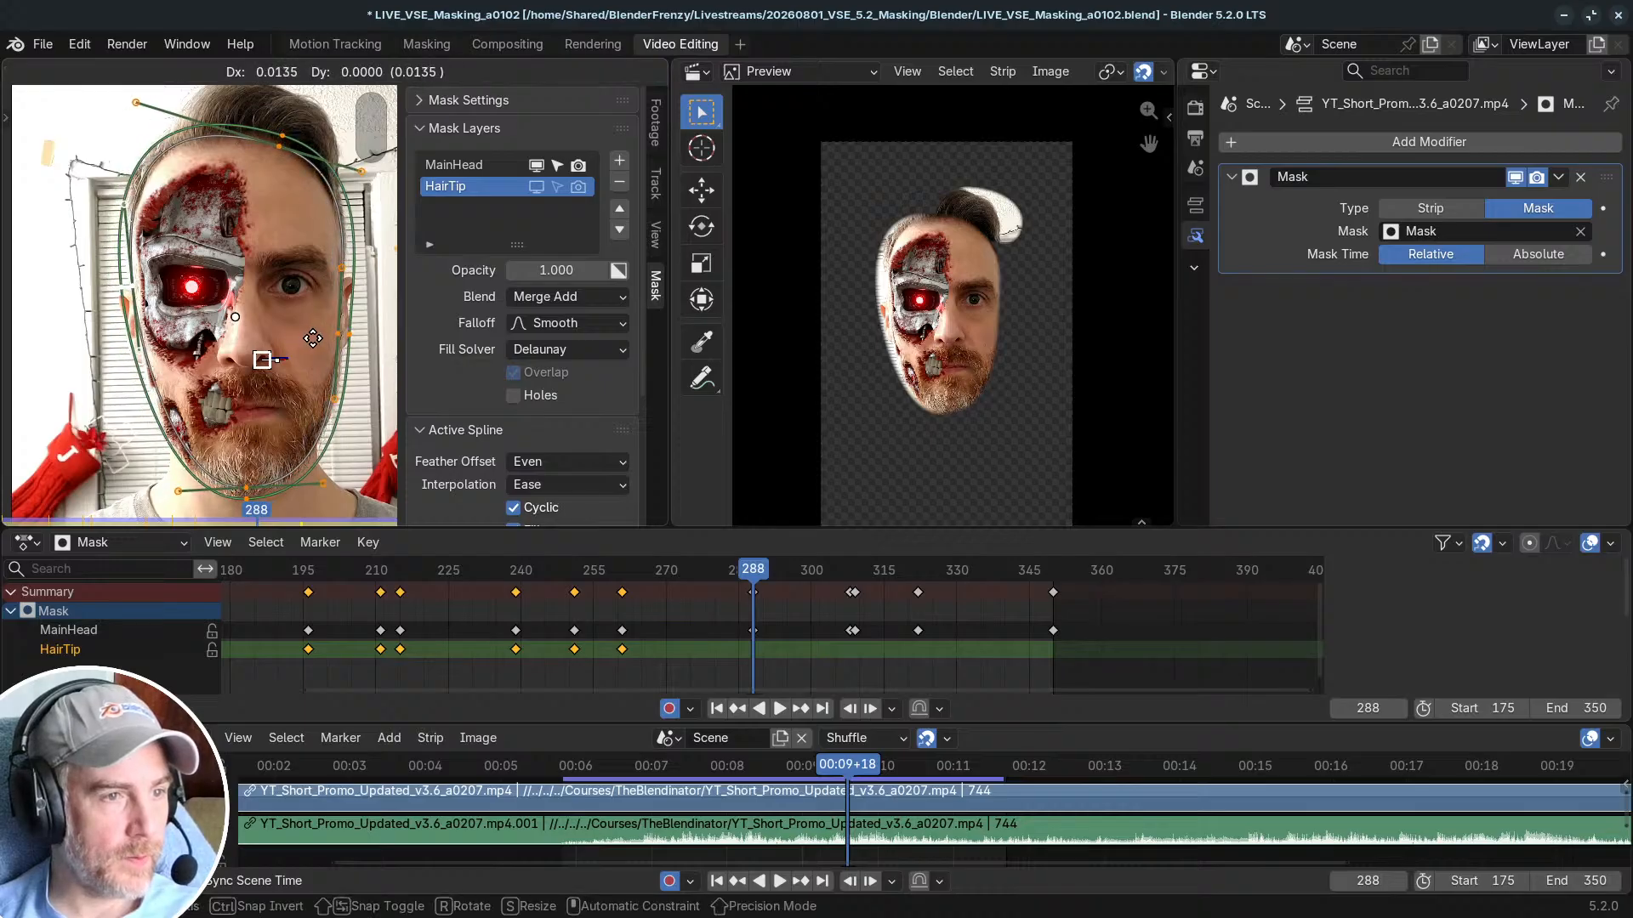
pyautogui.click(313, 344)
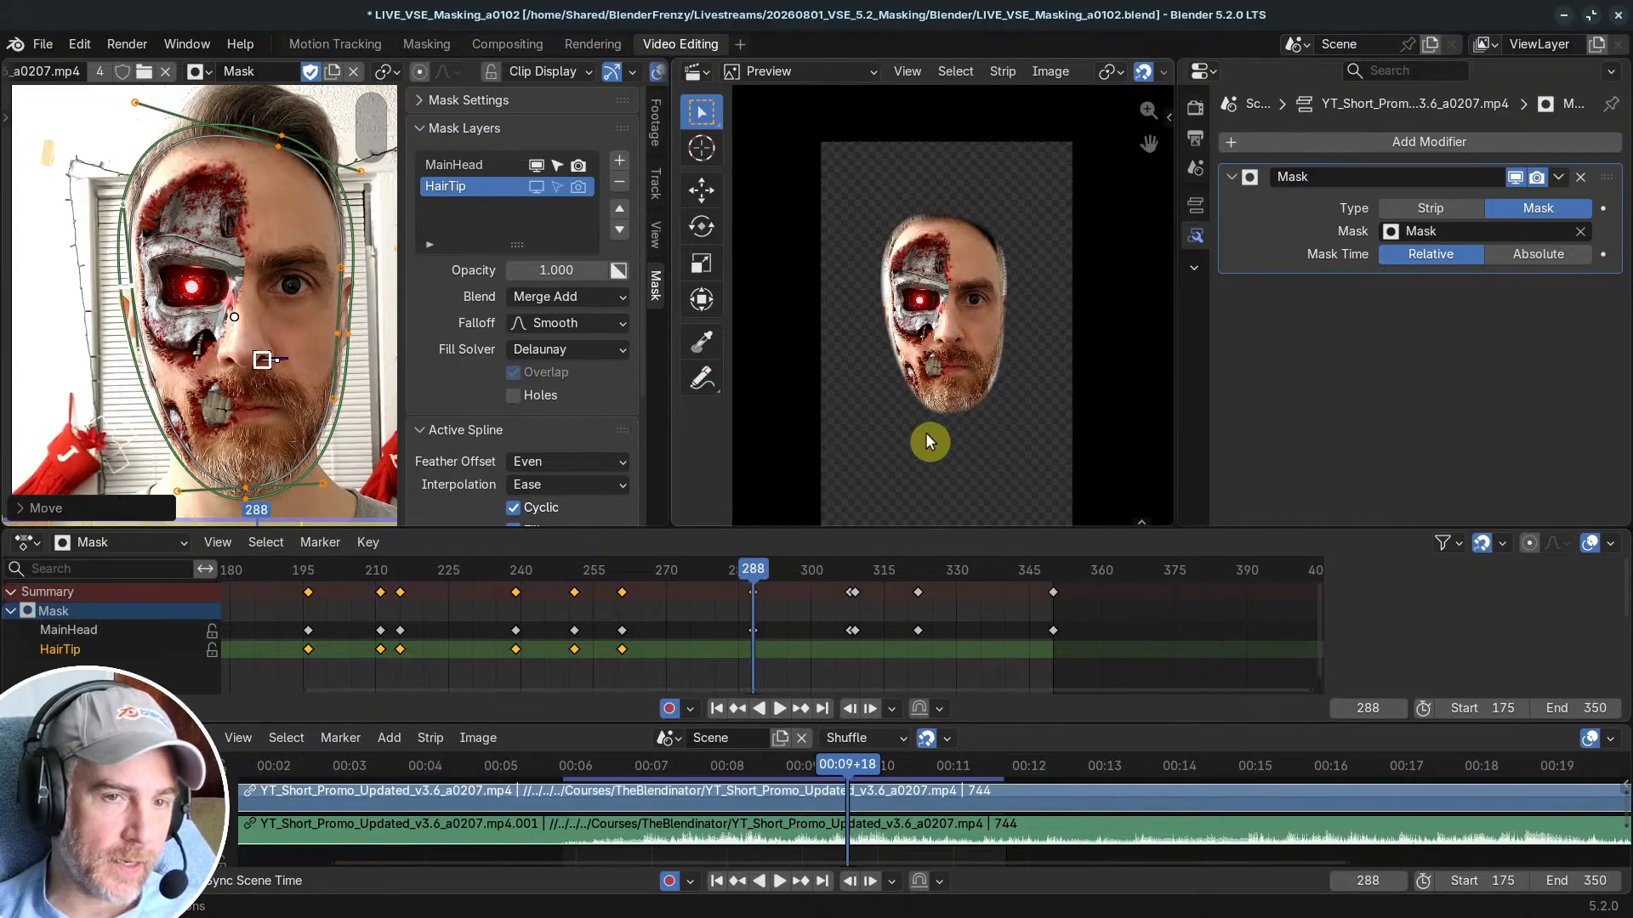
pyautogui.moveTo(844, 768); pyautogui.dragTo(895, 769)
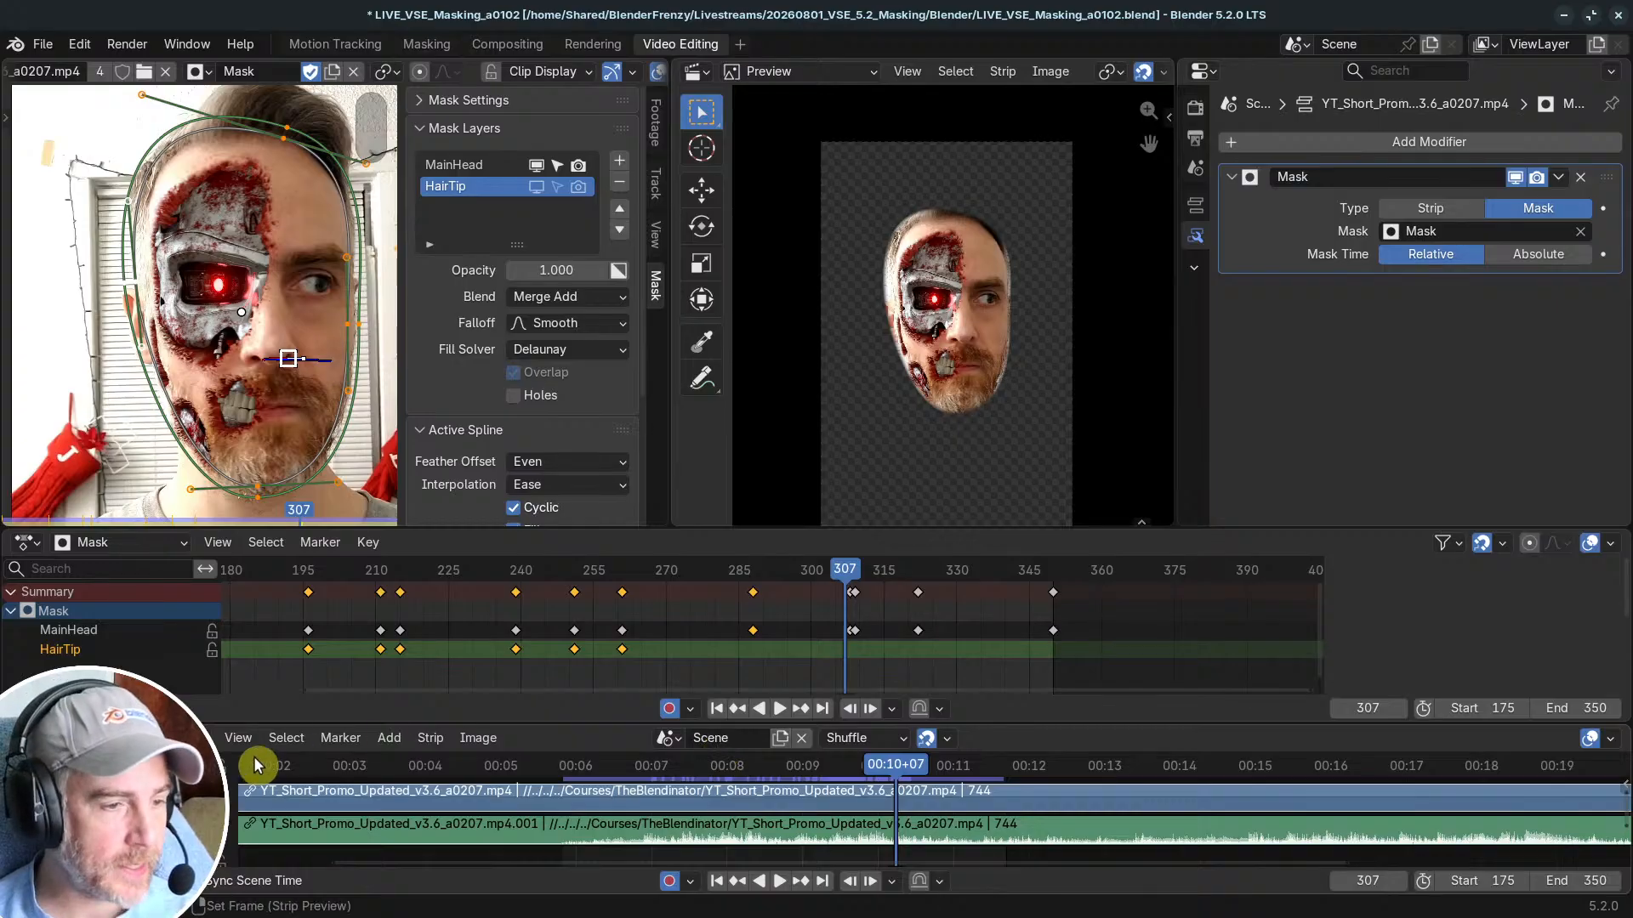
# Step: Switch the keymap preset in the preferences to Blender
pyautogui.click(238, 737)
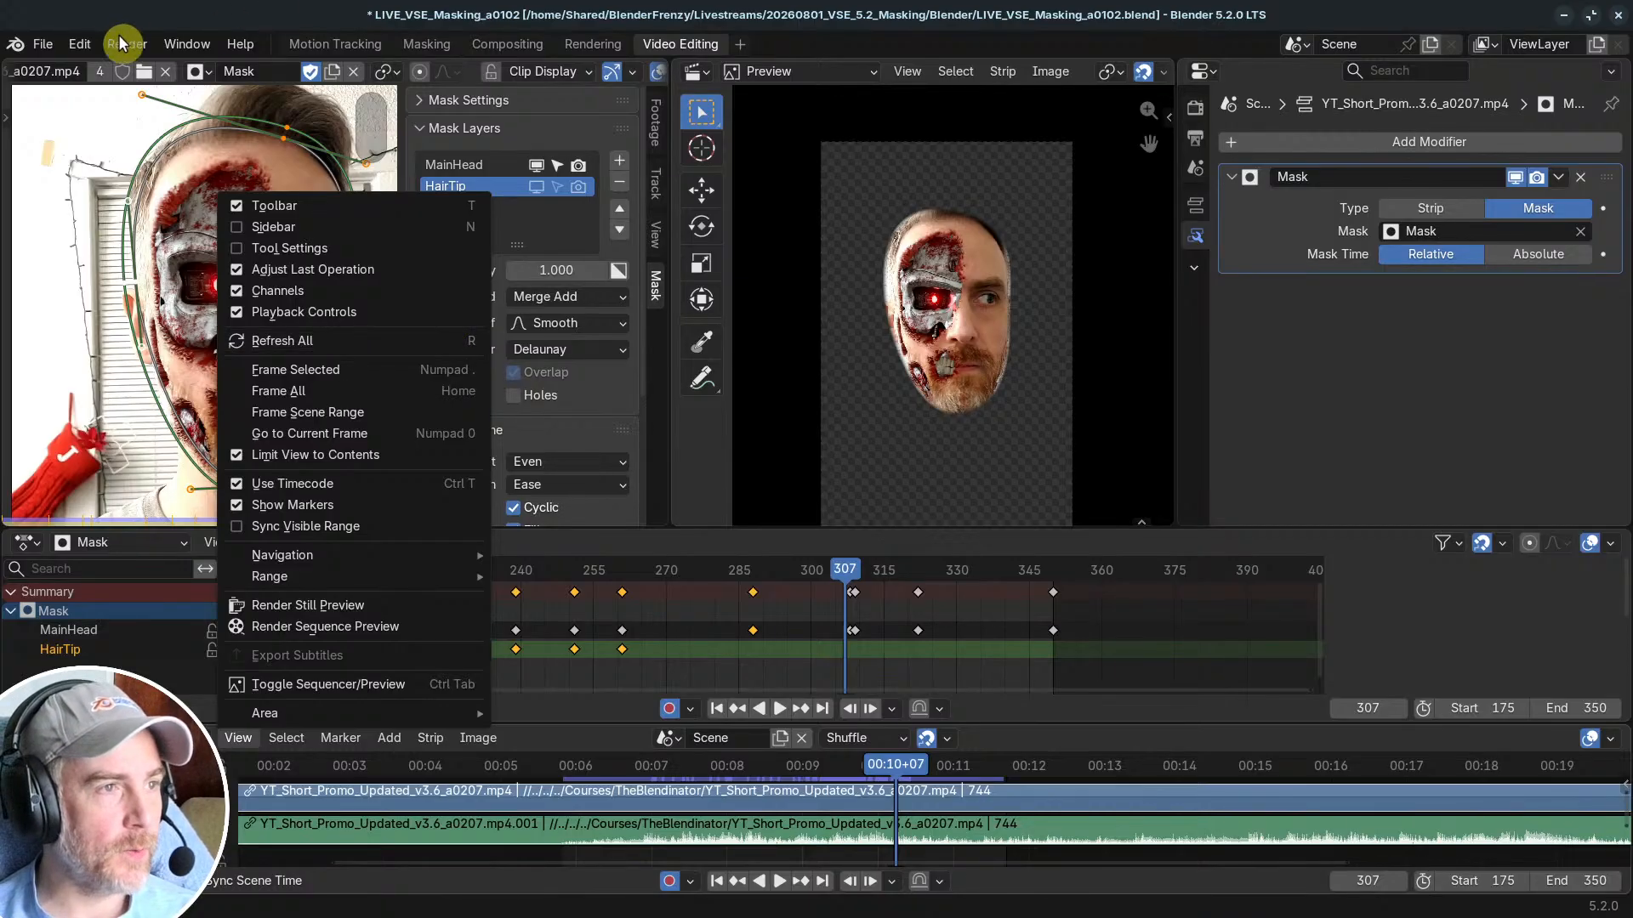
pyautogui.click(79, 44)
pyautogui.click(124, 321)
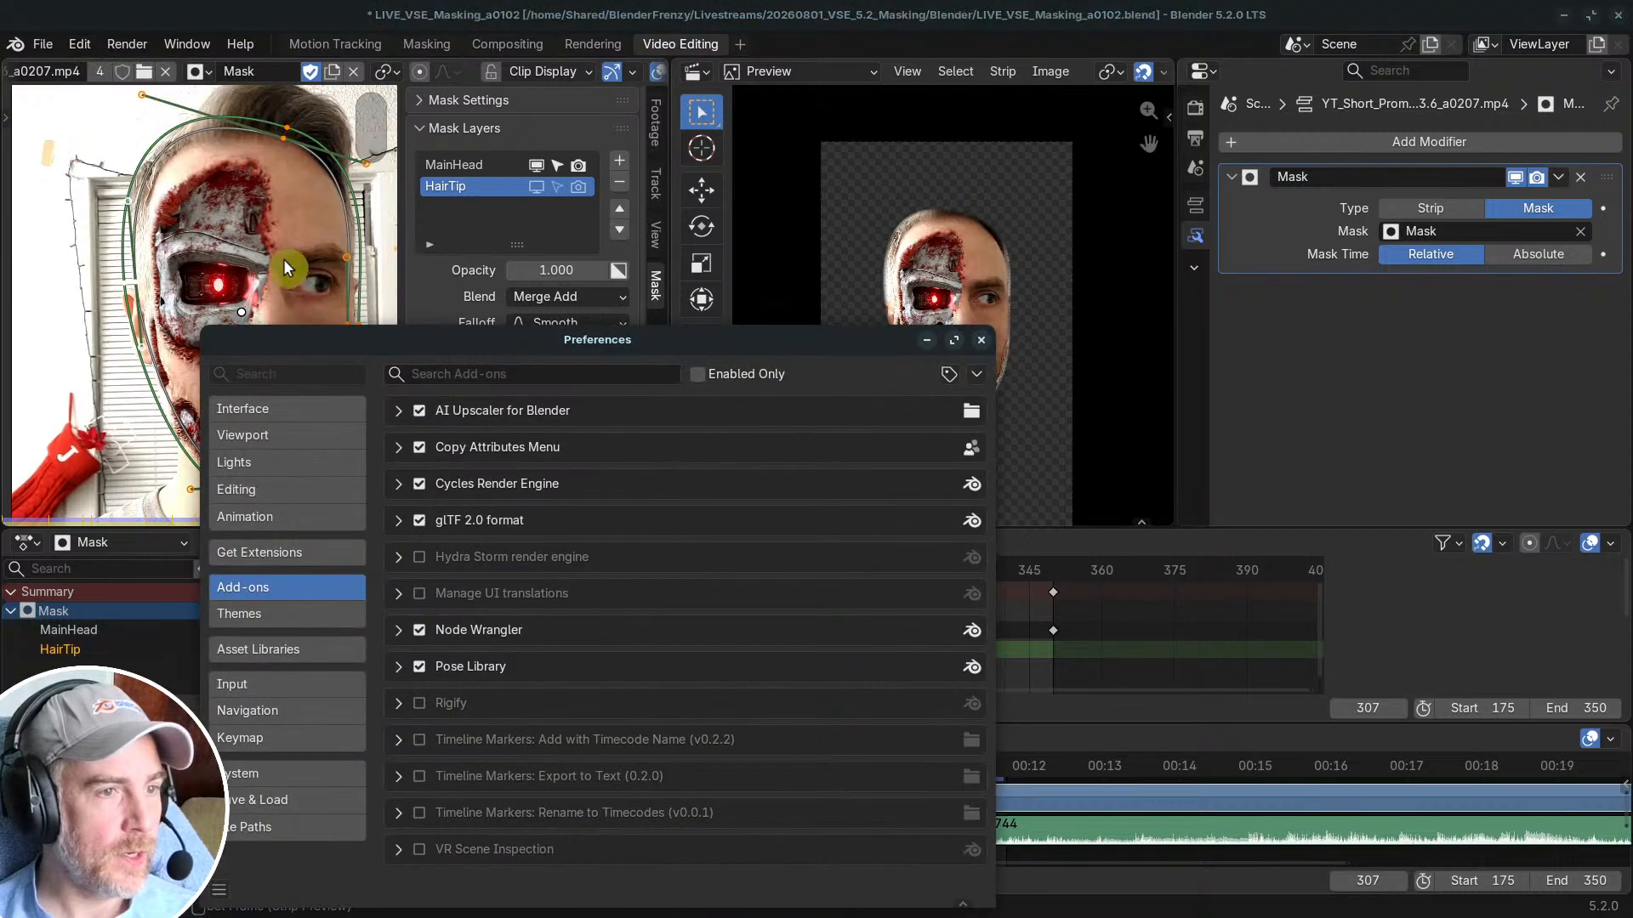
pyautogui.click(246, 737)
pyautogui.click(464, 375)
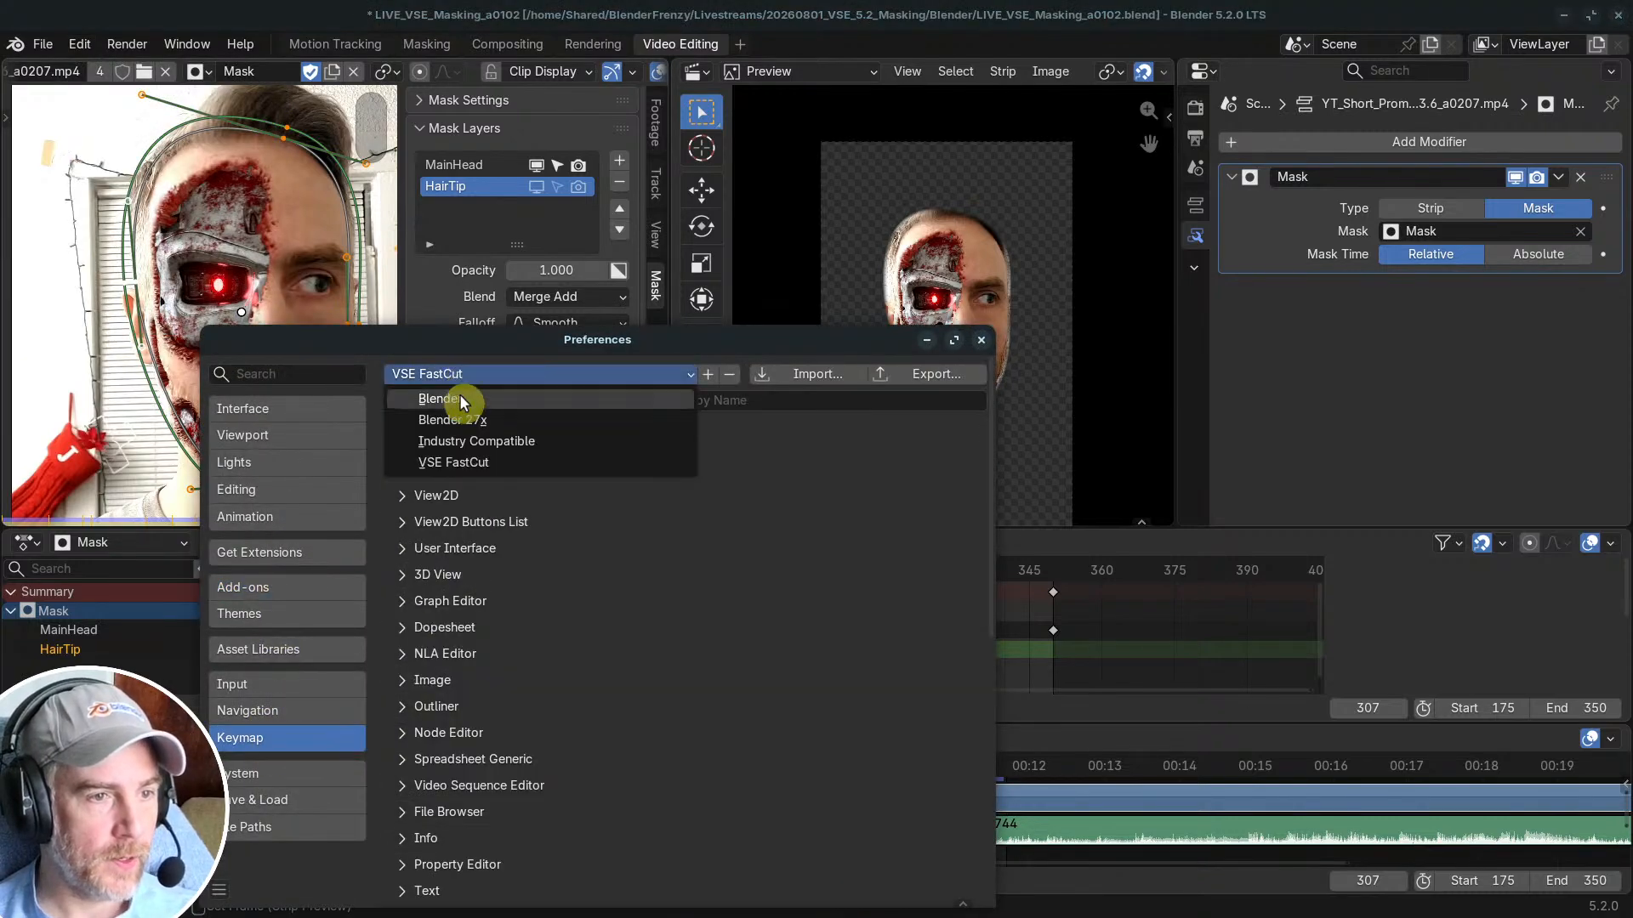
pyautogui.click(451, 398)
pyautogui.click(981, 339)
# Step: Look up the Refresh All shortcut among the sequencer's view commands
pyautogui.click(216, 544)
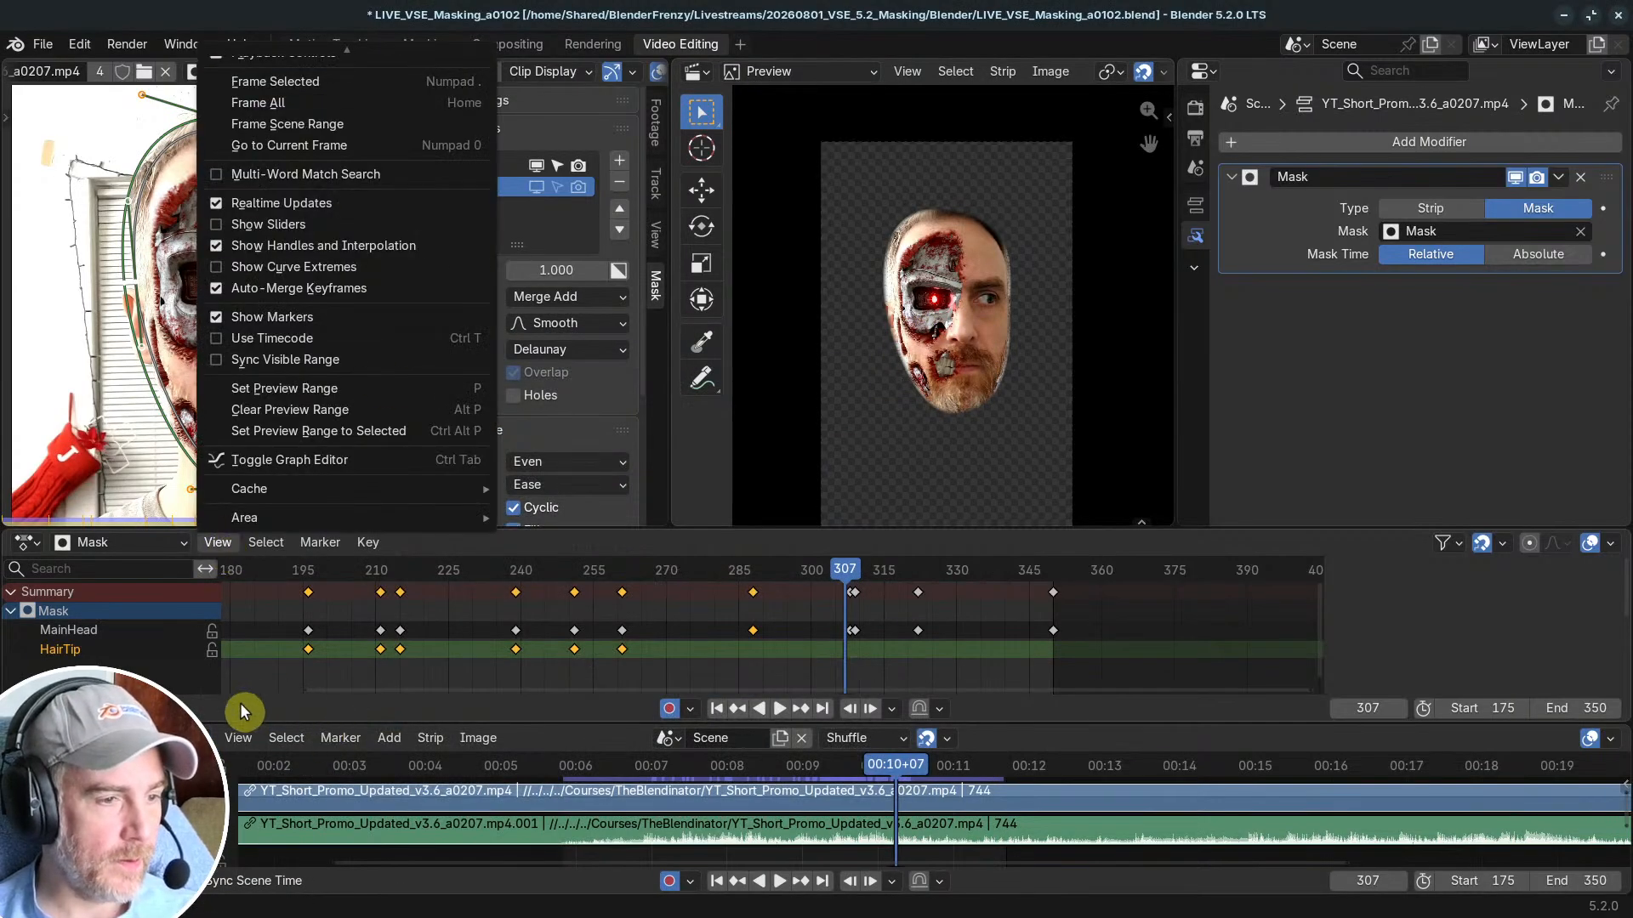
pyautogui.click(236, 737)
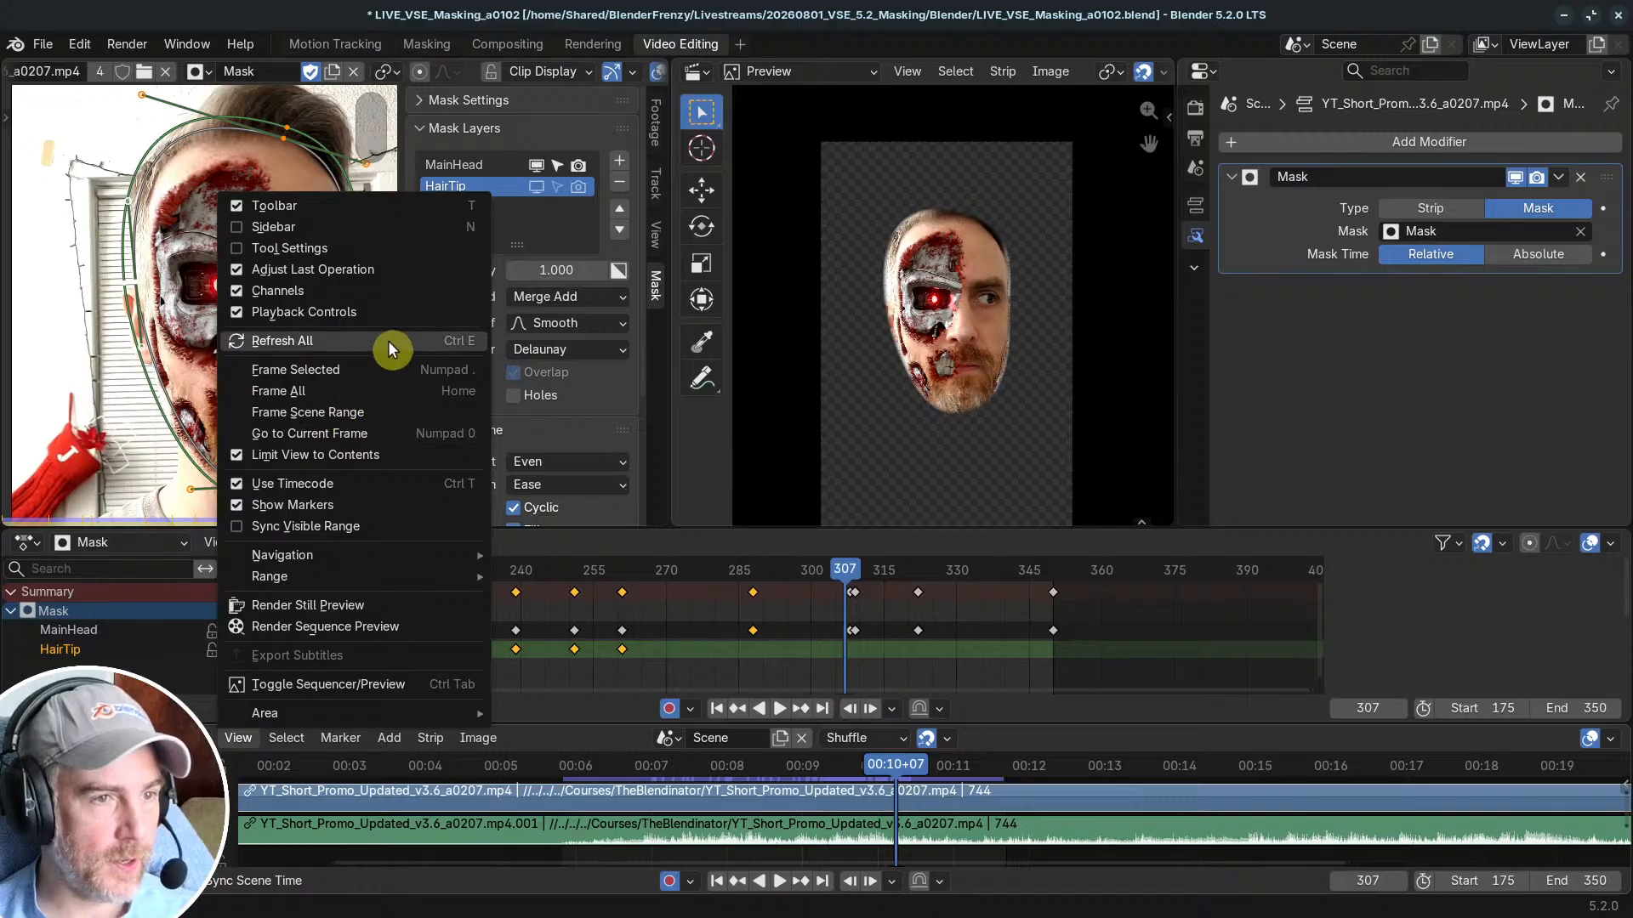
pyautogui.click(429, 349)
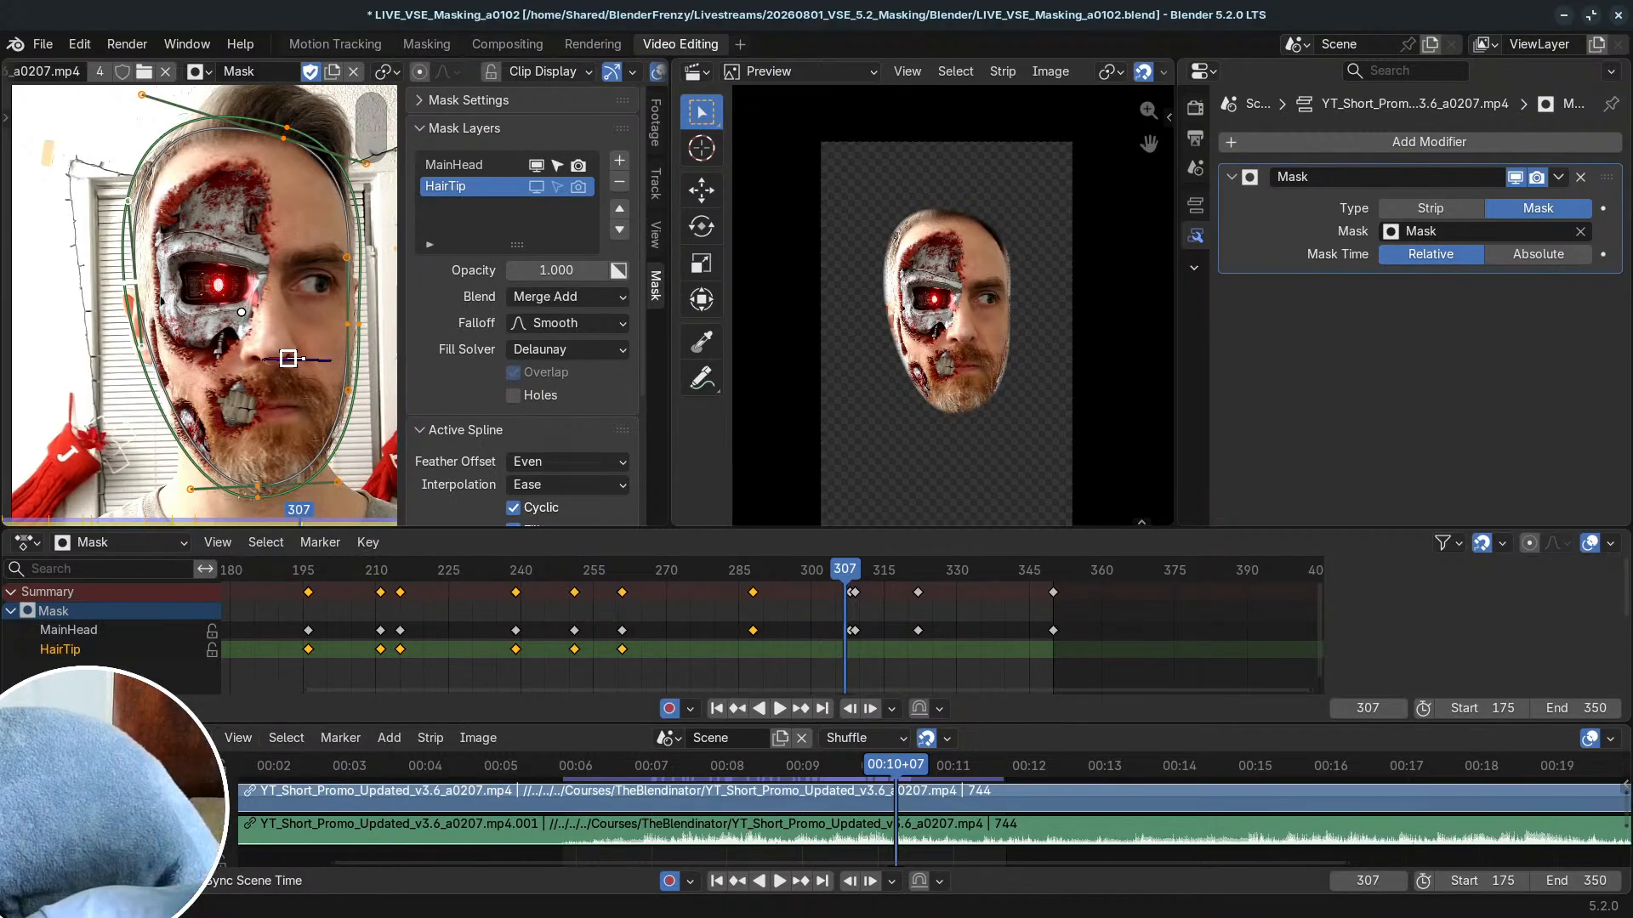
# Step: Set the keymap preset in the preferences back to VSE FastCut
pyautogui.click(79, 43)
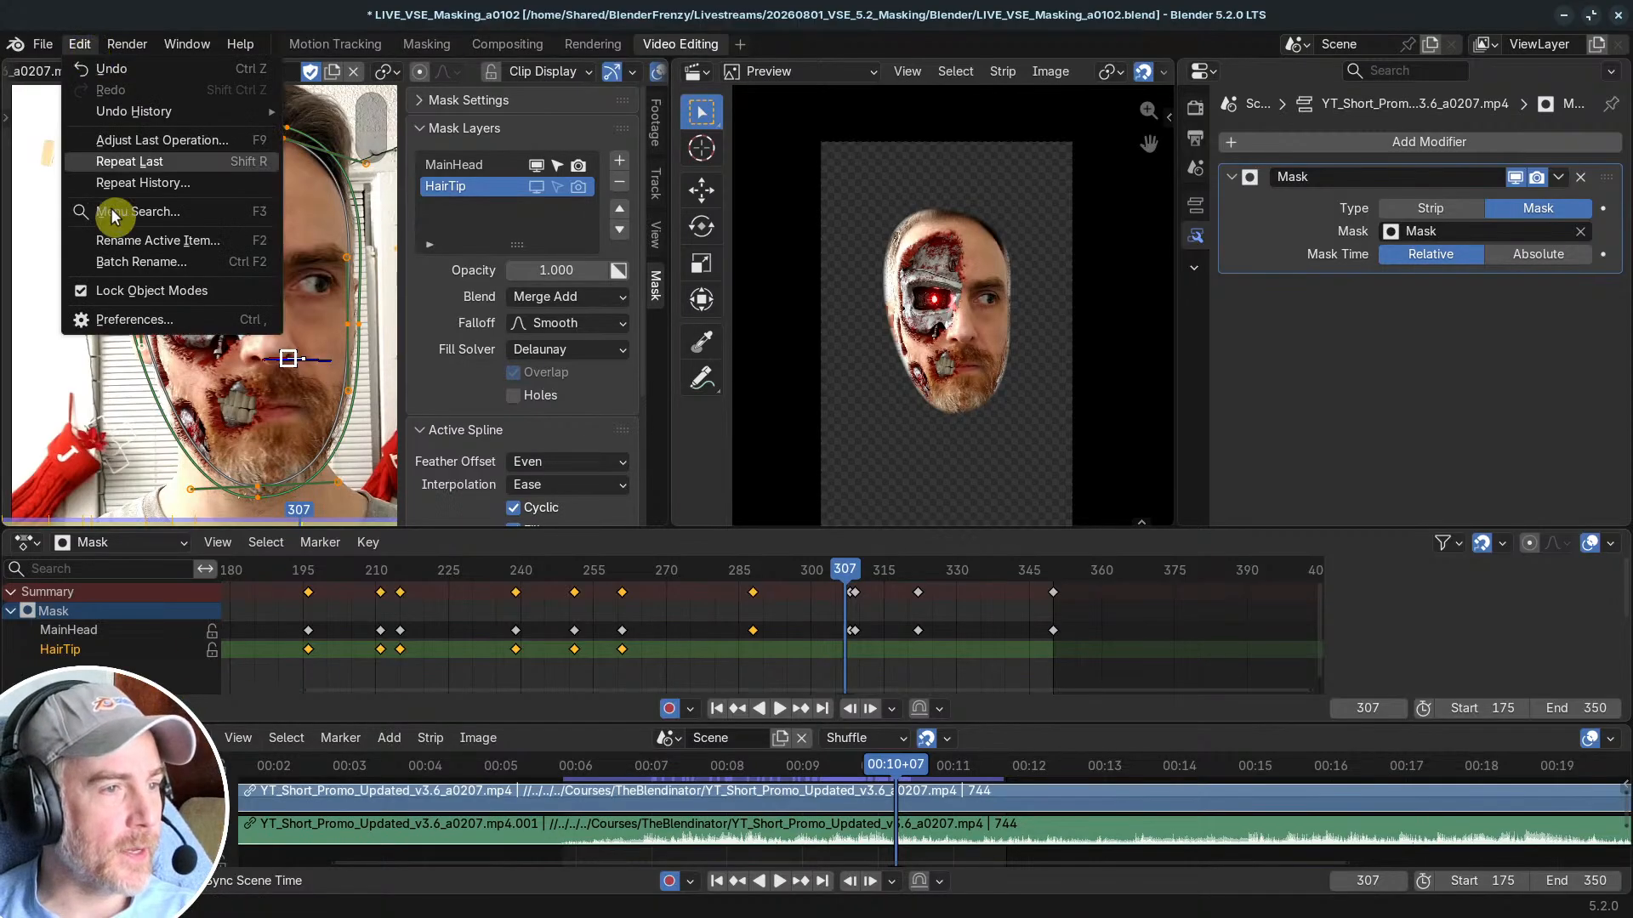
pyautogui.click(123, 317)
pyautogui.click(405, 383)
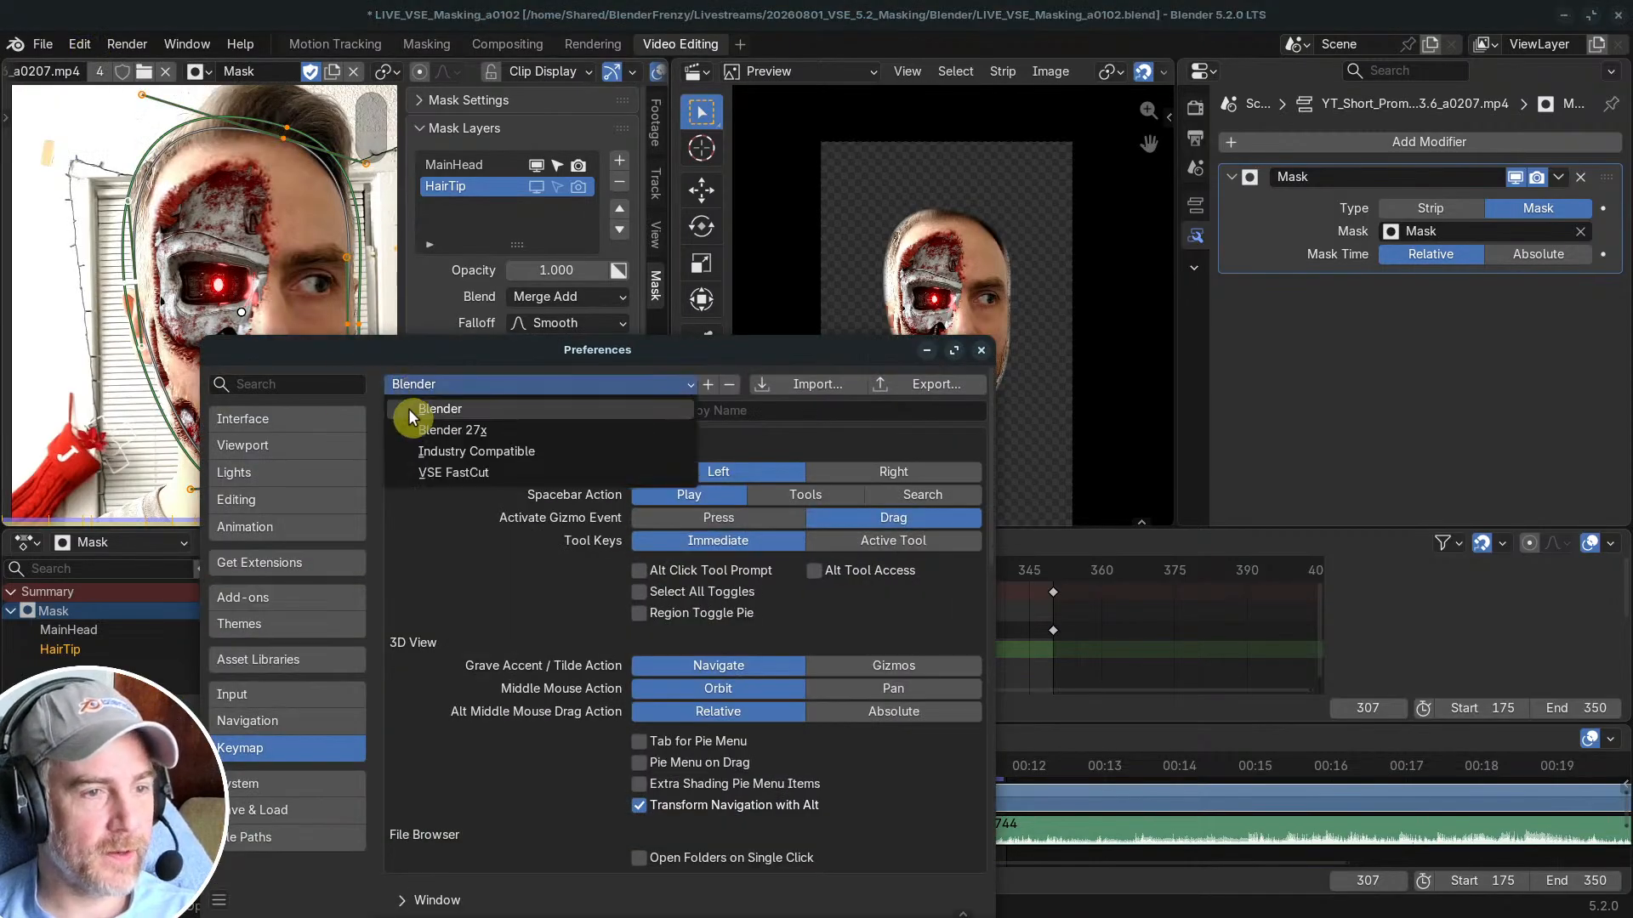
pyautogui.click(422, 468)
pyautogui.click(977, 349)
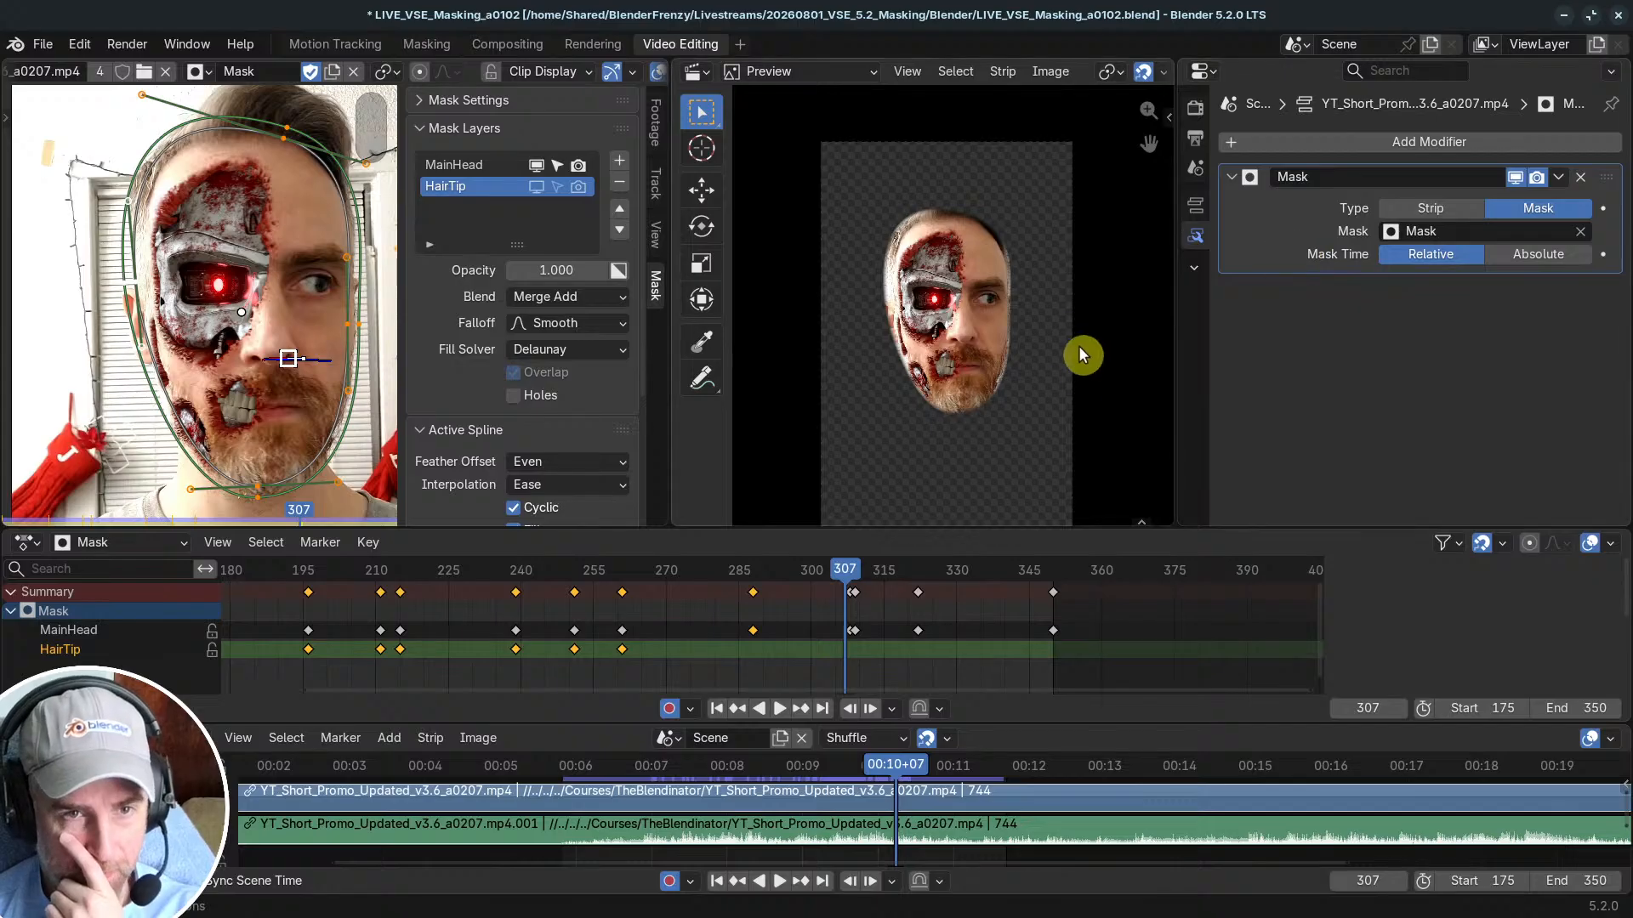
# Step: Briefly check the preview's sidebar, close it again, and save the project file
pyautogui.press('n')
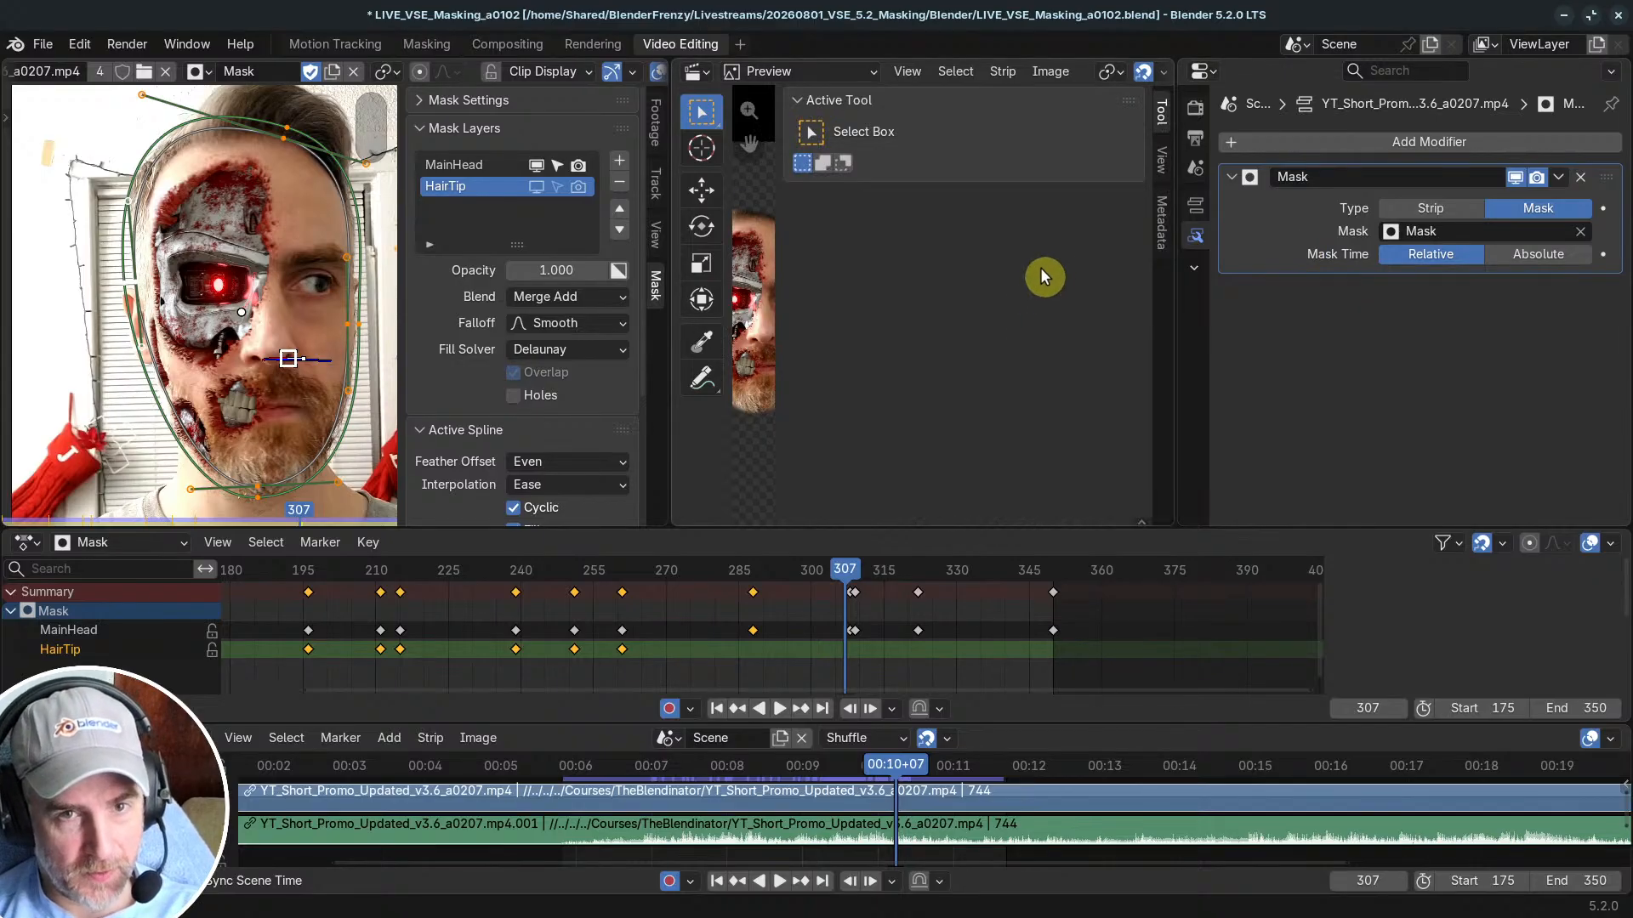
pyautogui.press('n')
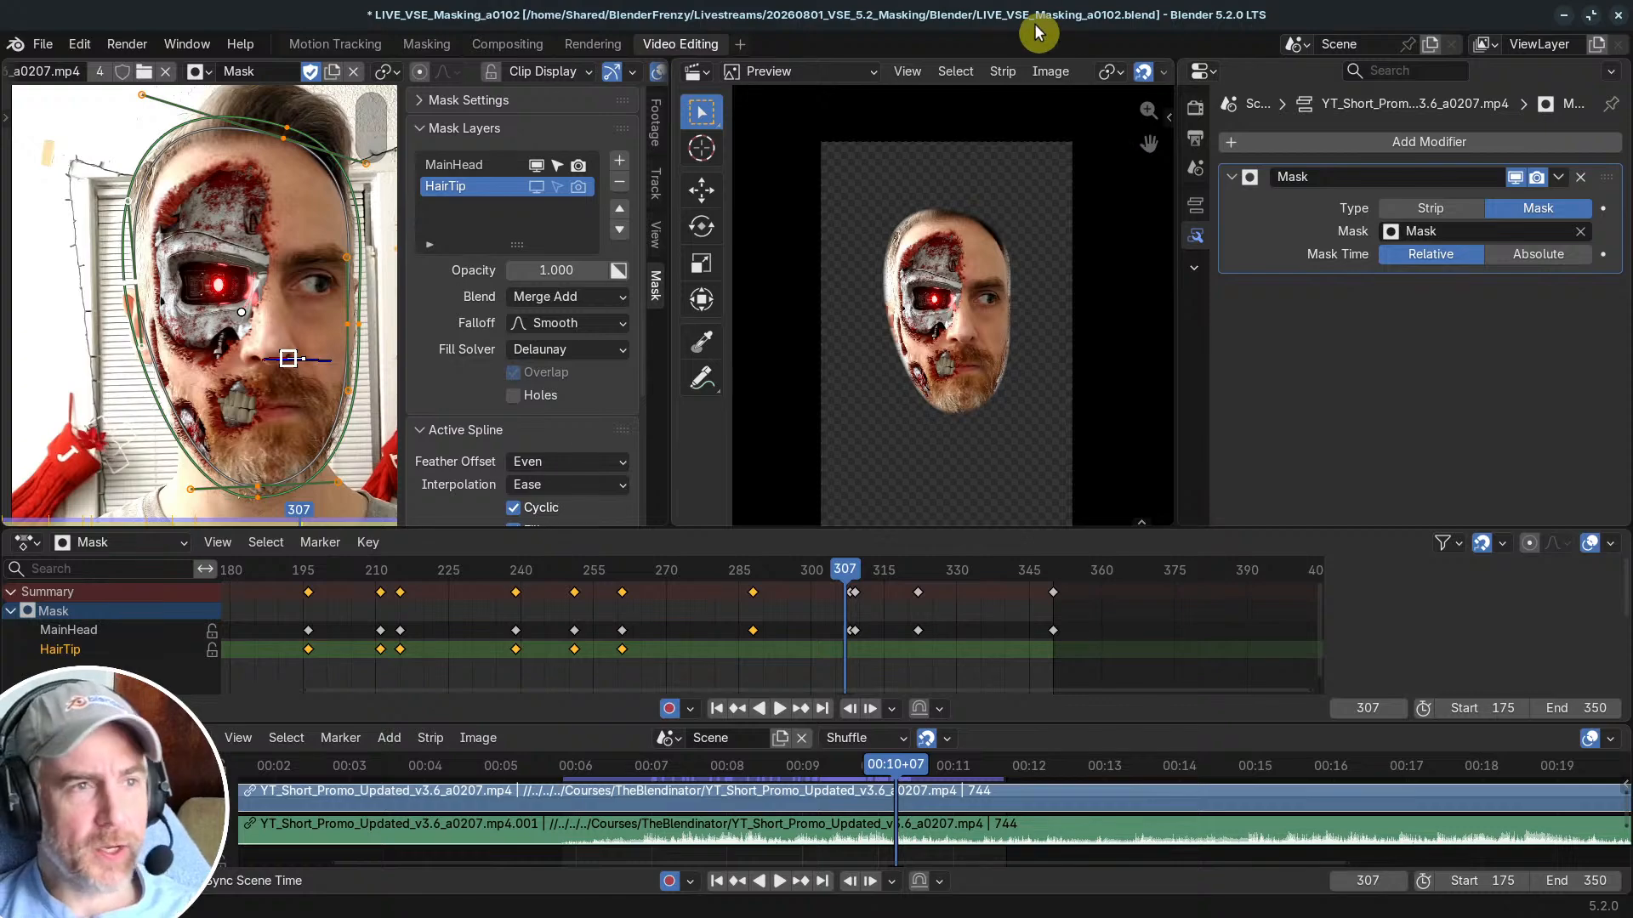
pyautogui.hotkey('ctrl', 's')
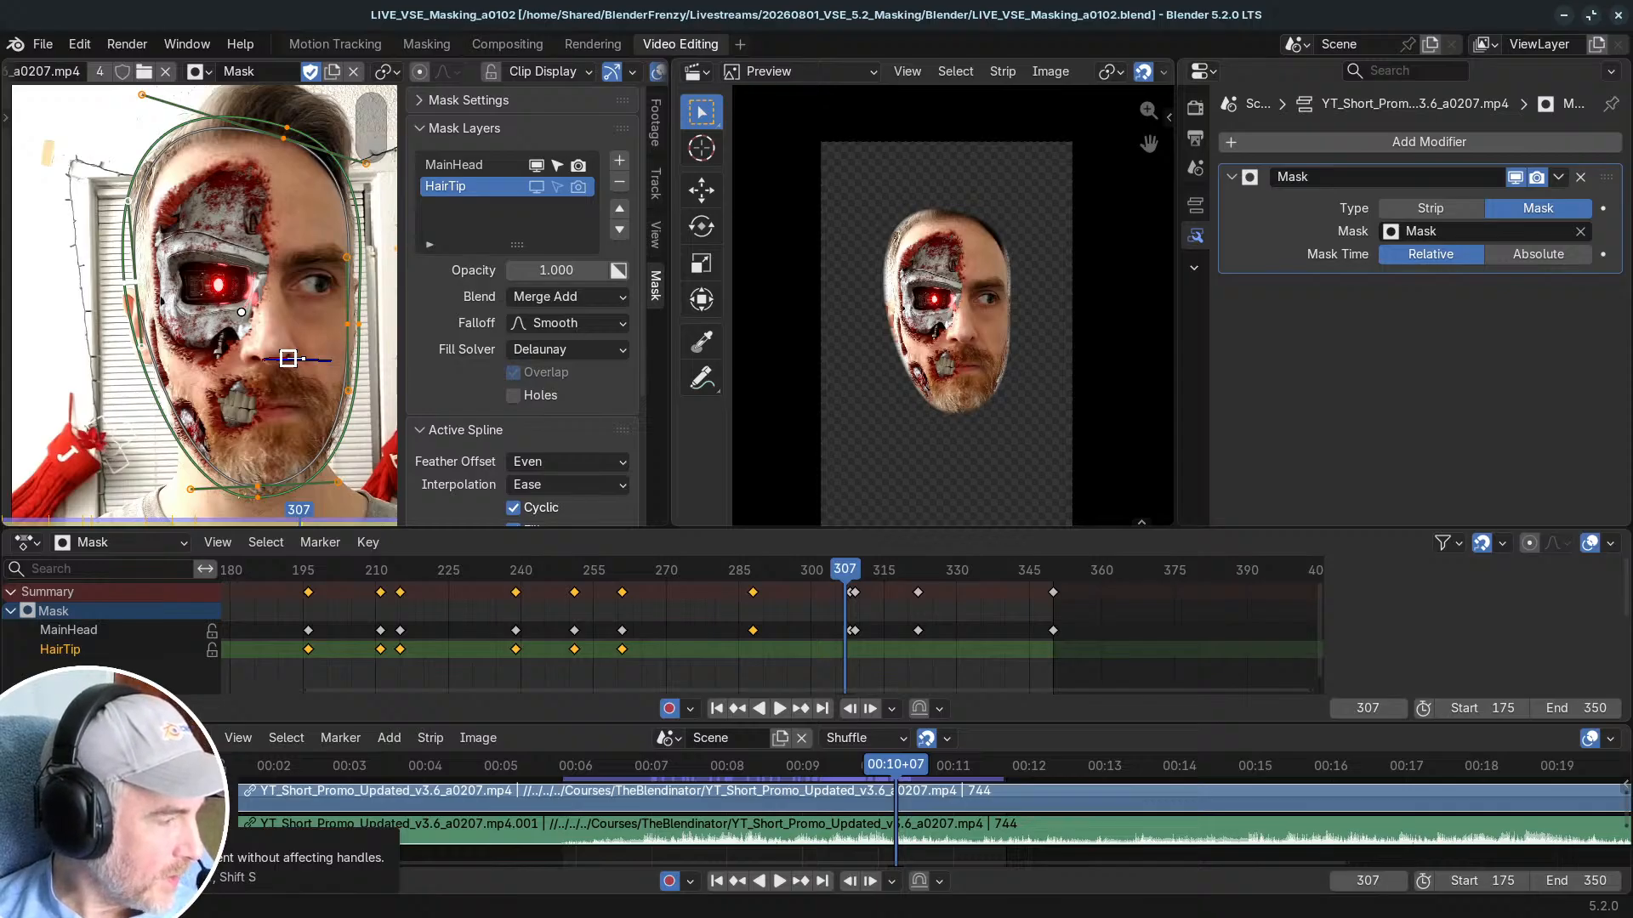
# Step: Switch to the browser and read the Sammie-Roto-2 README on GitHub, covering its functions, updates, tutorial and installation
pyautogui.hotkey('alt', 'Tab')
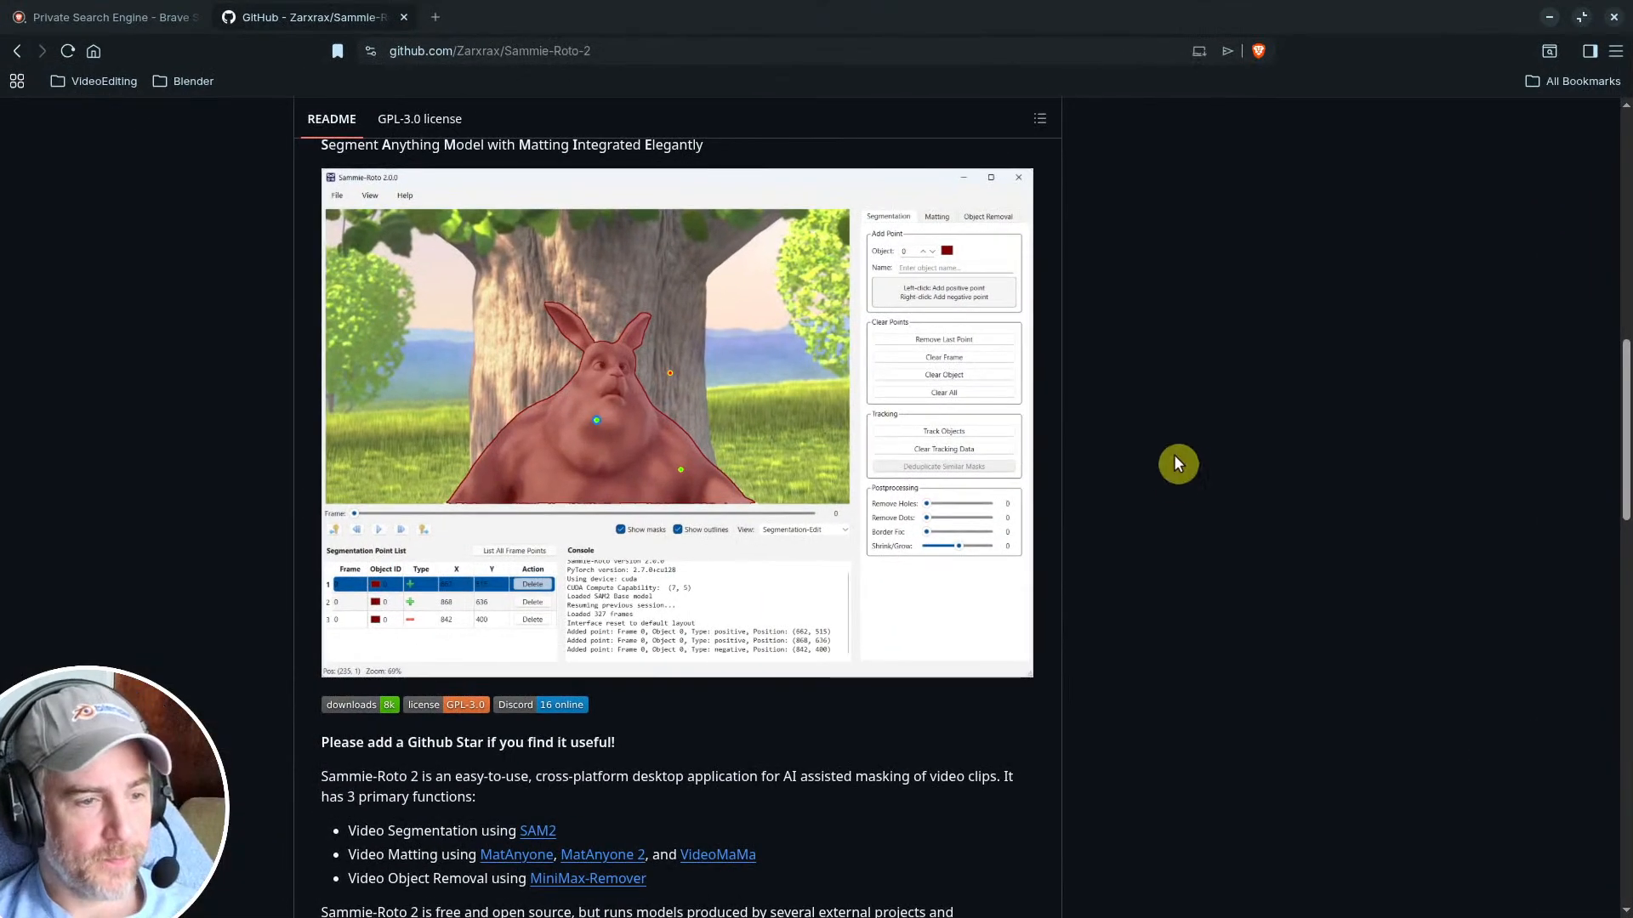
pyautogui.scroll(-3, 1172, 464)
pyautogui.scroll(-3, 1167, 490)
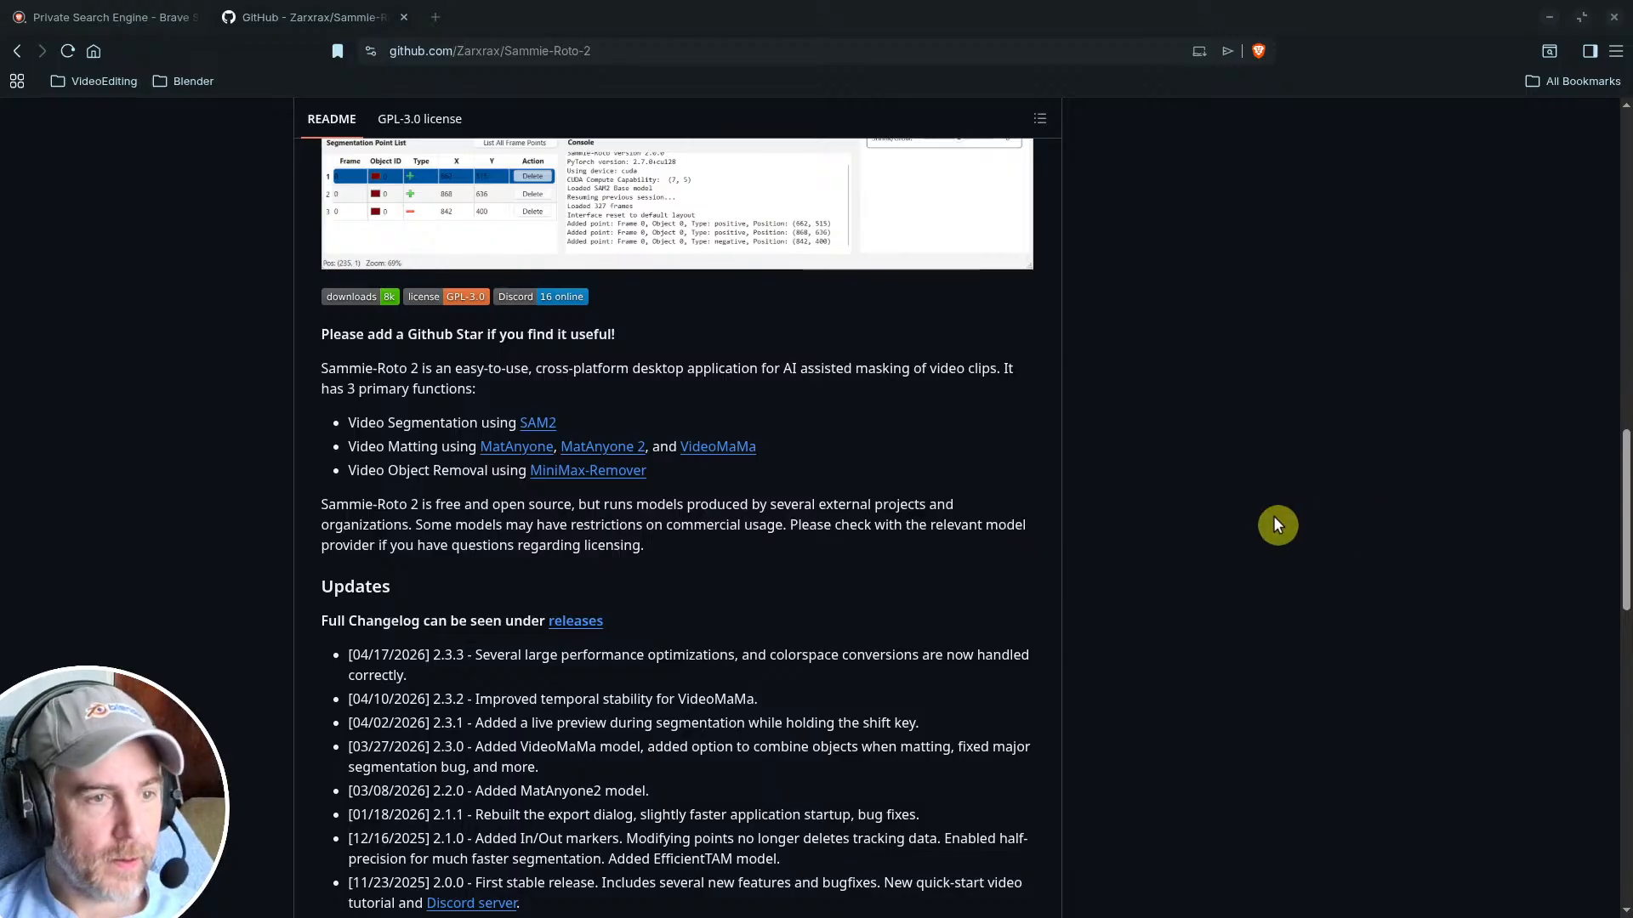
pyautogui.scroll(-2, 1096, 510)
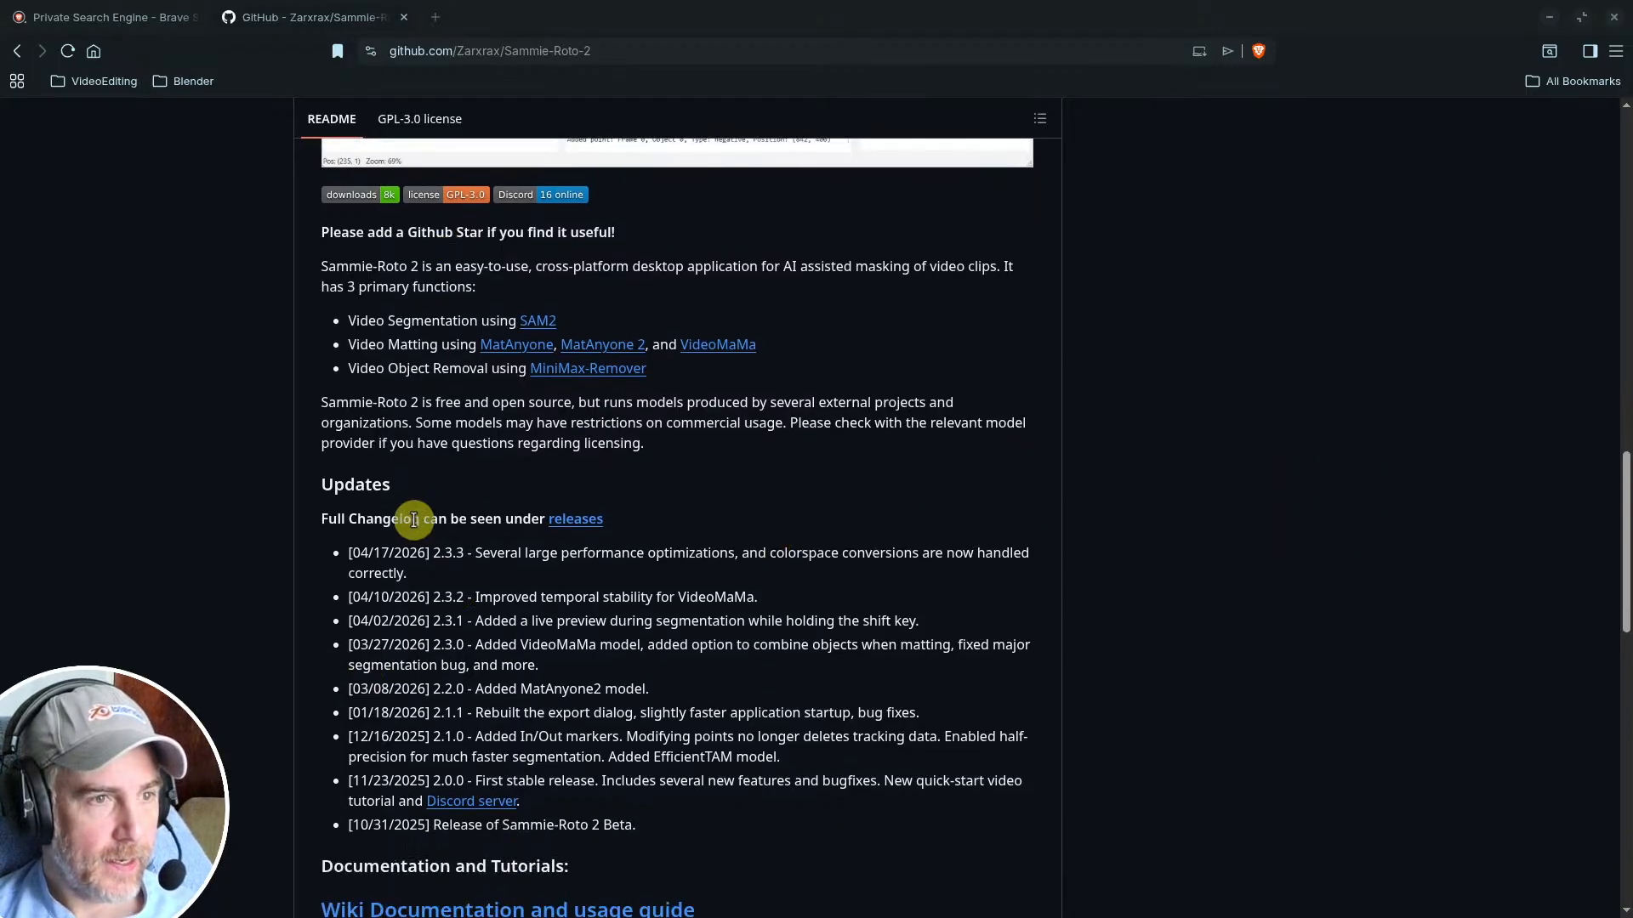
pyautogui.scroll(-3, 411, 528)
pyautogui.scroll(-10, 812, 551)
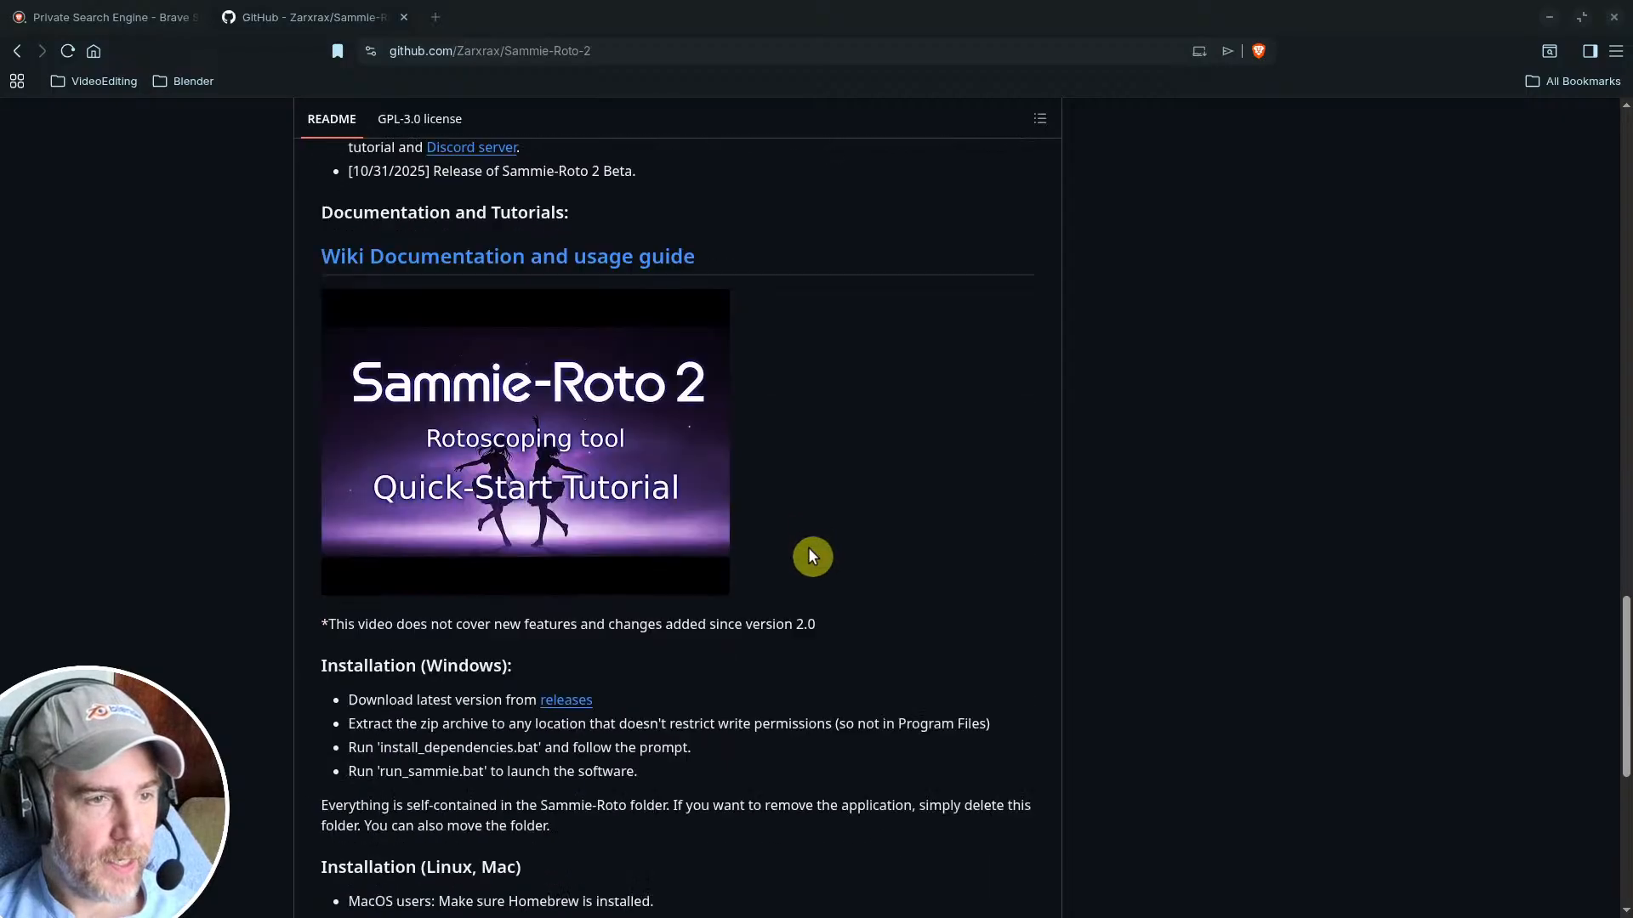
# Step: Open the Sammie-Roto-2 releases page and review the change notes and downloadable assets of version 2.3.3
pyautogui.scroll(20, 845, 537)
pyautogui.scroll(5, 914, 596)
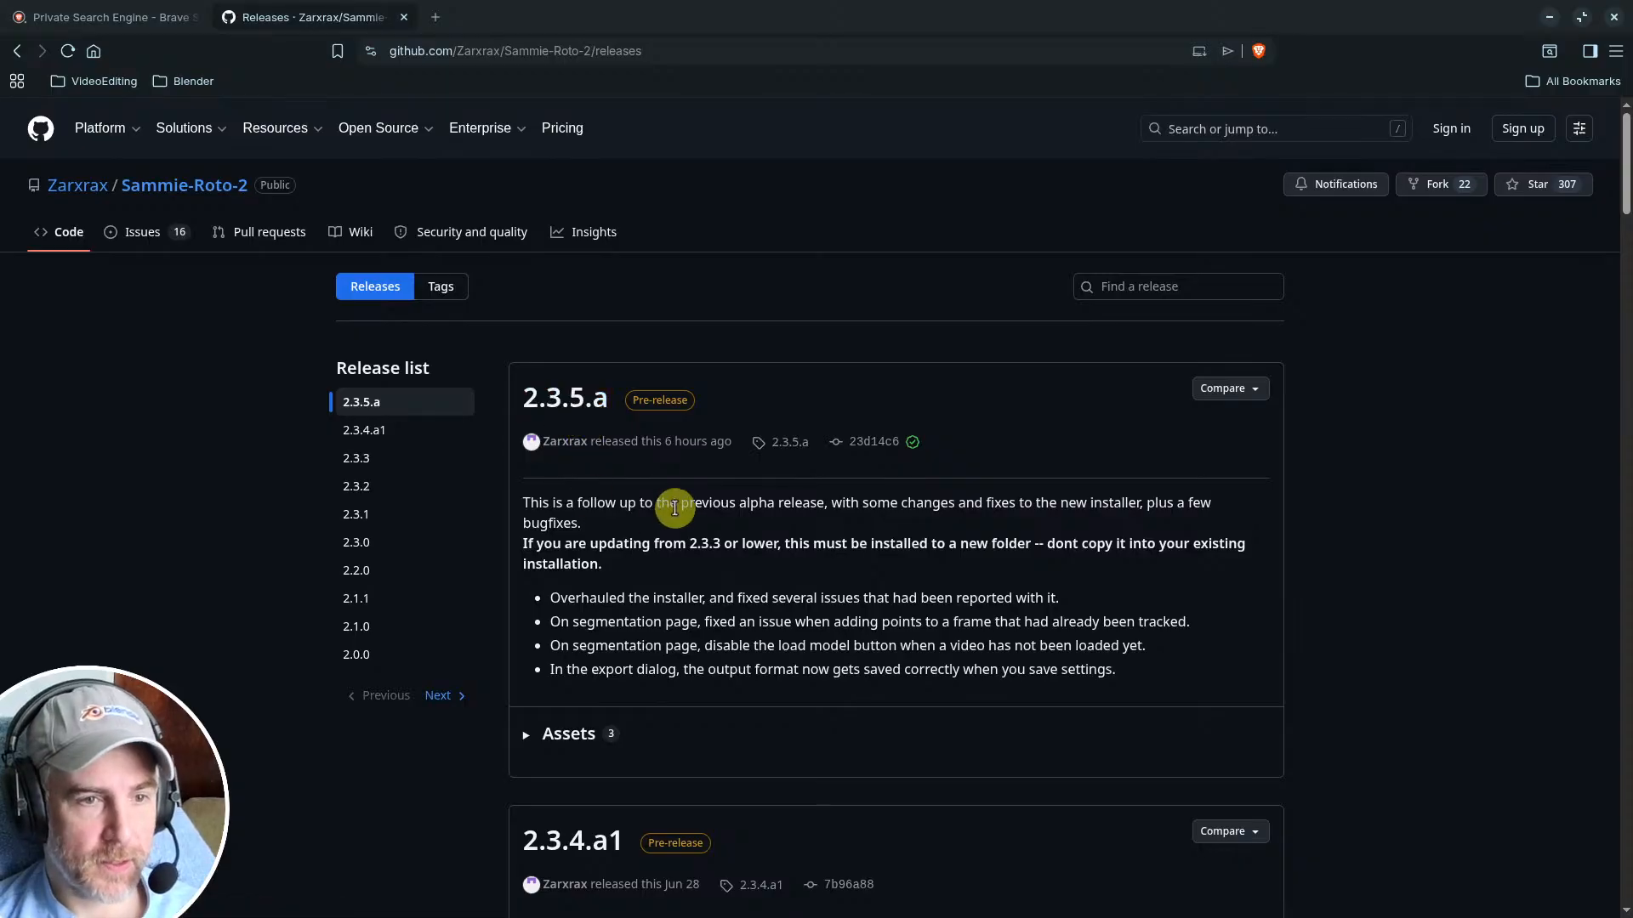
pyautogui.scroll(-15, 675, 509)
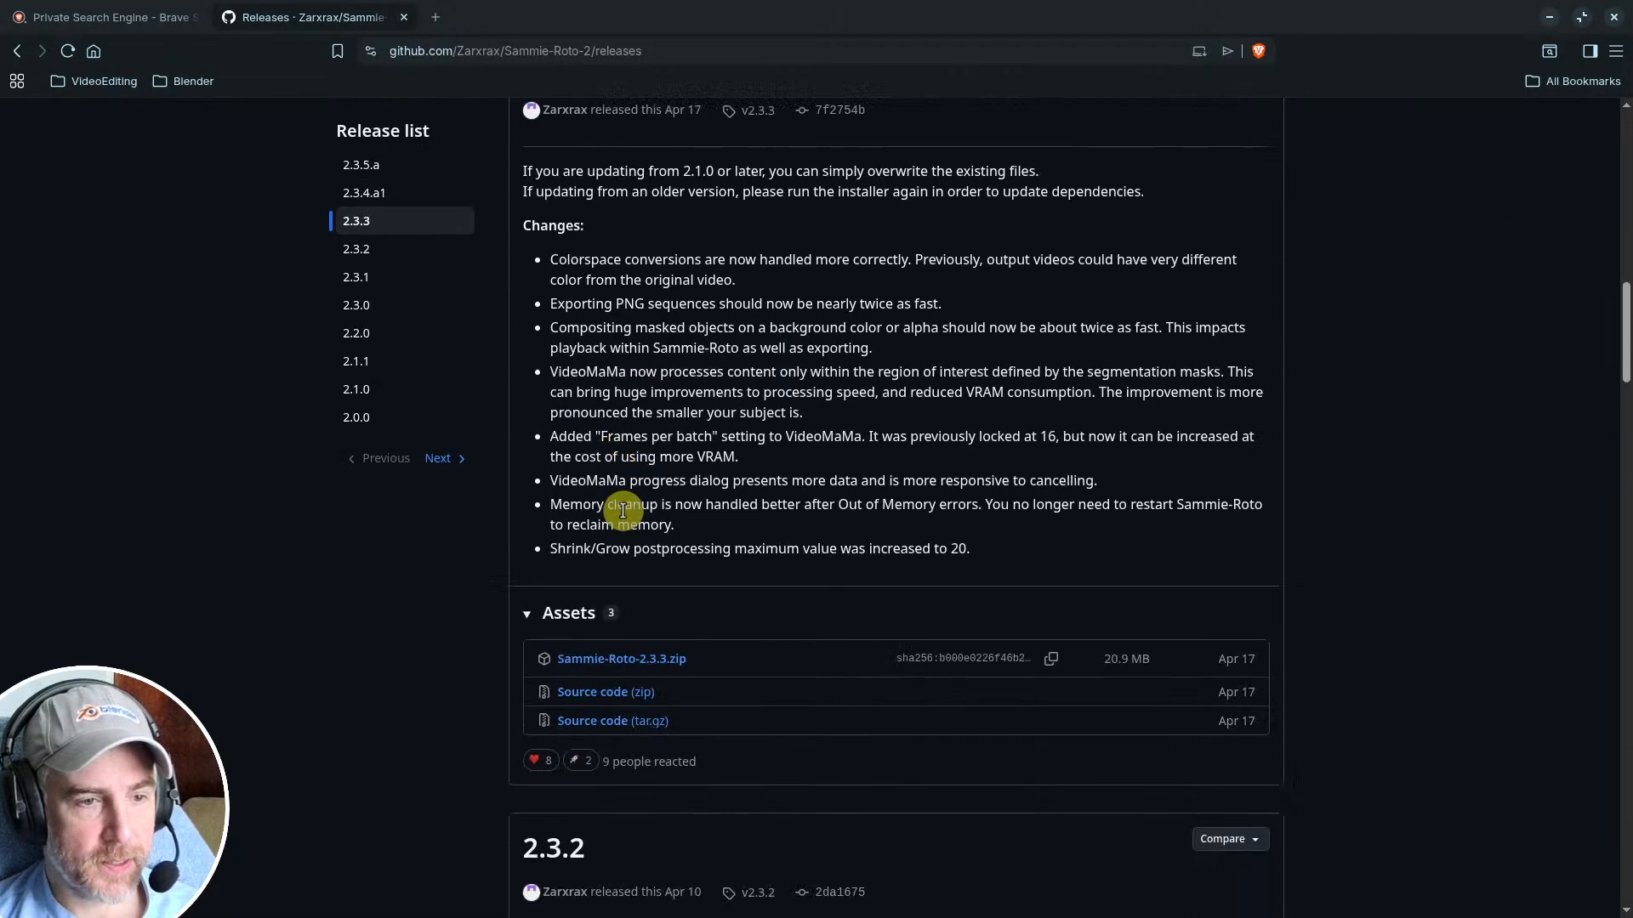
pyautogui.scroll(-2, 623, 510)
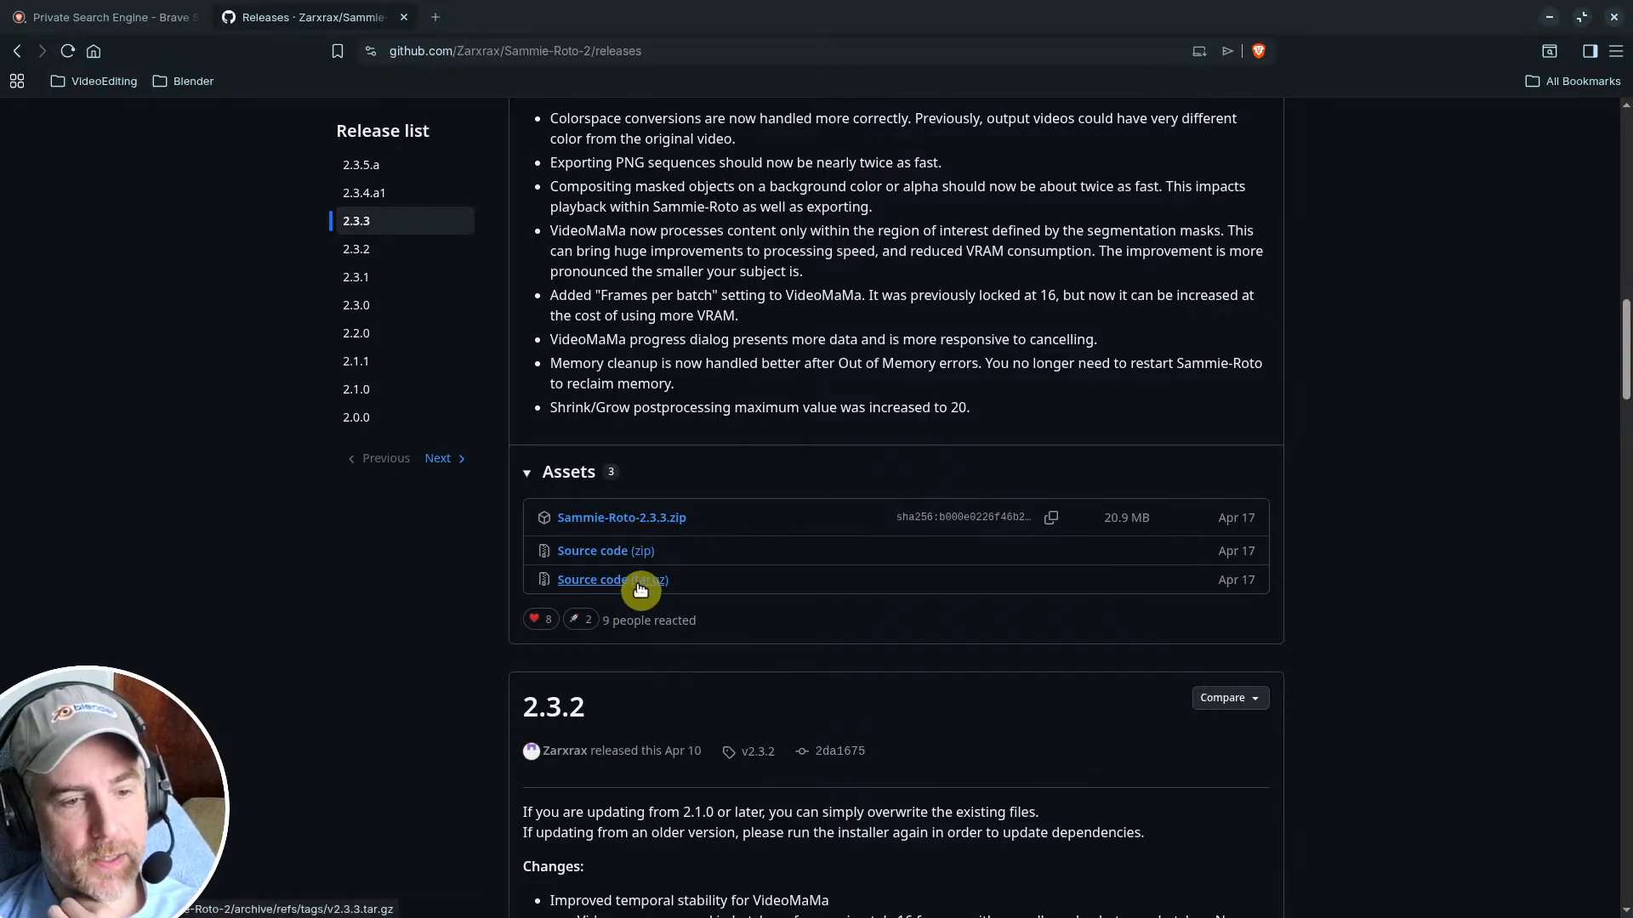
pyautogui.scroll(20, 641, 589)
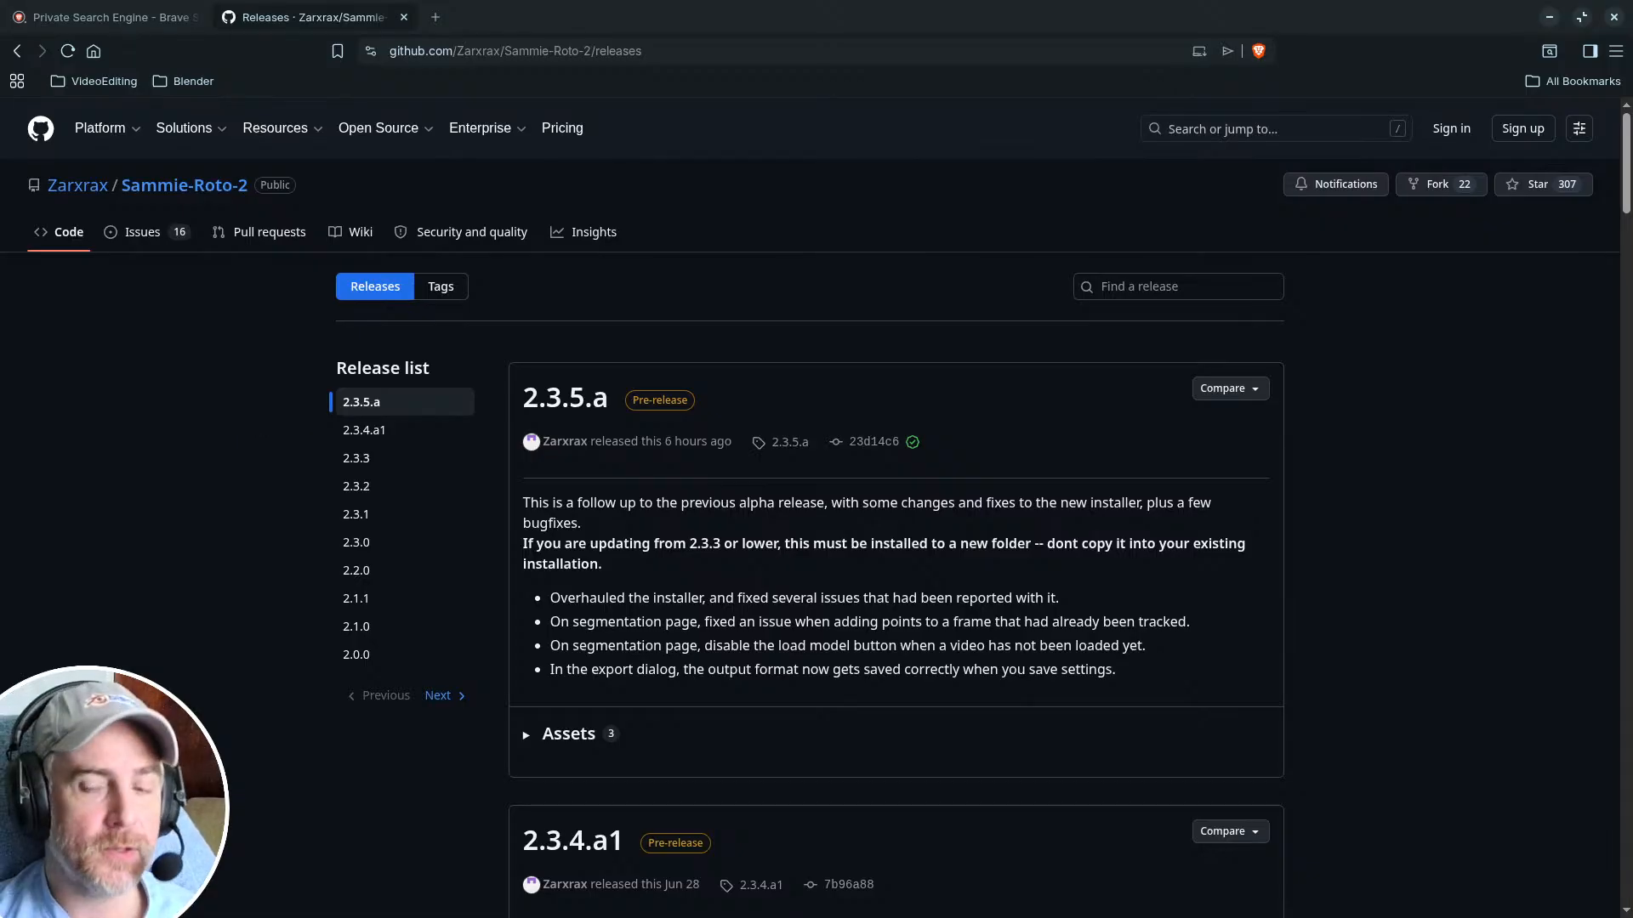
# Step: Read through the change notes of pre-releases 2.3.5.a and 2.3.4.a1 down to the 2.3.3 assets
pyautogui.scroll(-7, 783, 576)
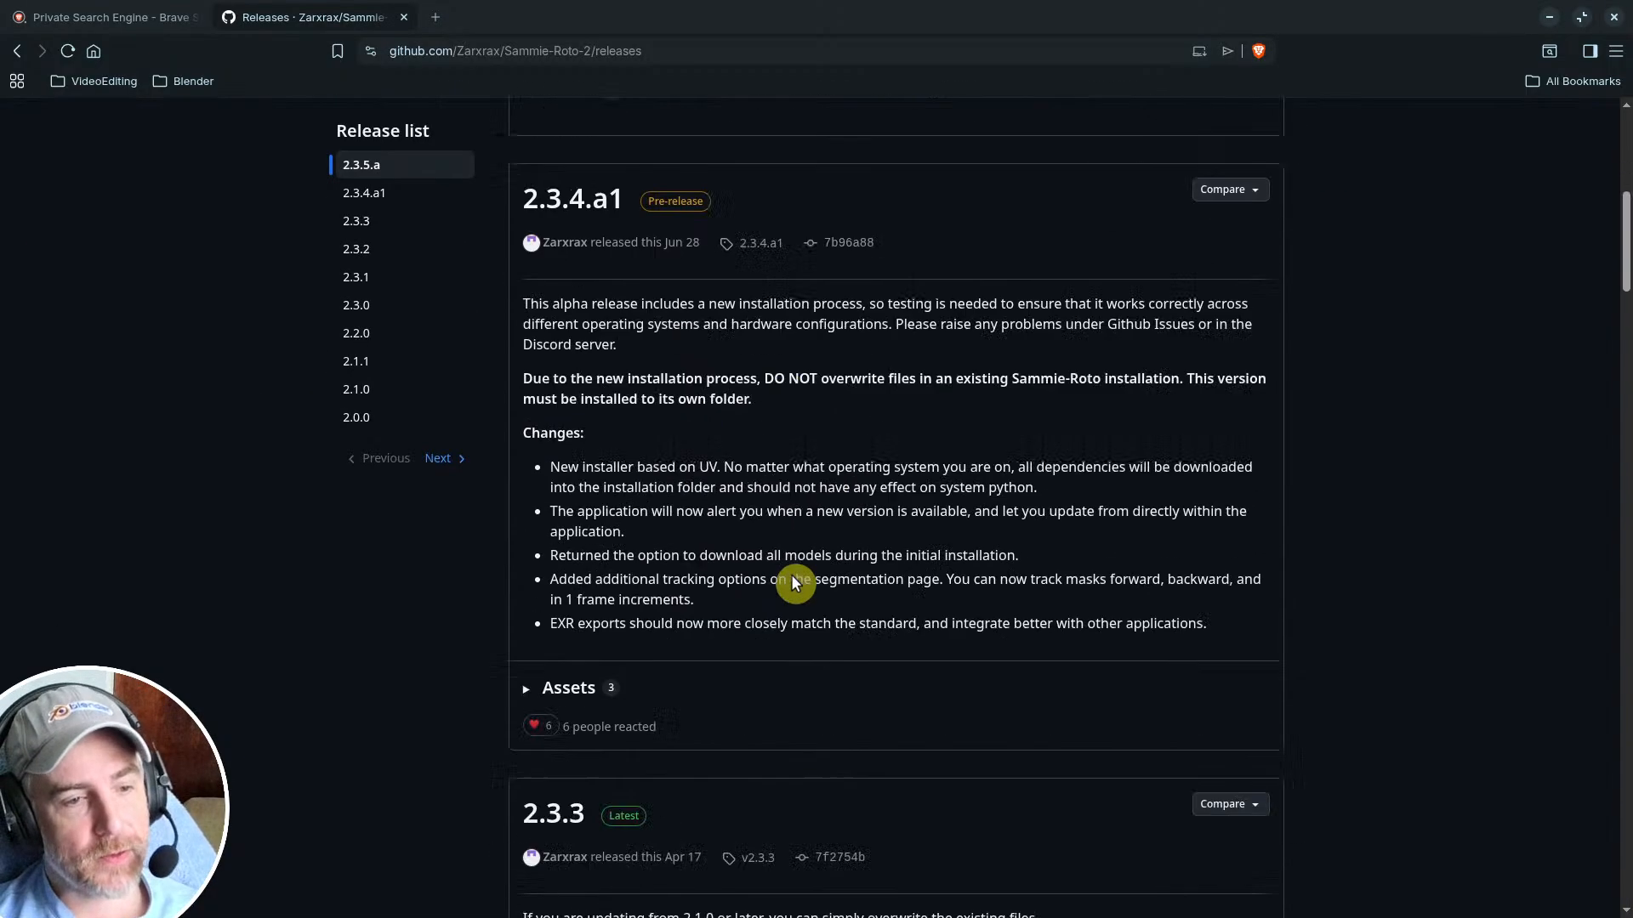
pyautogui.scroll(-1, 797, 550)
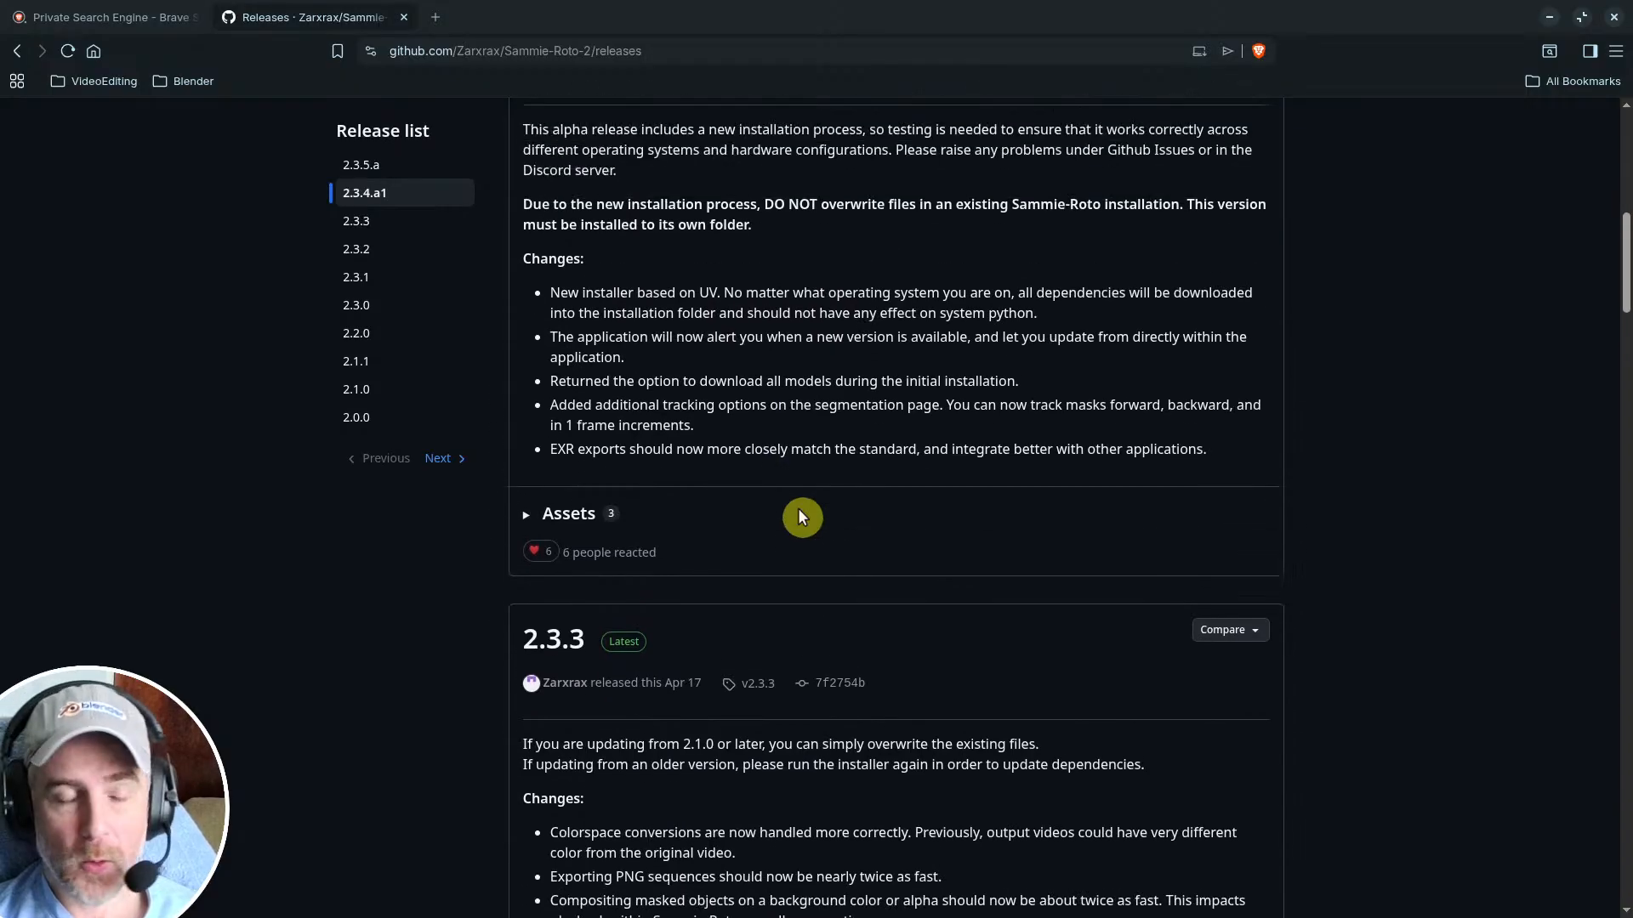
pyautogui.scroll(-4, 803, 515)
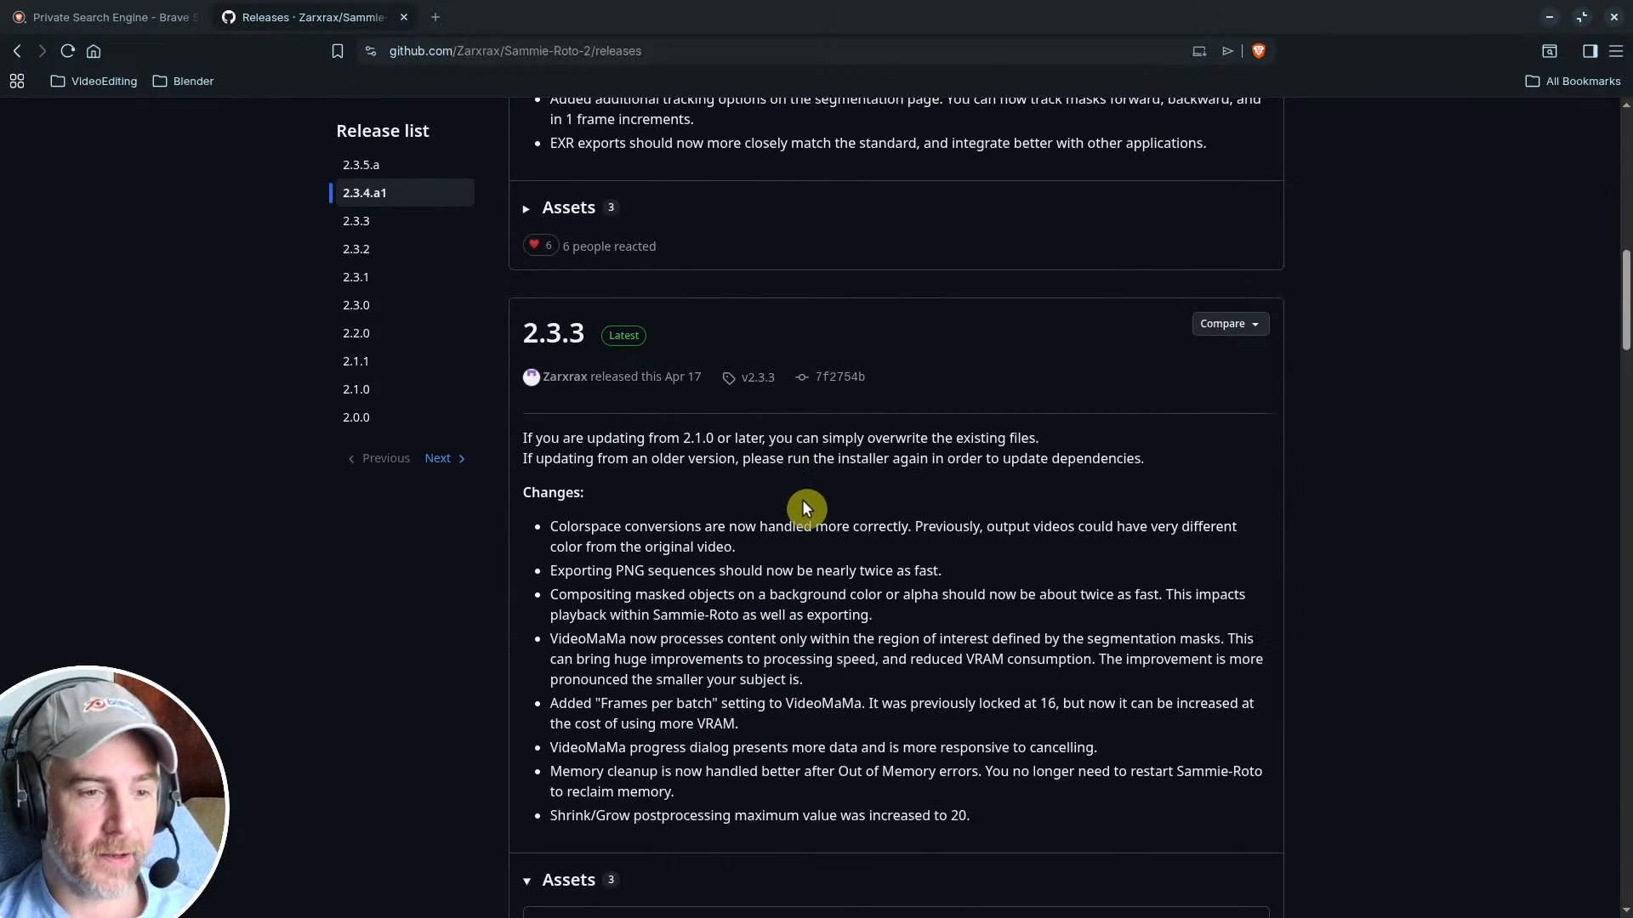
pyautogui.scroll(-1, 775, 505)
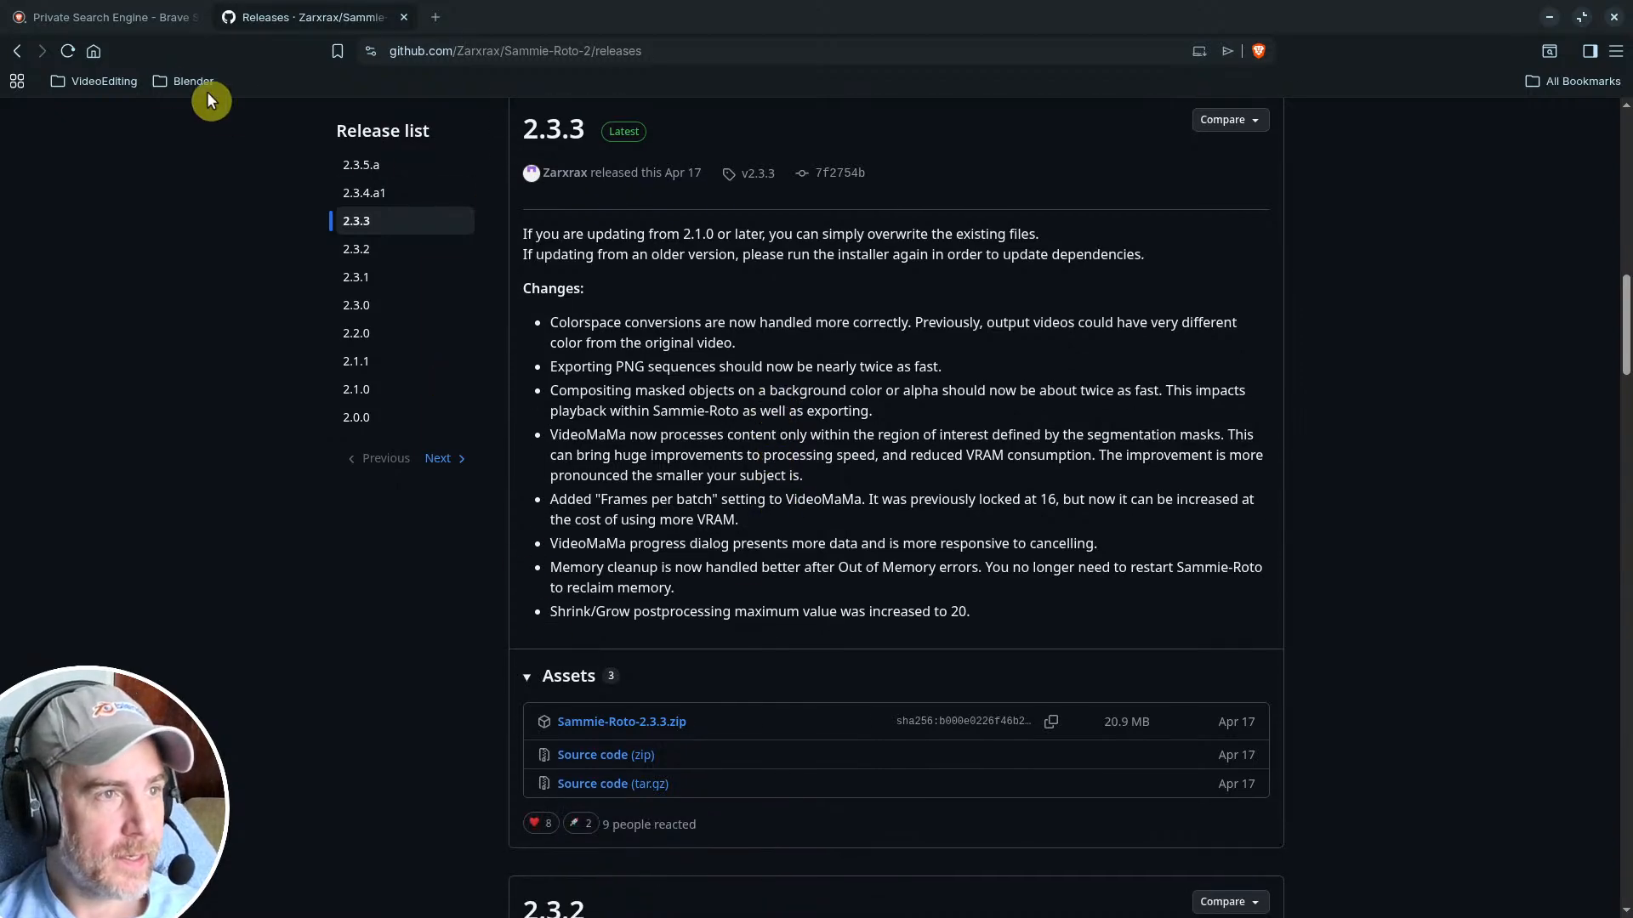
# Step: Return to the Sammie-Roto-2 repository page and reread the README's primary functions, updates and documentation sections
pyautogui.click(17, 59)
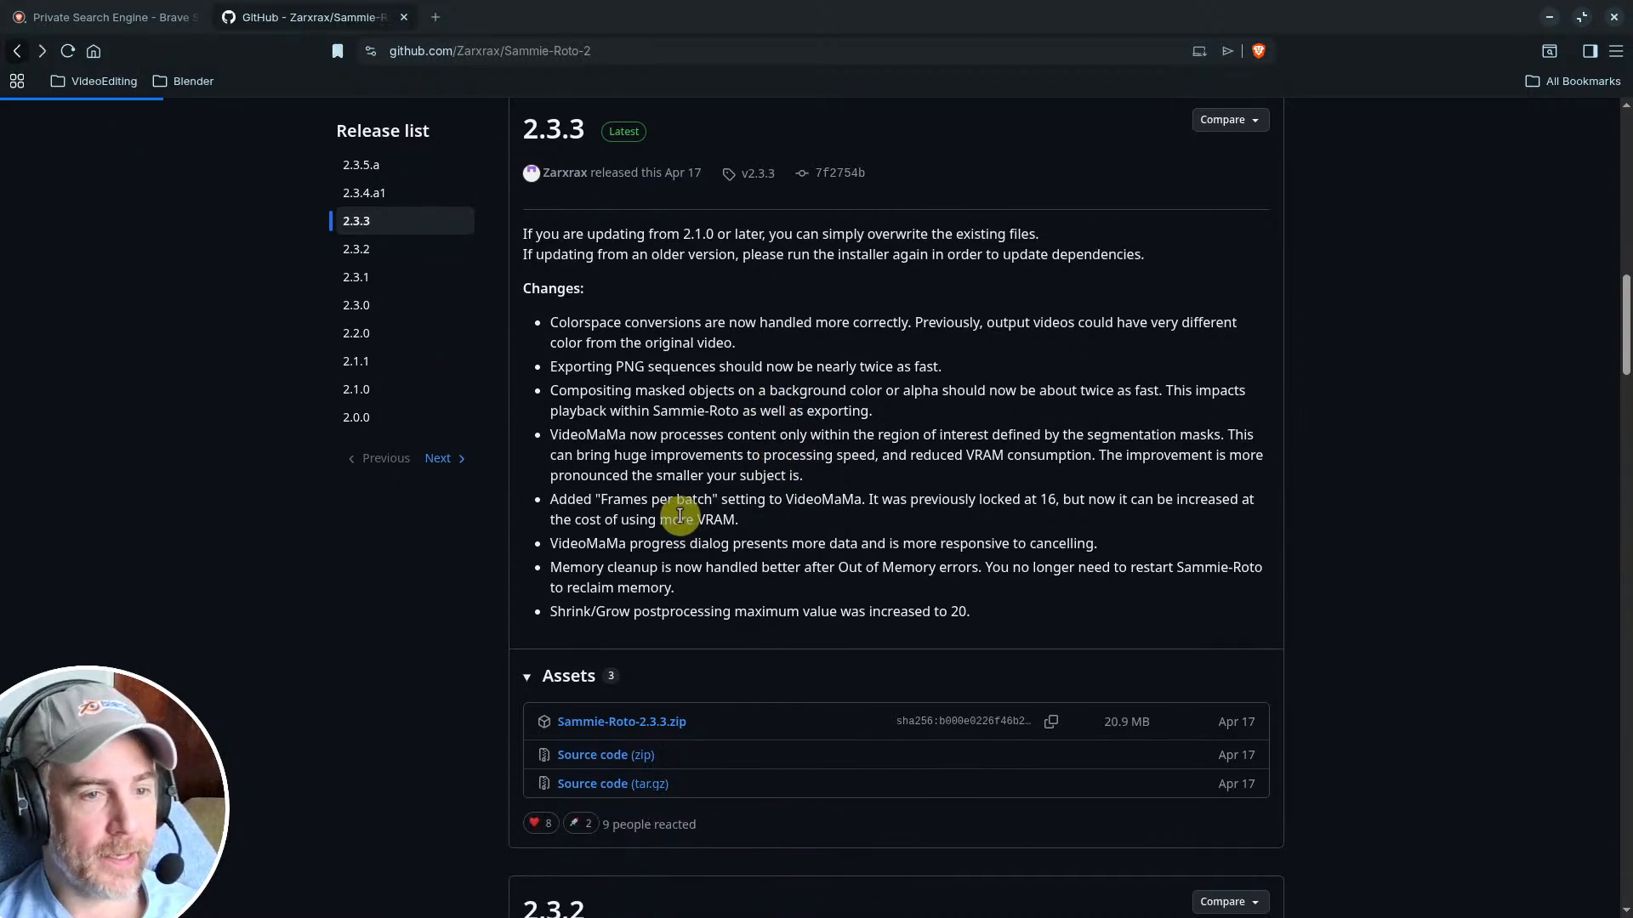
pyautogui.scroll(-12, 599, 619)
pyautogui.scroll(-5, 595, 617)
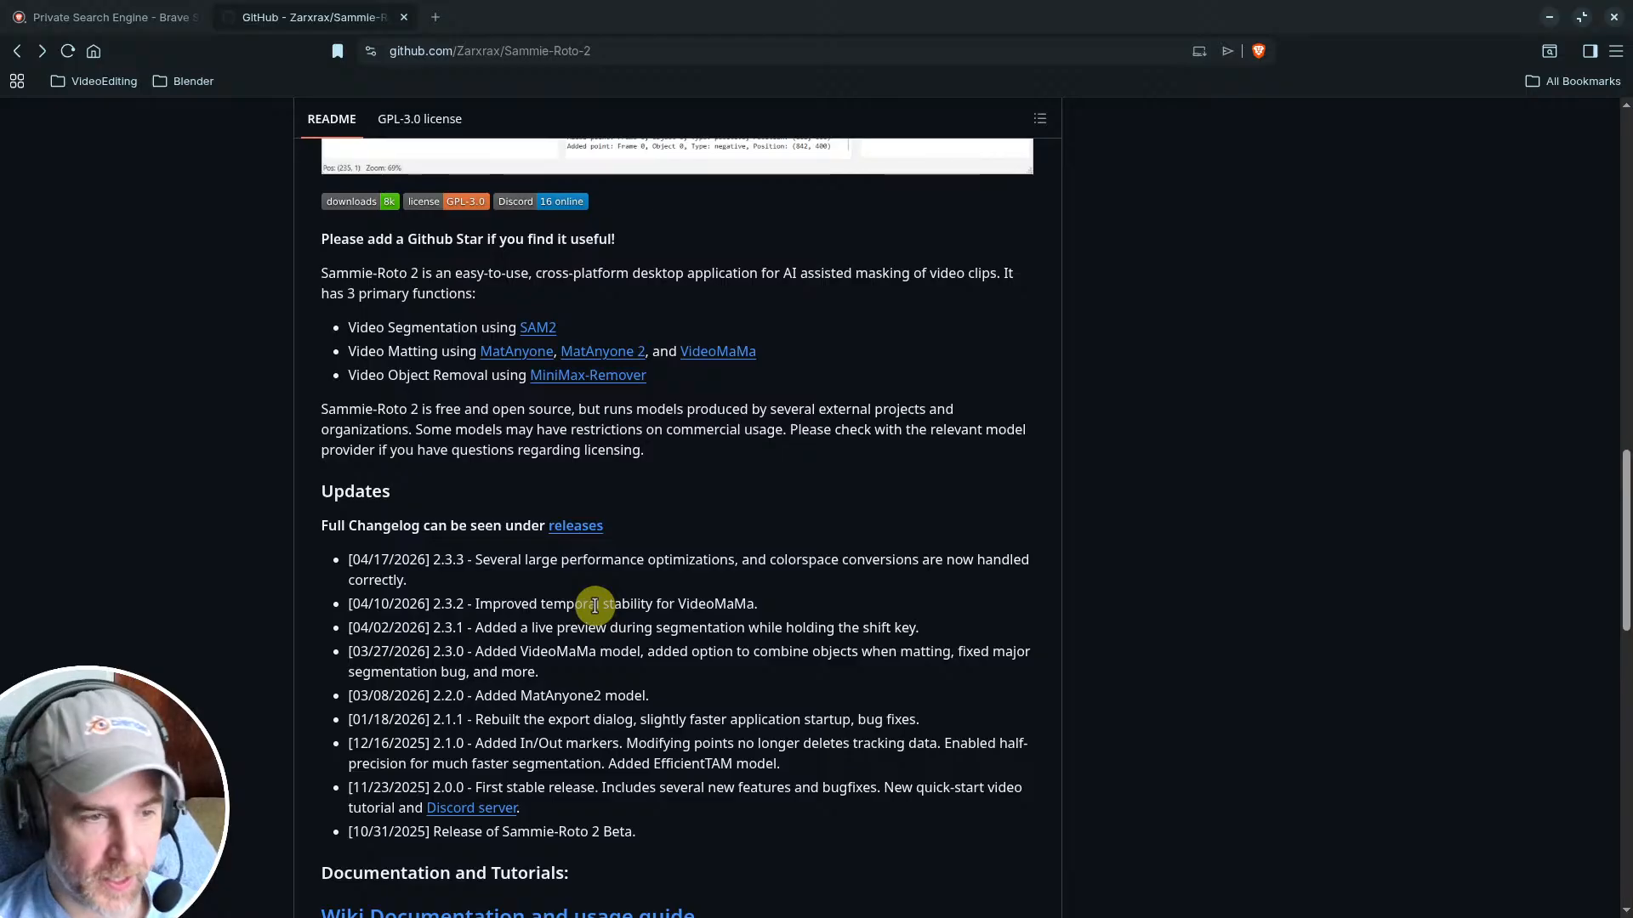
pyautogui.scroll(-4, 510, 598)
pyautogui.scroll(3, 460, 597)
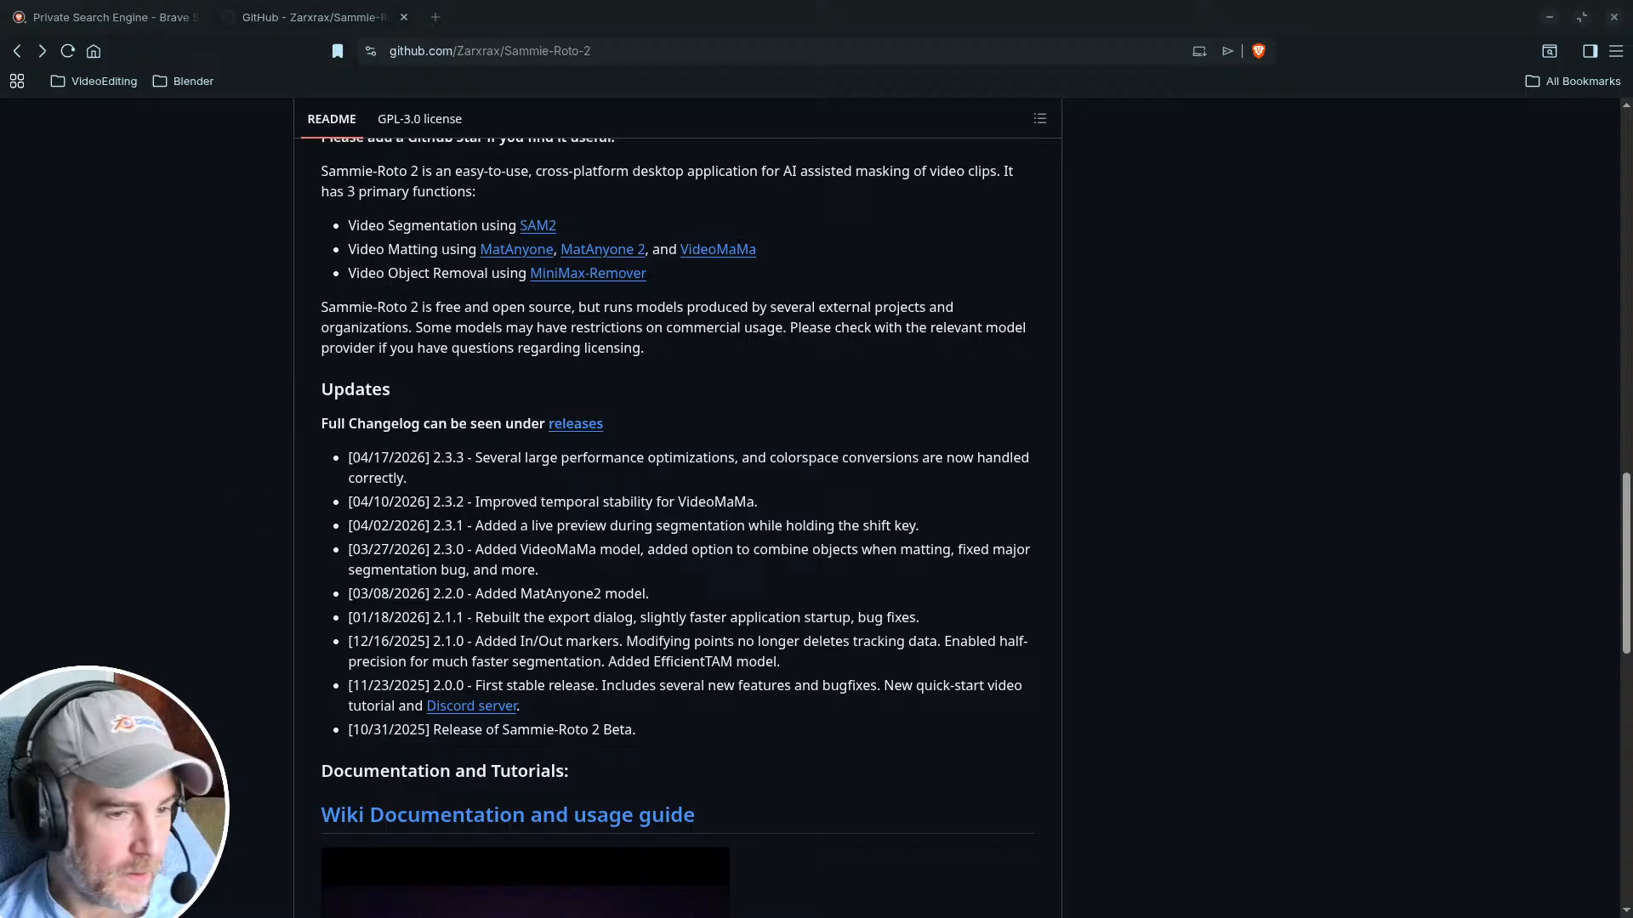
# Step: Close the browser, switch to Sammie-Roto 2.3.3 and scrub the resumed session to around frame 203 to view its existing mask
pyautogui.click(1613, 17)
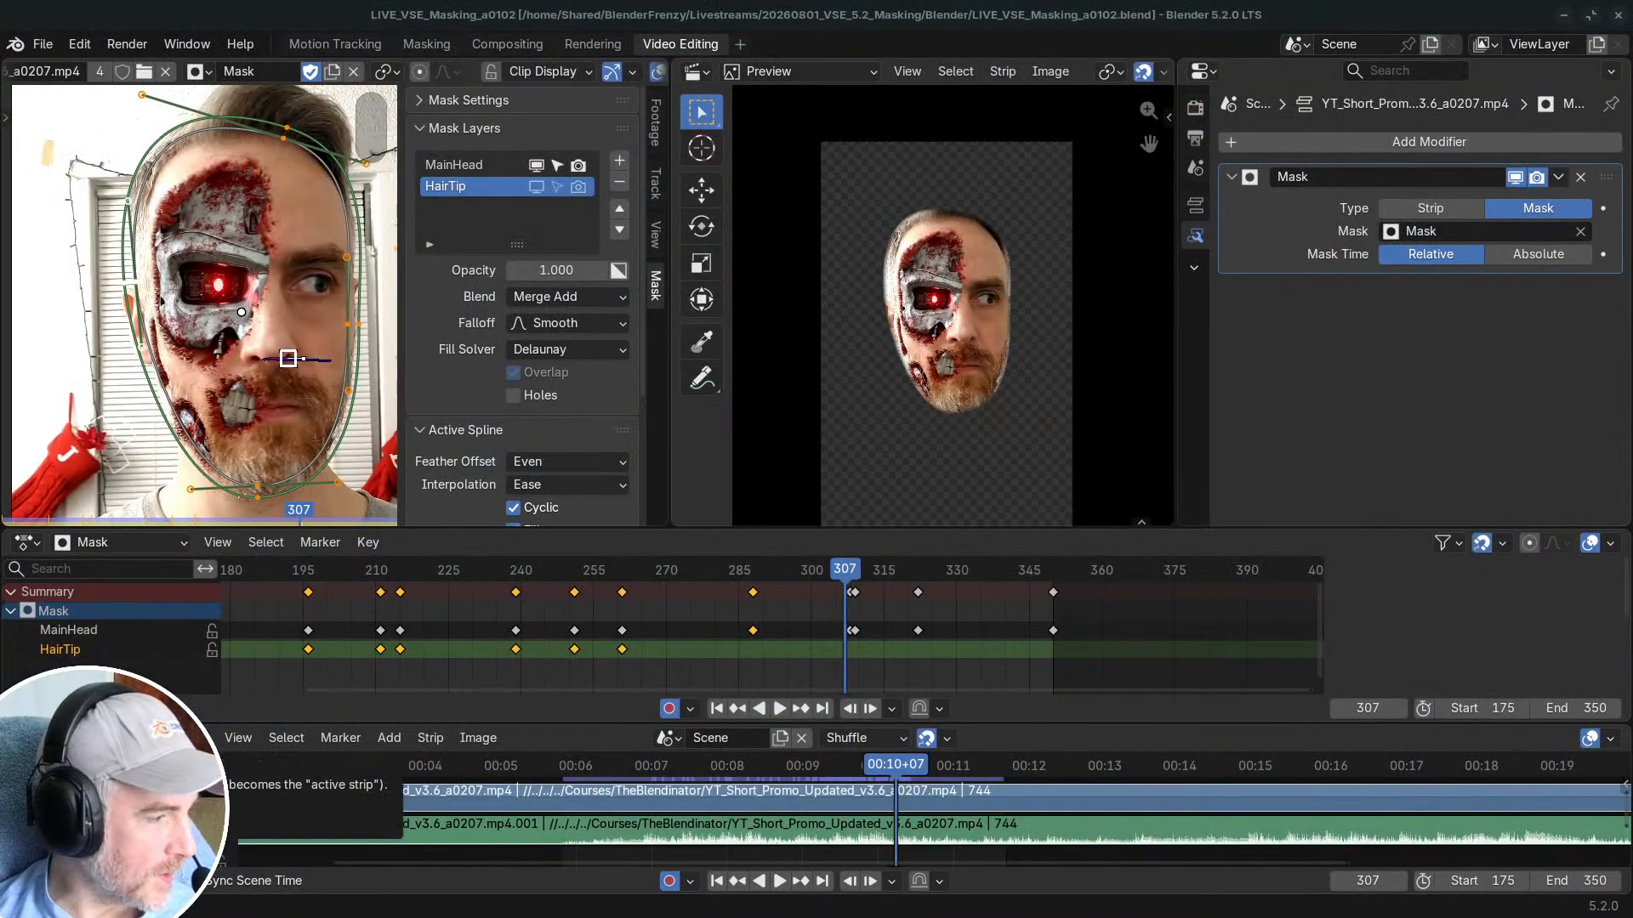
pyautogui.moveTo(0, 255); pyautogui.dragTo(981, 8)
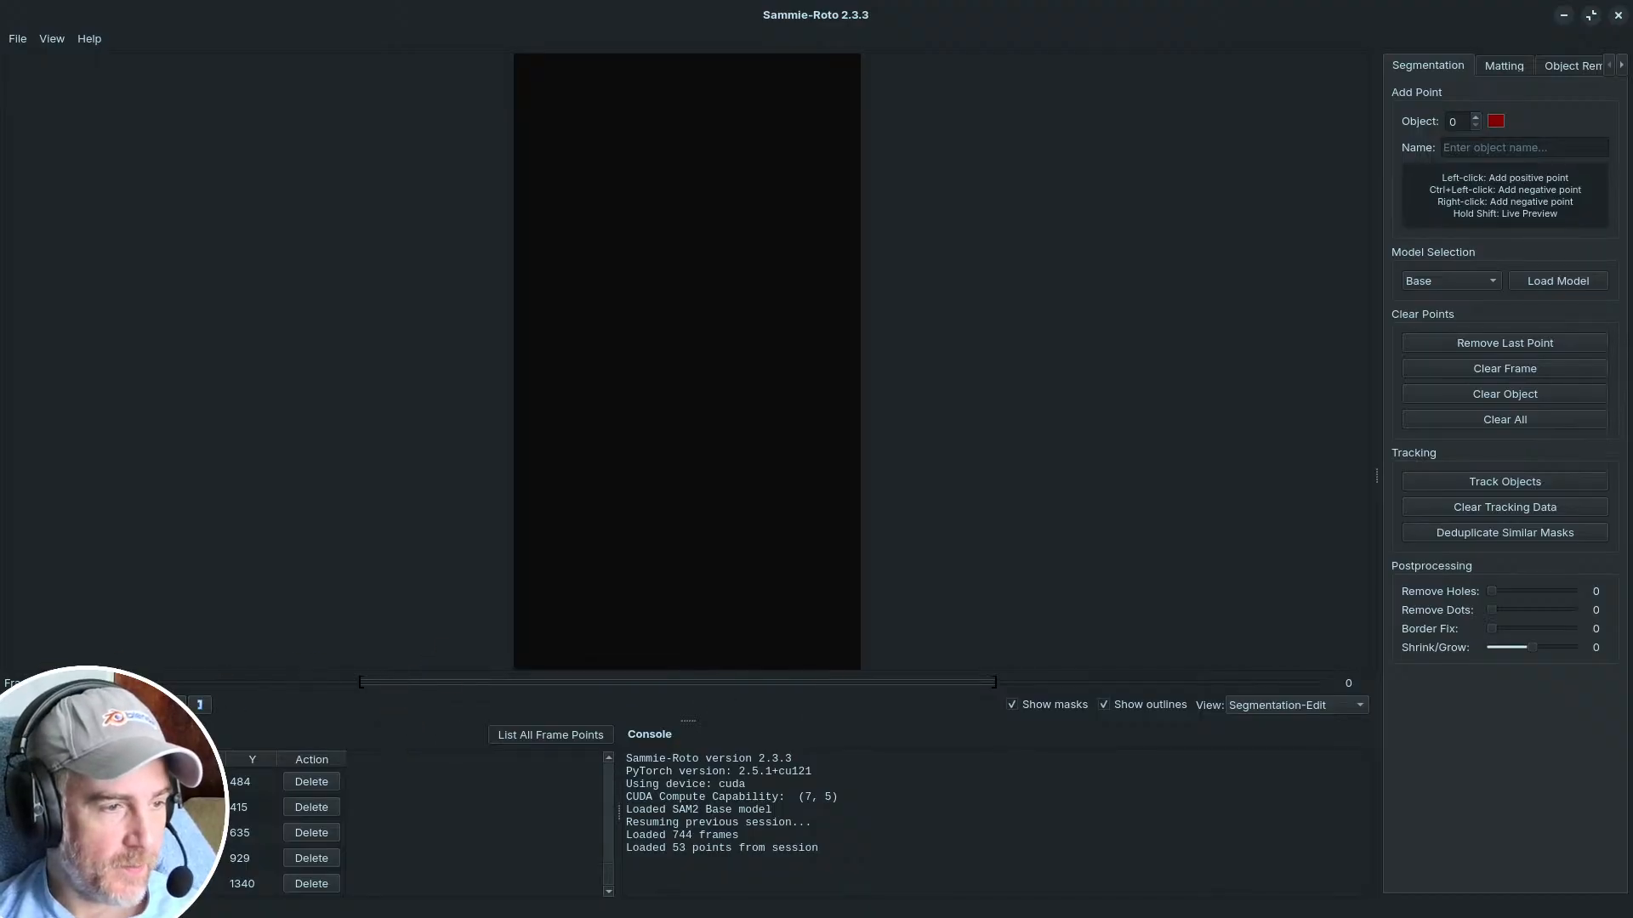
pyautogui.moveTo(360, 683); pyautogui.dragTo(397, 685)
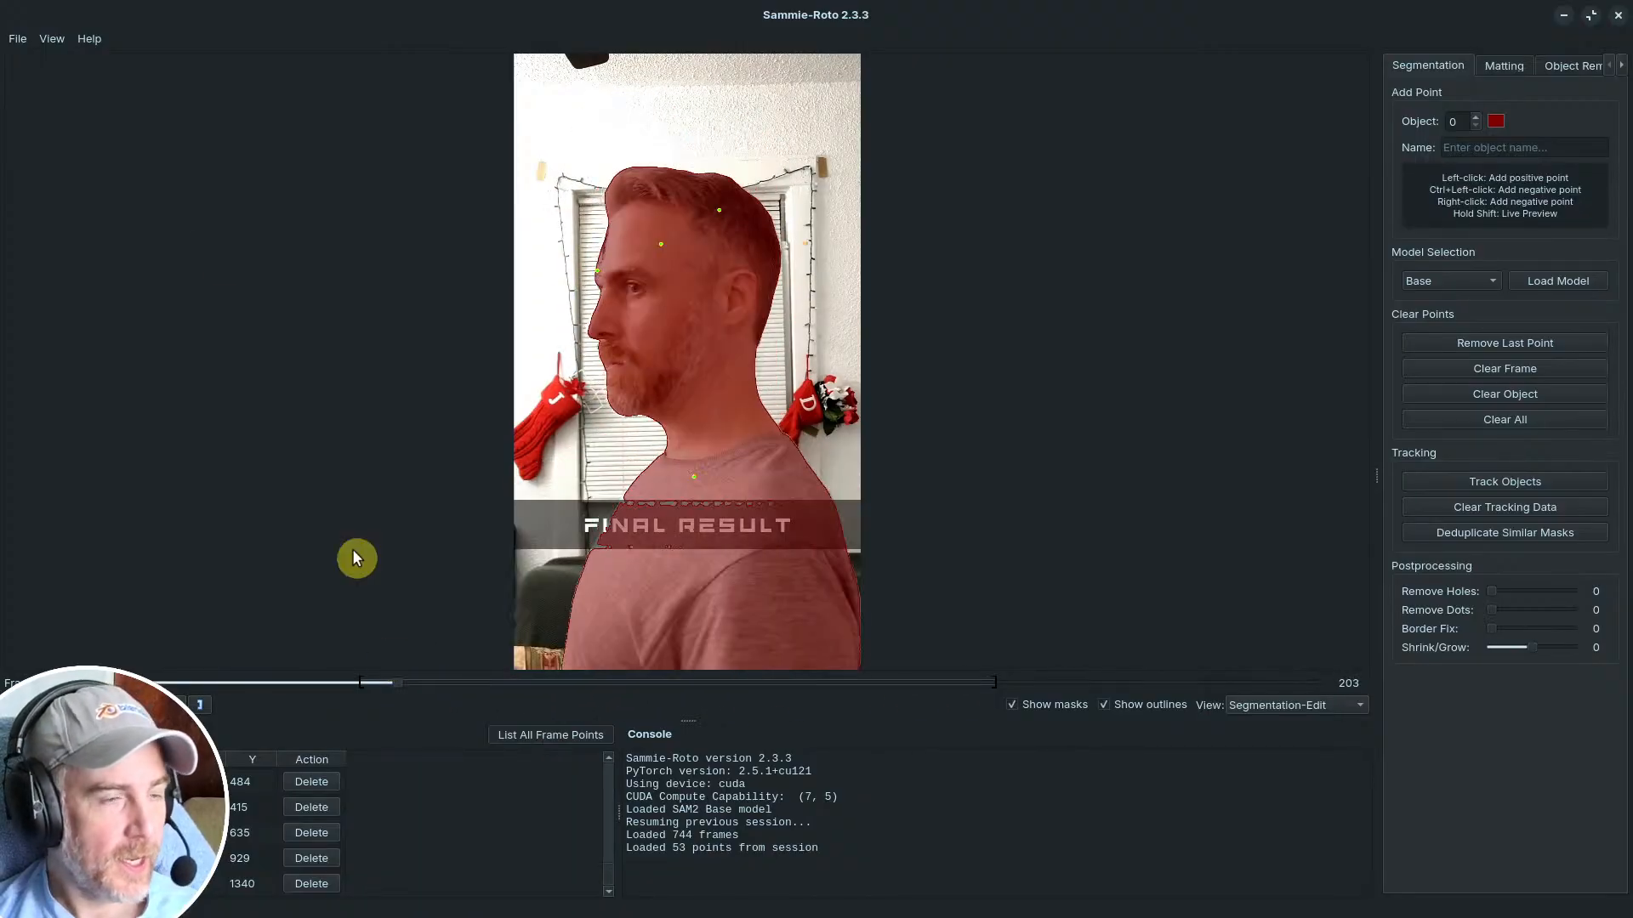
# Step: Load the video YT_Short_Promo_Updated_v3.6_a0207.mp4 into Sammie-Roto as a fresh clip
pyautogui.click(19, 40)
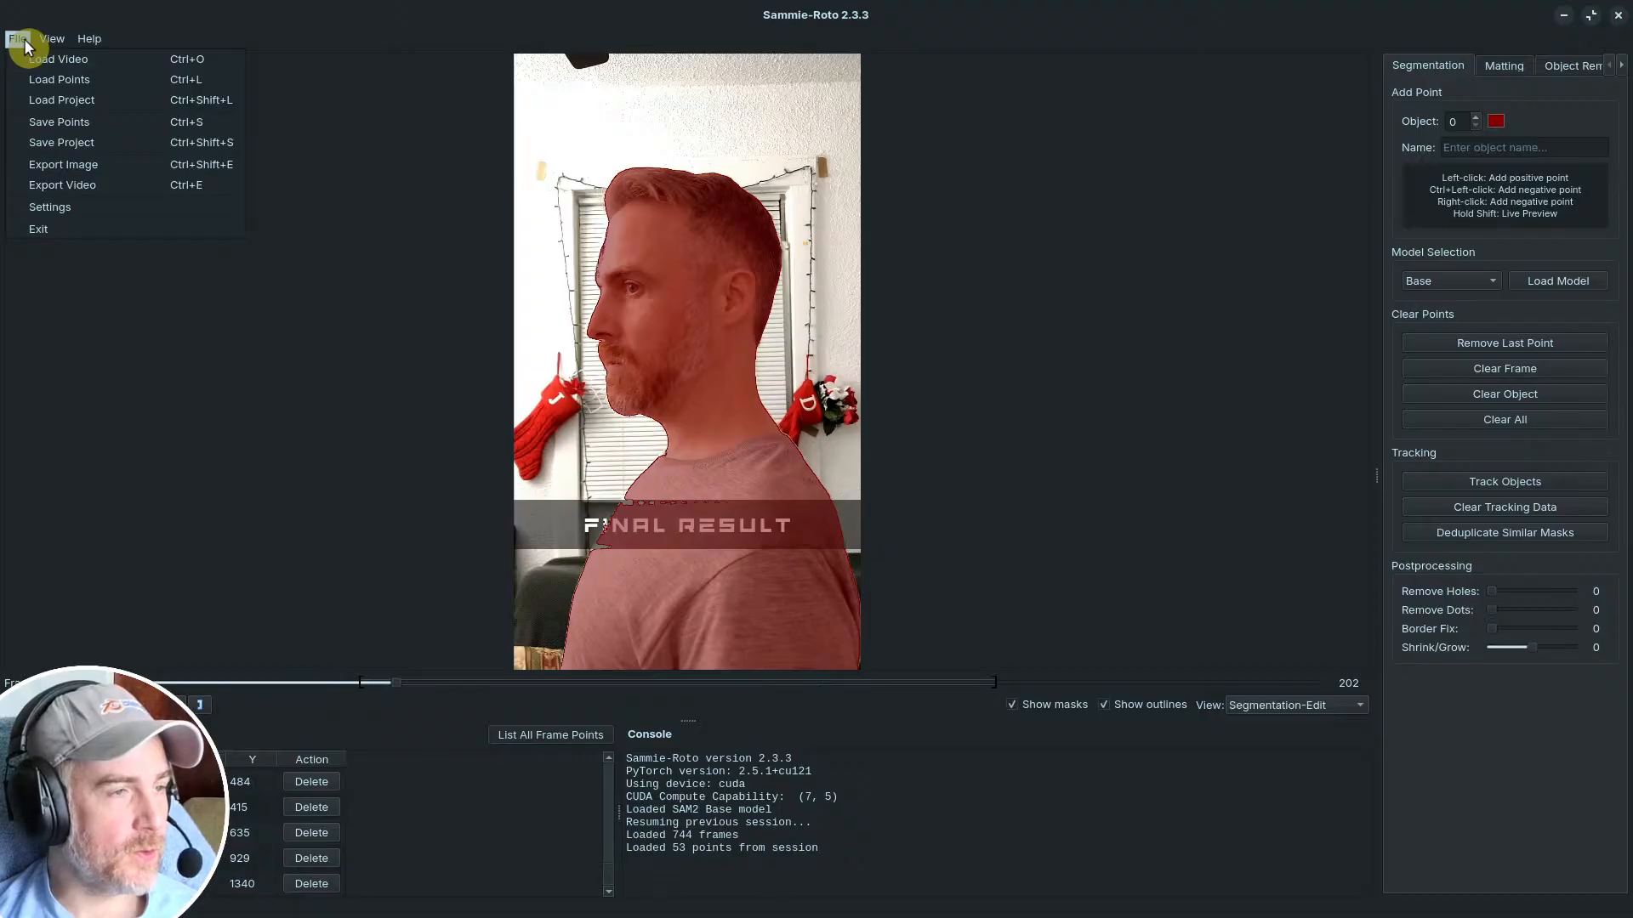
pyautogui.click(236, 534)
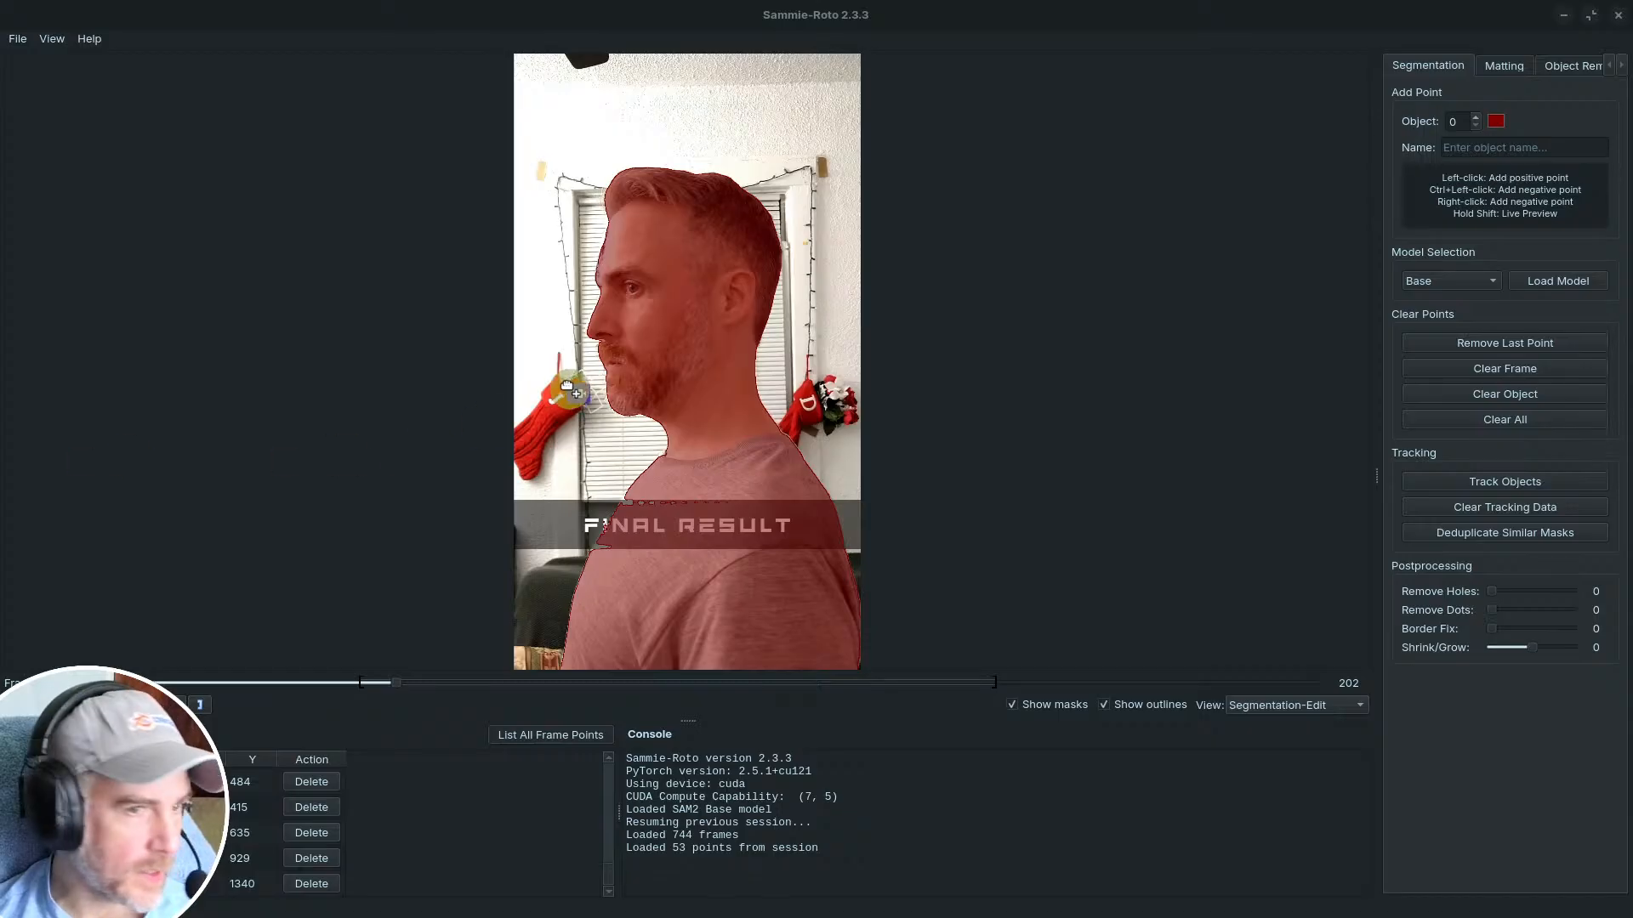
pyautogui.moveTo(460, 443); pyautogui.dragTo(568, 381)
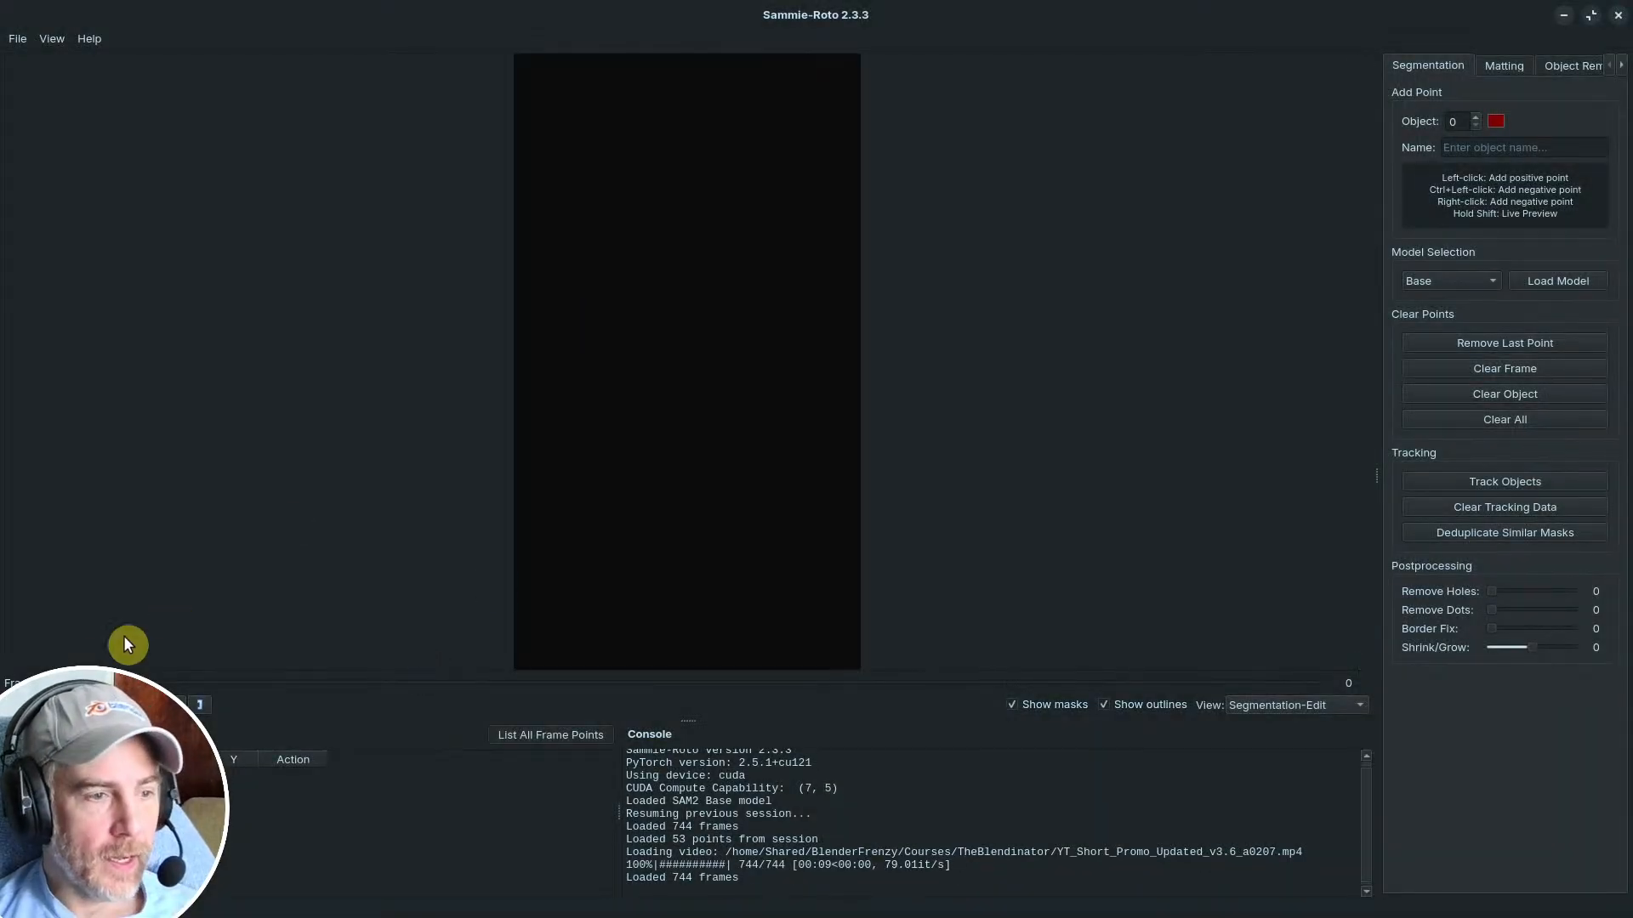
# Step: Play and scrub through the clip to find where the side-profile shot starts, and mark the in point at frame 175
pyautogui.click(69, 705)
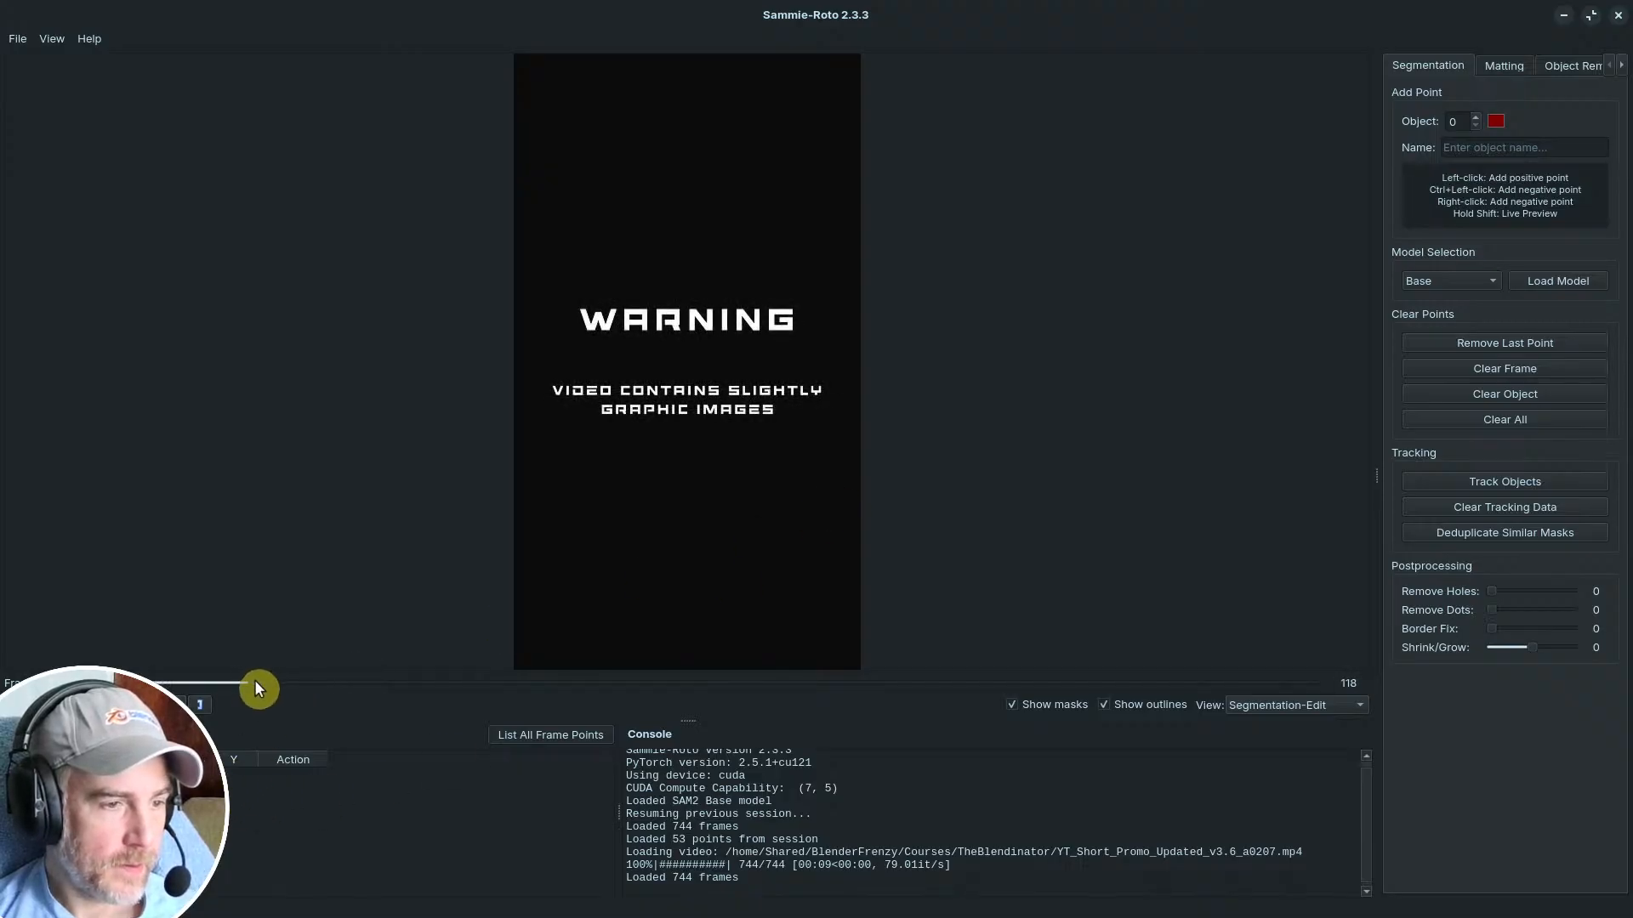
pyautogui.moveTo(254, 682); pyautogui.dragTo(405, 682)
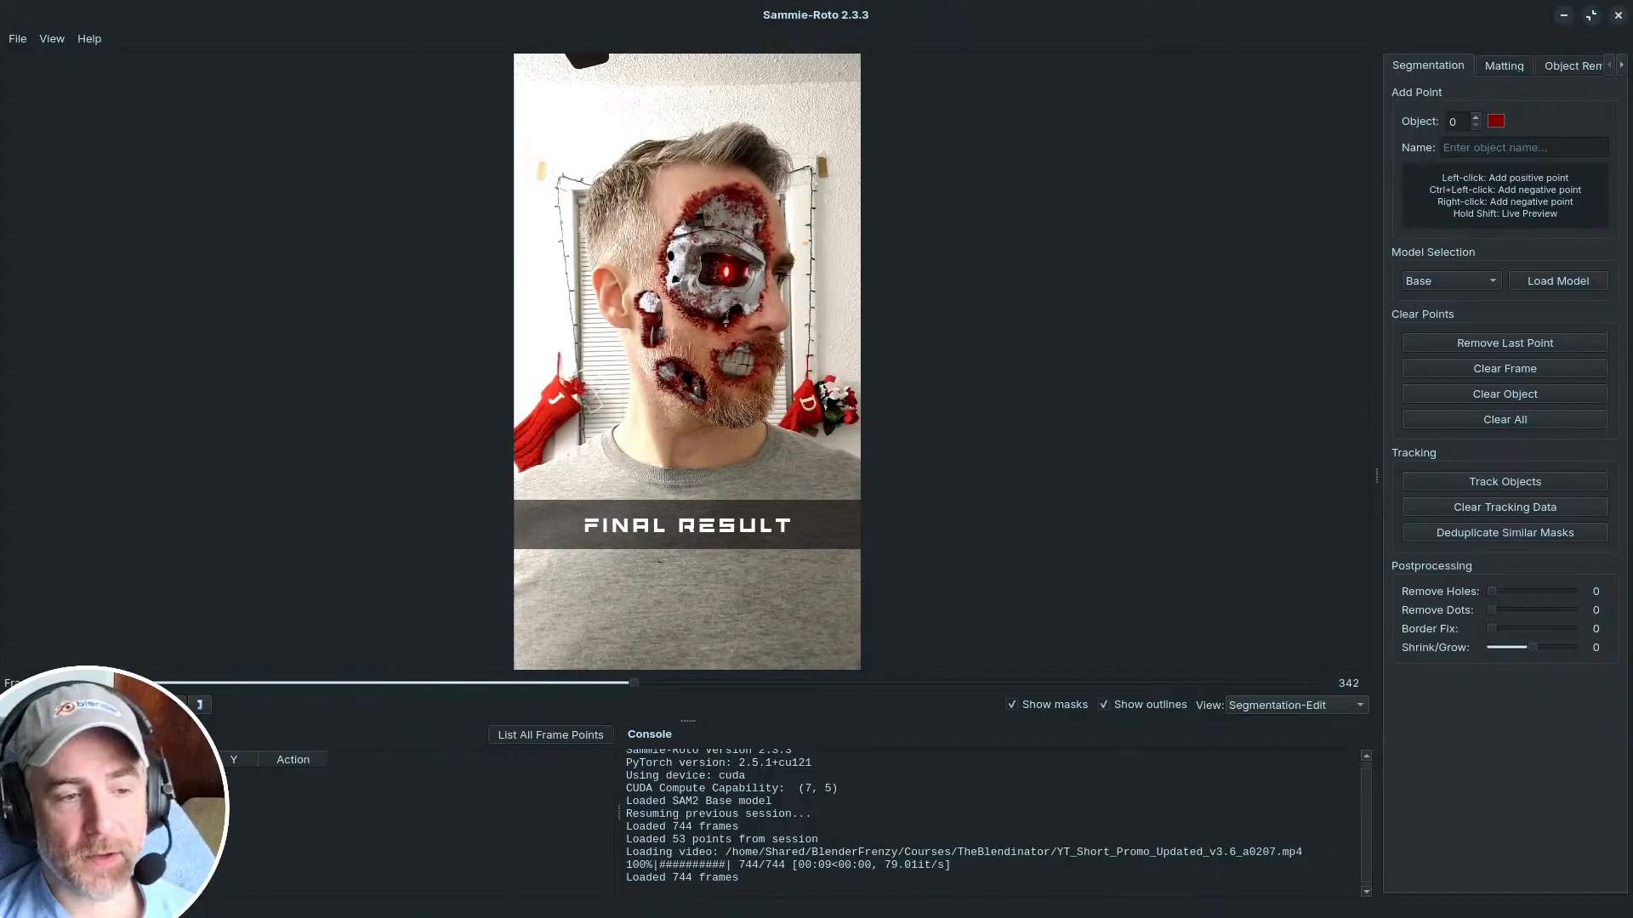
pyautogui.click(72, 705)
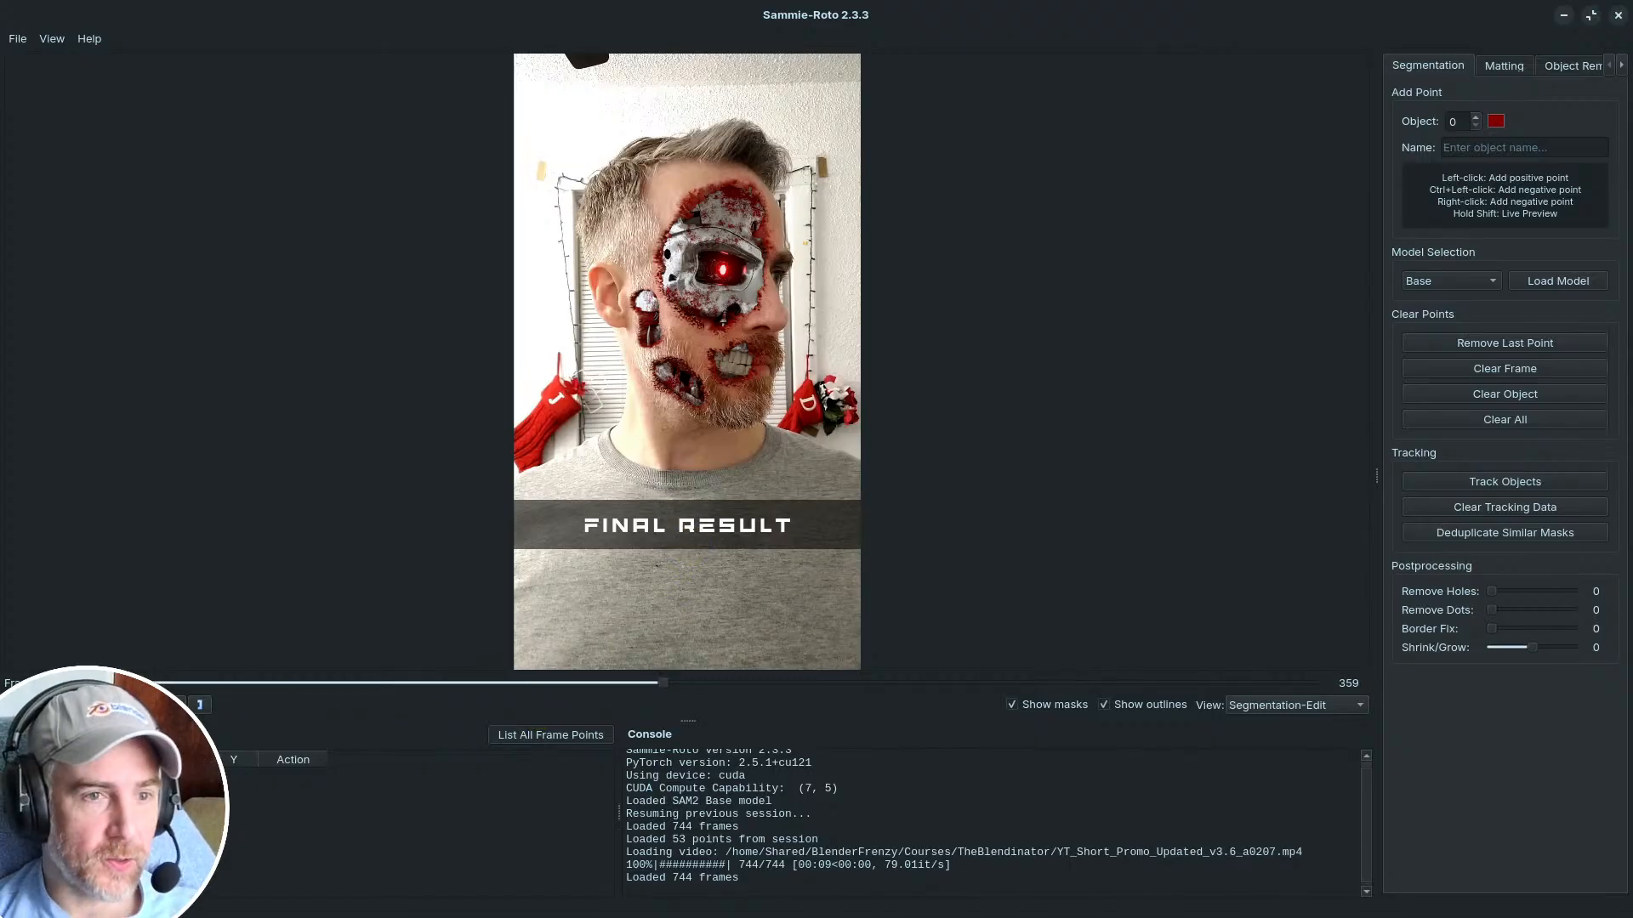
pyautogui.moveTo(662, 683); pyautogui.dragTo(351, 678)
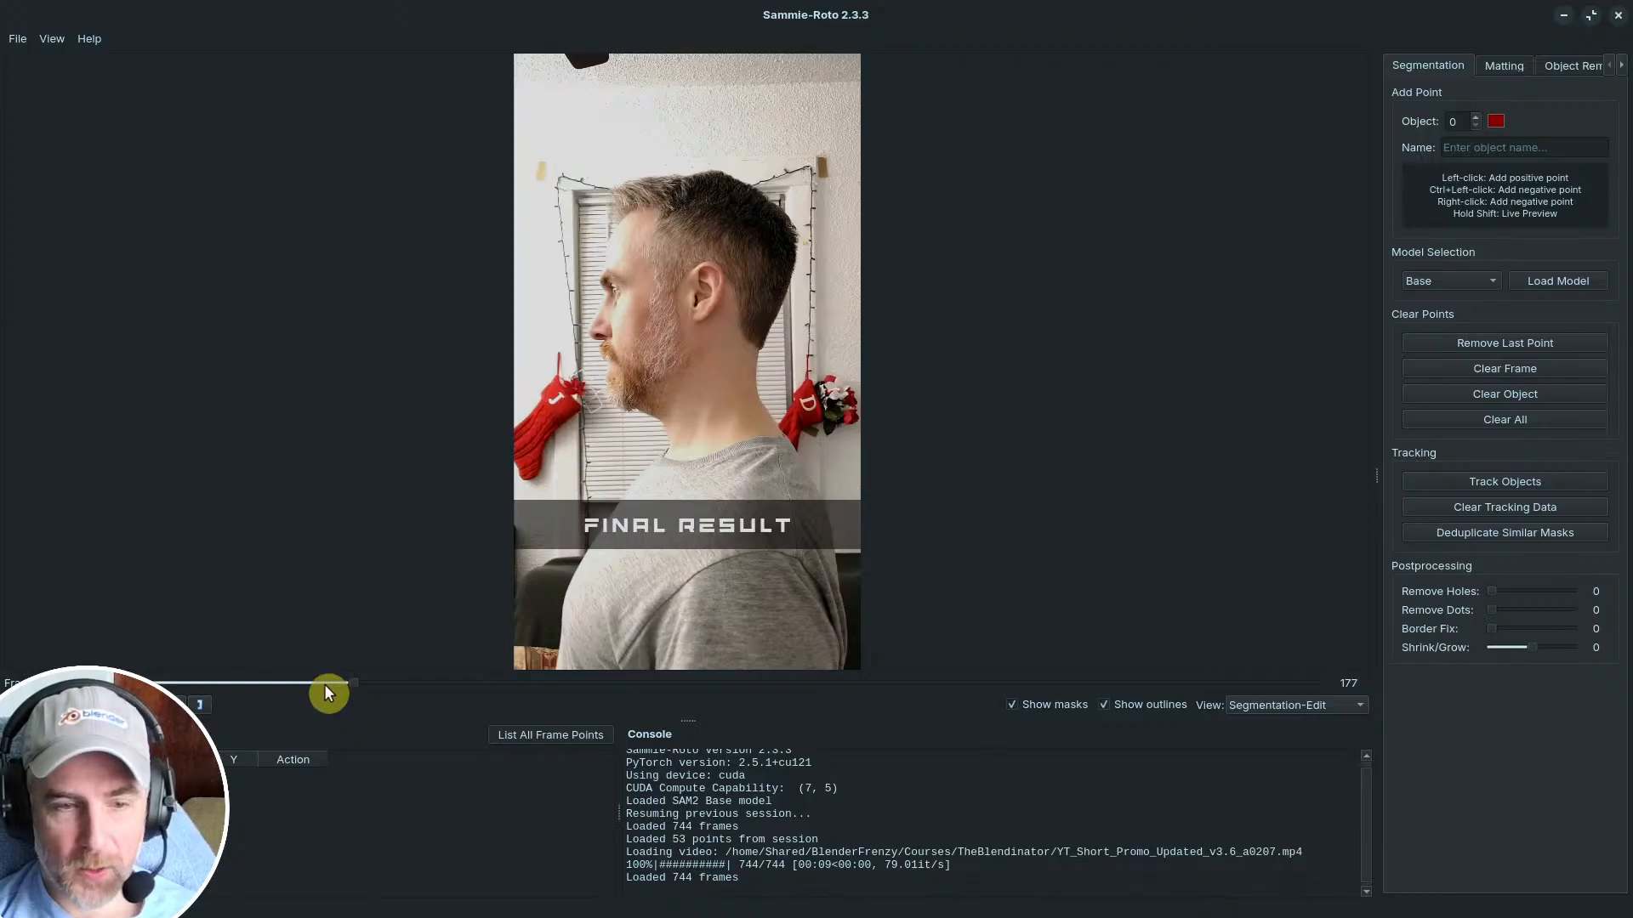
pyautogui.moveTo(351, 681); pyautogui.dragTo(347, 683)
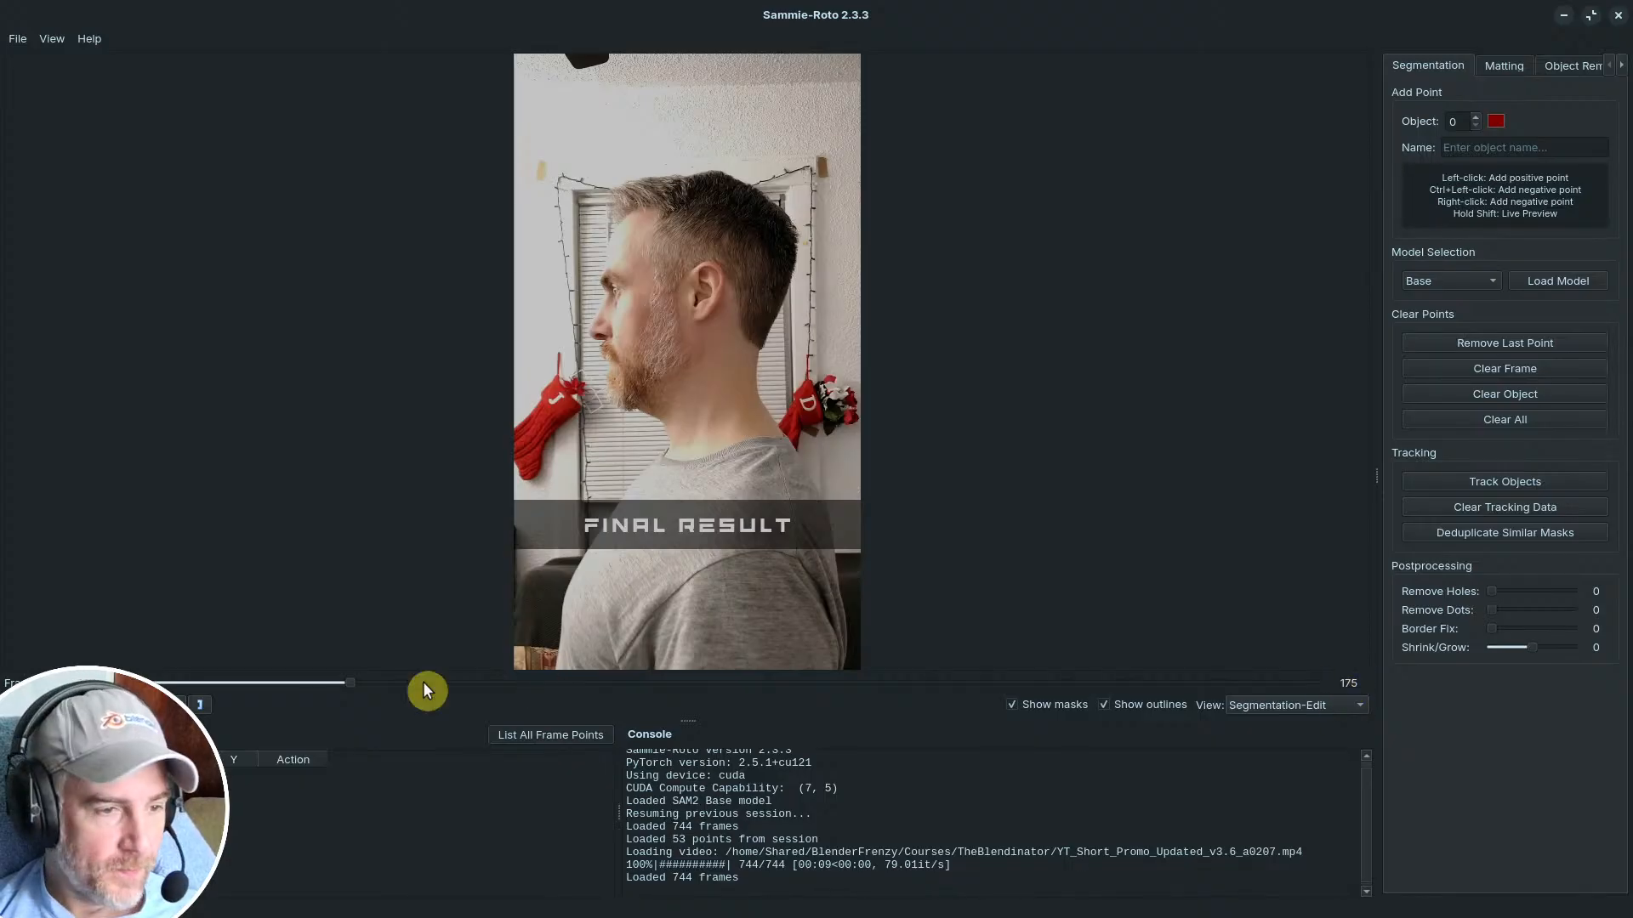
# Step: Mark the out point at frame 555, the last frame of the Final Result shot, and return to frame 175
pyautogui.moveTo(351, 682); pyautogui.dragTo(998, 684)
pyautogui.press('Right')
pyautogui.press('Left')
pyautogui.press('Right')
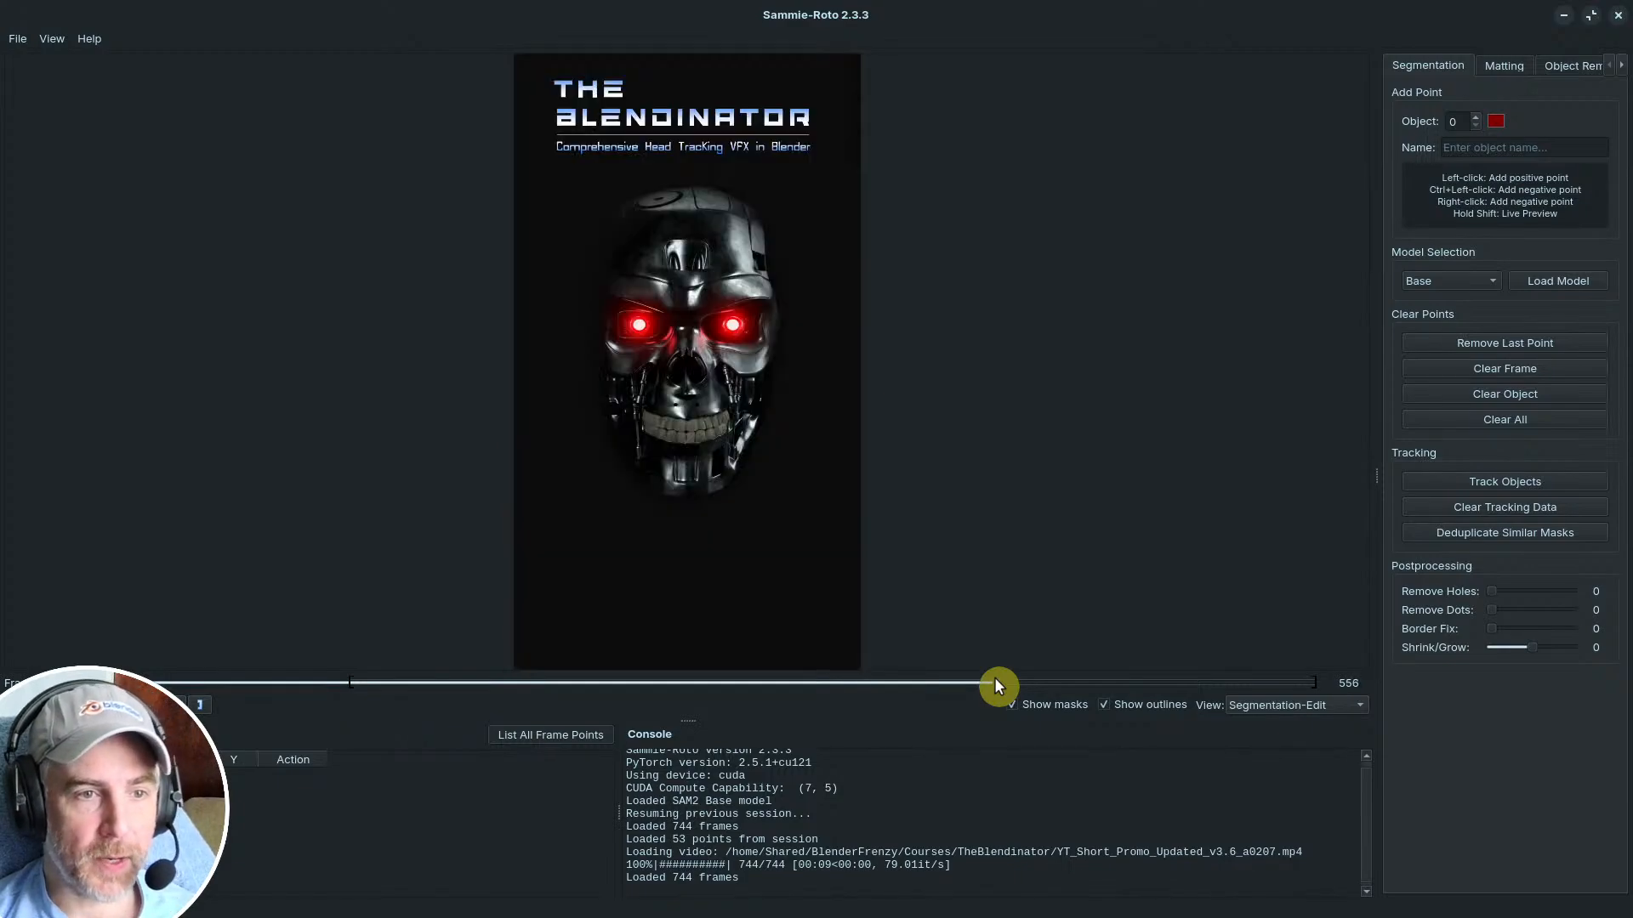
pyautogui.press('Left')
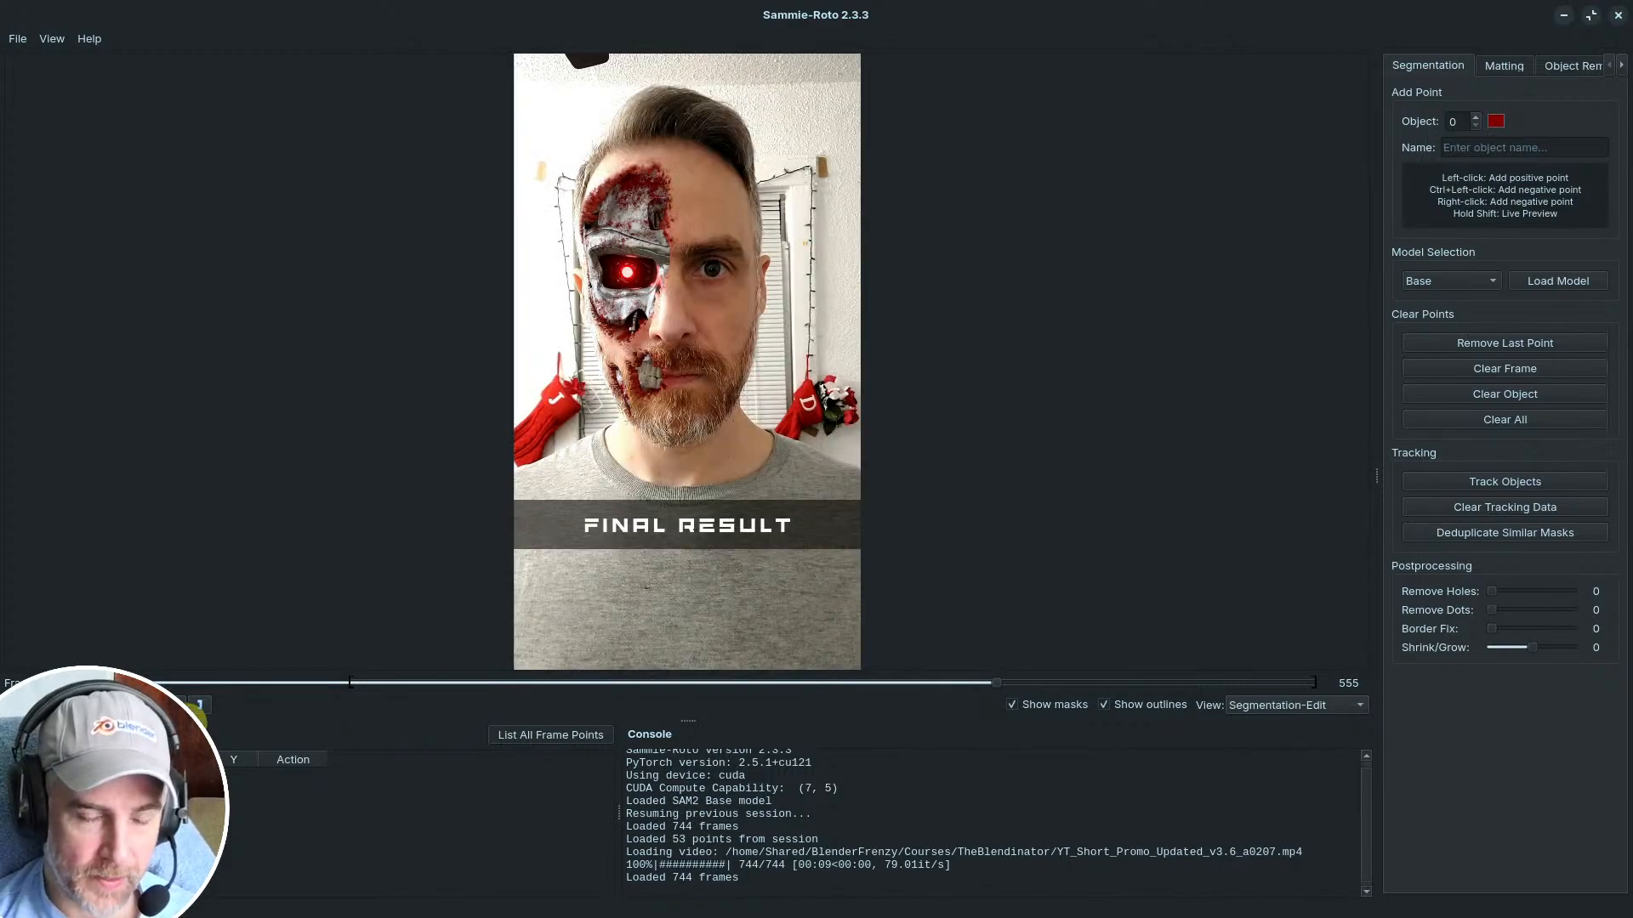
pyautogui.click(200, 704)
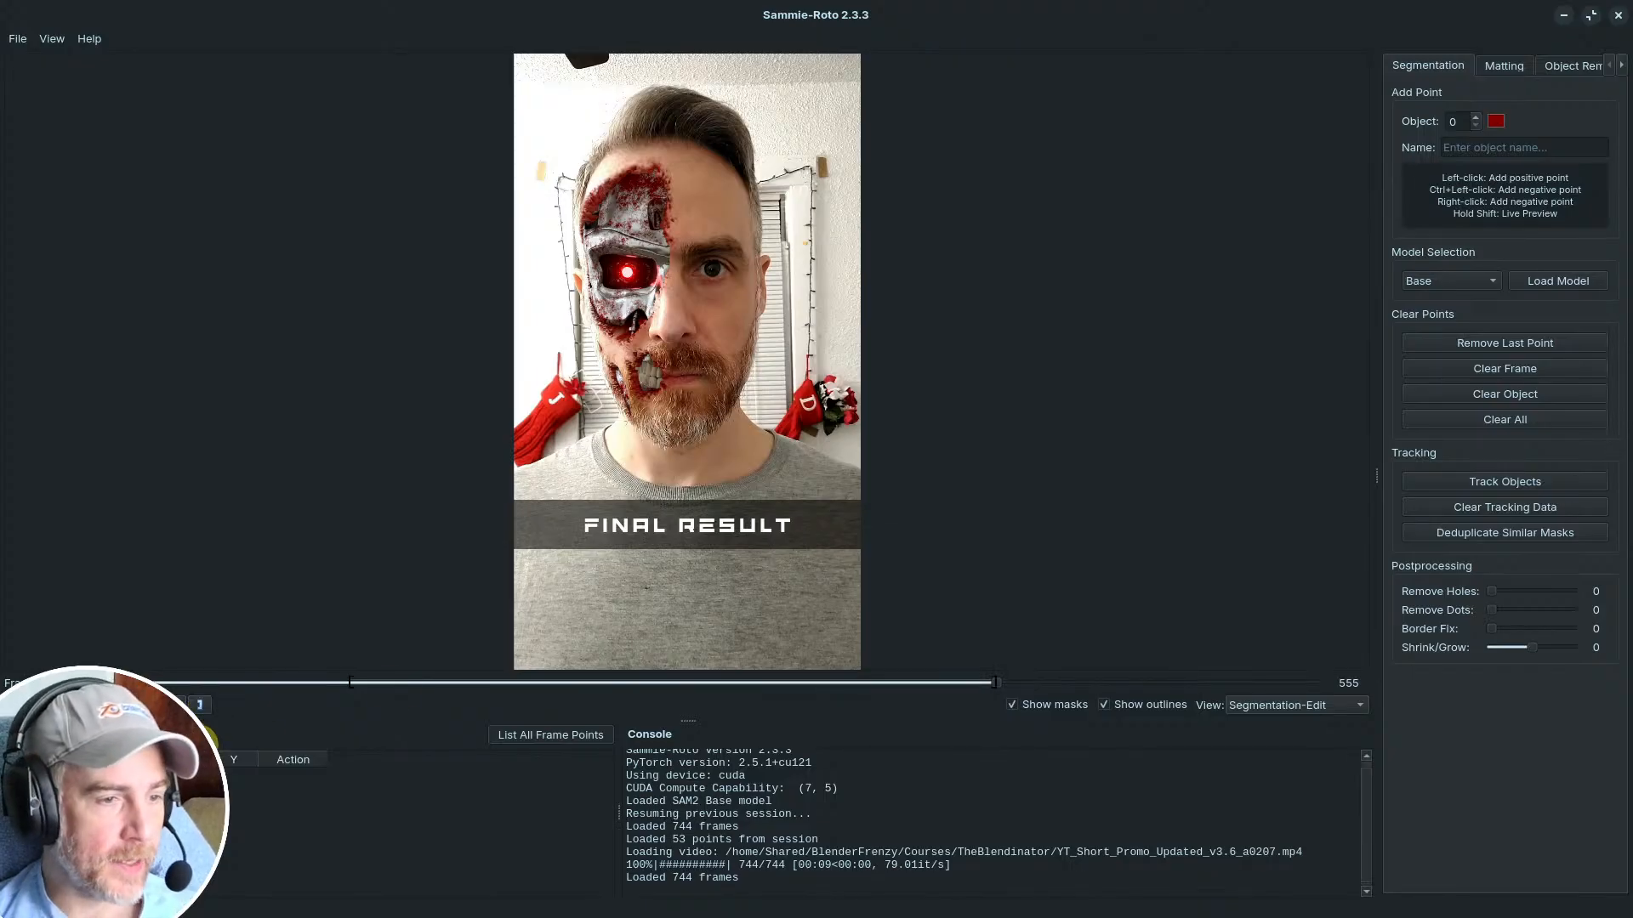
pyautogui.moveTo(995, 681); pyautogui.dragTo(795, 682)
pyautogui.moveTo(929, 728); pyautogui.dragTo(349, 691)
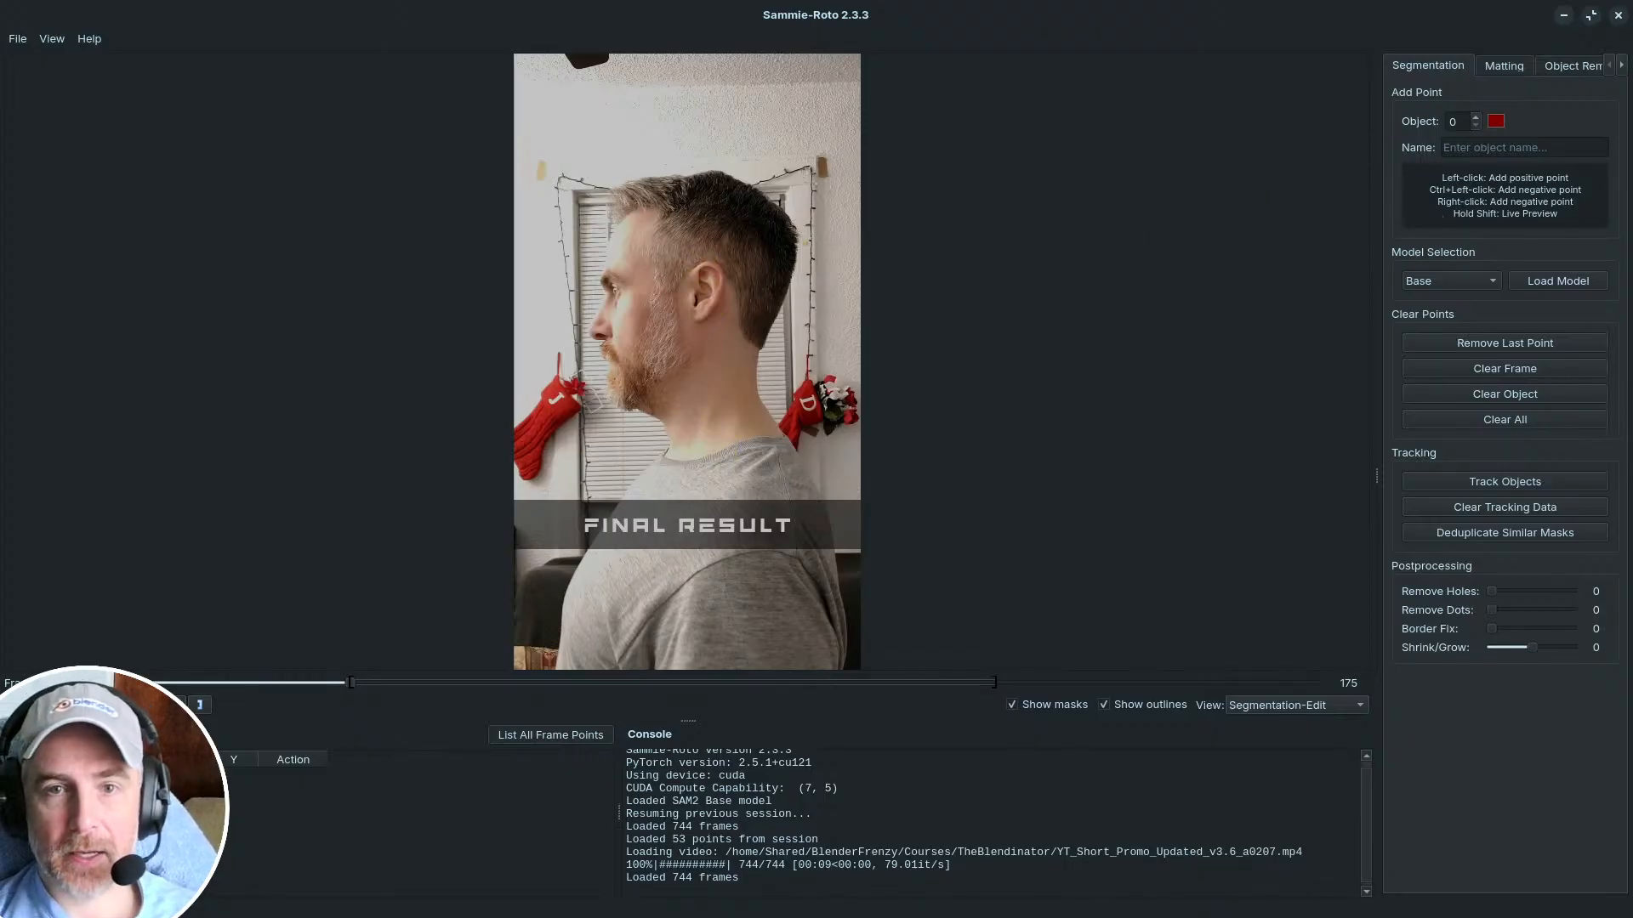
# Step: Widen the segmentation settings area and name object 0 with the first name of the person in the shot
pyautogui.moveTo(1368, 154); pyautogui.dragTo(1245, 166)
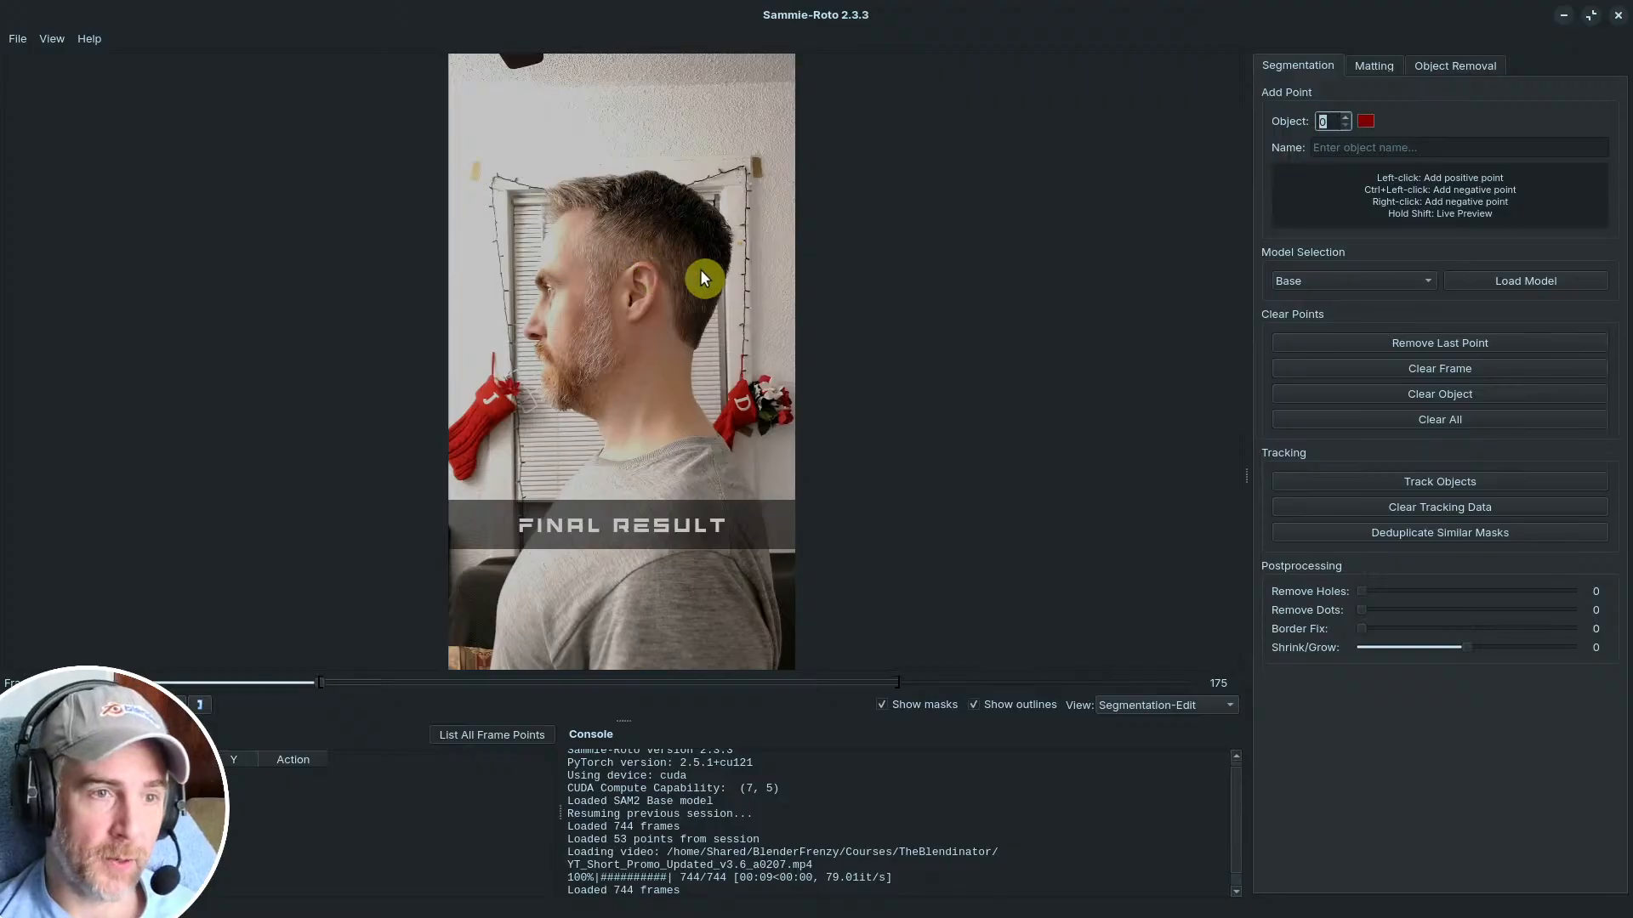
pyautogui.click(1353, 151)
pyautogui.write('B')
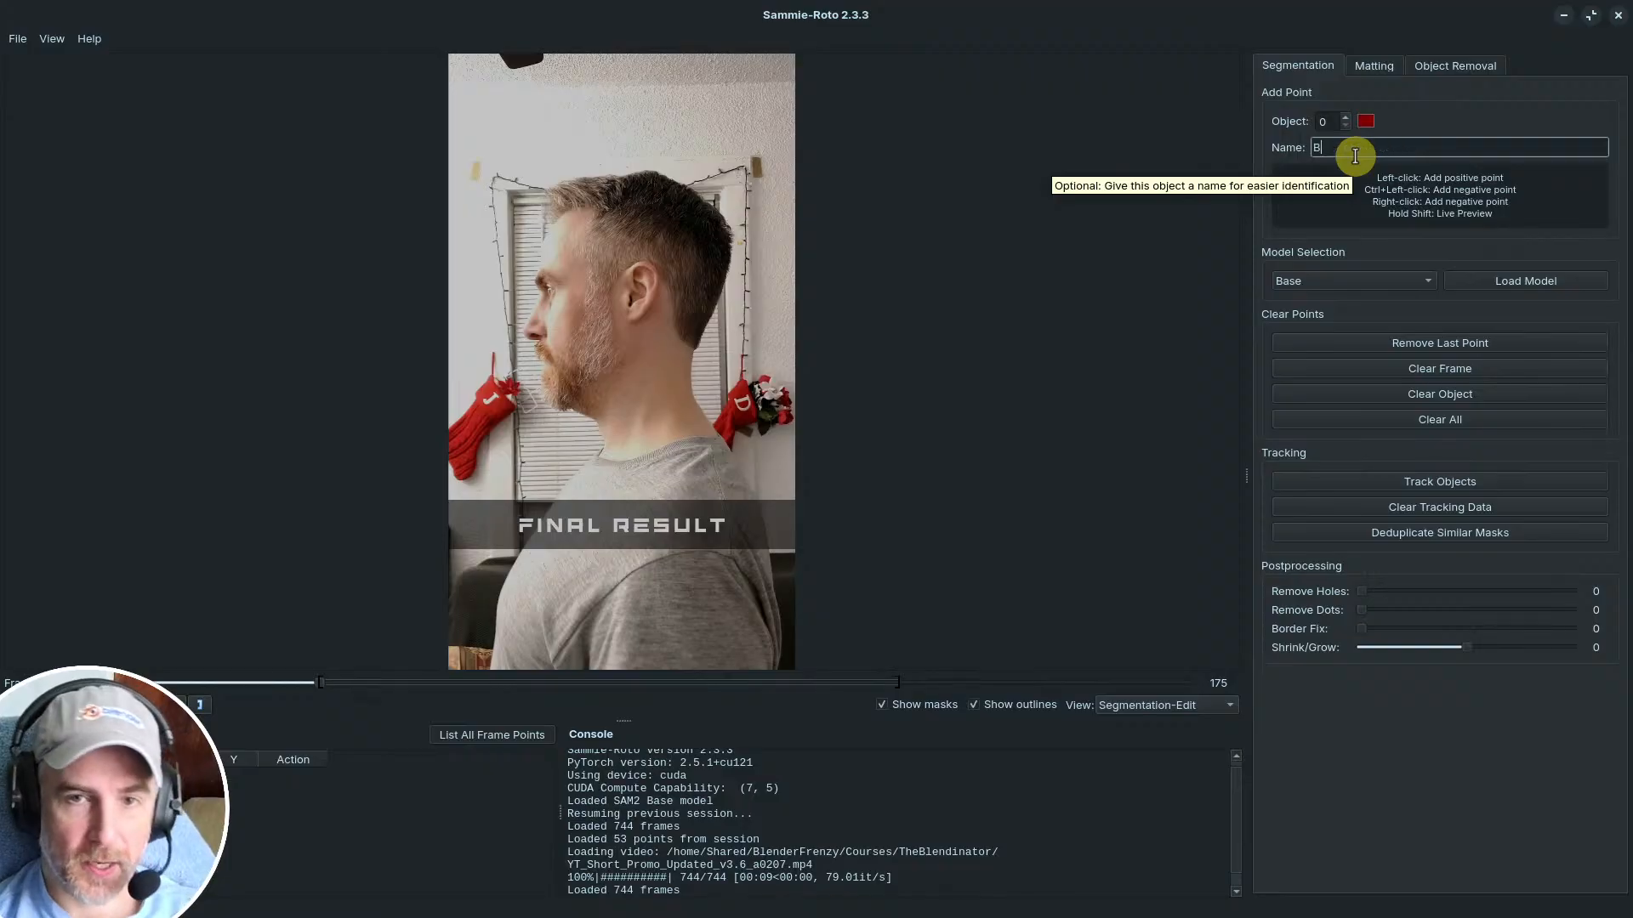
pyautogui.press('BackSpace')
pyautogui.write('Justi')
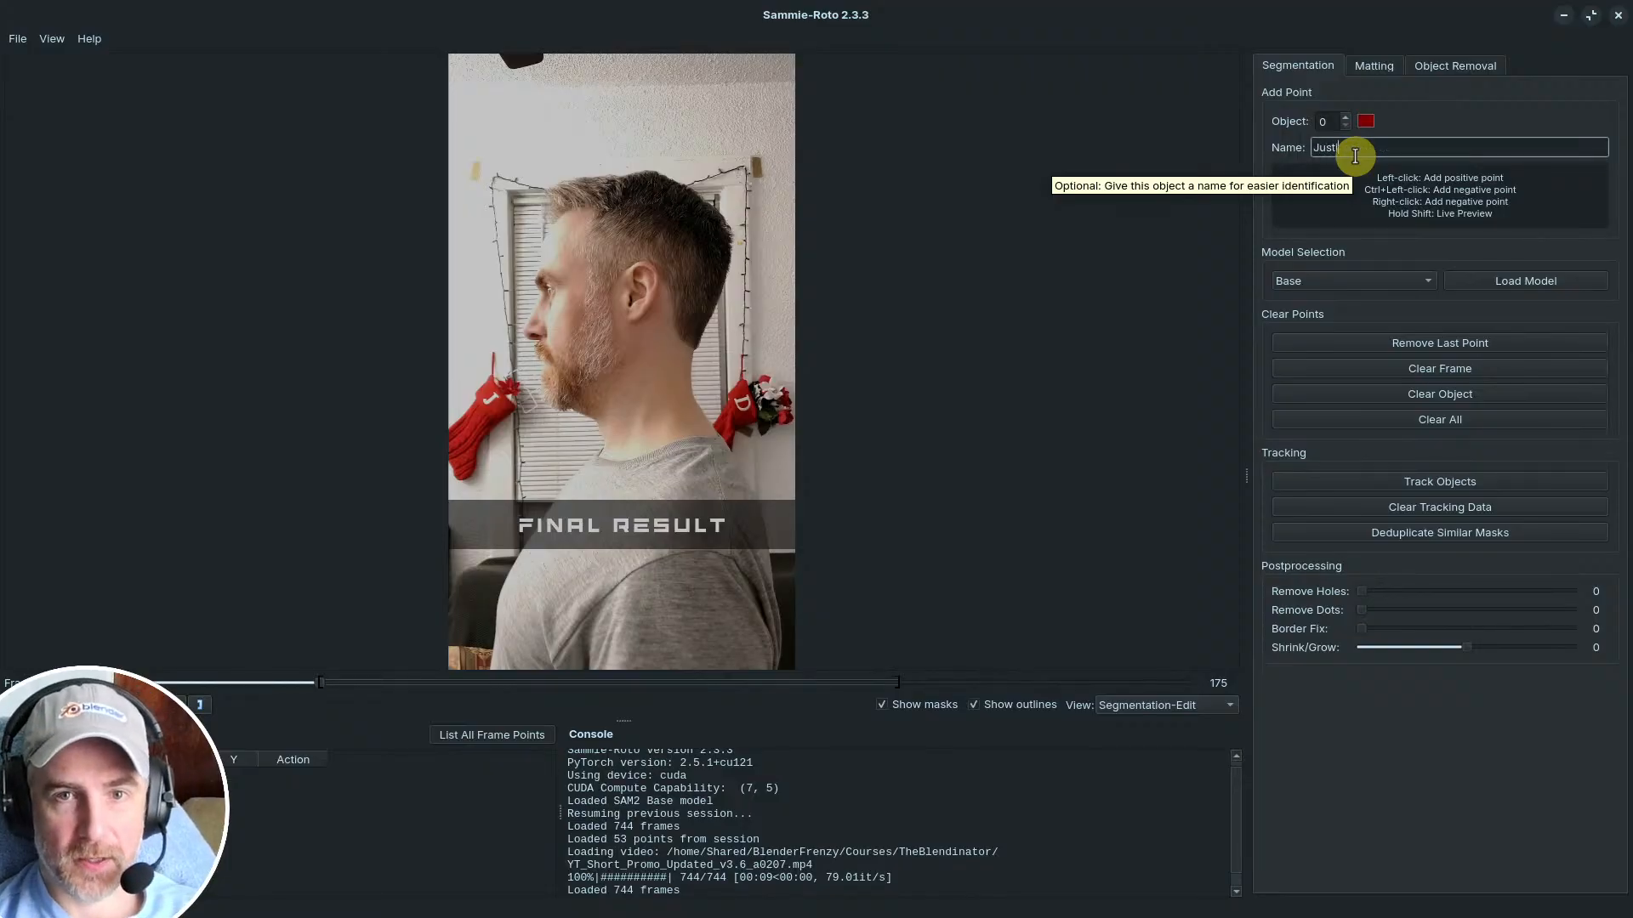
pyautogui.write('n')
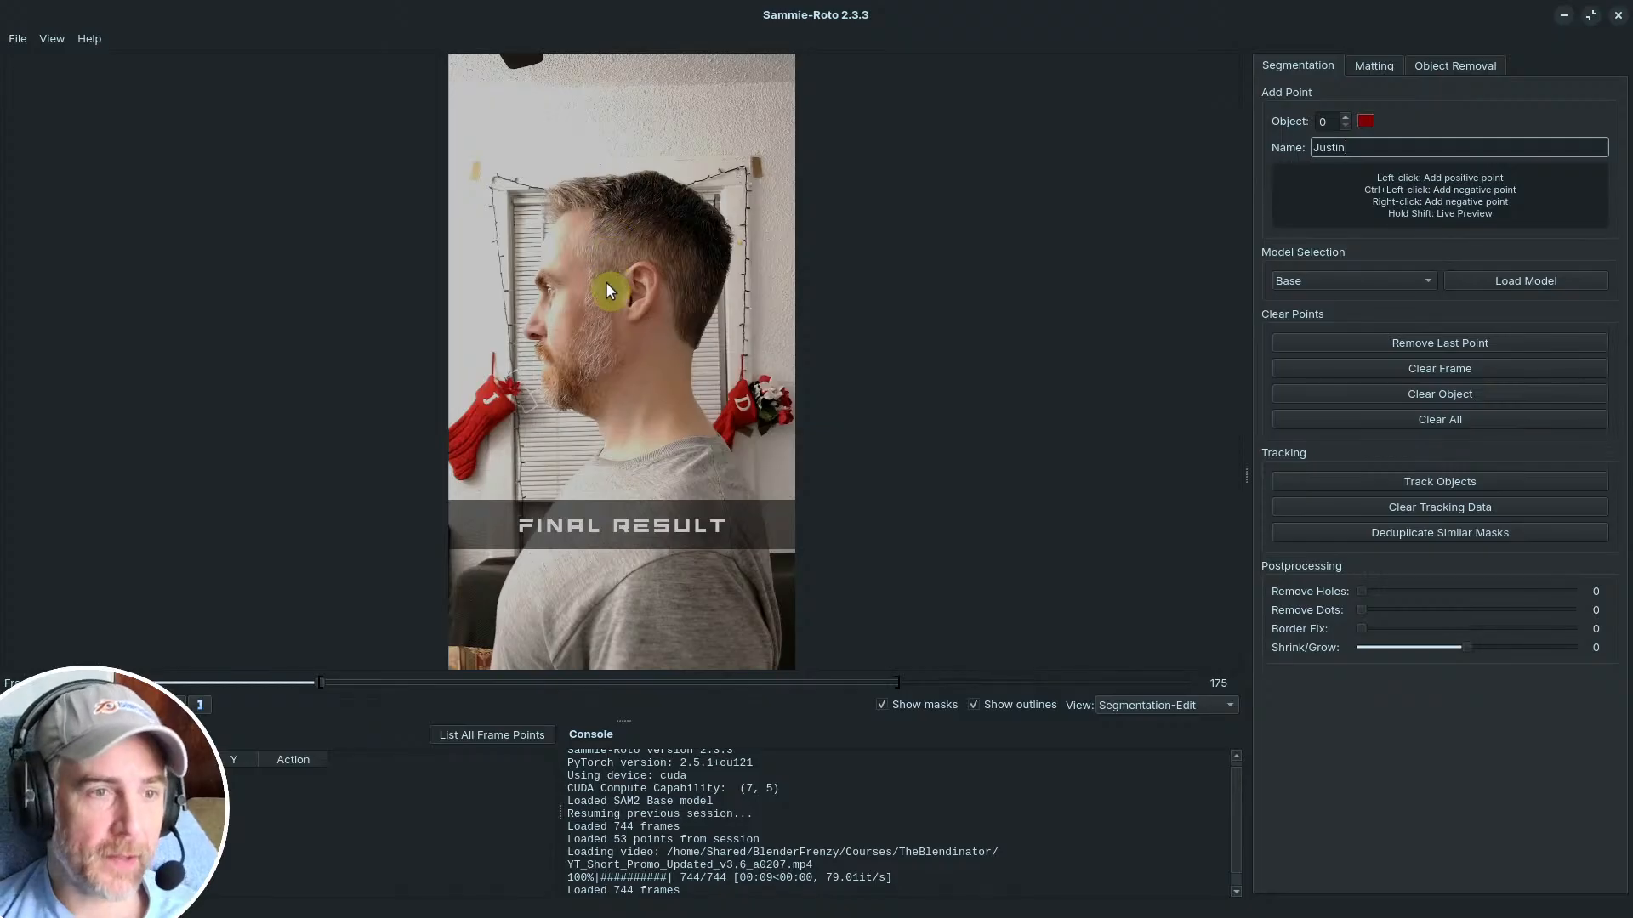
# Step: Add four positive points for object 0 on frame 175, at the temple, cheek, upper chest and lower shirt, to mask the whole man
pyautogui.click(605, 259)
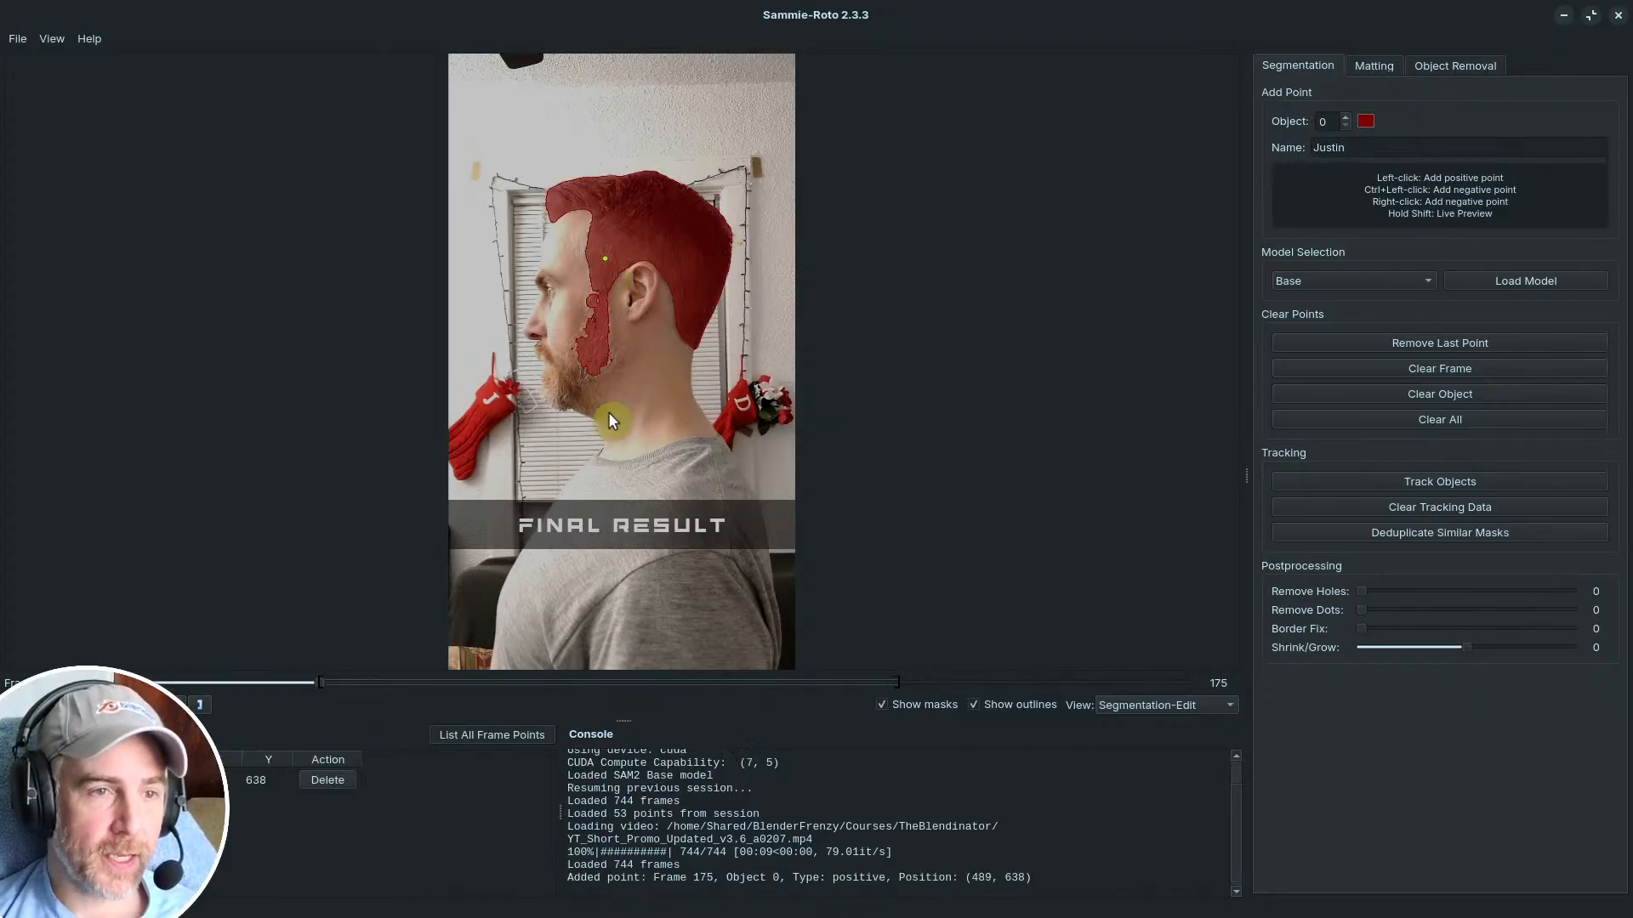
pyautogui.click(569, 328)
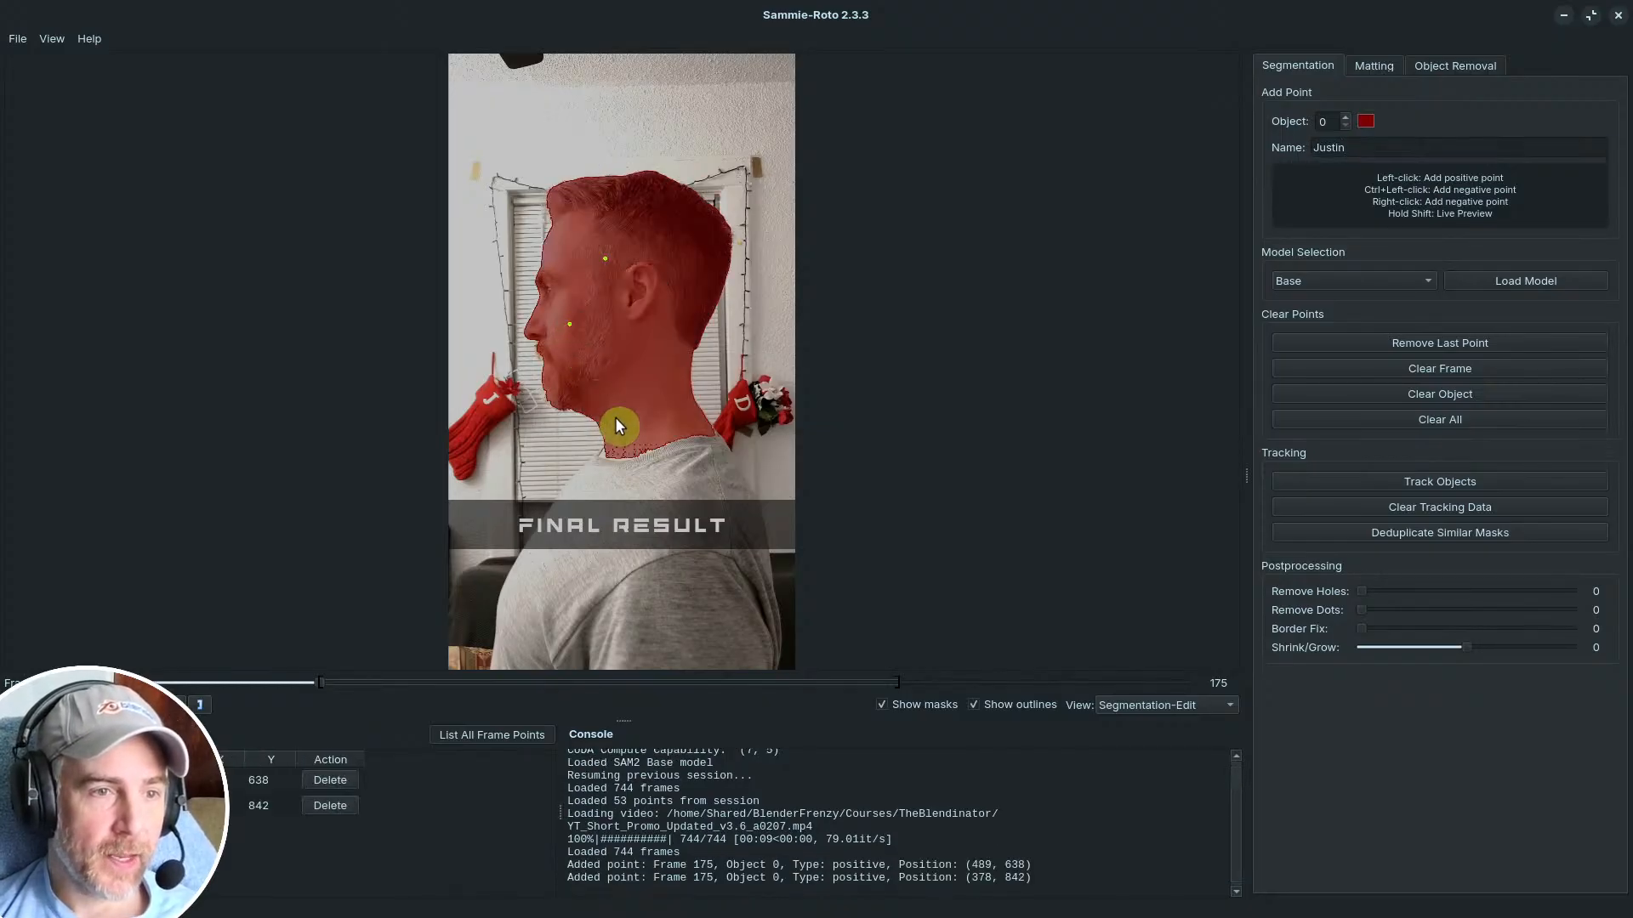
pyautogui.click(636, 494)
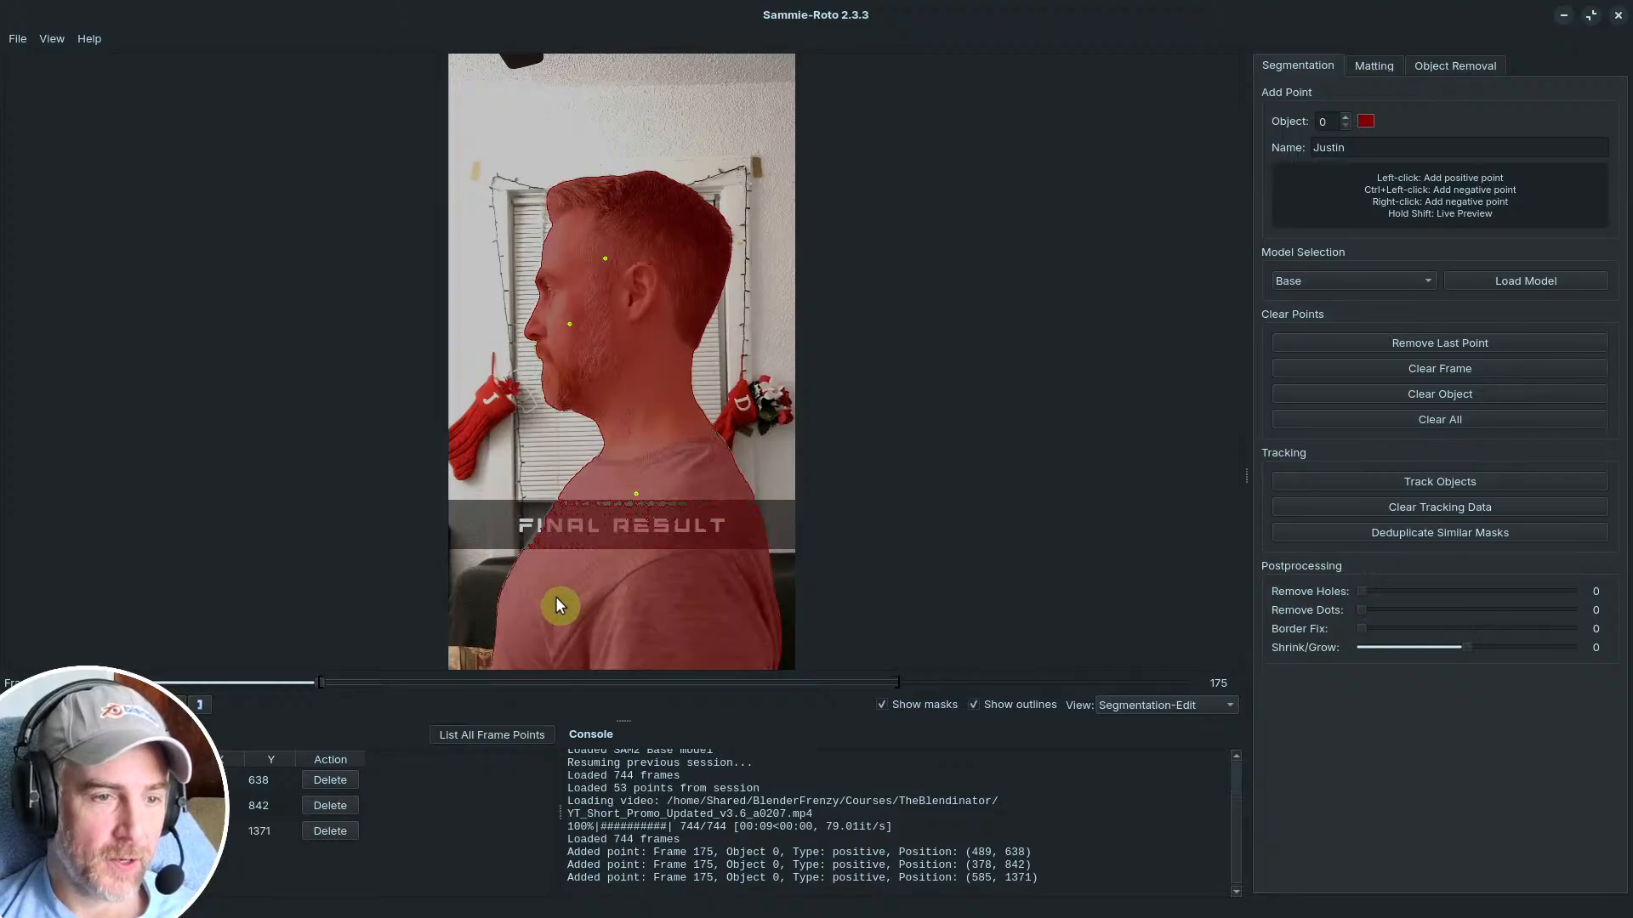
pyautogui.click(556, 597)
# Step: Inspect the mask outline on frame 175 up close around the hair, face, neck and shoulders
pyautogui.scroll(5, 615, 459)
pyautogui.scroll(-3, 616, 448)
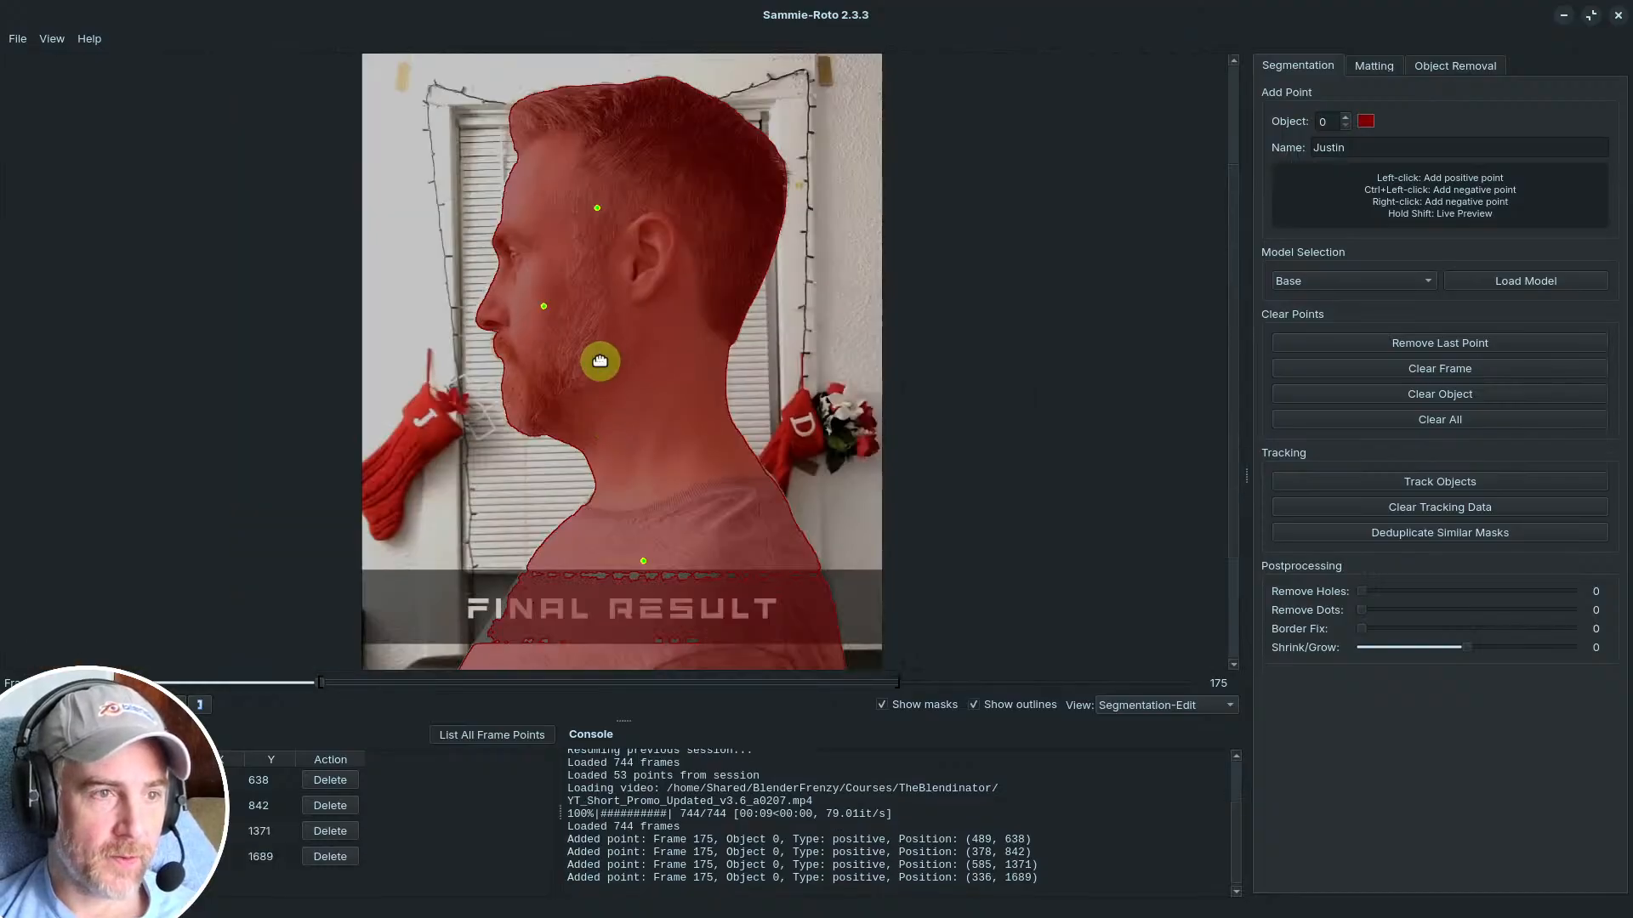
pyautogui.scroll(5, 594, 317)
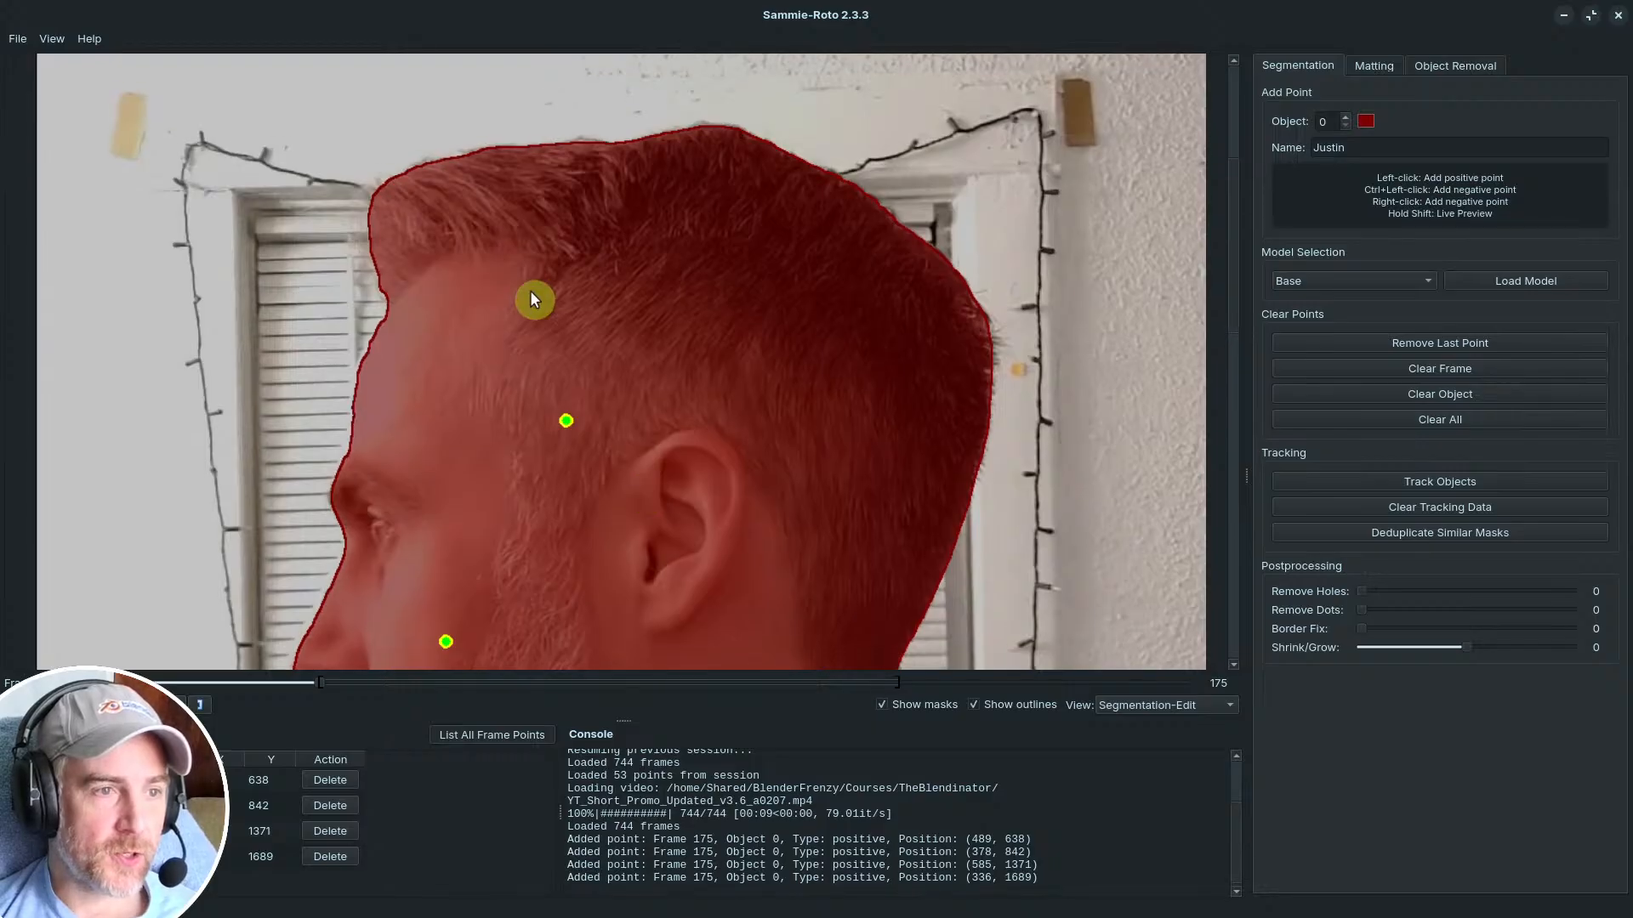
pyautogui.moveTo(536, 311); pyautogui.dragTo(570, 324, button='middle')
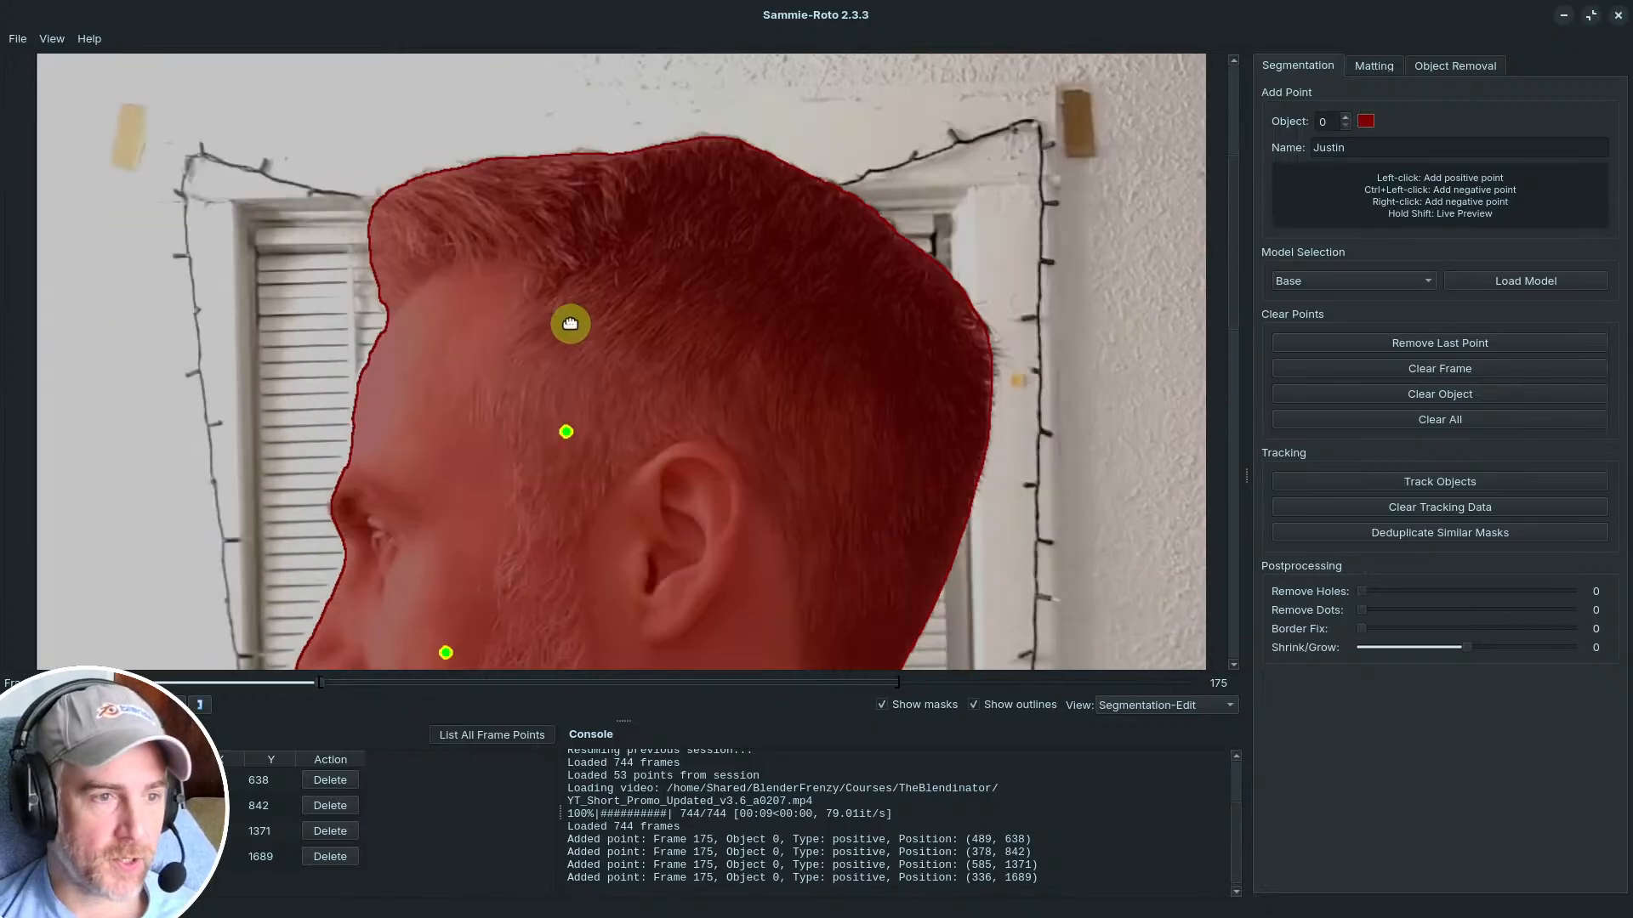
pyautogui.scroll(2, 432, 314)
pyautogui.scroll(-4, 432, 314)
pyautogui.scroll(2, 434, 314)
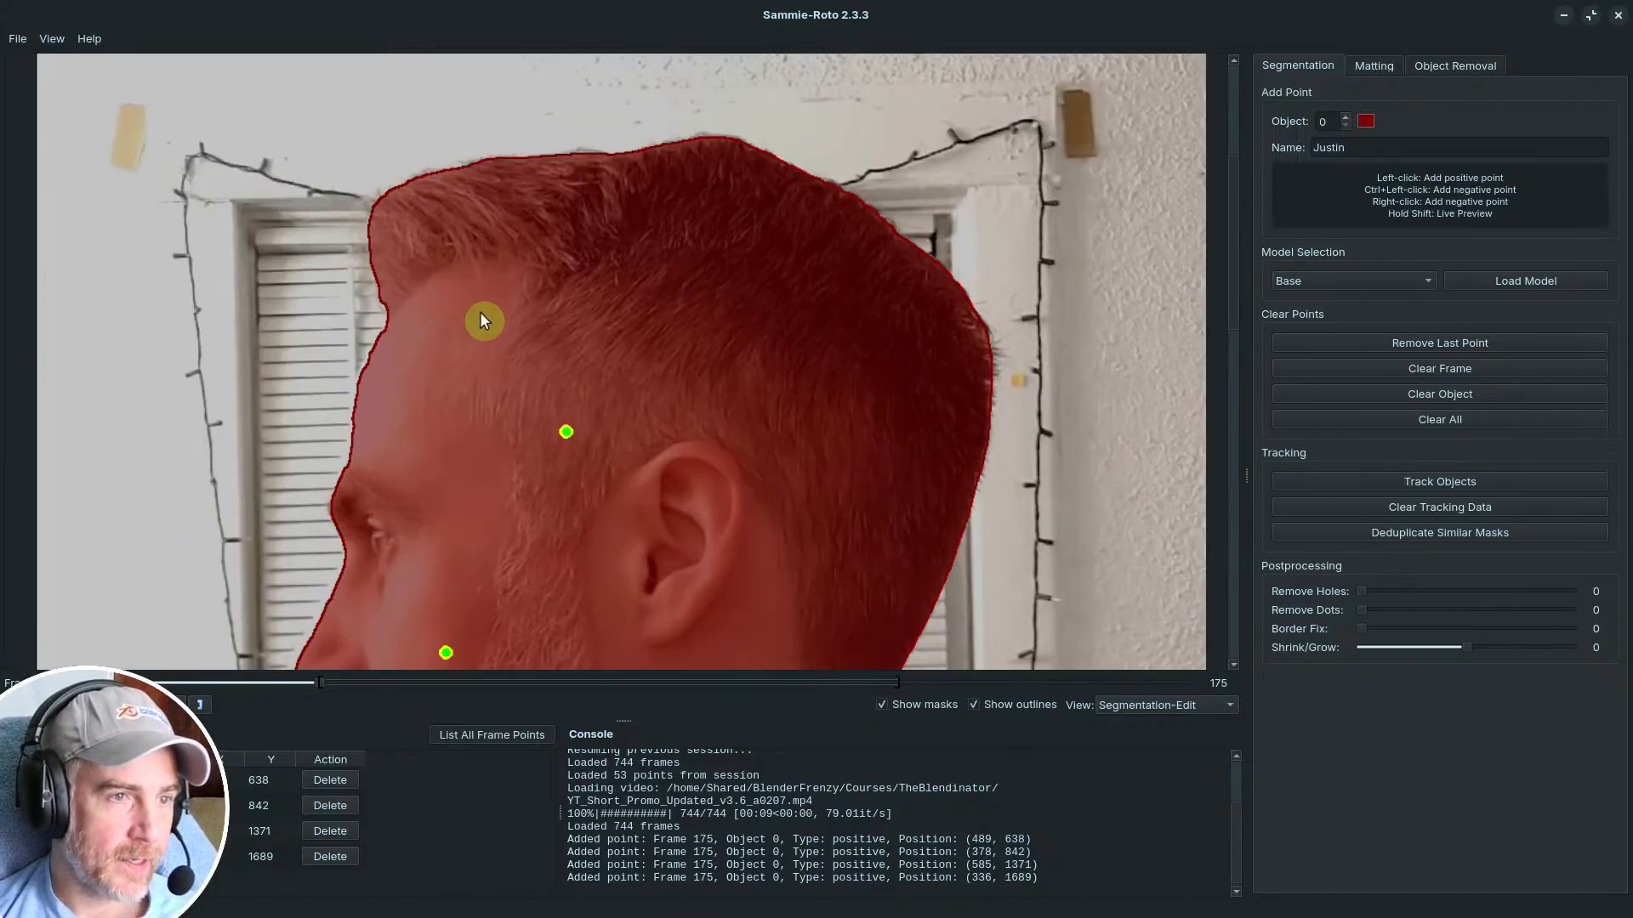
pyautogui.scroll(-5, 482, 317)
pyautogui.scroll(2, 668, 256)
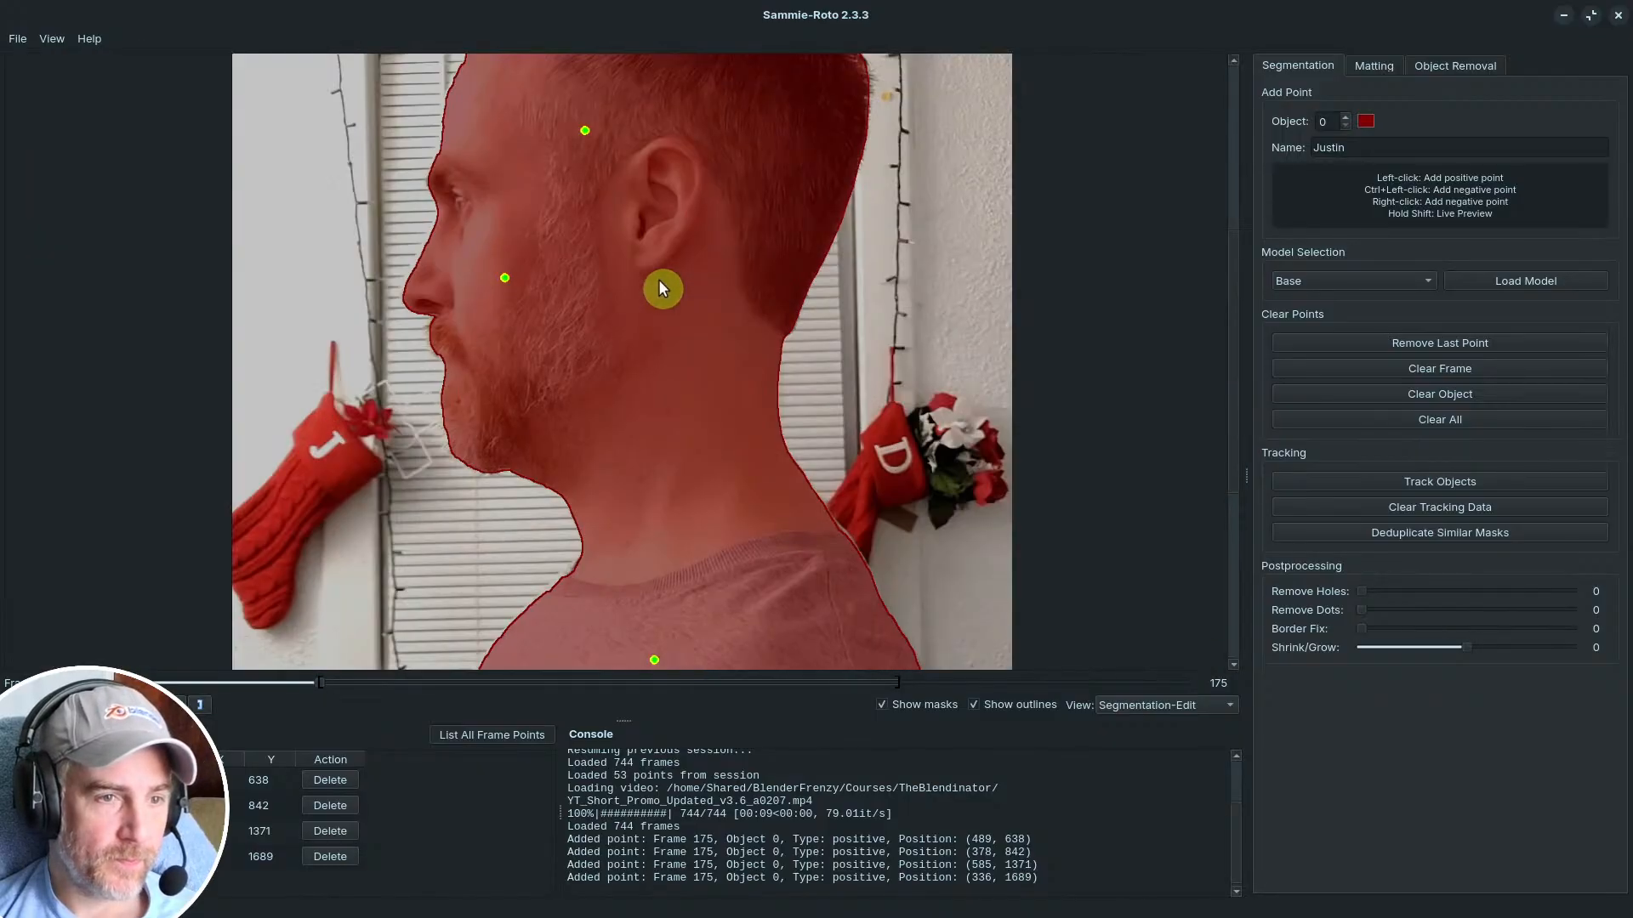
pyautogui.scroll(-5, 658, 285)
pyautogui.scroll(5, 655, 306)
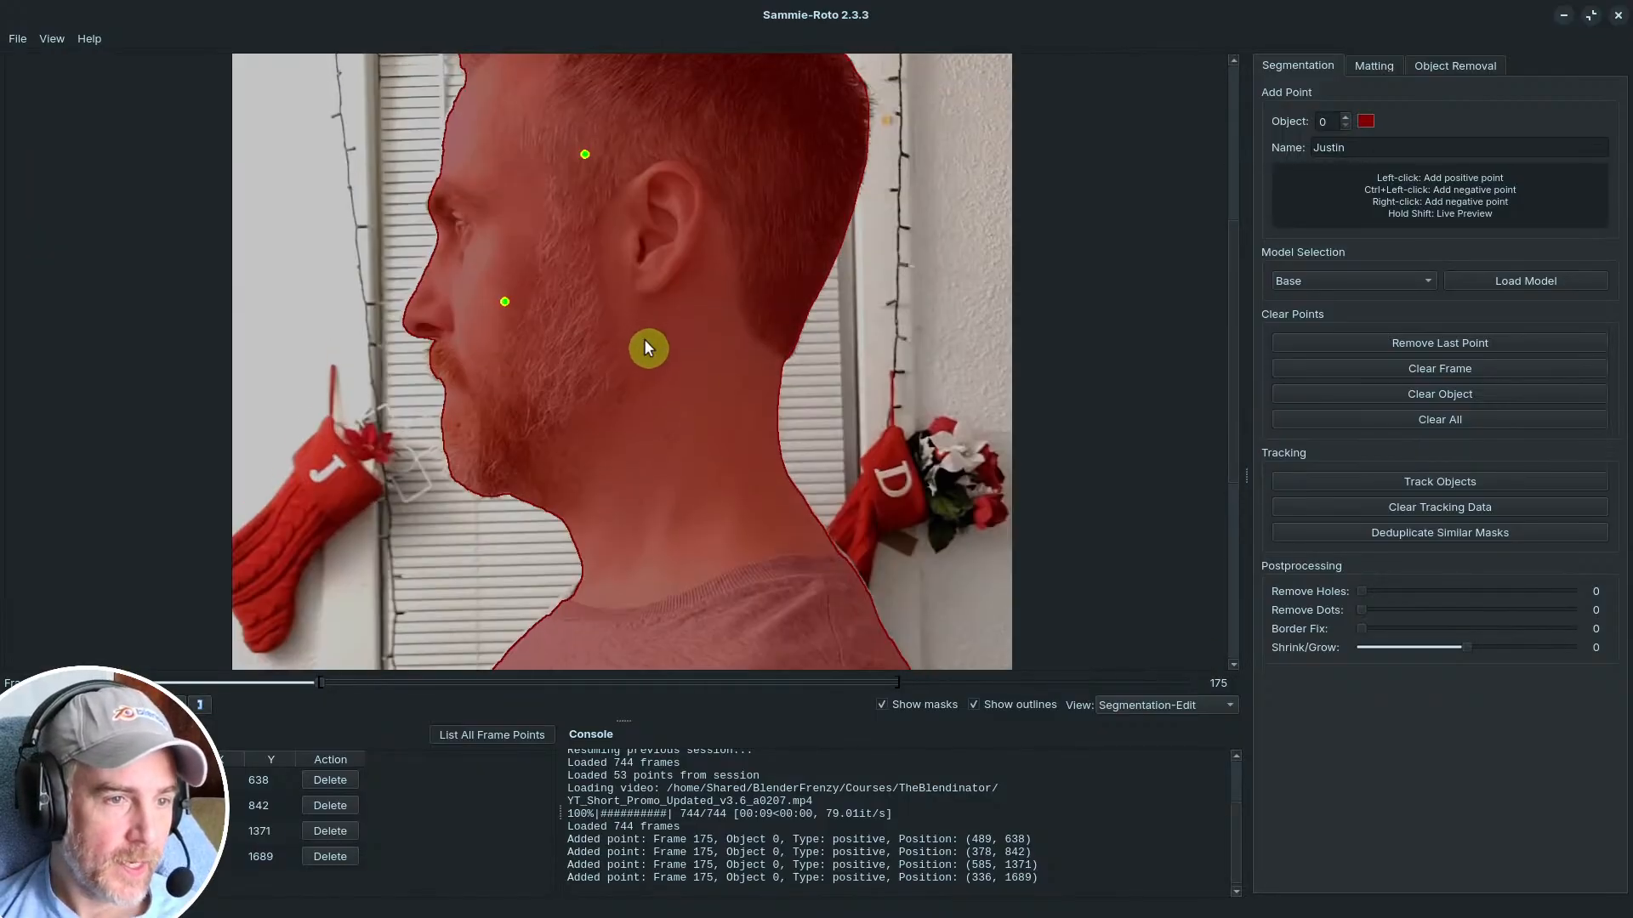
# Step: On frame 208, add positive points for object 0 on the cheek, the dark hair above the ear and the exposed metal brow
pyautogui.scroll(-3, 643, 343)
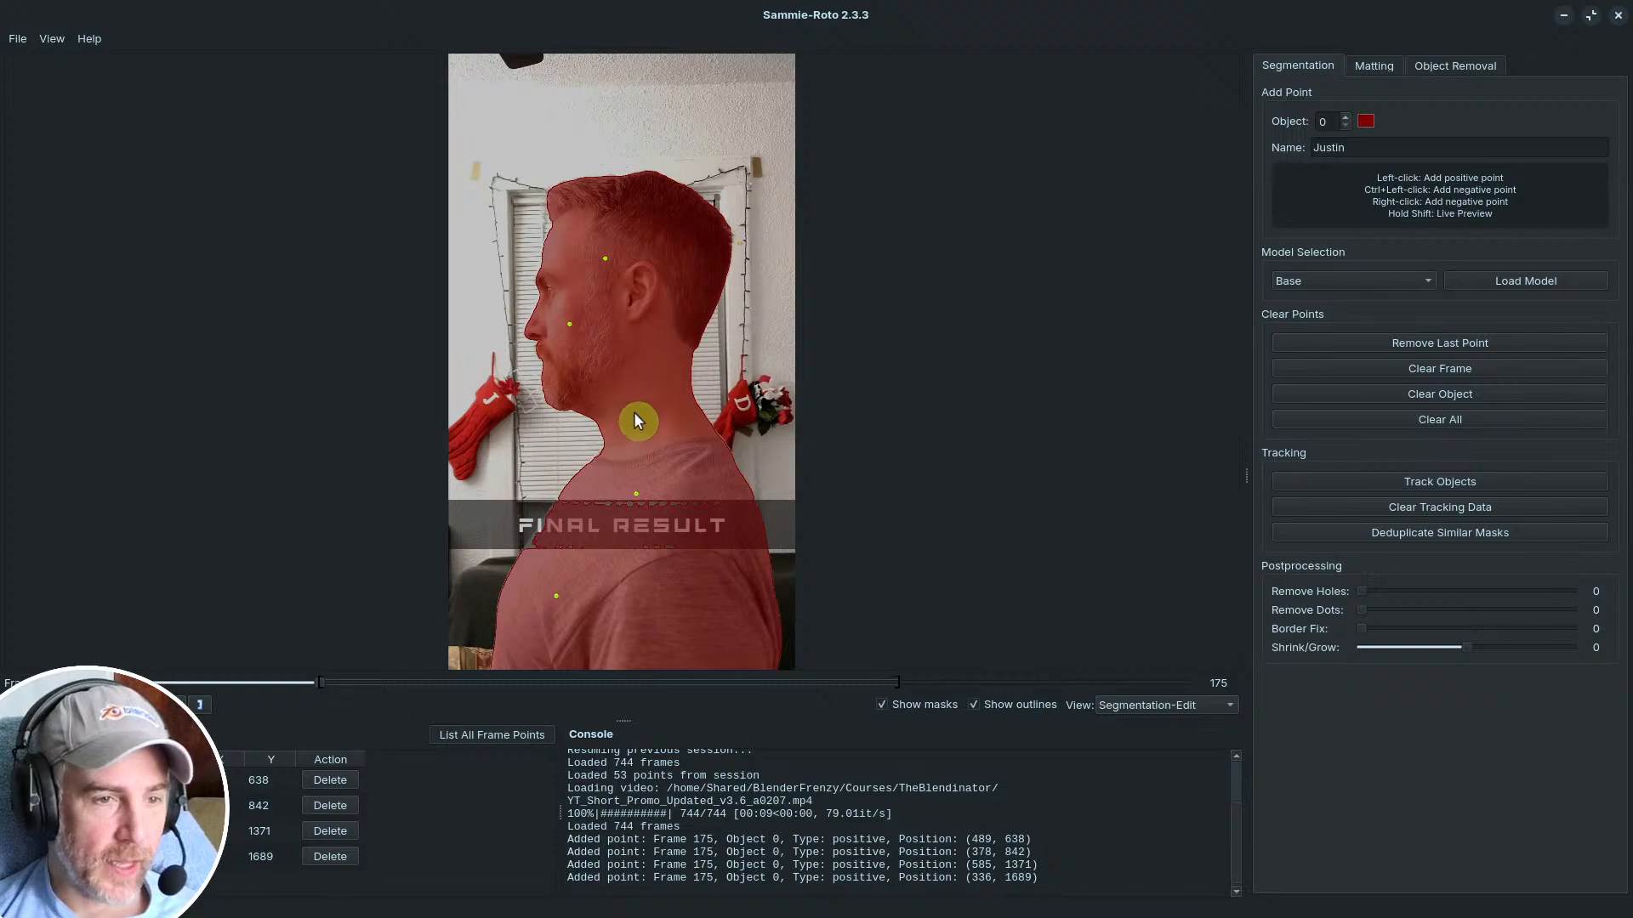
pyautogui.moveTo(326, 691); pyautogui.dragTo(375, 687)
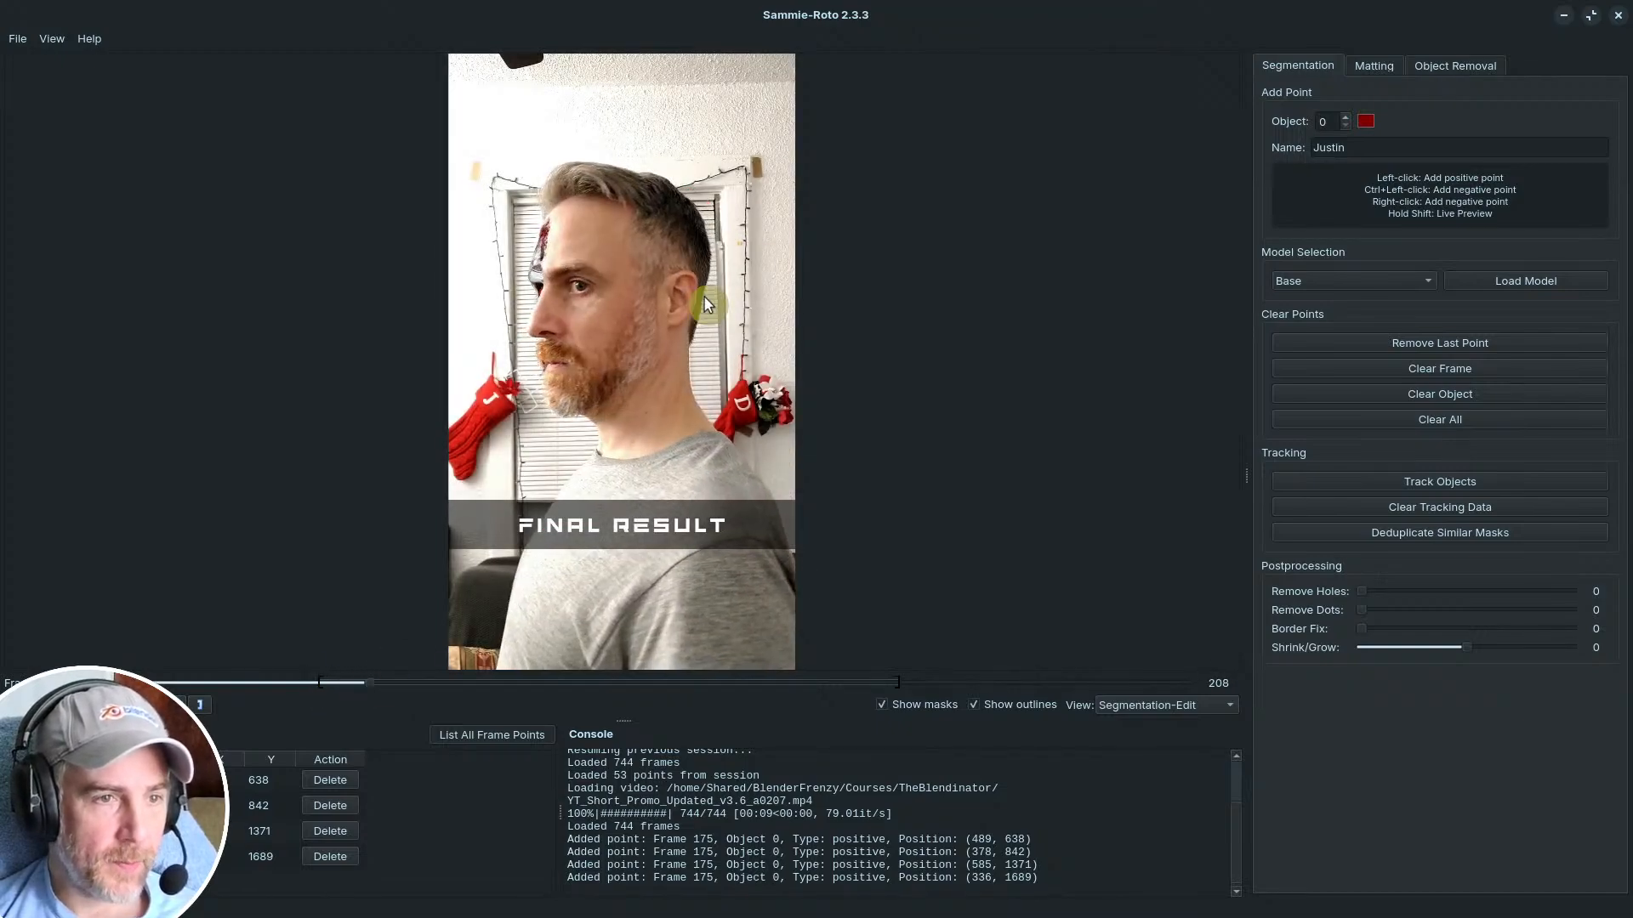
pyautogui.scroll(3, 624, 237)
pyautogui.click(623, 268)
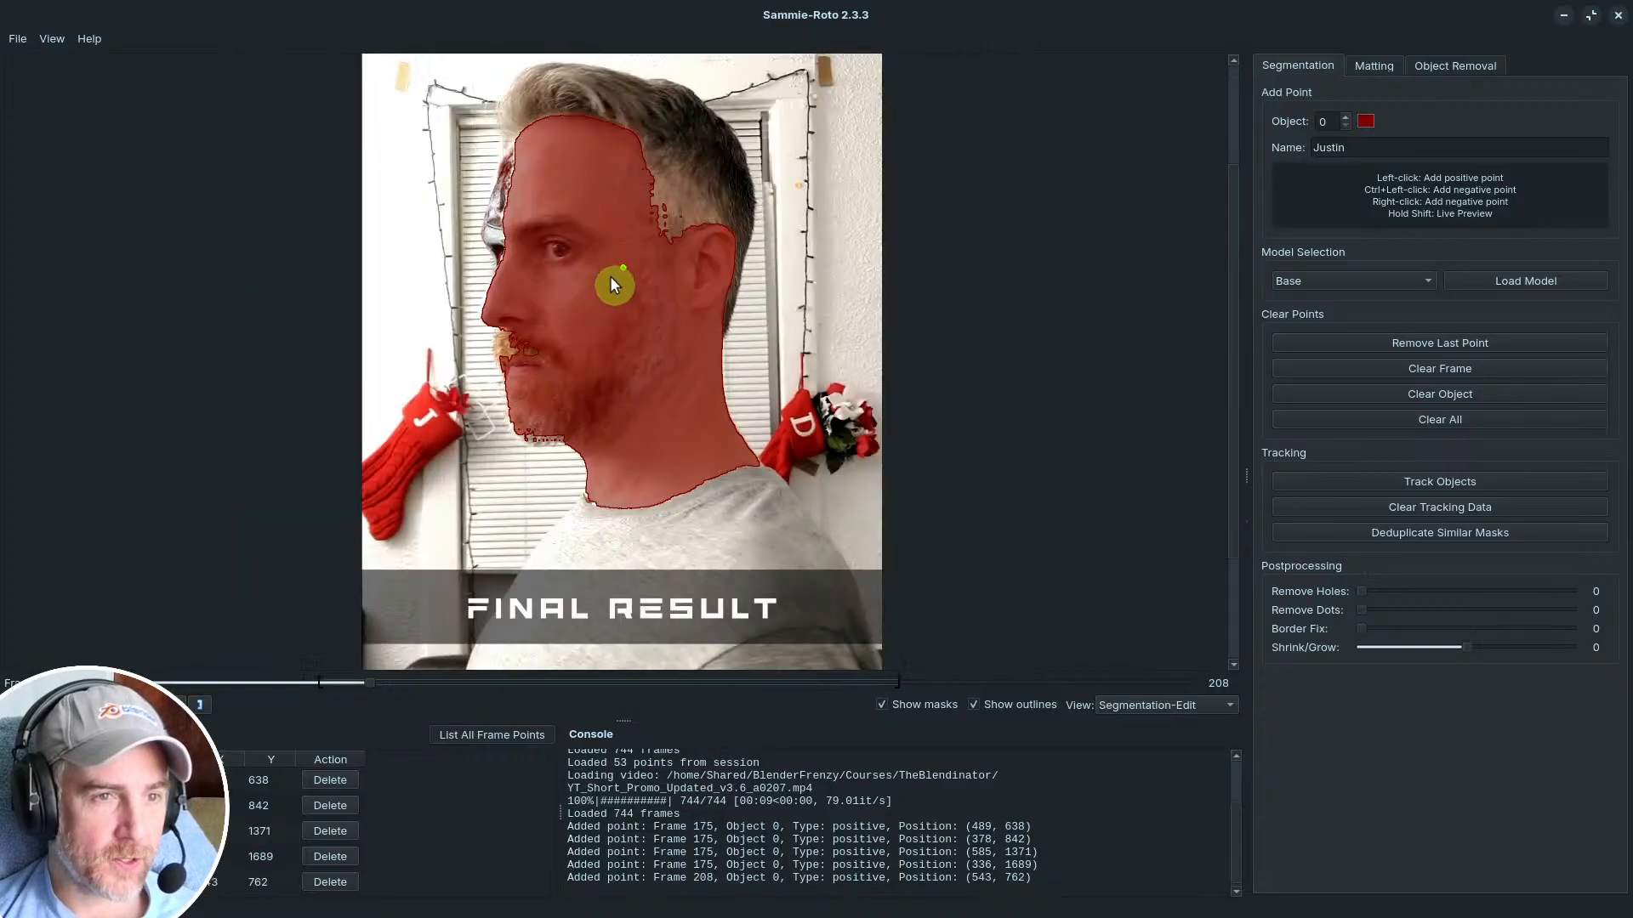
pyautogui.click(705, 158)
pyautogui.click(494, 216)
pyautogui.scroll(3, 553, 331)
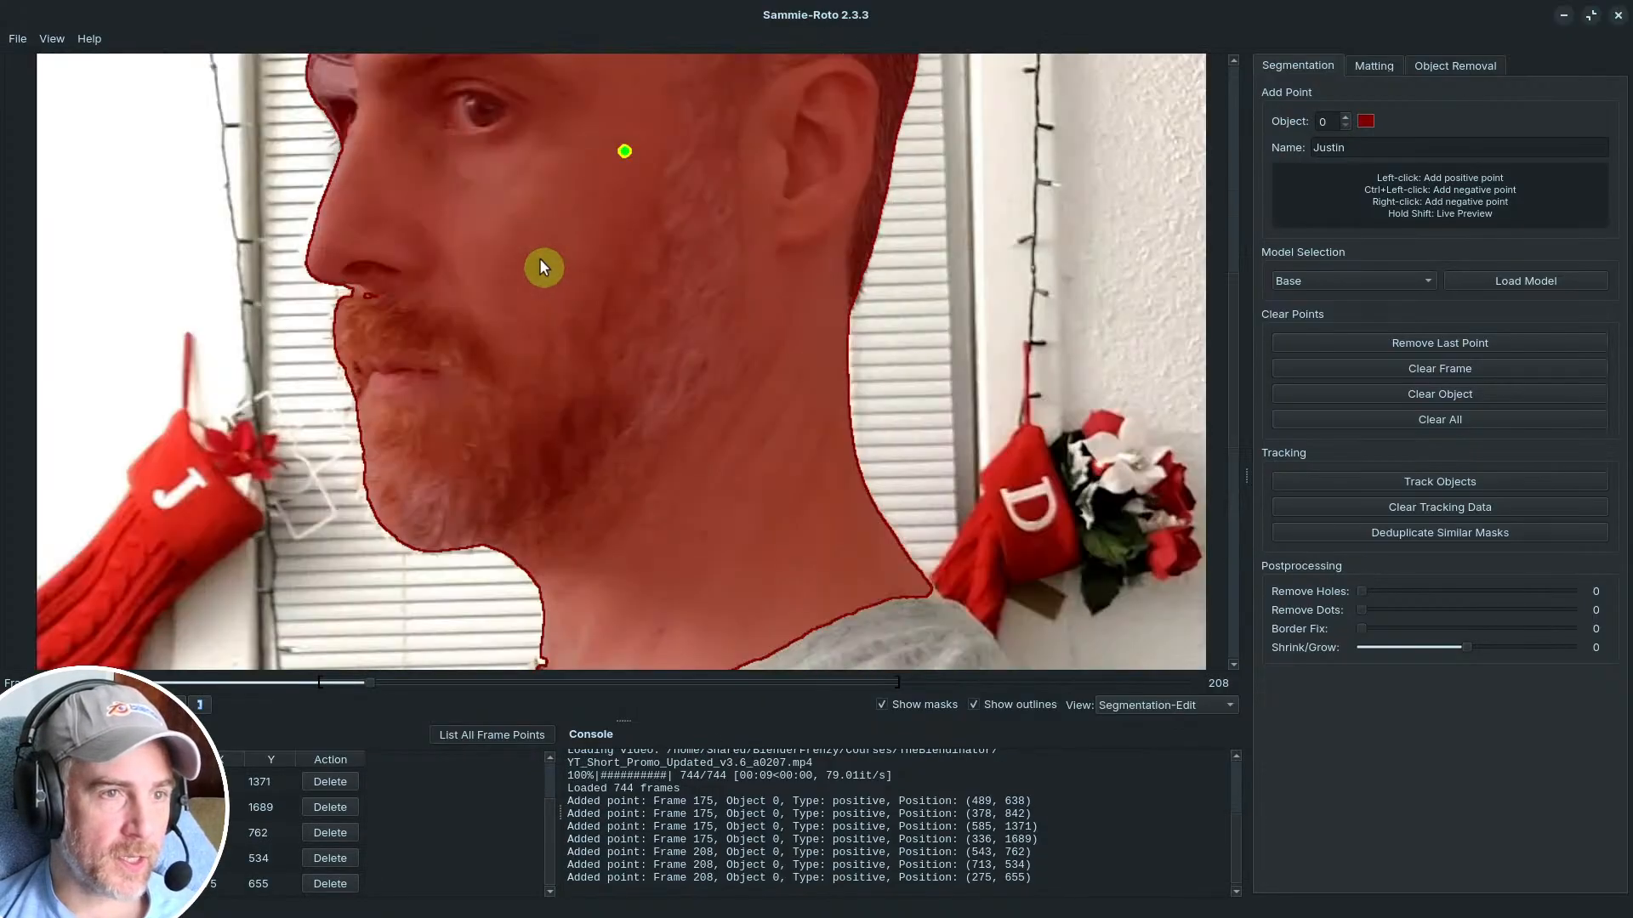
# Step: Add a positive point on the upper chest of the shirt on frame 208 and check the mask outline around the head
pyautogui.scroll(-2, 528, 357)
pyautogui.moveTo(539, 405); pyautogui.dragTo(652, 254, button='middle')
pyautogui.moveTo(652, 255); pyautogui.dragTo(655, 165)
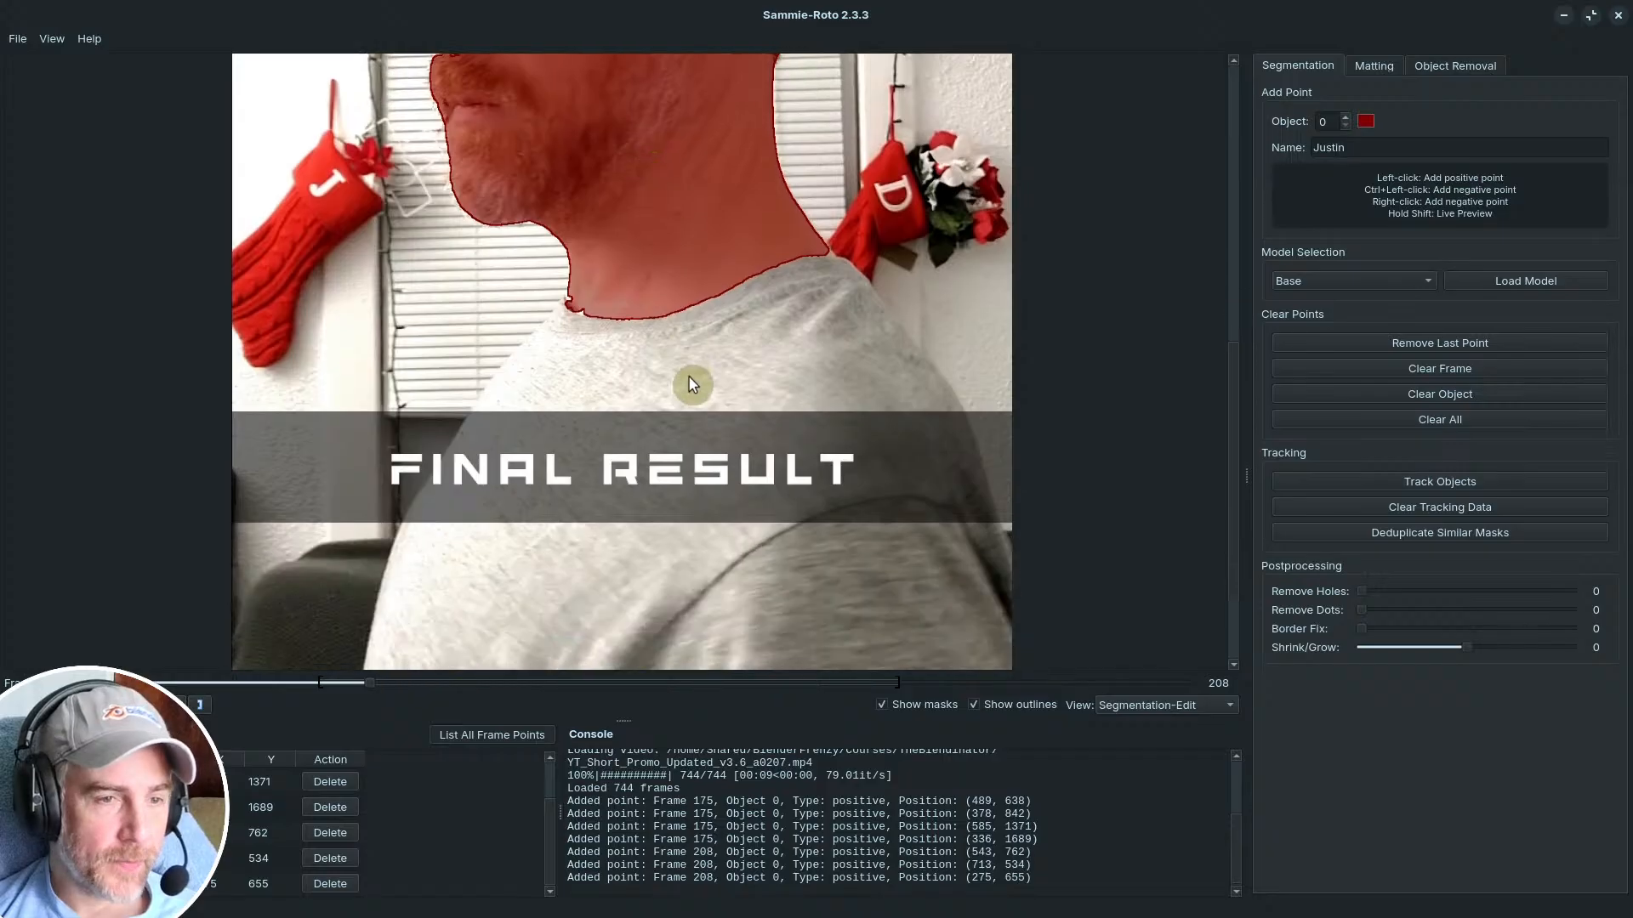
pyautogui.click(689, 374)
pyautogui.scroll(-2, 637, 301)
pyautogui.scroll(1, 649, 277)
pyautogui.scroll(-1, 642, 285)
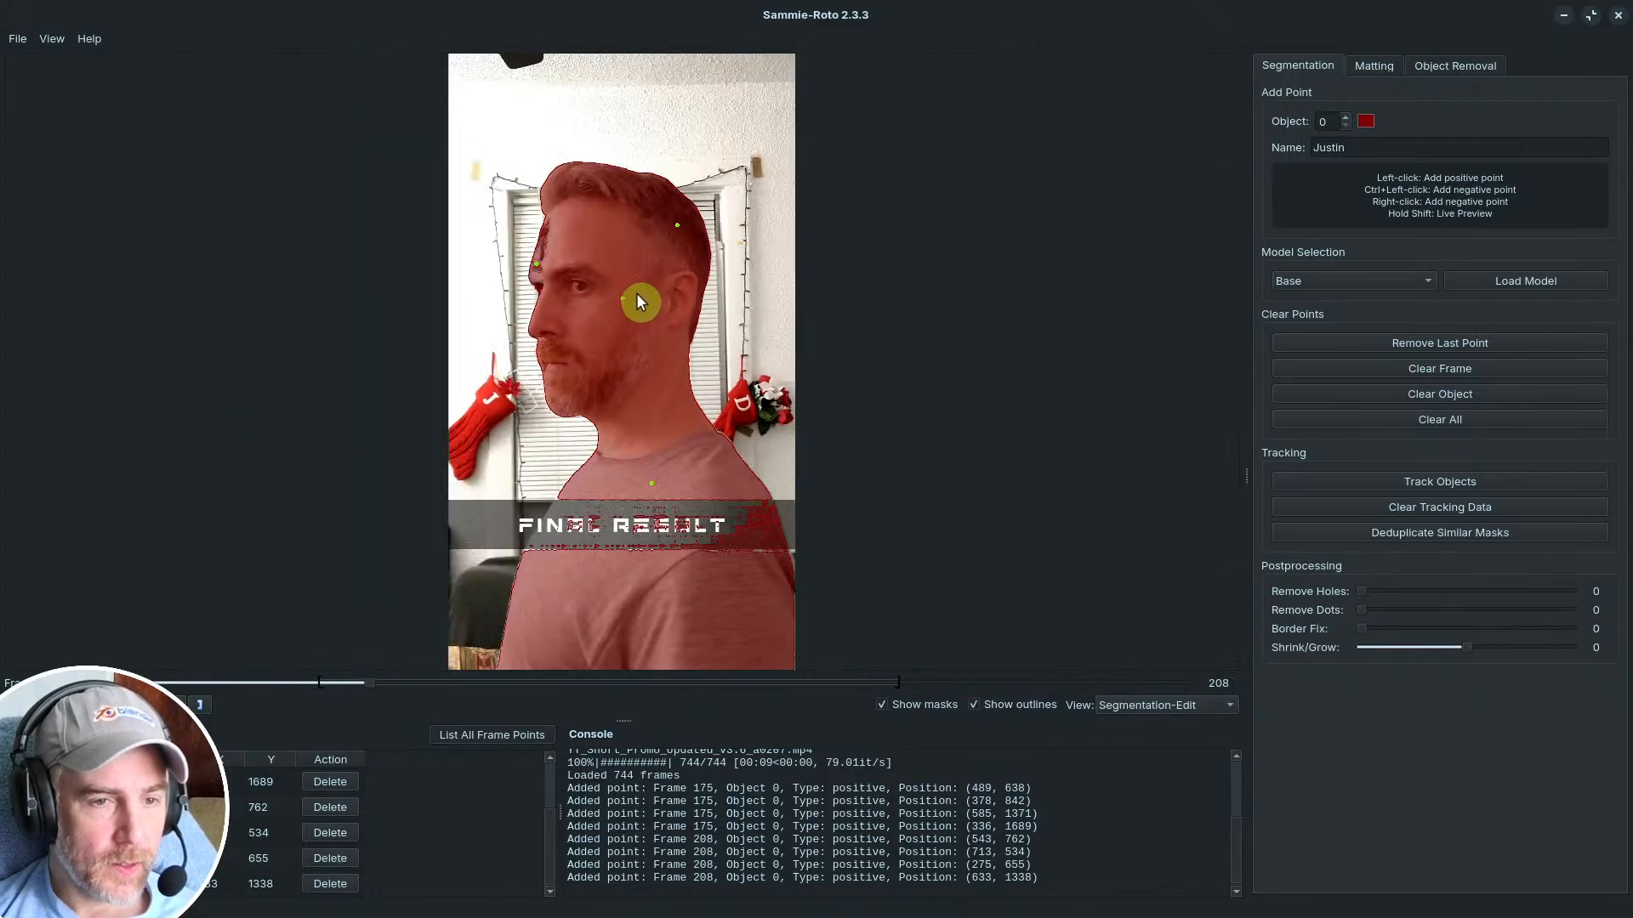
pyautogui.scroll(2, 629, 316)
pyautogui.moveTo(630, 301); pyautogui.dragTo(615, 451, button='middle')
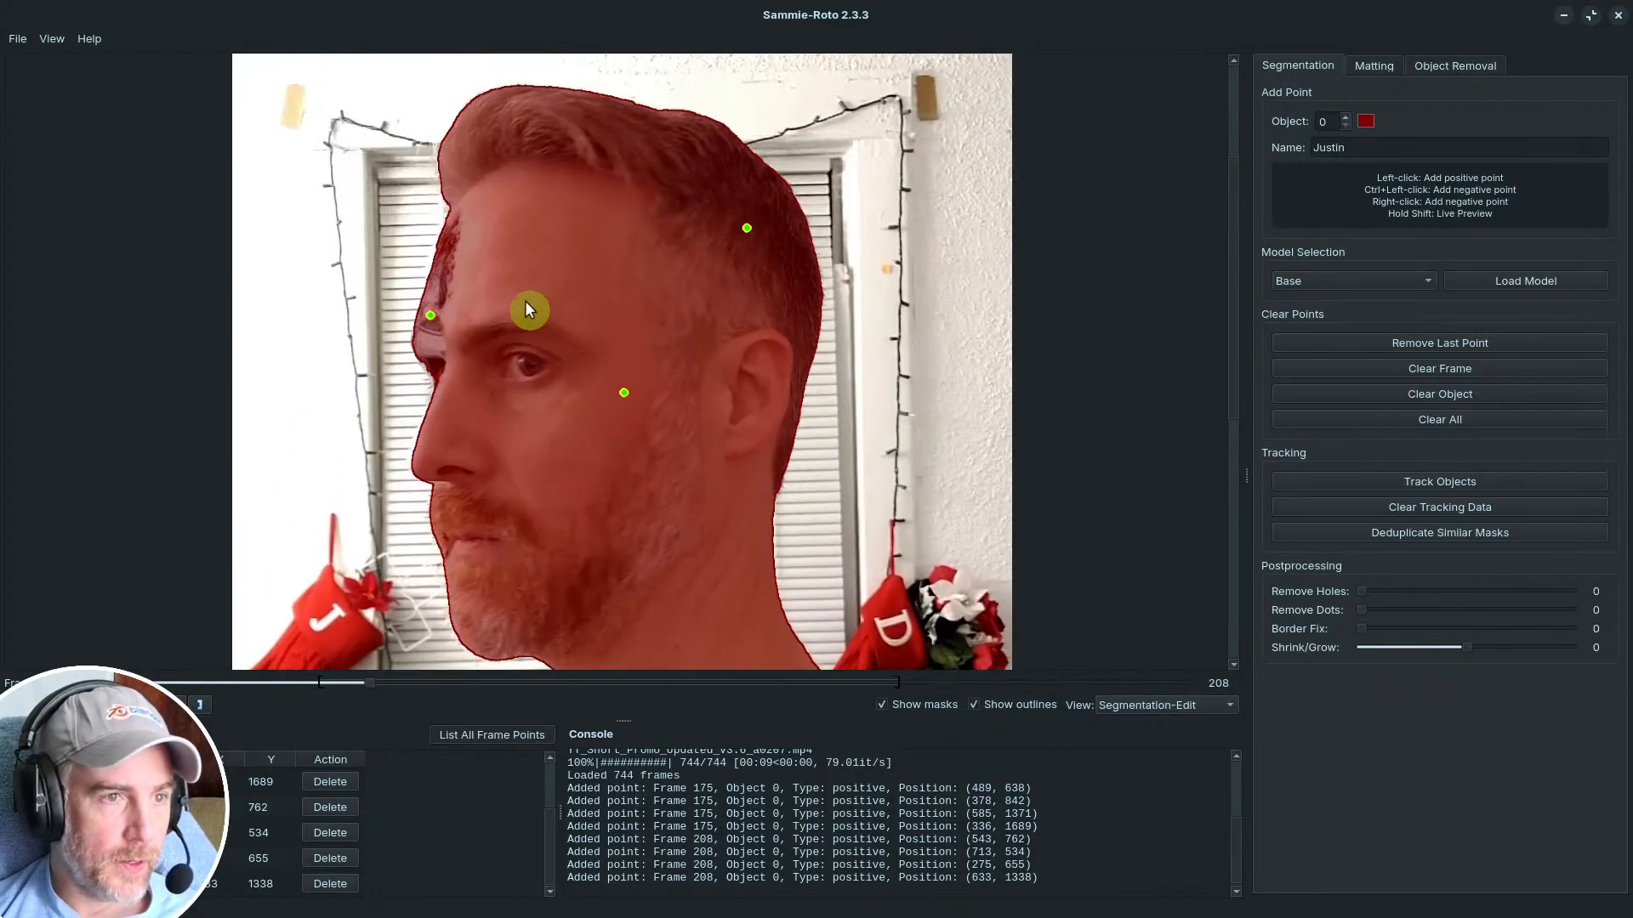
pyautogui.moveTo(484, 401); pyautogui.dragTo(510, 361, button='middle')
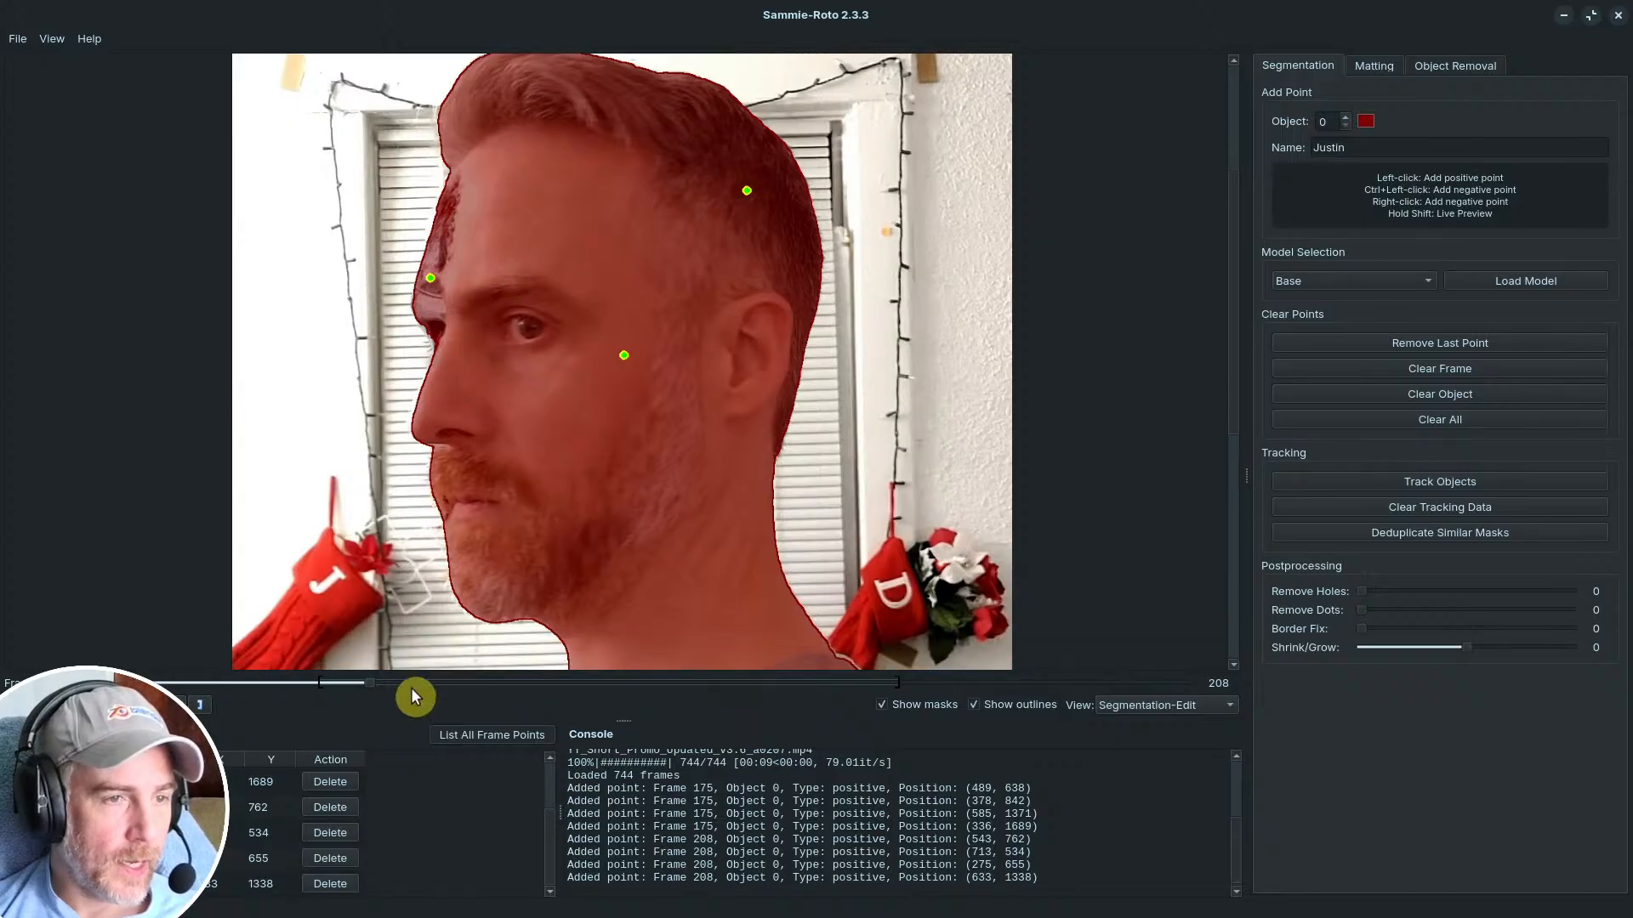
# Step: On frame 201, add positive points for object 0 on the sliver of exposed metal at the brow and on the forehead
pyautogui.moveTo(370, 678); pyautogui.dragTo(357, 681)
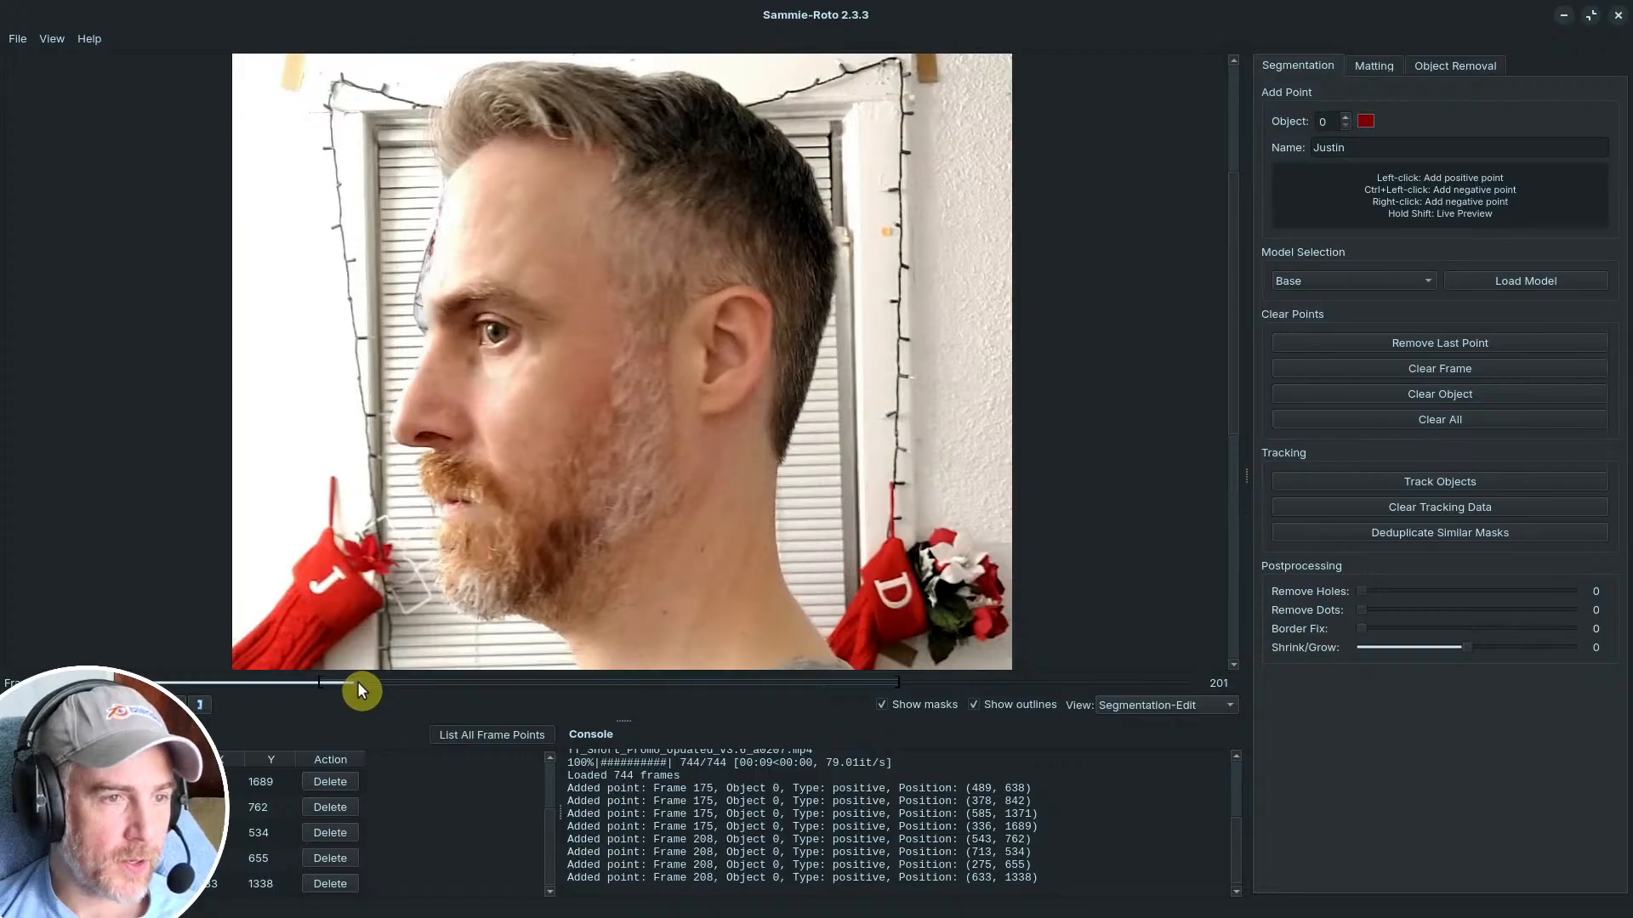
pyautogui.click(417, 314)
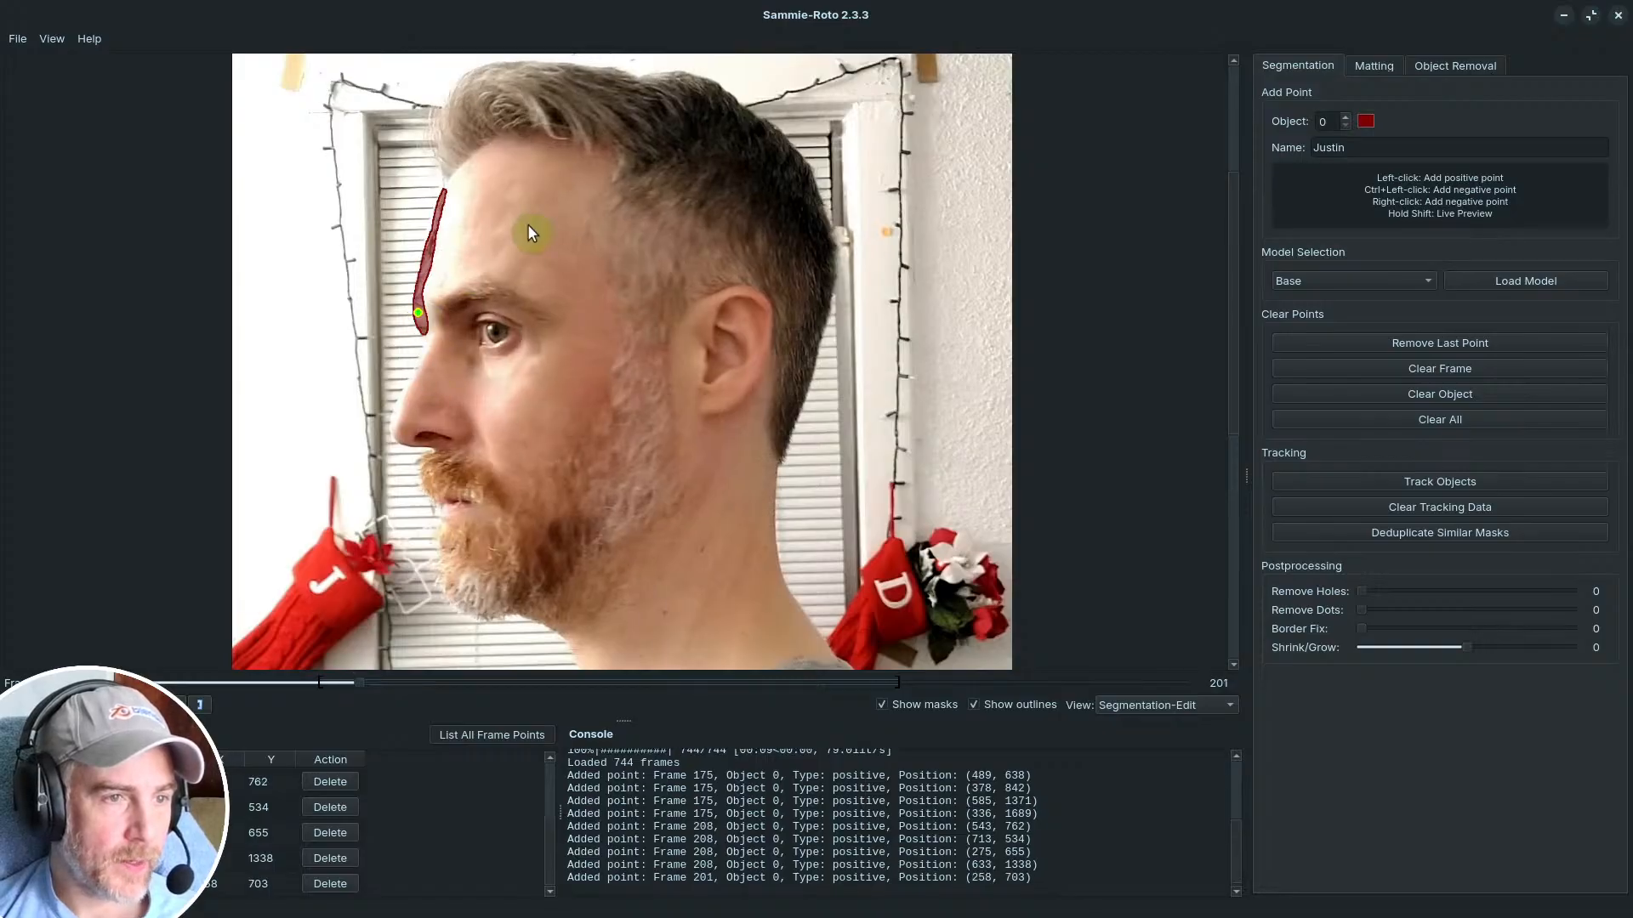
pyautogui.click(546, 242)
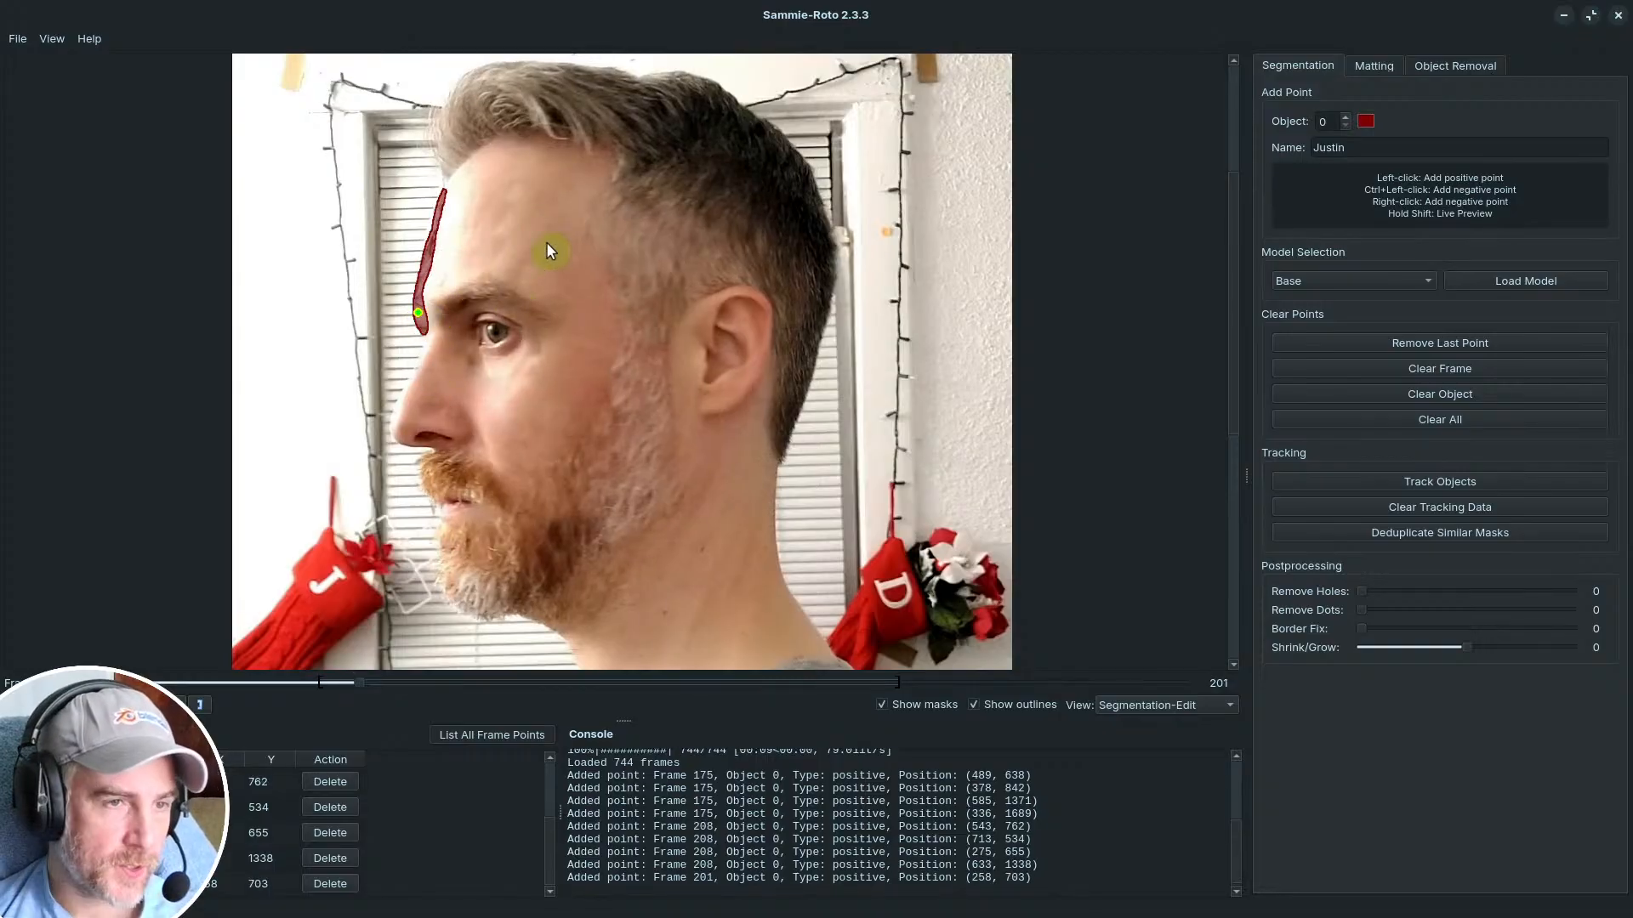
pyautogui.scroll(3, 586, 352)
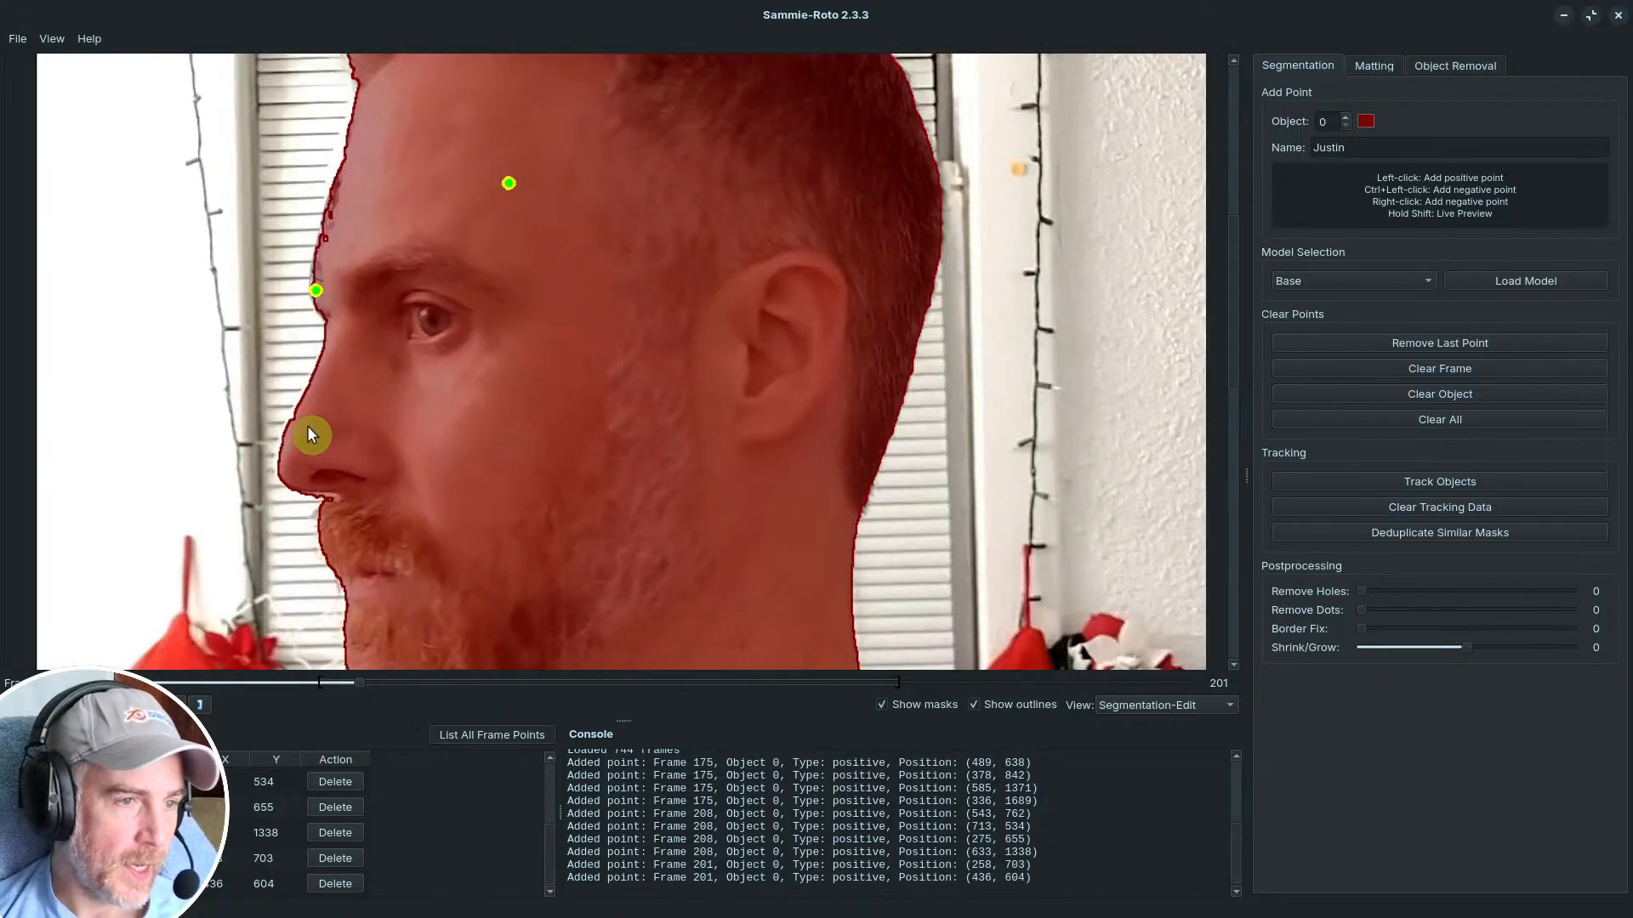
pyautogui.scroll(-3, 391, 403)
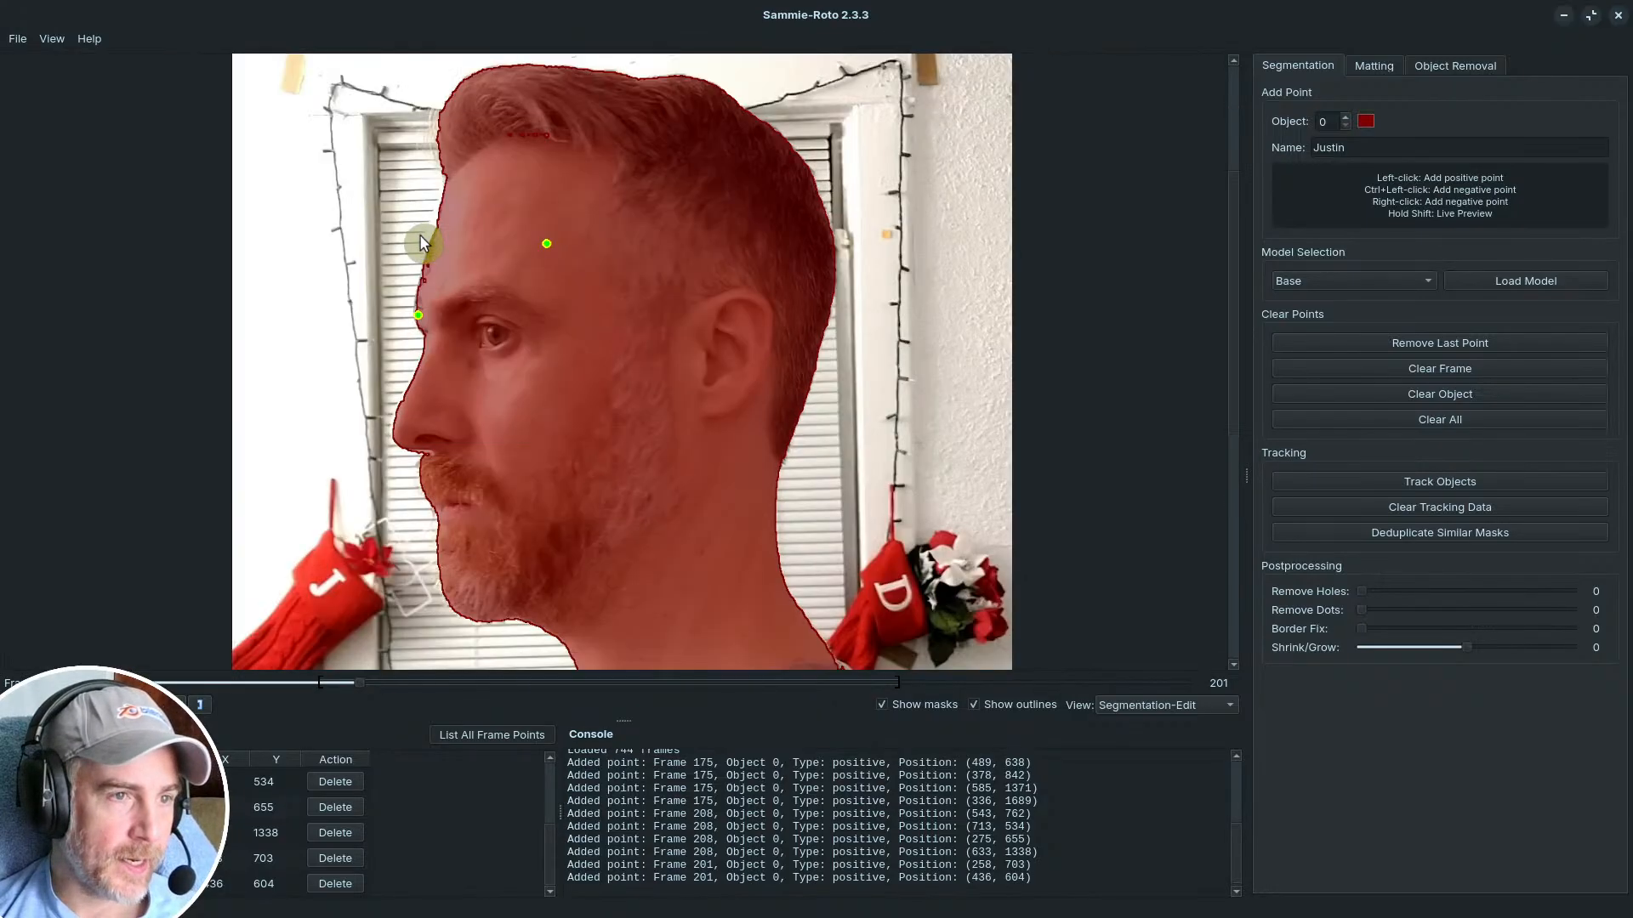
# Step: Extend the frame 201 mask with positive points on the front edge of the forehead, the hair and the upper chest
pyautogui.click(446, 262)
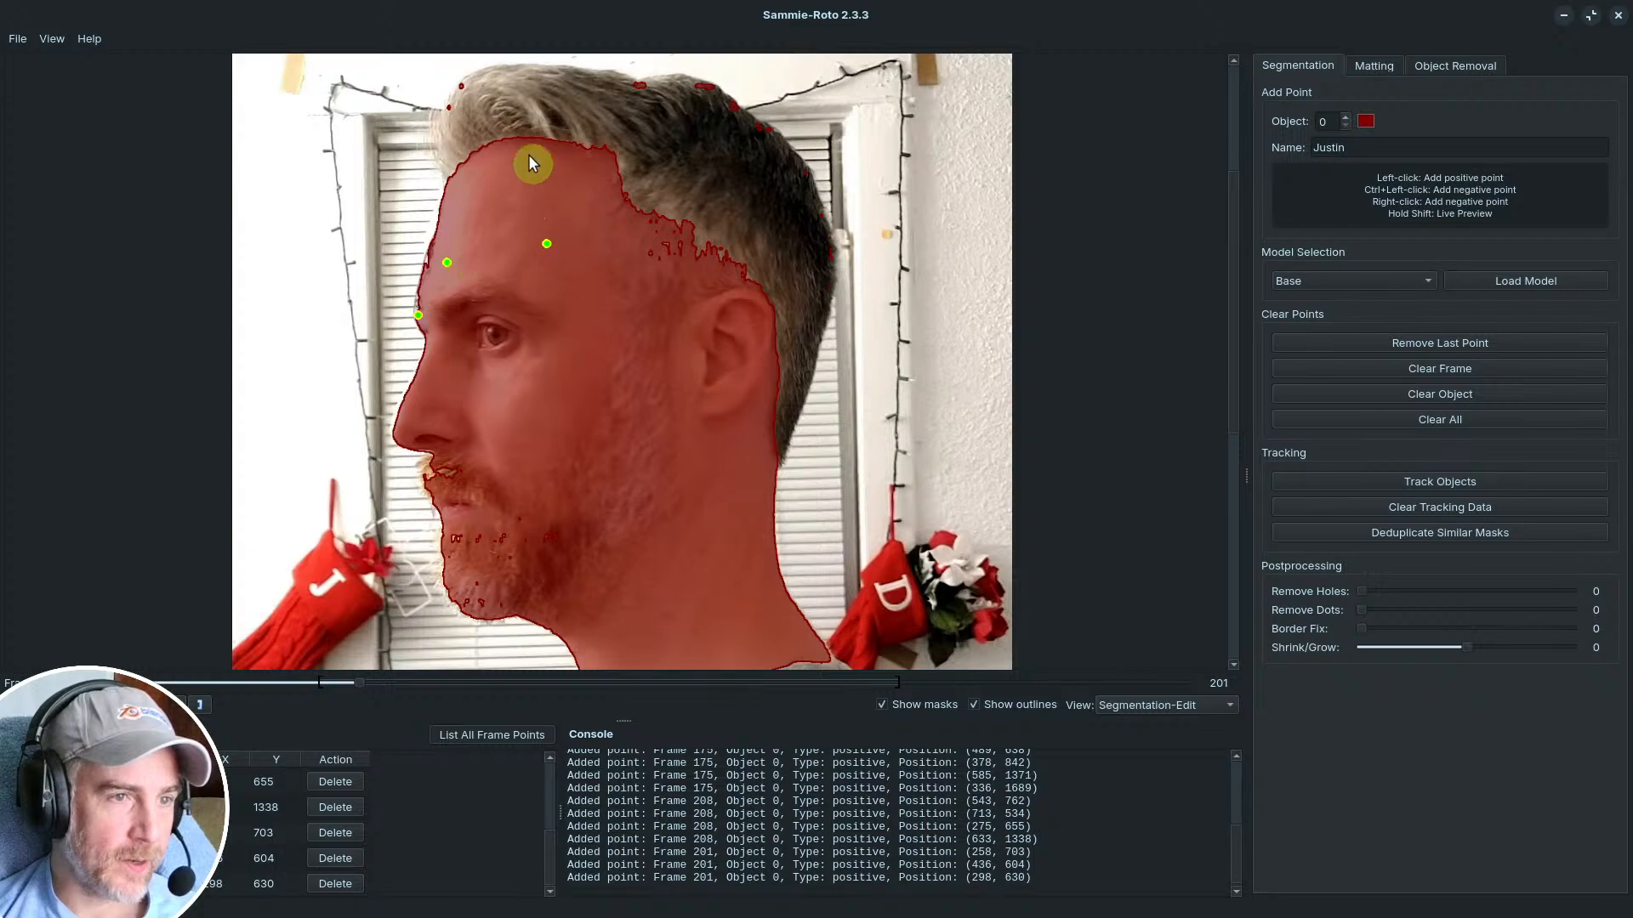
pyautogui.click(654, 117)
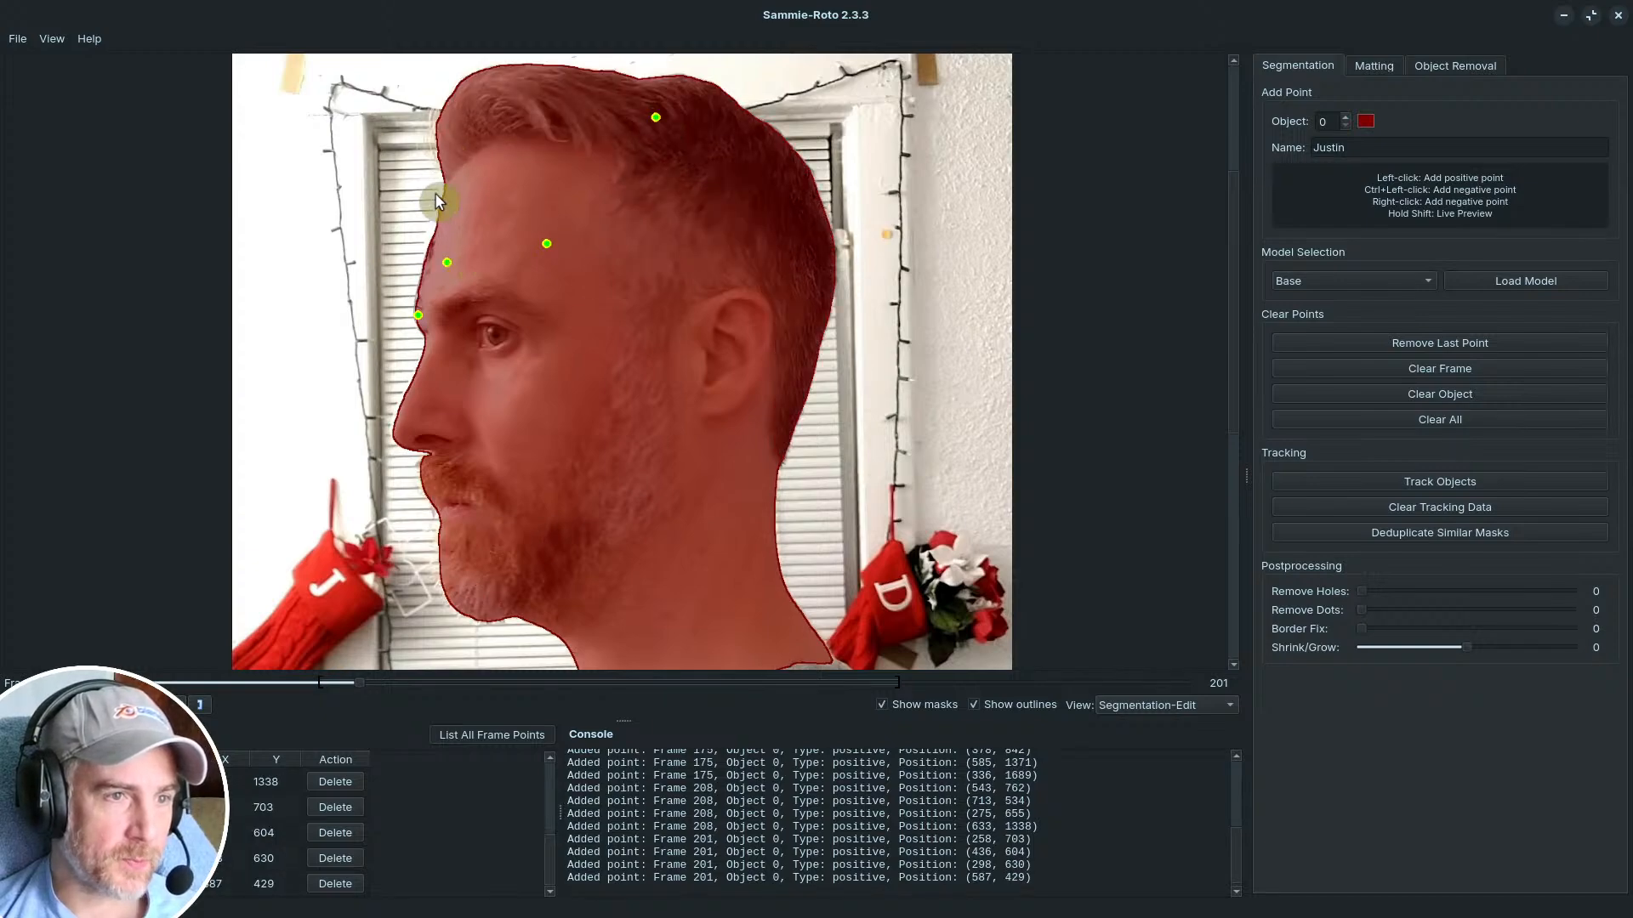
pyautogui.scroll(-3, 639, 395)
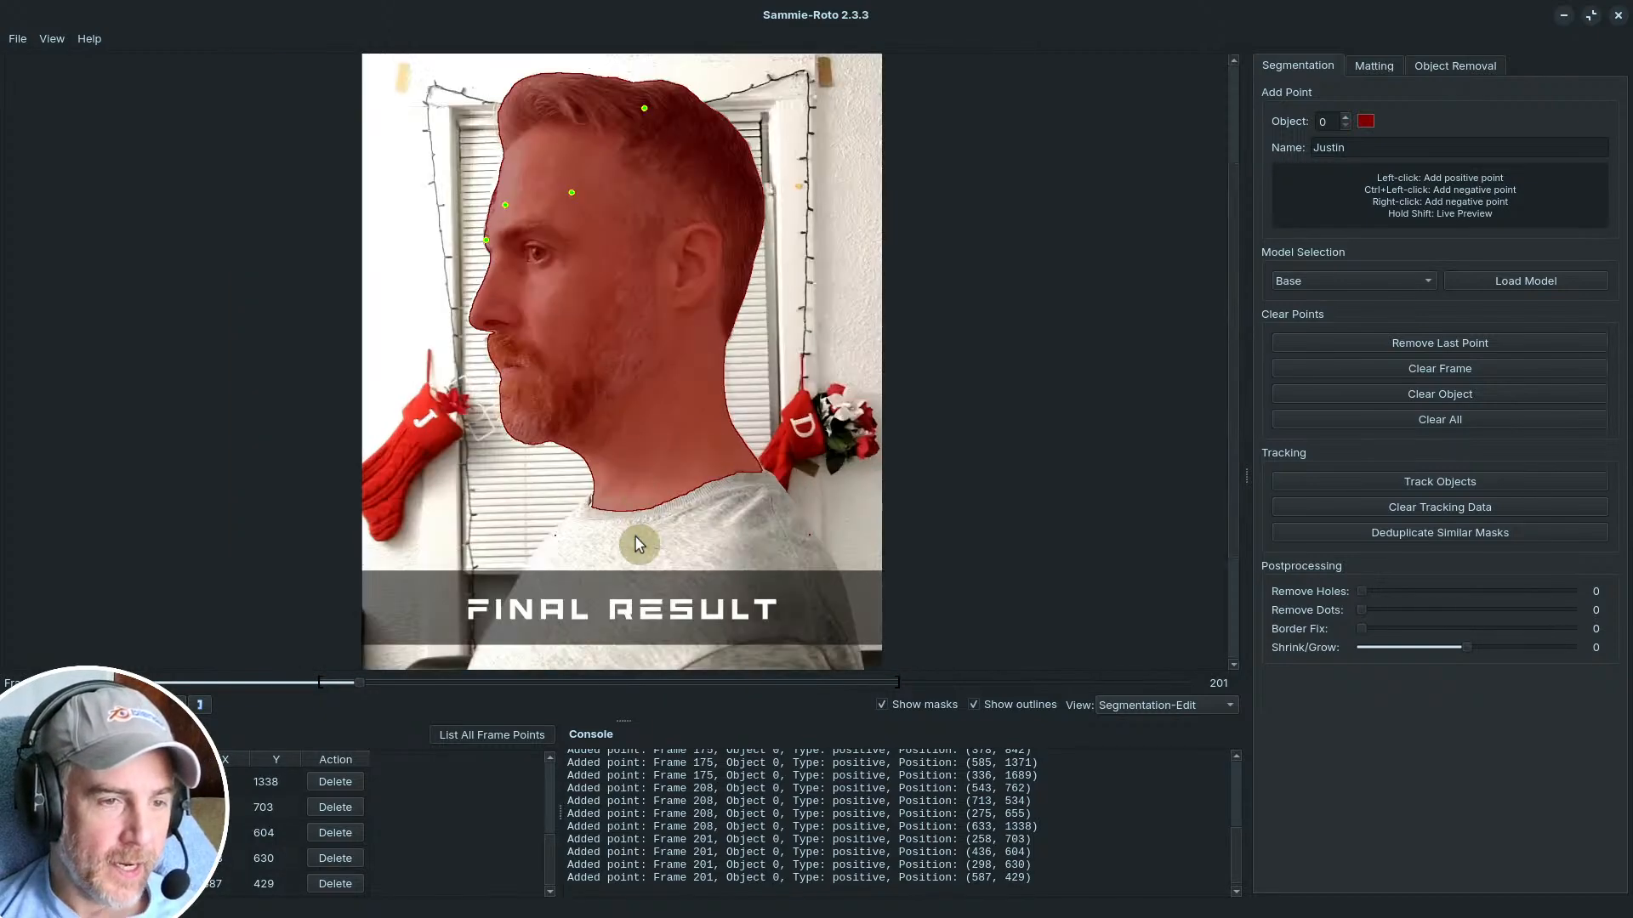
pyautogui.click(631, 475)
pyautogui.scroll(5, 631, 474)
pyautogui.scroll(-5, 630, 473)
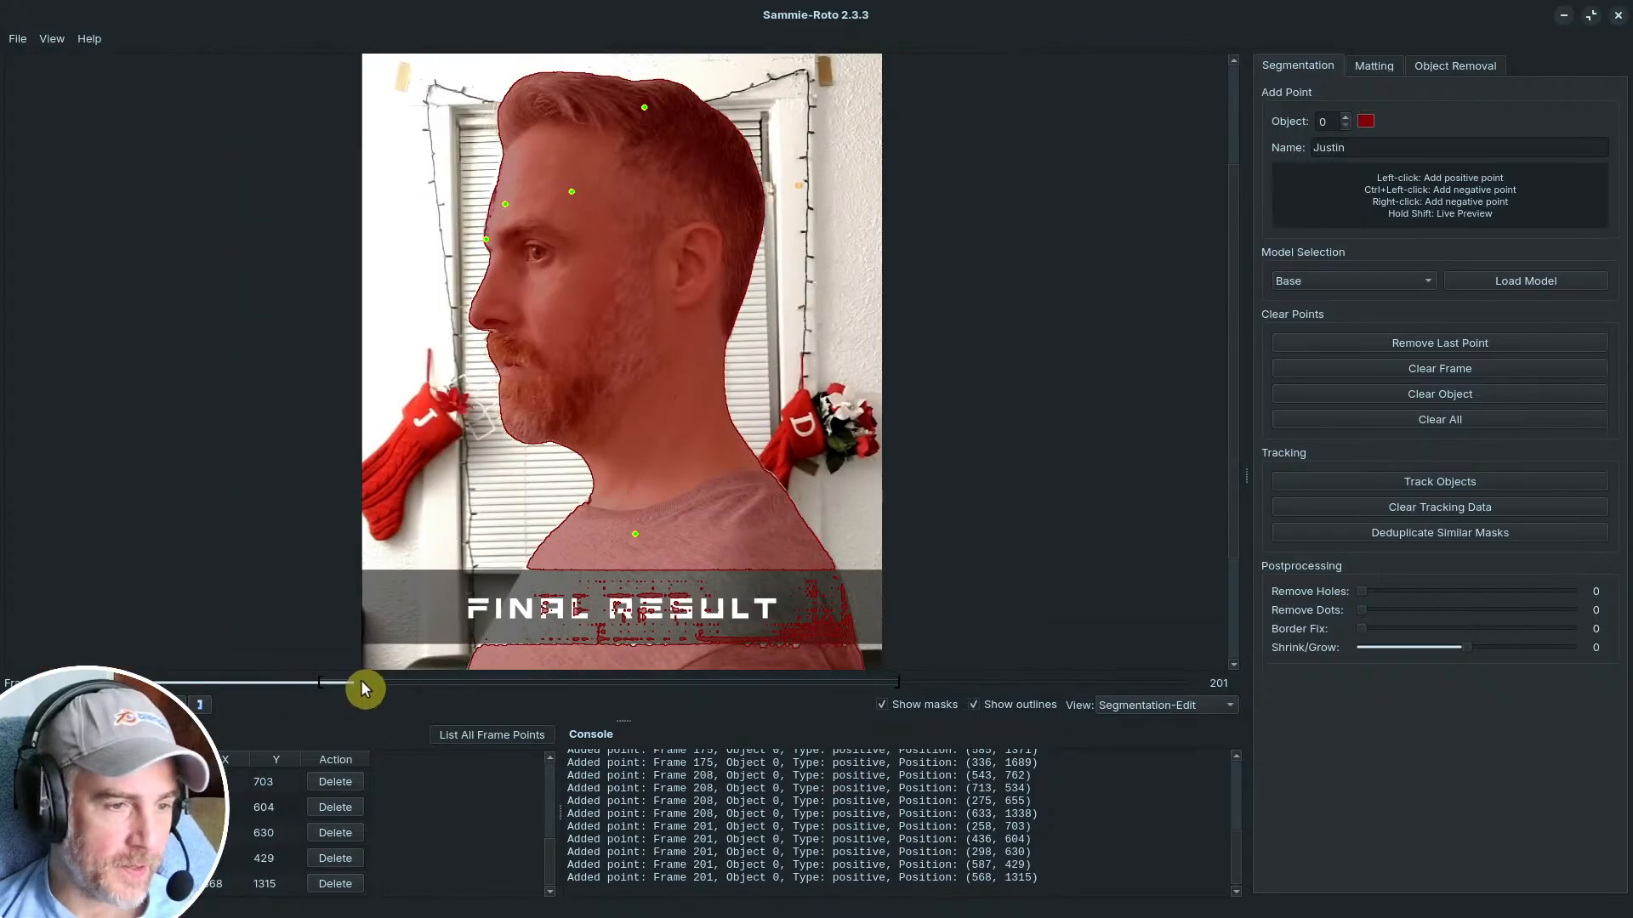
# Step: On frame 224, add positive points for object 0 on the metal part of the forehead, the bare forehead and the hair
pyautogui.moveTo(361, 682); pyautogui.dragTo(396, 682)
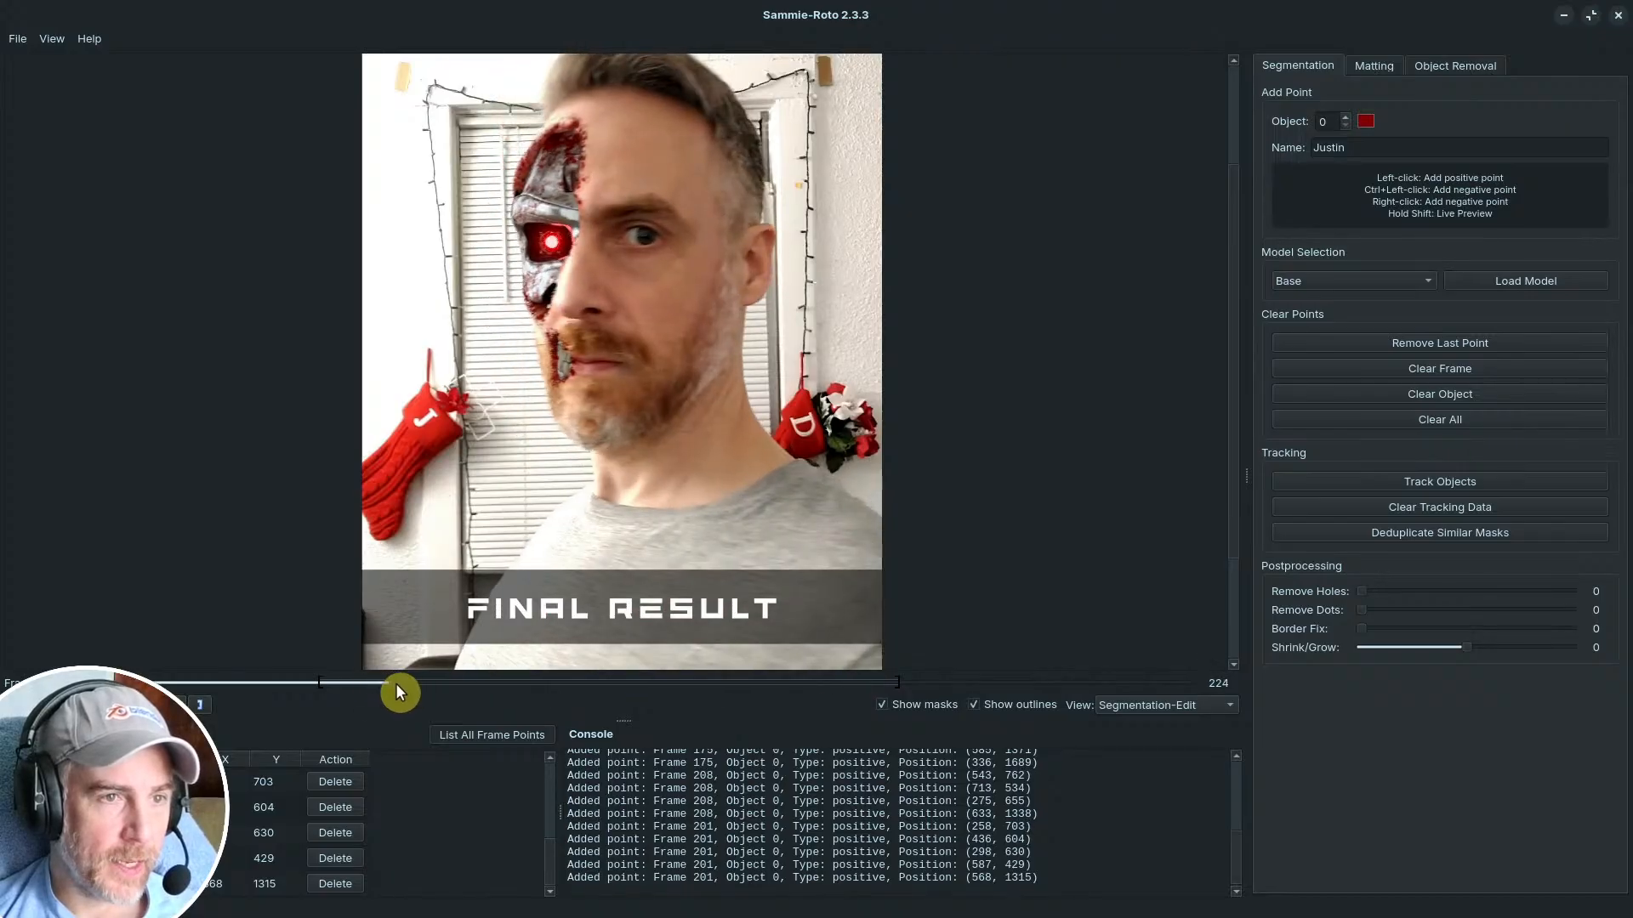
pyautogui.click(554, 191)
pyautogui.click(634, 171)
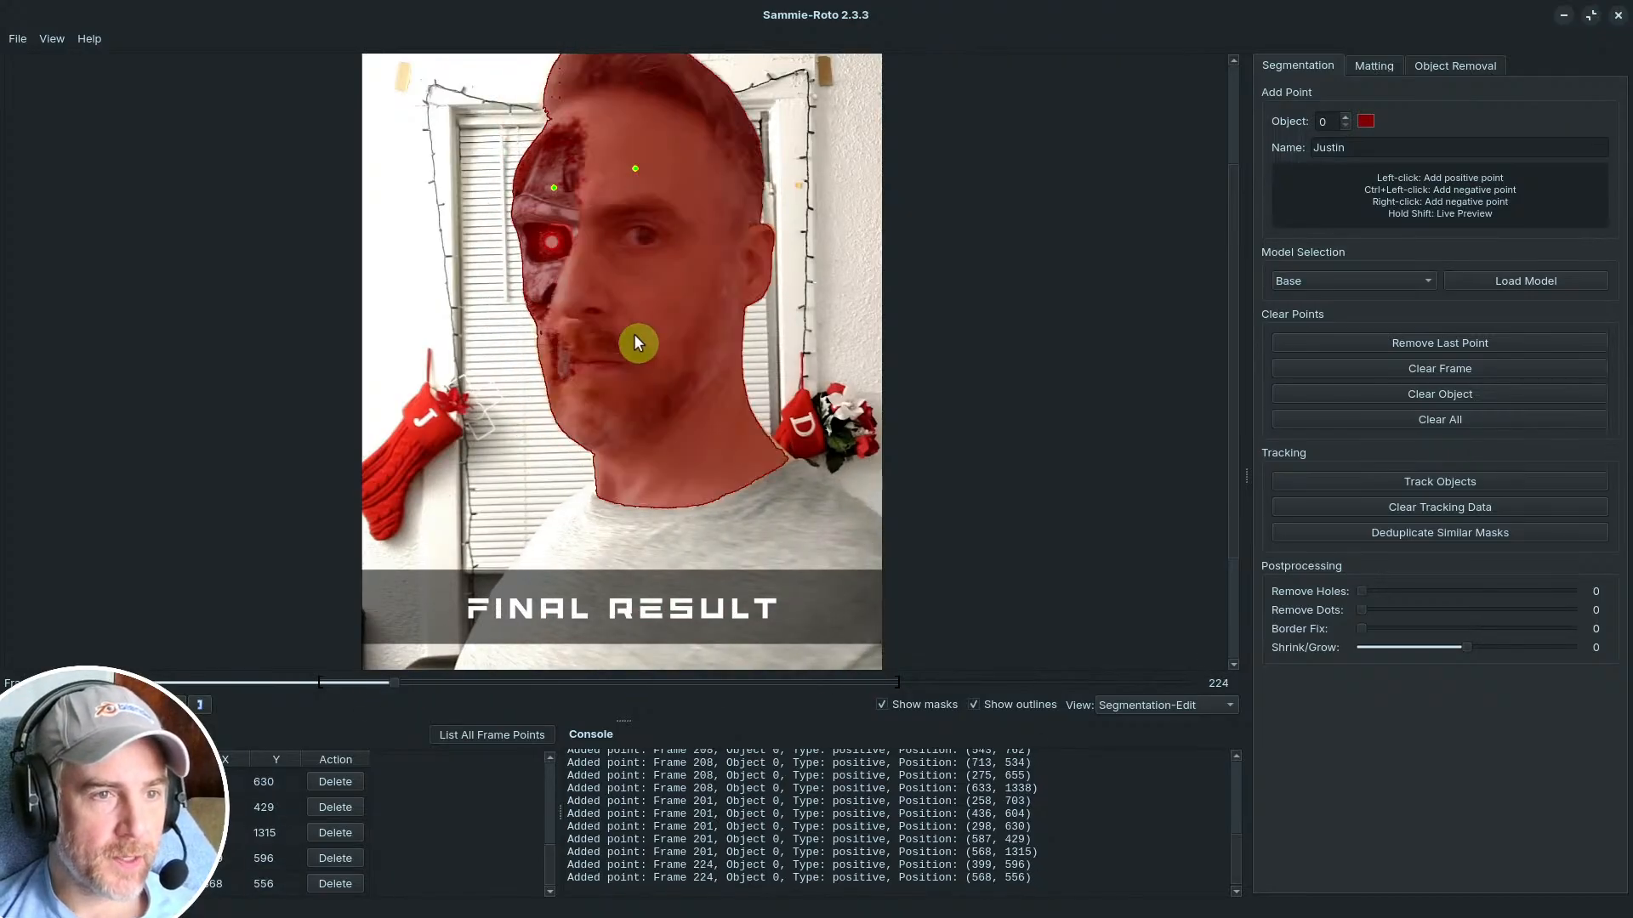
pyautogui.scroll(2, 665, 437)
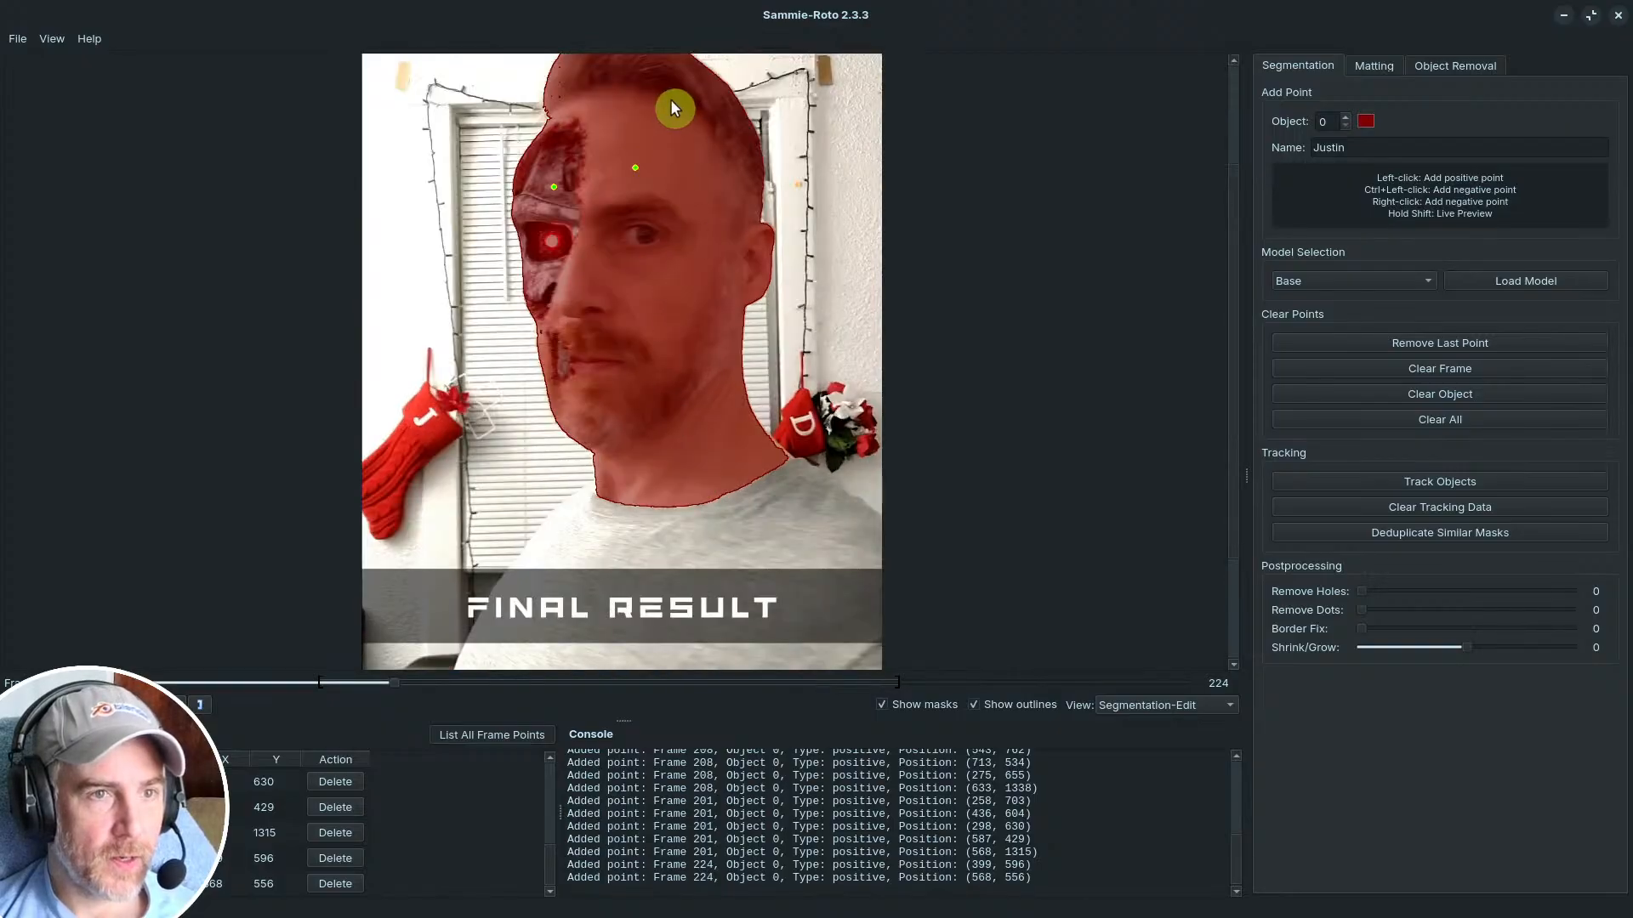
pyautogui.scroll(3, 674, 92)
pyautogui.scroll(-1, 674, 93)
pyautogui.scroll(5, 672, 212)
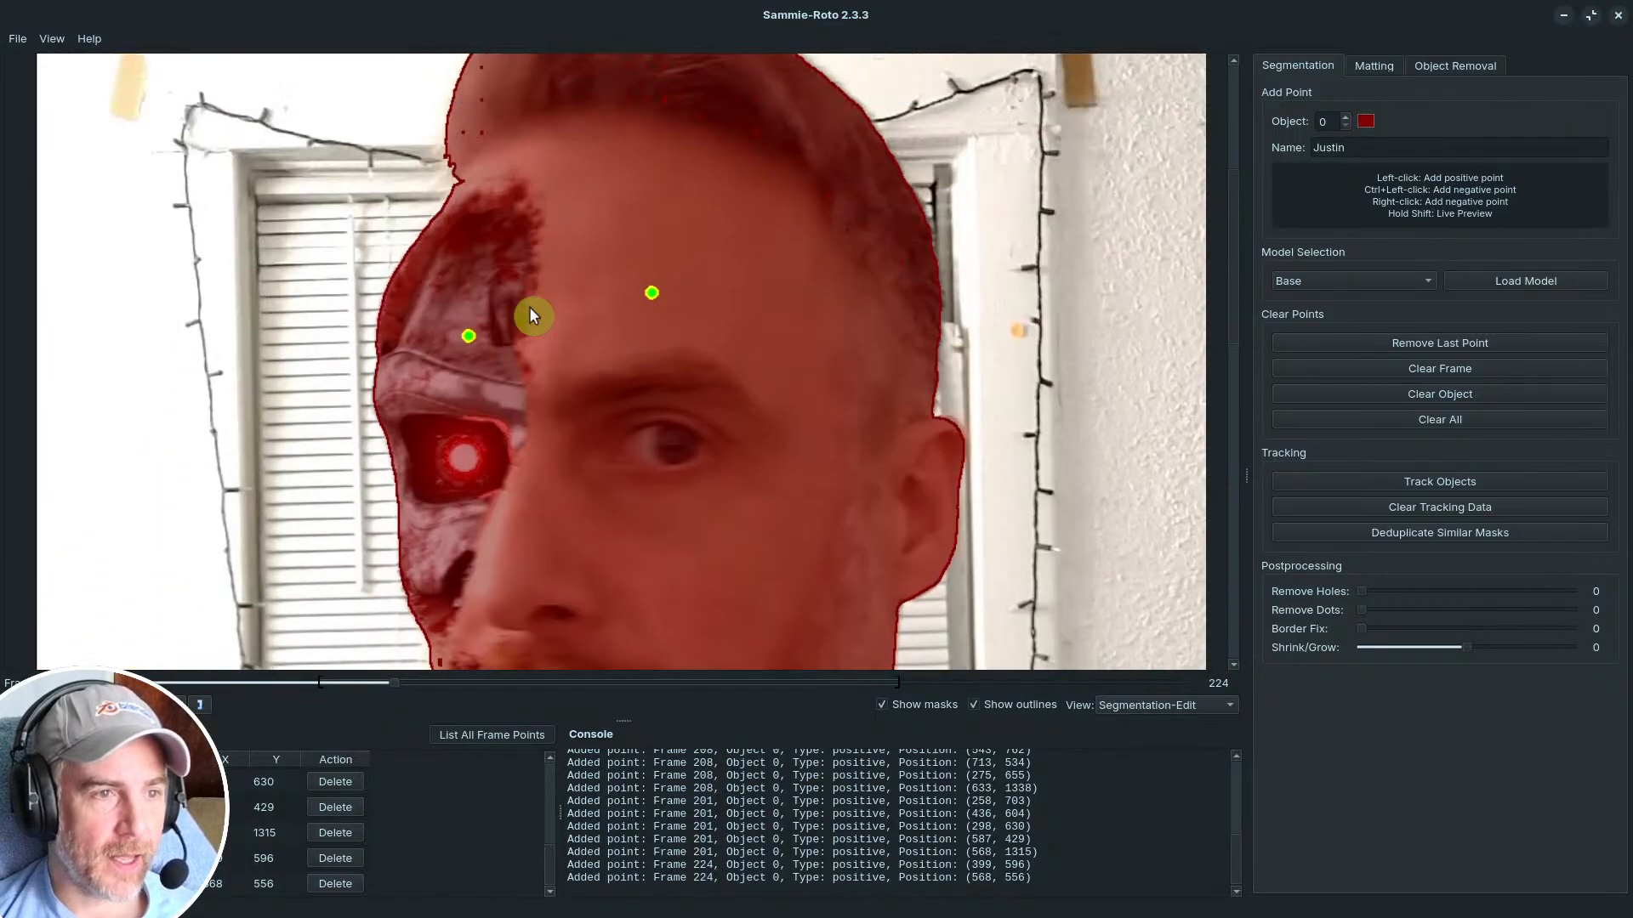
pyautogui.click(705, 118)
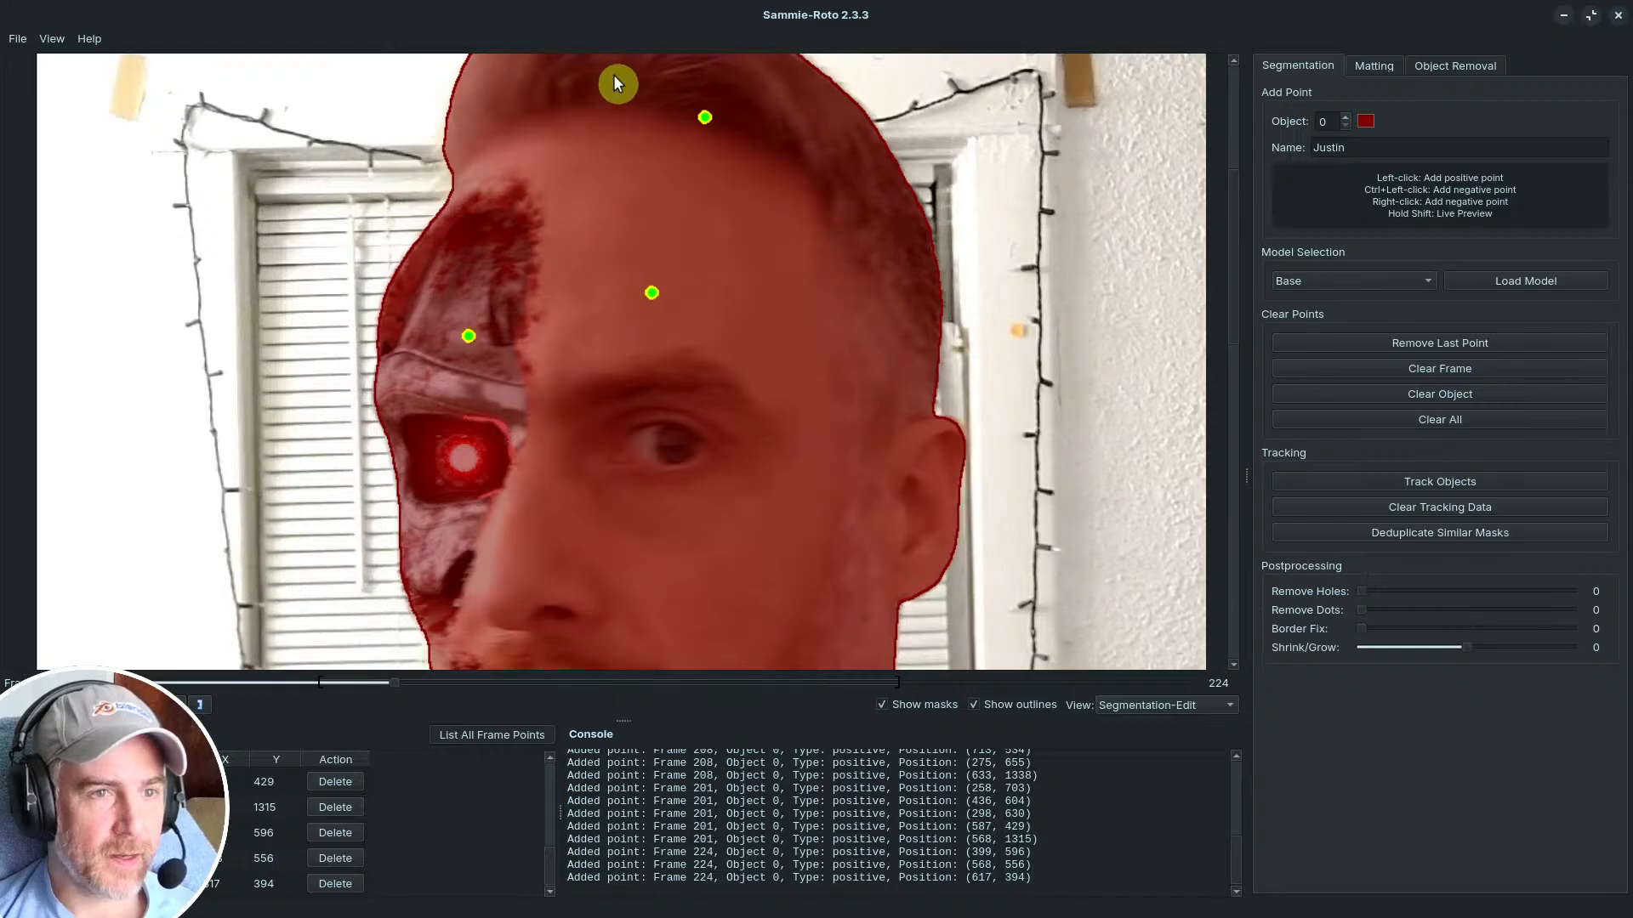
# Step: Add three positive points on the shirt on frame 224, one at the shoulder above the title band and two below it
pyautogui.scroll(-5, 804, 375)
pyautogui.scroll(-3, 765, 379)
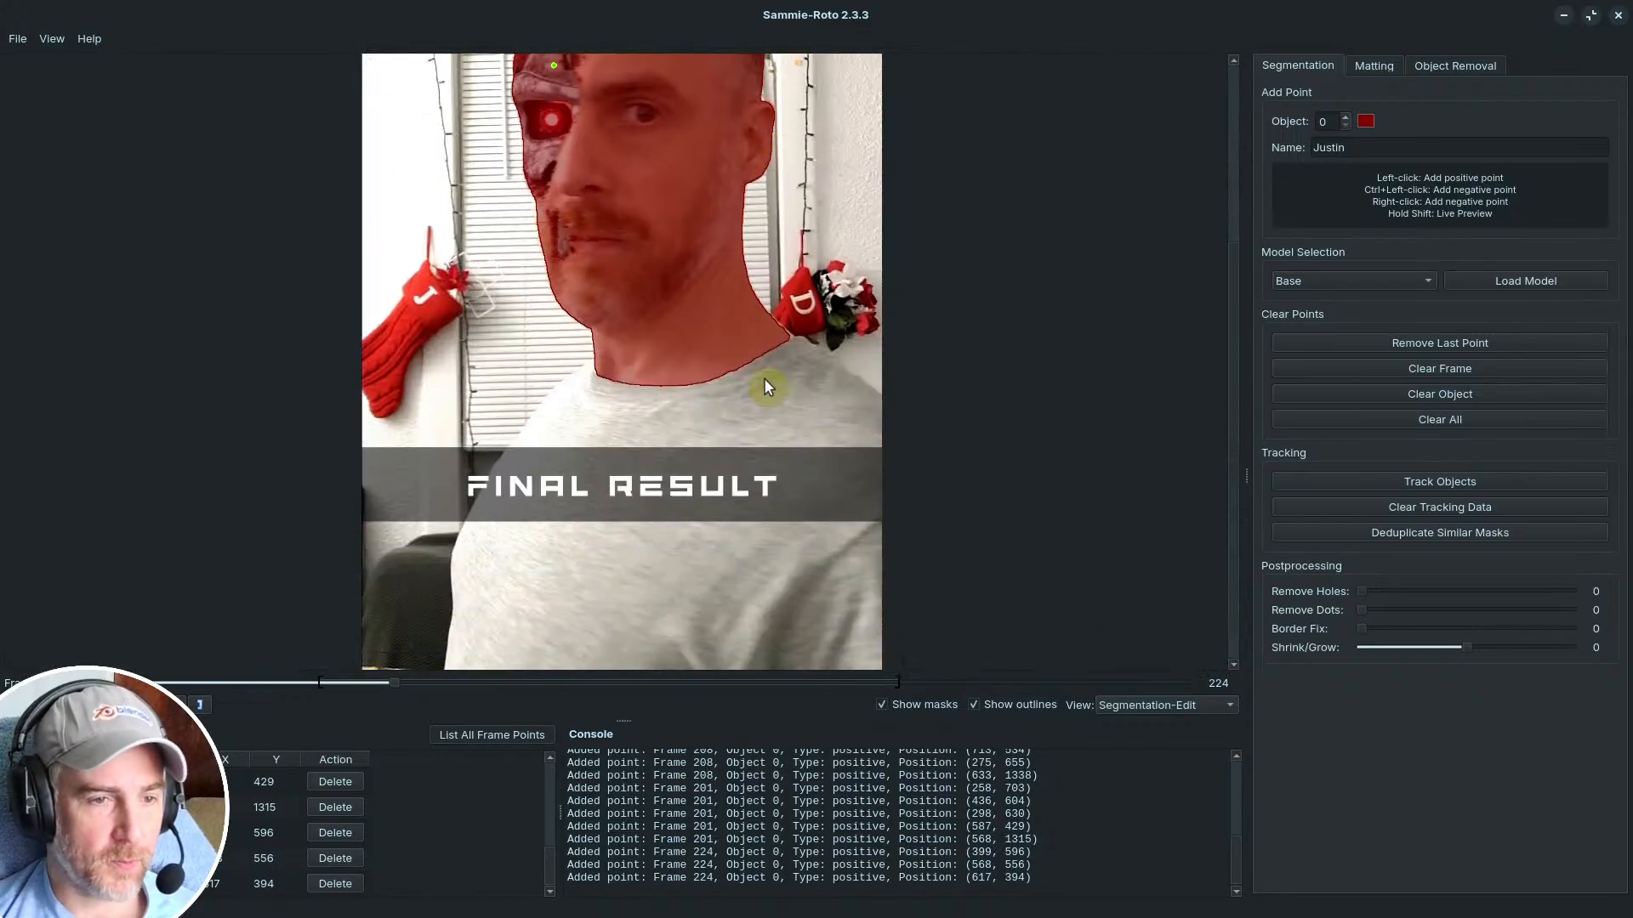
pyautogui.click(772, 411)
pyautogui.click(633, 585)
pyautogui.click(500, 593)
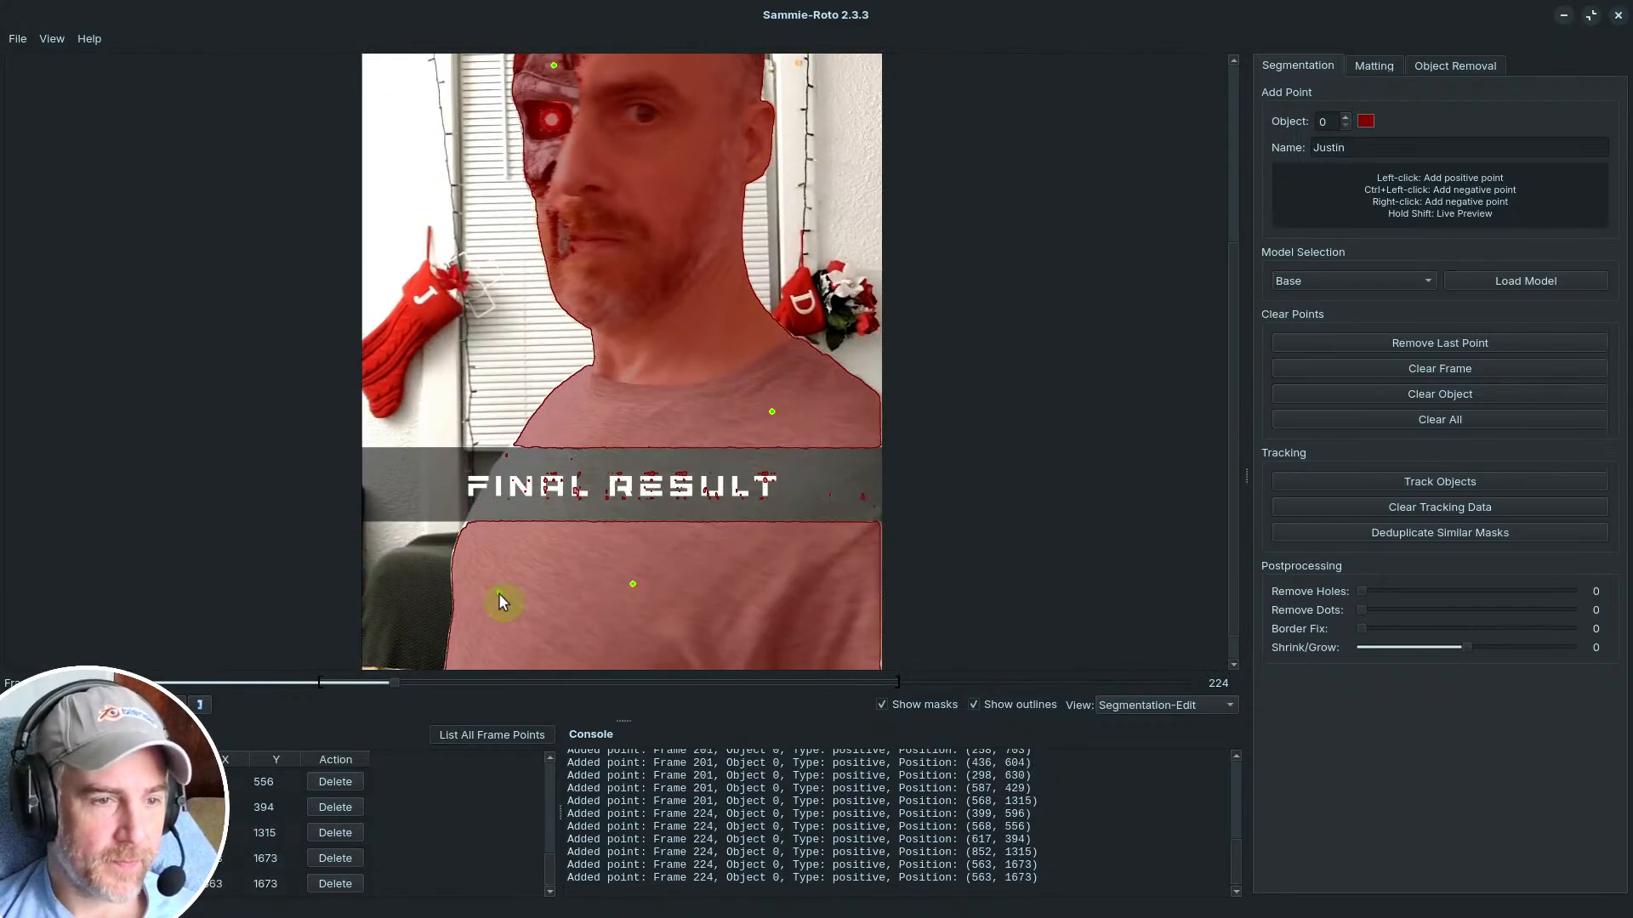
pyautogui.scroll(5, 668, 221)
pyautogui.scroll(-4, 678, 319)
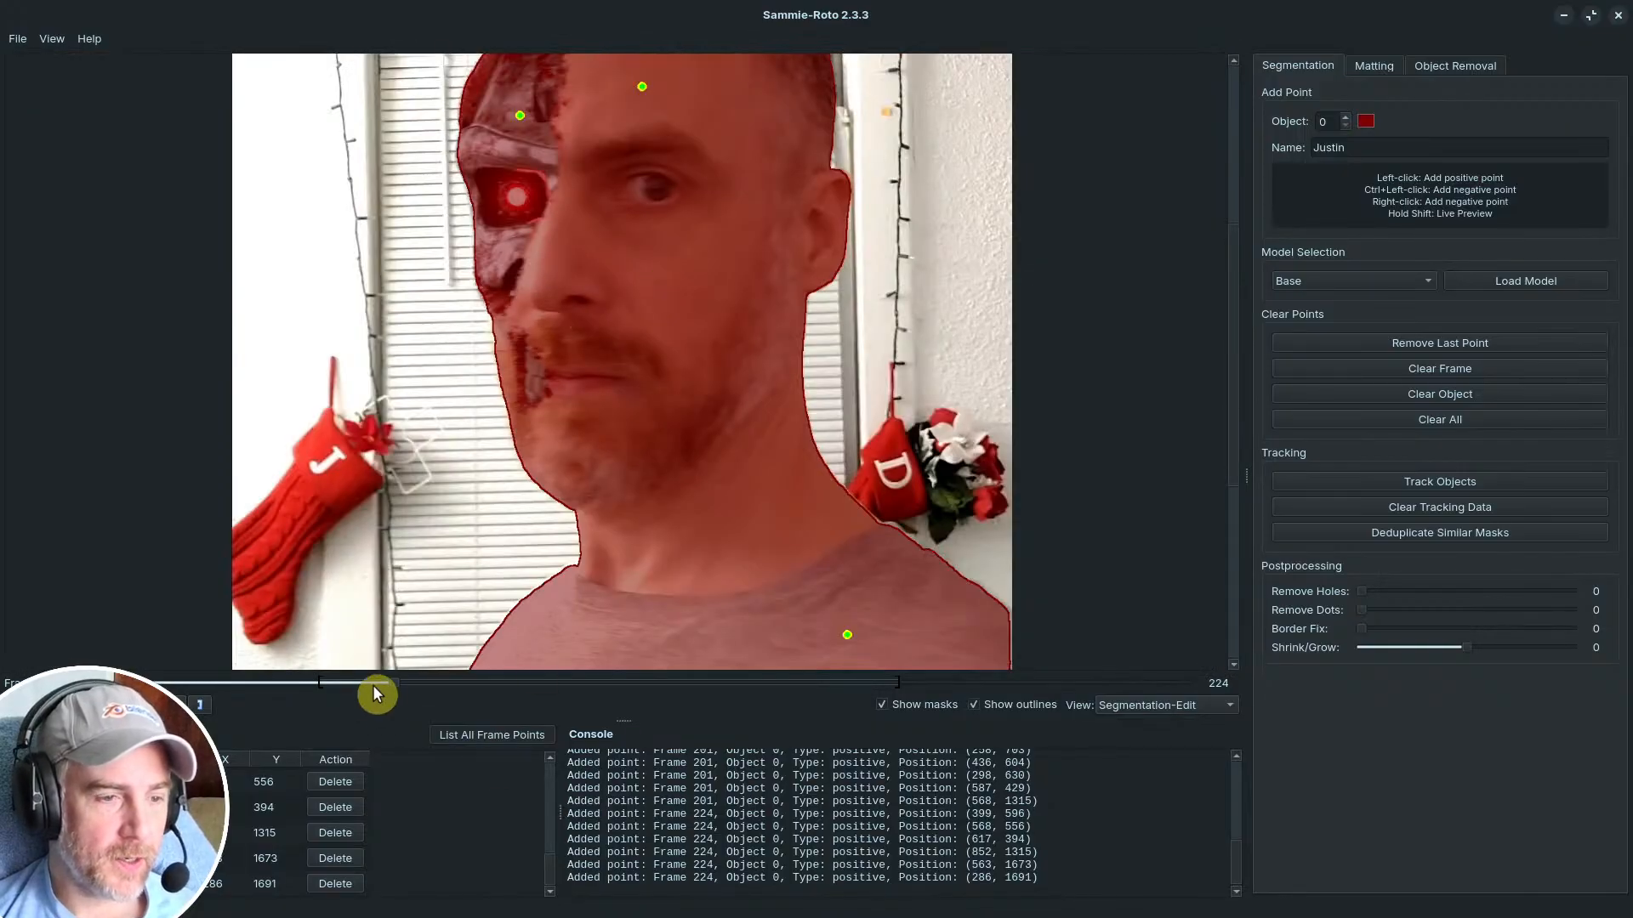
# Step: On frame 213, add positive points for object 0 on the metal brow, cheek, moustache edge and the face edge just below the red eye
pyautogui.moveTo(373, 686)
pyautogui.mouseDown()
pyautogui.moveTo(388, 680)
pyautogui.moveTo(375, 677)
pyautogui.mouseUp()
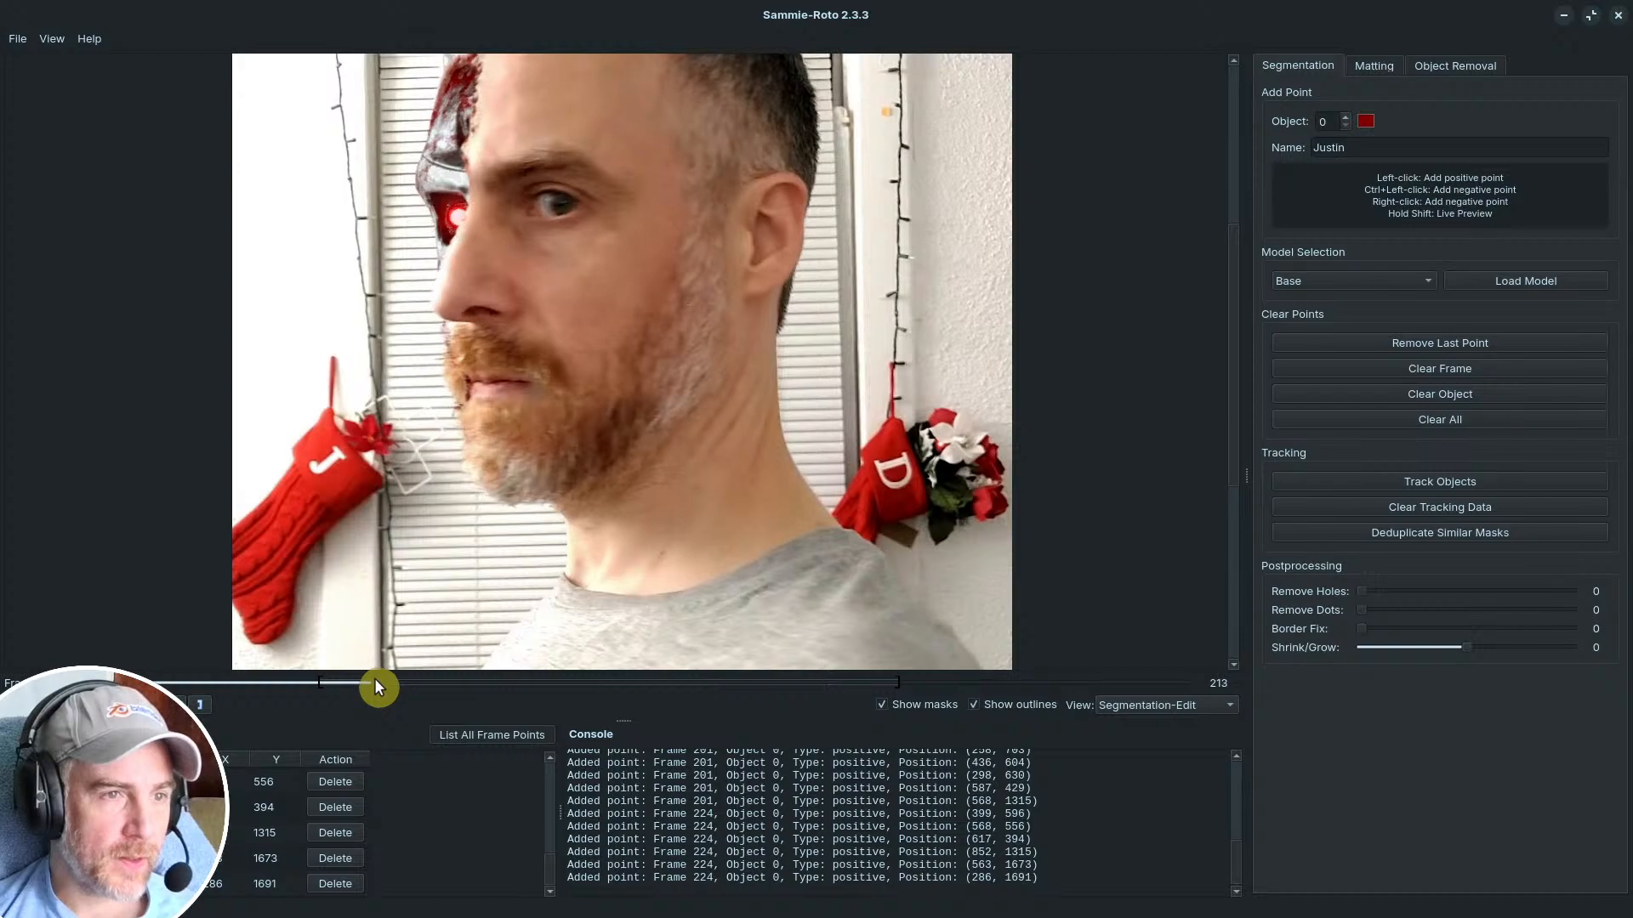
pyautogui.click(446, 181)
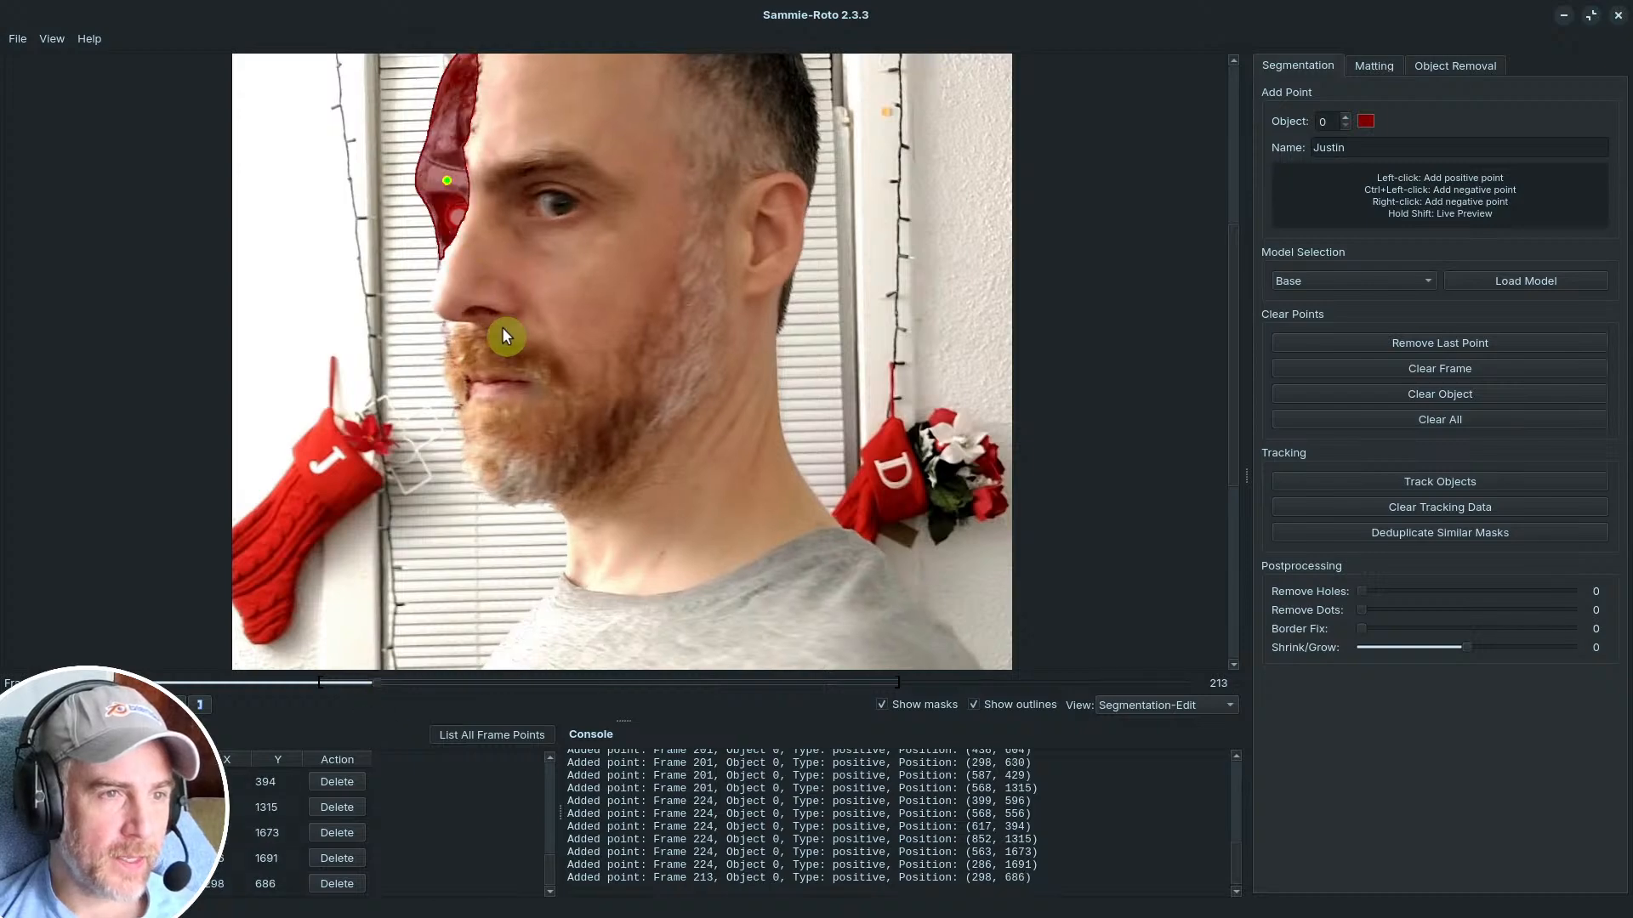
pyautogui.click(569, 252)
pyautogui.scroll(2, 471, 229)
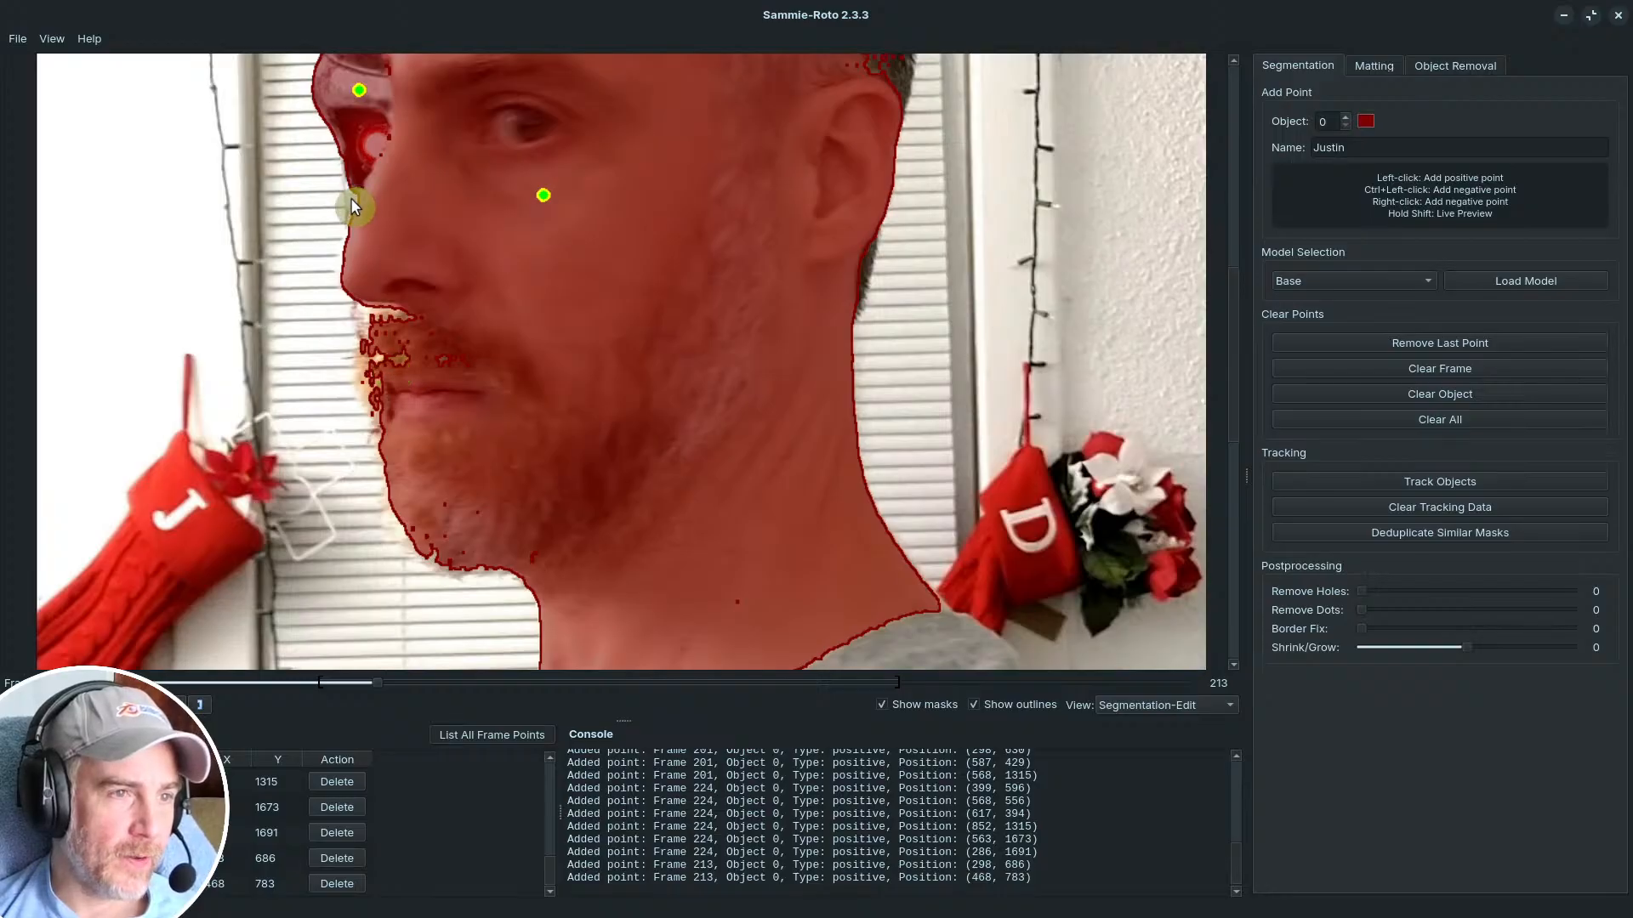
pyautogui.click(379, 355)
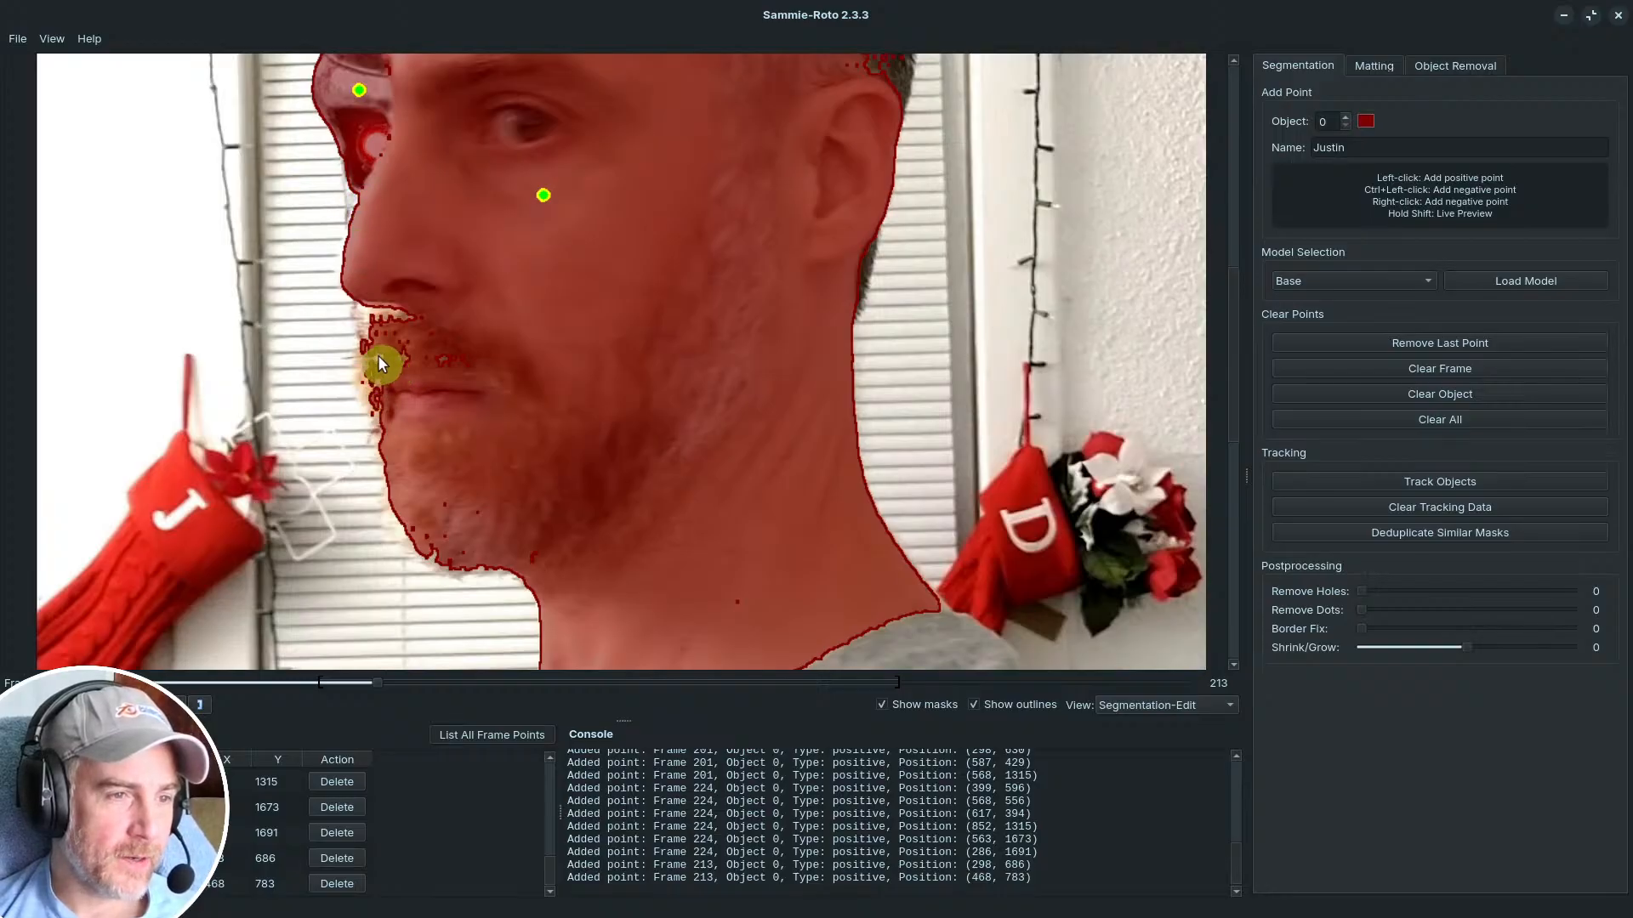
pyautogui.click(354, 201)
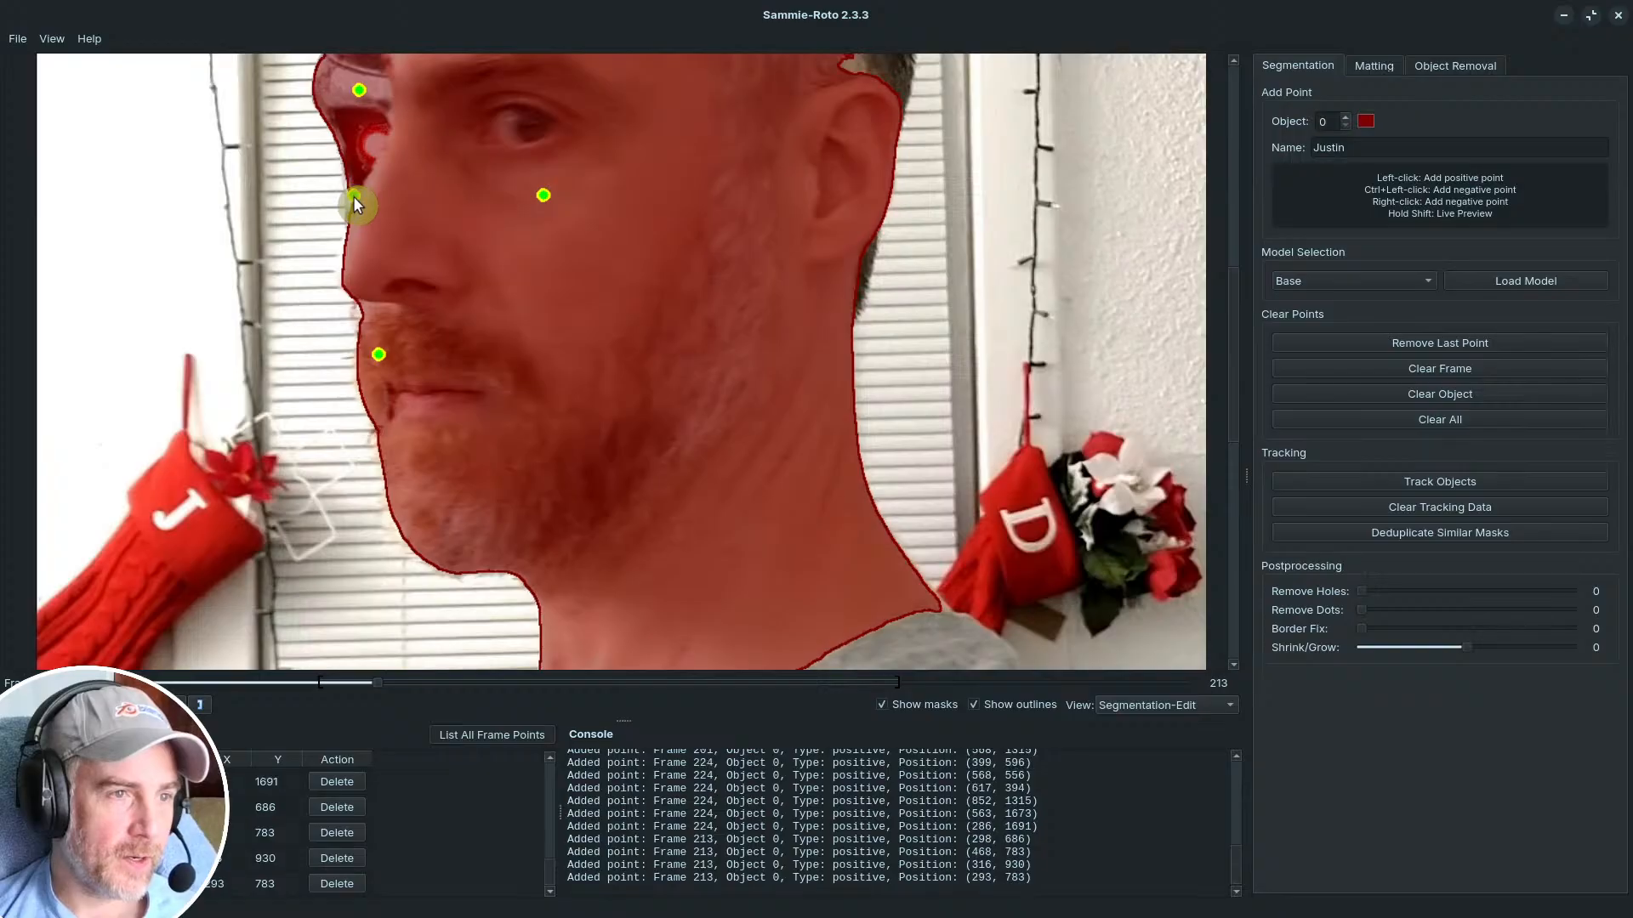
# Step: Complete the frame 213 mask with positive points on the hair, two on the upper shirt and one on the lower shirt
pyautogui.scroll(-4, 349, 206)
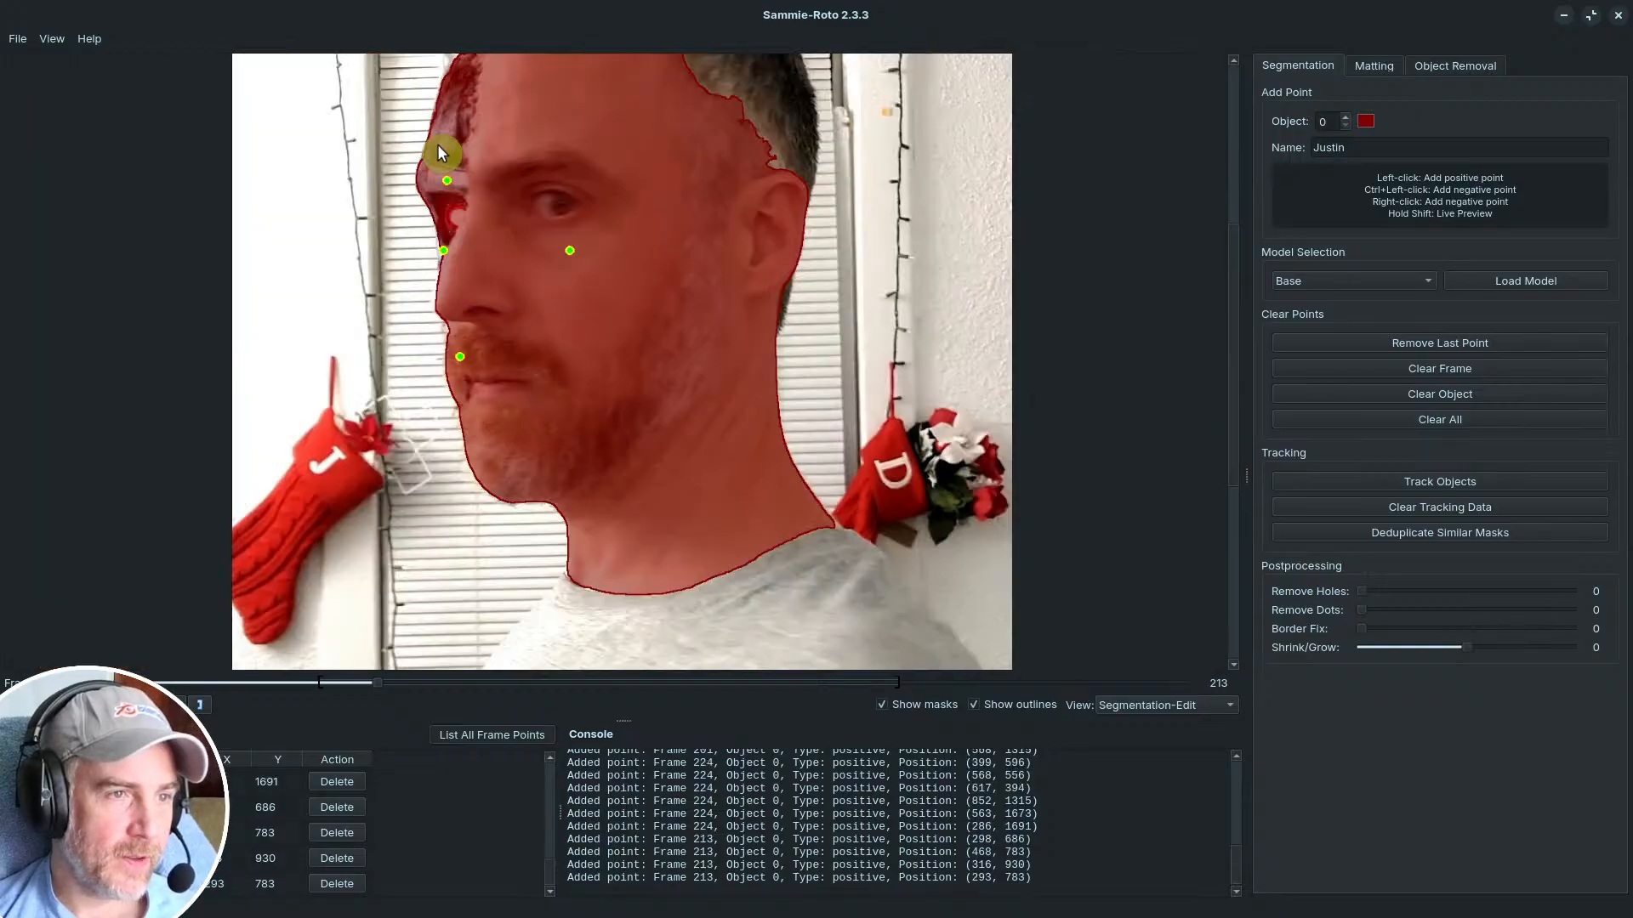
pyautogui.click(576, 98)
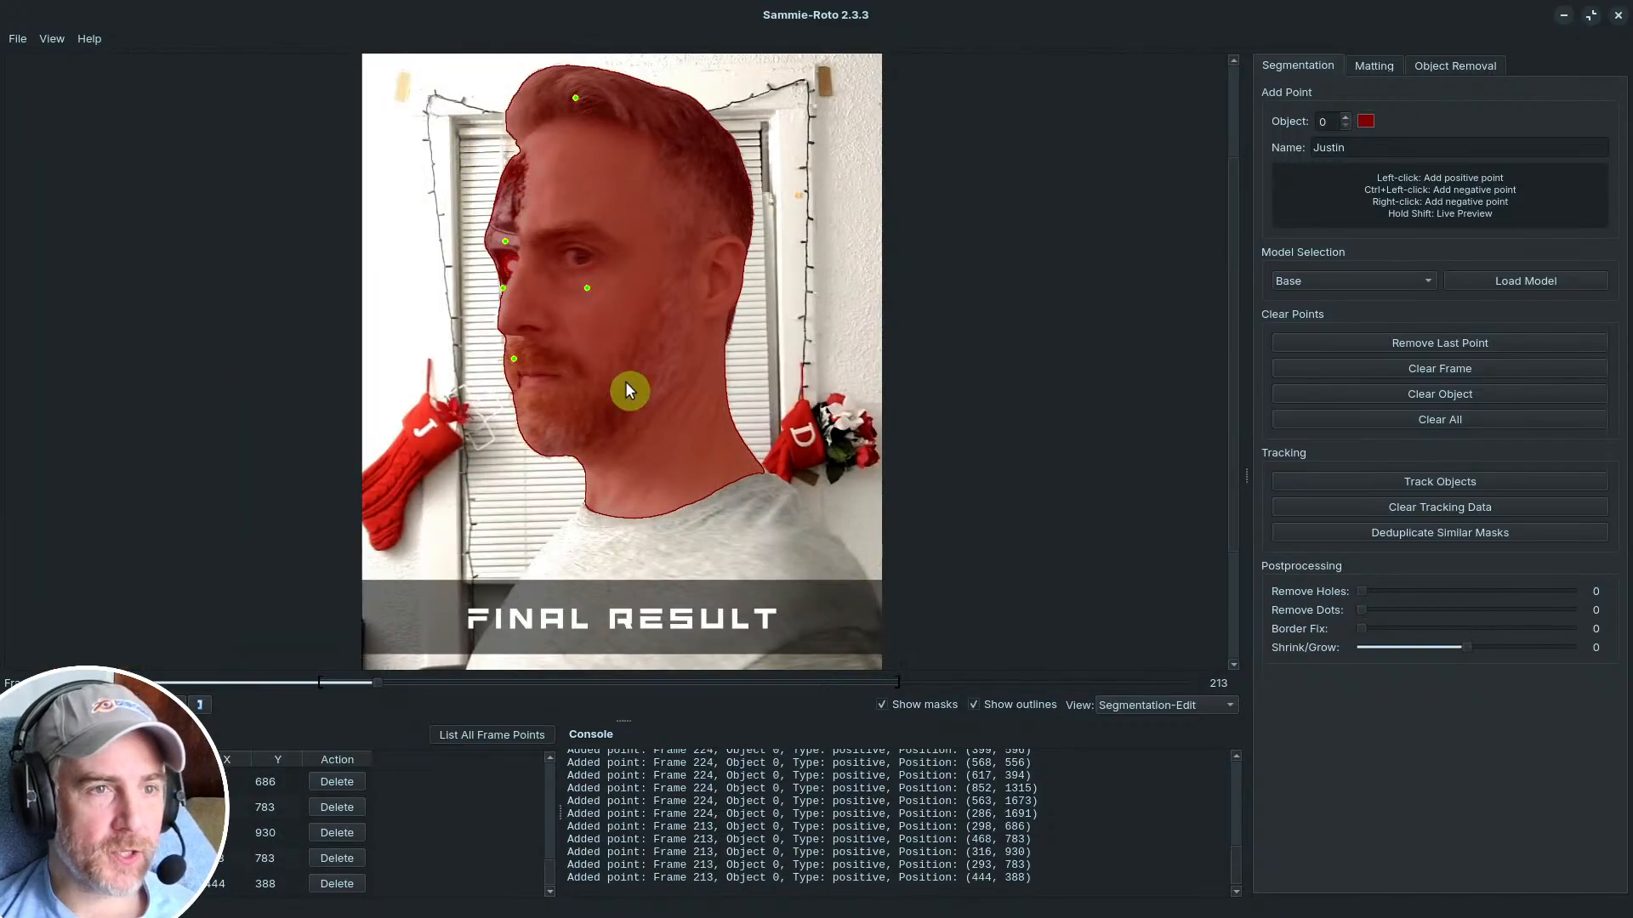
pyautogui.click(687, 534)
pyautogui.click(781, 532)
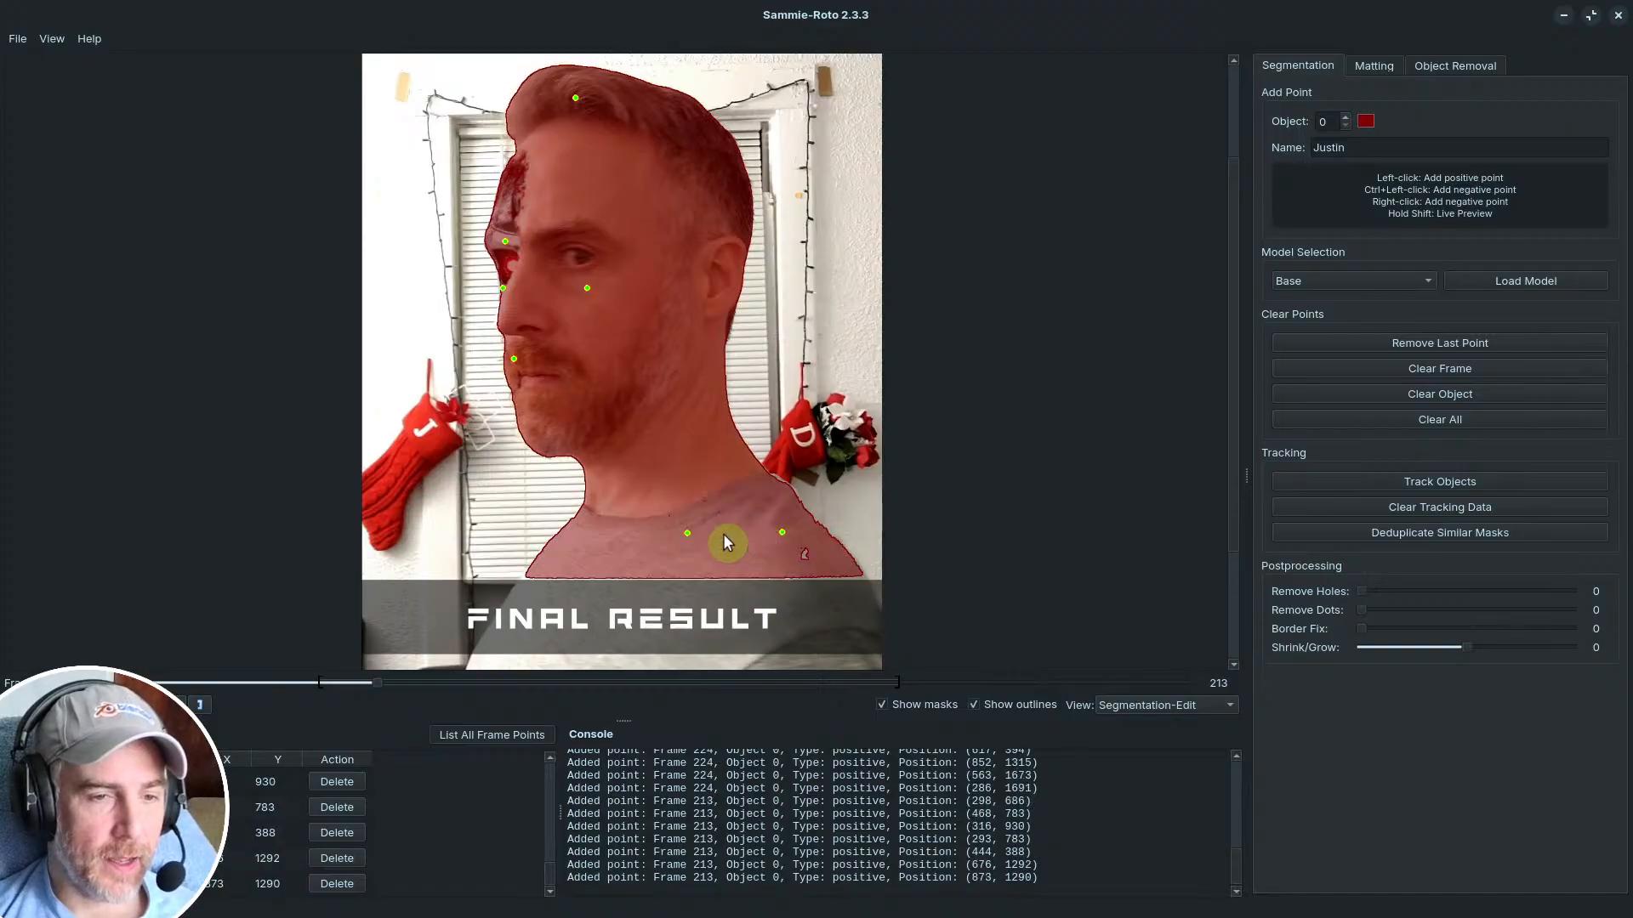
pyautogui.click(641, 575)
pyautogui.scroll(2, 645, 553)
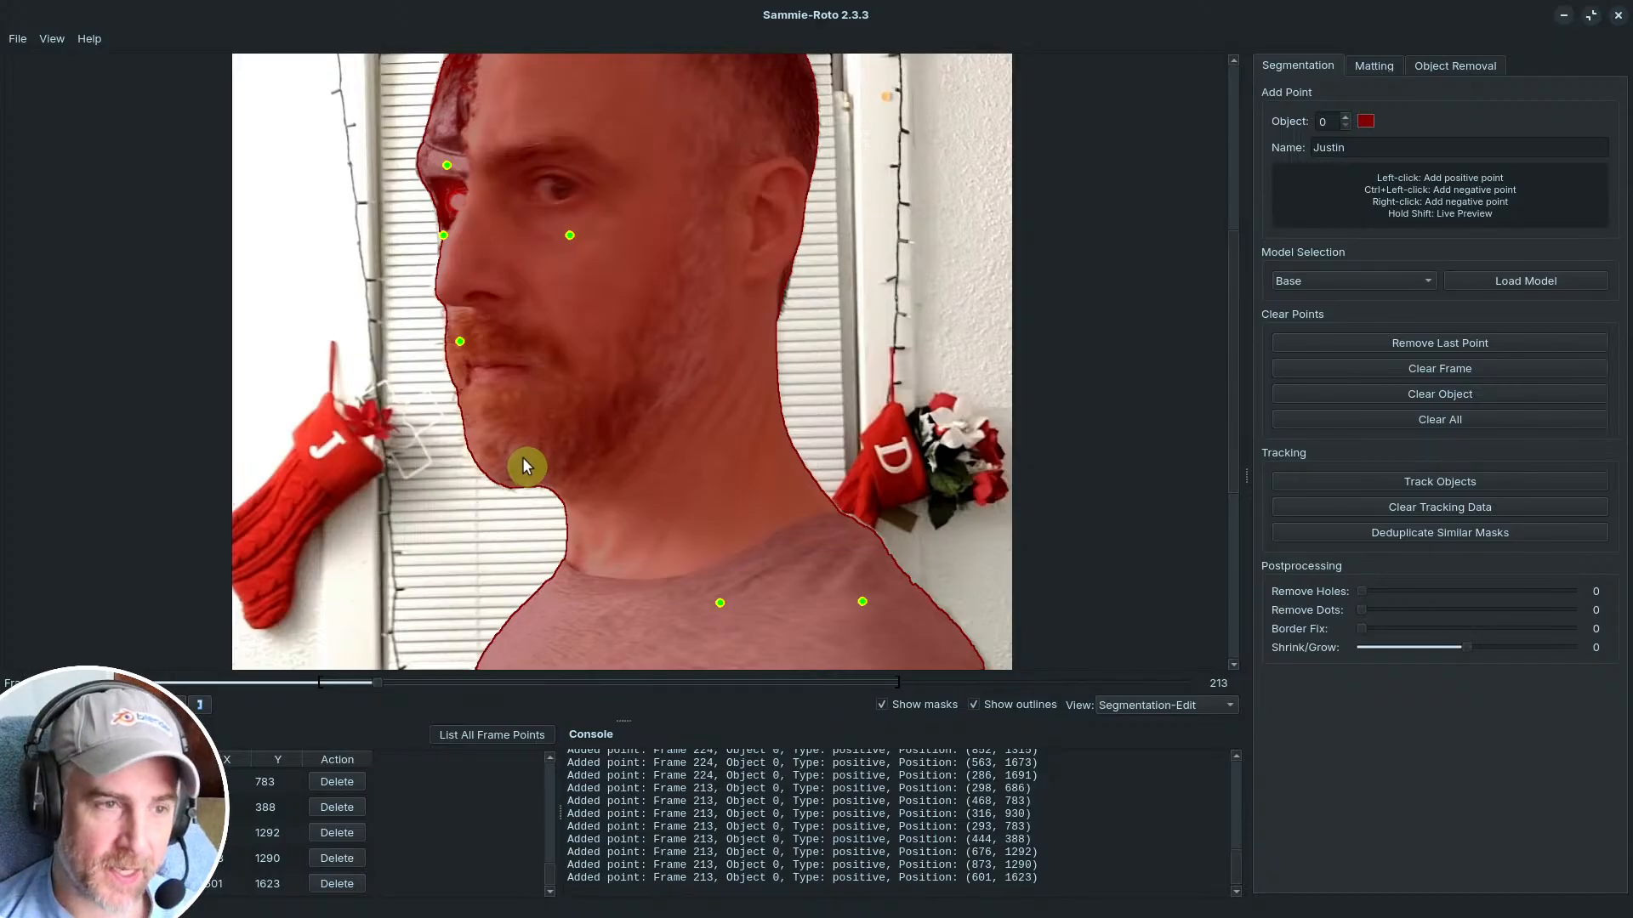
pyautogui.scroll(-4, 640, 438)
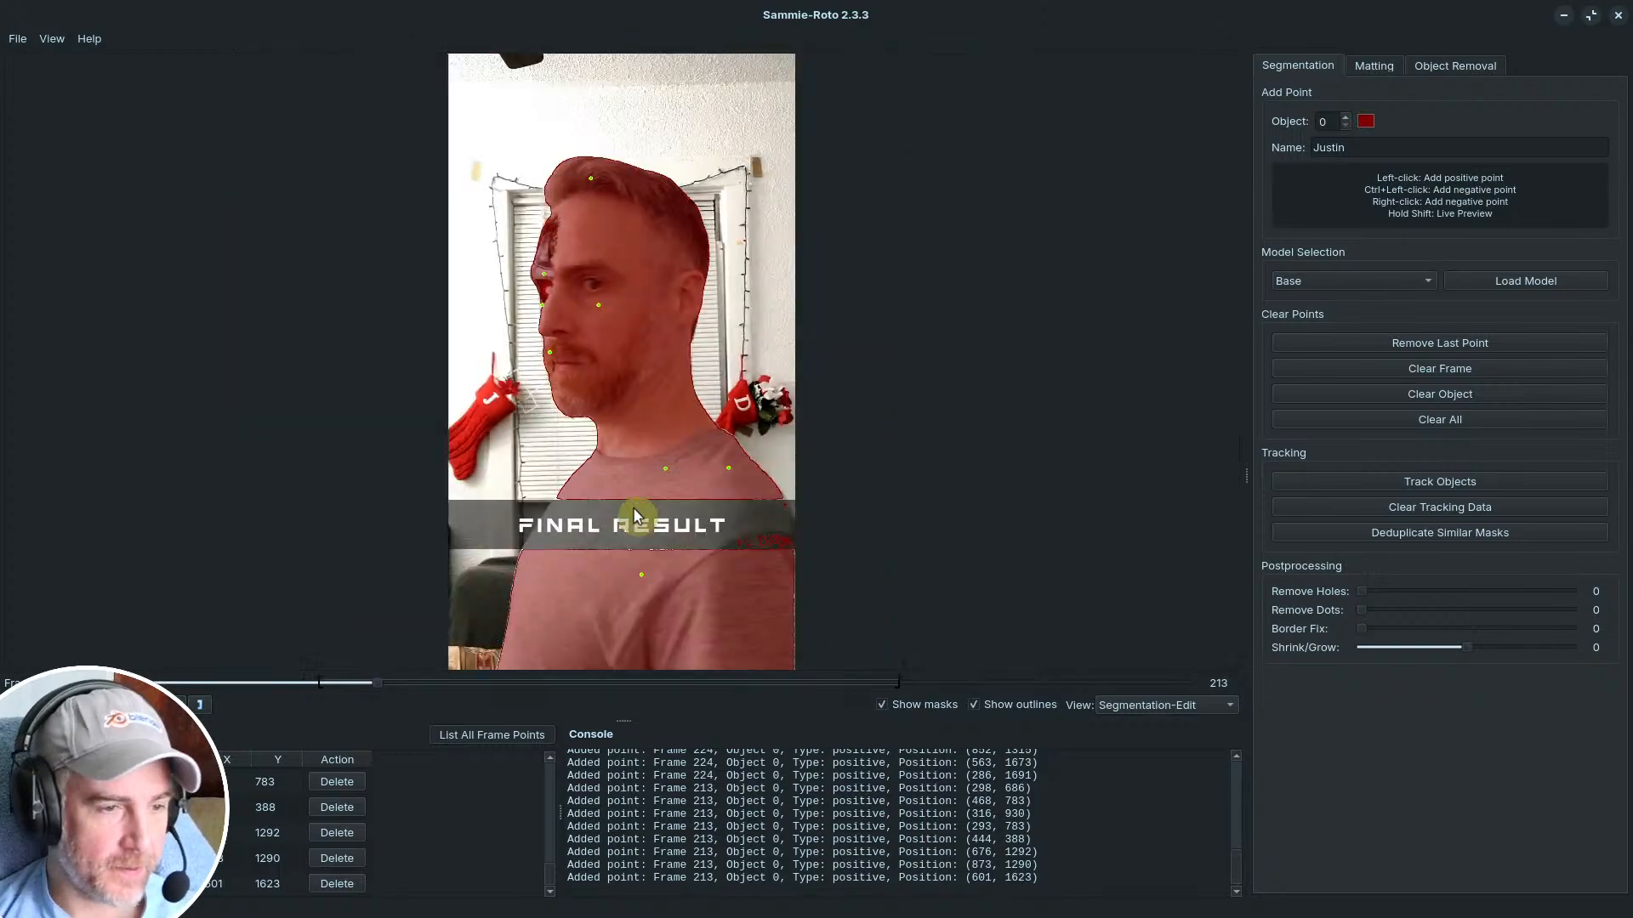
# Step: On frame 232, add positive points for object 0 on the metal forehead, bare forehead, hair, upper shirt and lower shirt
pyautogui.moveTo(386, 682); pyautogui.dragTo(411, 683)
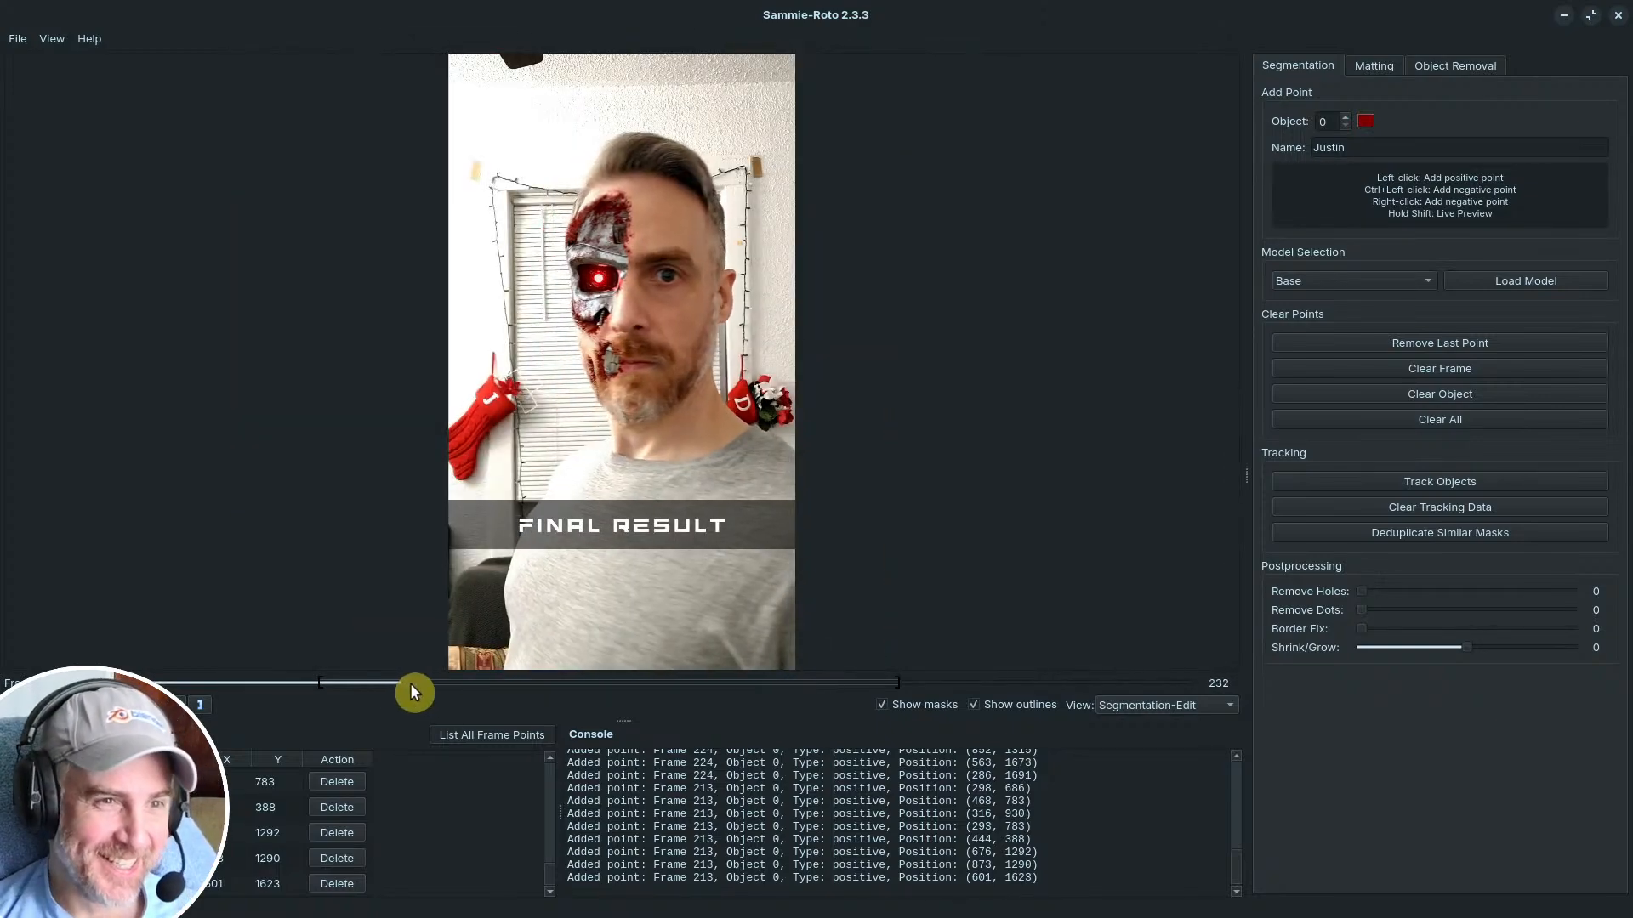
pyautogui.click(597, 227)
pyautogui.click(671, 235)
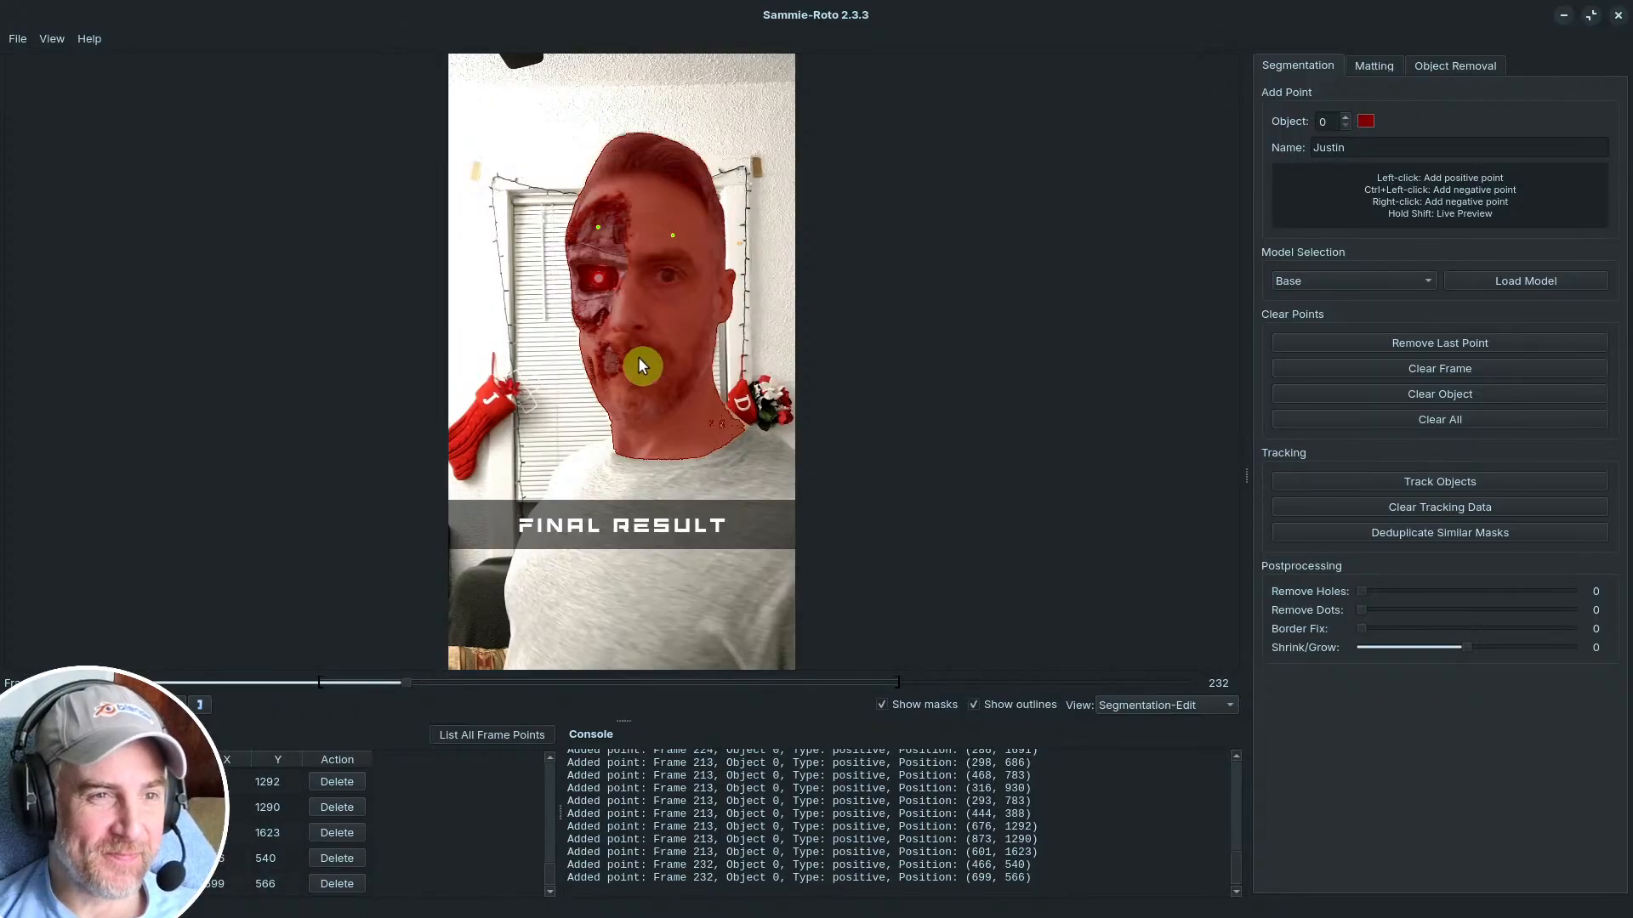
pyautogui.click(644, 165)
pyautogui.click(677, 478)
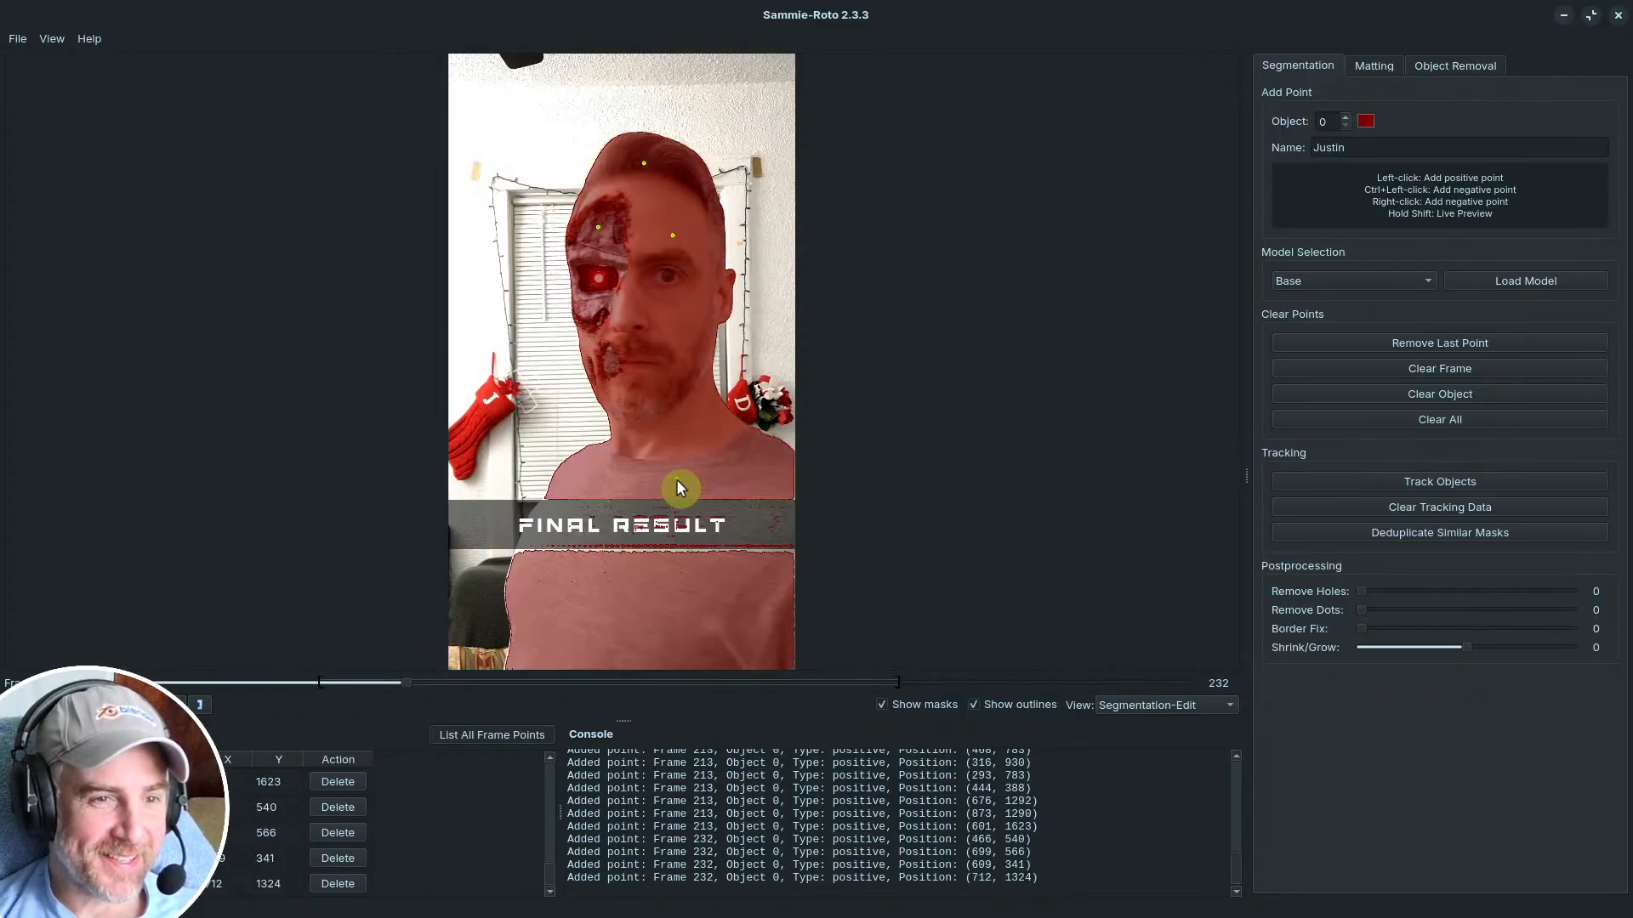
pyautogui.click(619, 591)
pyautogui.scroll(4, 649, 548)
pyautogui.scroll(-2, 640, 435)
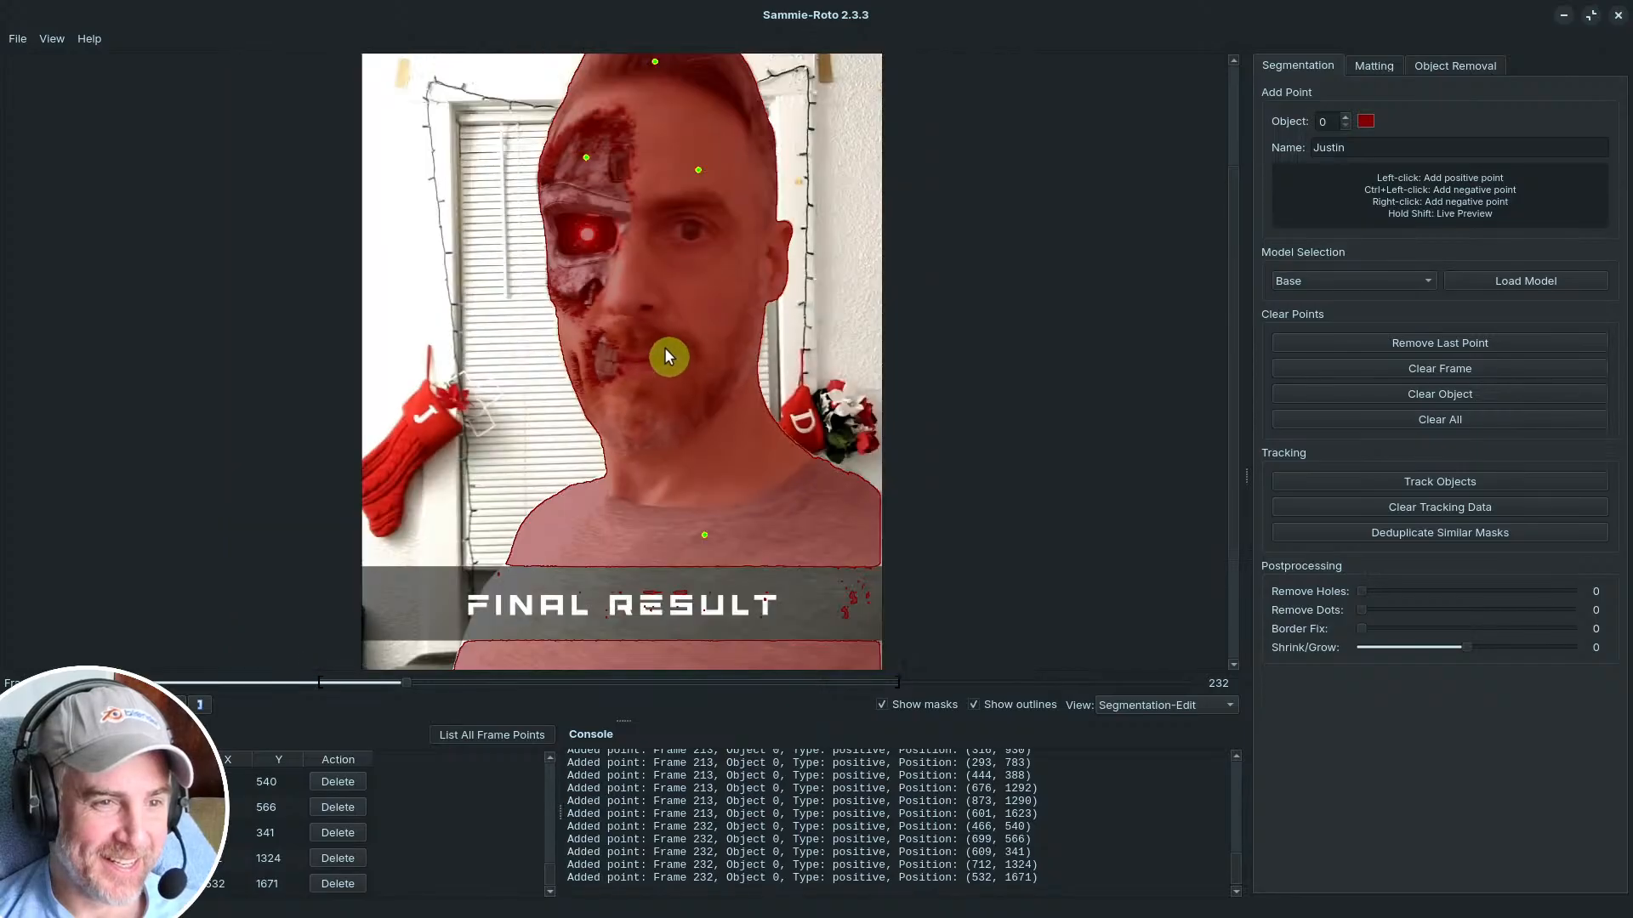
pyautogui.scroll(-2, 691, 278)
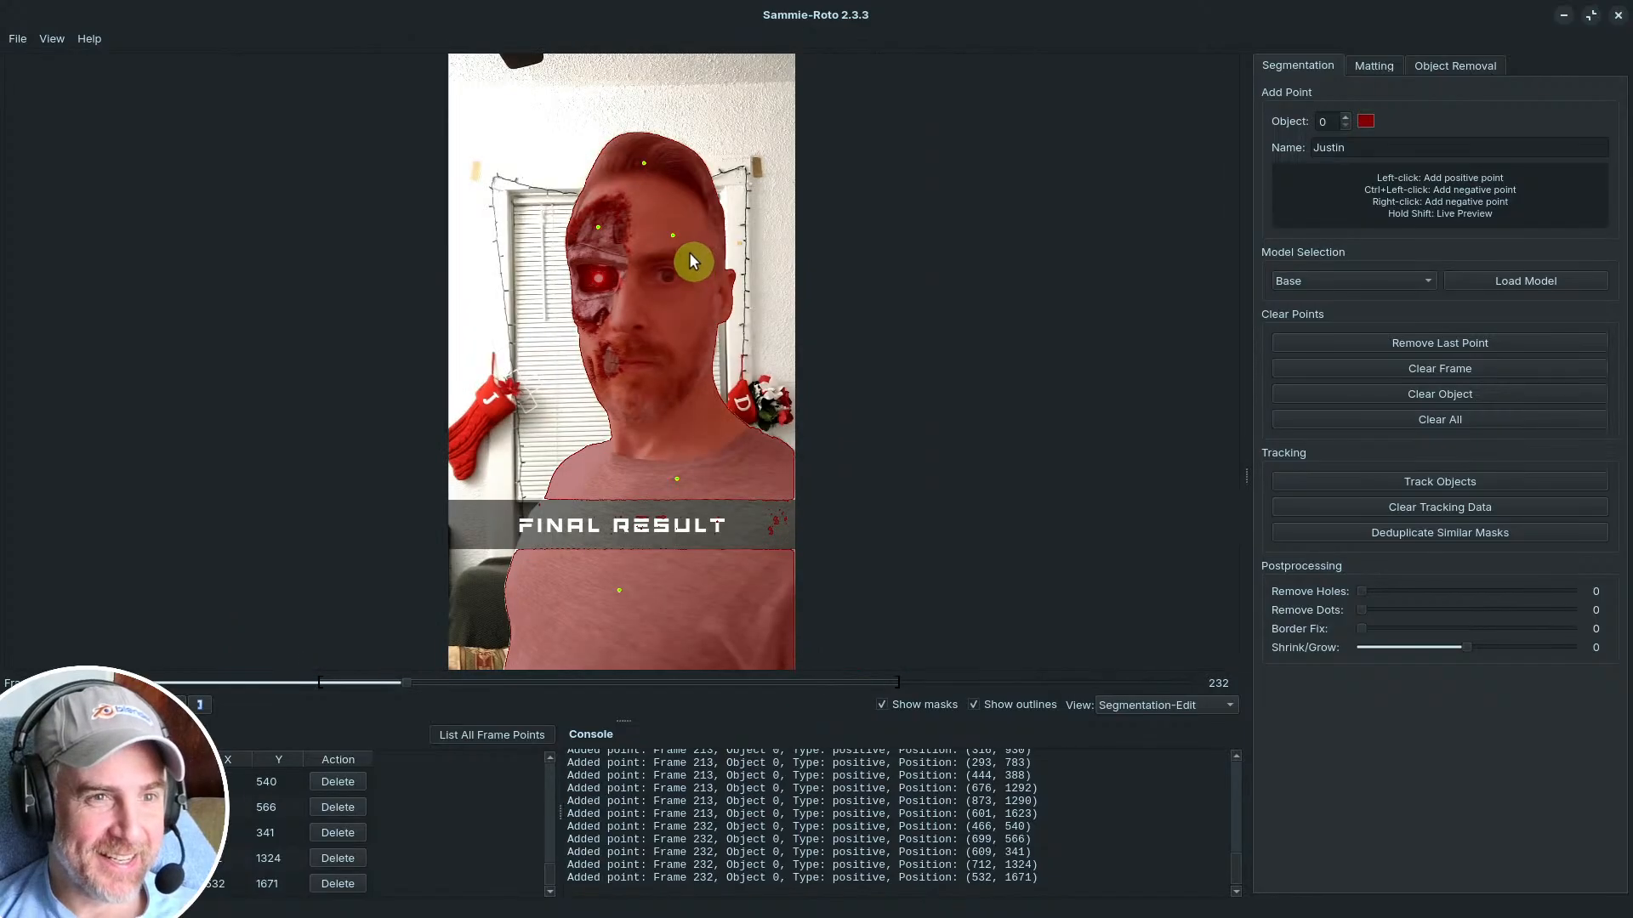
# Step: On frame 263, add positive points for object 0 beside the red eye, on the bare forehead and brow, both shoulders and the lower shirt
pyautogui.click(458, 683)
pyautogui.click(468, 684)
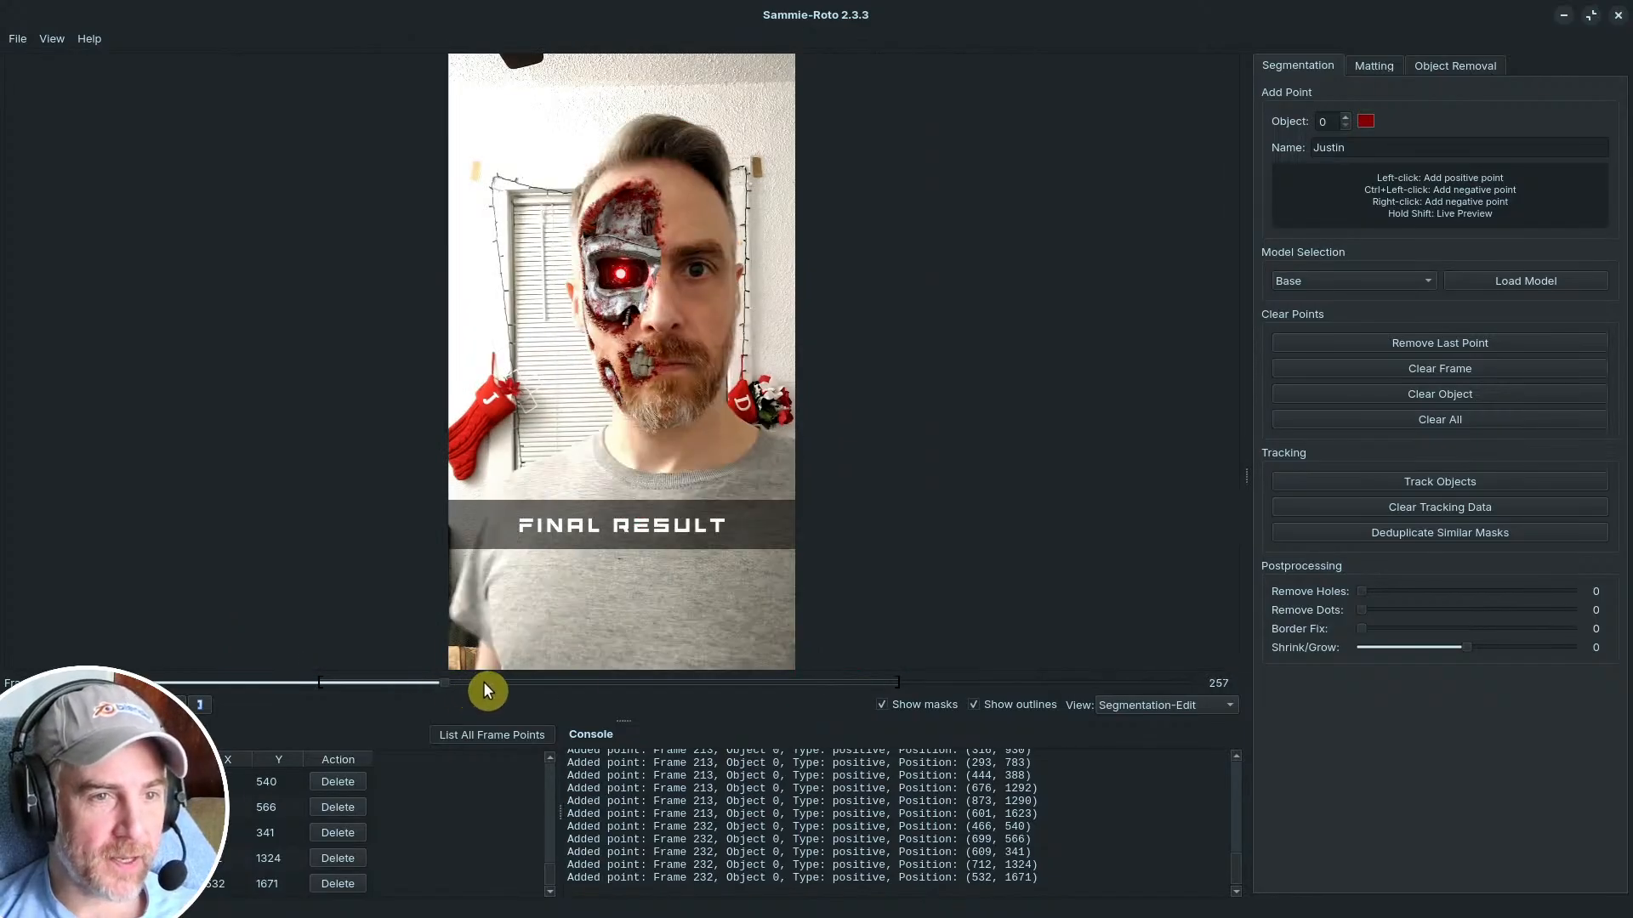
pyautogui.moveTo(446, 678); pyautogui.dragTo(454, 679)
pyautogui.click(626, 270)
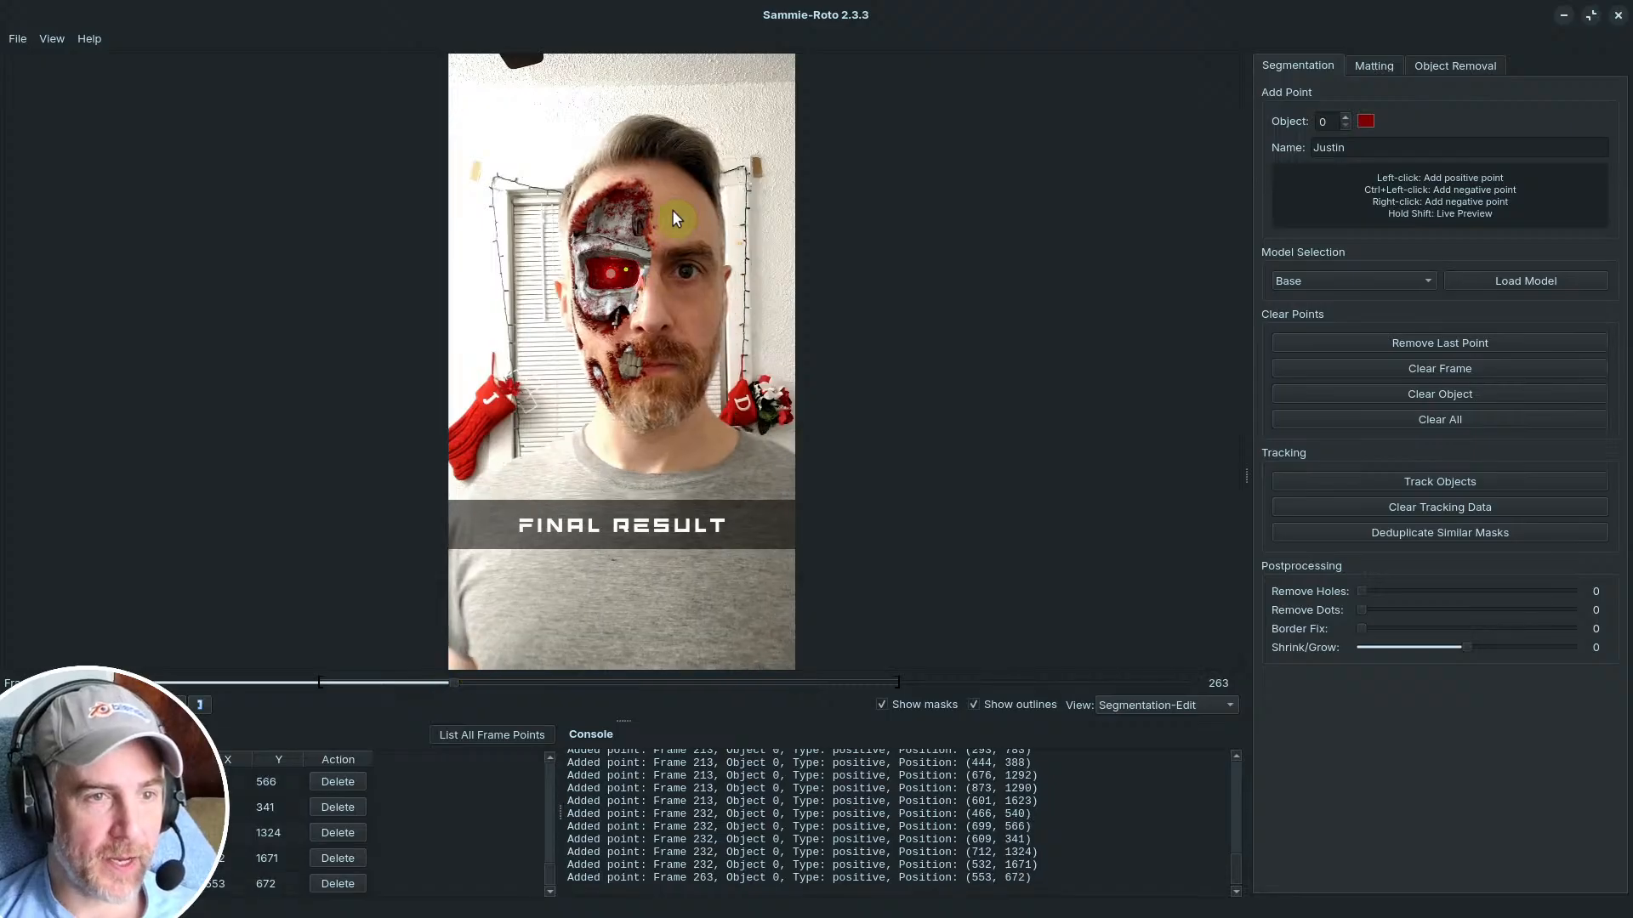
pyautogui.click(685, 207)
pyautogui.click(572, 478)
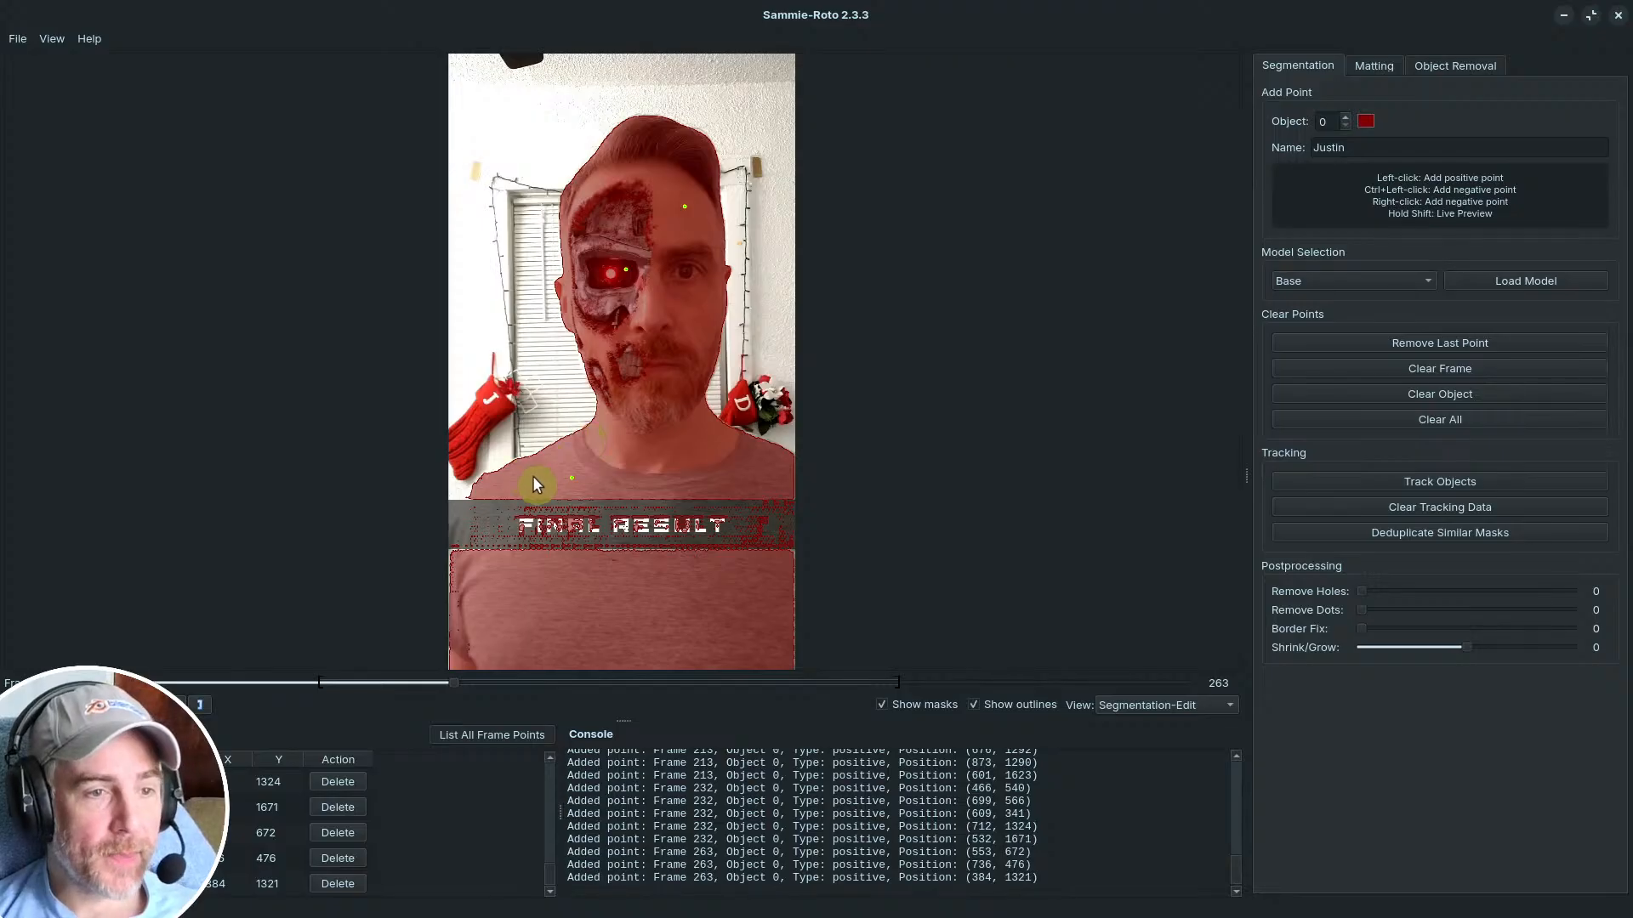
pyautogui.moveTo(456, 680); pyautogui.dragTo(456, 681)
pyautogui.click(559, 583)
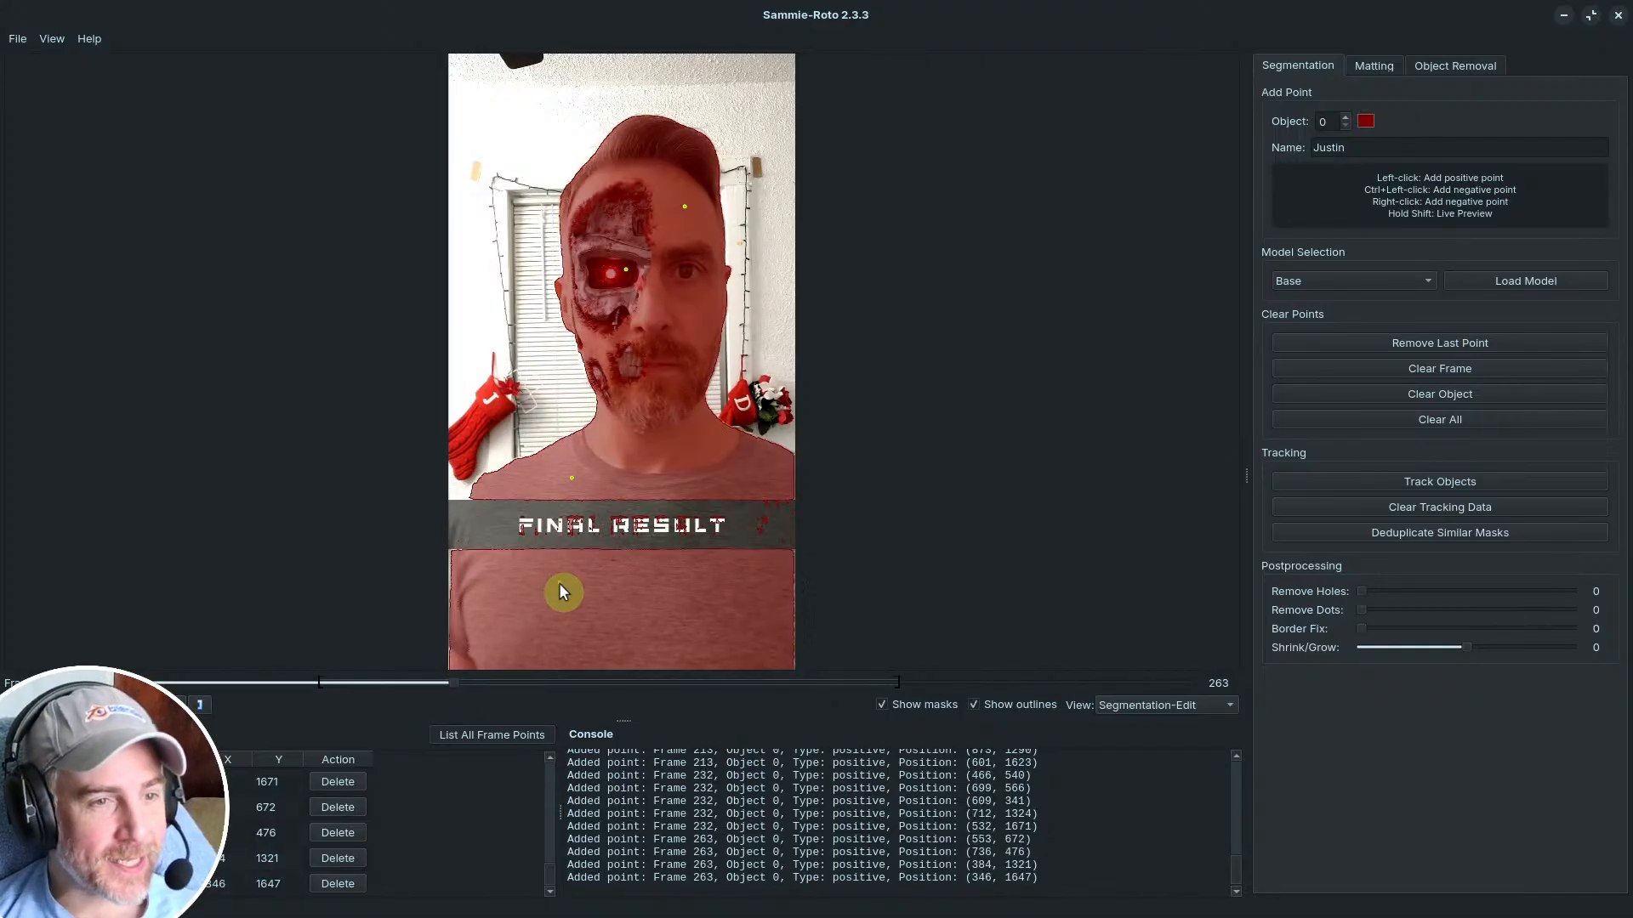
pyautogui.click(737, 452)
pyautogui.click(682, 248)
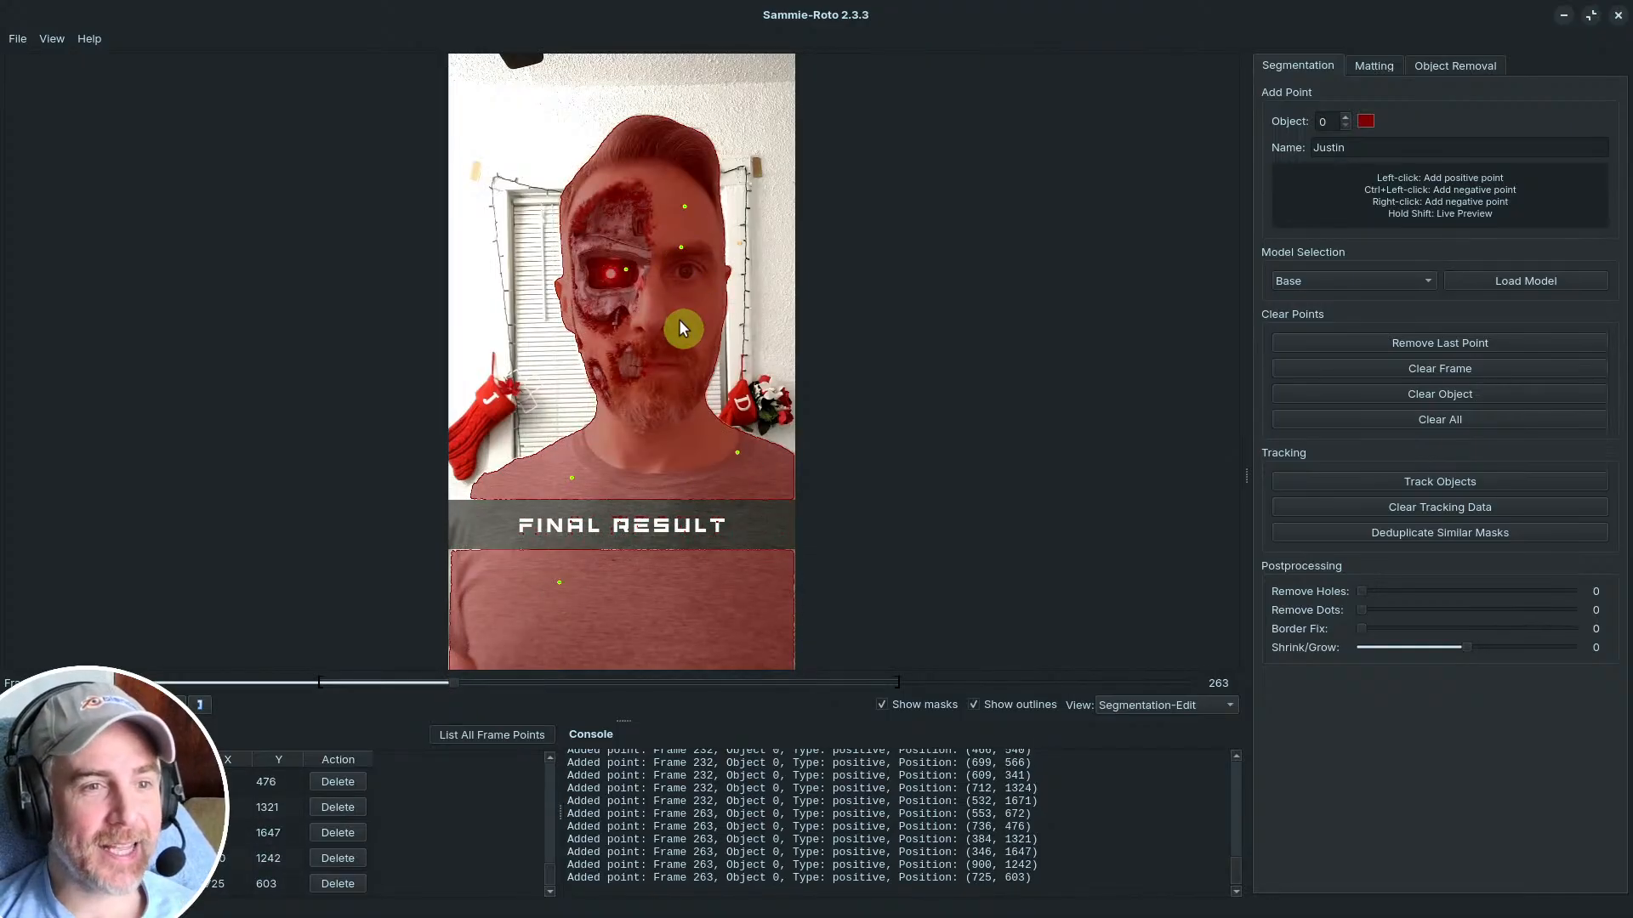
# Step: On frame 298, add positive points for object 0 on the metal forehead, the bare forehead, the hair and the shirt shoulder
pyautogui.moveTo(453, 682); pyautogui.dragTo(507, 684)
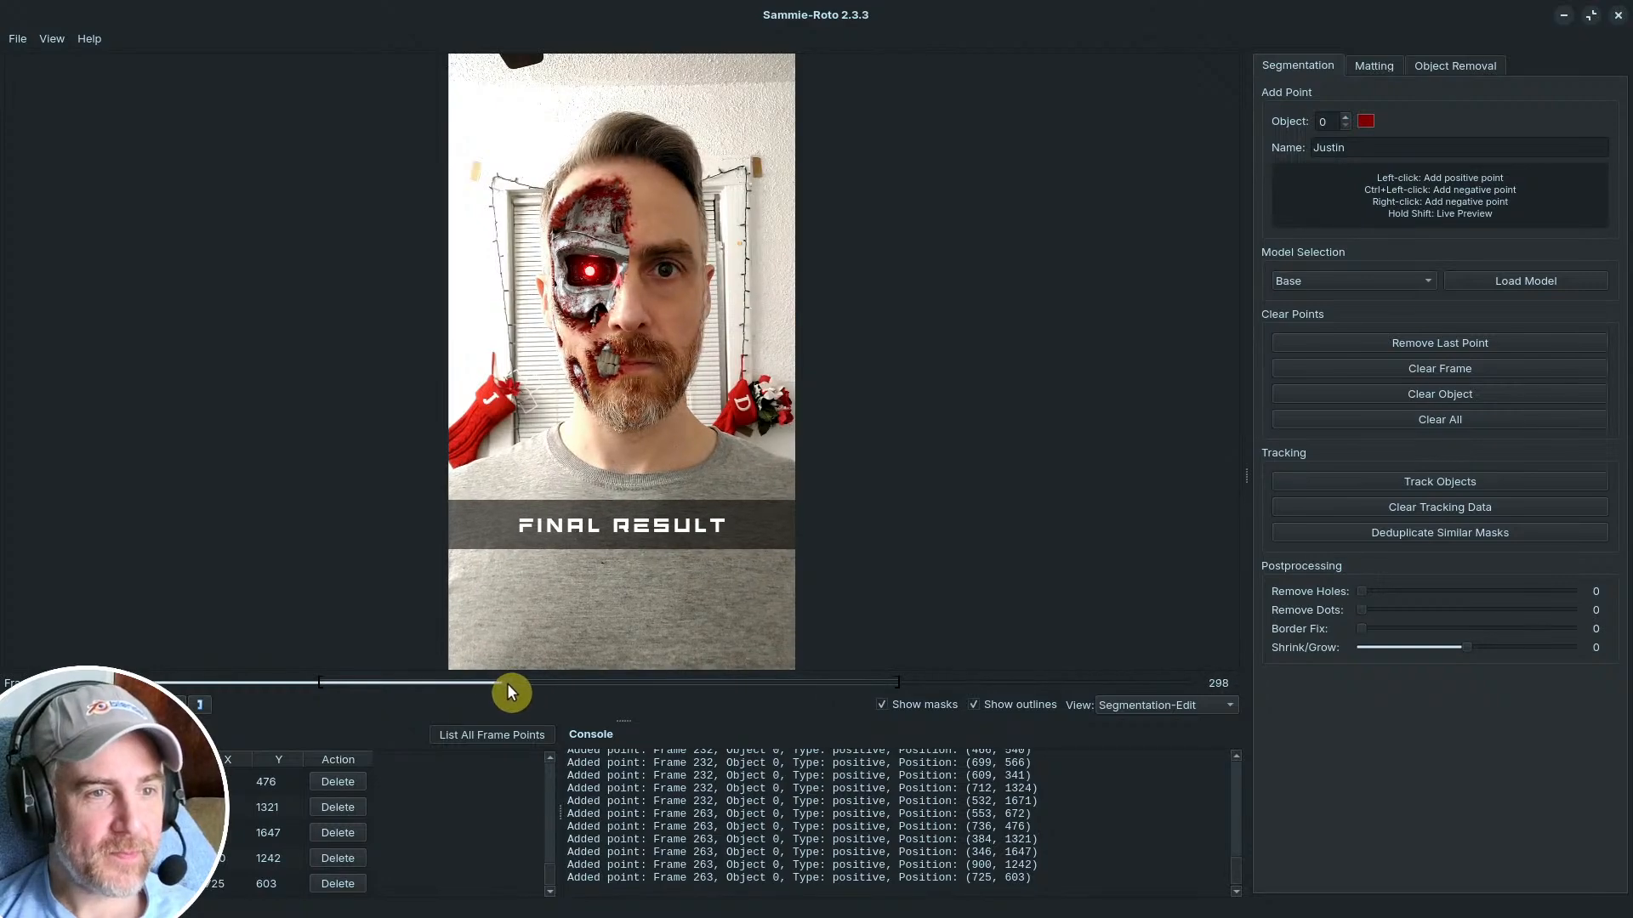
pyautogui.click(603, 233)
pyautogui.click(672, 214)
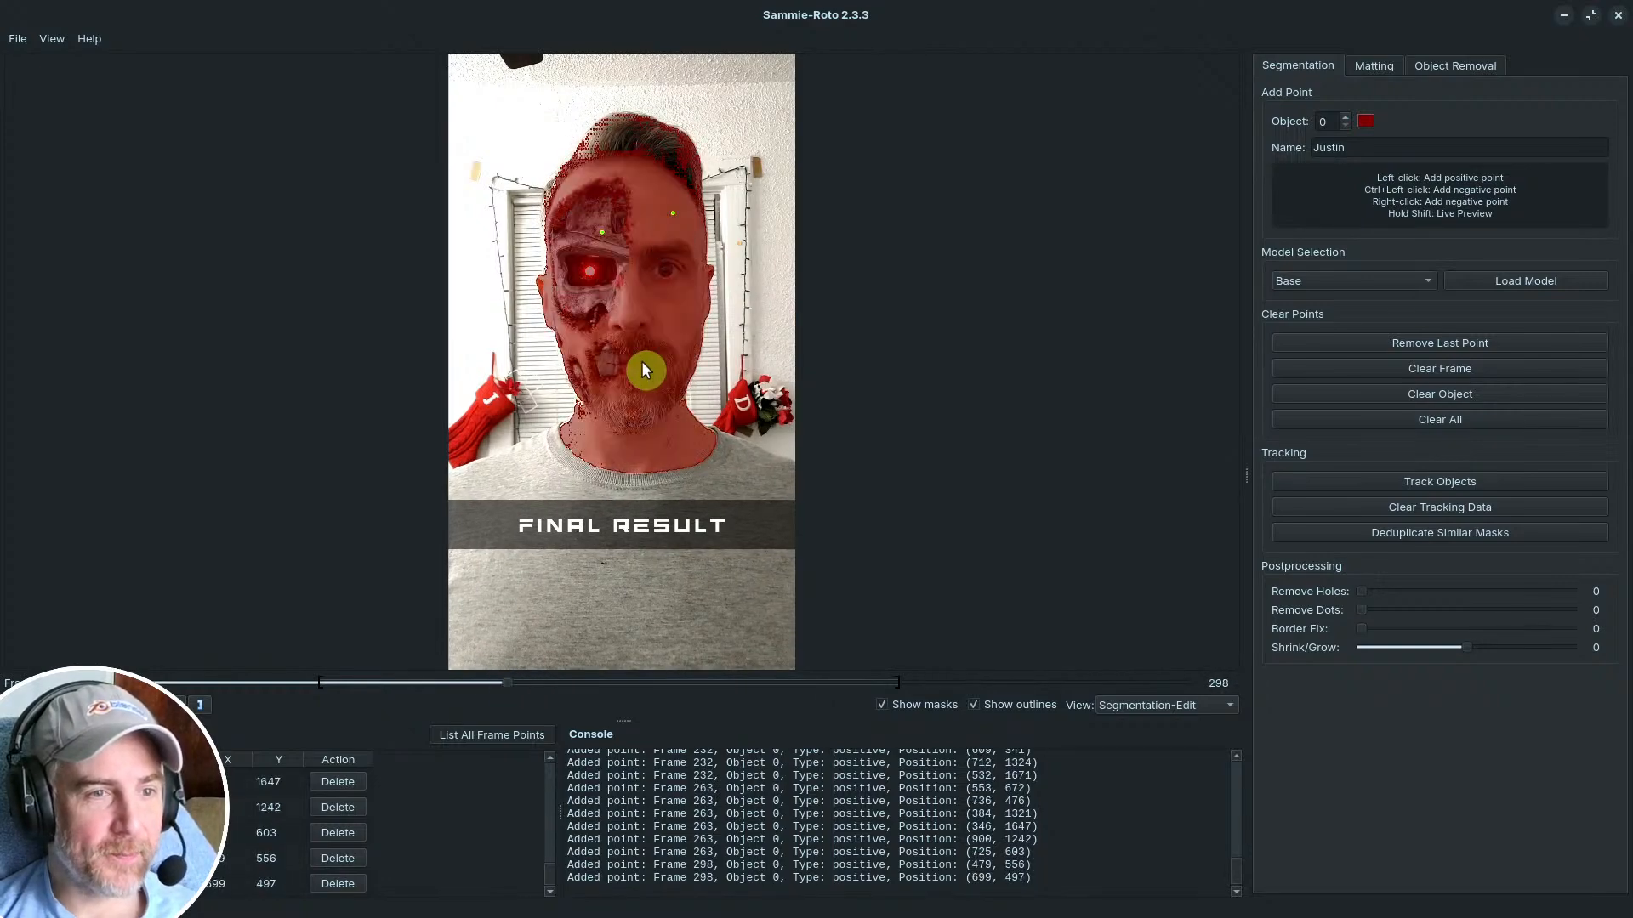
pyautogui.click(636, 142)
pyautogui.click(551, 466)
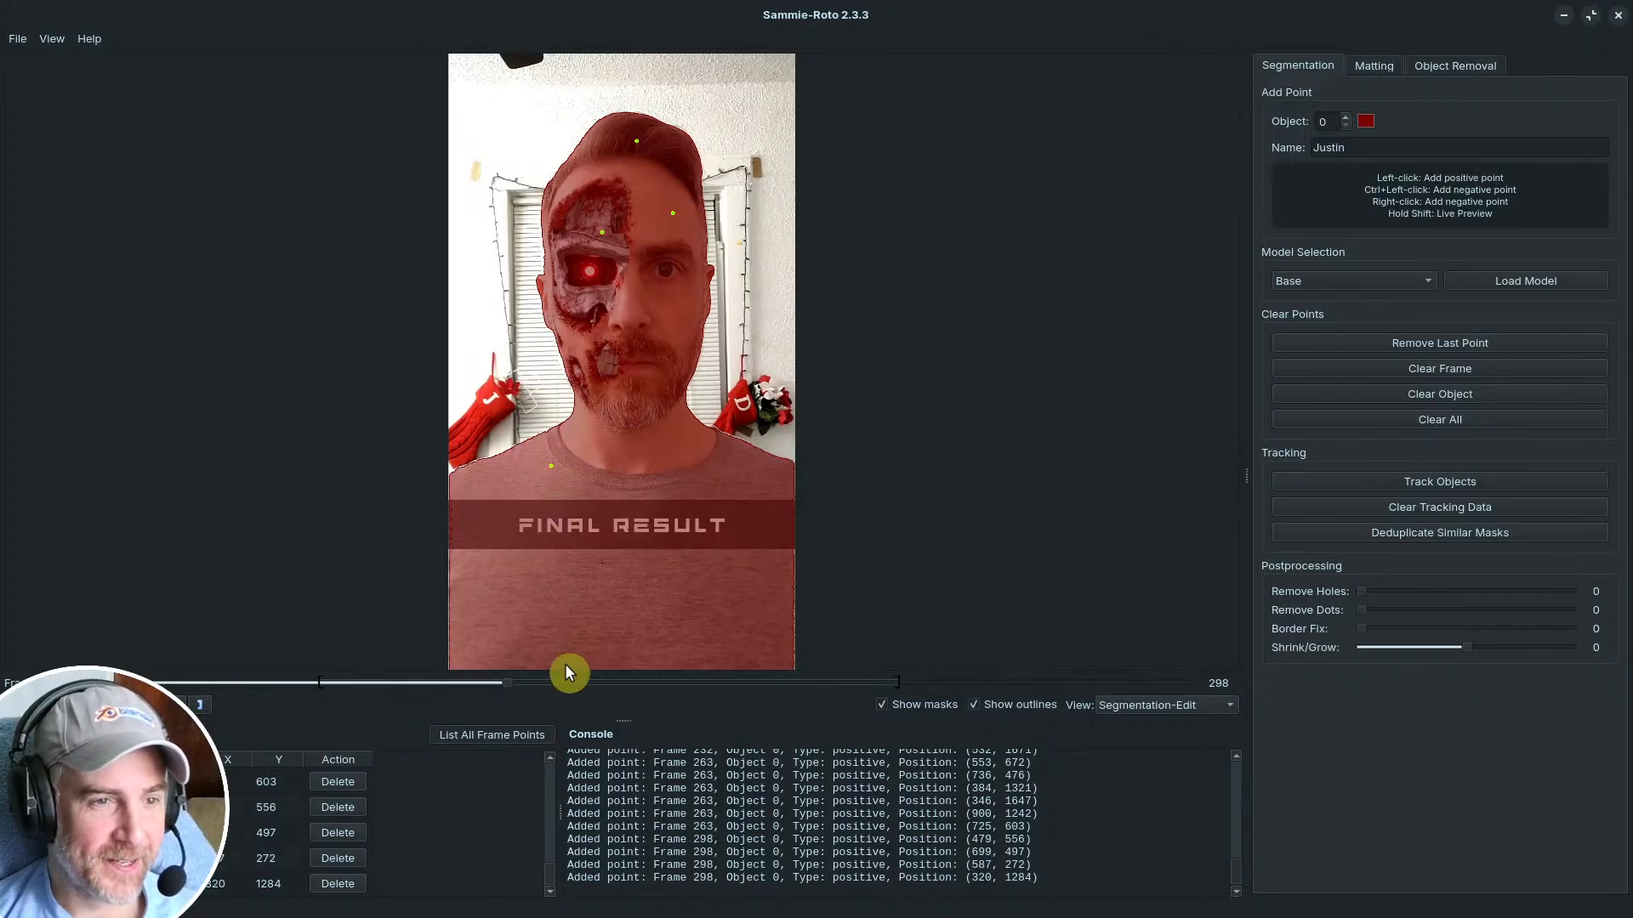
# Step: On frame 316, add positive points for object 0 on the metal brow, the bare forehead near the hairline and the shirt above the title band
pyautogui.moveTo(507, 685); pyautogui.dragTo(534, 686)
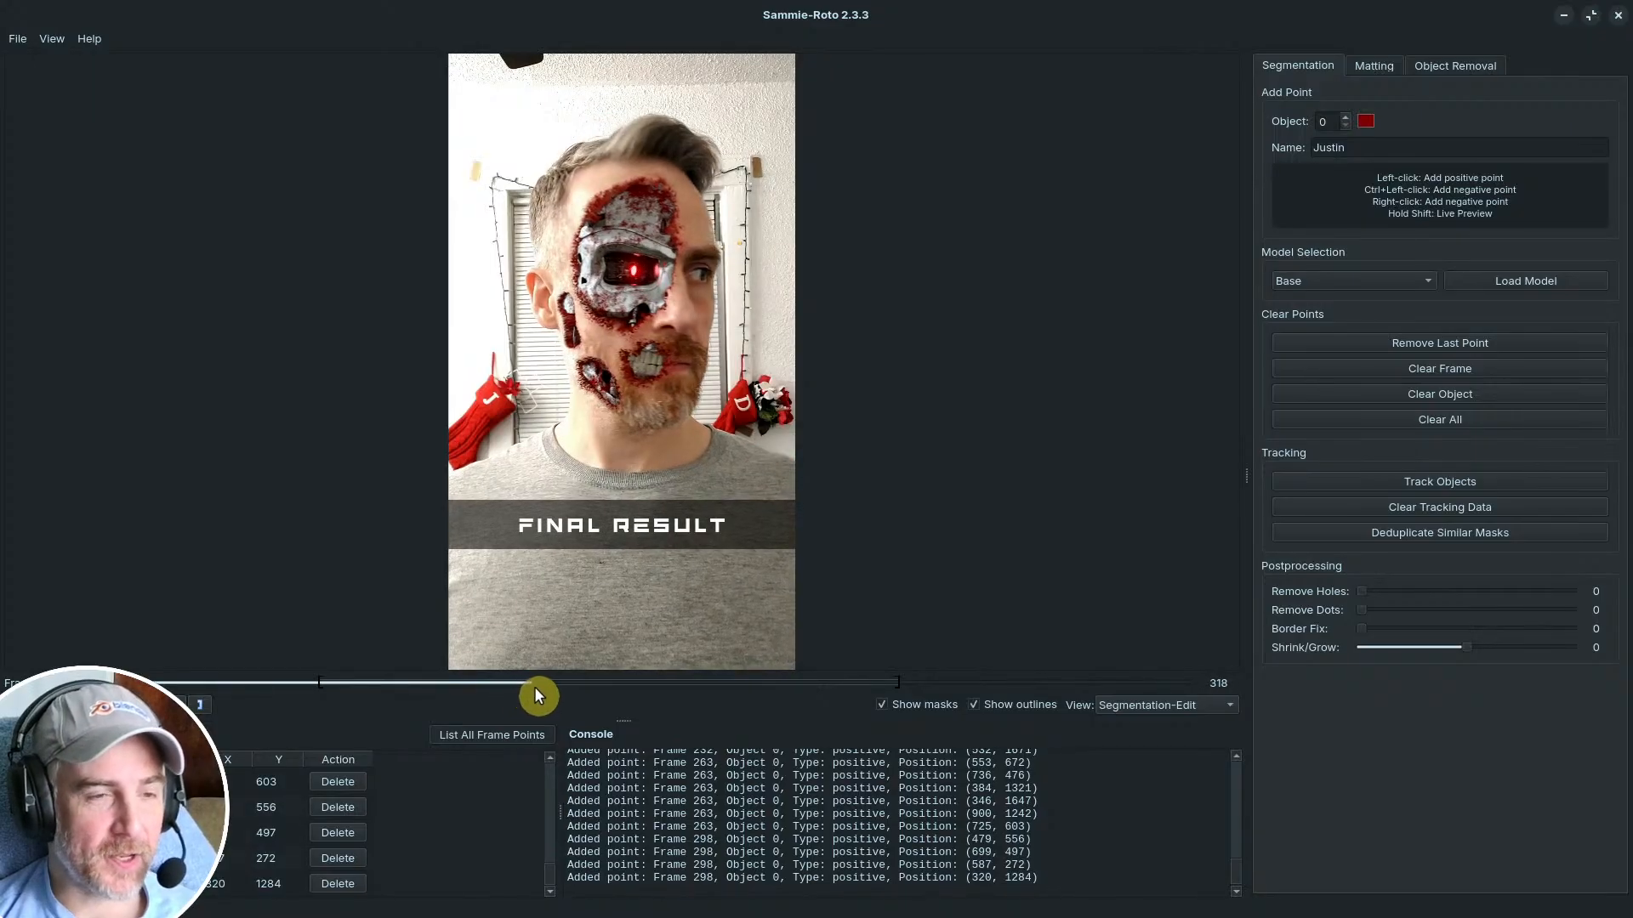
pyautogui.click(633, 233)
pyautogui.click(595, 183)
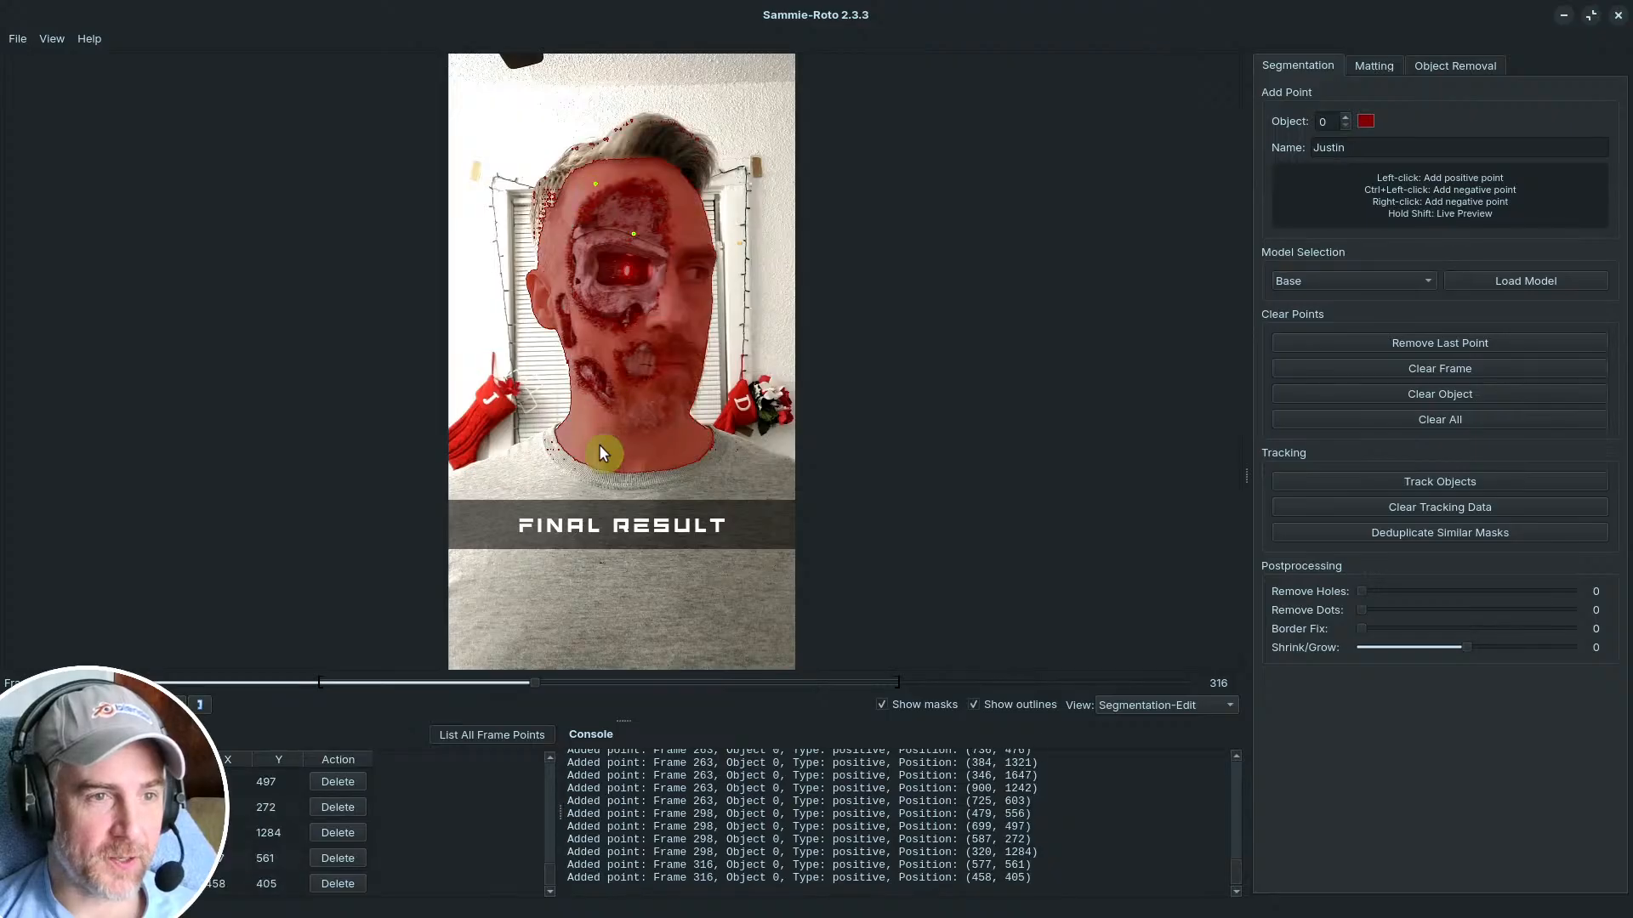
pyautogui.click(546, 472)
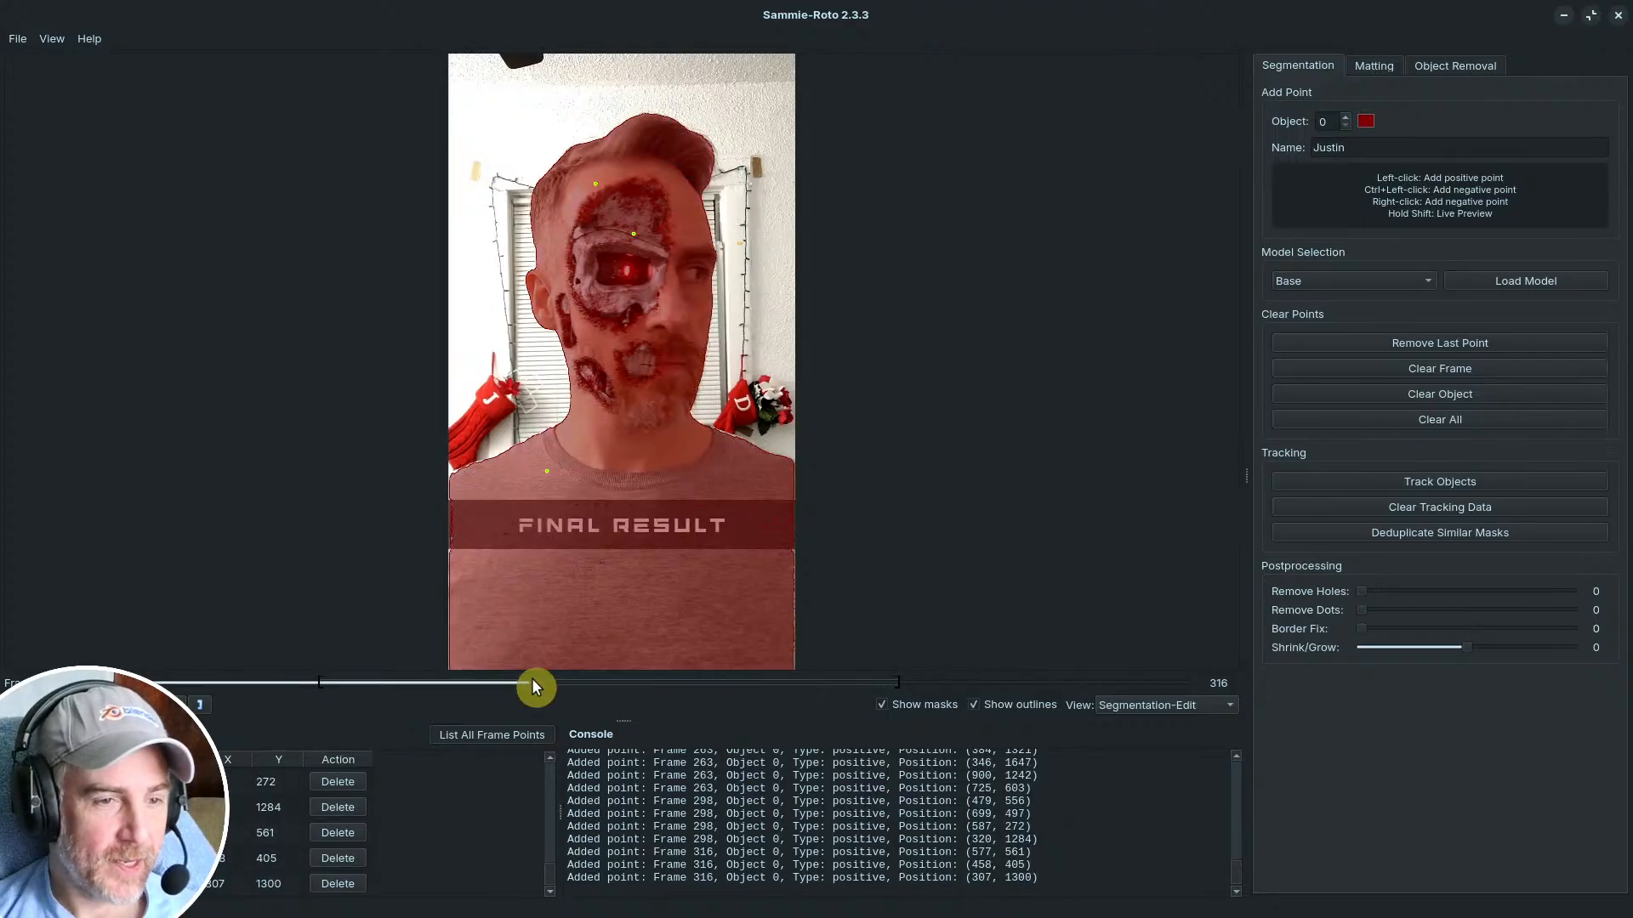
# Step: Add positive points for object 0 on the lower shirt on frames 331 and 360, plus one on the bare temple on frame 360
pyautogui.moveTo(534, 681); pyautogui.dragTo(558, 683)
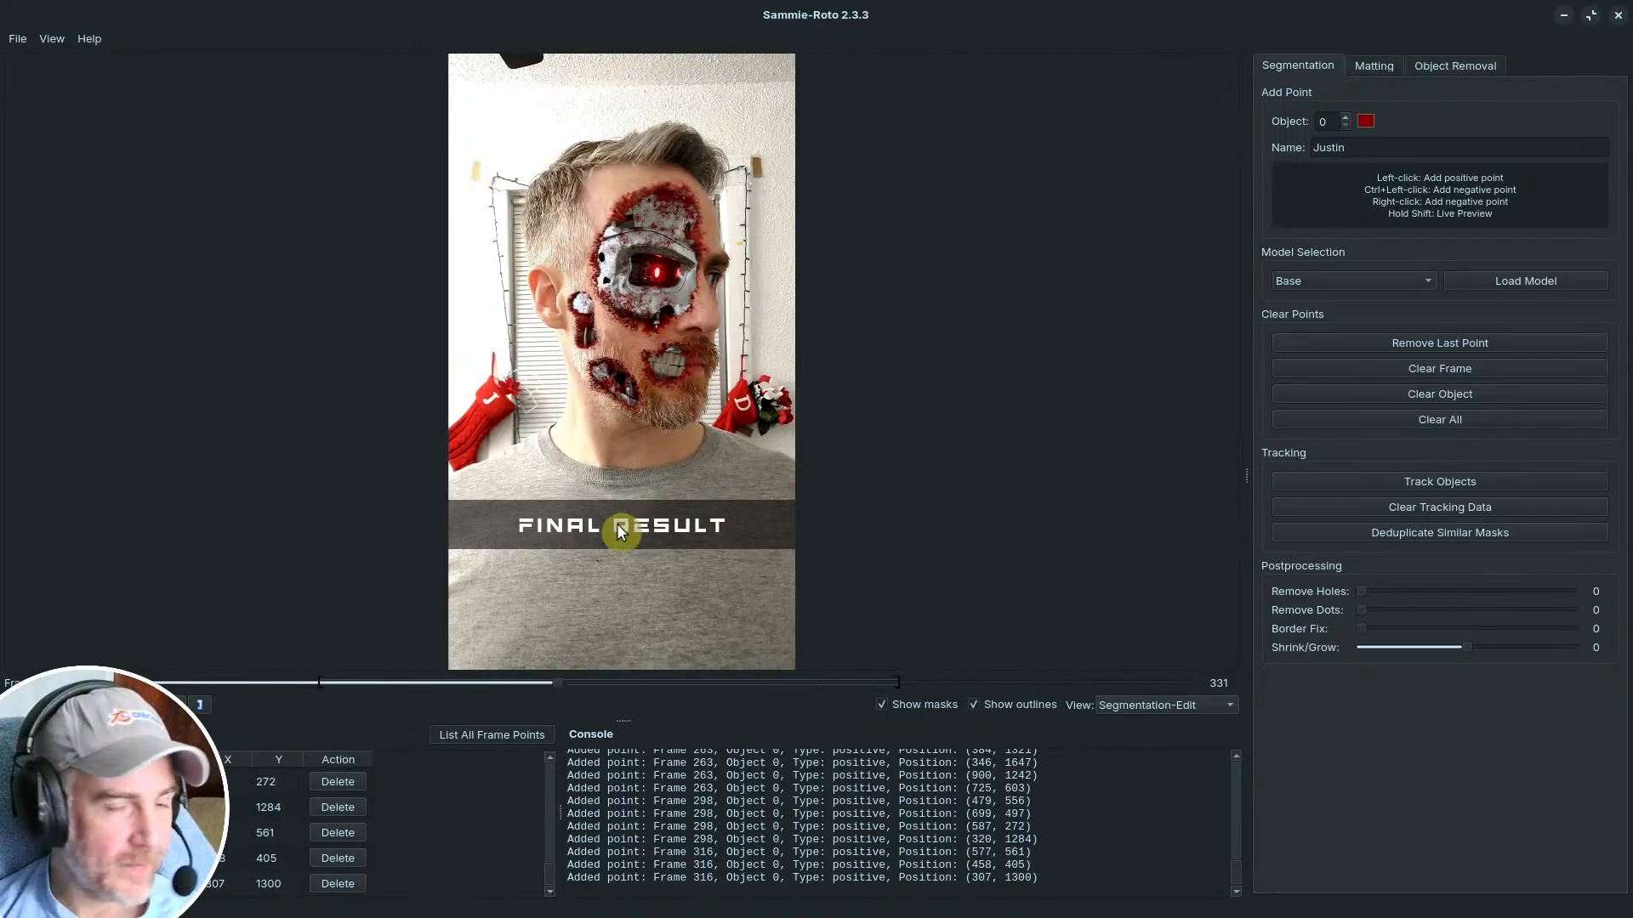
pyautogui.click(596, 563)
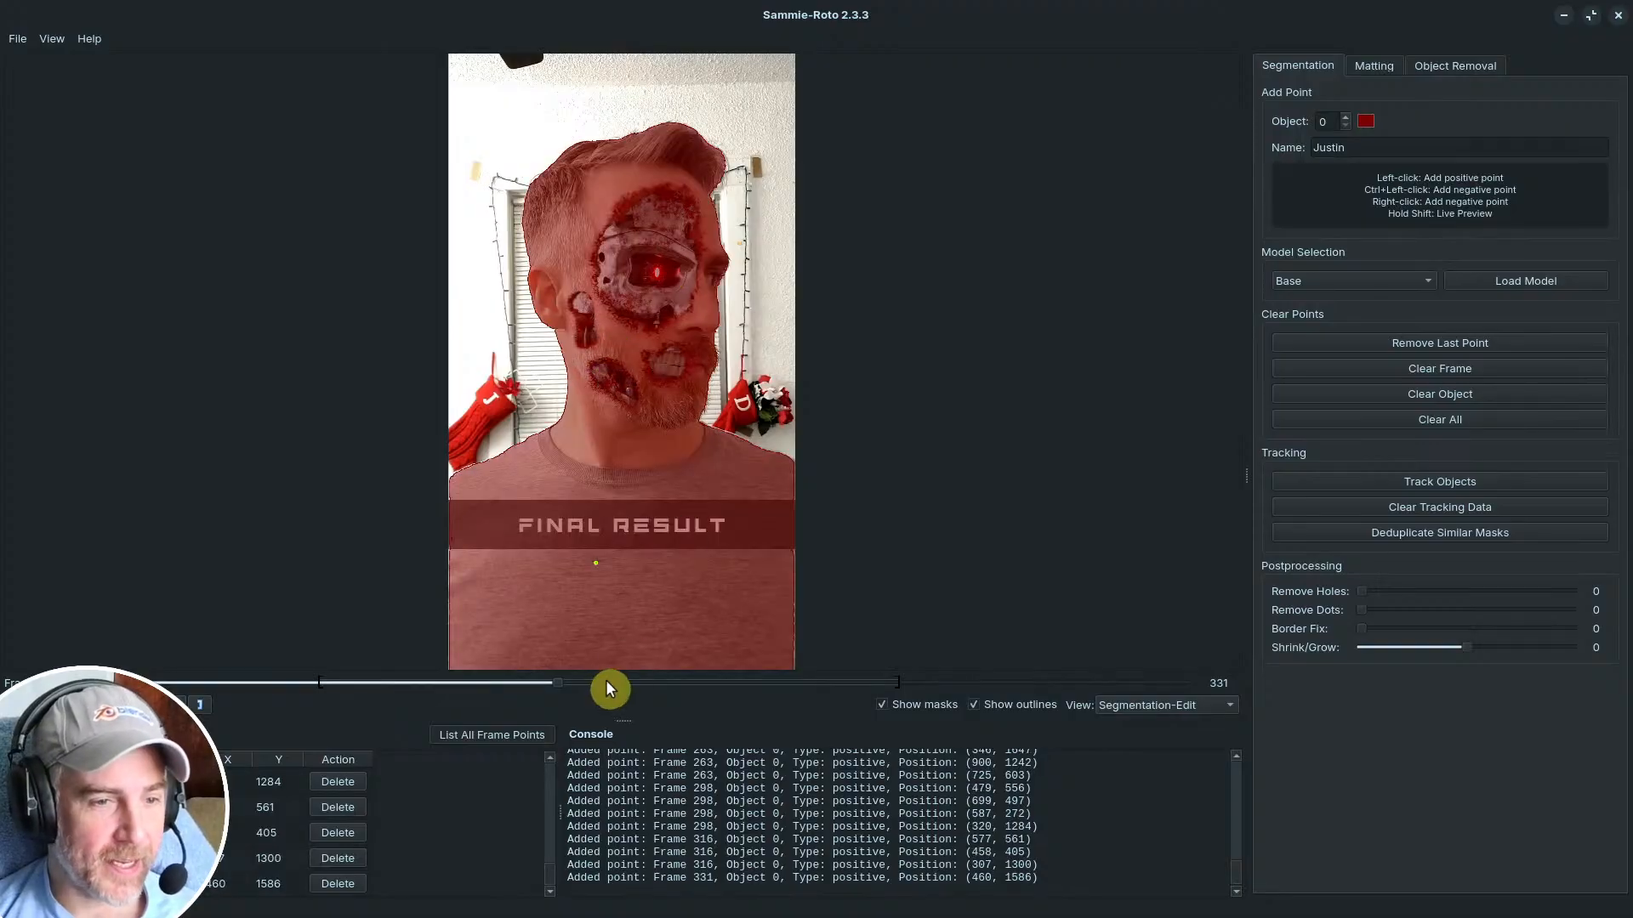
pyautogui.moveTo(600, 682); pyautogui.dragTo(609, 682)
pyautogui.click(628, 579)
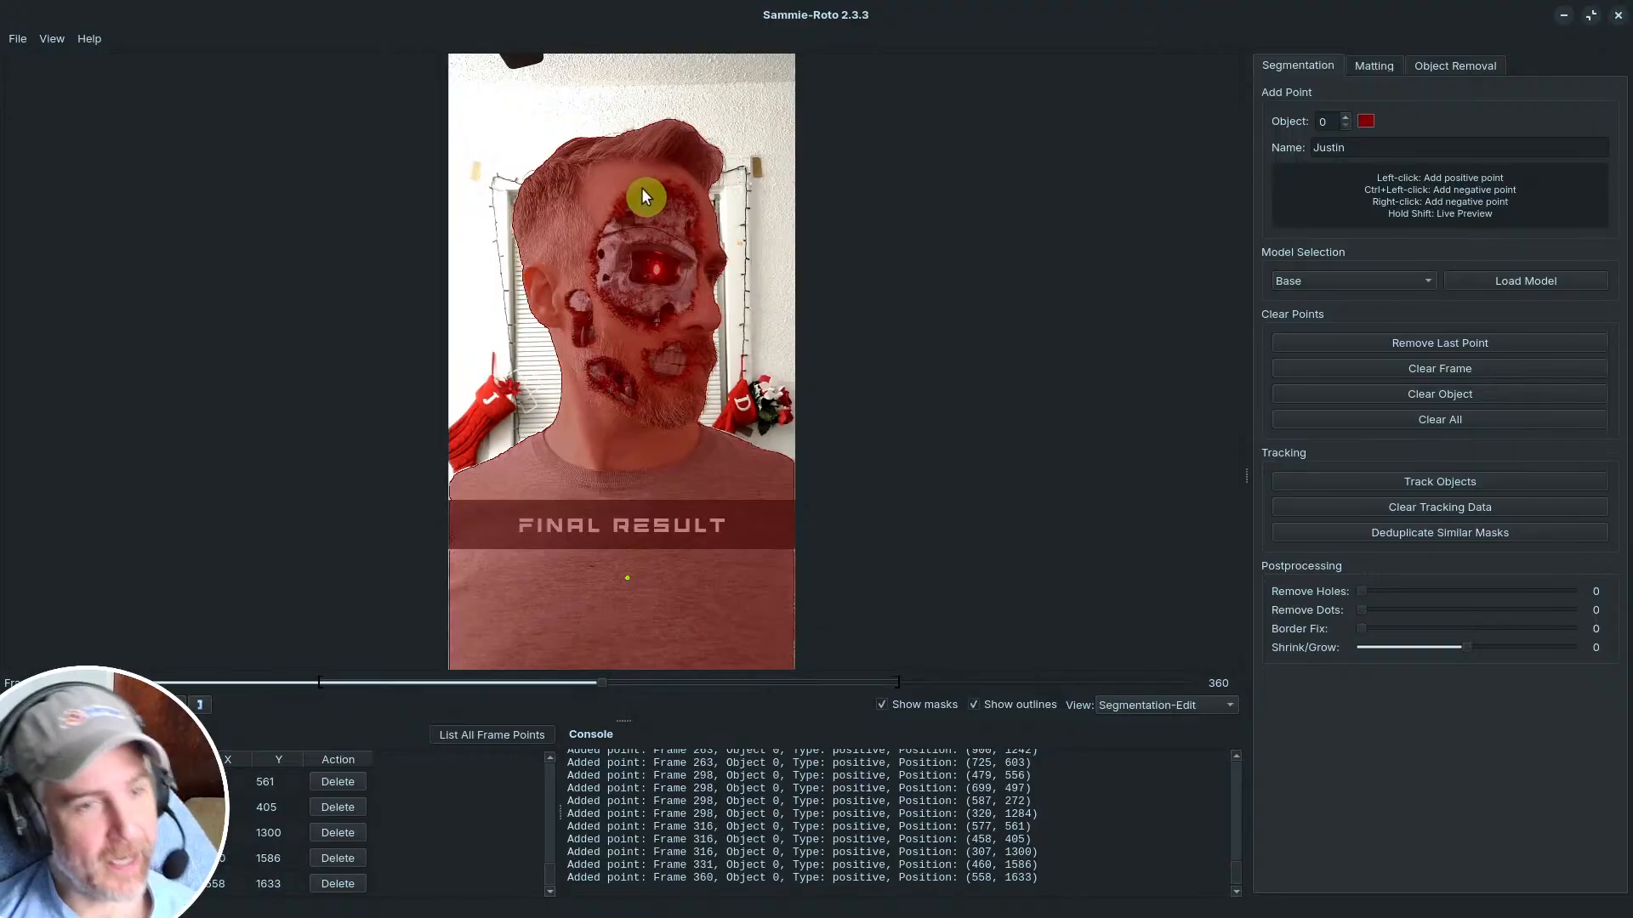
pyautogui.click(603, 211)
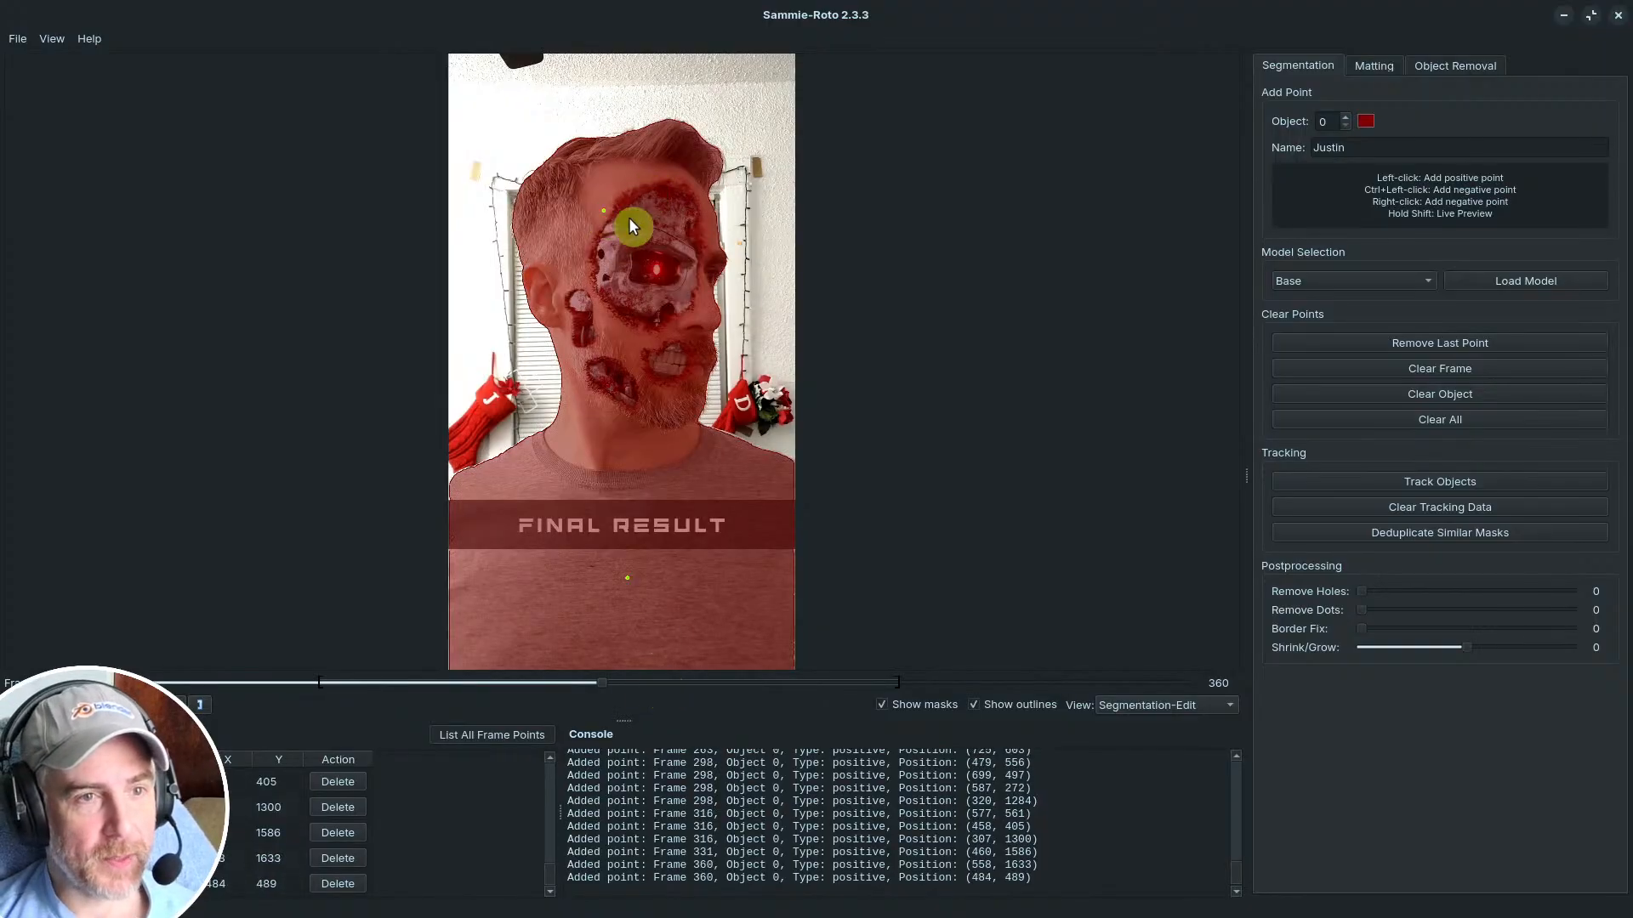
# Step: On frame 395, add positive points for object 0 on the title band, the shirt below it and the bare cheek
pyautogui.click(670, 682)
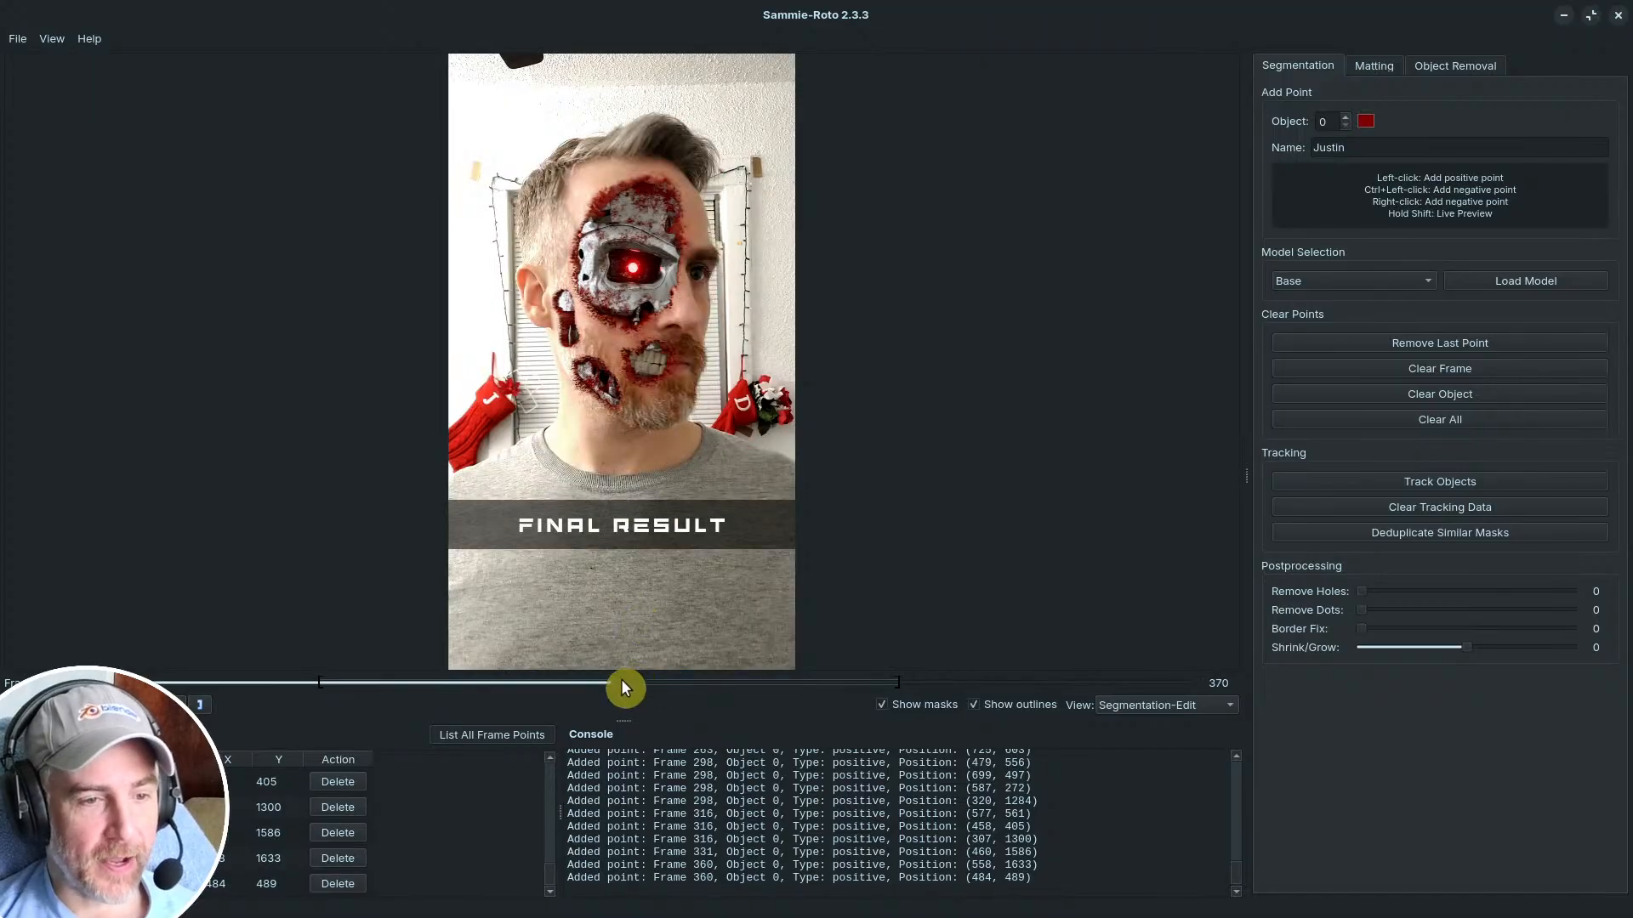
pyautogui.moveTo(625, 683); pyautogui.dragTo(653, 682)
pyautogui.click(653, 541)
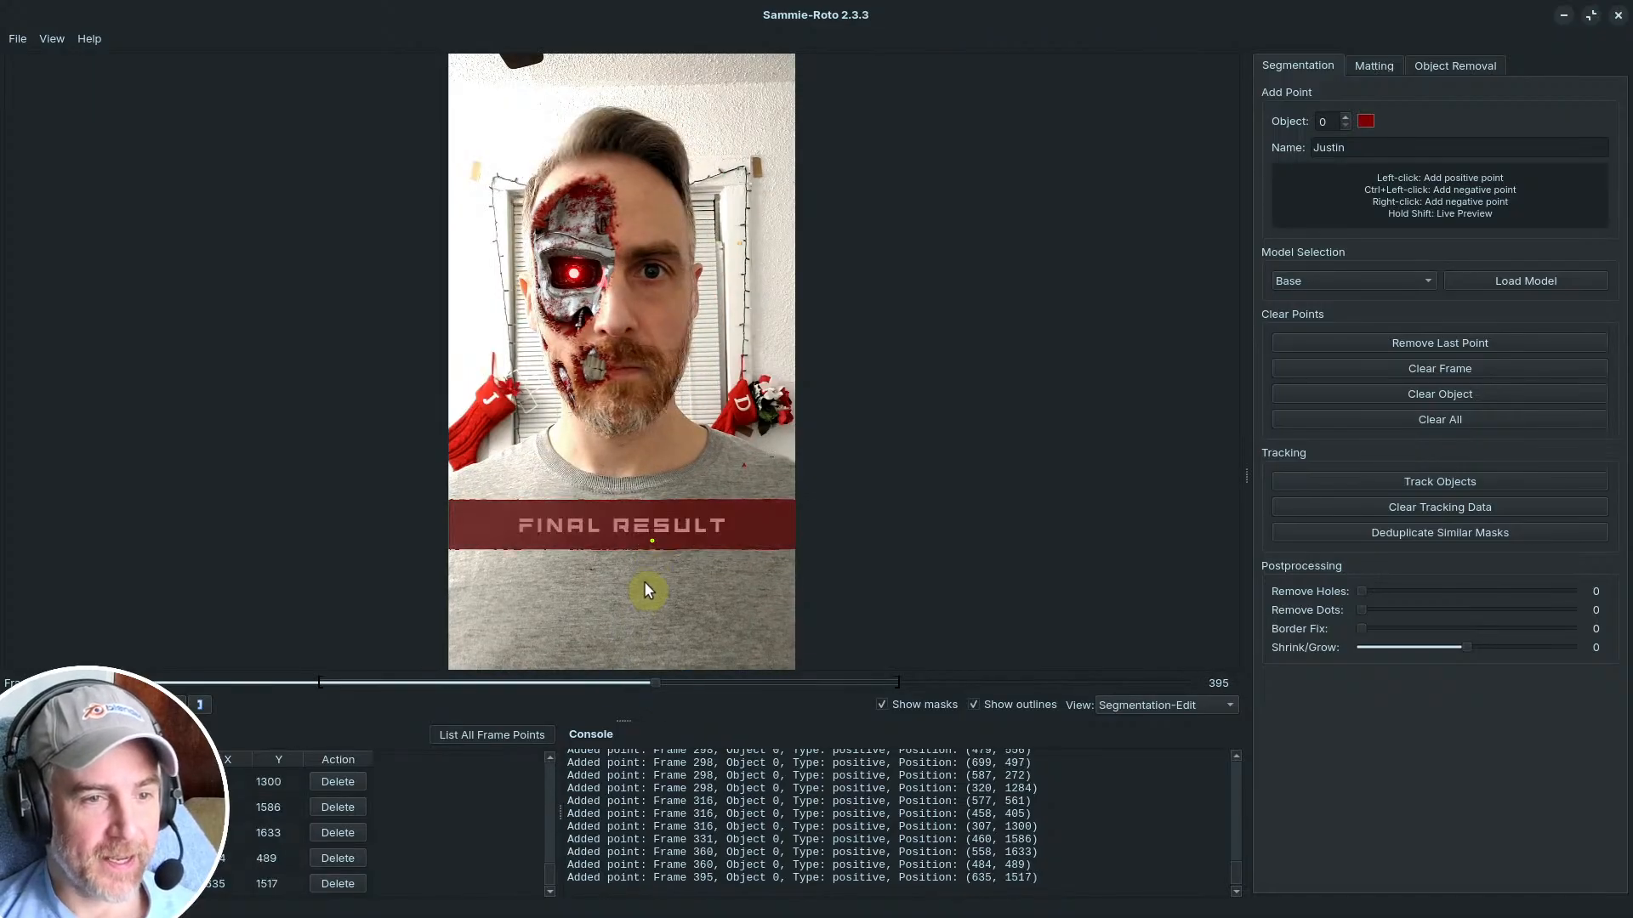
pyautogui.click(644, 580)
pyautogui.click(655, 317)
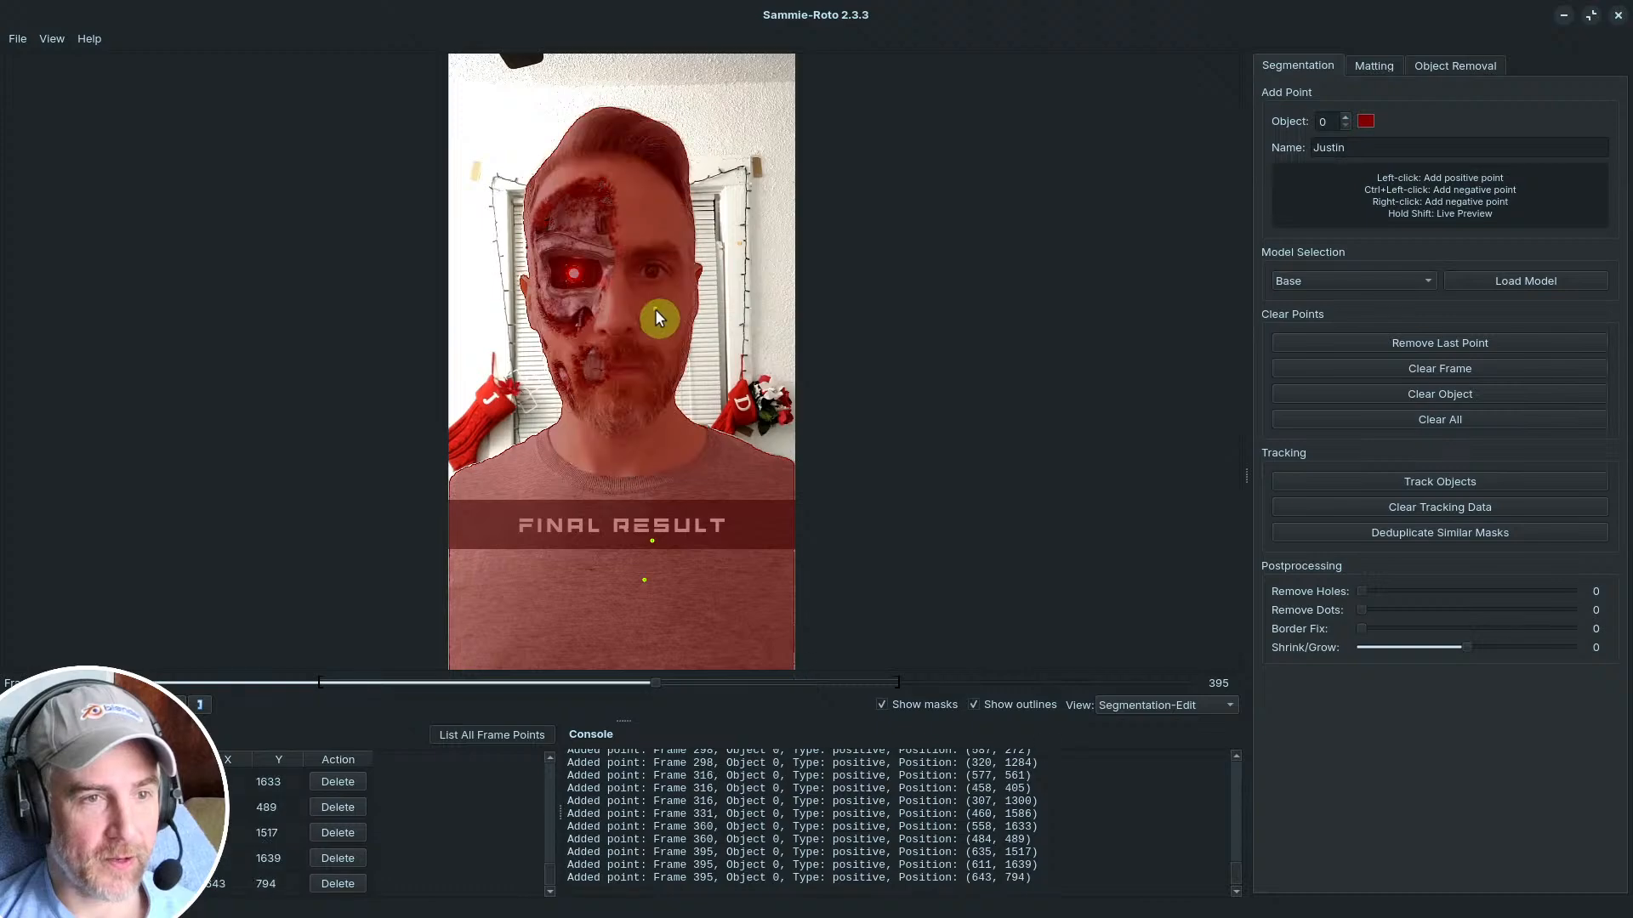
# Step: On frame 381, add positive points for object 0 on the metal forehead, the exposed patch beside the mouth, the beard, the hair and the upper shirt
pyautogui.click(685, 683)
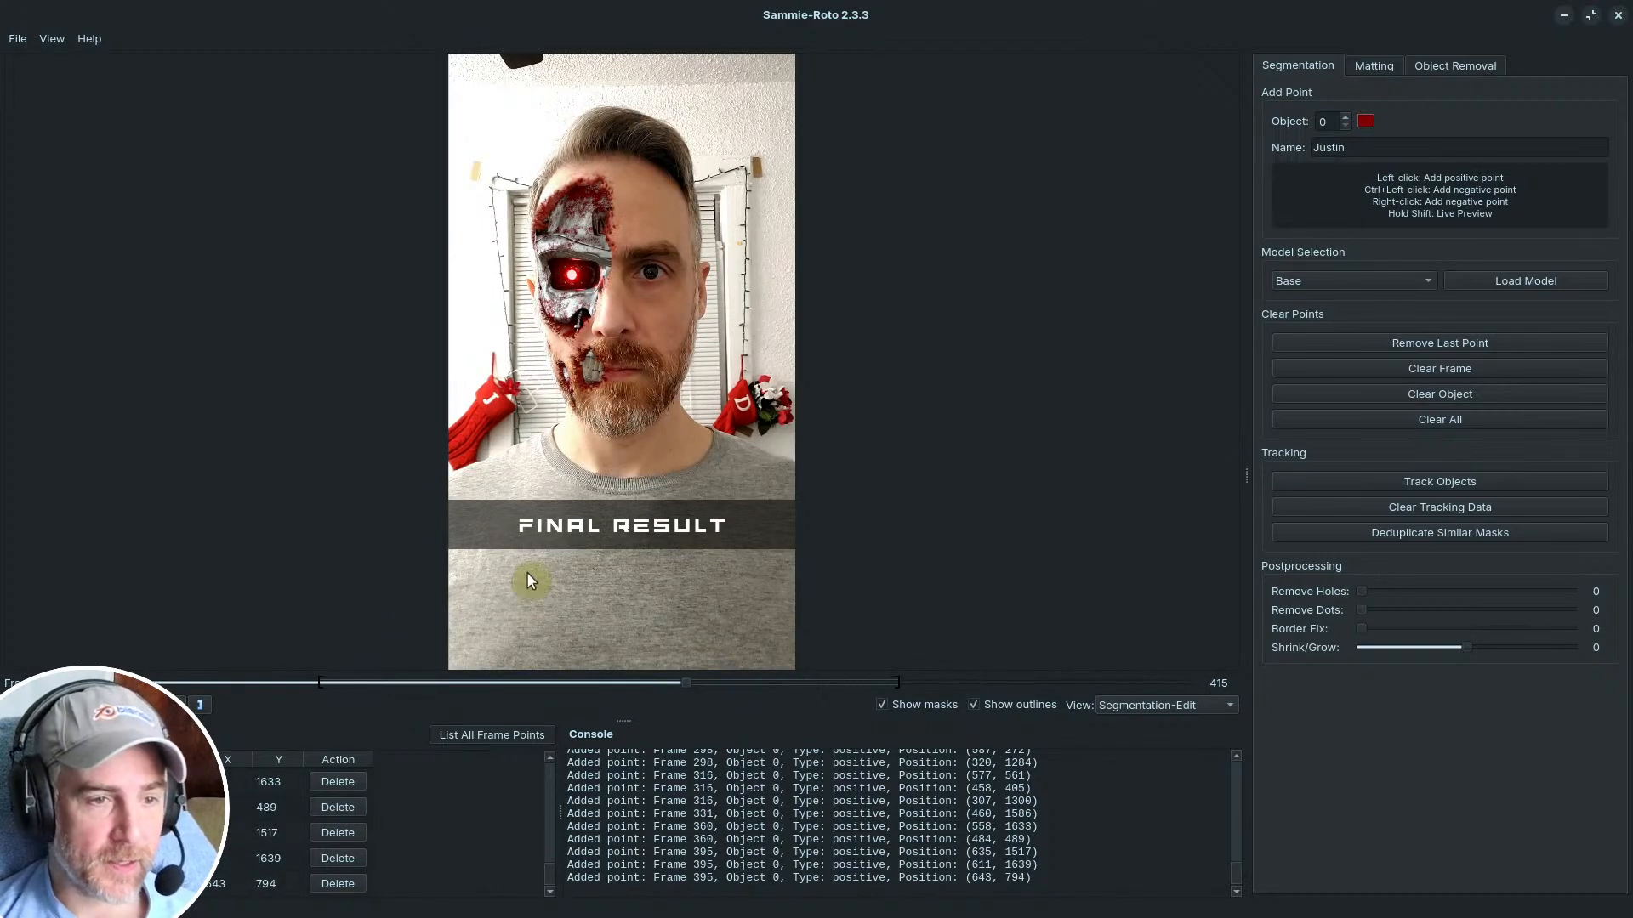
pyautogui.click(372, 685)
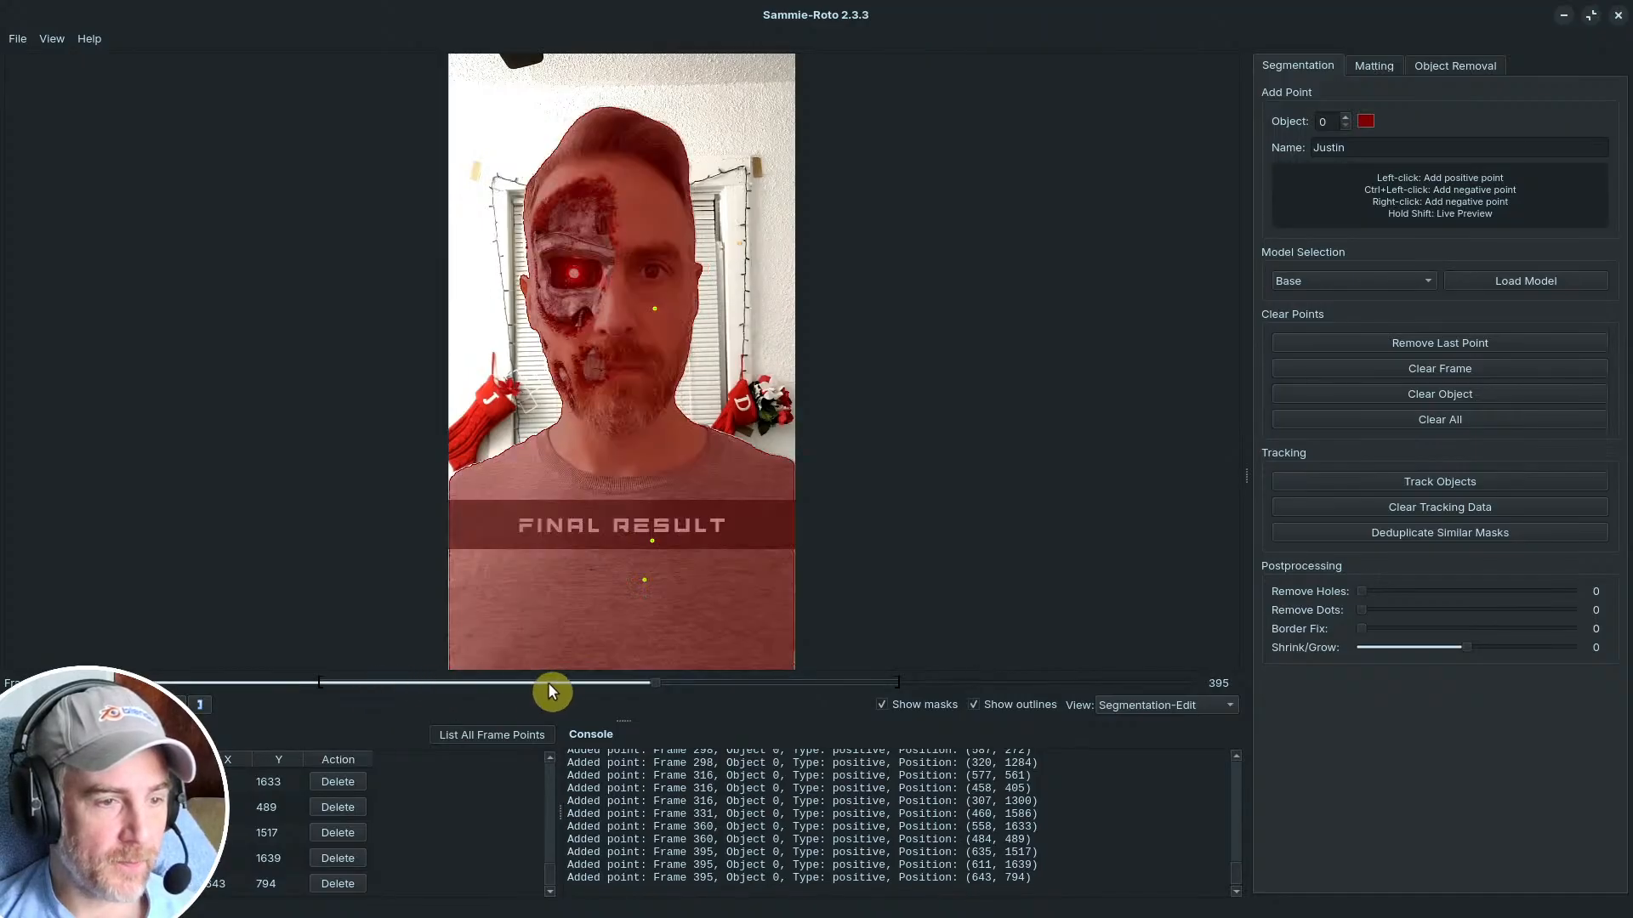
pyautogui.click(400, 684)
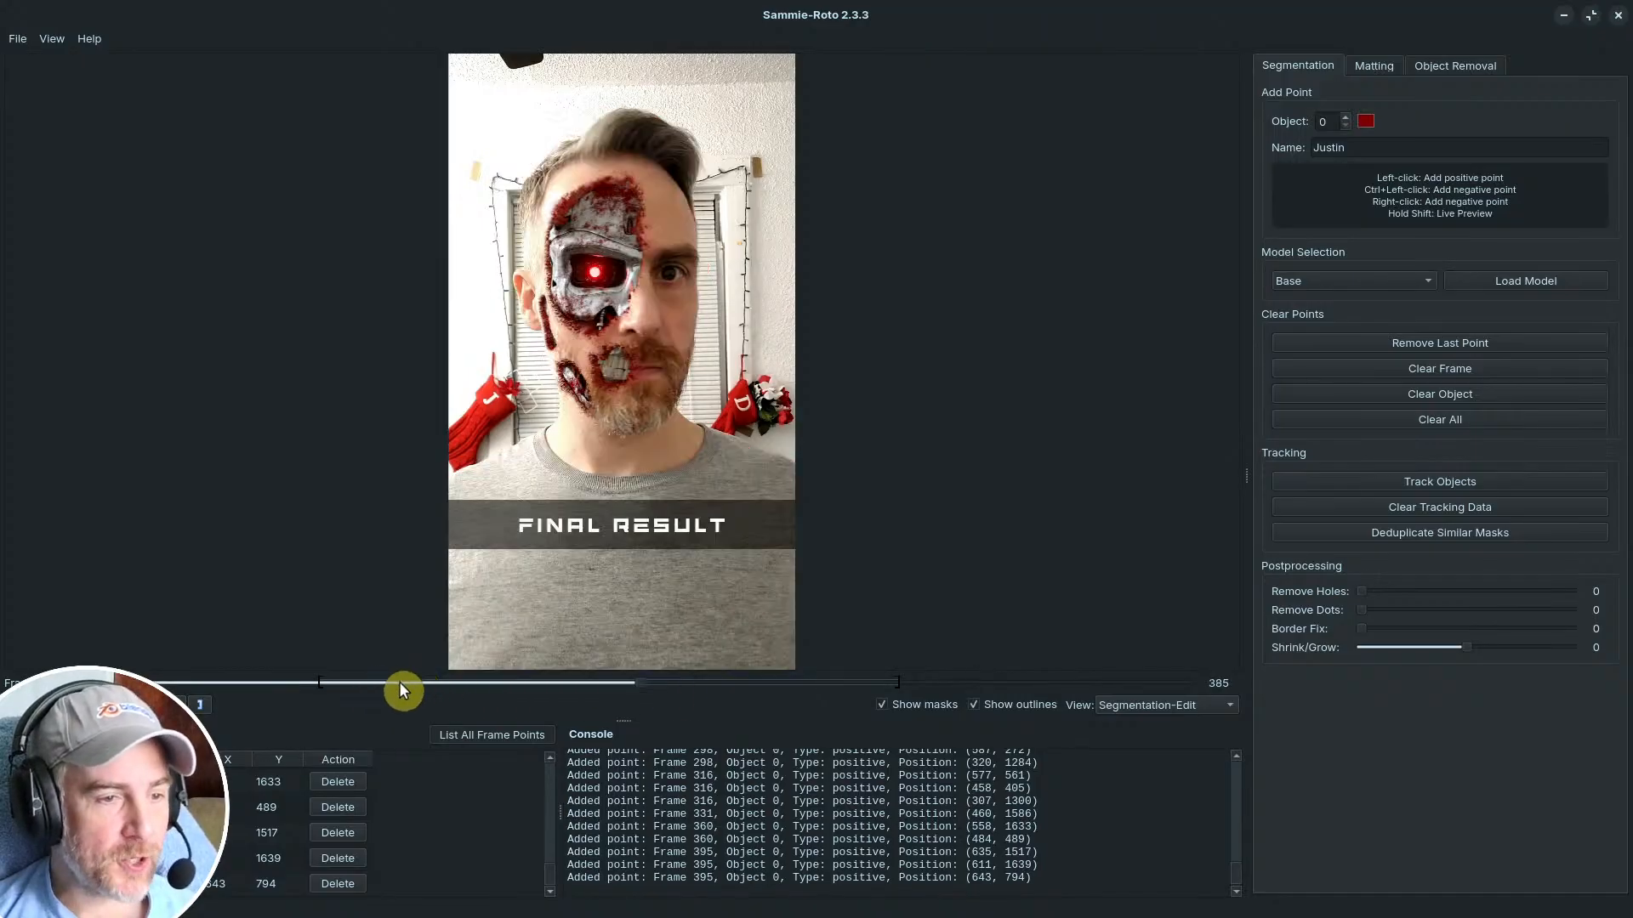
pyautogui.click(390, 683)
pyautogui.click(390, 684)
pyautogui.moveTo(585, 686); pyautogui.dragTo(390, 680)
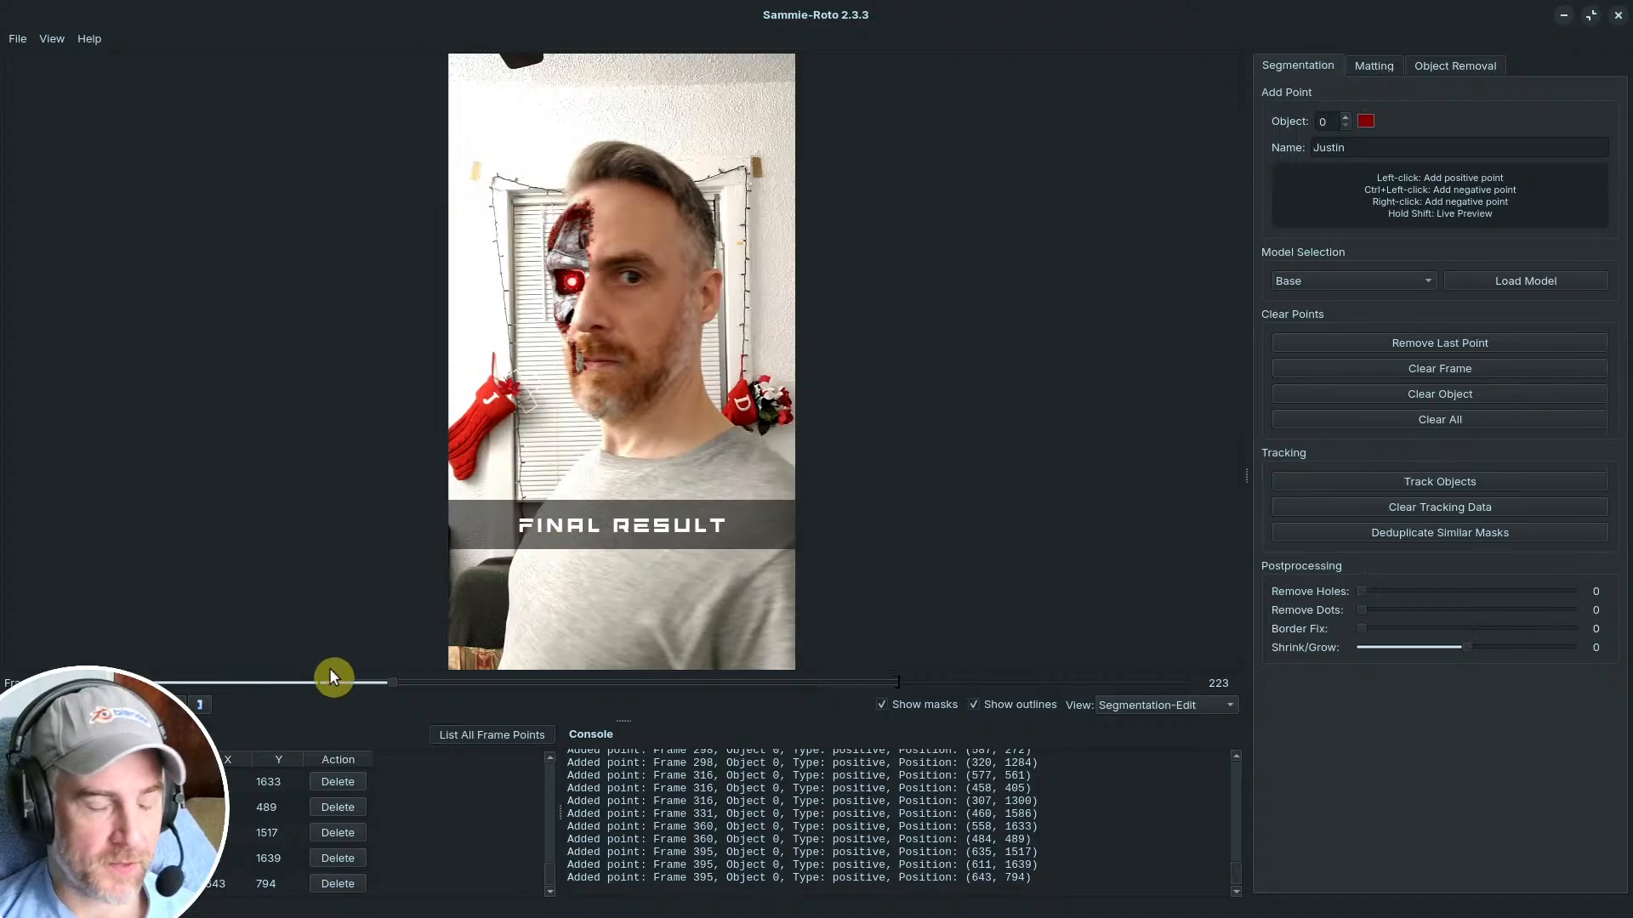
pyautogui.moveTo(397, 681); pyautogui.dragTo(634, 685)
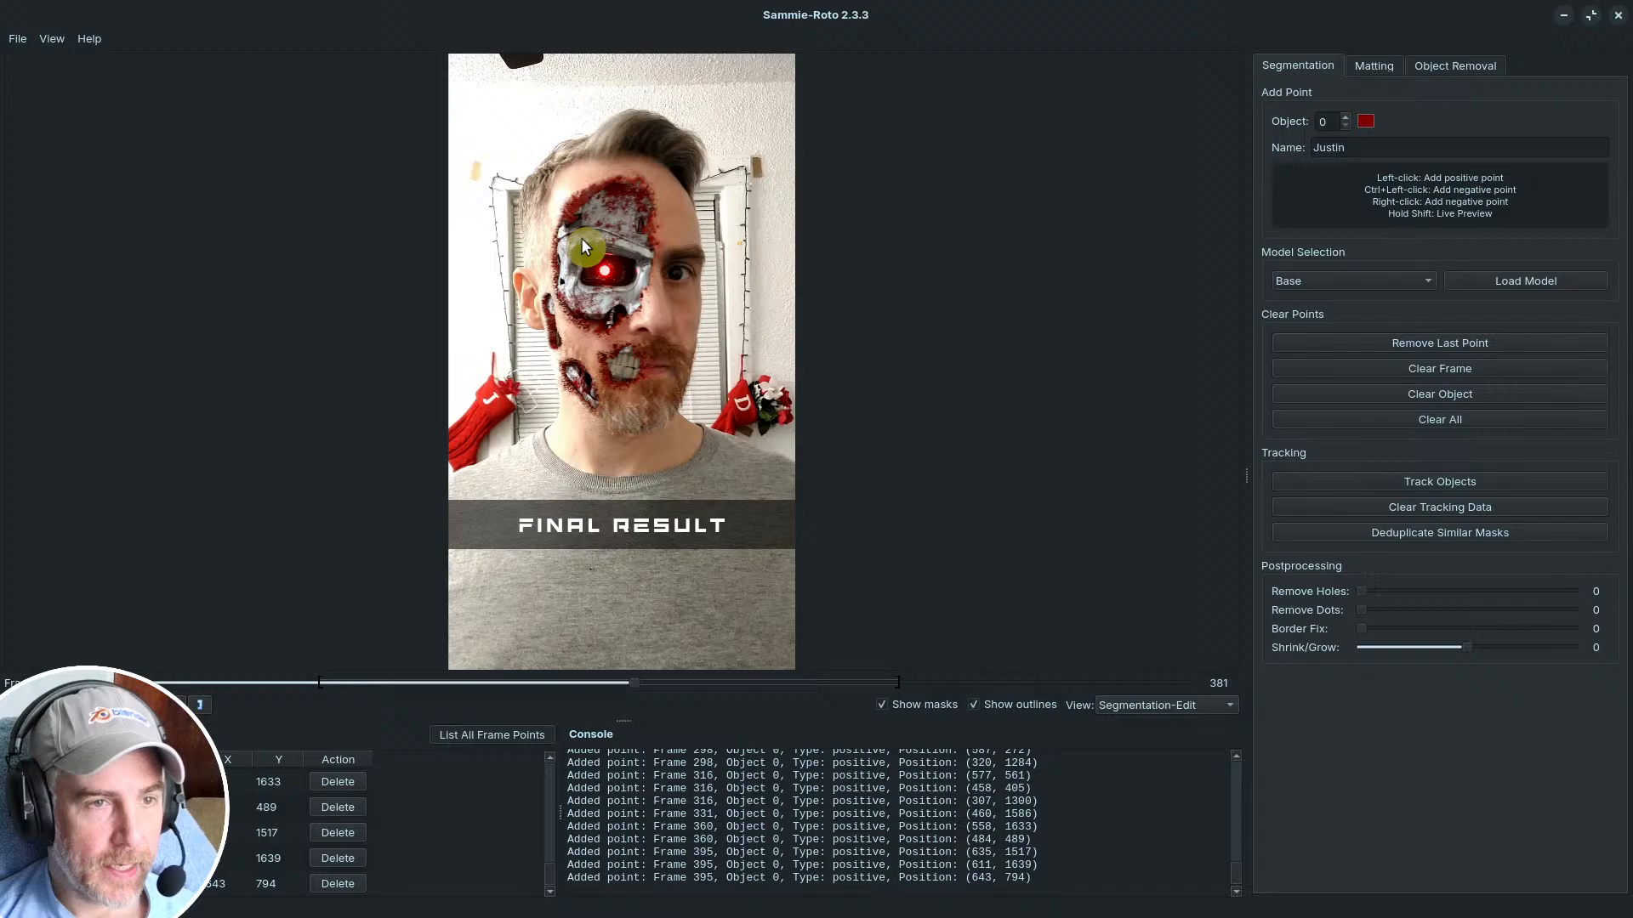
pyautogui.click(623, 221)
pyautogui.click(625, 362)
pyautogui.click(656, 393)
pyautogui.click(639, 153)
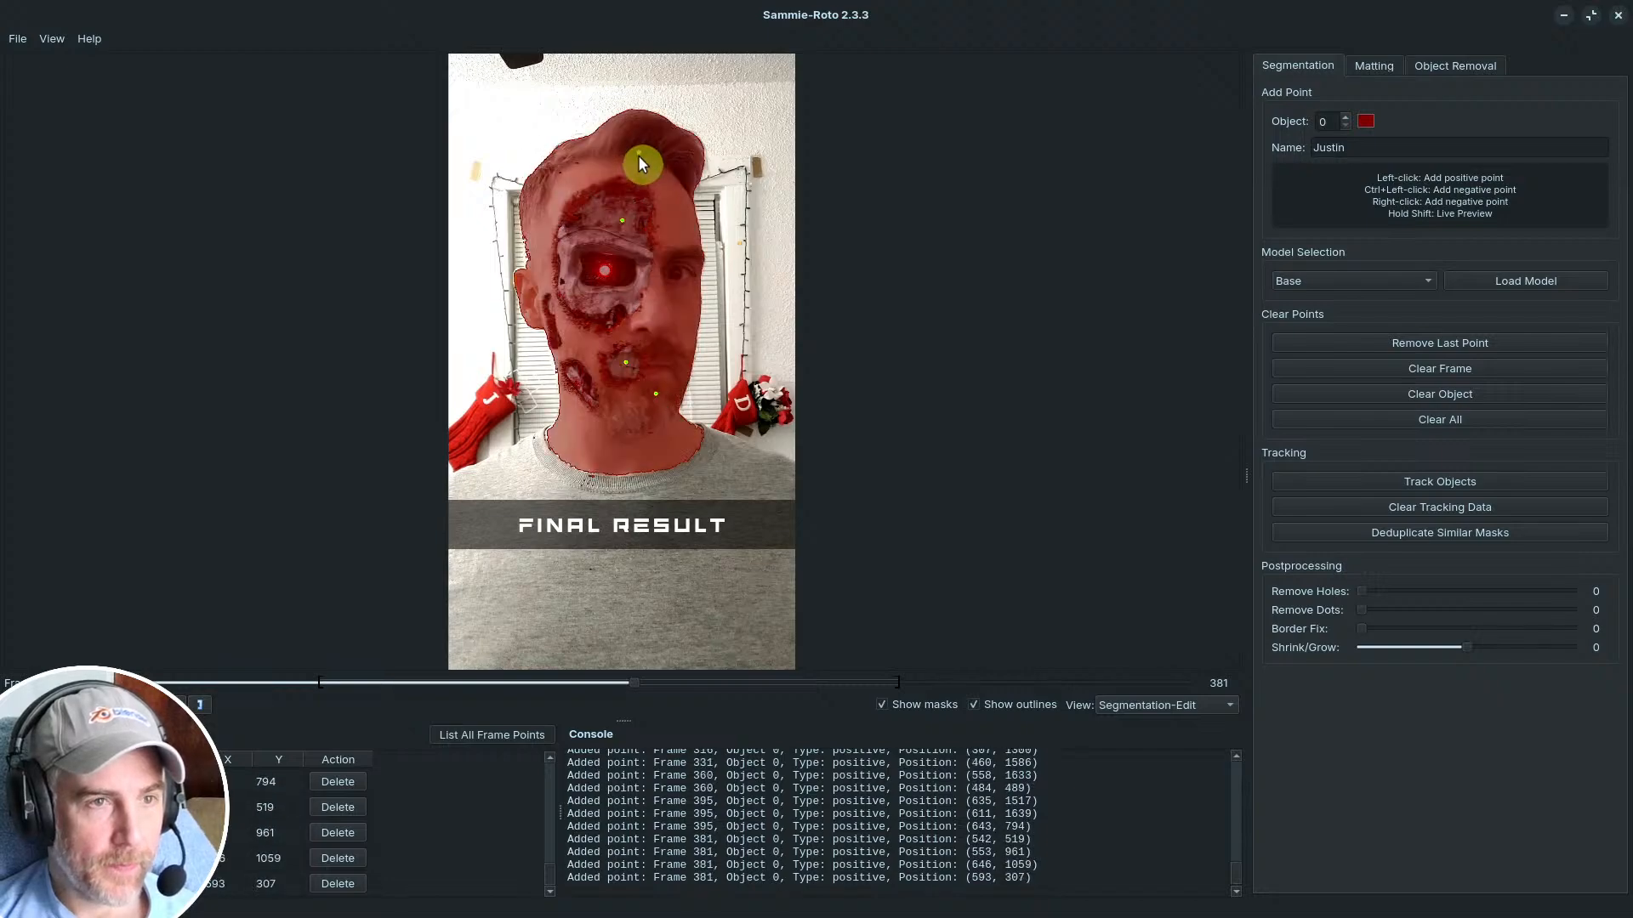
pyautogui.click(717, 481)
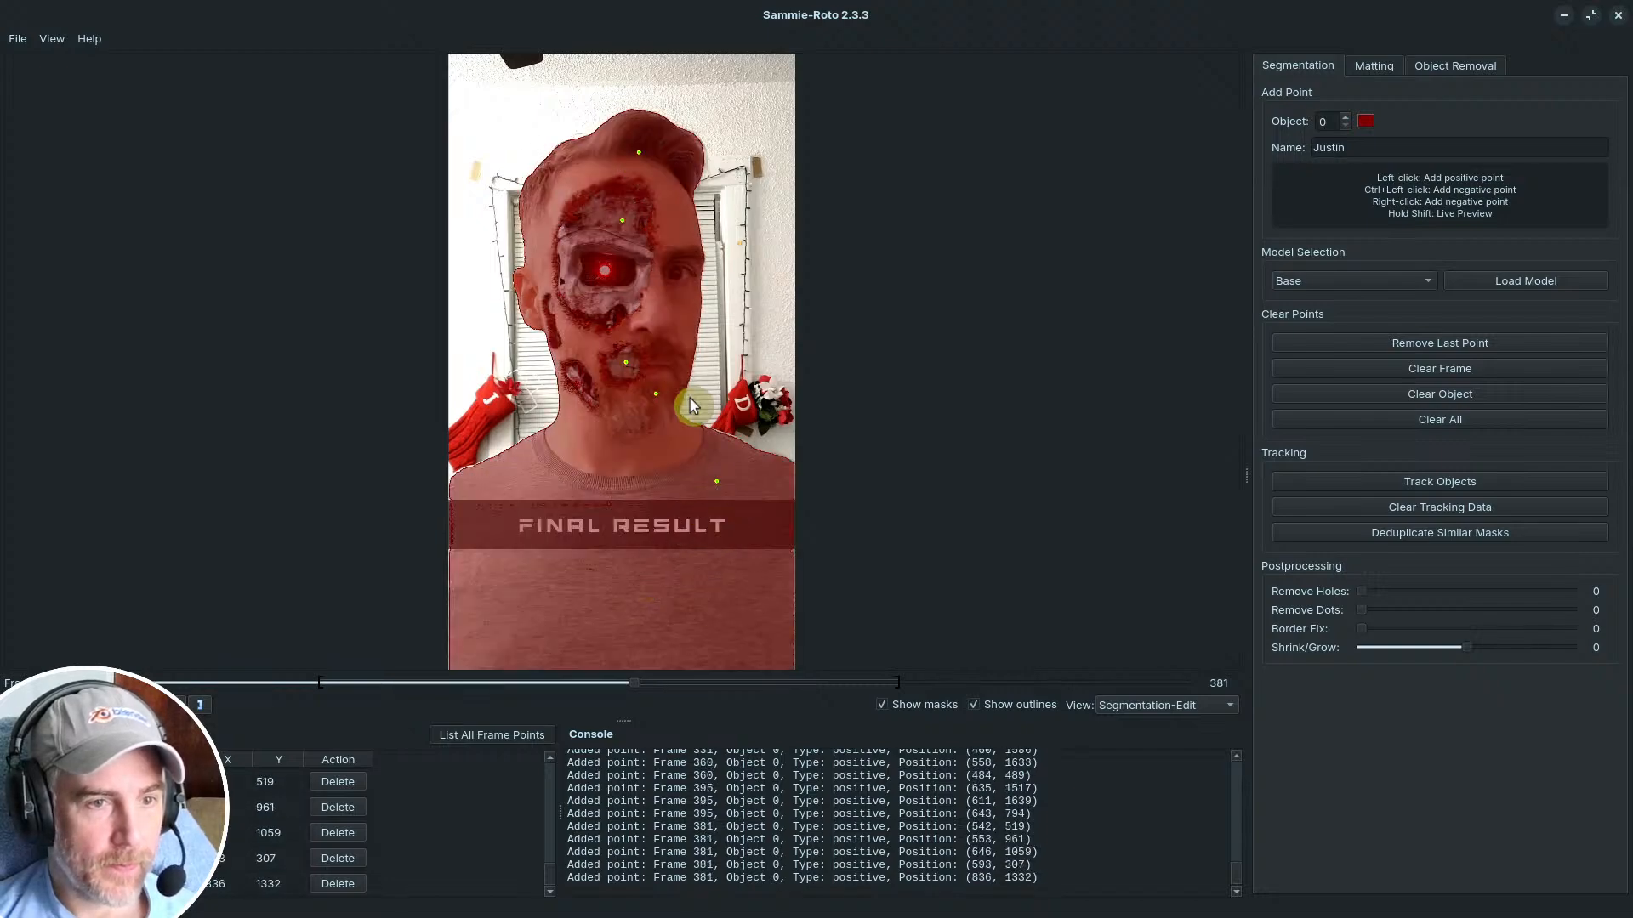
# Step: On frame 405, add positive points for object 0 on the red eye and the bare forehead, and two on the lower shirt
pyautogui.moveTo(640, 687); pyautogui.dragTo(675, 686)
pyautogui.click(661, 597)
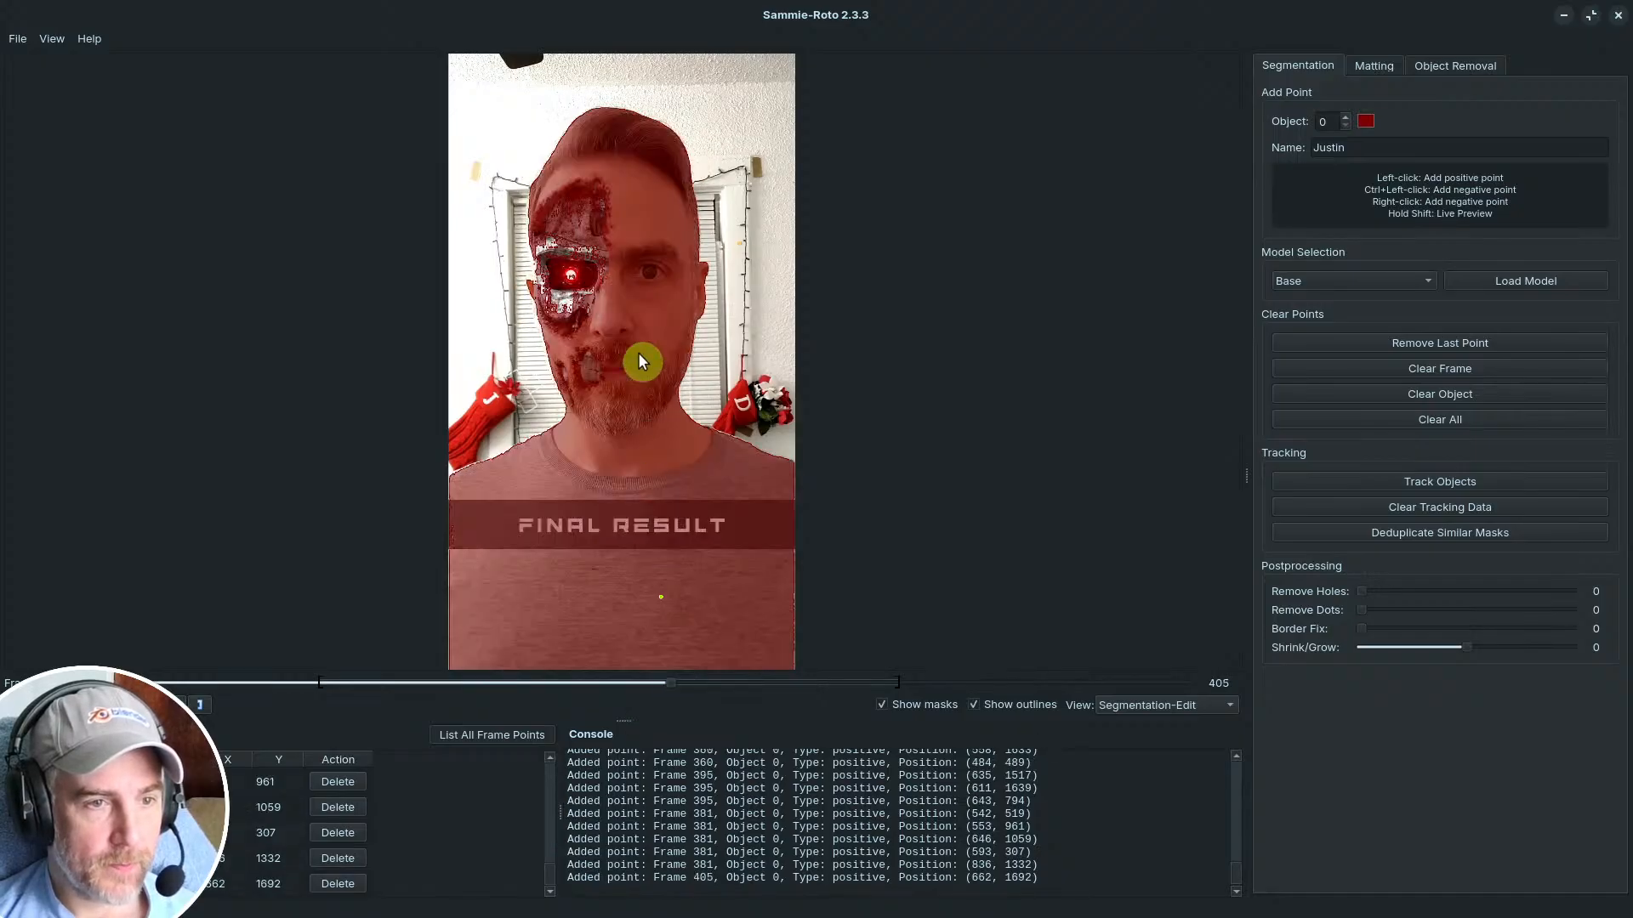
pyautogui.click(568, 268)
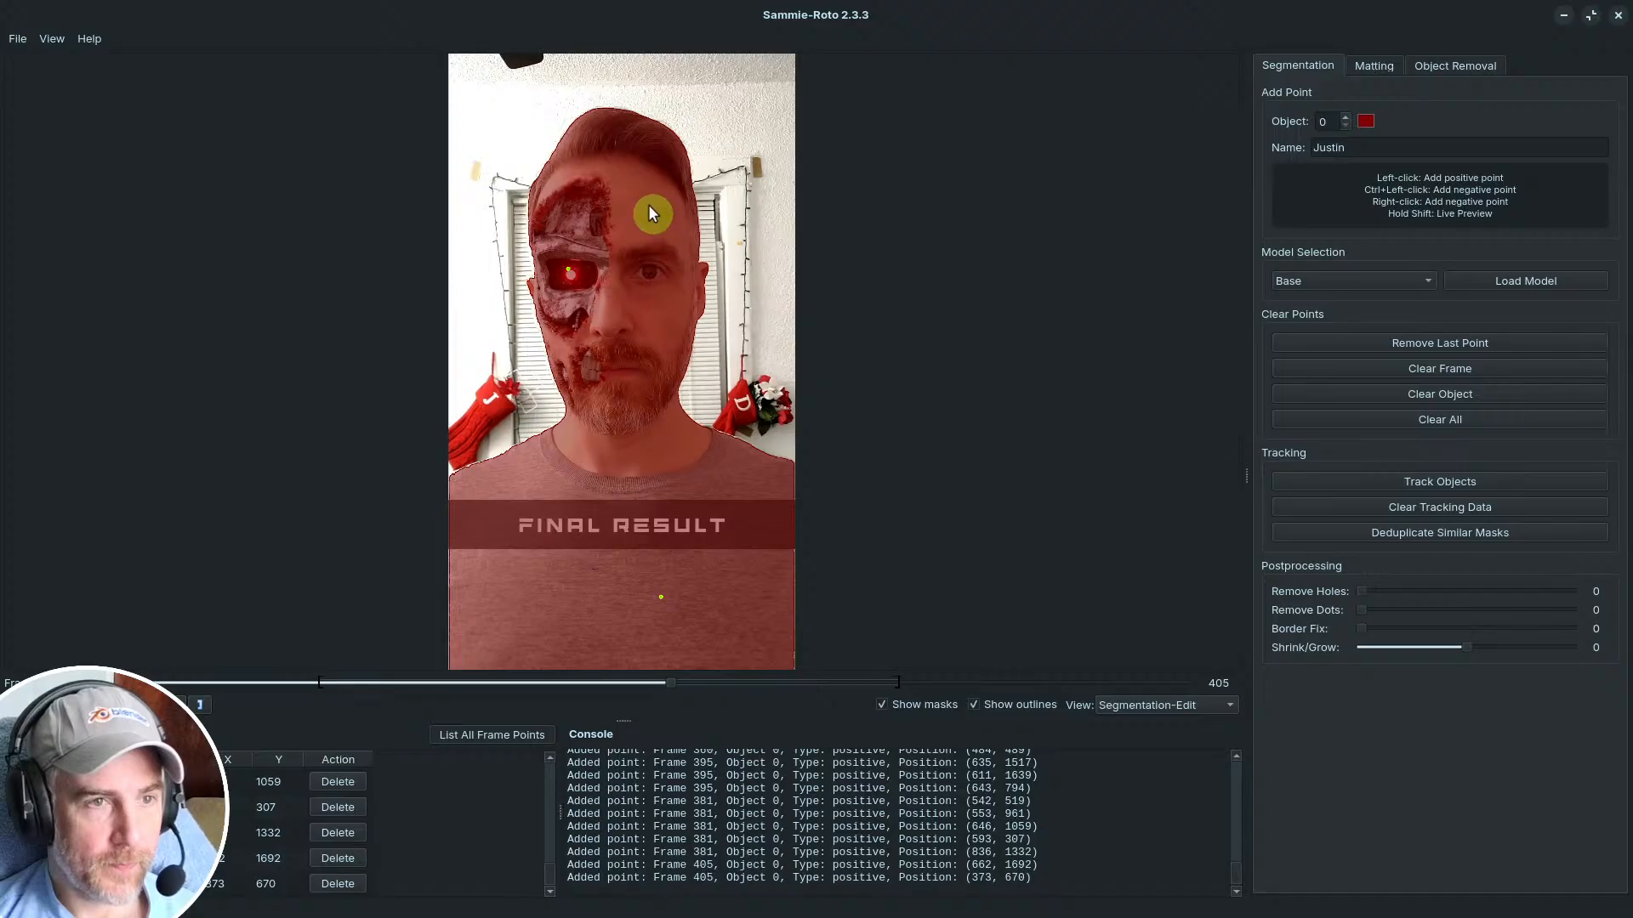
pyautogui.click(648, 204)
pyautogui.click(518, 597)
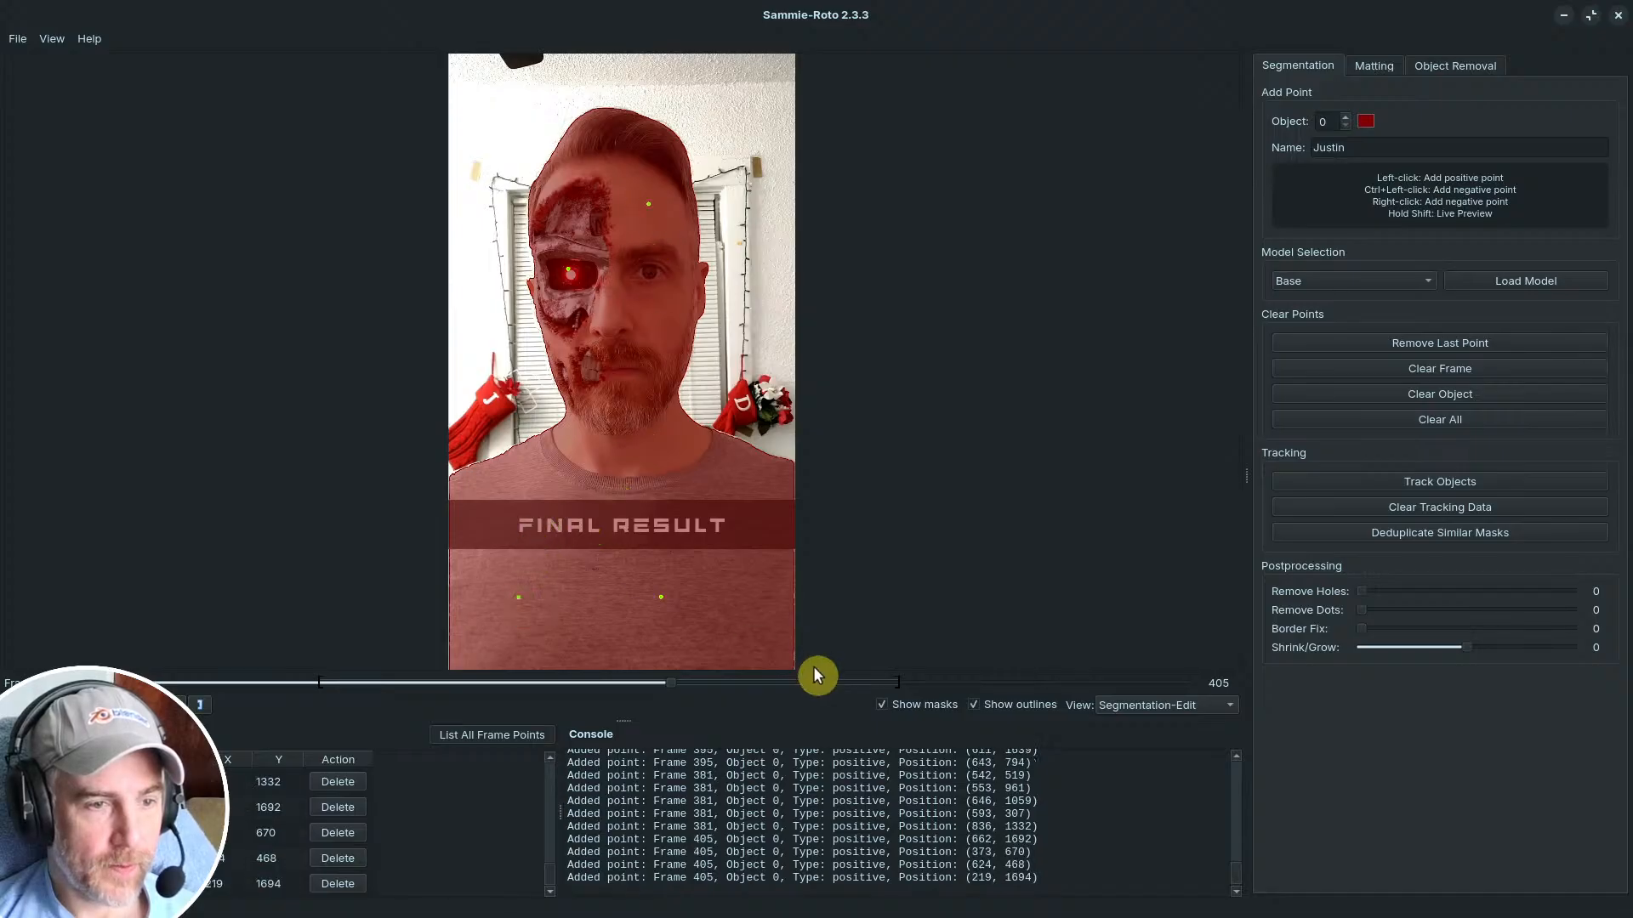
# Step: On frame 455, add positive points for object 0 on the bare cheek just below the eye and on the lower shirt
pyautogui.moveTo(740, 683)
pyautogui.mouseDown()
pyautogui.moveTo(685, 679)
pyautogui.moveTo(745, 680)
pyautogui.mouseUp()
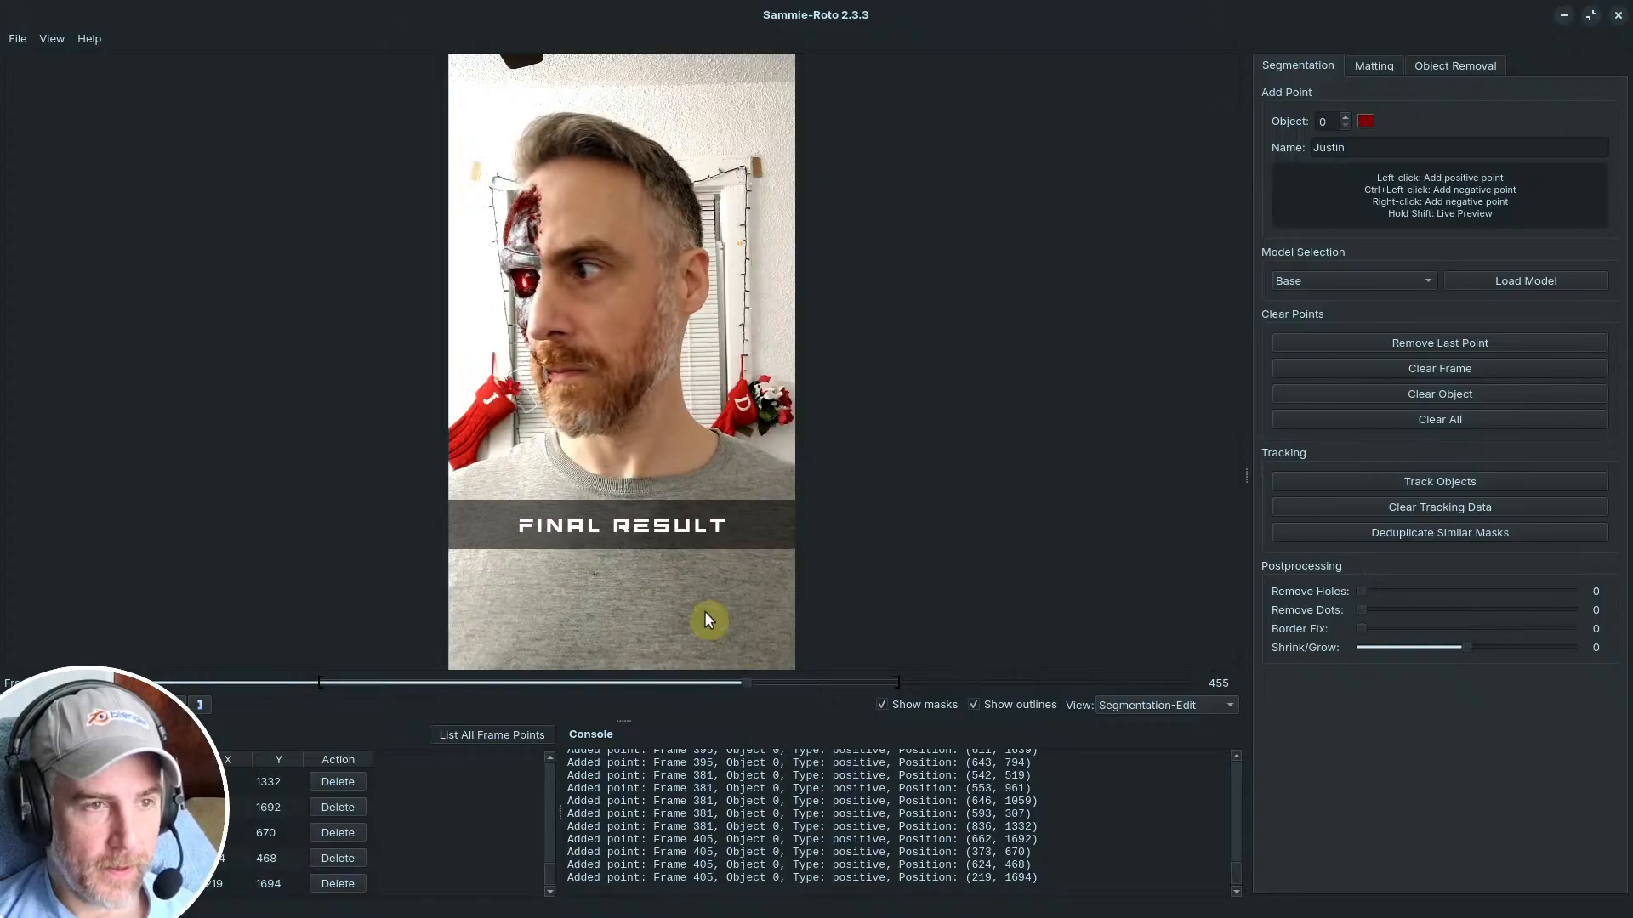
pyautogui.click(592, 280)
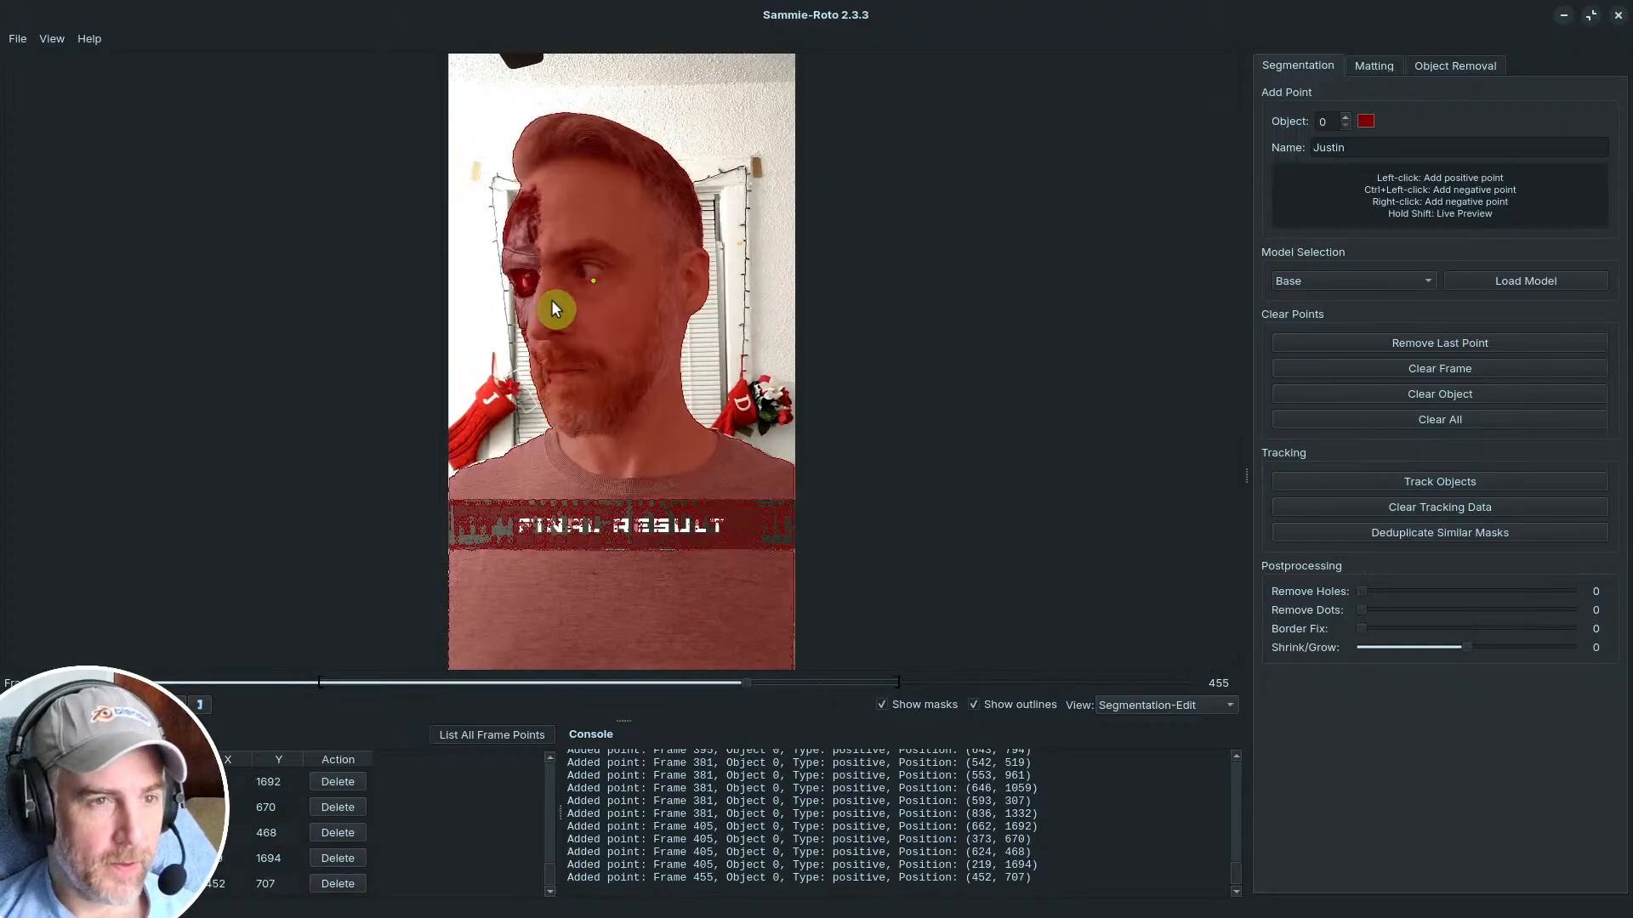
pyautogui.click(601, 580)
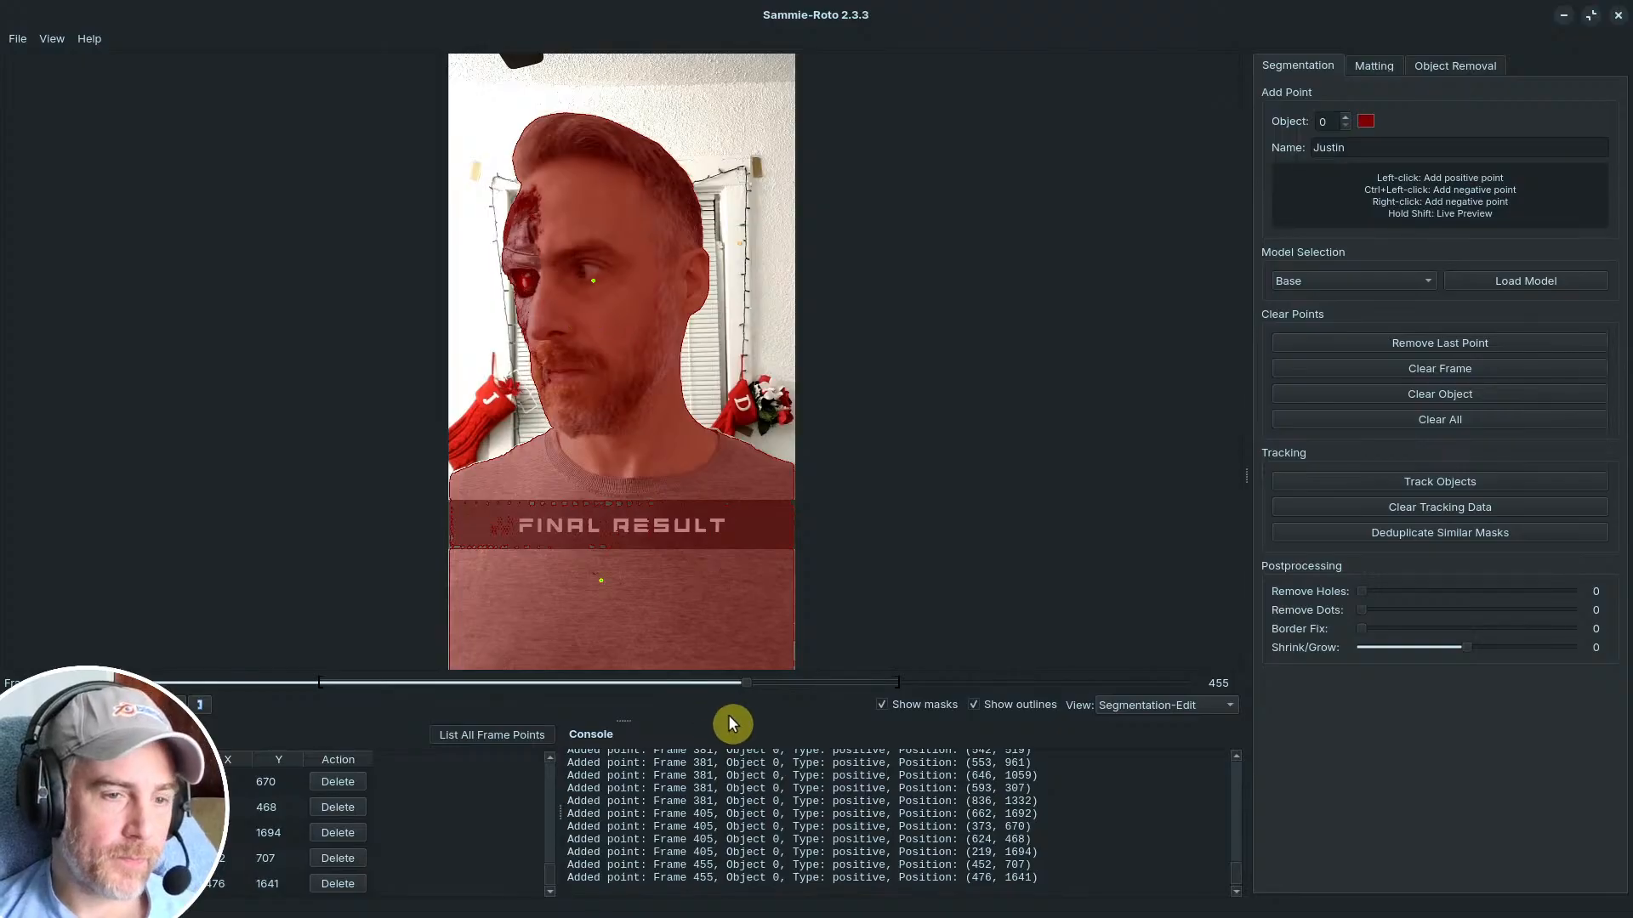
# Step: On frame 469, add positive points for object 0 on the metal eye edge, the bare temple and the upper shirt
pyautogui.moveTo(752, 682); pyautogui.dragTo(772, 681)
pyautogui.click(505, 257)
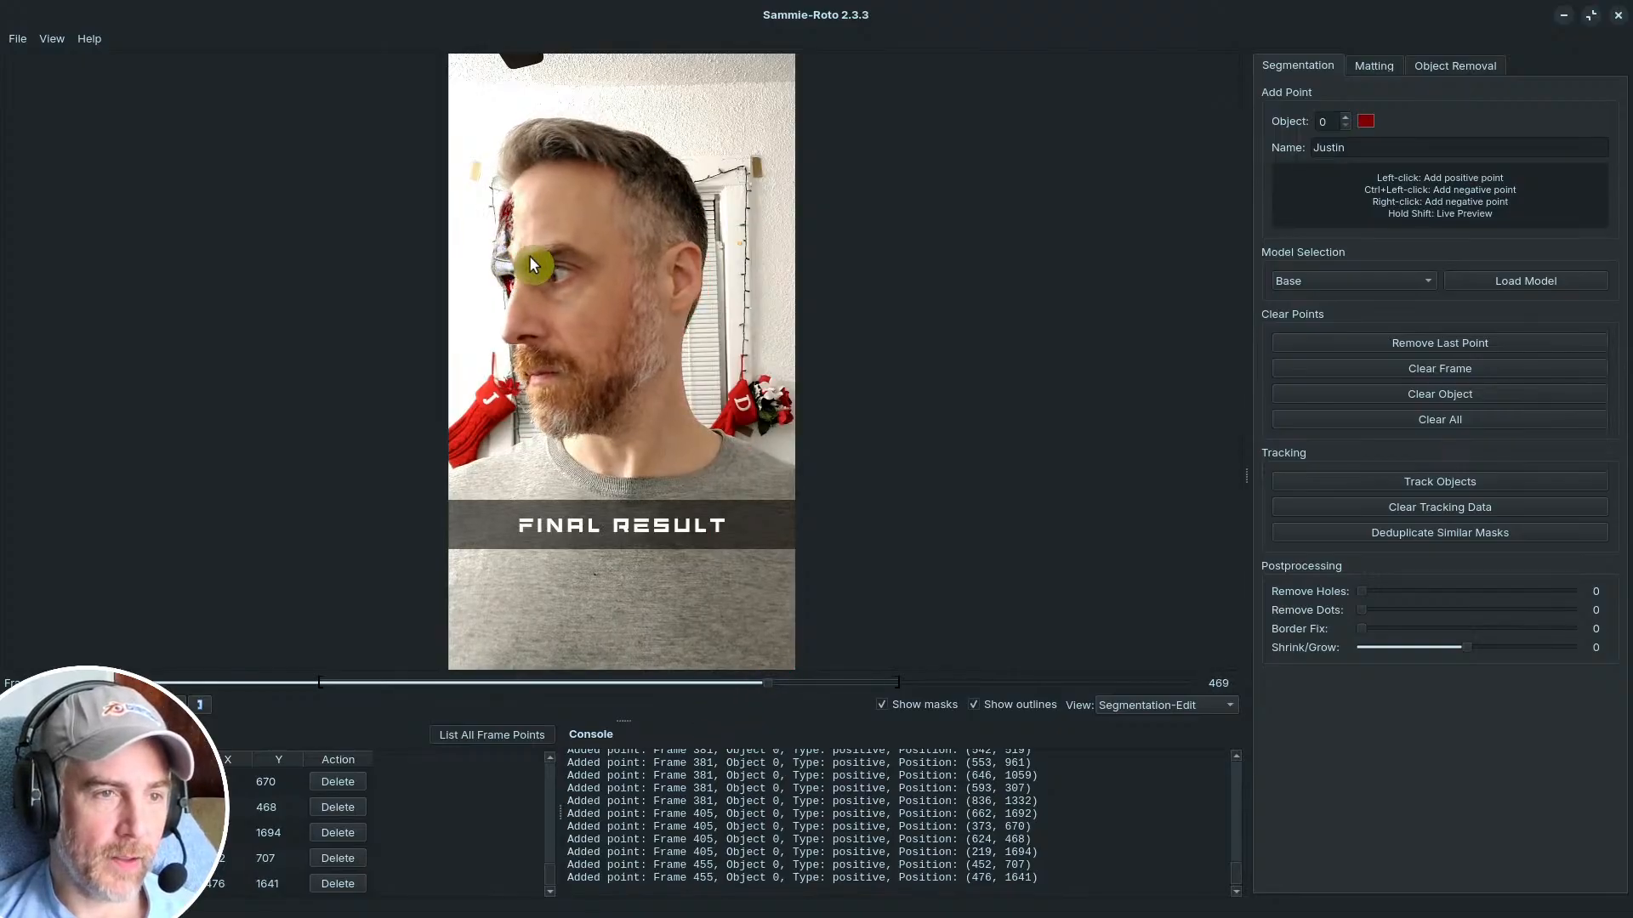
pyautogui.click(571, 239)
pyautogui.click(528, 455)
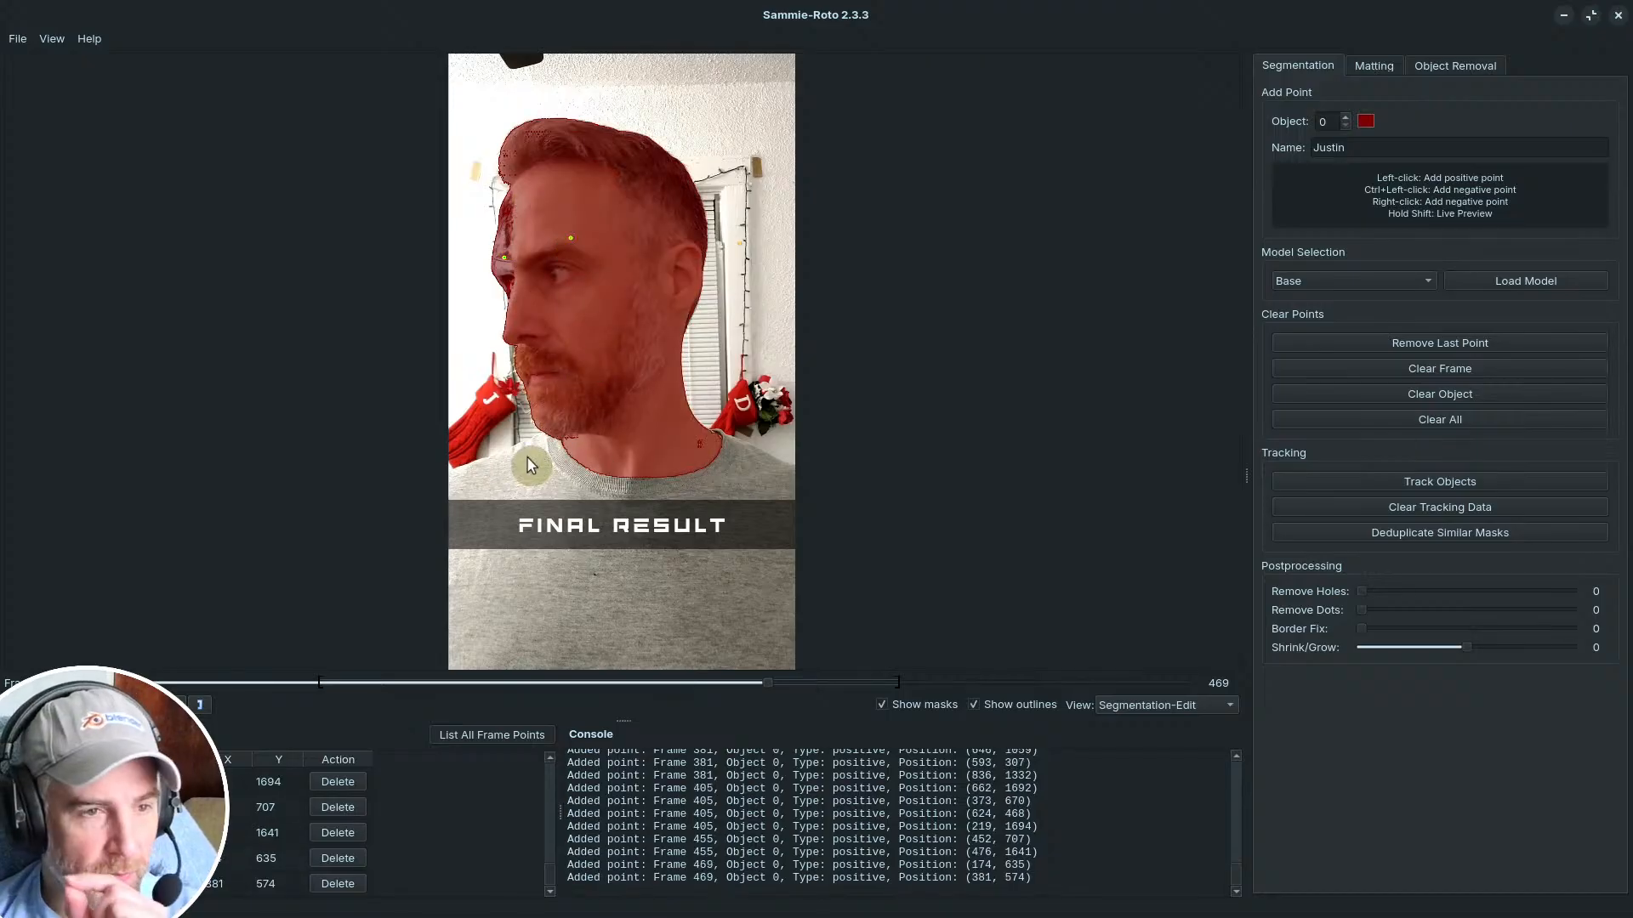
# Step: On frame 487, add positive points for object 0 on the metal eye edge, the bare temple, the upper shirt and the lower shirt
pyautogui.click(720, 682)
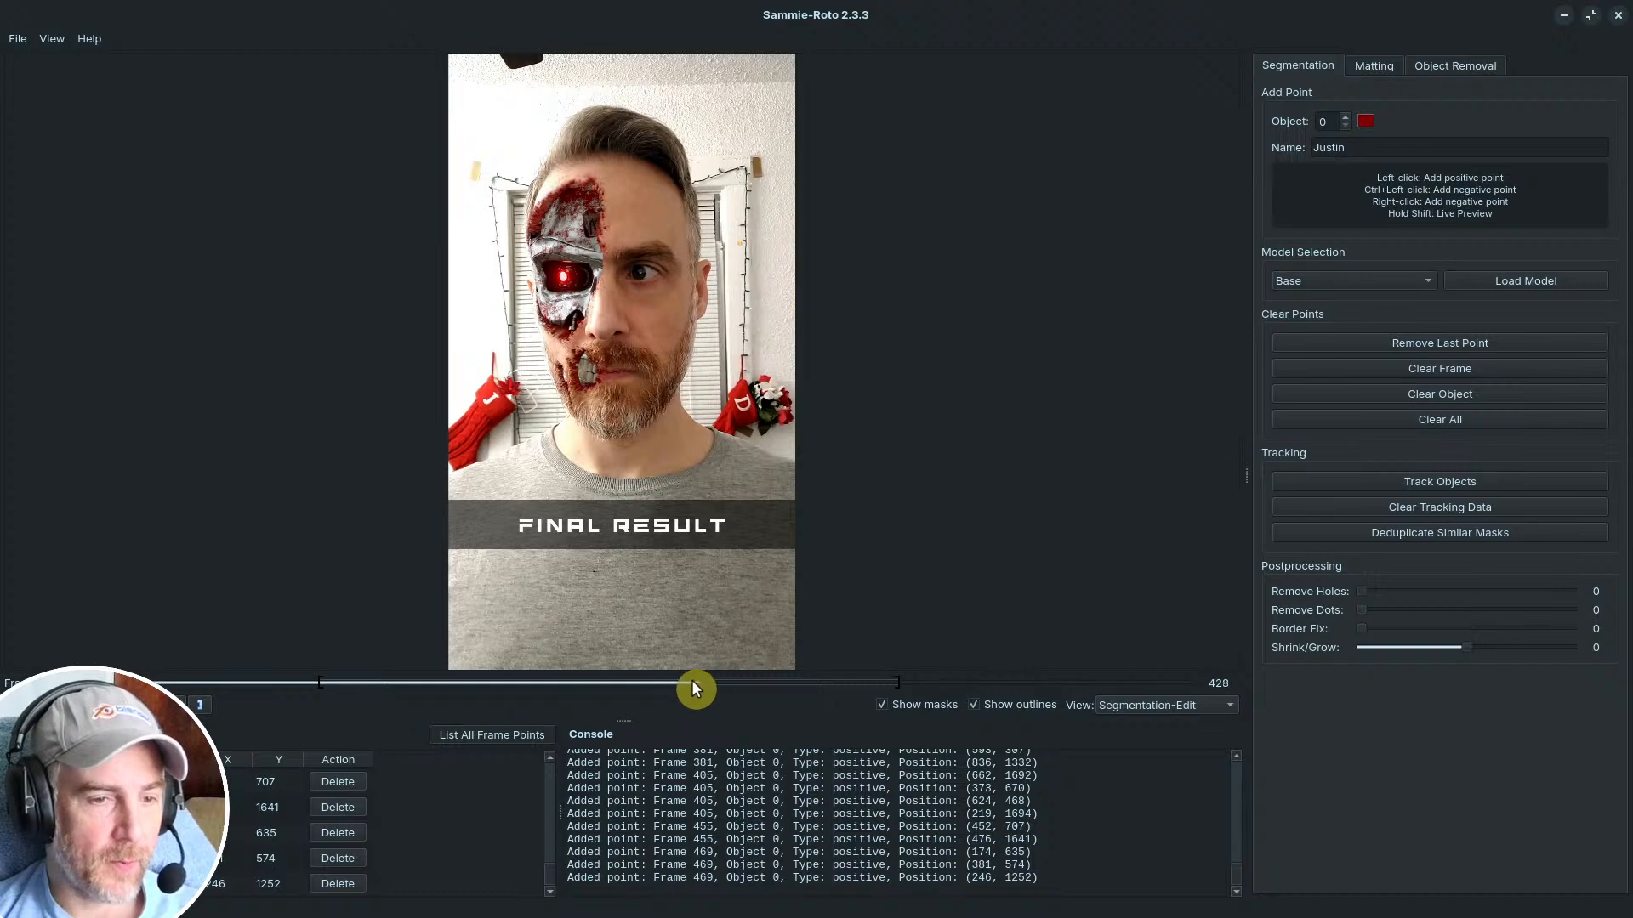
pyautogui.moveTo(691, 682); pyautogui.dragTo(792, 686)
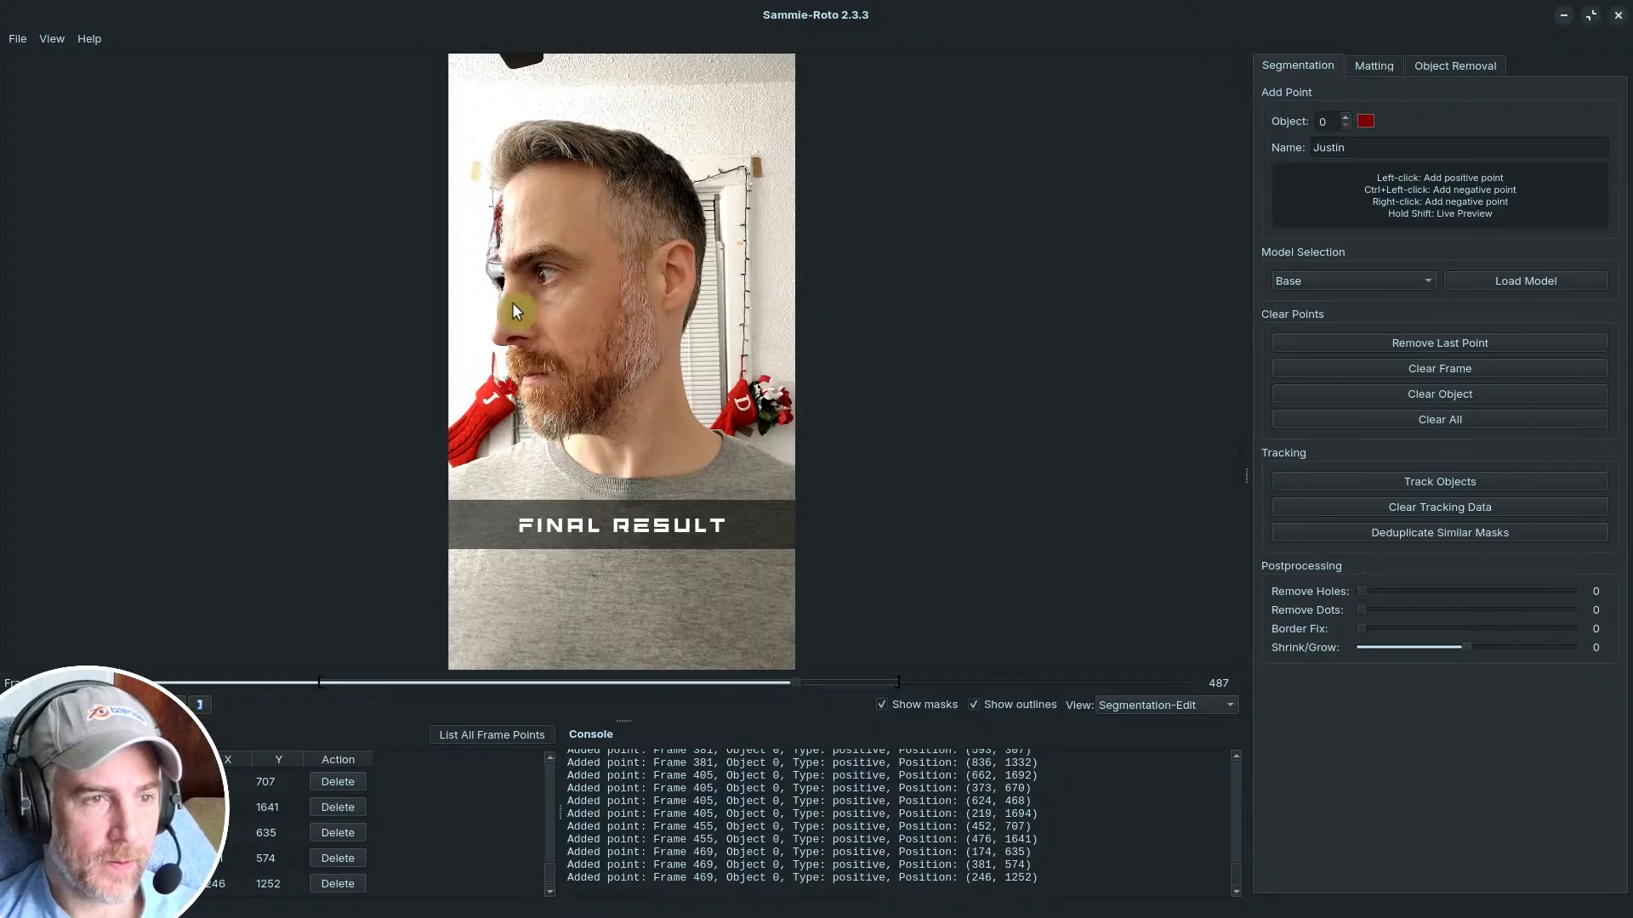
pyautogui.click(497, 270)
pyautogui.click(580, 212)
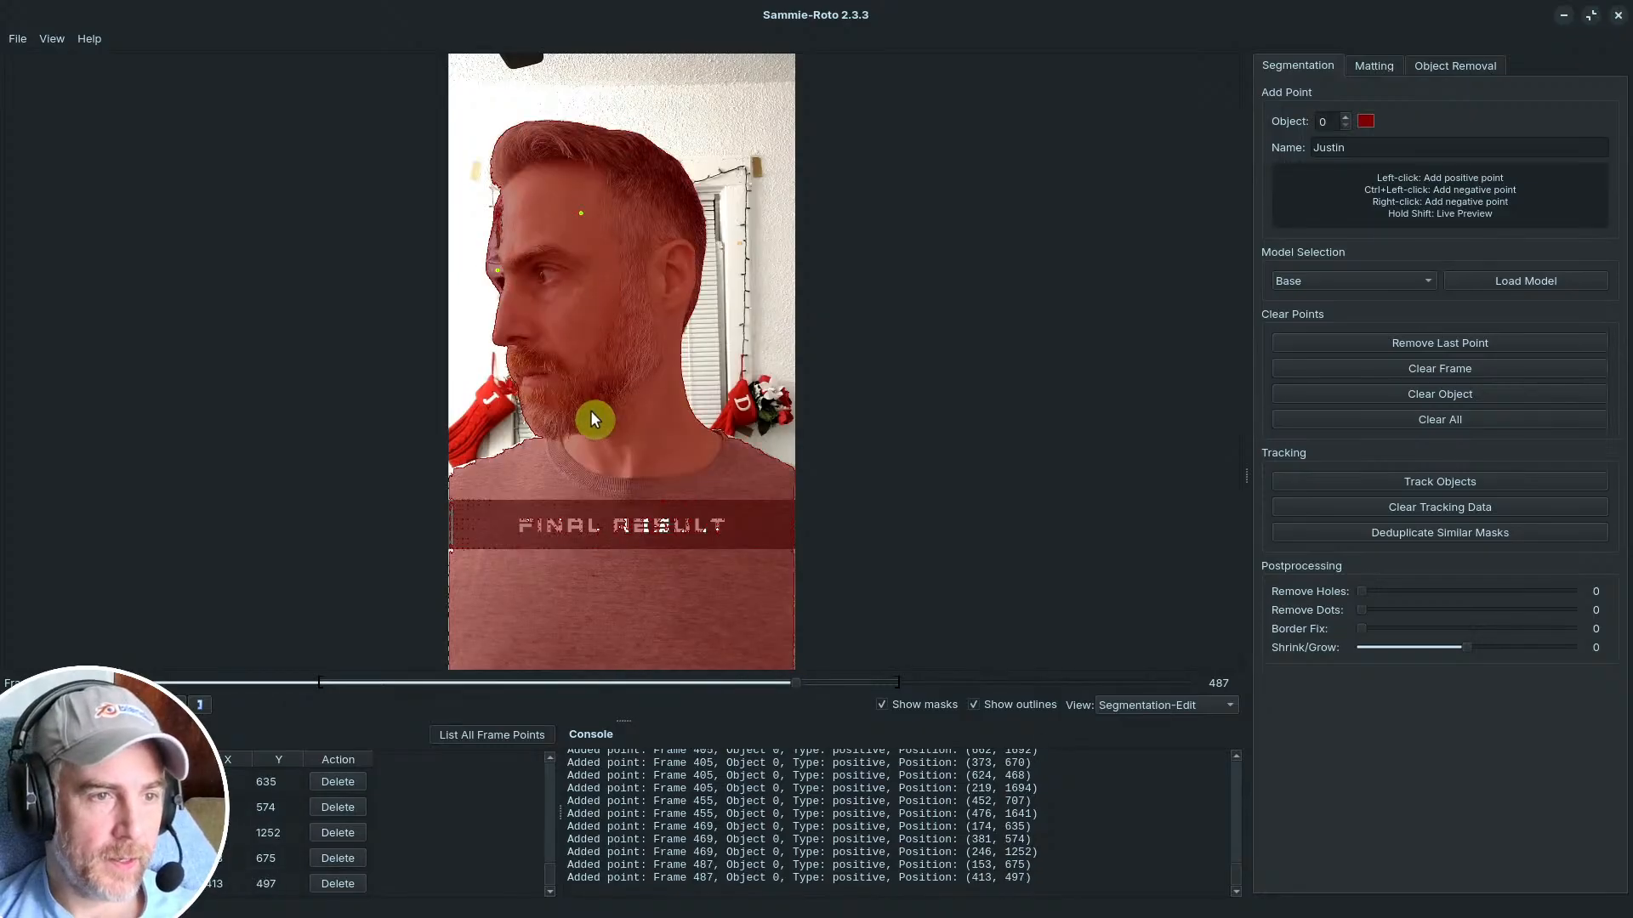
pyautogui.click(541, 482)
pyautogui.click(551, 587)
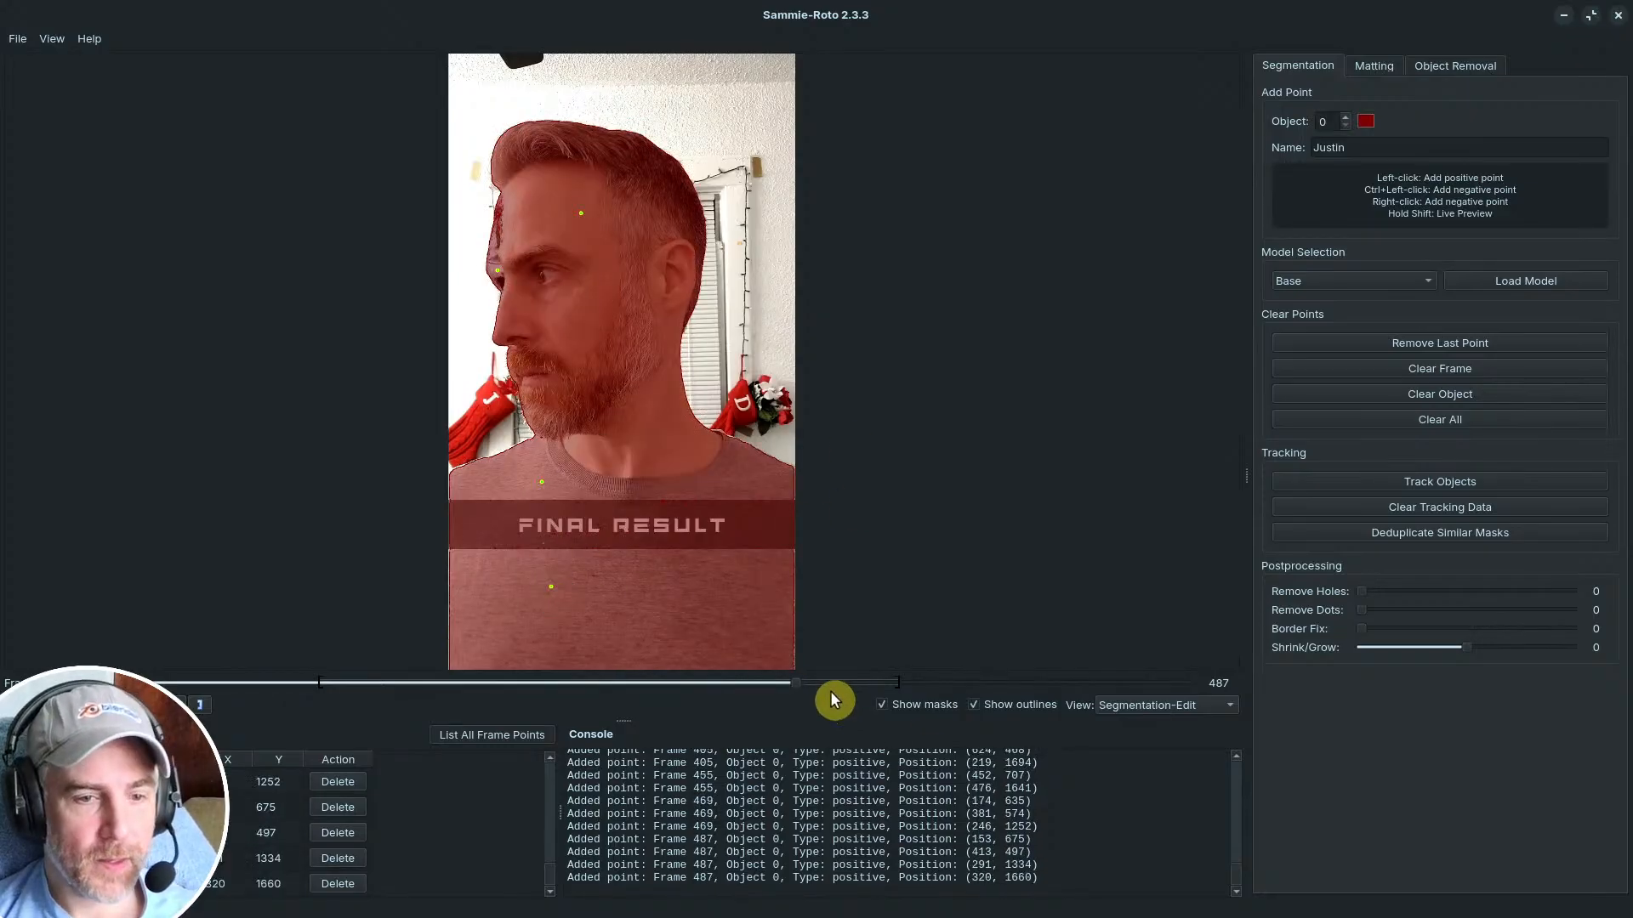
# Step: On frame 555, add positive points for object 0 on the nose, the metal forehead, the lower shirt and just below the mouth
pyautogui.moveTo(801, 683); pyautogui.dragTo(899, 690)
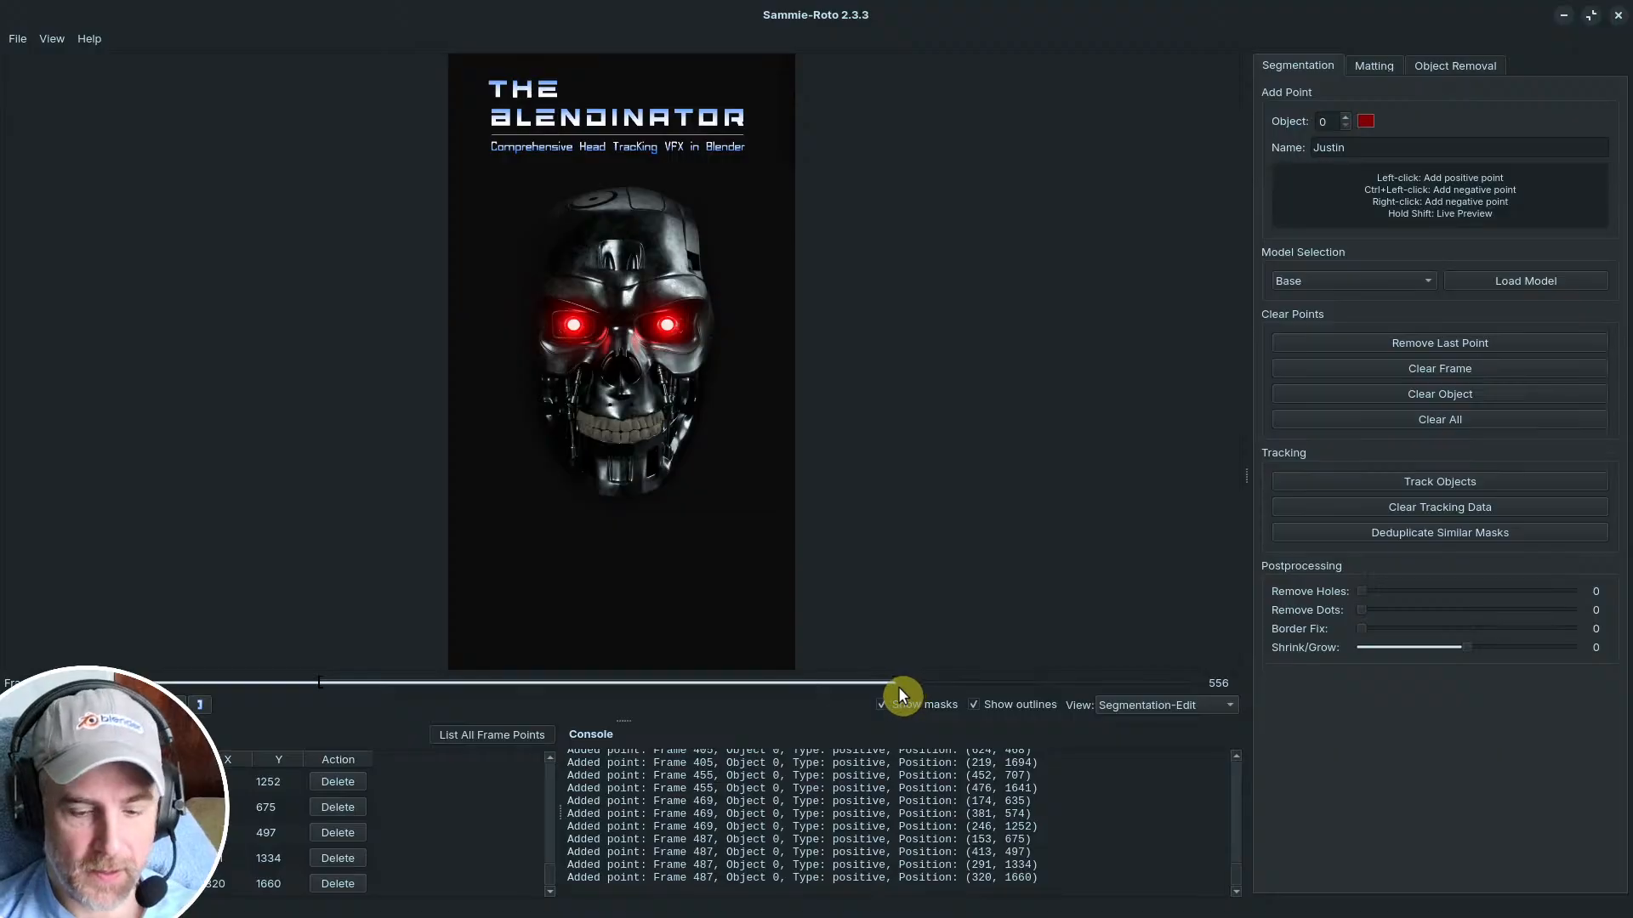
pyautogui.press('Left')
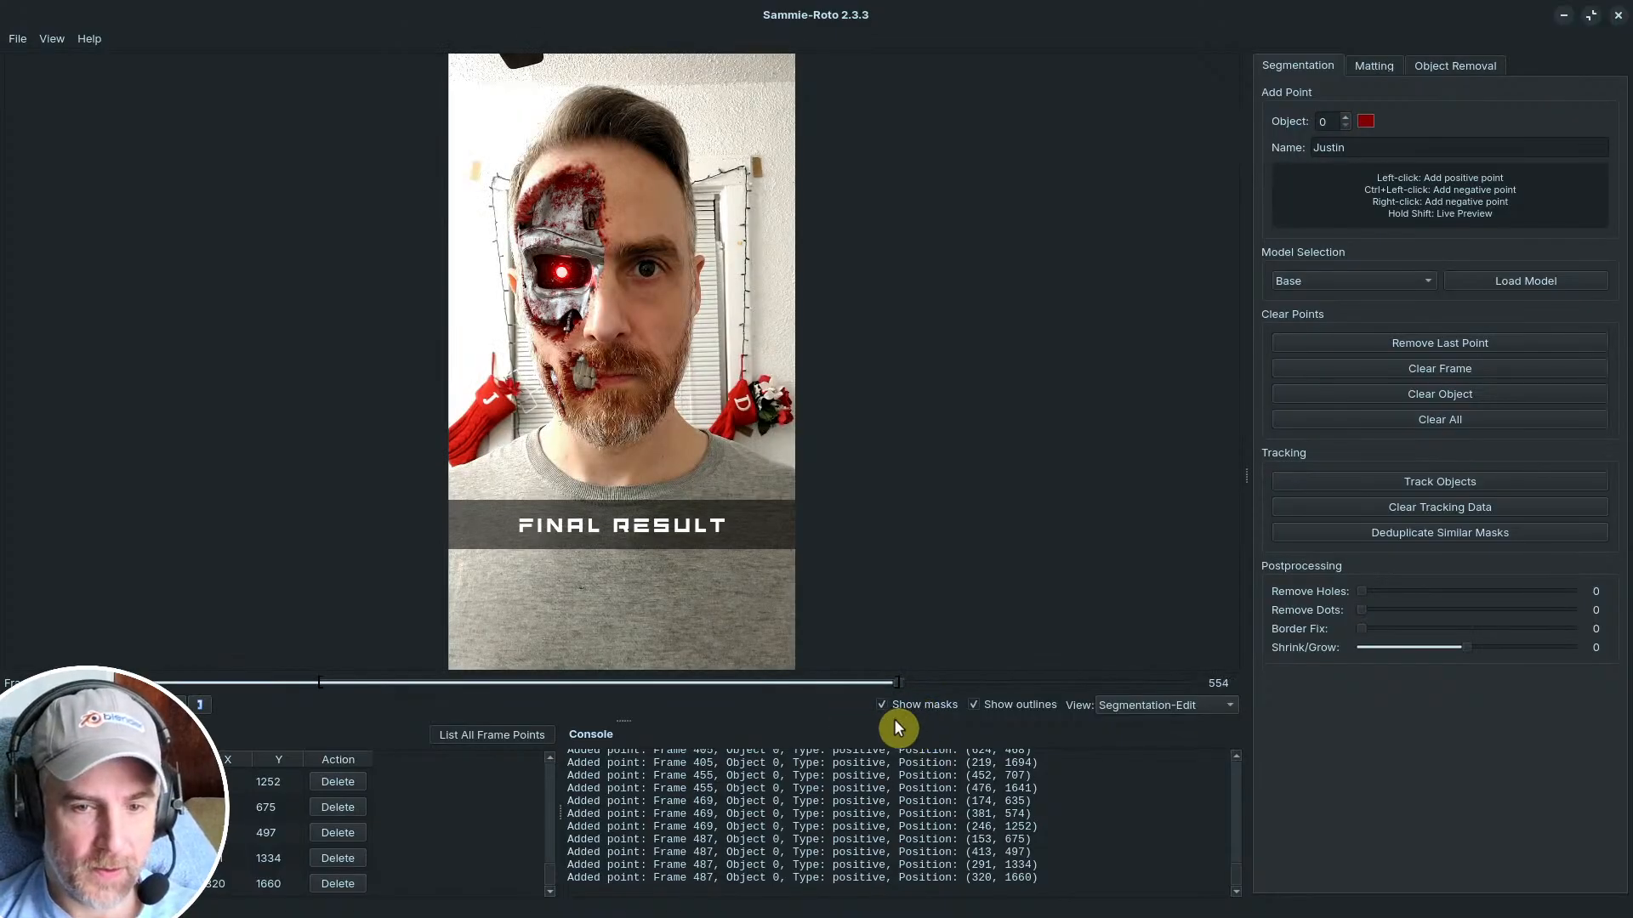
pyautogui.press('Right')
pyautogui.press('Left')
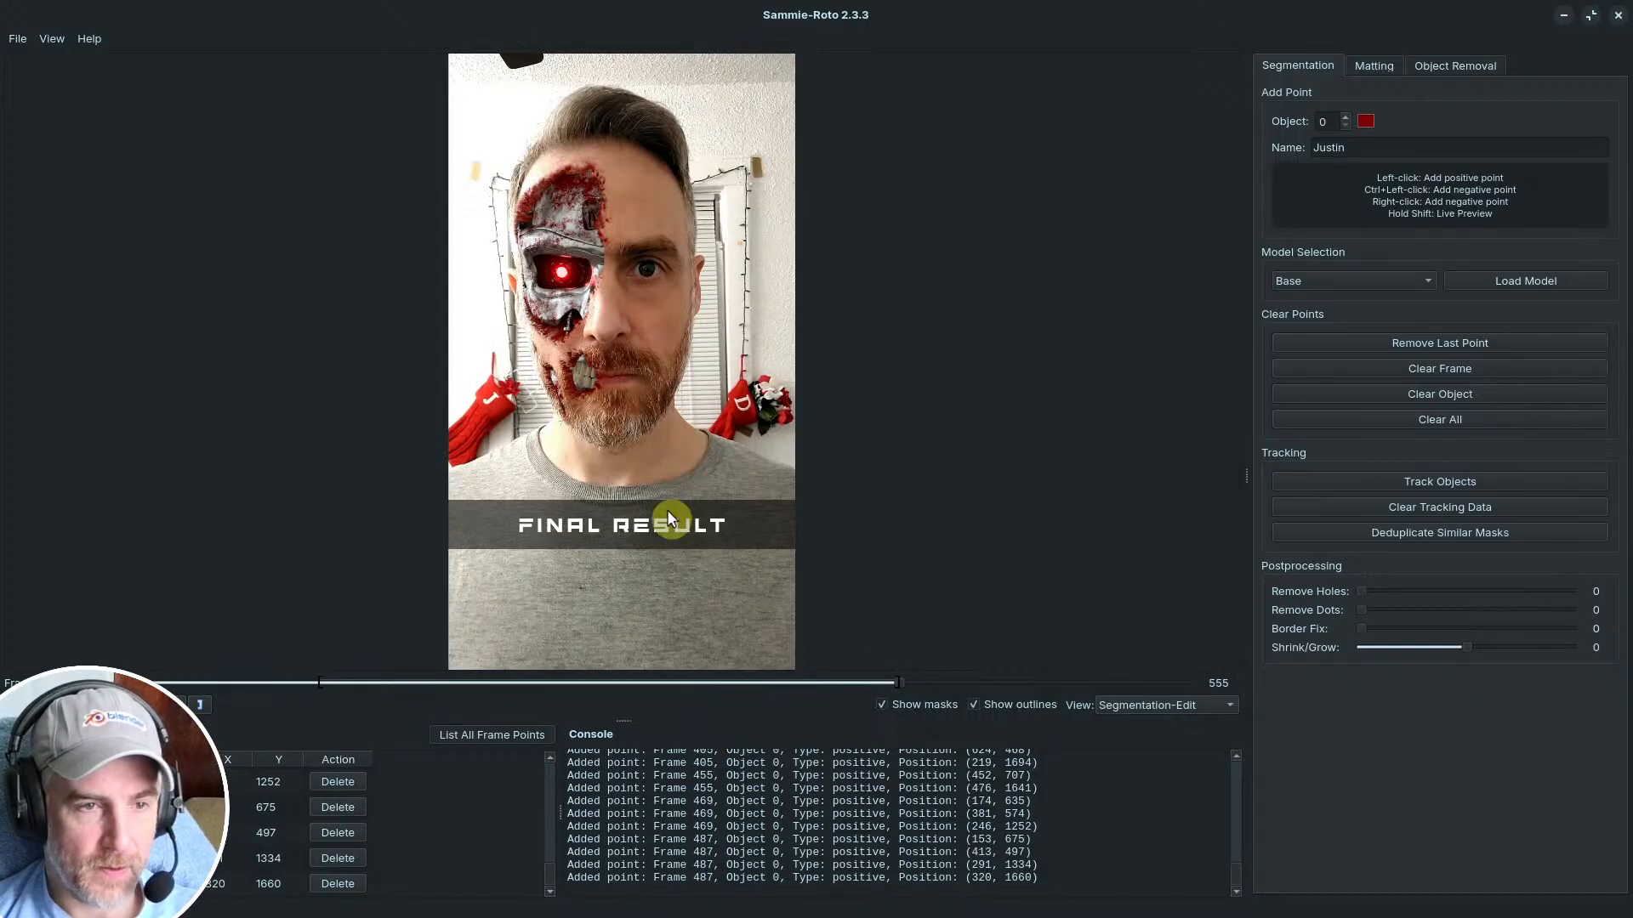
pyautogui.click(612, 315)
pyautogui.click(577, 231)
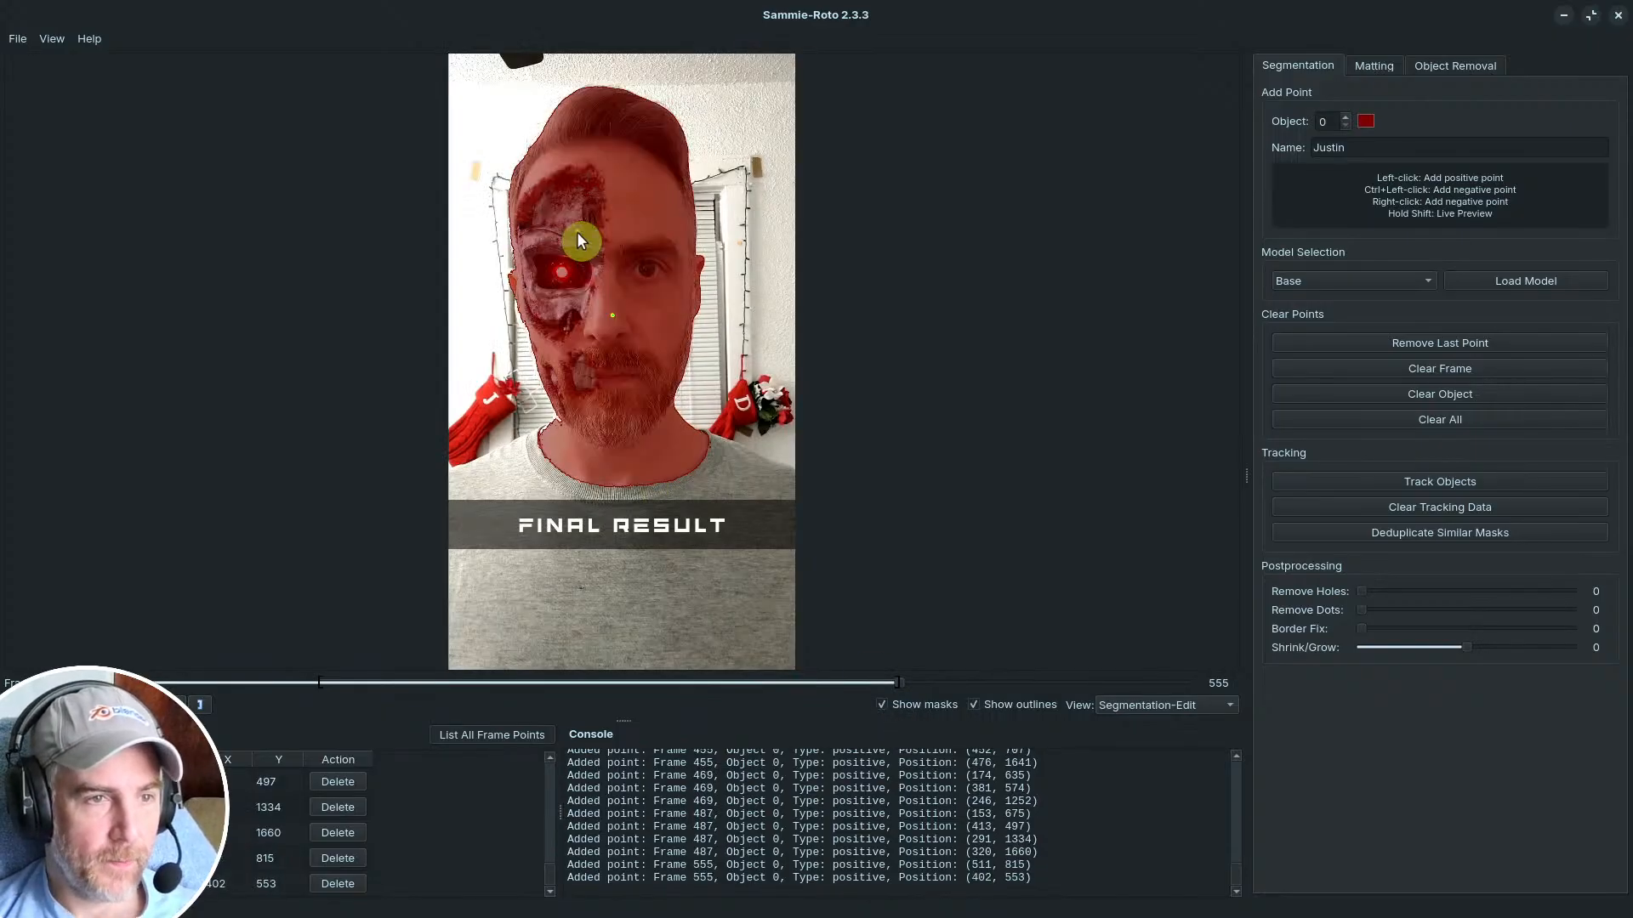
pyautogui.click(573, 578)
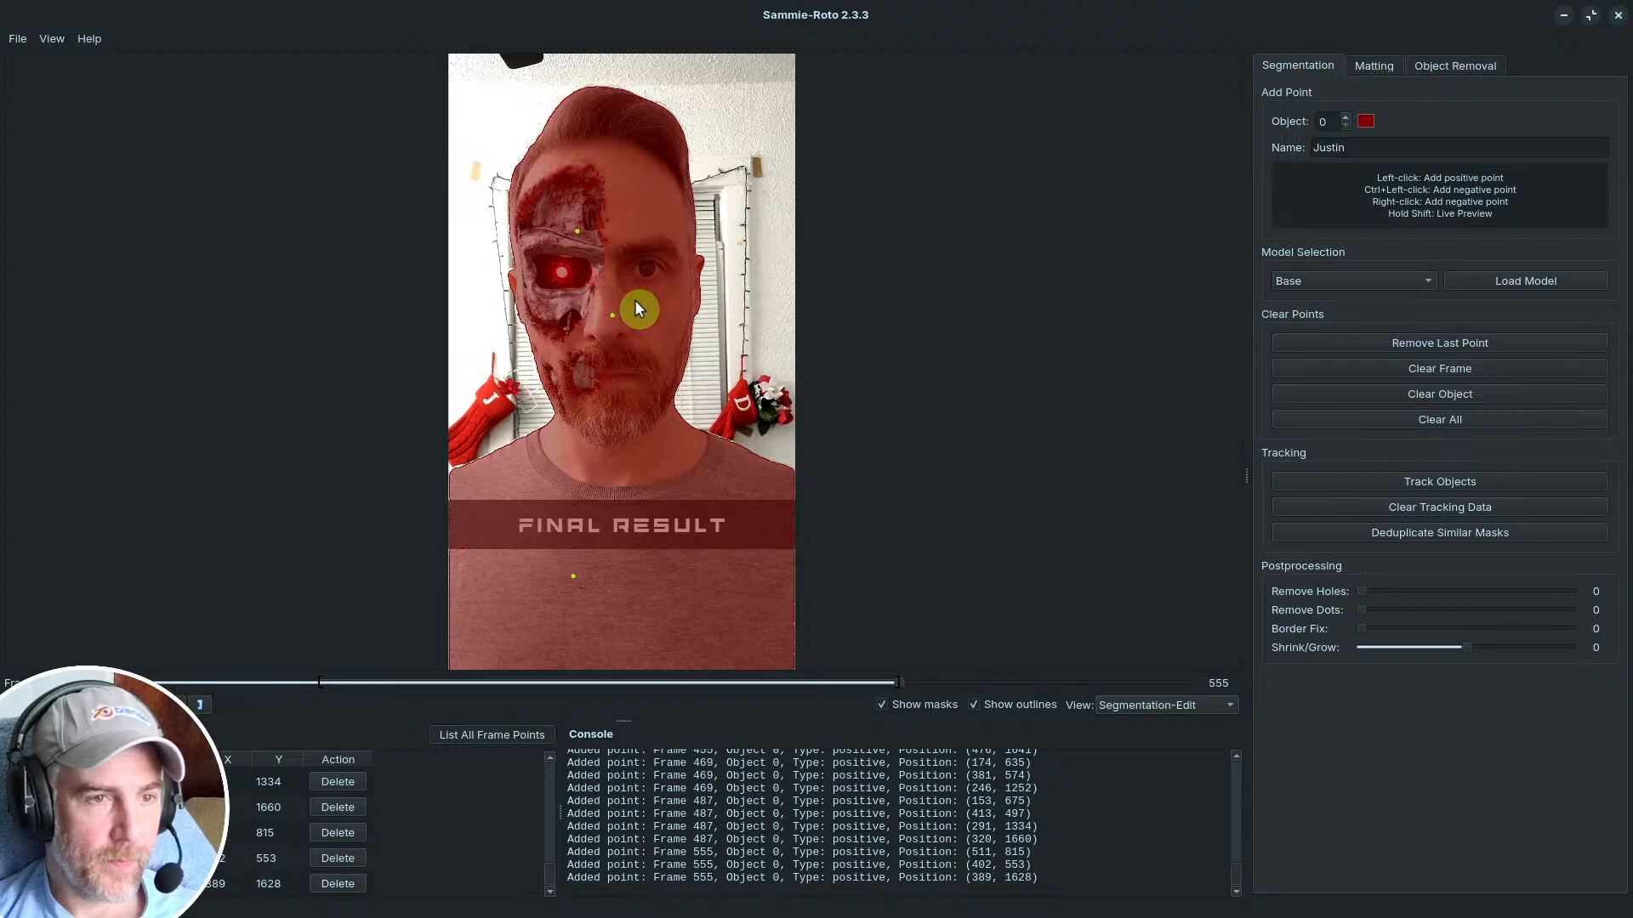
pyautogui.click(631, 389)
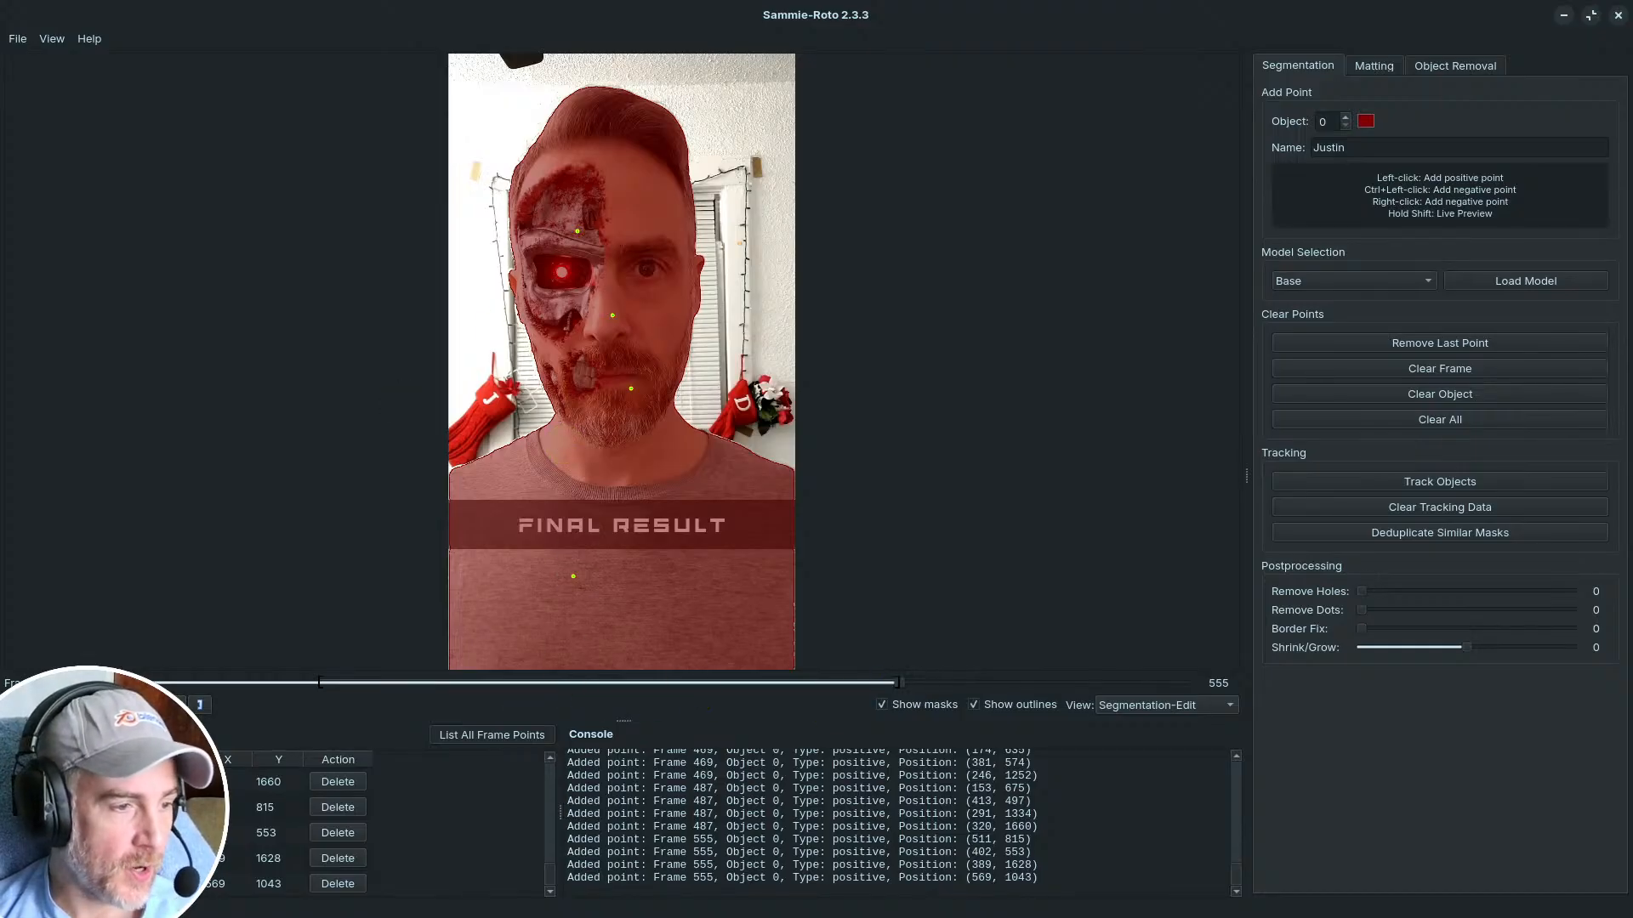
# Step: Go through the listed points of frames 487 and 555 one by one to see which spot each entry marks
pyautogui.click(179, 781)
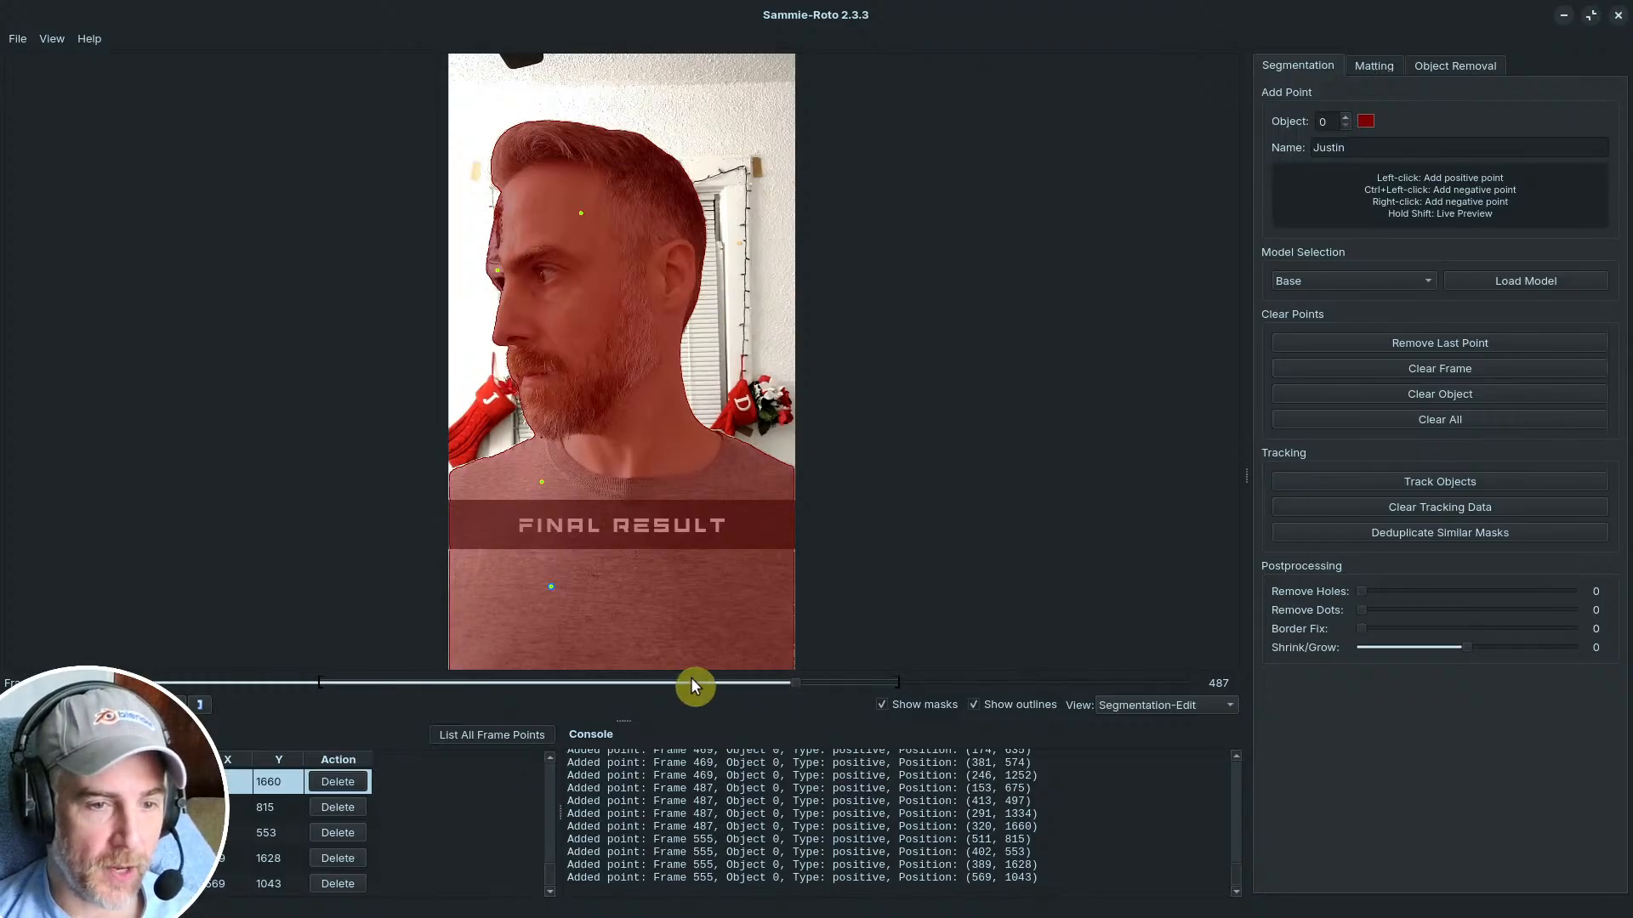
pyautogui.click(178, 807)
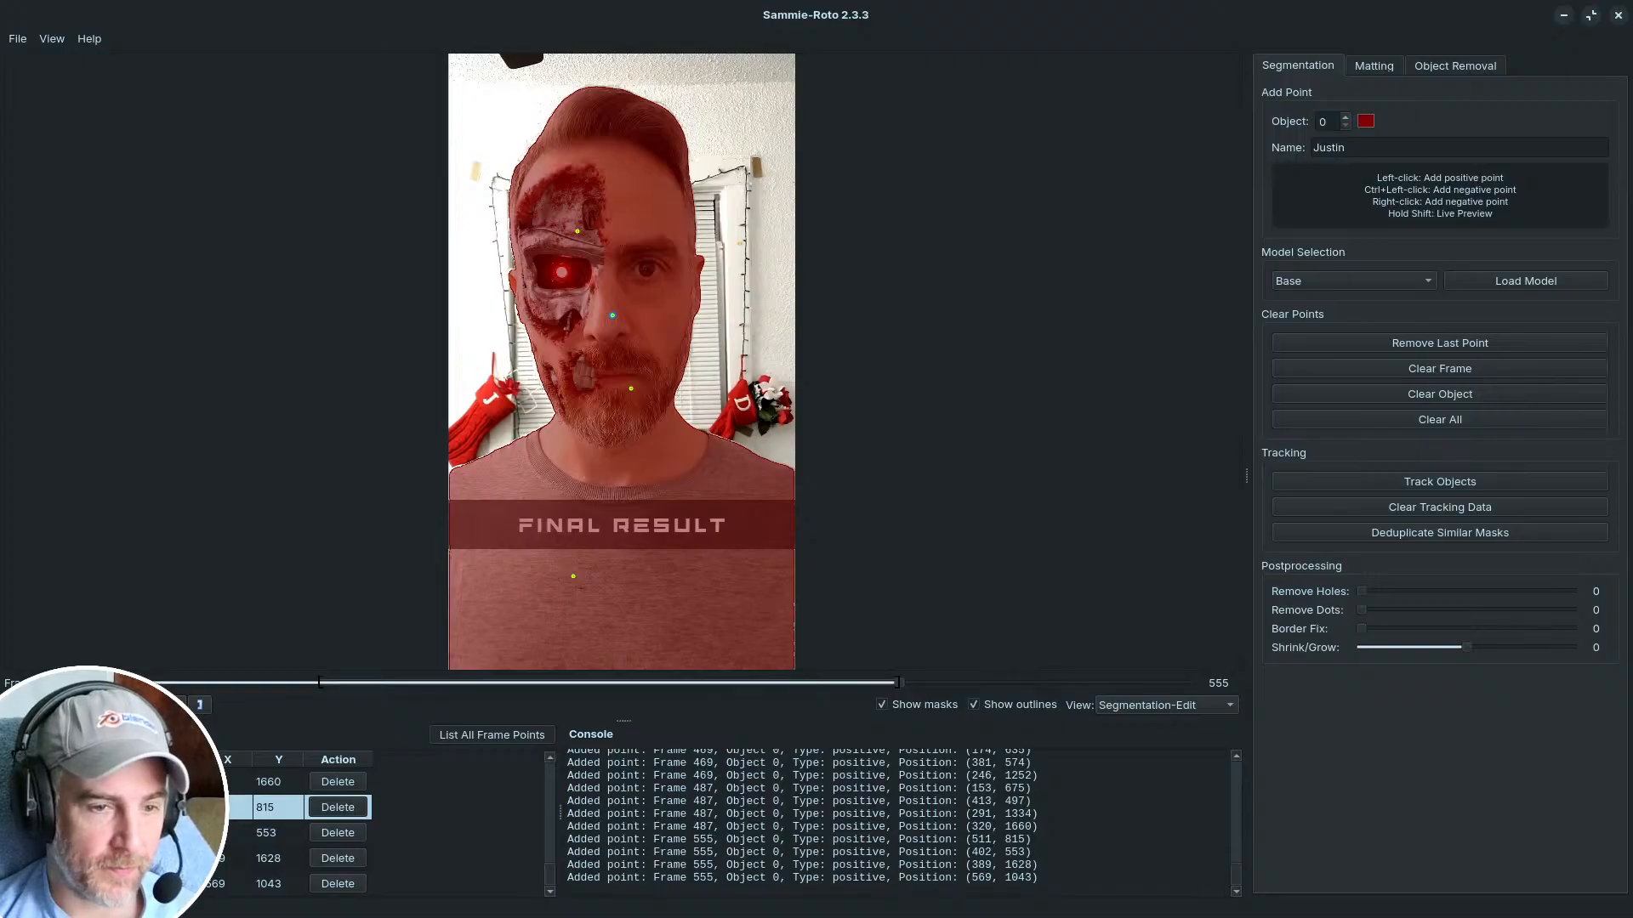
pyautogui.click(178, 832)
pyautogui.scroll(1, 179, 833)
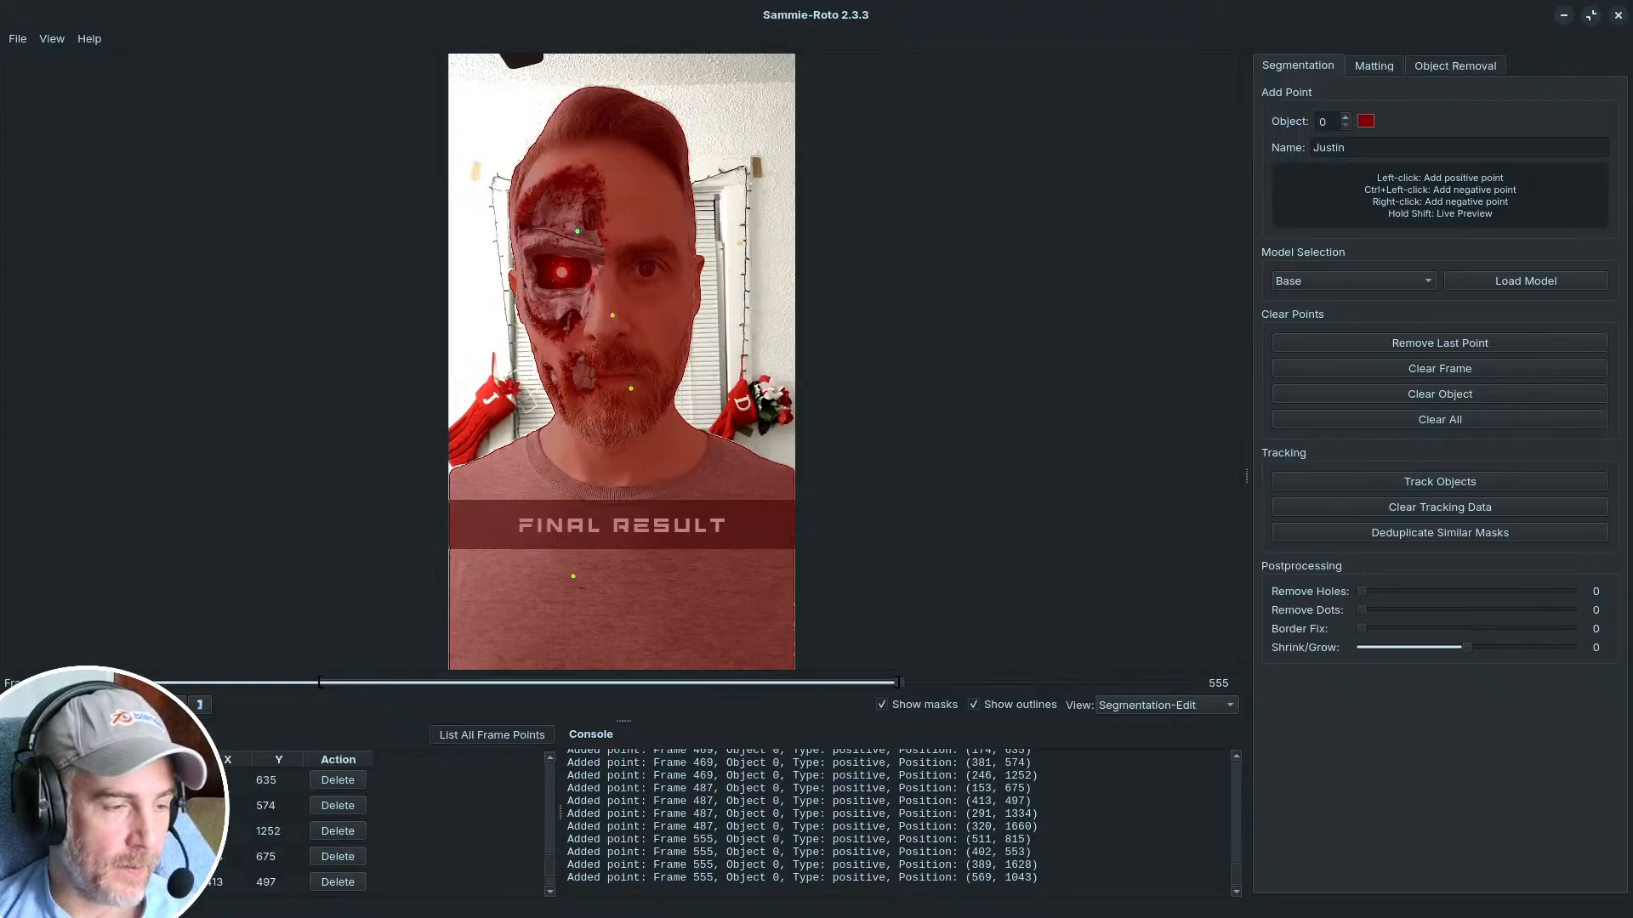
pyautogui.scroll(-1, 178, 833)
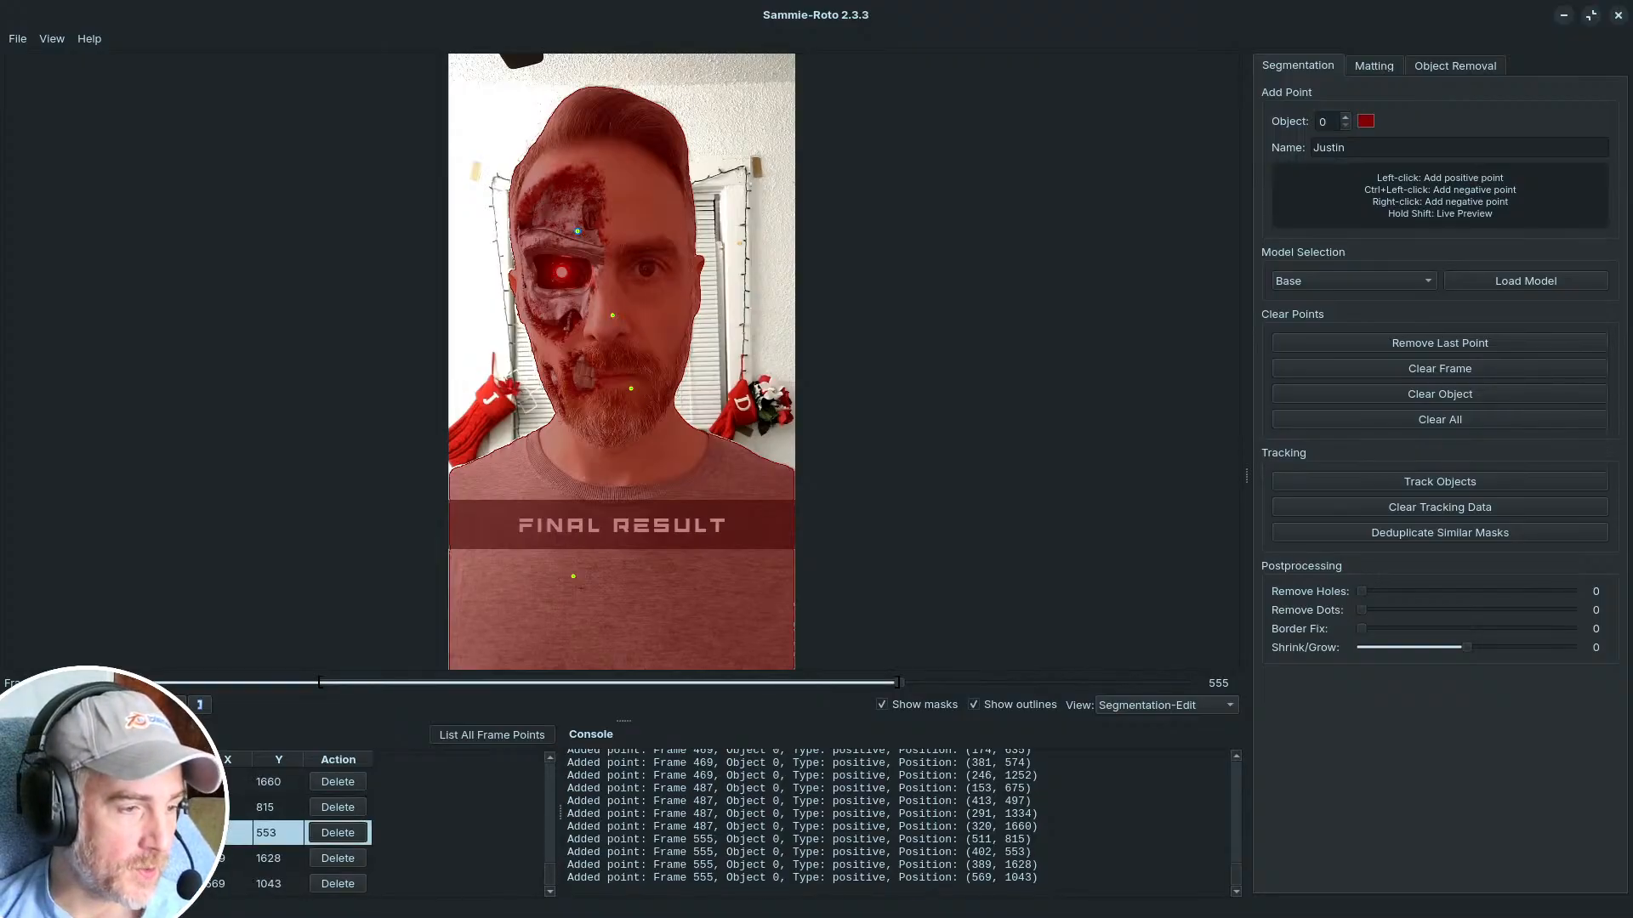
pyautogui.click(178, 807)
pyautogui.click(179, 833)
pyautogui.click(179, 858)
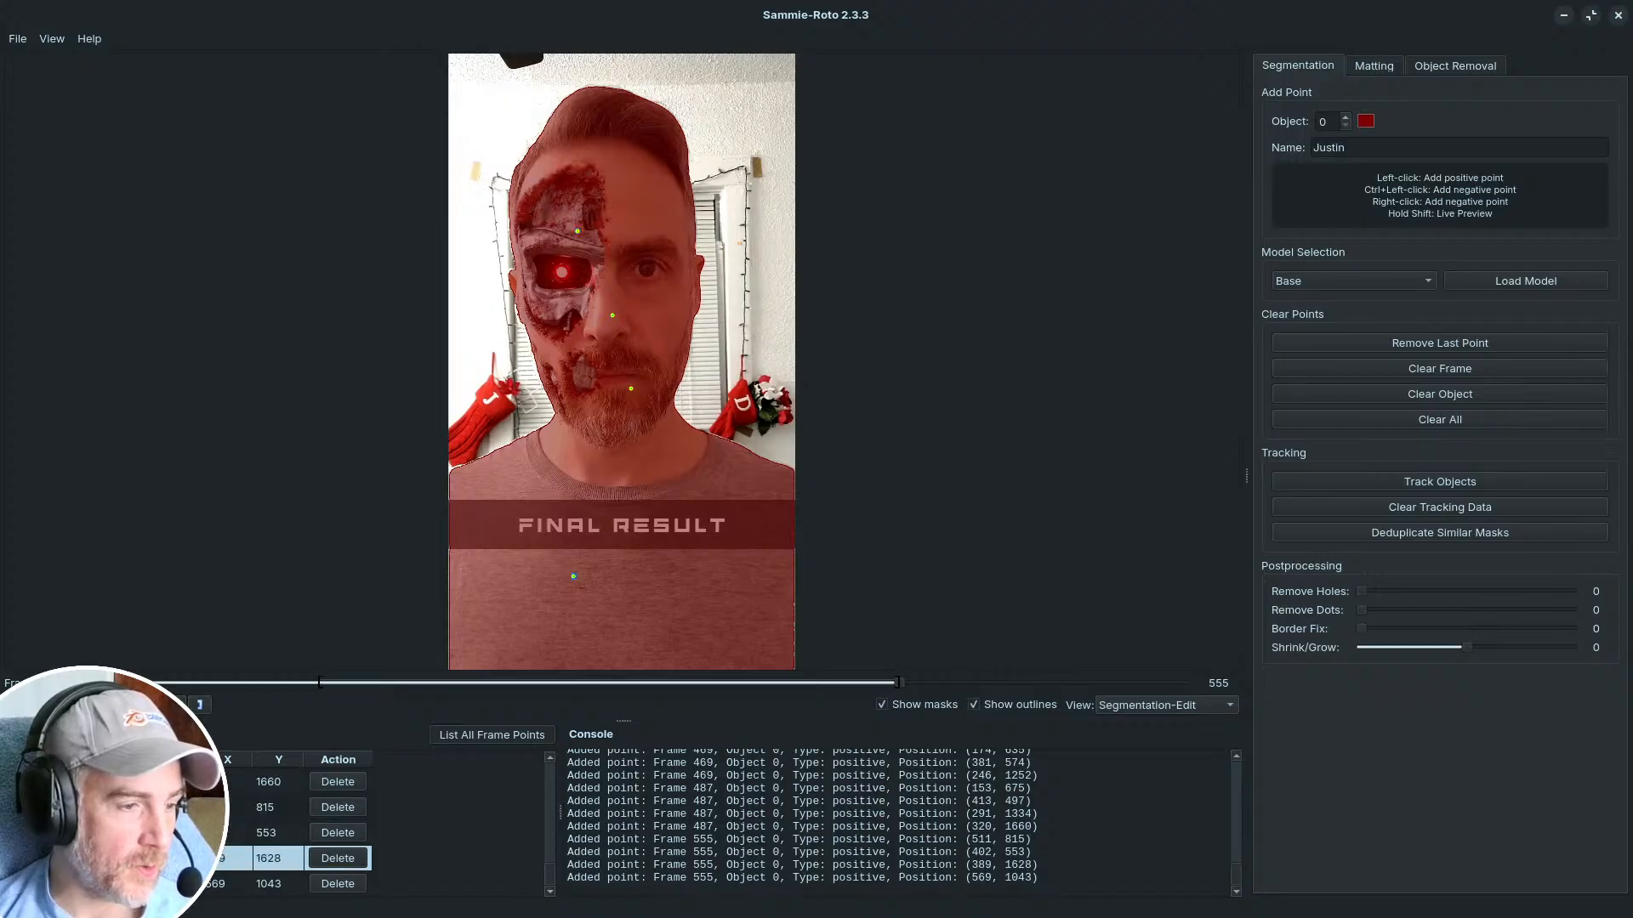
pyautogui.click(178, 884)
pyautogui.click(179, 807)
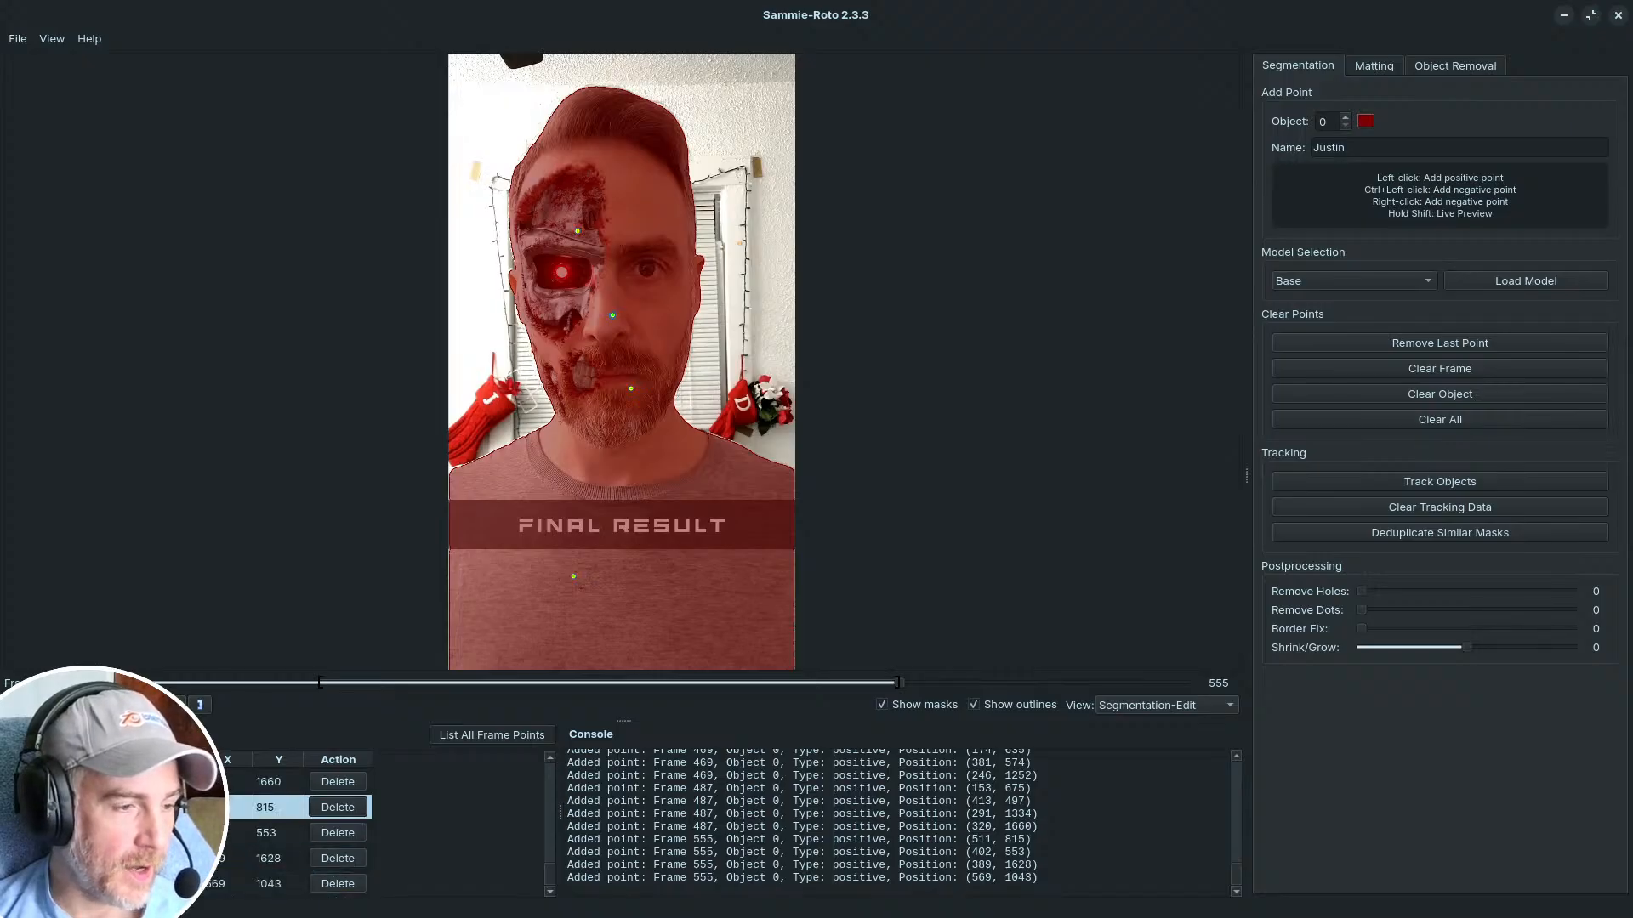
pyautogui.click(178, 833)
pyautogui.click(178, 858)
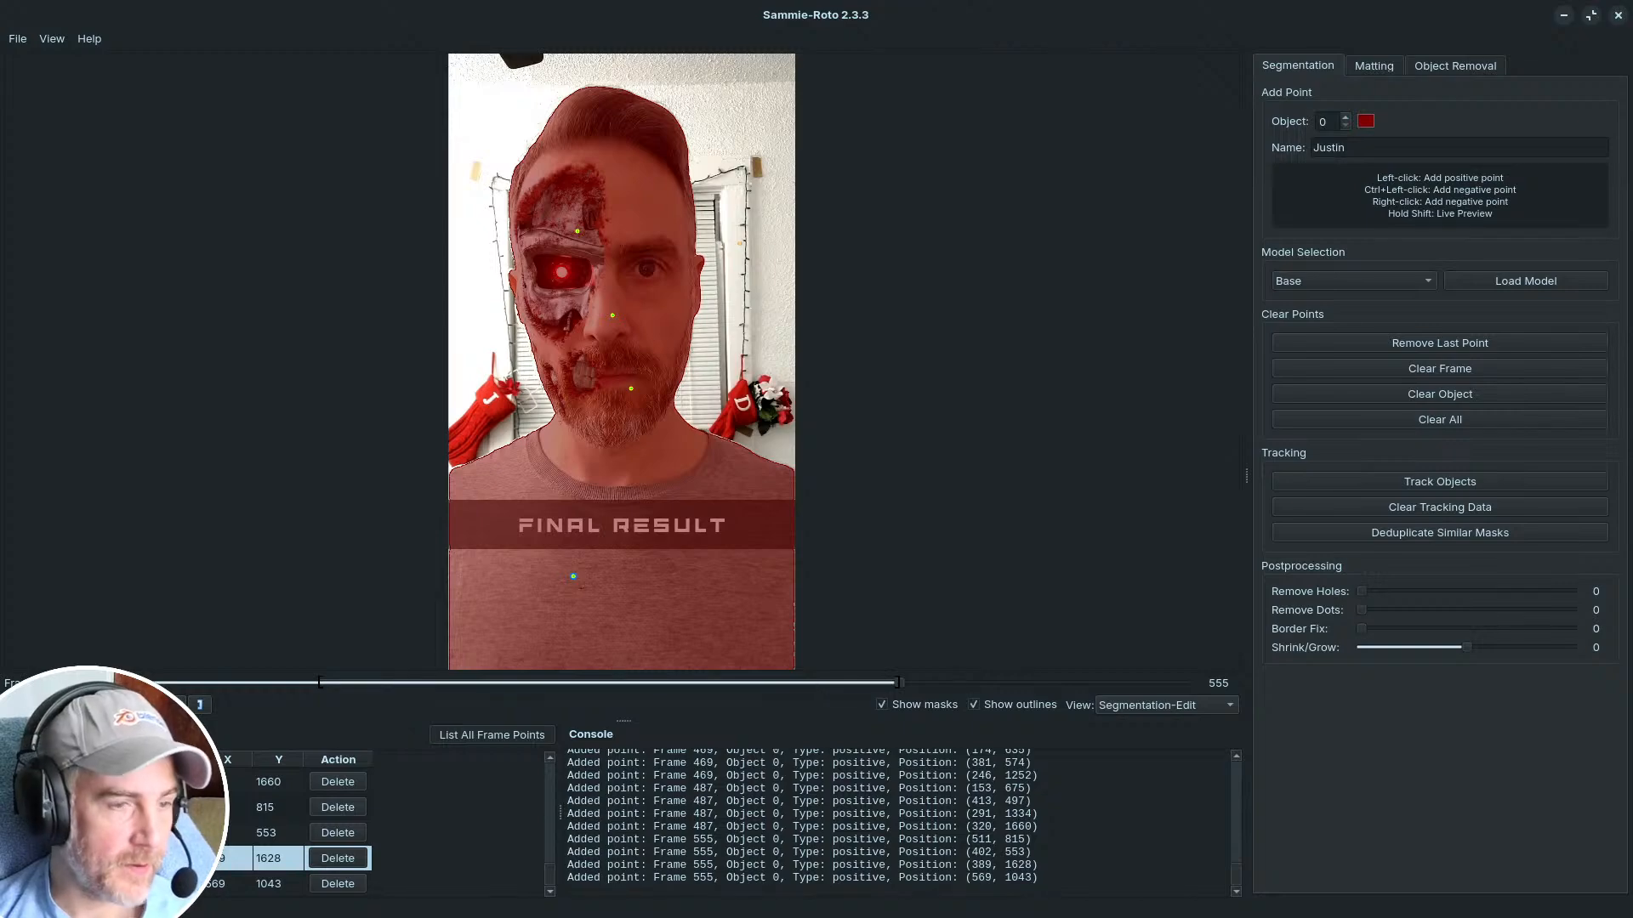
pyautogui.click(178, 884)
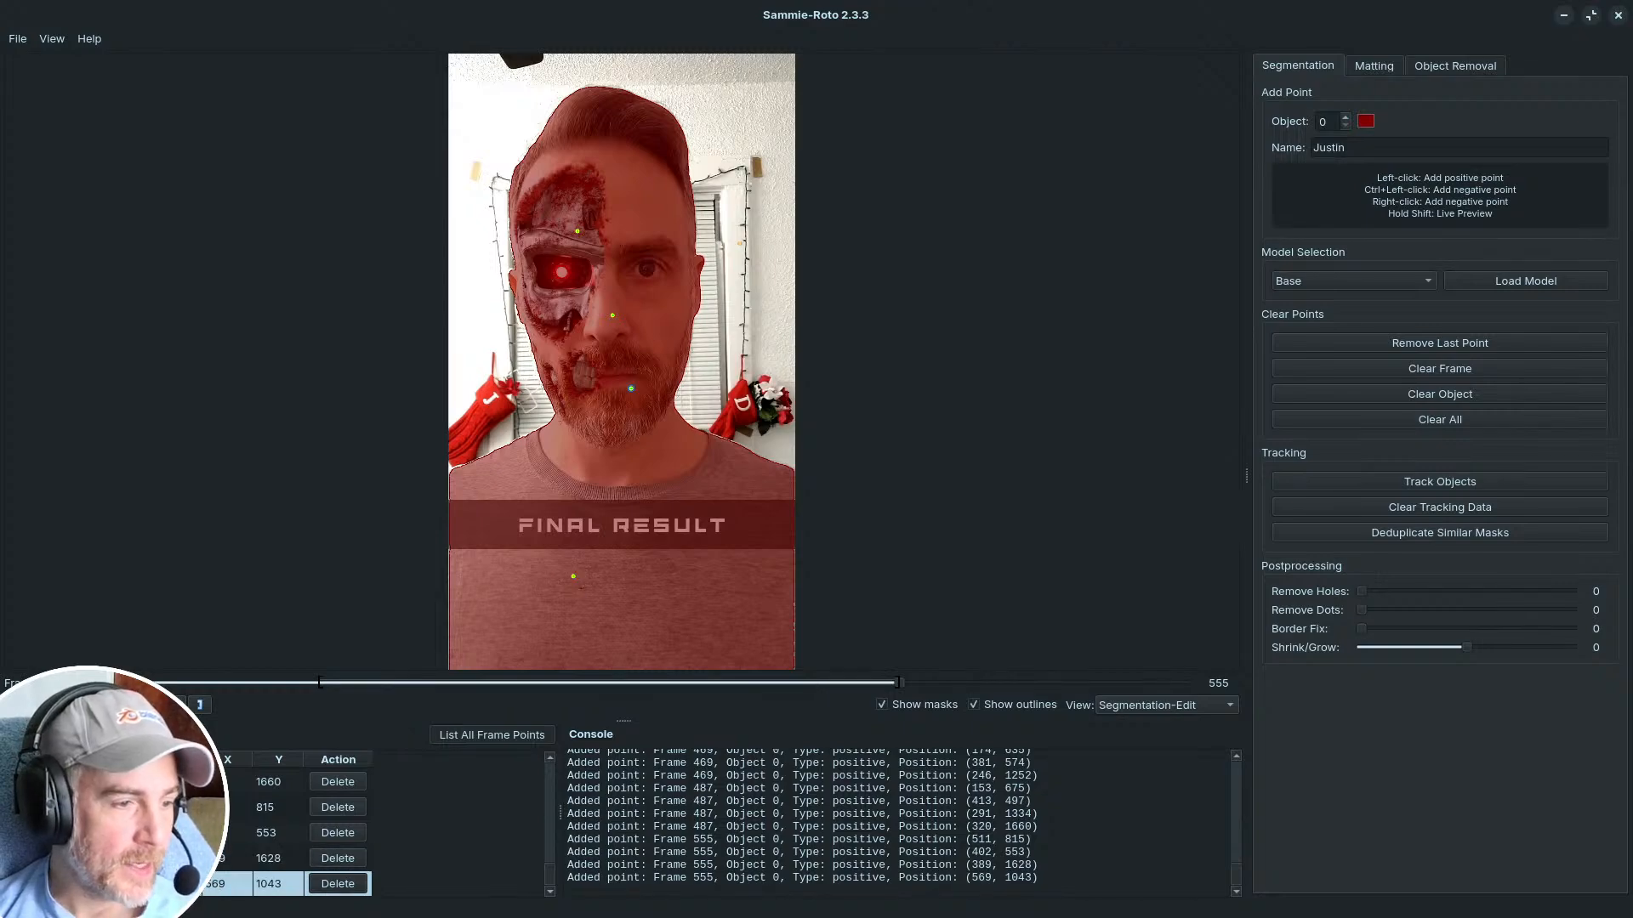
# Step: Examine the frame 555 points up close by highlighting the nose, metal forehead, lower shirt and mouth entries in turn
pyautogui.click(178, 807)
pyautogui.scroll(5, 606, 305)
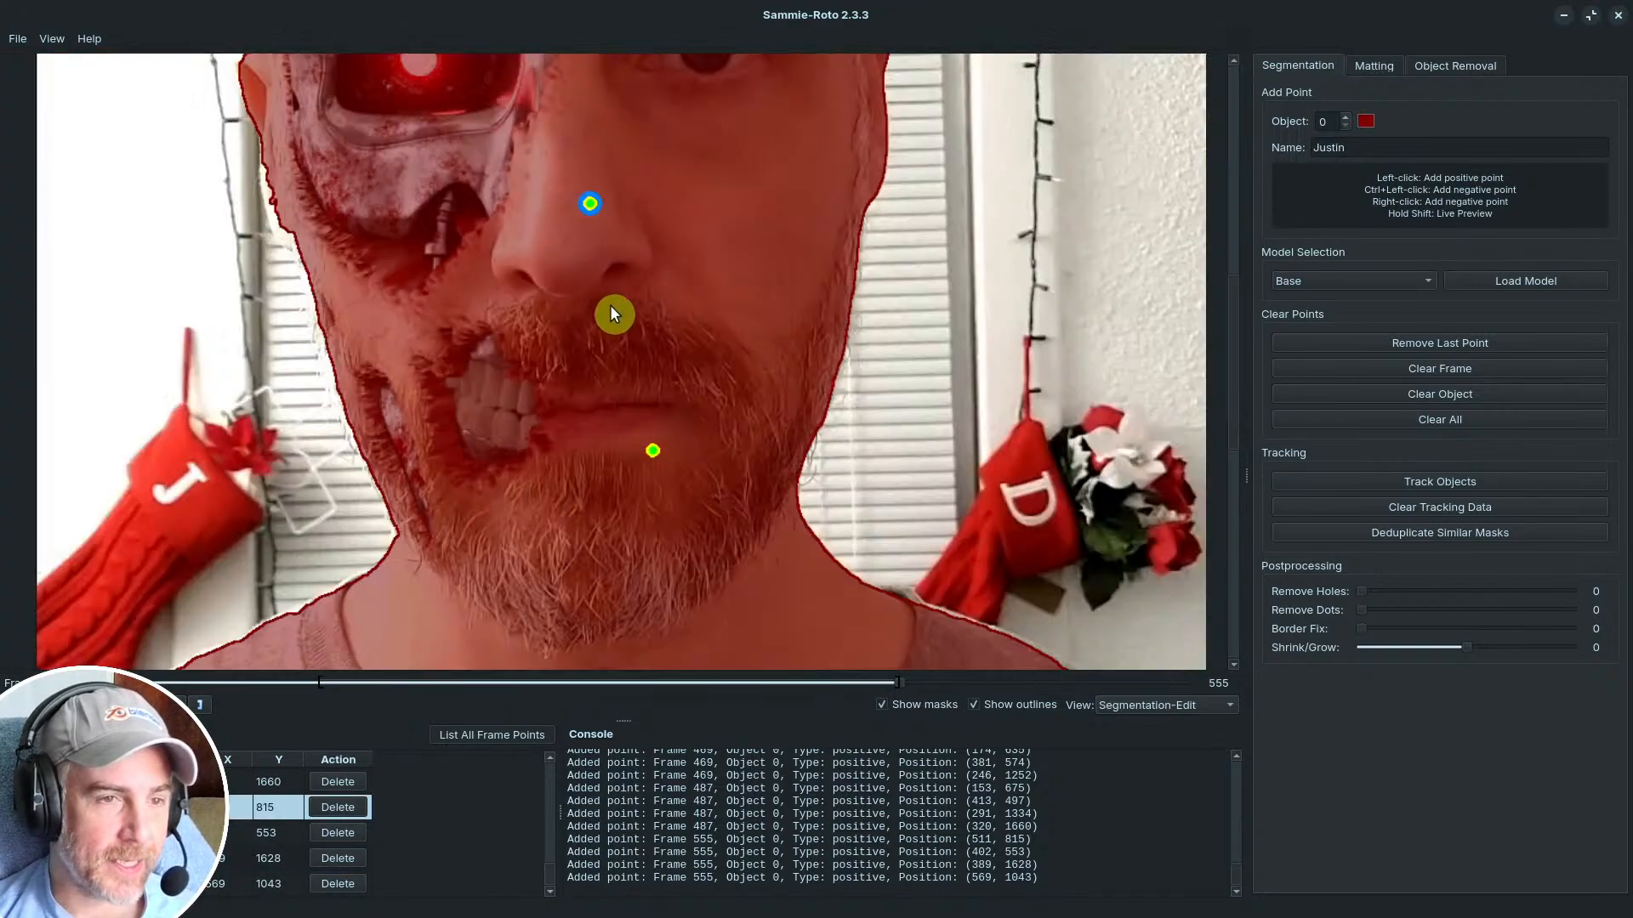
pyautogui.scroll(-5, 608, 302)
pyautogui.scroll(3, 600, 272)
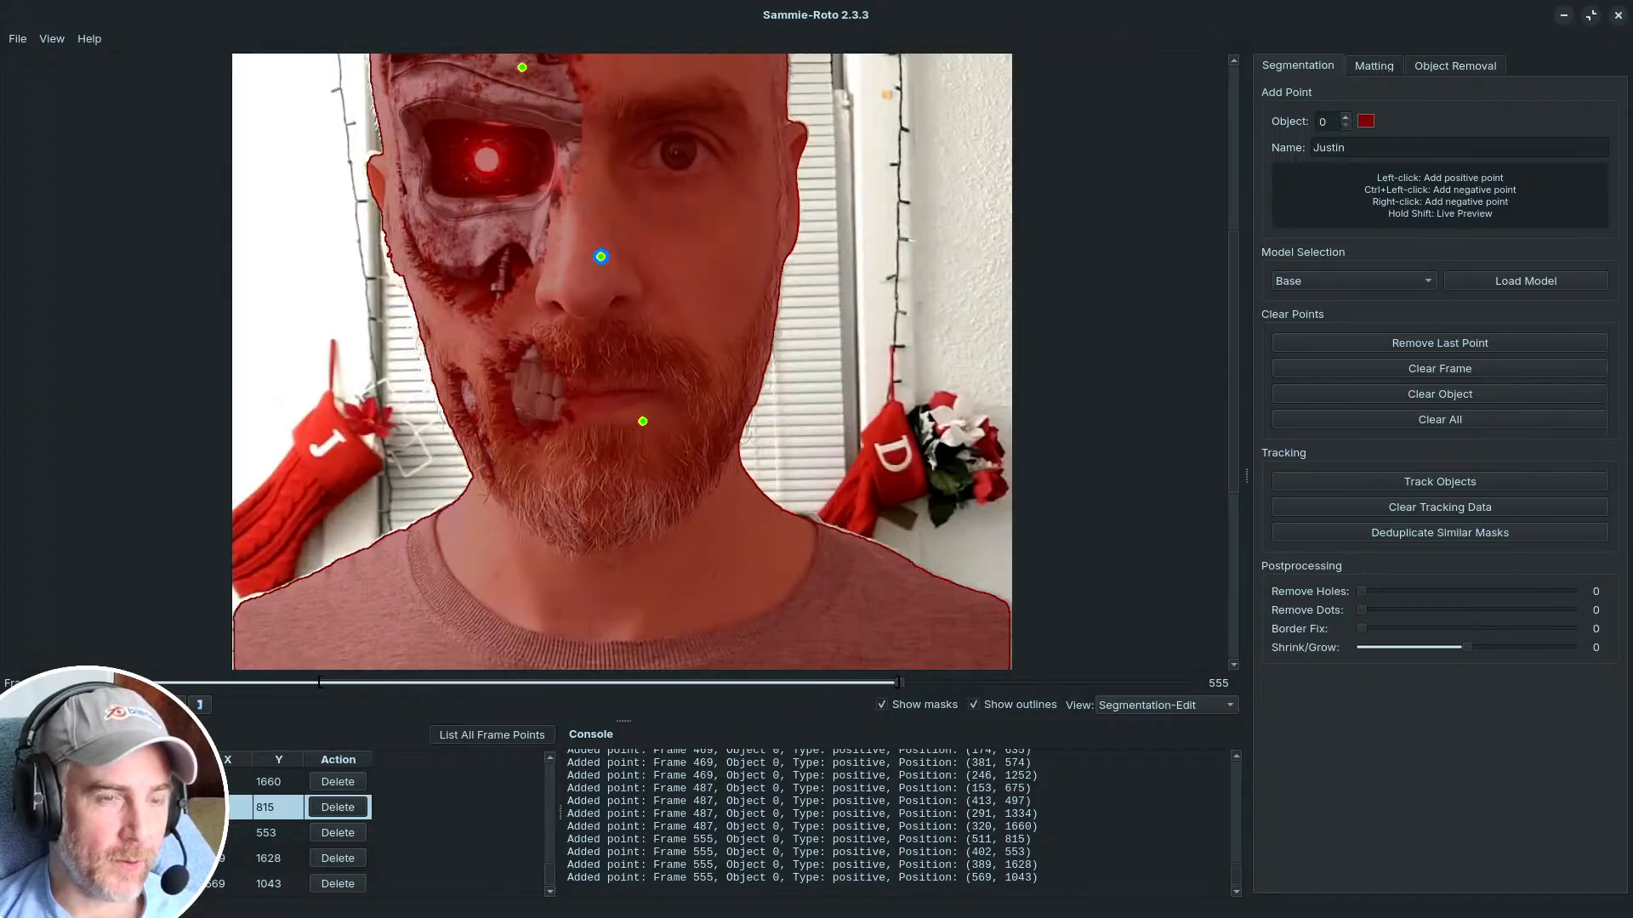
pyautogui.click(179, 832)
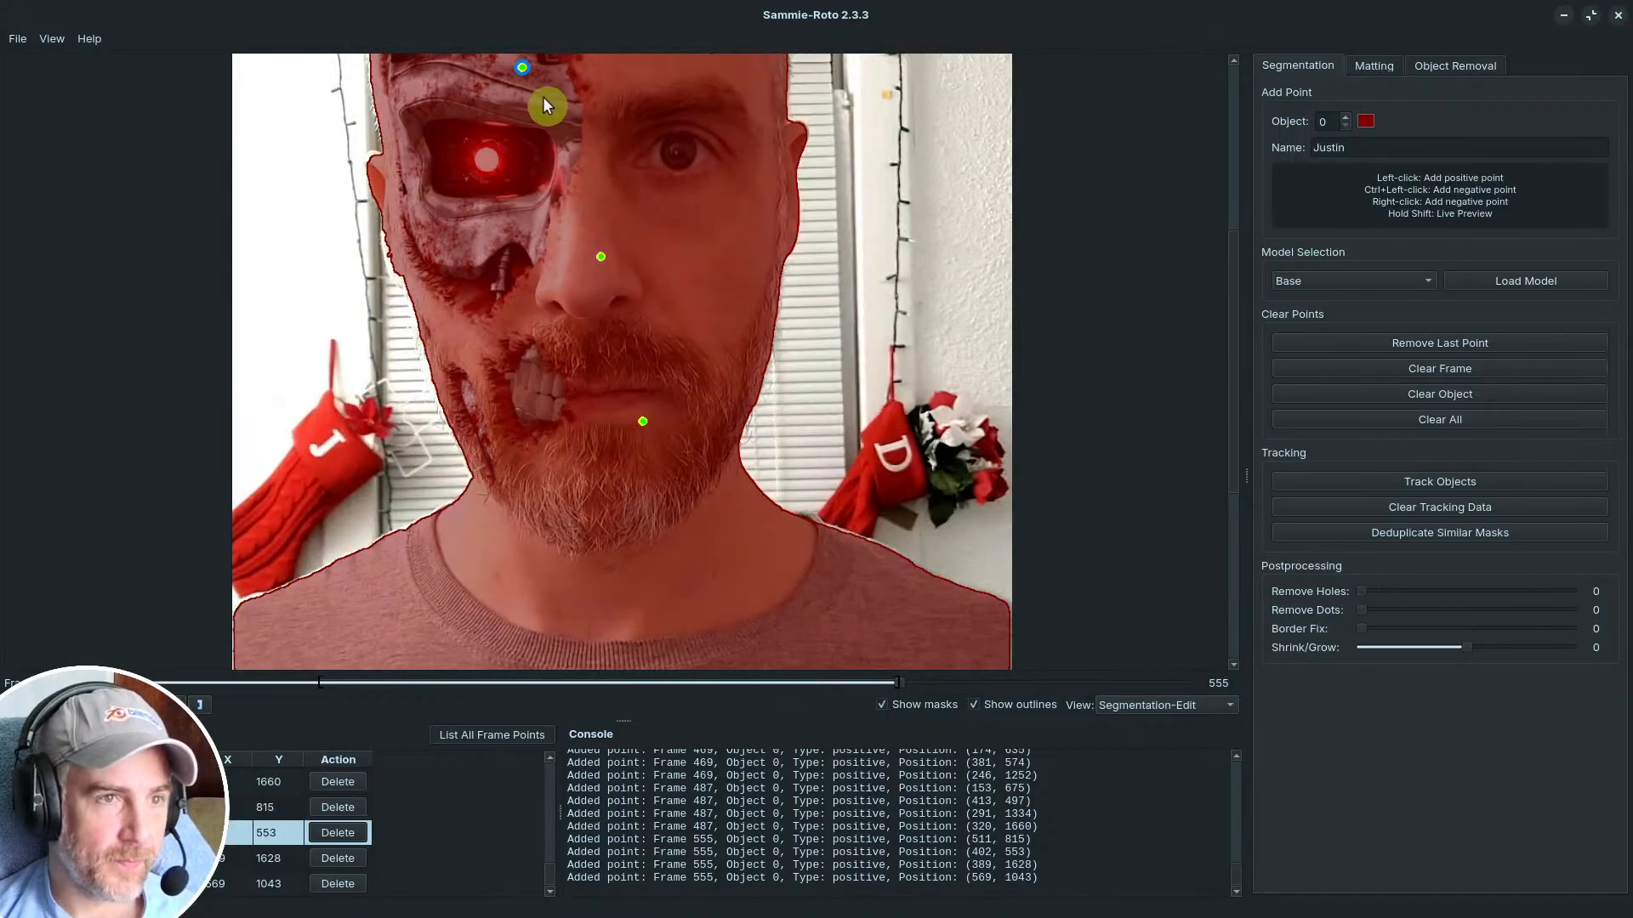
pyautogui.click(178, 858)
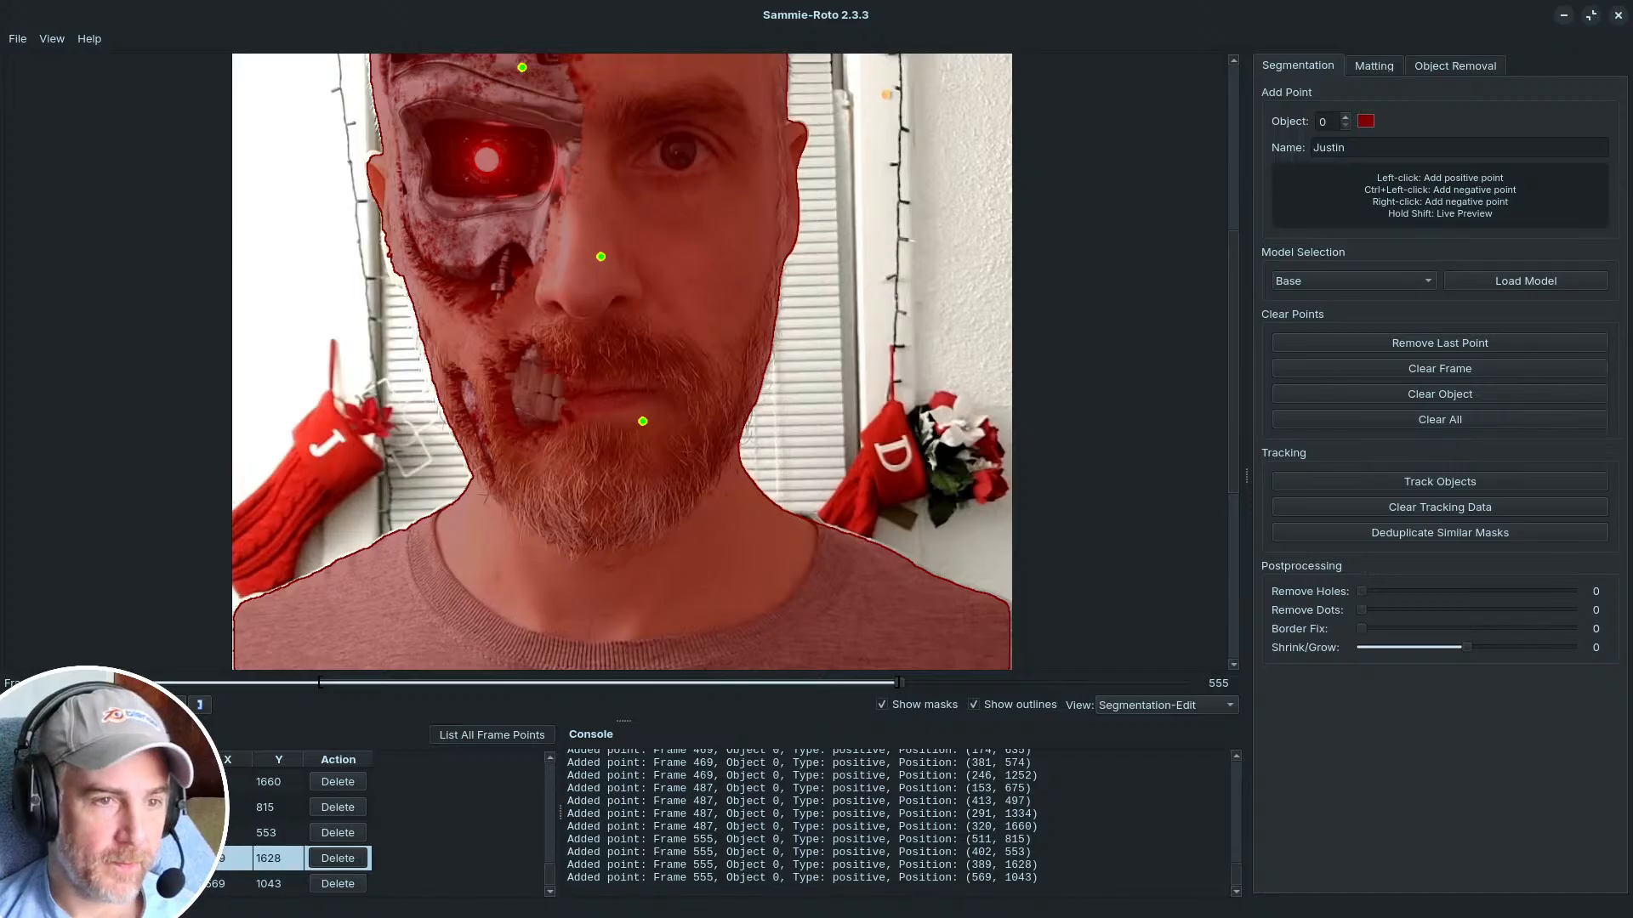
pyautogui.click(179, 884)
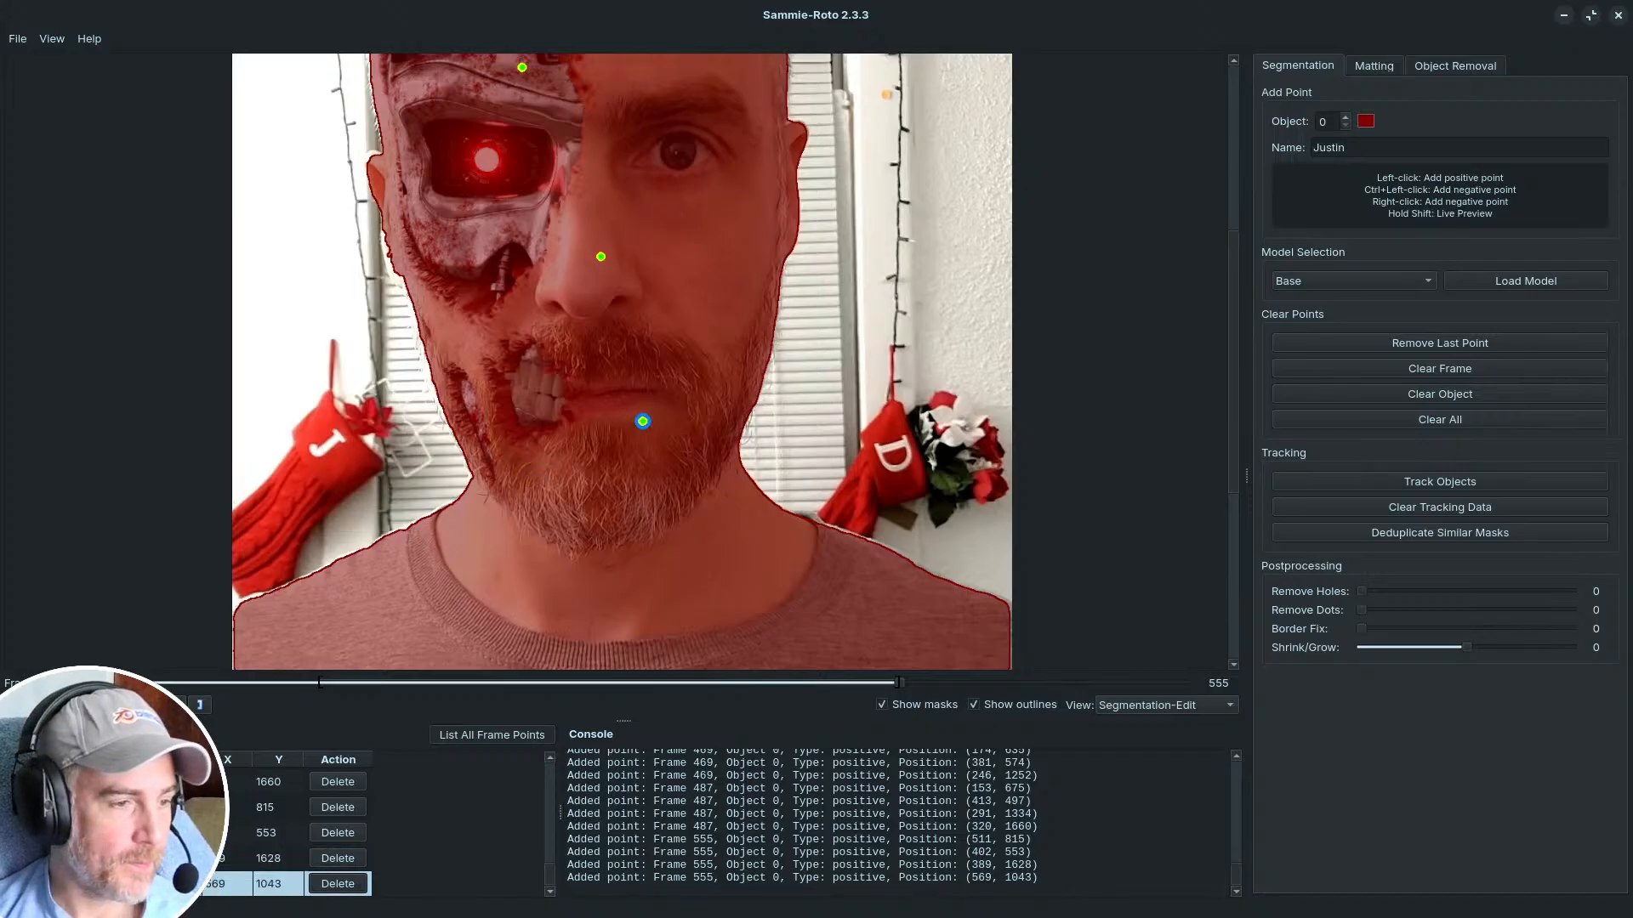
pyautogui.scroll(2, 179, 842)
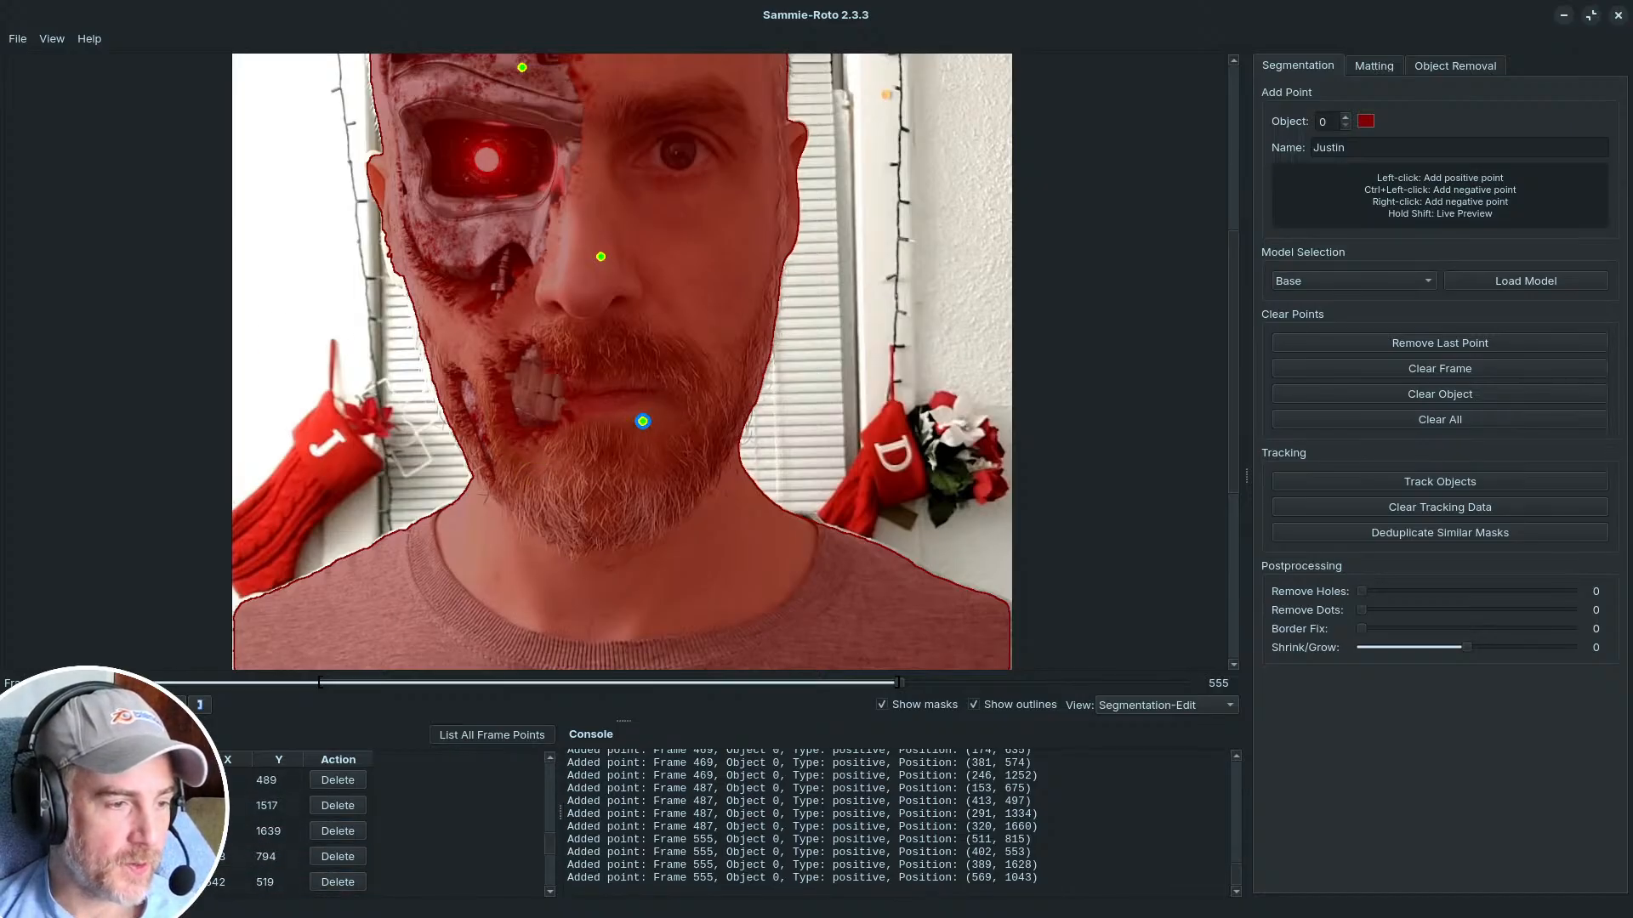
# Step: Try adding a second positive point for object 0 just below the existing cheek point on frame 395
pyautogui.click(179, 856)
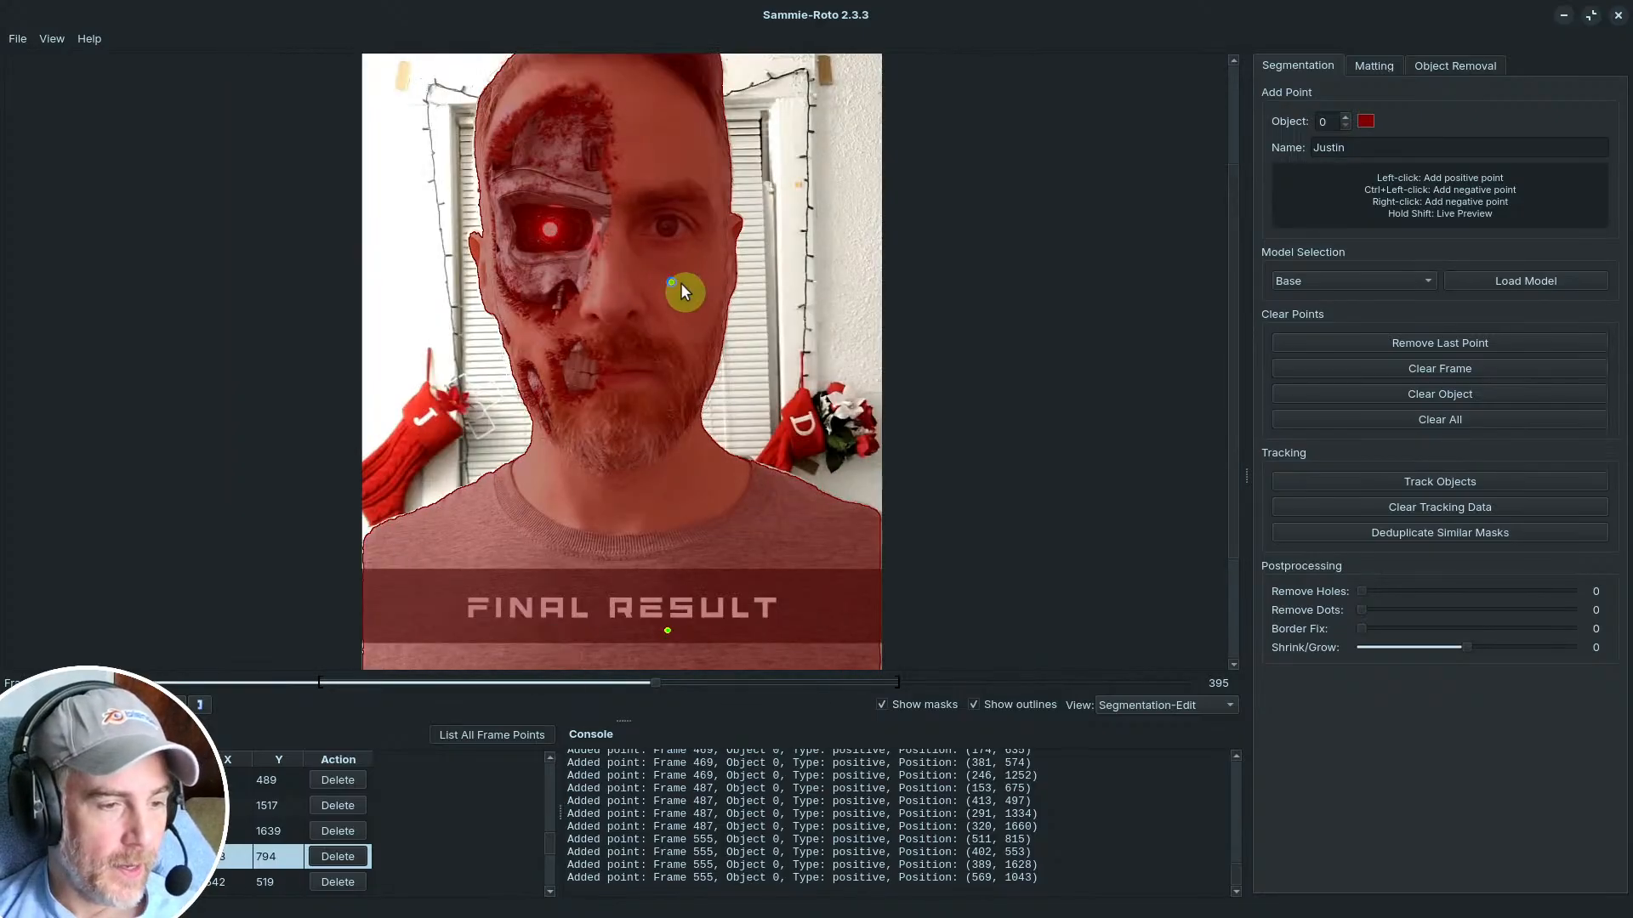
pyautogui.click(671, 293)
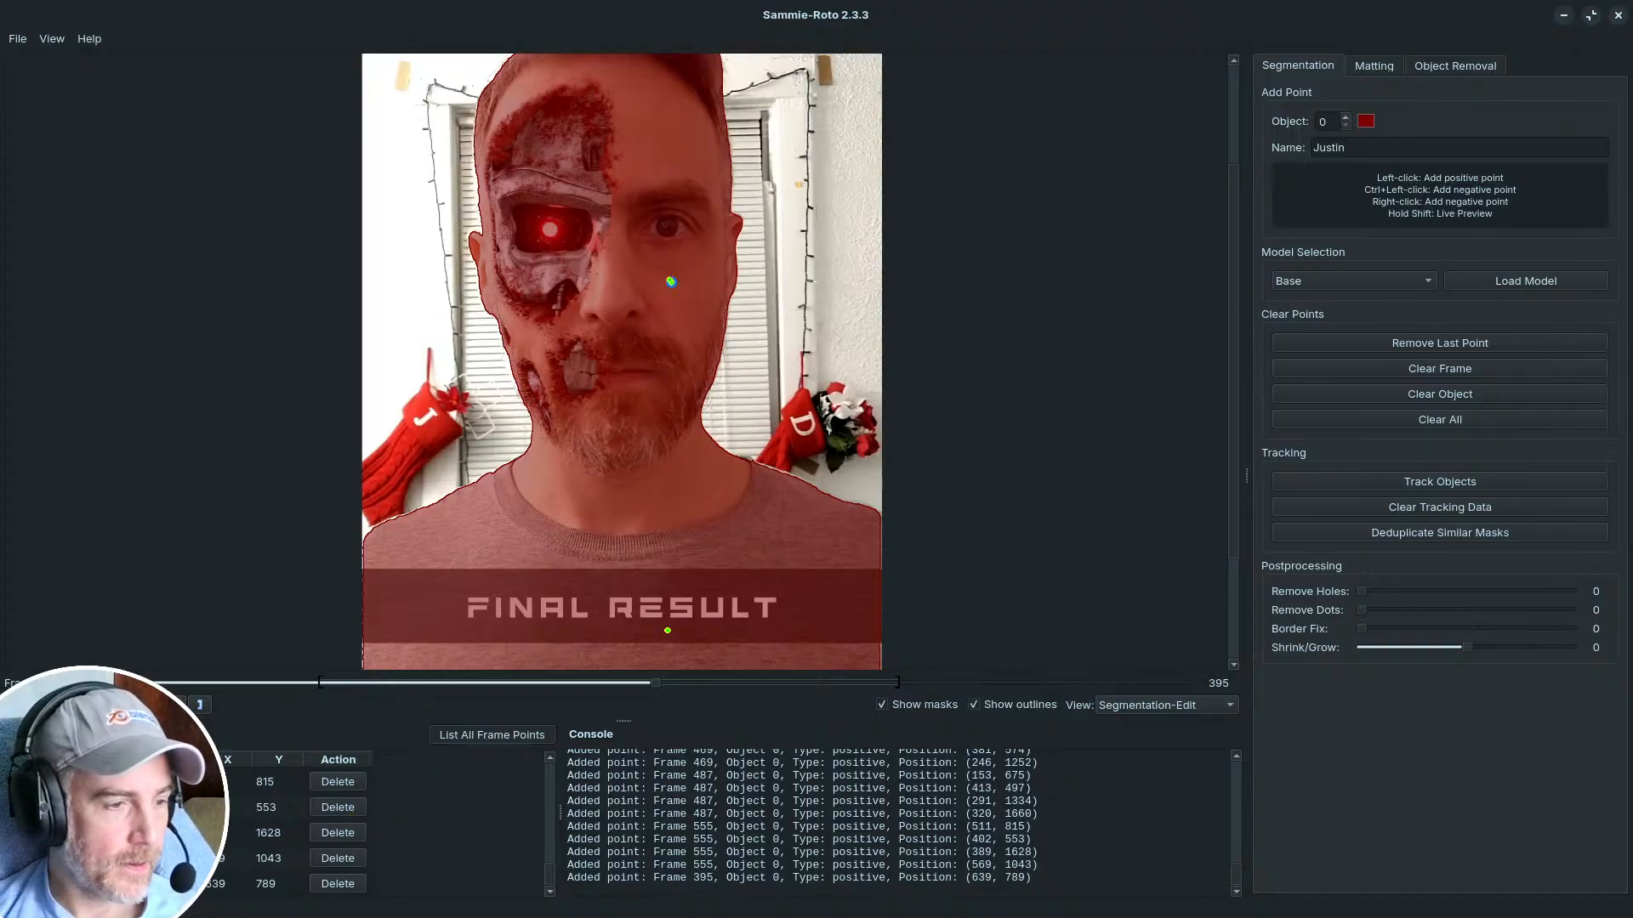
pyautogui.hotkey('ctrl', 'z')
# Step: Delete object 0's bare cheek point on frame 395 from the point list
pyautogui.scroll(-3, 323, 829)
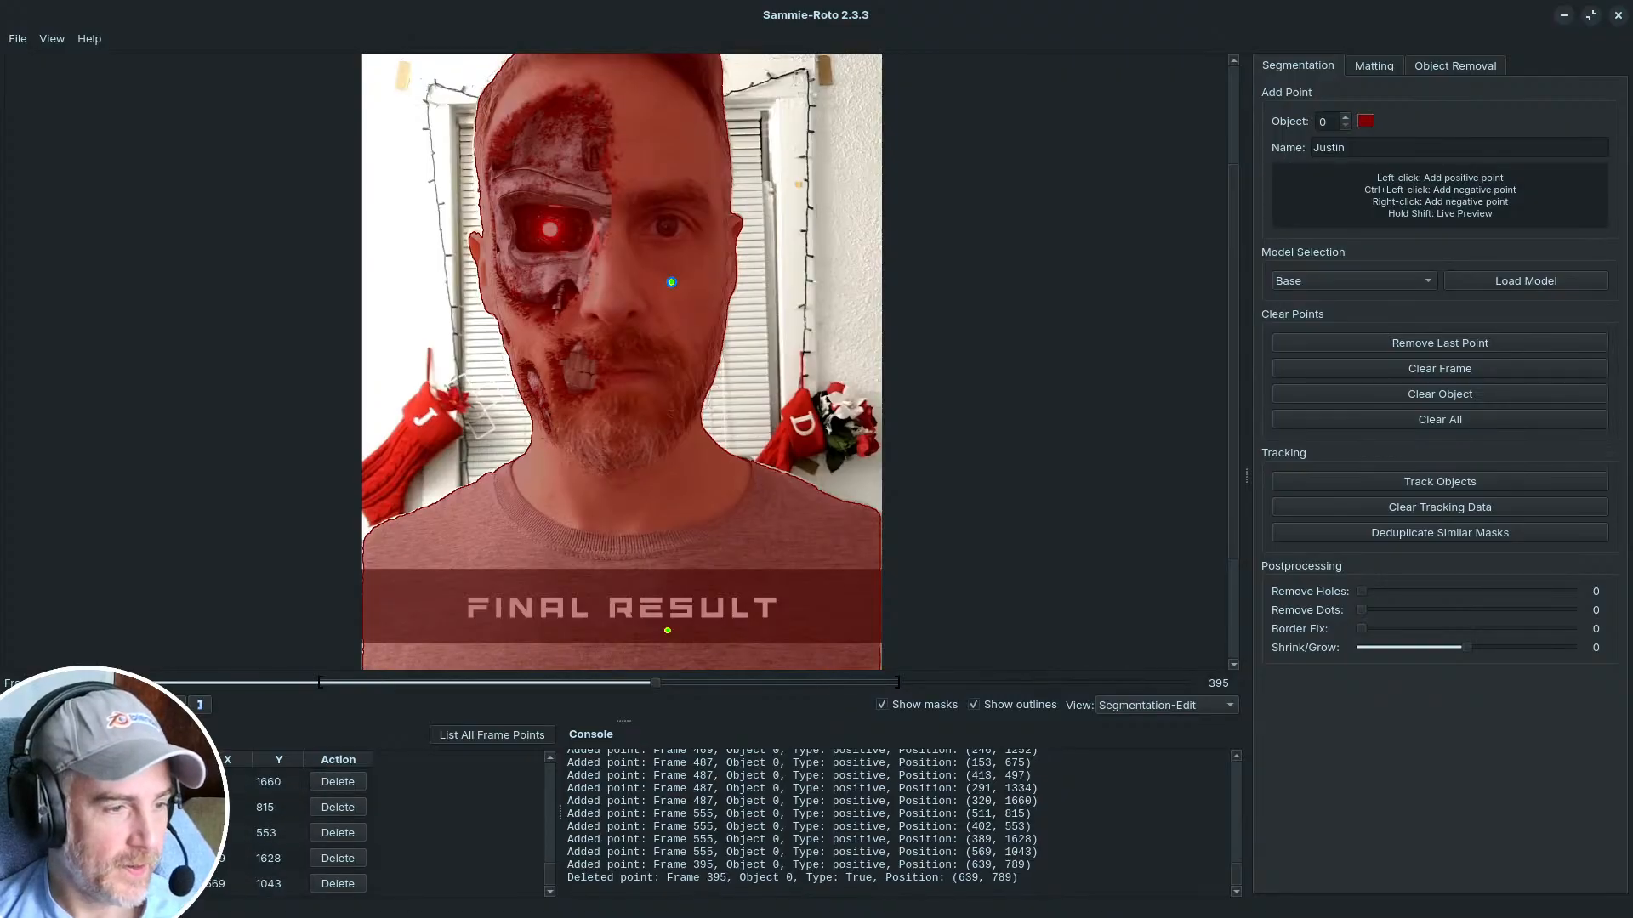
pyautogui.scroll(5, 332, 832)
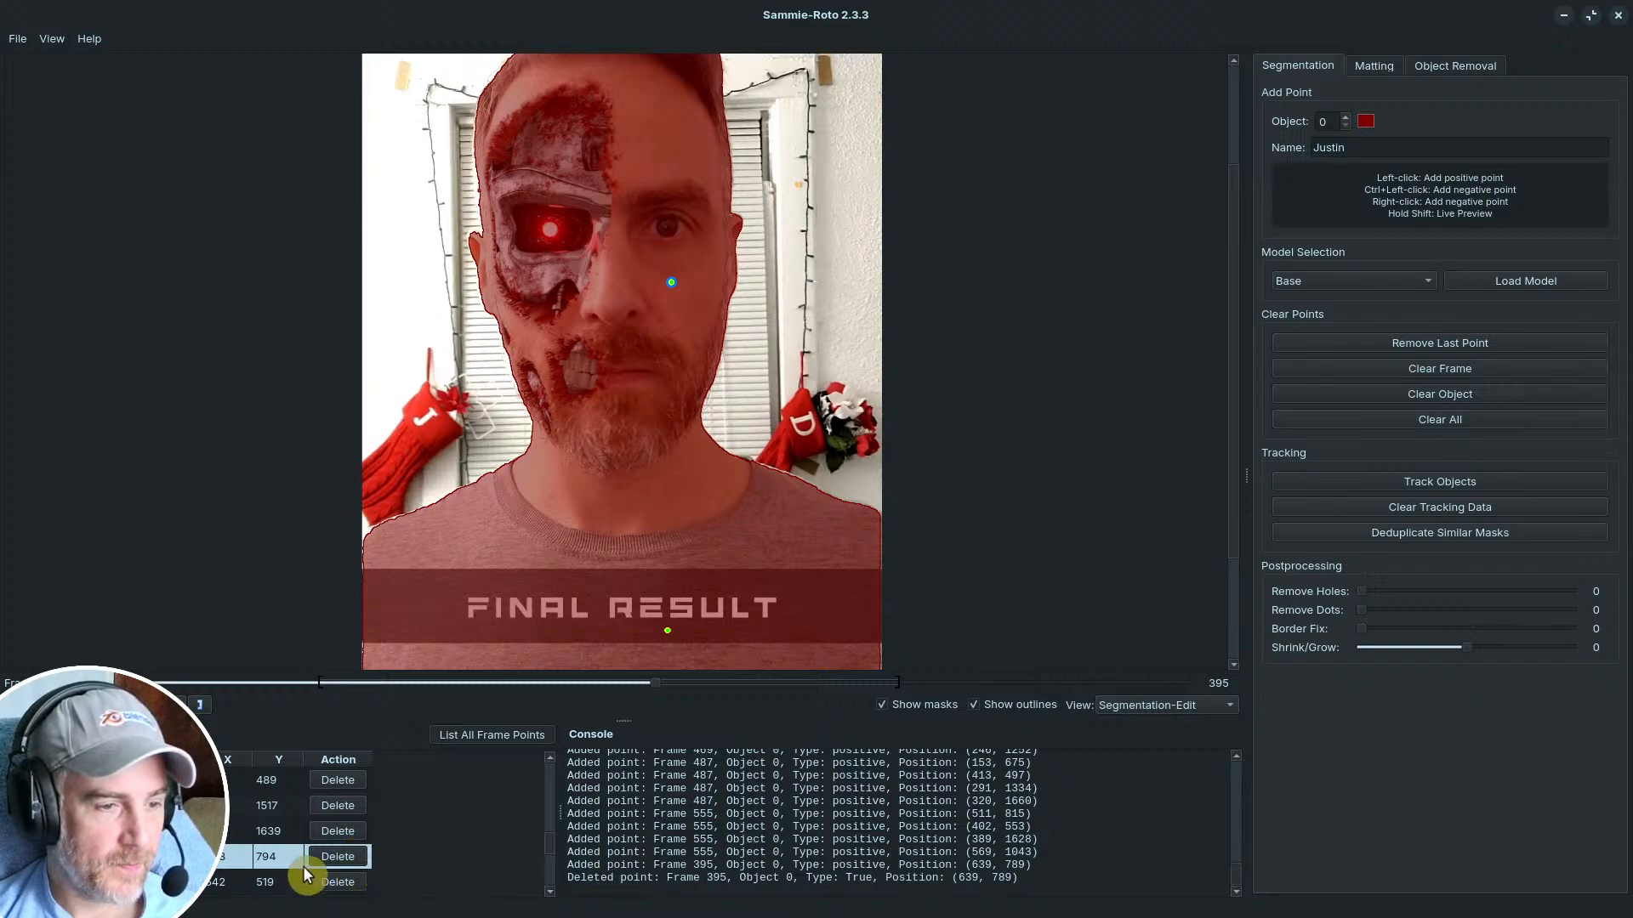
pyautogui.click(337, 855)
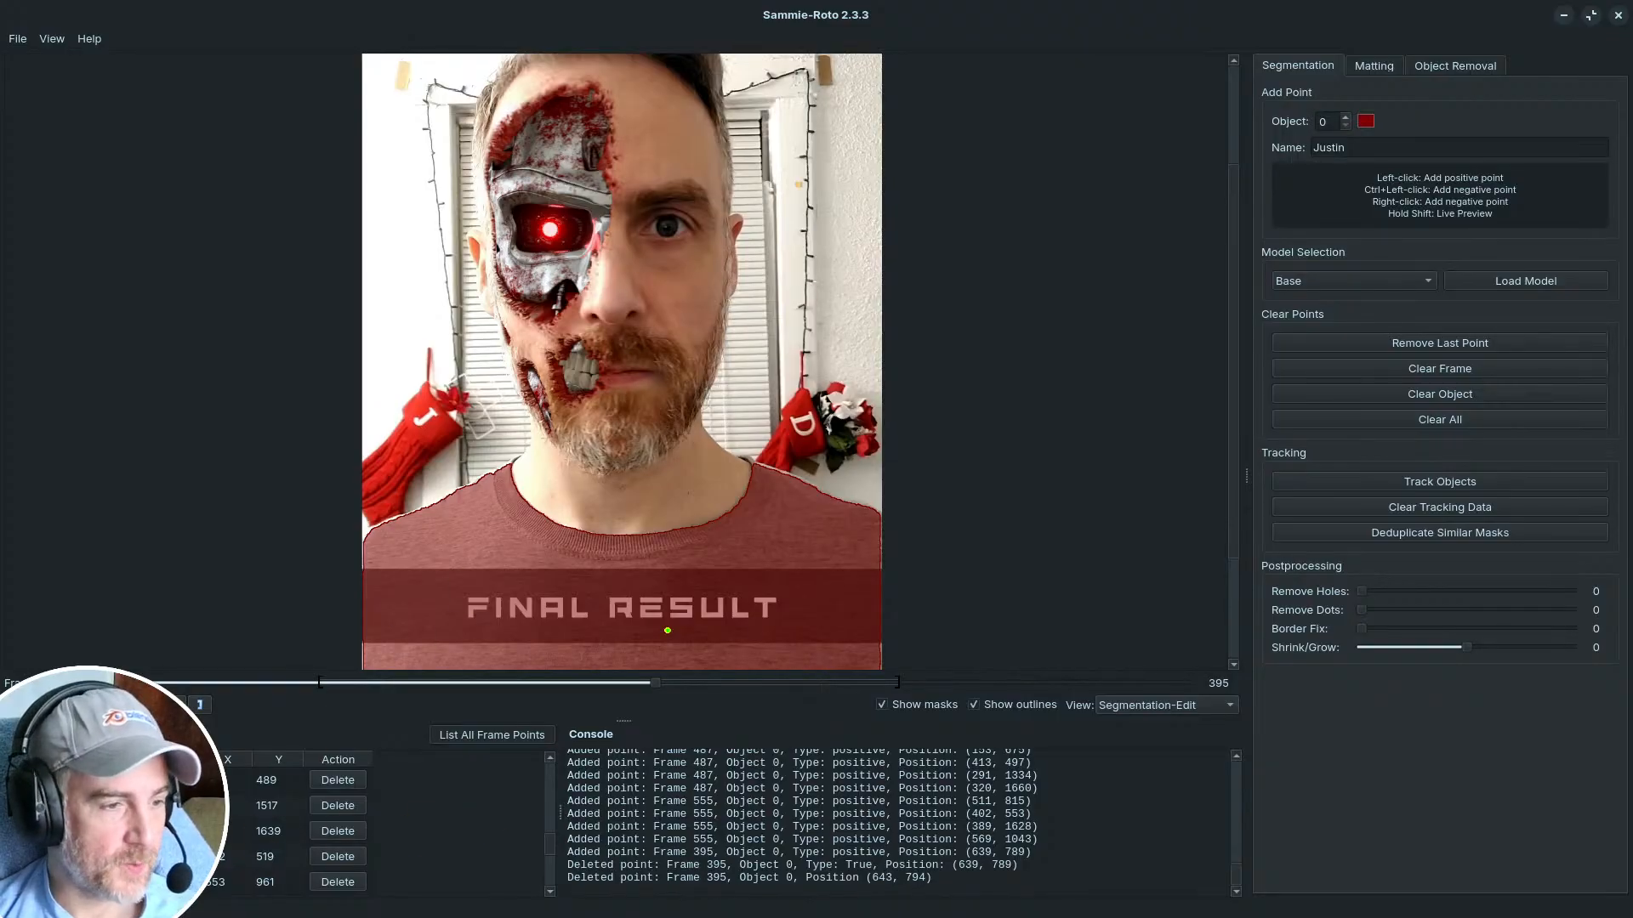
# Step: Highlight the listed temple point on frame 360 to inspect its position and mask
pyautogui.click(194, 780)
pyautogui.scroll(-1, 651, 307)
pyautogui.scroll(1, 652, 307)
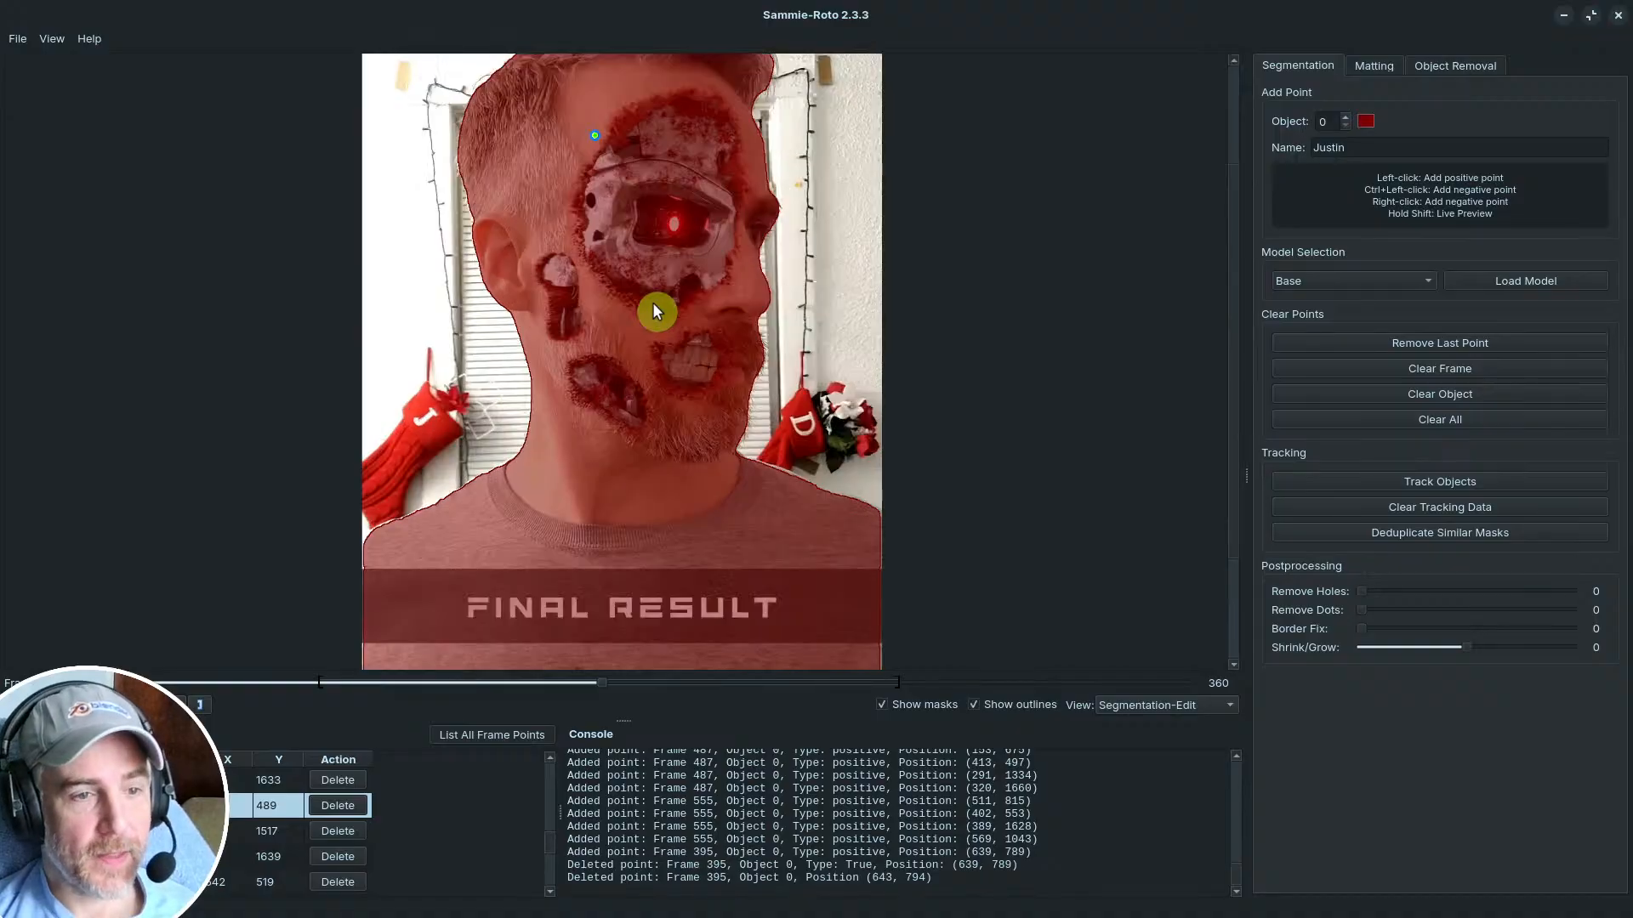
# Step: Save the project as Livestream_proj in the Sammie-Roto-2.3.3 folder
pyautogui.scroll(-1, 650, 305)
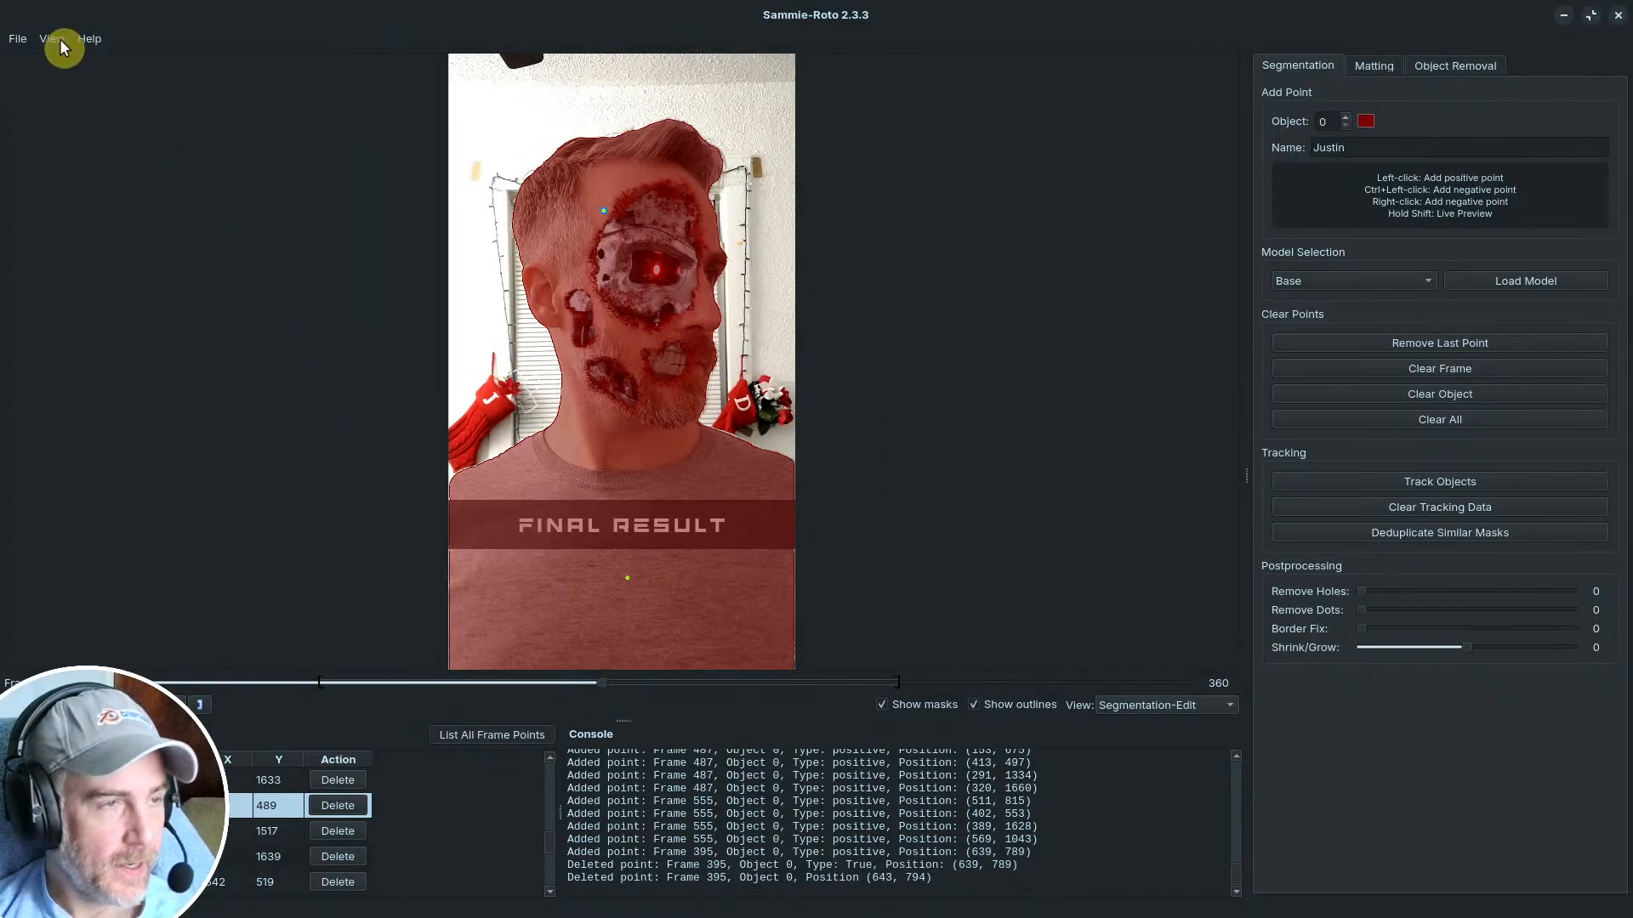
pyautogui.click(26, 40)
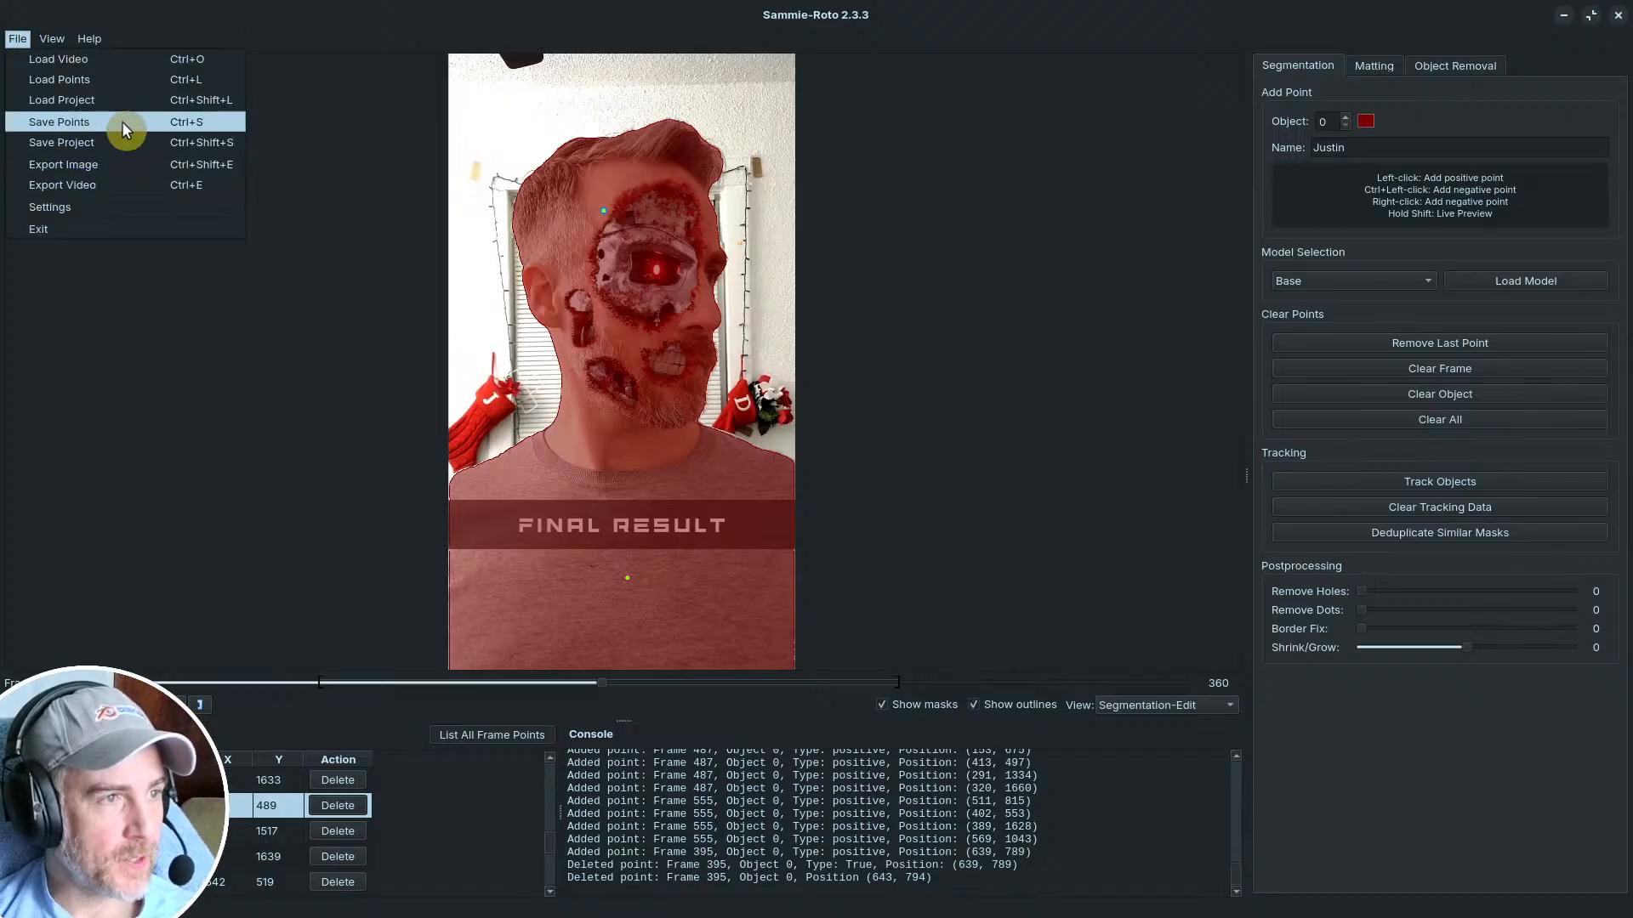
pyautogui.click(157, 142)
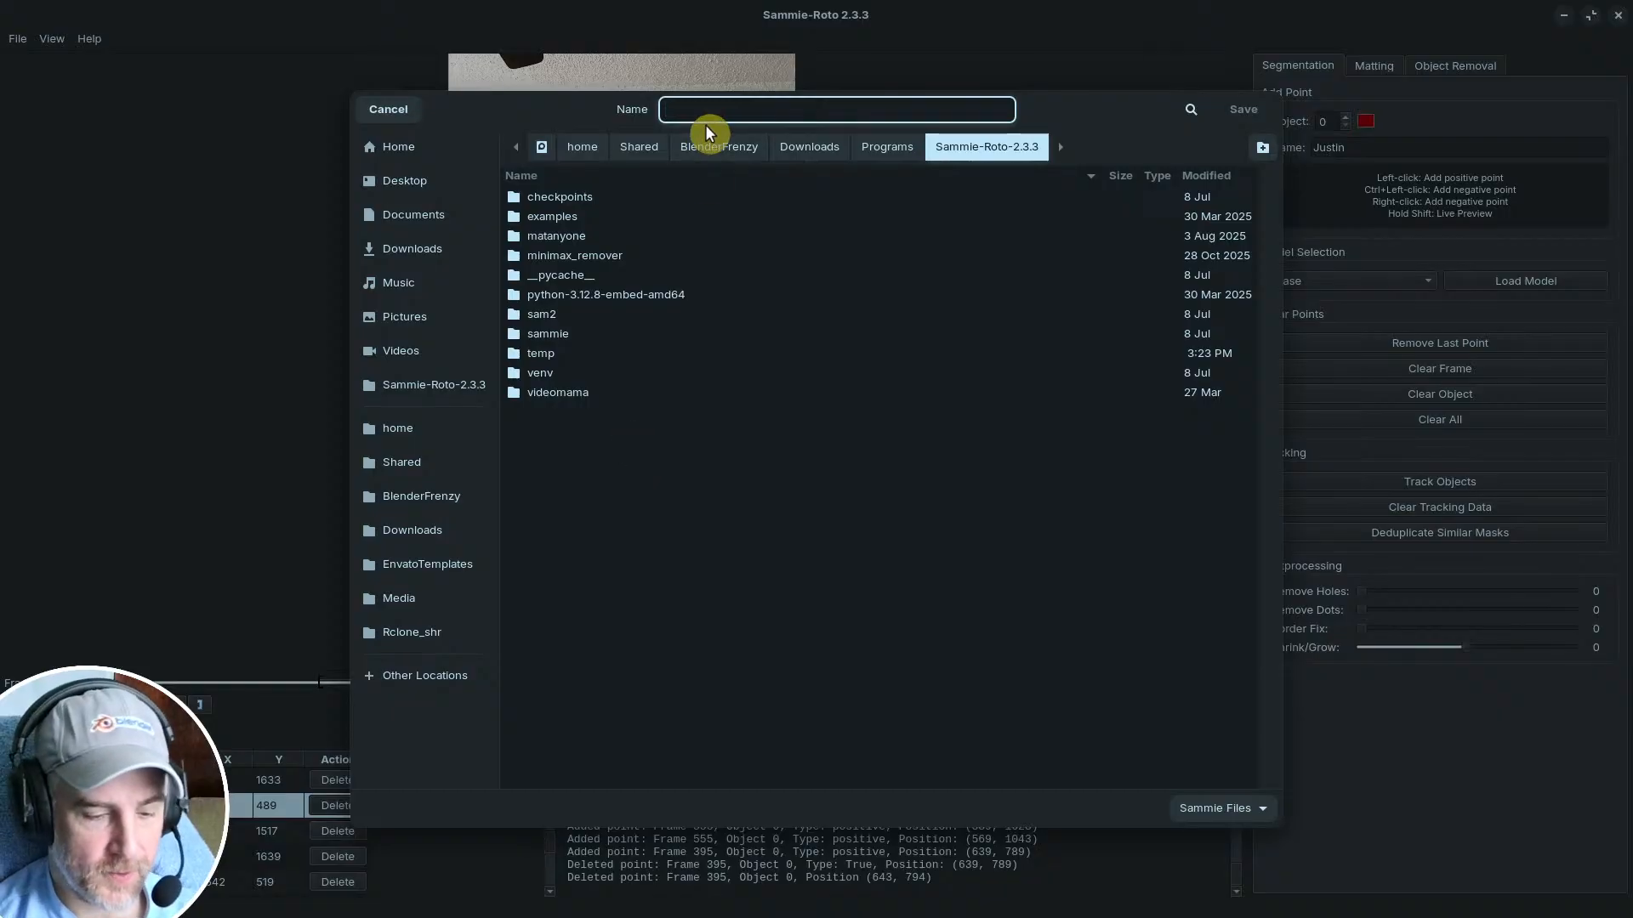
pyautogui.write('ives')
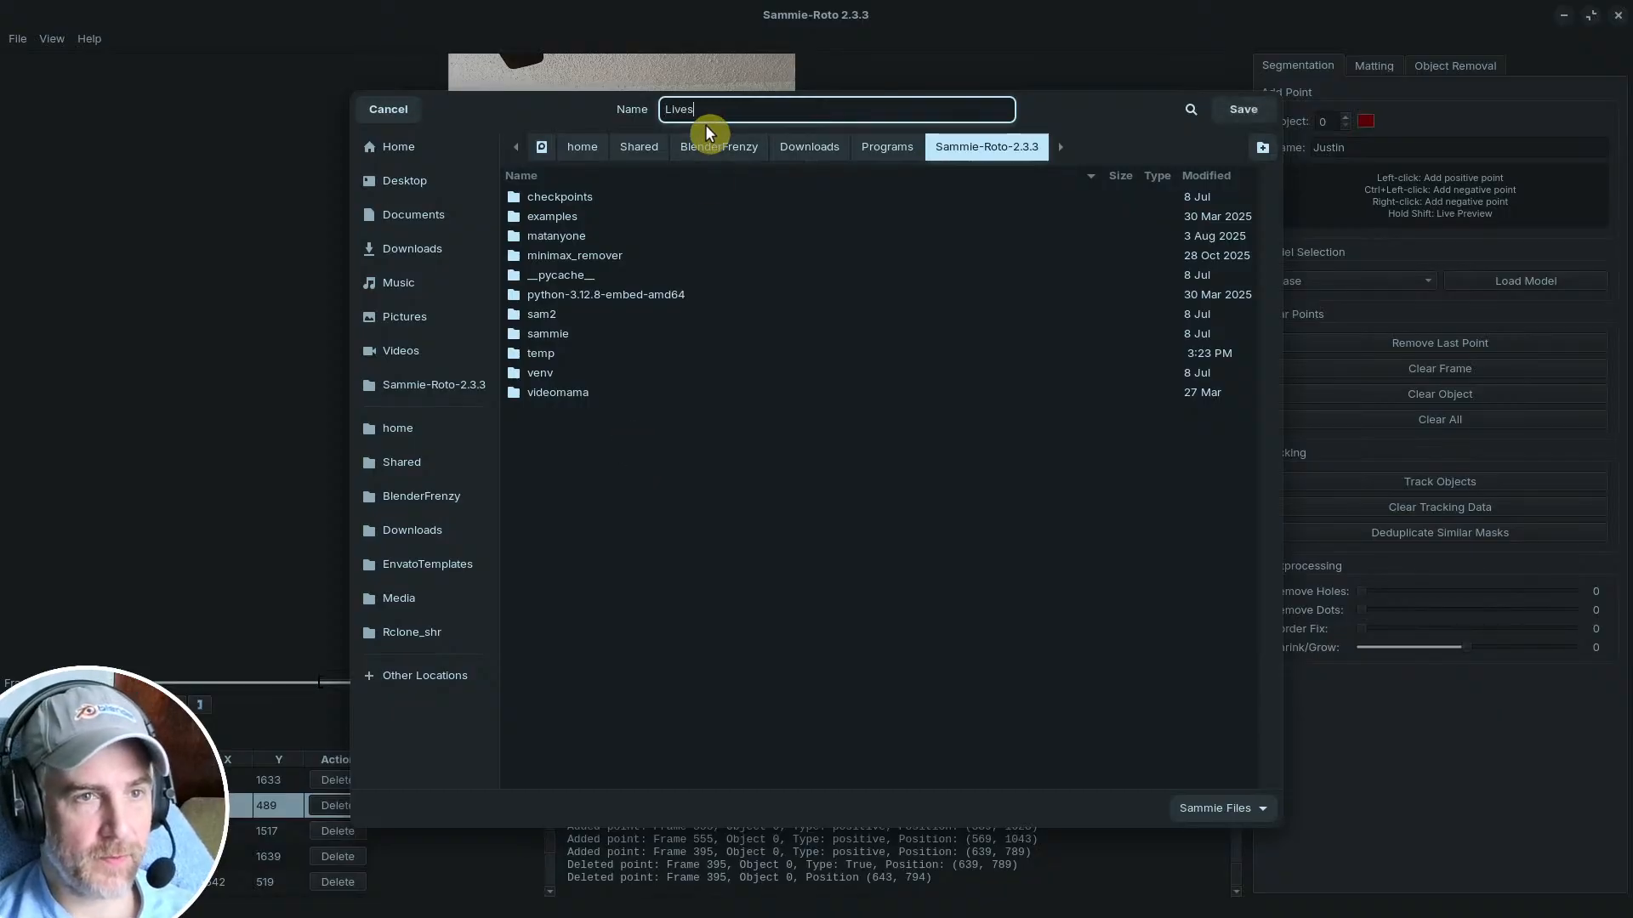
pyautogui.write('tream_')
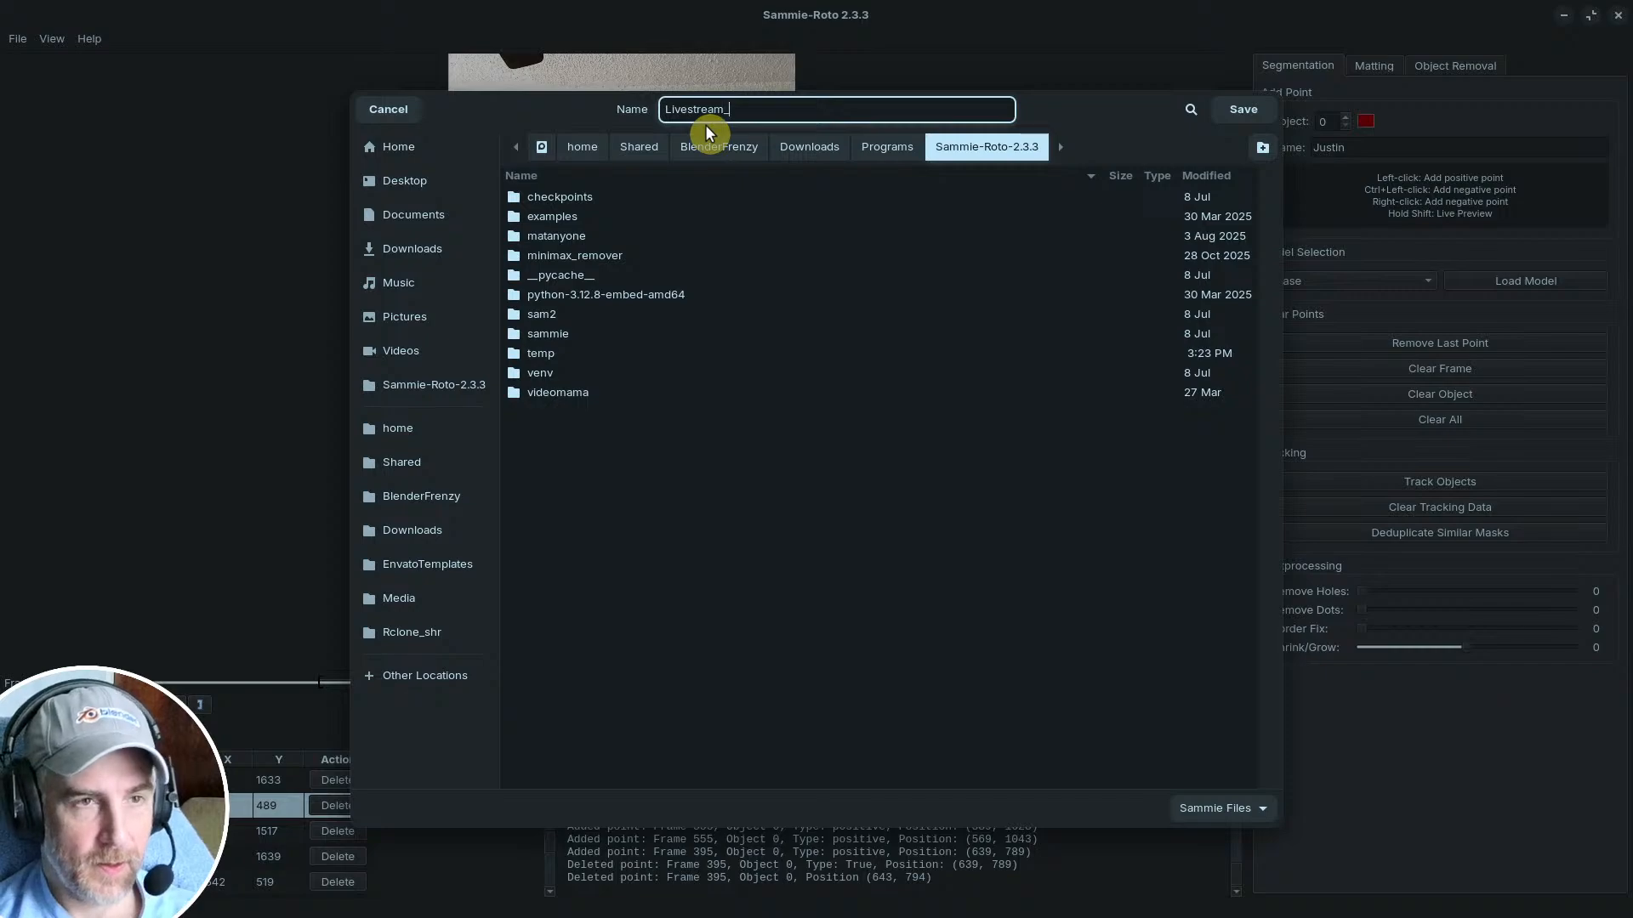
pyautogui.write('proj')
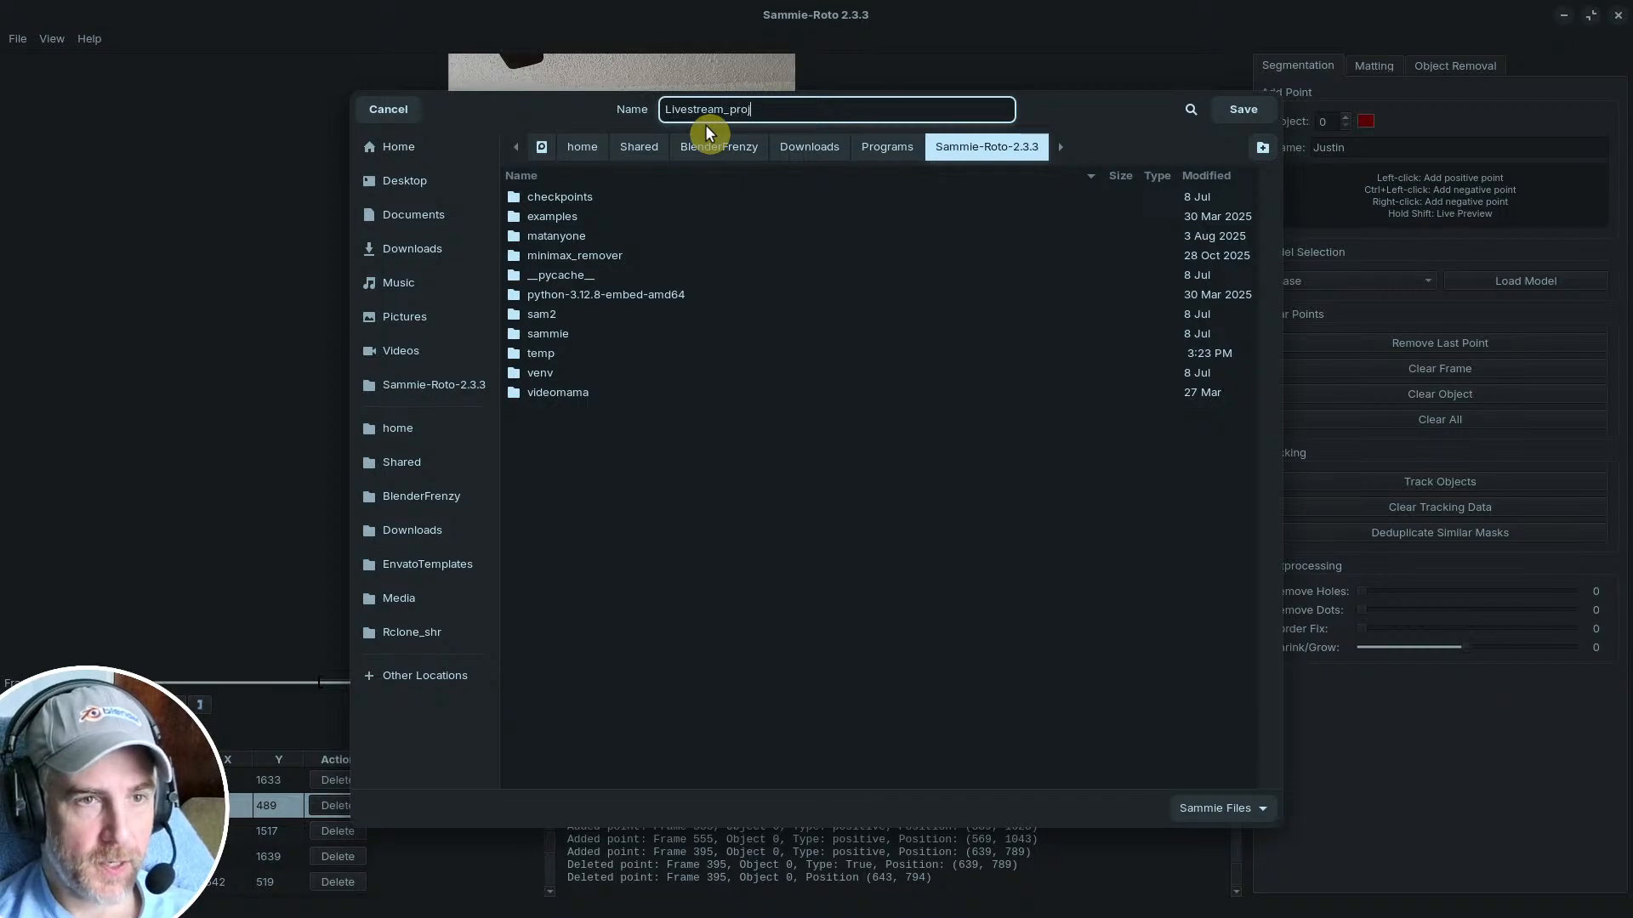
pyautogui.press('Return')
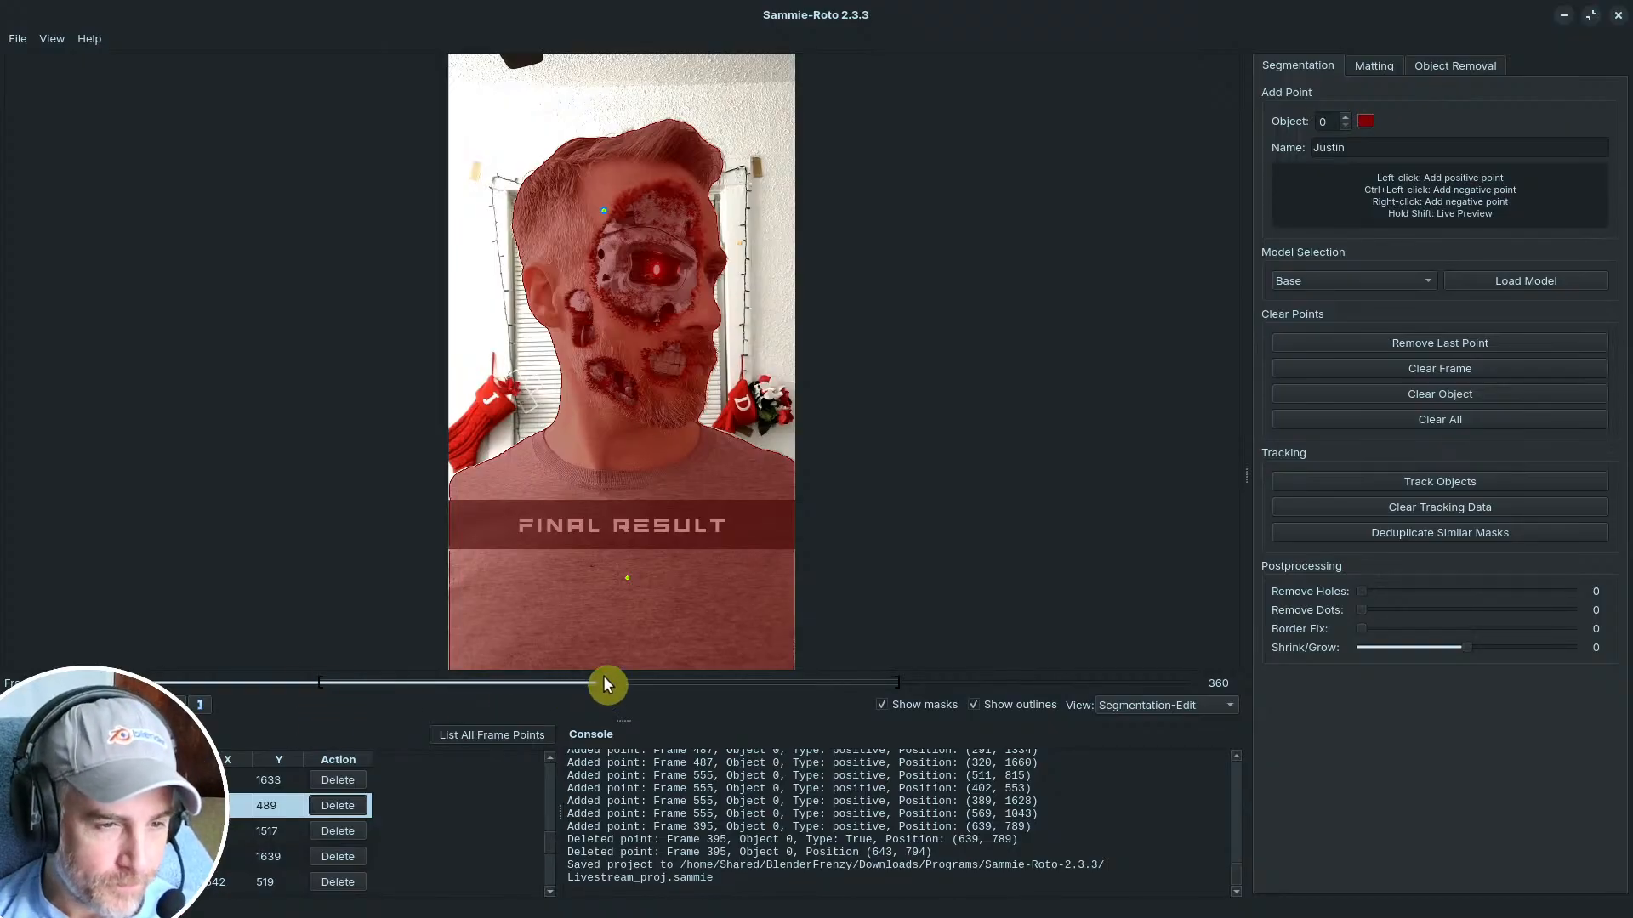
# Step: Return the playhead to the start of the marked frame range and run object tracking through the shot
pyautogui.moveTo(607, 683); pyautogui.dragTo(324, 690)
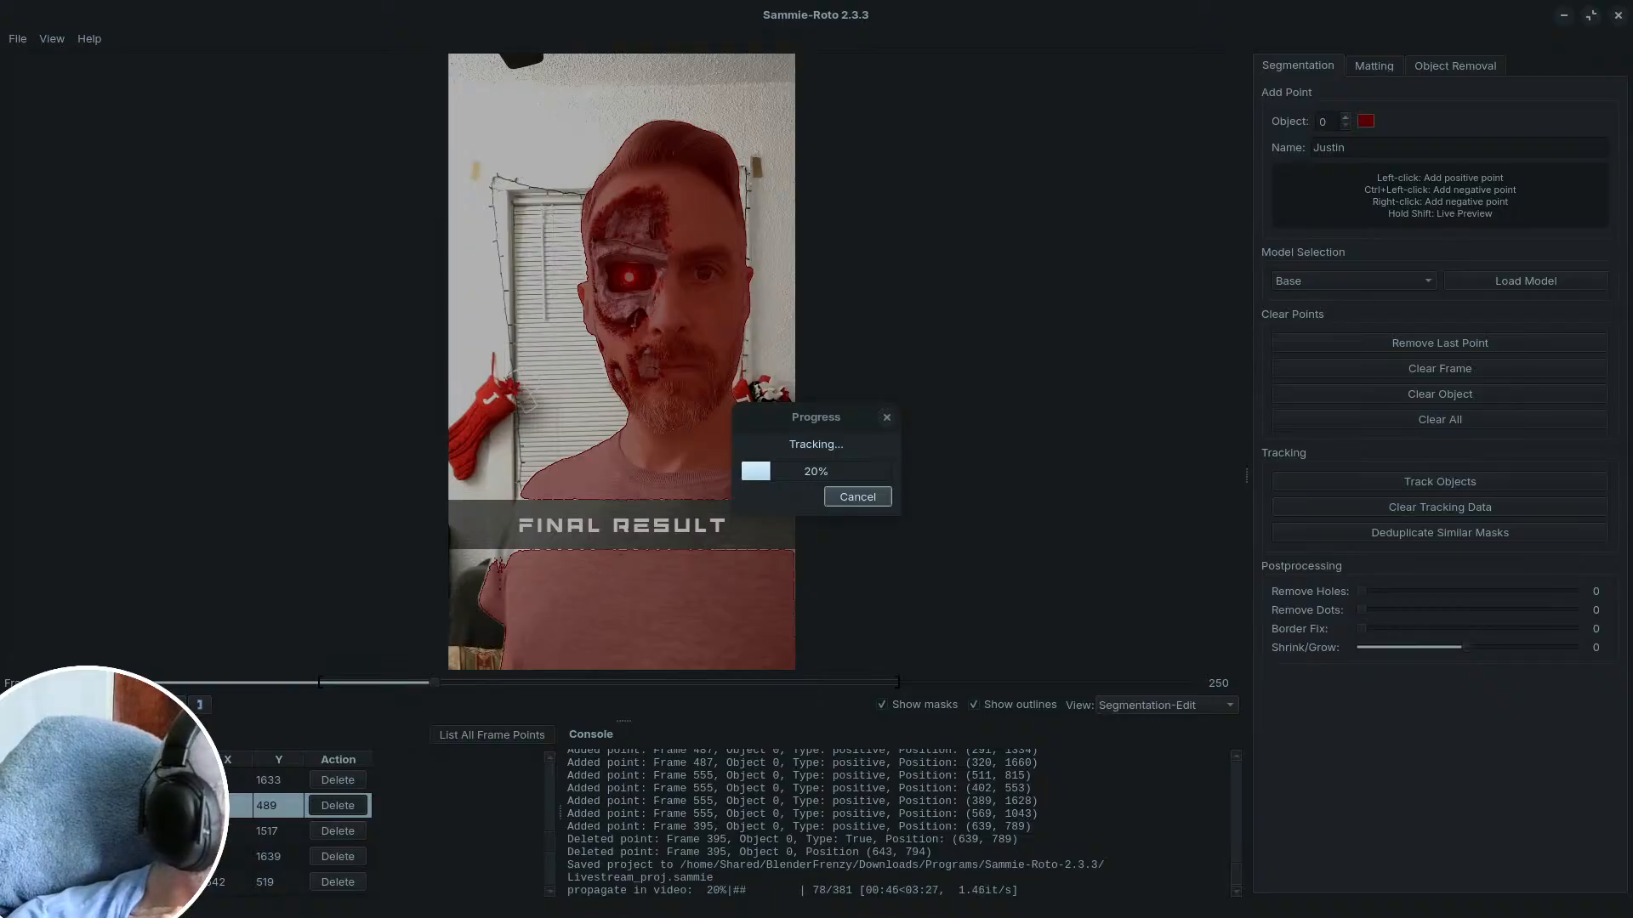
pyautogui.hotkey('alt', 'Tab')
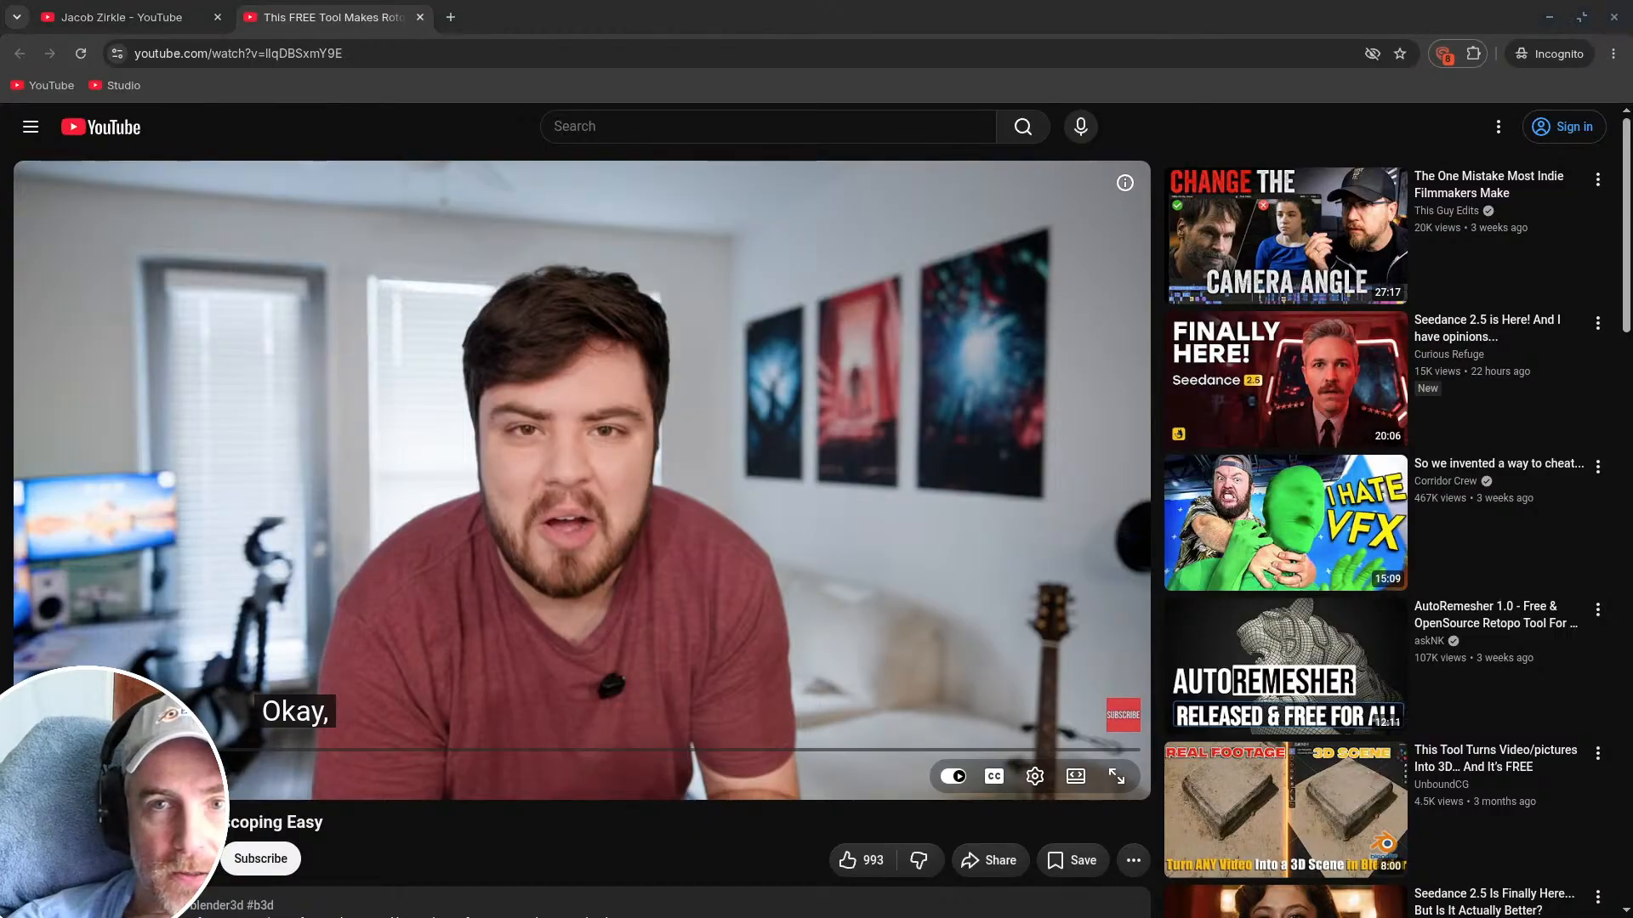
pyautogui.hotkey('alt', 'Tab')
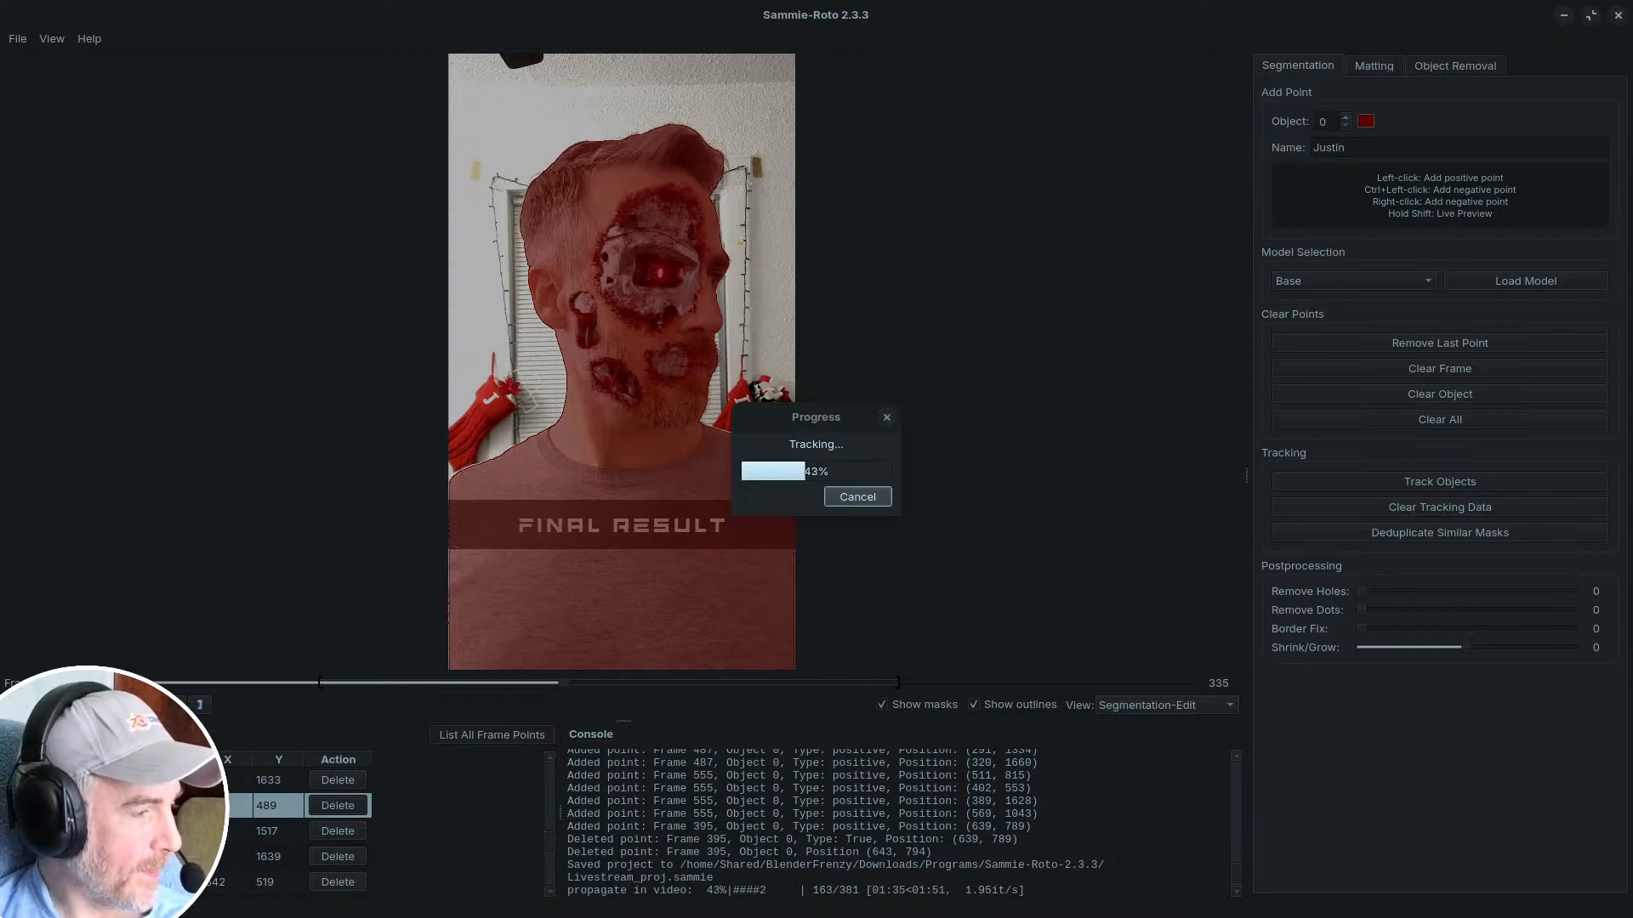
# Step: Bring the livestream chat window into view and read through the messages on mask previewing, frame offsets and proxy settings
pyautogui.moveTo(2, 22); pyautogui.dragTo(255, 75)
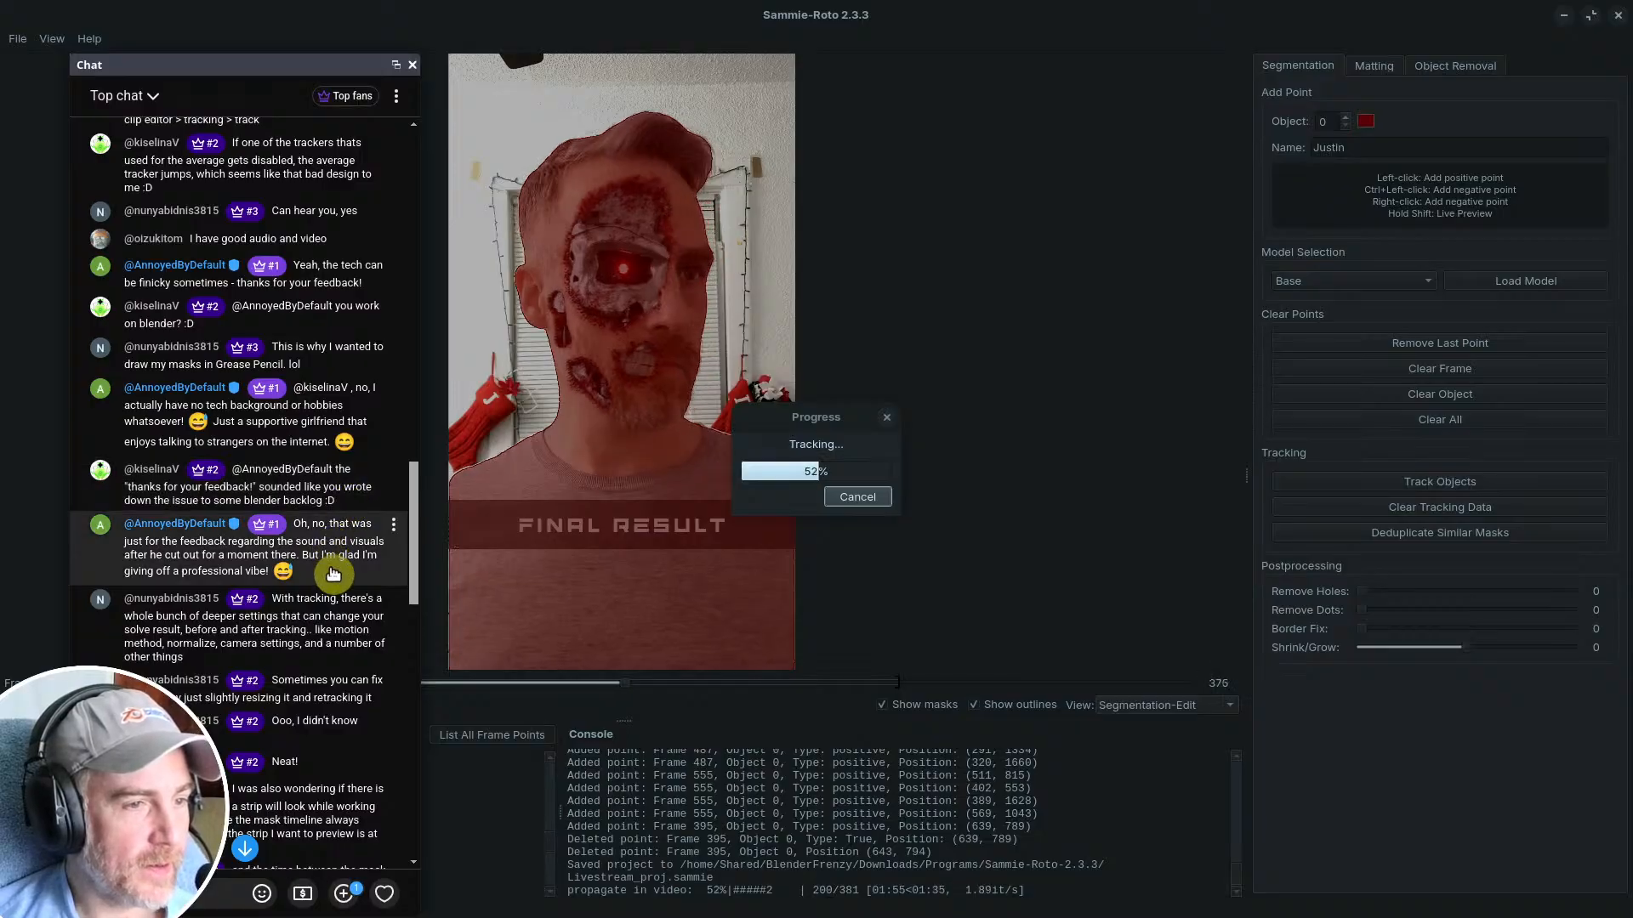
pyautogui.scroll(-2, 316, 655)
pyautogui.scroll(-1, 316, 647)
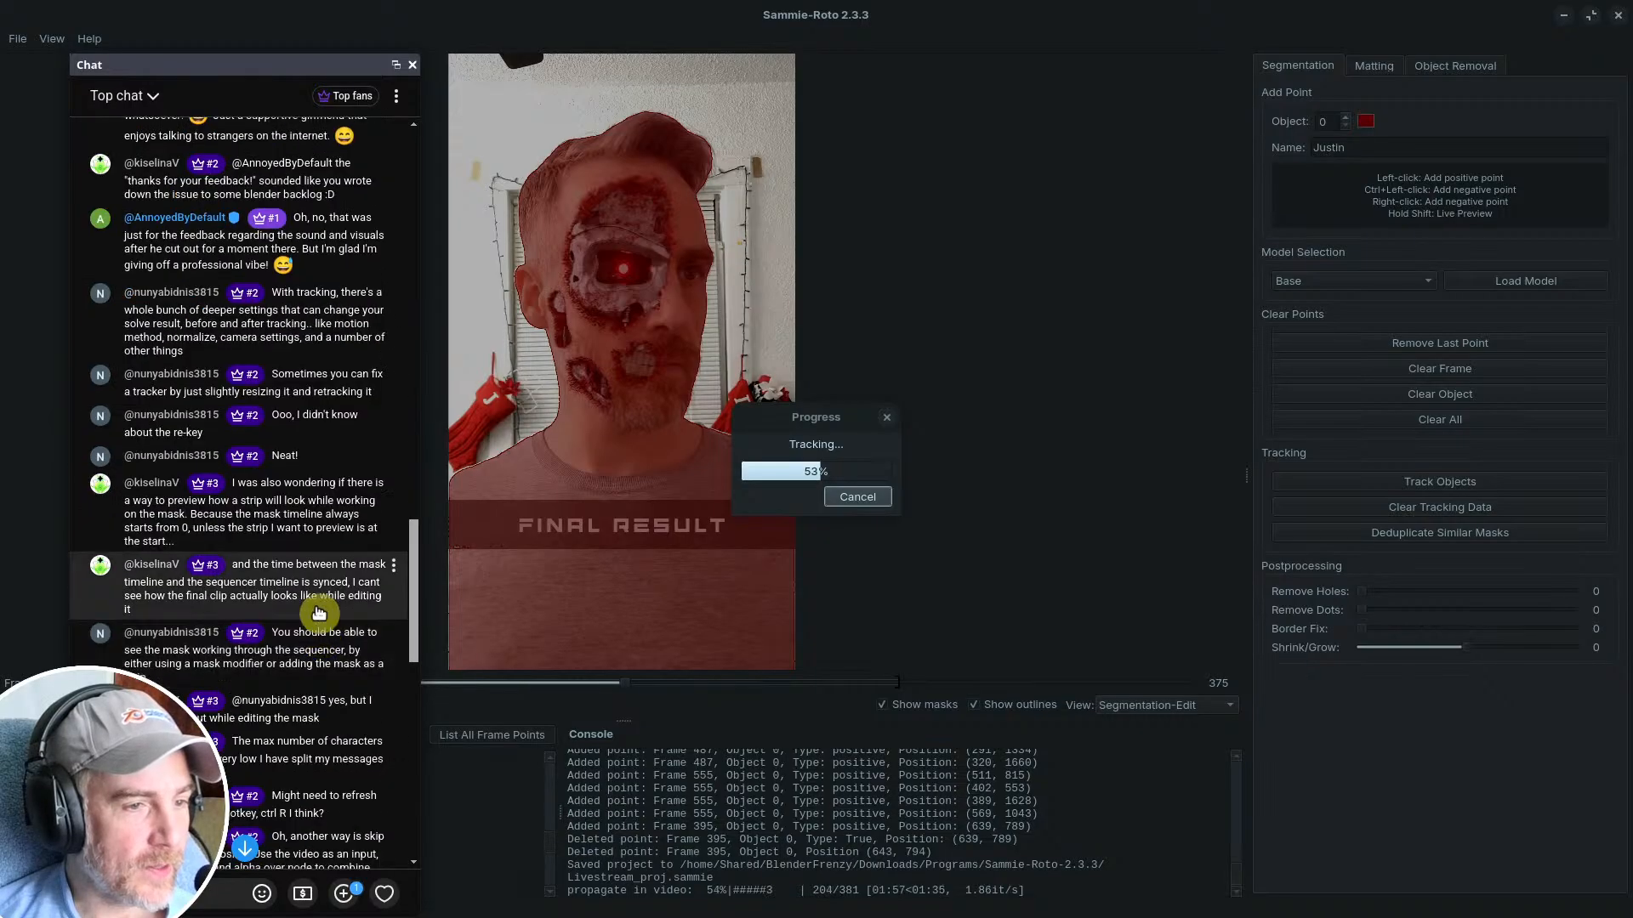
pyautogui.scroll(-2, 320, 510)
pyautogui.scroll(-1, 320, 462)
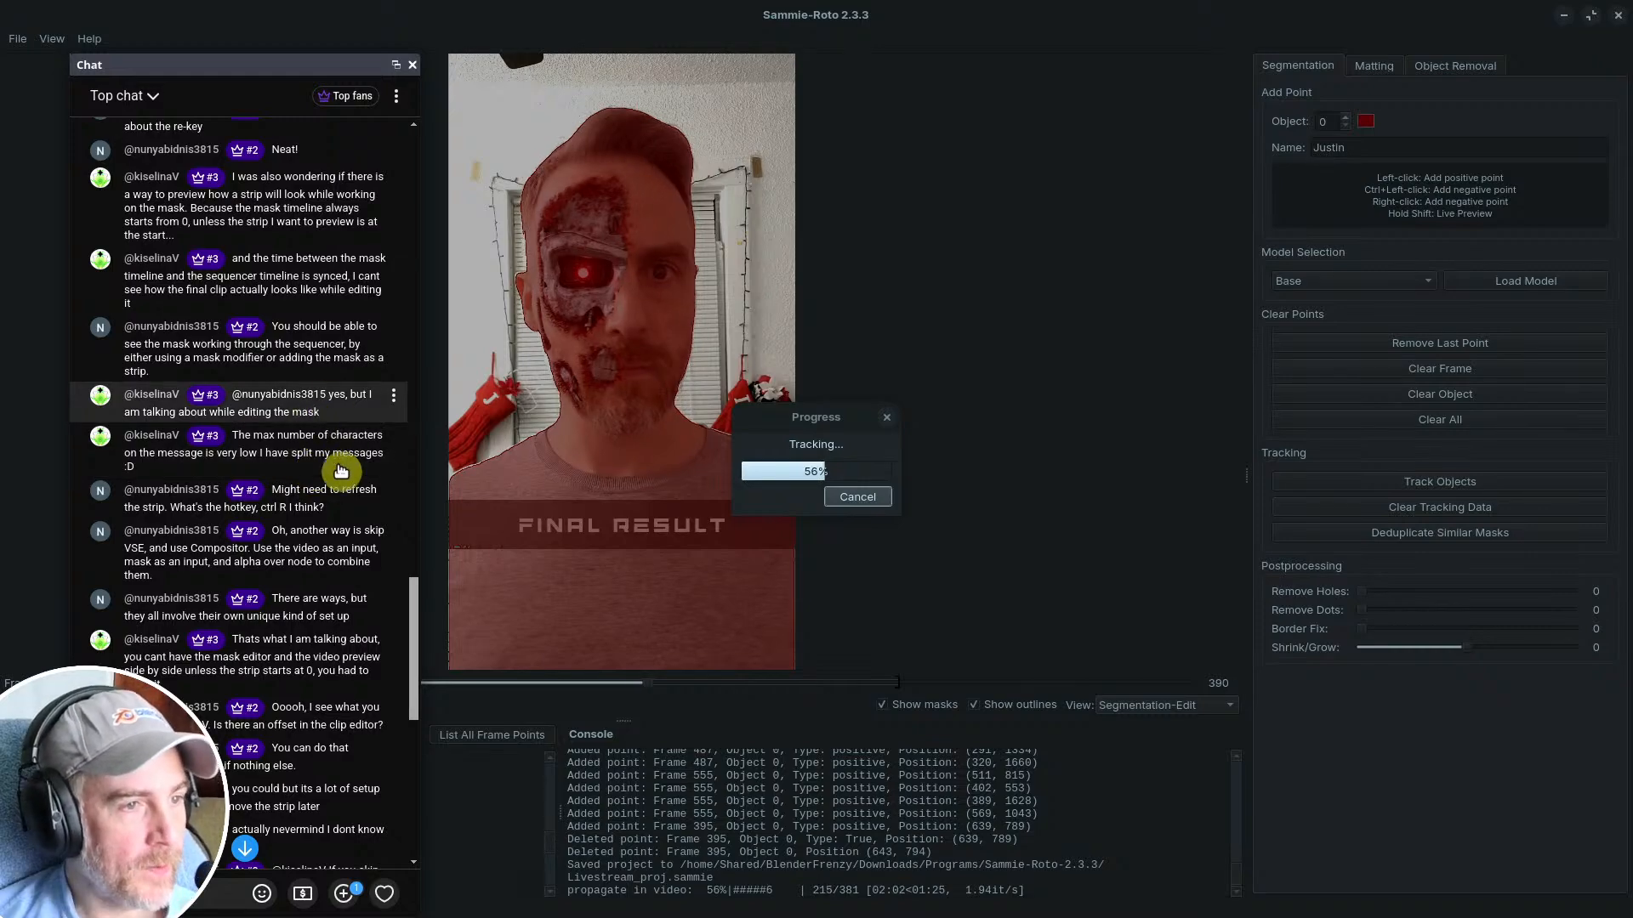
pyautogui.scroll(-2, 328, 548)
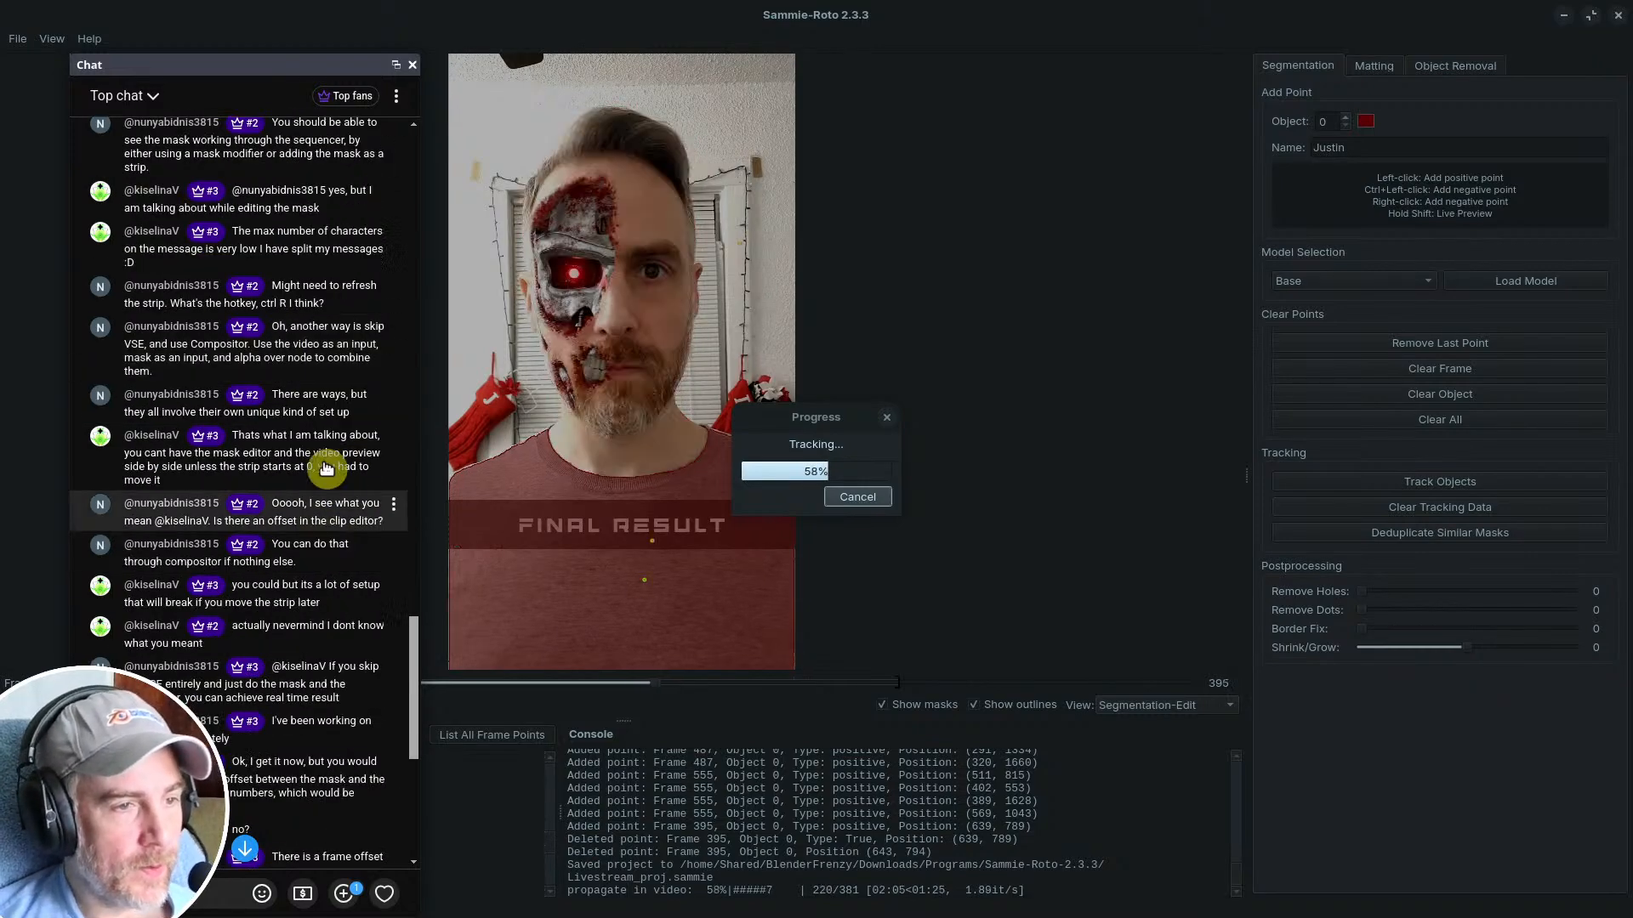
pyautogui.scroll(-1, 327, 442)
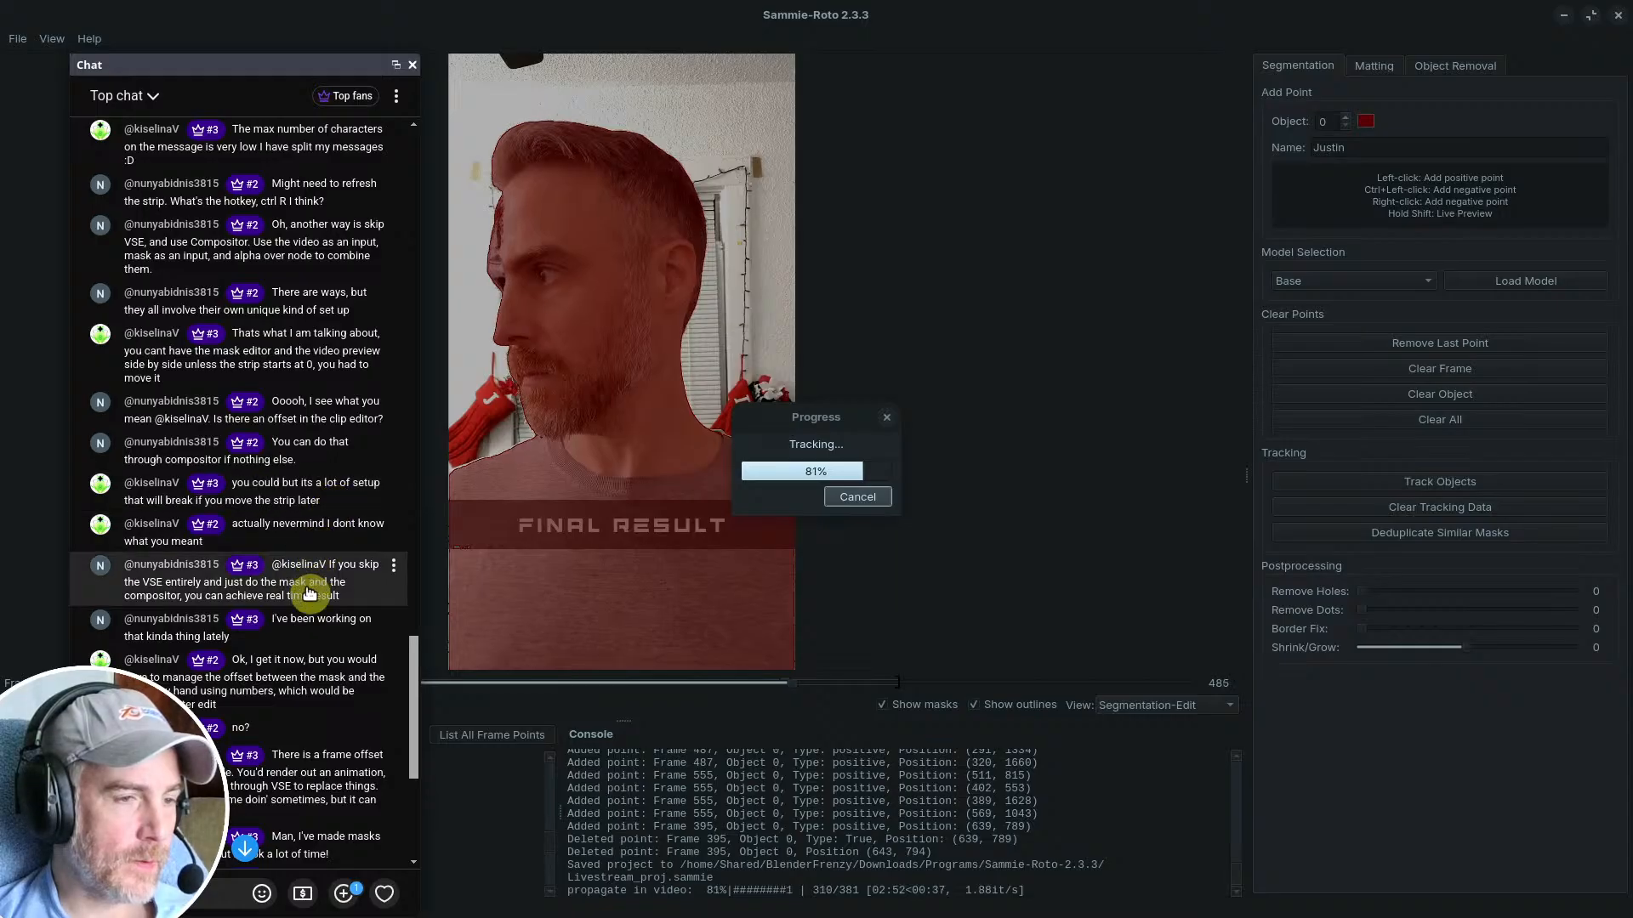
pyautogui.scroll(-3, 303, 621)
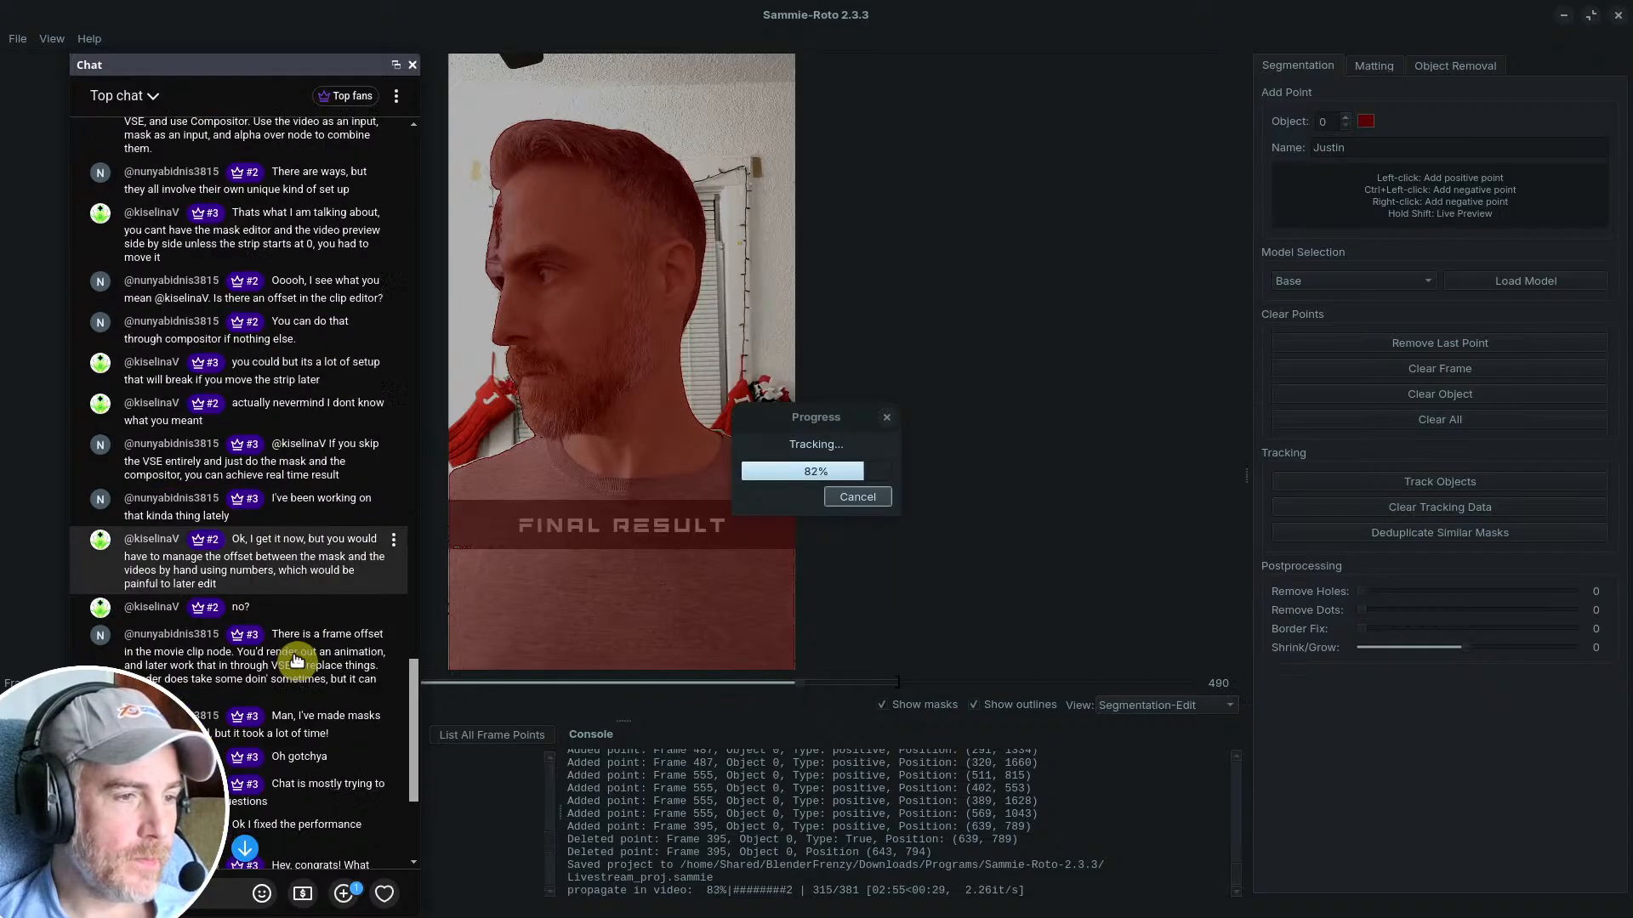
pyautogui.scroll(-2, 296, 662)
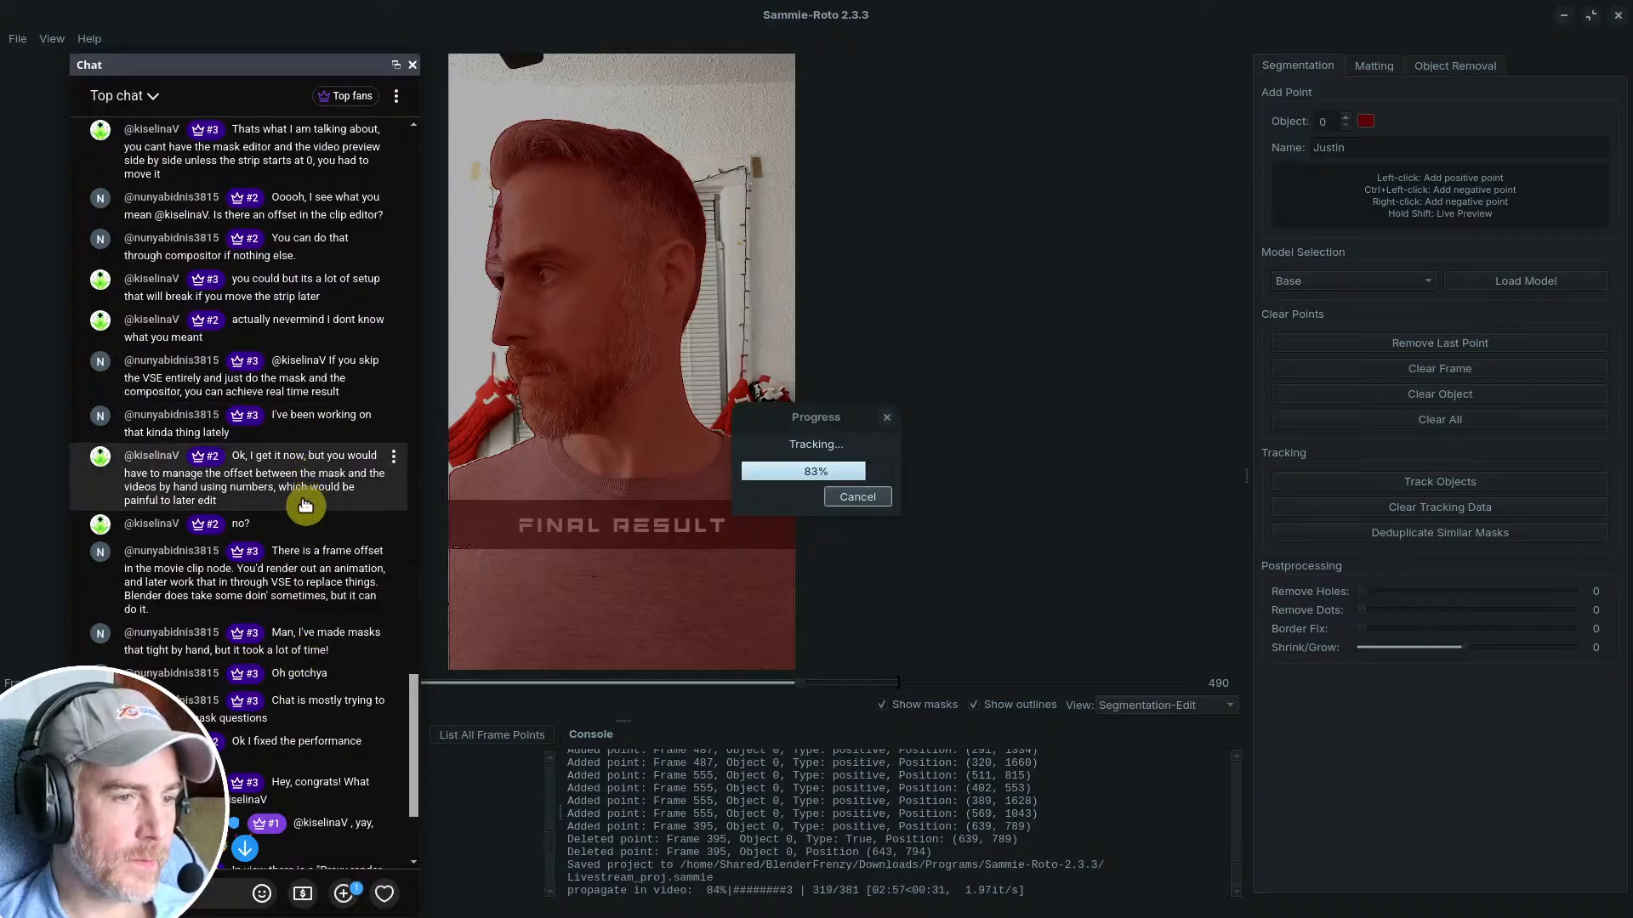
pyautogui.scroll(-3, 305, 505)
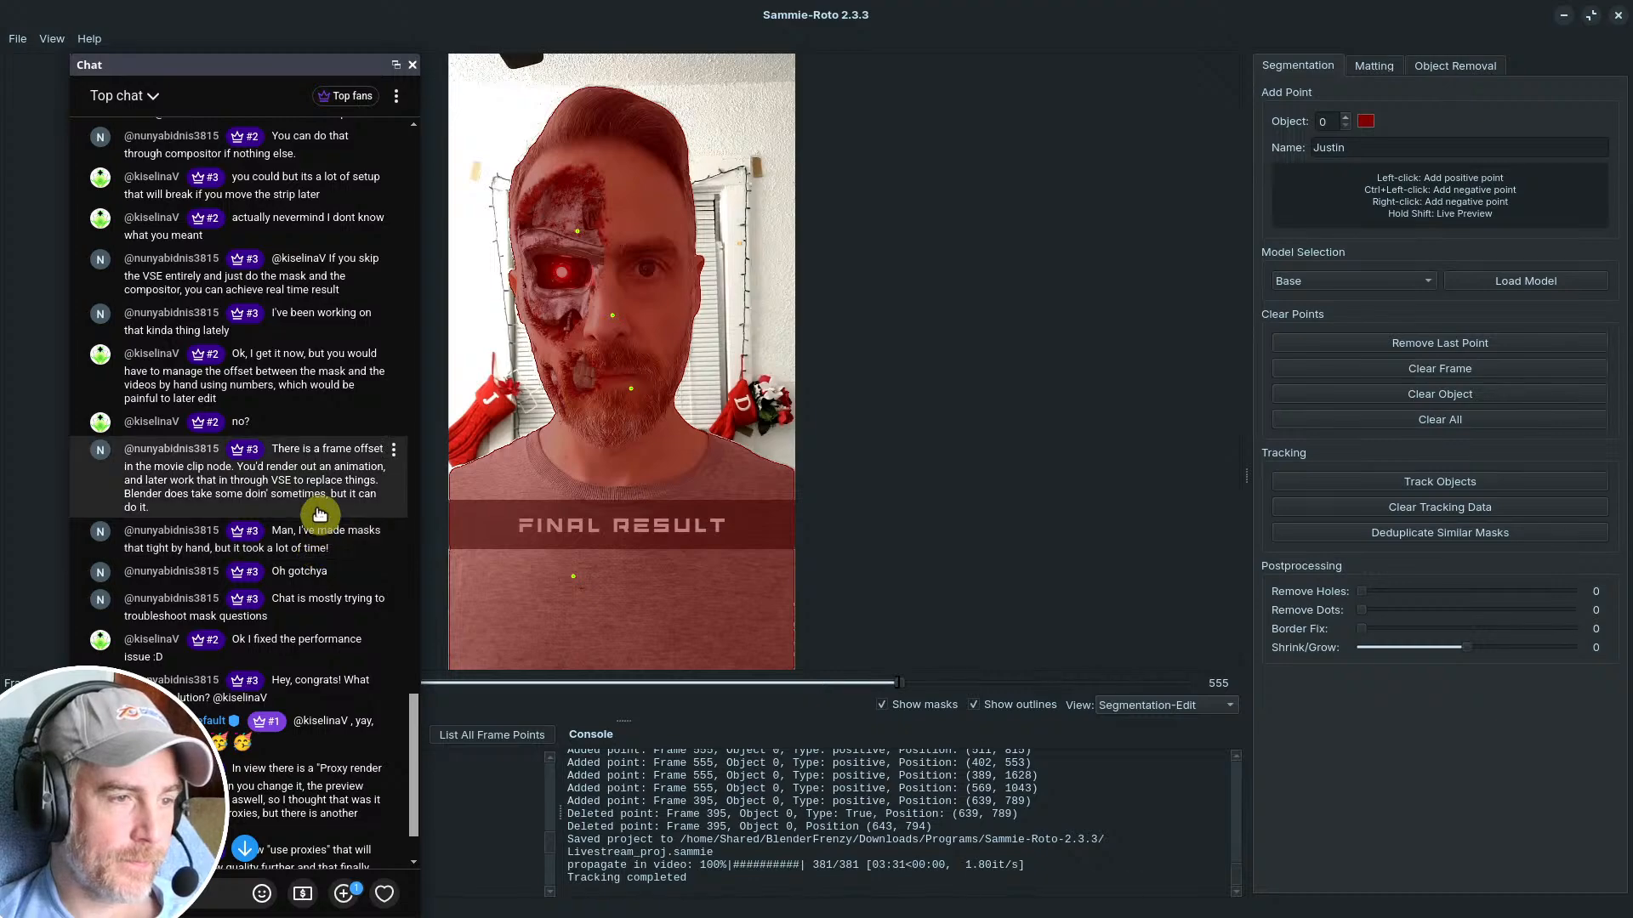
pyautogui.scroll(-4, 319, 528)
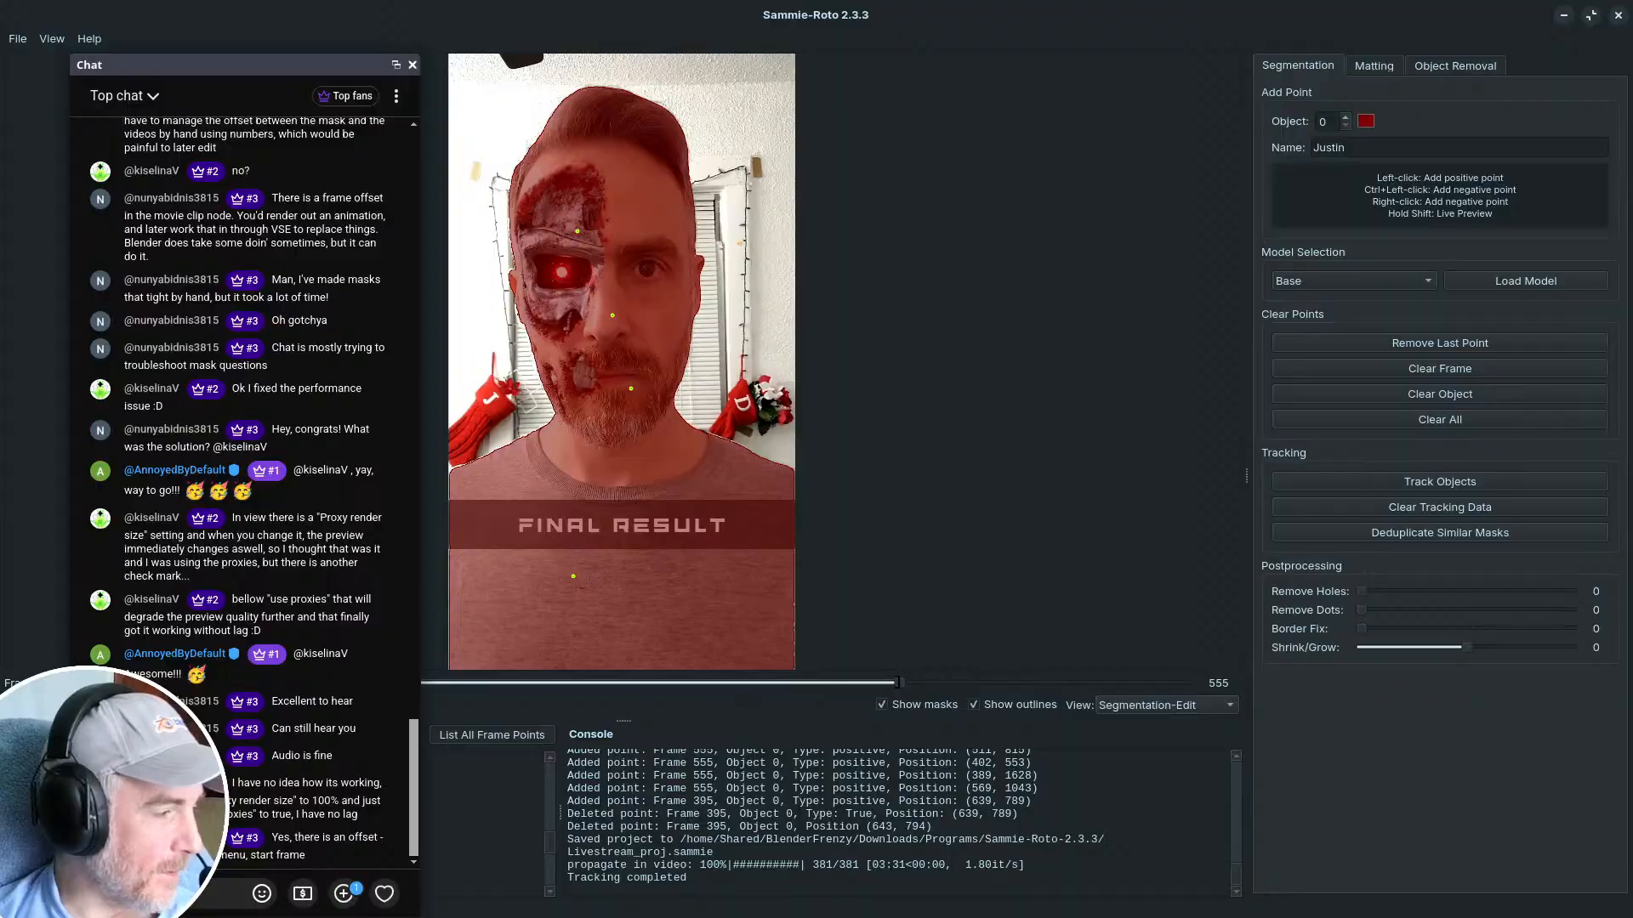
# Step: Switch to Blender and set the sequencer preview's proxy render size to 25%
pyautogui.hotkey('alt', 'Tab')
pyautogui.press('n')
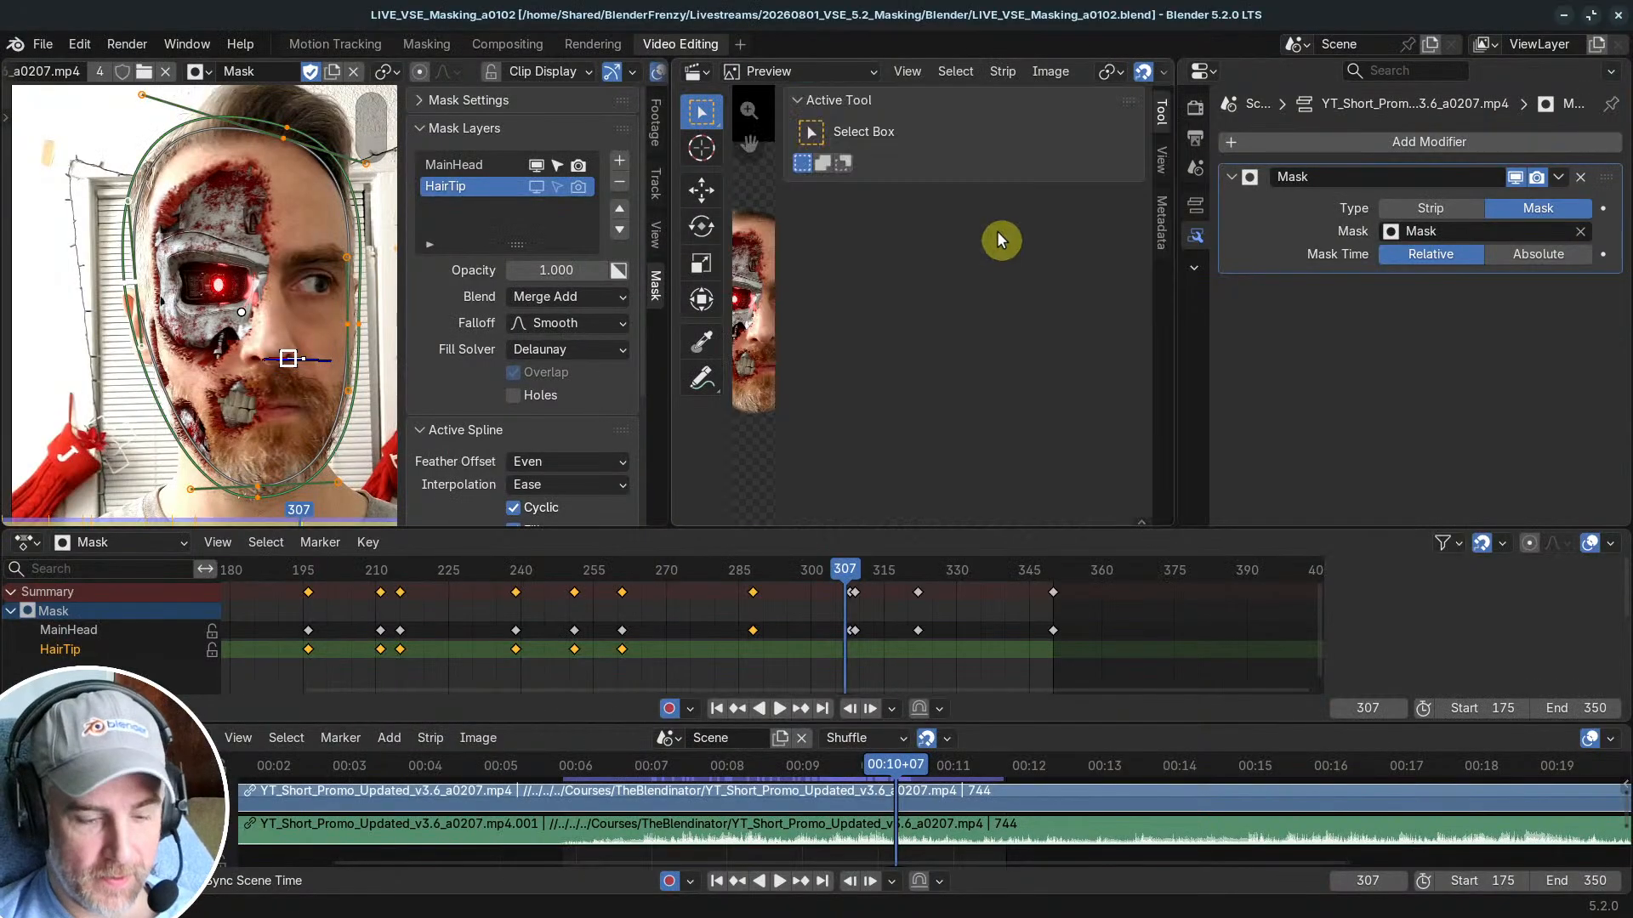
pyautogui.click(1161, 158)
pyautogui.click(972, 131)
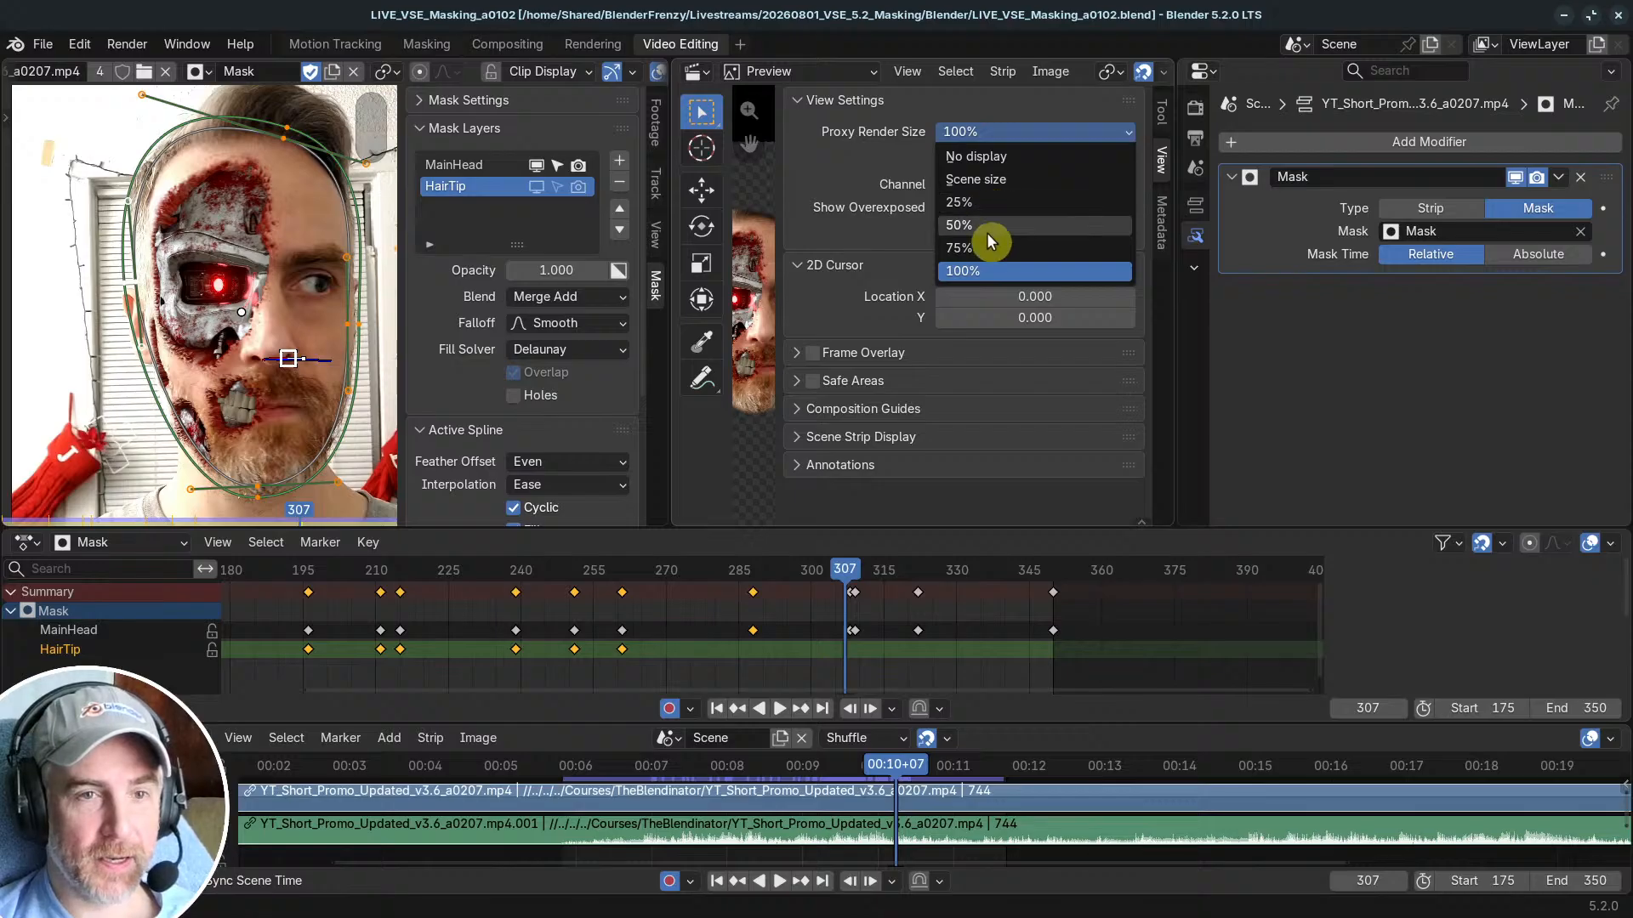
pyautogui.click(987, 264)
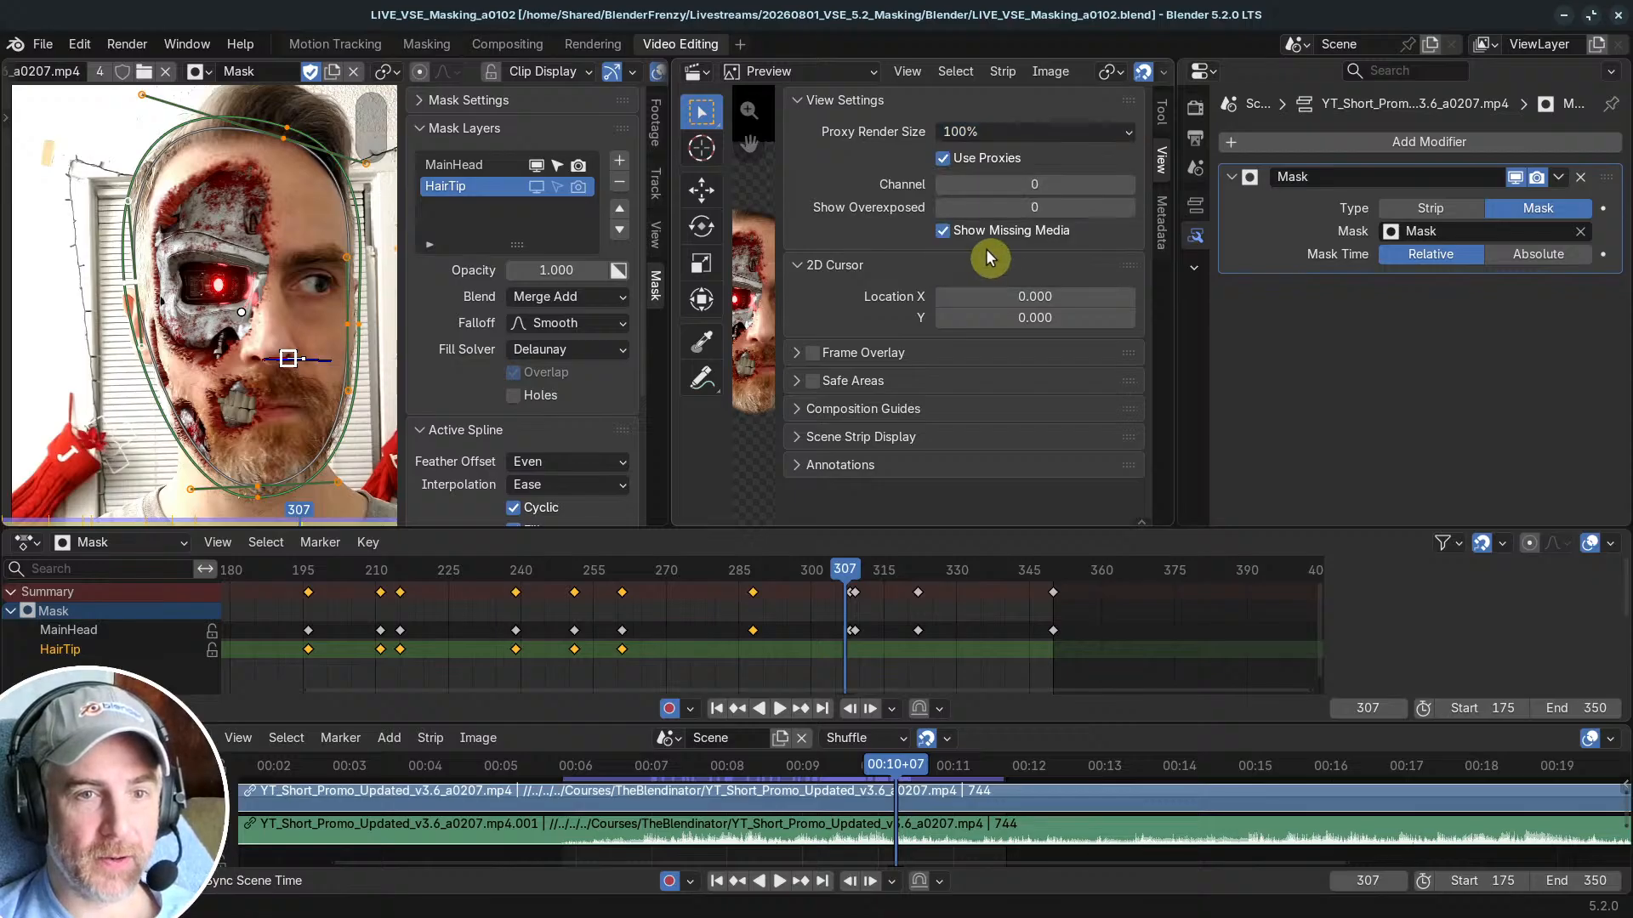
pyautogui.click(997, 132)
pyautogui.click(970, 201)
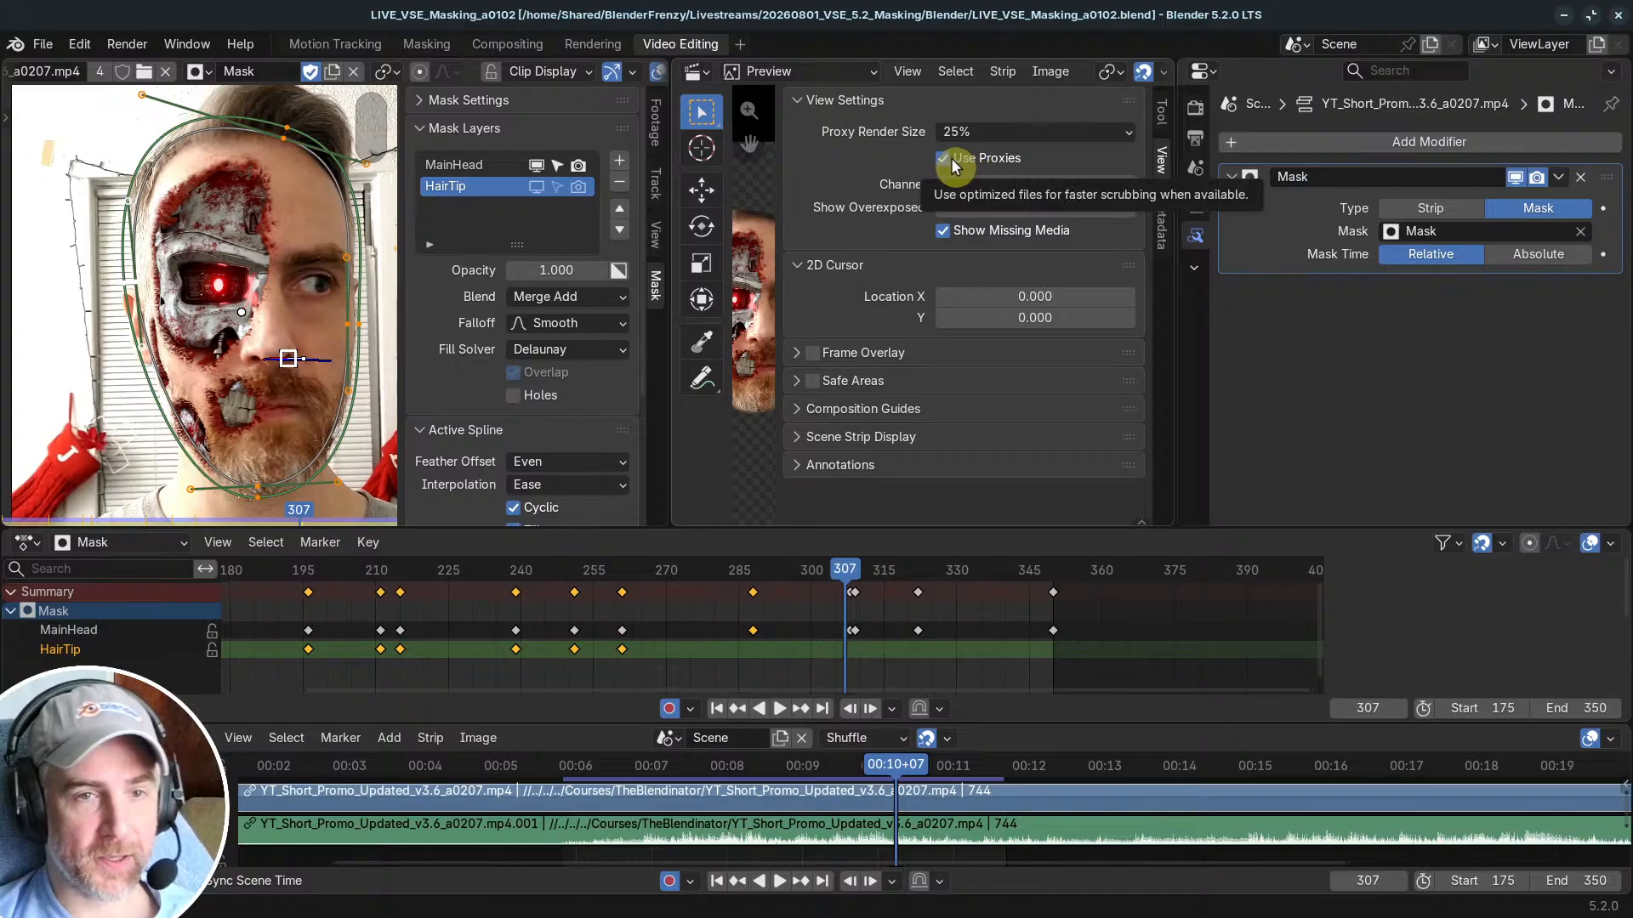
pyautogui.press('n')
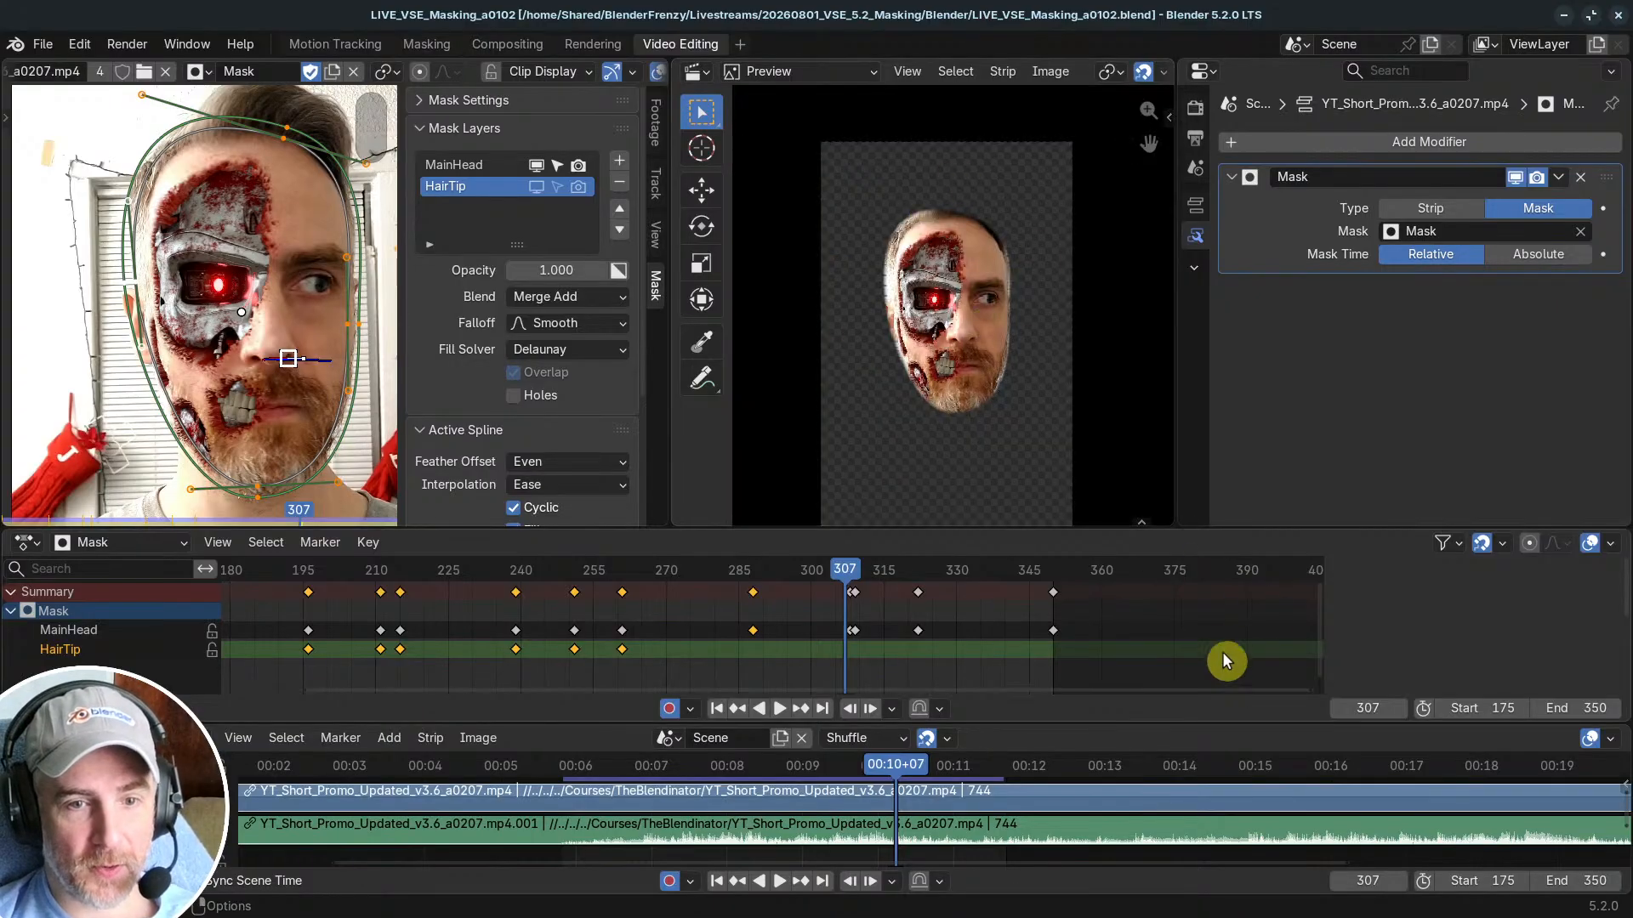
# Step: Enlarge the sequencer area and enable Strip Proxy for the promo video strip in its proxy settings
pyautogui.press('n')
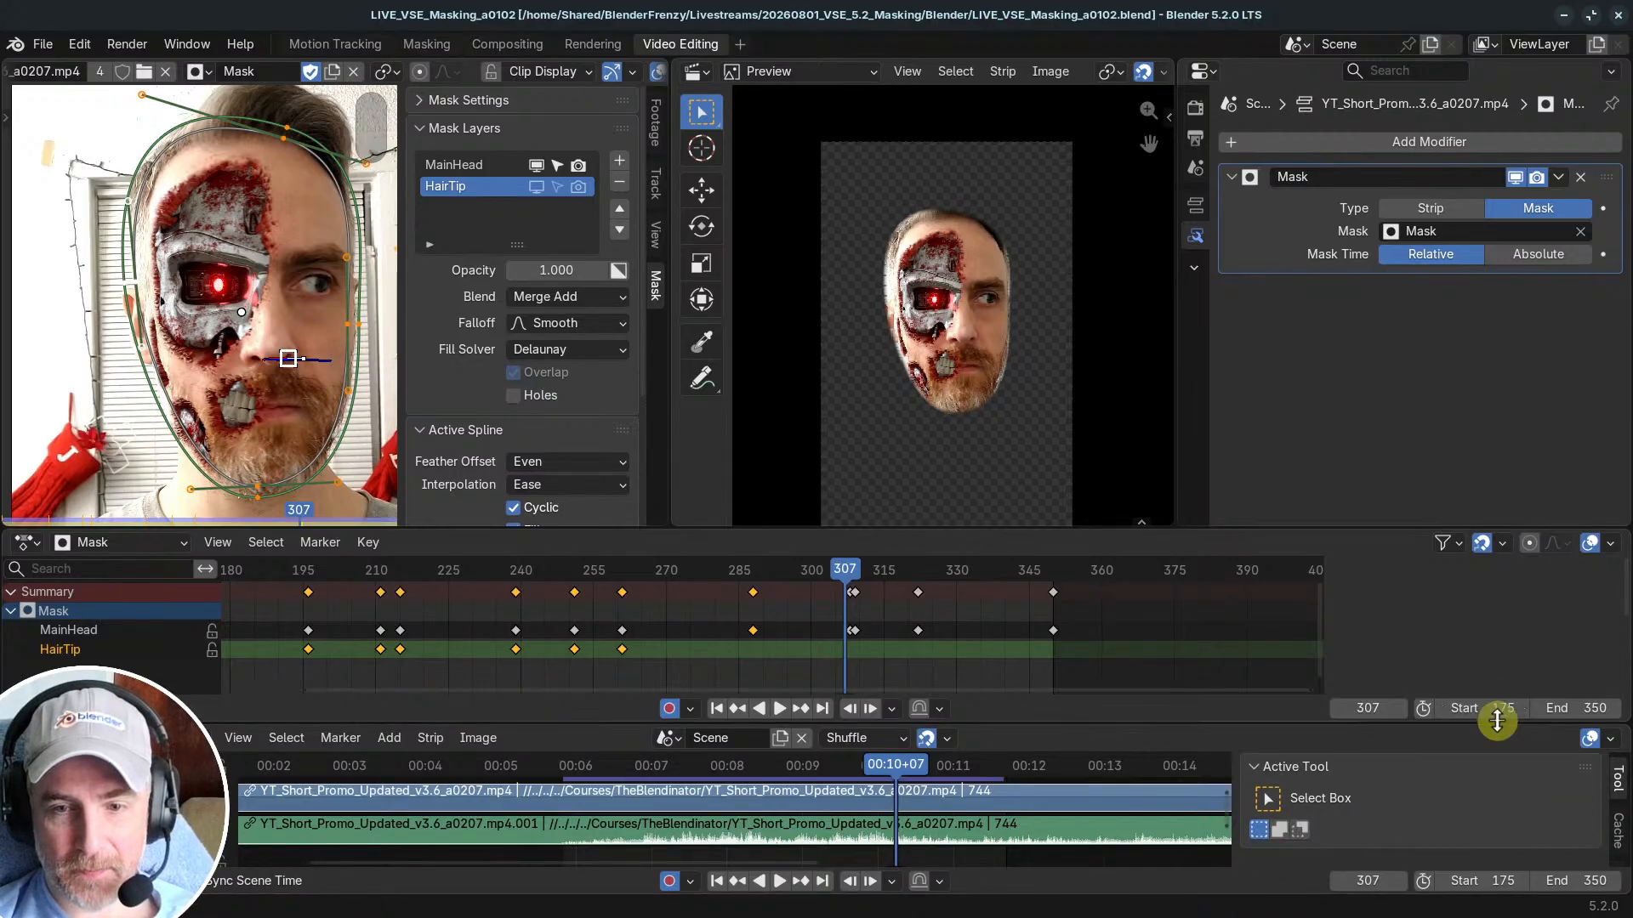
pyautogui.moveTo(1495, 723); pyautogui.dragTo(1504, 668)
pyautogui.click(1618, 804)
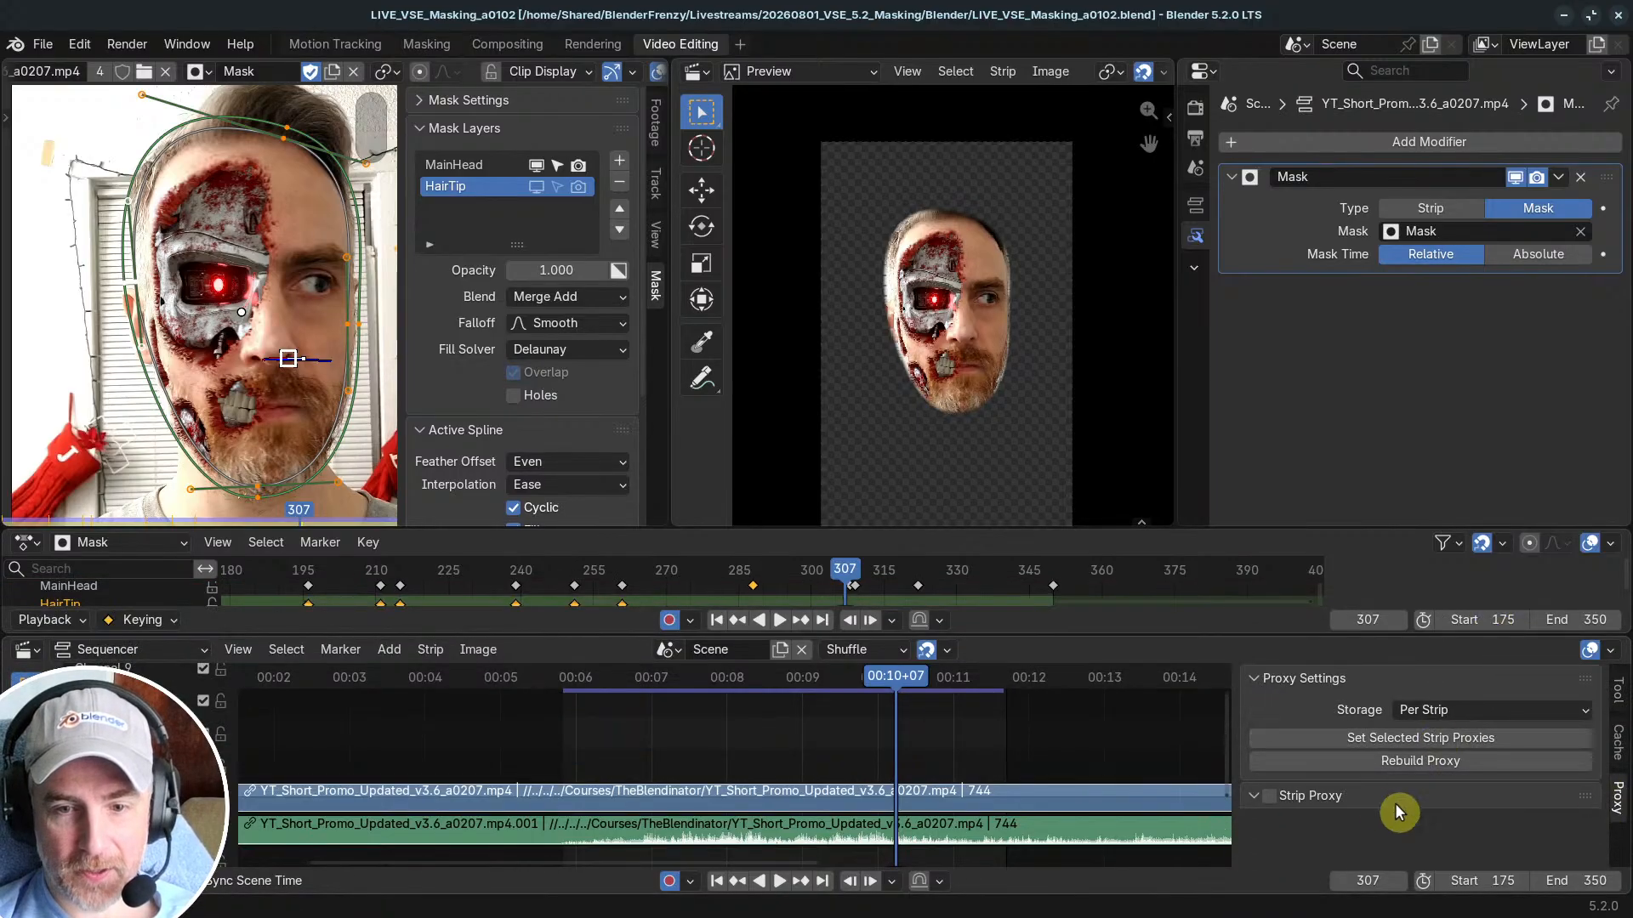
pyautogui.click(1273, 798)
pyautogui.scroll(-2, 1412, 796)
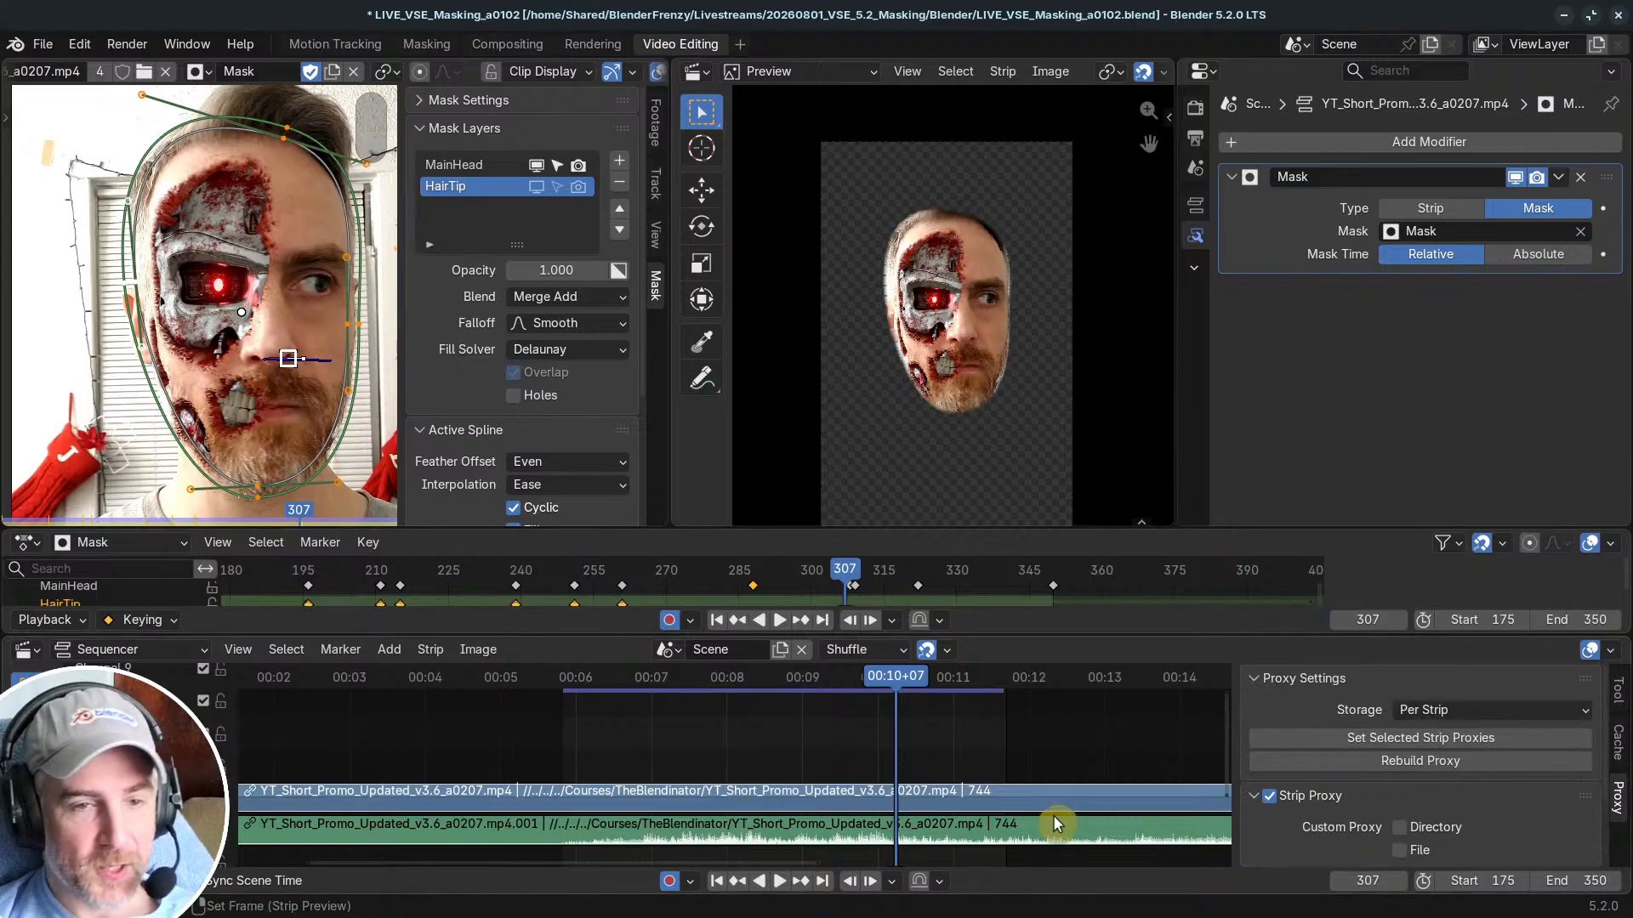
pyautogui.press('n')
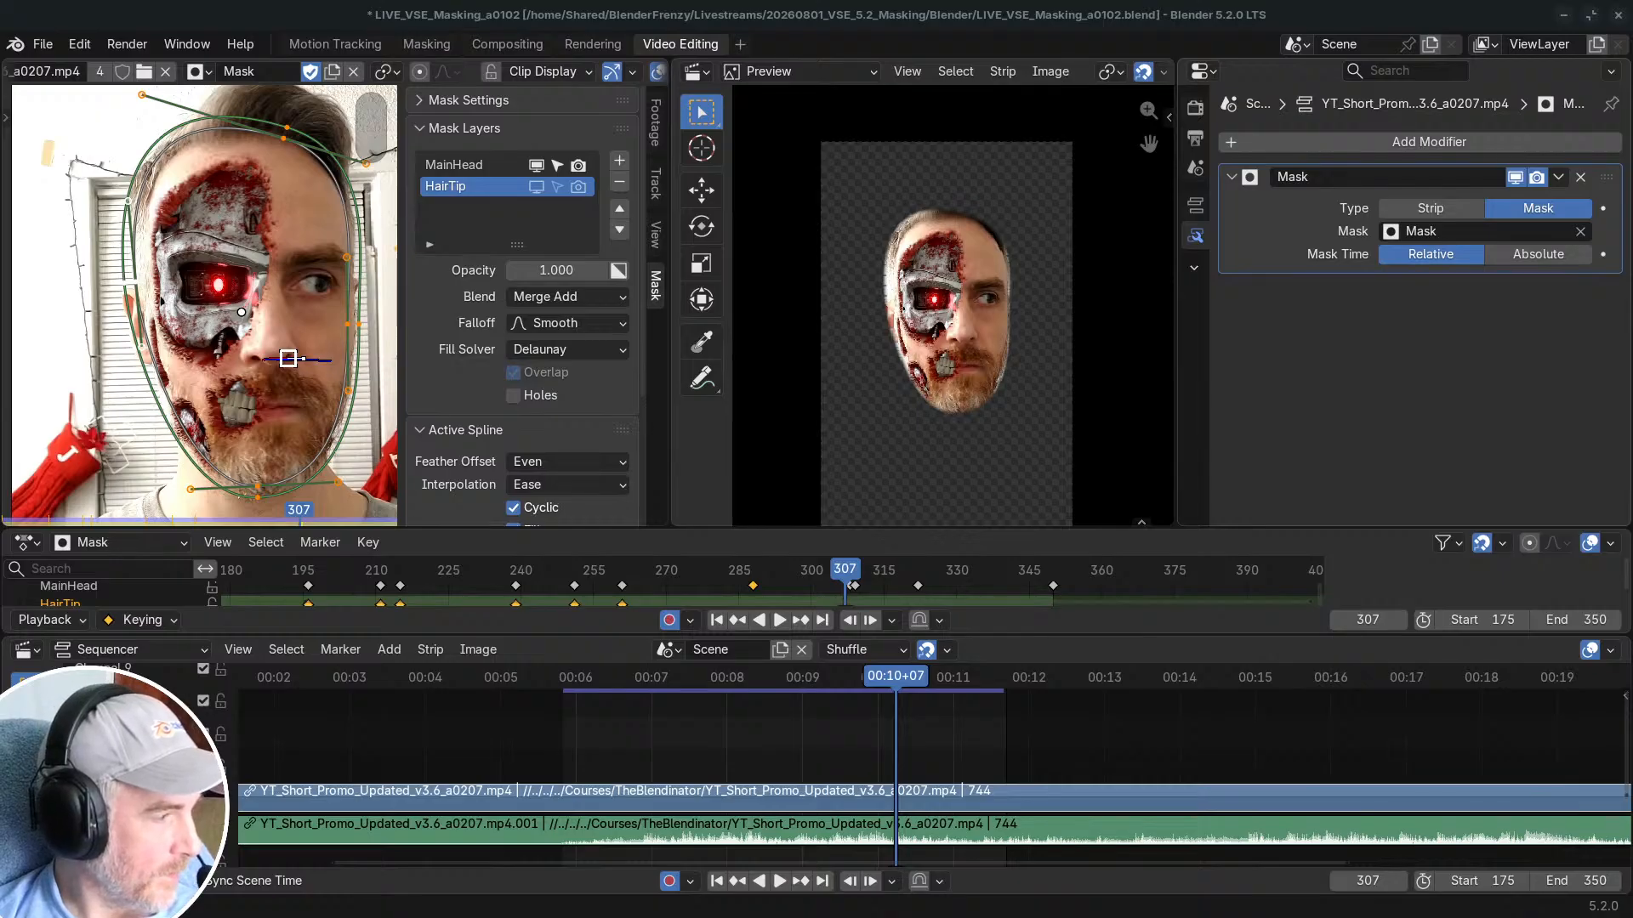
# Step: Reread the chat messages about proxy render size and move the chat window back out of view
pyautogui.hotkey('alt', 'Tab')
pyautogui.click(283, 73)
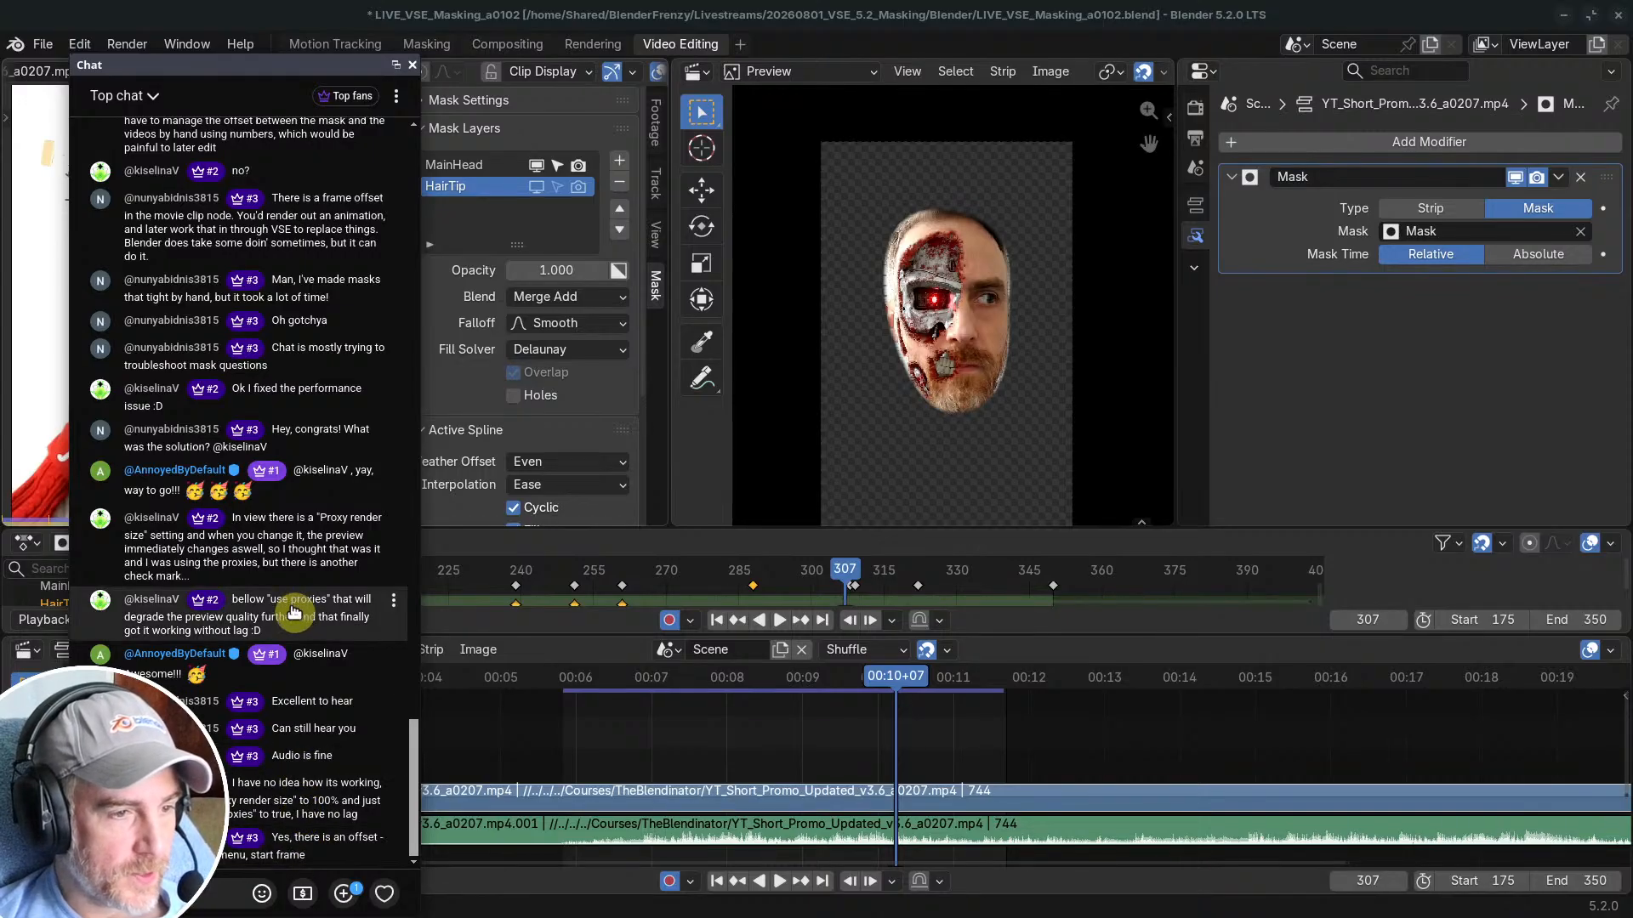
pyautogui.moveTo(306, 83); pyautogui.dragTo(308, 49)
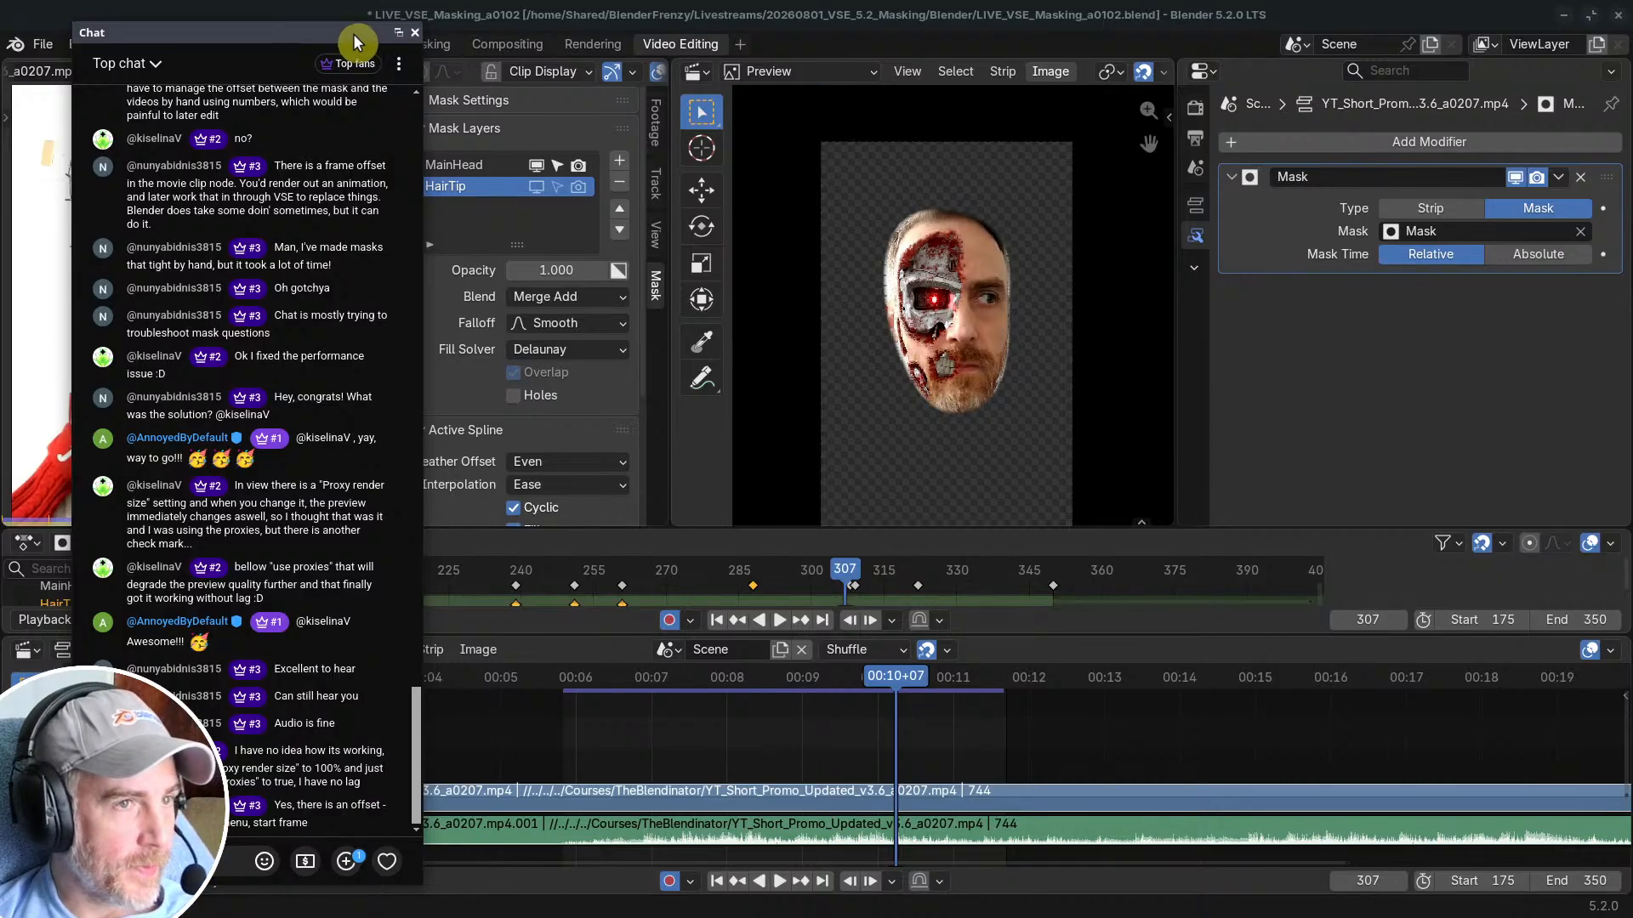
pyautogui.moveTo(354, 33); pyautogui.dragTo(0, 85)
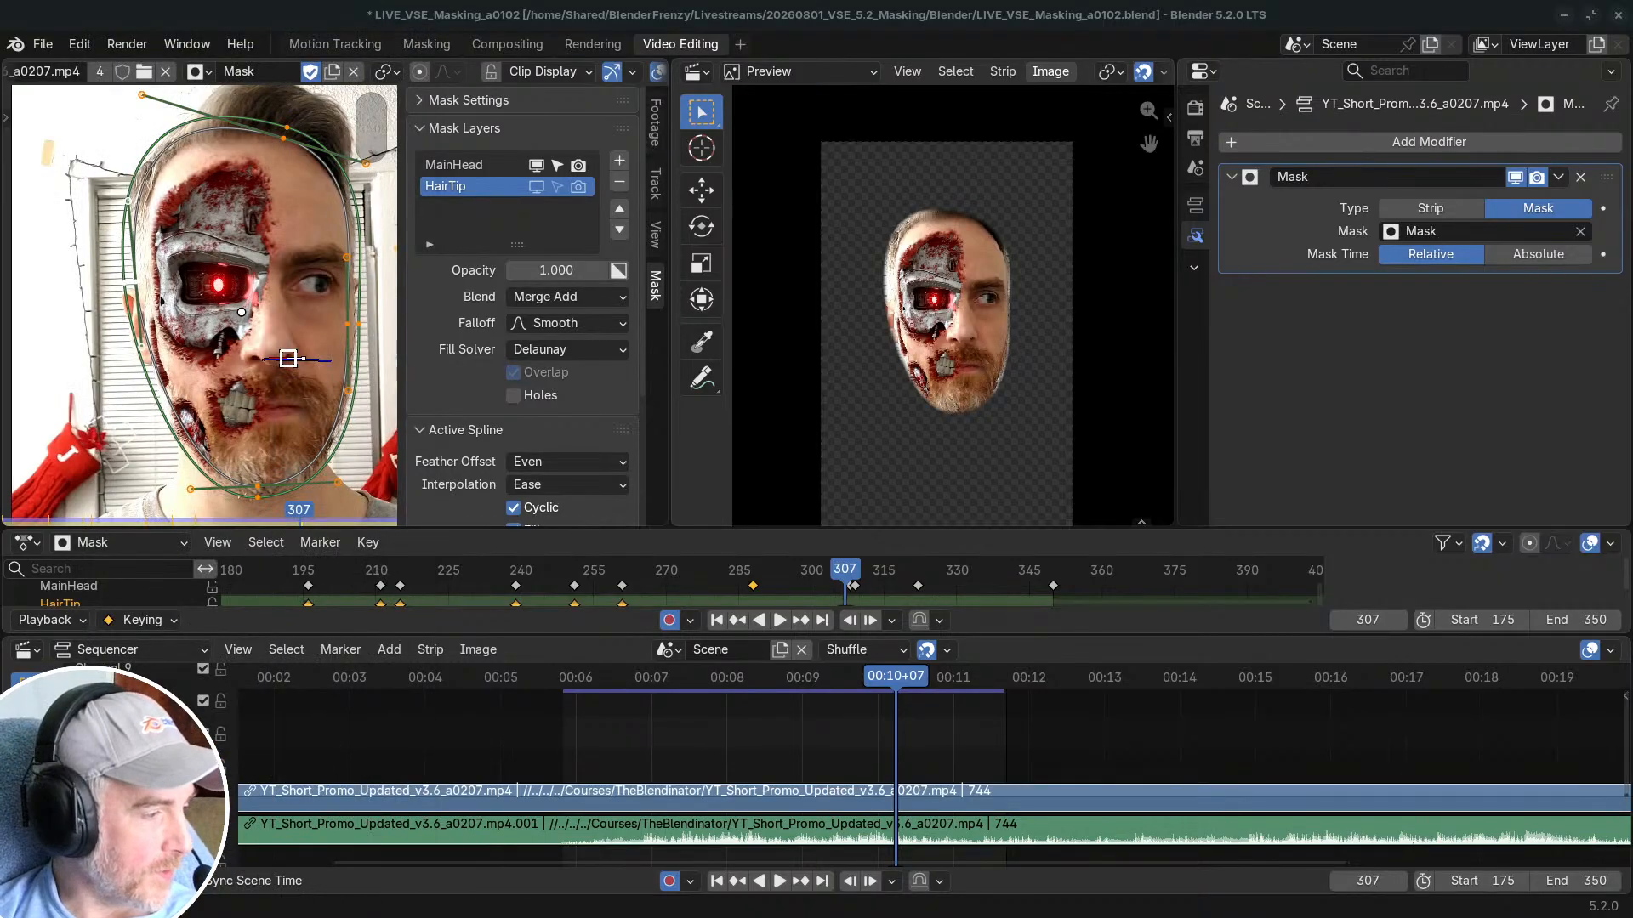
# Step: Switch to Sammie-Roto and scrub from near the range start to frame 535 to review the tracked mask
pyautogui.hotkey('alt', 'Tab')
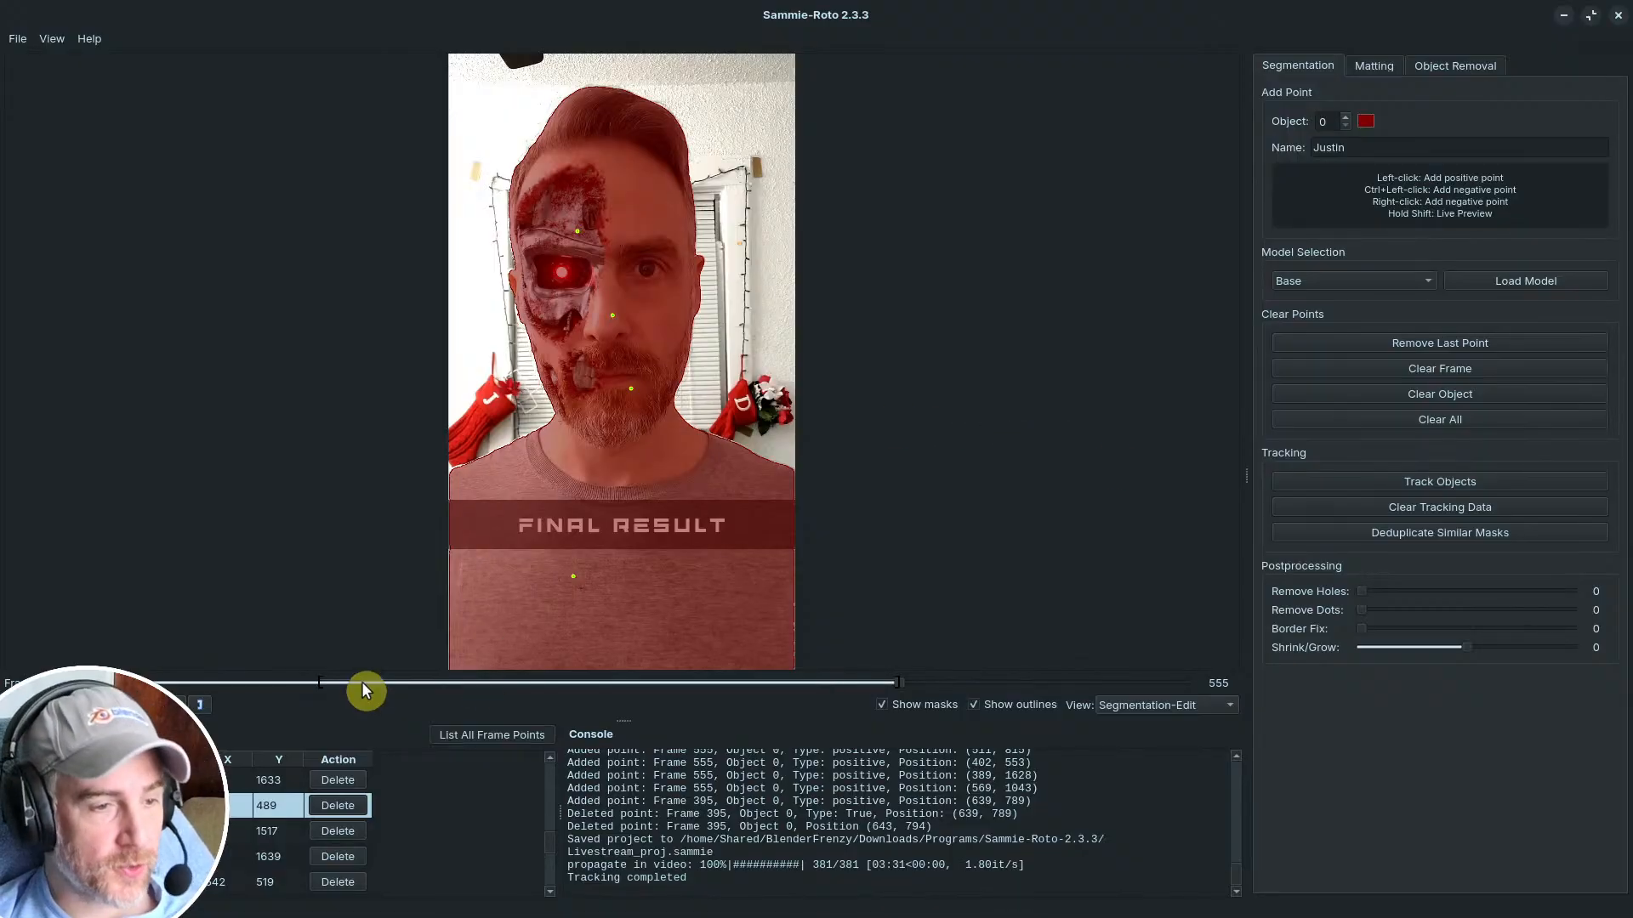
pyautogui.moveTo(335, 682); pyautogui.dragTo(876, 685)
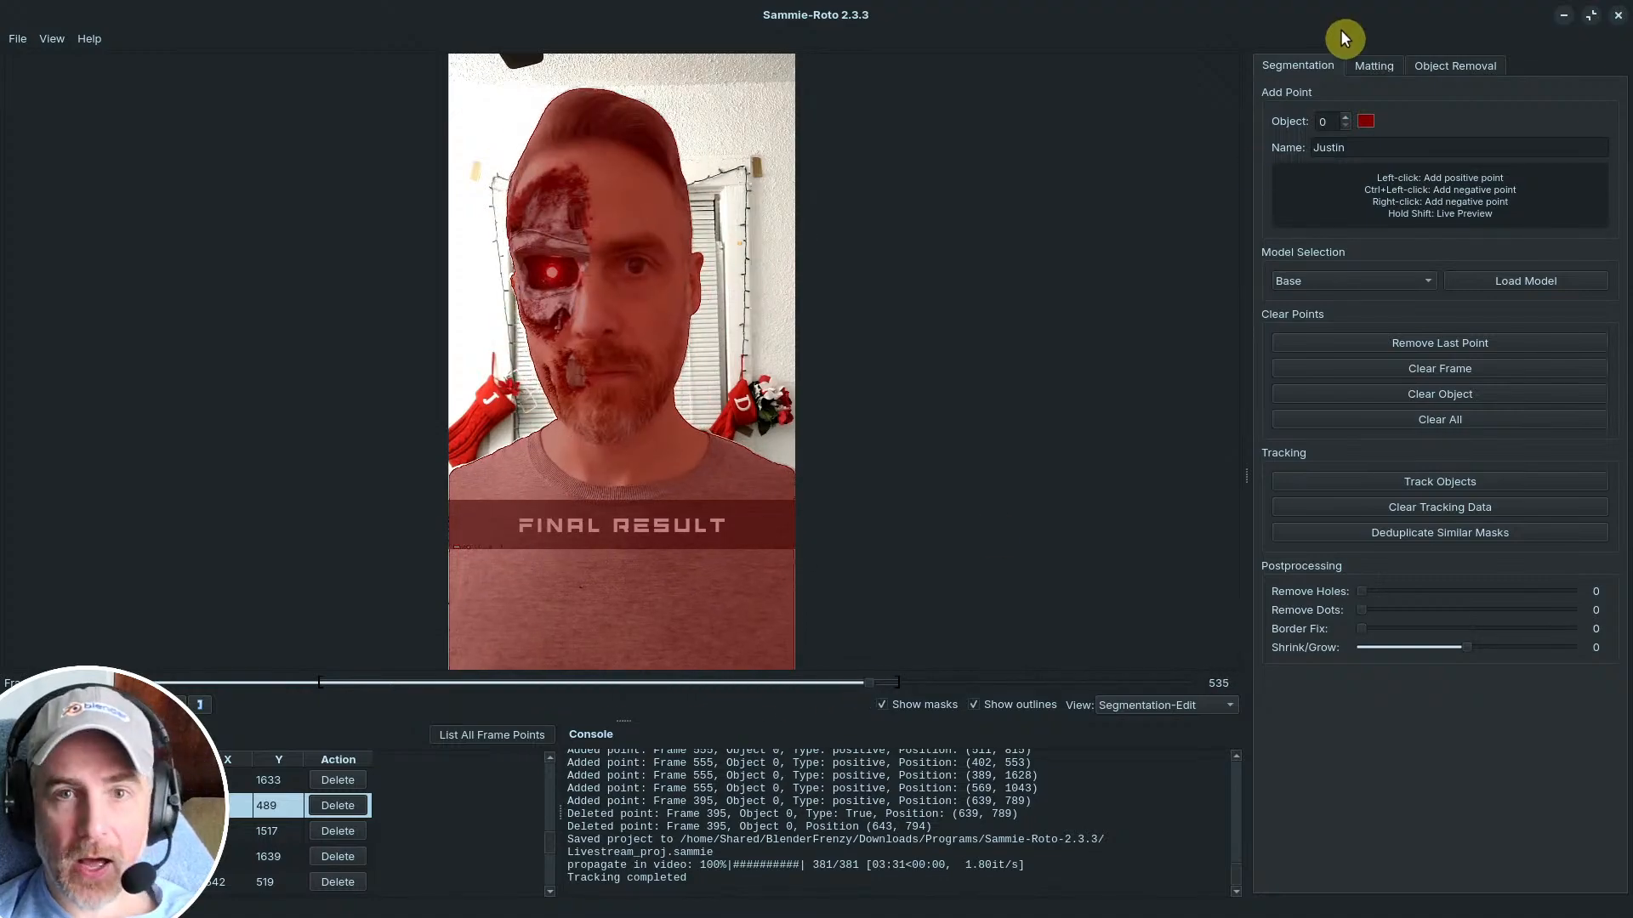
# Step: Run matting on the tracked object with the MatAnyone2 model at an internal resolution of 720
pyautogui.click(1365, 66)
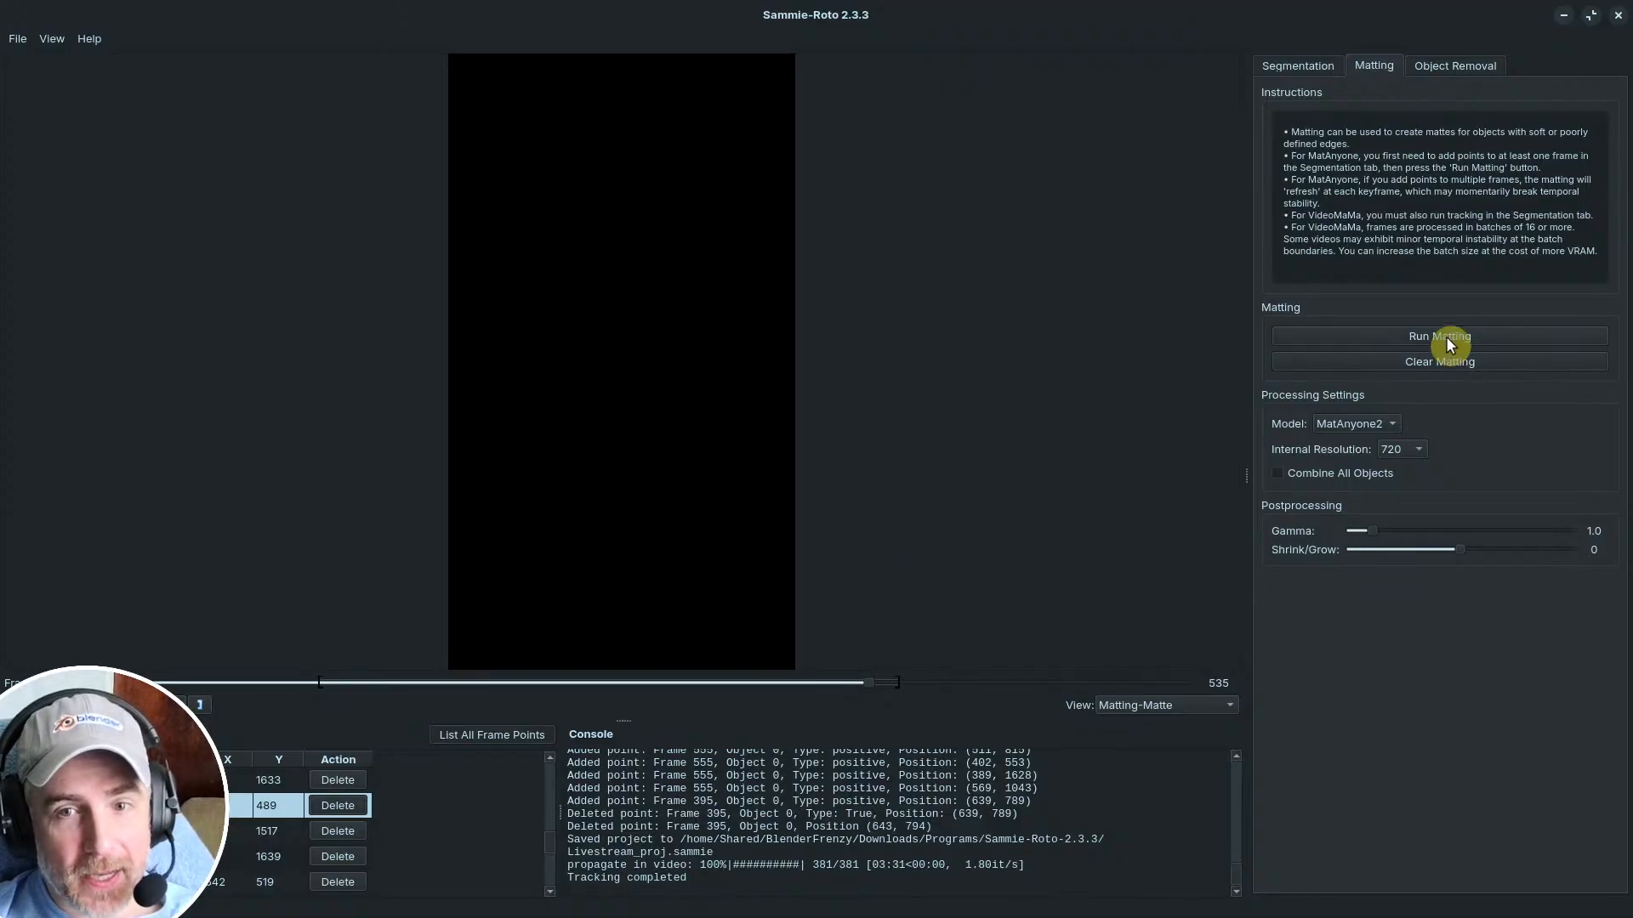
pyautogui.click(1369, 424)
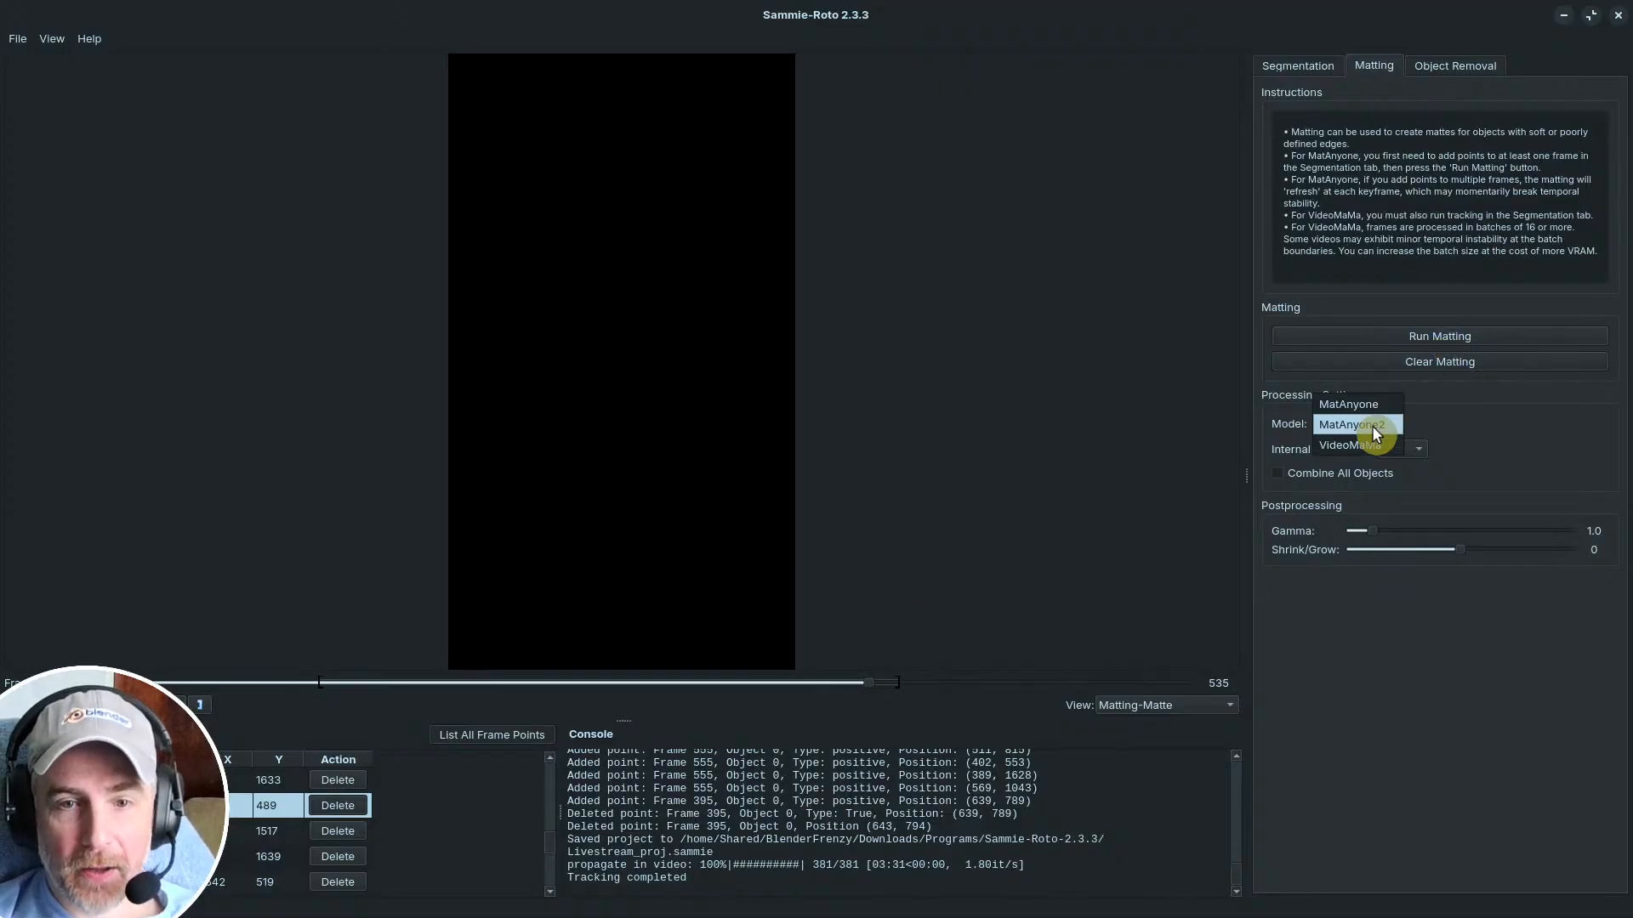
pyautogui.click(1482, 427)
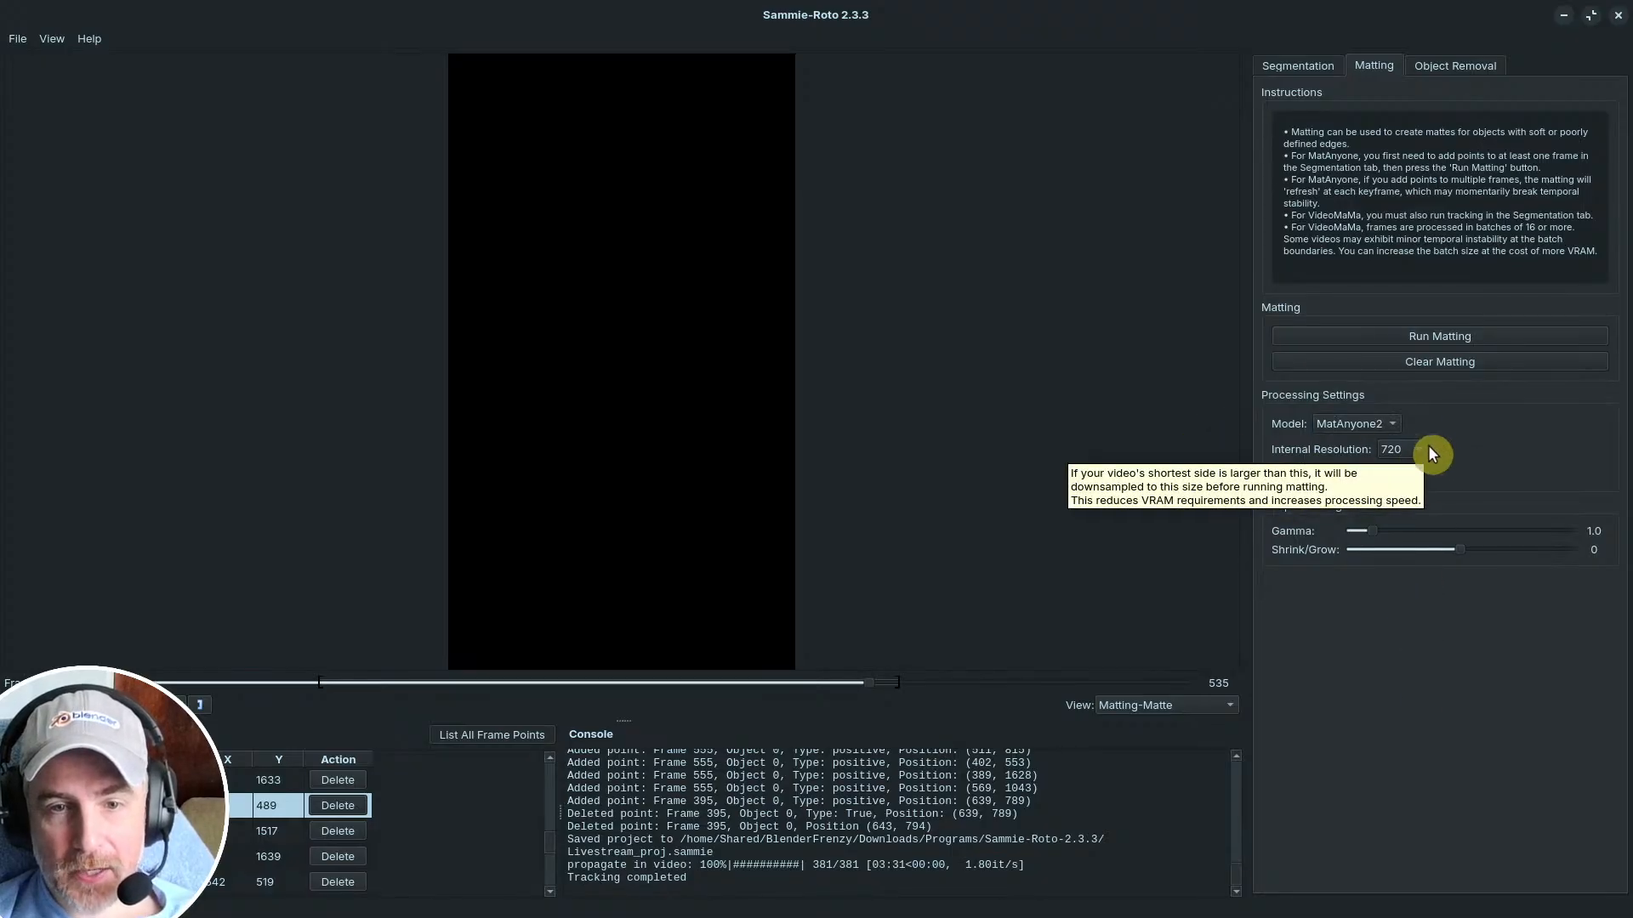
pyautogui.click(1426, 334)
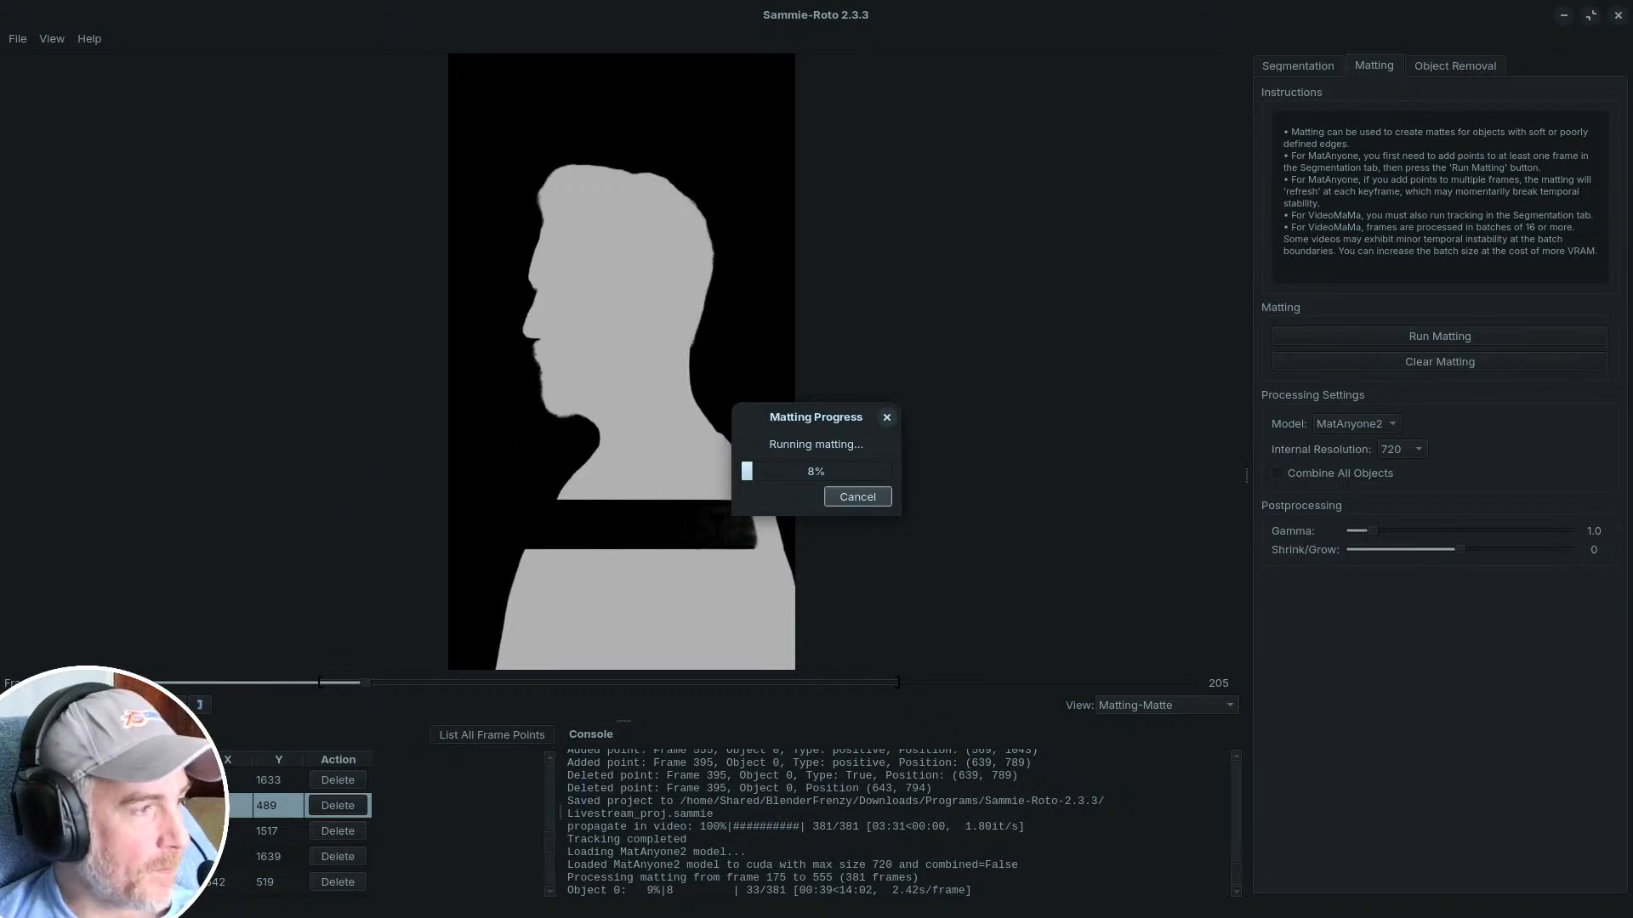
# Step: Bring the chat window over the workspace and read the recent messages while the matting runs
pyautogui.moveTo(672, 31); pyautogui.dragTo(343, 113)
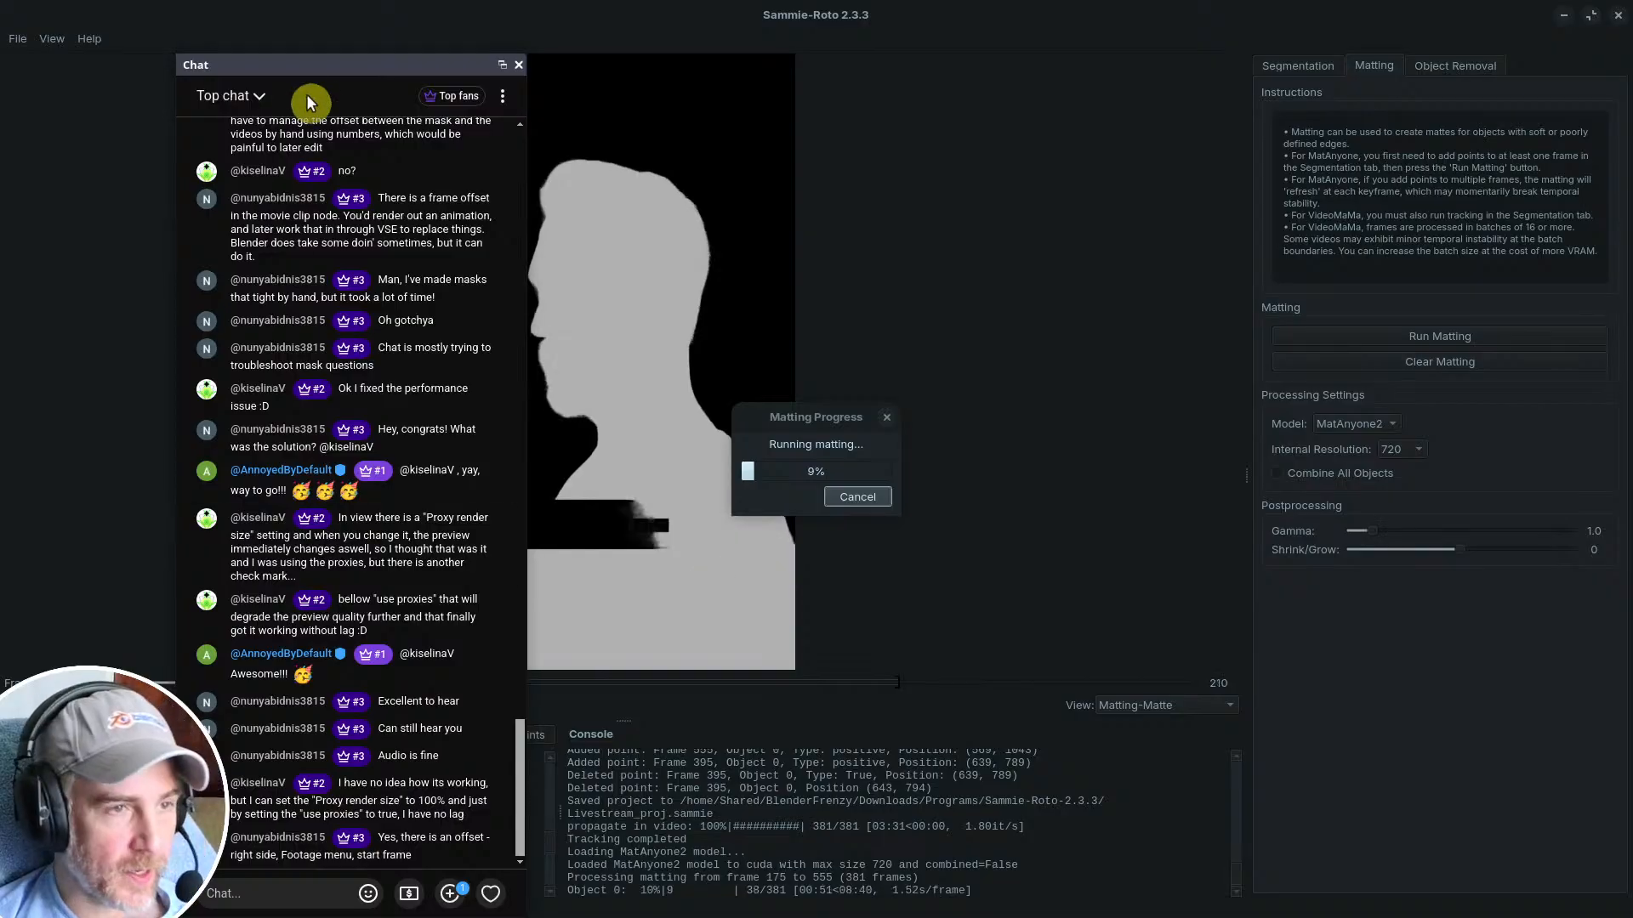
pyautogui.moveTo(340, 57); pyautogui.dragTo(359, 24)
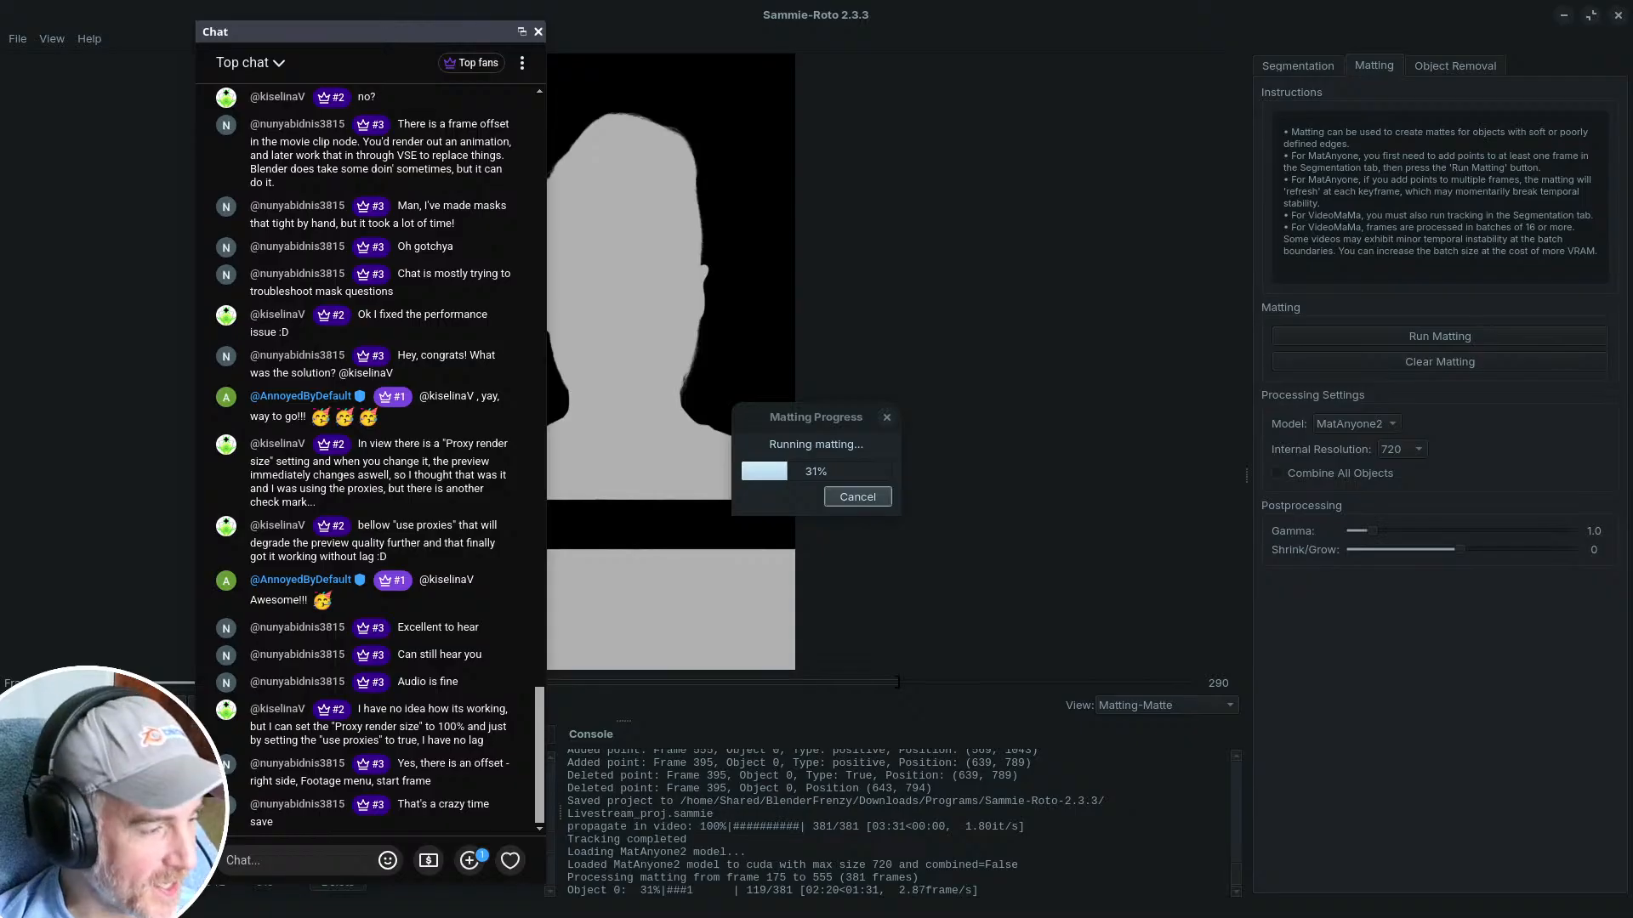
pyautogui.scroll(4, 467, 787)
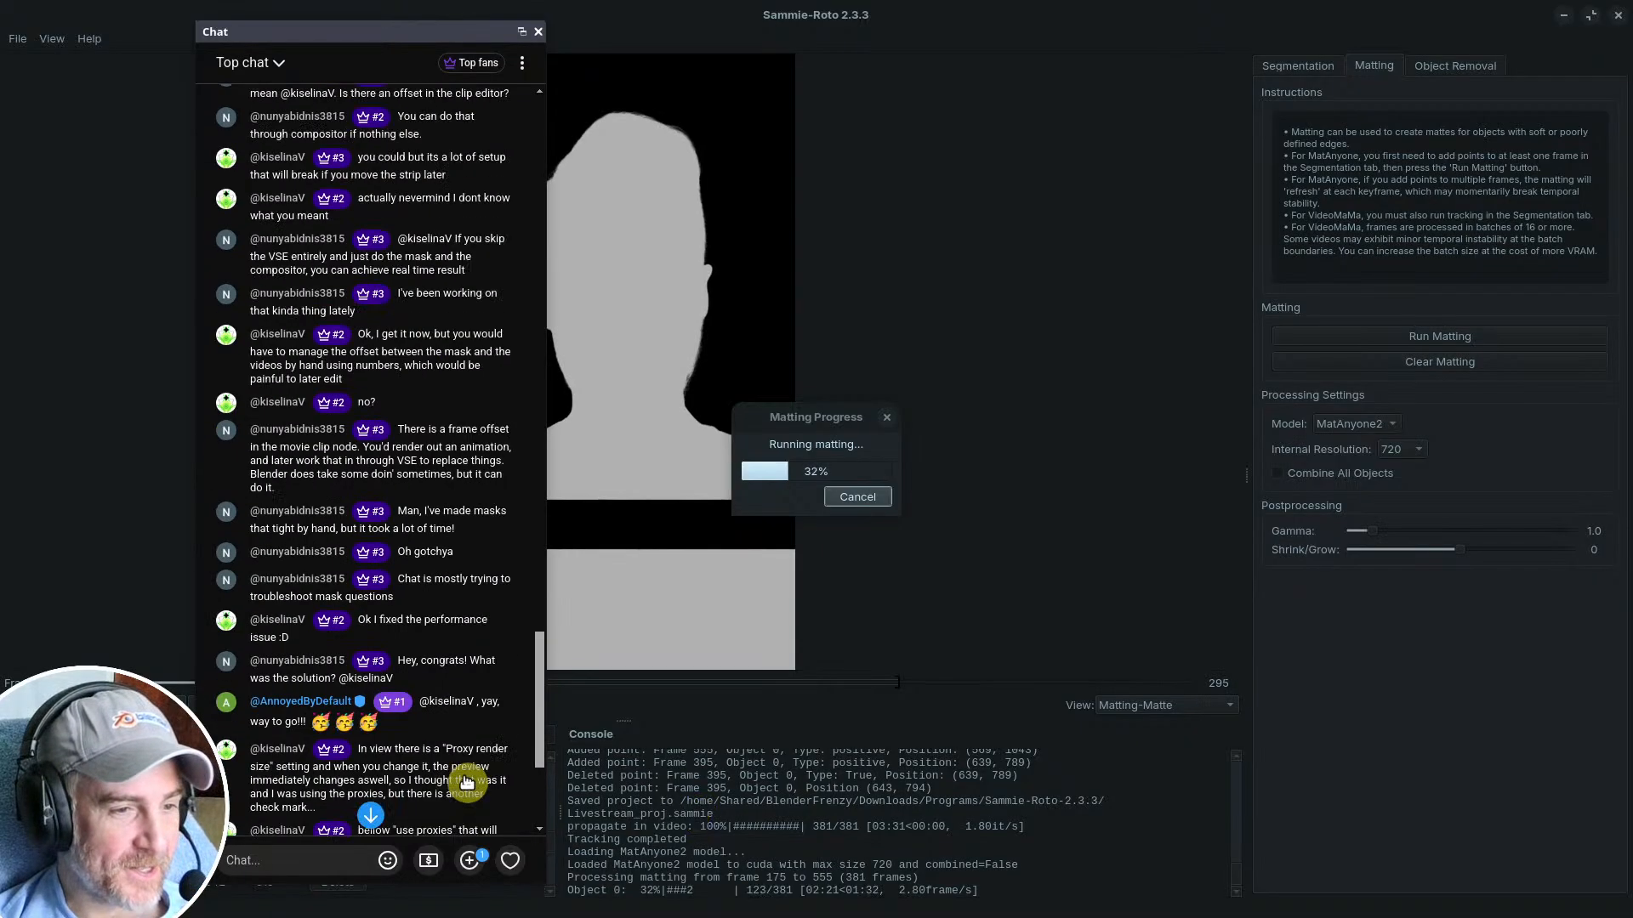
pyautogui.scroll(-4, 462, 749)
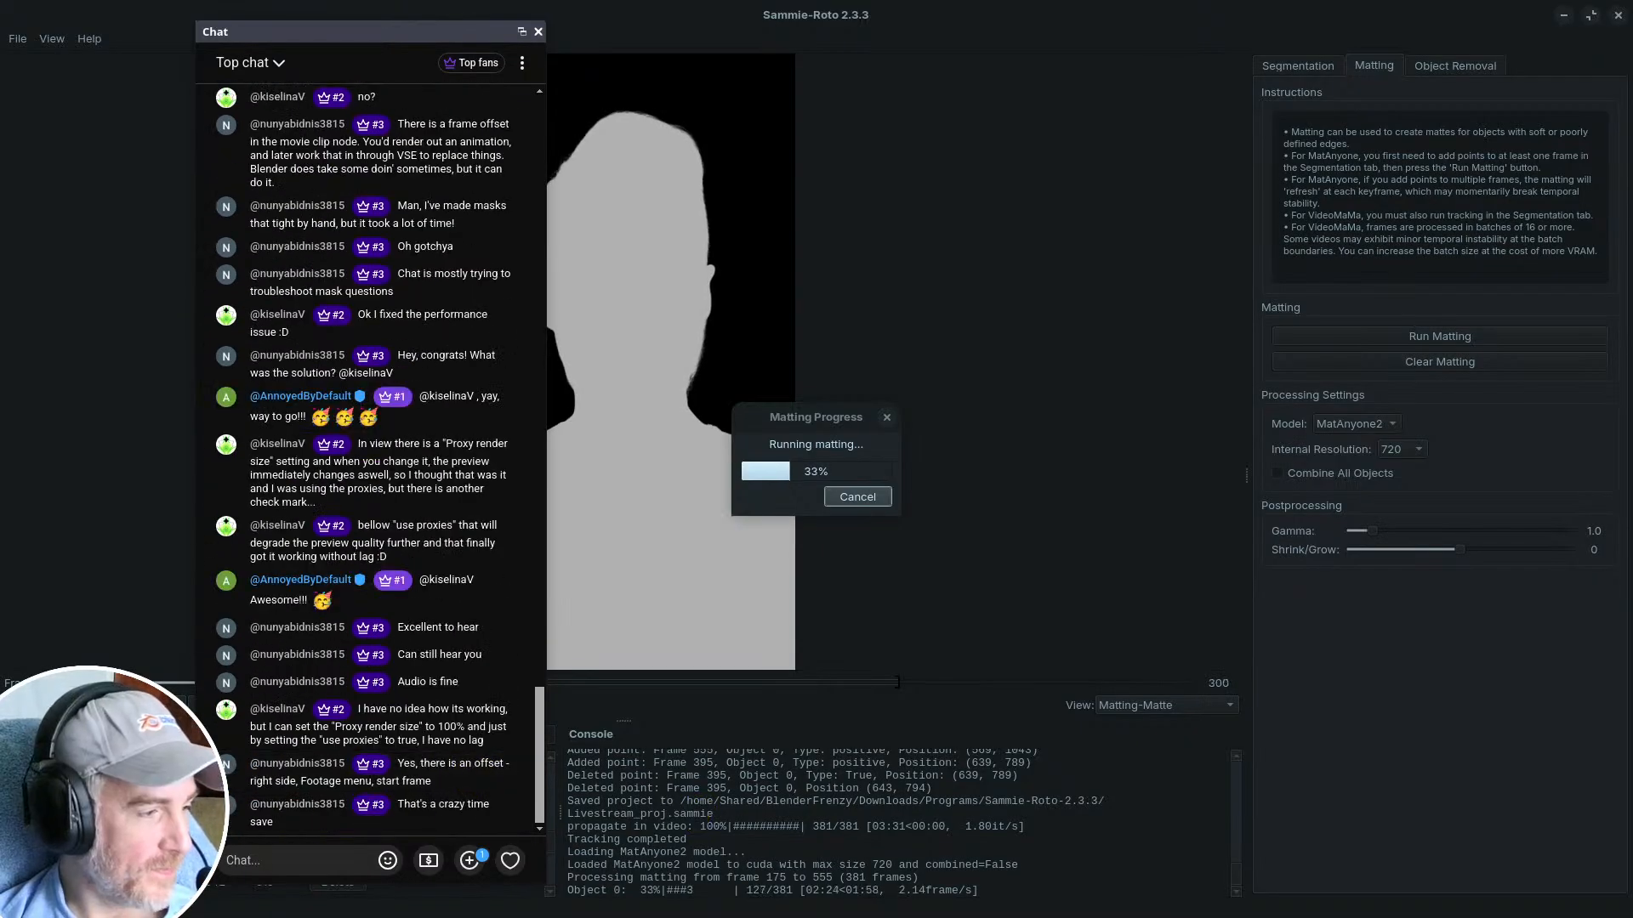
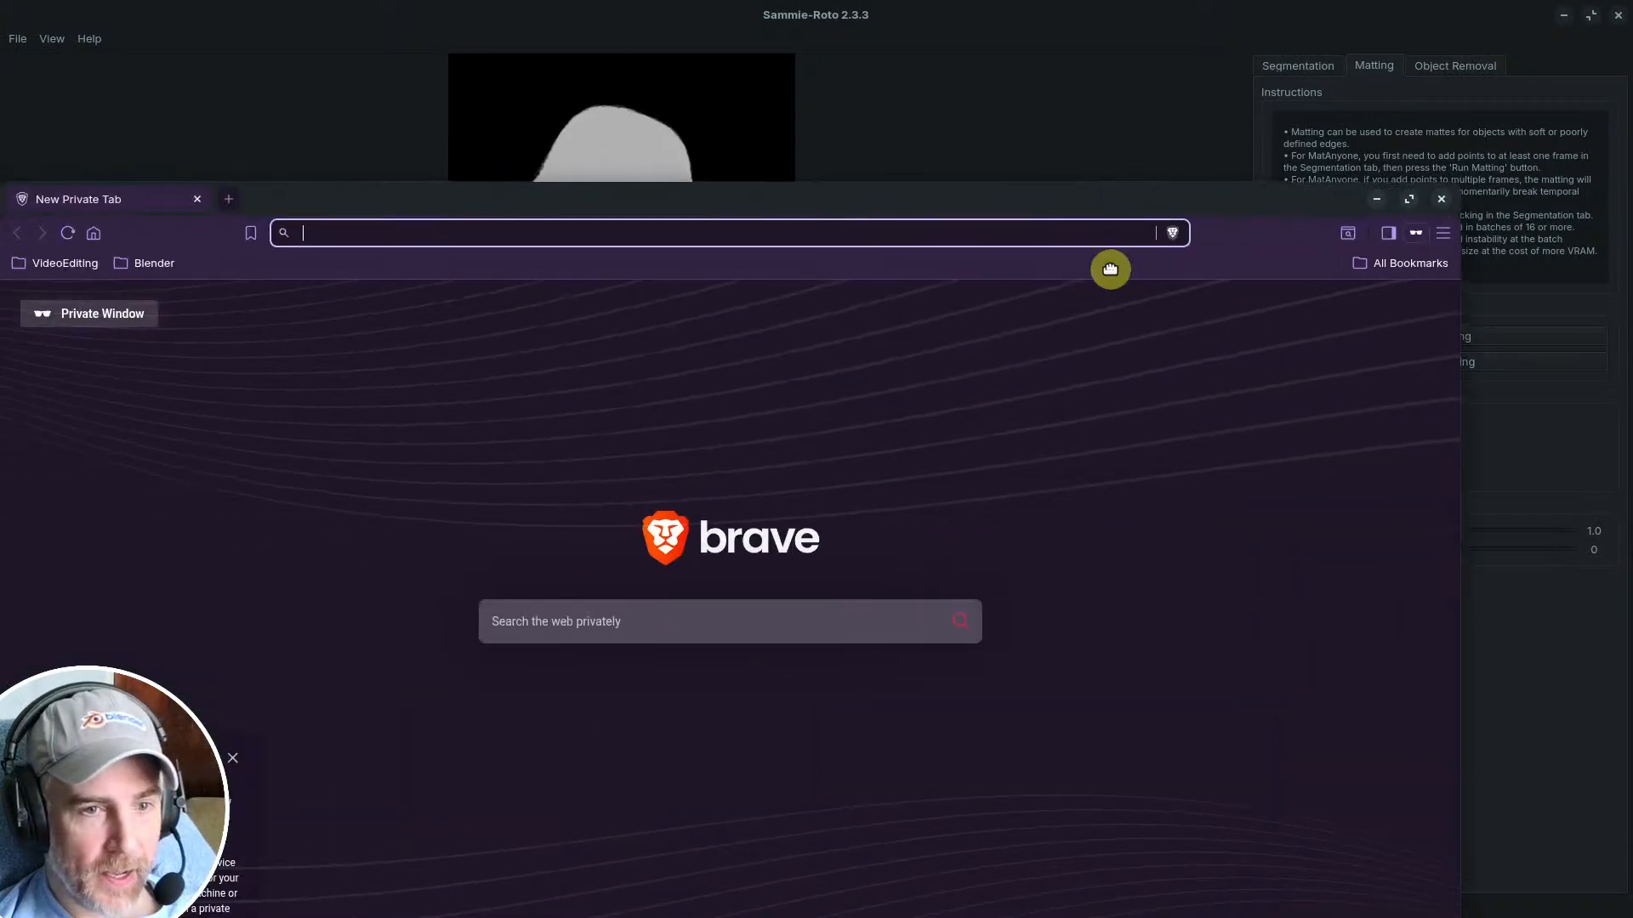
# Step: Switch to a maximized private Brave window, load blenderfrenzy.com and open the BLENDER VFX COURSE! page
pyautogui.moveTo(1110, 269); pyautogui.dragTo(1279, 2)
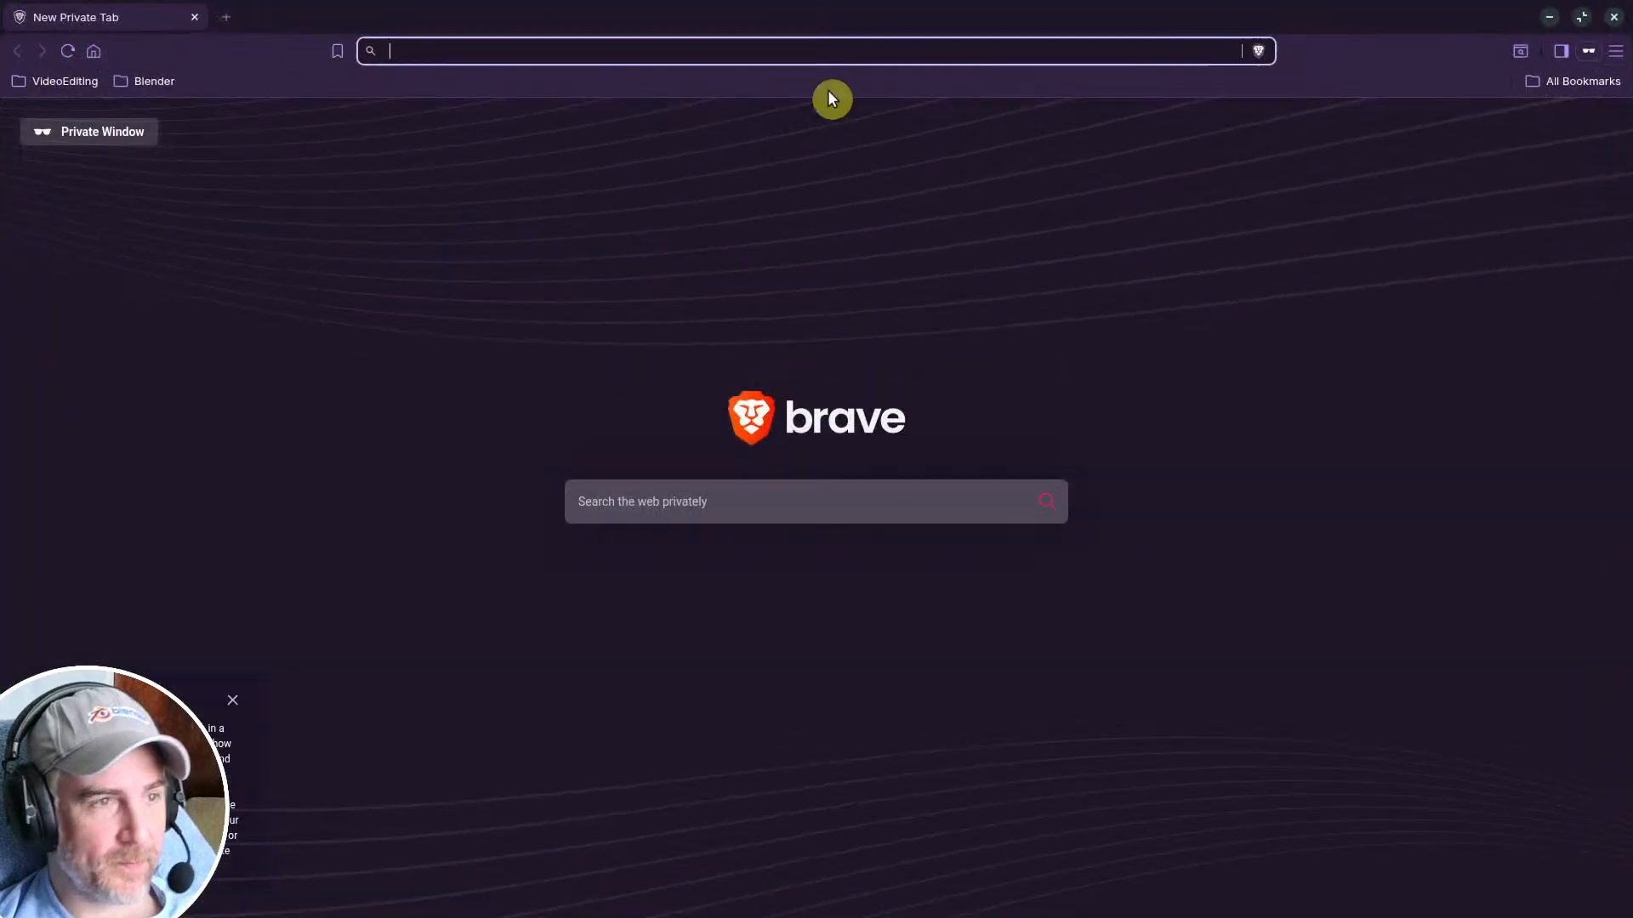
pyautogui.write('blen')
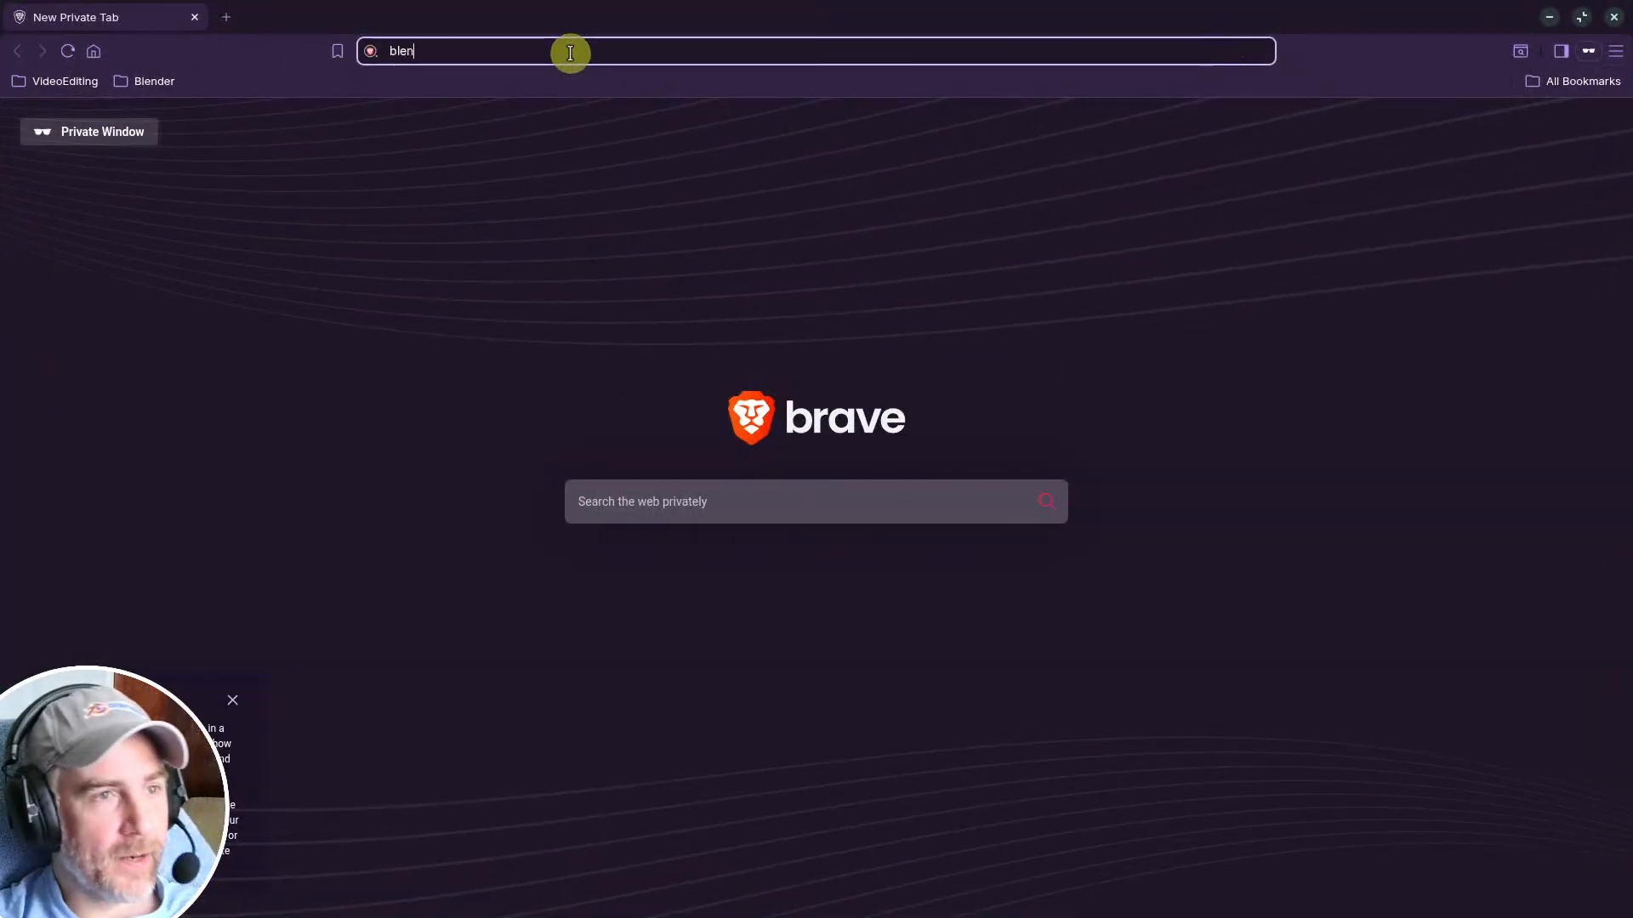
pyautogui.write('derfrenzy.com')
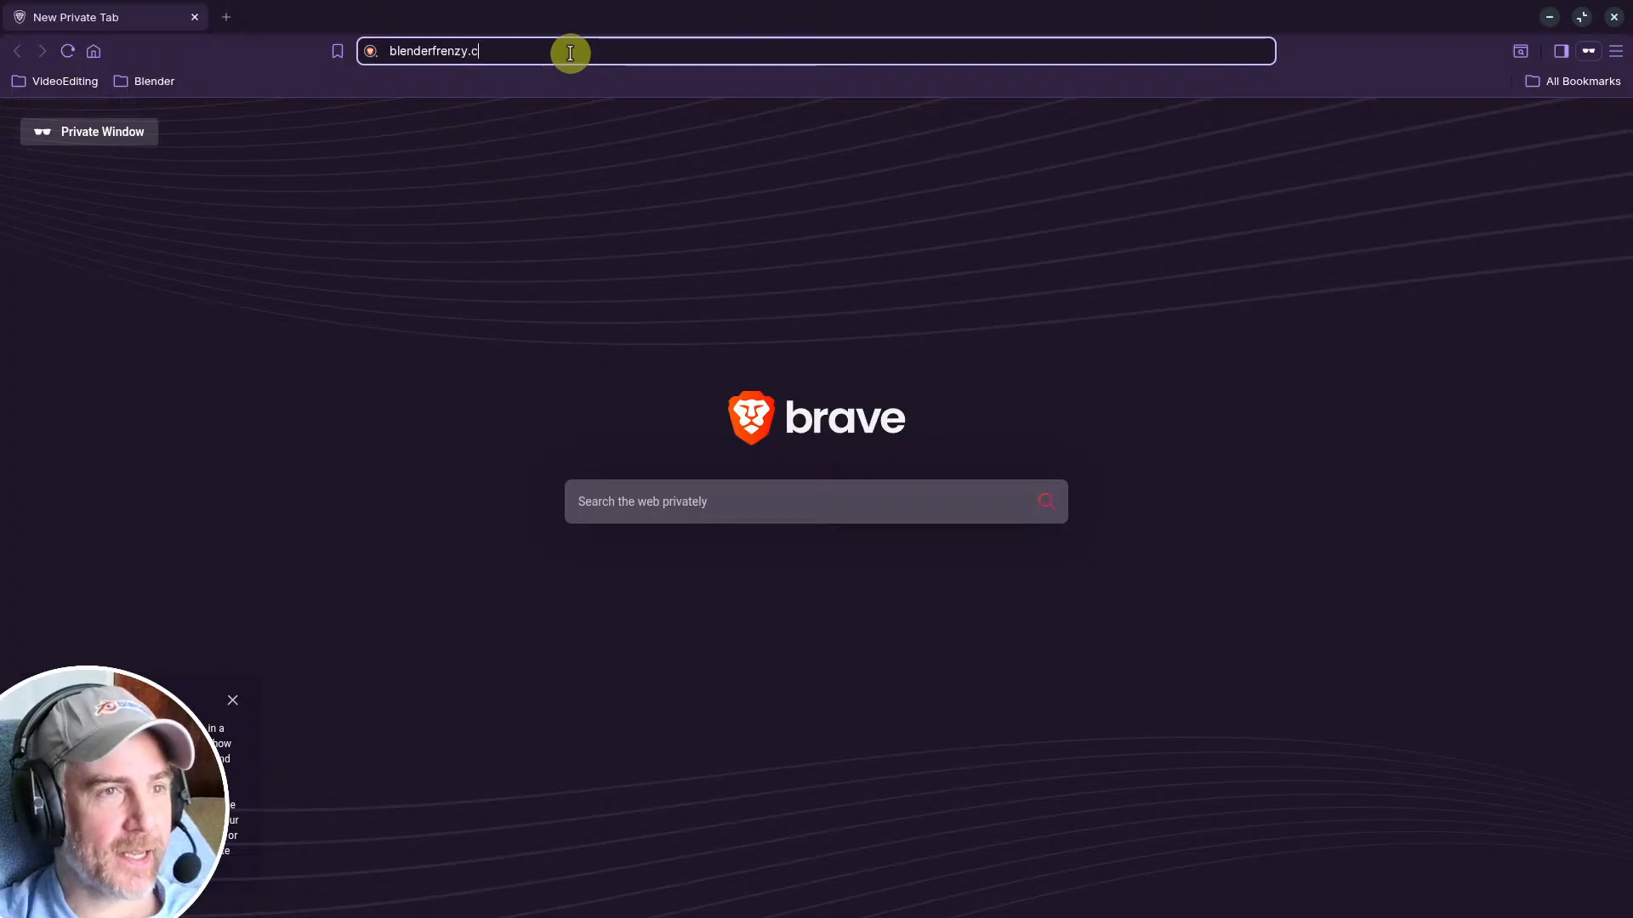
pyautogui.press('Return')
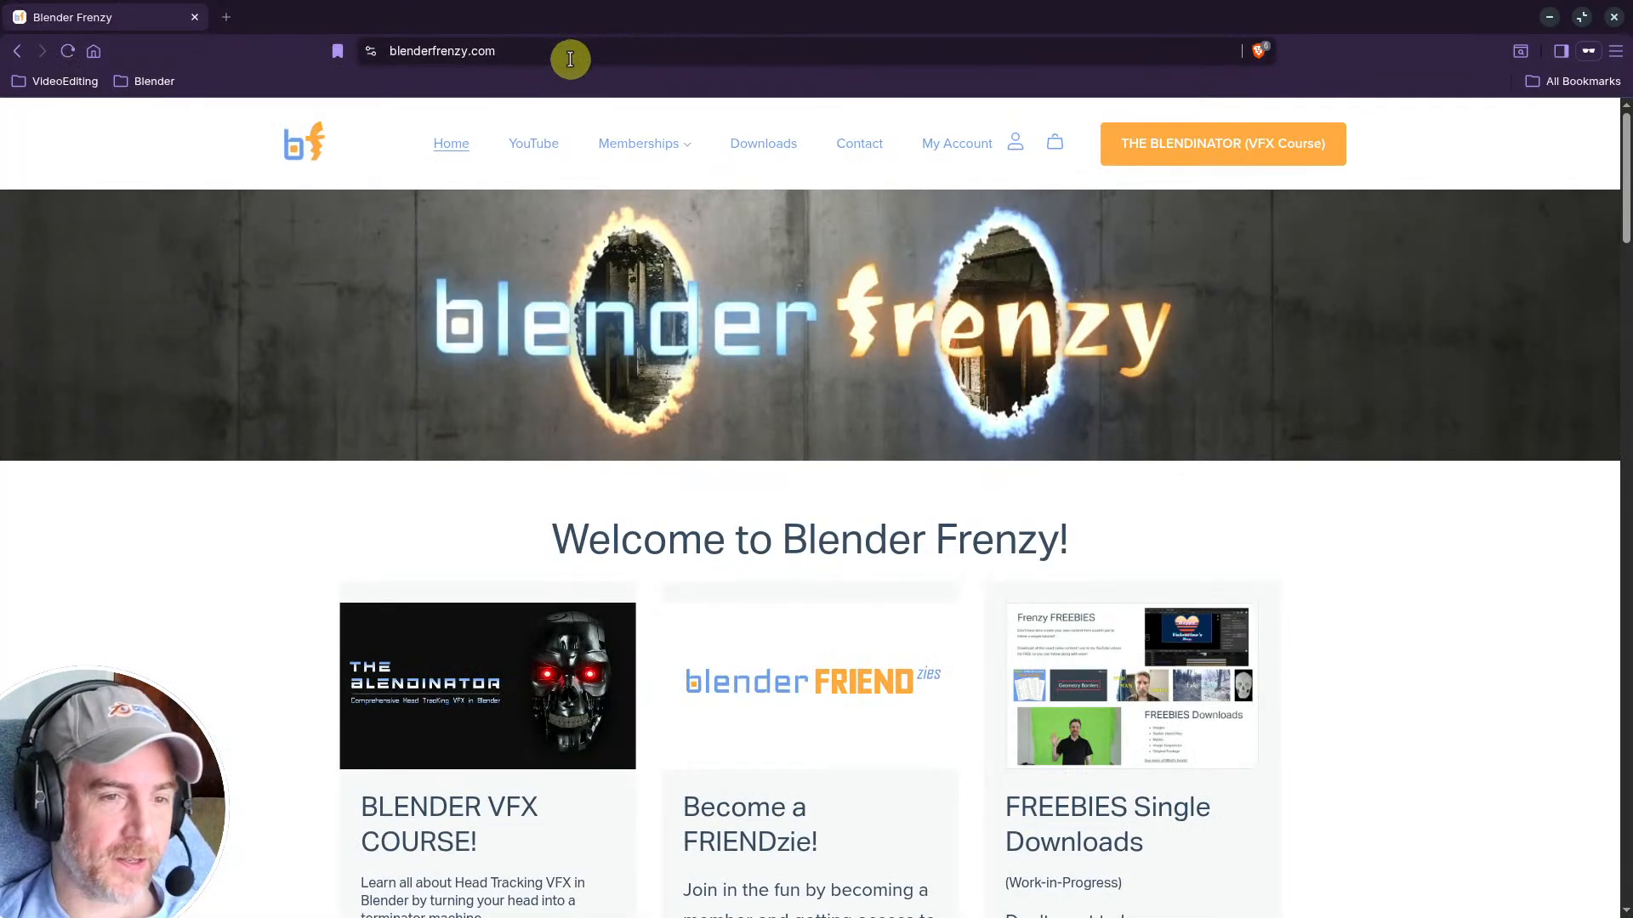
pyautogui.scroll(-7, 554, 477)
pyautogui.scroll(4, 469, 481)
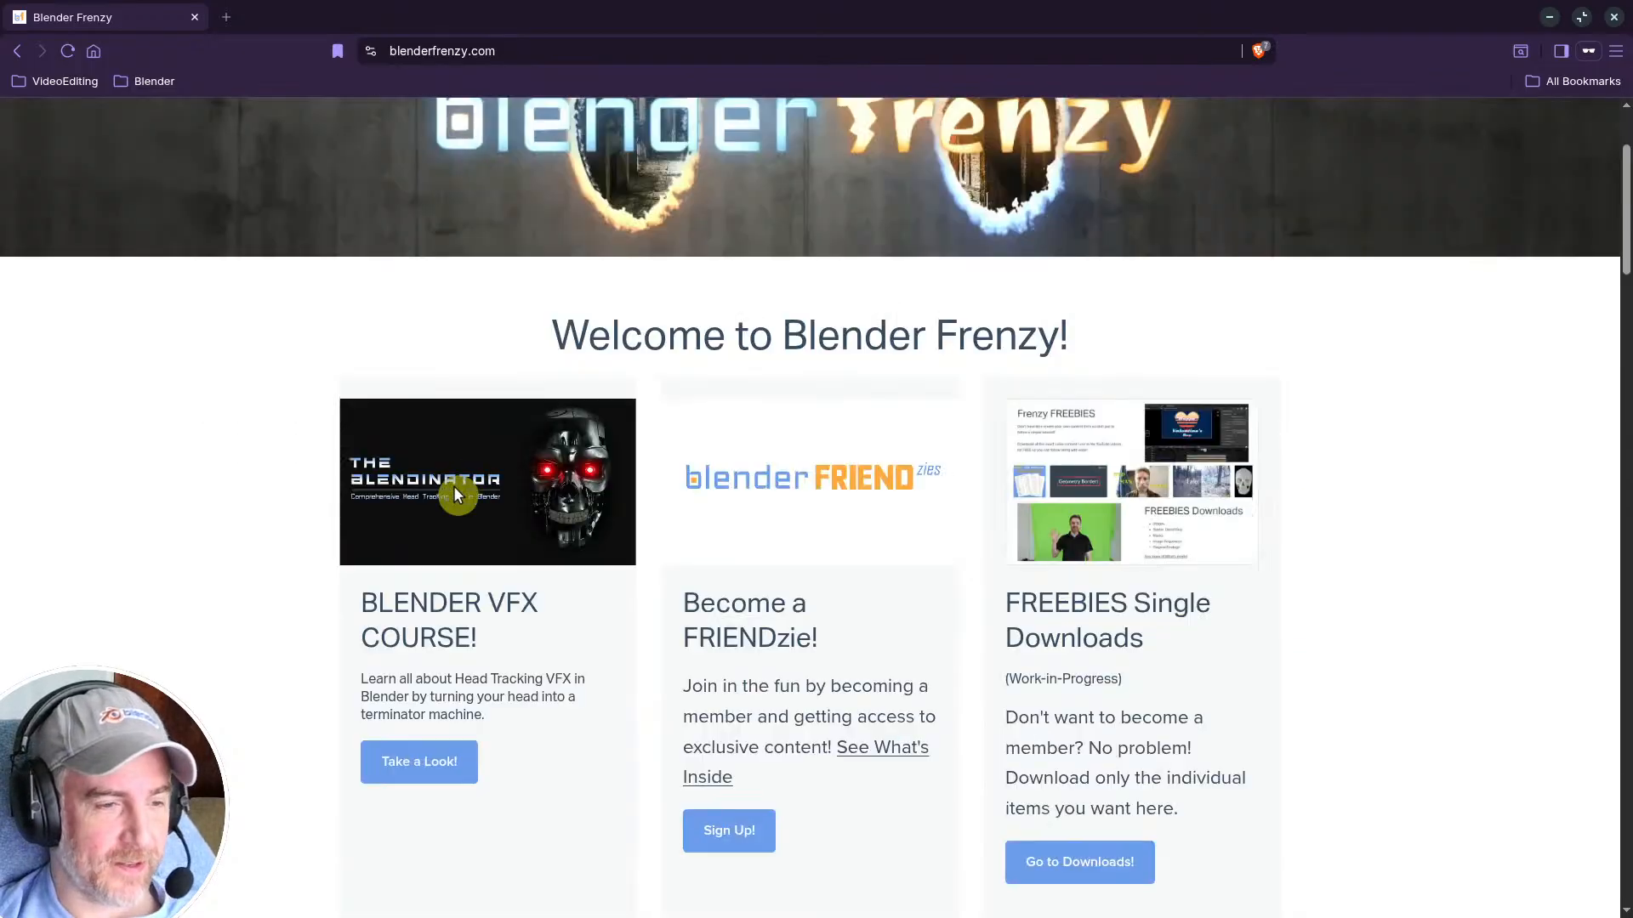
pyautogui.click(427, 668)
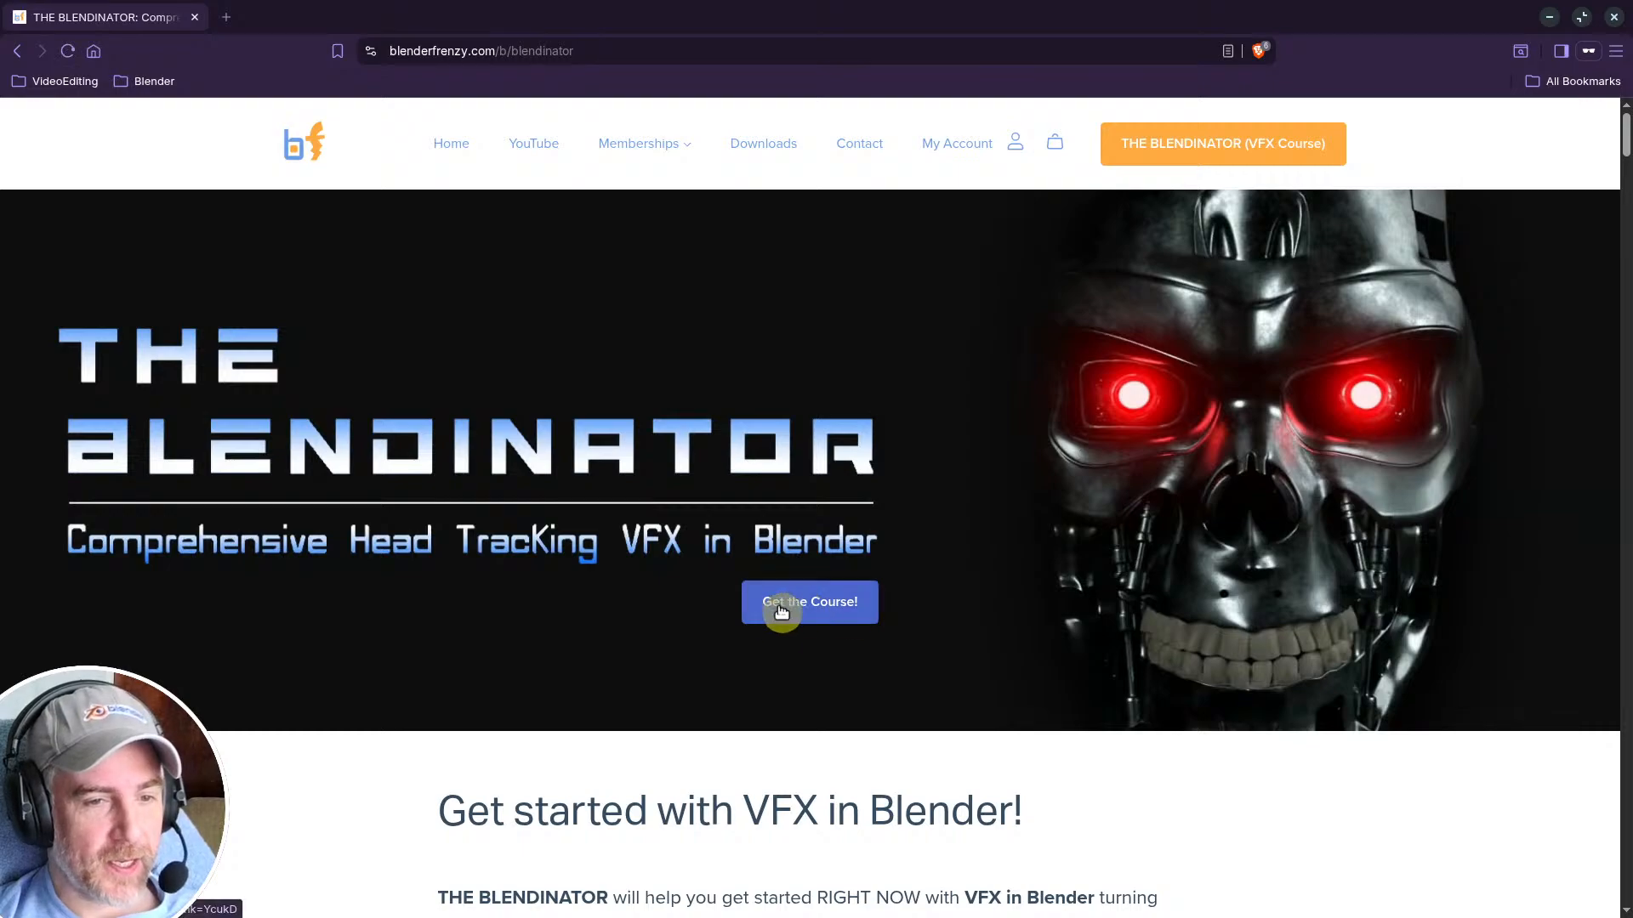
# Step: Read the Blendinator page's banner, its "Get started with VFX in Blender!" introduction and the no-hassle list
pyautogui.scroll(-3, 723, 638)
pyautogui.scroll(-2, 655, 653)
pyautogui.scroll(6, 659, 646)
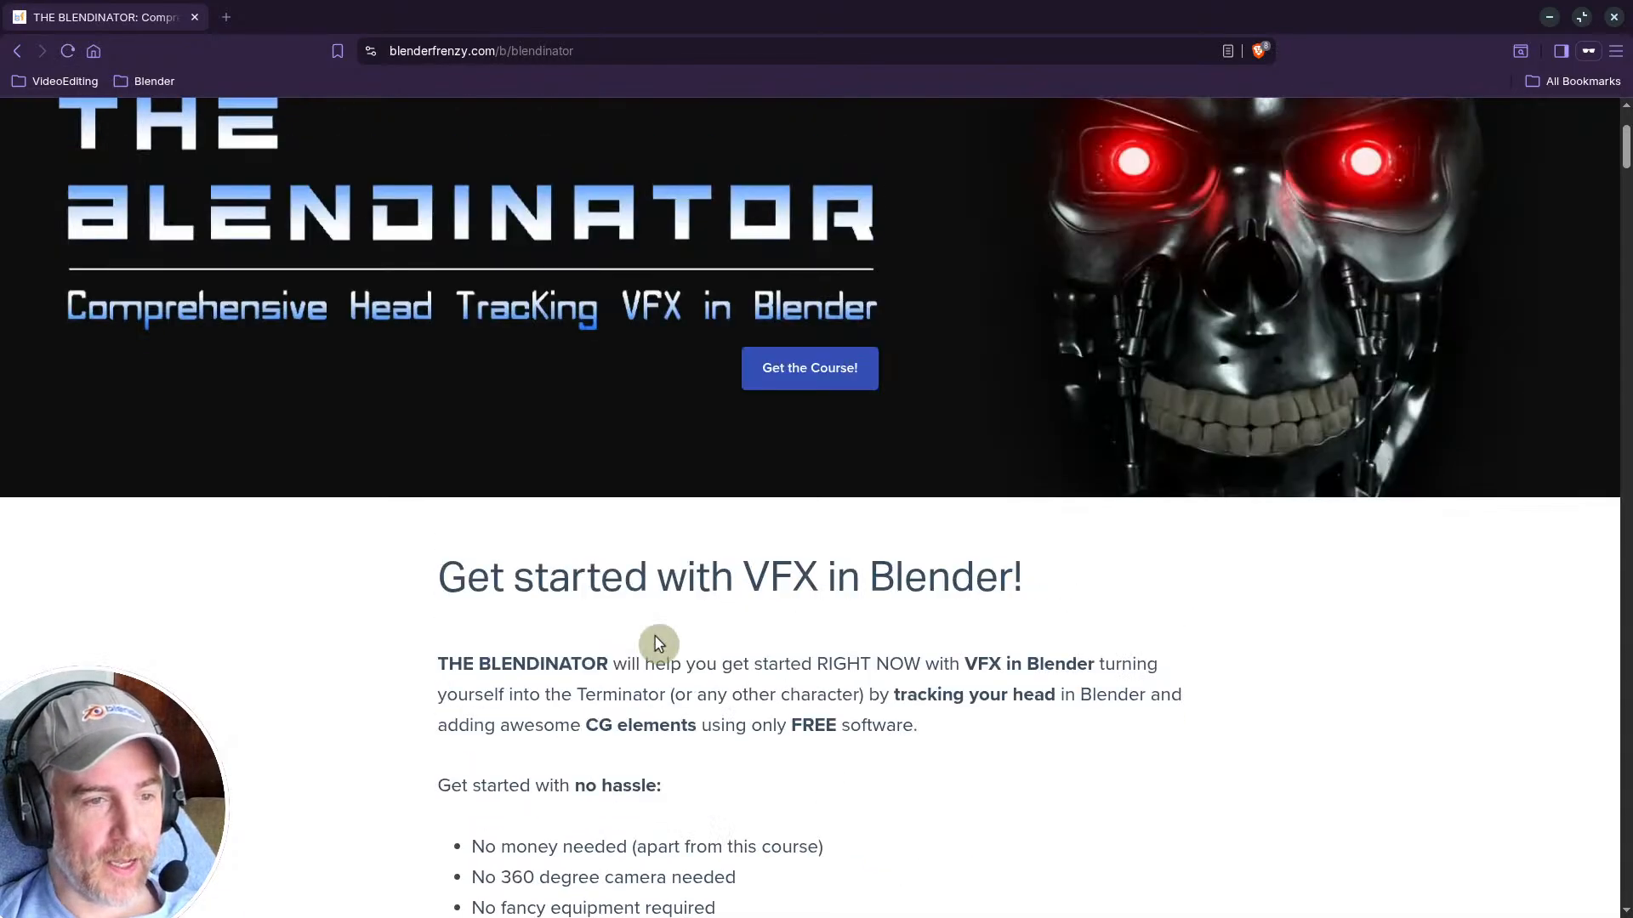
pyautogui.scroll(-7, 676, 633)
pyautogui.scroll(7, 681, 627)
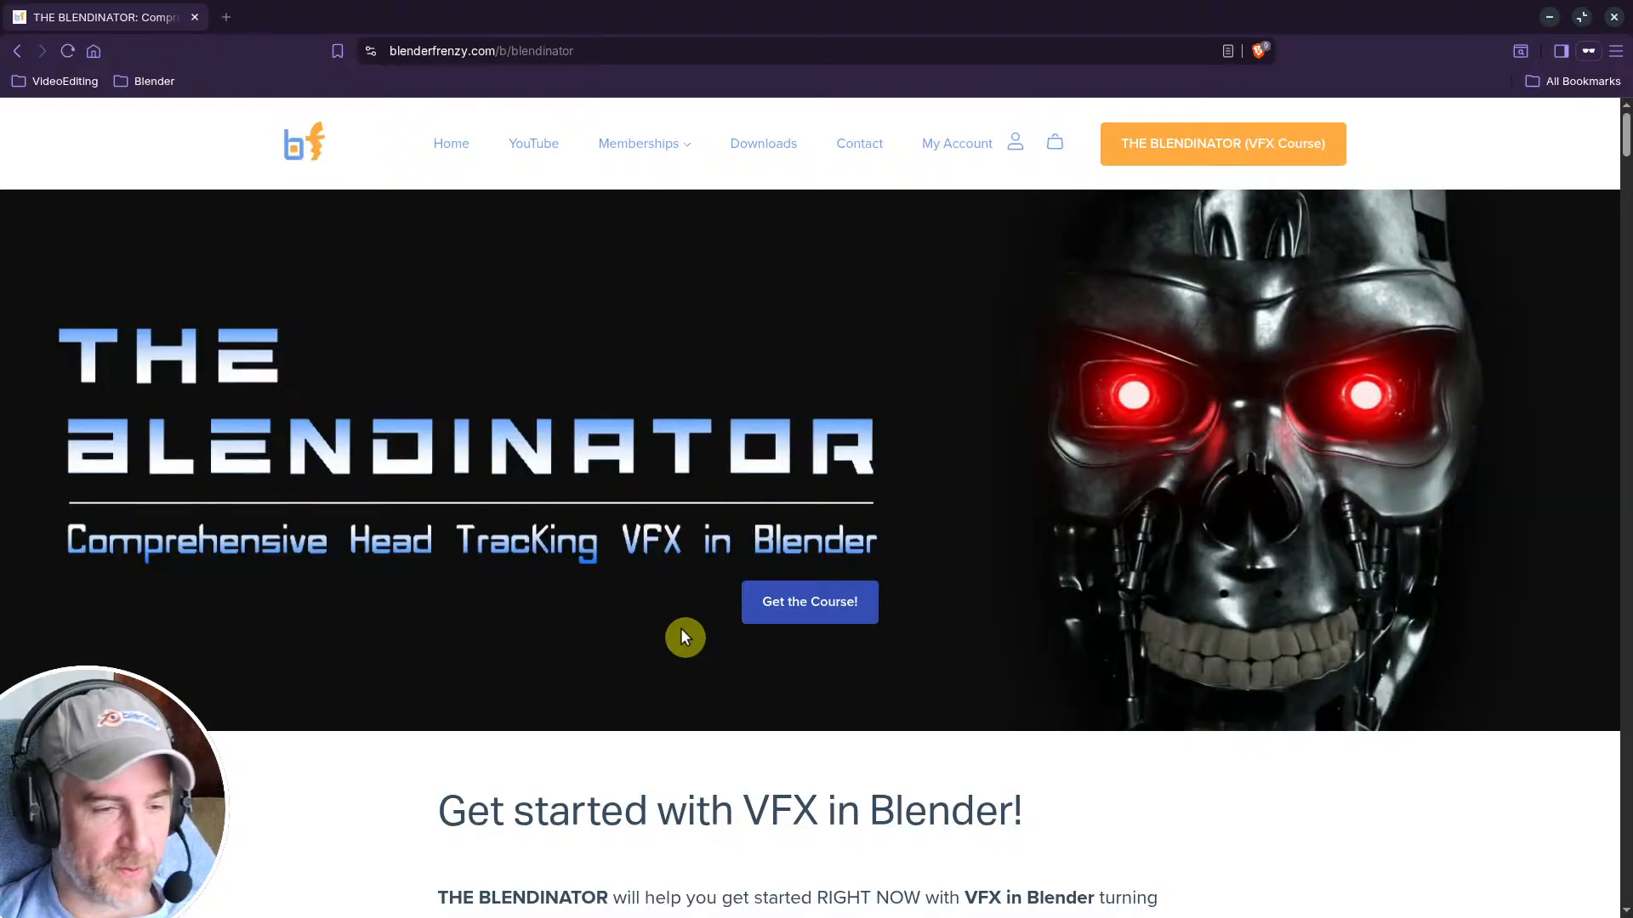
pyautogui.scroll(-10, 681, 627)
pyautogui.scroll(6, 679, 629)
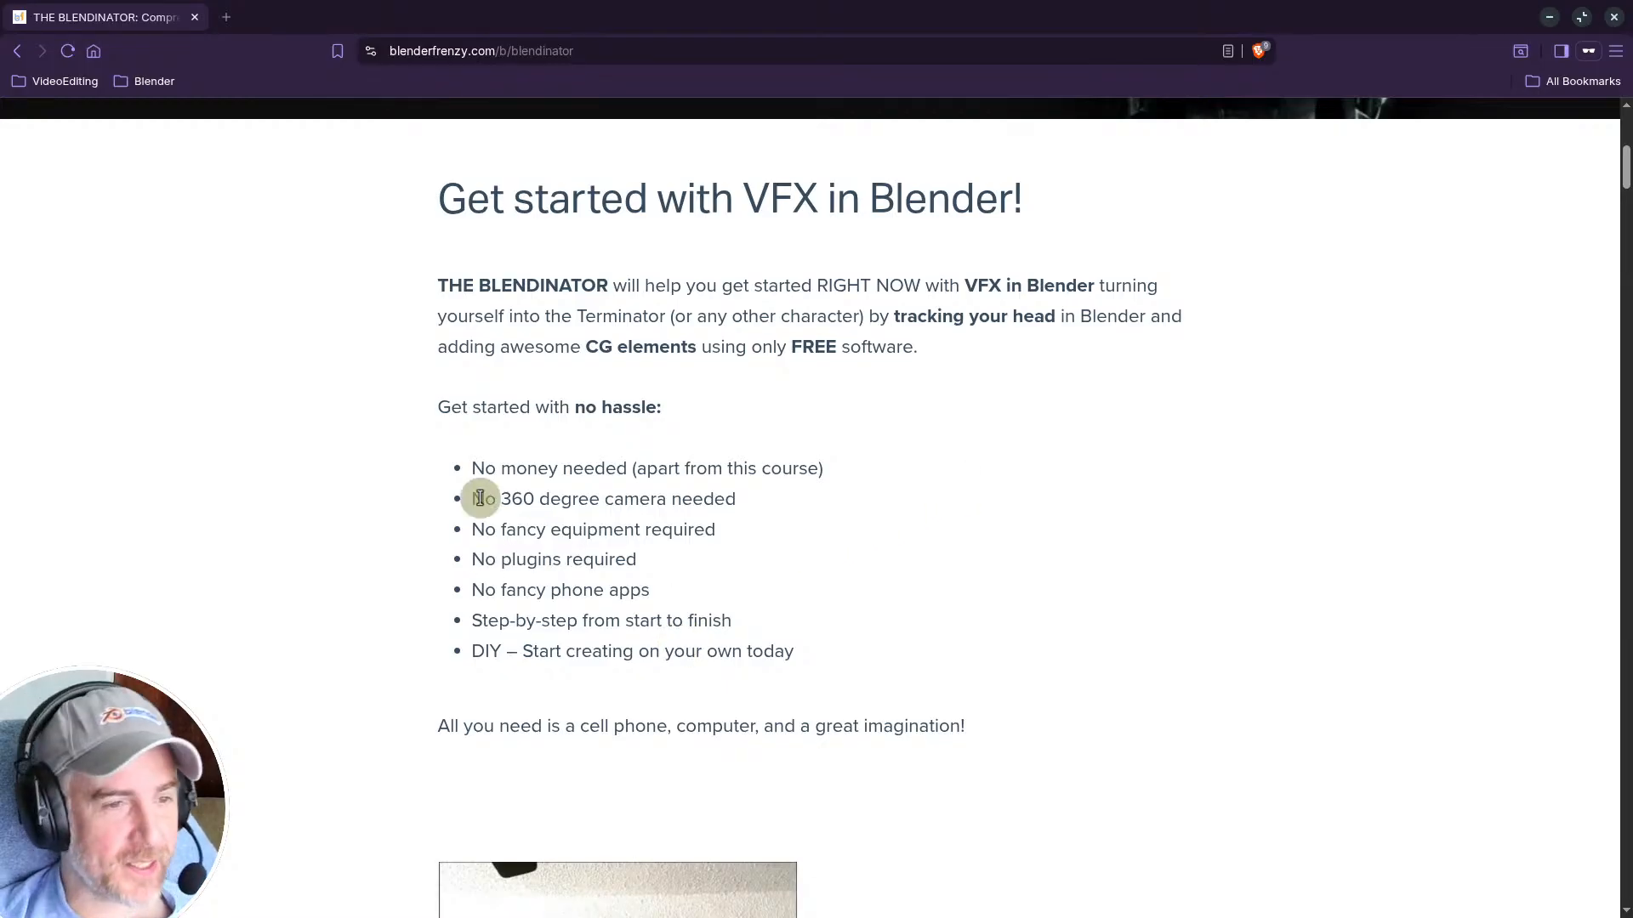
pyautogui.scroll(4, 569, 510)
pyautogui.scroll(1, 574, 510)
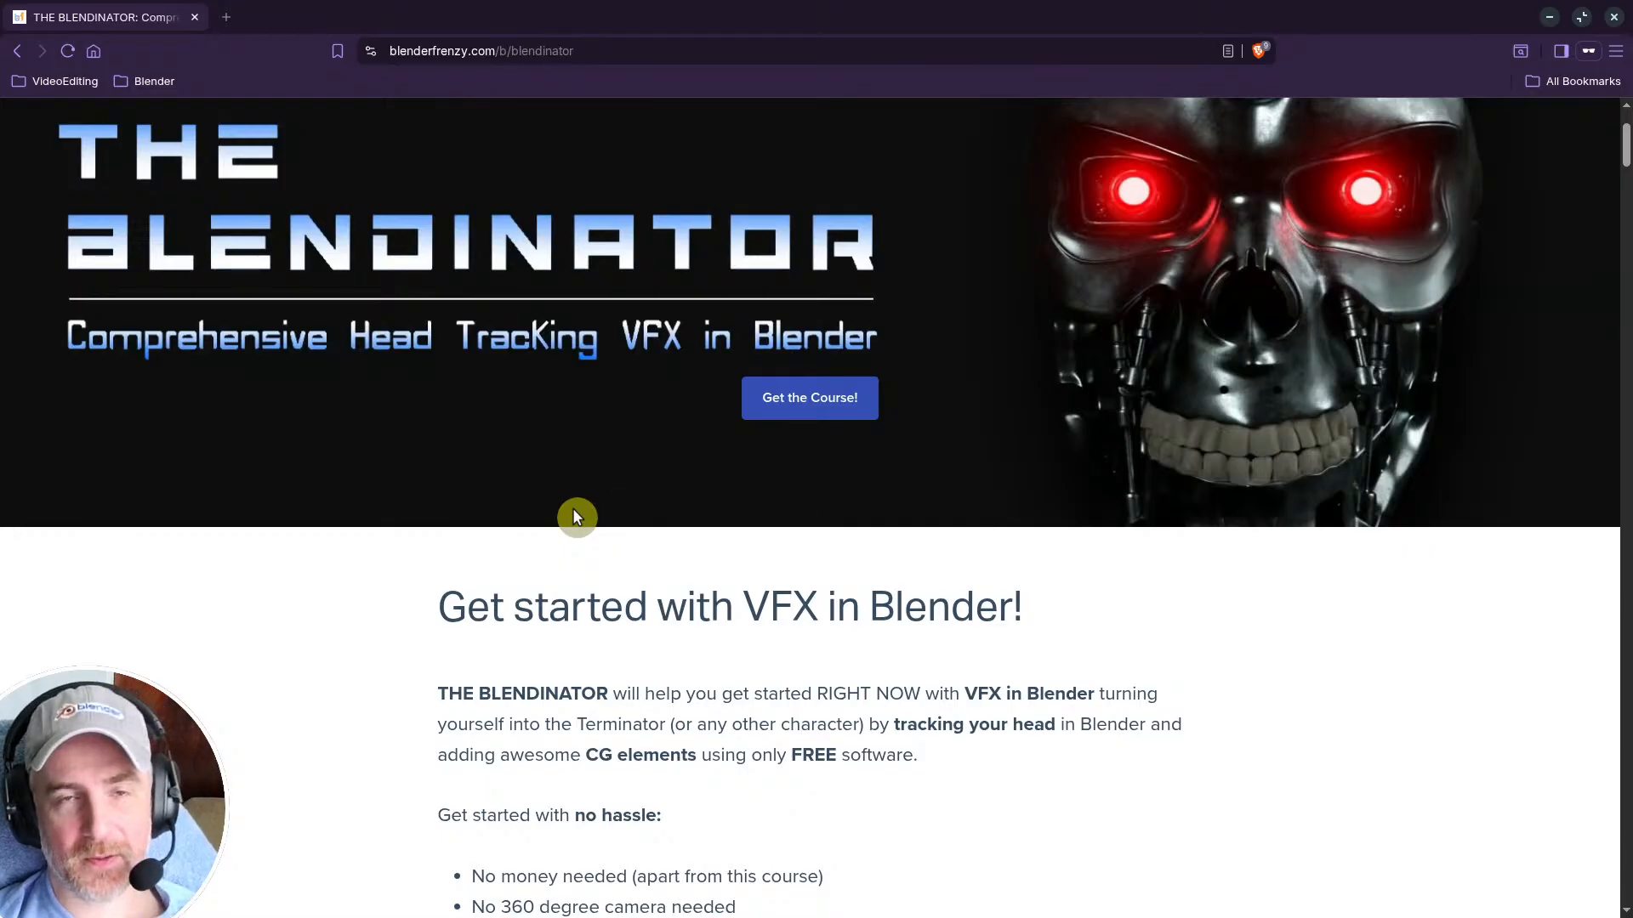
pyautogui.scroll(-3, 574, 513)
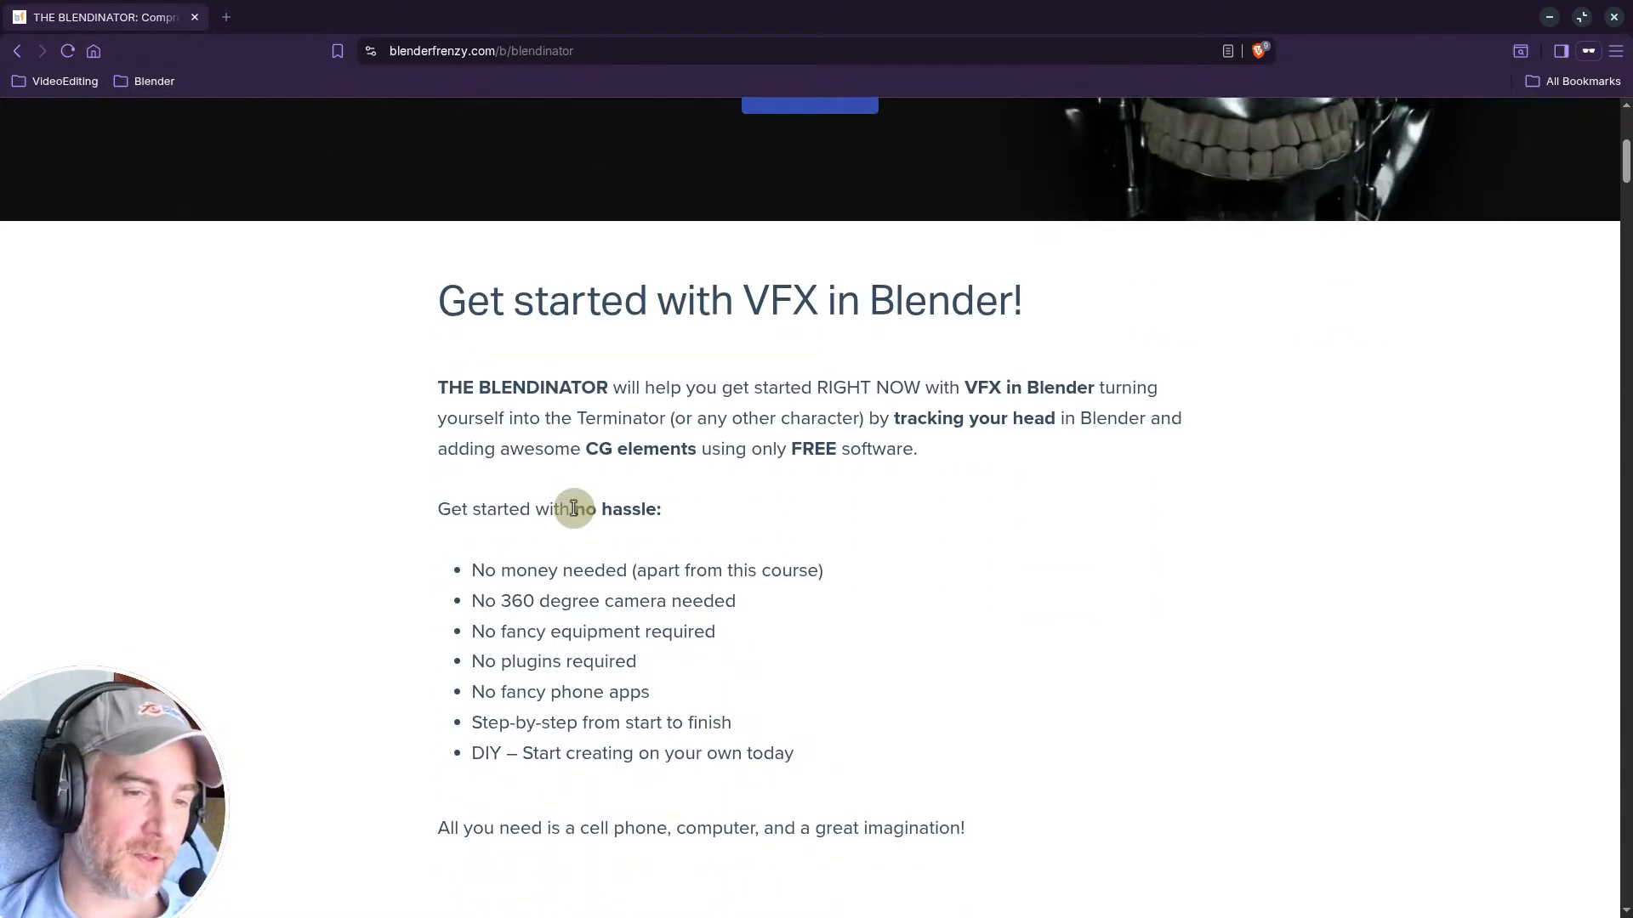
pyautogui.scroll(-2, 637, 545)
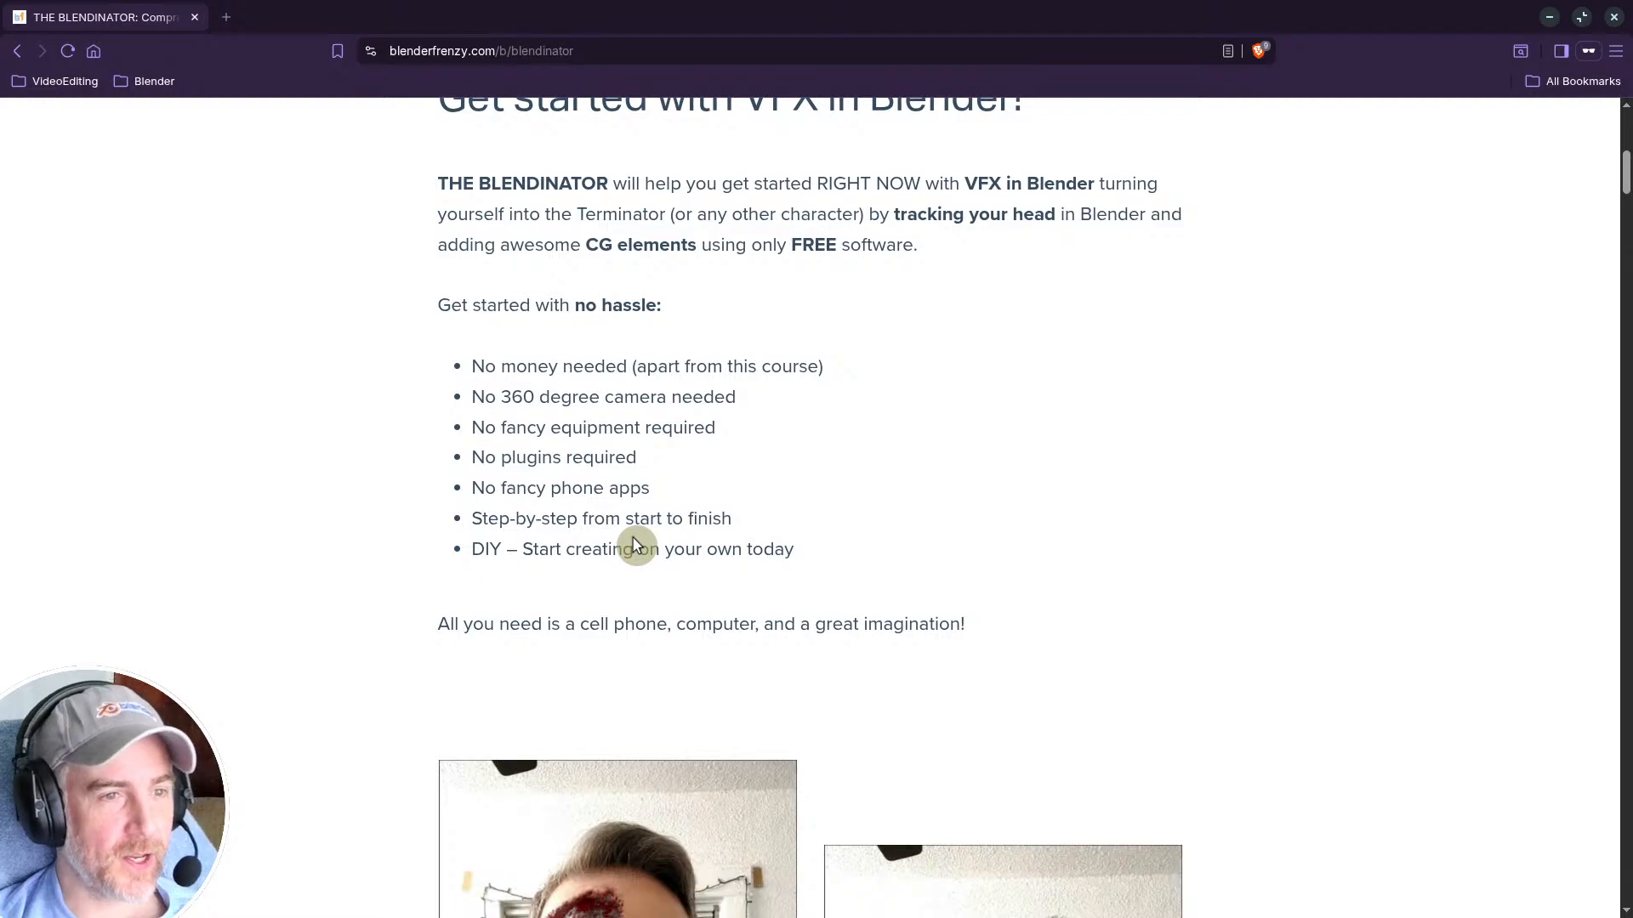
pyautogui.scroll(1, 633, 537)
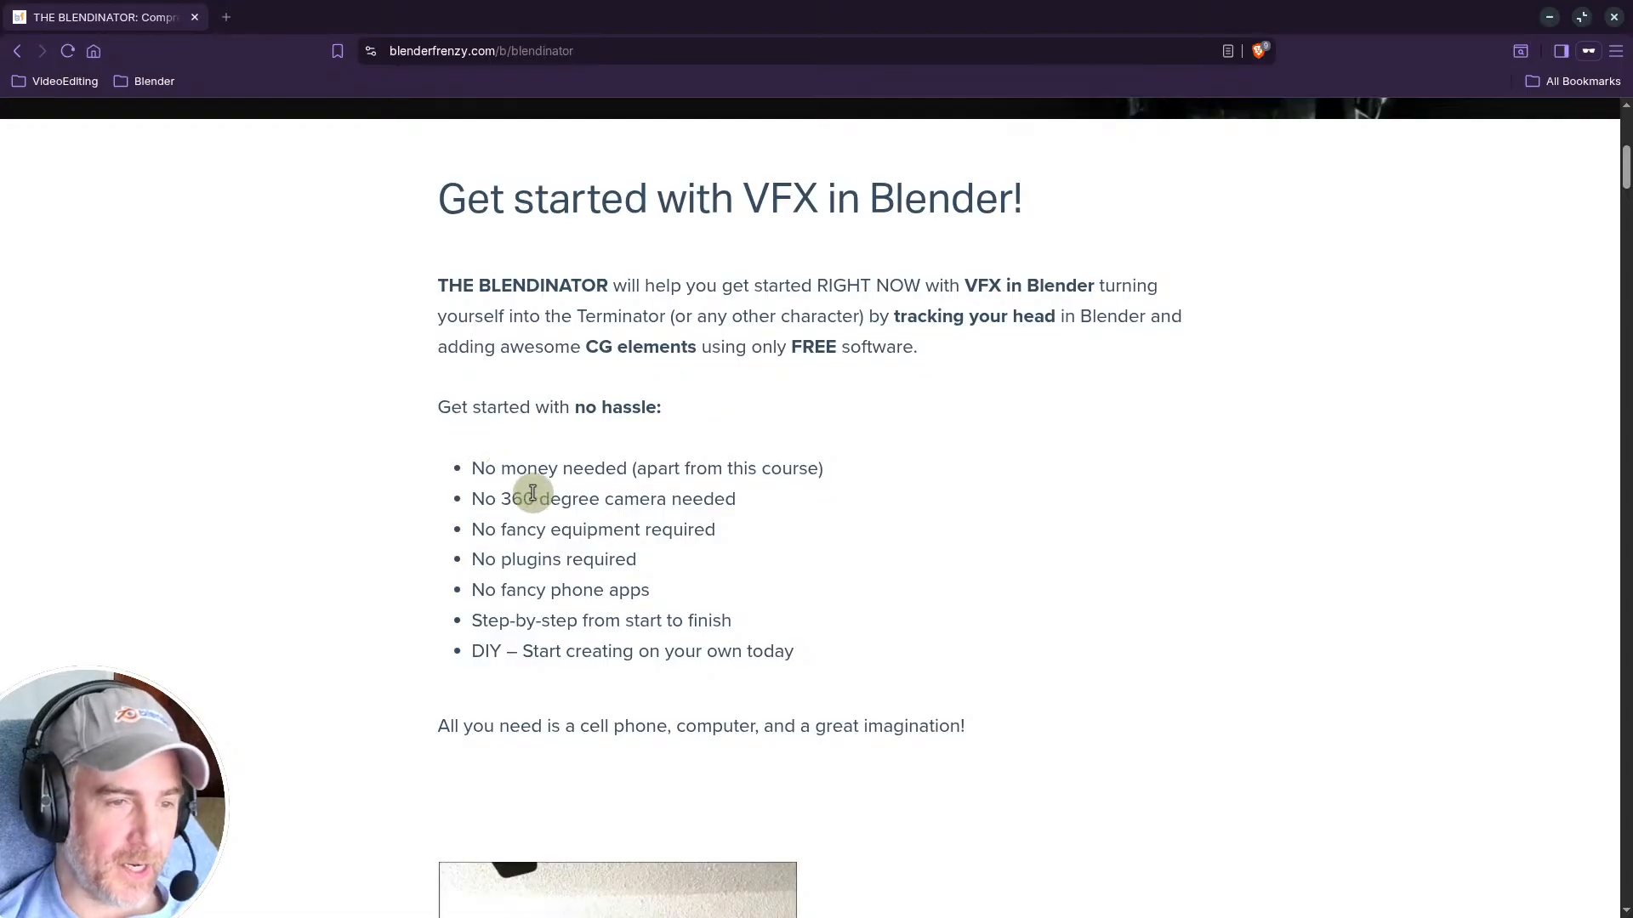
# Step: Highlight points in the no-hassle list one after another, from the 360 degree camera line to the step-by-step line
pyautogui.moveTo(476, 500); pyautogui.dragTo(748, 511)
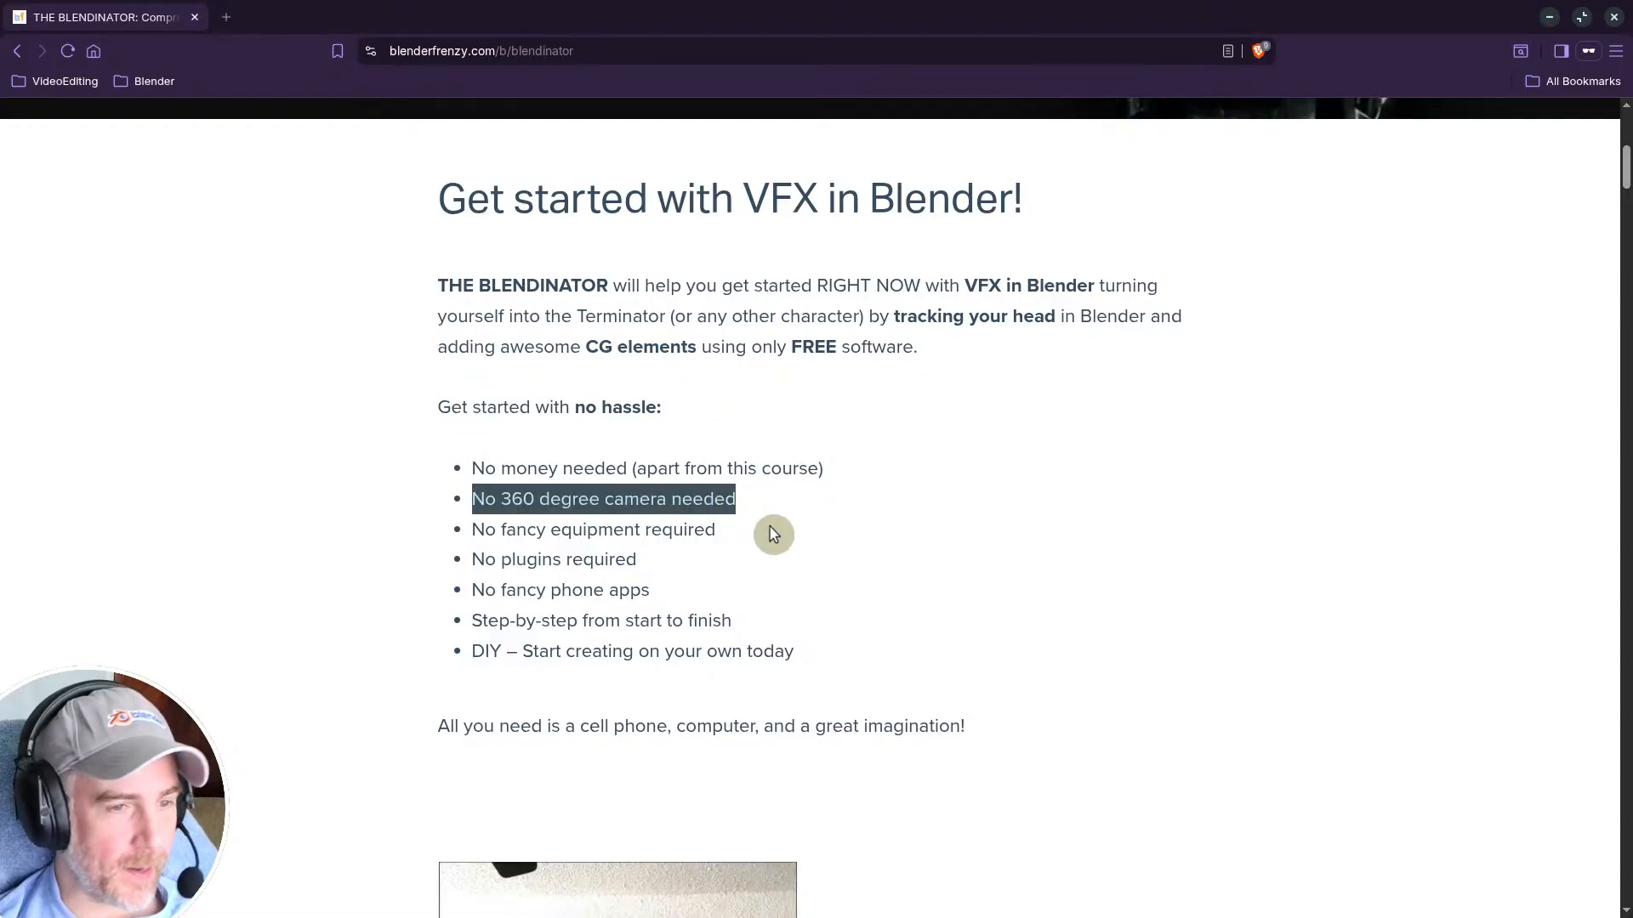
pyautogui.scroll(-1, 769, 527)
pyautogui.moveTo(497, 428); pyautogui.dragTo(662, 425)
pyautogui.doubleClick(485, 457)
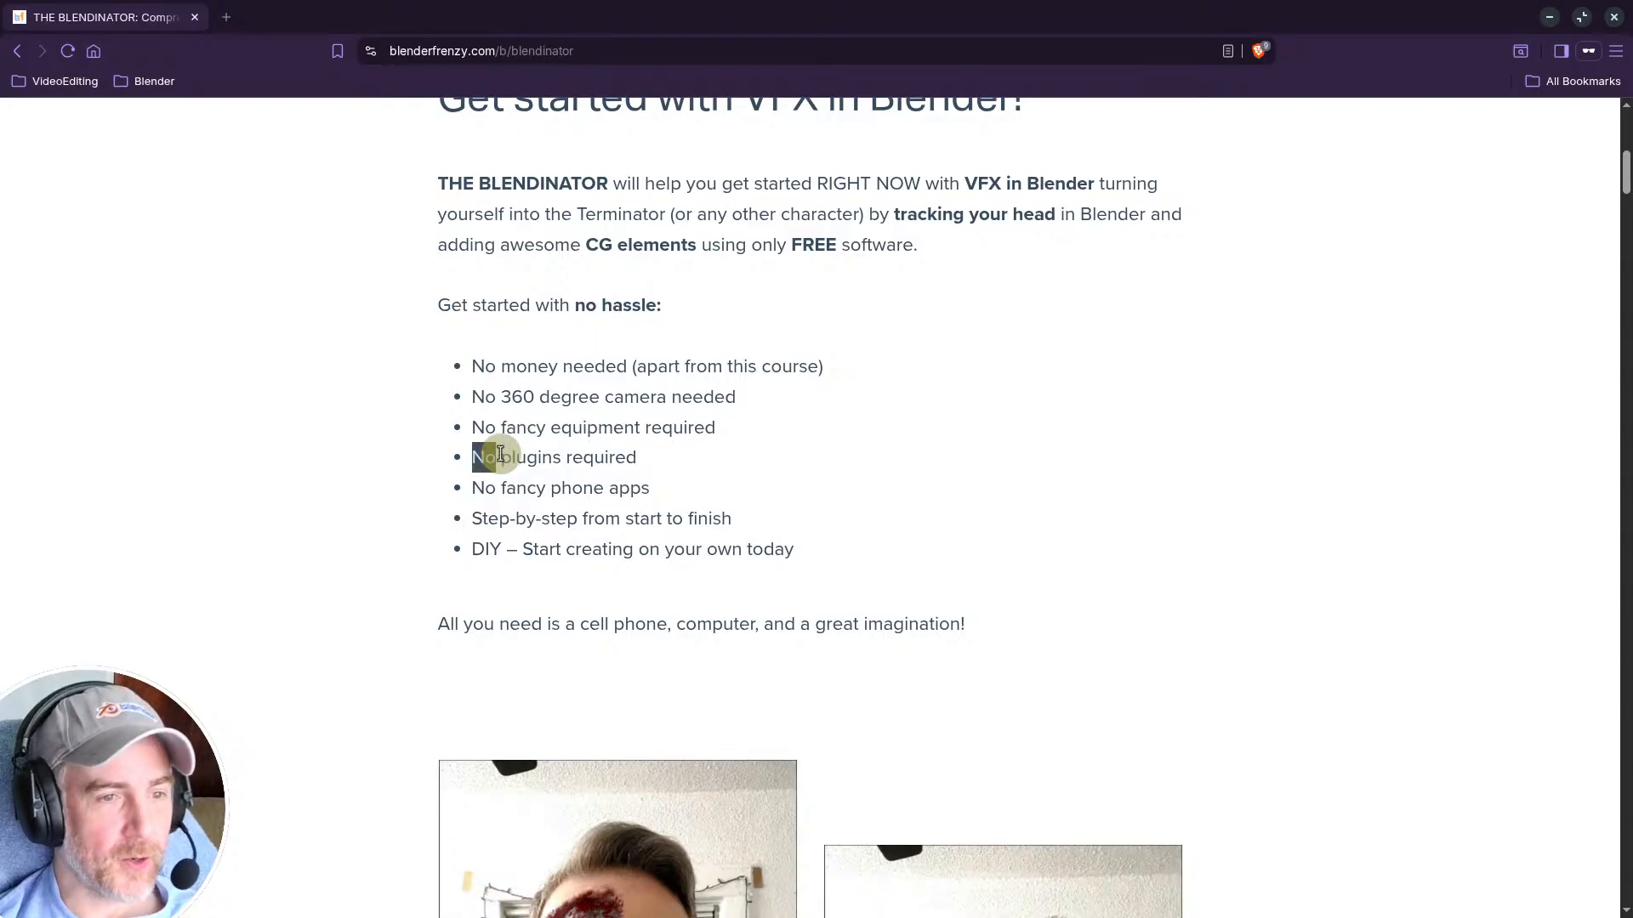
pyautogui.scroll(-1, 520, 502)
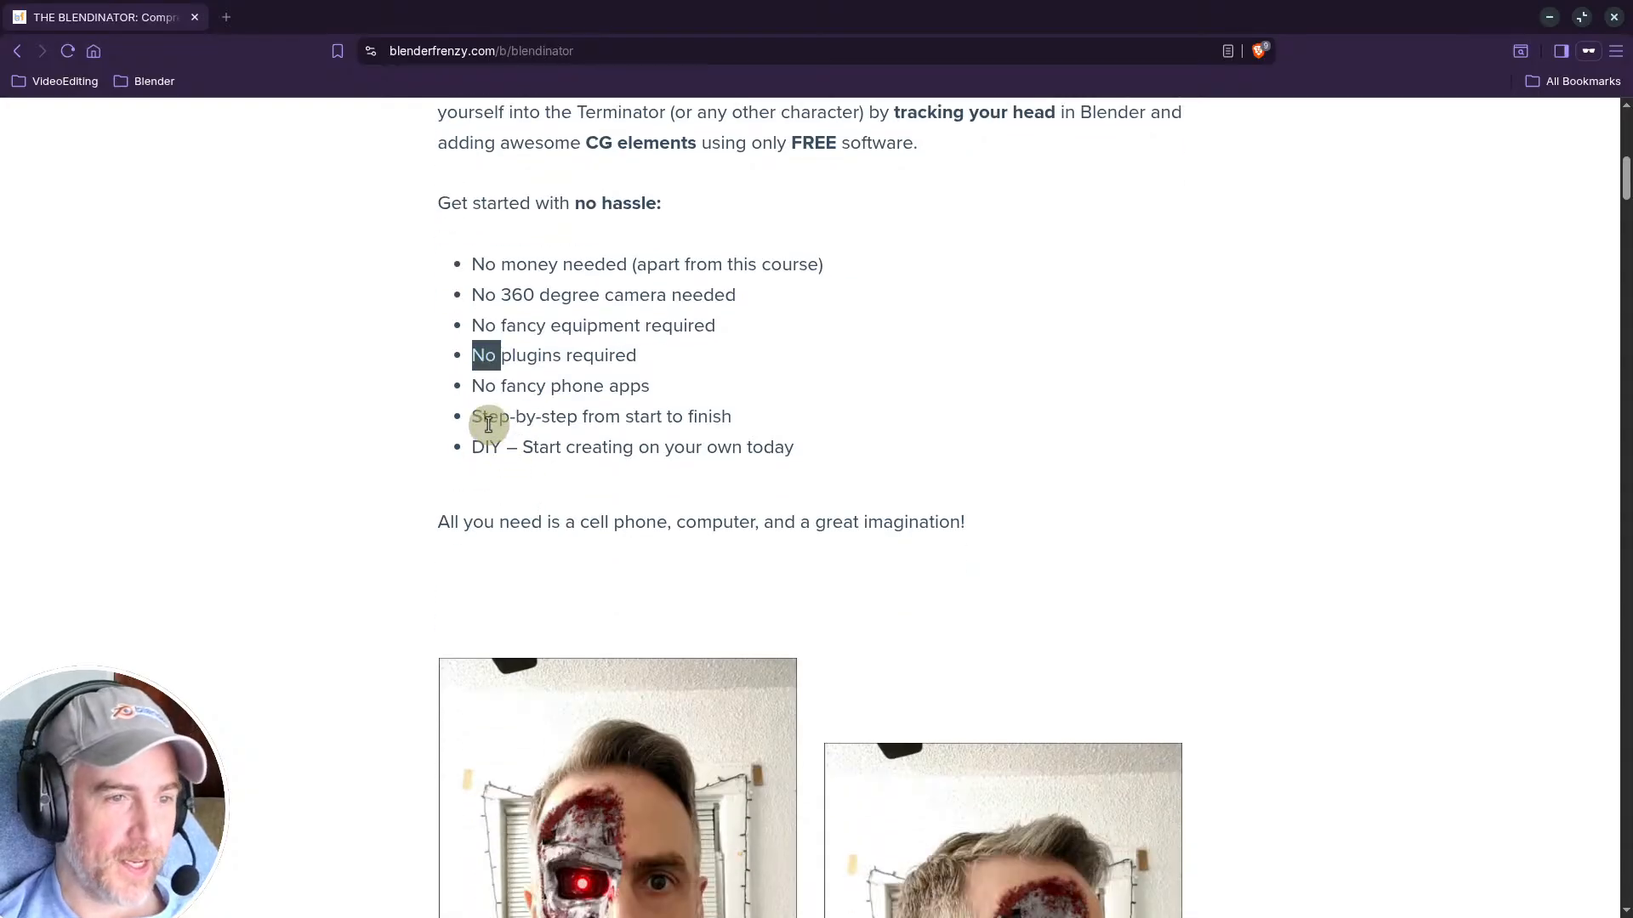
pyautogui.moveTo(482, 416); pyautogui.dragTo(763, 425)
pyautogui.scroll(-2, 604, 412)
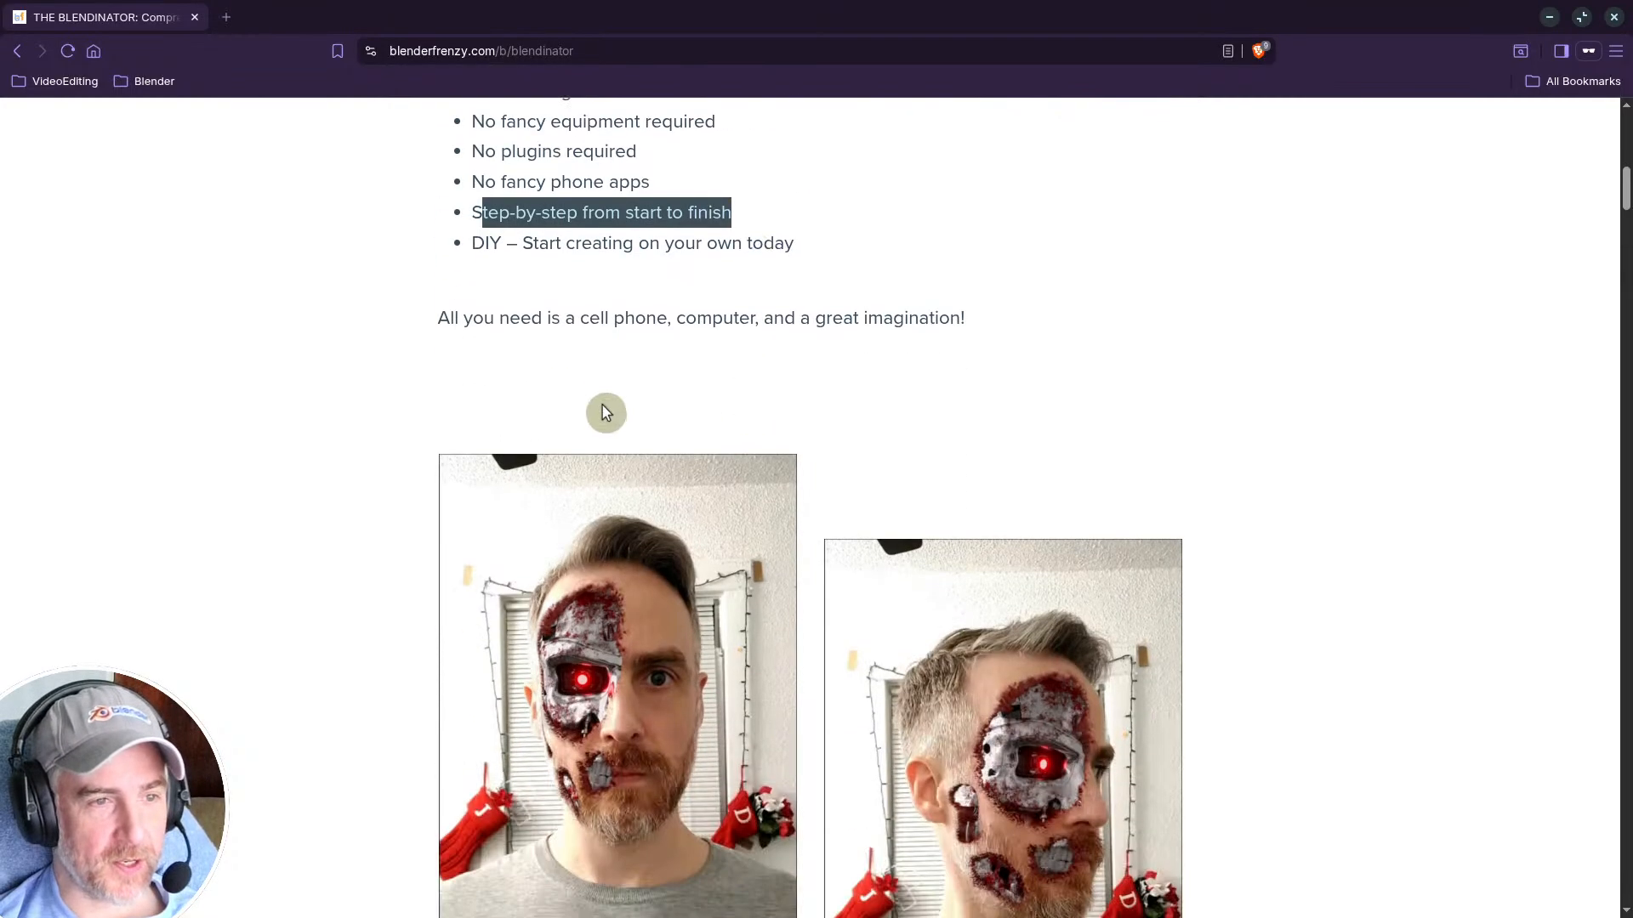
# Step: Look through the course page's example photos, the Final Result video and the Full T-800 Skull Model images
pyautogui.scroll(-2, 511, 272)
pyautogui.scroll(-1, 510, 374)
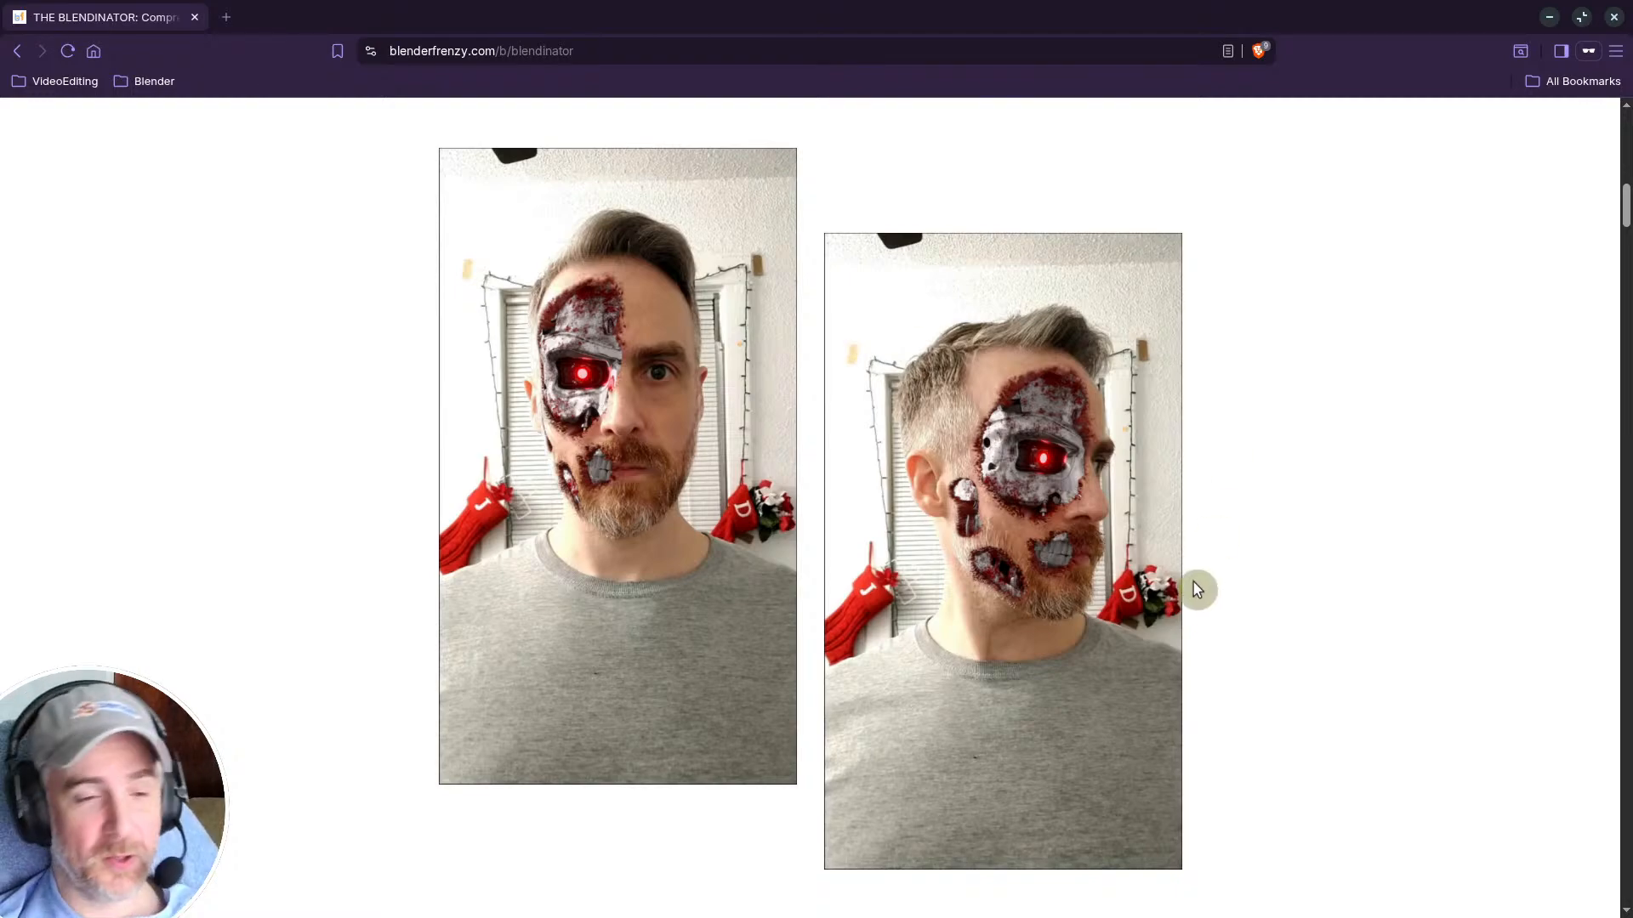
pyautogui.scroll(-3, 1153, 395)
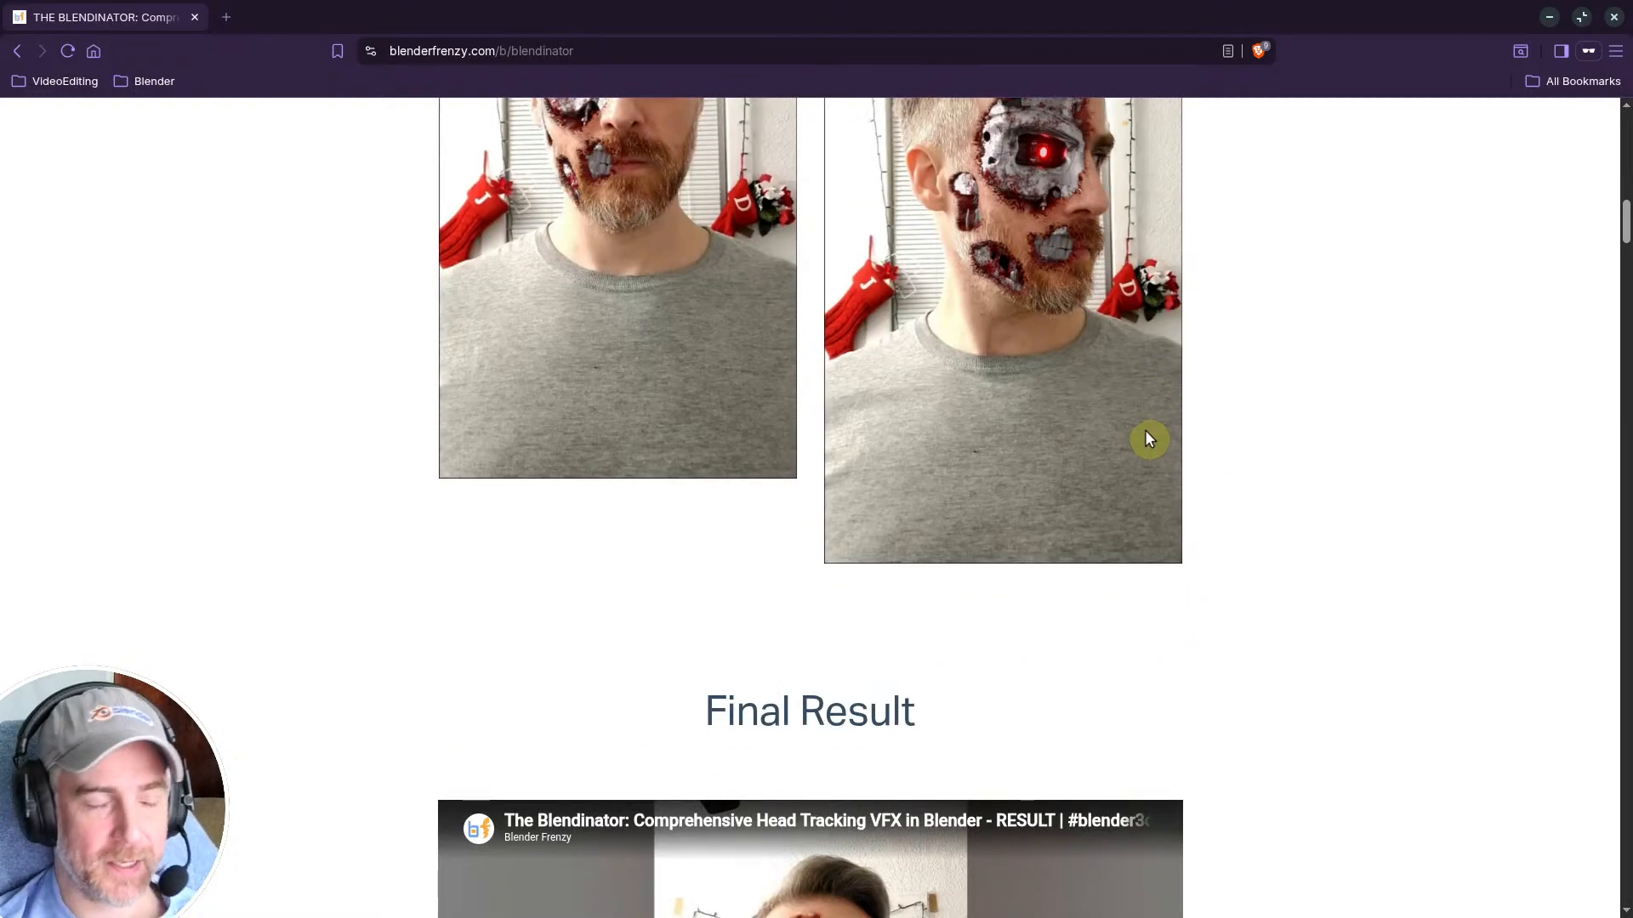
pyautogui.scroll(-4, 1148, 438)
pyautogui.scroll(-2, 1185, 416)
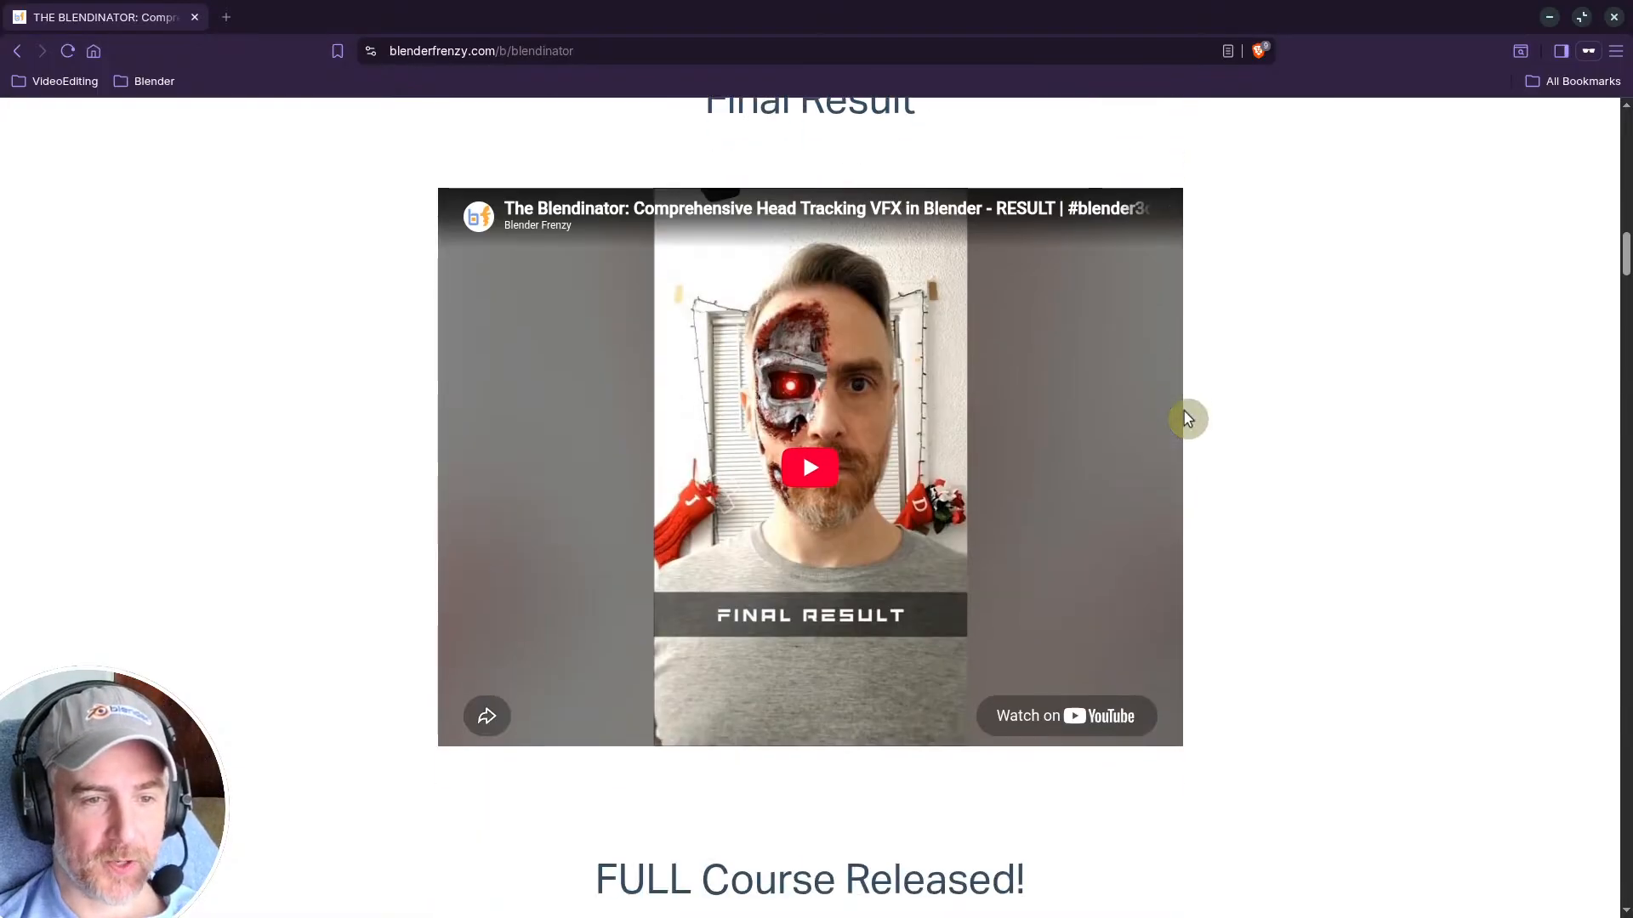
pyautogui.scroll(-12, 1244, 437)
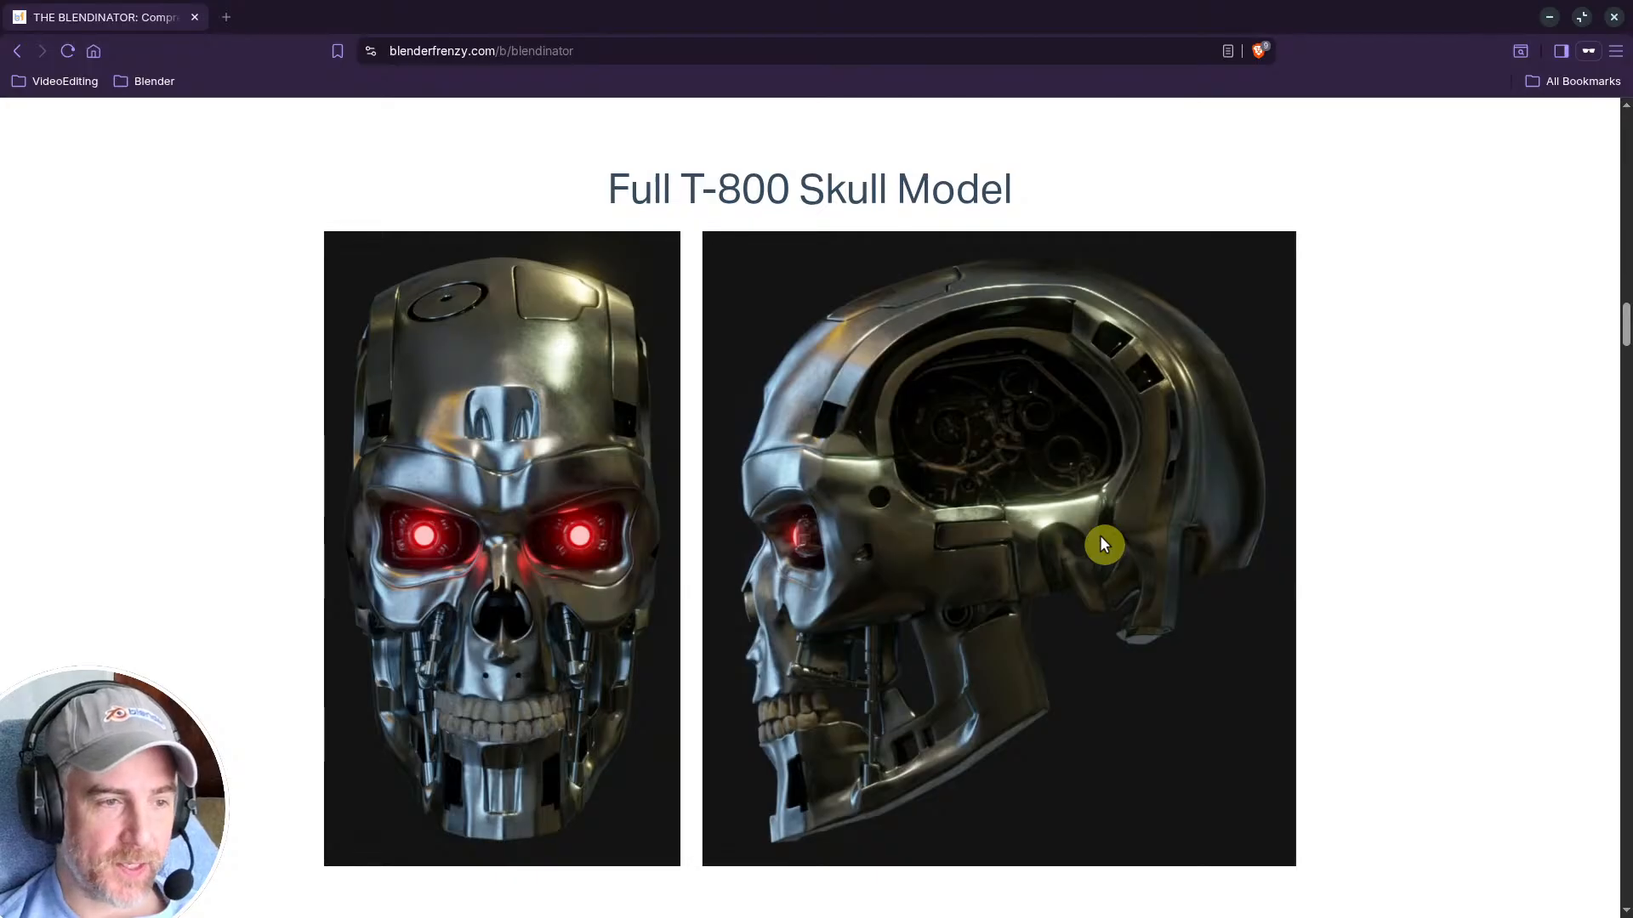
pyautogui.scroll(-2, 1073, 543)
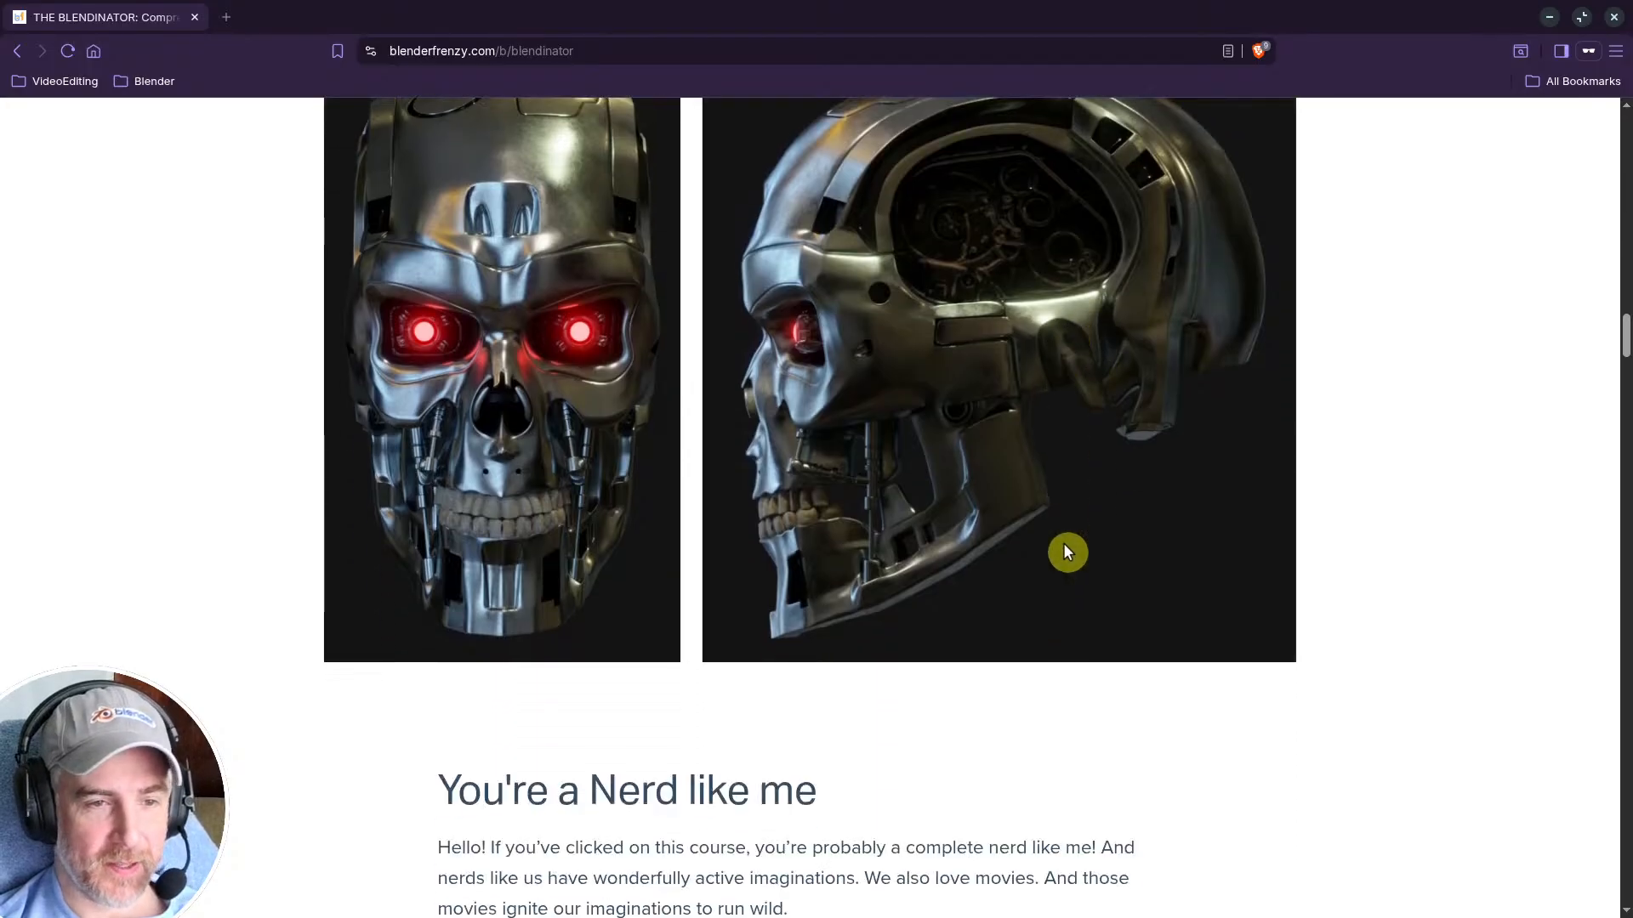
# Step: Read the "You're a Nerd like me" section and highlight the "Nerd like me" words in its heading
pyautogui.scroll(-4, 1063, 545)
pyautogui.scroll(-4, 1063, 544)
pyautogui.scroll(4, 1055, 548)
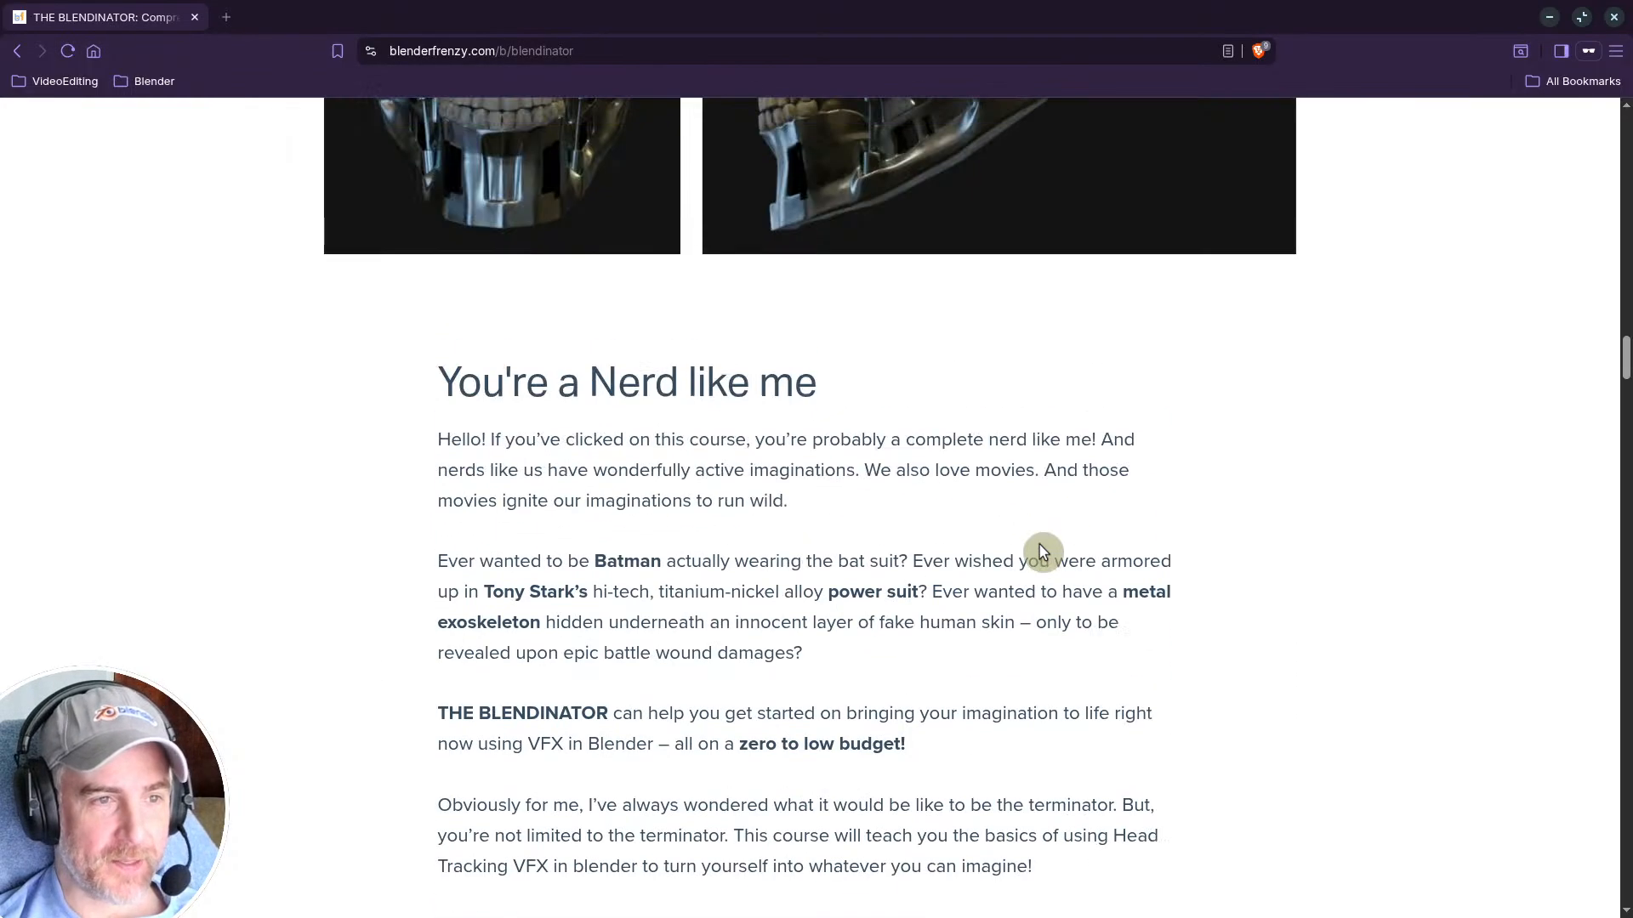
pyautogui.moveTo(588, 383); pyautogui.dragTo(795, 382)
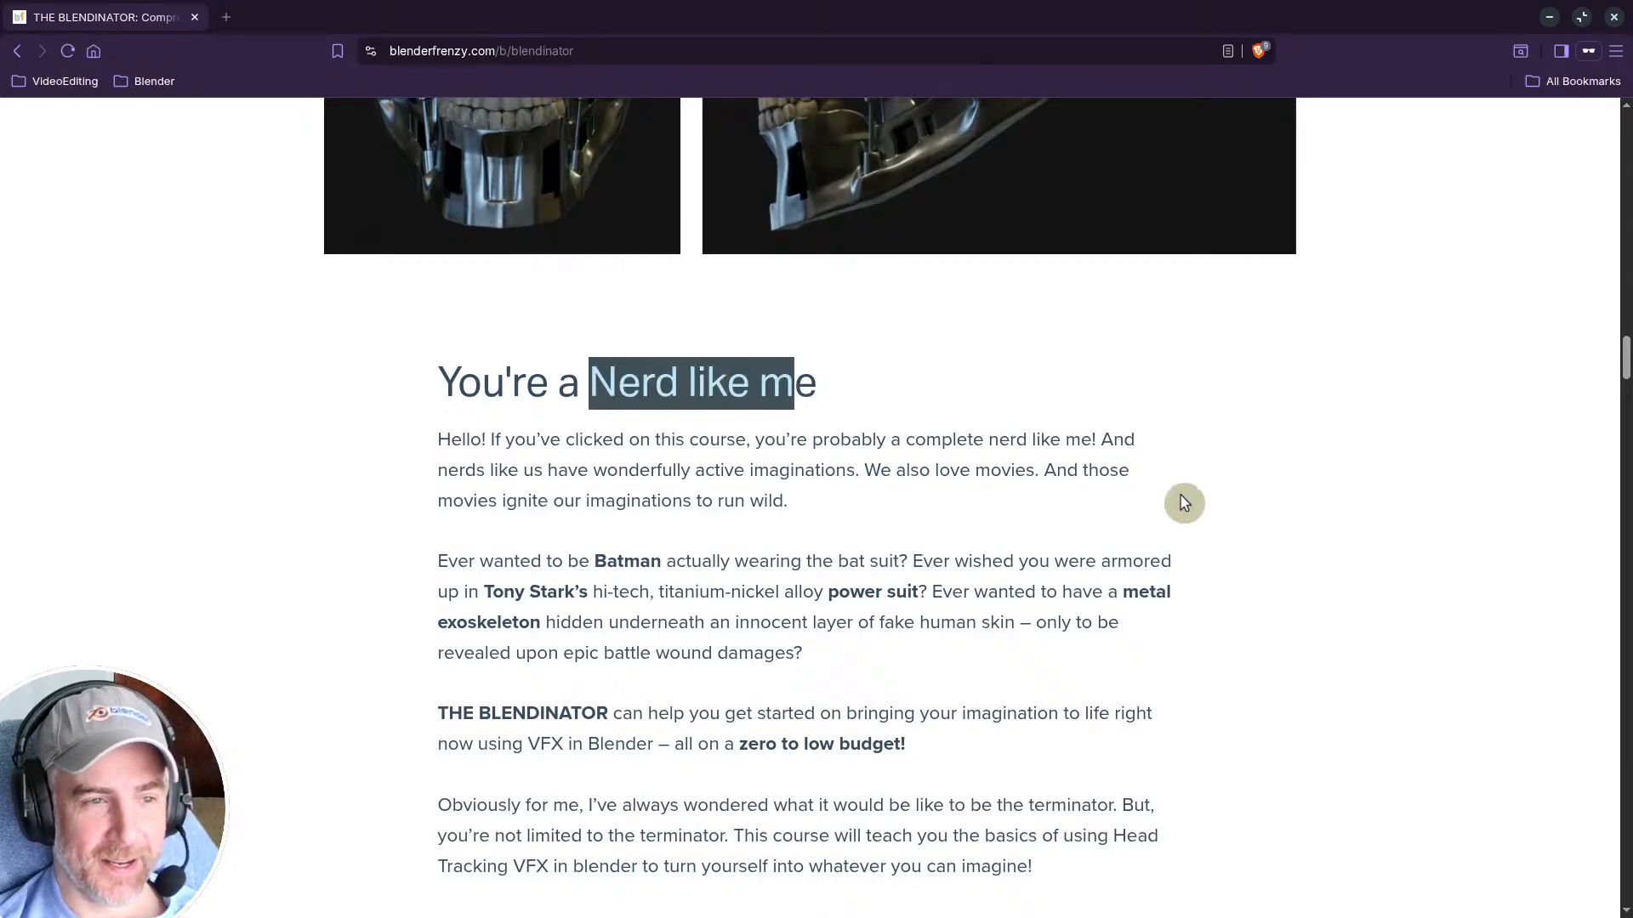
# Step: Examine the Course Price box and the Part 1 chapter descriptions under CONTENTS
pyautogui.scroll(-7, 1178, 505)
pyautogui.scroll(-6, 1179, 514)
pyautogui.scroll(6, 1176, 510)
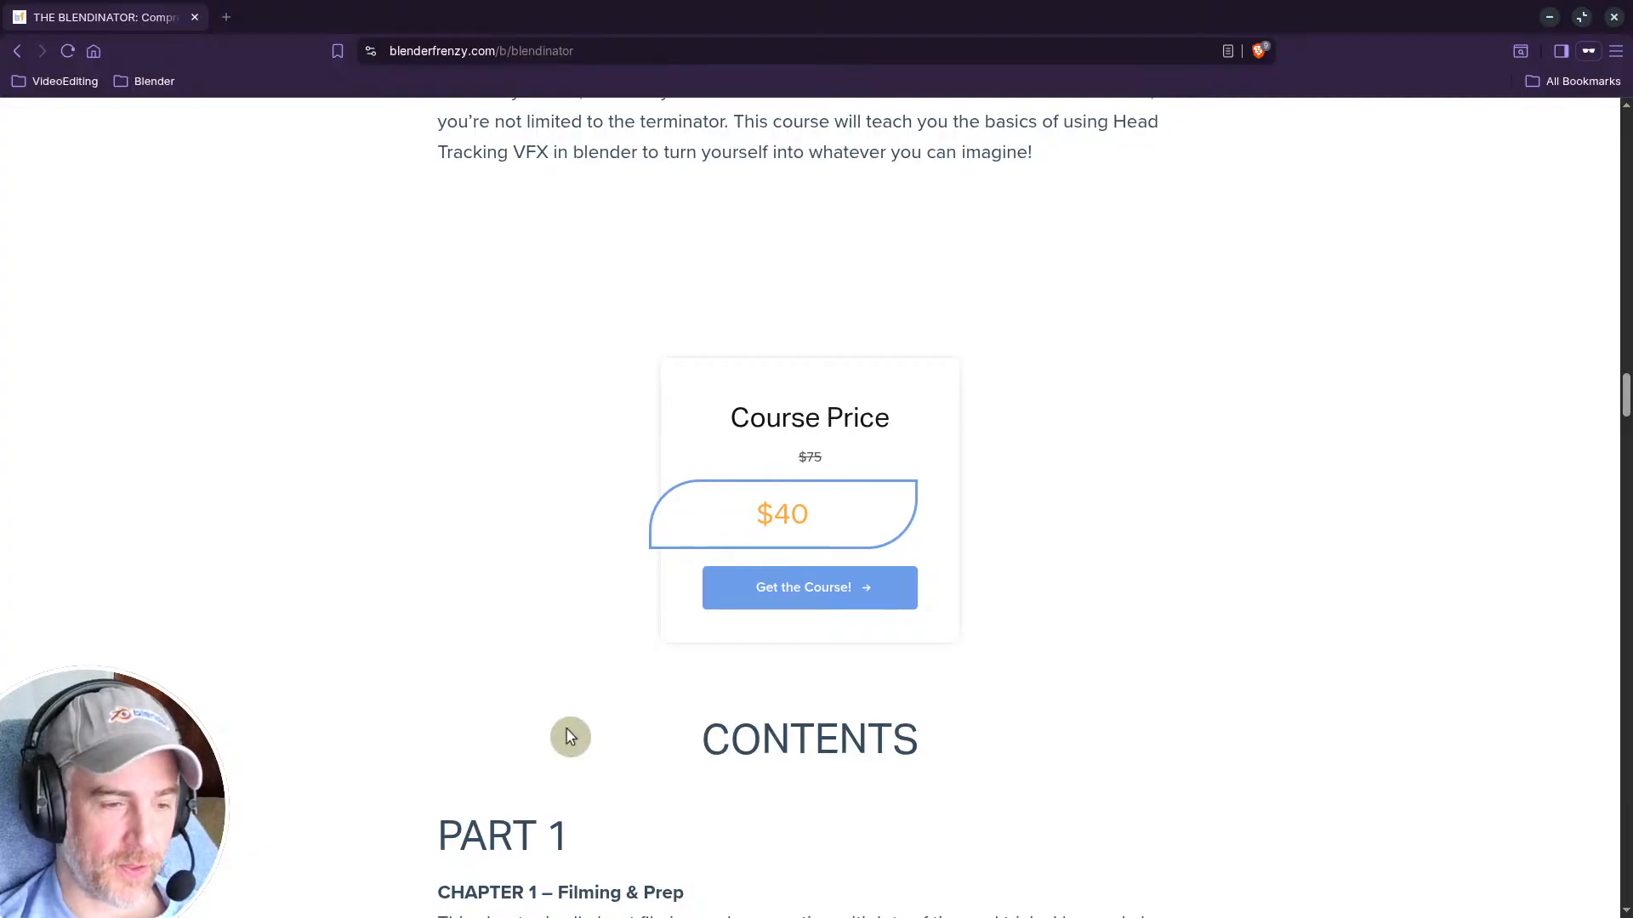
pyautogui.scroll(-6, 549, 693)
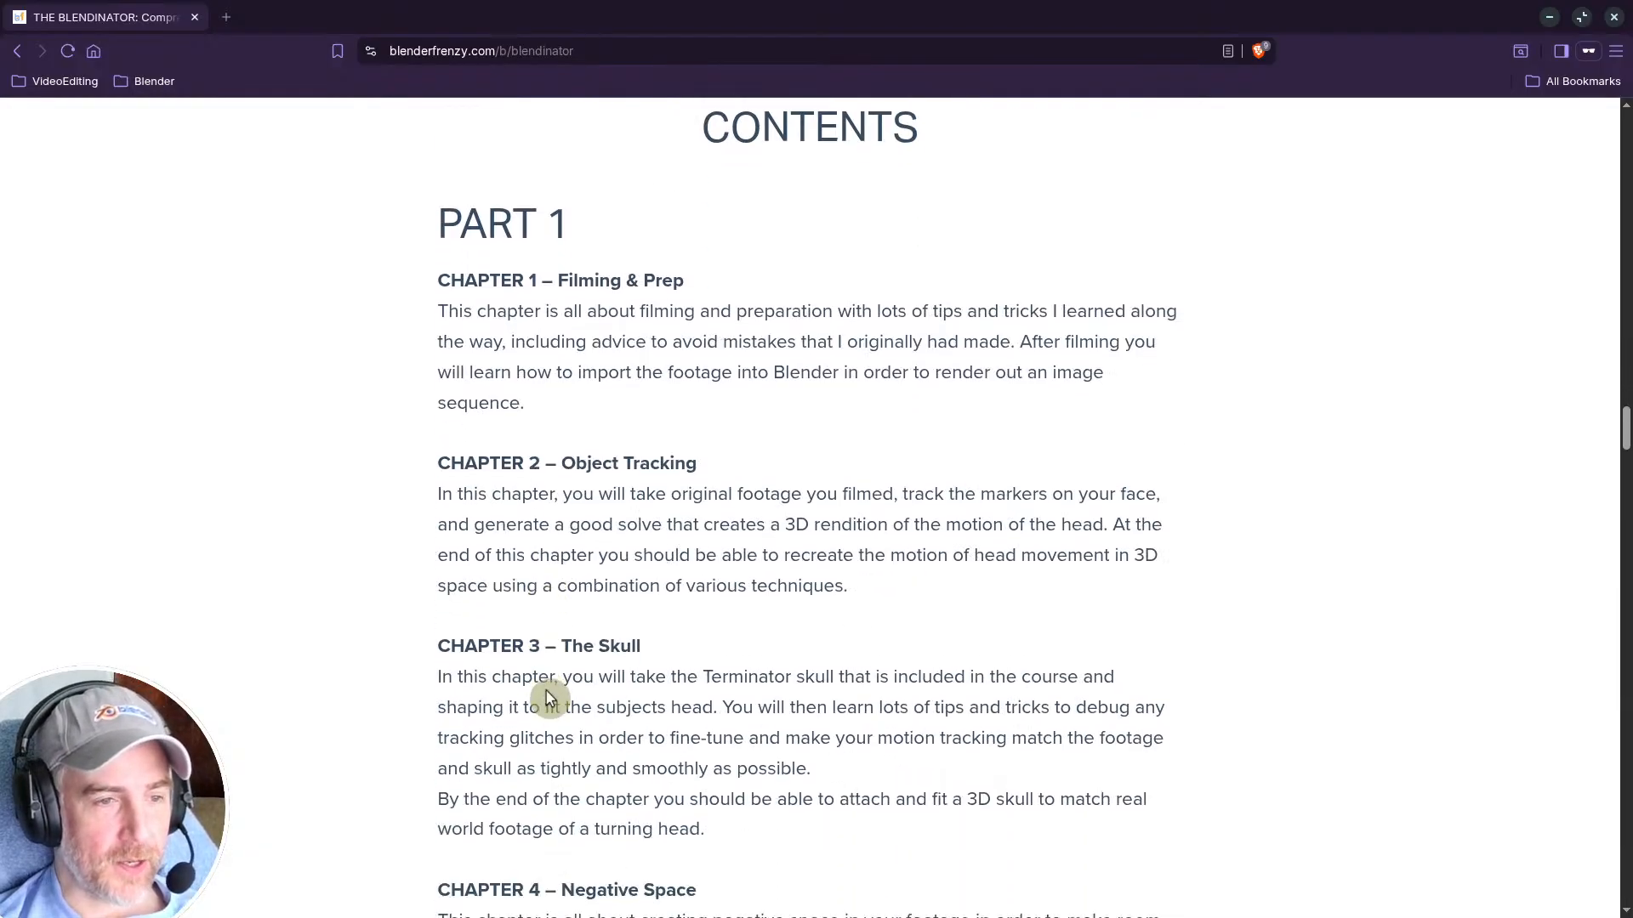
# Step: Look through the Part 1 photos of face marking and filming, plus the image-sequence and tracking screenshots
pyautogui.scroll(-15, 550, 689)
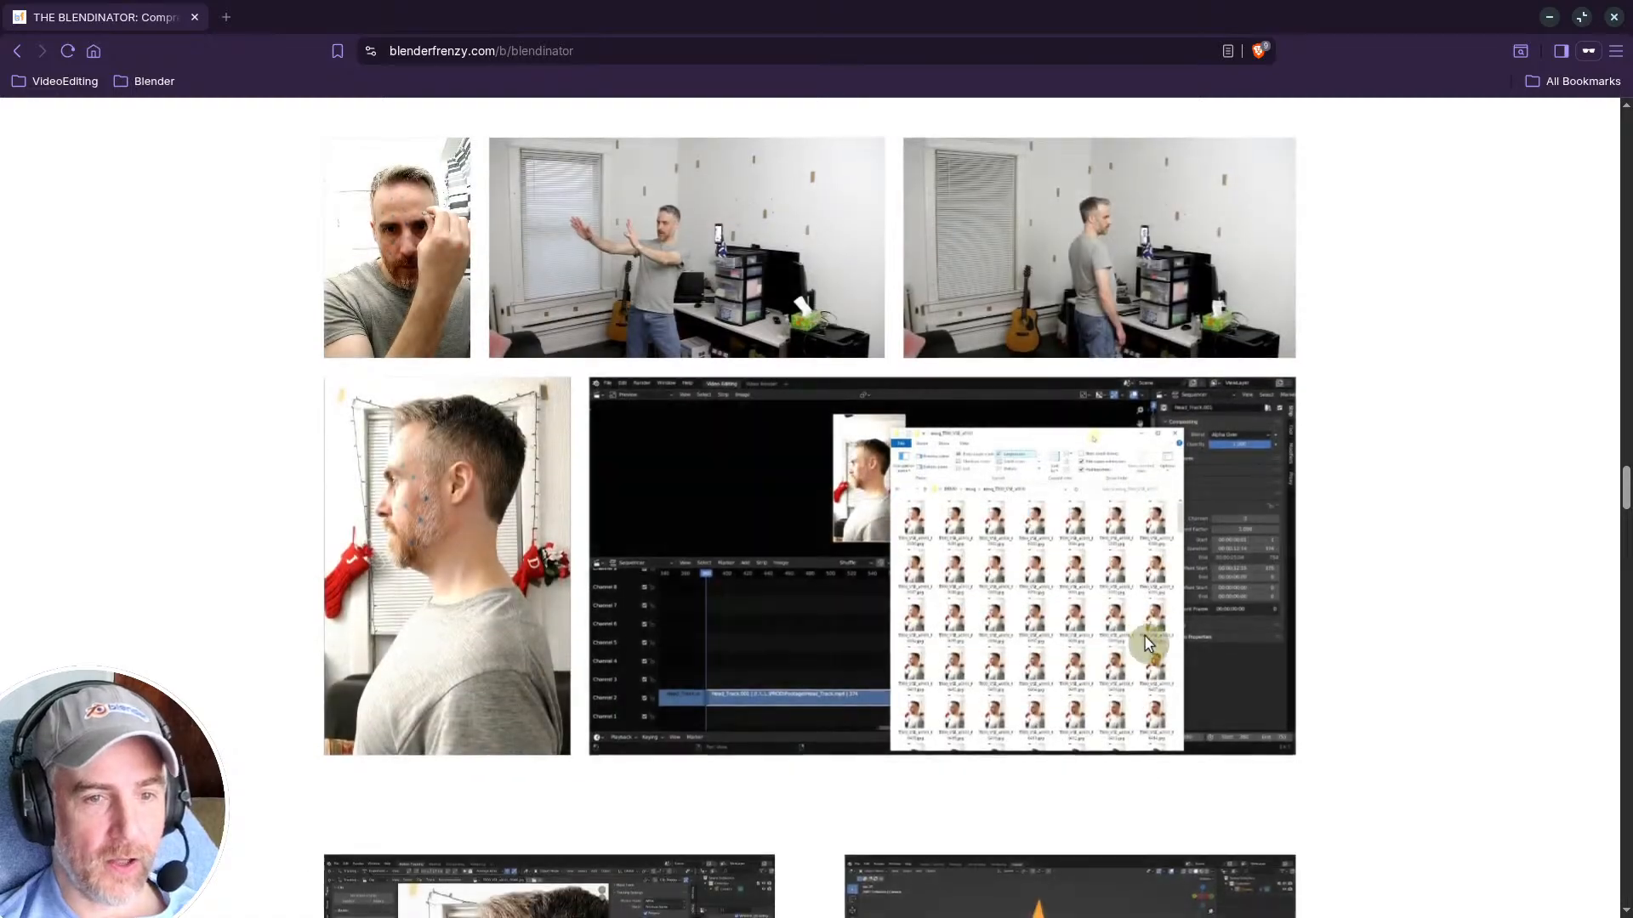
pyautogui.scroll(-3, 1145, 636)
pyautogui.scroll(-3, 1144, 644)
pyautogui.scroll(3, 1144, 644)
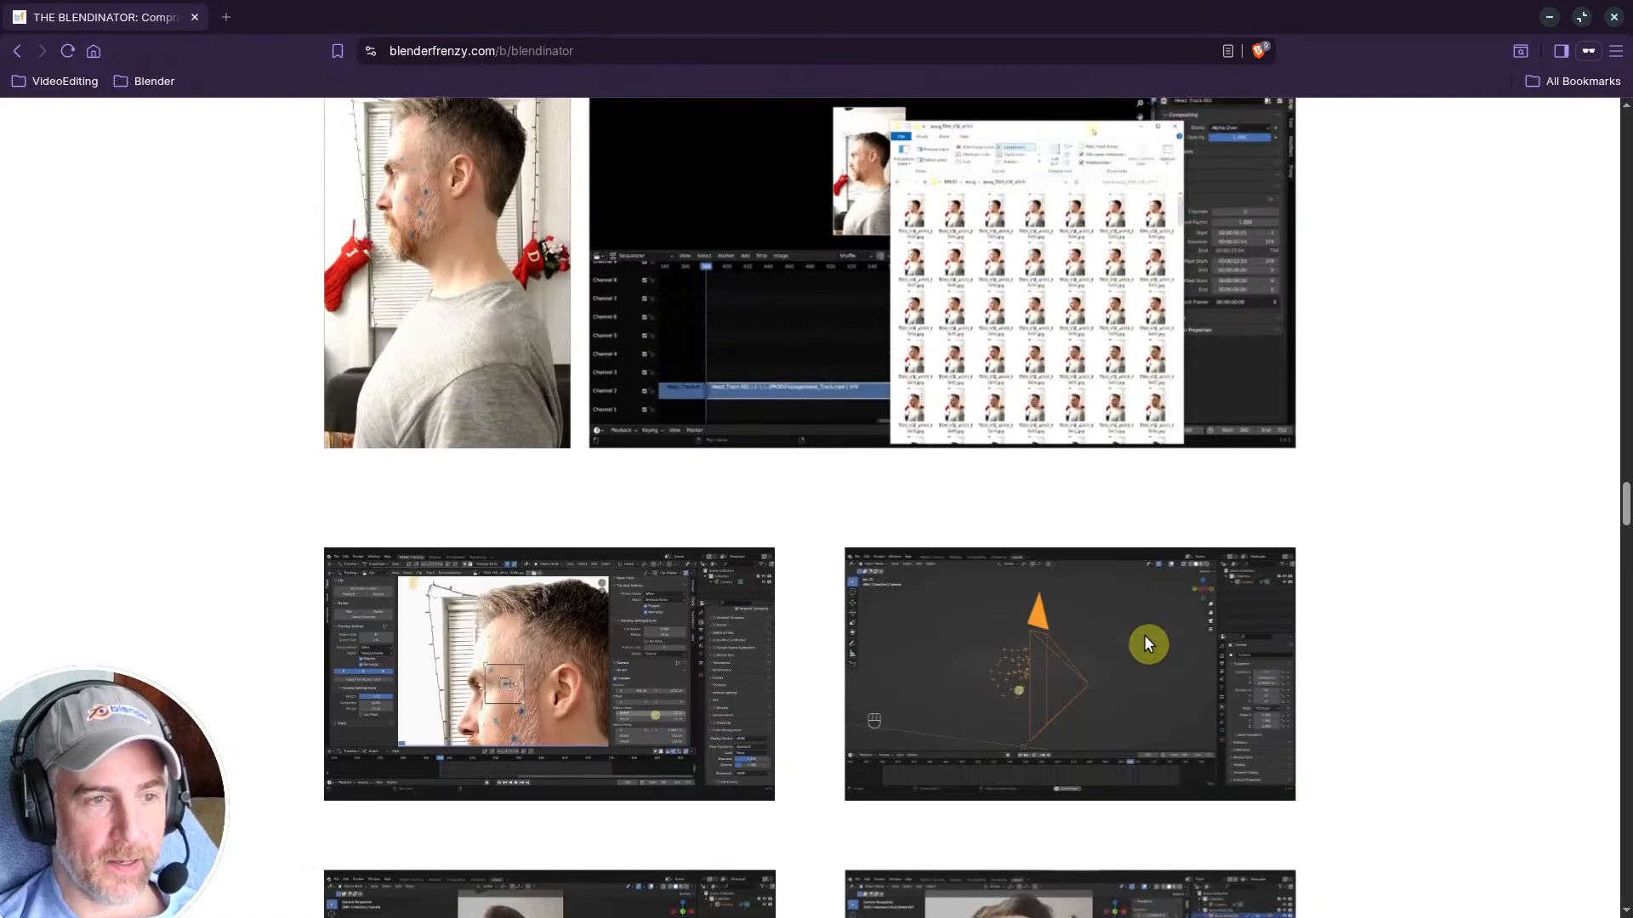
pyautogui.scroll(3, 1145, 626)
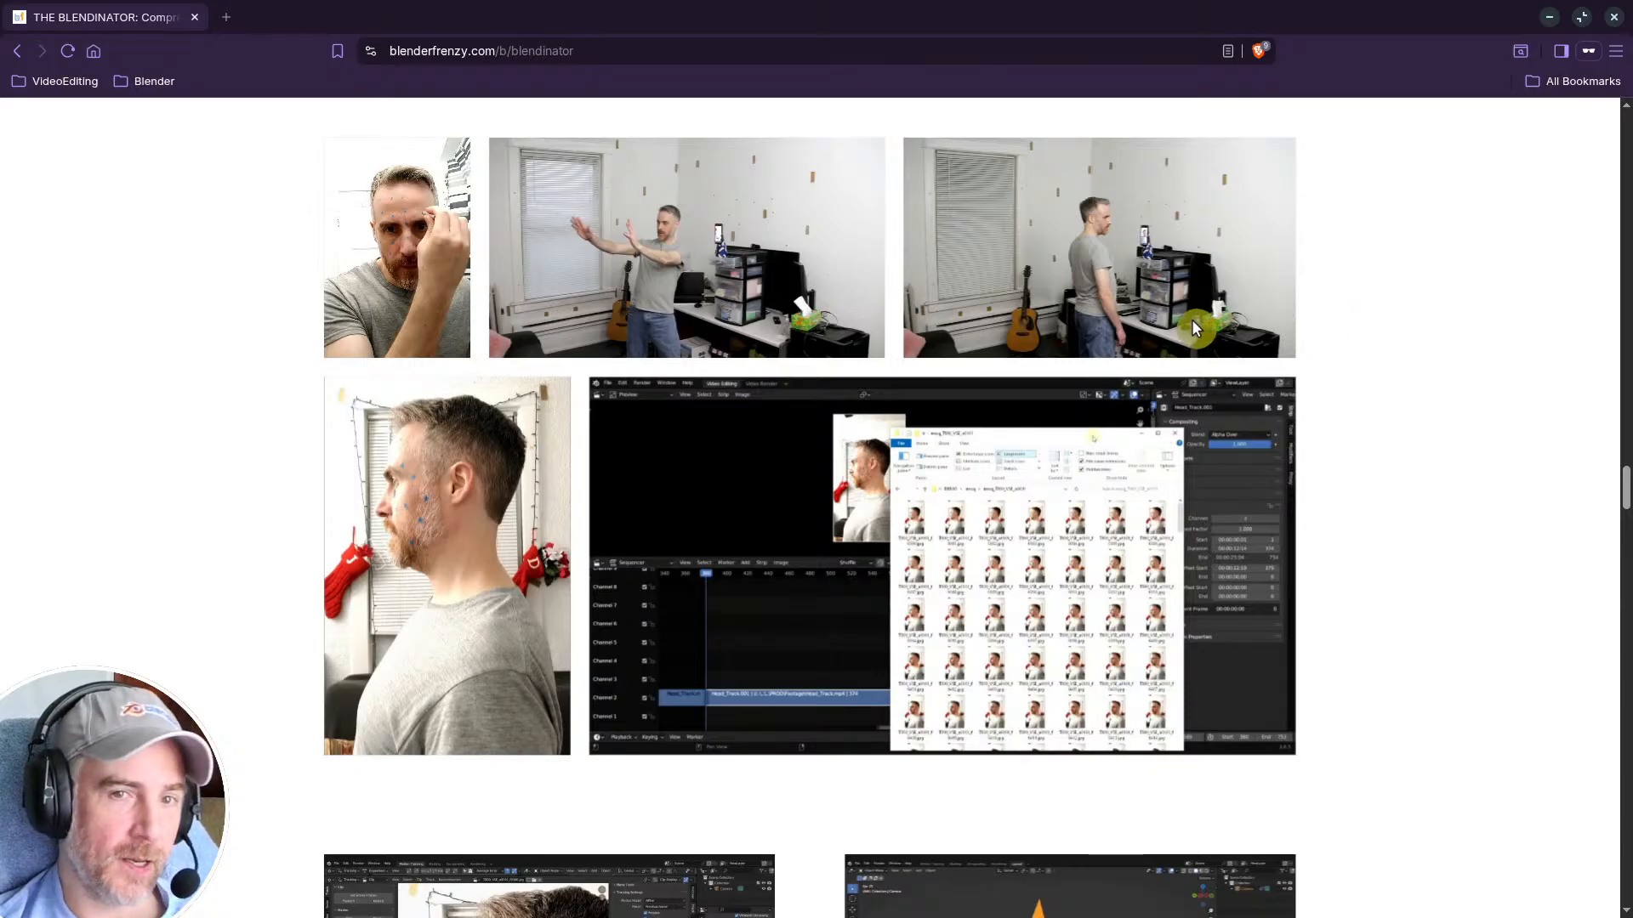
pyautogui.scroll(-2, 1191, 318)
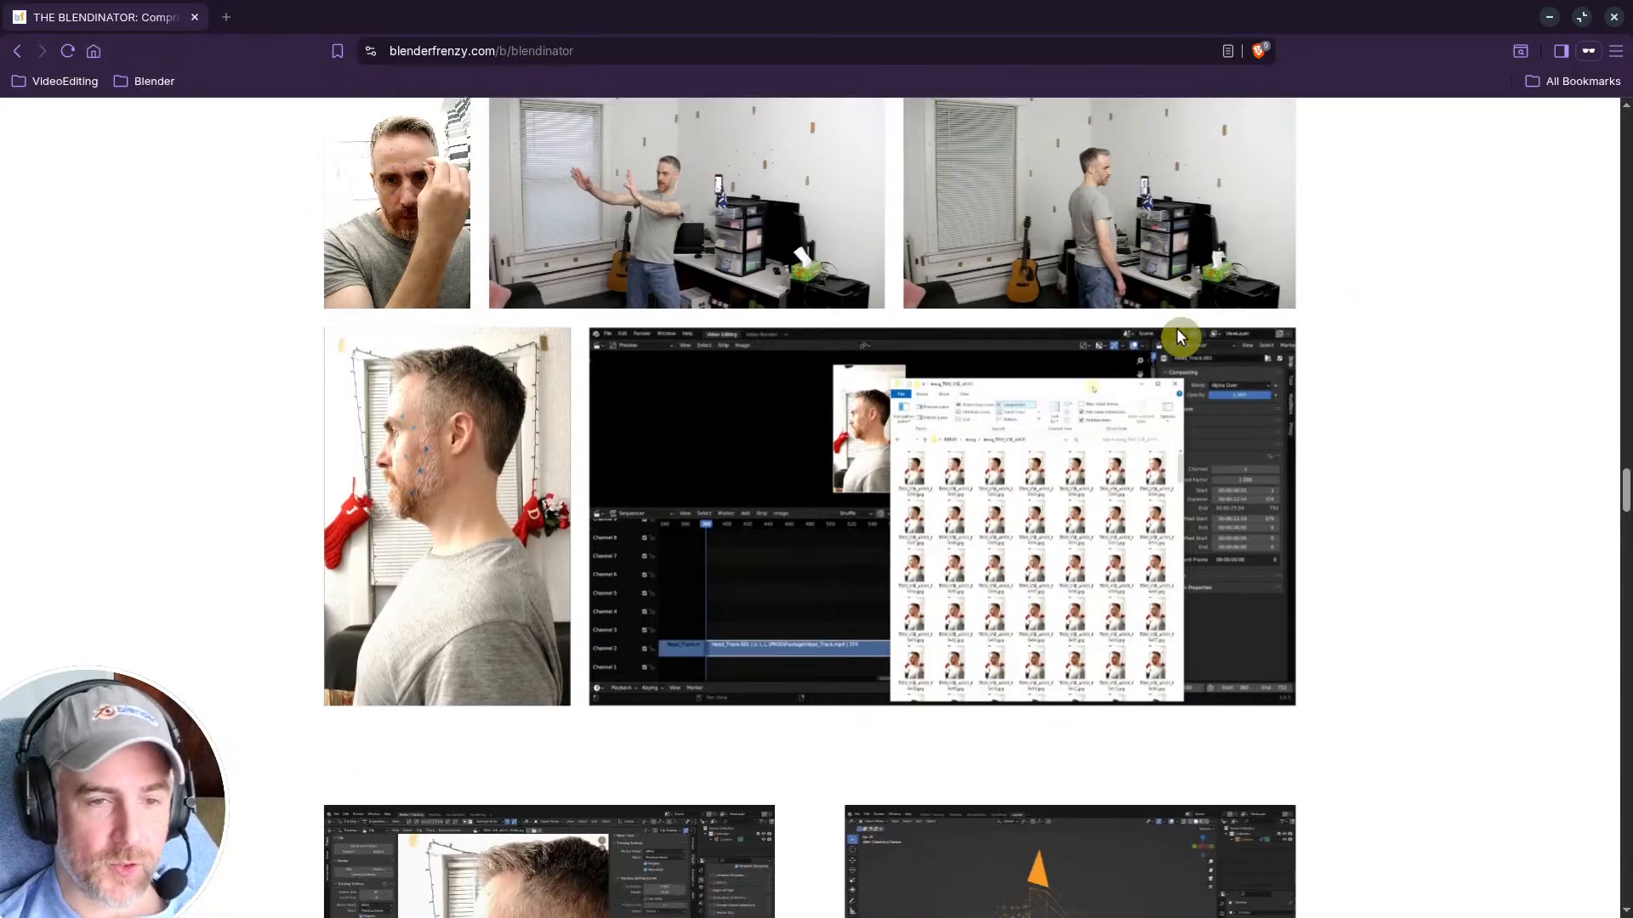
pyautogui.scroll(2, 1161, 341)
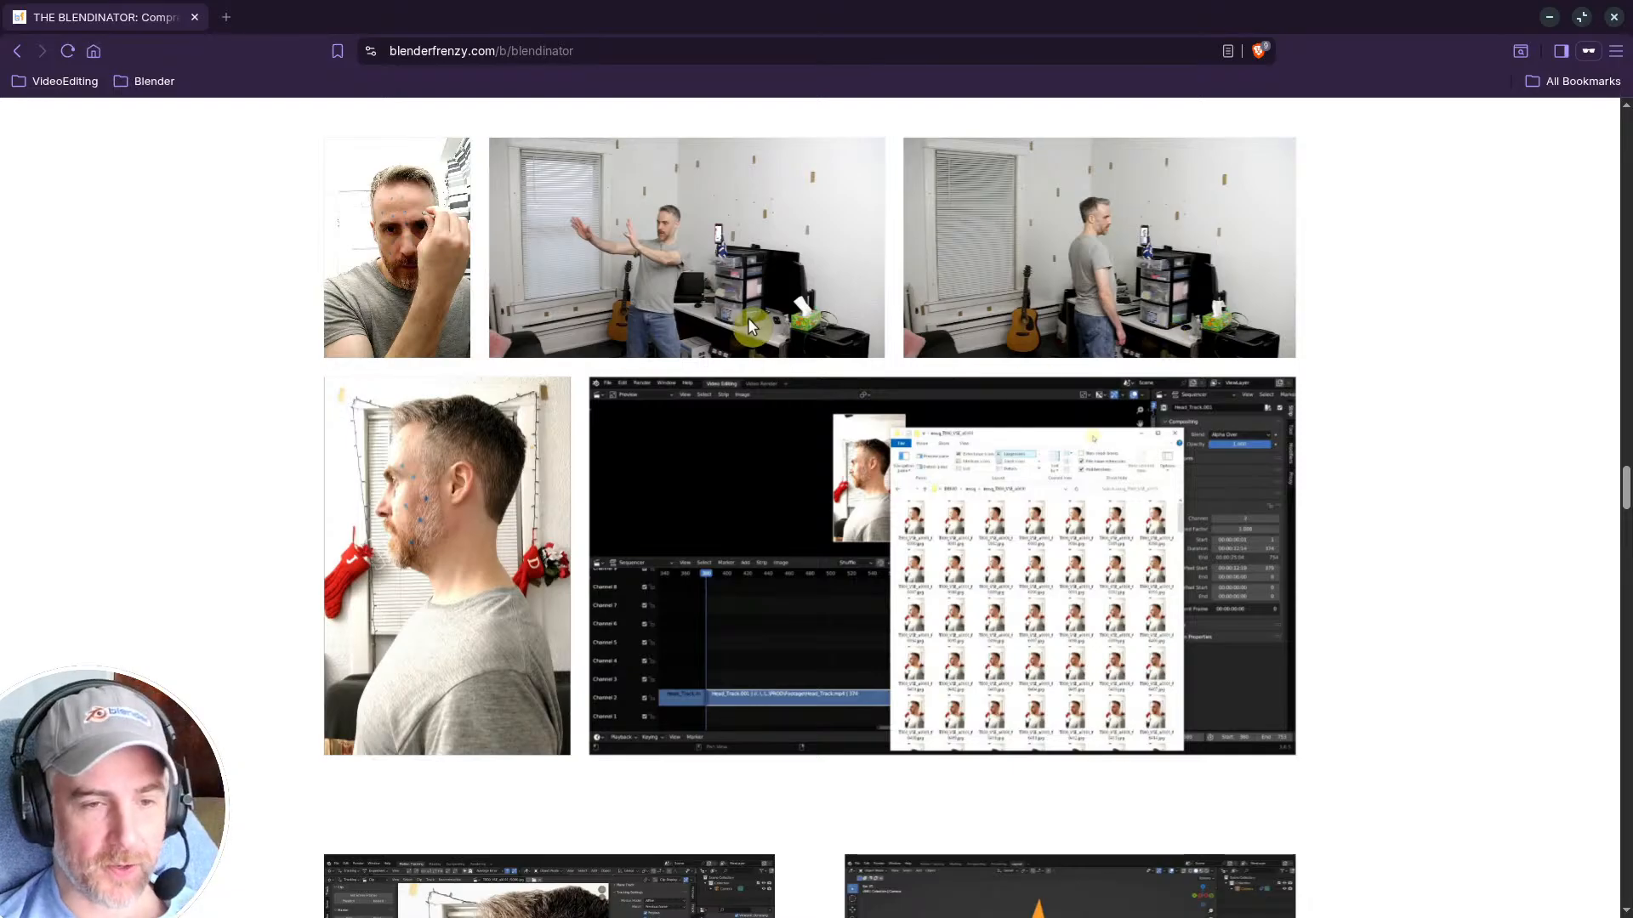
# Step: Examine the Part 1 screenshots of skull fitting, 3D masks, texture painting and compositing, ending at the large blood-material image
pyautogui.scroll(-8, 772, 365)
pyautogui.scroll(-5, 771, 376)
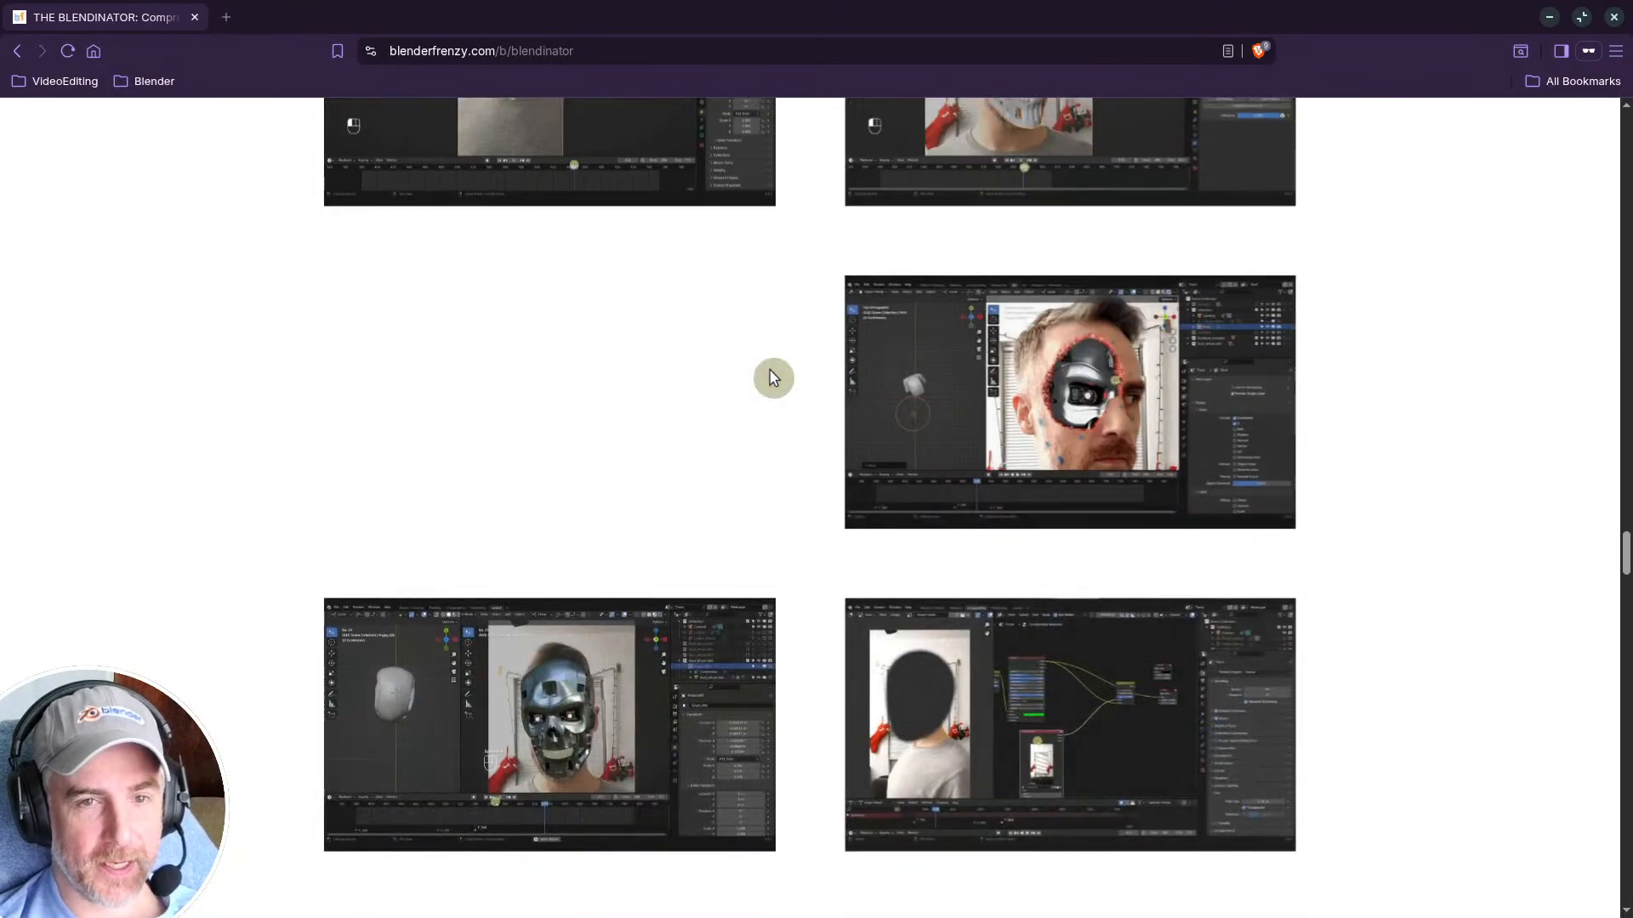
pyautogui.scroll(-1, 769, 374)
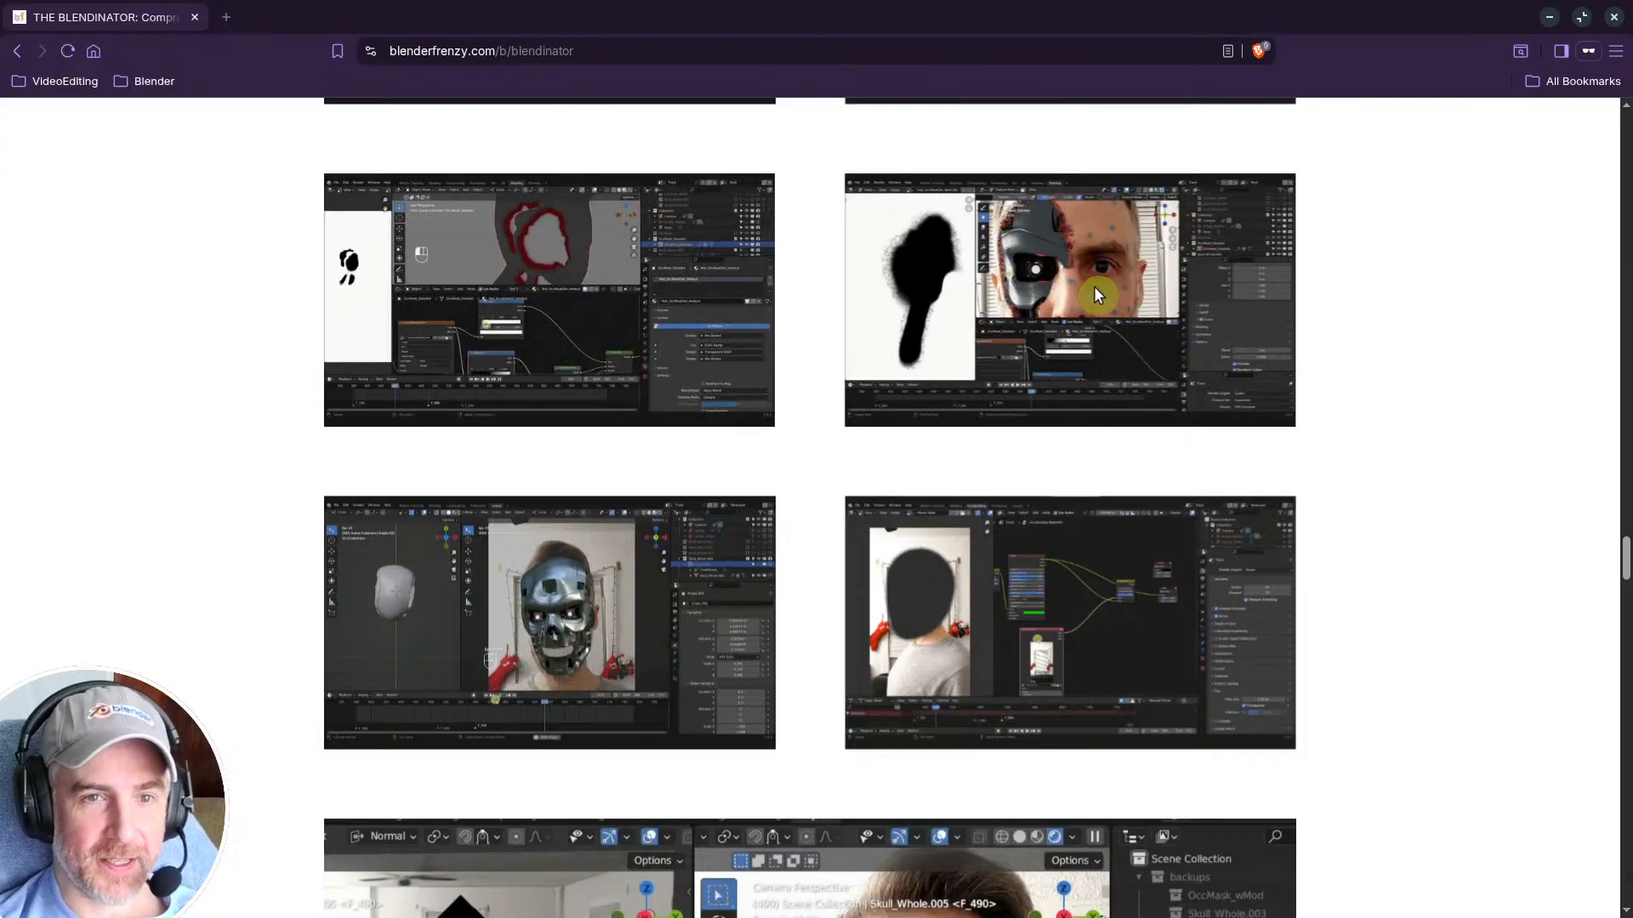
pyautogui.scroll(-2, 1090, 344)
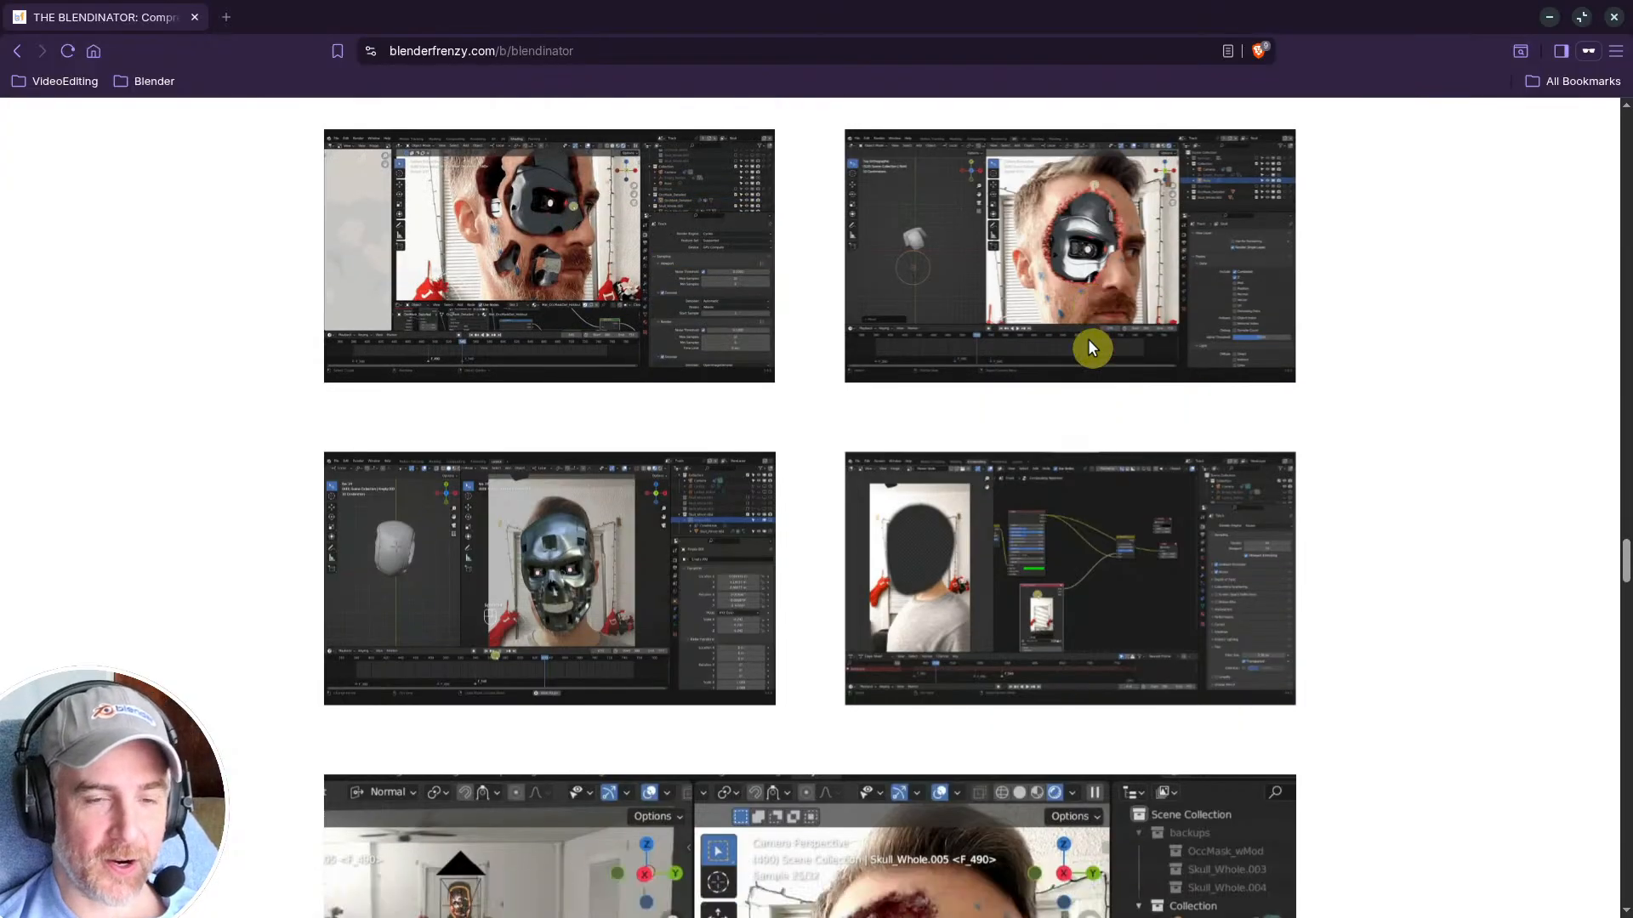
pyautogui.scroll(1, 1090, 345)
pyautogui.scroll(-6, 1091, 349)
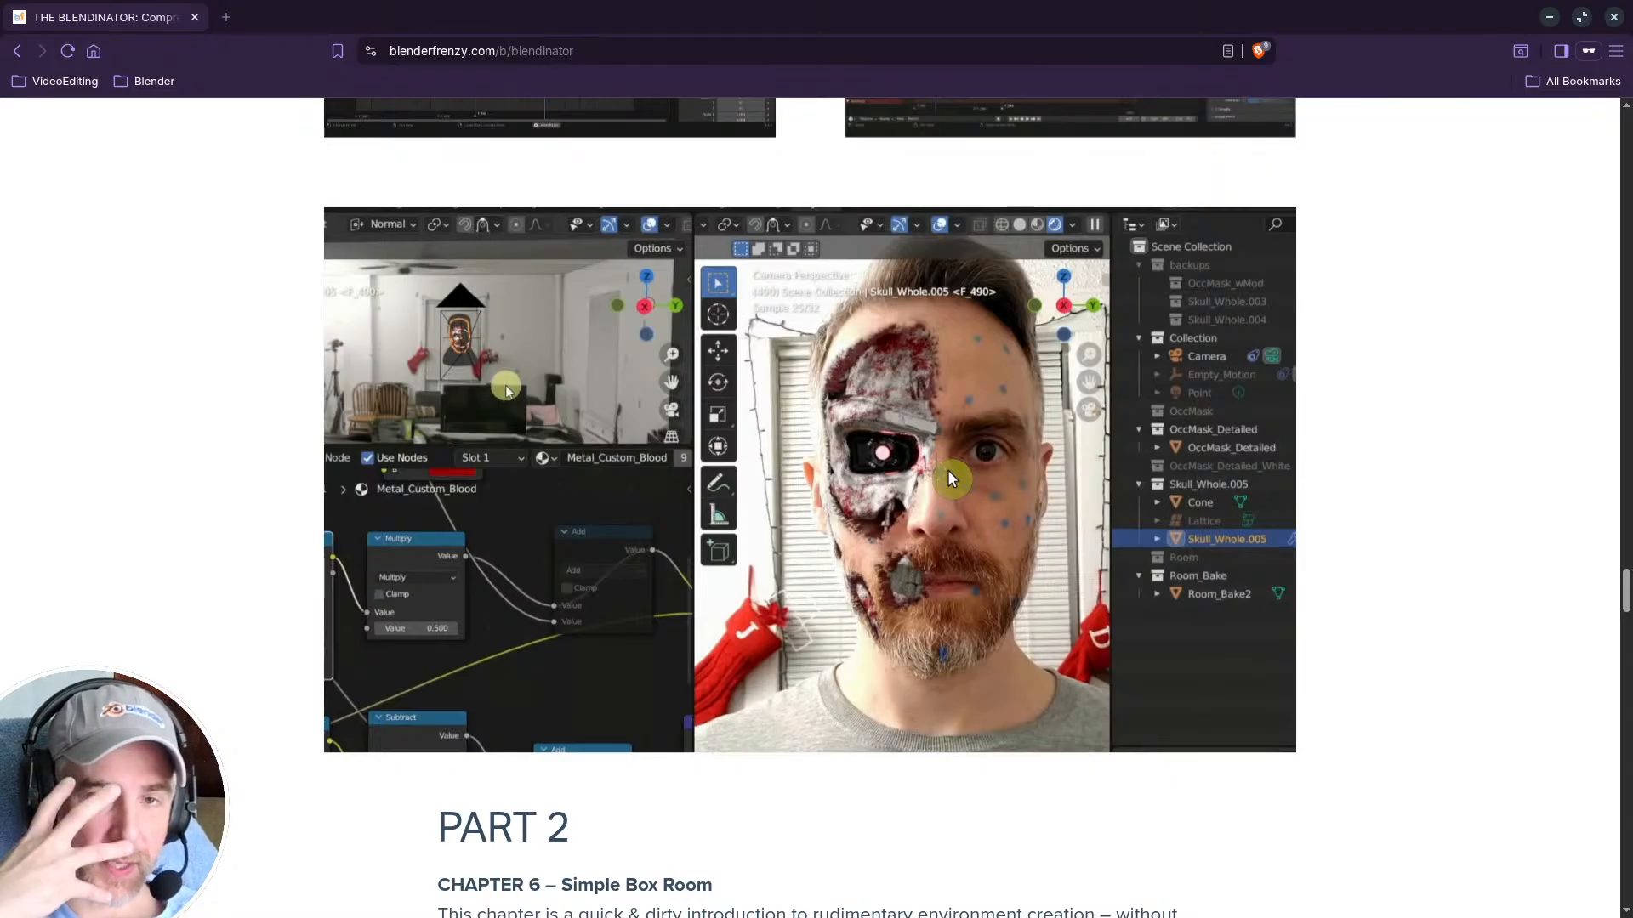
# Step: Read the Part 2 descriptions for Chapters 6 to 9 and examine the box room and face marker removal screenshots
pyautogui.scroll(-13, 951, 479)
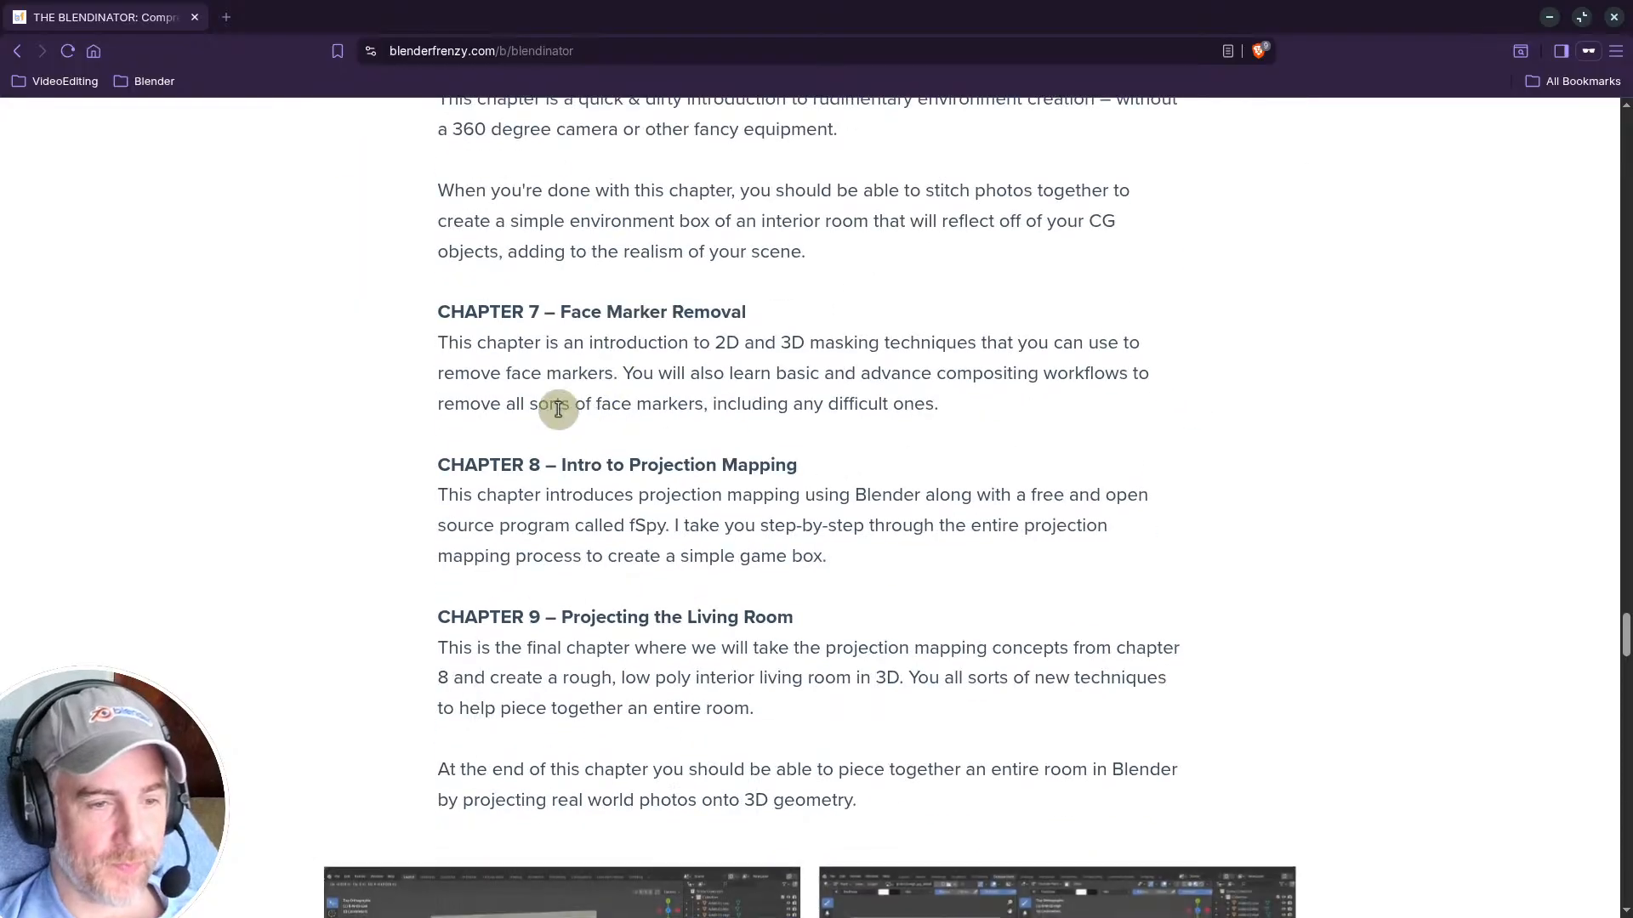
pyautogui.scroll(-3, 521, 425)
pyautogui.scroll(-1, 521, 427)
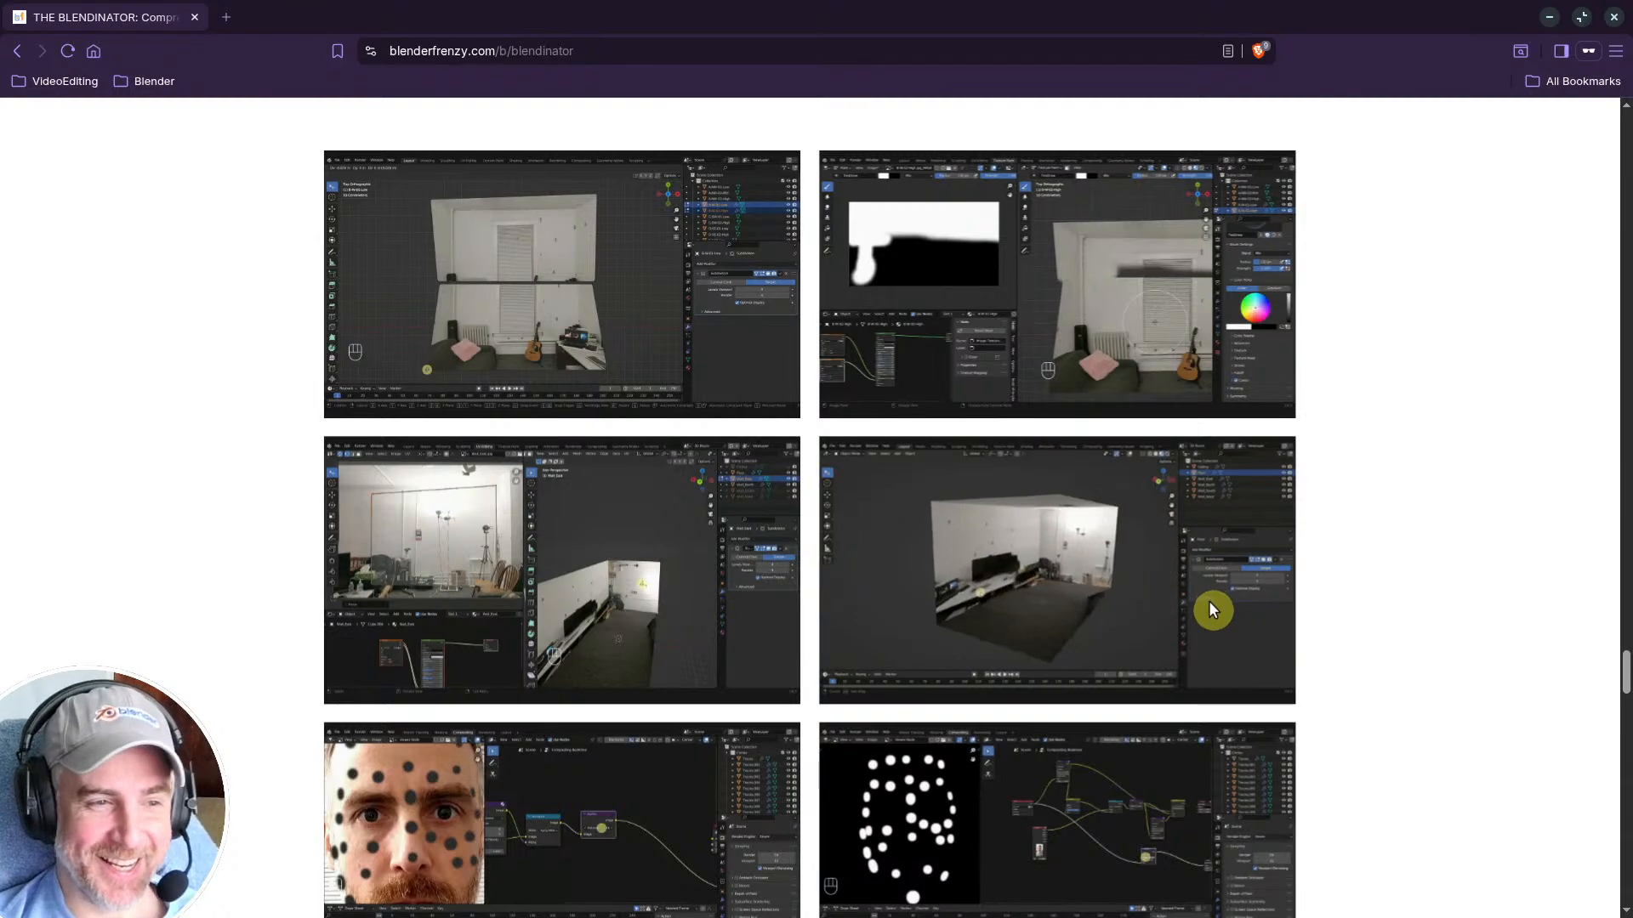
pyautogui.scroll(-5, 1194, 602)
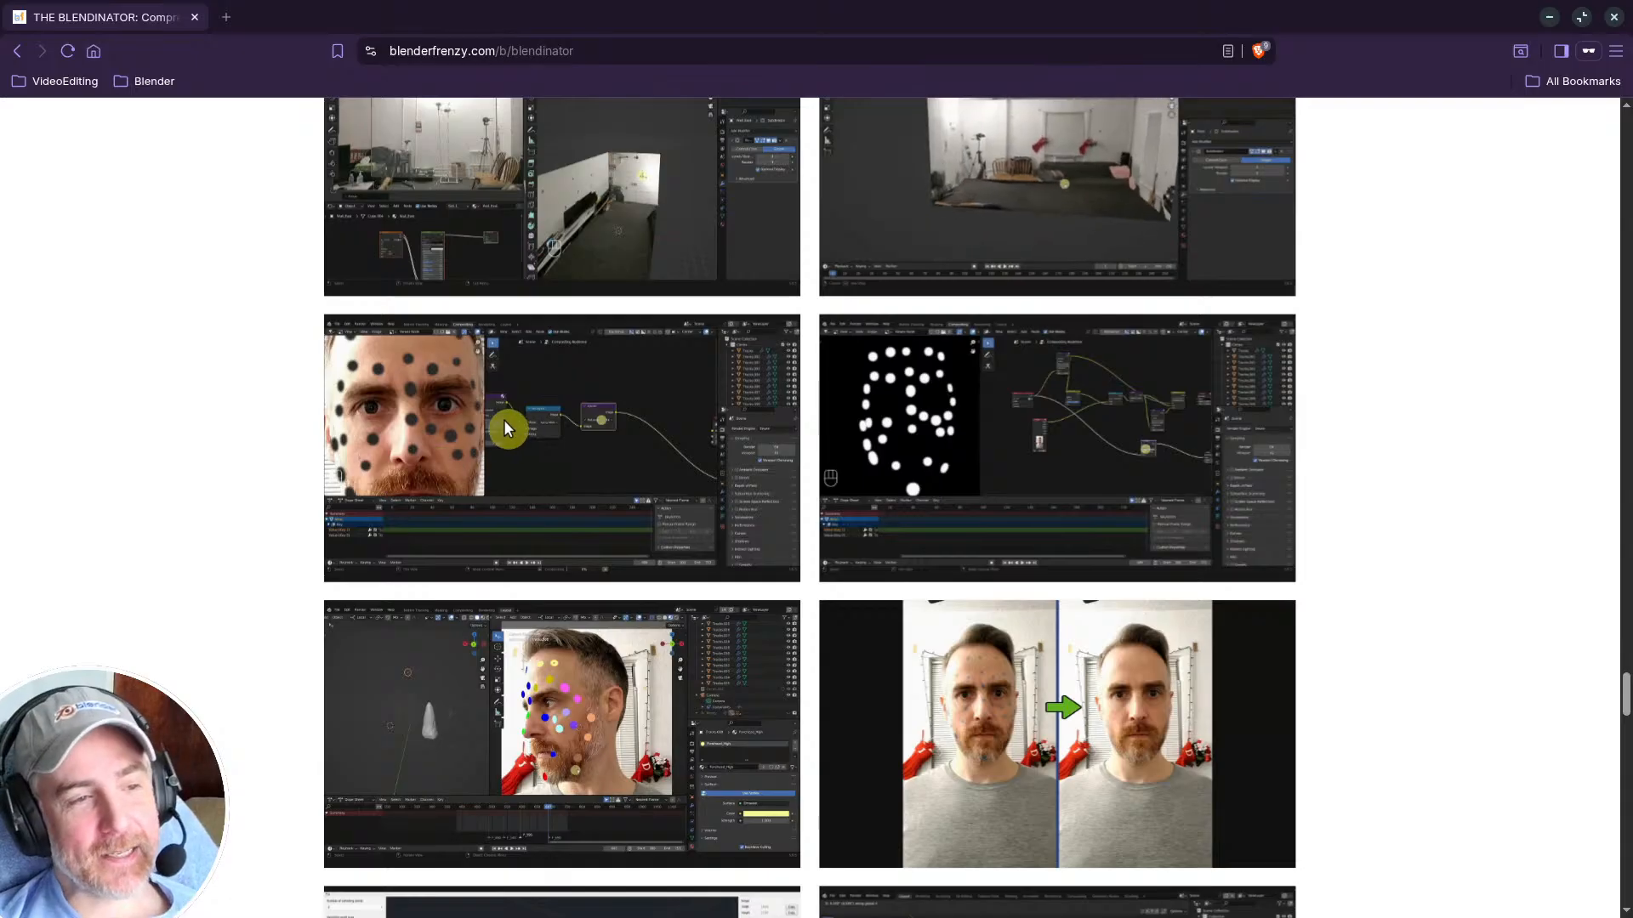
pyautogui.scroll(2, 821, 150)
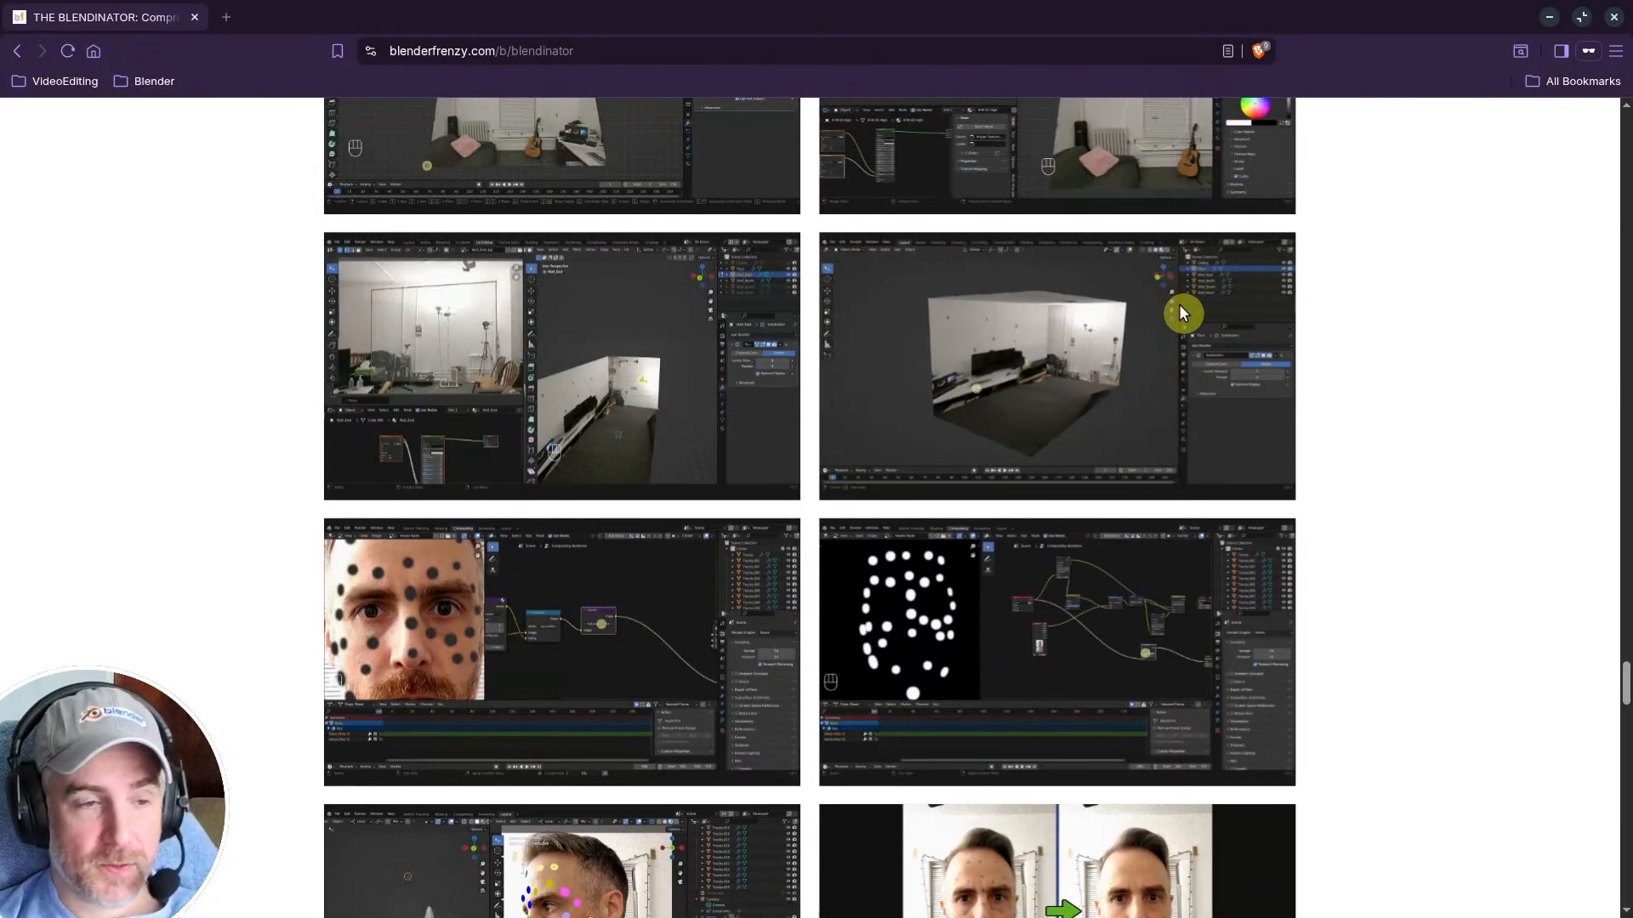
pyautogui.scroll(-2, 1165, 306)
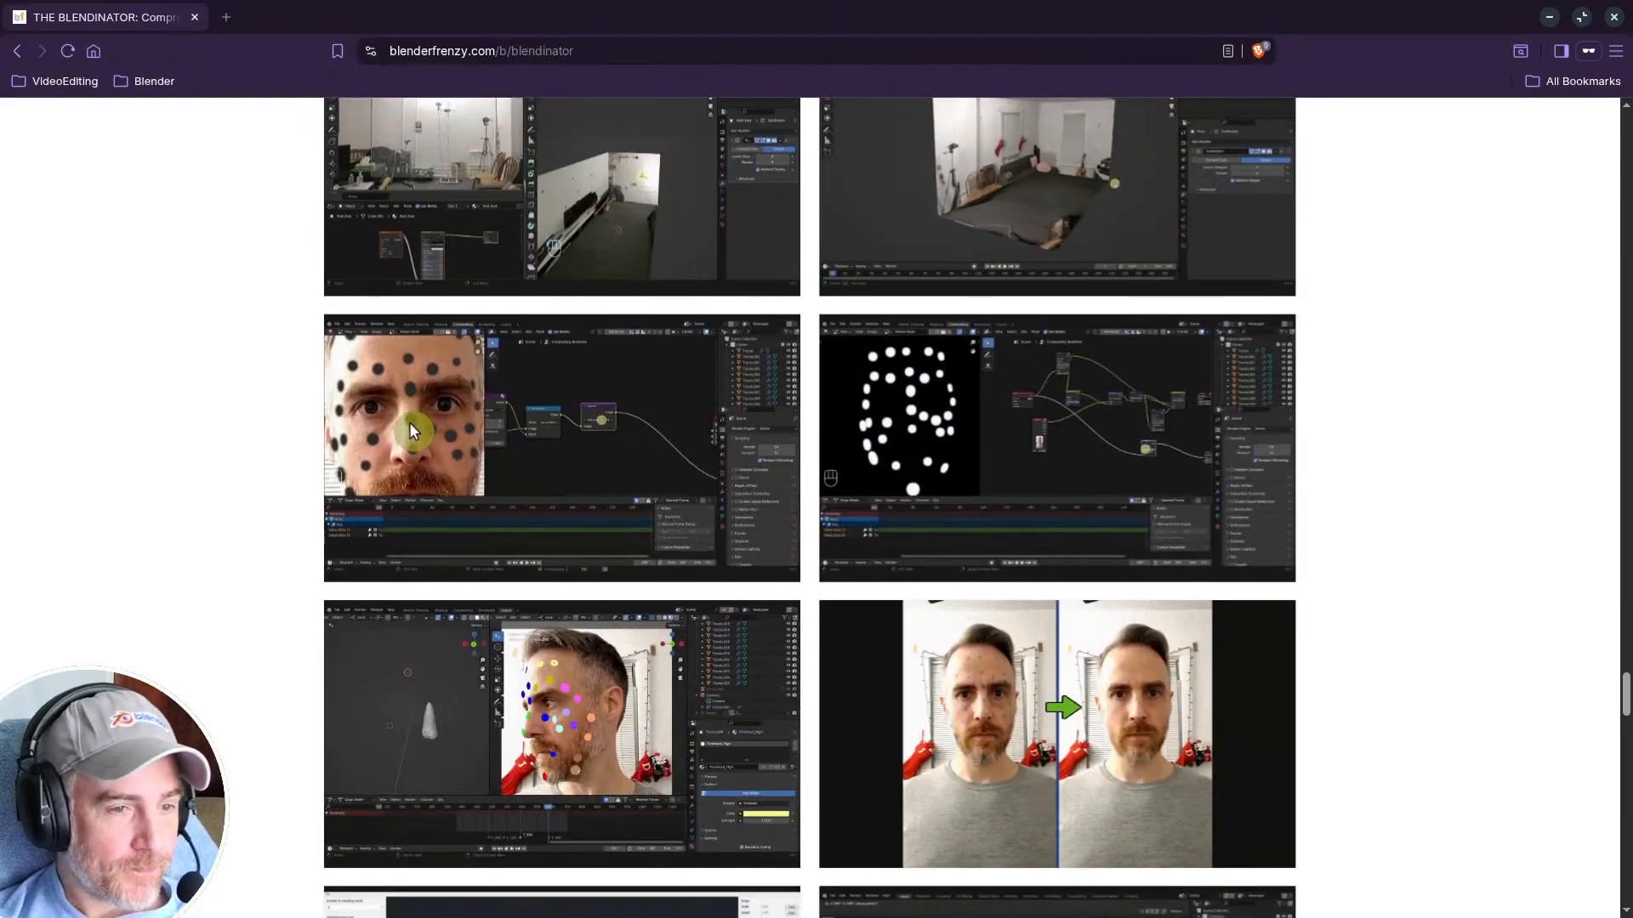
pyautogui.scroll(-1, 587, 745)
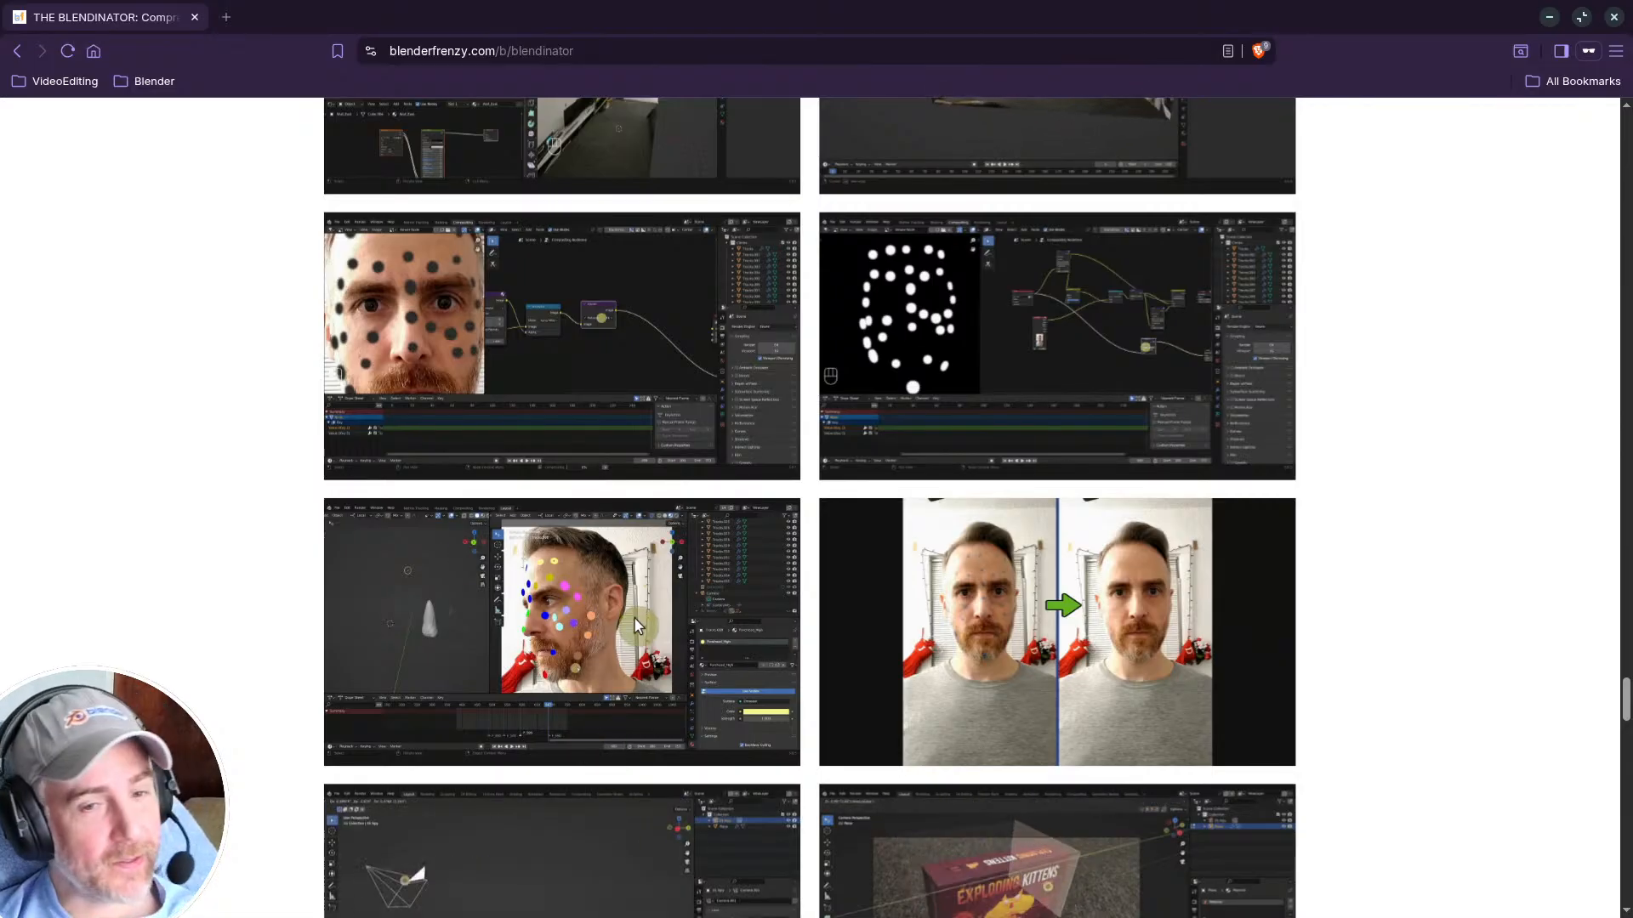
pyautogui.scroll(-1, 568, 494)
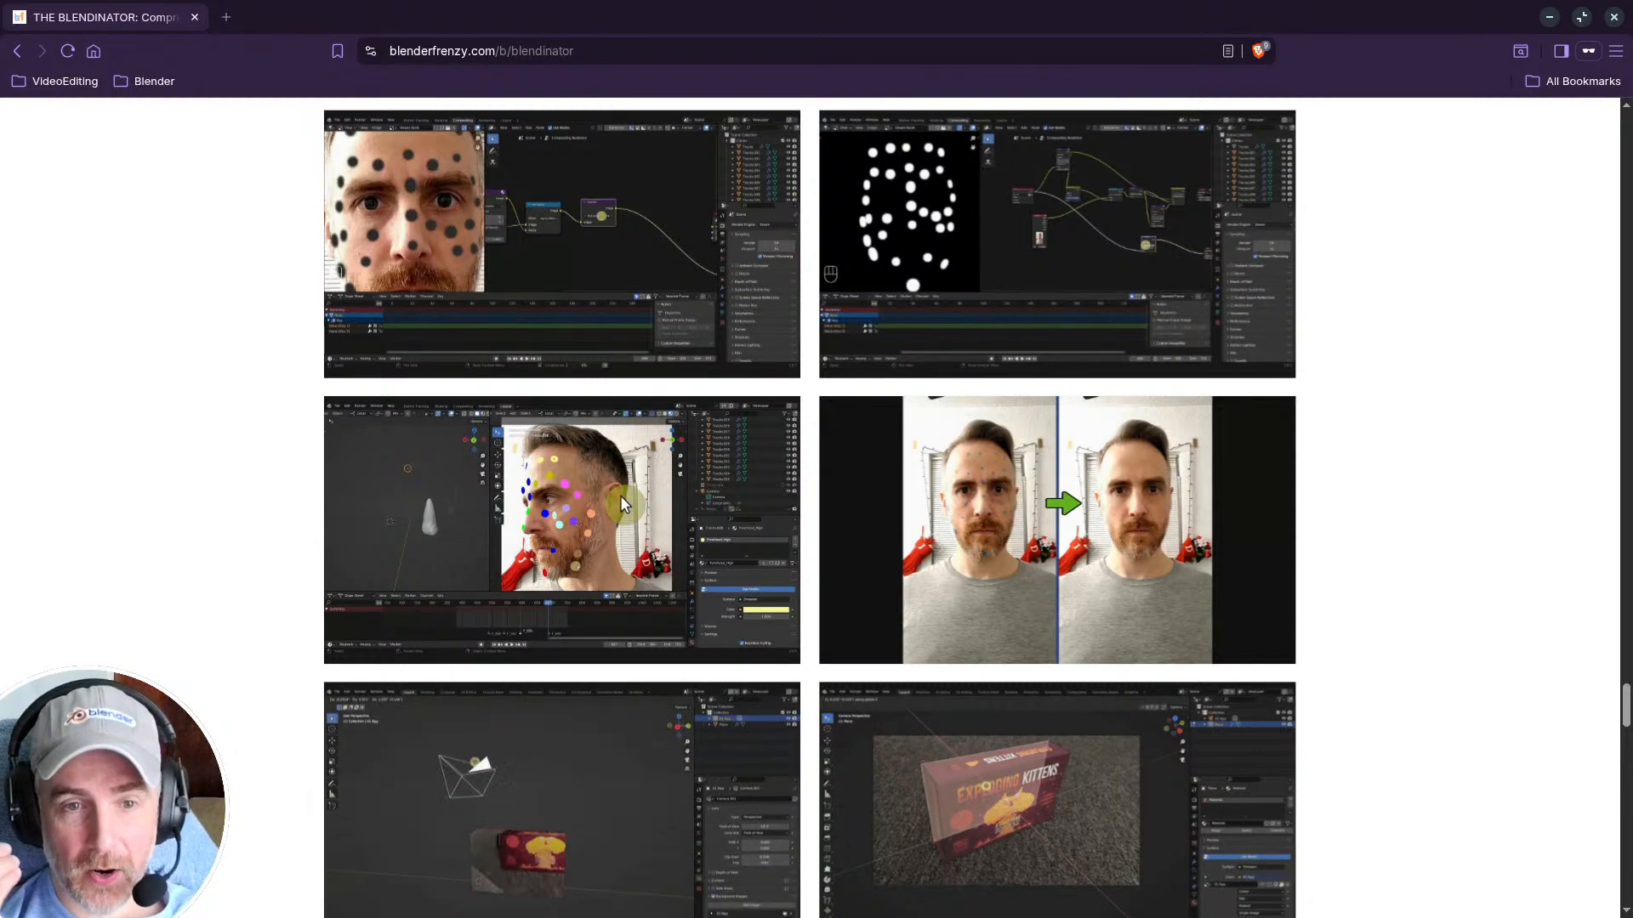
# Step: Examine the Exploding Kittens box projection-mapping screenshots and return to the box room examples at the start of the Part 2 gallery
pyautogui.scroll(-5, 687, 465)
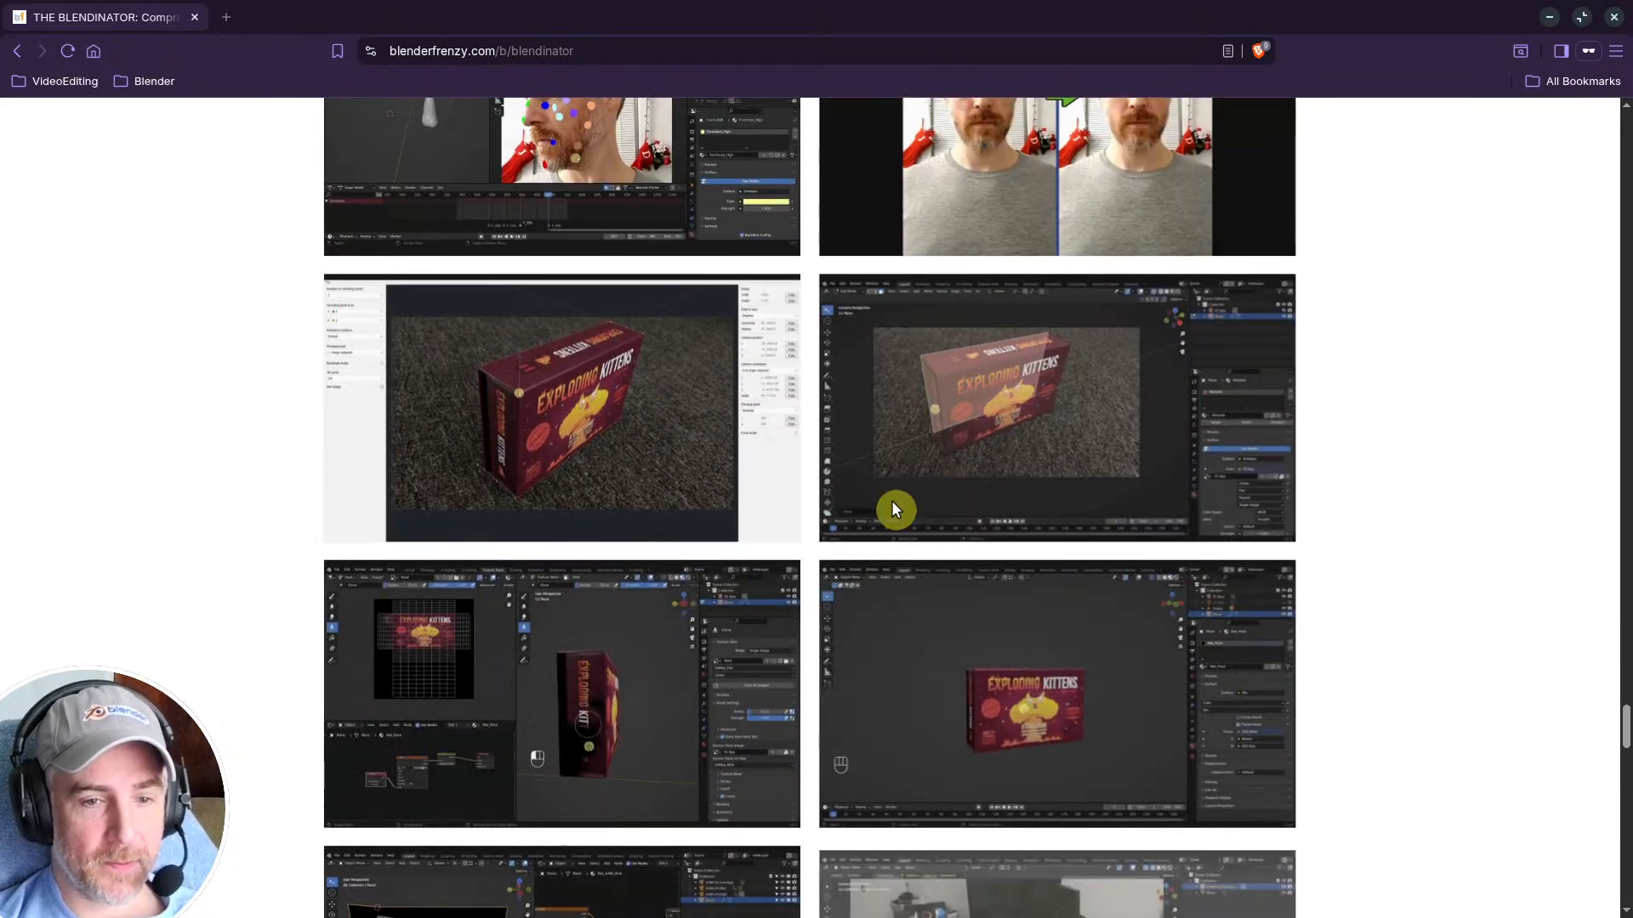
pyautogui.scroll(-1, 623, 464)
pyautogui.scroll(-1, 625, 466)
pyautogui.scroll(6, 789, 518)
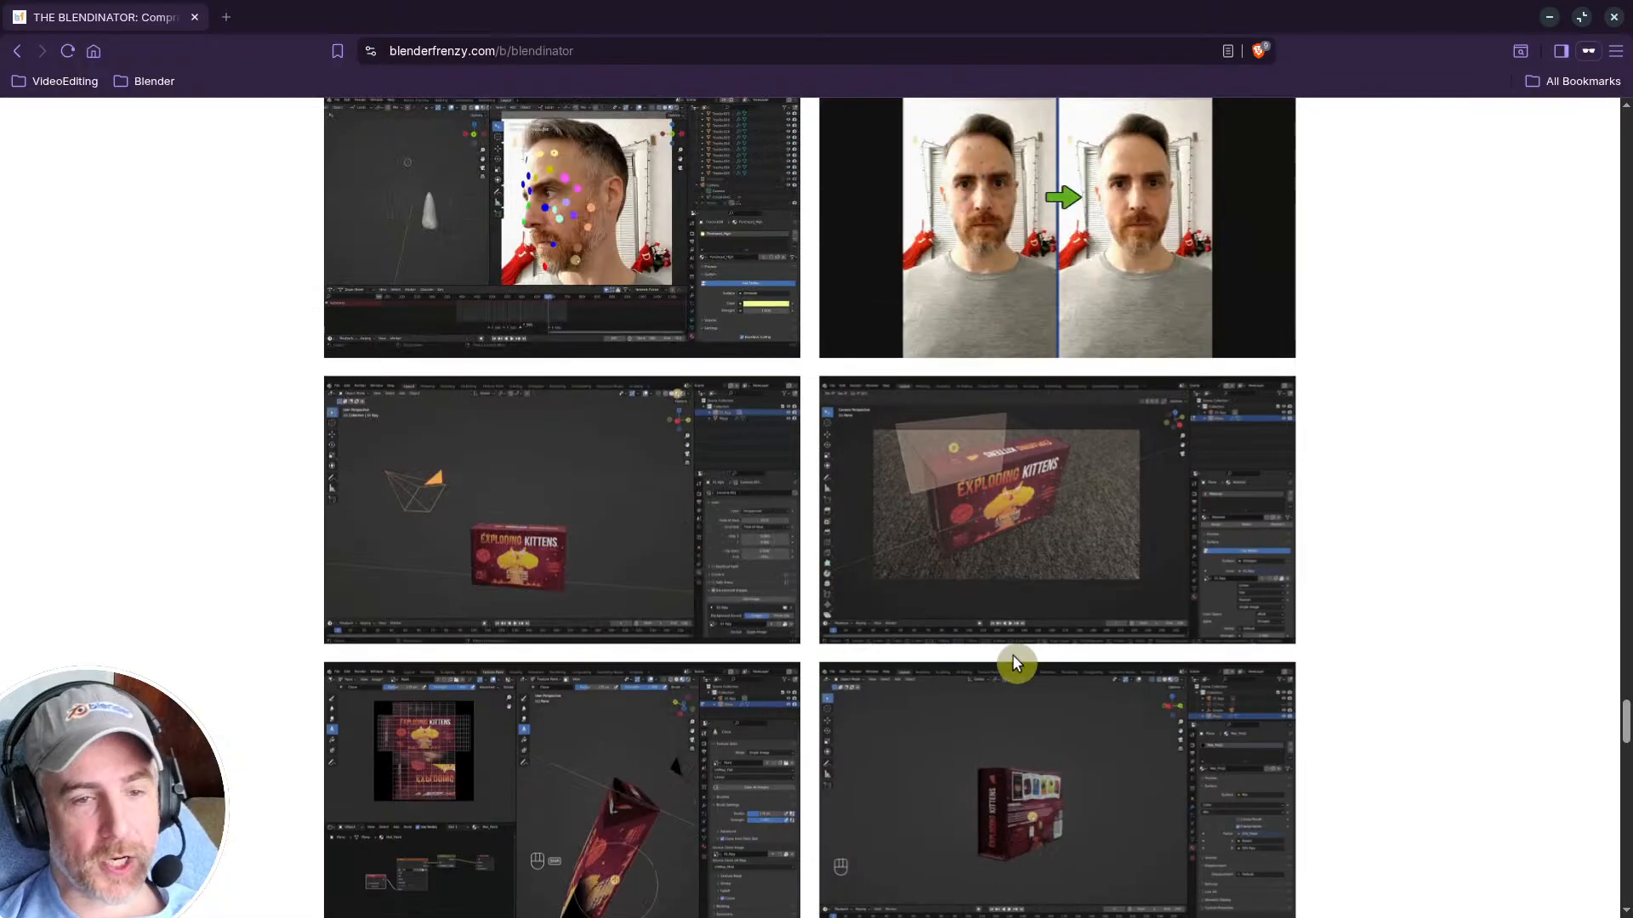
pyautogui.scroll(-10, 907, 620)
pyautogui.scroll(3, 909, 625)
pyautogui.scroll(-2, 909, 595)
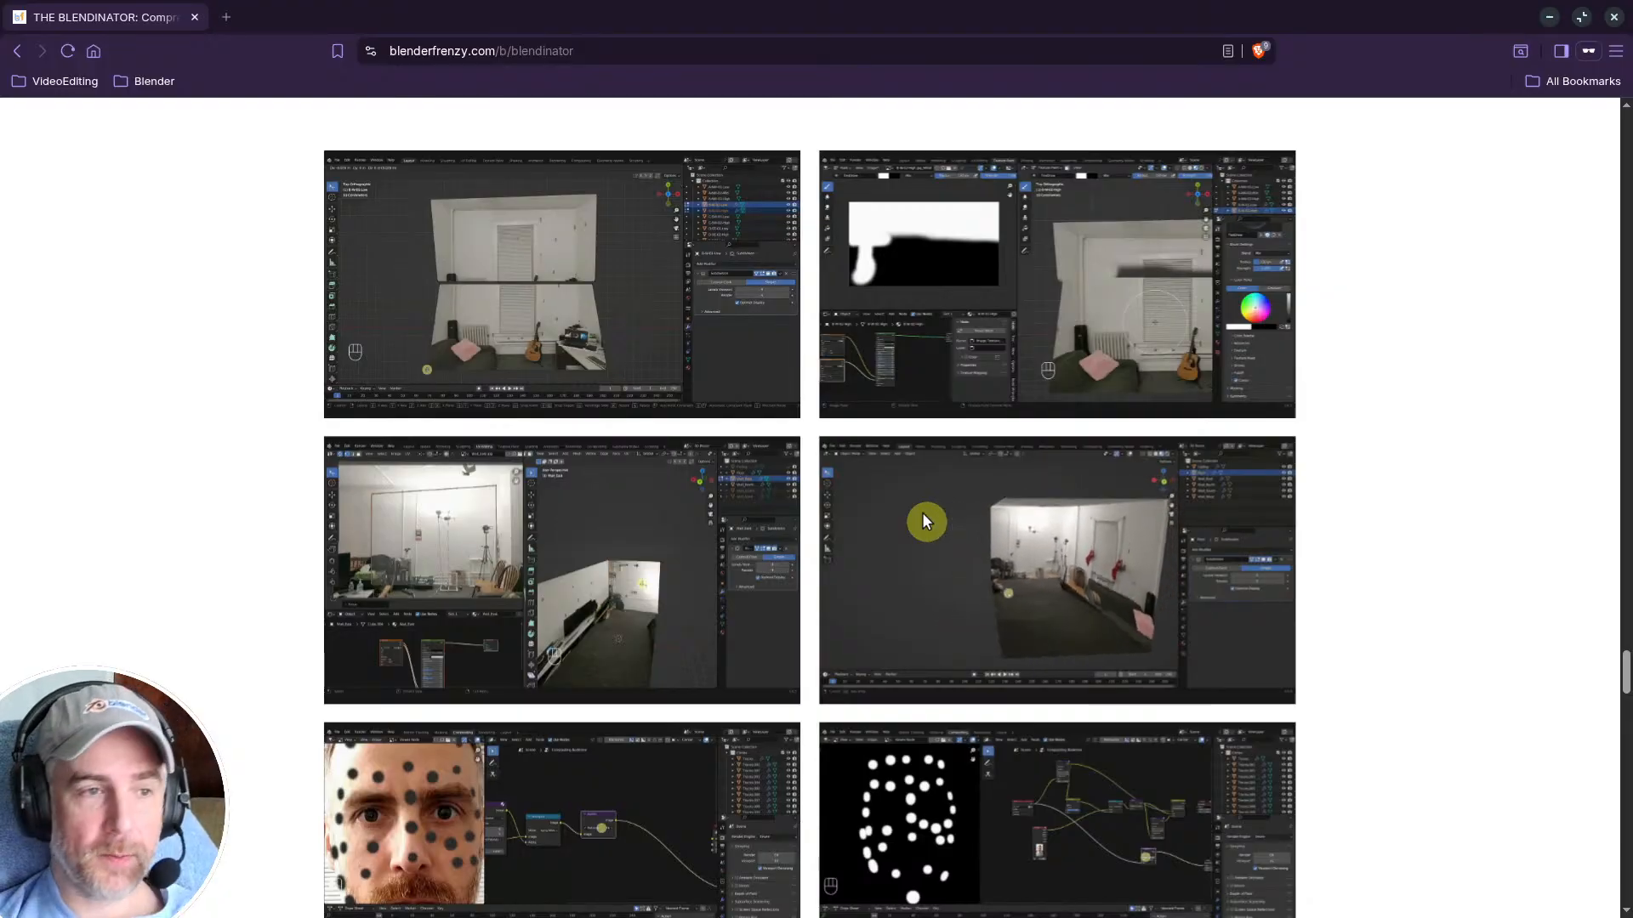
# Step: Look through the rest of the Part 2 gallery, including the living room projection screenshots and the large Video Editing image
pyautogui.scroll(-3, 946, 398)
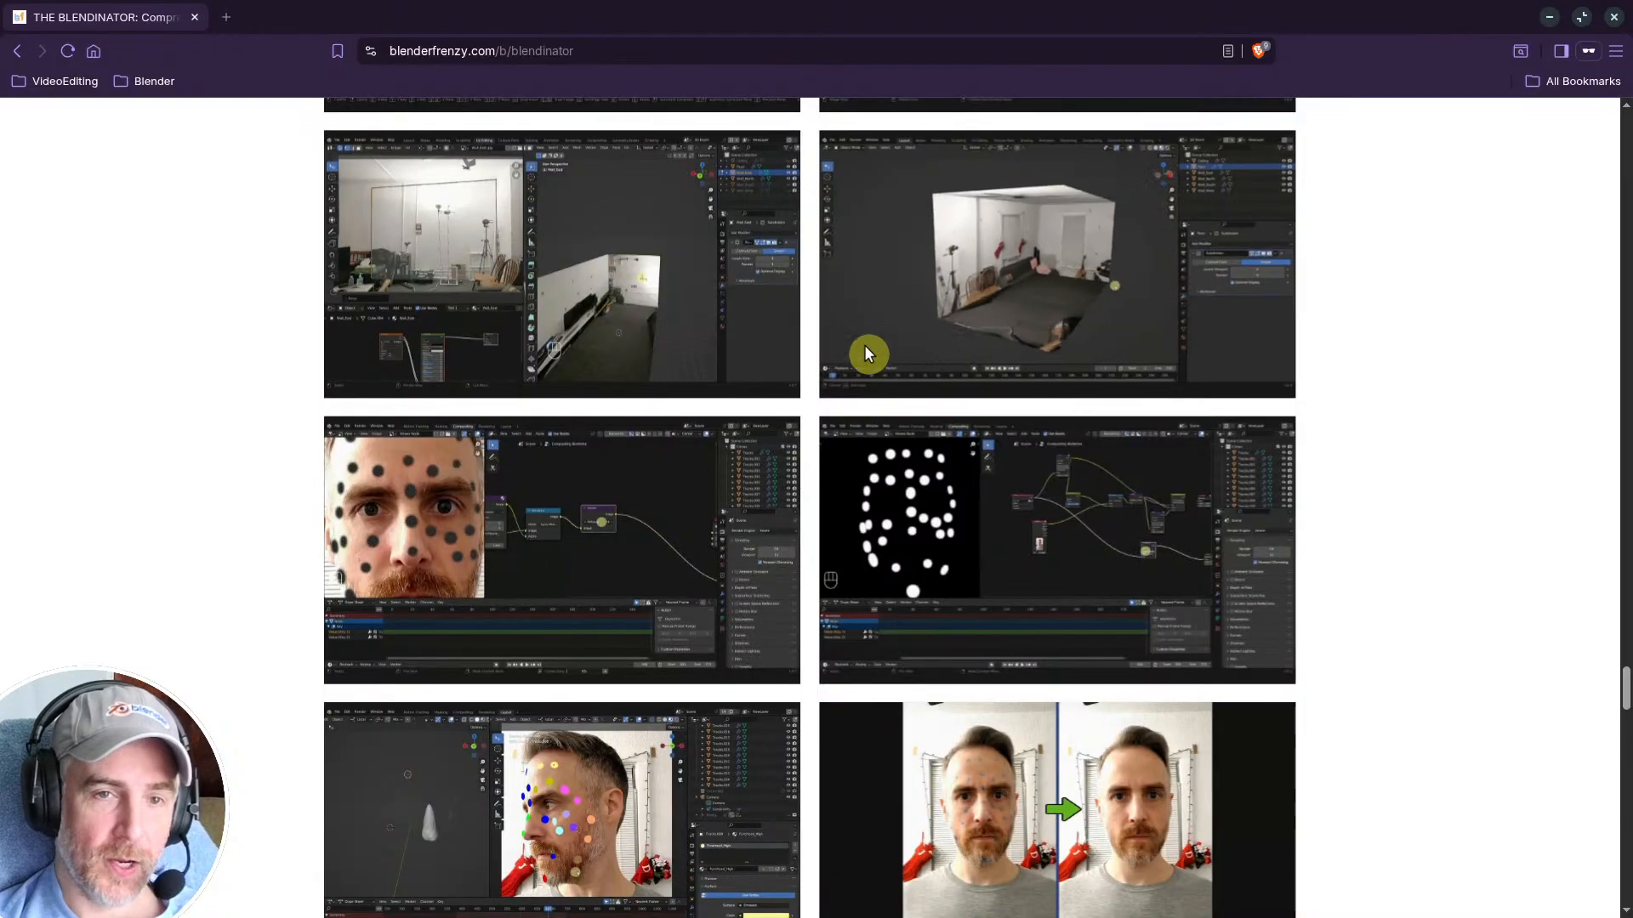
pyautogui.scroll(-5, 803, 560)
pyautogui.scroll(-6, 796, 559)
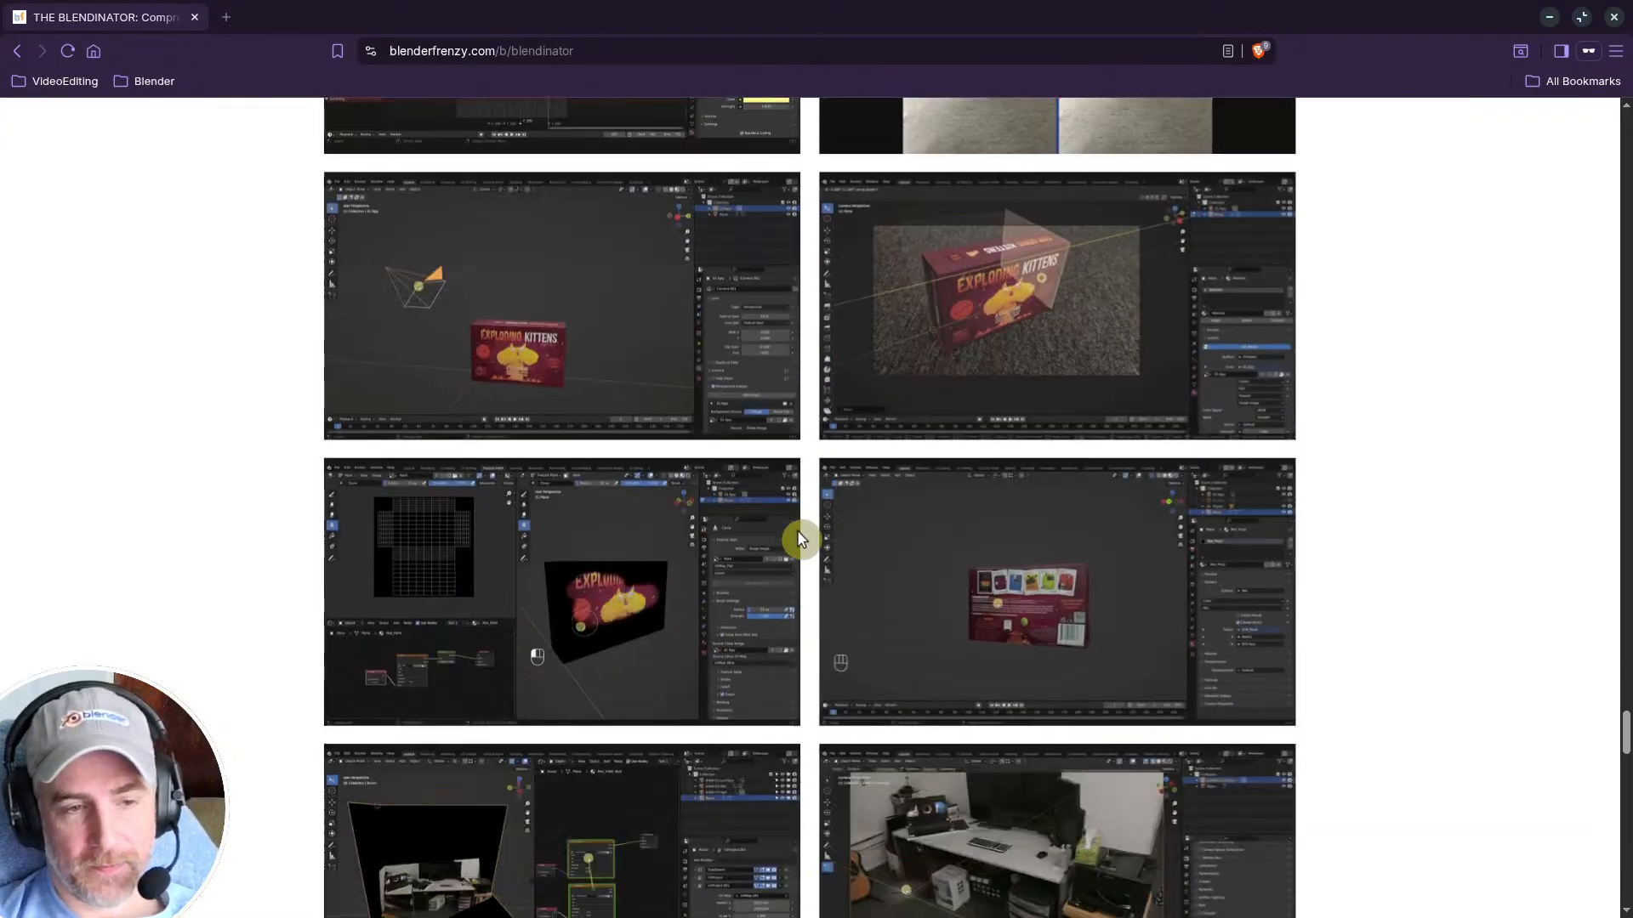
pyautogui.scroll(2, 796, 544)
pyautogui.scroll(-2, 799, 536)
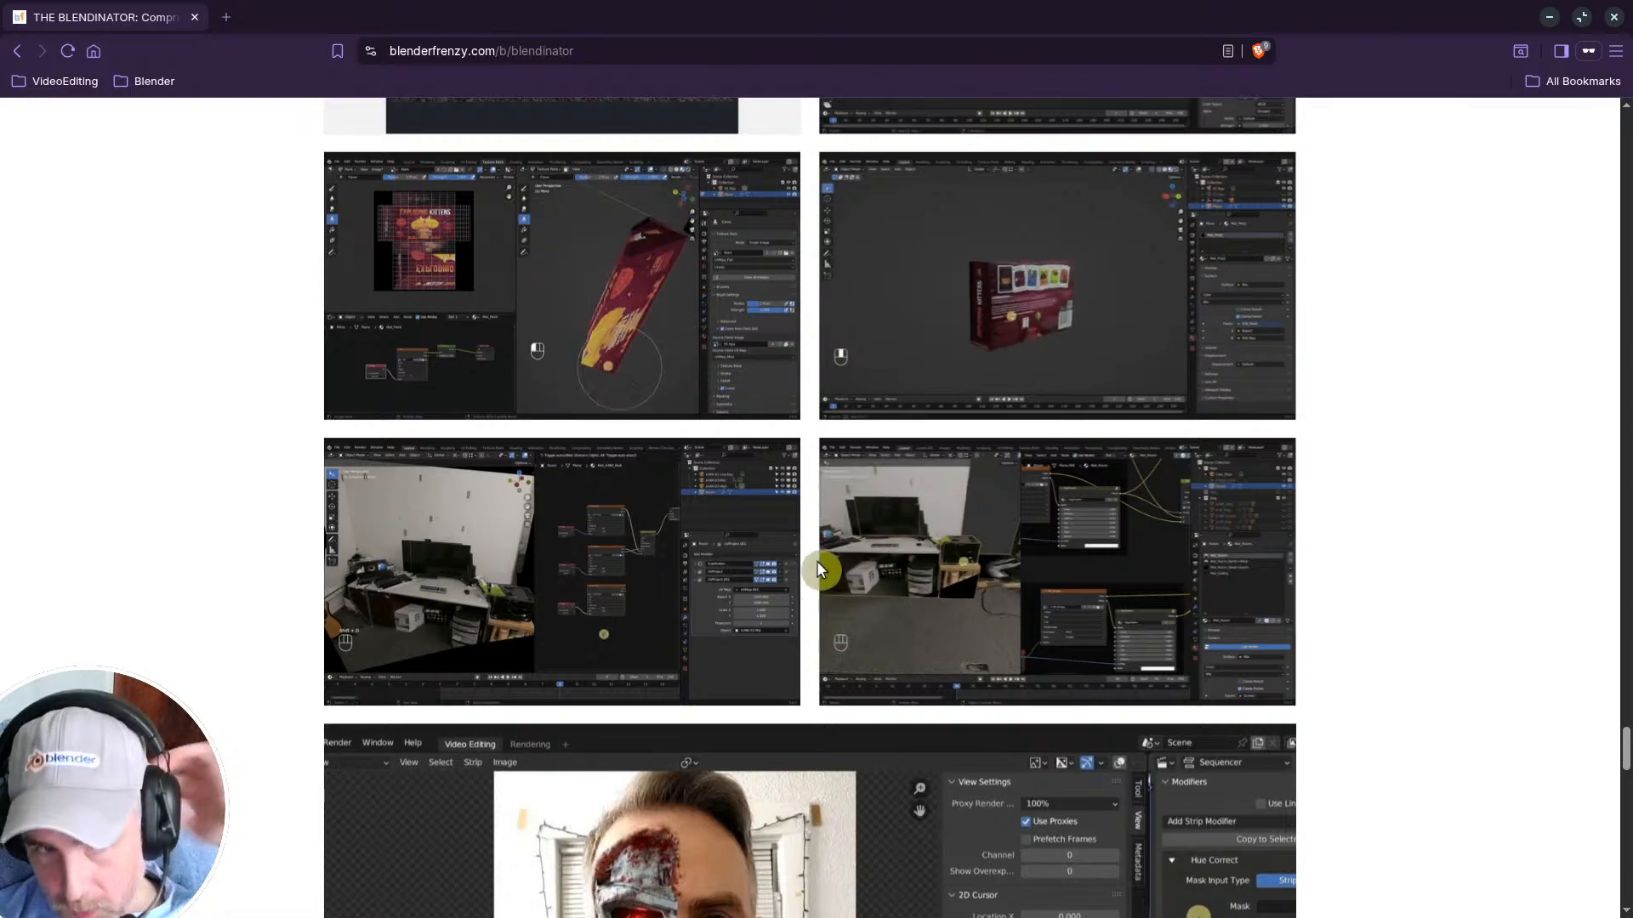
pyautogui.scroll(-1, 629, 512)
pyautogui.scroll(-5, 629, 514)
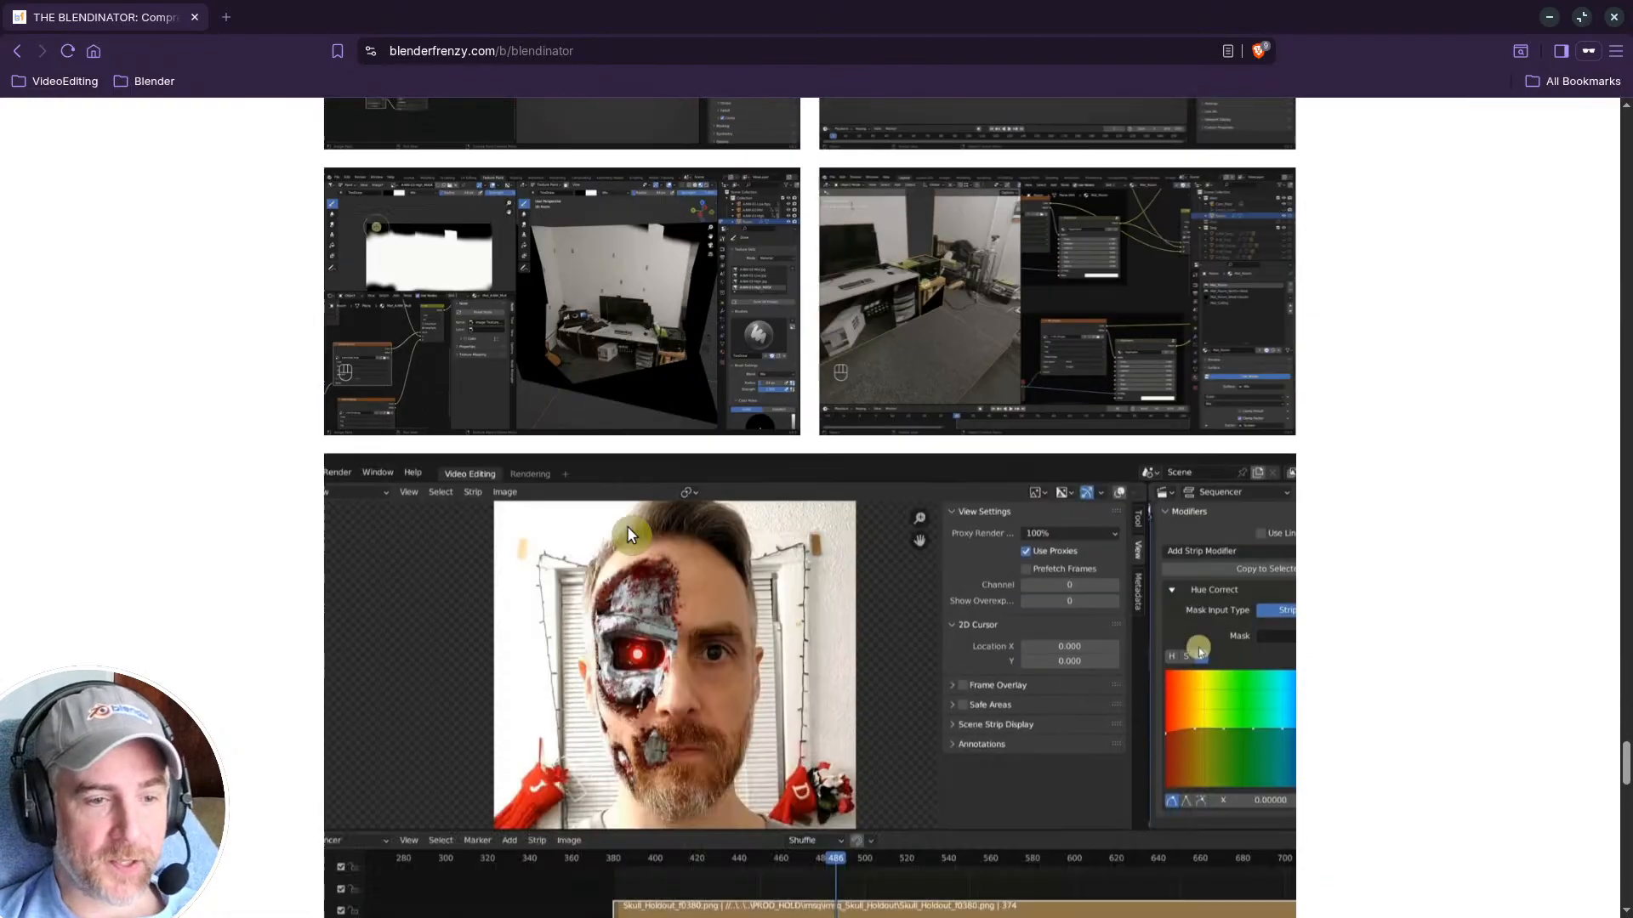
pyautogui.scroll(3, 757, 492)
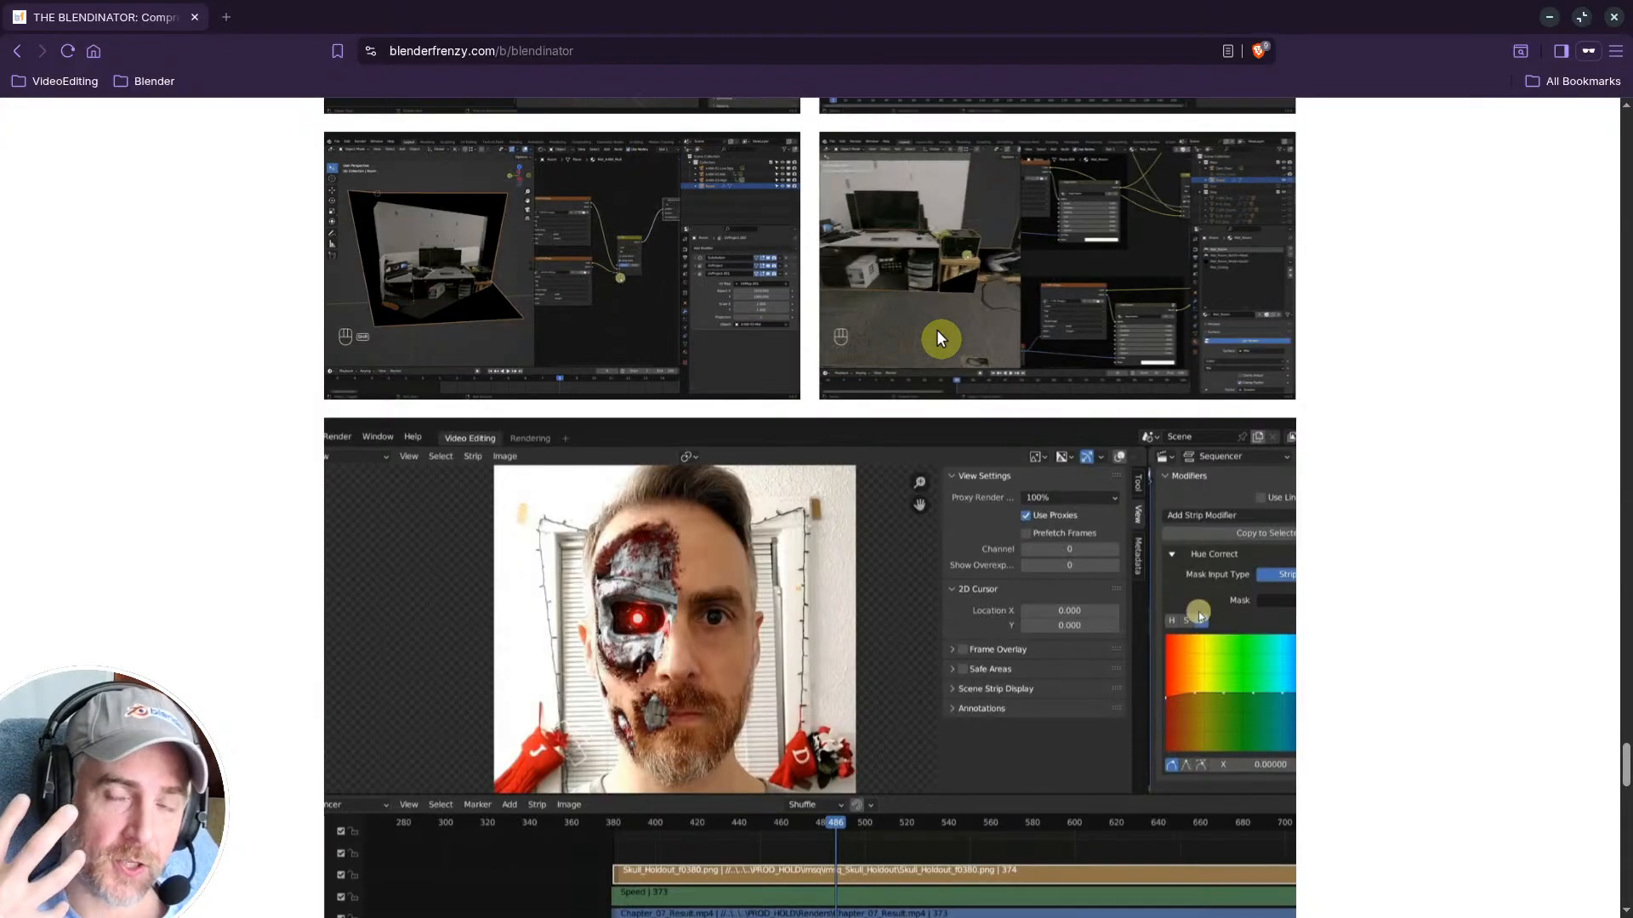
# Step: Highlight the first four reasons under "Why buy this course?" one after another, from comprehensive lessons to debugging techniques
pyautogui.scroll(-5, 937, 329)
pyautogui.scroll(-5, 931, 329)
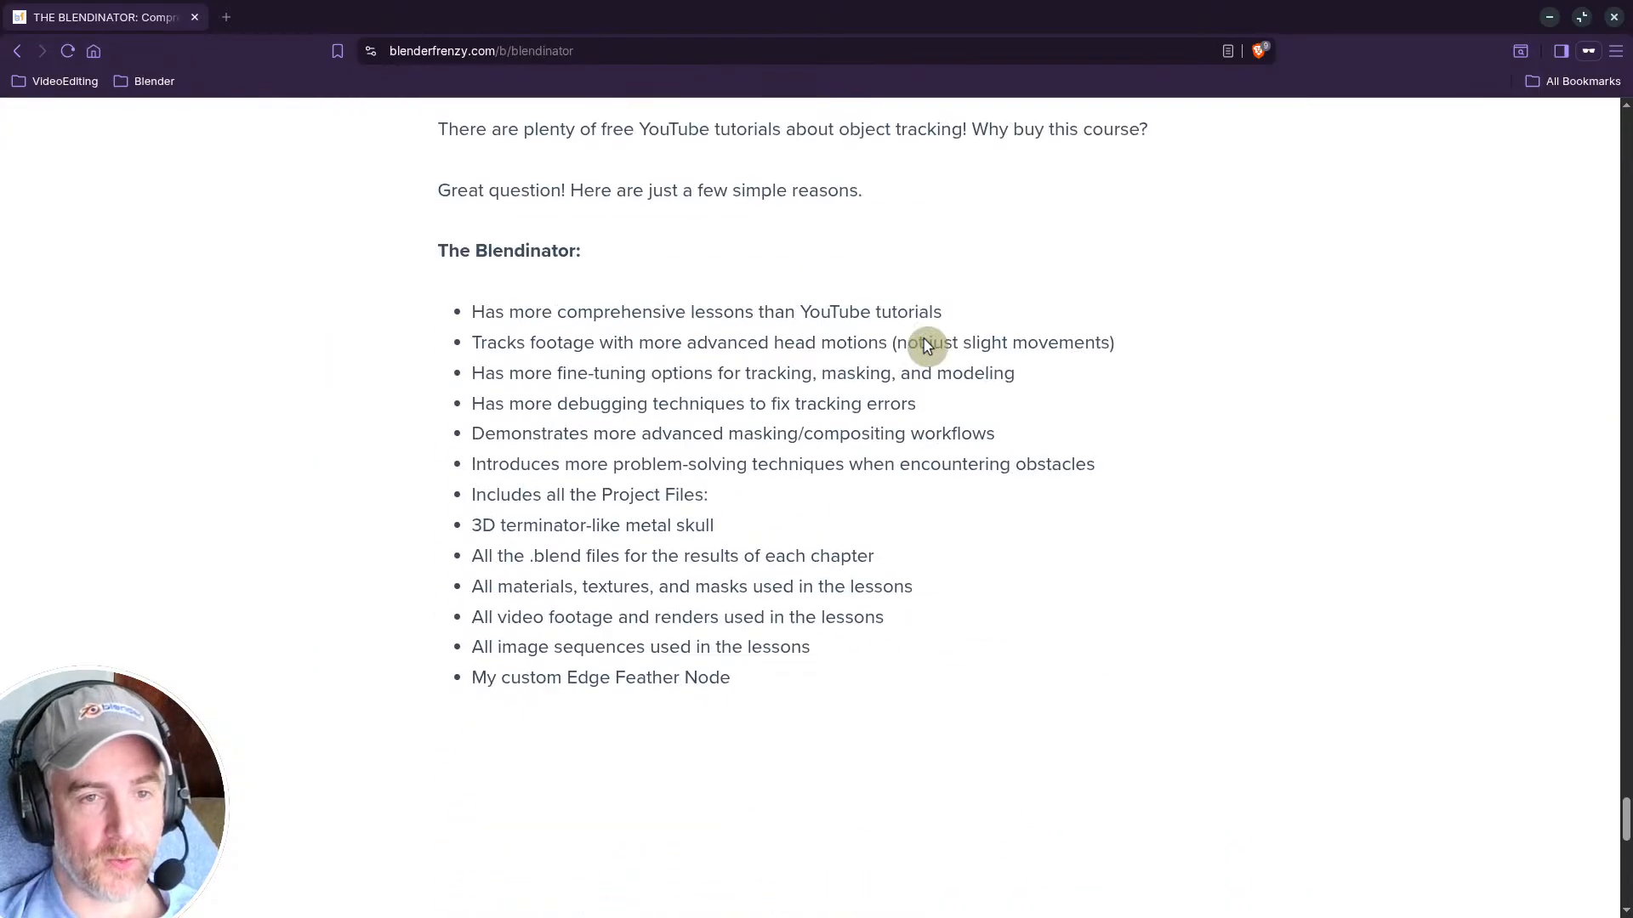
pyautogui.scroll(3, 923, 338)
pyautogui.scroll(-2, 923, 339)
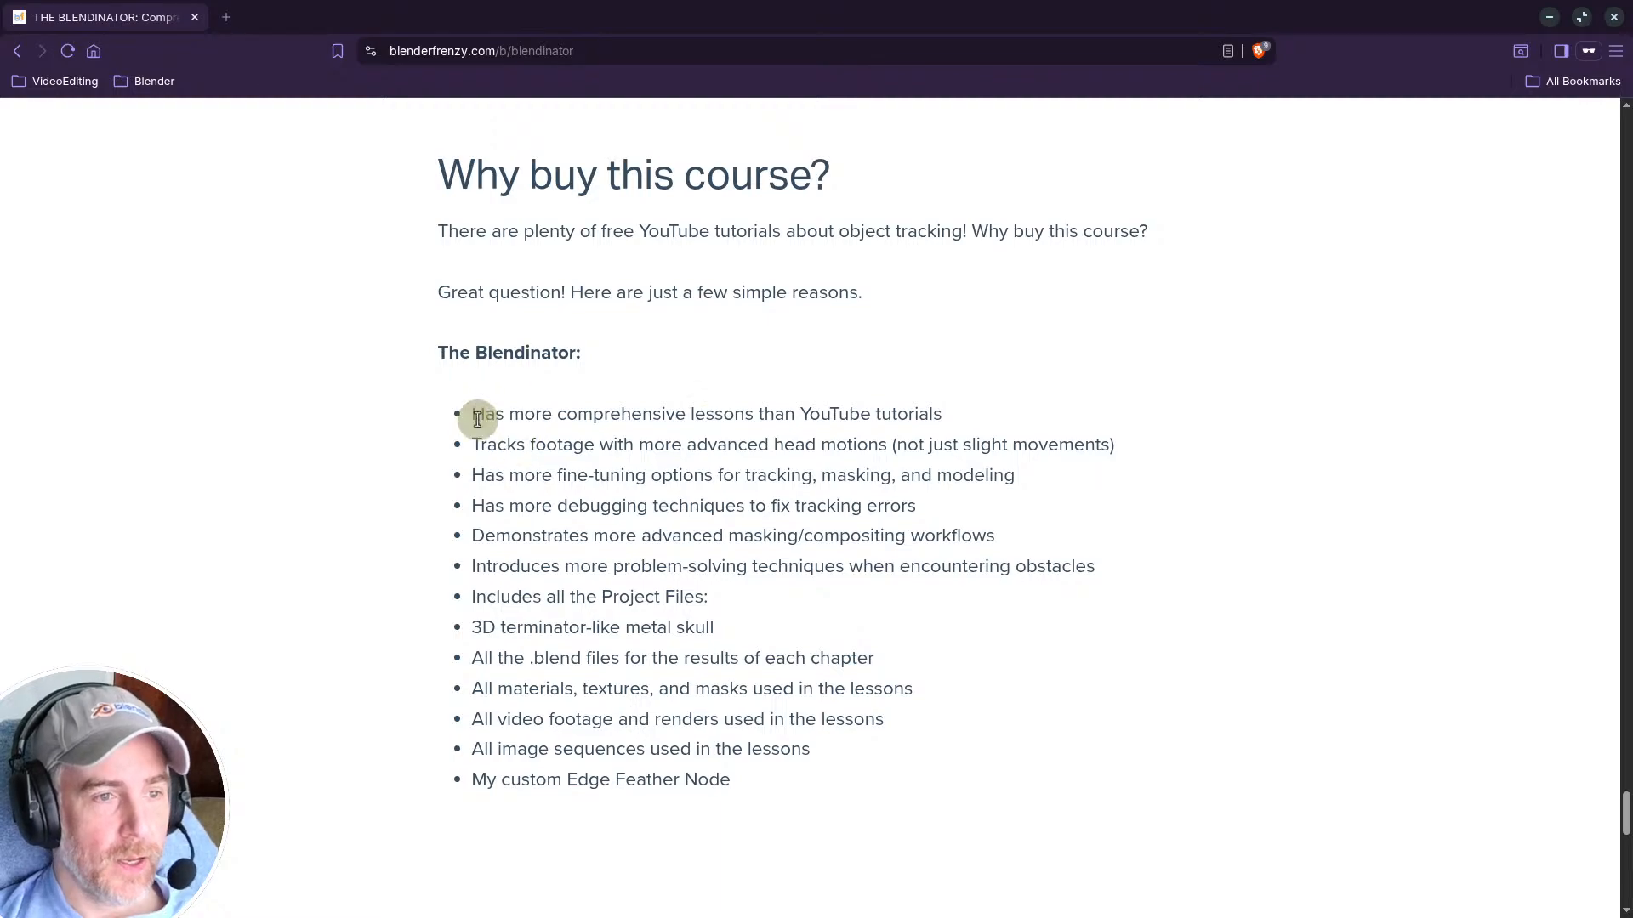
pyautogui.moveTo(475, 416); pyautogui.dragTo(973, 415)
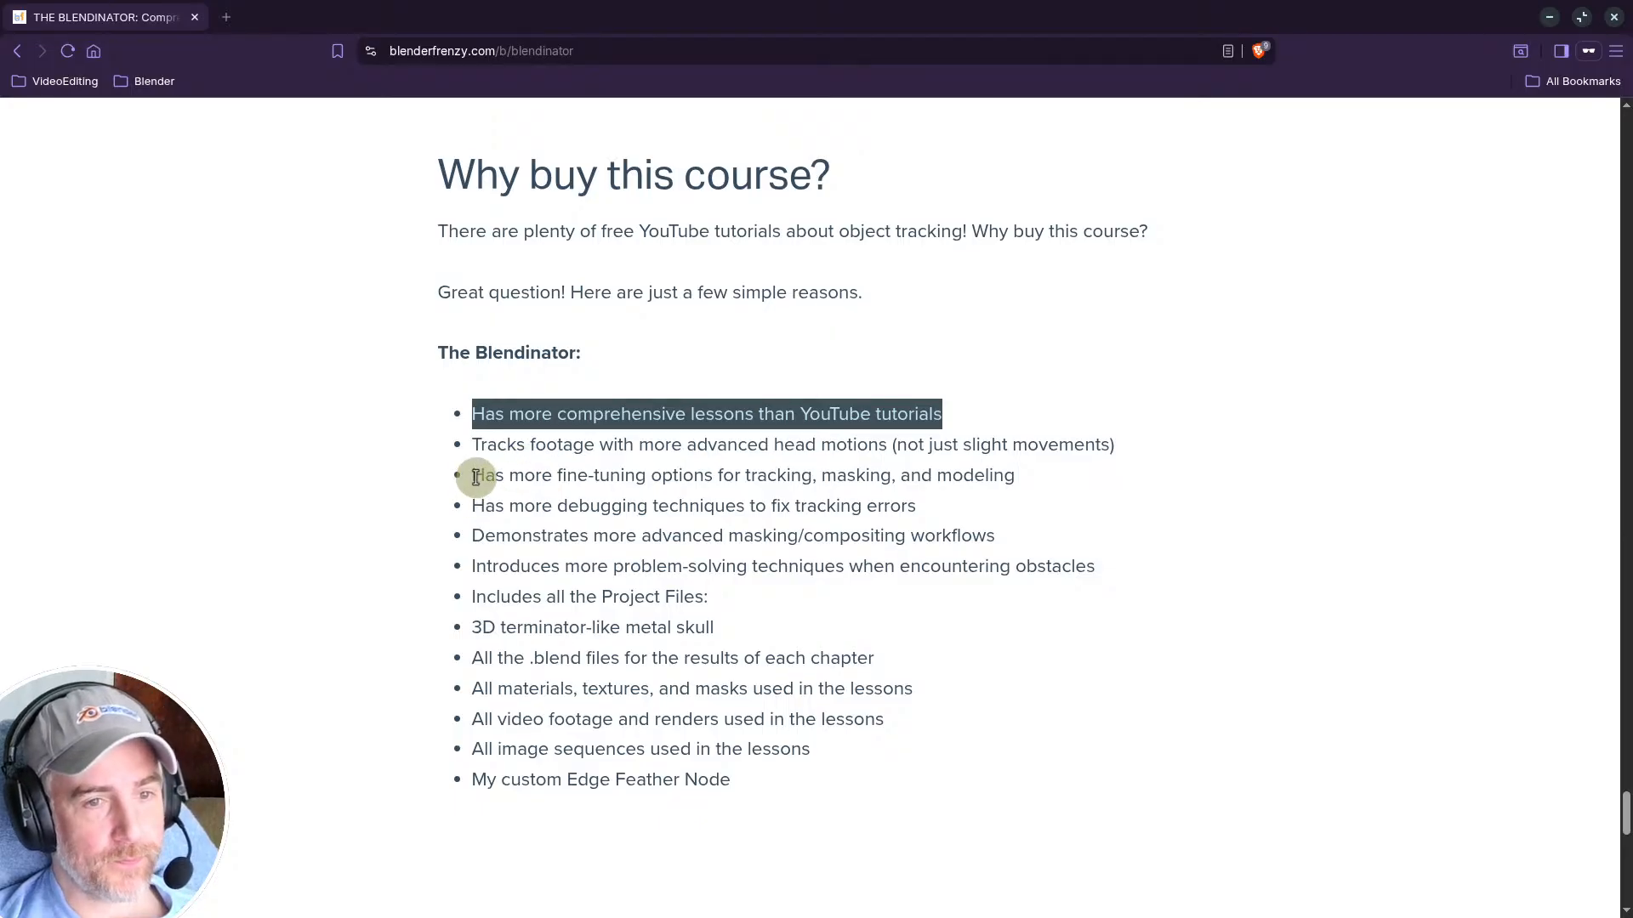
pyautogui.moveTo(497, 445); pyautogui.dragTo(980, 442)
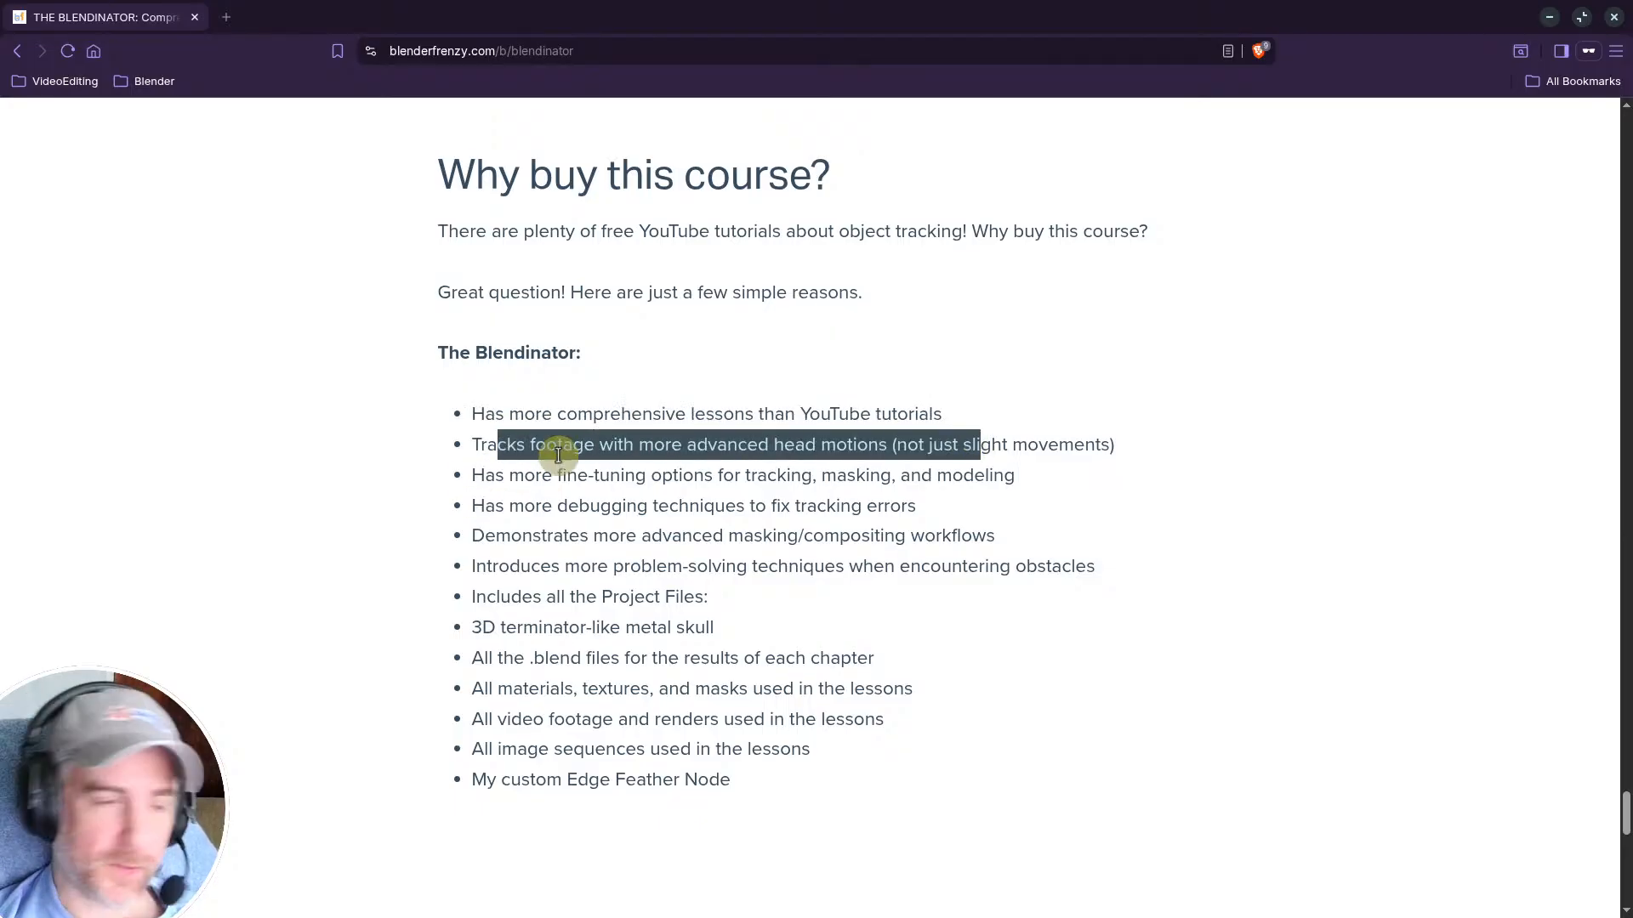
pyautogui.moveTo(493, 474); pyautogui.dragTo(1026, 485)
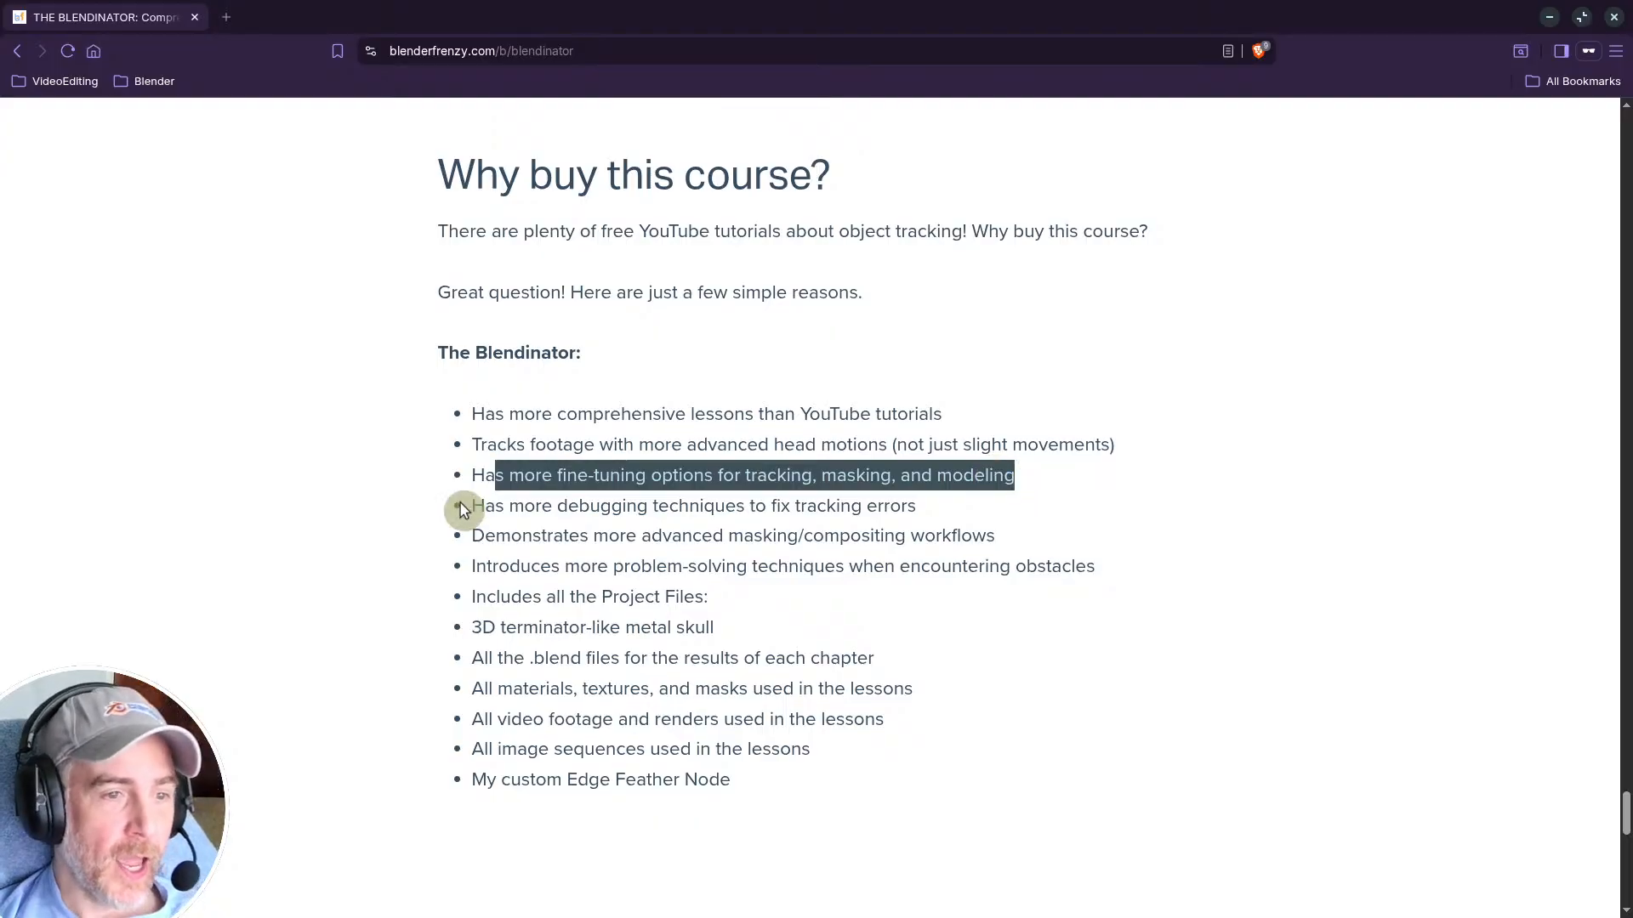
pyautogui.moveTo(473, 506); pyautogui.dragTo(966, 503)
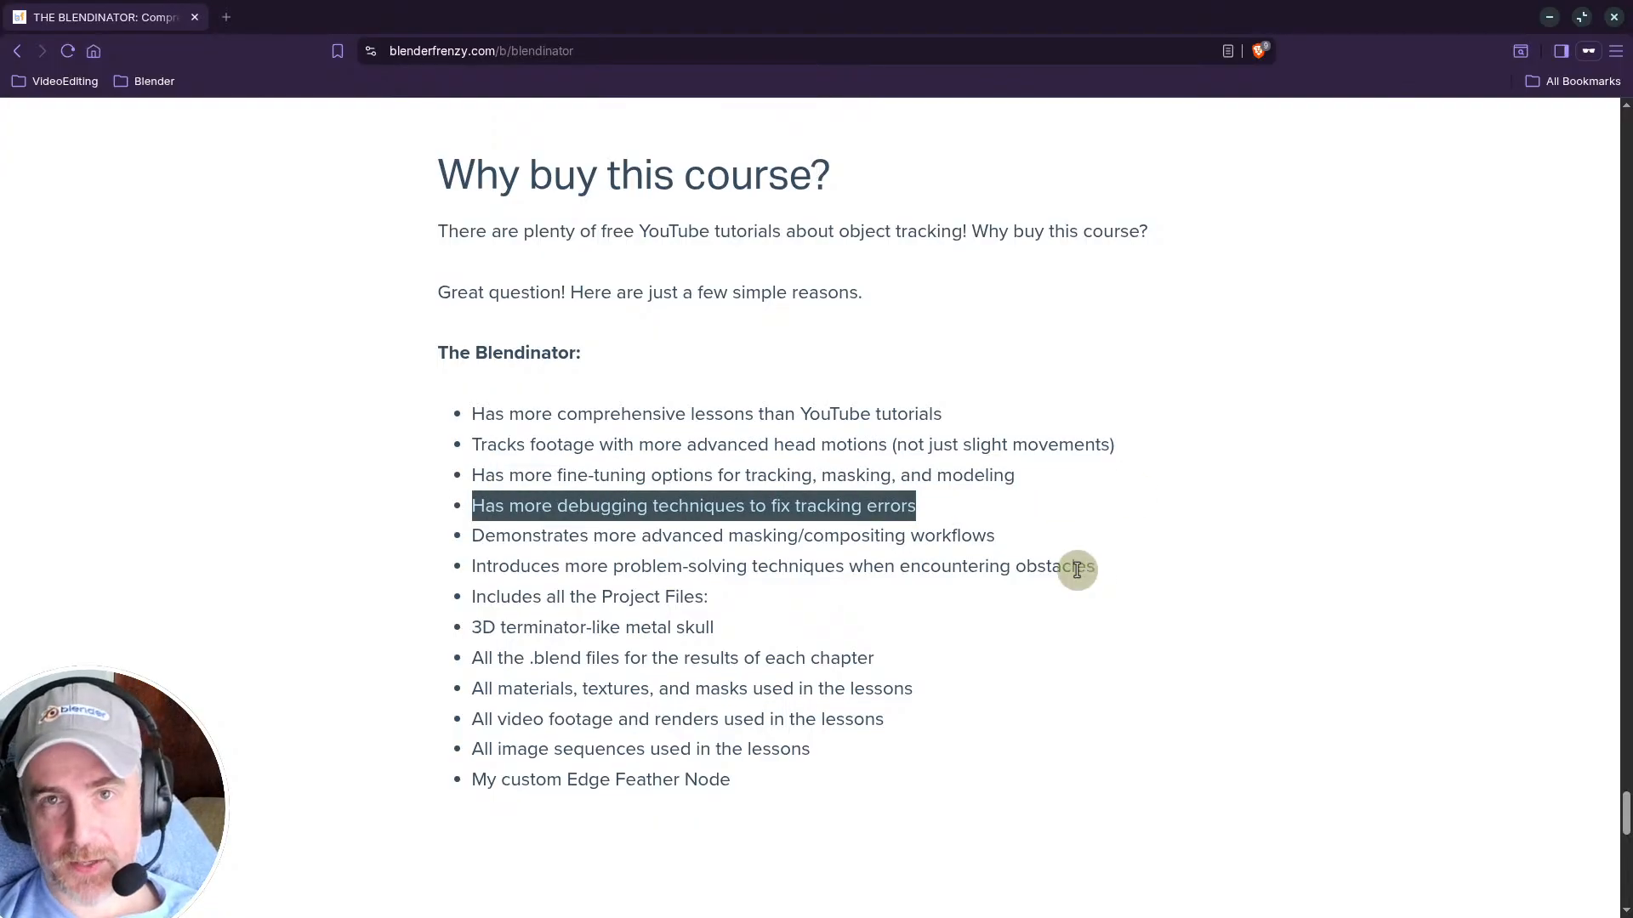
# Step: Return to the top of the course page and switch back to Sammie-Roto
pyautogui.scroll(10, 1301, 323)
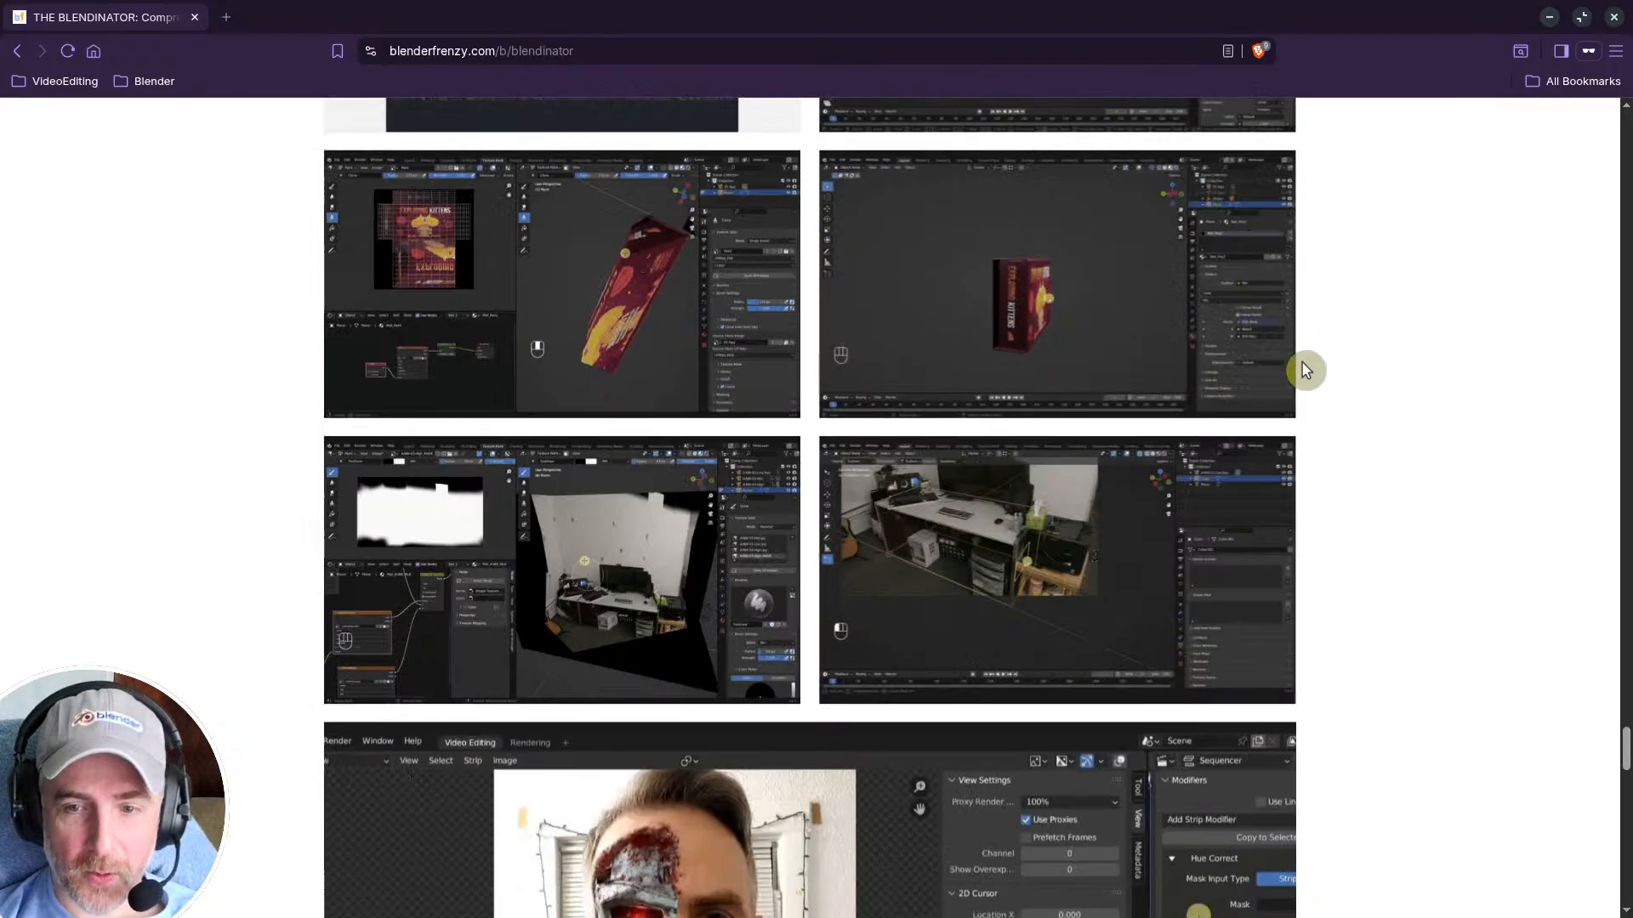
pyautogui.scroll(20, 1305, 370)
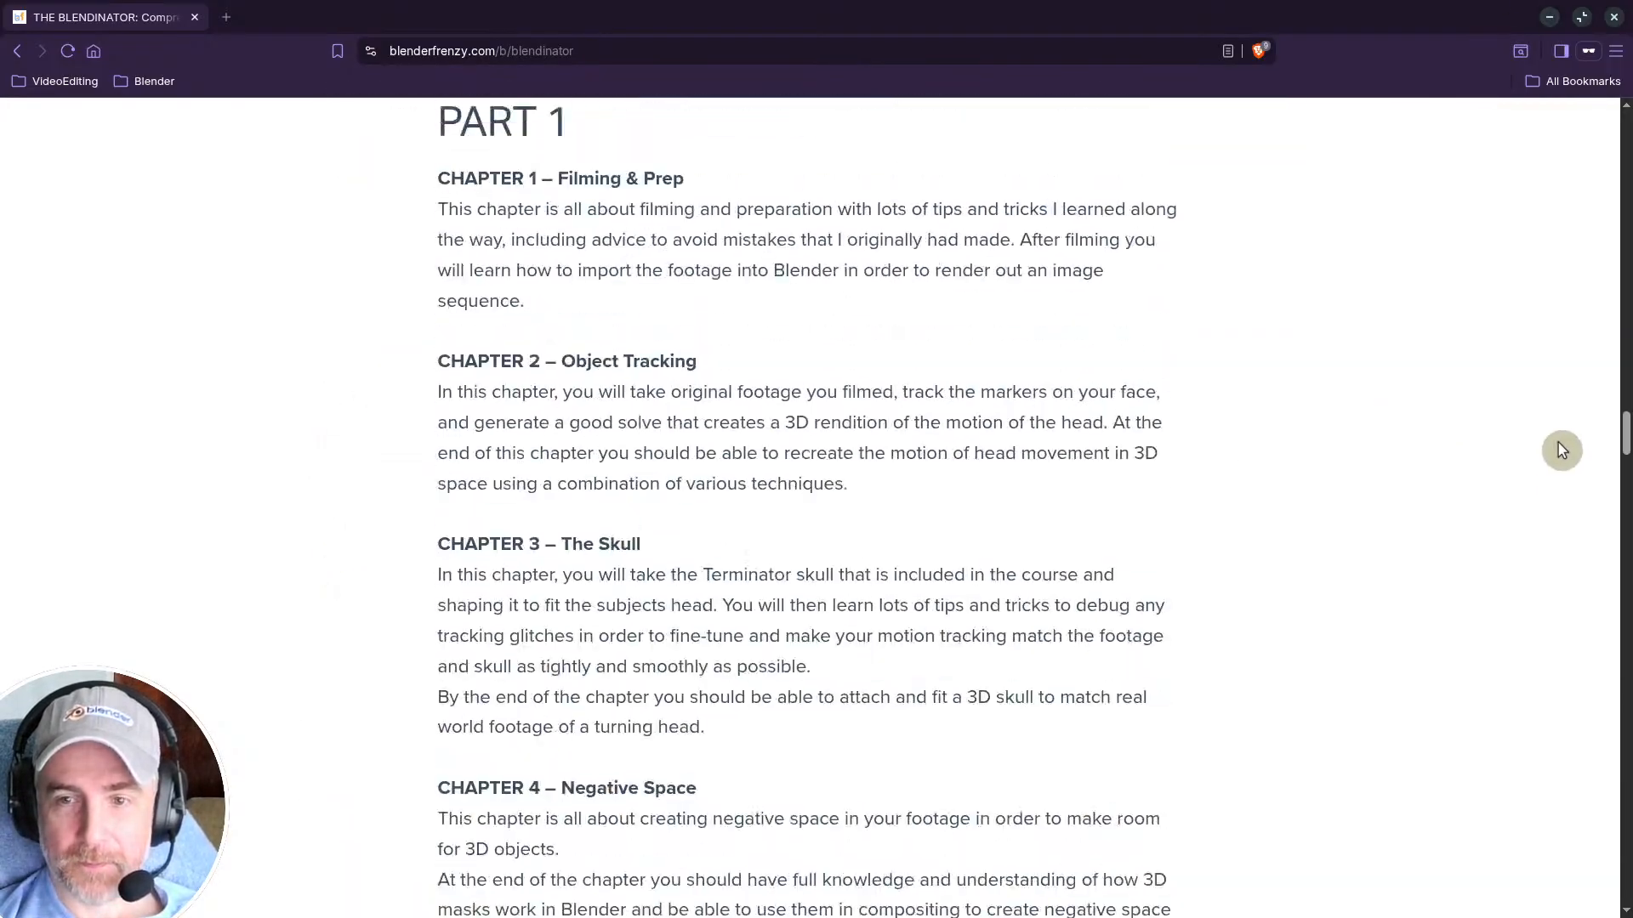
pyautogui.moveTo(1625, 433); pyautogui.dragTo(1626, 128)
pyautogui.click(1549, 18)
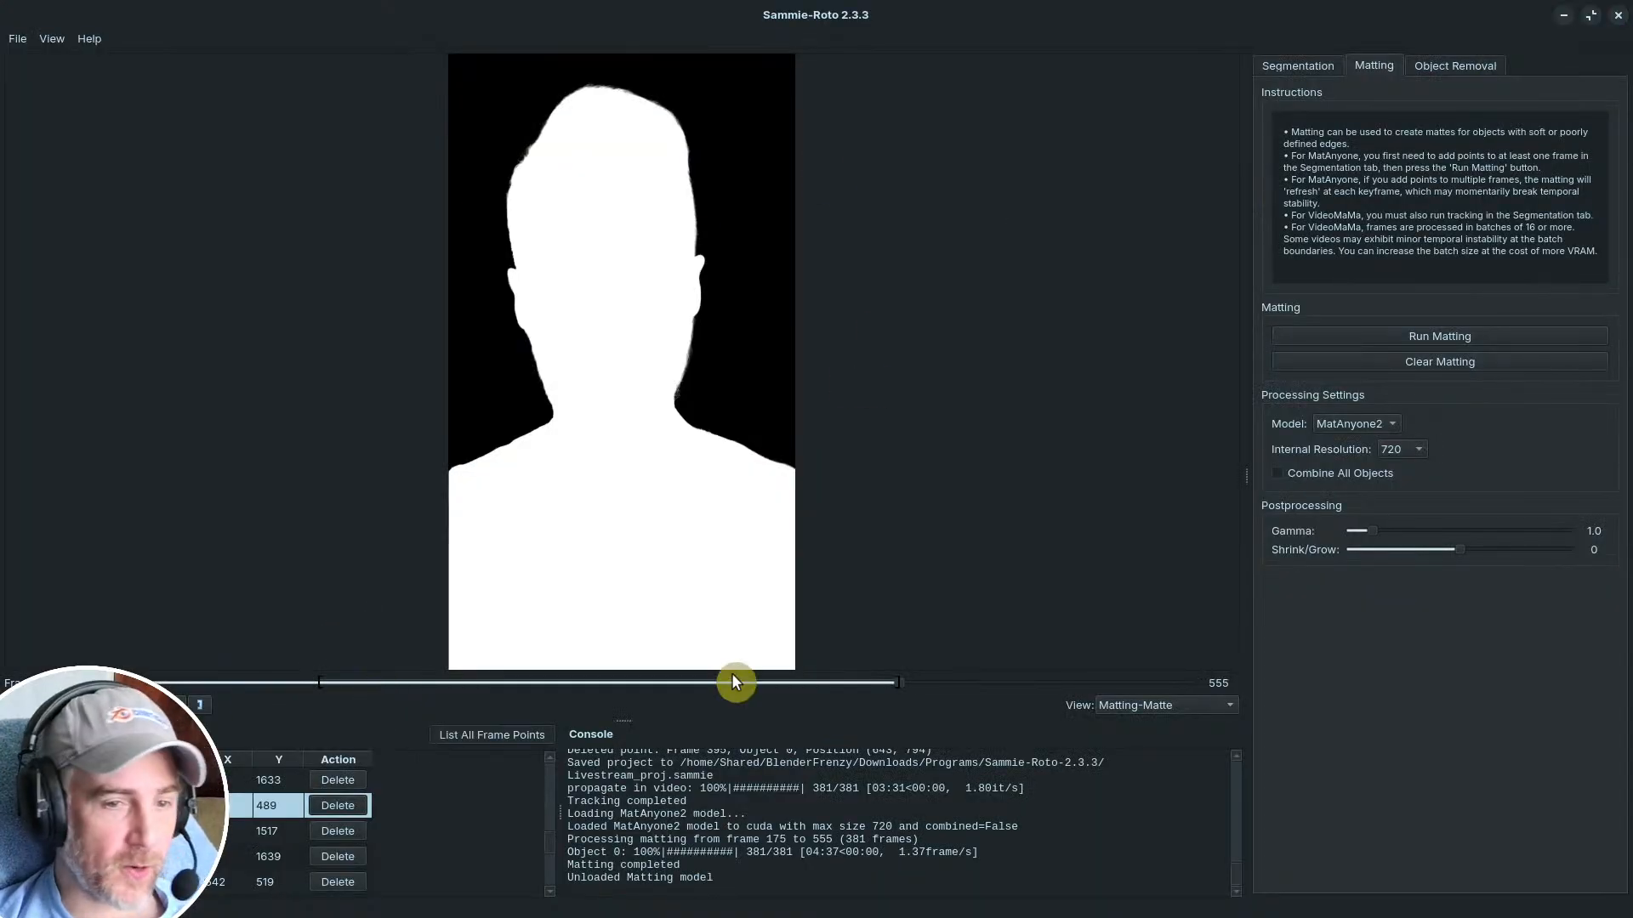
# Step: Review the finished matte back to frame 491 and bring up the Segmentation view of that frame
pyautogui.moveTo(901, 687); pyautogui.dragTo(802, 668)
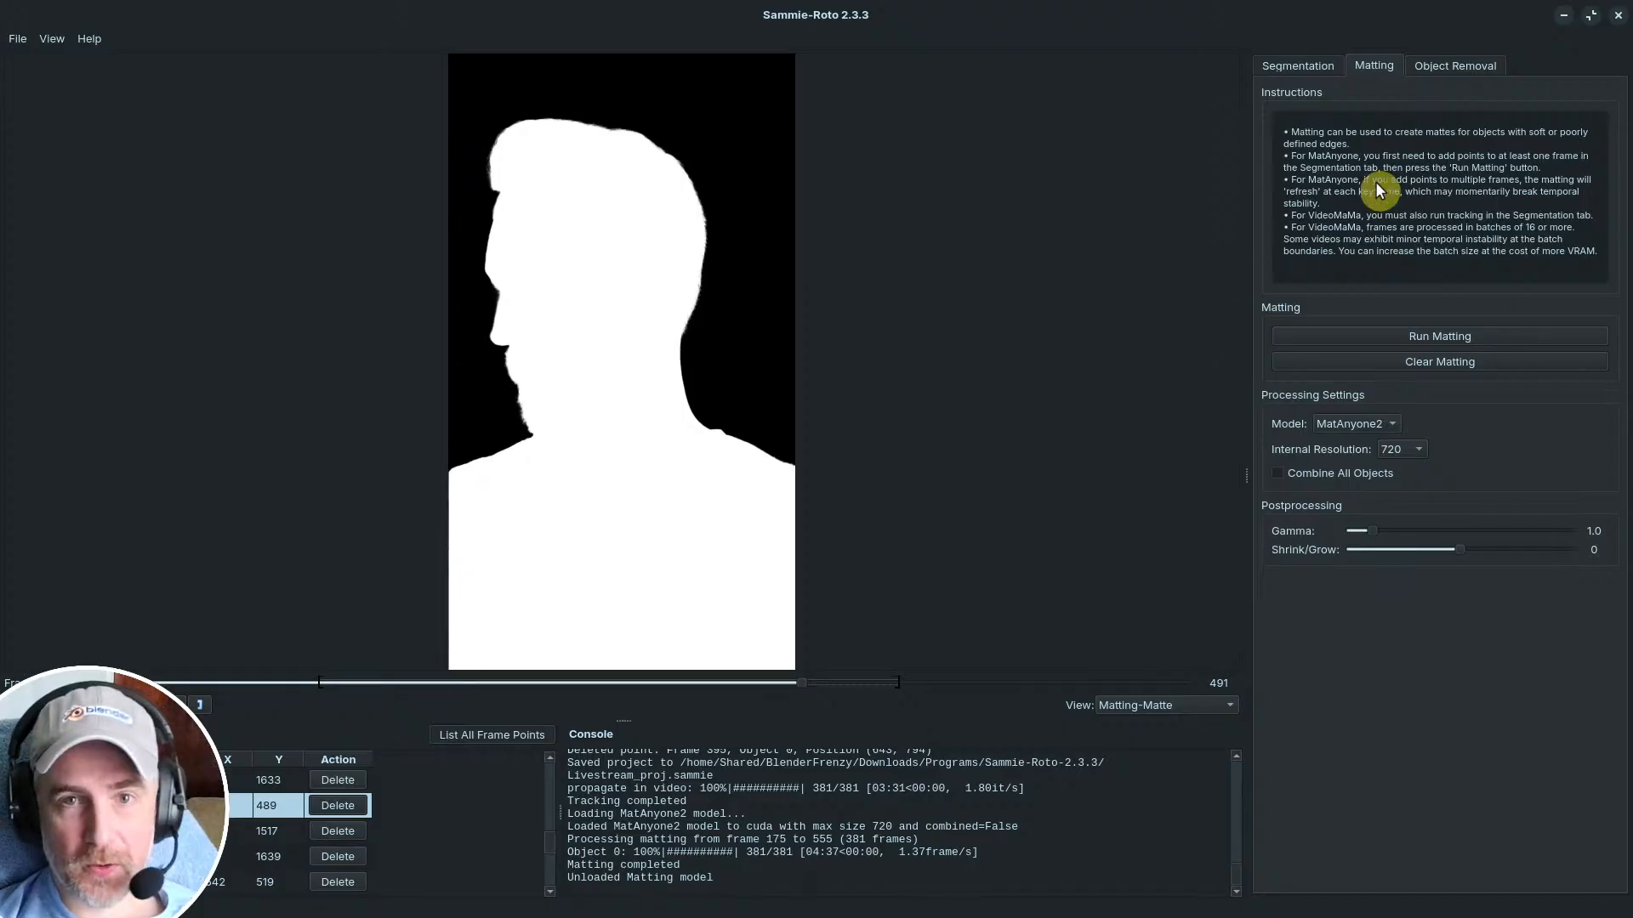
pyautogui.click(1298, 66)
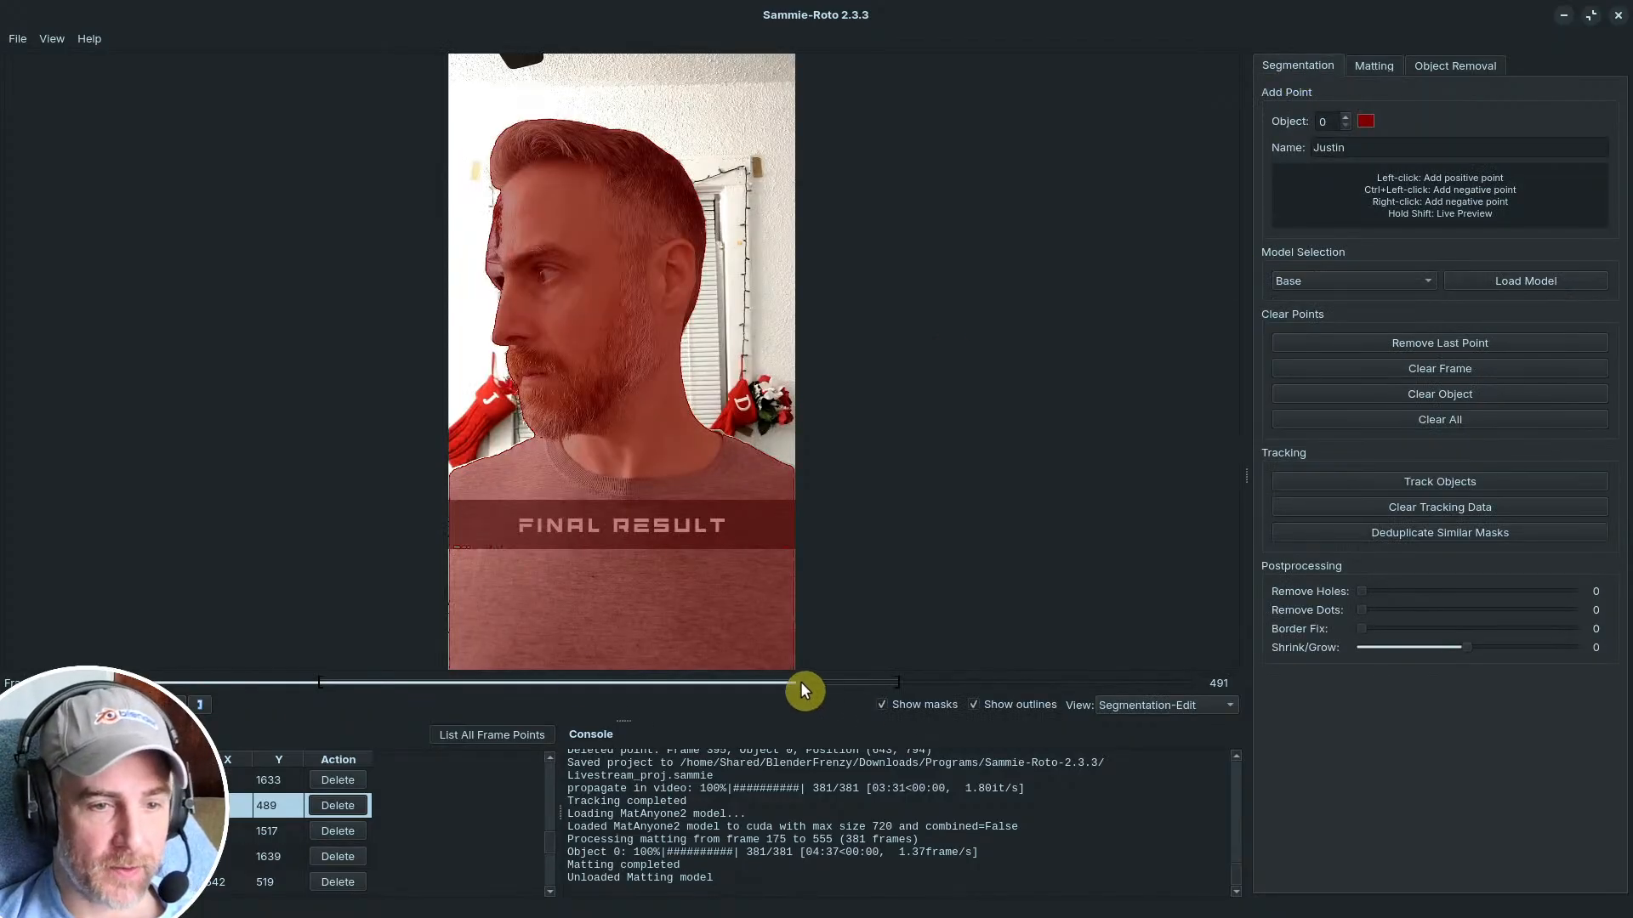
# Step: Add three positive points on frame 395: on the forehead, under the red eye and on the chin beard
pyautogui.moveTo(799, 681); pyautogui.dragTo(654, 689)
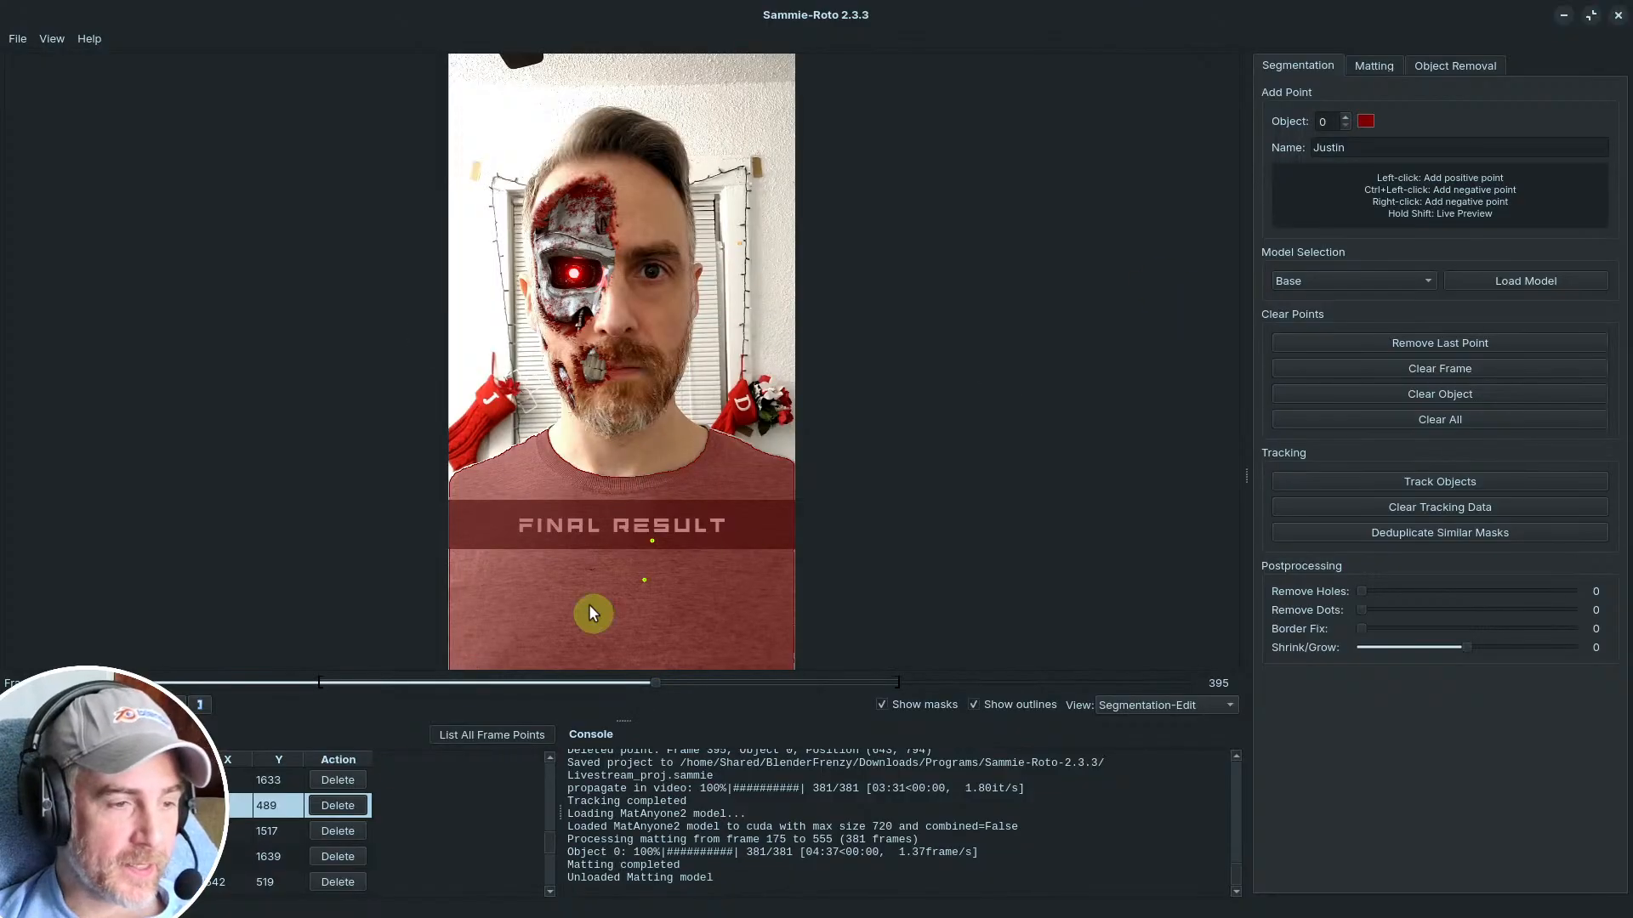
pyautogui.click(634, 233)
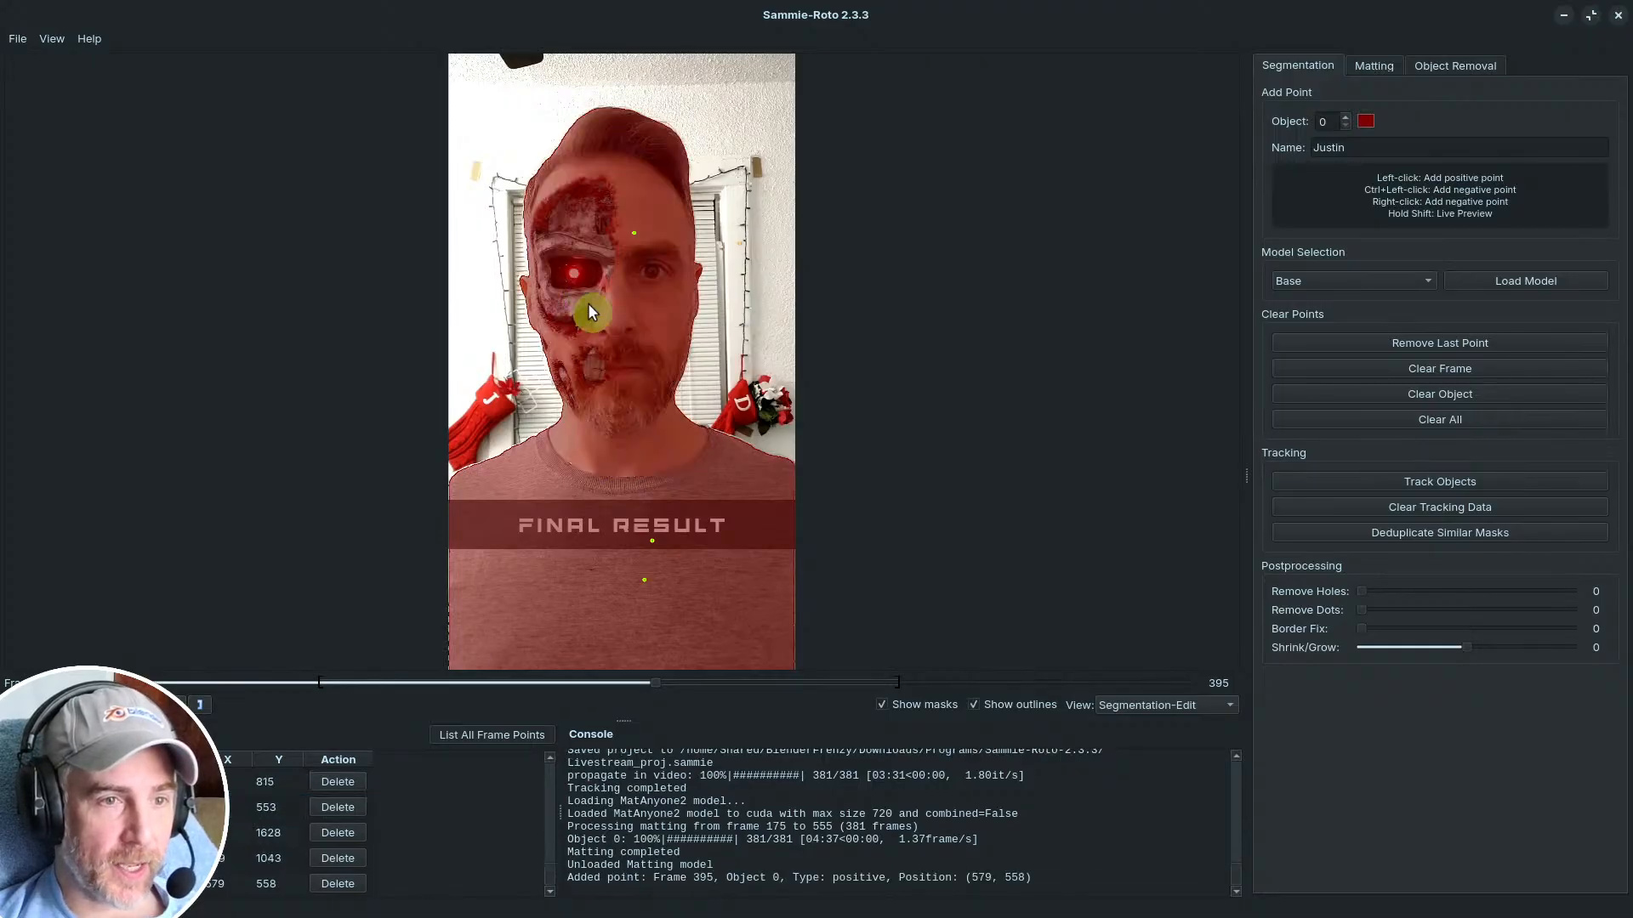
pyautogui.click(564, 291)
pyautogui.click(633, 390)
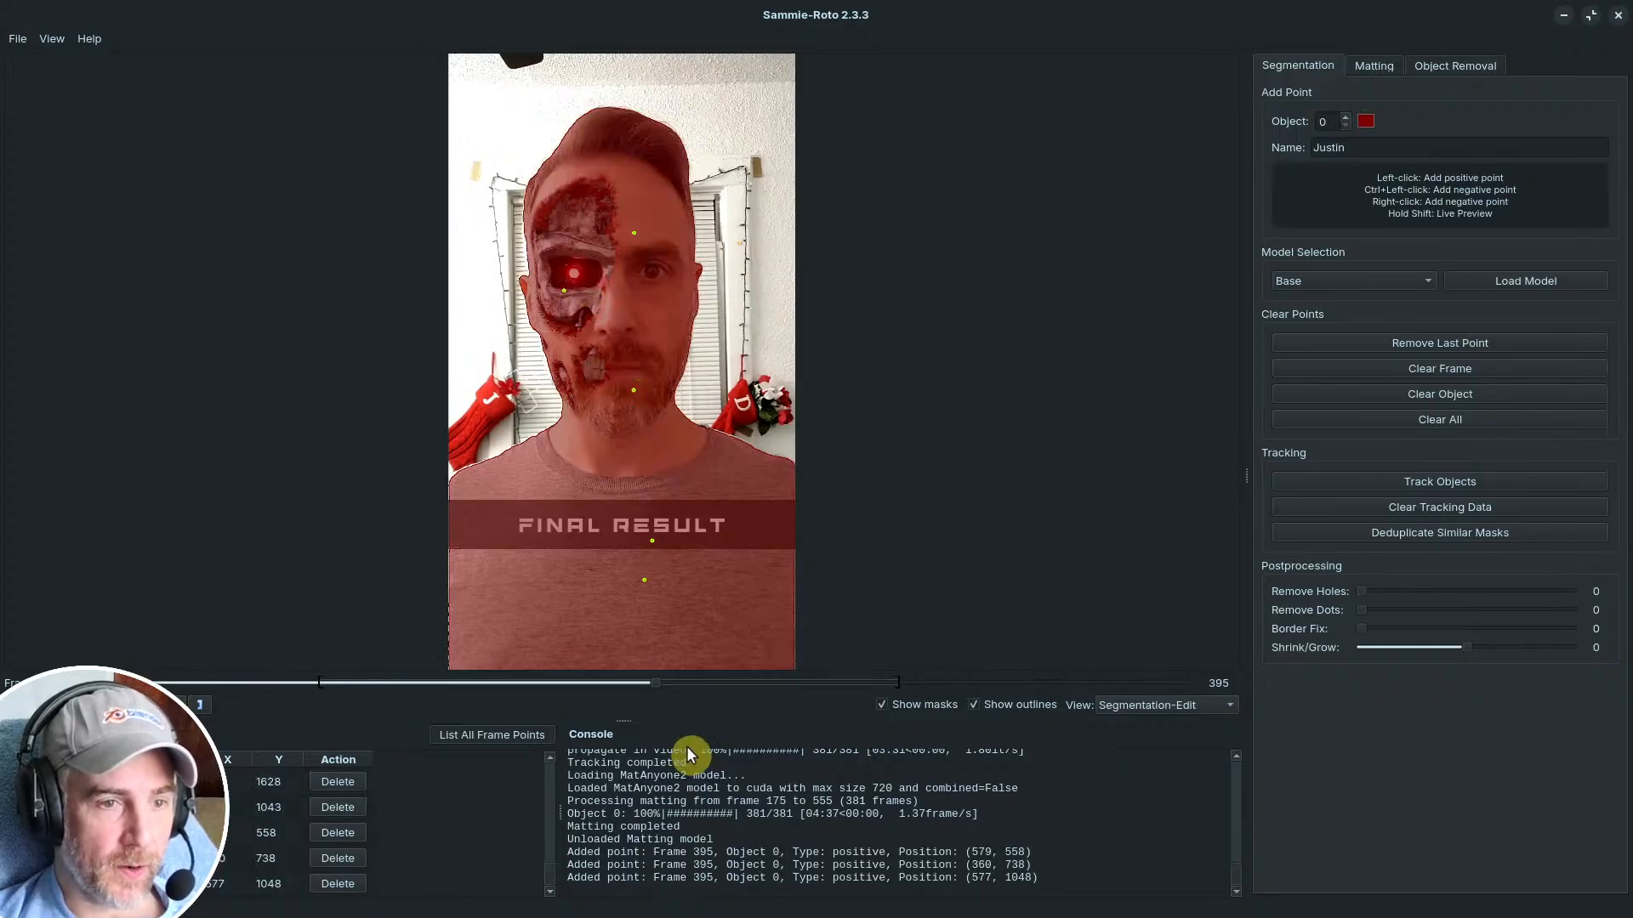
# Step: Check the matte at frame 520 and add positive points there to the mouth wound, neck collar, forehead, damaged brow and both sides of the shirt
pyautogui.moveTo(653, 682); pyautogui.dragTo(847, 688)
pyautogui.click(1374, 65)
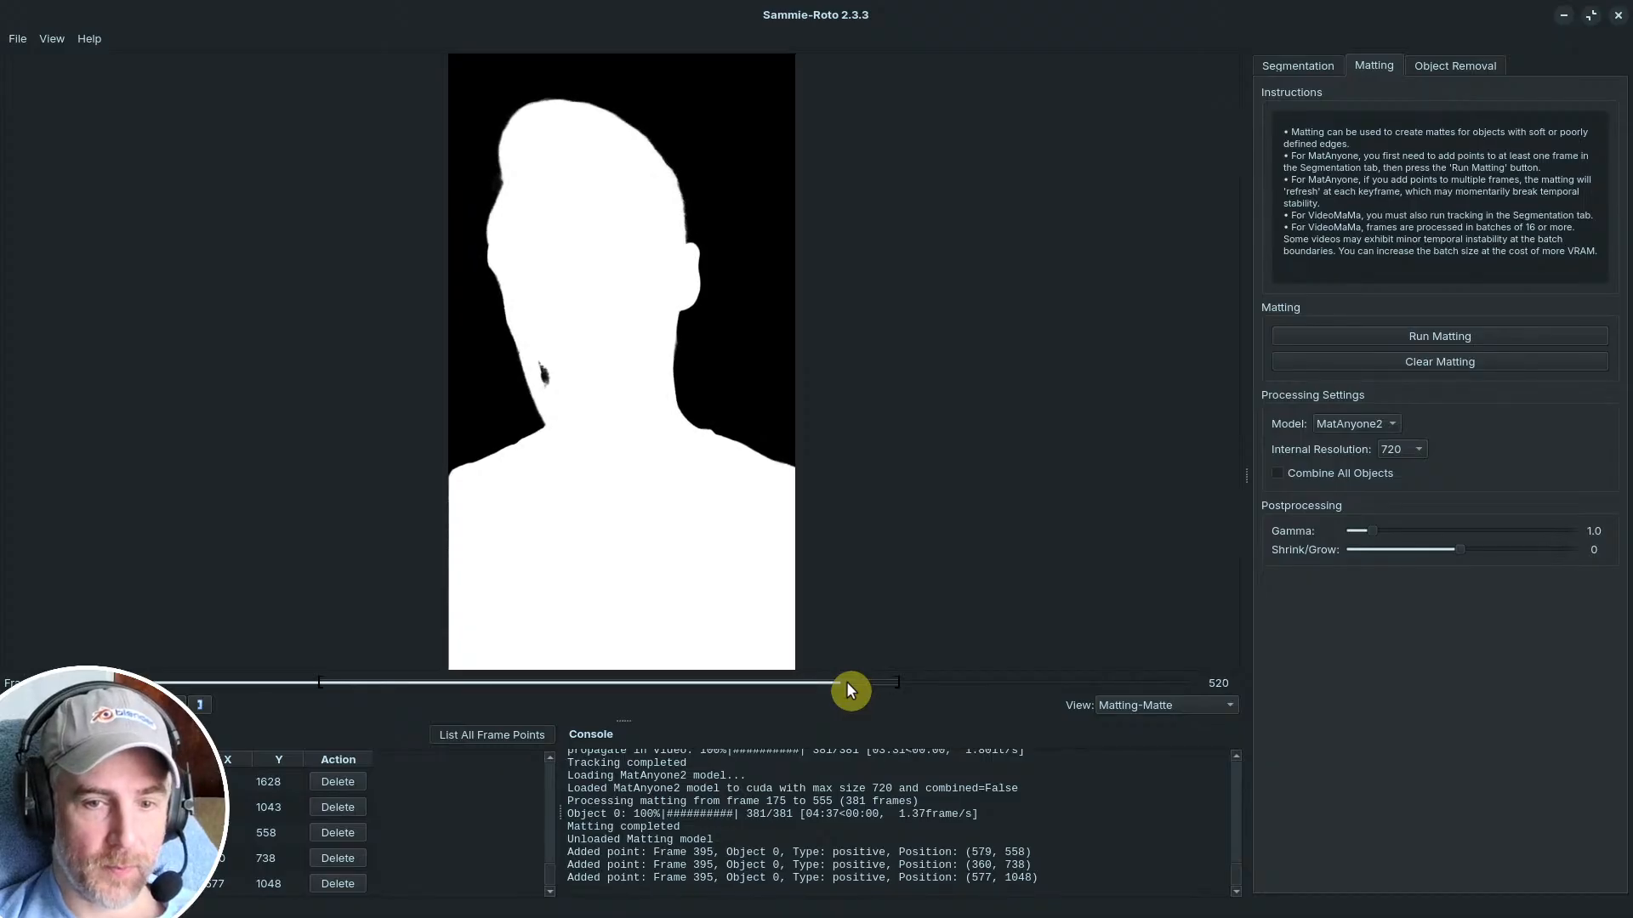
pyautogui.click(1276, 66)
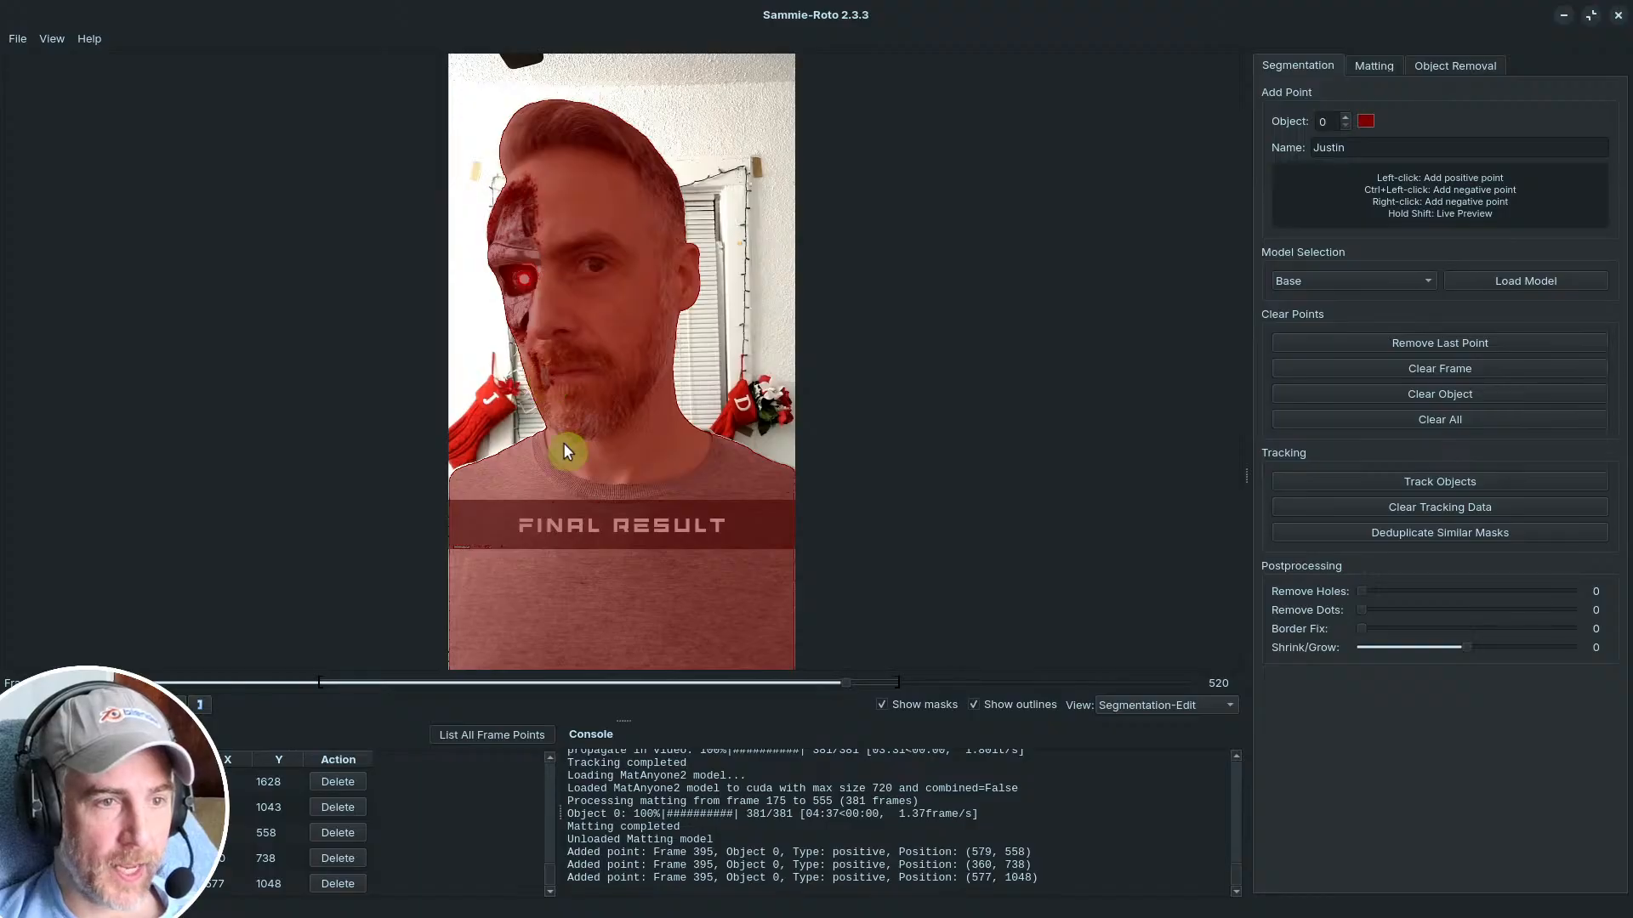
pyautogui.click(563, 443)
pyautogui.click(580, 478)
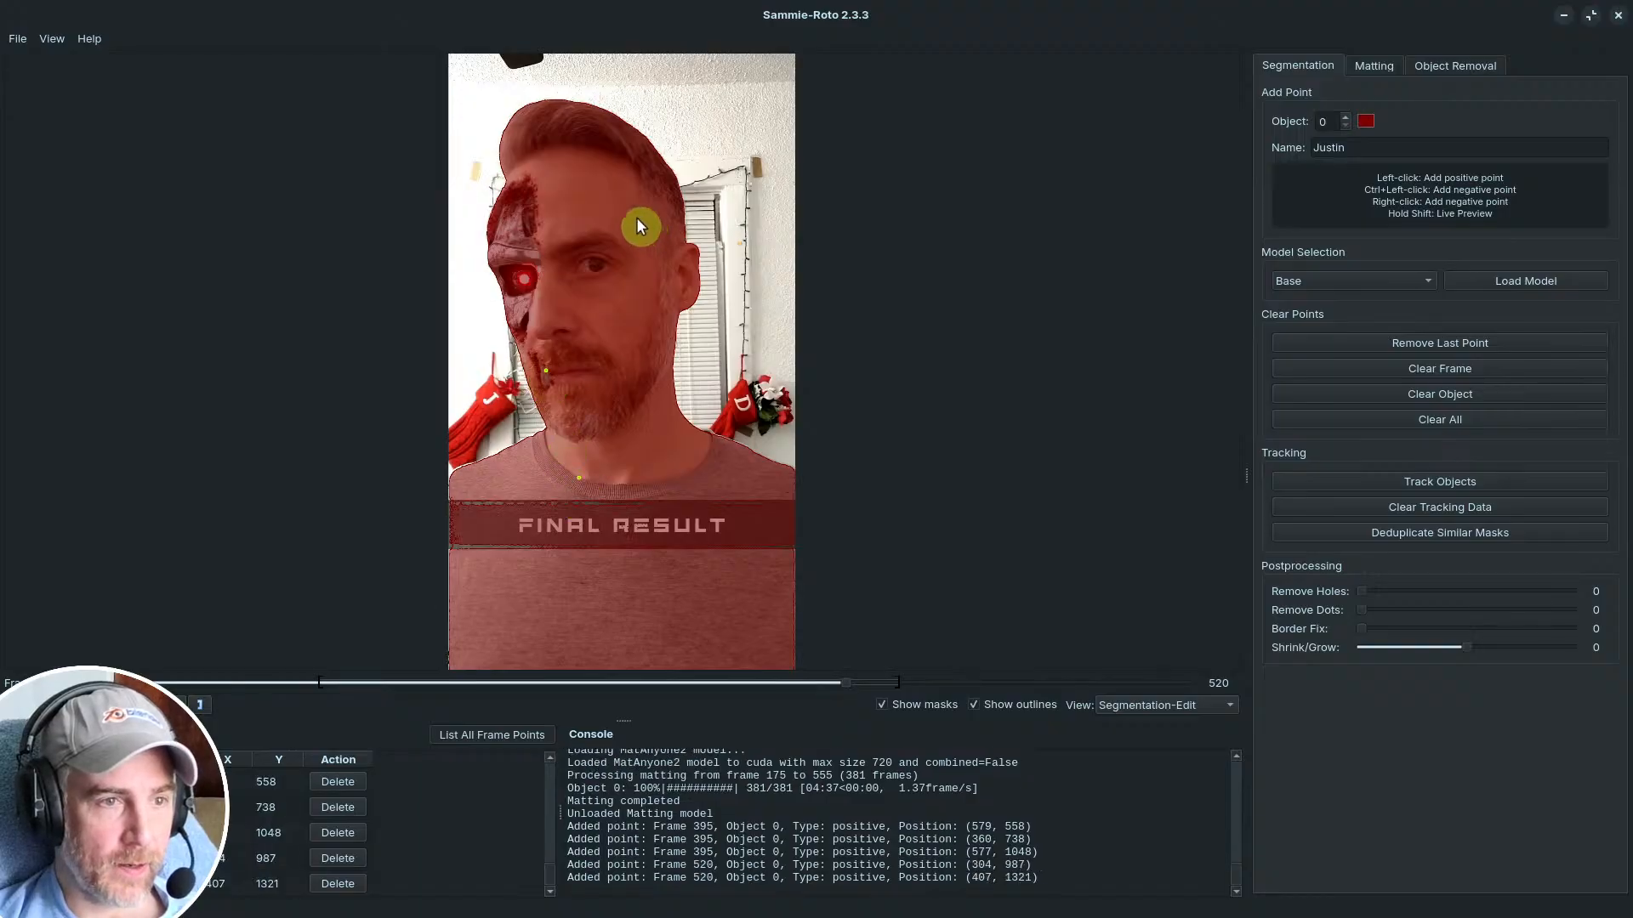
pyautogui.click(641, 217)
pyautogui.click(518, 229)
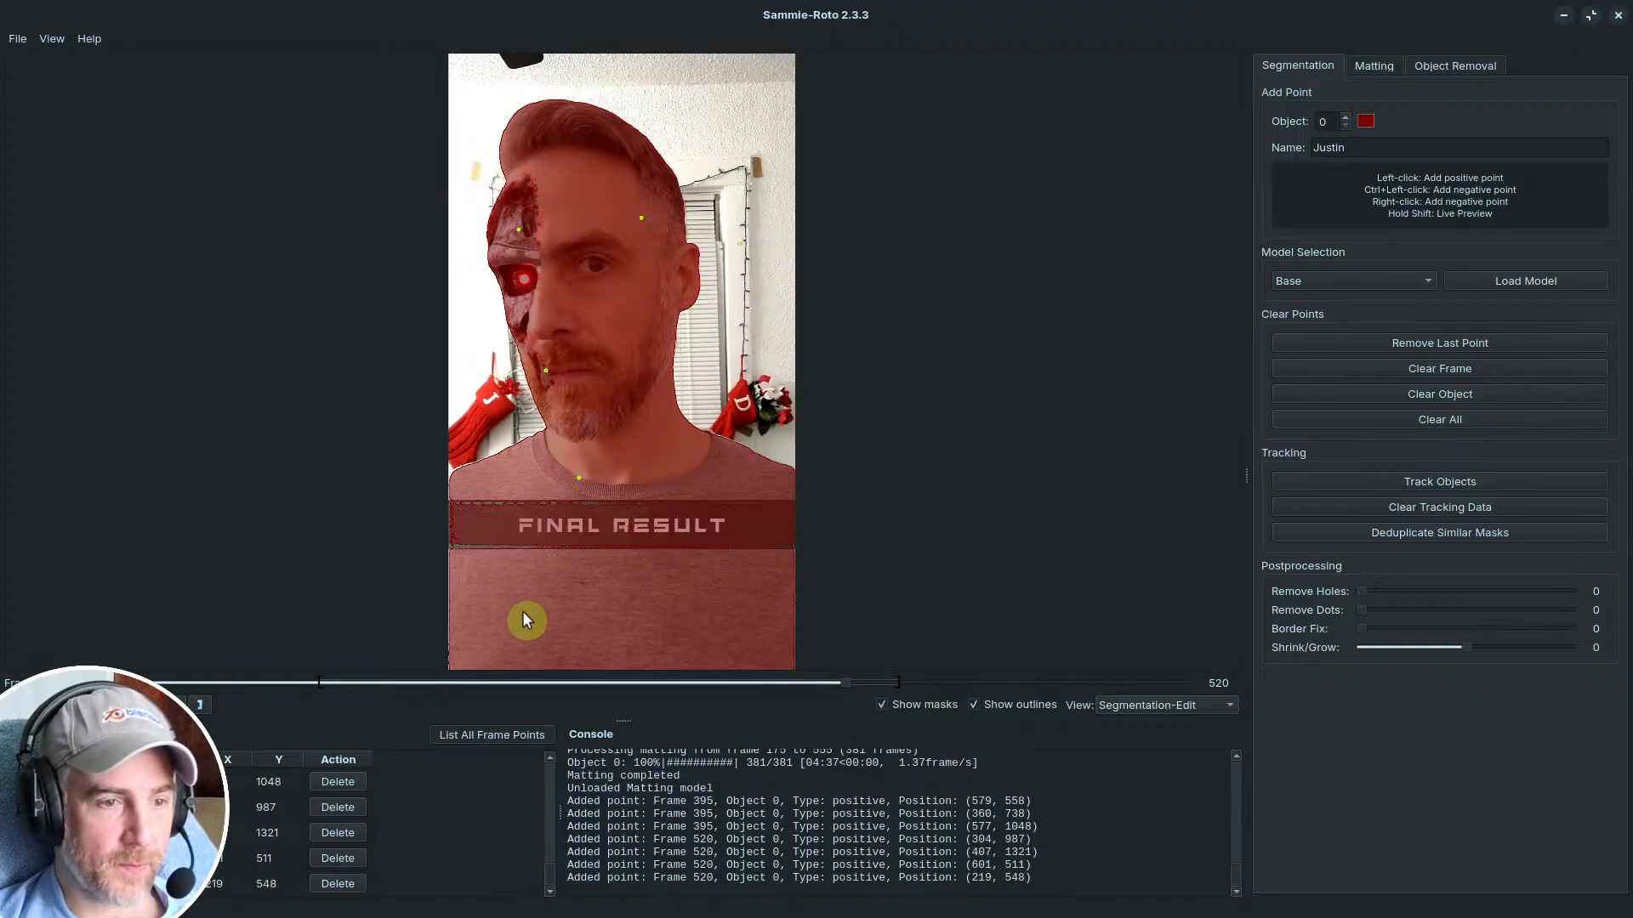
pyautogui.click(696, 618)
pyautogui.click(521, 610)
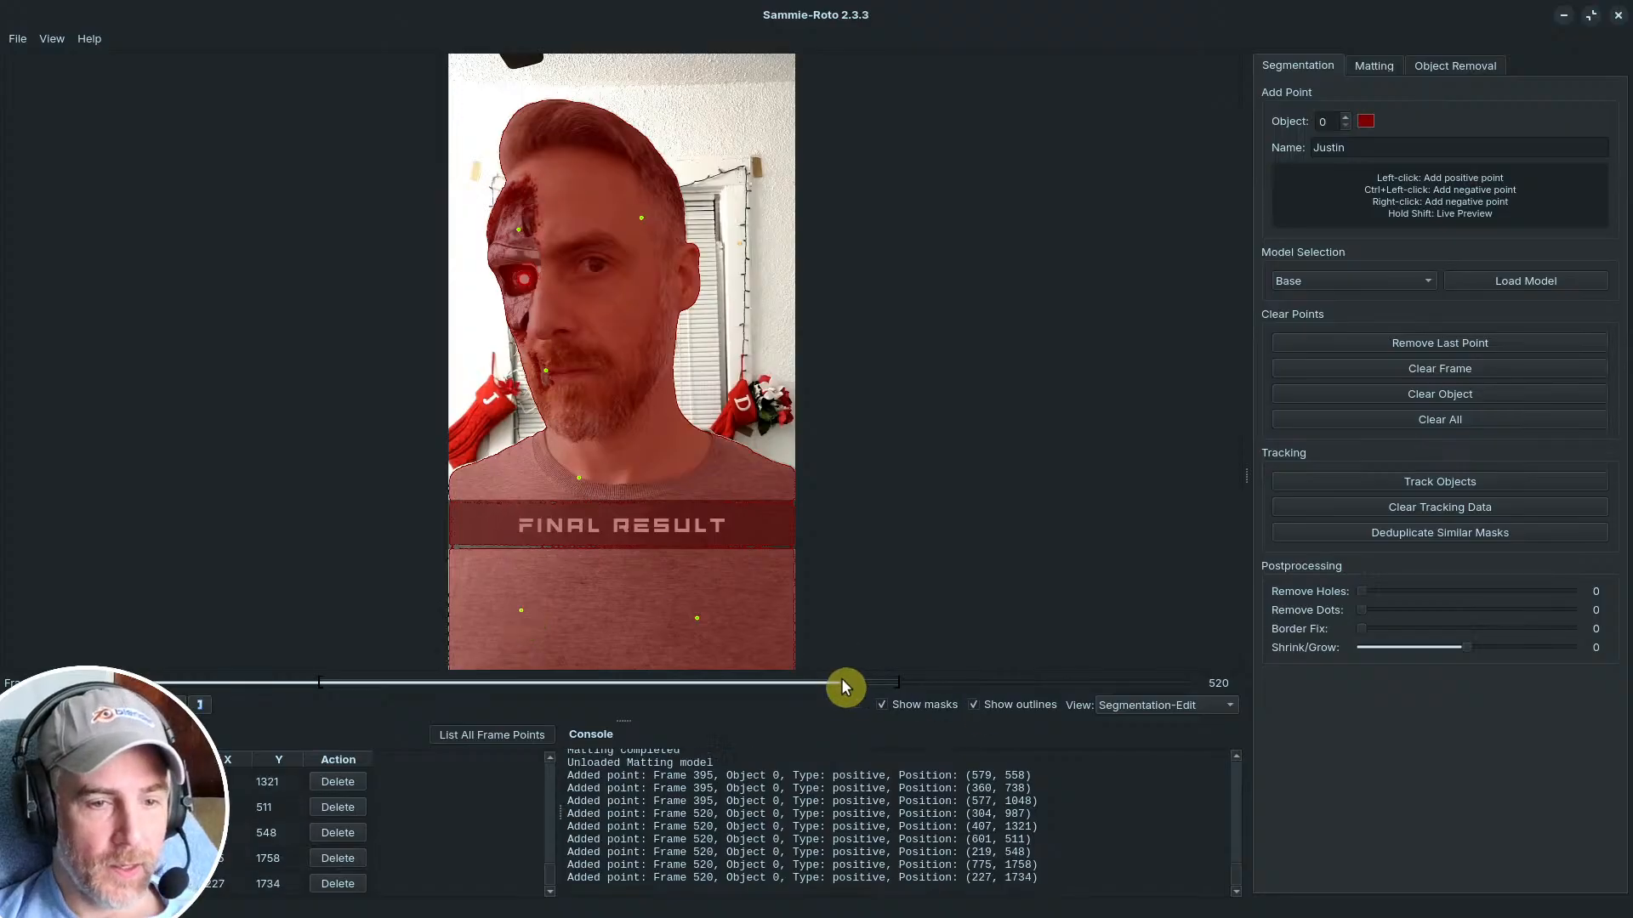
# Step: Add positive points on frame 527 to the mouth wound, neck, shoulder, lower shirt, forehead and damaged brow
pyautogui.moveTo(853, 690); pyautogui.dragTo(860, 683)
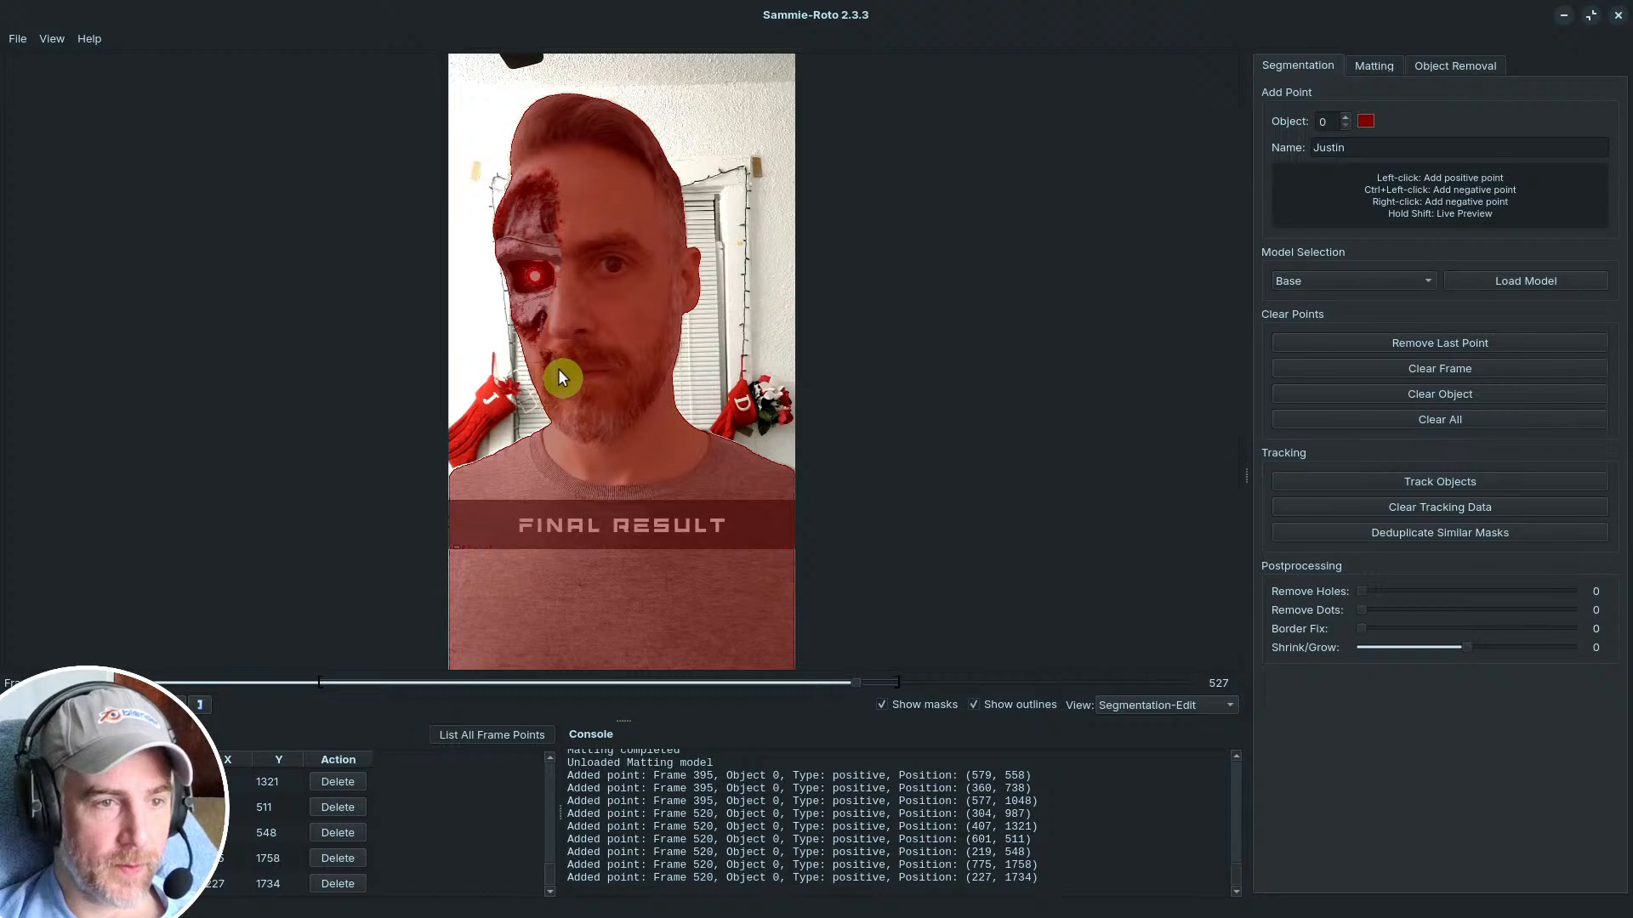
pyautogui.click(596, 458)
pyautogui.click(639, 596)
pyautogui.click(554, 596)
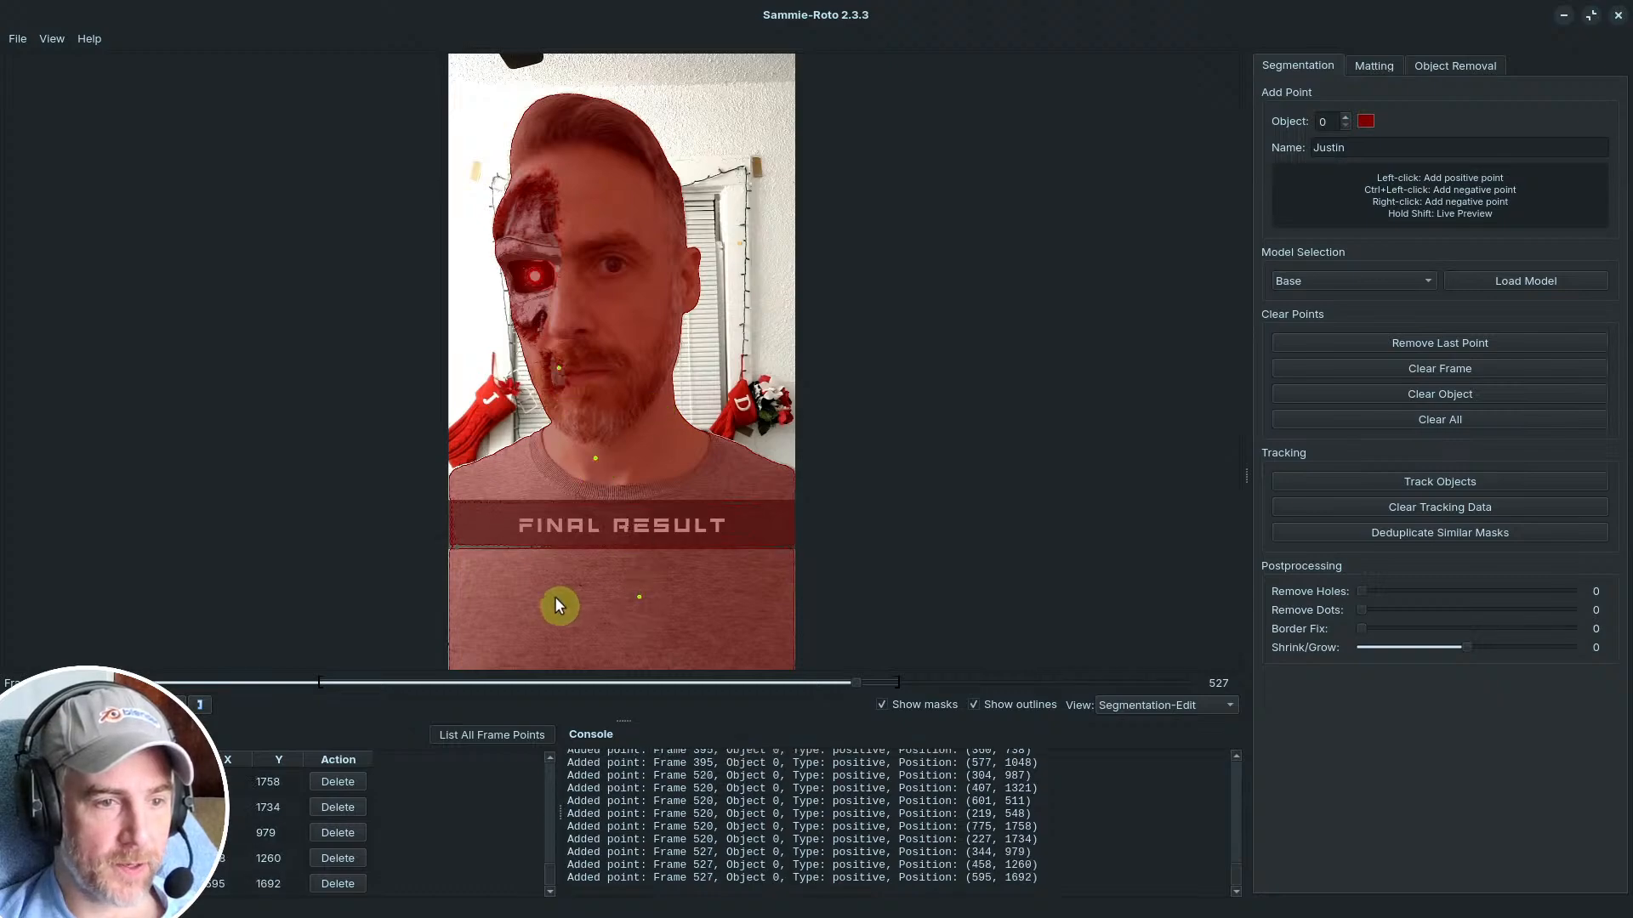
pyautogui.click(627, 204)
pyautogui.click(551, 210)
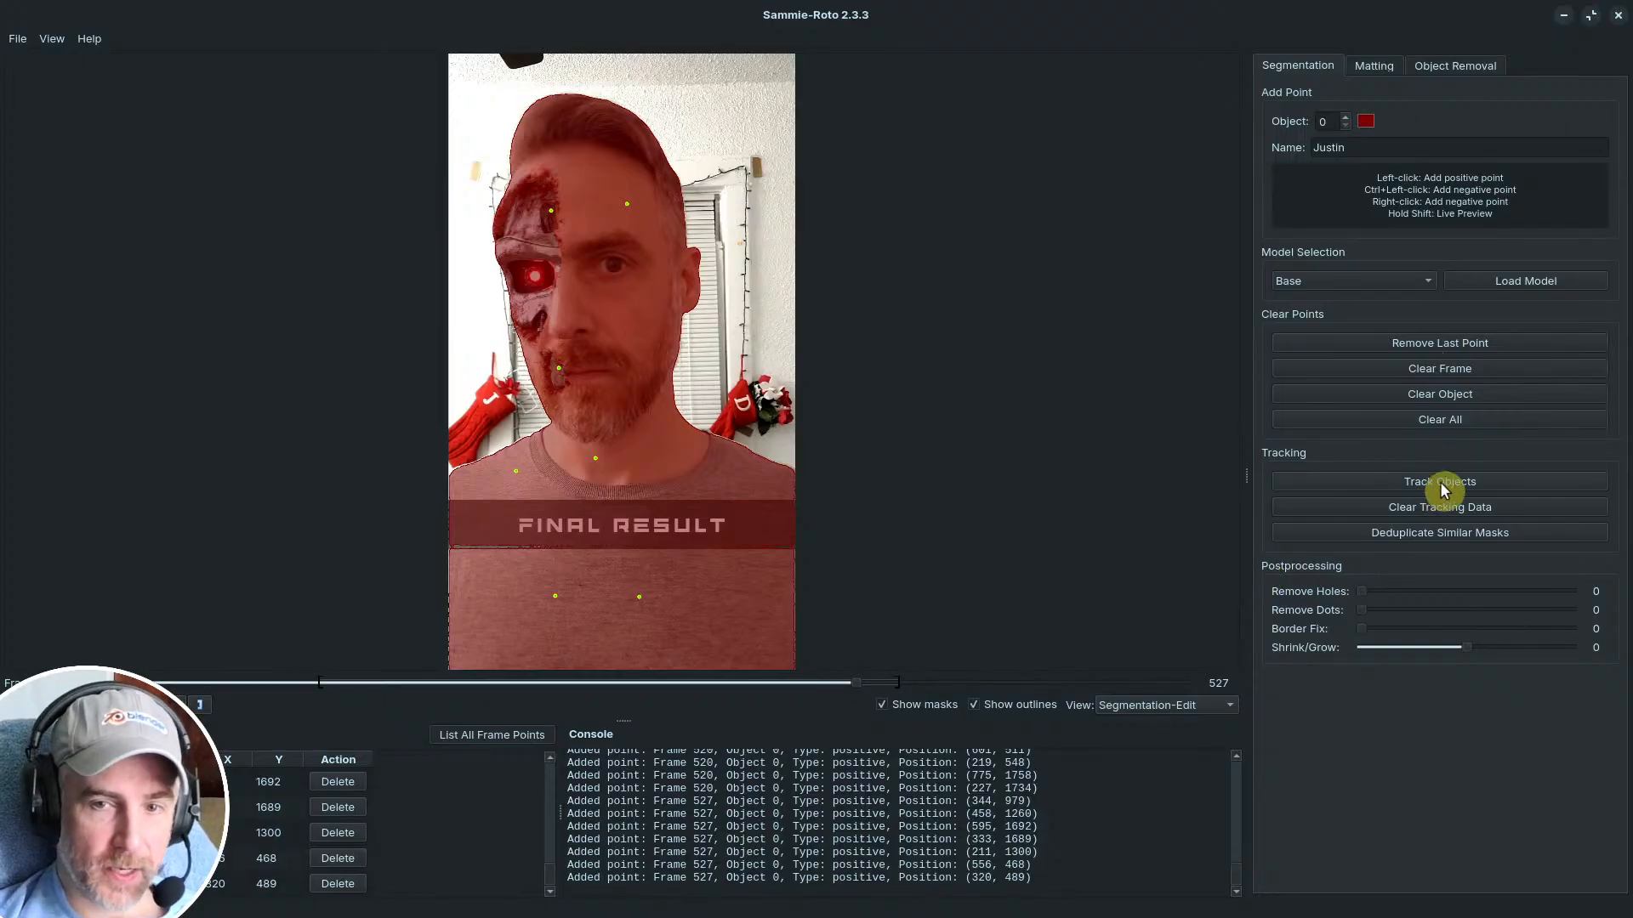
# Step: View the matte of frame 527 and look up the Export Video command
pyautogui.click(1373, 65)
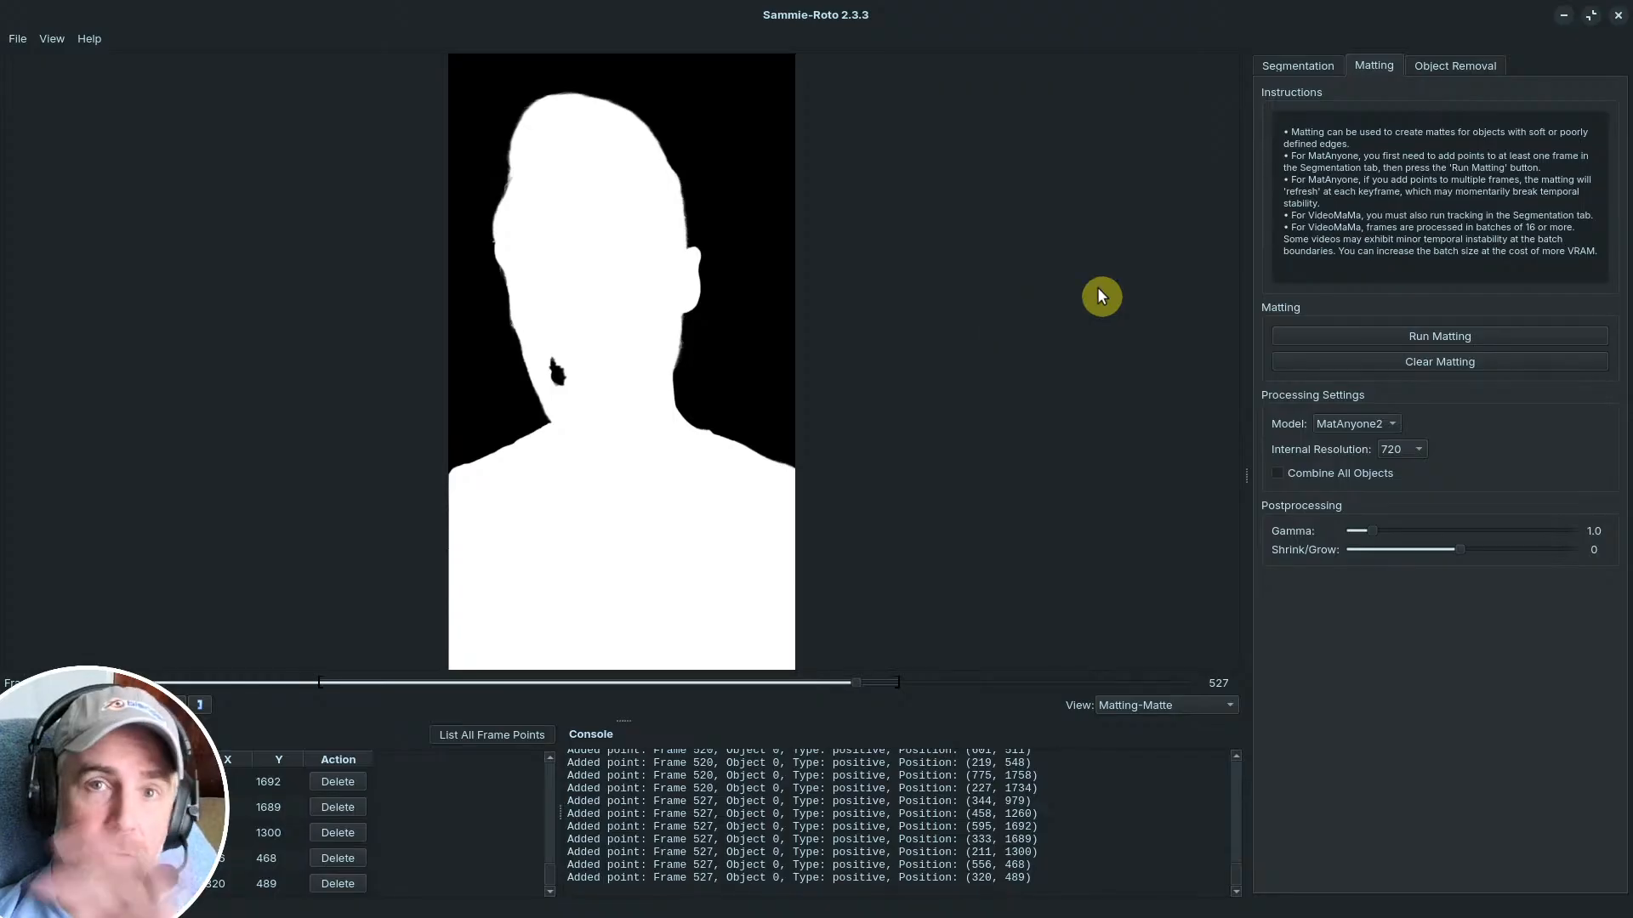
pyautogui.click(17, 40)
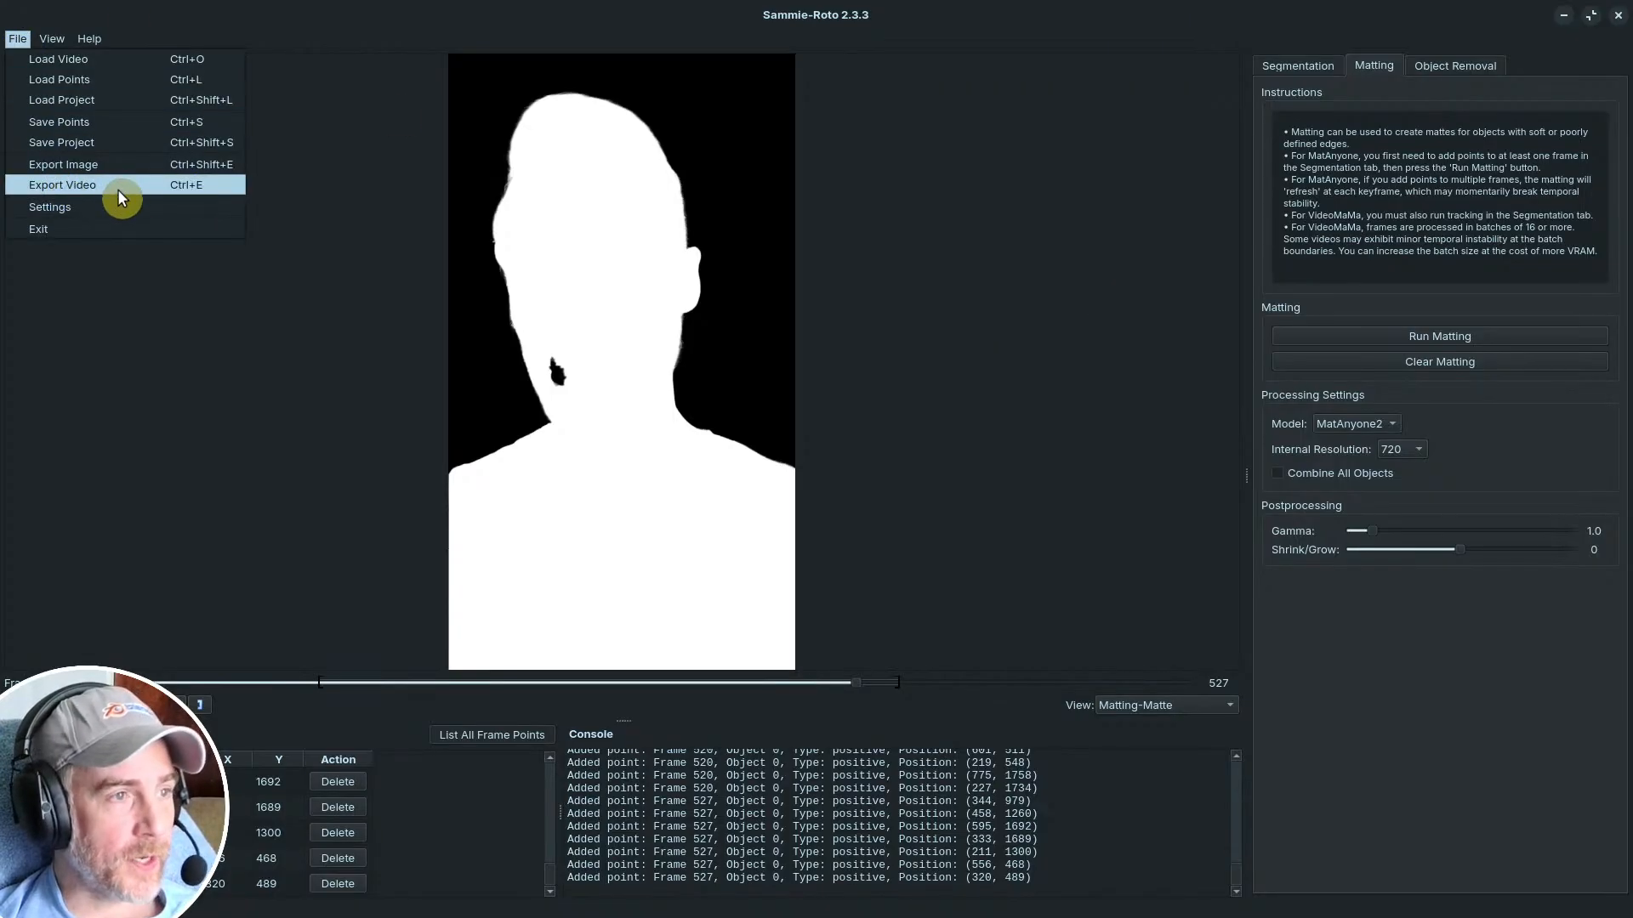
pyautogui.click(281, 457)
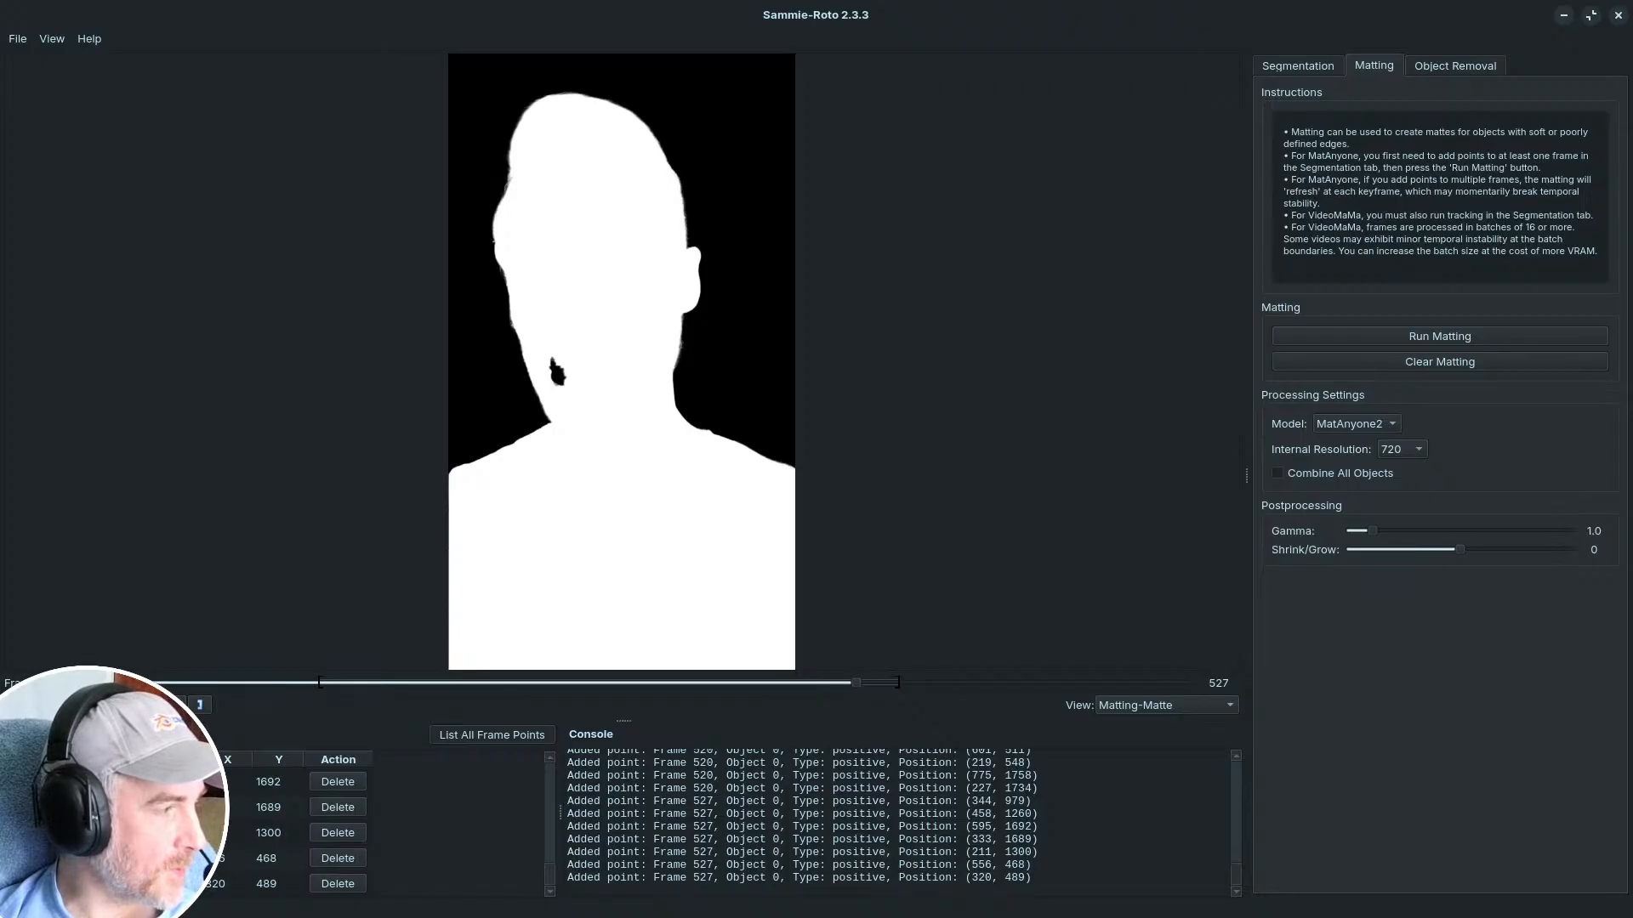
# Step: Switch to VLC media player, skim through YT_Short_Promo_Updated_v3.6_a0207-Matting-Matte.mp4 and close the player
pyautogui.moveTo(0, 226); pyautogui.dragTo(867, 7)
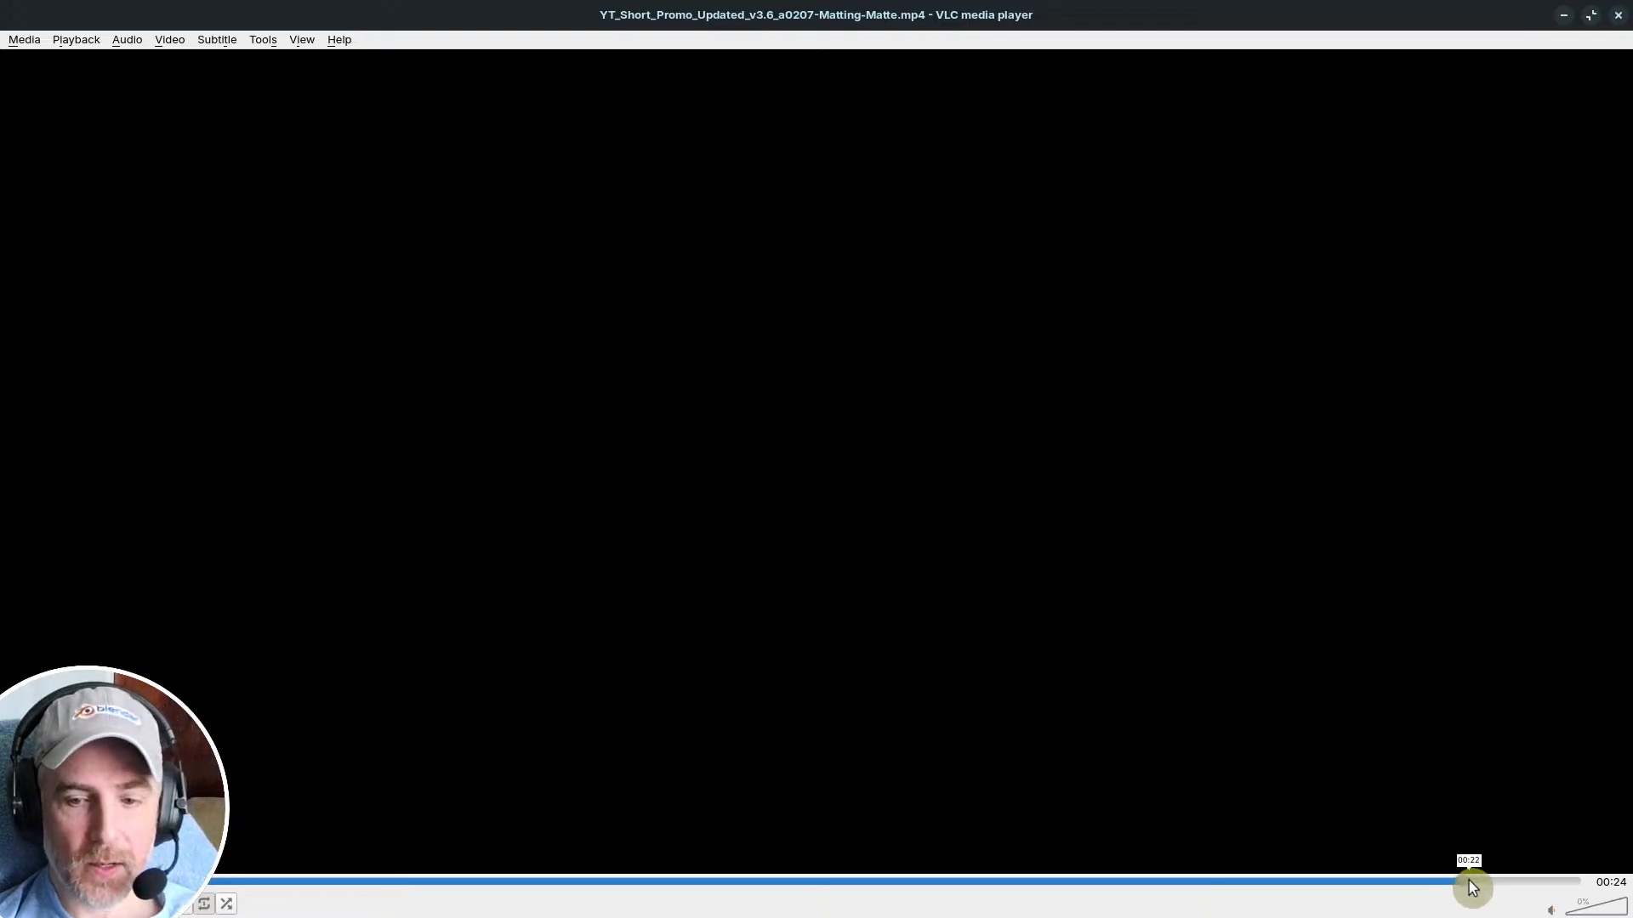
pyautogui.moveTo(1467, 885); pyautogui.dragTo(762, 881)
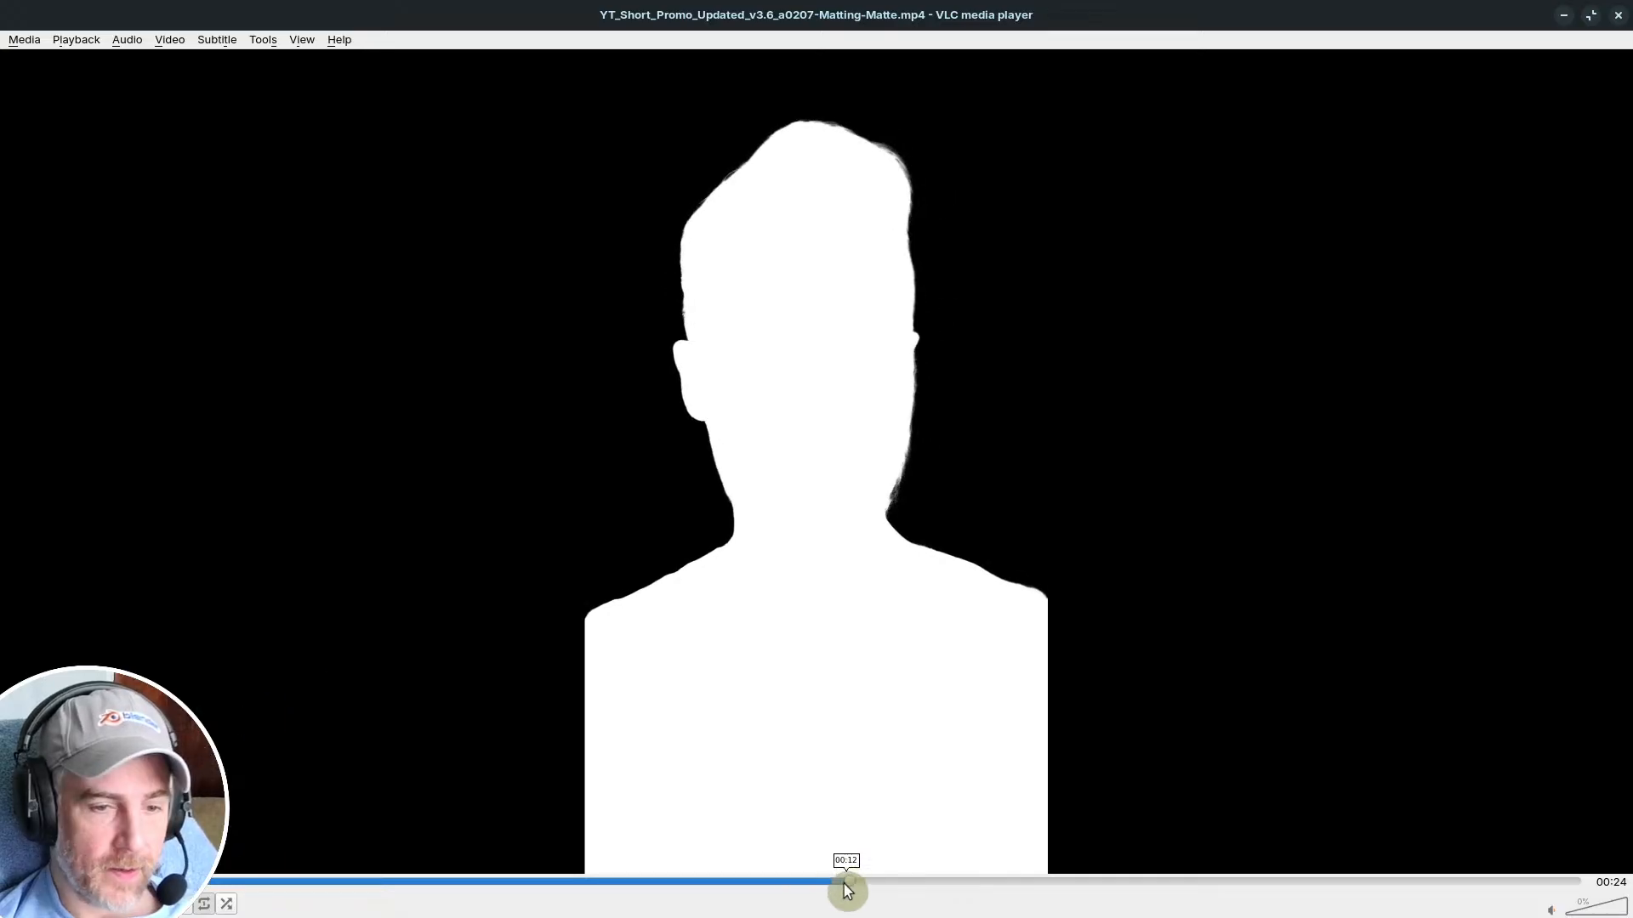
pyautogui.moveTo(928, 887); pyautogui.dragTo(1002, 881)
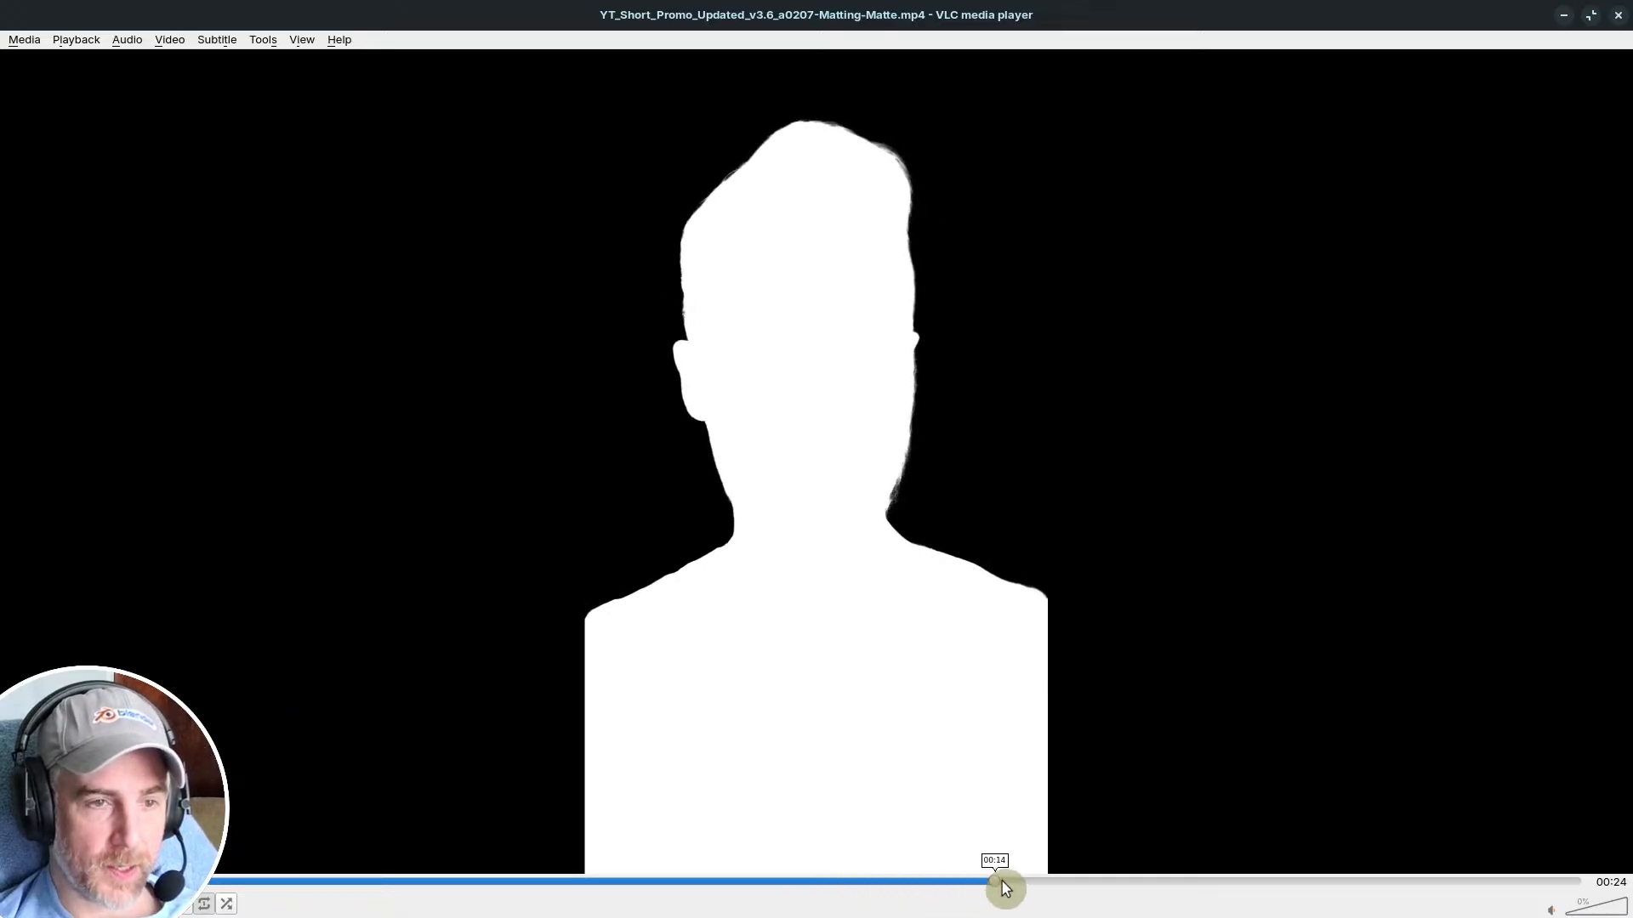
pyautogui.click(1268, 883)
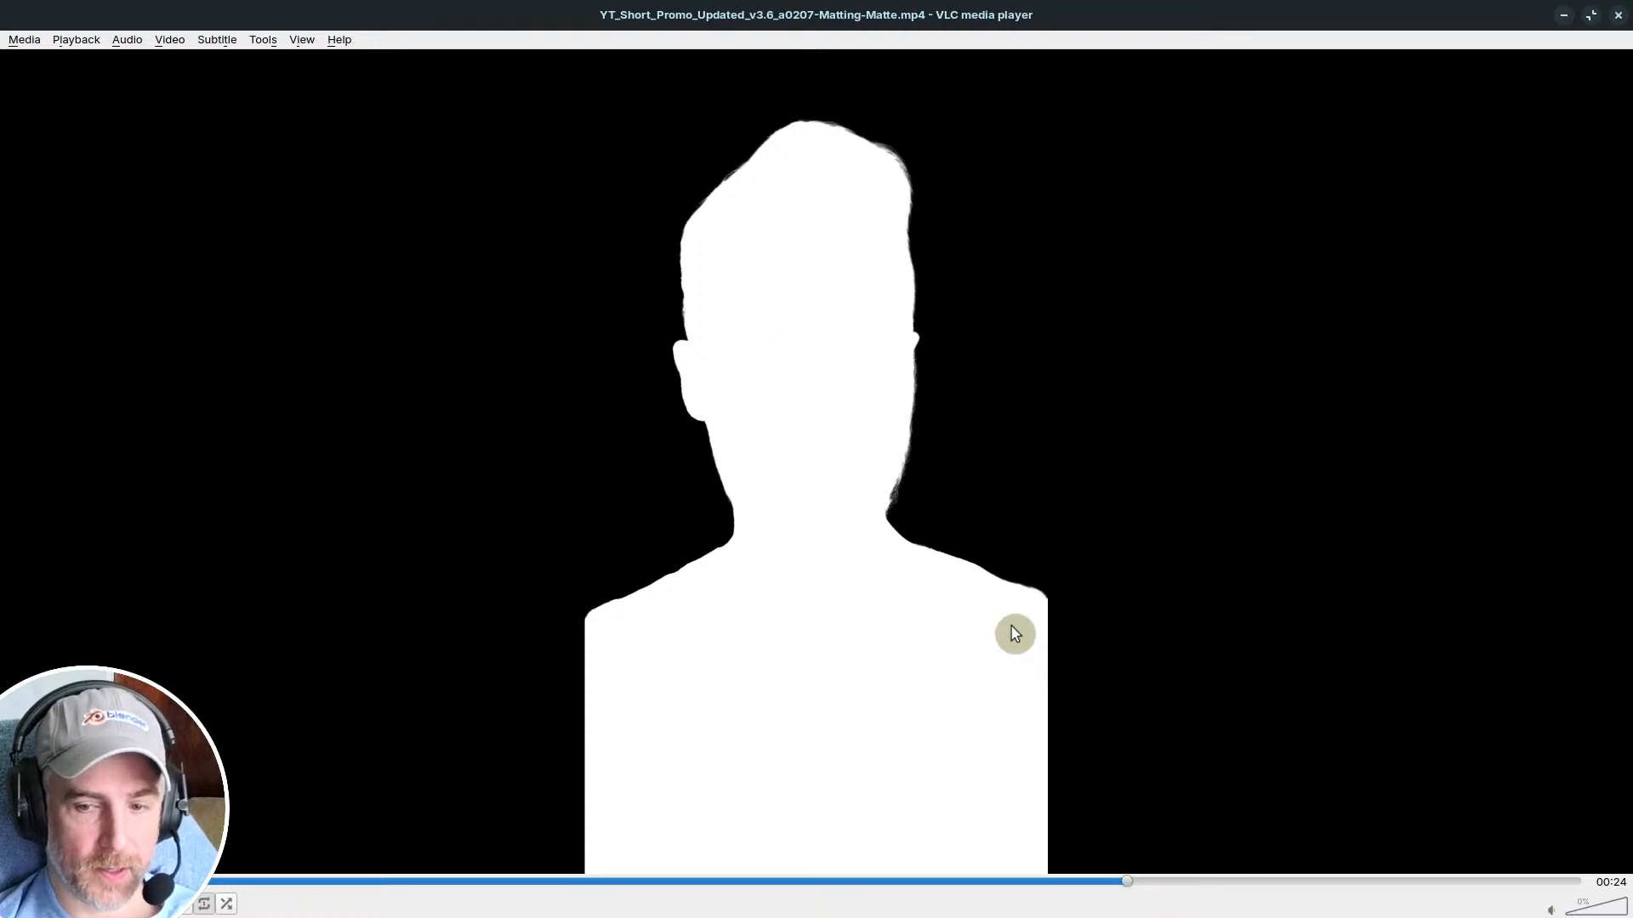
pyautogui.click(1618, 14)
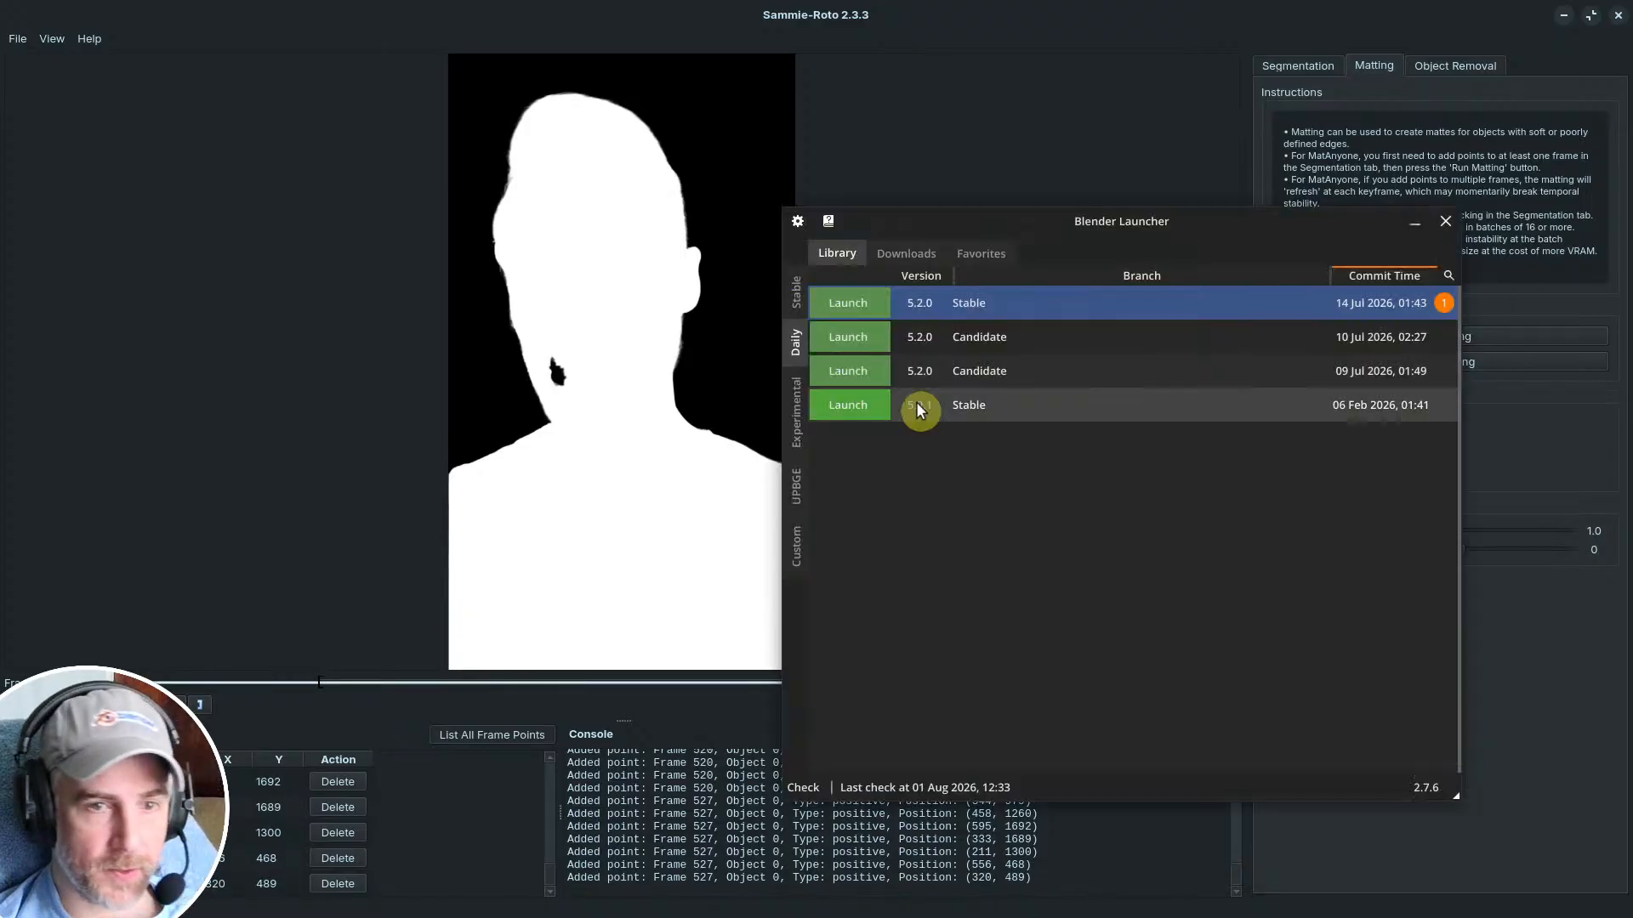
# Step: Launch the 5.2.0 Stable build of Blender and open the recent project LIVE_VSE_Masking_a0102.blend
pyautogui.click(857, 309)
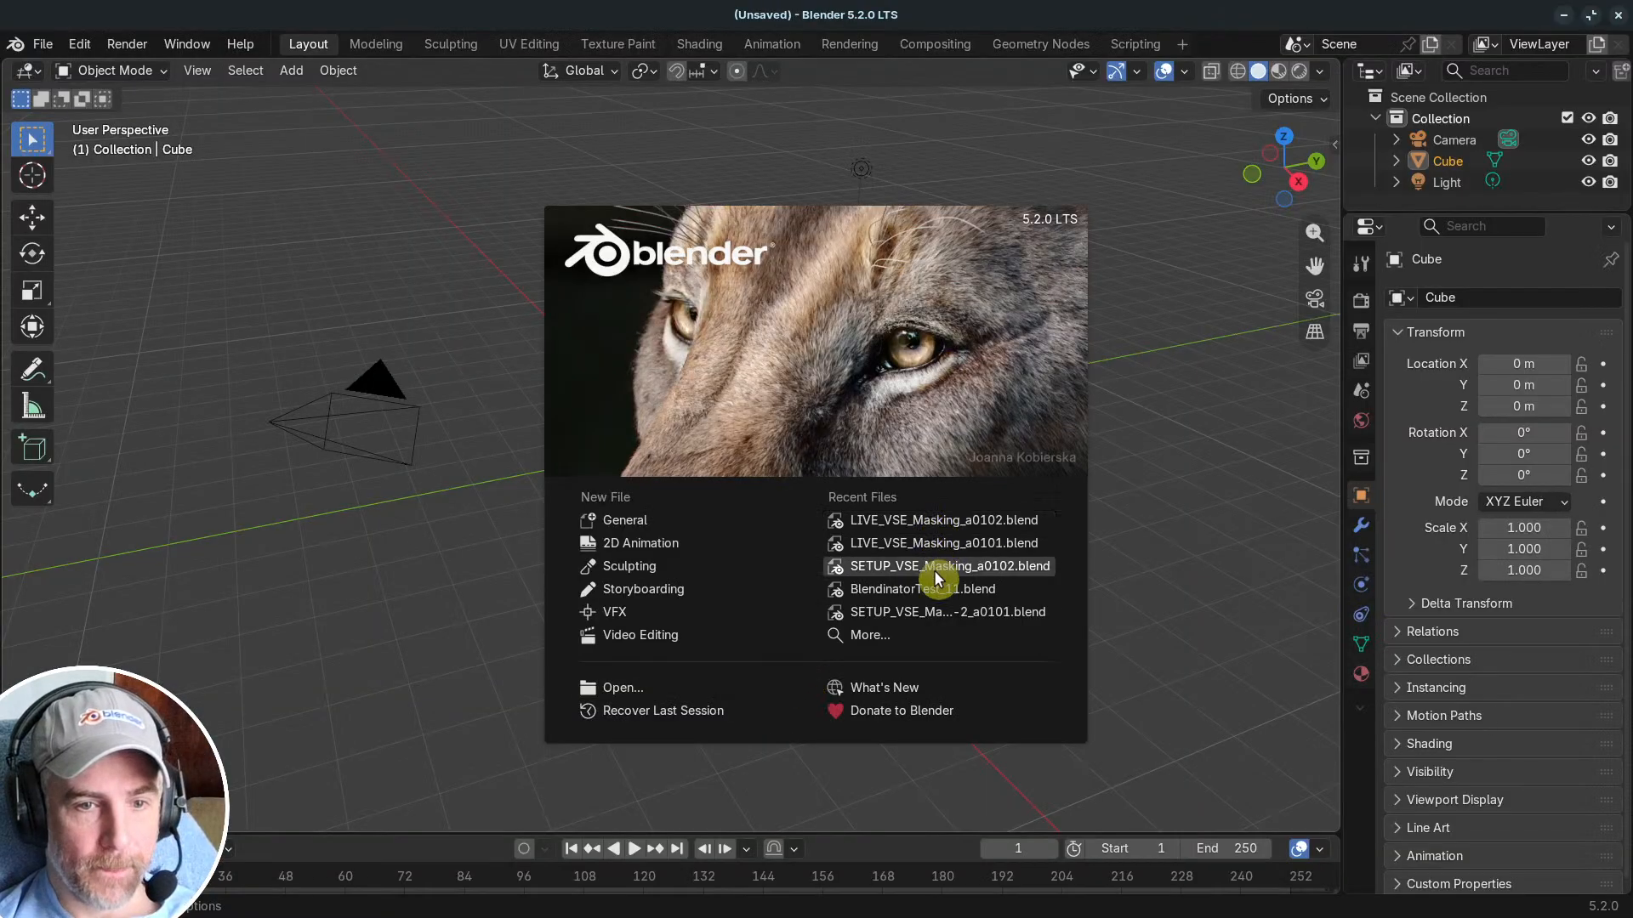
pyautogui.moveTo(934, 525)
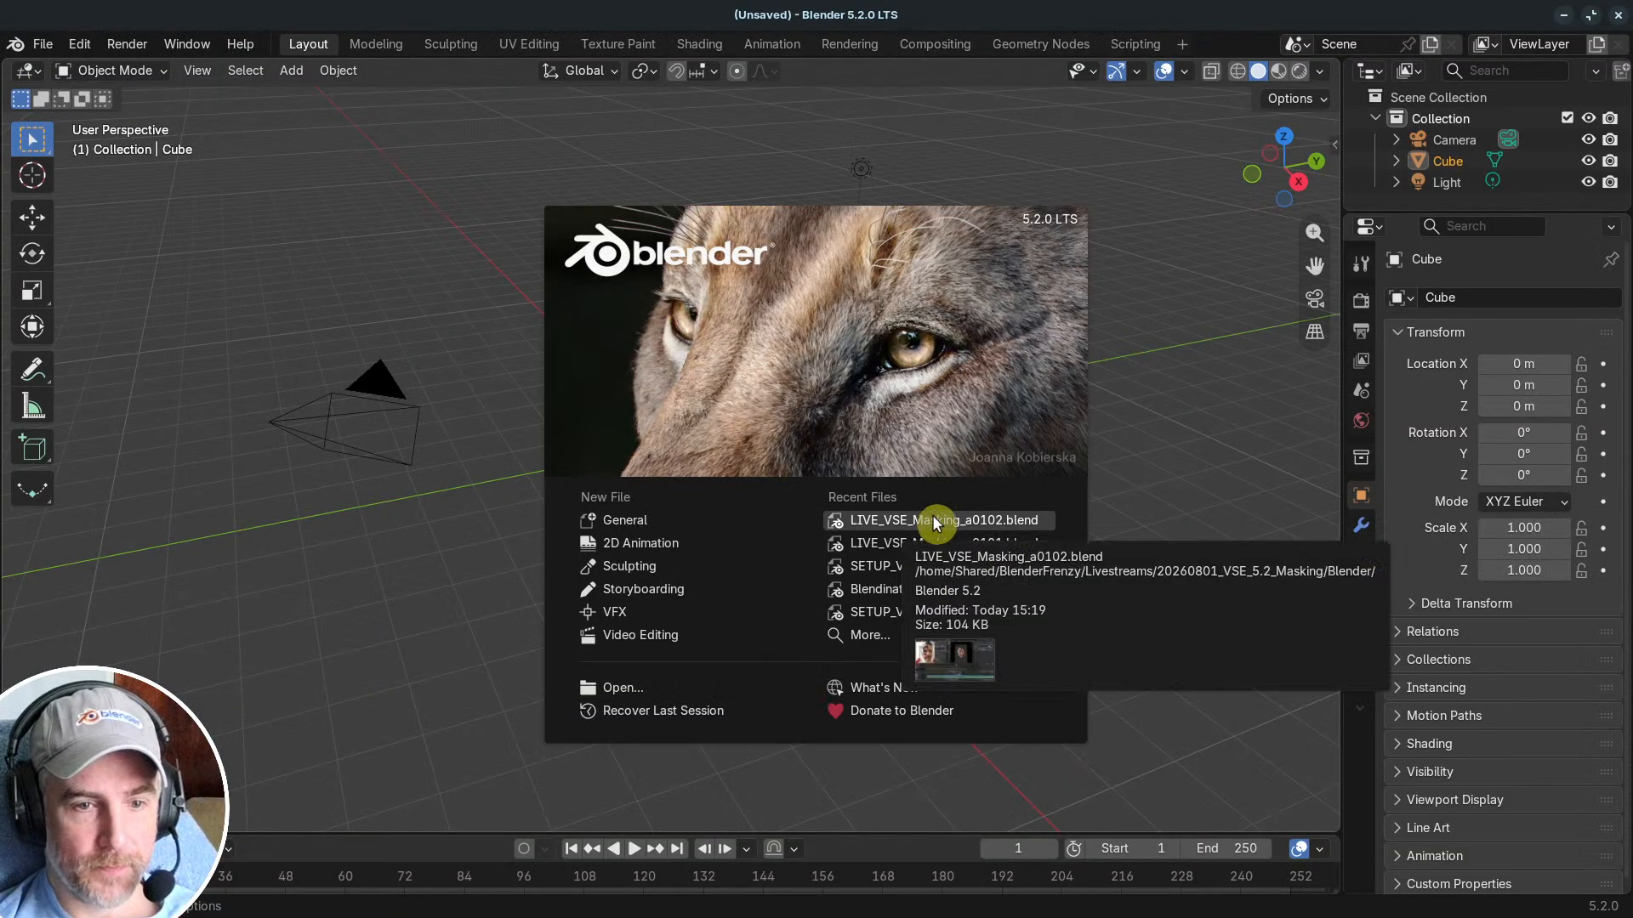
pyautogui.click(934, 521)
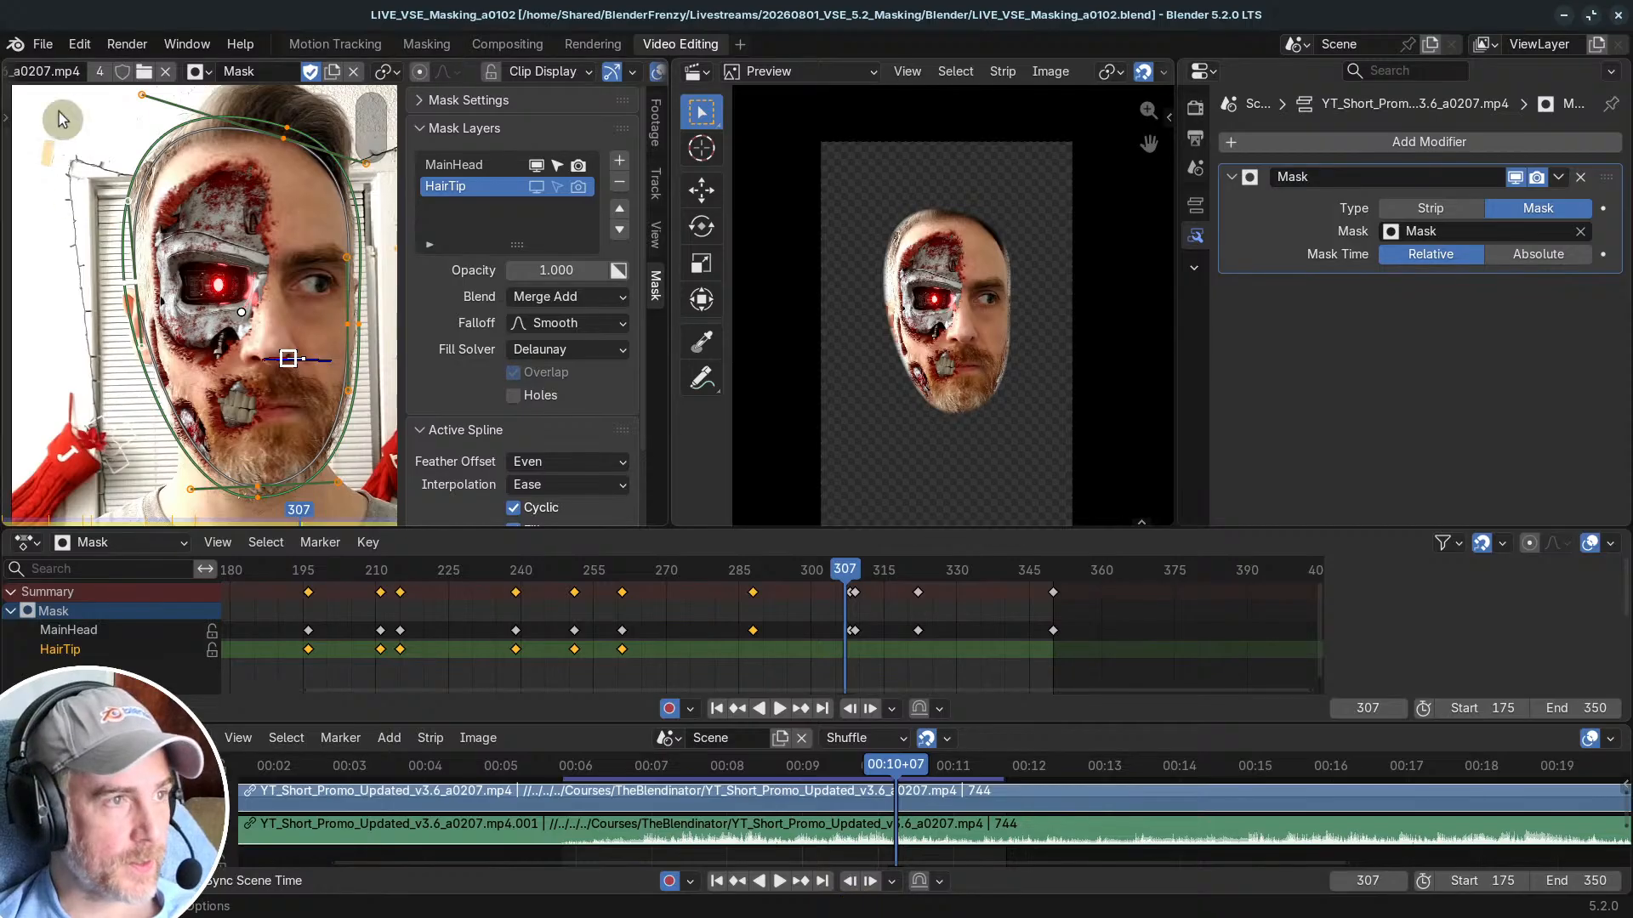
# Step: Open the recent project SETUP_VSE_Masking_a0102.blend
pyautogui.click(44, 47)
pyautogui.moveTo(93, 111)
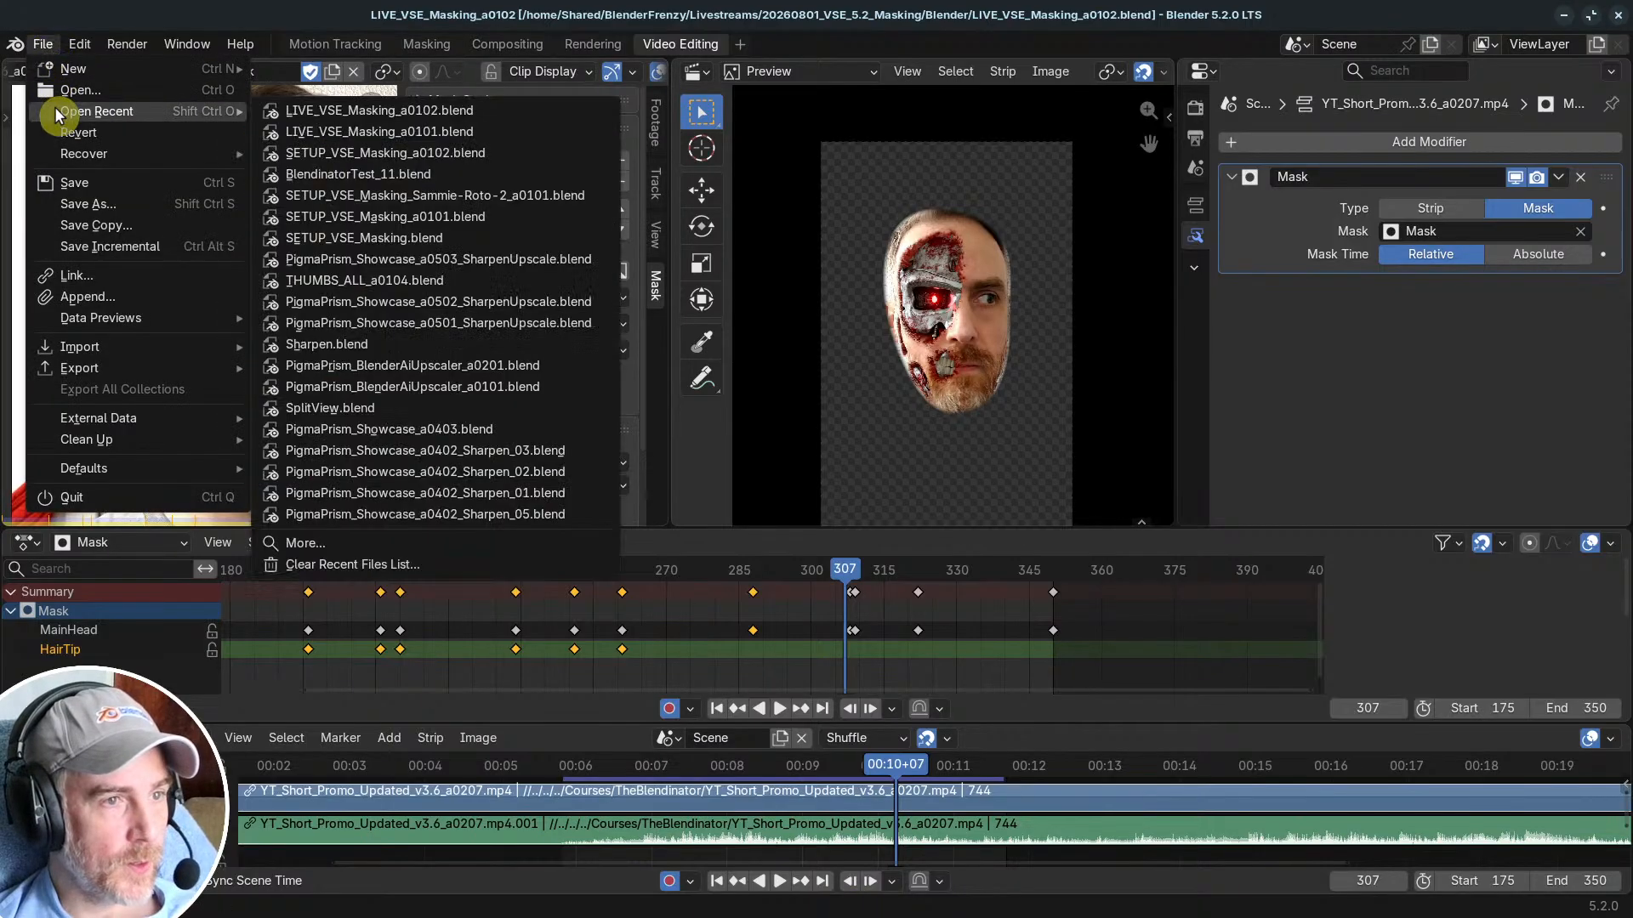
pyautogui.click(473, 156)
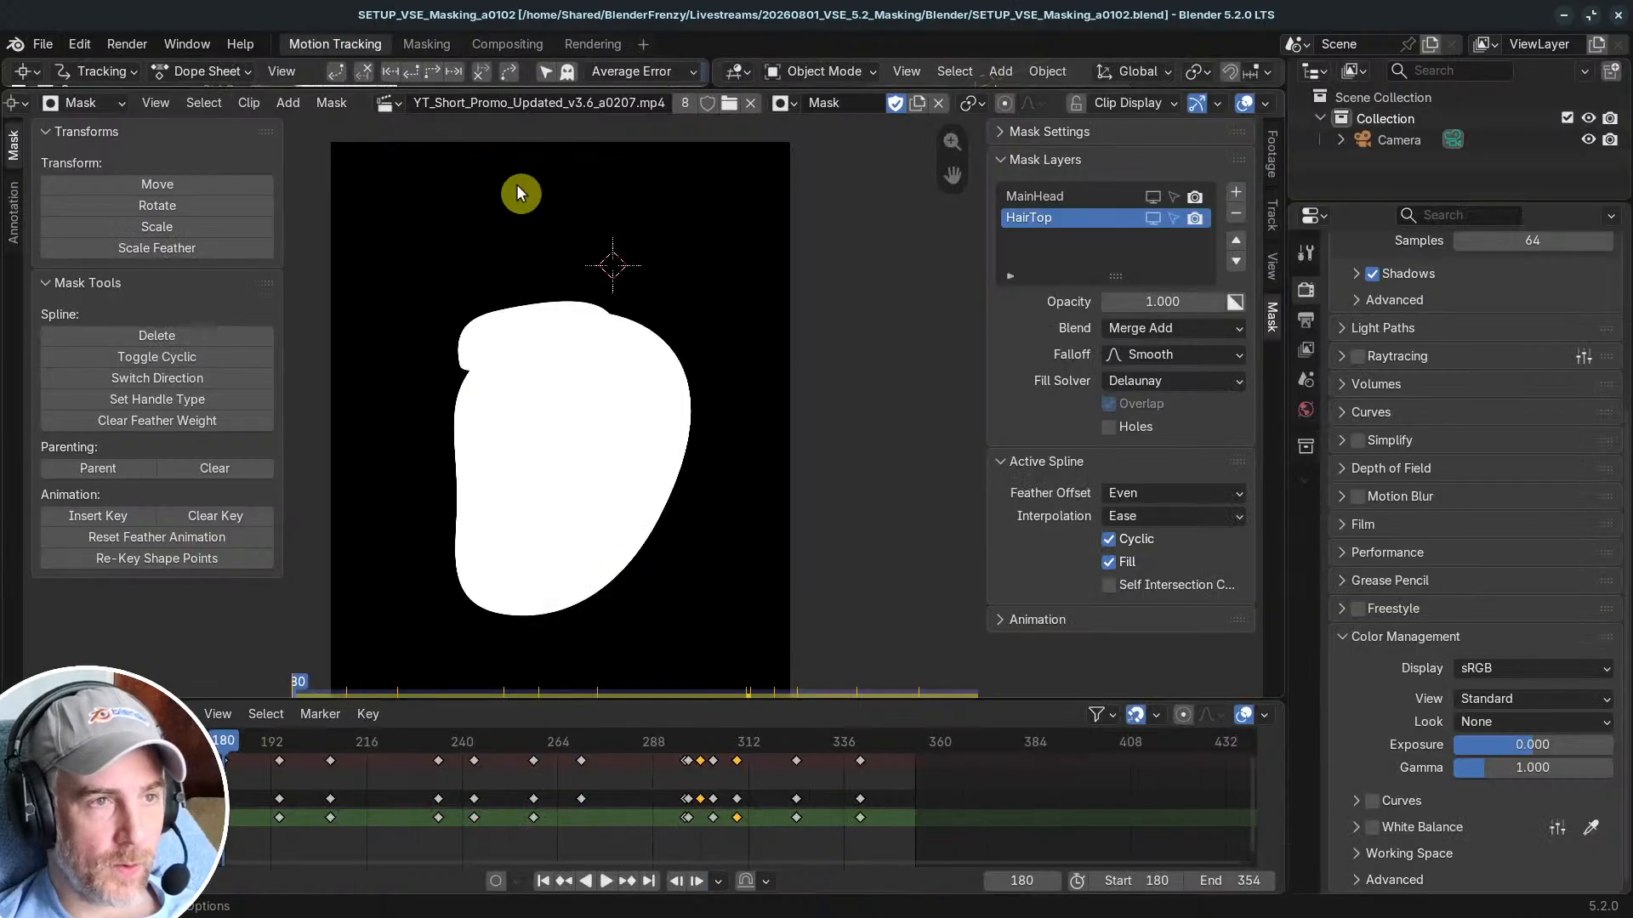
# Step: Open the recent project SETUP_VSE_Masking_Sammie-Roto-2_a0101.blend
pyautogui.click(43, 43)
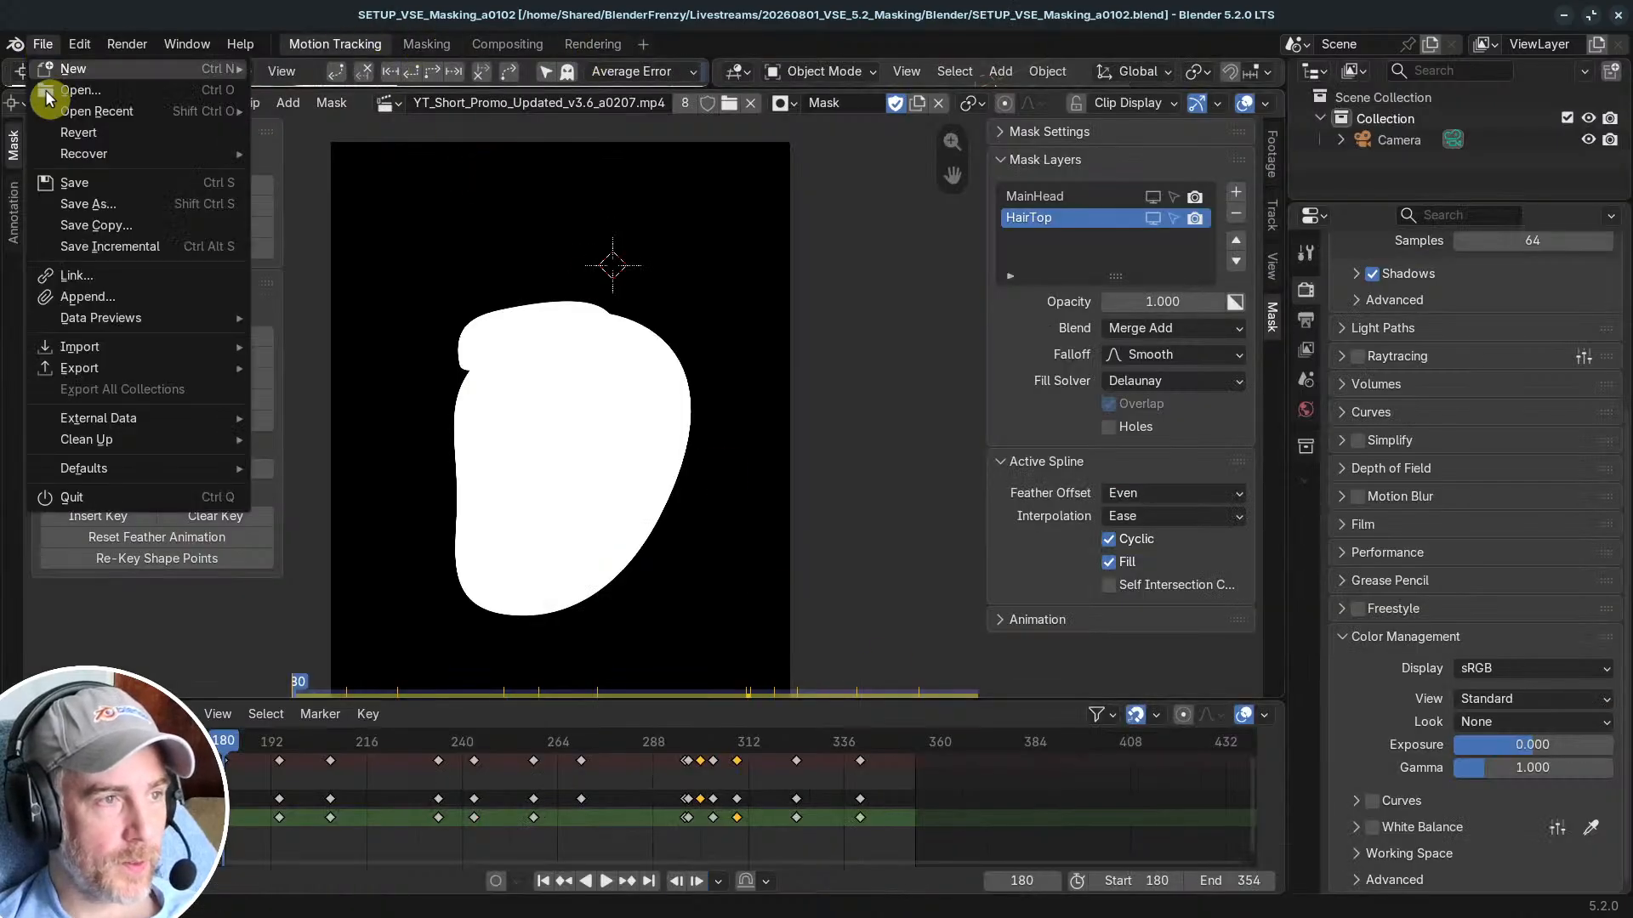
pyautogui.moveTo(68, 111)
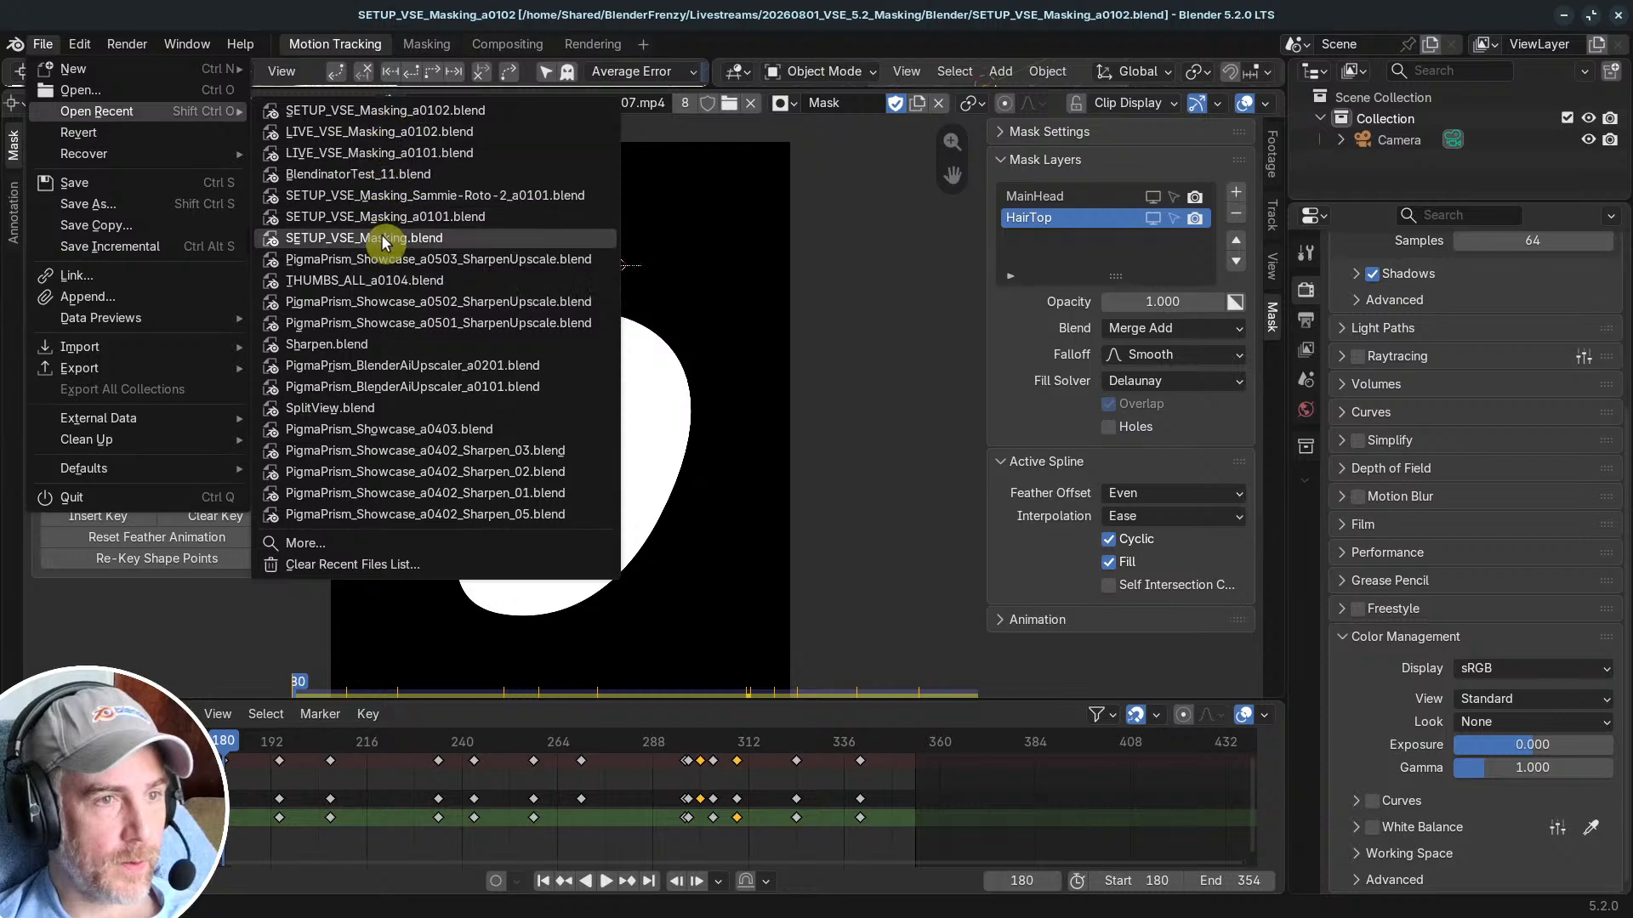
pyautogui.click(382, 197)
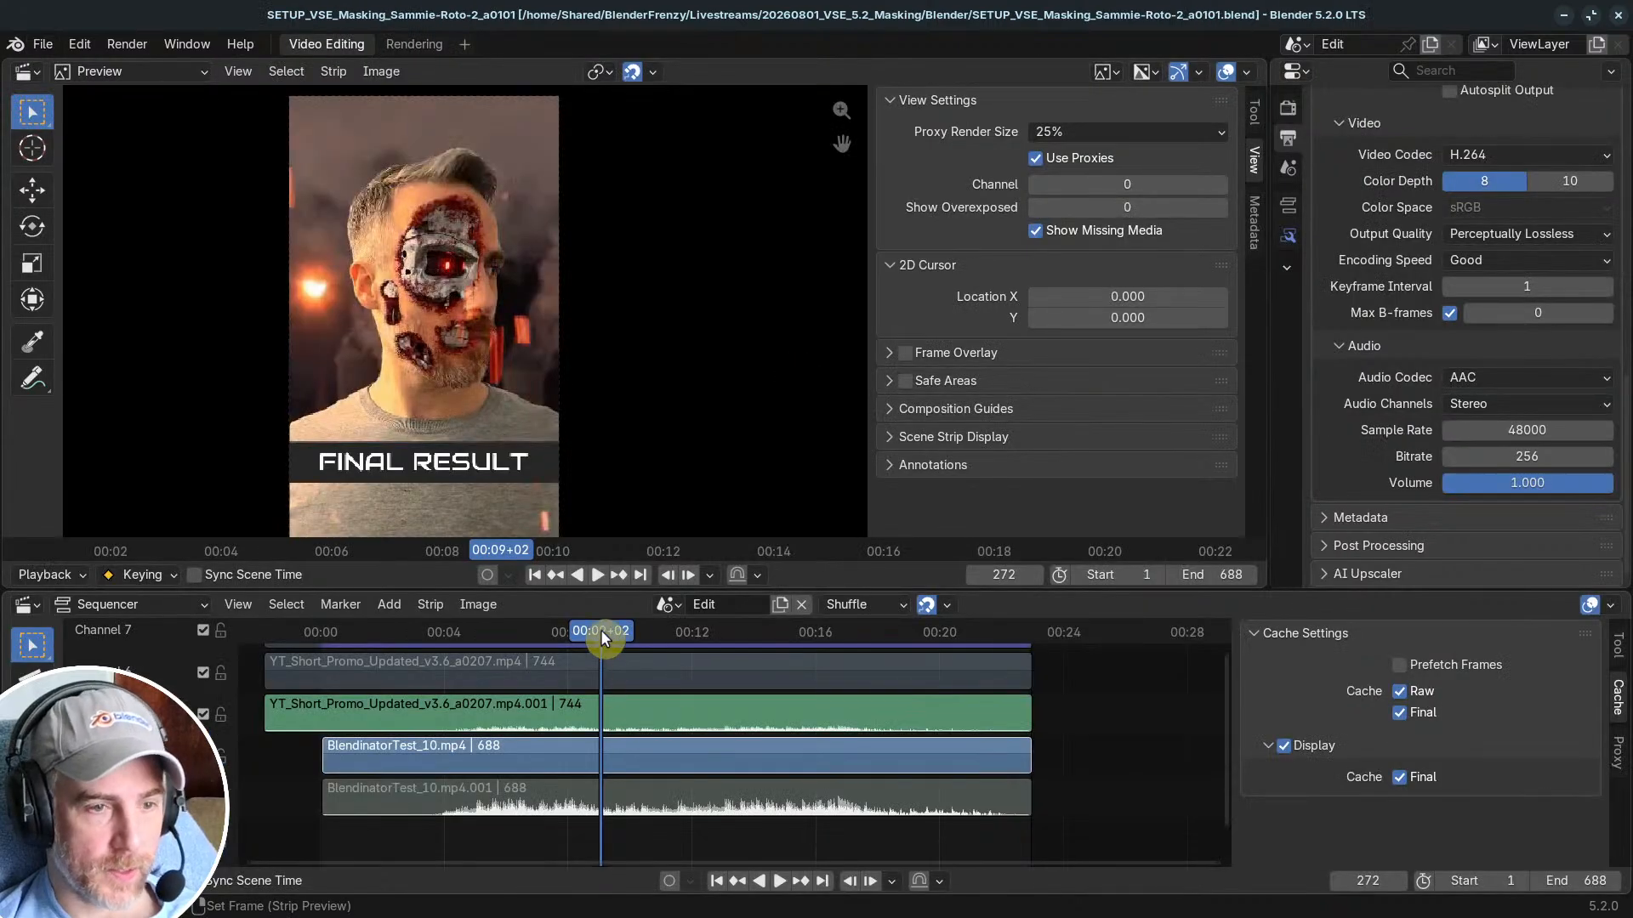
# Step: Unmute the YT_Short_Promo_Updated_v3.6_a0207-Matting-Matte.mp4 strip in the sequencer and view it at frame 228
pyautogui.moveTo(604, 631); pyautogui.dragTo(600, 634)
pyautogui.scroll(1, 587, 745)
pyautogui.moveTo(587, 746); pyautogui.dragTo(704, 832, button='middle')
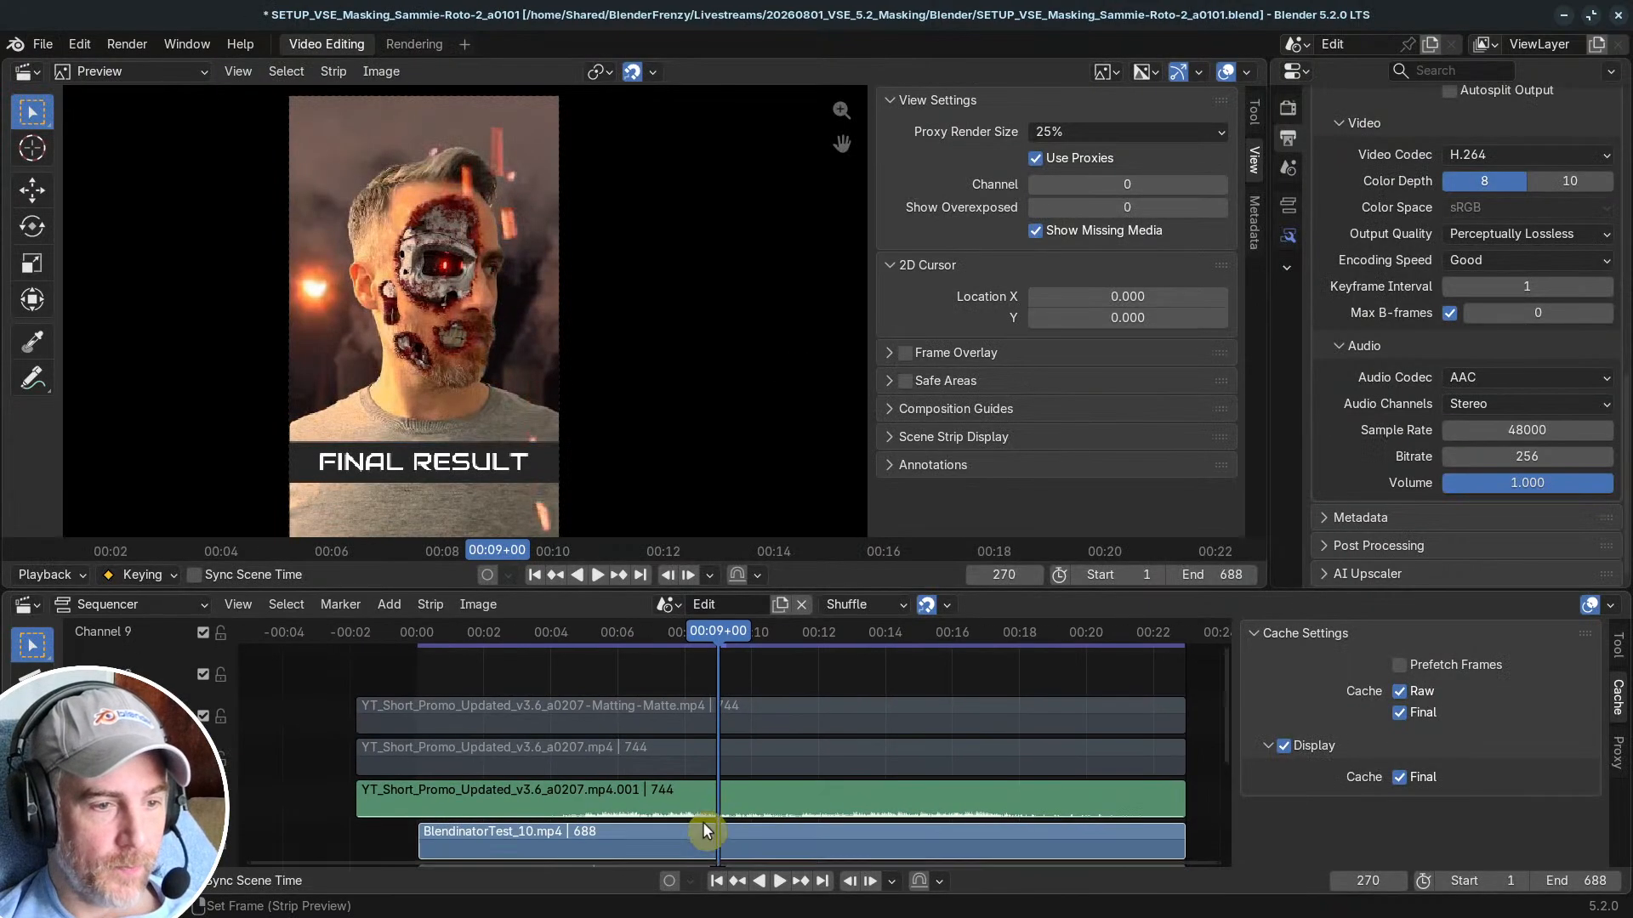
pyautogui.click(694, 725)
pyautogui.keyDown('alt'); pyautogui.click(716, 720); pyautogui.keyUp('alt')
pyautogui.keyDown('shift'); pyautogui.moveTo(698, 720); pyautogui.dragTo(655, 716, button='right'); pyautogui.keyUp('shift')
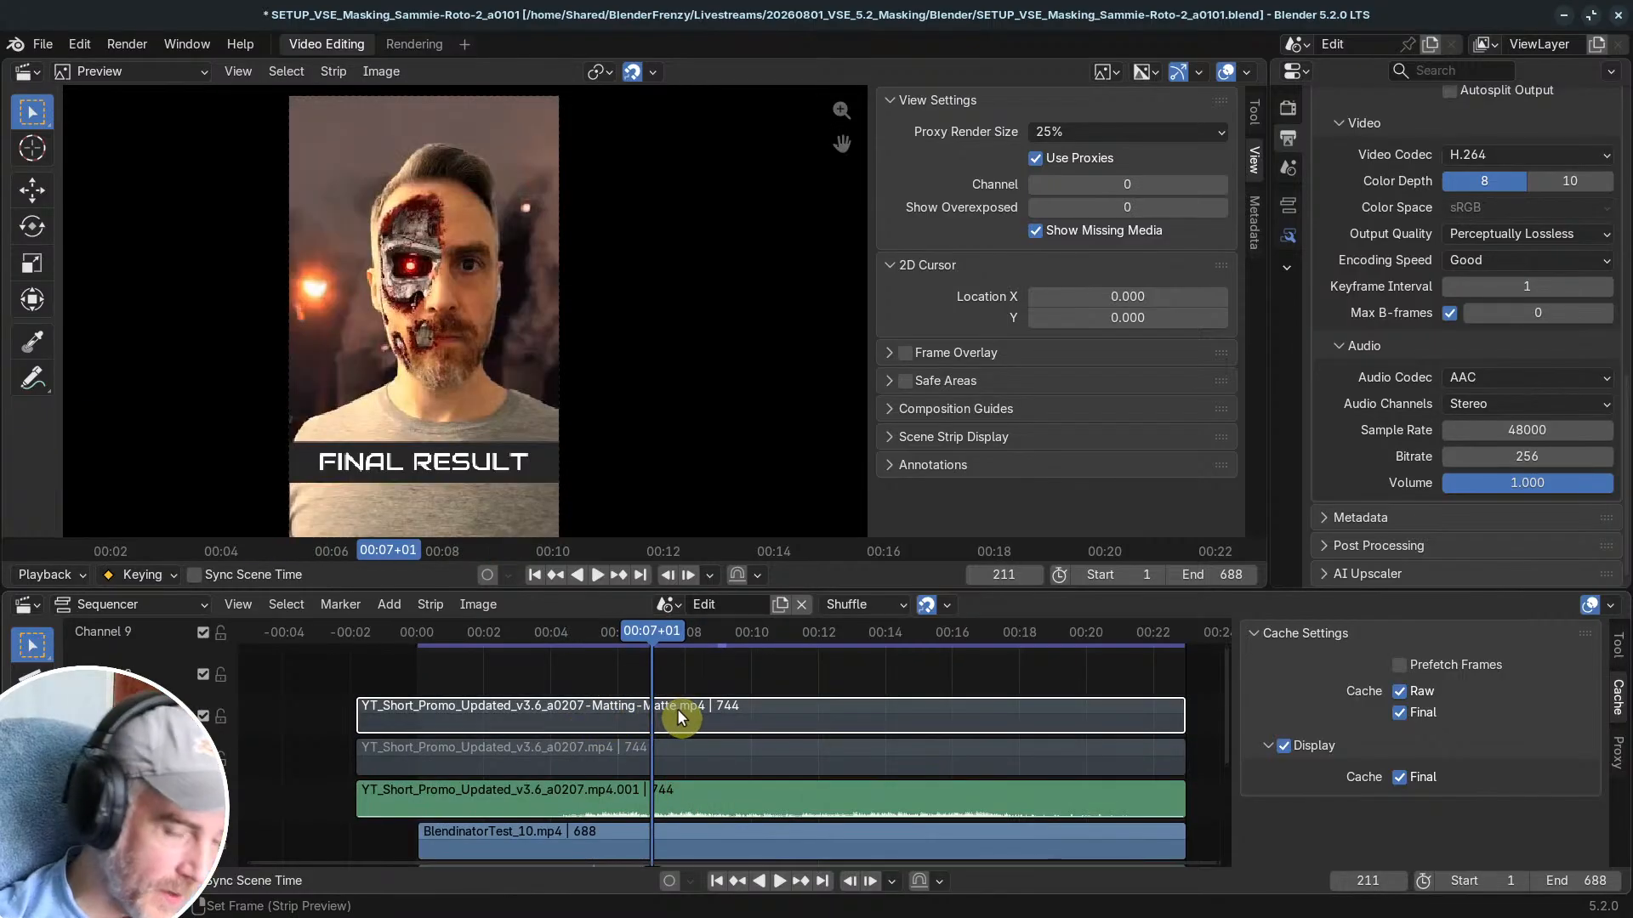
pyautogui.press('m')
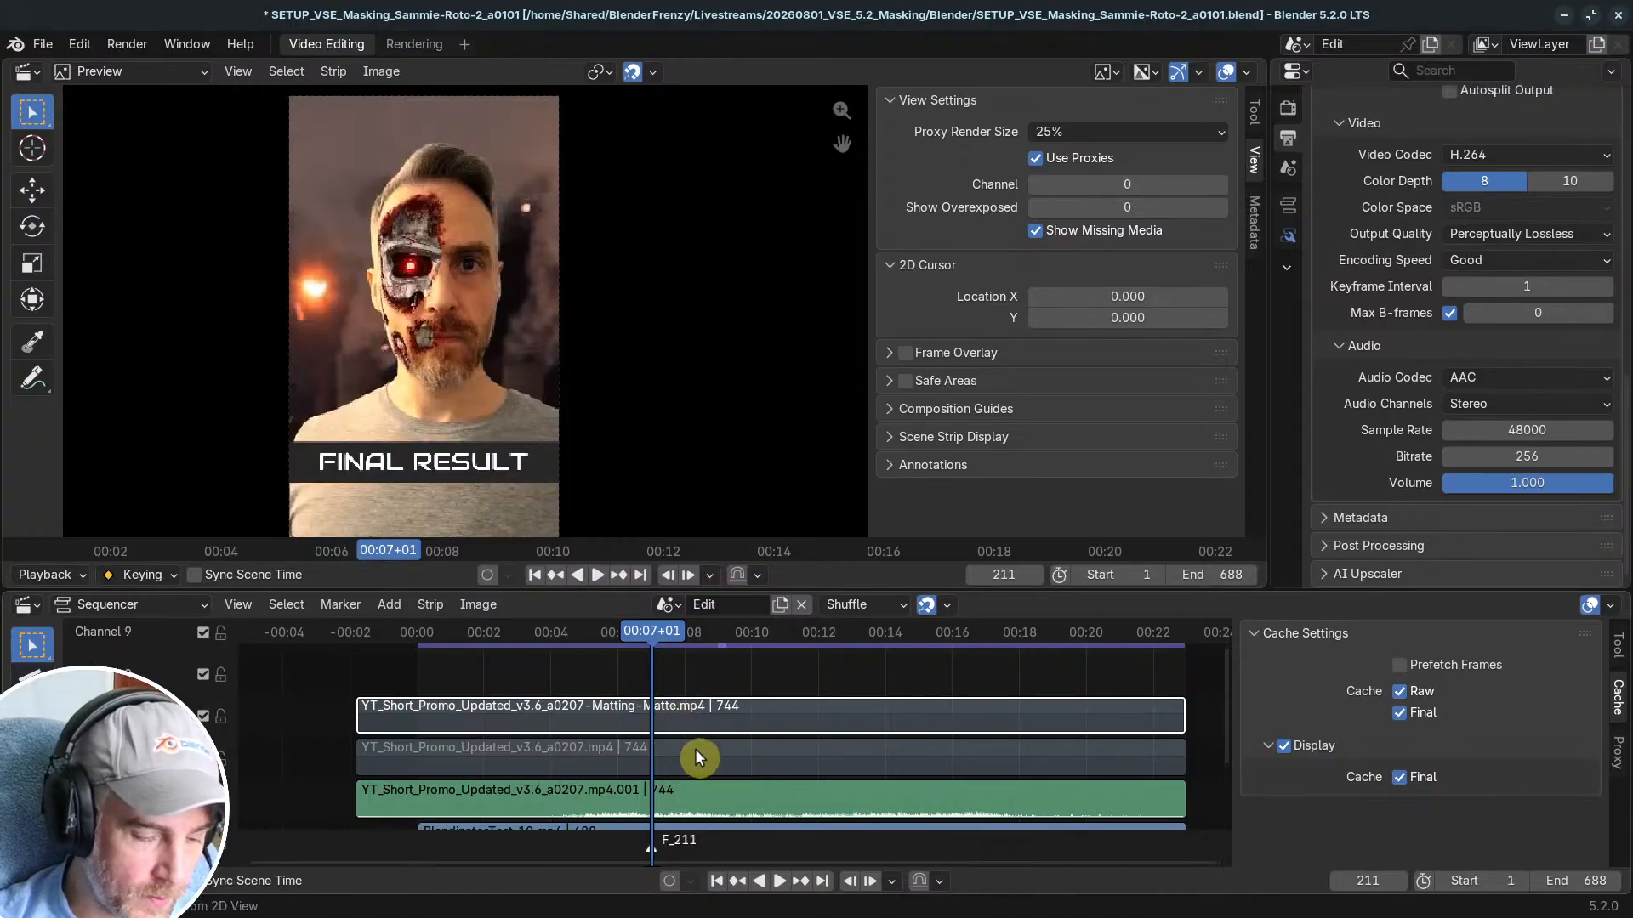
pyautogui.hotkey('ctrl', 'z')
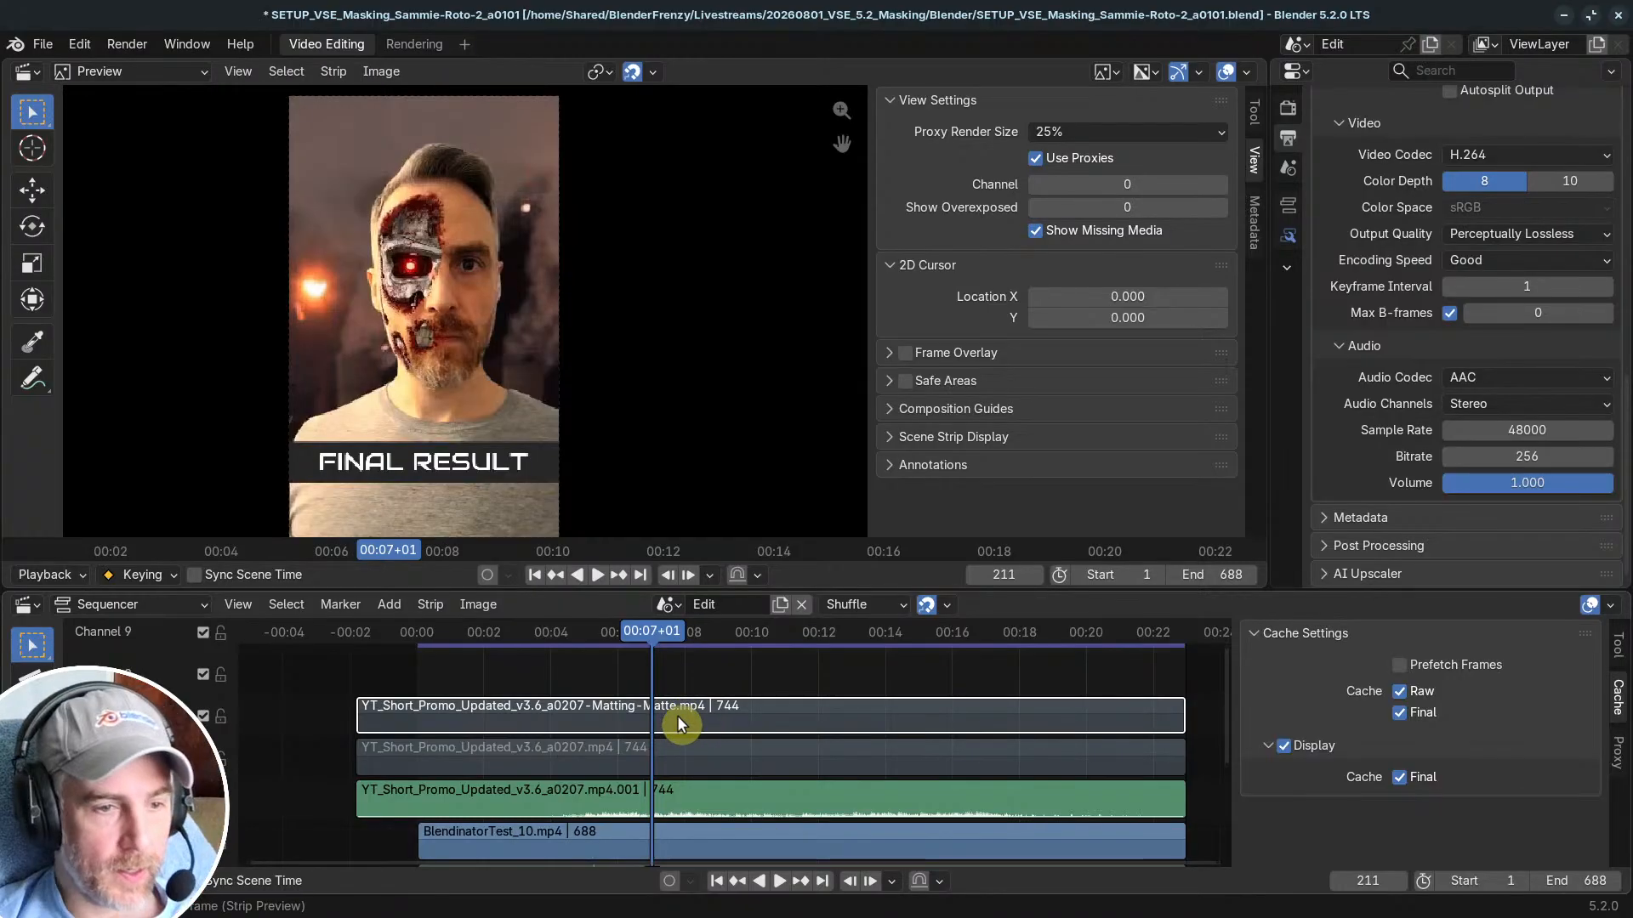
pyautogui.hotkey('alt', 'h')
pyautogui.moveTo(640, 715)
pyautogui.mouseDown()
pyautogui.moveTo(585, 707)
pyautogui.moveTo(670, 708)
pyautogui.mouseUp()
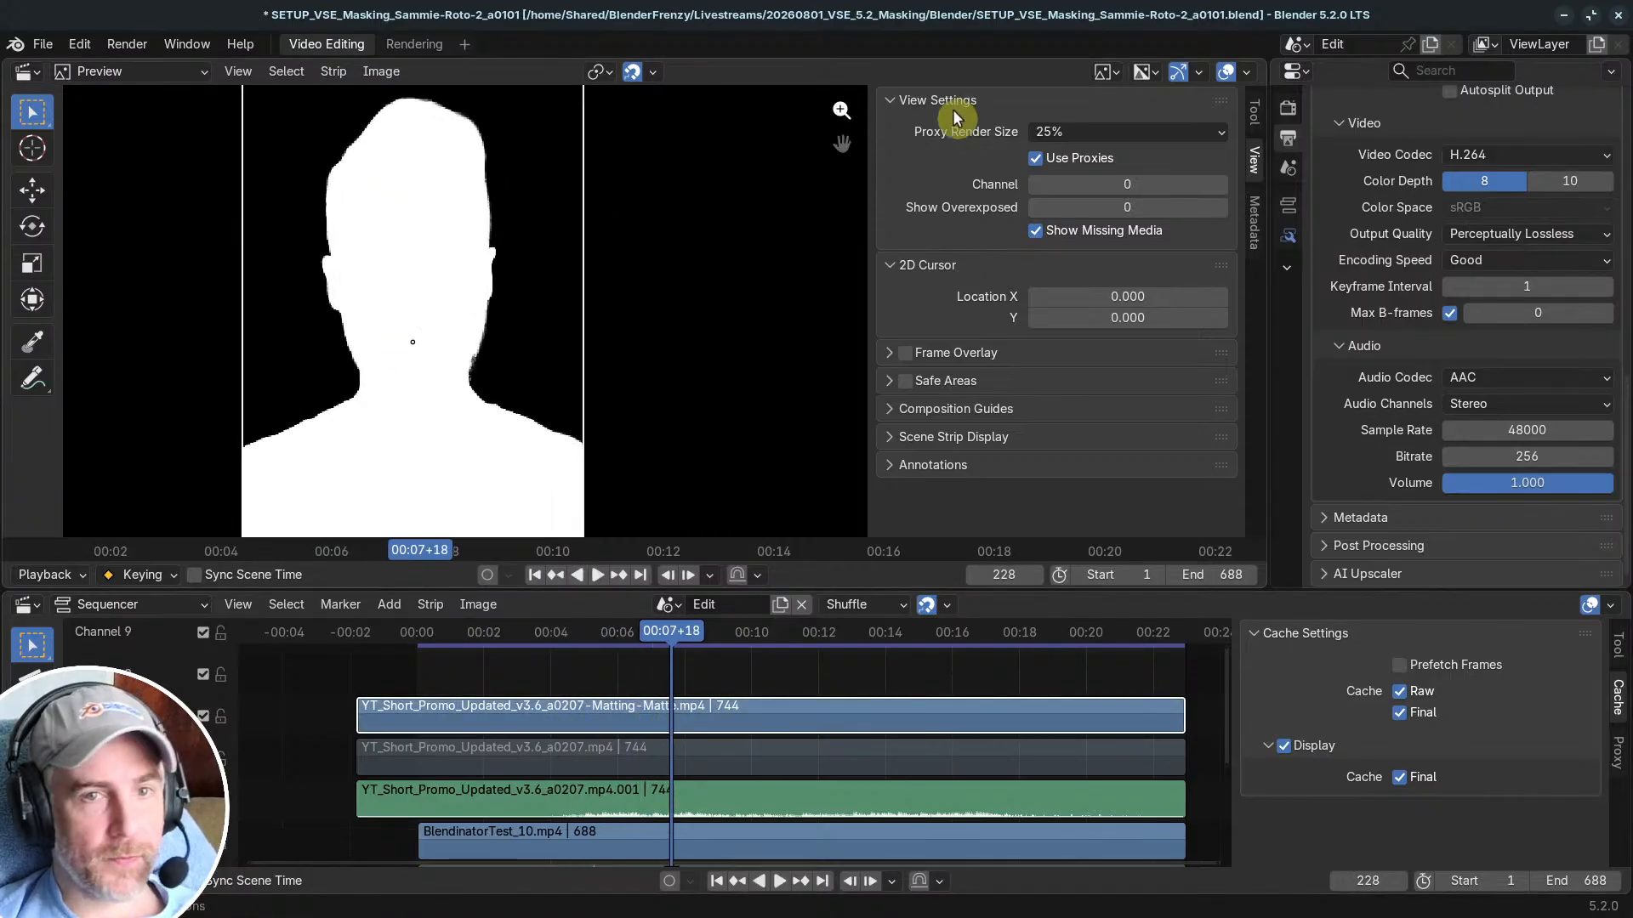
# Step: Set the preview's proxy render size to 100% and scrub forward through the matte, examining the head's edges
pyautogui.click(1074, 131)
pyautogui.click(1057, 265)
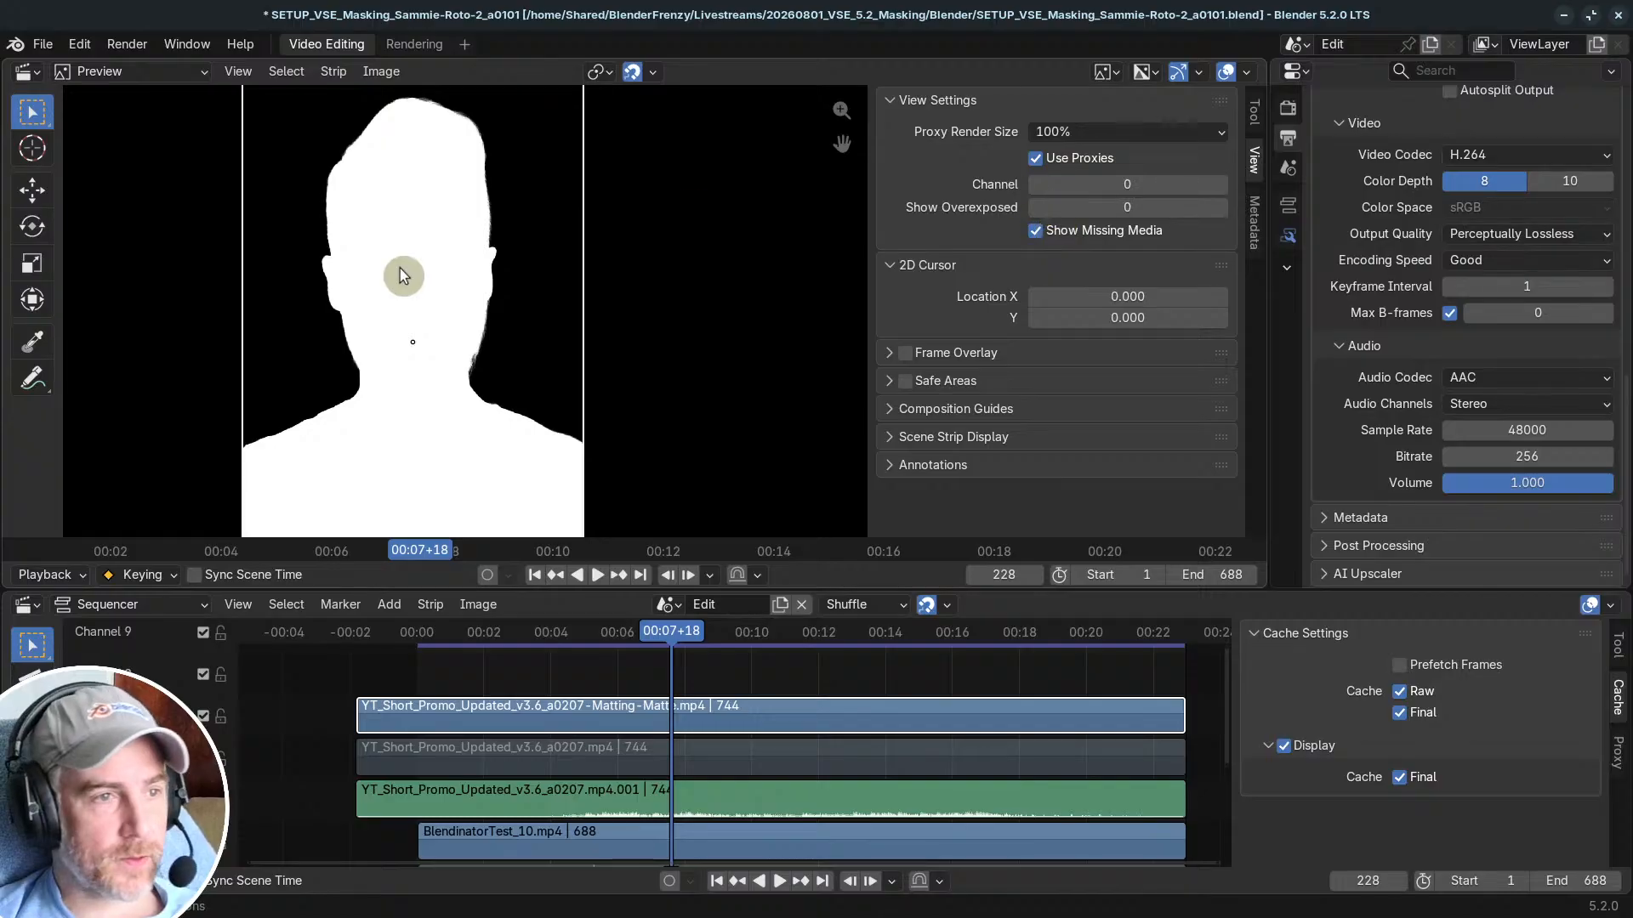
pyautogui.scroll(5, 533, 375)
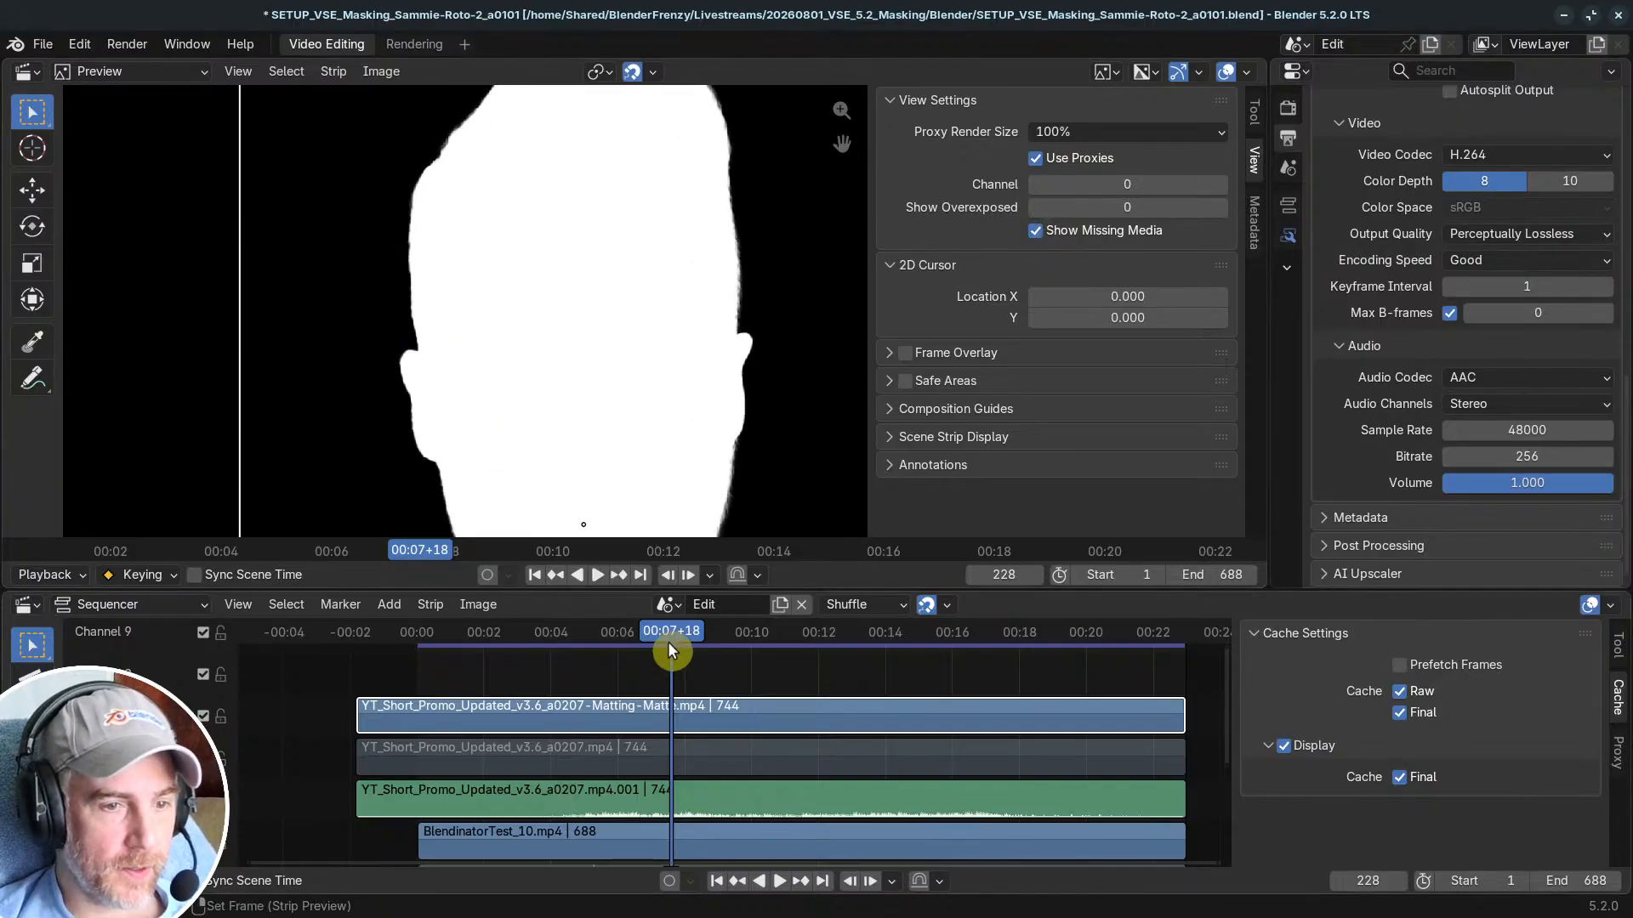
pyautogui.moveTo(667, 642); pyautogui.dragTo(832, 646)
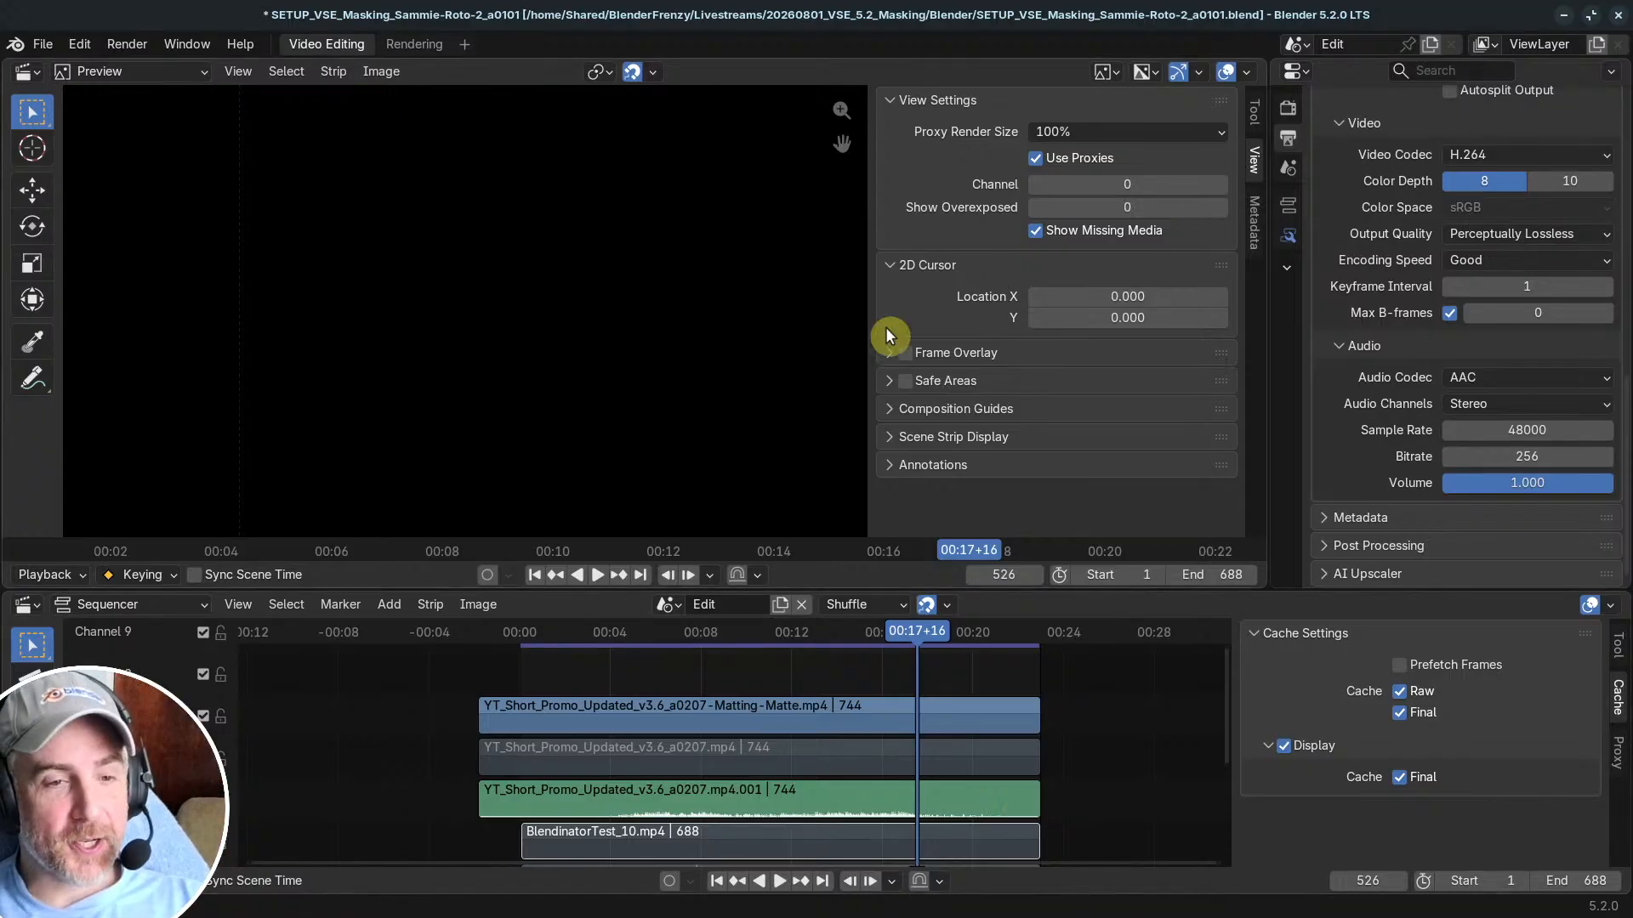
# Step: Save the project and examine the head edges of the matte from frame 179 to frame 267
pyautogui.hotkey('ctrl', 's')
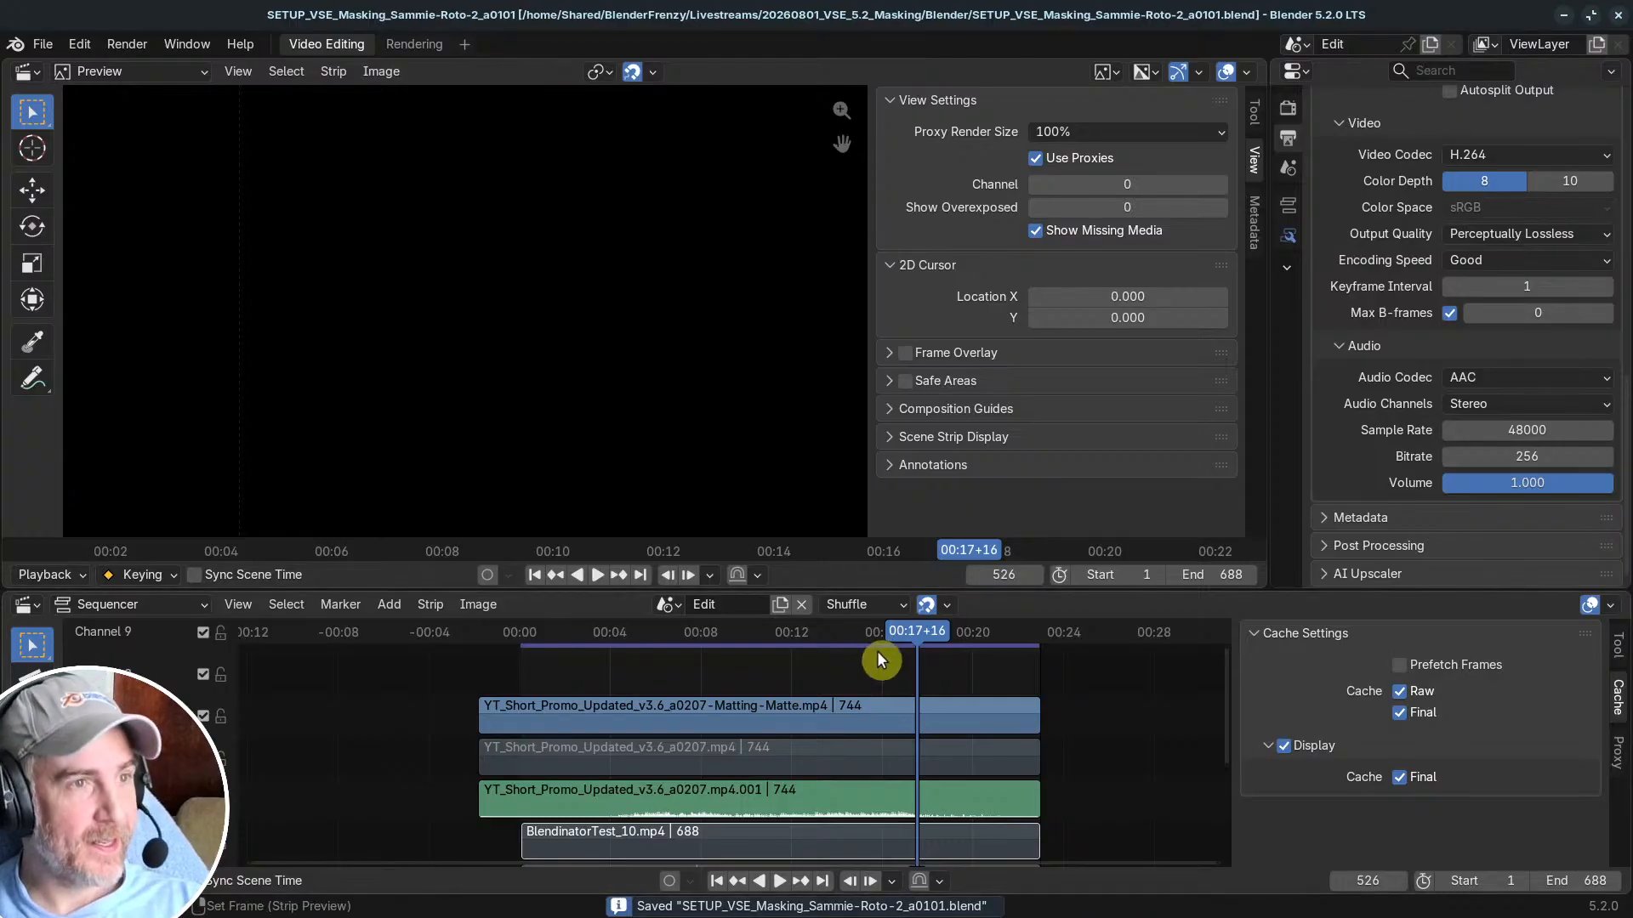
pyautogui.moveTo(915, 630); pyautogui.dragTo(655, 636)
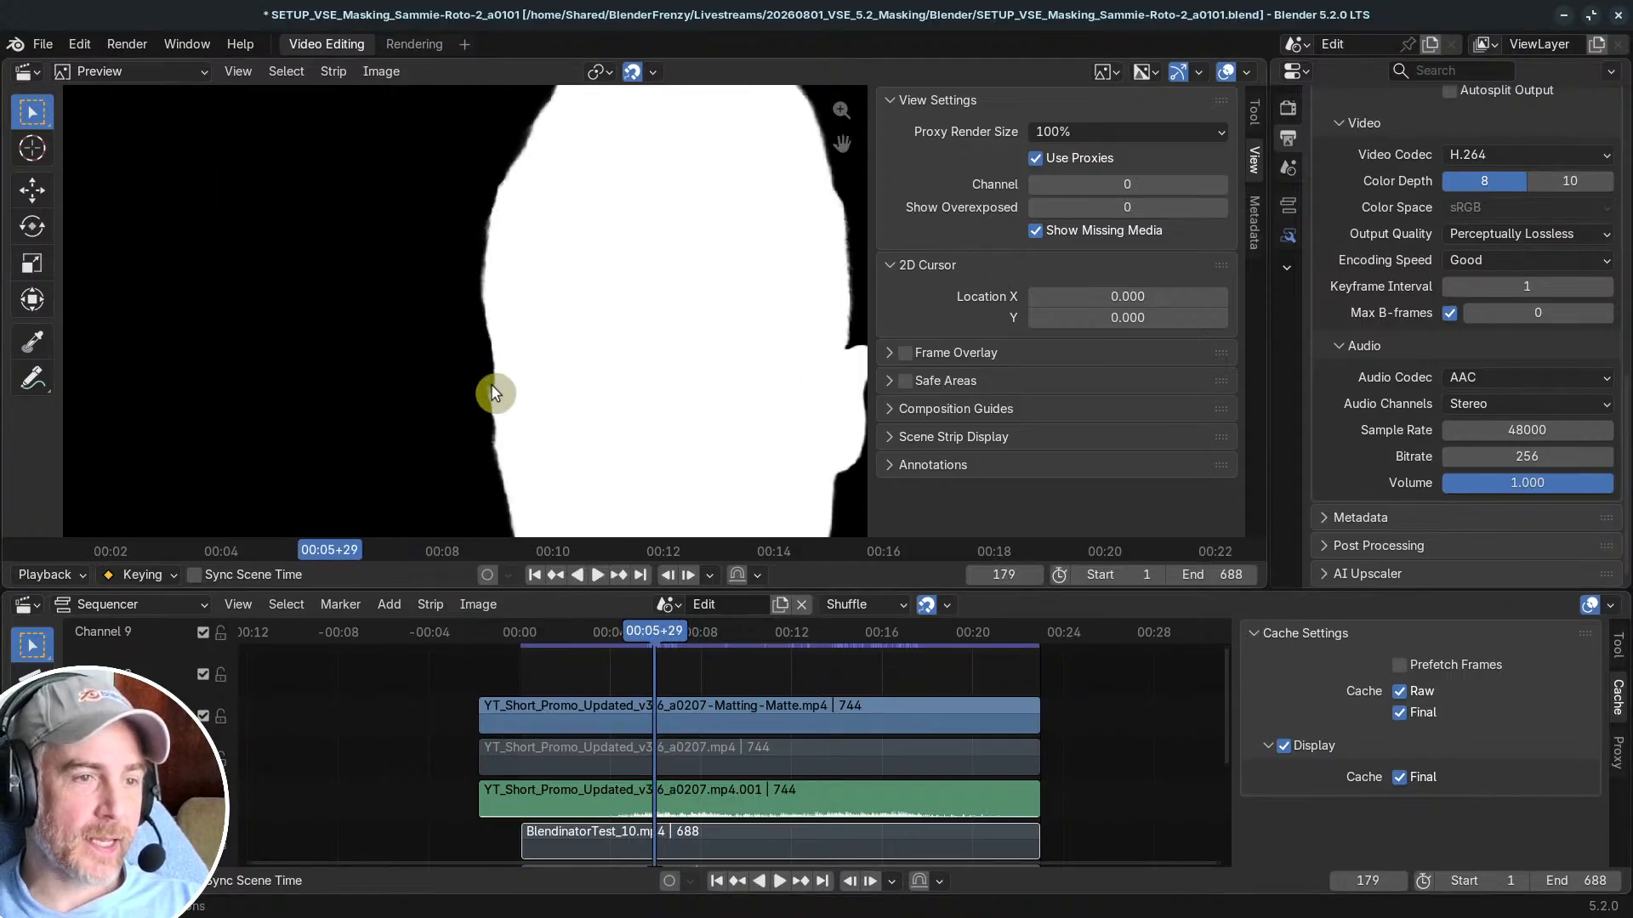
pyautogui.scroll(3, 491, 385)
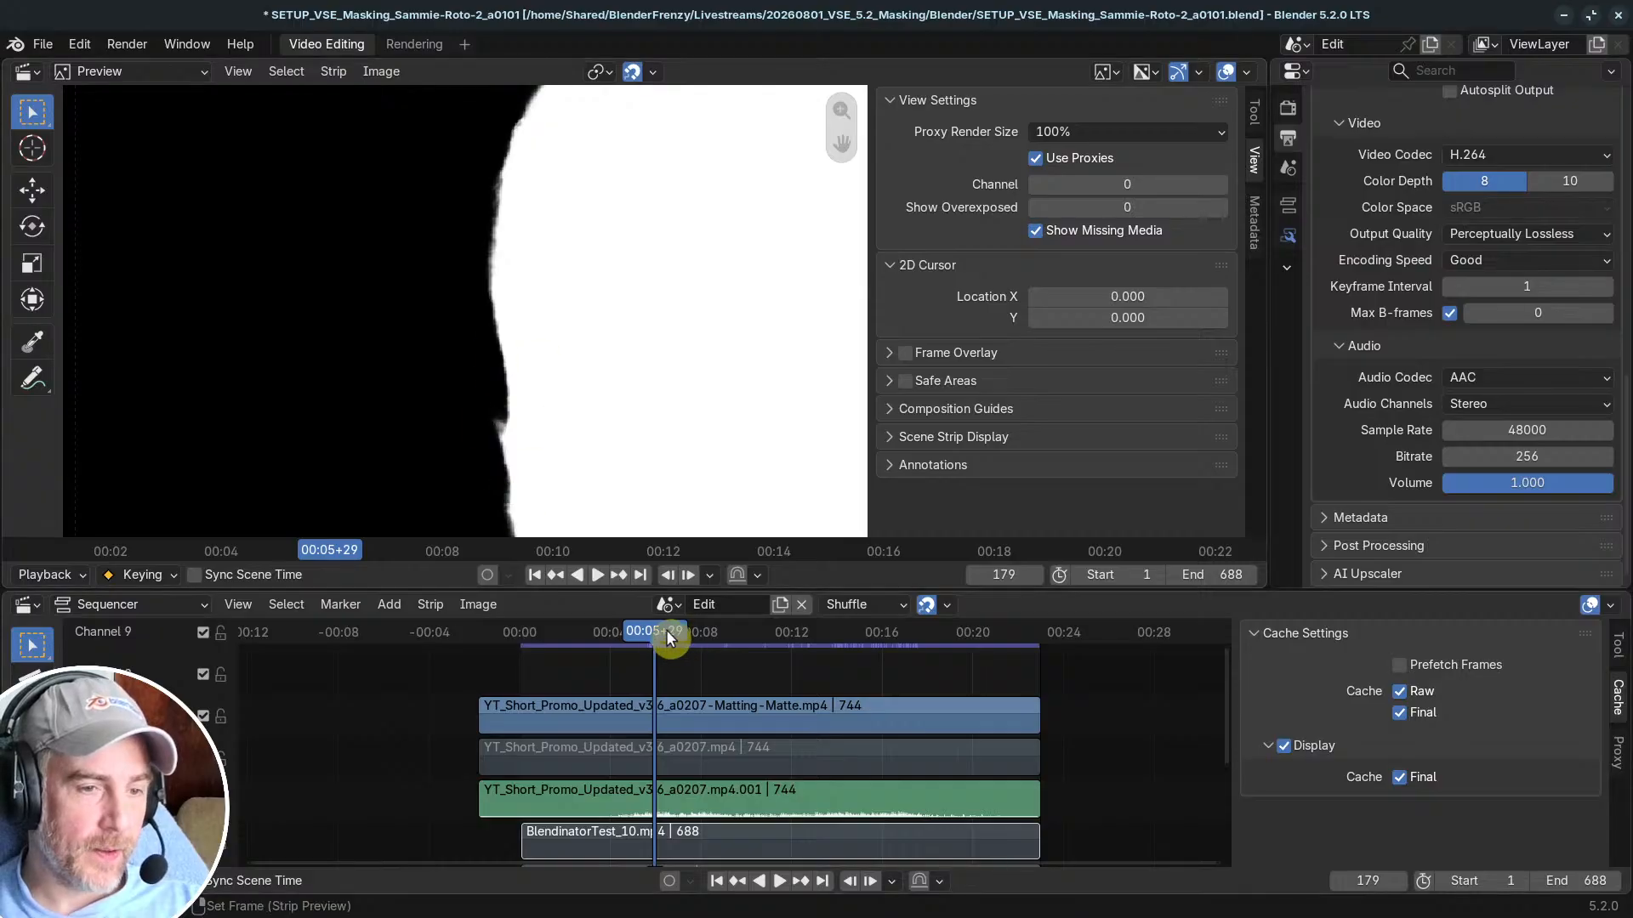
pyautogui.moveTo(666, 636)
pyautogui.mouseDown()
pyautogui.moveTo(651, 635)
pyautogui.moveTo(666, 636)
pyautogui.mouseUp()
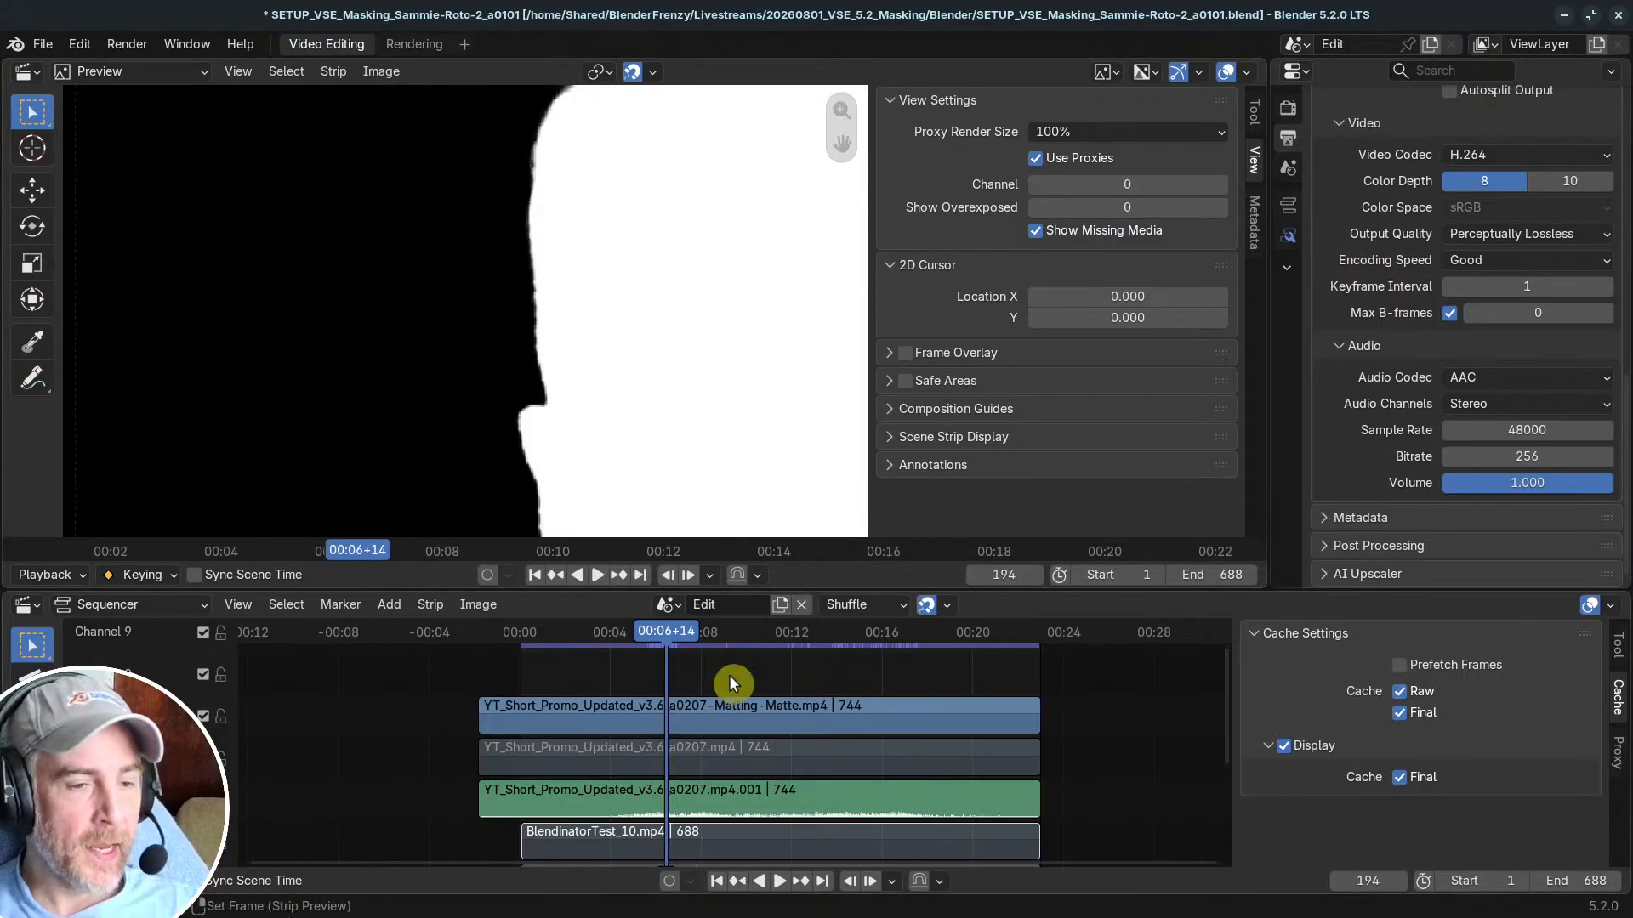
pyautogui.moveTo(672, 636); pyautogui.dragTo(721, 659)
# Step: Mute the YT_Short_Promo_Updated_v3.6_a0207-Matting-Matte.mp4 strip and unmute the YT_Short_Promo_Updated_v3.6_a0207.mp4 strip
pyautogui.moveTo(729, 719); pyautogui.dragTo(727, 678, button='middle')
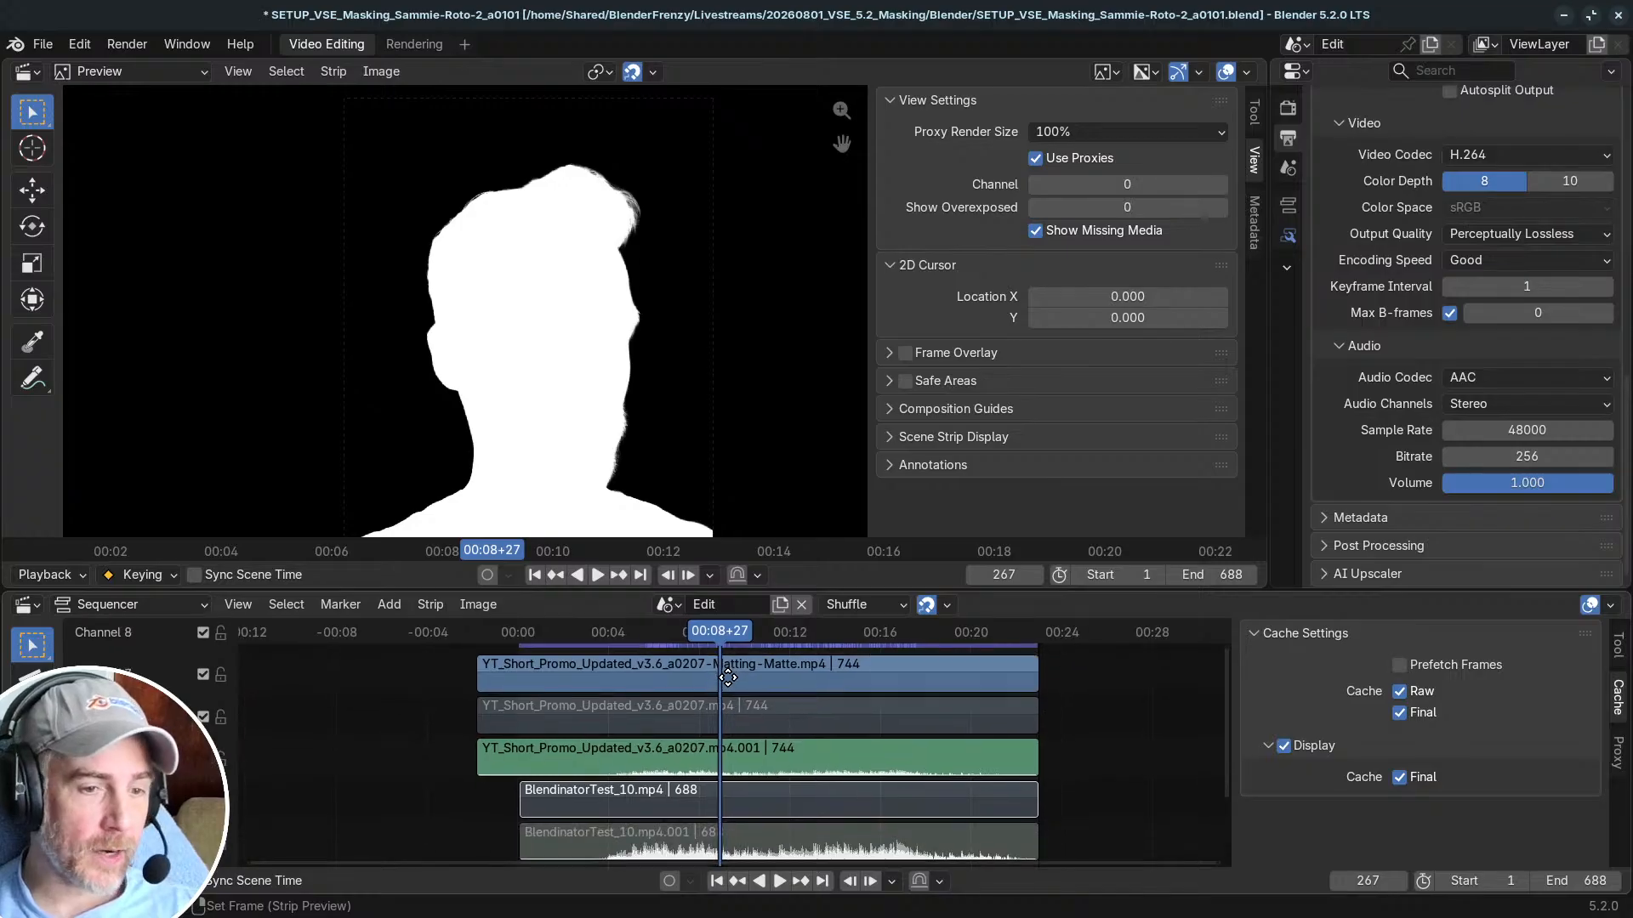
pyautogui.click(699, 717)
pyautogui.click(684, 666)
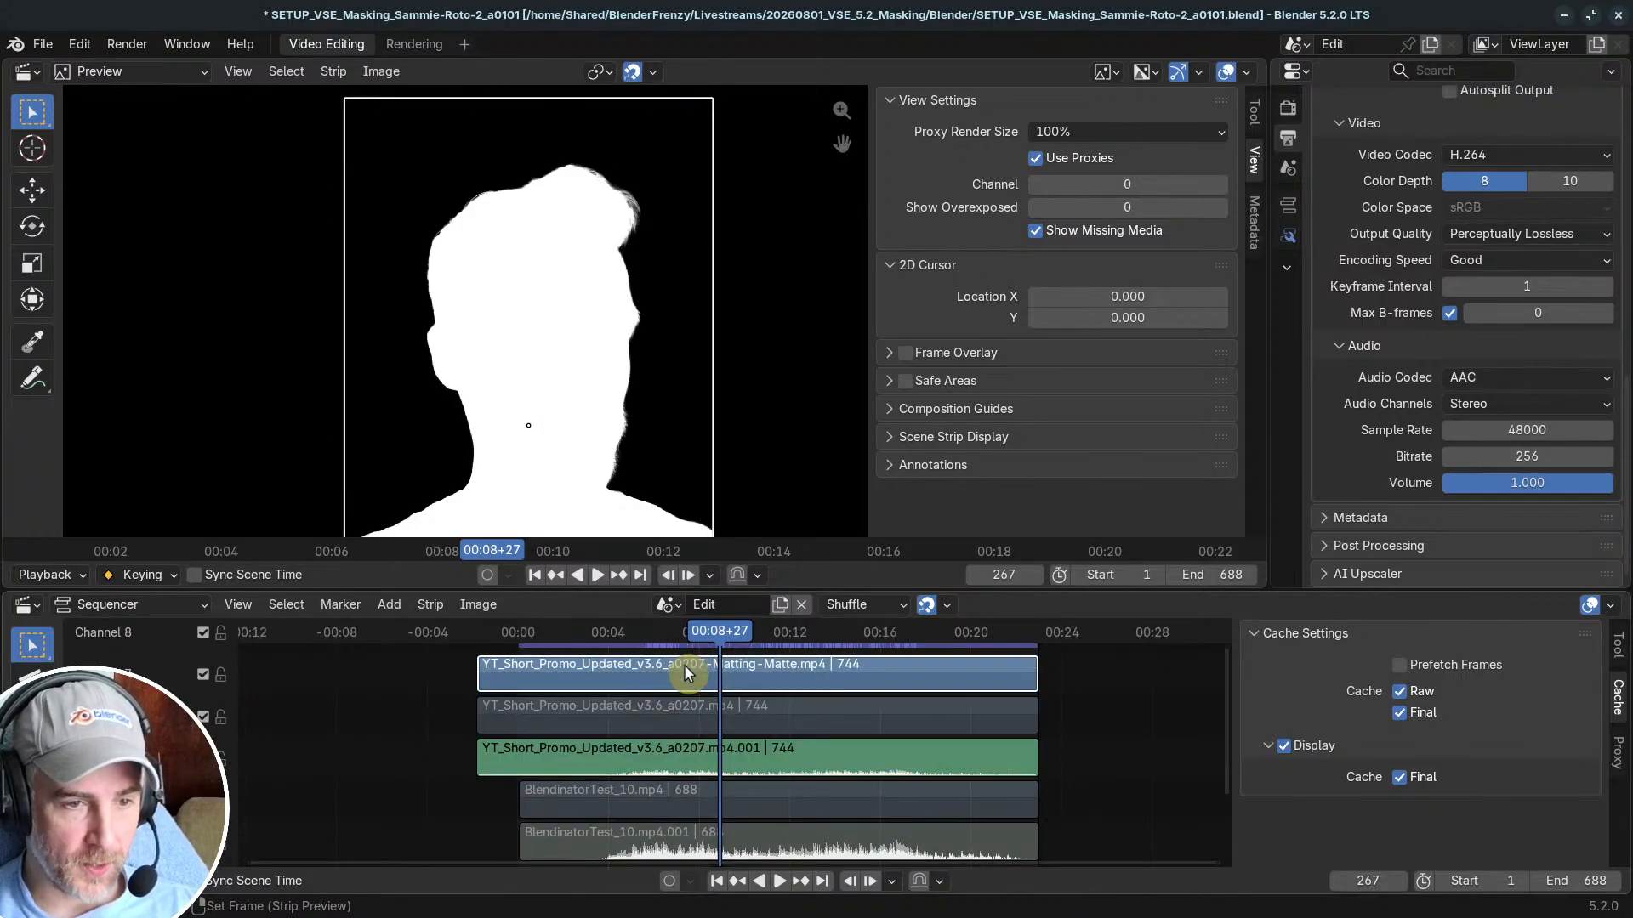
pyautogui.press('h')
pyautogui.click(696, 716)
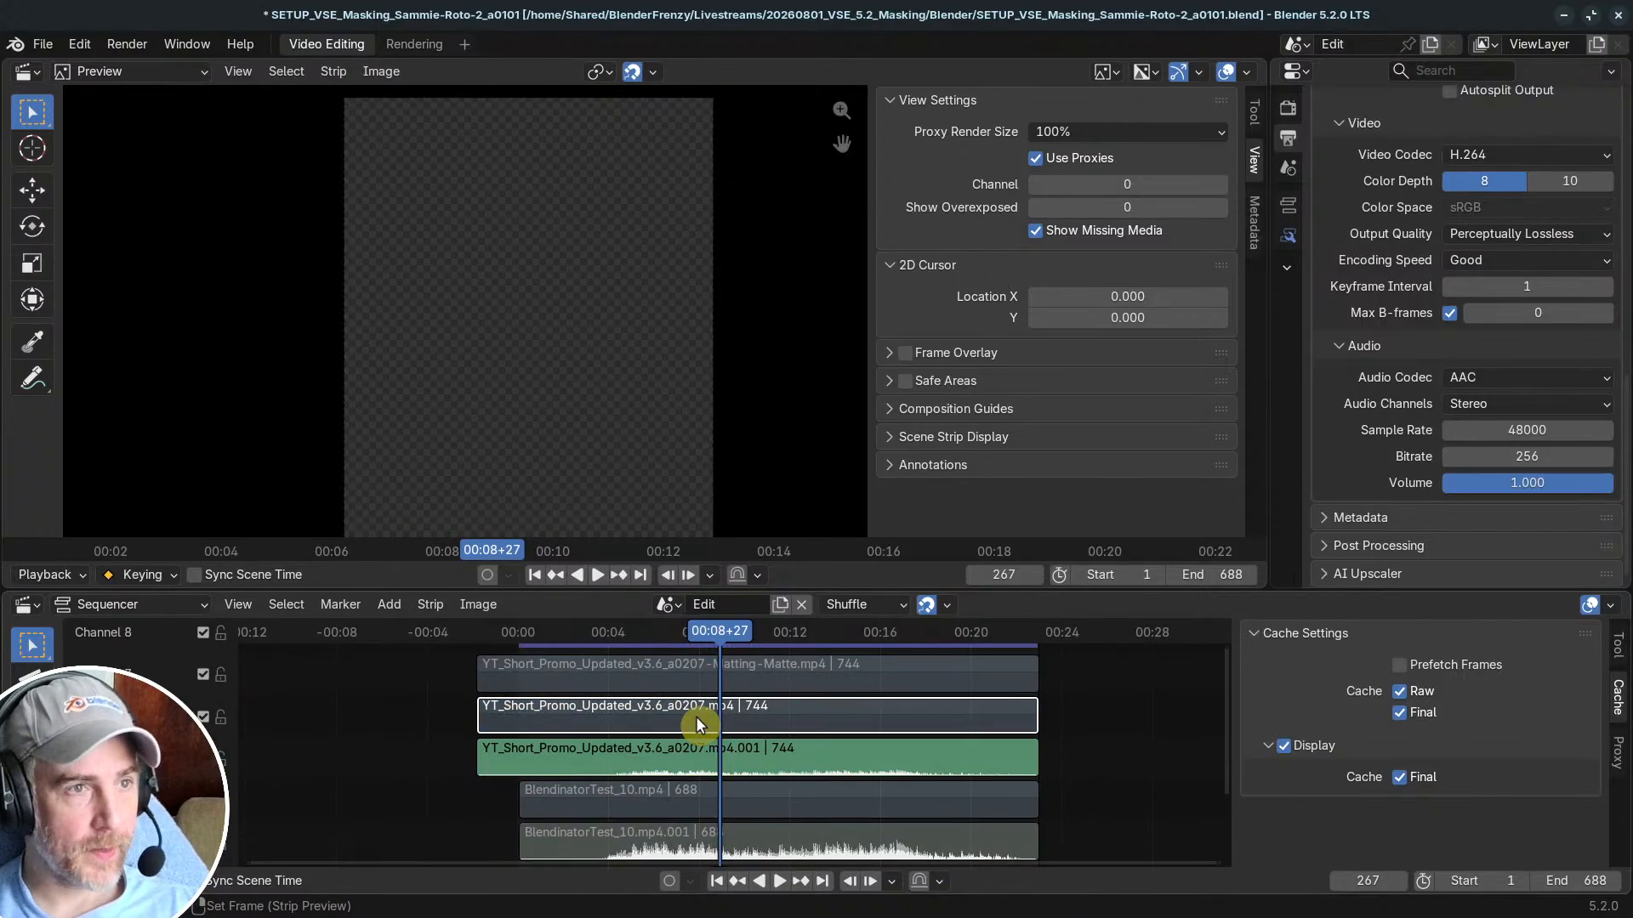
pyautogui.hotkey('alt', 'h')
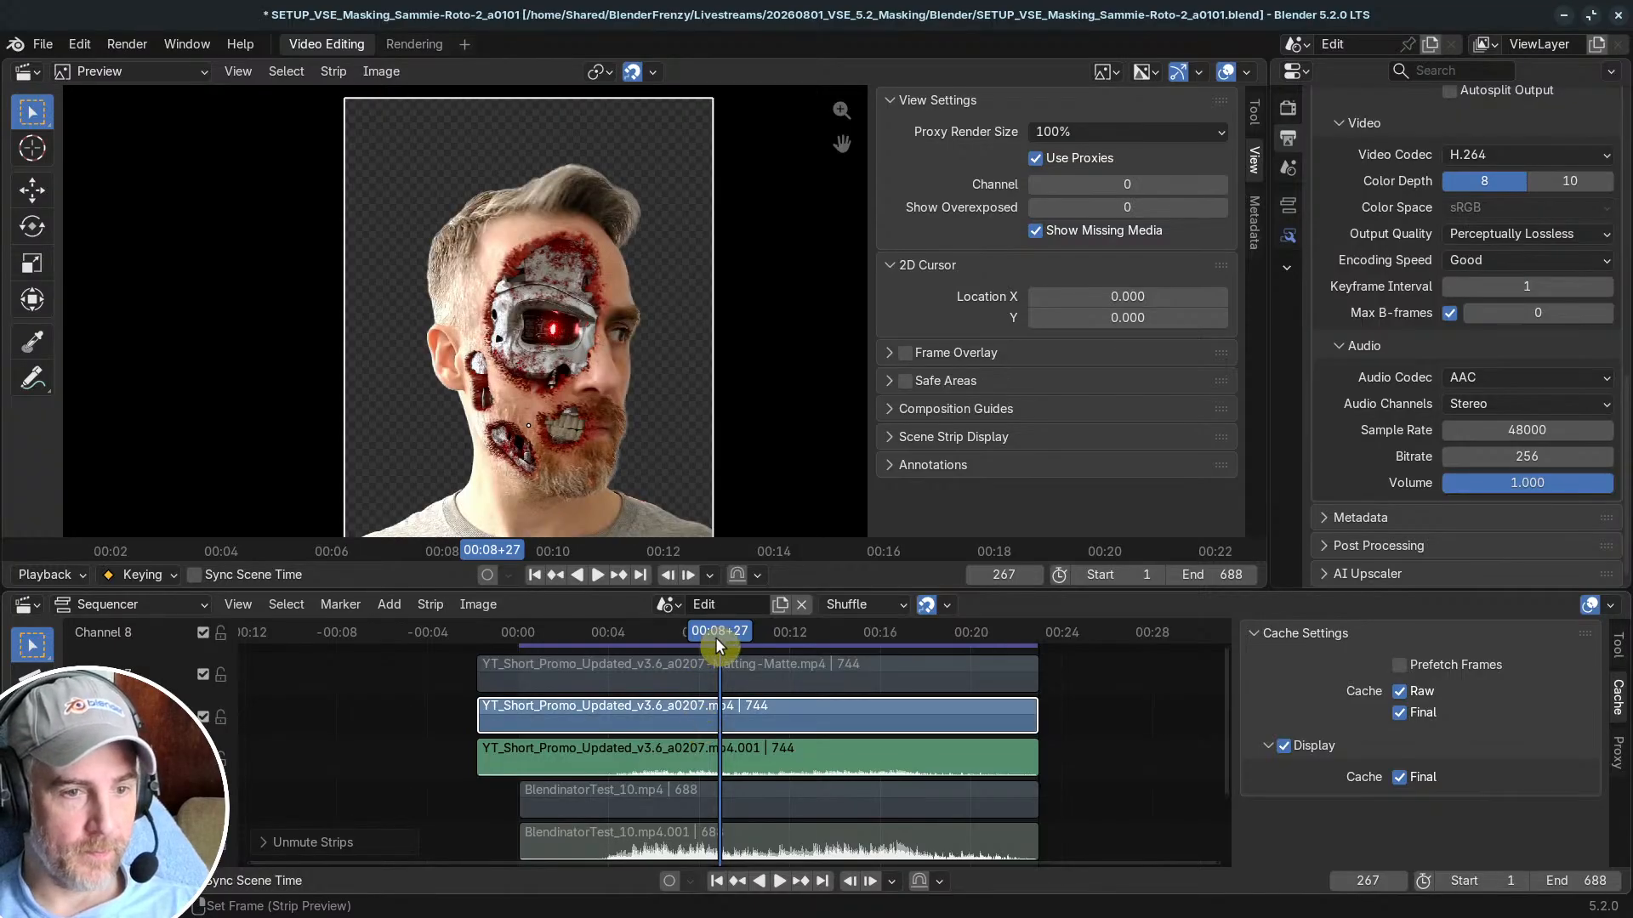
# Step: Examine the masked head's edges around the robotic eye up close, from frame 181 to frame 228
pyautogui.press('space')
pyautogui.moveTo(708, 636); pyautogui.dragTo(653, 633)
pyautogui.scroll(4, 444, 325)
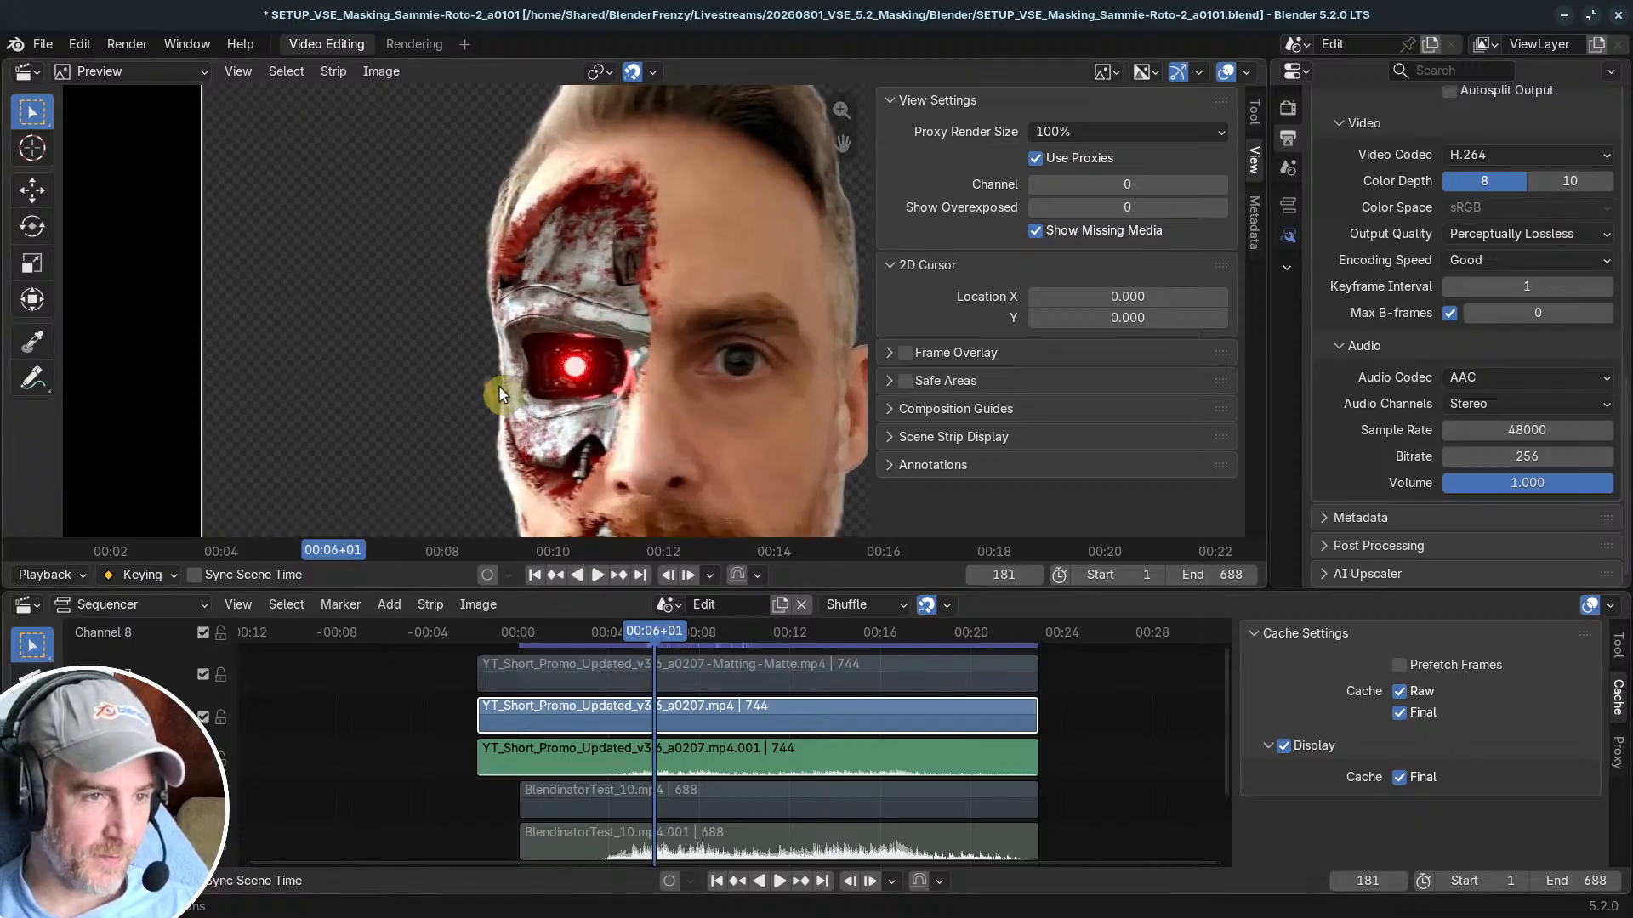
pyautogui.scroll(2, 510, 404)
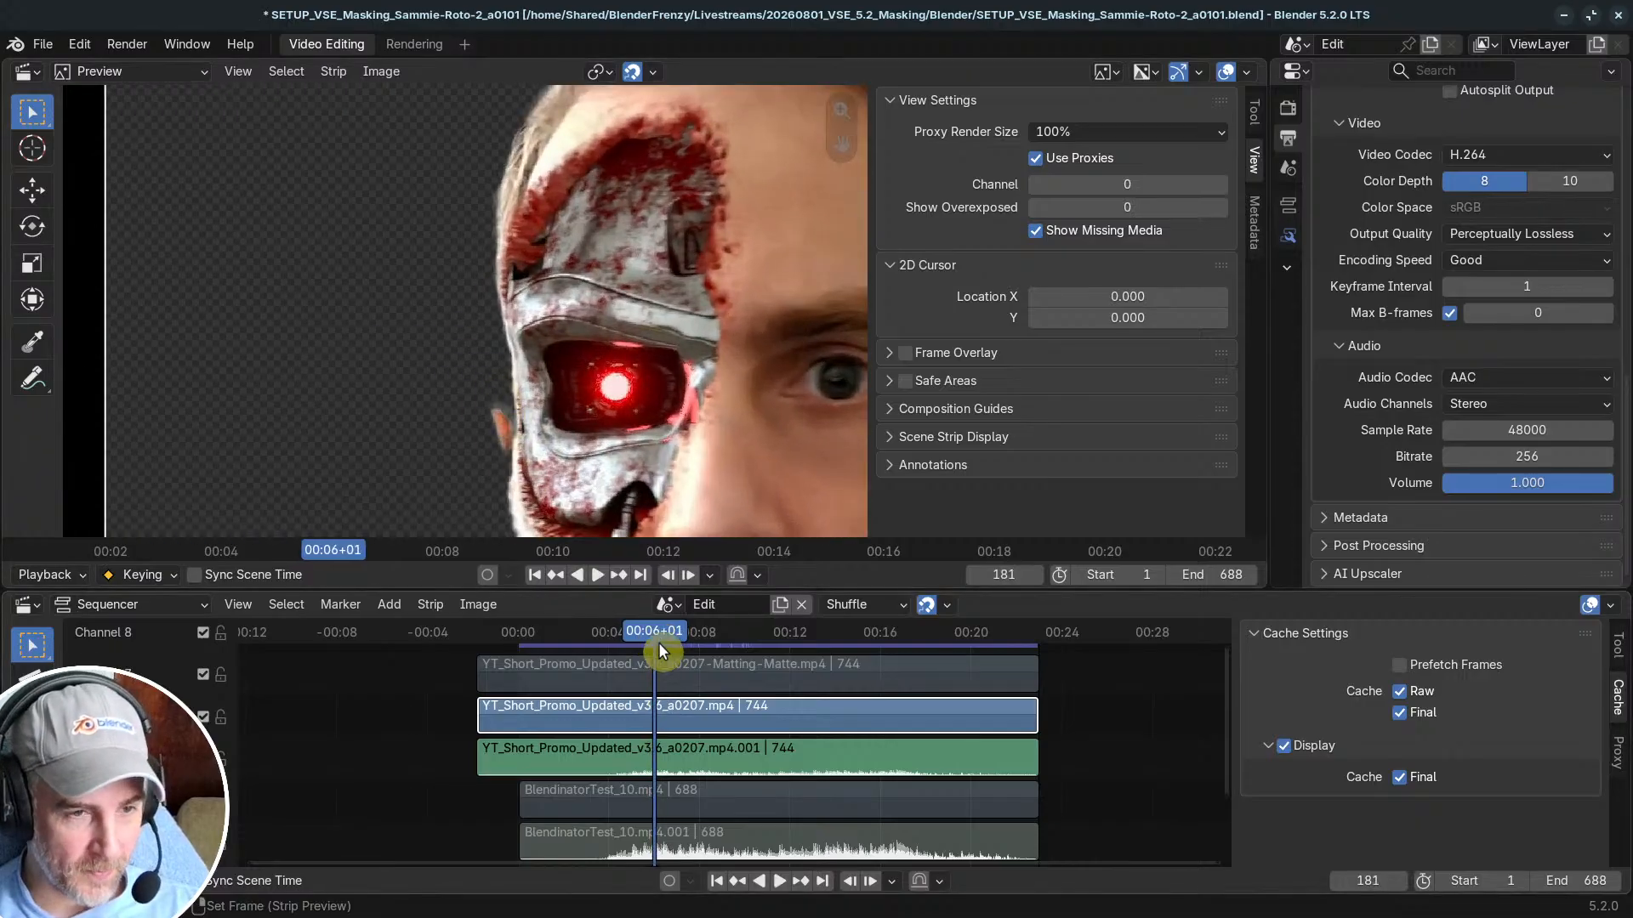
pyautogui.moveTo(659, 641); pyautogui.dragTo(691, 697)
pyautogui.scroll(-2, 606, 665)
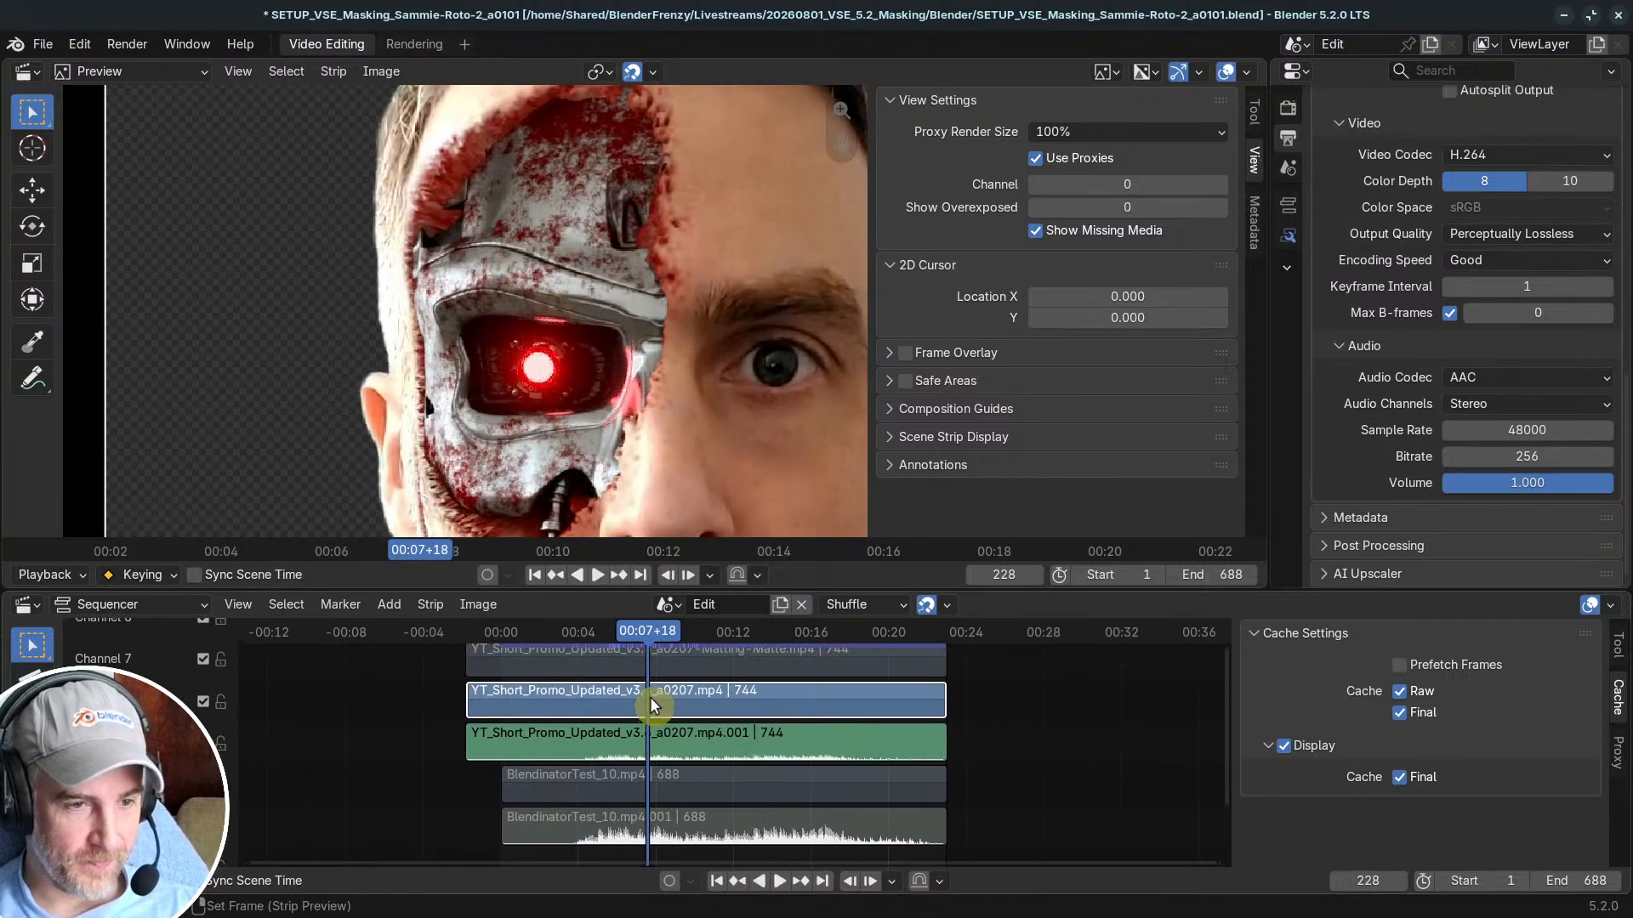
# Step: Mute the YT_Short_Promo_Updated_v3.6_a0207.mp4 strip, unmute BlendinatorTest_10.mp4, and play the composited video through to the closing title
pyautogui.press('h')
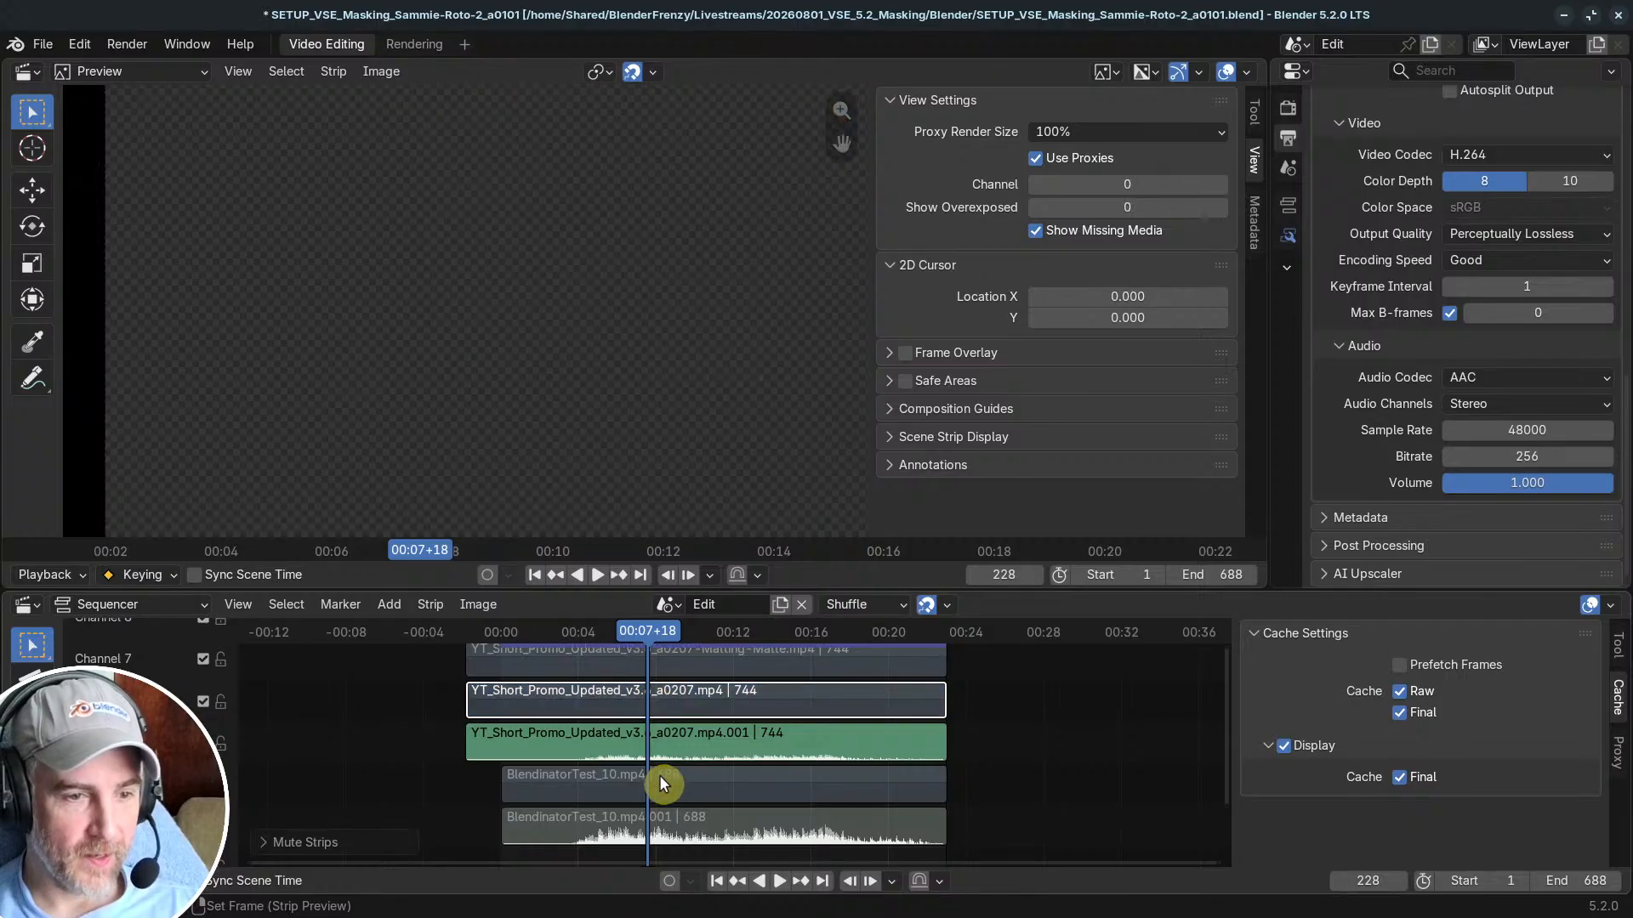
pyautogui.click(659, 776)
pyautogui.hotkey('alt', 'h')
pyautogui.press('space')
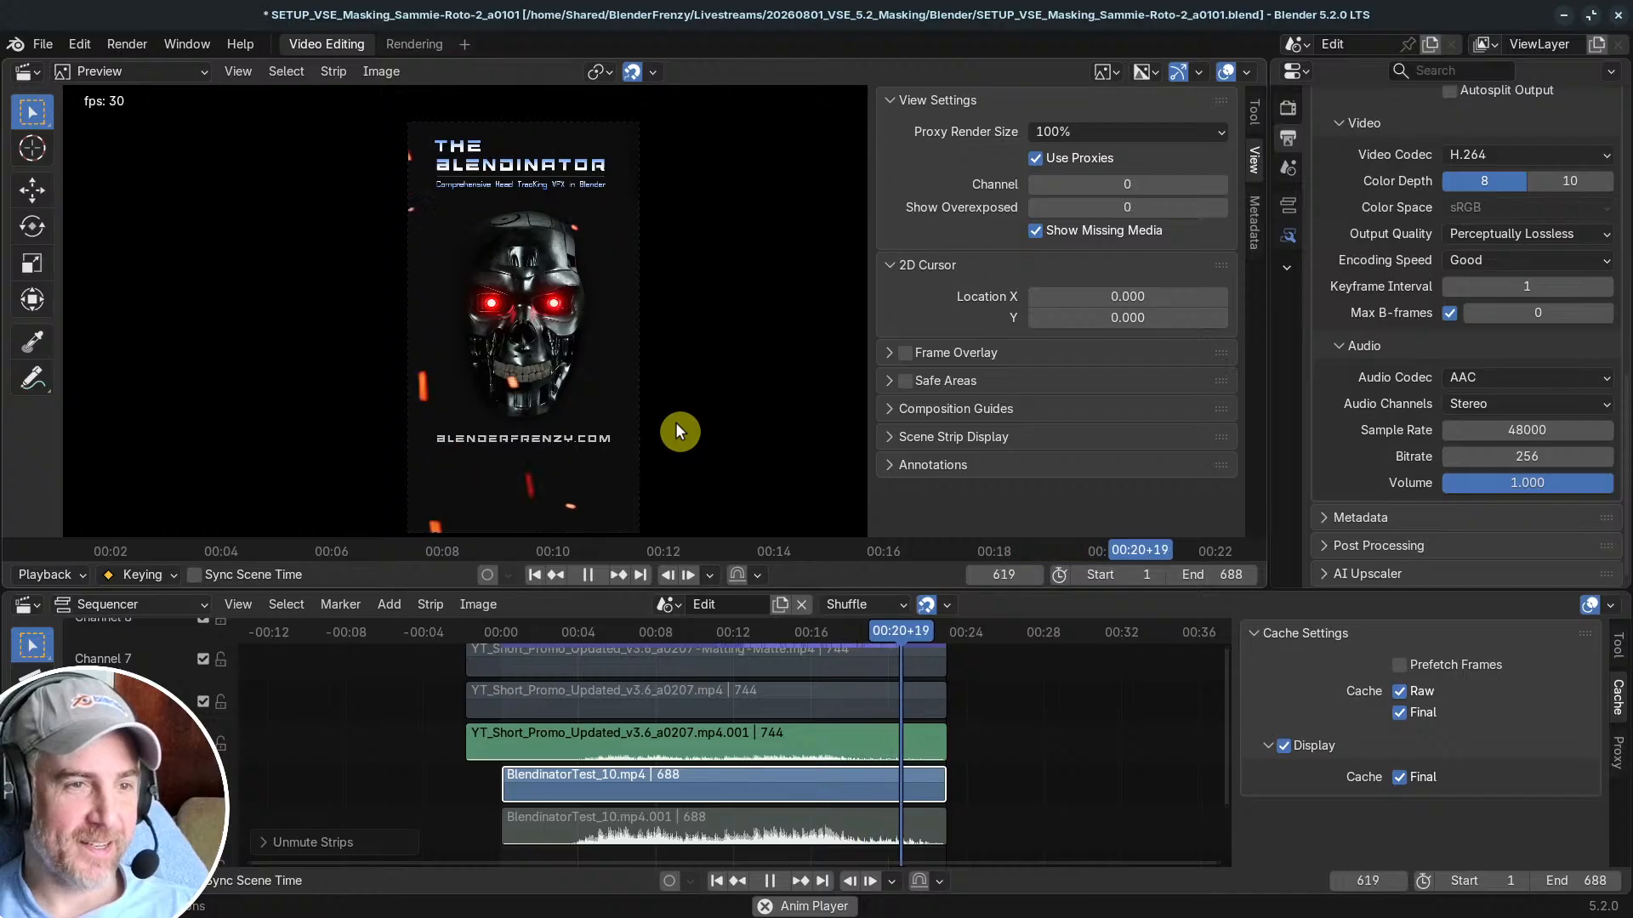
pyautogui.press('space')
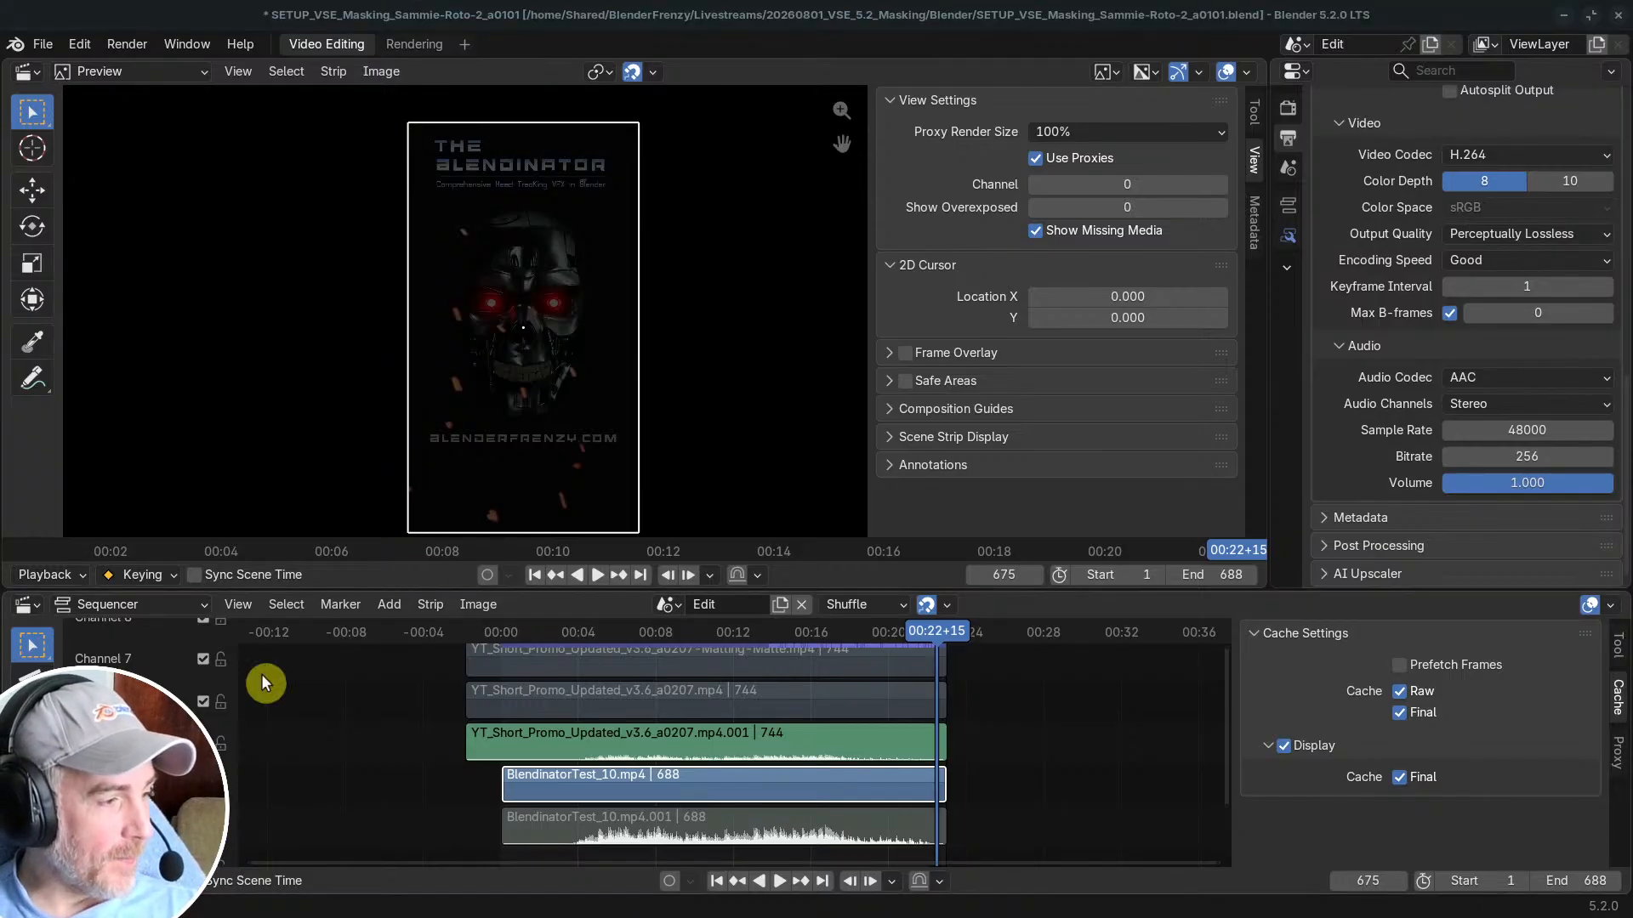
# Step: Bring the live chat window over the sequencer and read the latest messages
pyautogui.moveTo(1631, 52); pyautogui.dragTo(371, 61)
pyautogui.moveTo(411, 63); pyautogui.dragTo(346, 45)
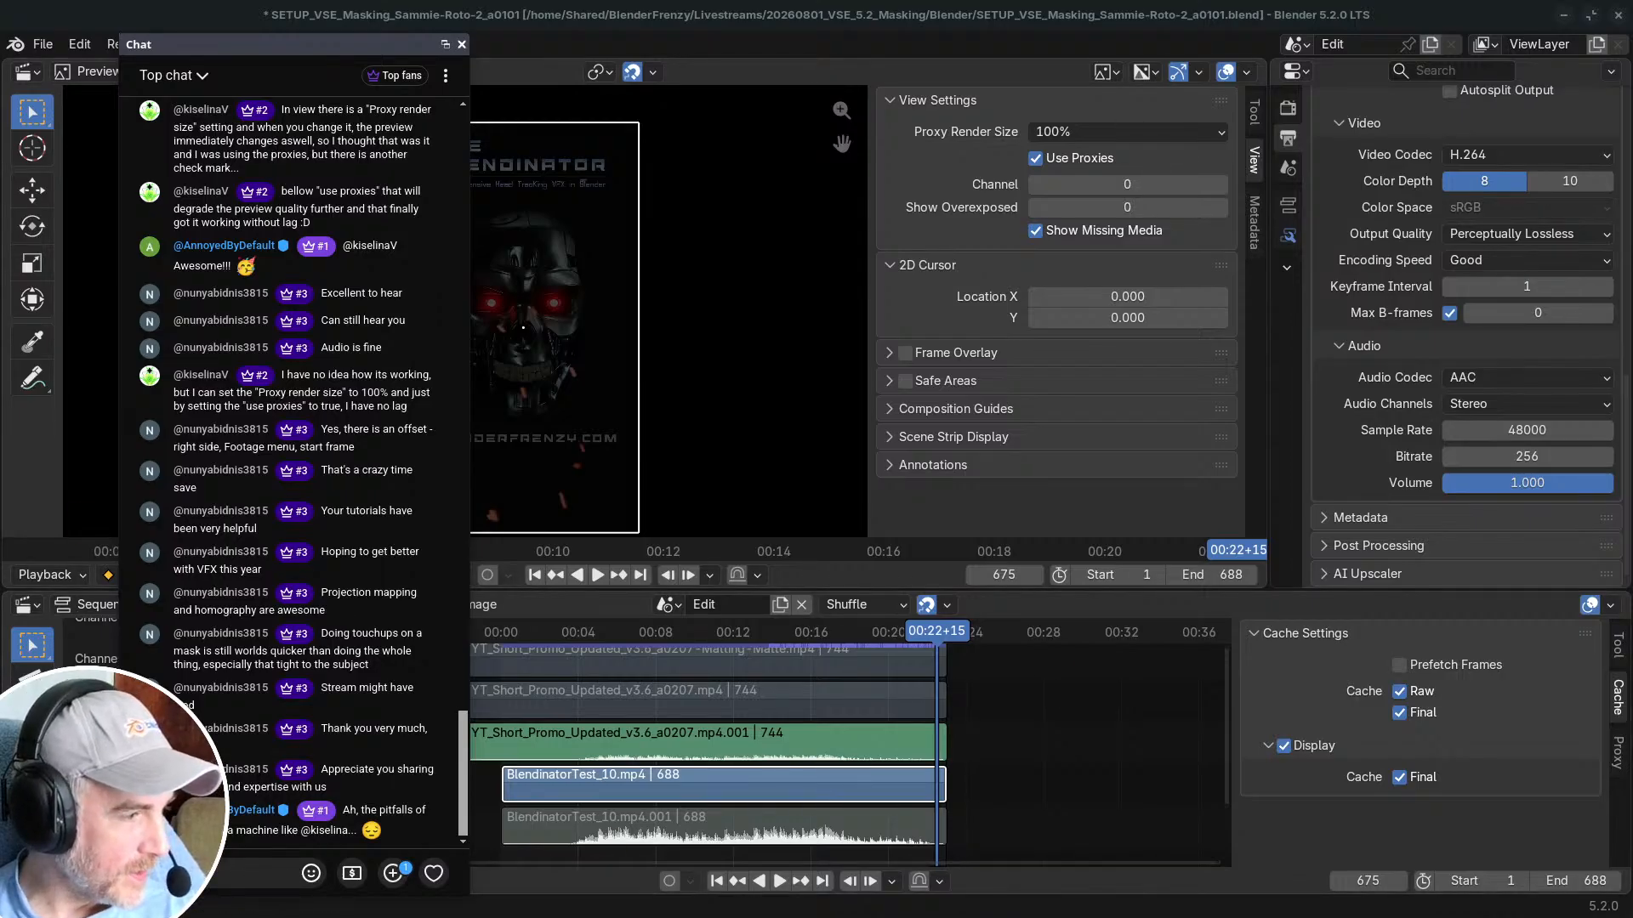
# Step: Switch to the Brave browser and search the web for "homography" in a new tab
pyautogui.hotkey('alt', 'Tab')
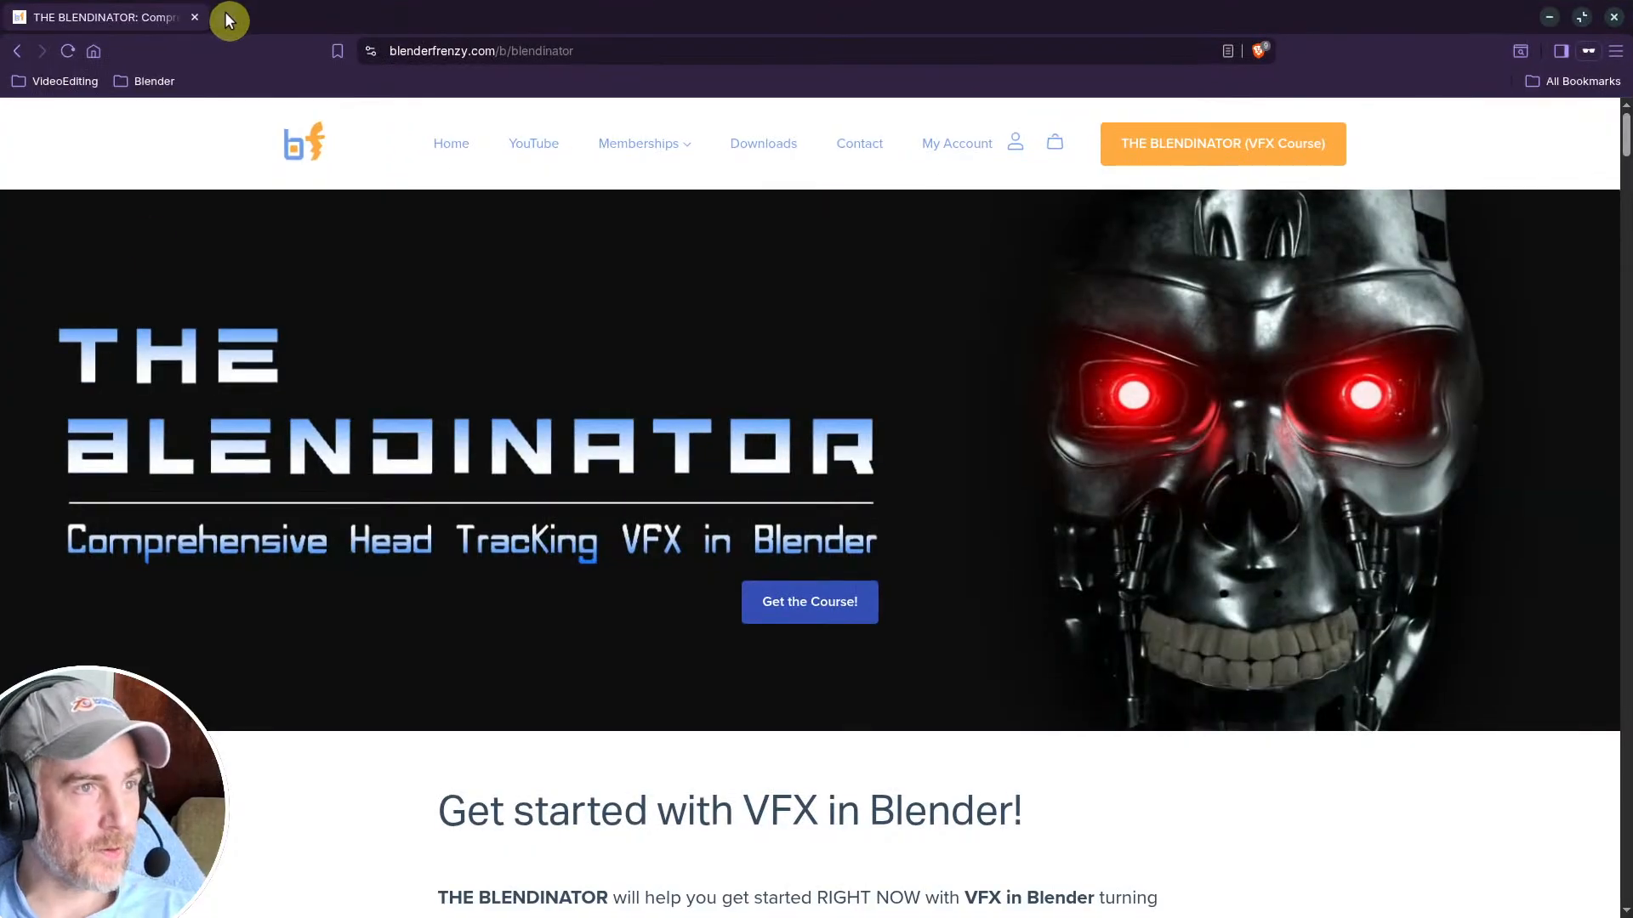
pyautogui.click(228, 18)
pyautogui.write('homograp')
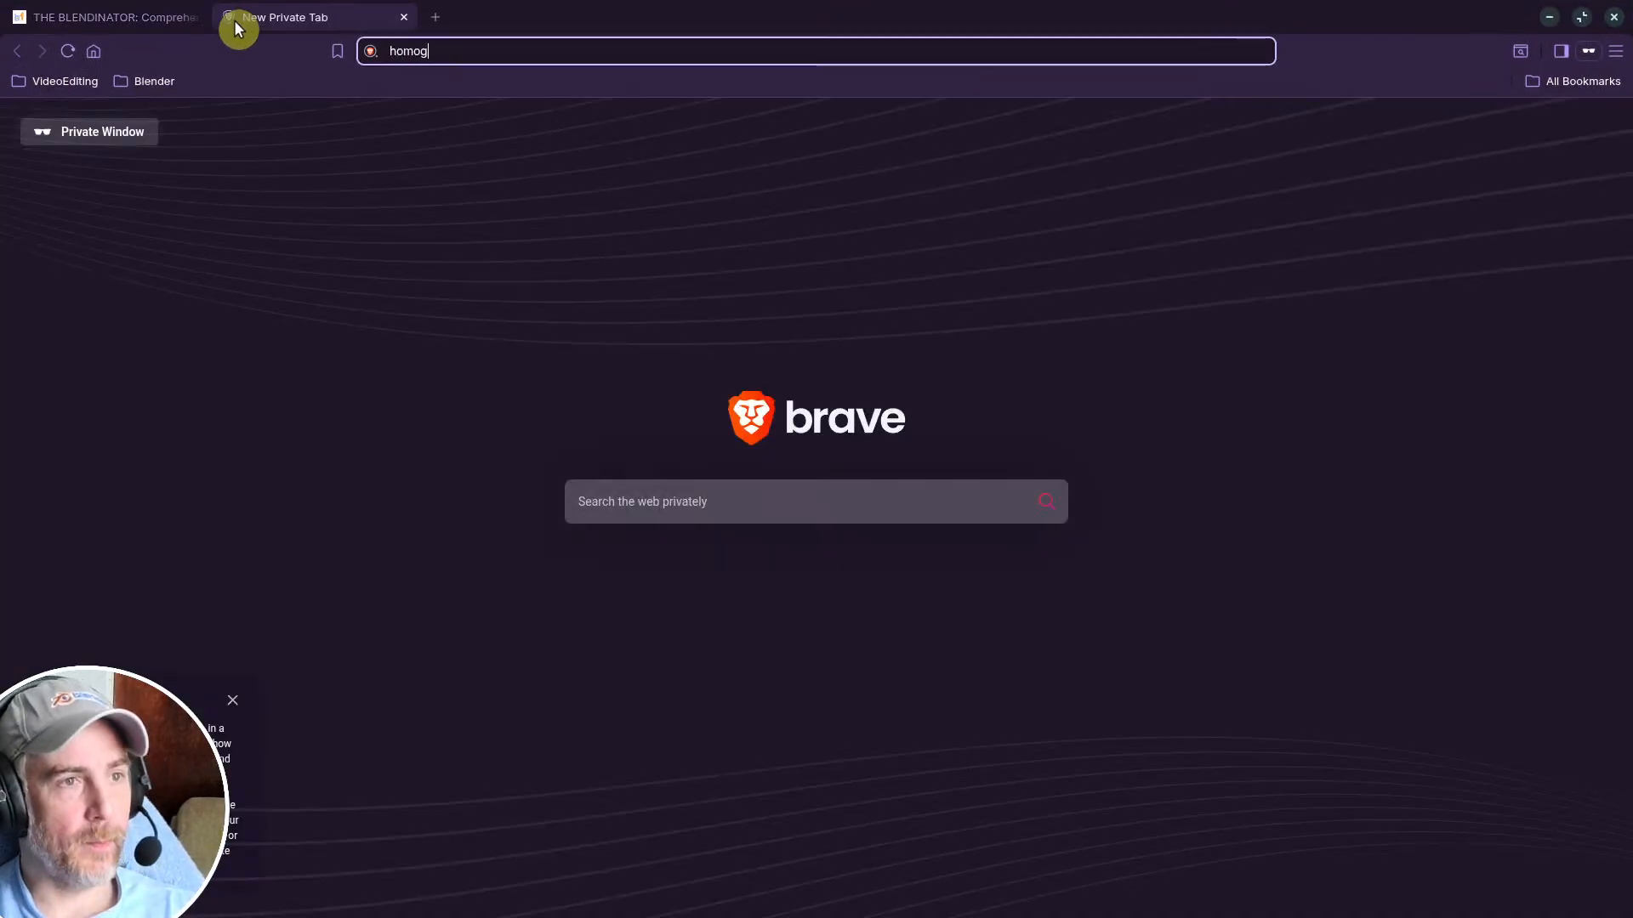
pyautogui.write('hy')
pyautogui.press('Return')
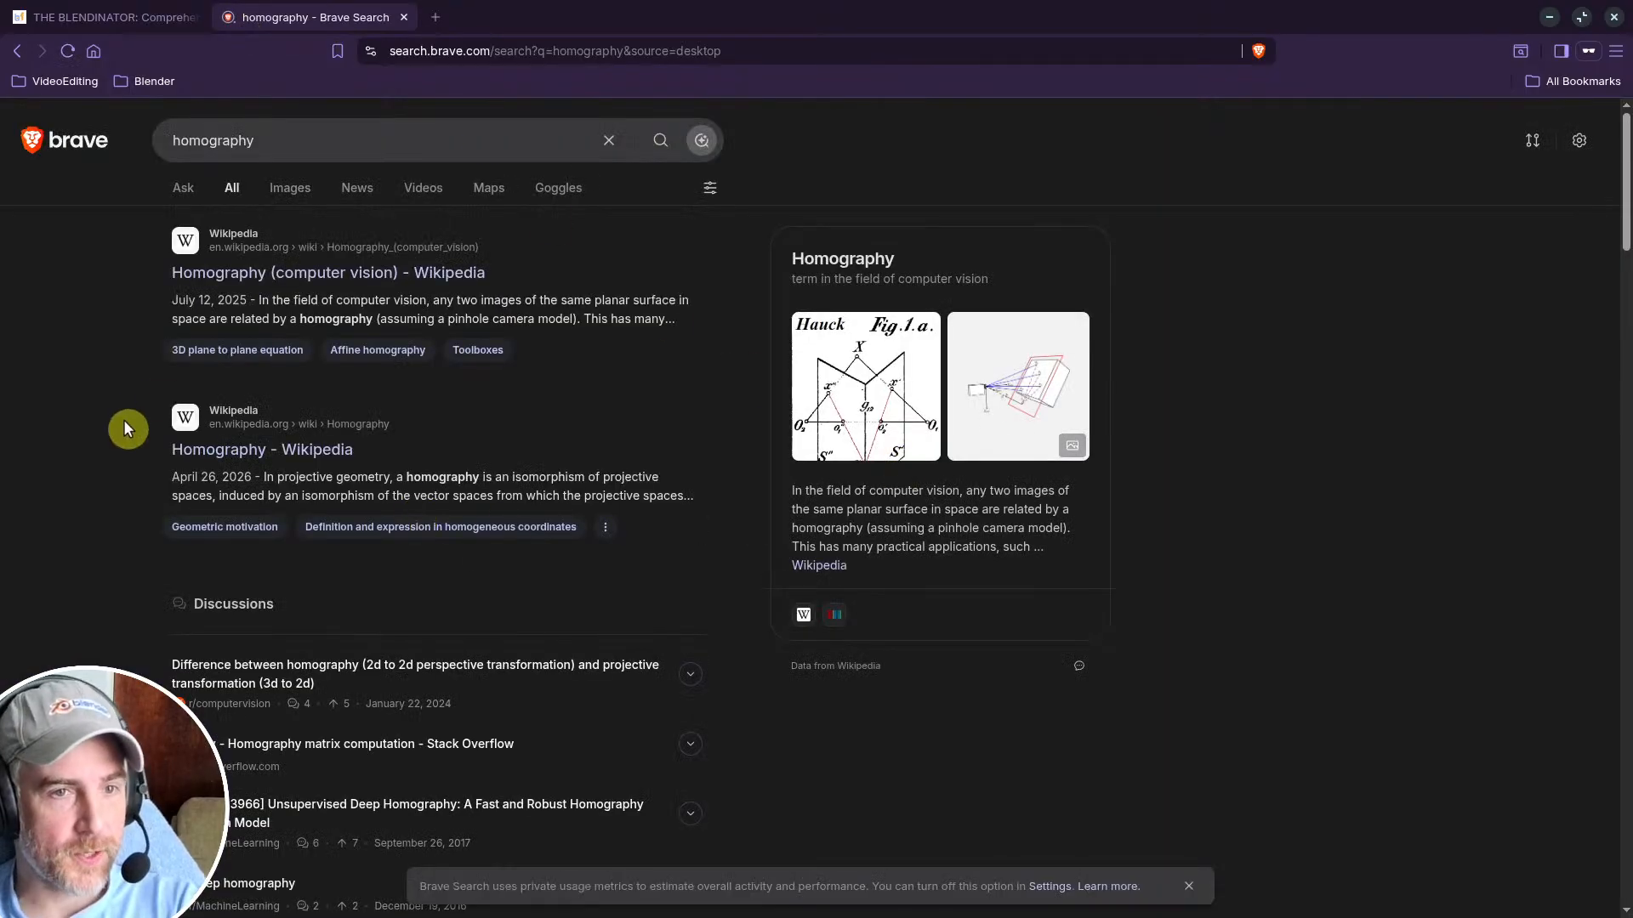
# Step: Open Wikipedia's Homography (computer vision), Medium's Homography Transformations in Practice and the University of Maryland homography PDF in separate background tabs
pyautogui.middleClick(319, 274)
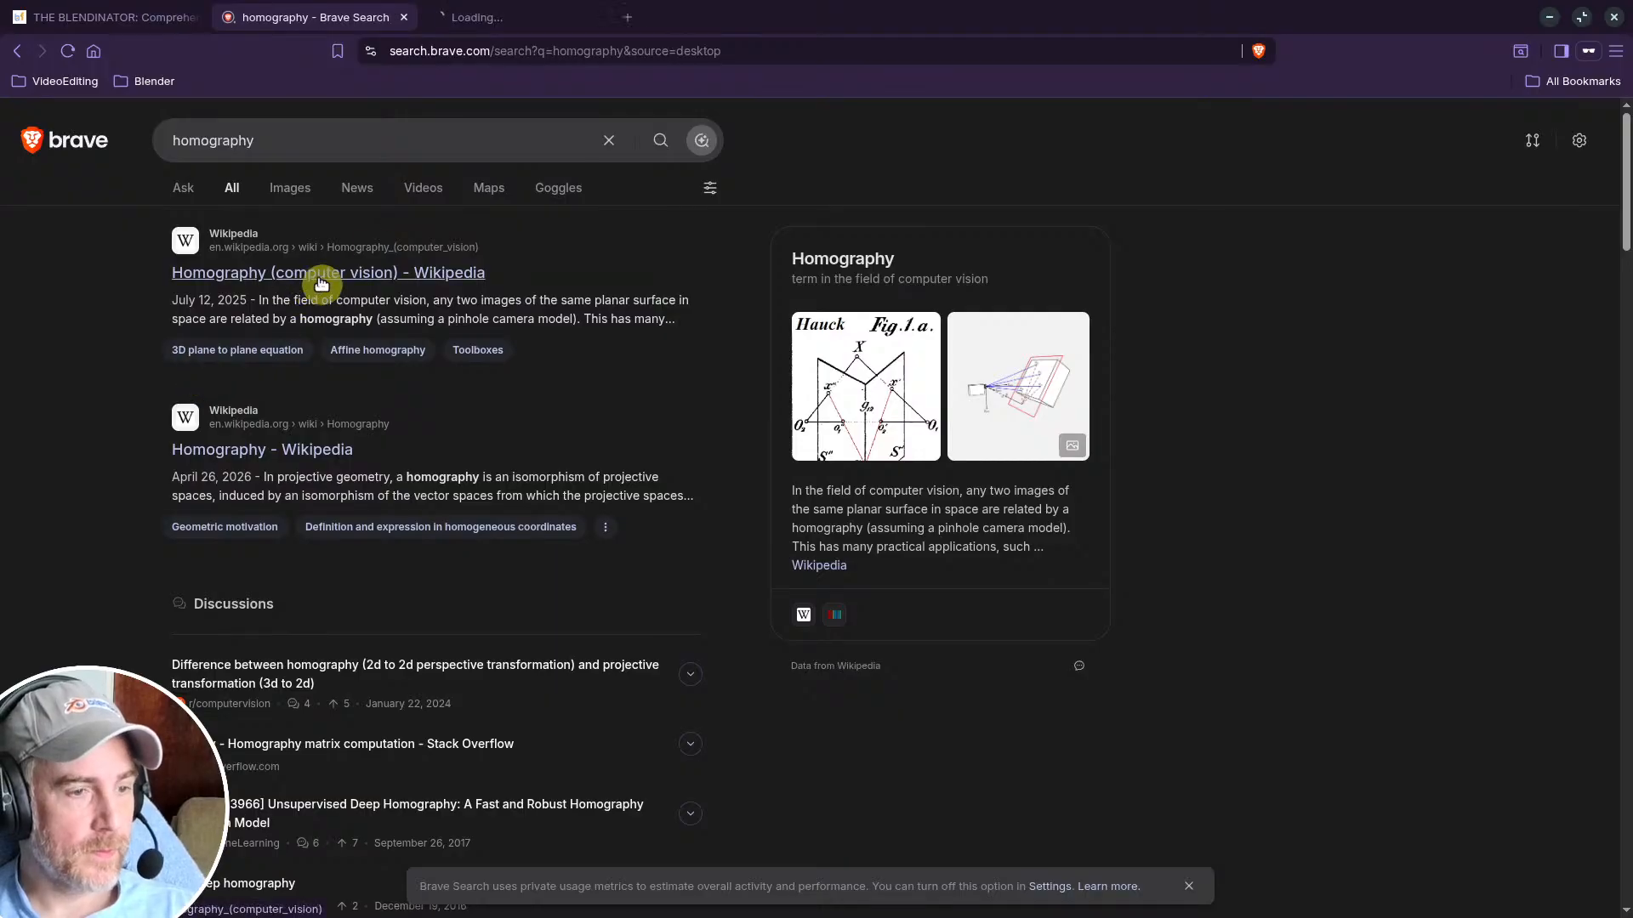
pyautogui.scroll(-10, 107, 404)
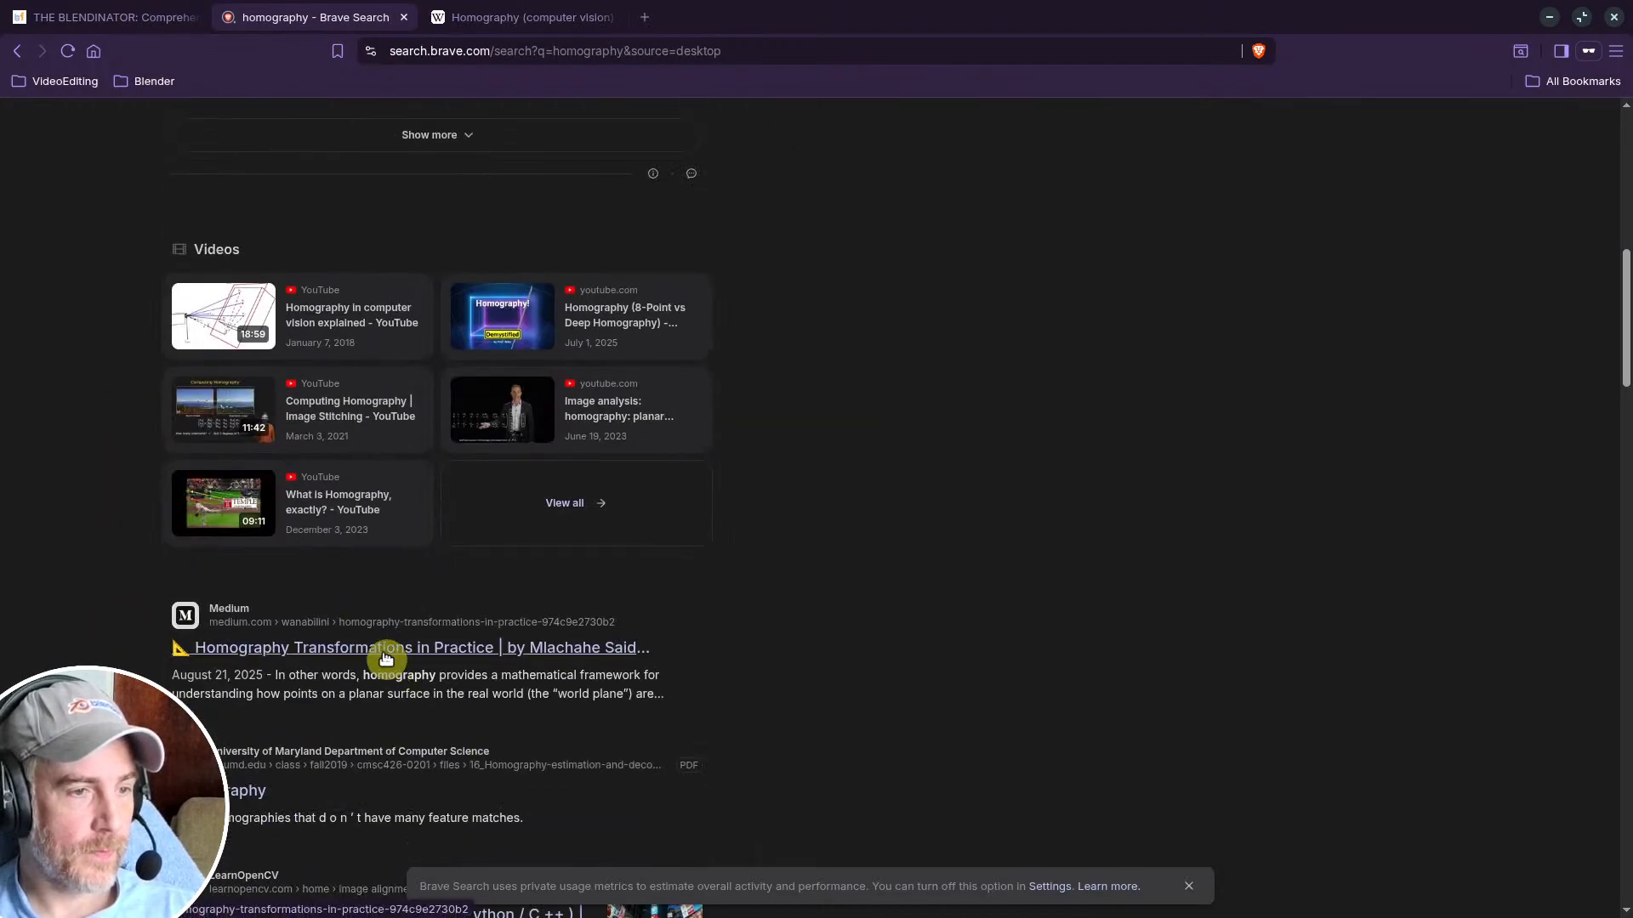
pyautogui.middleClick(598, 659)
pyautogui.scroll(-5, 804, 629)
pyautogui.middleClick(255, 393)
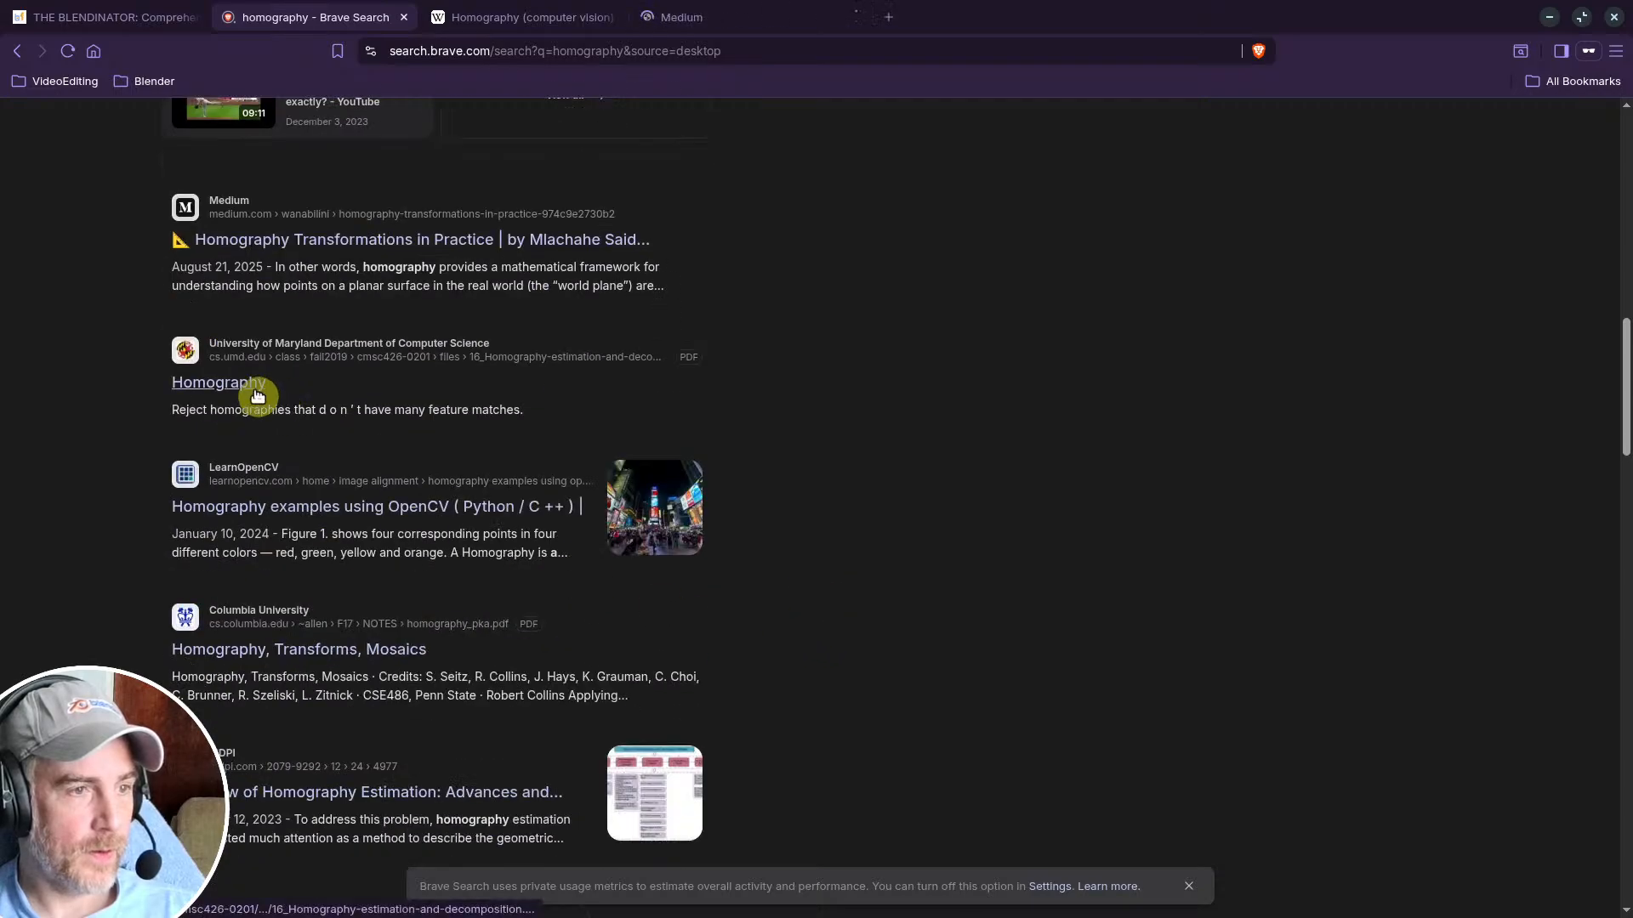
# Step: Look over Wikipedia's Homography (computer vision) article and its camera-to-plane diagram
pyautogui.click(518, 20)
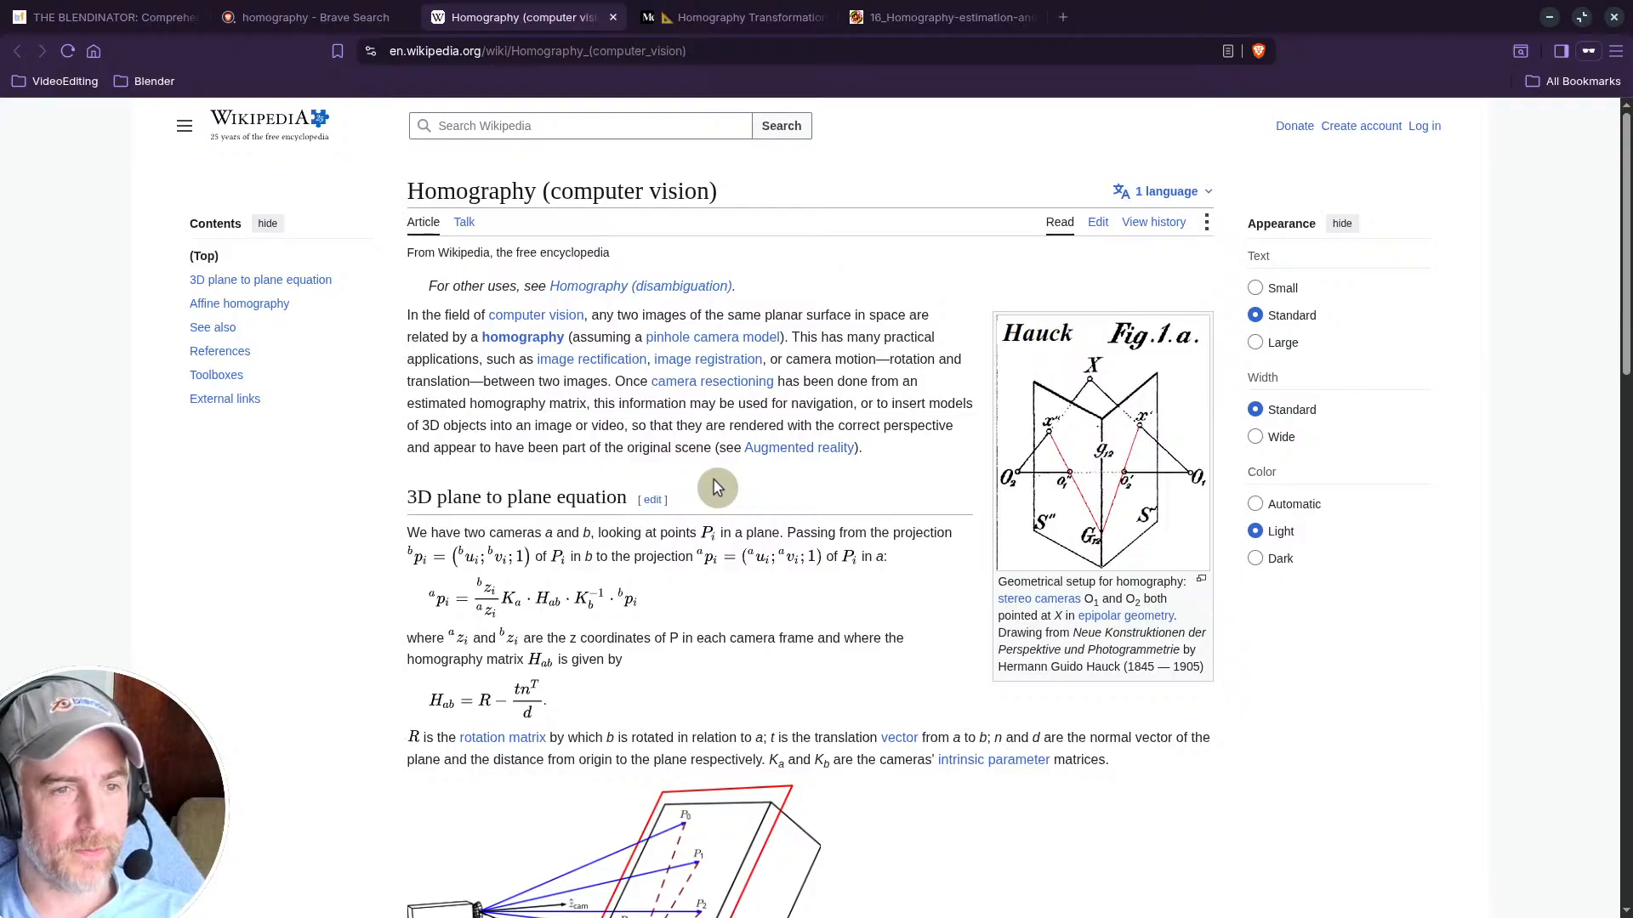
pyautogui.scroll(-5, 717, 487)
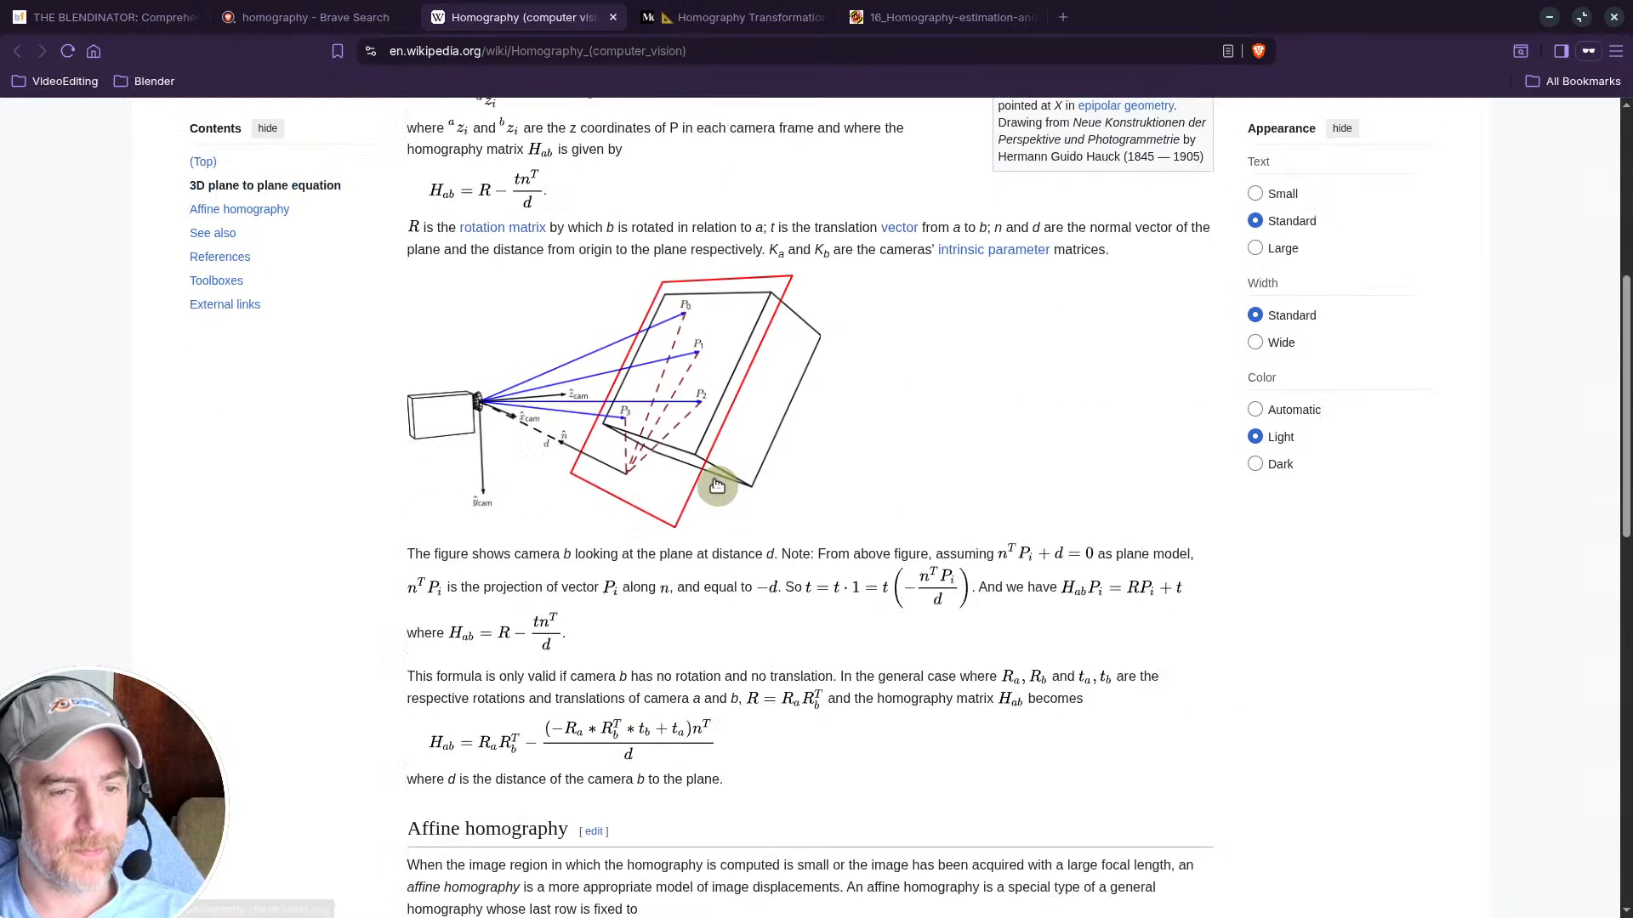
# Step: Read the Medium article's introduction and Homography Concept section with its chessboard figure, dismissing the sign-up prompt
pyautogui.click(713, 17)
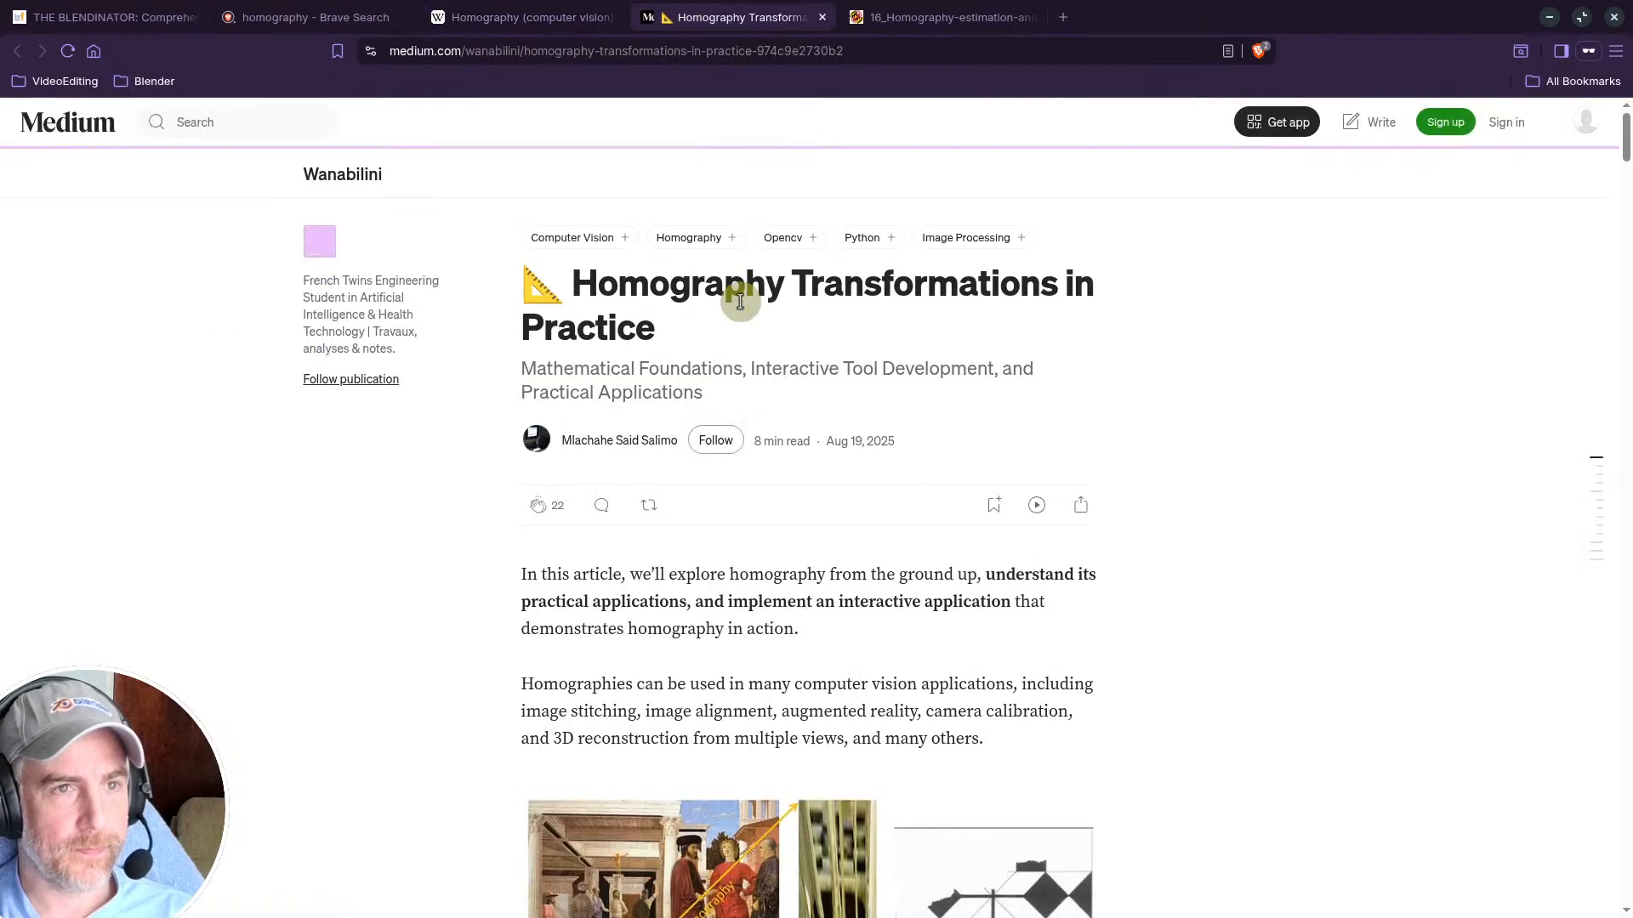
pyautogui.scroll(-3, 739, 547)
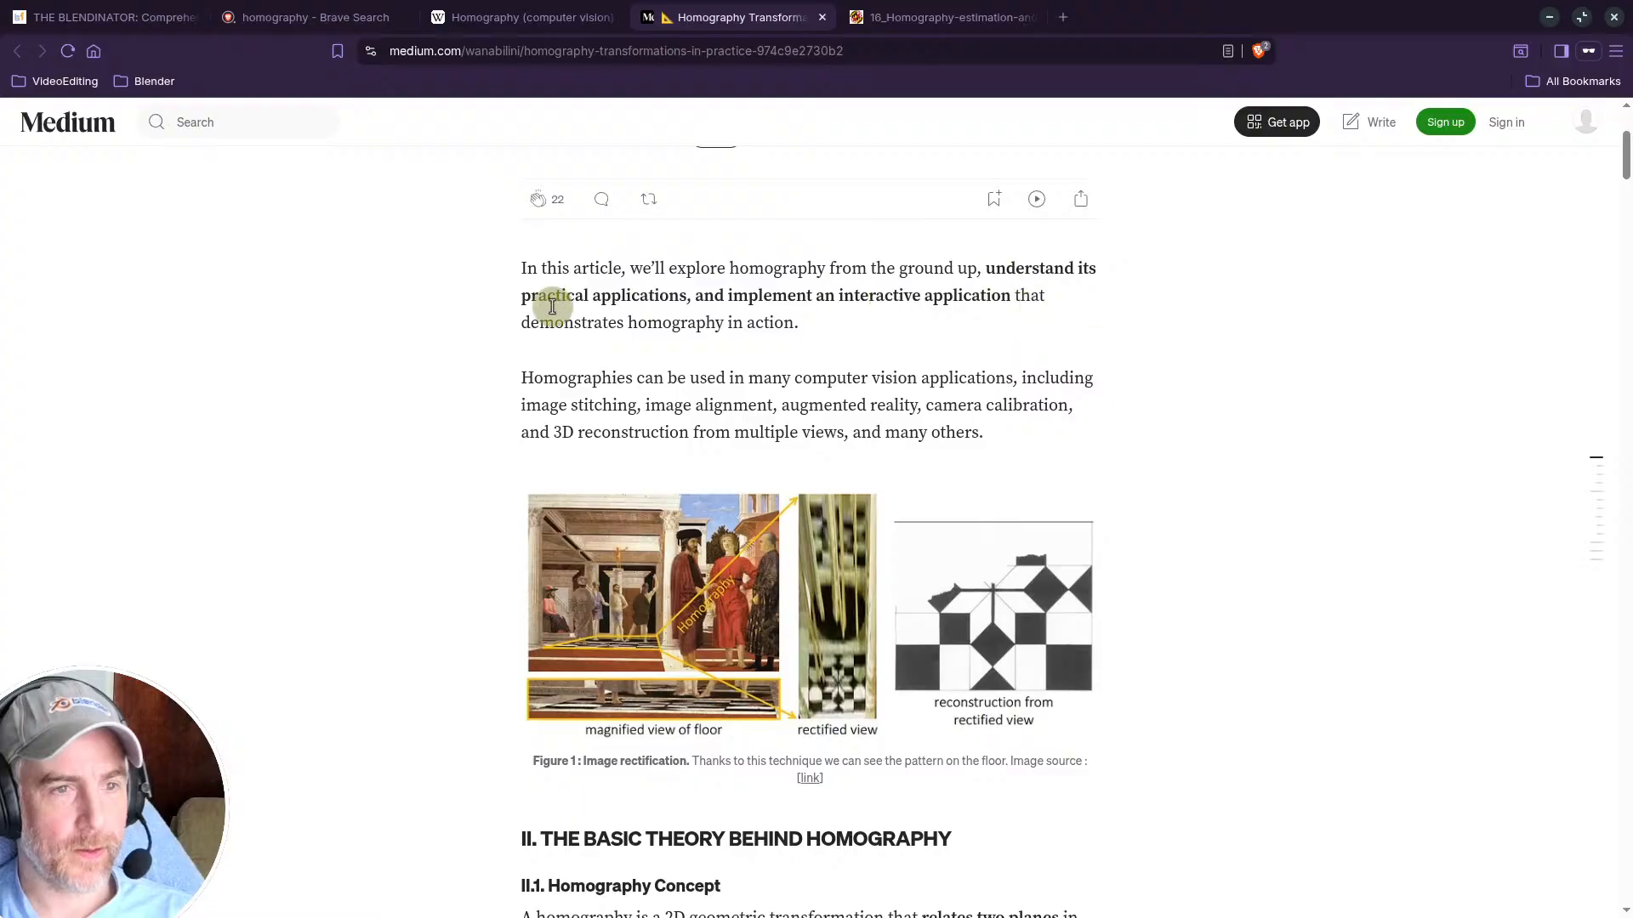
pyautogui.scroll(-2, 505, 396)
pyautogui.scroll(-4, 465, 400)
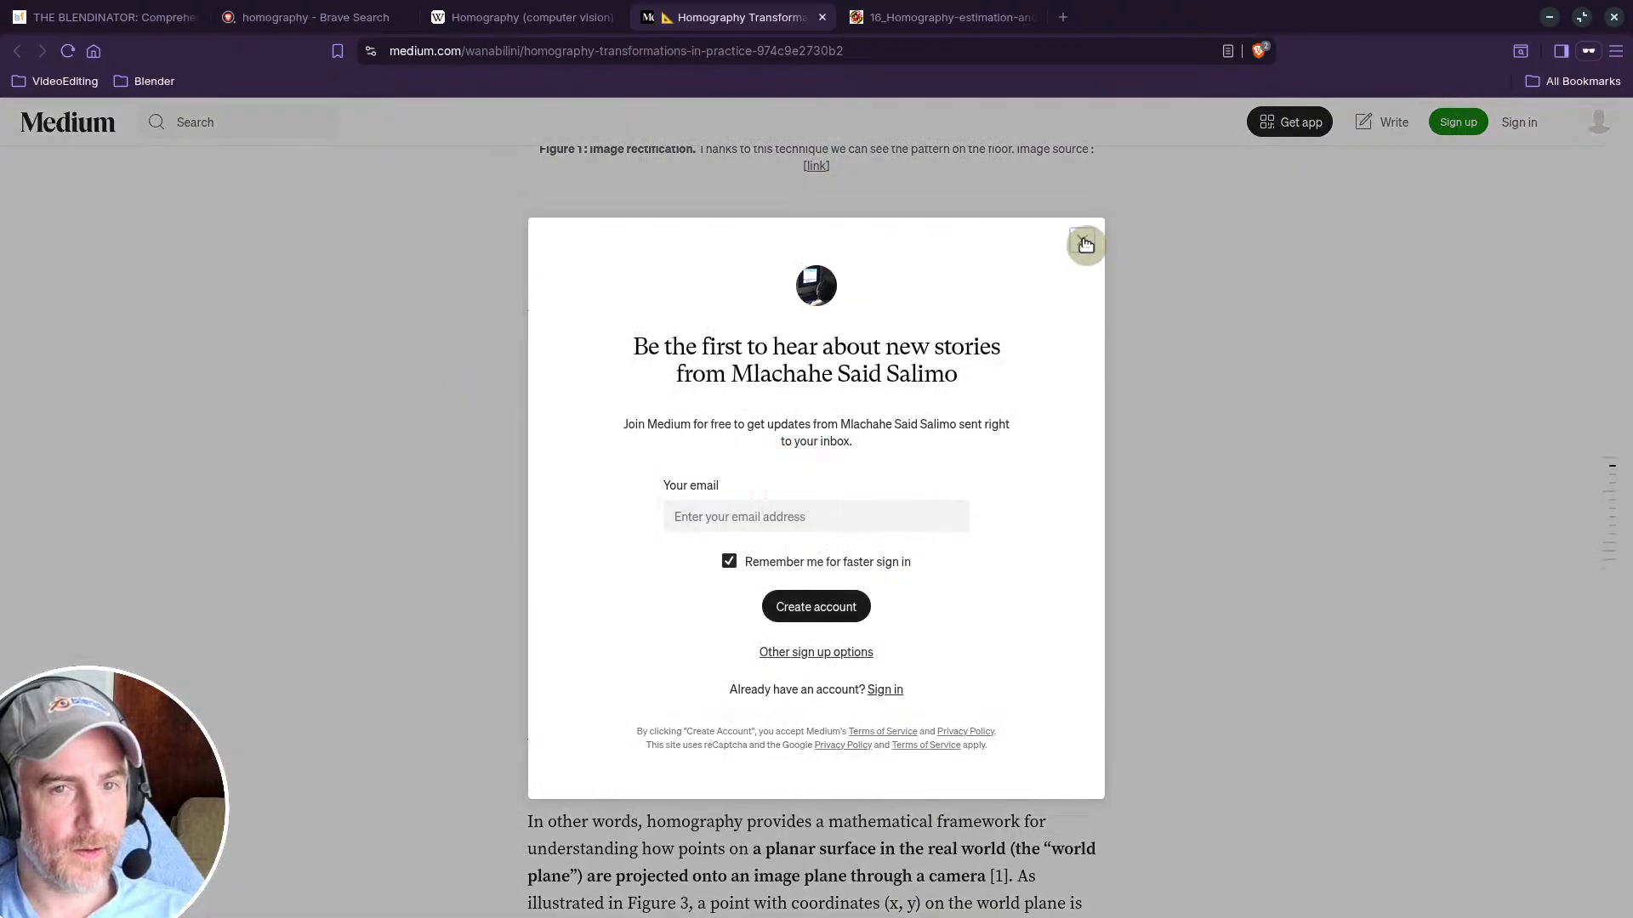
pyautogui.click(1085, 244)
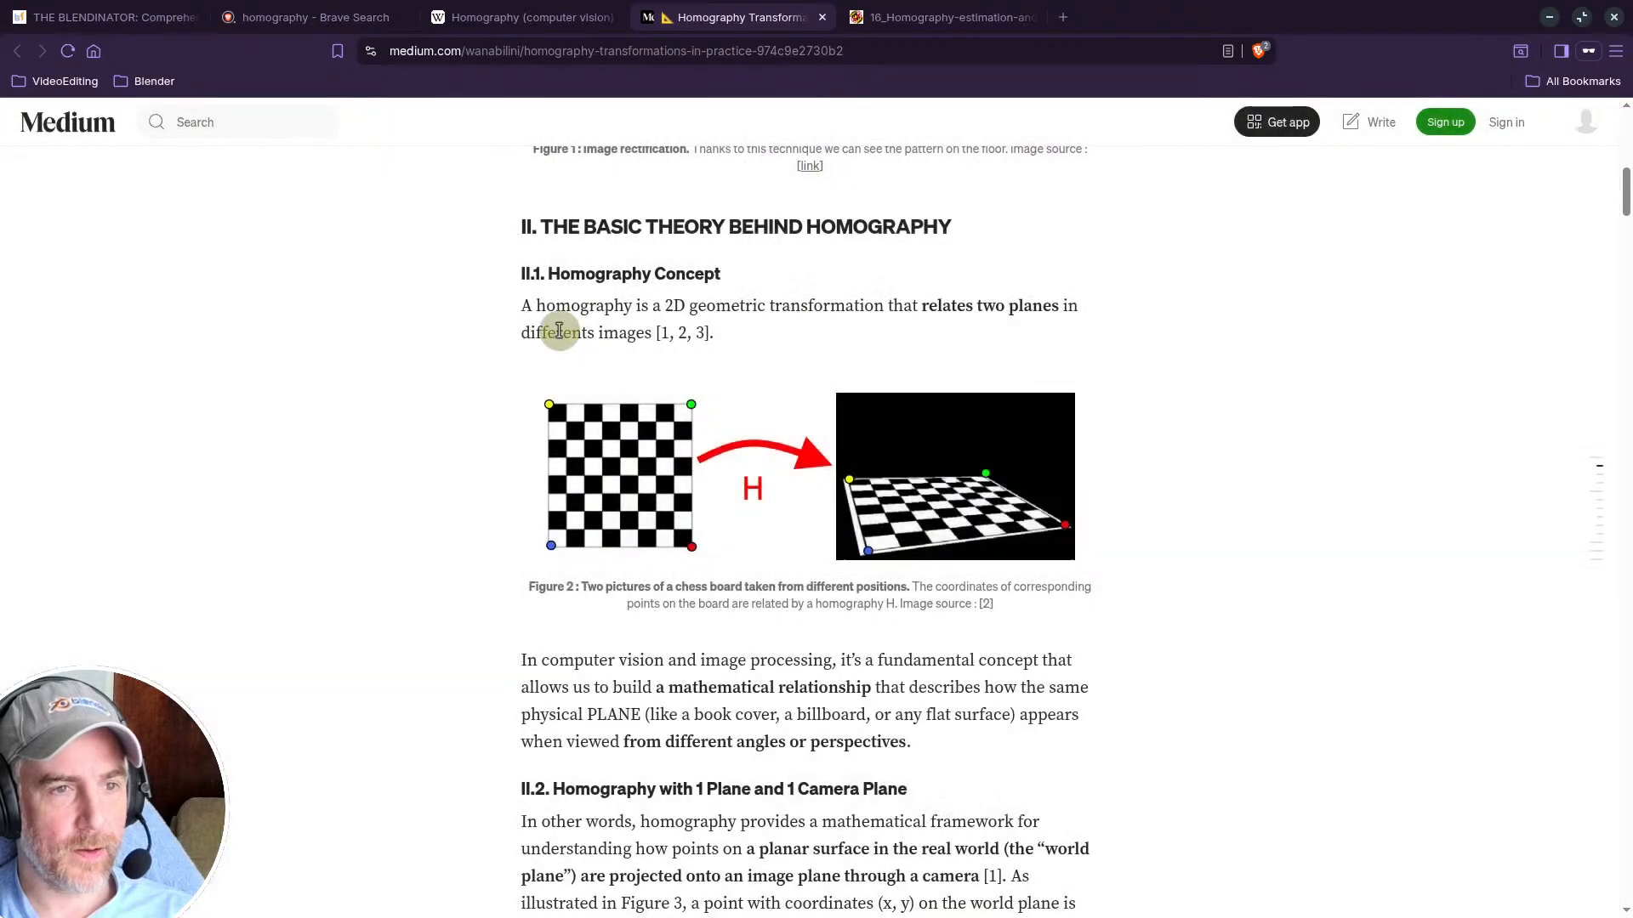
pyautogui.scroll(-1, 481, 314)
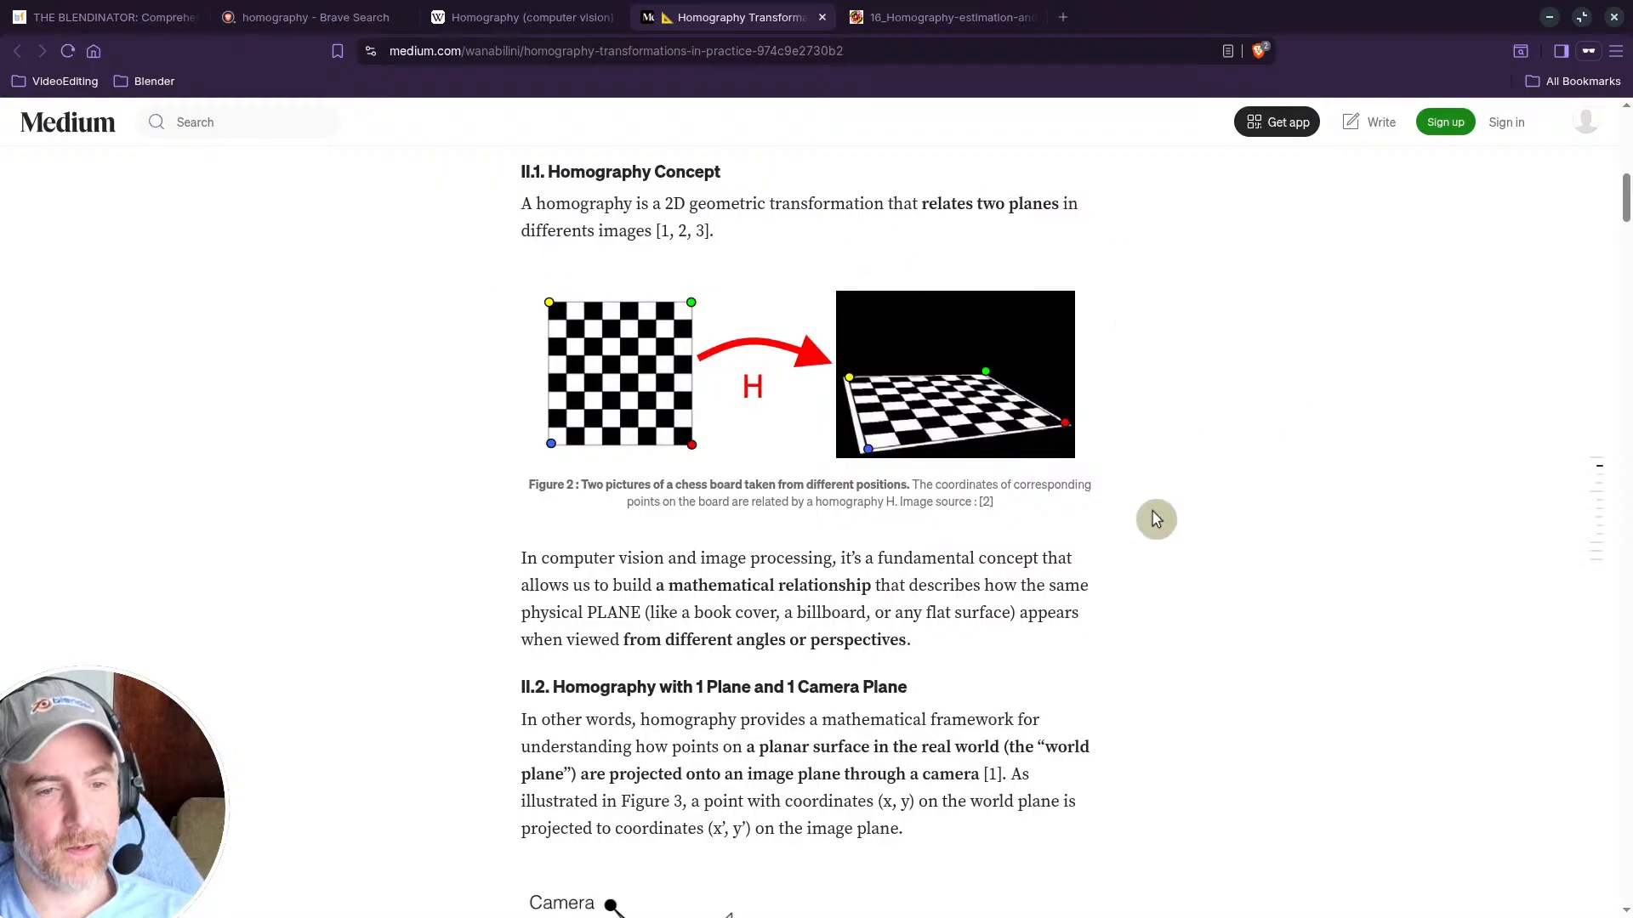
pyautogui.scroll(-2, 1152, 512)
pyautogui.scroll(2, 1153, 509)
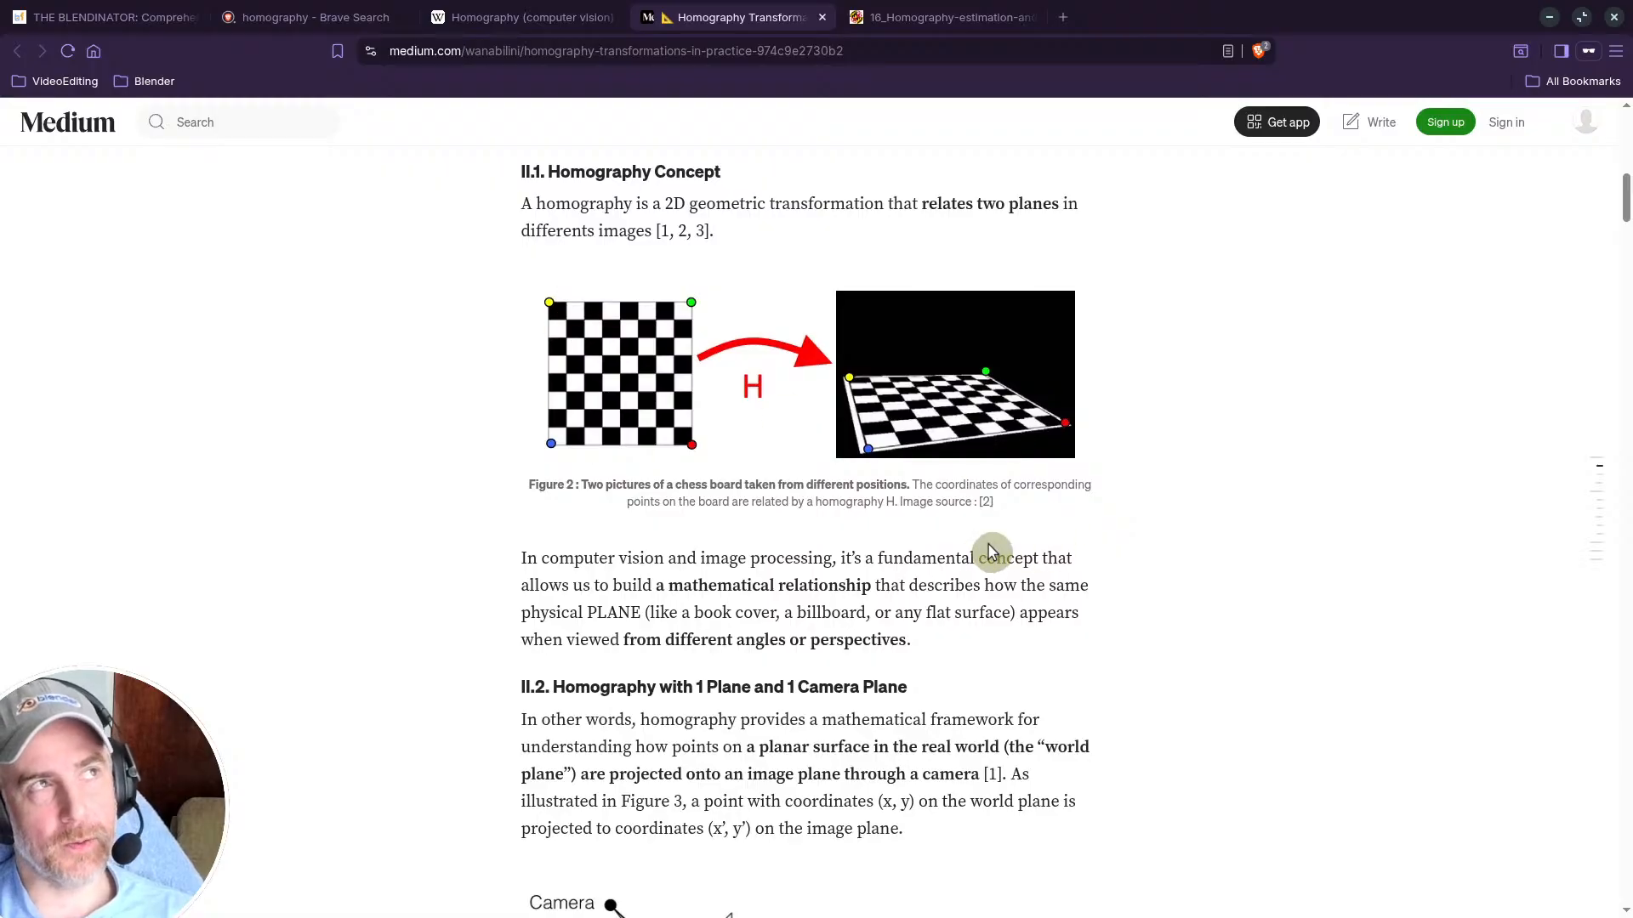
# Step: Examine the Medium article's world-plane projection, homography matrix, building facade and two-camera figures
pyautogui.scroll(-2, 940, 553)
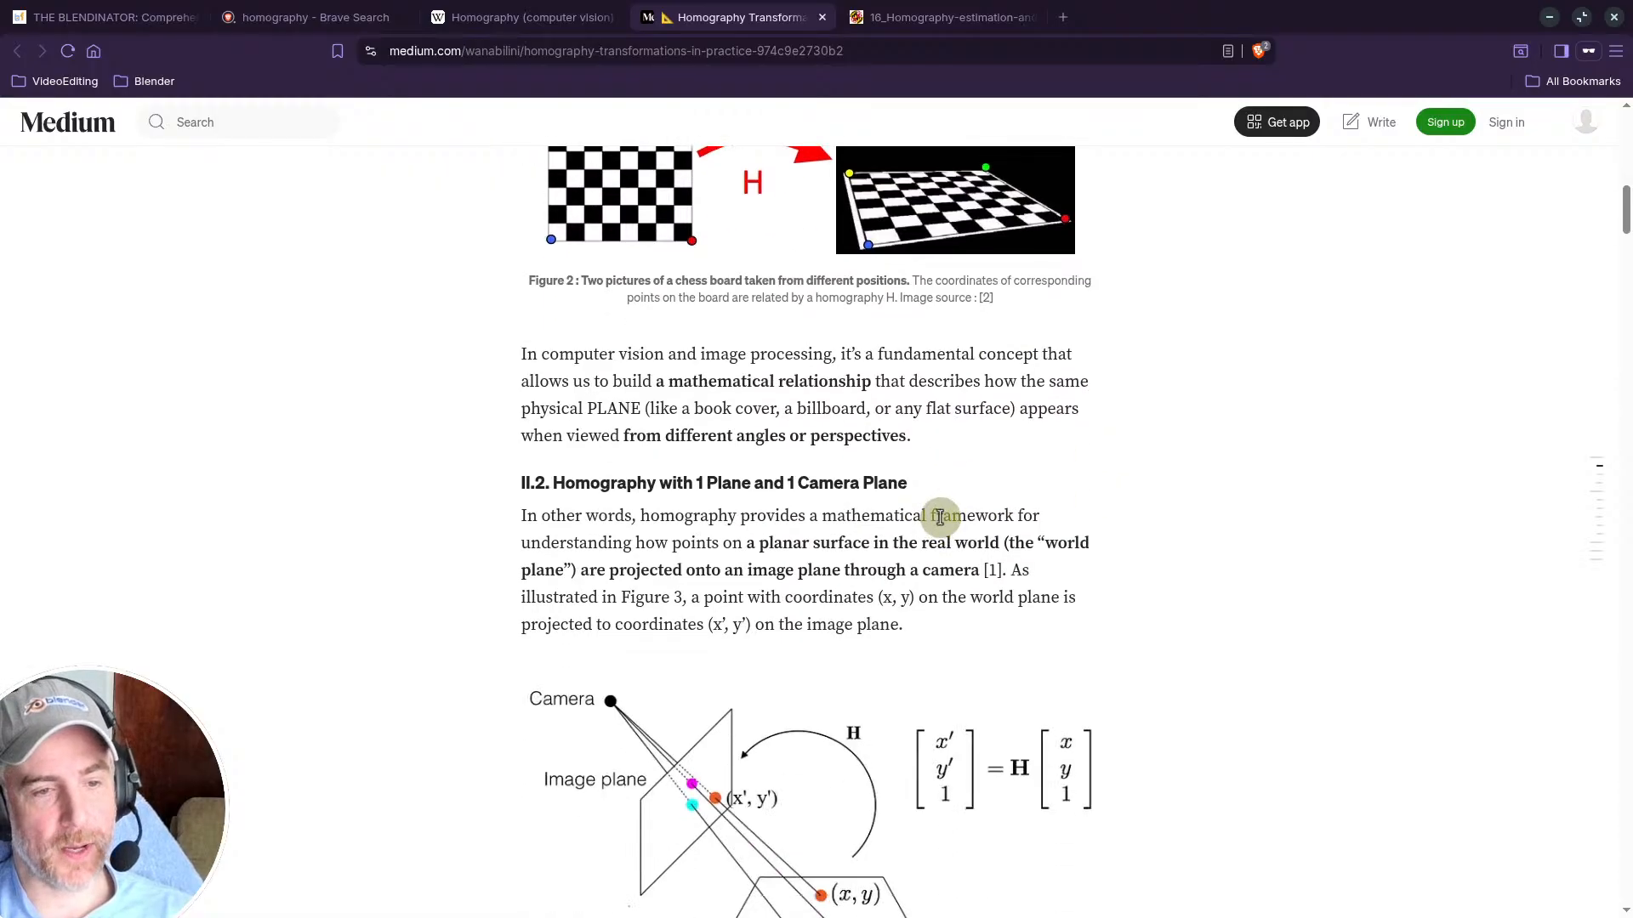
pyautogui.scroll(-3, 939, 516)
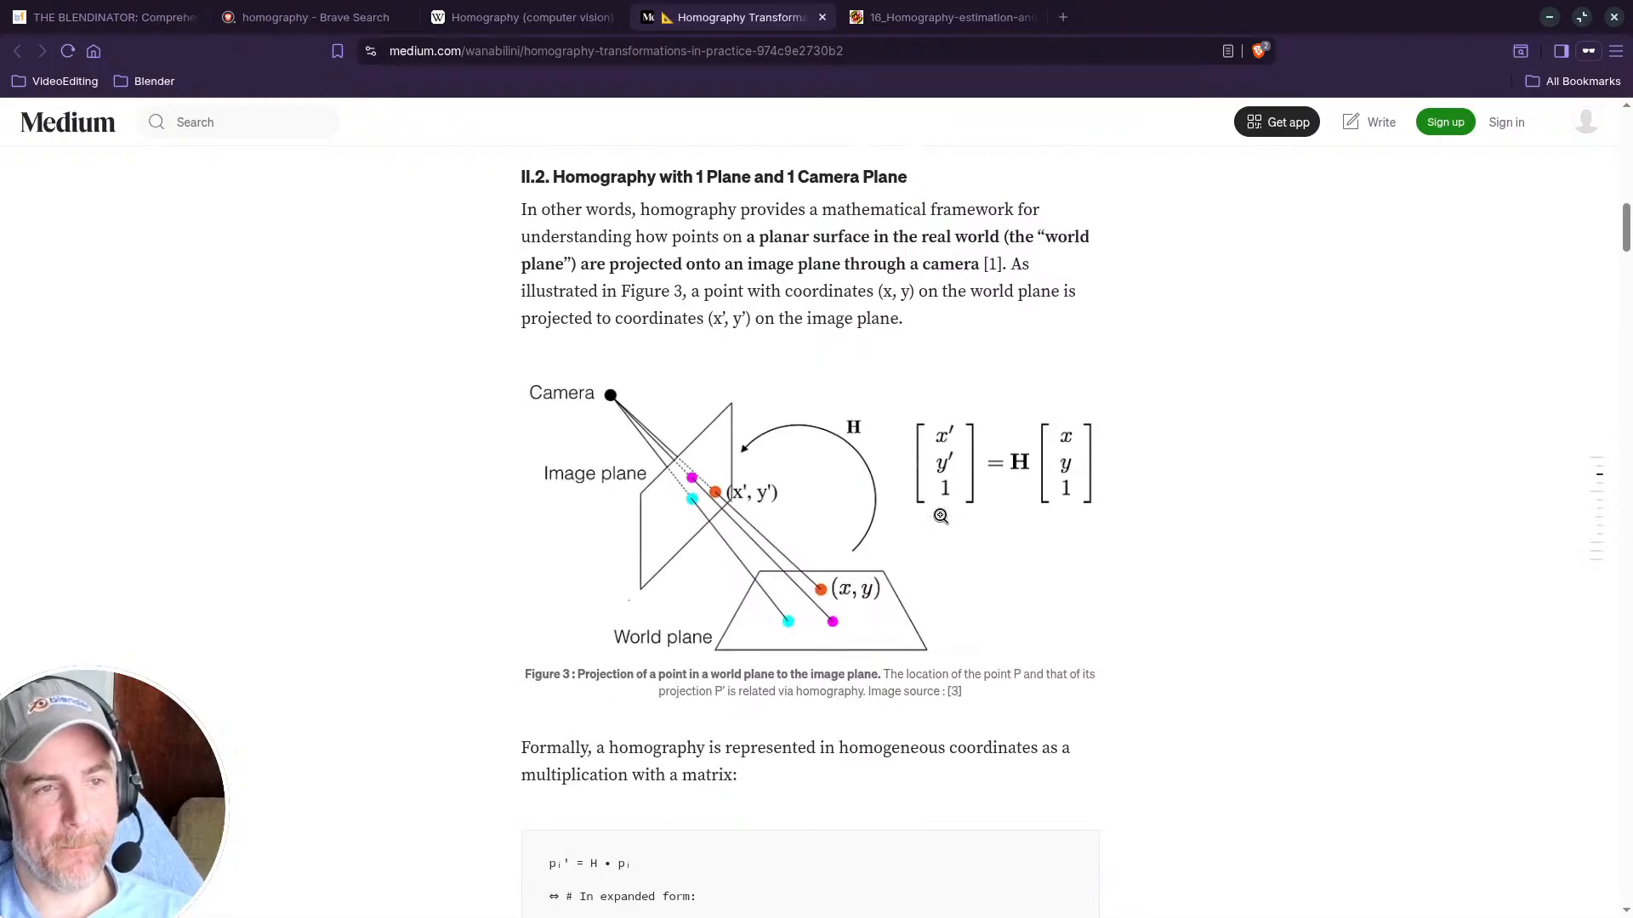
pyautogui.scroll(-15, 941, 516)
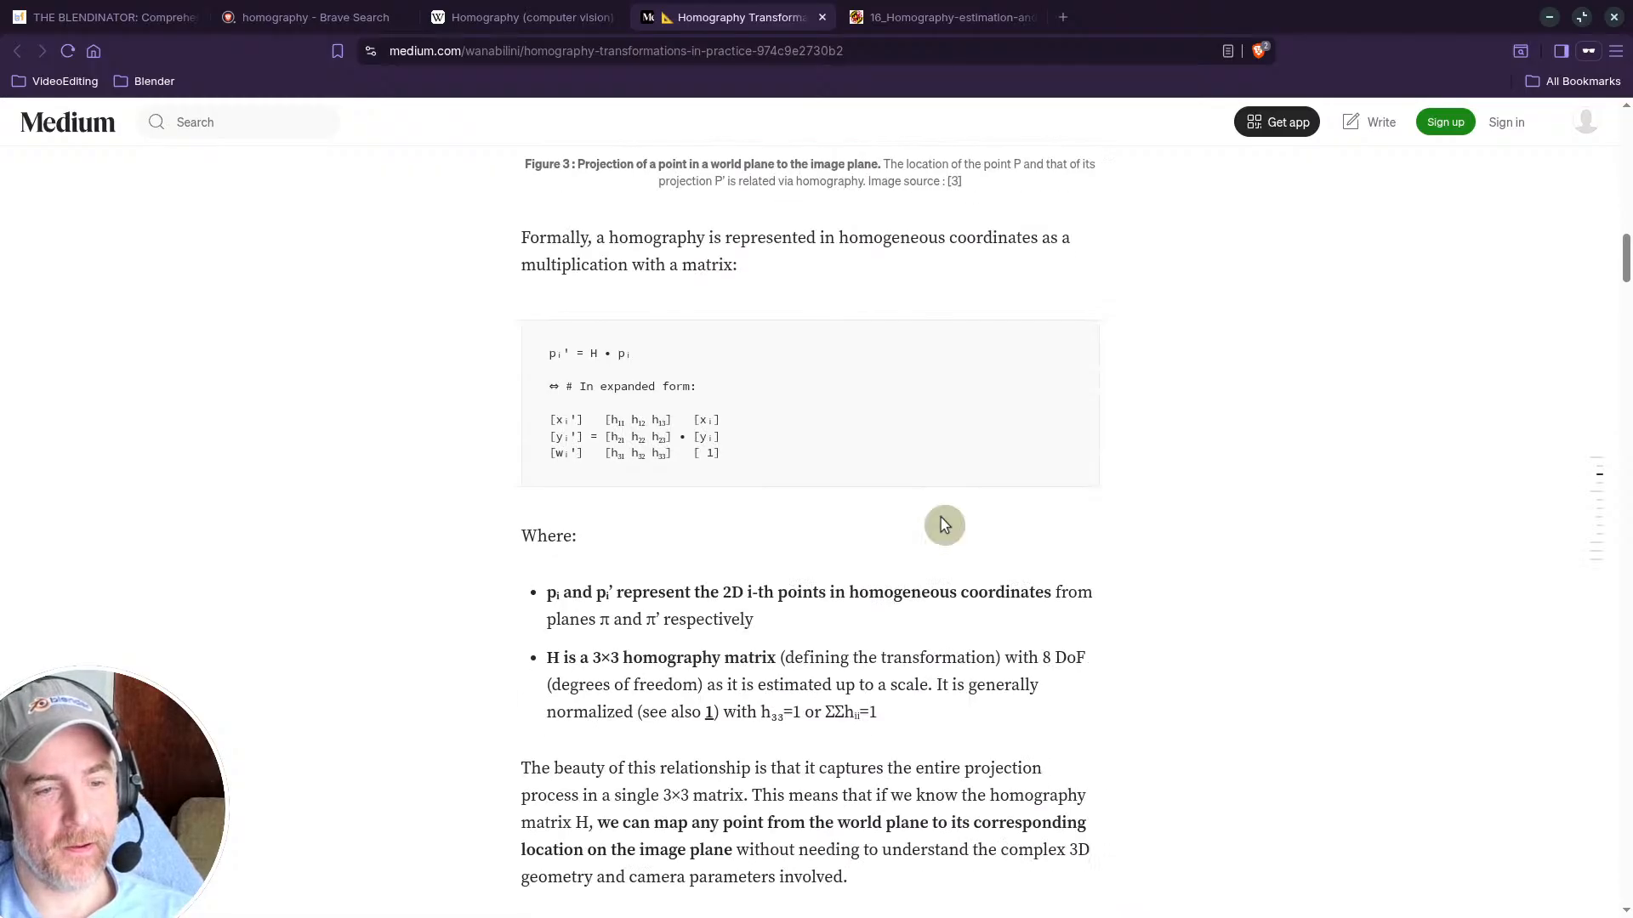
pyautogui.scroll(-5, 941, 514)
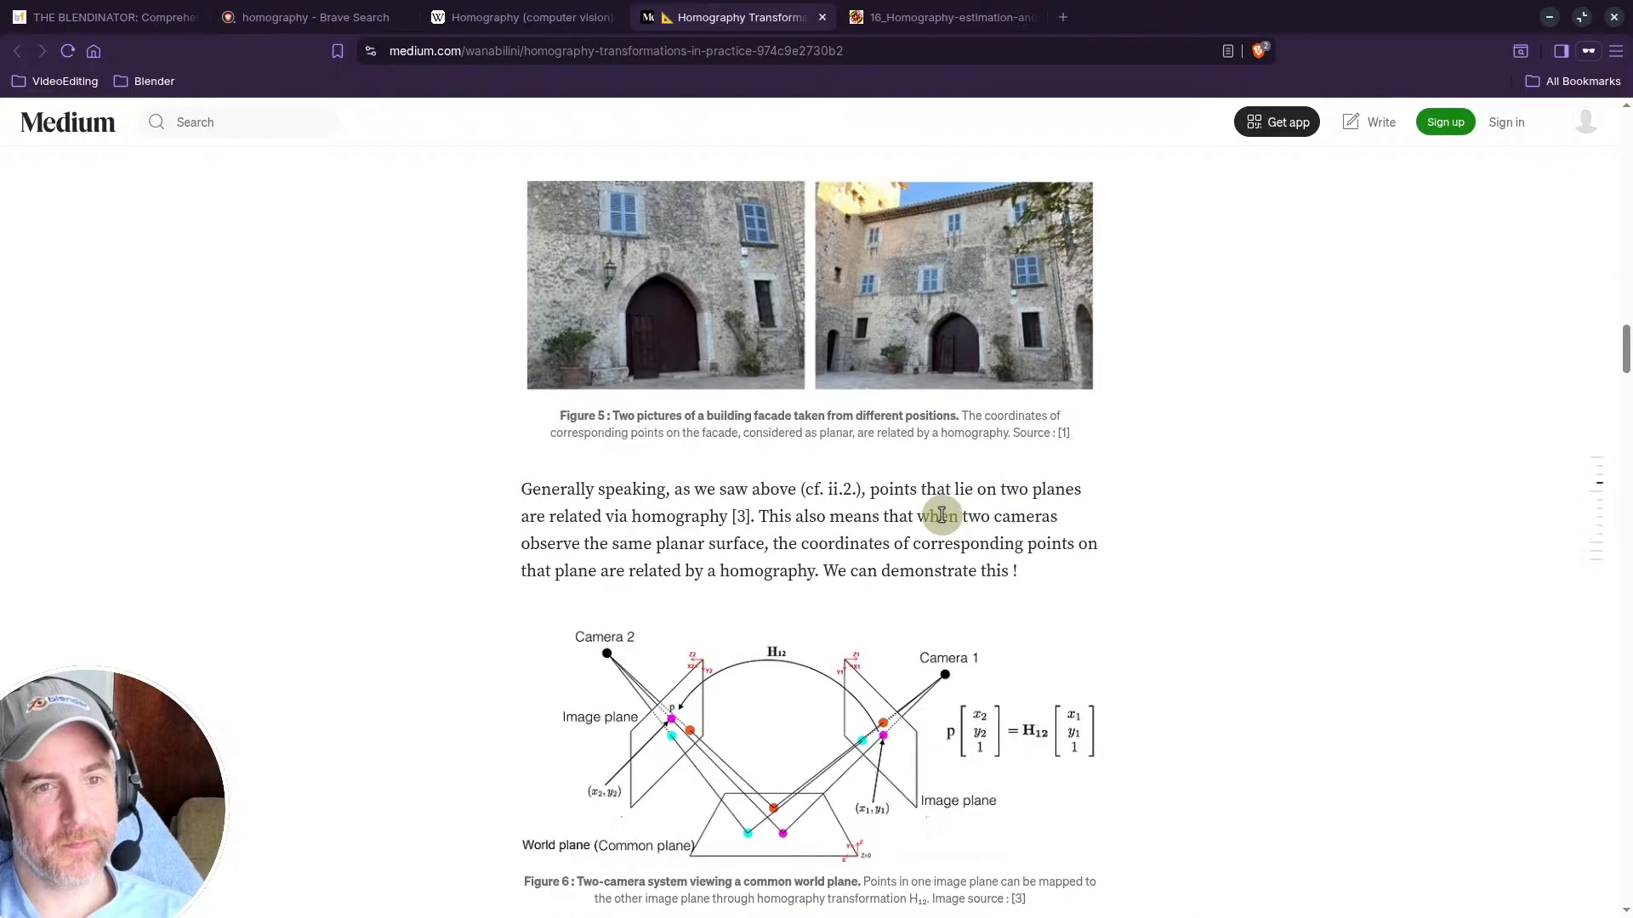
pyautogui.scroll(-3, 942, 514)
pyautogui.scroll(2, 949, 504)
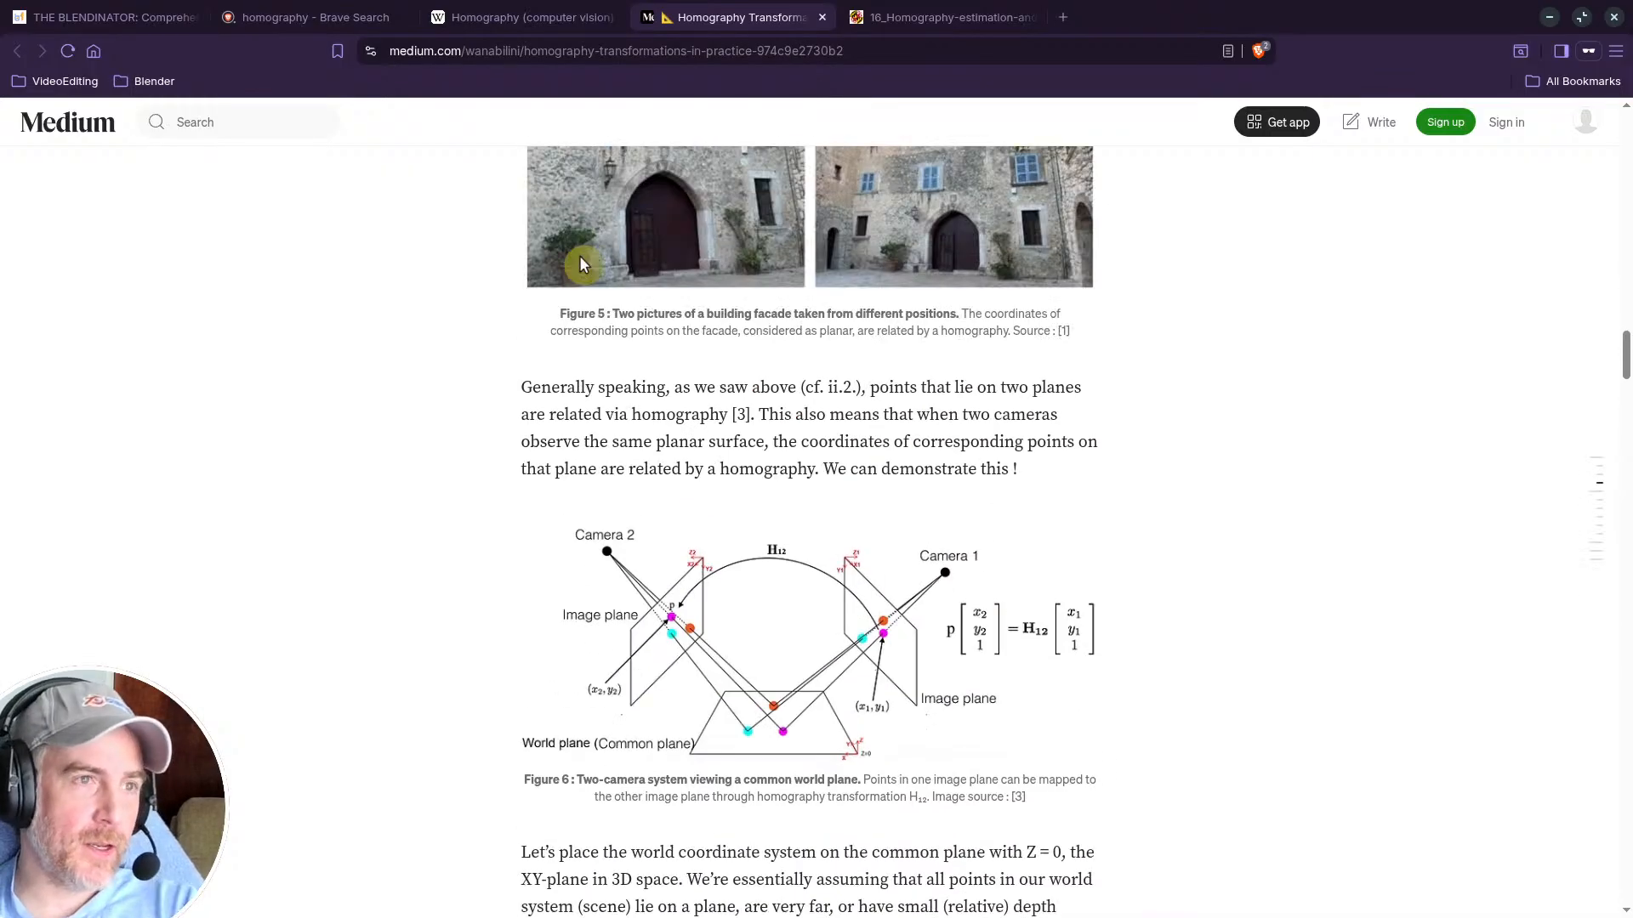
# Step: Return to THE BLENDINATOR course page and browse down to the FULL Course Released section
pyautogui.click(111, 16)
pyautogui.scroll(-8, 724, 531)
pyautogui.scroll(-20, 725, 531)
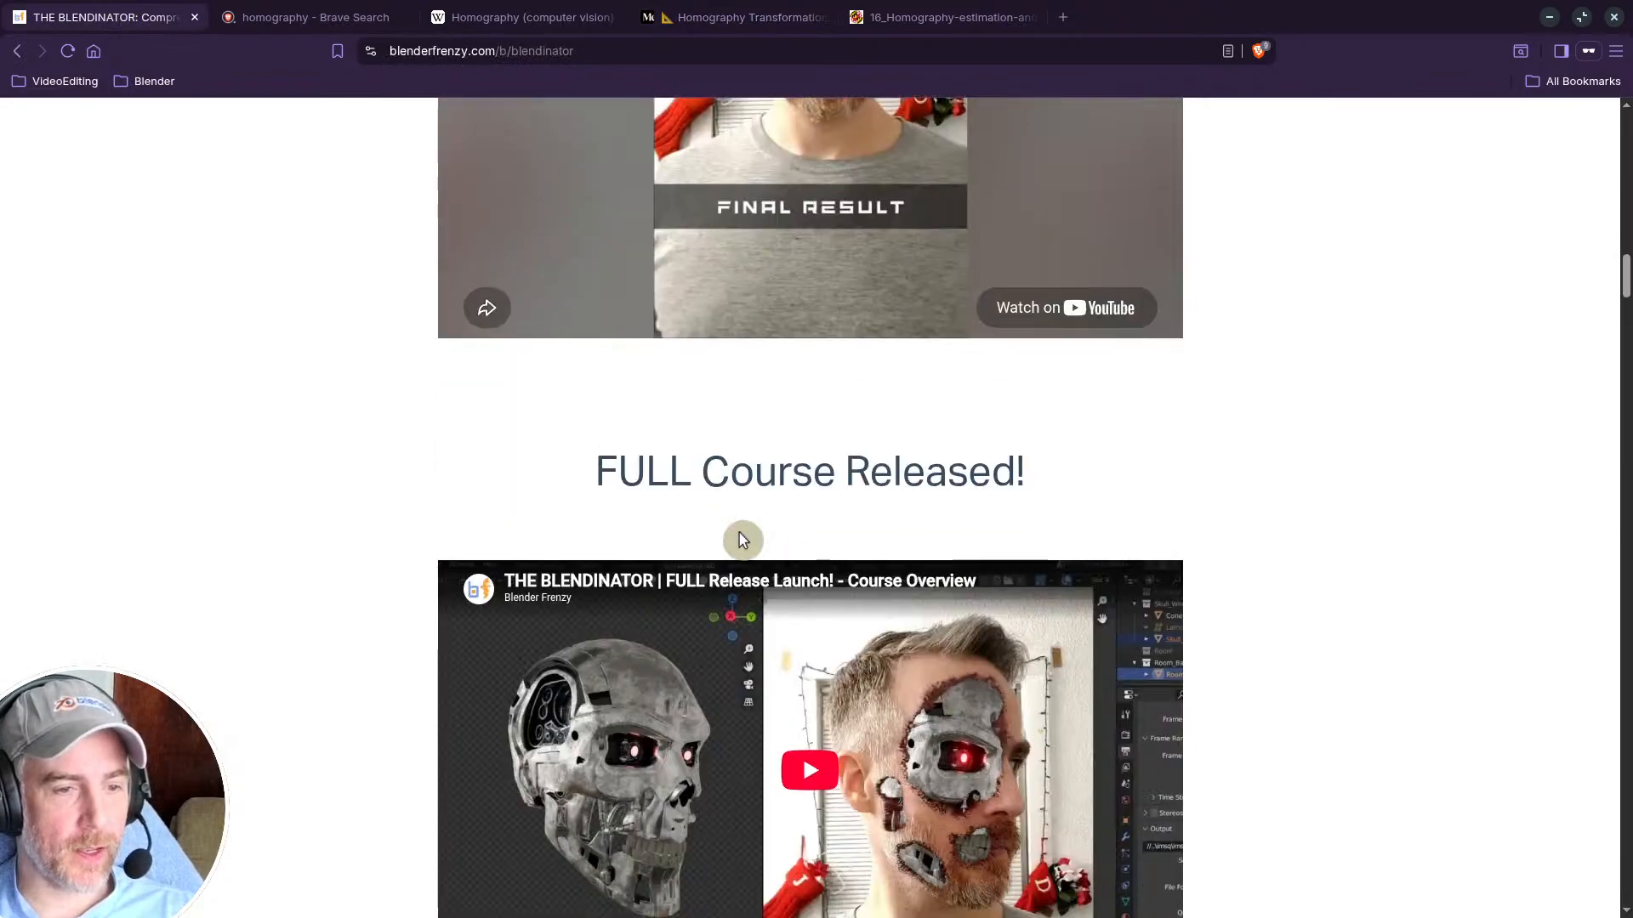
# Step: Browse the Blendinator course page to Part 2's room photo-projection screenshots and enlarge the page to 150%
pyautogui.scroll(-15, 743, 526)
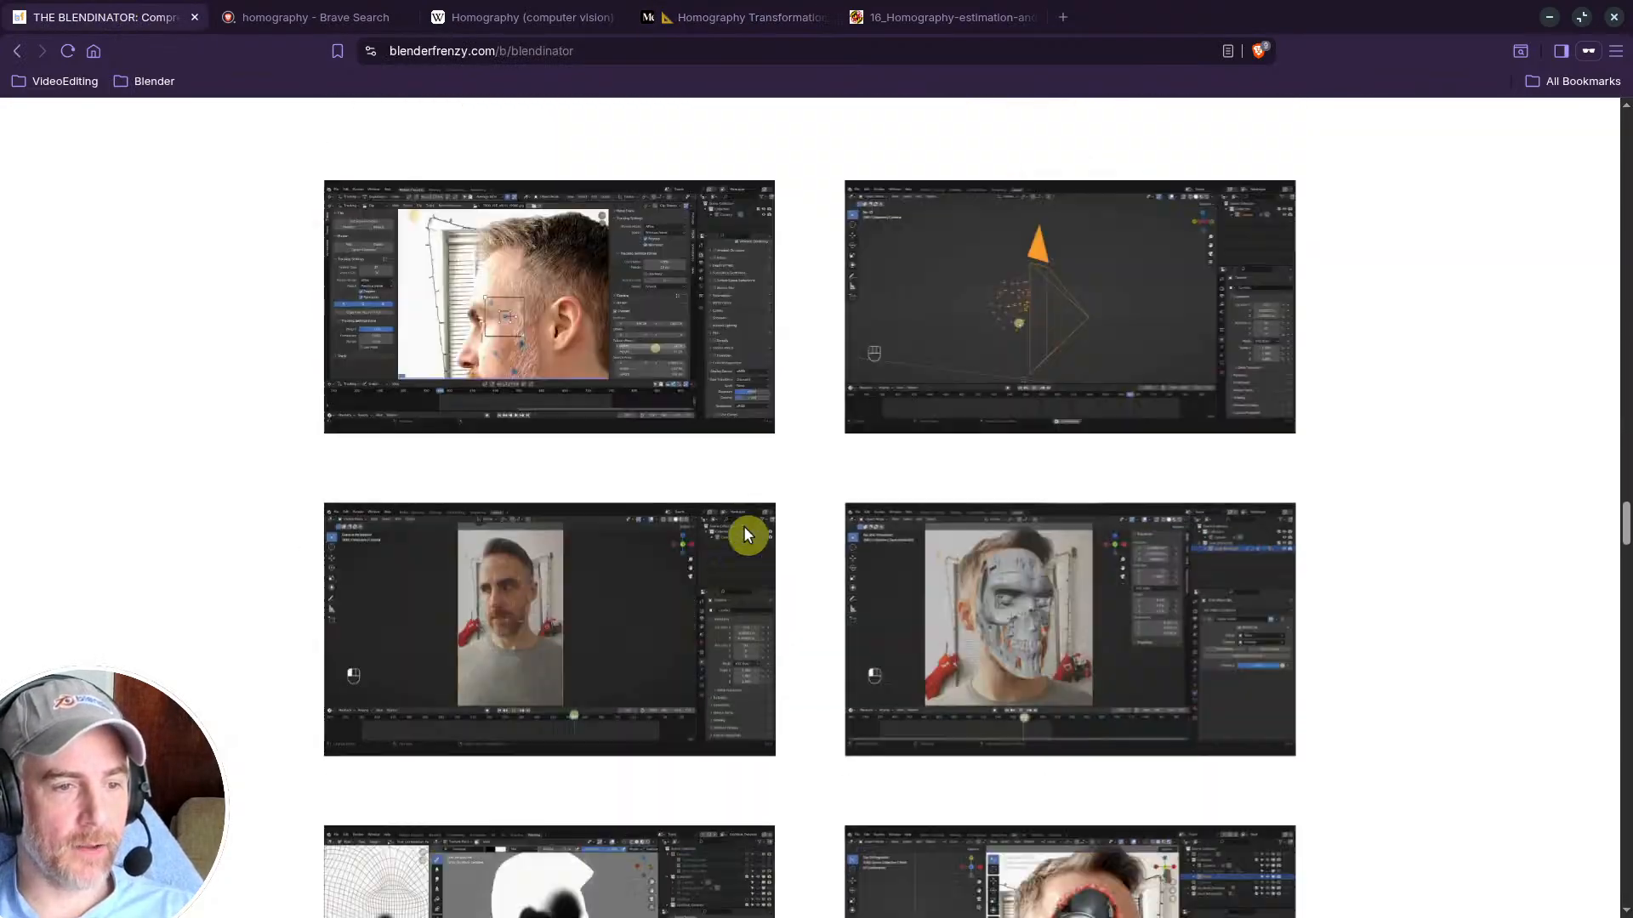
pyautogui.scroll(-15, 667, 474)
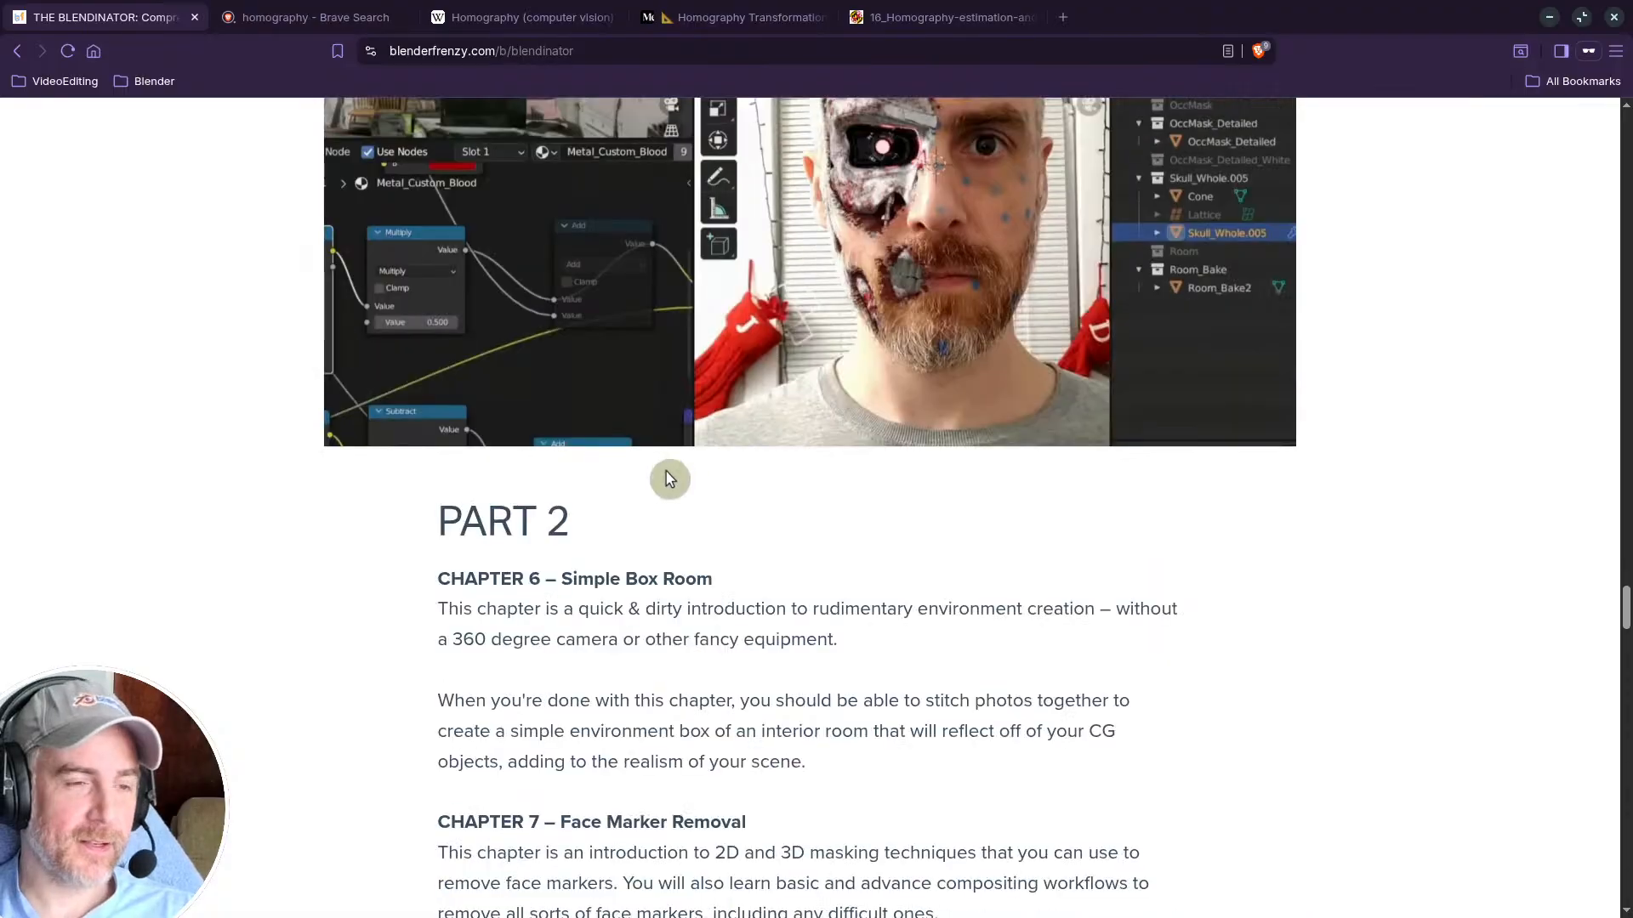
pyautogui.scroll(-10, 666, 467)
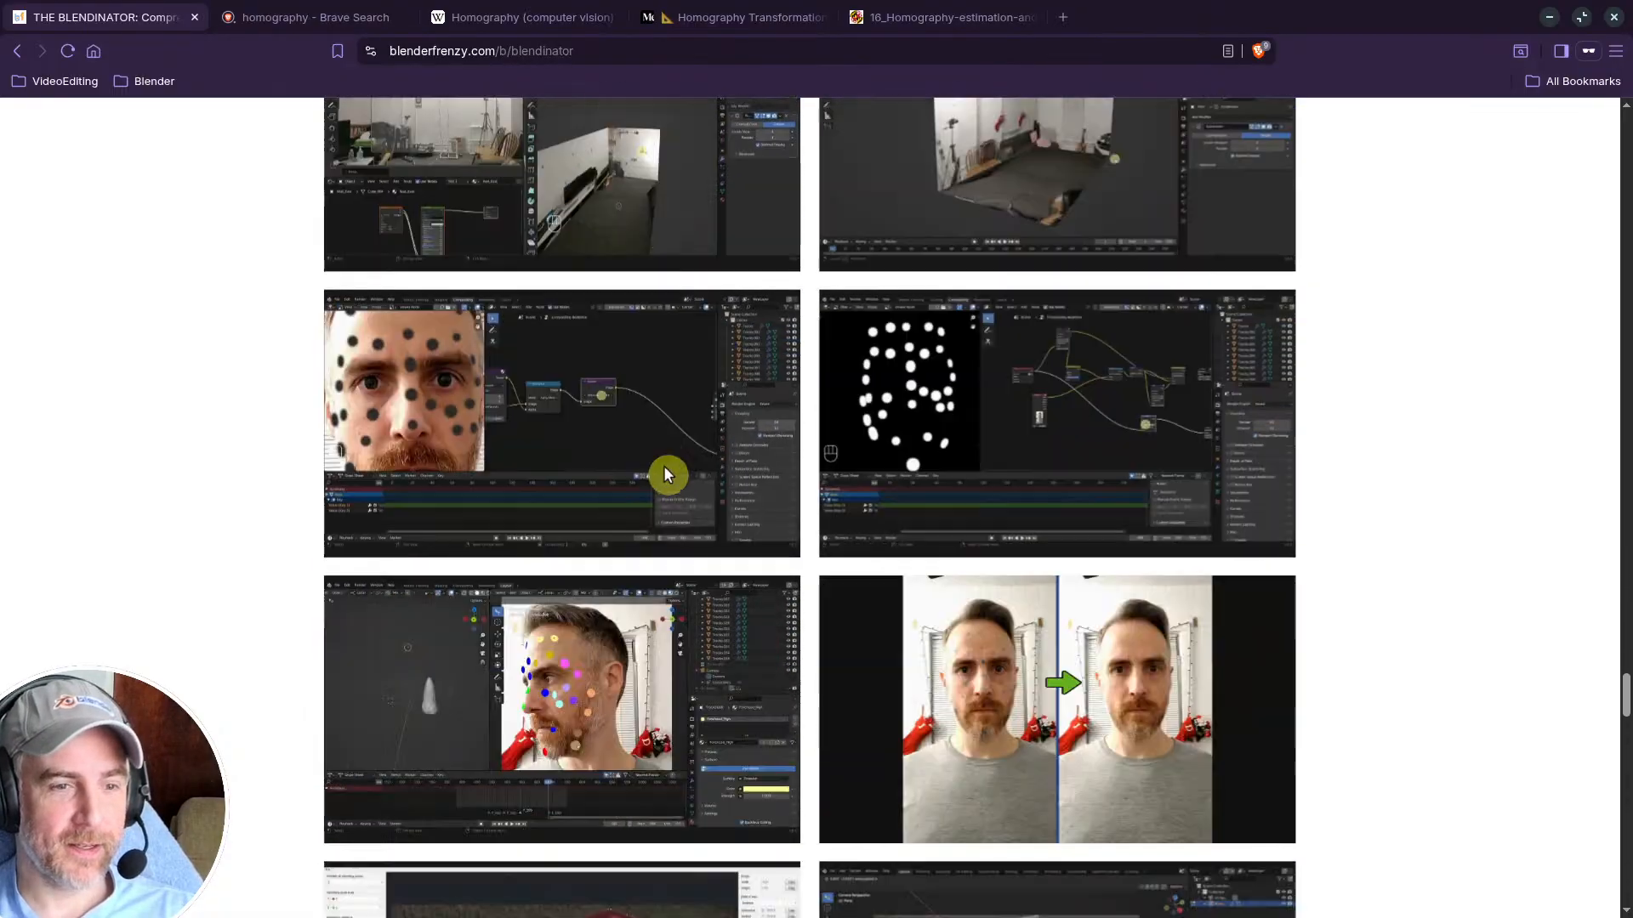
pyautogui.scroll(10, 662, 461)
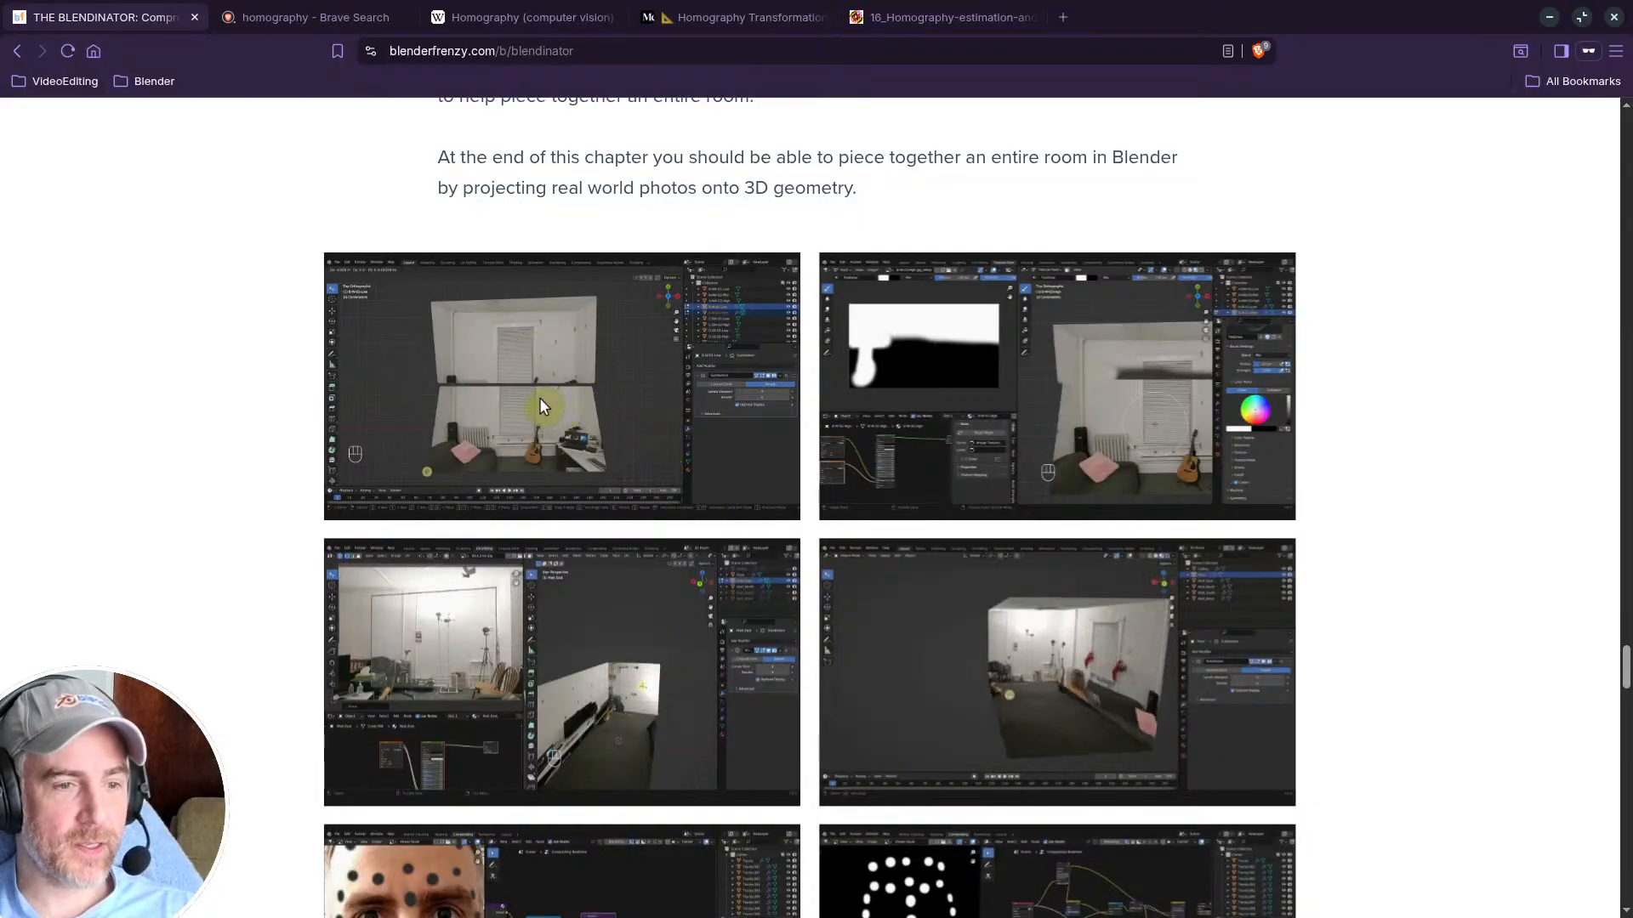
pyautogui.keyDown('ctrl'); pyautogui.scroll(1, 553, 378); pyautogui.keyUp('ctrl')
pyautogui.keyDown('ctrl'); pyautogui.scroll(2, 551, 376); pyautogui.keyUp('ctrl')
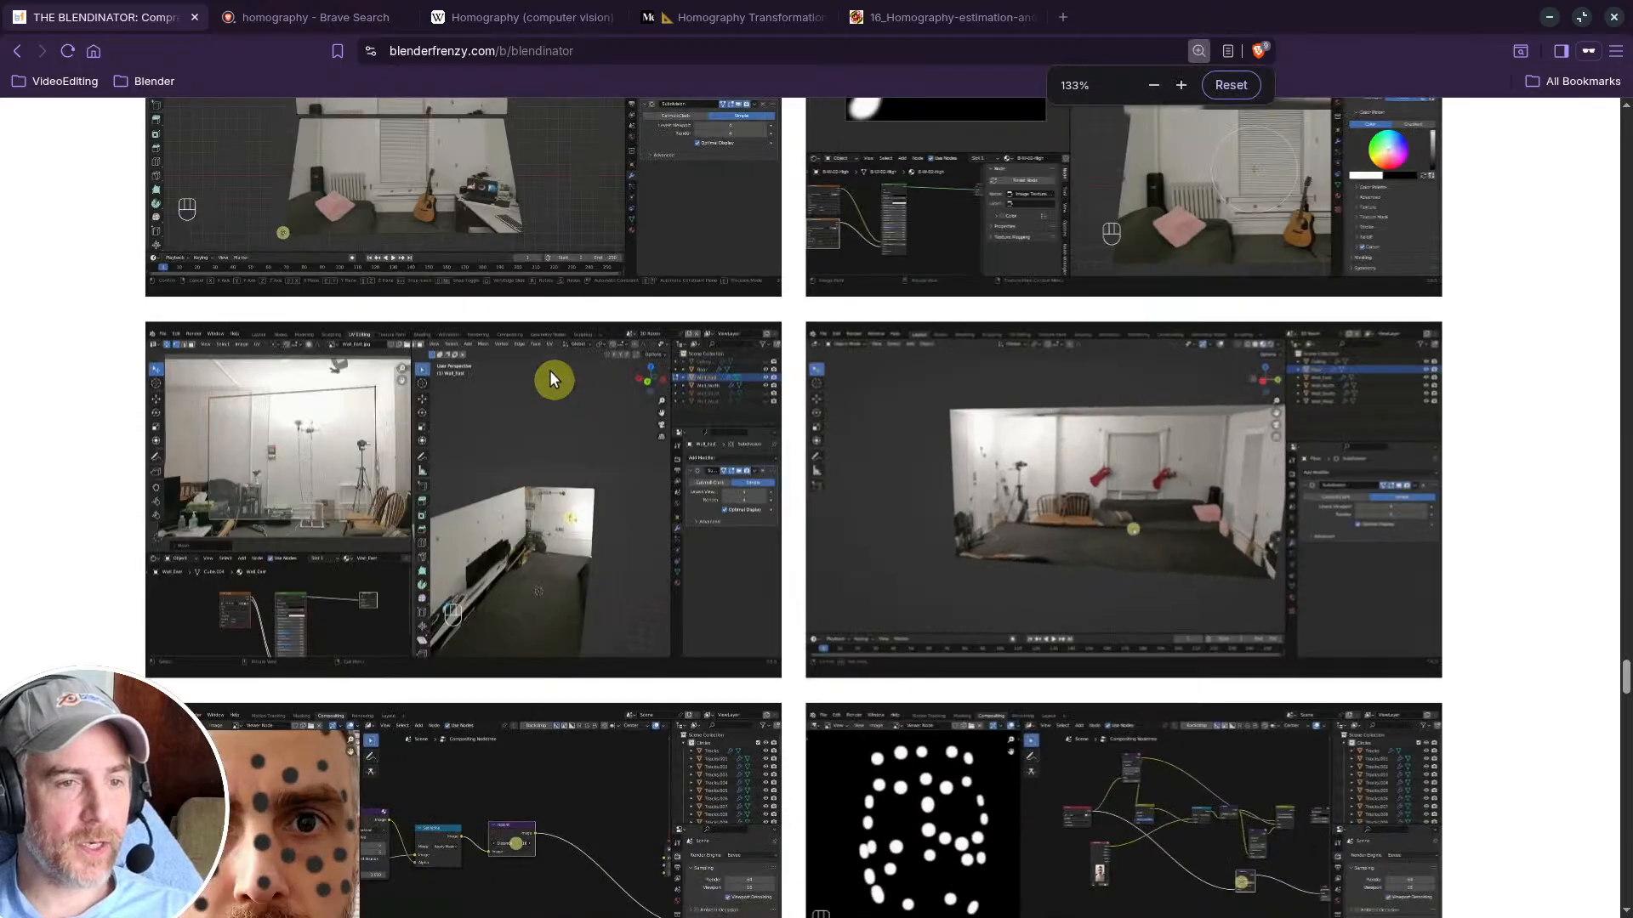
pyautogui.scroll(5, 544, 363)
pyautogui.scroll(3, 437, 369)
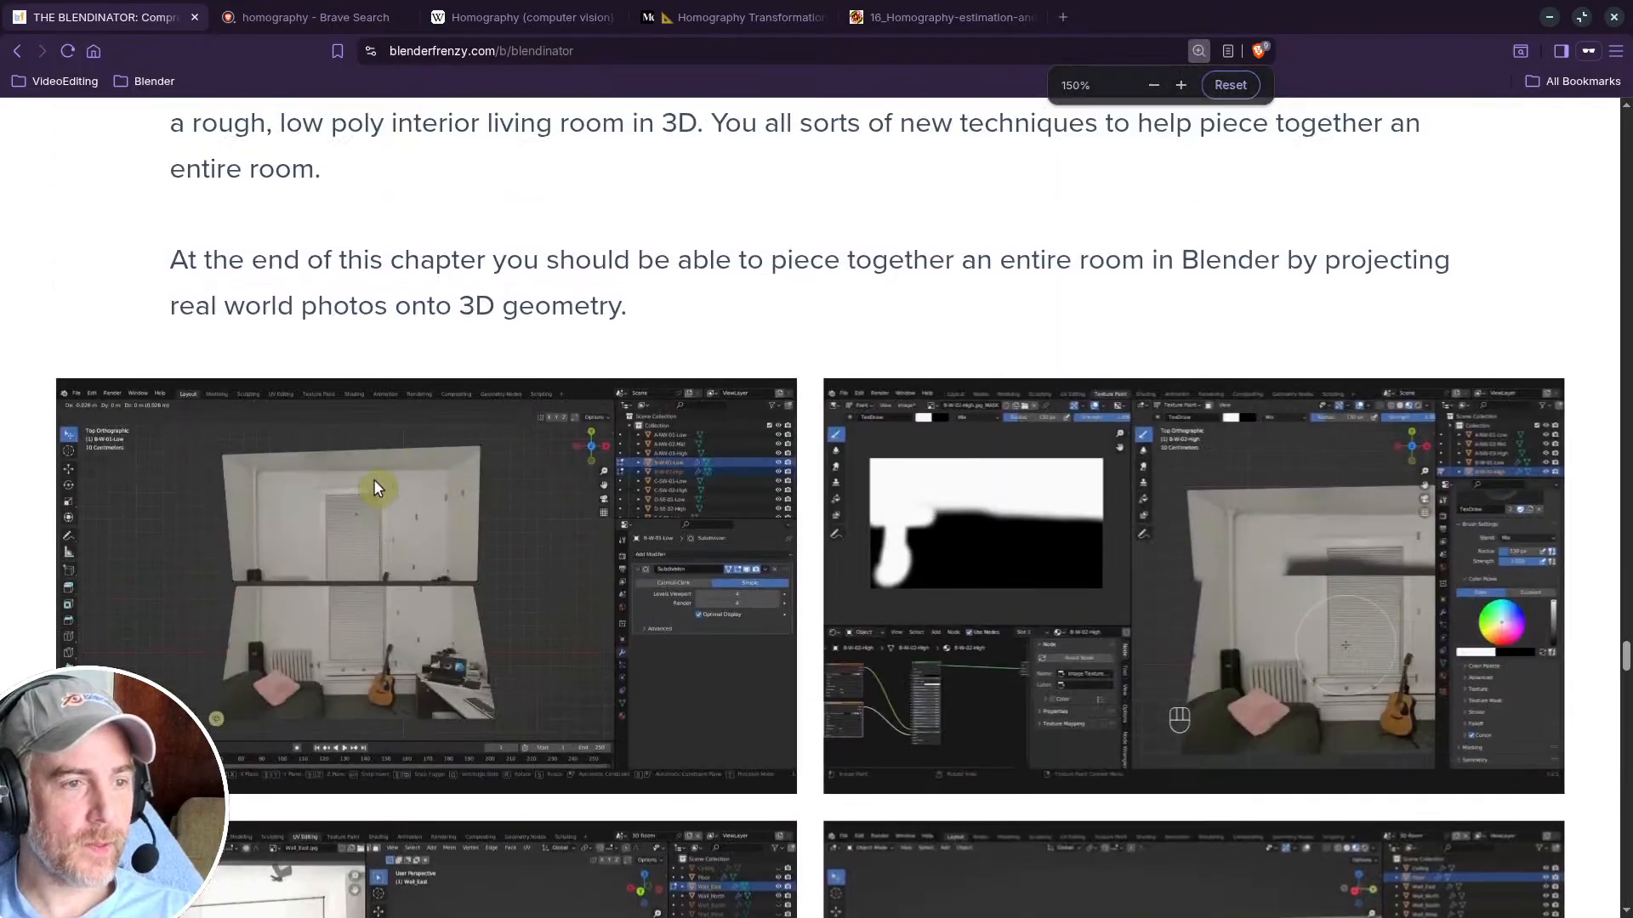
# Step: Examine the Part 2 screenshots of room reconstruction, face marker removal, the Exploding Kittens box and the desk projection
pyautogui.scroll(-2, 420, 412)
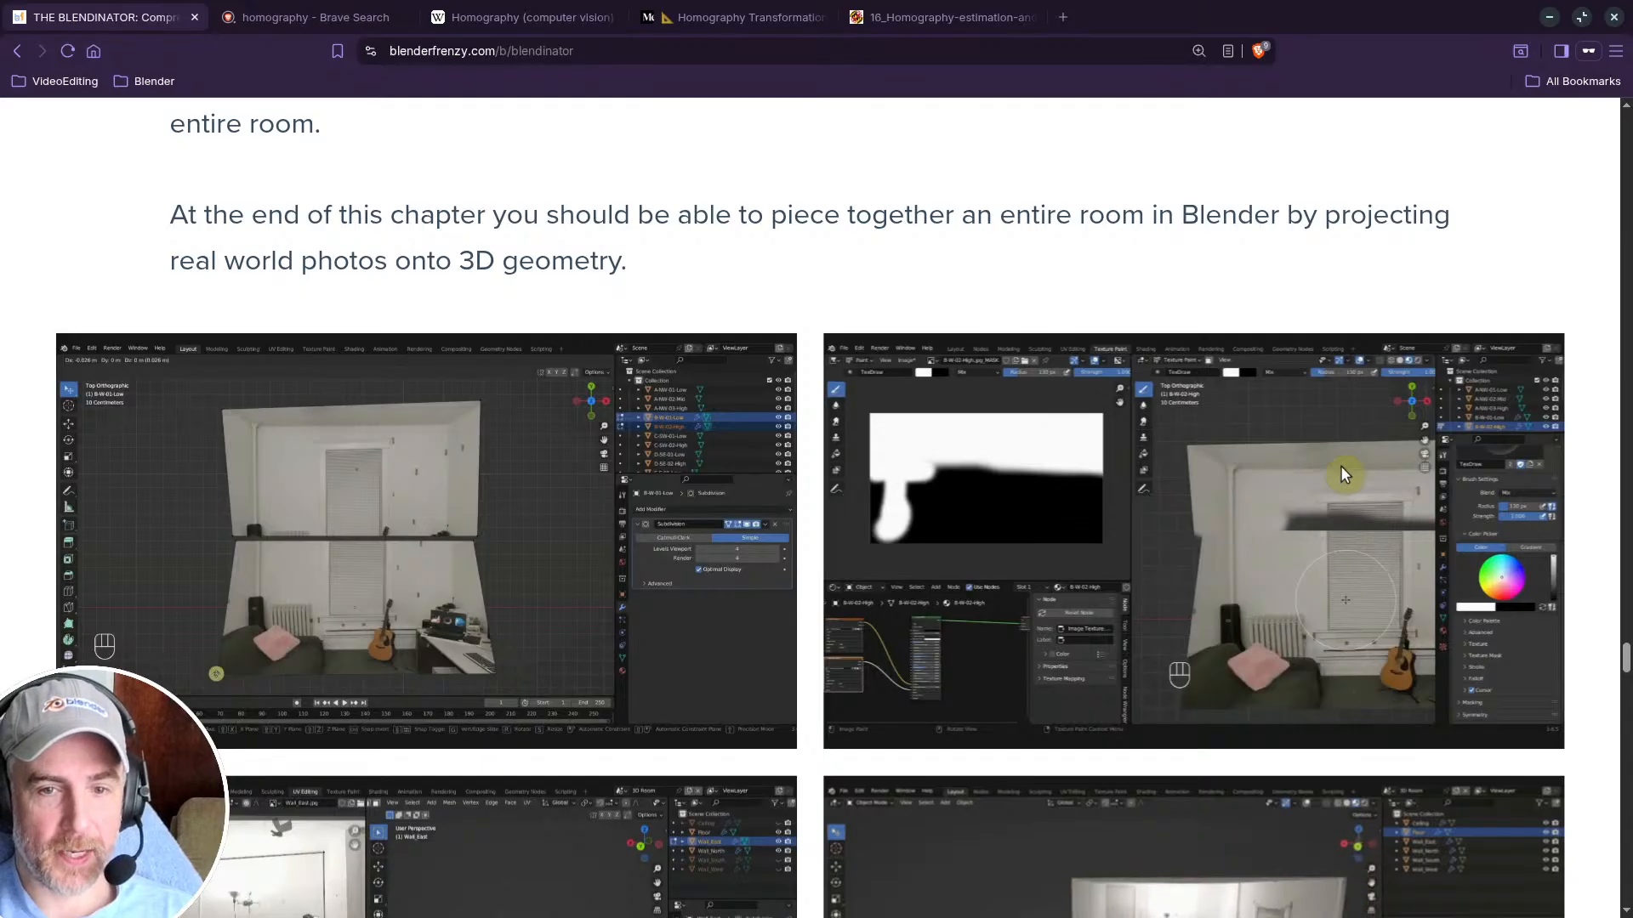
pyautogui.scroll(-7, 1277, 537)
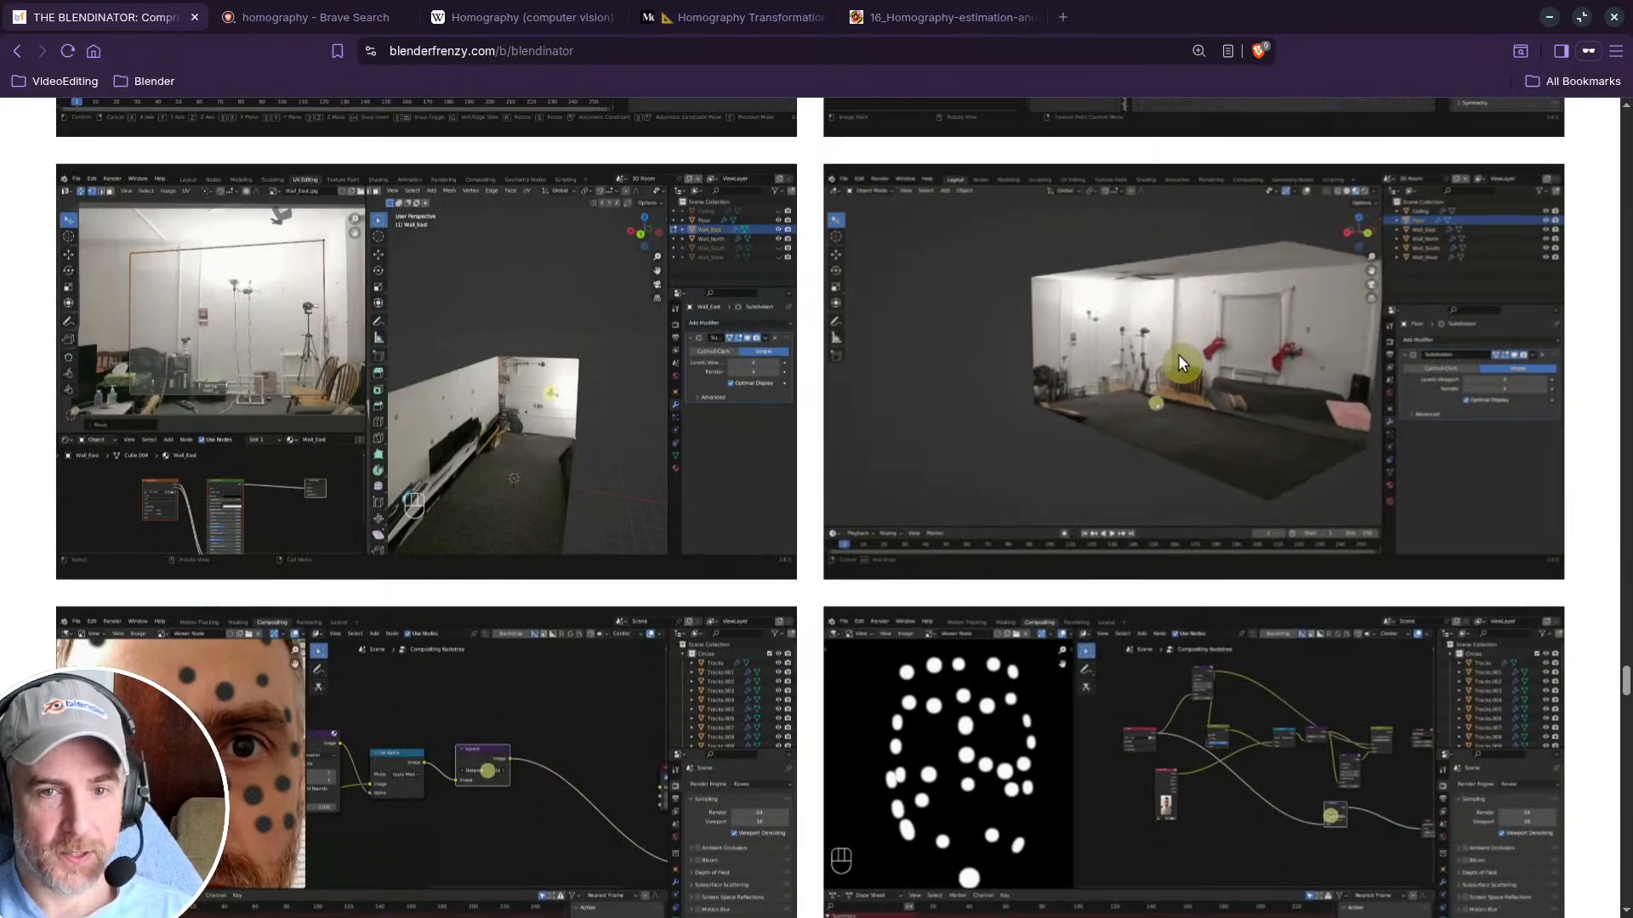
pyautogui.scroll(5, 812, 508)
pyautogui.scroll(-5, 425, 451)
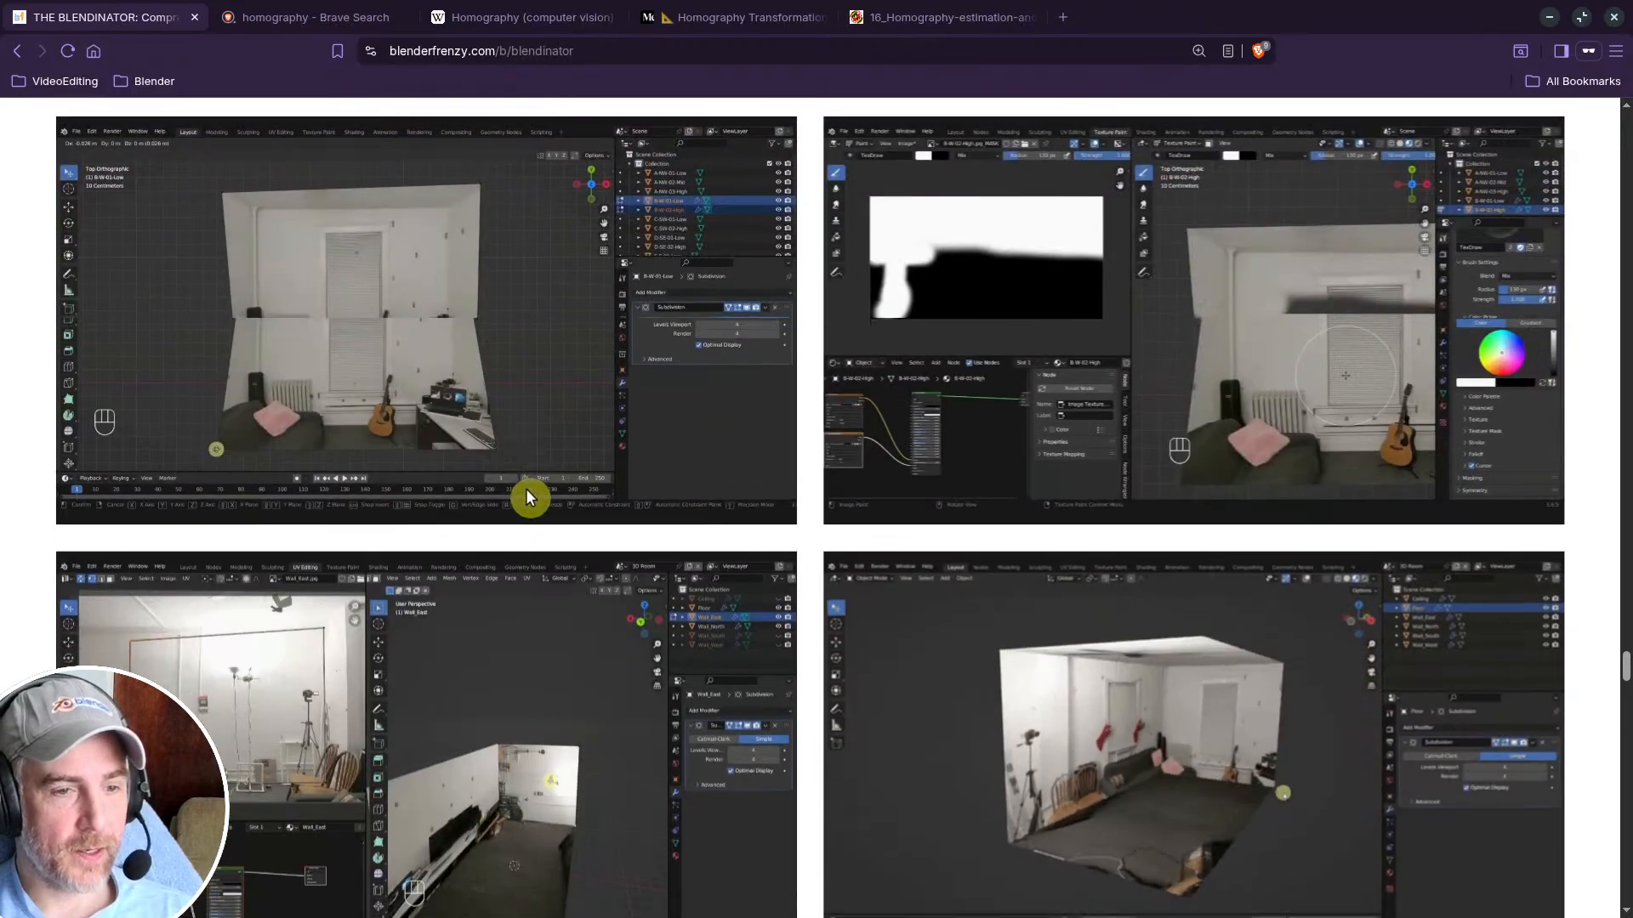
pyautogui.scroll(-11, 458, 476)
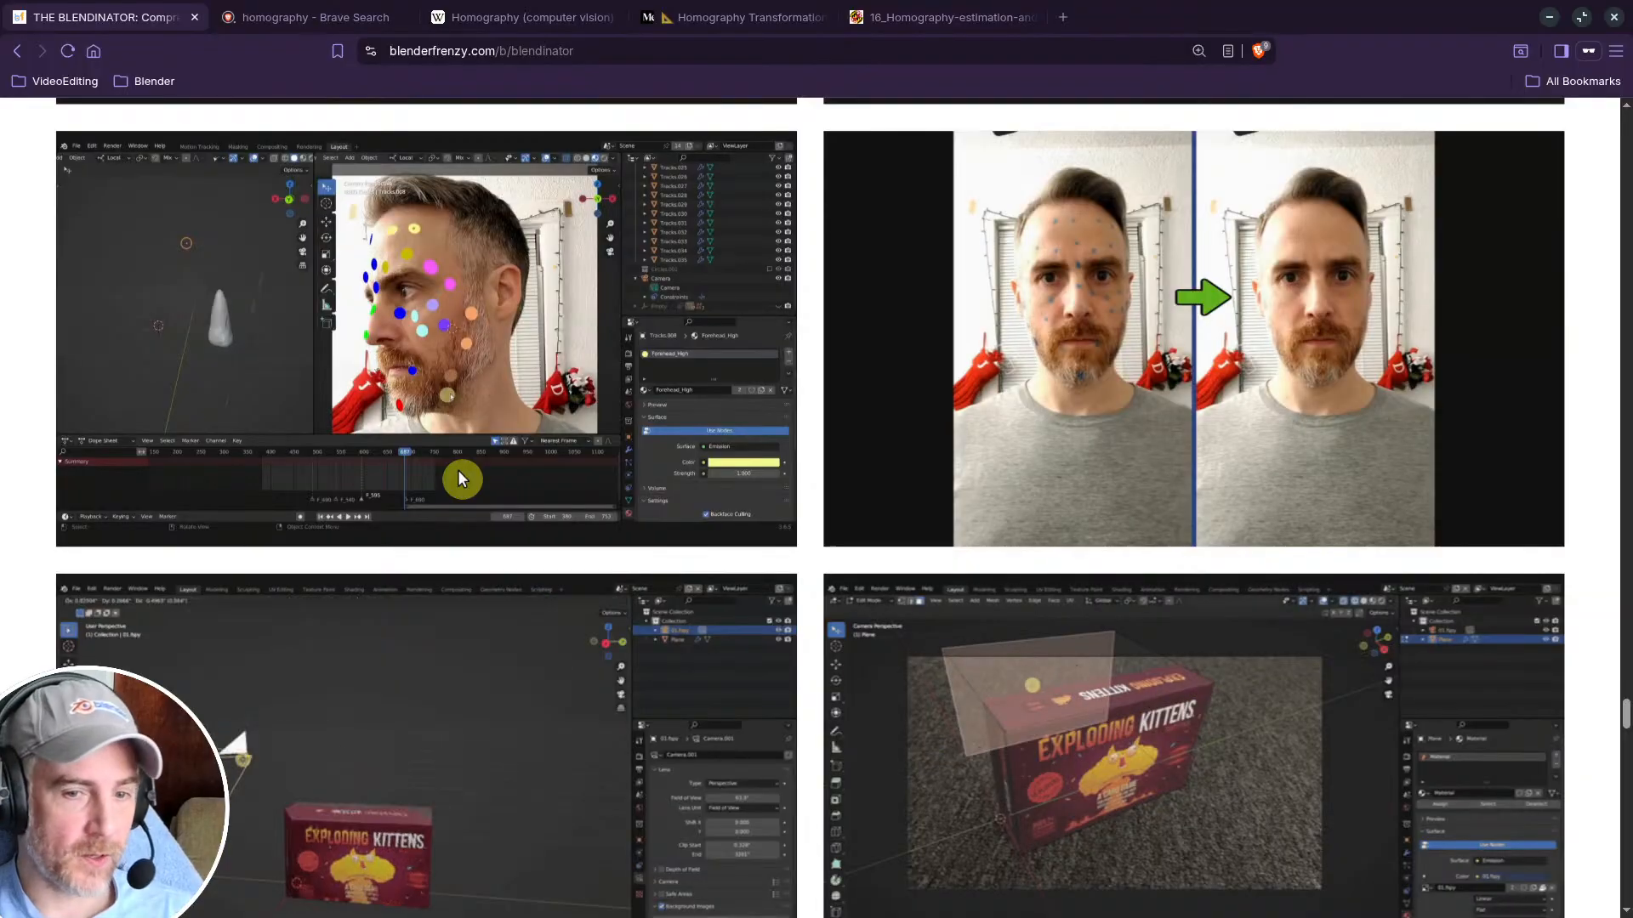
pyautogui.scroll(-10, 417, 536)
pyautogui.scroll(-12, 429, 538)
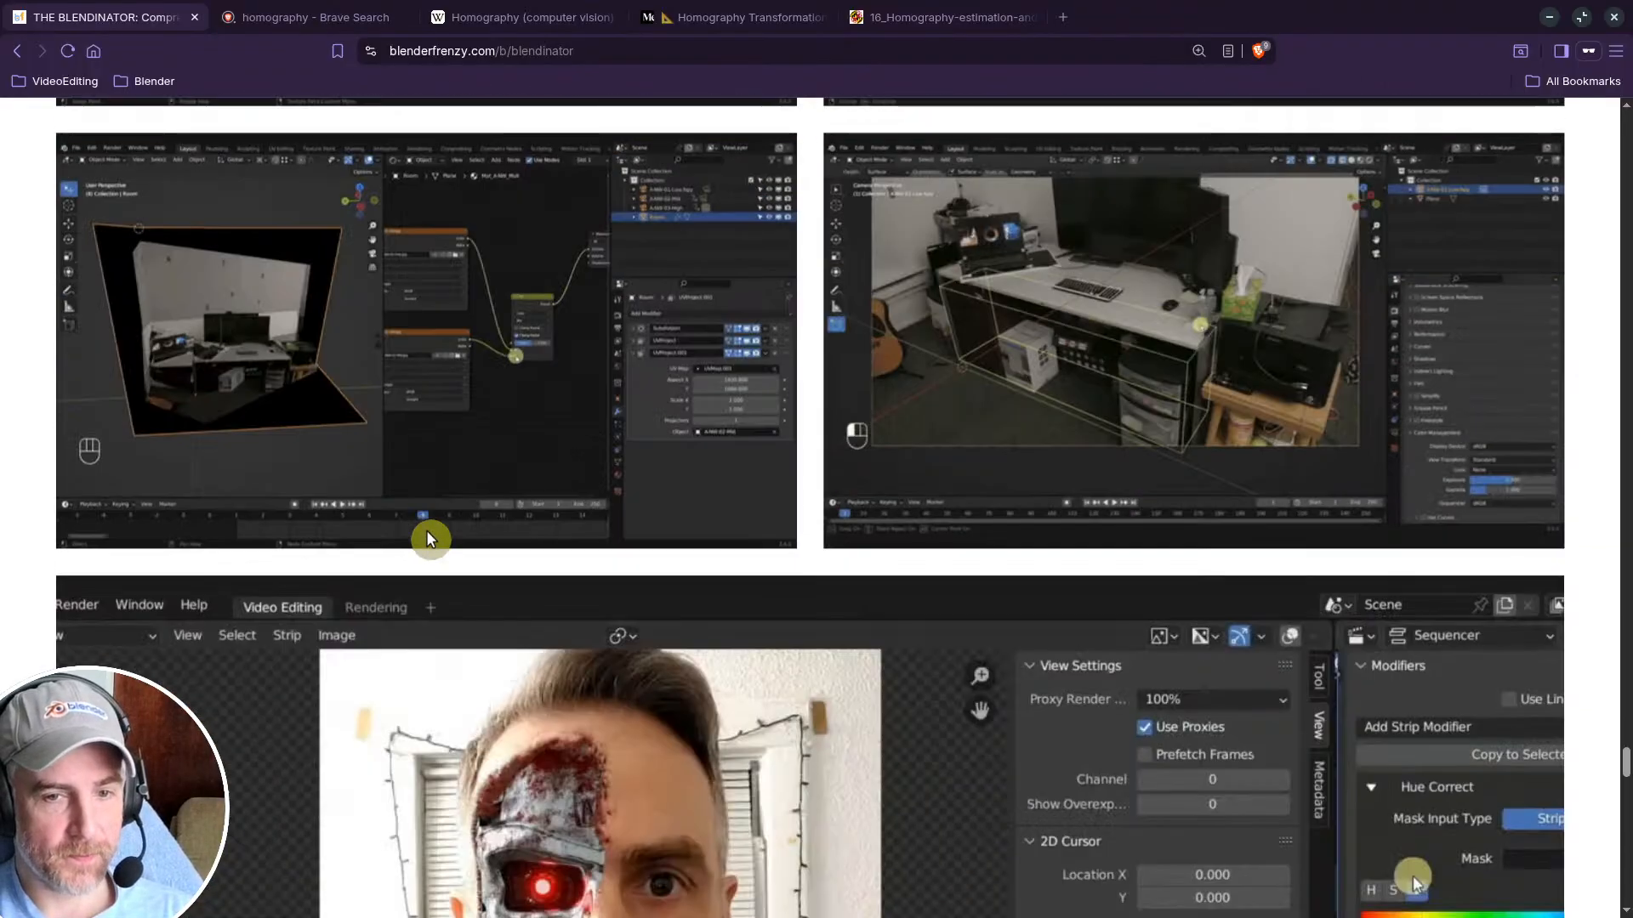
# Step: Revisit the Medium article's two facade photos and examine the book-matching slides on pages 2 and 3 of the homography PDF
pyautogui.click(769, 25)
pyautogui.scroll(5, 774, 426)
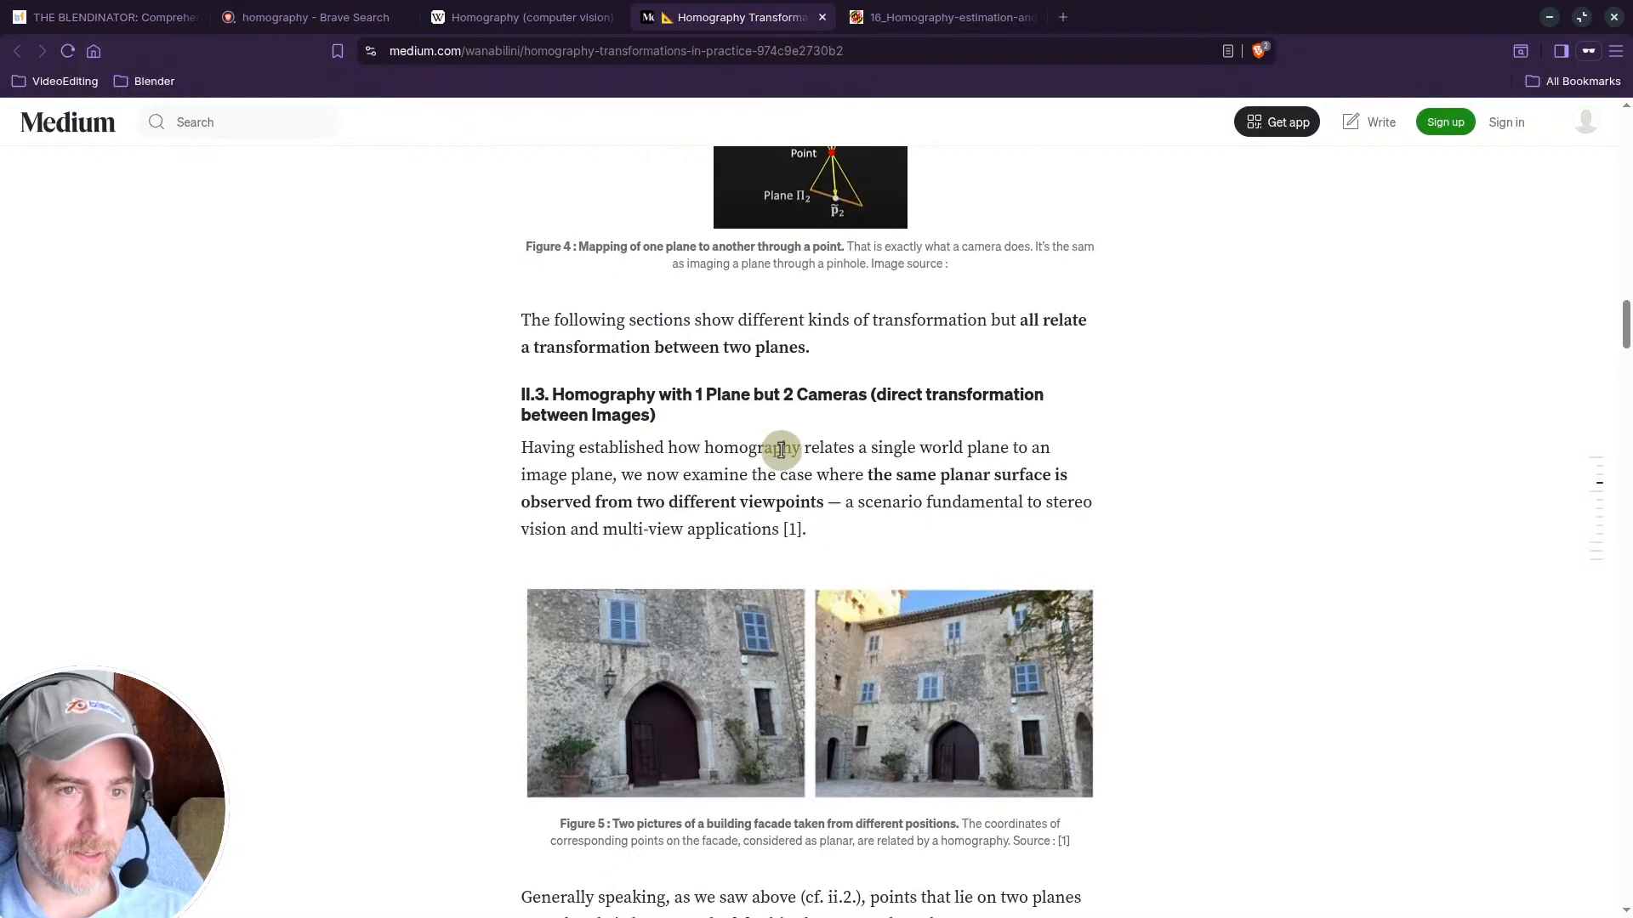
pyautogui.click(914, 17)
pyautogui.scroll(-10, 808, 539)
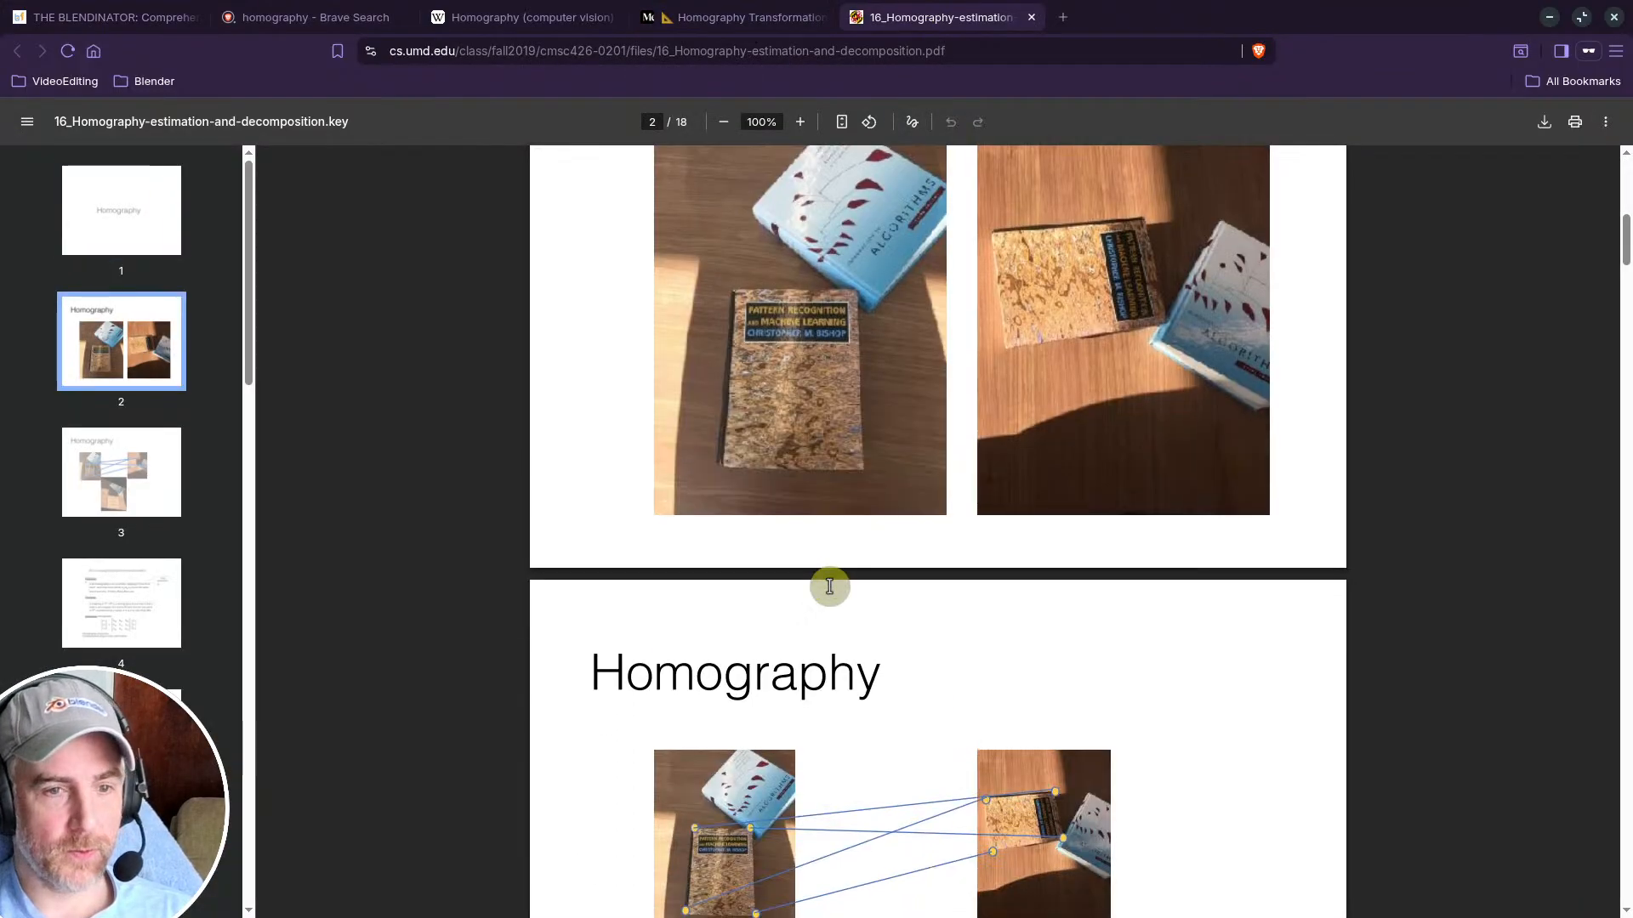
pyautogui.scroll(-5, 829, 587)
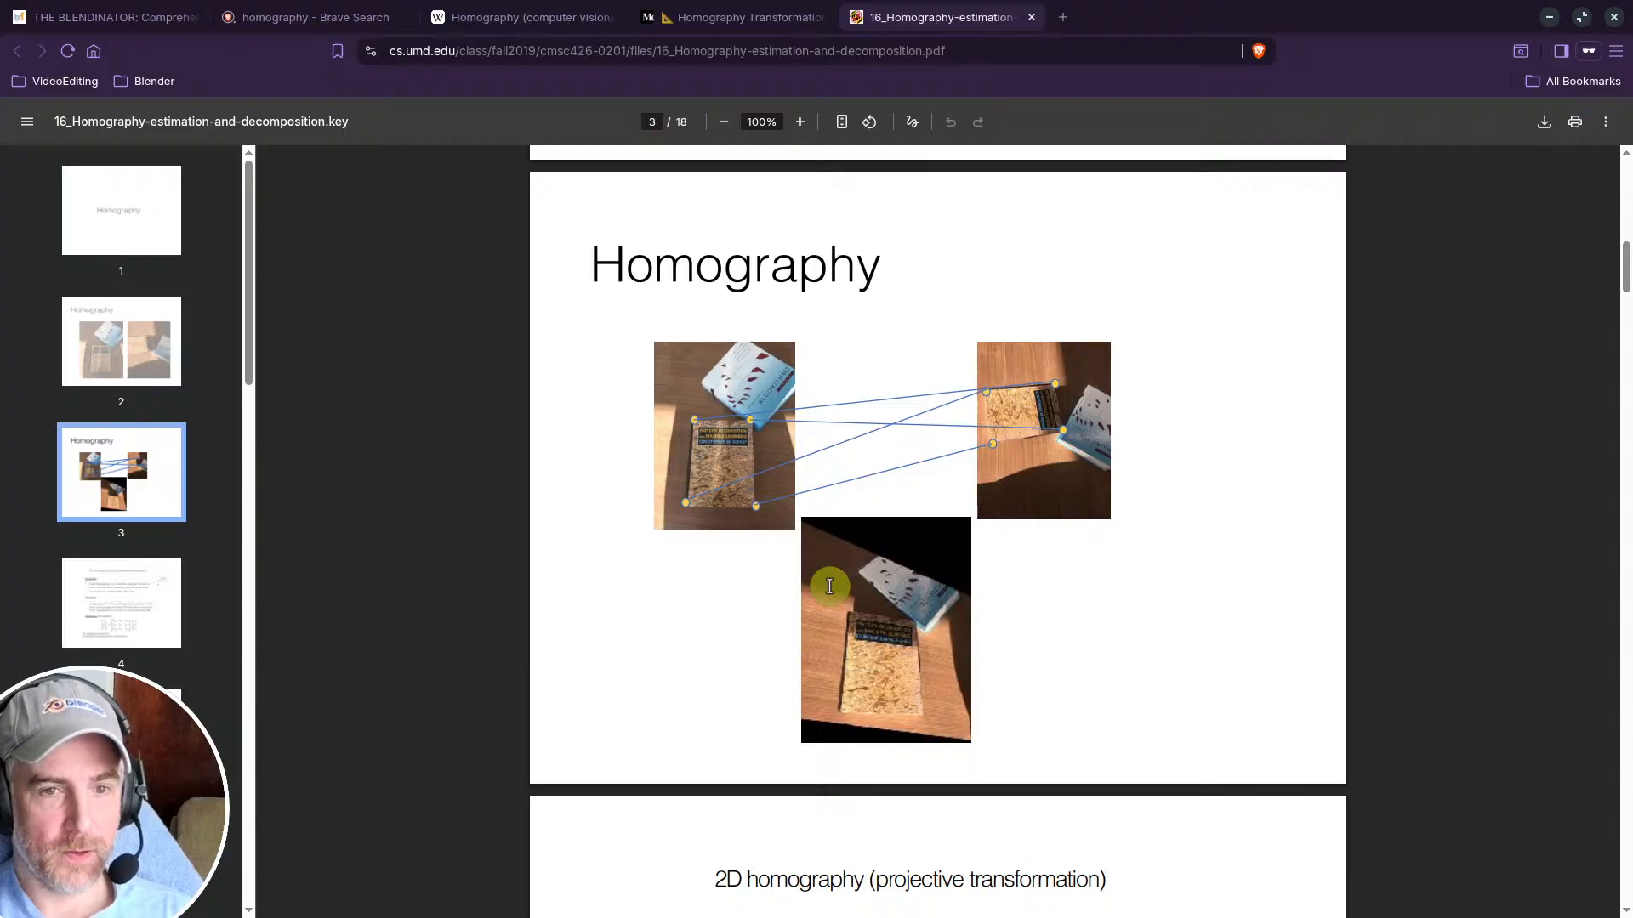
pyautogui.scroll(-4, 829, 586)
pyautogui.scroll(4, 830, 587)
pyautogui.scroll(-2, 831, 589)
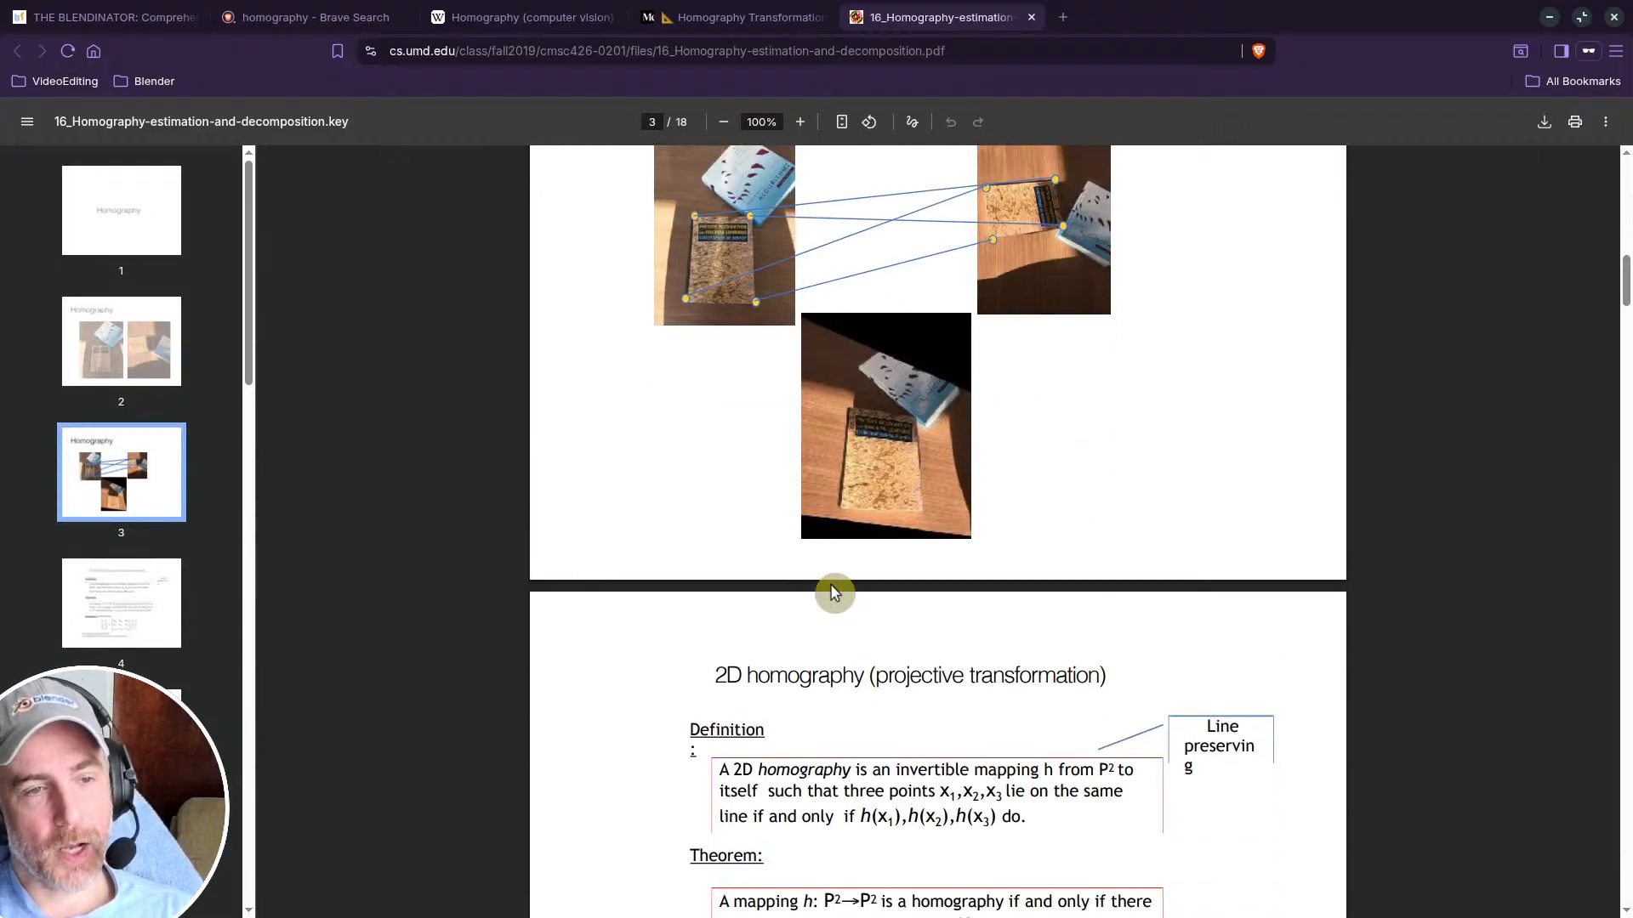
pyautogui.scroll(1, 835, 553)
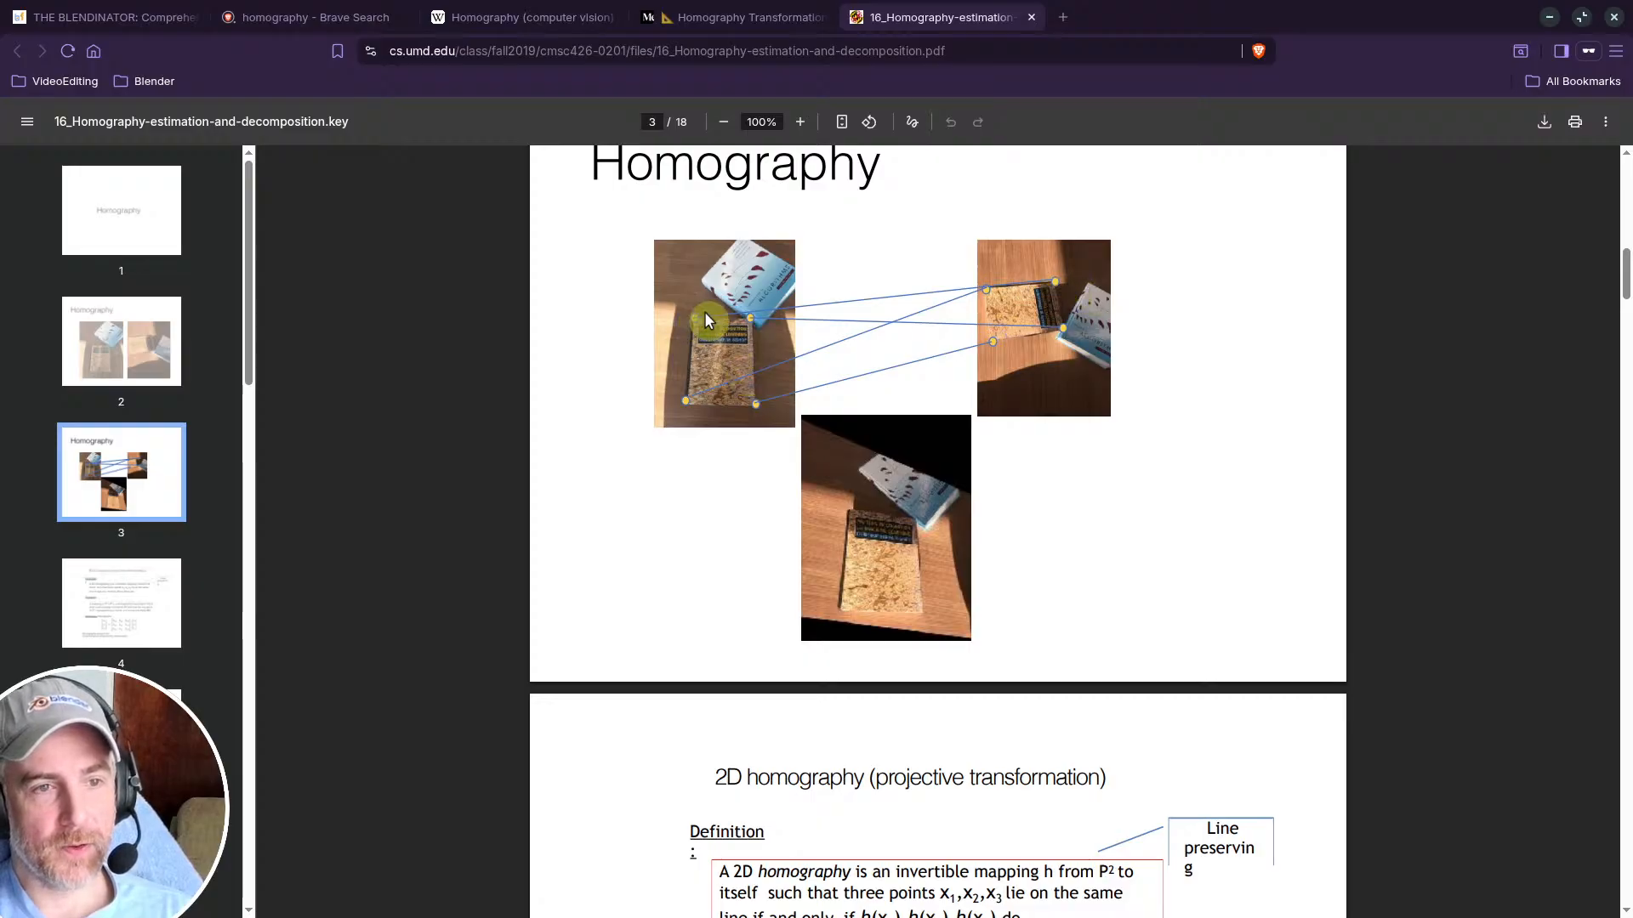
pyautogui.scroll(1, 765, 319)
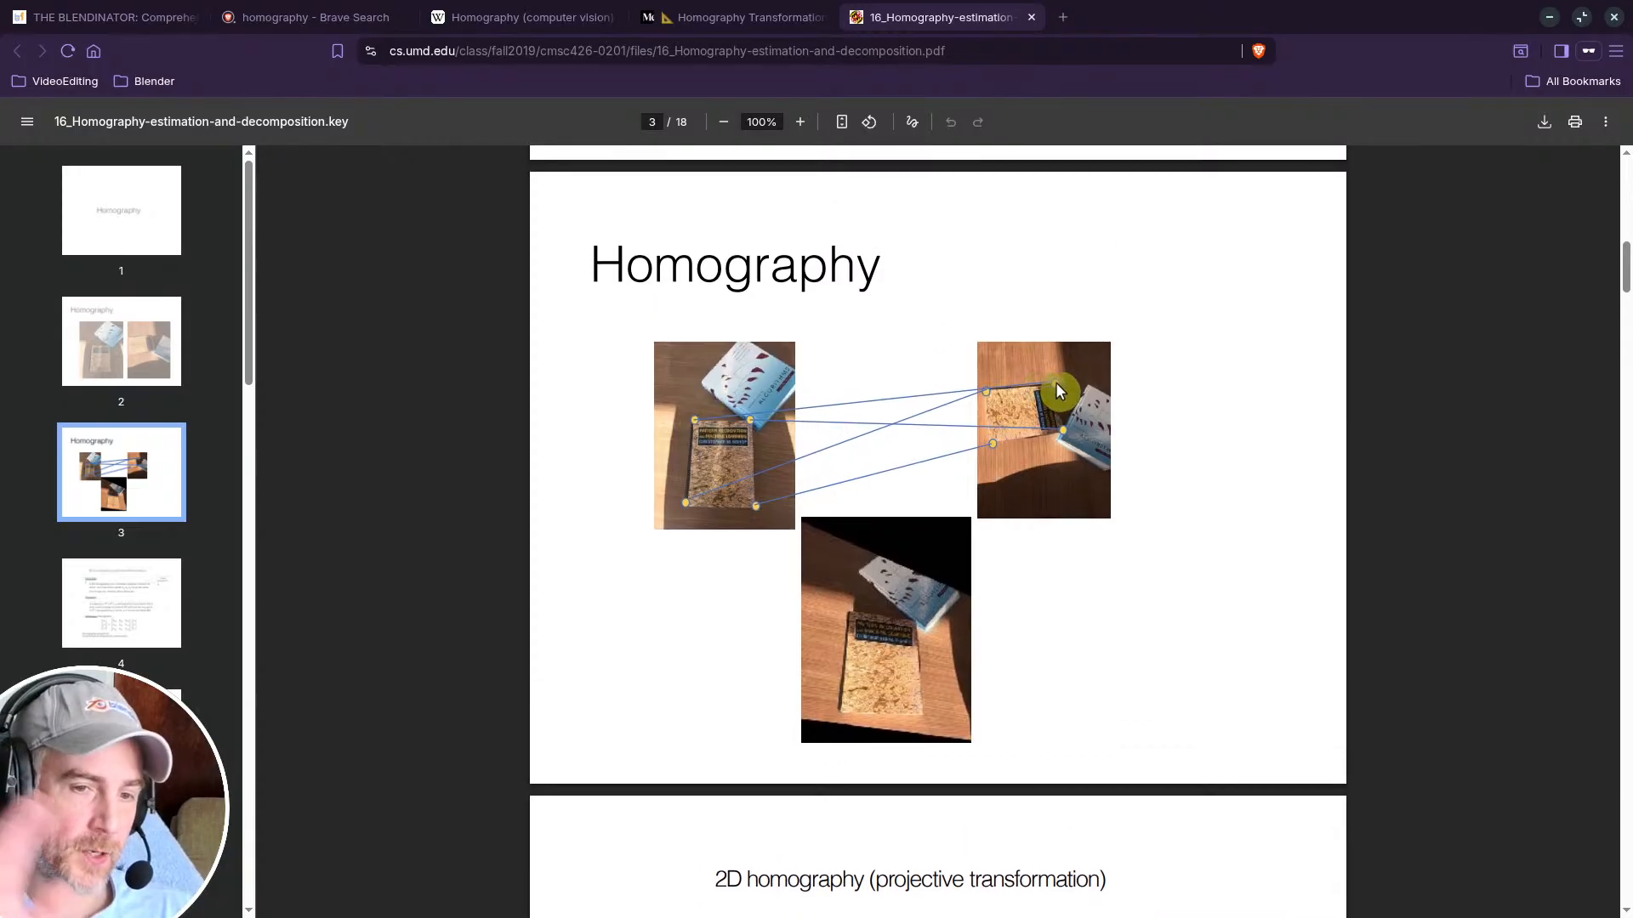
# Step: Look through the PDF's Homographies in Computer vision slides, examining the rotating-camera diagram and stitched courtyard panorama on page 7
pyautogui.scroll(-17, 1055, 391)
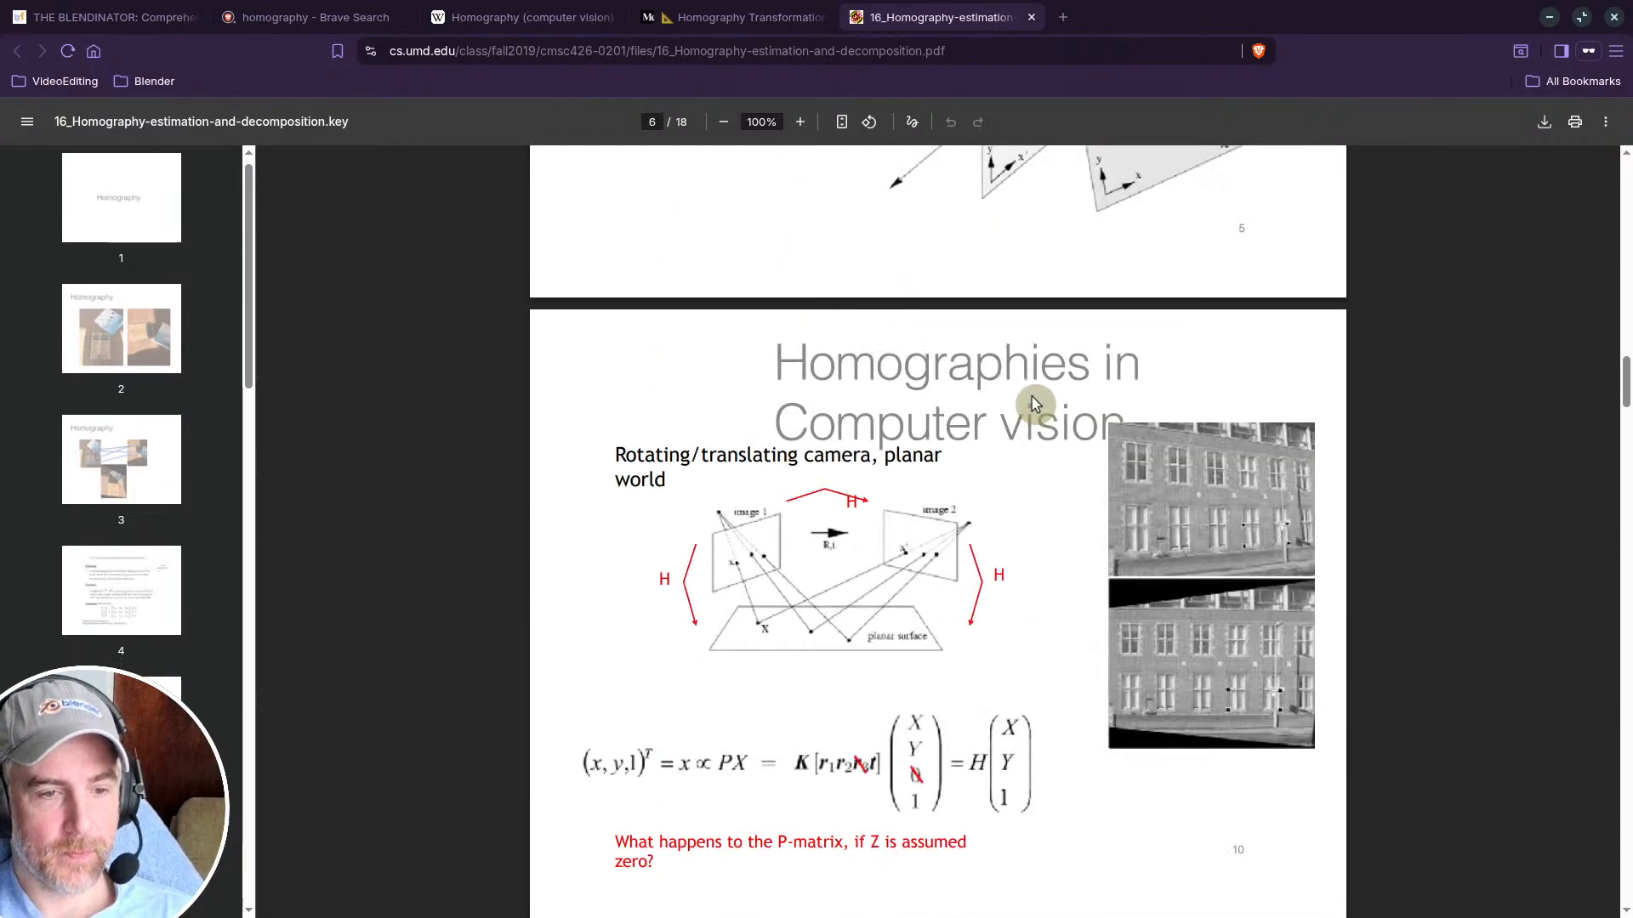
pyautogui.scroll(-14, 1033, 396)
pyautogui.scroll(7, 1032, 398)
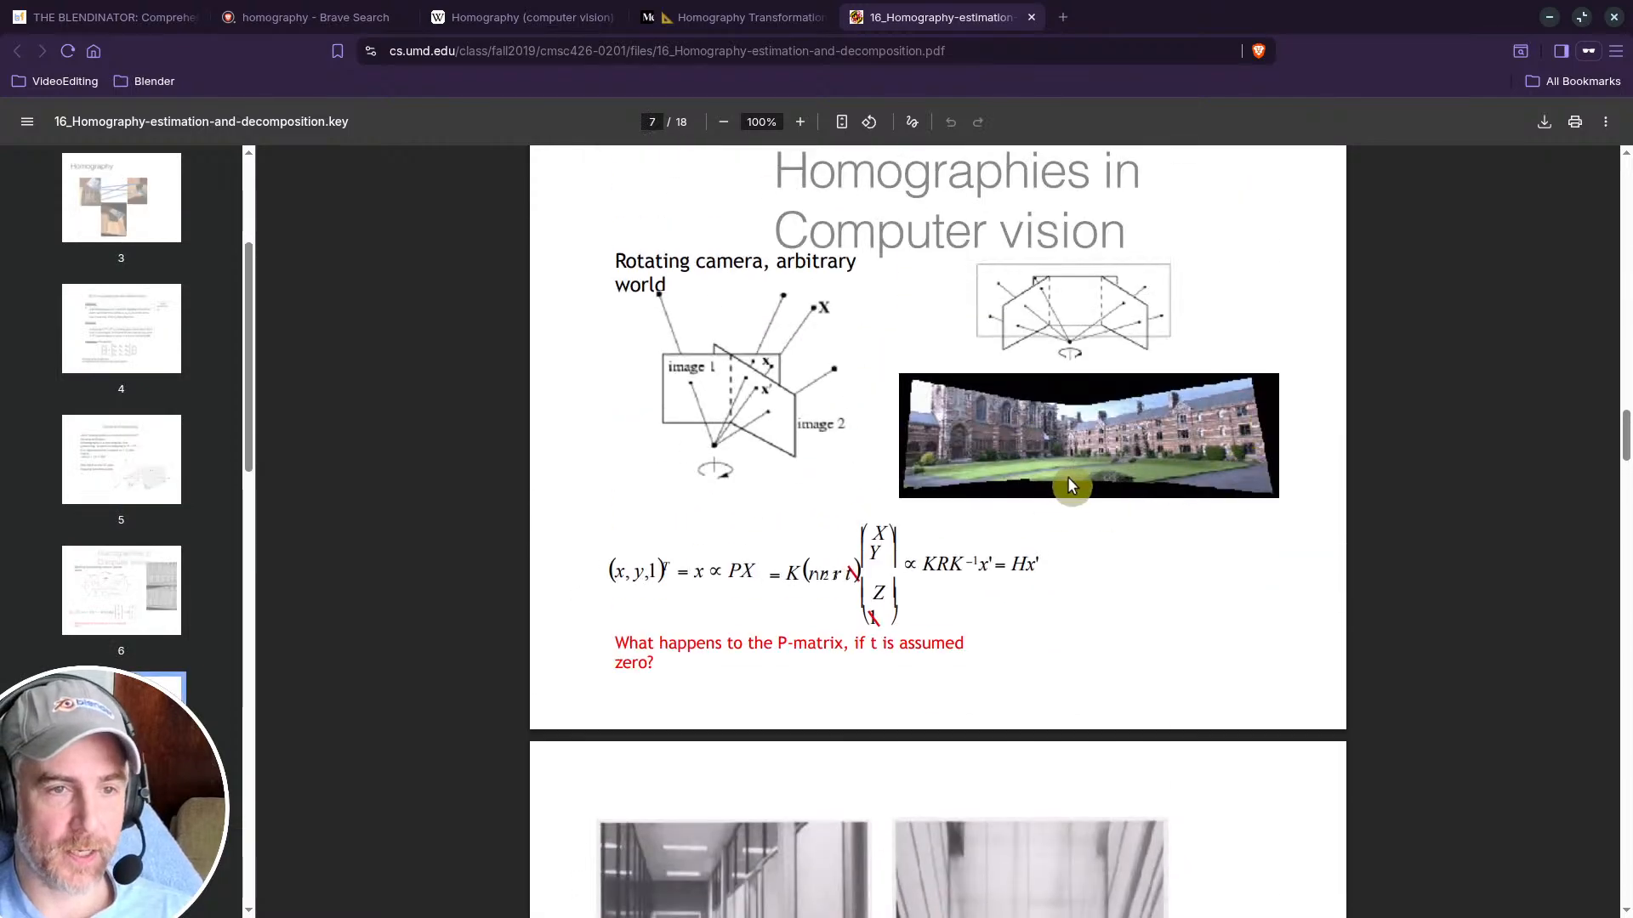
pyautogui.scroll(2, 786, 419)
pyautogui.scroll(-2, 850, 429)
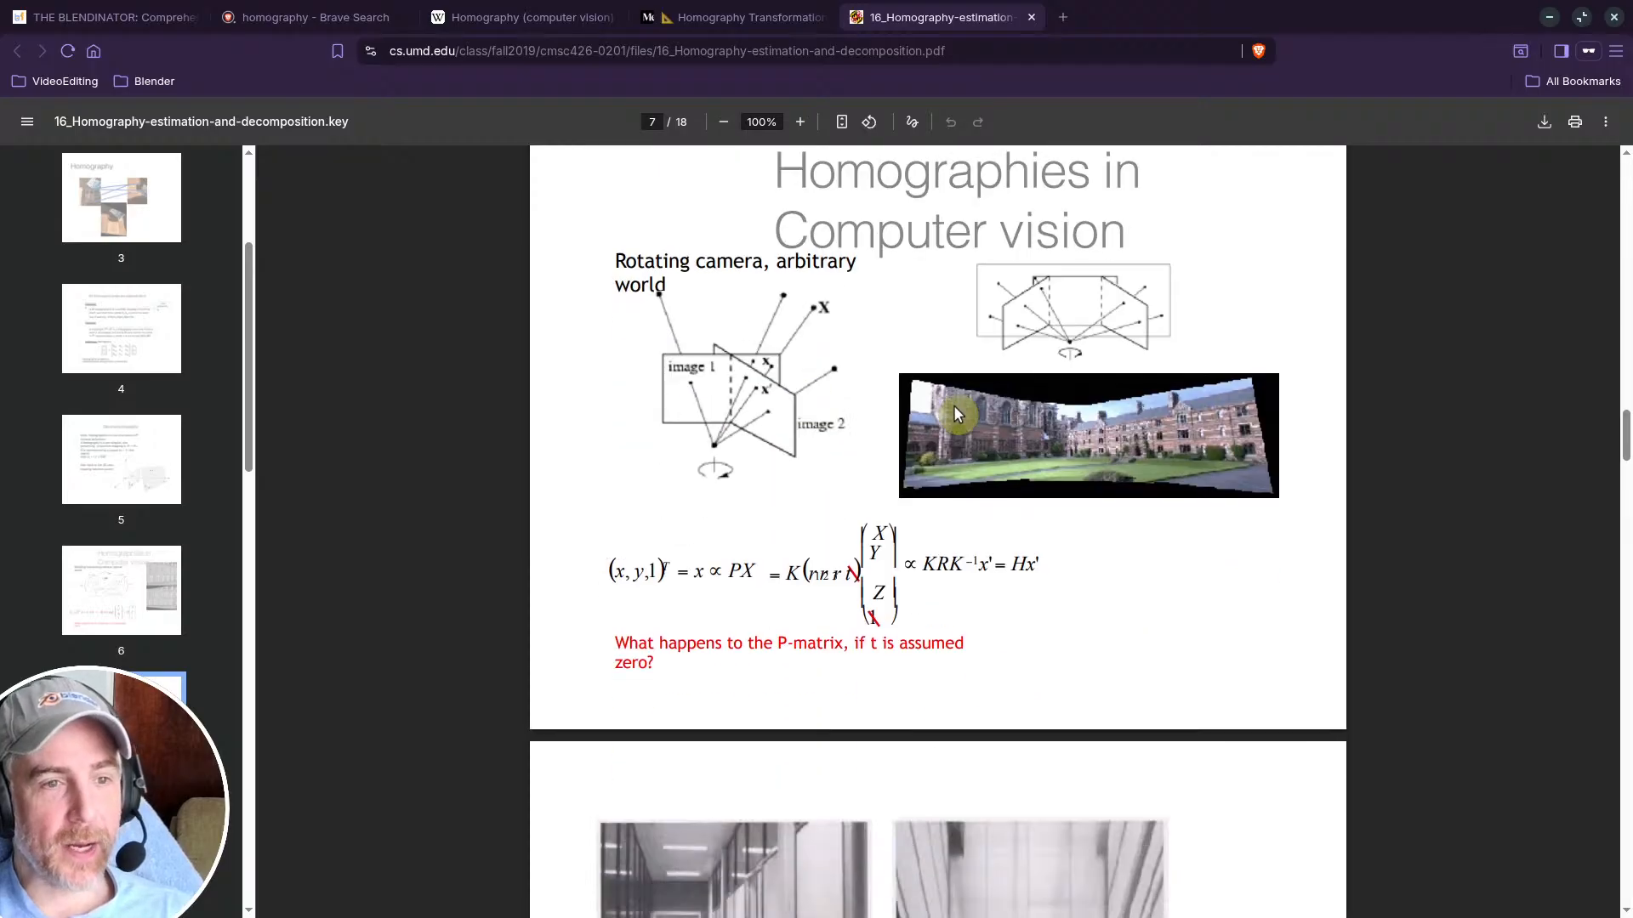
pyautogui.scroll(1, 851, 422)
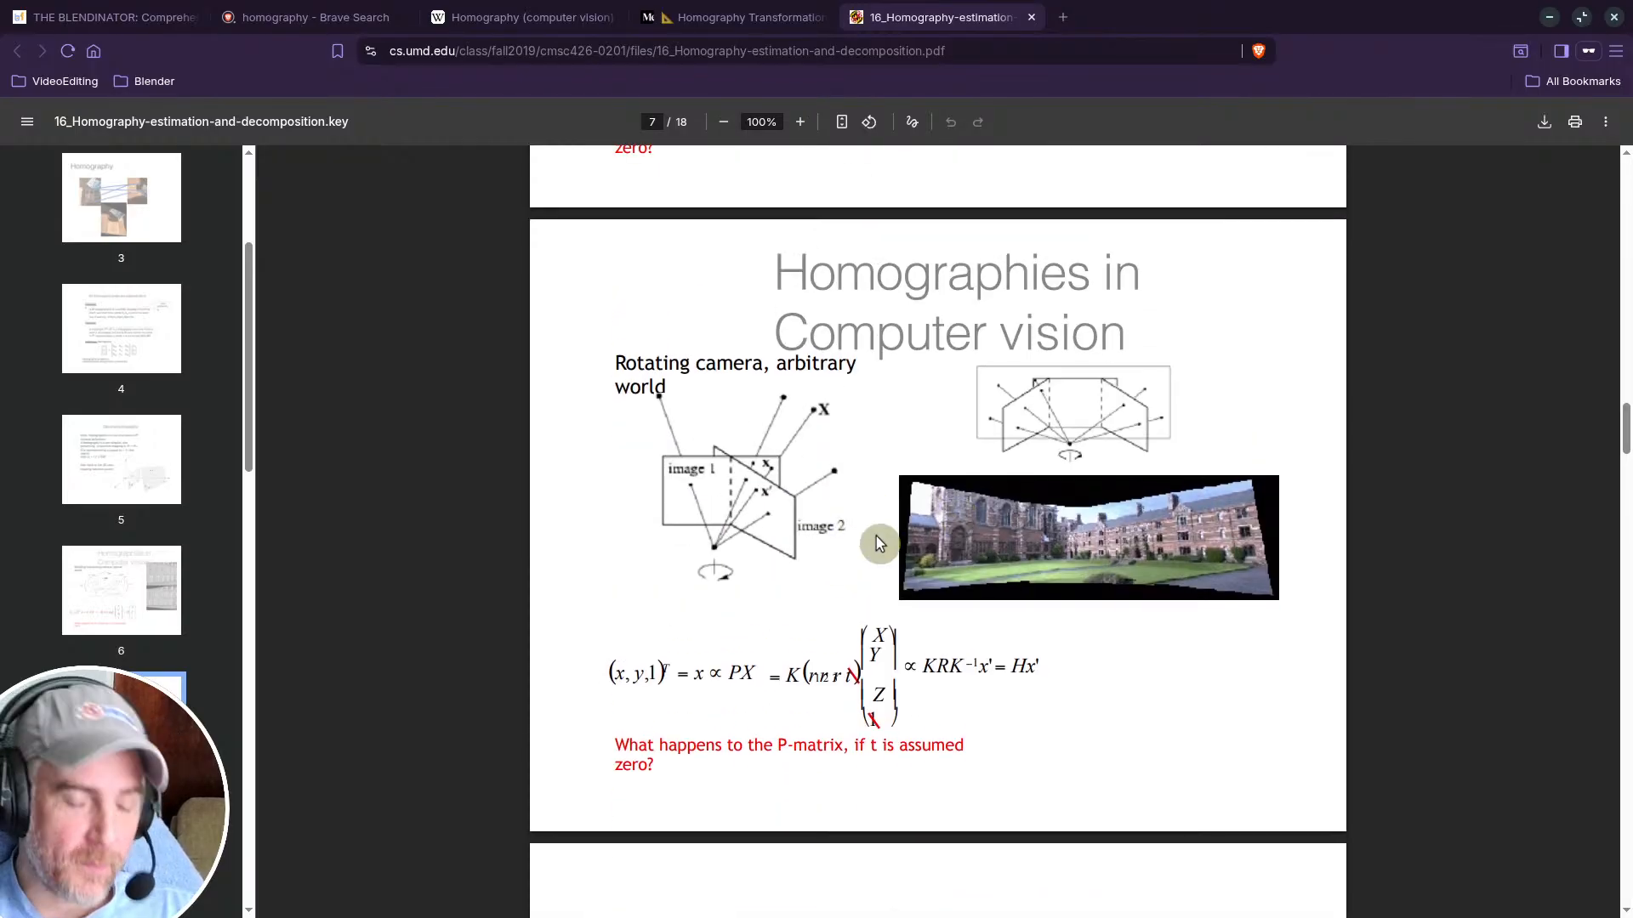